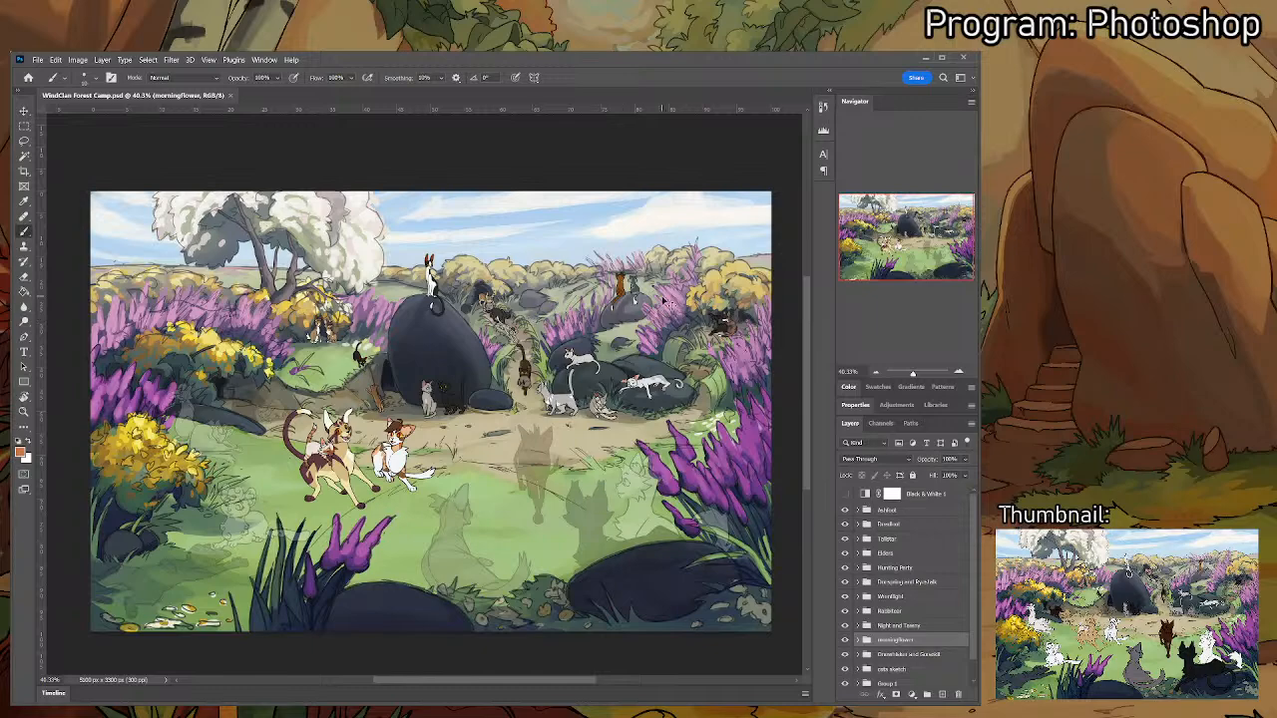
- Make room for the full layer list and add a new empty layer above the topmost character group, Ashfoot
key("ctrl+plus")
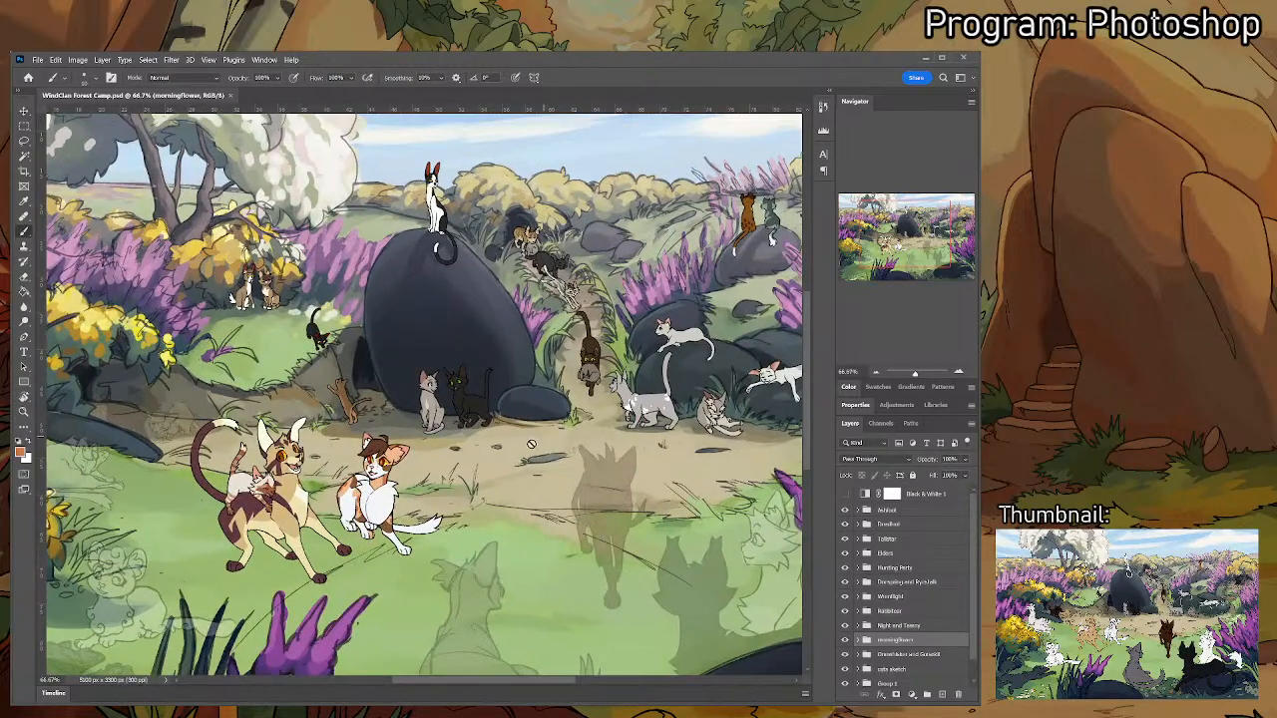
key("ctrl+plus")
left_click_drag(733, 410, 651, 352)
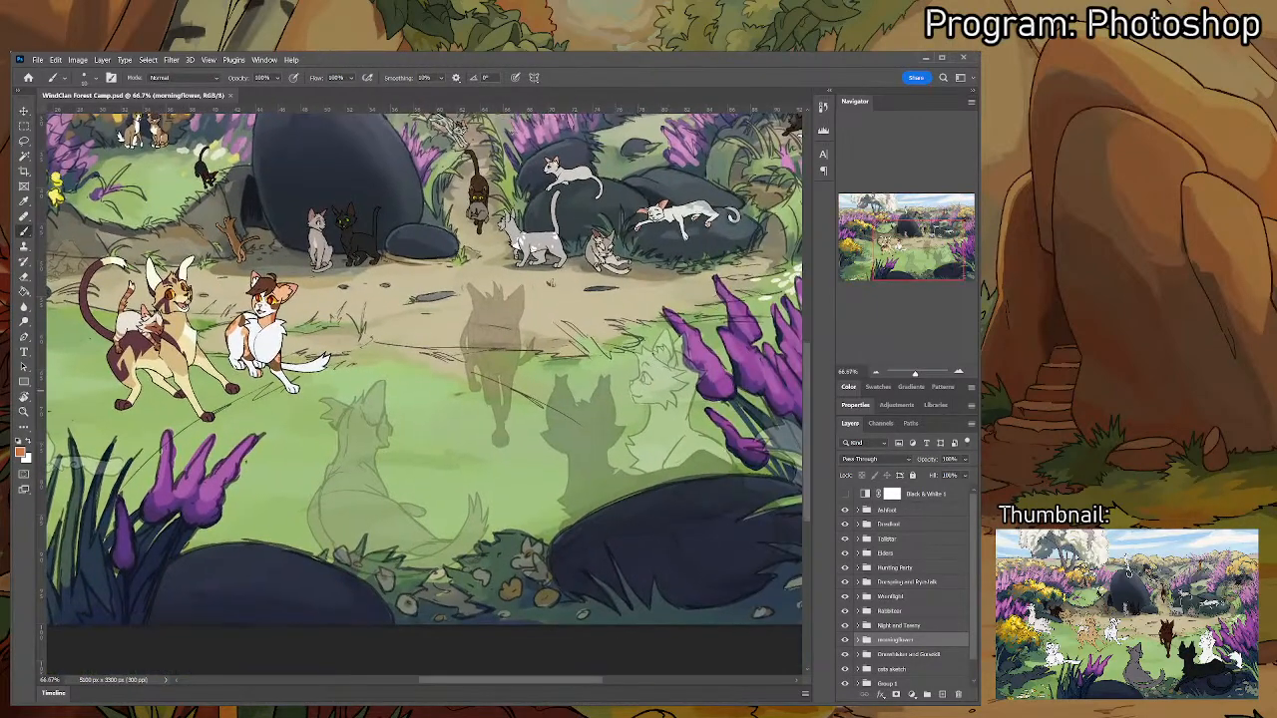
left_click_drag(882, 379, 886, 219)
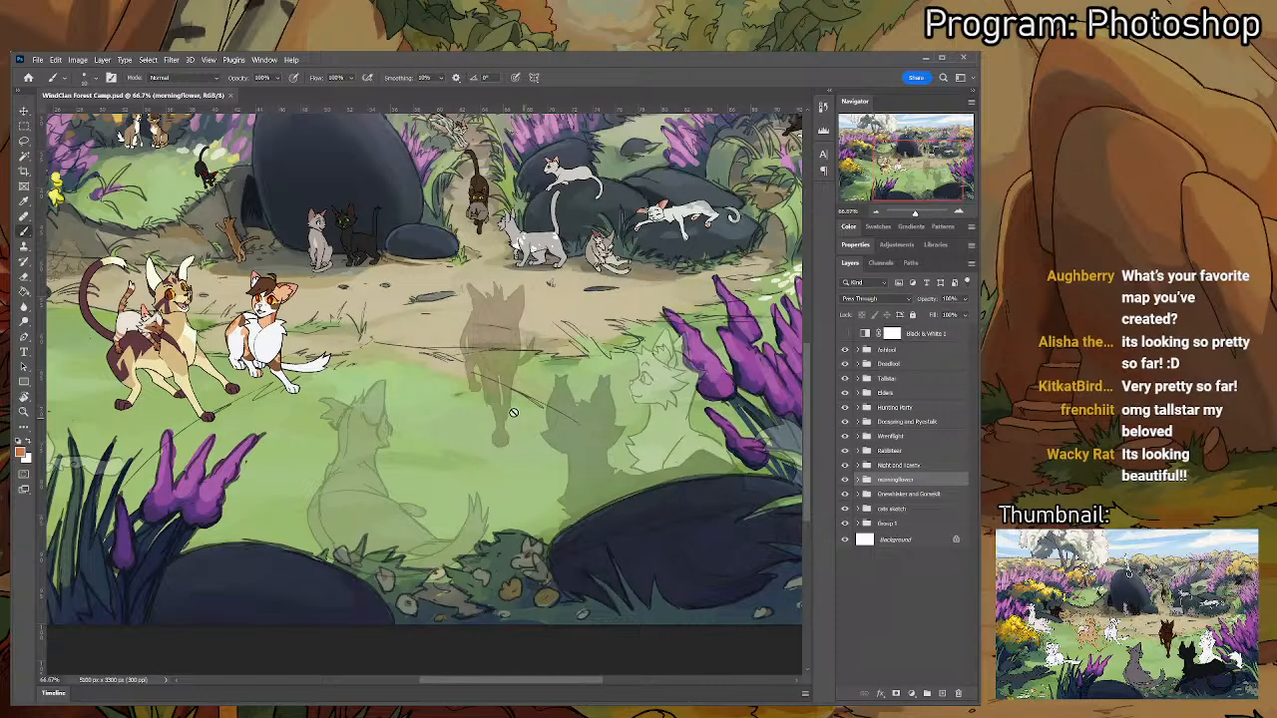
left_click_drag(522, 390, 508, 378)
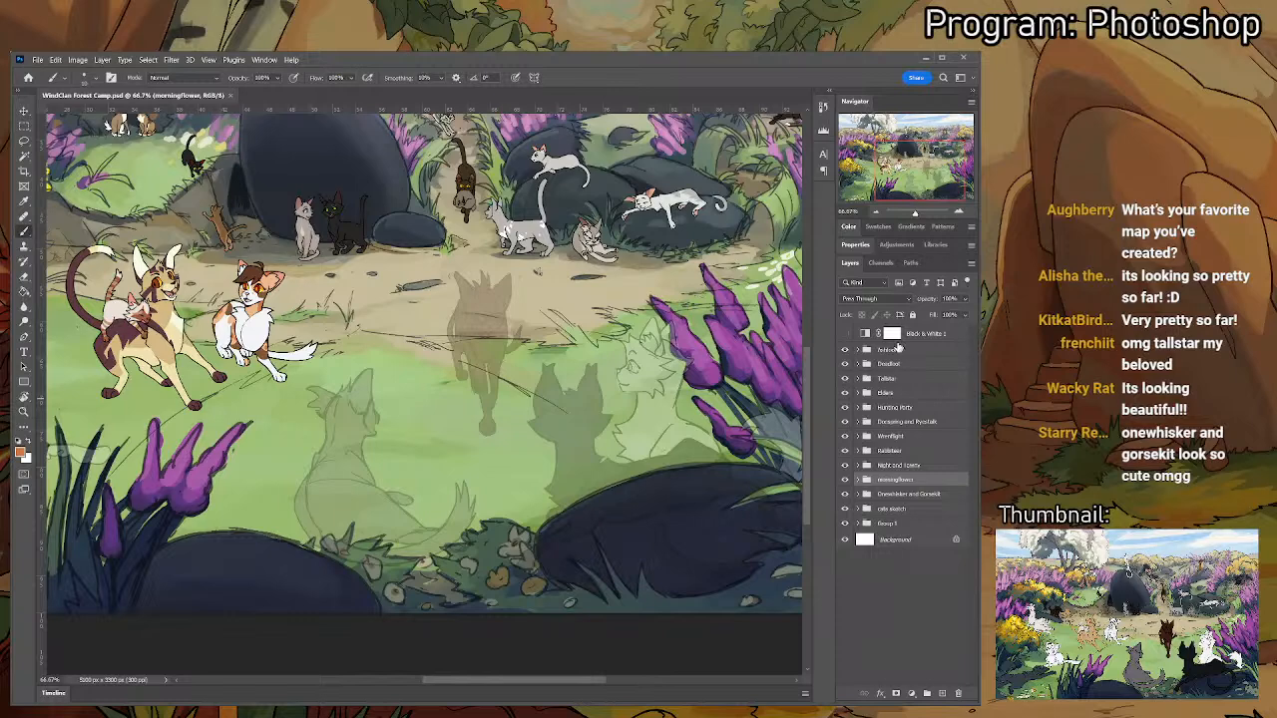
left_click(903, 352)
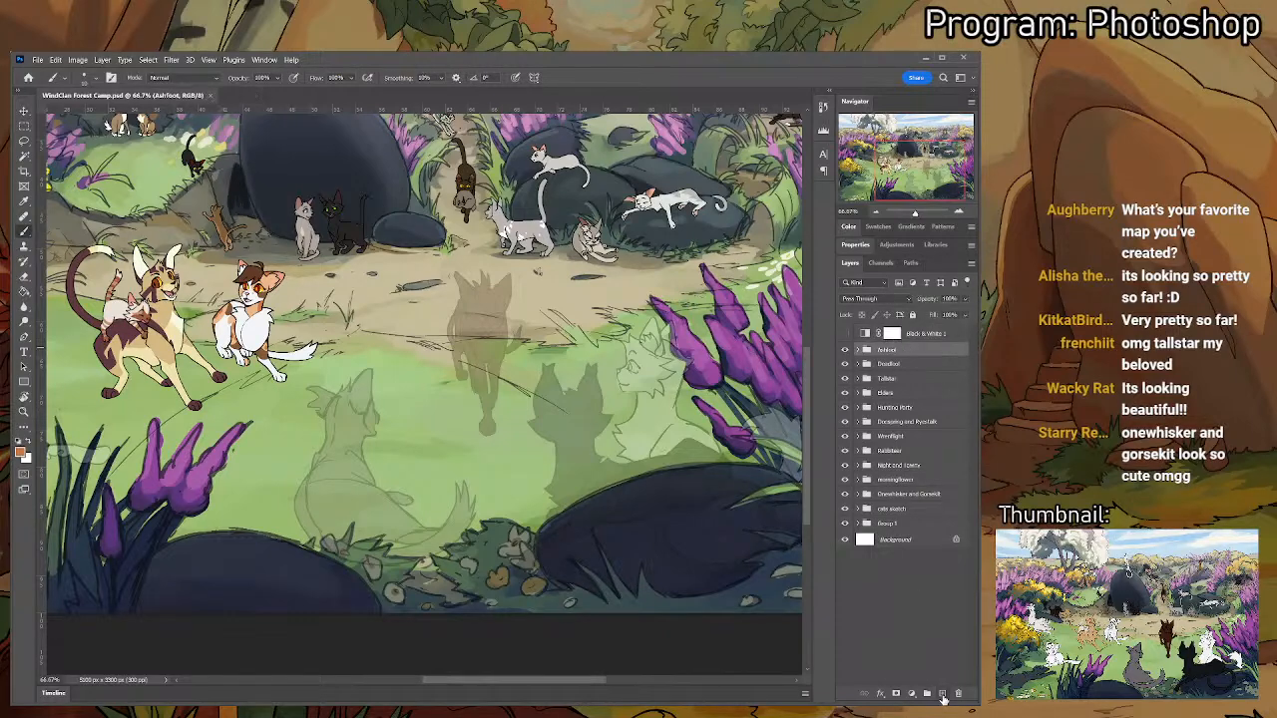
left_click(941, 694)
- Hide the background scenery in Group 1 and reset the painting colours to default black and white
key("ctrl+plus")
key("ctrl+plus")
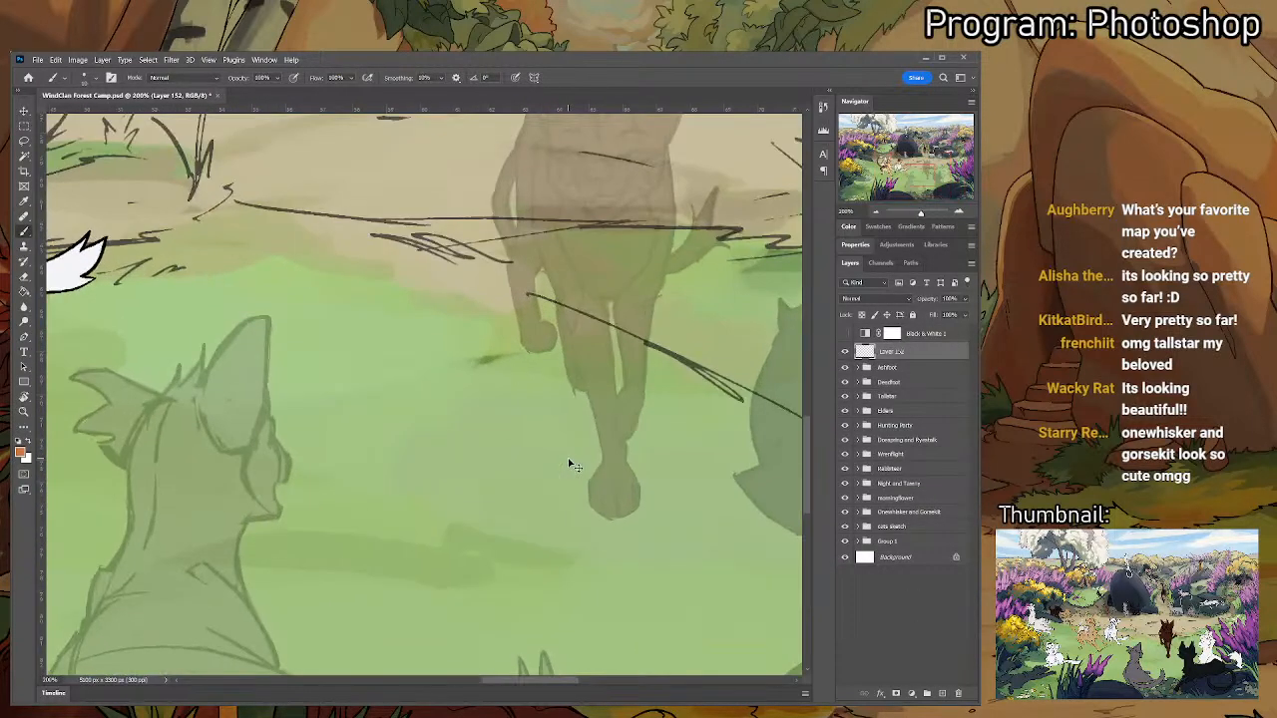
left_click(845, 540)
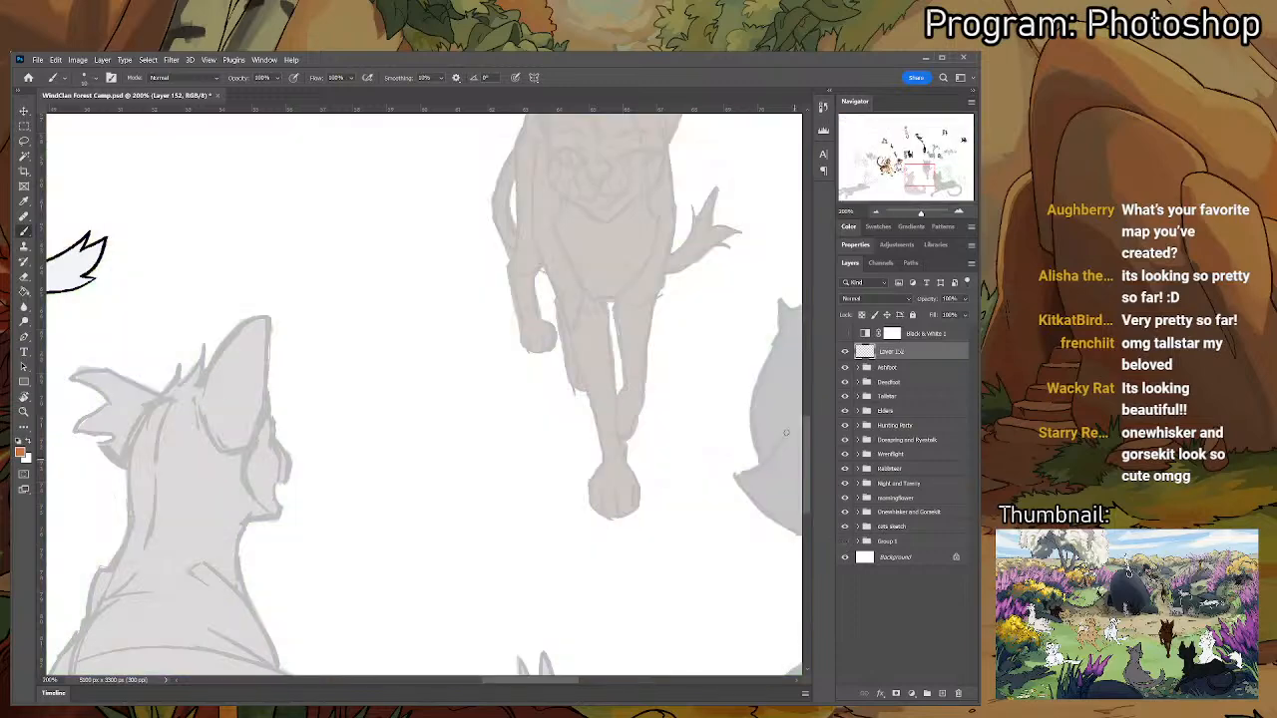
left_click_drag(710, 245, 658, 389)
key("d")
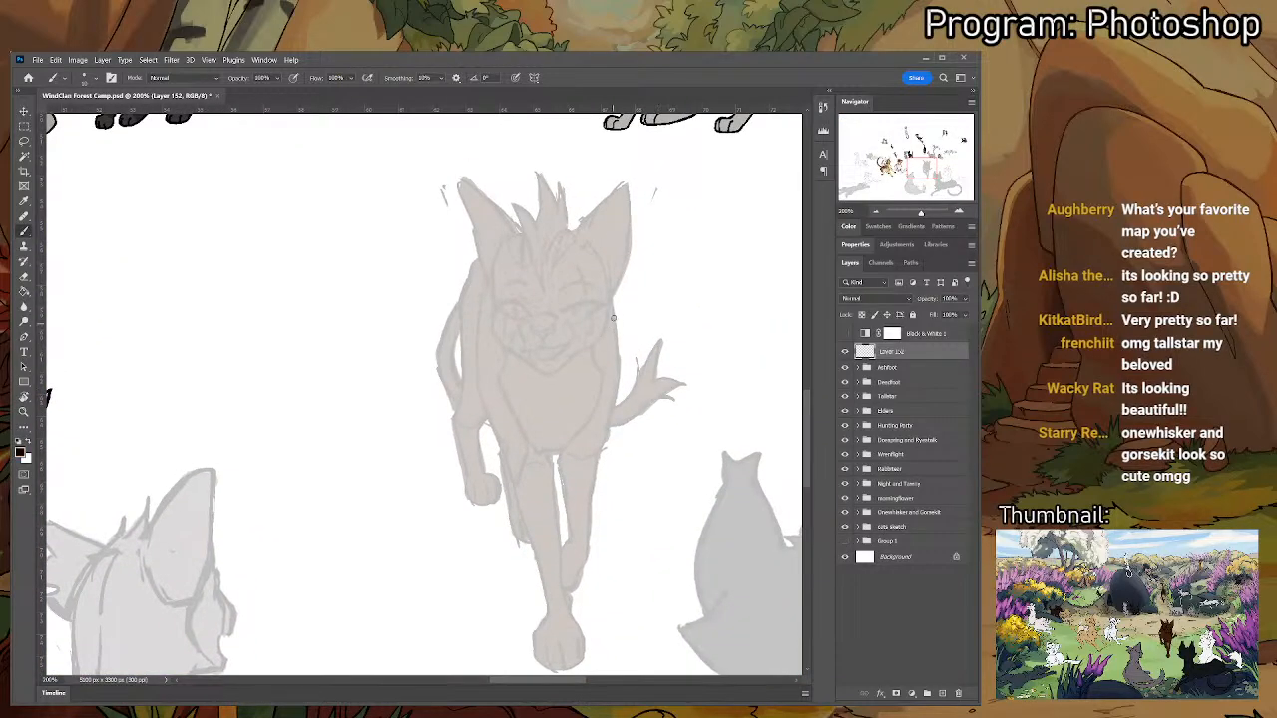
- Try to ink the inner edge of the right-hand ear on the sketched cat walking forward
left_click_drag(601, 227, 554, 302)
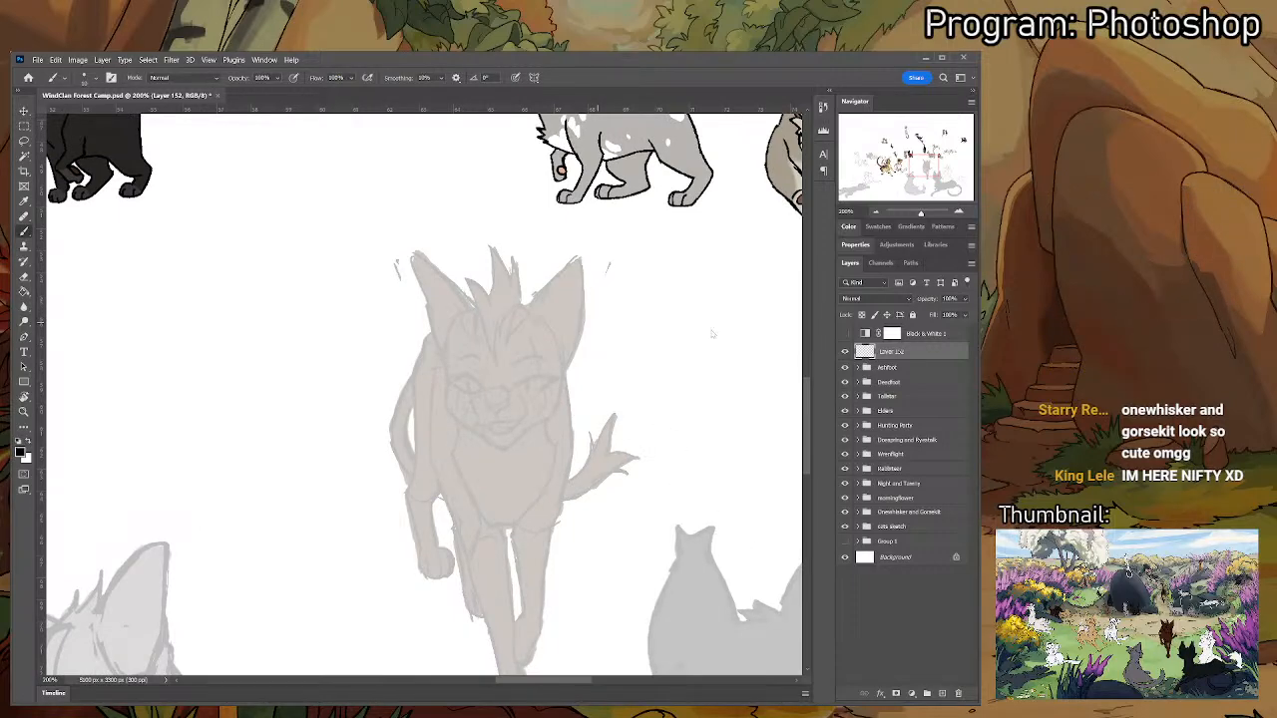
left_click_drag(935, 157, 887, 166)
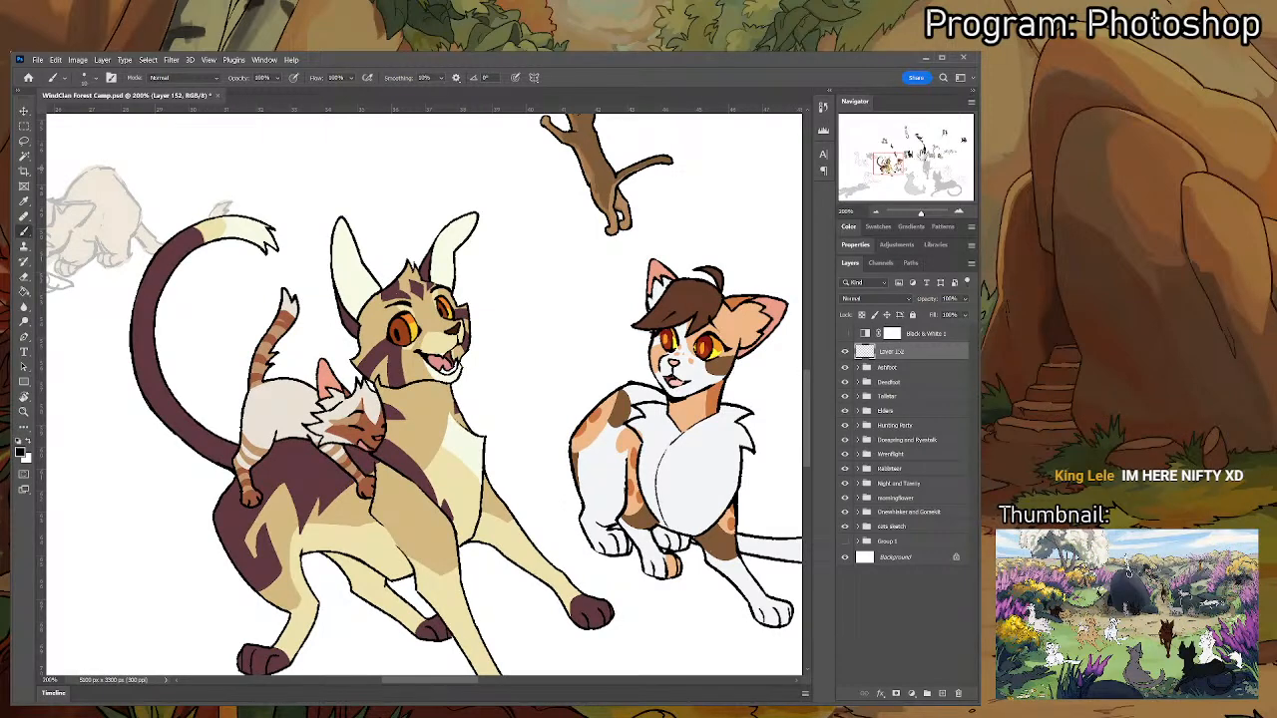
left_click_drag(924, 171, 927, 162)
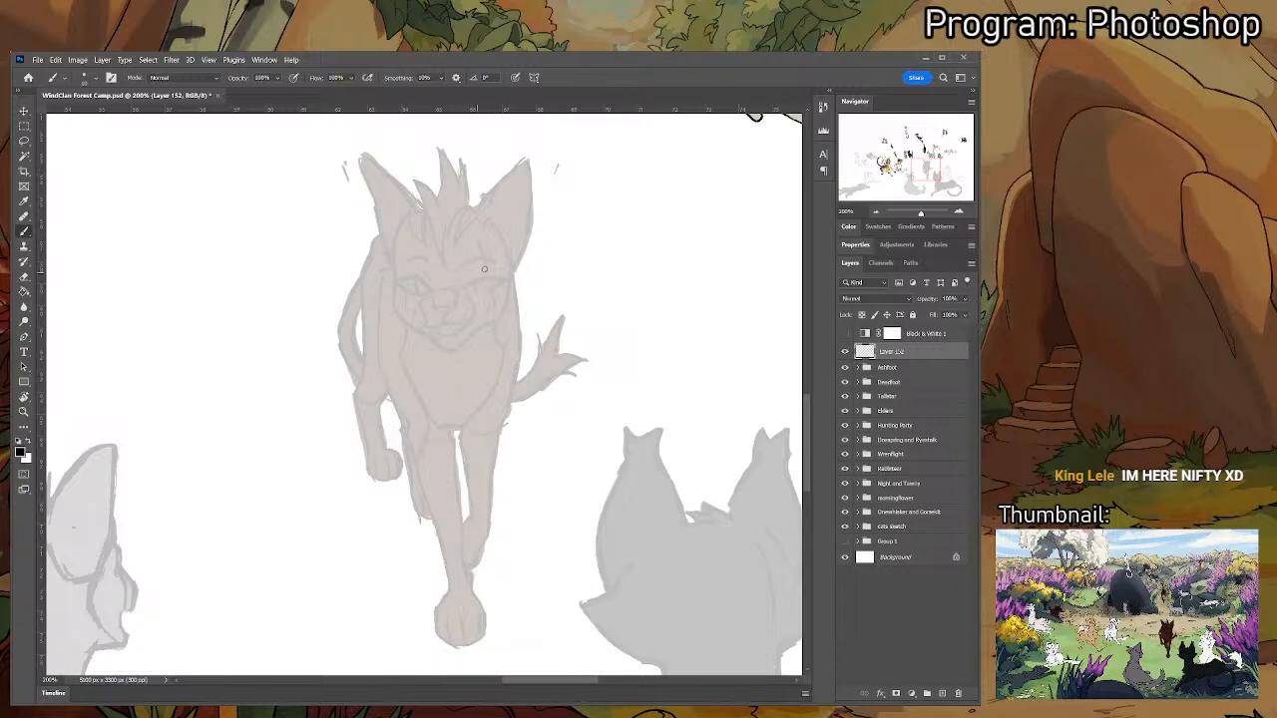
scroll(517, 245, "up", 2)
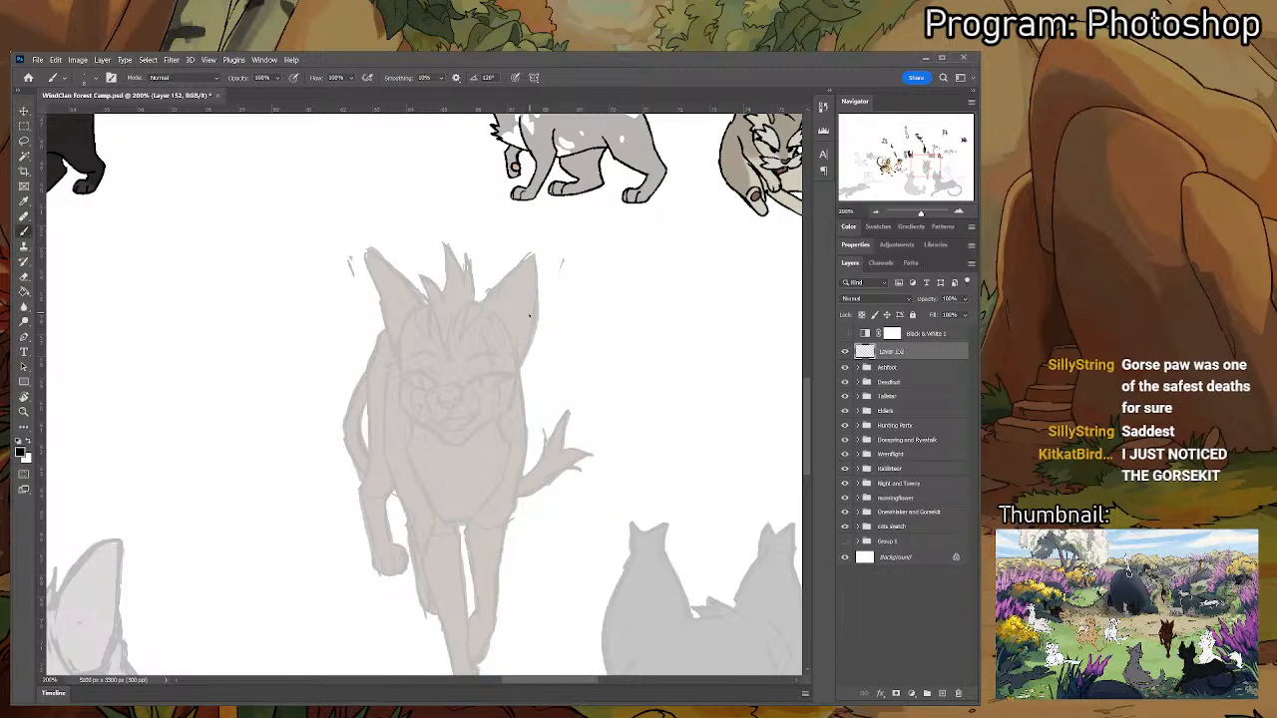
key("ctrl+plus")
key("ctrl+plus")
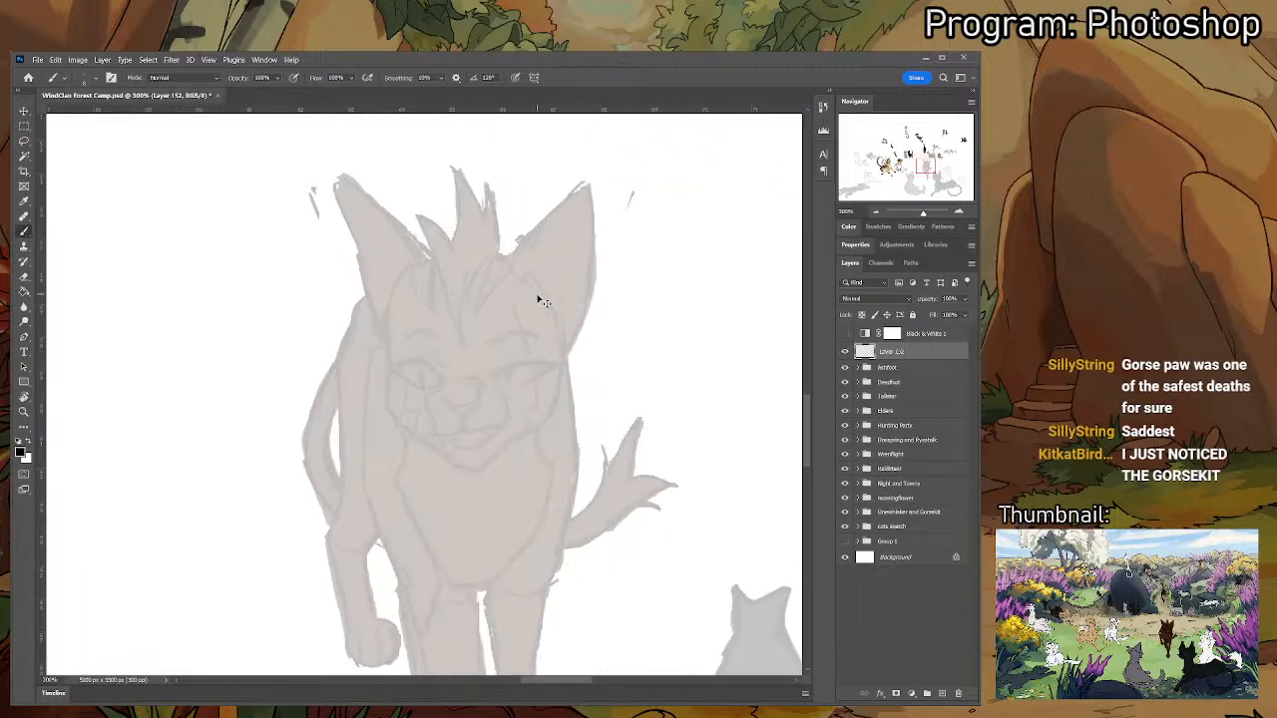
scroll(585, 404, "up", 3)
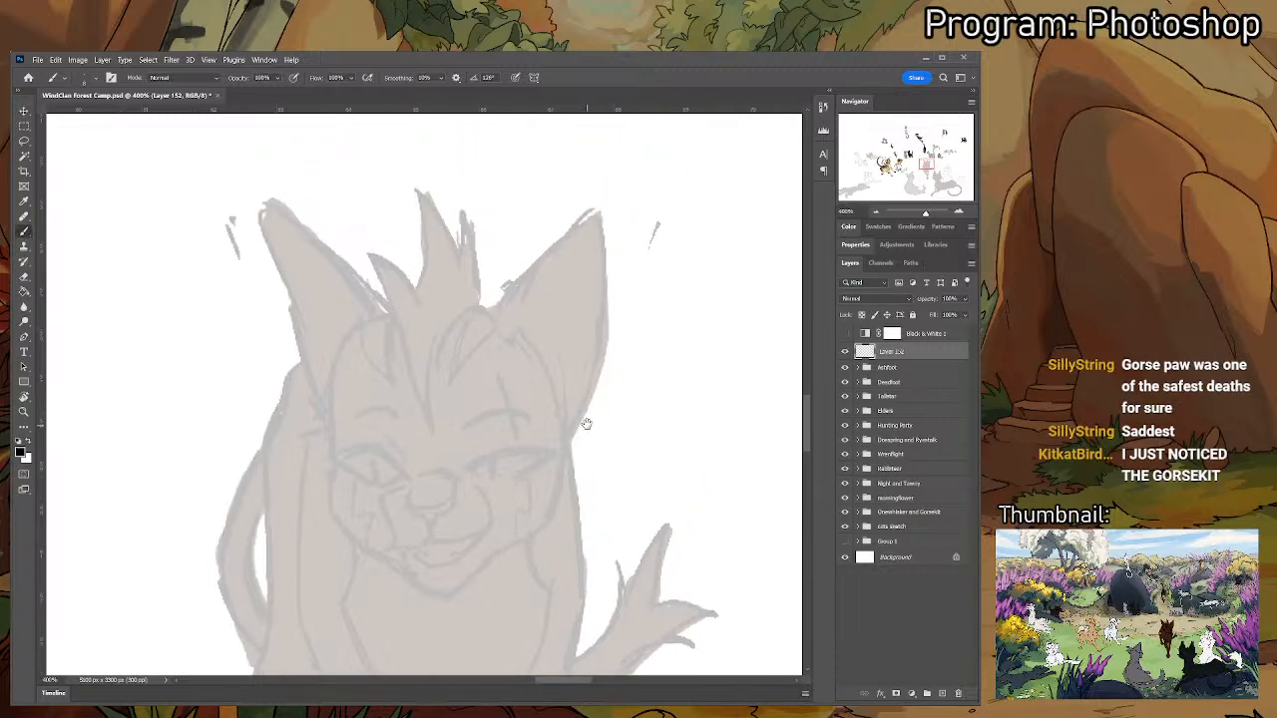
left_click_drag(493, 315, 555, 235)
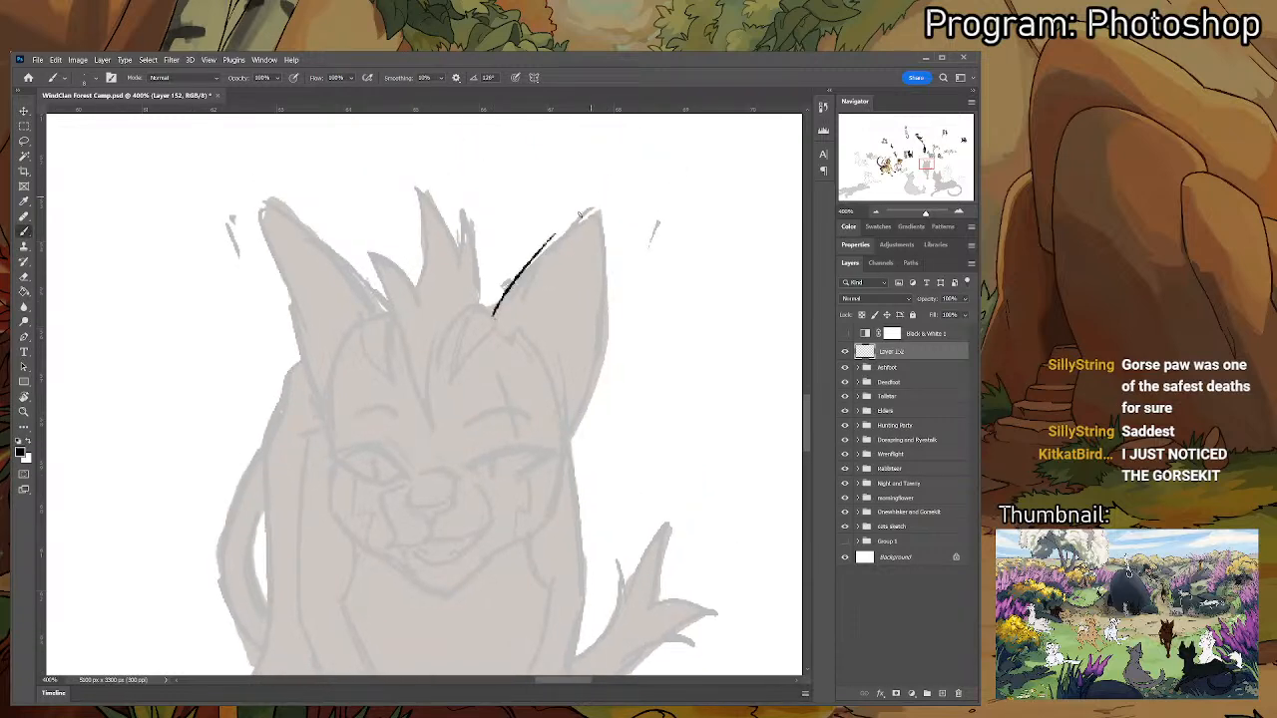
key("ctrl+z")
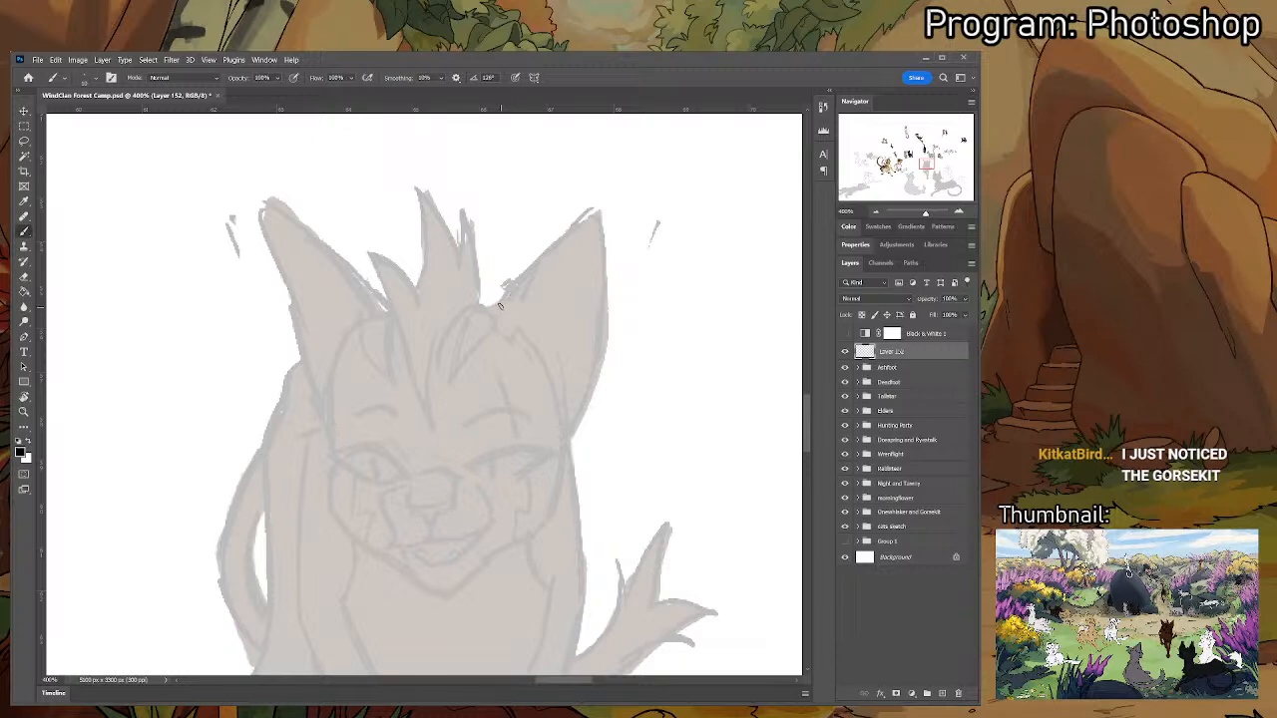
left_click_drag(490, 311, 584, 213)
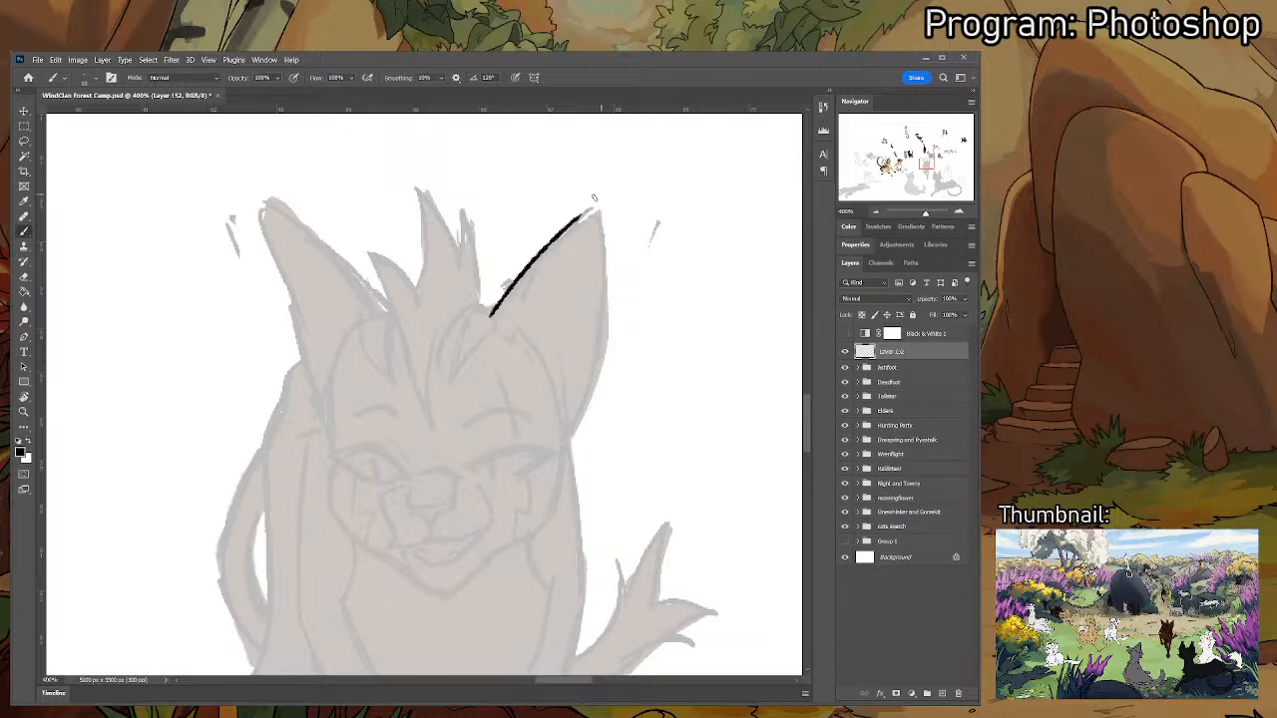
key("ctrl+z")
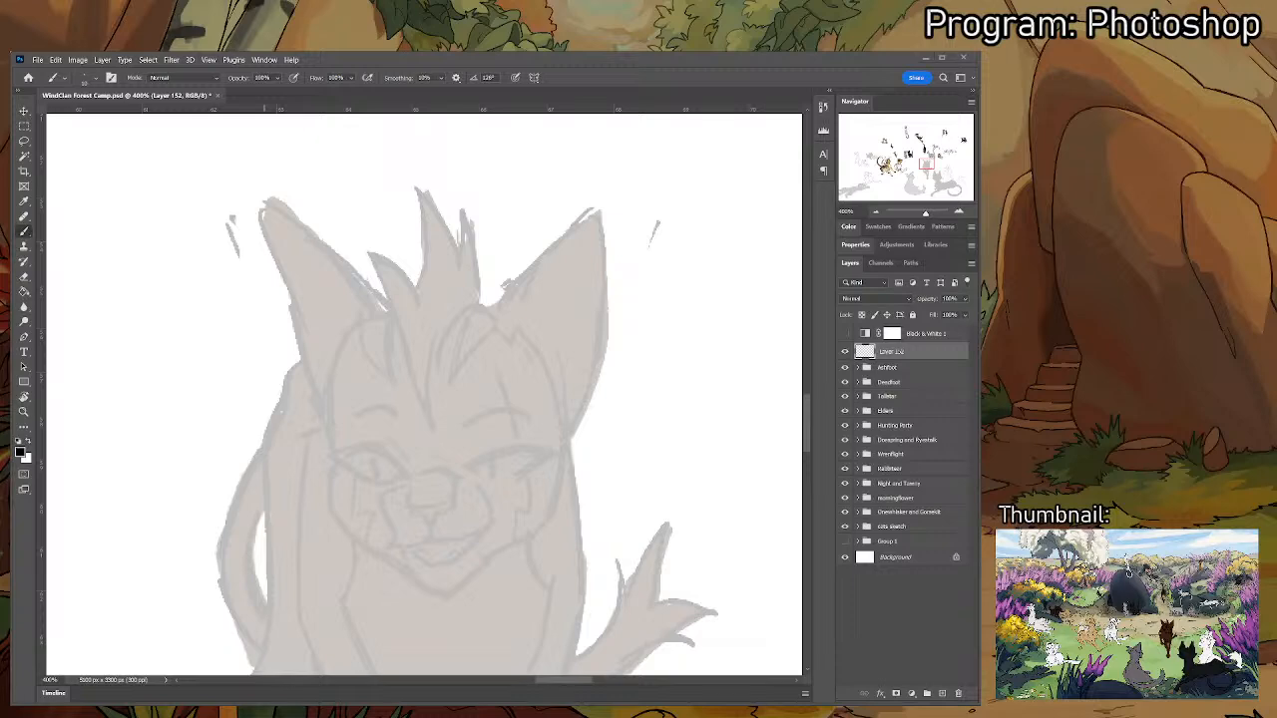
- Place the Mudclaw reference image into the document at its imported size
left_click_drag(0, 393, 294, 393)
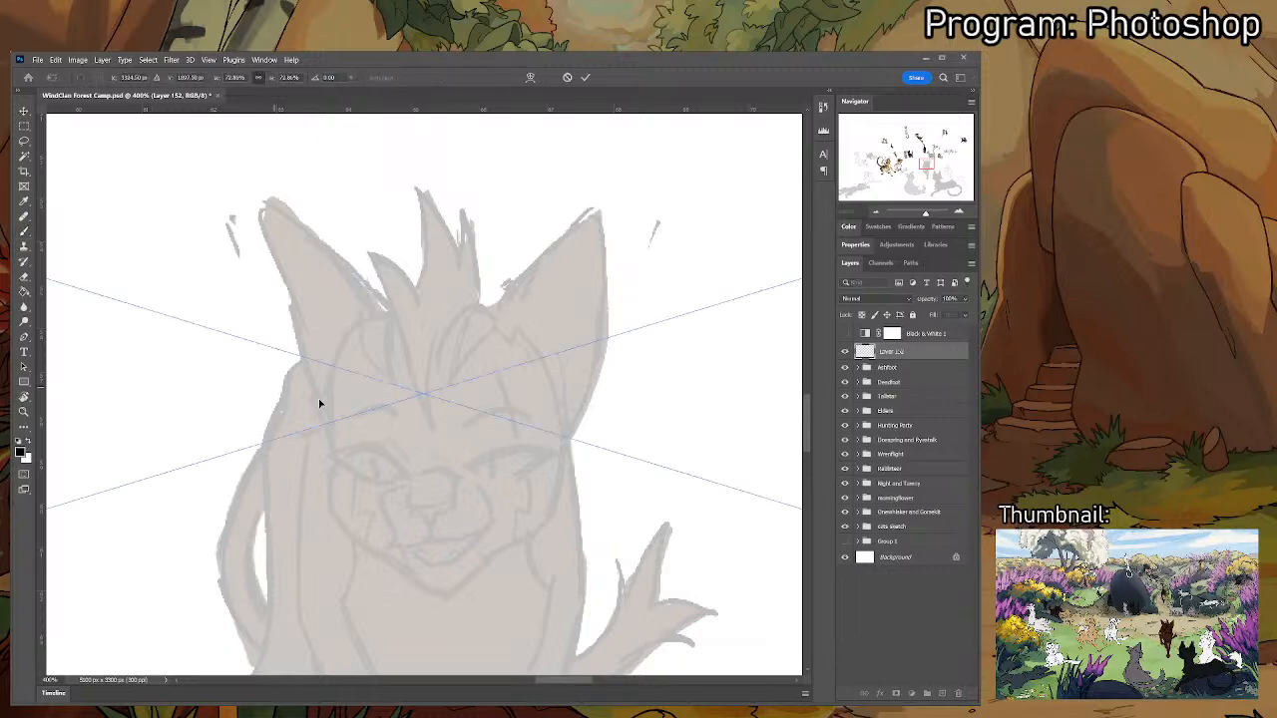
key("ctrl+minus")
key("ctrl+minus")
key("ctrl+minus")
key("ctrl+minus")
key("ctrl+minus")
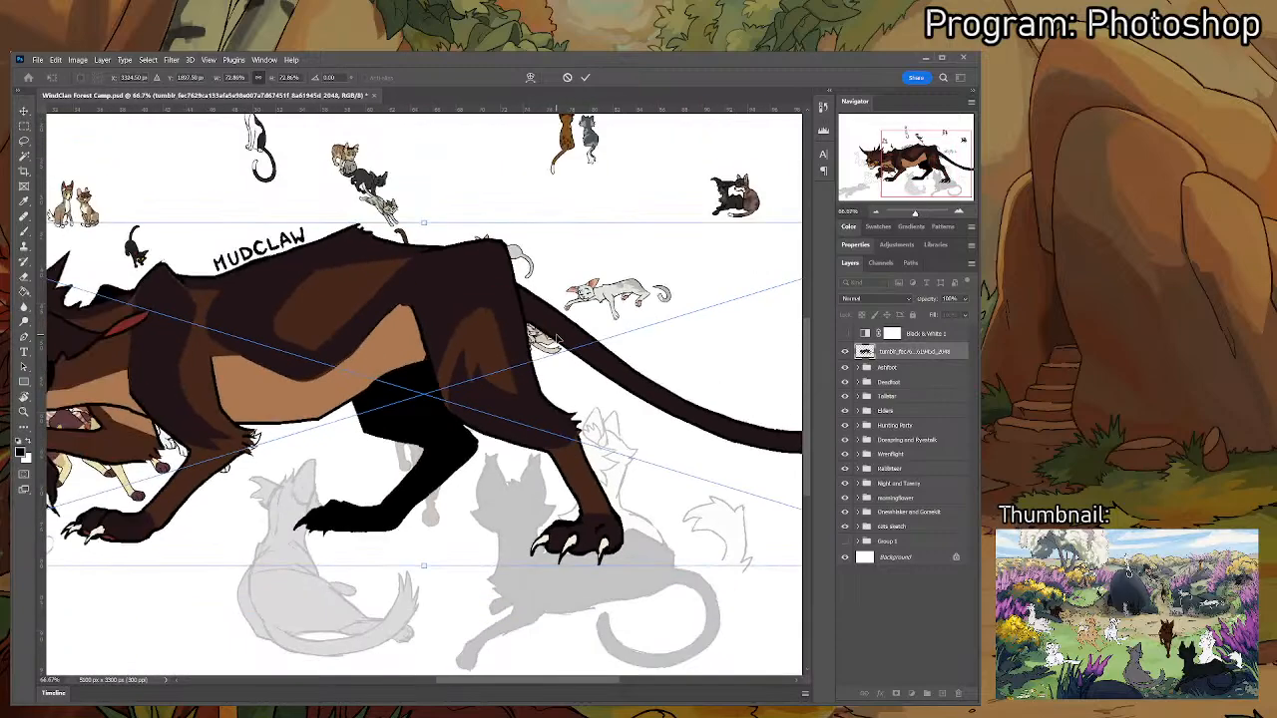
key("Return")
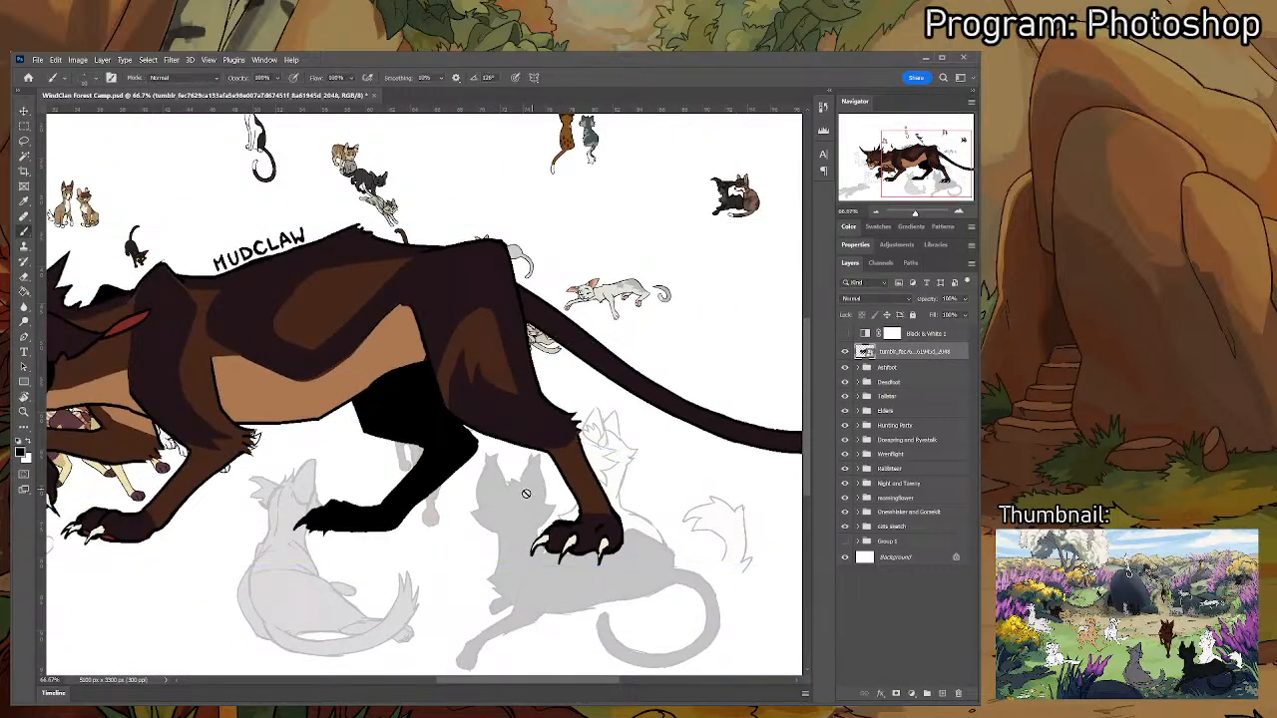
- Scale down the Mudclaw reference image and position it just beside the walking cat sketch
left_click_drag(351, 427, 898, 439)
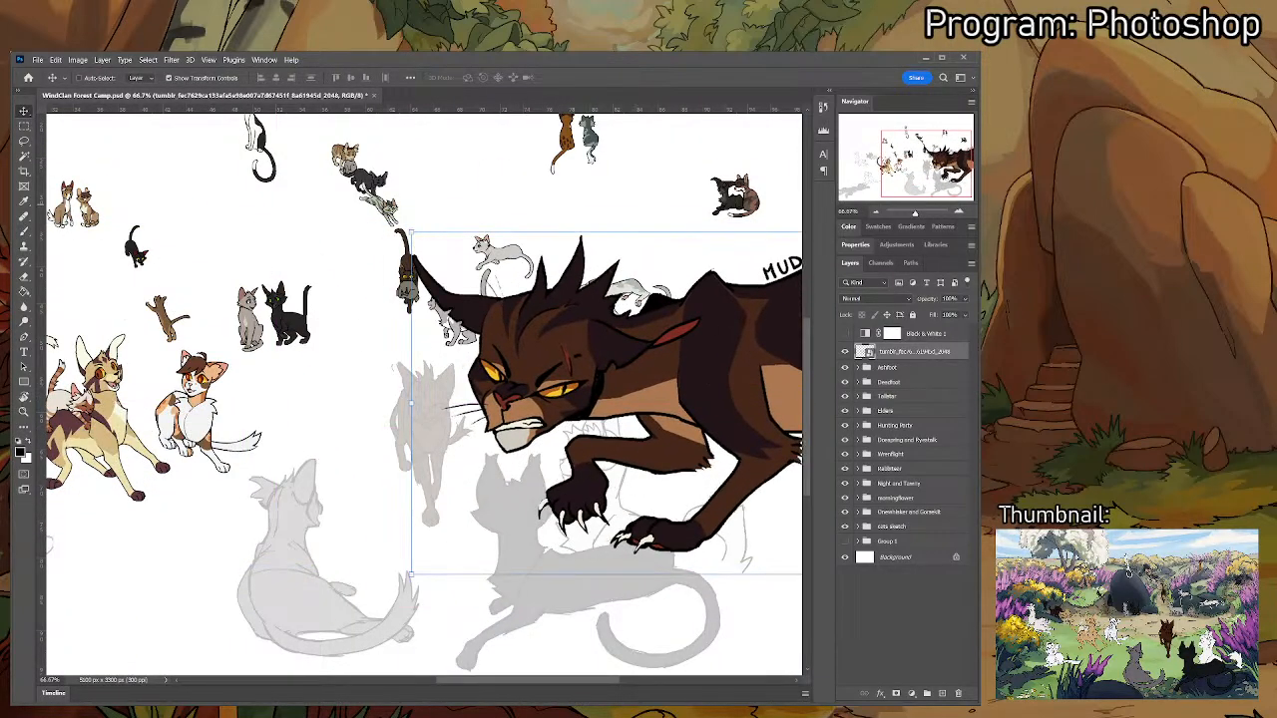
left_click_drag(693, 378, 548, 421)
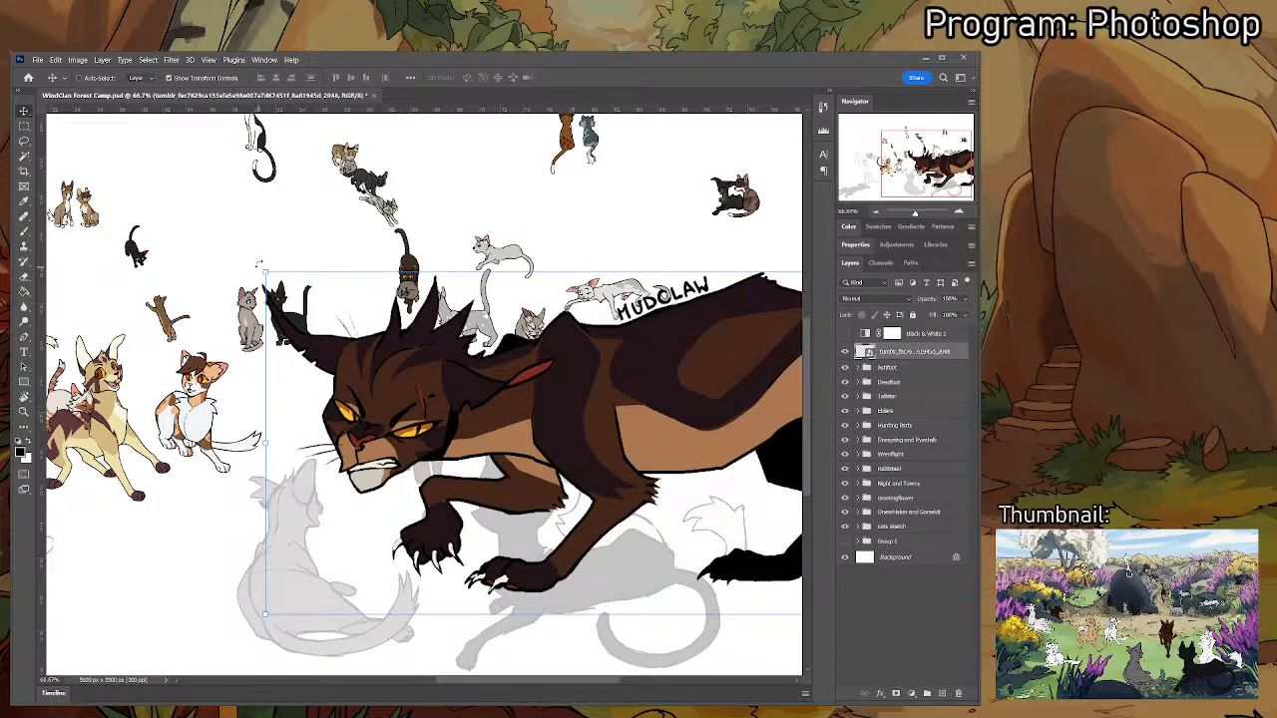
left_click_drag(265, 271, 744, 419)
key("Return")
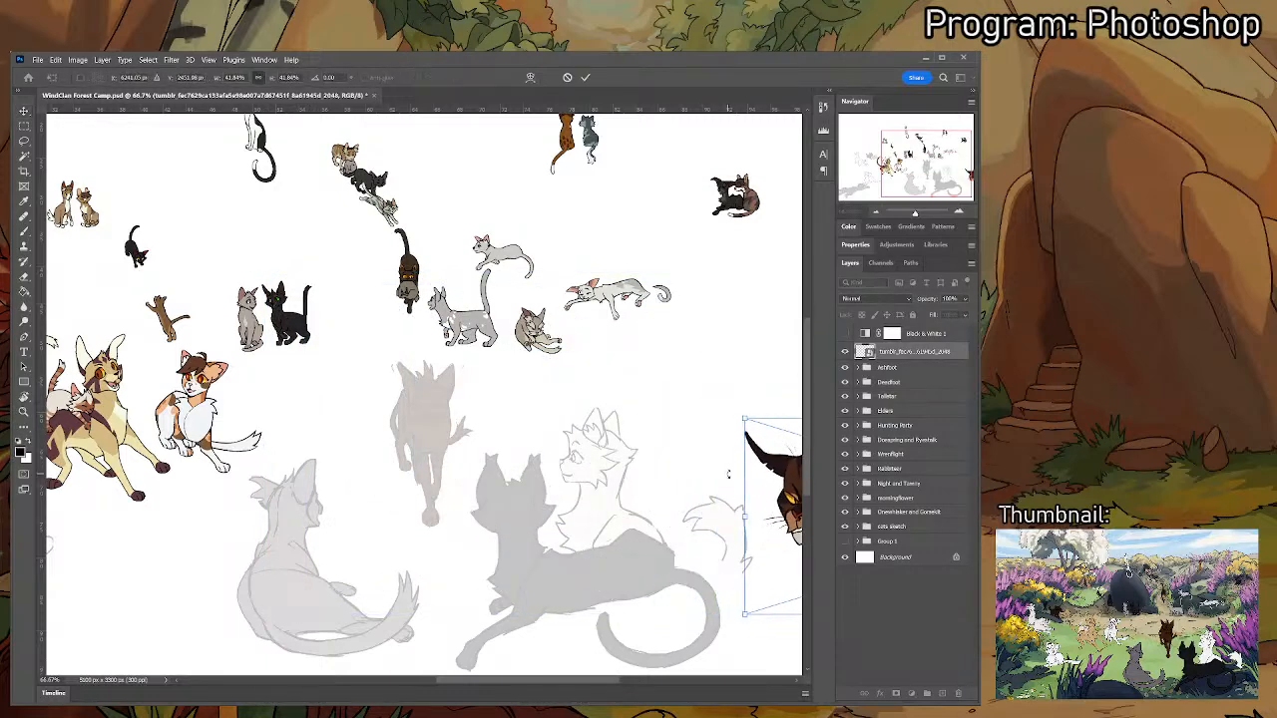
mouse_move(795, 507)
left_mouse_down()
mouse_move(589, 371)
mouse_move(623, 411)
left_mouse_up()
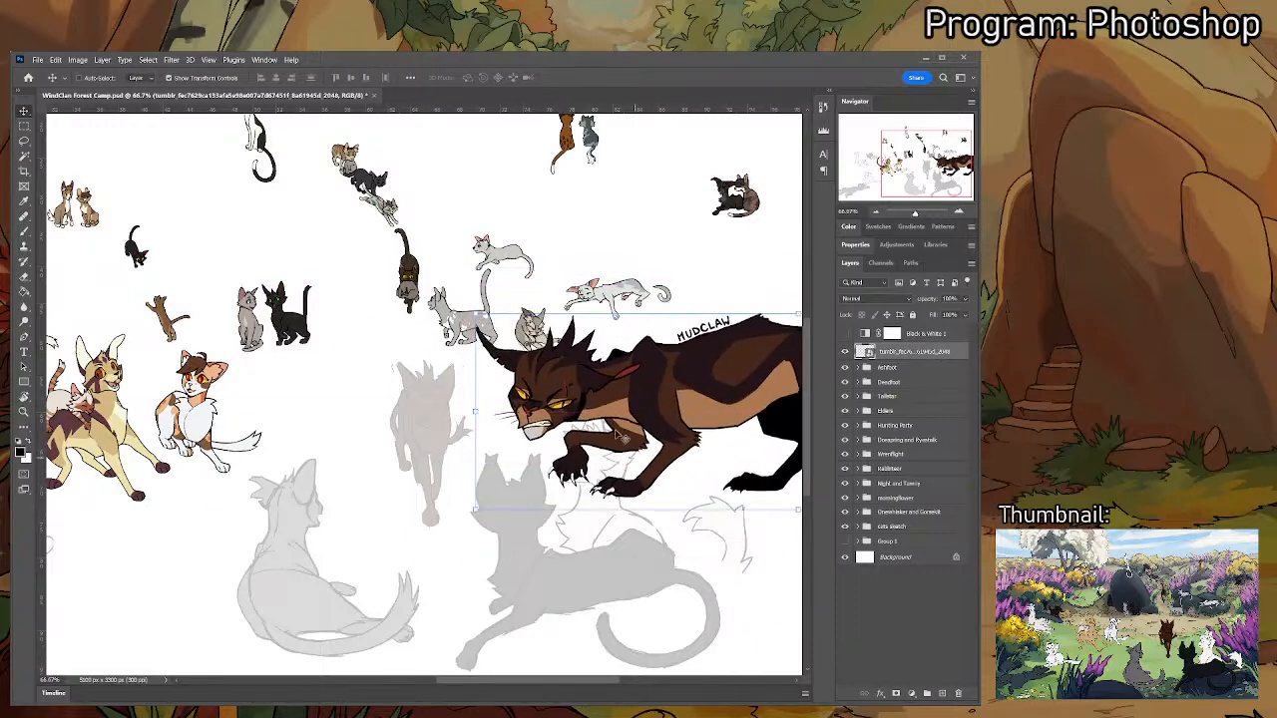
- Add a new empty layer above the Mudclaw reference image and switch to the Brush tool
scroll(624, 411, "down", 1)
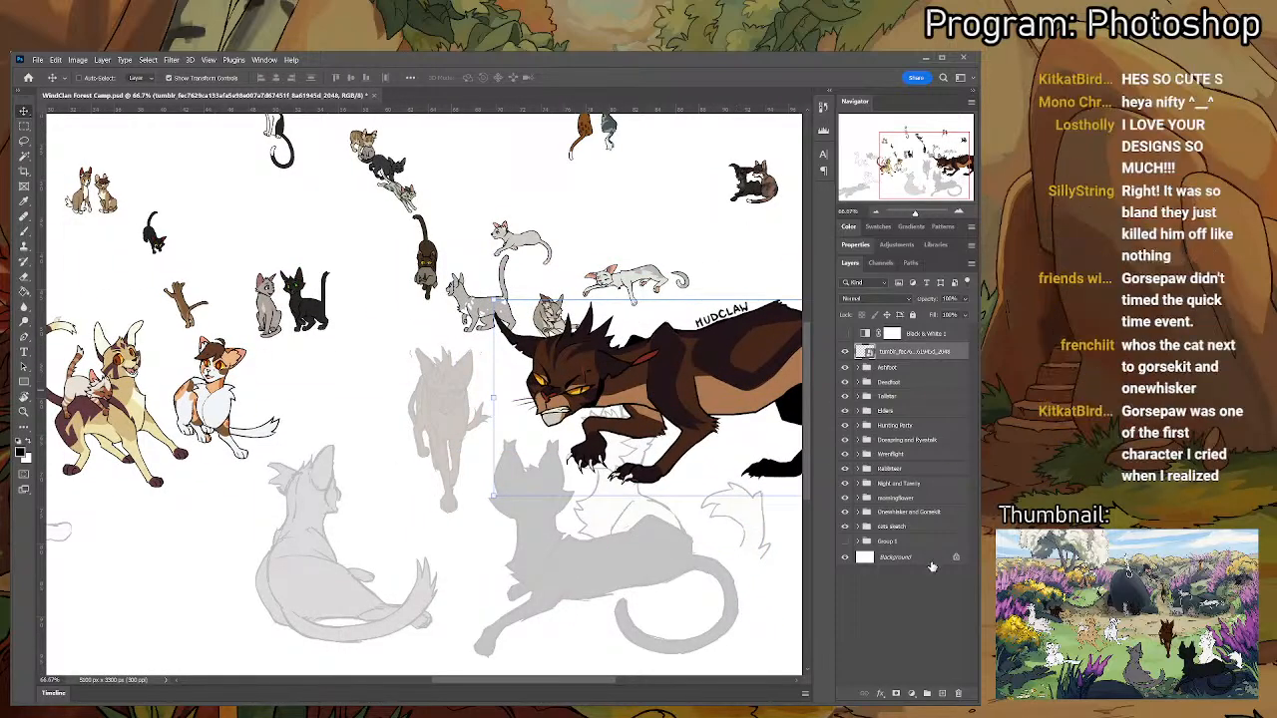
left_click(943, 696)
left_click_drag(530, 393, 550, 454)
scroll(549, 455, "up", 4)
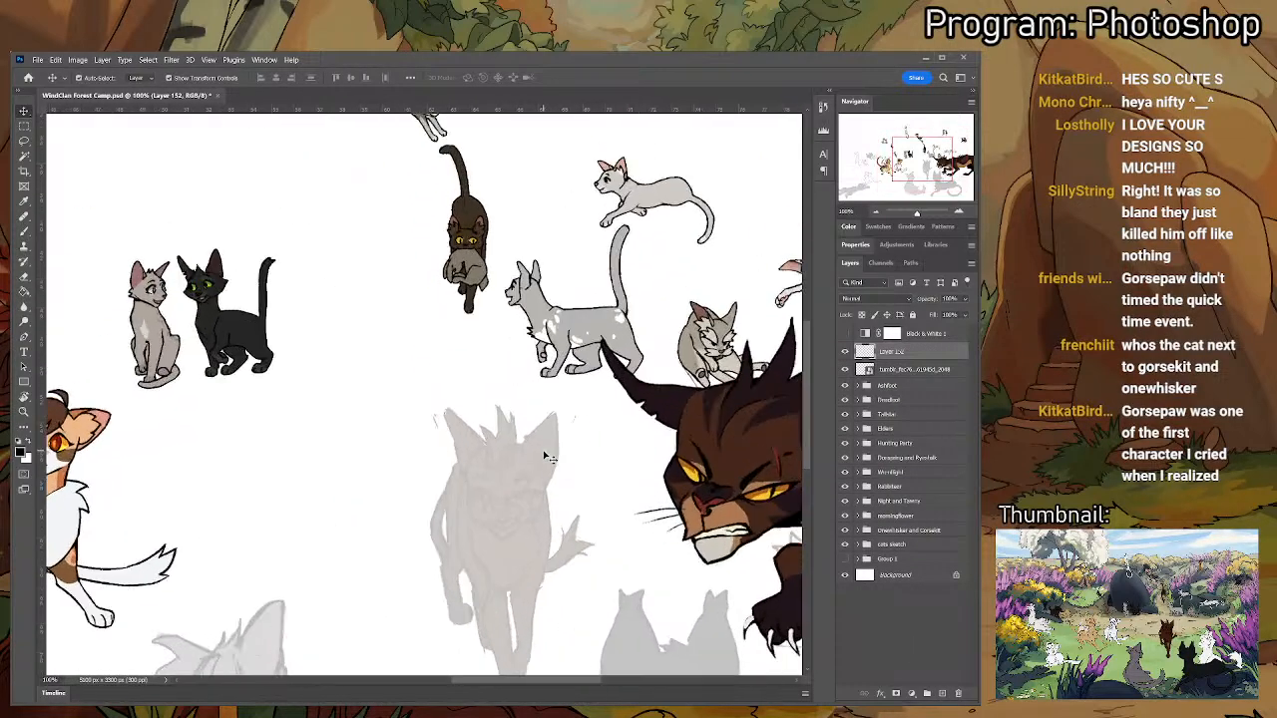
scroll(609, 434, "down", 1)
key("b")
- Ink the outline of the walking cat's right-hand ear in black, redoing strokes until both edges follow the sketch
mouse_move(629, 441)
left_mouse_down()
mouse_move(573, 446)
mouse_move(593, 429)
mouse_move(587, 373)
left_mouse_up()
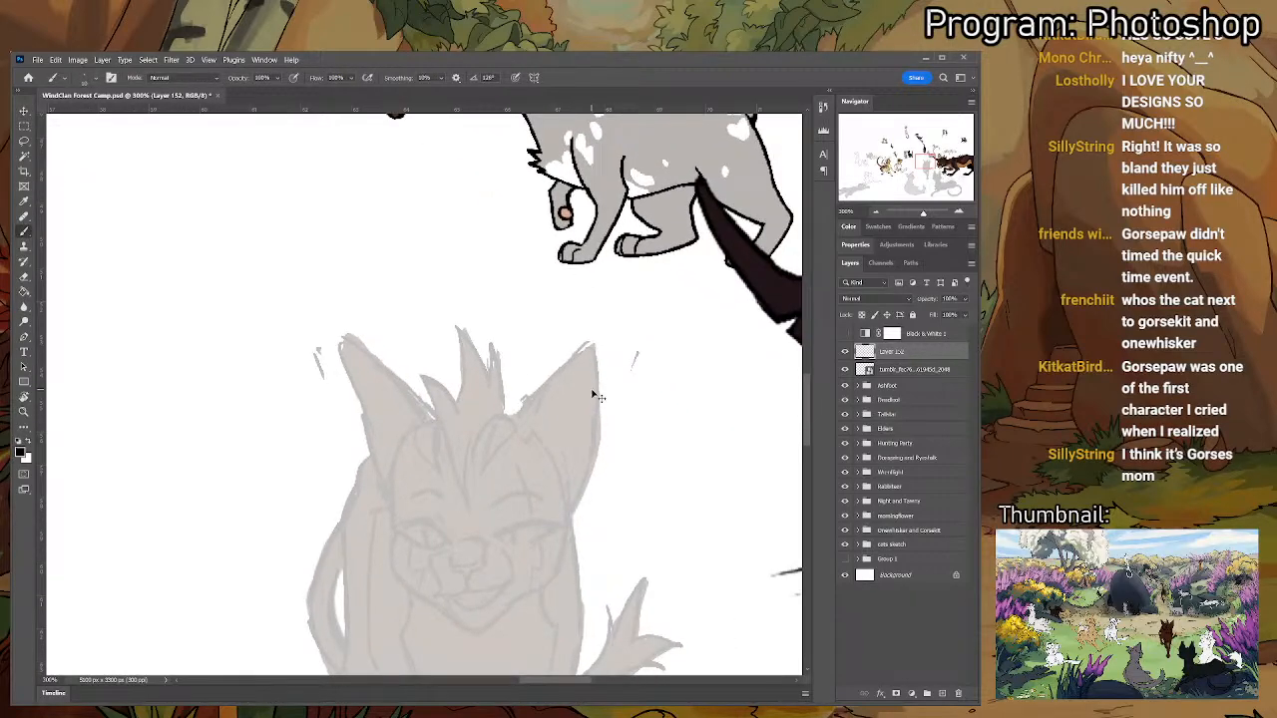
scroll(591, 389, "up", 1)
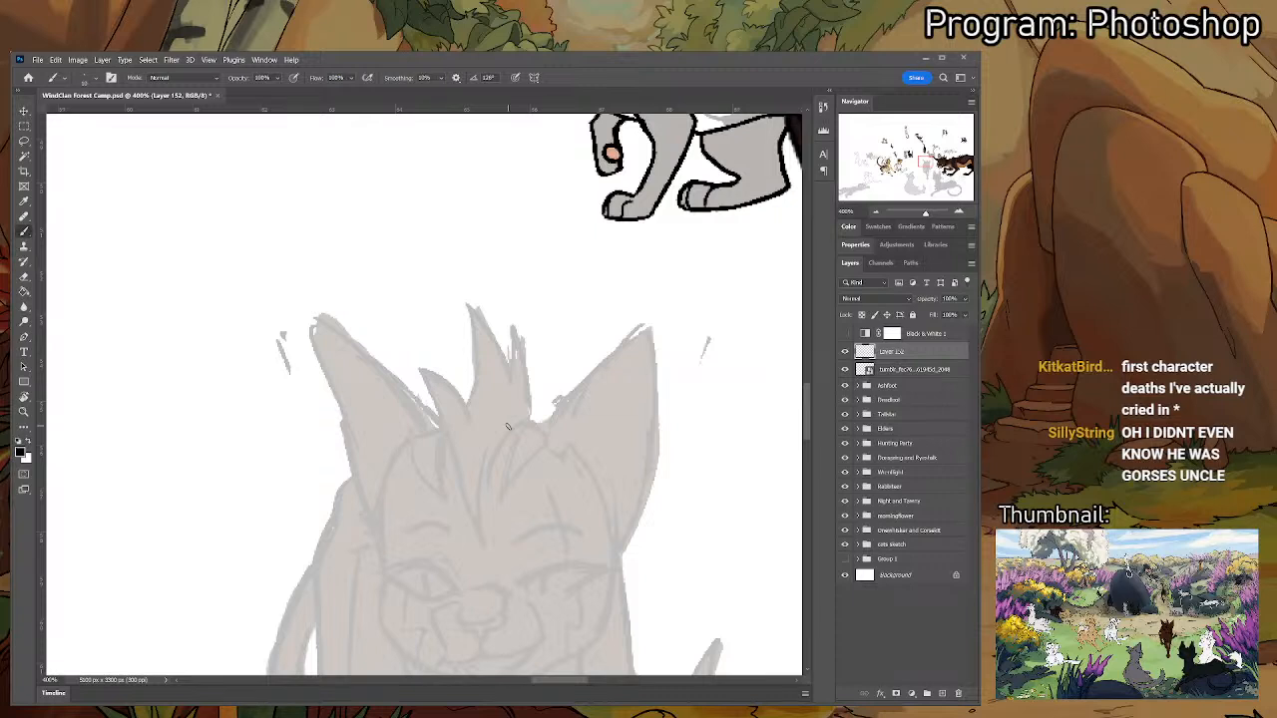
scroll(537, 437, "right", 2)
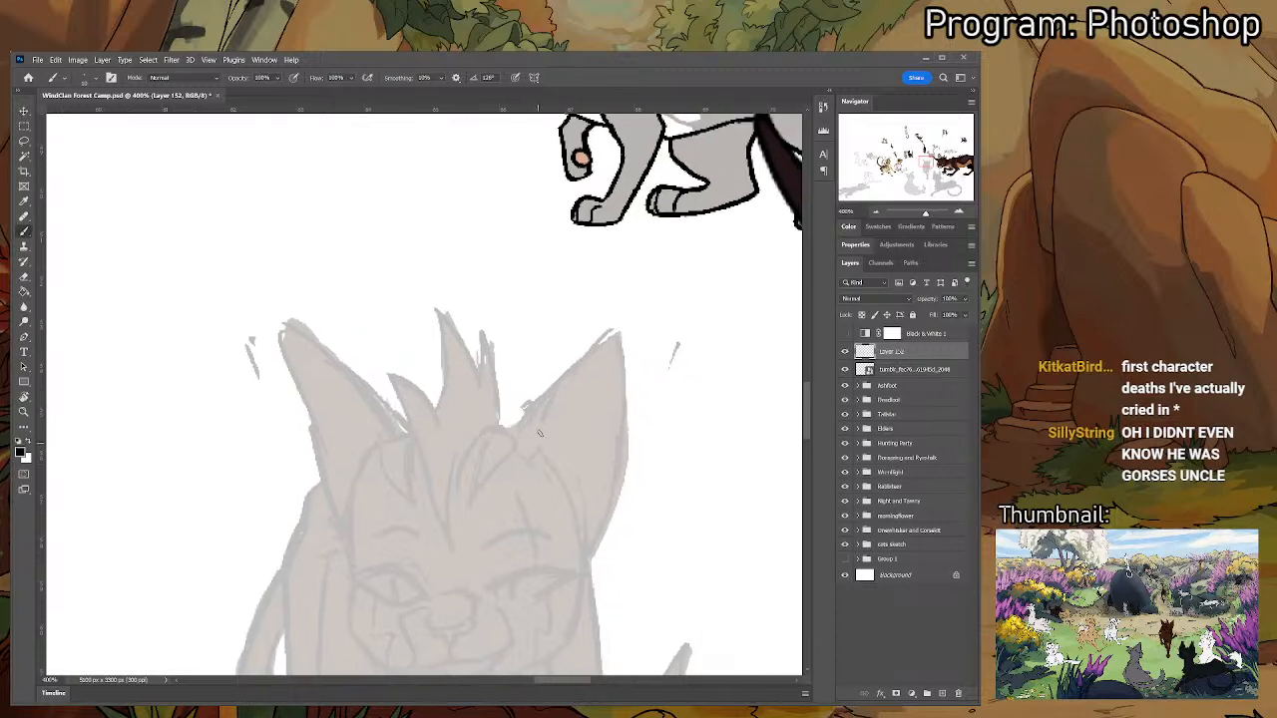
mouse_move(511, 431)
left_mouse_down()
mouse_move(606, 331)
mouse_move(514, 443)
mouse_move(616, 331)
left_mouse_up()
key("ctrl+z")
key("ctrl+z")
mouse_move(544, 397)
left_mouse_down()
mouse_move(618, 334)
mouse_move(545, 401)
left_mouse_up()
key("ctrl+z")
mouse_move(618, 331)
left_mouse_down()
mouse_move(546, 404)
mouse_move(616, 333)
mouse_move(630, 454)
left_mouse_up()
key("ctrl+z")
key("ctrl+z")
mouse_move(617, 333)
left_mouse_down()
mouse_move(622, 479)
mouse_move(638, 387)
mouse_move(611, 461)
left_mouse_up()
key("ctrl+z")
mouse_move(636, 345)
left_mouse_down()
mouse_move(617, 431)
mouse_move(626, 420)
mouse_move(590, 477)
left_mouse_up()
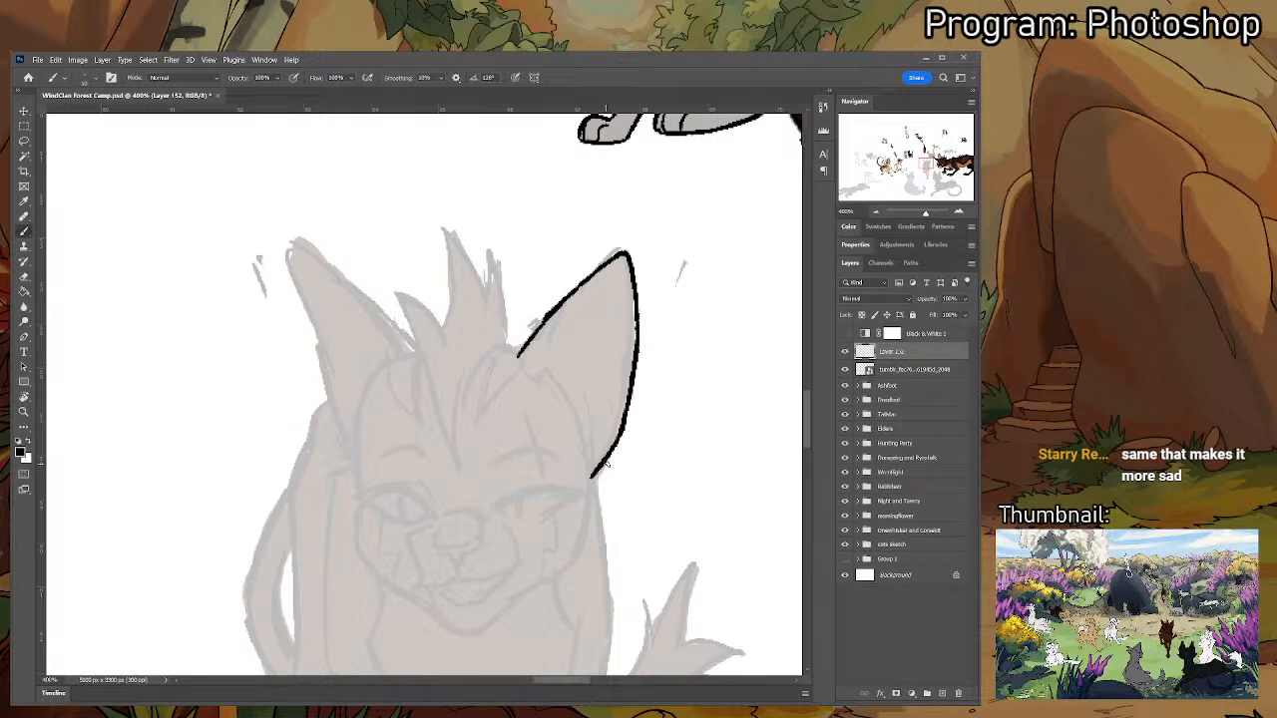
- Erase a gap in the right-hand ear's inner edge, ink a small notch there, and draw the inner-ear fold
key("e")
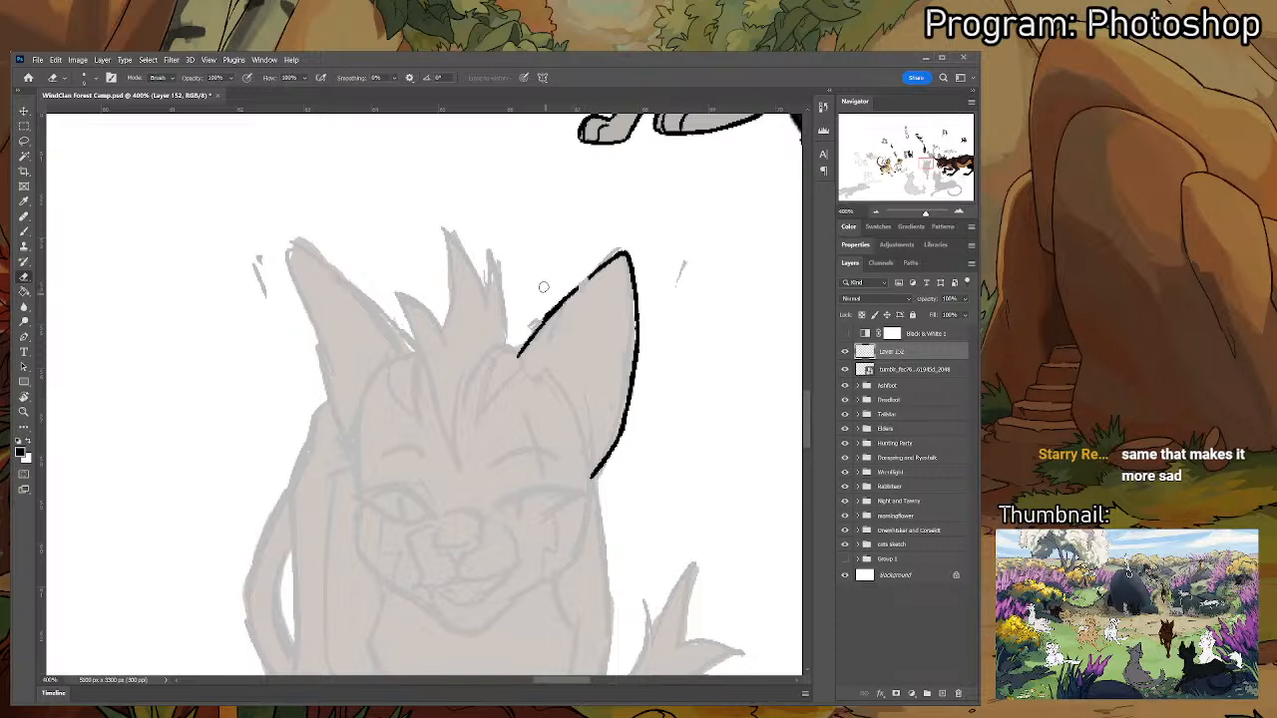
key("b")
mouse_move(573, 288)
left_mouse_down()
mouse_move(589, 299)
mouse_move(590, 279)
left_mouse_up()
key("e")
key("b")
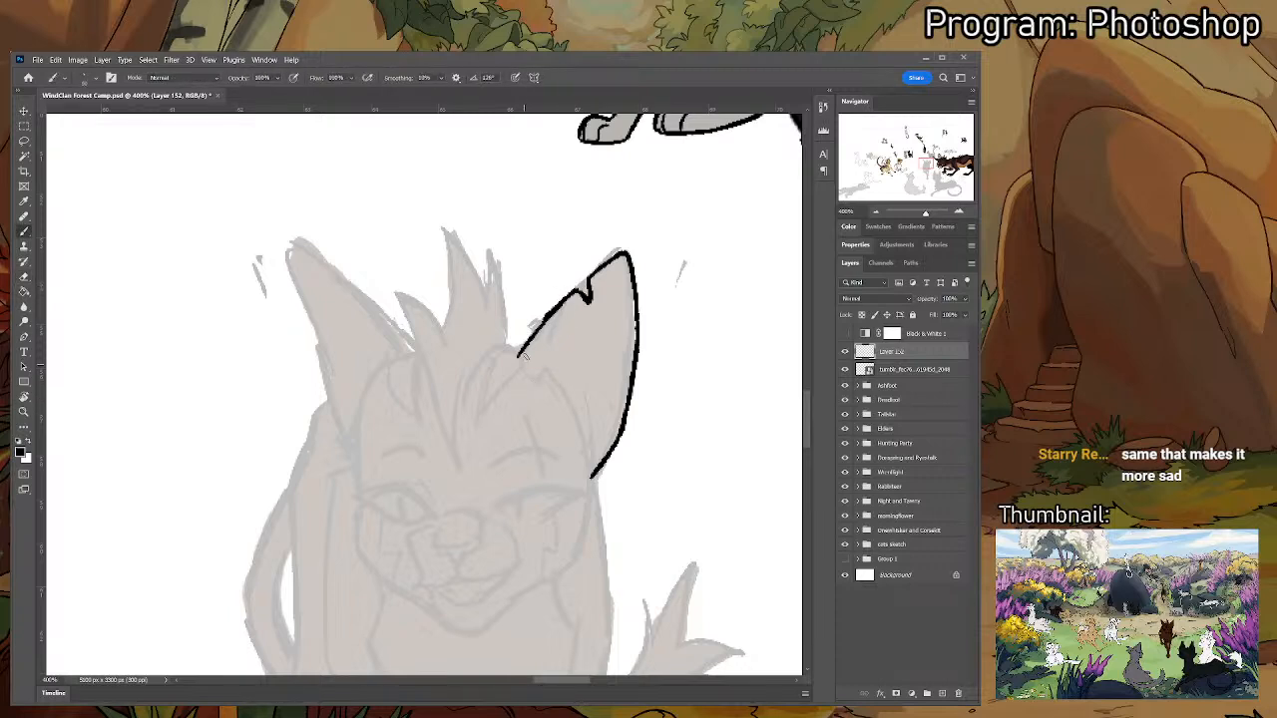
mouse_move(518, 356)
left_mouse_down()
mouse_move(537, 379)
mouse_move(570, 298)
left_mouse_up()
- Ink the inner and outer edges of the walking cat's left-hand ear in black over the sketch
left_click_drag(399, 301, 437, 339)
mouse_move(332, 280)
left_mouse_down()
mouse_move(463, 391)
mouse_move(329, 289)
mouse_move(370, 459)
mouse_move(391, 488)
left_mouse_up()
key("ctrl+z")
key("ctrl+z")
left_click_drag(353, 393, 394, 489)
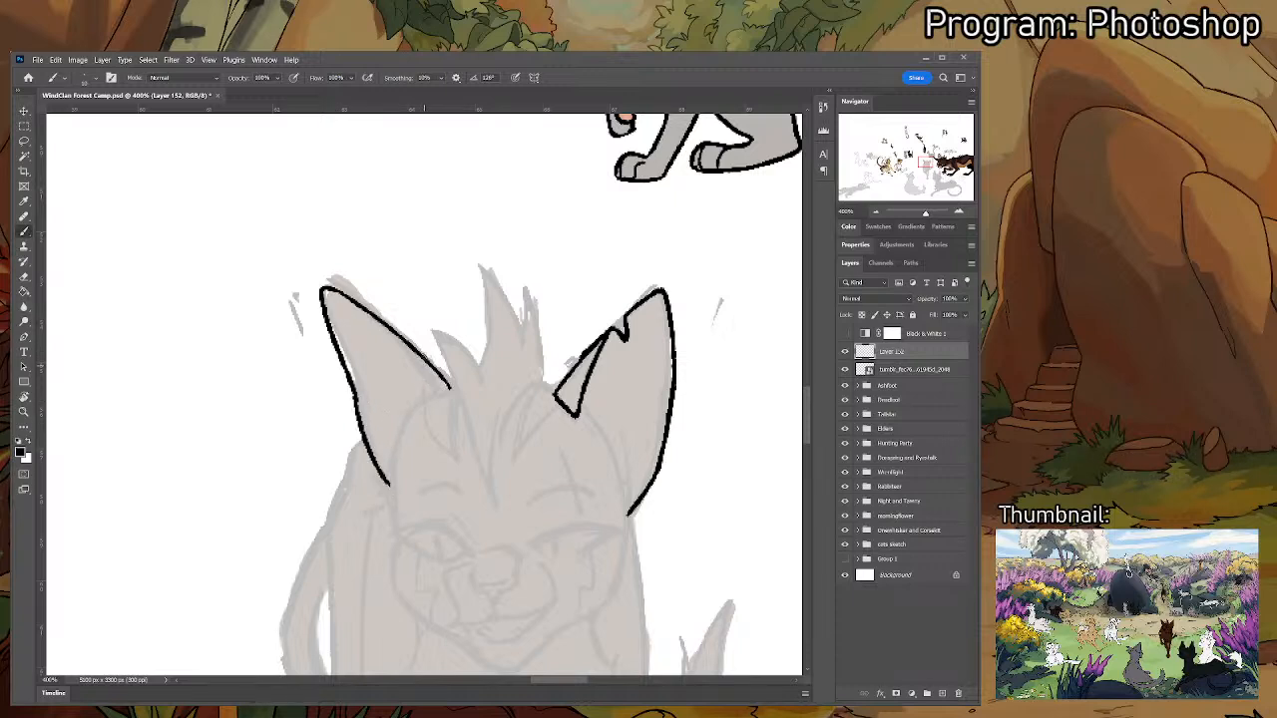
- Ink the inner fold line along the left-hand ear's inner edge and switch to the Eraser
left_click_drag(379, 324, 433, 397)
key("ctrl+z")
mouse_move(392, 334)
left_mouse_down()
mouse_move(437, 402)
mouse_move(449, 392)
mouse_move(384, 325)
left_mouse_up()
key("ctrl+z")
key("e")
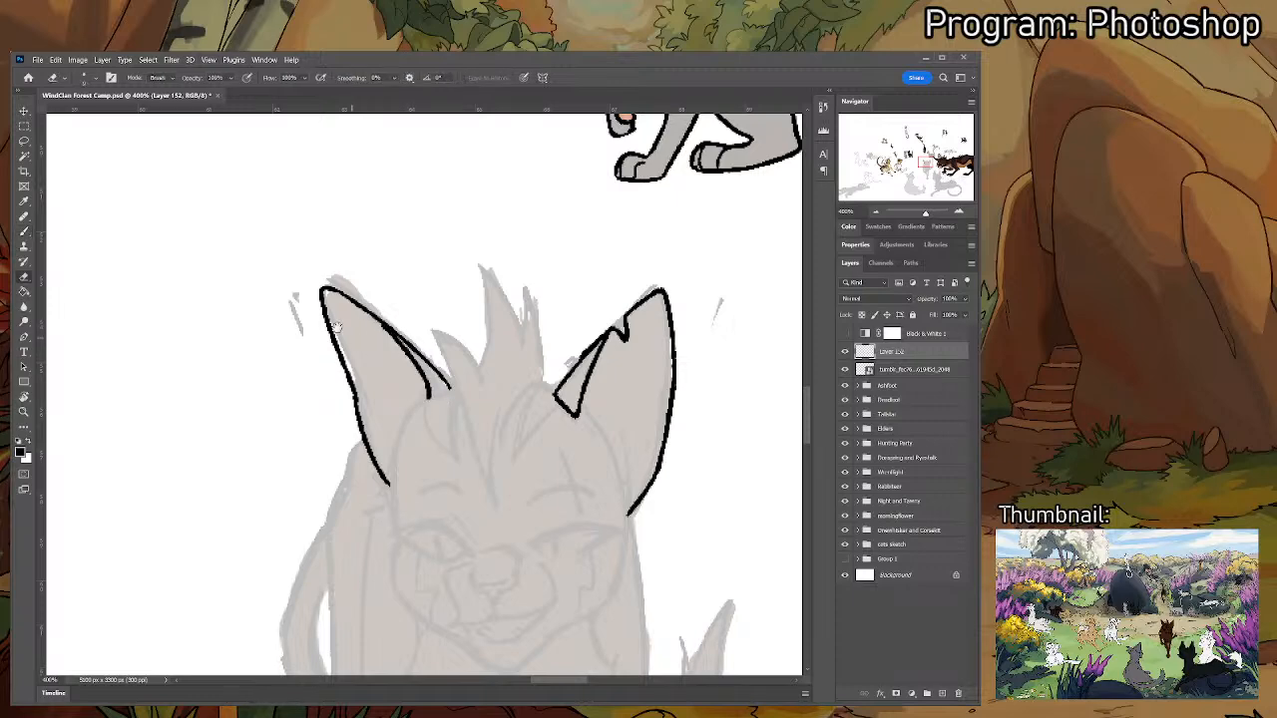
left_click_drag(190, 311, 714, 306)
left_click_drag(473, 194, 544, 404)
mouse_move(204, 606)
left_mouse_down()
mouse_move(538, 432)
mouse_move(194, 362)
left_mouse_up()
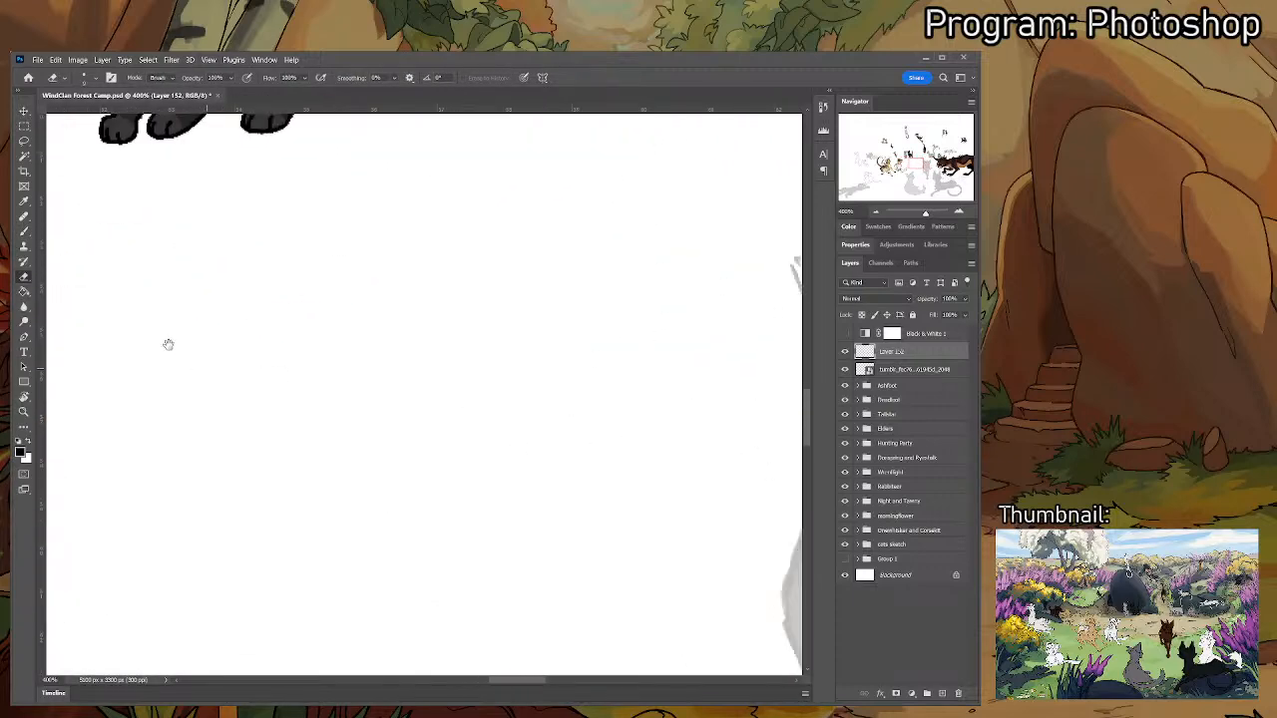
left_click_drag(670, 486, 131, 345)
mouse_move(627, 365)
left_mouse_down()
mouse_move(591, 351)
mouse_move(550, 489)
left_mouse_up()
- Erase gaps in the outer edge of the walking cat's left-hand ear and ink two jagged notches there in black
key("b")
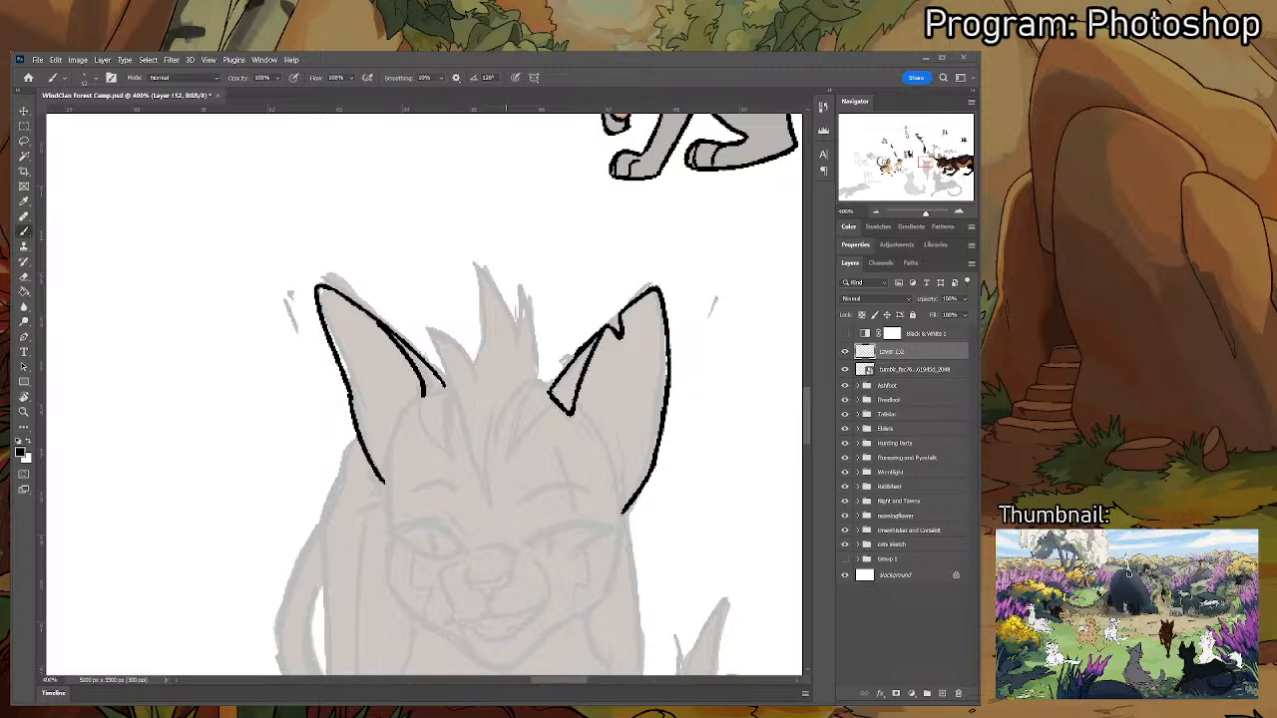
key("e")
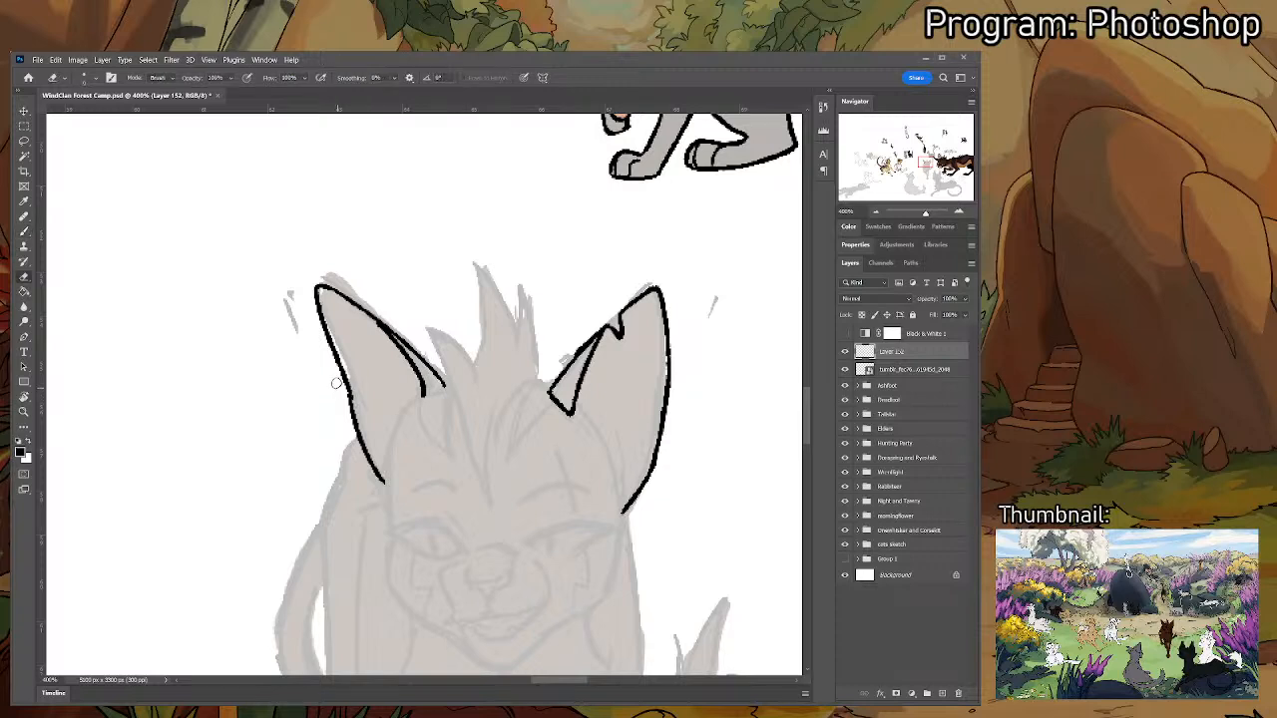
mouse_move(349, 396)
left_mouse_down()
mouse_move(354, 411)
mouse_move(371, 403)
mouse_move(341, 407)
mouse_move(367, 371)
mouse_move(367, 387)
left_mouse_up()
key("e")
key("b")
key("e")
key("b")
- Thicken the left-hand ear's outer edge near its tip, redoing the stroke, and touch up the line just below the notches
left_click_drag(314, 284, 343, 355)
key("ctrl+z")
left_click_drag(311, 282, 333, 361)
key("ctrl+z")
left_click_drag(312, 284, 339, 357)
key("e")
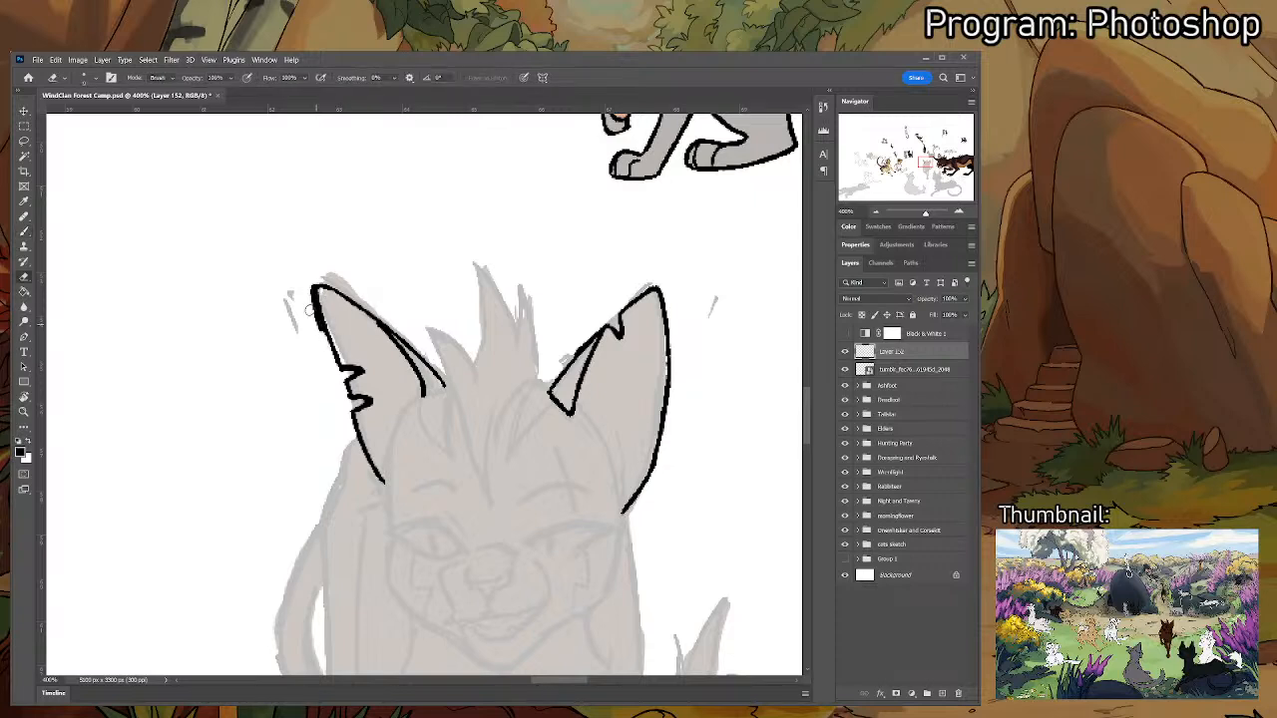
key("b")
left_click_drag(359, 424, 351, 406)
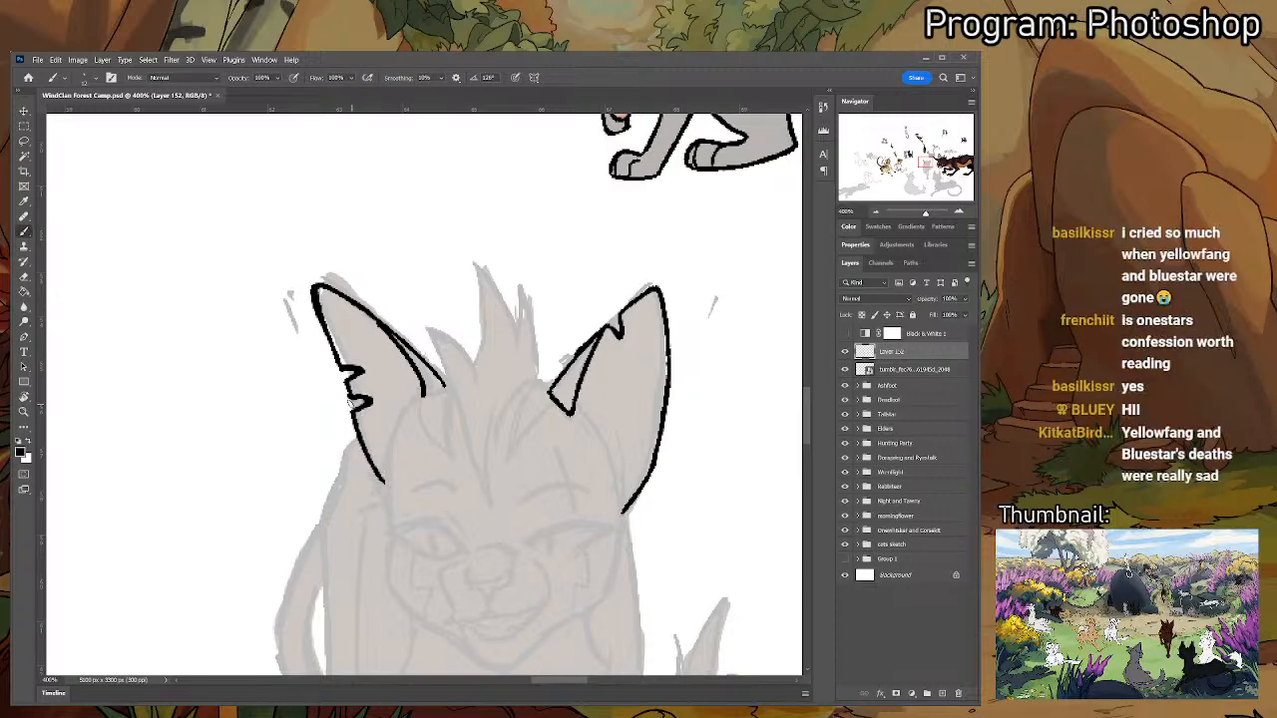
scroll(444, 371, "up", 1)
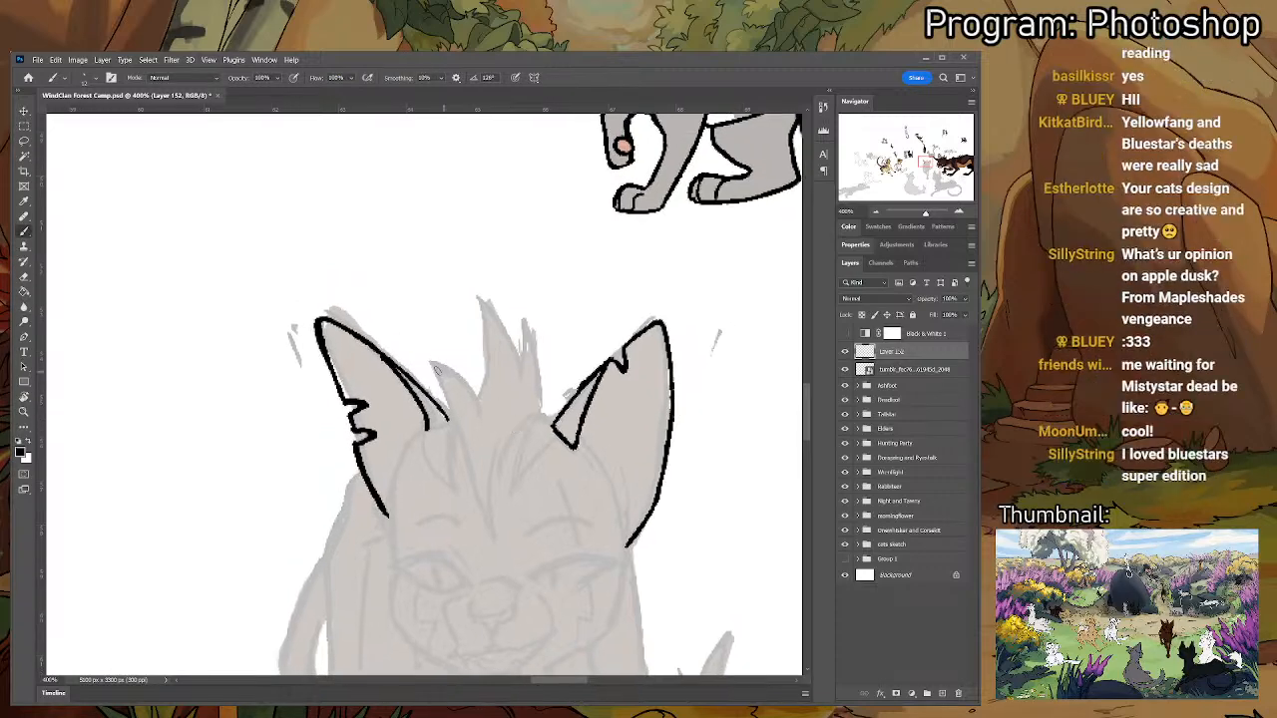
key("e")
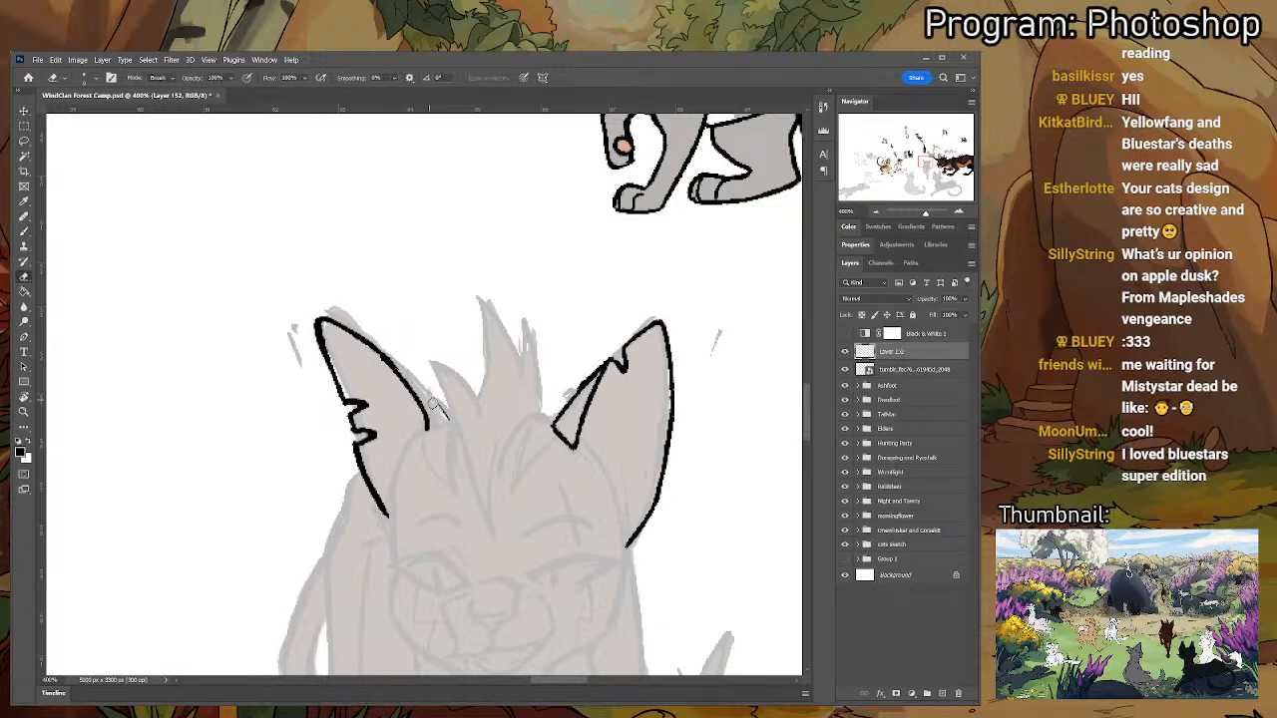
key("b")
mouse_move(374, 349)
left_mouse_down()
mouse_move(455, 419)
mouse_move(373, 337)
left_mouse_up()
key("ctrl+z")
key("ctrl+z")
key("r")
left_click_drag(595, 364, 414, 330)
left_click_drag(432, 421, 403, 321)
key("ctrl+z")
mouse_move(428, 383)
left_mouse_down()
mouse_move(417, 333)
mouse_move(441, 431)
left_mouse_up()
key("ctrl+z")
key("e")
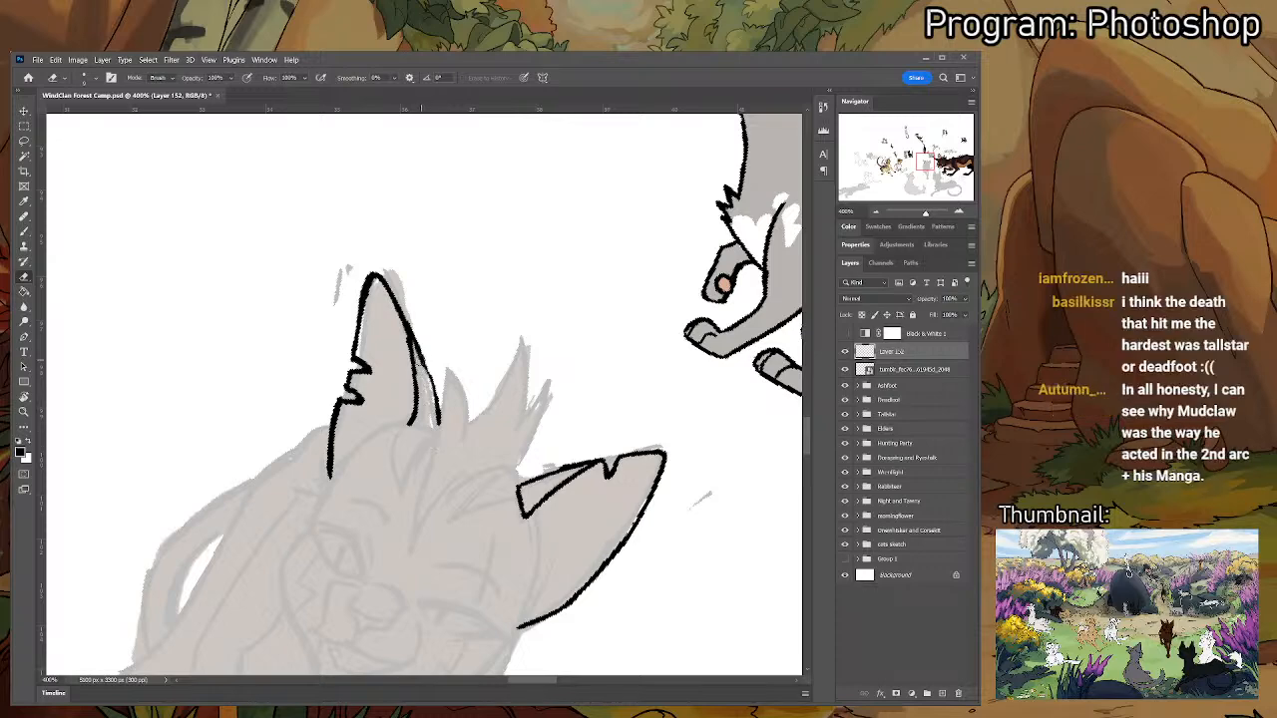
key("r")
mouse_move(444, 413)
left_mouse_down()
mouse_move(525, 322)
mouse_move(496, 274)
mouse_move(528, 352)
mouse_move(501, 380)
mouse_move(429, 392)
mouse_move(447, 422)
mouse_move(421, 373)
left_mouse_up()
key("b")
key("ctrl+z")
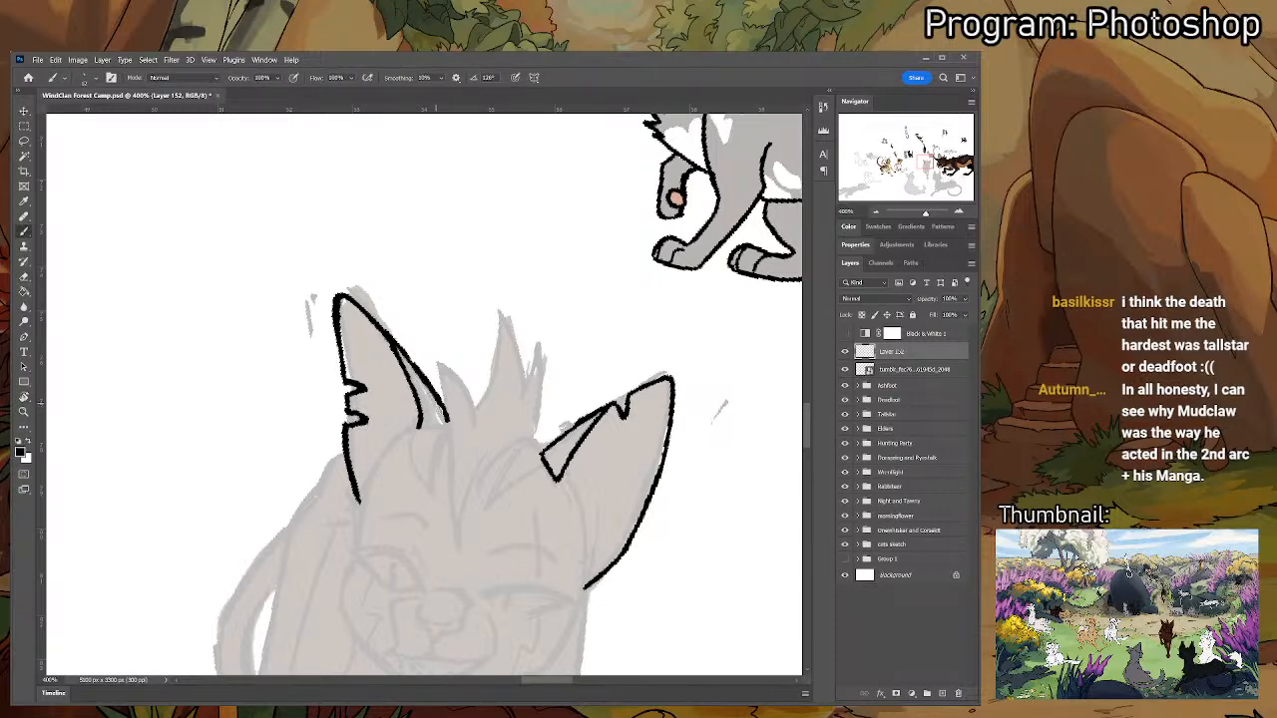
- Ink both edges of the small hair tuft beside the left-hand ear in black, redoing strokes that stray from the sketch
key("r")
mouse_move(535, 408)
left_mouse_down()
mouse_move(610, 290)
mouse_move(599, 271)
left_mouse_up()
key("b")
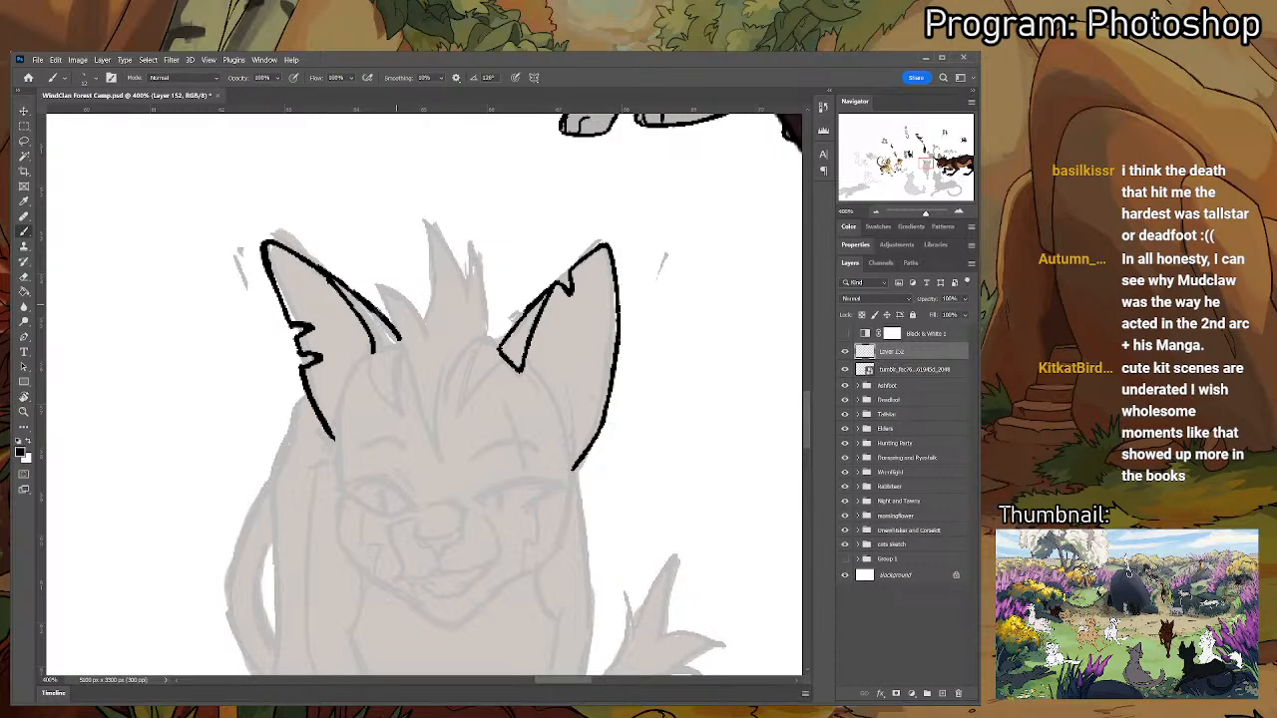
left_click_drag(375, 284, 407, 394)
key("ctrl+z")
mouse_move(377, 281)
left_mouse_down()
mouse_move(436, 451)
mouse_move(498, 429)
mouse_move(528, 398)
left_mouse_up()
key("r")
key("b")
left_click_drag(459, 319, 433, 396)
key("ctrl+z")
key("e")
left_click_drag(454, 445, 415, 397)
- Clean up the tip of the hair tuft beside the left-hand ear with the Eraser and brush
key("r")
left_click_drag(544, 367, 557, 440)
key("b")
key("e")
mouse_move(393, 271)
left_mouse_down()
mouse_move(433, 342)
mouse_move(439, 332)
mouse_move(389, 273)
left_mouse_up()
key("b")
key("ctrl+z")
key("e")
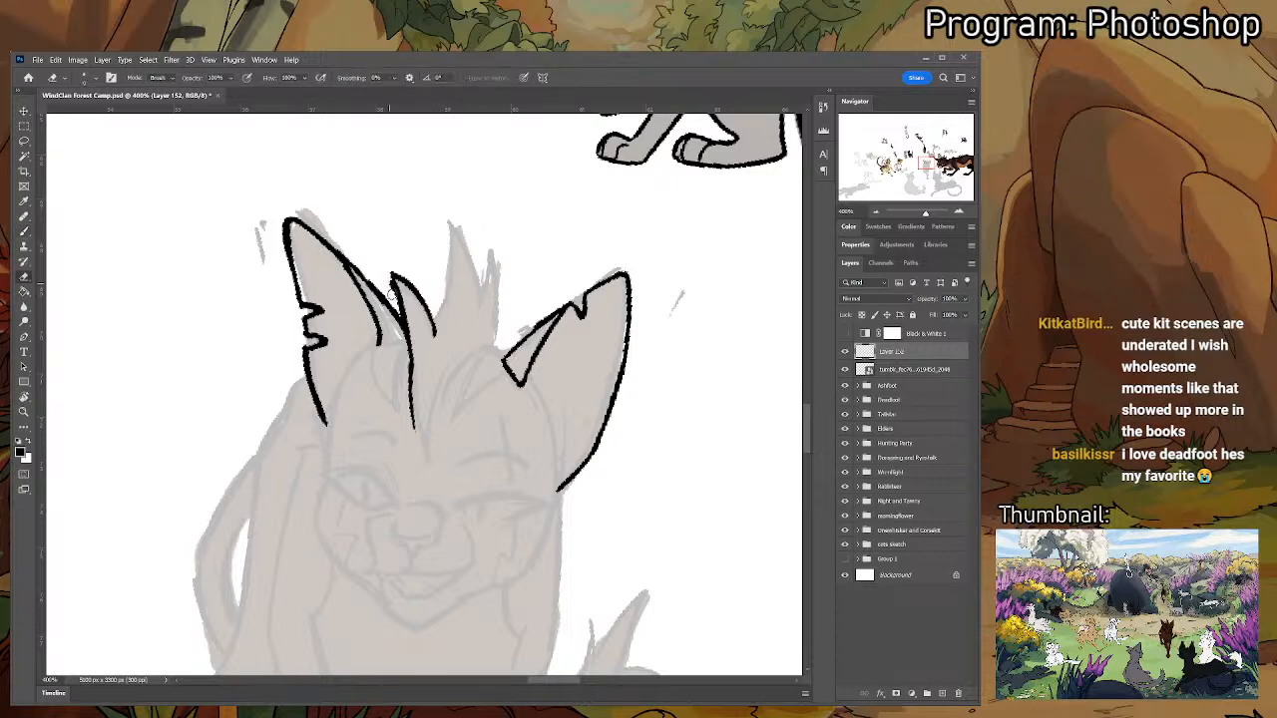
- Trim the lower end of the tuft's long line and ink a short line joining the left-hand ear's inner fold to the tuft
key("b")
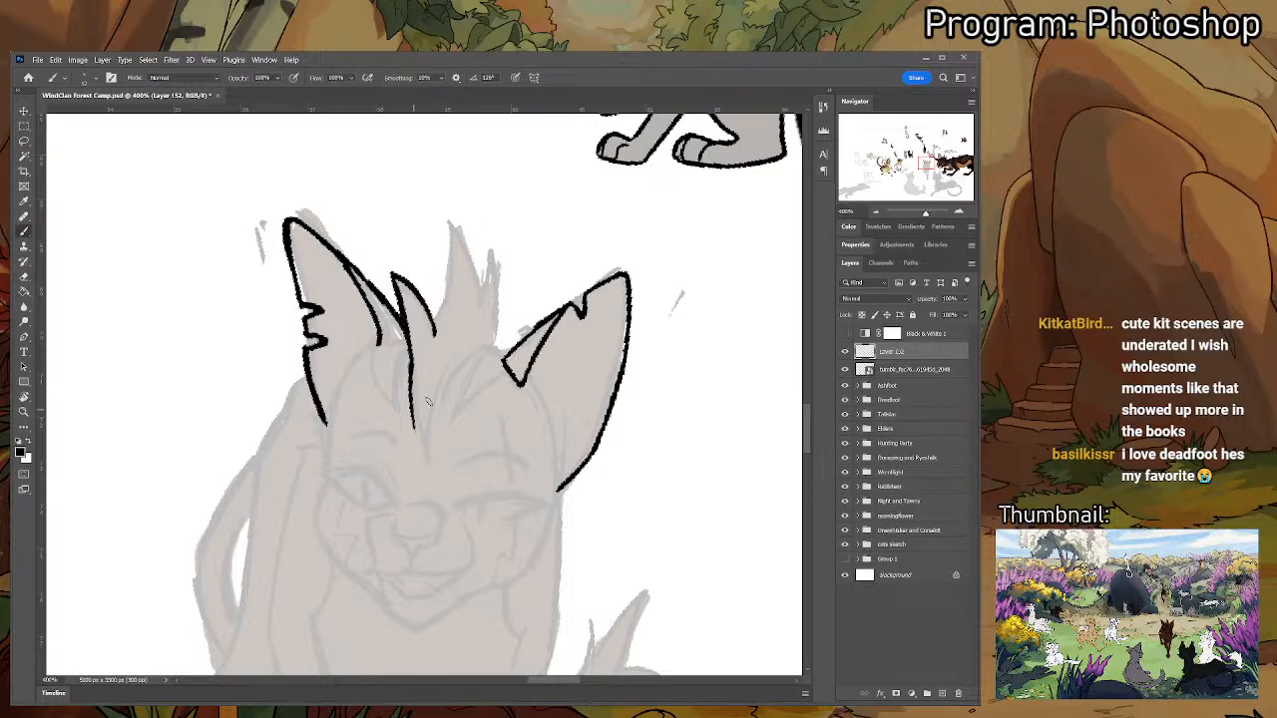
key("e")
left_click_drag(415, 434, 412, 401)
key("b")
left_click_drag(406, 357, 409, 337)
mouse_move(399, 339)
left_mouse_down()
mouse_move(373, 323)
mouse_move(427, 245)
mouse_move(428, 200)
mouse_move(450, 300)
left_mouse_up()
key("ctrl+z")
key("ctrl+z")
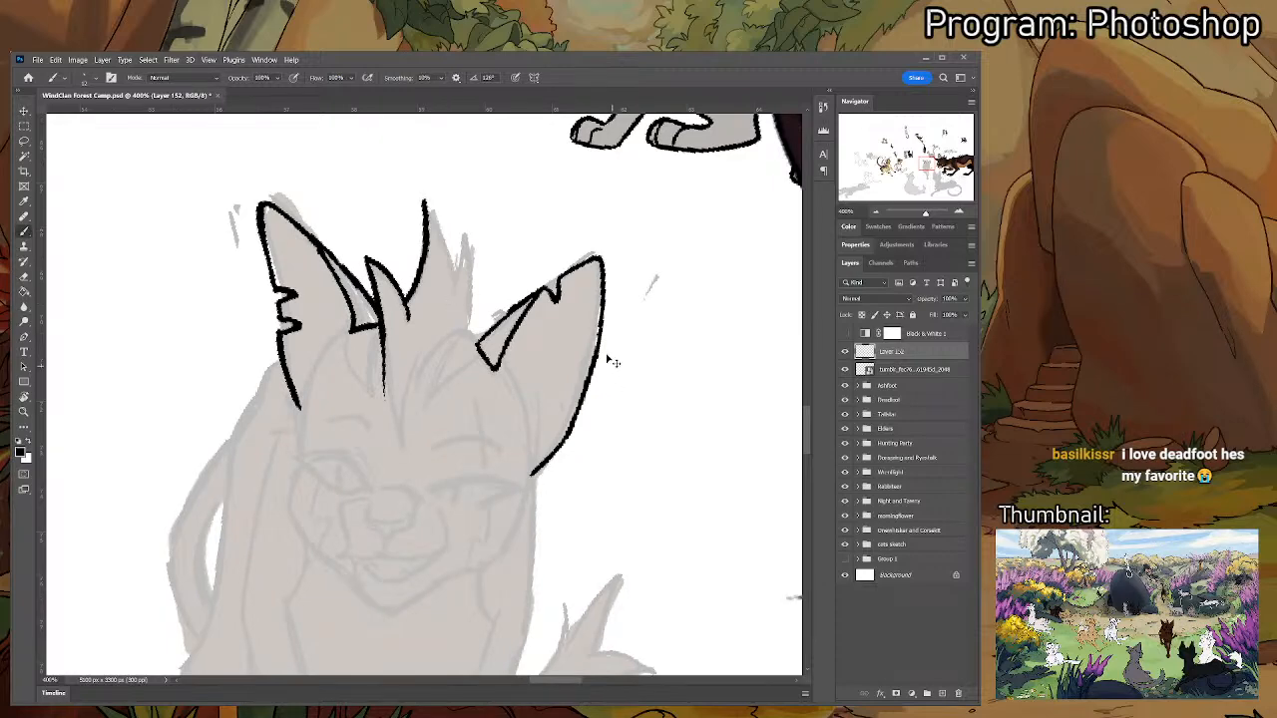
- Ink the tall central hair spike and the smaller spike beside it in black, following the sketch between the ears
key("r")
mouse_move(612, 365)
left_mouse_down()
mouse_move(689, 302)
mouse_move(661, 321)
left_mouse_up()
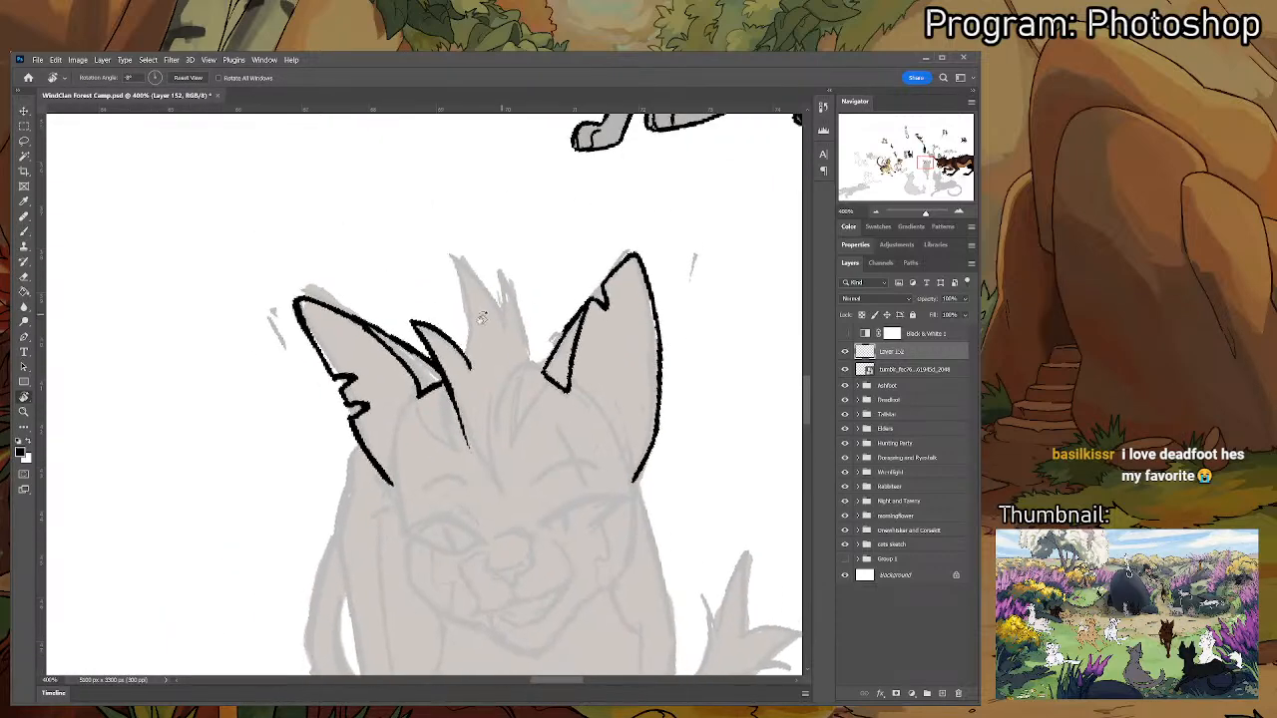
key("b")
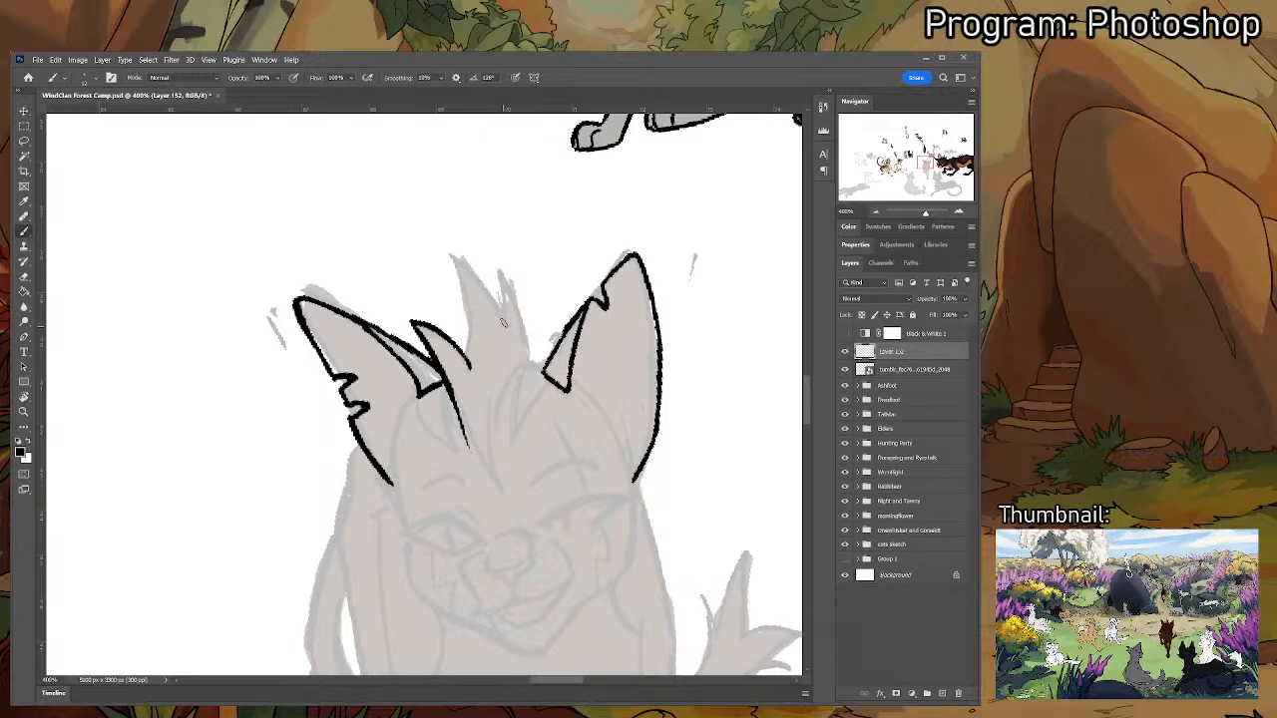
left_click_drag(454, 259, 471, 362)
key("e")
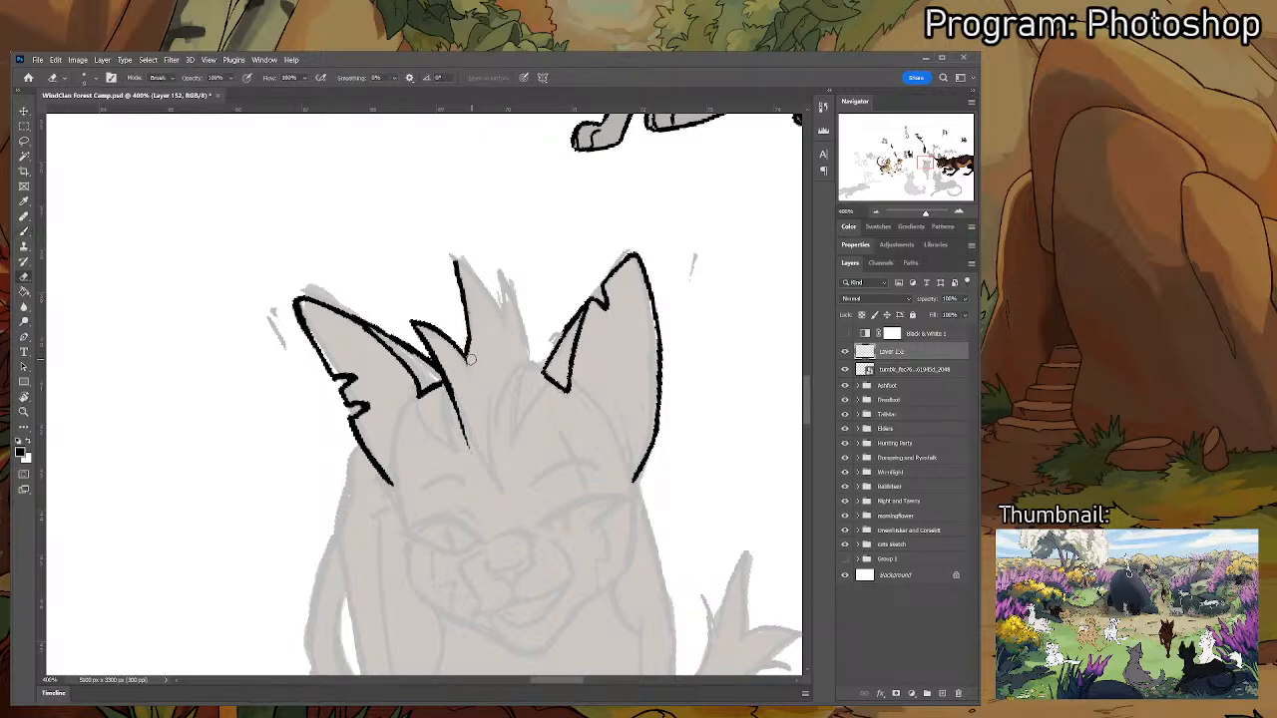
key("b")
left_click_drag(450, 256, 492, 314)
left_click_drag(453, 256, 507, 321)
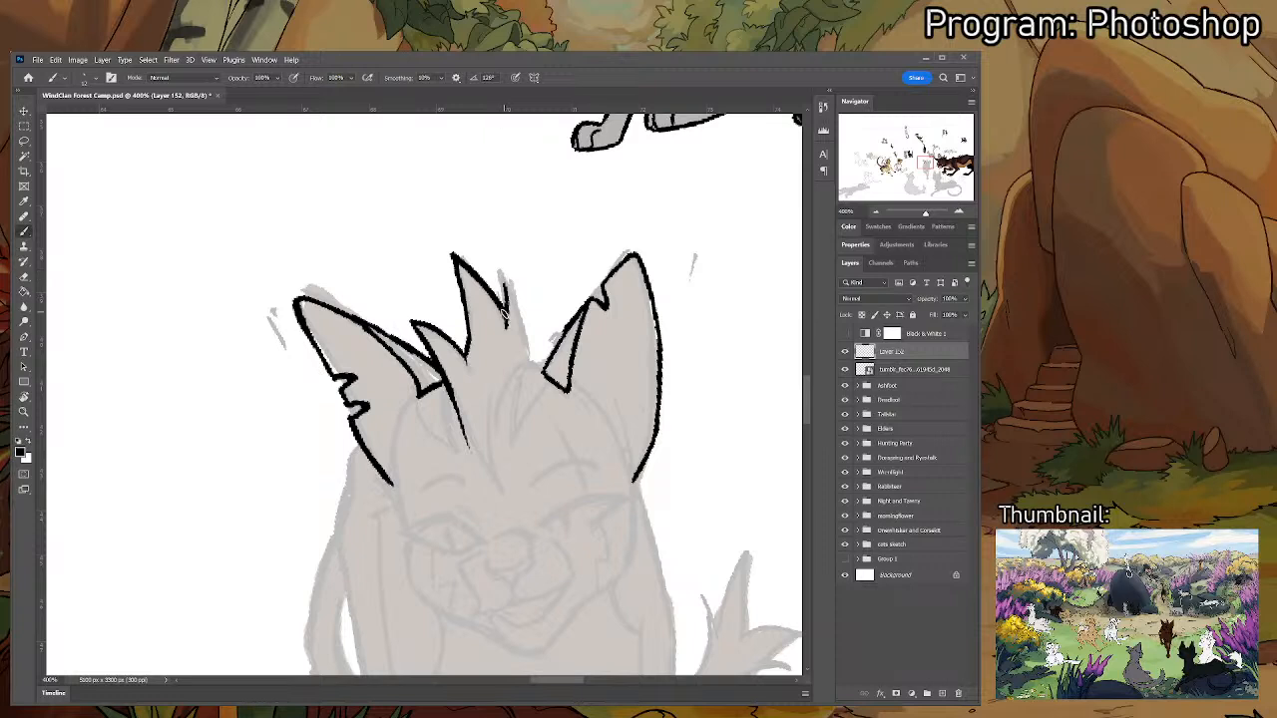
left_click_drag(501, 273, 531, 365)
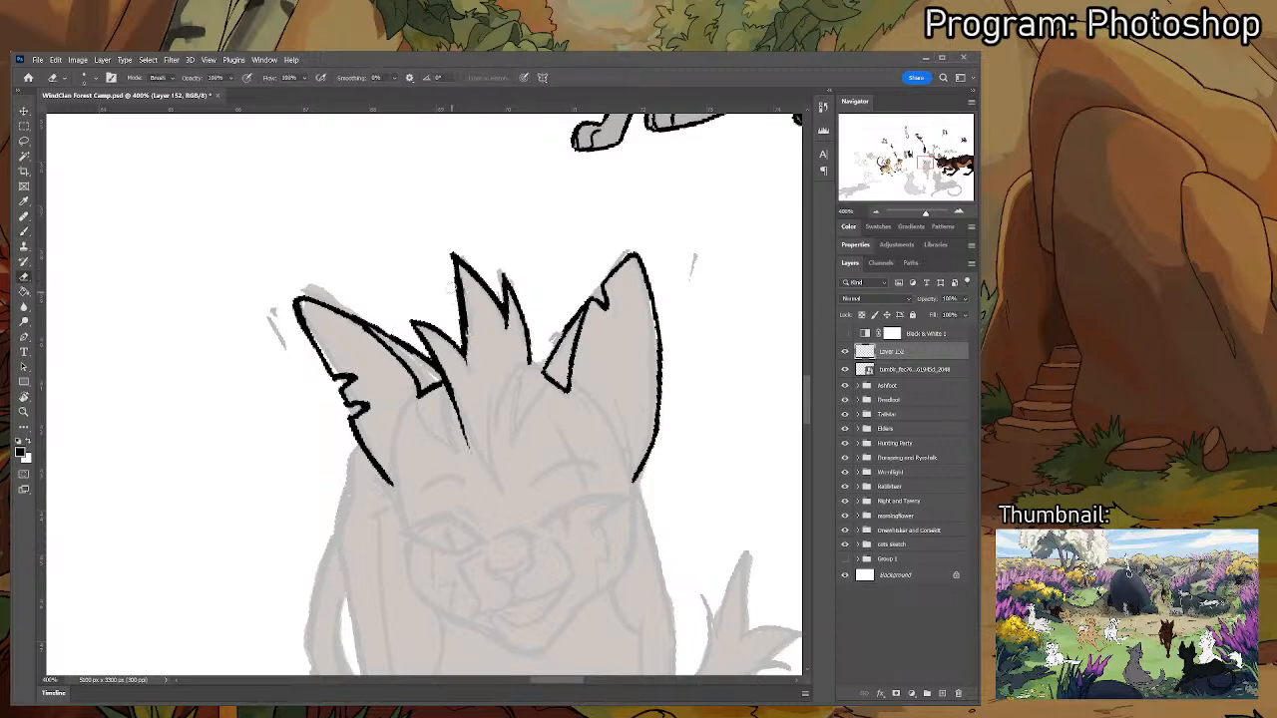
- Shorten the left-hand tuft's lower line with the Eraser and ink the last spike's edge down to the right-hand ear's base
scroll(465, 399, "down", 2)
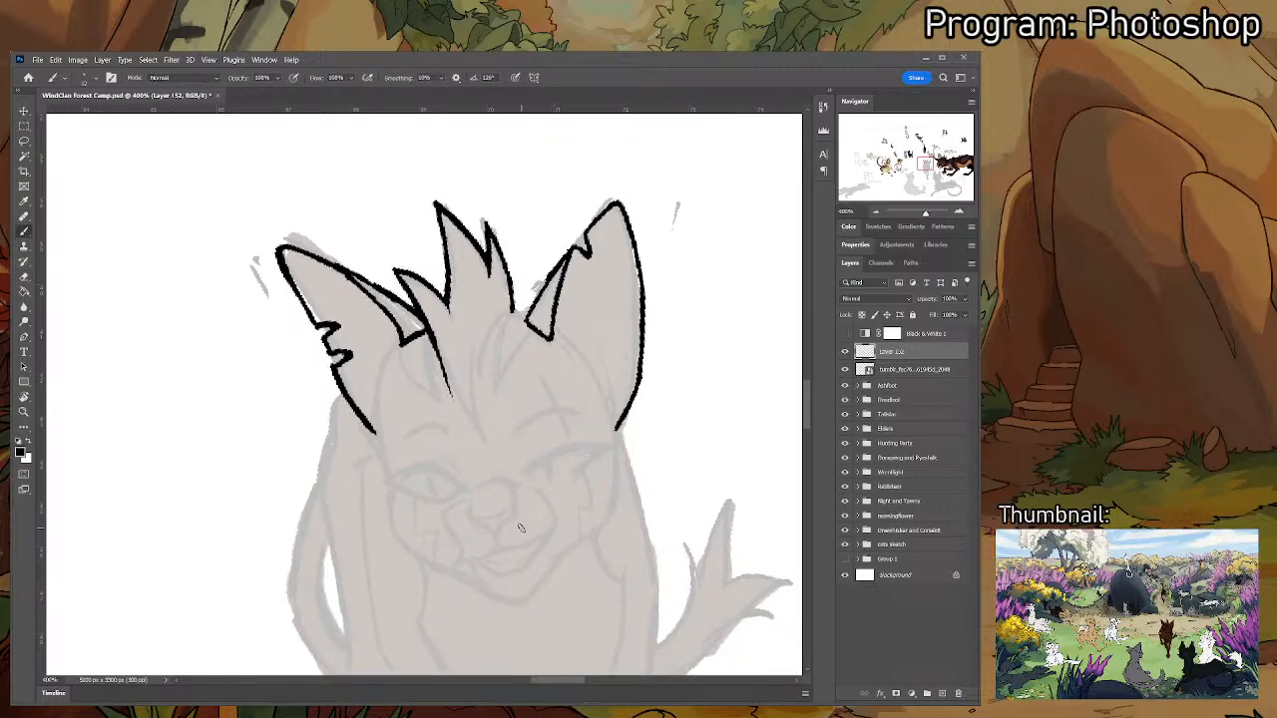
key("e")
left_click_drag(439, 375, 453, 397)
key("r")
mouse_move(506, 343)
left_mouse_down()
mouse_move(544, 364)
mouse_move(534, 332)
mouse_move(538, 343)
left_mouse_up()
key("b")
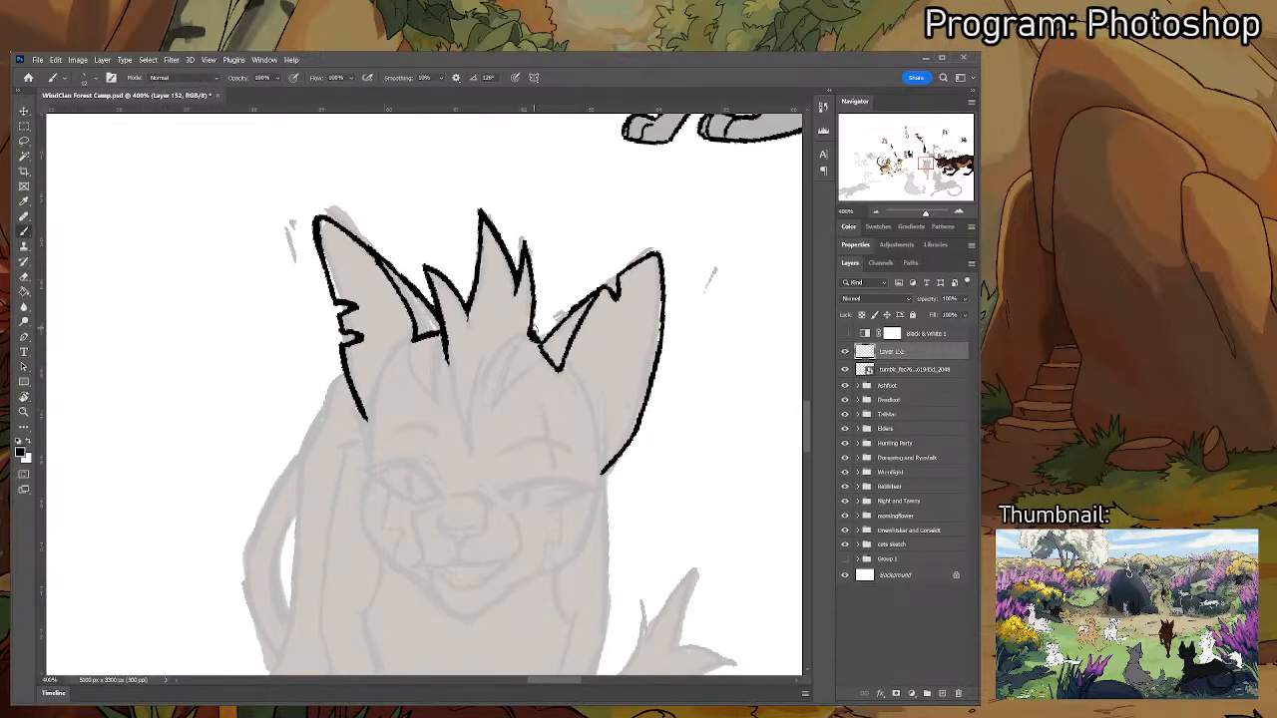
key("e")
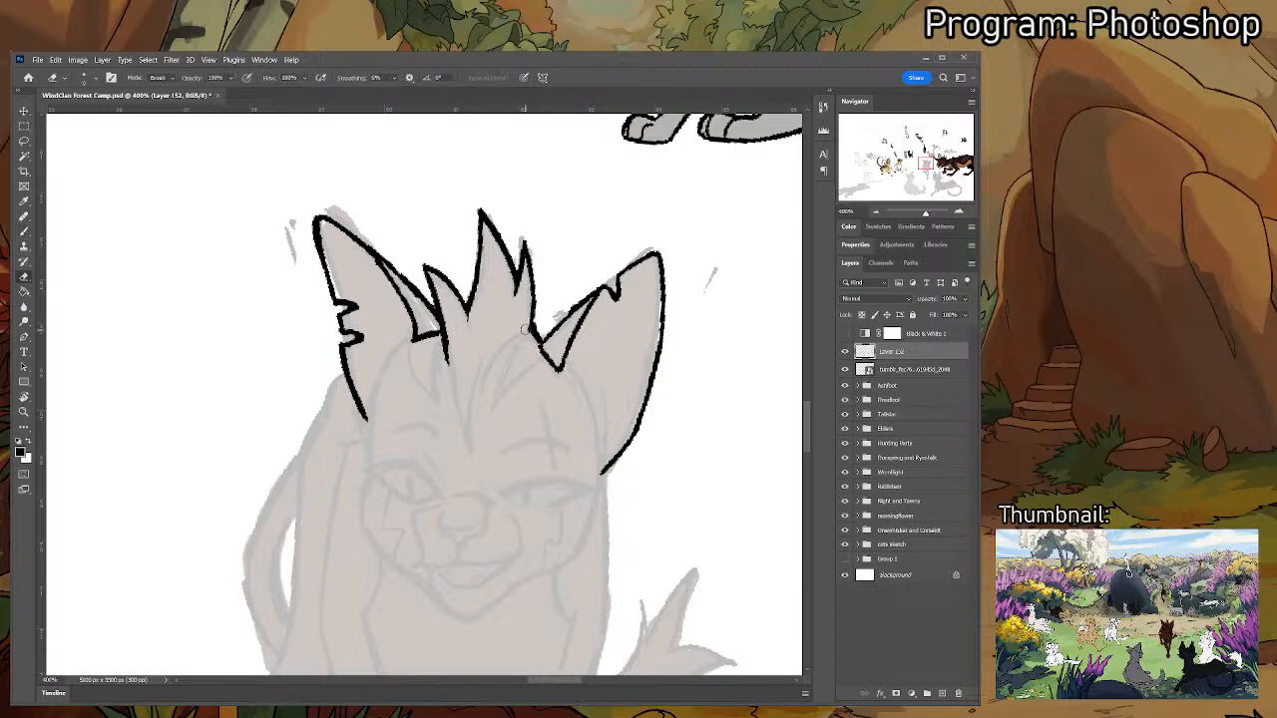
left_click_drag(485, 402, 541, 334)
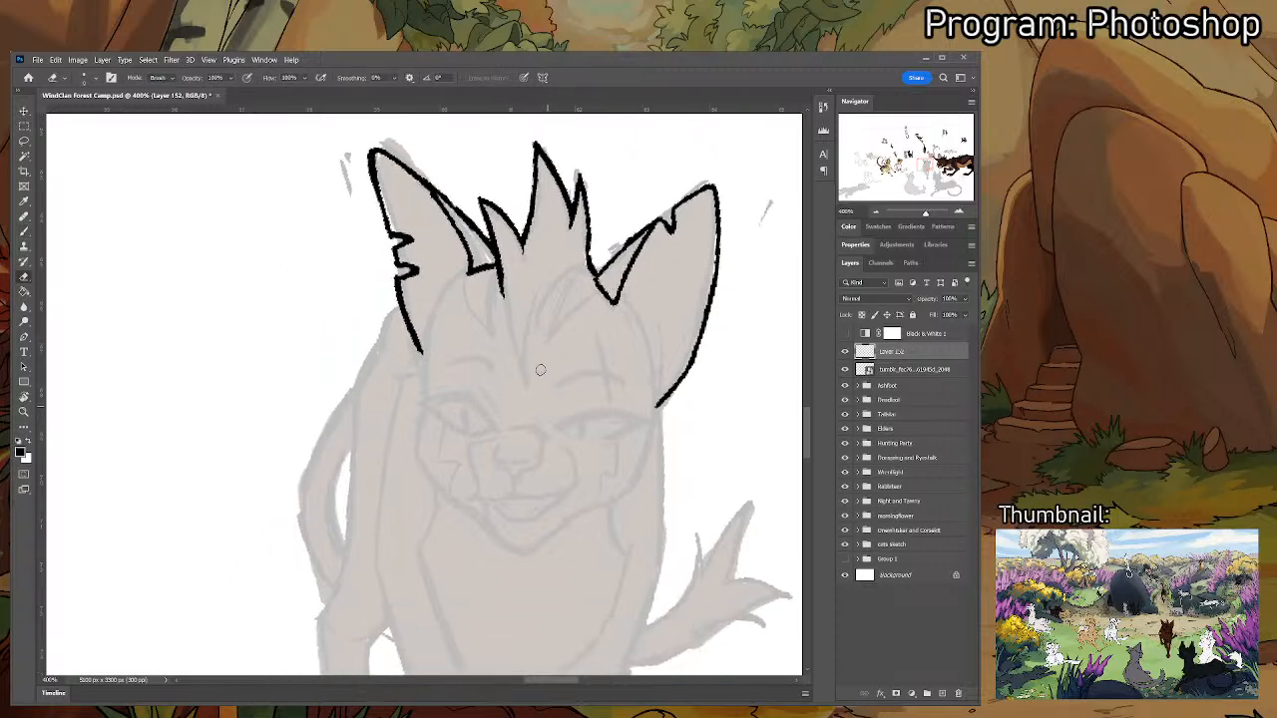
- Ink the head outline from the hair tuft around the left-hand ear's base and down the temple, redoing and trimming strokes
key("b")
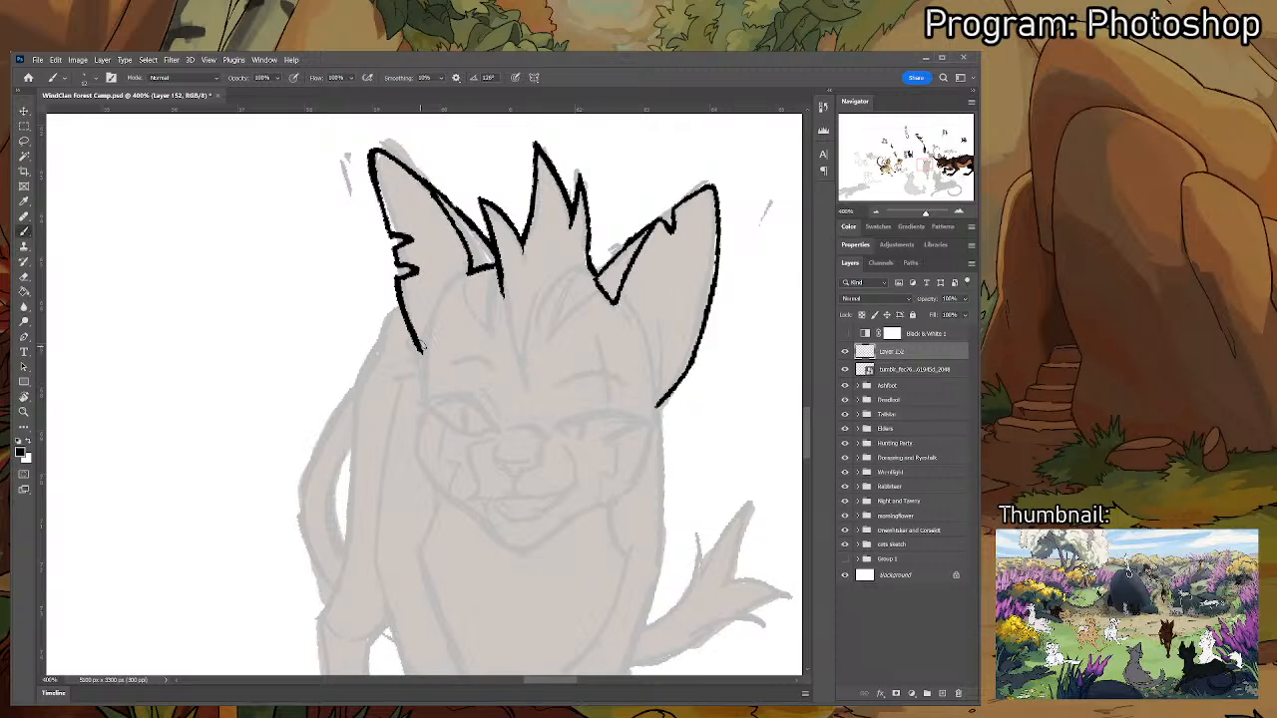
left_click_drag(466, 273, 430, 345)
key("ctrl+z")
mouse_move(468, 271)
left_mouse_down()
mouse_move(439, 296)
mouse_move(421, 383)
left_mouse_up()
key("e")
mouse_move(422, 387)
left_mouse_down()
mouse_move(417, 351)
mouse_move(426, 402)
mouse_move(434, 332)
mouse_move(420, 403)
left_mouse_up()
key("b")
key("ctrl+z")
key("ctrl+z")
key("e")
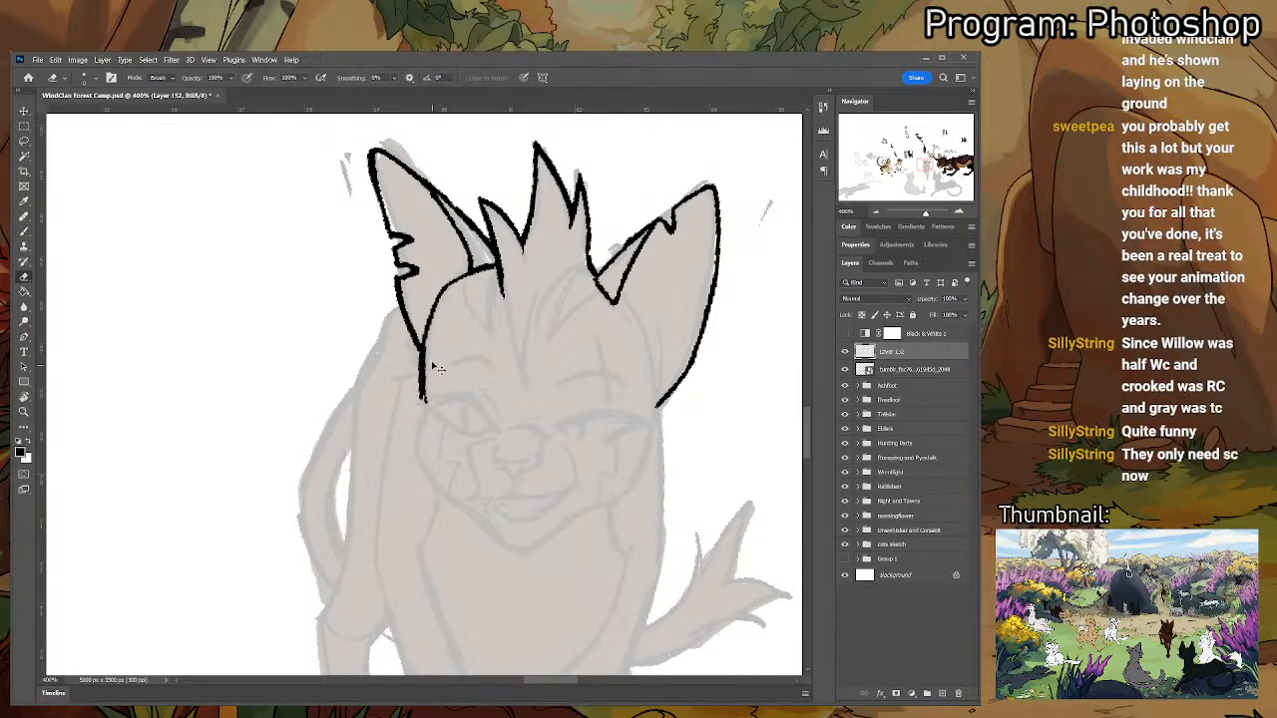
- Ink the left-hand cheek outline from the temple down the jaw toward the chin, erasing and redrawing the curve
key("b")
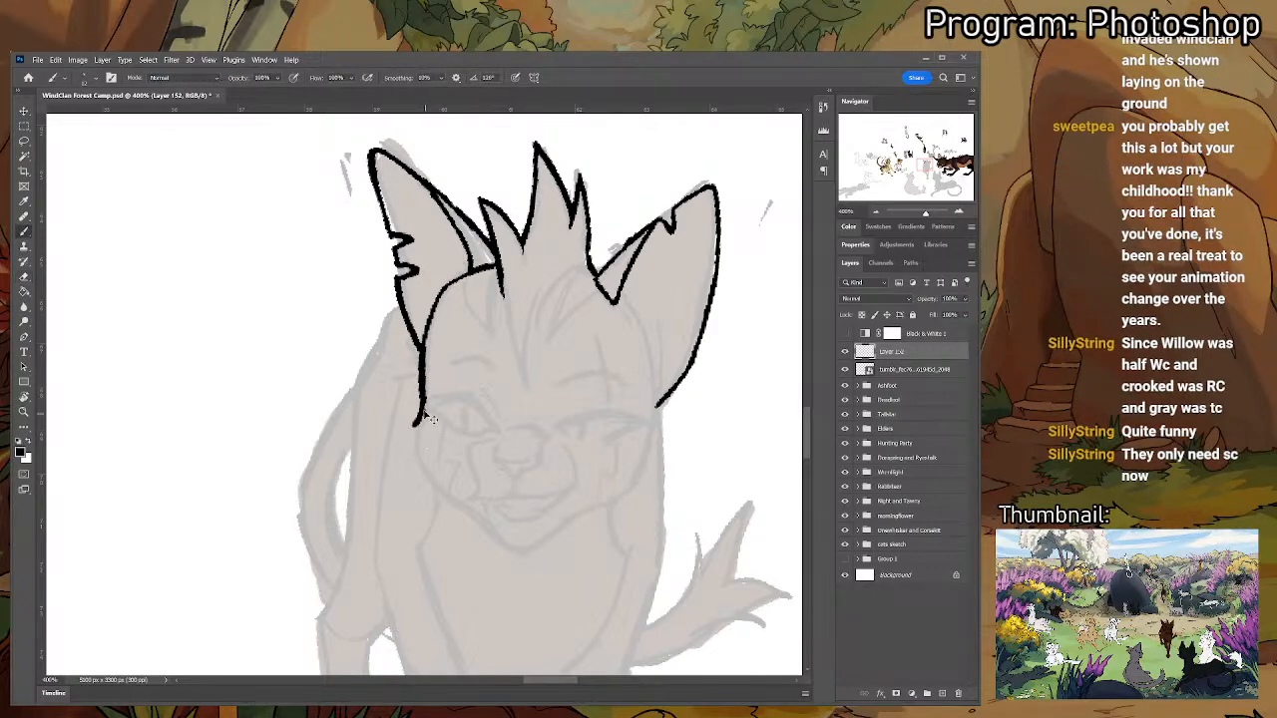
mouse_move(422, 401)
left_mouse_down()
mouse_move(413, 455)
mouse_move(455, 509)
left_mouse_up()
key("e")
left_click_drag(418, 461, 454, 511)
key("b")
left_click_drag(409, 440, 487, 530)
key("e")
key("b")
- Ink the right-hand cheek and jaw from the ear's base to the chin, closing and smoothing the pointed chin
left_click_drag(487, 462, 464, 430)
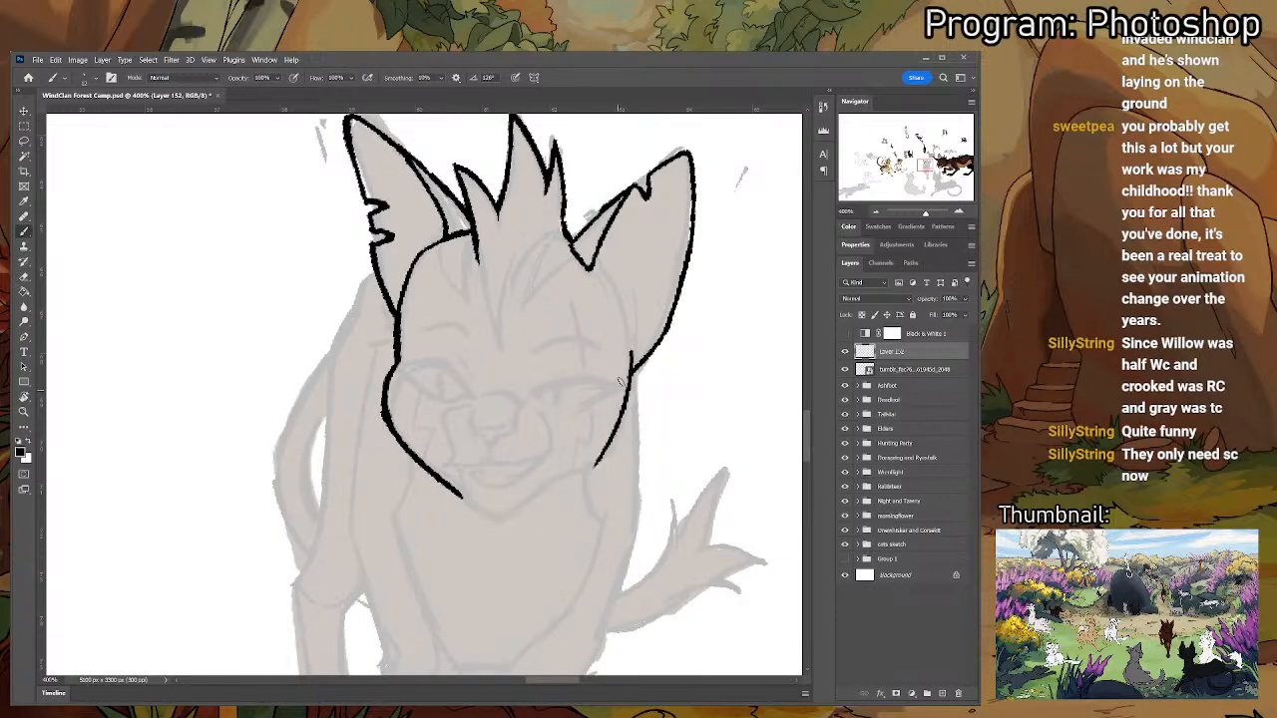
mouse_move(632, 346)
left_mouse_down()
mouse_move(624, 443)
mouse_move(487, 514)
mouse_move(513, 518)
left_mouse_up()
key("e")
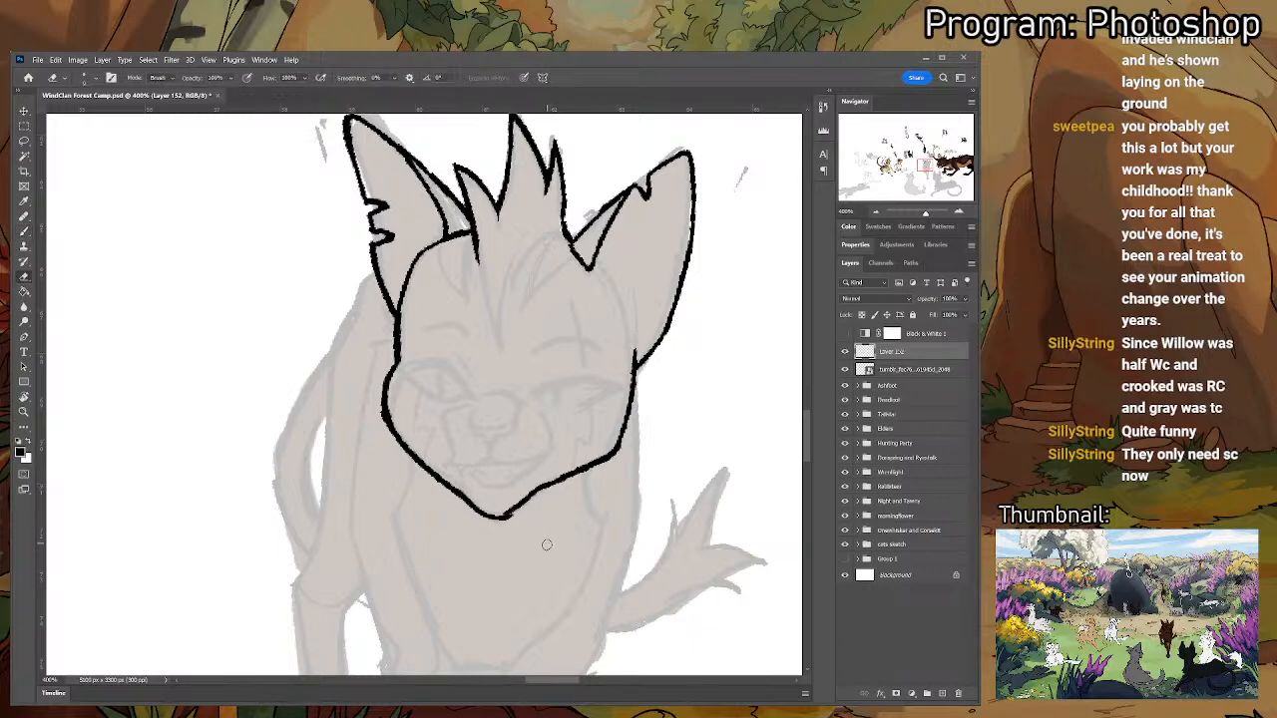
key("r")
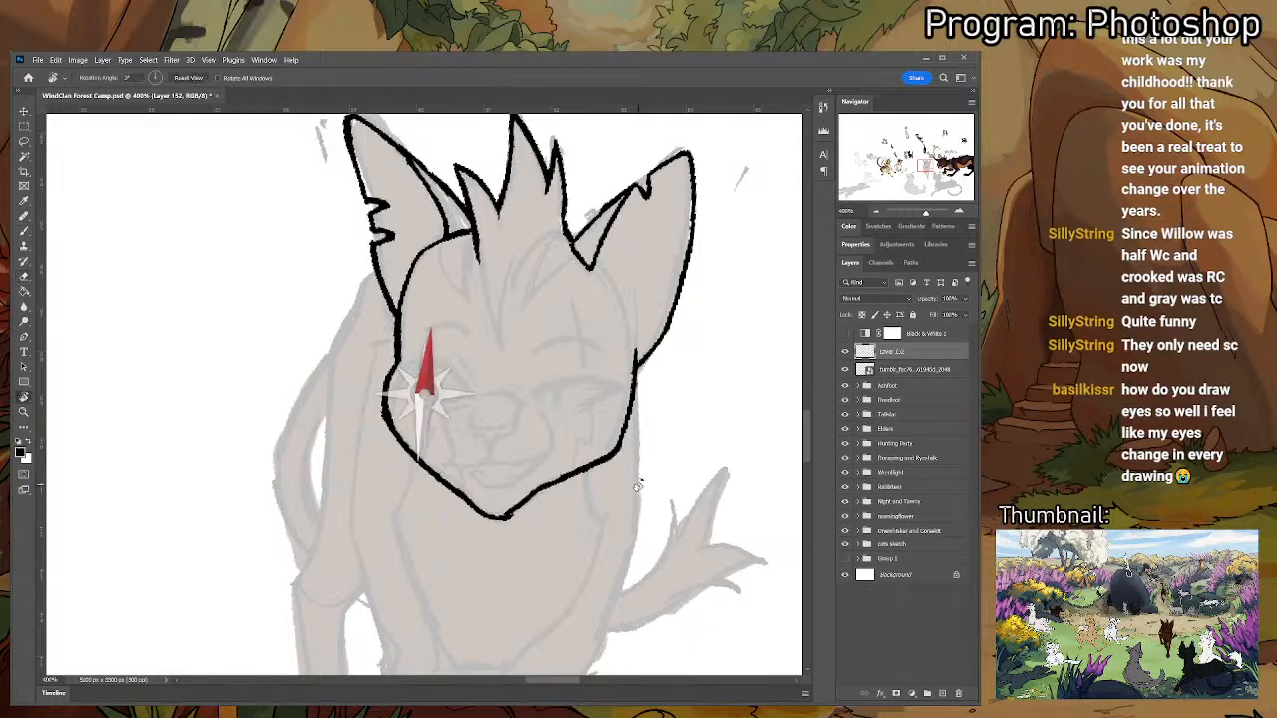
left_click_drag(637, 486, 641, 455)
left_click_drag(514, 497, 549, 468)
key("b")
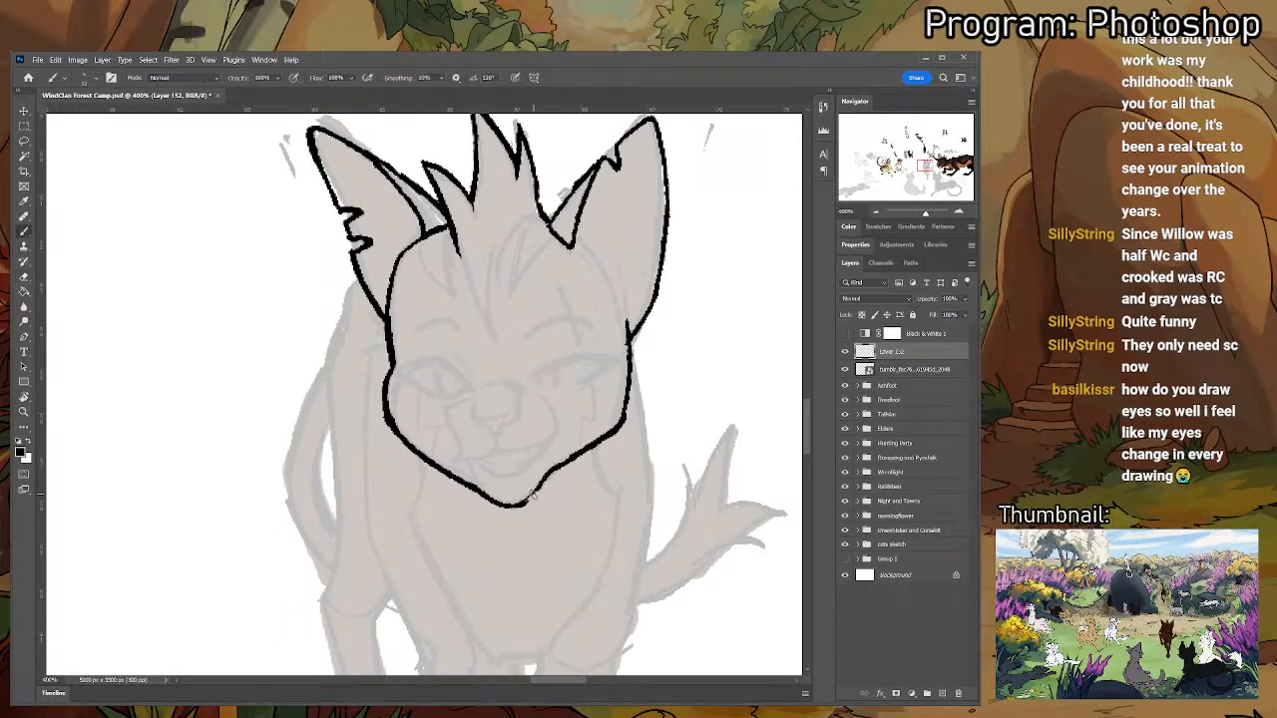
left_click_drag(554, 413, 539, 461)
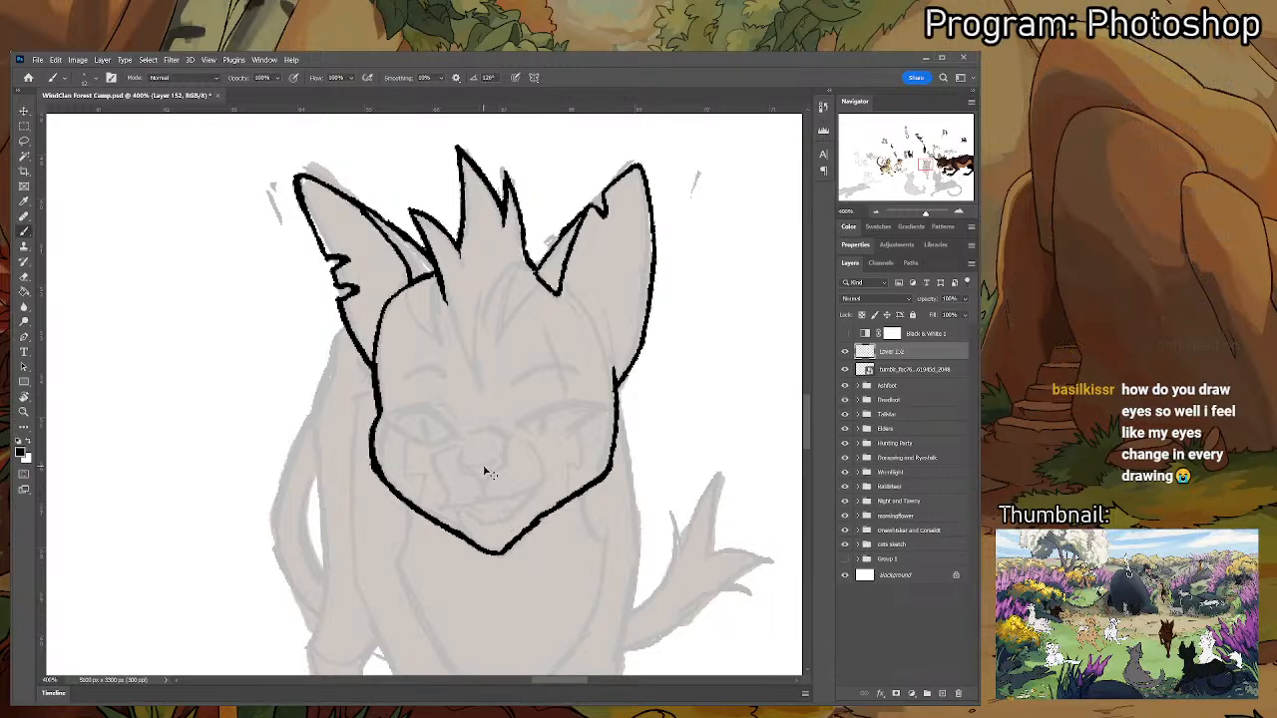
- Ink the right-hand eyebrow as a tapered black arc, thin it with the Eraser, and cut a gap where the scar crosses it
key("ctrl+plus")
key("ctrl+plus")
mouse_move(615, 391)
left_mouse_down()
mouse_move(569, 375)
mouse_move(610, 339)
mouse_move(541, 337)
mouse_move(491, 375)
left_mouse_up()
key("ctrl+z")
key("e")
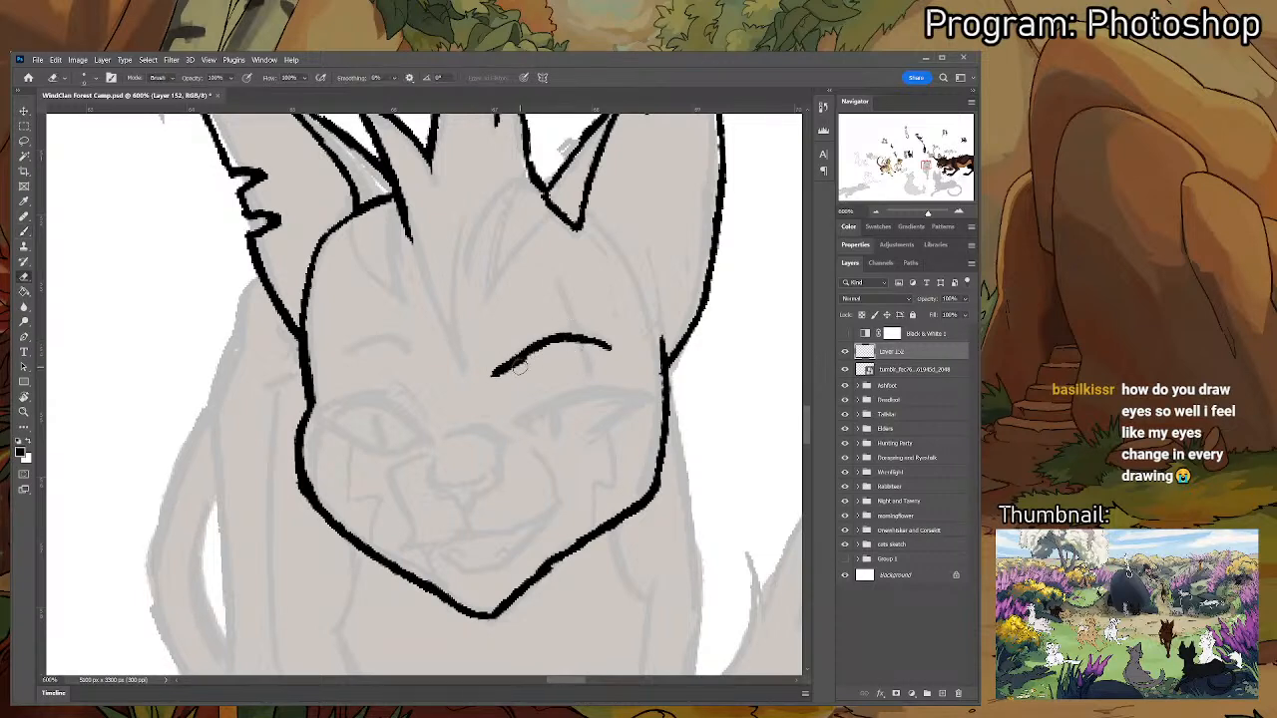
key("b")
key("e")
left_click_drag(492, 385, 545, 341)
key("ctrl+z")
key("ctrl+z")
key("ctrl+z")
left_click_drag(489, 383, 547, 345)
left_click(582, 342)
- Ink a thin slanted scar line through the gap in the right-hand eyebrow, refining its ends with the Eraser and brush
key("b")
left_click_drag(583, 368, 563, 305)
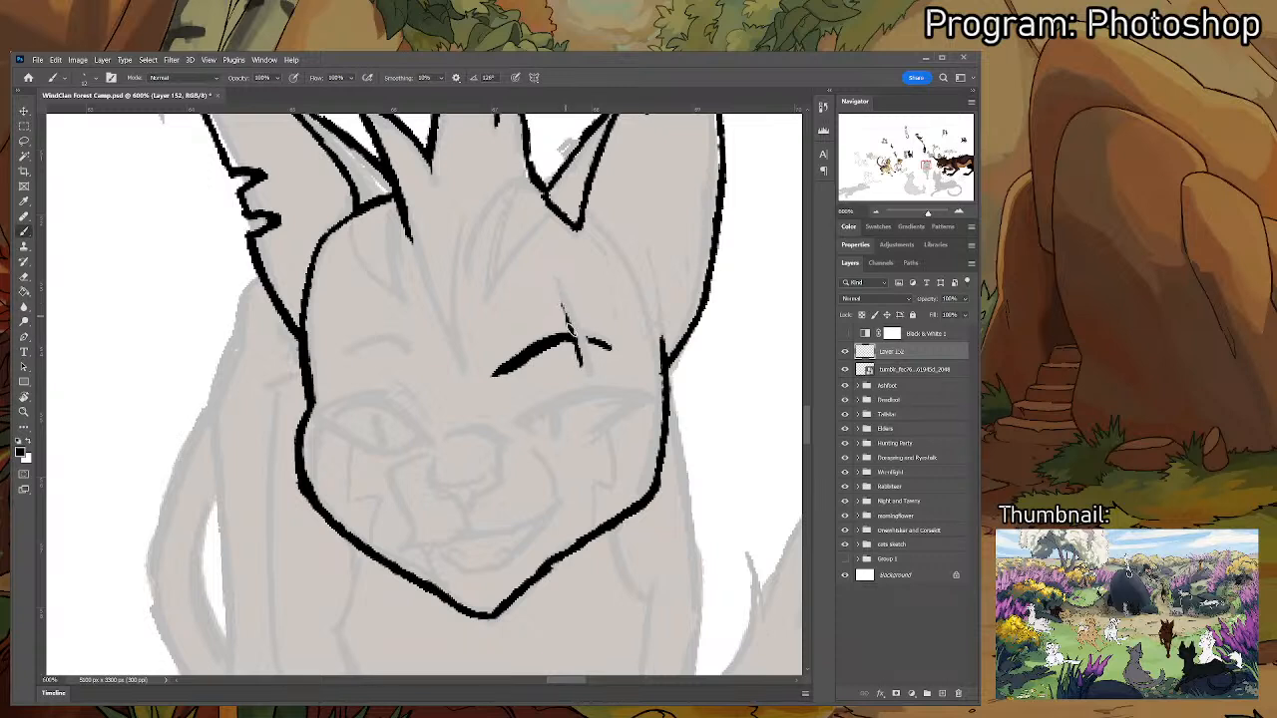
key("e")
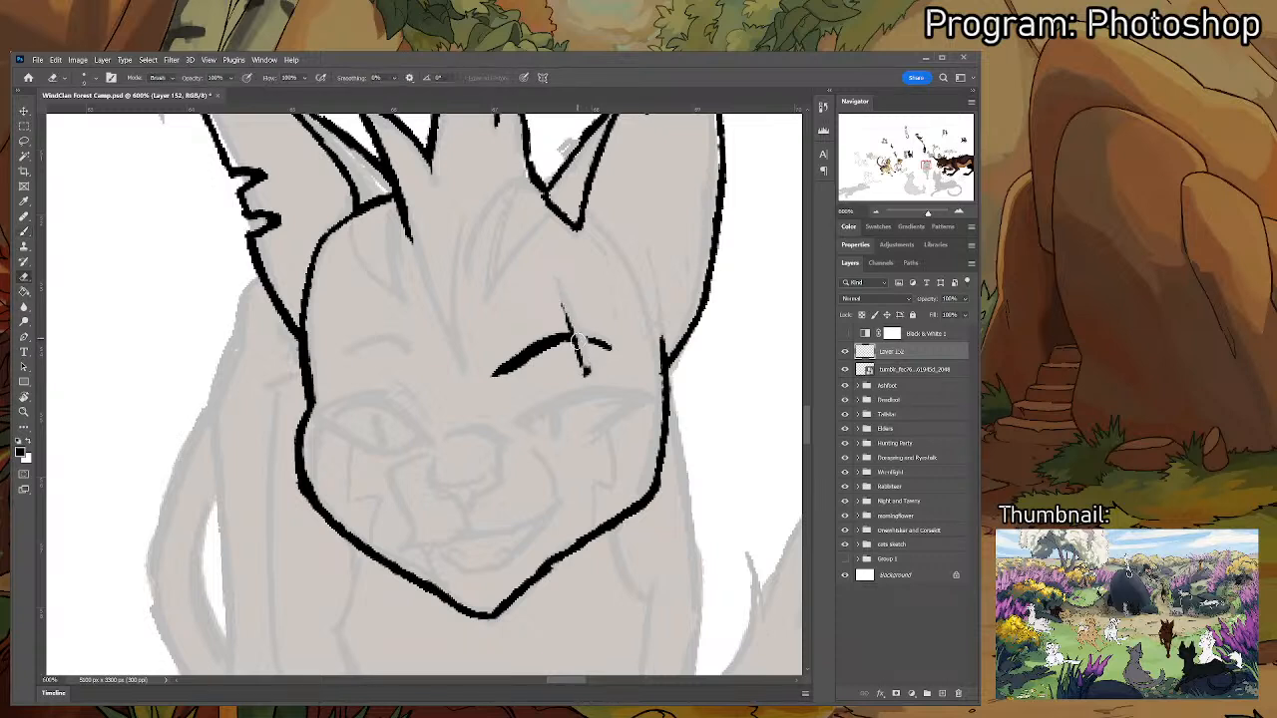
key("ctrl+z")
key("b")
key("e")
left_click_drag(580, 344, 590, 371)
key("b")
mouse_move(555, 281)
left_mouse_down()
mouse_move(574, 317)
mouse_move(565, 290)
left_mouse_up()
key("e")
key("b")
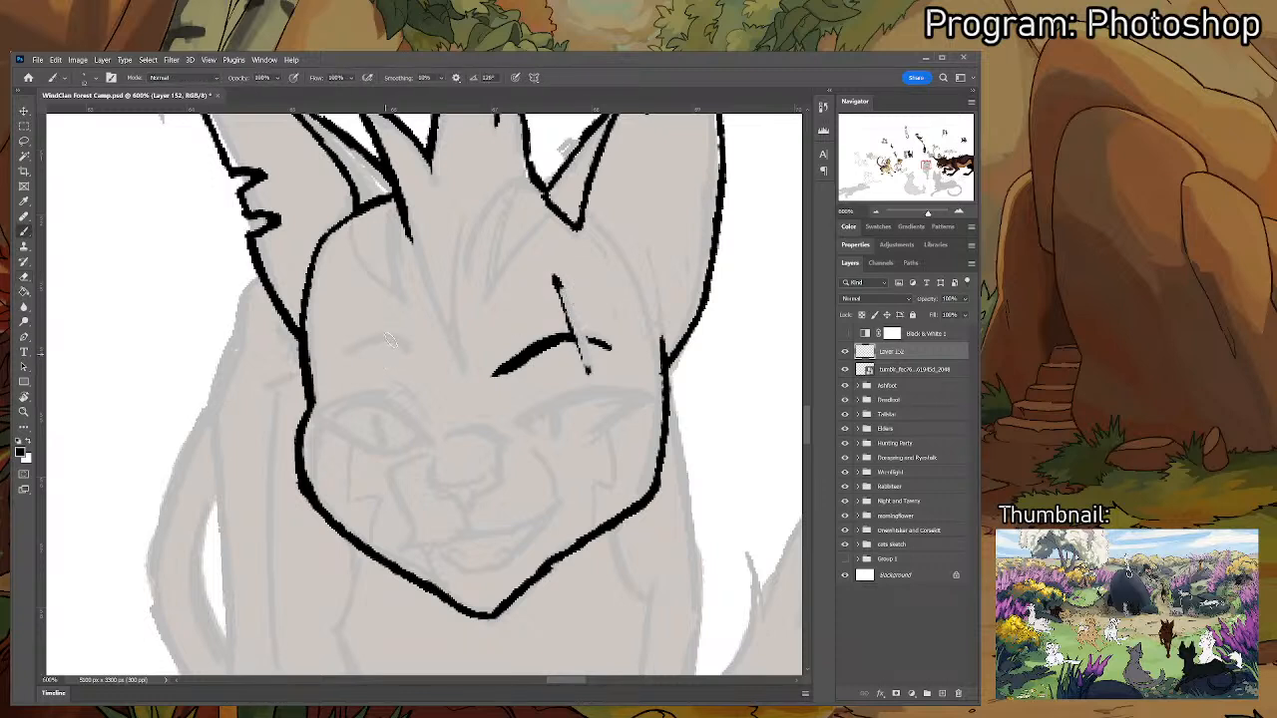
- Ink the left-hand eyebrow as a thick tapered black arc over the sketch and refine its inner end
mouse_move(331, 349)
left_mouse_down()
mouse_move(419, 361)
mouse_move(401, 339)
mouse_move(335, 354)
left_mouse_up()
key("e")
left_click_drag(455, 395, 474, 375)
key("b")
left_click_drag(463, 477, 476, 431)
left_click_drag(451, 297, 460, 307)
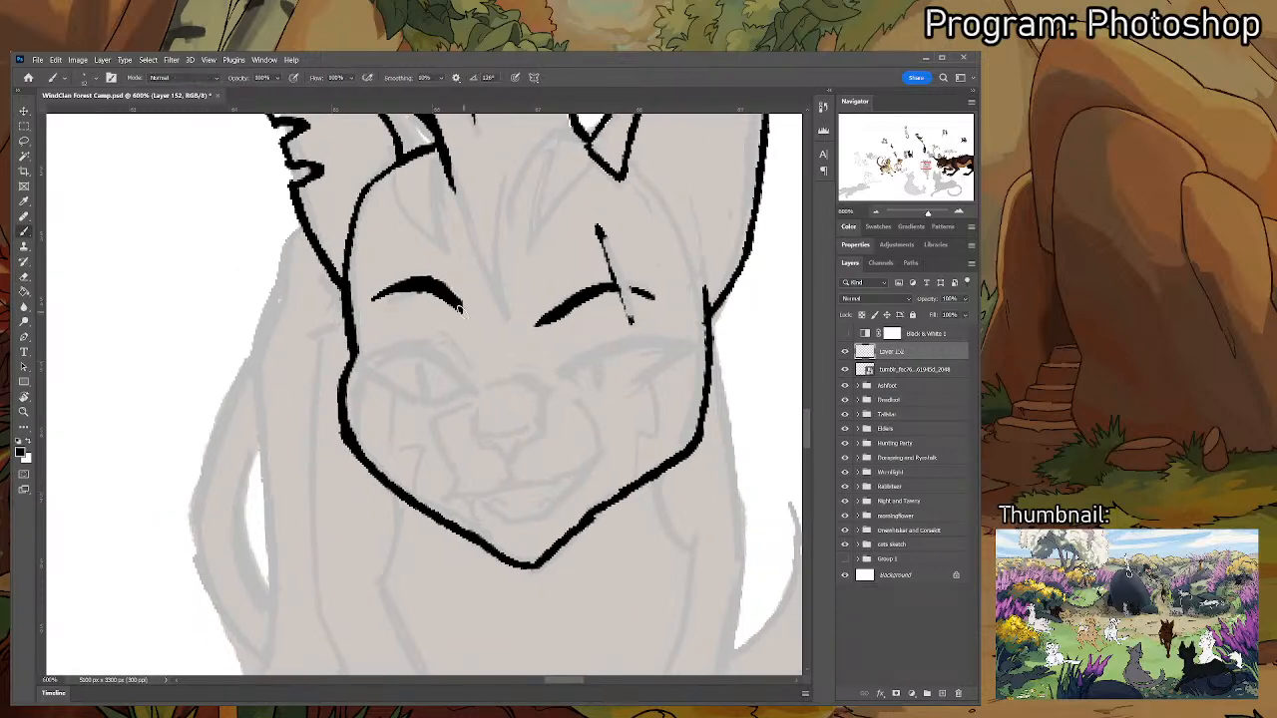
- Ink the right-hand forehead contour as a curved line from the ear's inner base down to the cheek
left_click_drag(468, 257, 438, 357)
key("e")
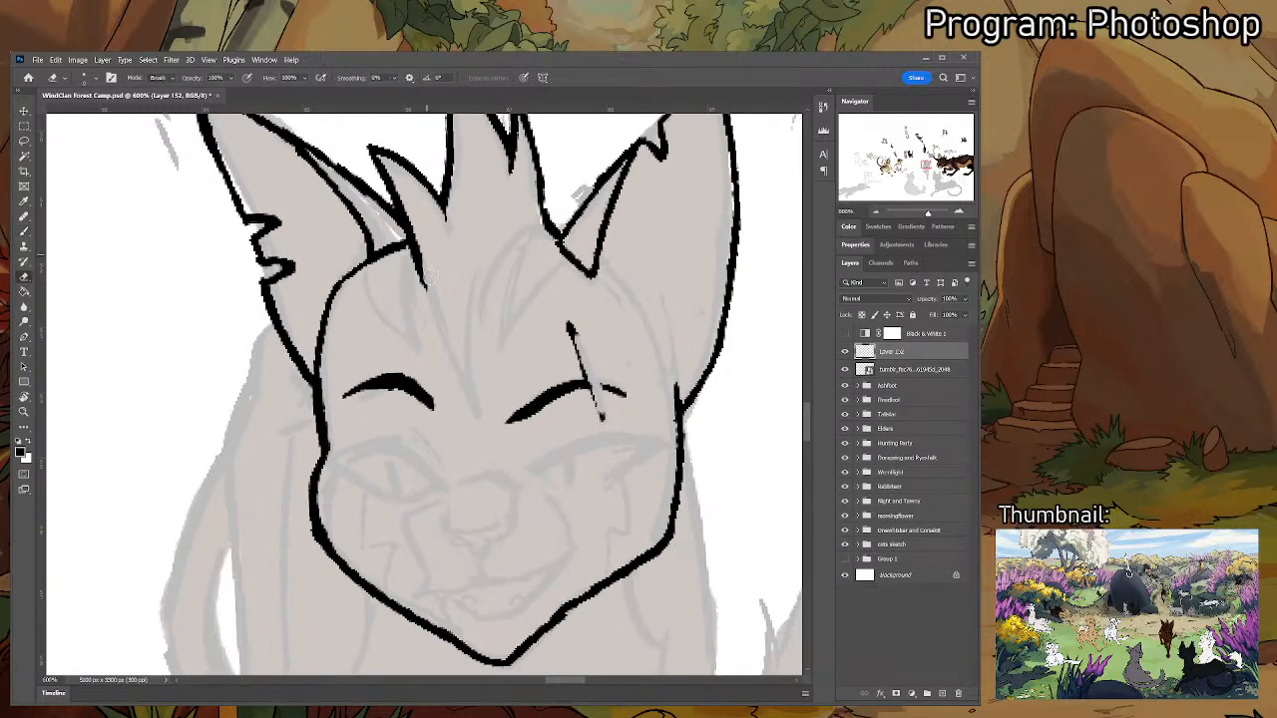
key("b")
mouse_move(465, 454)
left_mouse_down()
mouse_move(439, 390)
mouse_move(368, 442)
left_mouse_up()
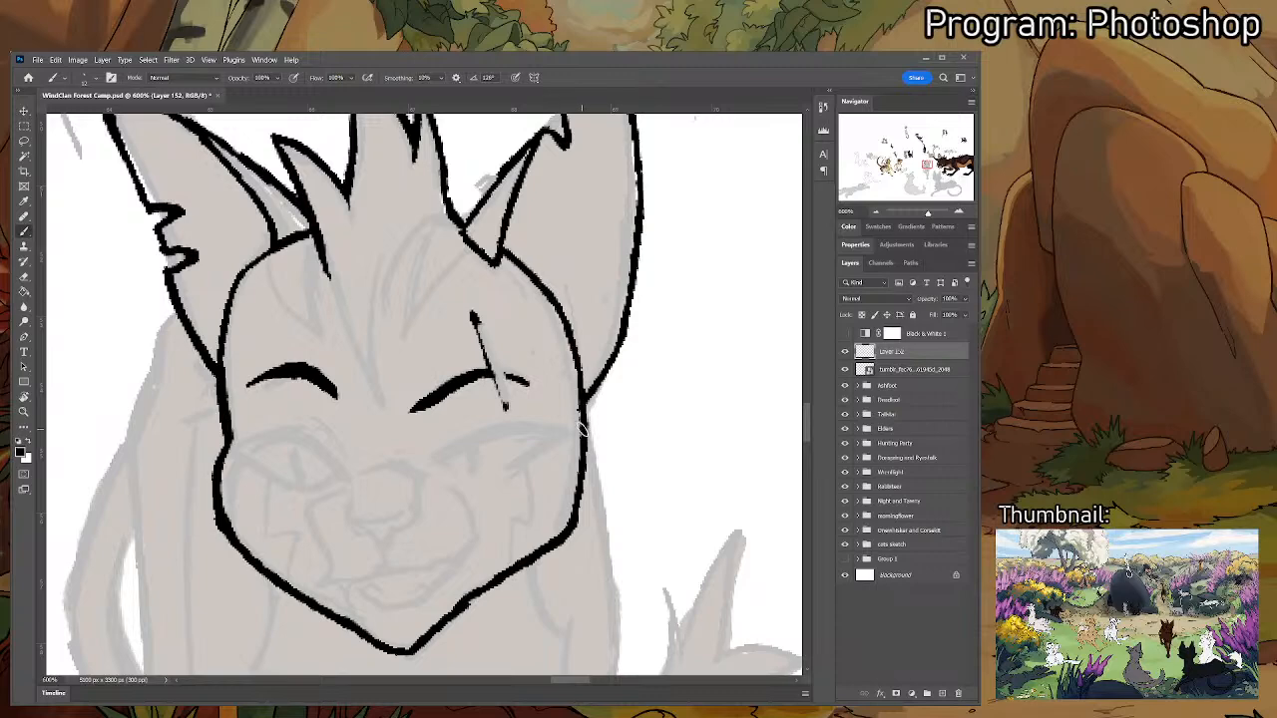
- Erase the angular right-hand cheek corner and redraw it as a rounder curve running into the jaw
left_click_drag(608, 367, 678, 247)
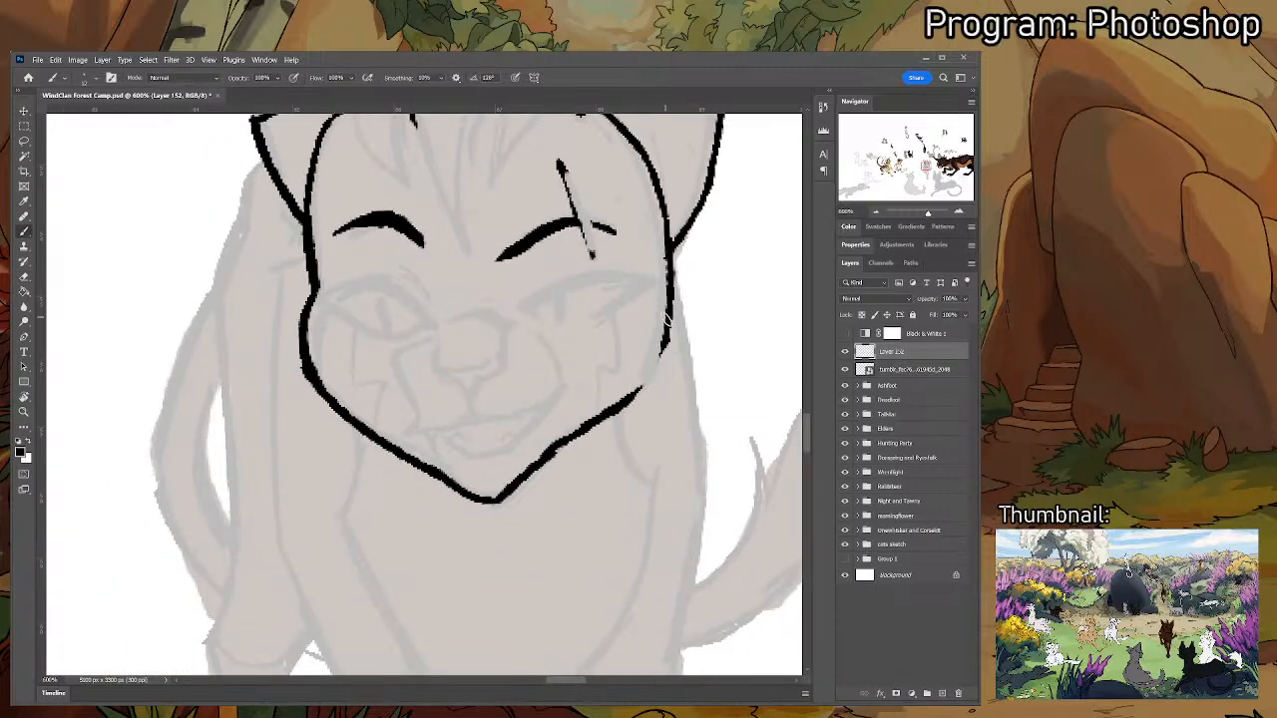
key("e")
mouse_move(648, 381)
left_mouse_down()
mouse_move(668, 259)
mouse_move(628, 401)
left_mouse_up()
key("b")
key("e")
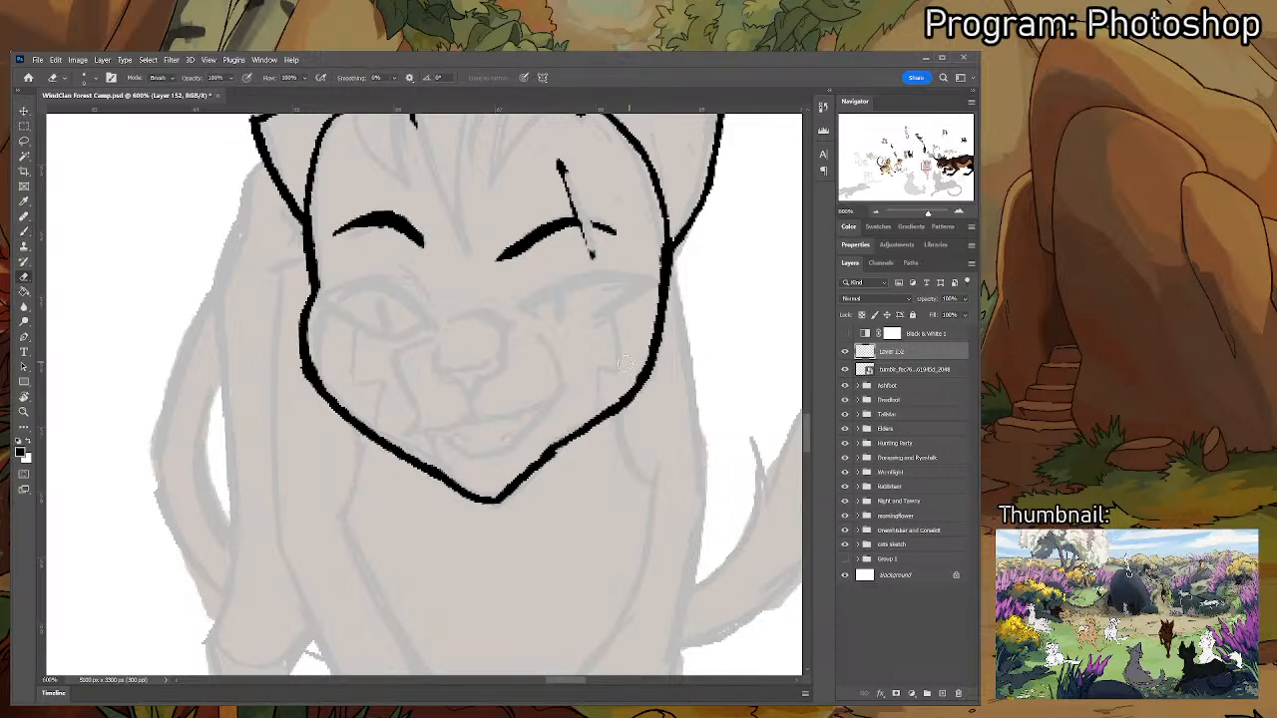
- Ink the left-hand muzzle contour and the small triangular nose over the sketch, undoing the last stroke
key("b")
mouse_move(434, 366)
left_mouse_down()
mouse_move(499, 360)
mouse_move(466, 397)
mouse_move(433, 356)
mouse_move(444, 375)
mouse_move(419, 381)
mouse_move(446, 433)
mouse_move(432, 455)
mouse_move(484, 450)
left_mouse_up()
key("e")
key("b")
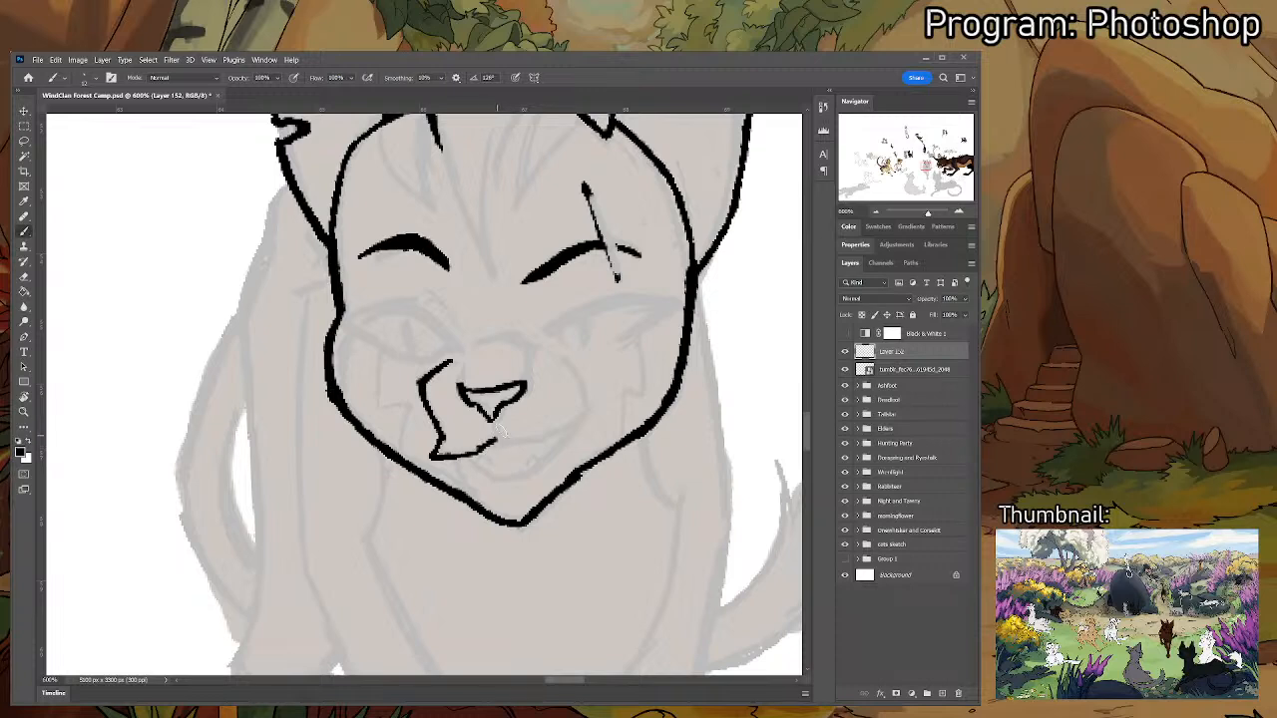
key("ctrl+z")
- Ink the smirking mouth below the nose, with its raised right-hand corner and the lower lip, cleaning up with the Eraser
mouse_move(433, 456)
left_mouse_down()
mouse_move(498, 441)
mouse_move(501, 423)
mouse_move(491, 441)
mouse_move(563, 426)
mouse_move(585, 404)
mouse_move(539, 457)
left_mouse_up()
mouse_move(457, 453)
left_mouse_down()
mouse_move(502, 469)
mouse_move(483, 473)
mouse_move(567, 449)
mouse_move(568, 480)
mouse_move(548, 455)
mouse_move(559, 441)
mouse_move(535, 461)
mouse_move(576, 428)
mouse_move(527, 452)
mouse_move(457, 460)
mouse_move(466, 486)
mouse_move(406, 471)
mouse_move(462, 499)
left_mouse_up()
key("e")
key("b")
key("e")
key("b")
key("e")
key("b")
key("ctrl+z")
key("ctrl+z")
- Erase the left-hand lower jaw line and redraw it curving into the chin, with a small notch beside the mouth
key("e")
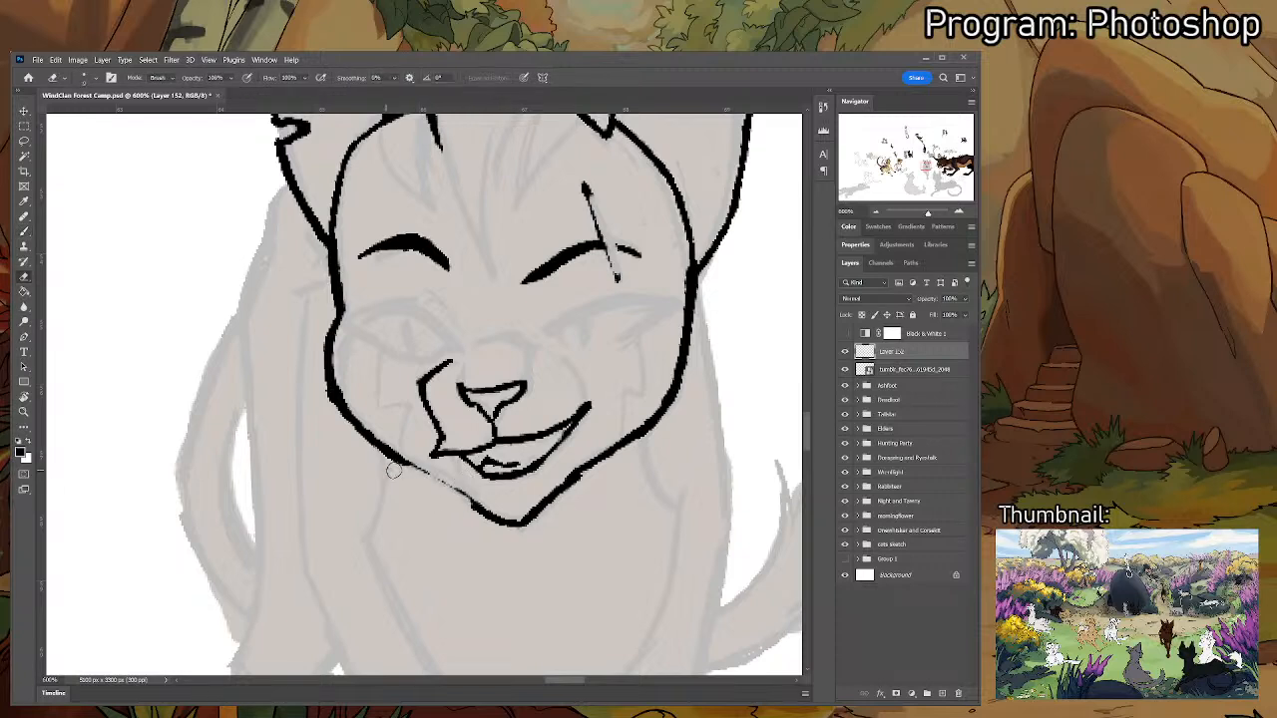
key("b")
left_click_drag(379, 443, 489, 496)
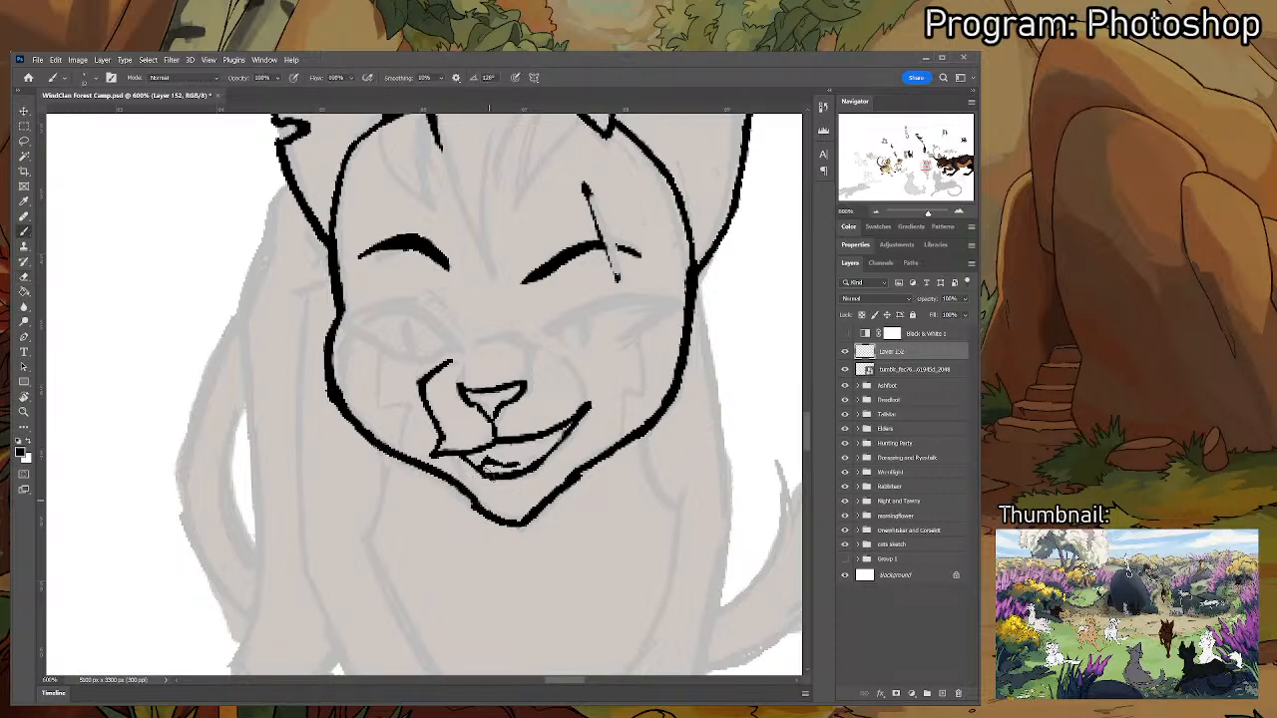
key("e")
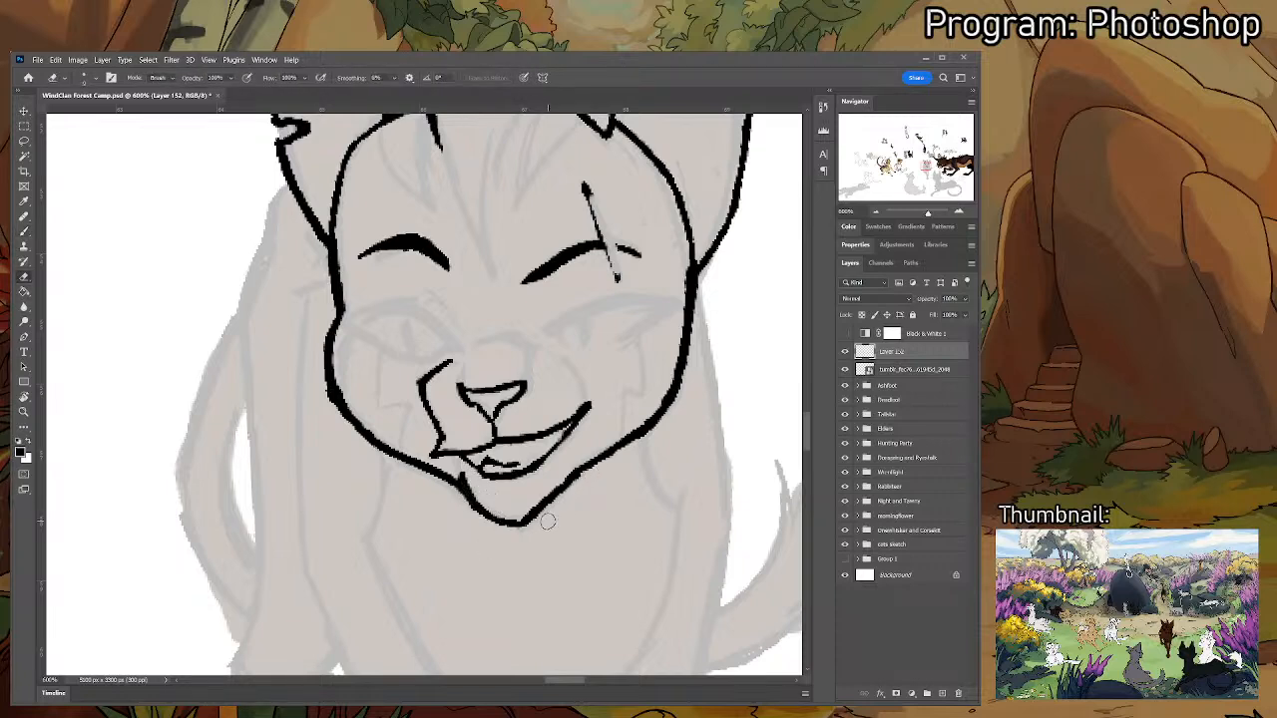
left_click_drag(523, 412, 547, 387)
left_click(528, 441)
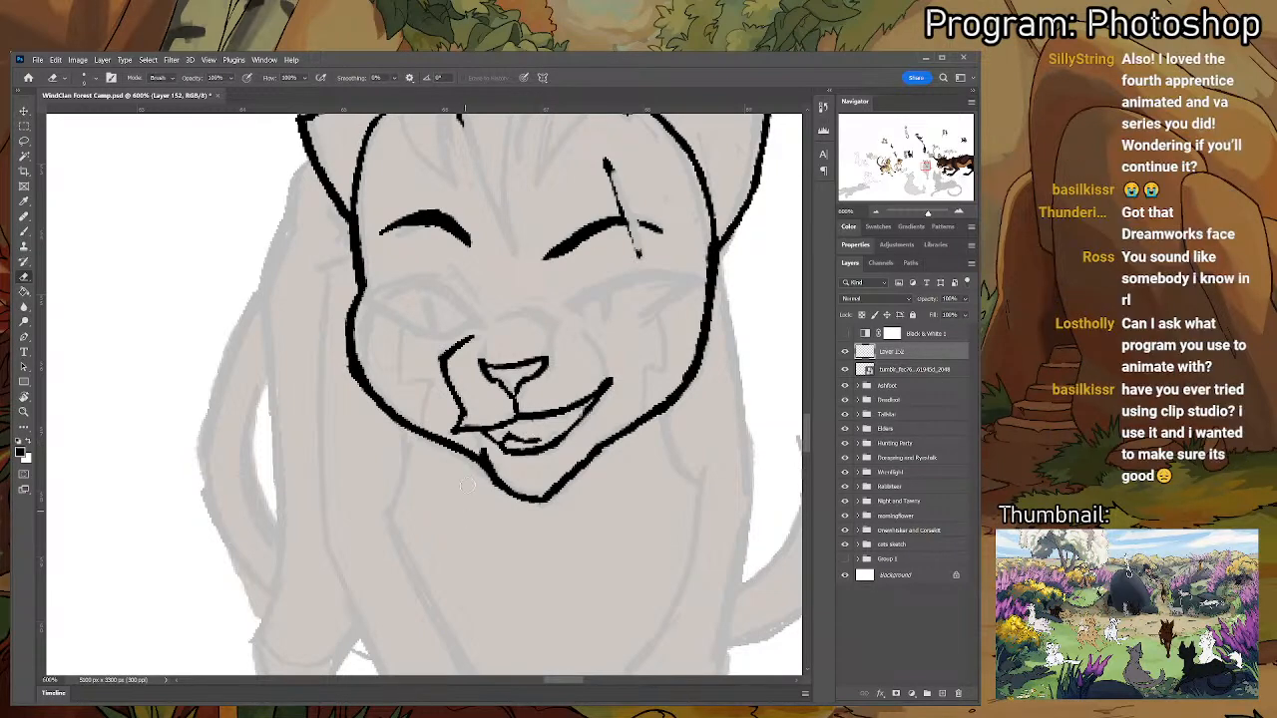
- Ink the arched top of the nose bridge and the right-hand eye's long upper lid out to the face outline
key("b")
left_click_drag(620, 361, 582, 413)
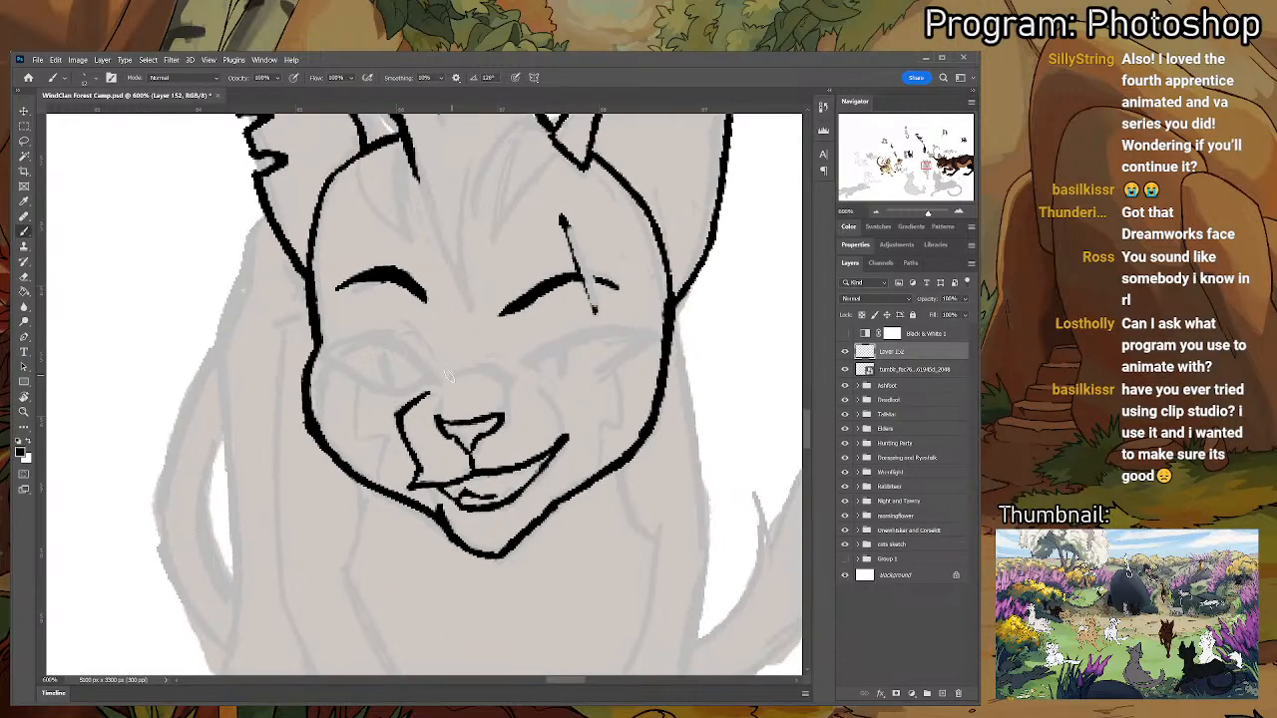
mouse_move(432, 399)
left_mouse_down()
mouse_move(477, 363)
mouse_move(529, 399)
mouse_move(608, 347)
mouse_move(696, 345)
left_mouse_up()
key("e")
key("b")
key("e")
key("b")
key("e")
key("b")
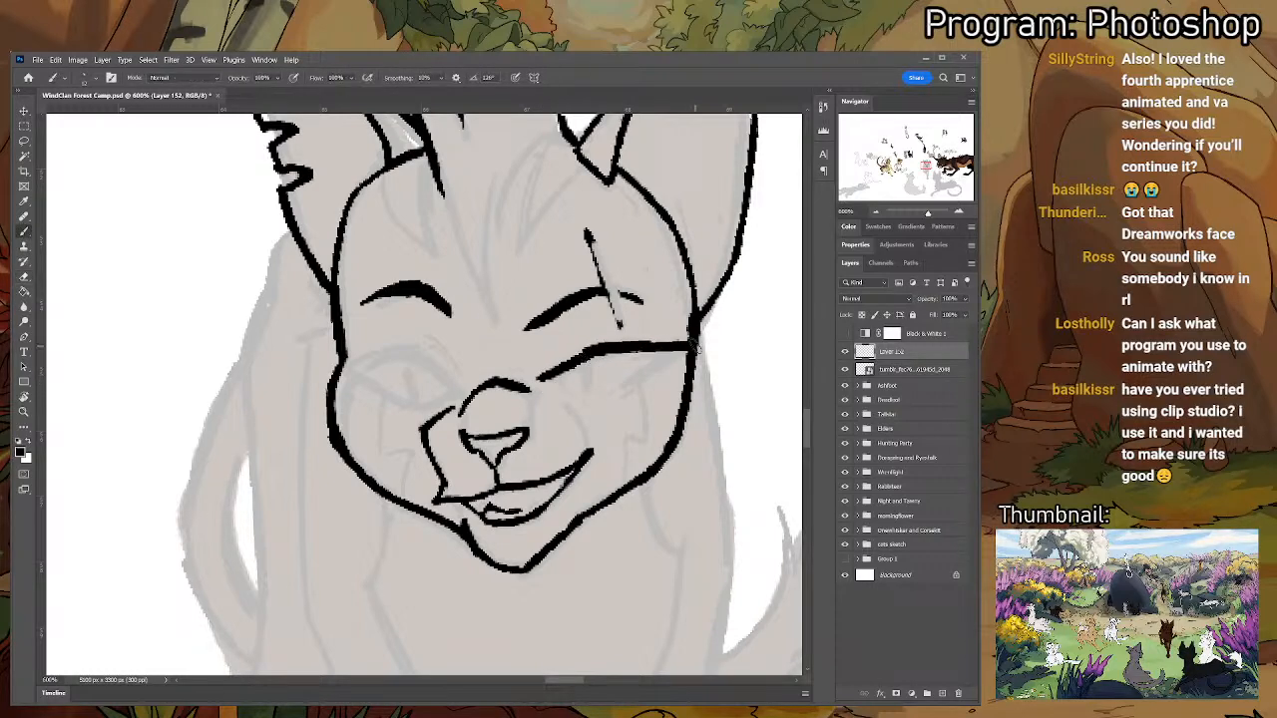
- Ink the right-hand eye's narrow slit pupil and the broken lower lid line beneath it
key("e")
key("b")
mouse_move(581, 377)
left_mouse_down()
mouse_move(585, 355)
mouse_move(587, 391)
left_mouse_up()
key("ctrl+z")
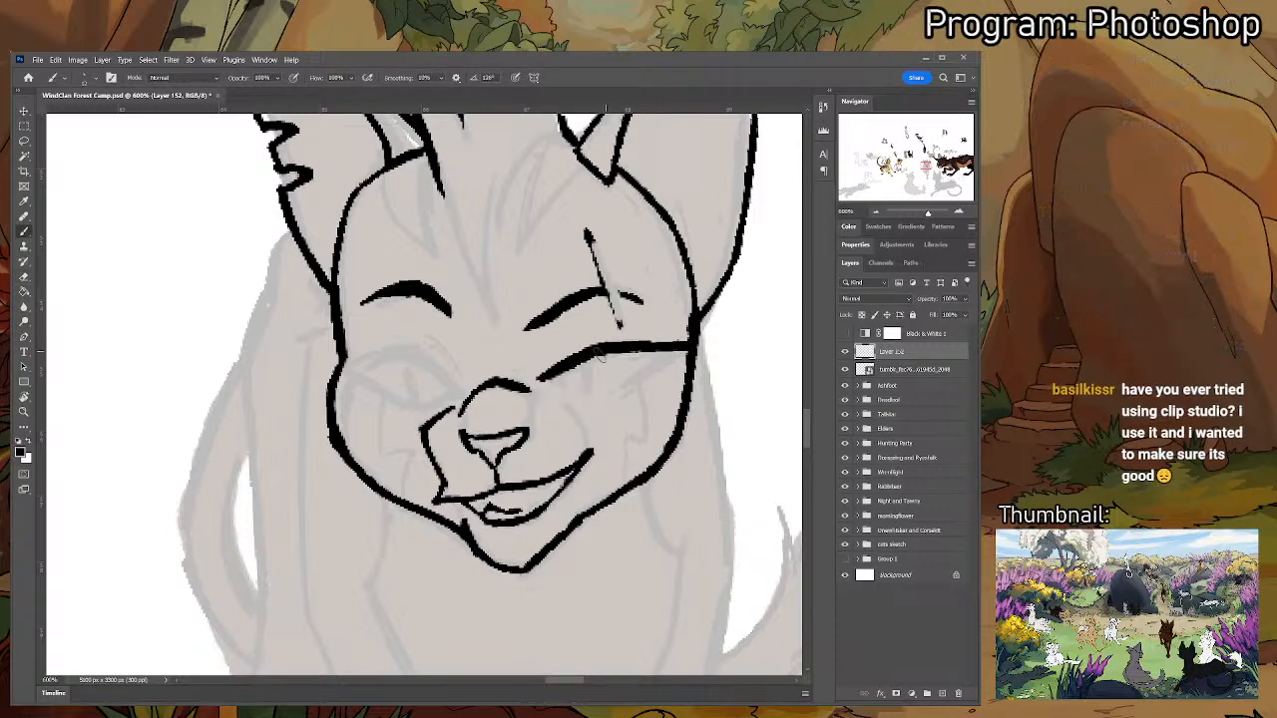
mouse_move(590, 387)
left_mouse_down()
mouse_move(587, 355)
mouse_move(589, 397)
mouse_move(544, 381)
mouse_move(571, 394)
mouse_move(559, 383)
mouse_move(646, 375)
mouse_move(678, 349)
mouse_move(643, 377)
mouse_move(686, 347)
left_mouse_up()
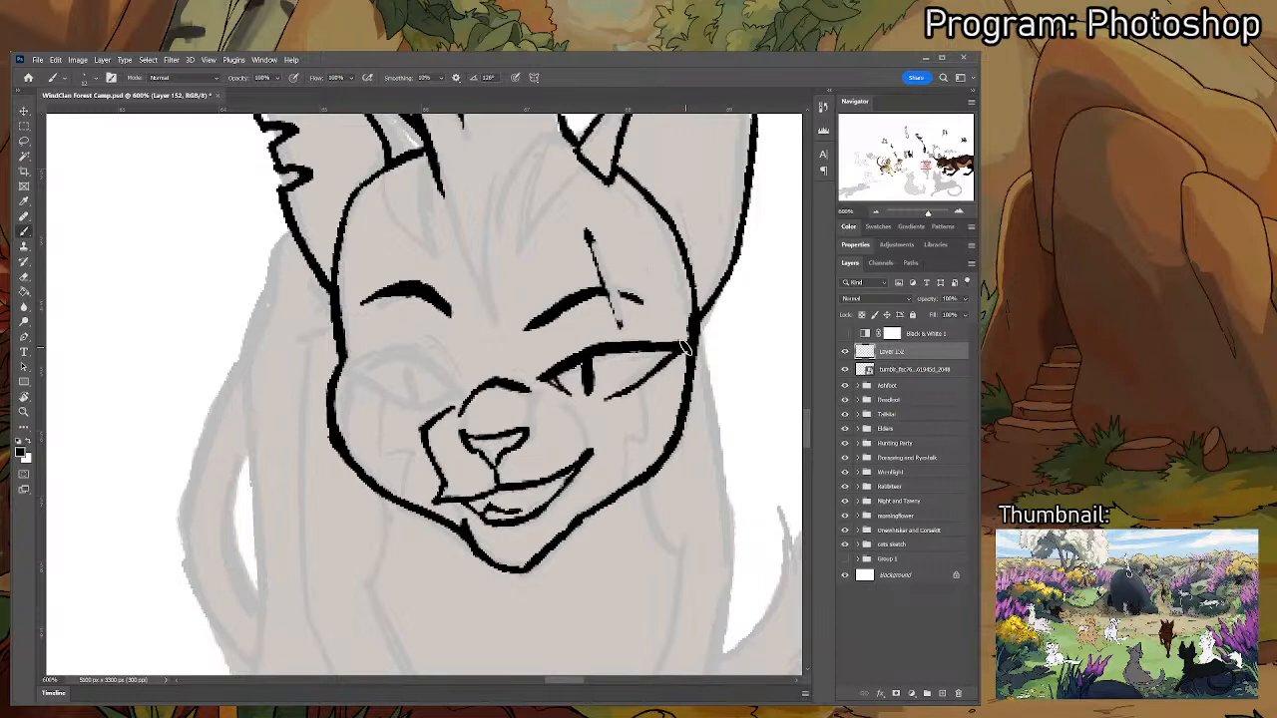
- Fill the right-hand eye's outer corner with solid black and trim the lower lid with the Eraser
left_click_drag(636, 385, 672, 347)
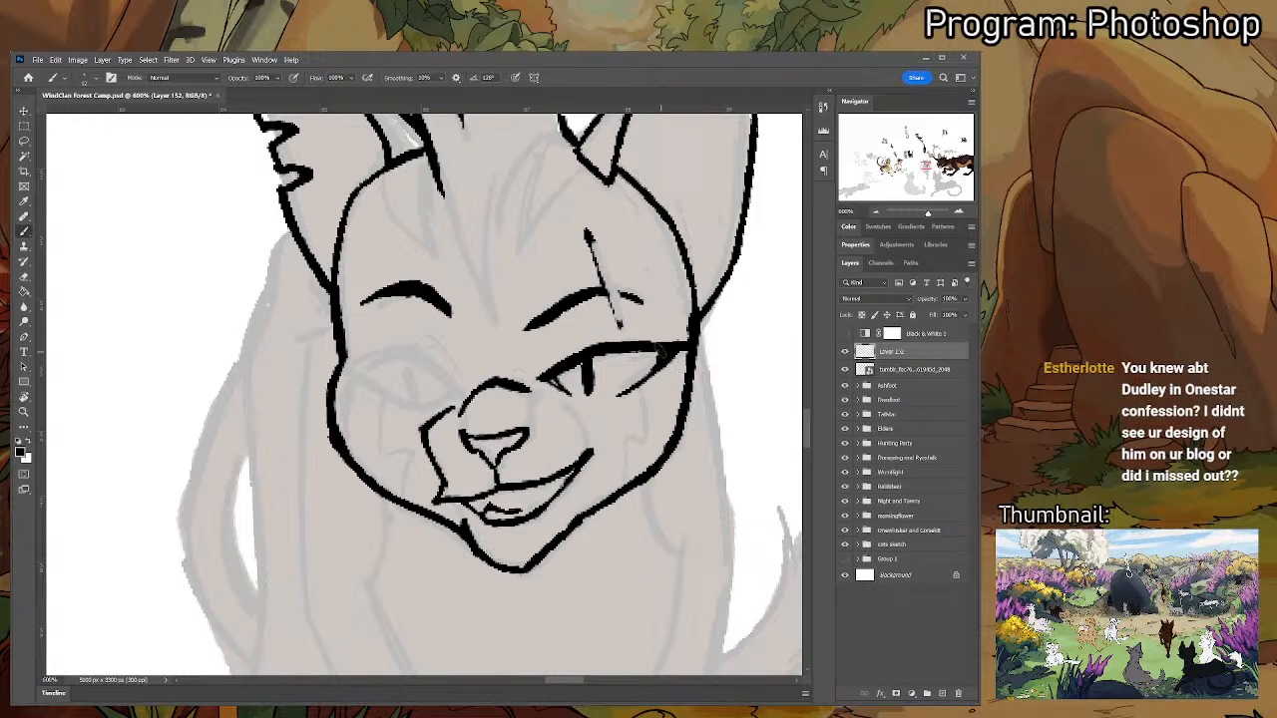
key("e")
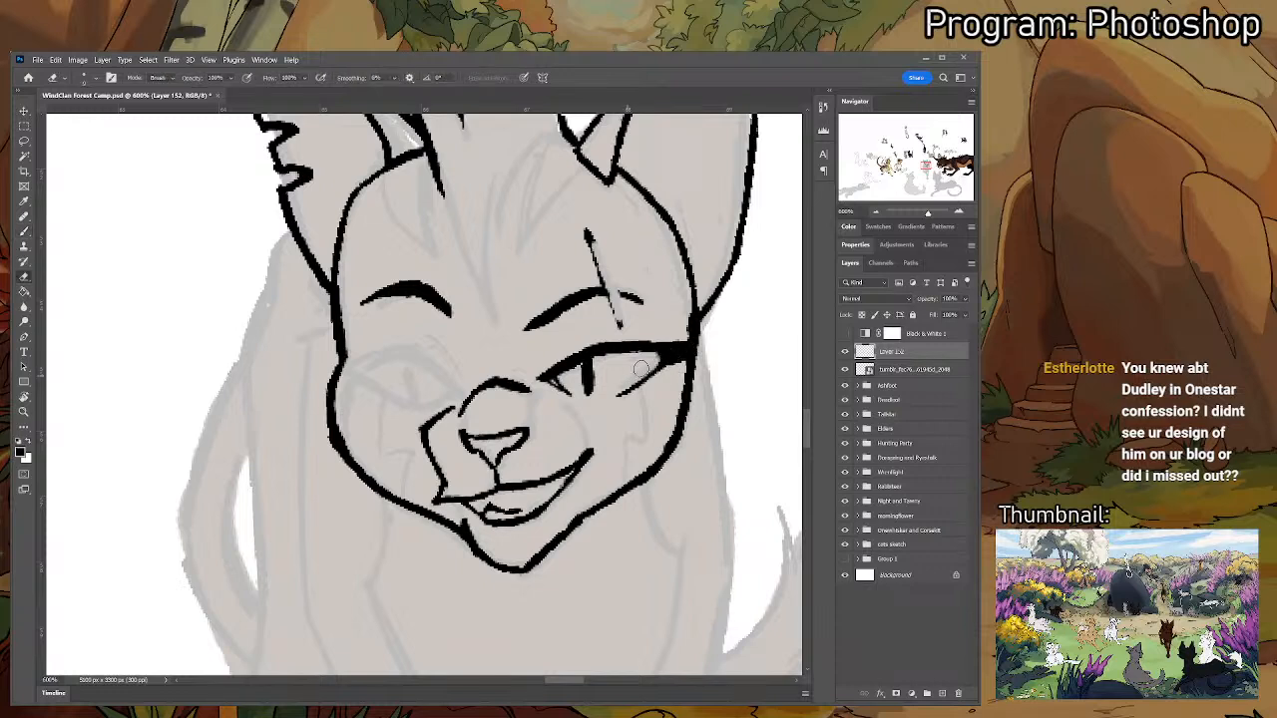
key("b")
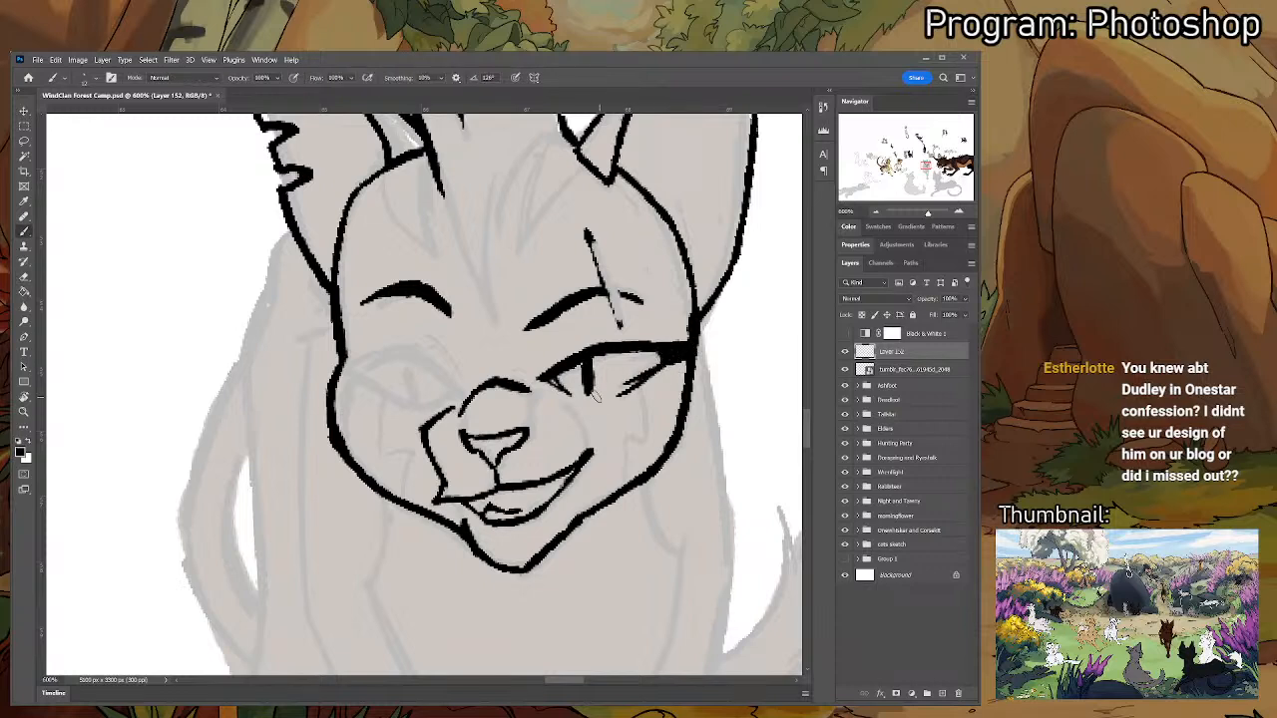
key("e")
left_click_drag(626, 387, 647, 366)
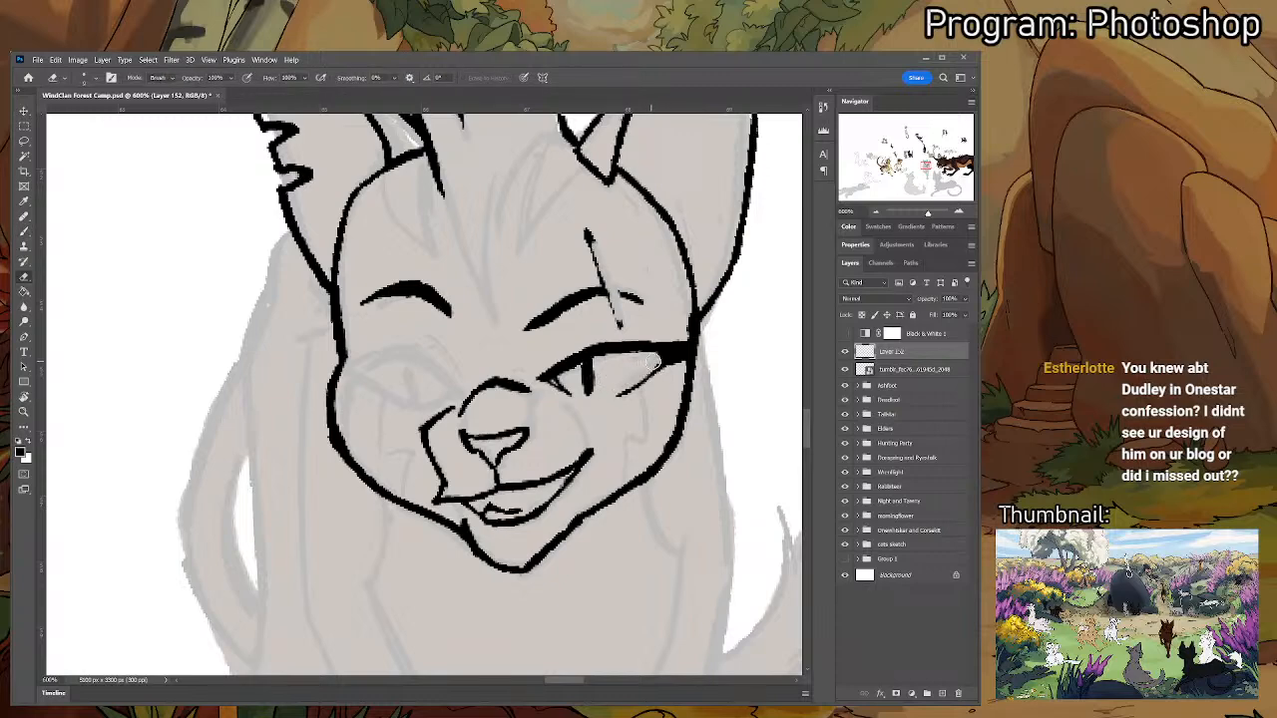
- Redraw the right-hand eye's outer lower lid as a tapered line and thin the upper lid with the Eraser
key("b")
left_click_drag(680, 358, 616, 393)
key("e")
key("b")
mouse_move(681, 360)
left_mouse_down()
mouse_move(634, 389)
mouse_move(663, 364)
left_mouse_up()
key("e")
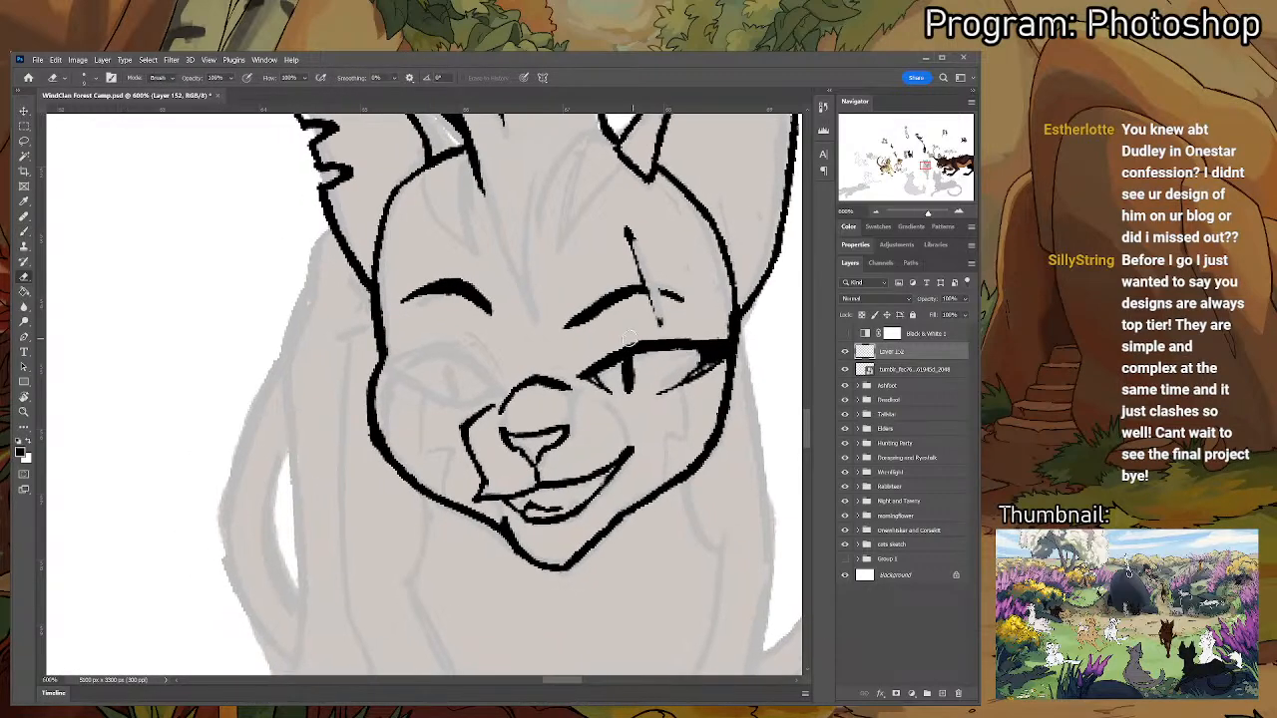
key("b")
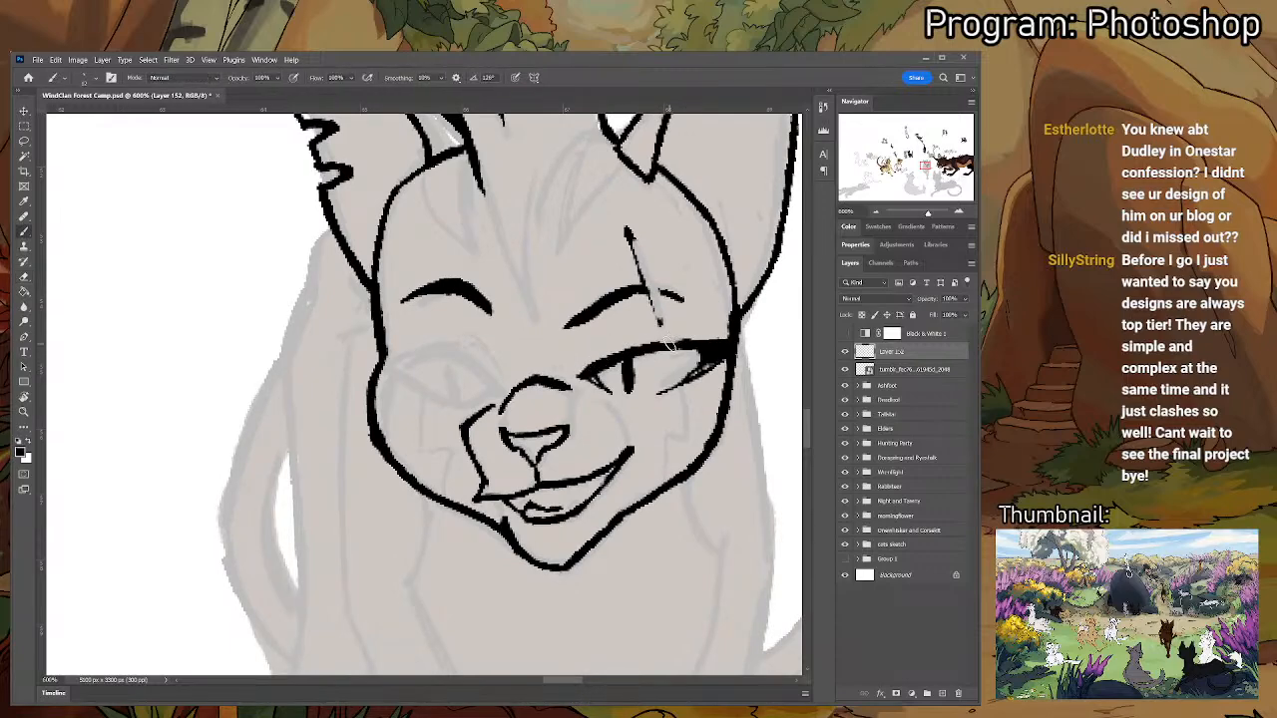
- Ink the left-hand eye's curved upper lid and thicken its outer corner in black against the face outline
left_click_drag(588, 372, 599, 424)
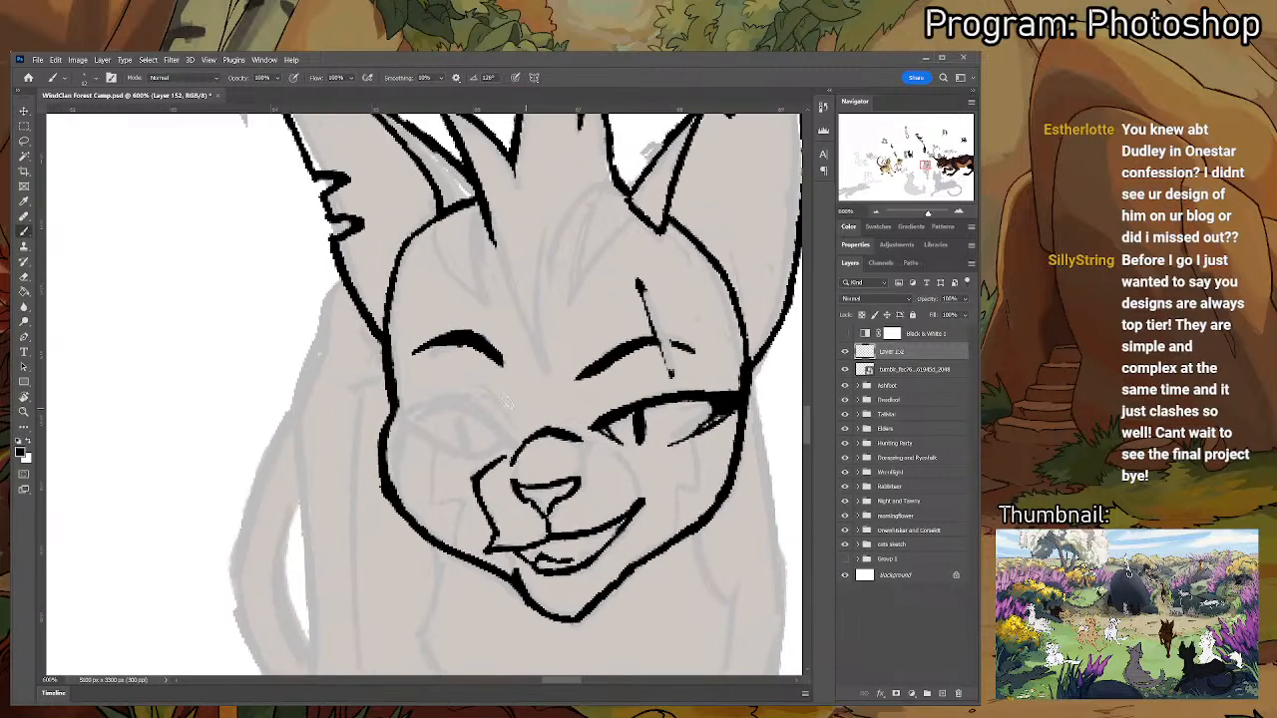
mouse_move(375, 403)
left_mouse_down()
mouse_move(450, 399)
mouse_move(515, 439)
left_mouse_up()
key("e")
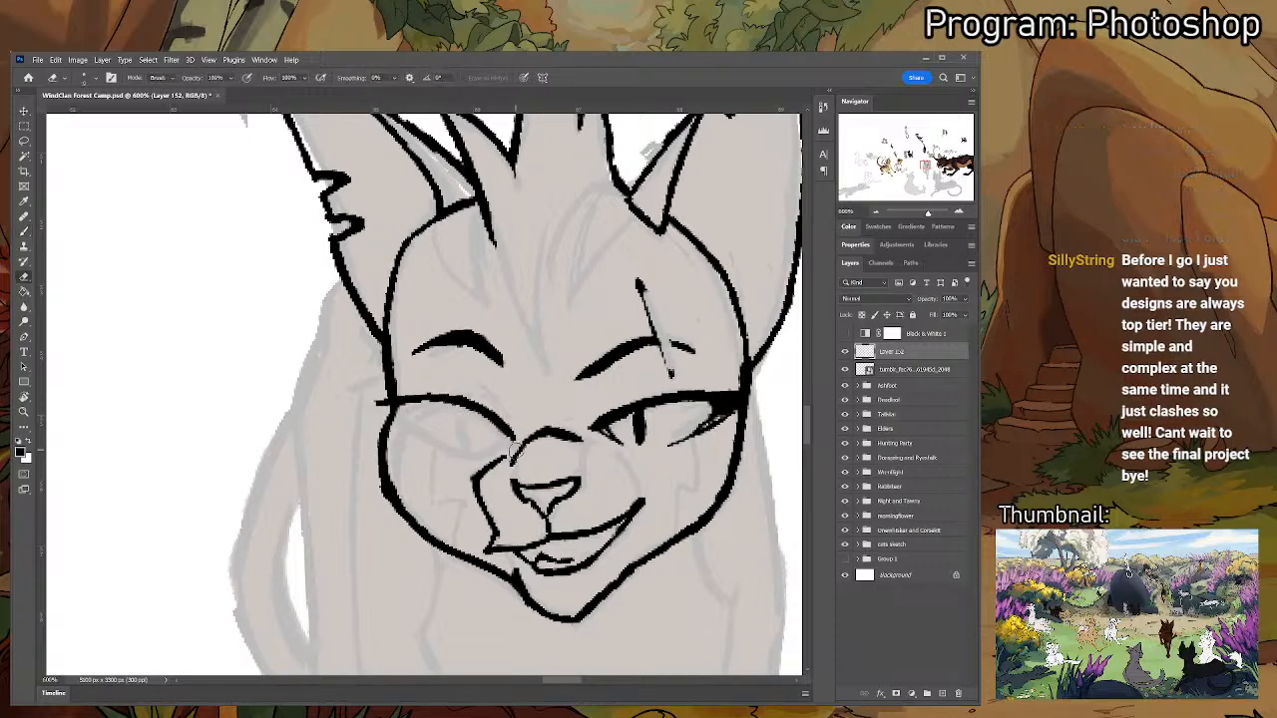
key("b")
mouse_move(393, 403)
left_mouse_down()
mouse_move(425, 435)
mouse_move(383, 411)
mouse_move(417, 403)
left_mouse_up()
key("e")
key("b")
key("e")
key("b")
- Ink the left-hand eye's slit pupil and lower lid strokes, undoing the strokes that miss
mouse_move(416, 422)
left_mouse_down()
mouse_move(417, 407)
mouse_move(403, 423)
mouse_move(435, 437)
mouse_move(463, 411)
mouse_move(455, 421)
left_mouse_up()
key("e")
key("b")
key("ctrl+z")
key("ctrl+z")
mouse_move(460, 425)
left_mouse_down()
mouse_move(449, 437)
mouse_move(459, 445)
mouse_move(459, 415)
mouse_move(479, 454)
mouse_move(509, 435)
left_mouse_up()
key("ctrl+z")
key("ctrl+z")
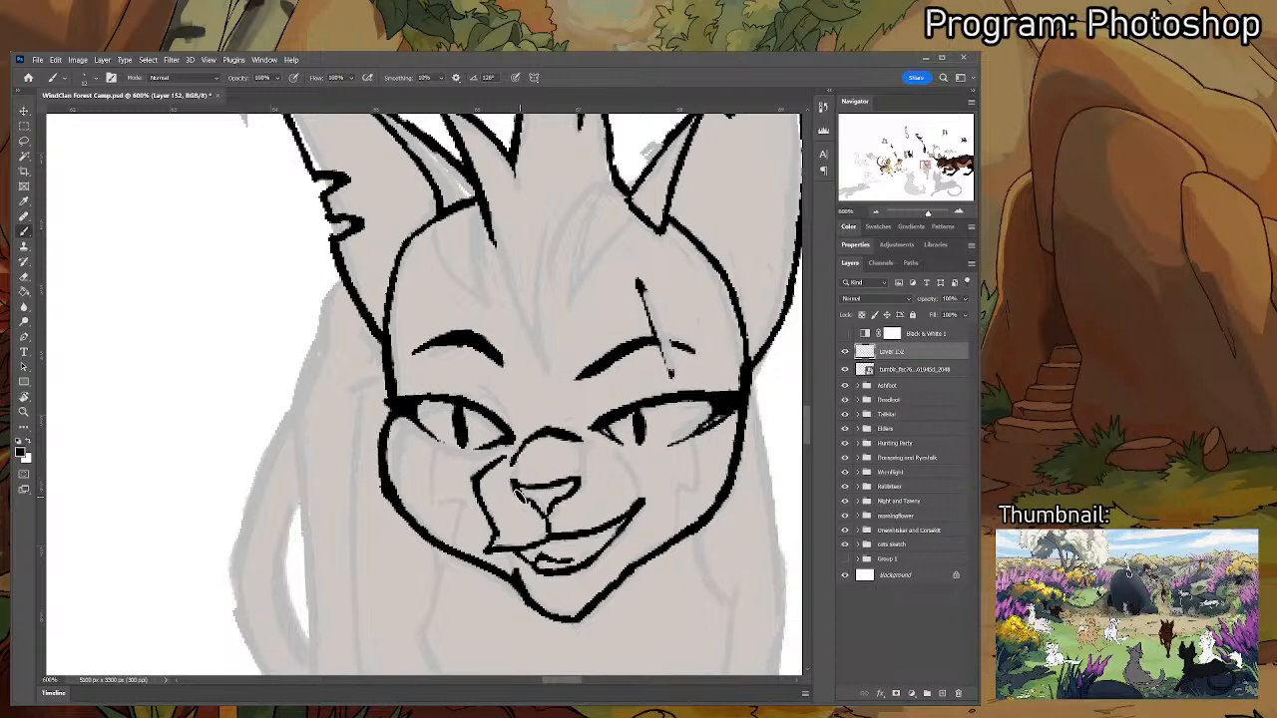
- Refine the left-hand eye's inner corner and lower lid by alternating the Eraser and brush
key("e")
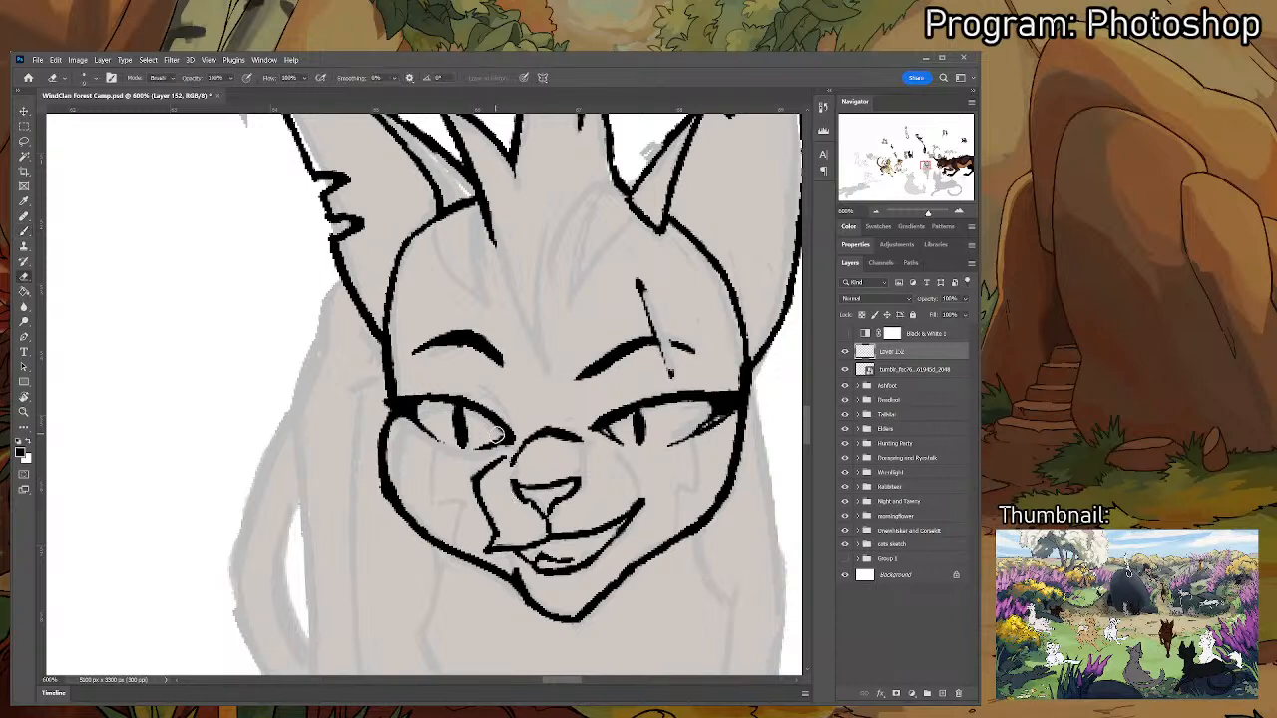
key("e")
key("b")
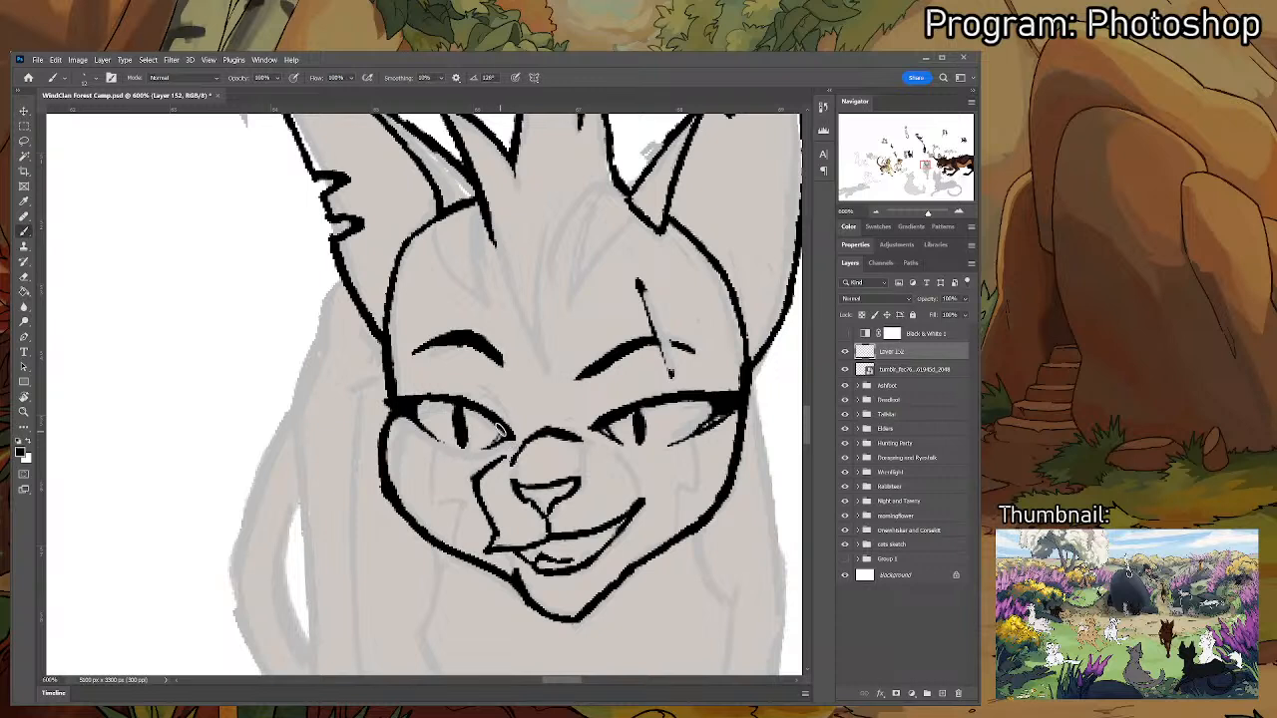
key("e")
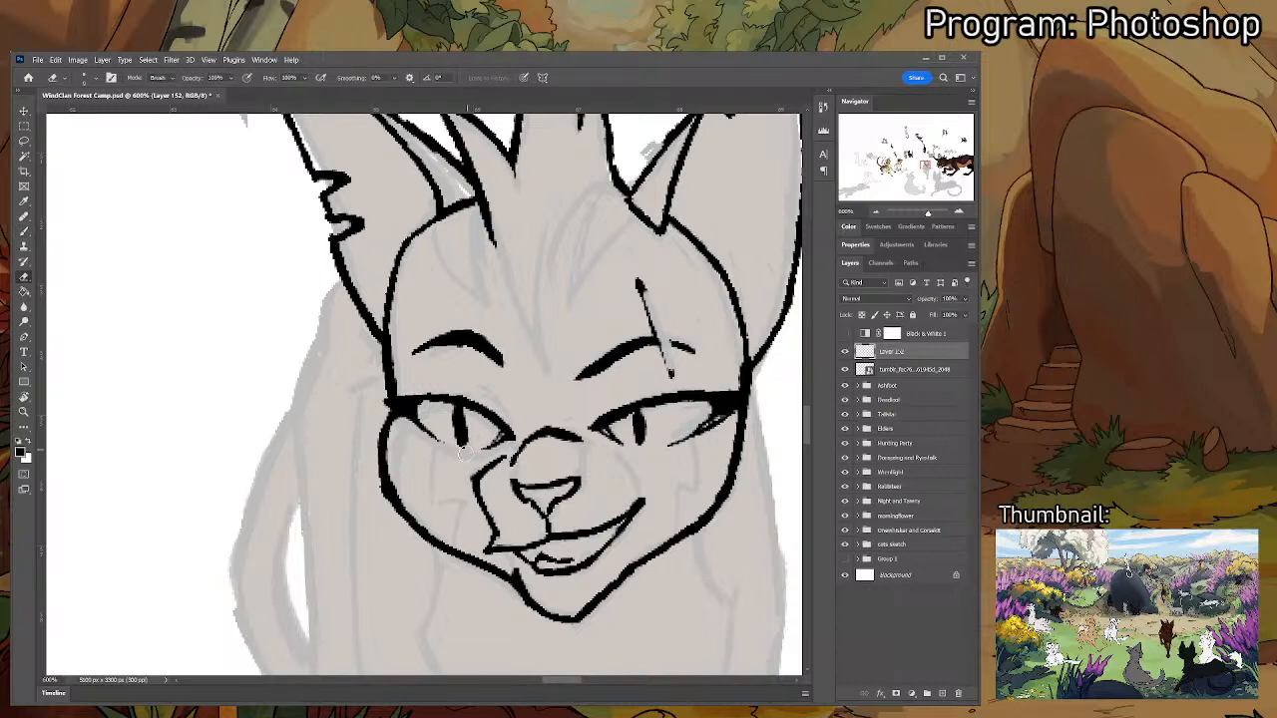
key("b")
key("b")
- Ink short crease lines above the inner corners of both eyes, thinning the right-hand one with the Eraser
left_click_drag(475, 381, 500, 398)
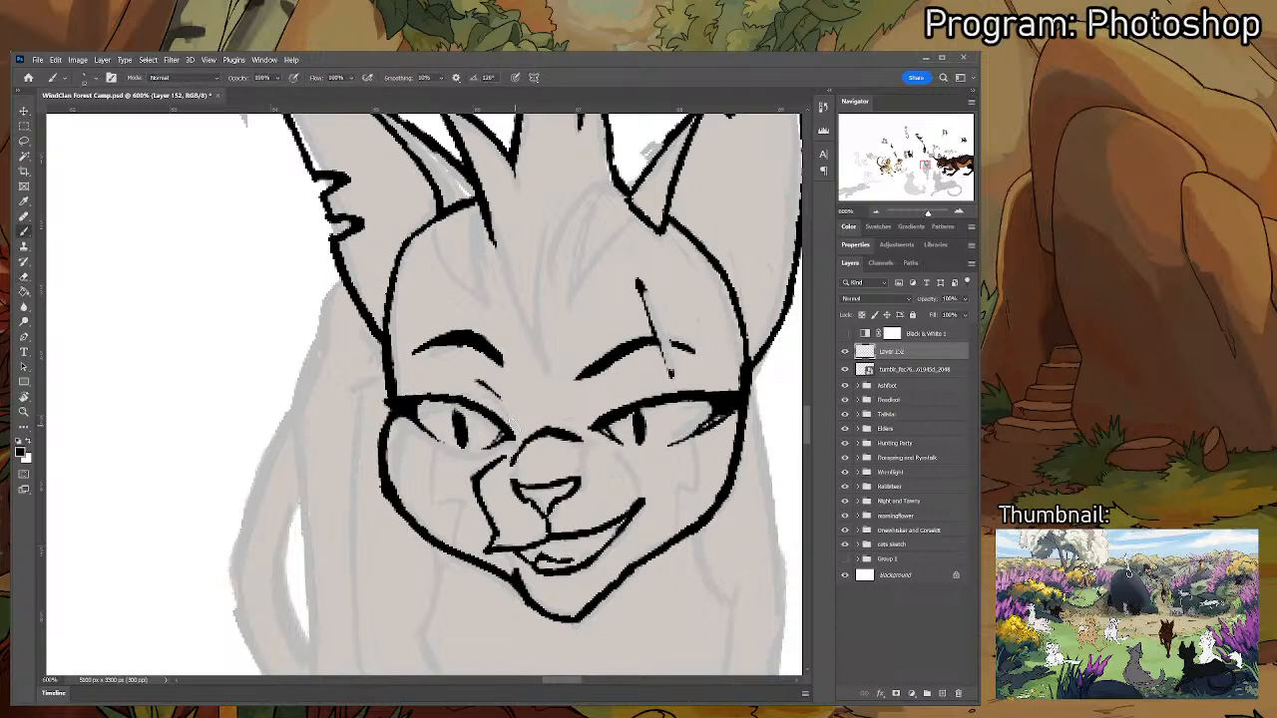
scroll(511, 457, "down", 3)
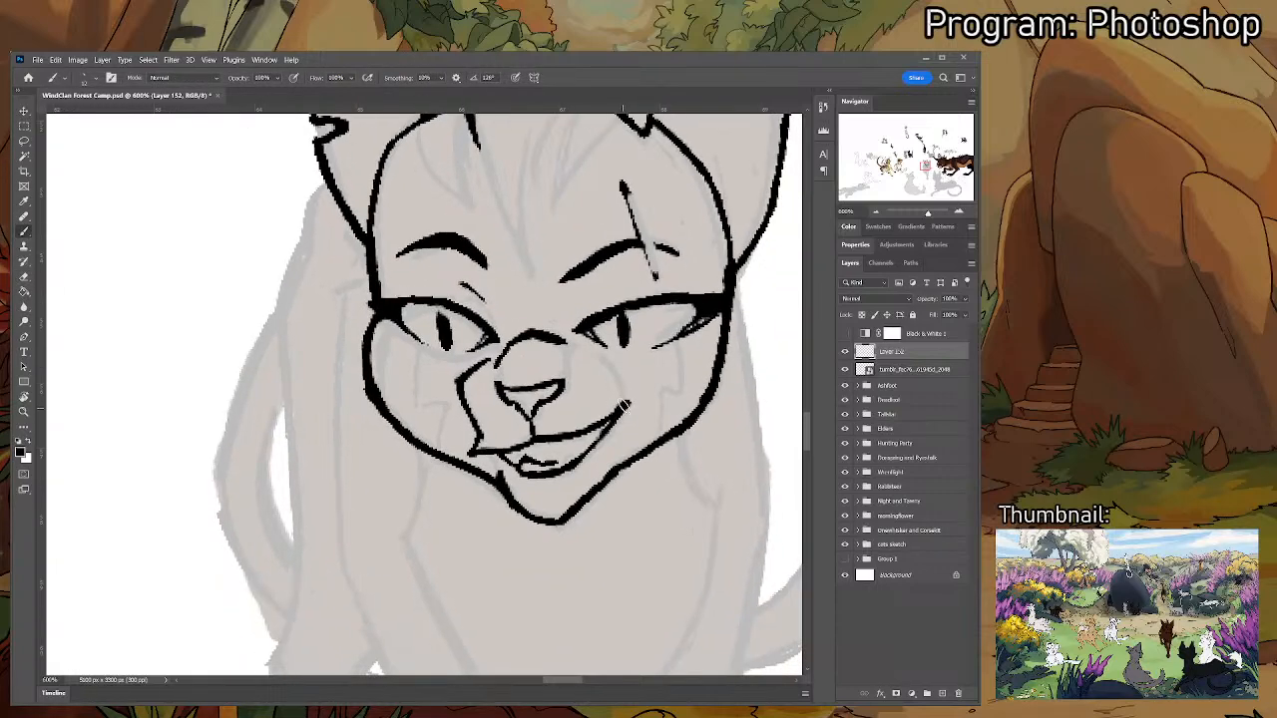
mouse_move(656, 316)
left_mouse_down()
mouse_move(561, 514)
mouse_move(604, 513)
mouse_move(634, 443)
mouse_move(608, 296)
left_mouse_up()
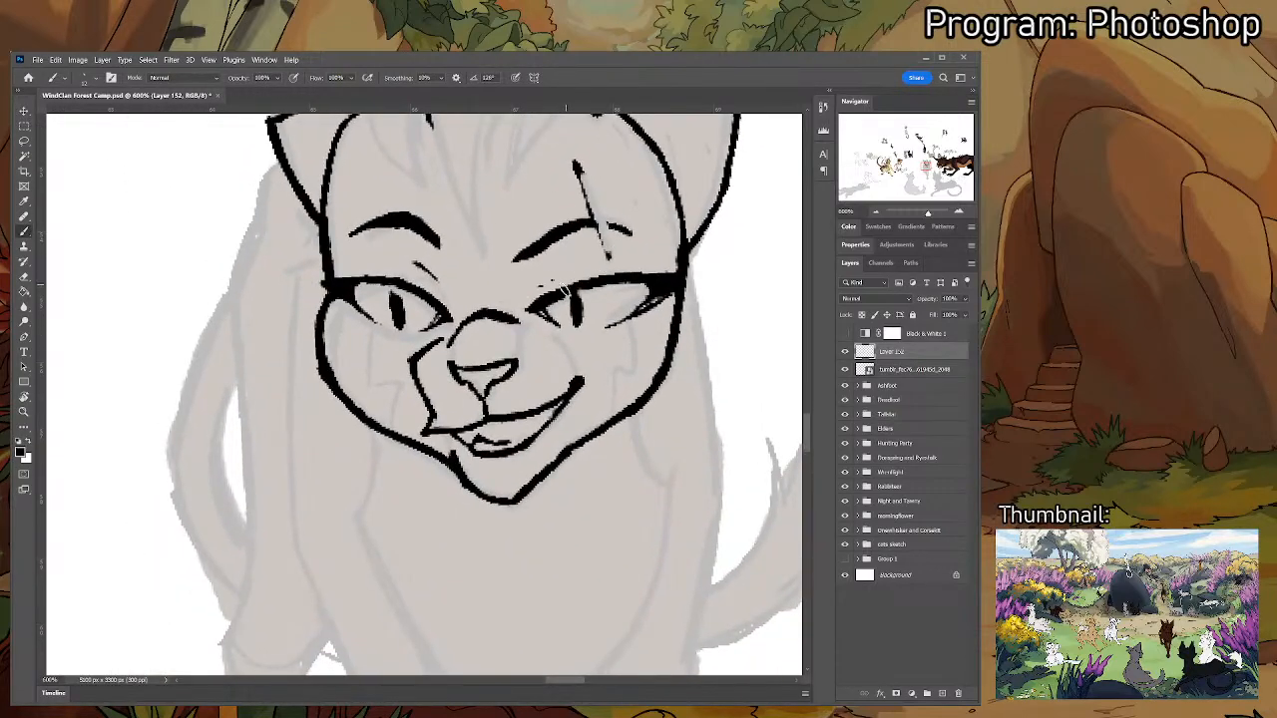
key("e")
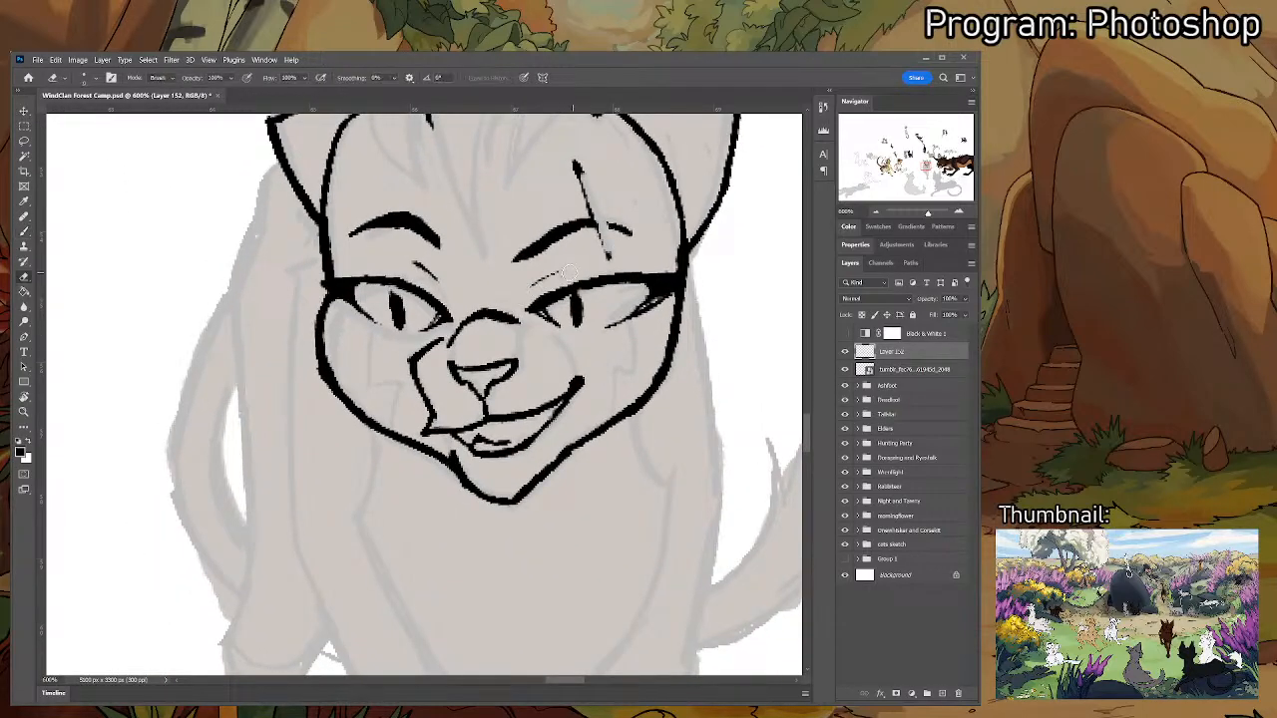
key("b")
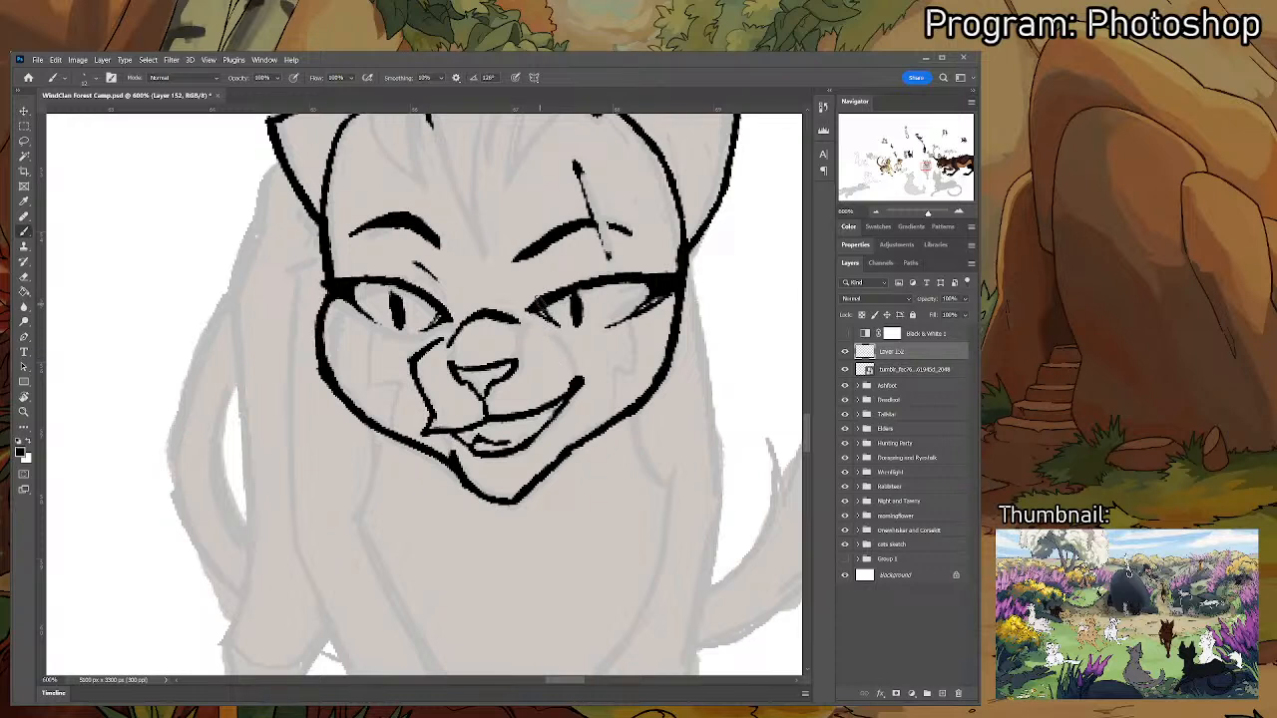
key("e")
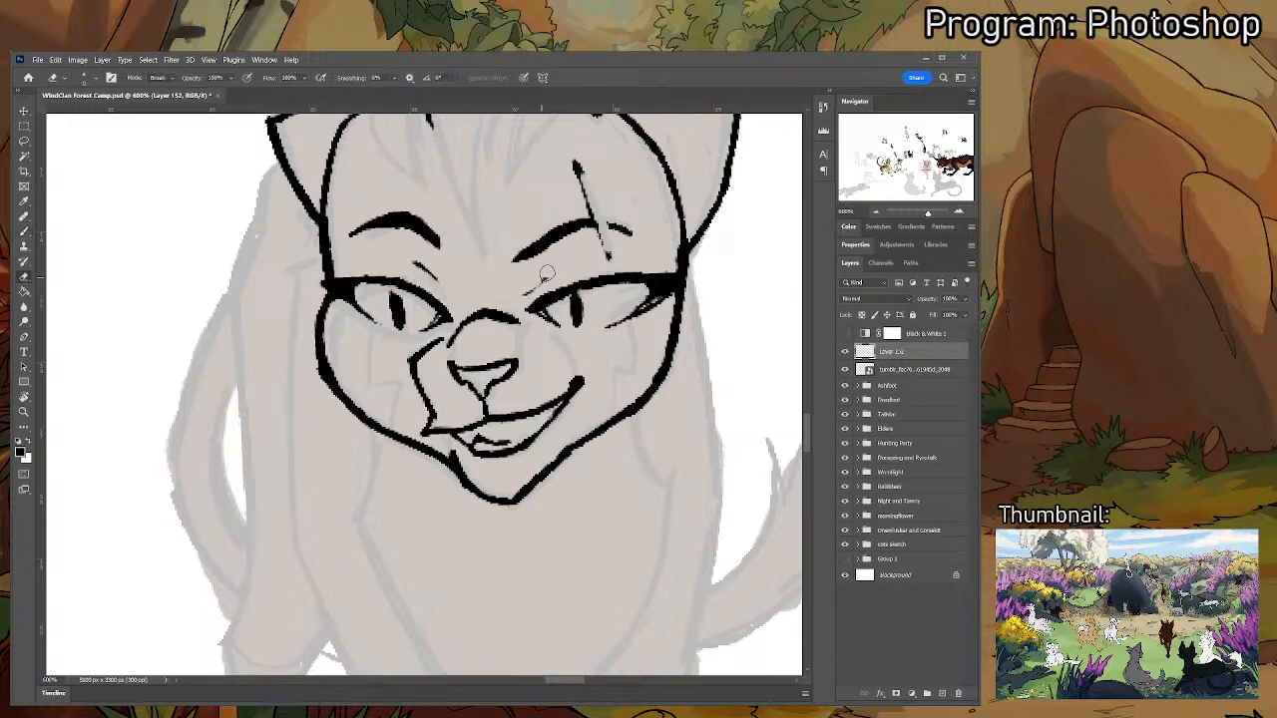
key("b")
- Ink a short curved neck line from the right-hand jaw down toward the shoulder
mouse_move(640, 409)
left_mouse_down()
mouse_move(669, 484)
mouse_move(660, 299)
left_mouse_up()
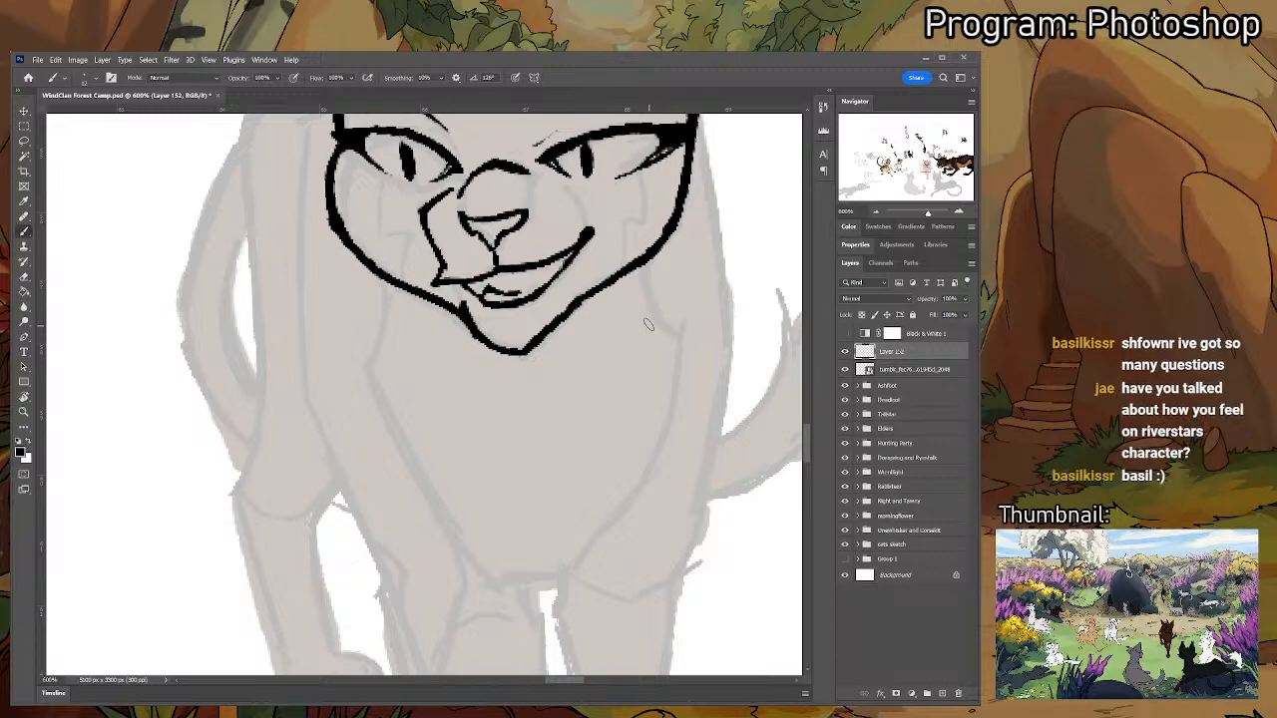
left_click_drag(646, 250, 678, 327)
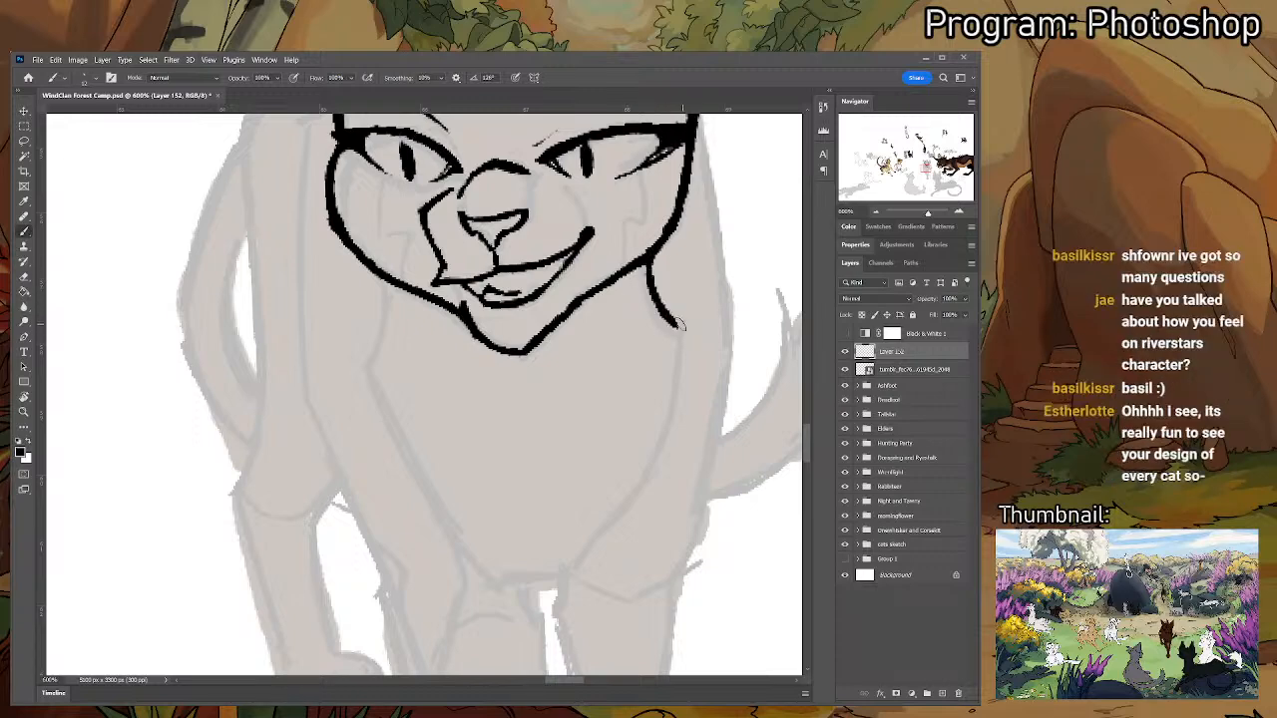
scroll(692, 386, "down", 2)
scroll(691, 386, "left", 2)
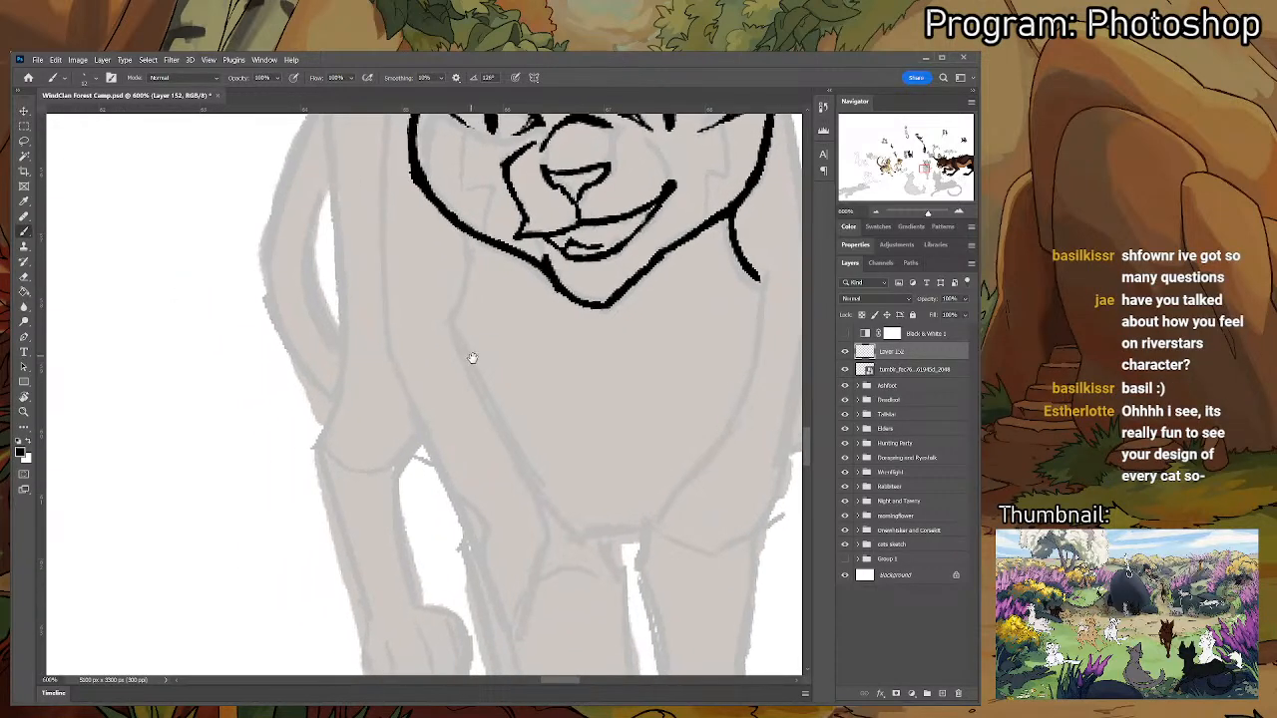
scroll(469, 359, "up", 3)
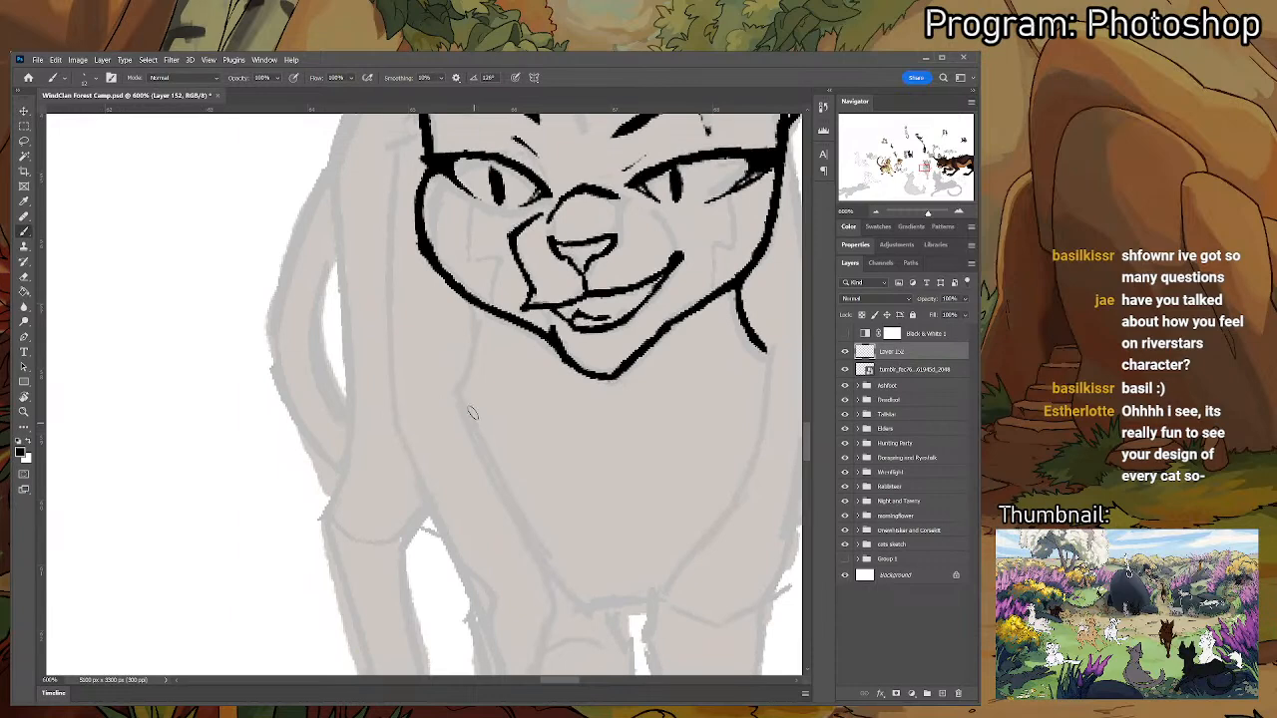
- Ink the left-hand neck line below the jaw and the long chest contour sweeping down toward the top of the forelegs
left_click(473, 318)
left_click_drag(477, 320, 445, 382)
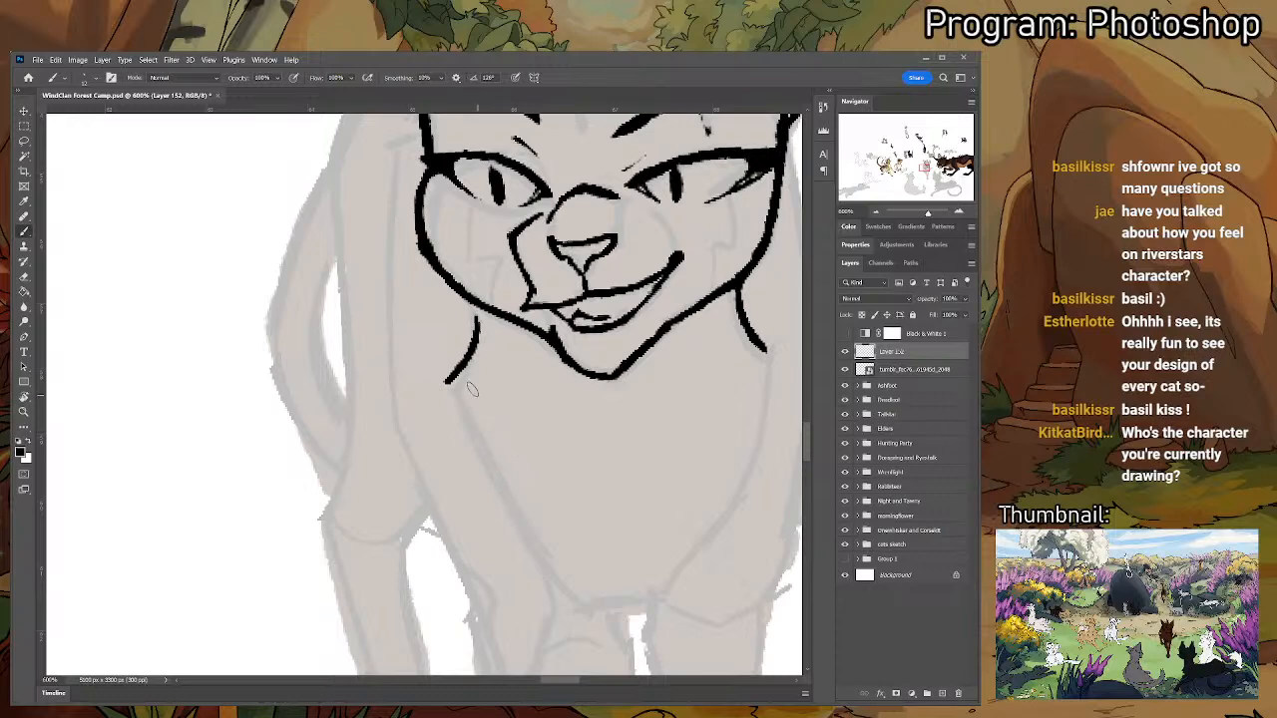
key("e")
mouse_move(430, 382)
left_mouse_down()
mouse_move(477, 319)
mouse_move(454, 391)
mouse_move(549, 584)
mouse_move(531, 509)
mouse_move(554, 530)
left_mouse_up()
key("b")
key("e")
key("b")
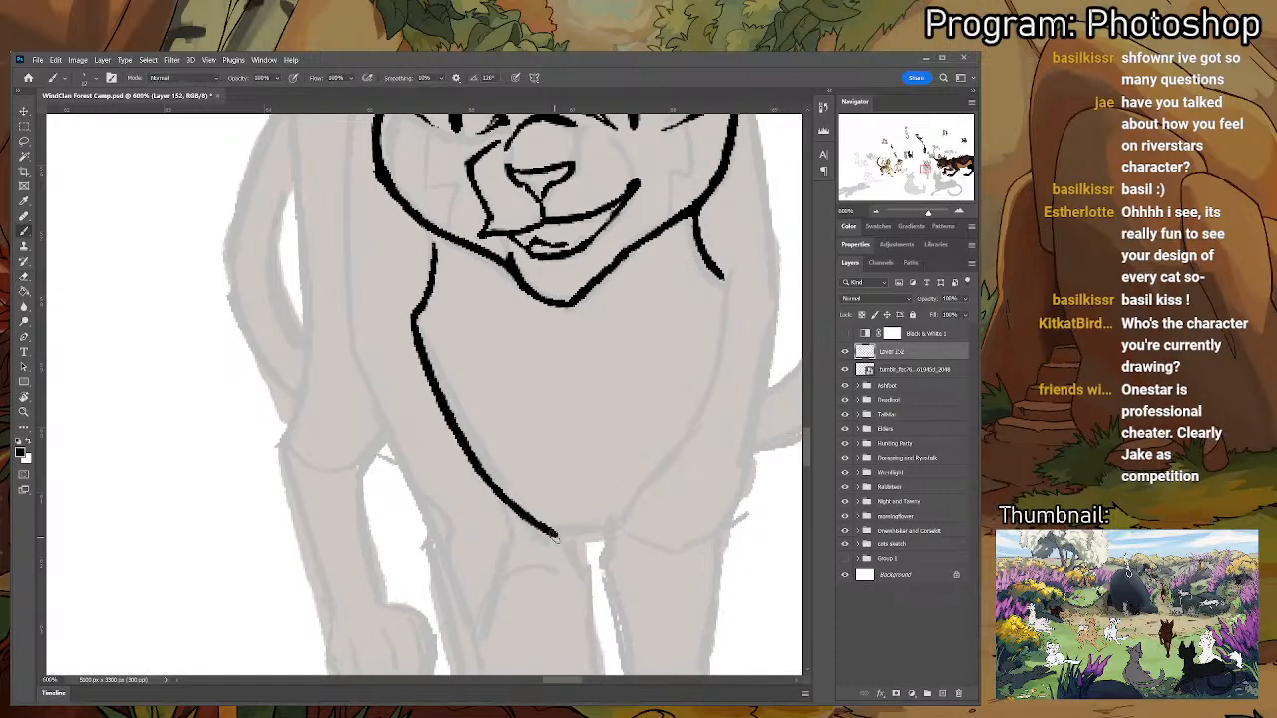
- Undo the stray lower chest strokes and ink a short edge along the chest's base between the forelegs
key("ctrl+z")
left_click_drag(481, 464, 551, 544)
key("e")
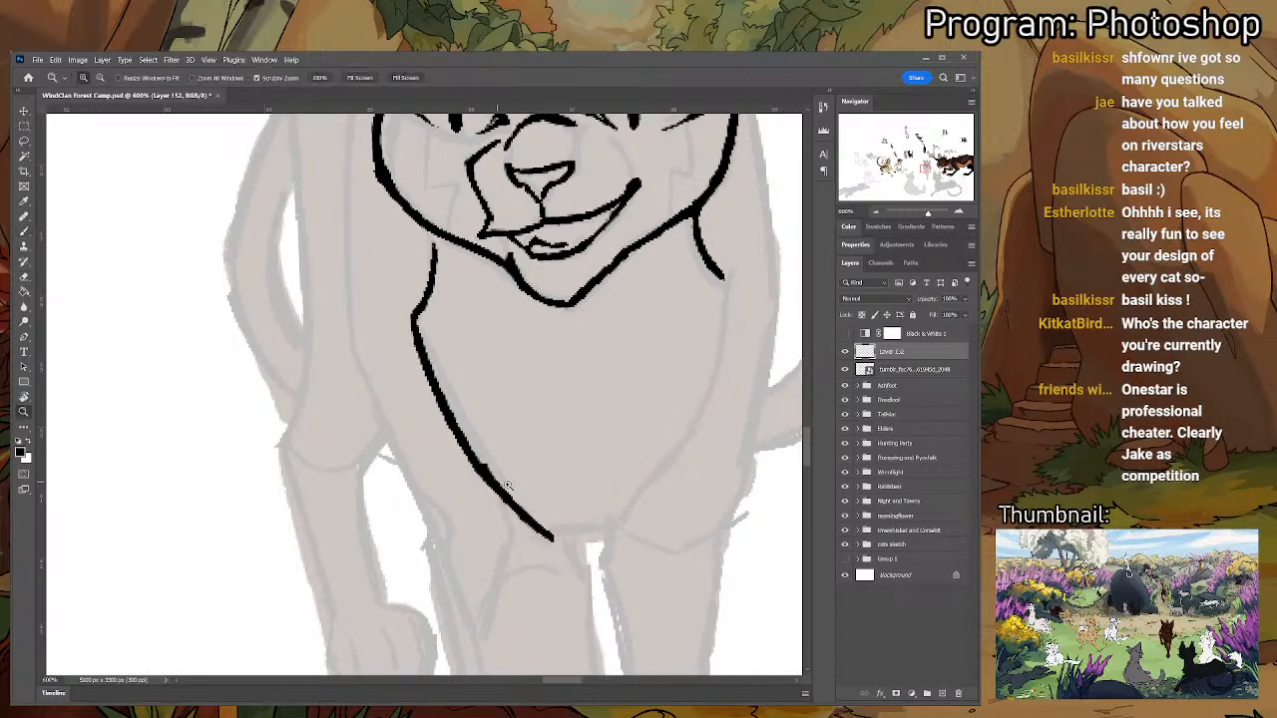
key("ctrl+z")
key("b")
mouse_move(506, 504)
left_mouse_down()
mouse_move(558, 541)
mouse_move(599, 530)
left_mouse_up()
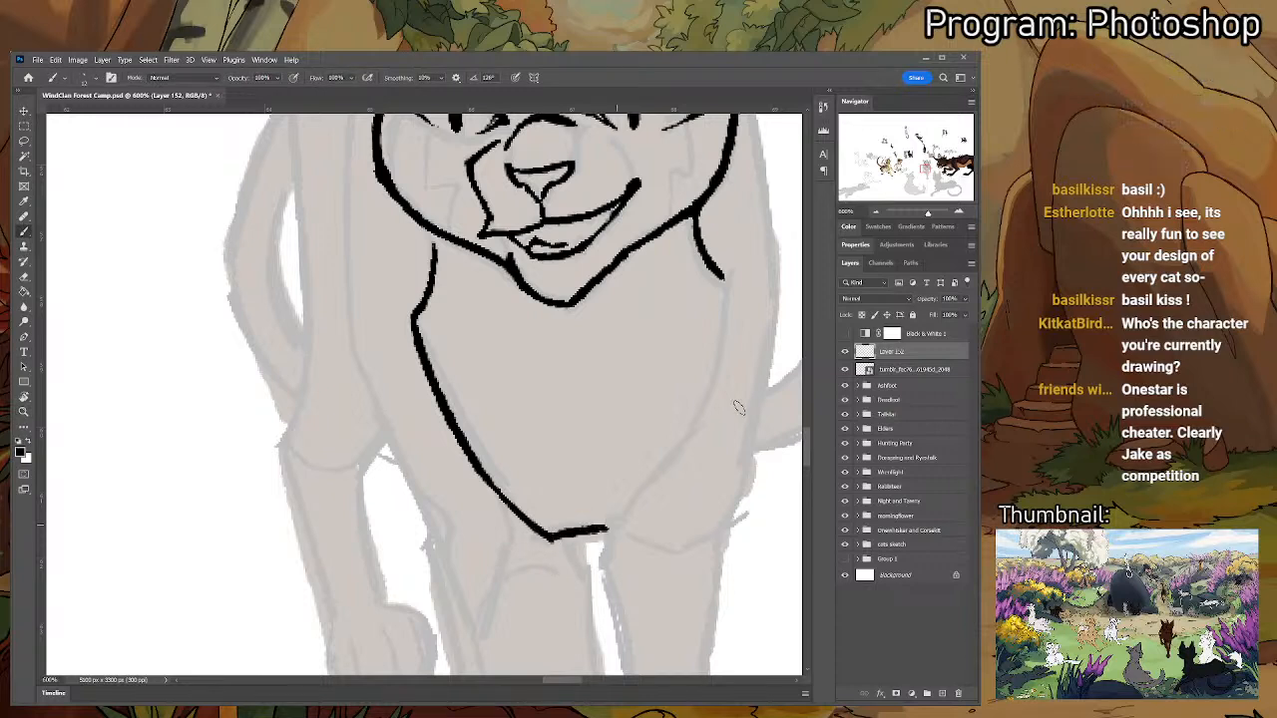
- Try to ink the right-hand lower chest edge diagonally from the chest's base up toward the shoulder
left_click_drag(713, 431, 609, 527)
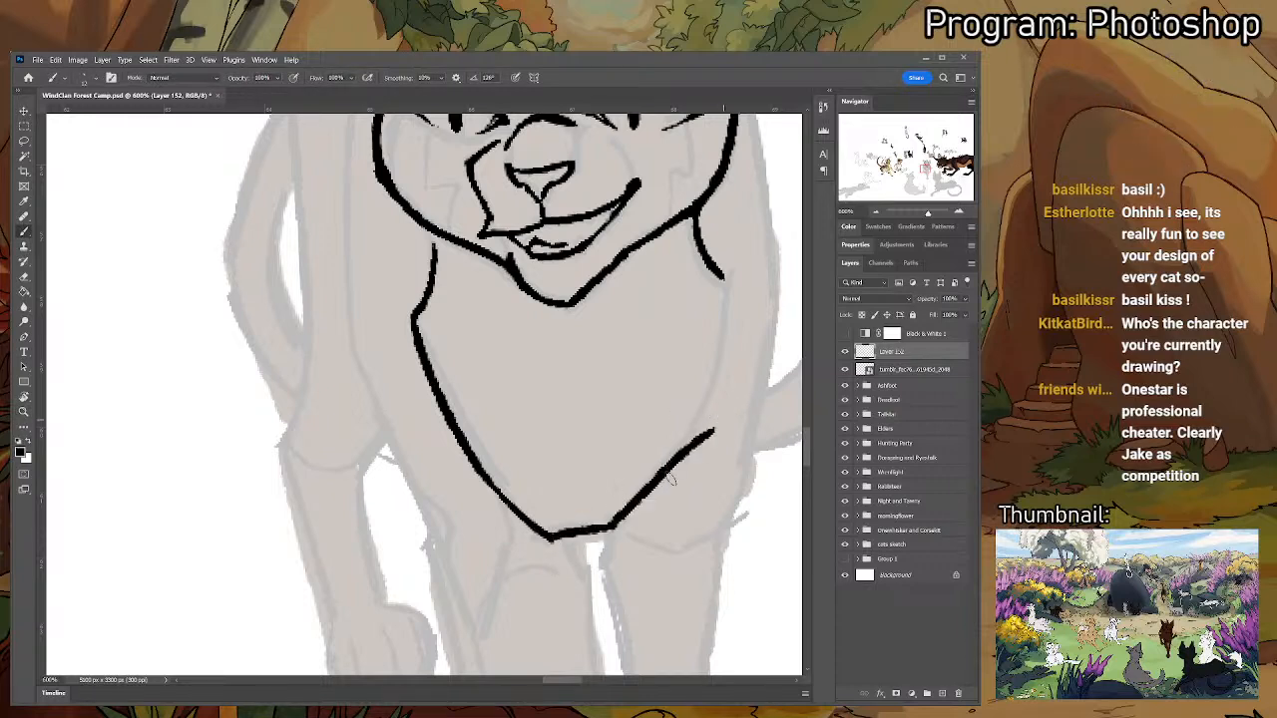
left_click_drag(668, 477, 720, 427)
key("e")
left_click_drag(623, 508, 734, 424)
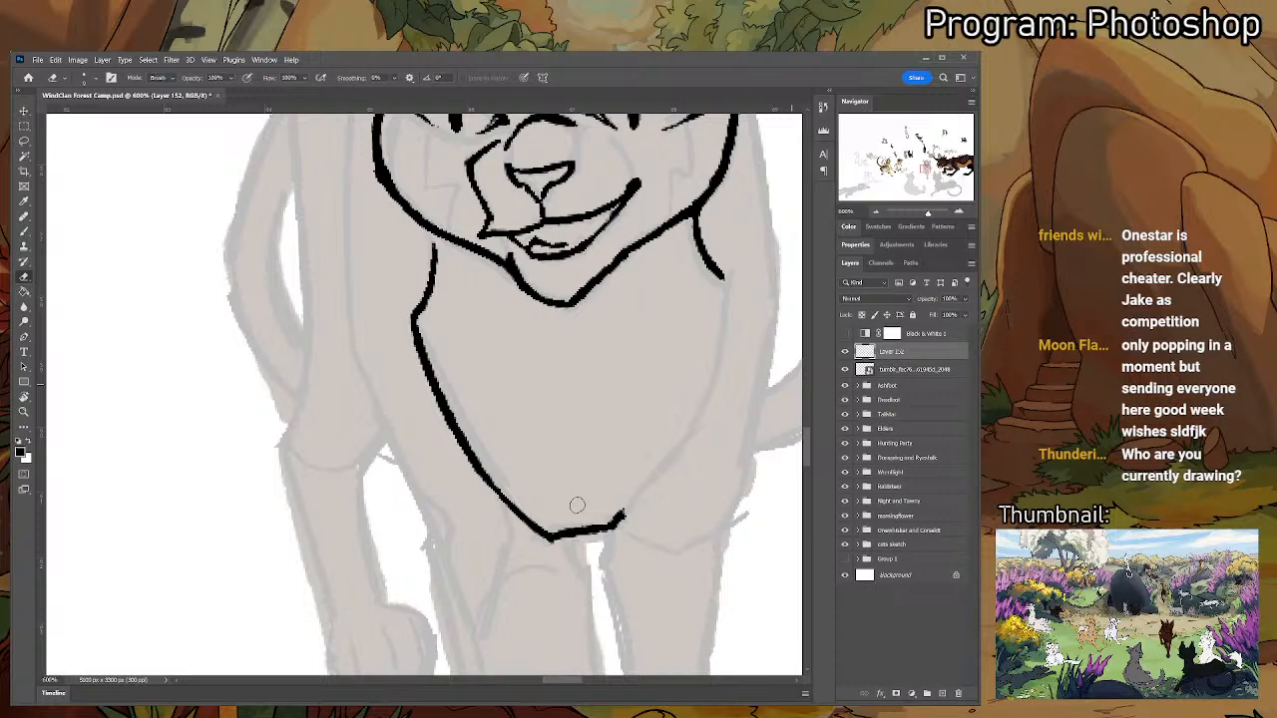
key("alt+bracketleft")
key("b")
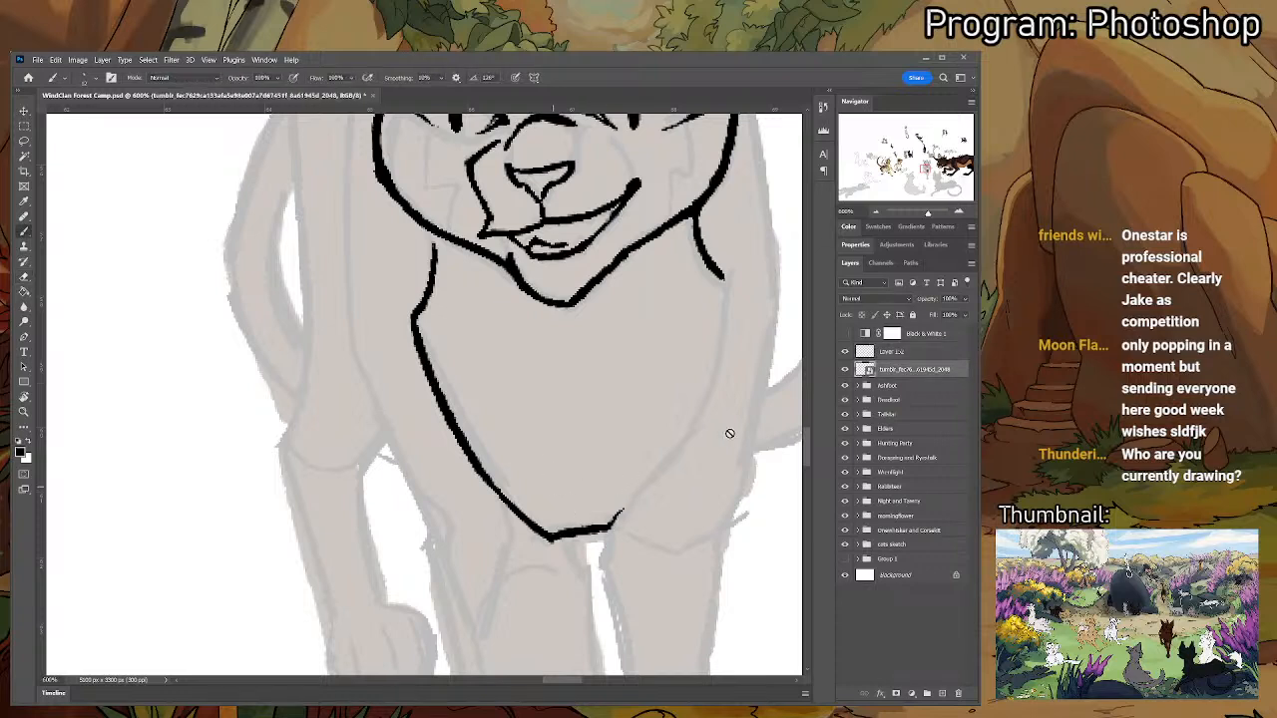
left_click(880, 355)
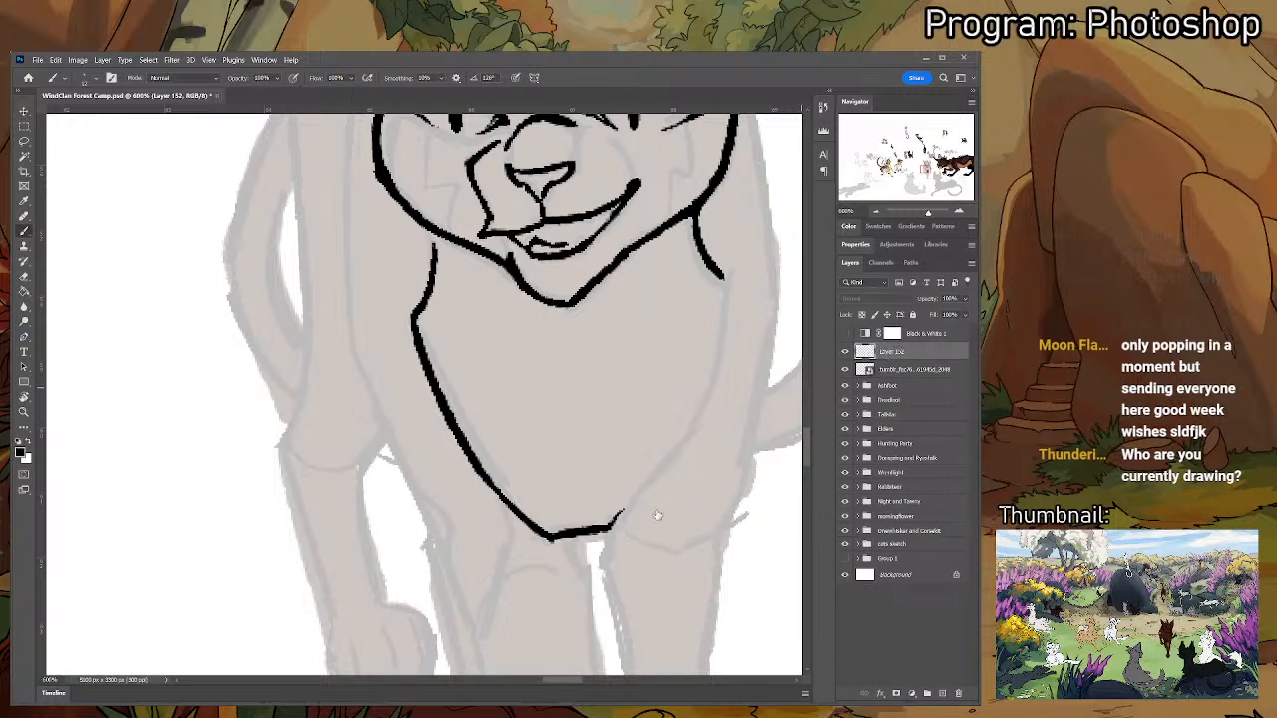
left_click_drag(698, 433, 614, 521)
key("e")
left_click_drag(674, 459, 631, 510)
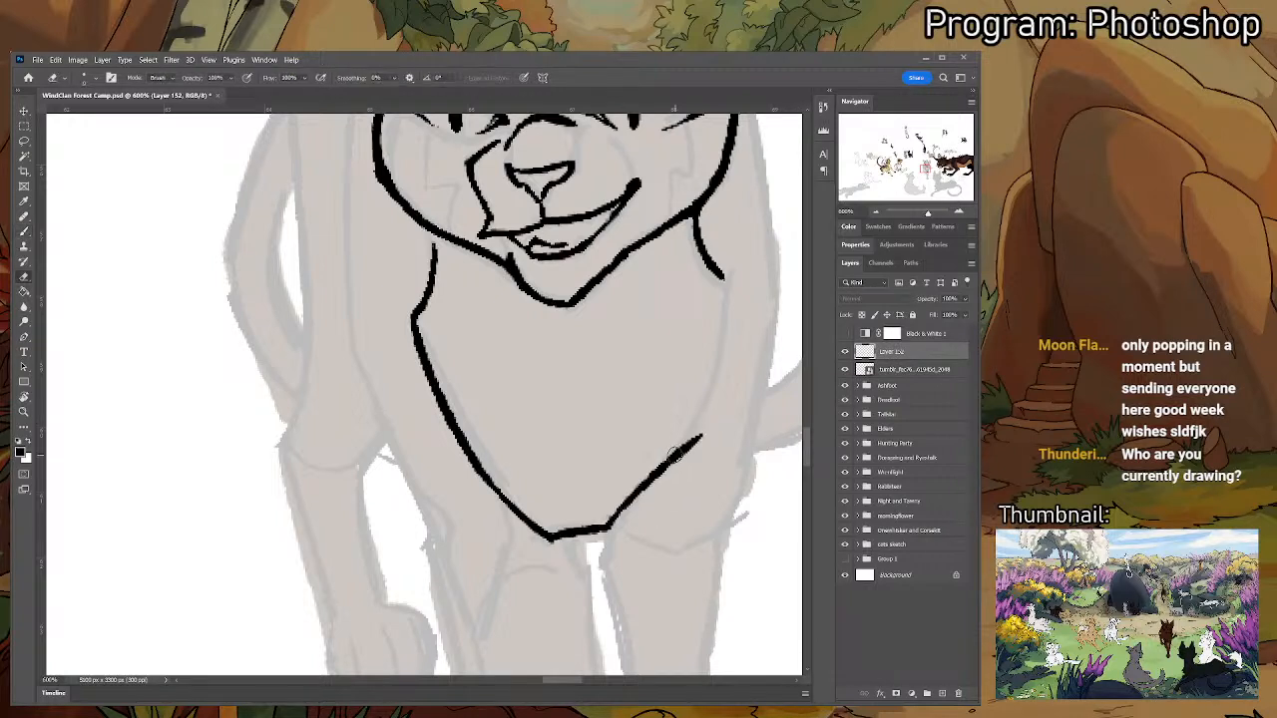
key("ctrl+z")
key("ctrl+z")
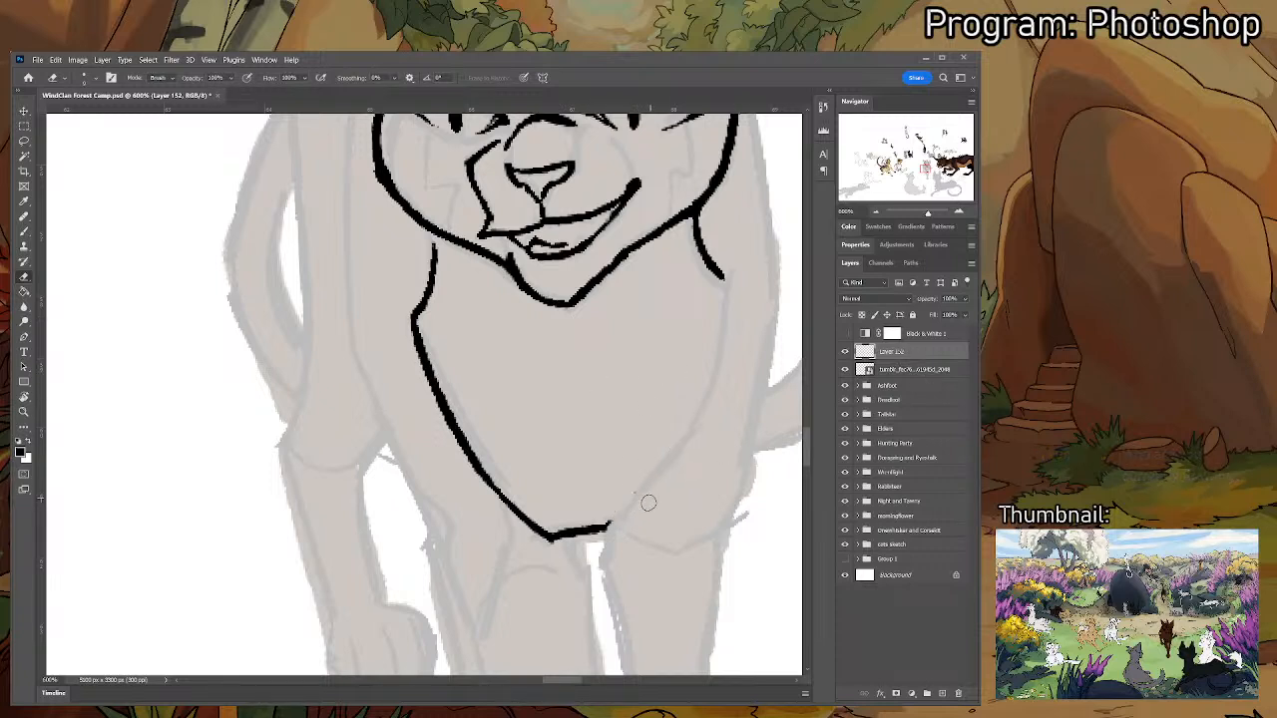
- Save the illustration with the line-art layer Layer 152 selected
key("v")
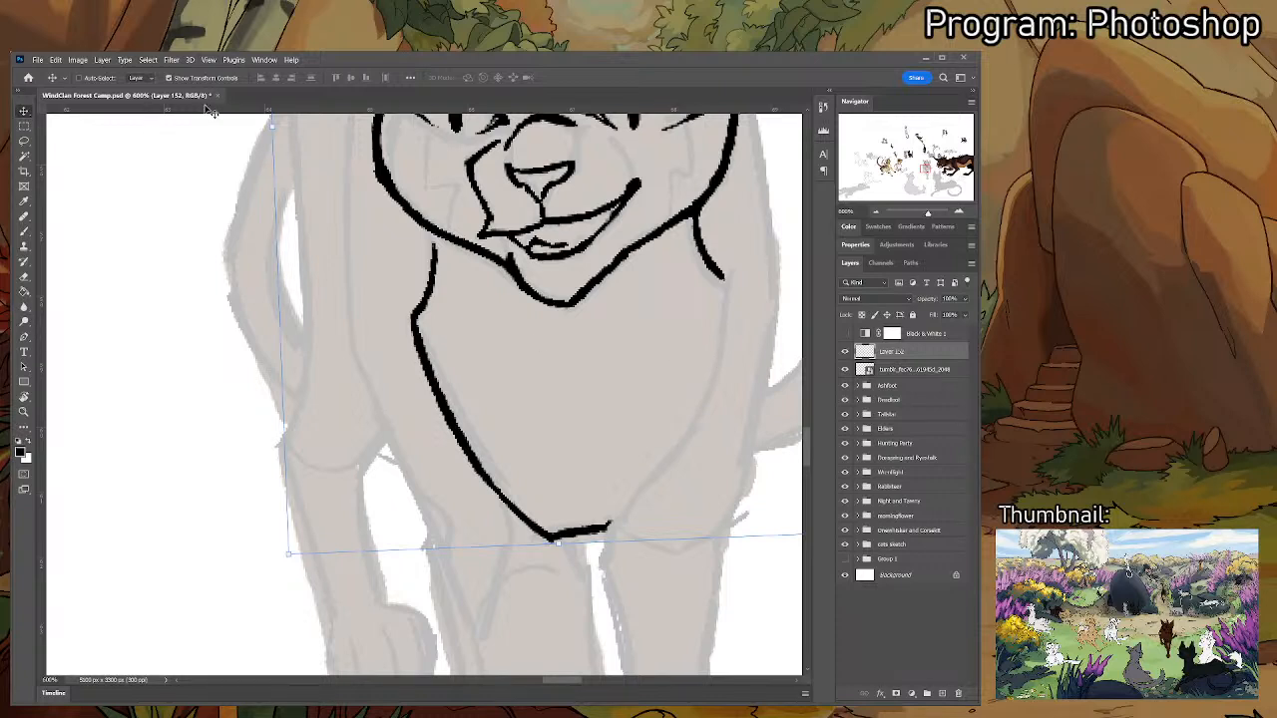
left_click(917, 371)
left_click(894, 355)
key("ctrl+s")
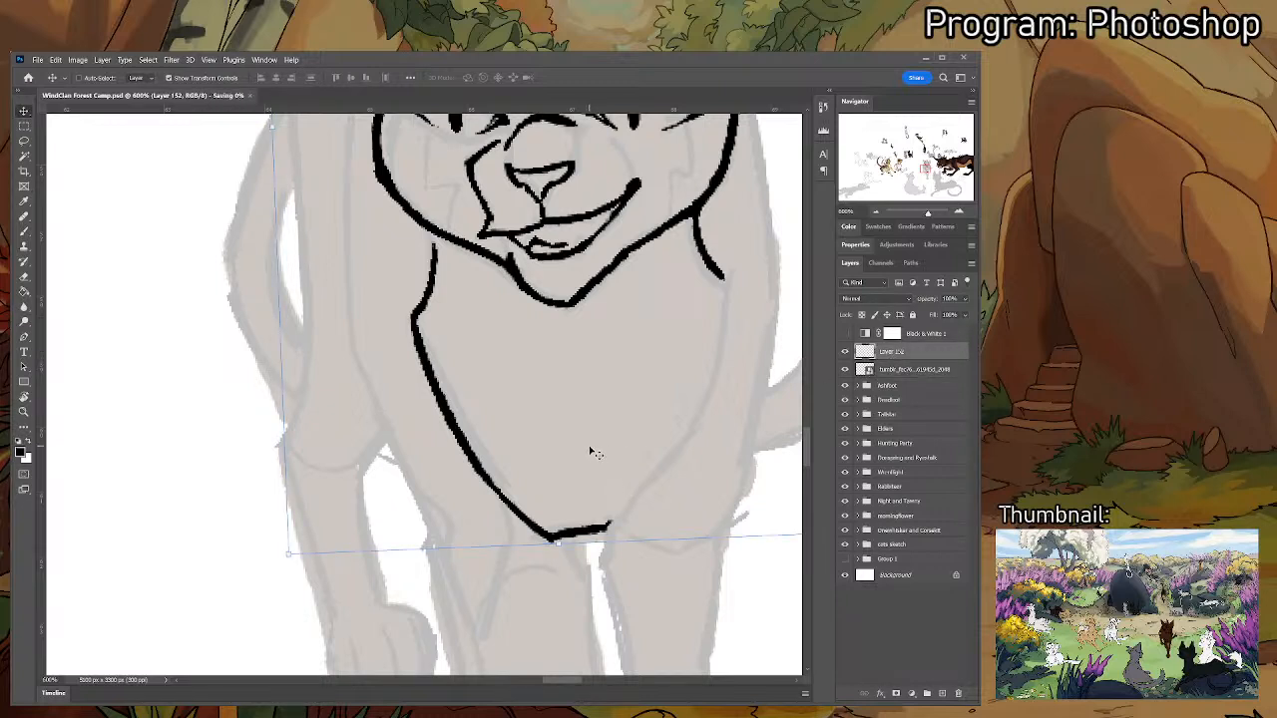
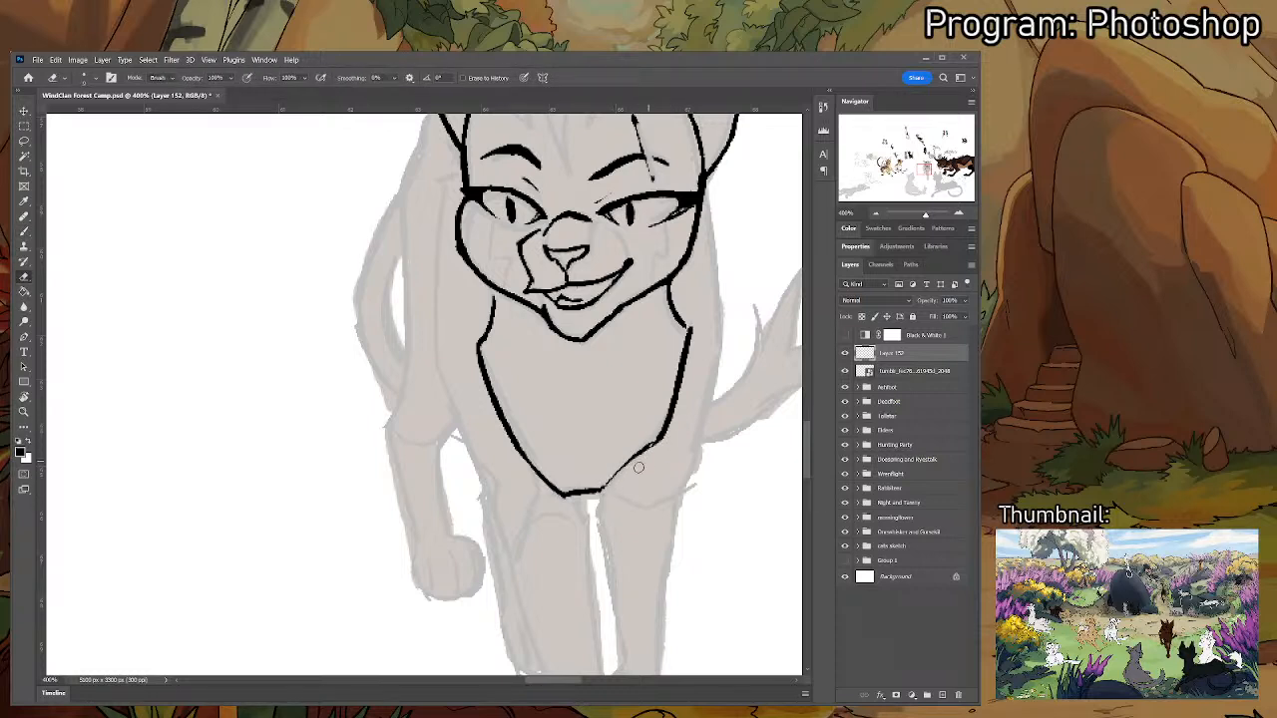
- Ink the right-hand shoulder line from beside the outer eye corner down past the cheek, undoing the strokes that miss
key("b")
left_click_drag(656, 379, 589, 466)
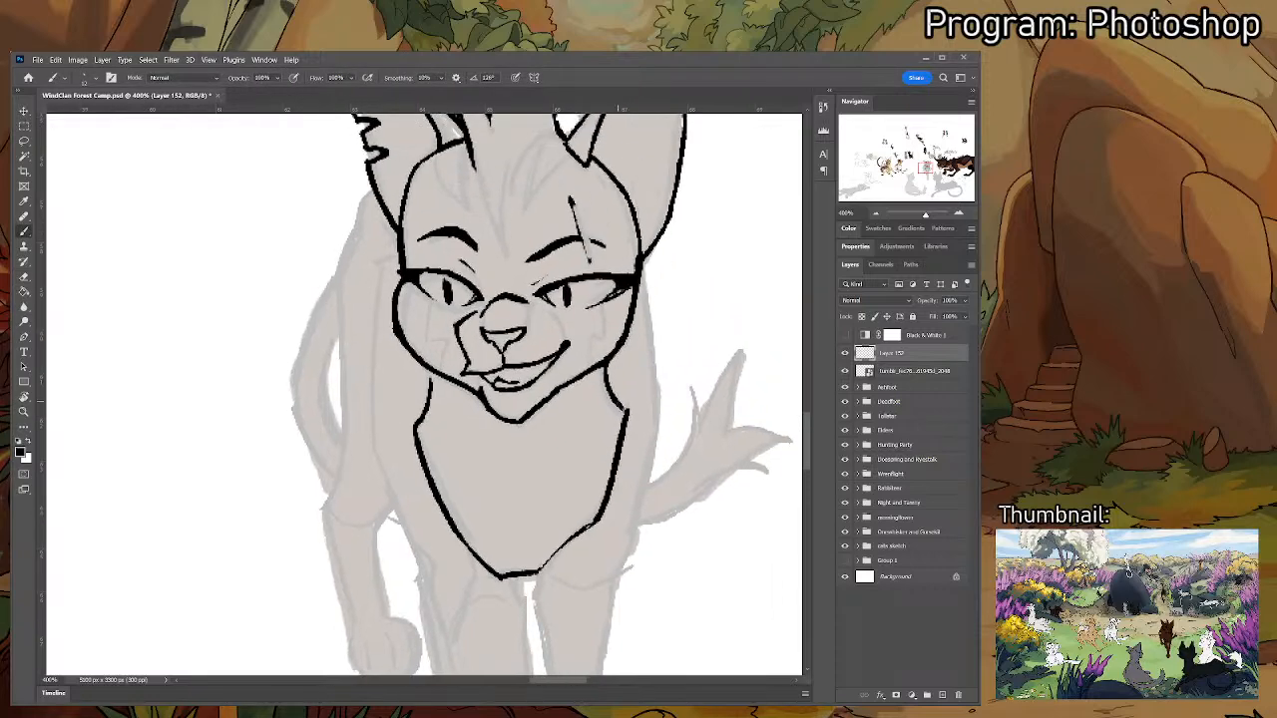
left_click_drag(639, 358, 614, 395)
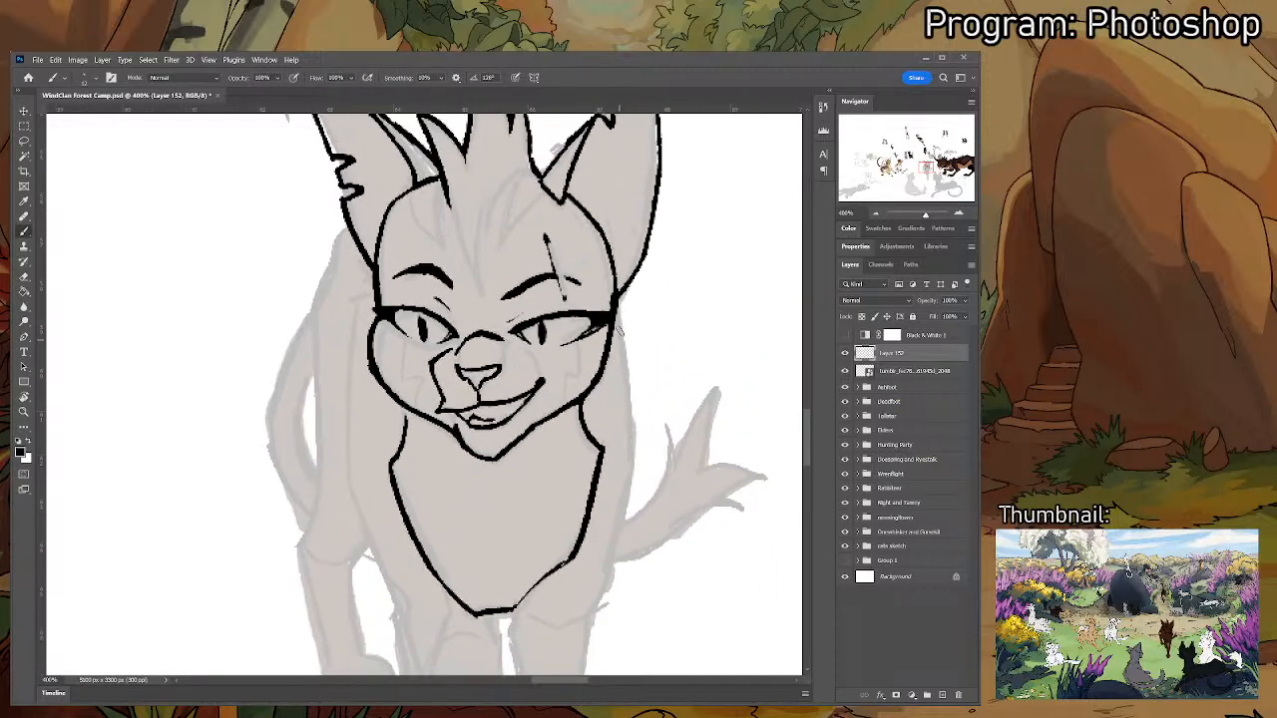
left_click_drag(616, 311, 638, 444)
key("ctrl+z")
left_click_drag(614, 315, 631, 436)
left_click_drag(631, 389, 635, 439)
key("ctrl+z")
key("ctrl+z")
left_click_drag(612, 328, 630, 431)
left_click_drag(619, 363, 634, 437)
key("ctrl+z")
key("e")
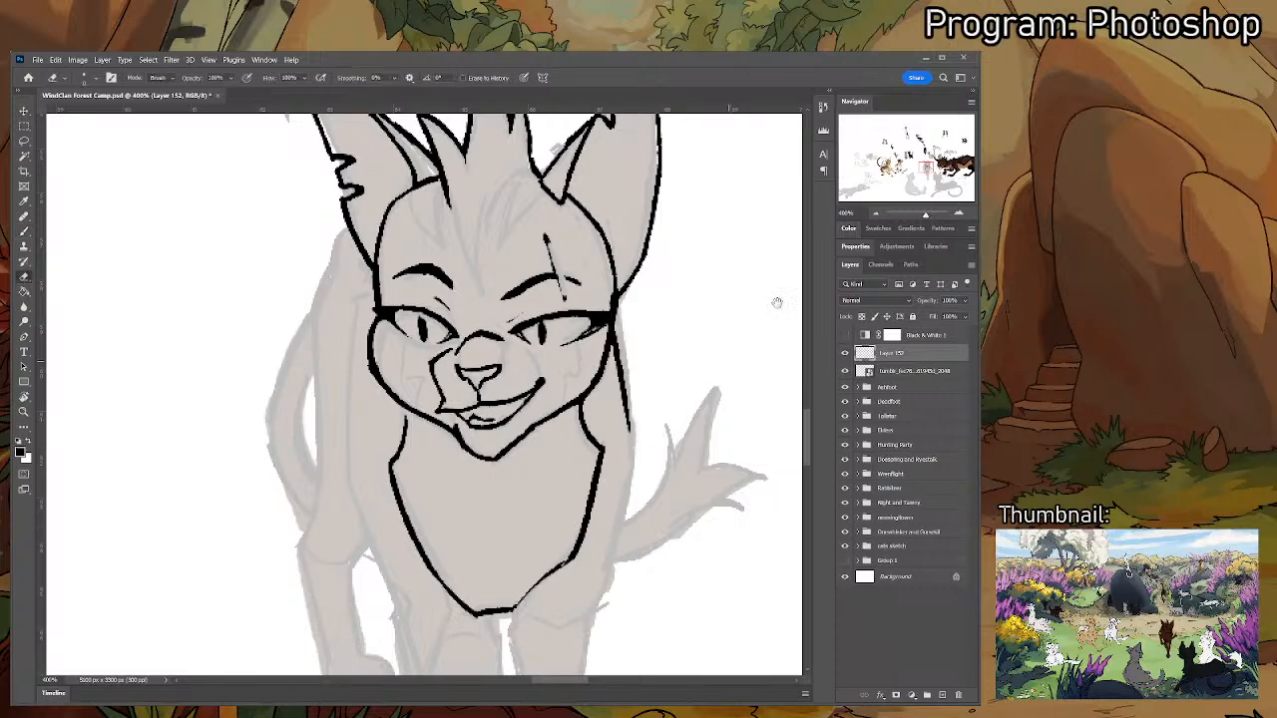
- Erase the right-hand neck line and thin the right-hand chest contour with the Eraser
mouse_move(940, 165)
left_mouse_down()
mouse_move(906, 187)
mouse_move(926, 172)
left_mouse_up()
left_click_drag(694, 356, 672, 439)
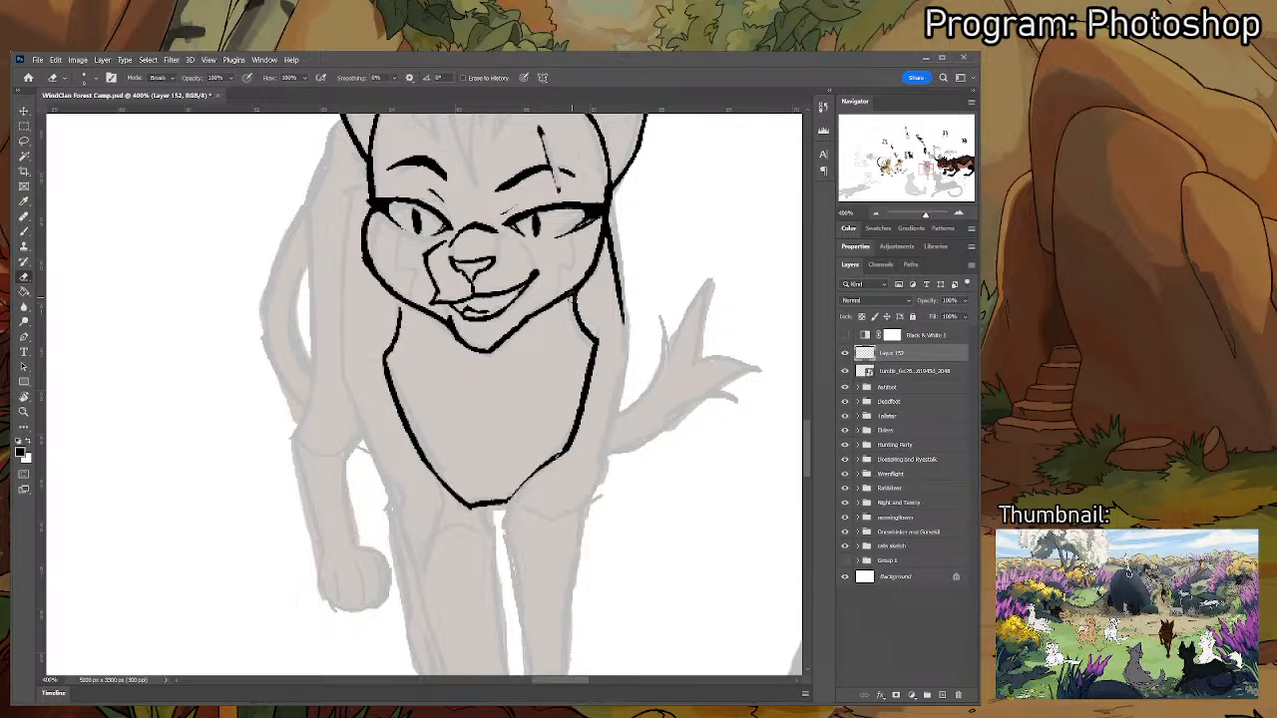
mouse_move(572, 297)
left_mouse_down()
mouse_move(595, 337)
mouse_move(569, 316)
mouse_move(601, 341)
mouse_move(568, 413)
left_mouse_up()
key("ctrl+z")
key("ctrl+z")
left_click_drag(596, 341, 558, 448)
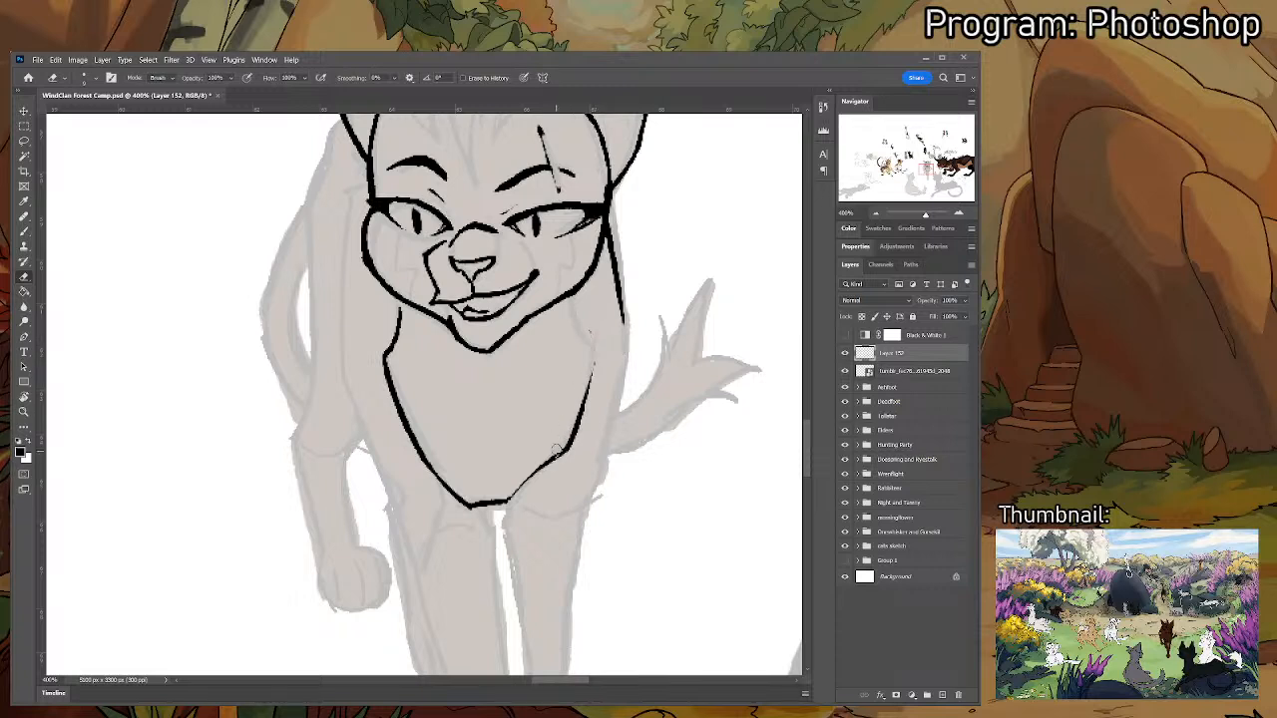
key("ctrl+z")
left_click_drag(561, 458, 600, 298)
key("ctrl+z")
left_click_drag(568, 462, 600, 314)
- Erase into the left-hand chest contour and re-ink it as a cleaner curve down to the chest's base
left_click_drag(387, 357, 438, 489)
key("ctrl+z")
left_click_drag(385, 358, 444, 489)
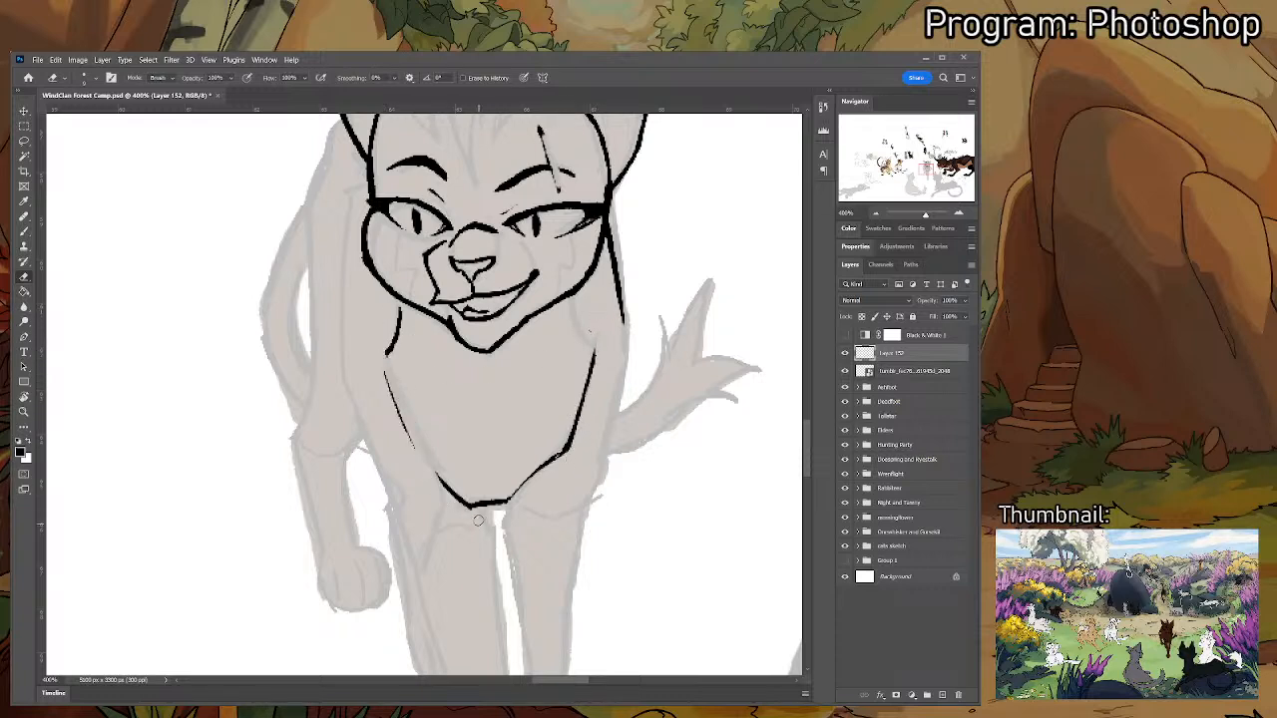
key("ctrl+z")
left_click_drag(382, 357, 447, 499)
key("b")
left_click_drag(390, 371, 458, 485)
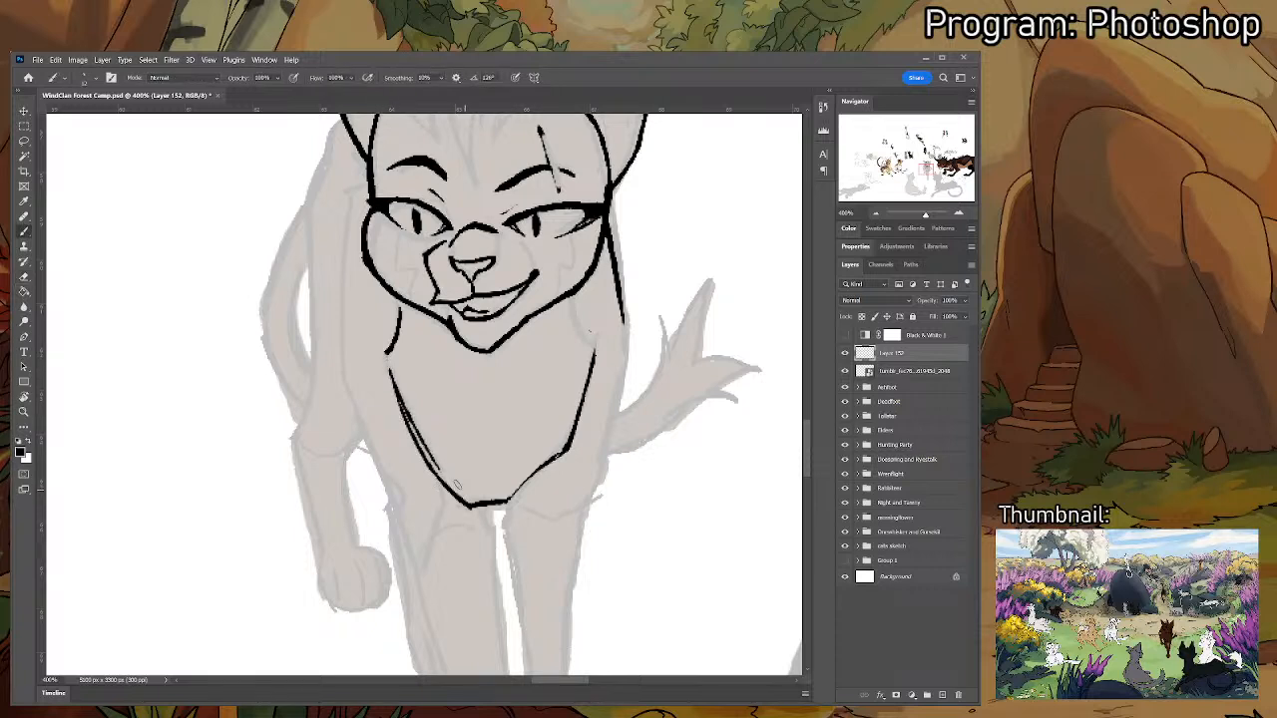
key("ctrl+z")
left_click_drag(390, 372, 455, 483)
key("ctrl+z")
left_click_drag(390, 375, 451, 496)
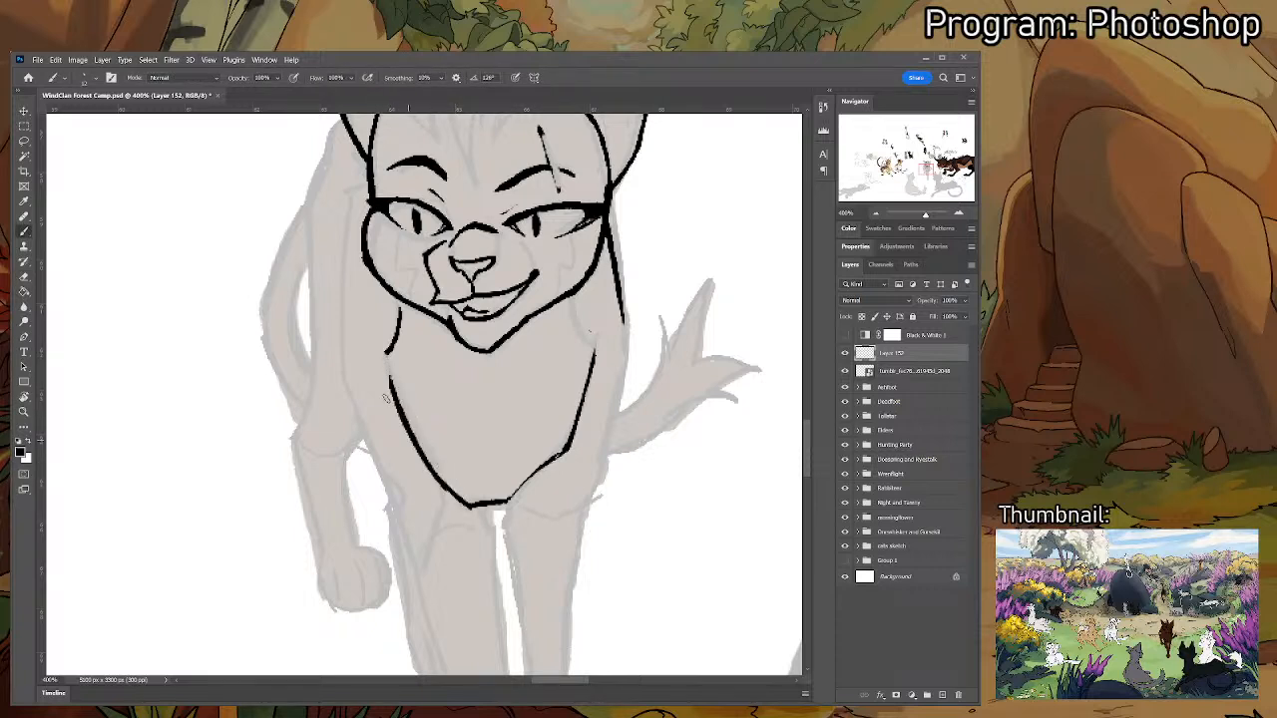
- Erase the left-hand neck line between the jaw and the chest contour
key("e")
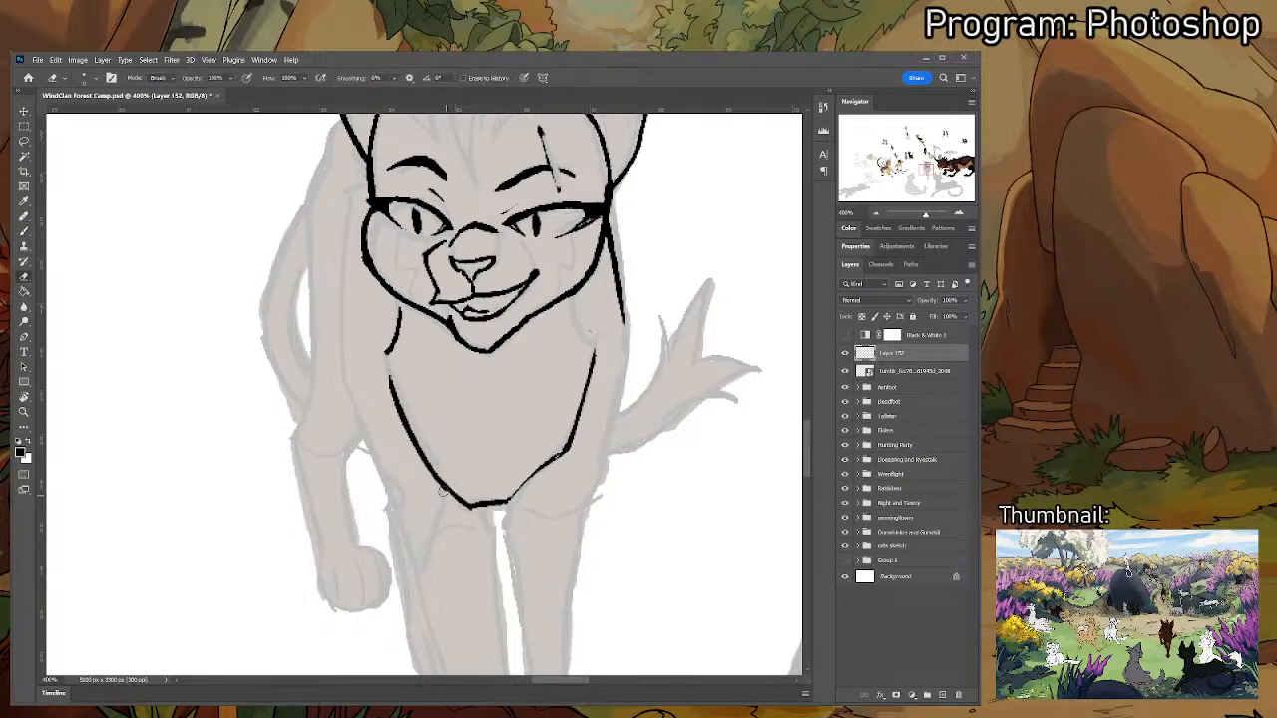
key("ctrl+z")
left_click_drag(389, 351, 380, 354)
key("b")
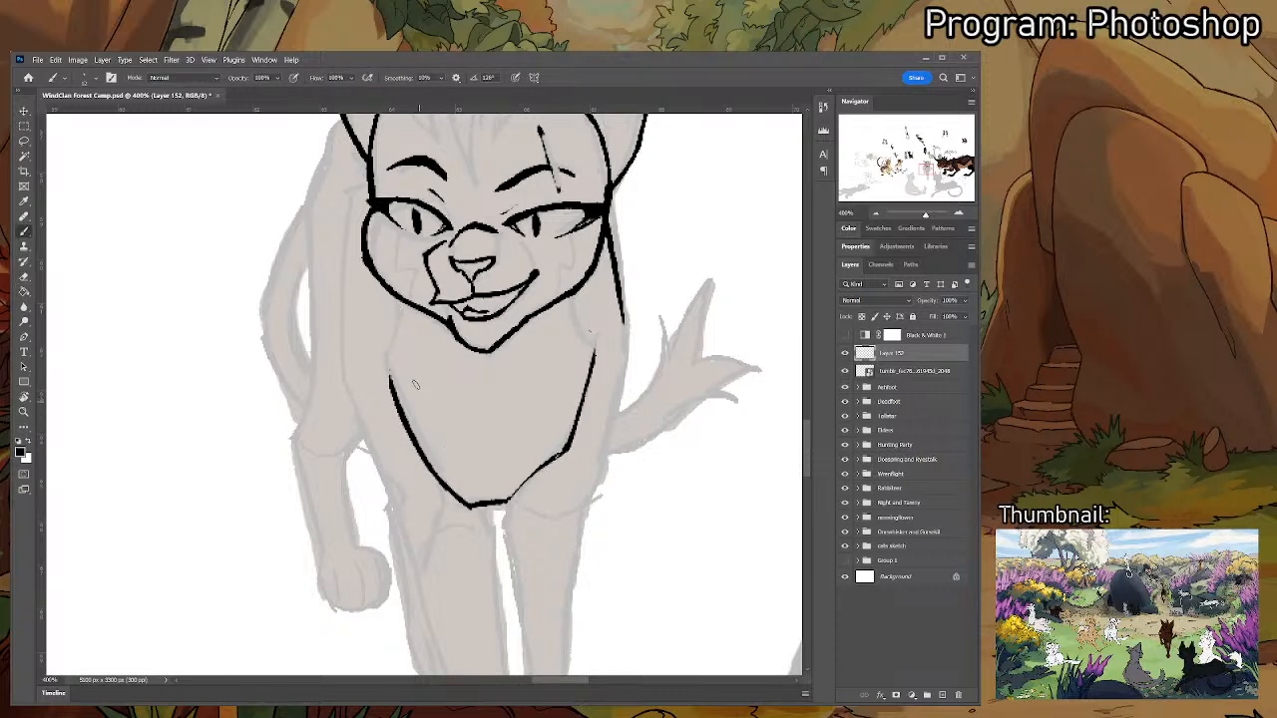
- Trim the left-hand chest contour with the Eraser and redraw it, undoing the strokes that miss
mouse_move(416, 384)
left_mouse_down()
mouse_move(423, 346)
mouse_move(476, 471)
left_mouse_up()
key("e")
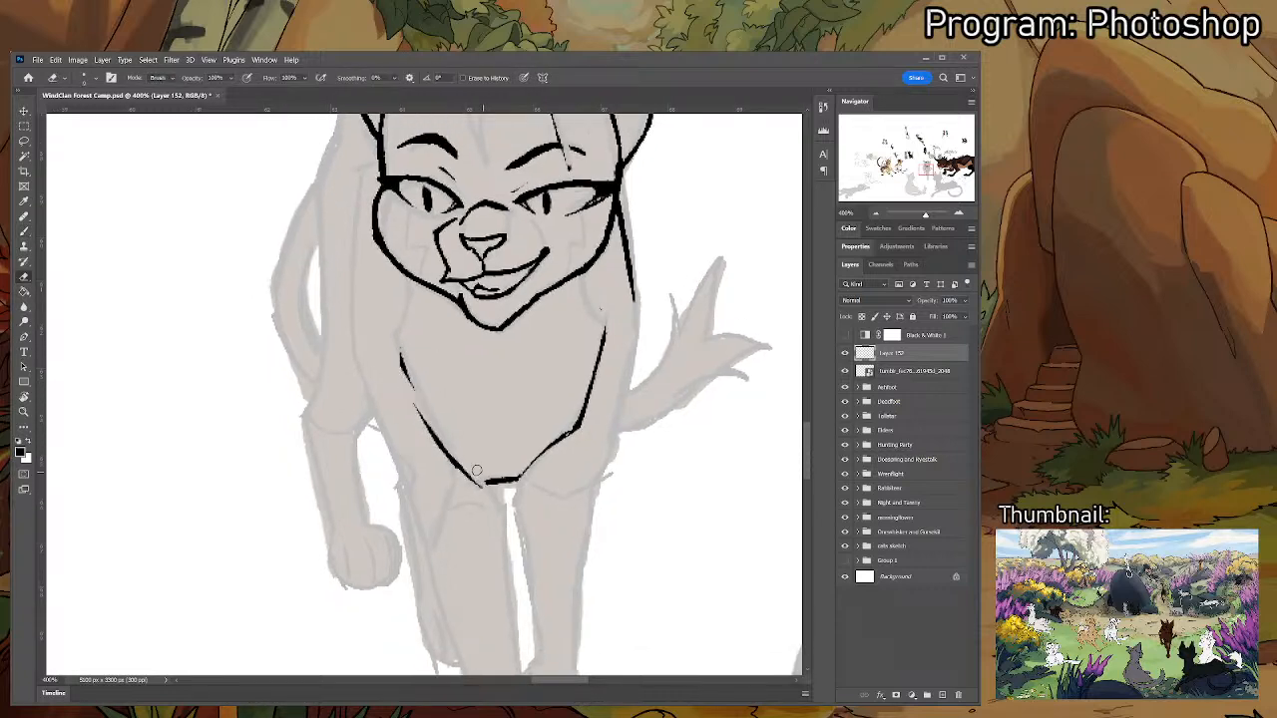
key("ctrl+z")
left_click_drag(398, 376, 494, 516)
key("b")
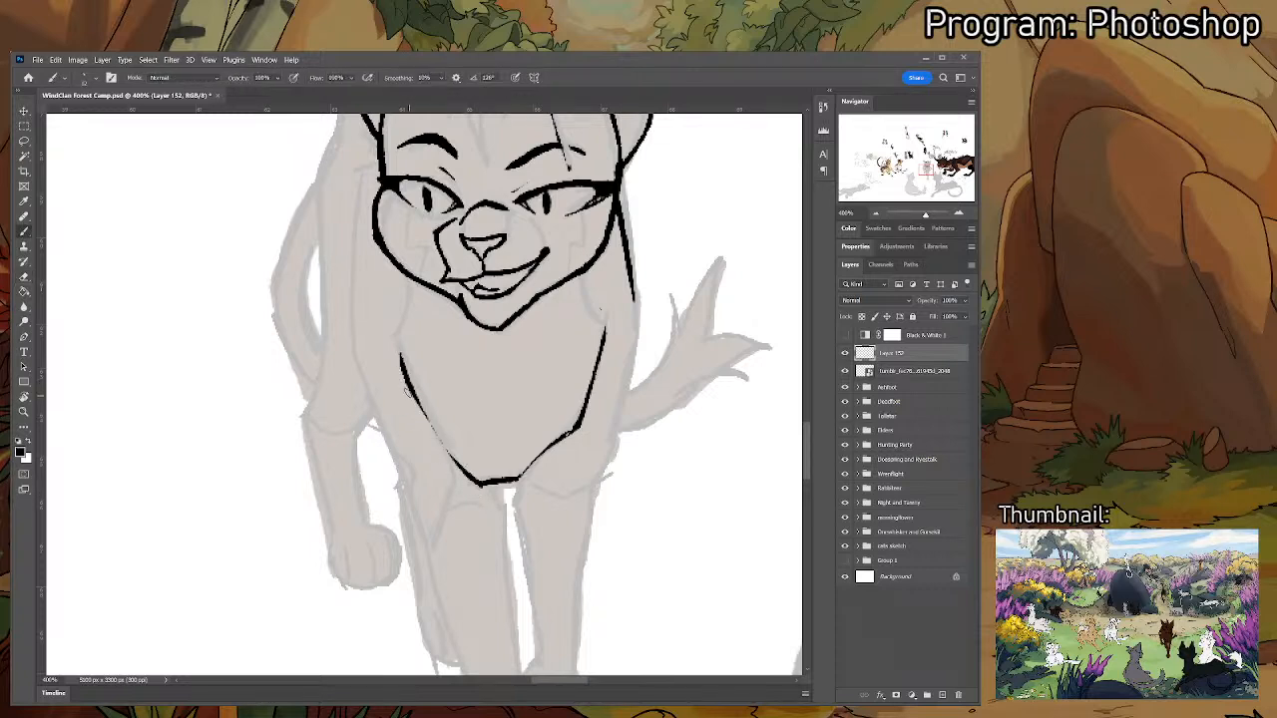
left_click_drag(399, 367, 483, 485)
key("ctrl+z")
mouse_move(398, 361)
left_mouse_down()
mouse_move(486, 484)
mouse_move(459, 467)
left_mouse_up()
key("ctrl+z")
key("ctrl+z")
left_click_drag(403, 369, 483, 487)
- Thin and touch up the left-hand chest contour, and reinforce the corner of the right-hand chest line
key("e")
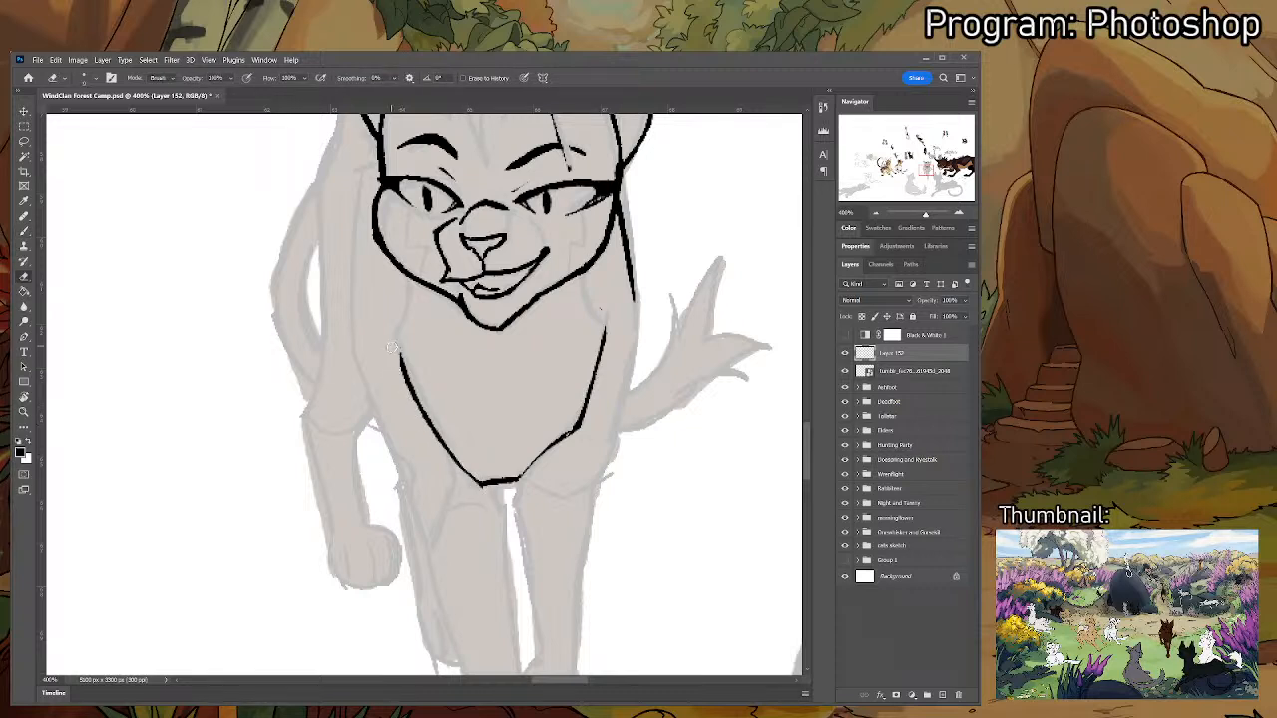
left_click_drag(395, 359, 445, 453)
key("b")
left_click_drag(404, 377, 483, 485)
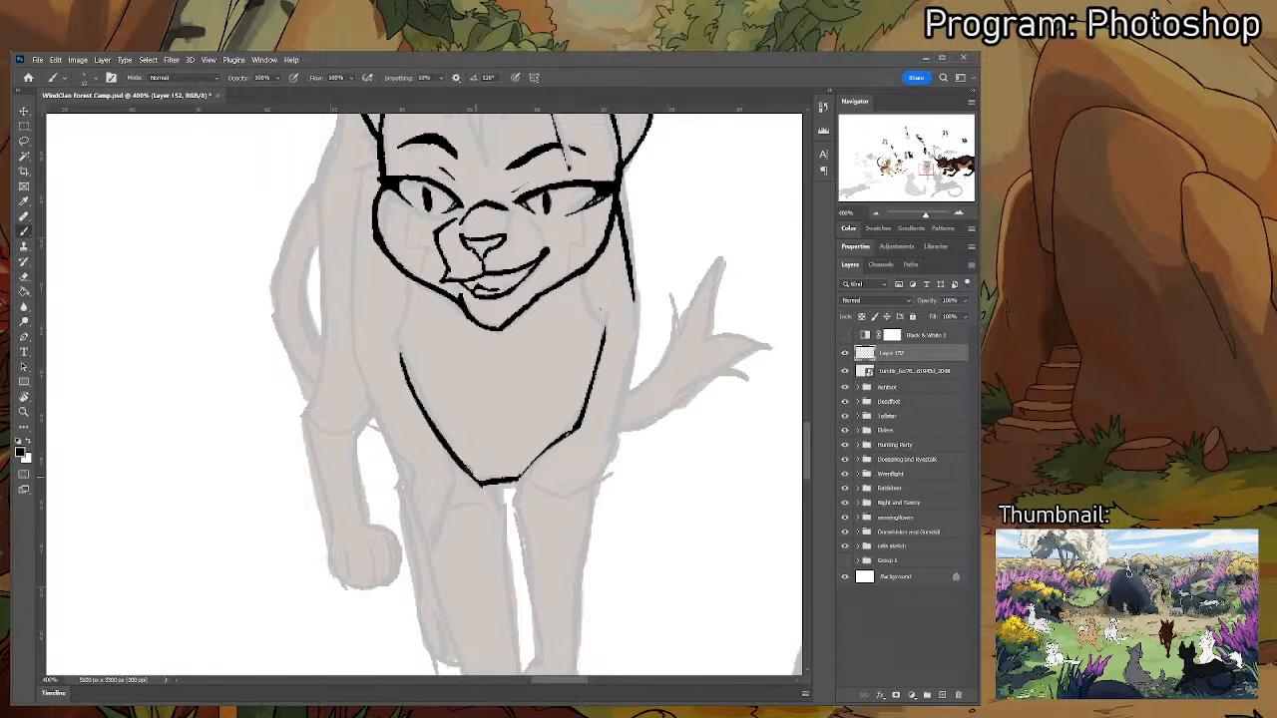
left_click_drag(503, 306, 500, 308)
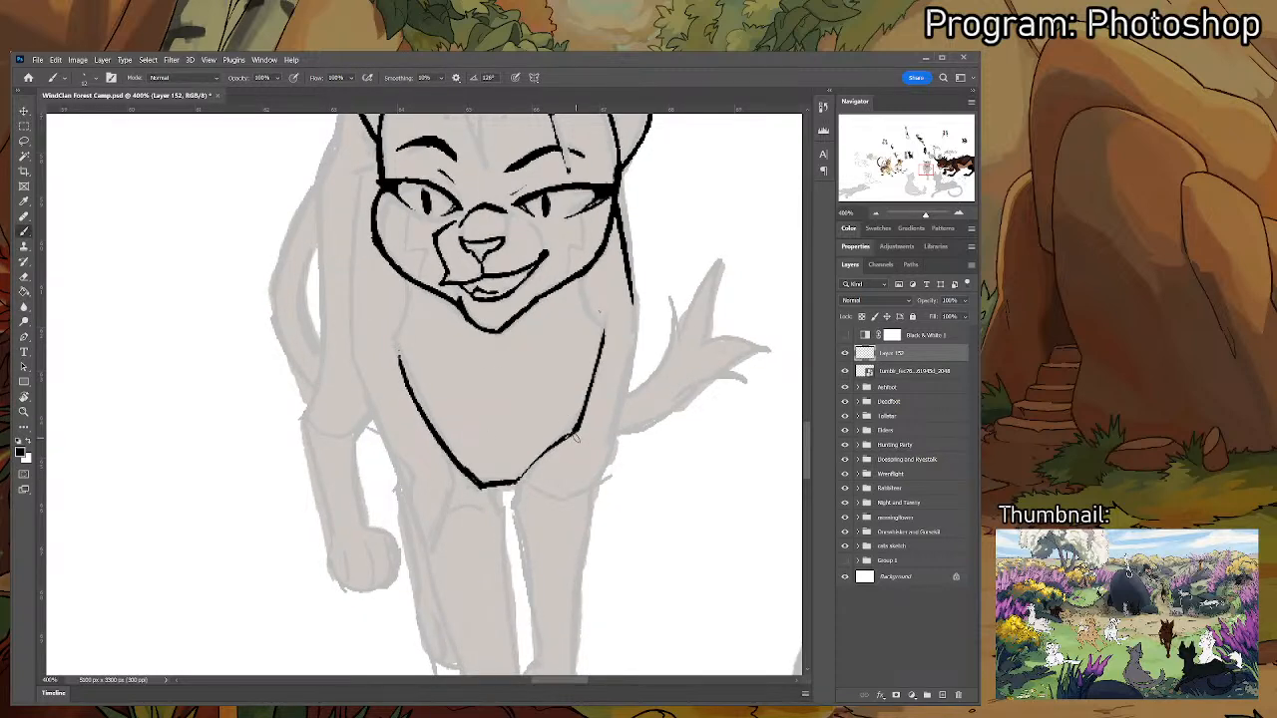
left_click_drag(561, 444, 582, 405)
- Extend the right-hand shoulder line into the foreleg, ink that leg's inner and outer edges, and add a small curve under the chest
mouse_move(632, 296)
left_mouse_down()
mouse_move(599, 487)
mouse_move(609, 429)
left_mouse_up()
key("ctrl+z")
mouse_move(631, 269)
left_mouse_down()
mouse_move(603, 477)
mouse_move(527, 332)
mouse_move(537, 407)
left_mouse_up()
key("ctrl+z")
left_click_drag(553, 496, 555, 506)
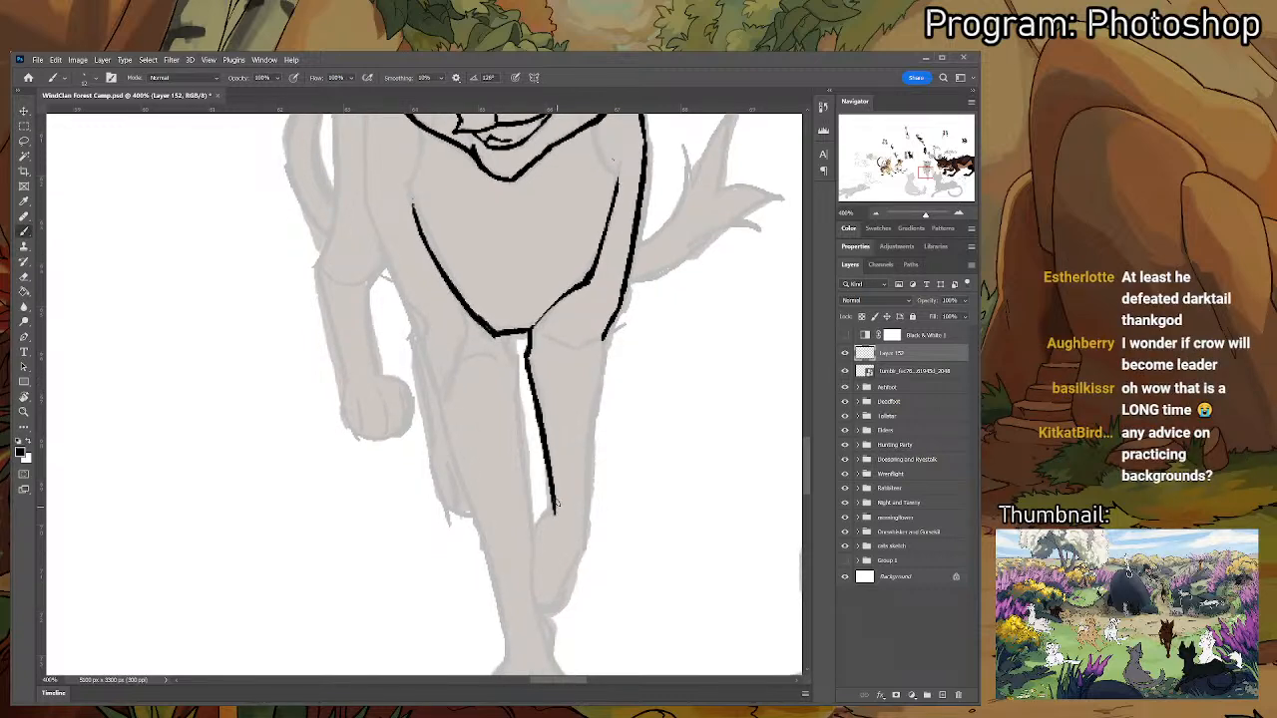
left_click_drag(604, 336, 593, 535)
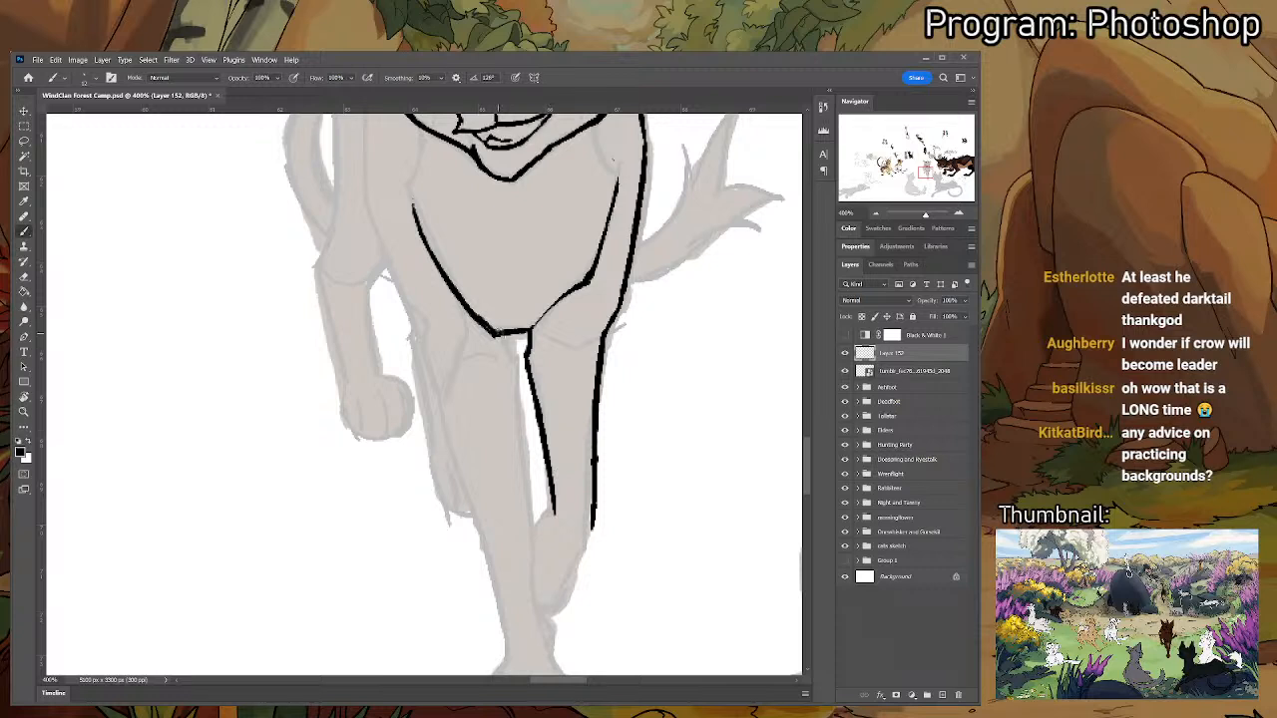
left_click_drag(498, 330, 518, 359)
- Try to ink the lower left-hand shoulder edge leading down into the foreleg
left_click_drag(366, 191, 439, 343)
key("ctrl+z")
mouse_move(365, 199)
left_mouse_down()
mouse_move(434, 345)
mouse_move(369, 226)
mouse_move(417, 329)
left_mouse_up()
key("ctrl+z")
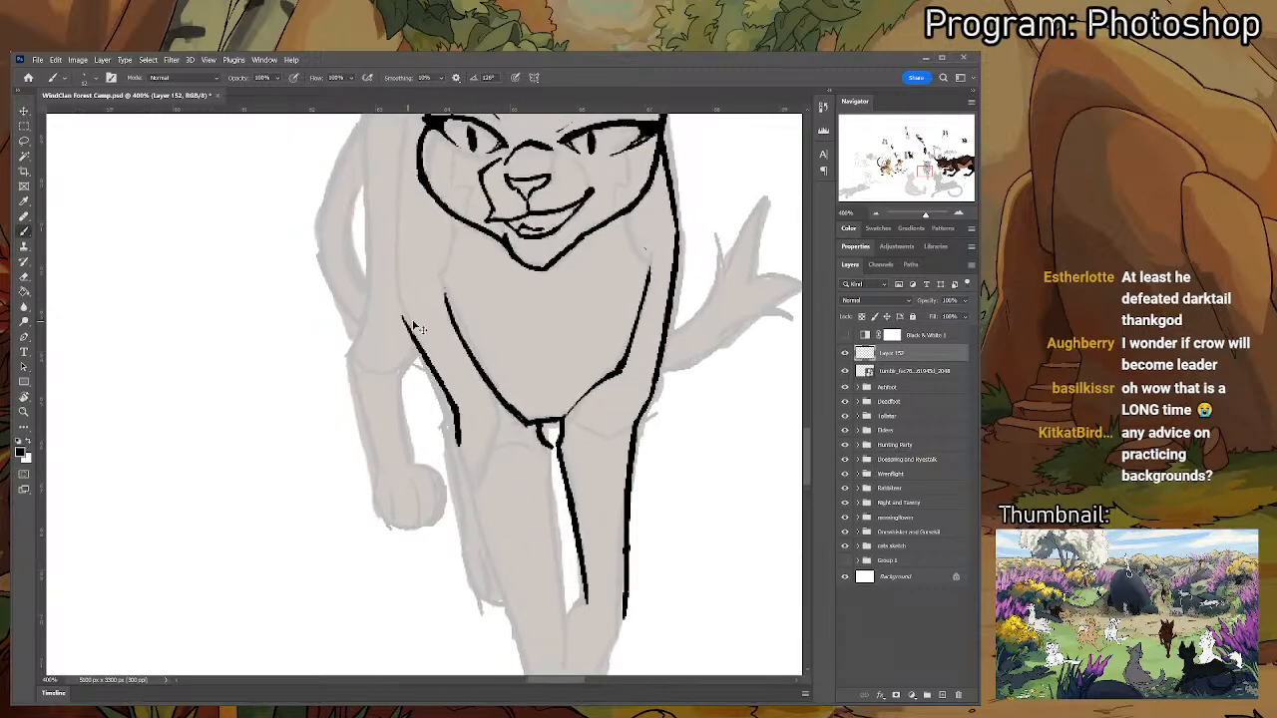
key("ctrl+z")
key("ctrl+z")
- Ink the left-hand shoulder line from behind the cheek down the body to the top of the foreleg, undoing strokes that miss
left_click_drag(401, 140, 409, 300)
key("ctrl+z")
left_click_drag(404, 245, 415, 352)
left_click_drag(407, 219, 396, 419)
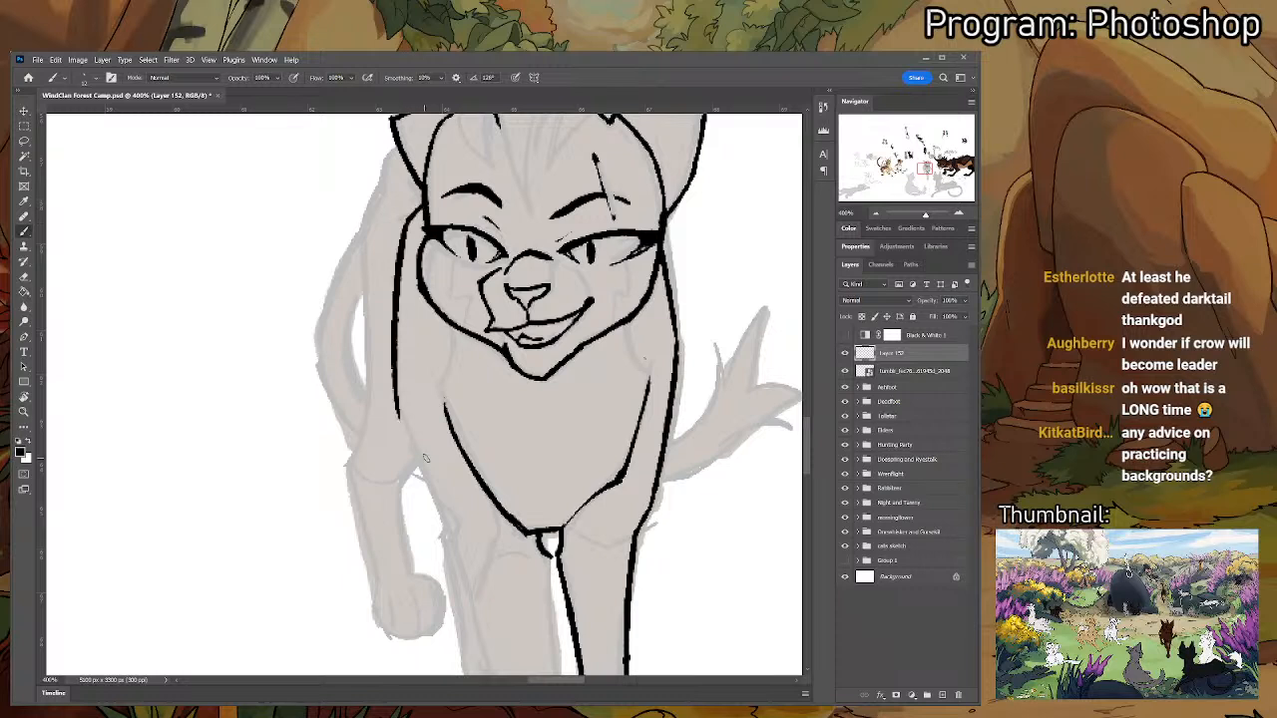
key("ctrl+z")
left_click_drag(413, 213, 392, 385)
key("ctrl+z")
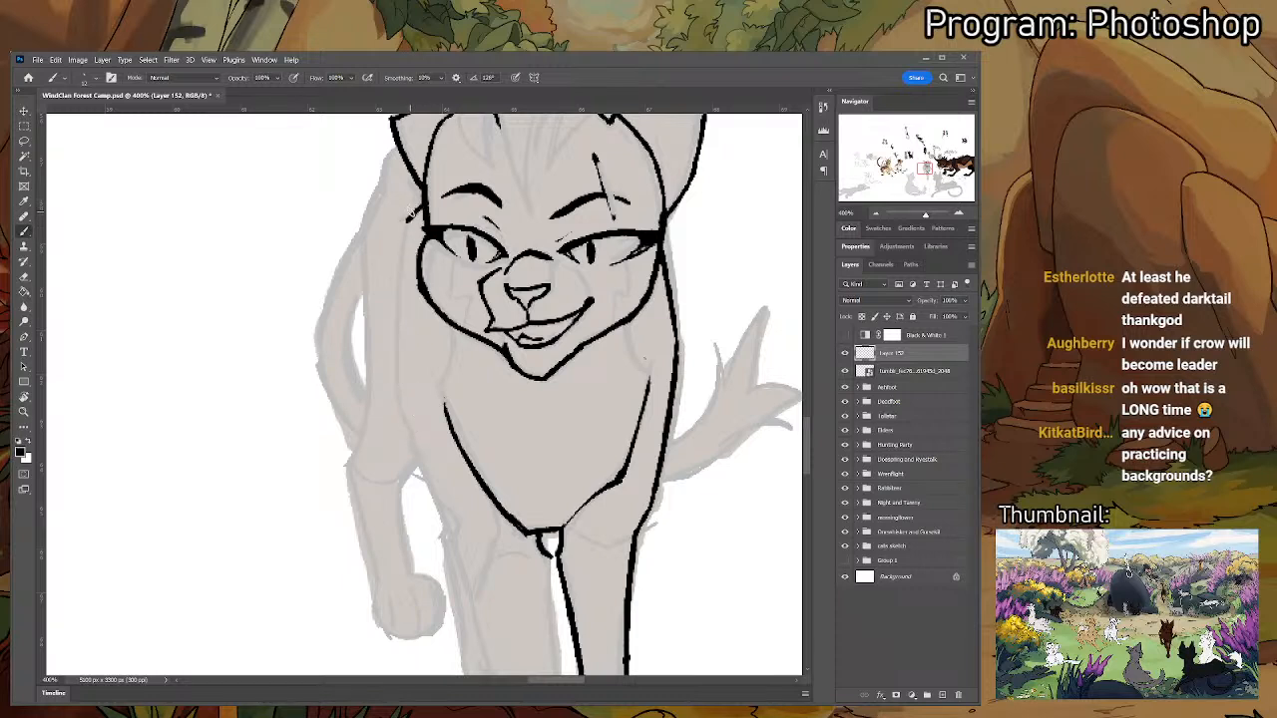
mouse_move(409, 216)
left_mouse_down()
mouse_move(399, 382)
mouse_move(408, 407)
mouse_move(413, 387)
mouse_move(407, 419)
mouse_move(449, 525)
left_mouse_up()
left_click(398, 395, "shift")
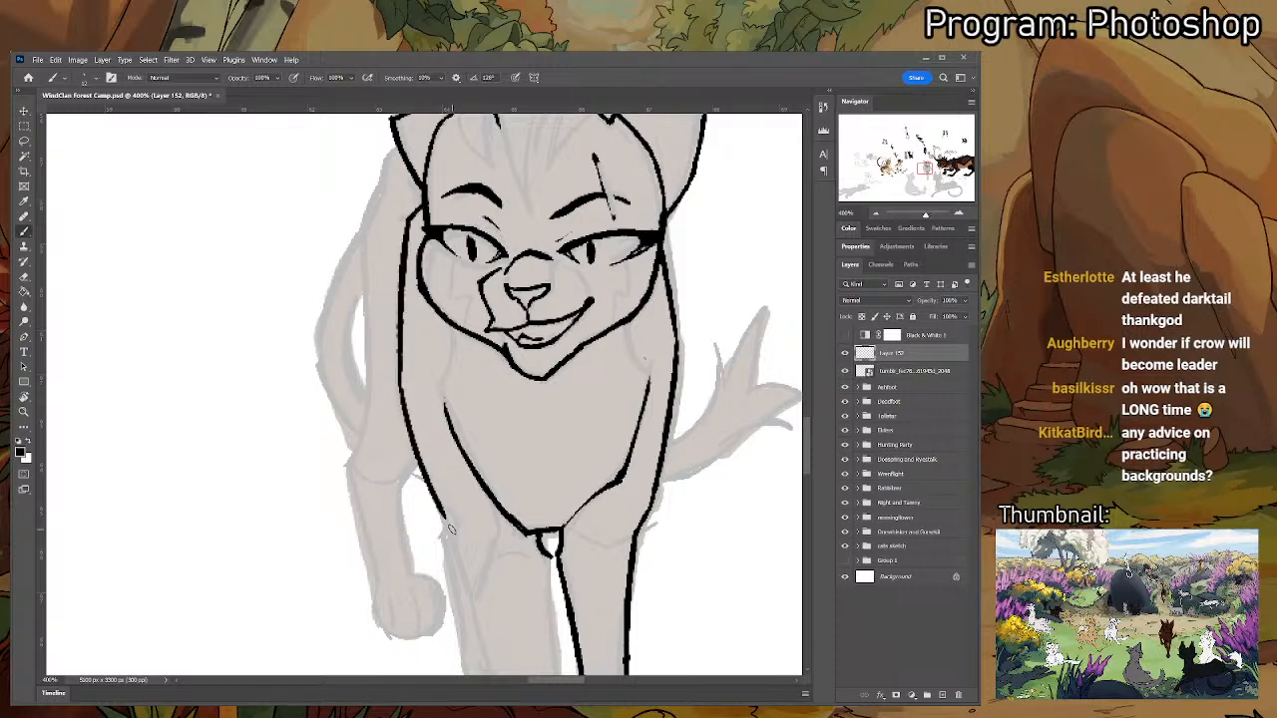
- Ink the small elbow bend and the outer edge of the left-hand foreleg down toward the lower leg
scroll(424, 453, "down", 2)
left_click_drag(431, 435, 435, 472)
scroll(436, 472, "down", 2)
left_click_drag(415, 385, 475, 539)
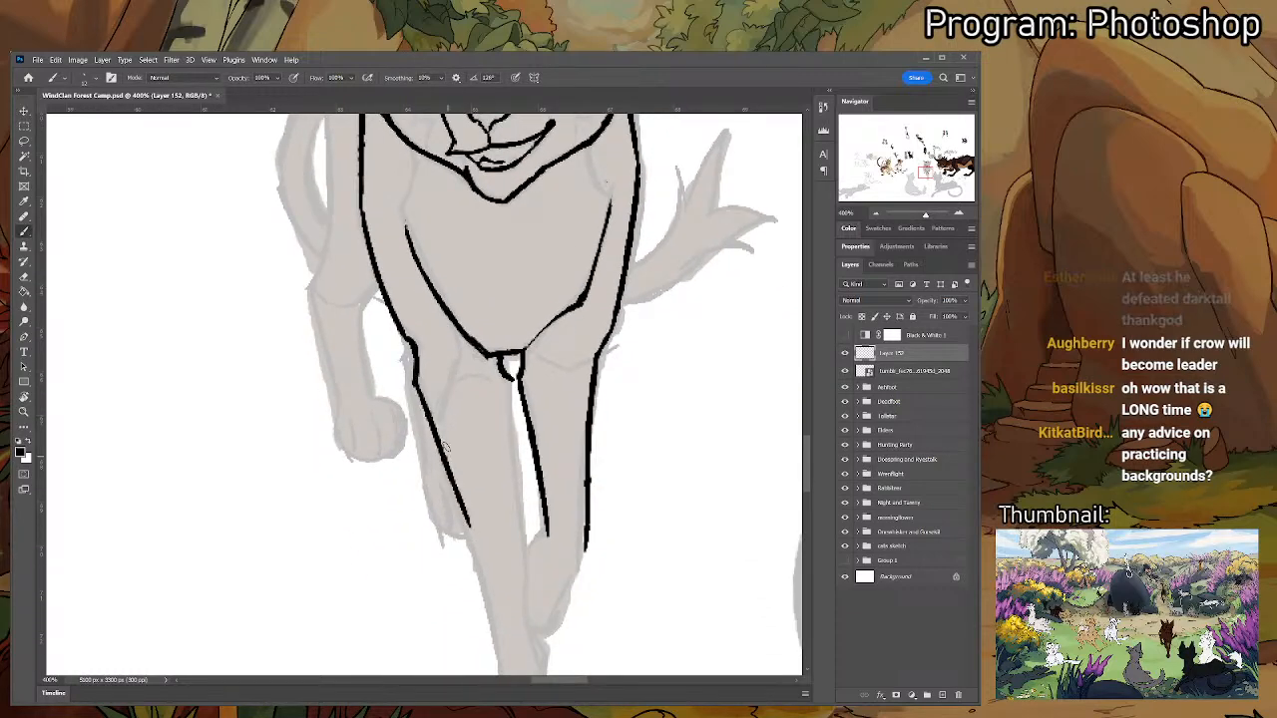
- Redo the outer edge of the left-hand foreleg from the elbow bend toward the lower leg, undoing strokes that miss
key("ctrl+z")
left_click_drag(409, 373, 465, 551)
key("ctrl+z")
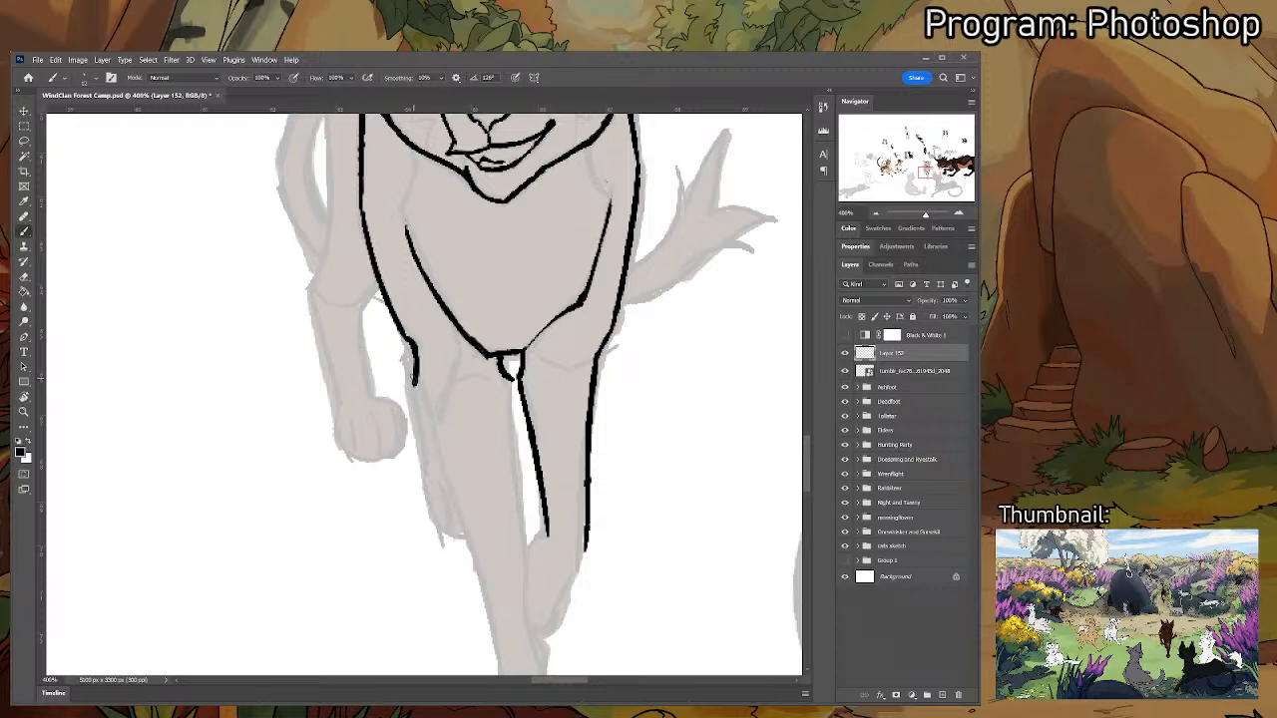
left_click_drag(409, 374, 477, 580)
scroll(497, 387, "down", 1)
- Ink the upper inner edge of the left-hand foreleg and connect it to the chest point, cleaning away the small curve there
left_click_drag(496, 313, 518, 524)
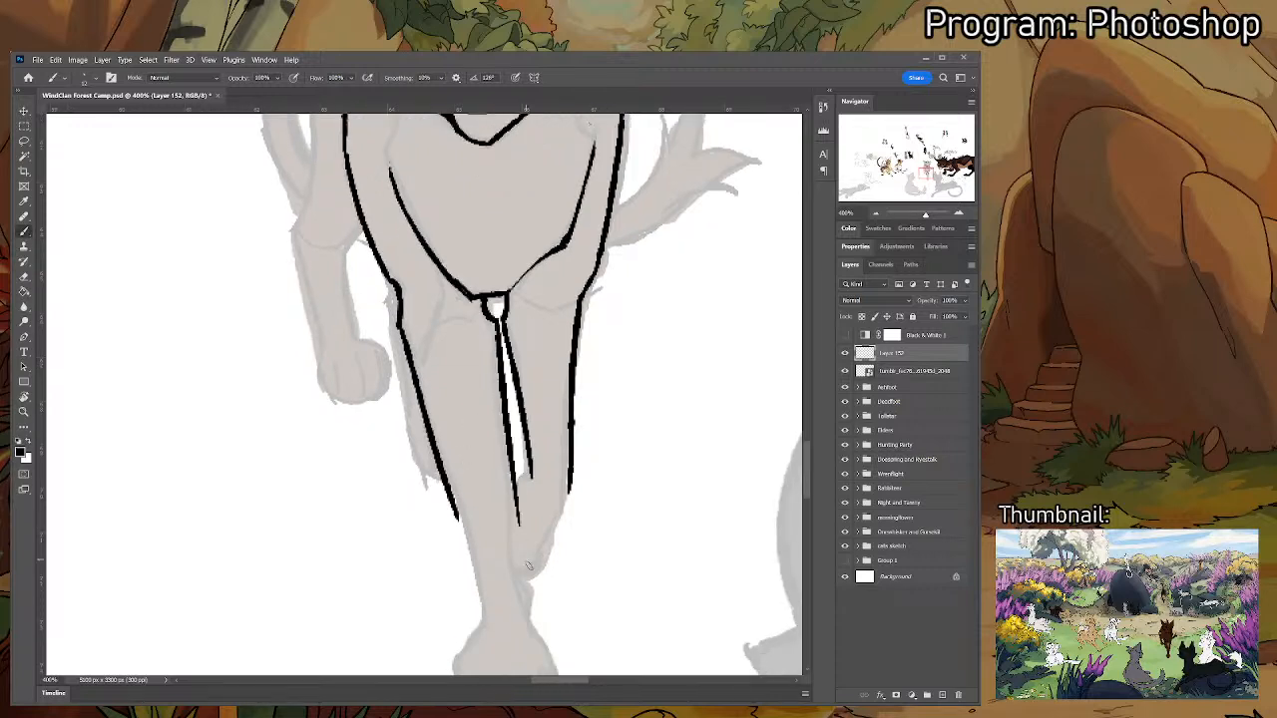
key("ctrl+z")
left_click_drag(496, 315, 501, 516)
key("ctrl+z")
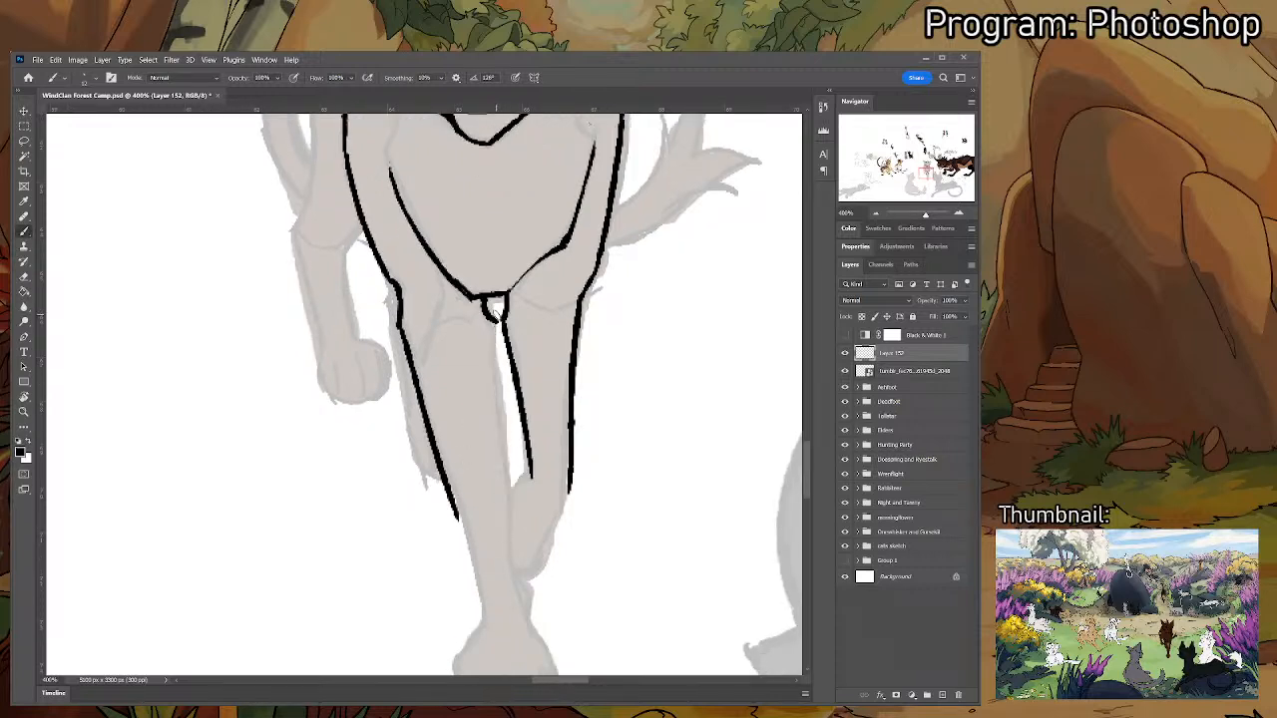
left_click_drag(496, 315, 506, 465)
scroll(512, 515, "down", 2)
key("e")
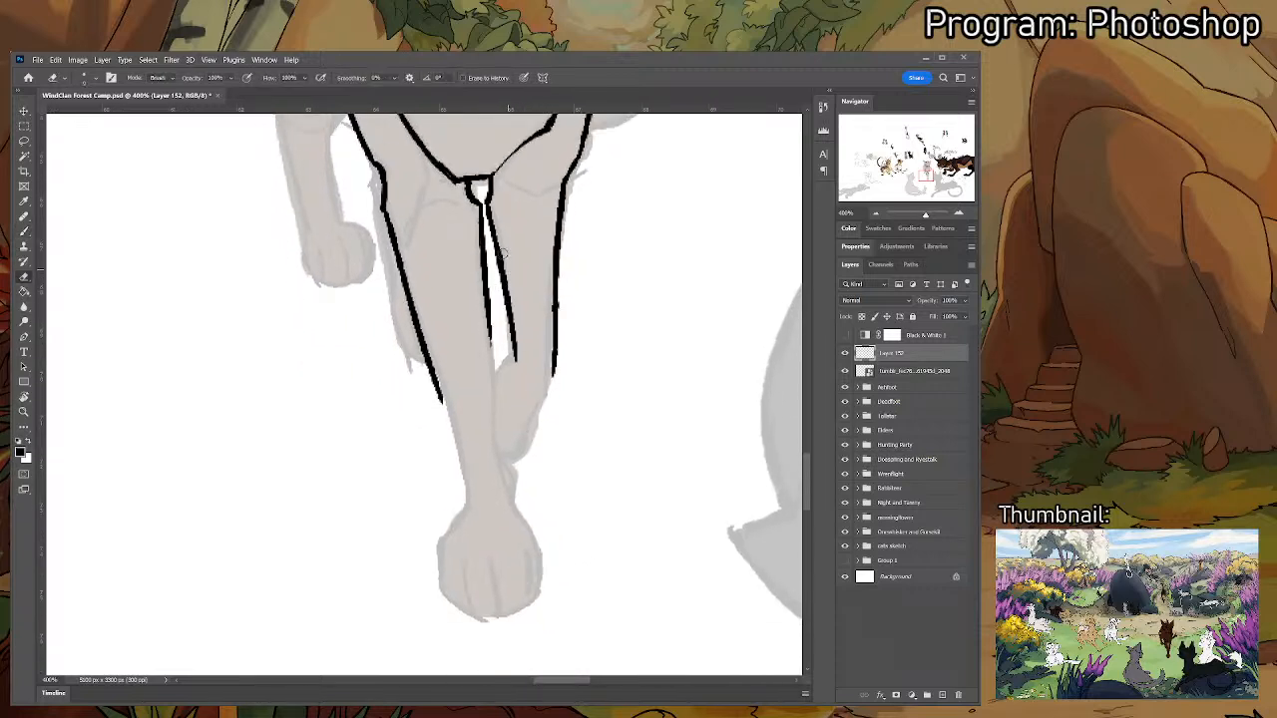
key("b")
left_click_drag(478, 192, 485, 286)
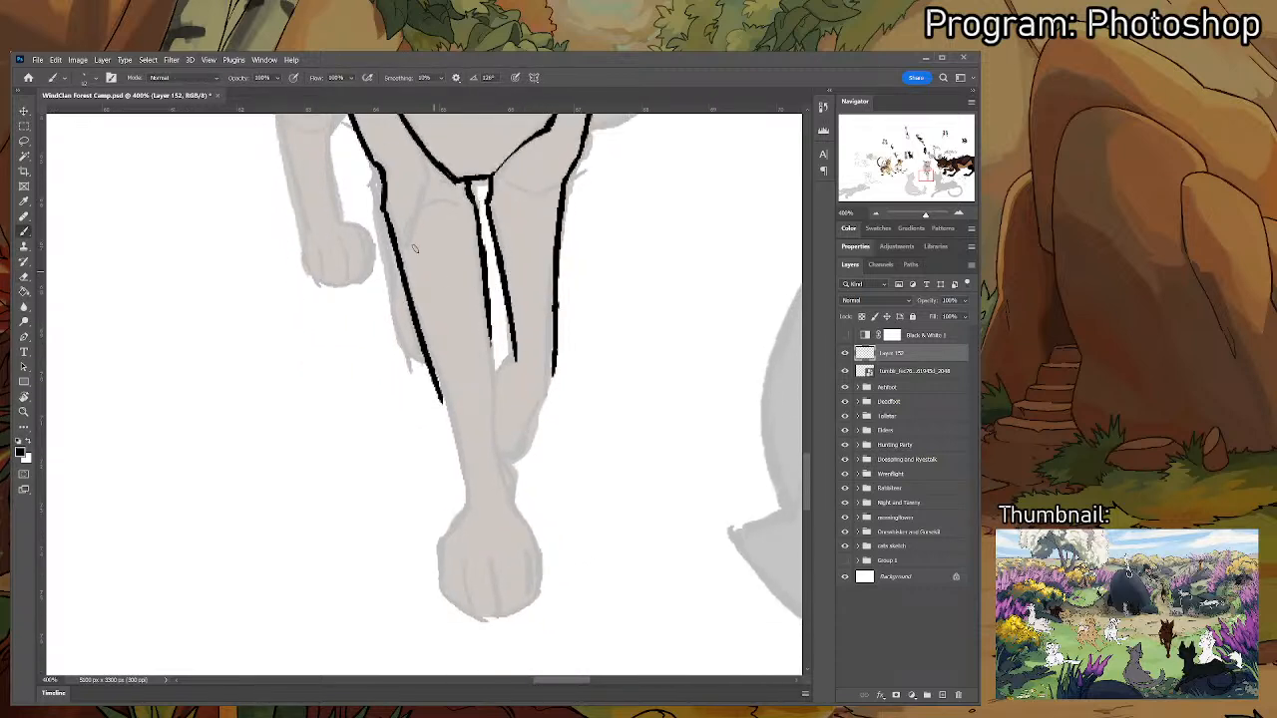
- Refine the outer edge of the left-hand foreleg and extend it down to the wrist above the paw
key("e")
mouse_move(389, 221)
left_mouse_down()
mouse_move(371, 155)
mouse_move(391, 225)
left_mouse_up()
key("b")
scroll(511, 532, "down", 1)
key("e")
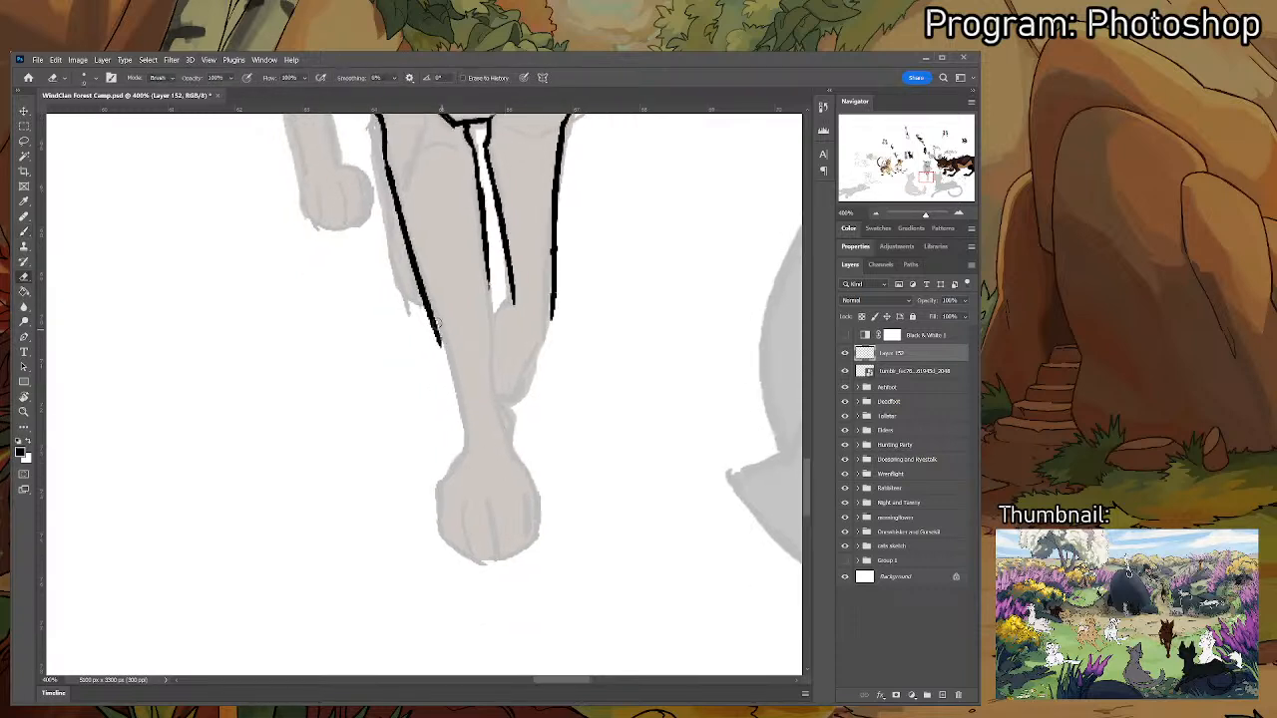
key("b")
mouse_move(409, 271)
left_mouse_down()
mouse_move(435, 313)
mouse_move(458, 445)
mouse_move(435, 319)
left_mouse_up()
key("ctrl+z")
- Ink the inner edge of the left-hand foreleg down past the wrist bump to the paw, undoing strokes that miss
left_click_drag(487, 287, 508, 404)
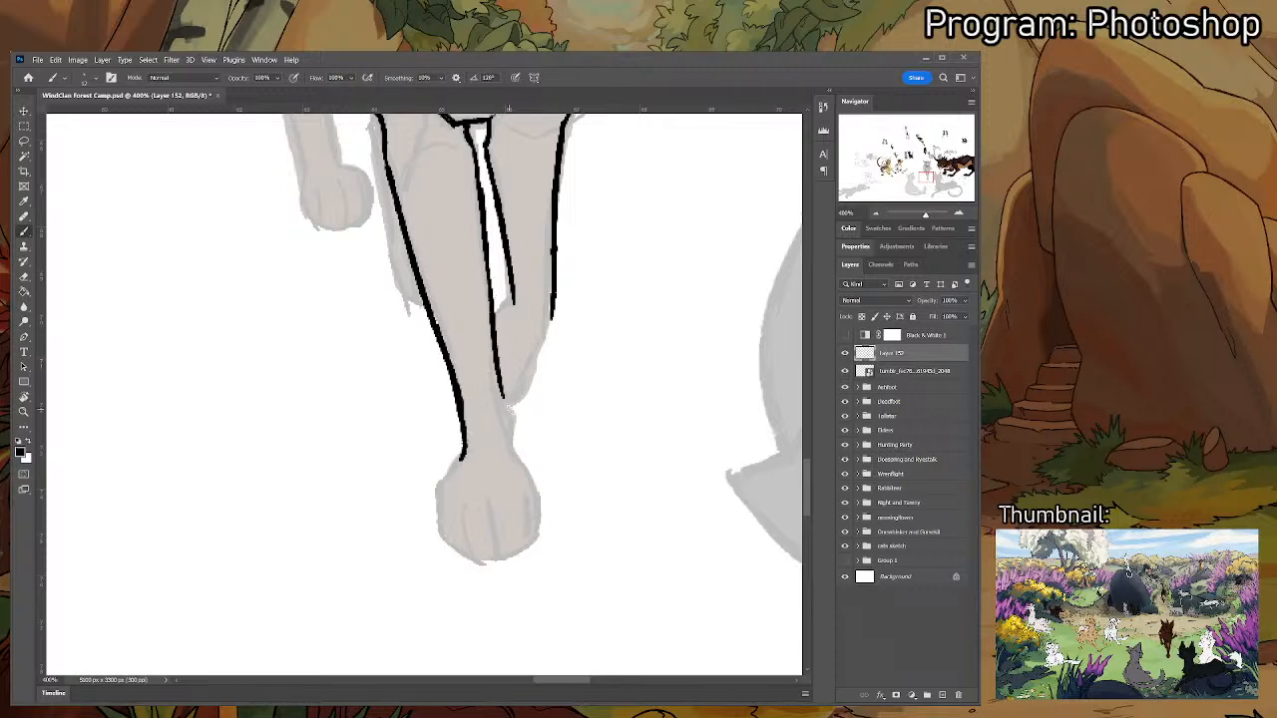
key("ctrl+z")
left_click_drag(486, 264, 509, 420)
key("ctrl+z")
mouse_move(488, 269)
left_mouse_down()
mouse_move(511, 427)
mouse_move(498, 404)
mouse_move(515, 454)
mouse_move(523, 431)
mouse_move(516, 458)
mouse_move(532, 486)
left_mouse_up()
key("e")
key("b")
key("e")
key("b")
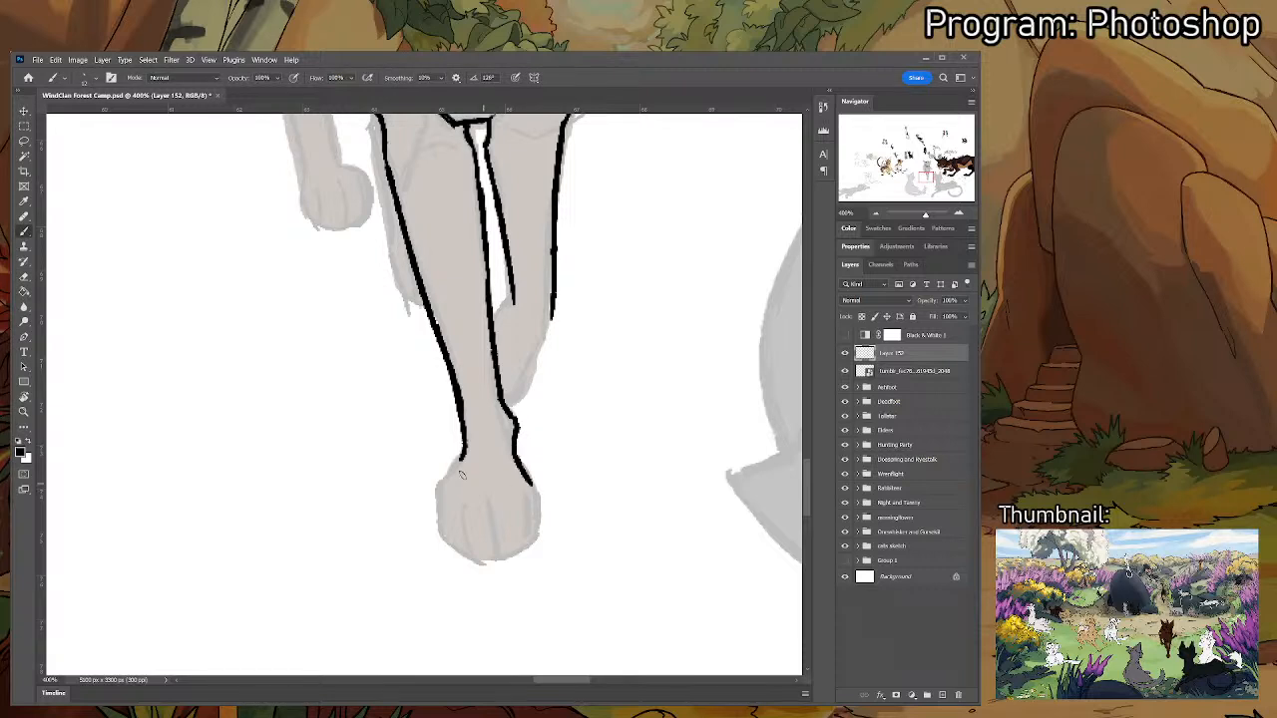
- Ink both sides of the front paw, its two left-hand toe lines and the rounded tips of those toes
mouse_move(463, 451)
left_mouse_down()
mouse_move(438, 490)
mouse_move(462, 549)
left_mouse_up()
left_click_drag(526, 475, 536, 539)
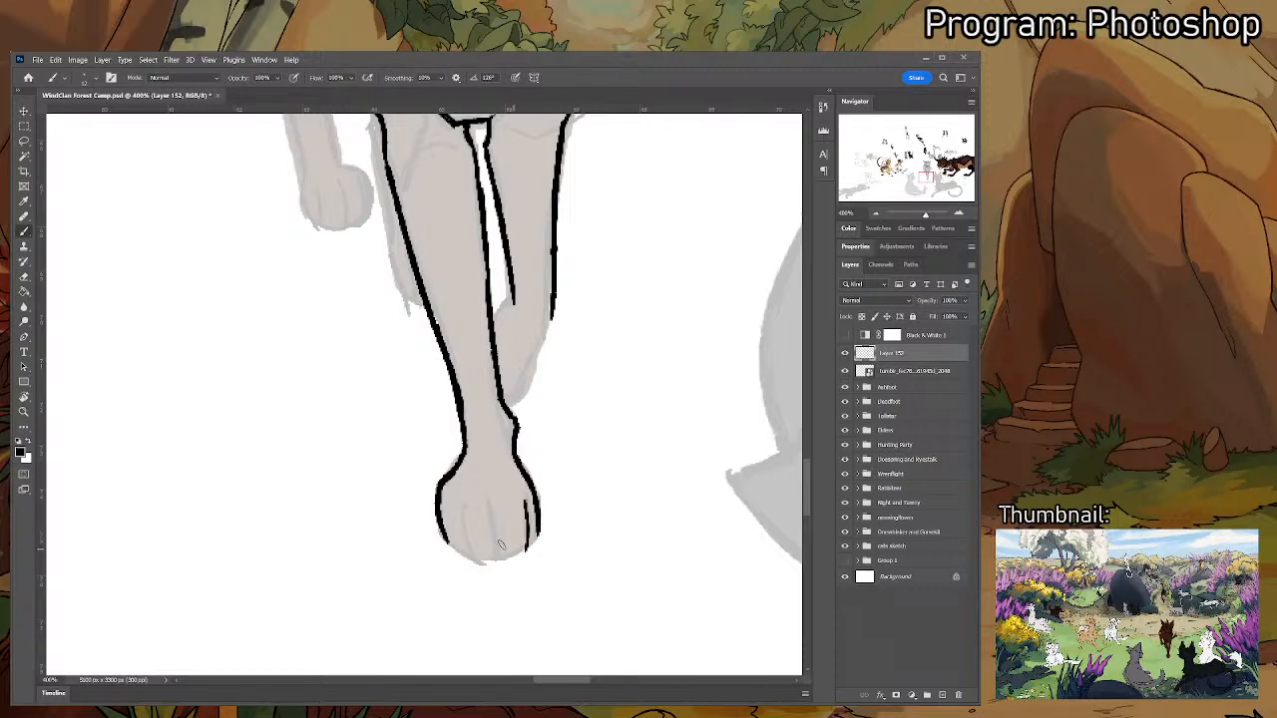
mouse_move(475, 492)
left_mouse_down()
mouse_move(483, 558)
mouse_move(459, 543)
left_mouse_up()
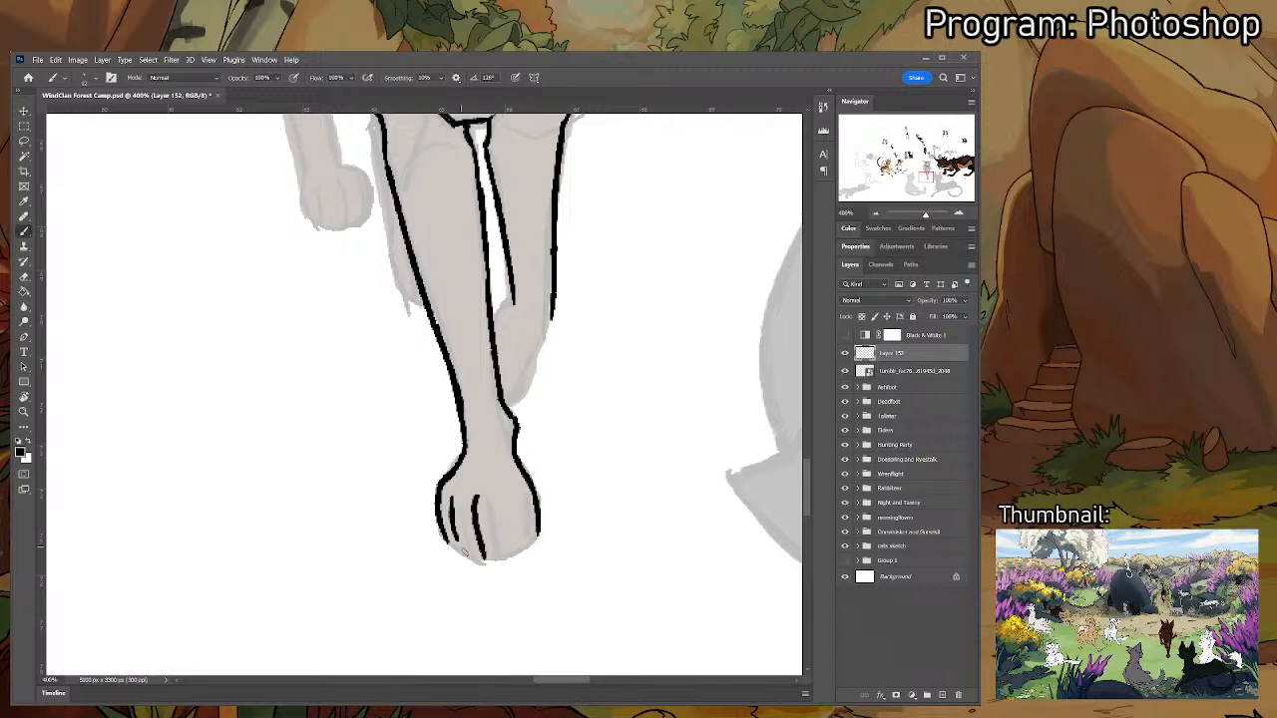
key("ctrl+z")
left_click_drag(454, 495, 461, 546)
key("e")
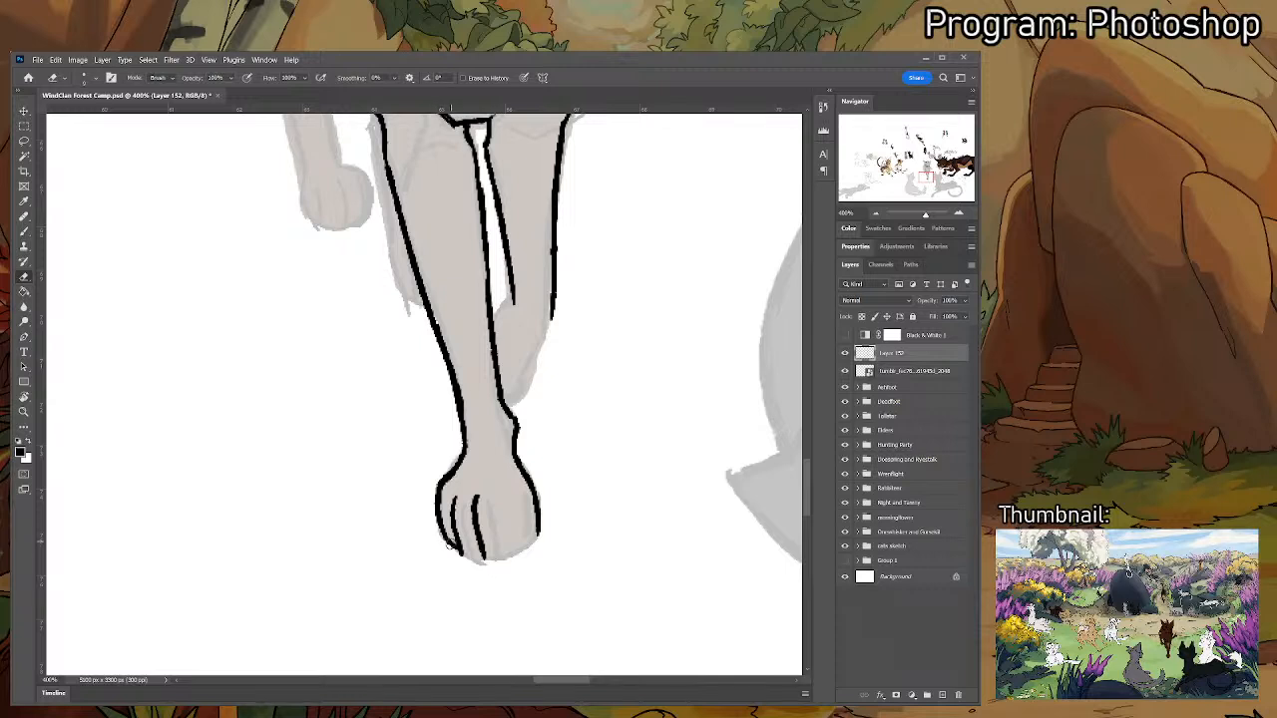
key("b")
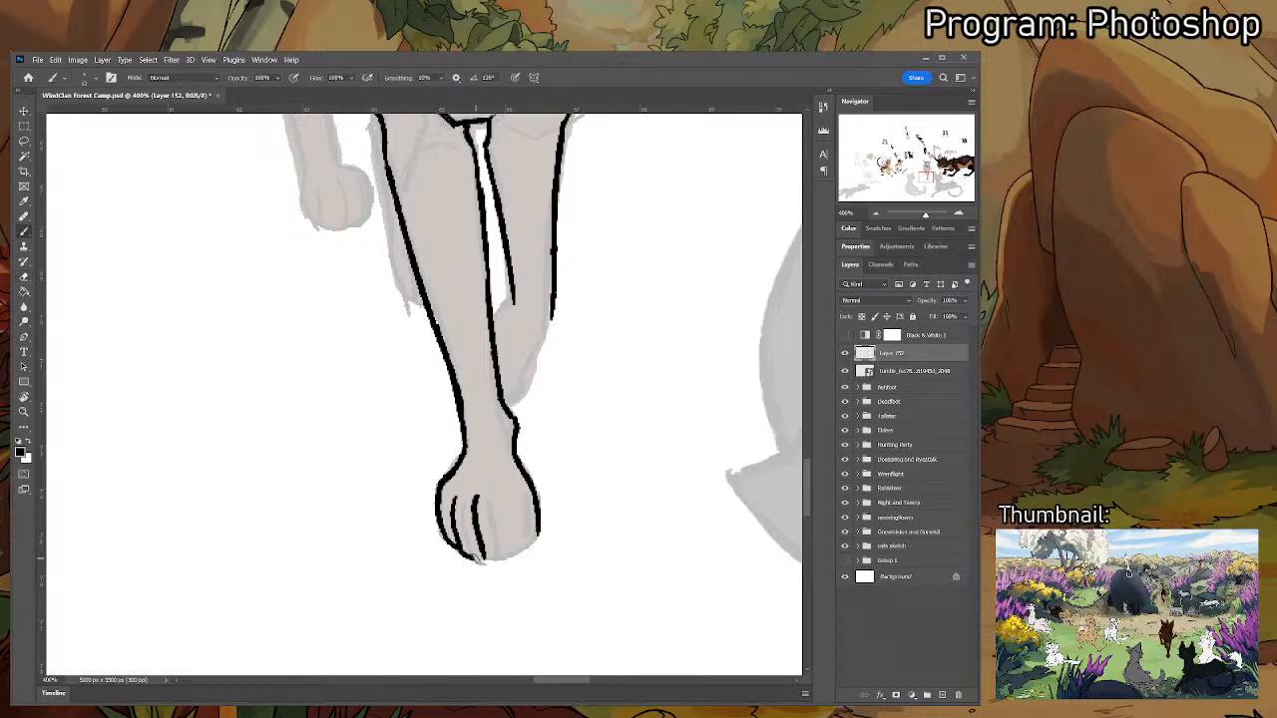
- Close the rest of the paw's bottom edge, trim the middle toe line and ink the right-hand toe line
left_click_drag(486, 559, 521, 538)
key("e")
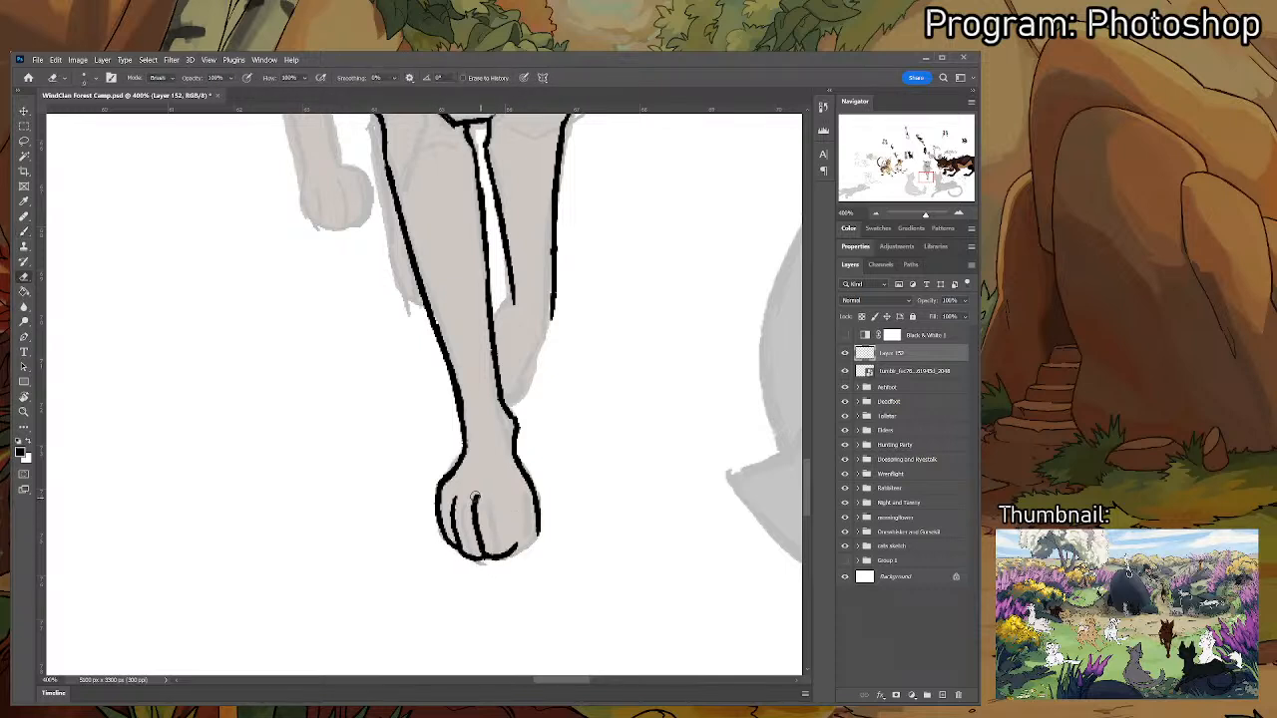
mouse_move(476, 494)
left_mouse_down()
mouse_move(479, 550)
mouse_move(464, 512)
mouse_move(518, 547)
mouse_move(509, 497)
left_mouse_up()
key("b")
key("ctrl+z")
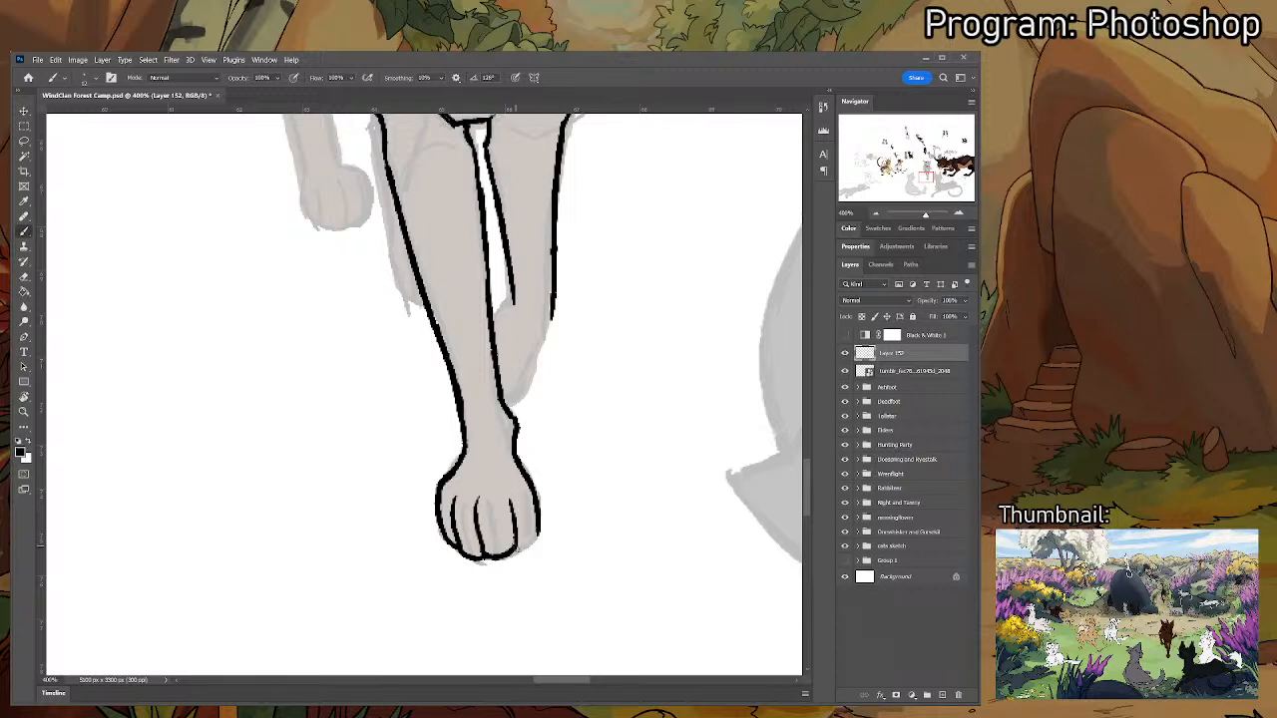
left_click_drag(513, 550, 538, 523)
- Clean up the wrist overlap and ink the right-hand foreleg's lower edges and lifted paw behind the front leg
key("e")
mouse_move(503, 409)
left_mouse_down()
mouse_move(518, 426)
mouse_move(505, 365)
mouse_move(492, 404)
mouse_move(522, 485)
mouse_move(510, 491)
left_mouse_up()
key("b")
scroll(508, 379, "up", 2)
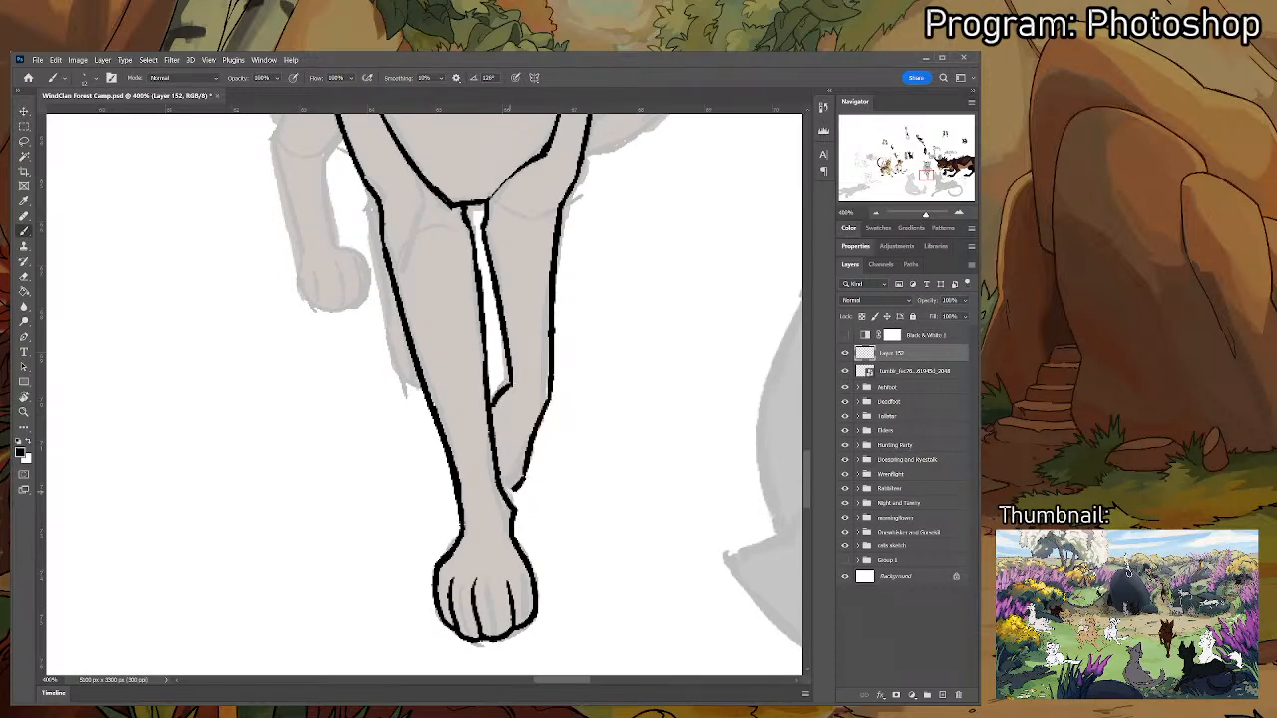
- Ink the narrow hind leg and foot showing behind the left-hand foreleg, undoing strokes that miss
scroll(505, 437, "up", 4)
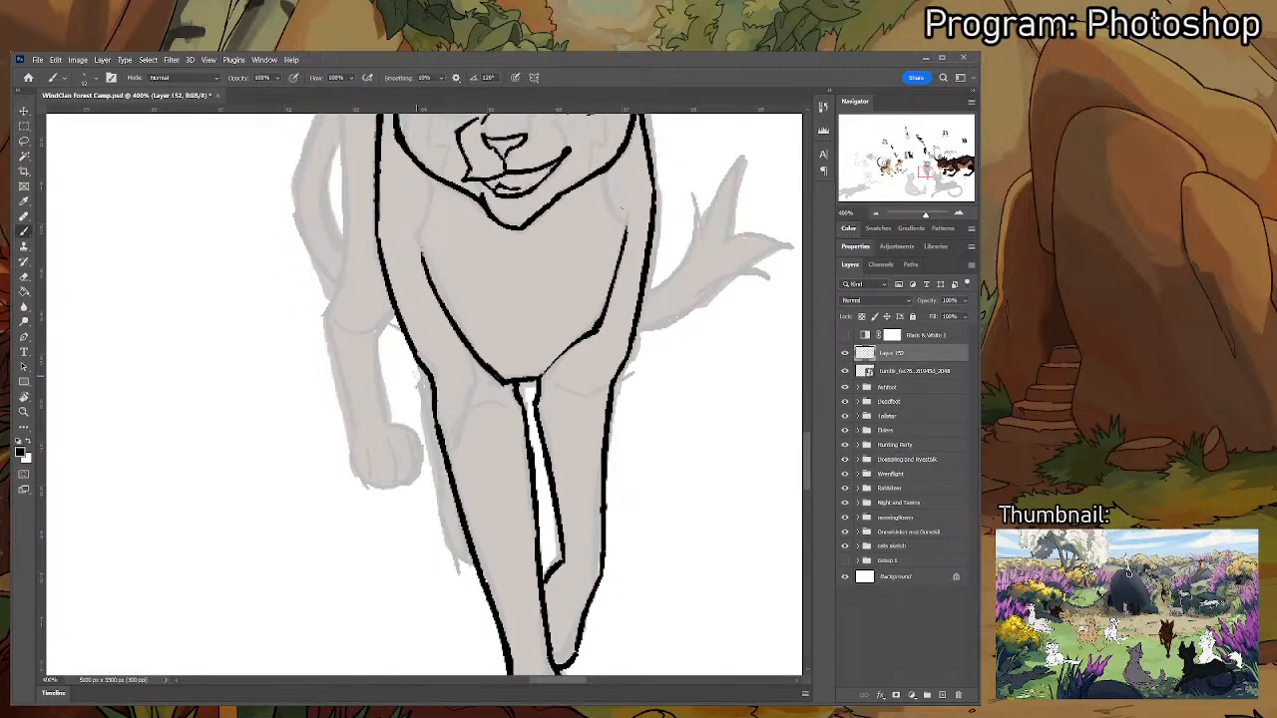
mouse_move(417, 360)
left_mouse_down()
mouse_move(449, 519)
mouse_move(479, 571)
left_mouse_up()
key("ctrl+z")
key("ctrl+z")
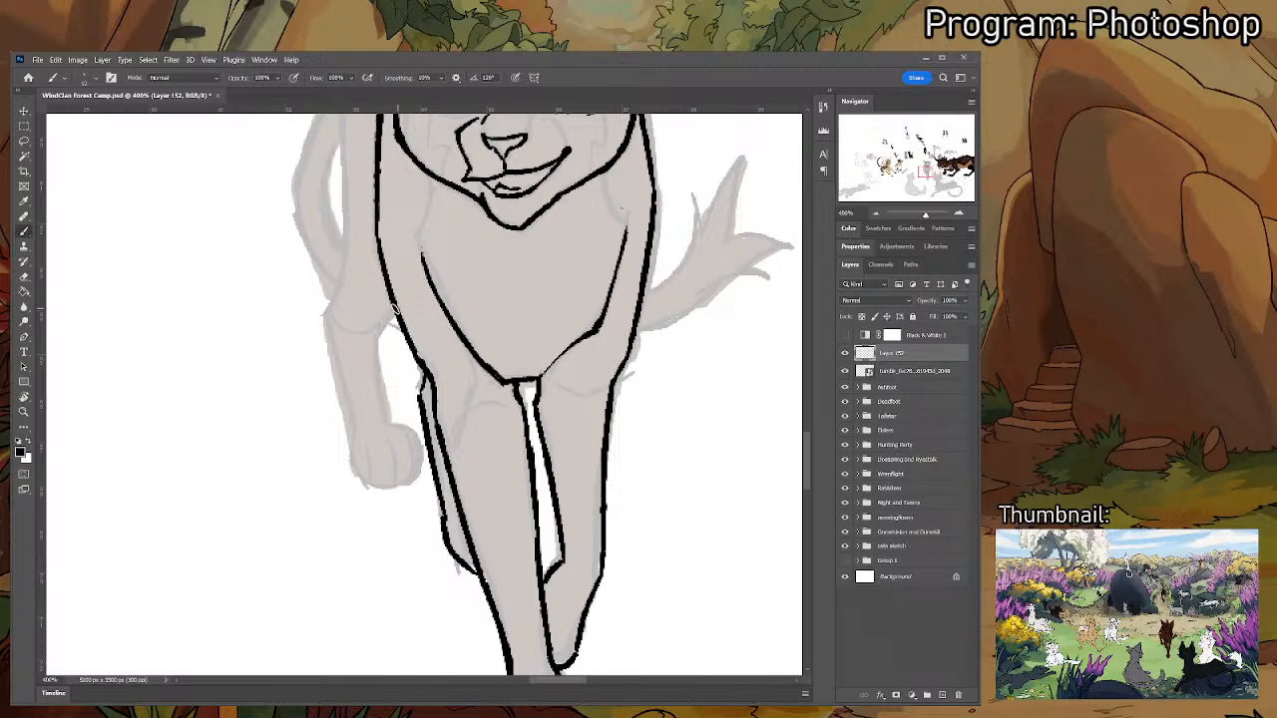
- Ink the upper part of the raised left-hand leg, from its knee up the outer side to behind the ear
mouse_move(394, 309)
left_mouse_down()
mouse_move(439, 379)
mouse_move(369, 389)
mouse_move(386, 266)
mouse_move(381, 331)
left_mouse_up()
key("e")
left_click_drag(363, 466, 377, 340)
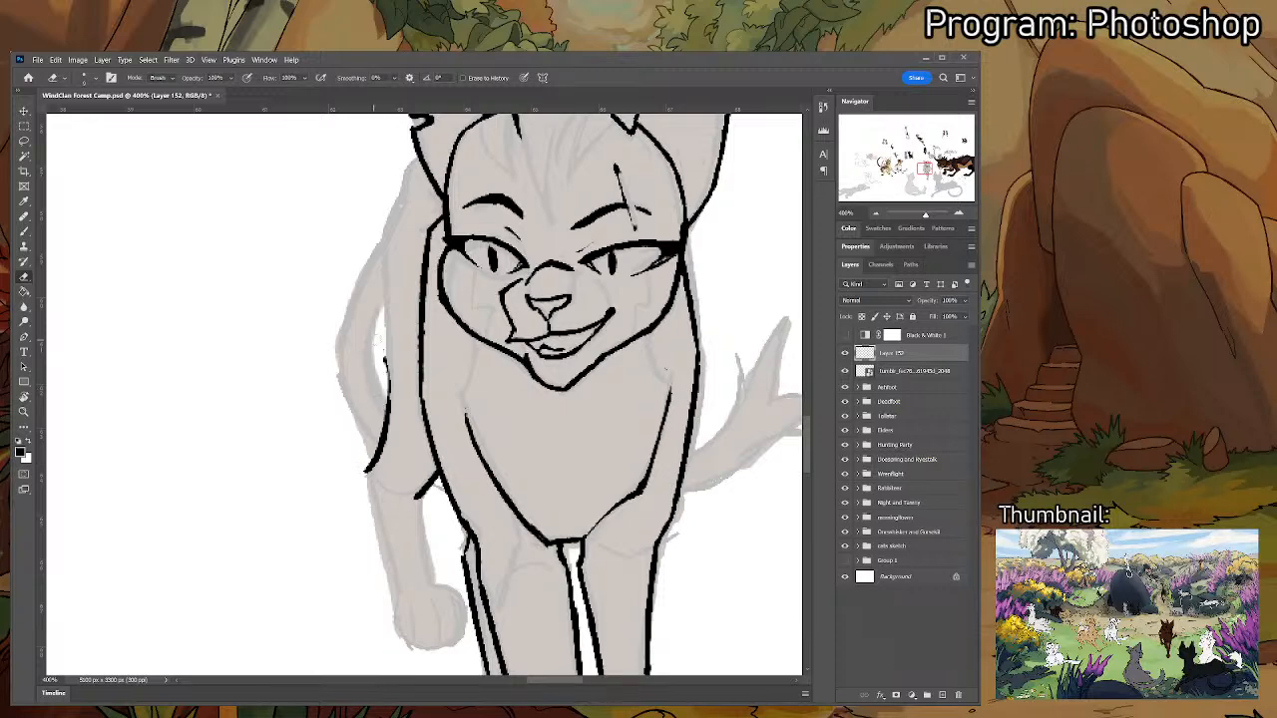
key("b")
left_click_drag(384, 239, 385, 396)
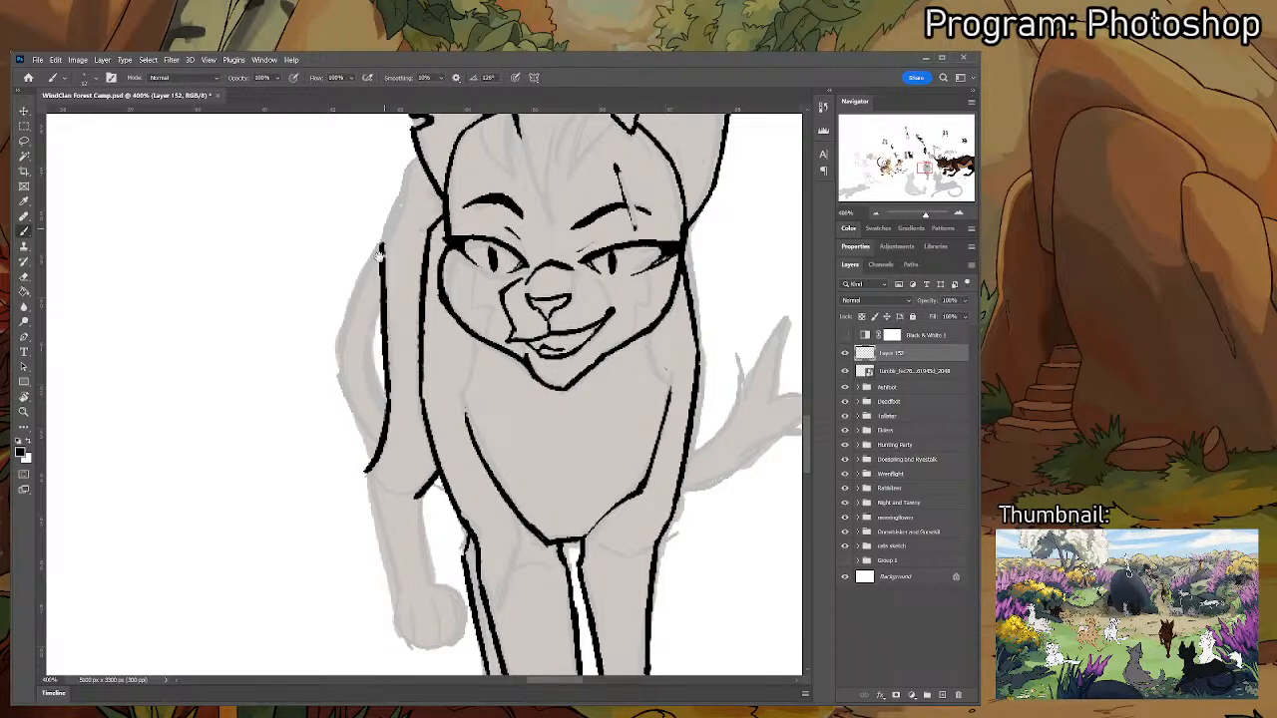
mouse_move(385, 249)
left_mouse_down()
mouse_move(382, 344)
mouse_move(415, 247)
left_mouse_up()
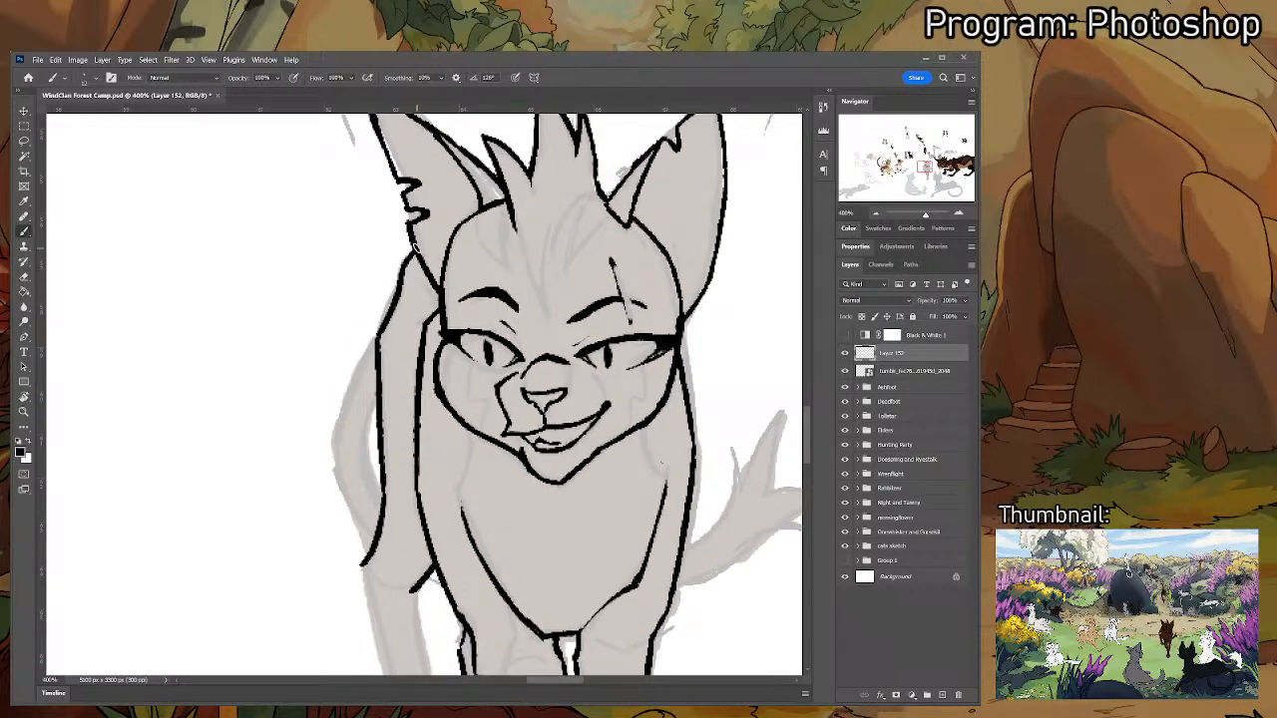
- Ink both edges of the raised leg's lower half and outline its paw with toe lines
left_click_drag(361, 405, 354, 199)
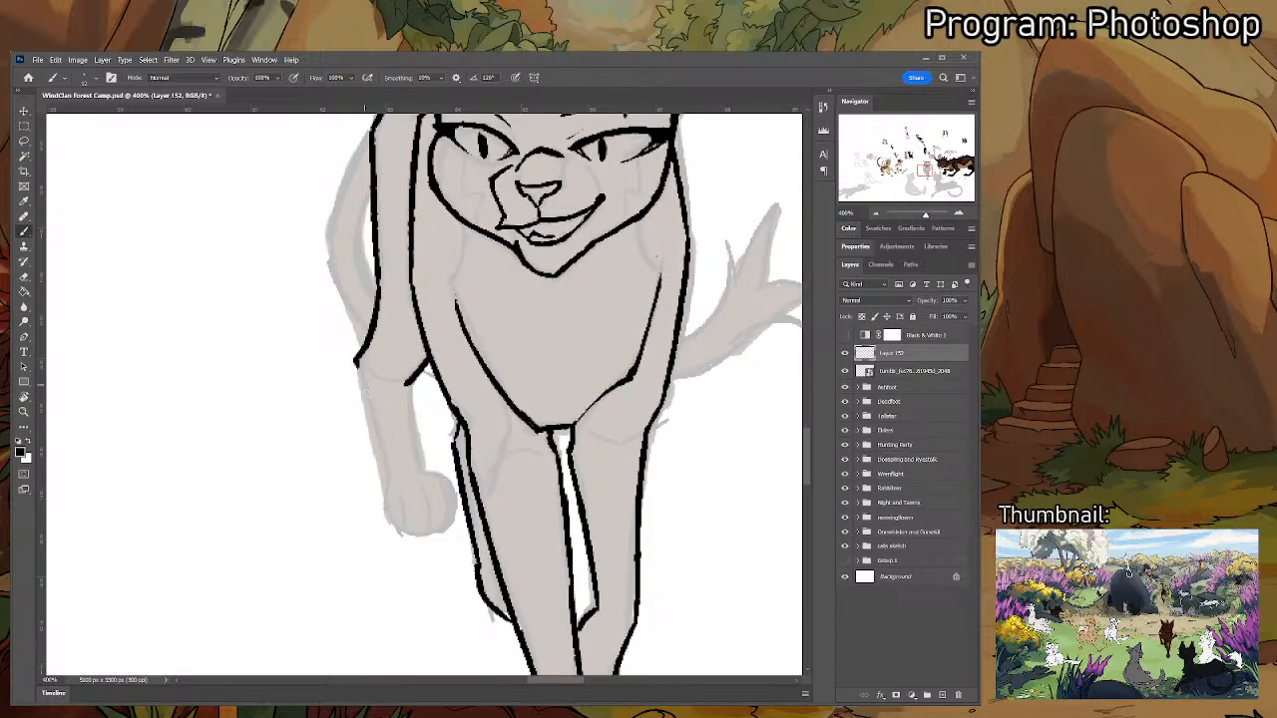
left_click_drag(357, 363, 395, 489)
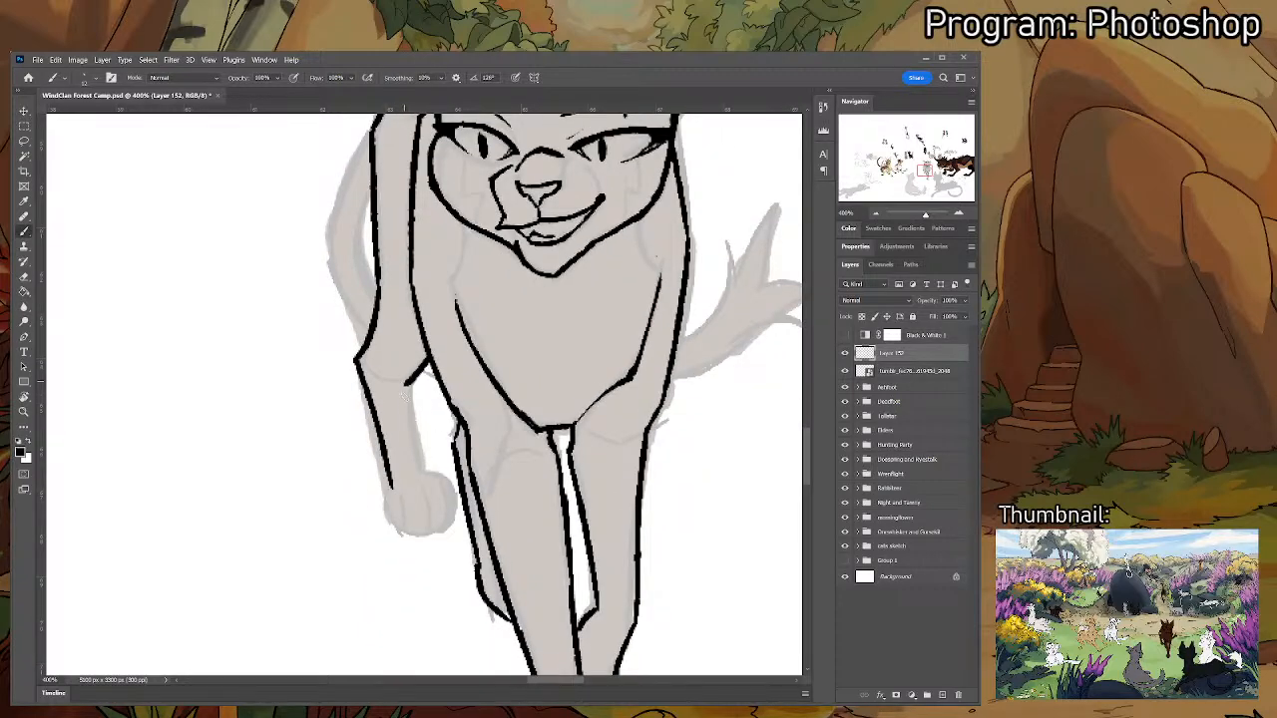
left_click_drag(406, 385, 423, 485)
key("ctrl+z")
mouse_move(409, 377)
left_mouse_down()
mouse_move(428, 483)
mouse_move(388, 519)
mouse_move(419, 532)
mouse_move(451, 519)
mouse_move(434, 525)
mouse_move(450, 485)
left_mouse_up()
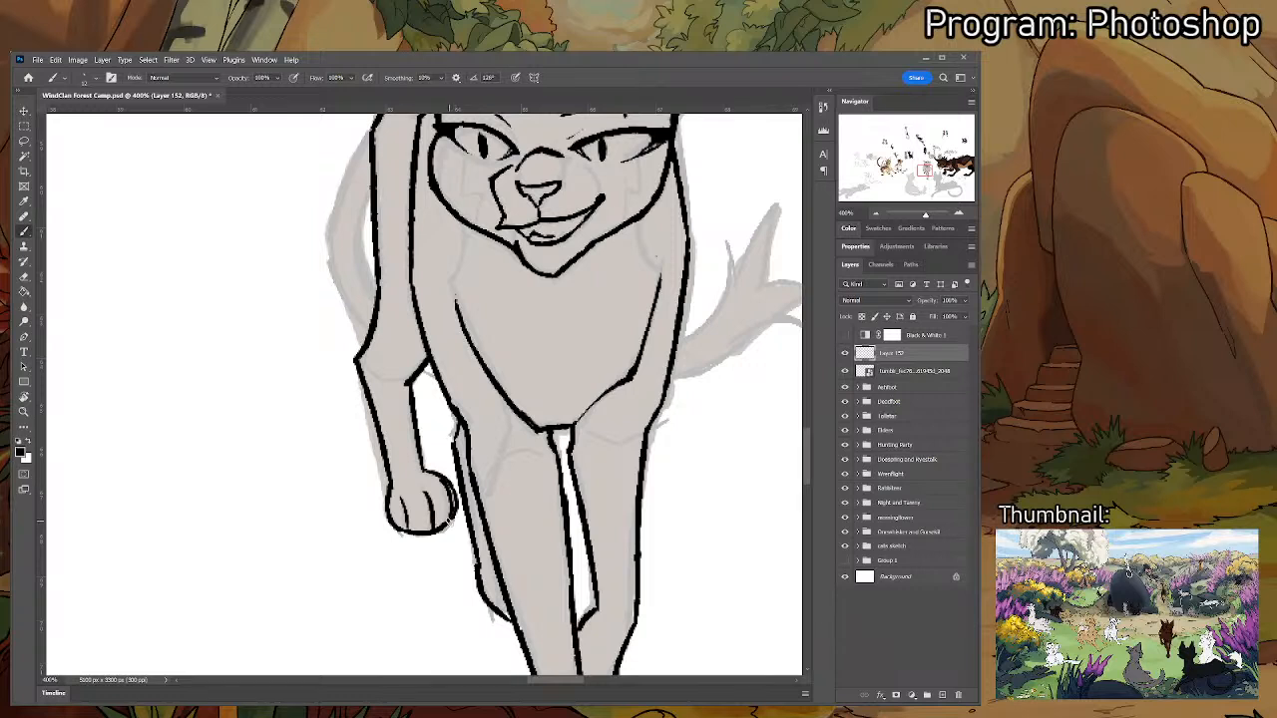
key("e")
key("b")
left_click_drag(429, 462, 457, 503)
- Ink the outer and inner curves of the body part bulging behind the raised left-hand leg, undoing strokes that miss
key("e")
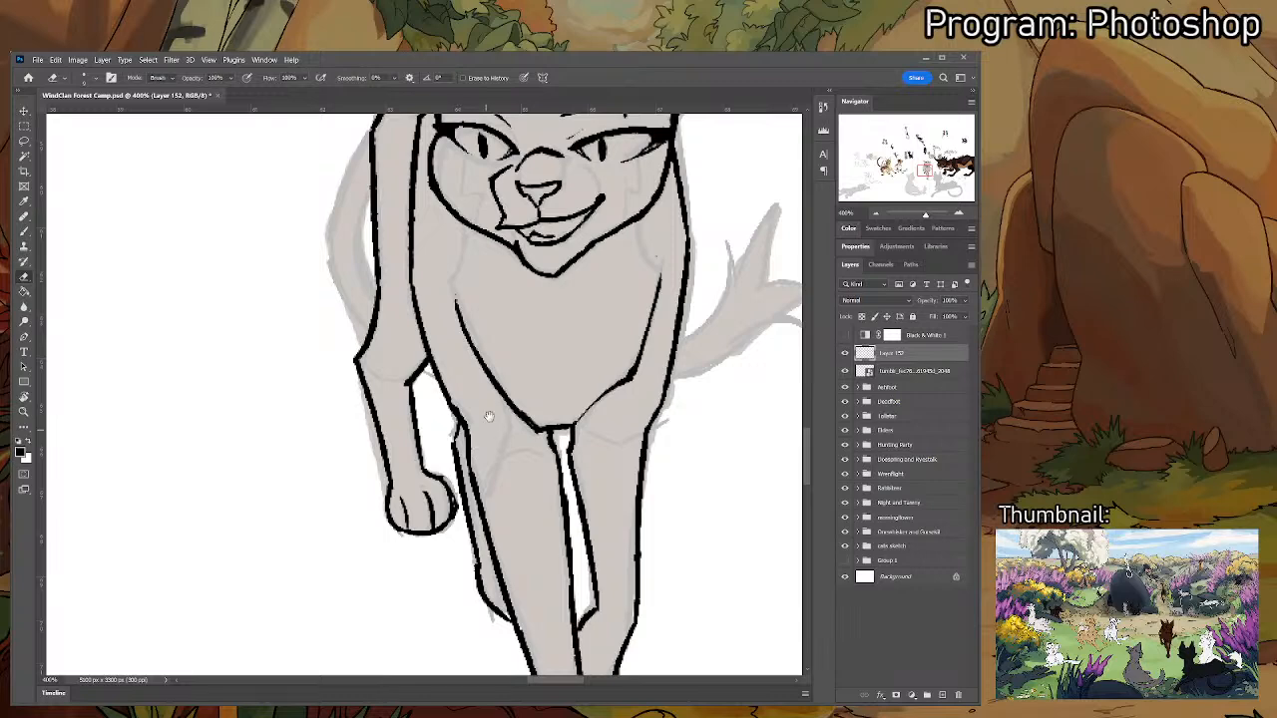
left_click_drag(488, 416, 315, 534)
key("b")
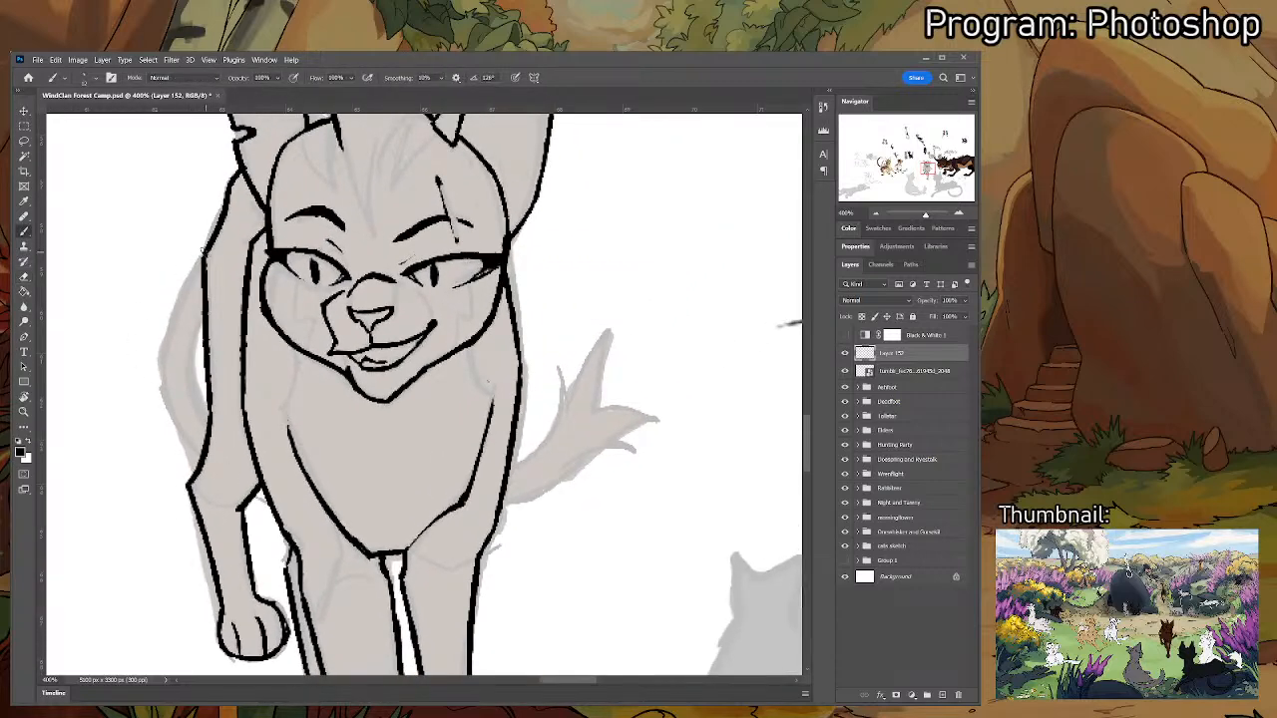
left_click_drag(204, 249, 170, 367)
key("ctrl+z")
left_click_drag(216, 237, 188, 306)
key("ctrl+z")
mouse_move(221, 203)
left_mouse_down()
mouse_move(165, 336)
mouse_move(456, 334)
mouse_move(444, 334)
mouse_move(445, 391)
left_mouse_up()
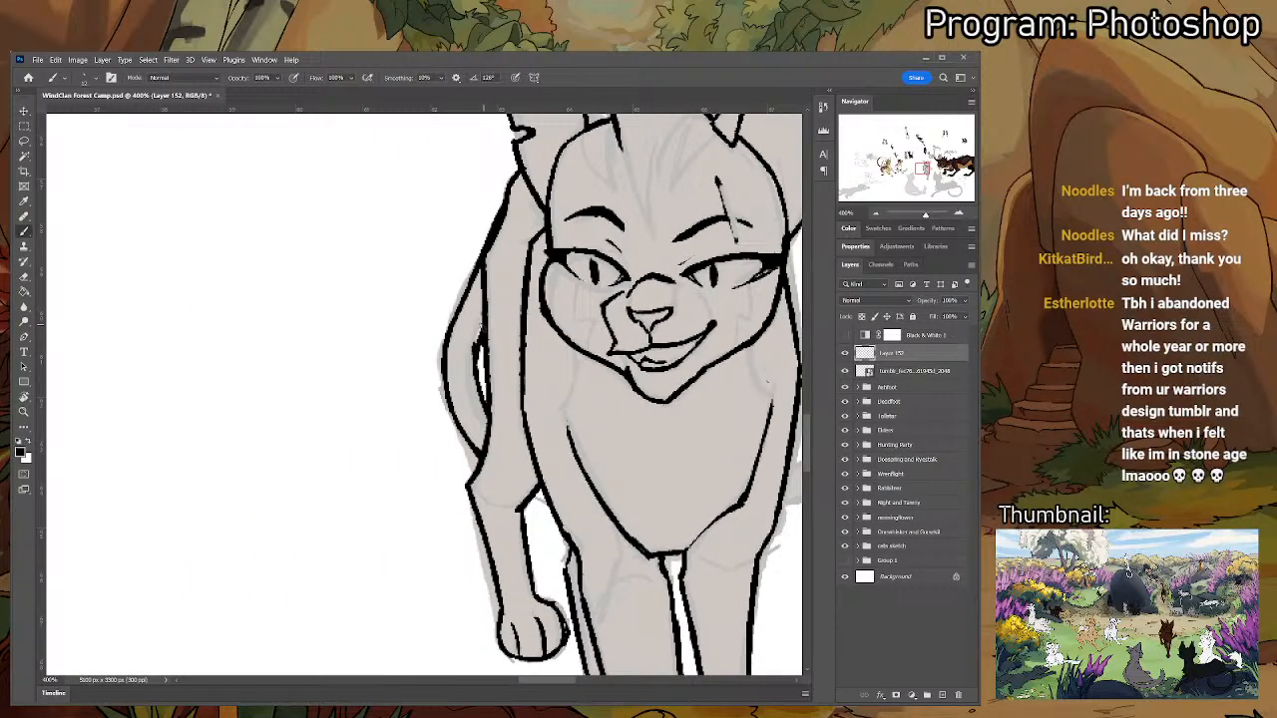
- Tidy the curve where it meets the raised leg and add a short line between that leg and the foreleg
key("e")
left_click_drag(475, 439, 390, 378)
key("b")
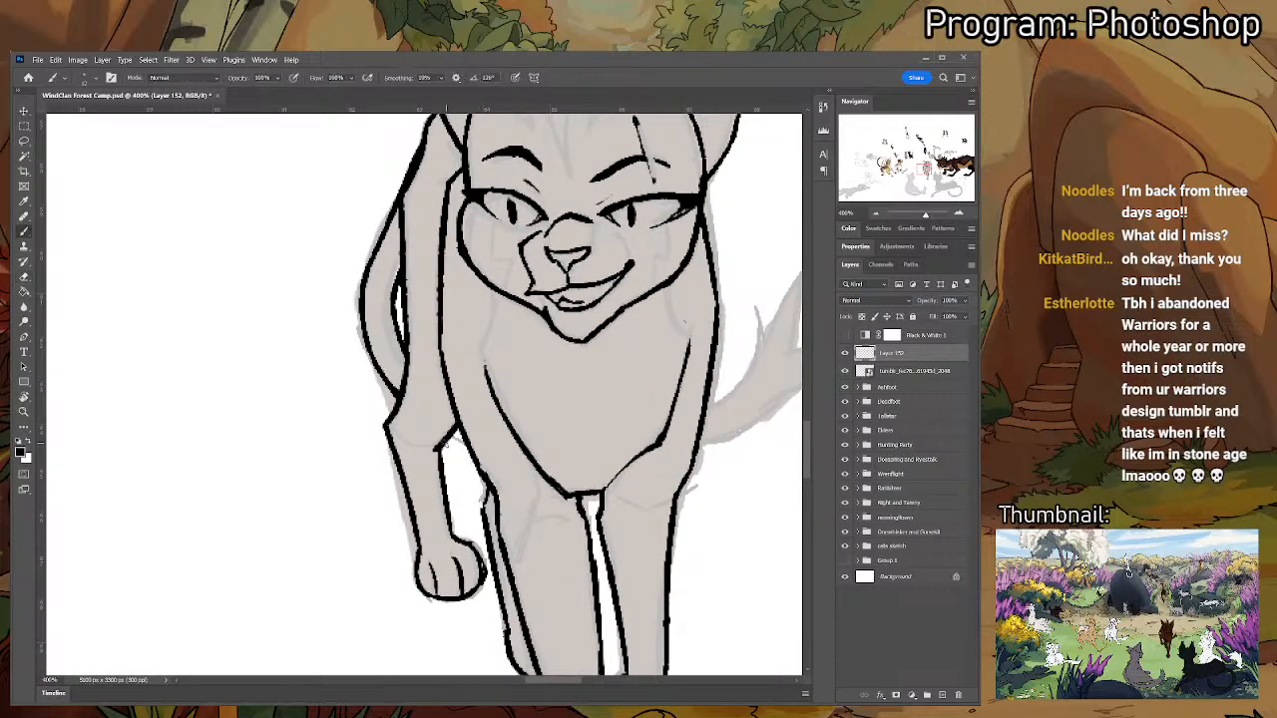
left_click_drag(496, 454, 296, 341)
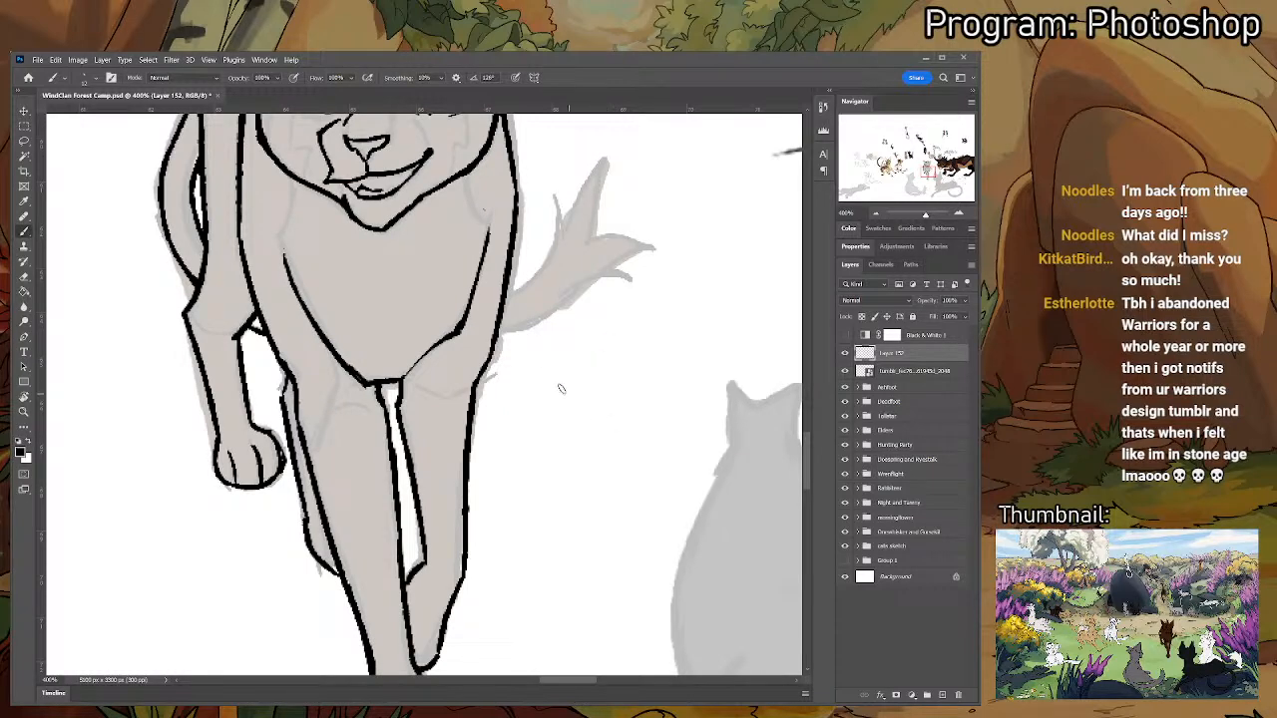
- Ink the tail's upper and lower edges and its pointed tufts, and clean up the line at the topmost tip
mouse_move(494, 390)
left_mouse_down()
mouse_move(526, 402)
mouse_move(483, 406)
mouse_move(618, 297)
left_mouse_up()
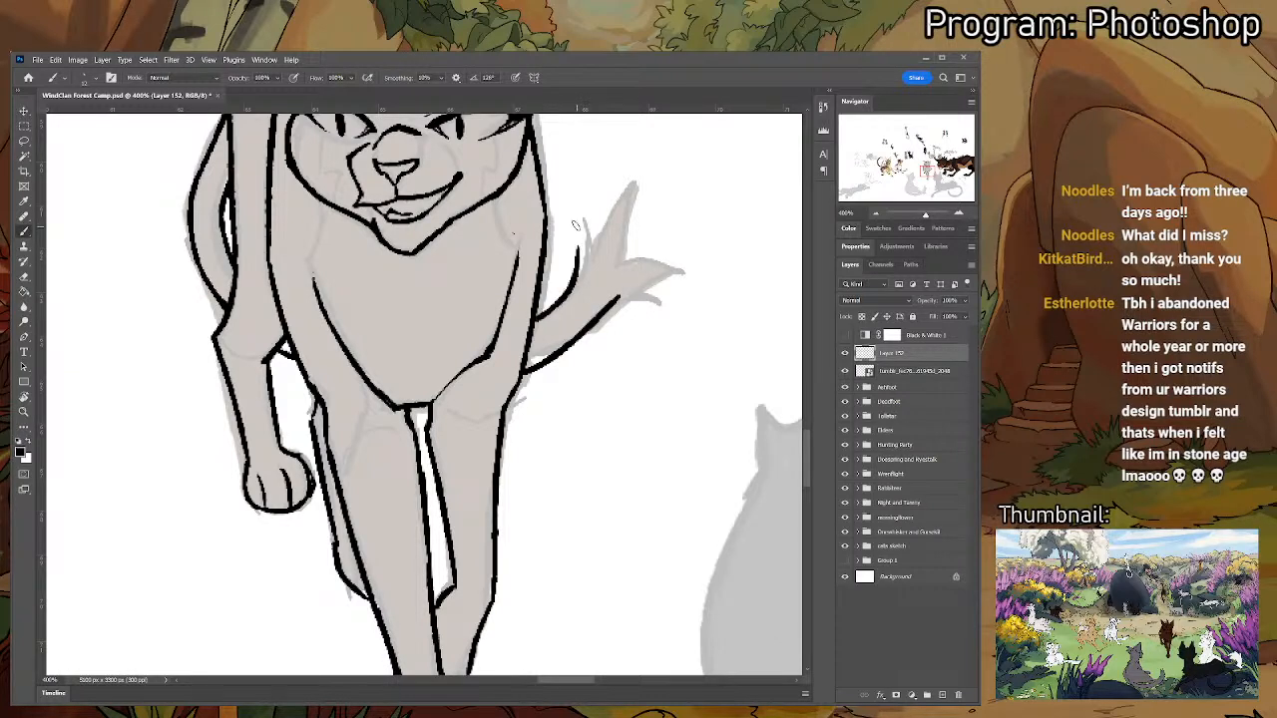
key("ctrl+z")
mouse_move(524, 371)
left_mouse_down()
mouse_move(629, 303)
mouse_move(610, 321)
mouse_move(660, 319)
mouse_move(628, 297)
mouse_move(699, 276)
mouse_move(613, 273)
mouse_move(636, 186)
mouse_move(583, 280)
mouse_move(585, 229)
mouse_move(550, 312)
mouse_move(529, 320)
mouse_move(553, 299)
mouse_move(552, 318)
mouse_move(538, 318)
mouse_move(587, 228)
left_mouse_up()
key("e")
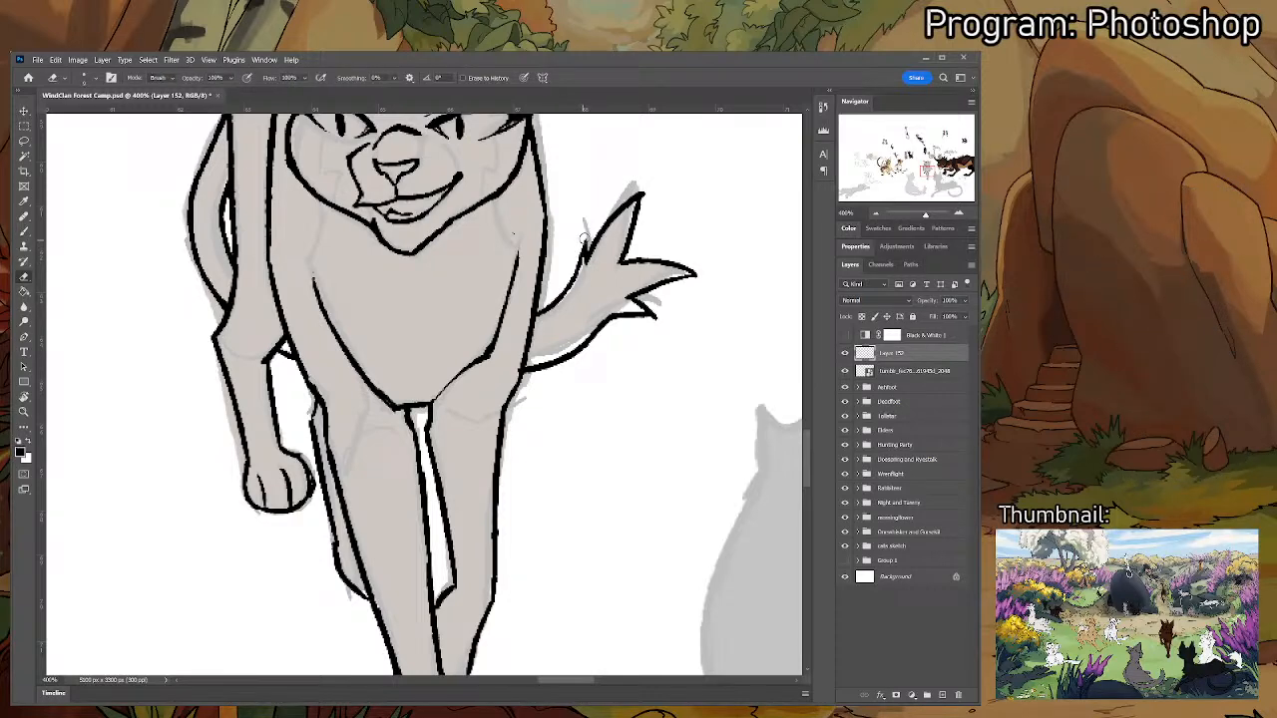
left_click_drag(644, 208, 631, 228)
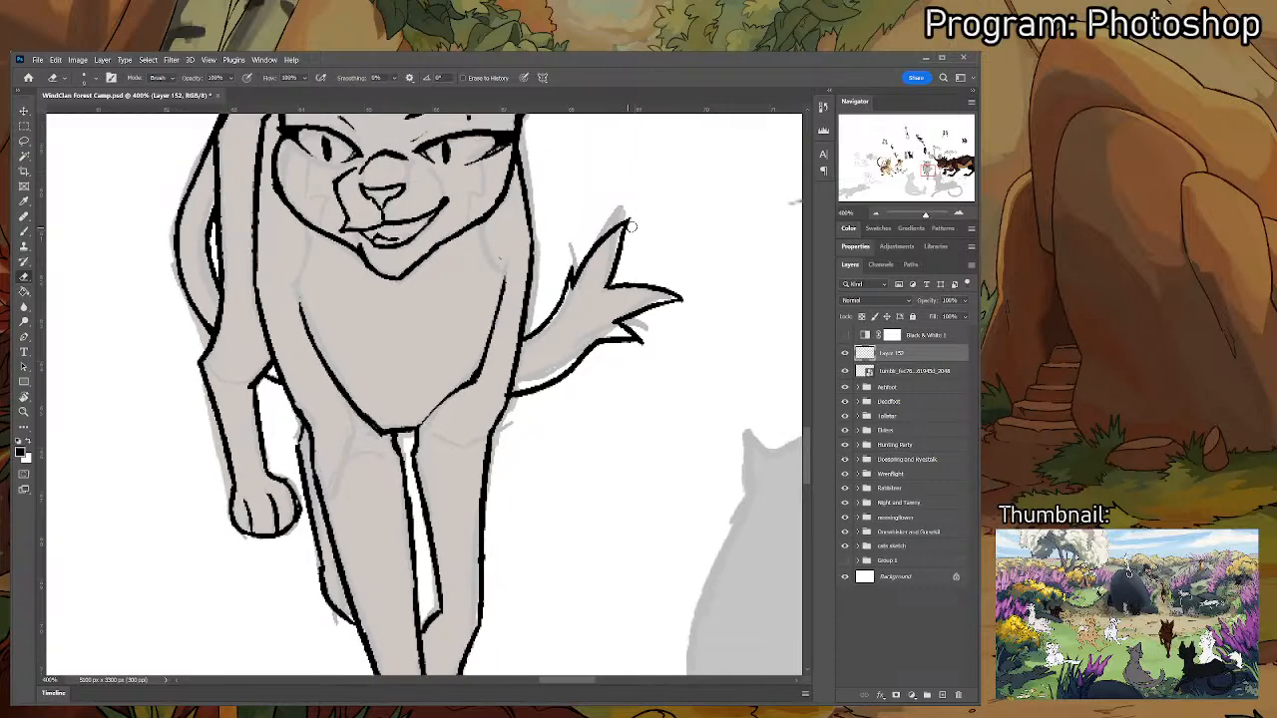
key("b")
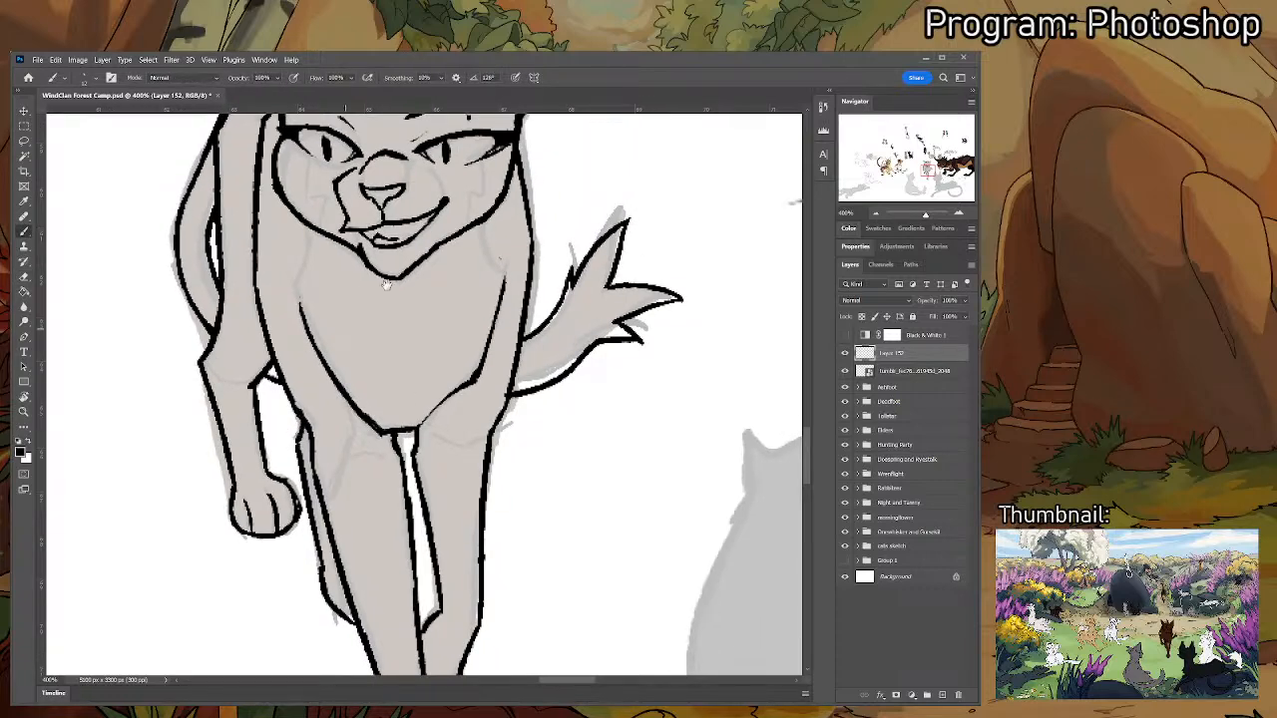
- Clean up and round off the outline of the hind foot behind the left-hand foreleg
left_click_drag(442, 256, 482, 240)
key("e")
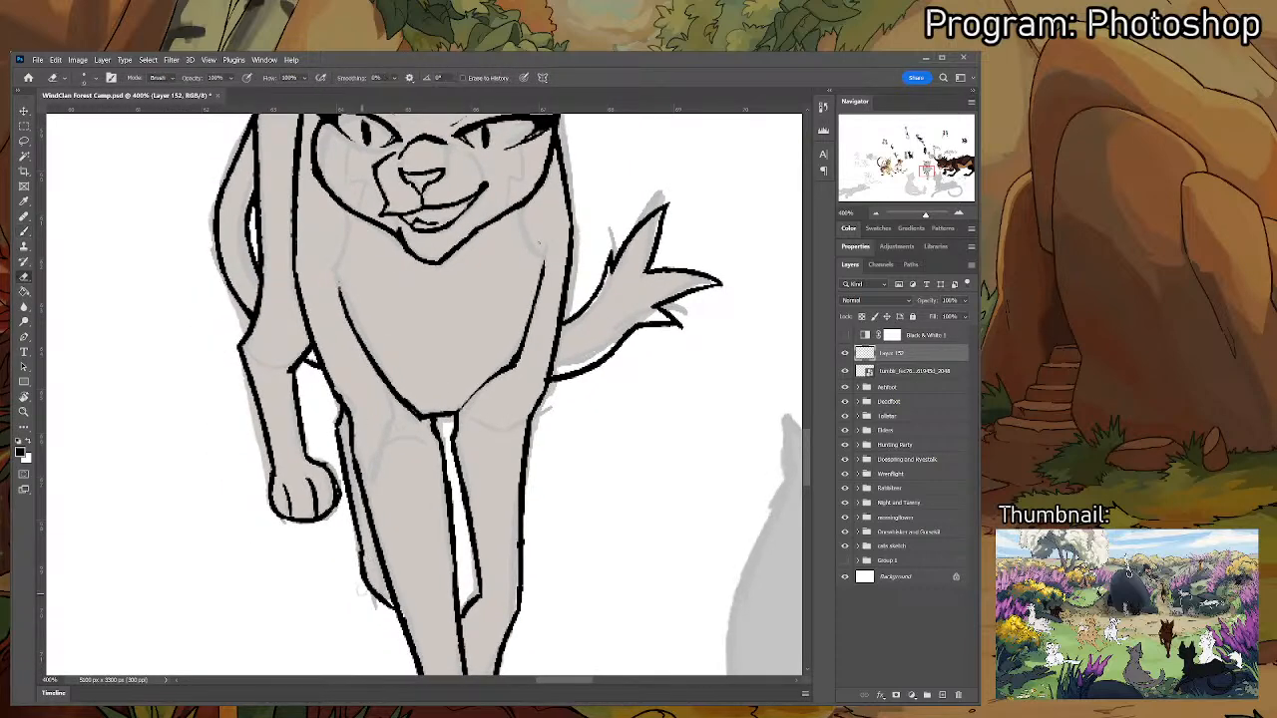
key("b")
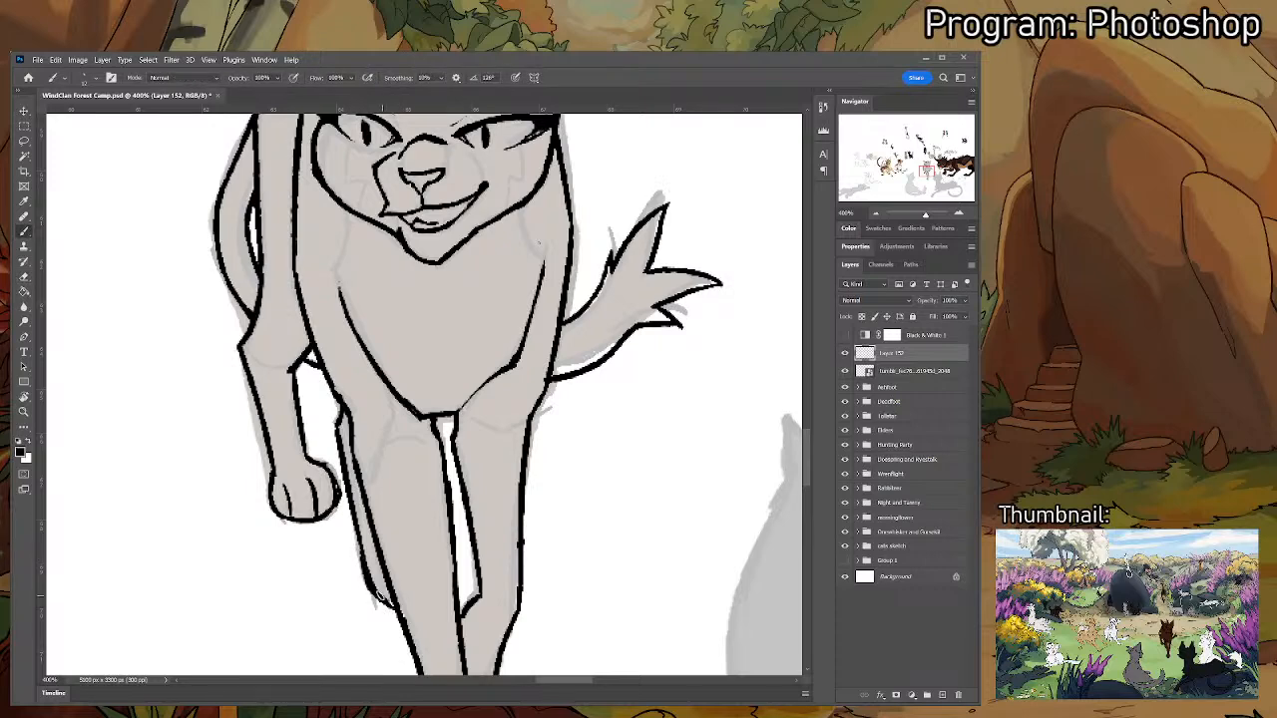
scroll(397, 604, "up", 5)
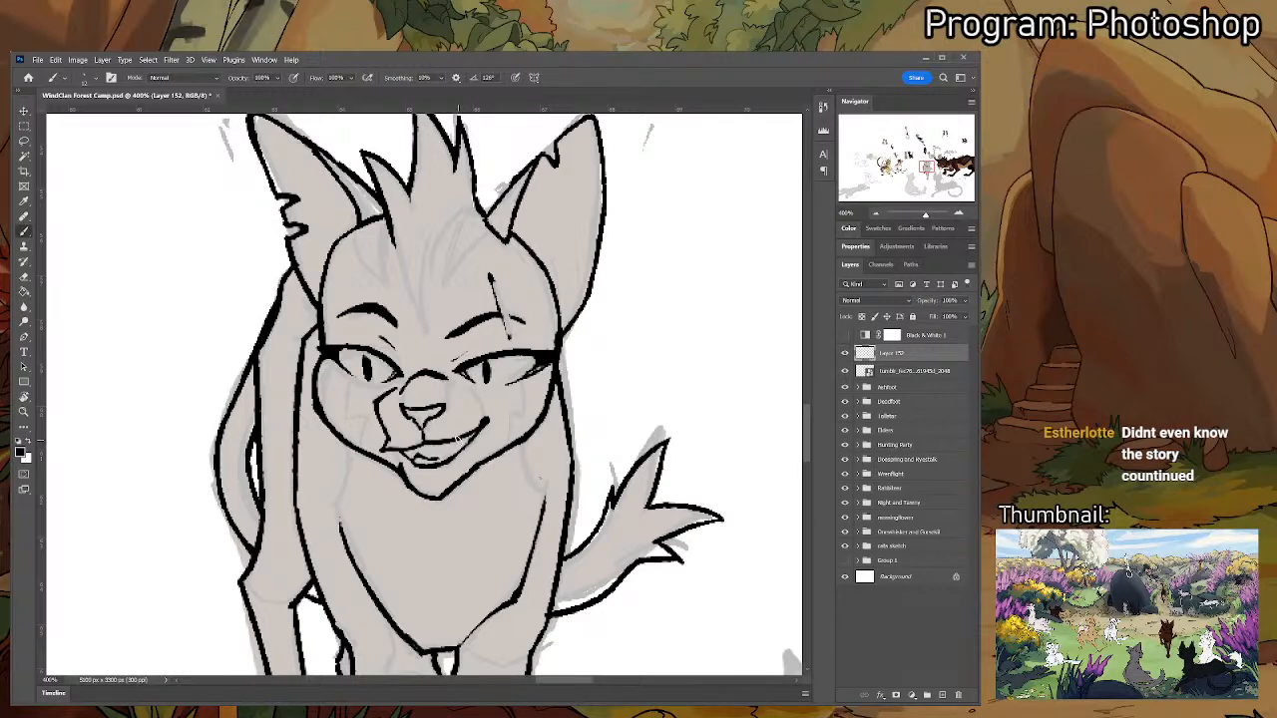
- Sample the brown fur colour from the large reference cat and add a new layer beneath the line art
left_click_drag(345, 389, 289, 516)
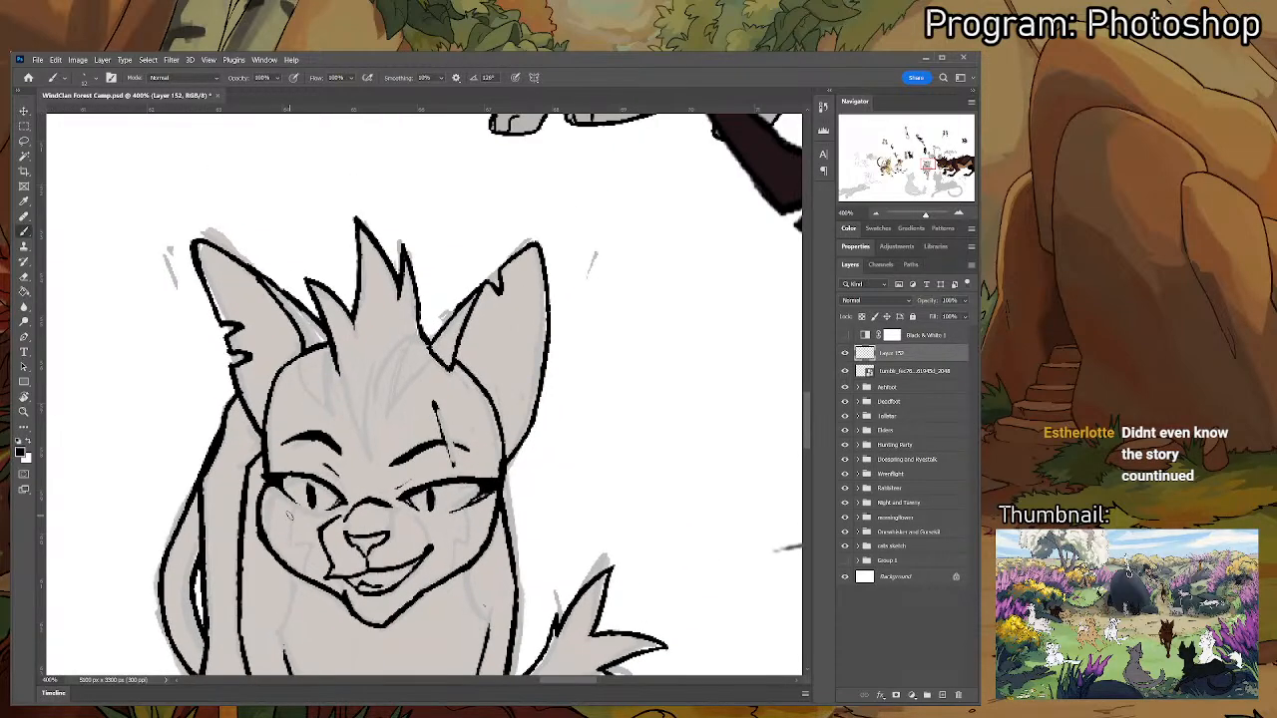
key("ctrl+minus")
key("ctrl+minus")
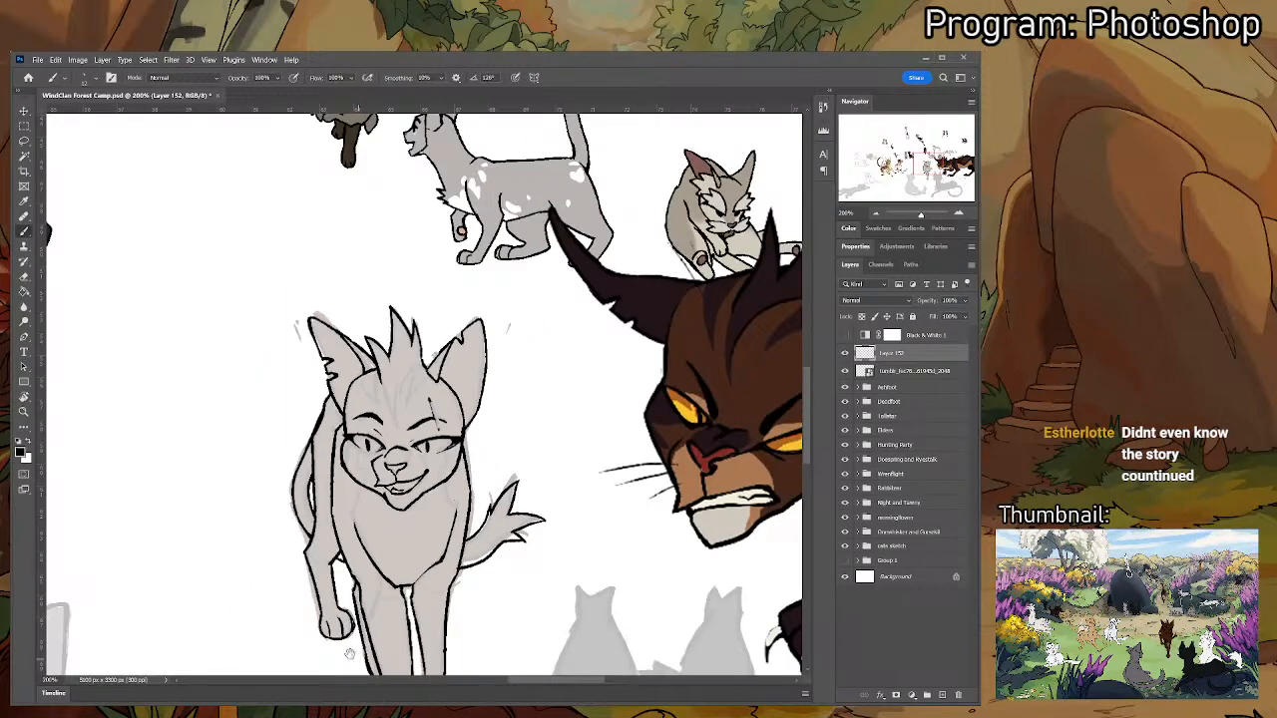
left_click_drag(349, 654, 352, 545)
left_click_drag(720, 298, 618, 244)
key("i")
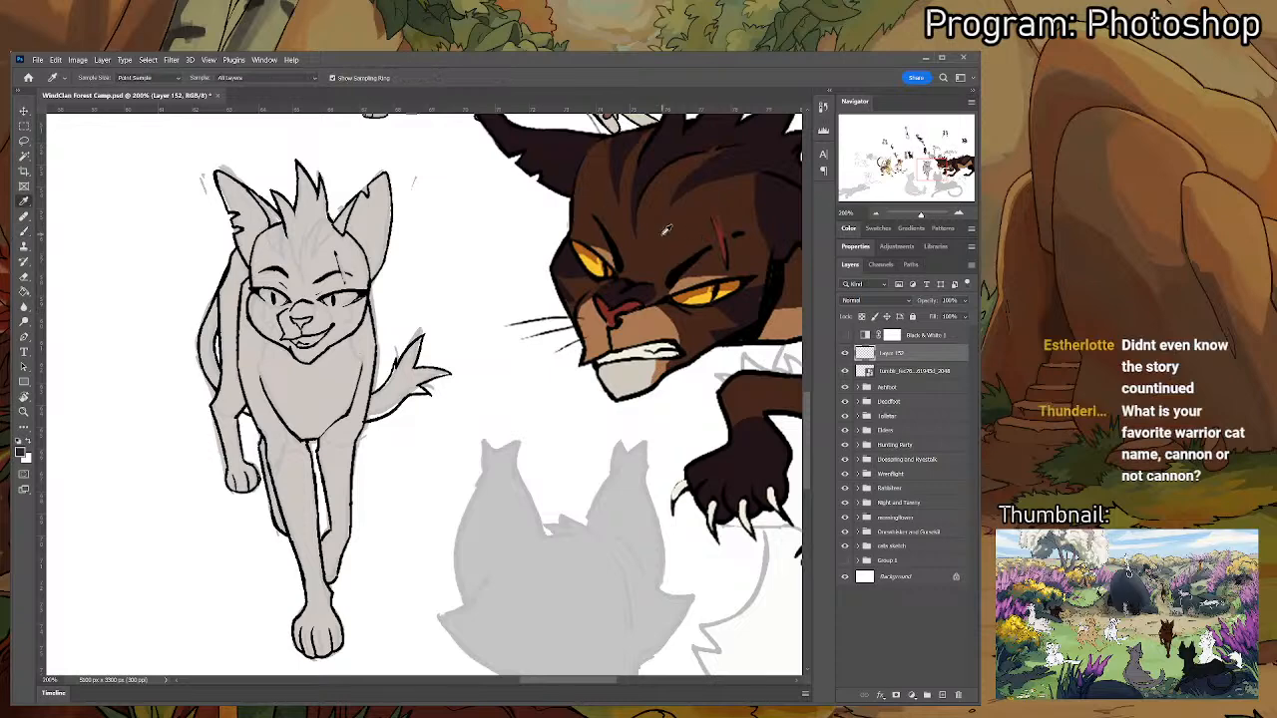
left_click(909, 371)
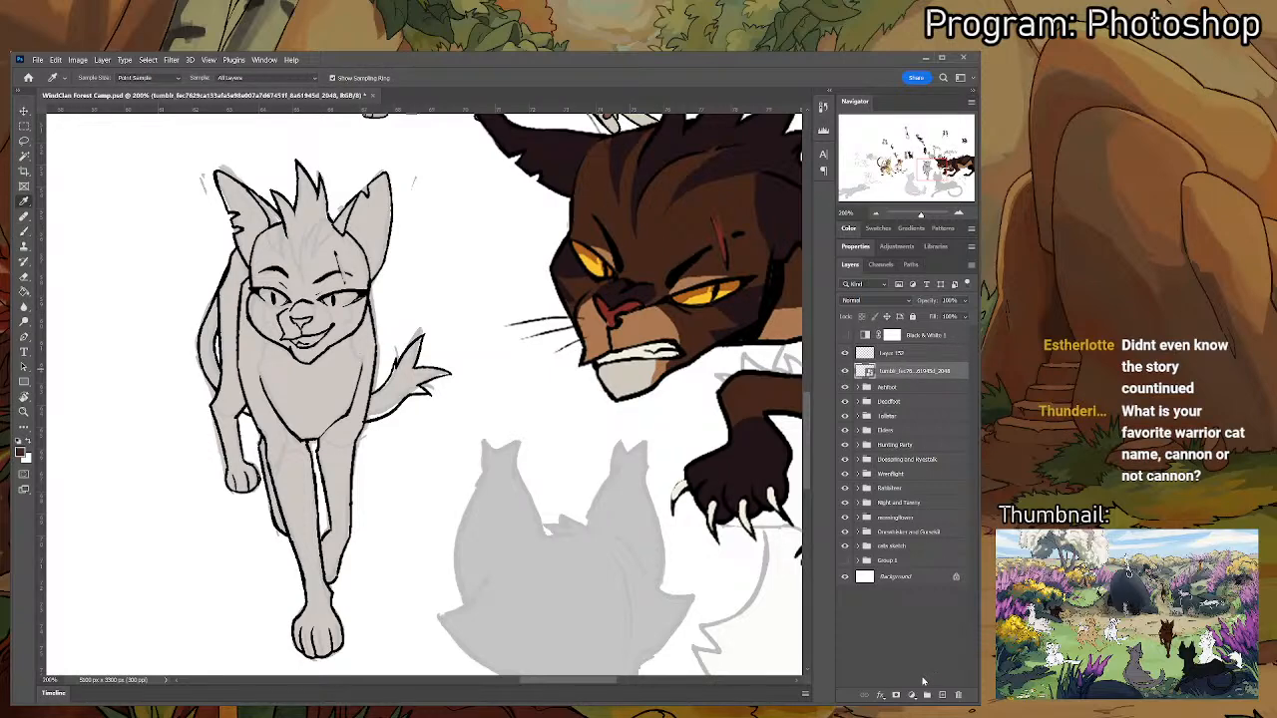
left_click(942, 695)
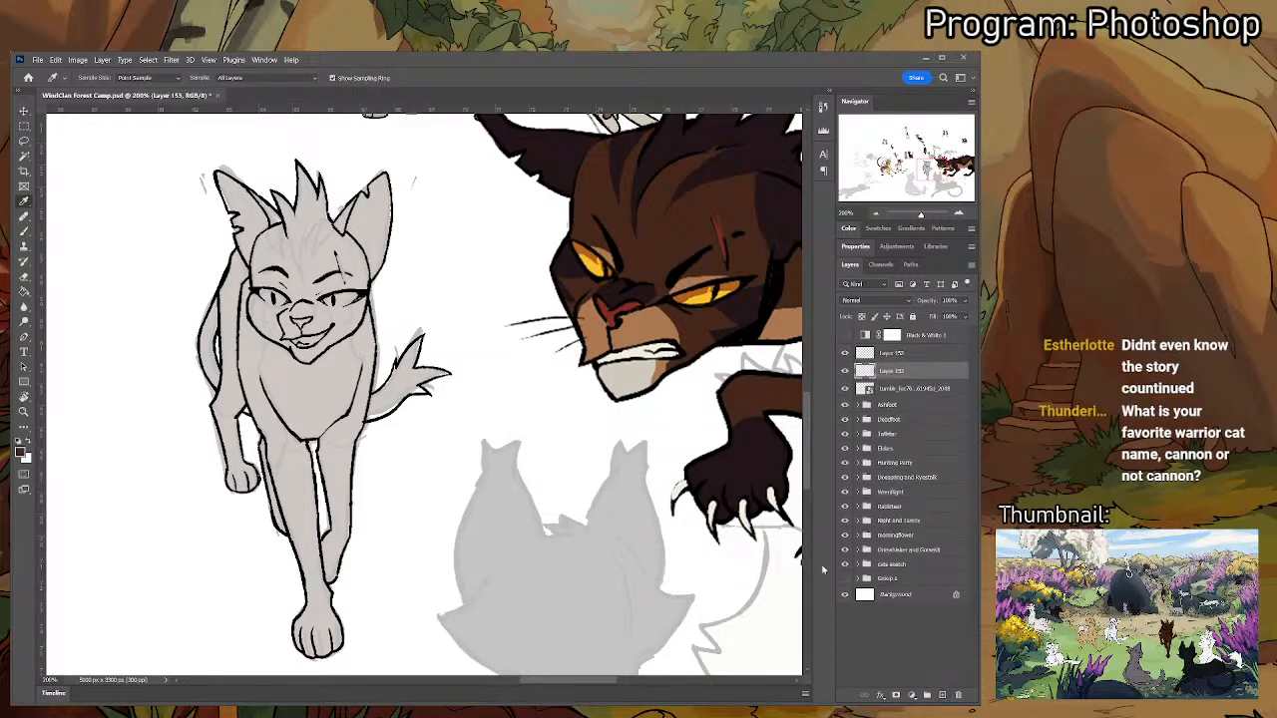
- Select the area enclosed by the walking cat's line art and fill it with the sampled brown on the new layer
key("w")
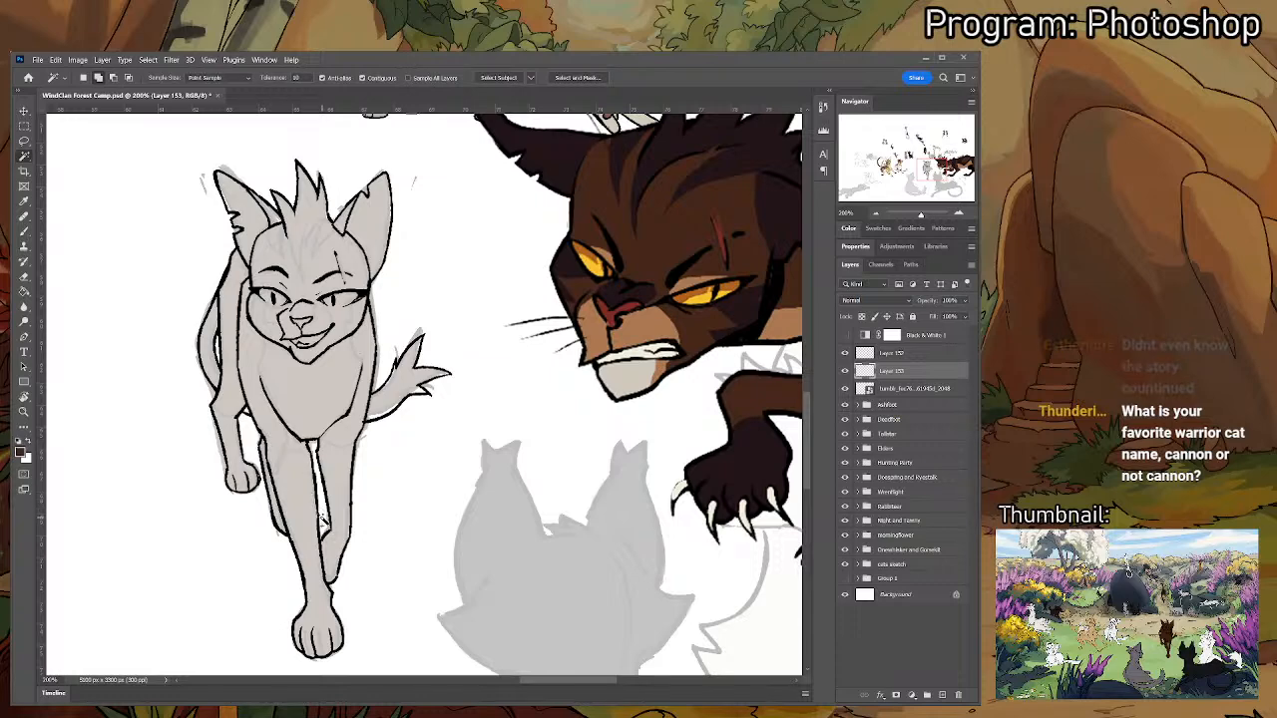
key("alt+bracketright")
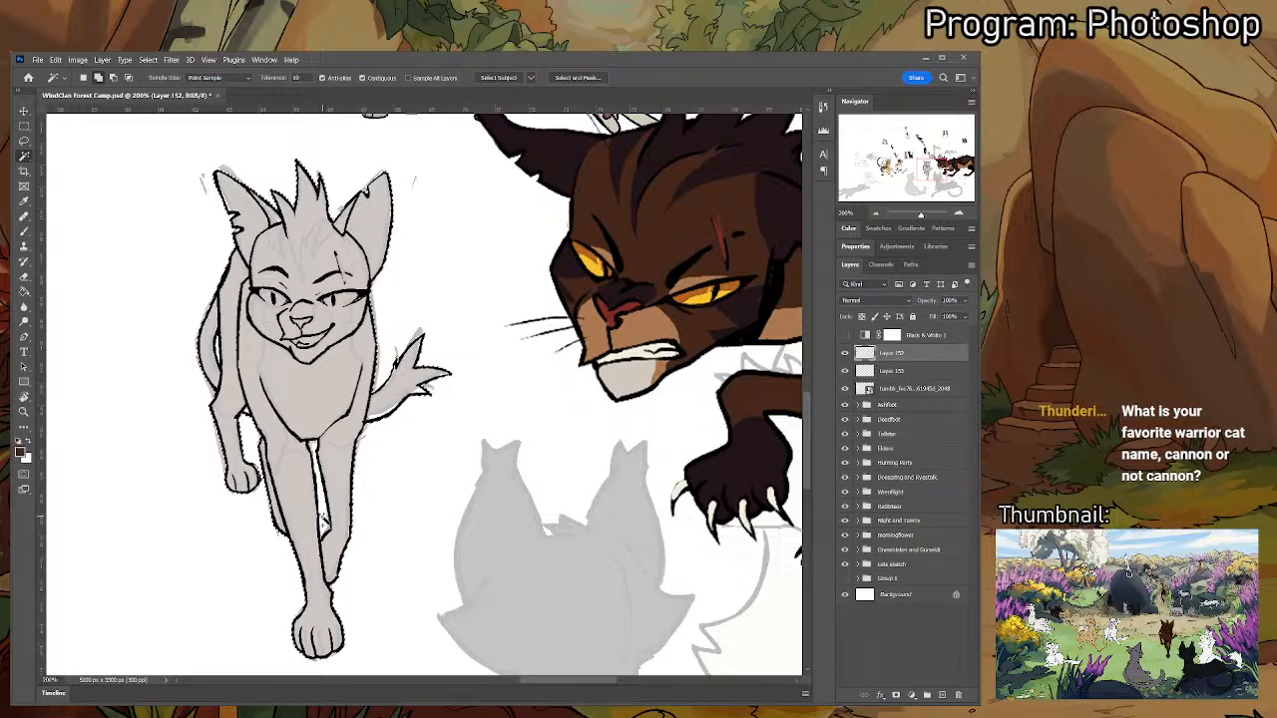
left_click(251, 389)
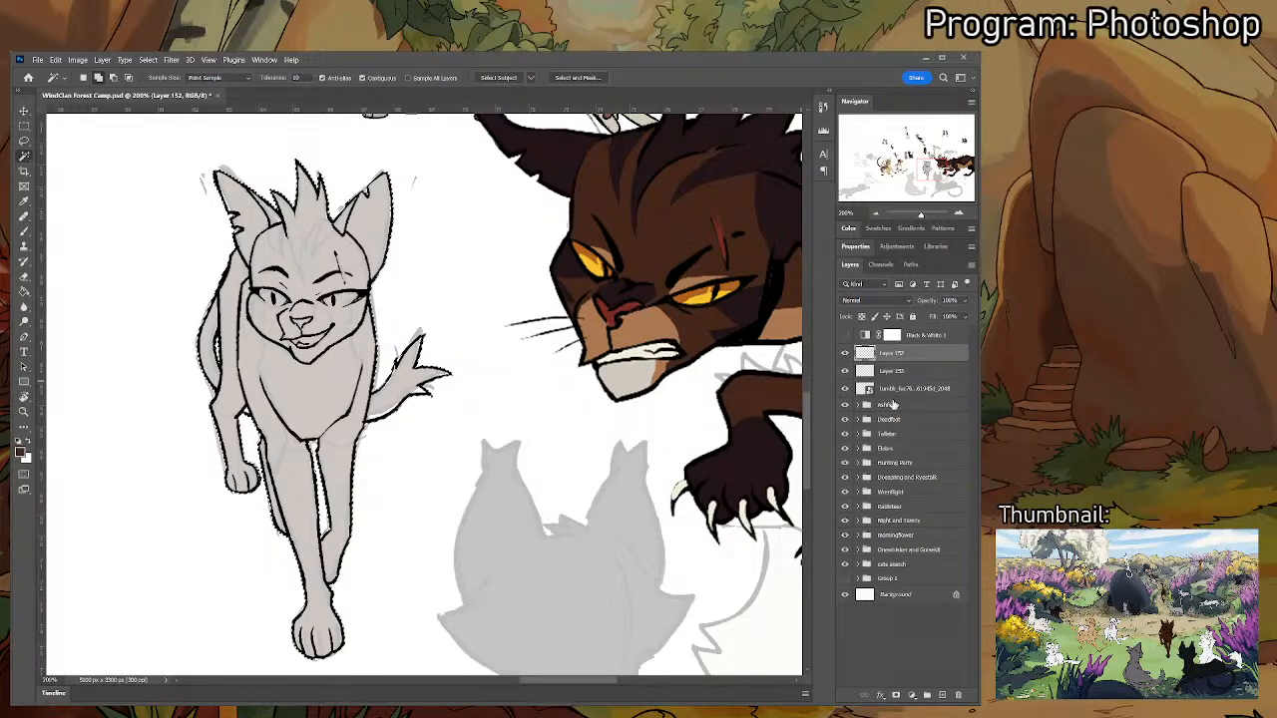
left_click_drag(364, 299, 436, 329)
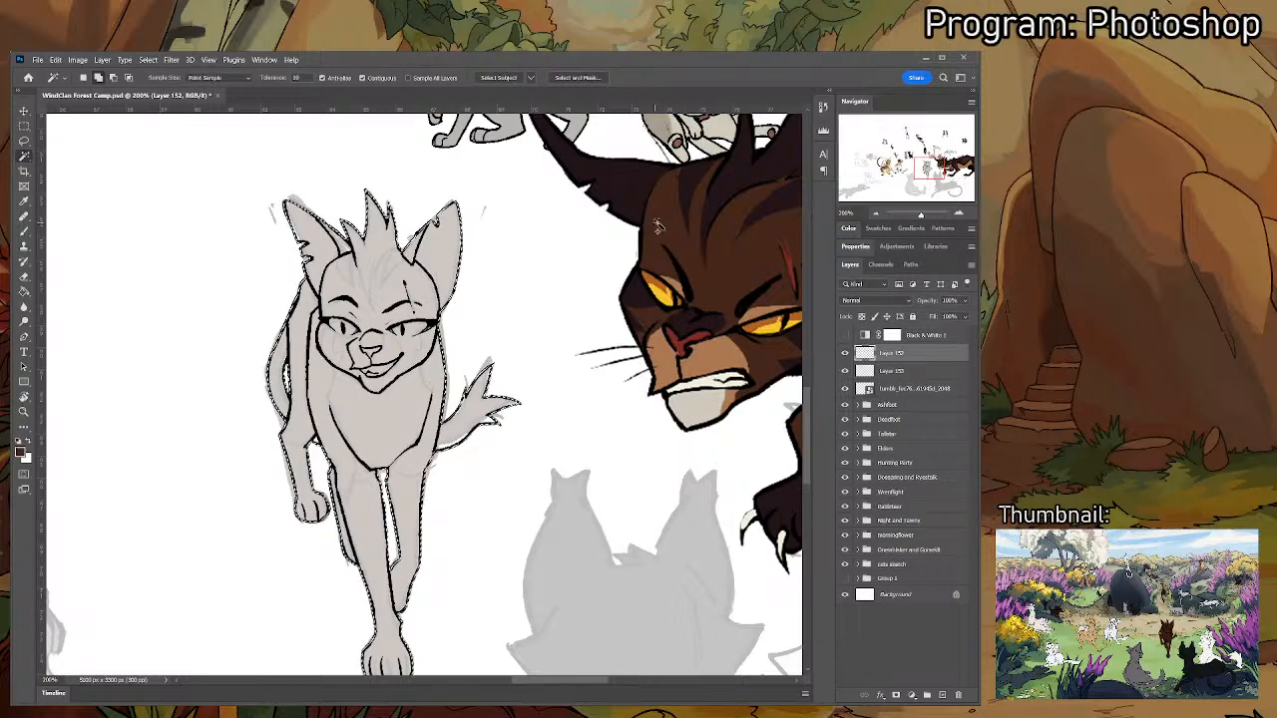
left_click(925, 371)
key("i")
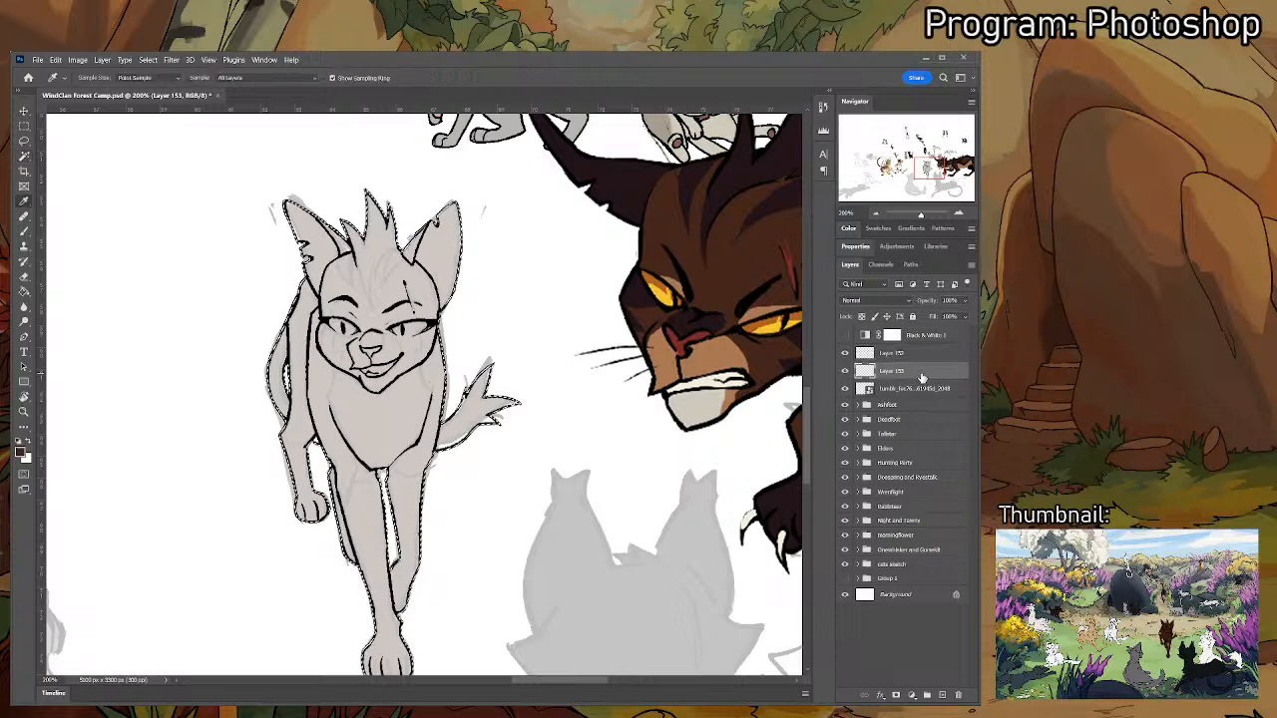
key("g")
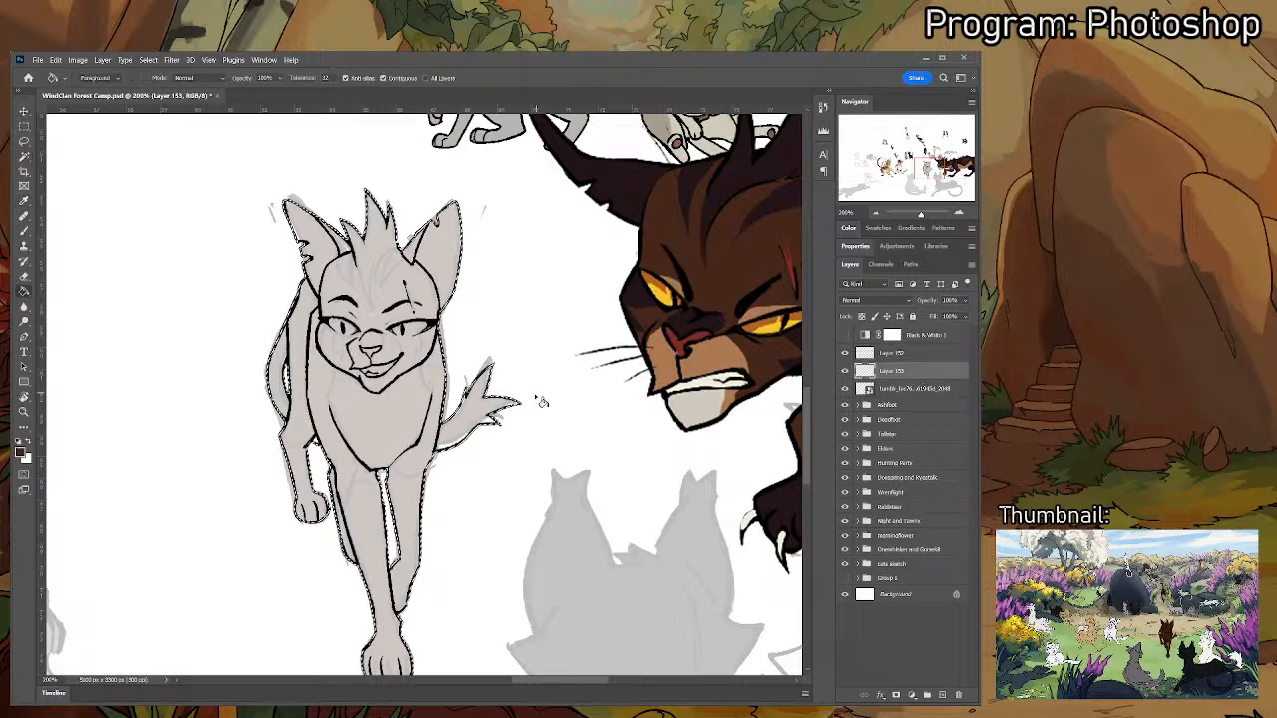
left_click(412, 385)
key("ctrl+d")
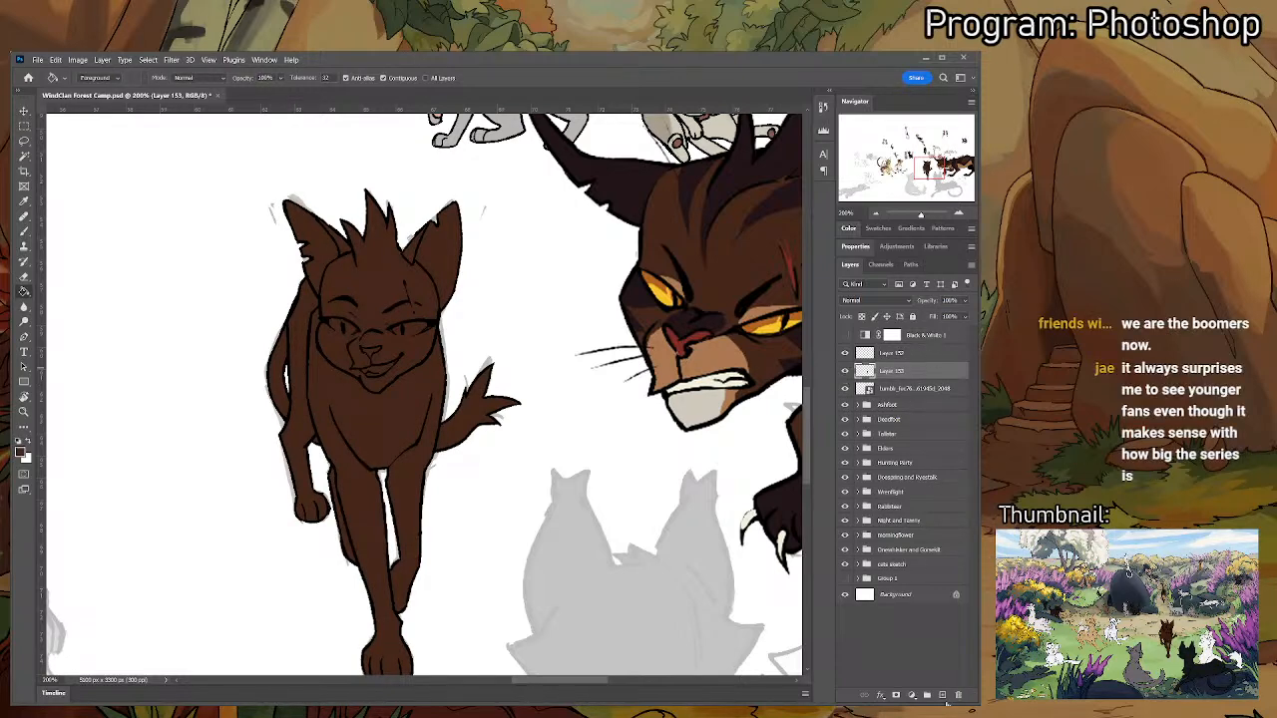
- On a new layer above the hidden brown fill, paint the muzzle and chin in the tan sampled from the reference cat's muzzle
left_click(942, 695)
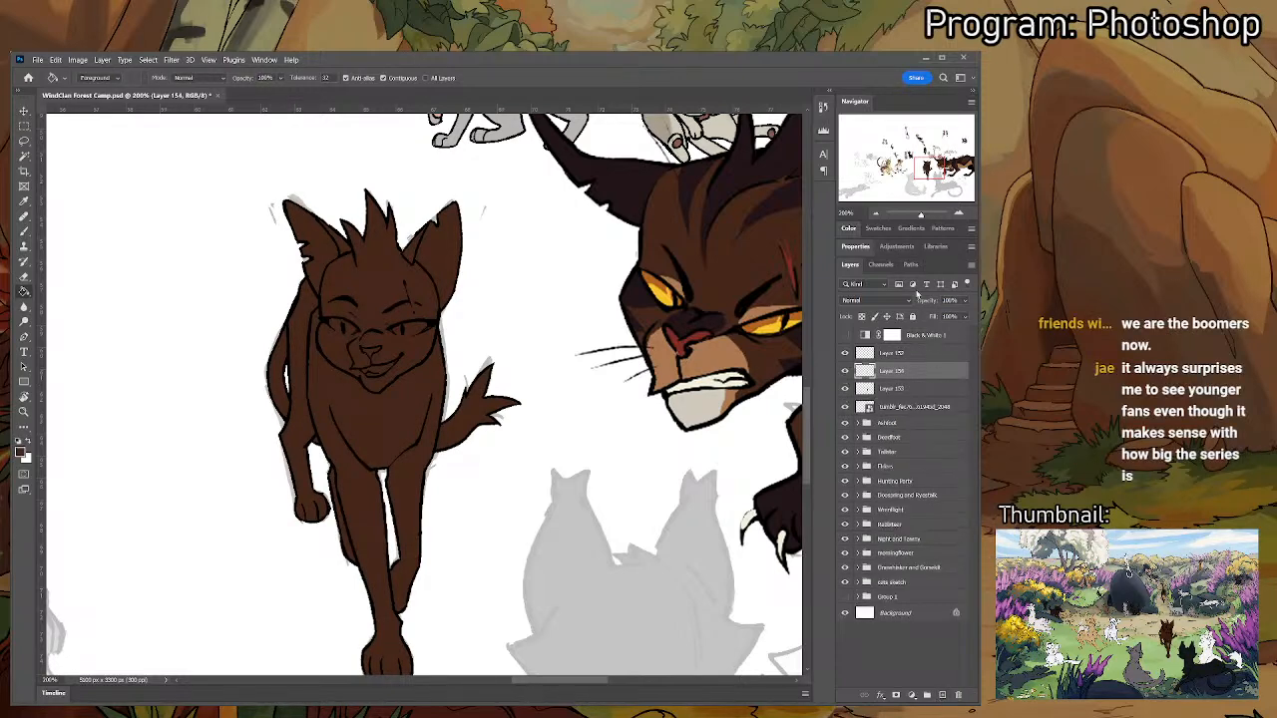
left_click(845, 388)
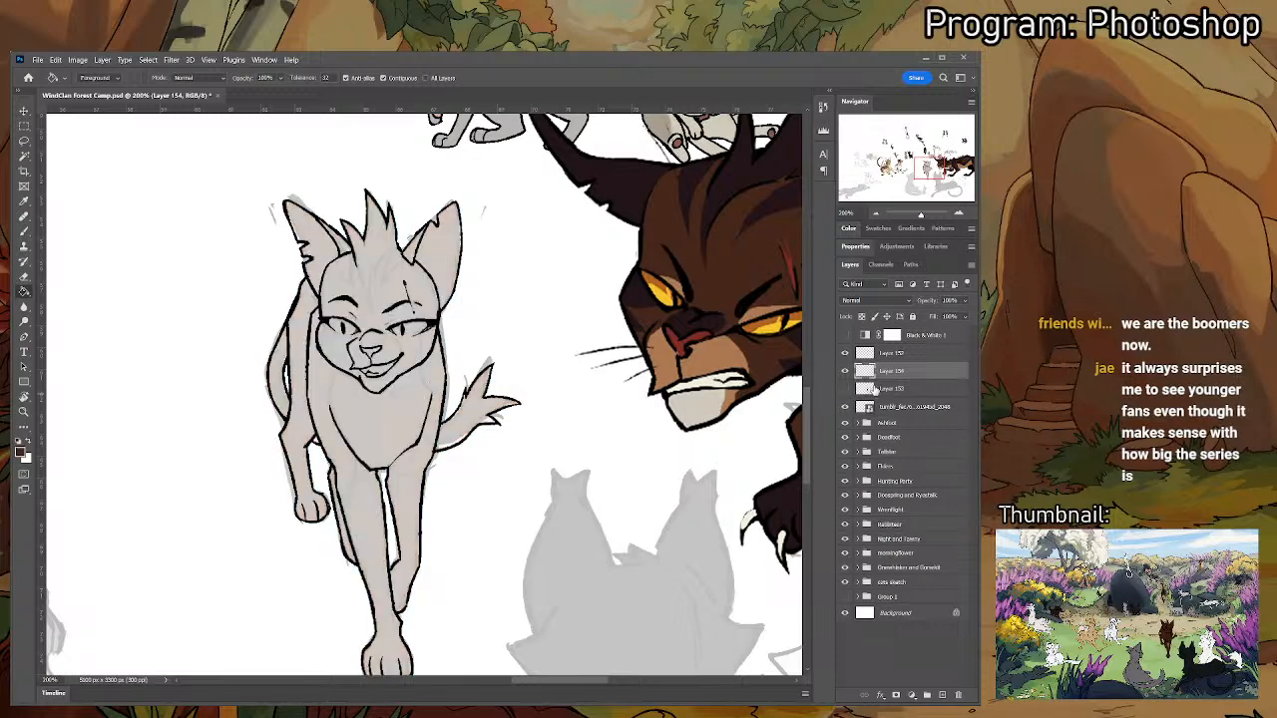
key("i")
left_click(723, 355)
key("b")
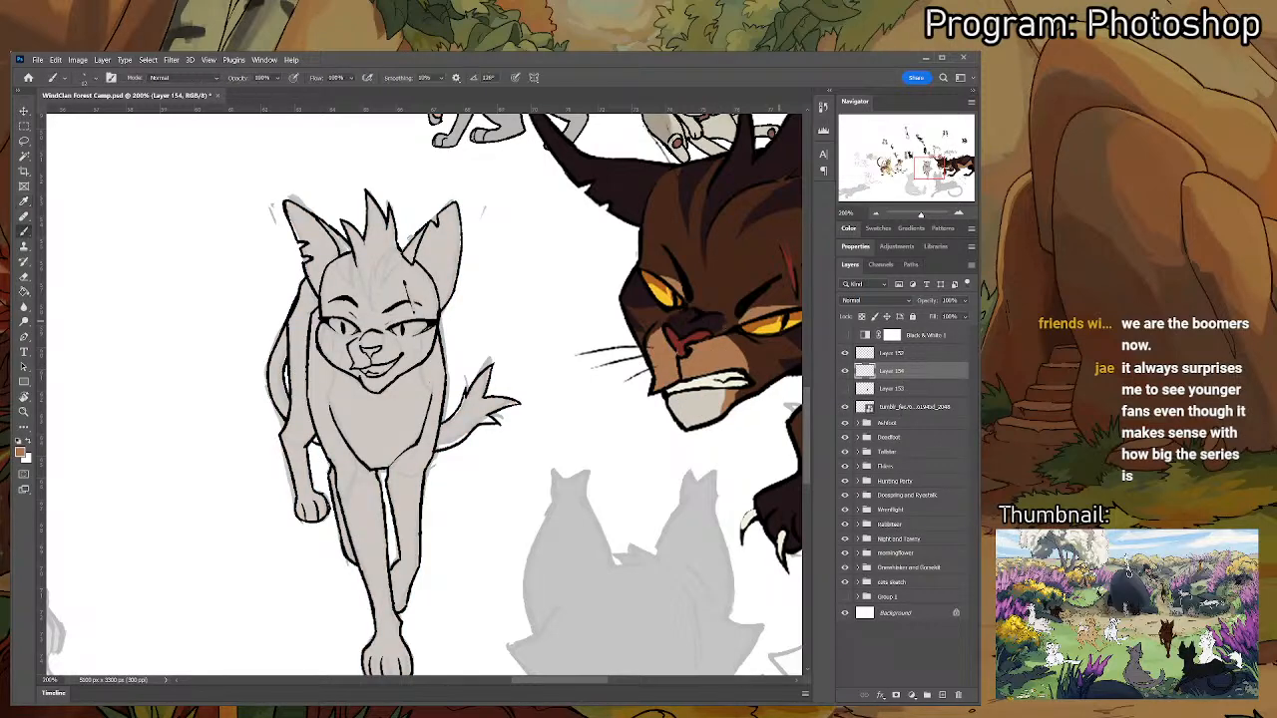
scroll(572, 339, "up", 1)
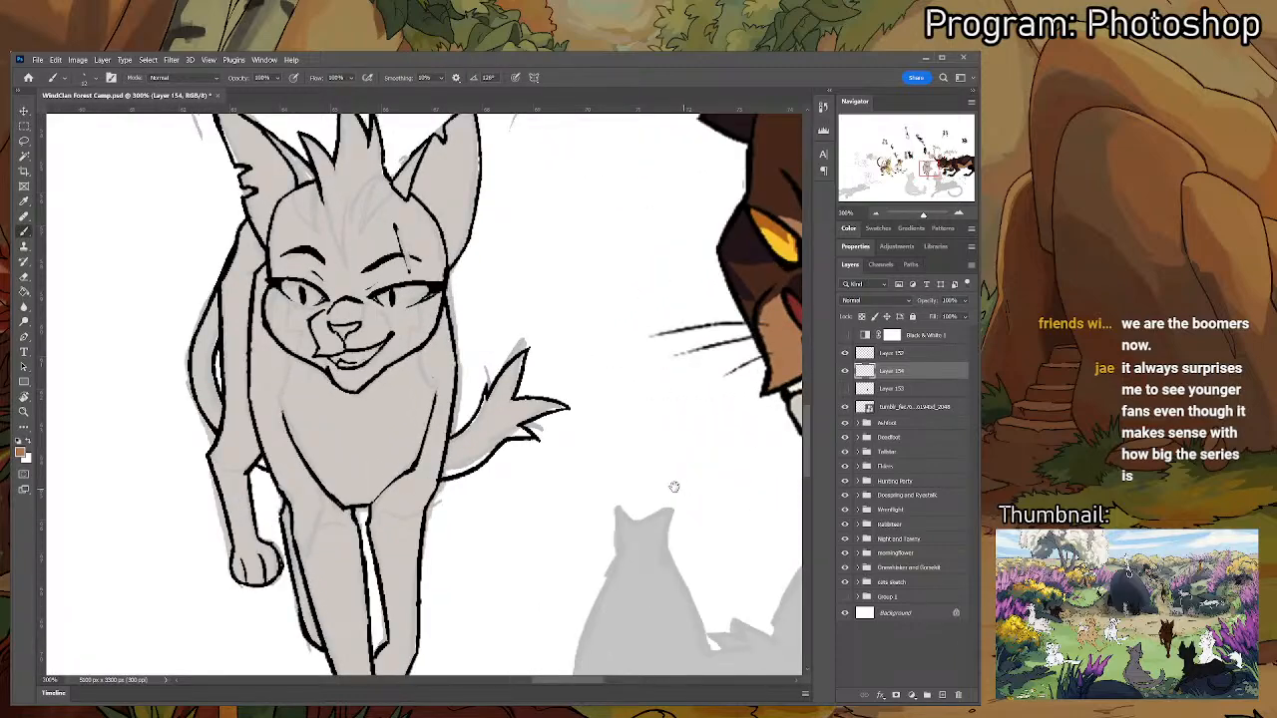
scroll(571, 339, "up", 1)
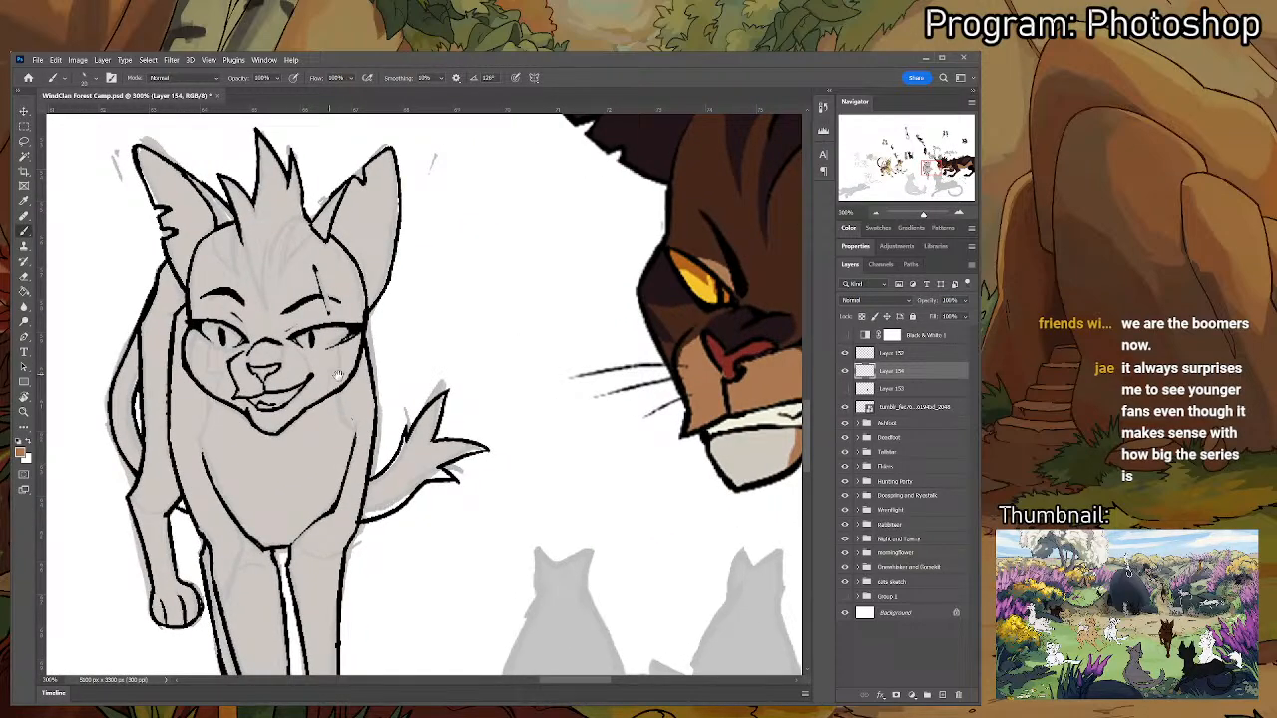
mouse_move(337, 375)
left_mouse_down()
mouse_move(260, 404)
mouse_move(215, 387)
mouse_move(232, 409)
mouse_move(221, 397)
mouse_move(209, 411)
mouse_move(225, 416)
mouse_move(205, 425)
mouse_move(161, 401)
mouse_move(187, 419)
mouse_move(231, 401)
left_mouse_up()
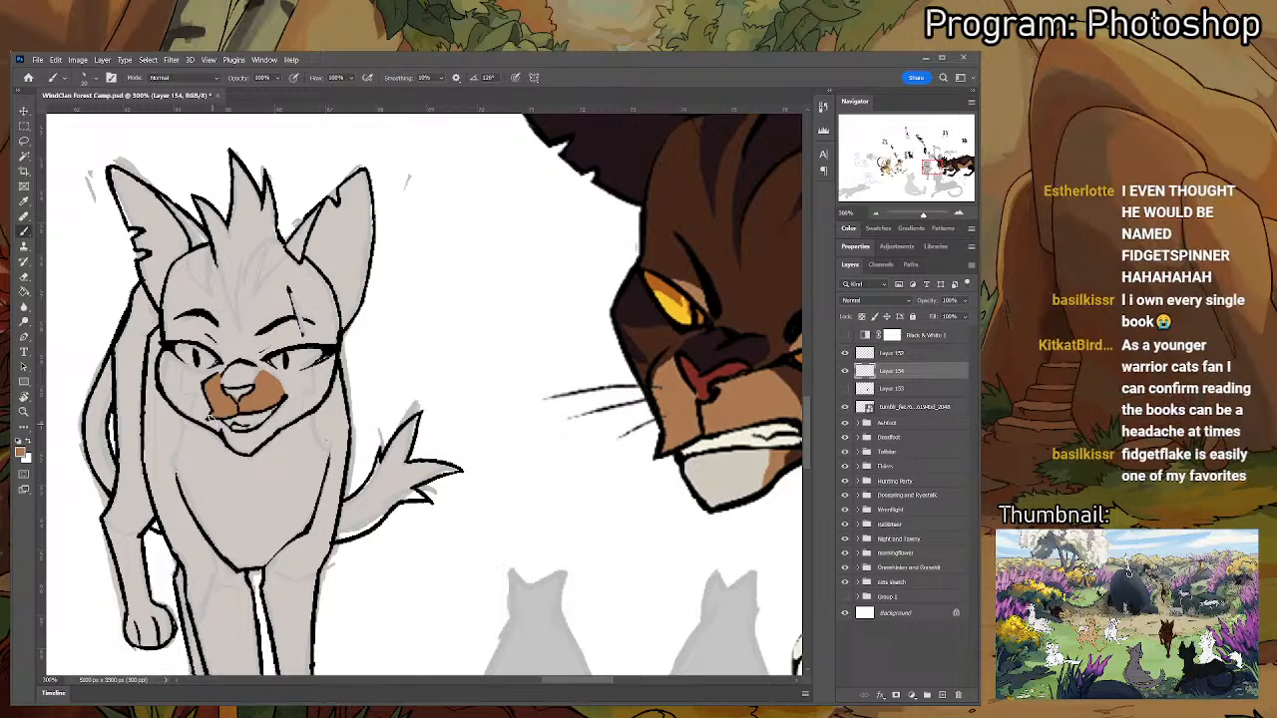
mouse_move(226, 427)
left_mouse_down()
mouse_move(232, 445)
mouse_move(223, 423)
left_mouse_up()
left_click_drag(266, 427, 268, 441)
mouse_move(274, 395)
left_mouse_down()
mouse_move(265, 443)
mouse_move(232, 444)
mouse_move(262, 419)
left_mouse_up()
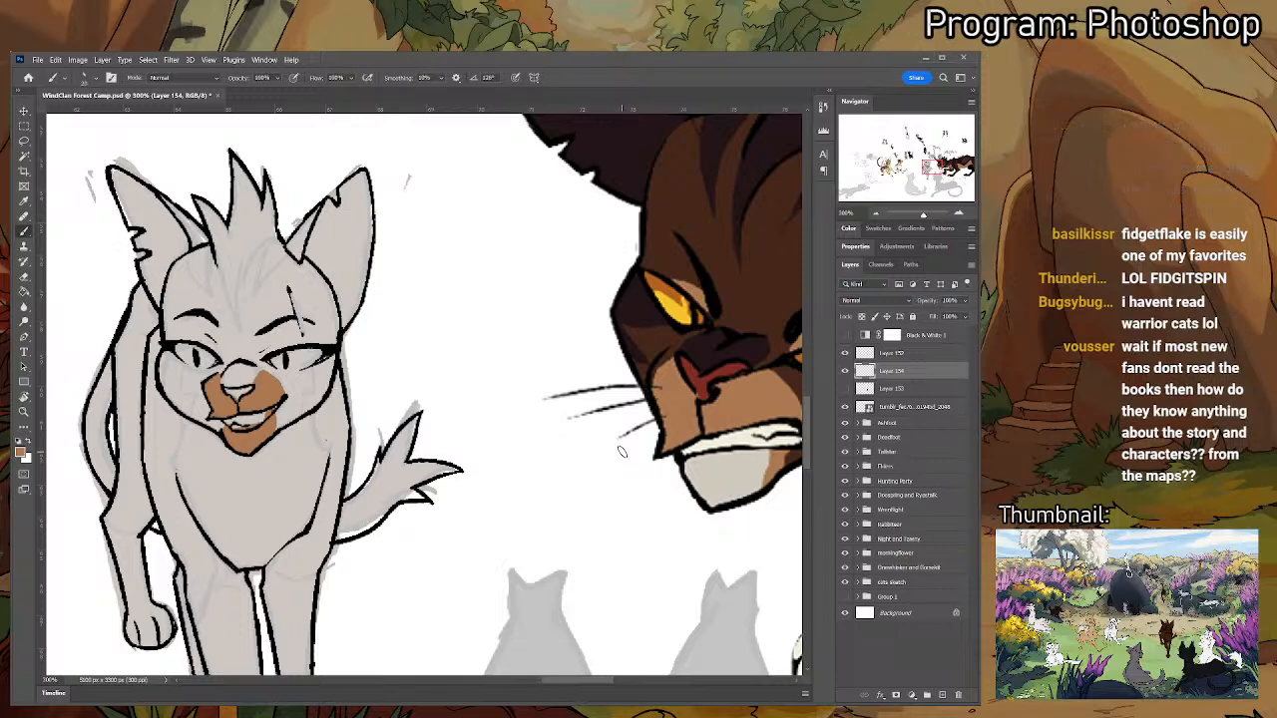
- Repaint most of the chin in the pale beige sampled from the reference cat
key("i")
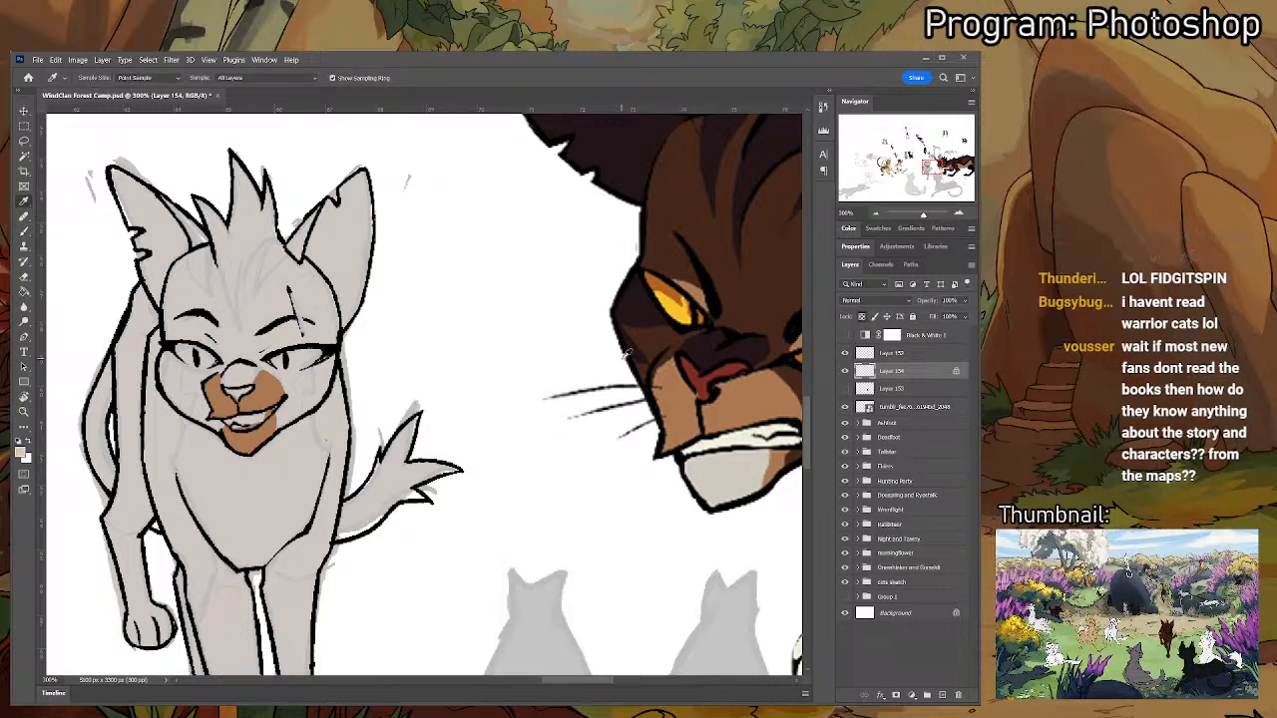
key("b")
mouse_move(264, 412)
left_mouse_down()
mouse_move(251, 449)
mouse_move(231, 438)
left_mouse_up()
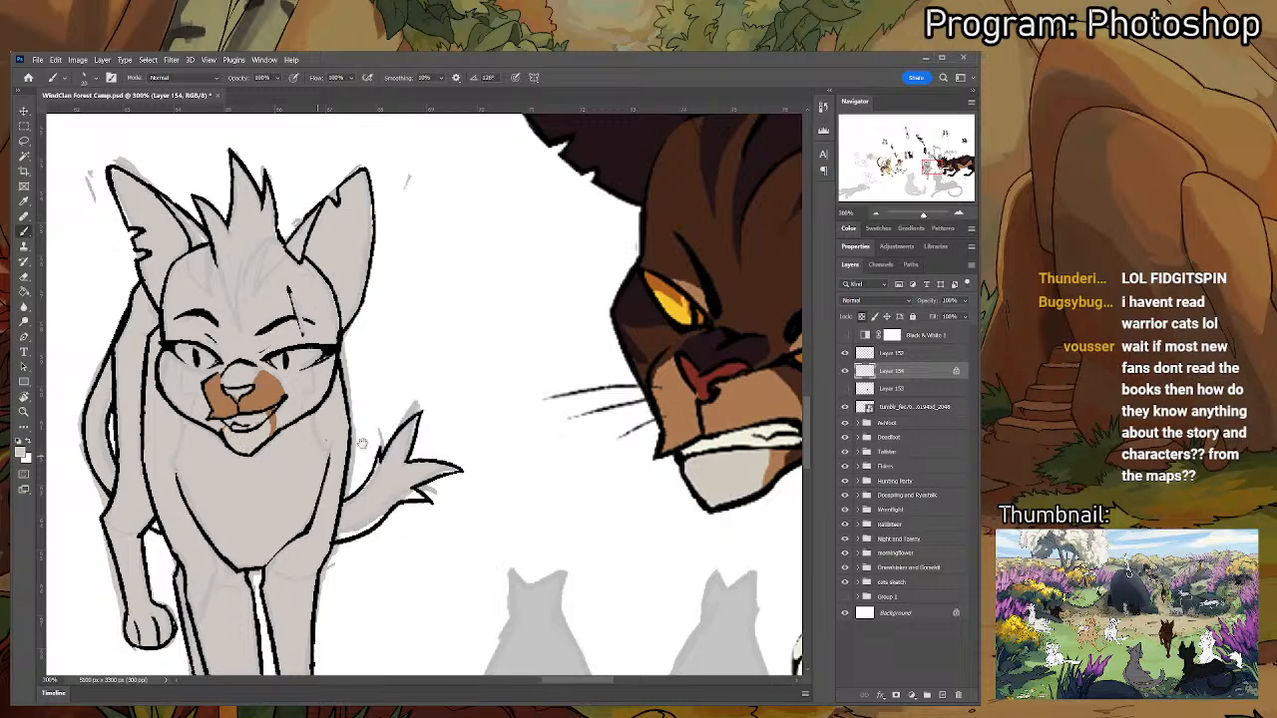
- Paint the bridge of the nose with the blackish brown sampled from the reference cat's nose bridge
scroll(434, 401, "right", 3)
key("i")
left_click(643, 349)
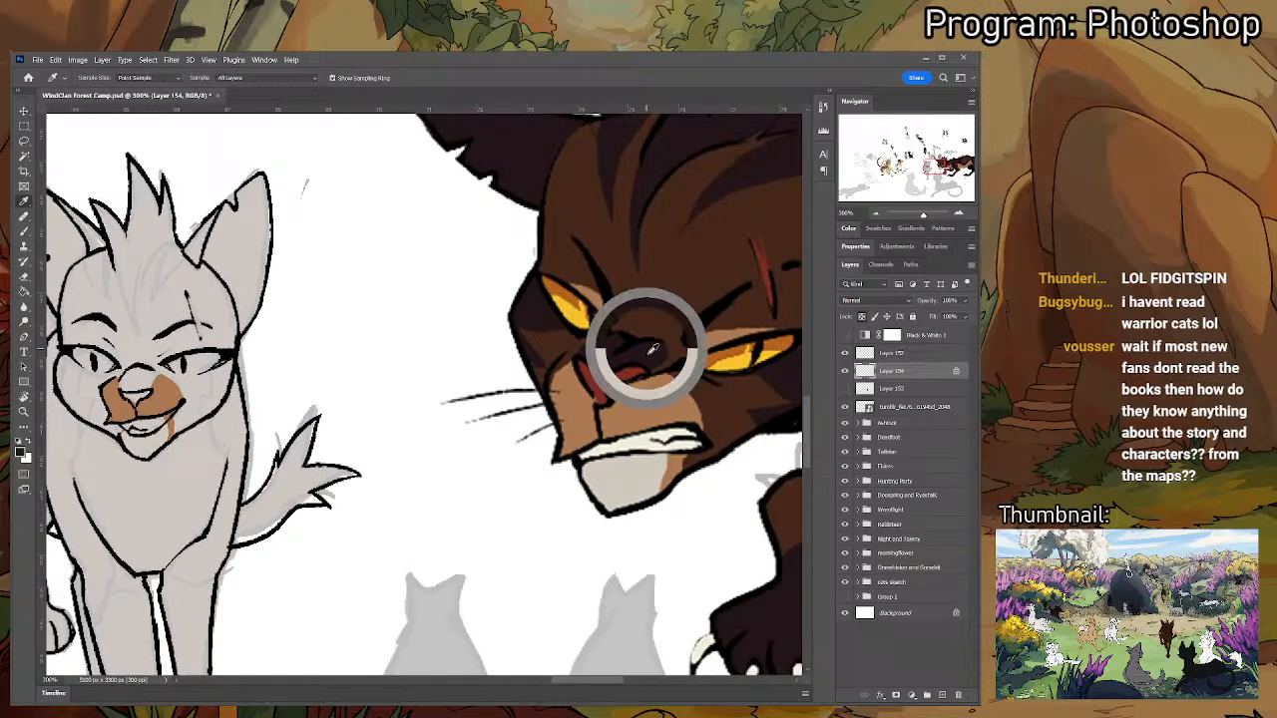
key("b")
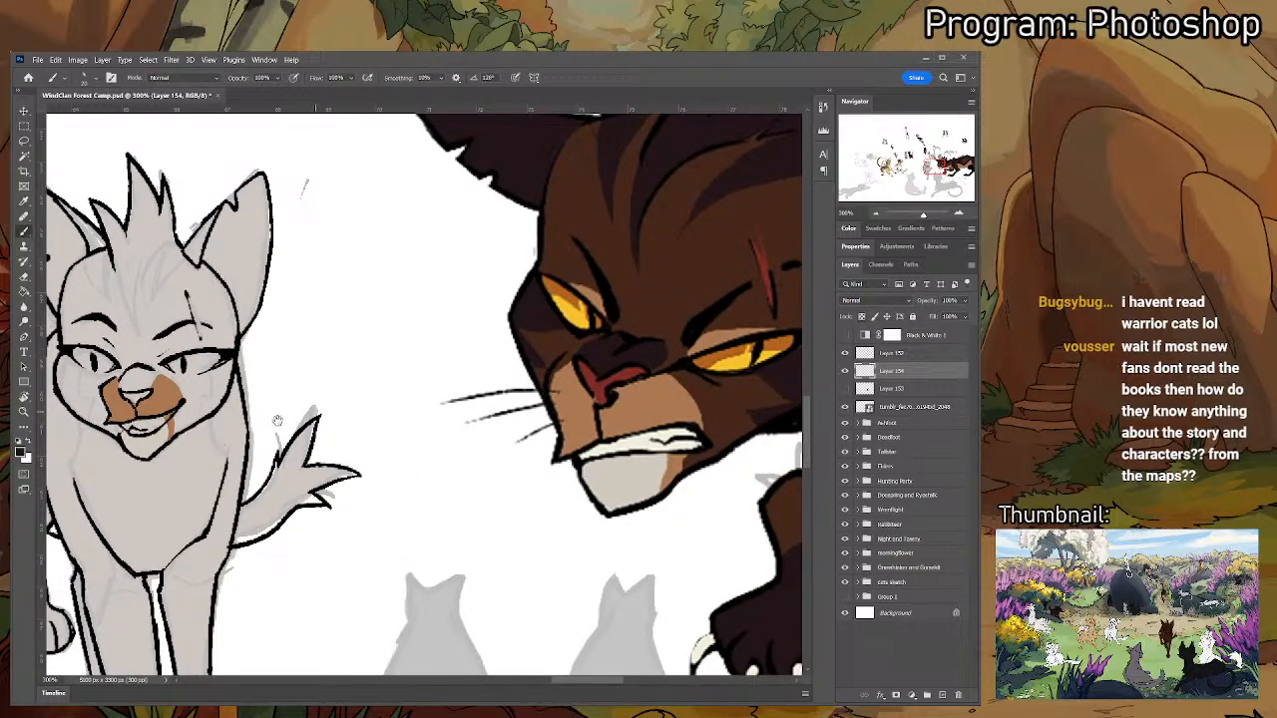
mouse_move(155, 403)
left_mouse_down()
mouse_move(204, 389)
mouse_move(184, 357)
left_mouse_up()
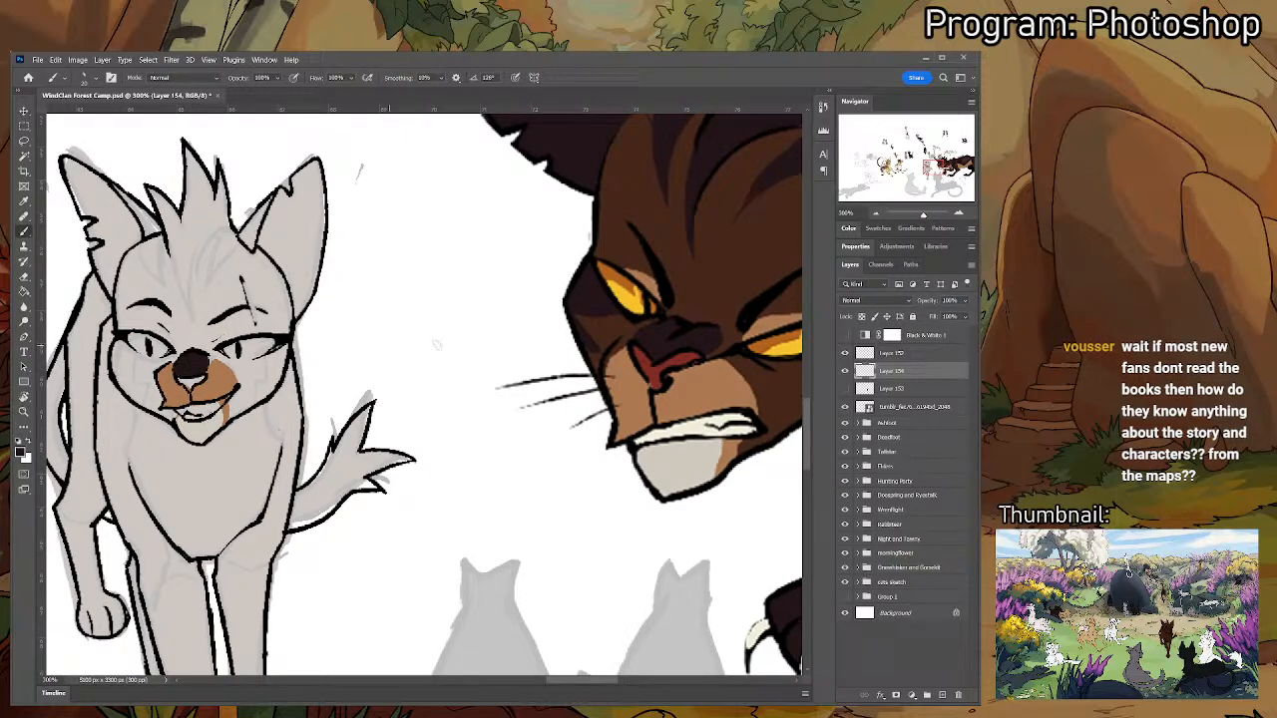
- Colour the nose dark red and the teeth off-white, sampling both colours from the reference cat
key("i")
left_click(655, 365)
key("b")
left_click_drag(182, 377, 188, 382)
left_click(704, 424, "alt")
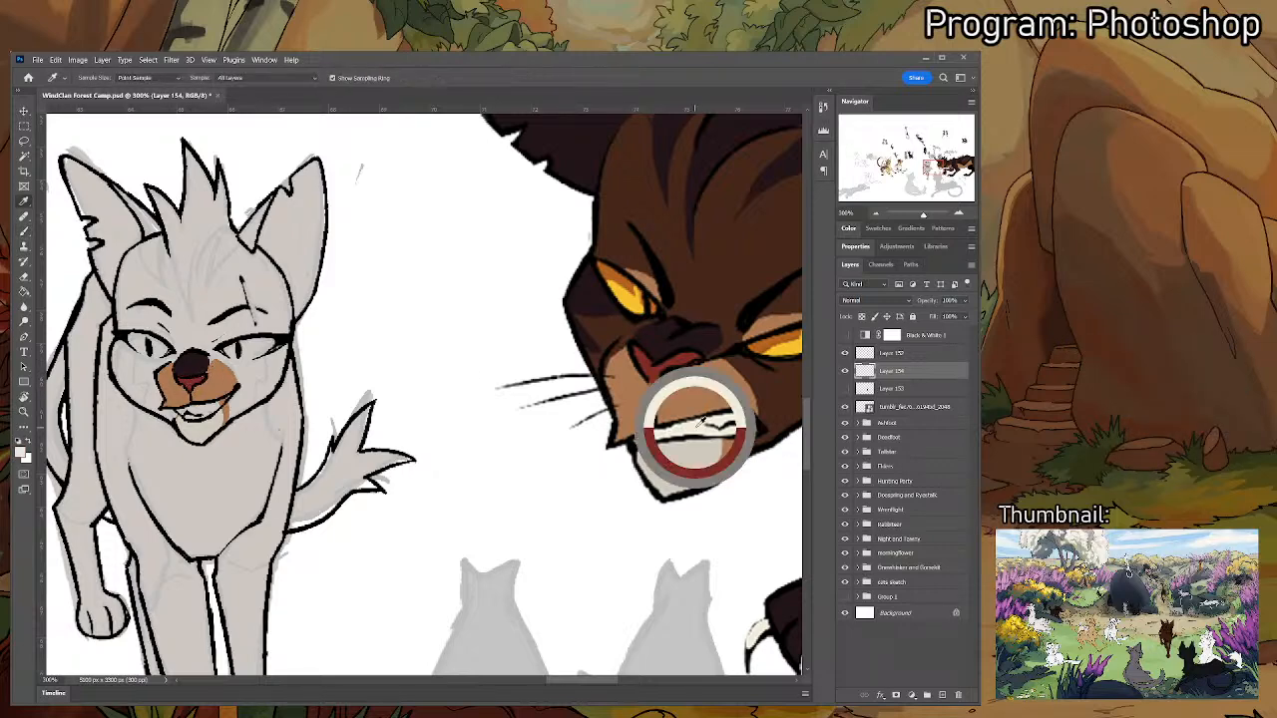
left_click_drag(182, 409, 205, 407)
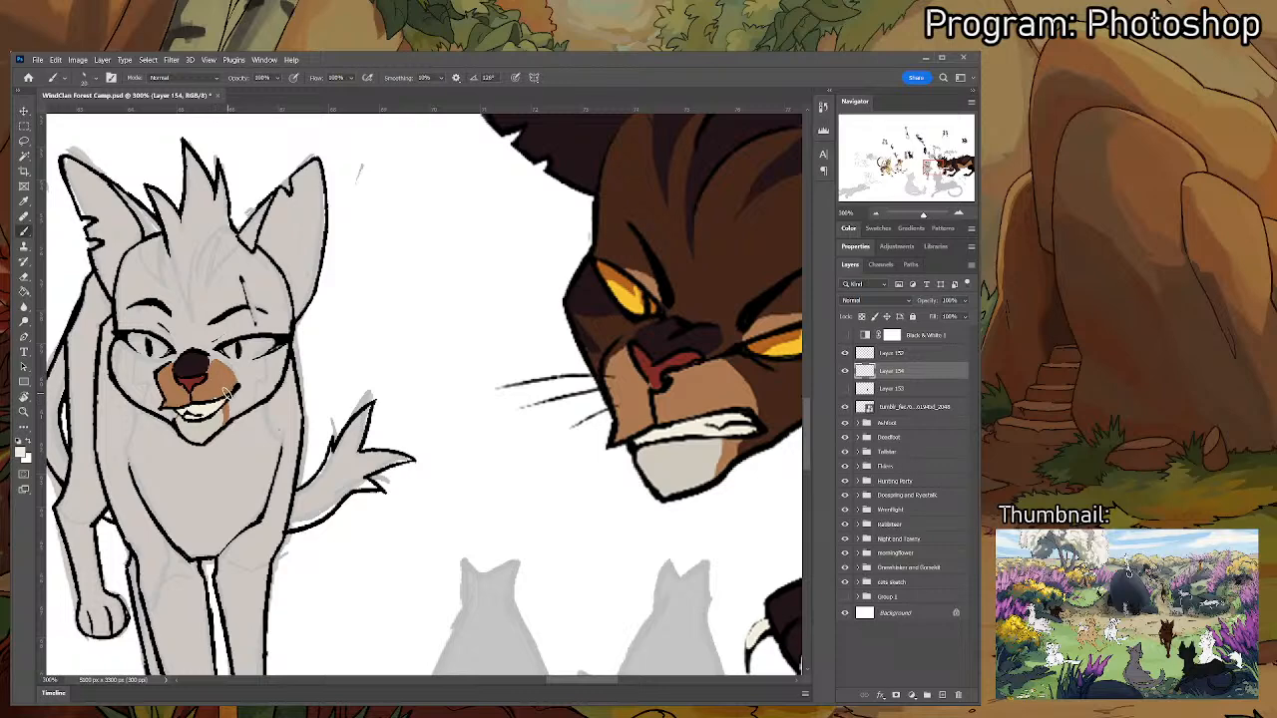
left_click(225, 391, "alt")
- Paint jagged blackish-brown patches on both cheeks with the reference cat's dark marking colour, trimming their edges with the Eraser
left_click_drag(452, 461, 441, 501)
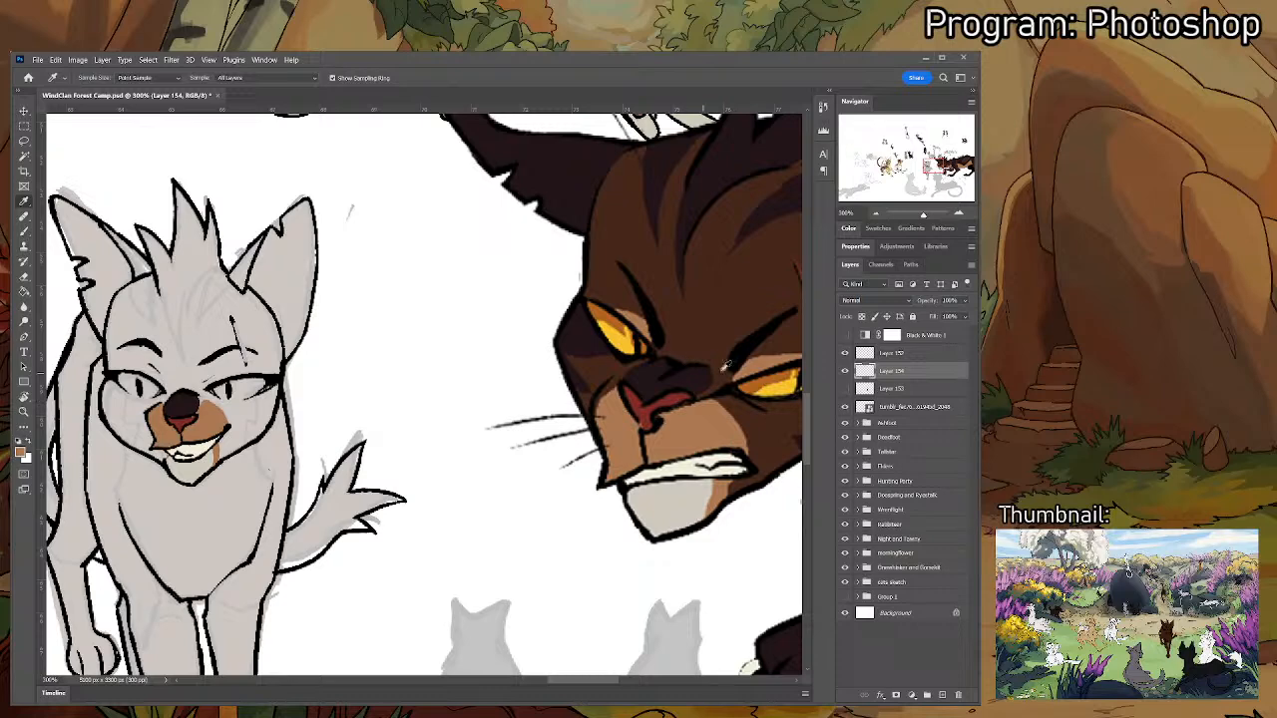
left_click(768, 361)
left_click(592, 331)
key("b")
mouse_move(249, 419)
left_mouse_down()
mouse_move(245, 443)
mouse_move(269, 391)
mouse_move(251, 401)
left_mouse_up()
key("e")
key("b")
key("e")
mouse_move(160, 424)
left_mouse_down()
mouse_move(219, 384)
mouse_move(176, 383)
mouse_move(183, 351)
left_mouse_up()
key("b")
key("e")
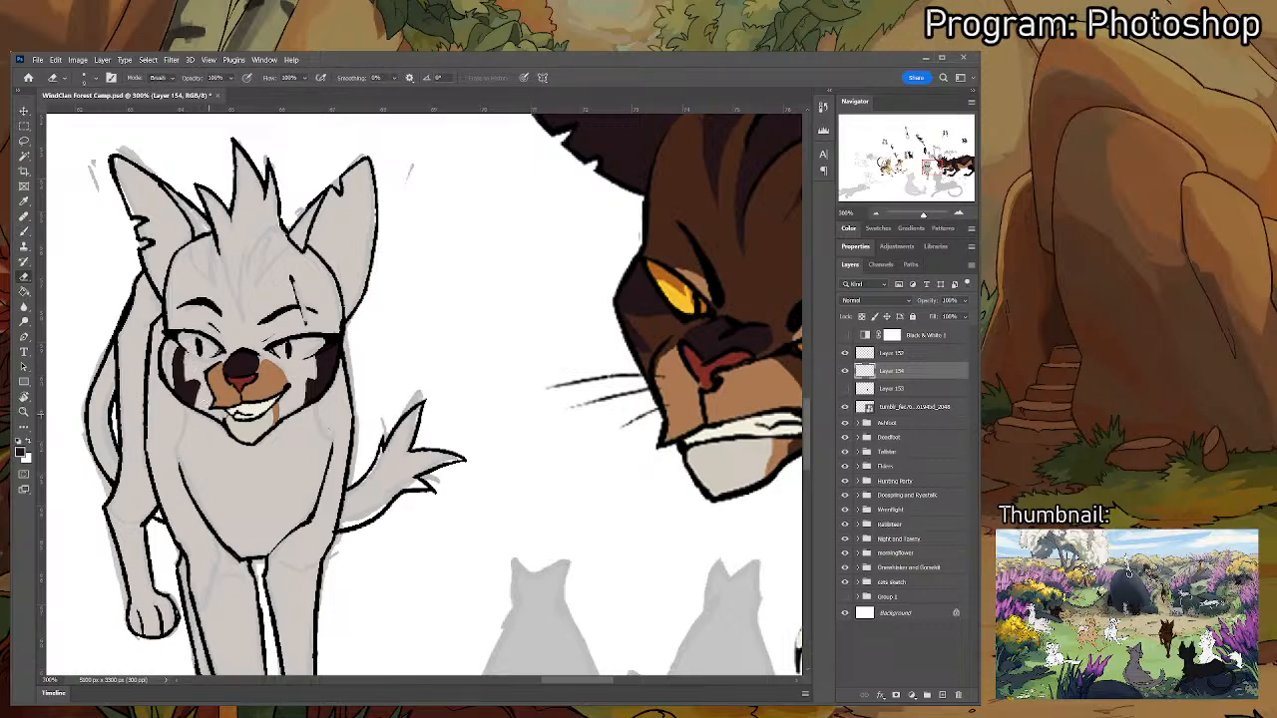
key("b")
mouse_move(176, 387)
left_mouse_down()
mouse_move(166, 357)
mouse_move(177, 345)
mouse_move(194, 387)
left_mouse_up()
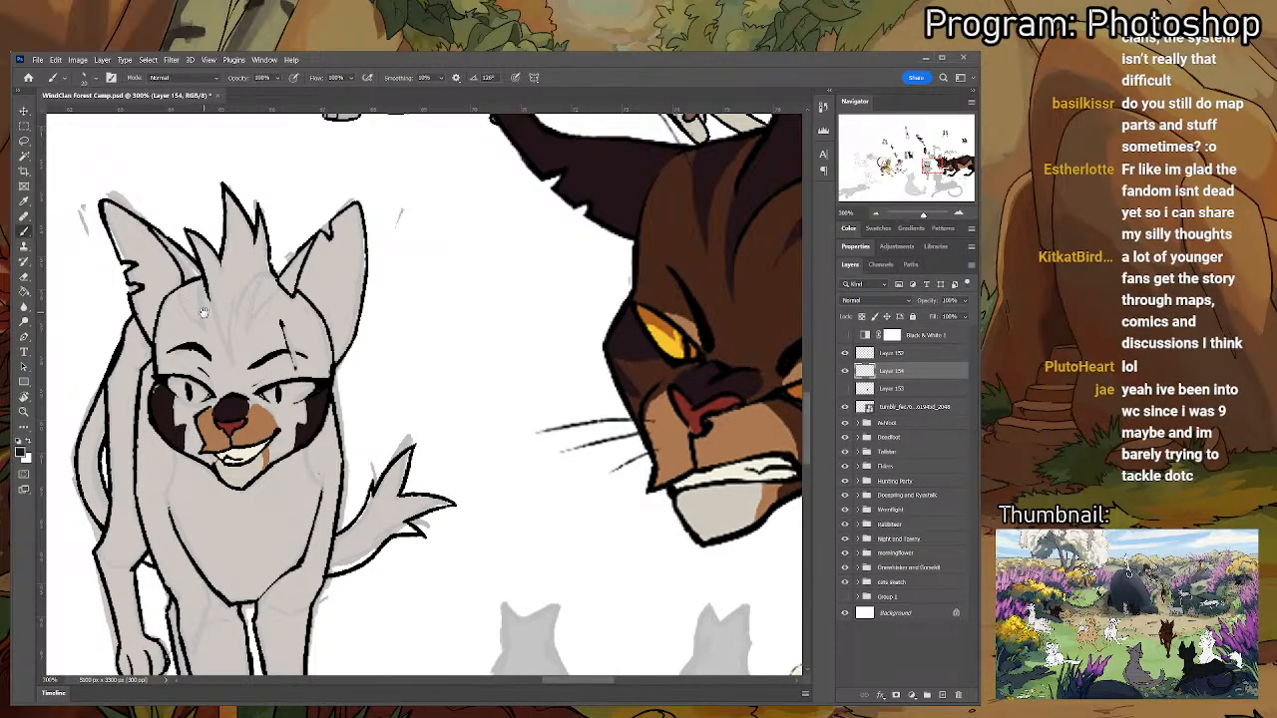
- Paint dark stripes on the forehead and darken the inner edge of the left-hand ear
left_click_drag(202, 313, 241, 359)
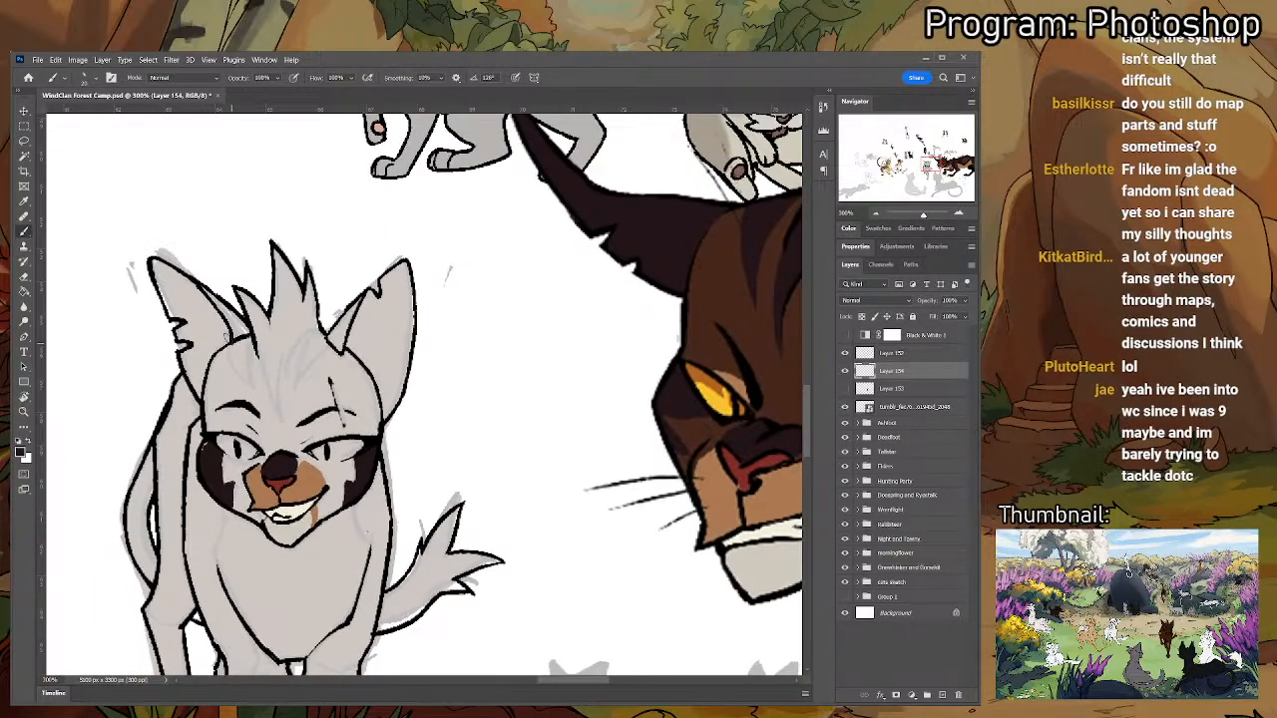
mouse_move(202, 287)
left_mouse_down()
mouse_move(249, 341)
mouse_move(256, 389)
mouse_move(235, 344)
mouse_move(252, 387)
mouse_move(264, 342)
mouse_move(288, 427)
mouse_move(299, 329)
mouse_move(288, 419)
mouse_move(280, 346)
mouse_move(319, 323)
left_mouse_up()
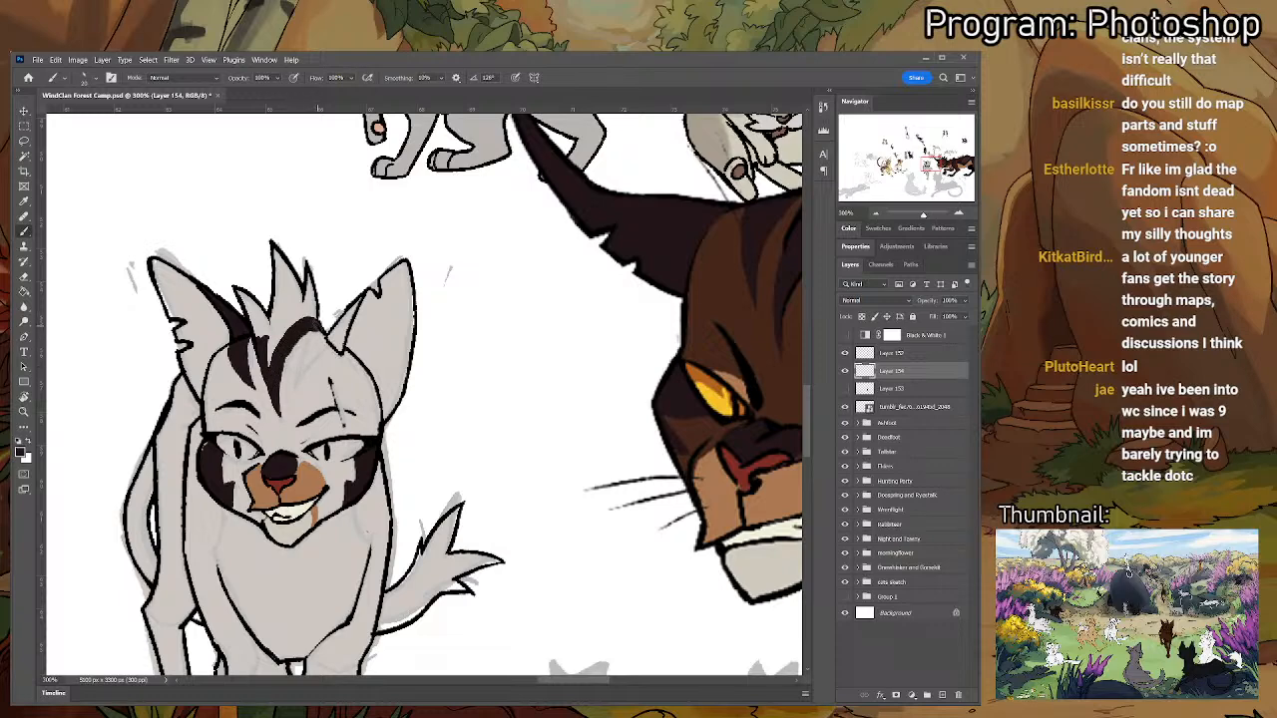
key("e")
key("w")
left_click(289, 304)
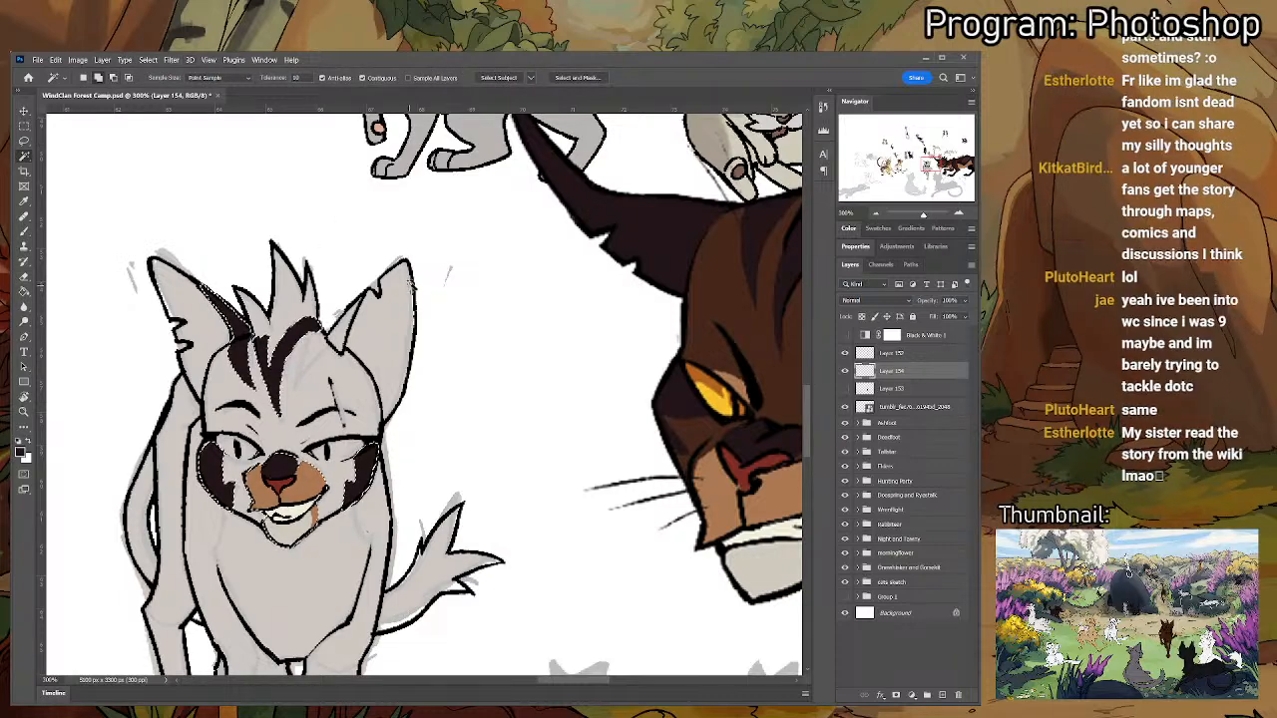
key("ctrl+d")
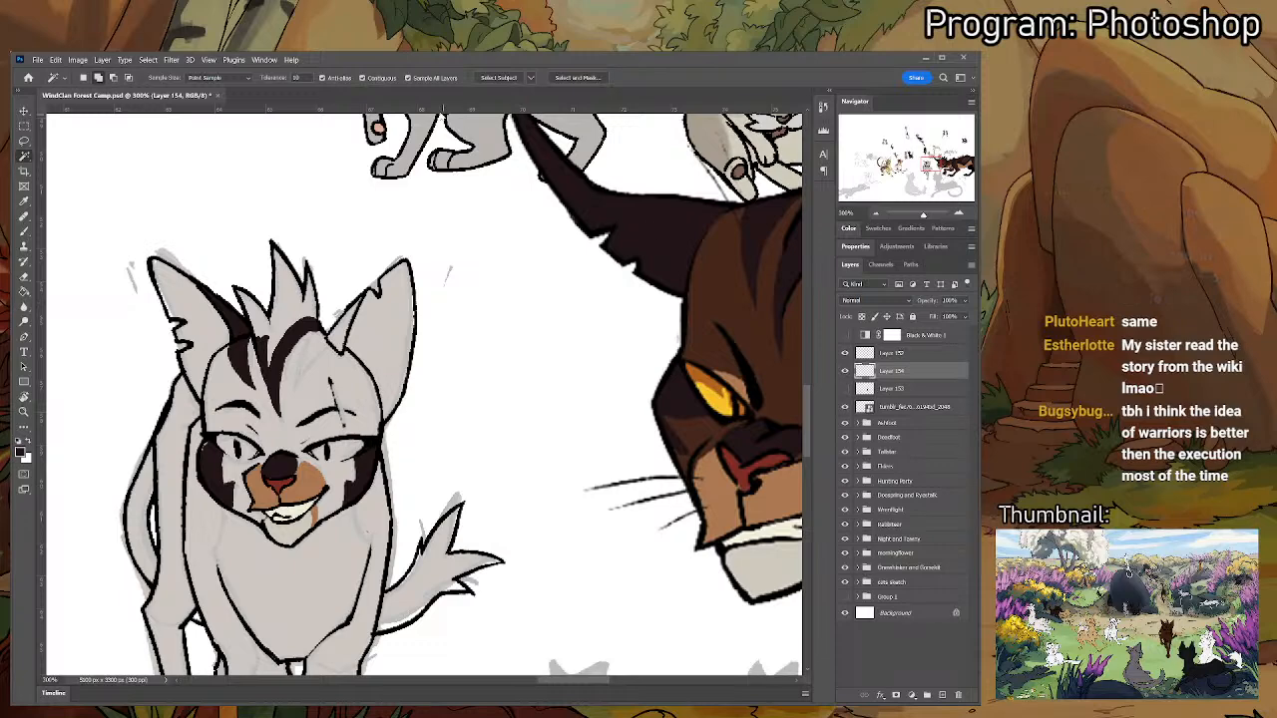
- Fill the spiky fur tuft on top of the cat's head with the blackish-brown marking colour
key("b")
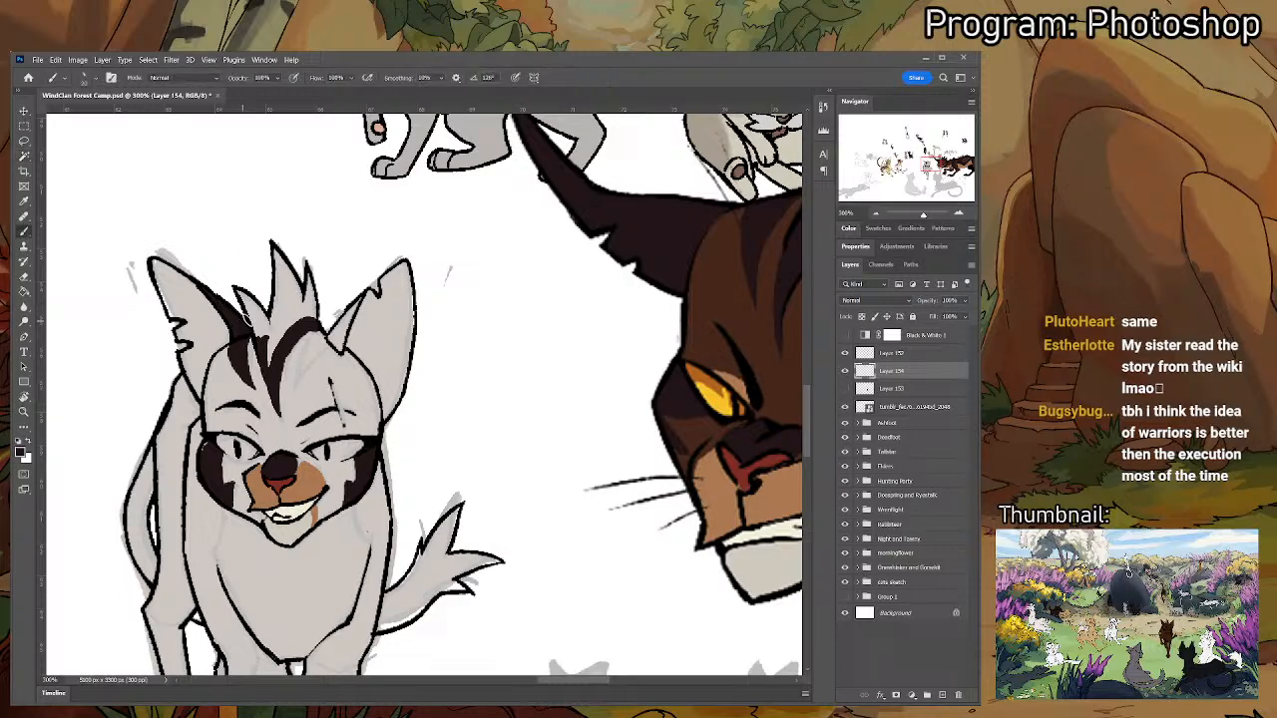
mouse_move(267, 361)
left_mouse_down()
mouse_move(235, 287)
mouse_move(269, 355)
left_mouse_up()
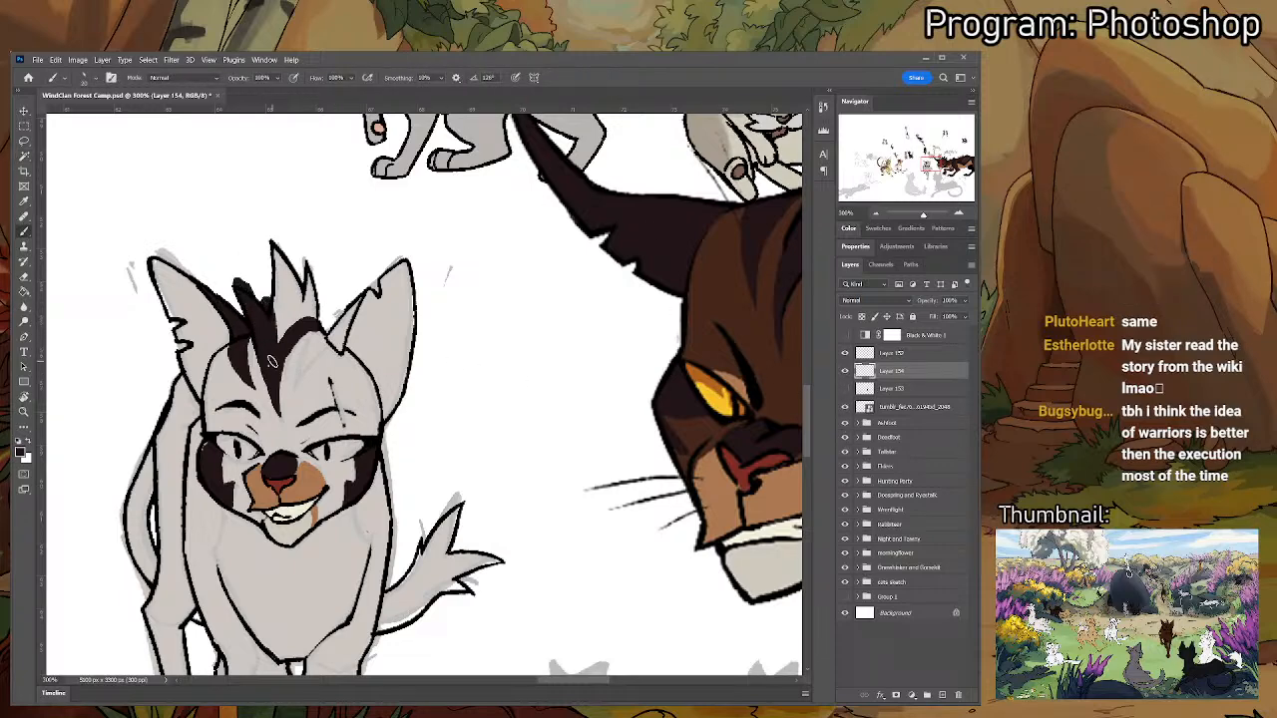
key("e")
key("b")
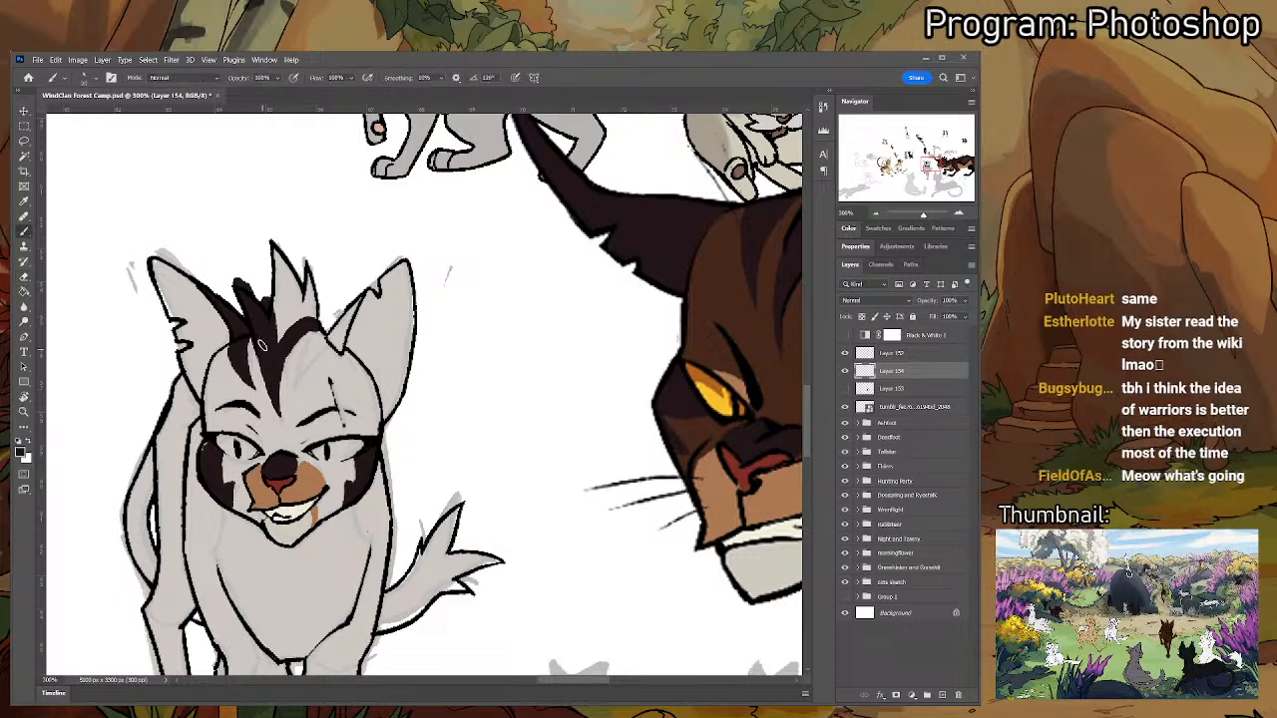
left_click_drag(279, 347, 269, 245)
mouse_move(279, 311)
left_mouse_down()
mouse_move(303, 269)
mouse_move(298, 321)
mouse_move(310, 290)
mouse_move(321, 327)
left_mouse_up()
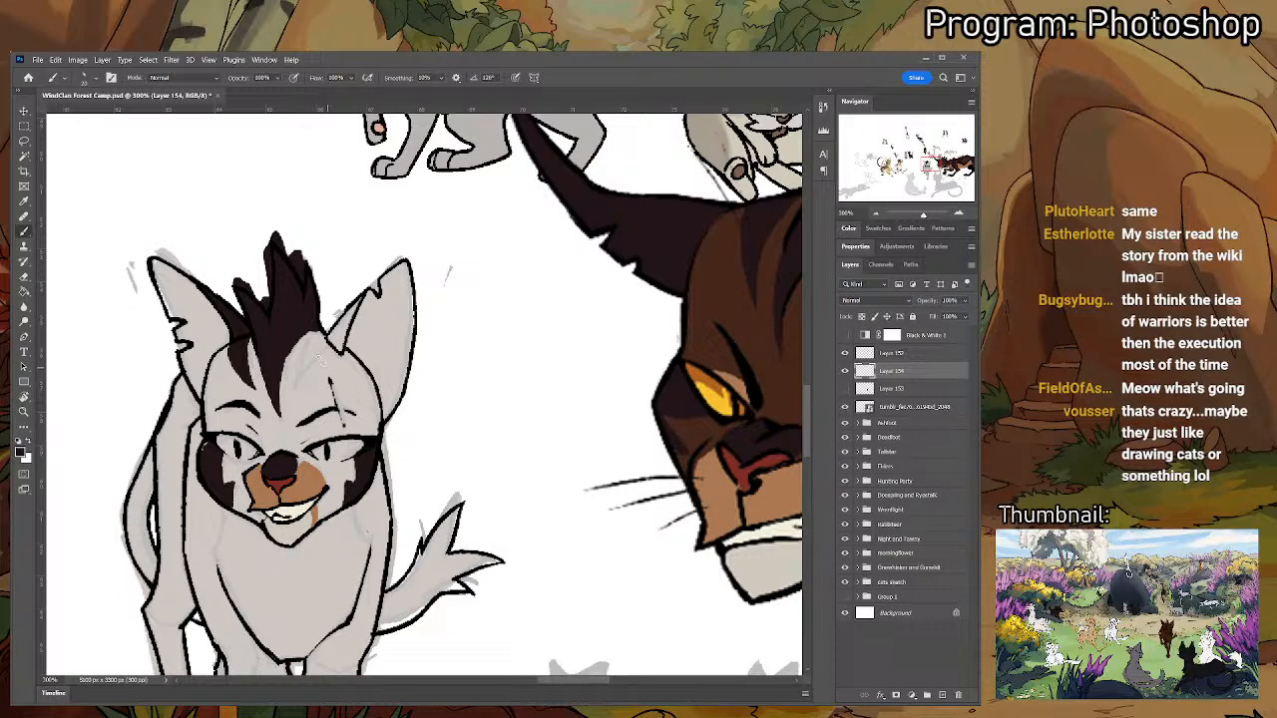
- Paint the remaining dark forehead stripes and darken the inner edge of the right-hand ear, trimming with the Eraser
key("e")
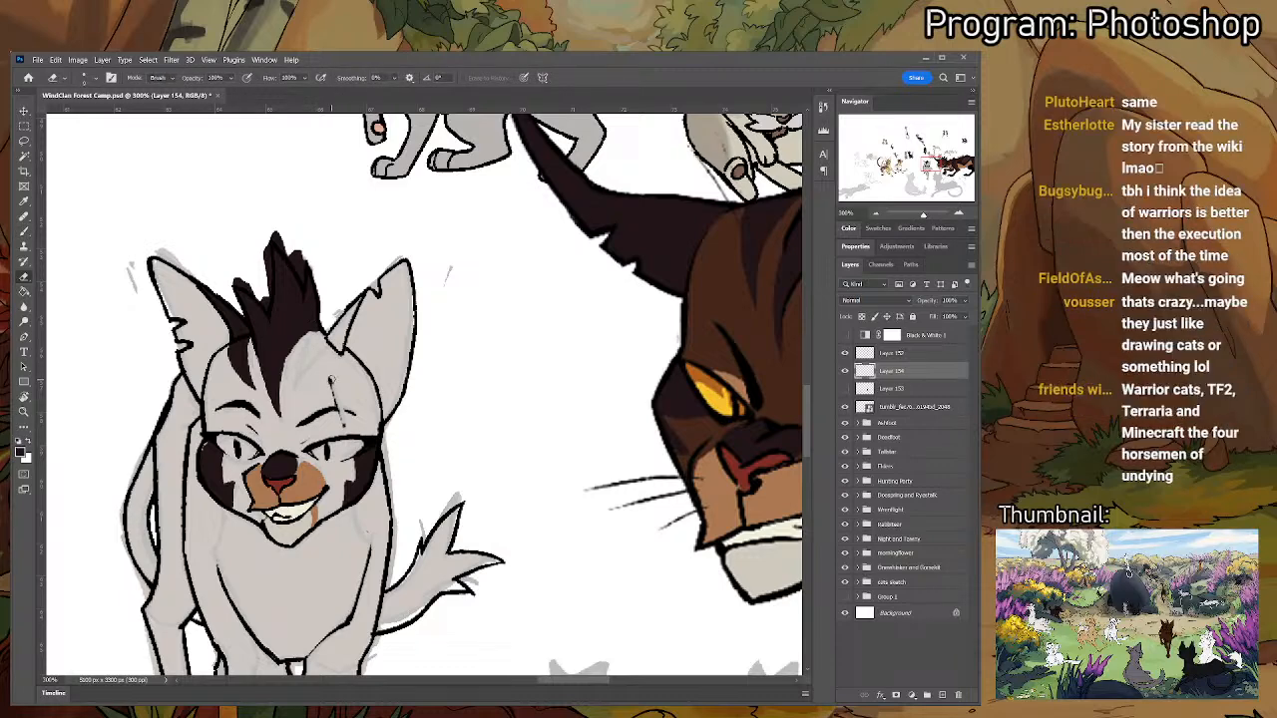
key("b")
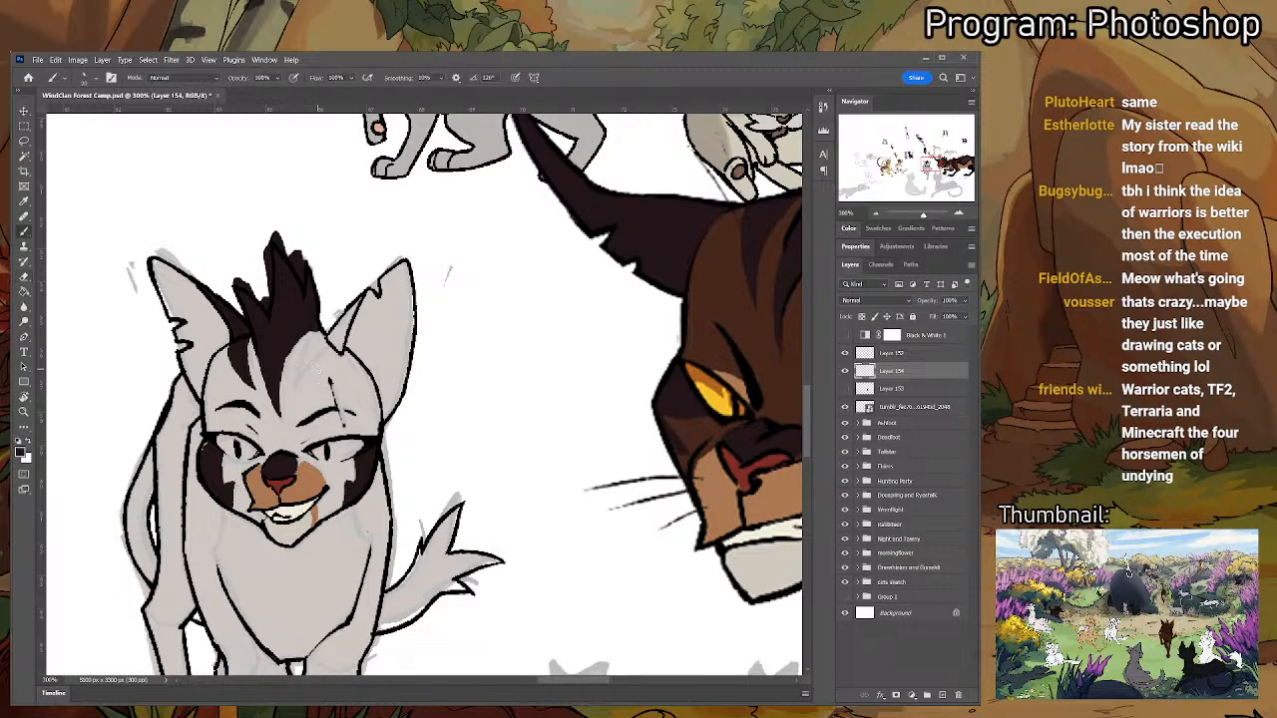
mouse_move(322, 329)
left_mouse_down()
mouse_move(294, 387)
mouse_move(309, 333)
left_mouse_up()
key("e")
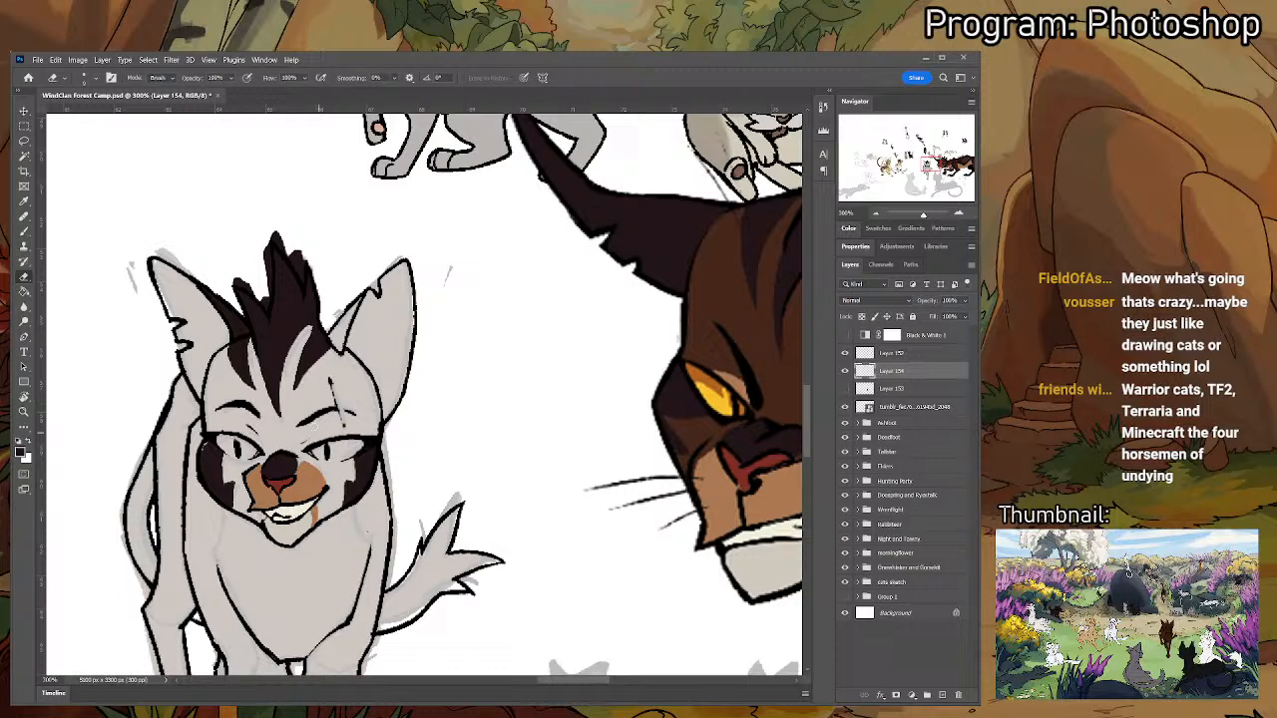
key("b")
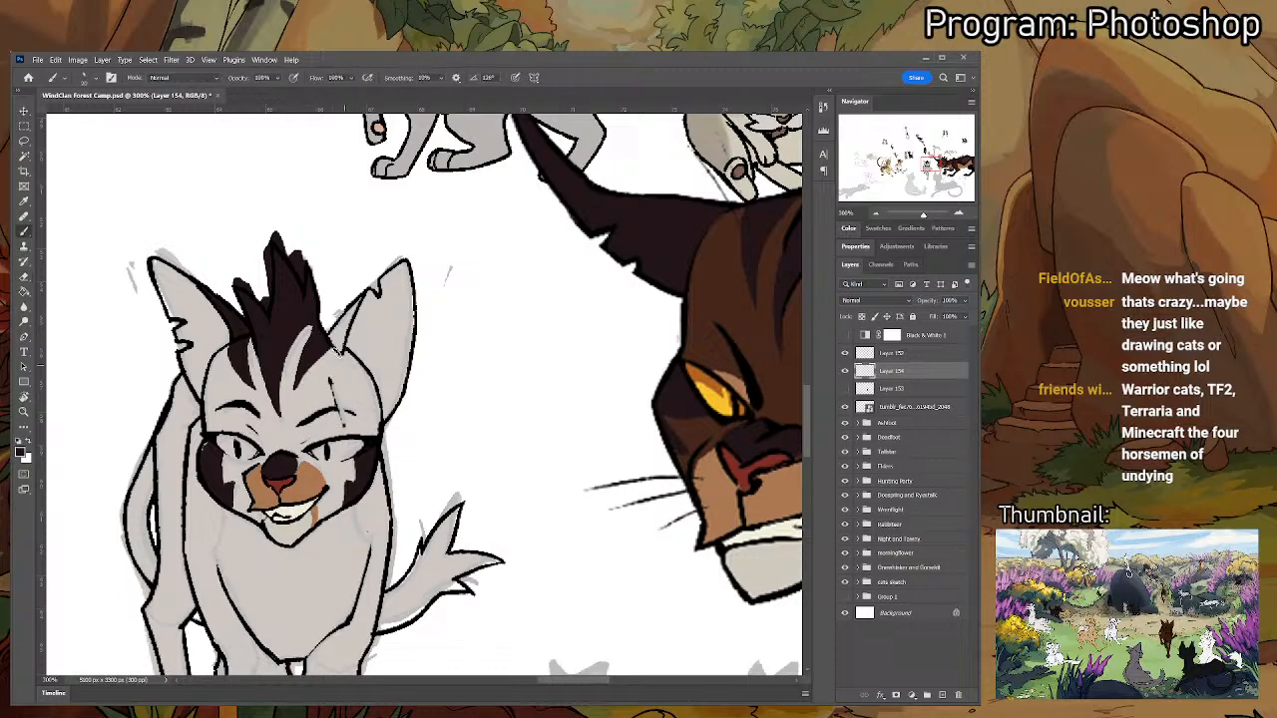
mouse_move(344, 351)
left_mouse_down()
mouse_move(332, 329)
mouse_move(355, 285)
mouse_move(340, 226)
mouse_move(341, 339)
mouse_move(188, 379)
mouse_move(266, 392)
left_mouse_up()
- Paint a dark band down the right-hand side of the neck and chest, ending in a jagged tip trimmed with the Eraser
key("ctrl+minus")
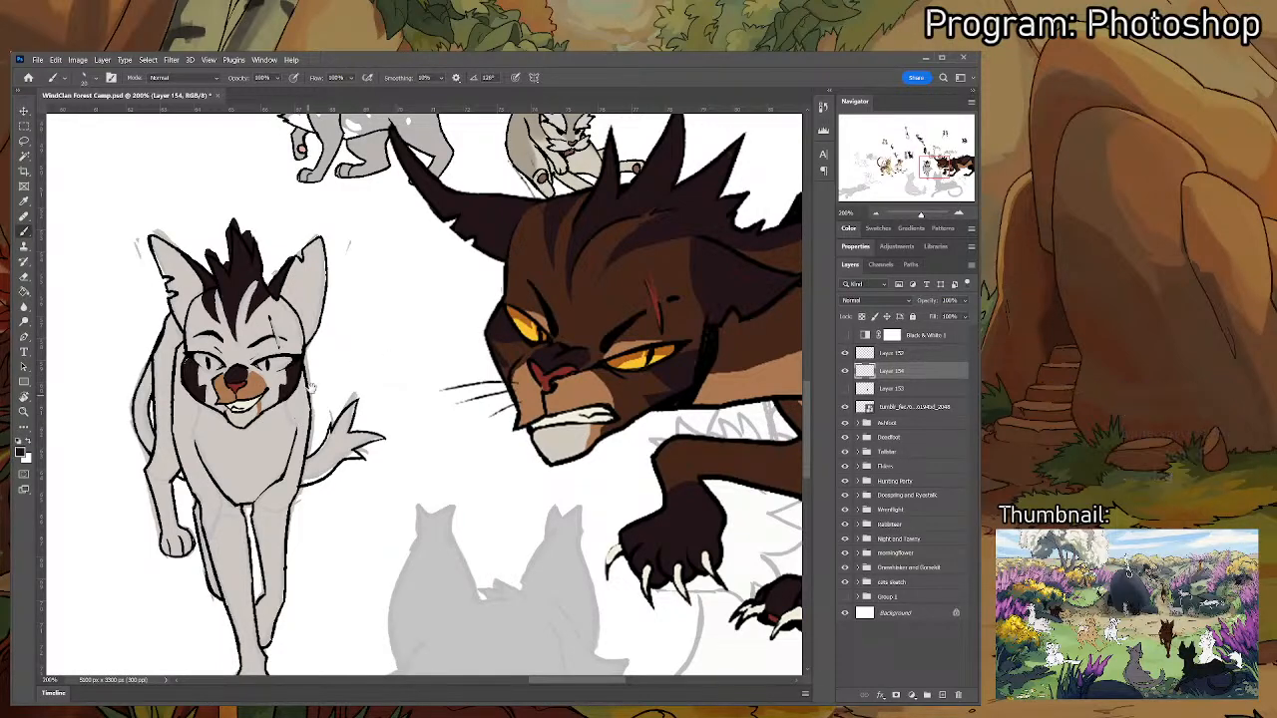
left_click_drag(302, 388, 345, 343)
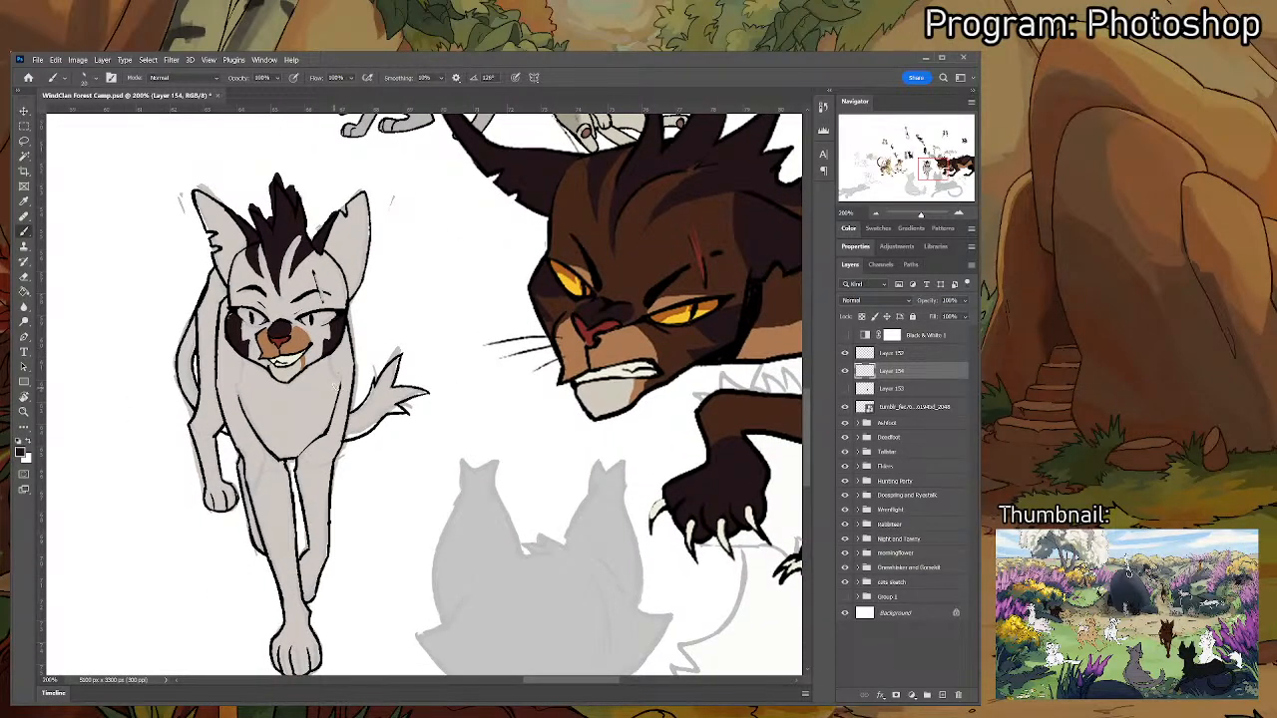
left_click_drag(344, 369, 343, 411)
left_click_drag(345, 351, 348, 327)
left_click_drag(351, 379, 359, 309)
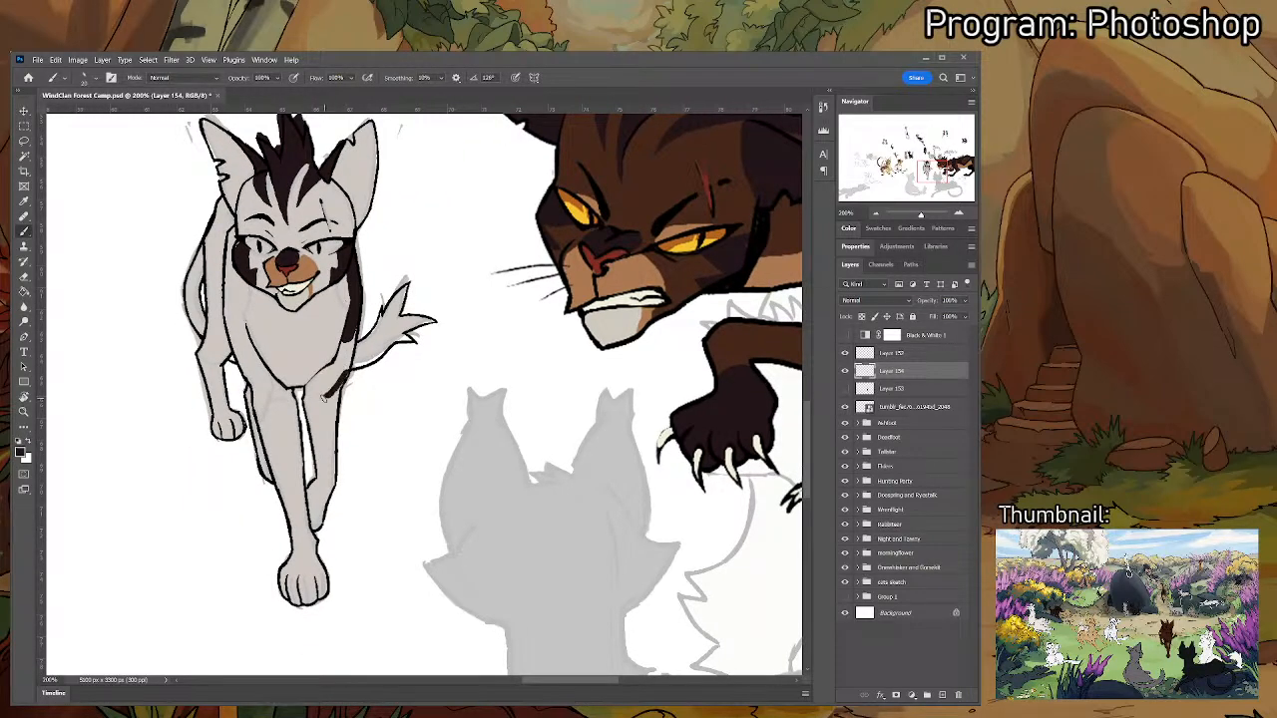
key("ctrl+z")
key("e")
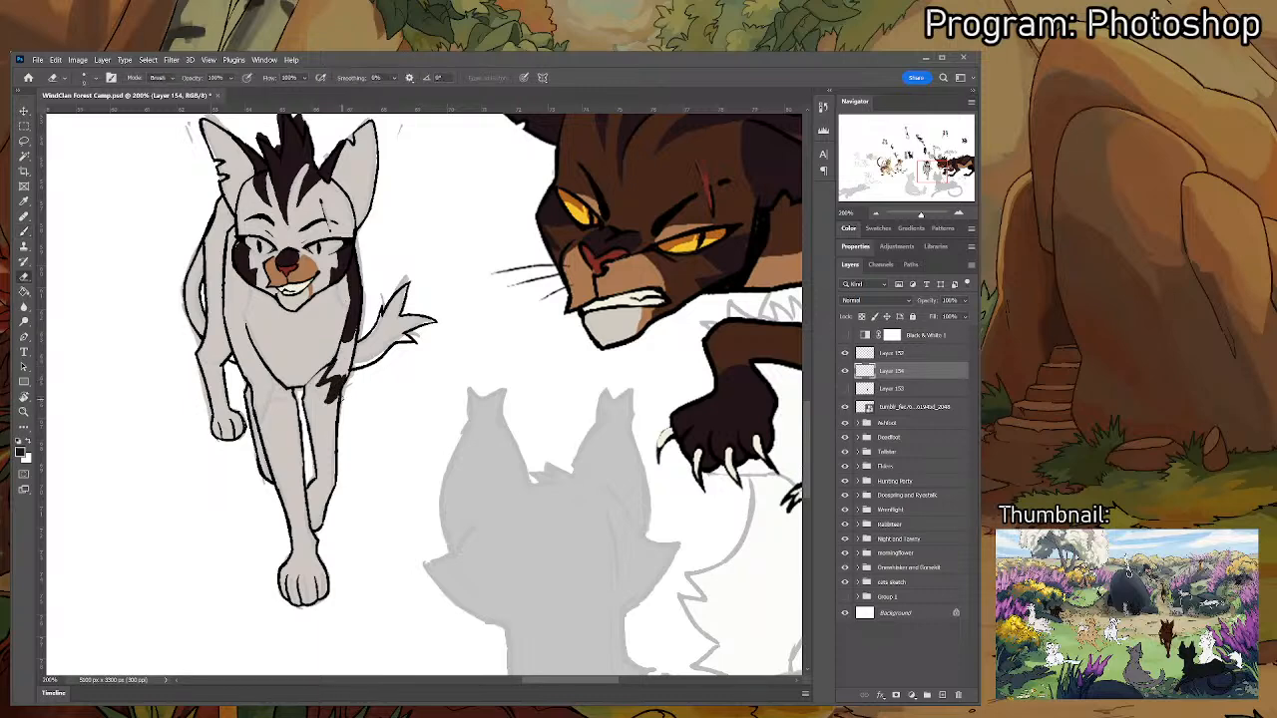
key("b")
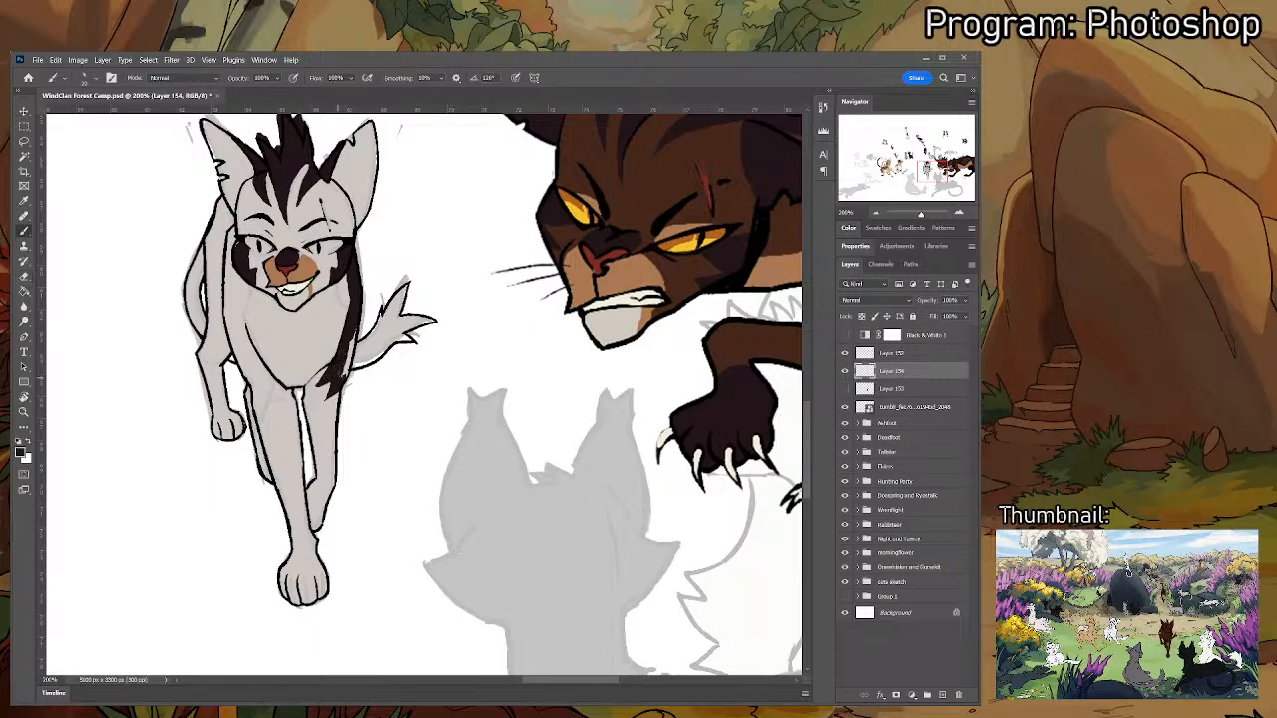
left_click_drag(347, 351, 351, 325)
key("e")
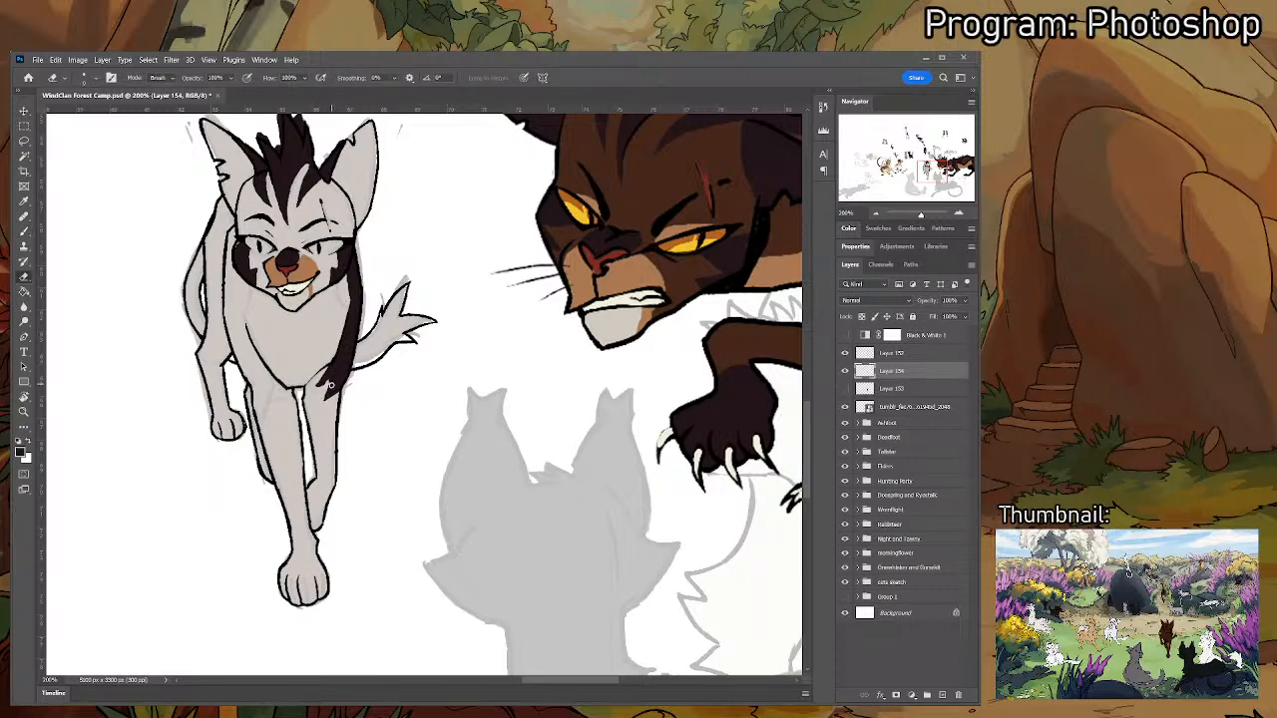
key("b")
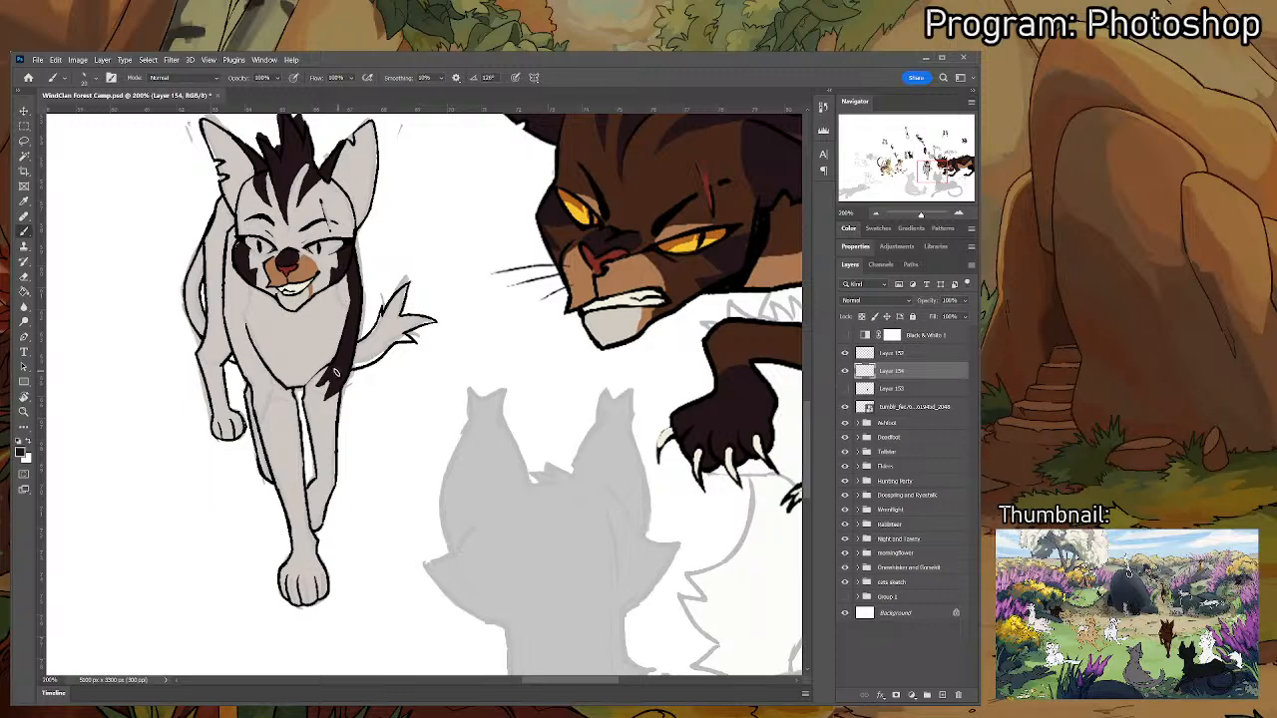
key("e")
key("b")
left_click_drag(243, 272, 239, 327)
key("ctrl+z")
left_click_drag(248, 275, 243, 321)
key("ctrl+z")
left_click_drag(248, 272, 242, 322)
key("ctrl+z")
- Paint a matching dark band down the left-hand side of the chest to the top of the leg, erasing its end into jagged points
mouse_move(229, 244)
left_mouse_down()
mouse_move(228, 322)
mouse_move(229, 296)
mouse_move(253, 391)
left_mouse_up()
key("e")
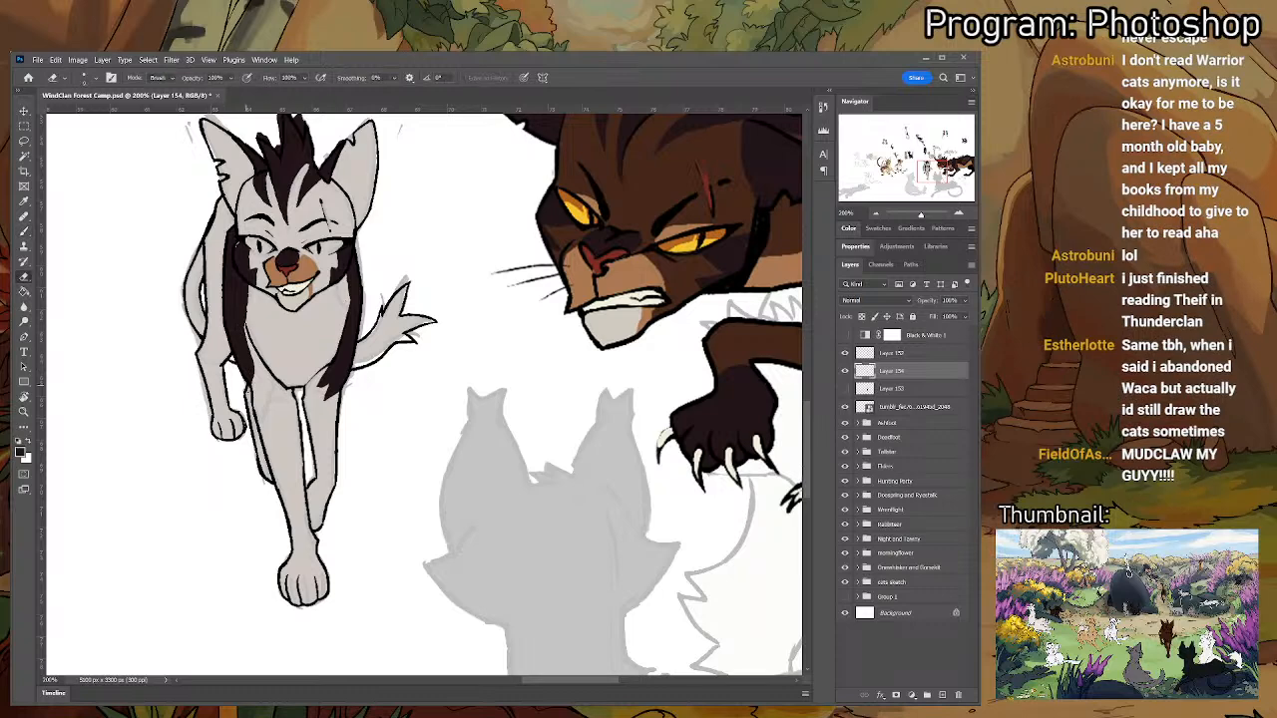
key("b")
mouse_move(245, 326)
left_mouse_down()
mouse_move(263, 356)
mouse_move(269, 427)
mouse_move(277, 383)
mouse_move(263, 429)
mouse_move(261, 397)
left_mouse_up()
key("e")
key("b")
key("e")
key("b")
key("e")
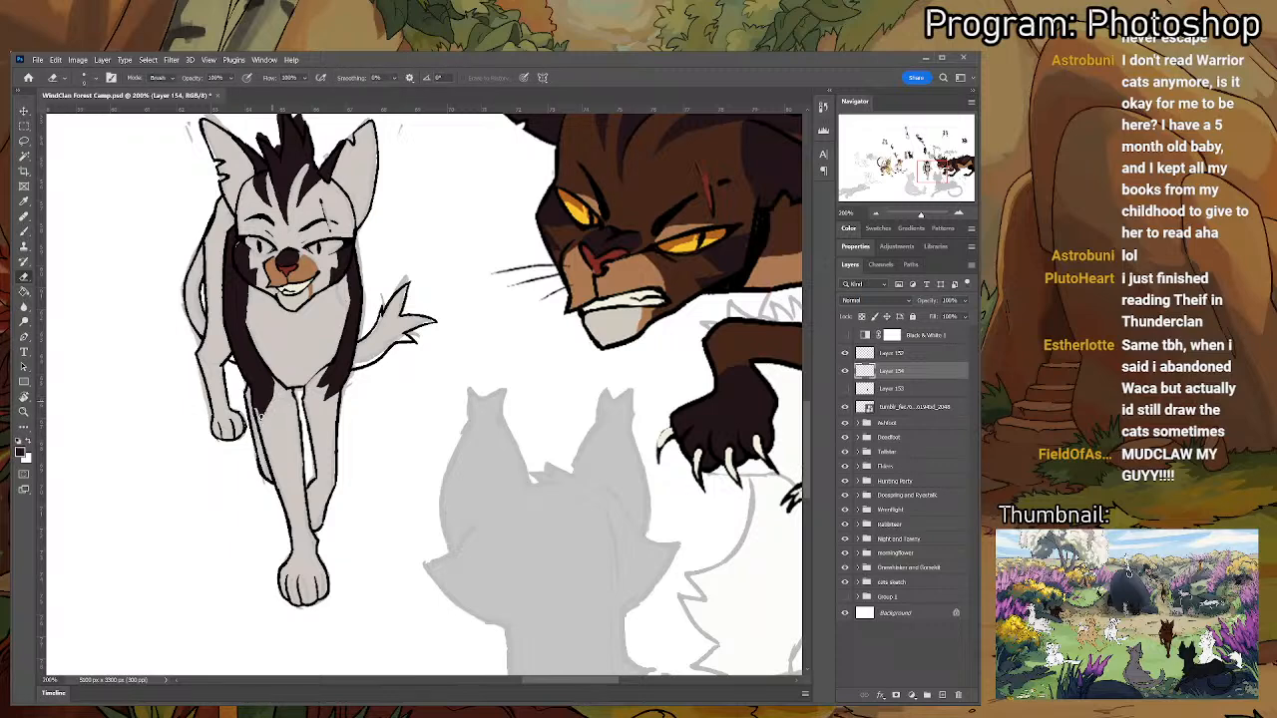
key("b")
key("e")
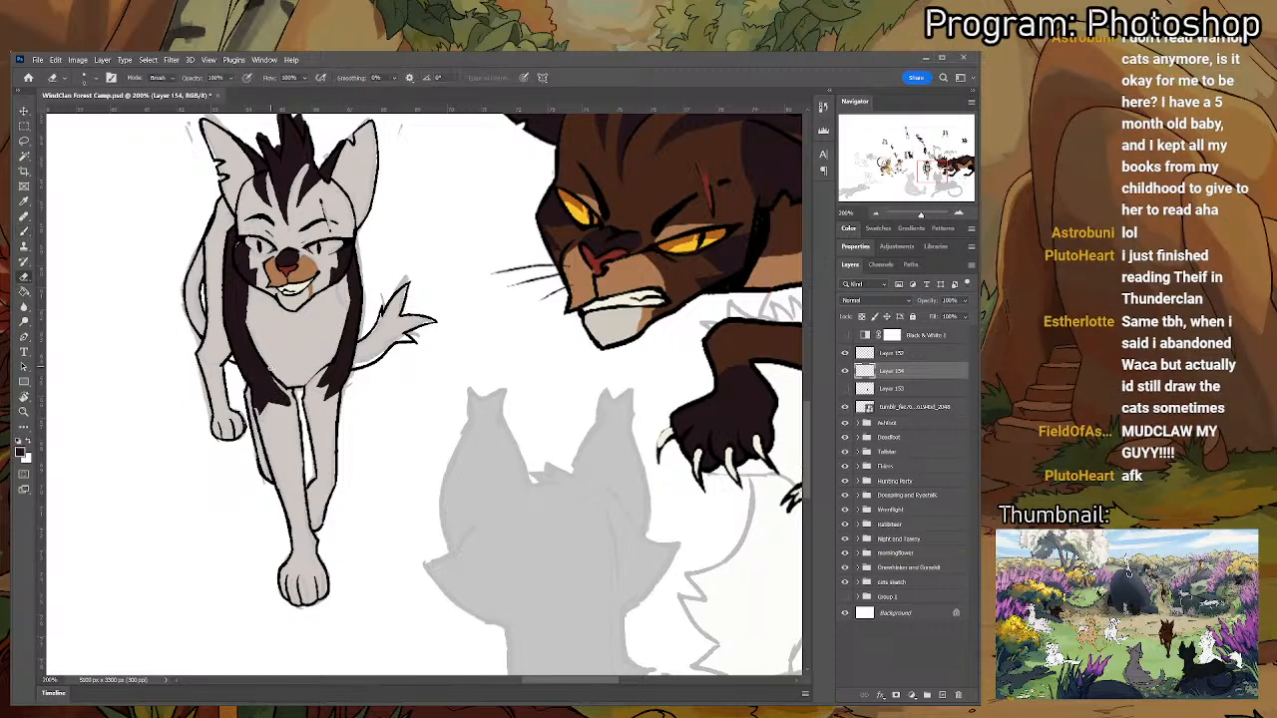
key("b")
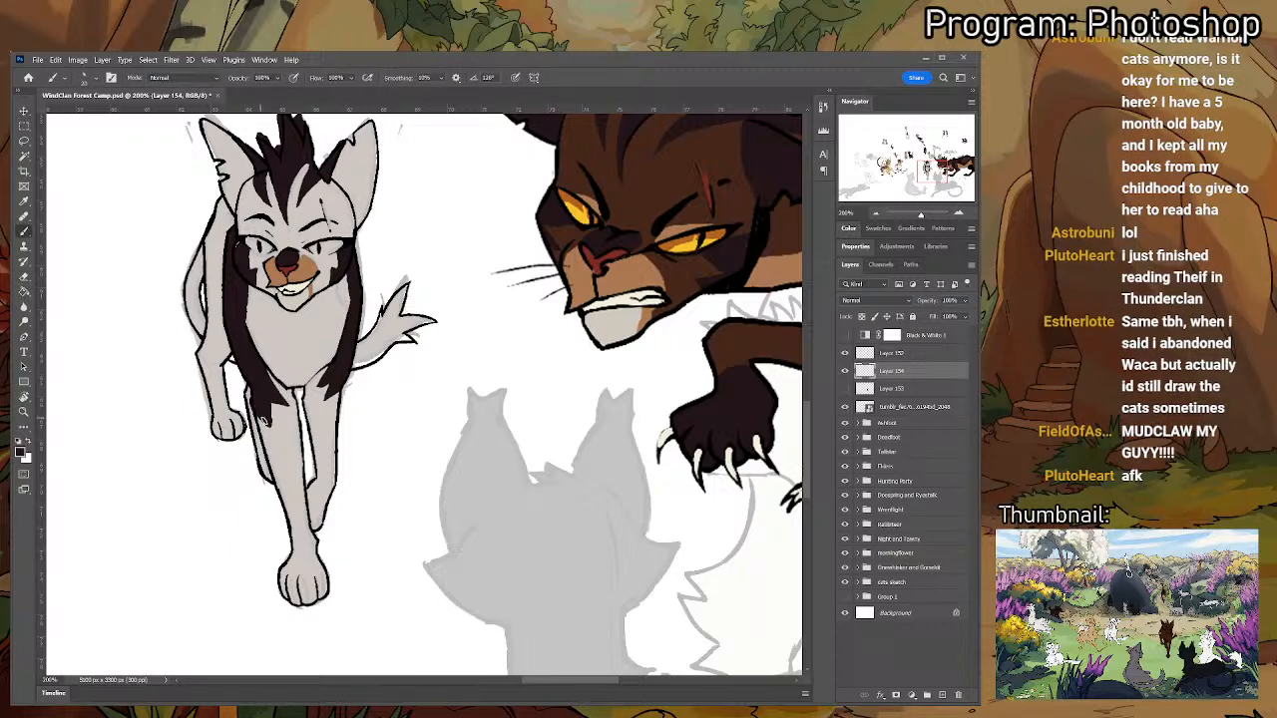
key("e")
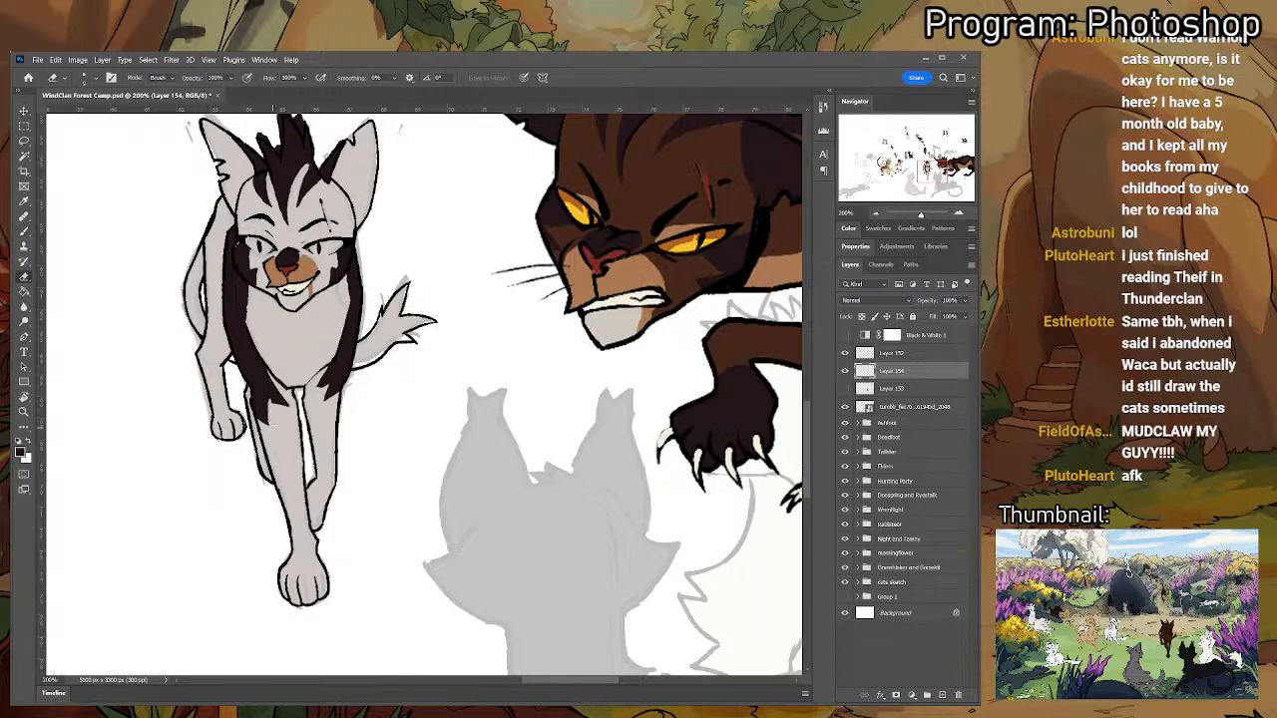
key("b")
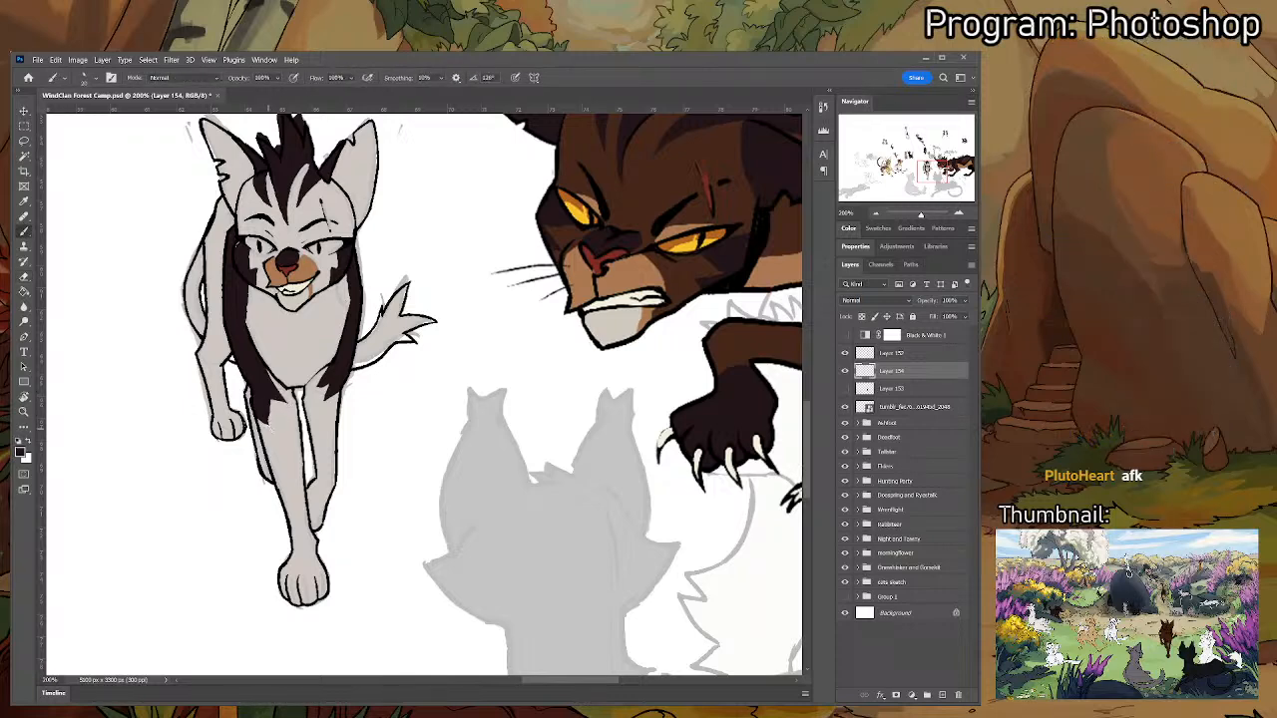
- Paint the forward front paw and the lower part of the leg beside it blackish brown, with jagged upper edges
left_click_drag(310, 458, 328, 395)
left_click_drag(333, 351, 293, 441)
key("e")
left_click_drag(218, 421, 229, 447)
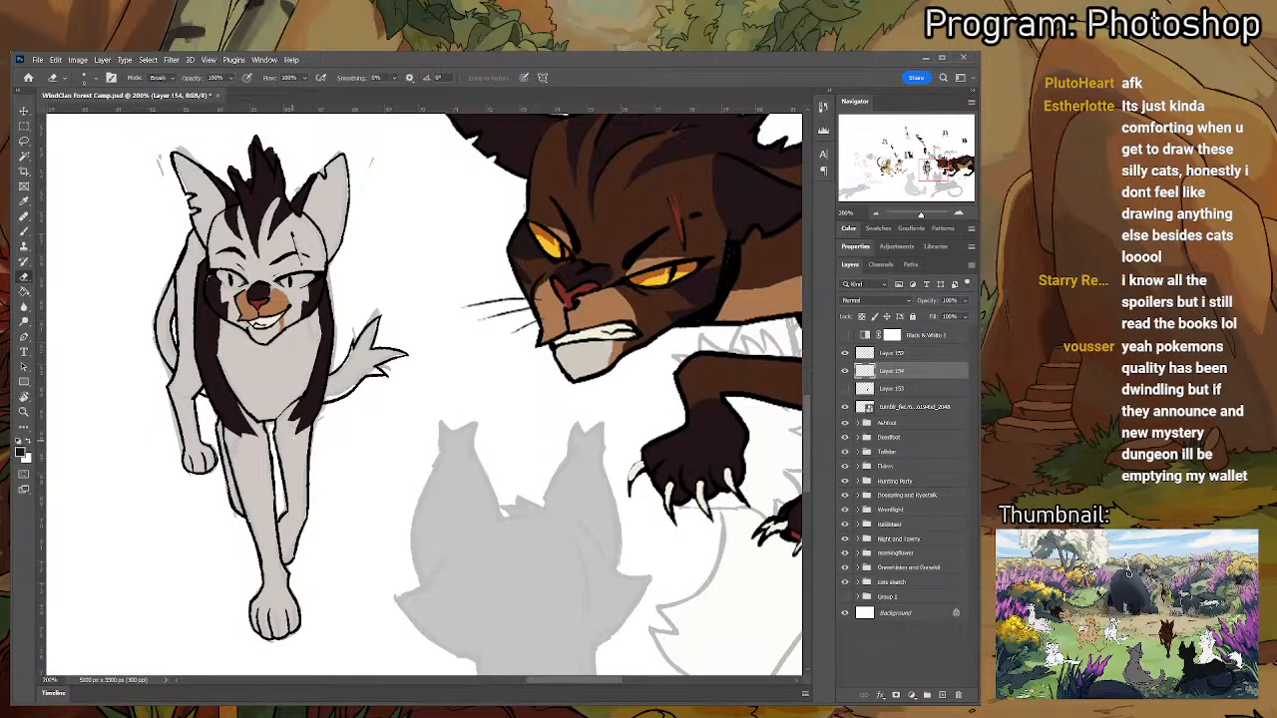
left_click_drag(308, 424, 318, 413)
scroll(279, 317, "down", 3)
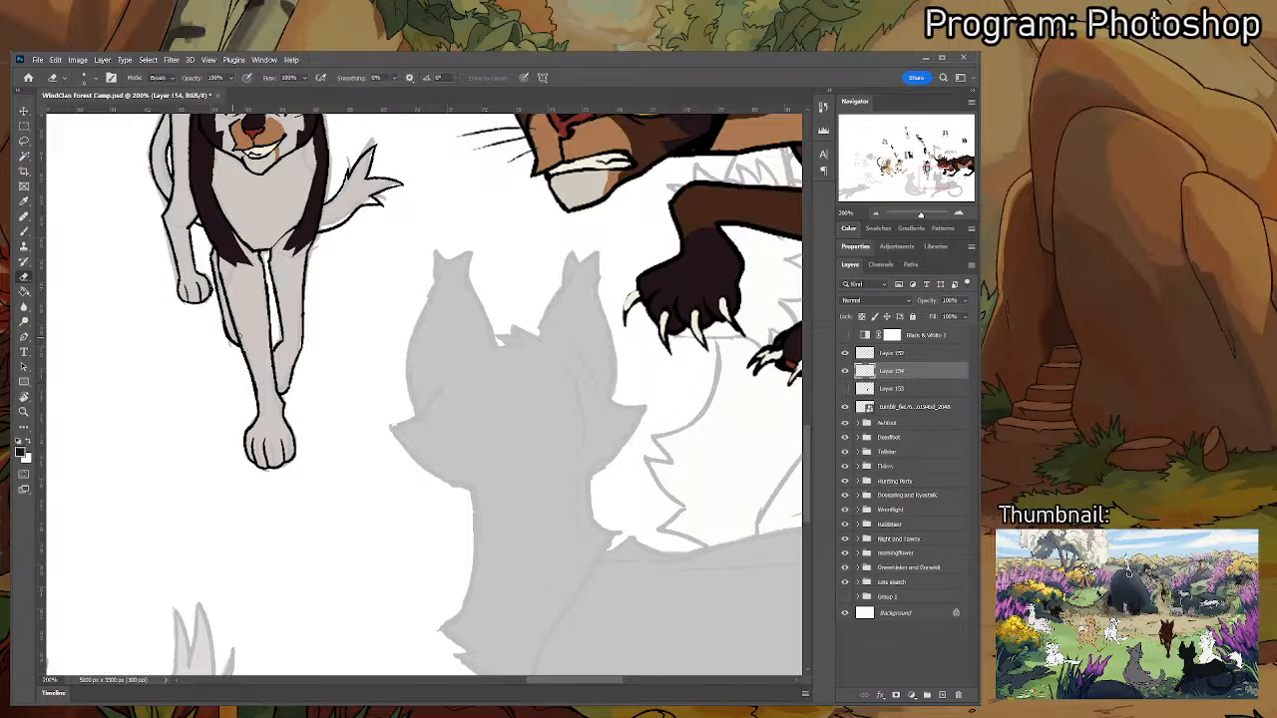
key("b")
mouse_move(281, 346)
left_mouse_down()
mouse_move(294, 359)
mouse_move(276, 397)
mouse_move(289, 431)
mouse_move(247, 441)
mouse_move(261, 465)
mouse_move(281, 427)
mouse_move(275, 469)
mouse_move(294, 429)
mouse_move(322, 470)
mouse_move(282, 459)
left_mouse_up()
key("e")
key("b")
key("e")
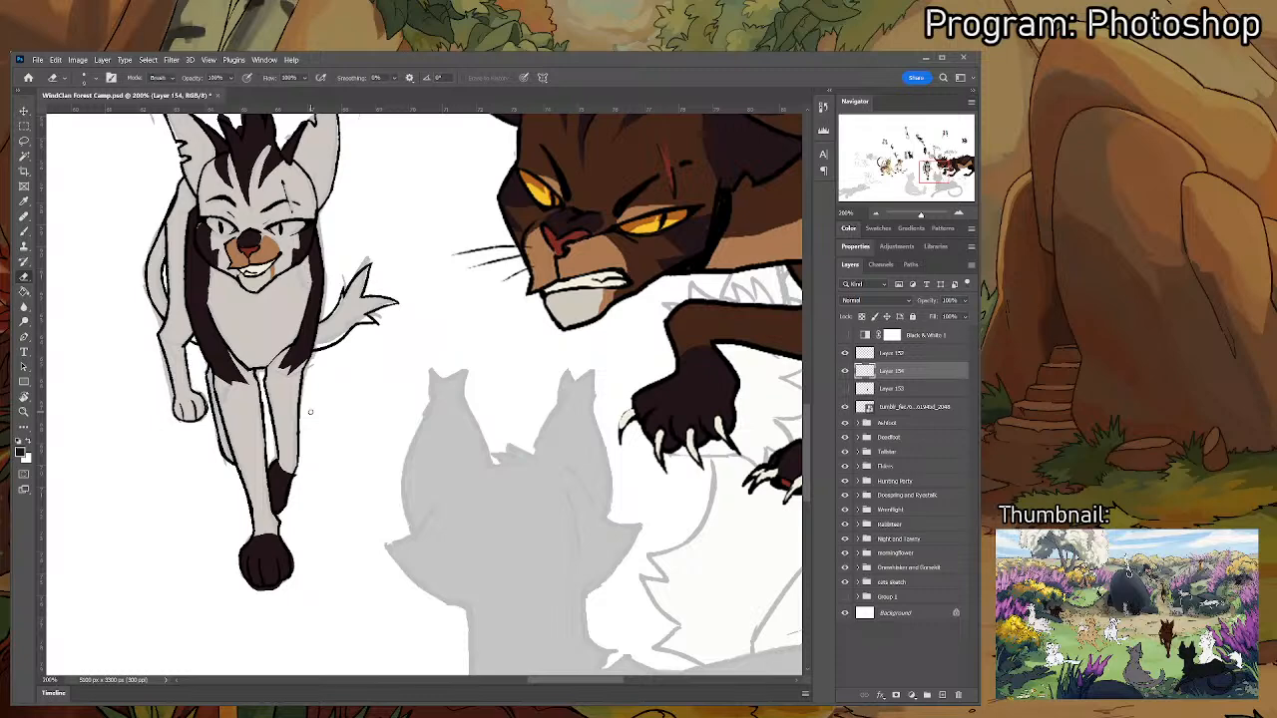
- Darken the foot visible behind the forward leg and the raised paw on the left-hand side of the body
key("b")
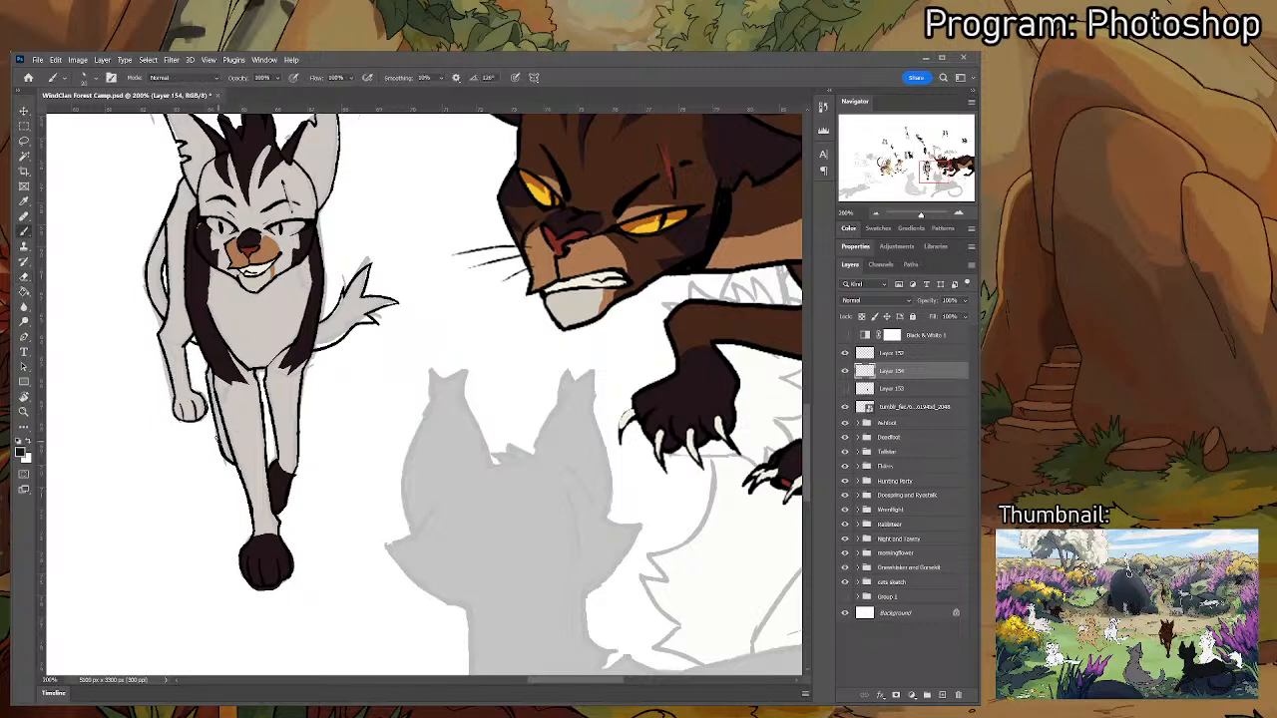
mouse_move(231, 441)
left_mouse_down()
mouse_move(214, 437)
mouse_move(231, 468)
left_mouse_up()
left_click_drag(239, 345, 342, 358)
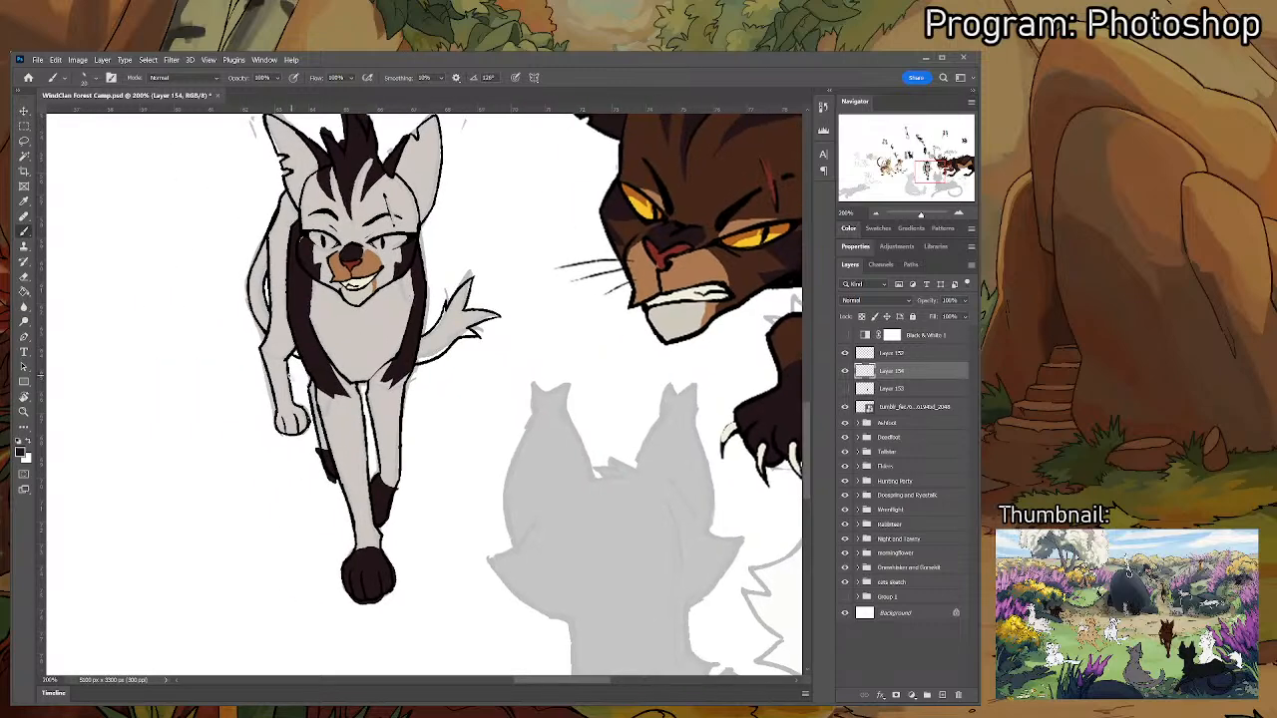
mouse_move(296, 409)
left_mouse_down()
mouse_move(284, 419)
mouse_move(297, 427)
mouse_move(298, 412)
left_mouse_up()
- Paint jagged dark markings along the left-hand side of the body and the upper part of the raised leg
left_click_drag(340, 293, 288, 469)
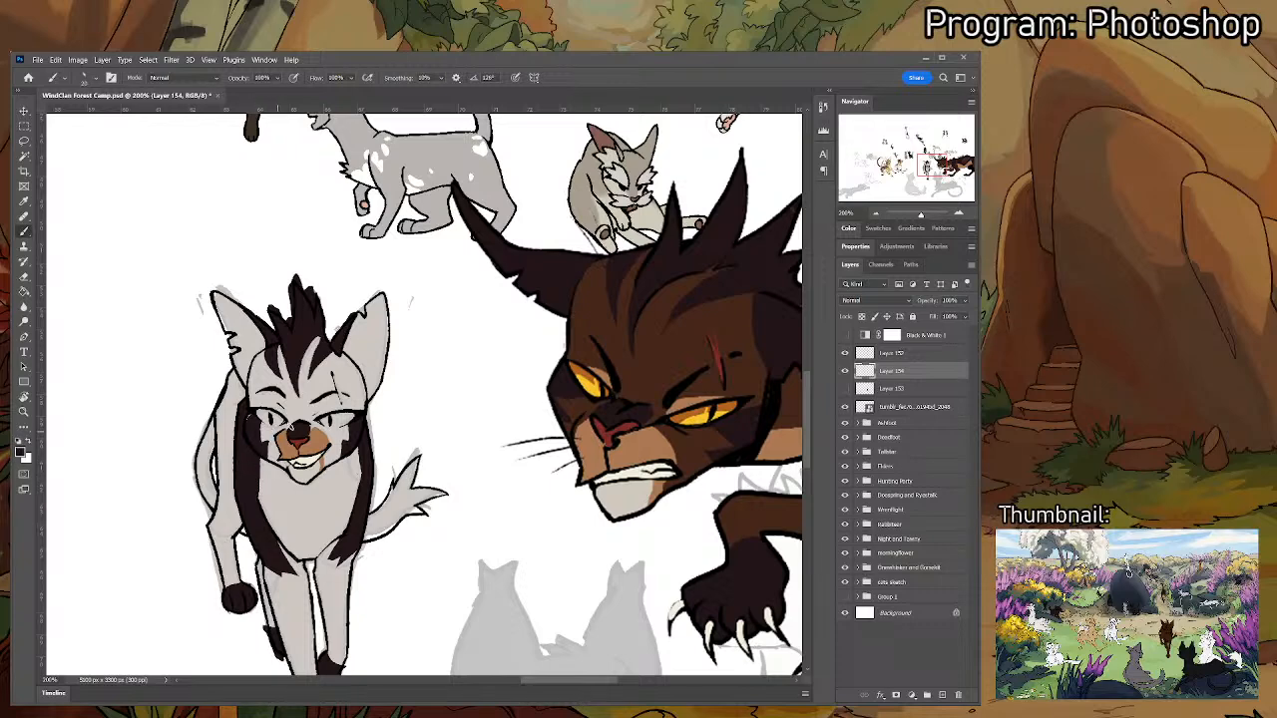
left_click_drag(334, 427, 392, 395)
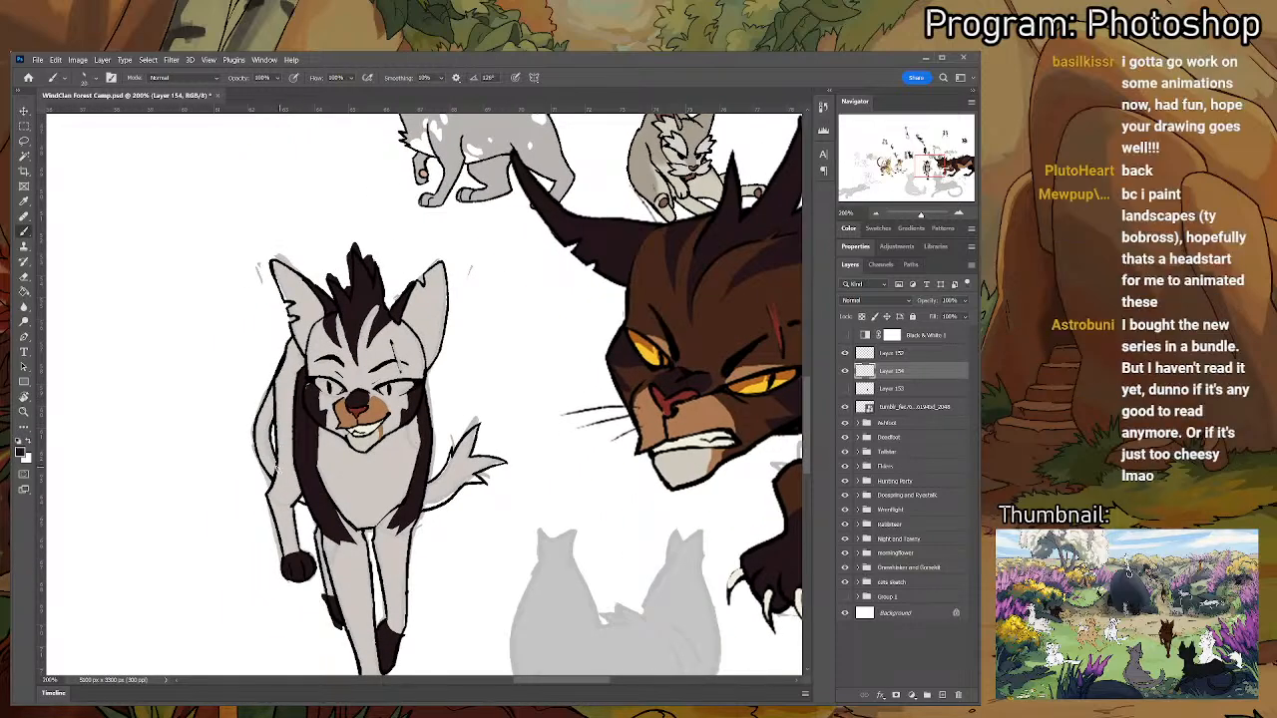
mouse_move(284, 417)
left_mouse_down()
mouse_move(285, 461)
mouse_move(293, 447)
mouse_move(286, 429)
mouse_move(279, 461)
mouse_move(284, 415)
left_mouse_up()
key("e")
key("b")
key("e")
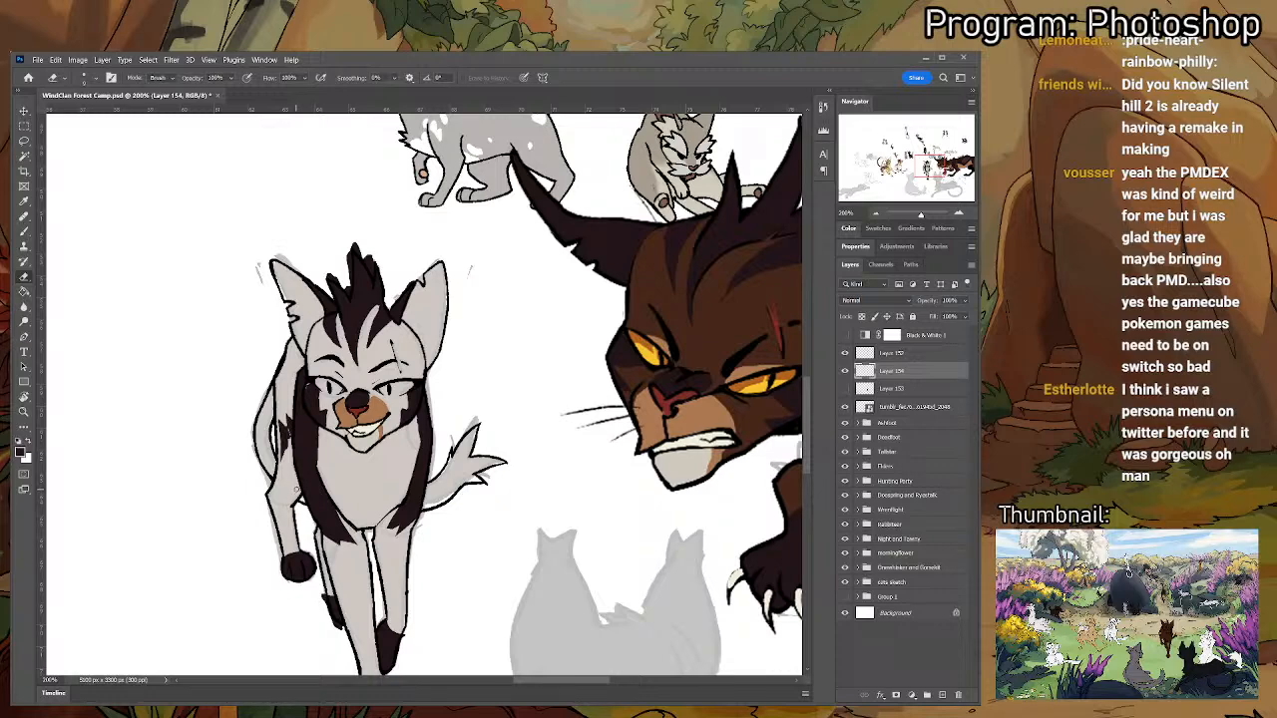
key("b")
mouse_move(291, 425)
left_mouse_down()
mouse_move(284, 472)
mouse_move(295, 483)
mouse_move(271, 496)
left_mouse_up()
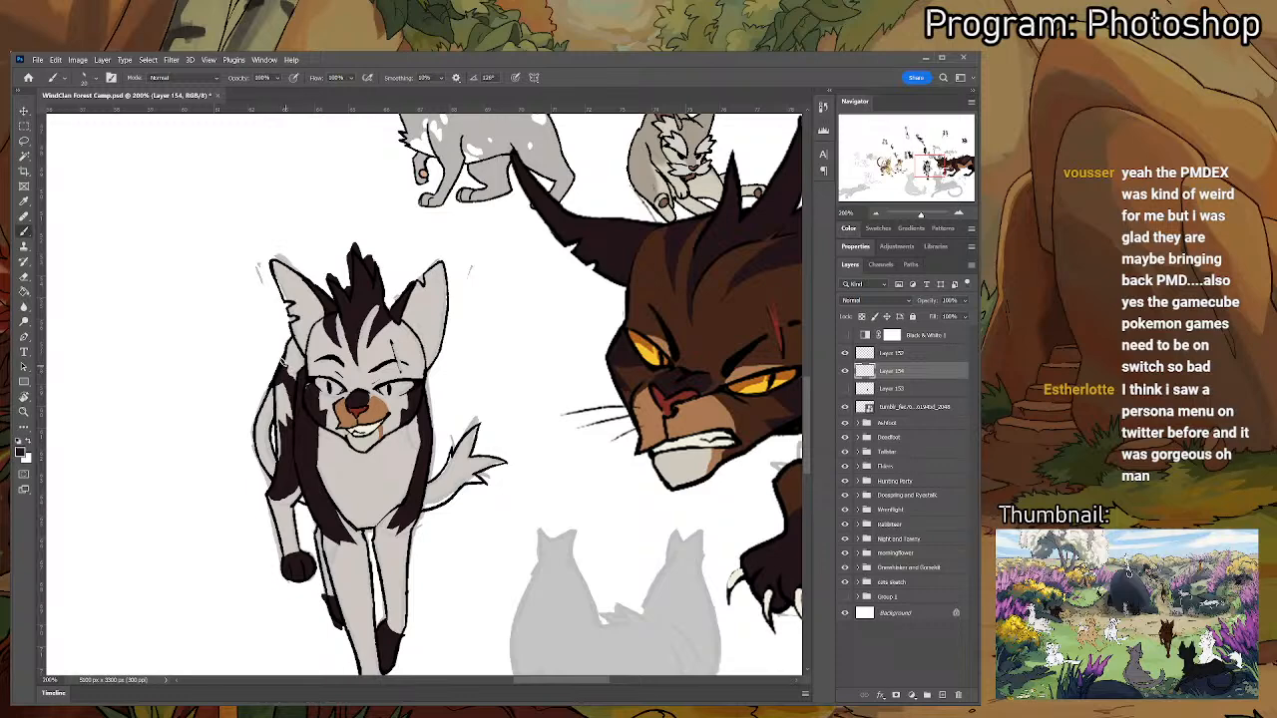
- Extend the dark colour over the upper back behind the head, the tail base and the haunch
left_click_drag(284, 364, 296, 351)
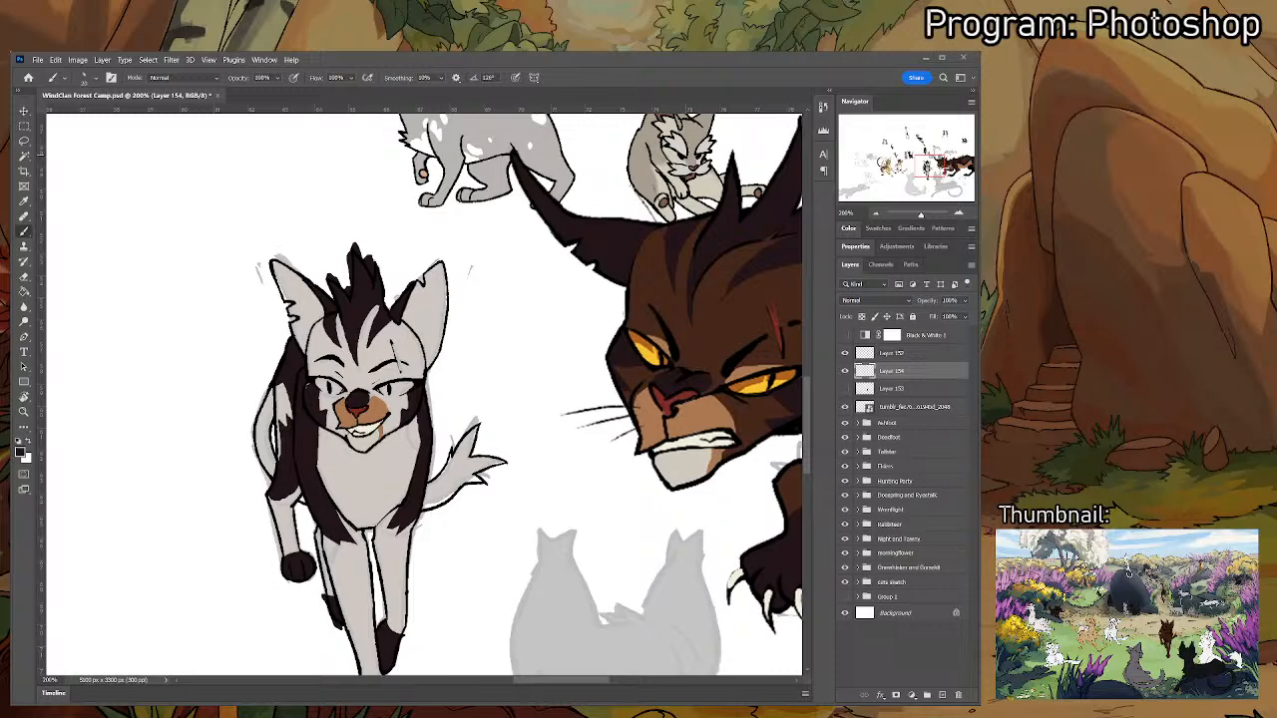
mouse_move(444, 489)
left_mouse_down()
mouse_move(447, 504)
mouse_move(423, 509)
left_mouse_up()
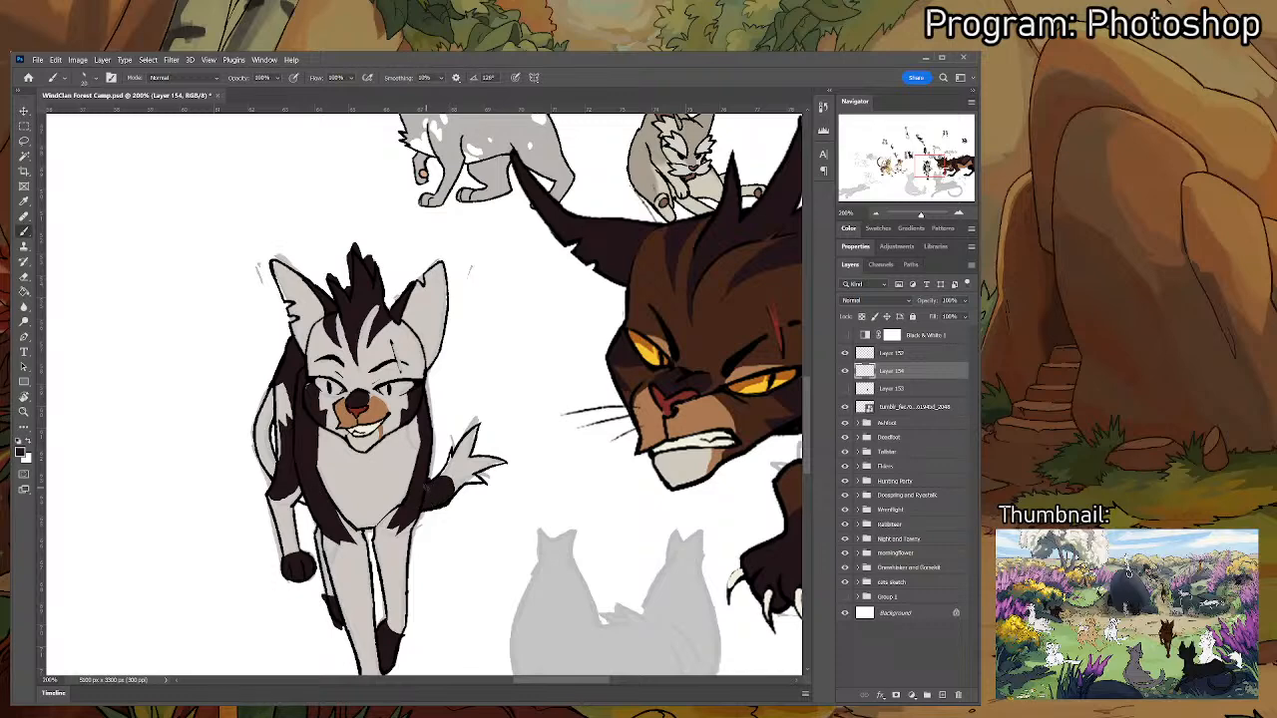
mouse_move(261, 419)
left_mouse_down()
mouse_move(252, 470)
mouse_move(269, 440)
mouse_move(267, 400)
mouse_move(268, 443)
left_mouse_up()
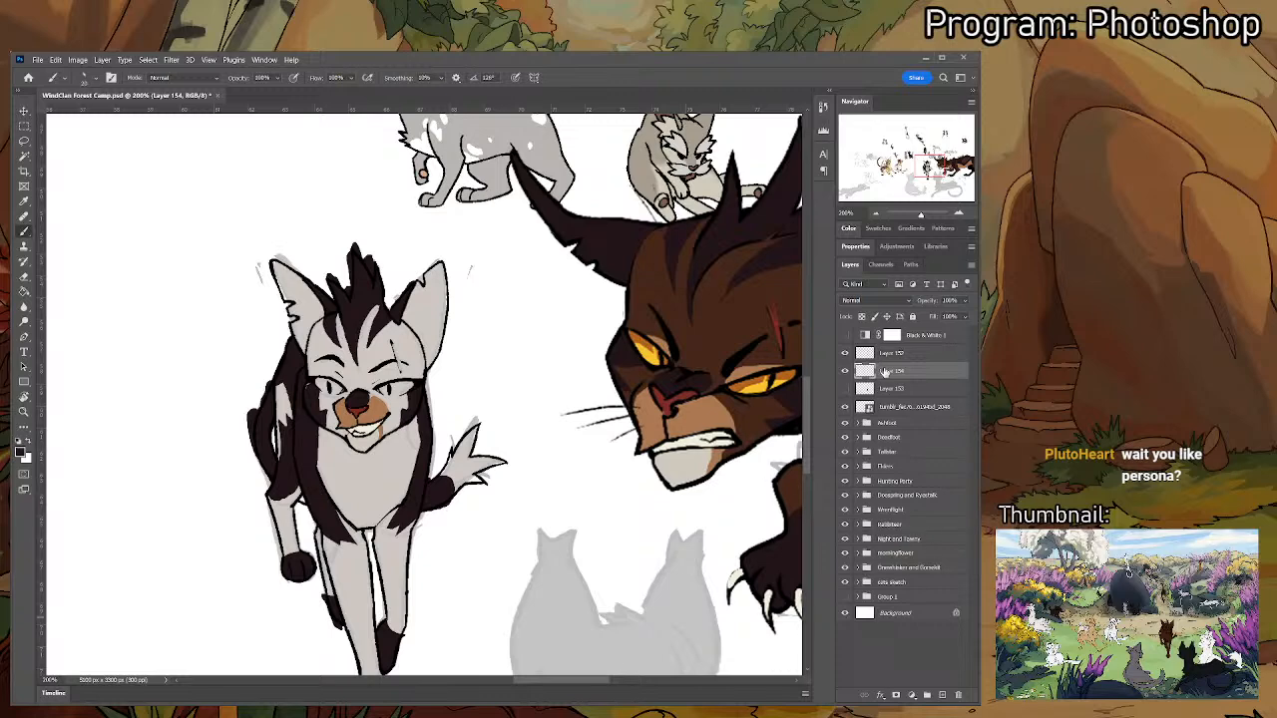
- Show the brown base layer, Layer 153, and clip the markings on Layer 154 to it
left_click(846, 389)
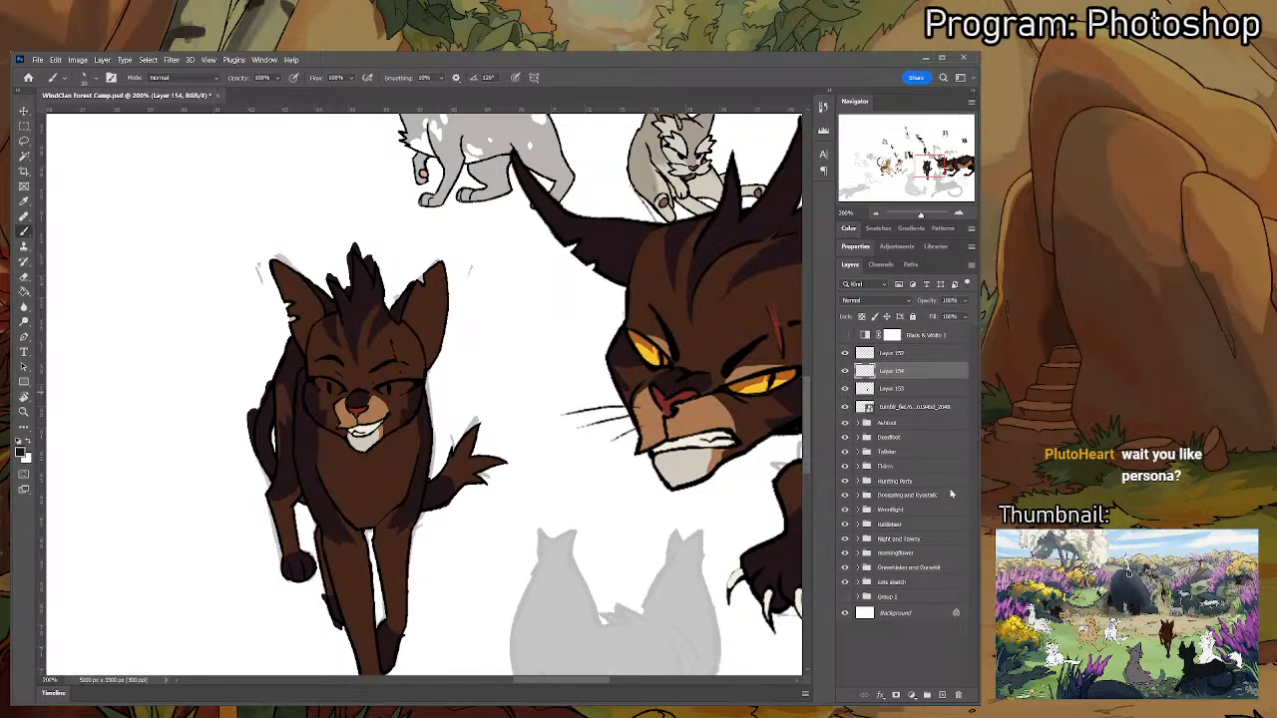
key("ctrl+alt+g")
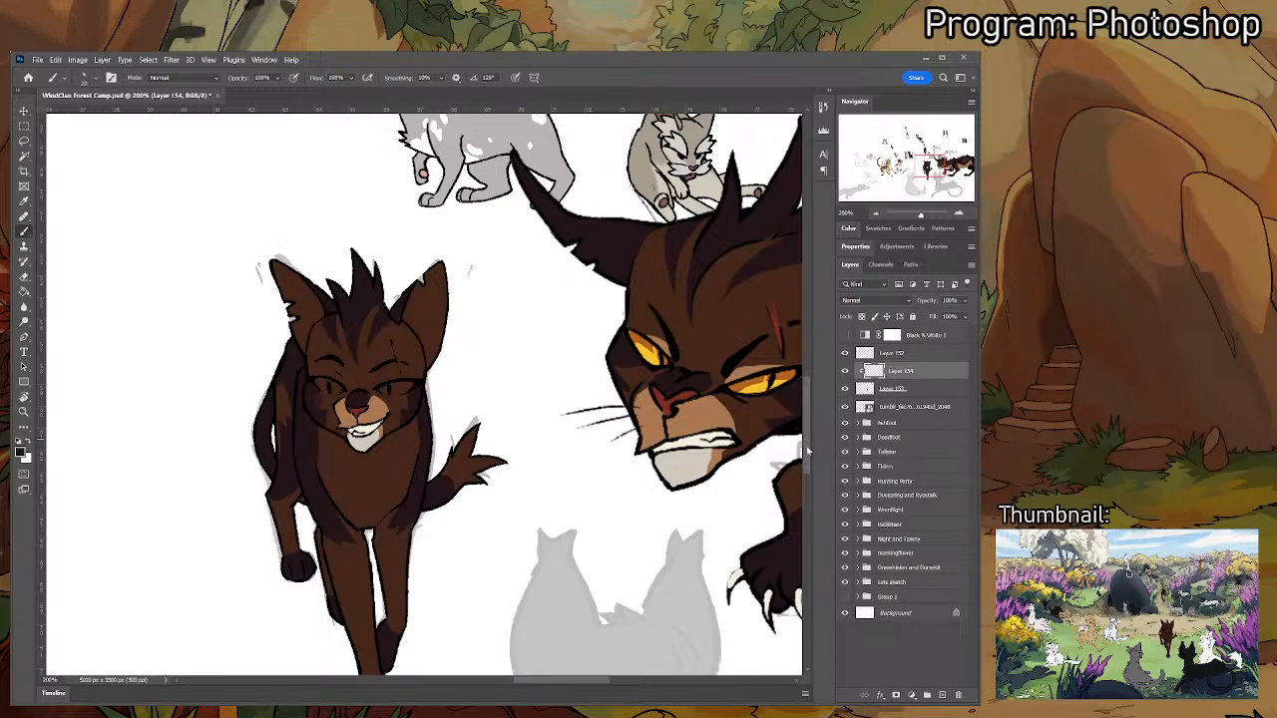
- Paint the walking cat's tail tip tan with the colour sampled from the reference cat's face
scroll(810, 444, "up", 2)
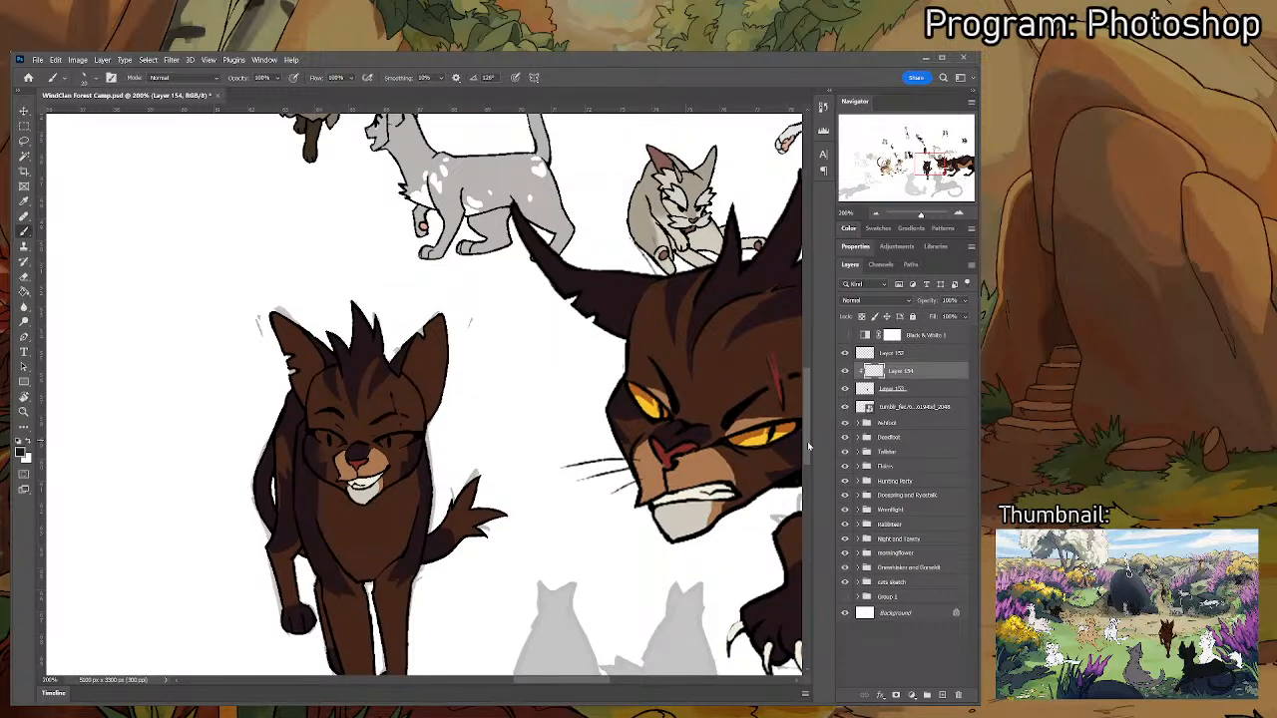
scroll(807, 441, "down", 2)
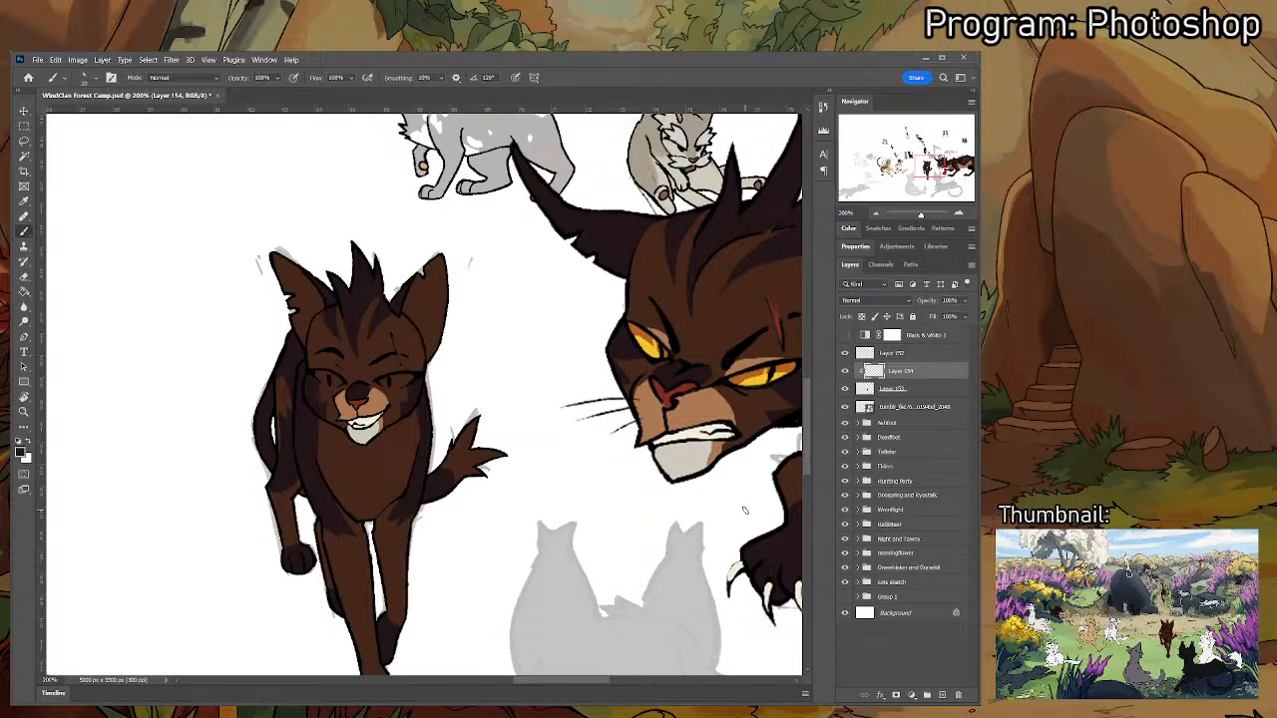
left_click(712, 409, "alt")
mouse_move(439, 461)
left_mouse_down()
mouse_move(461, 481)
mouse_move(459, 503)
mouse_move(452, 476)
mouse_move(477, 418)
mouse_move(494, 460)
left_mouse_up()
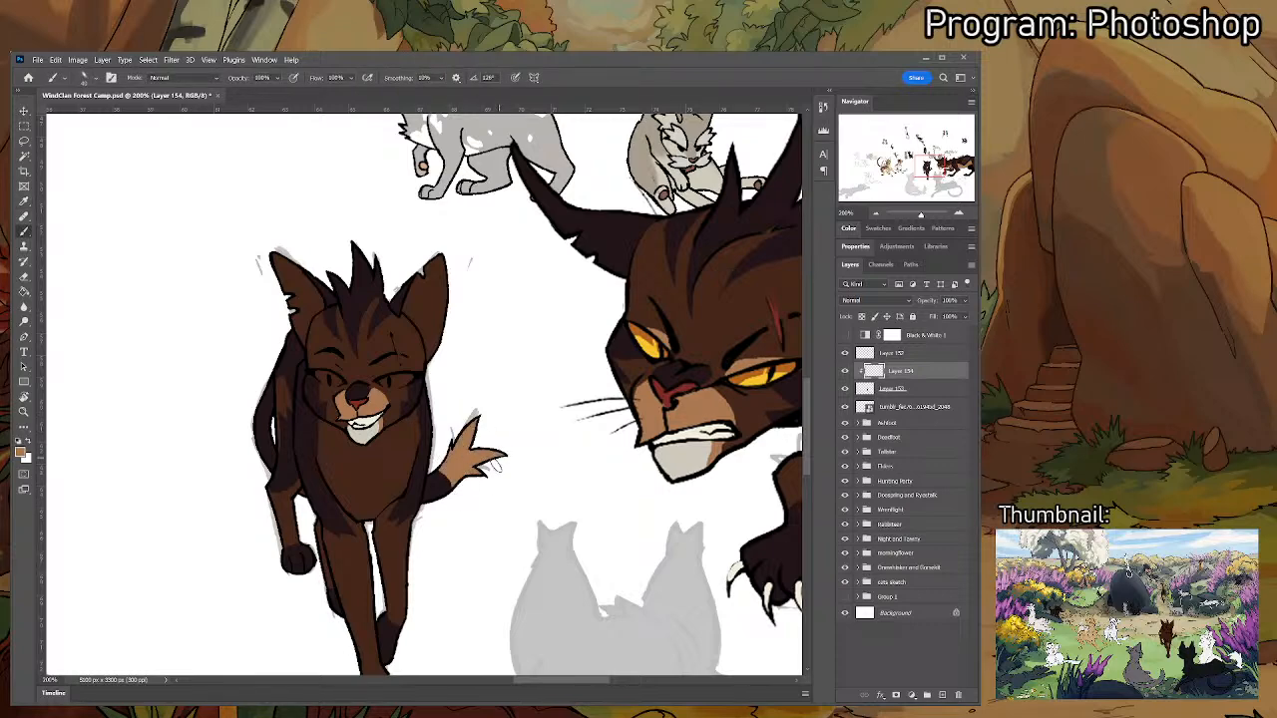
- Cover the tail tip with pale grey sampled from the reference cat's chin, leaving a jagged tan band at its base
left_click(441, 483, "alt")
left_click(695, 446, "alt")
mouse_move(448, 466)
left_mouse_down()
mouse_move(453, 488)
mouse_move(459, 473)
left_mouse_up()
key("ctrl+z")
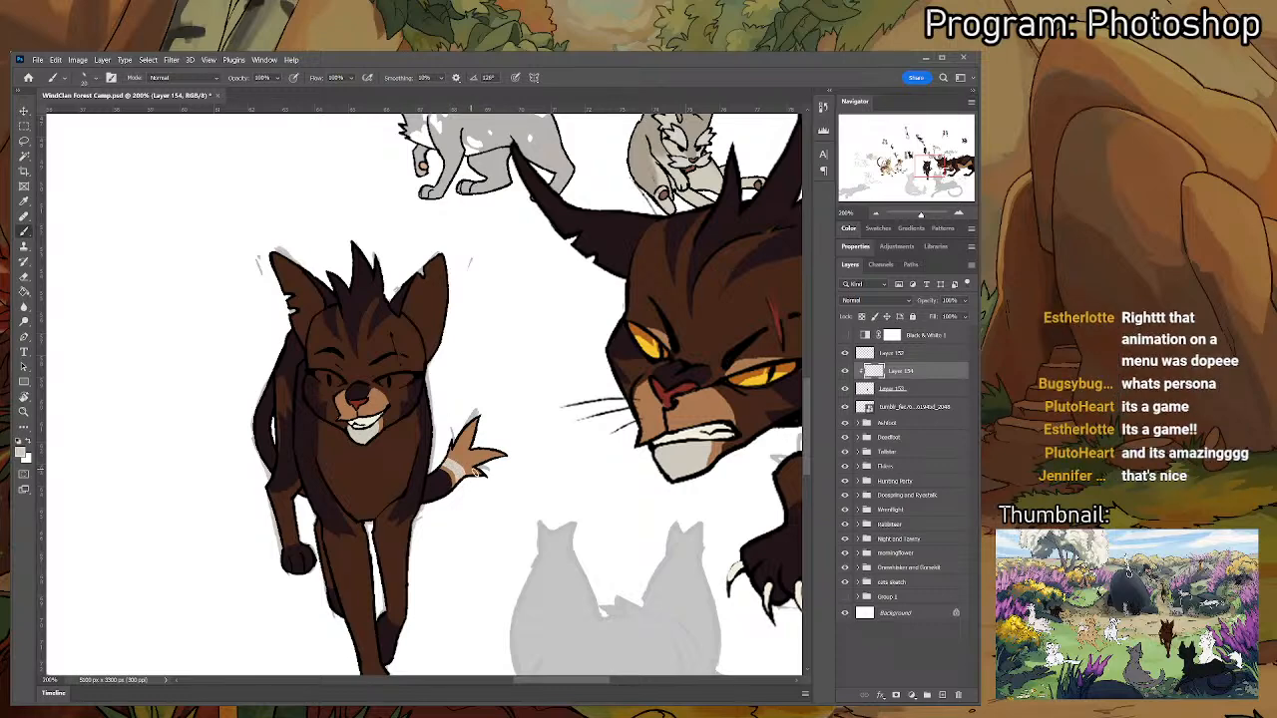
mouse_move(484, 464)
left_mouse_down()
mouse_move(452, 434)
mouse_move(471, 471)
mouse_move(457, 434)
mouse_move(493, 449)
left_mouse_up()
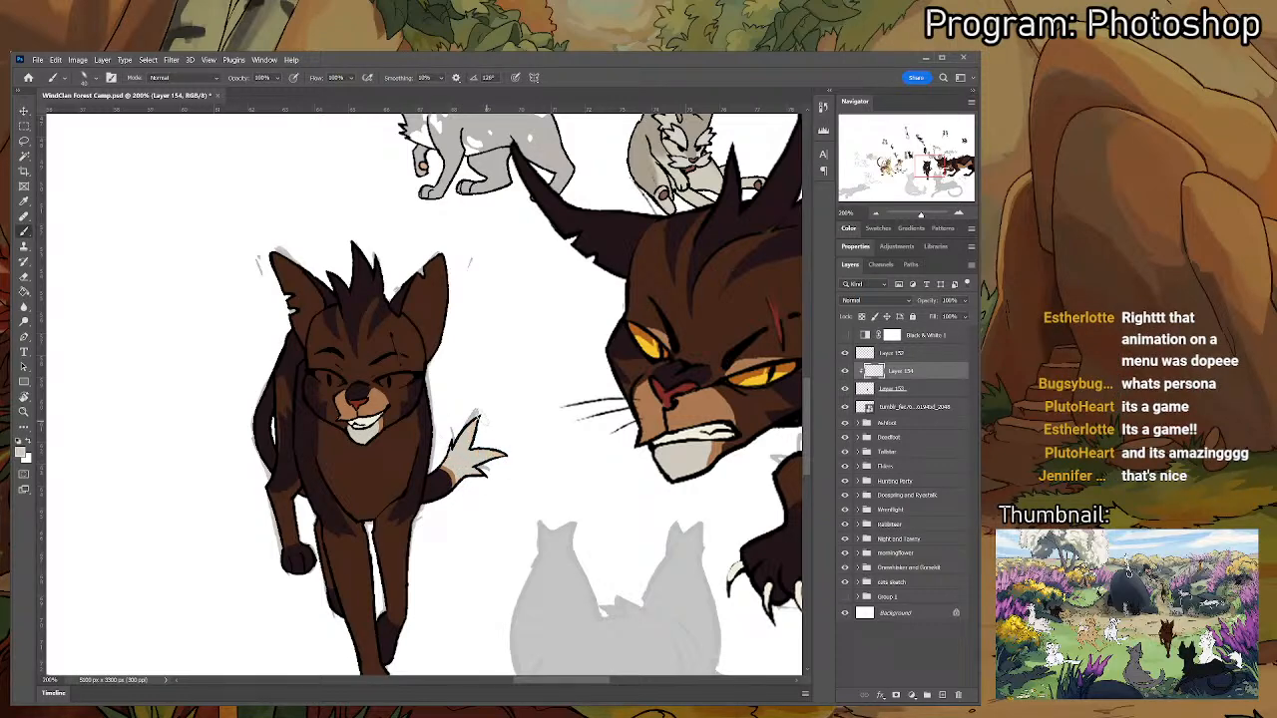
- Paint the chest with the reference cat's tan on a new clipped layer between the brown base and the dark markings
left_click_drag(689, 395, 627, 382)
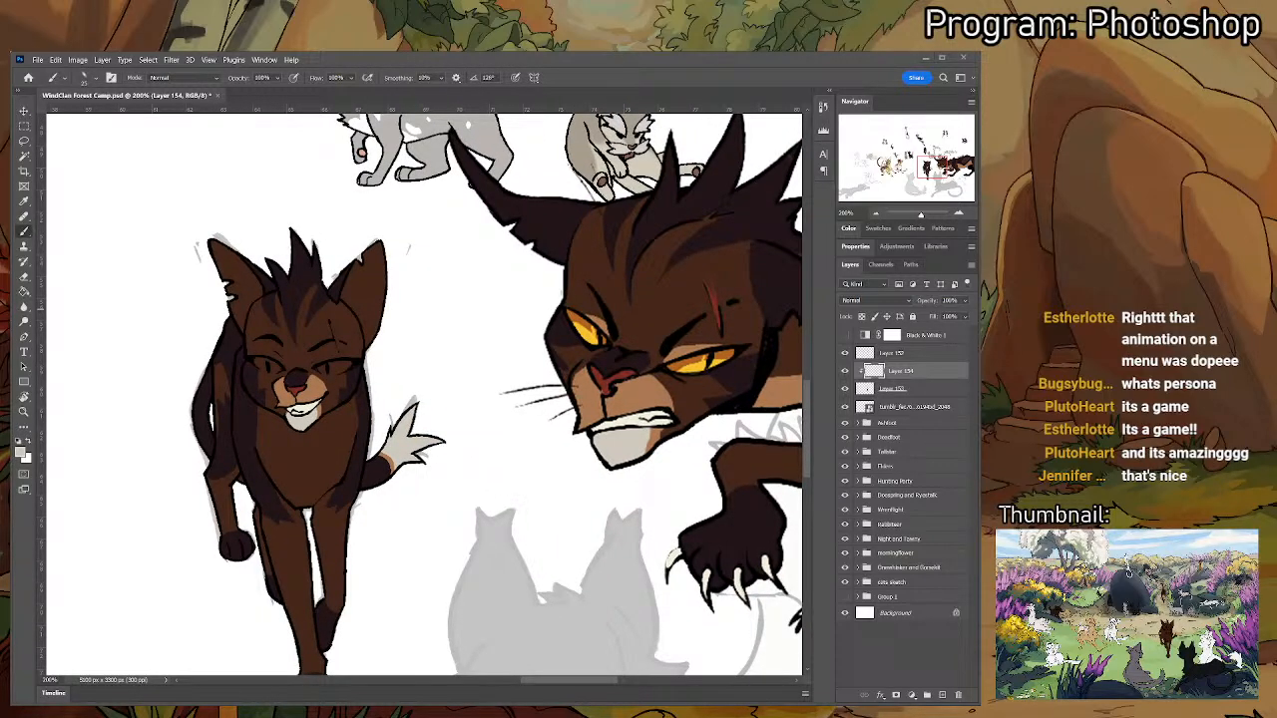
left_click_drag(465, 535, 576, 474)
key("i")
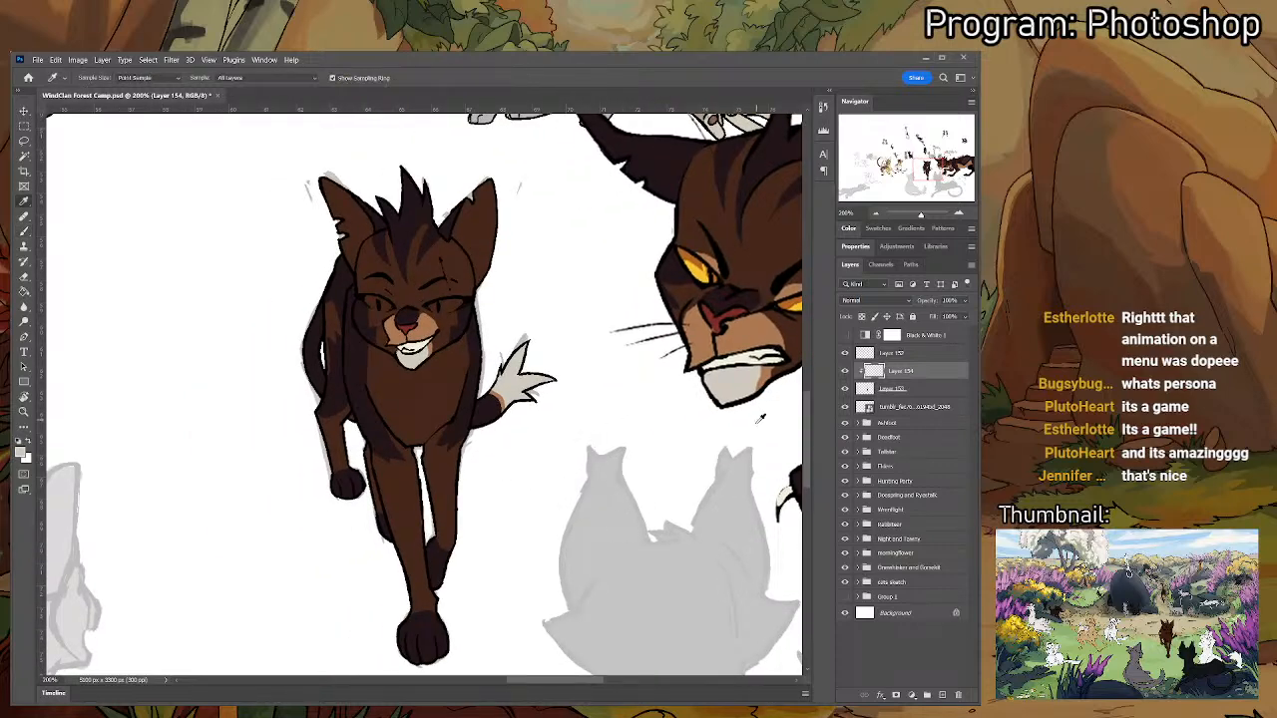
left_click(746, 337)
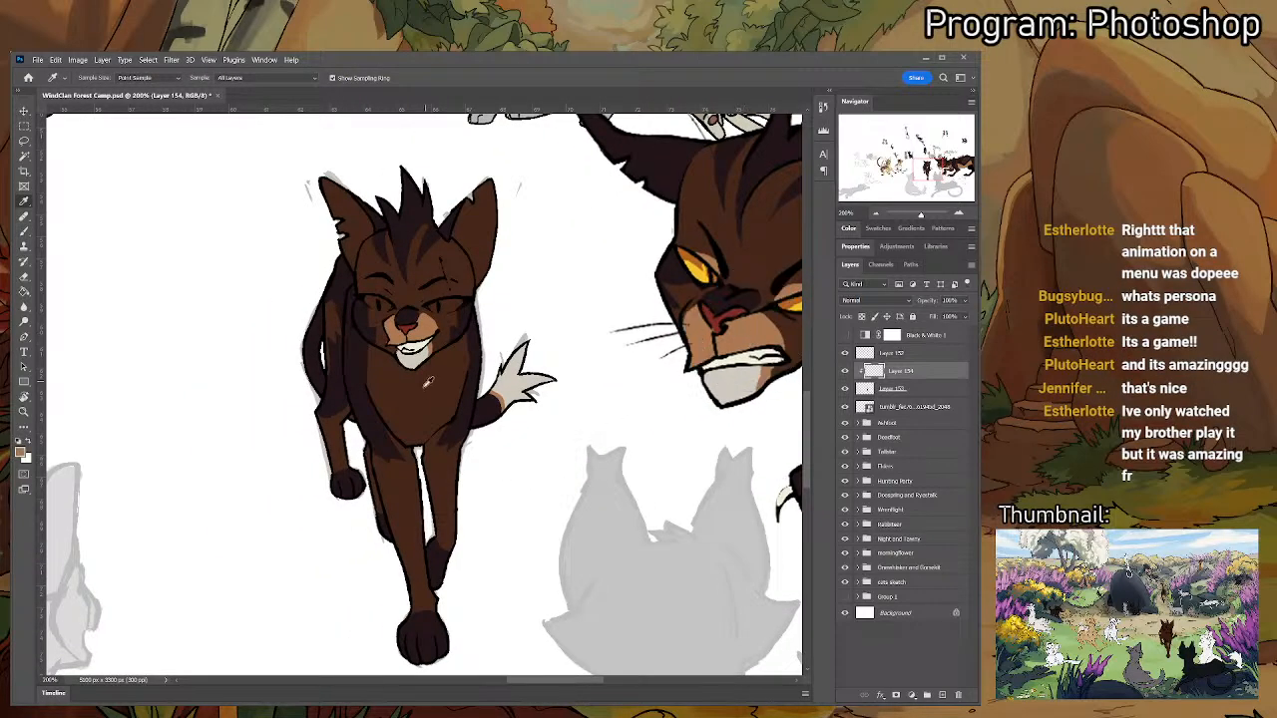
key("b")
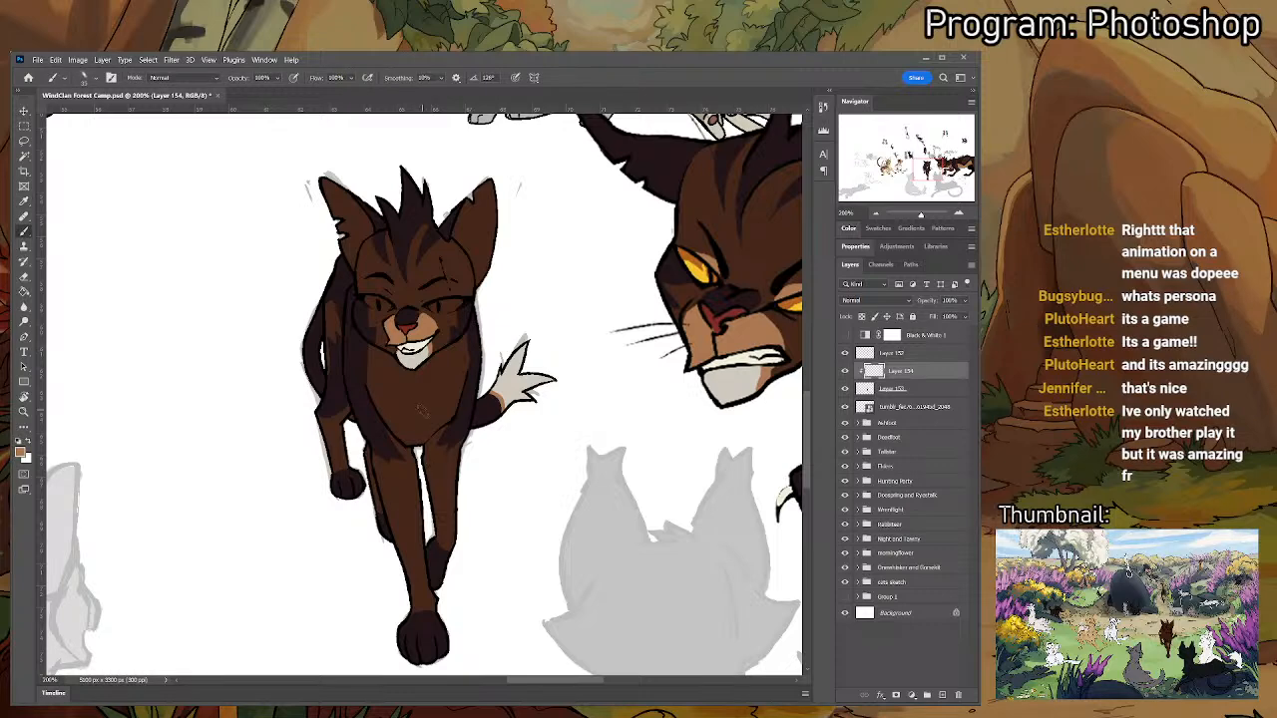
mouse_move(423, 443)
left_mouse_down()
mouse_move(391, 435)
mouse_move(422, 466)
left_mouse_up()
key("ctrl+z")
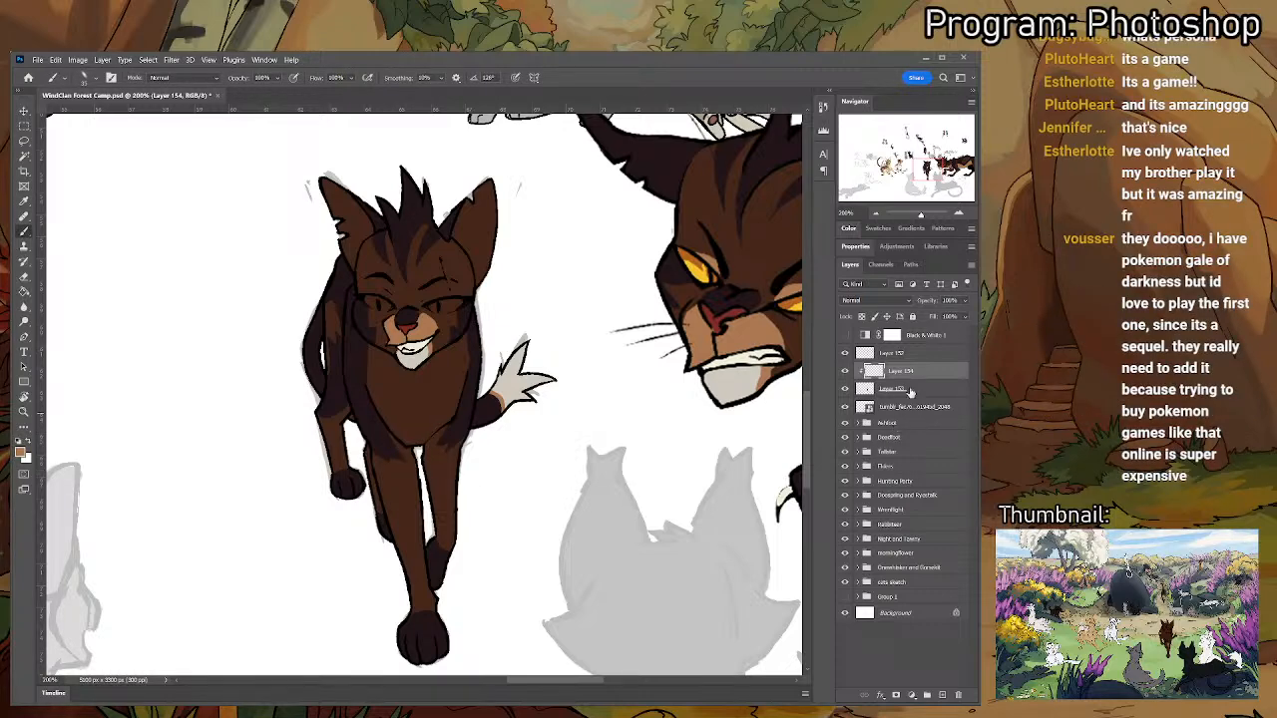
left_click(909, 389)
left_click(941, 695)
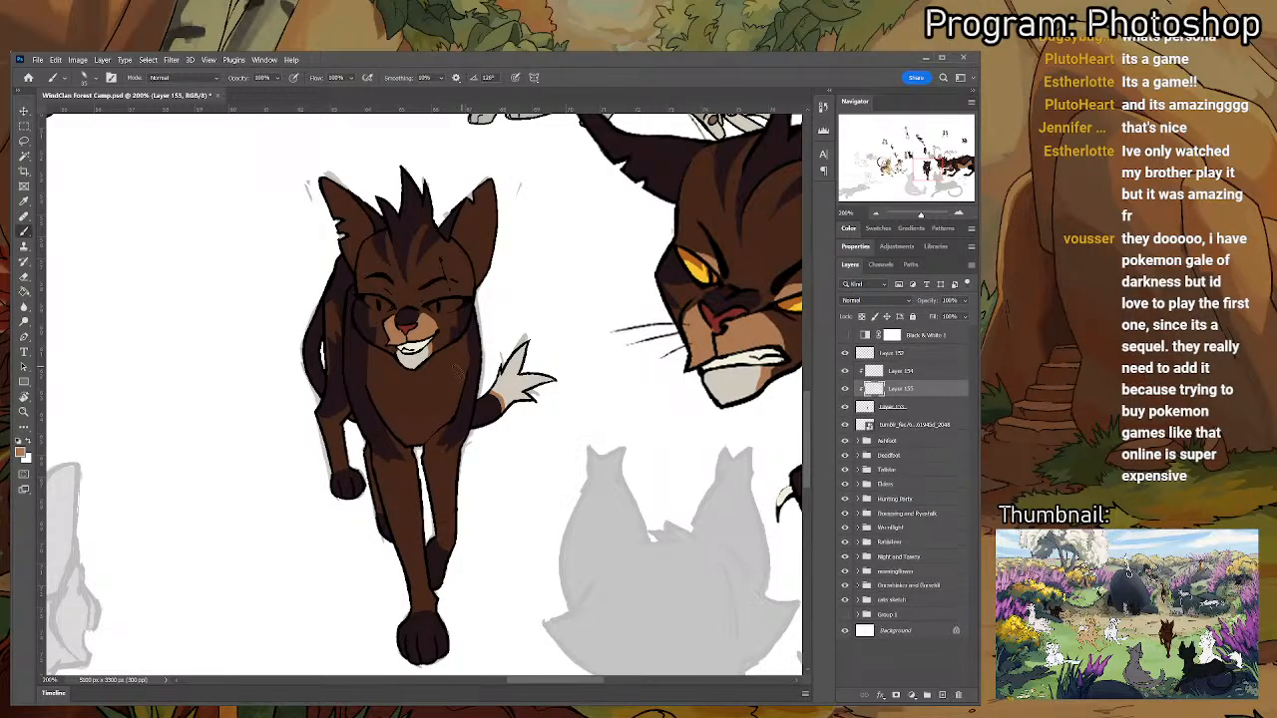
left_click_drag(383, 428, 415, 461)
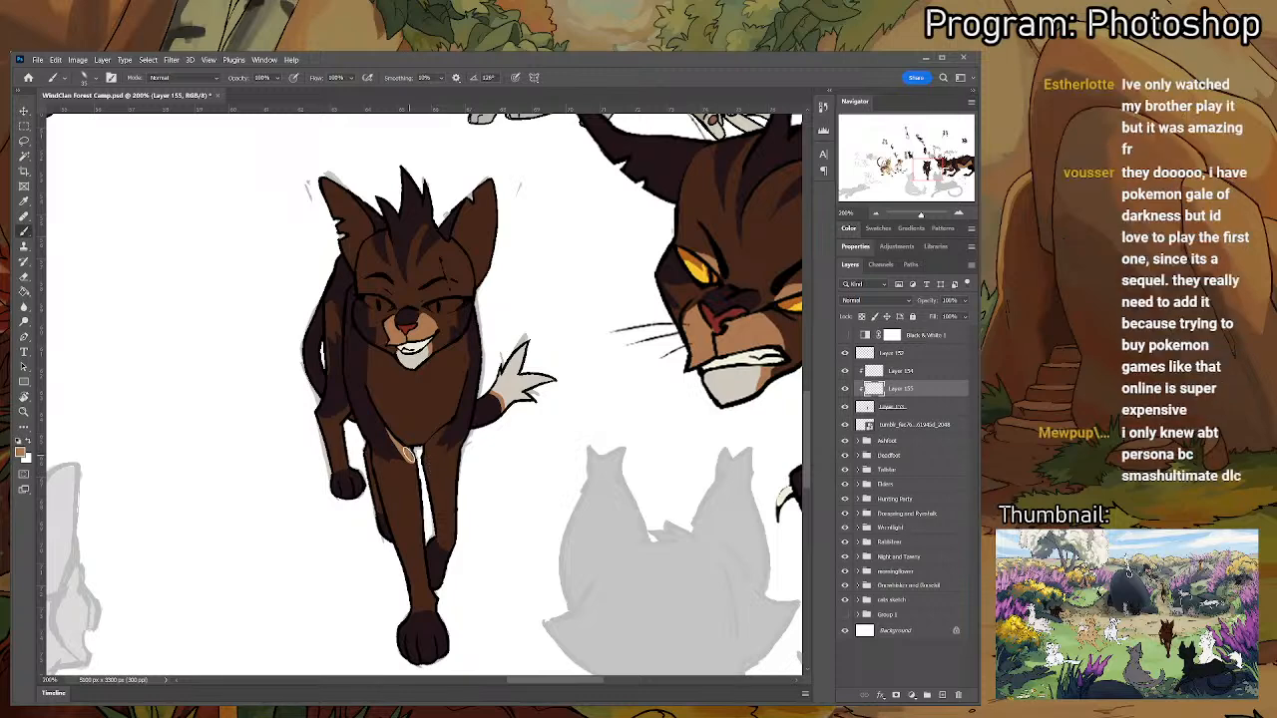
mouse_move(417, 450)
left_mouse_down()
mouse_move(444, 420)
mouse_move(409, 440)
mouse_move(440, 418)
mouse_move(405, 431)
mouse_move(363, 351)
mouse_move(398, 381)
mouse_move(470, 341)
mouse_move(421, 401)
mouse_move(454, 391)
left_mouse_up()
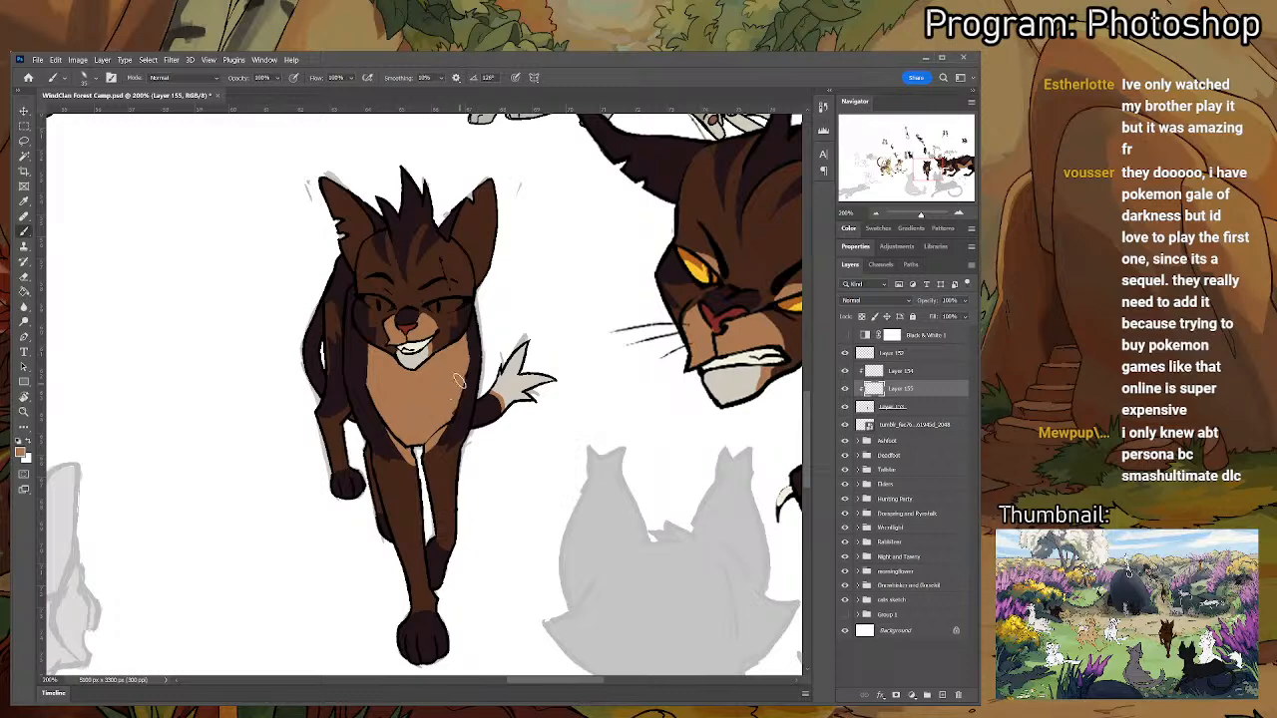
- Touch up the muzzle edge beside the corner of the mouth on the markings layer, Layer 154
key("e")
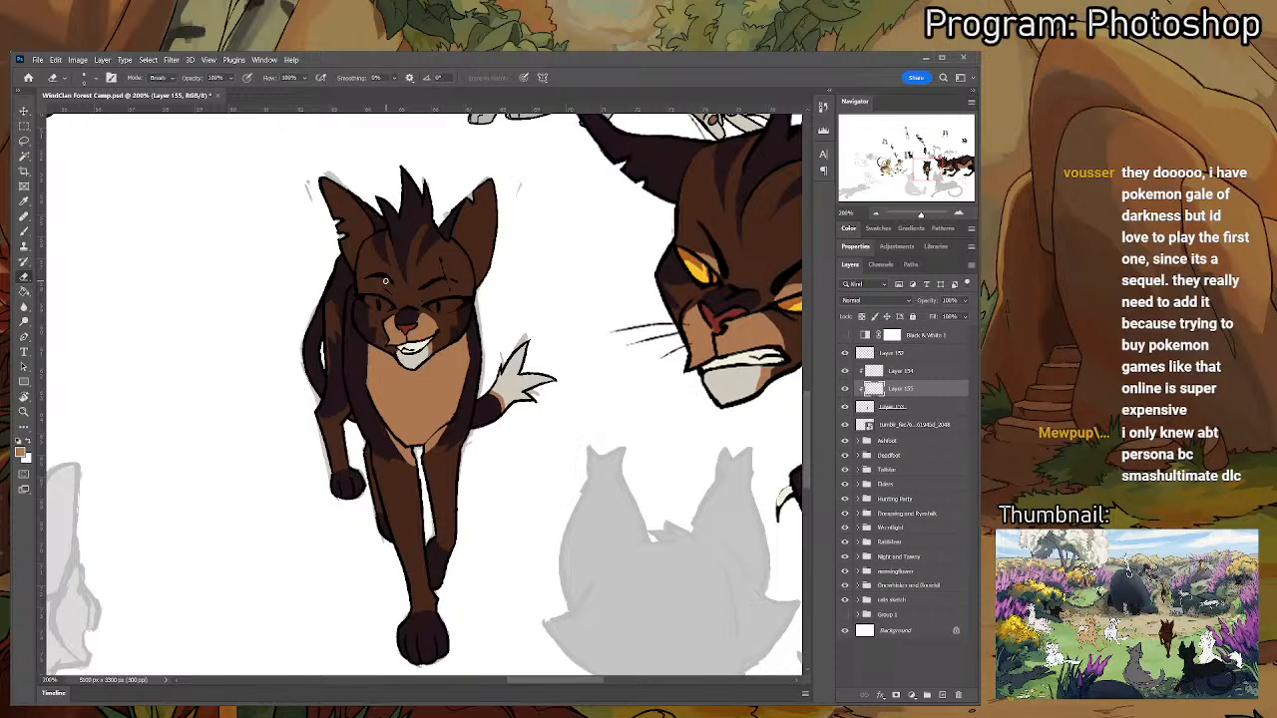
key("ctrl+plus")
key("ctrl+plus")
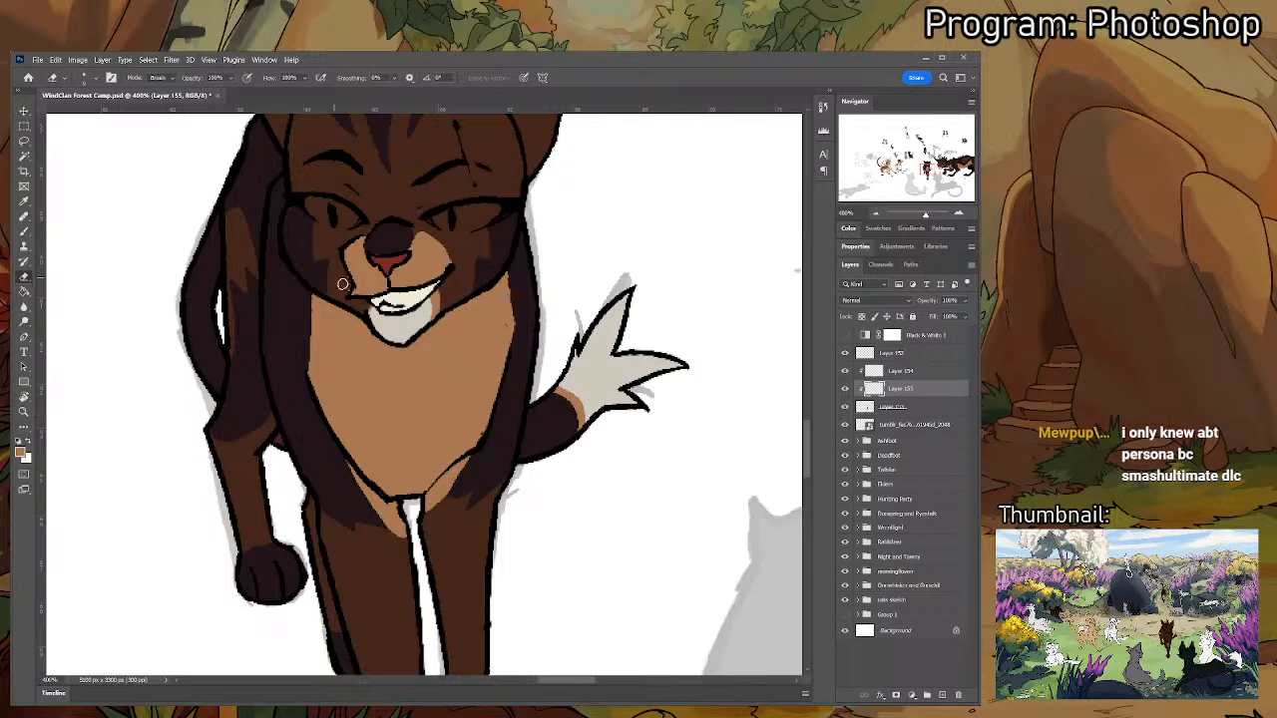
left_click(901, 374)
key("i")
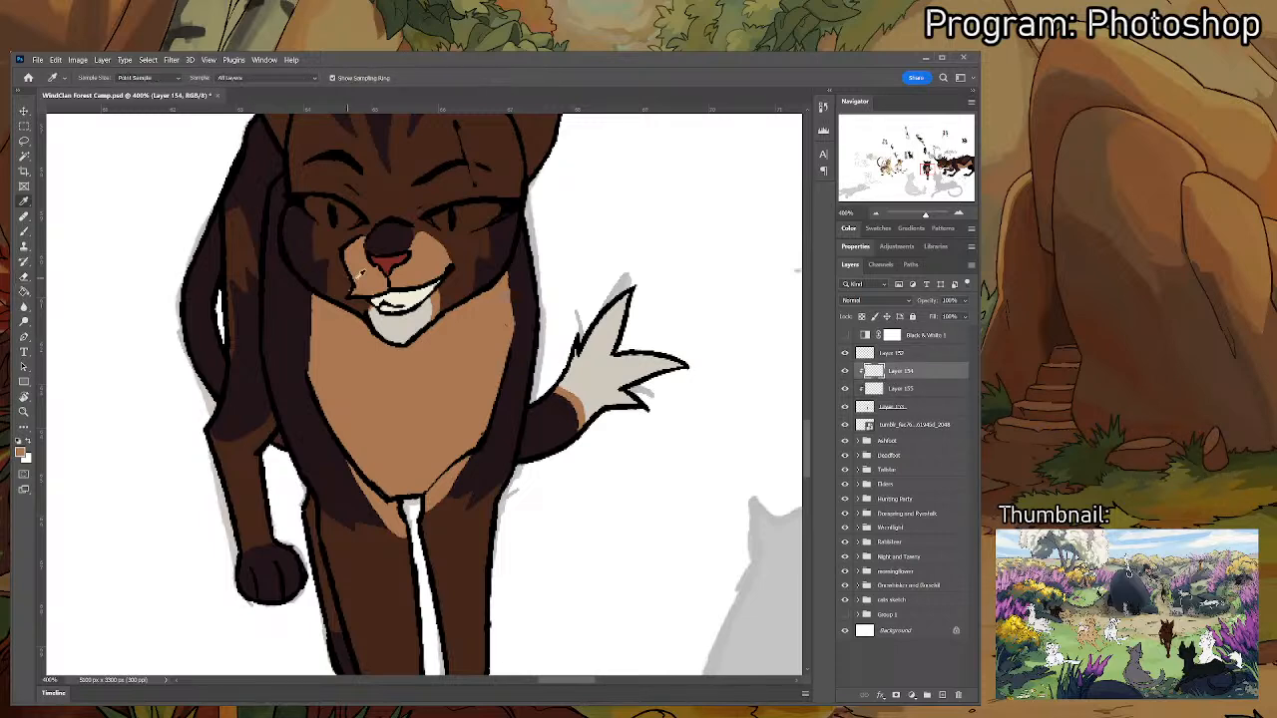
left_click(341, 275)
key("b")
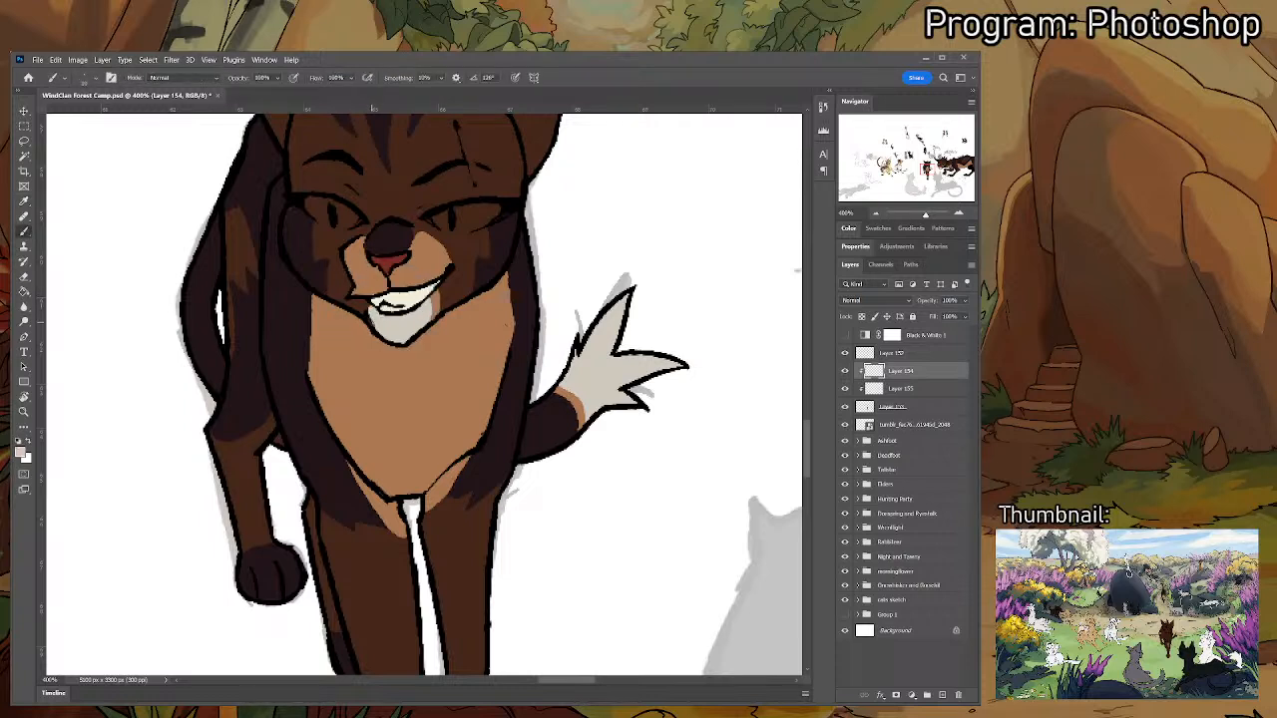
left_click_drag(379, 282, 365, 369)
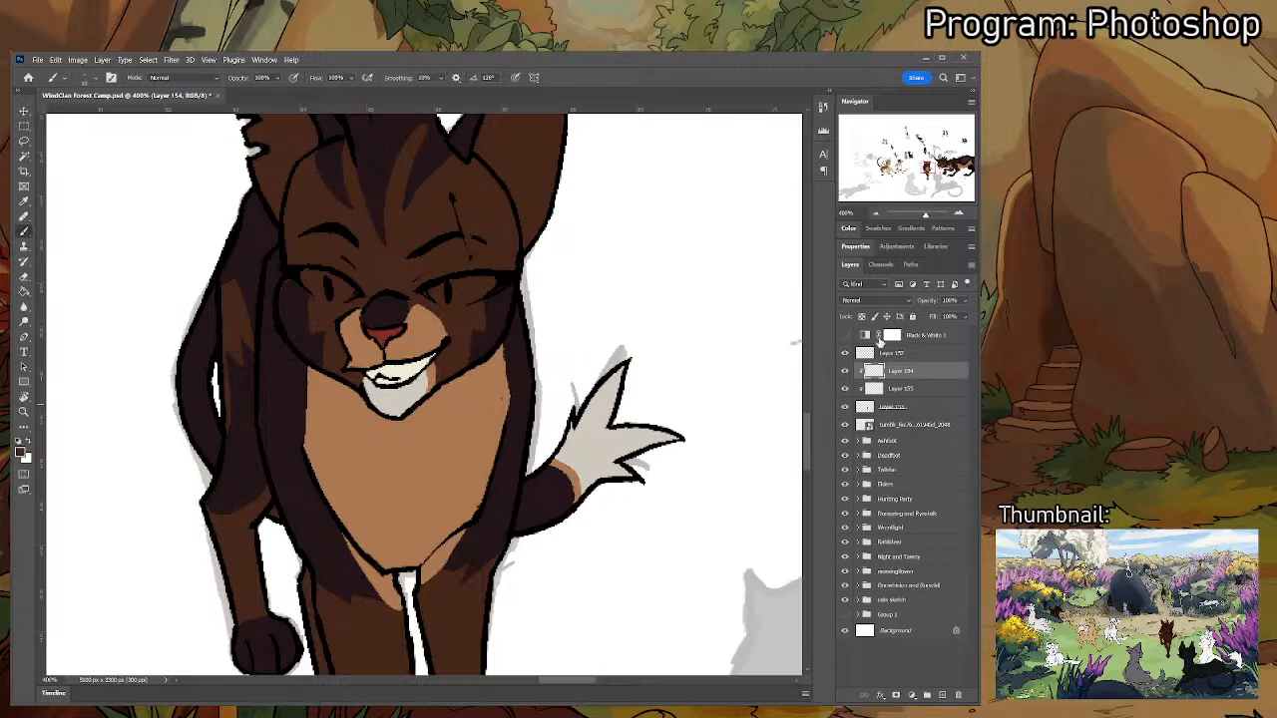
- Fill both of the walking cat's eyes with orange sampled from the reference cat's iris
left_click(957, 187)
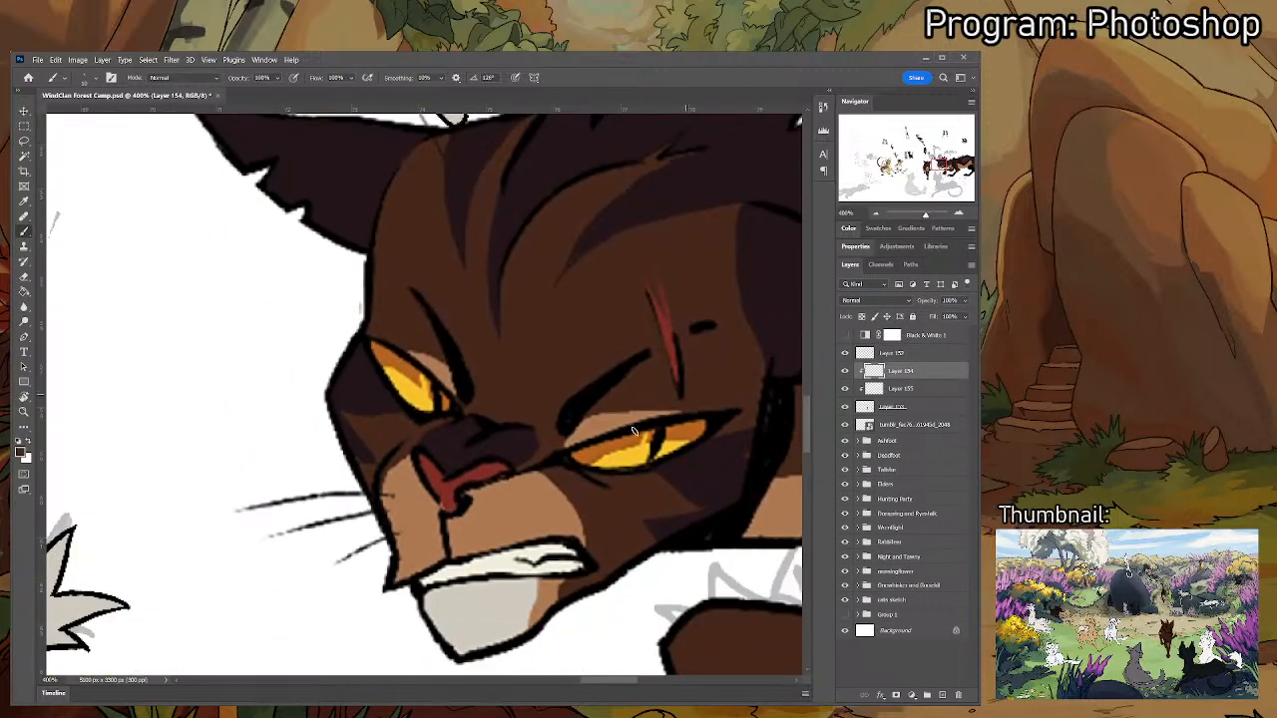
key("i")
left_click(618, 452)
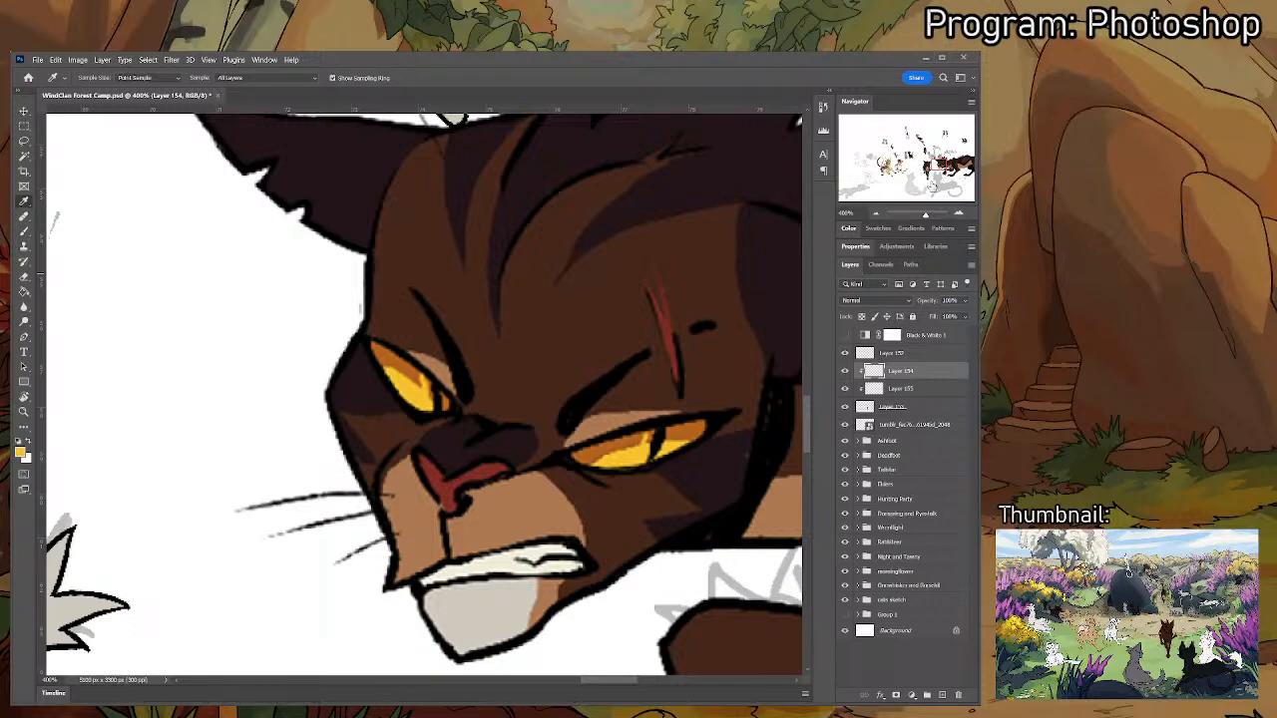
left_click(686, 430)
key("b")
left_click(924, 166)
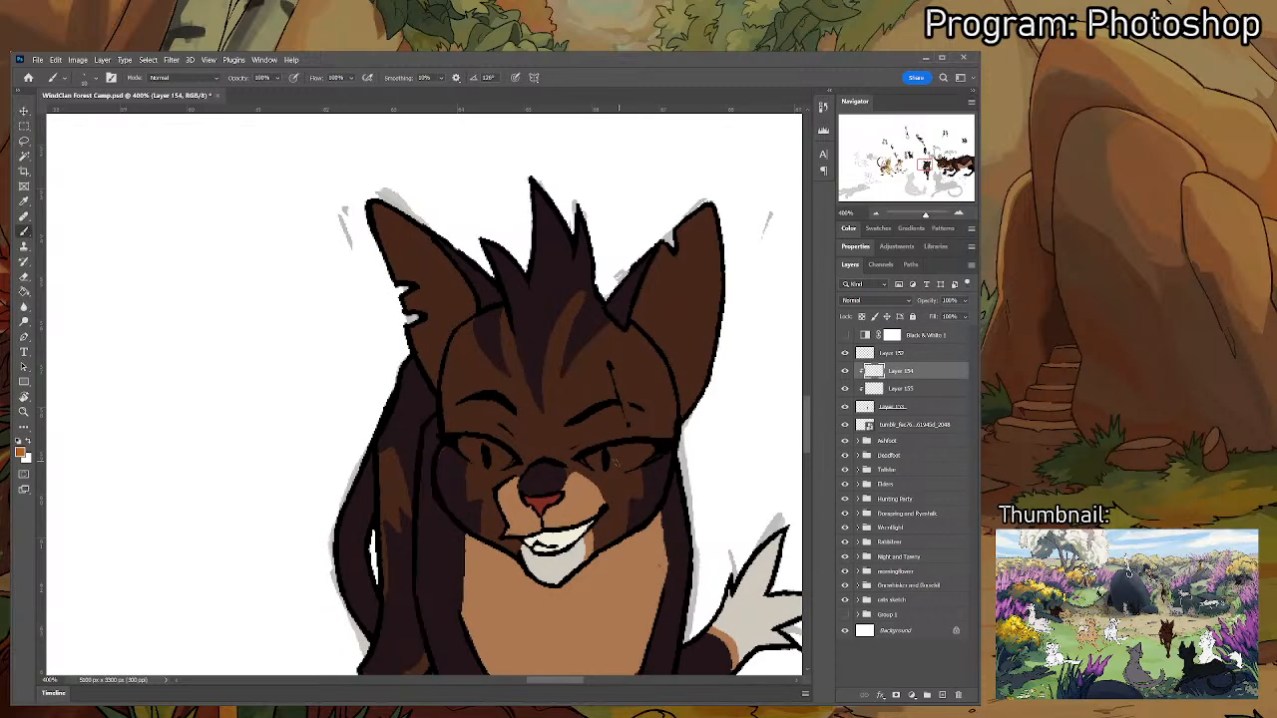
mouse_move(589, 454)
left_mouse_down()
mouse_move(633, 459)
mouse_move(610, 466)
mouse_move(598, 461)
mouse_move(638, 449)
mouse_move(612, 450)
mouse_move(647, 454)
left_mouse_up()
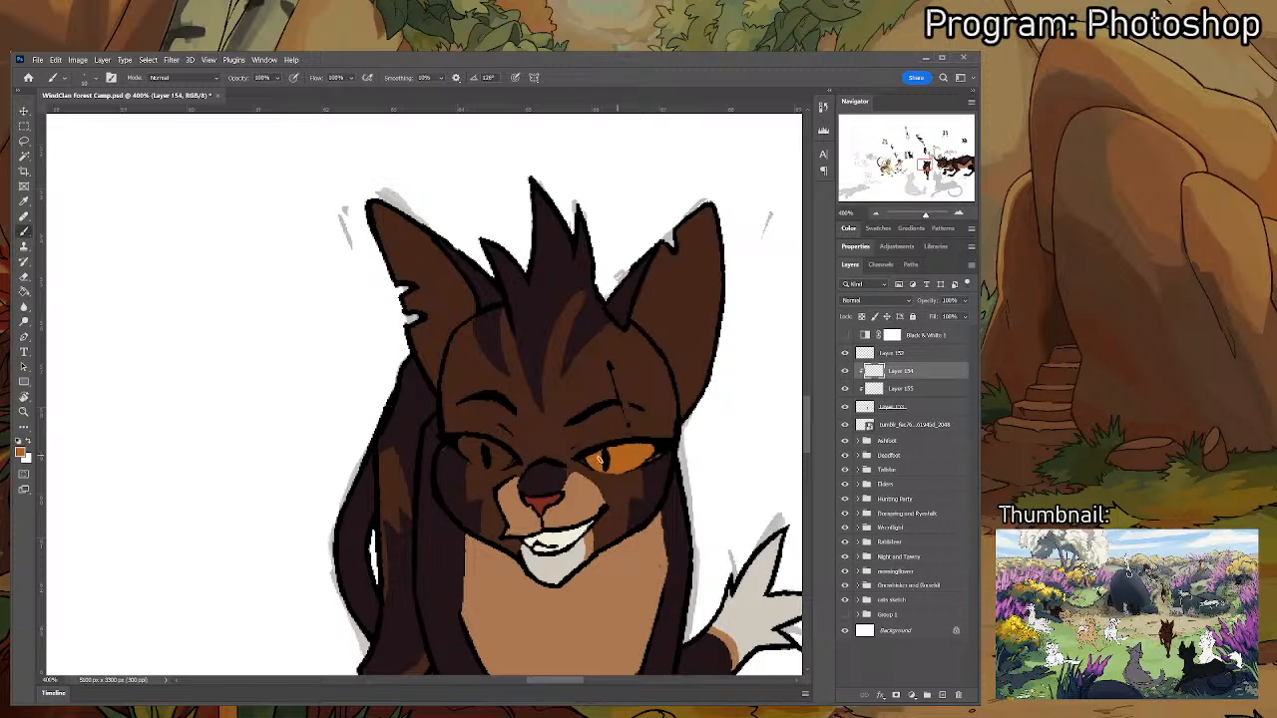
mouse_move(470, 442)
left_mouse_down()
mouse_move(479, 461)
mouse_move(510, 458)
mouse_move(470, 439)
mouse_move(489, 441)
left_mouse_up()
- Paint the reference cat's yellow into the irises of both eyes, leaving orange shading along their upper edges
left_click_drag(628, 405, 398, 473)
left_click_drag(648, 435, 378, 450)
key("i")
left_click(522, 477)
key("b")
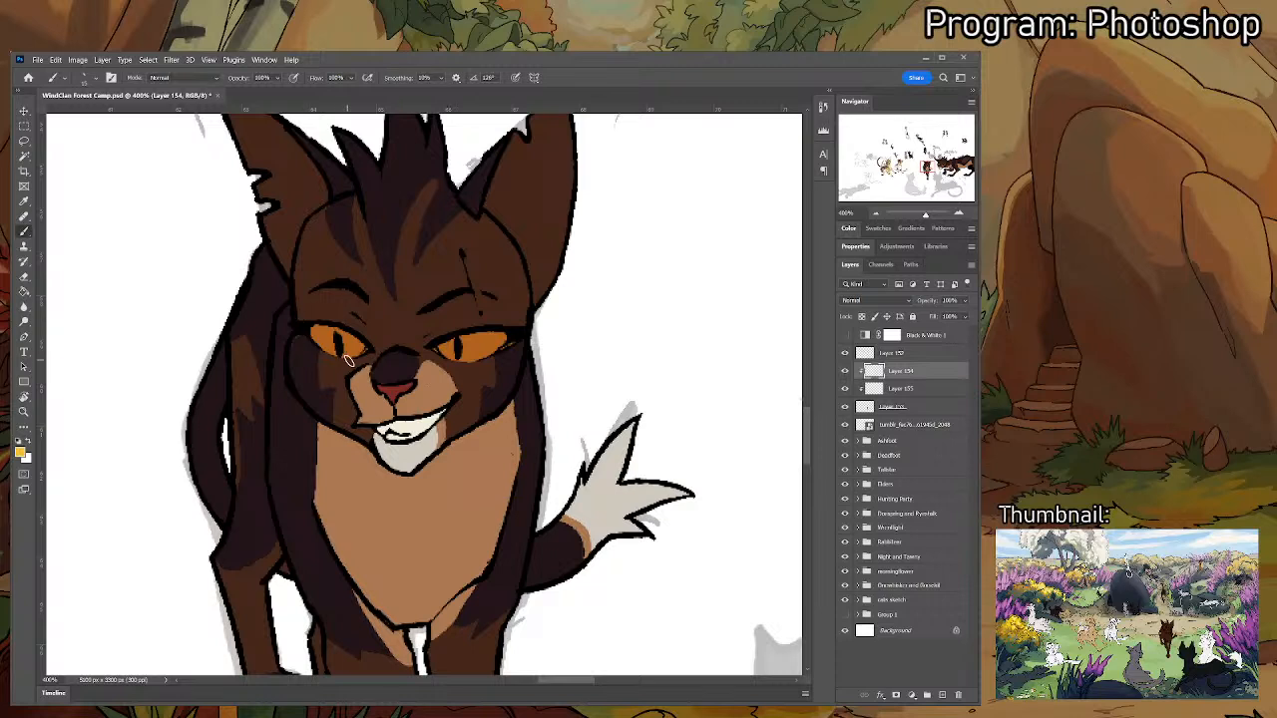
mouse_move(325, 344)
left_mouse_down()
mouse_move(357, 357)
mouse_move(329, 363)
mouse_move(335, 345)
left_mouse_up()
mouse_move(449, 349)
left_mouse_down()
mouse_move(486, 347)
mouse_move(451, 355)
left_mouse_up()
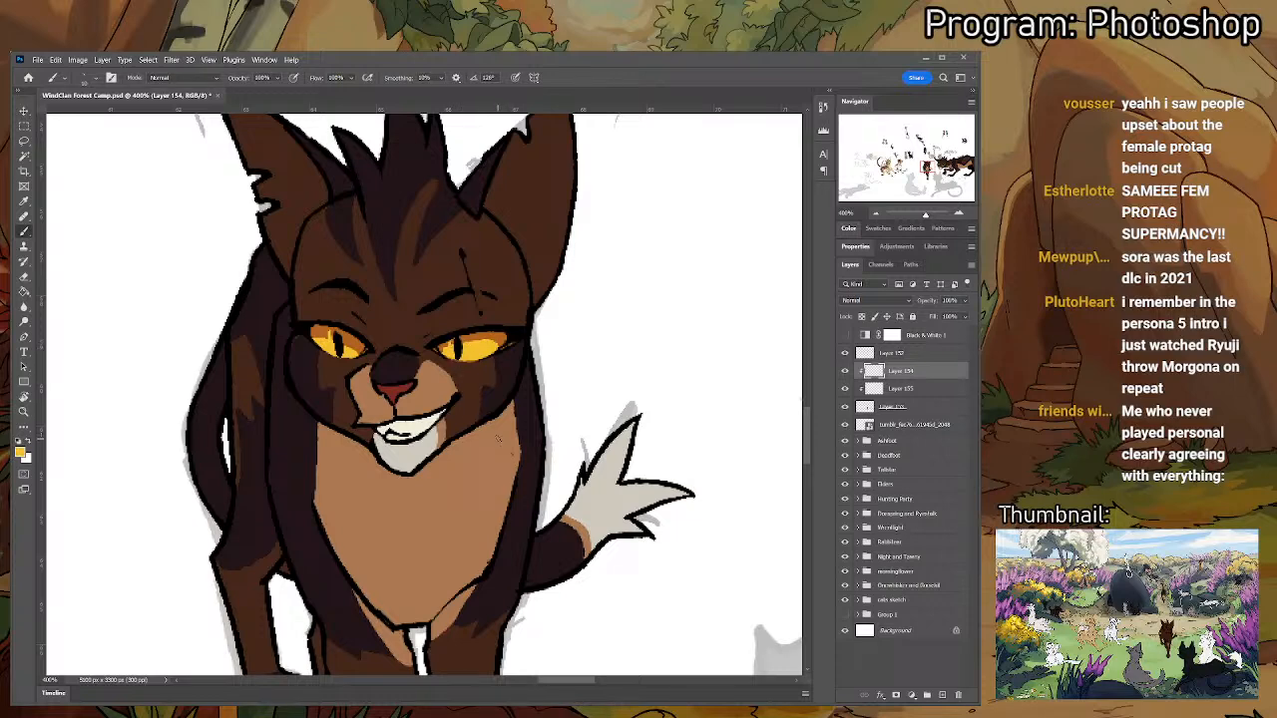
- Sample the dark red from the reference cat as the painting colour
key("ctrl+minus")
key("ctrl+minus")
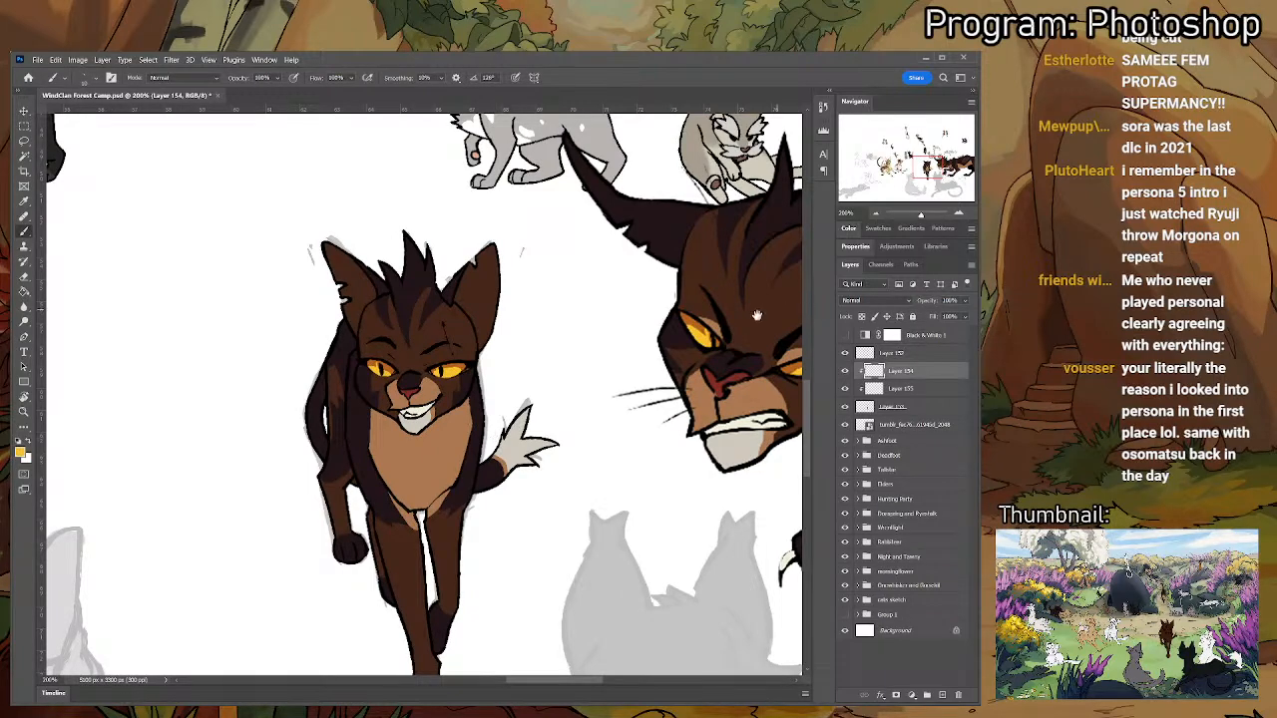
left_click_drag(758, 315, 633, 344)
key("i")
mouse_move(718, 369)
left_mouse_down()
mouse_move(489, 427)
mouse_move(803, 357)
left_mouse_up()
left_click(676, 342)
key("b")
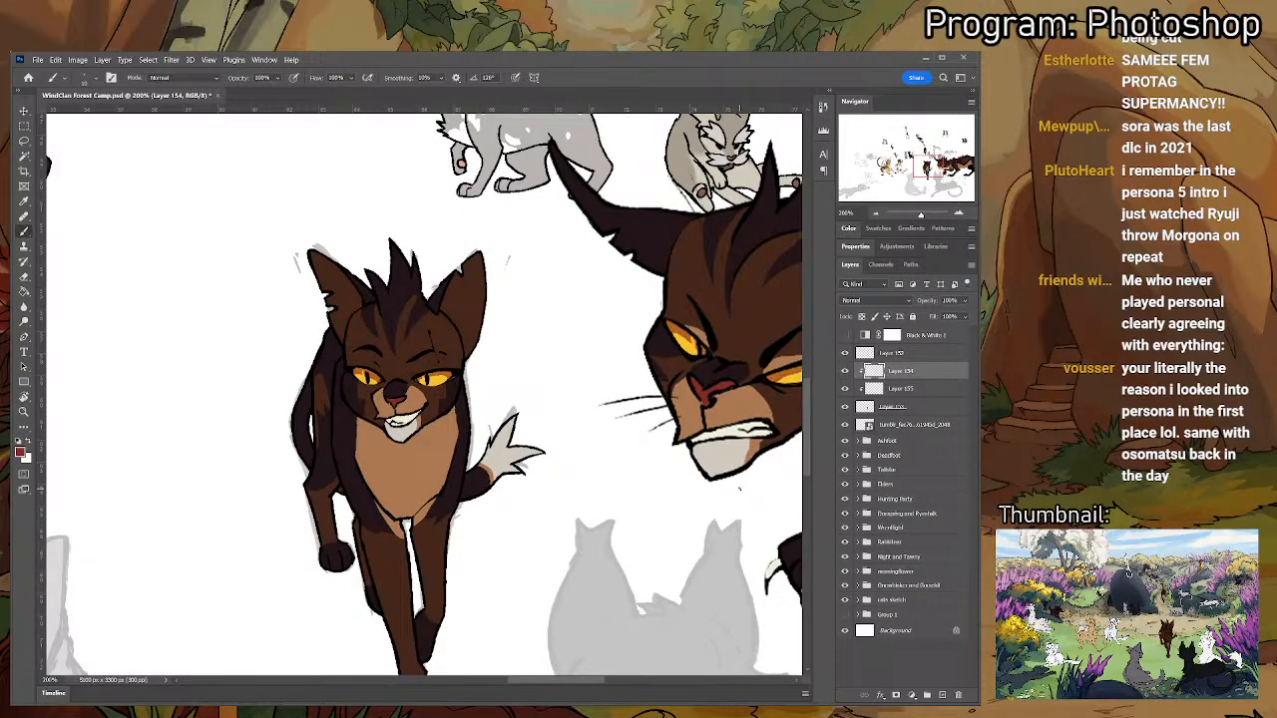
- Select both inner ears with the Magic Wand sampling all layers, fill them dark red, and clear the selection
key("w")
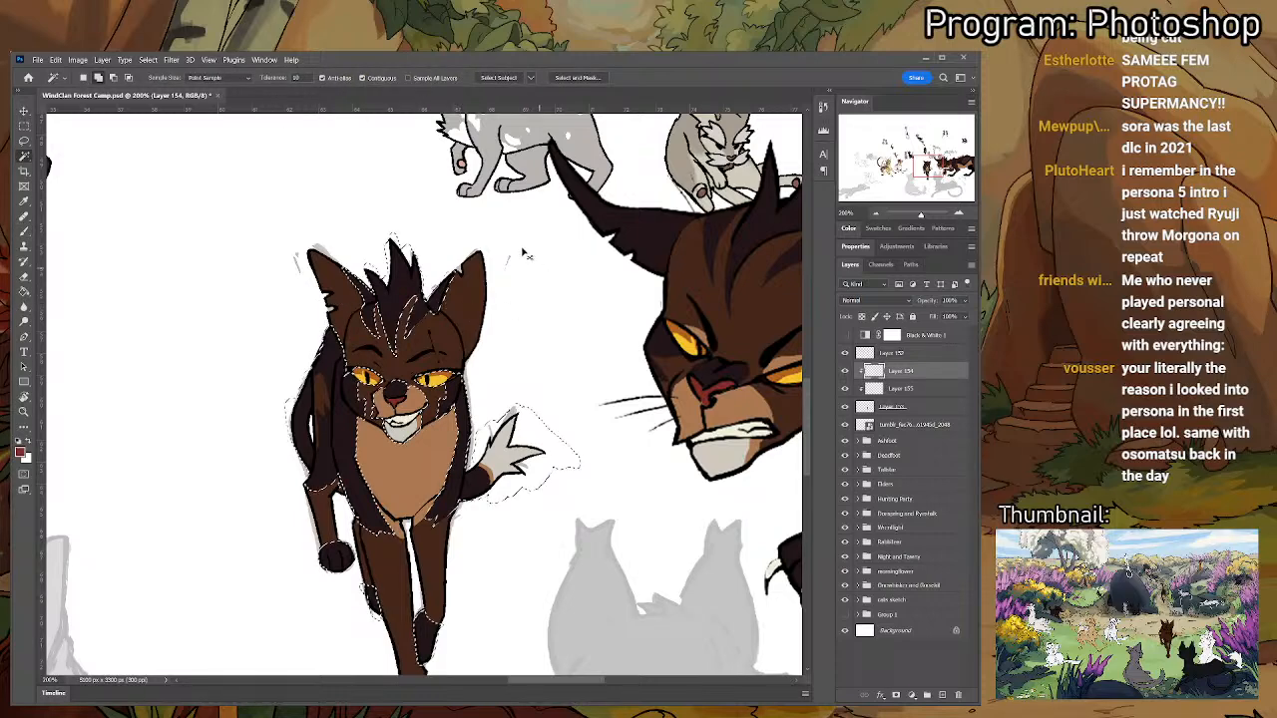
left_click(407, 78)
left_click(342, 295)
left_click(468, 311, "shift")
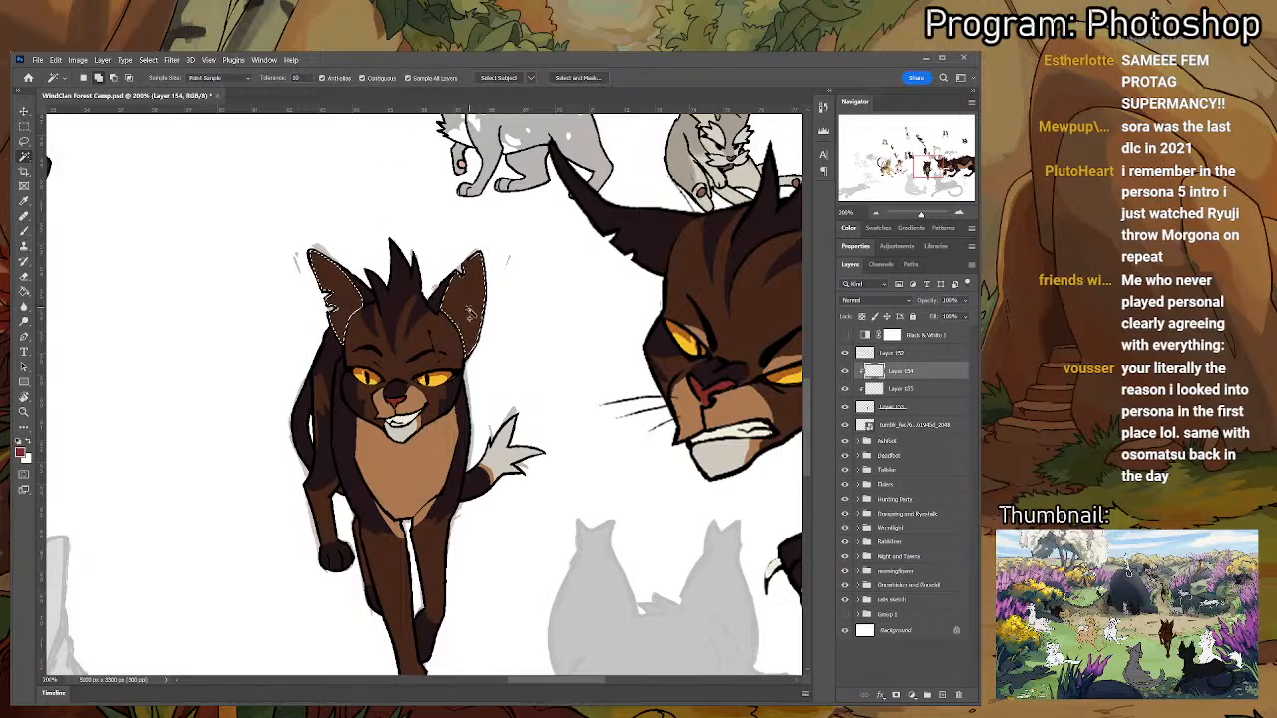
key("g")
left_click(464, 304)
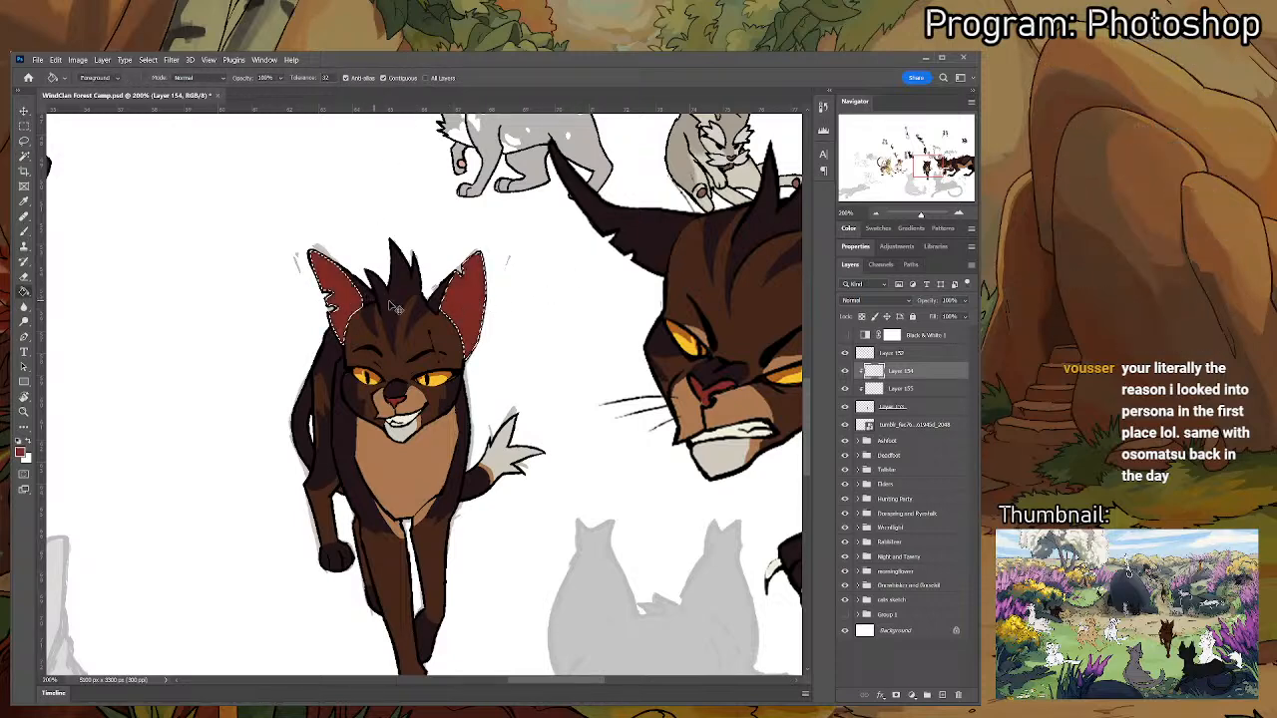
key("ctrl+d")
- Paint the scar across the brow on the right-hand side of the face with red sampled from the reference cat's nose
key("u")
key("i")
left_click(695, 401)
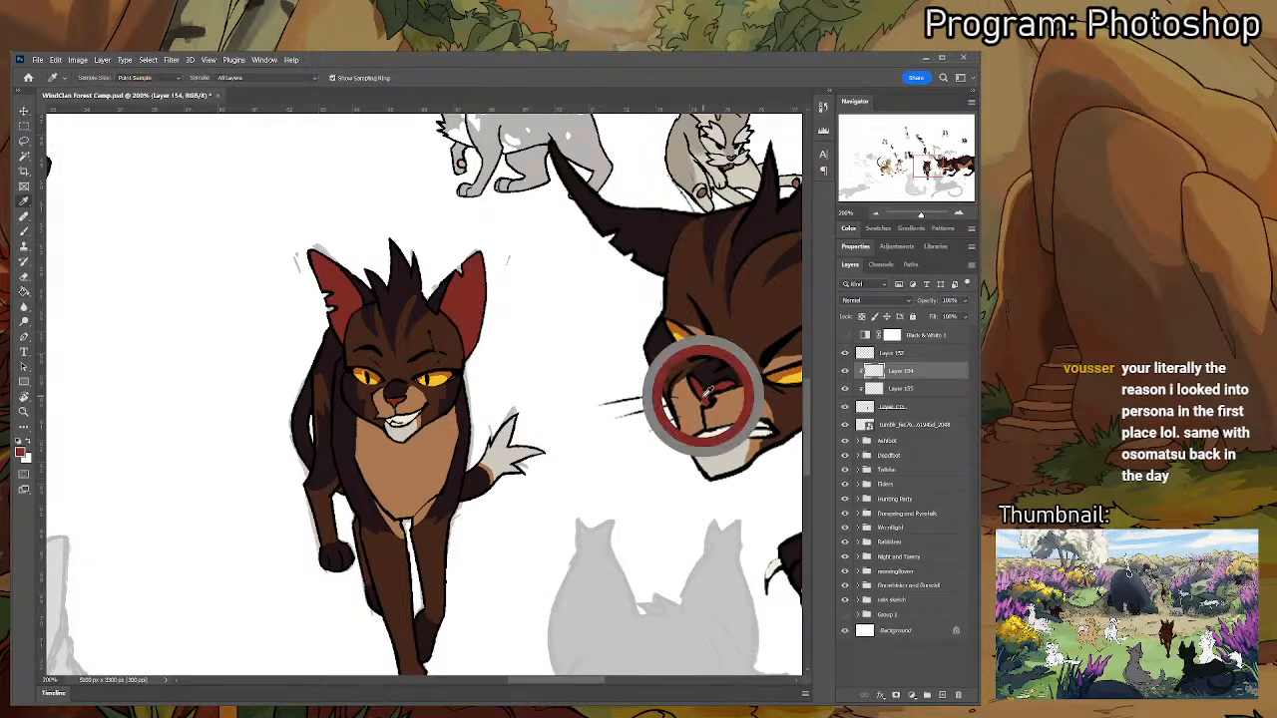
key("b")
key("ctrl+plus")
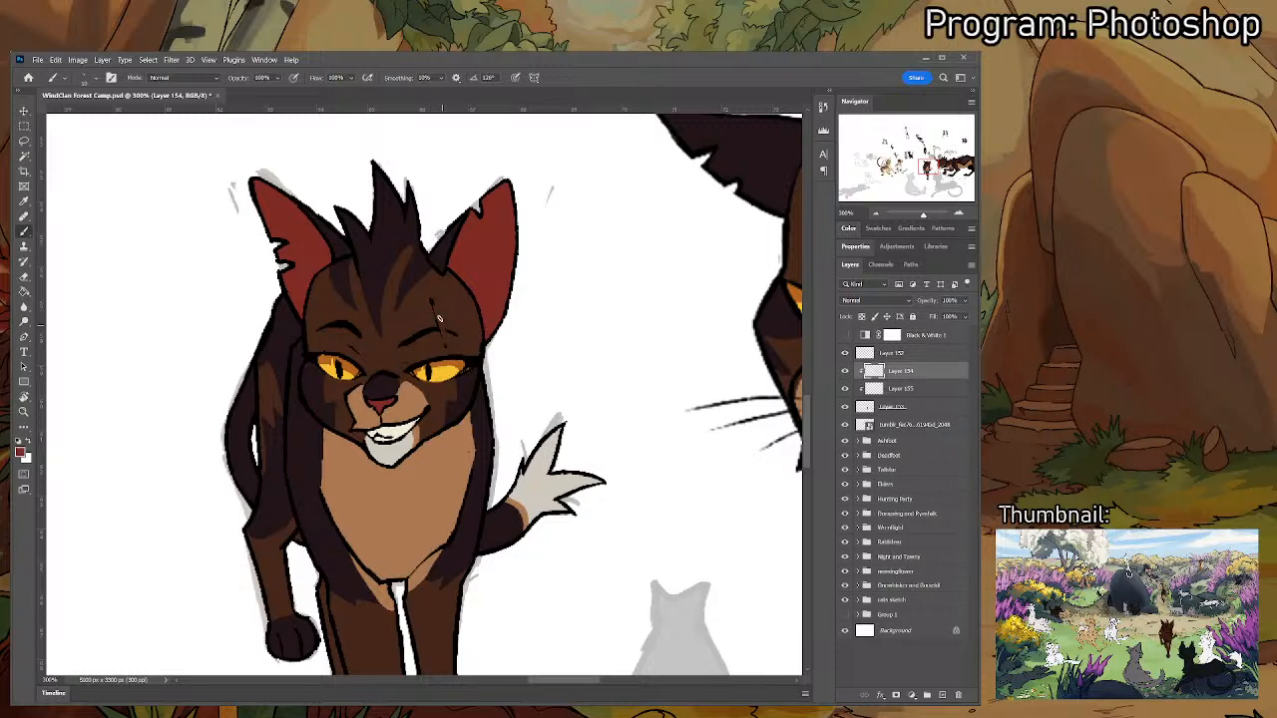
left_click_drag(439, 317, 445, 335)
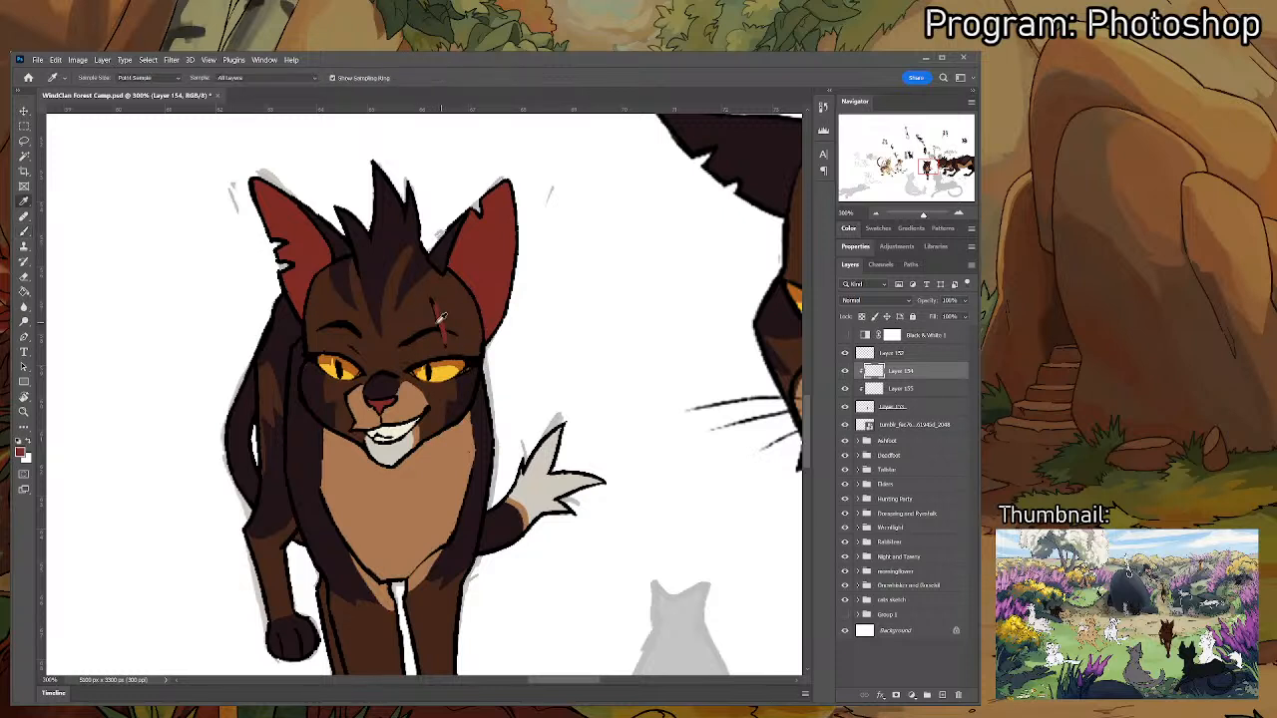
left_click(443, 317, "alt")
left_click_drag(436, 299, 450, 344)
left_click(495, 261, "alt")
scroll(435, 492, "down", 4)
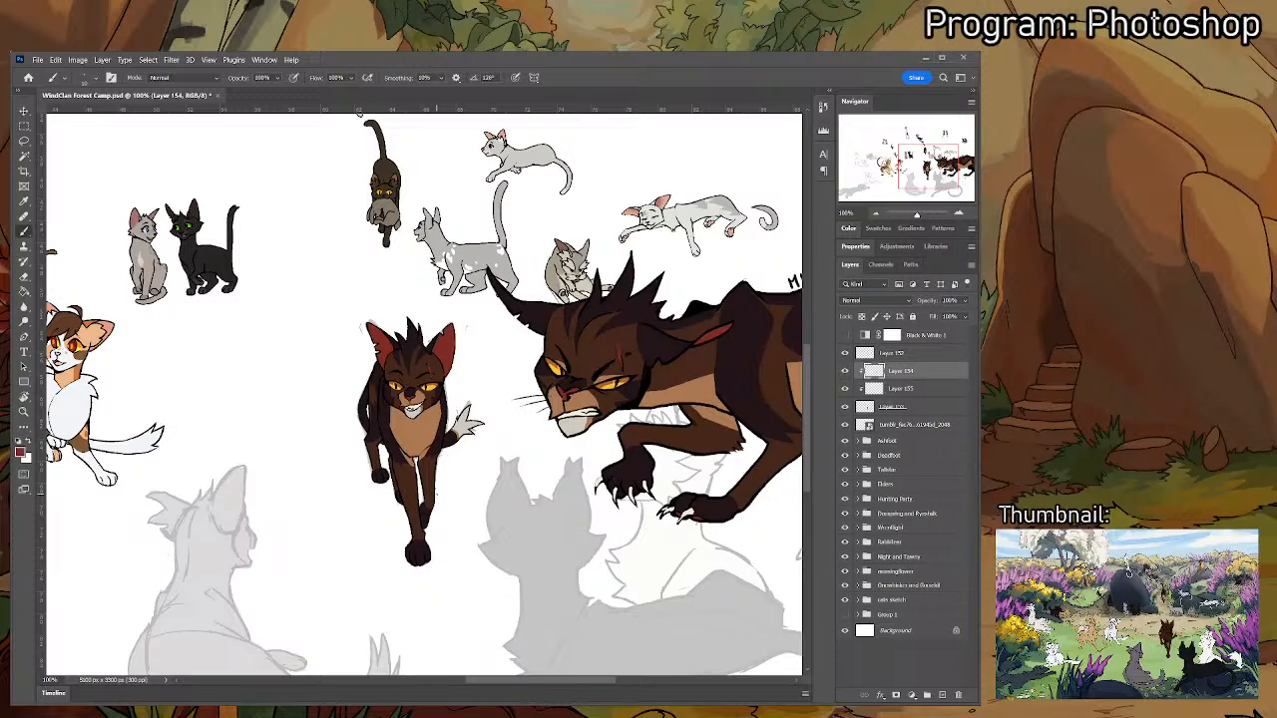
key("ctrl+plus")
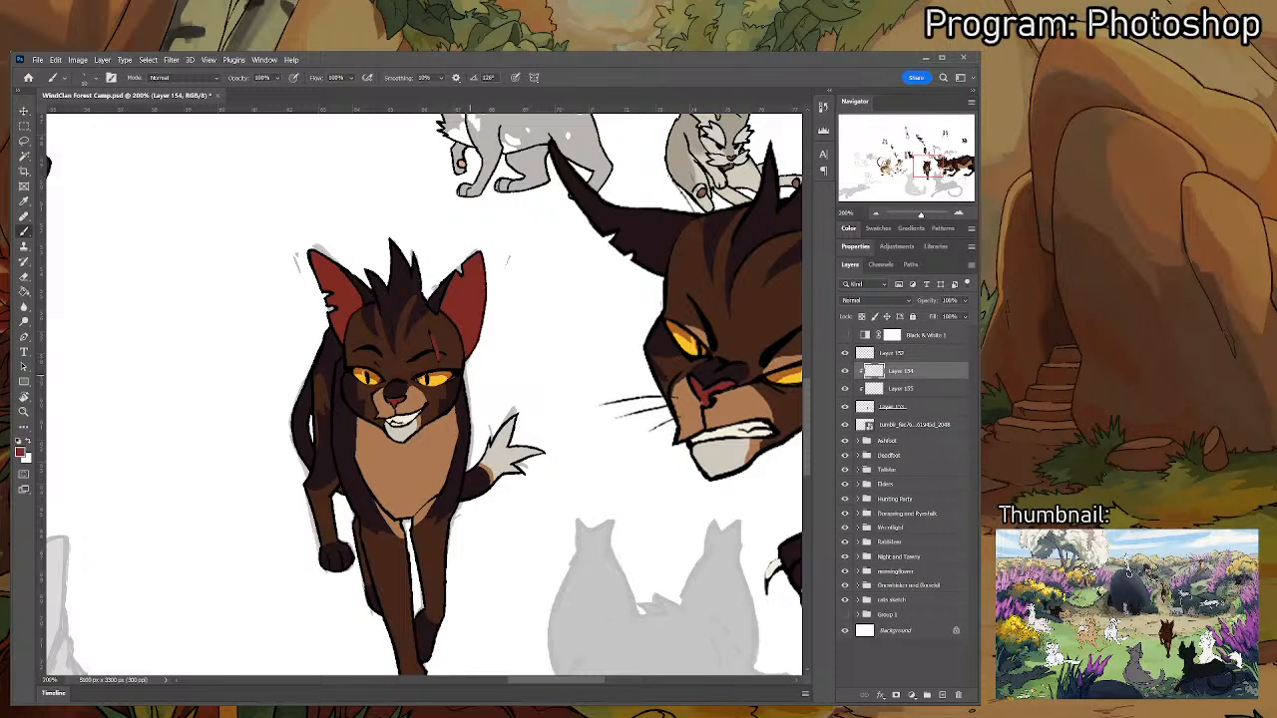
scroll(440, 524, "down", 2)
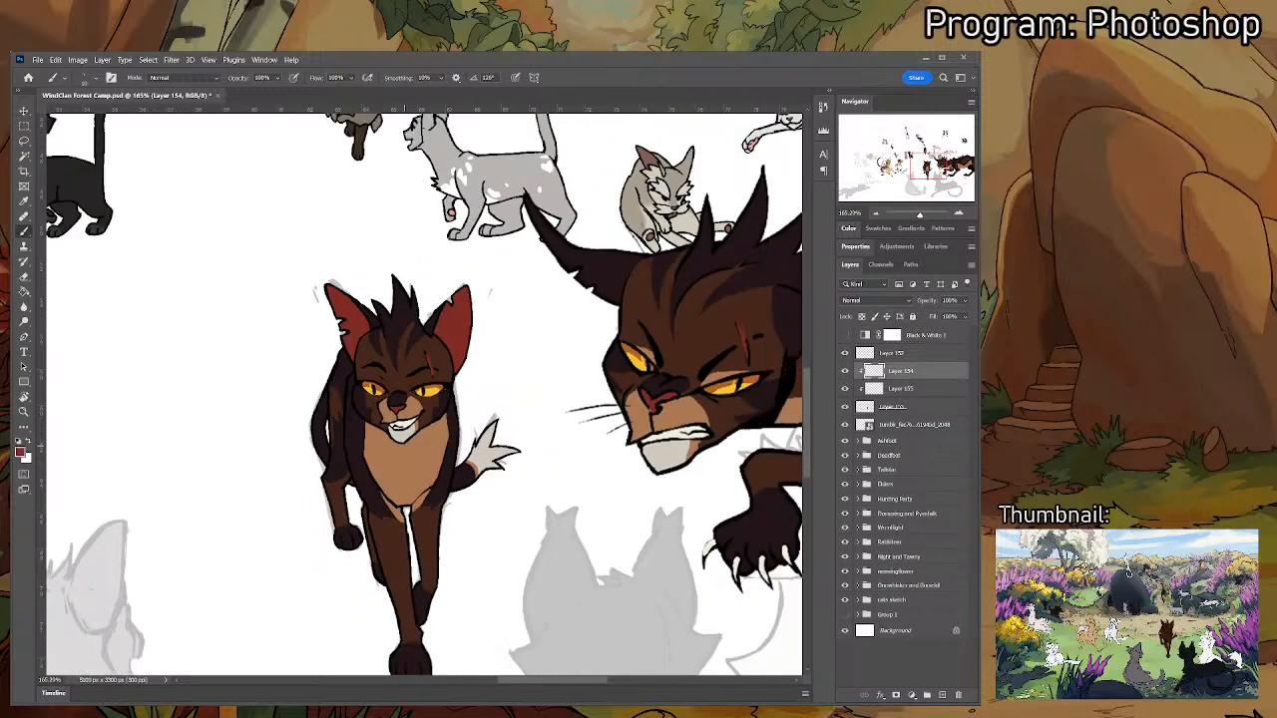
- Paint a tan marking above the eye on the left-hand side of the face using the tan sampled from the chest
scroll(439, 523, "up", 5)
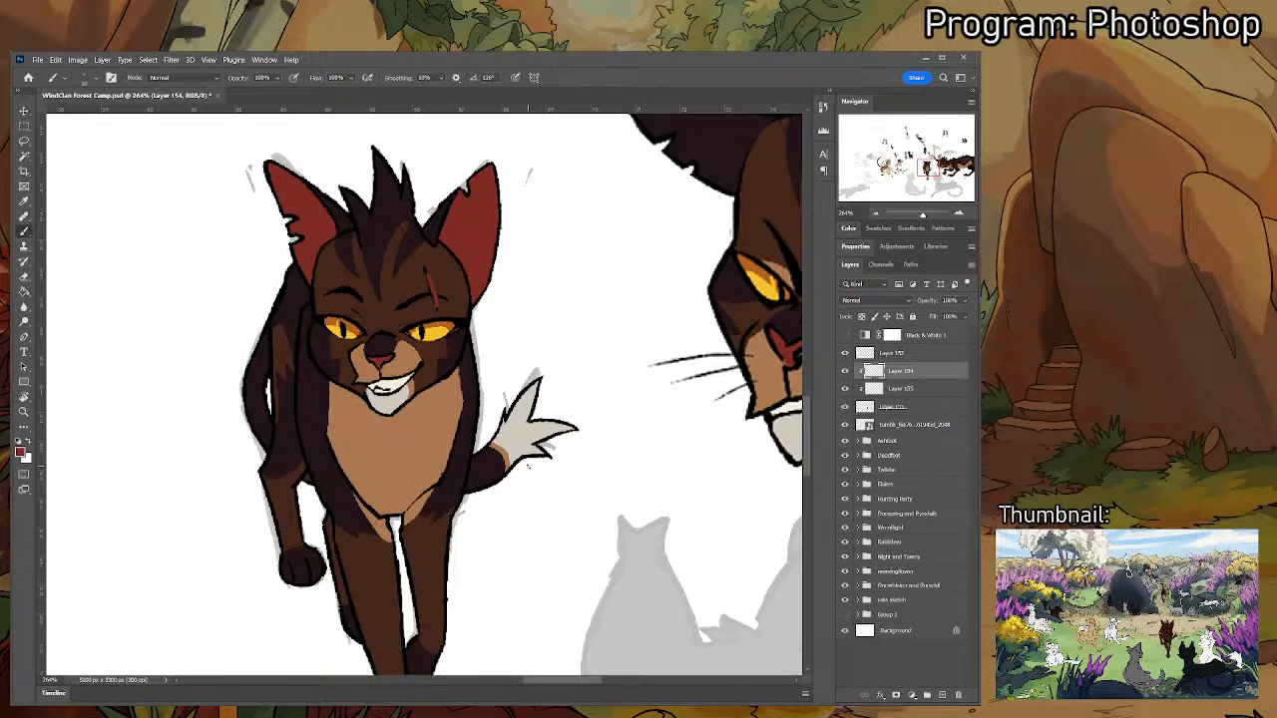
left_click_drag(563, 383, 476, 431)
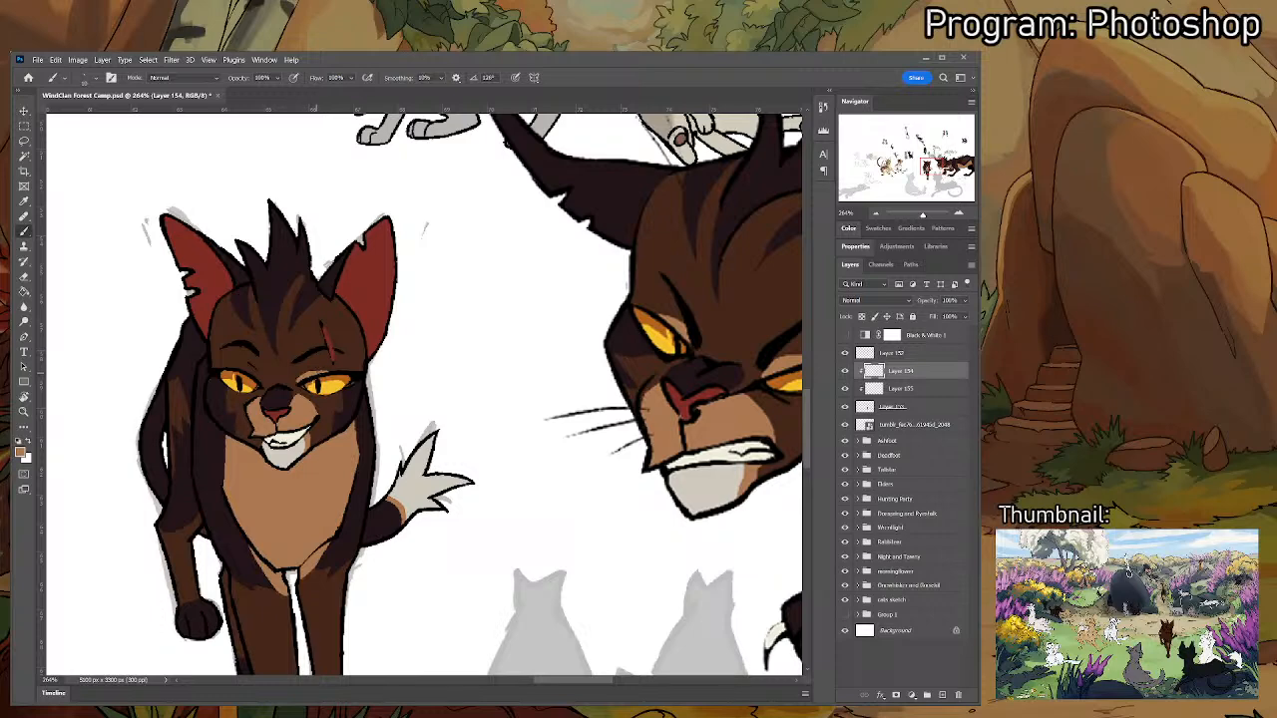
mouse_move(311, 373)
left_mouse_down()
mouse_move(333, 363)
mouse_move(309, 377)
left_mouse_up()
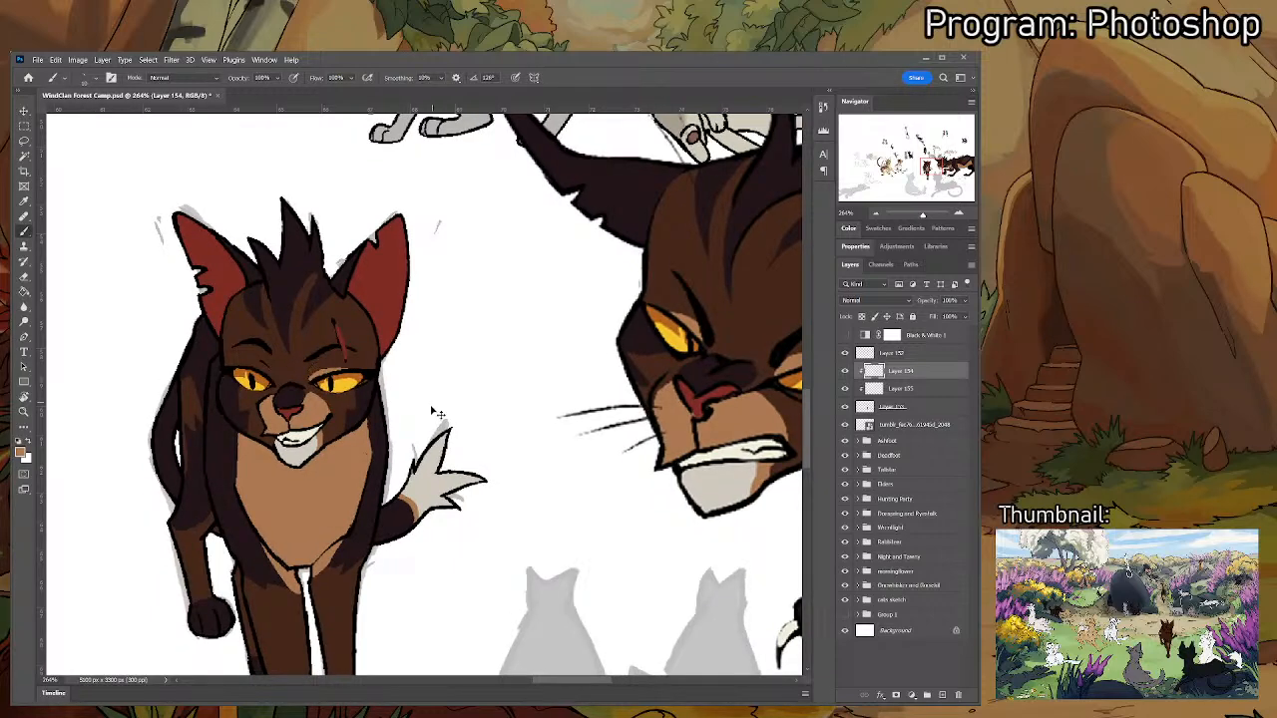
key("ctrl+plus")
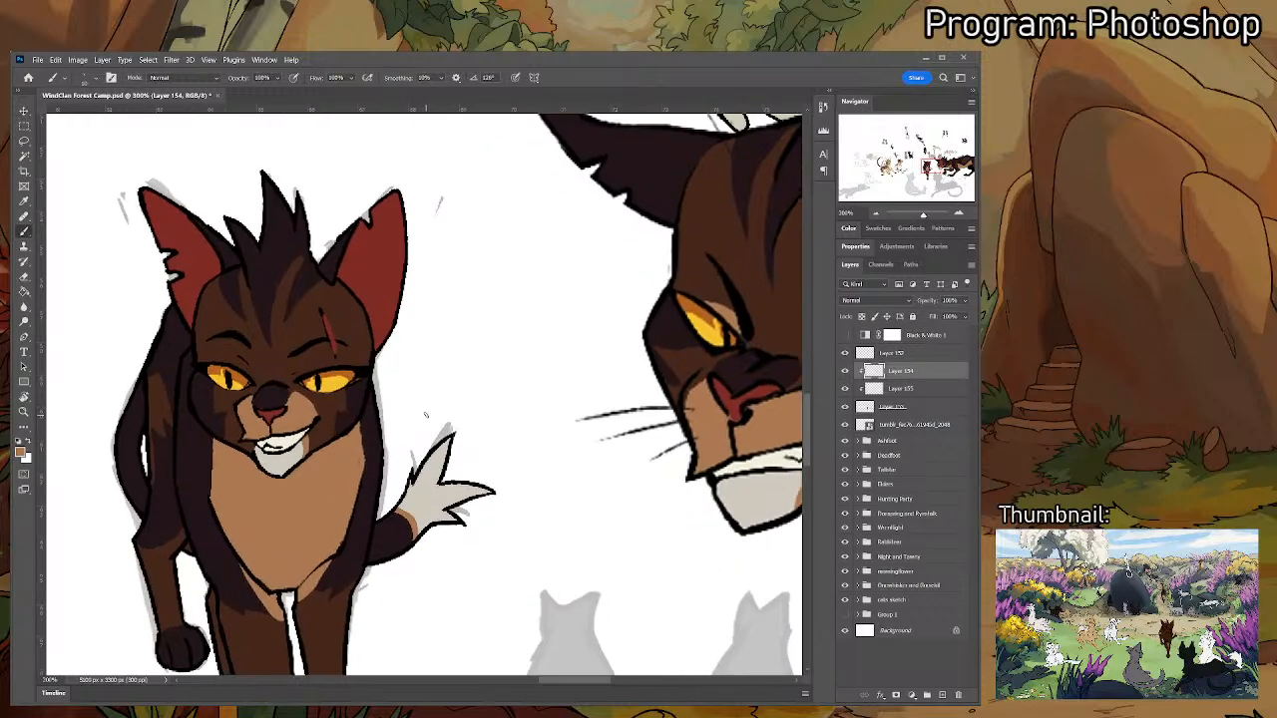
key("r")
left_click_drag(559, 353, 583, 391)
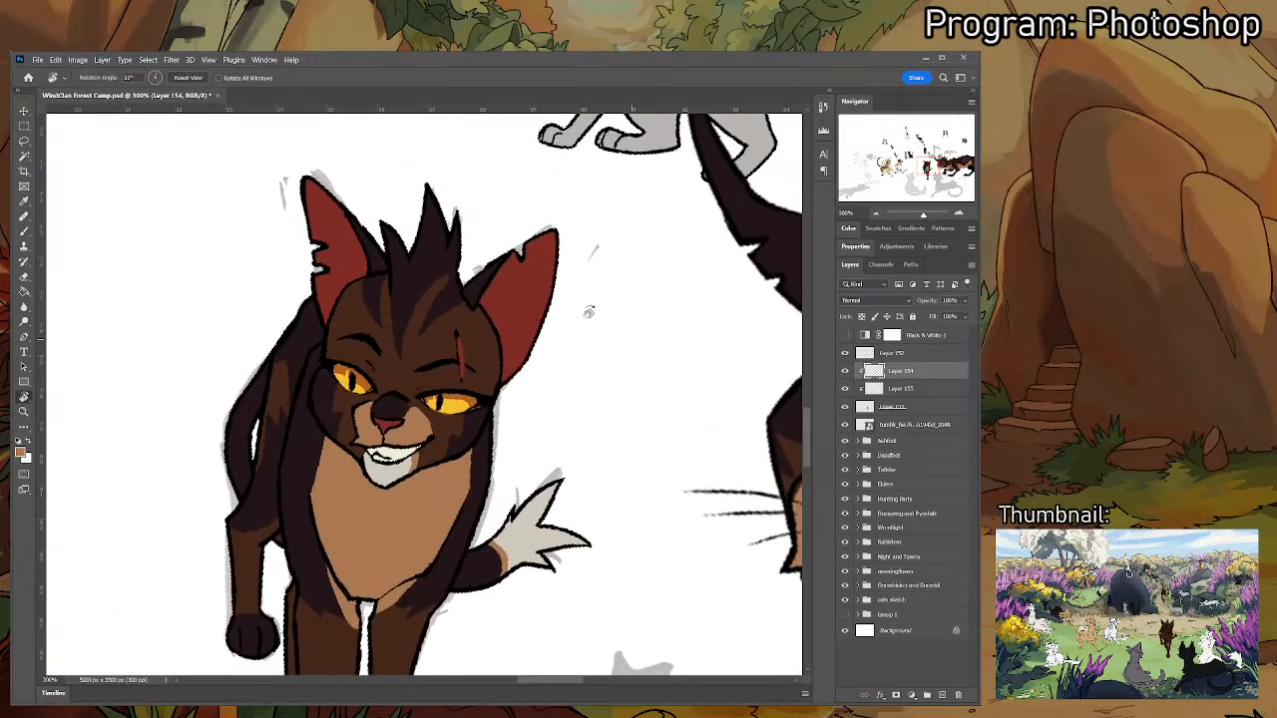
key("b")
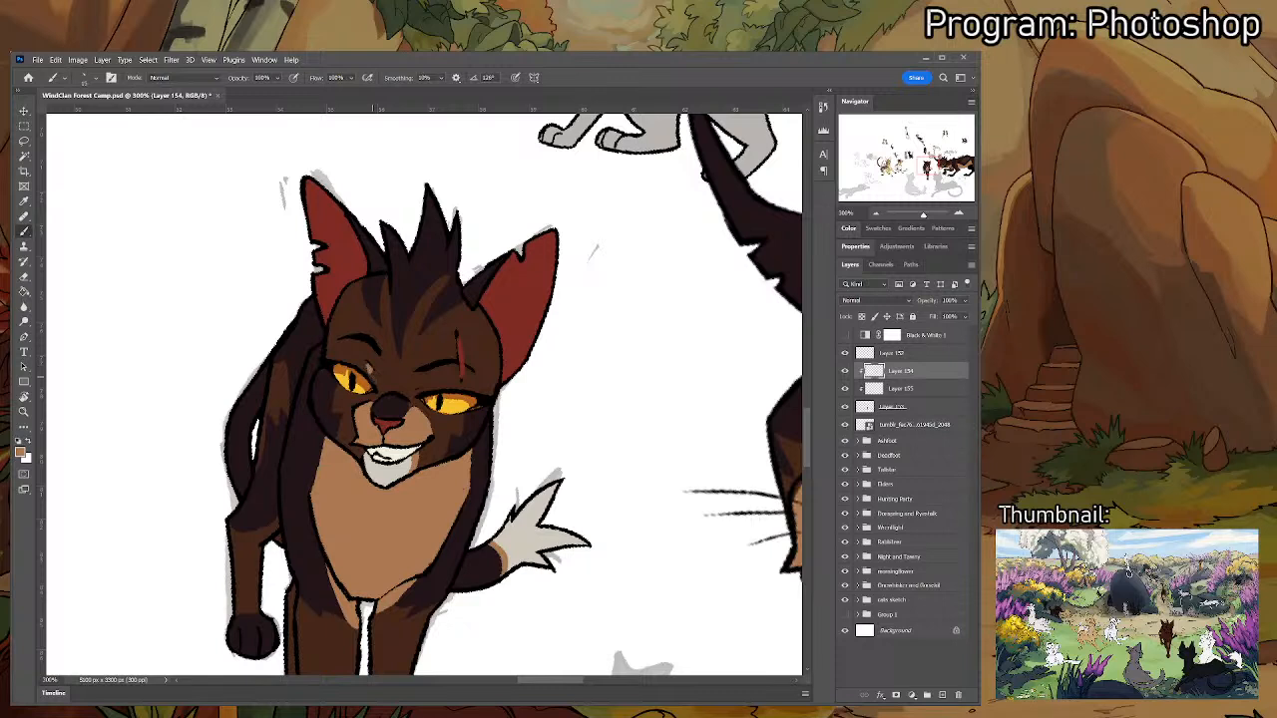
left_click_drag(373, 369, 361, 363)
key("ctrl+z")
key("i")
left_click(351, 483)
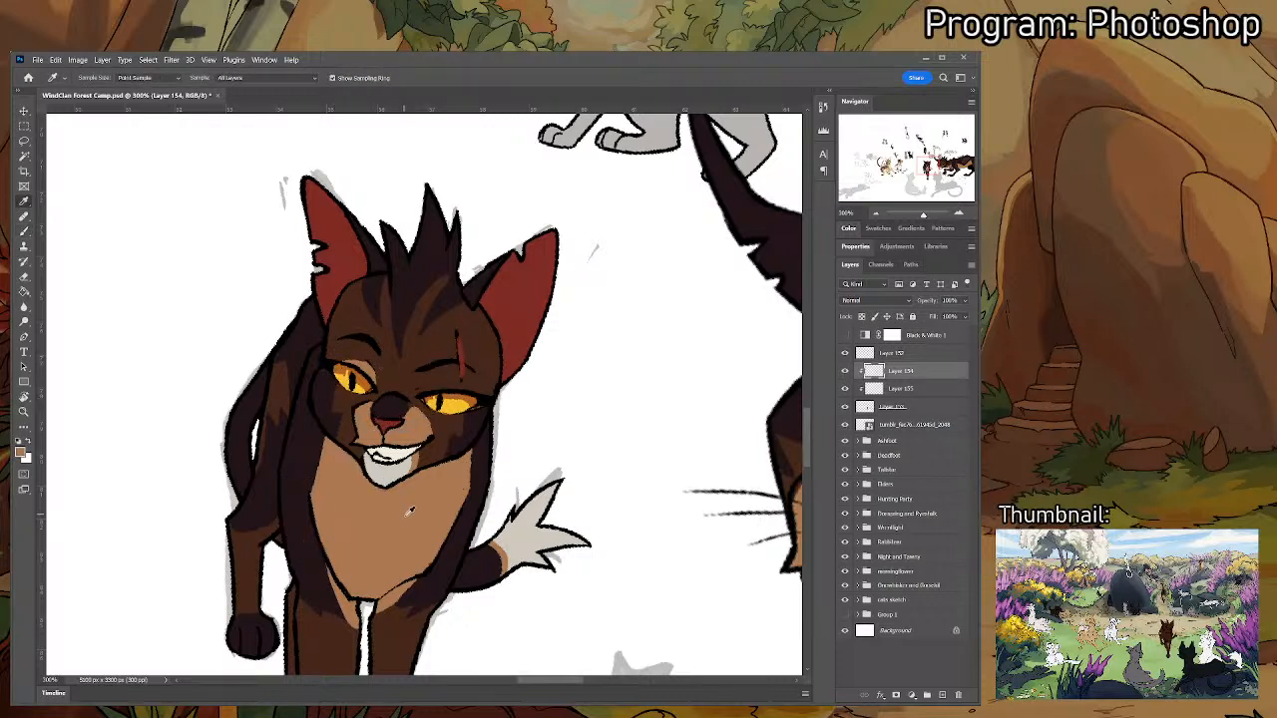
key("b")
mouse_move(413, 395)
left_mouse_down()
mouse_move(454, 389)
mouse_move(448, 372)
mouse_move(426, 490)
left_mouse_up()
key("i")
key("b")
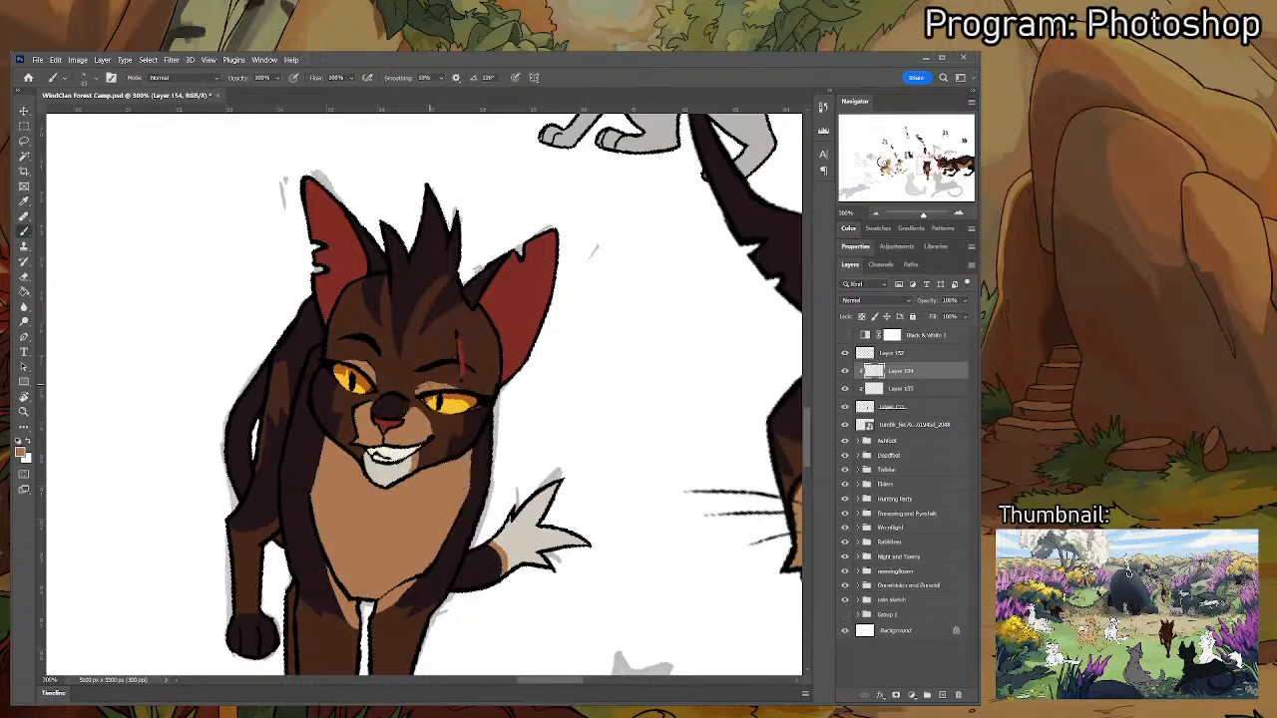
- Paint a tan marking above the right-hand eye and sample the brown between the brows for trimming its edge
mouse_move(456, 394)
left_mouse_down()
mouse_move(439, 379)
mouse_move(419, 391)
left_mouse_up()
key("r")
left_click_drag(584, 394, 396, 382)
key("i")
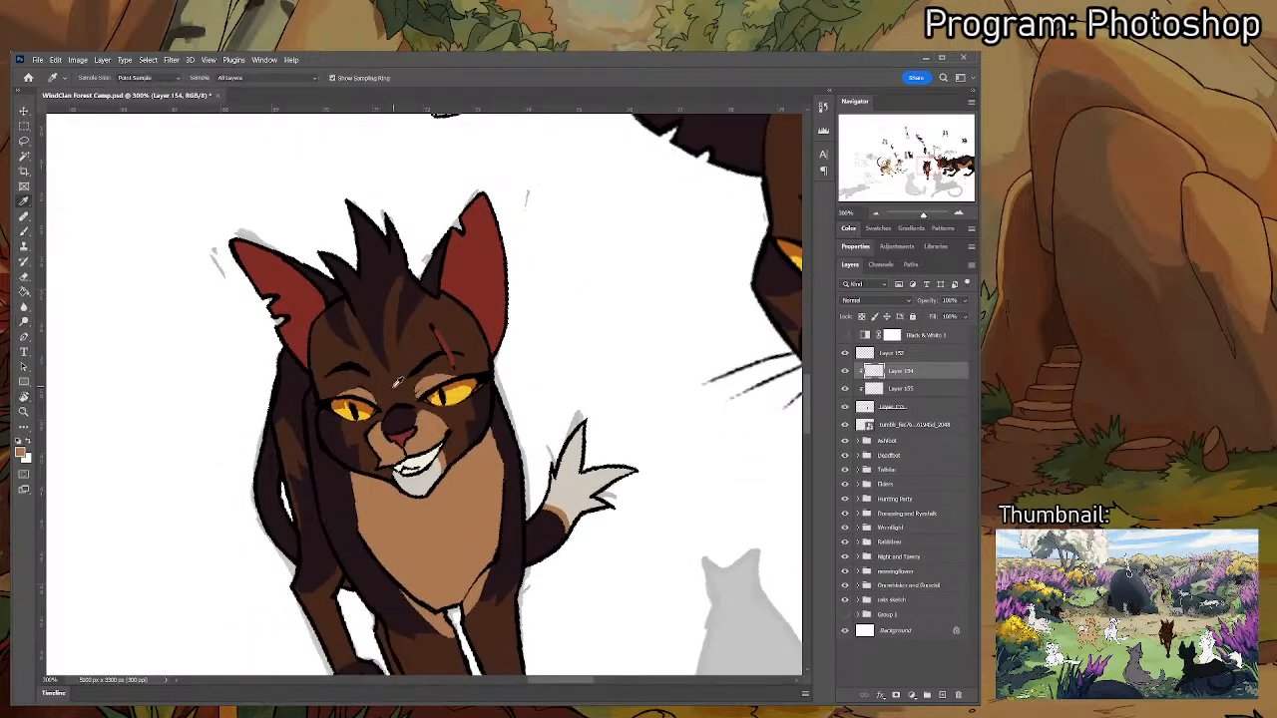
left_click(397, 382)
key("b")
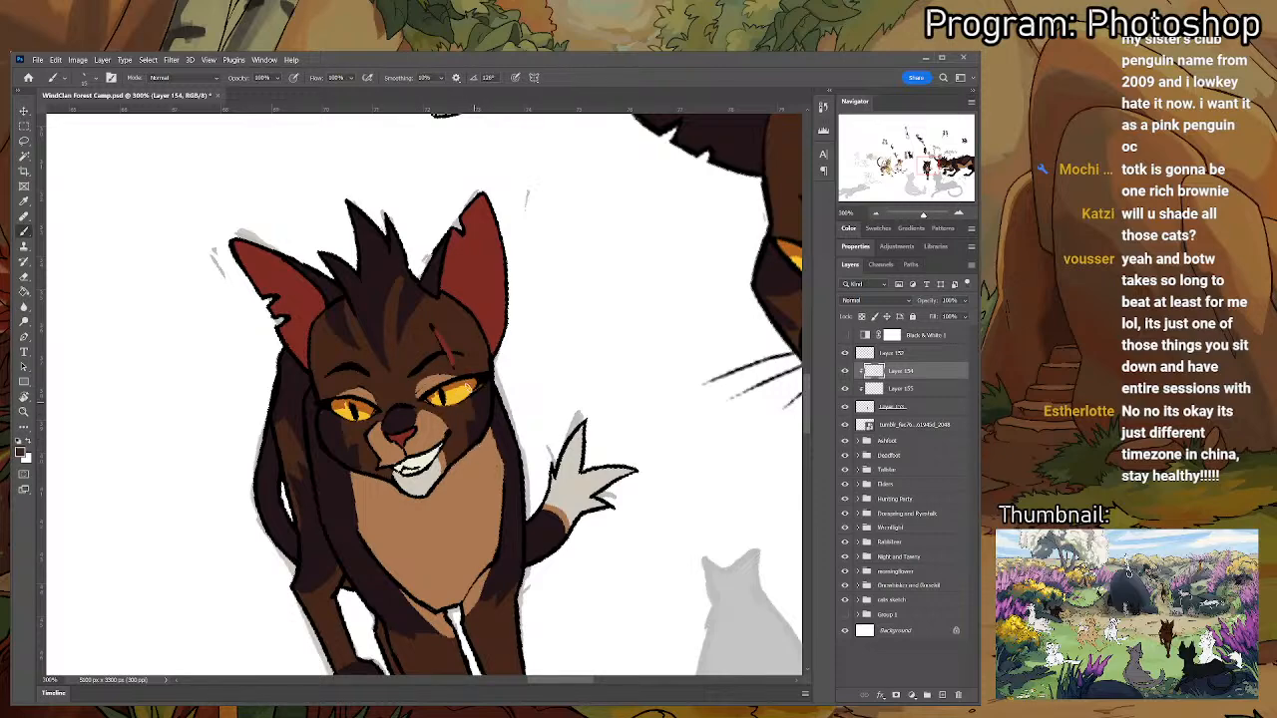
- Refine the right-hand eye's upper marking, alternating between tan sampled from the chest and brown sampled from the face
key("i")
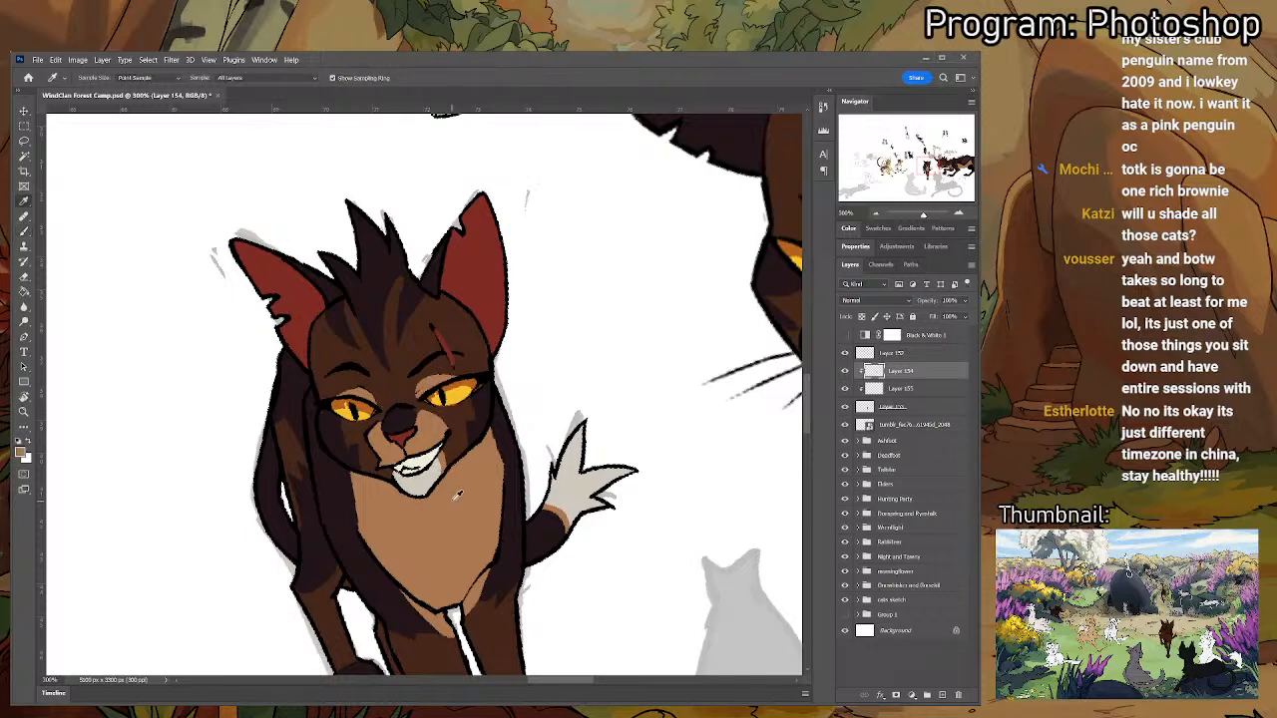
left_click(458, 496)
key("b")
key("i")
left_click(426, 380)
key("b")
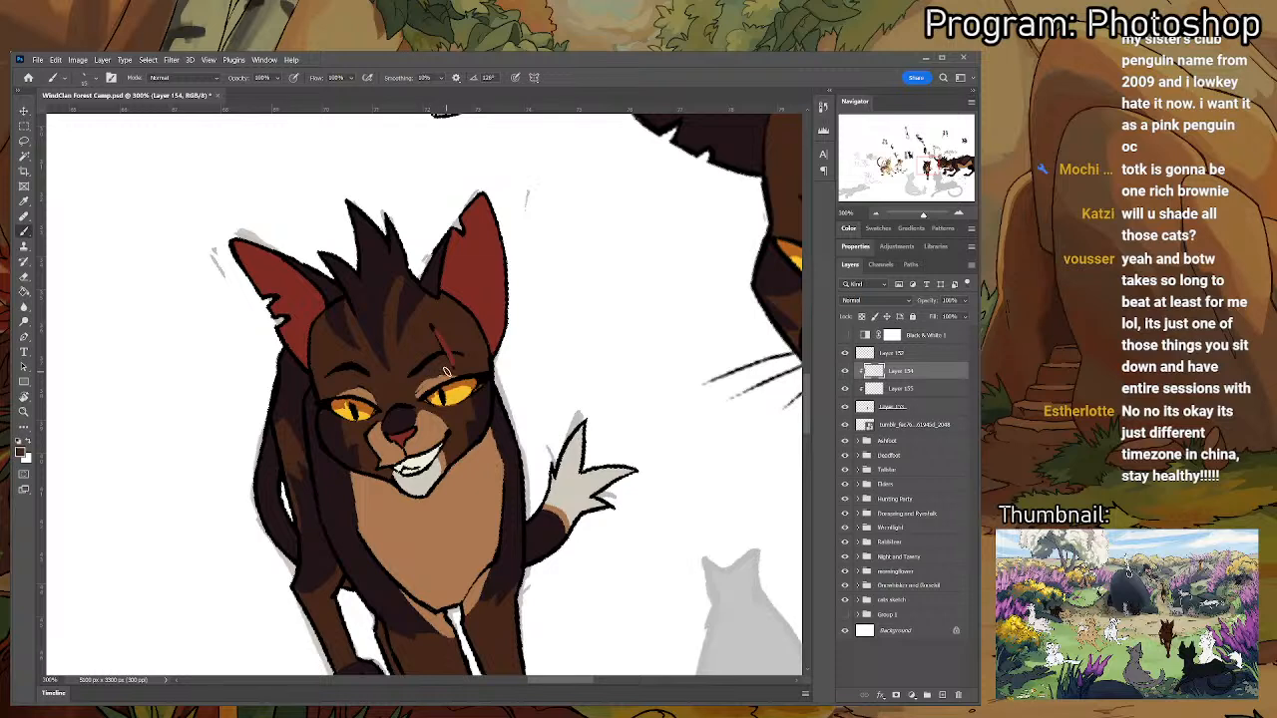
left_click(474, 507, "alt")
left_click(416, 390, "alt")
left_click(469, 514, "alt")
key("ctrl+minus")
key("ctrl+plus")
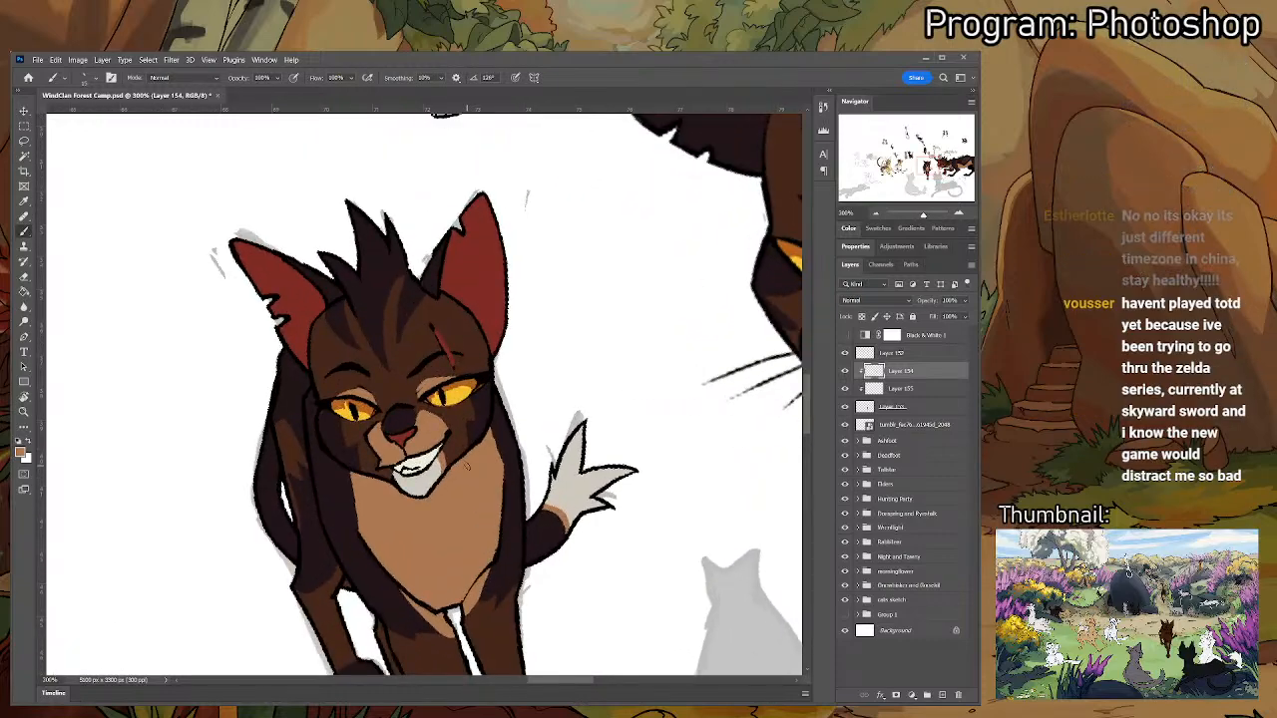
- Sample the dark brown at the base of the walking cat's tail as the painting colour
key("r")
left_click_drag(500, 356, 507, 379)
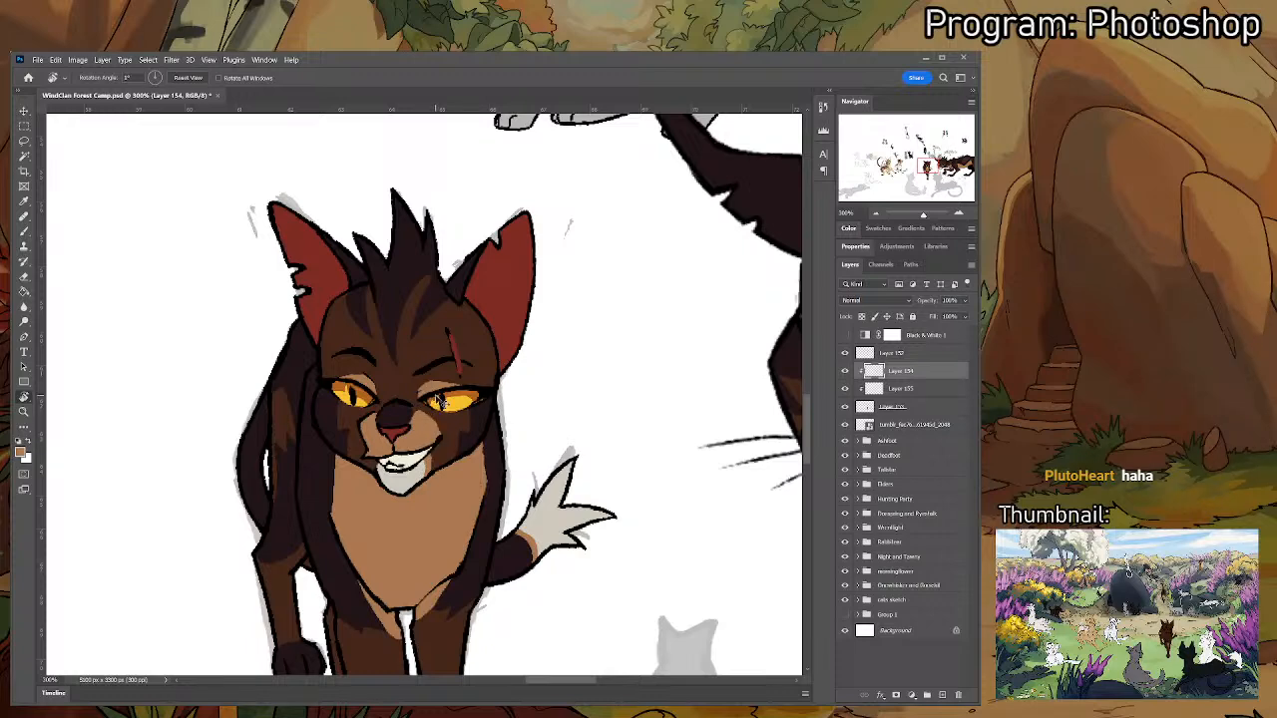
scroll(434, 389, "down", 4)
scroll(439, 399, "up", 2)
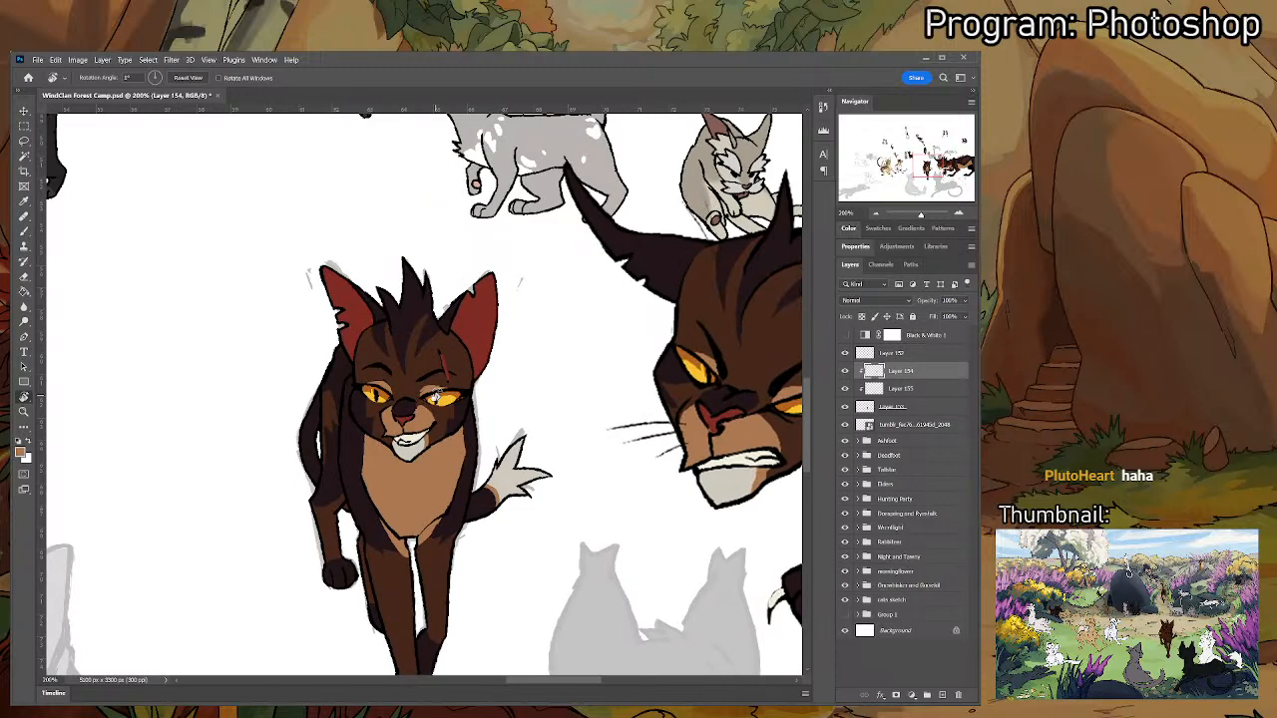
scroll(439, 399, "down", 2)
key("i")
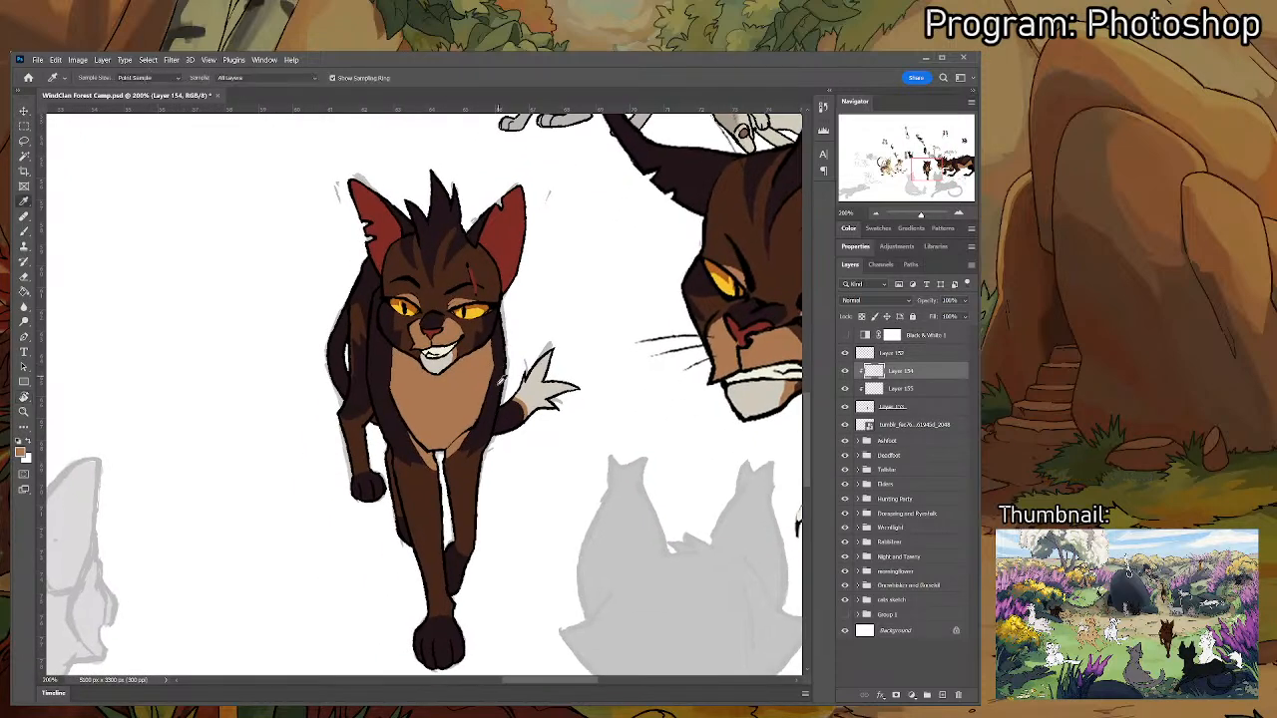
left_click(508, 417)
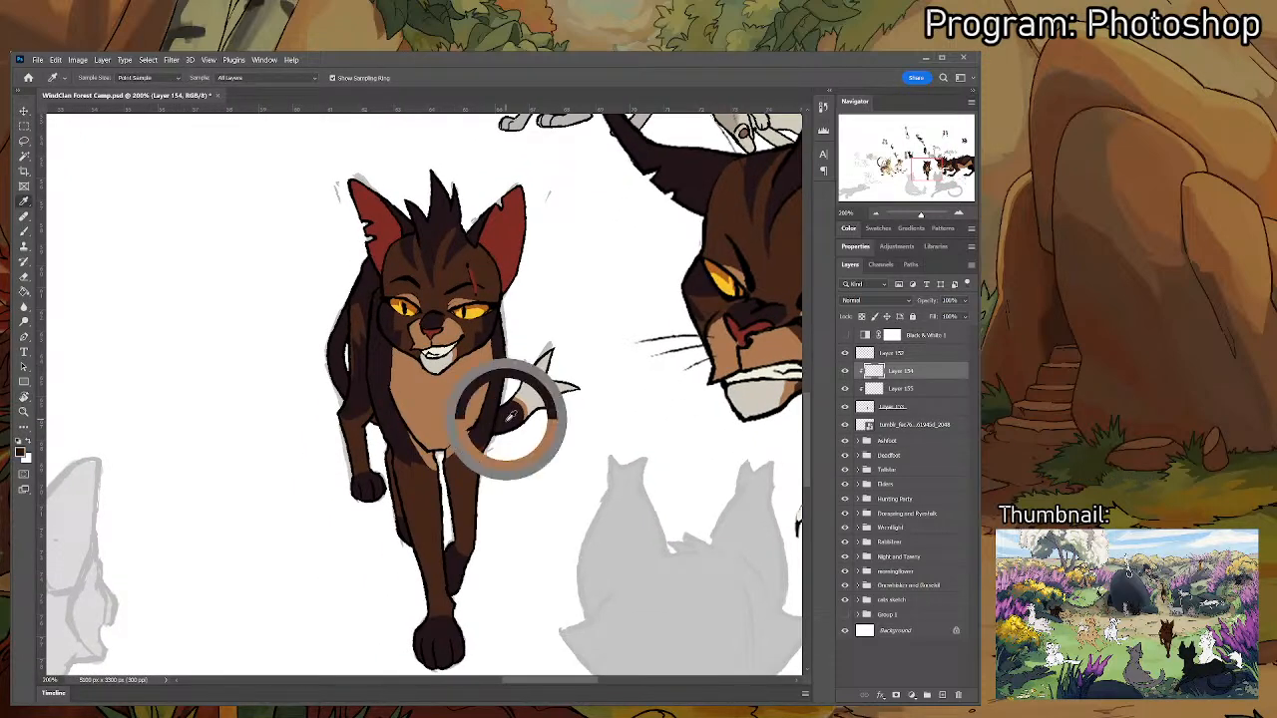
key("b")
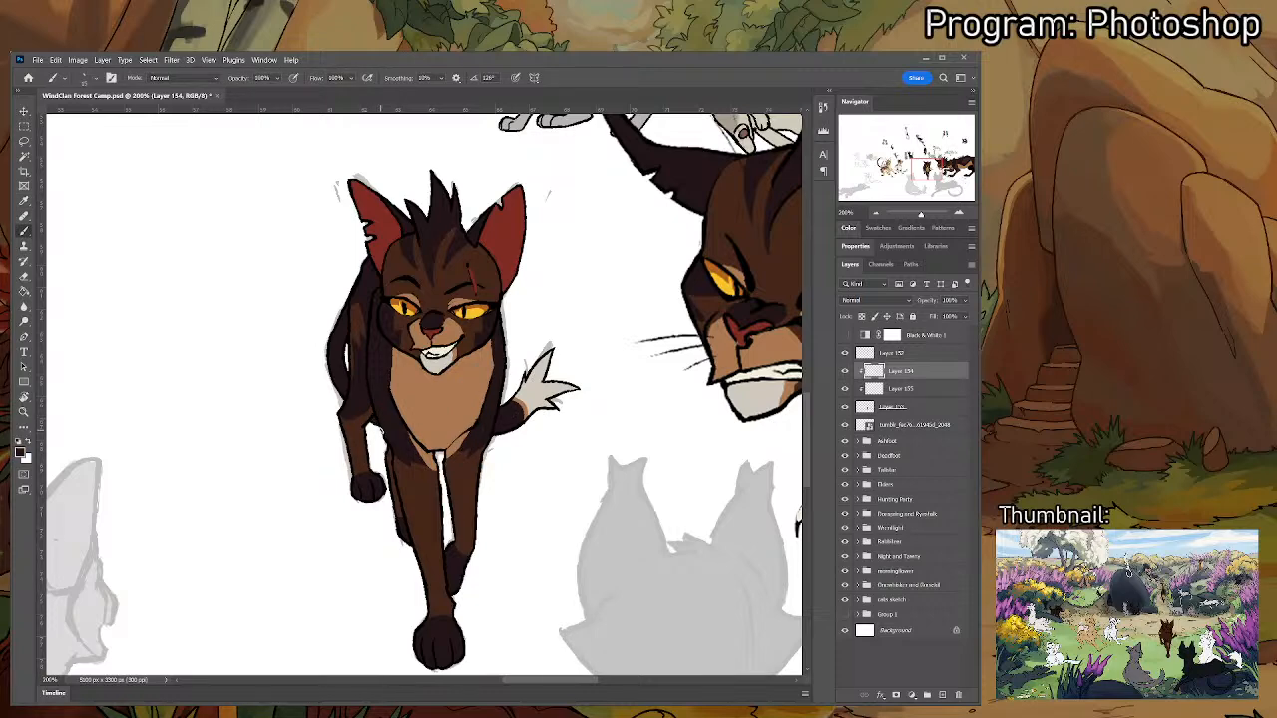
- Hide the Mudclaw reference image and delete its layer
key("ctrl+minus")
key("ctrl+minus")
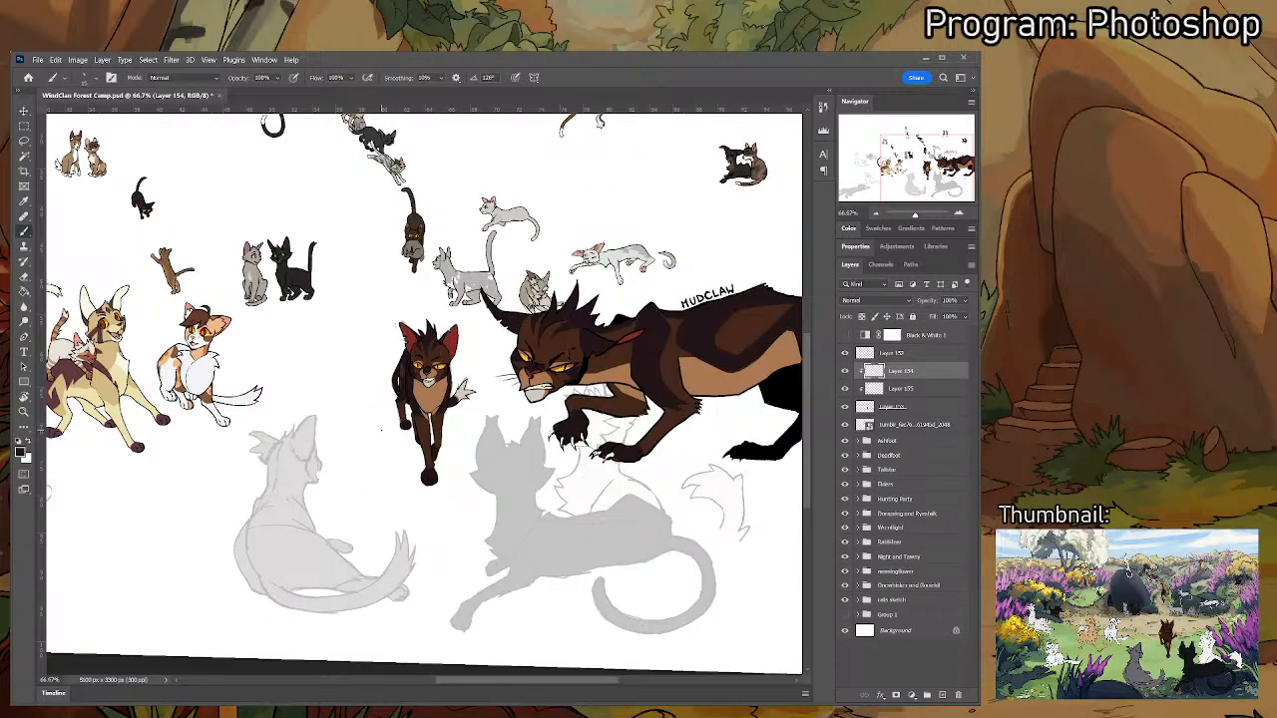
left_click(845, 424)
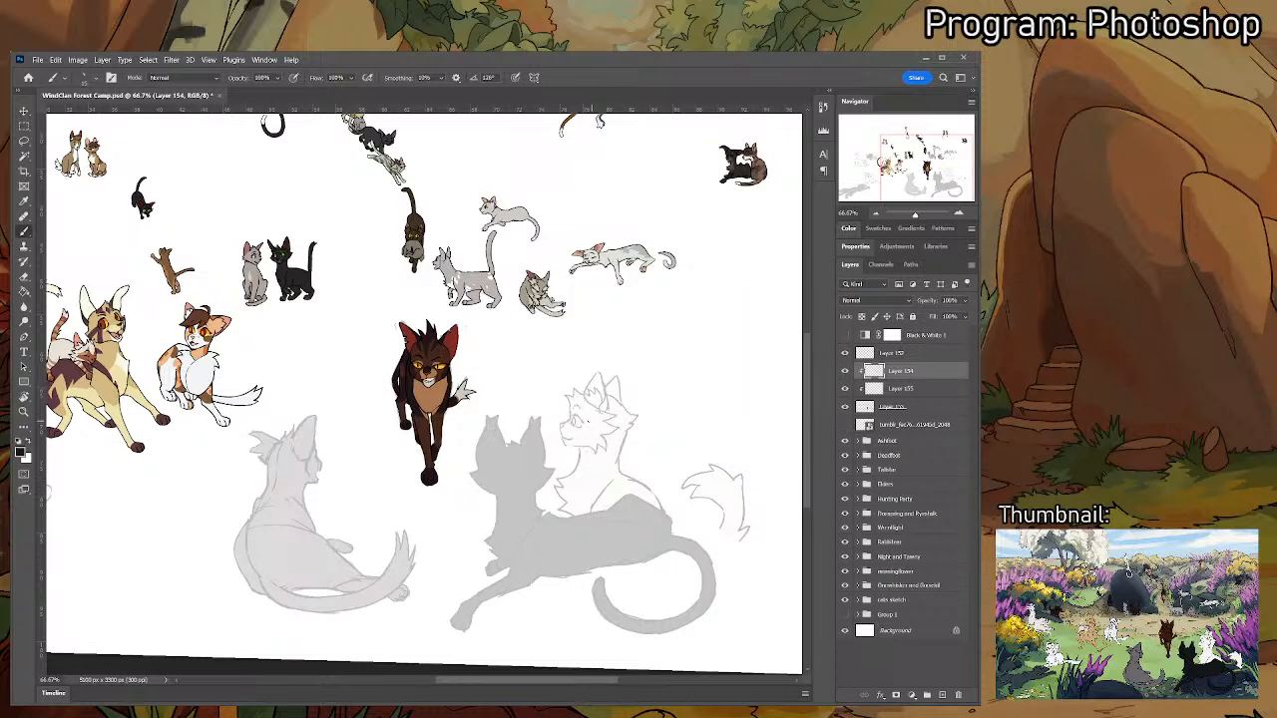
left_click(882, 425)
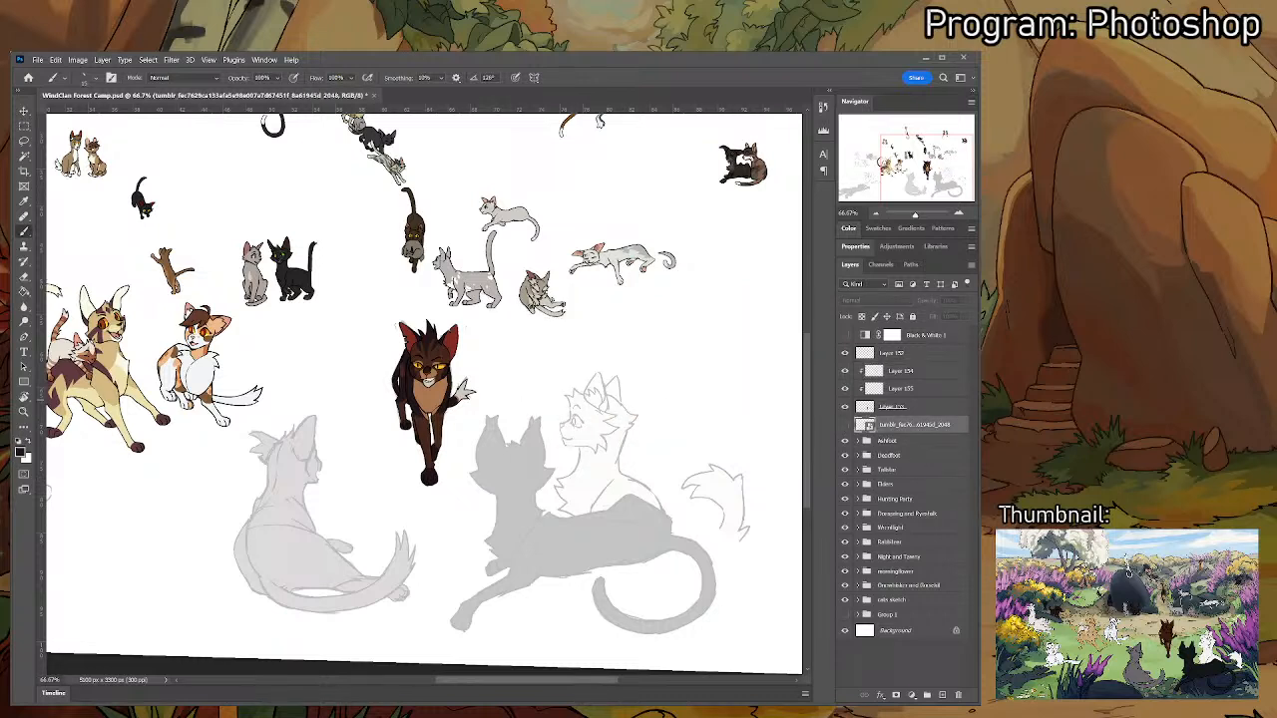
left_click(958, 696)
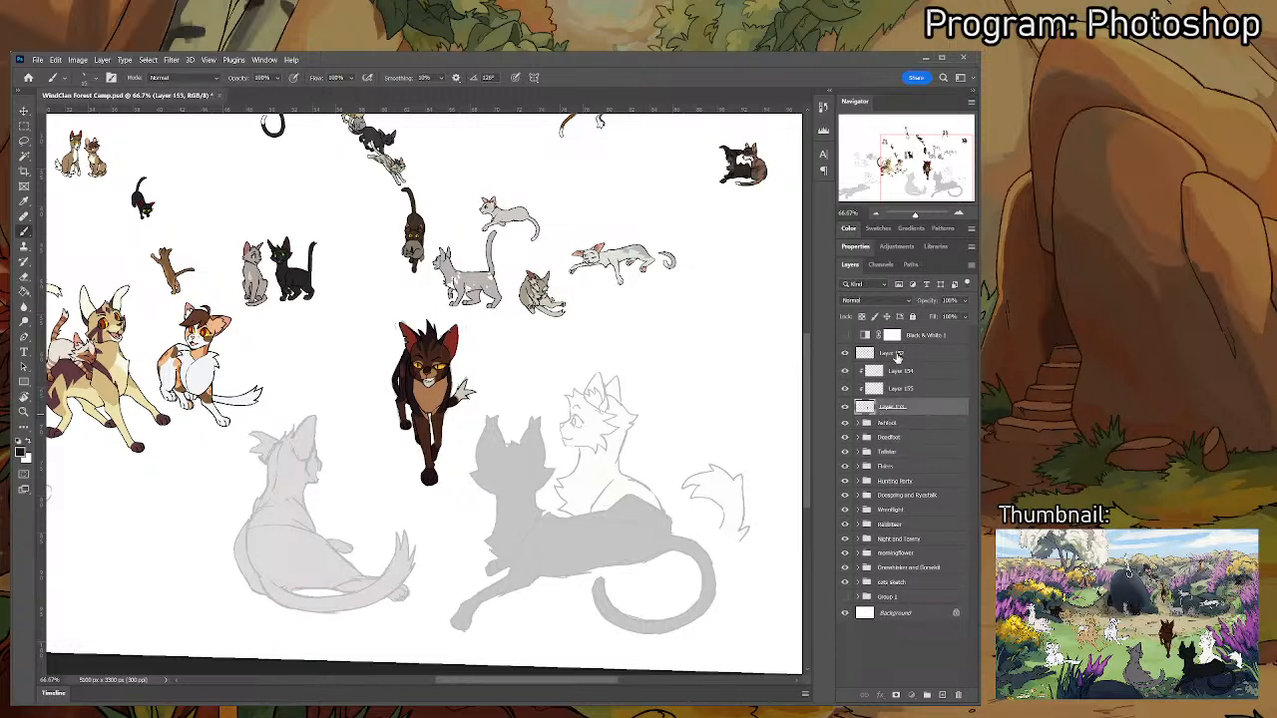
- Group the walking cat's line and colour layers and name the group Mudclaw
left_click(892, 353, "shift")
left_click(927, 695)
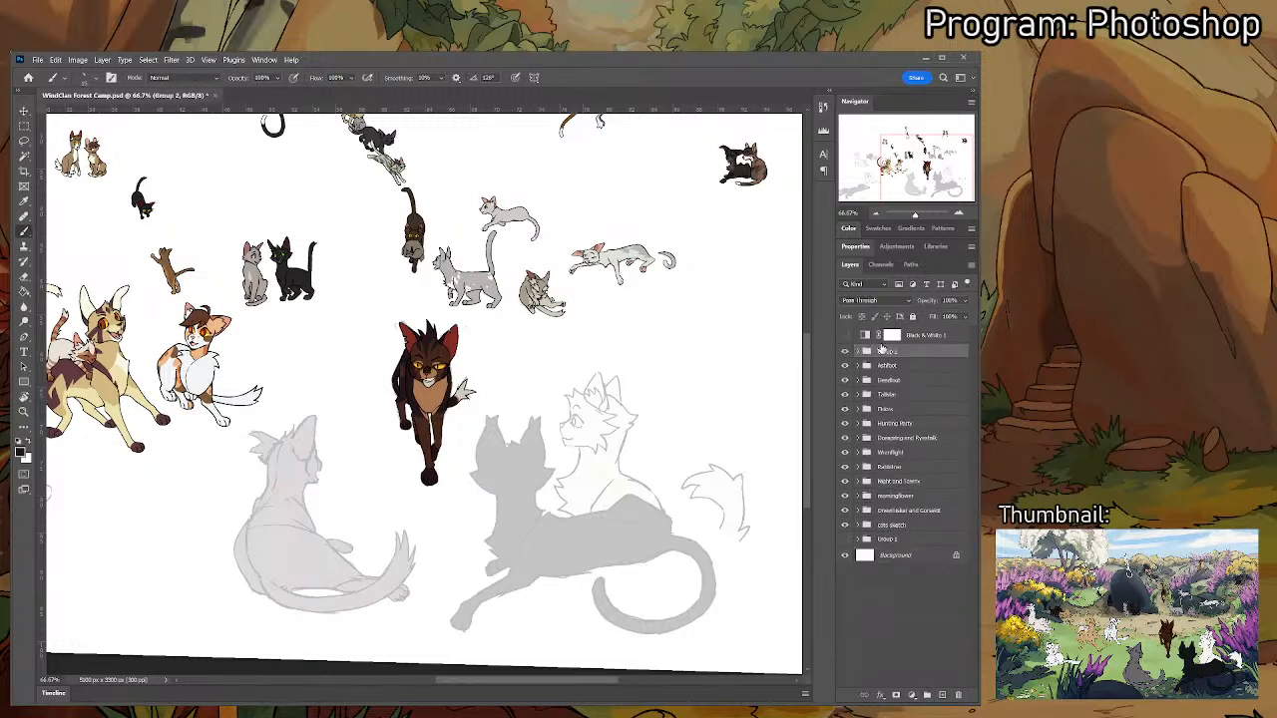
double_click(887, 351)
type("Mudclaw")
key("Return")
- Reset the canvas rotation so the illustration sits straight
scroll(449, 429, "up", 4)
scroll(435, 465, "down", 6)
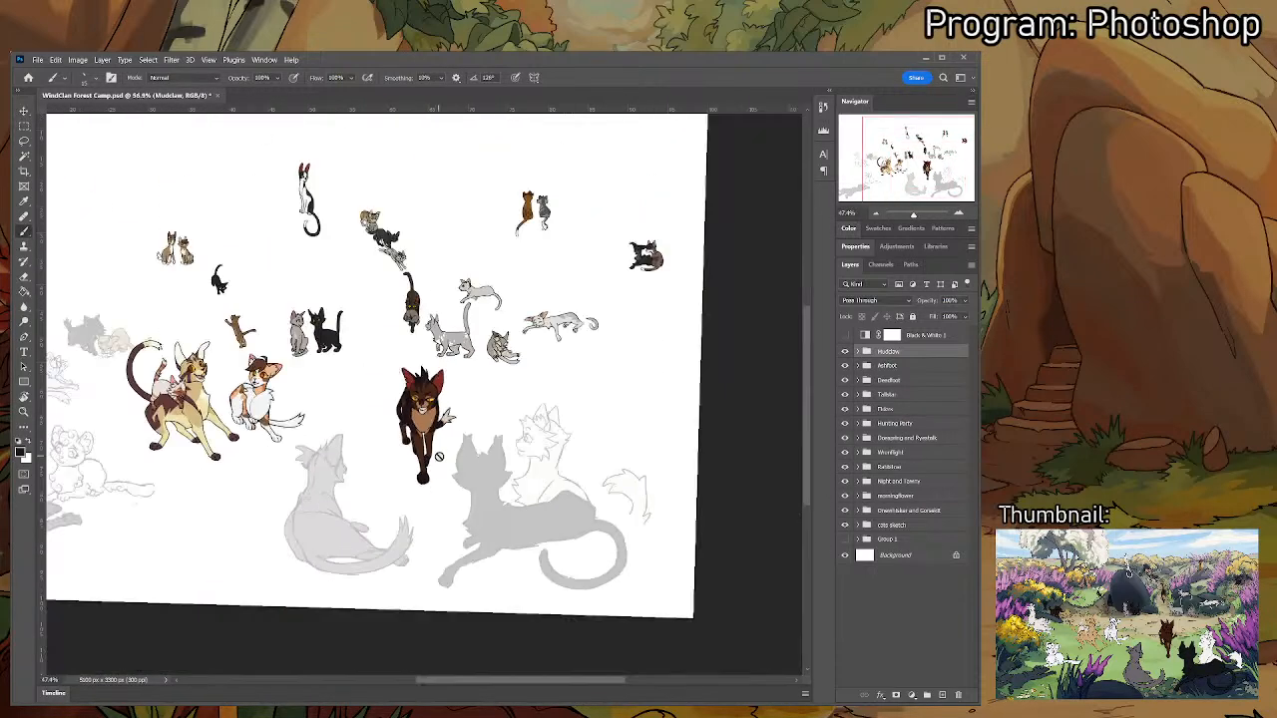
scroll(487, 581, "up", 2)
scroll(485, 581, "up", 2)
key("r")
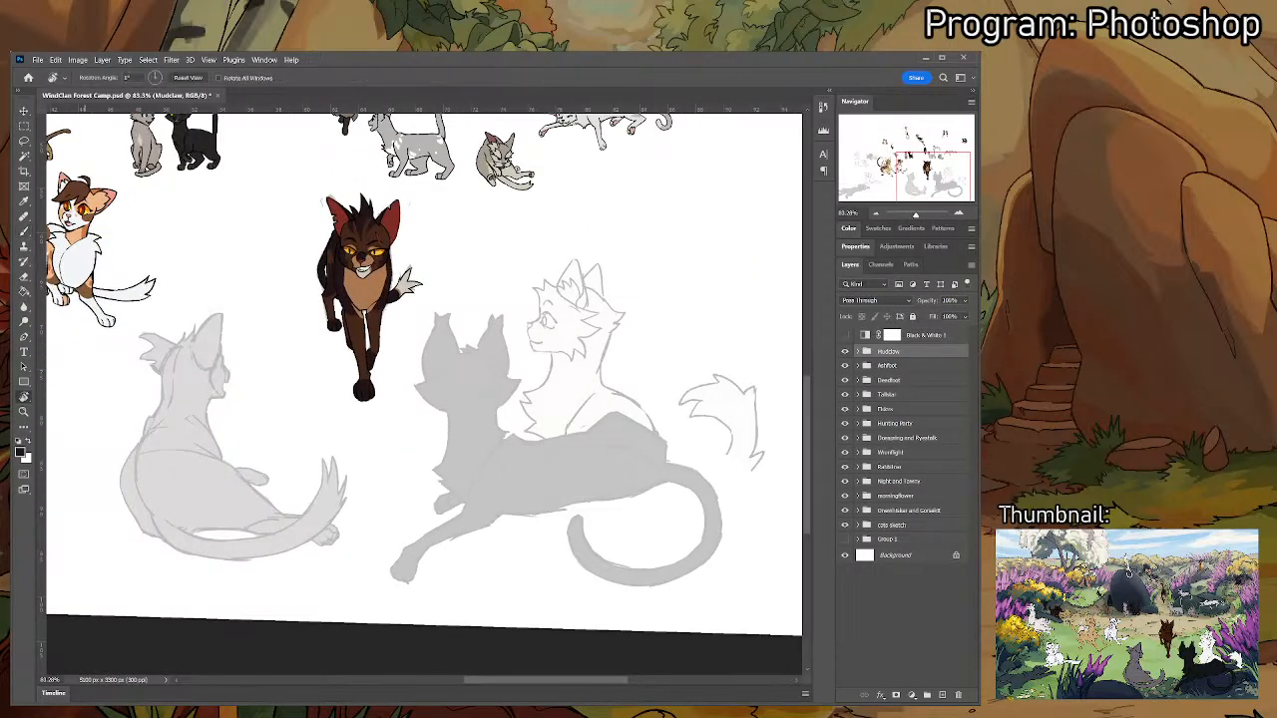
left_click(179, 79)
left_click_drag(507, 487, 640, 509)
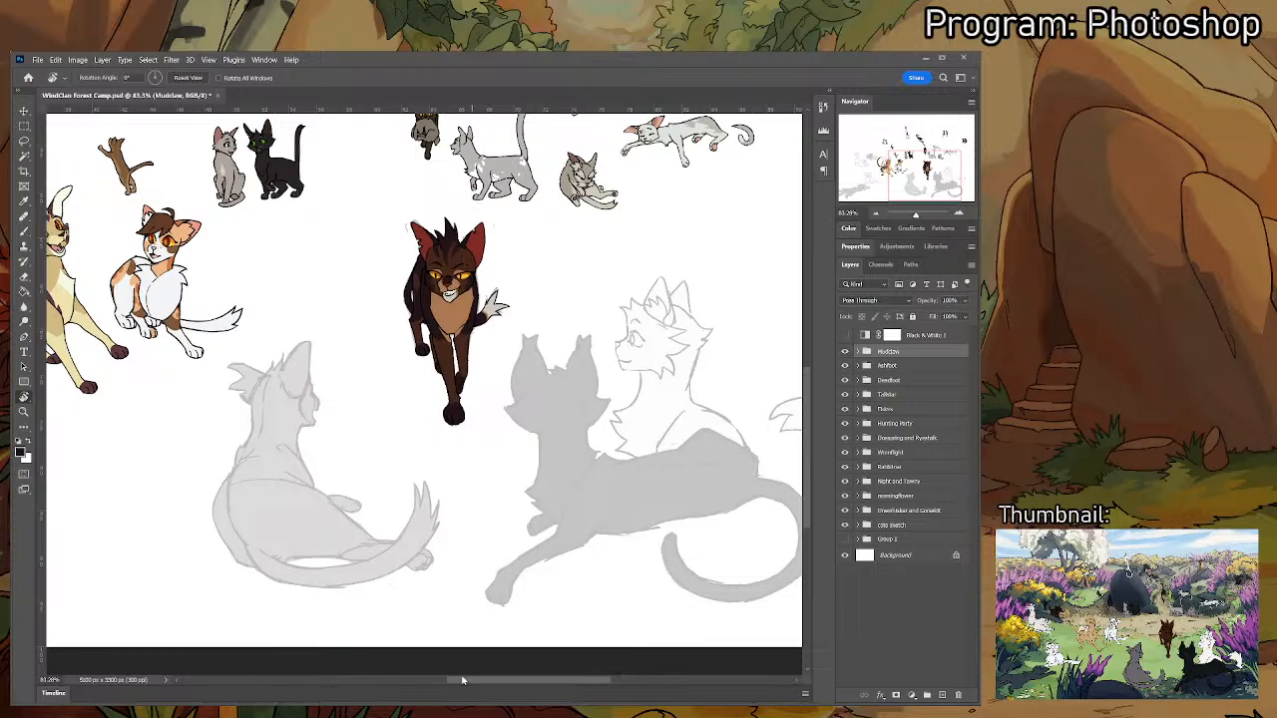
- Examine the sketch of the dark grey cat and the crouching cream cat behind the horned cat's tail
left_click_drag(454, 685, 345, 618)
scroll(445, 438, "down", 4)
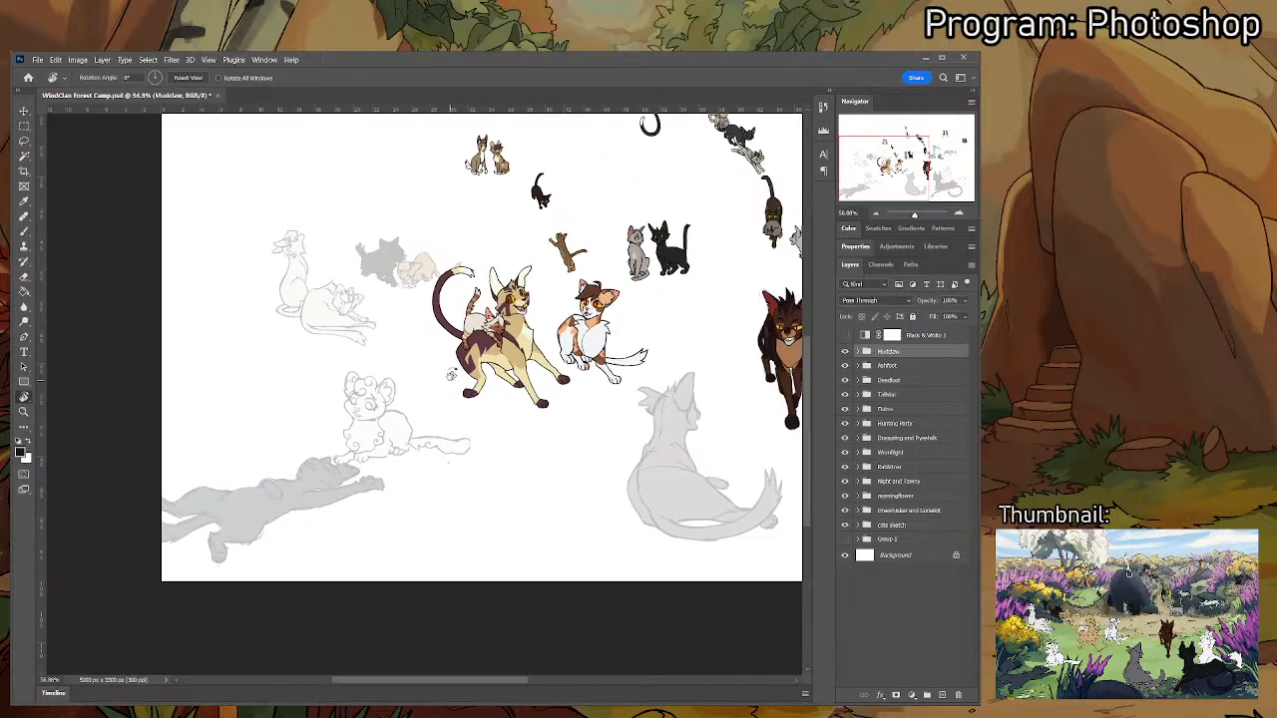
left_click_drag(470, 367, 550, 547)
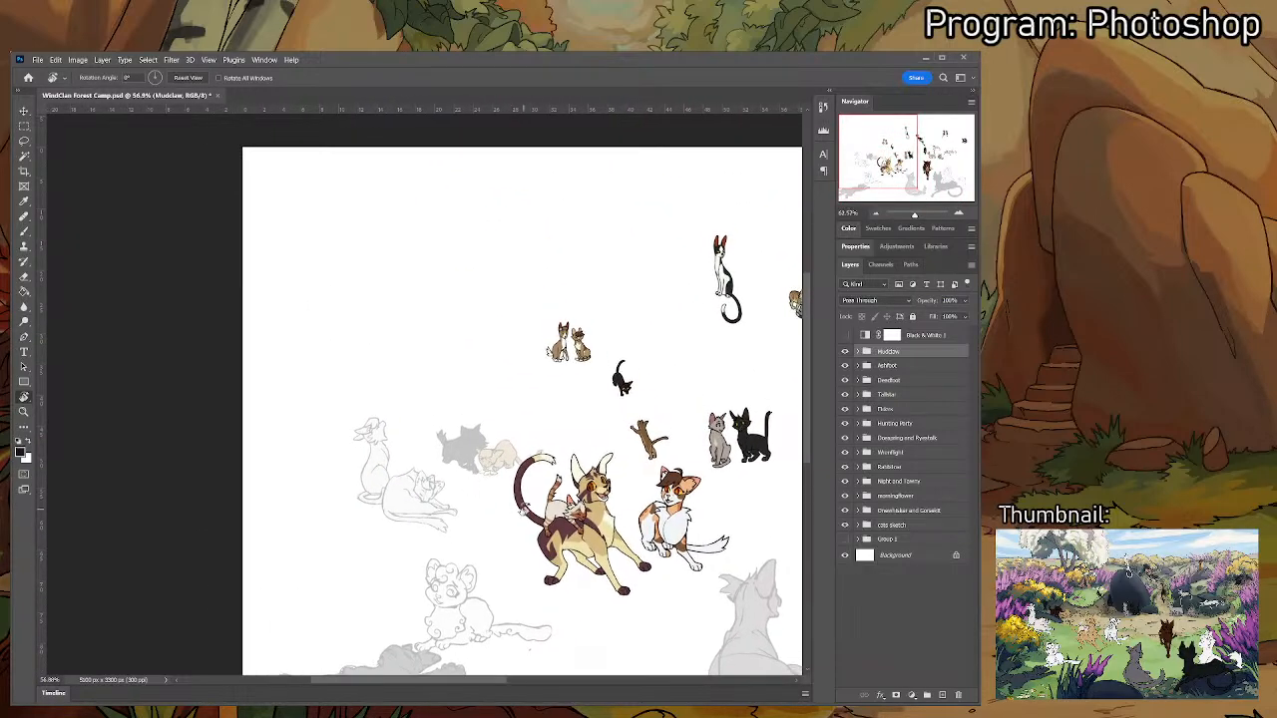
scroll(504, 509, "up", 12)
scroll(484, 512, "up", 4)
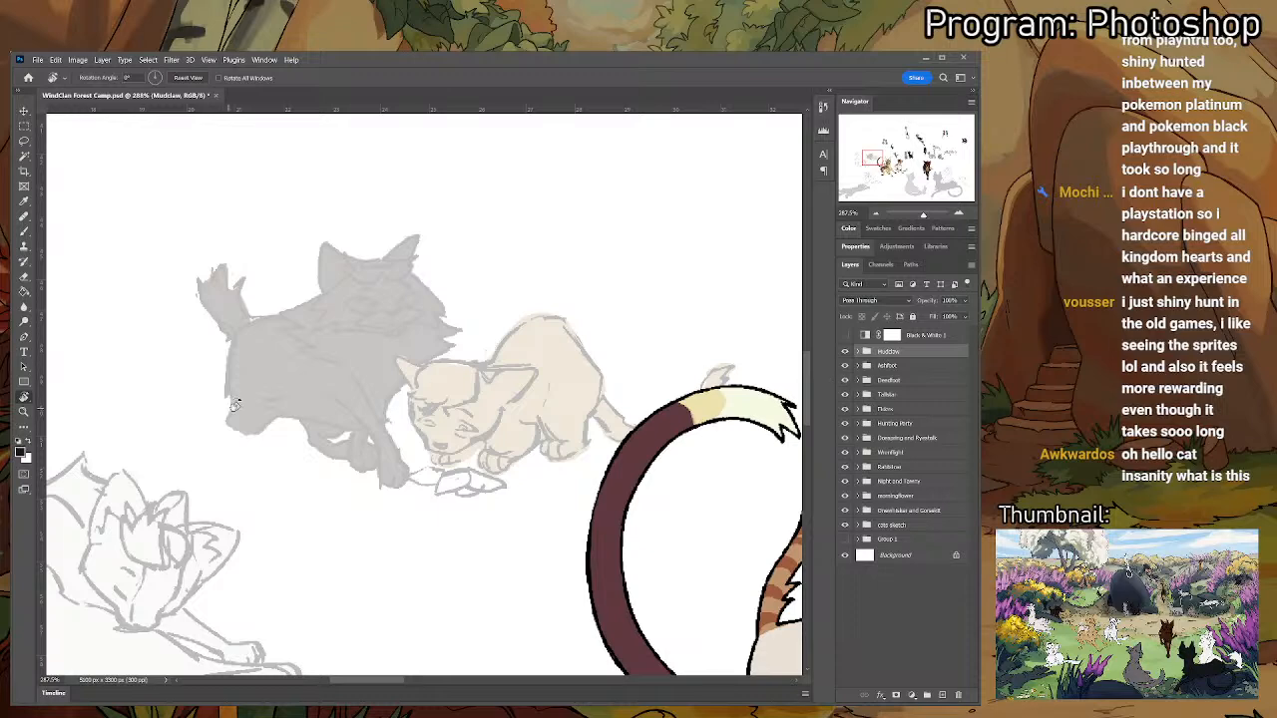
left_click_drag(401, 435, 454, 496)
scroll(529, 479, "up", 4)
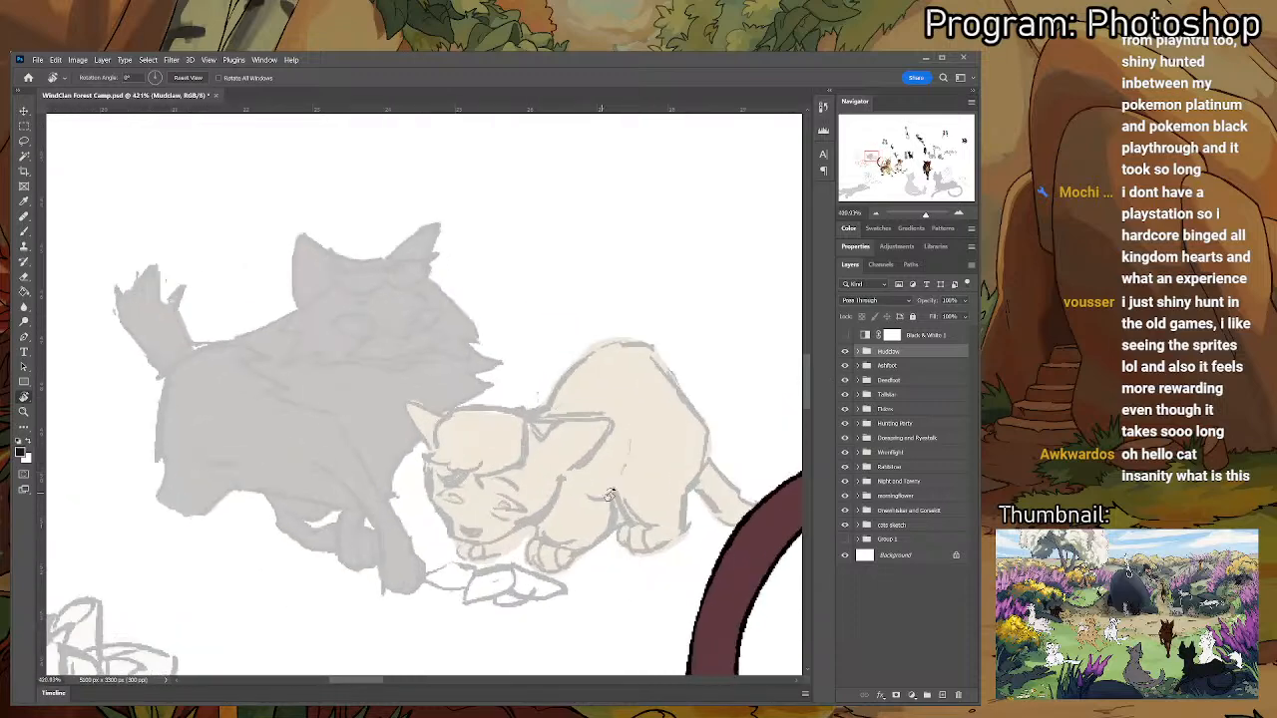
scroll(642, 499, "down", 4)
scroll(634, 526, "up", 1)
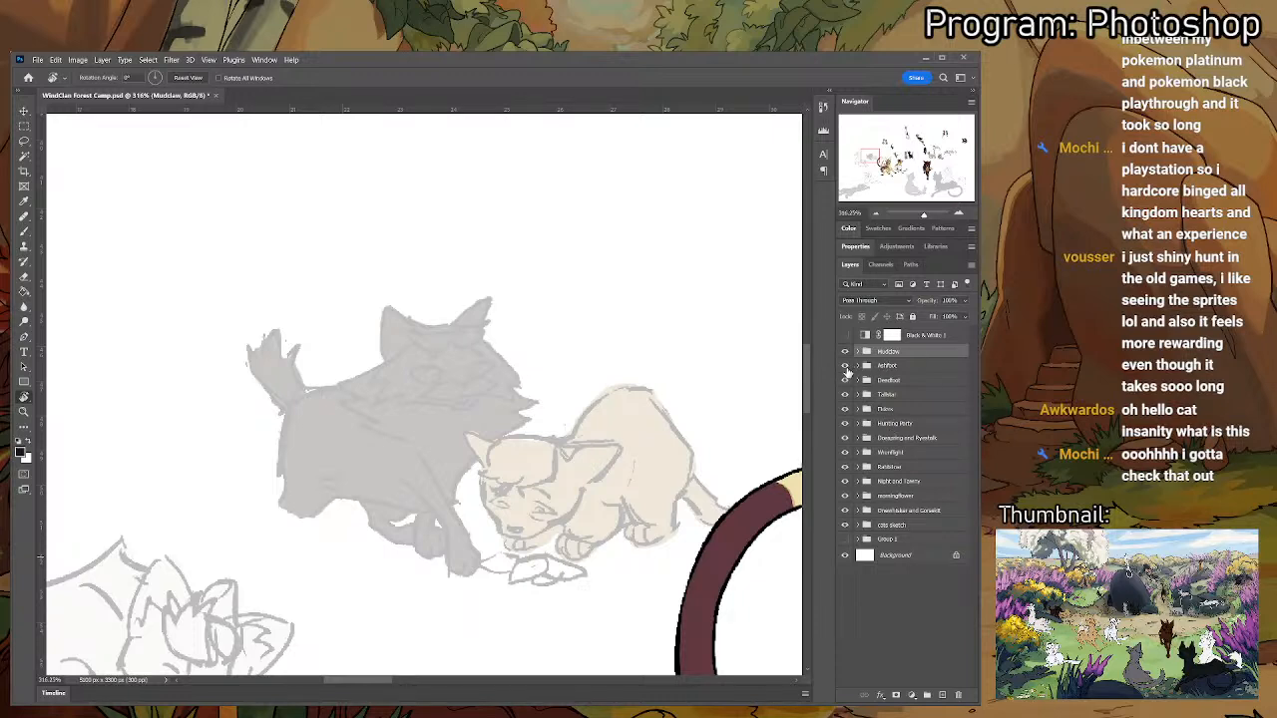
- Expand the cats sketch group and hide the Mudclaw sketch inside it
left_click(859, 525)
scroll(864, 528, "down", 2)
scroll(868, 509, "down", 3)
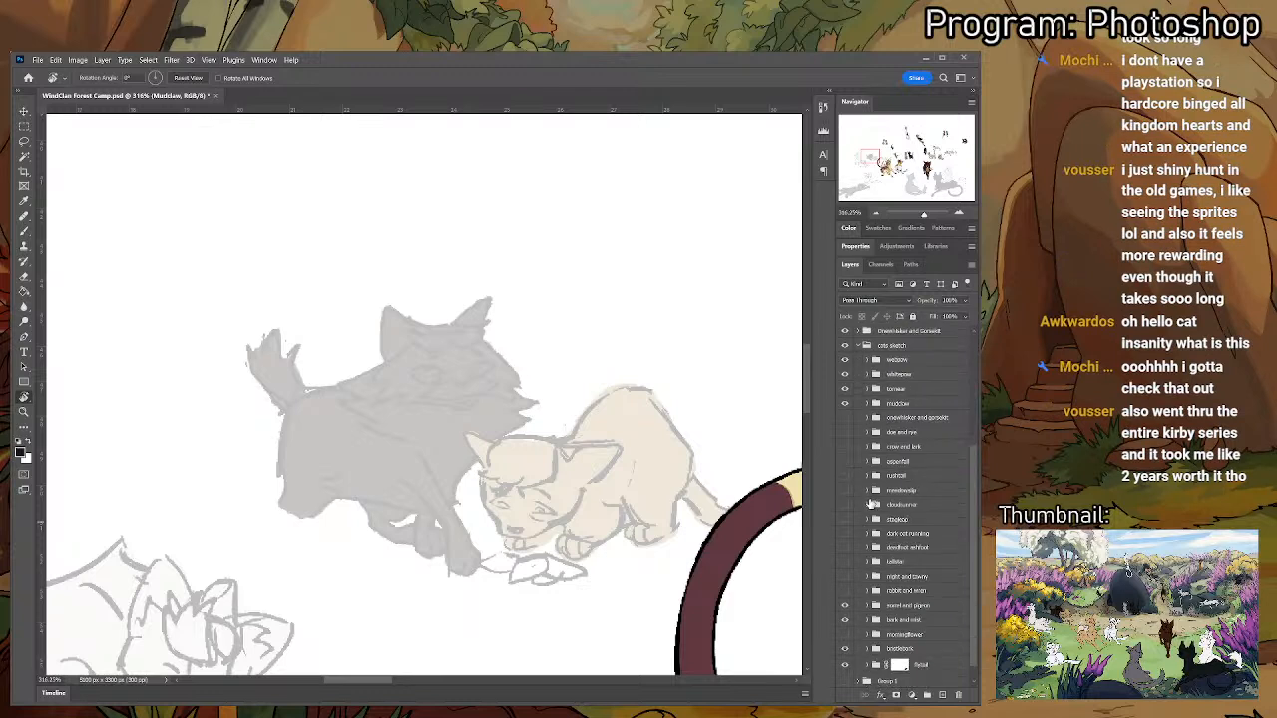
left_click(845, 403)
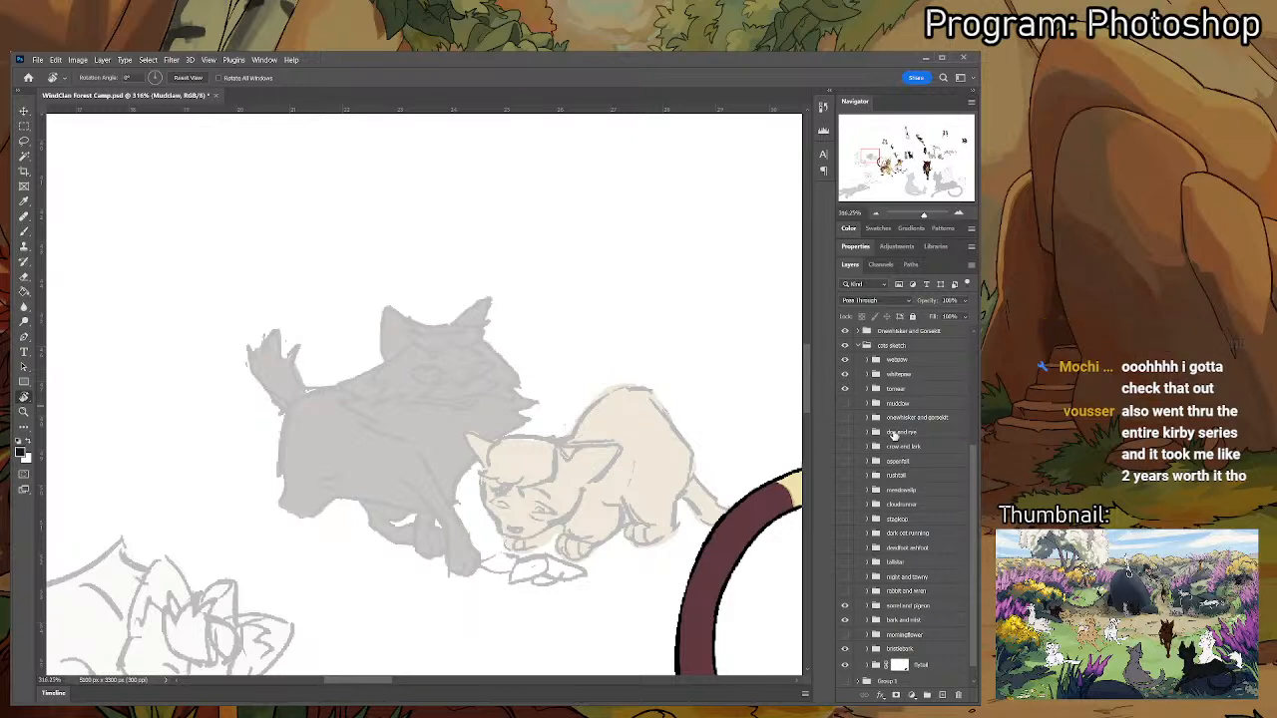
- Expand the bark and mist sketch group to show its layers
scroll(840, 590, "down", 1)
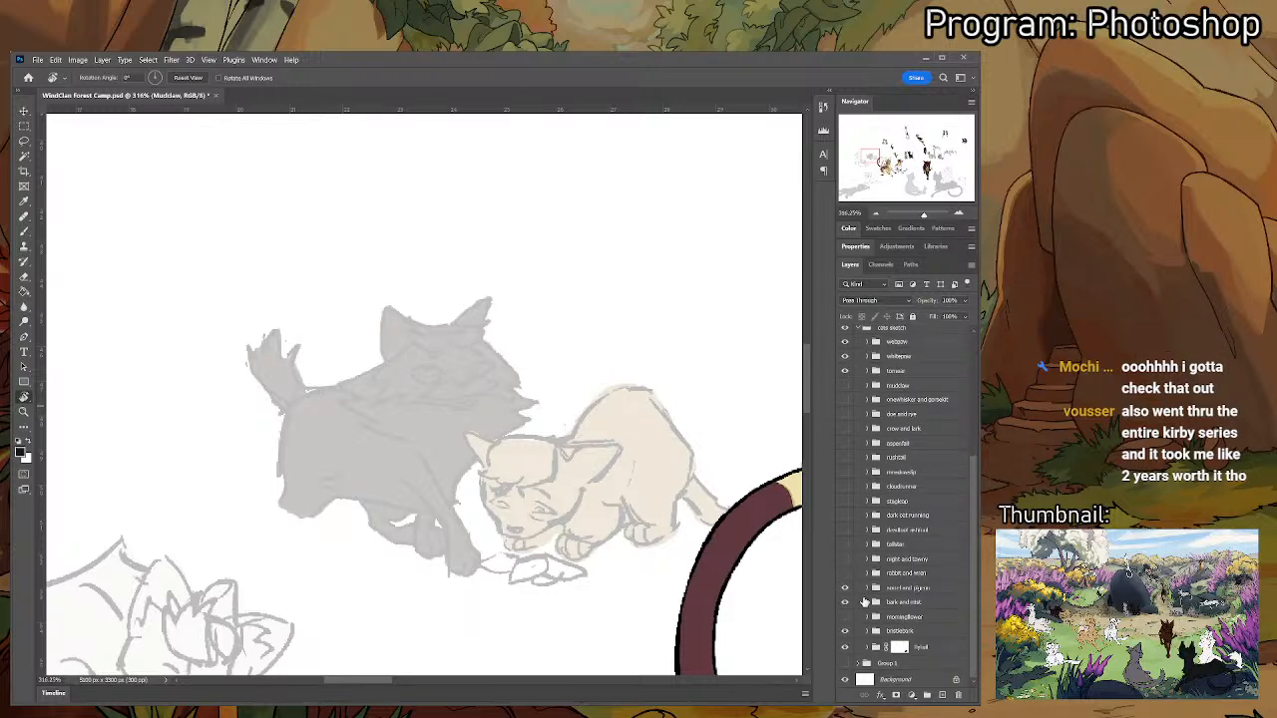
left_click(867, 602)
scroll(843, 561, "down", 2)
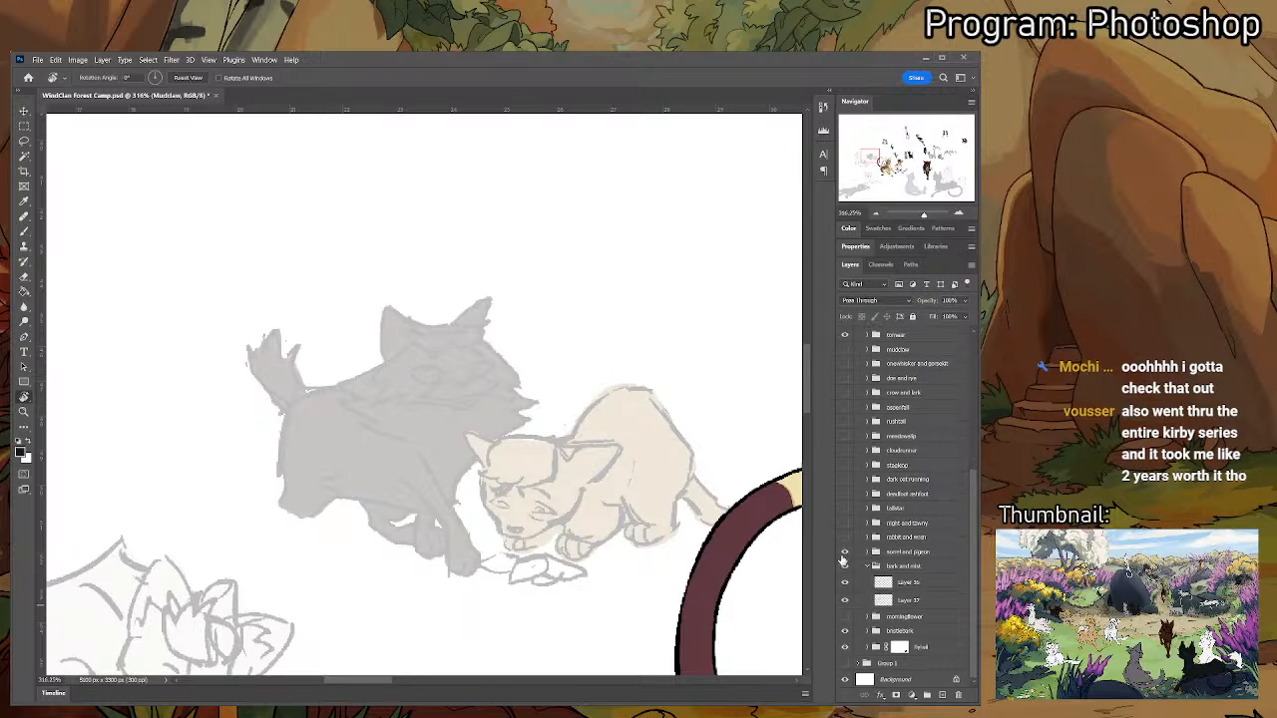
- Hide the flat colour layer in the bark and mist sketch group, and show the background scenery group at a reduced fill
left_click(844, 599)
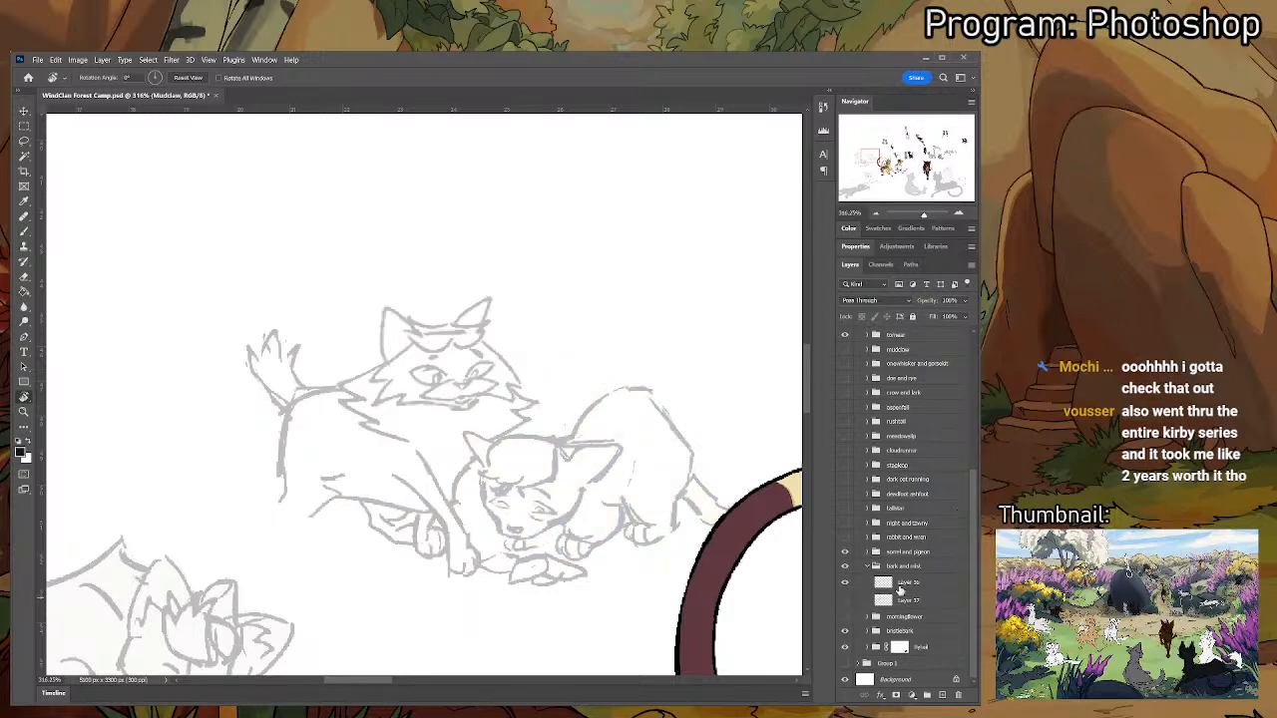
scroll(849, 555, "up", 10)
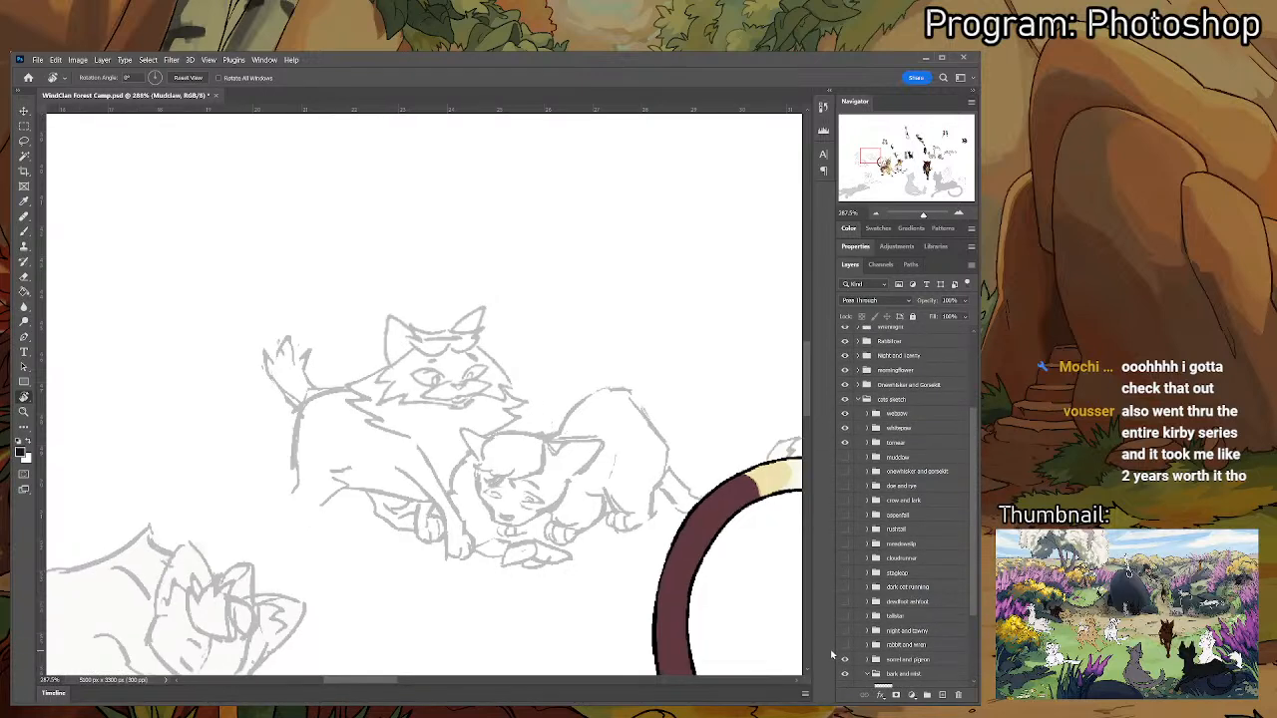
key("ctrl+minus")
scroll(856, 642, "up", 2)
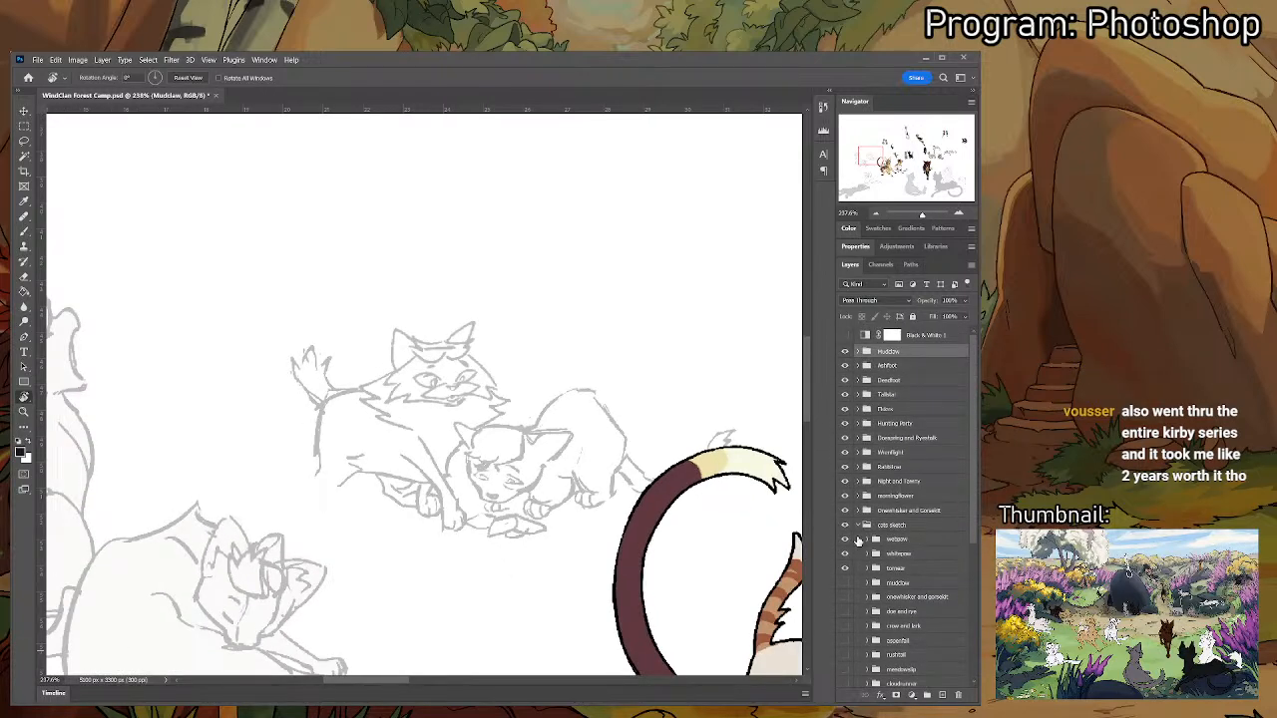
scroll(888, 419, "down", 10)
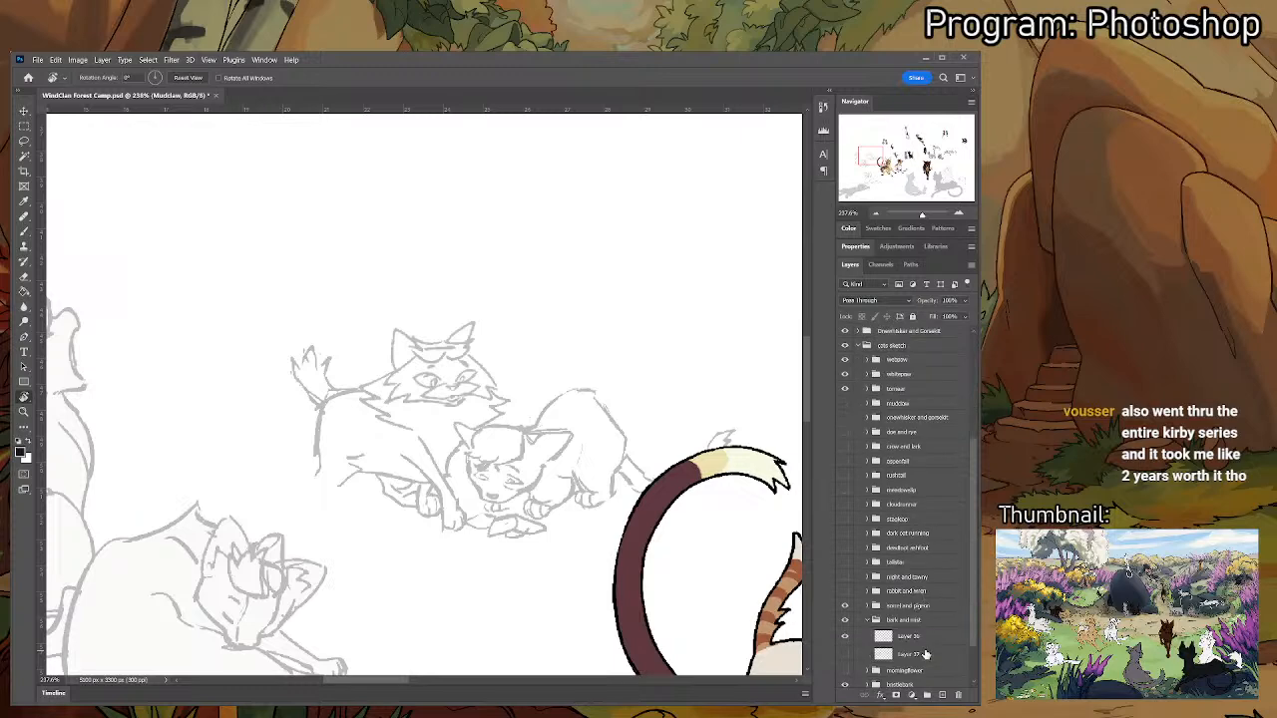
left_click(845, 664)
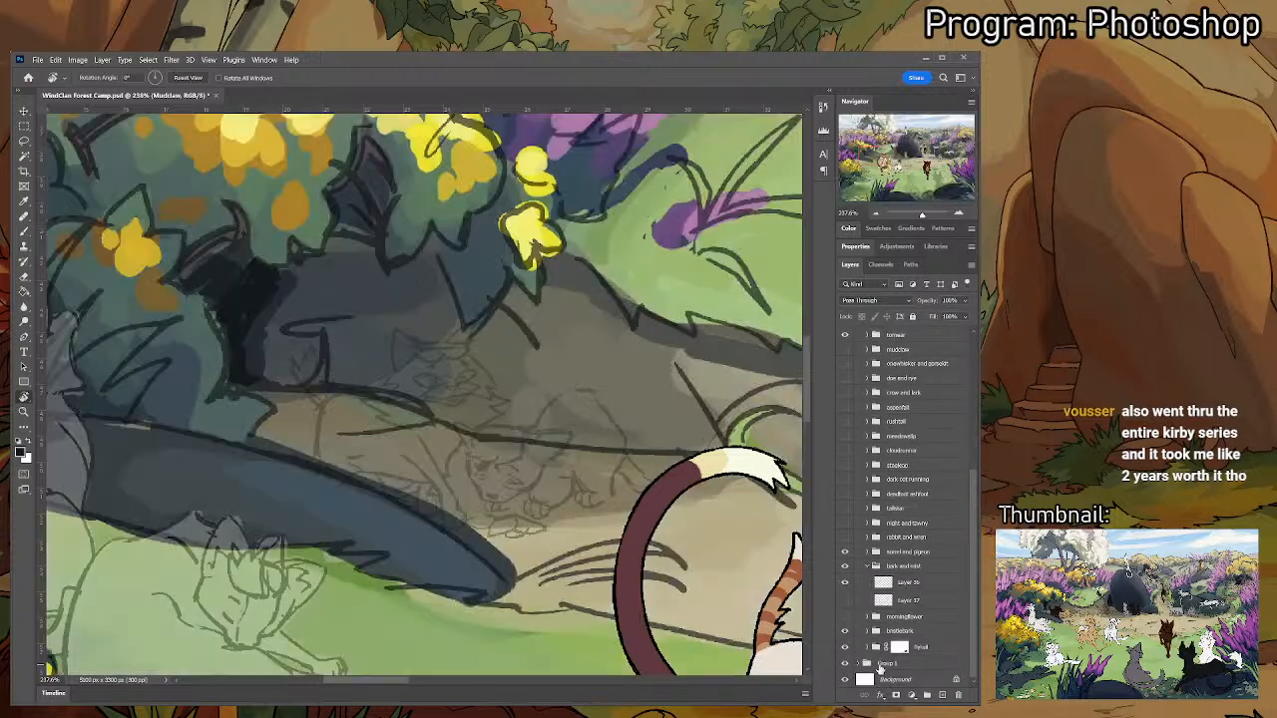
left_click(893, 664)
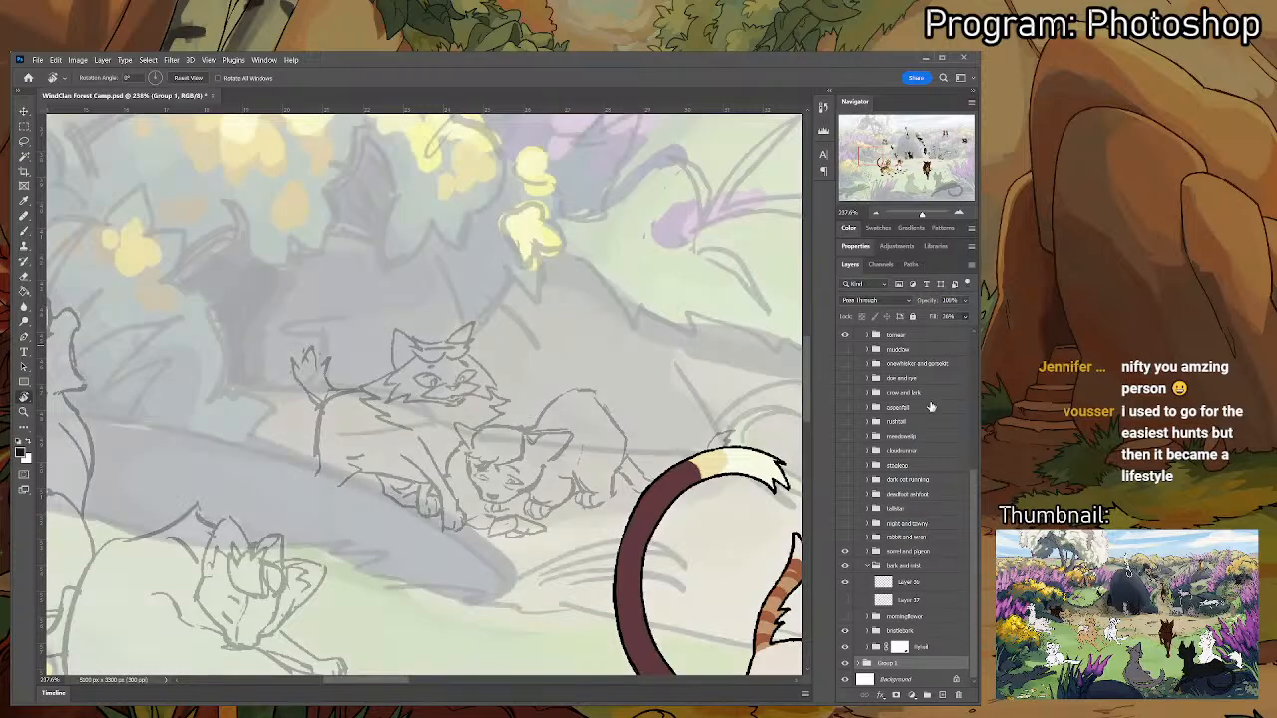
- Add a new empty layer directly above the Mudclaw group for the next cats' line art
scroll(910, 419, "up", 5)
scroll(903, 499, "down", 6)
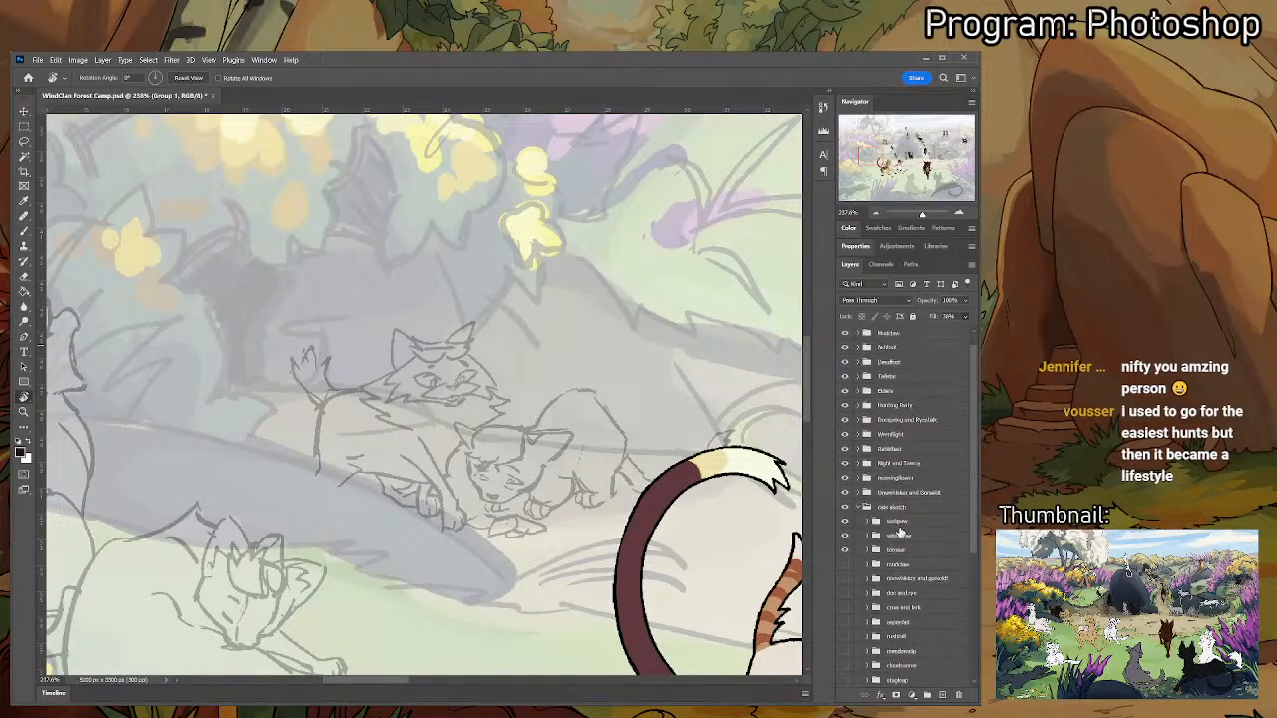
scroll(883, 599, "up", 6)
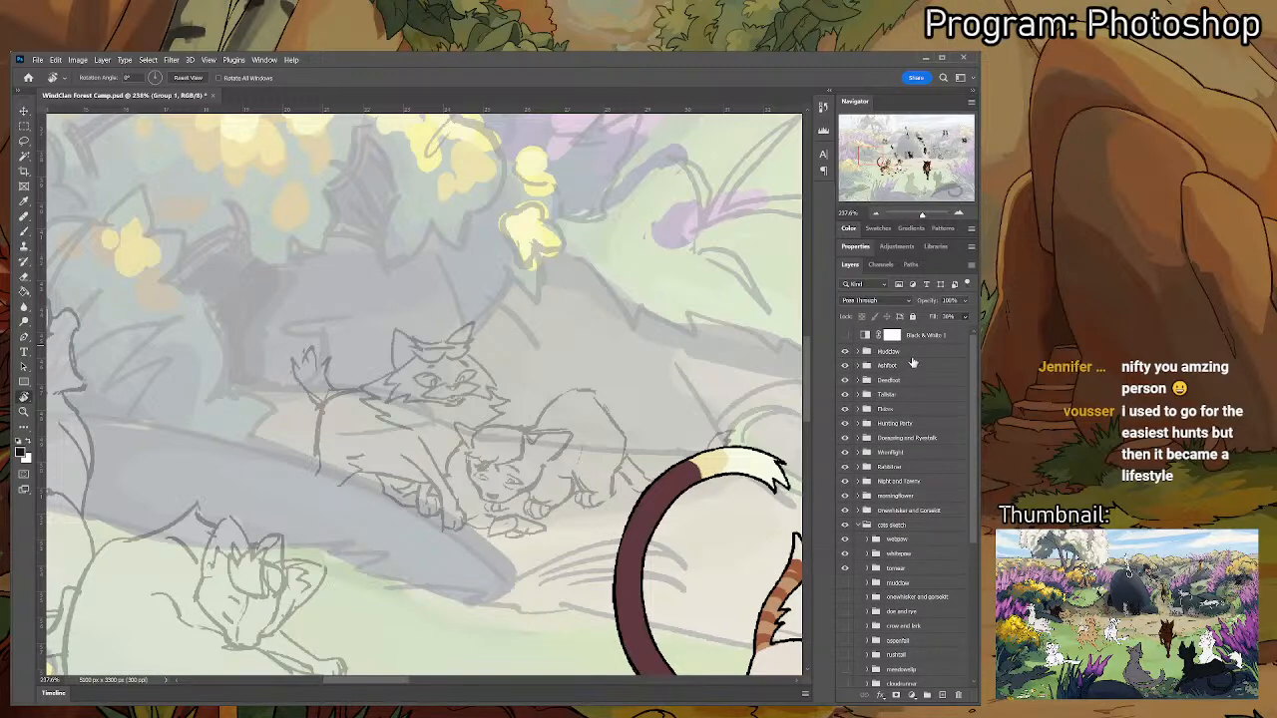
left_click(908, 354)
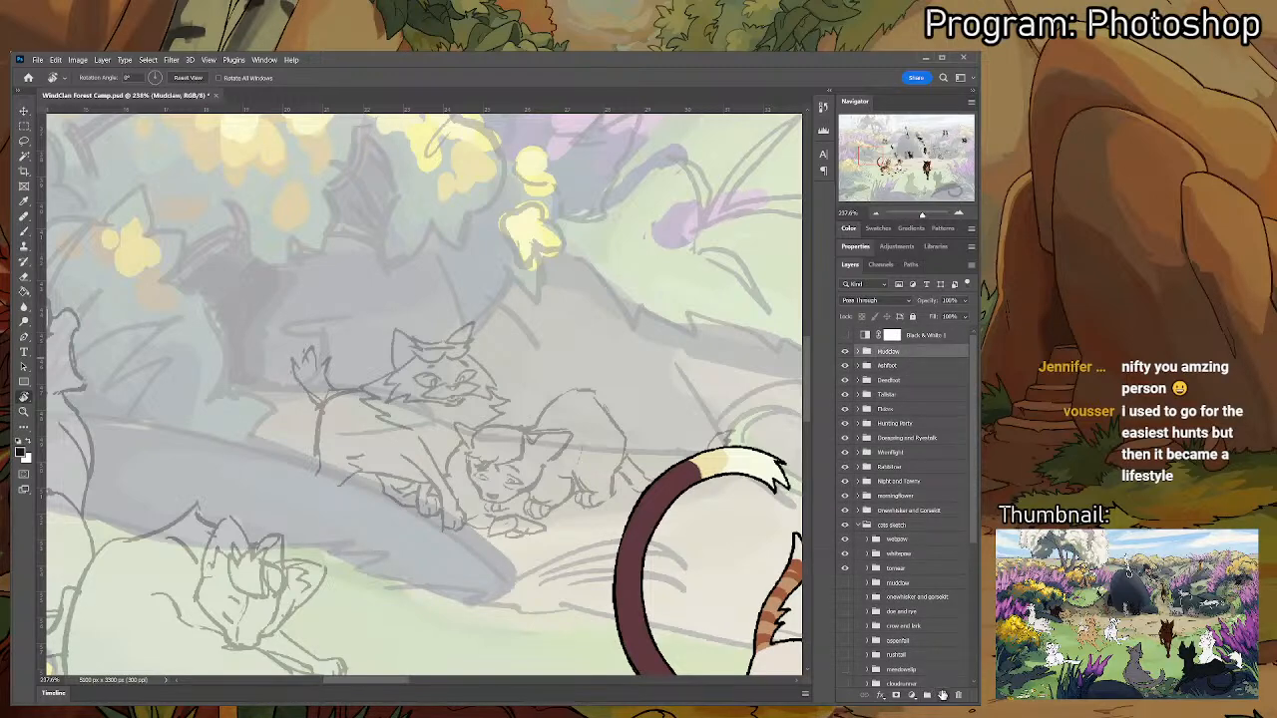
left_click(940, 695)
- Ink the lower edge and upper-left edge of the standing cat's forehead tuft with the black brush
scroll(472, 495, "up", 5)
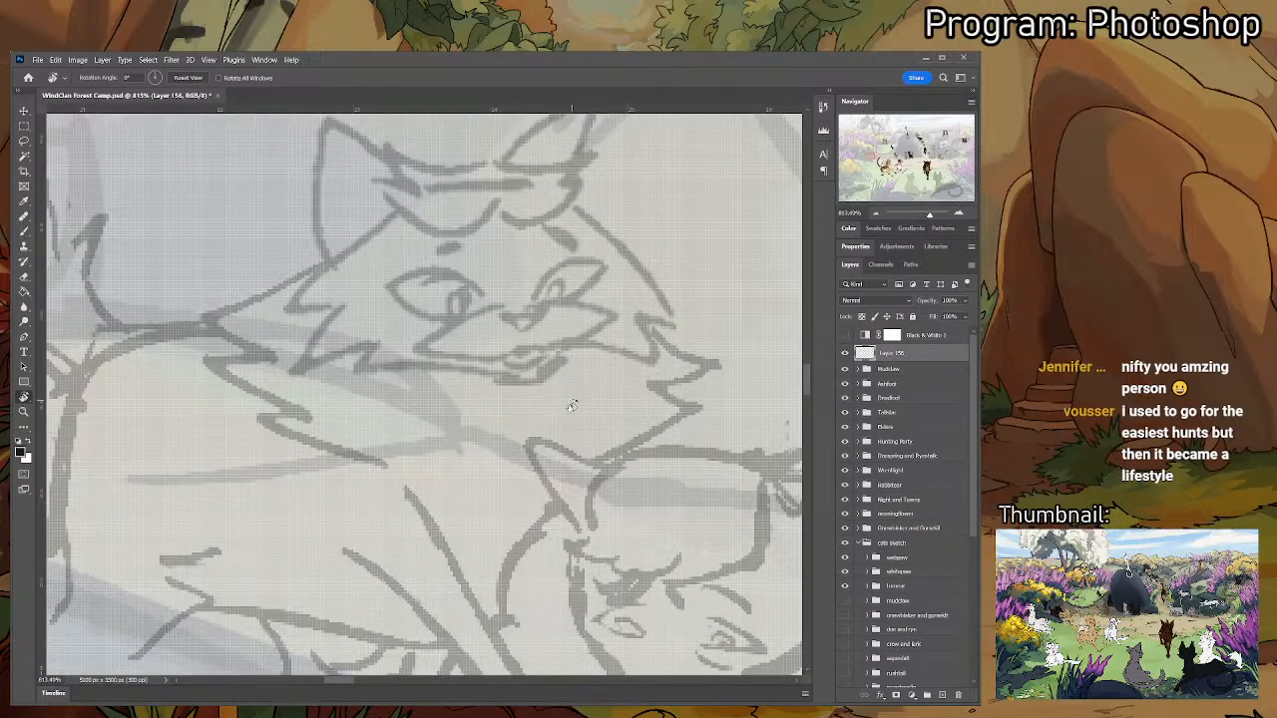
scroll(572, 406, "down", 2)
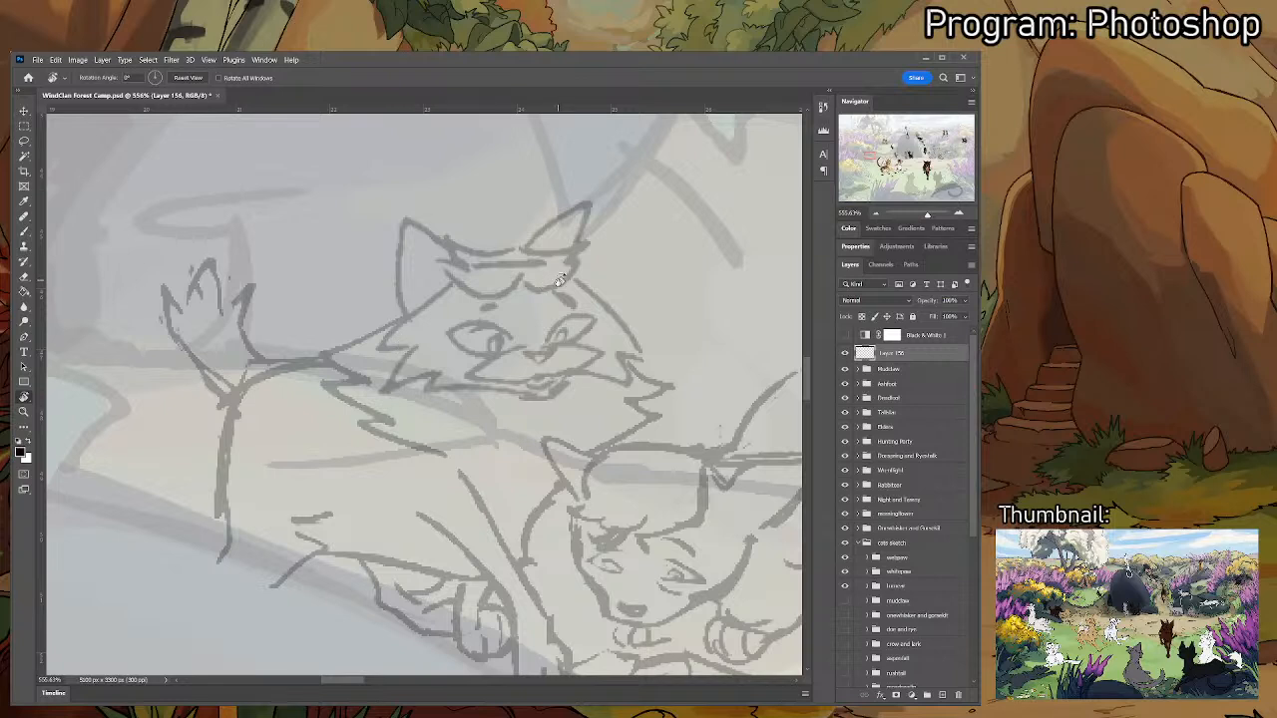
key("b")
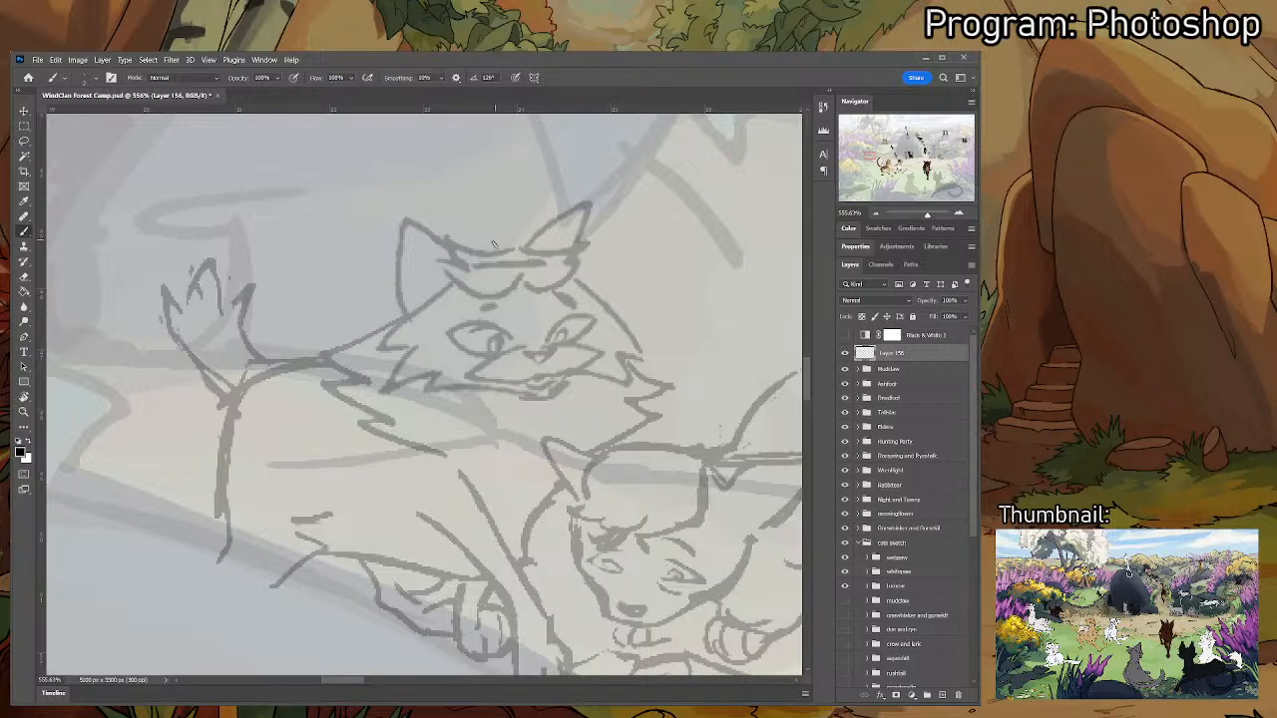
mouse_move(514, 251)
left_mouse_down()
mouse_move(448, 240)
mouse_move(465, 271)
mouse_move(546, 292)
left_mouse_up()
key("ctrl+z")
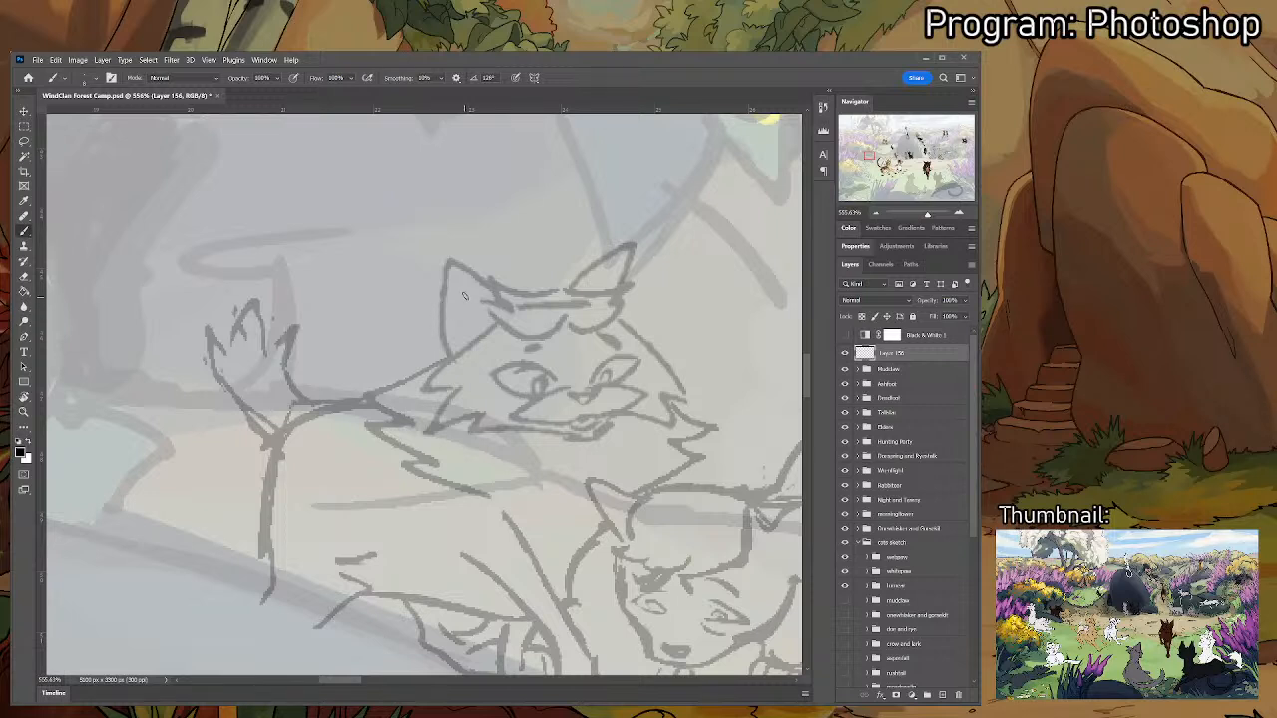
mouse_move(454, 261)
left_mouse_down()
mouse_move(499, 301)
mouse_move(556, 287)
left_mouse_up()
key("ctrl+z")
mouse_move(490, 283)
left_mouse_down()
mouse_move(505, 305)
mouse_move(499, 295)
mouse_move(481, 307)
mouse_move(524, 340)
mouse_move(565, 324)
mouse_move(583, 332)
mouse_move(567, 318)
mouse_move(604, 335)
mouse_move(633, 304)
left_mouse_up()
key("ctrl+z")
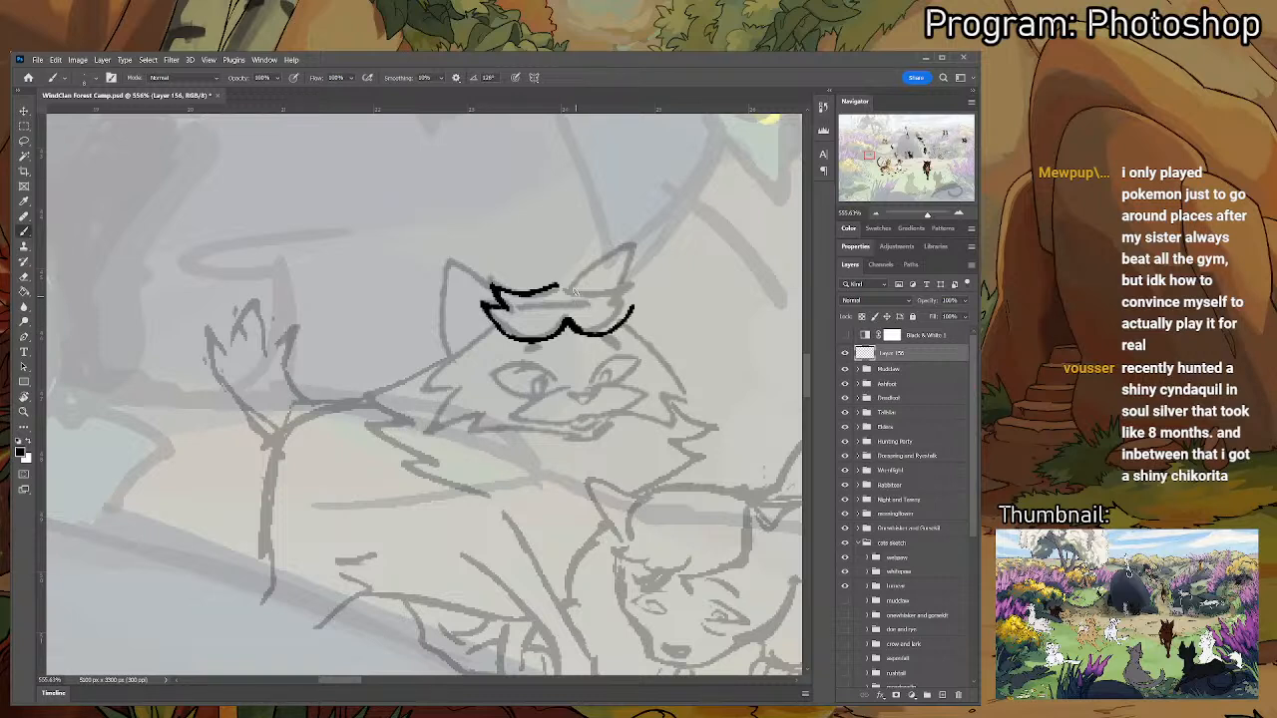
- Ink the upper-right edge of the forehead tuft, redrawing it until the outline closes in pointed fur tips
left_click_drag(551, 286, 624, 292)
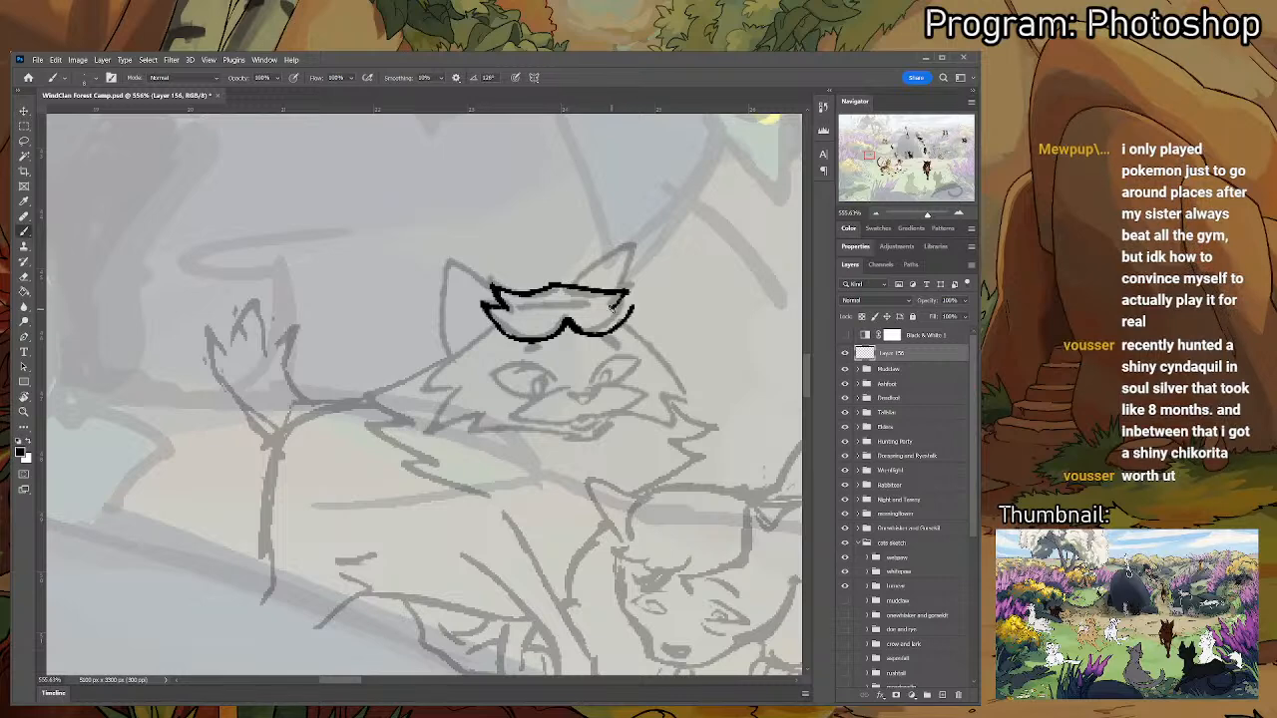
key("ctrl+z")
key("ctrl+z")
mouse_move(558, 286)
left_mouse_down()
mouse_move(627, 293)
mouse_move(626, 315)
left_mouse_up()
key("ctrl+z")
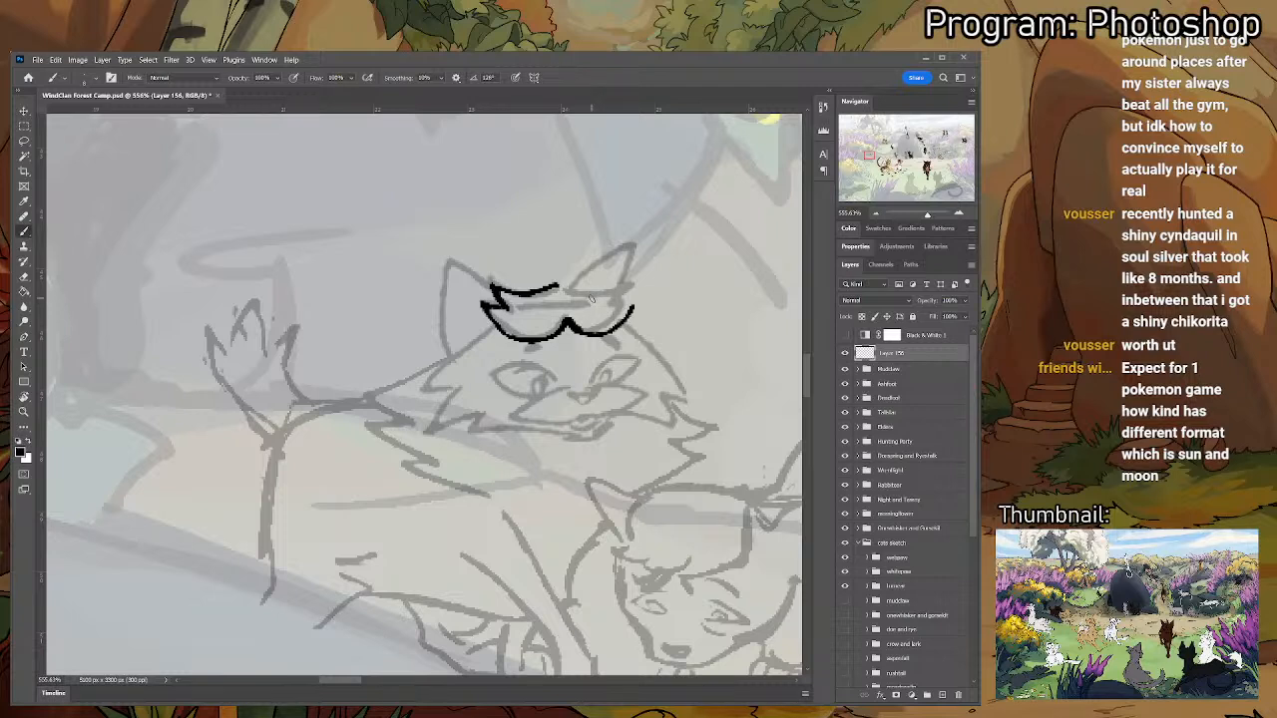
left_click_drag(559, 288, 618, 293)
key("ctrl+z")
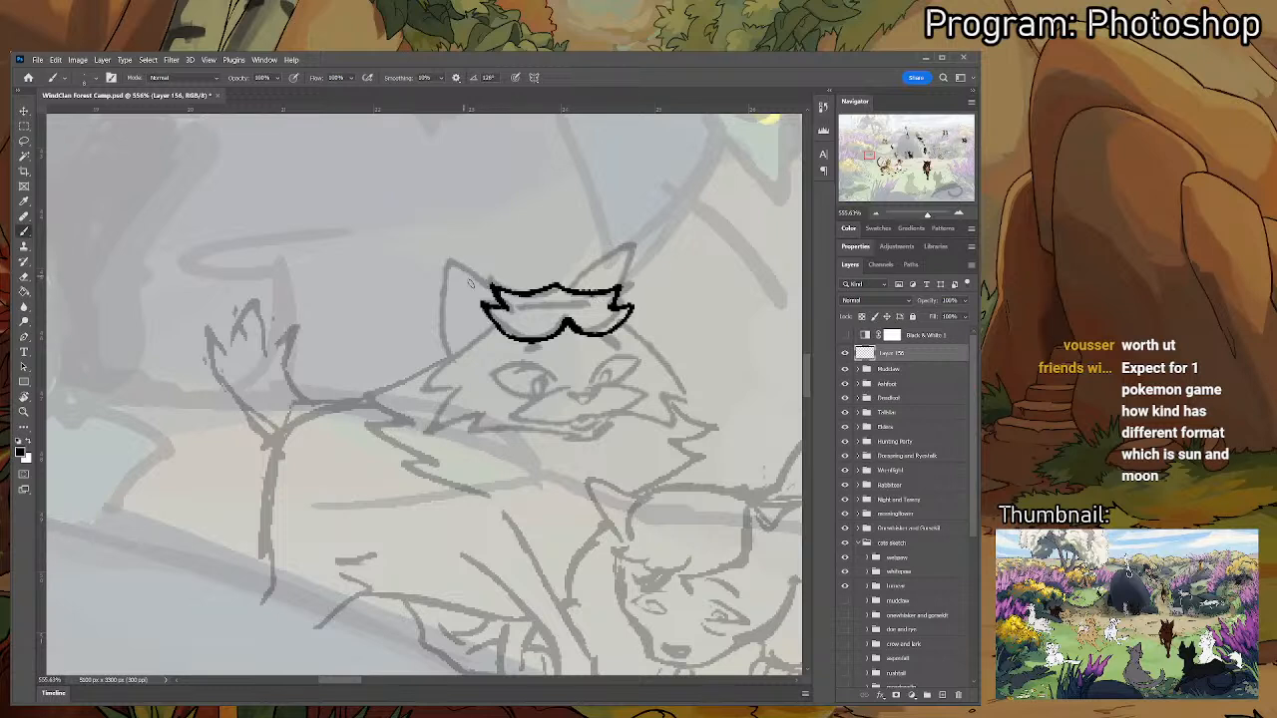
- Ink both ears of the standing cat, joining them to the forehead tuft
left_click_drag(449, 264, 501, 301)
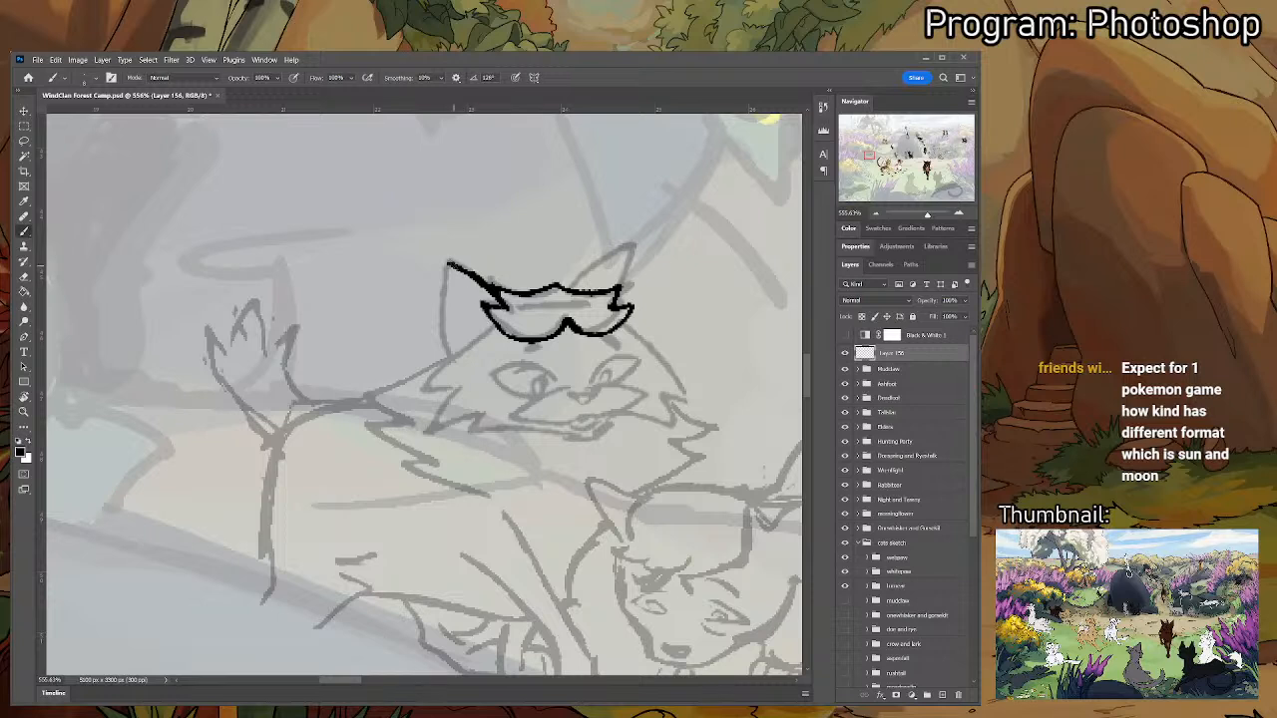
left_click_drag(448, 263, 441, 358)
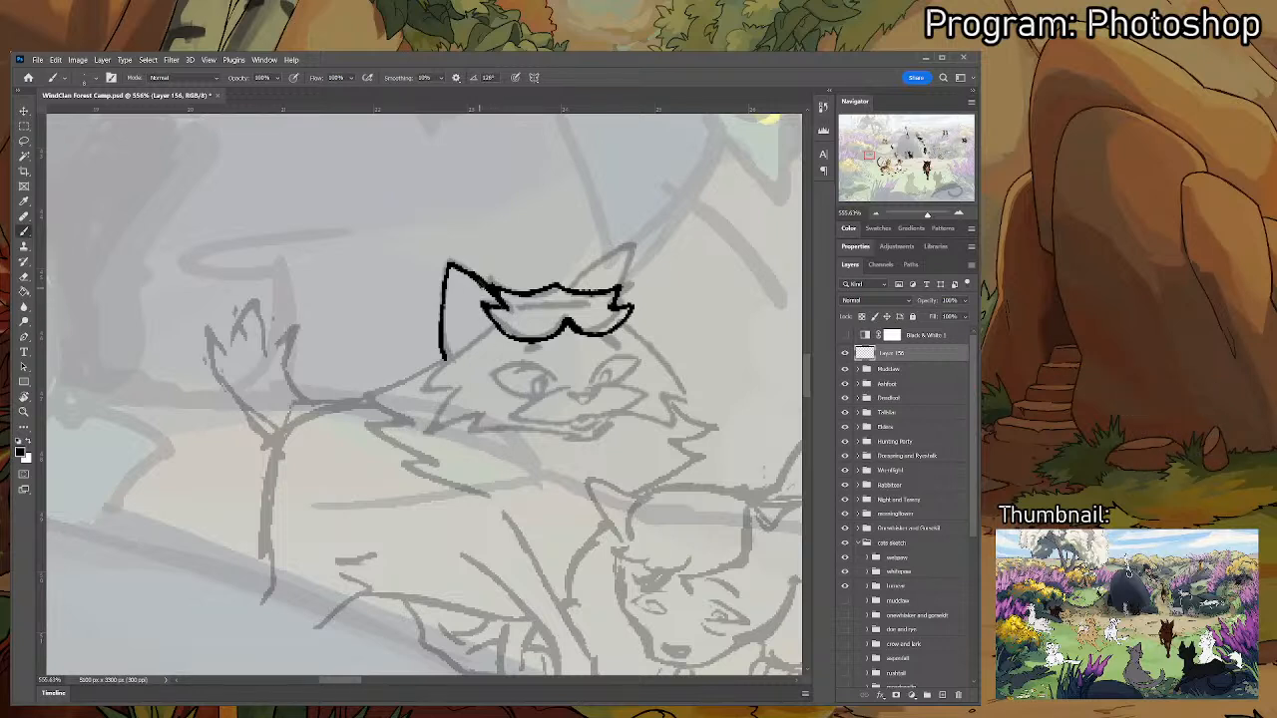
left_click_drag(462, 267, 486, 303)
mouse_move(573, 294)
left_mouse_down()
mouse_move(629, 249)
mouse_move(626, 299)
mouse_move(622, 261)
left_mouse_up()
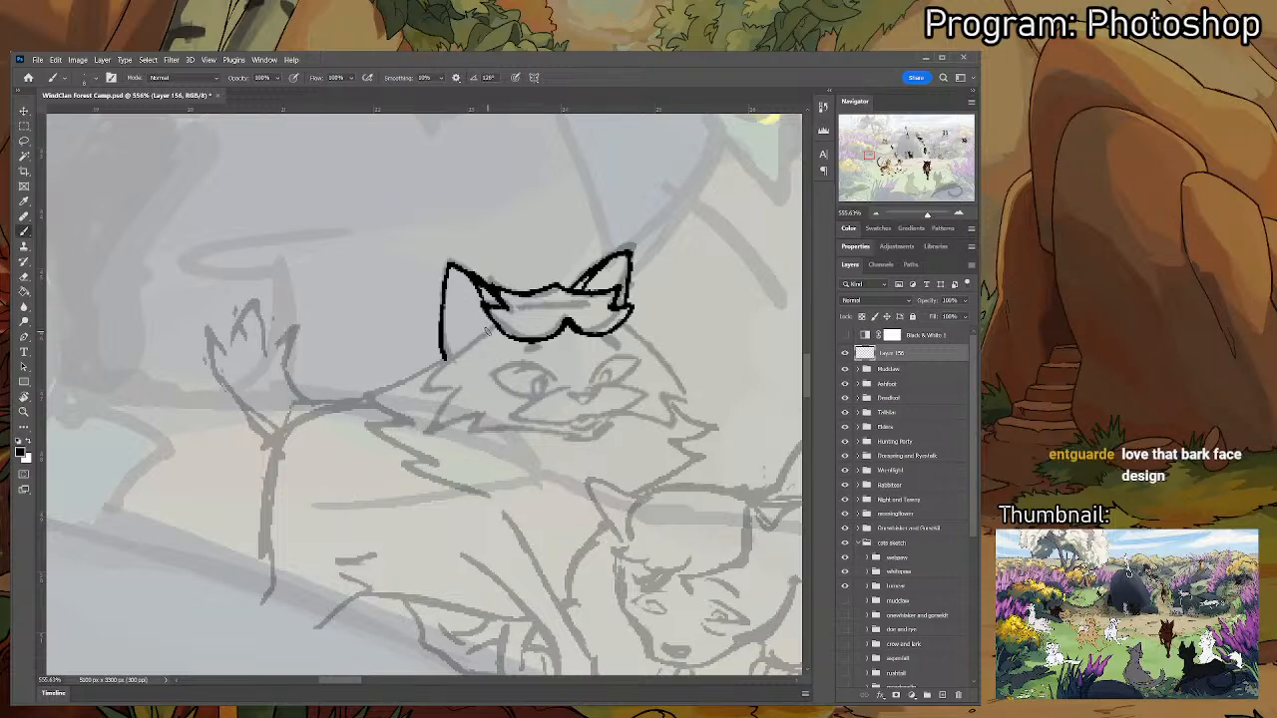
- Ink the jagged cheek fur below the cat's left-hand ear, then the small nose
mouse_move(487, 330)
left_mouse_down()
mouse_move(418, 385)
mouse_move(450, 381)
left_mouse_up()
mouse_move(448, 380)
left_mouse_down()
mouse_move(427, 407)
mouse_move(469, 415)
mouse_move(451, 431)
mouse_move(520, 426)
mouse_move(422, 383)
mouse_move(460, 373)
mouse_move(385, 393)
mouse_move(467, 397)
mouse_move(447, 417)
left_mouse_up()
key("e")
key("b")
key("ctrl+z")
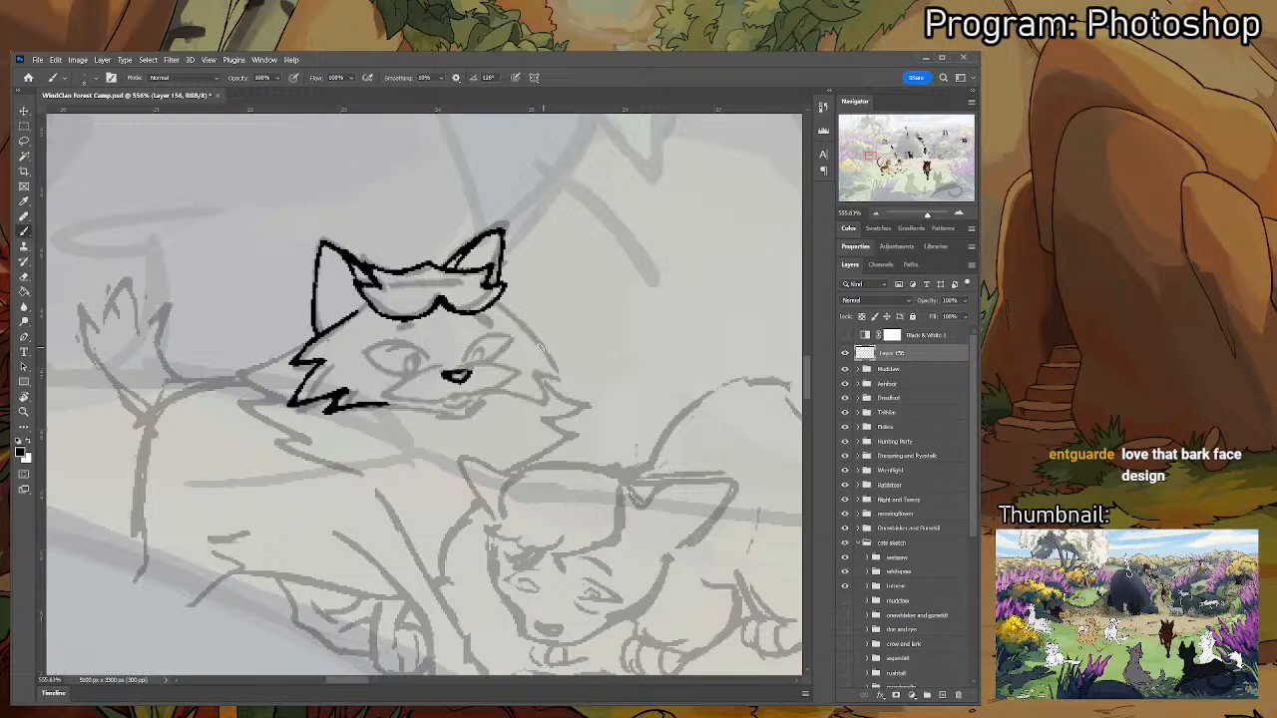
- Ink the cat's moustache-like muzzle and open mouth beneath the nose, erasing stray line ends
left_click_drag(540, 348, 601, 290)
left_click_drag(513, 312, 444, 344)
key("ctrl+z")
mouse_move(501, 315)
left_mouse_down()
mouse_move(443, 343)
mouse_move(492, 317)
mouse_move(489, 347)
mouse_move(533, 336)
mouse_move(486, 348)
mouse_move(473, 343)
mouse_move(497, 342)
mouse_move(463, 334)
mouse_move(486, 347)
left_mouse_up()
key("e")
key("b")
key("e")
key("b")
key("e")
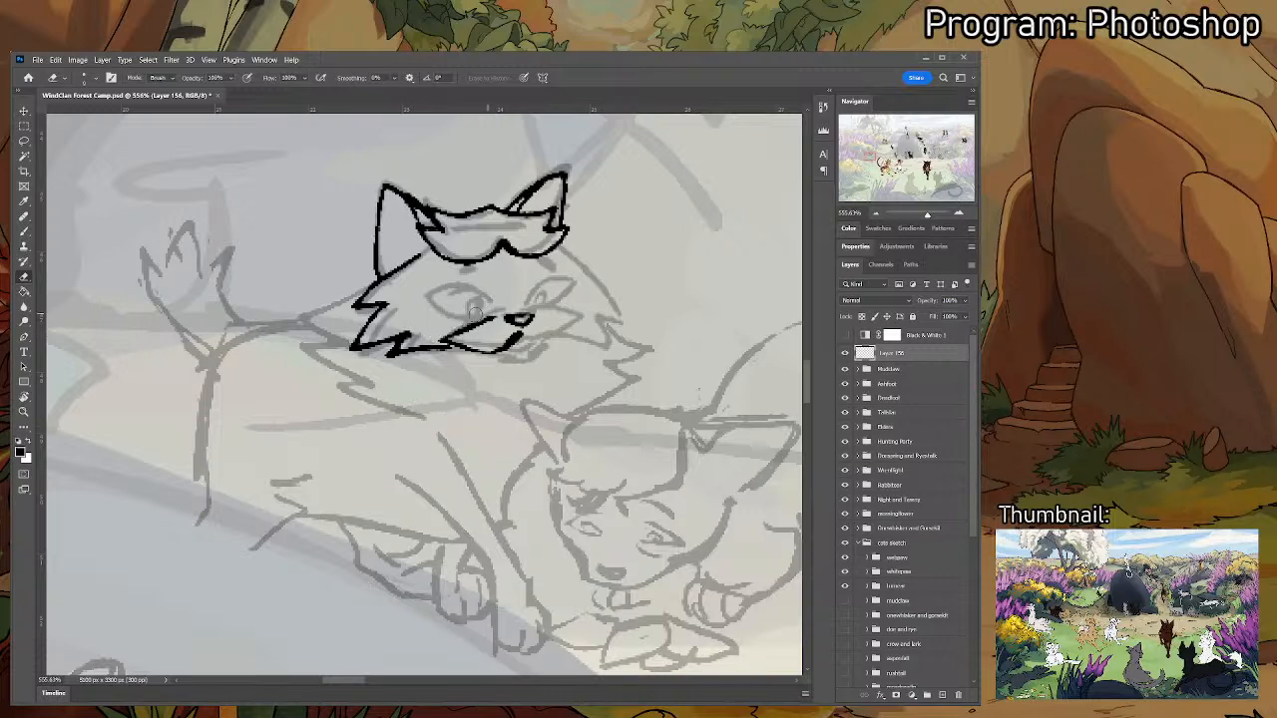
key("b")
mouse_move(538, 315)
left_mouse_down()
mouse_move(584, 325)
mouse_move(556, 343)
mouse_move(524, 341)
mouse_move(544, 345)
mouse_move(518, 347)
mouse_move(537, 339)
mouse_move(527, 367)
mouse_move(539, 343)
mouse_move(487, 354)
left_mouse_up()
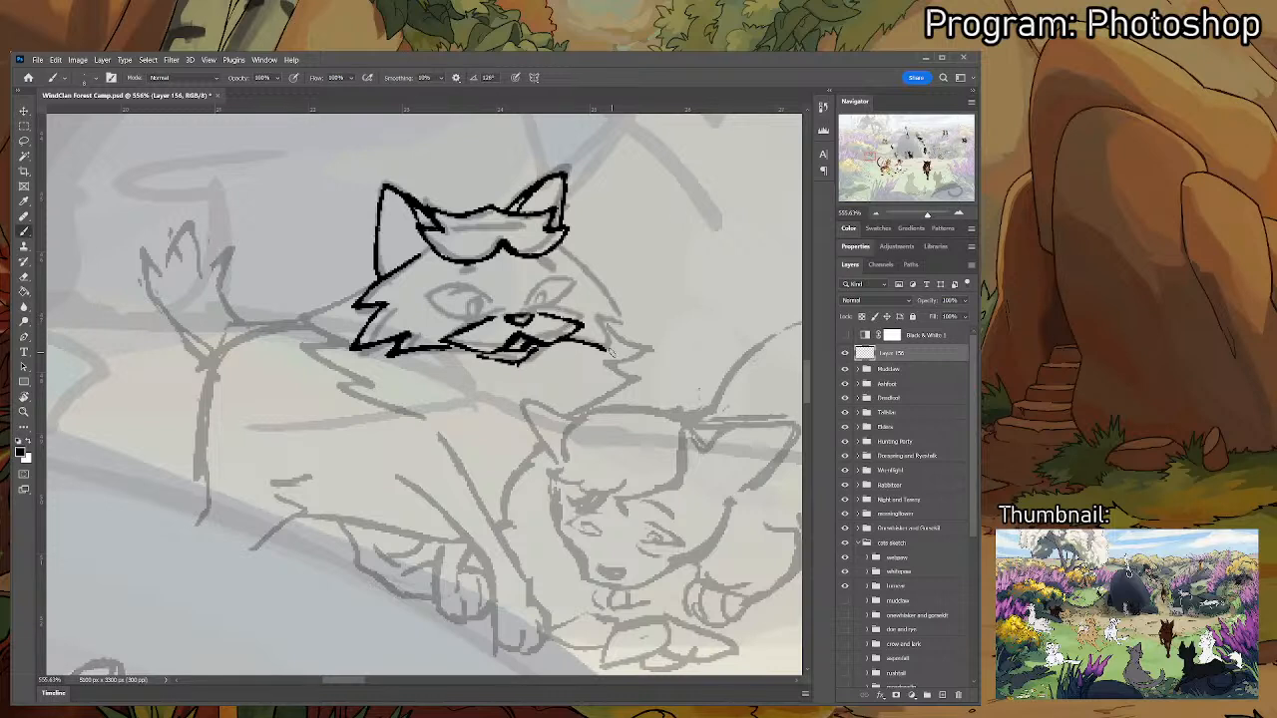
- Ink the jaw line beside the muzzle and the right-hand side of the face down from the forehead tuft
mouse_move(561, 339)
left_mouse_down()
mouse_move(612, 354)
mouse_move(586, 335)
left_mouse_up()
left_click_drag(587, 335, 611, 351)
key("ctrl+z")
left_click_drag(556, 245, 618, 319)
key("ctrl+z")
mouse_move(560, 244)
left_mouse_down()
mouse_move(618, 319)
mouse_move(594, 307)
mouse_move(610, 343)
mouse_move(561, 349)
mouse_move(614, 343)
mouse_move(596, 353)
mouse_move(582, 329)
mouse_move(615, 348)
mouse_move(584, 336)
mouse_move(588, 351)
mouse_move(619, 343)
left_mouse_up()
key("ctrl+z")
key("ctrl+z")
key("ctrl+z")
- Shape the pointed cheek fur on the right-hand side of the face with alternating brush and eraser touches
key("e")
key("b")
key("e")
key("b")
mouse_move(590, 299)
left_mouse_down()
mouse_move(615, 337)
mouse_move(591, 337)
mouse_move(612, 336)
mouse_move(599, 299)
left_mouse_up()
key("e")
key("b")
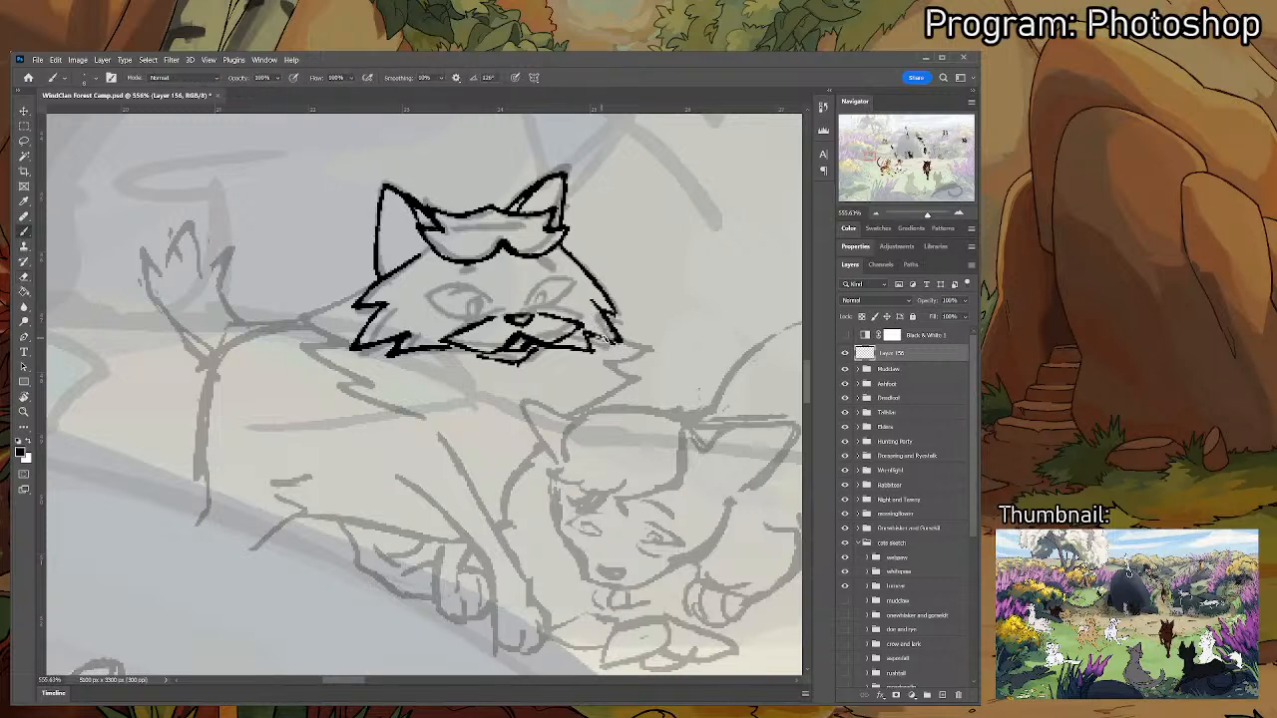
key("e")
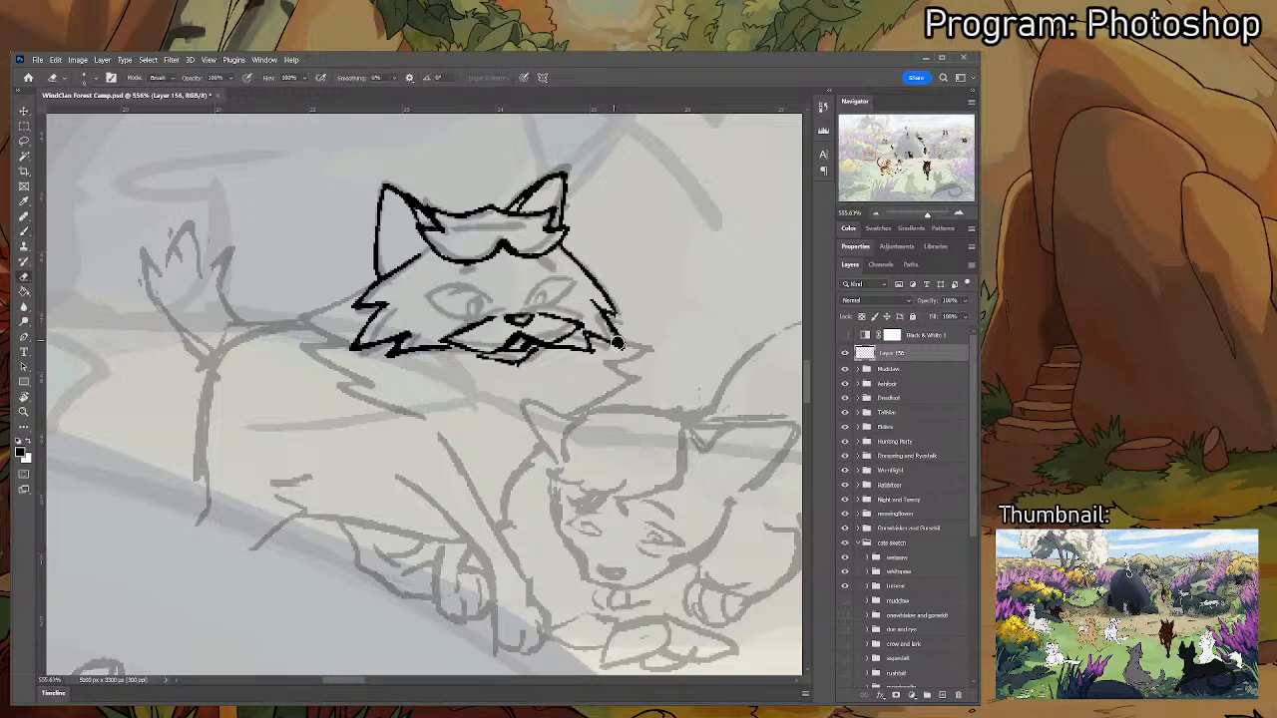
key("b")
mouse_move(611, 318)
left_mouse_down()
mouse_move(588, 291)
mouse_move(610, 296)
left_mouse_up()
- Ink the cat's left-hand eye with its almond outline and solid black pupil
left_click_drag(546, 217, 613, 201)
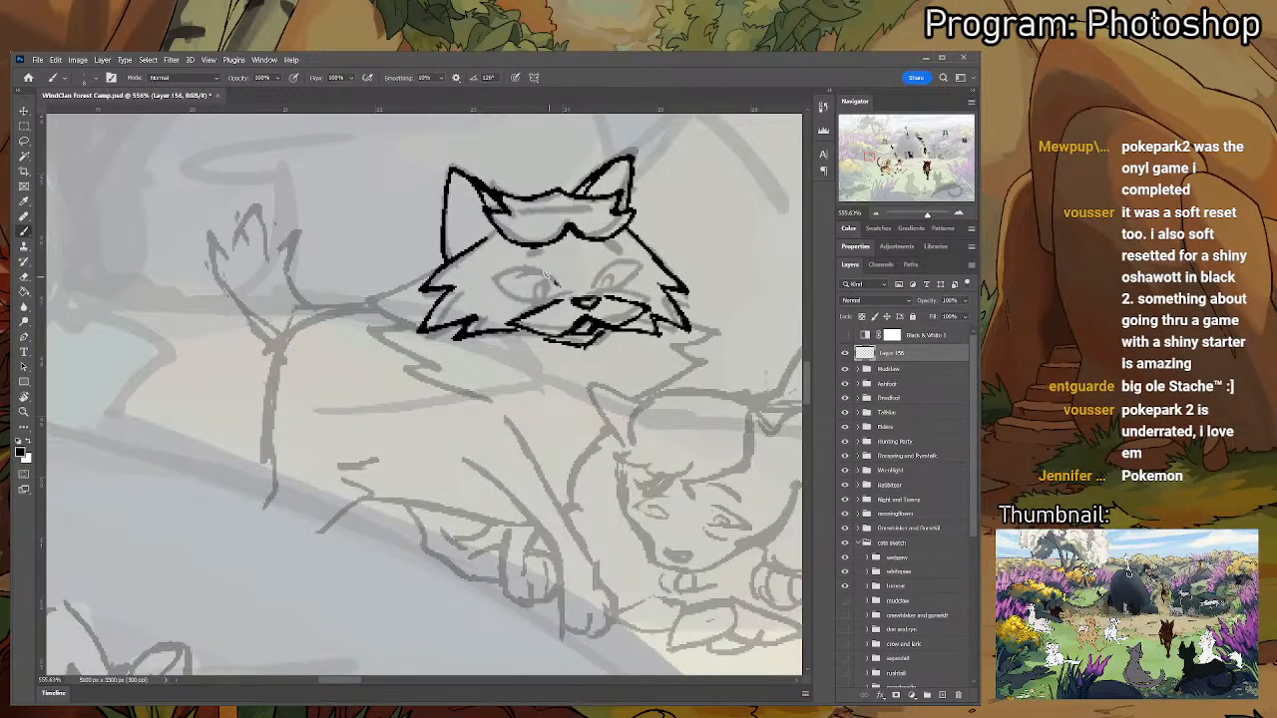
mouse_move(543, 273)
left_mouse_down()
mouse_move(490, 275)
mouse_move(550, 259)
mouse_move(524, 264)
mouse_move(528, 296)
mouse_move(498, 284)
mouse_move(540, 284)
left_mouse_up()
key("ctrl+z")
key("ctrl+z")
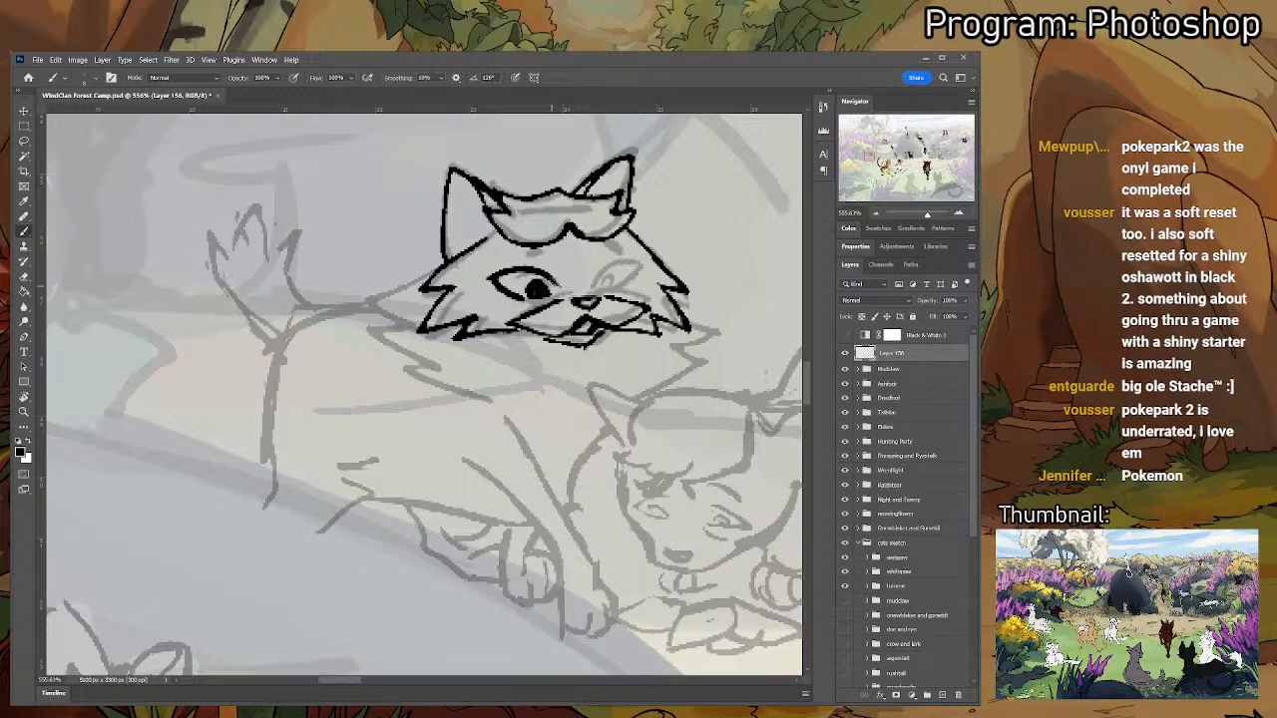
- Refine the left-hand eye's outline and extend its outer corner into a sharper point
key("e")
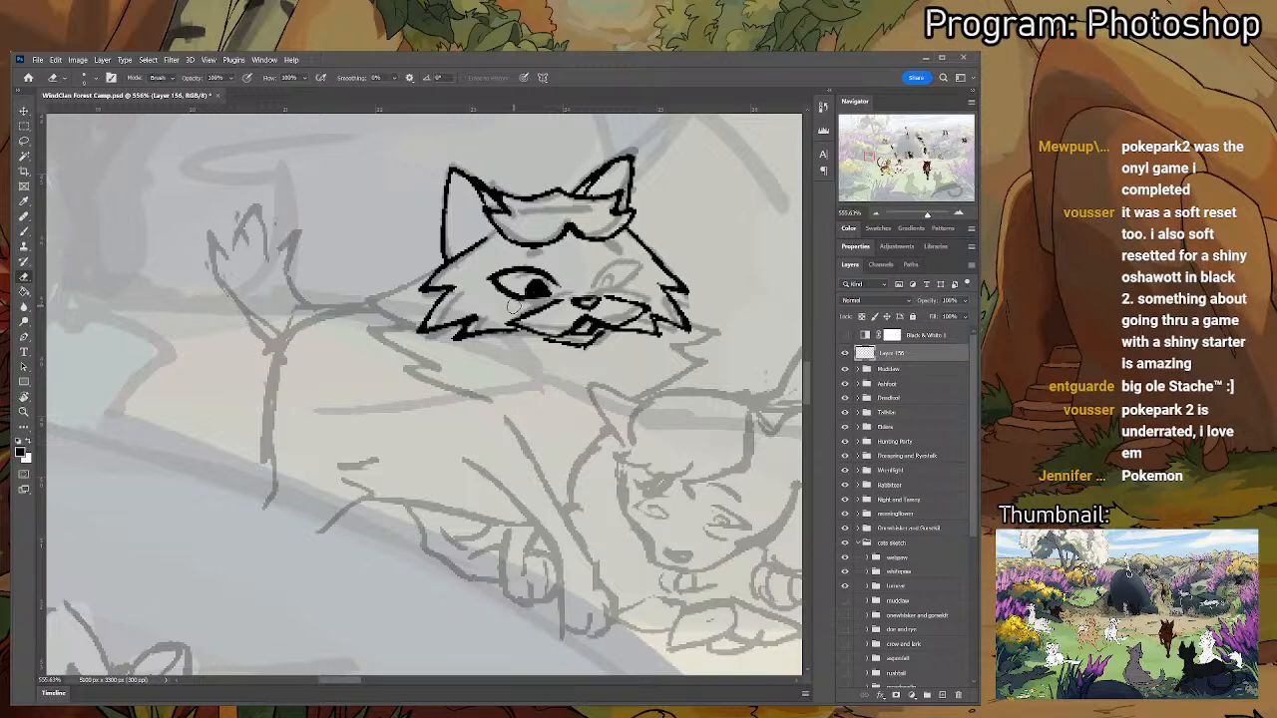
left_click_drag(510, 304, 504, 292)
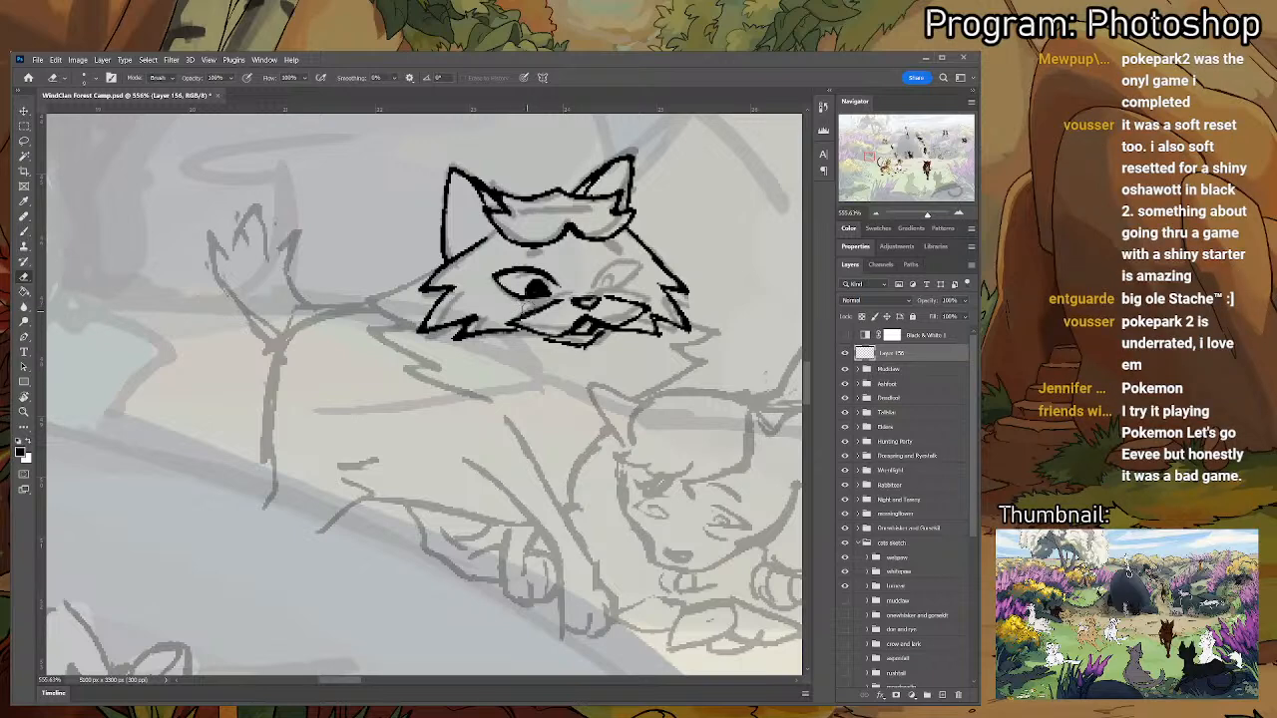
key("ctrl+z")
key("b")
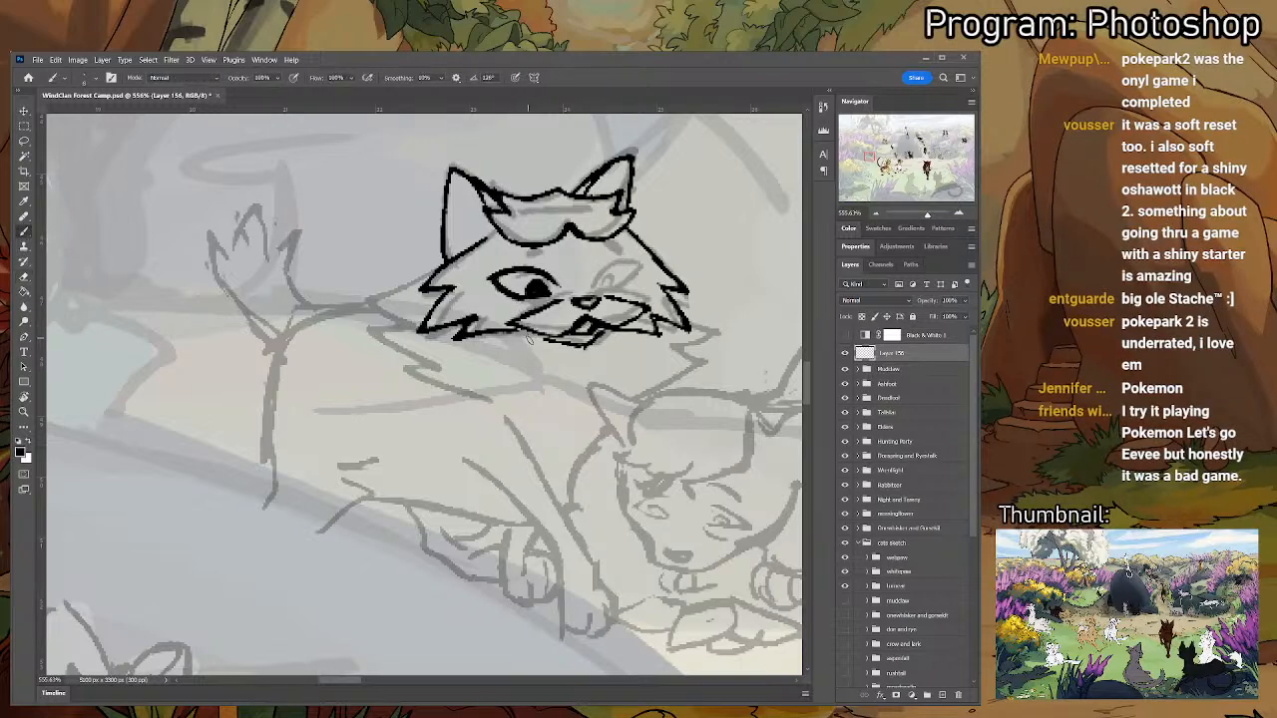
key("e")
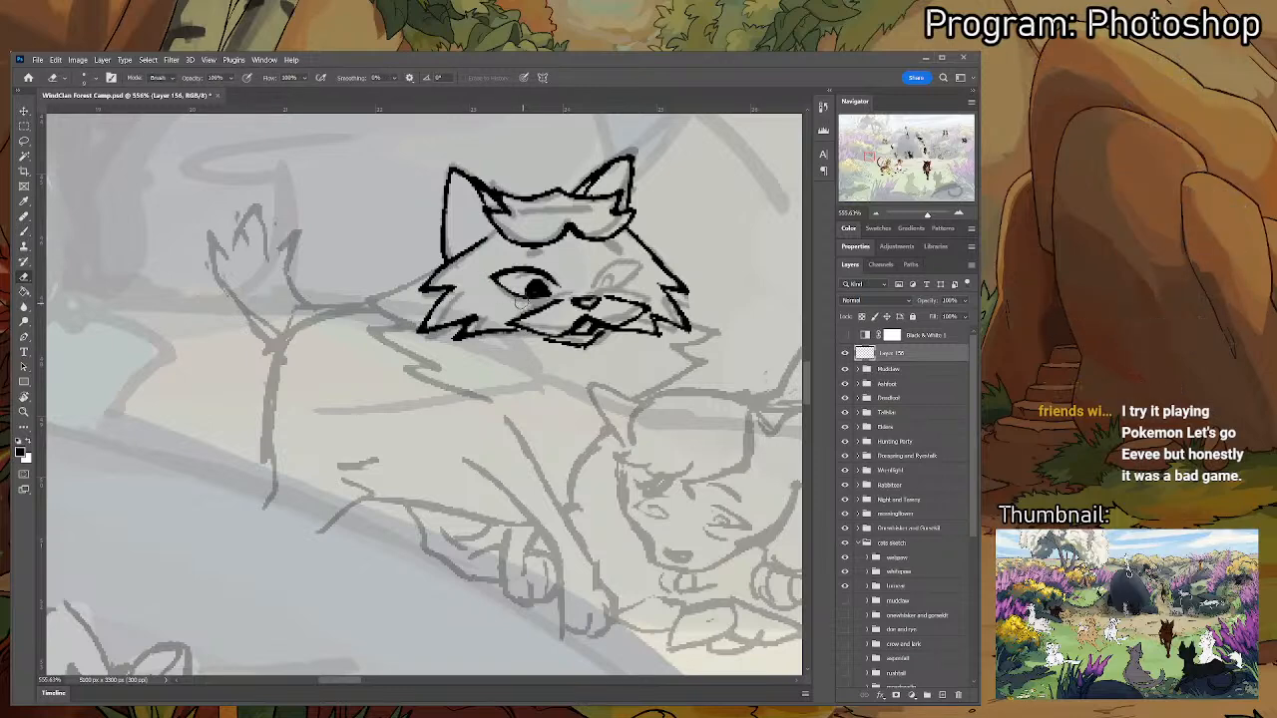
key("b")
mouse_move(487, 283)
left_mouse_down()
mouse_move(520, 299)
mouse_move(509, 266)
left_mouse_up()
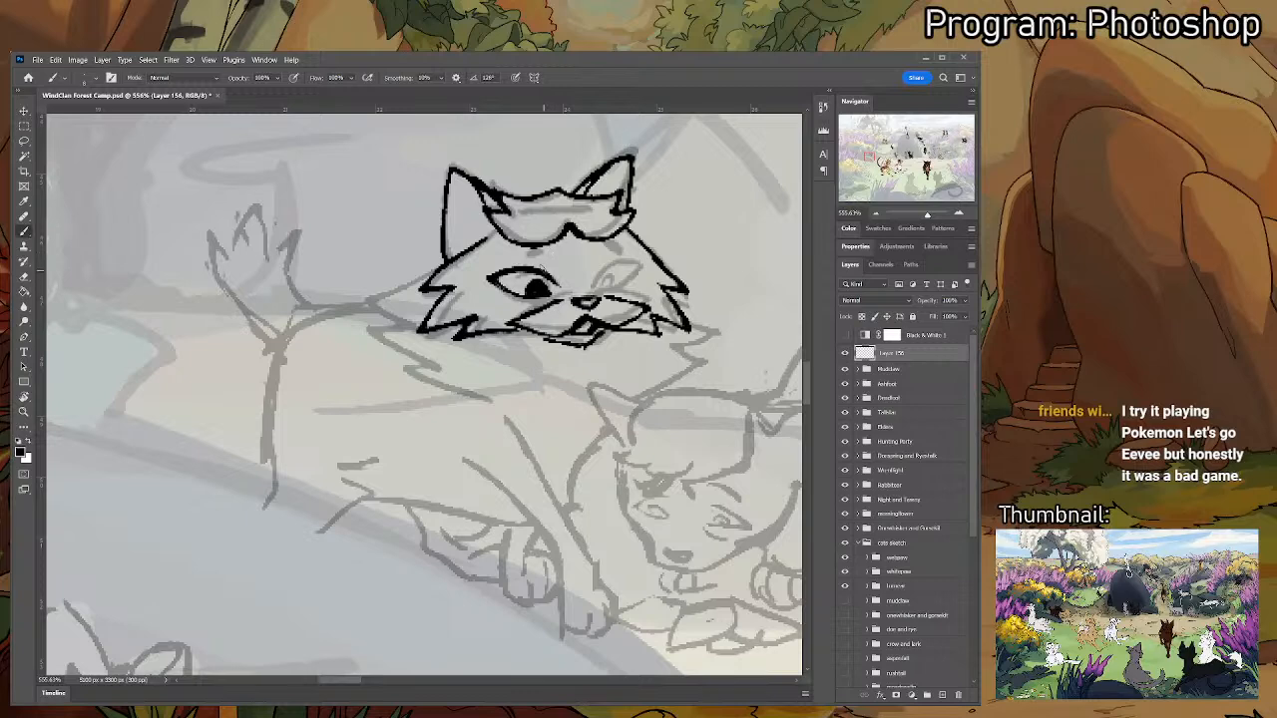
- Ink the long-haired cat's eyebrows and its second eye with a filled pupil over the sketch
left_click_drag(539, 254, 620, 245)
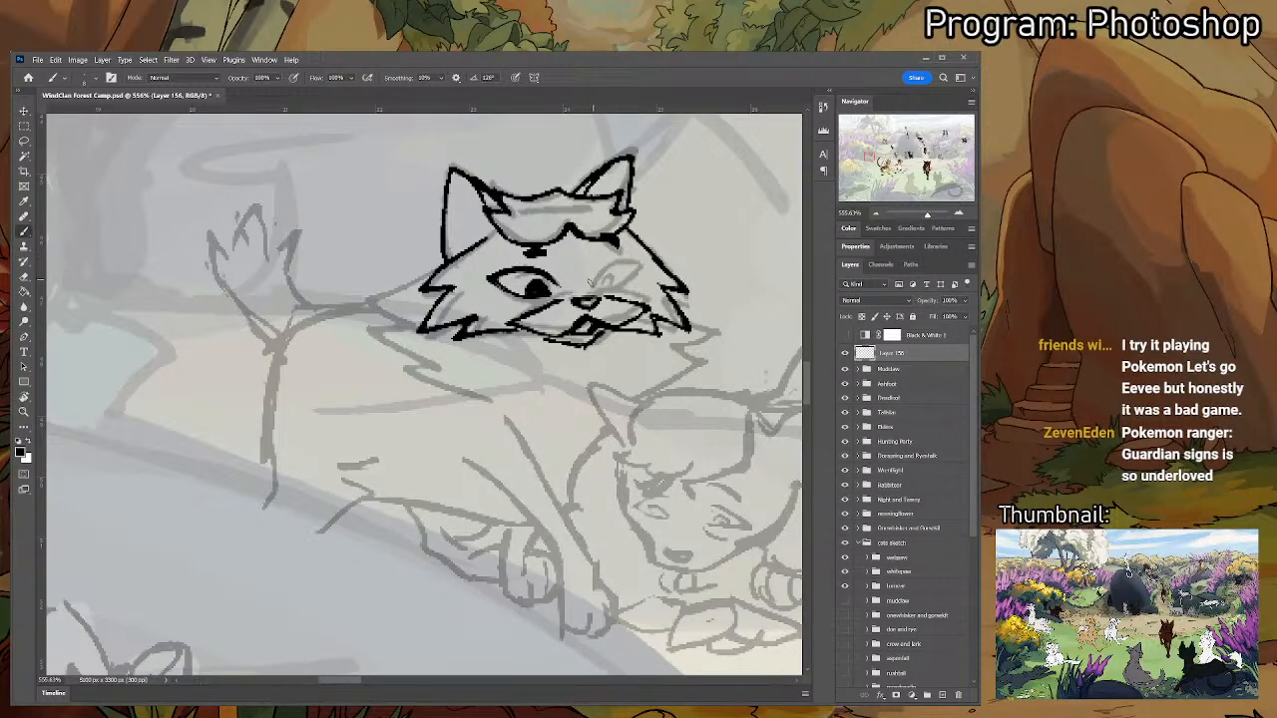
mouse_move(591, 282)
left_mouse_down()
mouse_move(629, 261)
mouse_move(624, 289)
mouse_move(597, 297)
mouse_move(610, 291)
left_mouse_up()
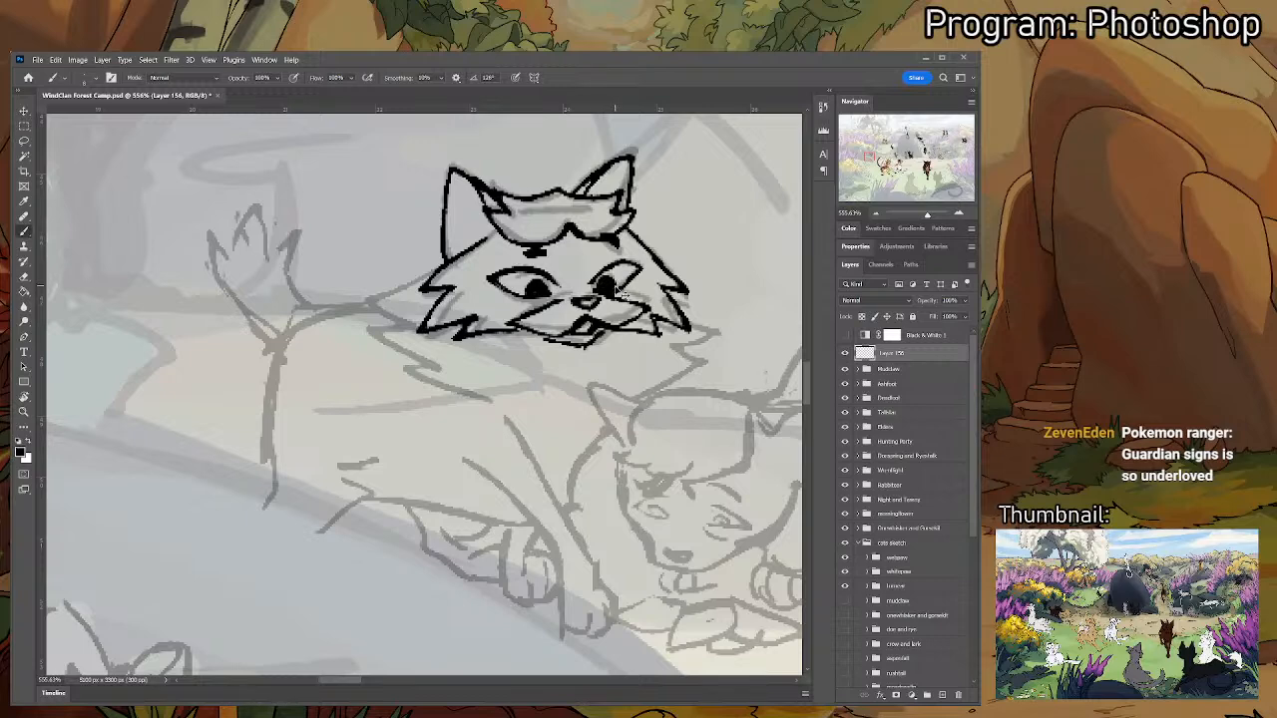
left_click_drag(611, 284, 607, 287)
- Ink the long-haired cat's chest outline and the jagged fur of its neck ruff on both sides
scroll(659, 258, "down", 1)
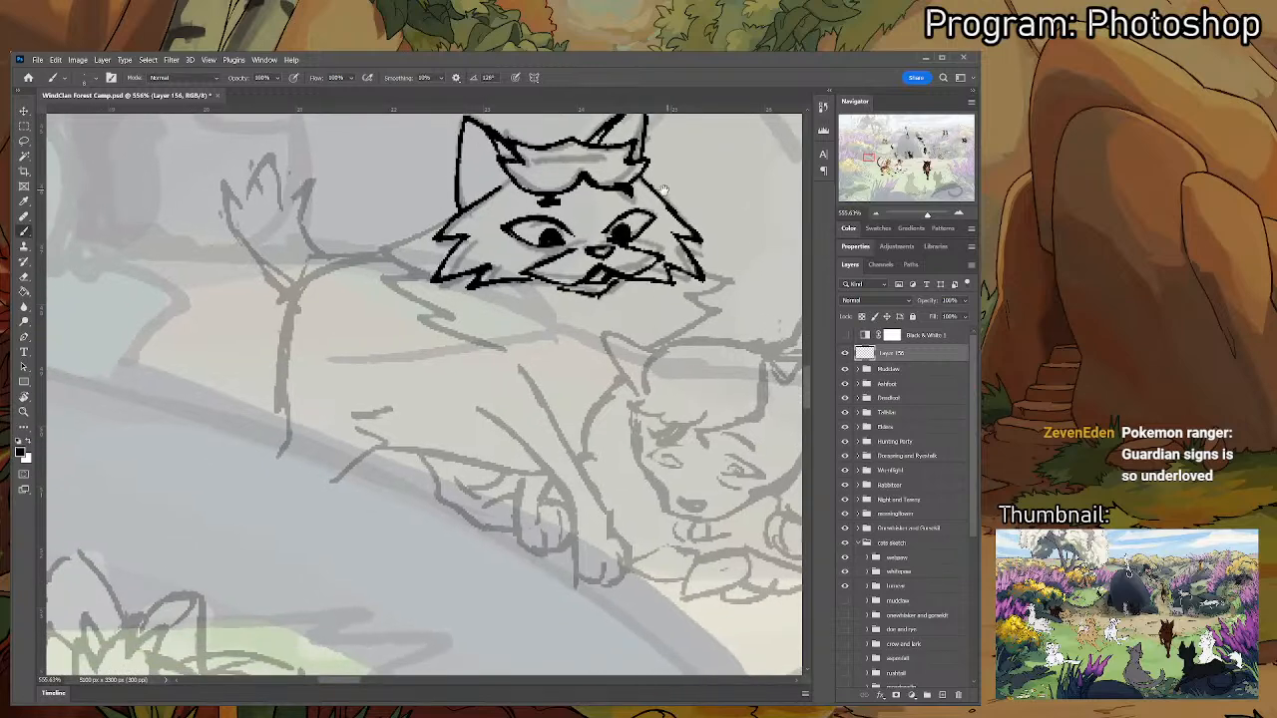
mouse_move(698, 270)
left_mouse_down()
mouse_move(733, 281)
mouse_move(699, 295)
mouse_move(718, 315)
mouse_move(598, 389)
mouse_move(589, 432)
left_mouse_up()
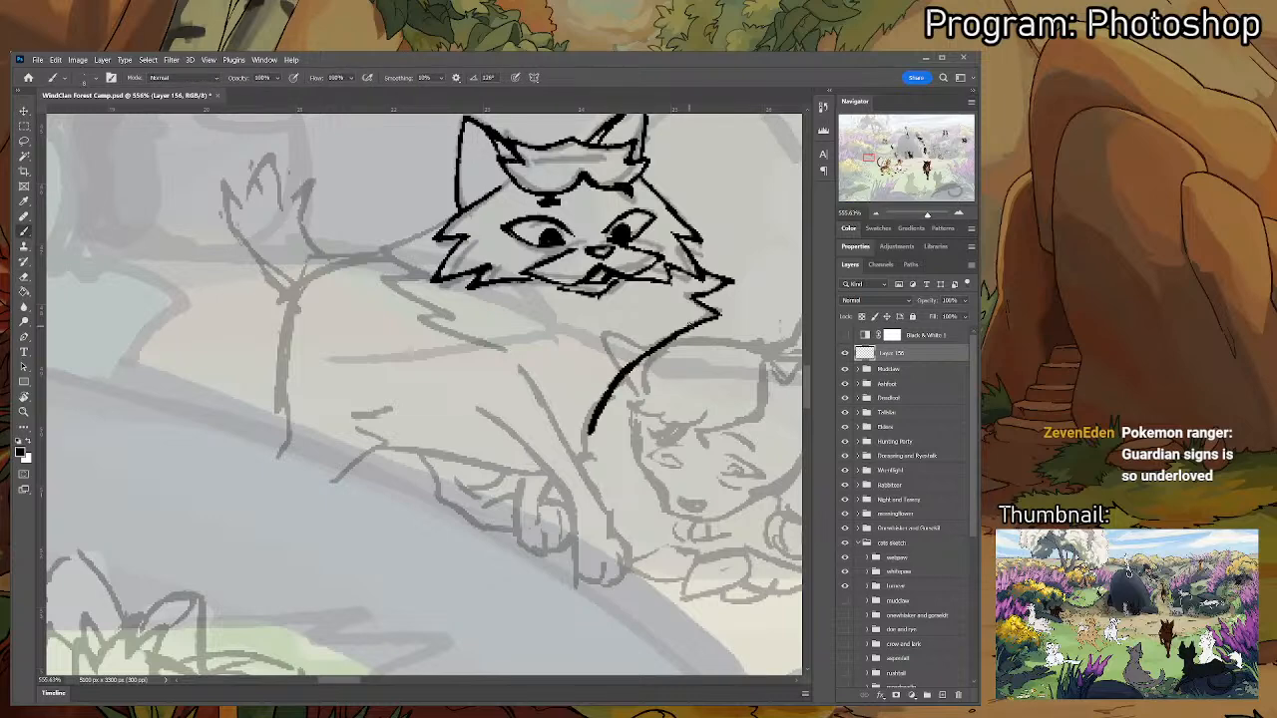
scroll(665, 265, "right", 2)
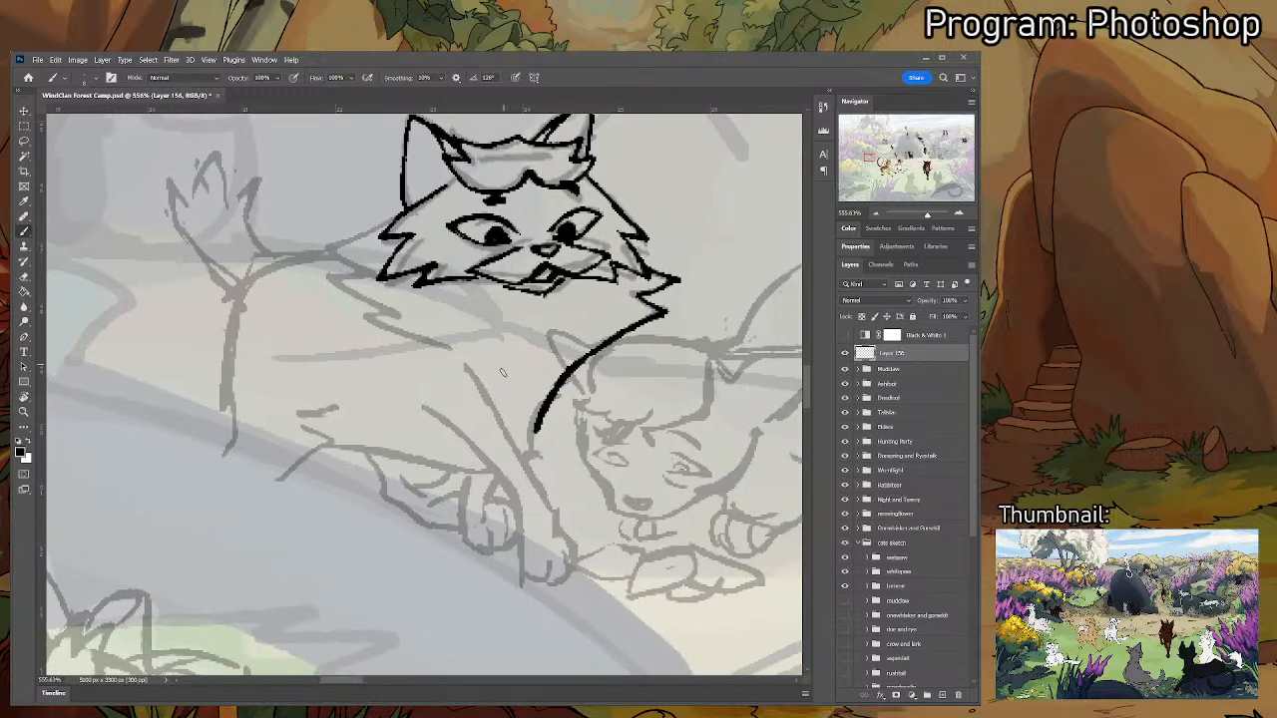
mouse_move(407, 208)
left_mouse_down()
mouse_move(327, 249)
mouse_move(374, 272)
left_mouse_up()
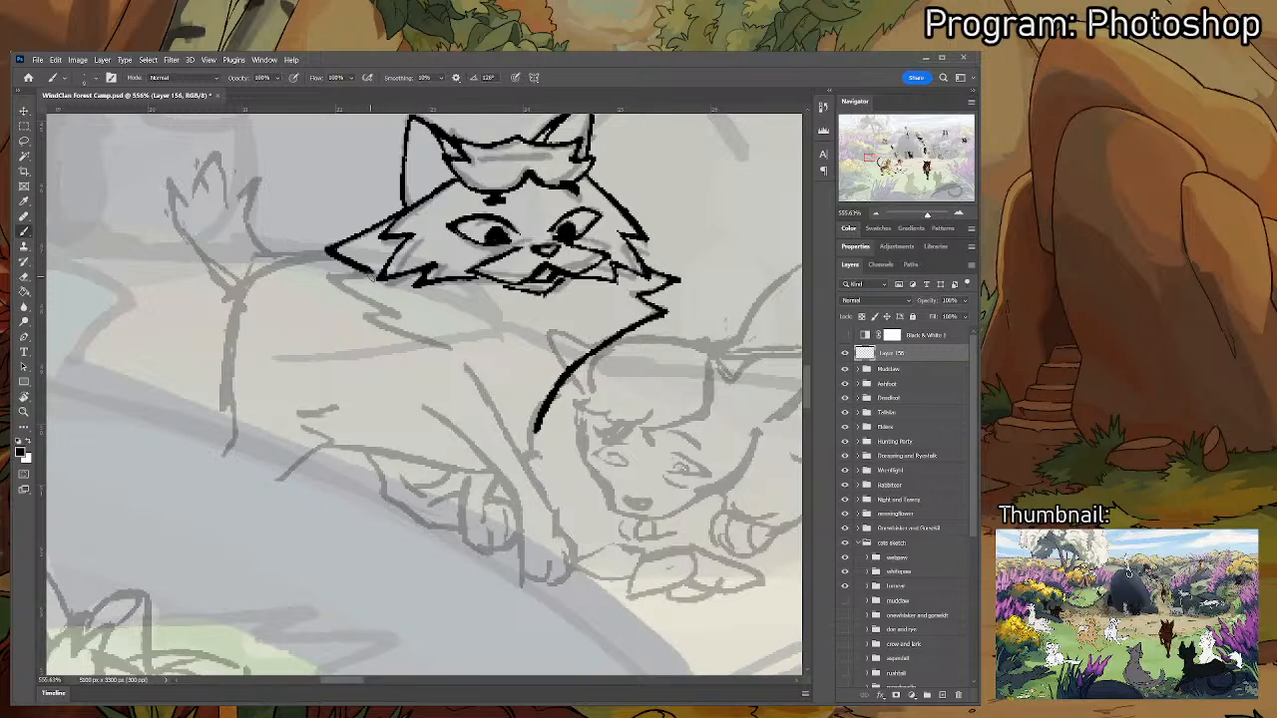
mouse_move(329, 281)
left_mouse_down()
mouse_move(397, 316)
mouse_move(361, 330)
mouse_move(460, 370)
left_mouse_up()
key("e")
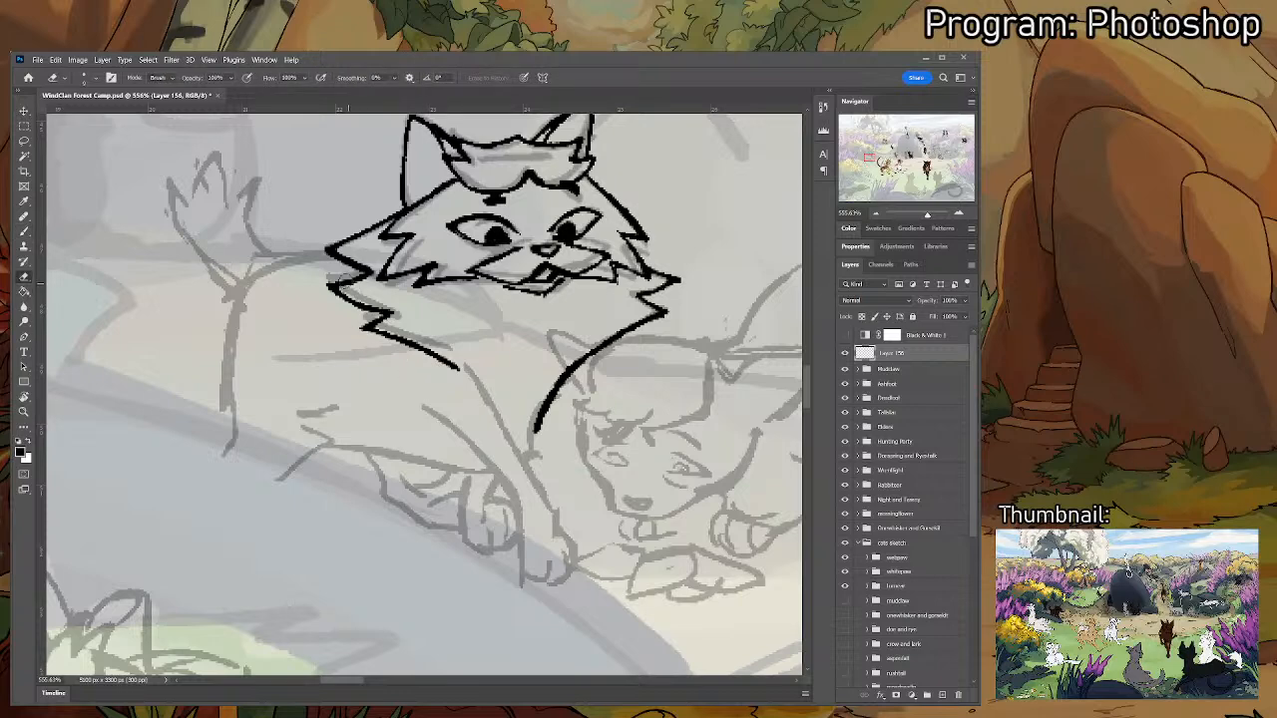
- Ink both edges of the long-haired cat's near front leg and its paw with toes, joining the leg to the chest line
key("b")
left_click_drag(493, 375, 477, 316)
left_click_drag(461, 313, 547, 449)
key("e")
key("b")
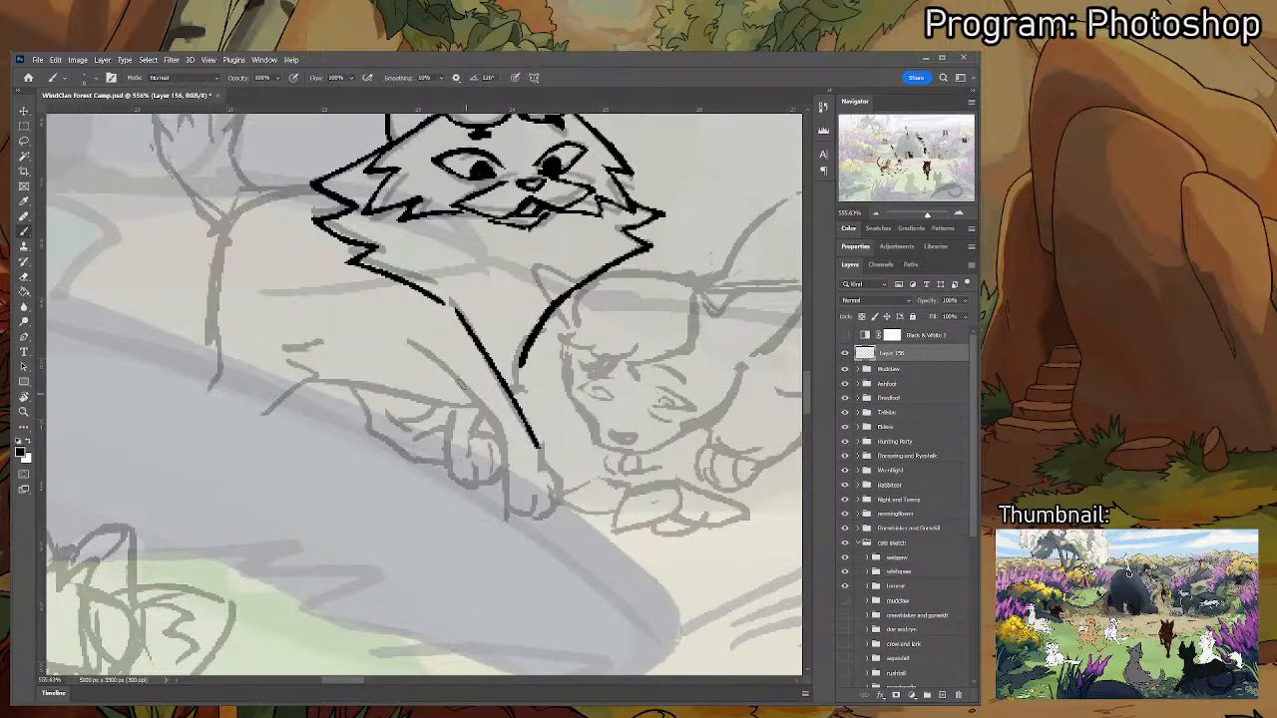
left_click_drag(407, 337, 507, 443)
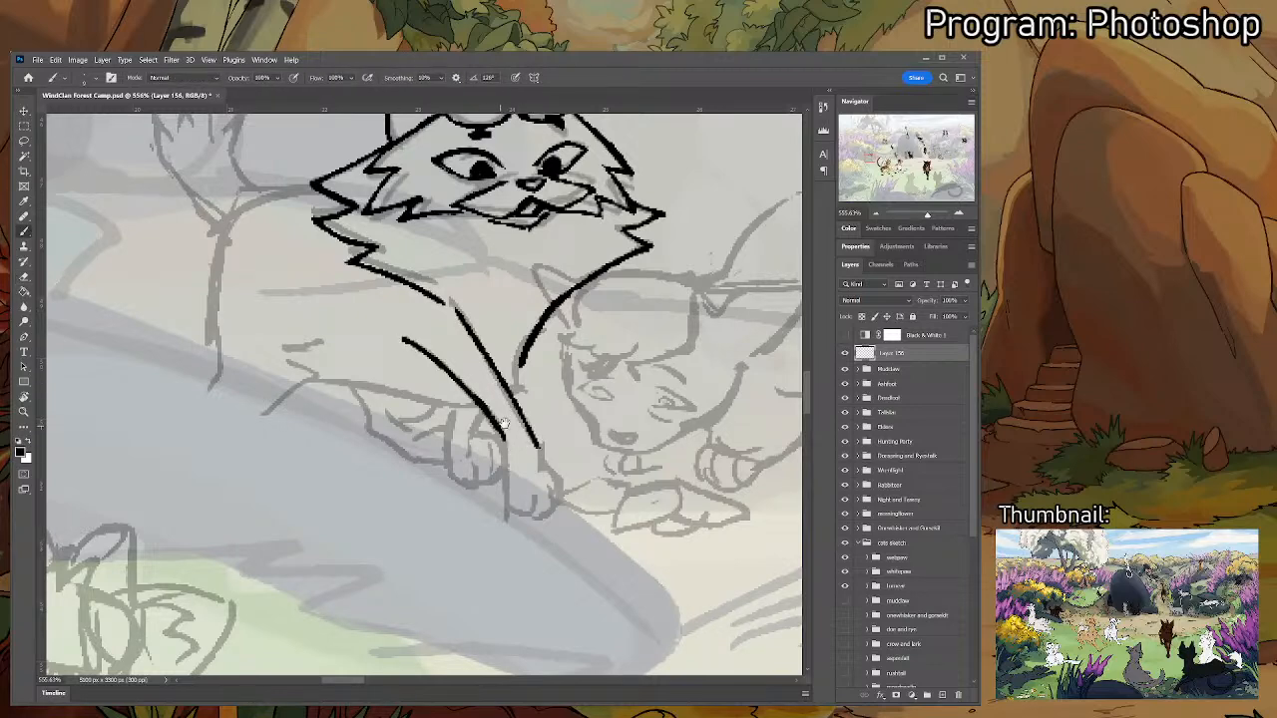
scroll(529, 342, "down", 2)
mouse_move(495, 337)
left_mouse_down()
mouse_move(500, 409)
mouse_move(514, 415)
mouse_move(519, 384)
mouse_move(552, 409)
left_mouse_up()
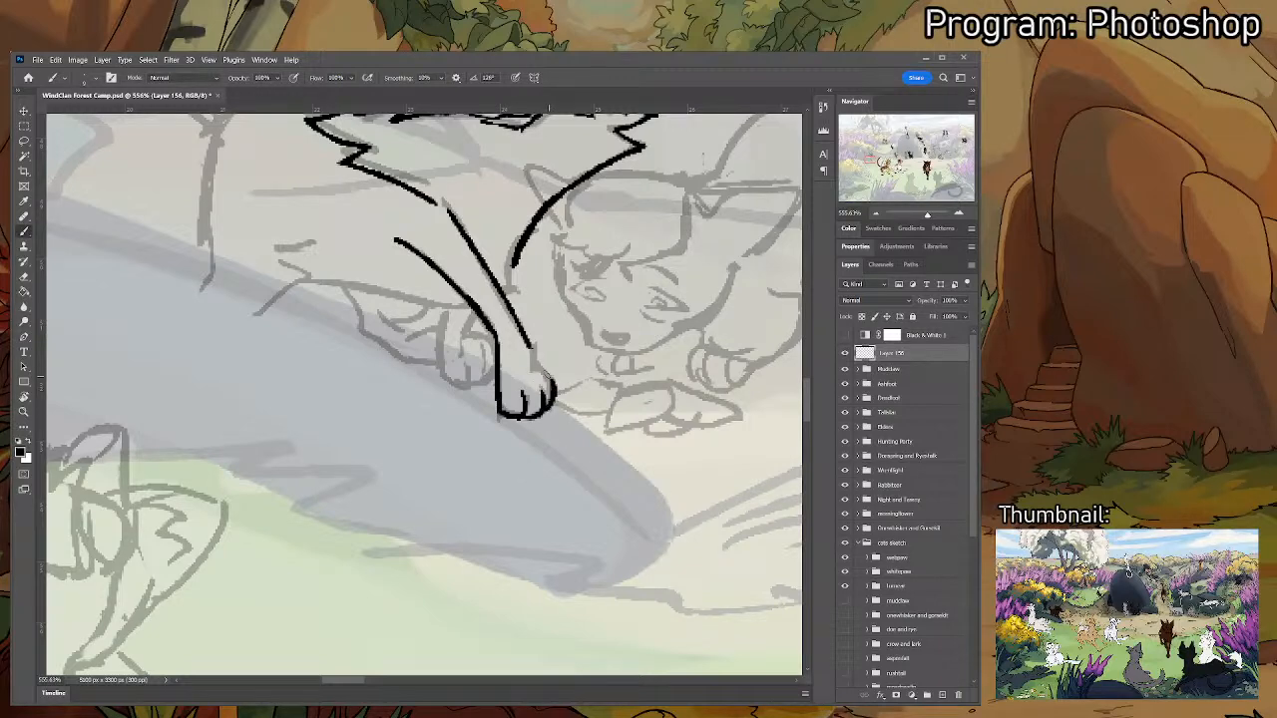
mouse_move(535, 365)
left_mouse_down()
mouse_move(549, 379)
mouse_move(519, 351)
mouse_move(528, 278)
left_mouse_up()
scroll(528, 362, "up", 1)
key("ctrl+z")
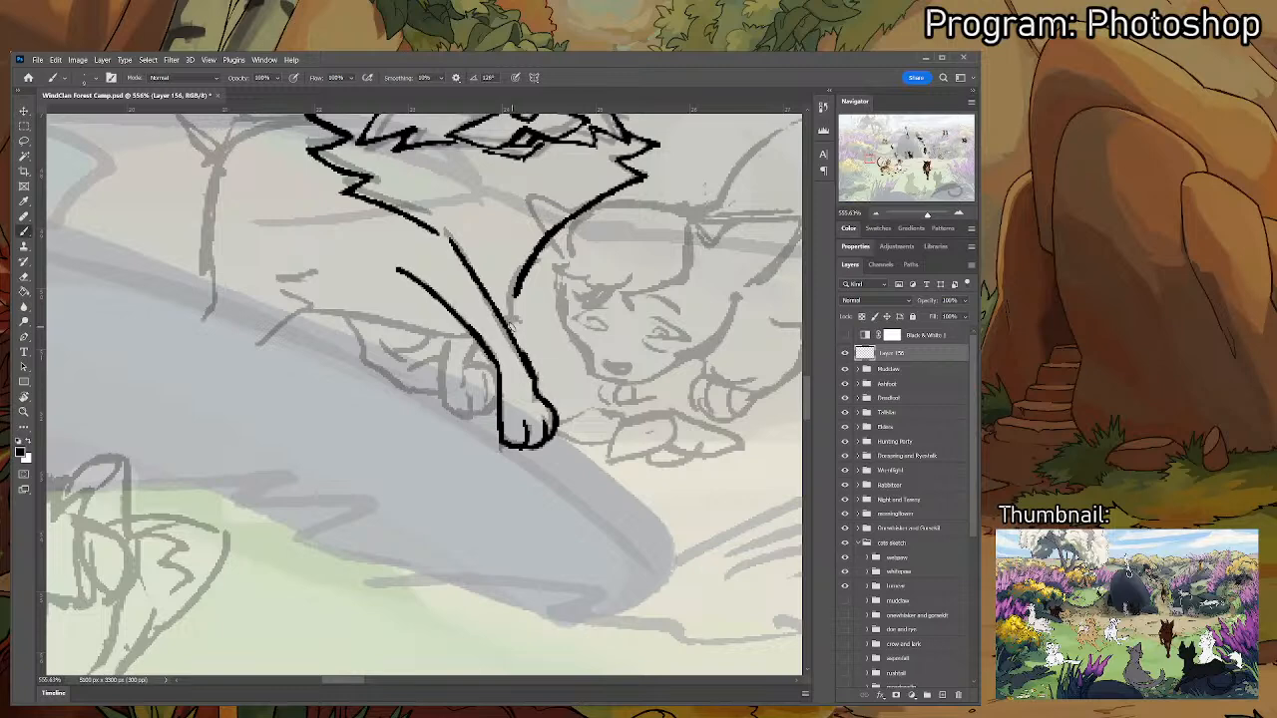
mouse_move(510, 322)
left_mouse_down()
mouse_move(518, 287)
mouse_move(480, 394)
left_mouse_up()
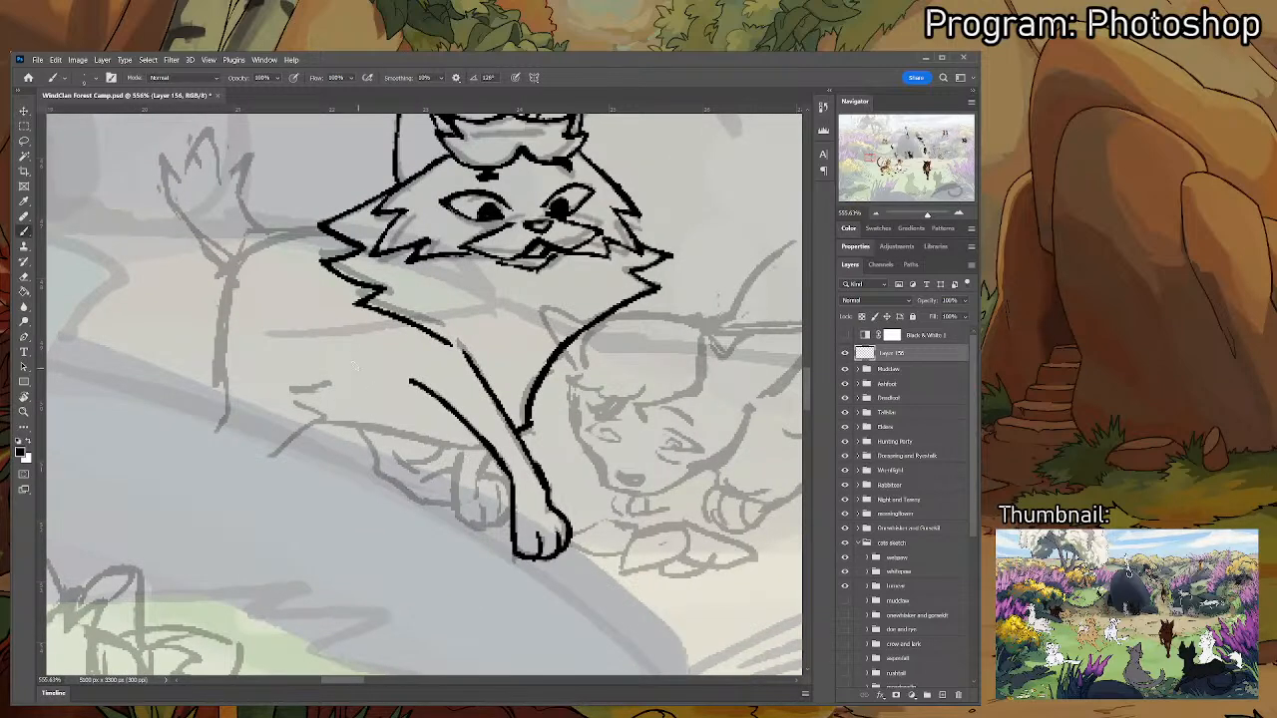
- Ink the long-haired cat's belly line, near hind leg and rump over the sketch
left_click_drag(388, 421, 481, 439)
left_click_drag(407, 423, 311, 421)
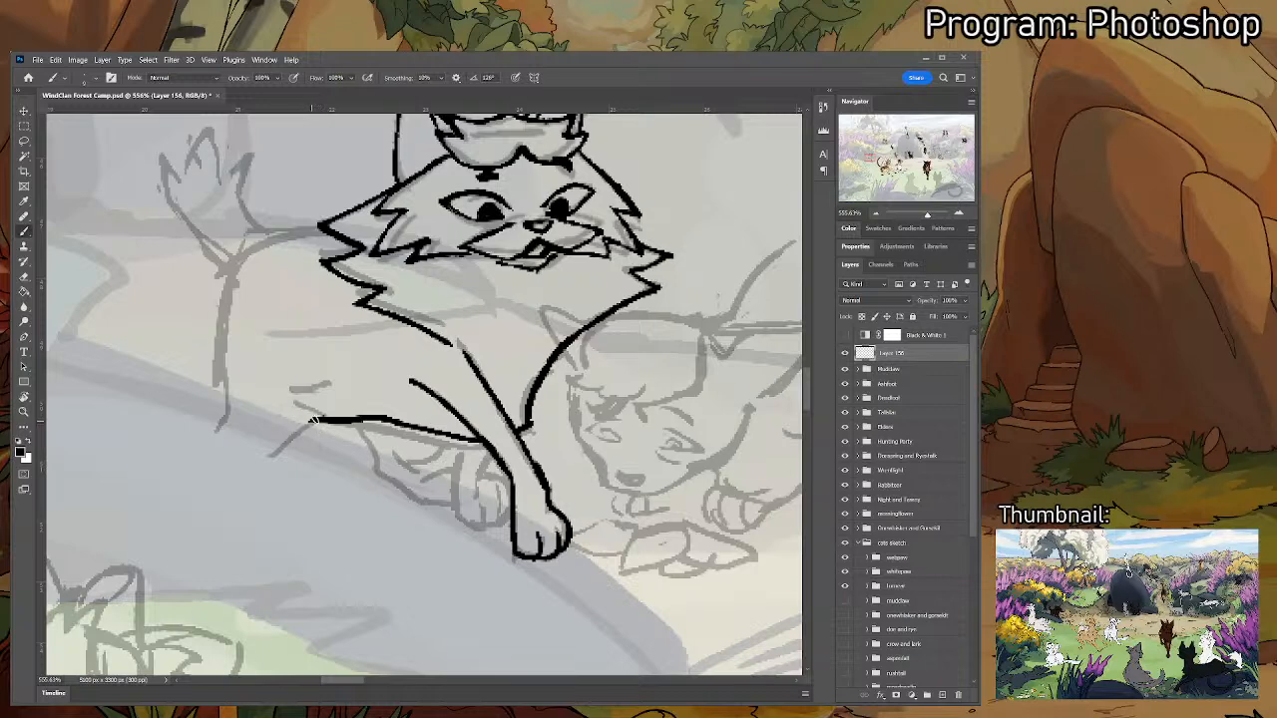
left_click_drag(312, 420, 259, 461)
mouse_move(240, 254)
left_mouse_down()
mouse_move(231, 404)
mouse_move(228, 389)
mouse_move(208, 449)
mouse_move(261, 461)
left_mouse_up()
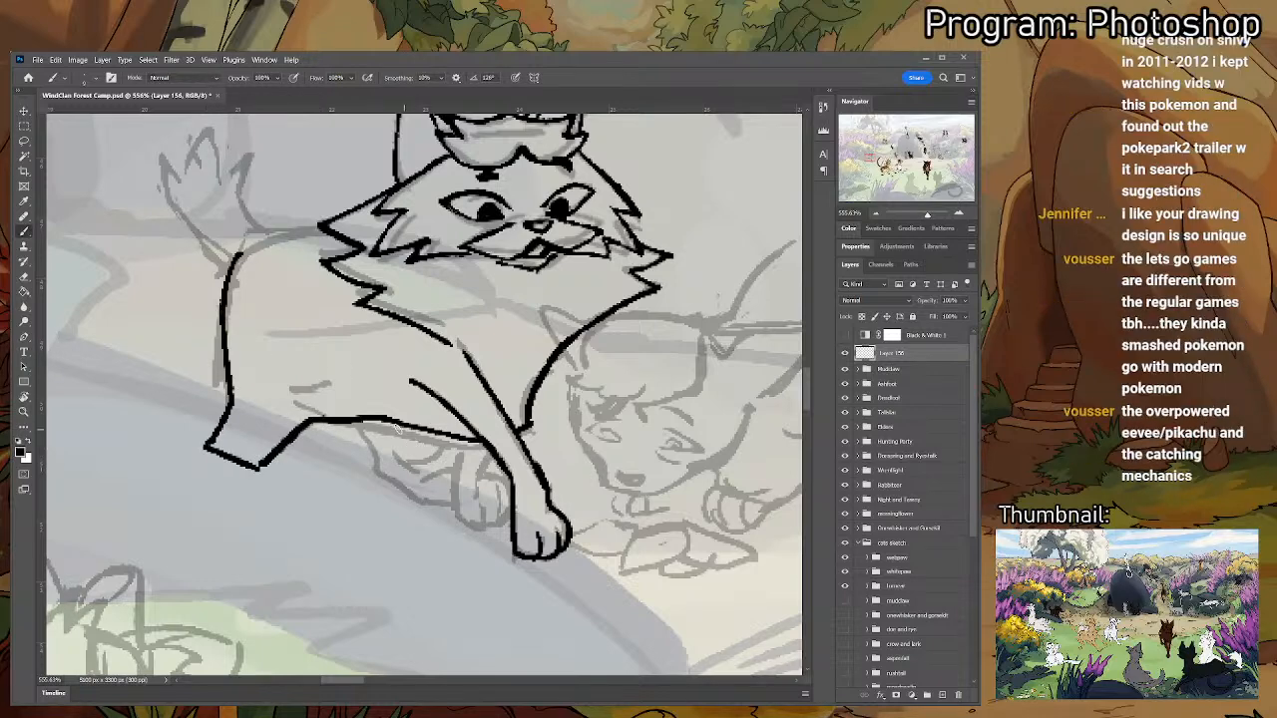
- Ink the far hind leg and the tucked far front paw beneath the long-haired cat's belly
mouse_move(359, 422)
left_mouse_down()
mouse_move(375, 466)
mouse_move(415, 498)
left_mouse_up()
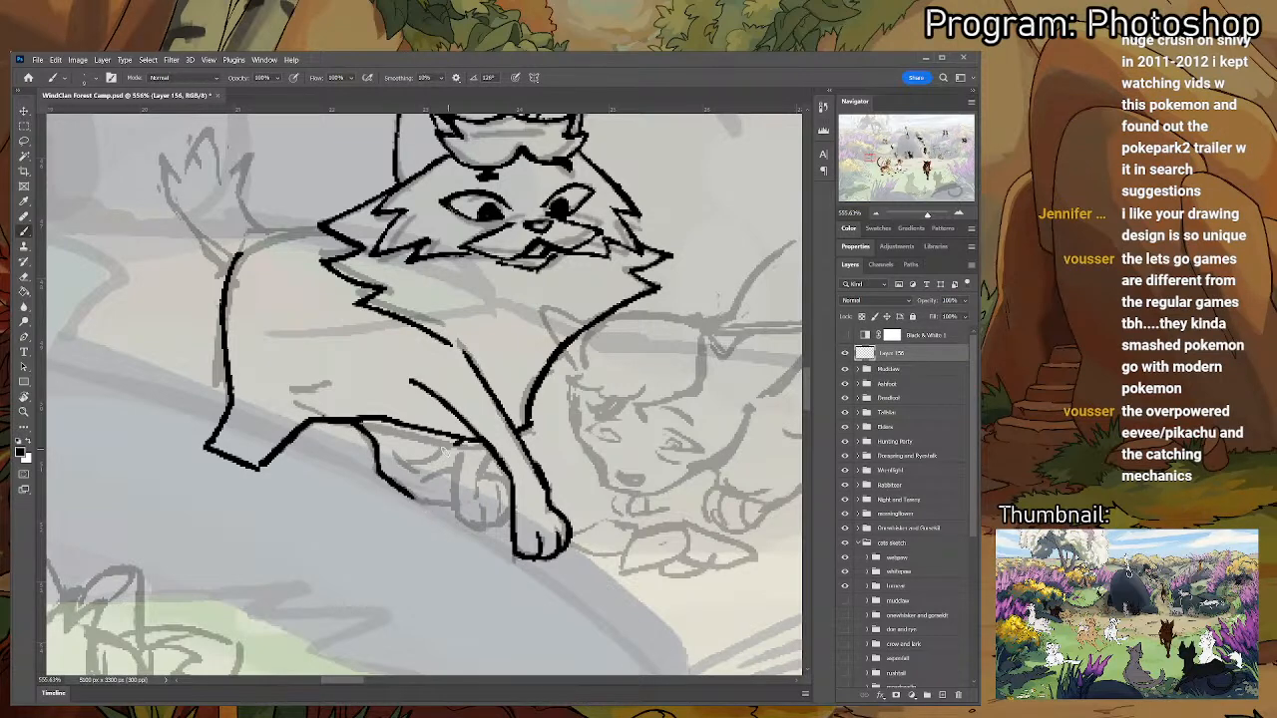
mouse_move(454, 445)
left_mouse_down()
mouse_move(420, 463)
mouse_move(458, 504)
mouse_move(457, 444)
mouse_move(453, 501)
left_mouse_up()
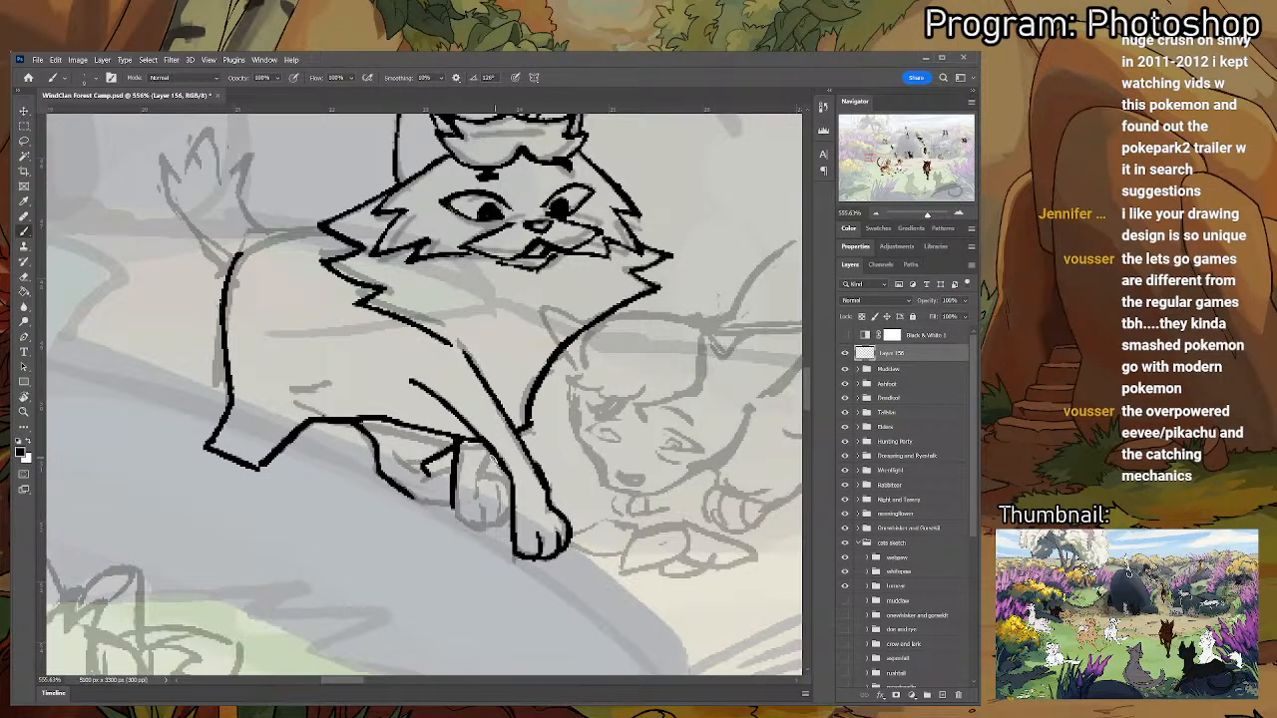
mouse_move(490, 455)
left_mouse_down()
mouse_move(478, 483)
mouse_move(508, 493)
mouse_move(509, 512)
mouse_move(467, 517)
mouse_move(487, 527)
mouse_move(506, 511)
left_mouse_up()
key("ctrl+z")
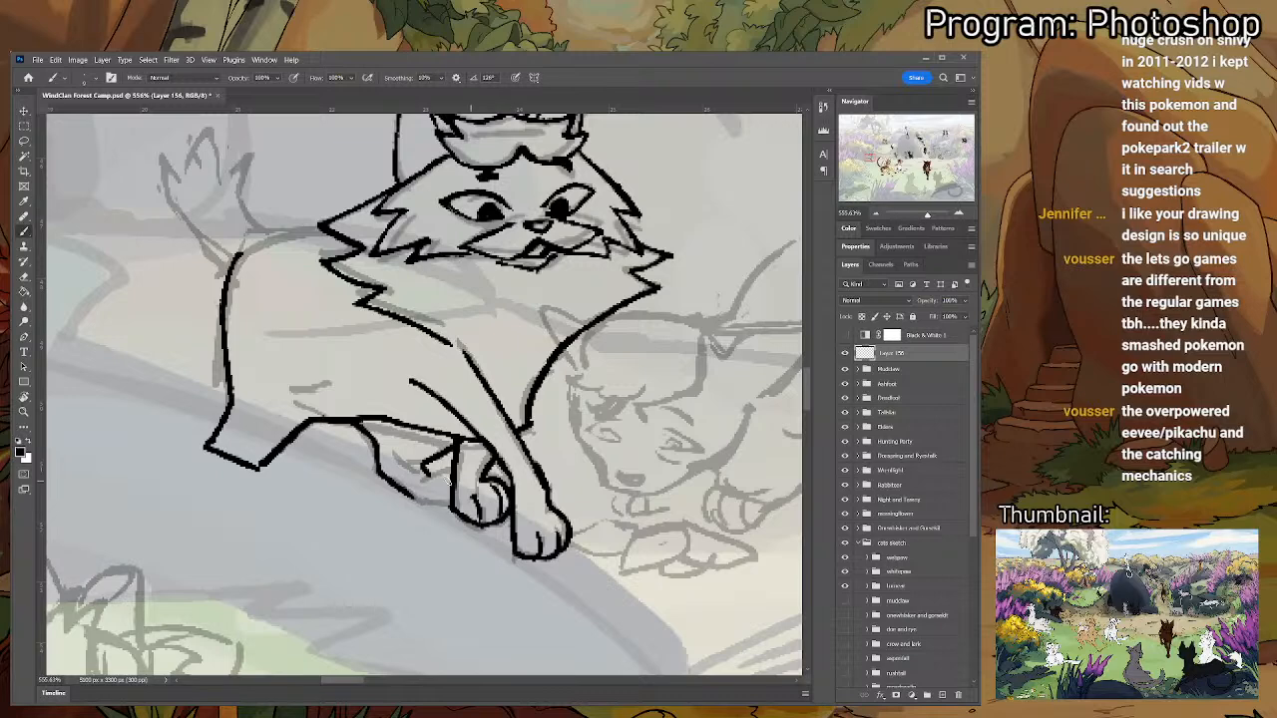
mouse_move(425, 480)
left_mouse_down()
mouse_move(455, 465)
mouse_move(446, 507)
left_mouse_up()
- Ink the long-haired cat's back line and its raised tail with a jagged, tufted tip
mouse_move(415, 251)
left_mouse_down()
mouse_move(449, 340)
mouse_move(449, 416)
left_mouse_up()
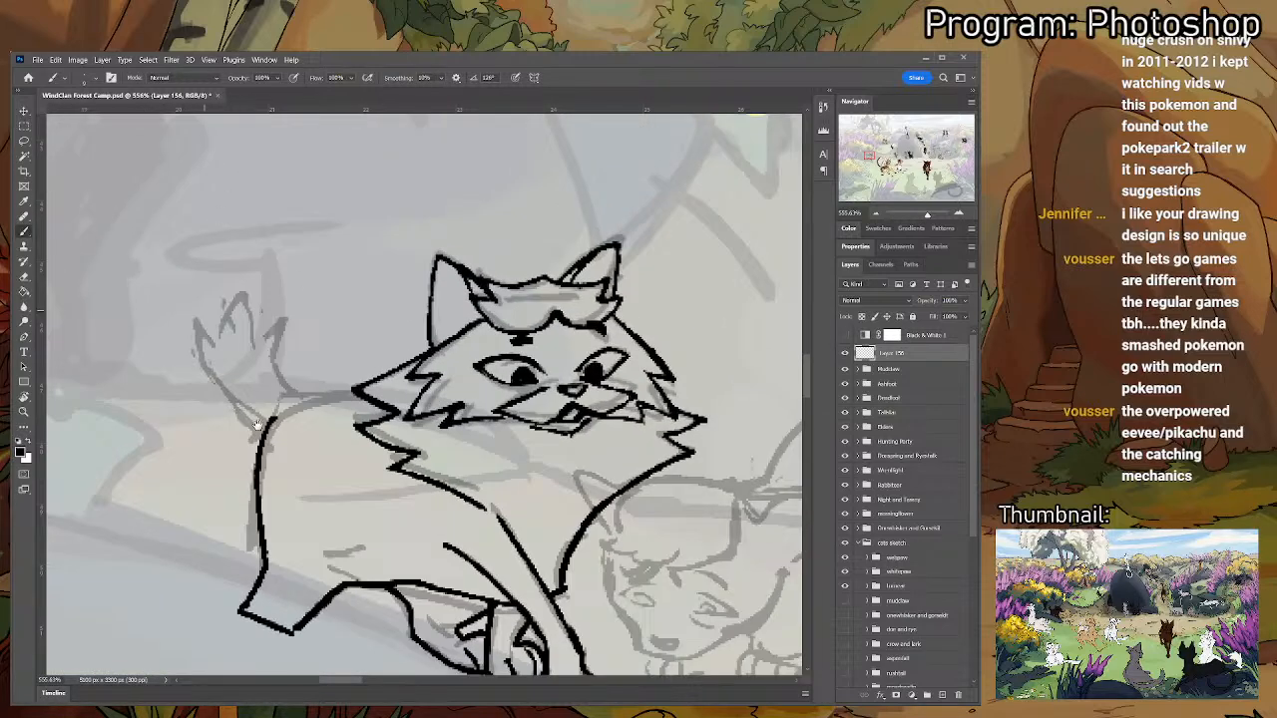
mouse_move(304, 398)
left_mouse_down()
mouse_move(283, 300)
mouse_move(238, 338)
mouse_move(258, 336)
mouse_move(231, 278)
mouse_move(224, 367)
mouse_move(198, 349)
mouse_move(269, 424)
mouse_move(300, 402)
mouse_move(367, 399)
mouse_move(257, 420)
mouse_move(271, 416)
mouse_move(239, 408)
left_mouse_up()
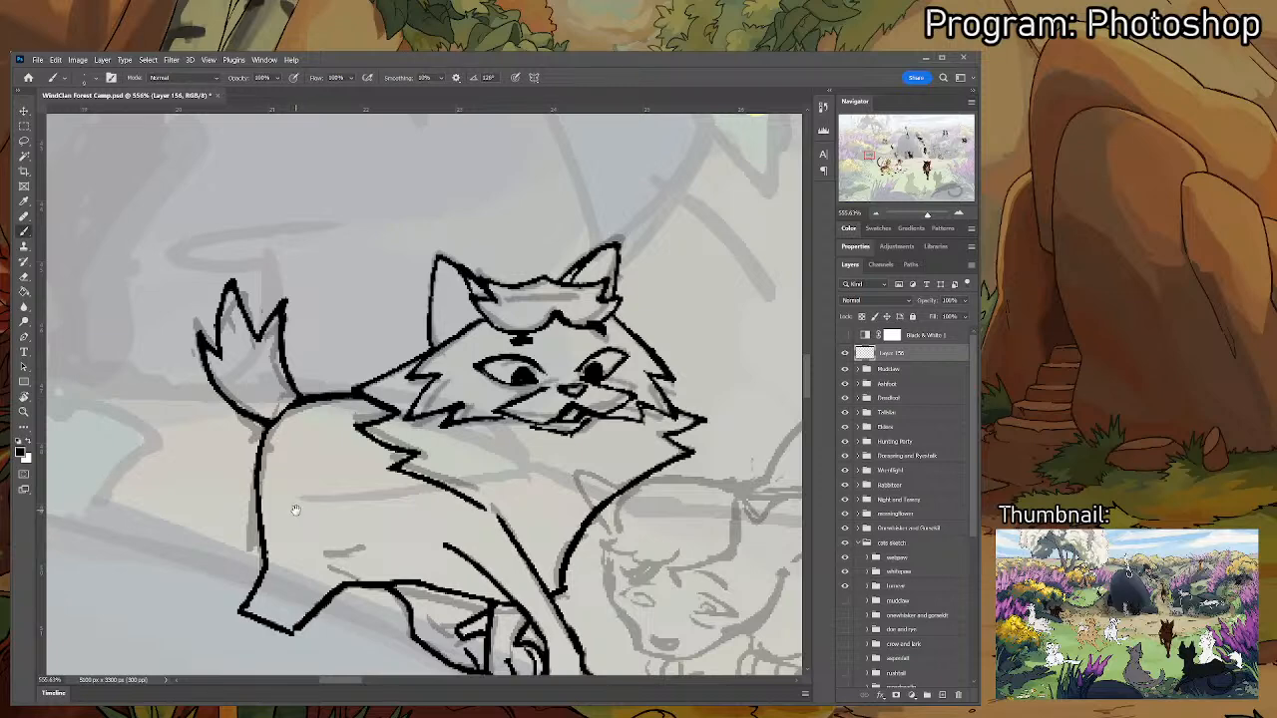
left_click_drag(296, 509, 176, 348)
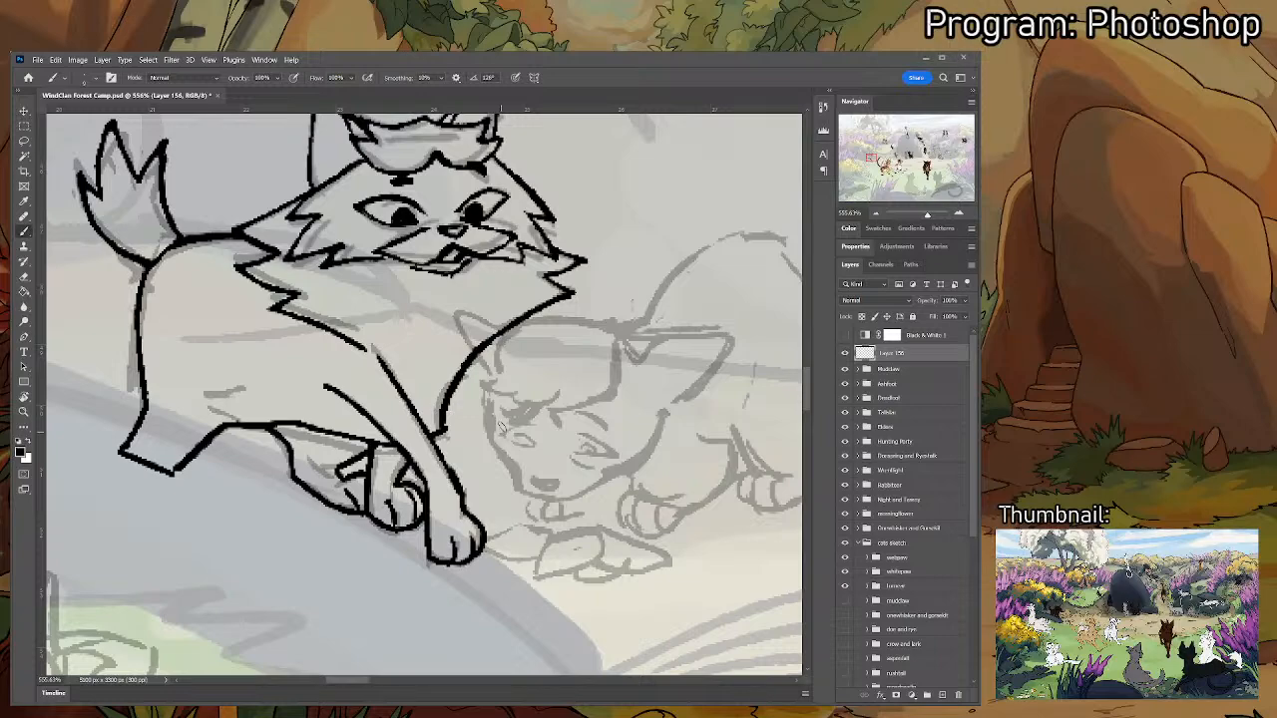
- Paste the dark brown cat reference image and place it beside the inked cat, near the canvas's left edge
scroll(501, 427, "down", 9)
key("ctrl+v")
key("v")
left_click_drag(409, 410, 193, 415)
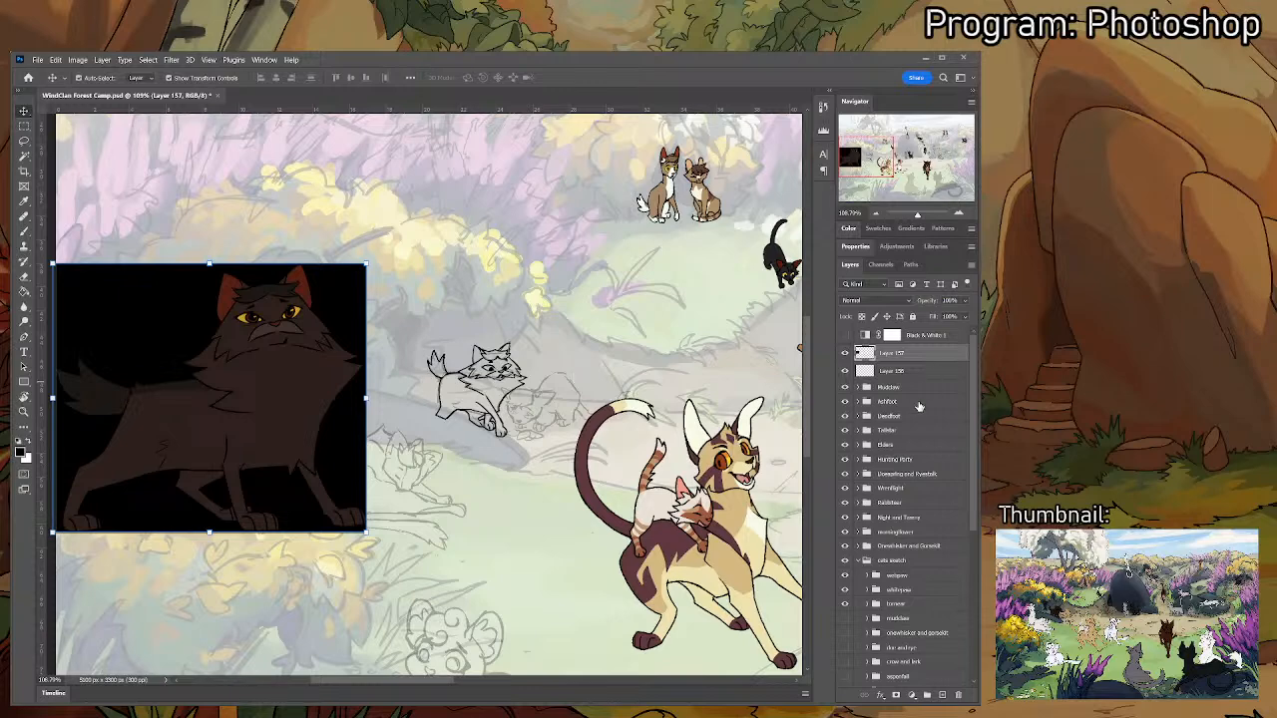
- Paste the spotted tan cat reference image and move it partly over the dark brown cat reference, beside the inked cat
key("ctrl+v")
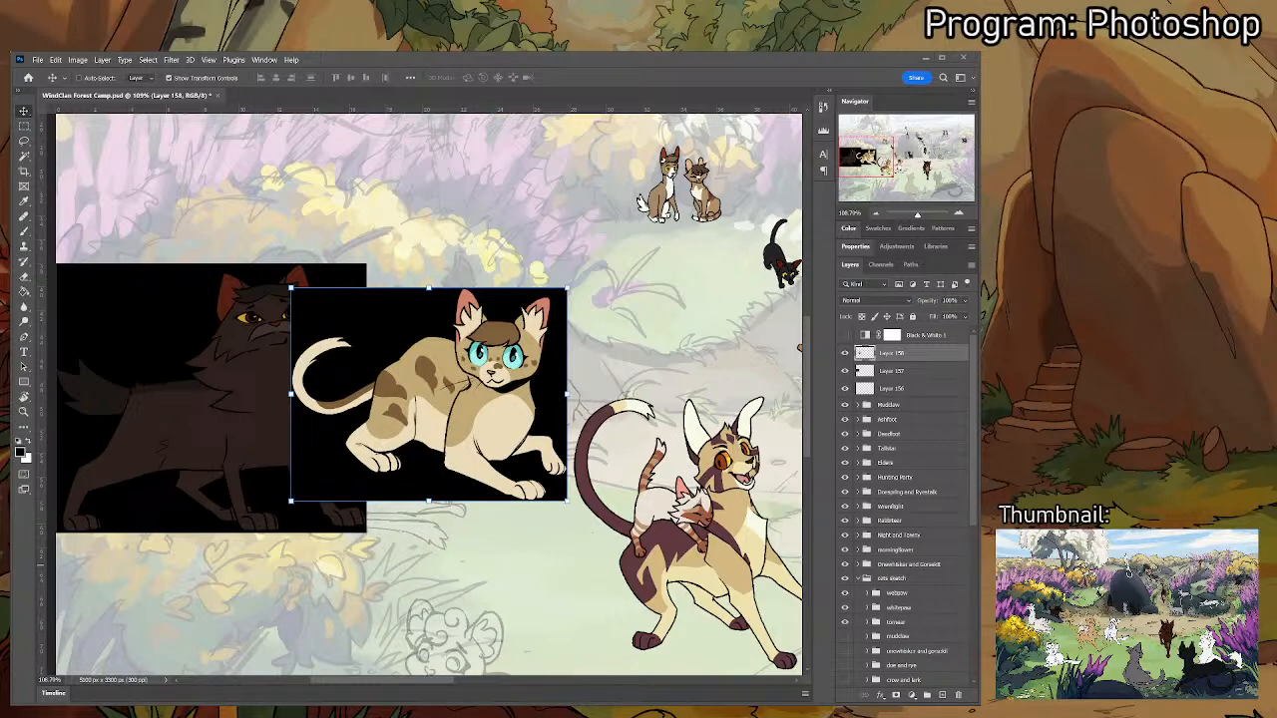
left_click_drag(568, 468, 382, 493)
left_click_drag(307, 458, 380, 516)
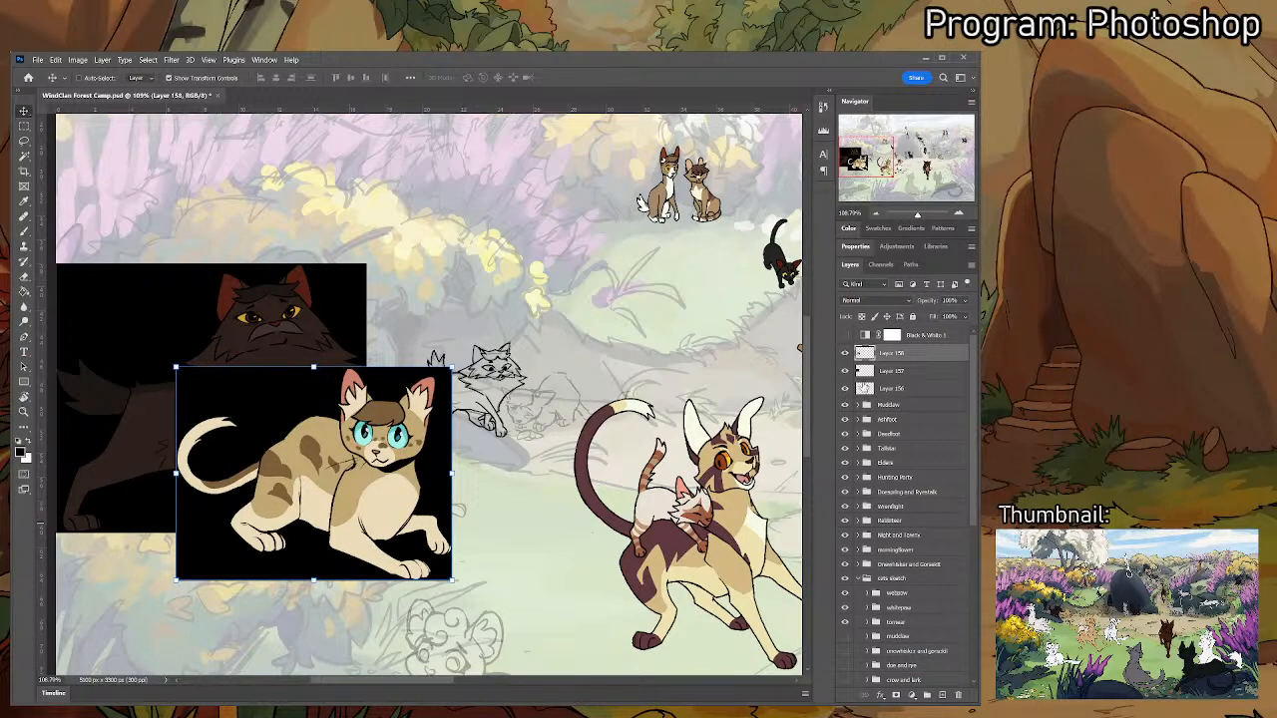
- Add a new layer directly above the long-haired cat's line art layer for brush drawing
left_click(863, 388)
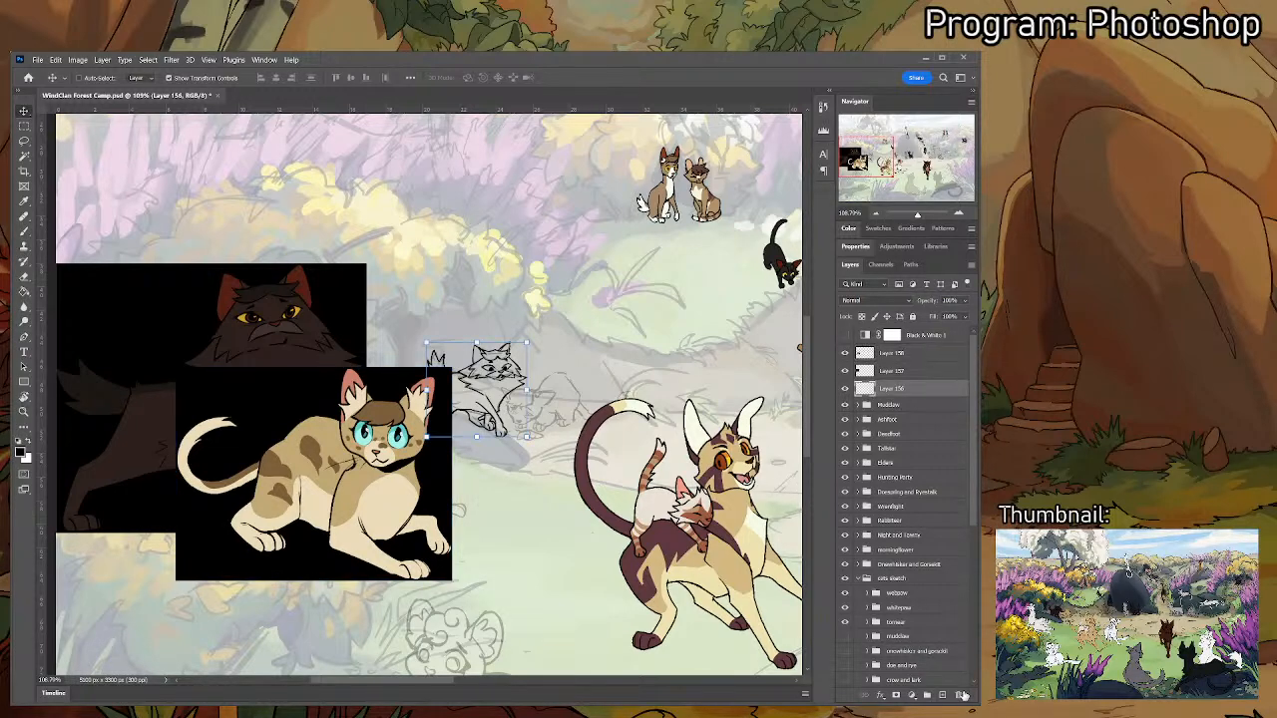
left_click(944, 696)
key("b")
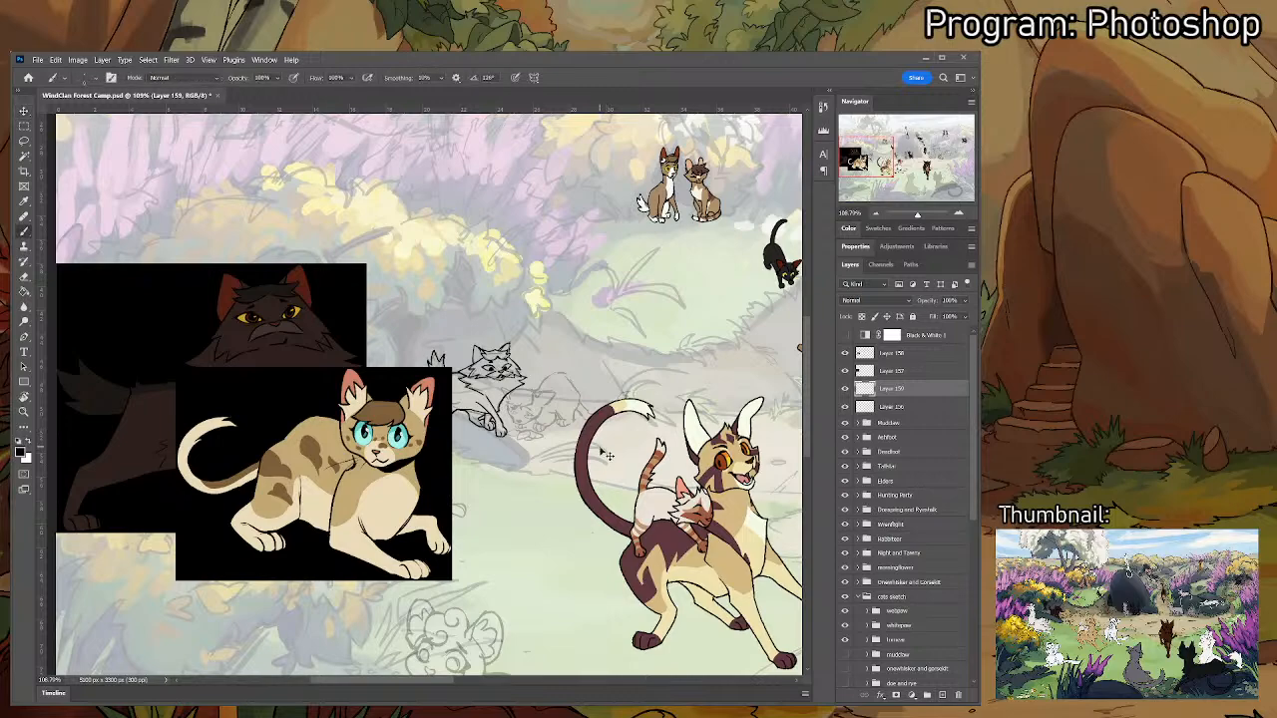
- Ink the inner edge and jagged fur tuft of the crouching cat's ear farthest from the long-haired cat
key("ctrl+plus")
key("ctrl+plus")
key("ctrl+plus")
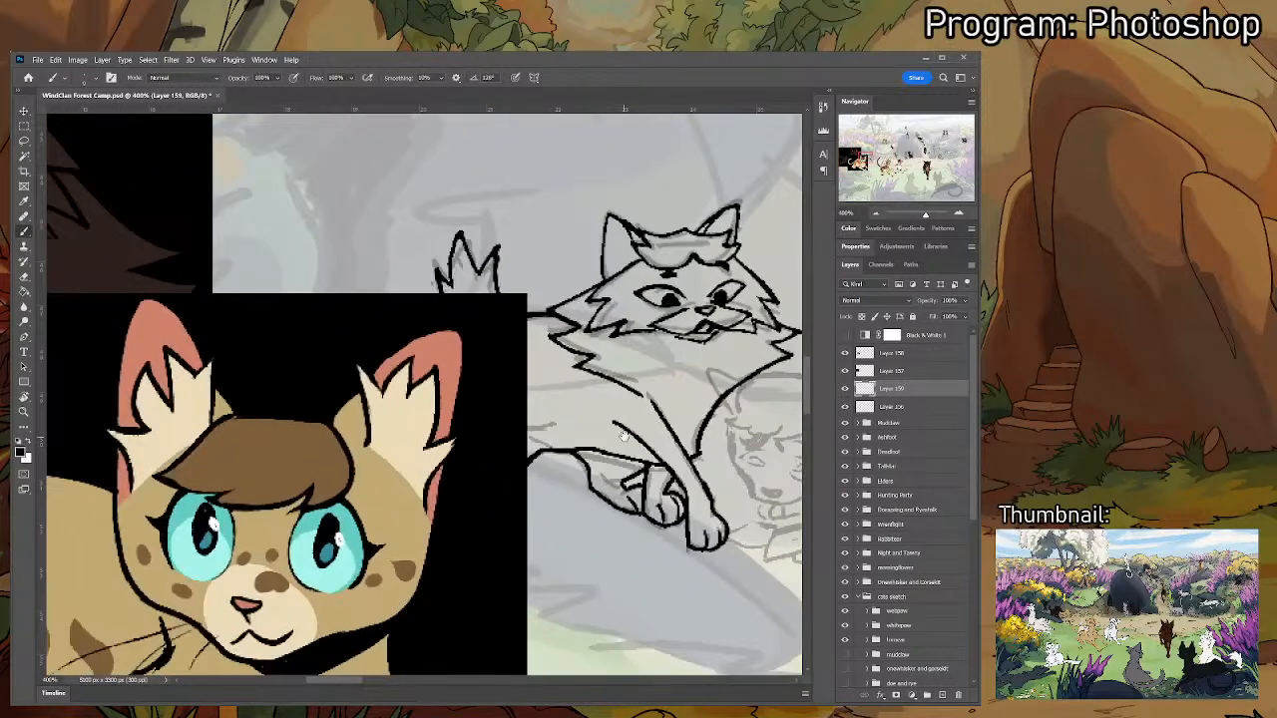
left_click_drag(622, 434, 441, 424)
key("ctrl+plus")
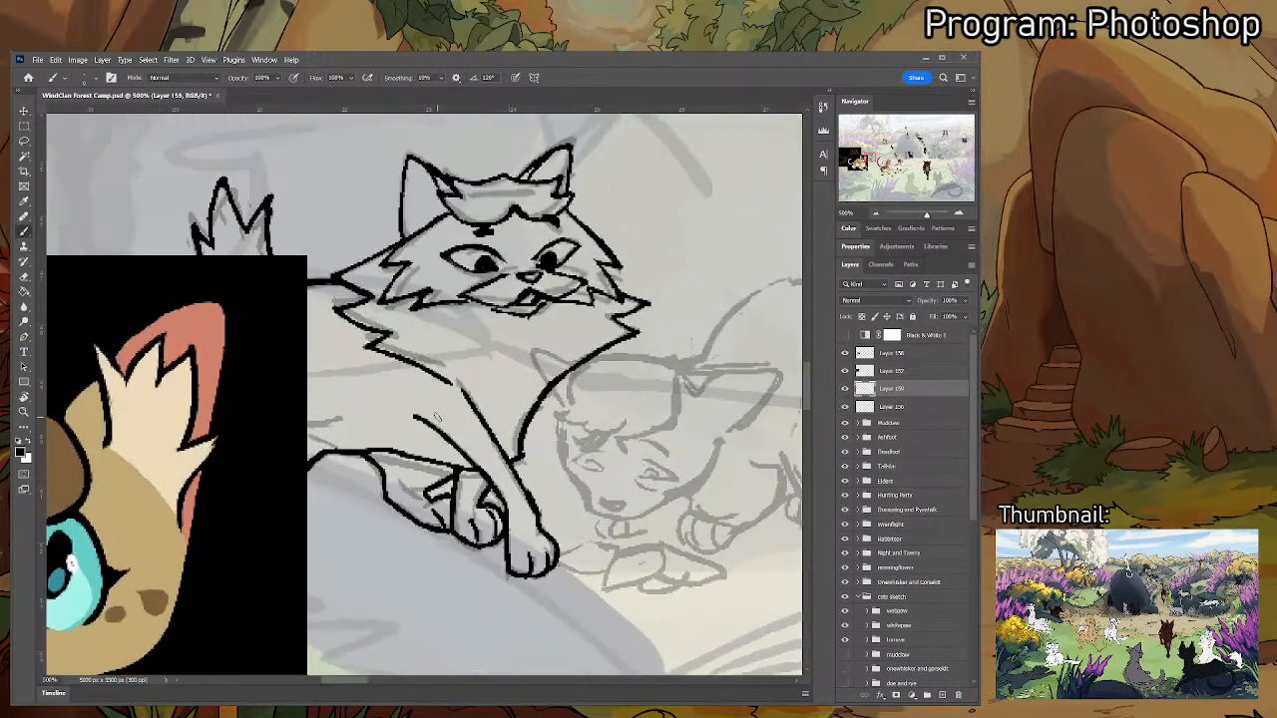
mouse_move(744, 380)
left_mouse_down()
mouse_move(604, 333)
mouse_move(604, 313)
mouse_move(644, 335)
mouse_move(614, 365)
left_mouse_up()
key("ctrl+z")
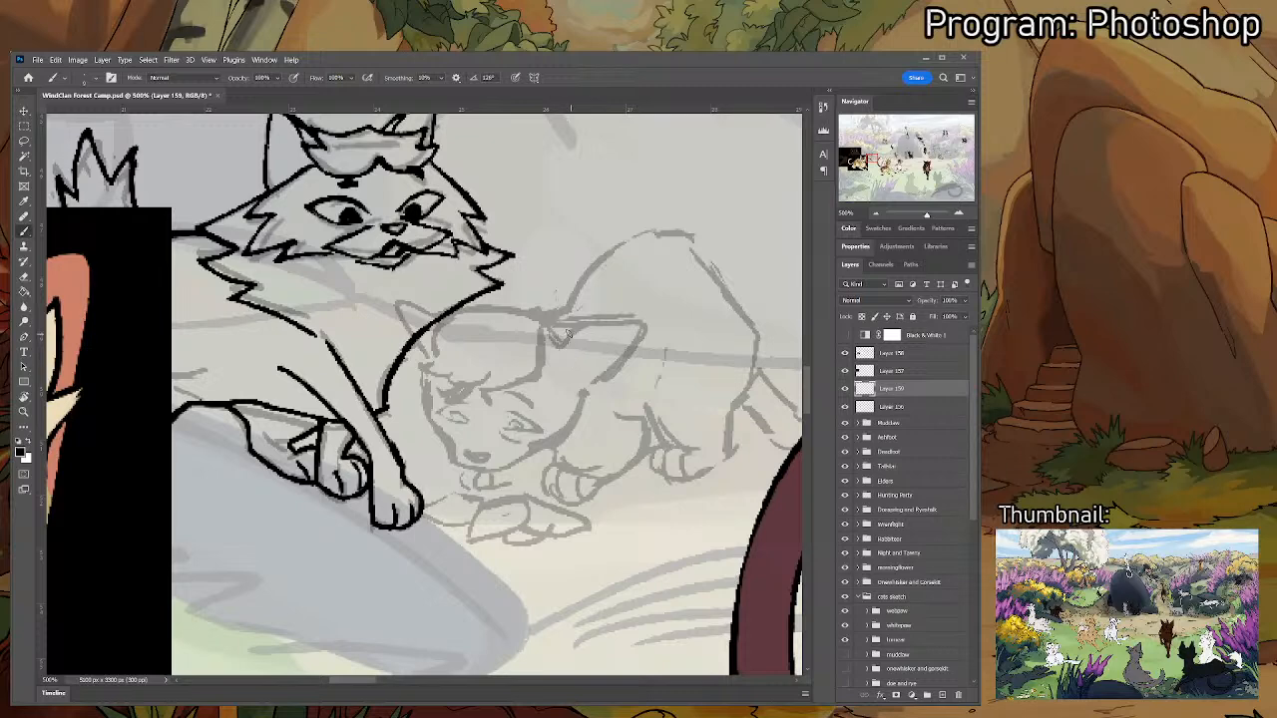
mouse_move(544, 323)
left_mouse_down()
mouse_move(654, 331)
mouse_move(625, 319)
mouse_move(545, 329)
mouse_move(558, 342)
mouse_move(593, 325)
mouse_move(620, 334)
mouse_move(595, 349)
mouse_move(605, 312)
mouse_move(596, 333)
mouse_move(586, 320)
mouse_move(619, 340)
mouse_move(599, 387)
mouse_move(574, 377)
mouse_move(617, 361)
mouse_move(615, 391)
left_mouse_up()
key("ctrl+z")
key("ctrl+z")
key("e")
key("b")
key("e")
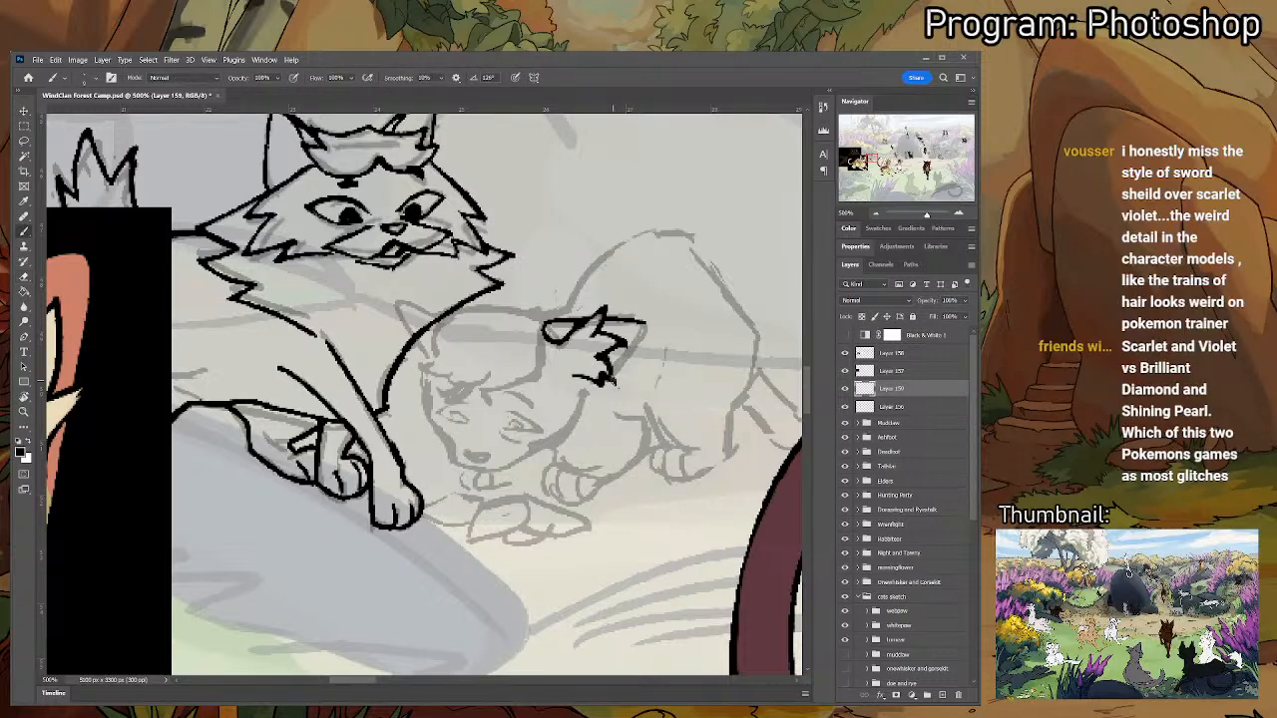
- Ink the outer edge of the crouching cat's ear from its tip down to its base
key("b")
left_click_drag(644, 327, 610, 368)
key("ctrl+z")
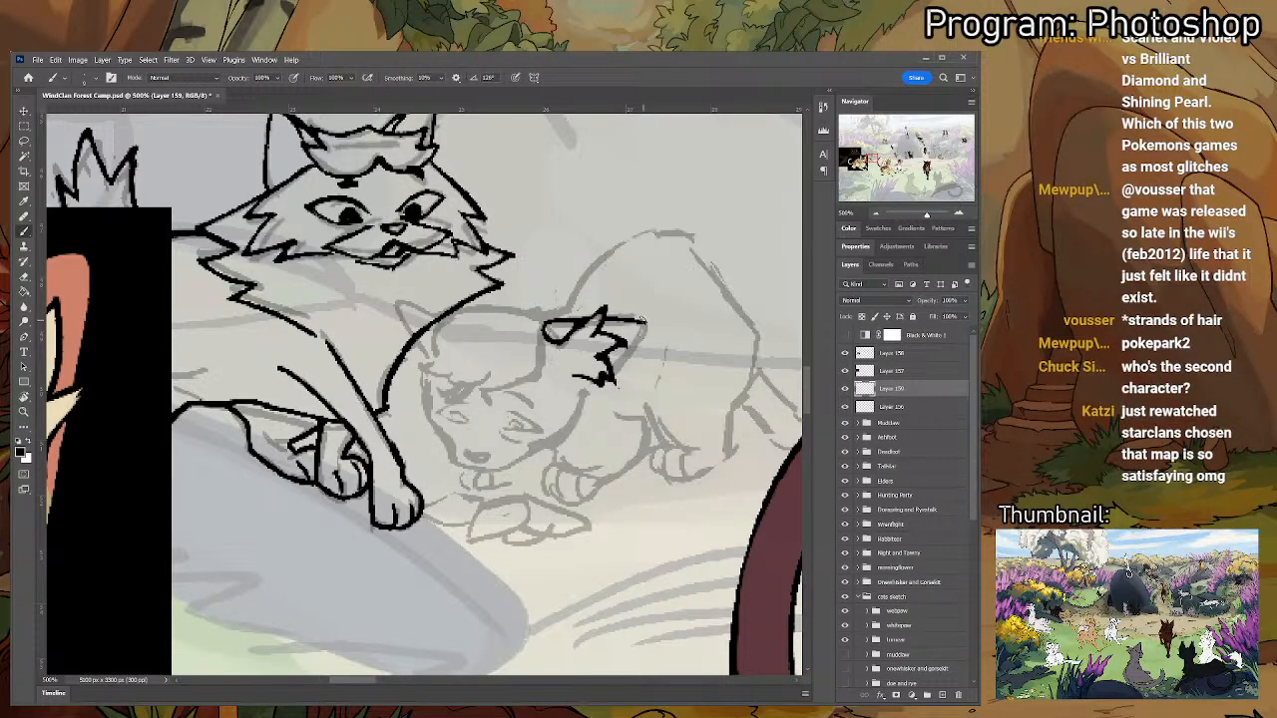
mouse_move(641, 319)
left_mouse_down()
mouse_move(634, 352)
mouse_move(580, 388)
left_mouse_up()
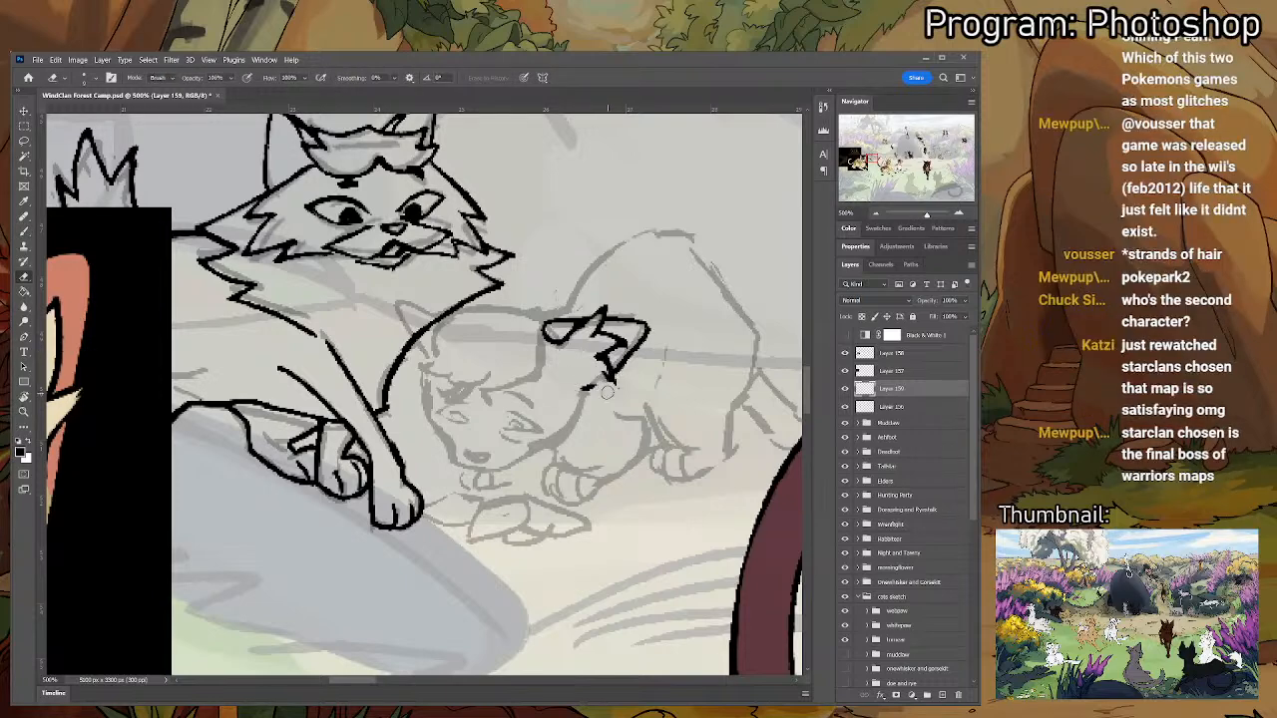
- Refine the crouching cat's ear tuft and lower ear edge by alternately erasing stray ink and redrawing lines
mouse_move(612, 384)
left_mouse_down()
mouse_move(568, 379)
mouse_move(611, 387)
mouse_move(610, 363)
mouse_move(615, 393)
left_mouse_up()
key("ctrl+z")
key("e")
key("b")
key("e")
key("b")
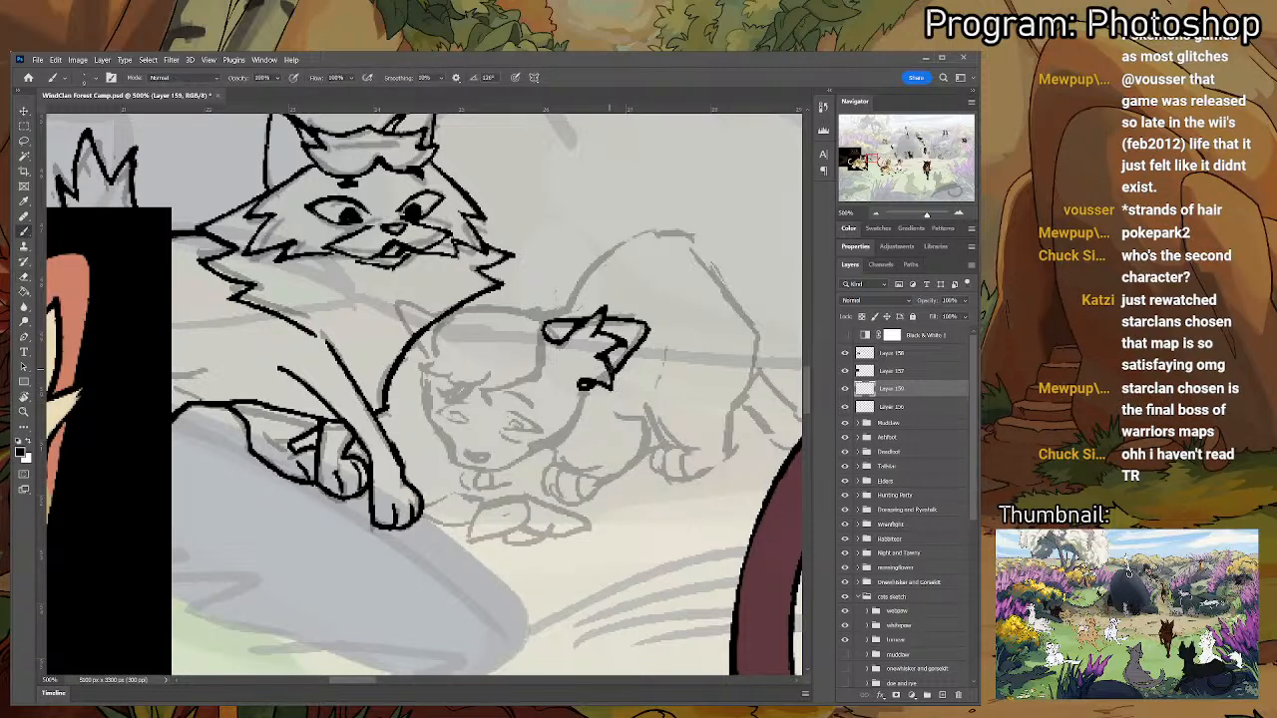
key("e")
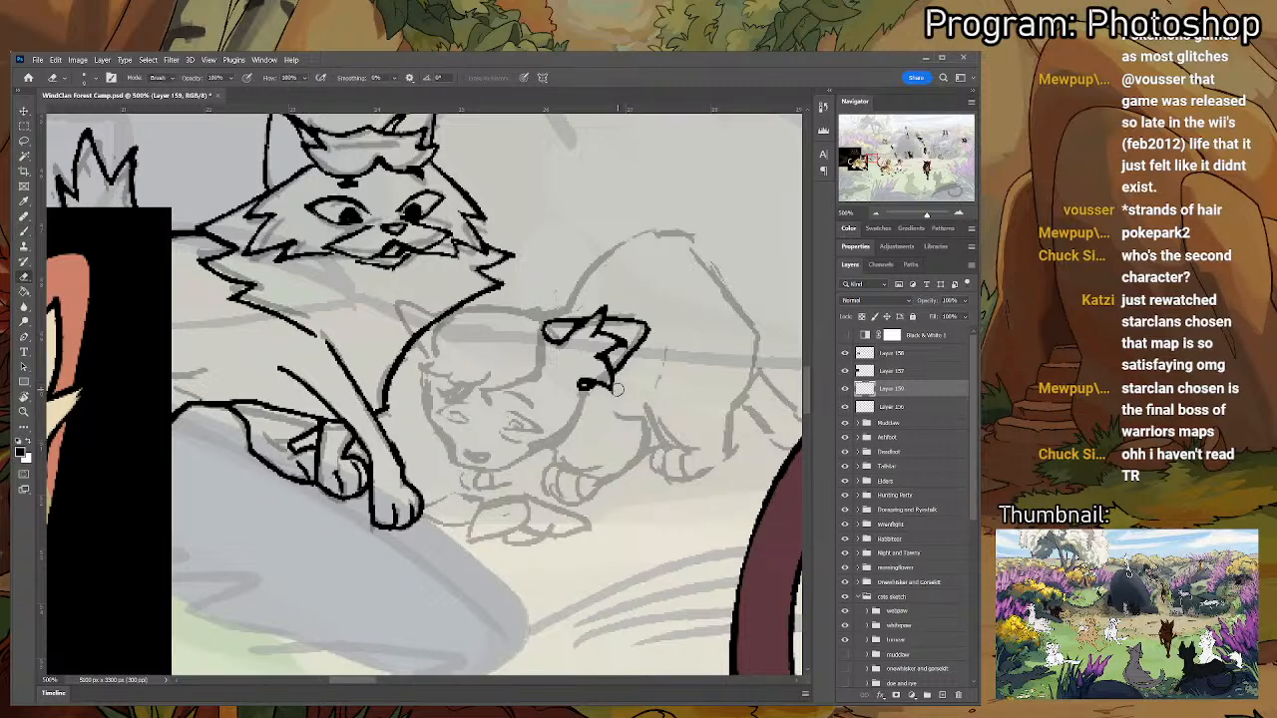
key("b")
key("e")
left_click_drag(600, 354, 616, 349)
key("b")
key("e")
key("b")
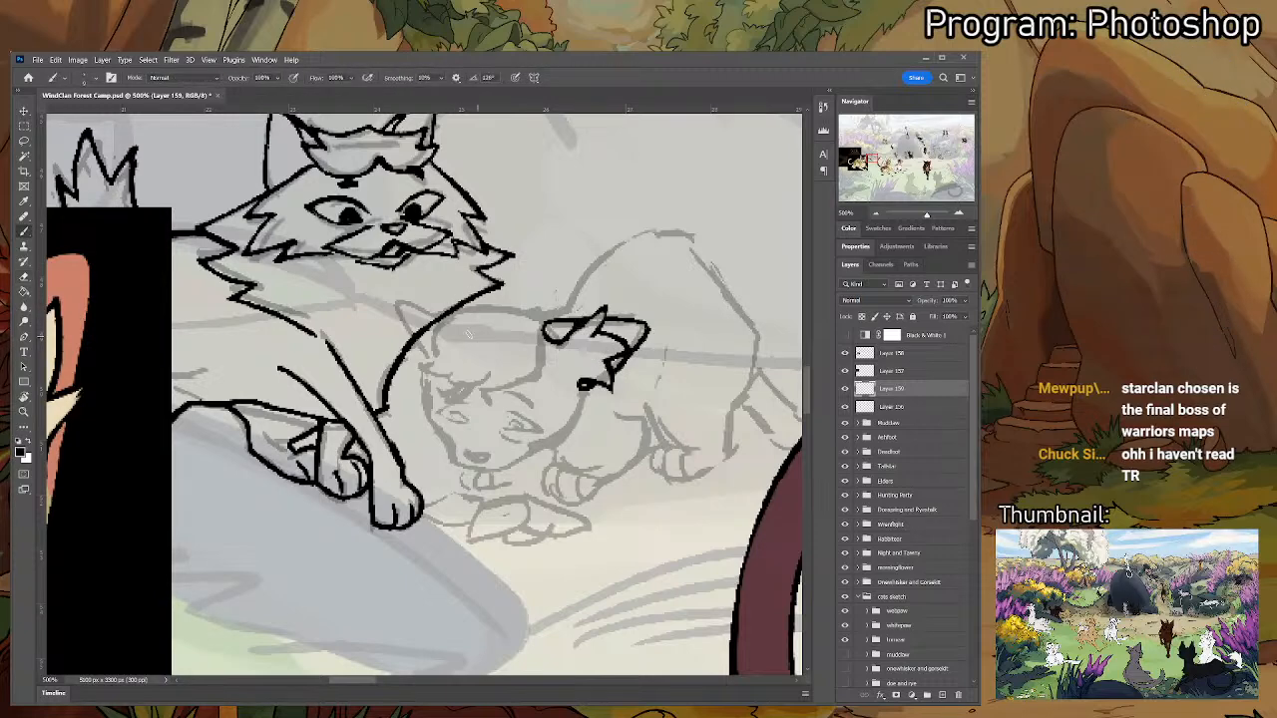
- Hide the long-haired cat's line art layer
left_click(845, 406)
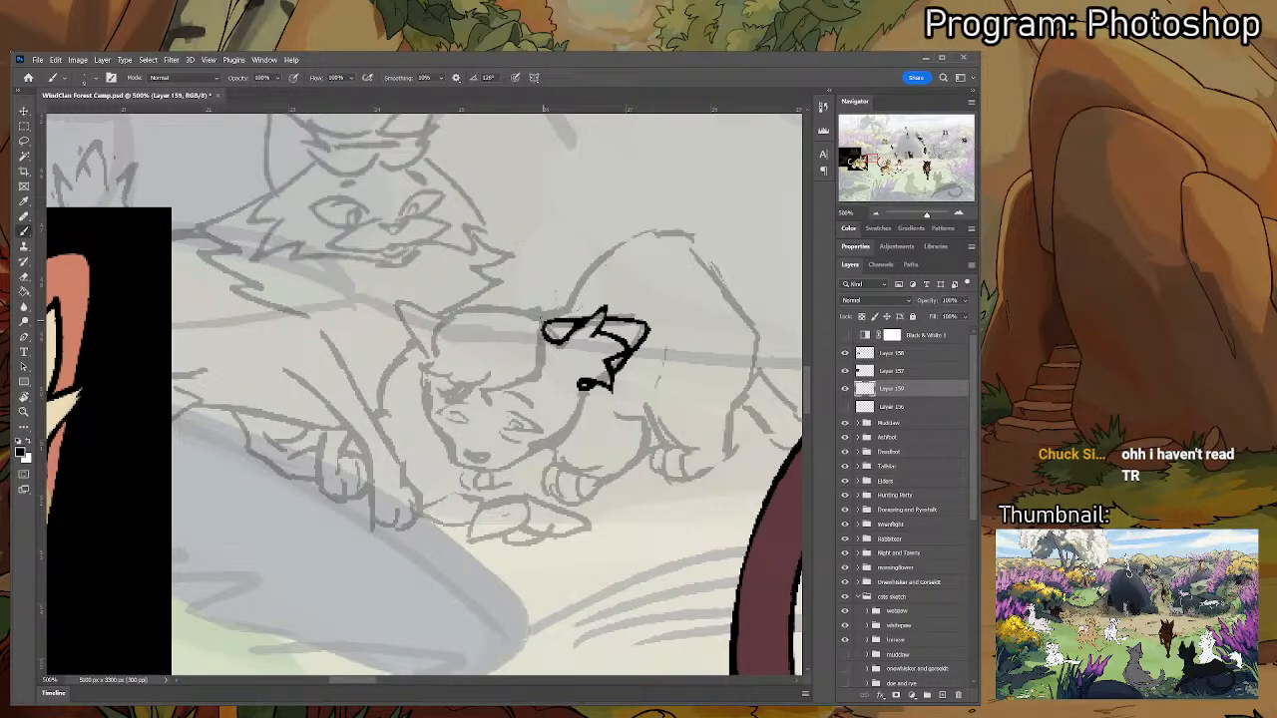
mouse_move(549, 321)
left_mouse_down()
mouse_move(451, 309)
mouse_move(438, 334)
mouse_move(464, 345)
mouse_move(461, 312)
left_mouse_up()
key("ctrl+z")
key("ctrl+z")
- Ink the curved top of the crouching cat's head from the forehead to the far ear, rotating the canvas for the stroke
key("r")
mouse_move(584, 324)
left_mouse_down()
mouse_move(598, 382)
mouse_move(454, 559)
left_mouse_up()
key("r")
mouse_move(532, 404)
left_mouse_down()
mouse_move(657, 180)
mouse_move(443, 191)
left_mouse_up()
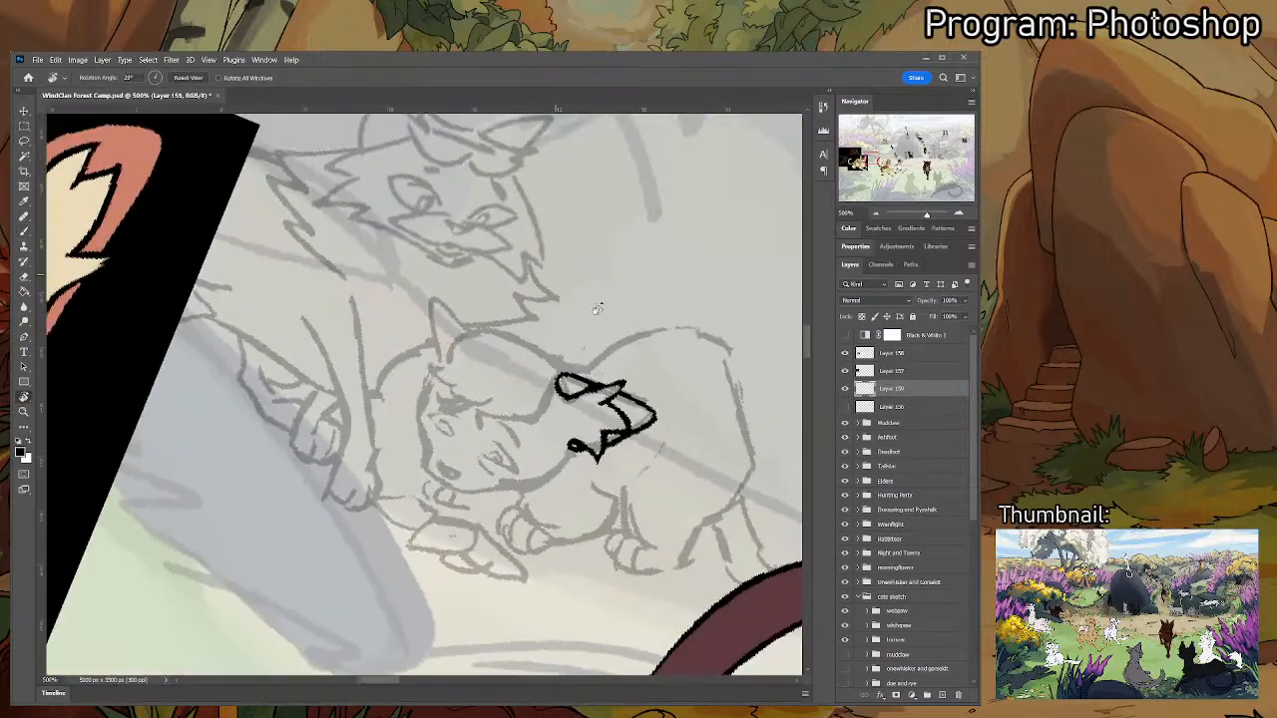
left_click_drag(691, 291, 559, 195)
key("b")
mouse_move(424, 363)
left_mouse_down()
mouse_move(440, 306)
mouse_move(389, 314)
mouse_move(378, 347)
mouse_move(400, 367)
mouse_move(431, 275)
left_mouse_up()
key("r")
key("b")
key("ctrl+z")
key("ctrl+z")
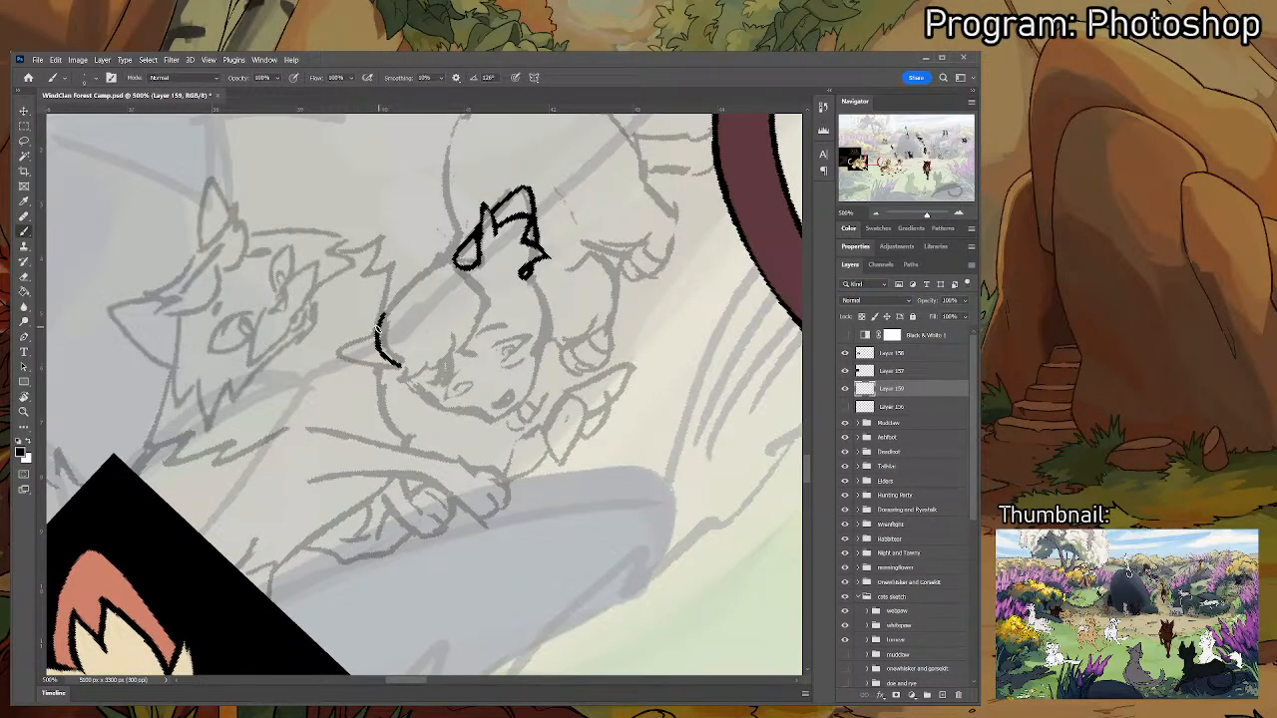
left_click_drag(379, 331, 453, 253)
key("r")
left_click_drag(529, 314, 563, 419)
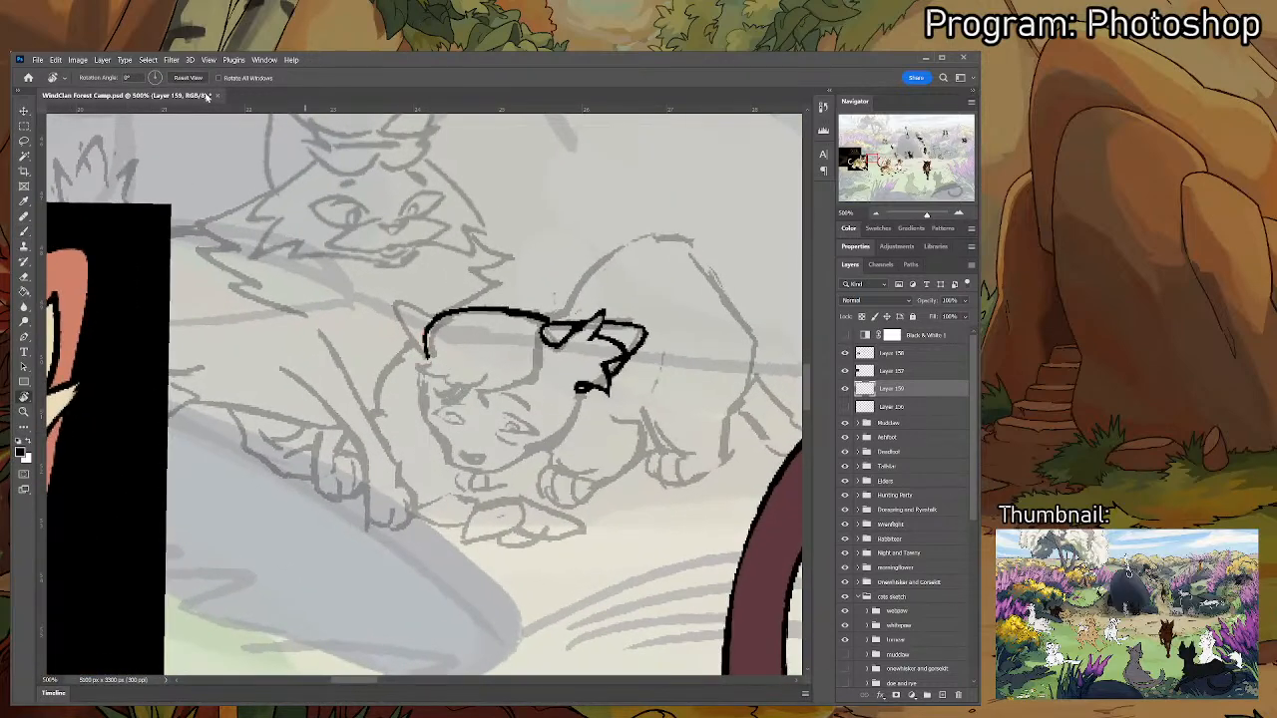
- Reset the canvas rotation and ink the jagged fringe across the crouching cat's forehead up to the far ear
left_click(189, 77)
key("b")
mouse_move(426, 354)
left_mouse_down()
mouse_move(494, 380)
mouse_move(476, 384)
mouse_move(489, 390)
mouse_move(541, 367)
left_mouse_up()
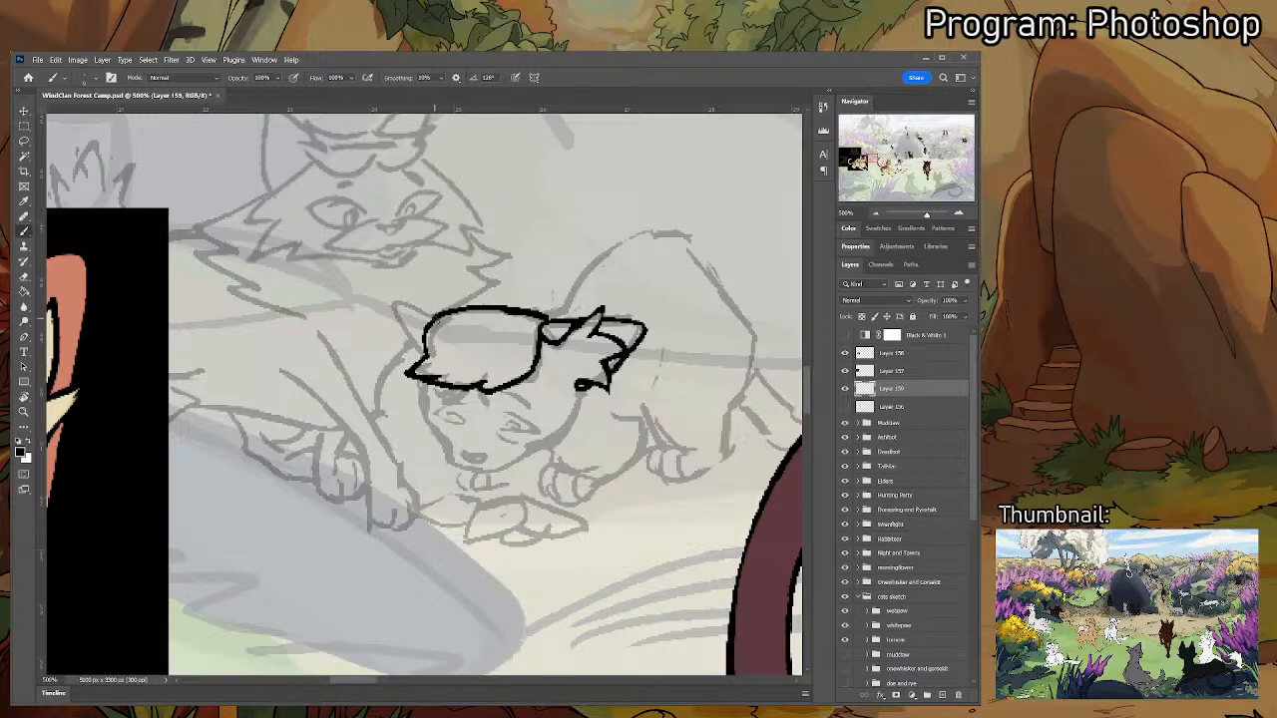
- Ink the crouching cat's ear nearest the long-haired cat, including its jagged fur tuft beside the fringe
mouse_move(429, 317)
left_mouse_down()
mouse_move(400, 303)
mouse_move(409, 340)
left_mouse_up()
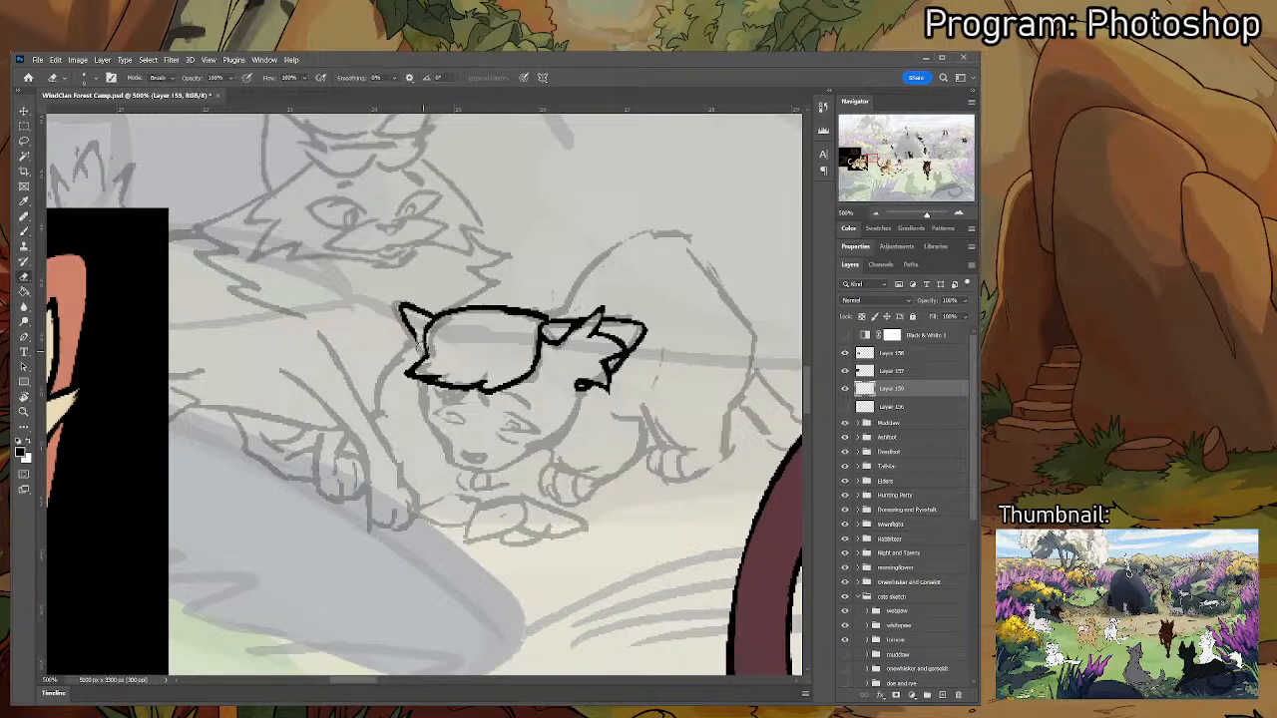
left_click_drag(413, 337, 426, 359)
left_click_drag(405, 315, 429, 337)
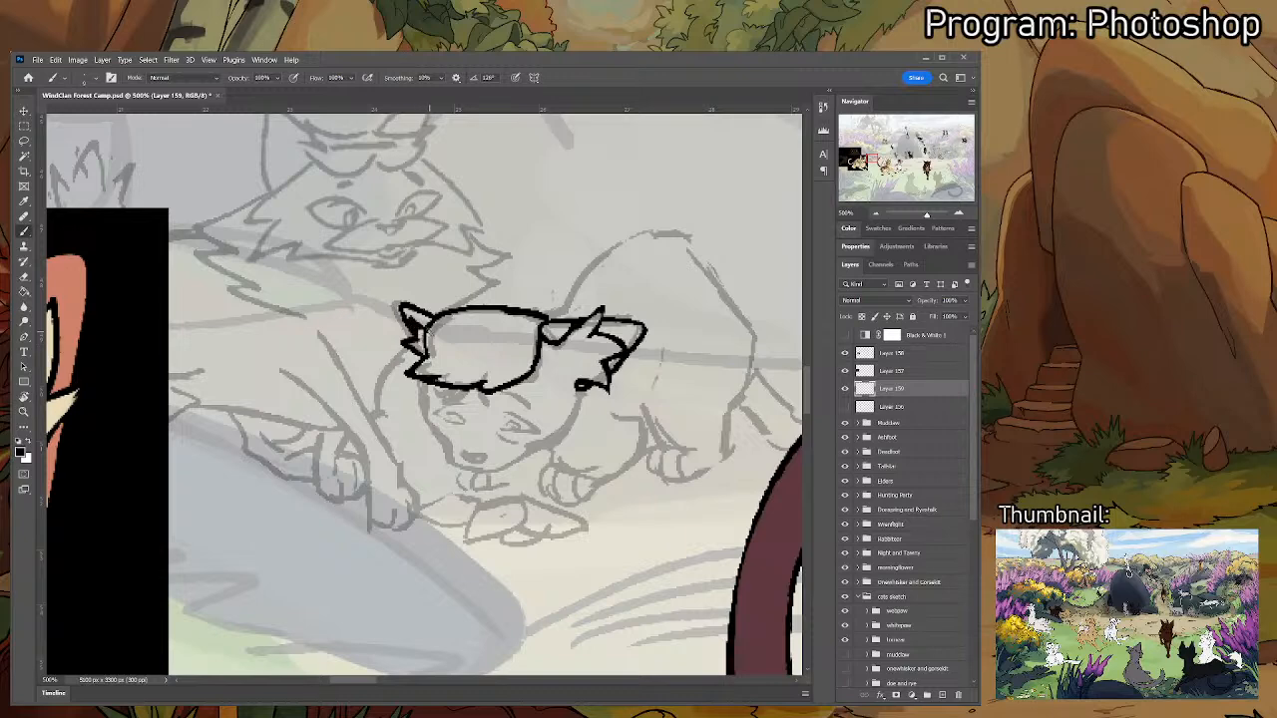
key("ctrl+z")
key("ctrl+z")
mouse_move(429, 321)
left_mouse_down()
mouse_move(403, 333)
mouse_move(436, 351)
left_mouse_up()
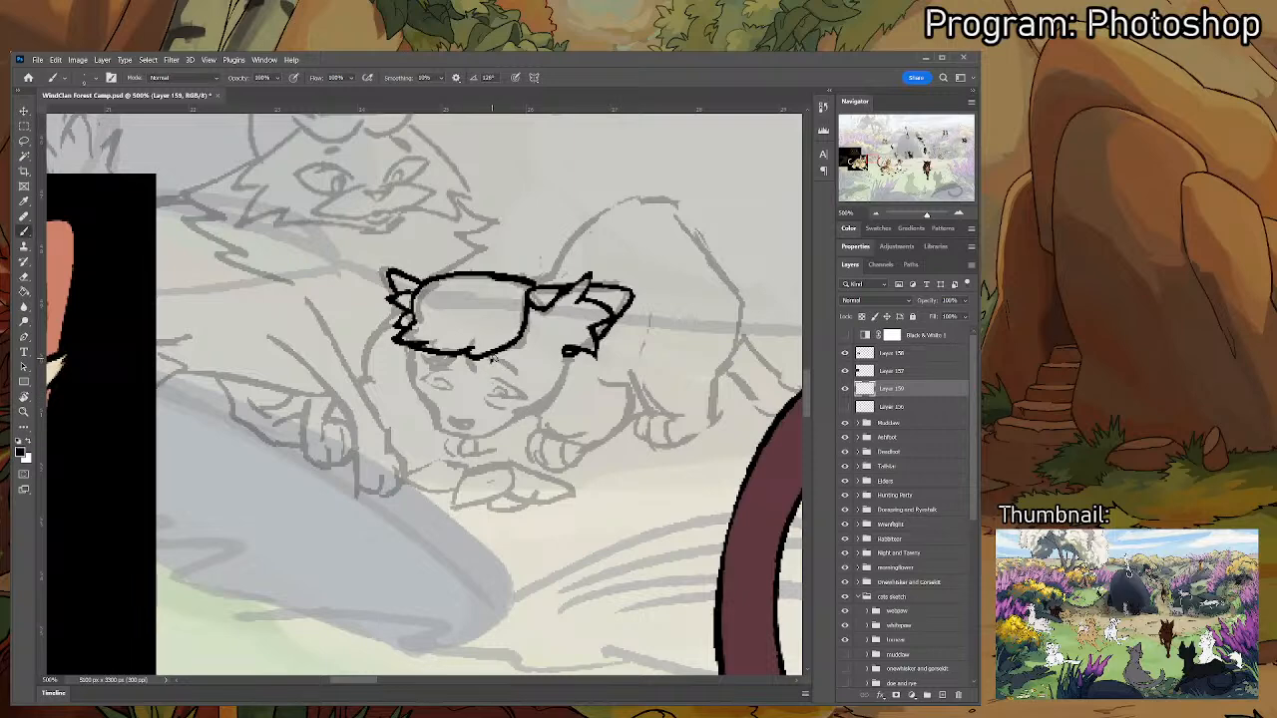
- Ink the crouching cat's slanted eyebrows and upper eyelids, undoing and redrawing misplaced strokes
mouse_move(491, 363)
left_mouse_down()
mouse_move(521, 377)
mouse_move(509, 372)
left_mouse_up()
key("ctrl+z")
key("ctrl+z")
mouse_move(422, 365)
left_mouse_down()
mouse_move(521, 378)
mouse_move(503, 403)
mouse_move(520, 396)
mouse_move(493, 399)
left_mouse_up()
key("ctrl+z")
key("ctrl+z")
key("e")
key("b")
- Ink the crouching cat's eye outlines and pupils, cleaning their edges with the Eraser
mouse_move(507, 401)
left_mouse_down()
mouse_move(524, 398)
mouse_move(491, 397)
mouse_move(520, 411)
mouse_move(423, 379)
mouse_move(455, 389)
mouse_move(435, 387)
left_mouse_up()
key("e")
key("b")
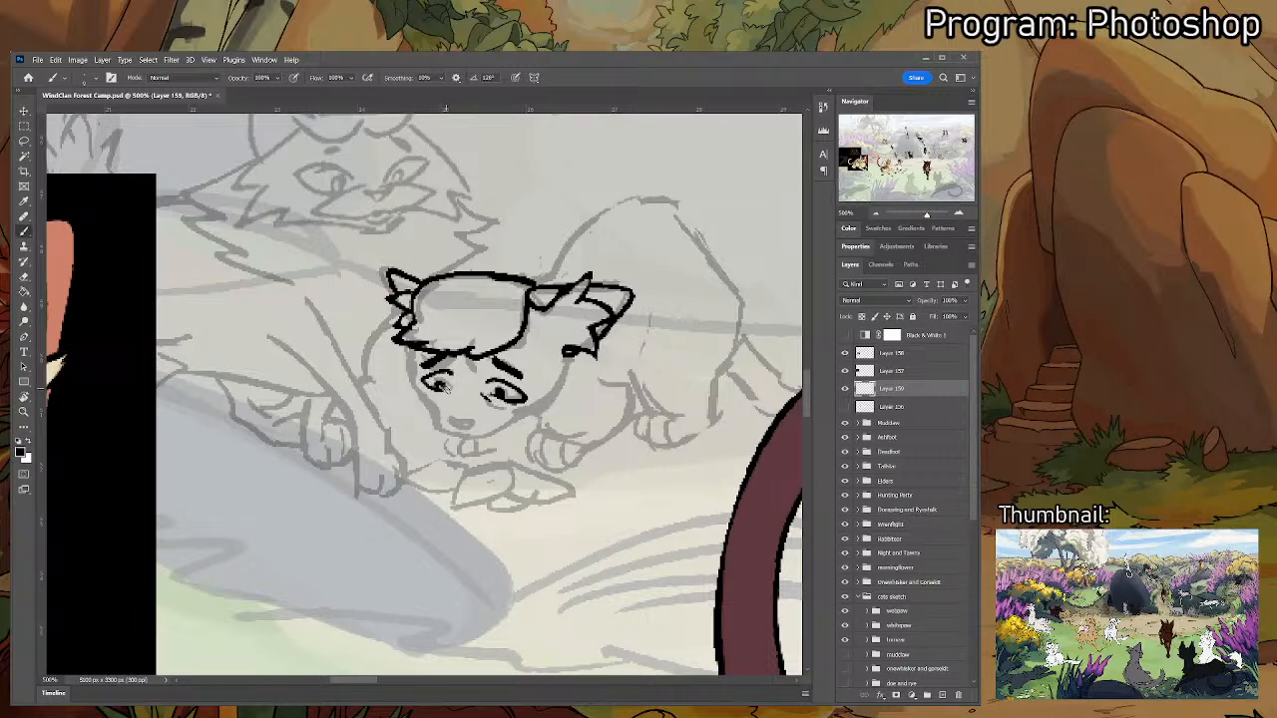
key("e")
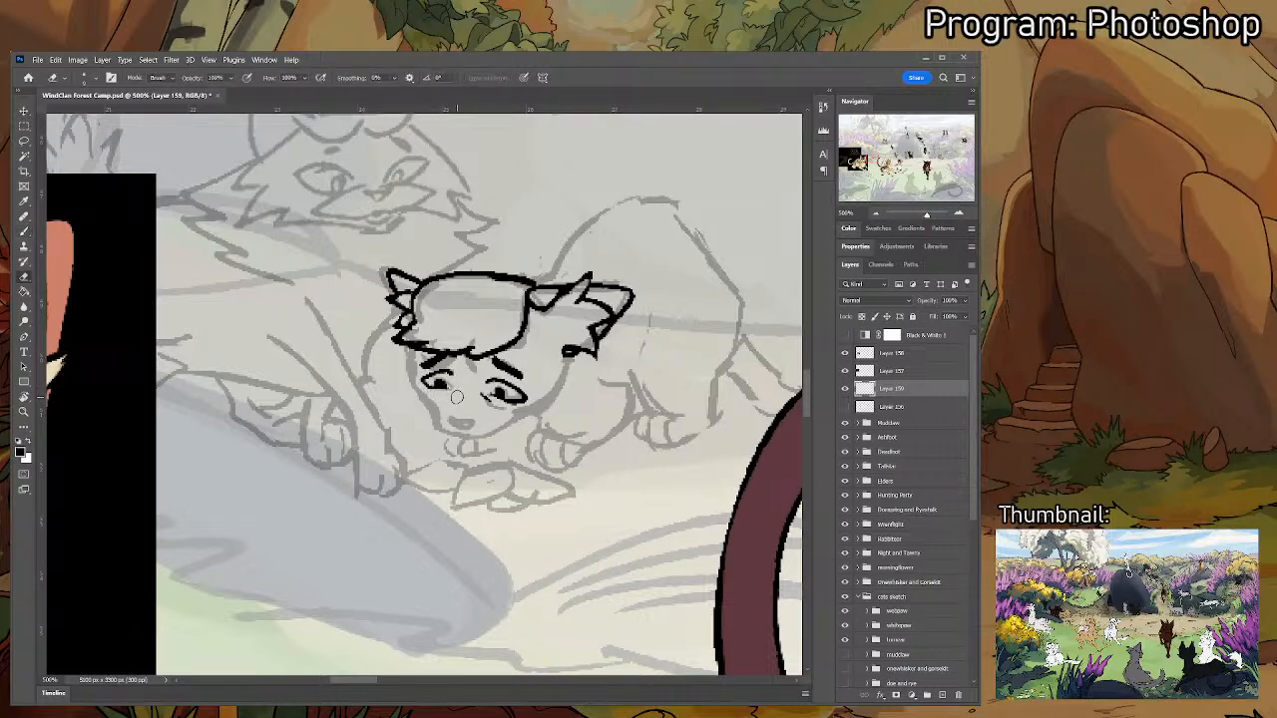
key("b")
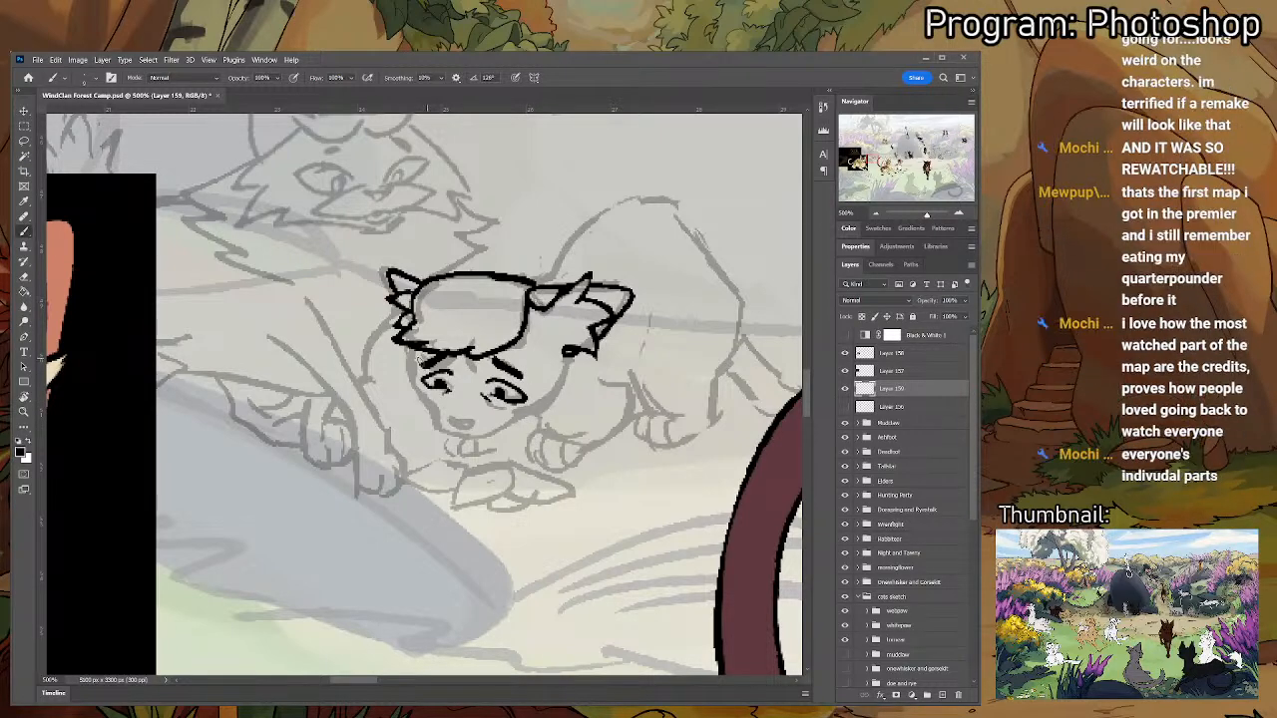
- Ink both sides of the crouching cat's face from the fringe and far ear down toward the muzzle
mouse_move(410, 347)
left_mouse_down()
mouse_move(419, 404)
mouse_move(435, 405)
left_mouse_up()
key("ctrl+z")
mouse_move(411, 349)
left_mouse_down()
mouse_move(417, 395)
mouse_move(432, 406)
mouse_move(409, 354)
left_mouse_up()
mouse_move(569, 353)
left_mouse_down()
mouse_move(558, 390)
mouse_move(509, 417)
left_mouse_up()
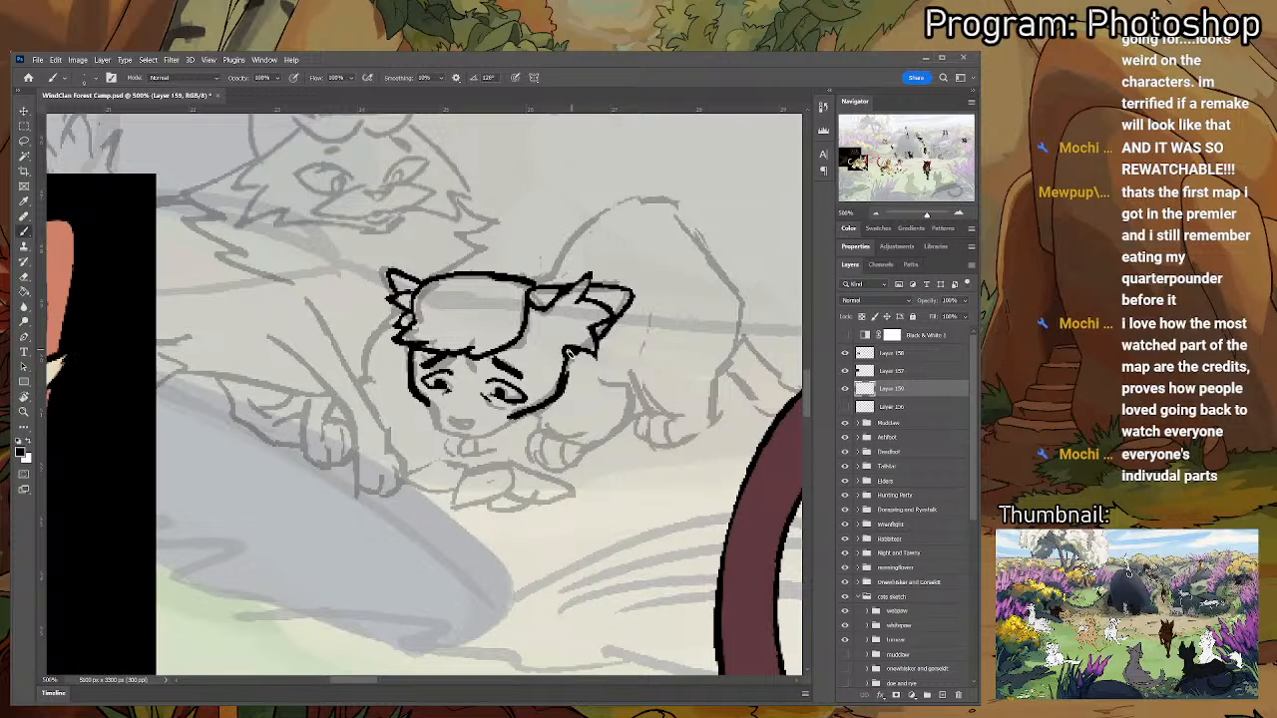
key("e")
key("b")
- Ink the crouching cat's muzzle and chin outline, alternately erasing and redrawing until it joins both cheeks
left_click_drag(572, 357, 615, 310)
key("e")
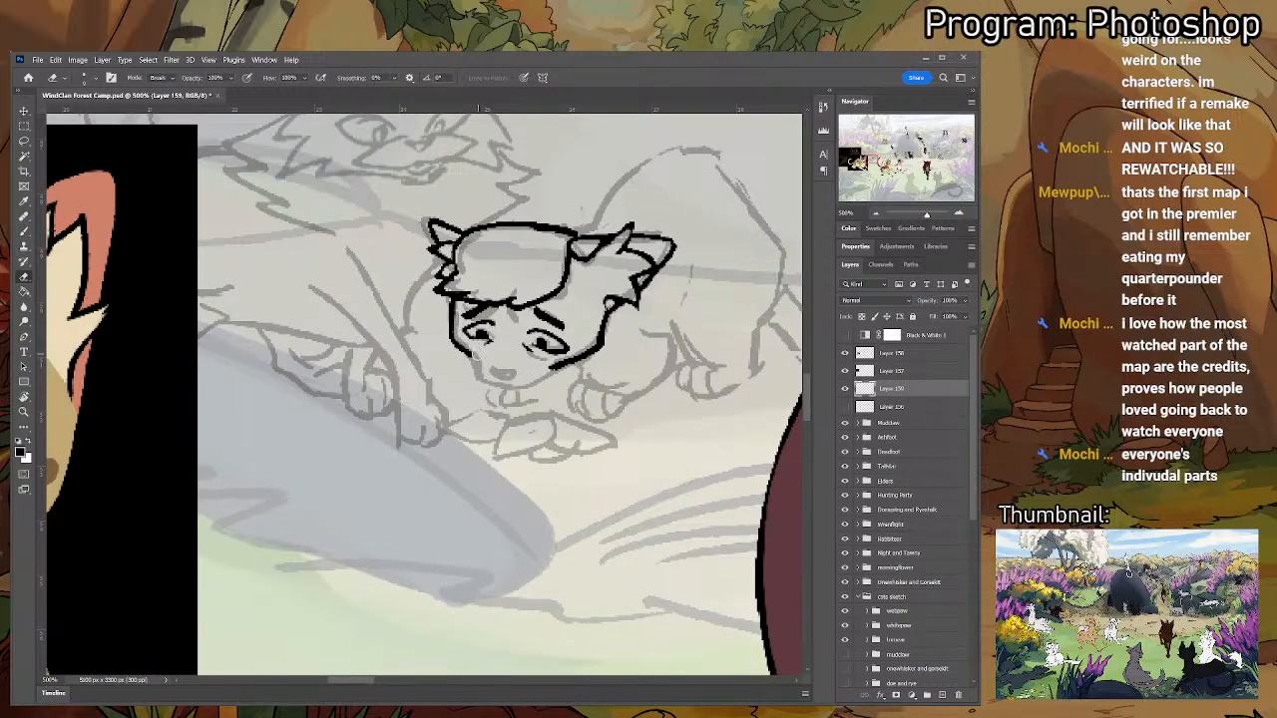
key("b")
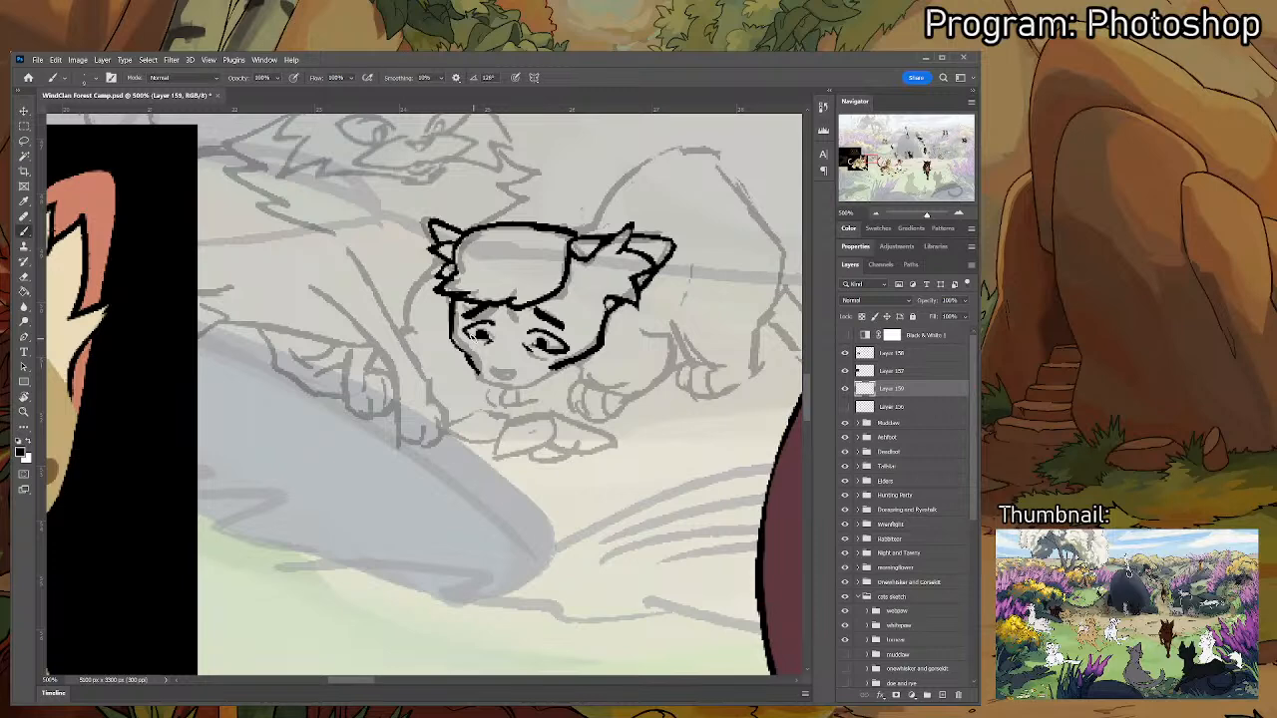
key("e")
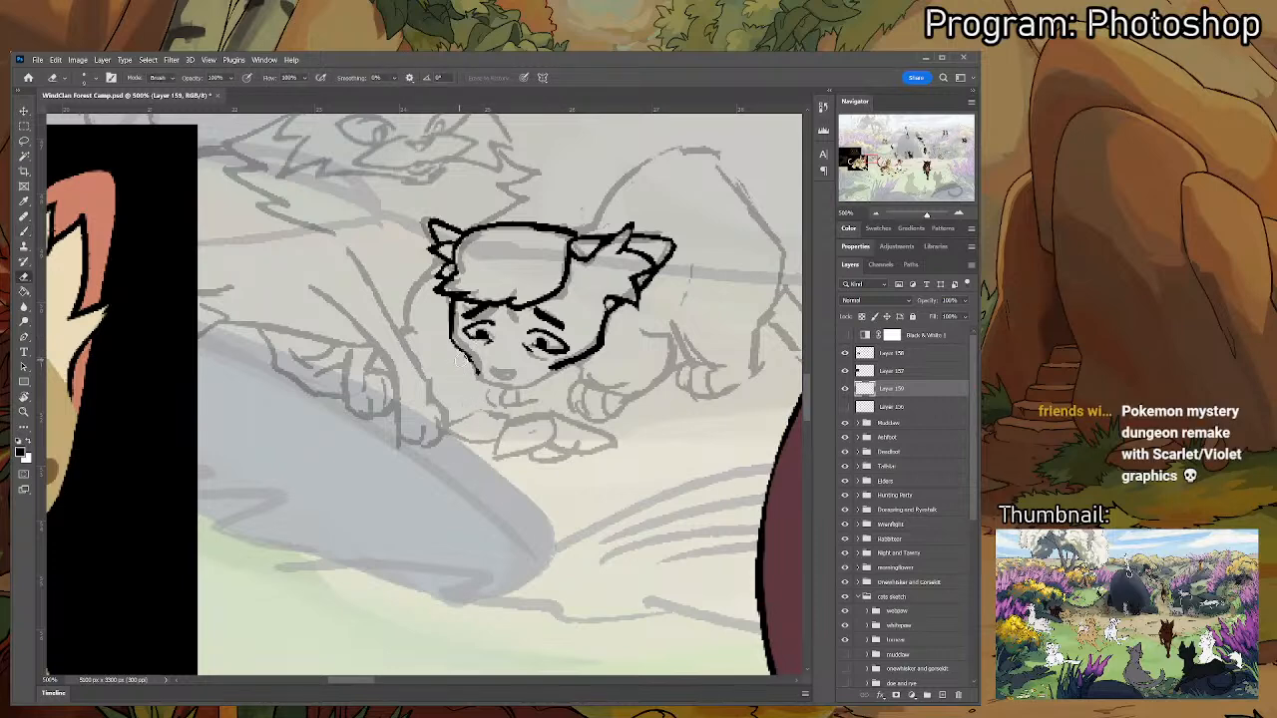
mouse_move(460, 357)
left_mouse_down()
mouse_move(456, 347)
mouse_move(475, 375)
mouse_move(460, 345)
mouse_move(481, 379)
mouse_move(482, 355)
mouse_move(517, 381)
mouse_move(550, 372)
mouse_move(508, 389)
mouse_move(477, 377)
left_mouse_up()
key("b")
key("e")
key("b")
key("e")
key("b")
key("e")
key("b")
key("e")
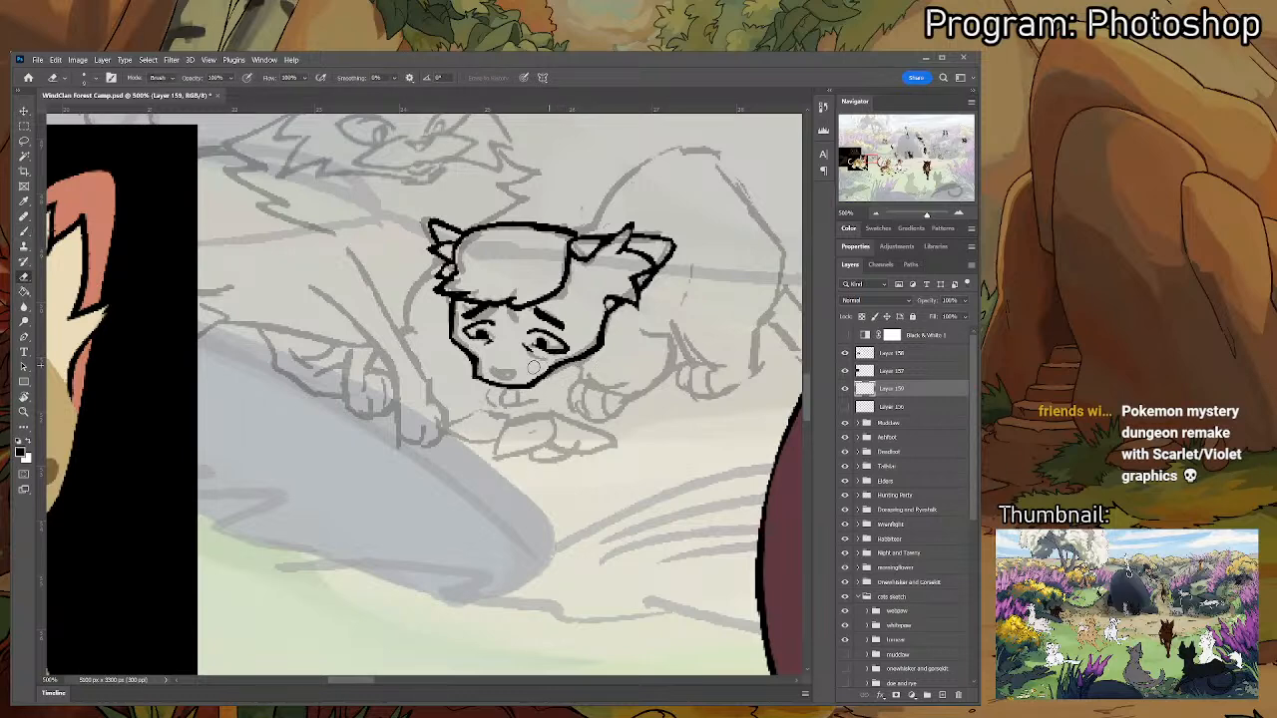
- Ink the crouching cat's nose and touch up the surrounding face lines with the Eraser and Brush
key("b")
mouse_move(497, 365)
left_mouse_down()
mouse_move(486, 371)
mouse_move(501, 377)
left_mouse_up()
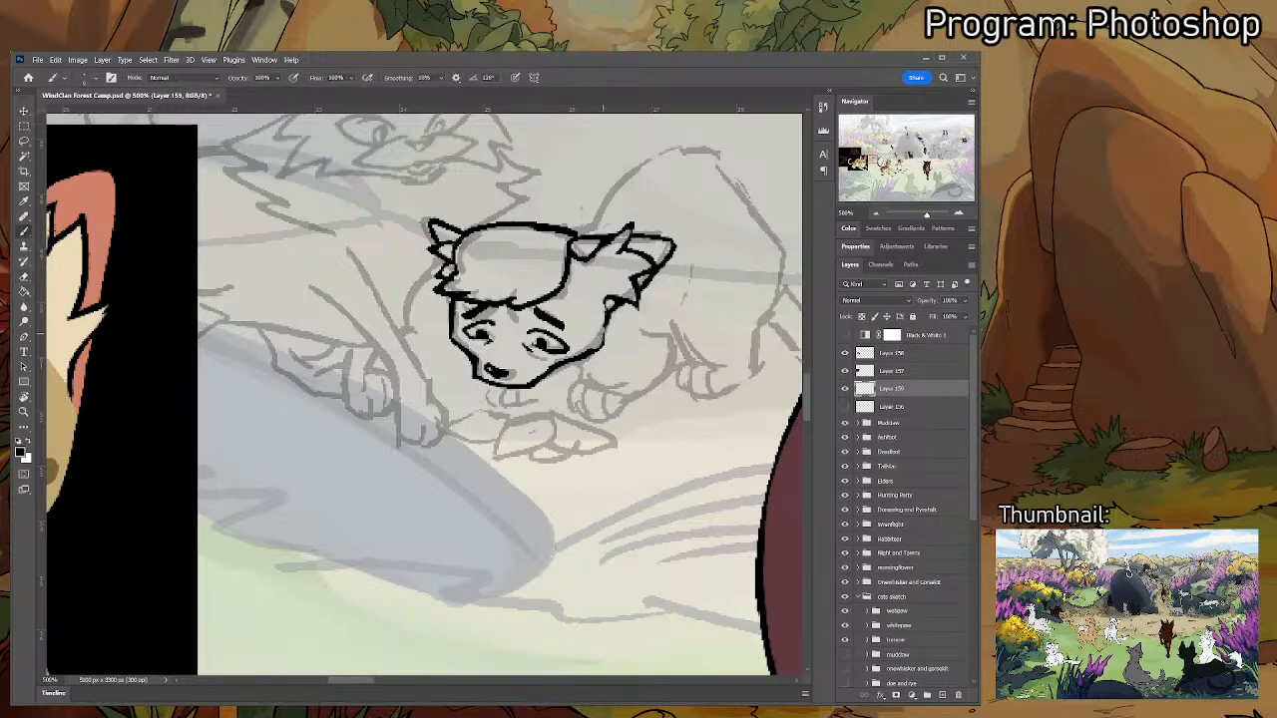
key("e")
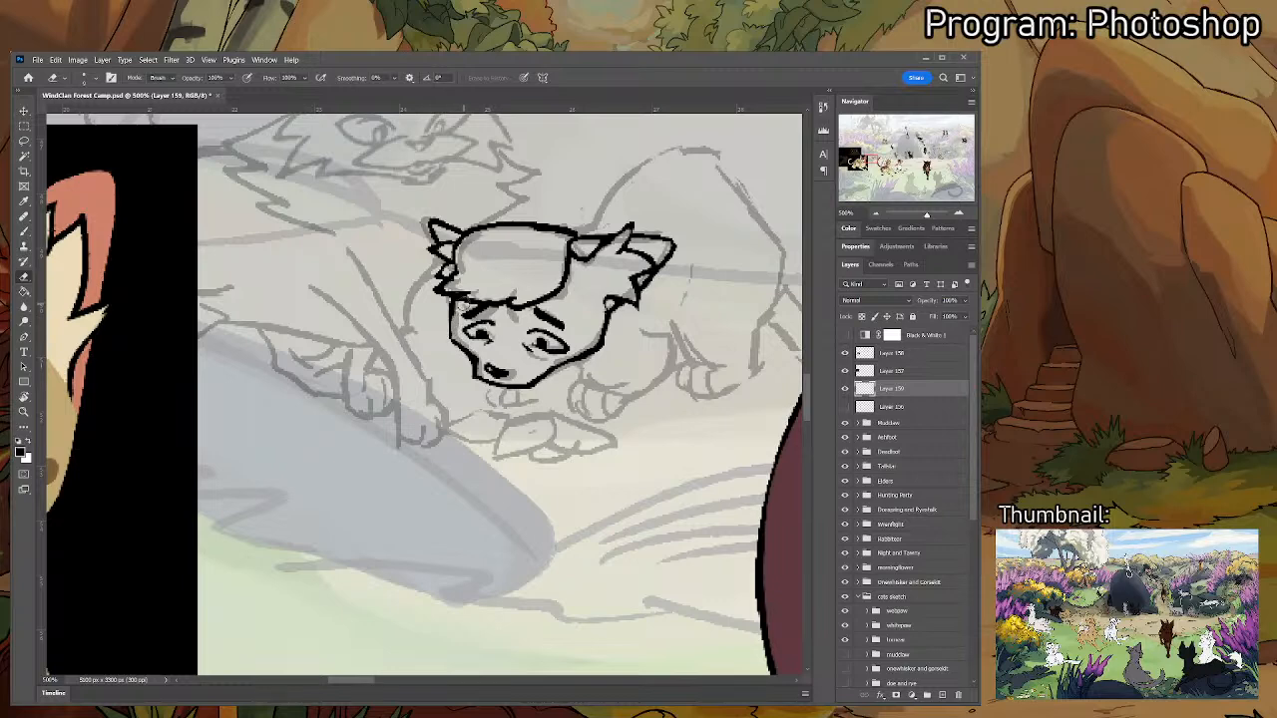
key("b")
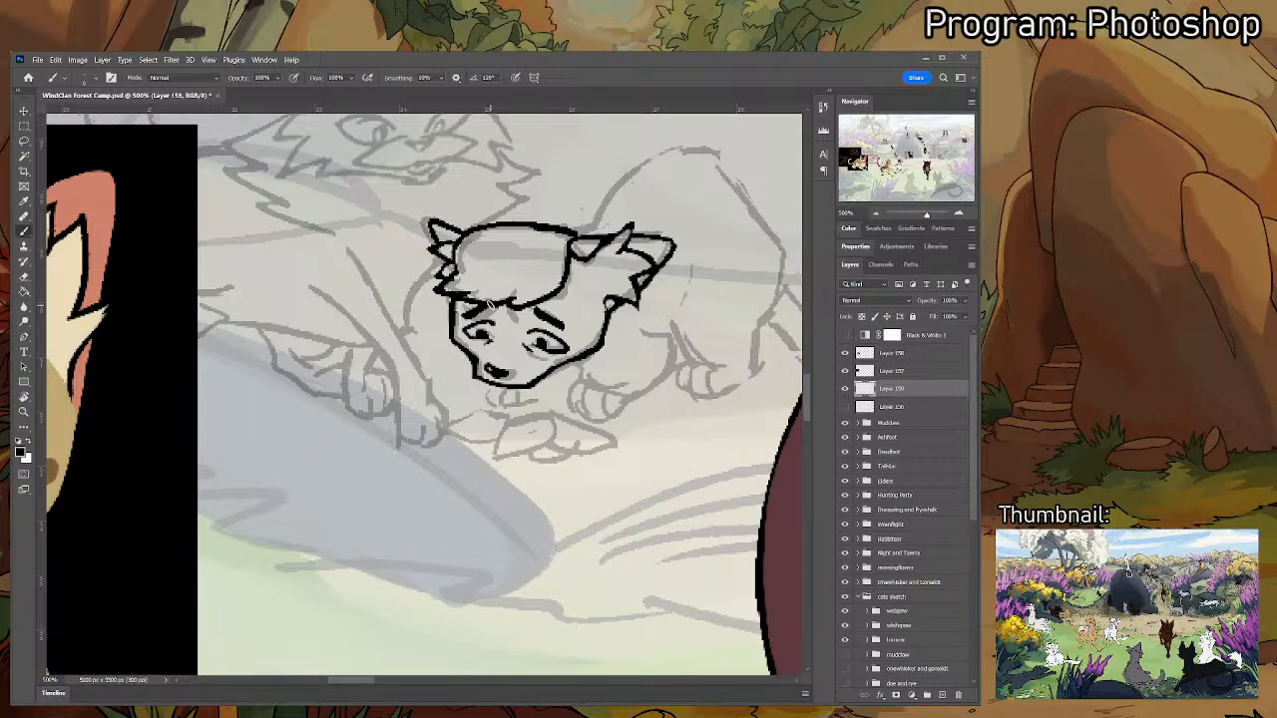
key("e")
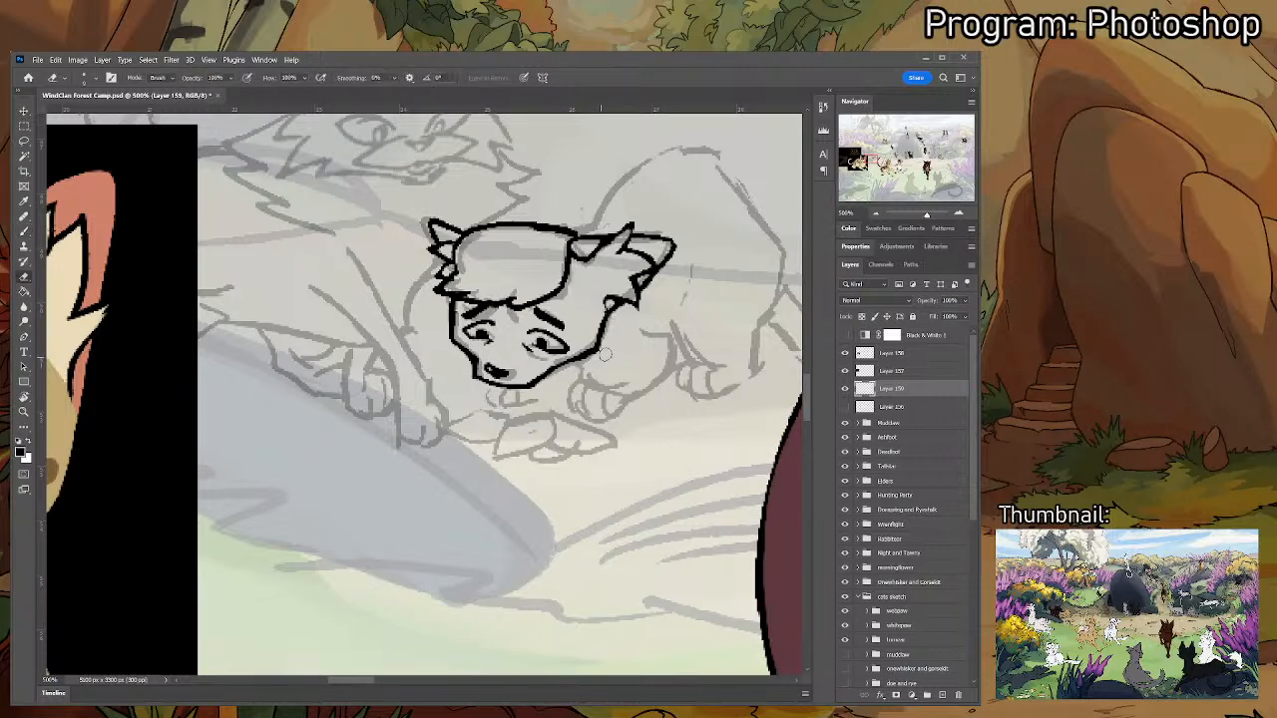
key("b")
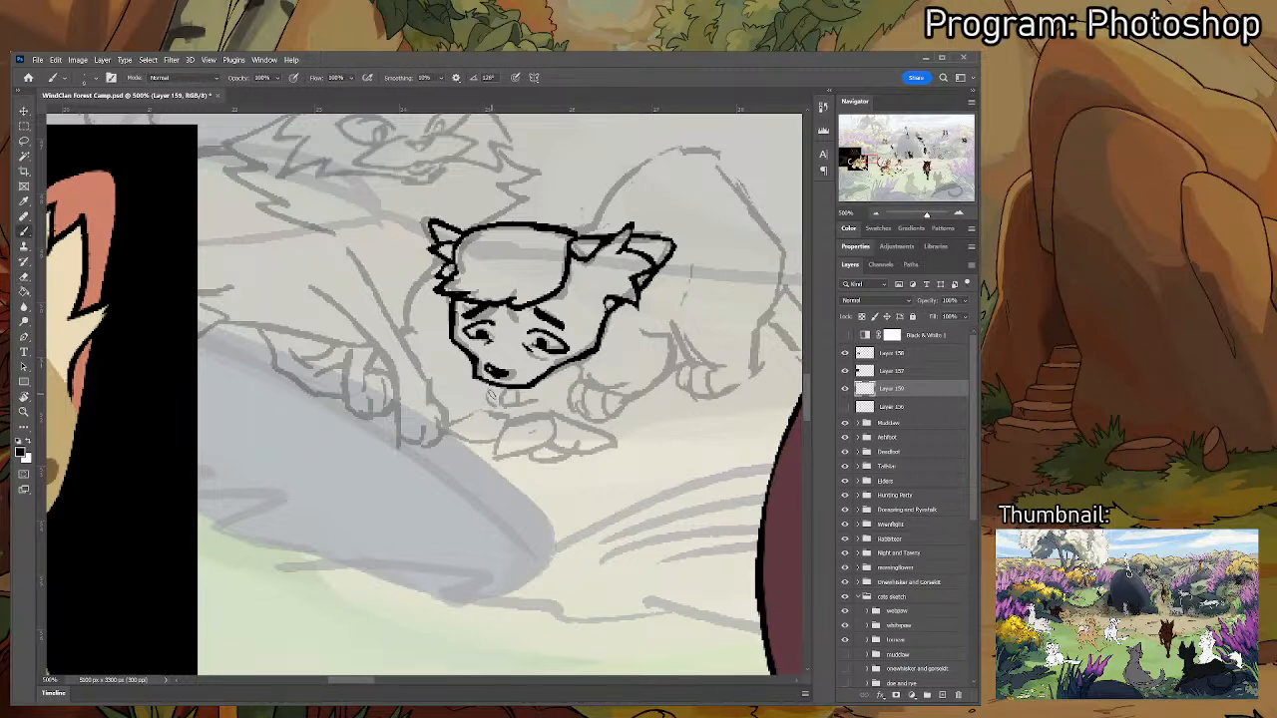
- Ink the paw under the crouching cat's chin and the near foreleg and paw with toe lines
mouse_move(489, 389)
left_mouse_down()
mouse_move(502, 407)
mouse_move(539, 399)
left_mouse_up()
key("e")
key("b")
mouse_move(651, 327)
left_mouse_down()
mouse_move(671, 343)
mouse_move(646, 387)
mouse_move(616, 403)
left_mouse_up()
key("ctrl+z")
key("ctrl+z")
mouse_move(674, 339)
left_mouse_down()
mouse_move(656, 385)
mouse_move(625, 411)
mouse_move(593, 421)
mouse_move(571, 395)
mouse_move(568, 410)
left_mouse_up()
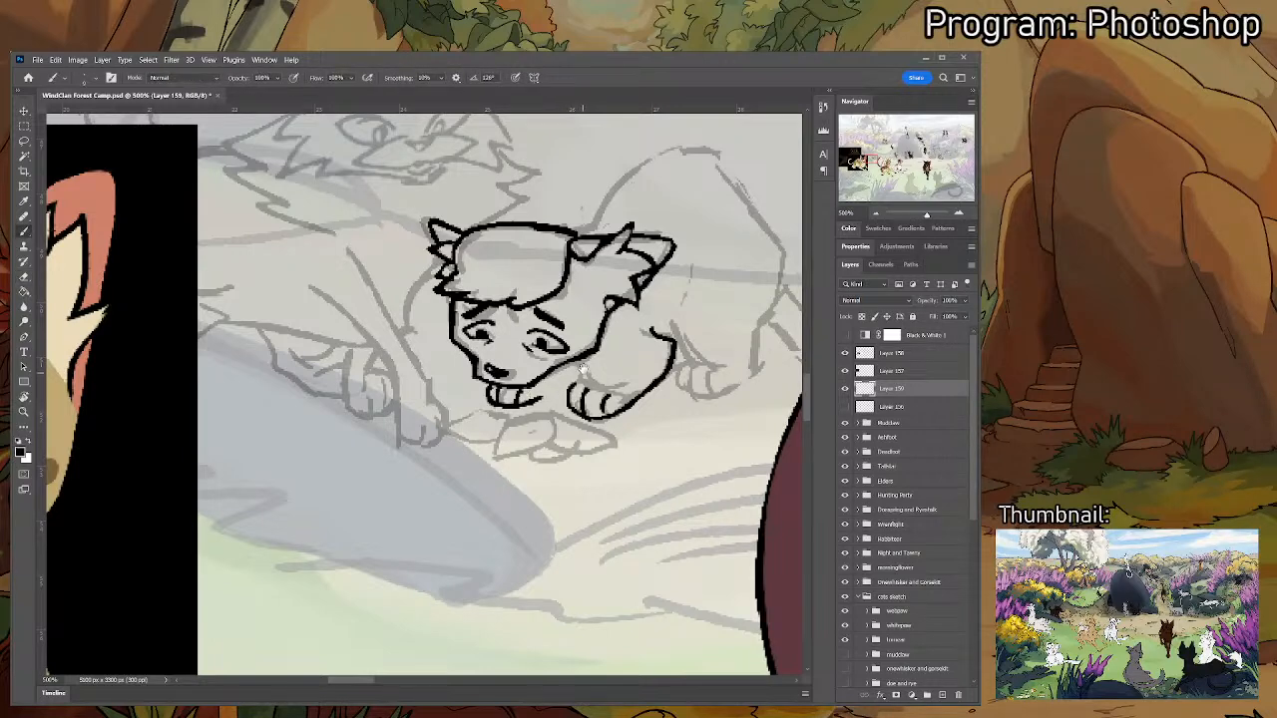
- Ink the lines joining the crouching cat's two front paws and connecting the near foreleg to the chin
left_click_drag(593, 344, 579, 356)
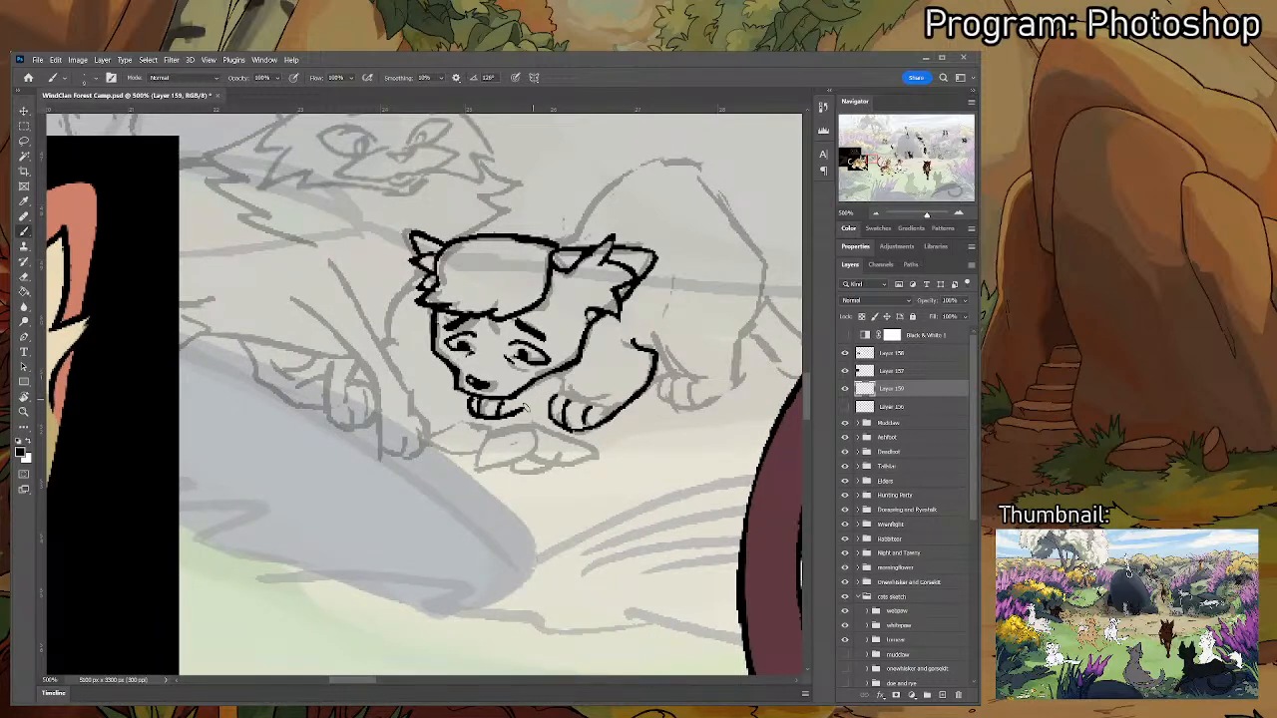
left_click_drag(521, 410, 554, 396)
left_click_drag(562, 390, 607, 397)
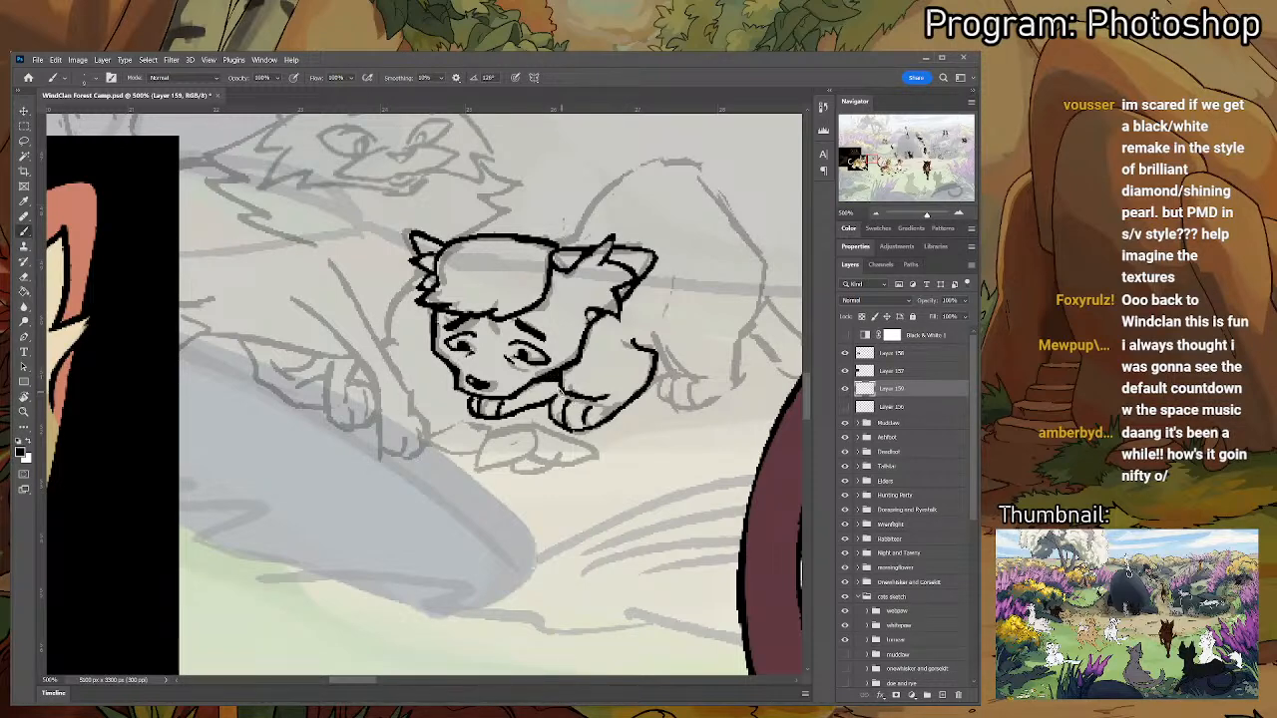
- Ink the crouching cat's arched back and rump from behind the head down the back of the hind leg
left_click_drag(660, 303, 595, 363)
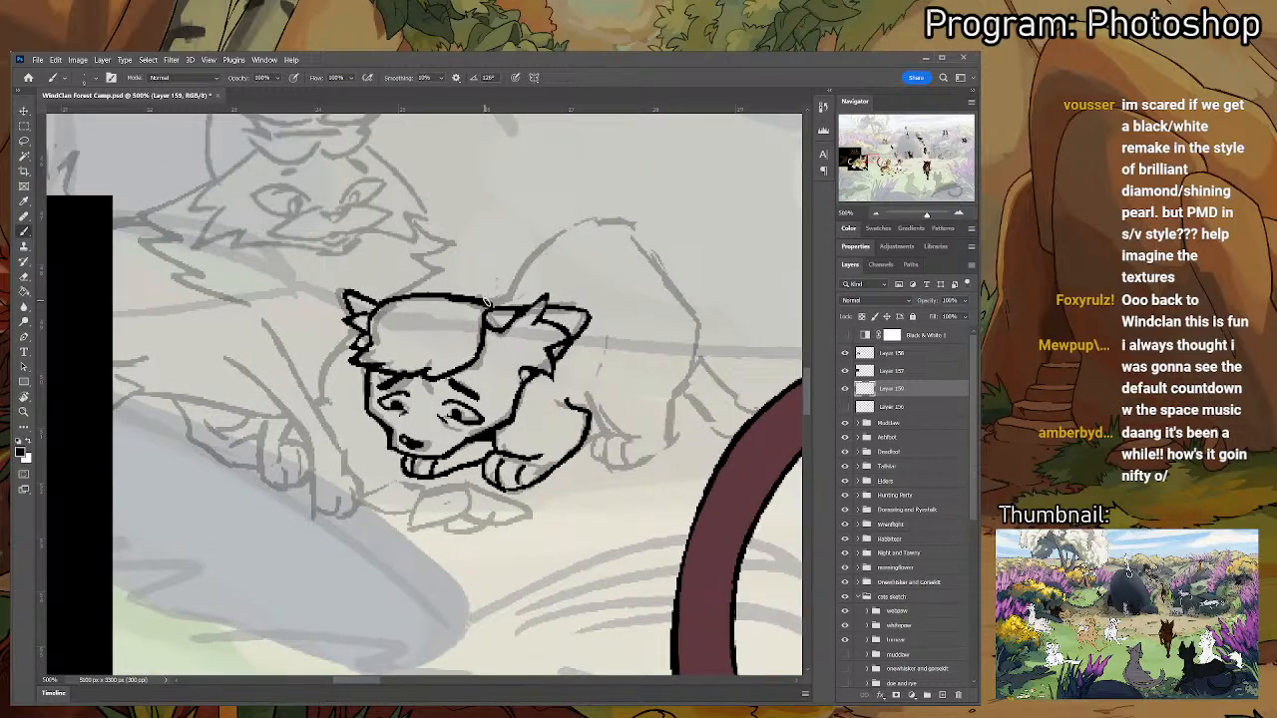
mouse_move(486, 300)
left_mouse_down()
mouse_move(513, 289)
mouse_move(502, 295)
mouse_move(545, 239)
mouse_move(643, 215)
mouse_move(626, 238)
mouse_move(599, 224)
mouse_move(620, 219)
mouse_move(666, 299)
mouse_move(698, 305)
mouse_move(689, 279)
mouse_move(649, 355)
left_mouse_up()
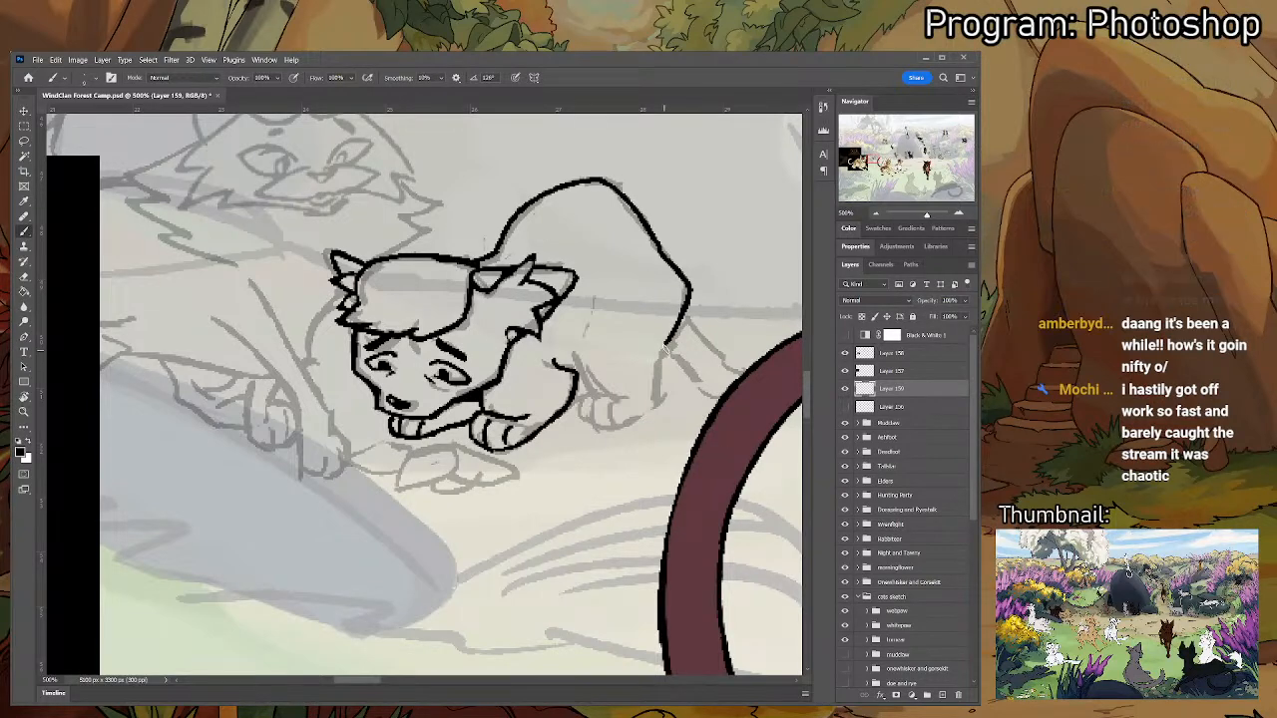
left_click_drag(661, 351, 664, 397)
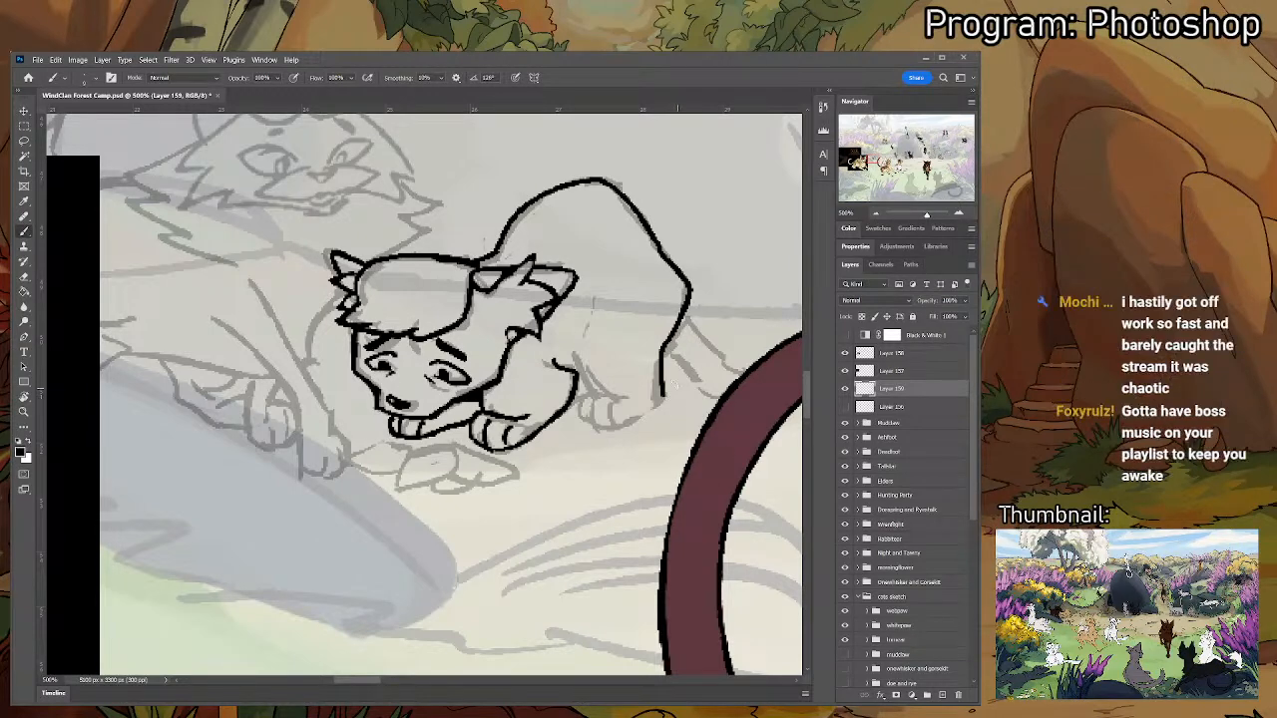
- Ink the crouching cat's hind paw with its toe lines, undoing misplaced strokes
mouse_move(656, 401)
left_mouse_down()
mouse_move(597, 425)
mouse_move(628, 423)
mouse_move(598, 389)
mouse_move(624, 398)
left_mouse_up()
key("ctrl+z")
key("ctrl+z")
key("ctrl+z")
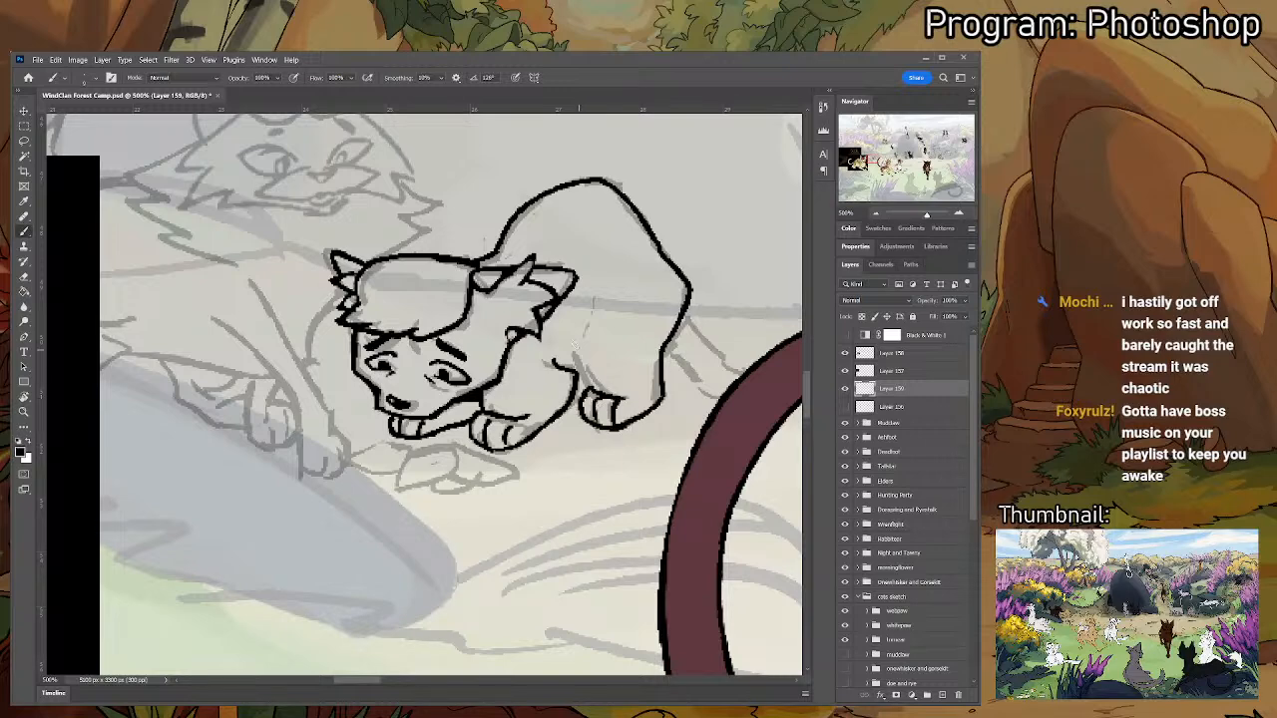
- Ink the front of the crouching cat's hind leg and the short shoulder crease, trimming the excess with the Eraser
left_click_drag(573, 344, 586, 389)
mouse_move(602, 297)
left_mouse_down()
mouse_move(578, 339)
mouse_move(601, 292)
left_mouse_up()
key("e")
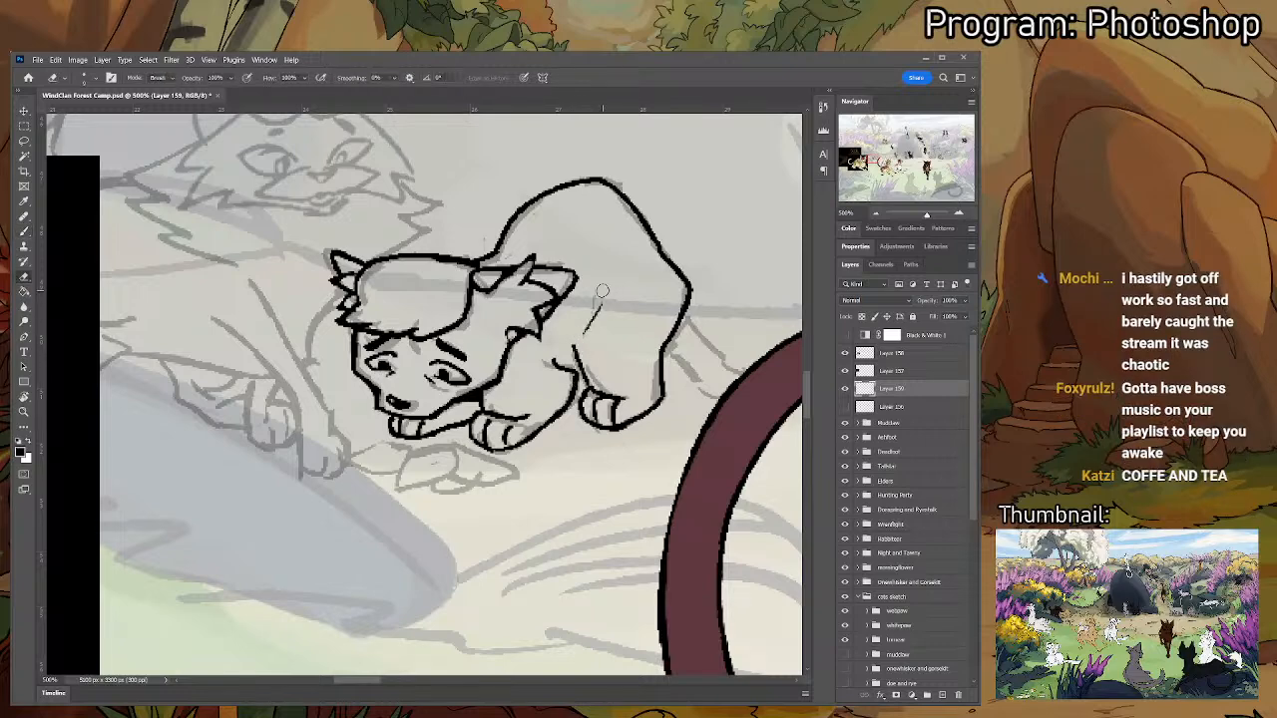
left_click_drag(579, 335, 577, 380)
key("b")
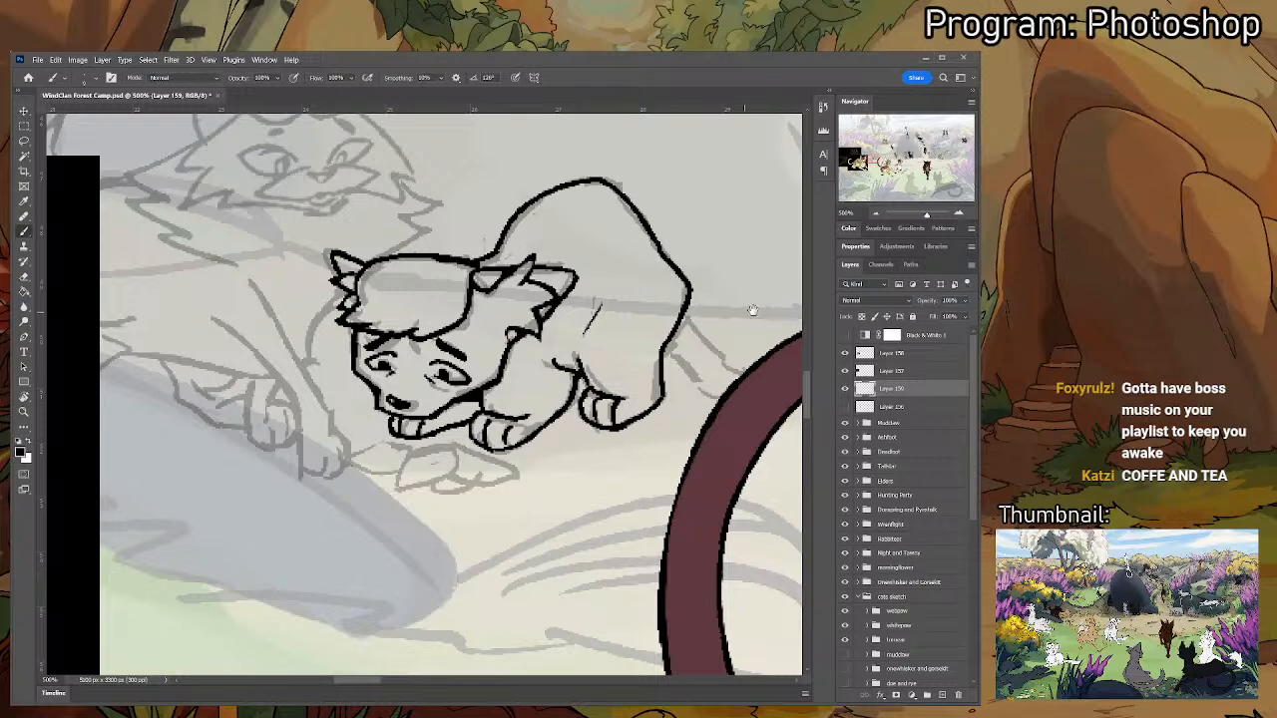
- Erase stray ink around the crouching cat's near foreleg
left_click_drag(752, 311, 636, 361)
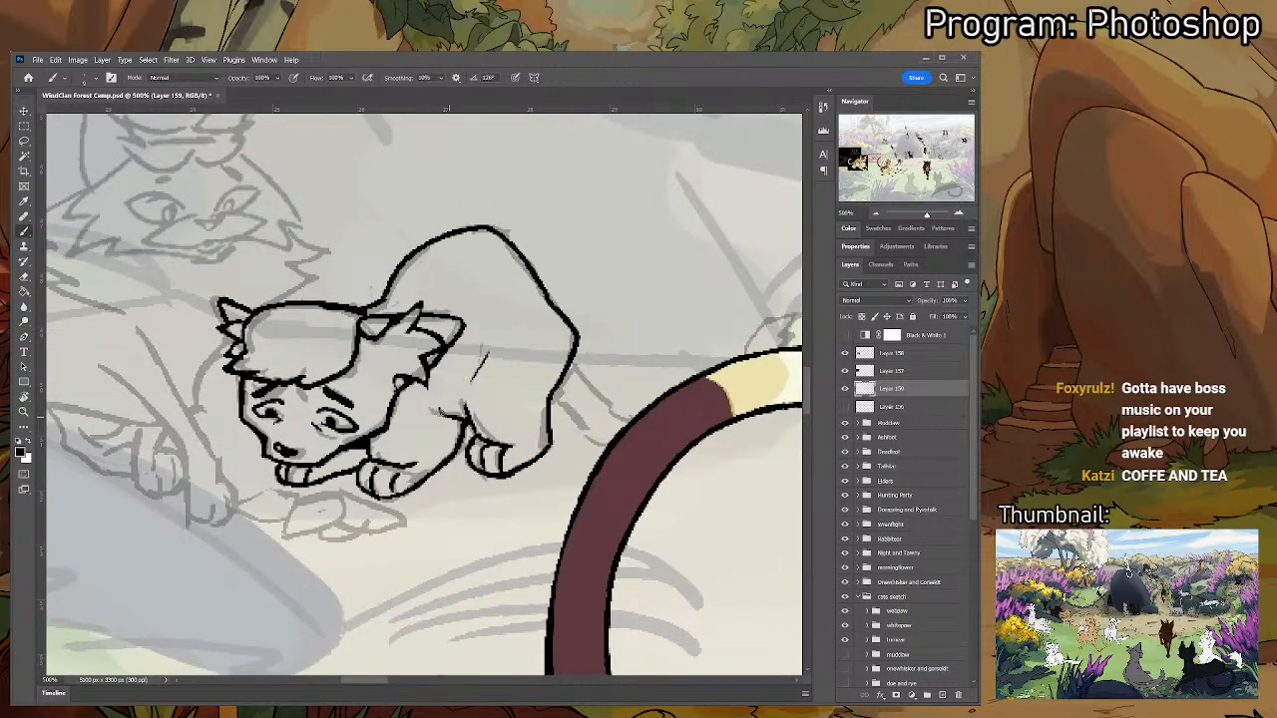
key("e")
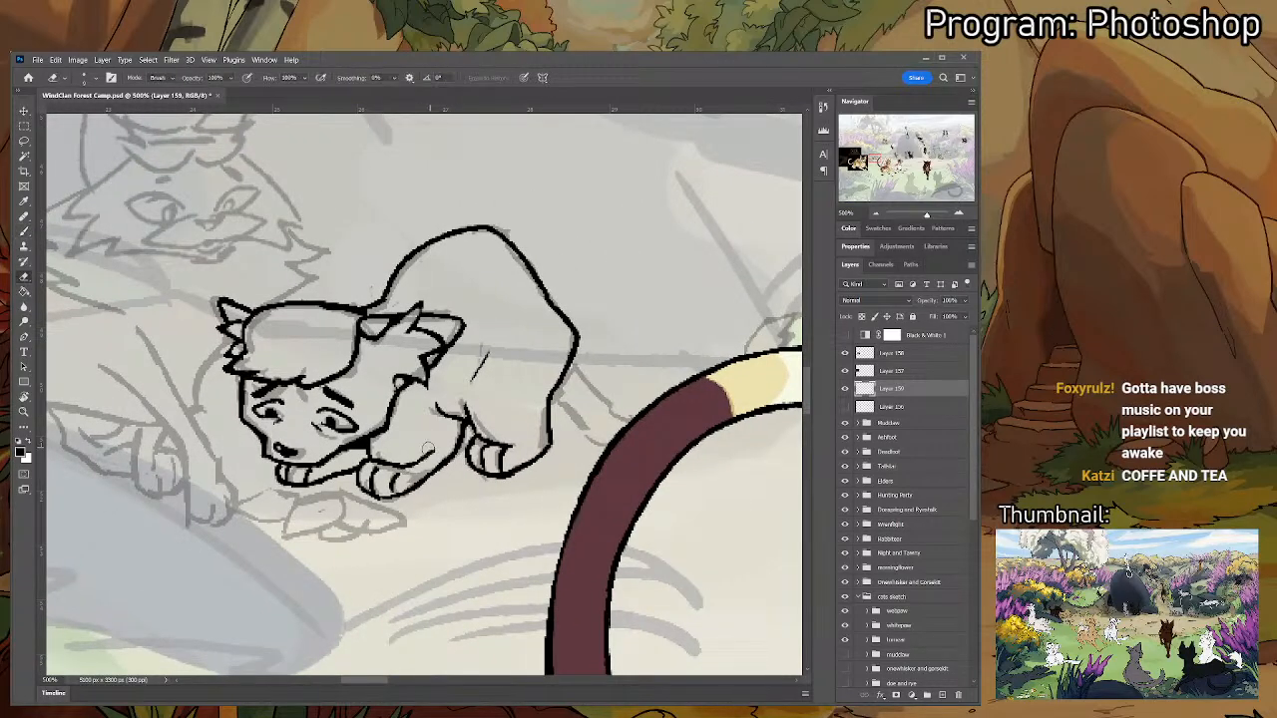
left_click_drag(427, 448, 411, 460)
left_click_drag(576, 409, 532, 385)
key("b")
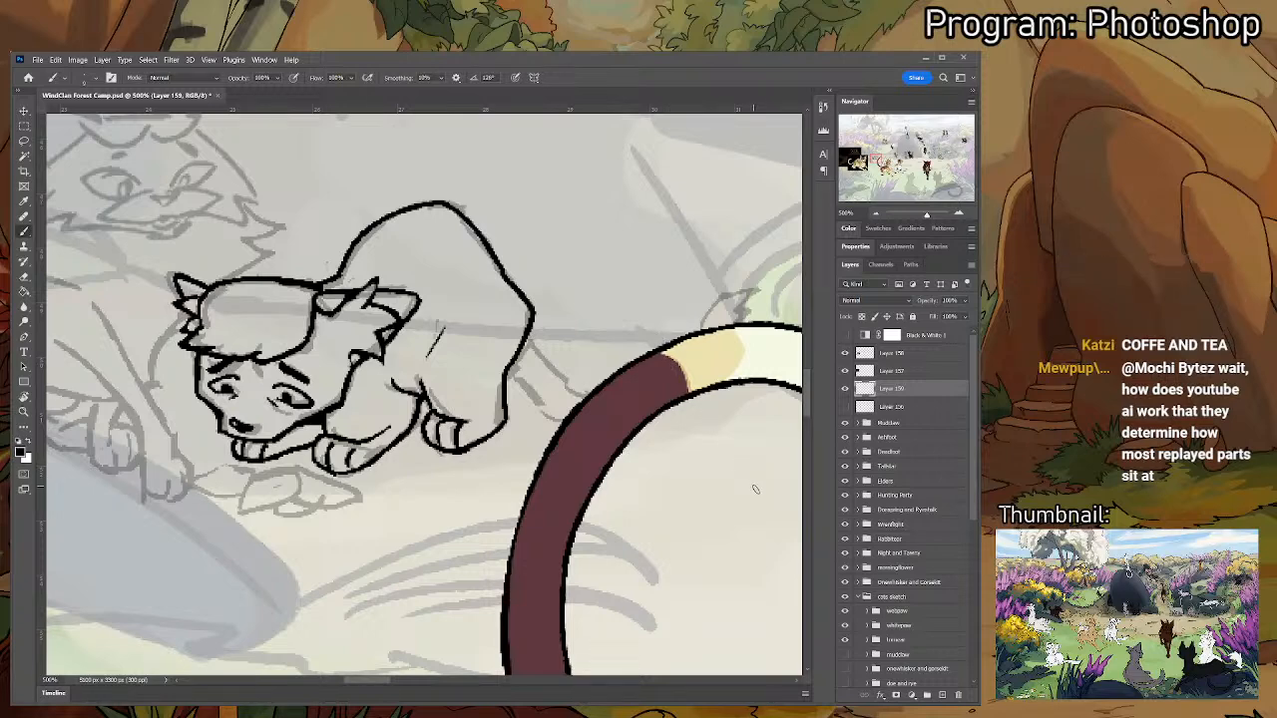
- Hide Layer 157 and the Onewhisker group over the tail sketch, and ink both edges of the crouching cat's tail base
left_click(845, 370)
left_click(844, 581)
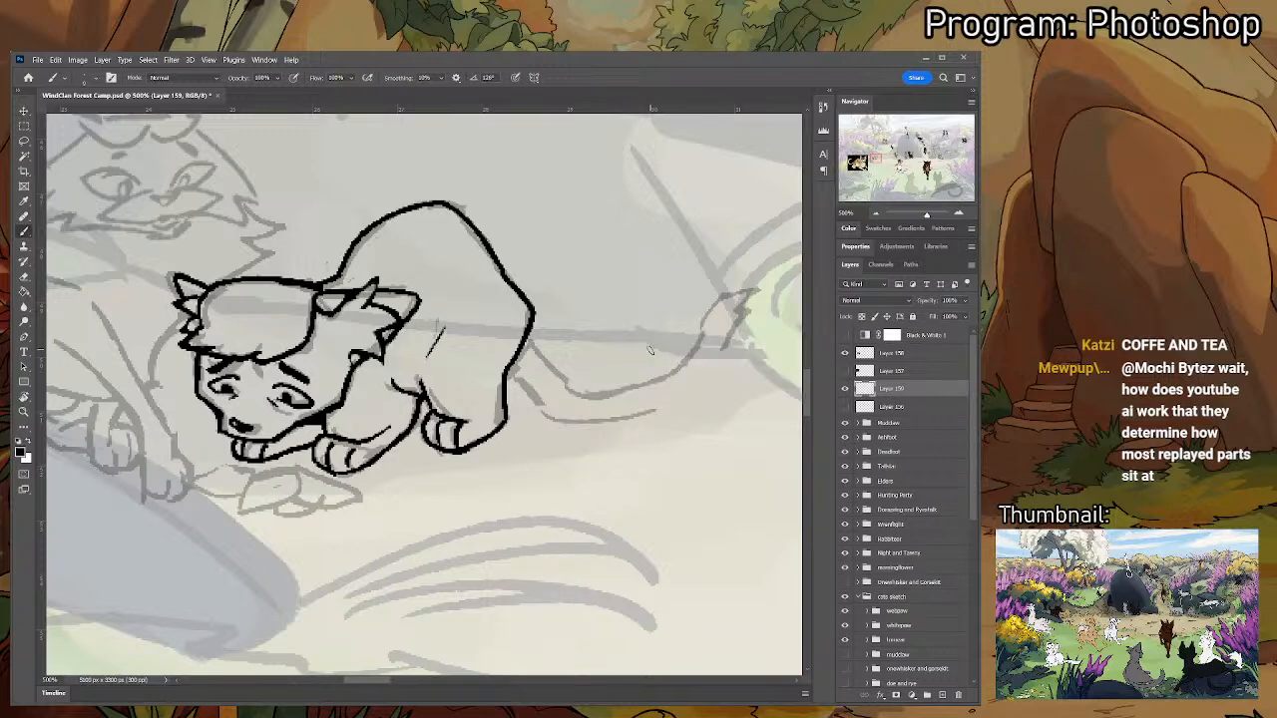
left_click_drag(529, 346, 662, 370)
key("ctrl+z")
left_click_drag(528, 344, 629, 381)
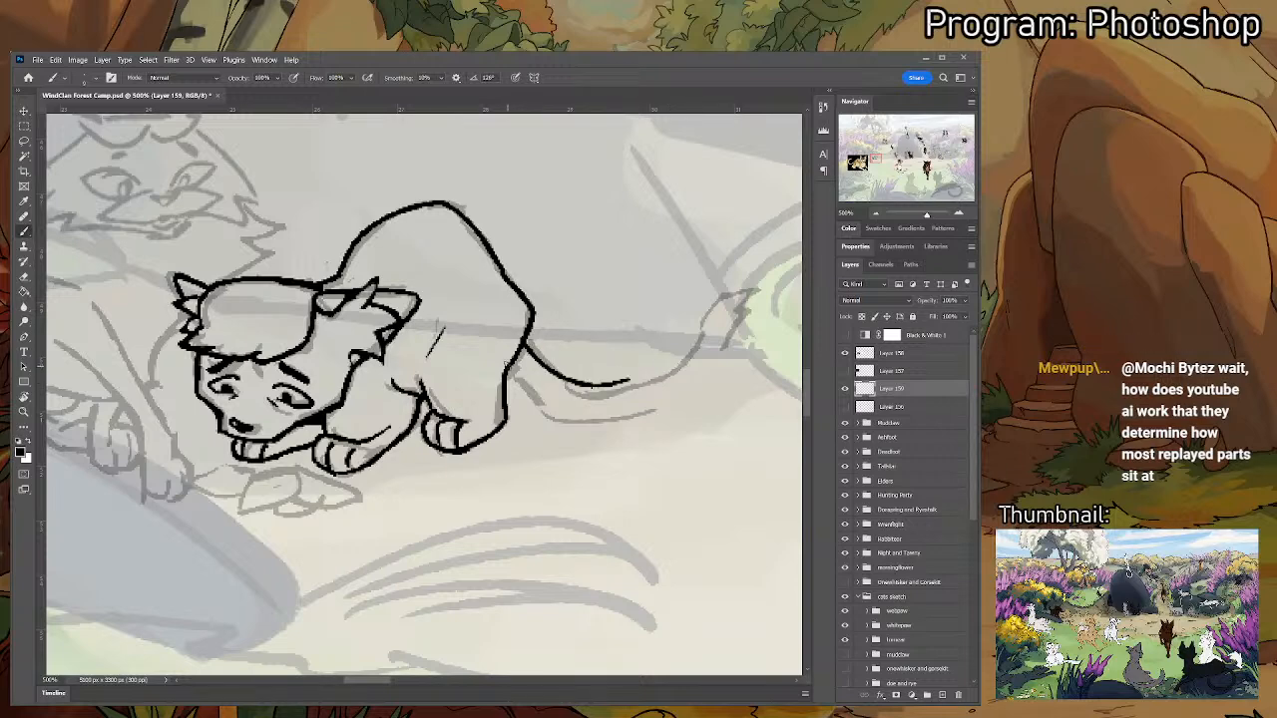
left_click_drag(519, 371, 630, 414)
- Ink the rest of the crouching cat's tail along its upper and lower edges to the tufted tip, undoing misplaced strokes
key("e")
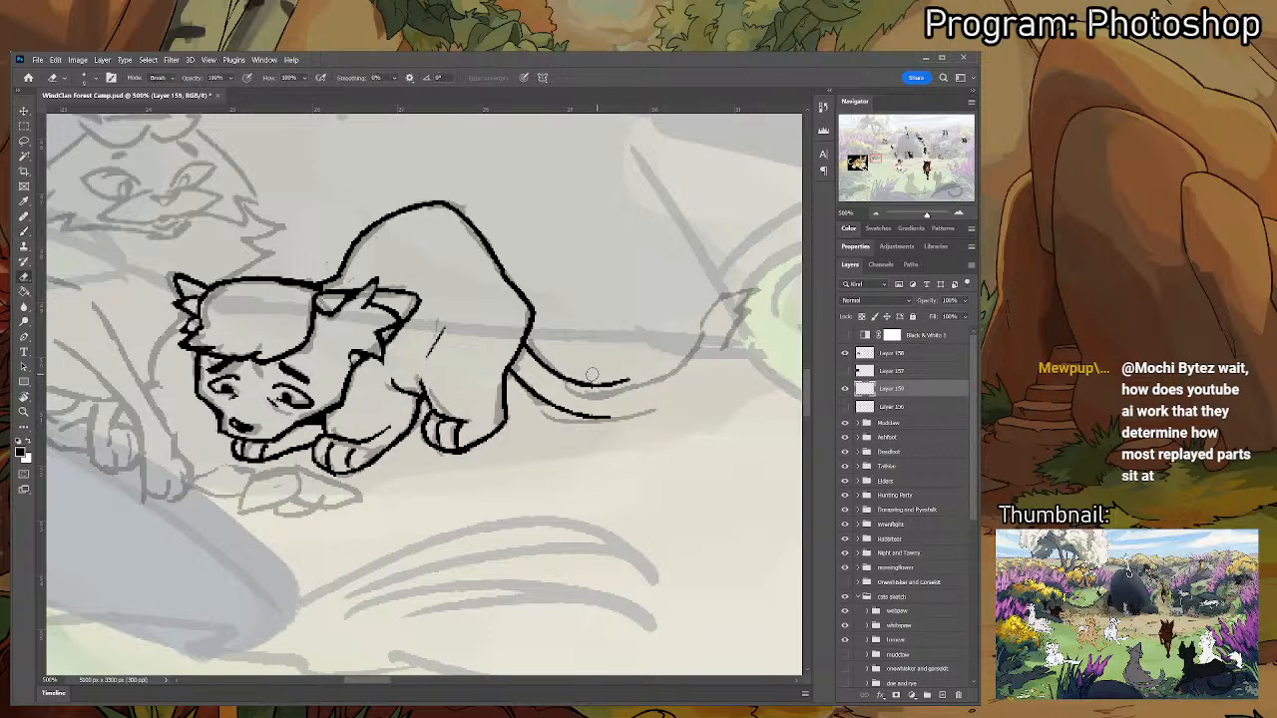
left_click_drag(592, 375, 650, 381)
key("b")
key("ctrl+z")
mouse_move(565, 392)
left_mouse_down()
mouse_move(625, 387)
mouse_move(669, 370)
mouse_move(631, 385)
mouse_move(689, 347)
mouse_move(679, 358)
mouse_move(702, 317)
mouse_move(762, 288)
mouse_move(737, 306)
mouse_move(729, 340)
mouse_move(655, 399)
left_mouse_up()
key("e")
key("ctrl+z")
key("ctrl+z")
key("b")
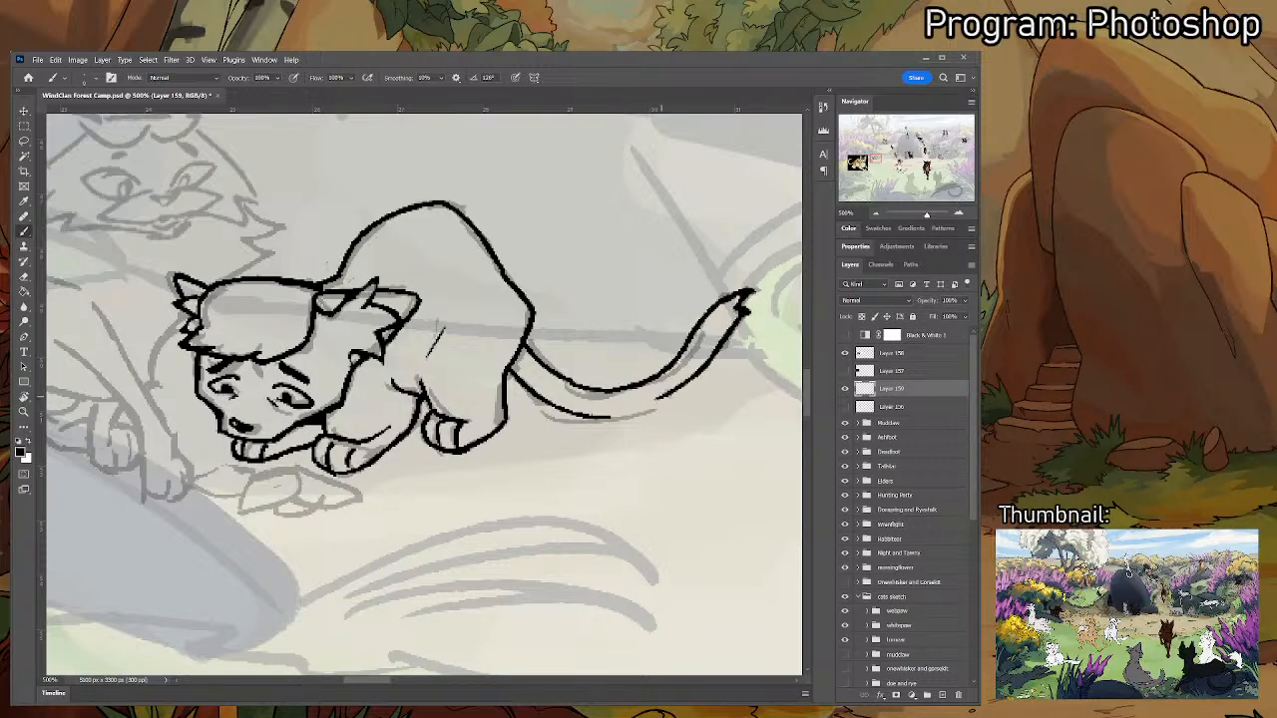
key("ctrl+z")
mouse_move(732, 325)
left_mouse_down()
mouse_move(634, 412)
mouse_move(684, 393)
mouse_move(736, 321)
left_mouse_up()
key("ctrl+z")
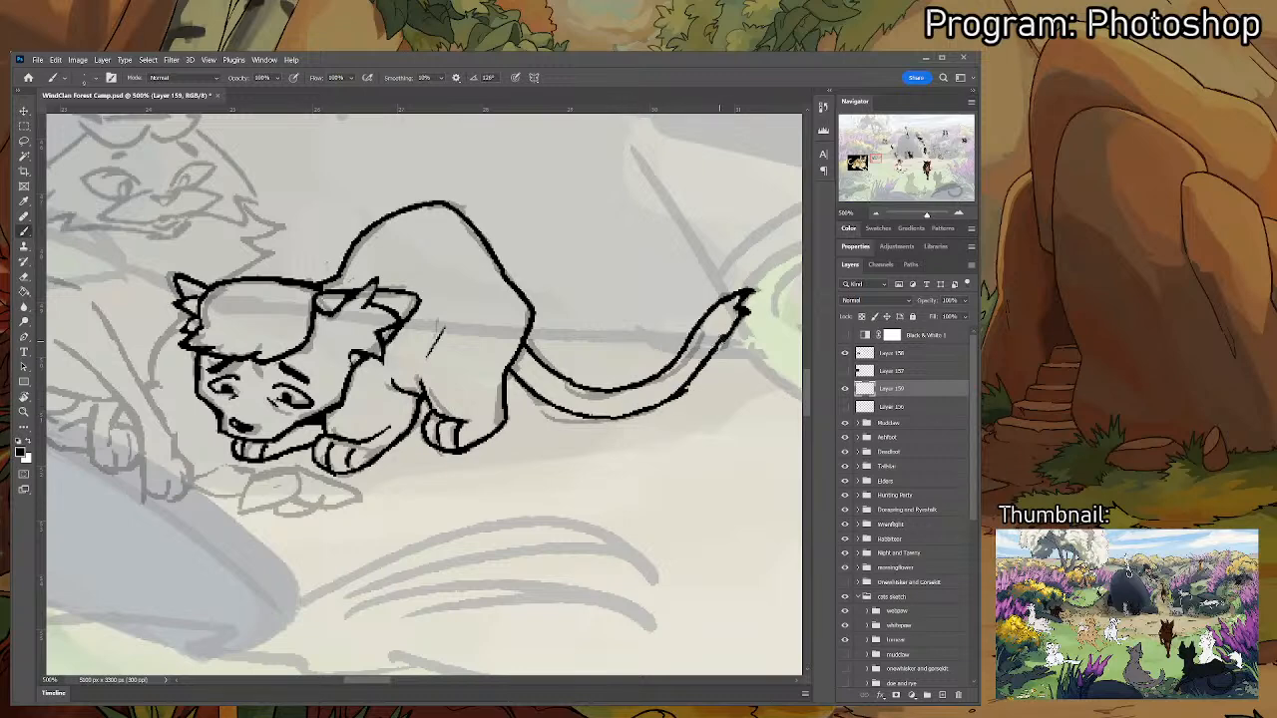
key("e")
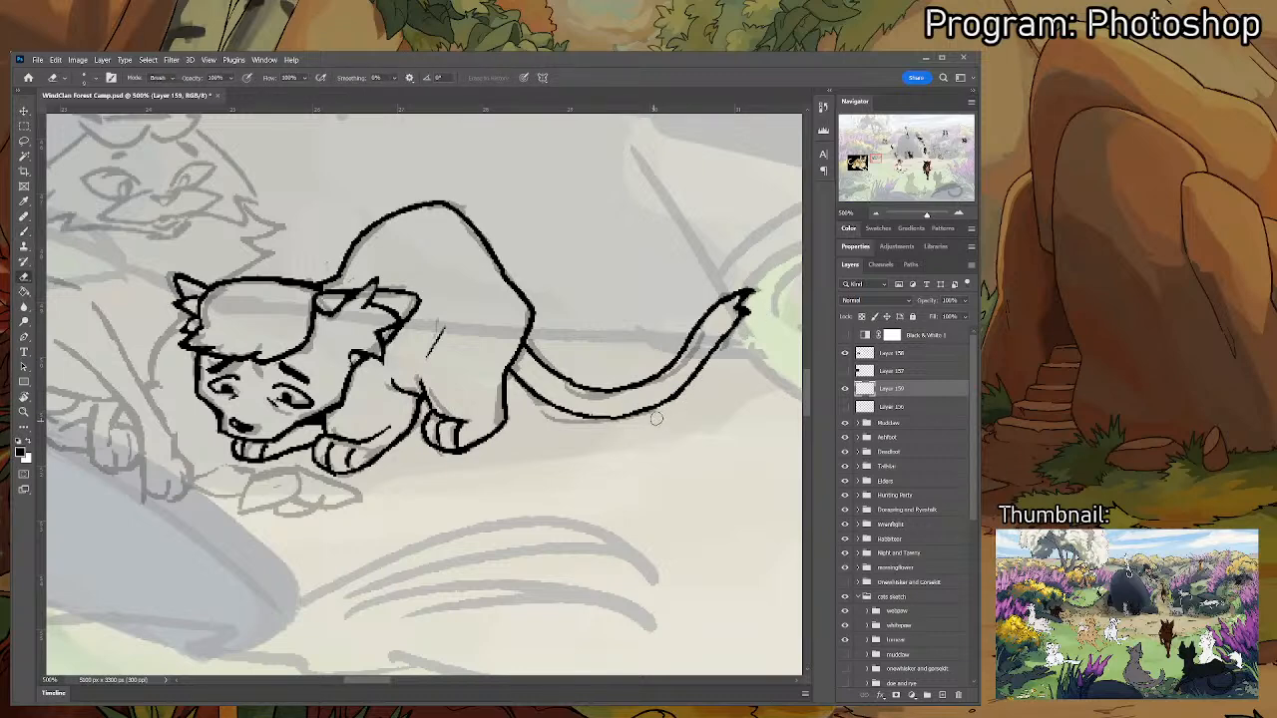
- Ink the central leaf under the crouching cat's muzzle, replacing the first attempt with a cleaner outline
key("ctrl+minus")
key("ctrl+minus")
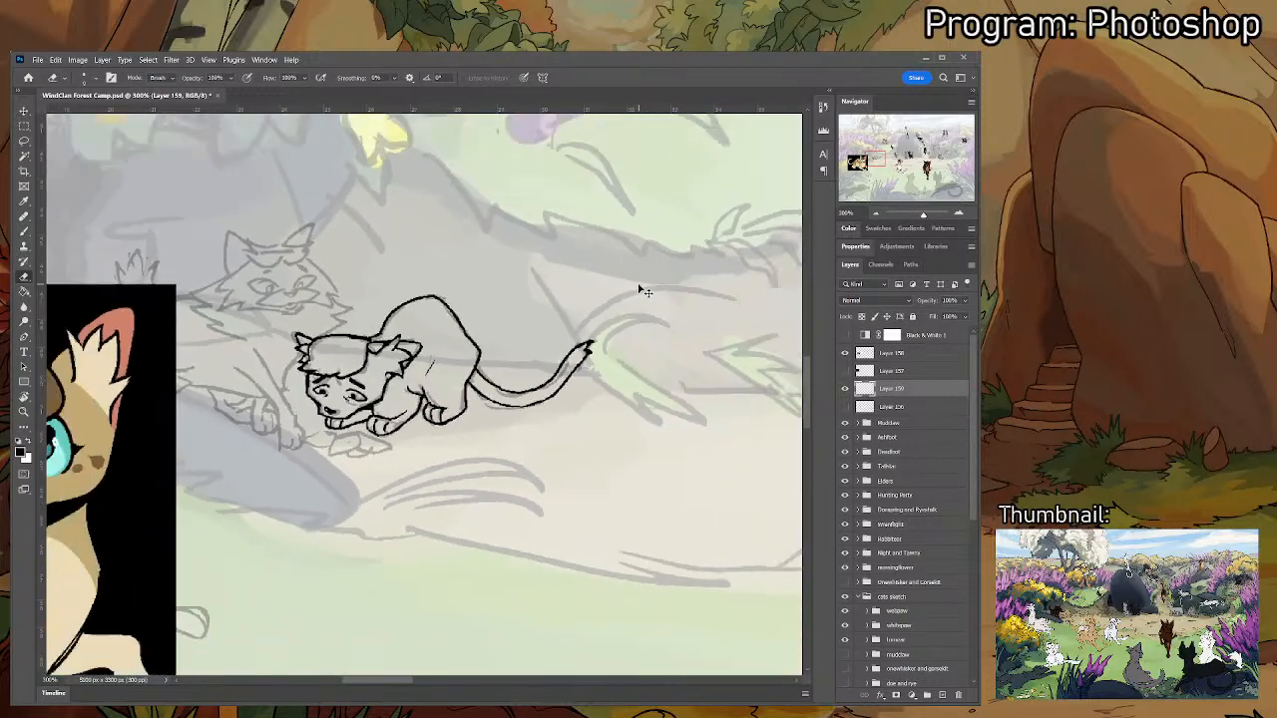
key("ctrl+minus")
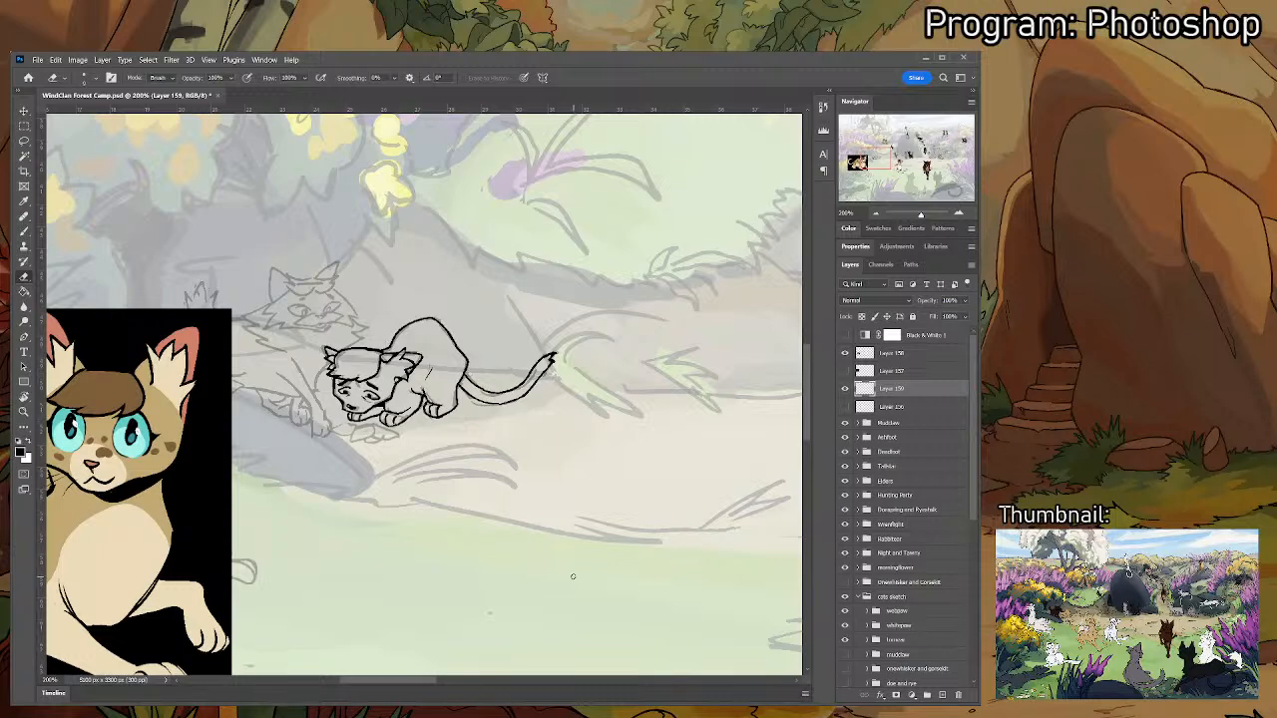
left_click_drag(517, 355, 676, 325)
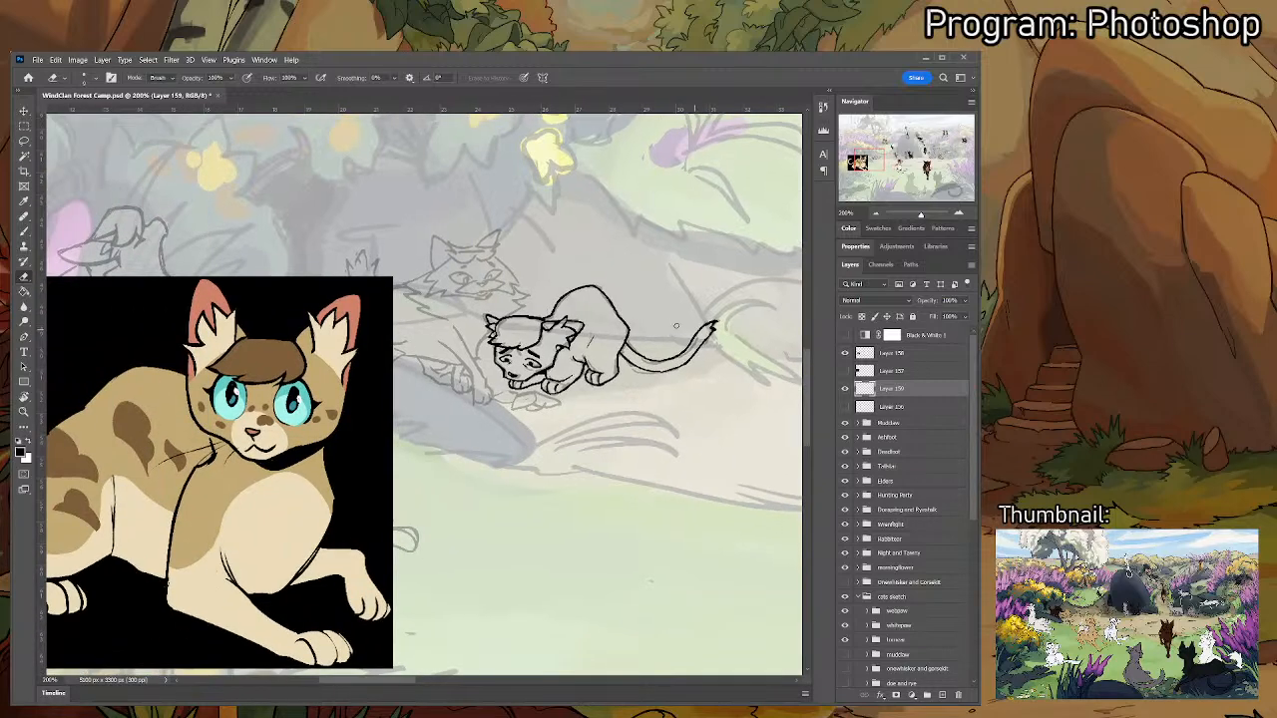
key("ctrl+plus")
key("ctrl+plus")
key("ctrl+plus")
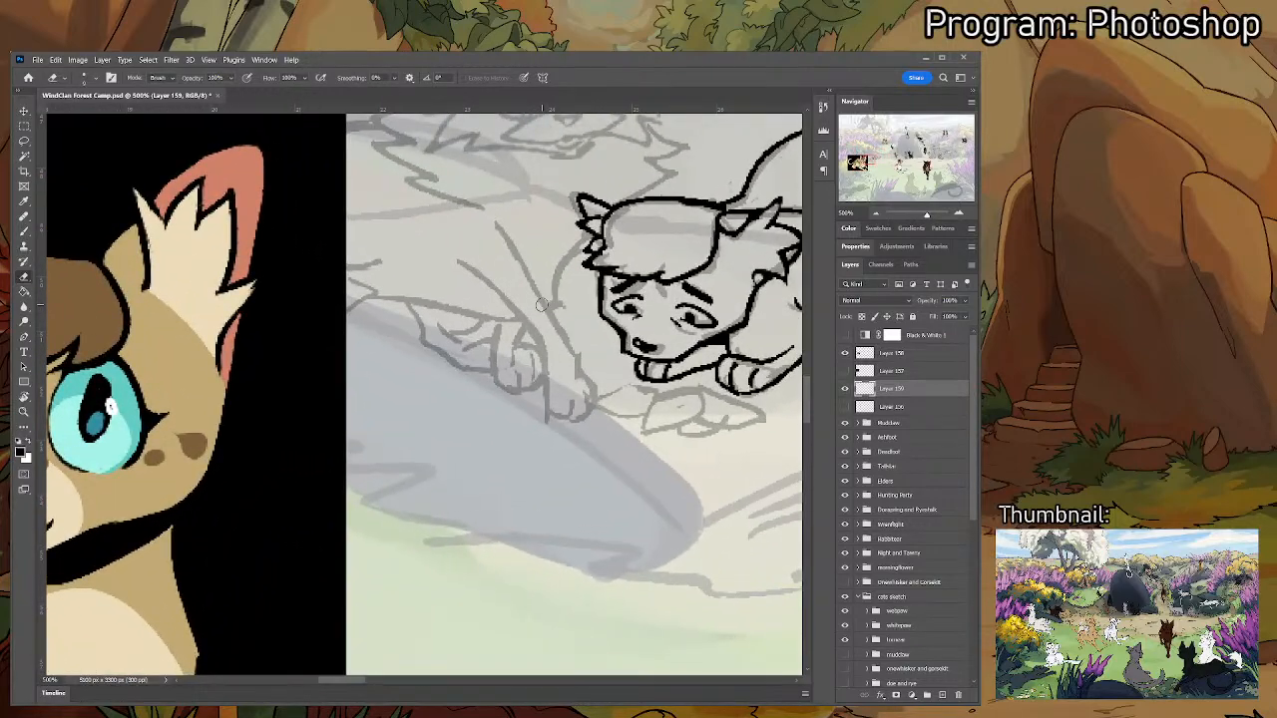
key("b")
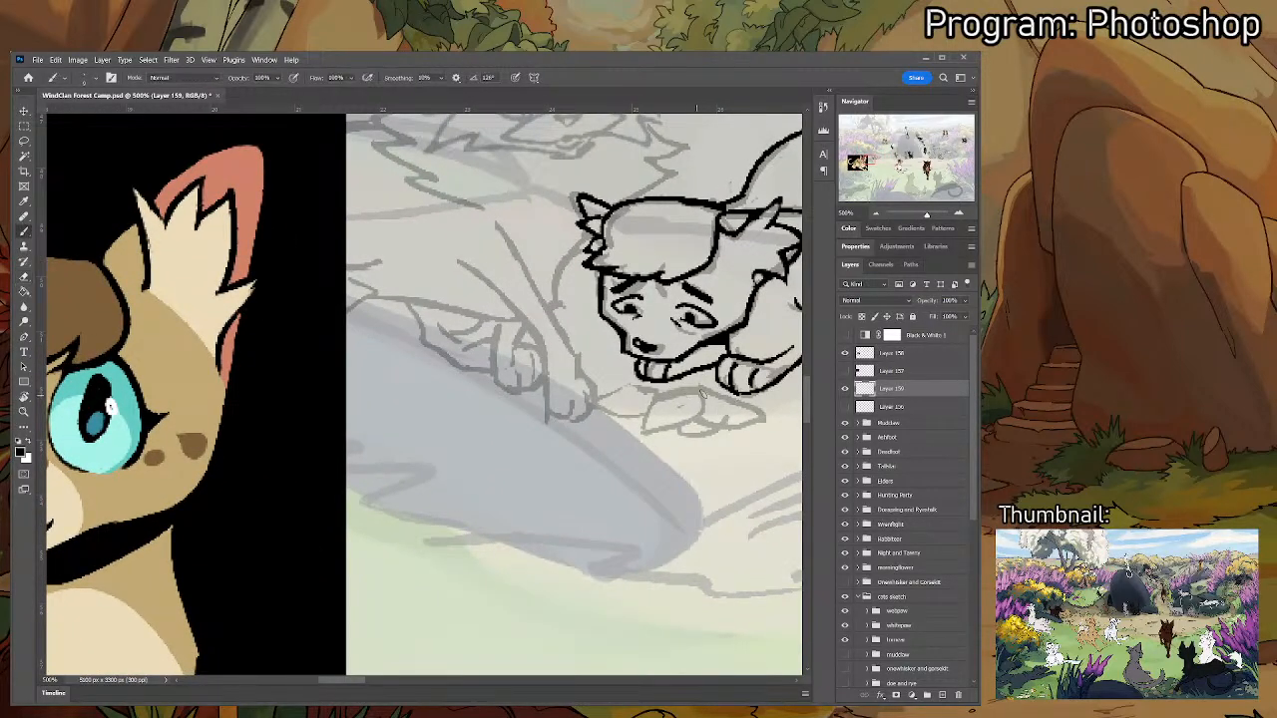
mouse_move(658, 395)
left_mouse_down()
mouse_move(635, 437)
mouse_move(694, 415)
mouse_move(682, 433)
mouse_move(711, 397)
left_mouse_up()
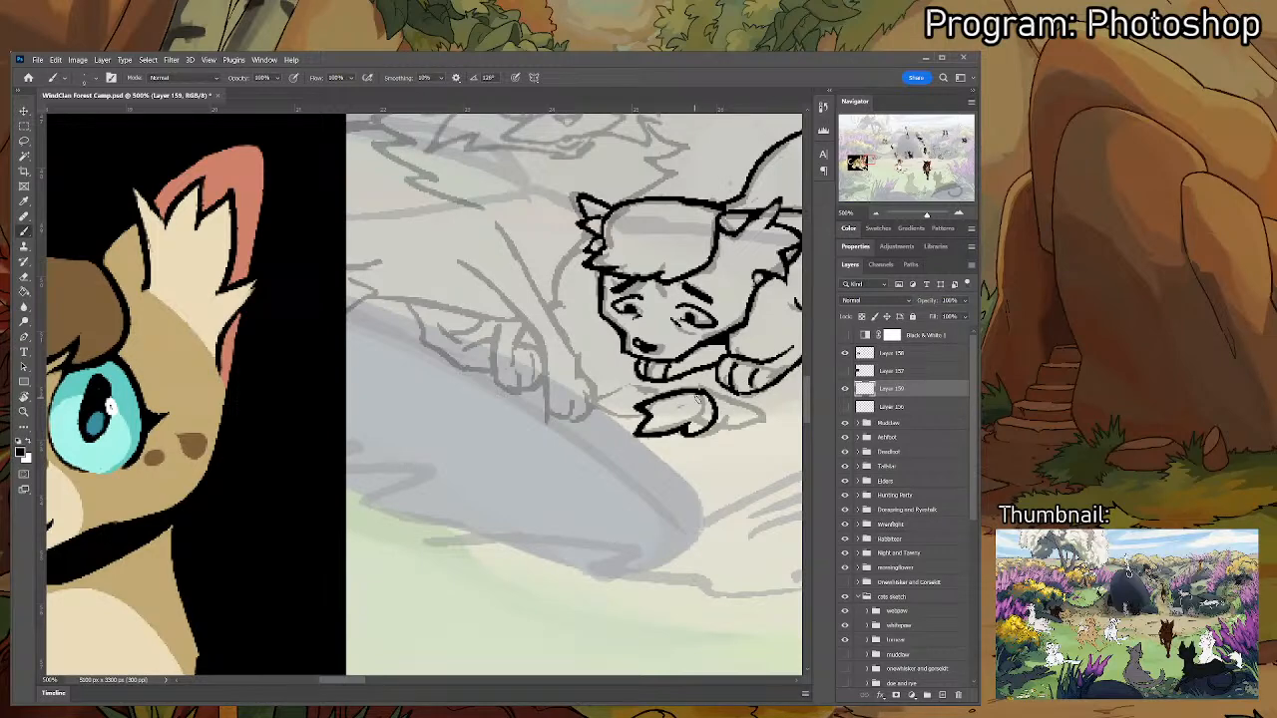
key("ctrl+z")
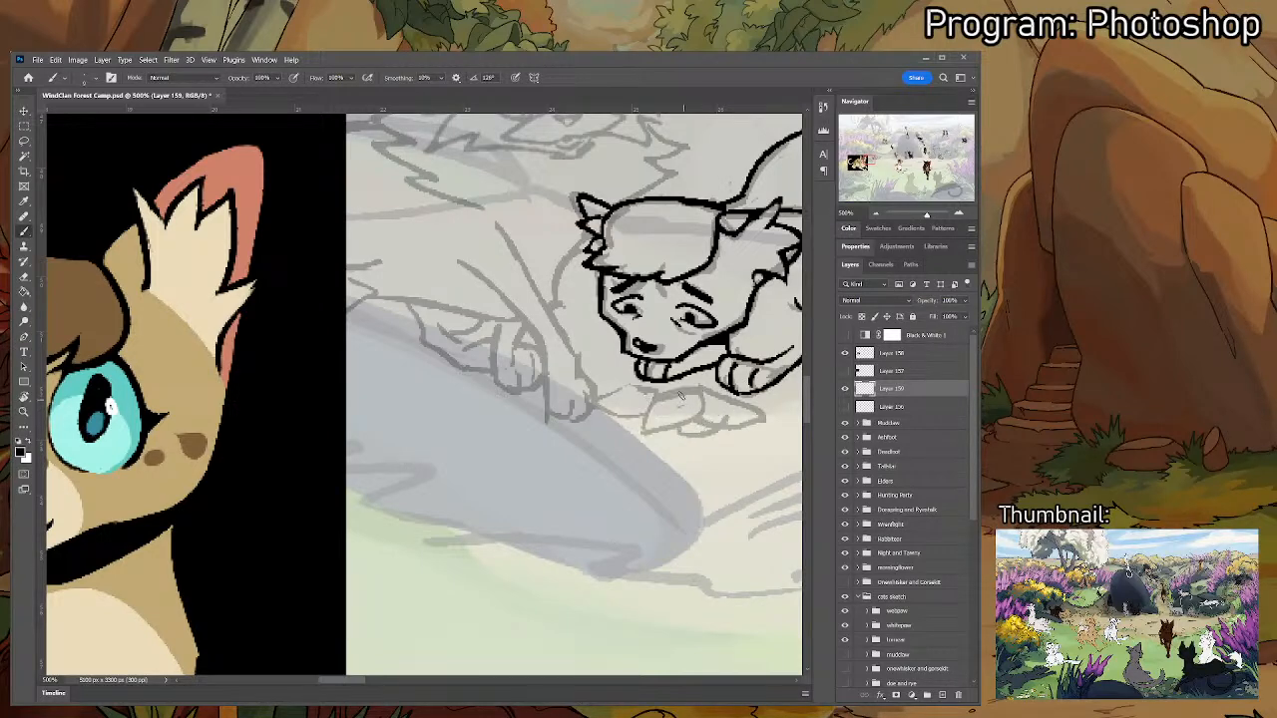
mouse_move(707, 389)
left_mouse_down()
mouse_move(660, 391)
mouse_move(629, 424)
mouse_move(690, 423)
mouse_move(710, 395)
left_mouse_up()
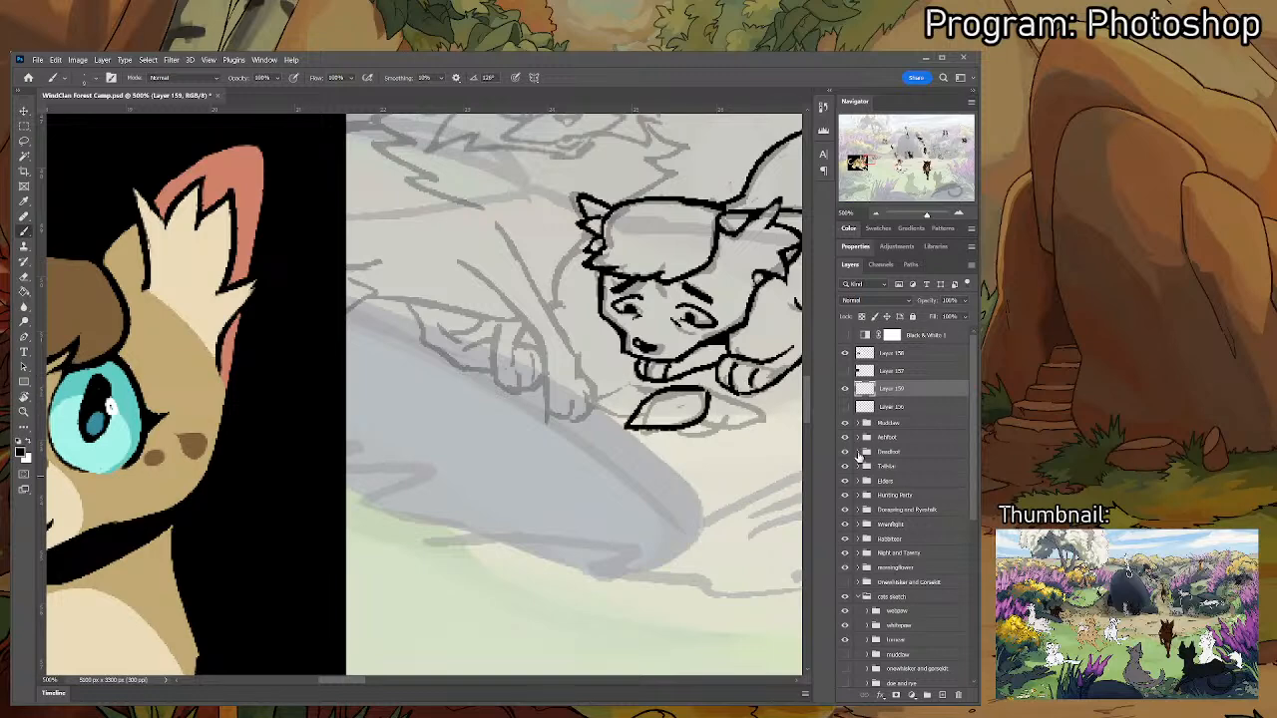
- Show the long-haired cat's line art and ink the remaining leaves beside its front paw
left_click(844, 407)
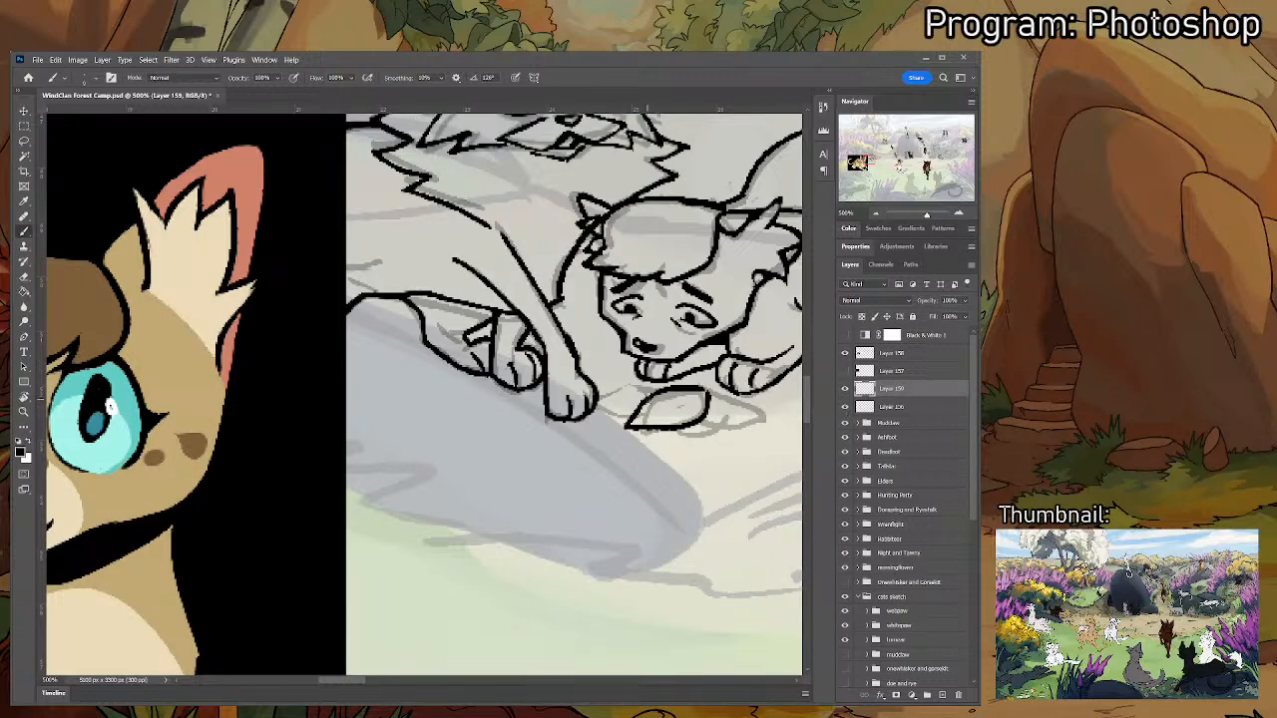
left_click_drag(658, 395, 603, 399)
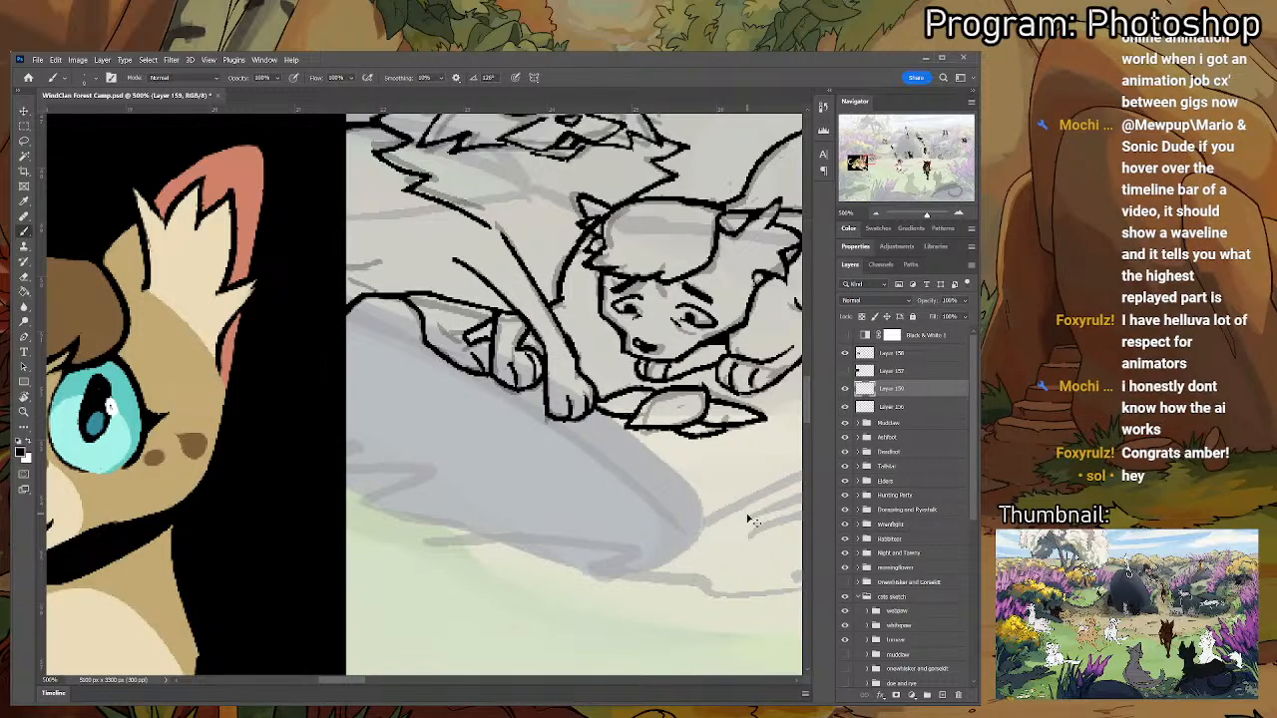
key("ctrl+minus")
key("ctrl+minus")
key("ctrl+minus")
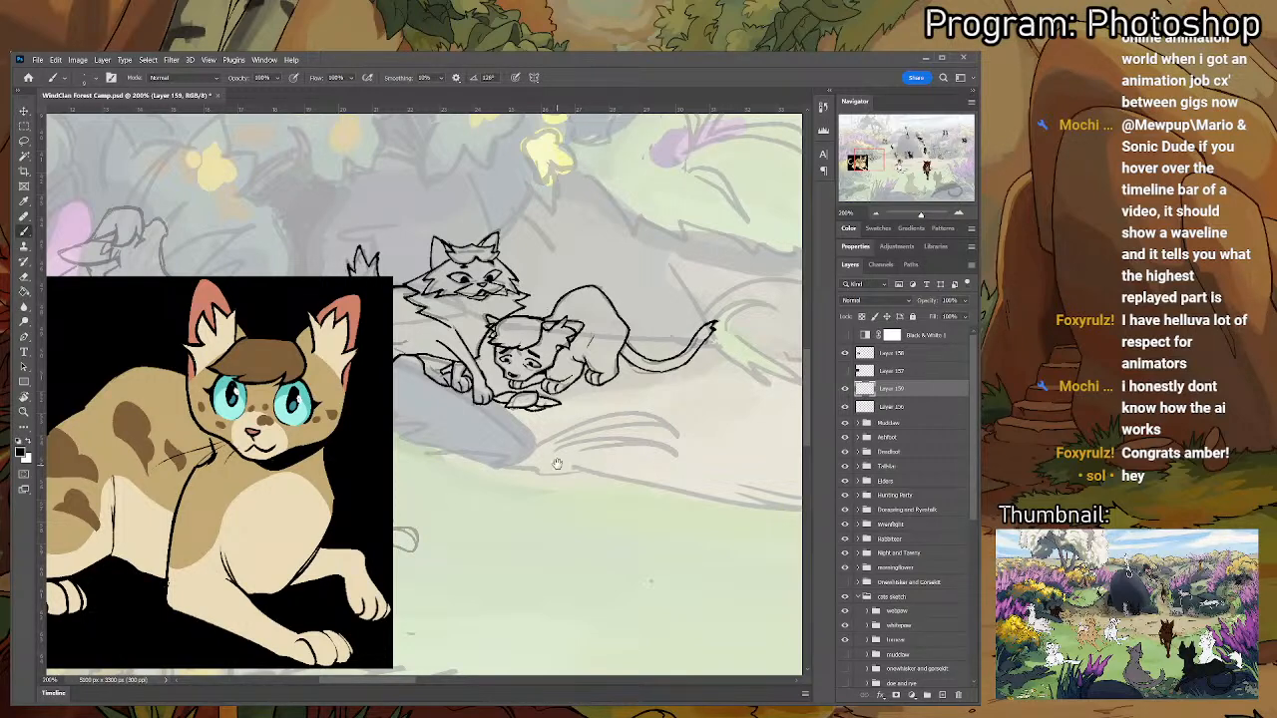
left_click_drag(574, 450, 604, 442)
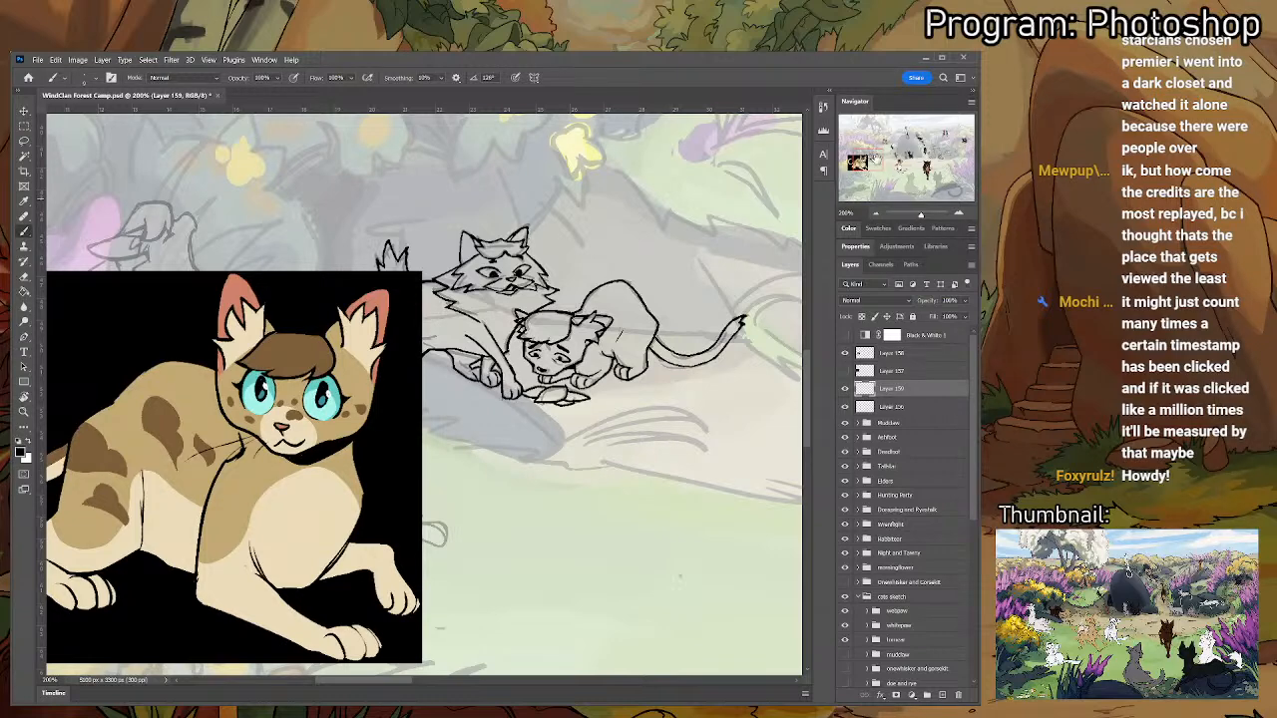
- Sample the tan fur color from the reference cat and hide the reference image
key("ctrl+plus")
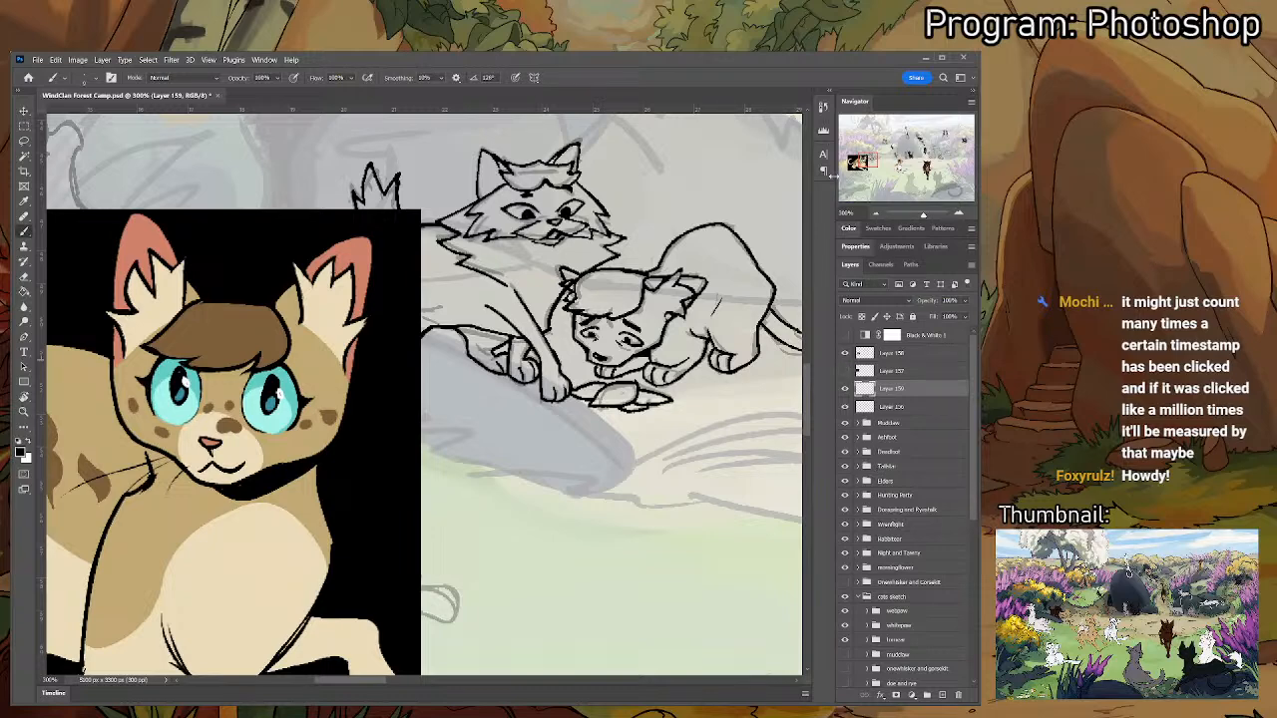
key("ctrl+minus")
key("i")
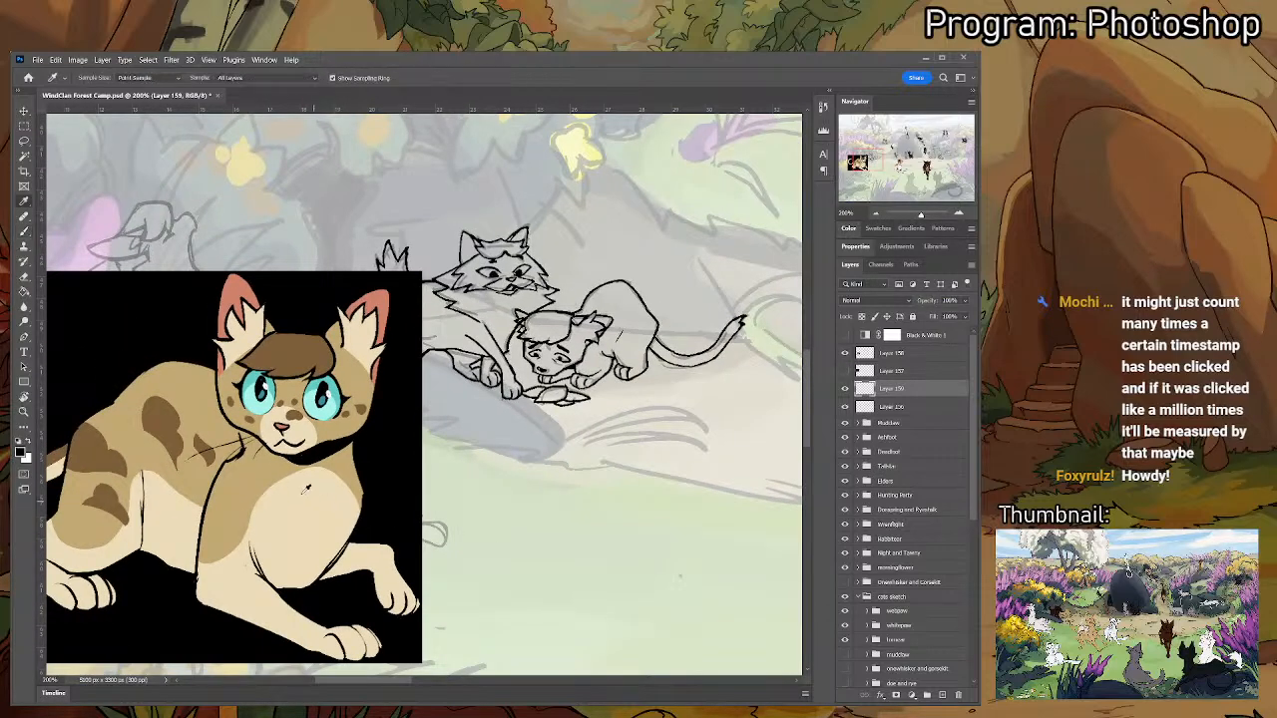
left_click(341, 467)
left_click(845, 353)
- Select the crouching cat's silhouette with the Magic Wand, sampling only its line-art layer and inverting the outside selection
key("w")
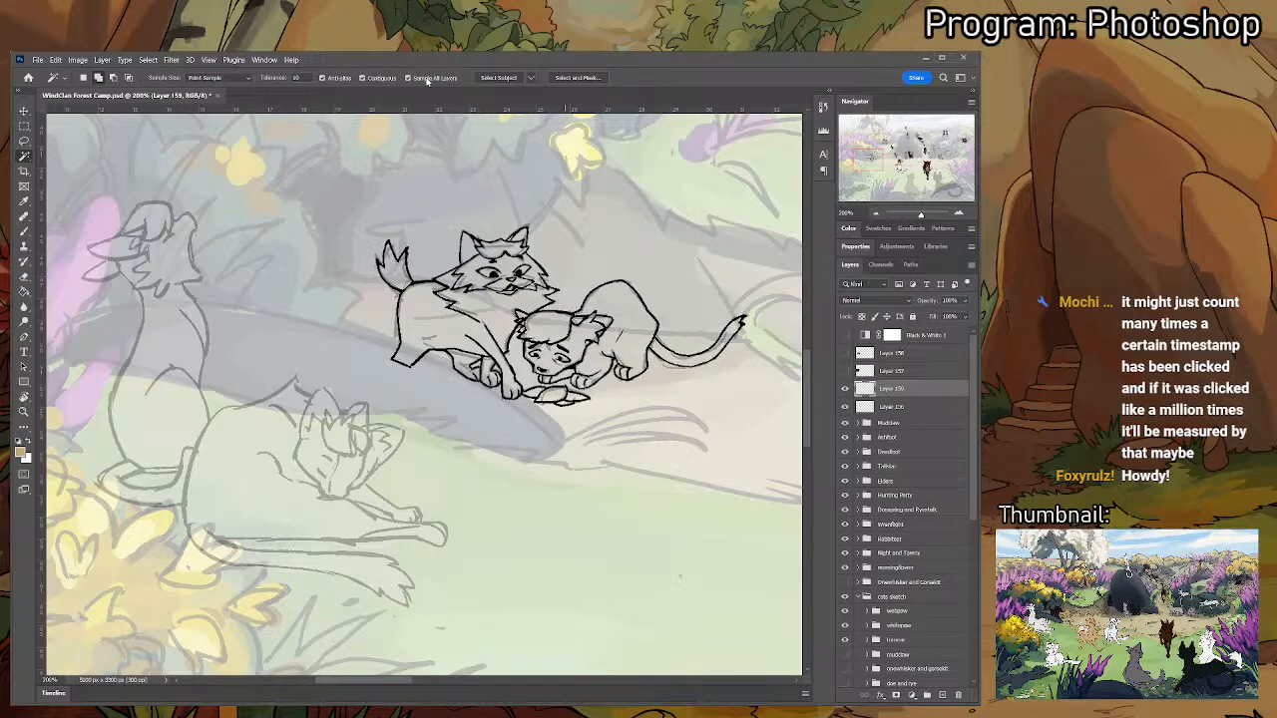
left_click(643, 258)
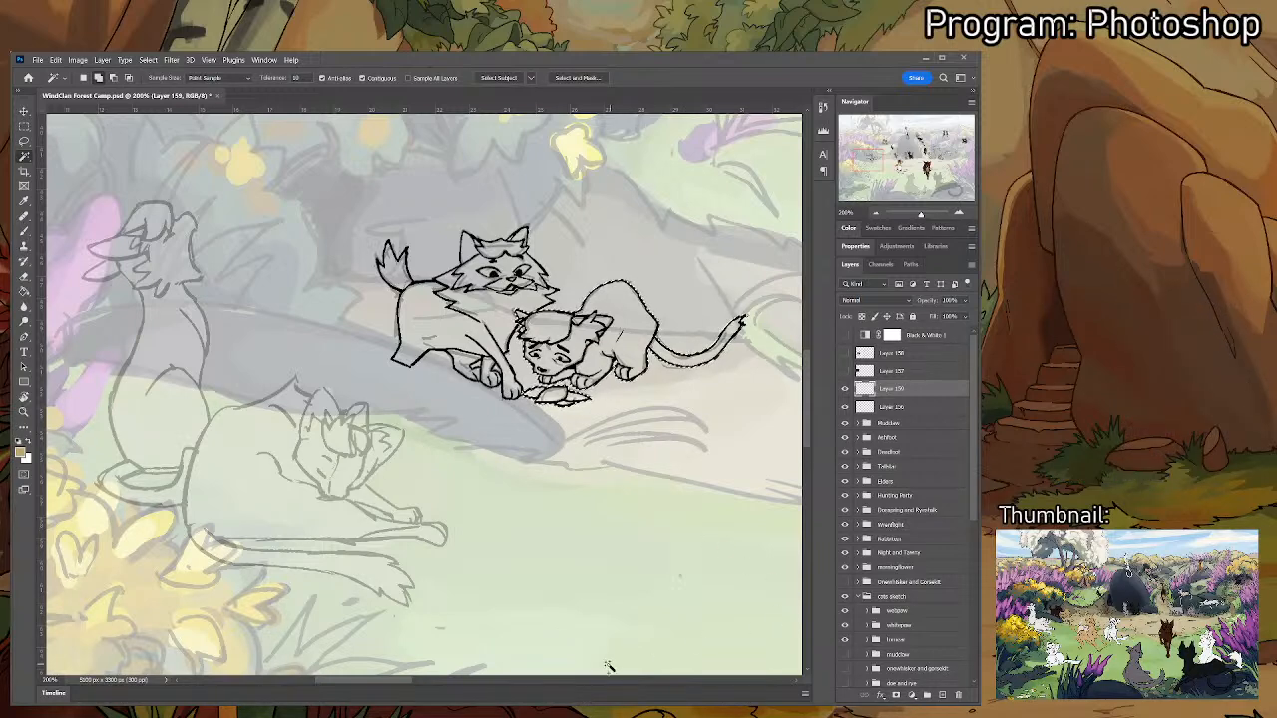
key("ctrl+d")
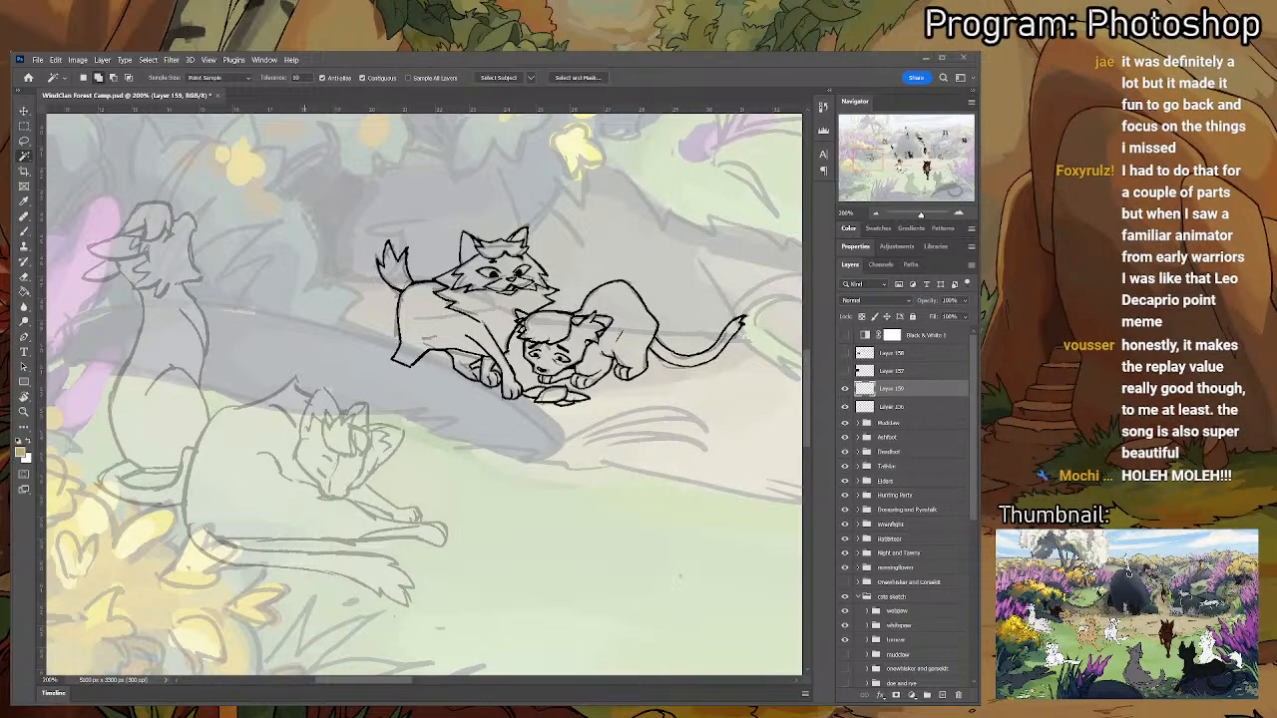
left_click(658, 418)
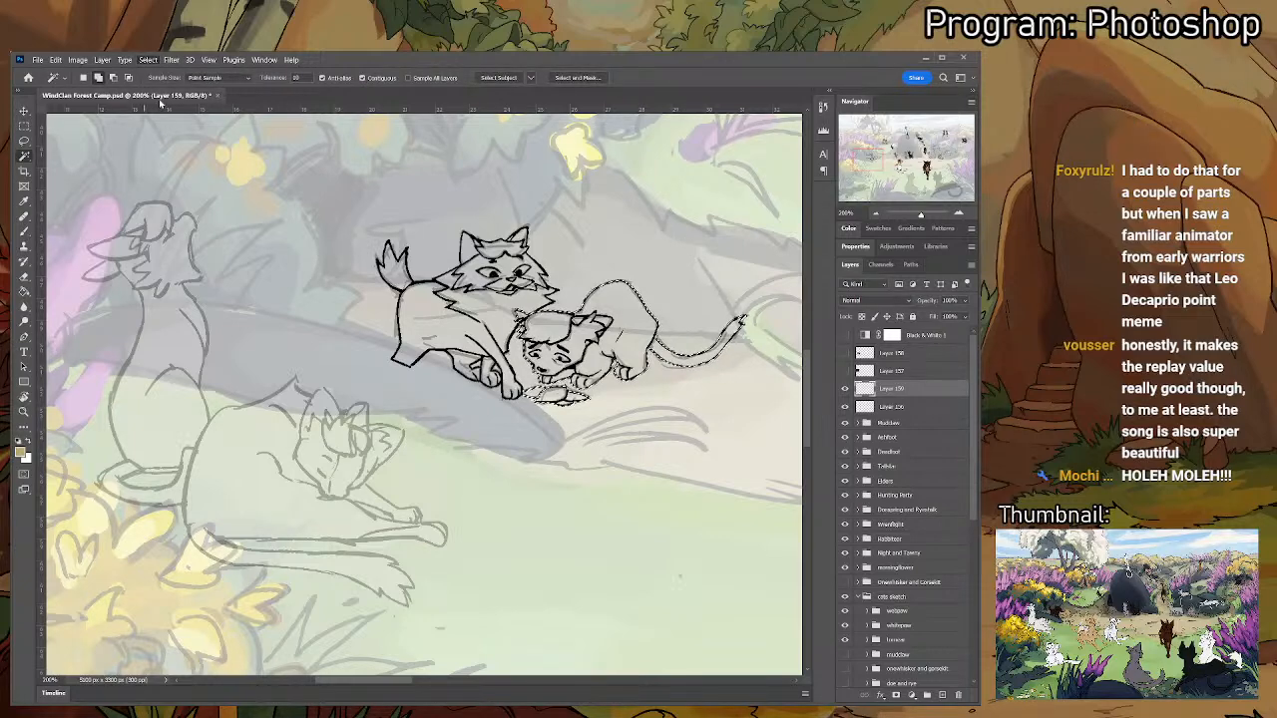
- Show the reference image again and try filling the selected silhouette with tan on the long-haired cat's layer, undoing the fill
left_click(898, 412)
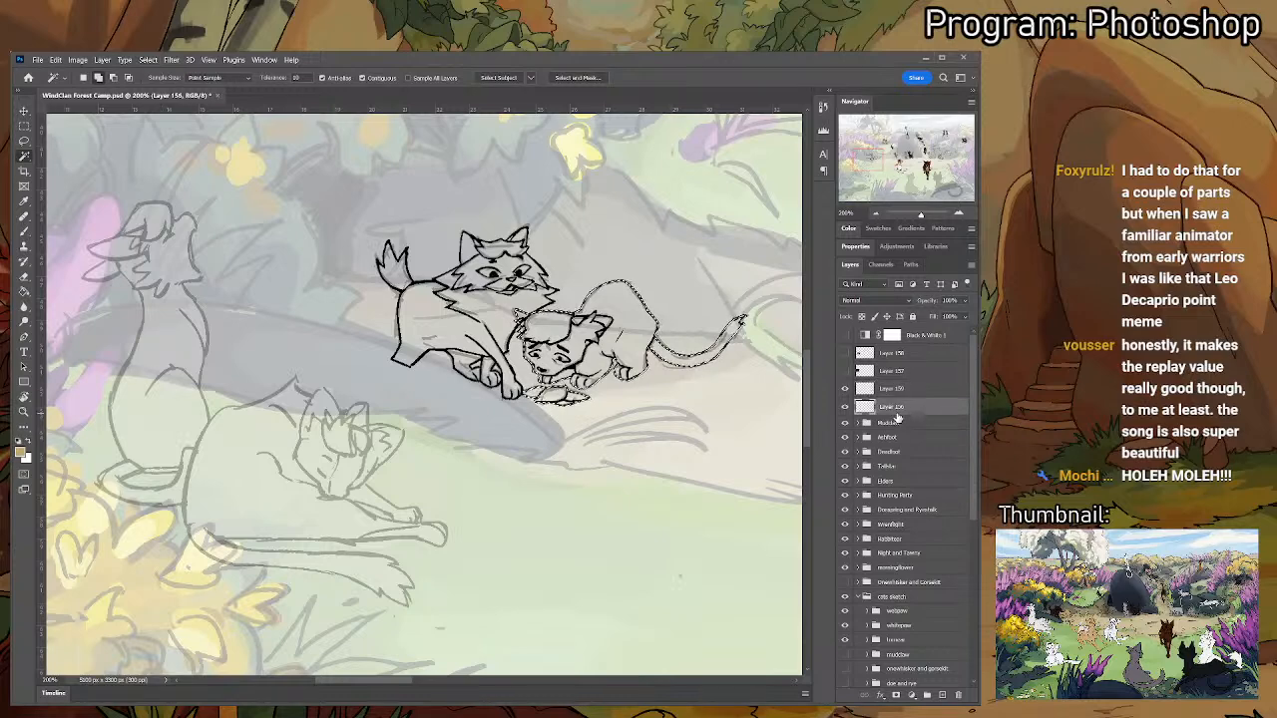
left_click(845, 354)
key("i")
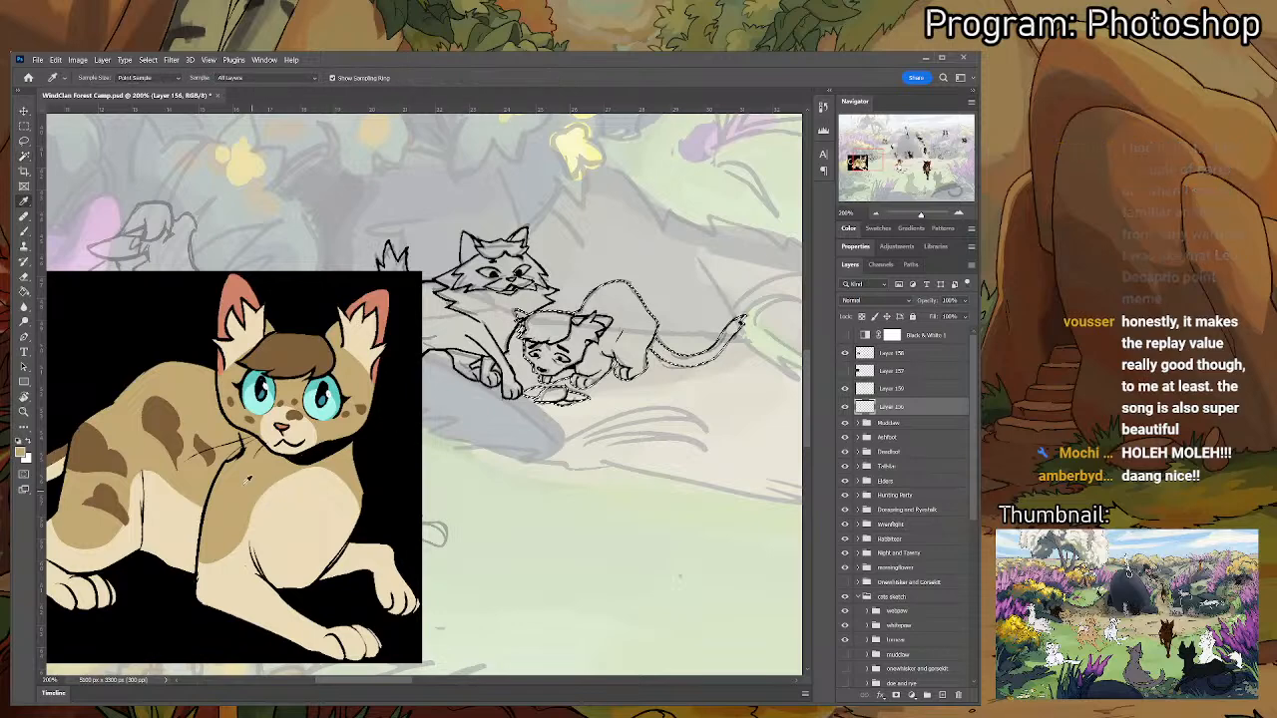
key("g")
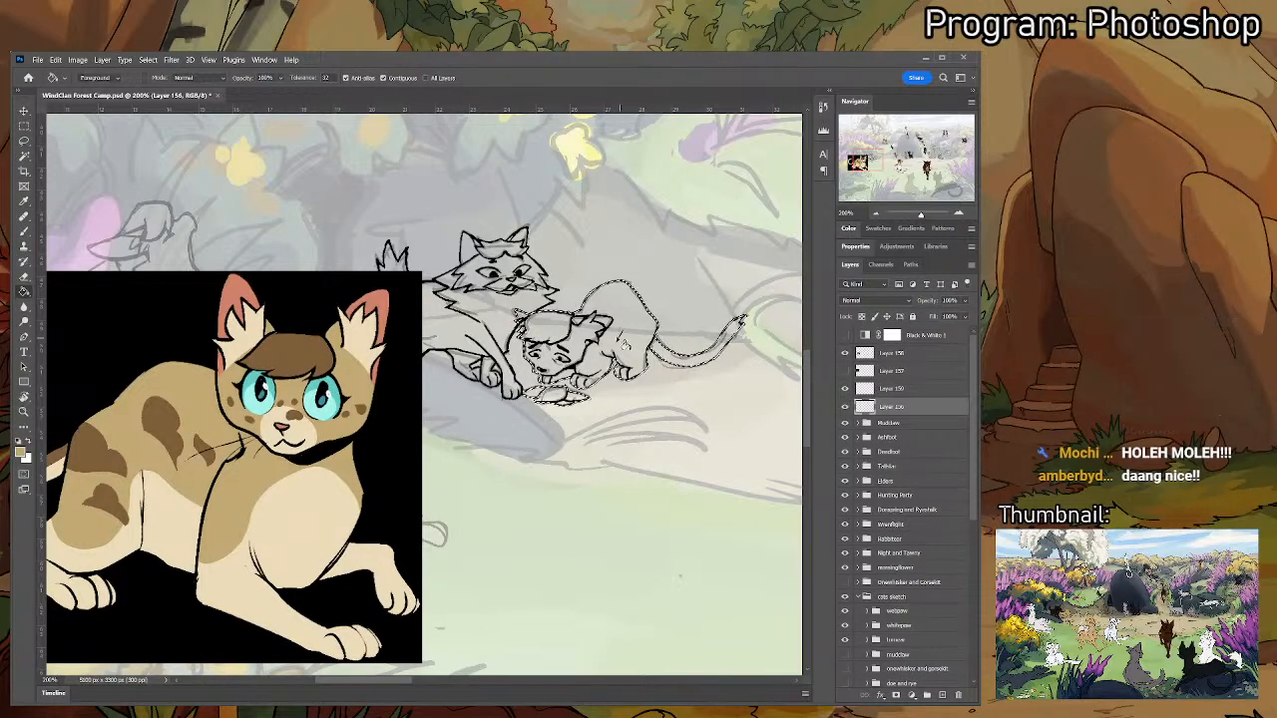
left_click(630, 343)
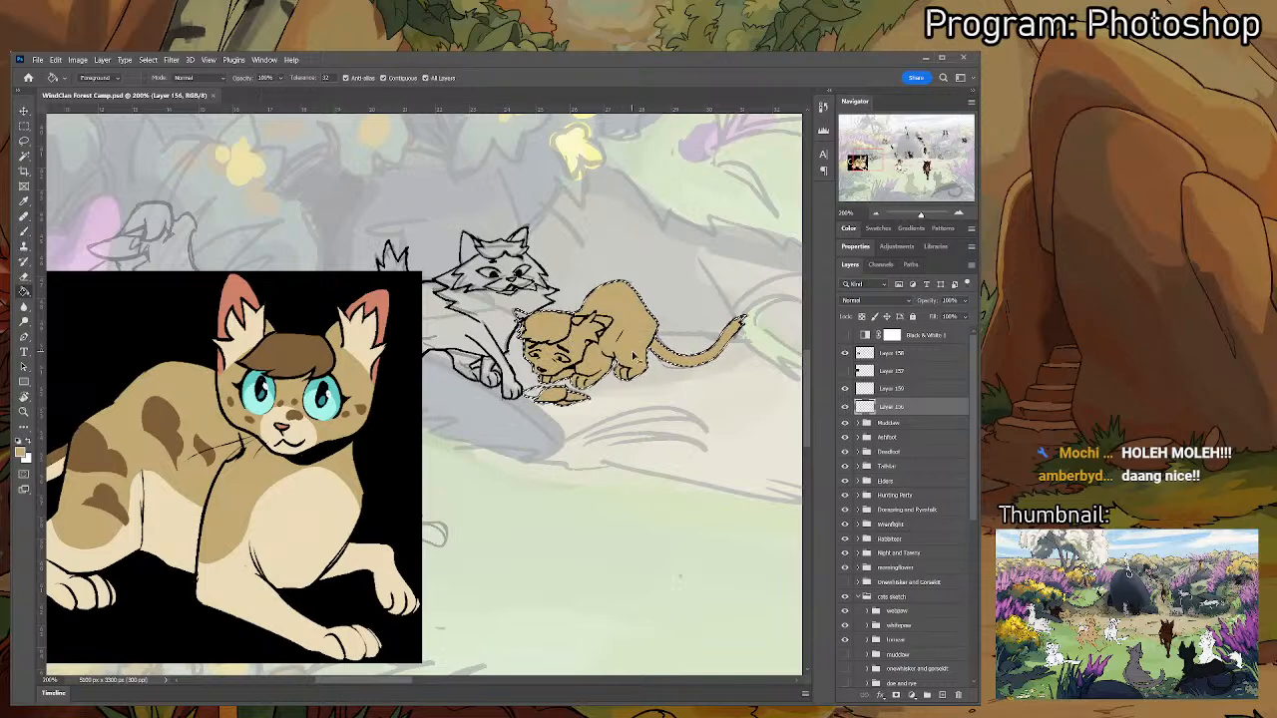
key("ctrl+z")
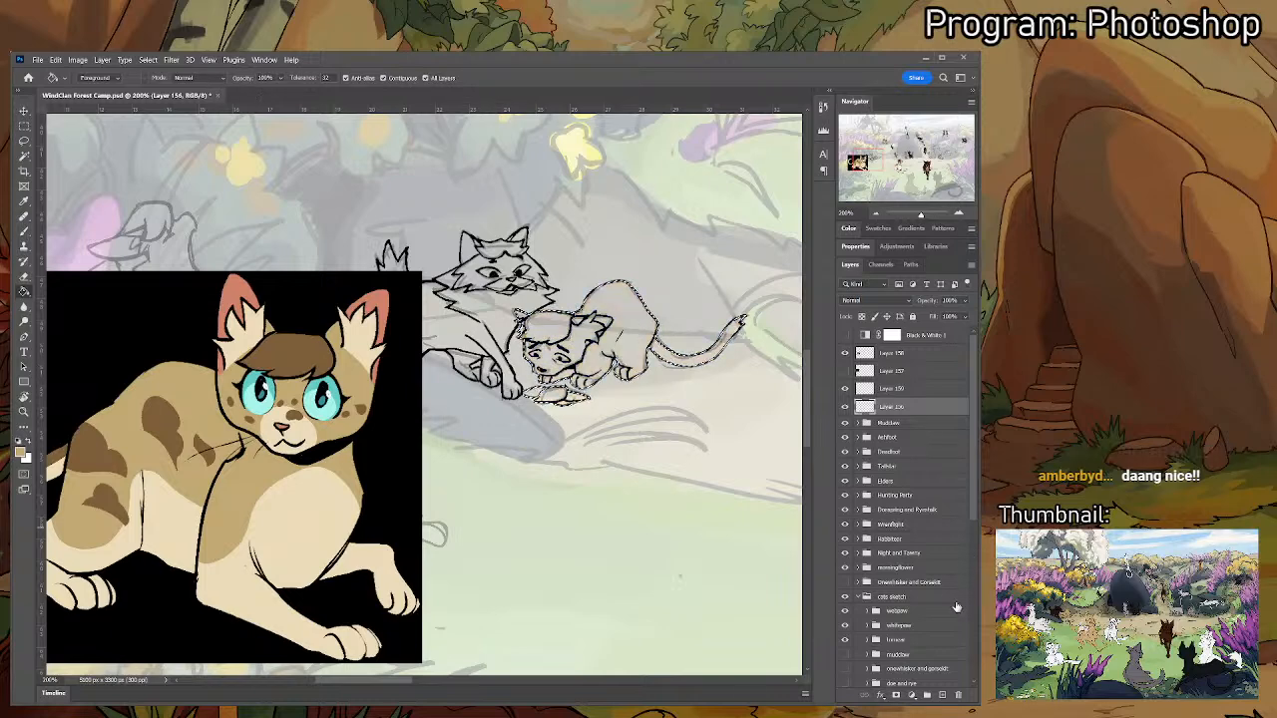
- Fill the crouching cat's silhouette with tan on a new layer below the long-haired cat's line art, ignoring other layers, and deselect
left_click(942, 695)
left_click_drag(875, 408, 884, 425)
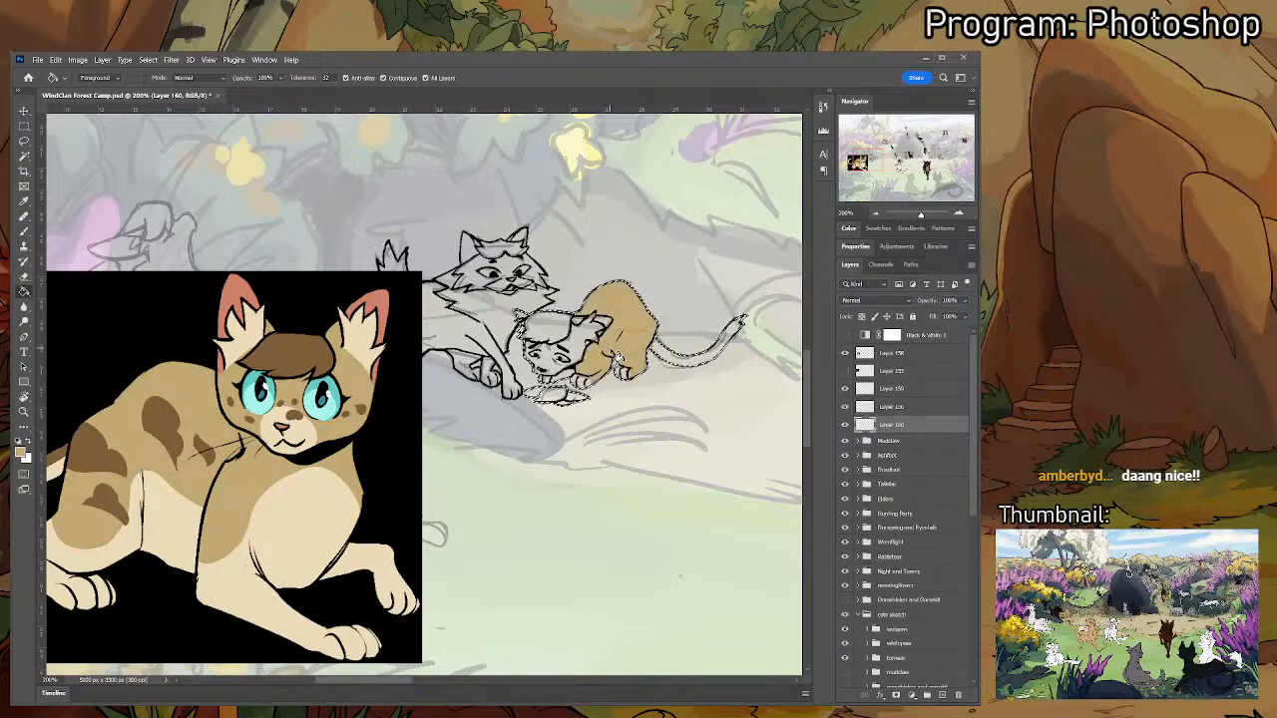
key("ctrl+z")
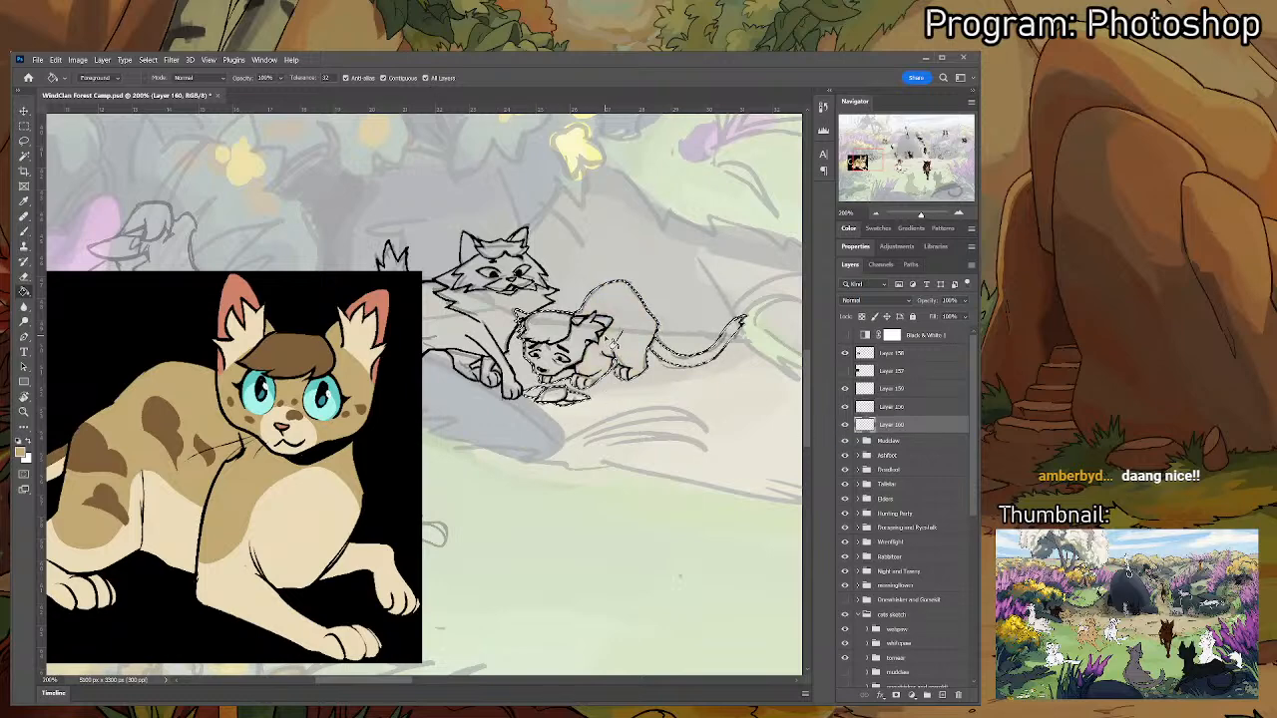
left_click(617, 346)
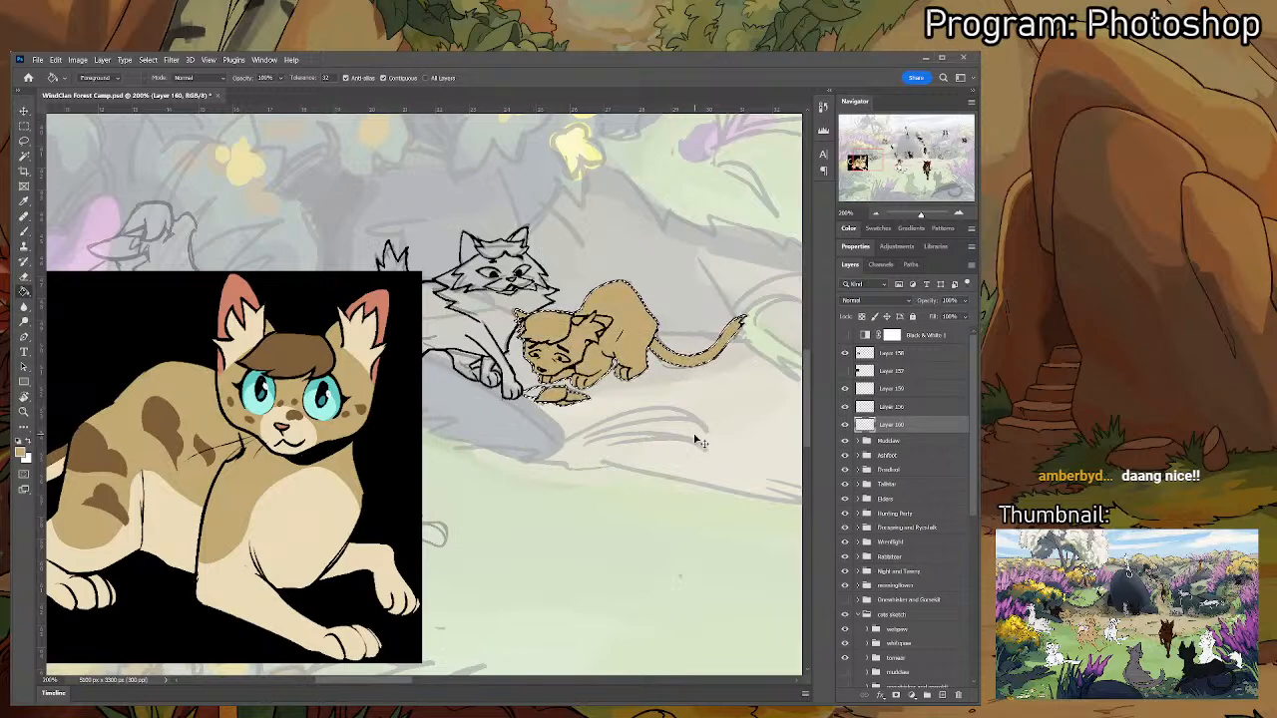
key("ctrl+d")
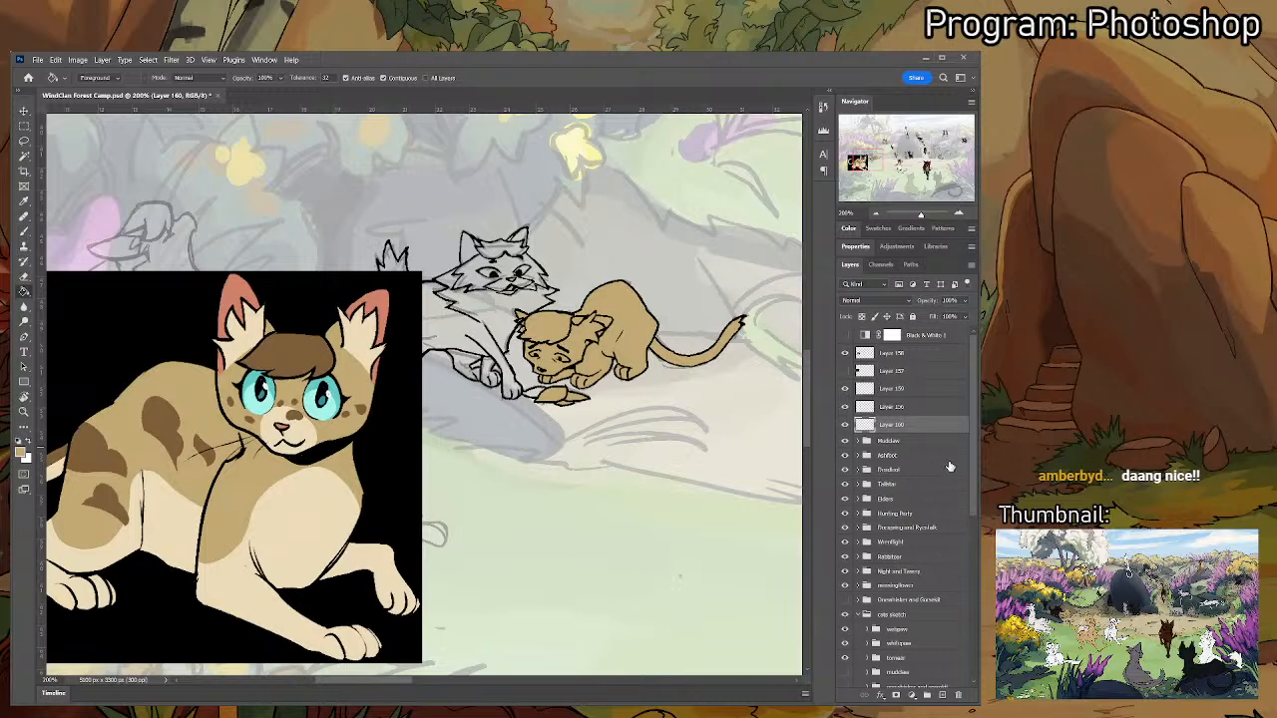
- Arrange the layers so the crouching cat's tan fill sits directly beneath its line art and above the long-haired cat's line art
mouse_move(876, 428)
left_mouse_down()
mouse_move(870, 396)
mouse_move(878, 435)
left_mouse_up()
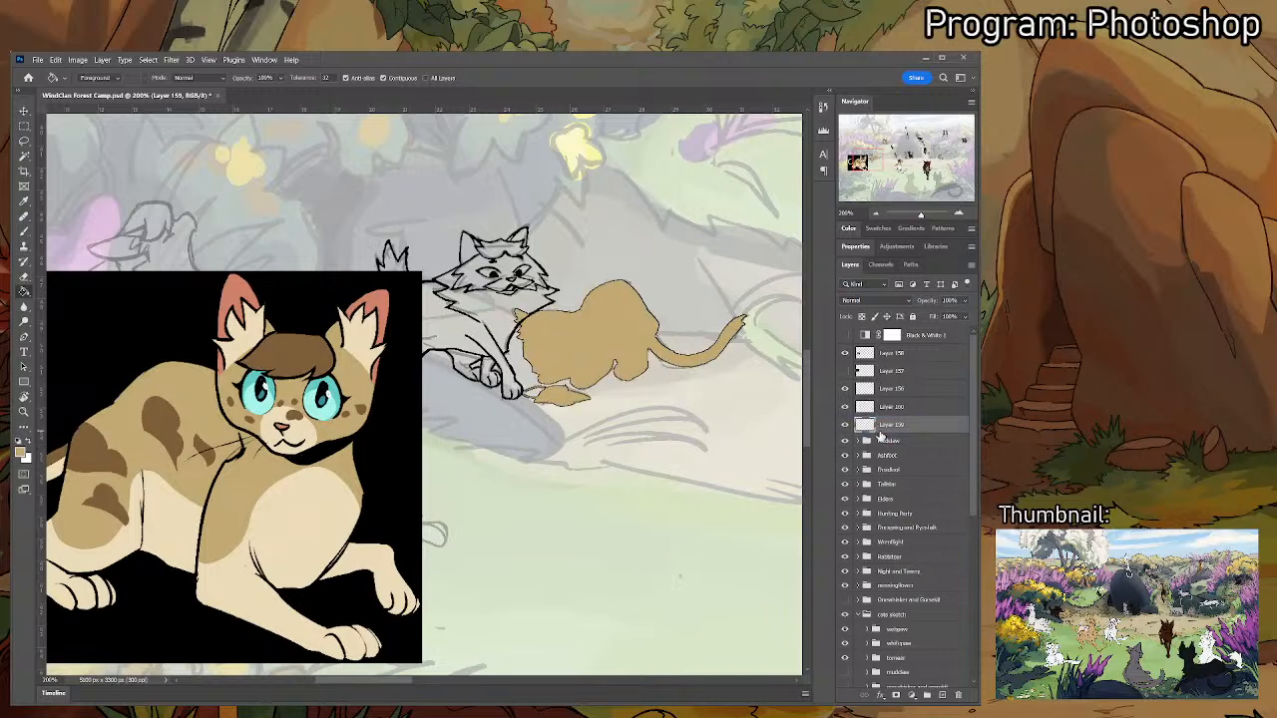
key("i")
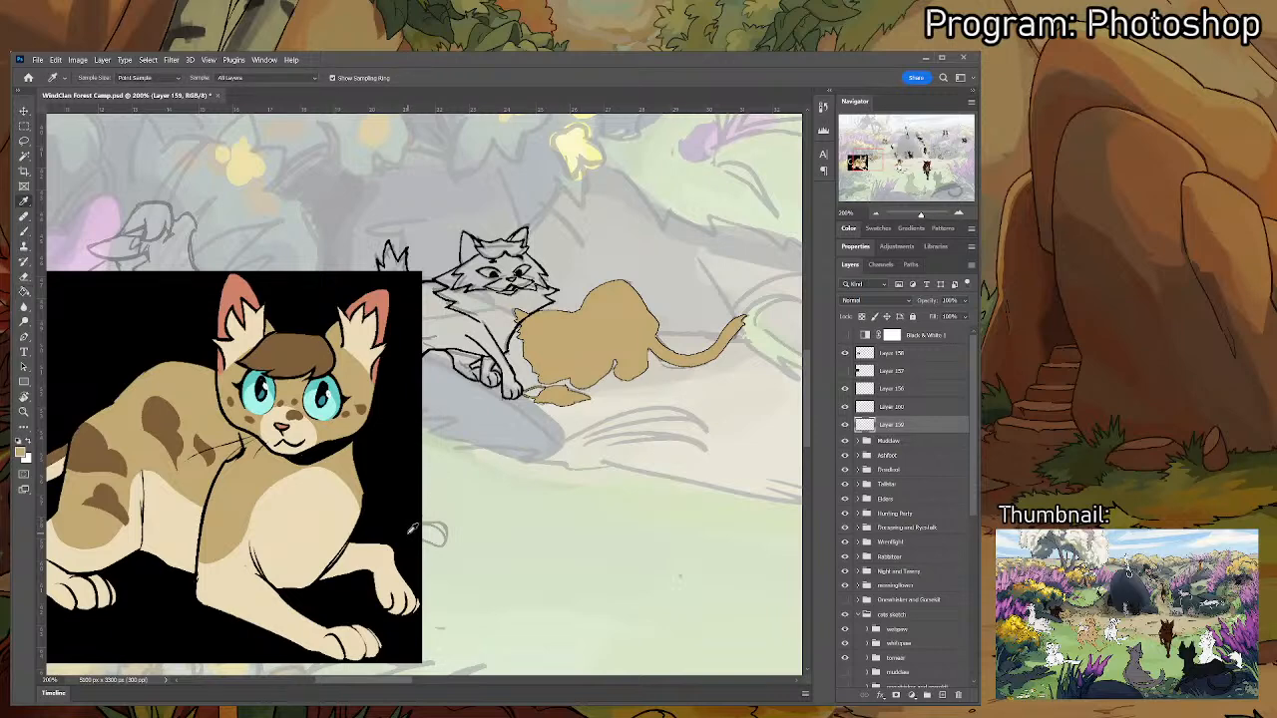
left_click(357, 493)
key("b")
left_click_drag(878, 424, 869, 381)
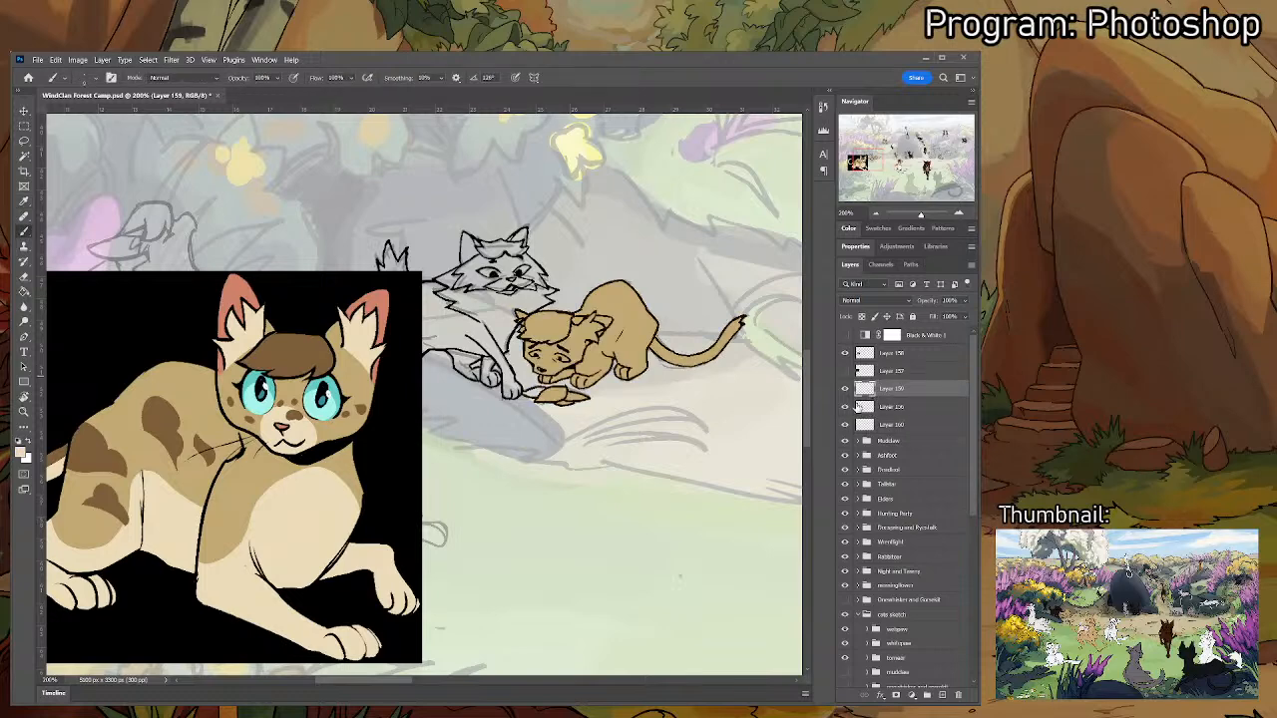
left_click(844, 407)
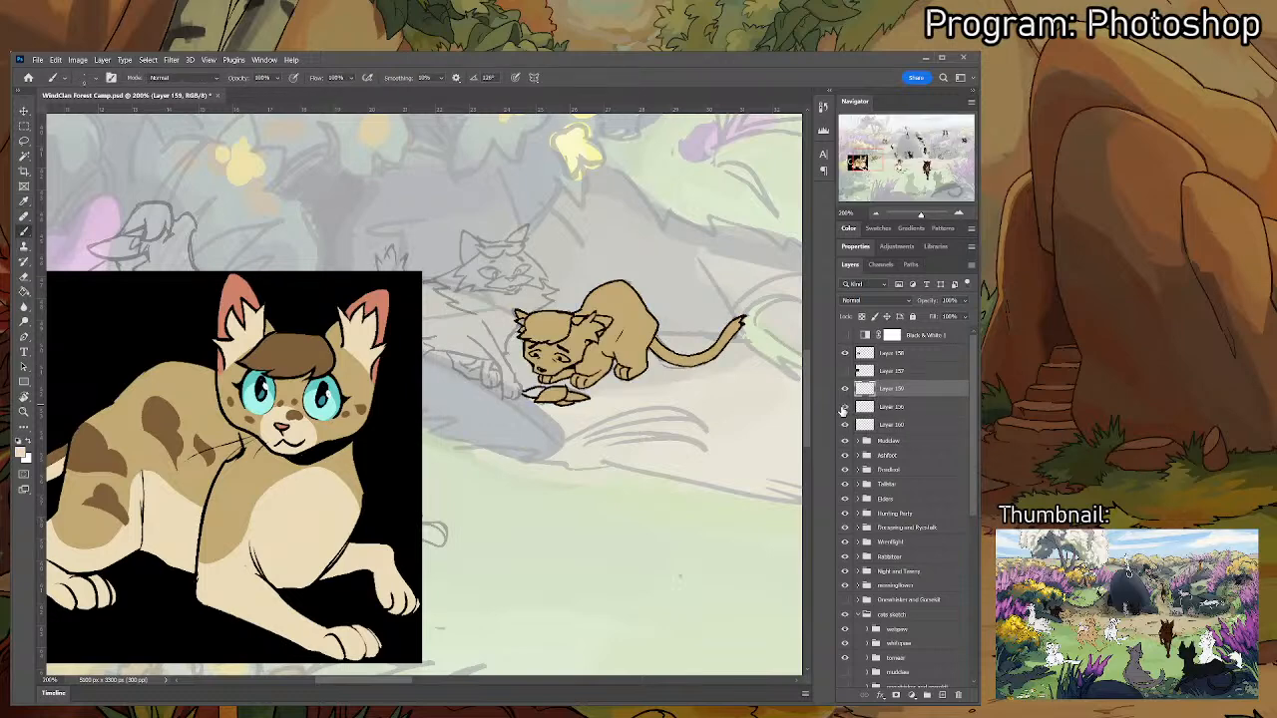
left_click(845, 408)
left_click(844, 389)
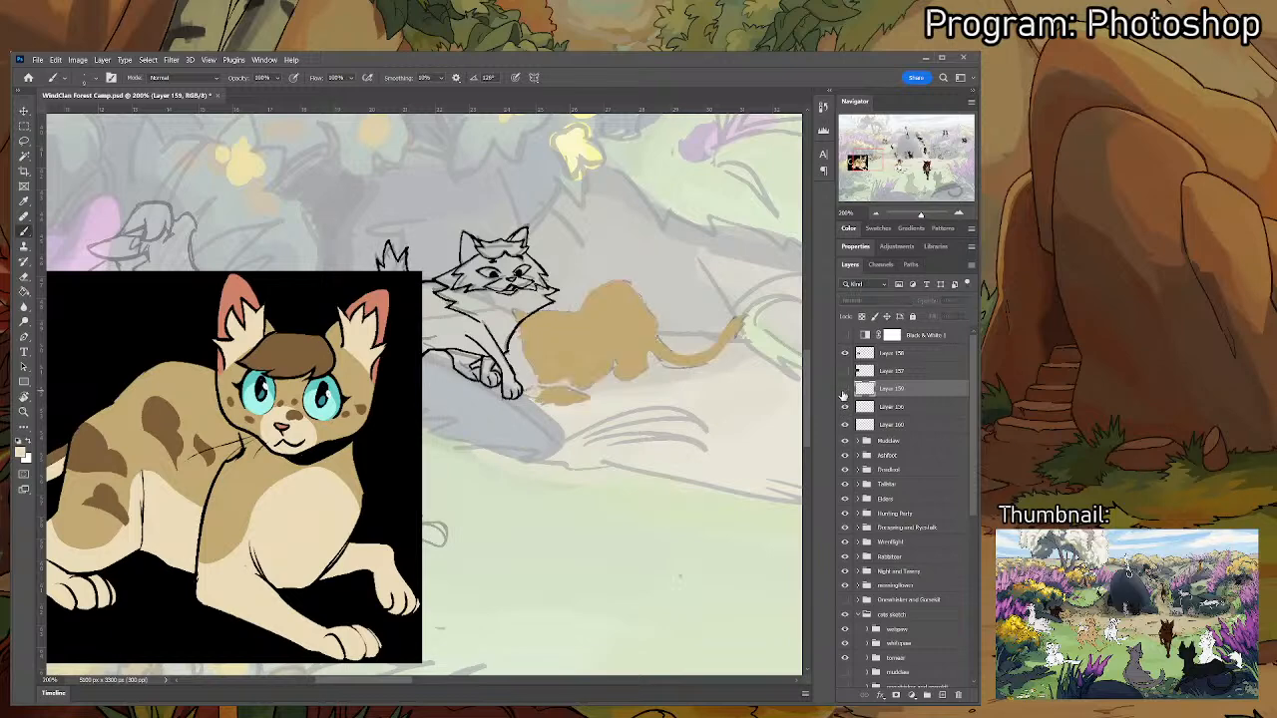
left_click(842, 391)
left_click_drag(863, 429, 865, 403)
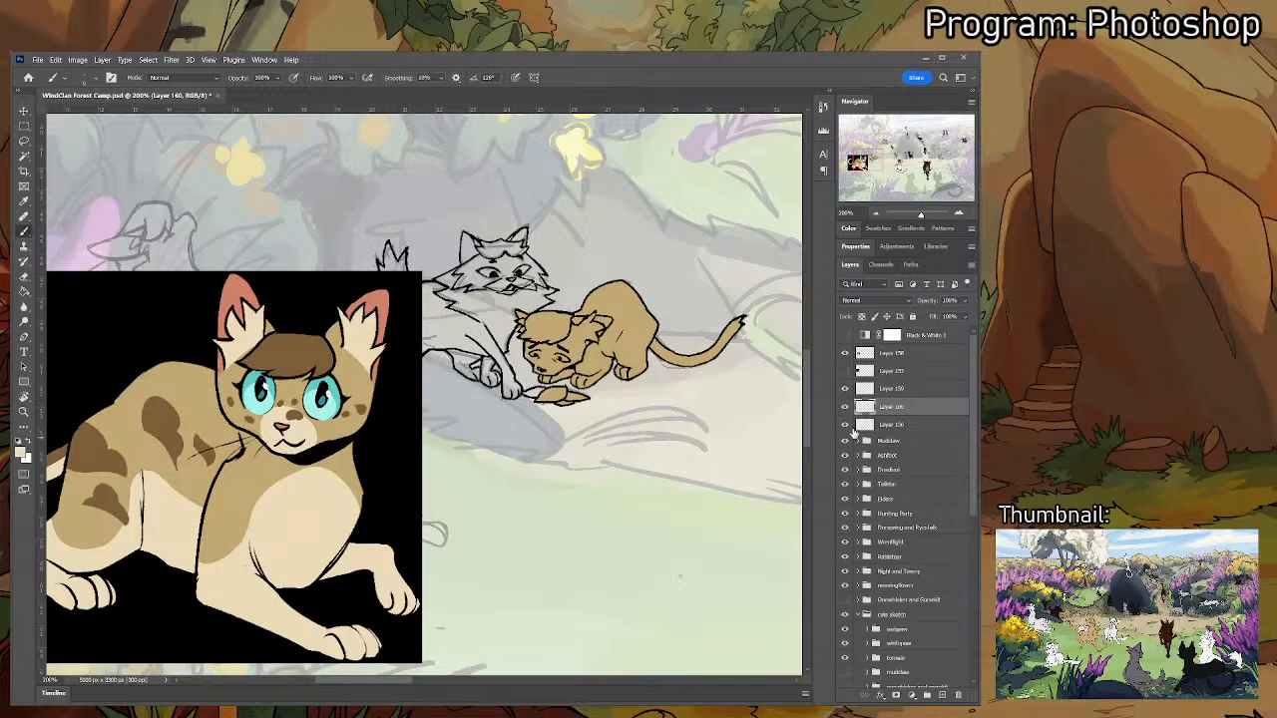
- Sample the cream fur color from the reference cat and lock the transparent pixels of the crouching cat's tan fill layer
key("ctrl+plus")
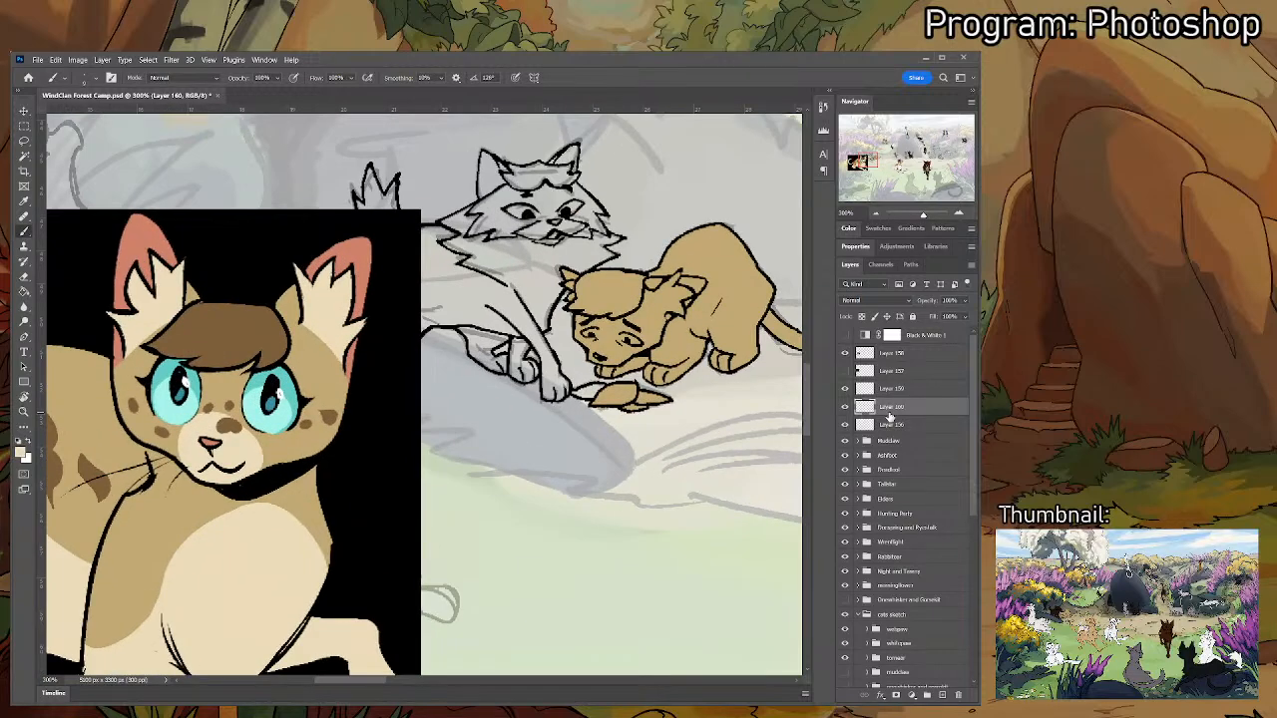
key("i")
left_click(252, 449)
key("b")
left_click(844, 424)
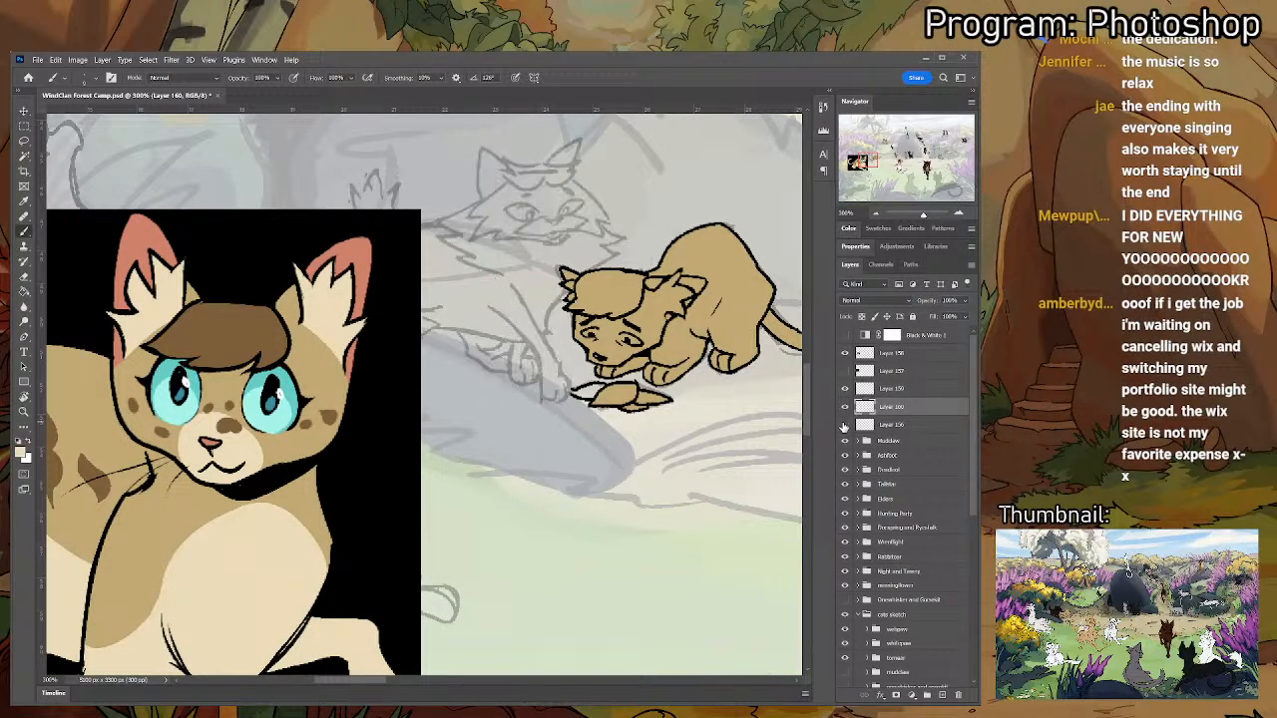
left_click(845, 423)
left_click(862, 317)
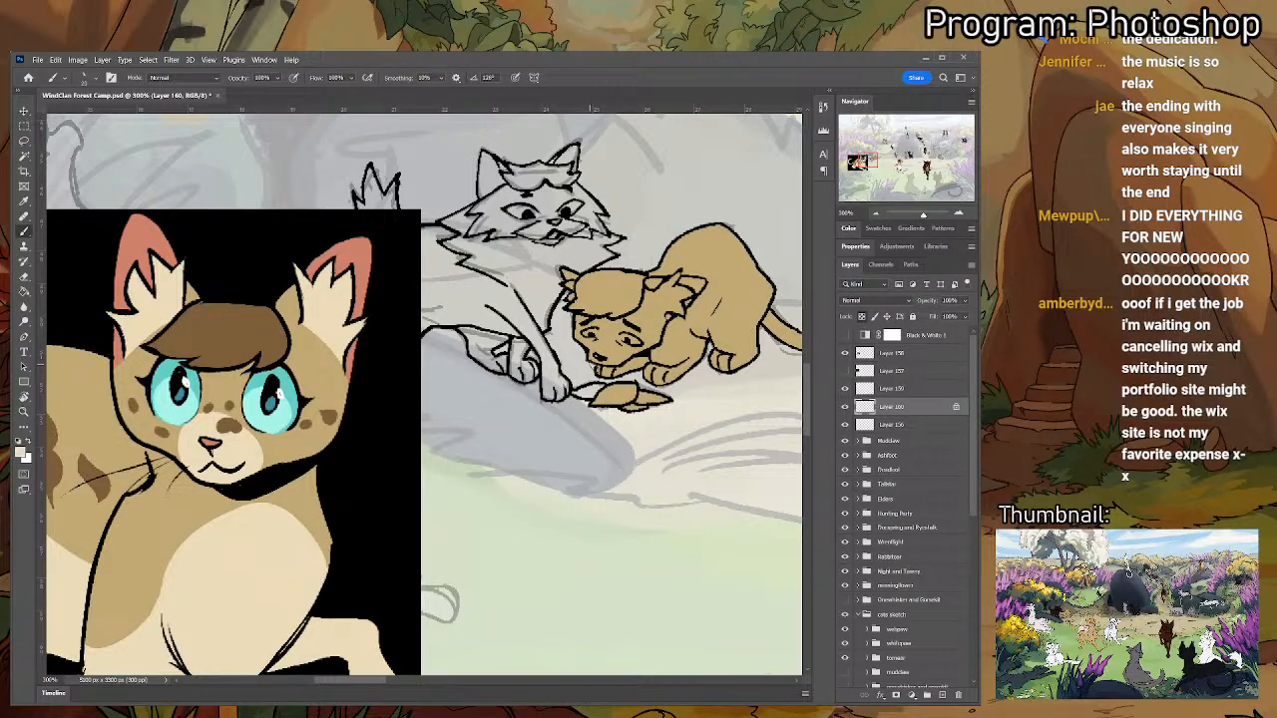
- Paint the crouching cat's muzzle, front paws and front leg cream, resampling fur colors to shape the edges
mouse_move(596, 347)
left_mouse_down()
mouse_move(618, 355)
mouse_move(607, 365)
left_mouse_up()
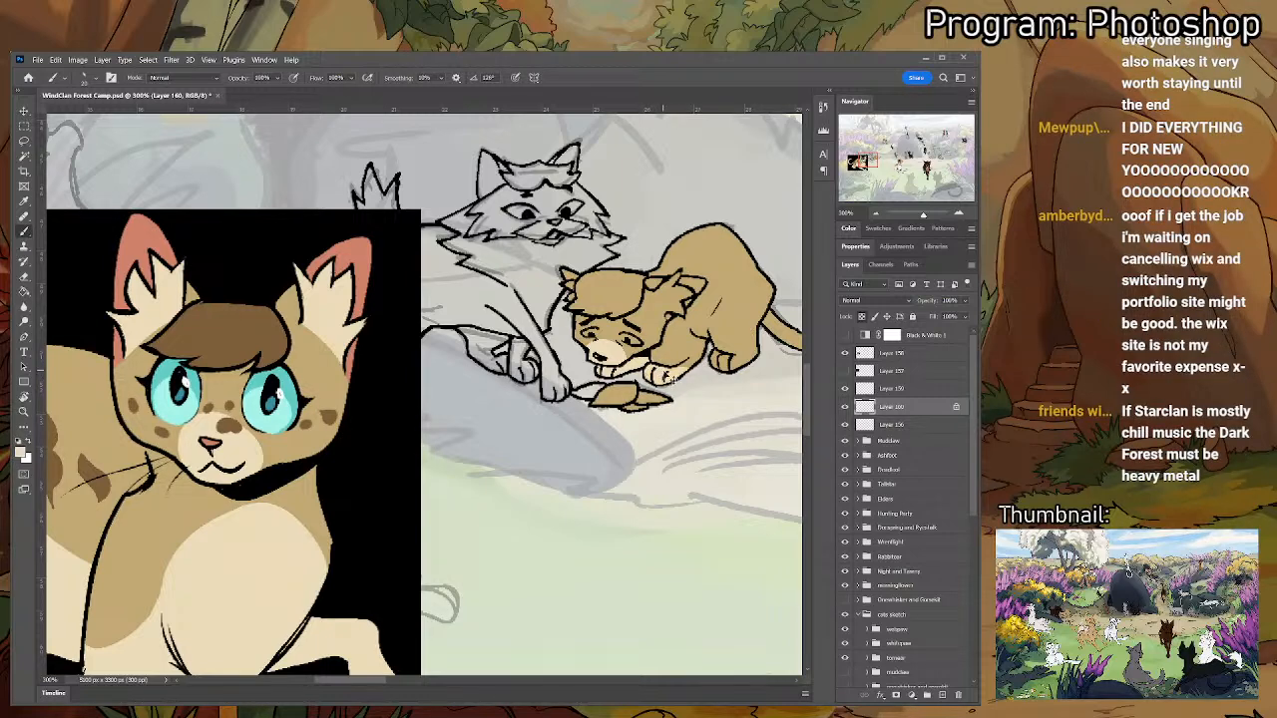
left_click(673, 354, "alt")
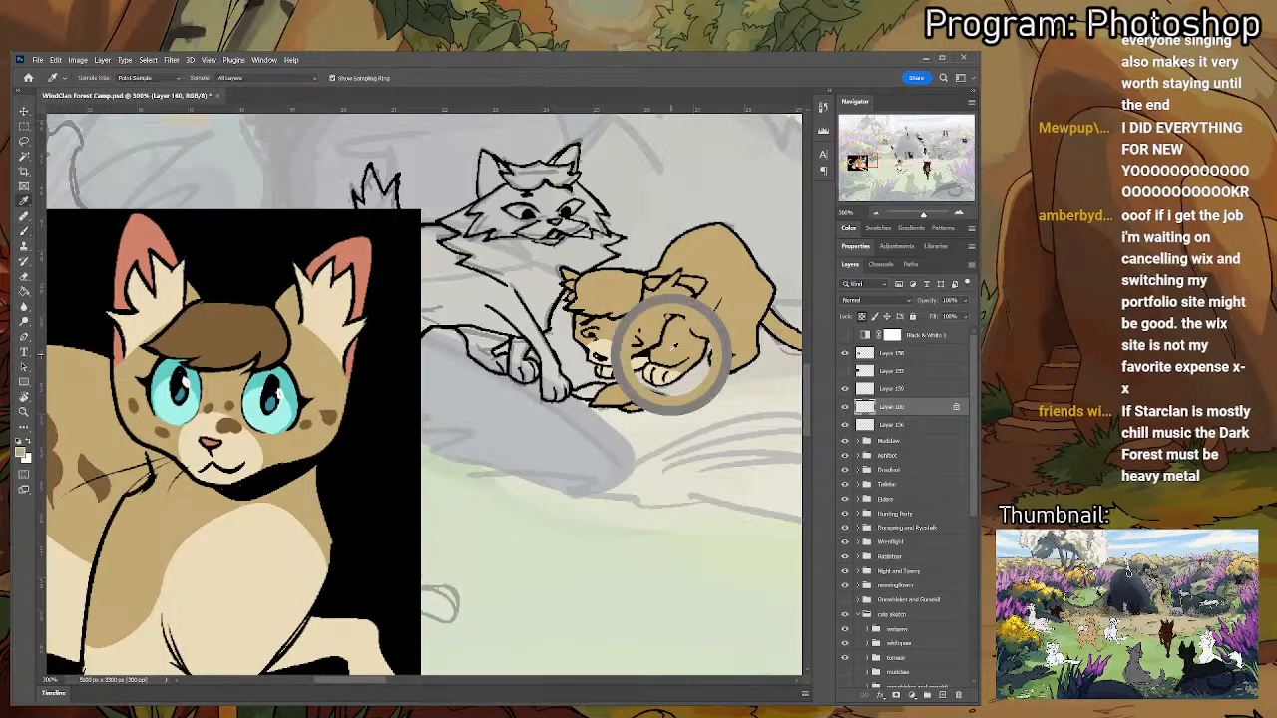
left_click(657, 359, "alt")
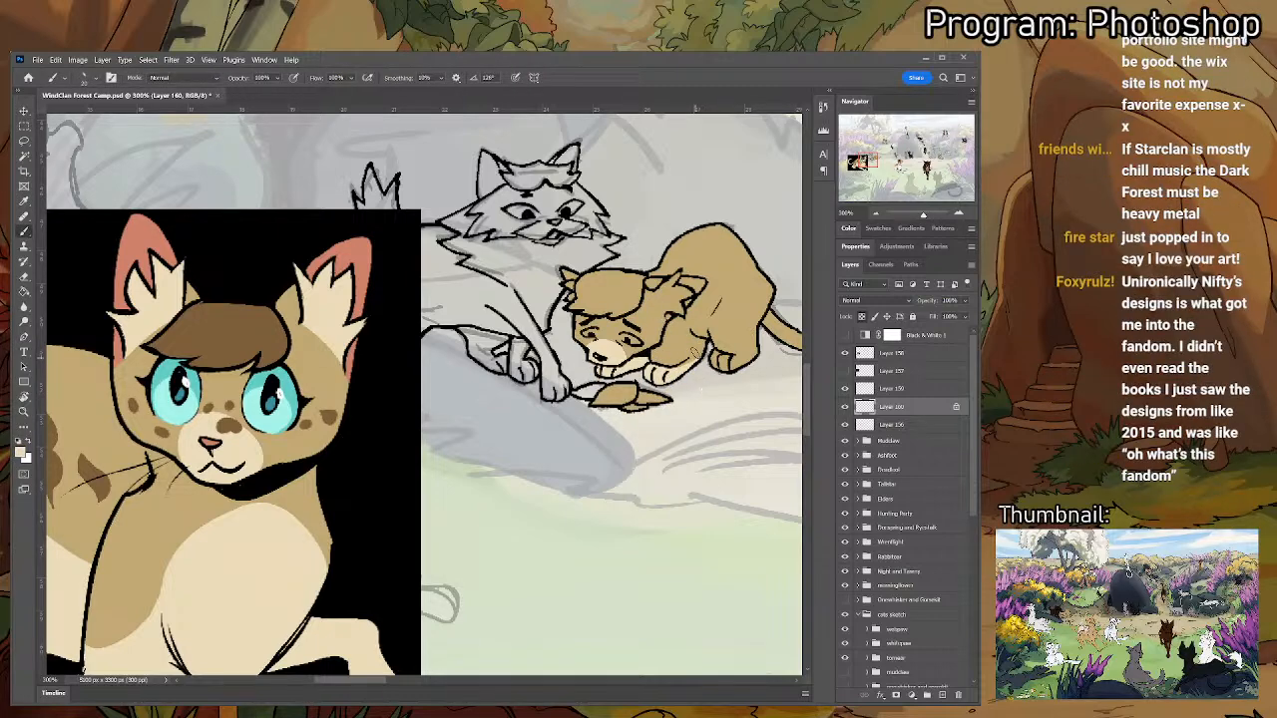
left_click_drag(688, 326, 675, 372)
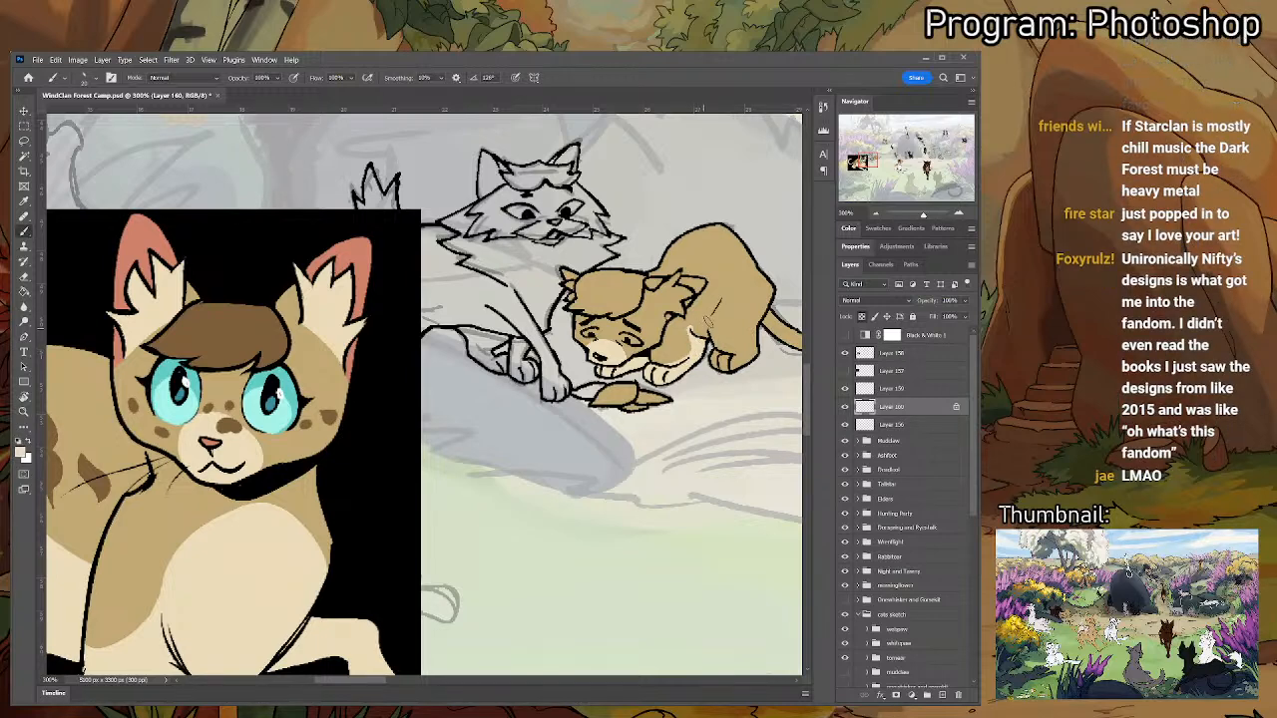
mouse_move(686, 327)
left_mouse_down()
mouse_move(726, 304)
mouse_move(697, 339)
left_mouse_up()
- Paint the crouching cat's belly, hind leg and tail cream, alternating sampled tan and cream to refine the marking edges
key("alt")
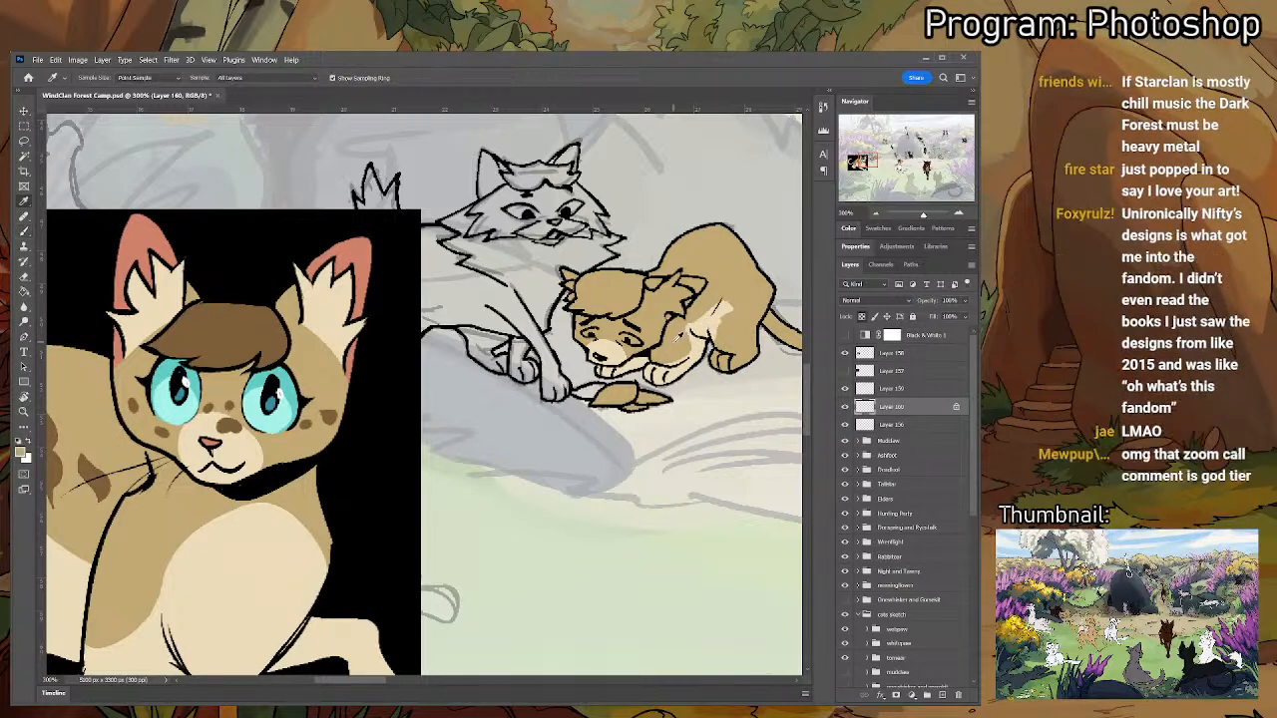
left_click(720, 315, "alt")
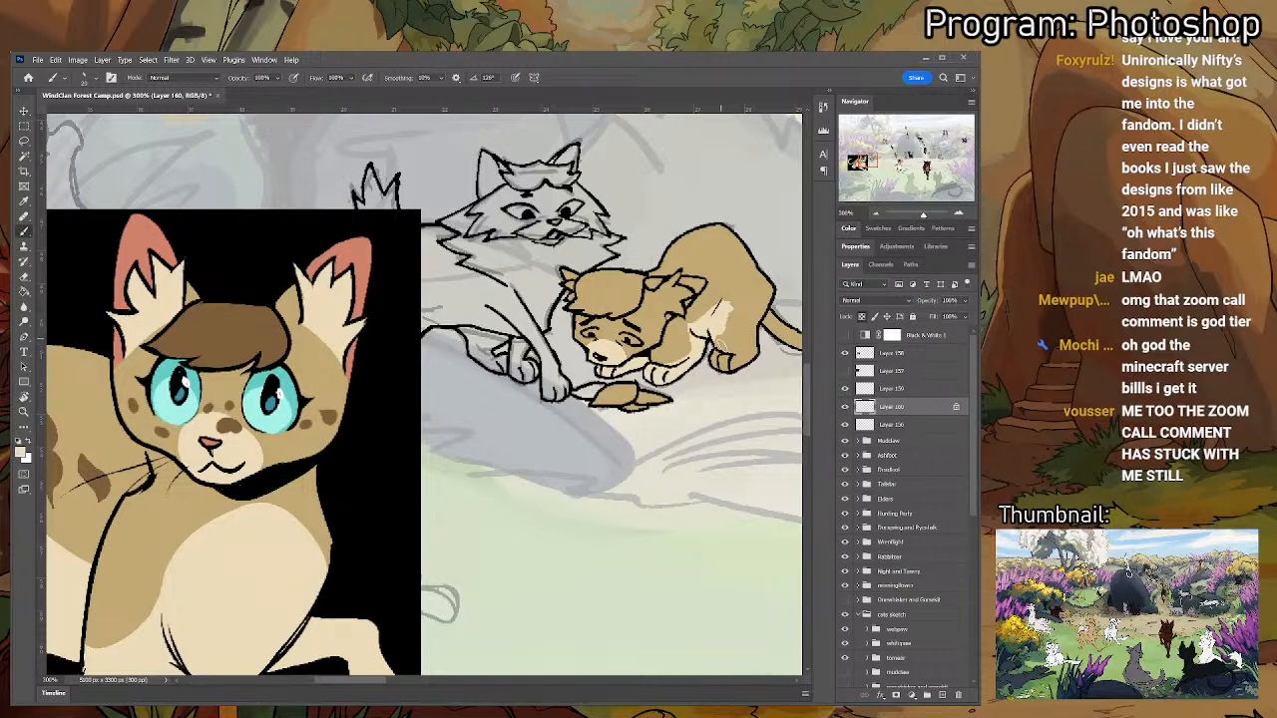
mouse_move(721, 347)
left_mouse_down()
mouse_move(731, 356)
mouse_move(755, 339)
mouse_move(722, 355)
left_mouse_up()
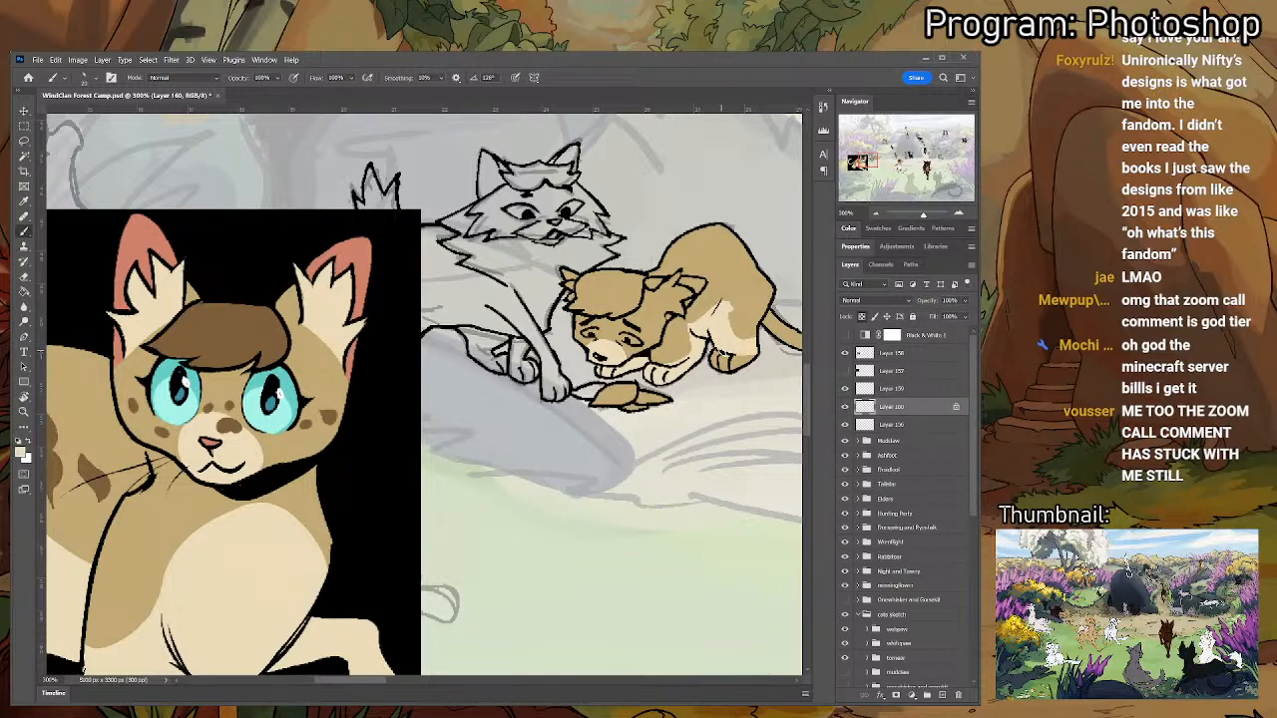
left_click(748, 312, "alt")
left_click(739, 343, "alt")
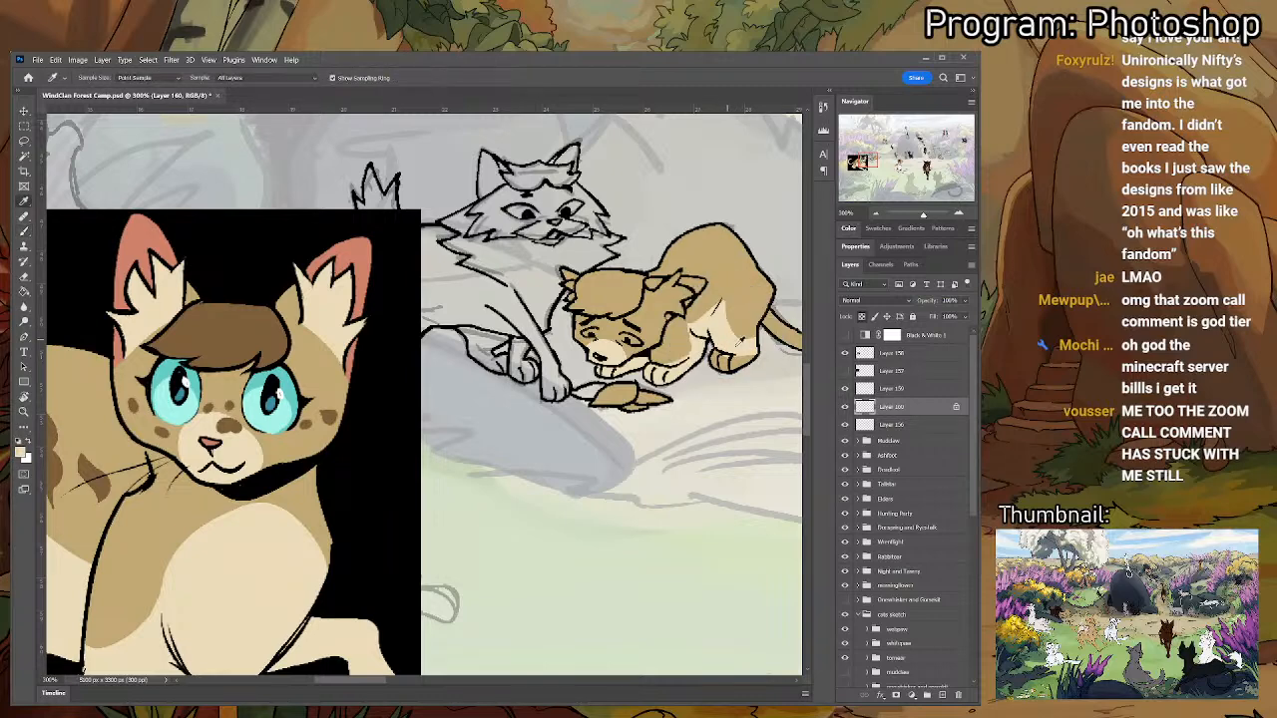
mouse_move(733, 344)
left_mouse_down()
mouse_move(656, 387)
mouse_move(580, 405)
mouse_move(615, 383)
mouse_move(656, 408)
mouse_move(692, 404)
mouse_move(741, 351)
left_mouse_up()
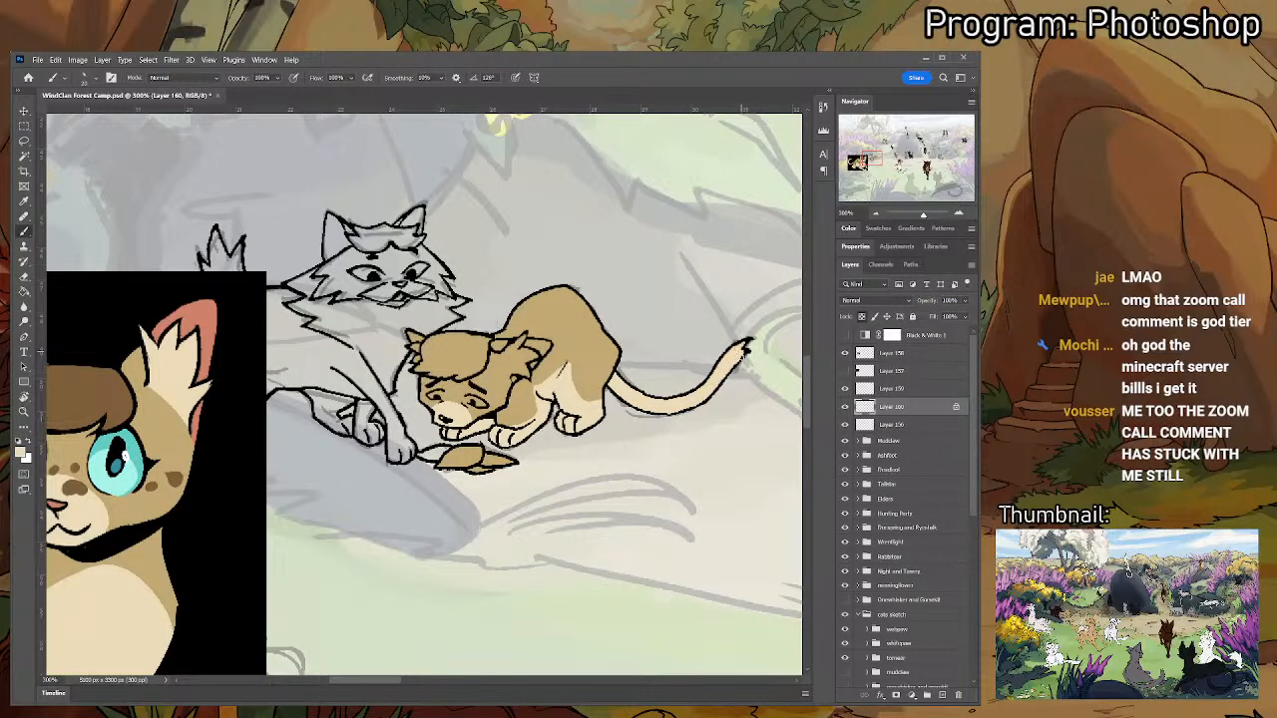
- Paint the crouching cat's ear tufts cream and sample the tan body color for the brush
left_click_drag(699, 265, 725, 257)
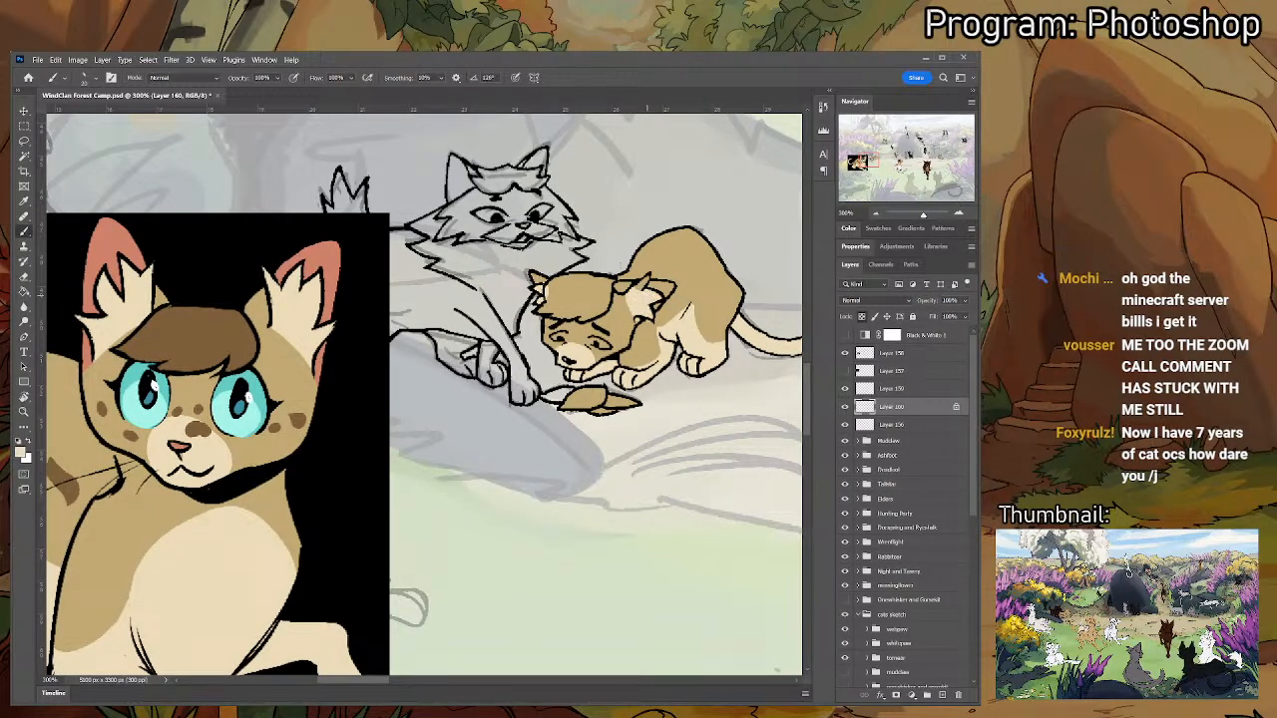
key("i")
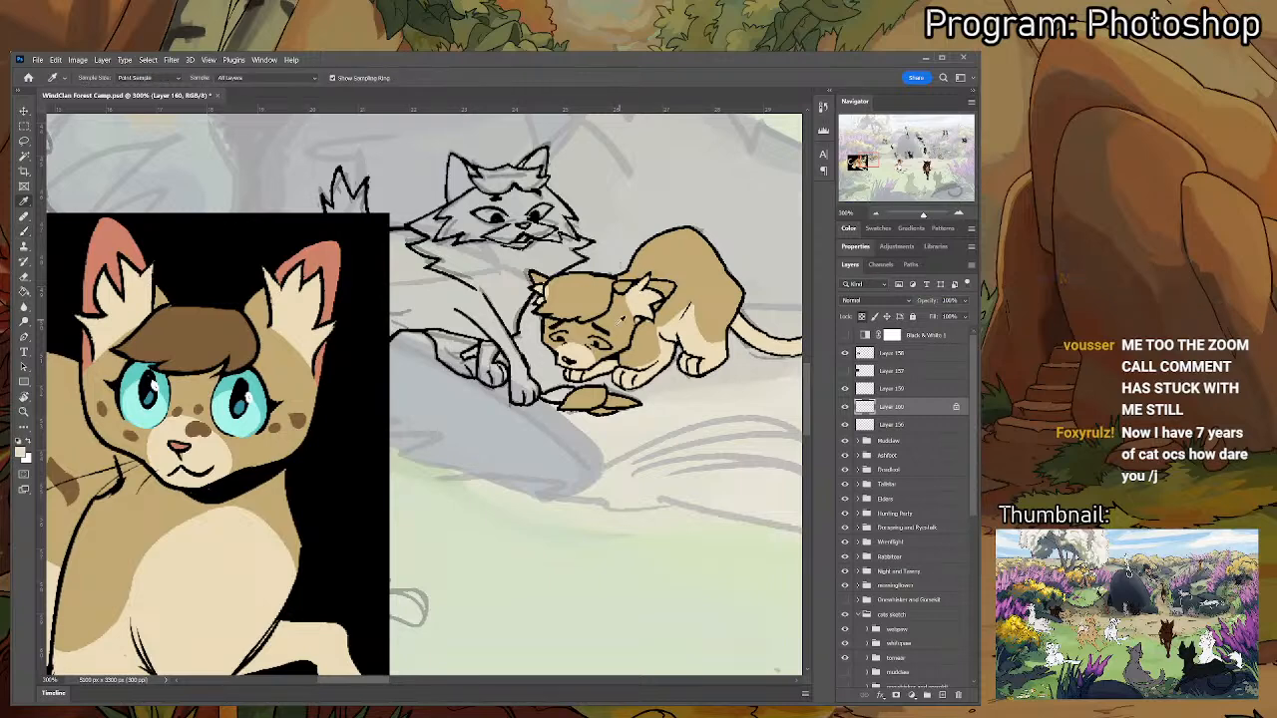
key("b")
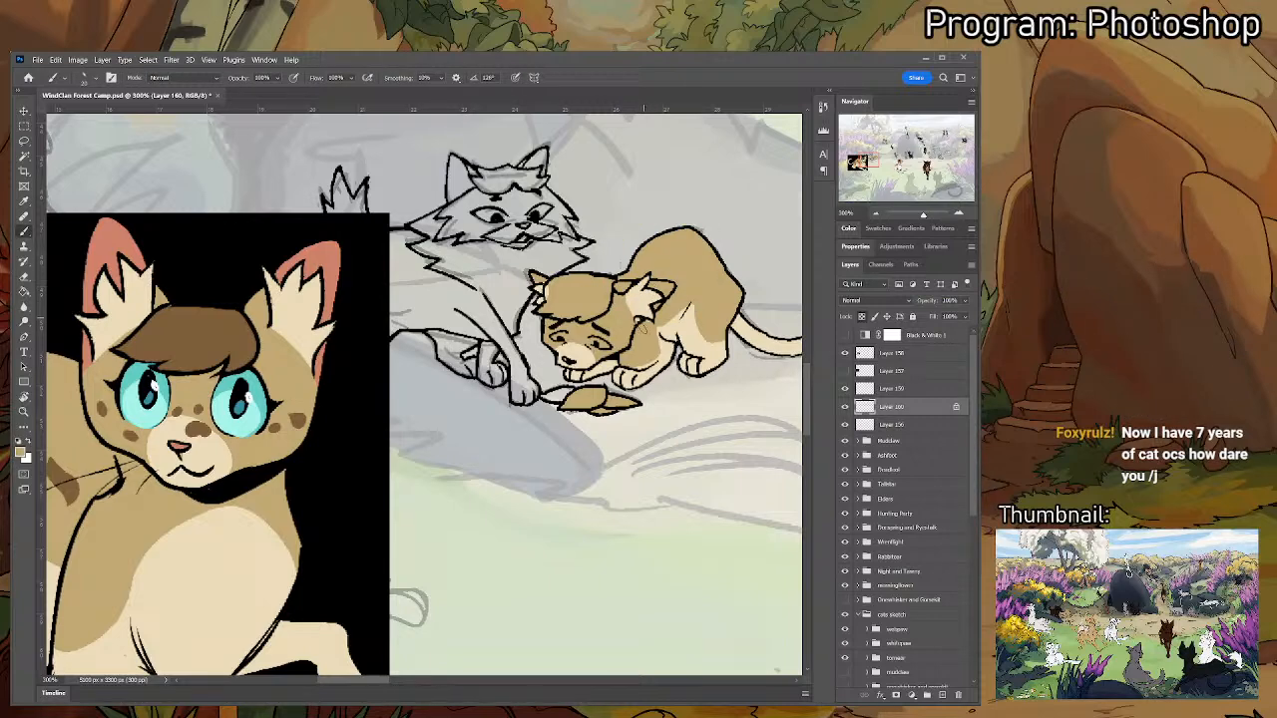
- Sample the dark brown from the reference cat's back patch and paint the crouching cat's hair tuft with it, redoing one stroke
key("i")
left_click_drag(447, 396, 691, 344)
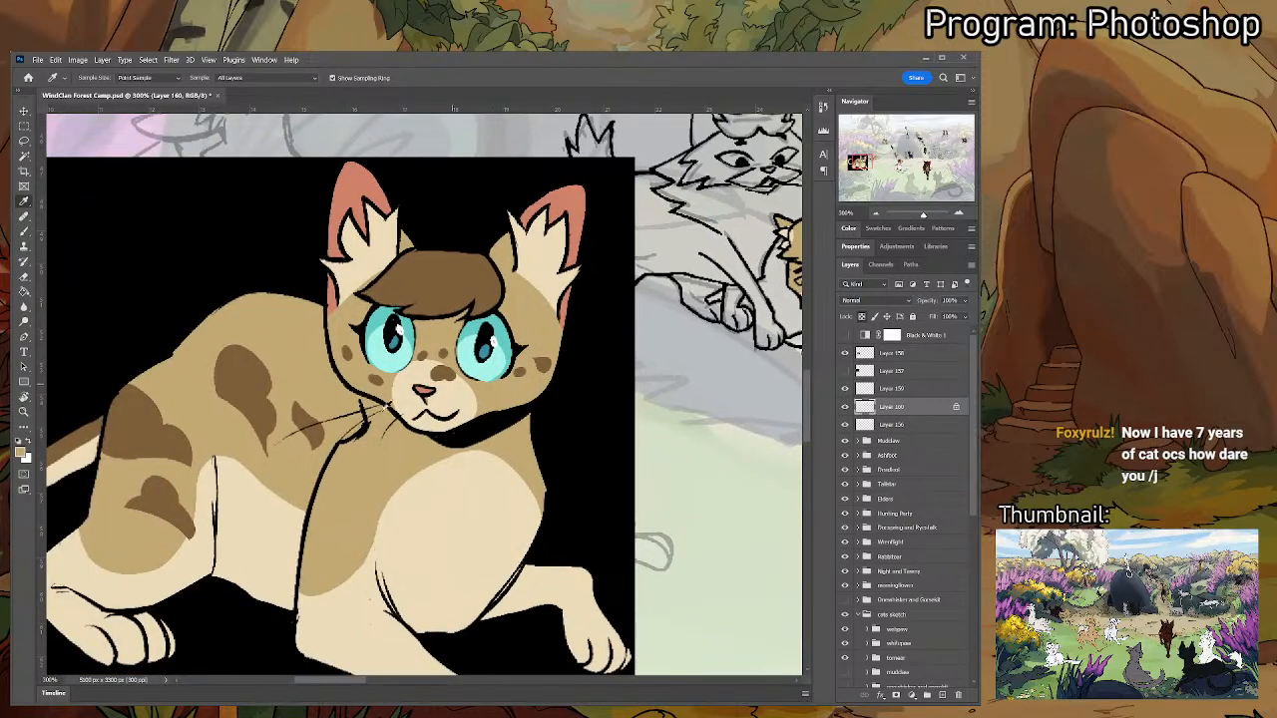
left_click(244, 389)
key("b")
left_click_drag(681, 339, 417, 365)
mouse_move(516, 286)
left_mouse_down()
mouse_move(544, 257)
mouse_move(549, 284)
mouse_move(569, 282)
mouse_move(589, 257)
left_mouse_up()
key("ctrl+z")
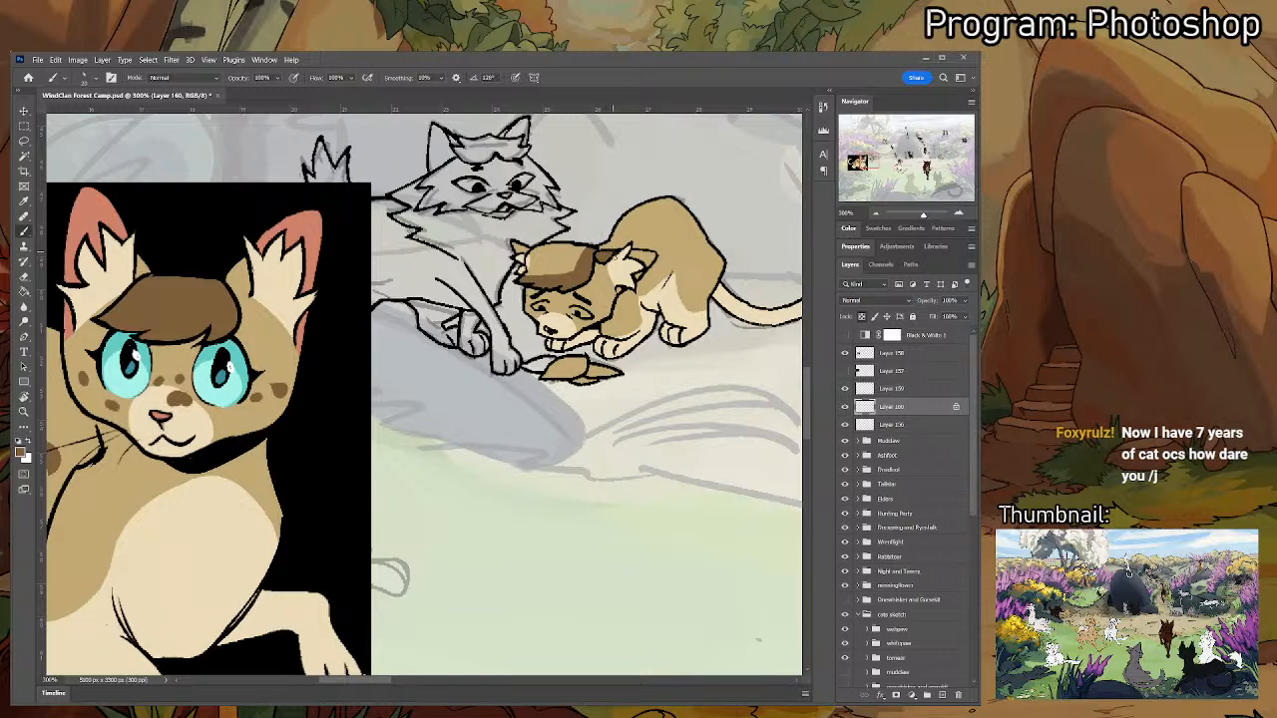
mouse_move(580, 255)
left_mouse_down()
mouse_move(529, 267)
mouse_move(573, 249)
left_mouse_up()
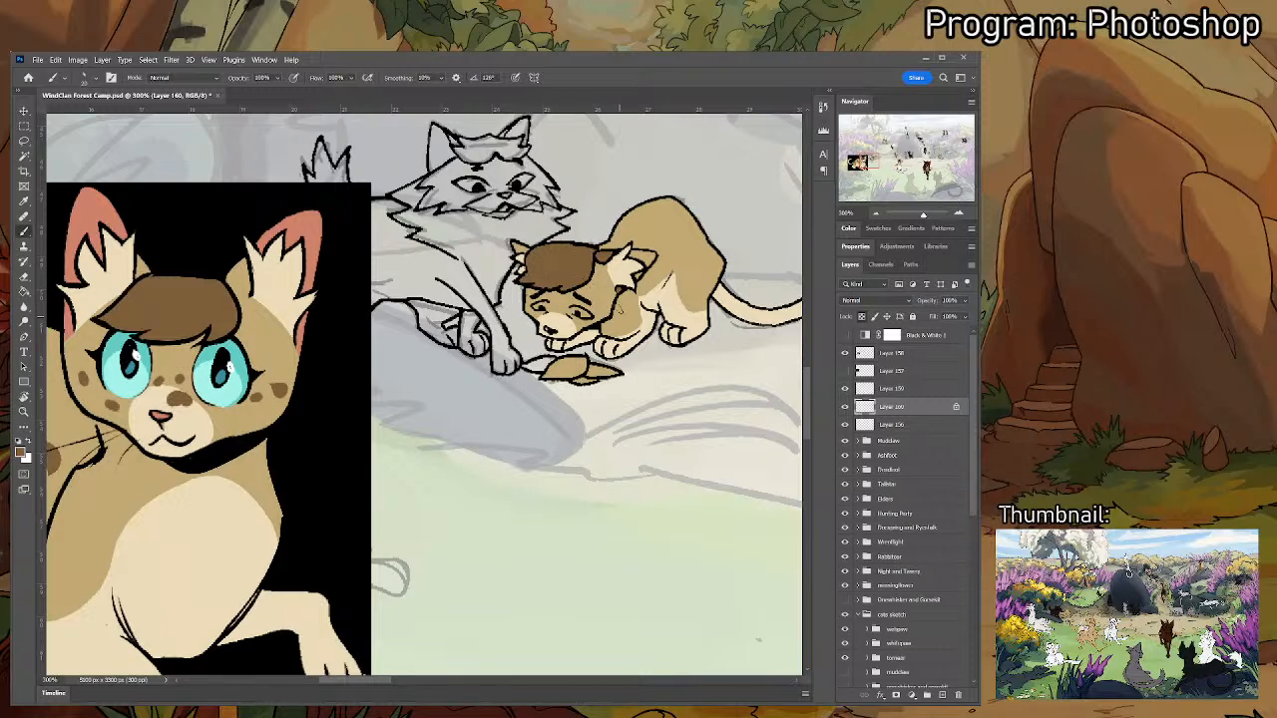
- Paint small brown spots on the crouching cat's nose bridge and cheeks to match the reference
key("ctrl+plus")
key("ctrl+plus")
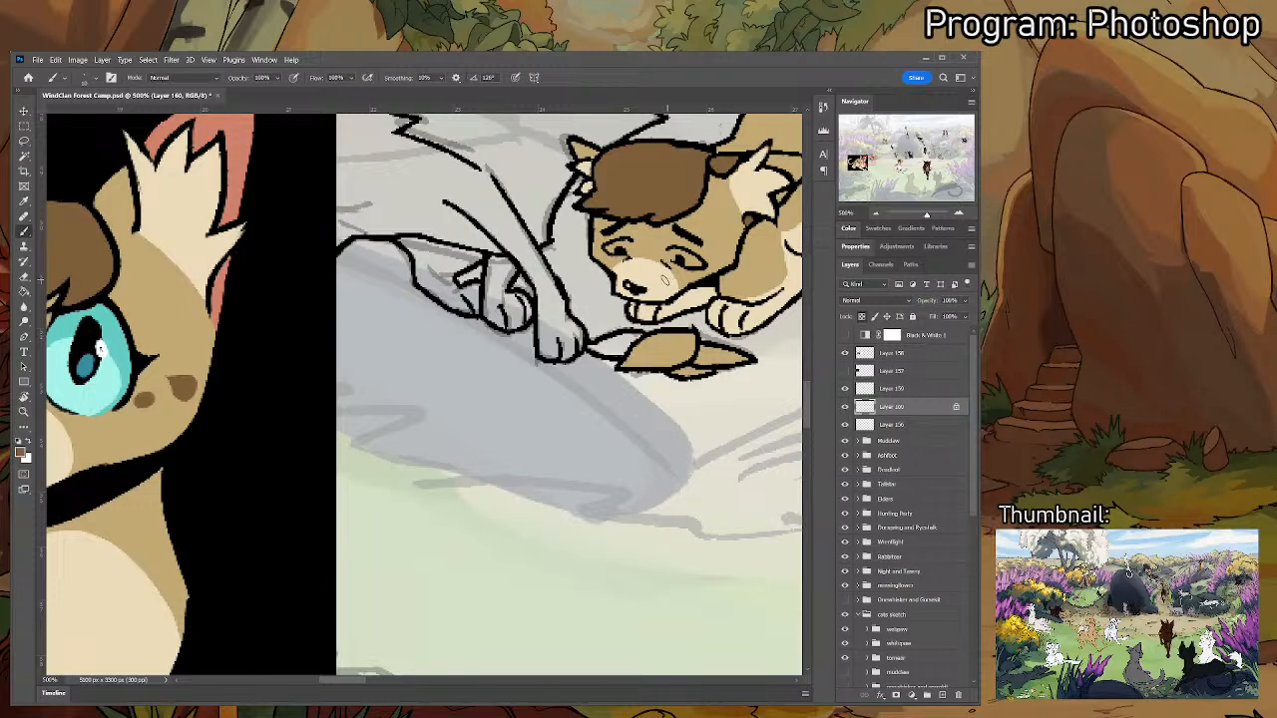
left_click_drag(650, 271, 637, 255)
left_click_drag(657, 249, 656, 250)
left_click_drag(638, 271, 486, 304)
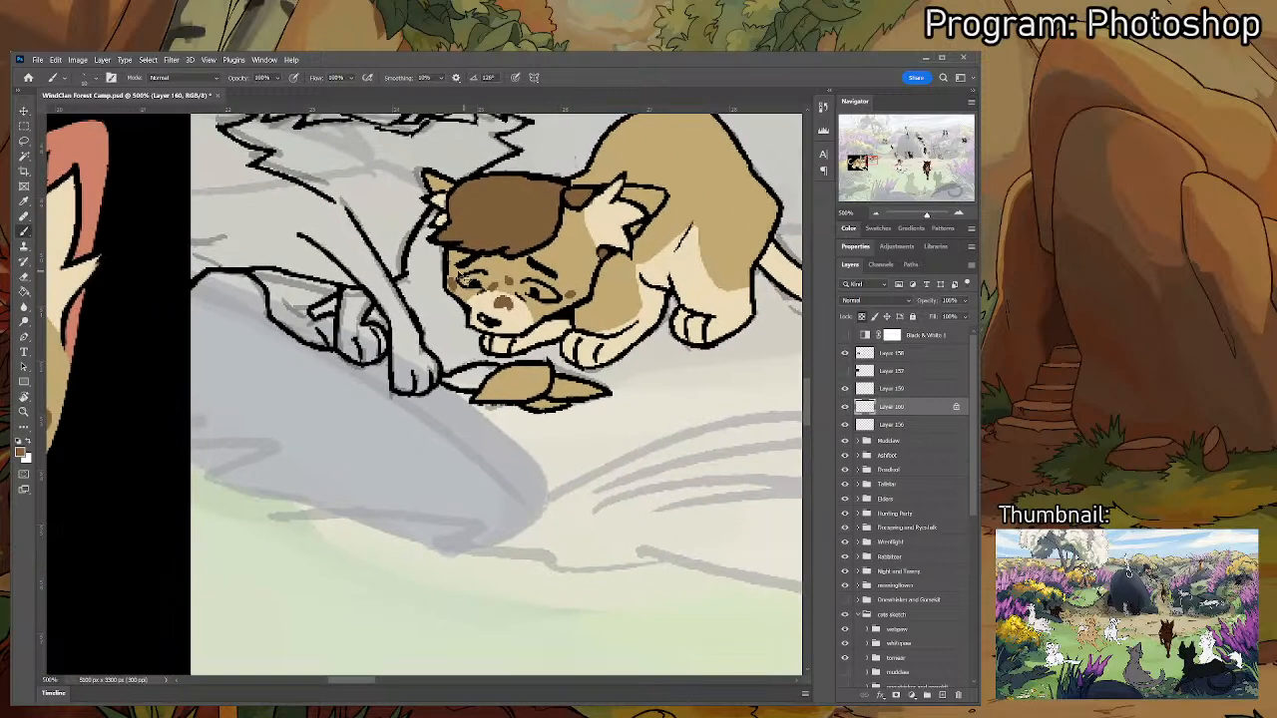
- Paint brown patches on the crouching cat's thigh and rump, undoing and repainting the rump patch
left_click_drag(633, 295, 543, 330)
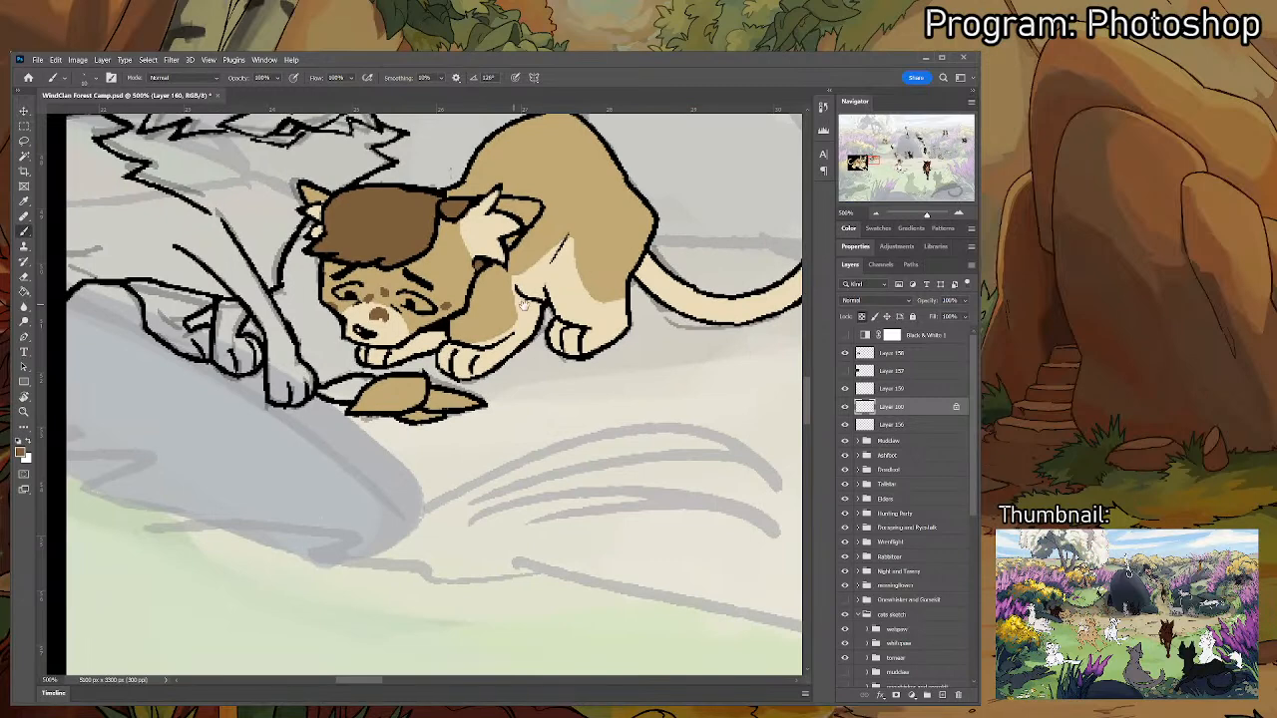
left_click_drag(645, 230, 615, 289)
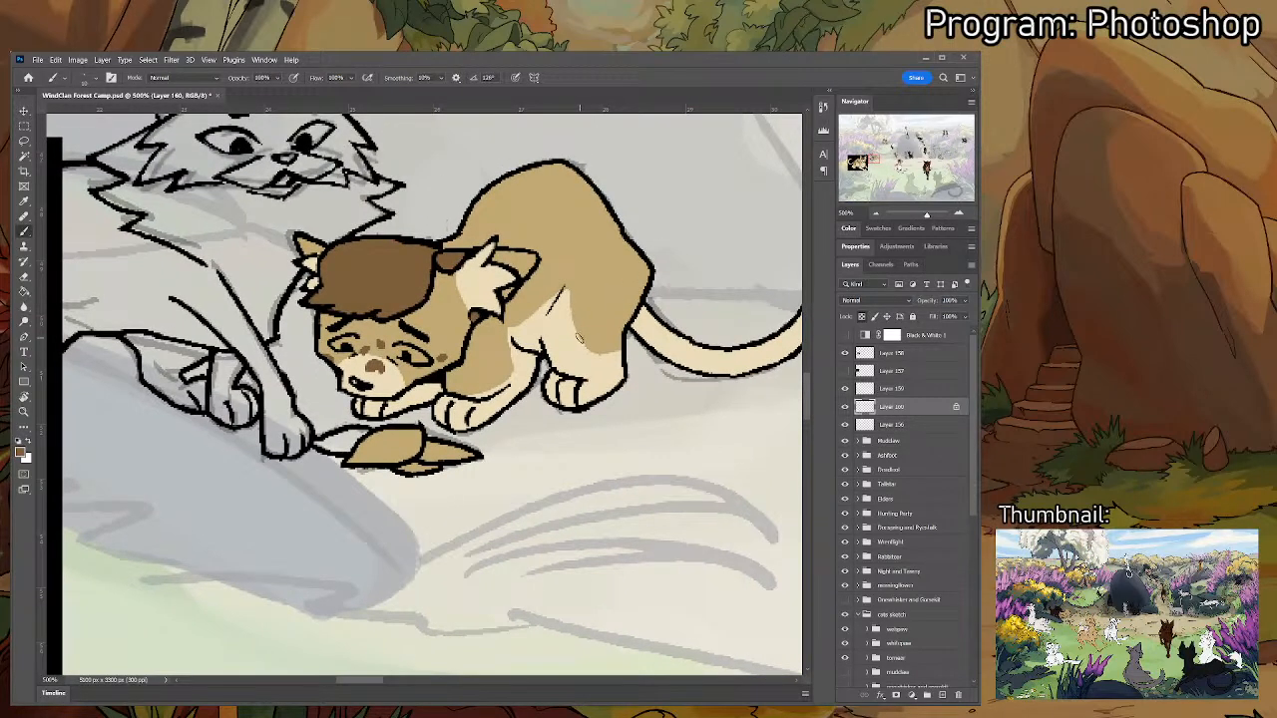
mouse_move(578, 338)
left_mouse_down()
mouse_move(609, 332)
mouse_move(566, 330)
mouse_move(587, 306)
mouse_move(580, 314)
mouse_move(603, 304)
mouse_move(585, 320)
mouse_move(618, 343)
left_mouse_up()
mouse_move(635, 292)
left_mouse_down()
mouse_move(606, 266)
mouse_move(581, 261)
mouse_move(640, 289)
mouse_move(572, 261)
mouse_move(612, 257)
left_mouse_up()
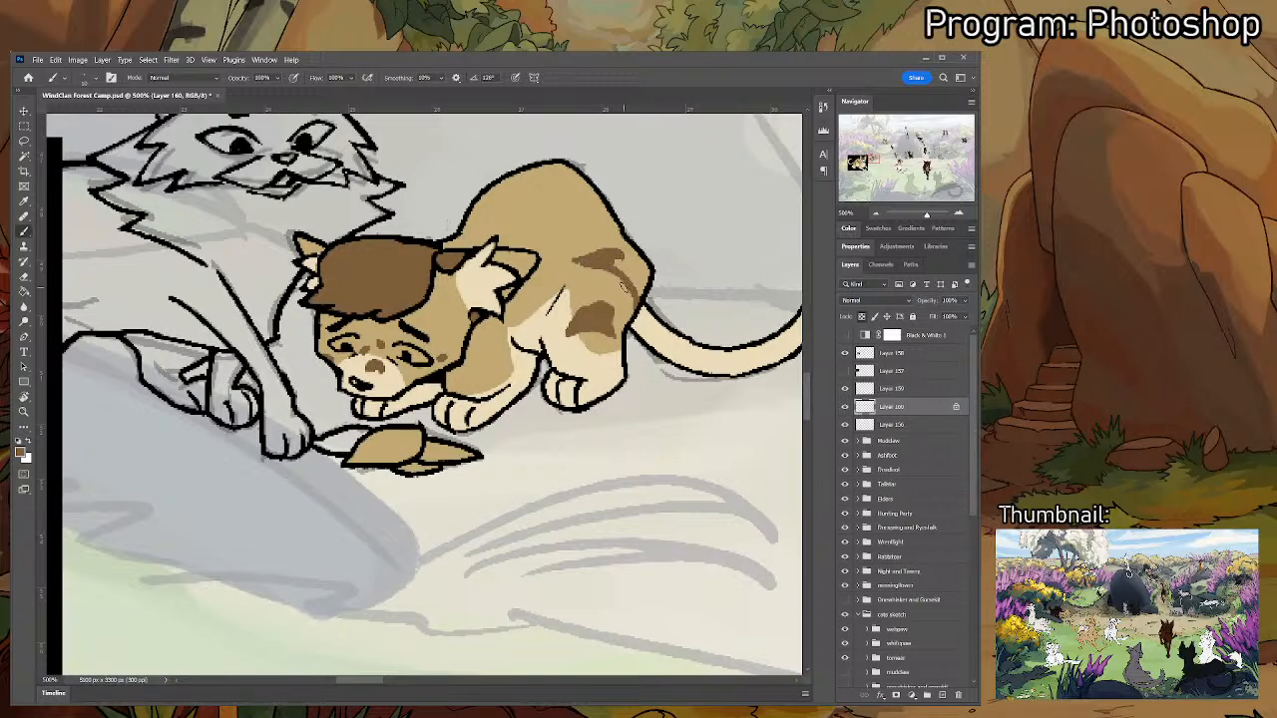
key("ctrl+z")
left_click_drag(577, 263, 637, 251)
mouse_move(626, 267)
left_mouse_down()
mouse_move(621, 297)
mouse_move(639, 271)
left_mouse_up()
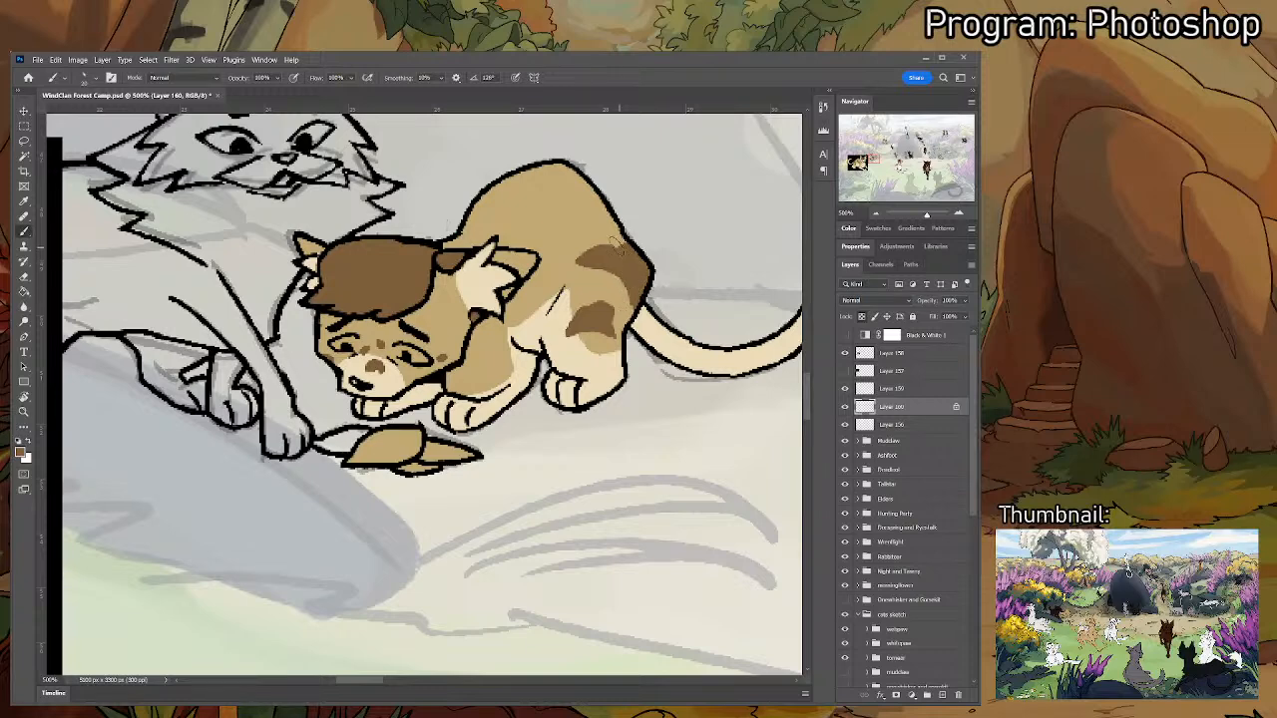
- Paint brown patches on the crouching cat's back and behind its ear, resampling the tan fur color to trim their edges
mouse_move(559, 213)
left_mouse_down()
mouse_move(551, 248)
mouse_move(565, 240)
mouse_move(540, 281)
left_mouse_up()
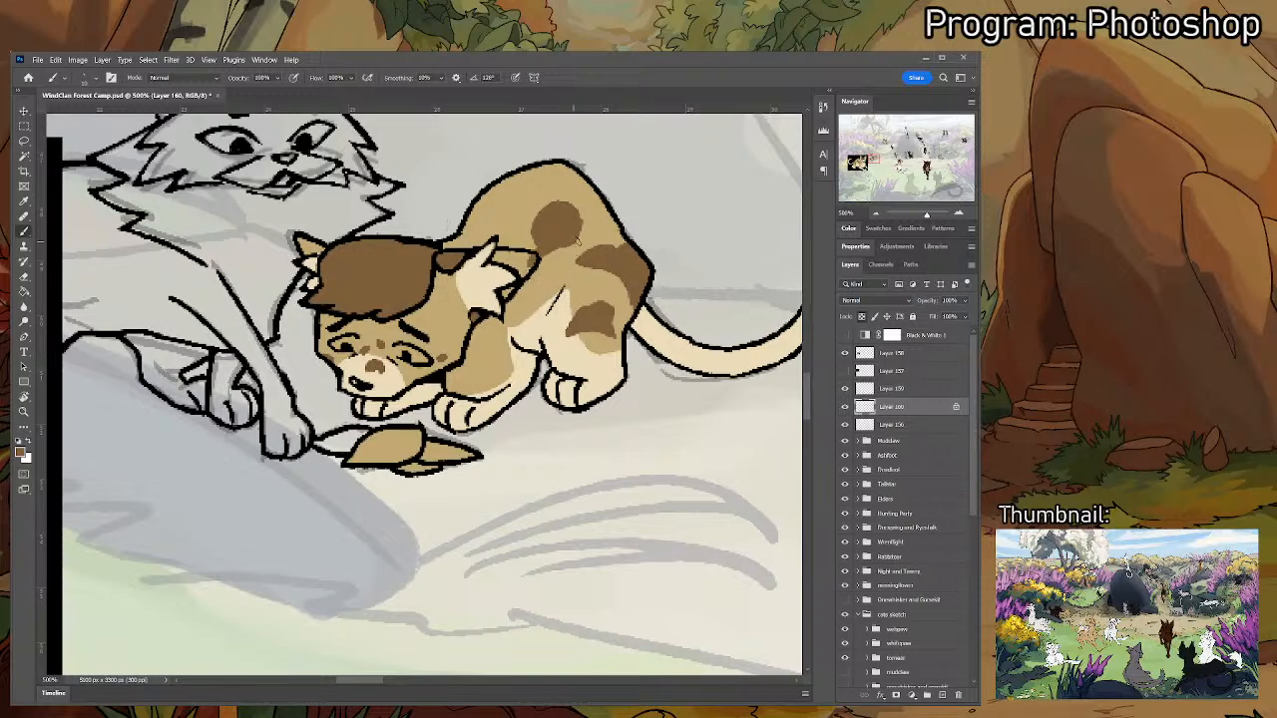
key("i")
left_click(584, 228)
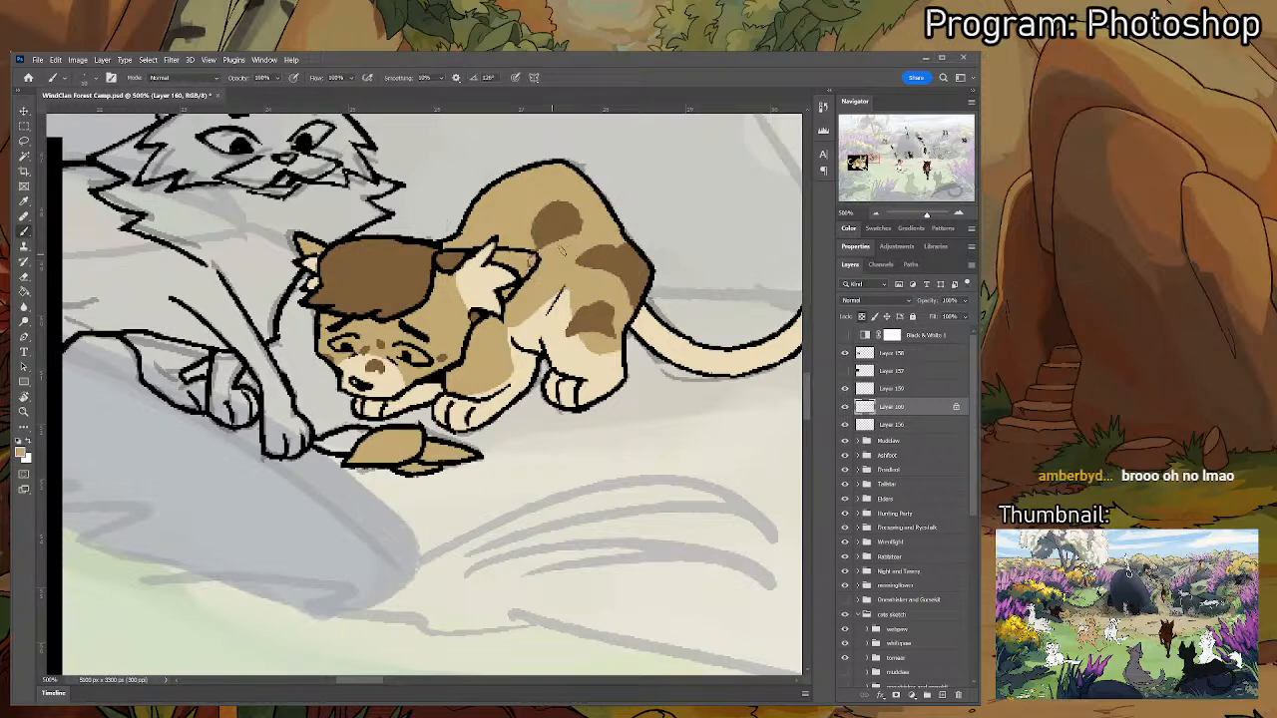
key("b")
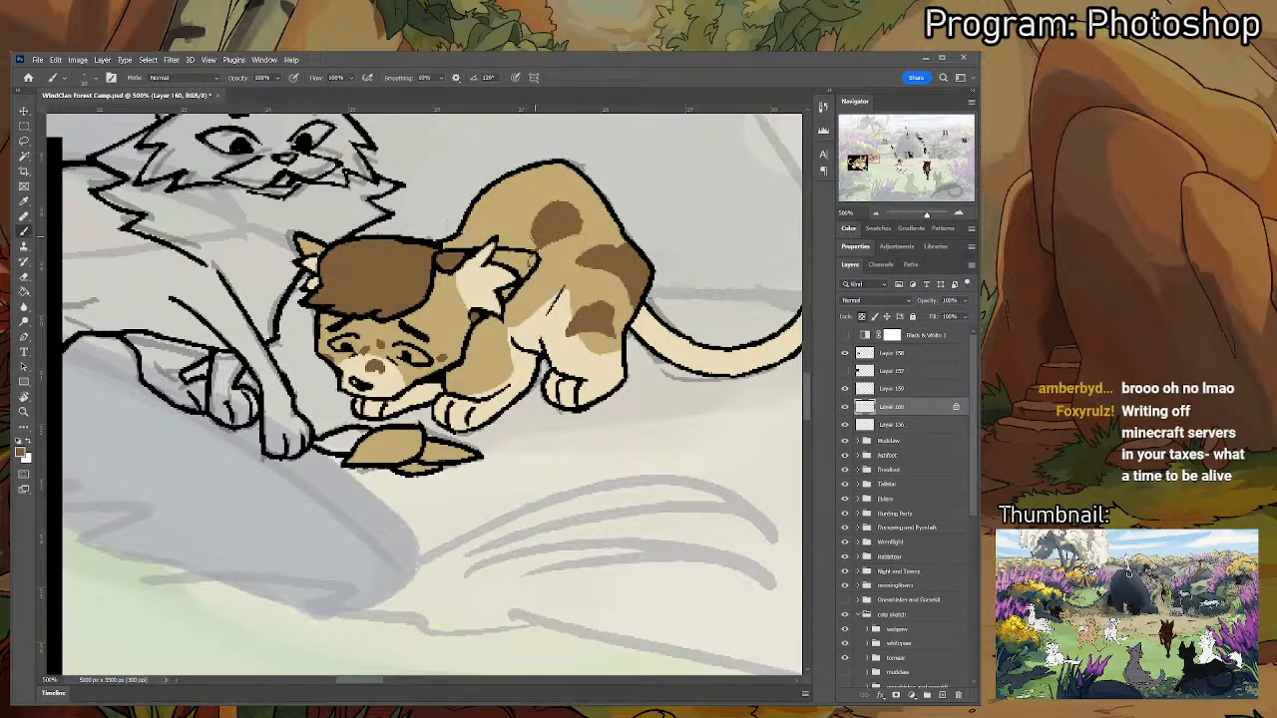
left_click_drag(535, 245, 523, 255)
key("i")
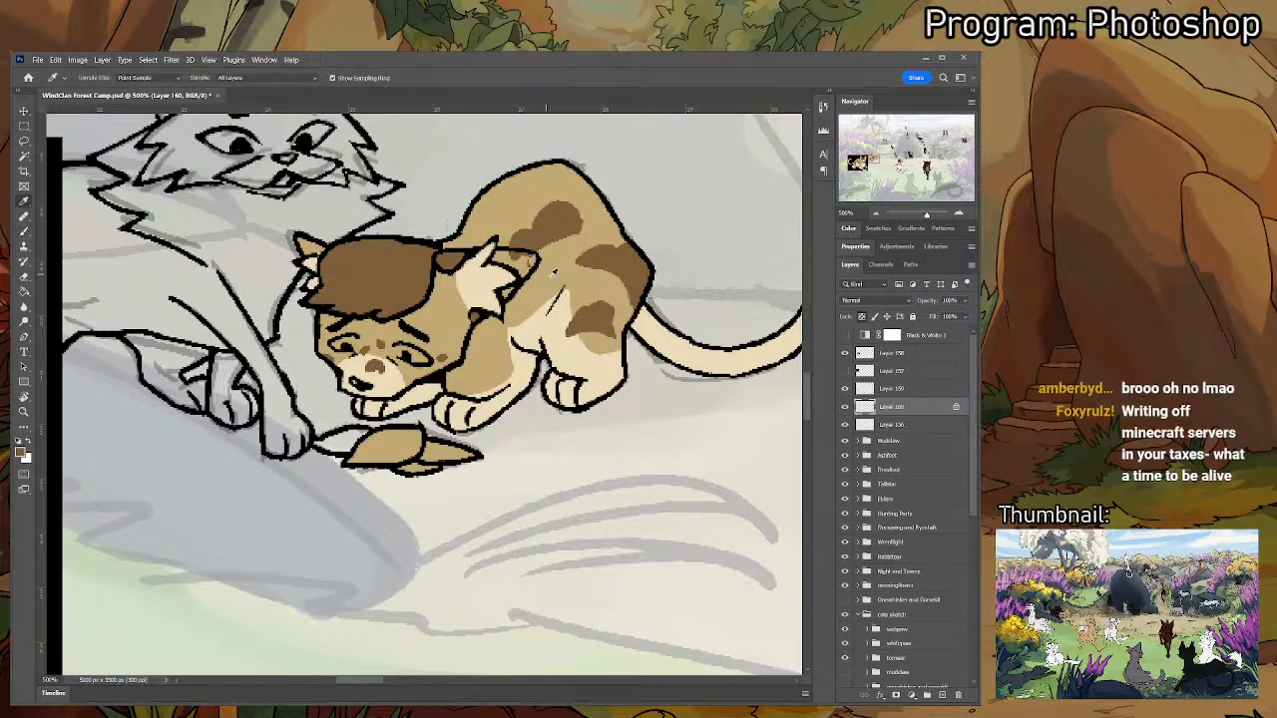
left_click(550, 268)
key("b")
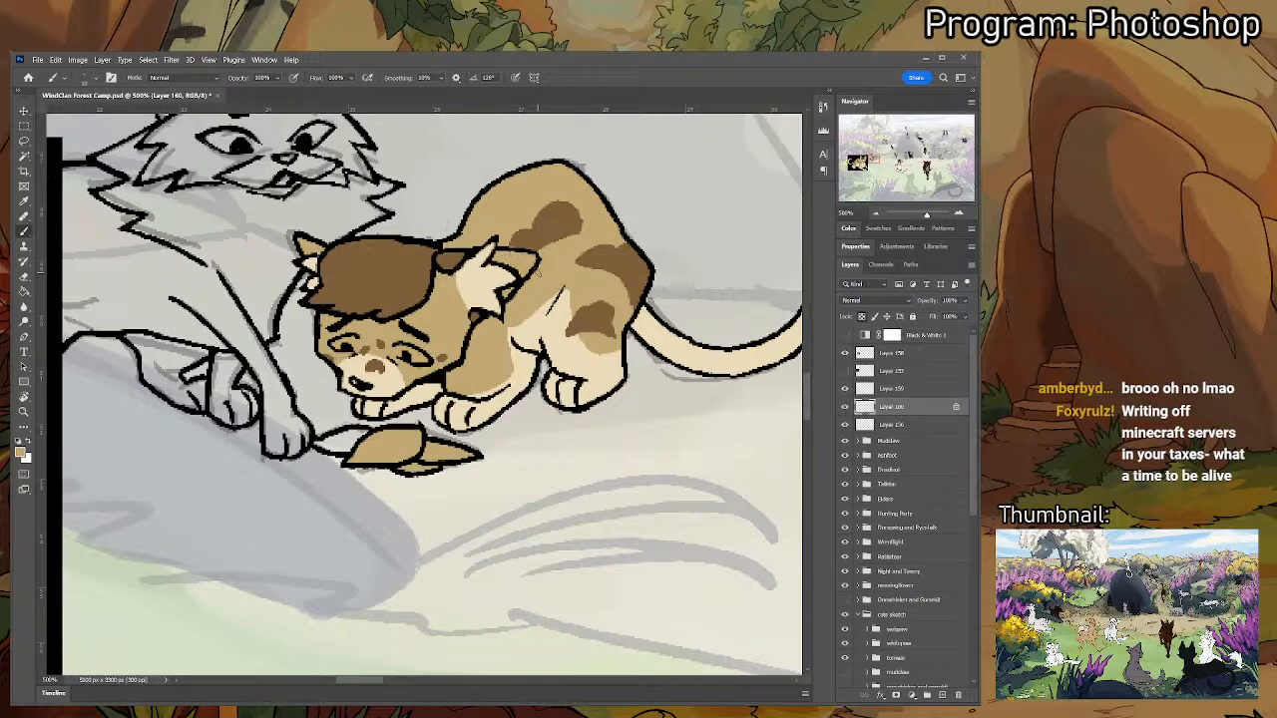
- Sample the brown from the crouching cat's back patch and paint a brown stripe along its tail's upper edge, redoing the stroke
key("i")
left_click(516, 217)
key("b")
key("i")
left_click(550, 227)
key("b")
key("i")
scroll(424, 394, "right", 2)
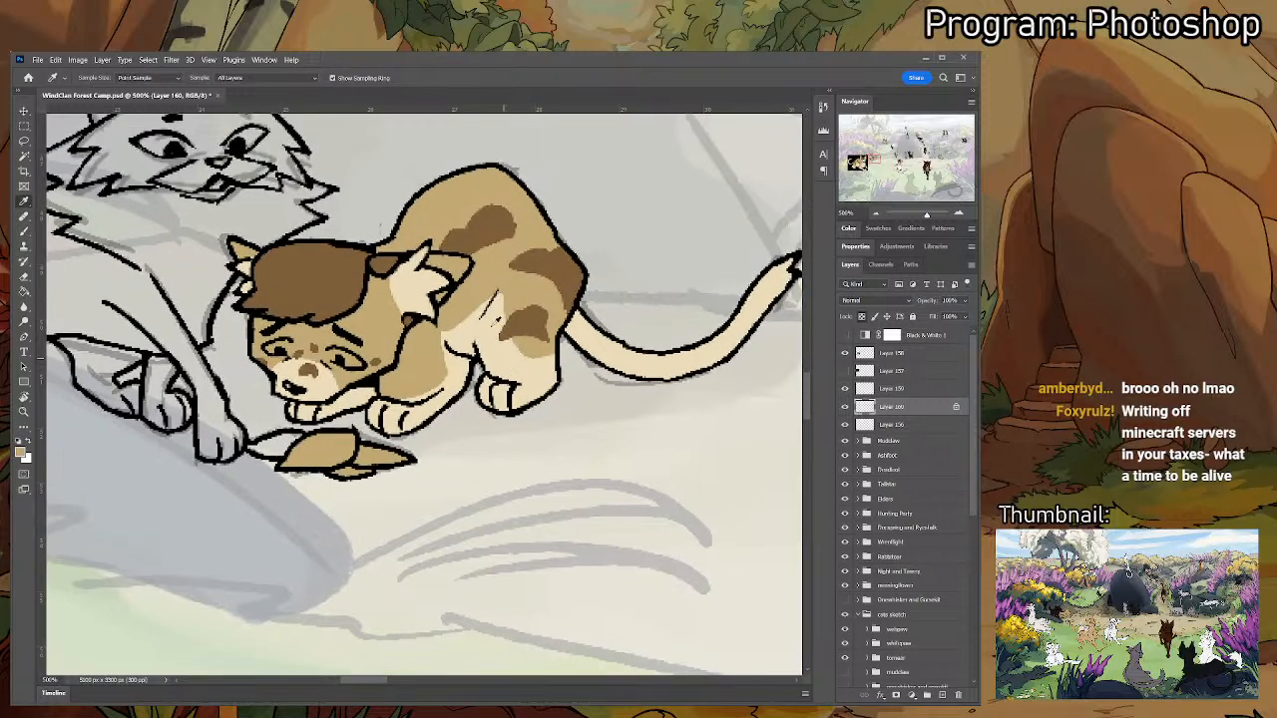
left_click(499, 227)
key("b")
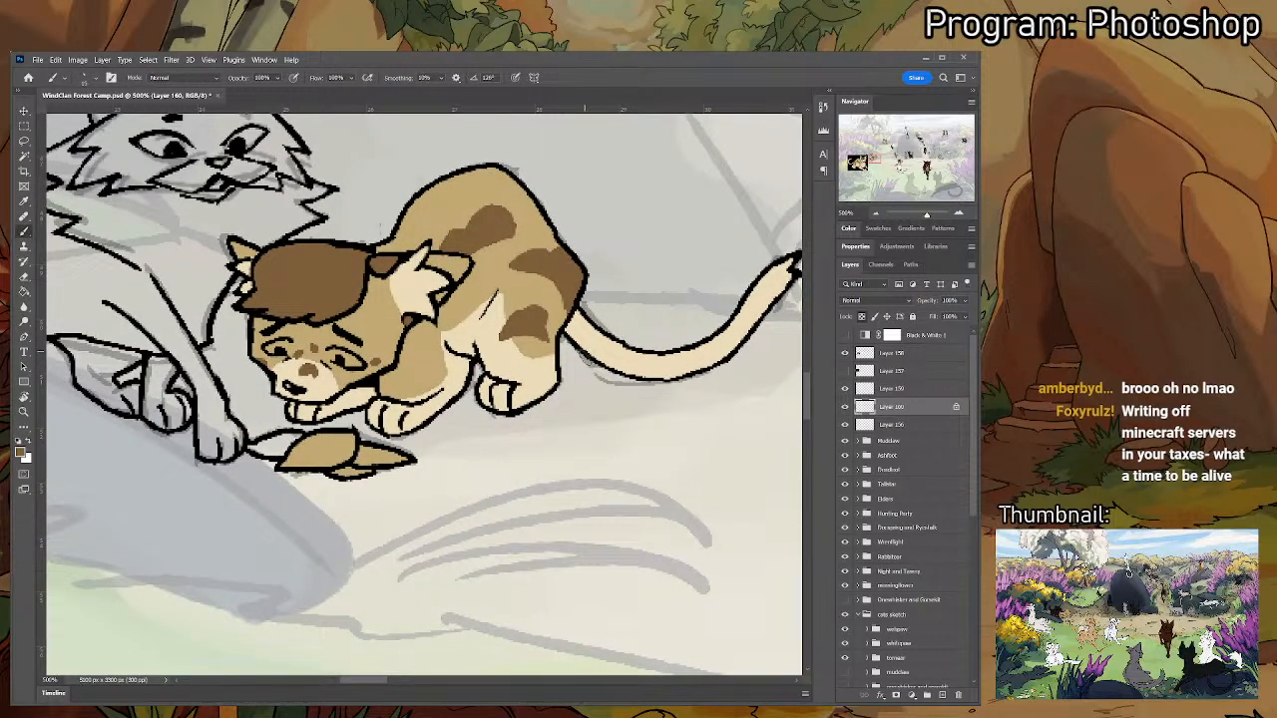
mouse_move(578, 317)
left_mouse_down()
mouse_move(621, 357)
mouse_move(658, 365)
left_mouse_up()
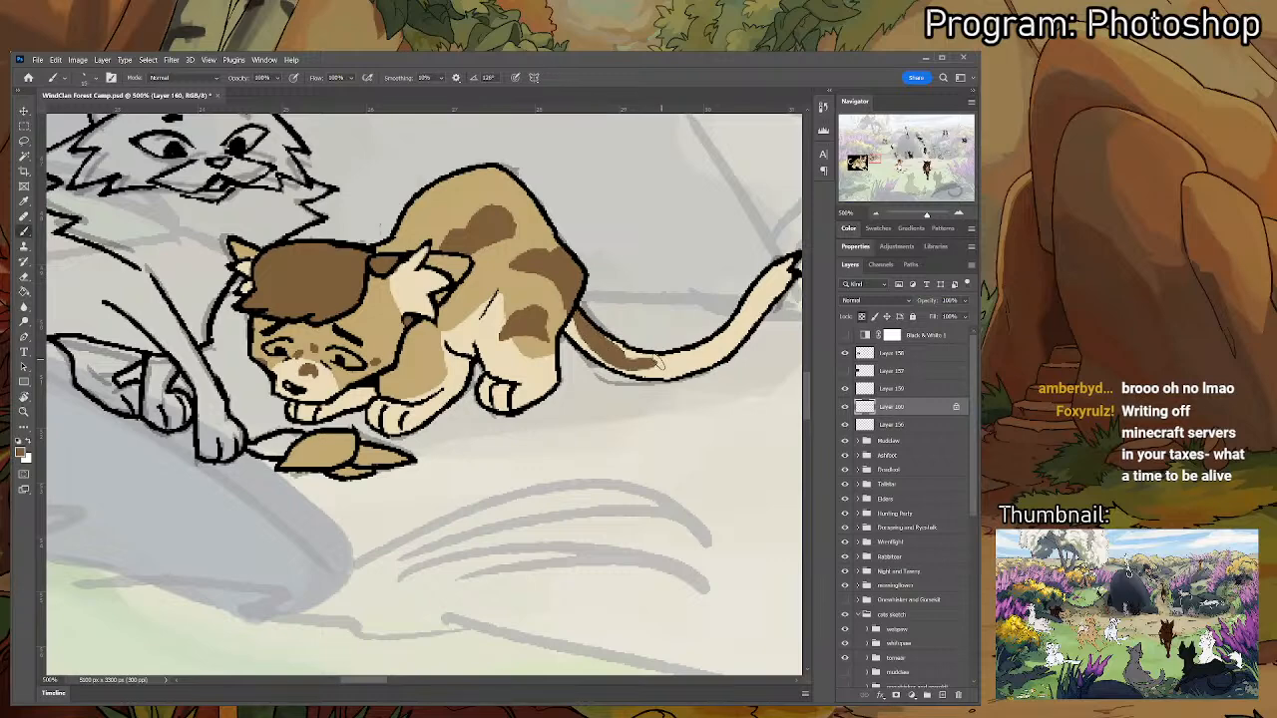
key("ctrl+z")
left_click_drag(583, 321, 653, 367)
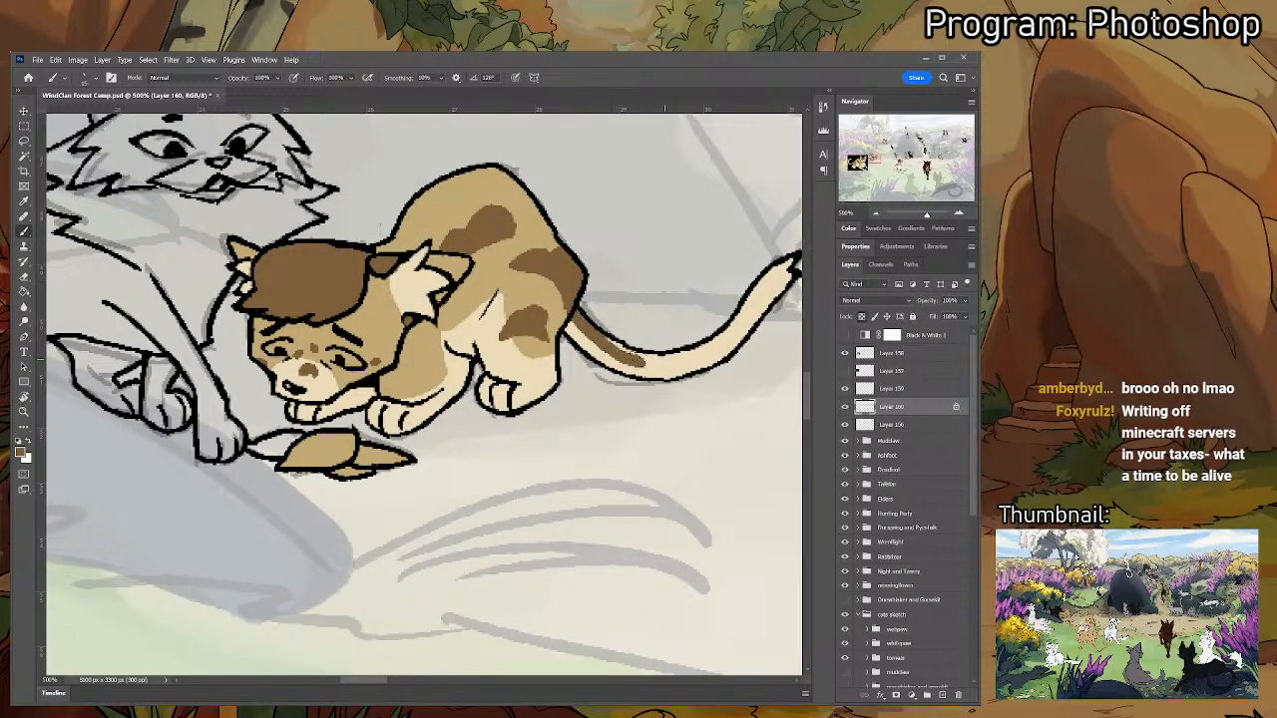
key("ctrl+z")
left_click_drag(574, 314, 663, 367)
key("ctrl+z")
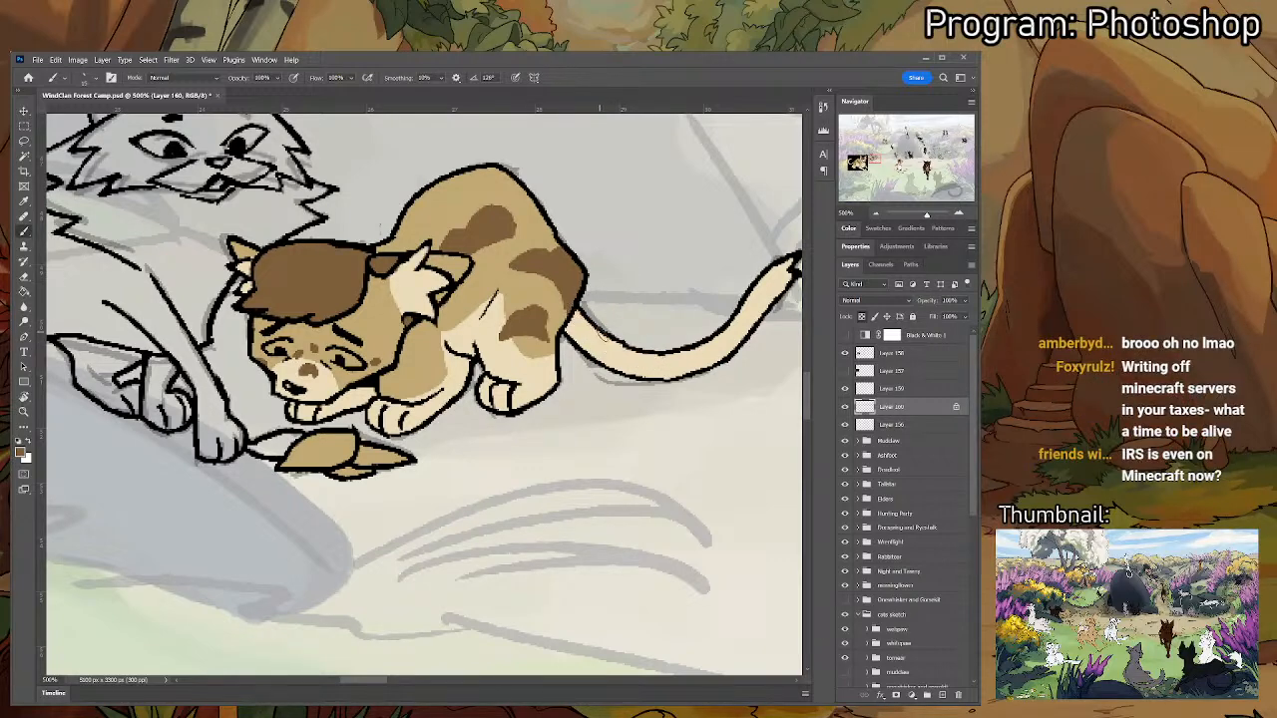
left_click_drag(574, 311, 641, 351)
left_click_drag(577, 315, 653, 357)
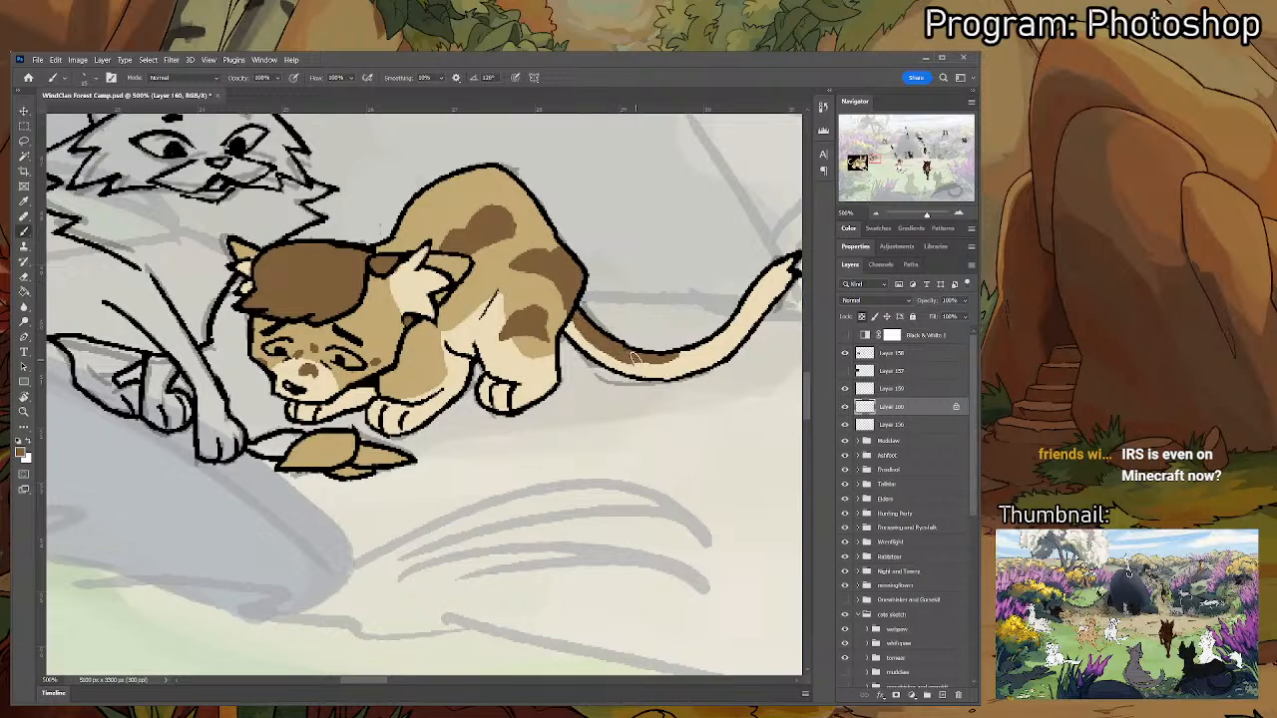
- Sample the pinkish red from the reference cat's inner ear and paint the crouching cat's inner ears with it
left_click_drag(482, 269, 689, 339)
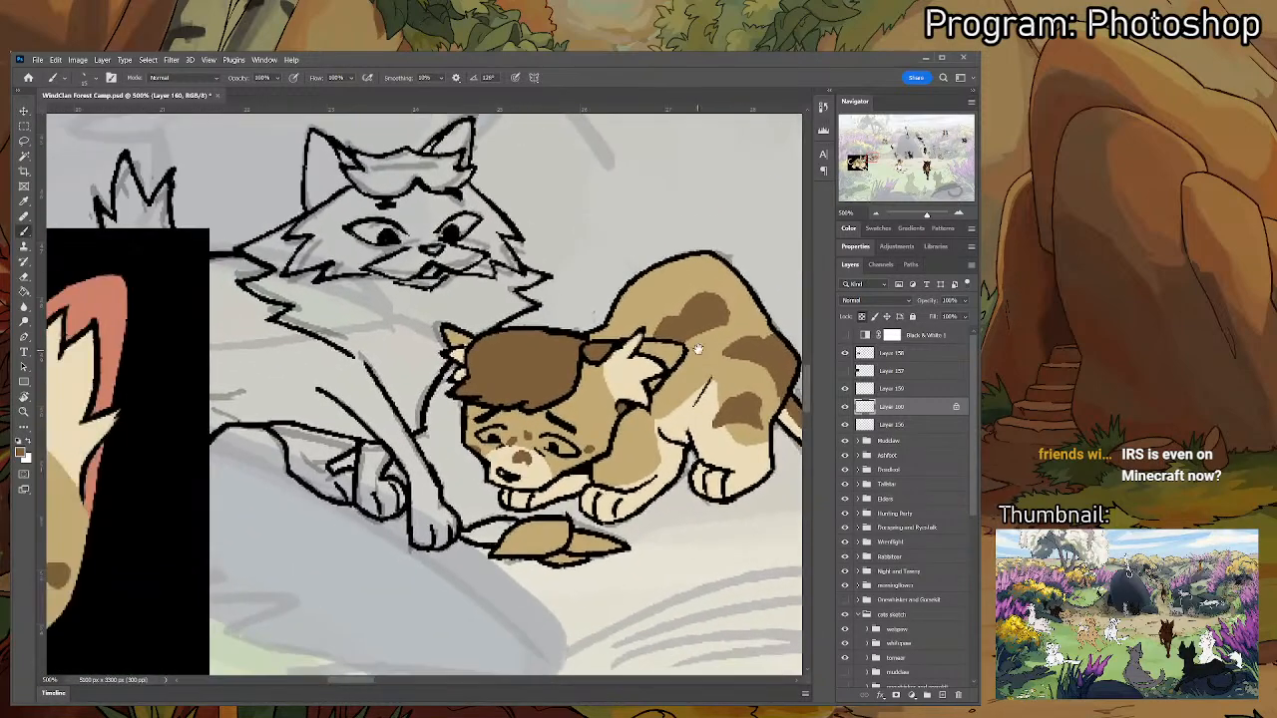
key("i")
left_click(113, 263)
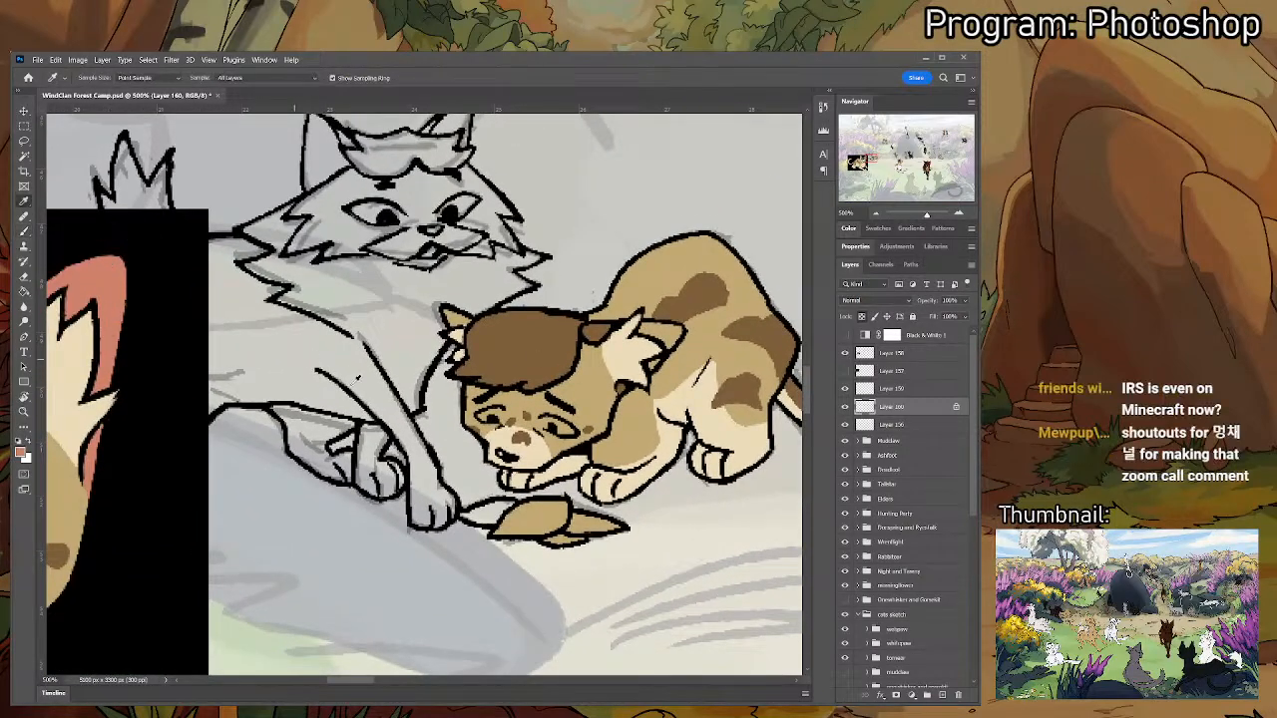
key("b")
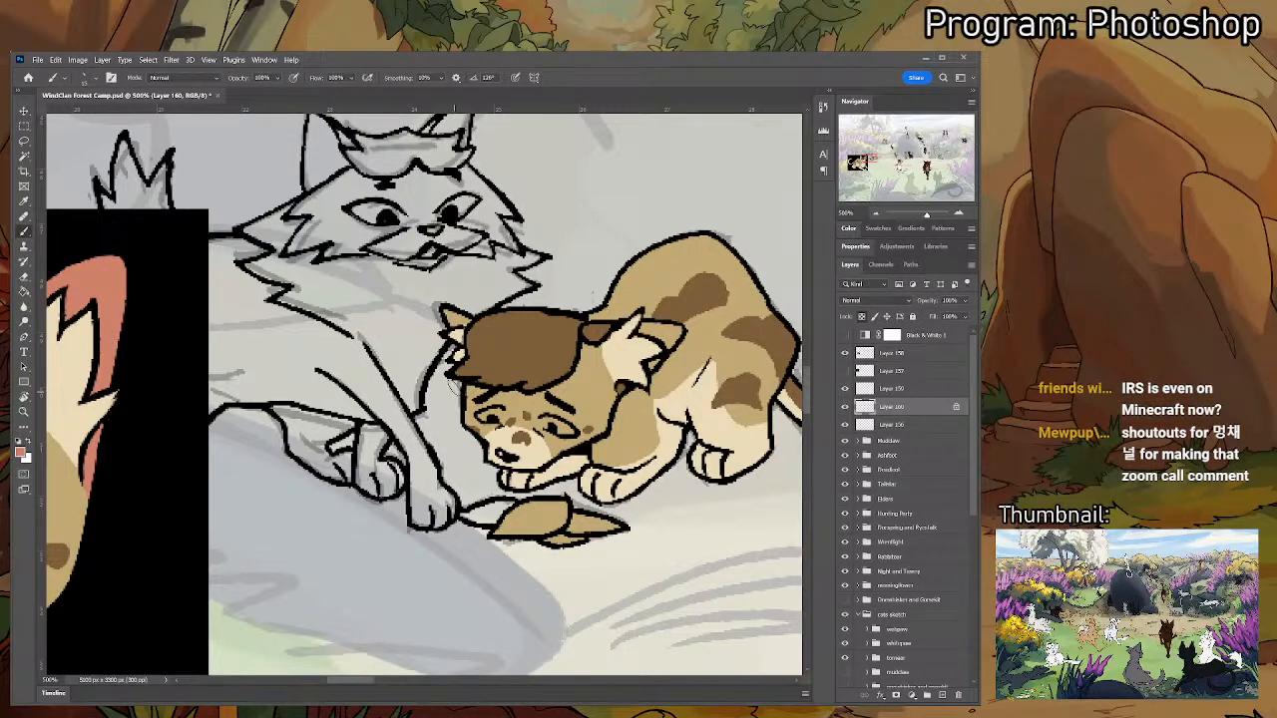
left_click_drag(446, 316, 457, 320)
left_click_drag(646, 329, 668, 341)
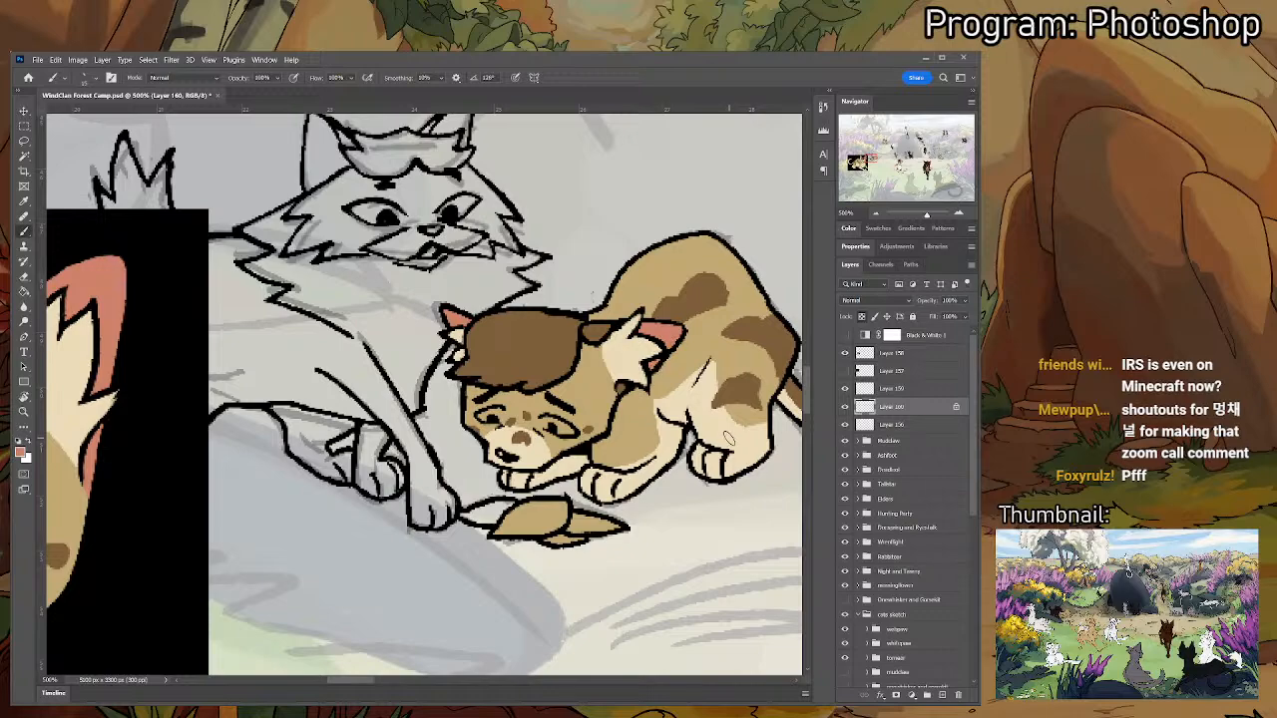
- Paint both of the crouching cat's eyes with the turquoise shades sampled from the reference cat's eyes
key("ctrl+minus")
key("ctrl+minus")
key("ctrl+minus")
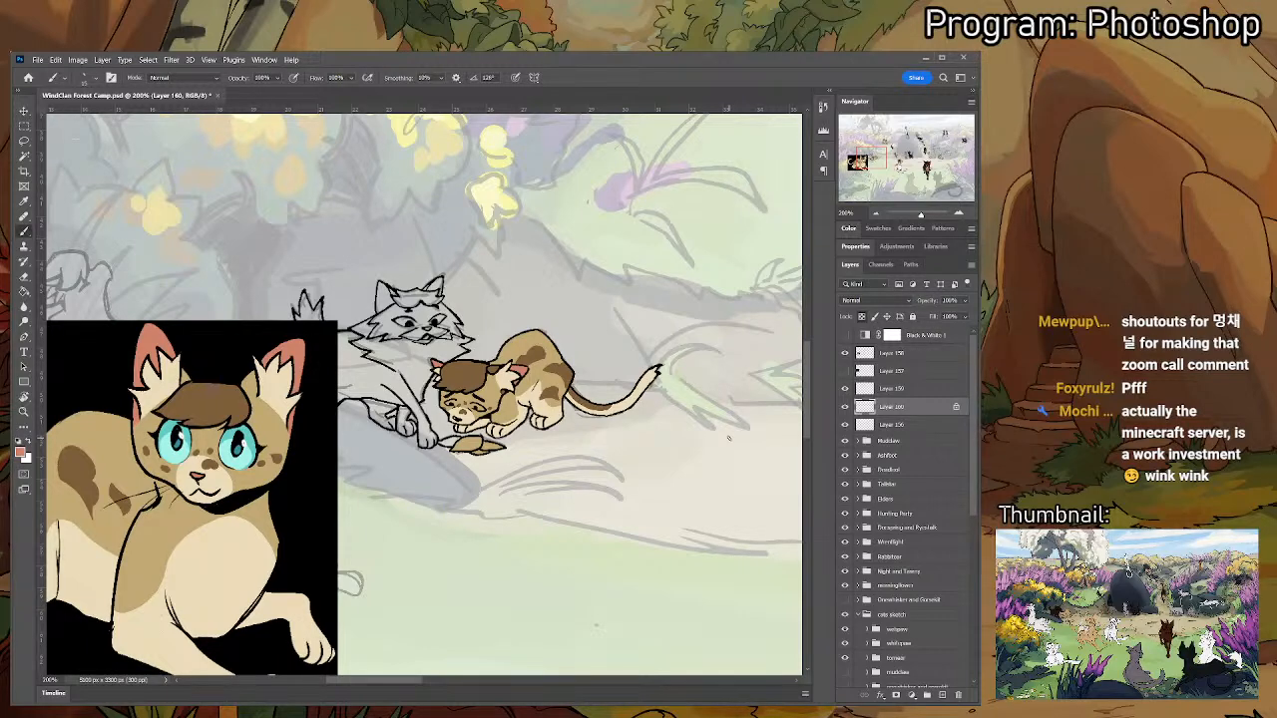
key("ctrl+plus")
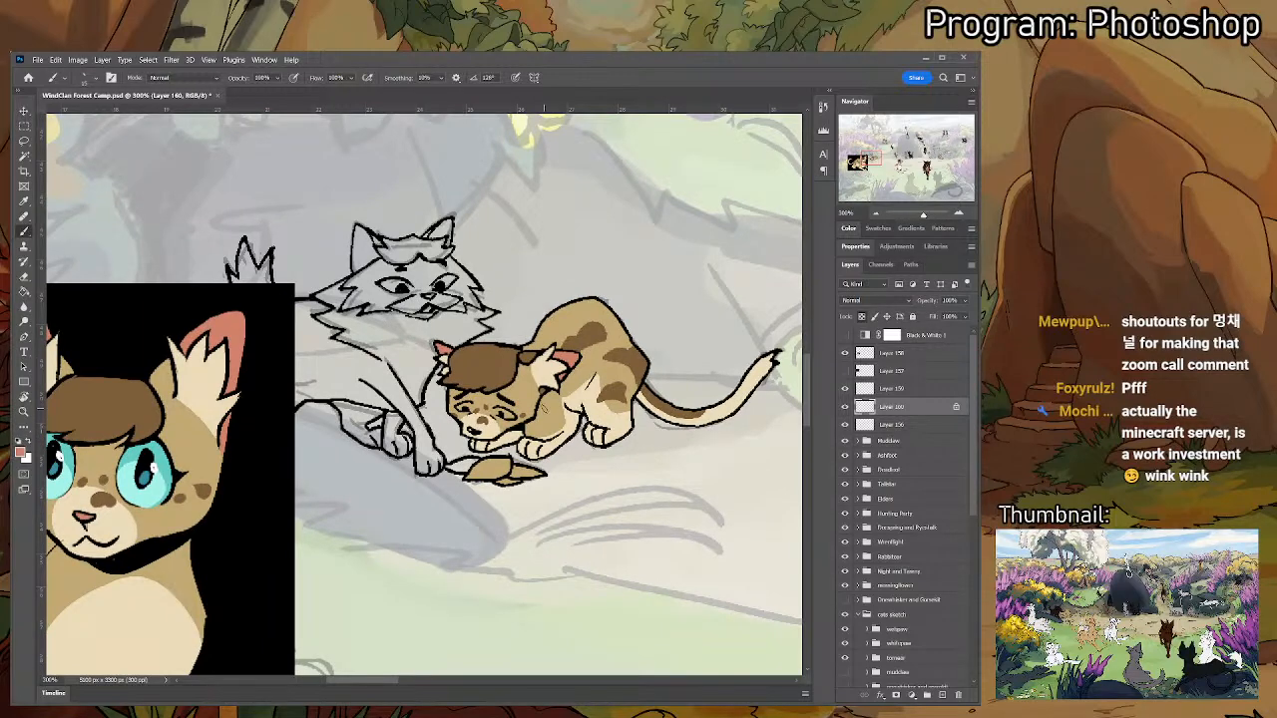
left_click(153, 494, "alt")
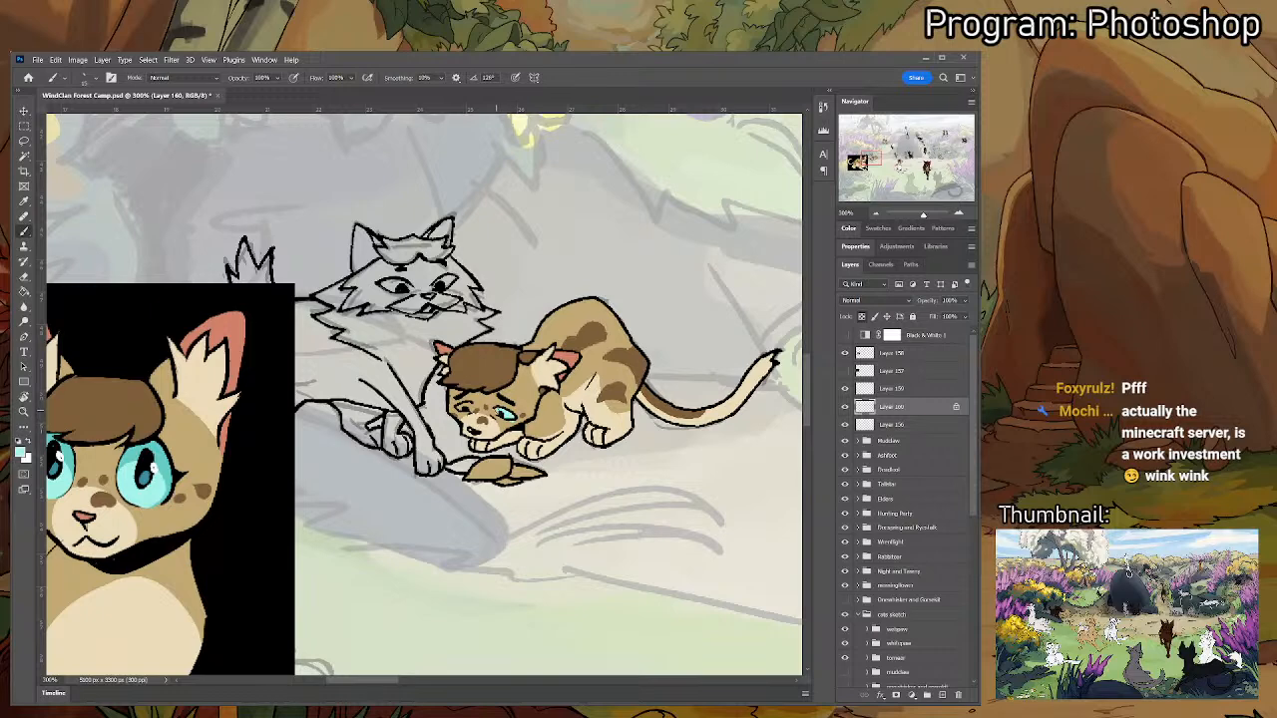
left_click(531, 399, "alt")
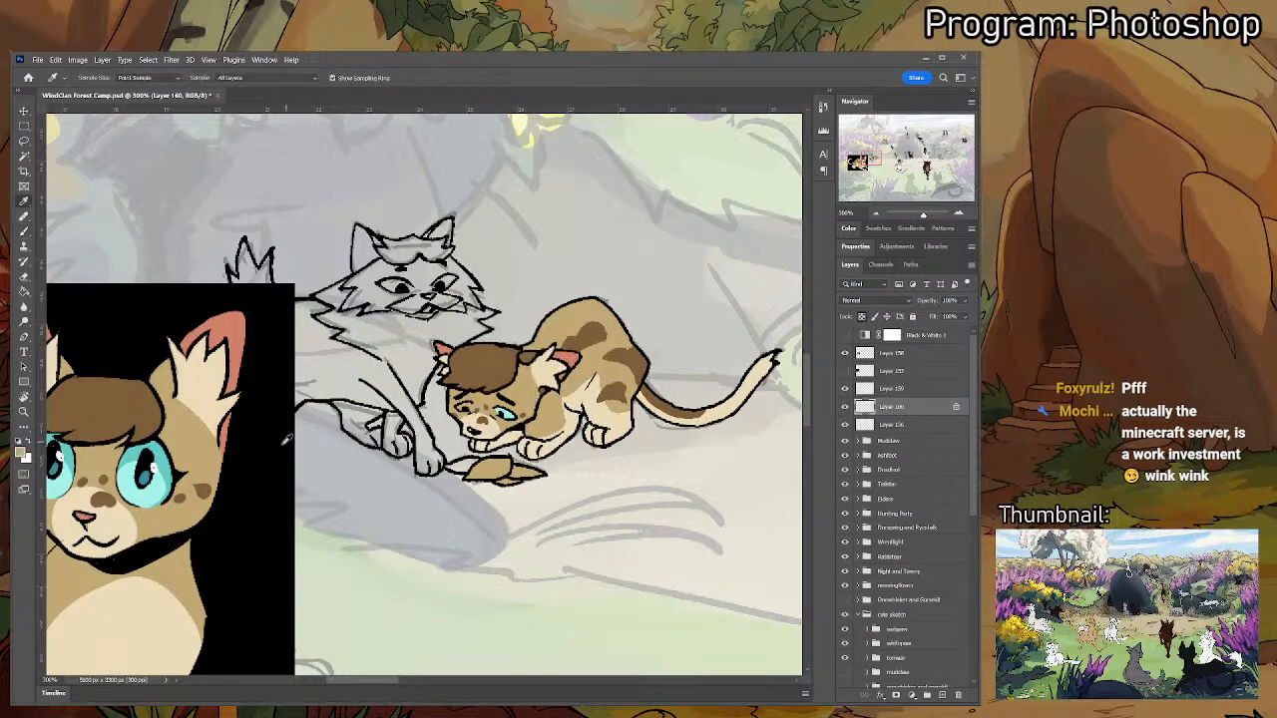
left_click(140, 471, "alt")
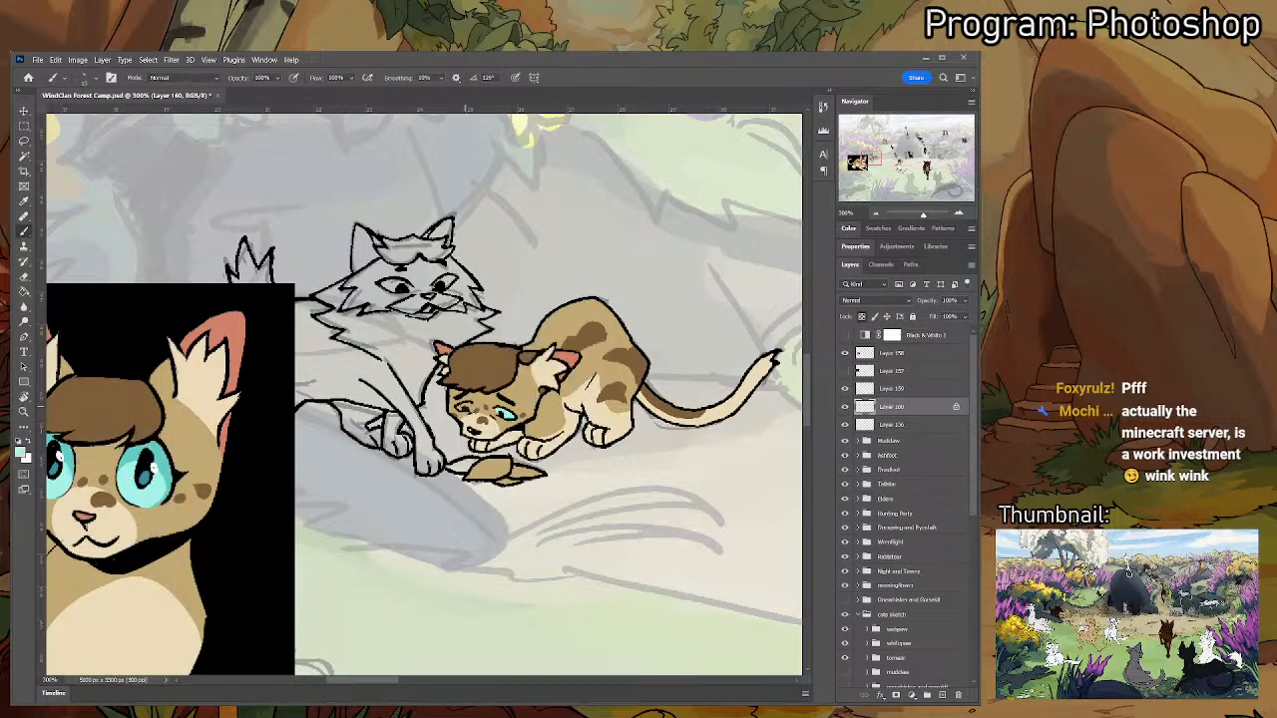
left_click_drag(461, 405, 474, 412)
left_click(485, 396, "alt")
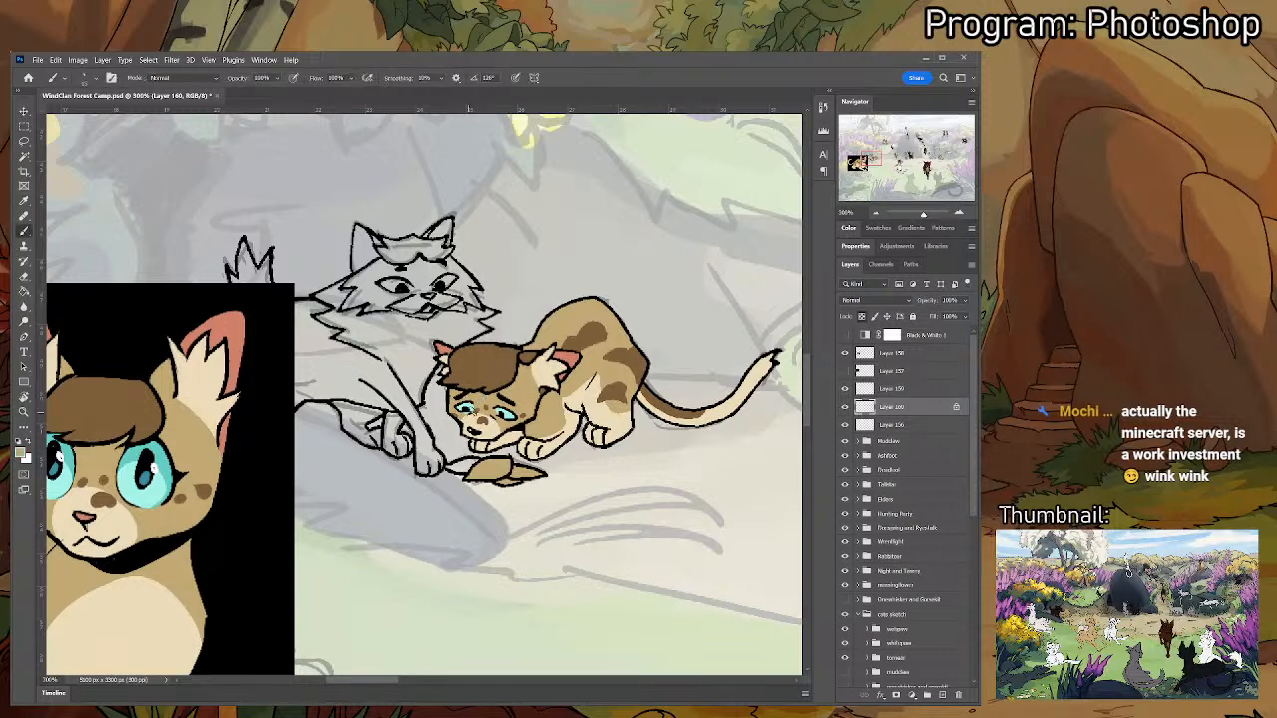
left_click(160, 463, "alt")
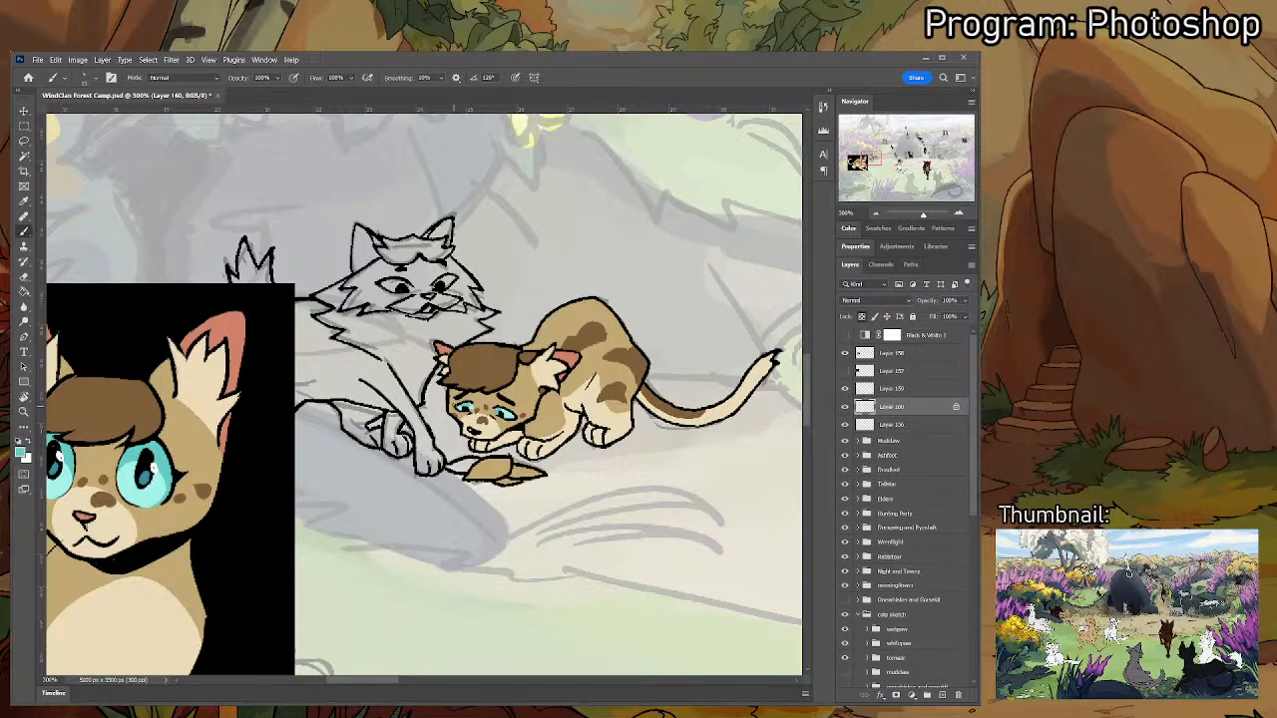
left_click(465, 404, "alt")
- Paint the leaves in front of the crouching cat dark green, turning off the transparency lock to fill the unpainted leaf
key("i")
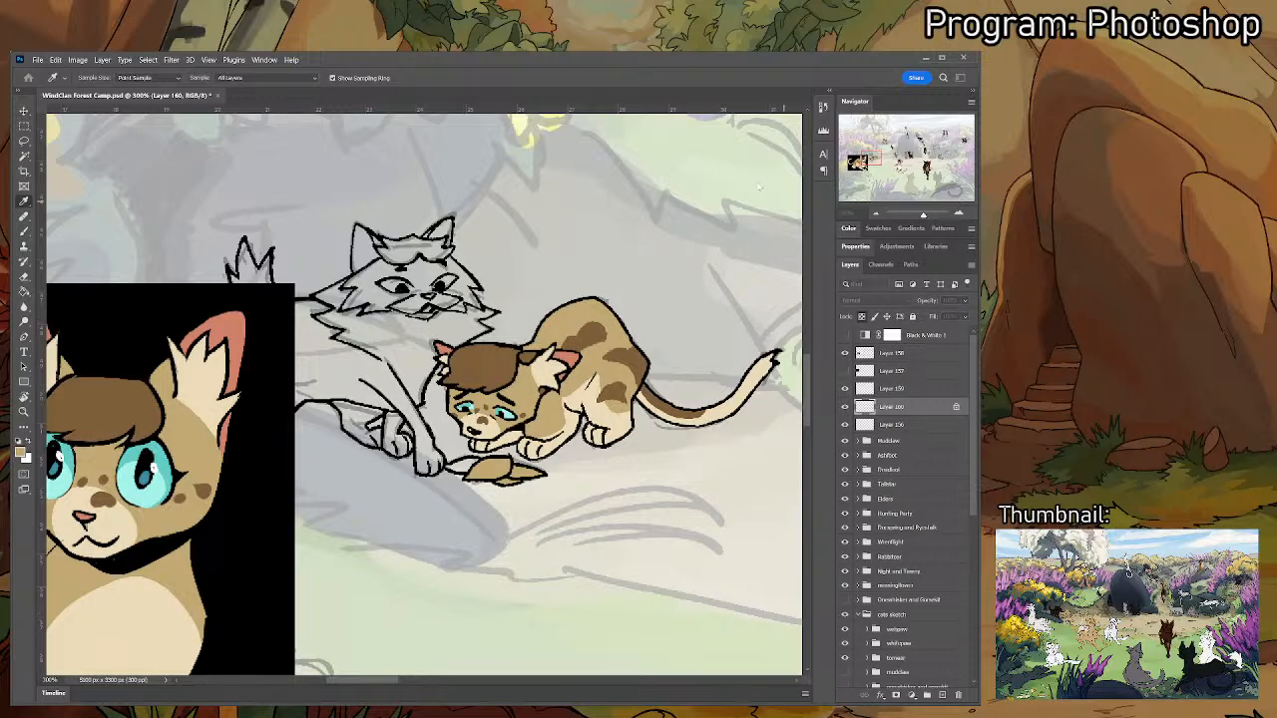
key("b")
mouse_move(501, 464)
left_mouse_down()
mouse_move(479, 470)
mouse_move(533, 475)
left_mouse_up()
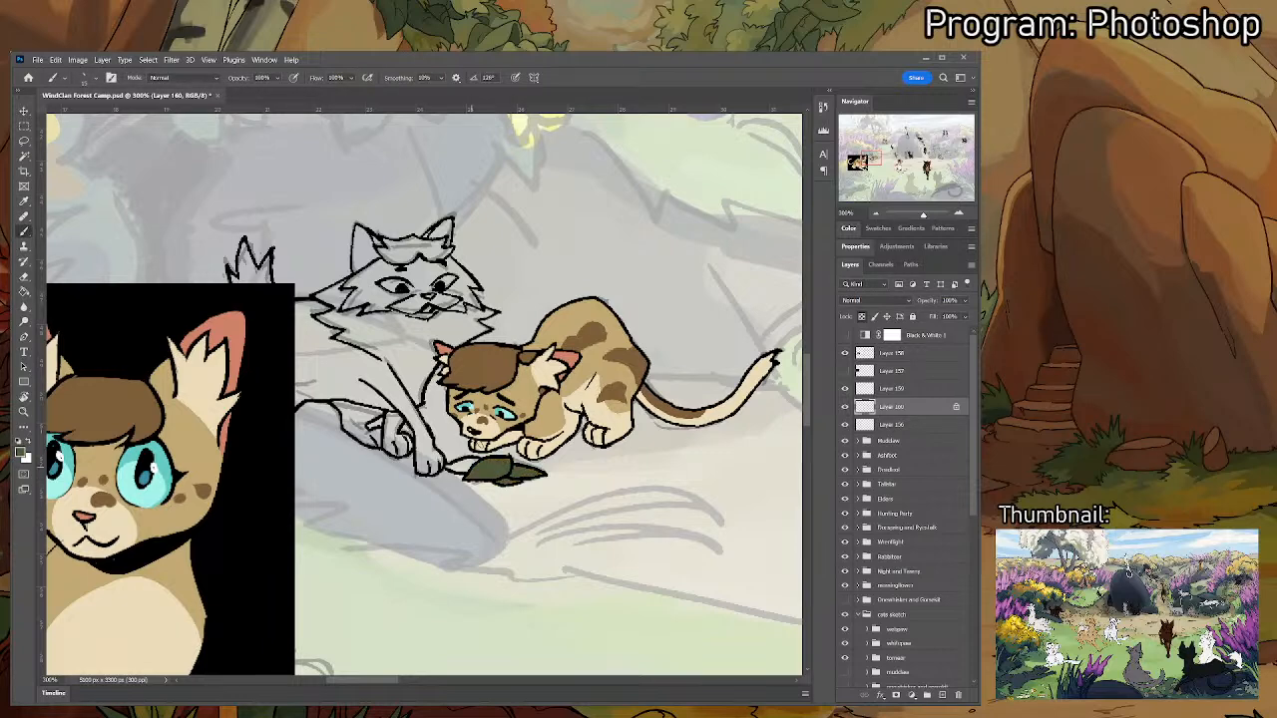
left_click(862, 317)
left_click_drag(469, 468, 455, 465)
- Lasso around the crouching cat and then a small area of its face, applying a color adjustment to each selection
key("l")
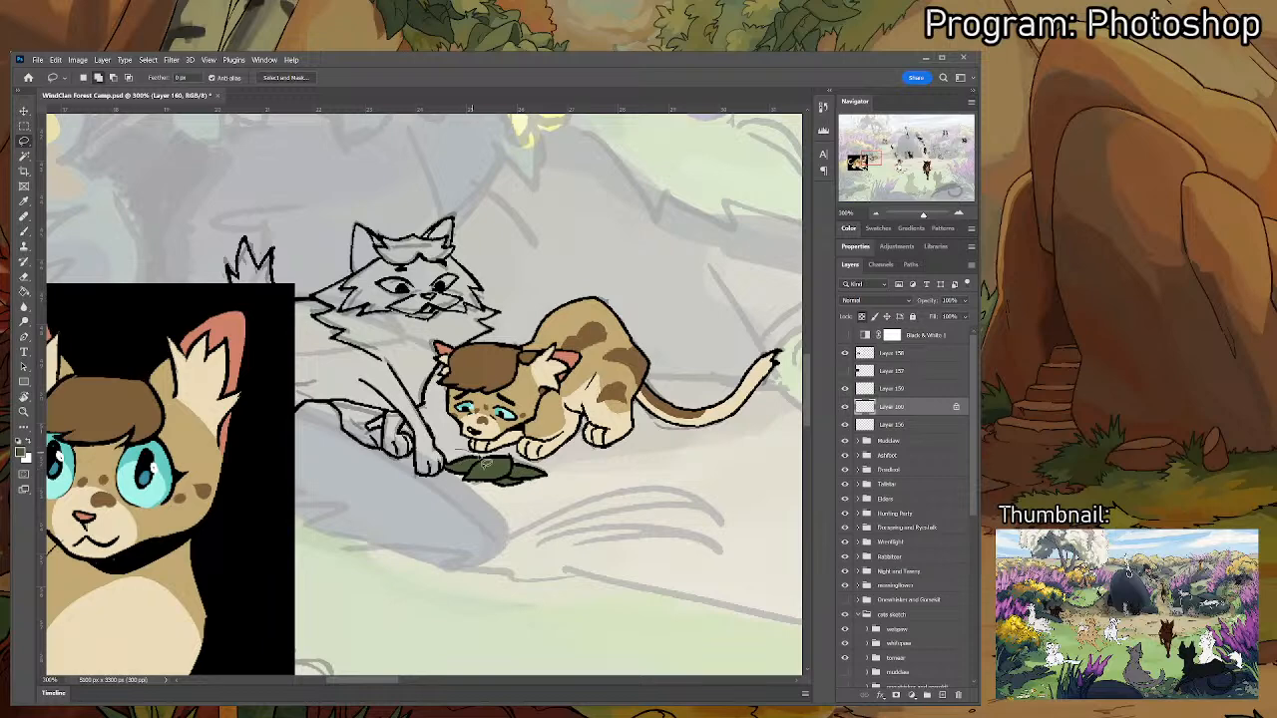
mouse_move(533, 468)
left_mouse_down()
mouse_move(634, 491)
mouse_move(830, 436)
mouse_move(784, 257)
mouse_move(537, 270)
mouse_move(428, 356)
mouse_move(412, 393)
mouse_move(409, 319)
left_mouse_up()
key("i")
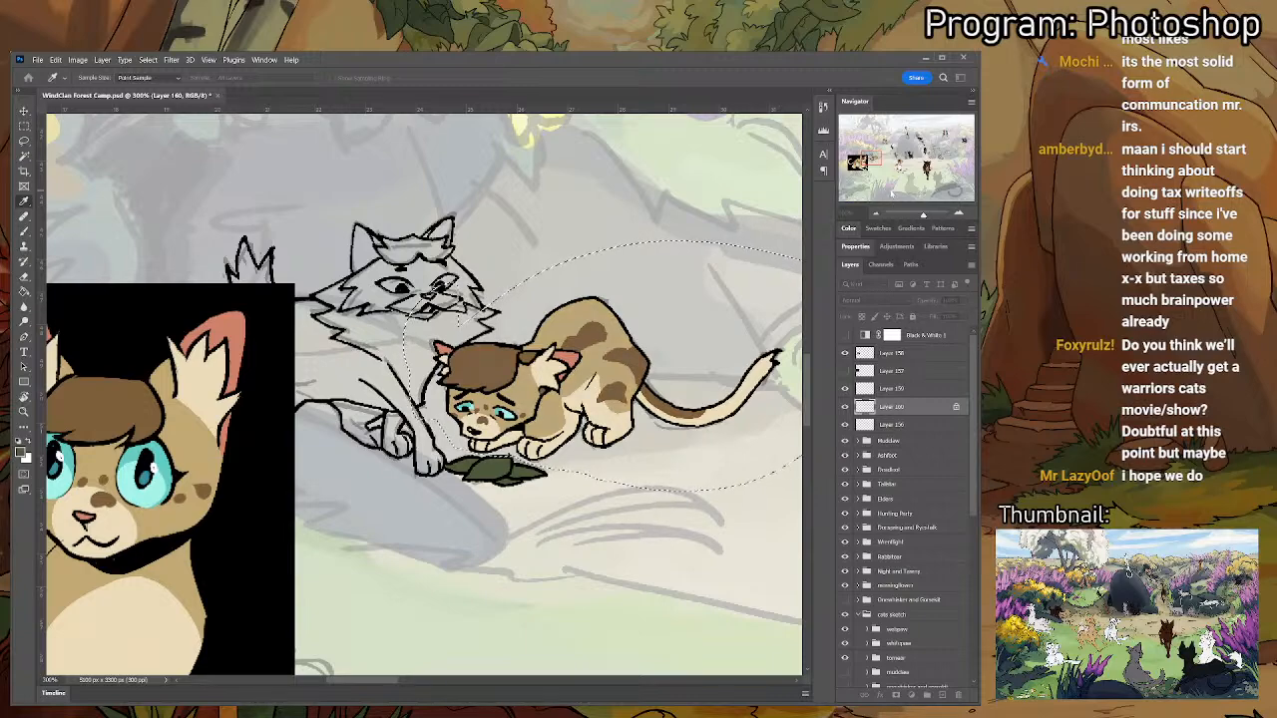
key("l")
scroll(570, 419, "down", 4)
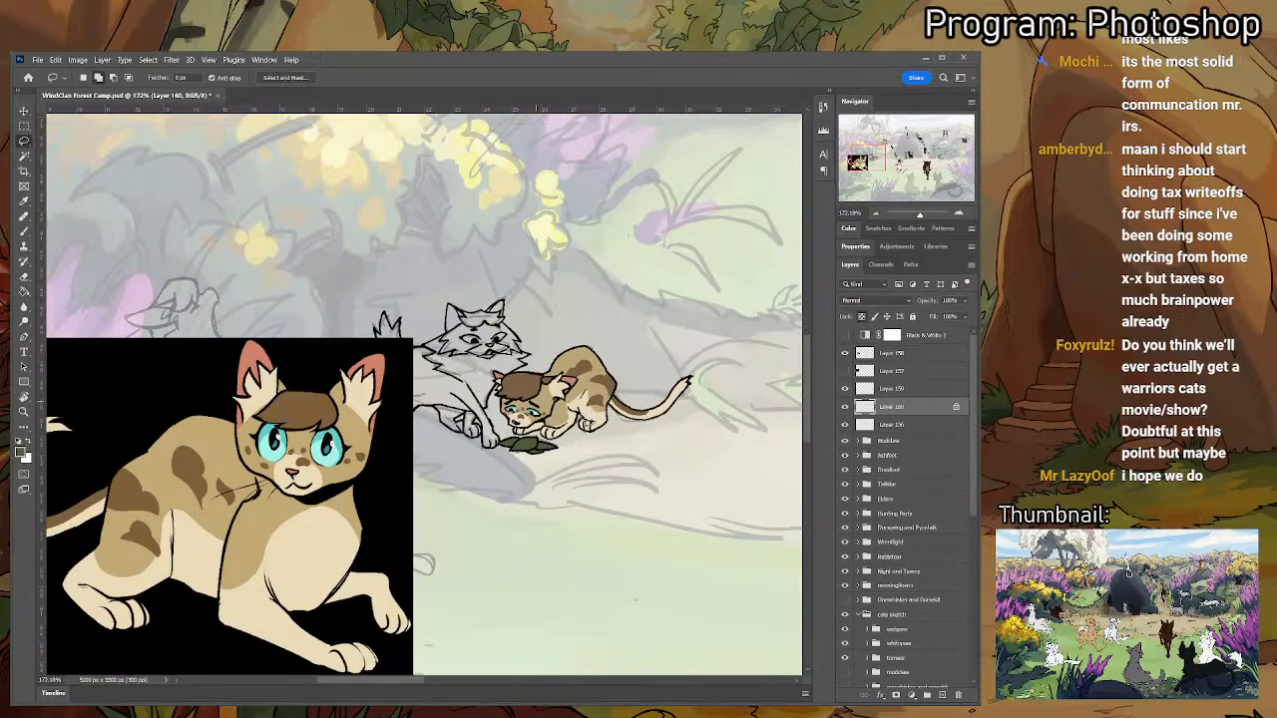
scroll(583, 417, "up", 3)
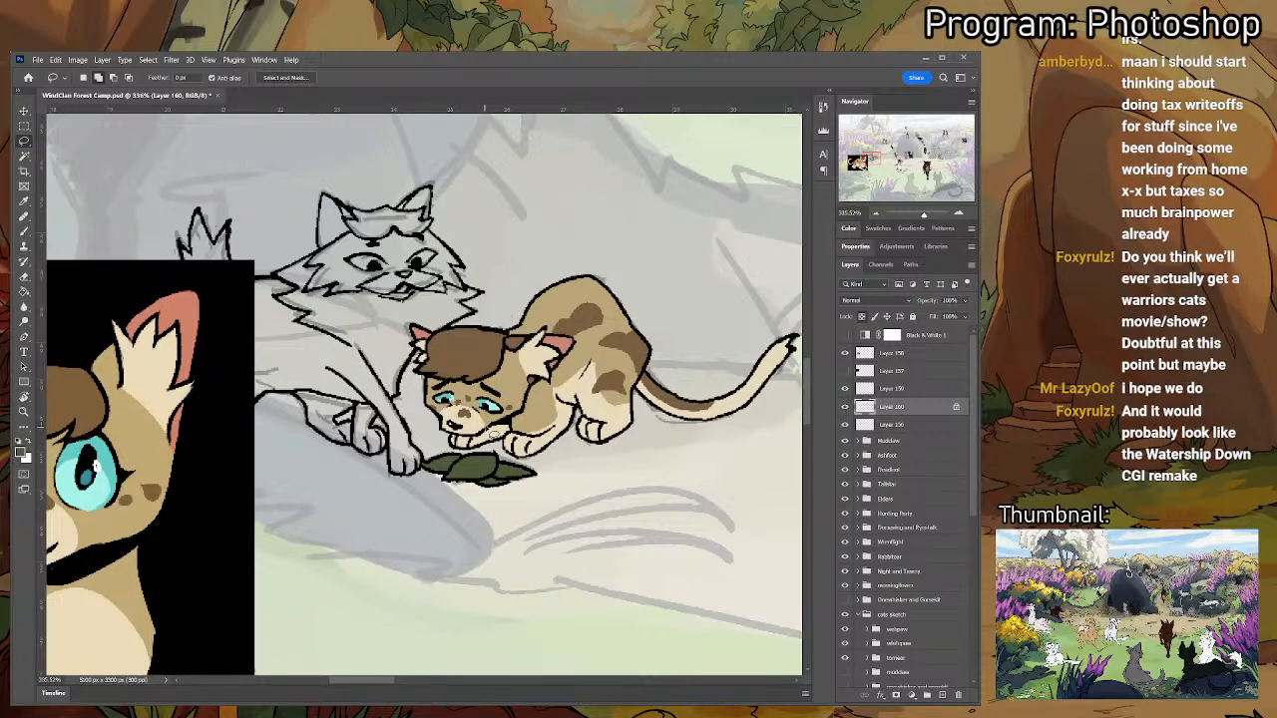
mouse_move(479, 420)
left_mouse_down()
mouse_move(435, 432)
mouse_move(472, 425)
mouse_move(489, 433)
mouse_move(479, 442)
left_mouse_up()
key("i")
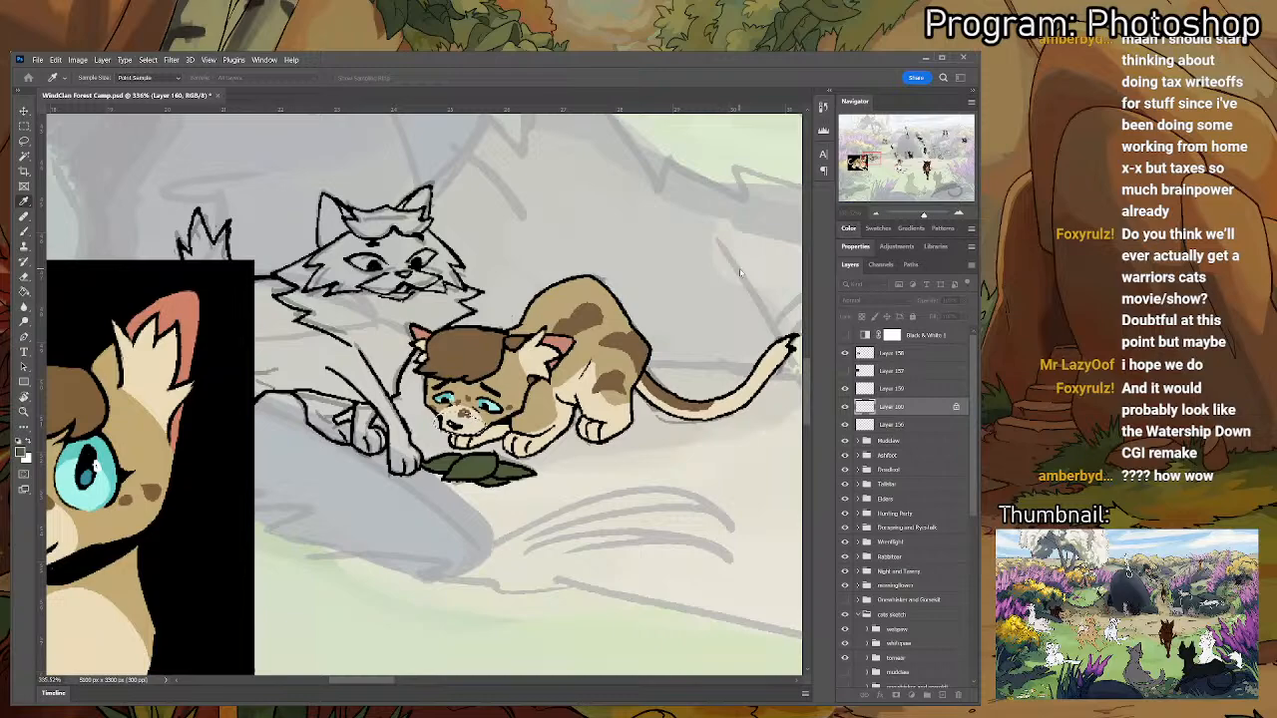
key("l")
- Examine the colored crouching cat against its reference and the surrounding scene from near and far
scroll(569, 470, "down", 5)
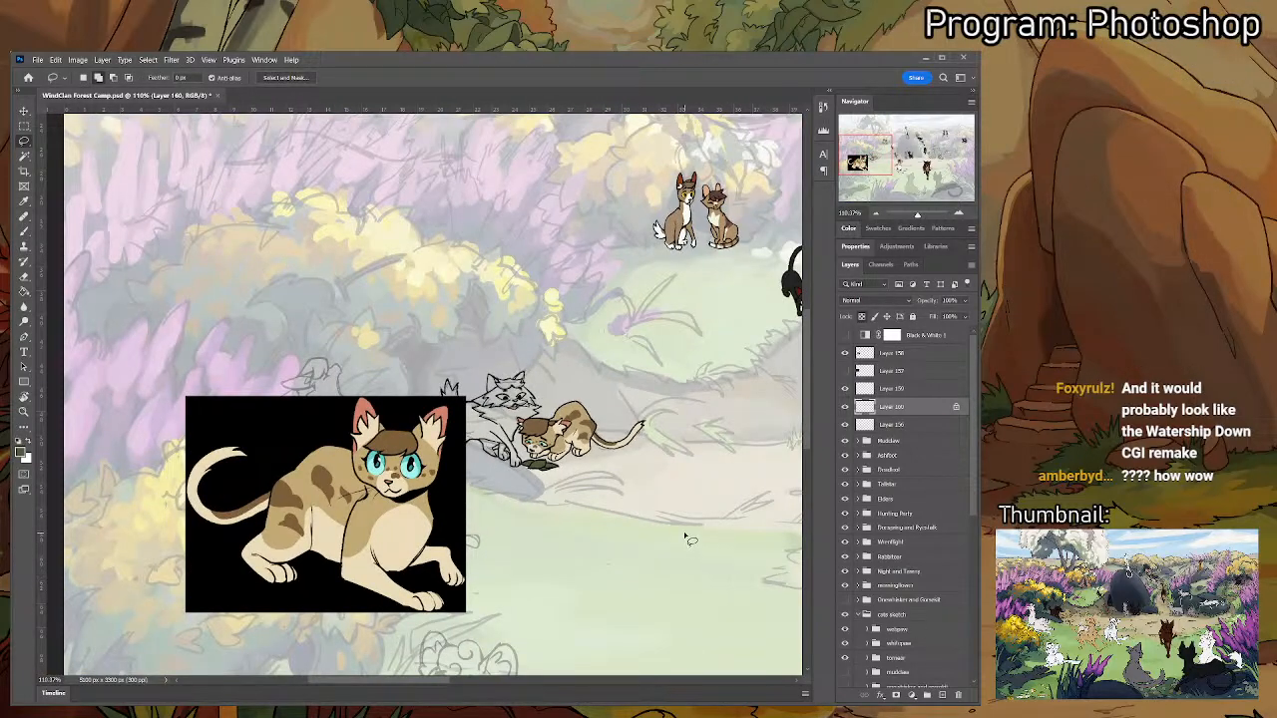
scroll(690, 540, "up", 3)
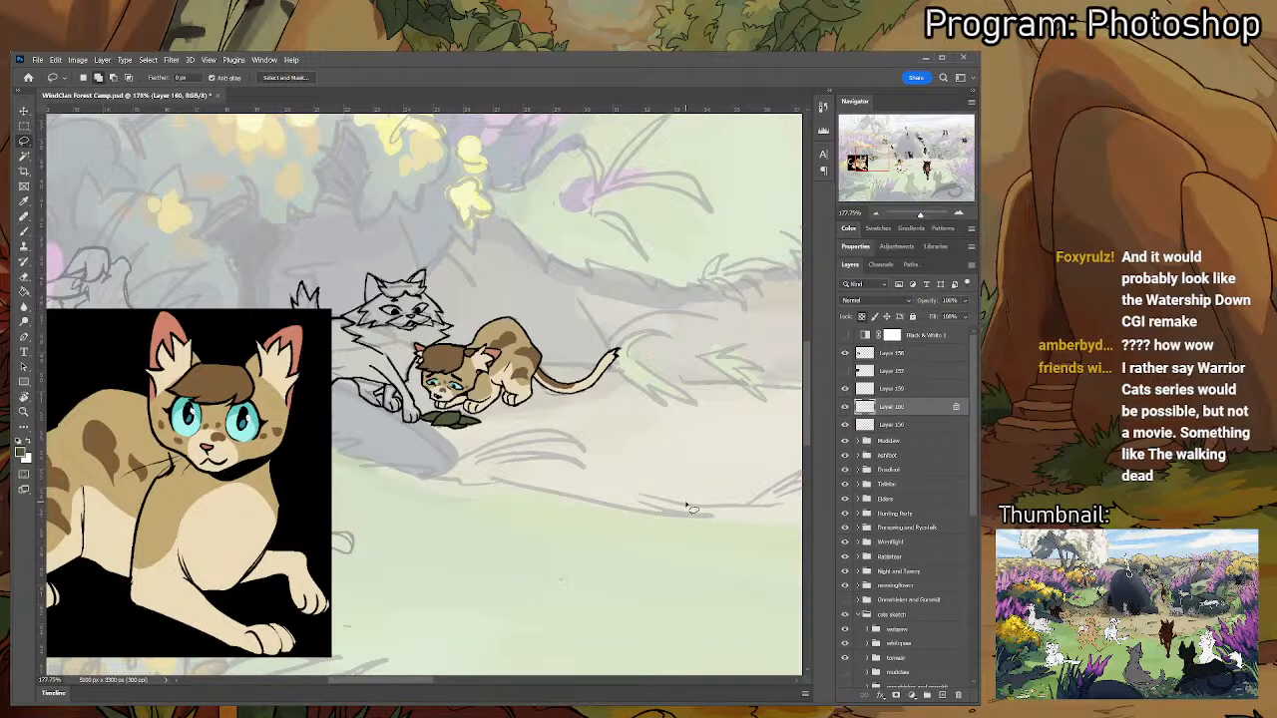
scroll(689, 509, "up", 1)
scroll(688, 508, "down", 1)
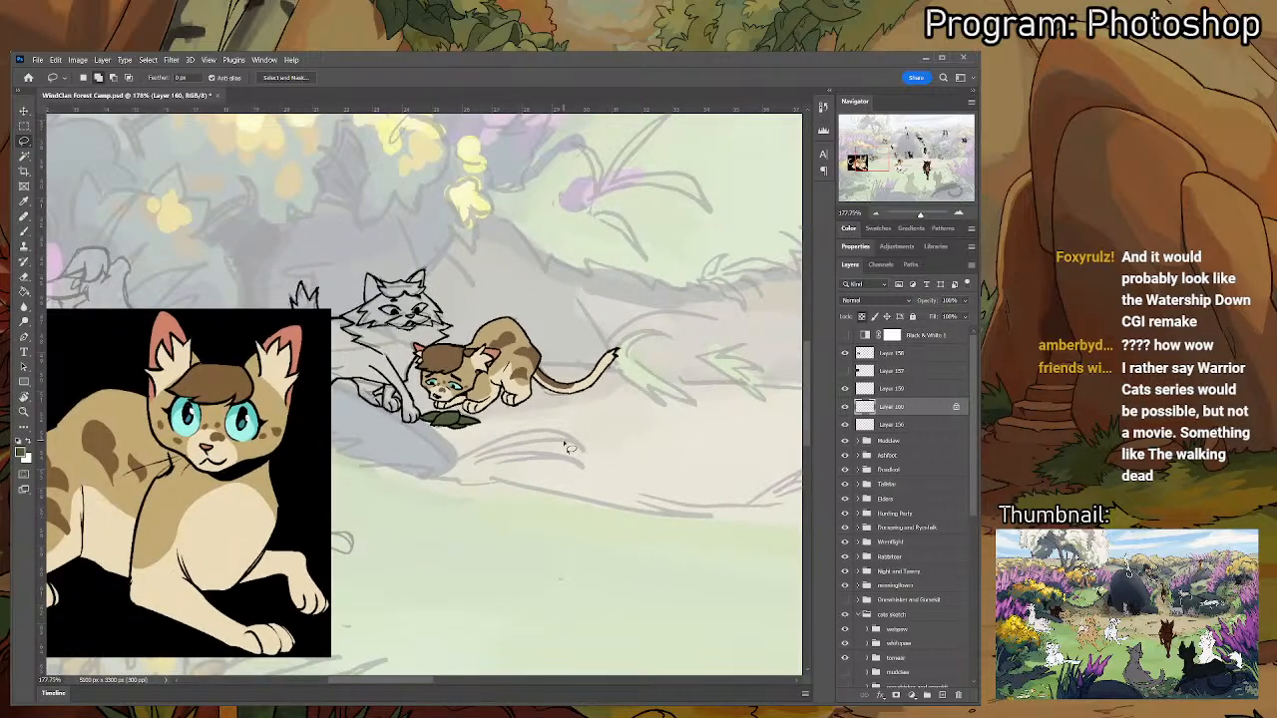
scroll(509, 454, "up", 1)
scroll(531, 439, "up", 1)
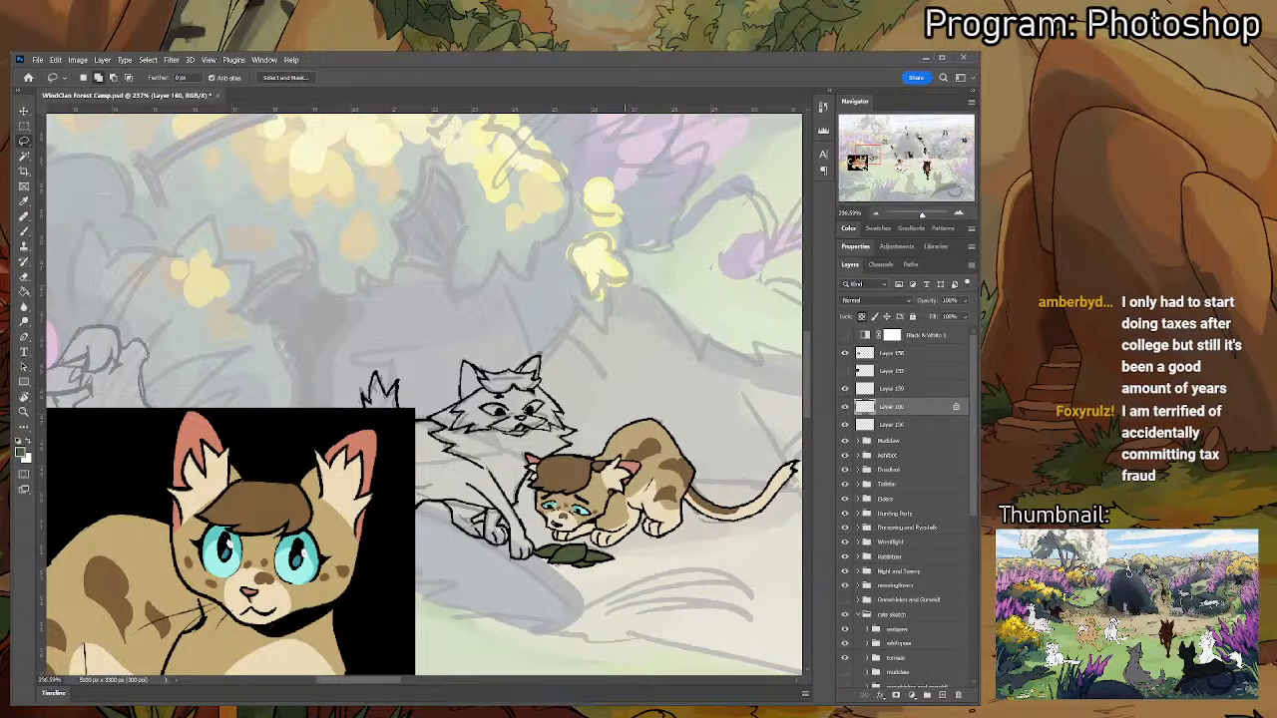
scroll(723, 609, "down", 2)
scroll(712, 606, "up", 4)
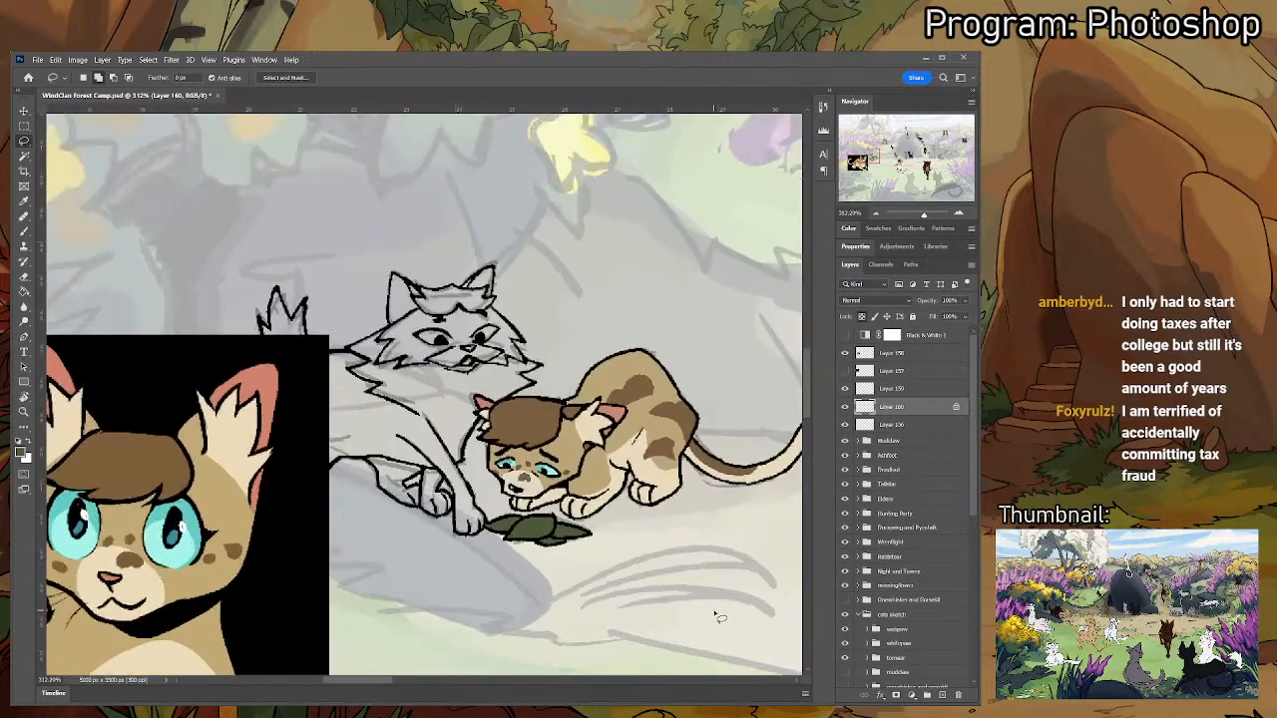
scroll(579, 507, "down", 3)
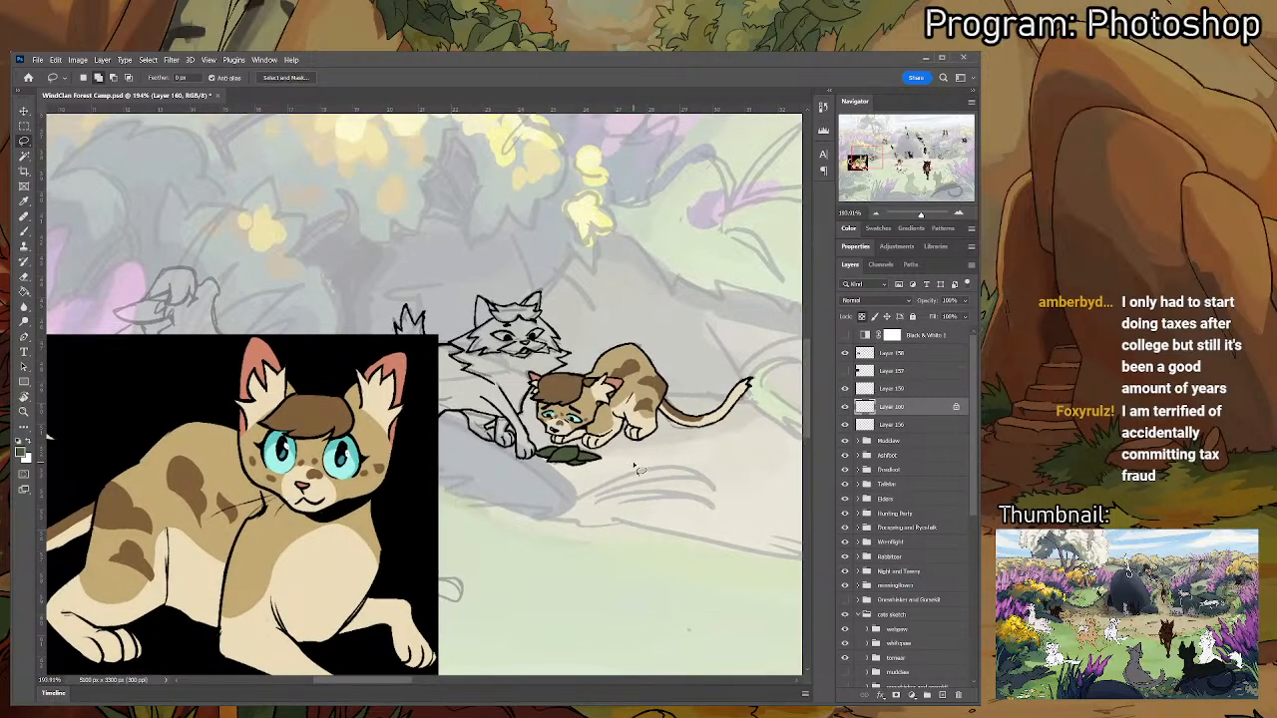
scroll(679, 443, "up", 1)
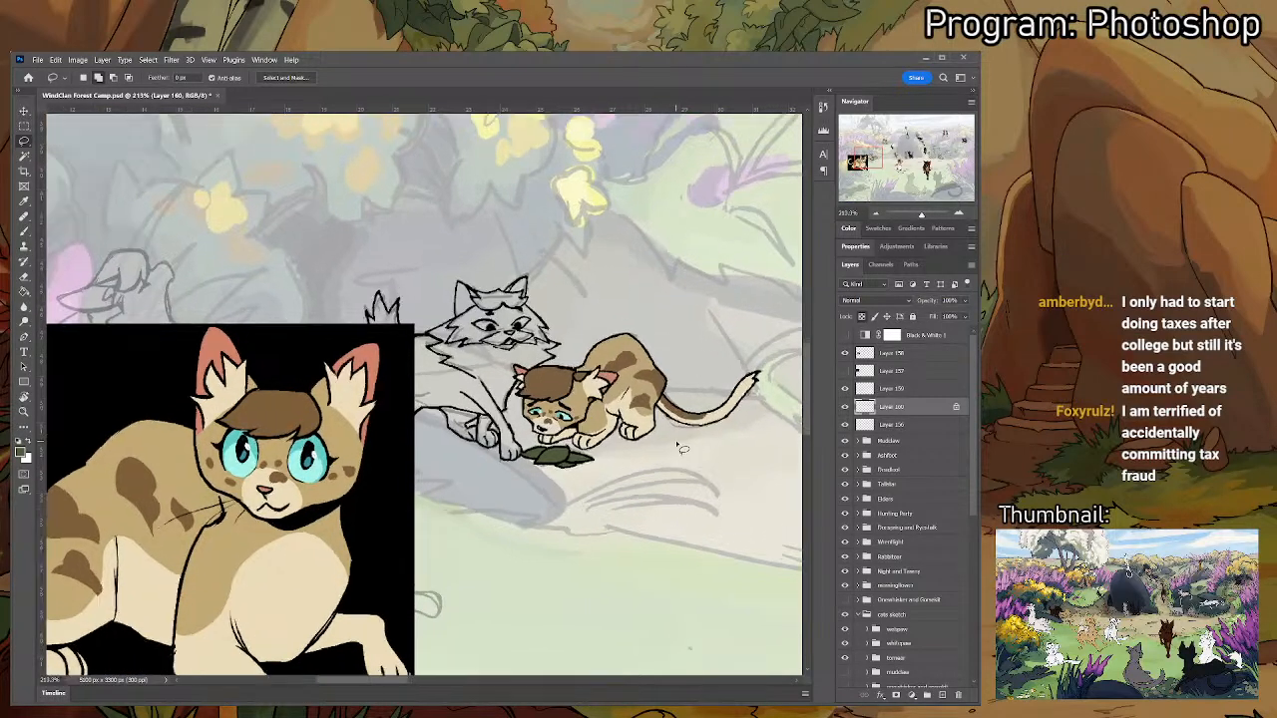
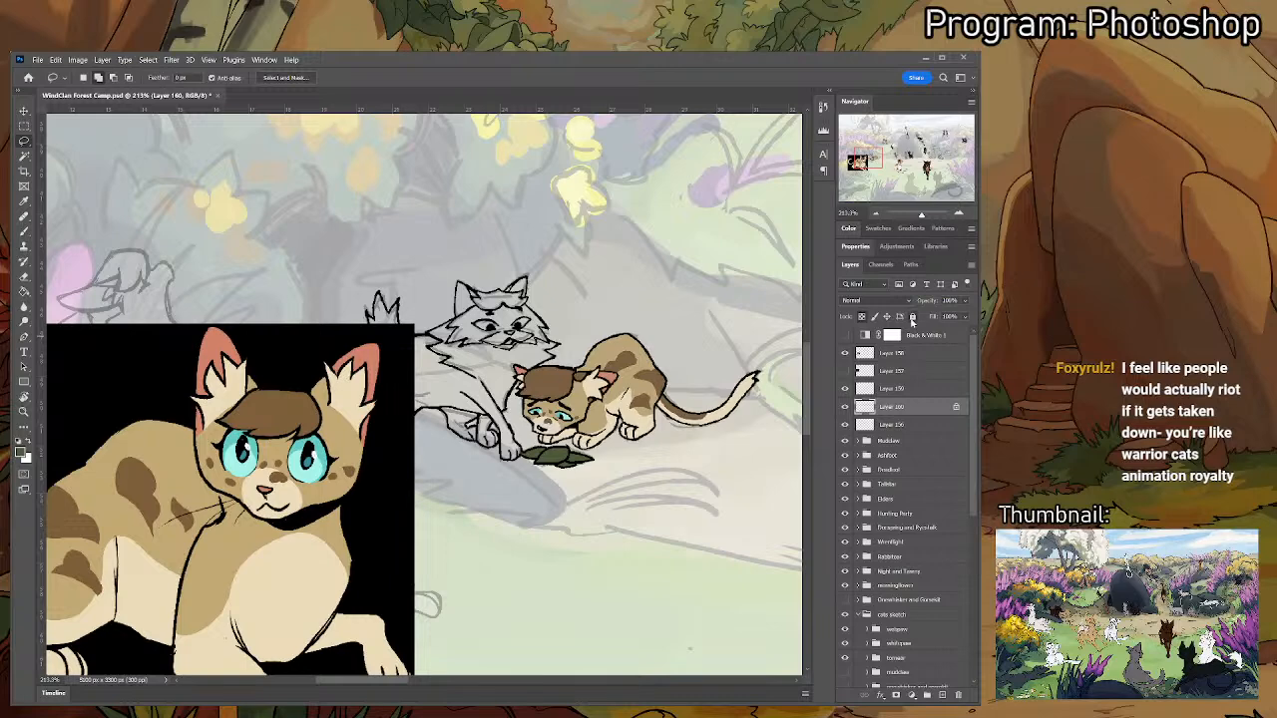
- Swap the tan cat reference for the dark brown cat reference, move it beside the long-haired cat, and sample its dark fur color
key("i")
left_click(344, 427)
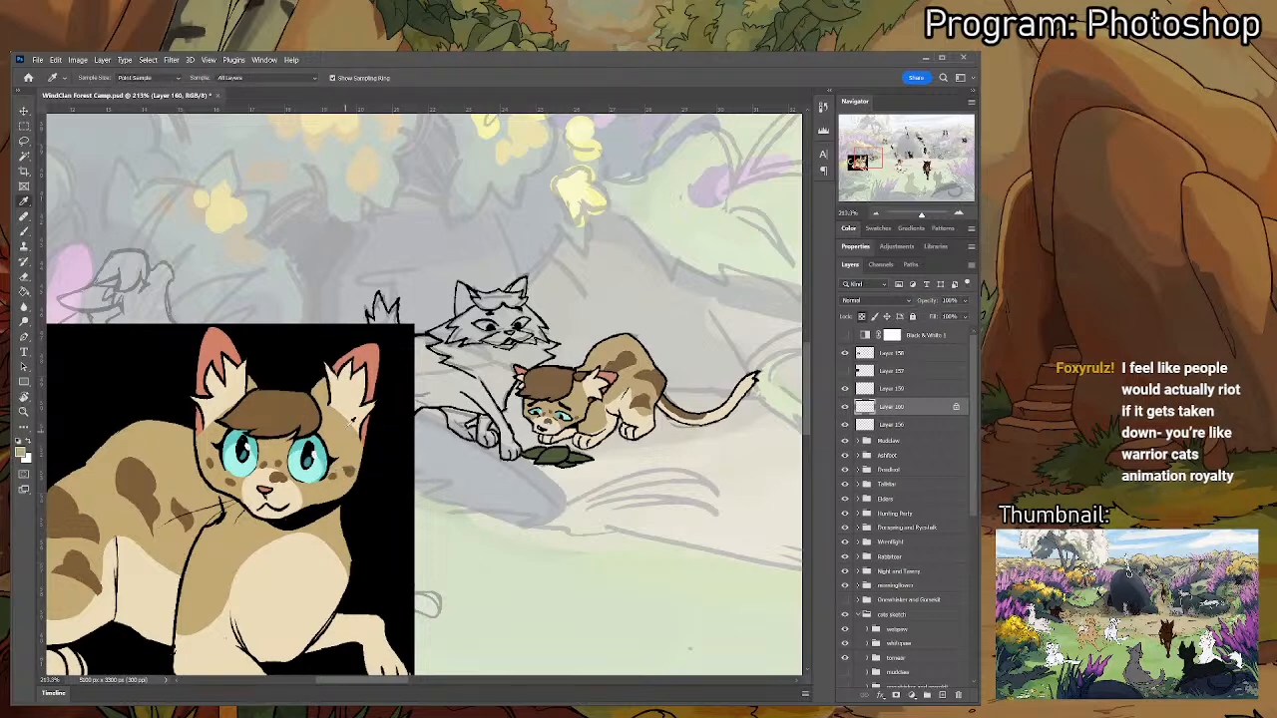
left_click(844, 370)
left_click(845, 353)
left_click(891, 370)
key("v")
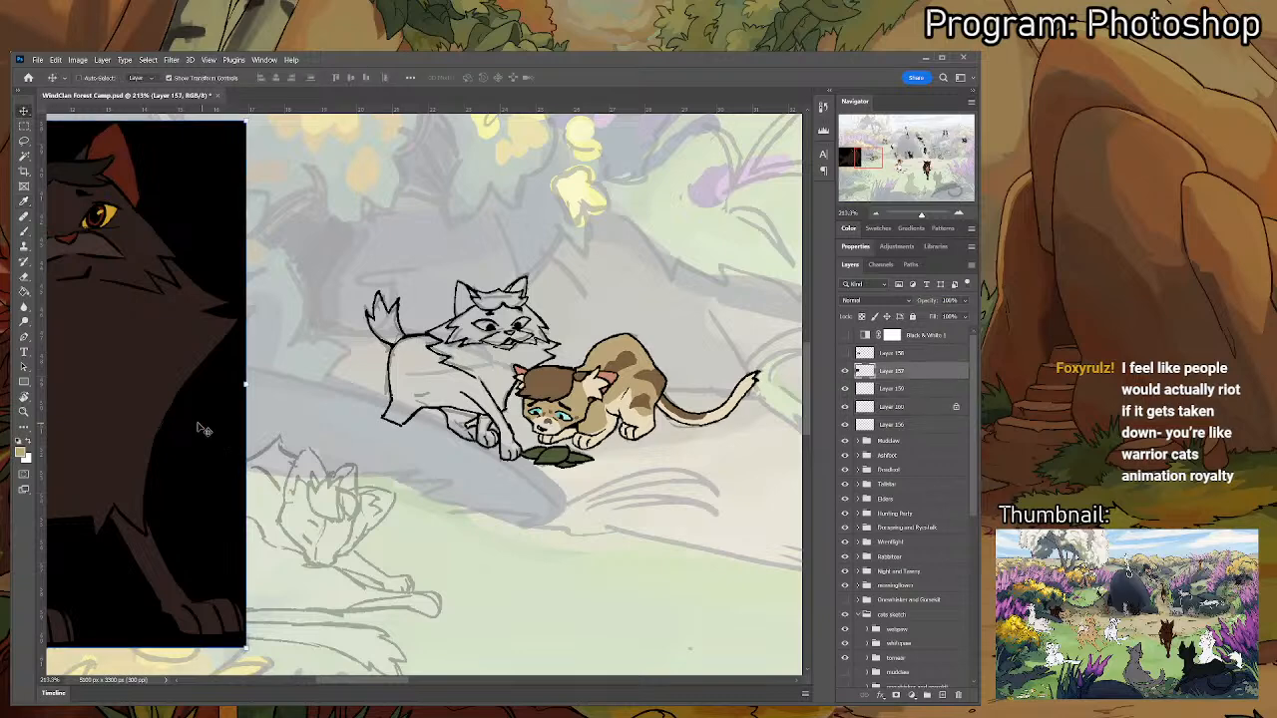
left_click_drag(204, 429, 276, 428)
key("i")
left_click(175, 330)
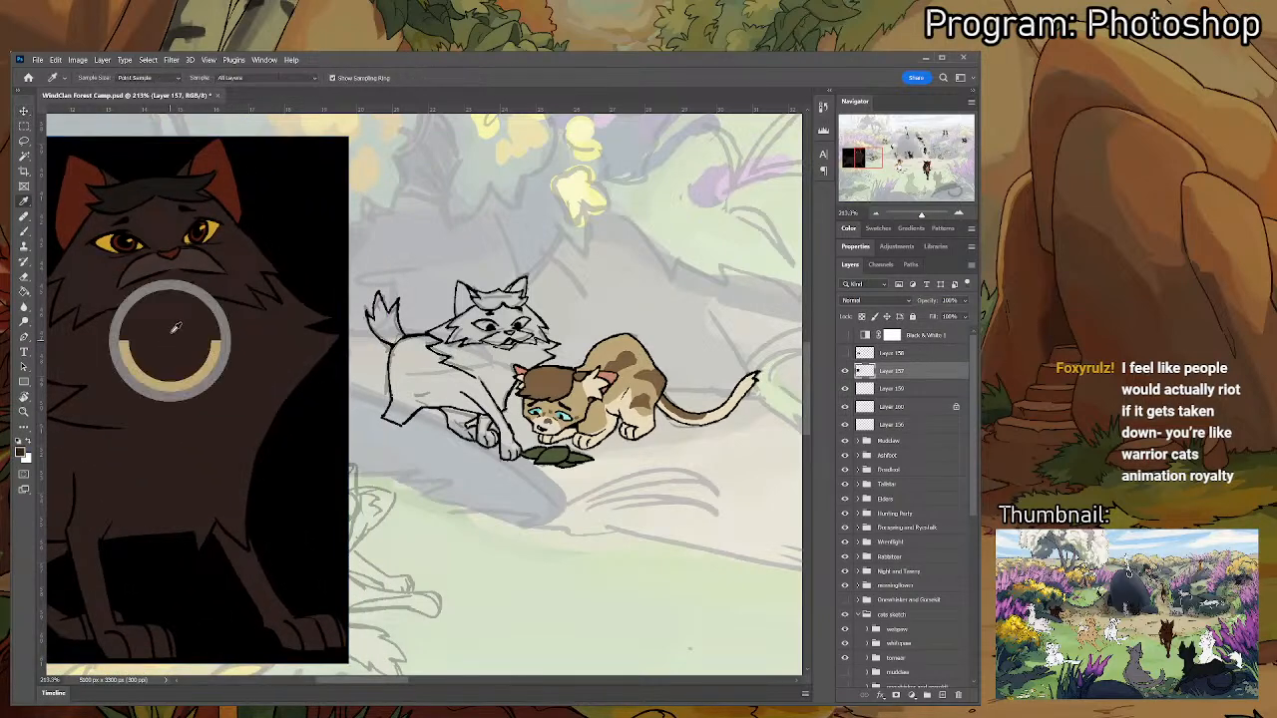
- Select the long-haired cat's silhouette from its line art layer with the Magic Wand and modify the selection's edge
key("b")
left_click(890, 388)
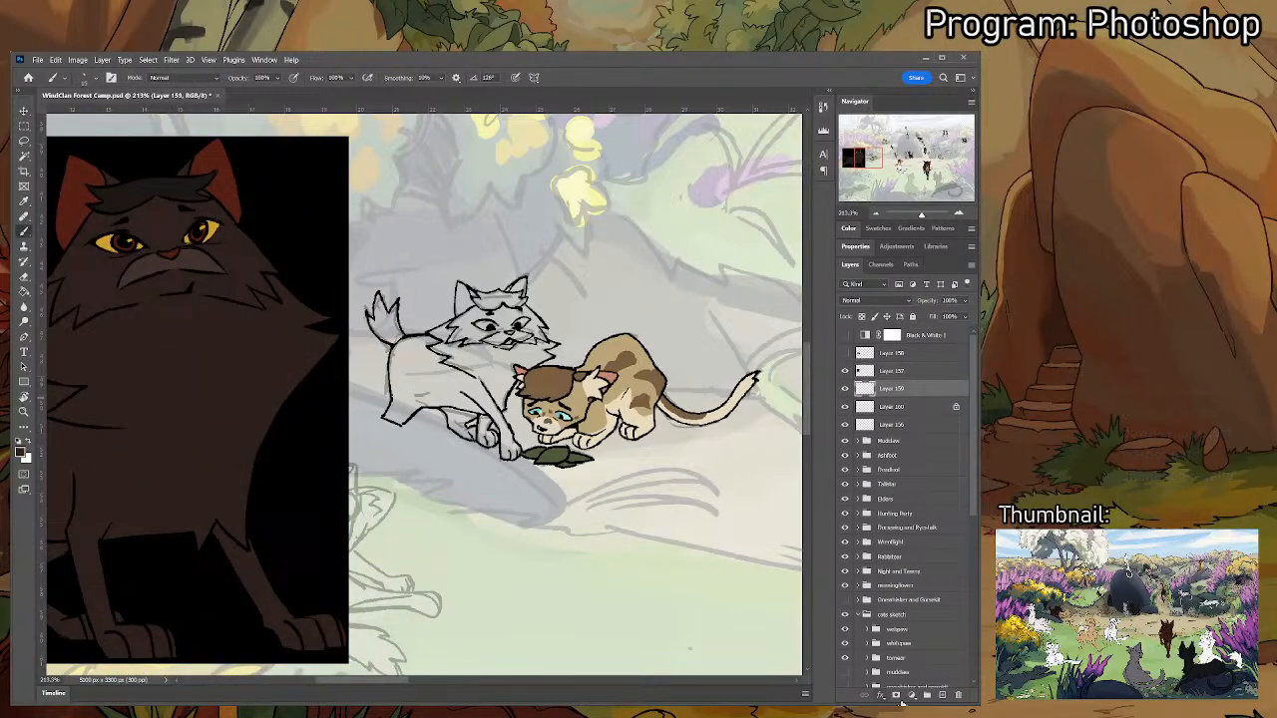
left_click(869, 409)
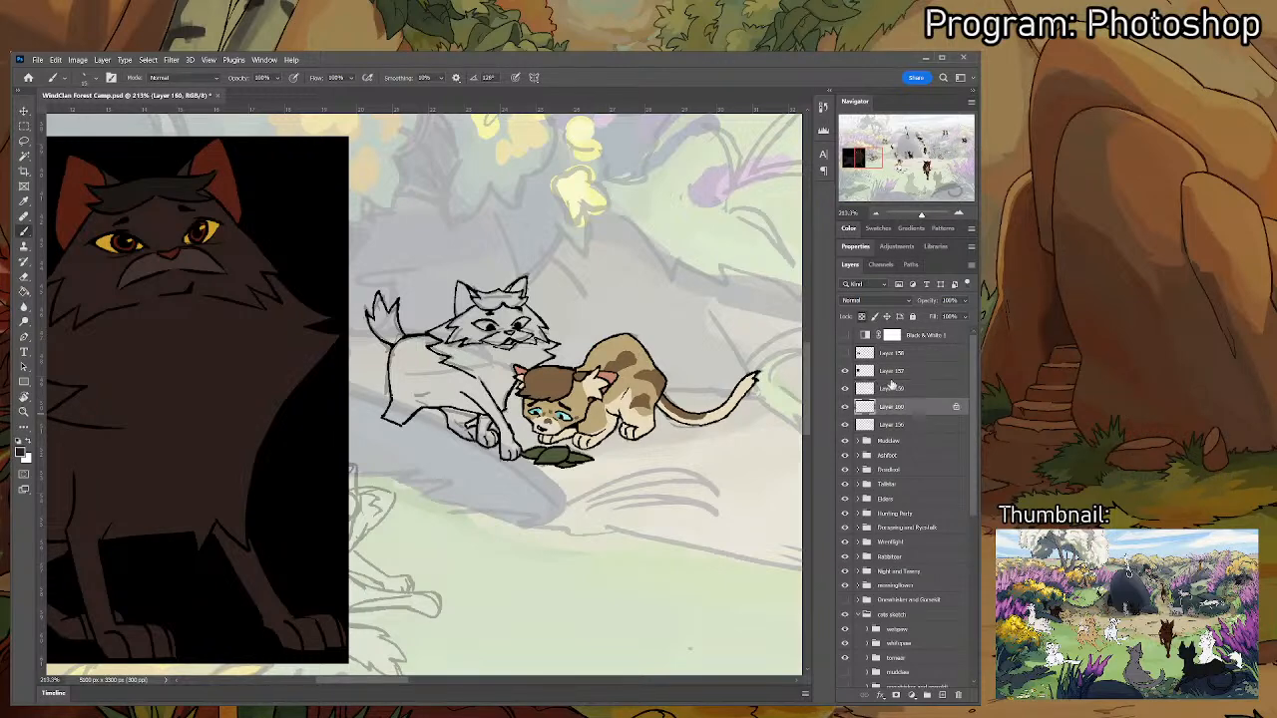
left_click(845, 425)
left_click(844, 425)
left_click(875, 424)
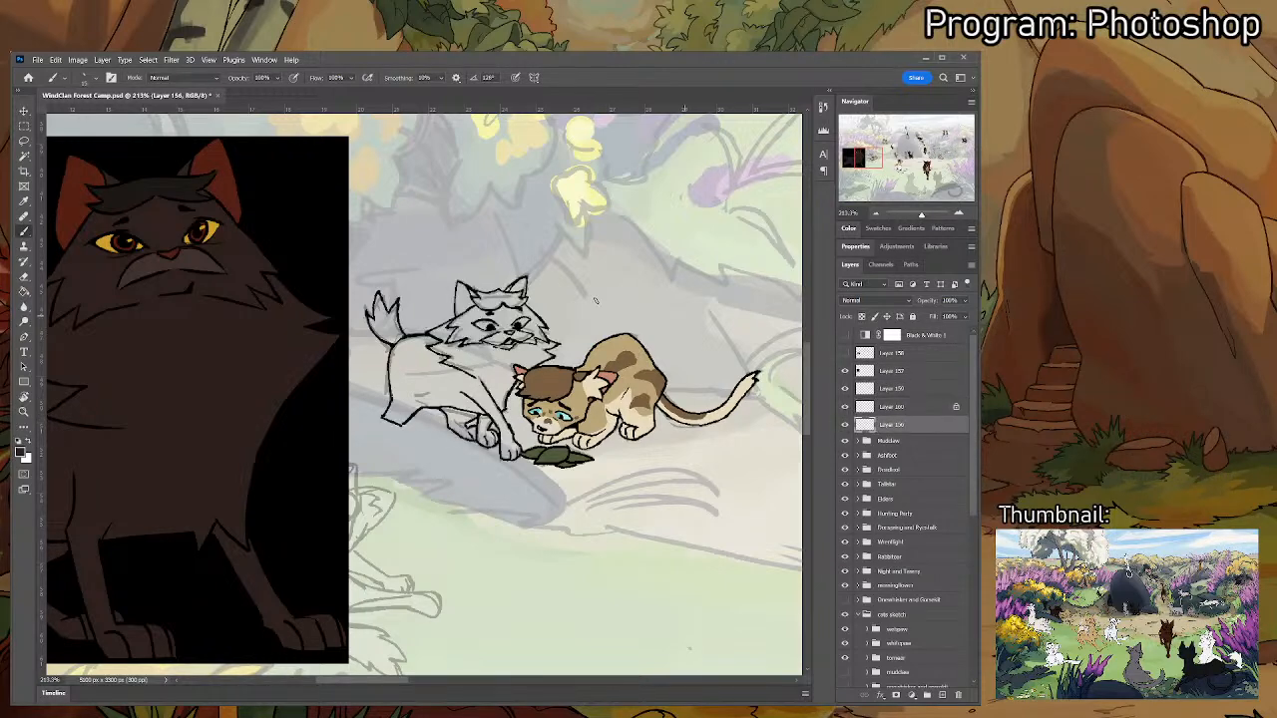
key("w")
left_click(530, 203)
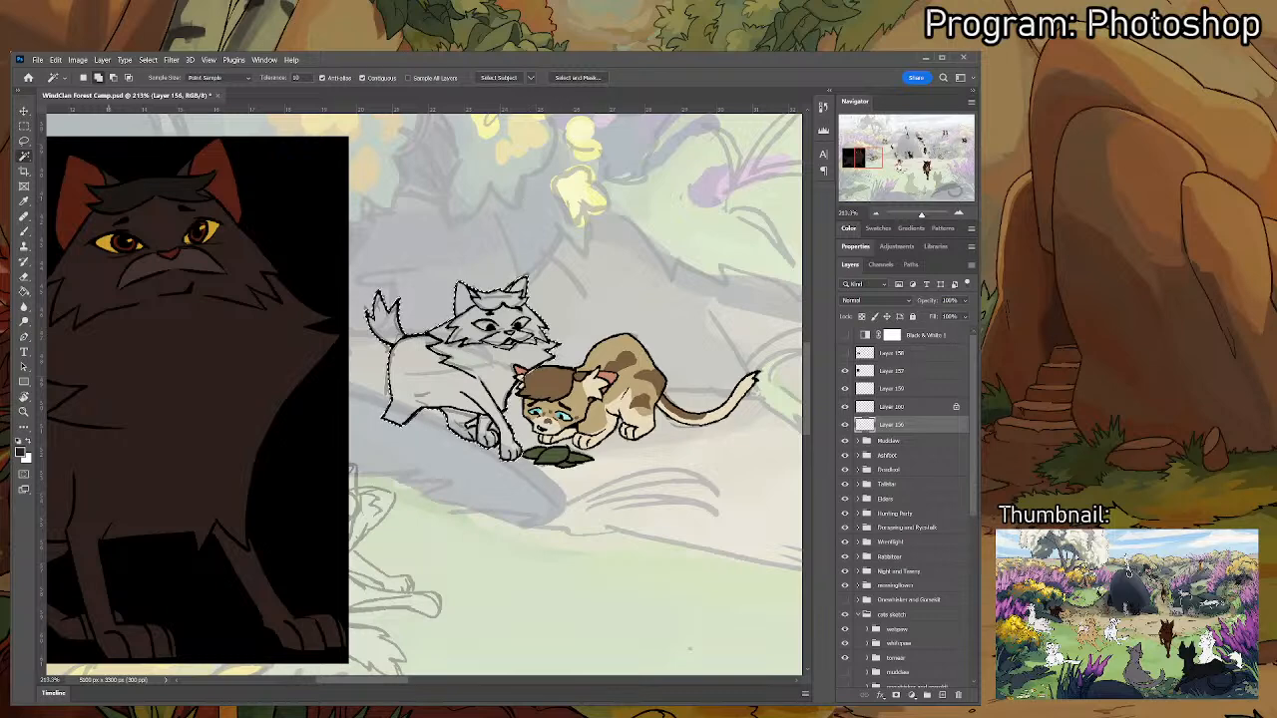
left_click(147, 61)
mouse_move(184, 226)
left_click(319, 251)
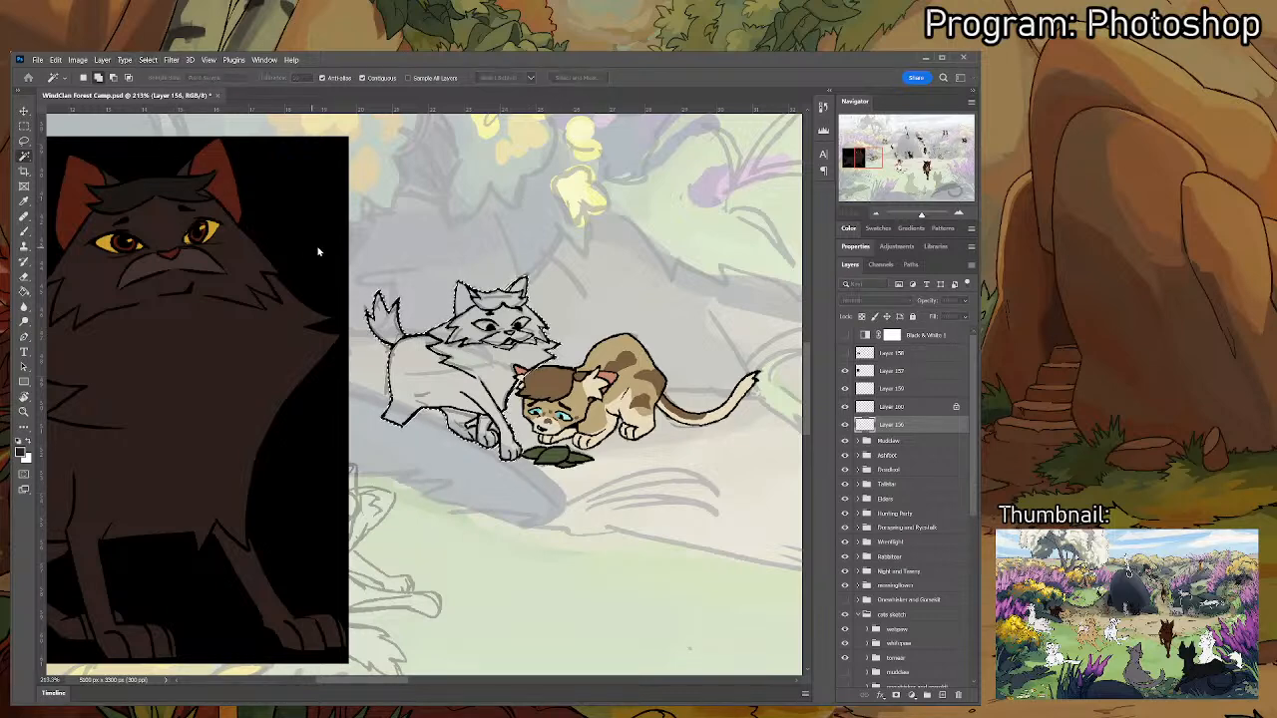
key("Return")
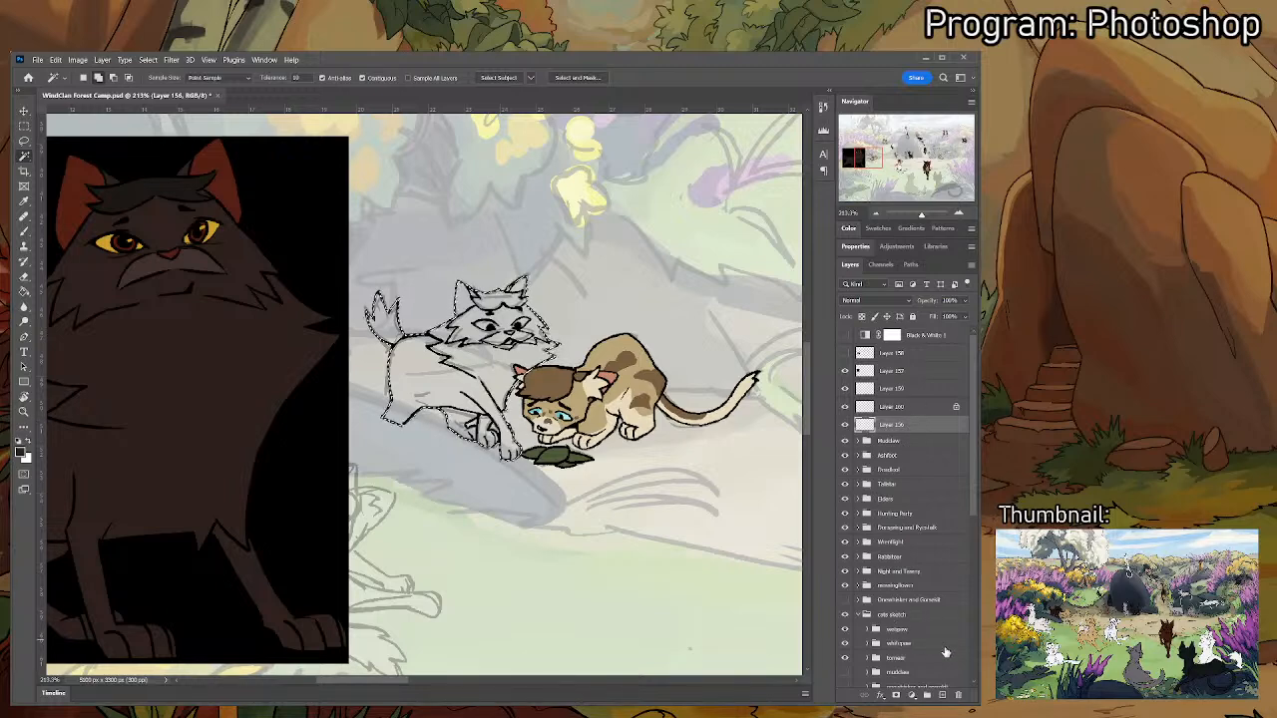
- Refine the selection around the long-haired cat's outline and sample the dark brown chest fur from the reference
scroll(775, 448, "up", 1)
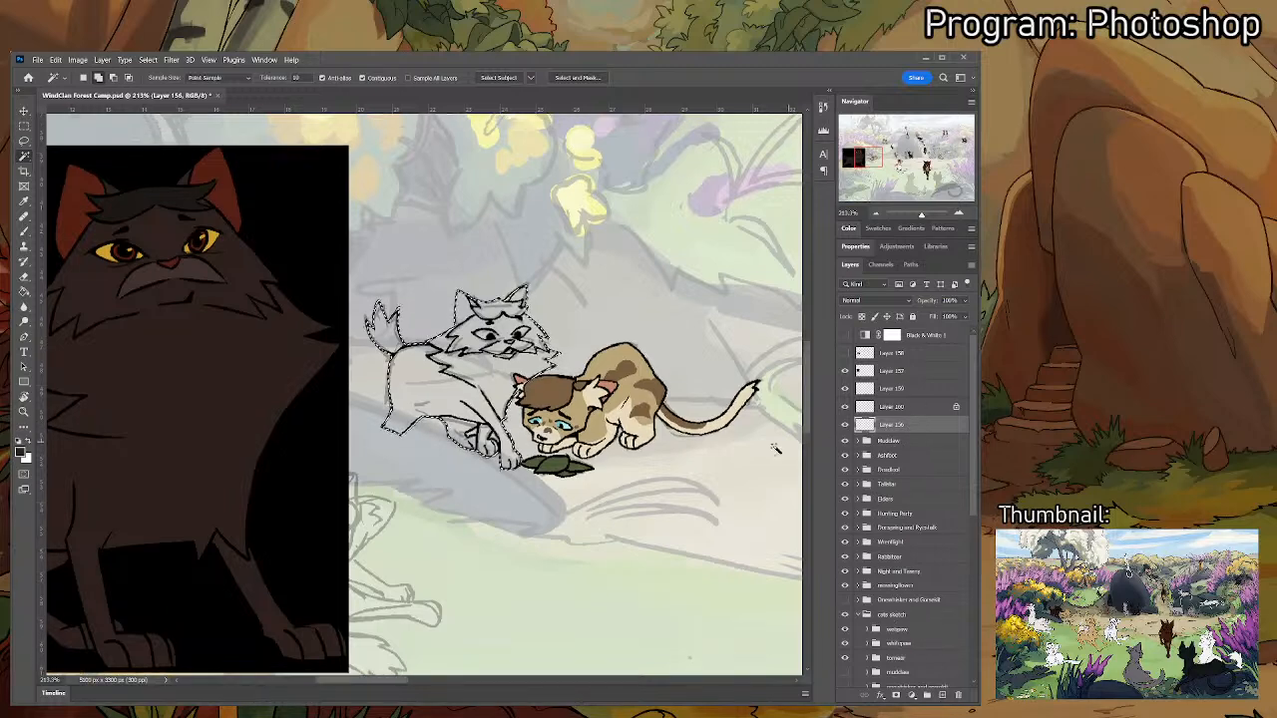
scroll(775, 449, "up", 2)
scroll(429, 423, "up", 4)
left_click_drag(413, 471, 466, 503)
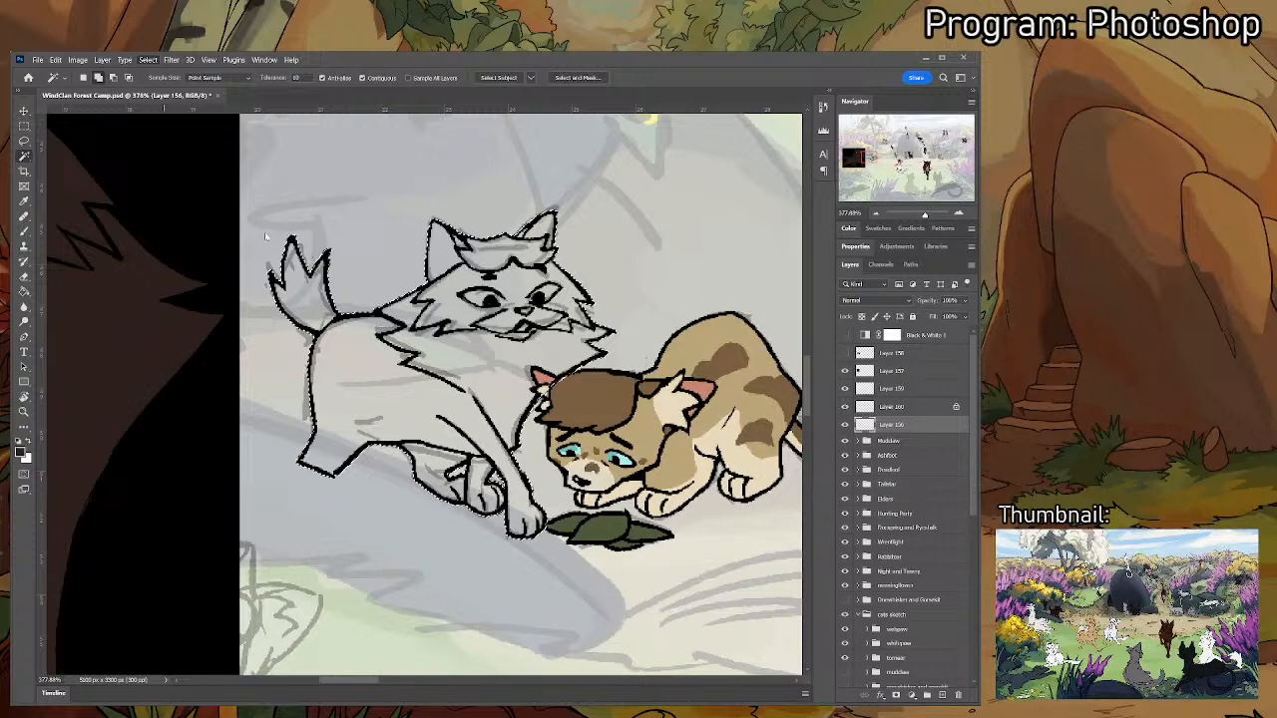
left_click(291, 252)
left_click(686, 244)
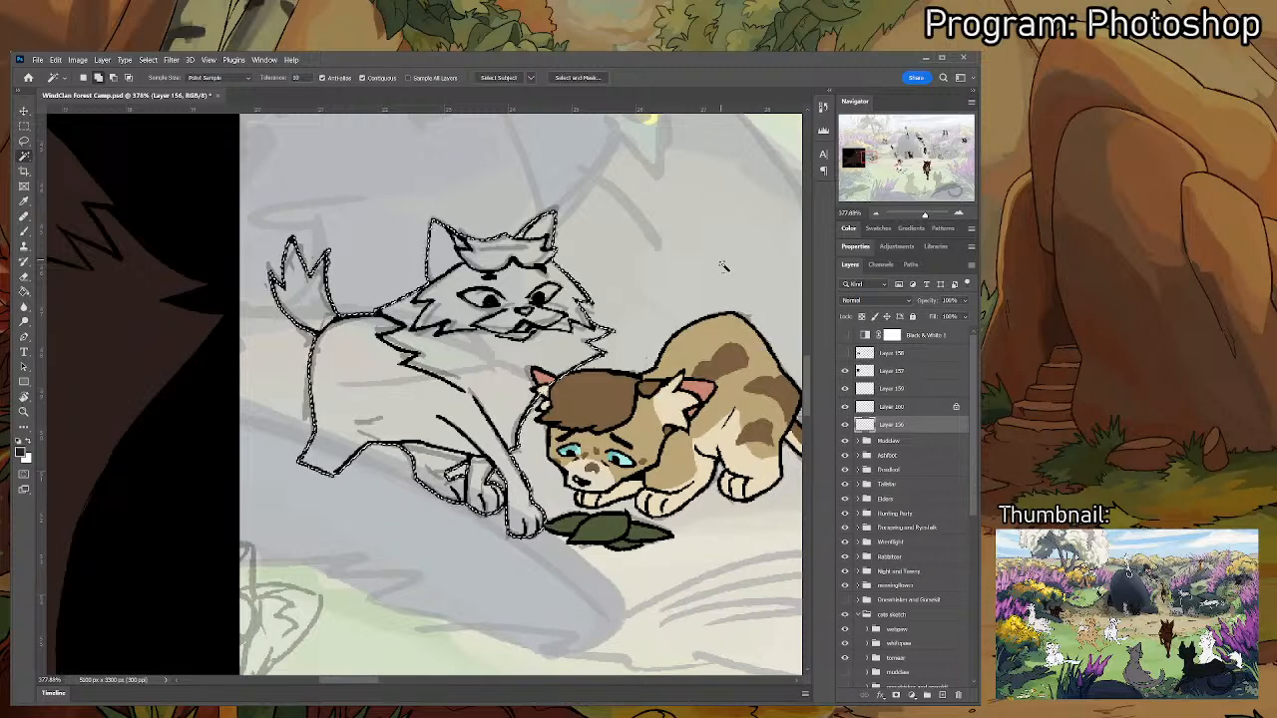
key("ctrl+minus")
key("ctrl+minus")
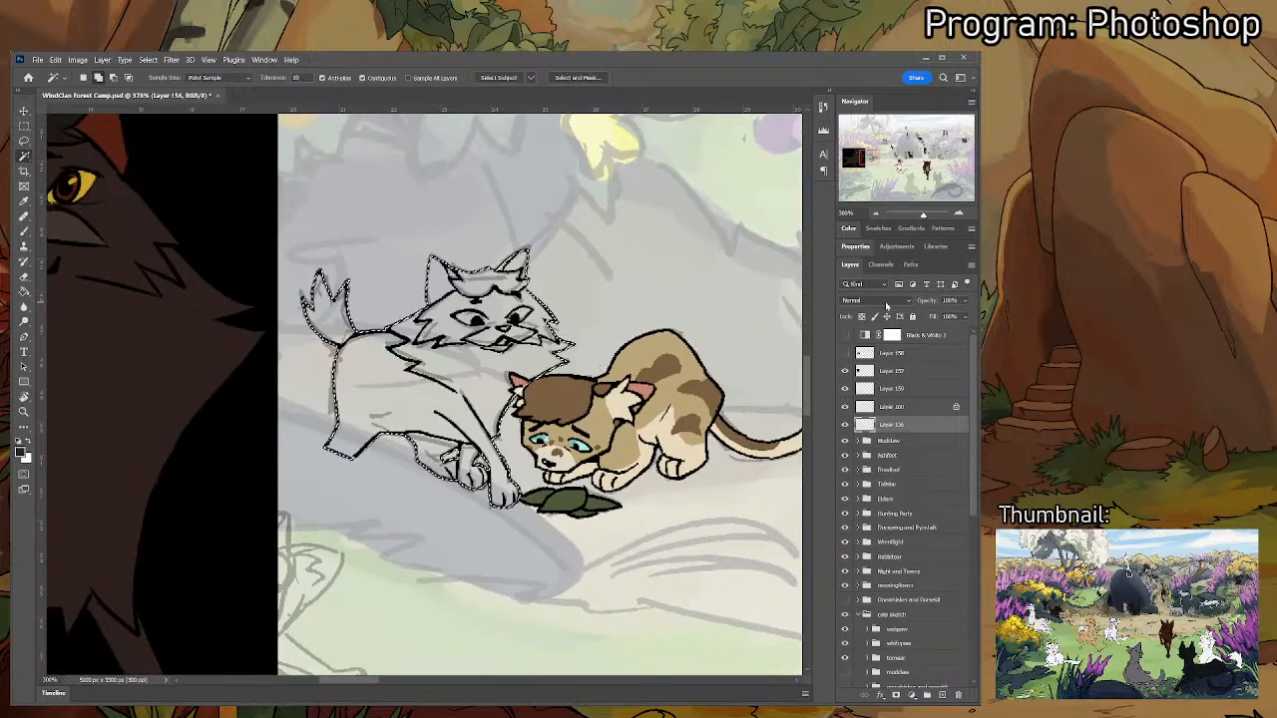
key("u")
key("w")
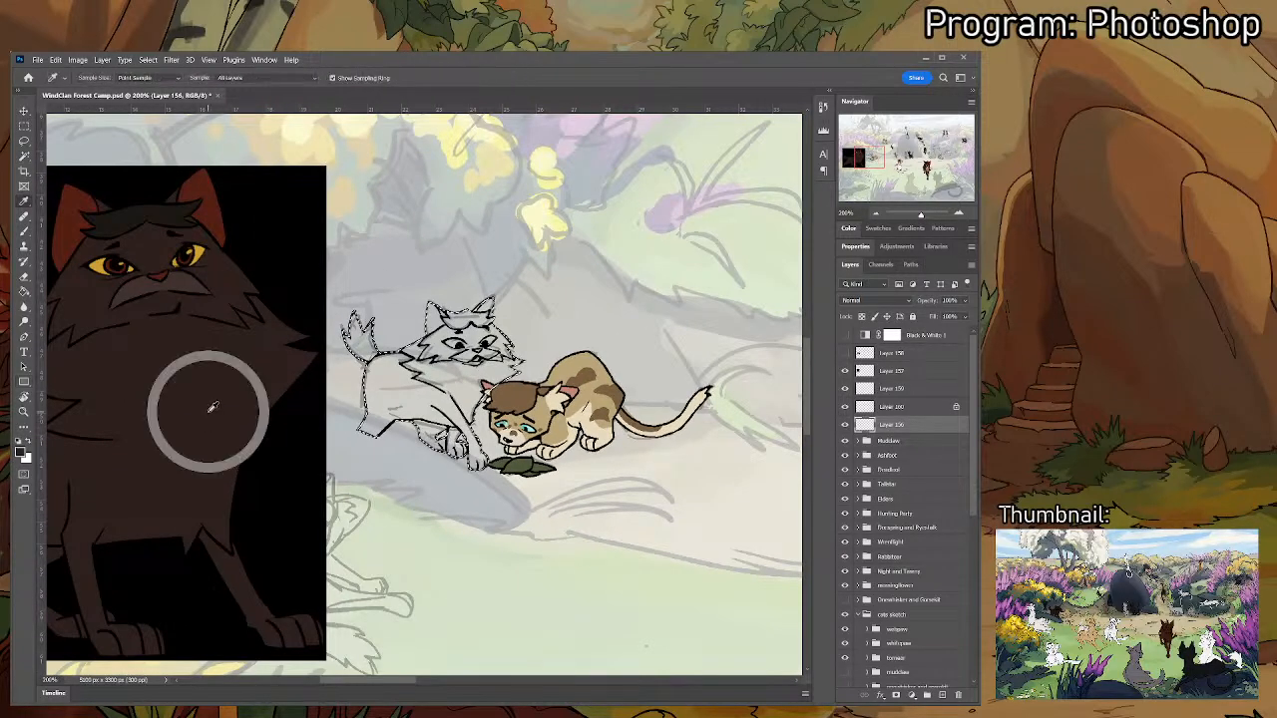
key("shift+w")
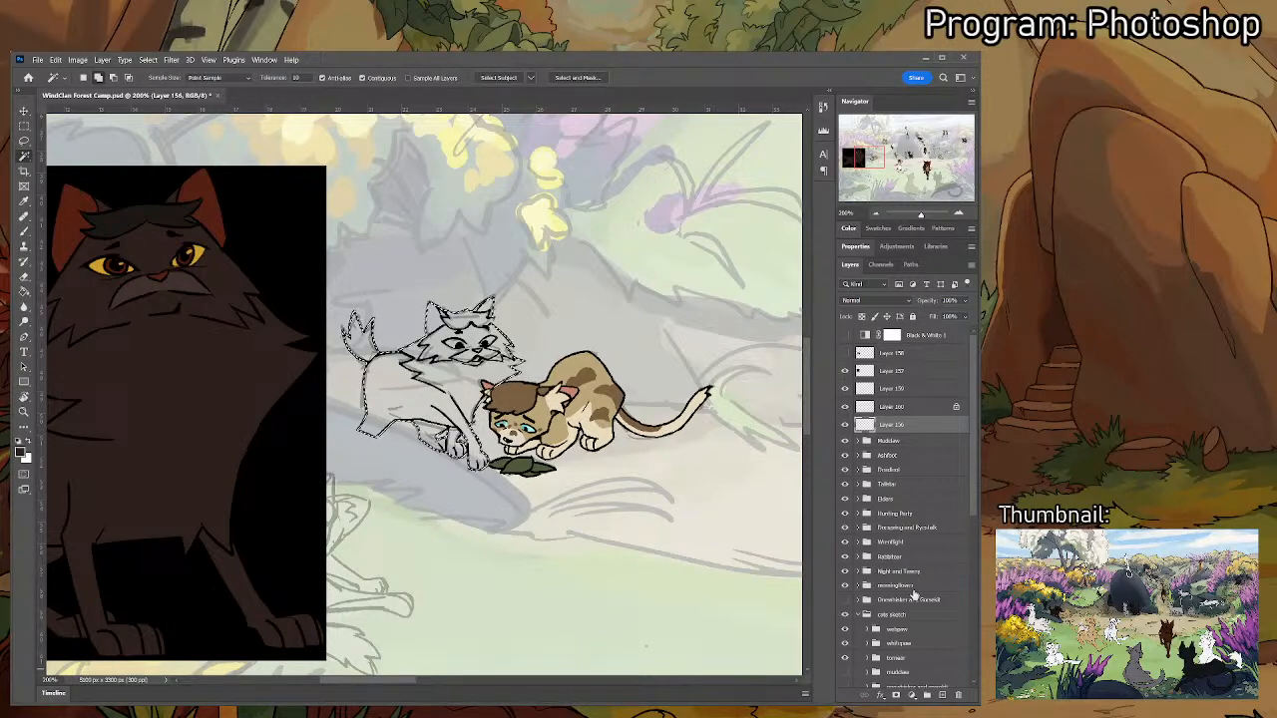
key("g")
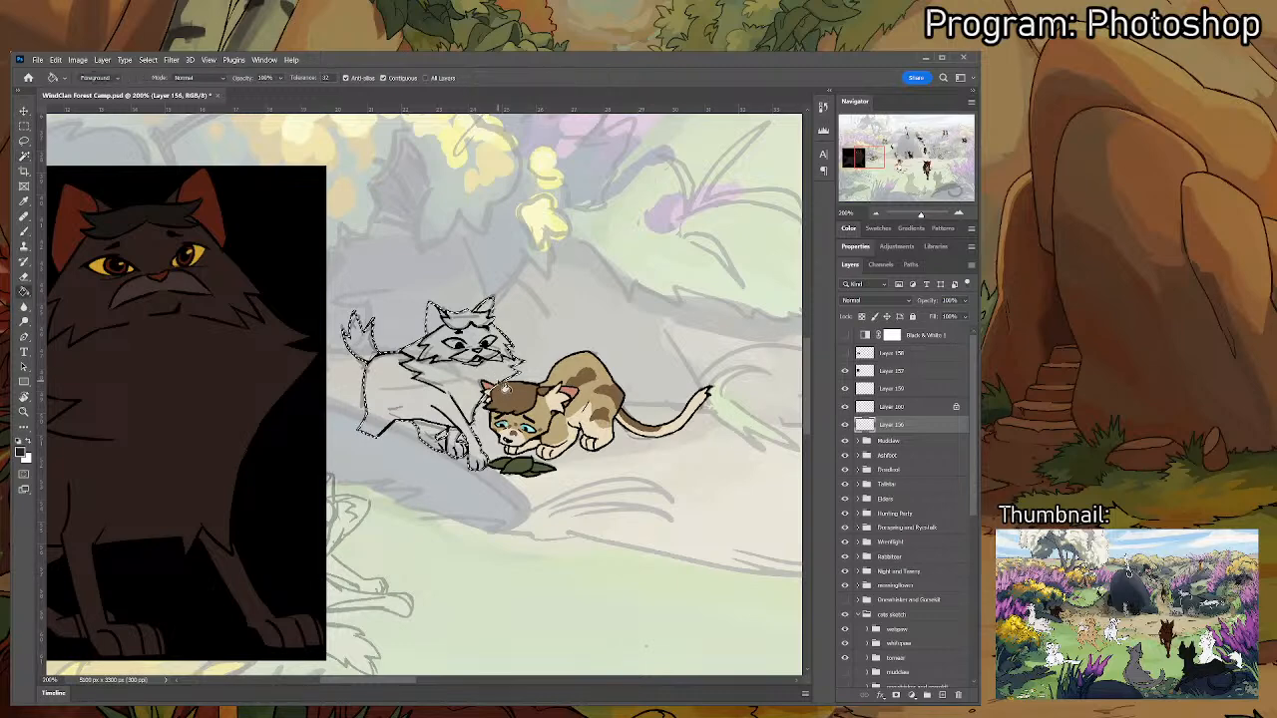
left_click(489, 399)
key("ctrl+z")
left_click(845, 425)
left_click(845, 425)
- Add a new layer beneath the long-haired cat's line art, fill the selection with dark brown, and deselect
left_click(943, 695)
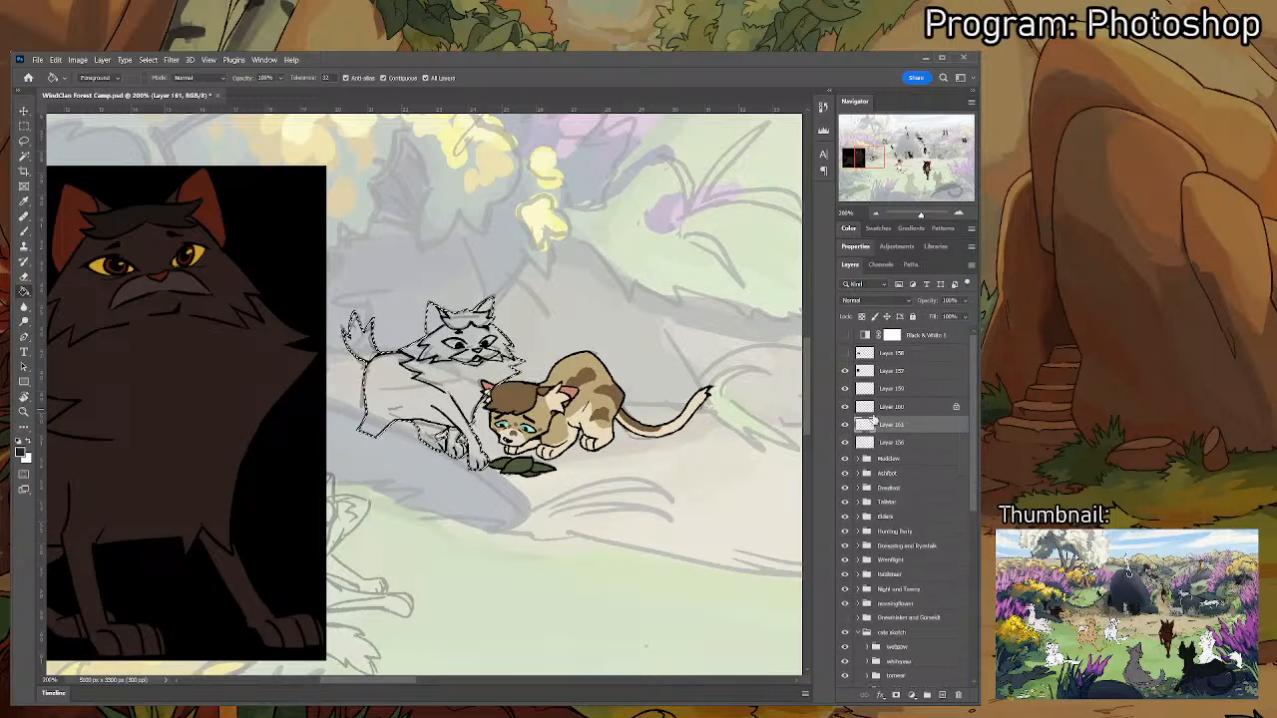
left_click_drag(872, 425, 850, 449)
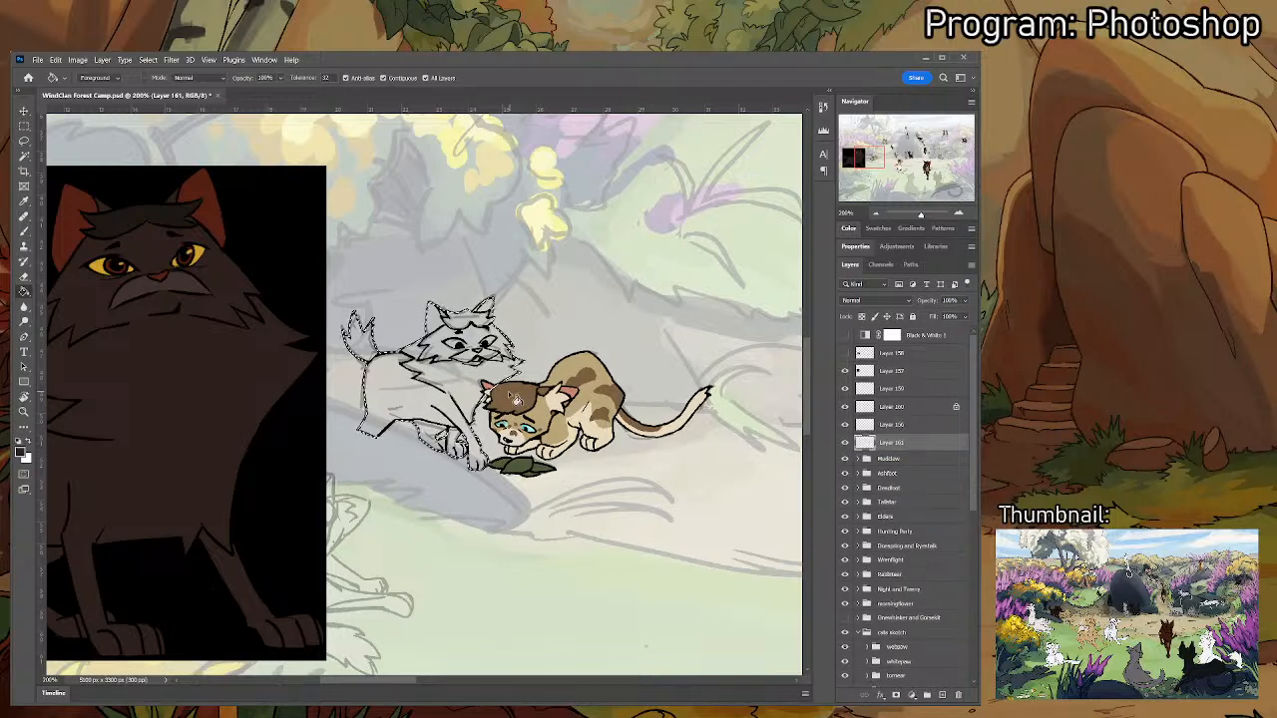
left_click(413, 394)
key("ctrl+z")
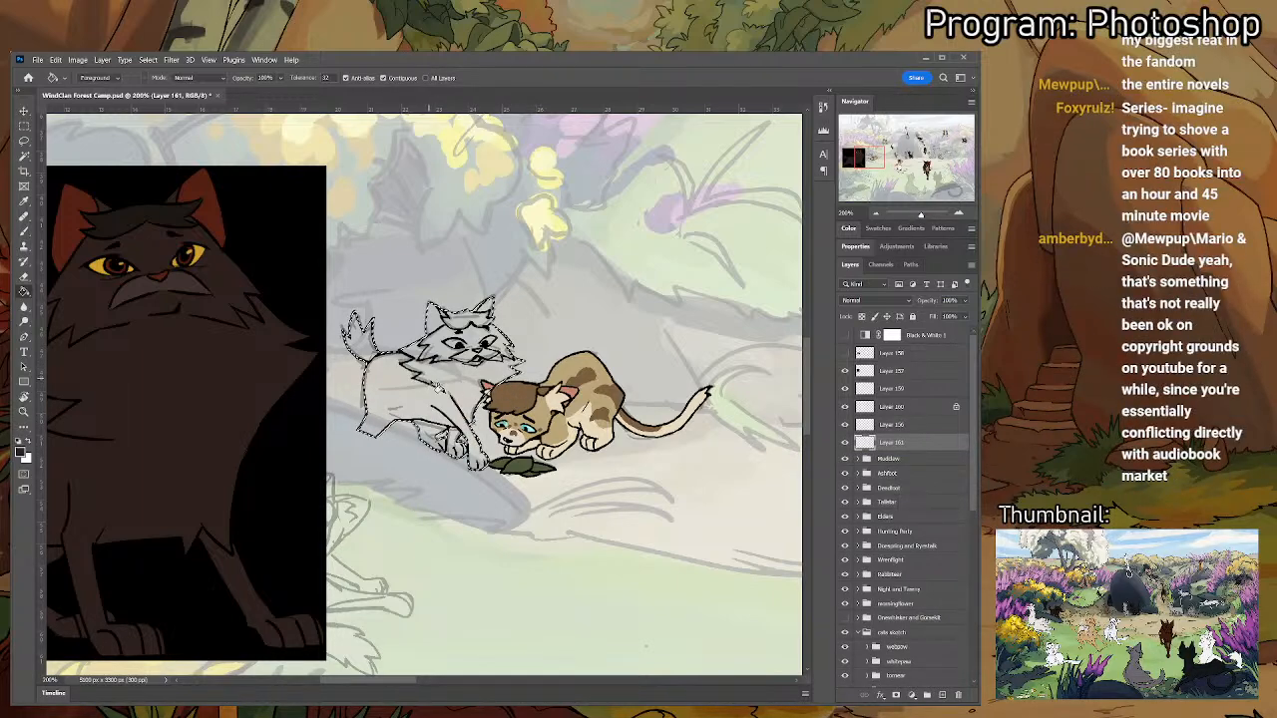
left_click(436, 388)
key("ctrl+d")
- Lock the fill layer's transparent pixels and paint the long-haired cat's tail and head tuft near-black to match the reference
left_click_drag(555, 410, 659, 408)
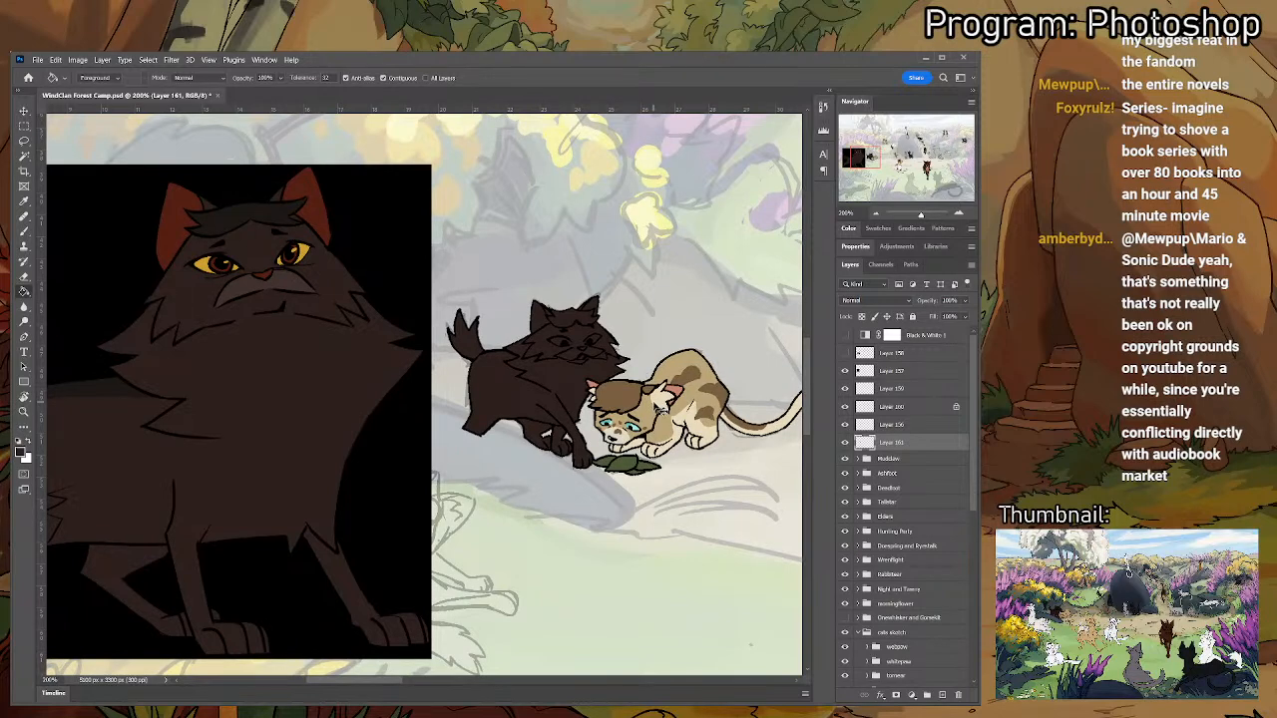
scroll(658, 407, "up", 1)
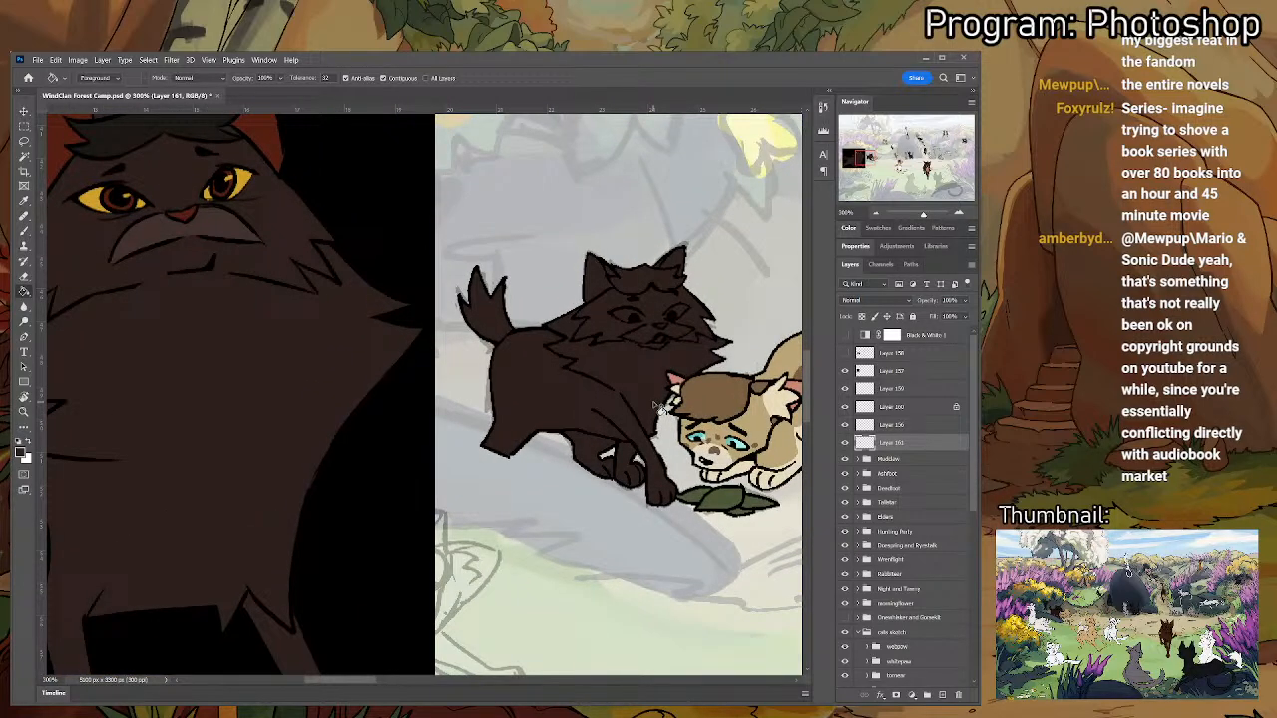
left_click(859, 317)
key("b")
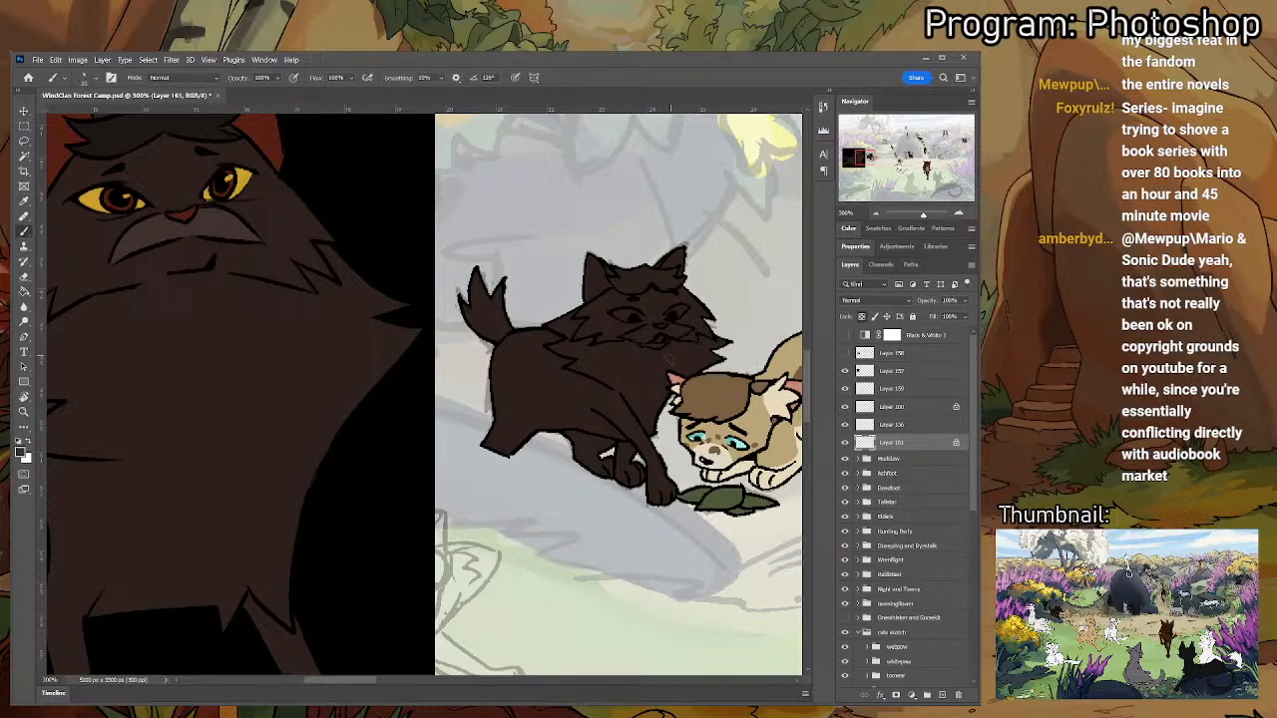
left_click_drag(636, 296, 719, 319)
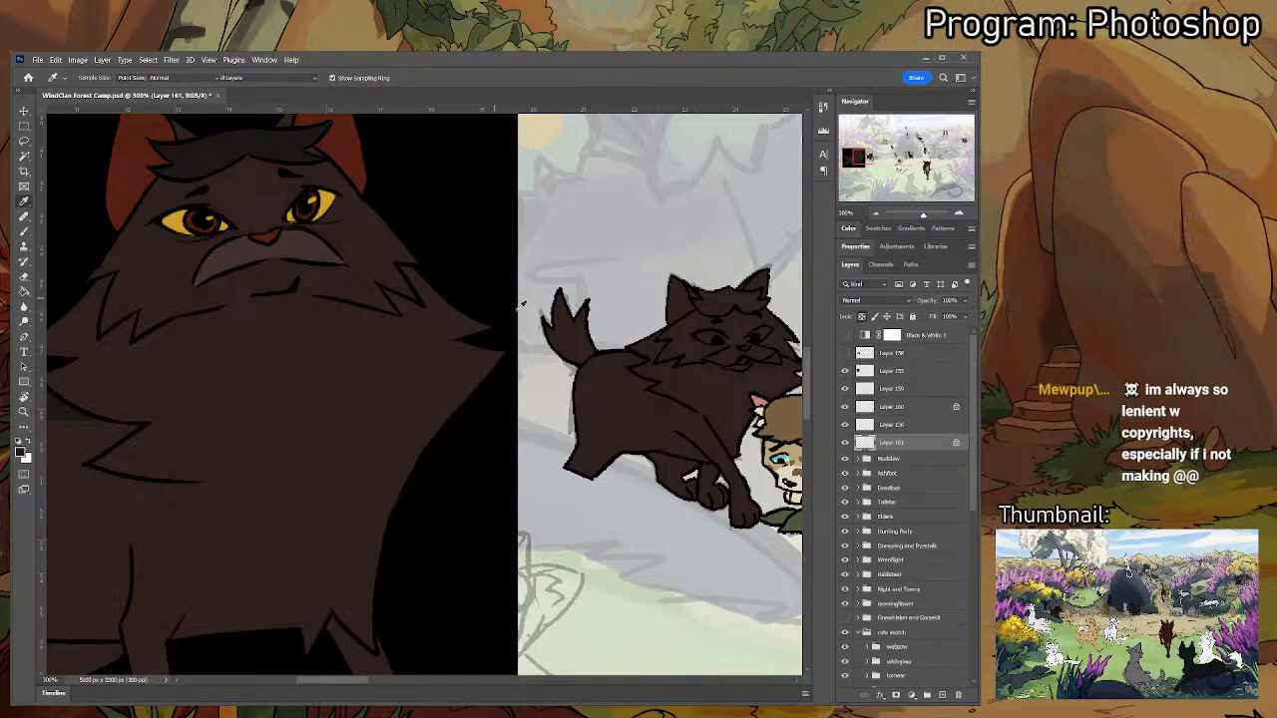
left_click_drag(642, 357, 566, 364)
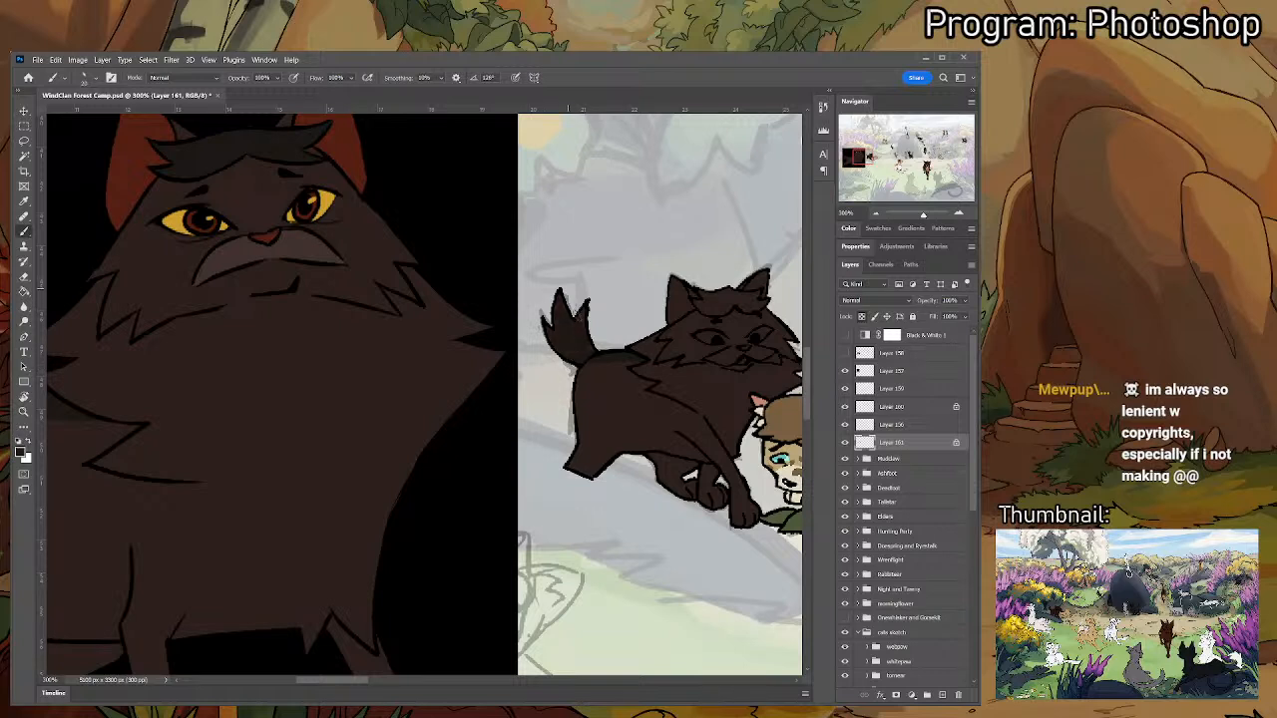
key("w")
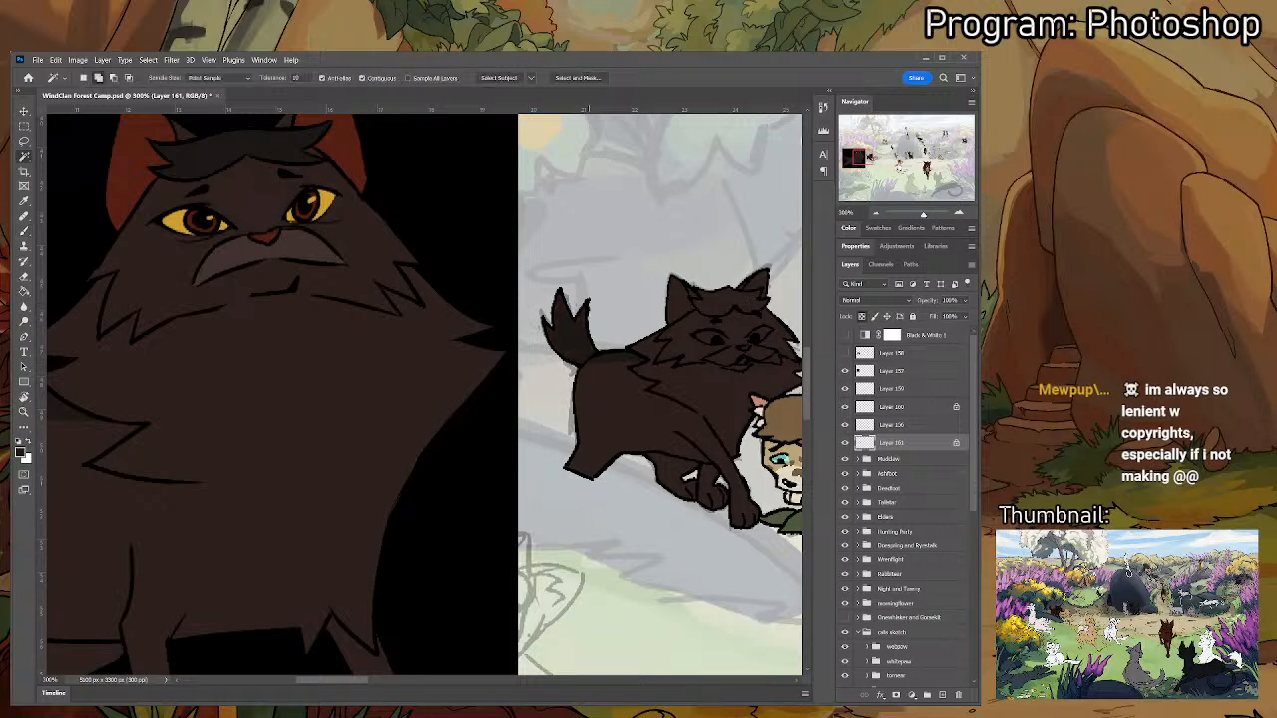
left_click(711, 313)
key("ctrl+d")
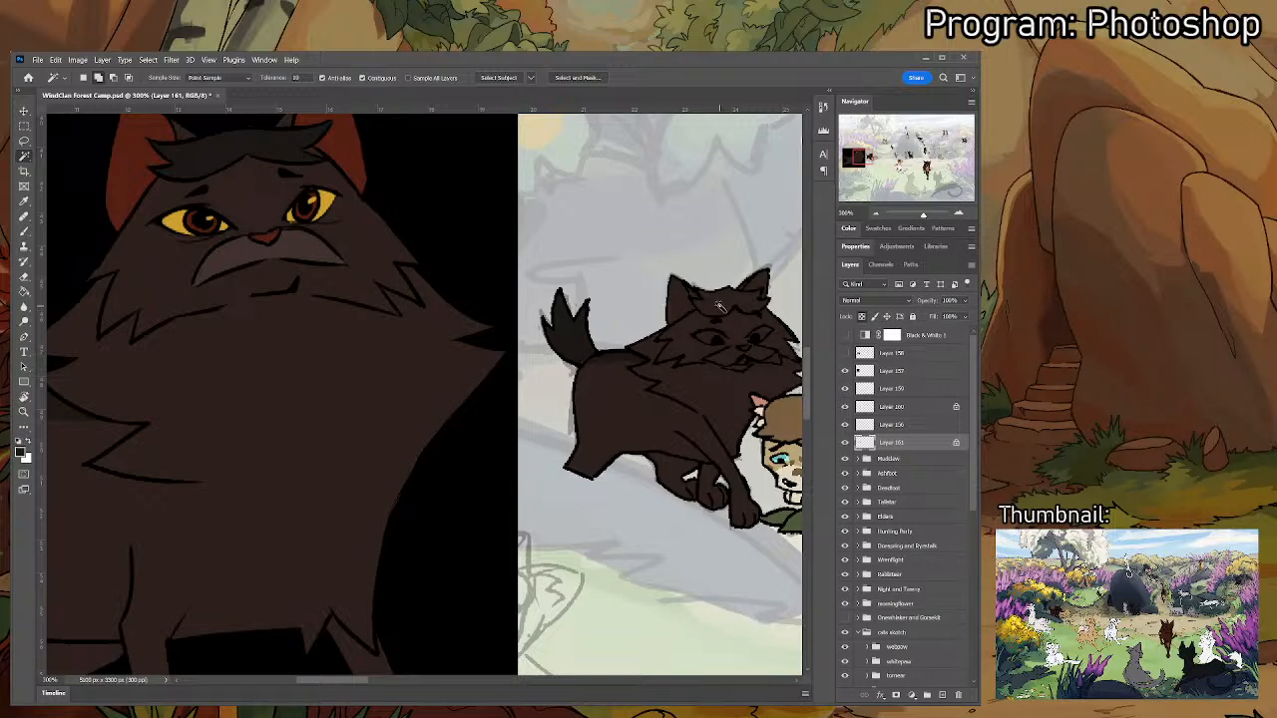
key("b")
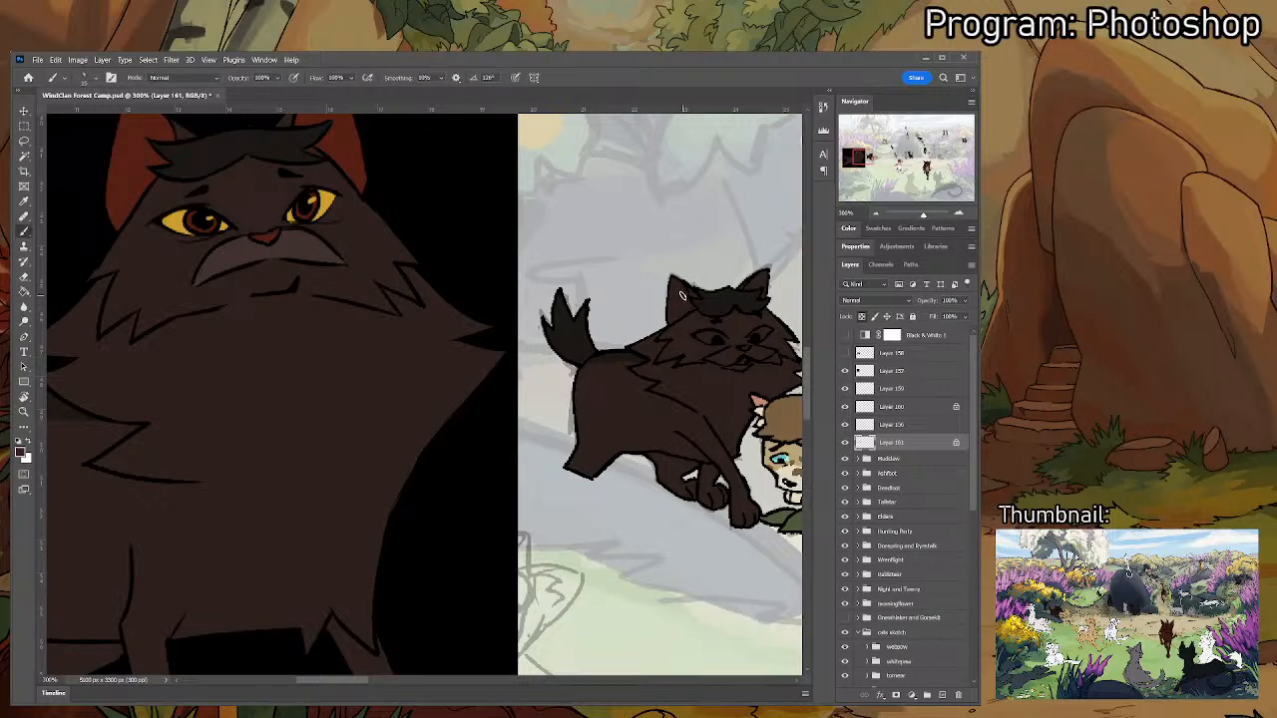
- Paint the long-haired cat's inner ears dark red and its muzzle grayish brown, sampling the muzzle color from the reference
mouse_move(677, 289)
left_mouse_down()
mouse_move(672, 306)
mouse_move(687, 305)
left_mouse_up()
left_click(756, 312, "alt")
left_click(318, 238, "alt")
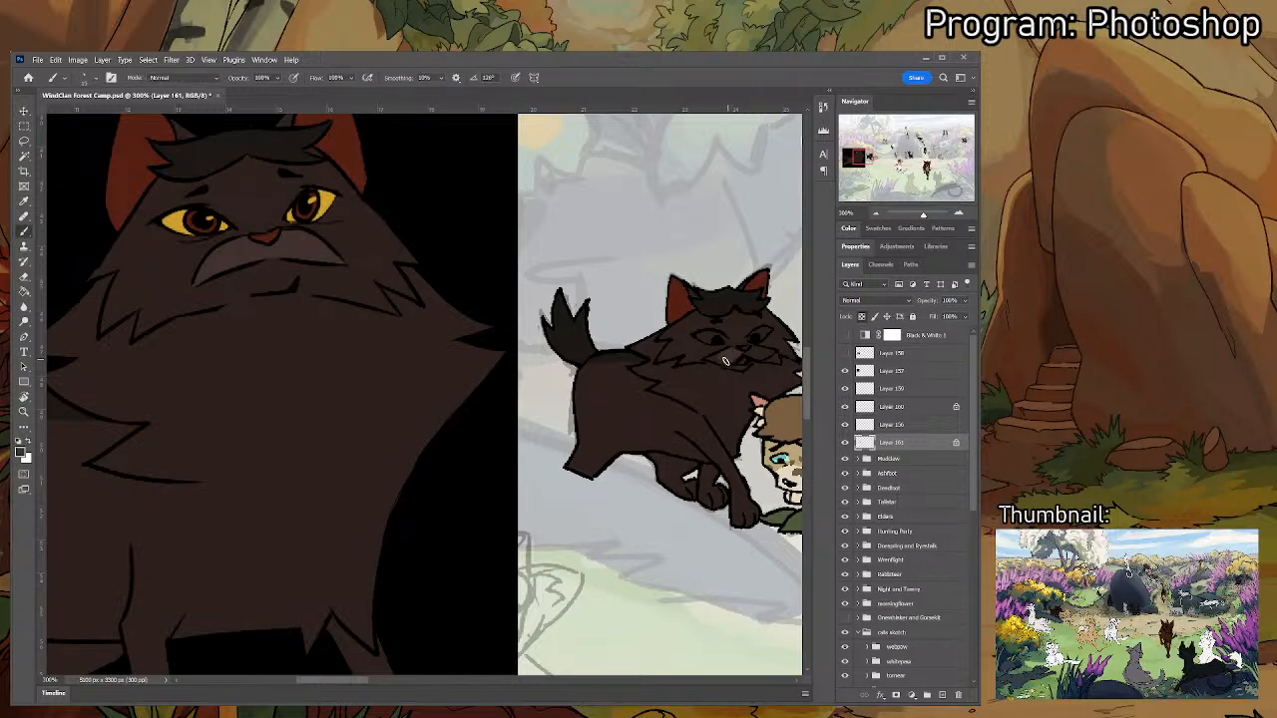
left_click_drag(725, 361, 709, 360)
left_click(736, 333, "alt")
key("alt")
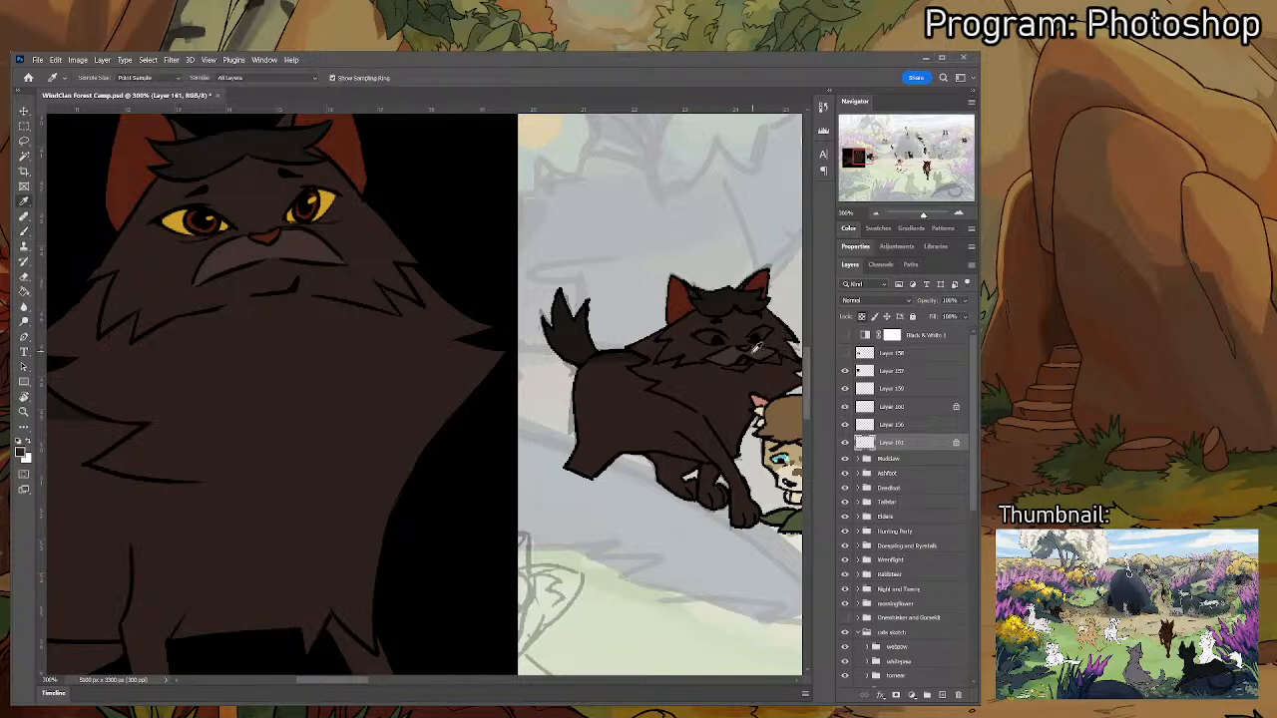
left_click(755, 349, "alt")
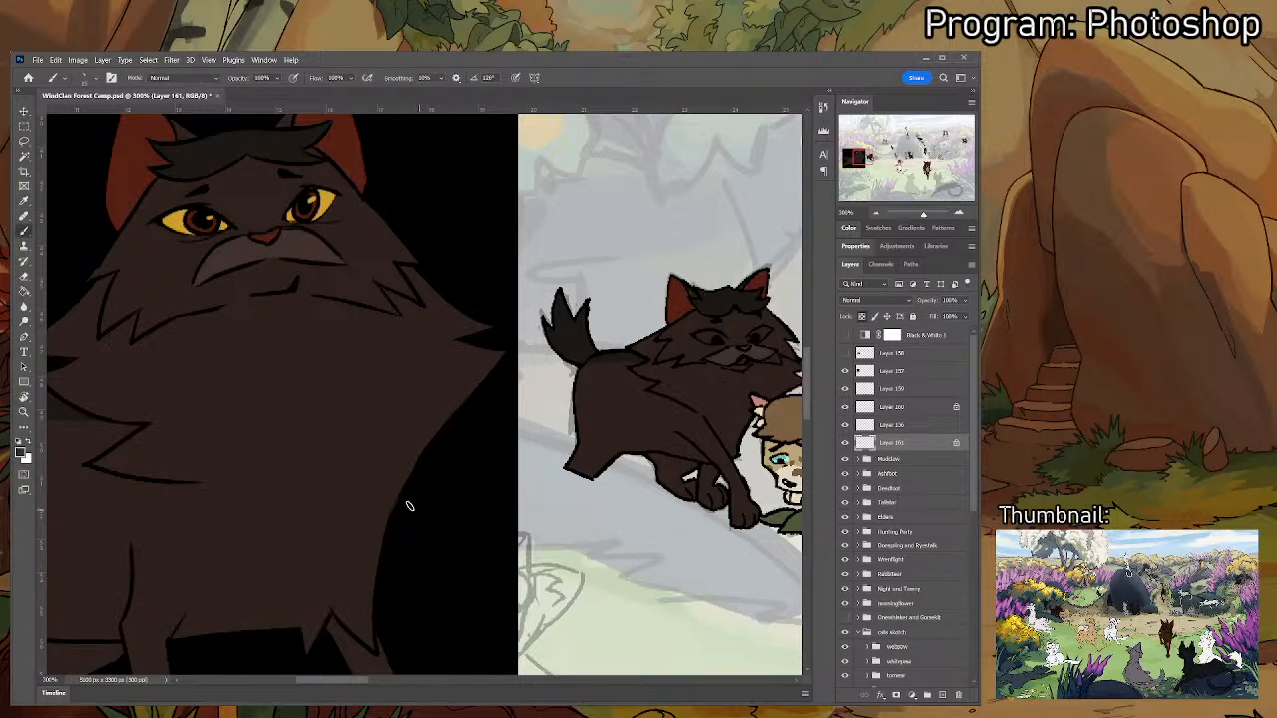
- Sample the yellow of the reference cat's eyes and paint both of the long-haired cat's eyes with it
key("alt")
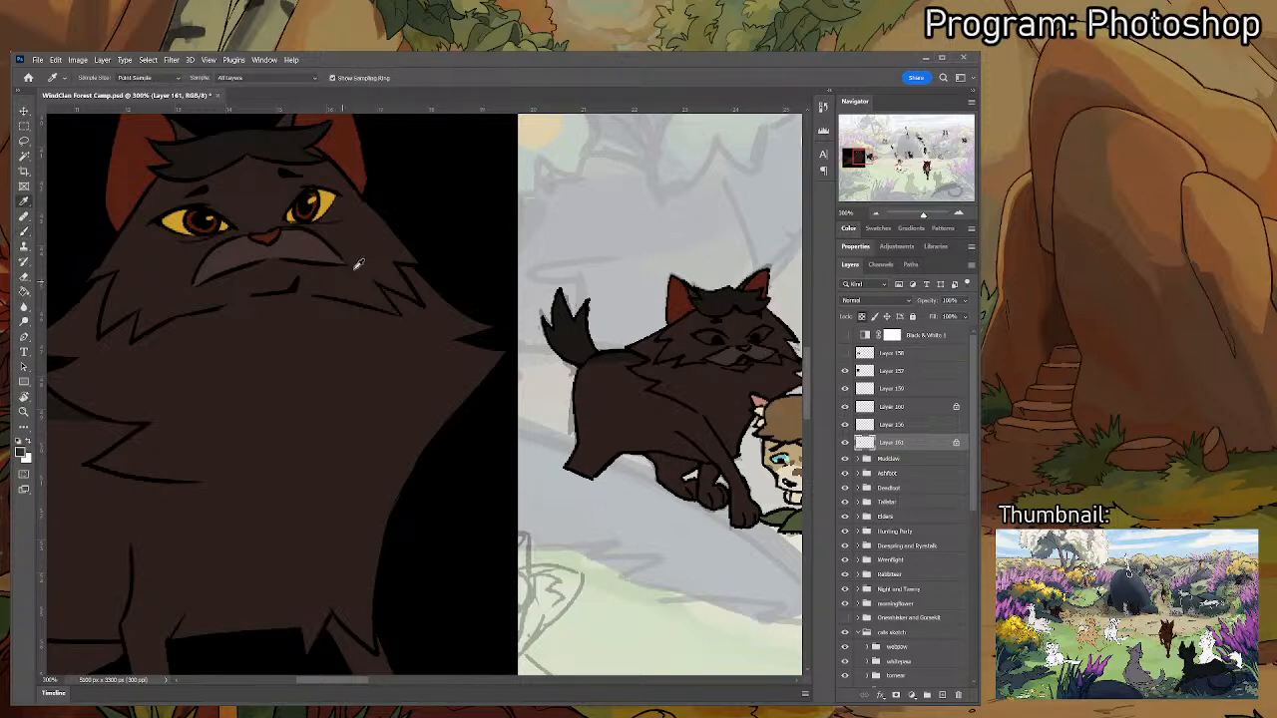
left_click(327, 195, "alt")
left_click(680, 296, "alt")
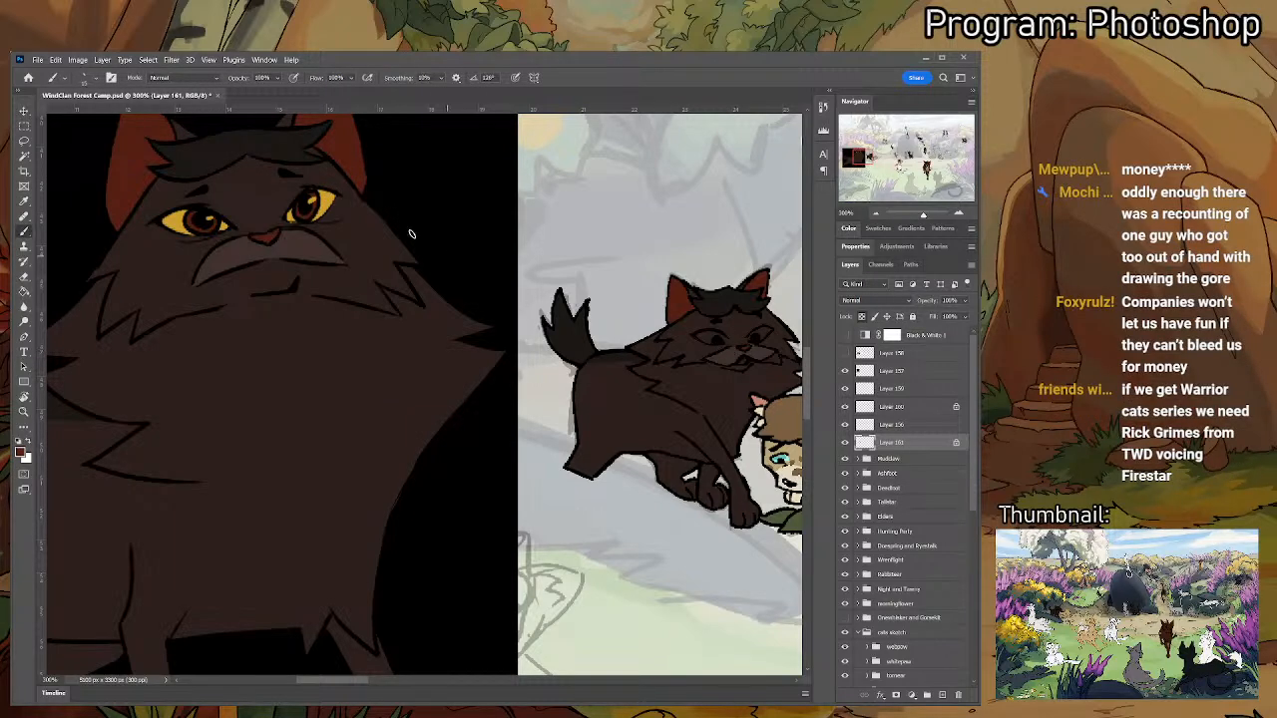
left_click(183, 219, "alt")
left_click_drag(720, 340, 710, 338)
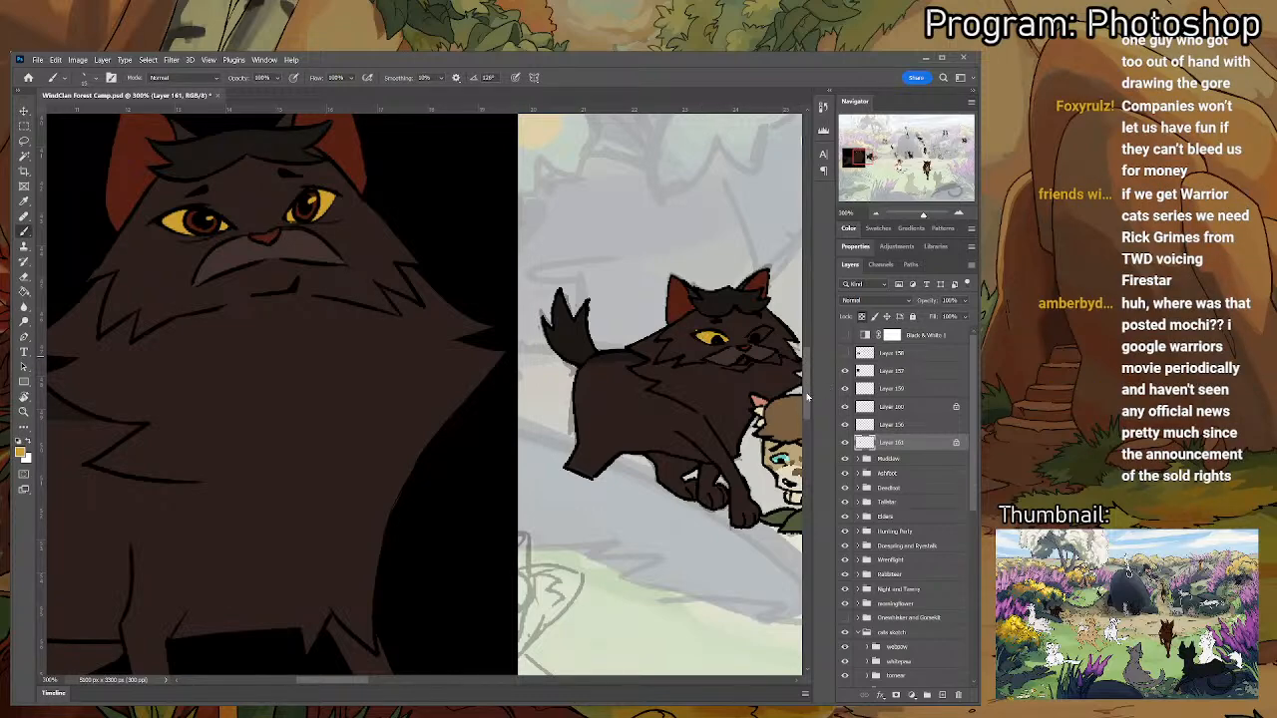
left_click(698, 325, "alt")
left_click(712, 332, "alt")
left_click_drag(750, 337, 759, 336)
- Sample the dark reds of the reference's iris and ear, and adjust the brush color for the long-haired cat's facial details
left_click(205, 227, "alt")
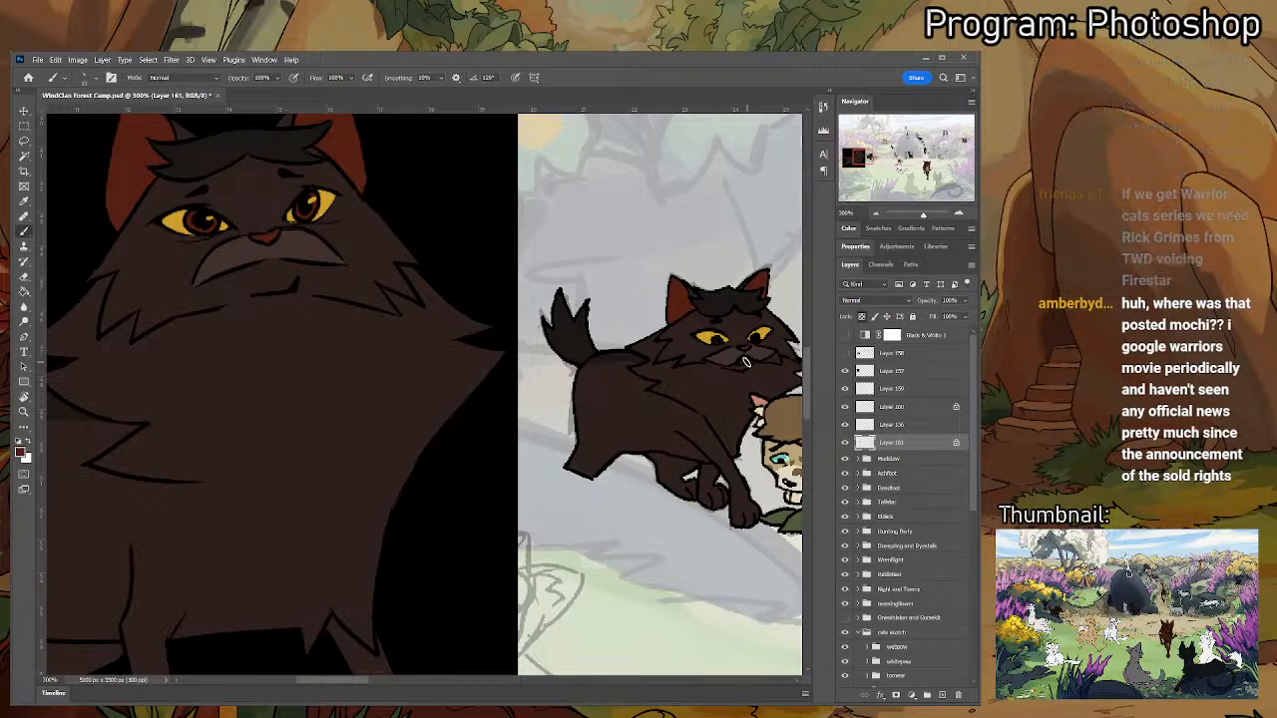
key("z")
key("i")
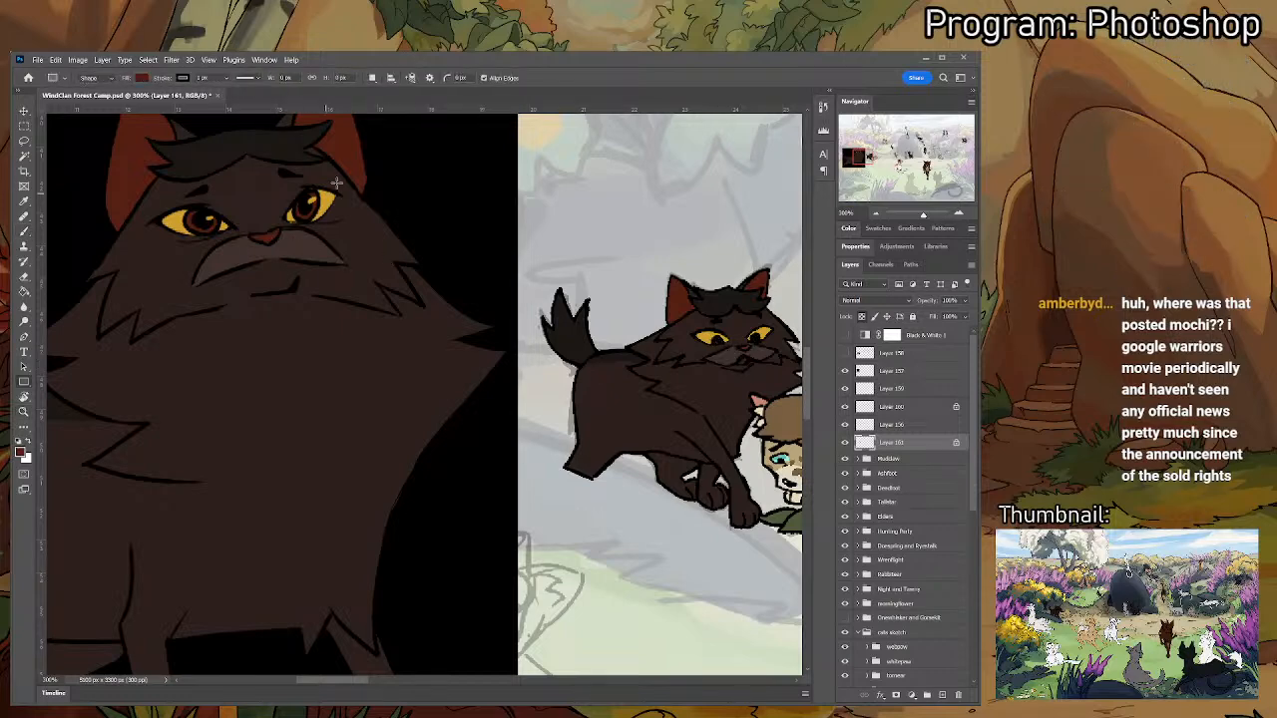
left_click(353, 148)
left_click(693, 392)
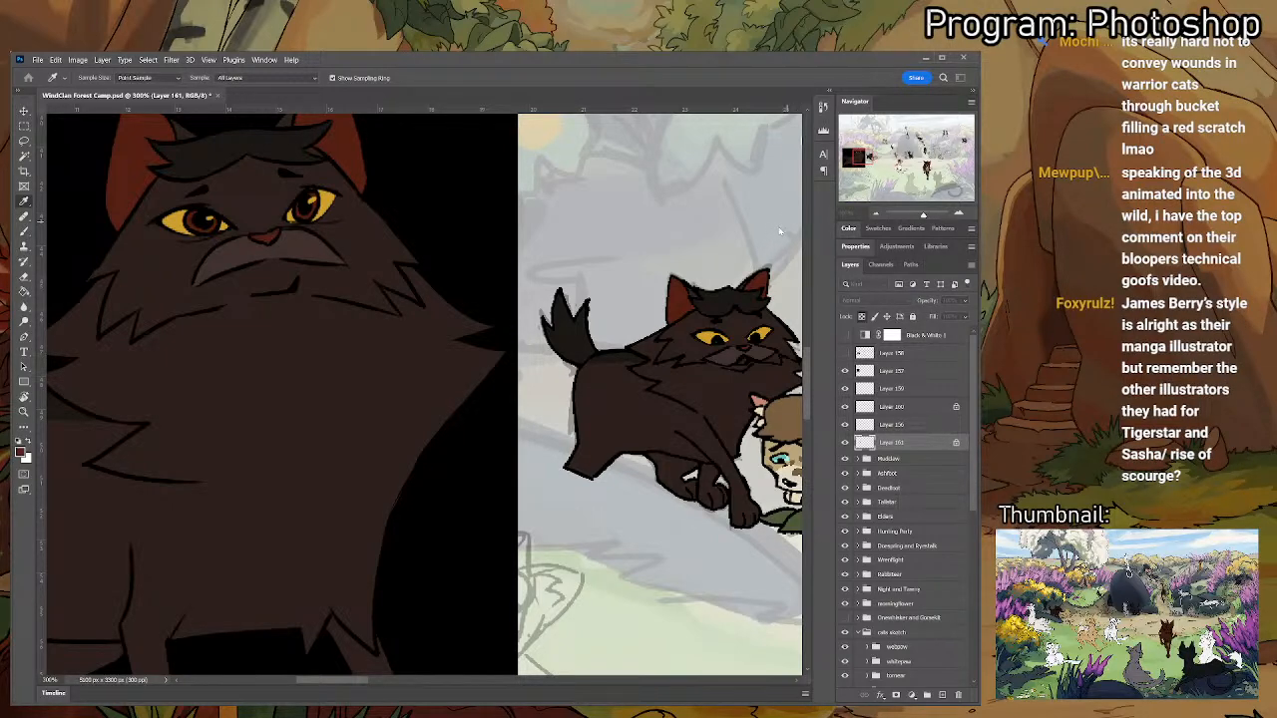
key("b")
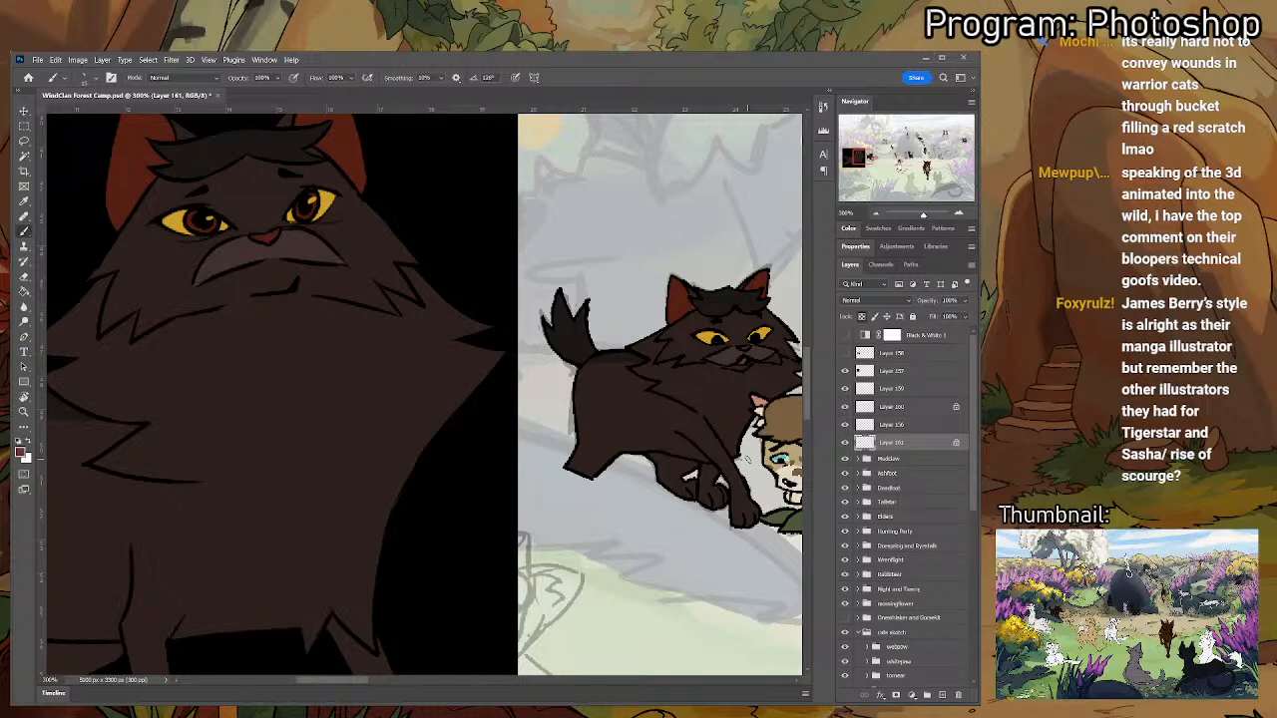
scroll(593, 359, "down", 5)
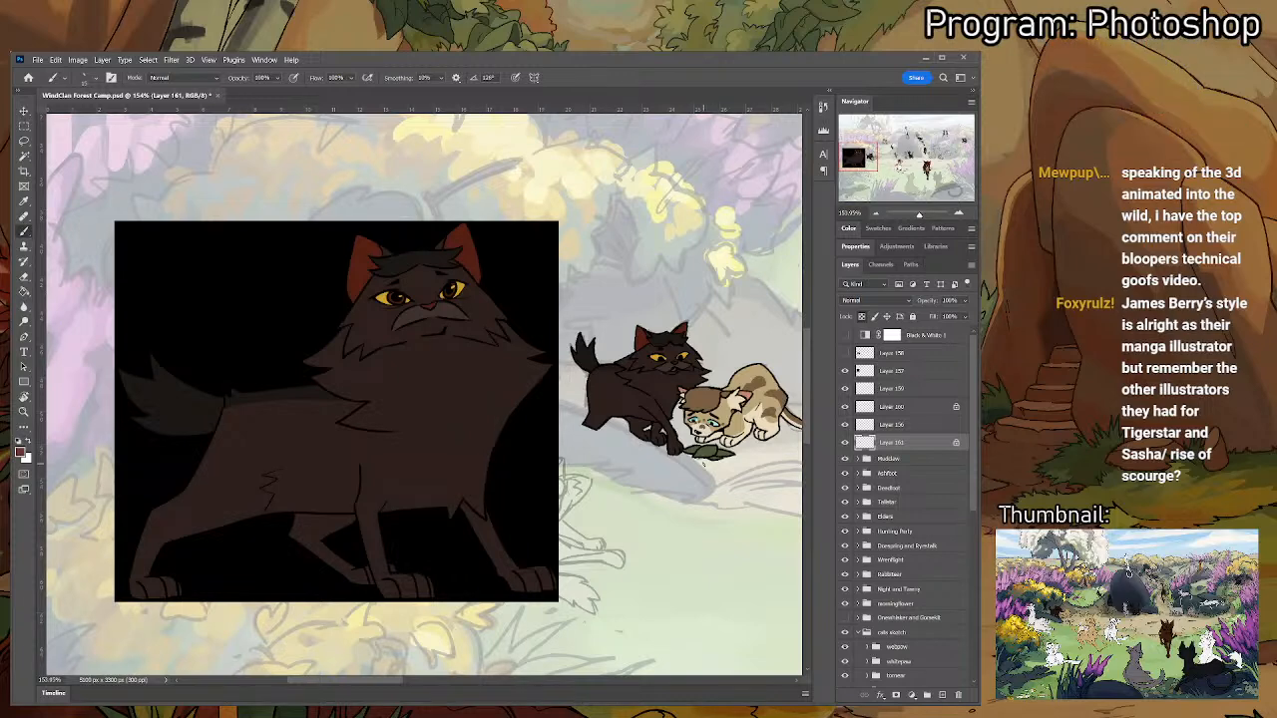
- Delete the two reference image layers of the finished cats from the top of the layer stack
scroll(674, 411, "down", 3)
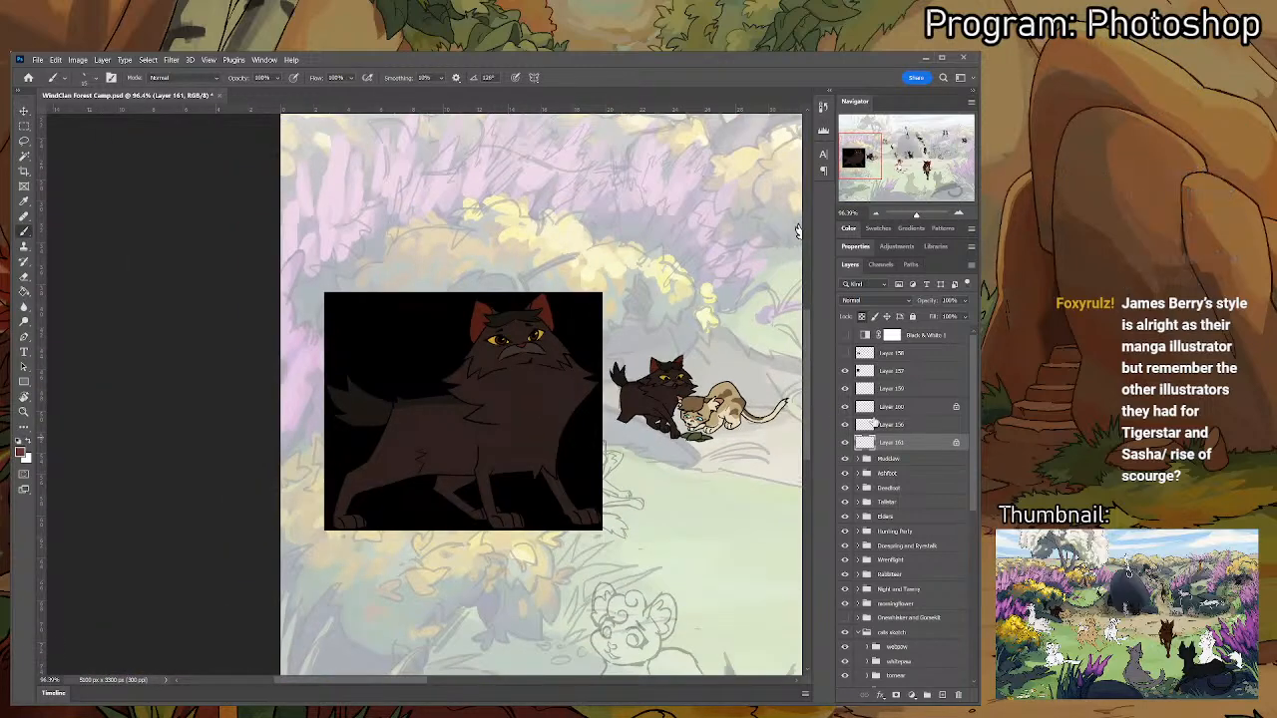
left_click(865, 354)
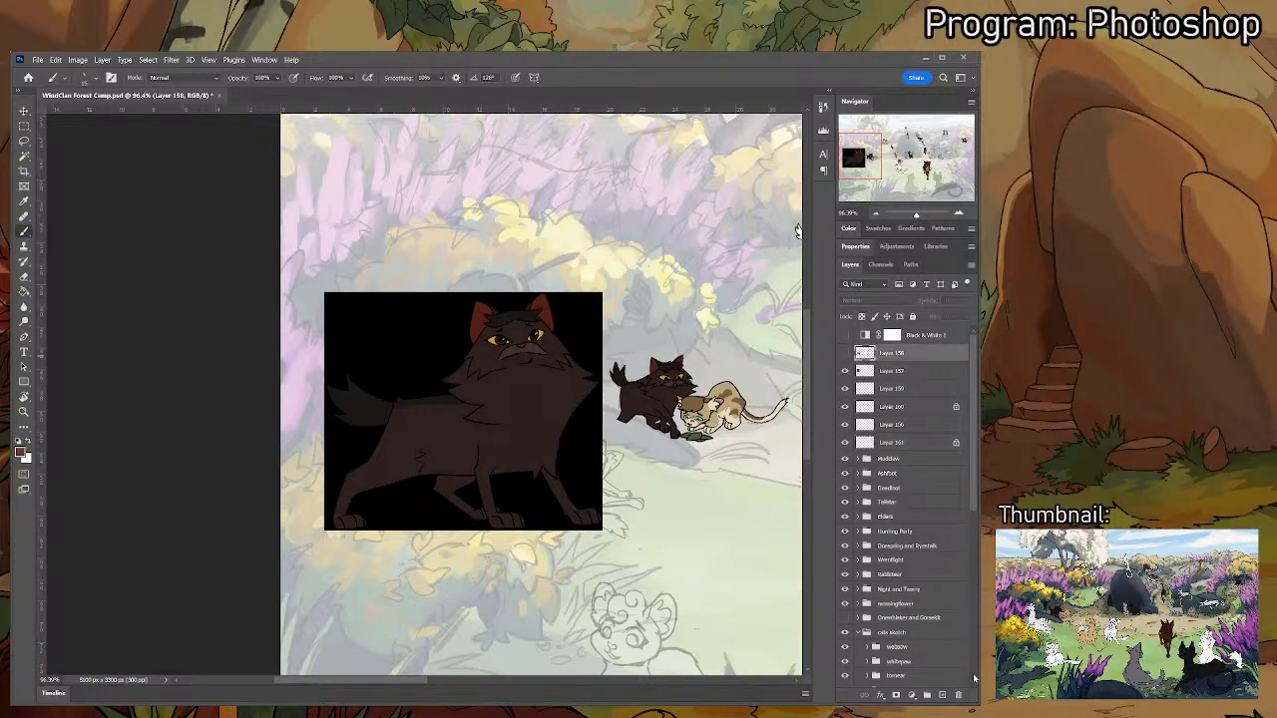
left_click(960, 695)
left_click(960, 695)
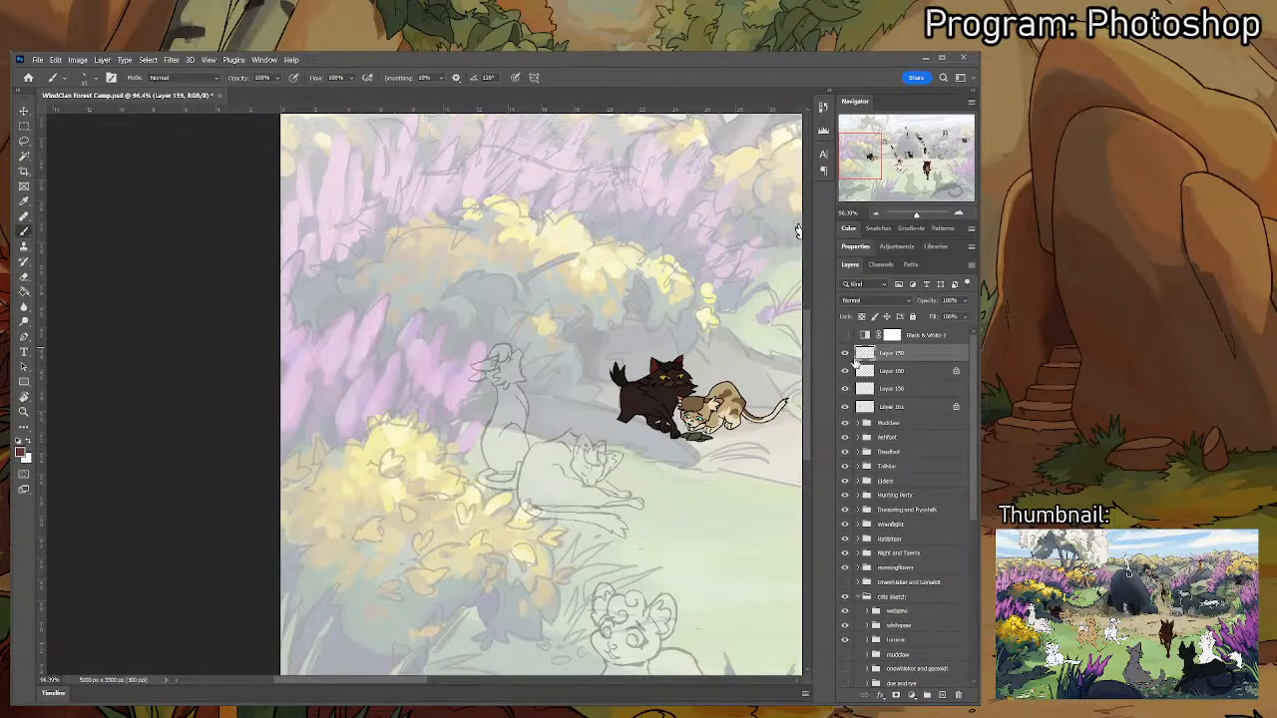
- Group the line art and color layers of the long-haired cat and the spotted cat together
left_click(886, 407, "shift")
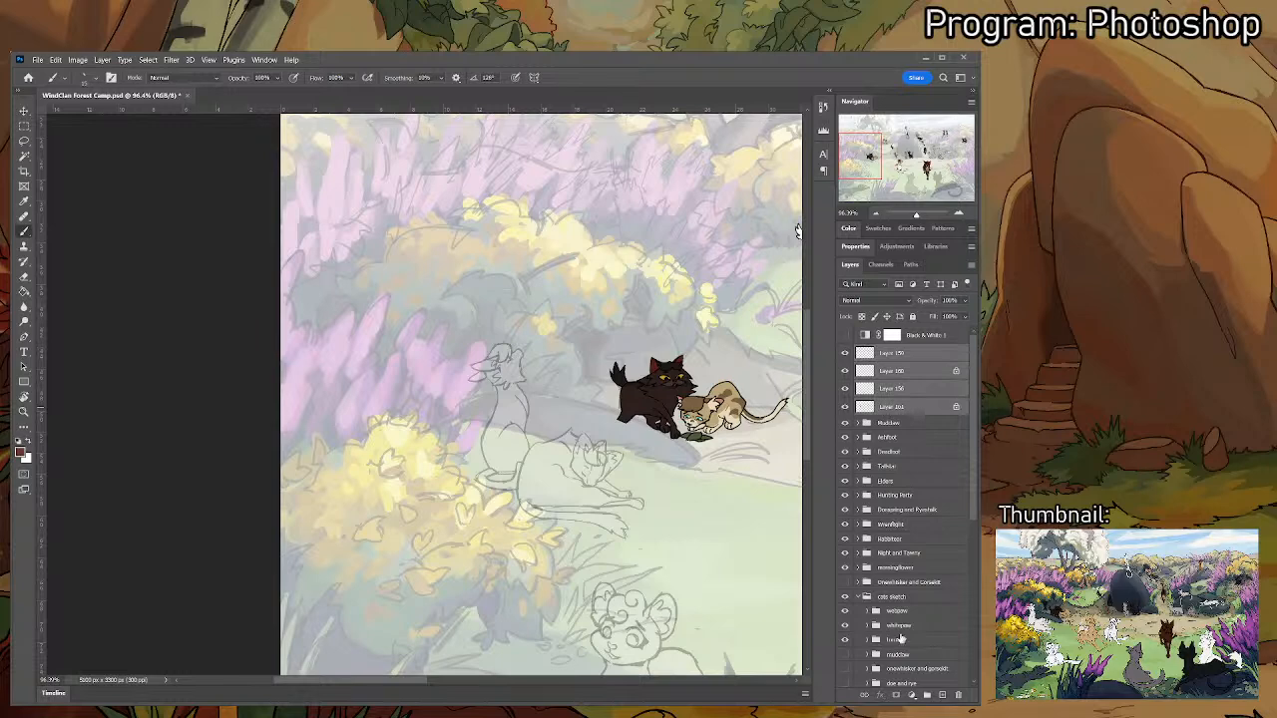
left_click(928, 696)
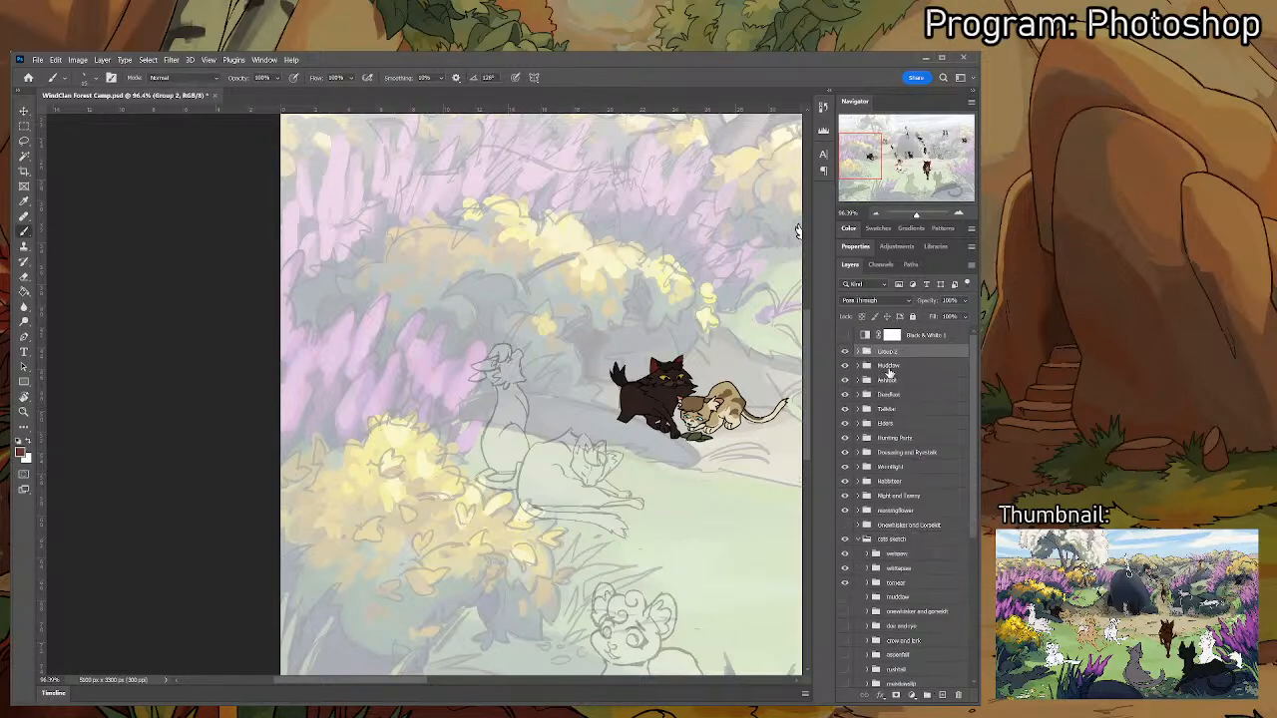
double_click(887, 352)
- Move the long-haired cat's line art and color layers above the spotted cat's layers inside the new group
left_click(857, 353)
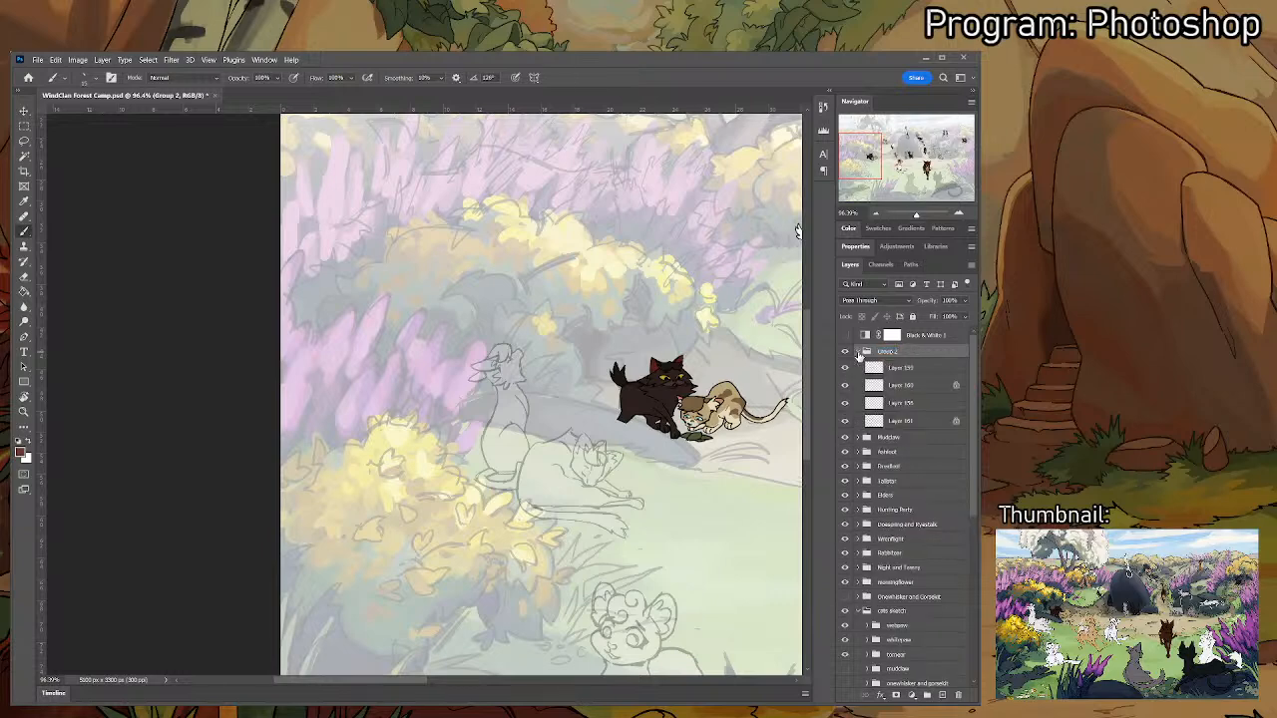
left_click(844, 402)
left_click(843, 402)
left_click(875, 403)
left_click(875, 421, "shift")
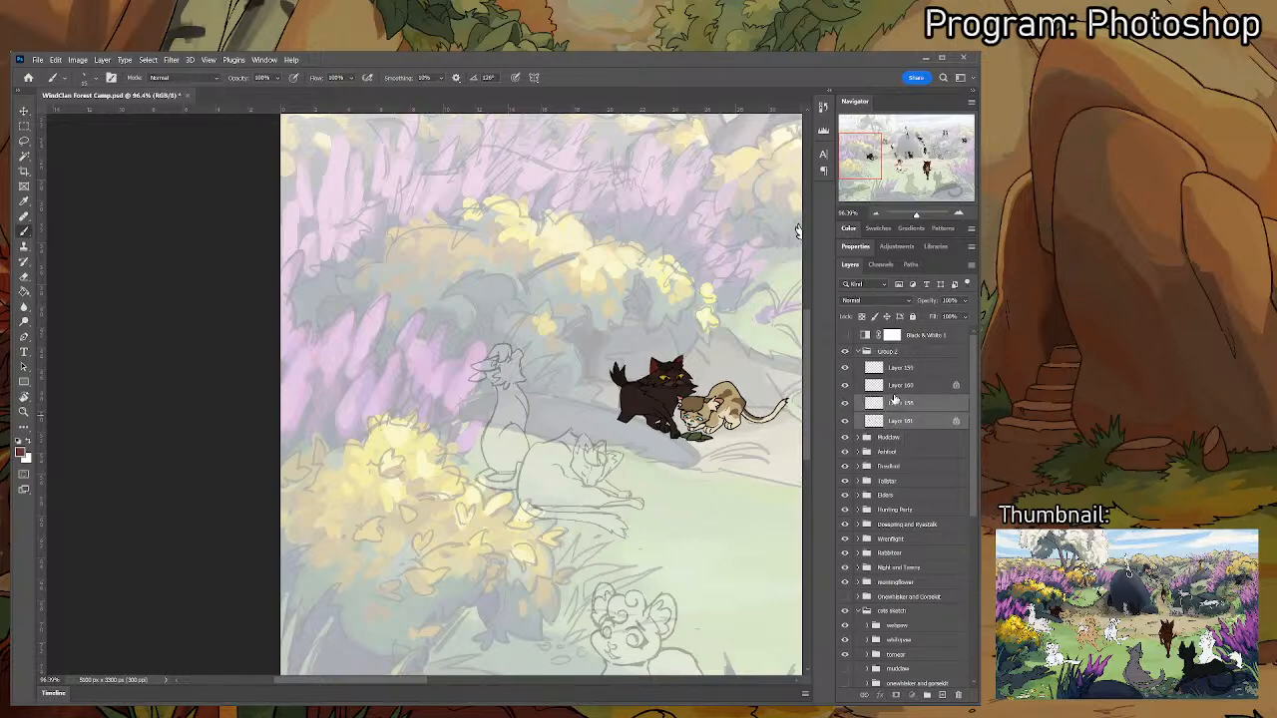
left_click_drag(896, 402, 878, 363)
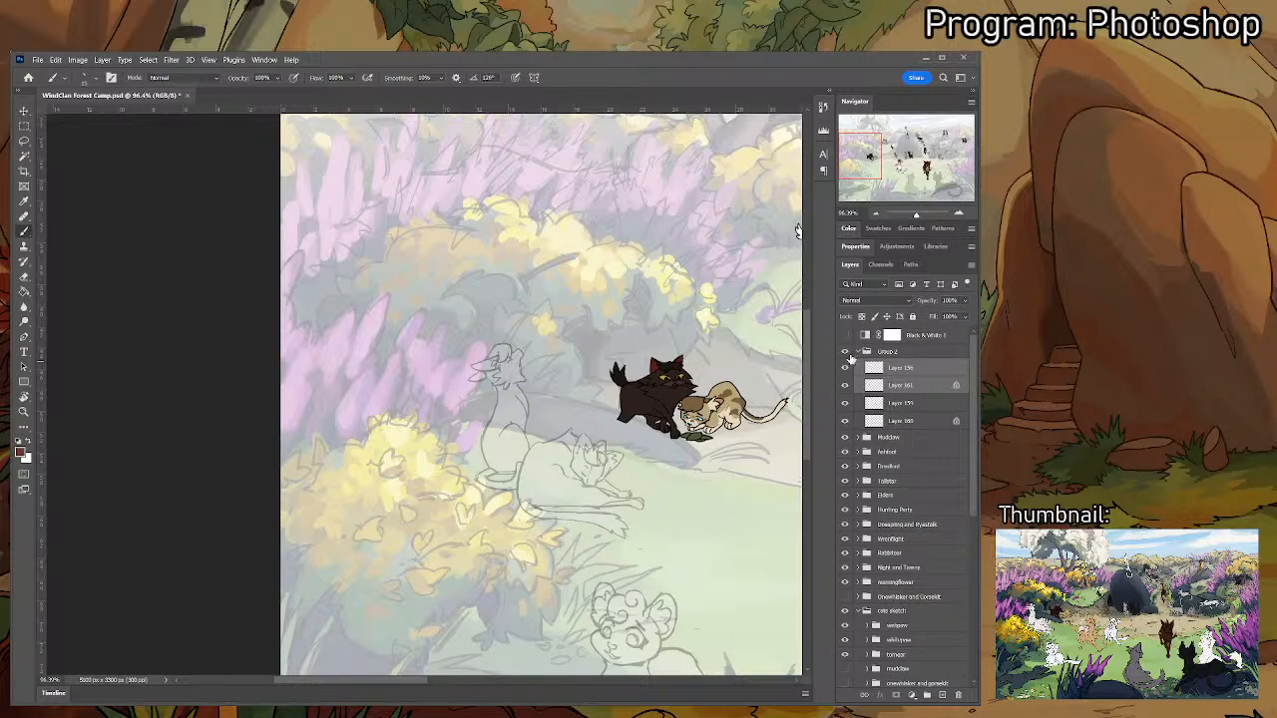
- Collapse the new group and rename it "barkface and mistmouse"
left_click(878, 352)
left_click(857, 351)
double_click(889, 350)
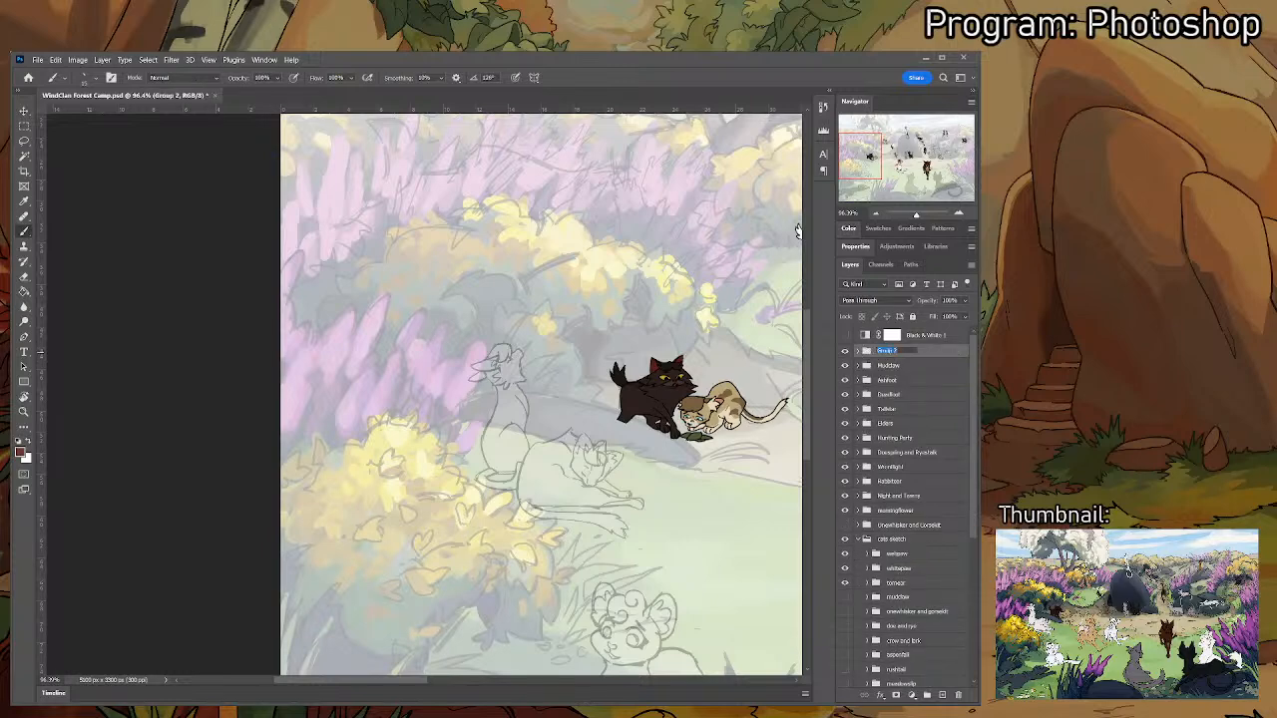
type("Darkface")
key("Return")
double_click(894, 352)
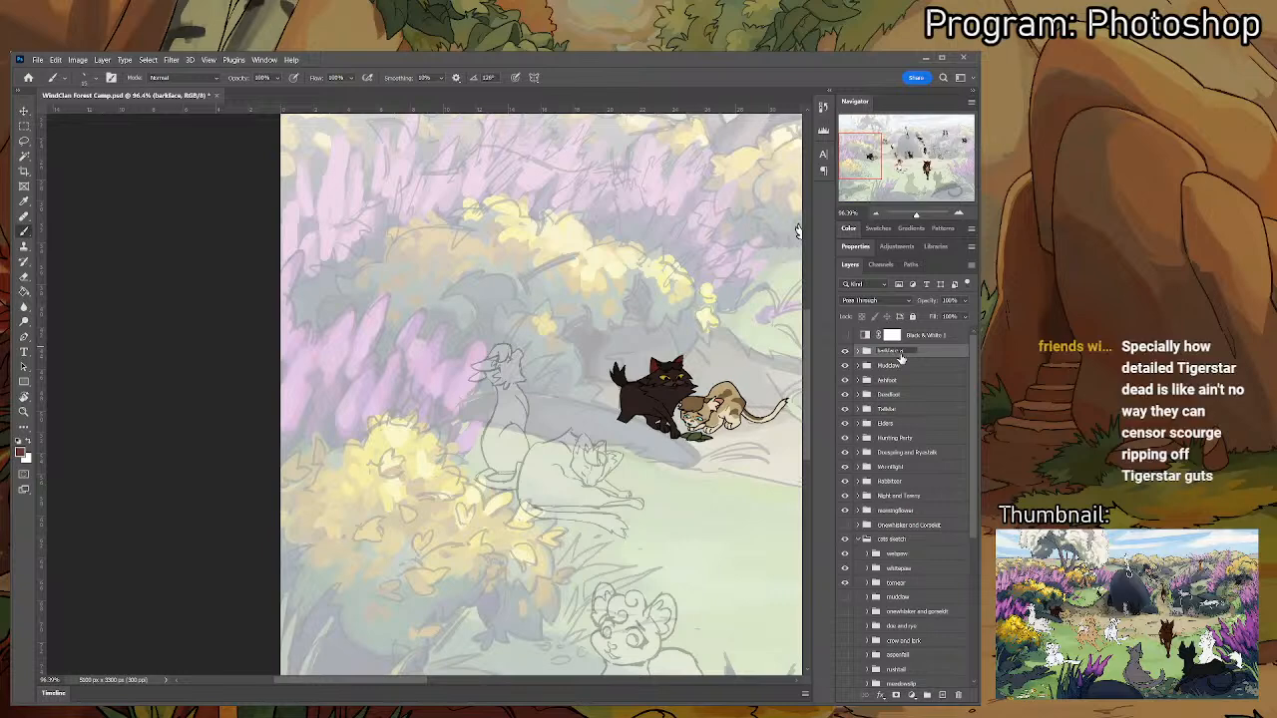
type("and mistm")
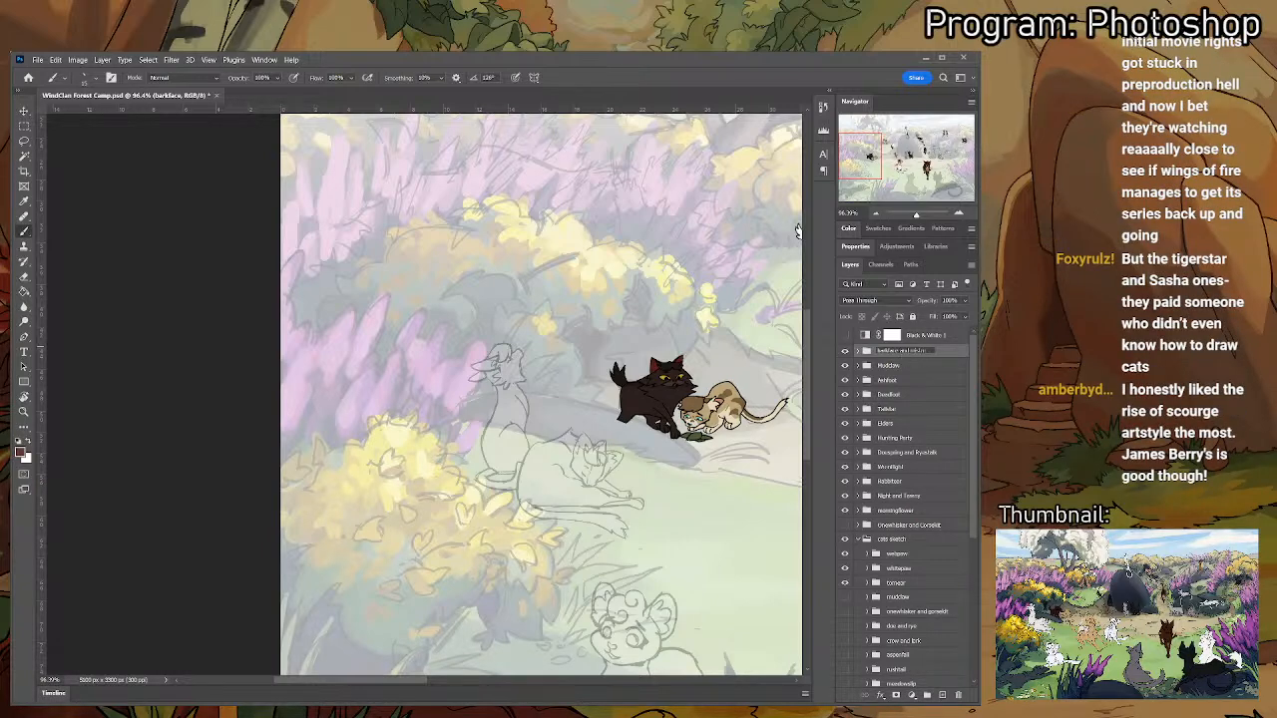
type("ouse")
key("Return")
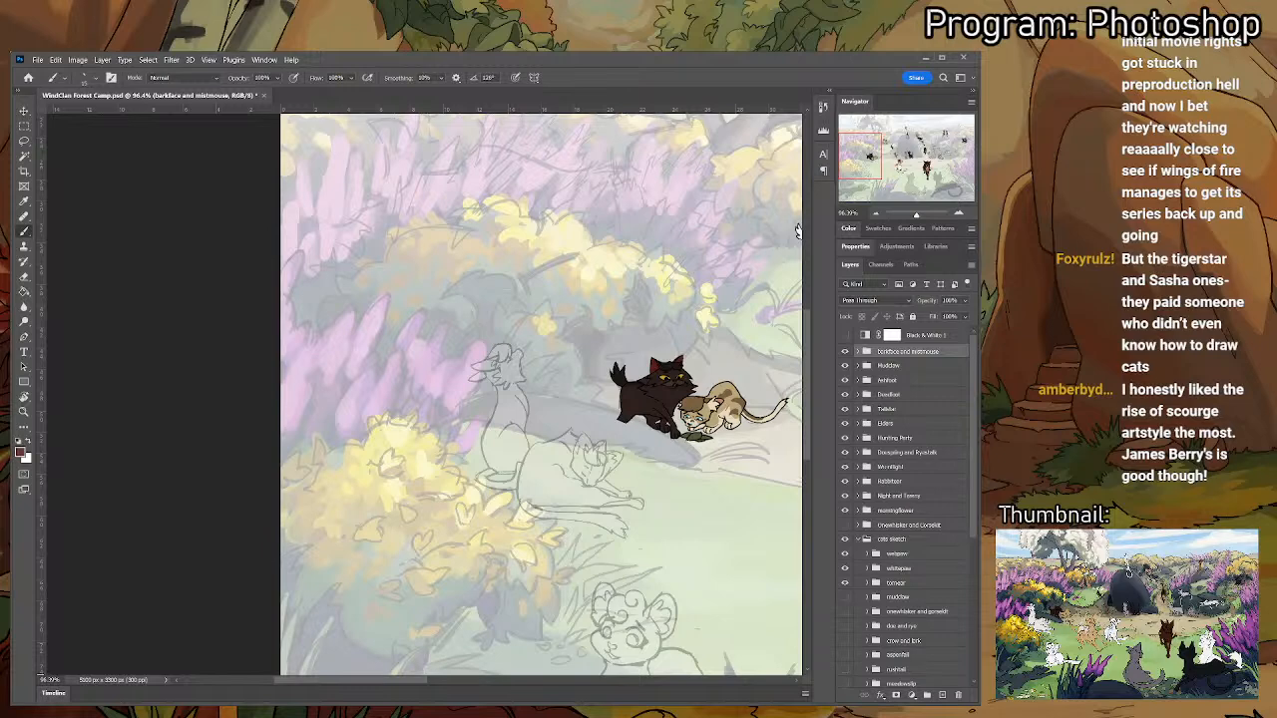
- Show the "Onewhisker and Gorsekit" group and move it above the "barkface and mistmouse" group
scroll(864, 378, "down", 1)
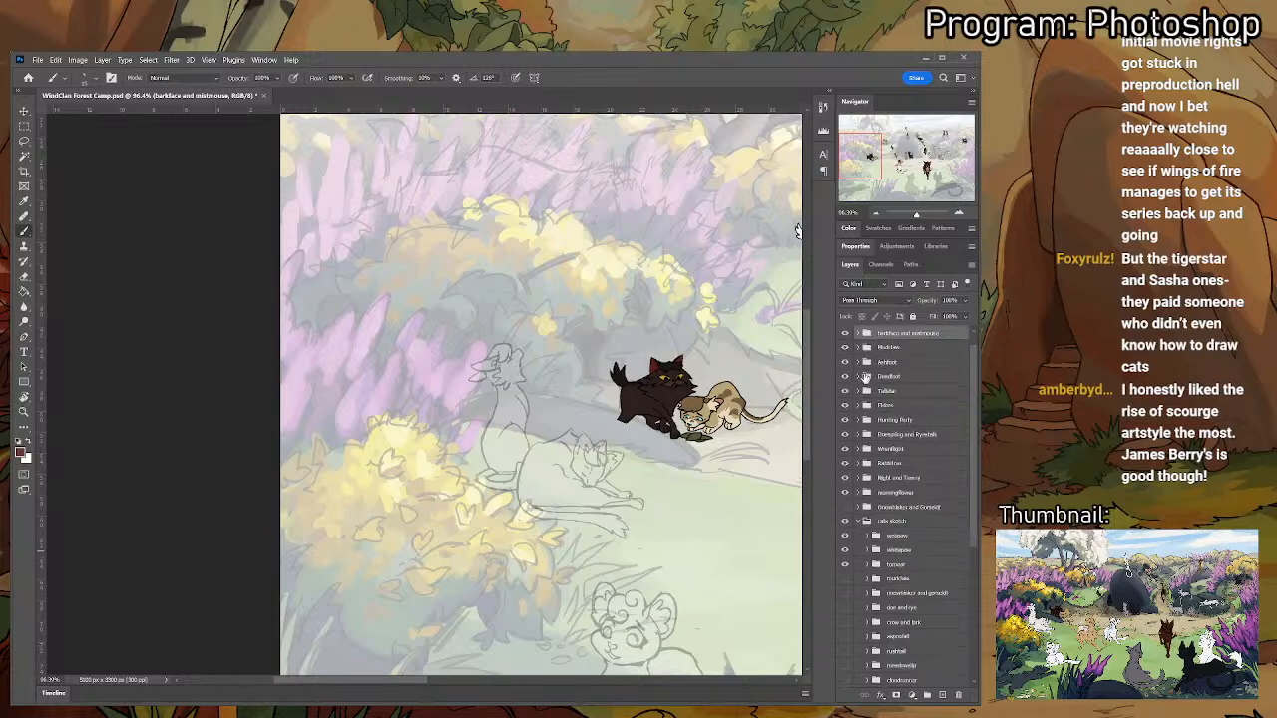
scroll(864, 378, "down", 1)
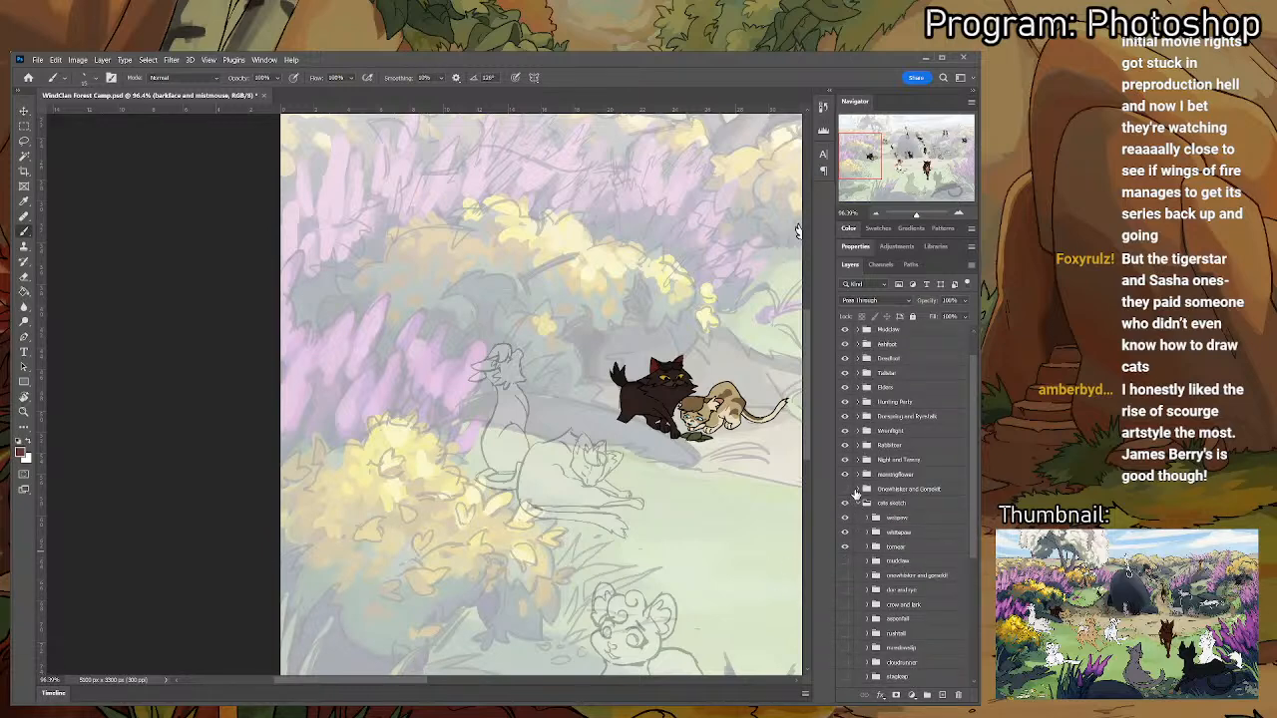
scroll(856, 494, "up", 1)
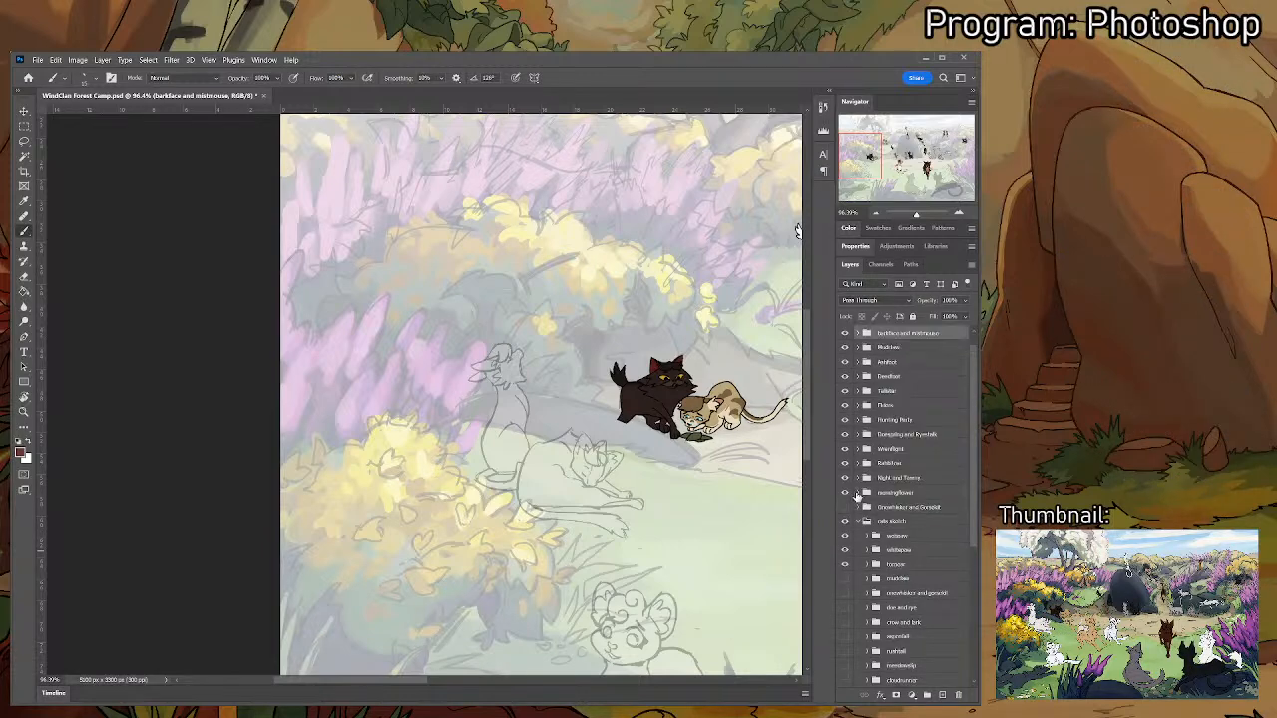
scroll(858, 496, "up", 1)
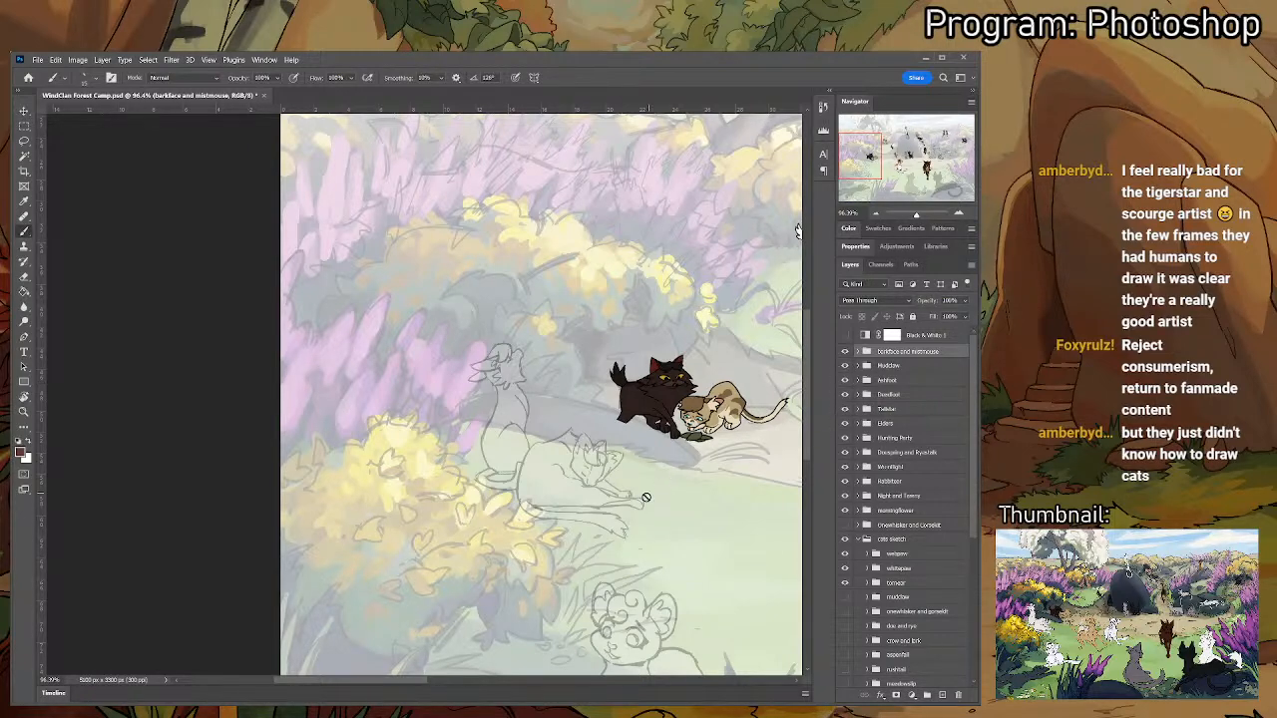
scroll(646, 497, "up", 2)
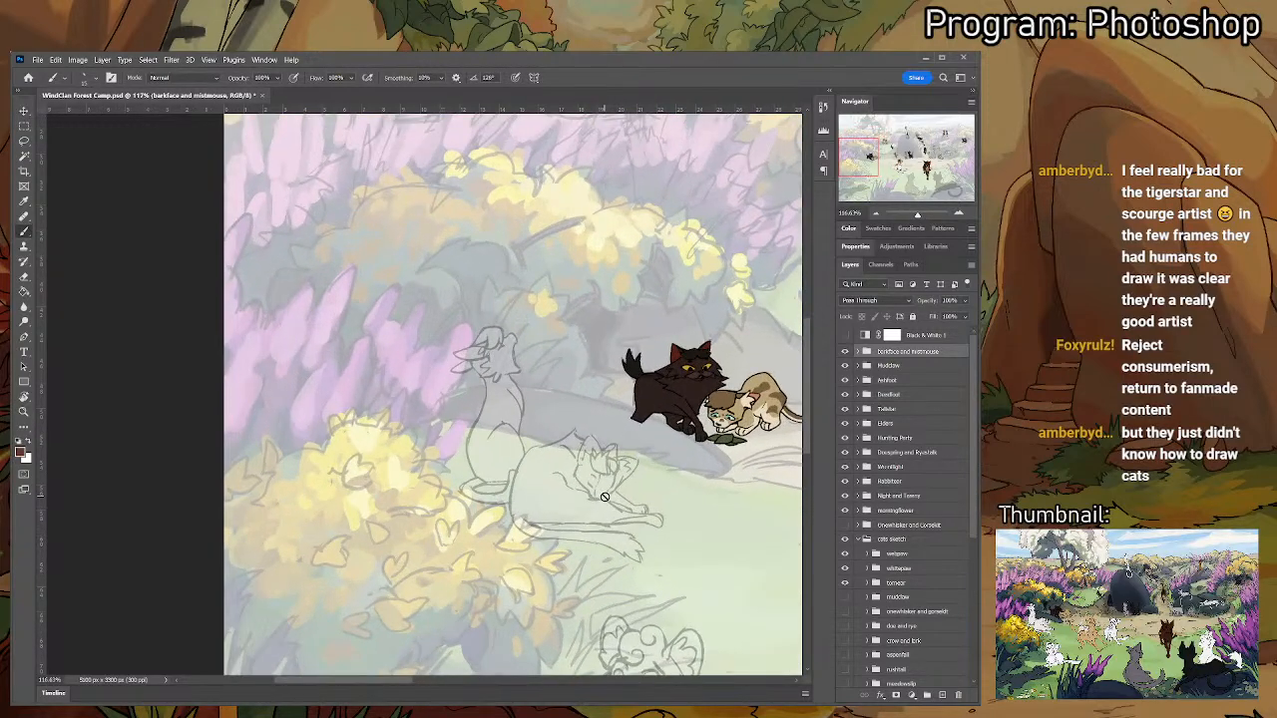
scroll(604, 495, "down", 2)
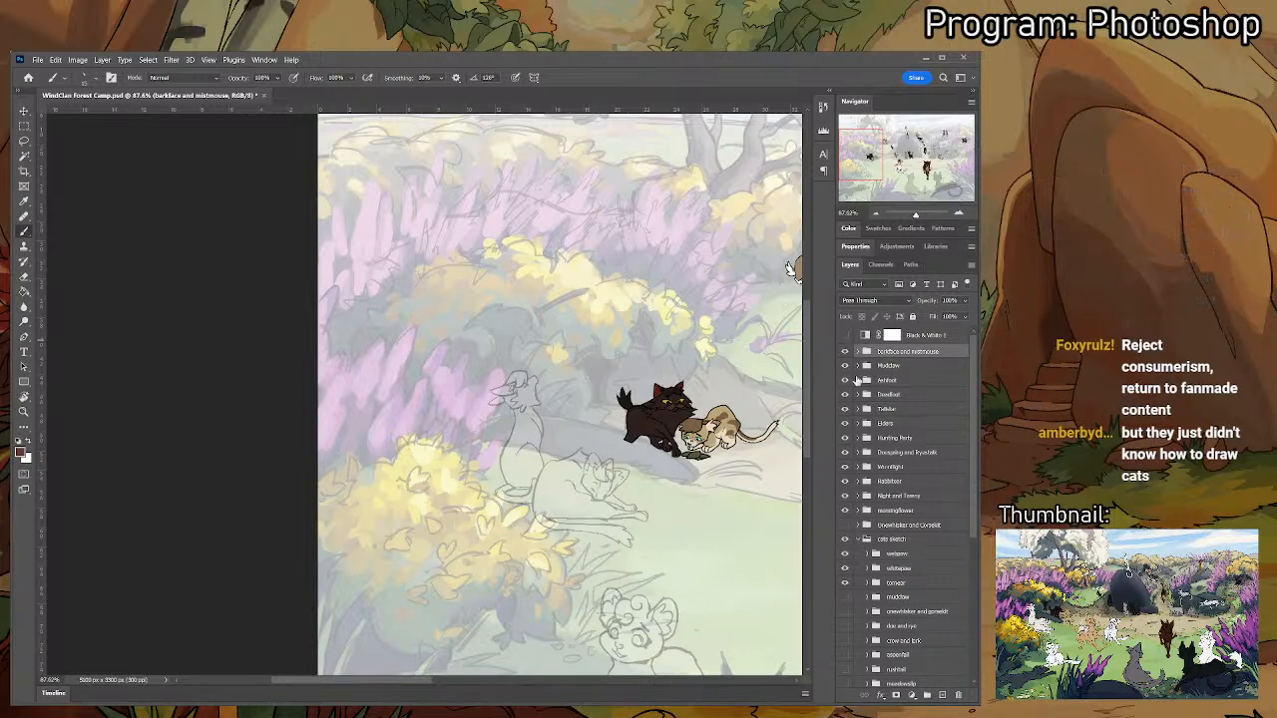
left_click(846, 538)
left_click_drag(732, 558, 626, 518)
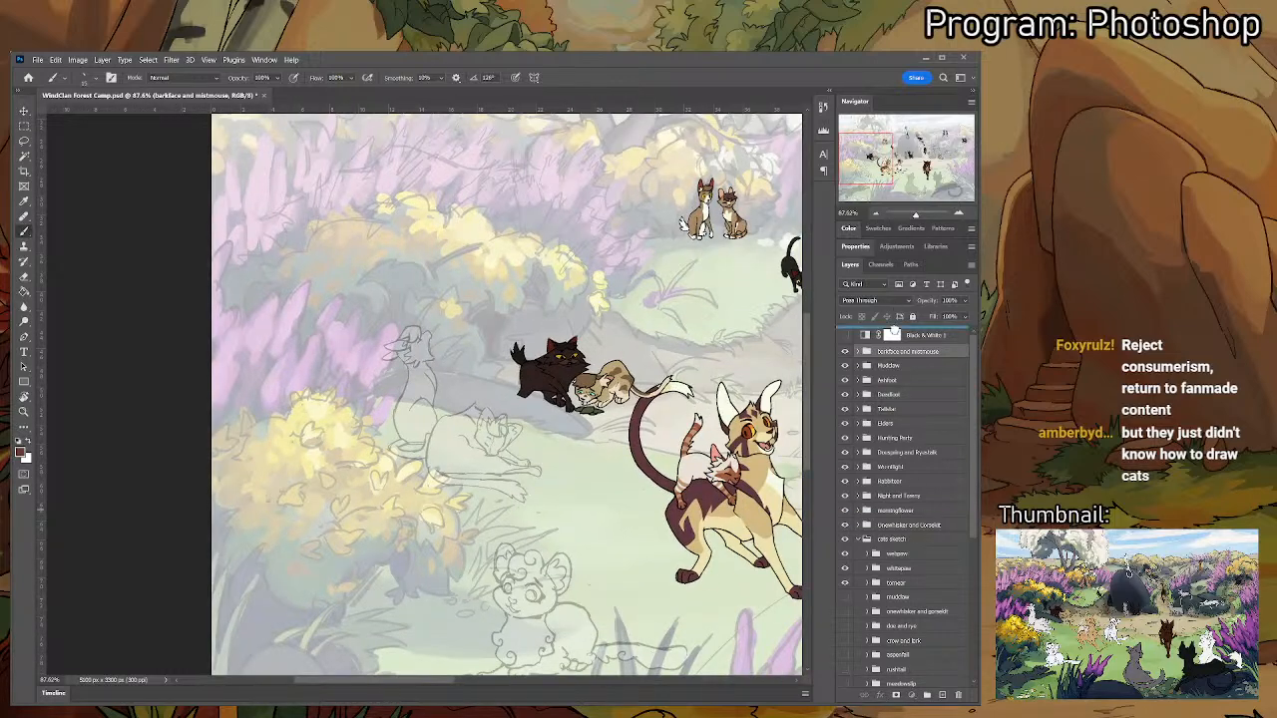
left_click_drag(886, 346, 876, 343)
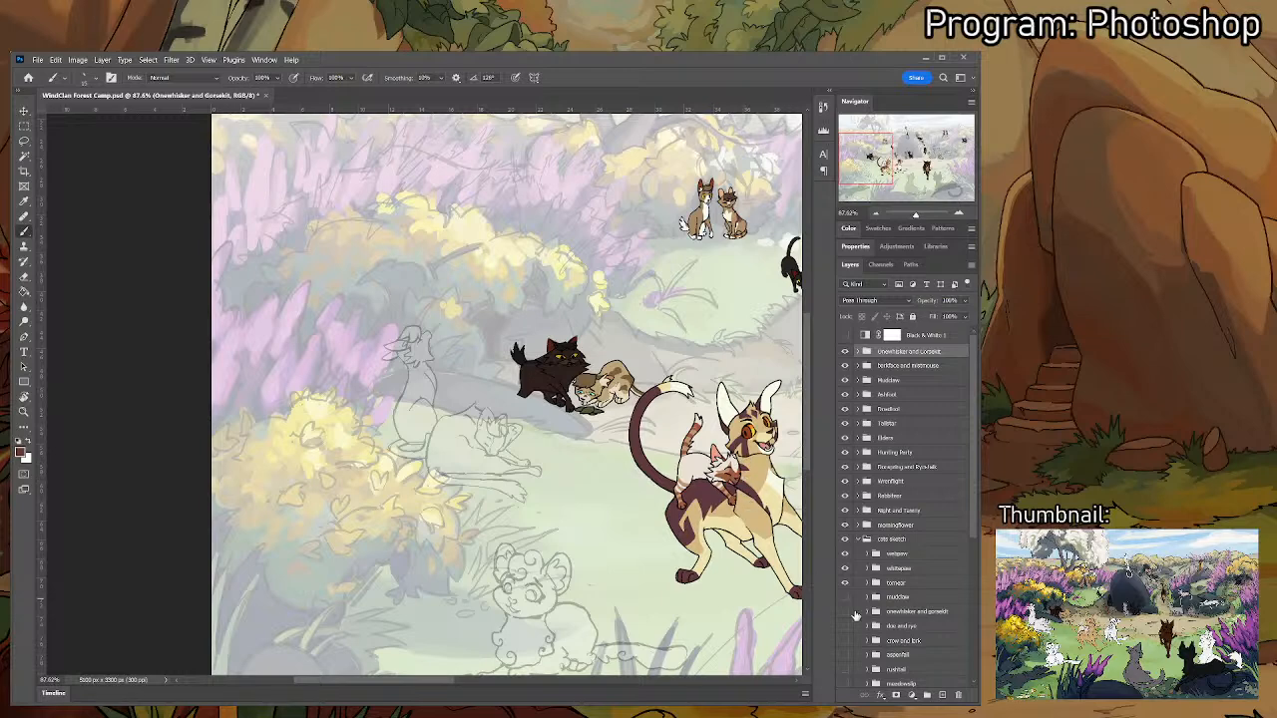
- Find the "bark and mist" subgroup within the cats sketch group and collapse it
scroll(855, 636, "down", 1)
scroll(898, 639, "down", 3)
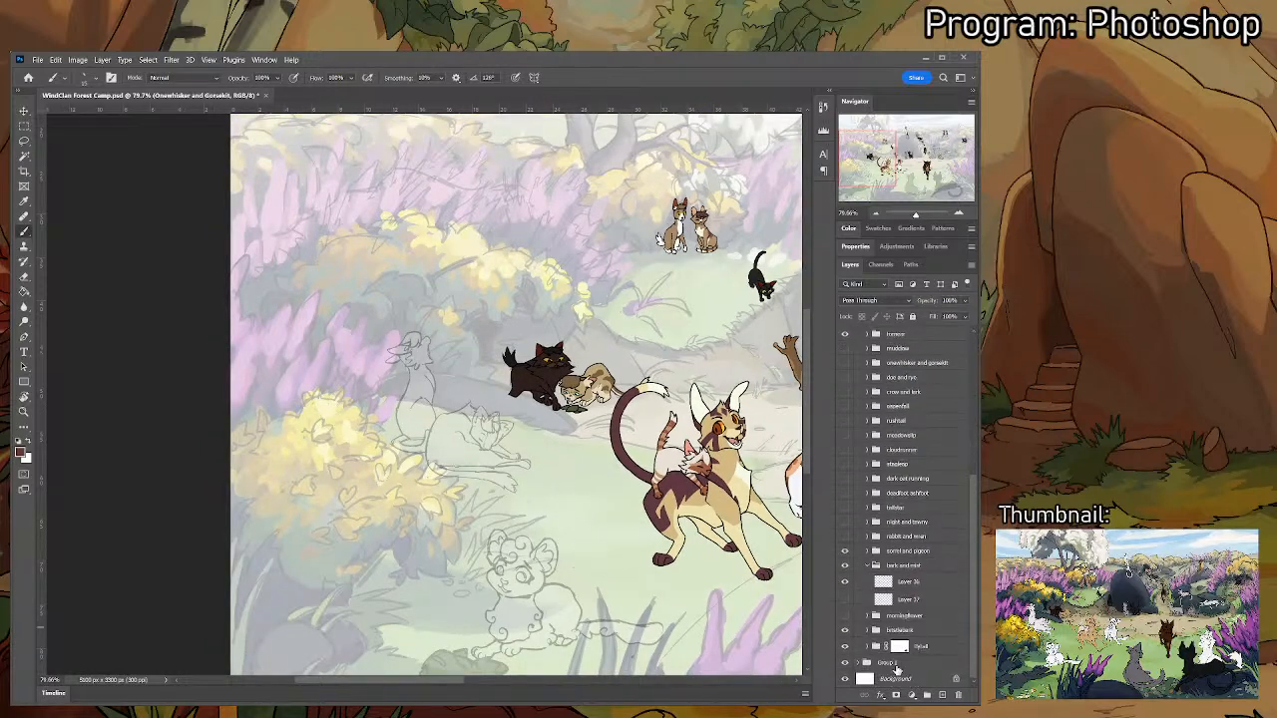
scroll(858, 638, "down", 2)
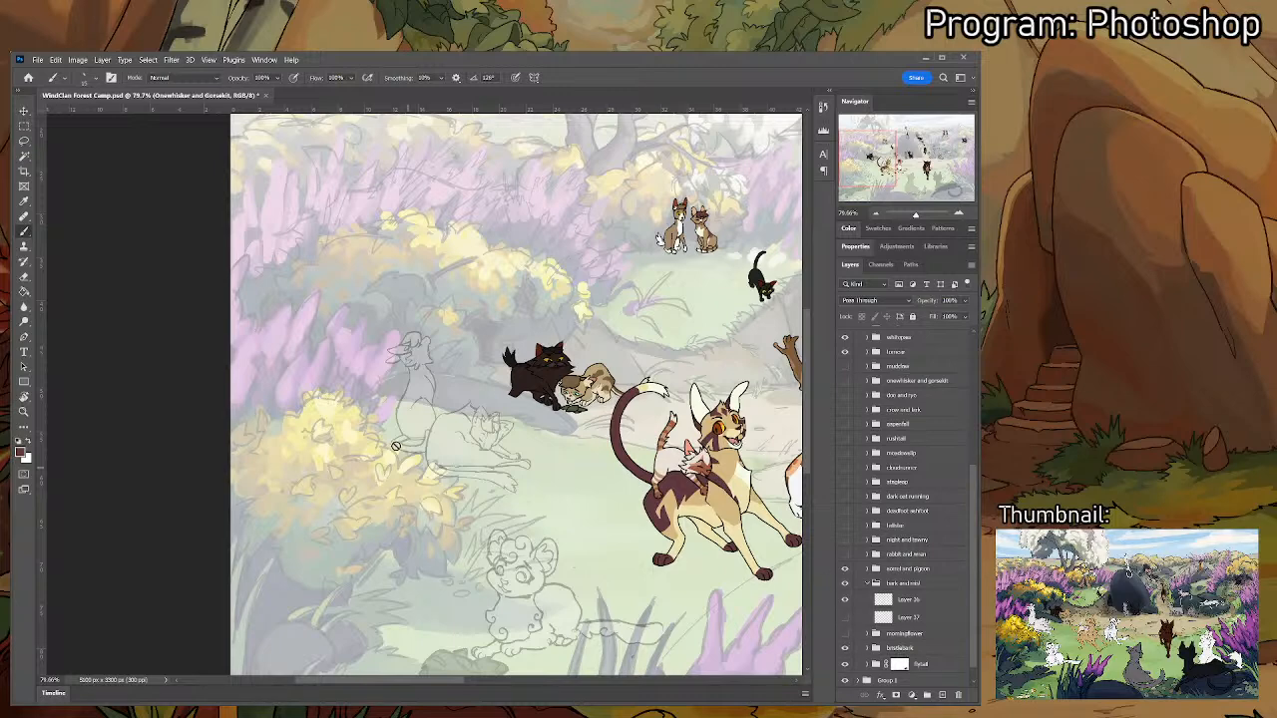
scroll(861, 637, "down", 1)
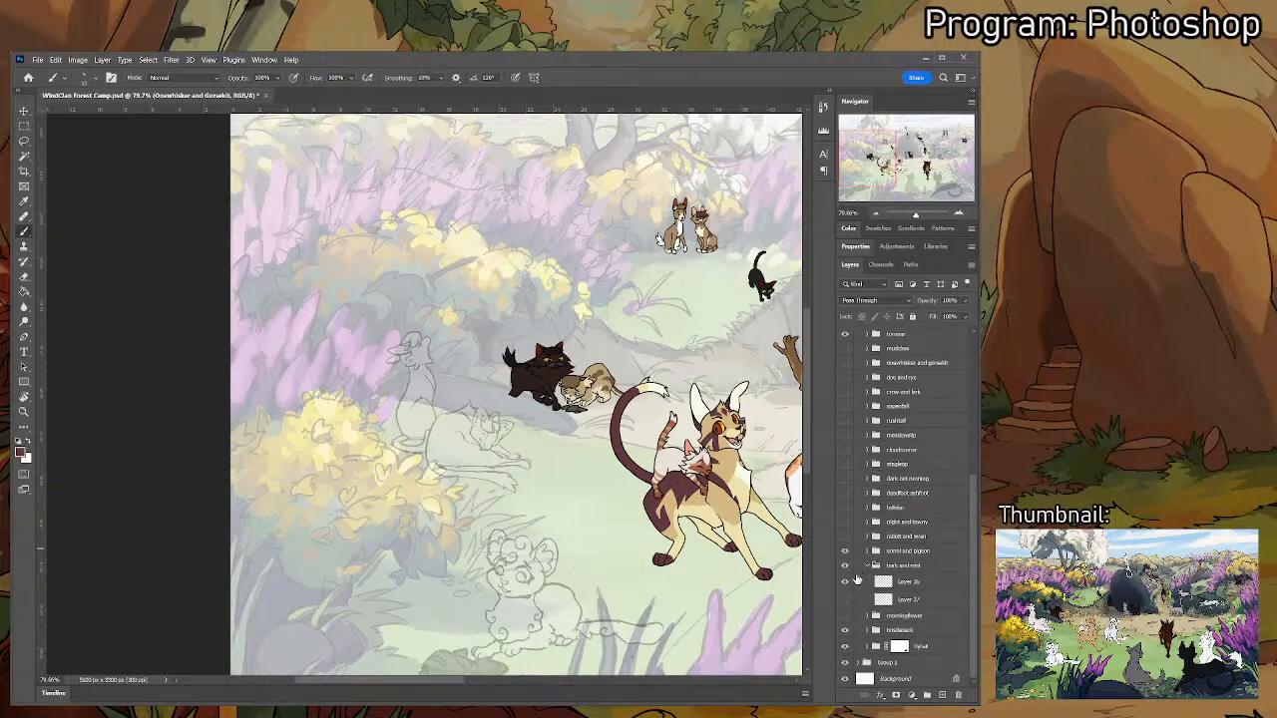
left_click(868, 566)
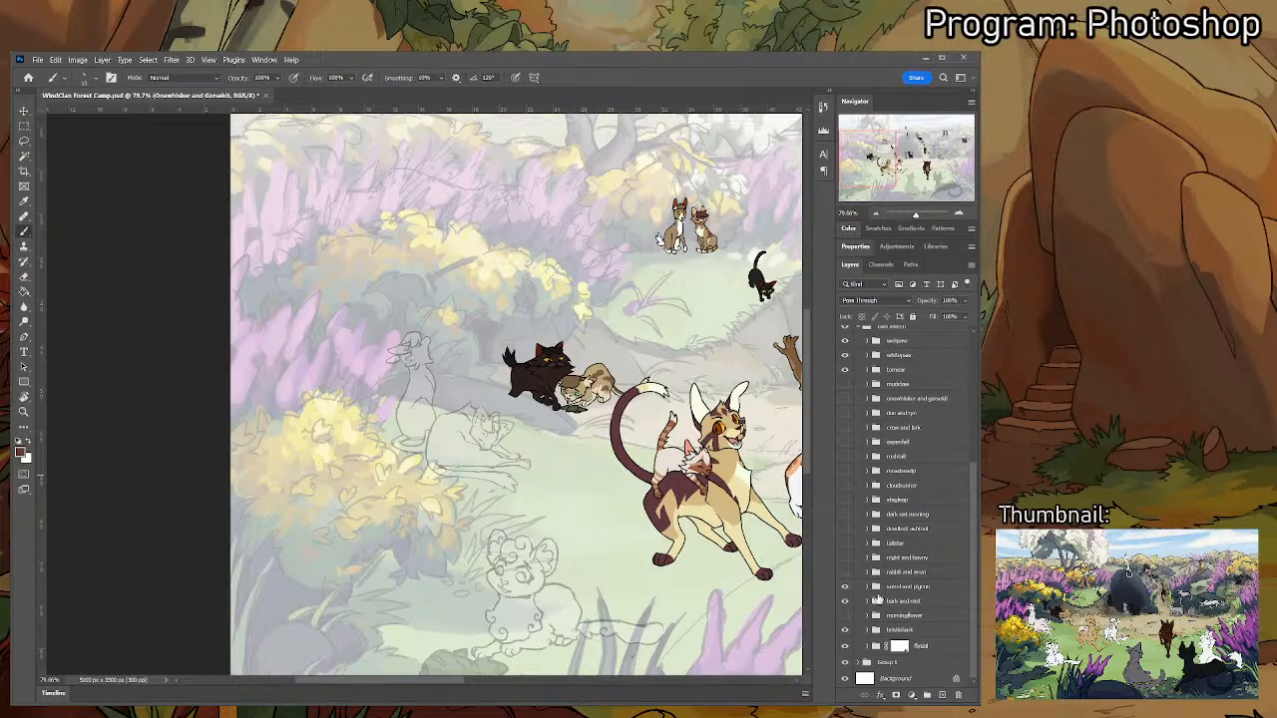
- Hide the "bark and mist" sketch subgroup, keeping the "sorrel and pigeon" sketch visible
scroll(876, 598, "up", 2)
scroll(881, 603, "up", 2)
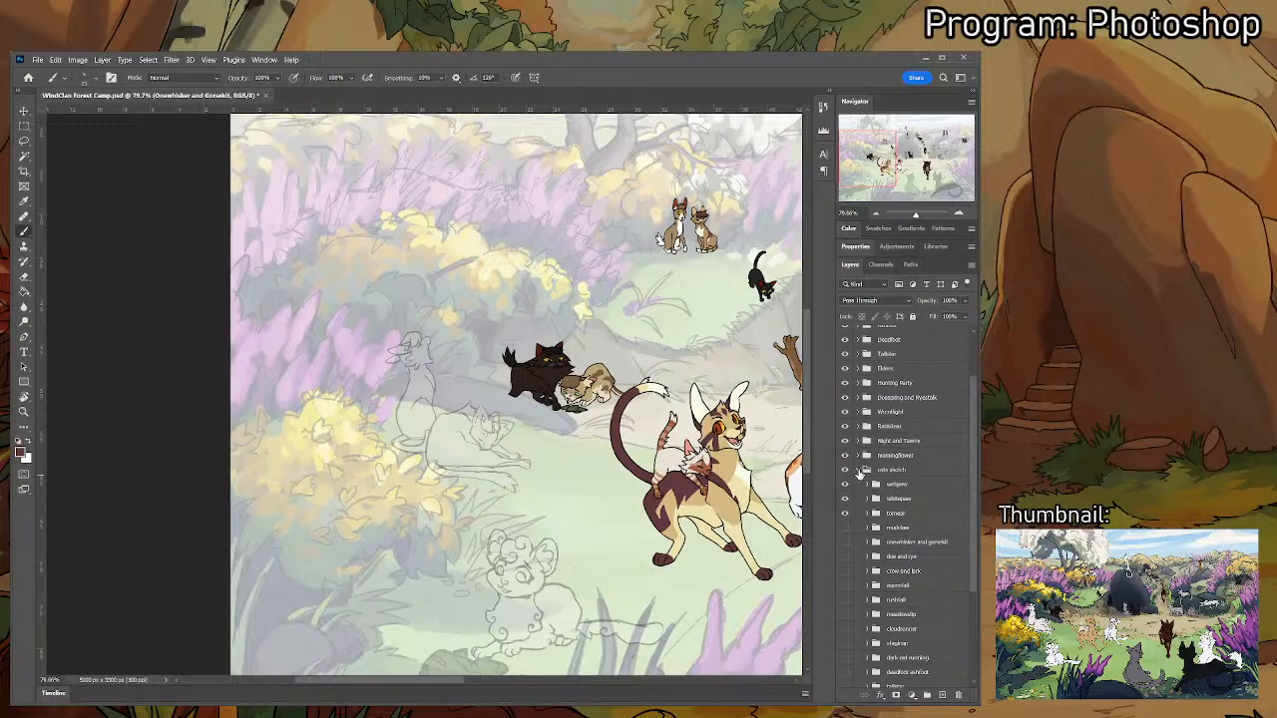
scroll(898, 558, "down", 4)
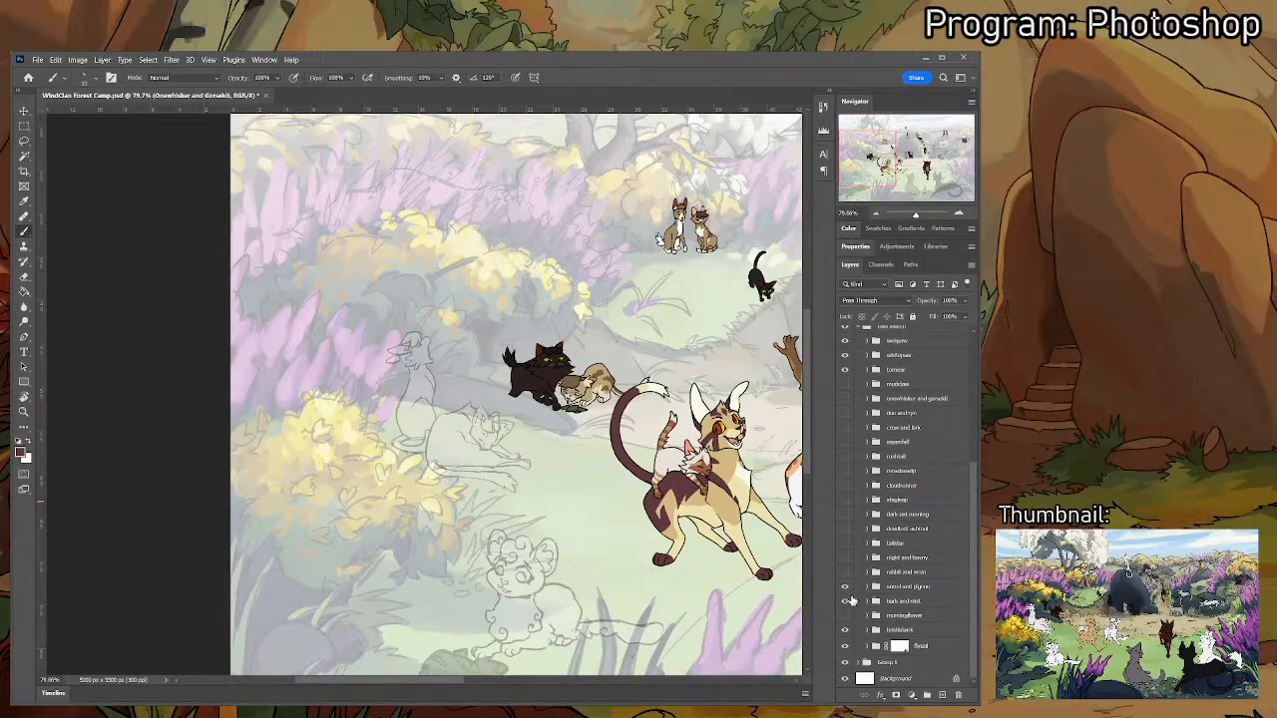
left_click_drag(844, 590, 844, 606)
scroll(857, 608, "up", 1)
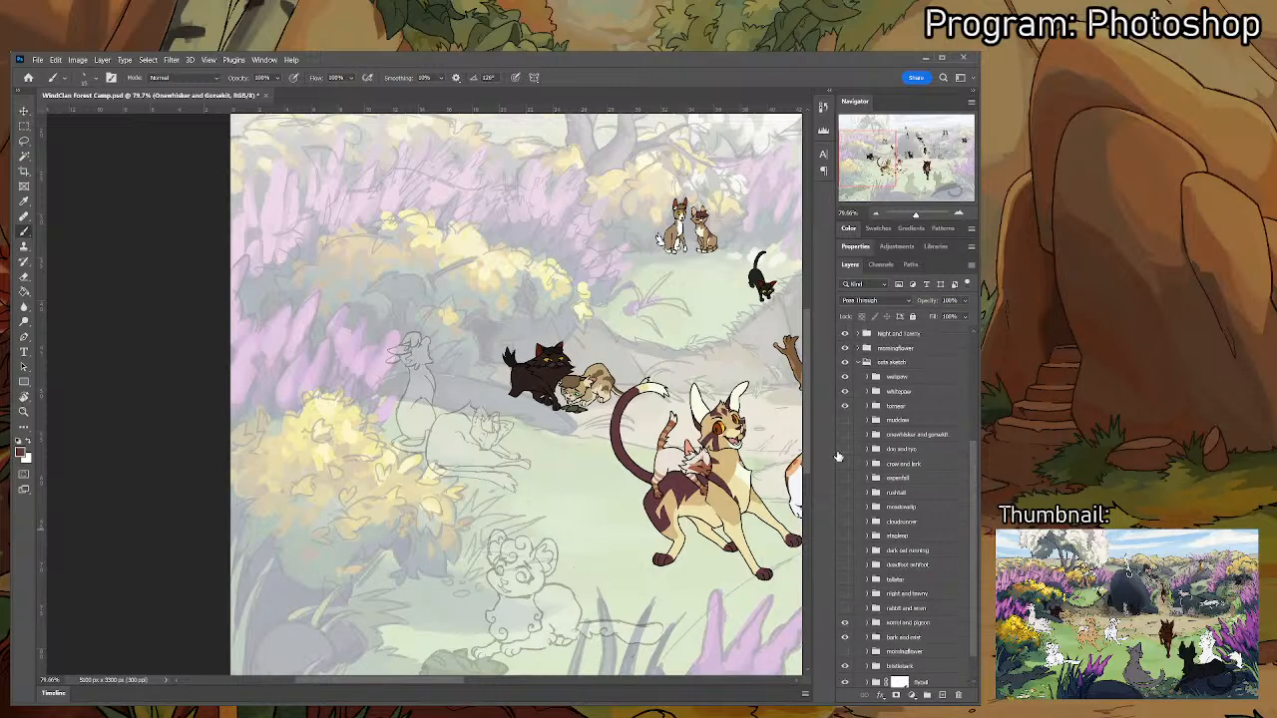
scroll(841, 439, "down", 1)
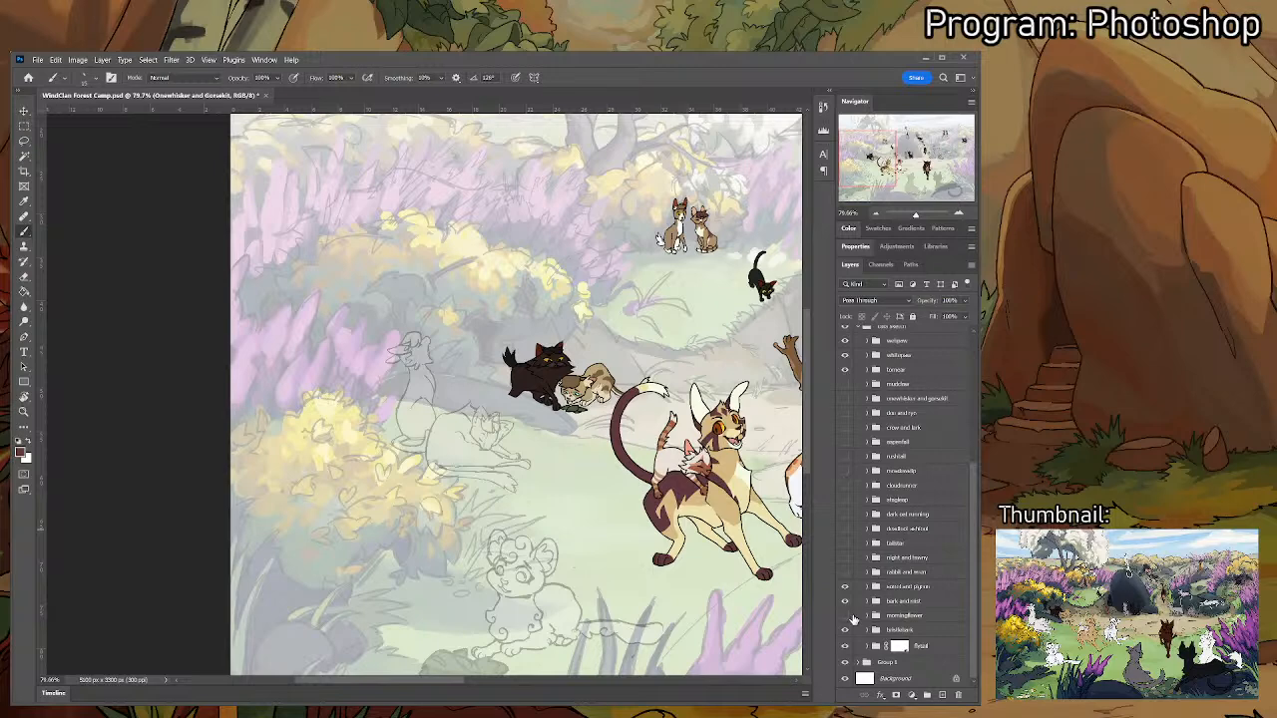
scroll(851, 610, "up", 1)
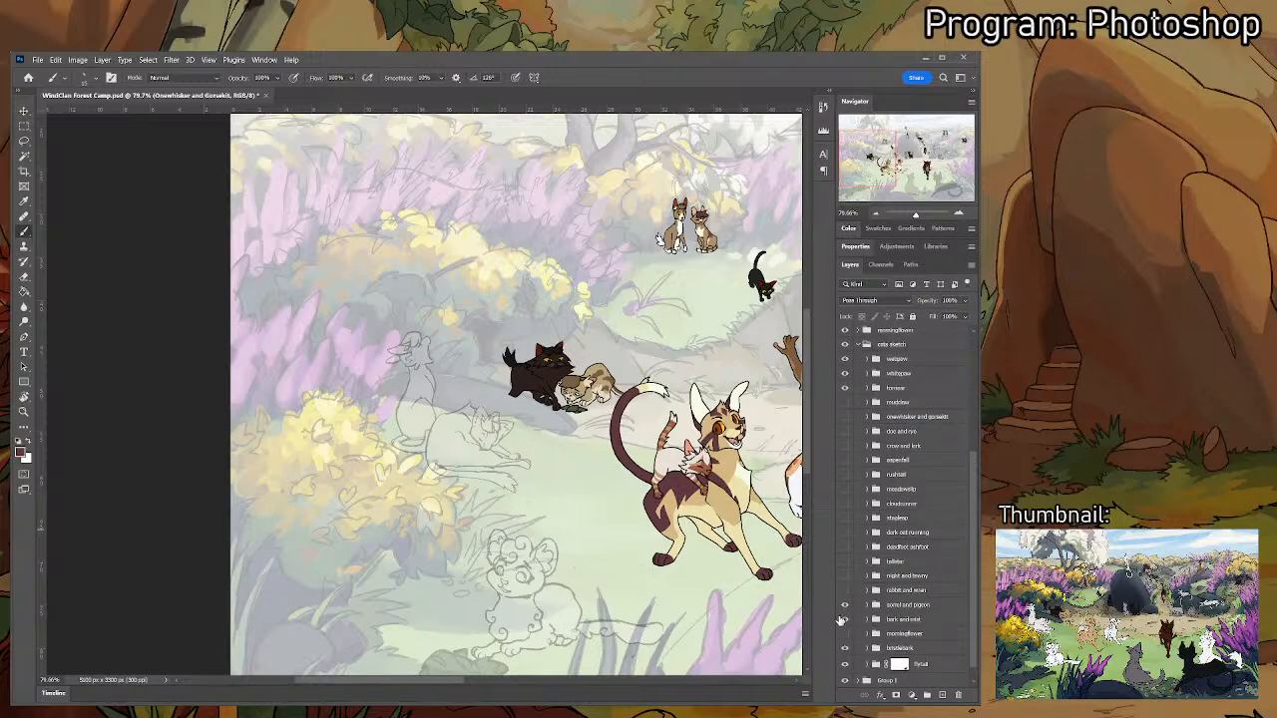
scroll(853, 458, "up", 1)
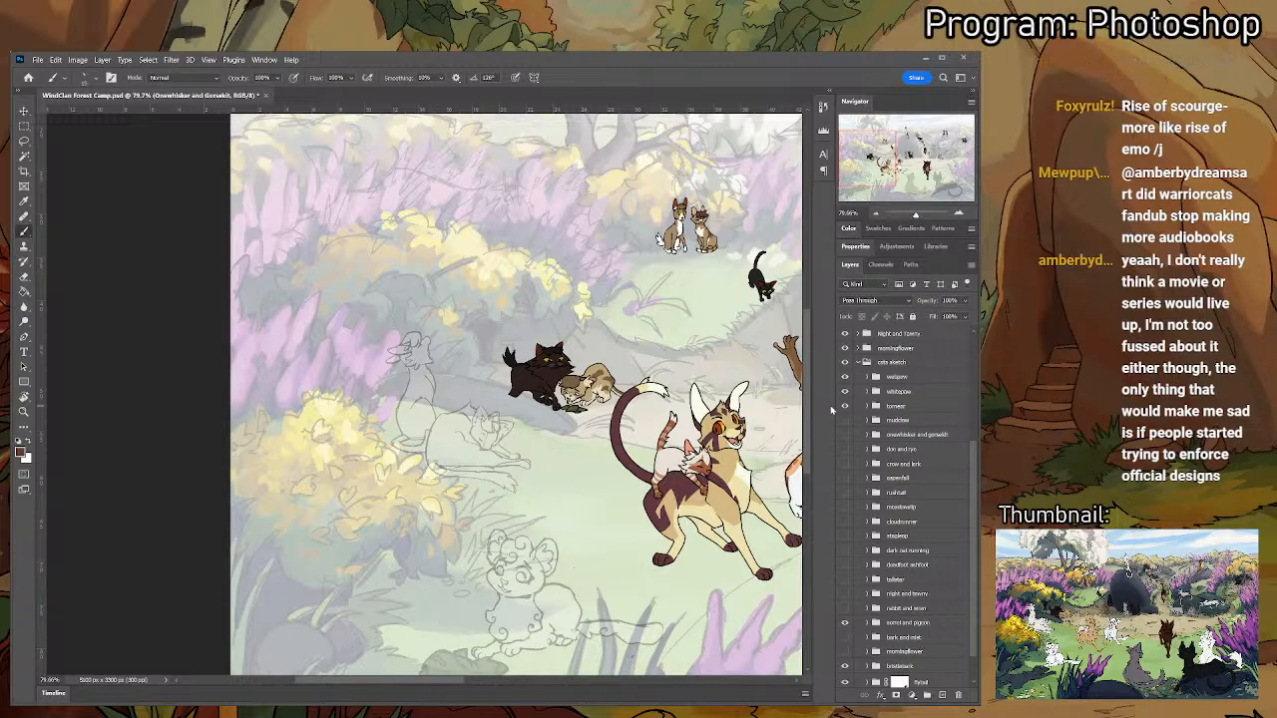
scroll(909, 536, "down", 1)
scroll(902, 536, "up", 5)
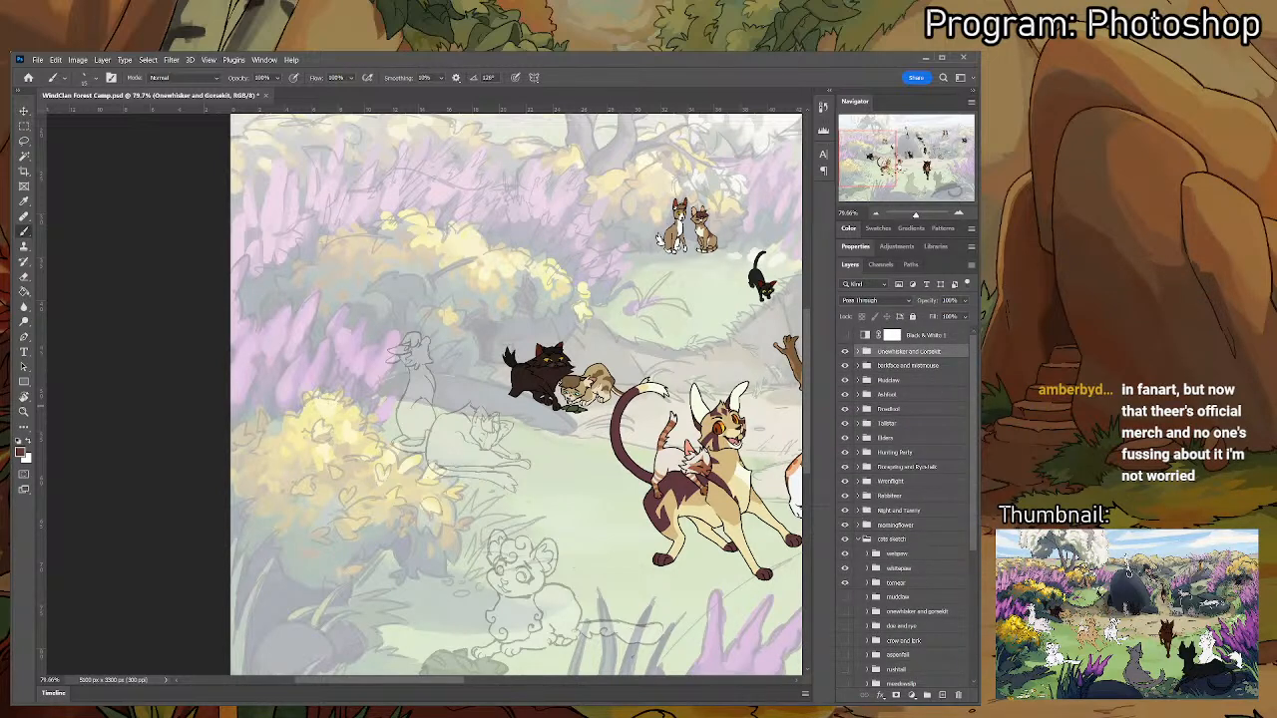
- Paste the reference image of the white cat with black and brown patches and place it above the tan cat carrying a kit
key("ctrl+v")
key("v")
left_click_drag(407, 384, 522, 298)
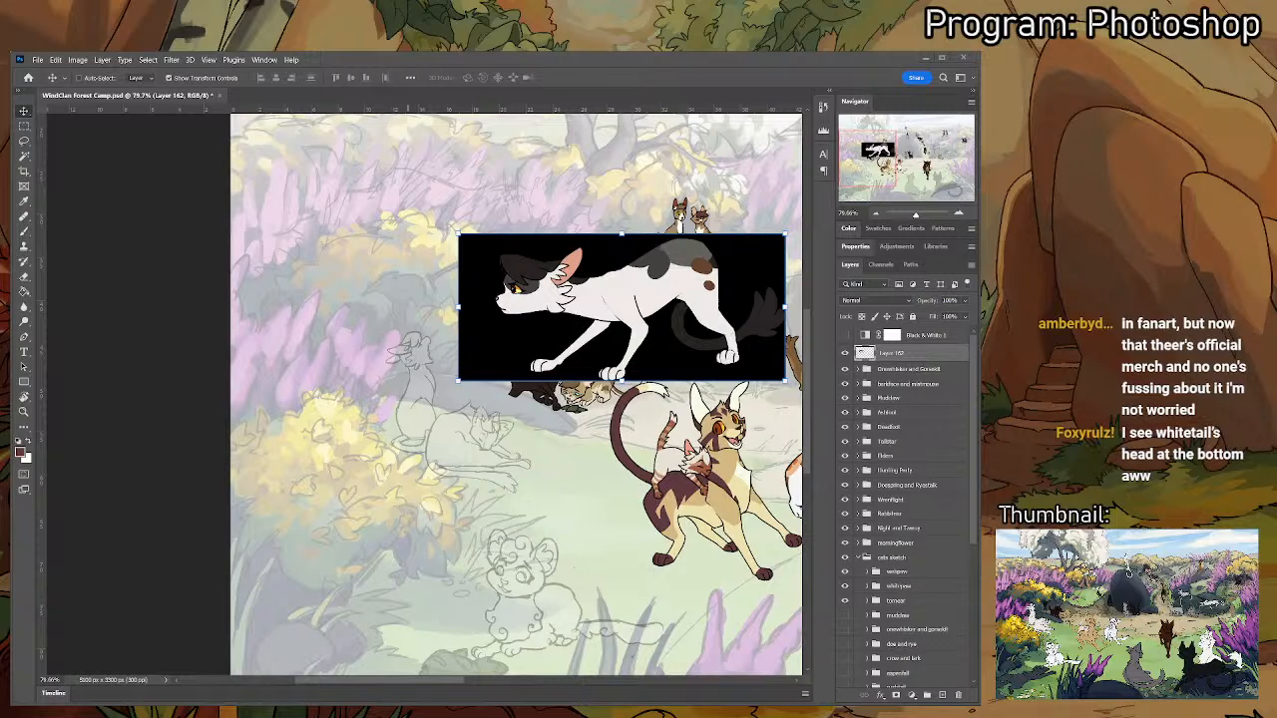
mouse_move(530, 578)
left_mouse_down()
mouse_move(459, 579)
mouse_move(535, 581)
left_mouse_up()
left_click_drag(535, 582, 619, 322)
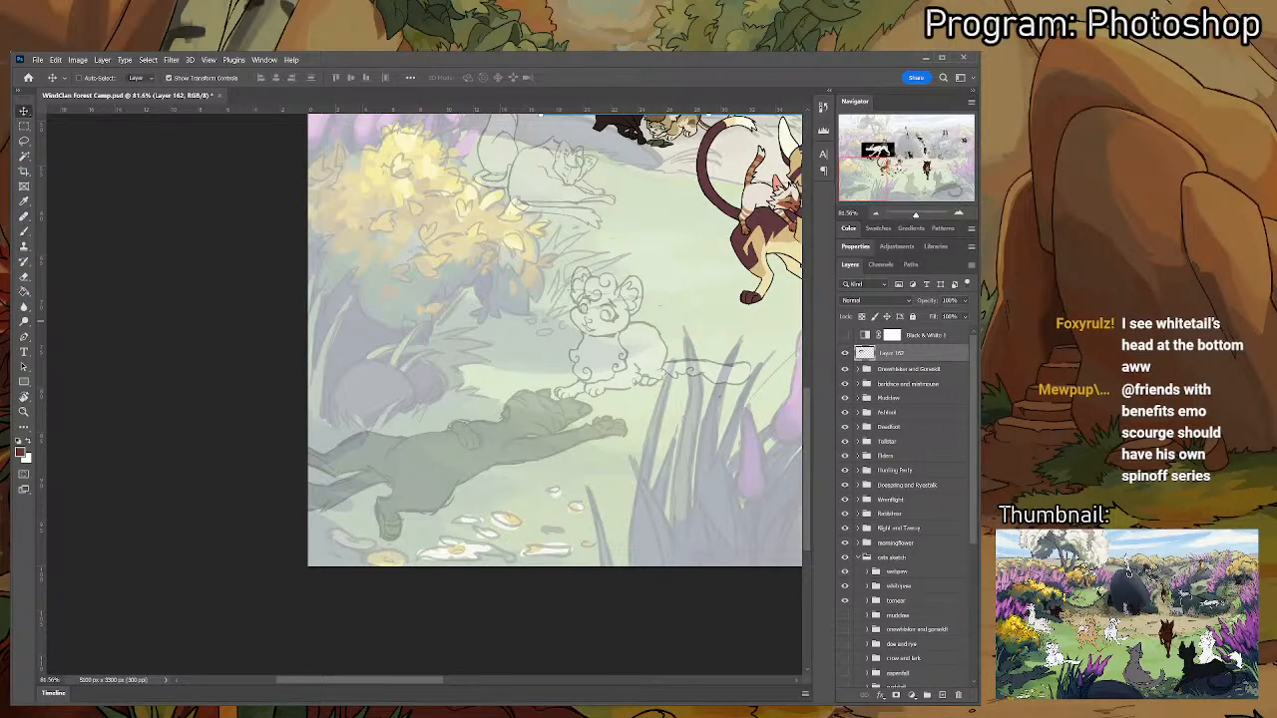
scroll(697, 388, "up", 3)
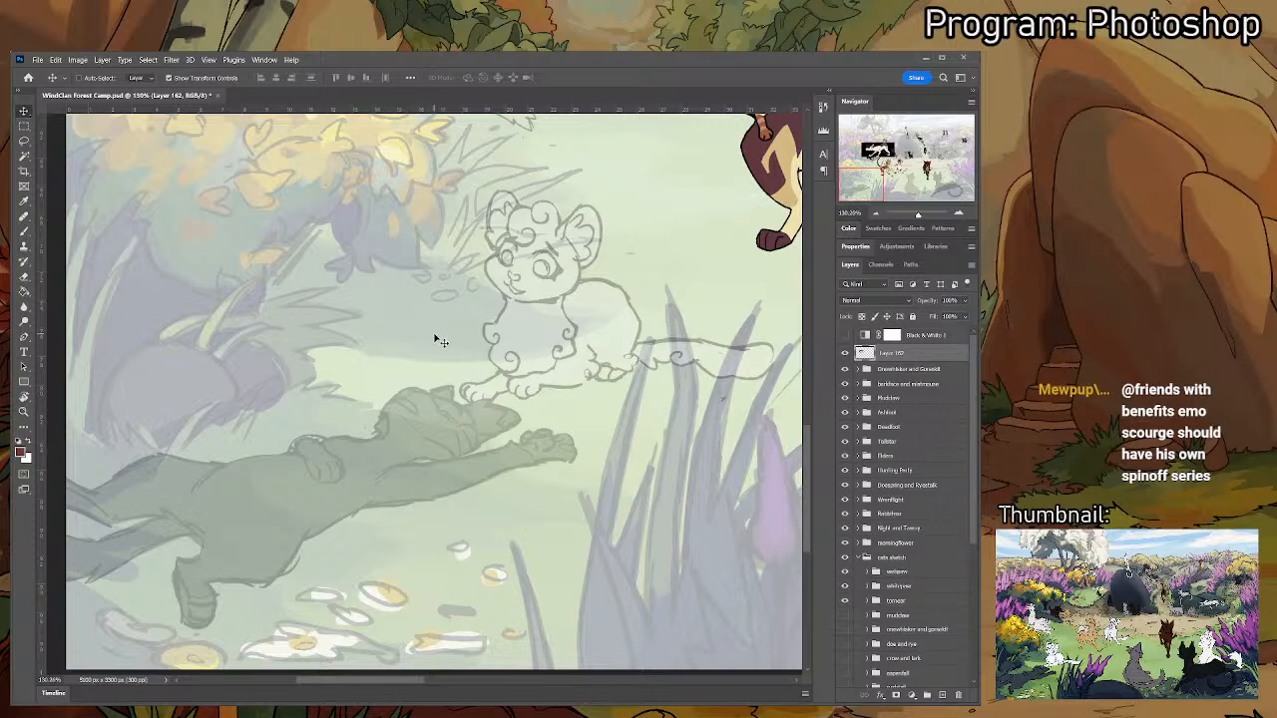
scroll(470, 330, "down", 3)
left_click_drag(470, 330, 586, 572)
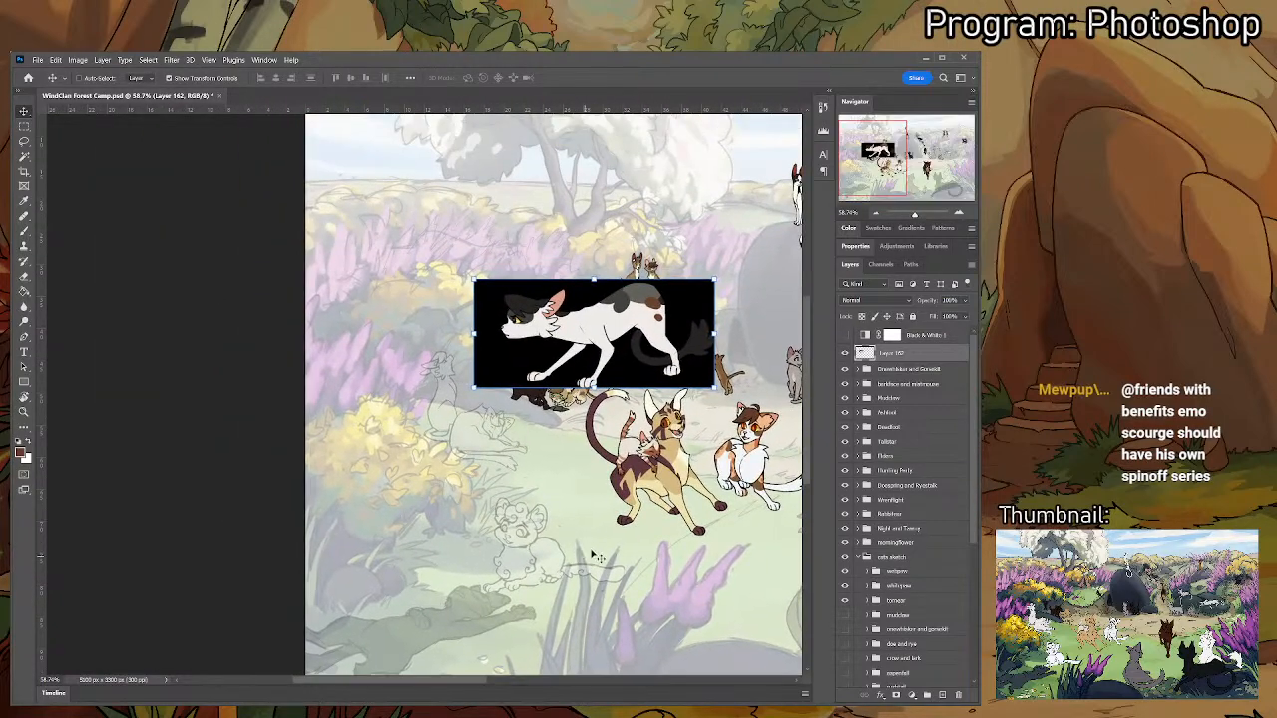
- Paste the reference image of the seated white cat with the dark forelock streak and place it below the first reference
key("ctrl+v")
left_click_drag(671, 467, 630, 540)
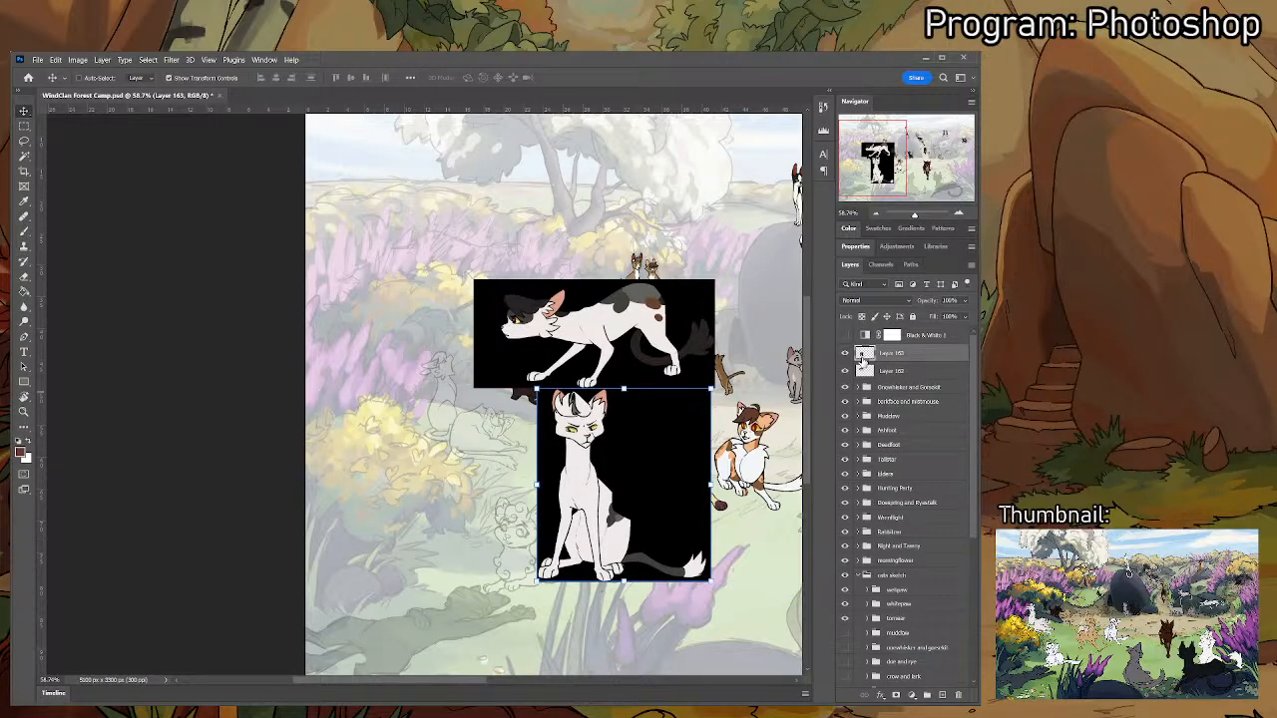
- Add a new layer above the two reference images and reset the brush color to black for inking the upright cat
key("b")
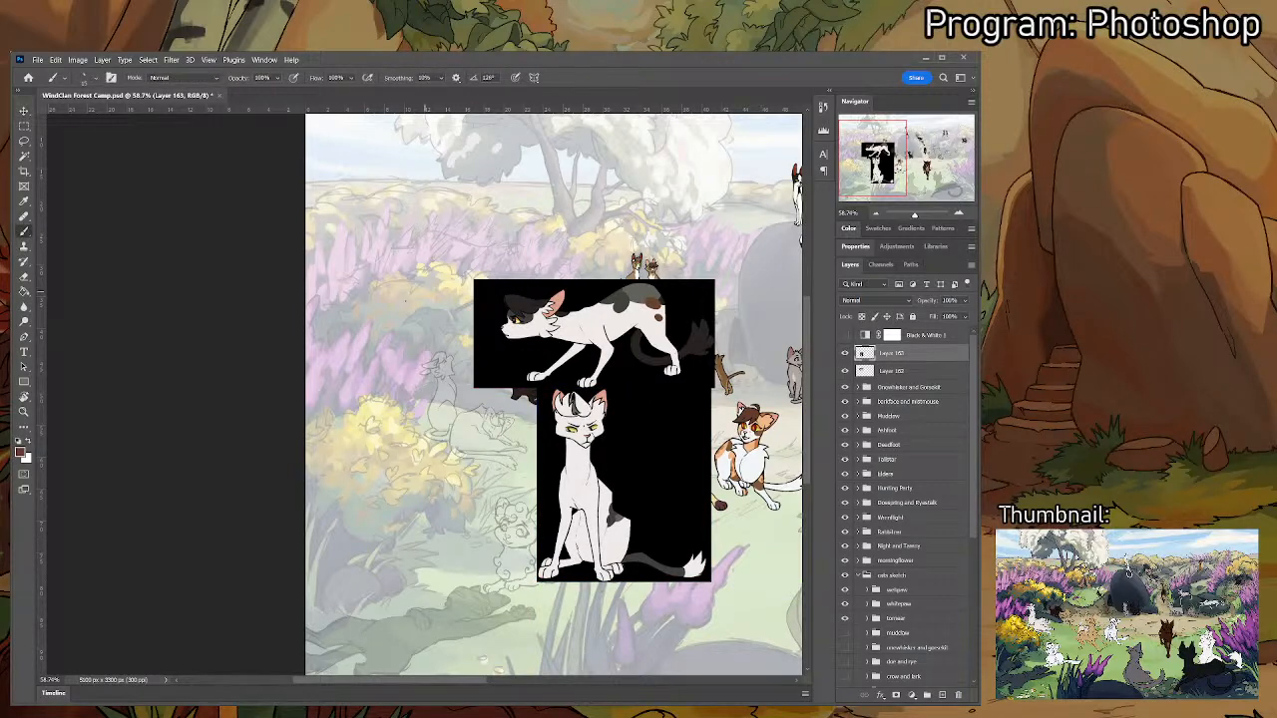
left_click_drag(587, 429, 688, 429)
left_click_drag(346, 428, 437, 476)
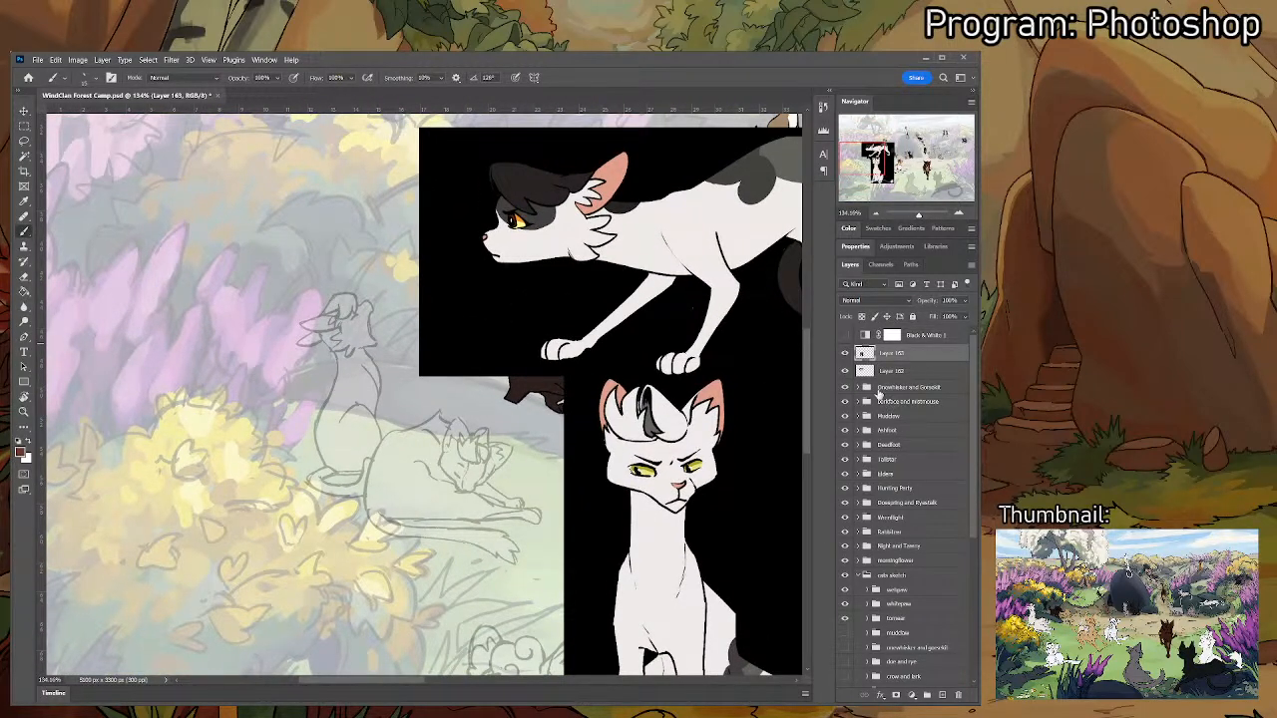
scroll(549, 520, "up", 1)
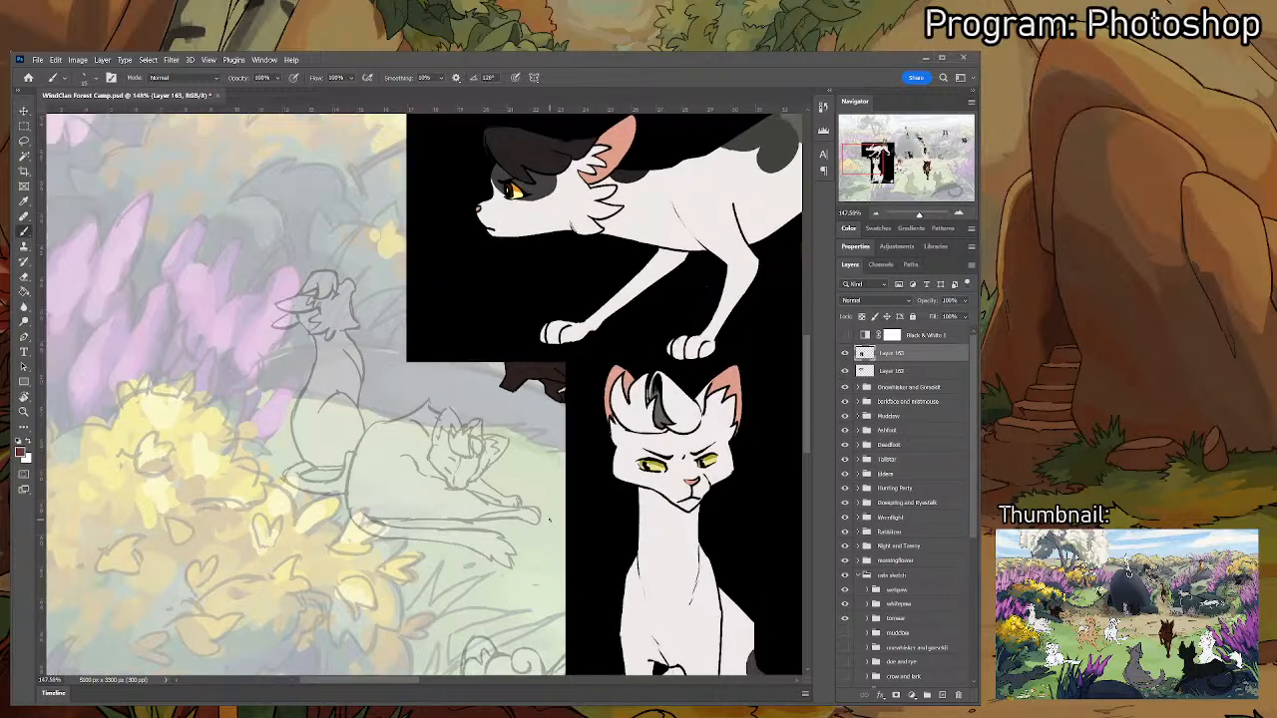
left_click(941, 695)
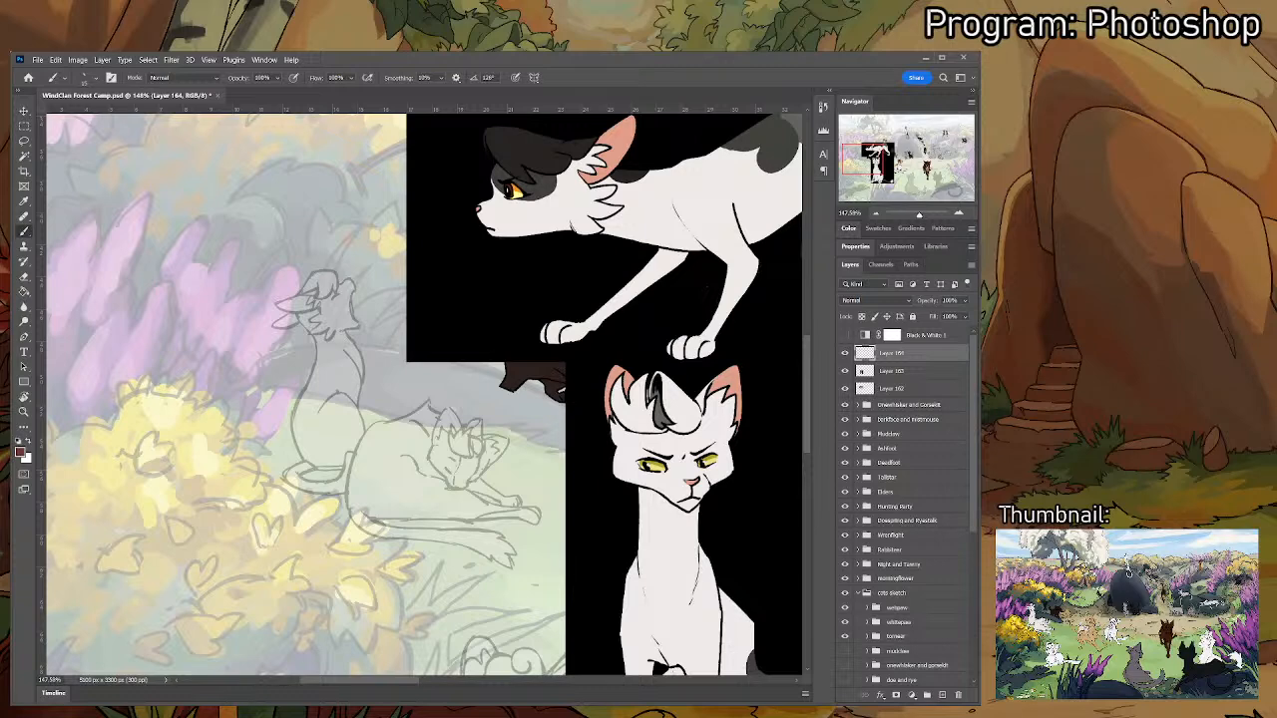
scroll(348, 261, "up", 3)
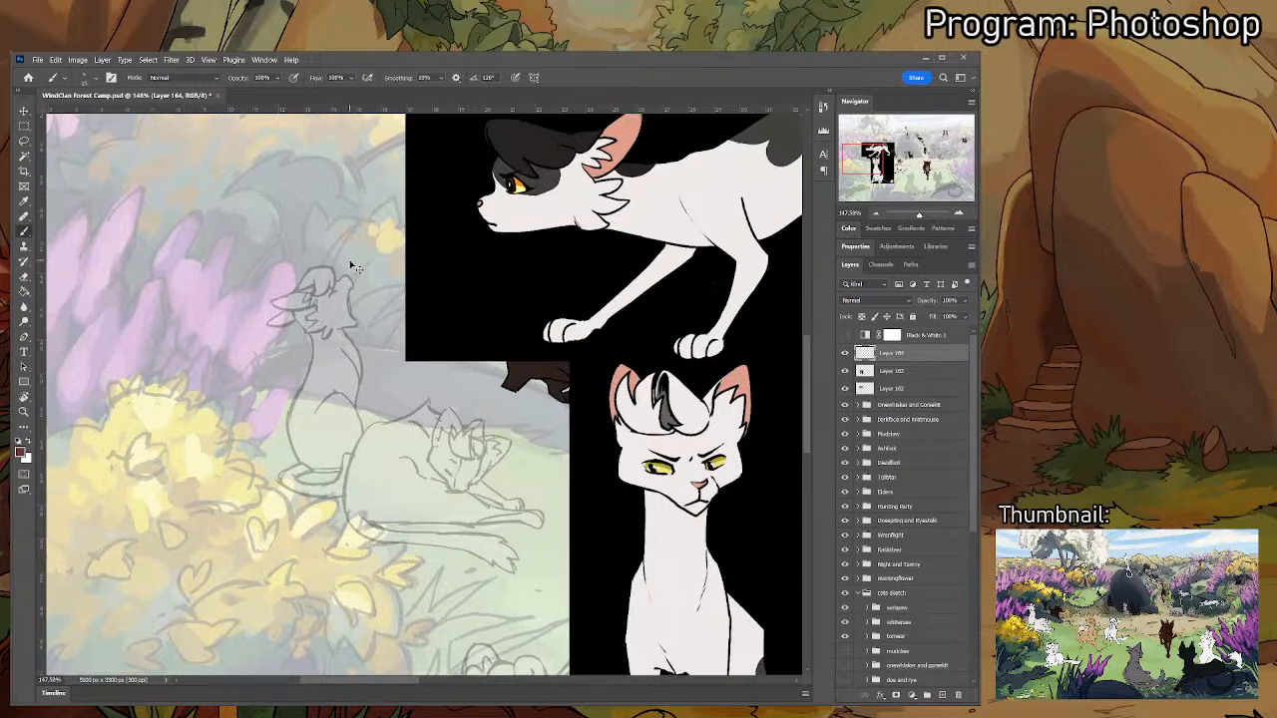
scroll(348, 262, "up", 3)
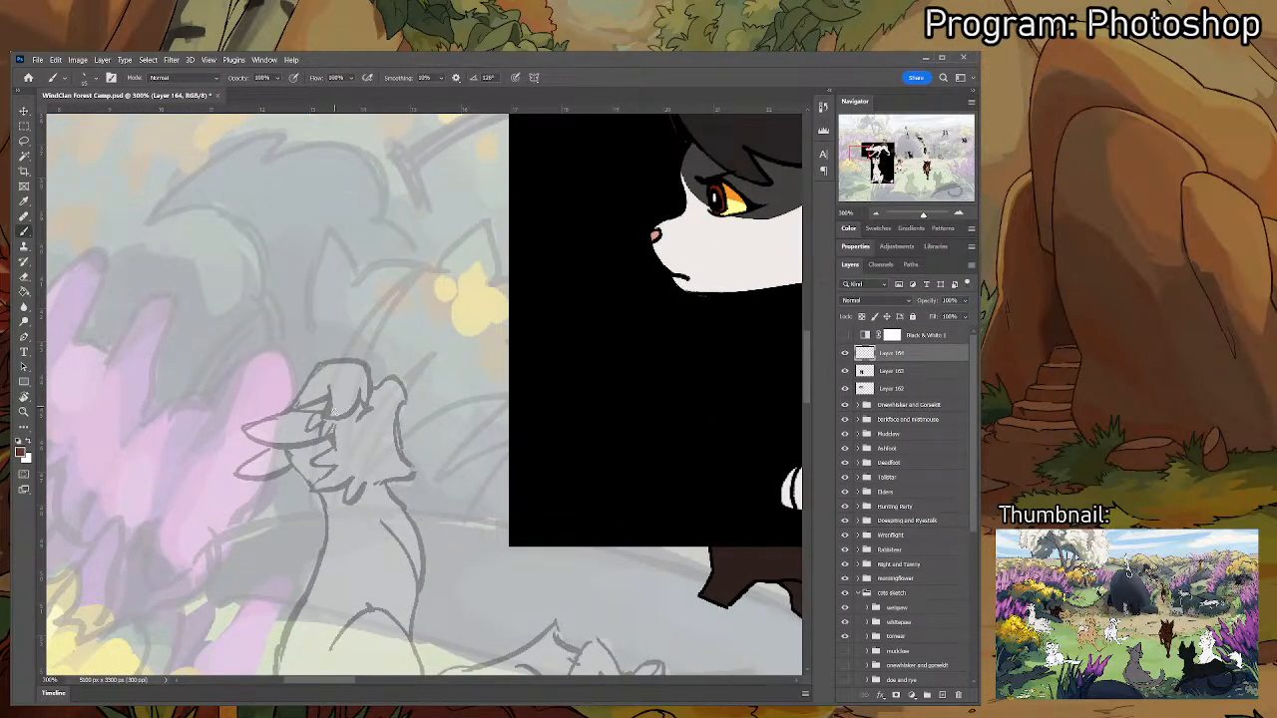
key("d")
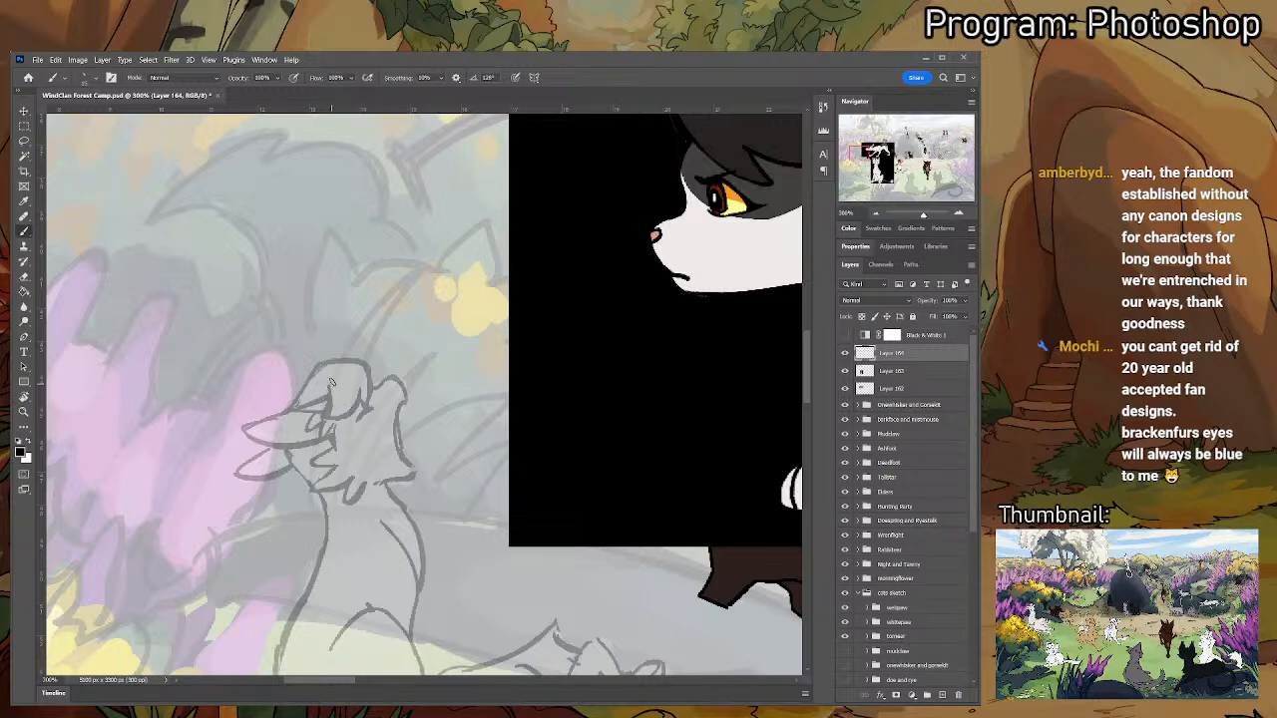
- Ink the hair tuft on the upright cat's head, with its pointed strands and rounded top outline
left_click_drag(332, 382, 323, 418)
key("ctrl+z")
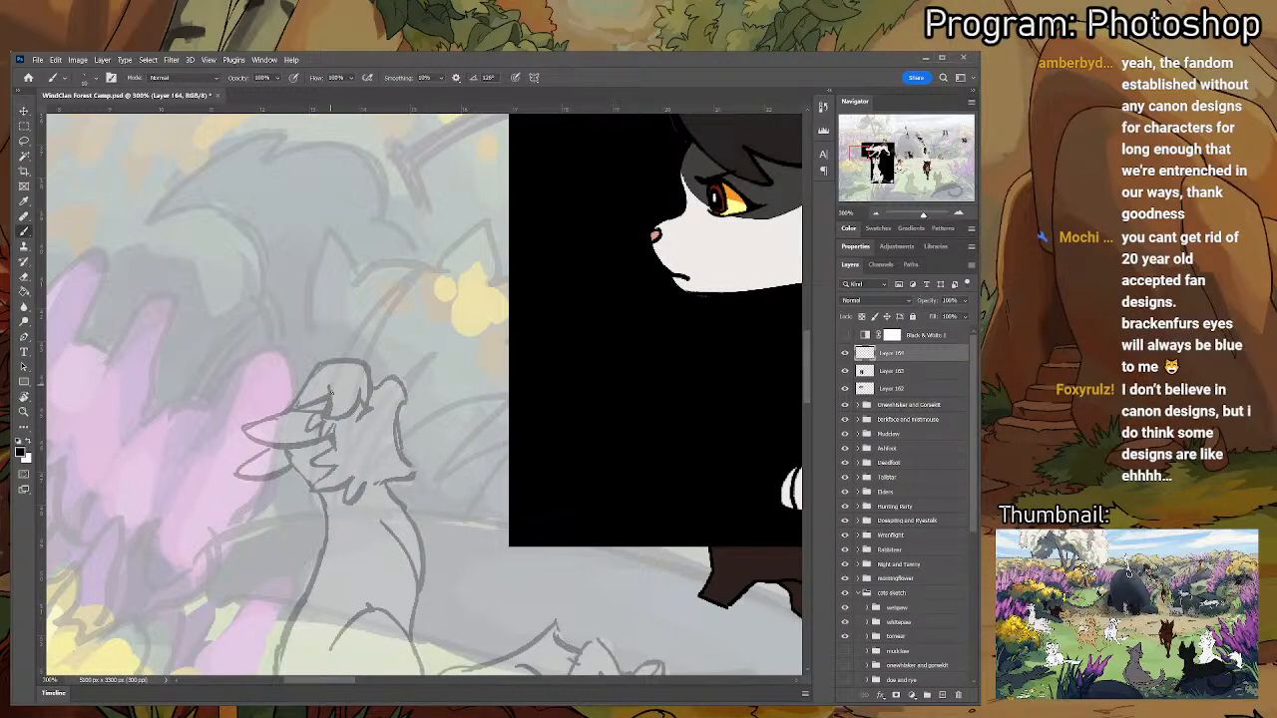
mouse_move(325, 419)
left_mouse_down()
mouse_move(348, 417)
mouse_move(358, 385)
left_mouse_up()
key("e")
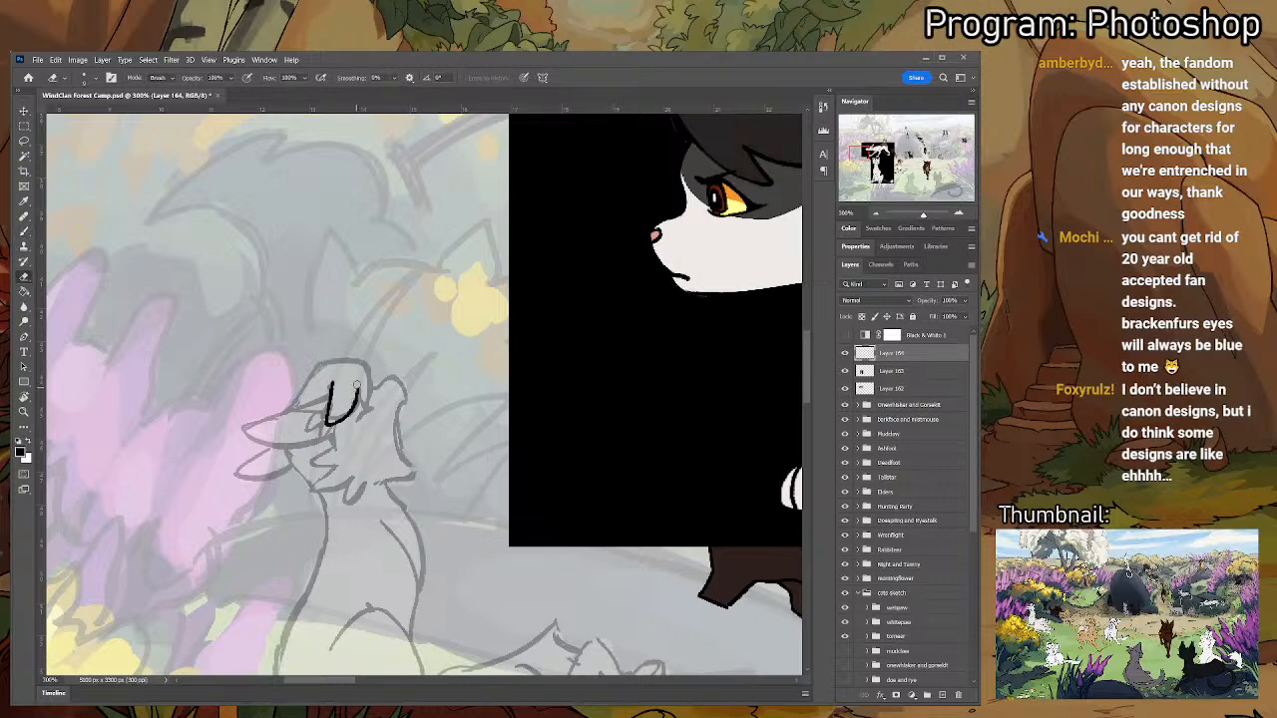
left_click_drag(353, 387, 342, 418)
key("b")
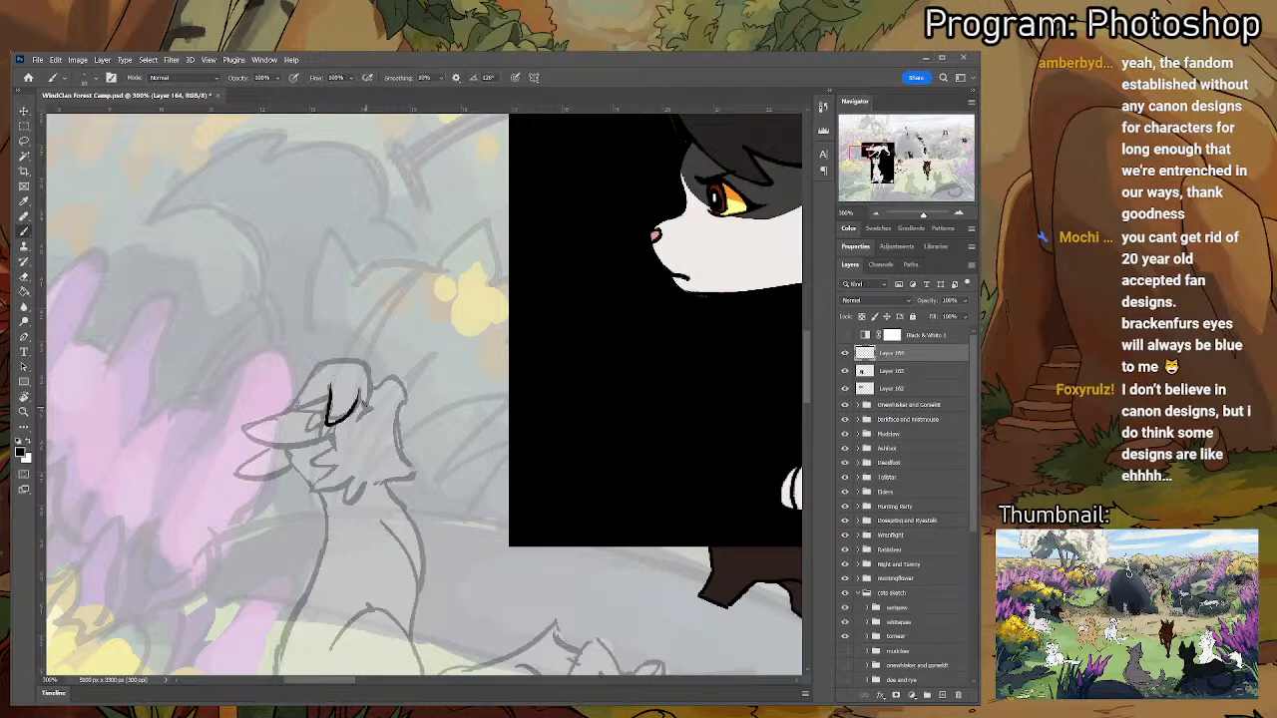
left_click_drag(357, 417, 369, 377)
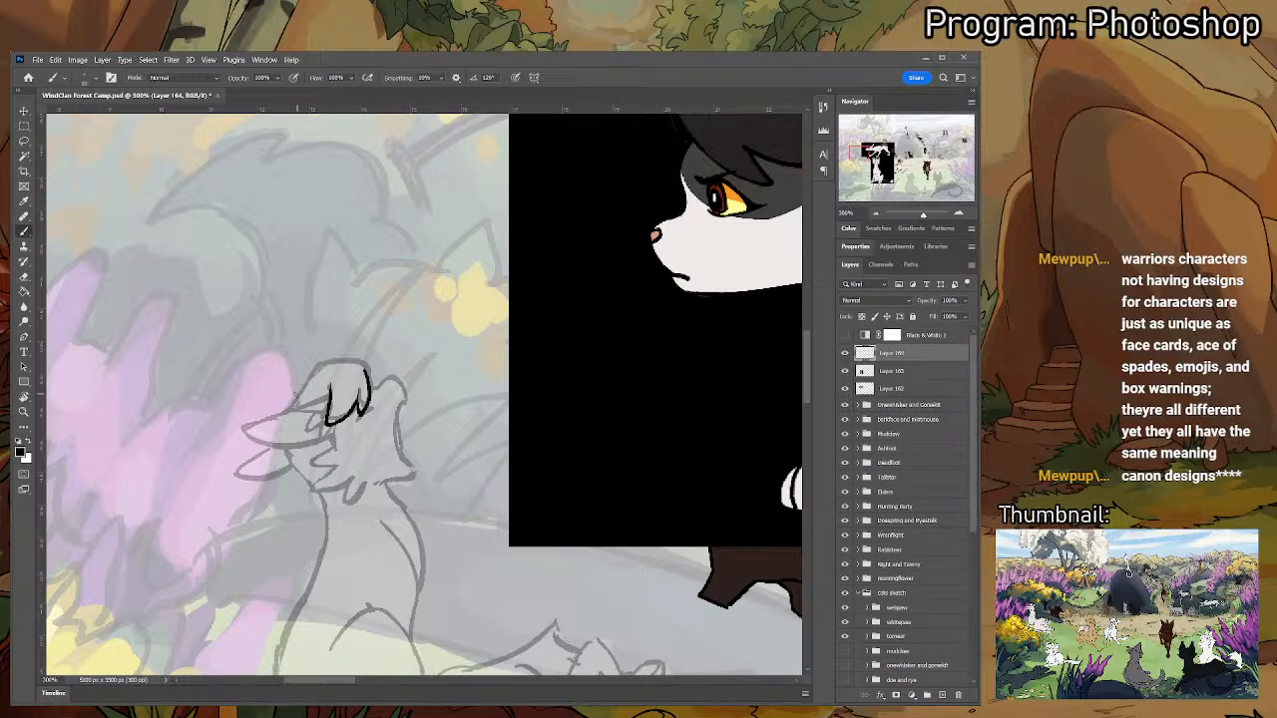
left_click_drag(292, 405, 315, 369)
left_click_drag(339, 361, 311, 375)
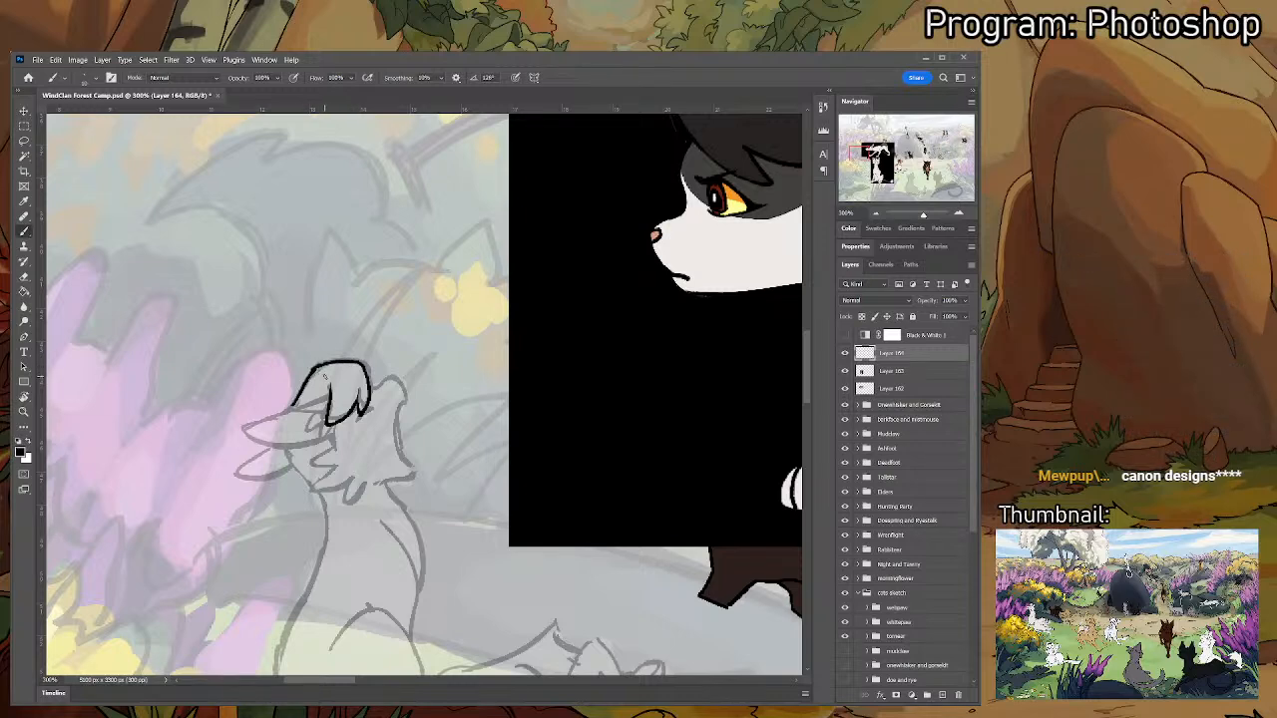
- Ink the outline of the upright cat's upper ear, just below the hair tuft
scroll(439, 407, "up", 2)
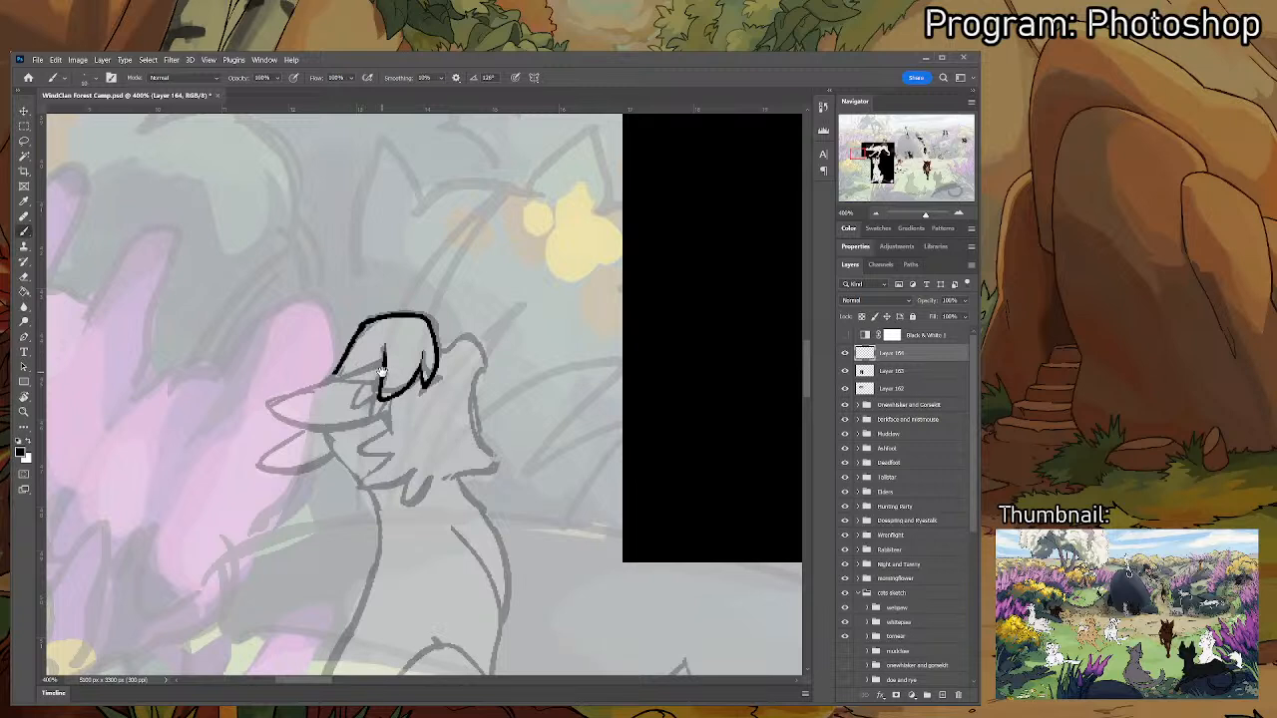
mouse_move(376, 370)
left_mouse_down()
mouse_move(482, 360)
mouse_move(378, 407)
mouse_move(459, 419)
mouse_move(407, 419)
mouse_move(475, 410)
mouse_move(489, 368)
left_mouse_up()
key("e")
key("b")
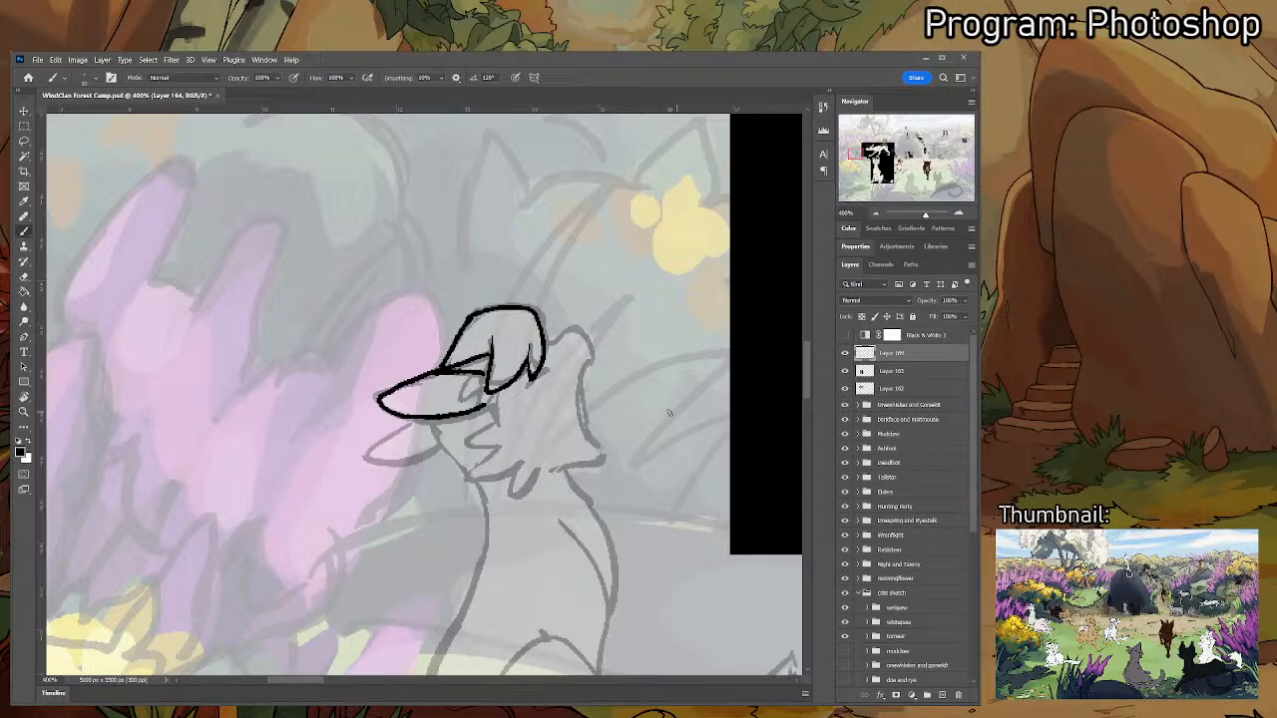
- Ink the jagged fur tufts at the base of the upper ear, cleaning up overlapping lines
mouse_move(465, 369)
left_mouse_down()
mouse_move(468, 395)
mouse_move(485, 393)
mouse_move(449, 383)
mouse_move(473, 383)
left_mouse_up()
key("ctrl+z")
key("ctrl+z")
key("ctrl+z")
left_click_drag(463, 389, 483, 413)
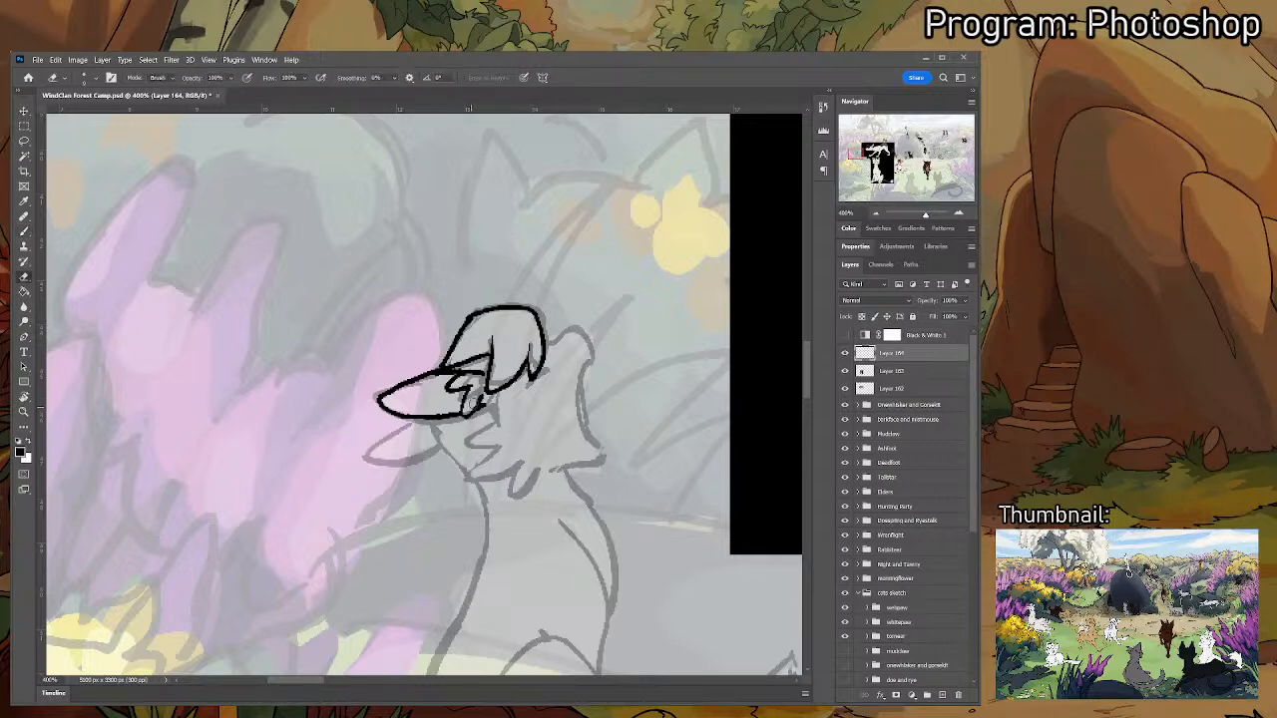
left_click_drag(483, 395, 489, 411)
key("e")
key("b")
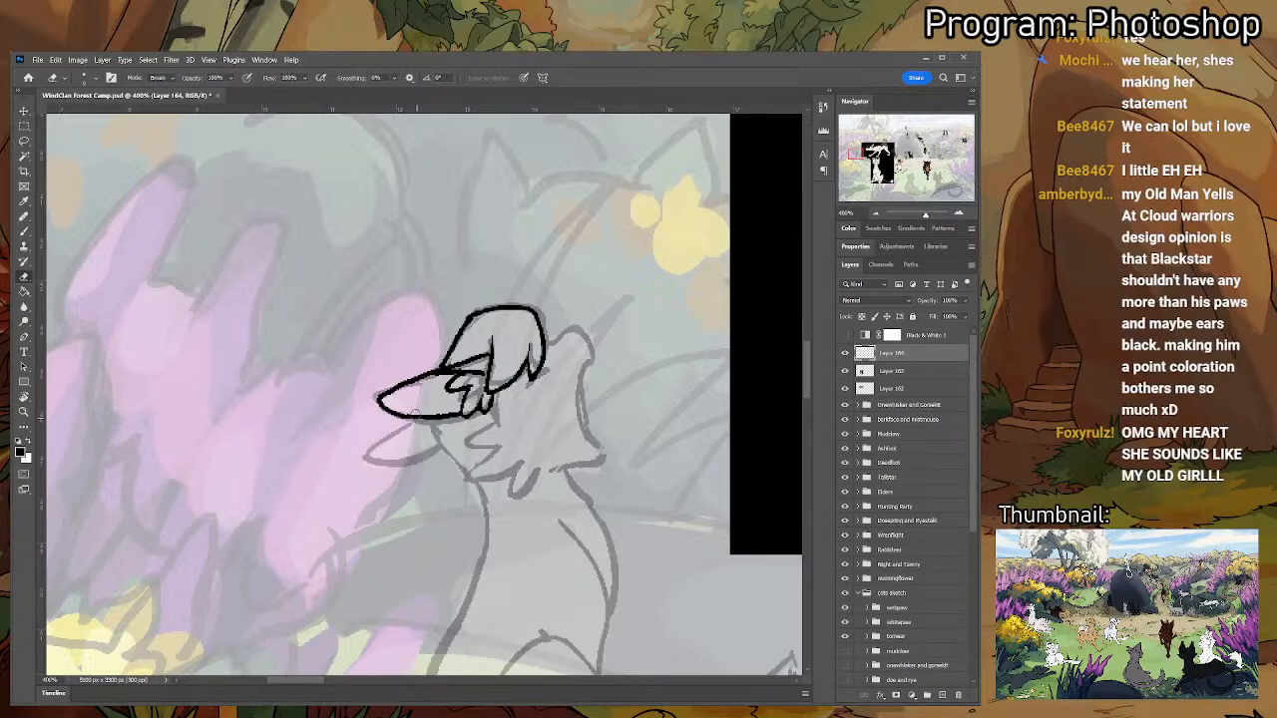
mouse_move(492, 396)
left_mouse_down()
mouse_move(501, 426)
mouse_move(495, 413)
left_mouse_up()
key("e")
key("b")
key("e")
key("b")
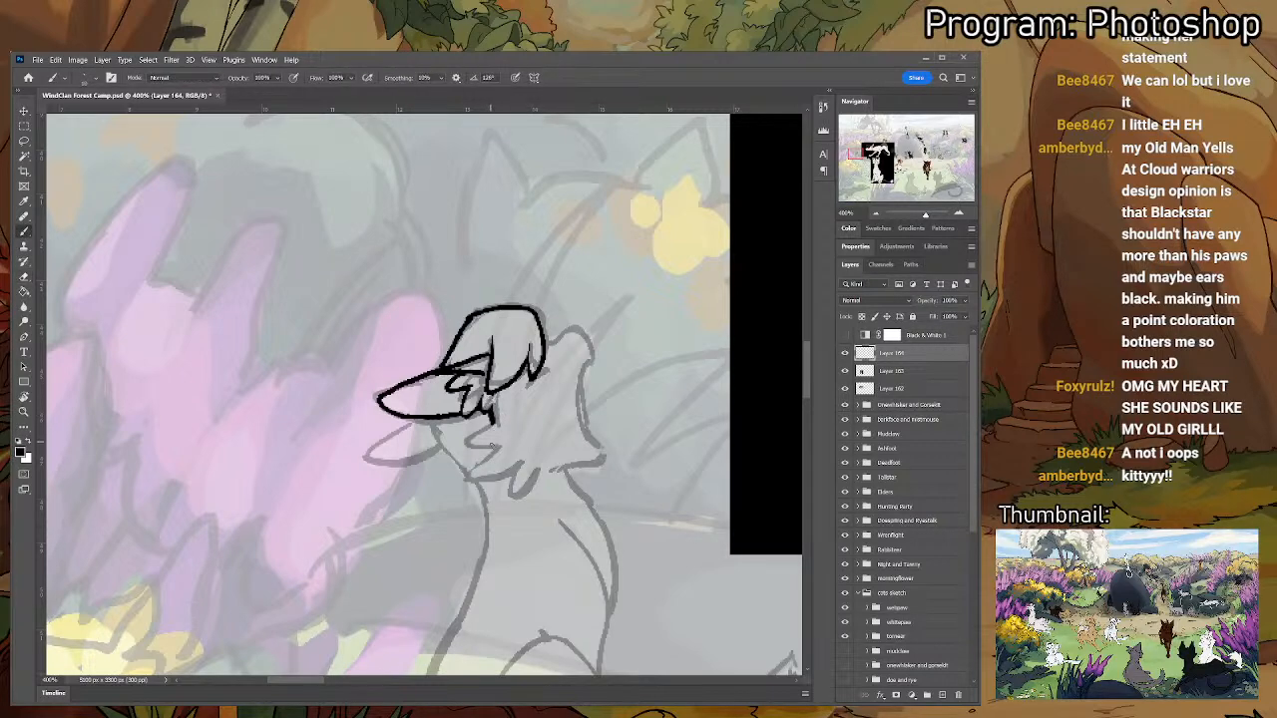
- Ink the spiky cheek fur along the lower edge of the upright cat's head, erasing stray line ends
mouse_move(489, 415)
left_mouse_down()
mouse_move(461, 449)
mouse_move(498, 449)
mouse_move(460, 439)
mouse_move(487, 459)
mouse_move(501, 446)
mouse_move(486, 475)
mouse_move(519, 456)
mouse_move(477, 477)
mouse_move(509, 493)
mouse_move(538, 467)
left_mouse_up()
key("e")
key("b")
key("e")
key("b")
key("e")
key("b")
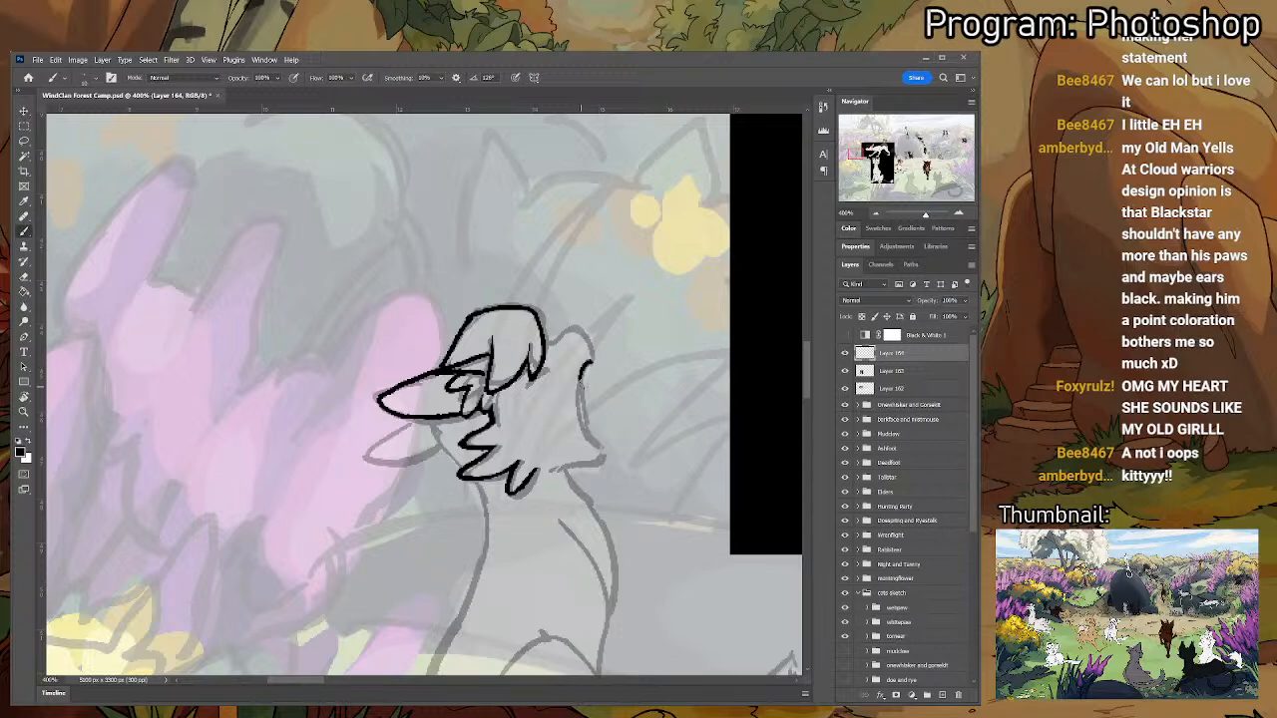
- Ink the outline of the face on the side opposite the ears and clean up where it meets the hair tuft
mouse_move(588, 363)
left_mouse_down()
mouse_move(581, 423)
mouse_move(603, 469)
mouse_move(557, 469)
left_mouse_up()
key("e")
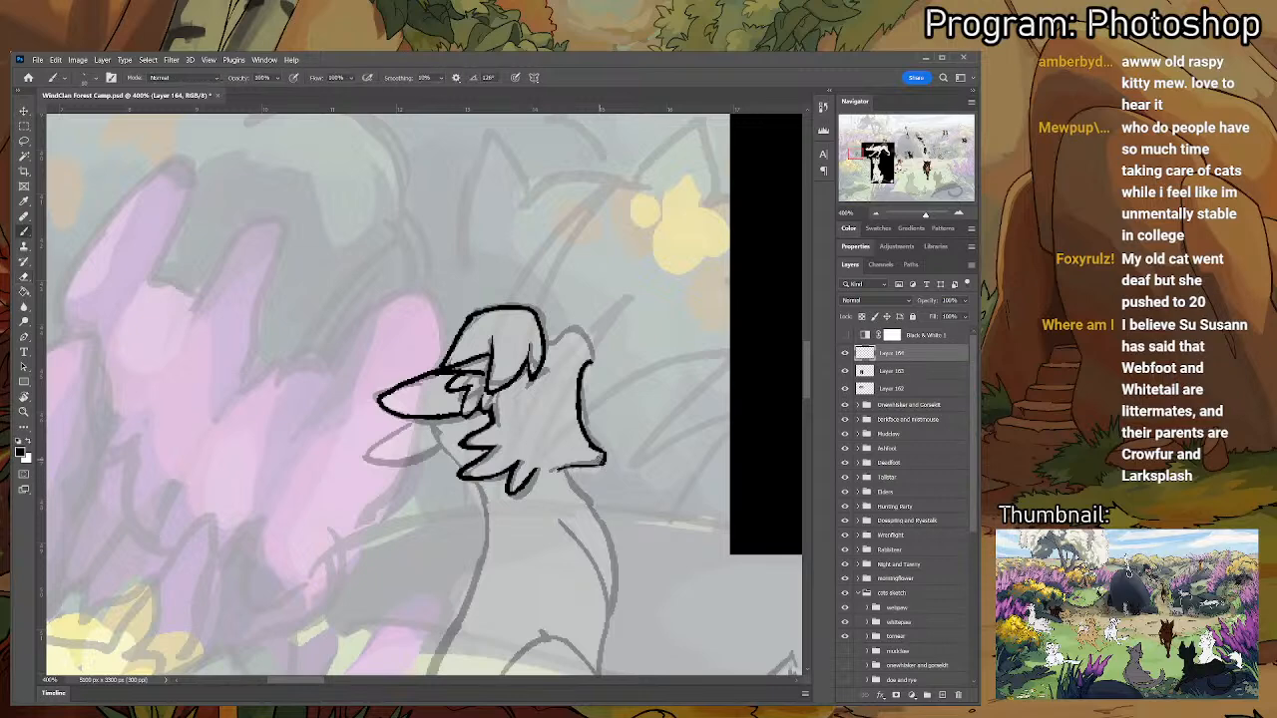
key("b")
key("e")
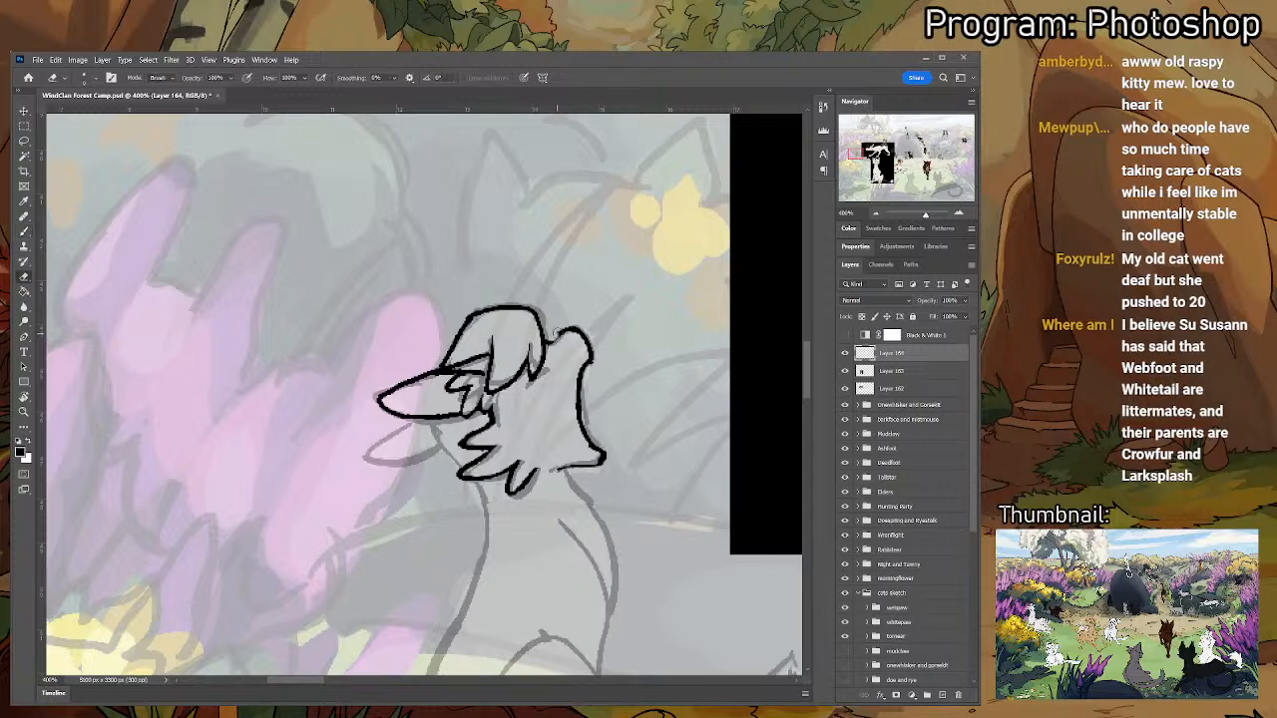
key("b")
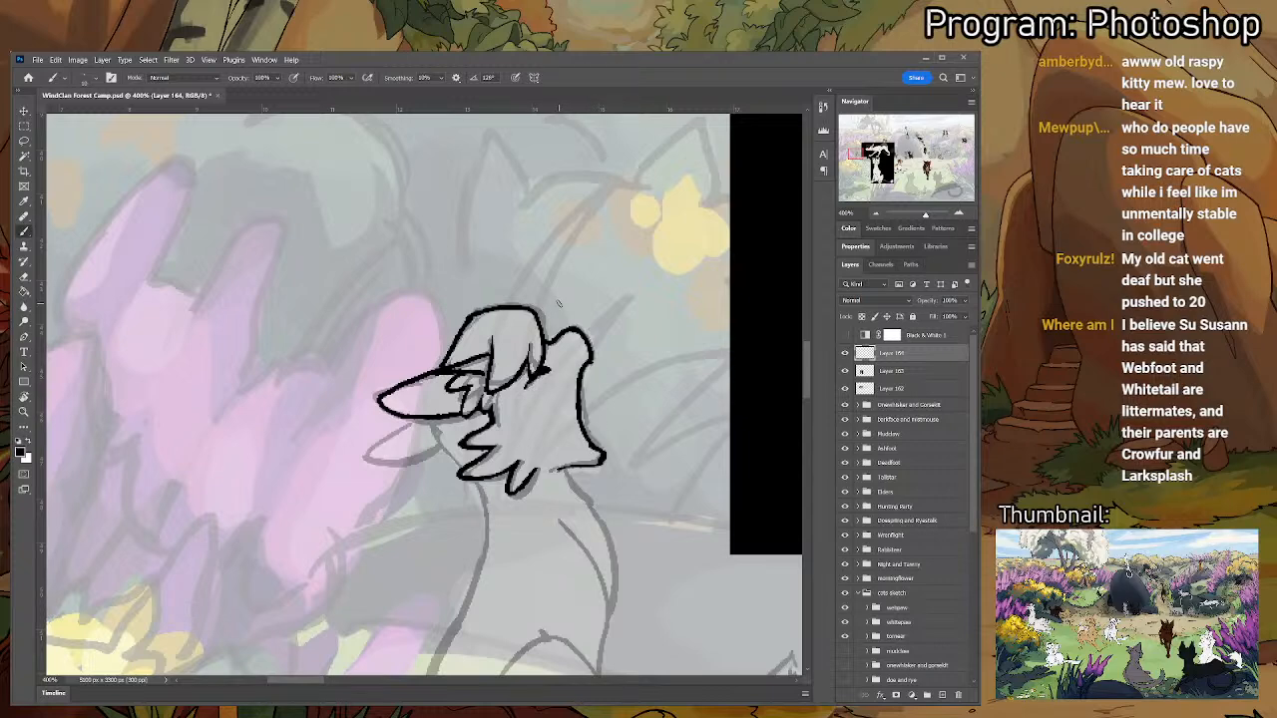
key("e")
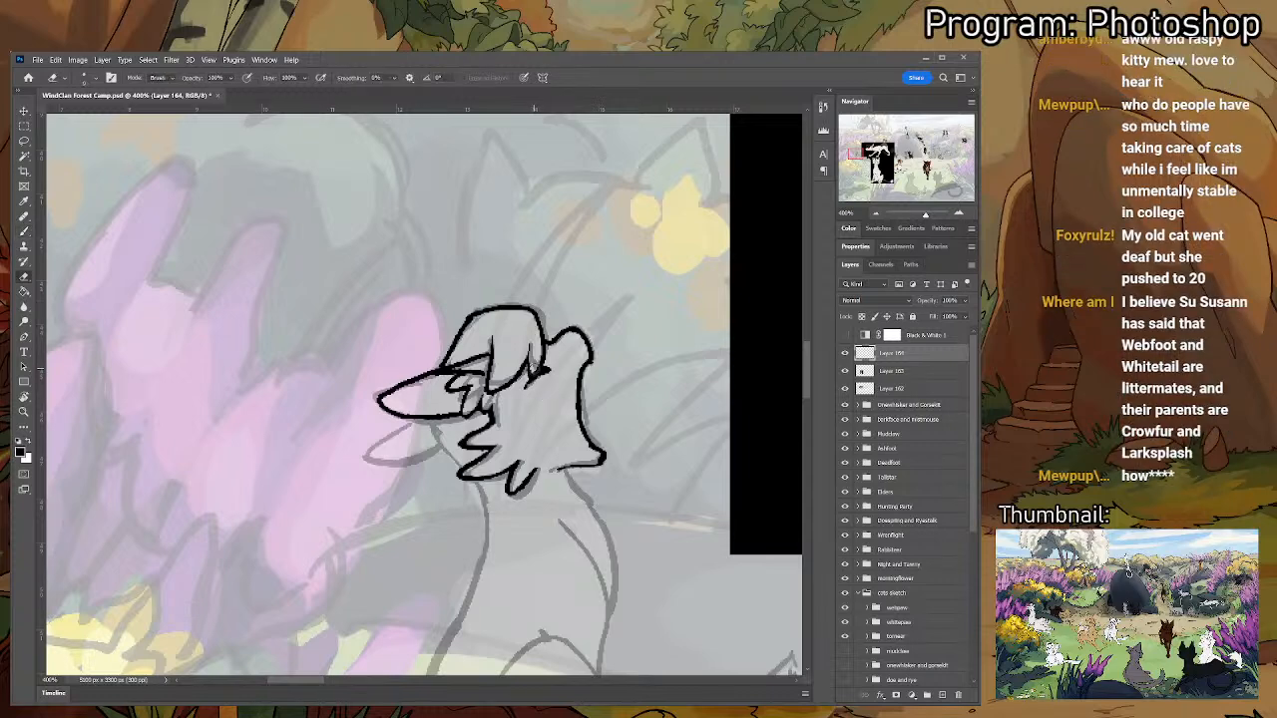
key("b")
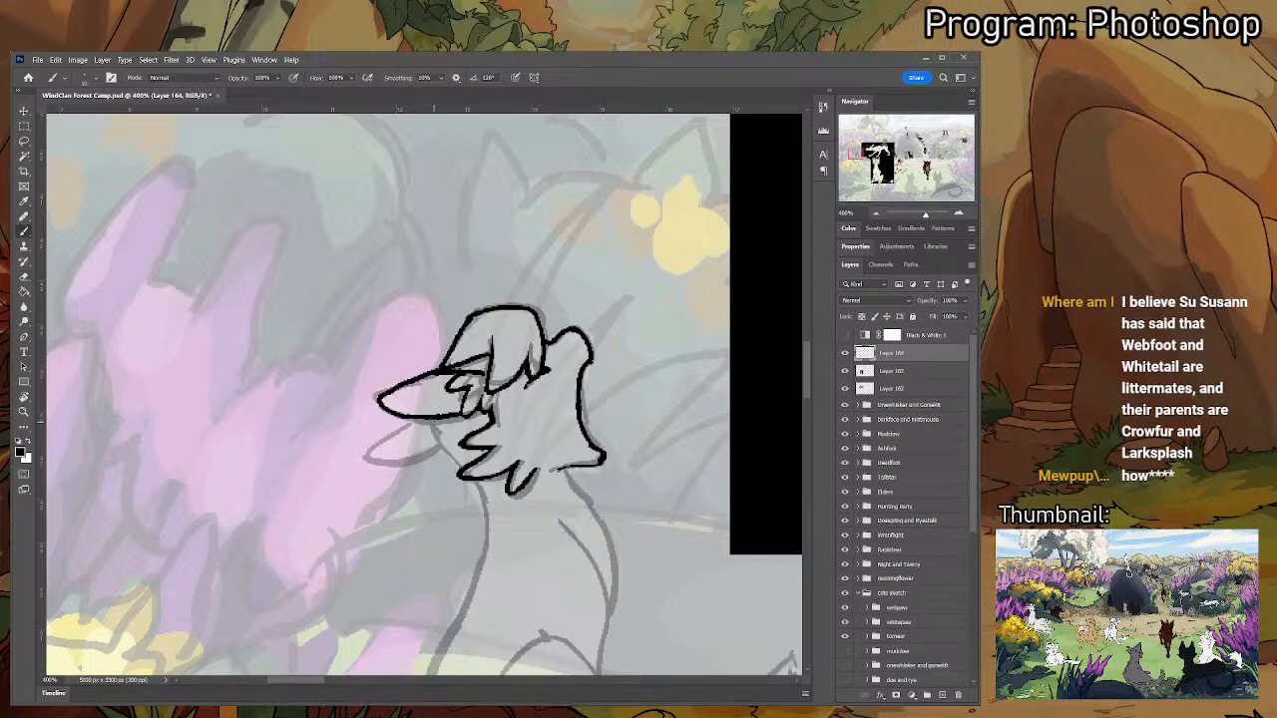
- Ink the upright cat's second ear and the neck lines, including the inner fold of the chest
left_click_drag(531, 391, 586, 347)
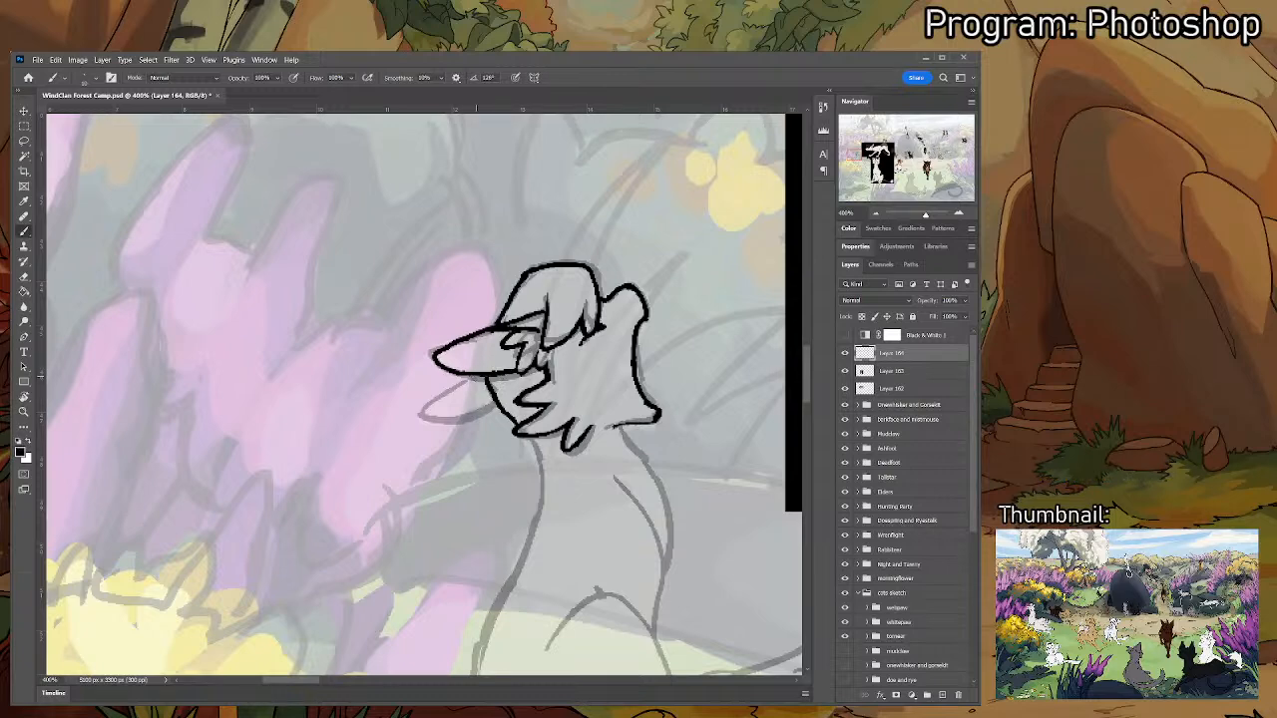
mouse_move(477, 377)
left_mouse_down()
mouse_move(429, 407)
mouse_move(447, 418)
mouse_move(497, 402)
mouse_move(469, 337)
mouse_move(513, 407)
left_mouse_up()
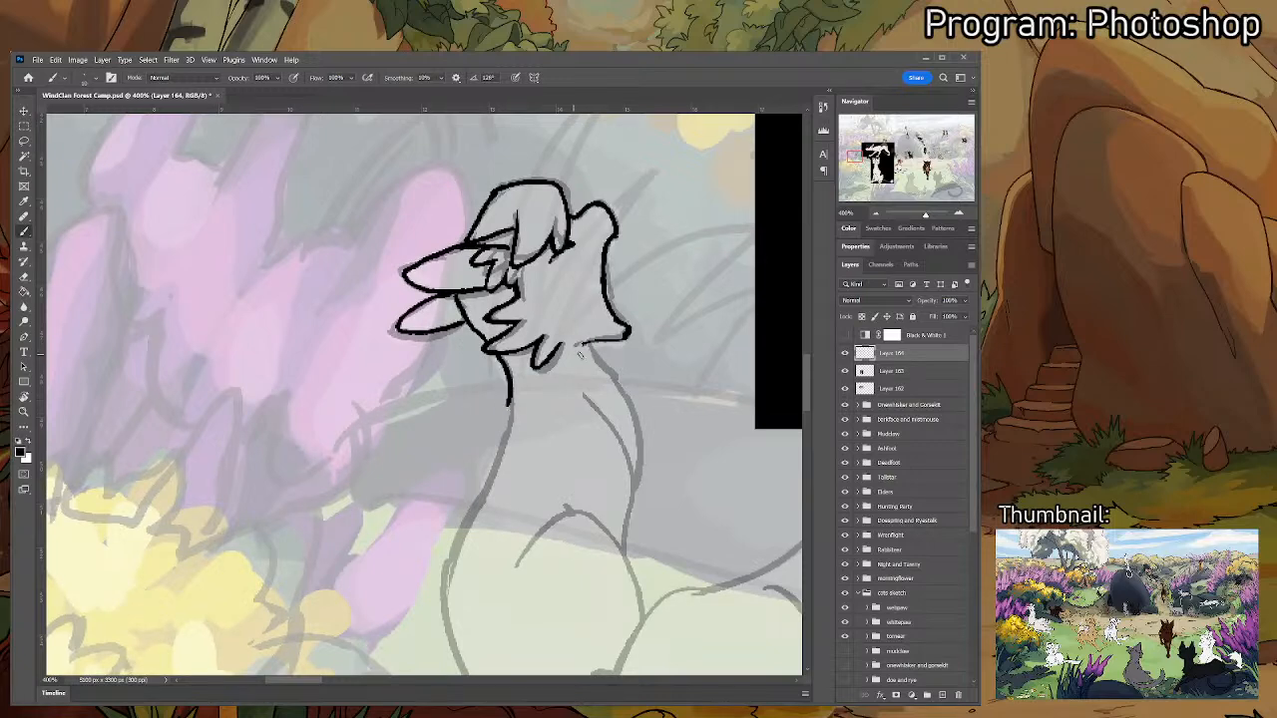
left_click_drag(586, 347, 638, 447)
key("e")
key("b")
left_click_drag(630, 401, 635, 487)
left_click_drag(580, 392, 635, 493)
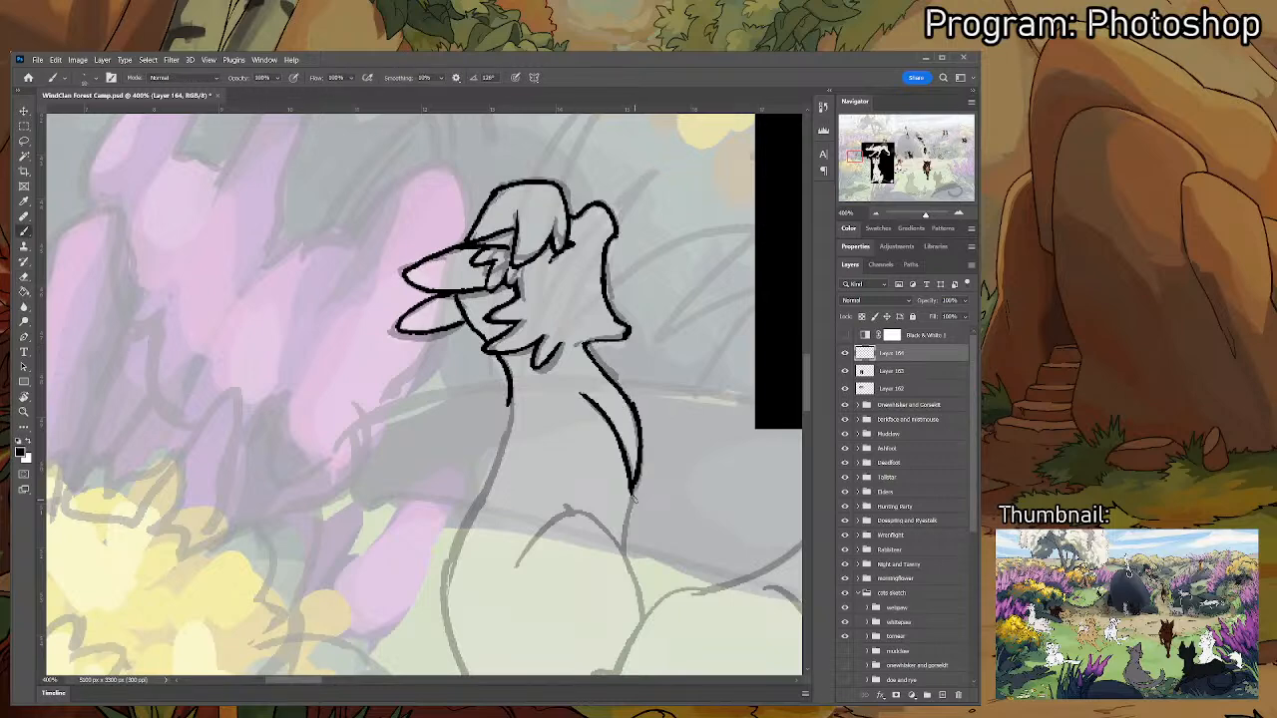
- Ink the long curve of the upright cat's back from the neck down to the tail base, redoing uneven strokes
left_click_drag(500, 435, 512, 373)
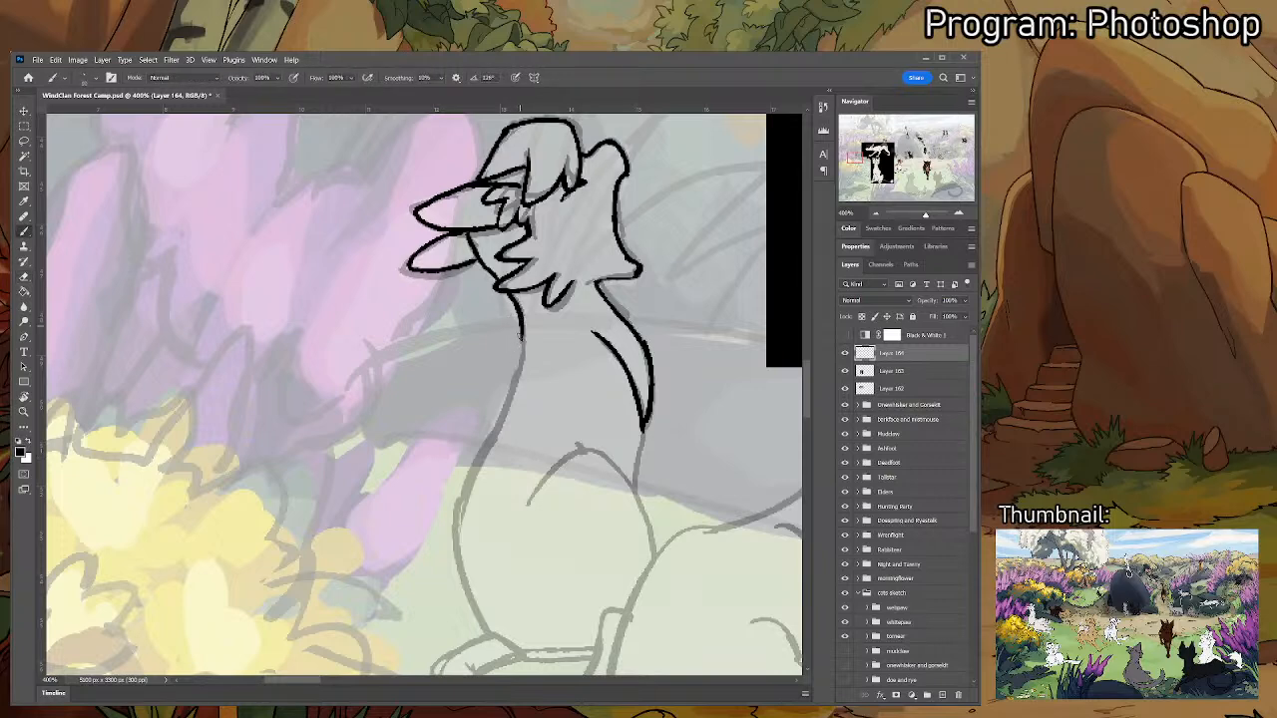
mouse_move(520, 319)
left_mouse_down()
mouse_move(455, 534)
mouse_move(459, 568)
left_mouse_up()
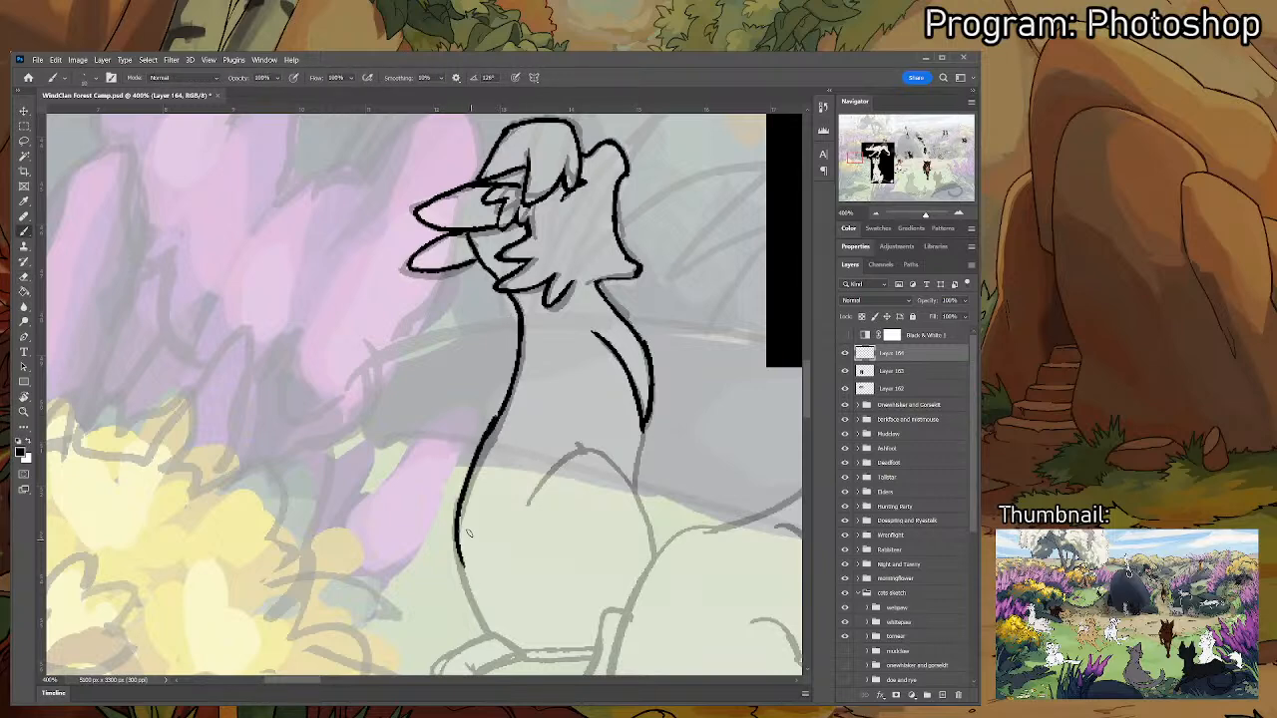
key("ctrl+z")
mouse_move(493, 423)
left_mouse_down()
mouse_move(459, 552)
mouse_move(478, 490)
mouse_move(468, 568)
left_mouse_up()
key("ctrl+z")
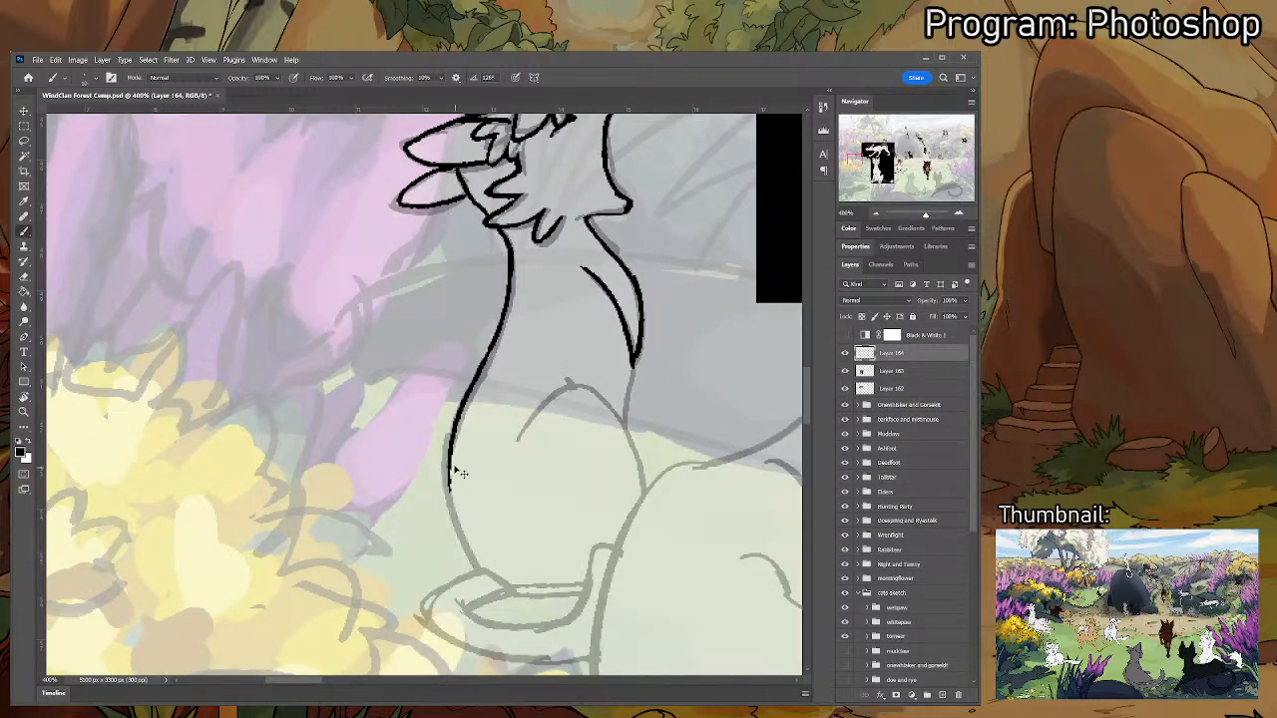
left_click_drag(447, 457, 471, 567)
- Ink the arched haunch line of the upright cat and the body line joining the chest to it
mouse_move(517, 436)
left_mouse_down()
mouse_move(544, 405)
mouse_move(583, 393)
mouse_move(643, 493)
left_mouse_up()
key("e")
key("b")
key("ctrl+z")
mouse_move(575, 391)
left_mouse_down()
mouse_move(638, 457)
mouse_move(646, 494)
left_mouse_up()
left_click_drag(634, 357, 624, 421)
key("ctrl+z")
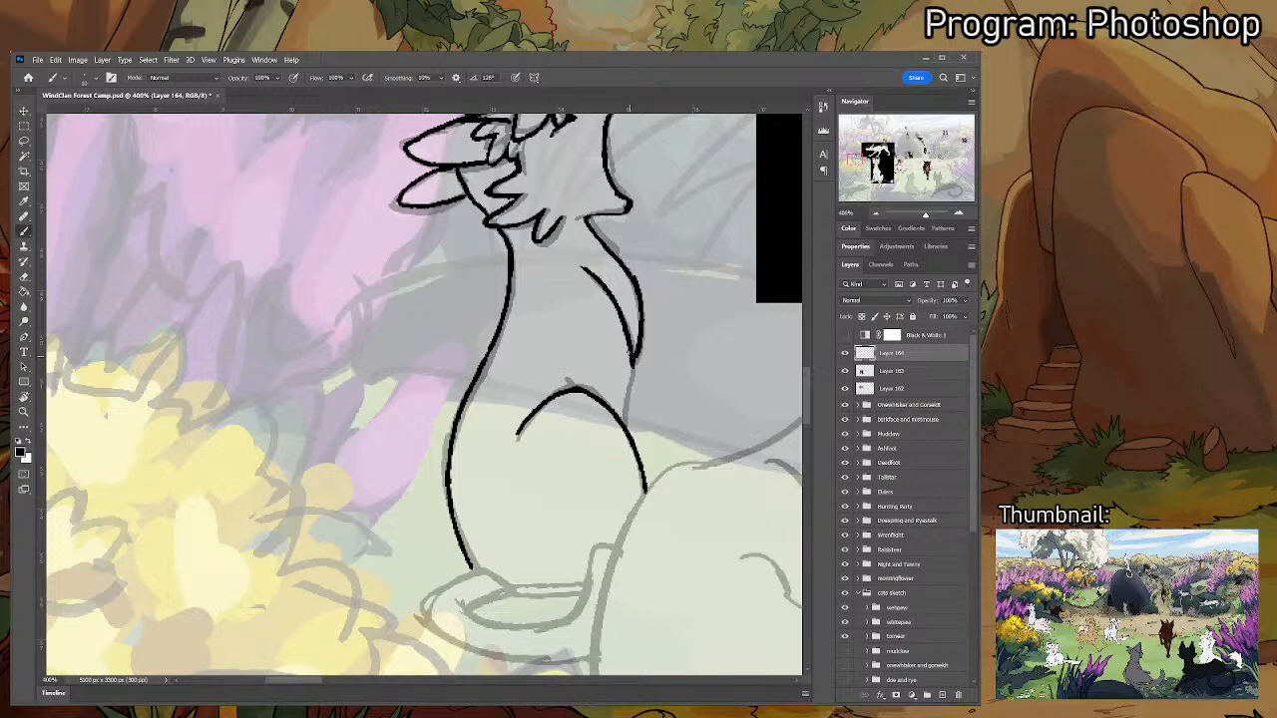
left_click_drag(634, 361, 625, 431)
left_click_drag(632, 355, 617, 436)
scroll(574, 429, "down", 2)
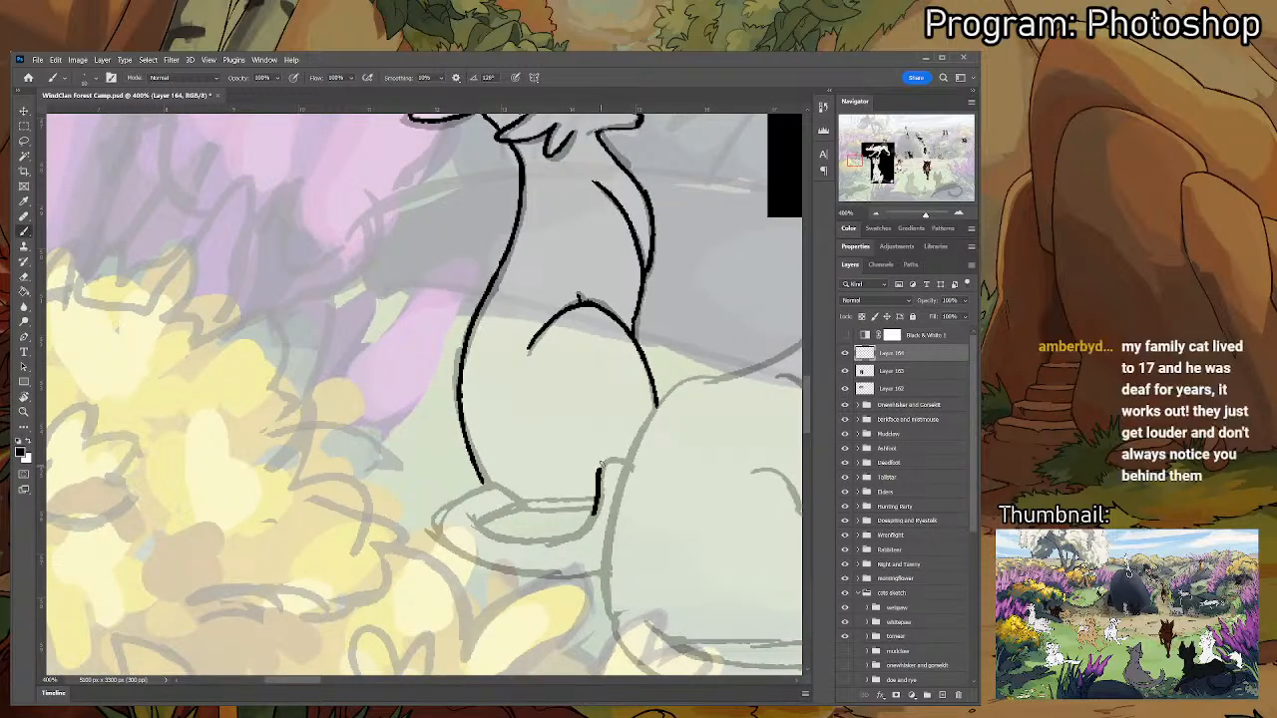
mouse_move(569, 539)
left_mouse_down()
mouse_move(574, 464)
mouse_move(608, 483)
mouse_move(582, 481)
mouse_move(588, 514)
left_mouse_up()
key("ctrl+z")
key("ctrl+z")
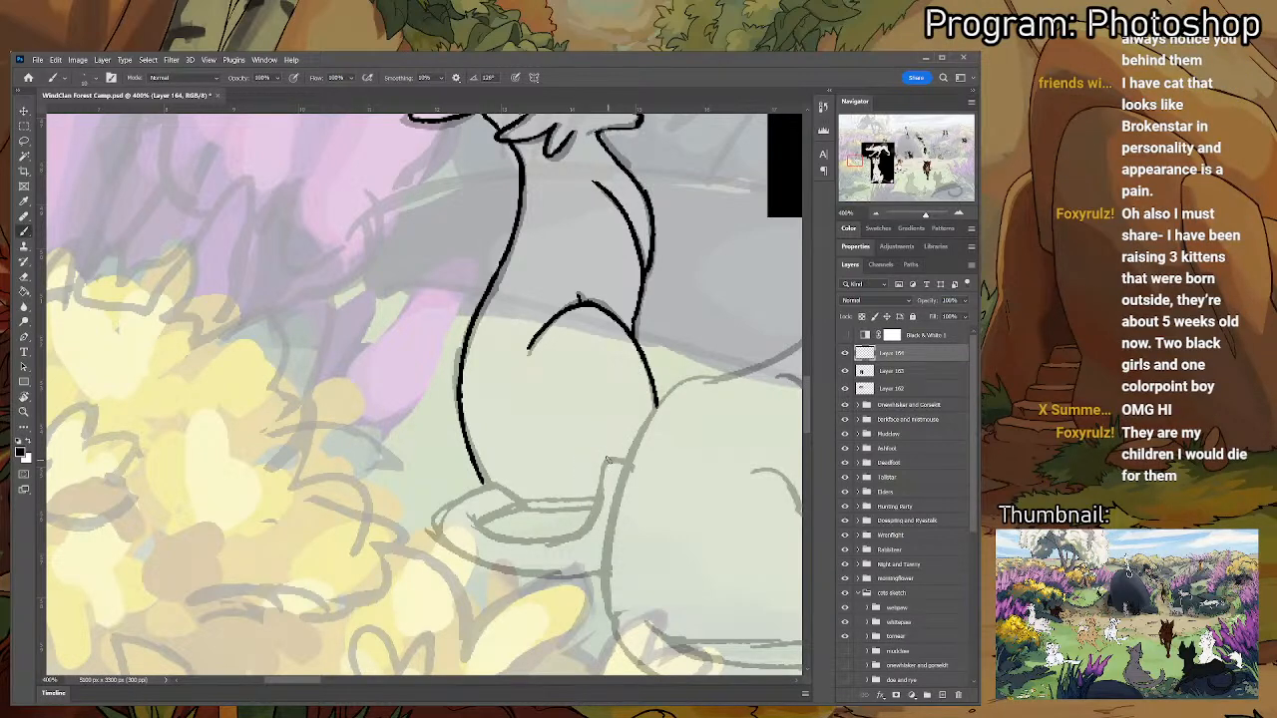
mouse_move(608, 466)
left_mouse_down()
mouse_move(570, 526)
mouse_move(582, 516)
mouse_move(560, 533)
mouse_move(615, 446)
mouse_move(636, 471)
mouse_move(609, 472)
mouse_move(615, 439)
mouse_move(628, 477)
mouse_move(604, 564)
left_mouse_up()
key("ctrl+z")
key("ctrl+z")
- Ink the upright cat's tail curling around its feet, the foot outlines inside it, and the adjoining rump line of the lying cat
mouse_move(680, 386)
left_mouse_down()
mouse_move(618, 498)
mouse_move(555, 534)
mouse_move(482, 528)
mouse_move(530, 502)
mouse_move(480, 489)
mouse_move(439, 515)
mouse_move(437, 538)
left_mouse_up()
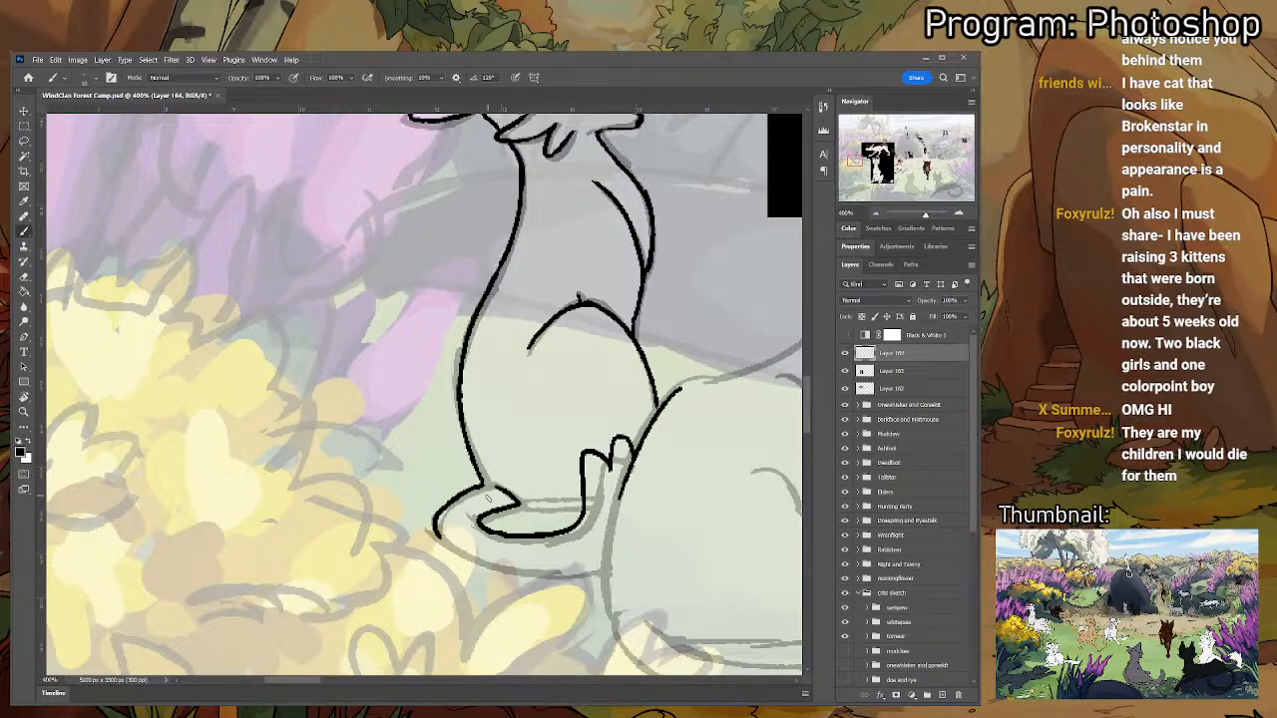
mouse_move(436, 527)
left_mouse_down()
mouse_move(573, 574)
mouse_move(560, 574)
left_mouse_up()
key("e")
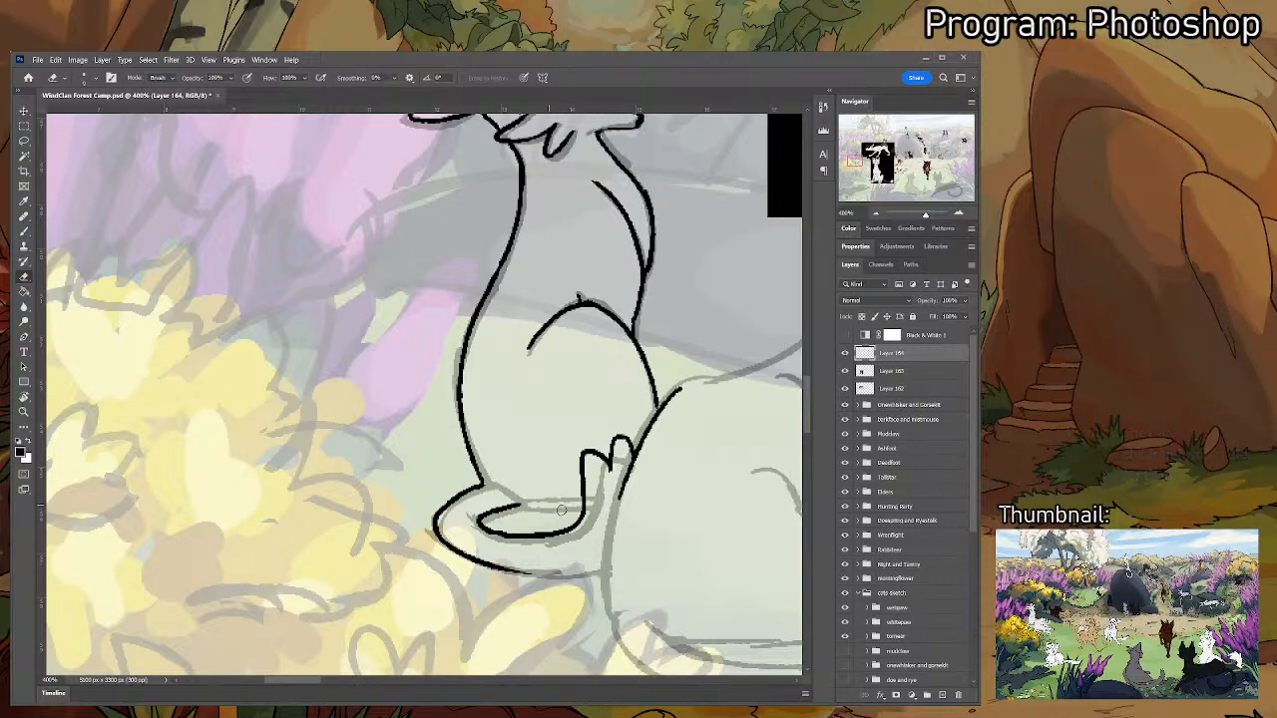
key("b")
left_click_drag(507, 572, 609, 573)
left_click_drag(507, 509, 585, 505)
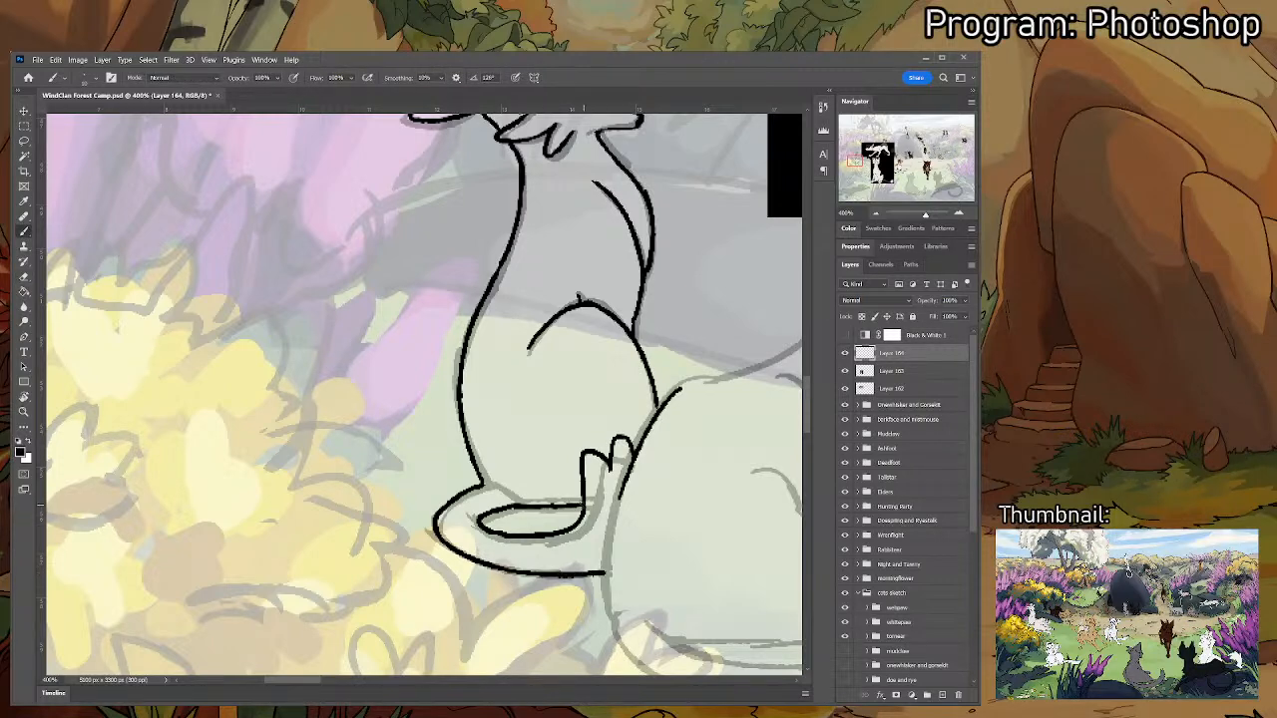
- Ink the lying cat's back from the rump up to the pointed shoulder, with the inner shoulder curve and the short neck line
scroll(578, 333, "up", 5)
scroll(533, 428, "right", 3)
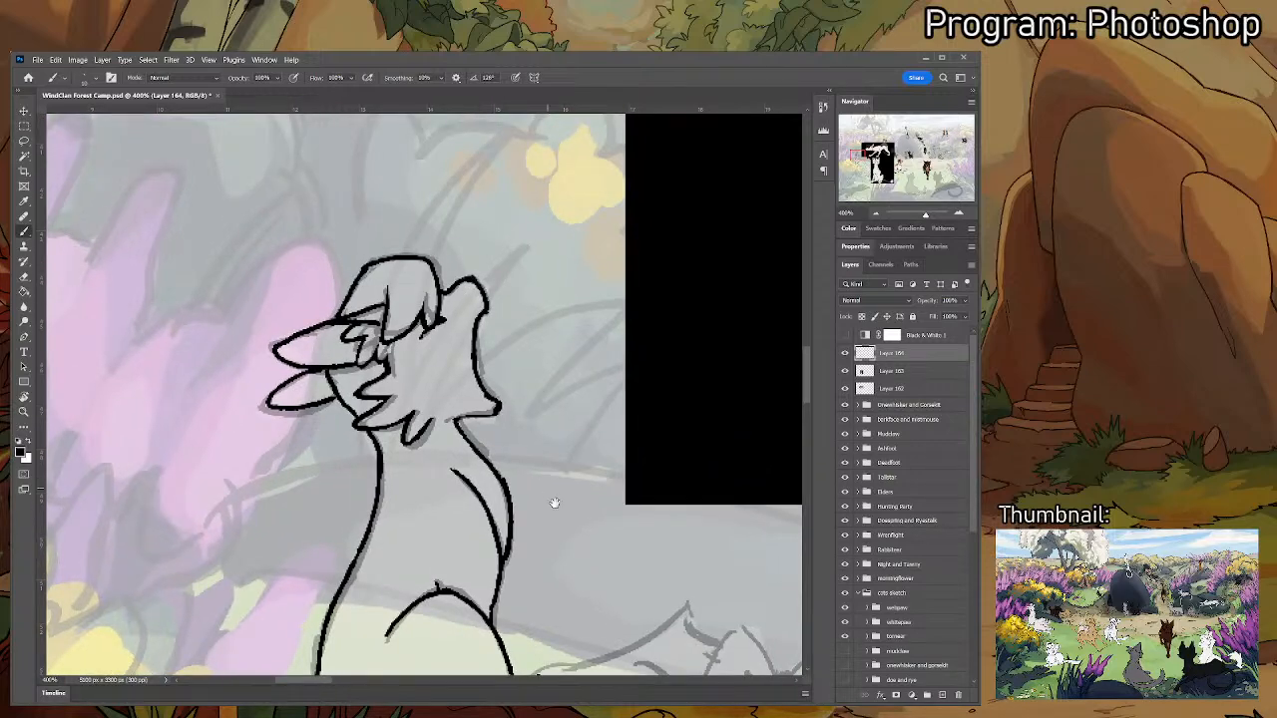
scroll(554, 502, "down", 7)
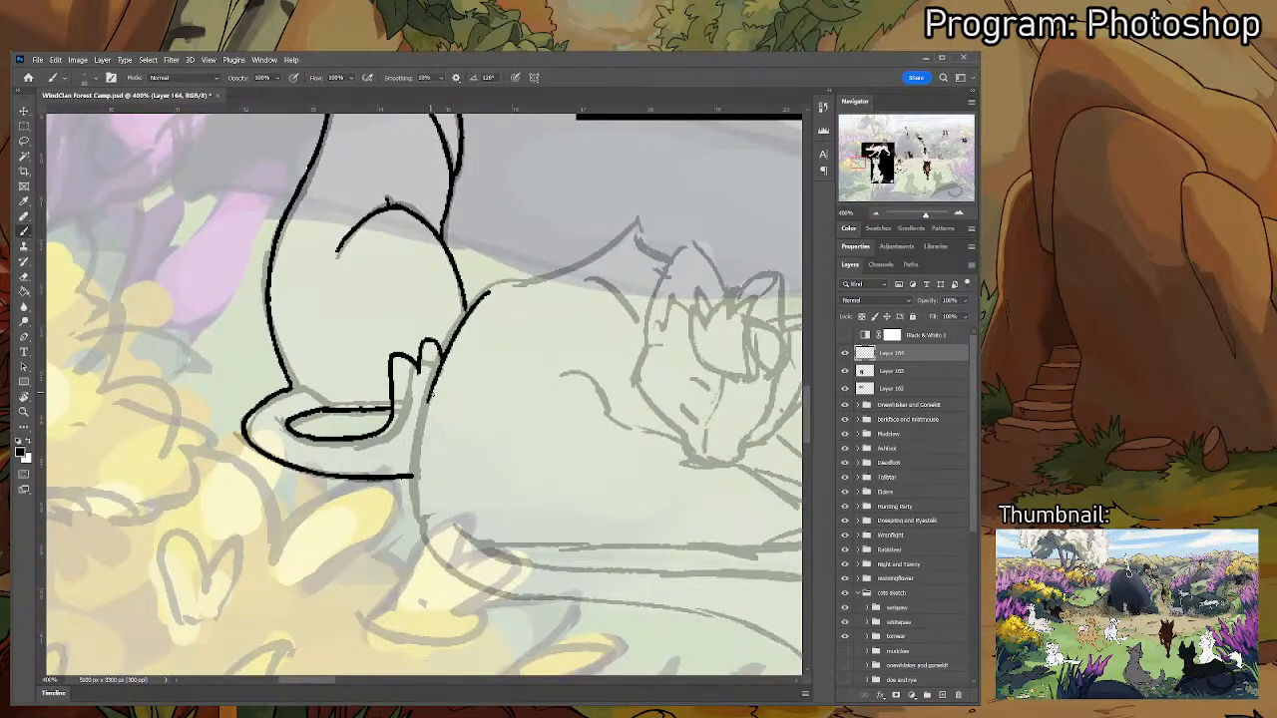
scroll(449, 349, "right", 3)
scroll(448, 349, "up", 1)
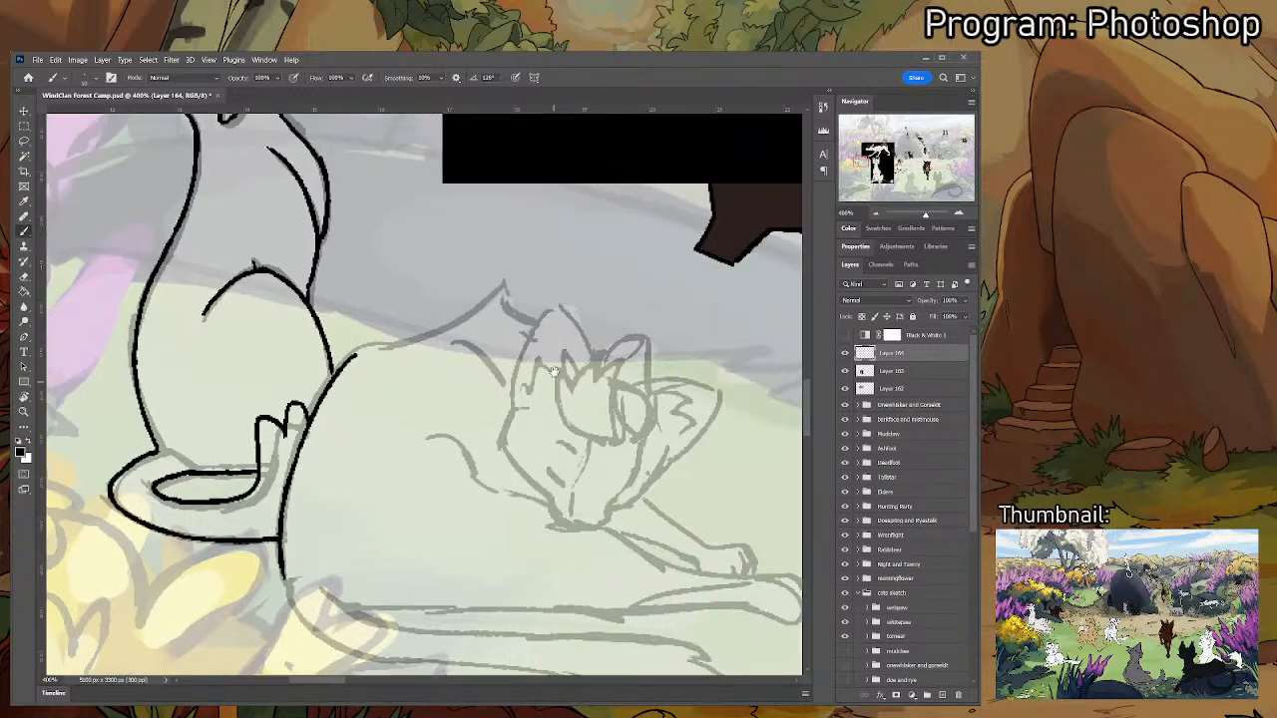
left_click_drag(493, 288, 349, 357)
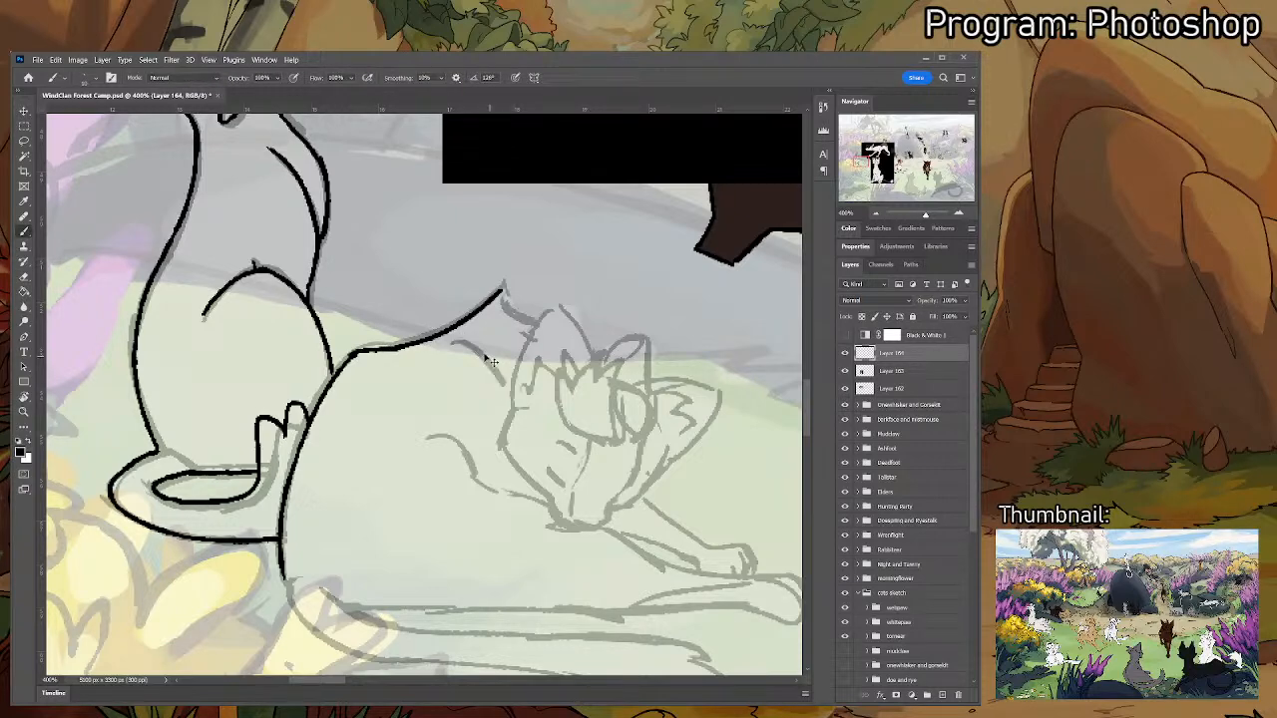
mouse_move(458, 340)
left_mouse_down()
mouse_move(511, 399)
mouse_move(454, 340)
left_mouse_up()
key("ctrl+z")
left_click_drag(502, 292, 543, 322)
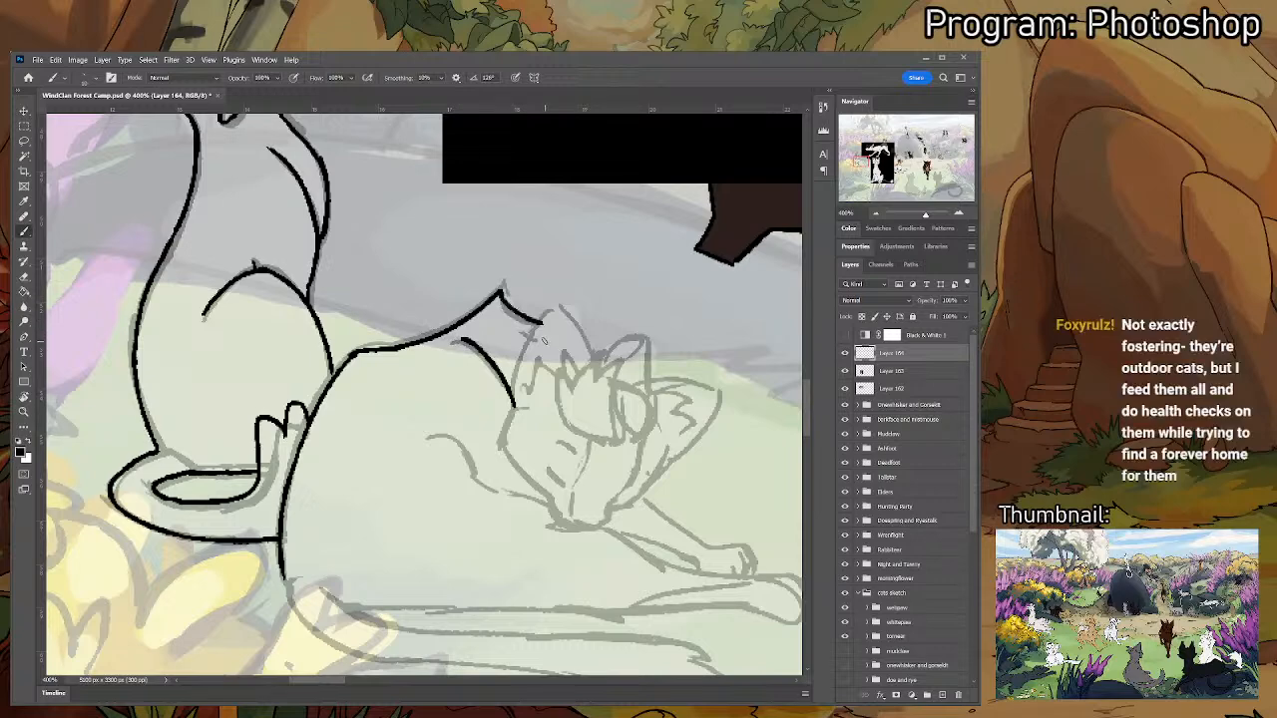
- Ink the lying cat's first ear and the spiky hair tuft on its forehead, redoing uneven strokes
key("e")
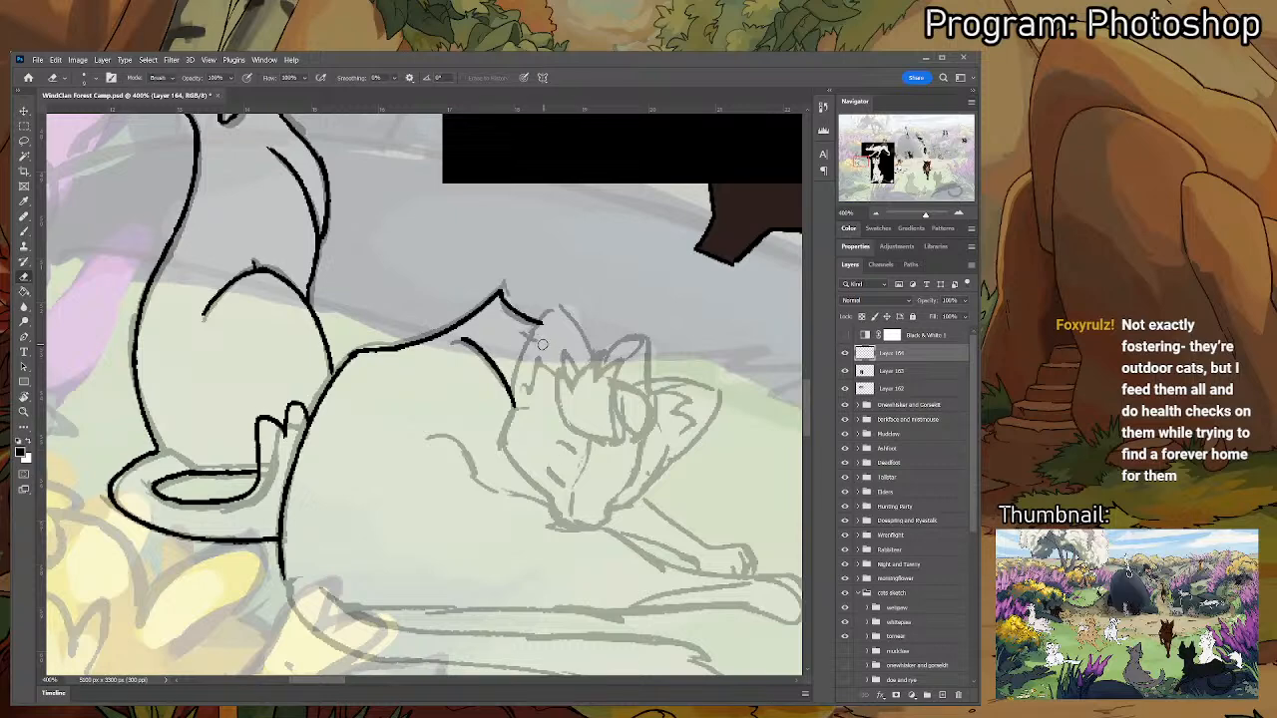
key("b")
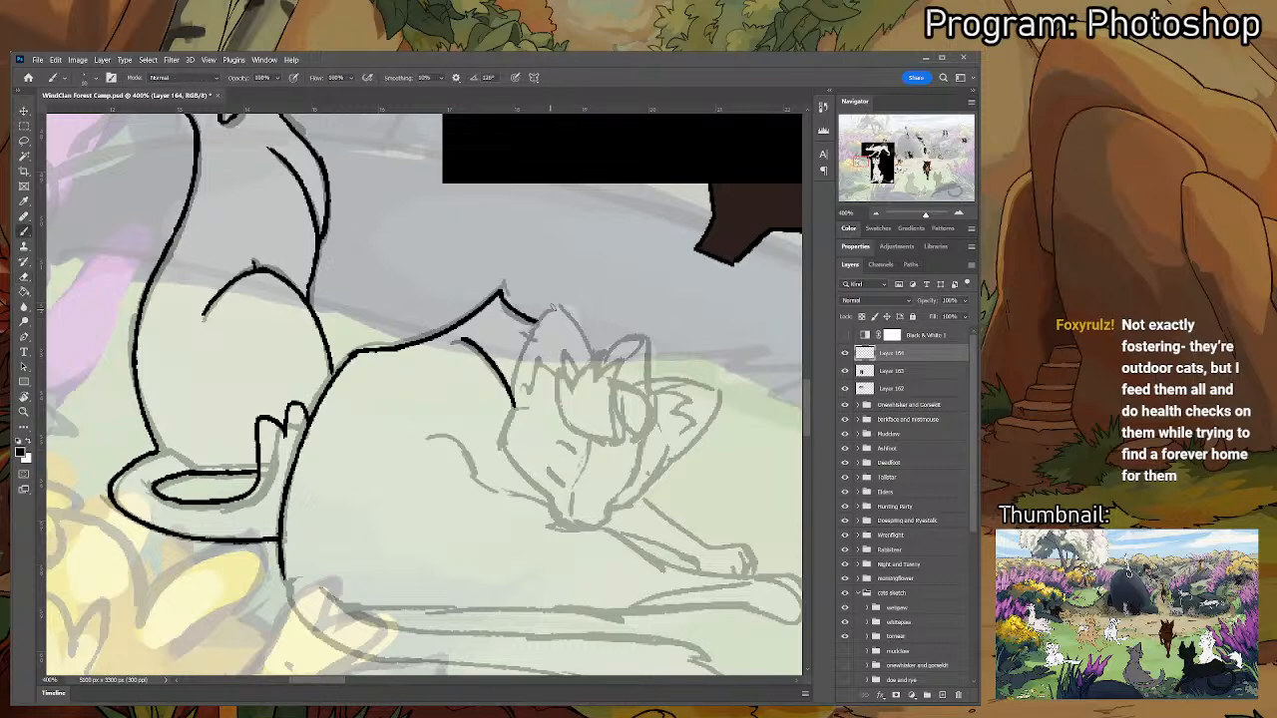
mouse_move(516, 404)
left_mouse_down()
mouse_move(548, 314)
mouse_move(566, 322)
mouse_move(540, 318)
mouse_move(514, 392)
mouse_move(558, 304)
mouse_move(593, 361)
mouse_move(557, 365)
mouse_move(556, 418)
mouse_move(602, 349)
mouse_move(582, 370)
mouse_move(611, 435)
mouse_move(559, 429)
mouse_move(616, 438)
mouse_move(615, 387)
left_mouse_up()
key("ctrl+z")
key("ctrl+z")
key("e")
key("b")
key("e")
key("b")
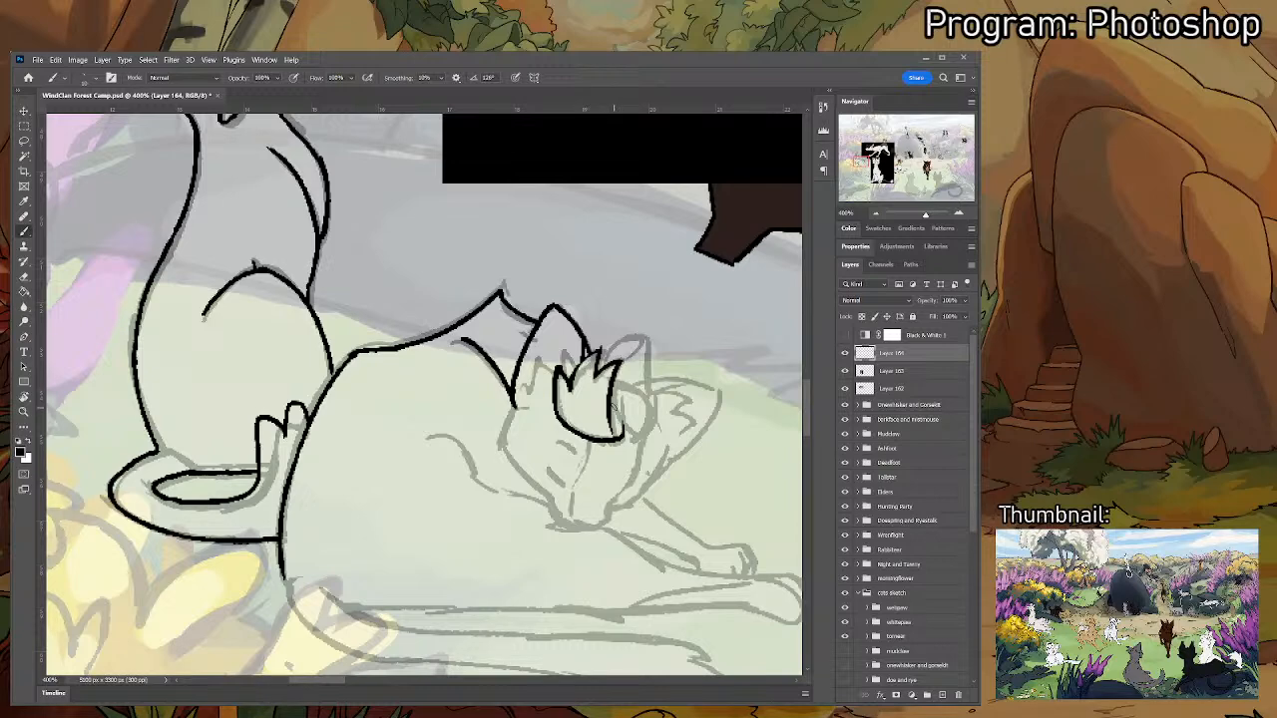
- Try inking a small rounded lock against the side of the lying cat's forehead tuft
key("e")
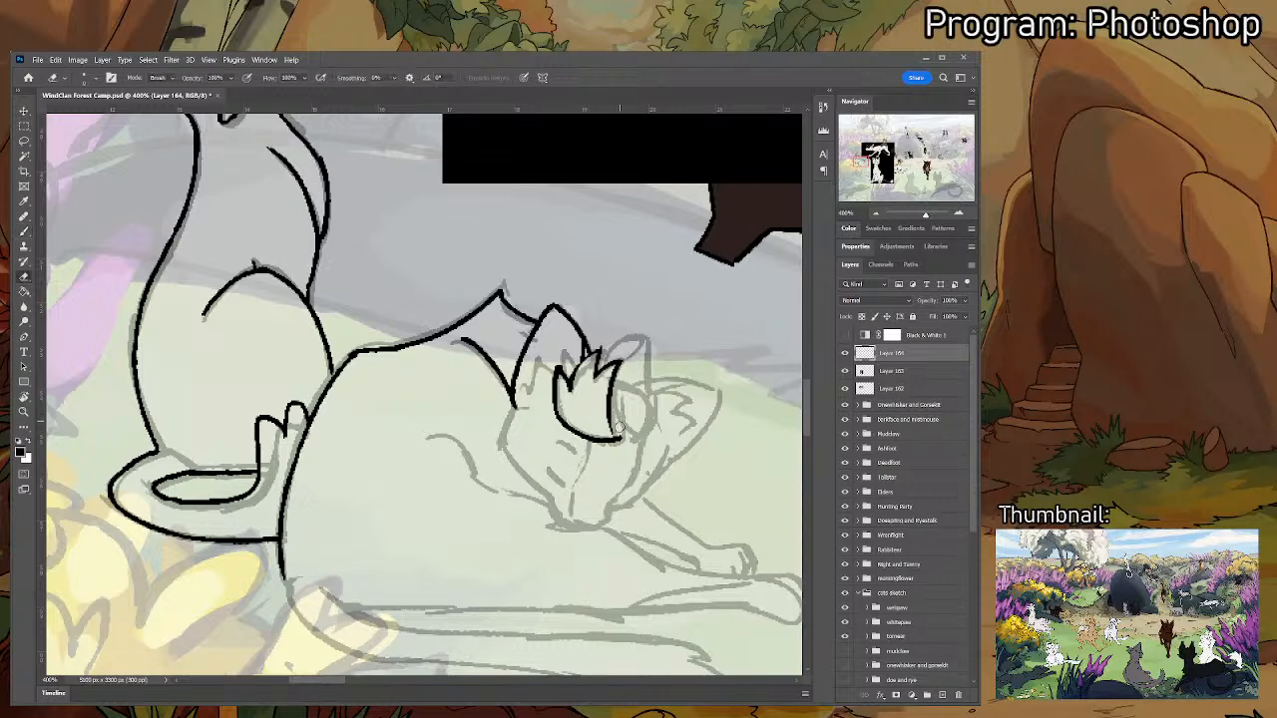
key("b")
left_click_drag(617, 389, 620, 409)
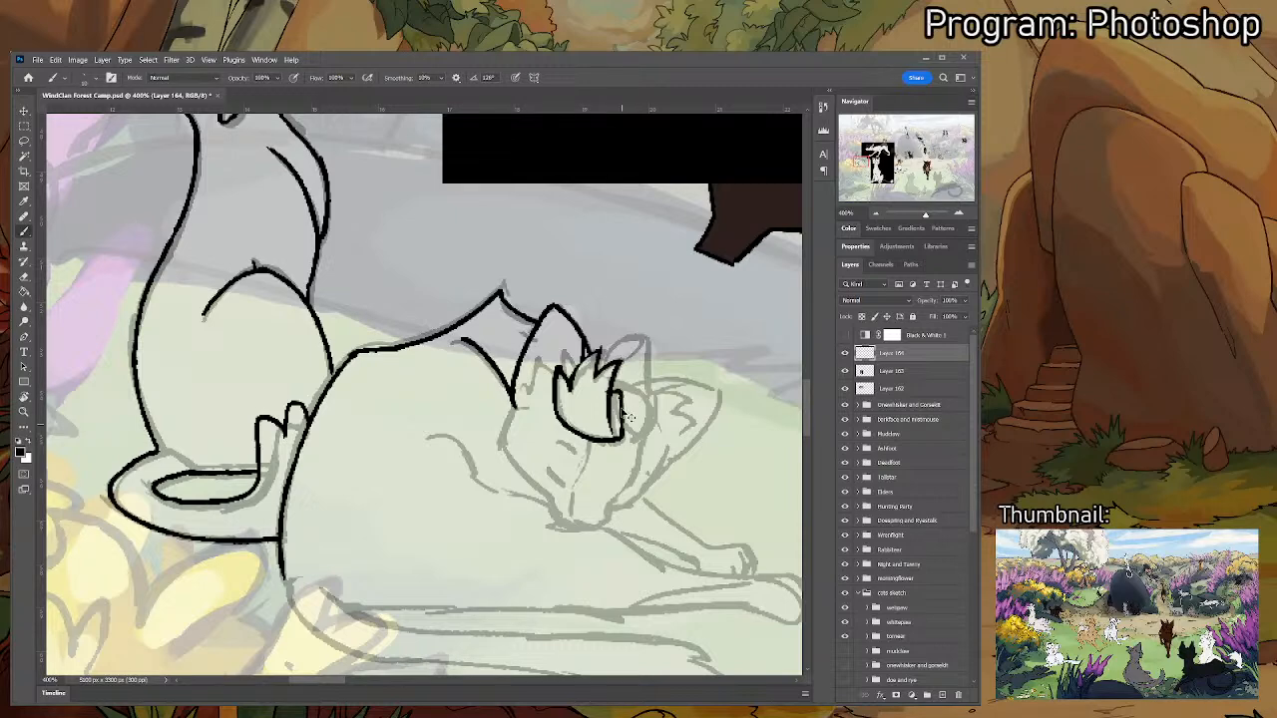
key("ctrl+z")
left_click_drag(615, 388, 619, 405)
key("e")
key("b")
mouse_move(638, 435)
left_mouse_down()
mouse_move(640, 394)
mouse_move(613, 389)
mouse_move(639, 434)
mouse_move(608, 384)
left_mouse_up()
key("e")
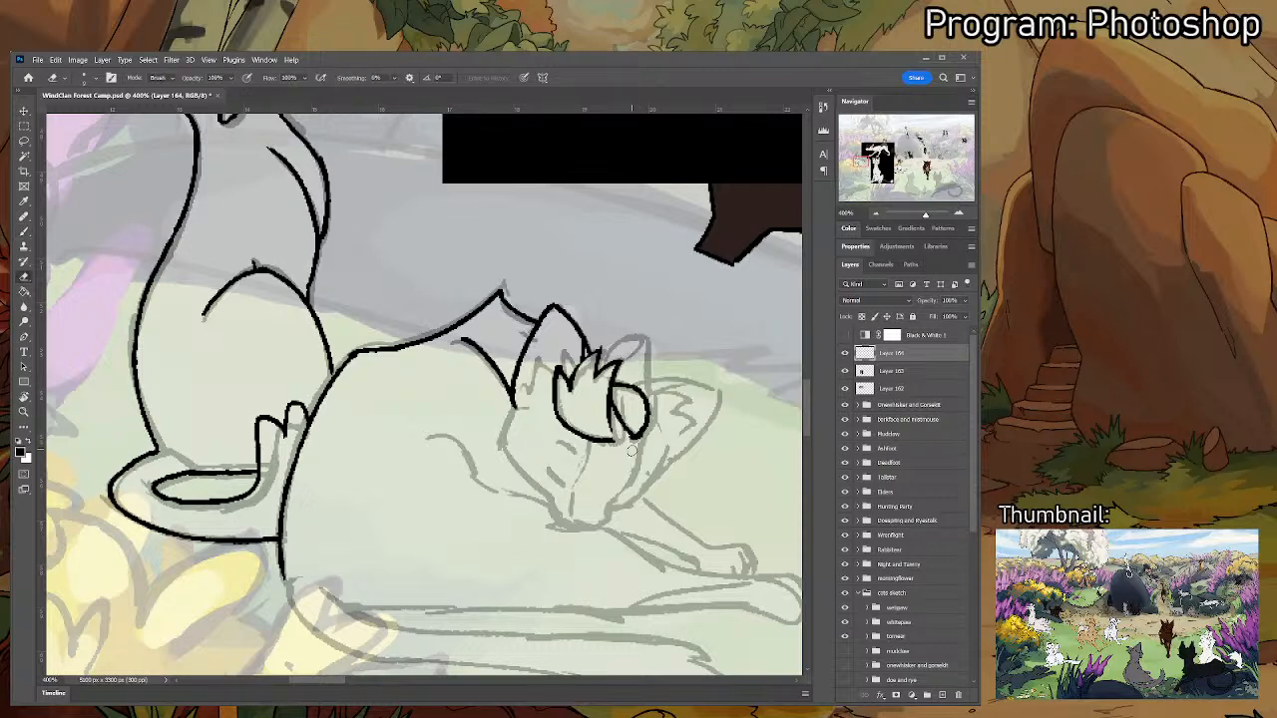
key("b")
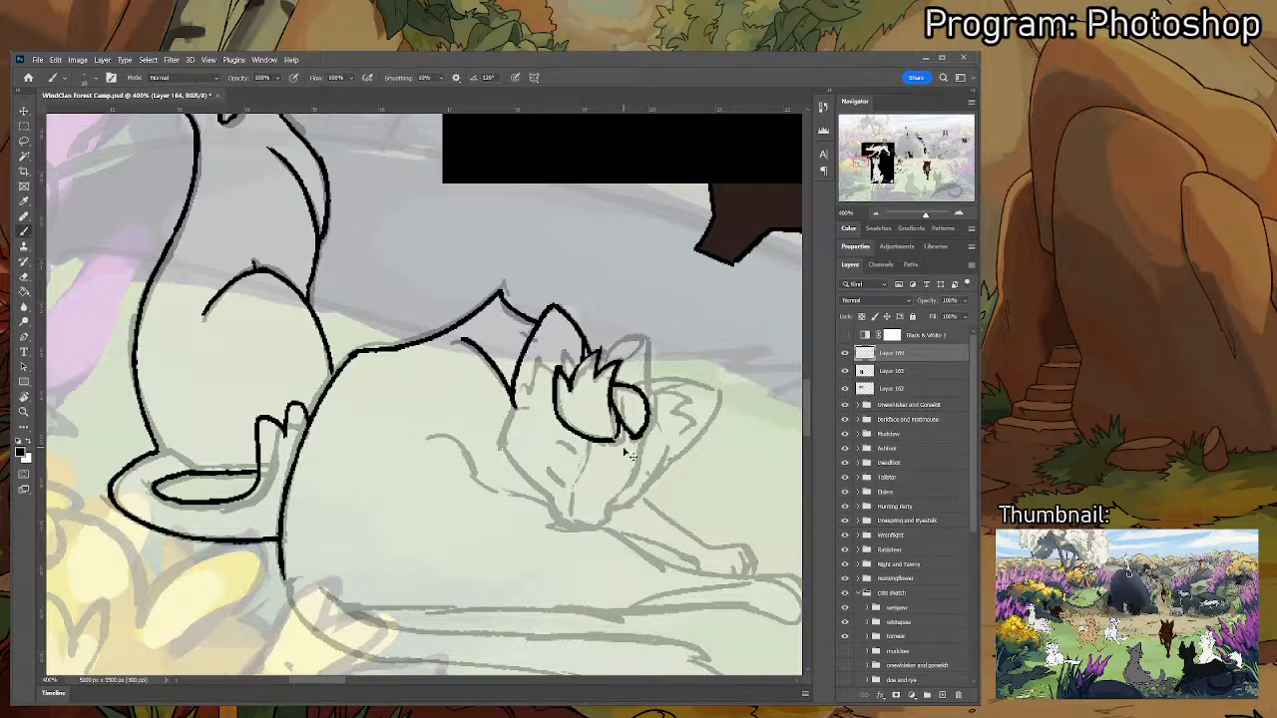
key("ctrl+z")
left_click_drag(647, 394, 604, 390)
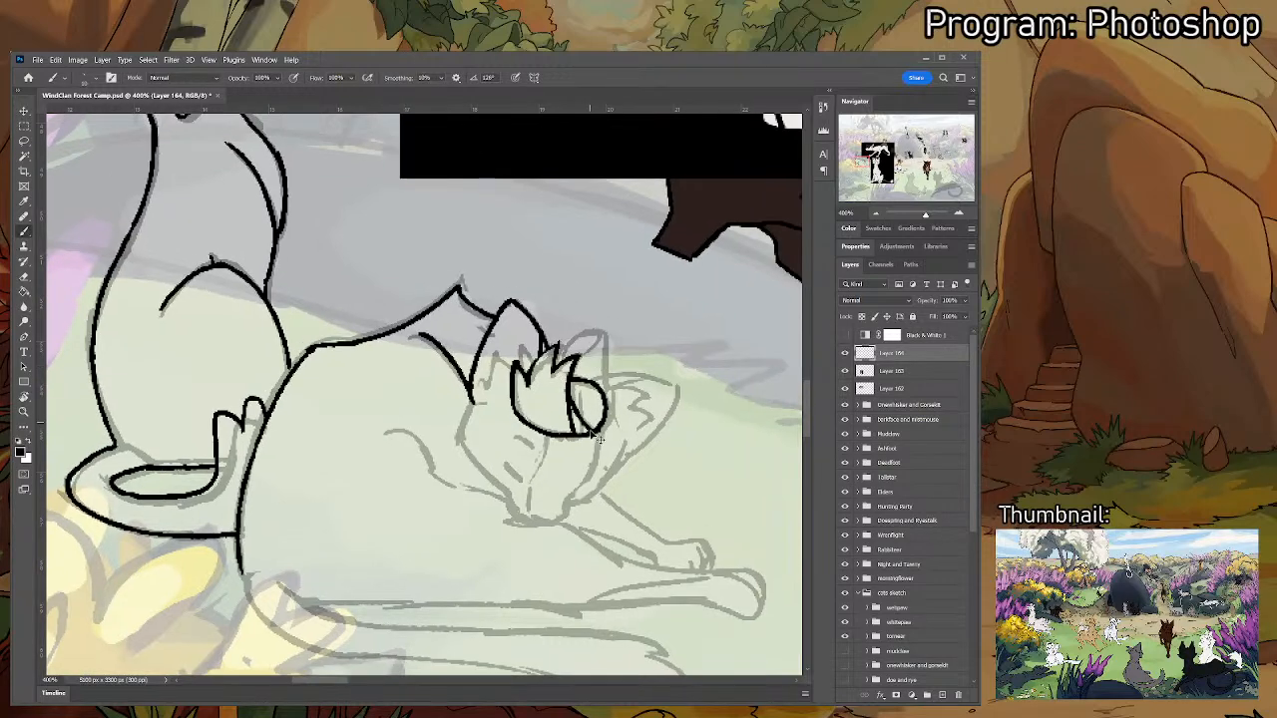
- Rework the inner edge of the small rounded lock where it meets the forehead tuft
key("ctrl+z")
key("ctrl+z")
key("e")
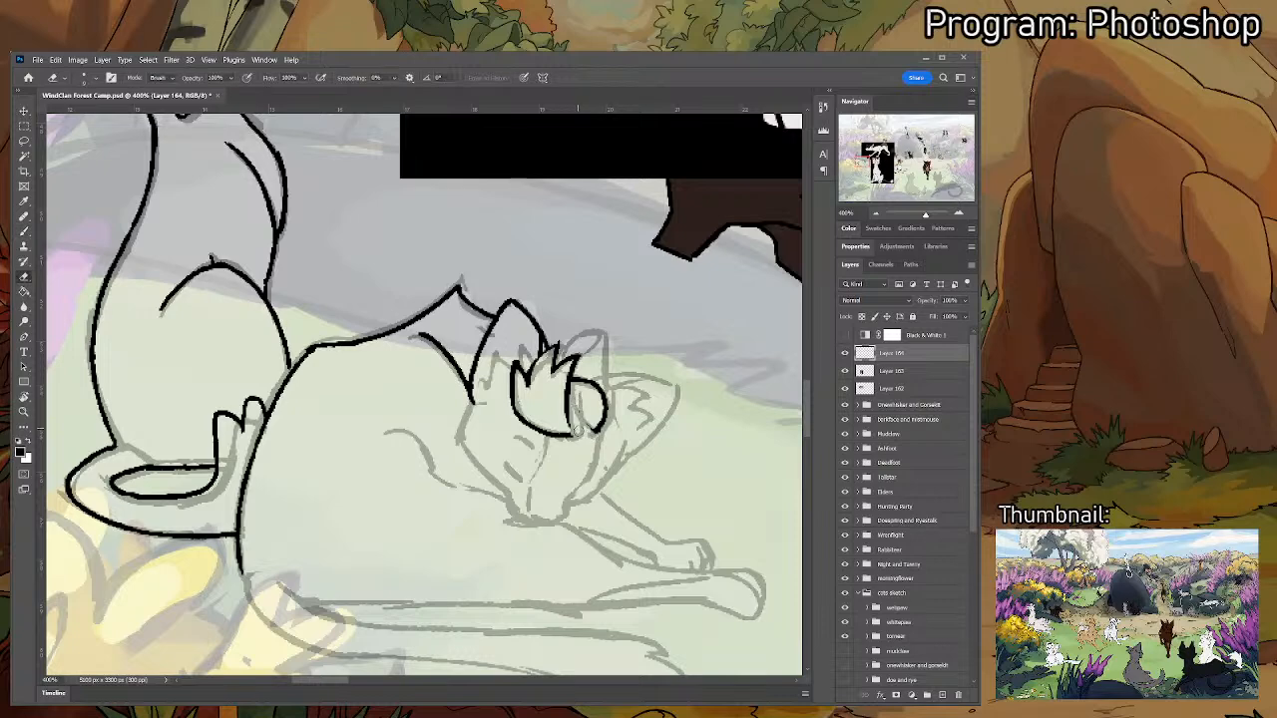
key("b")
mouse_move(583, 392)
left_mouse_down()
mouse_move(574, 437)
mouse_move(600, 432)
mouse_move(580, 389)
left_mouse_up()
key("ctrl+z")
key("ctrl+z")
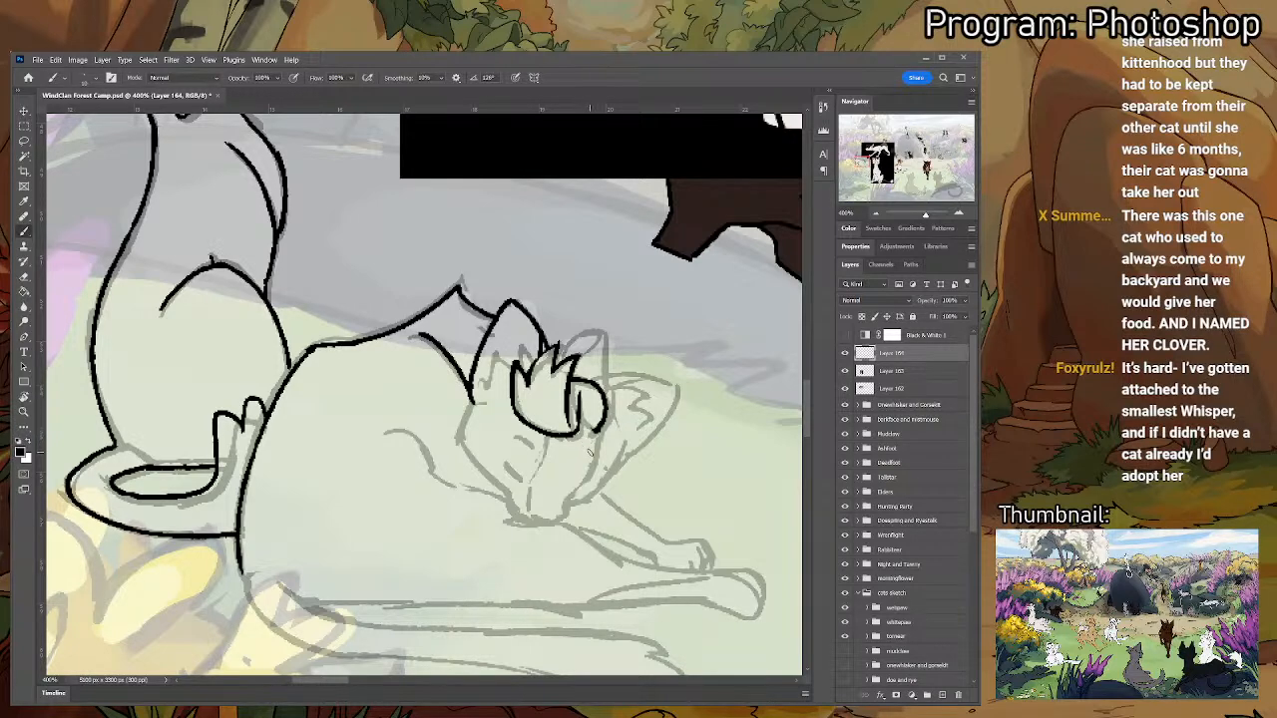
key("e")
mouse_move(581, 389)
left_mouse_down()
mouse_move(581, 427)
mouse_move(581, 388)
mouse_move(602, 442)
mouse_move(579, 399)
mouse_move(594, 431)
left_mouse_up()
key("b")
key("ctrl+z")
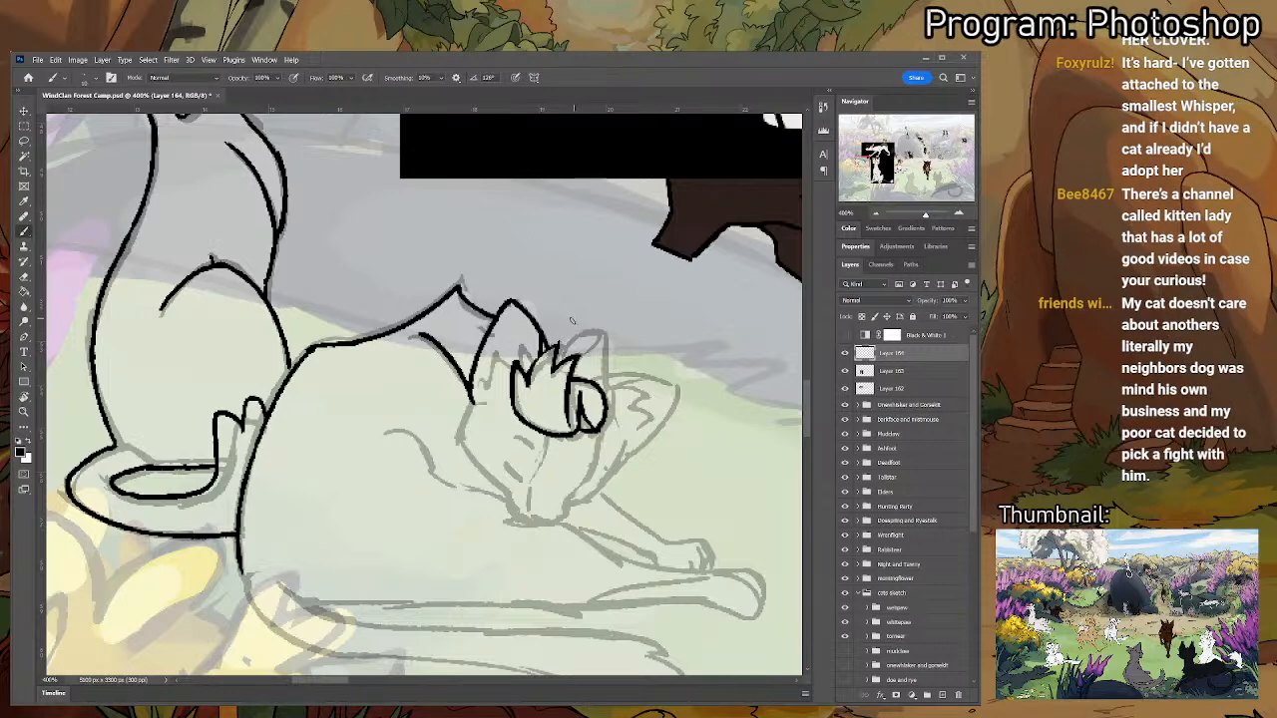
- Ink a tall pointed lock rising from the lying cat's forehead tuft above the rounded lock
mouse_move(557, 349)
left_mouse_down()
mouse_move(604, 330)
mouse_move(584, 374)
mouse_move(604, 393)
mouse_move(578, 385)
mouse_move(594, 398)
mouse_move(589, 439)
mouse_move(599, 408)
mouse_move(578, 377)
mouse_move(602, 400)
left_mouse_up()
key("e")
key("b")
key("e")
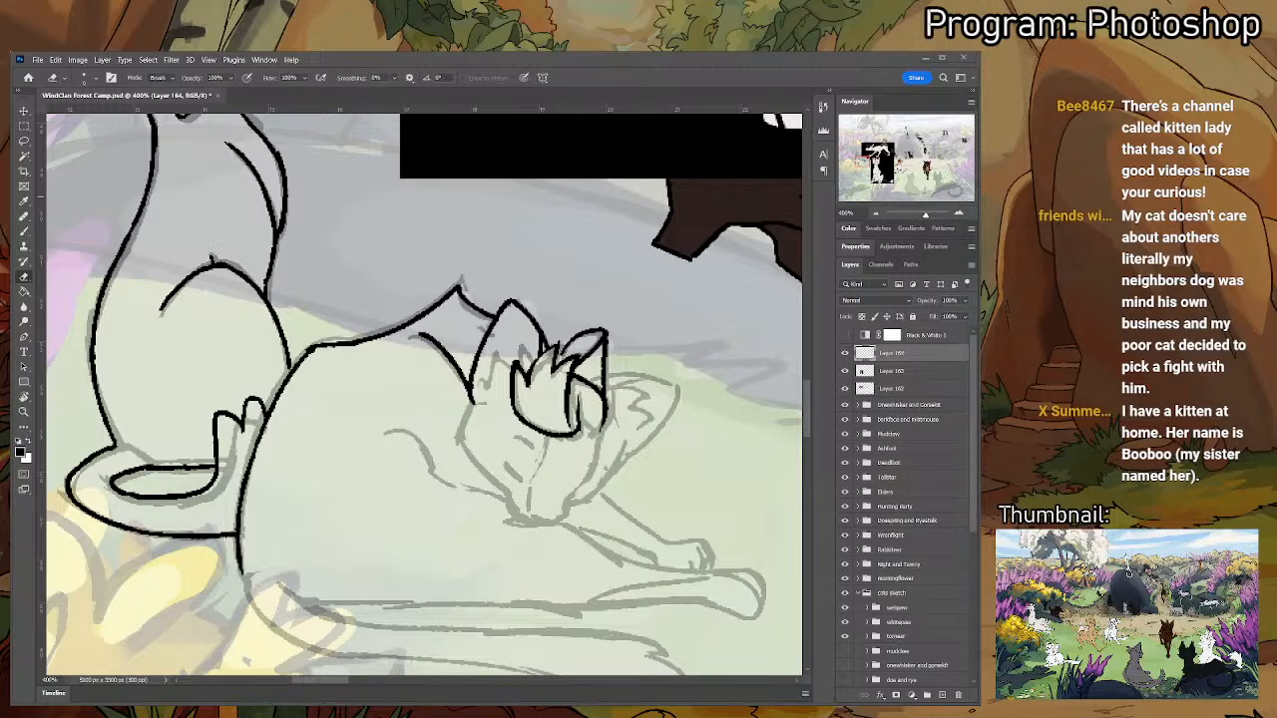
key("ctrl+z")
key("ctrl+z")
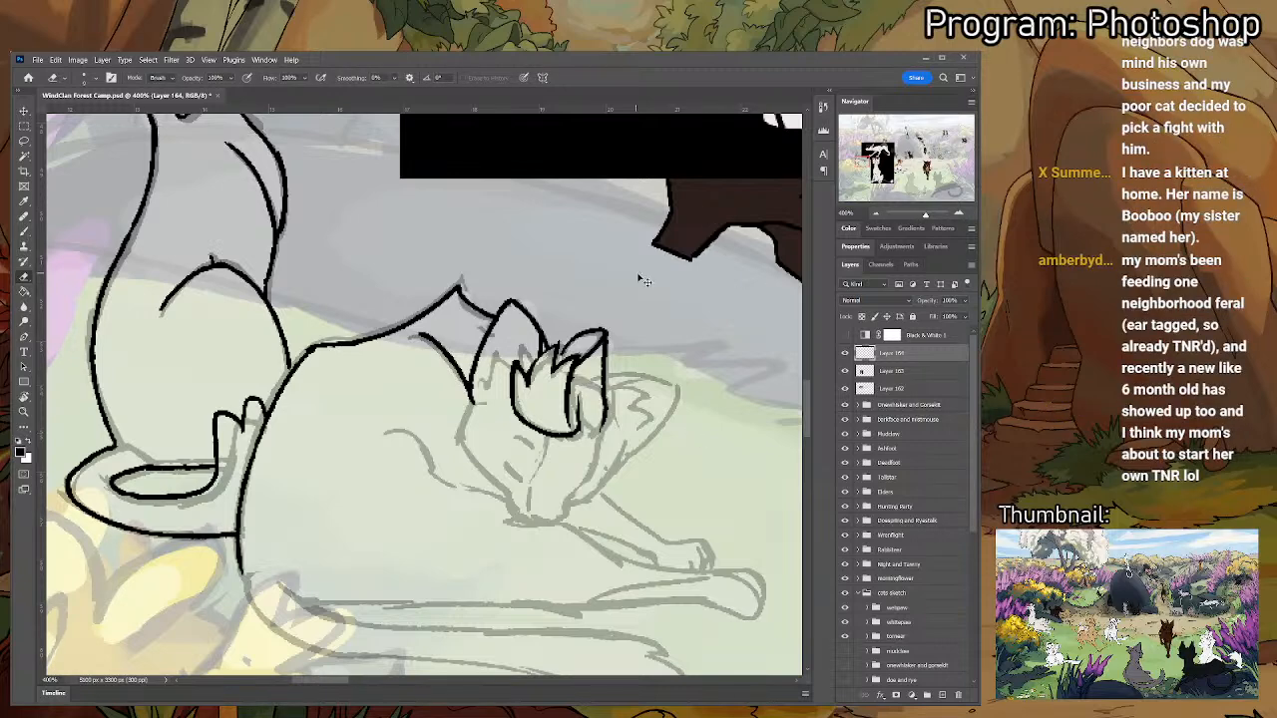
- Erase the rounded lock and redraw the pointed lock's outer edge as one longer line running down beside the tuft
left_click_drag(606, 343, 599, 377)
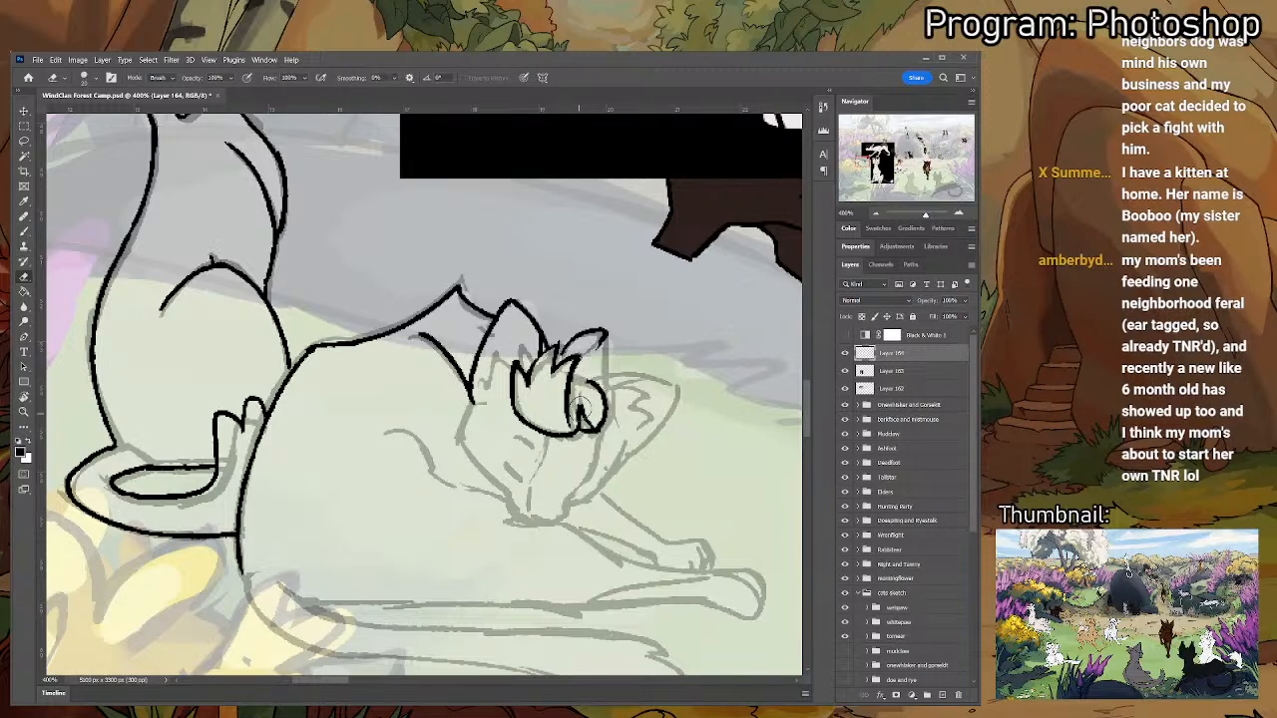
left_click_drag(584, 424, 599, 394)
key("b")
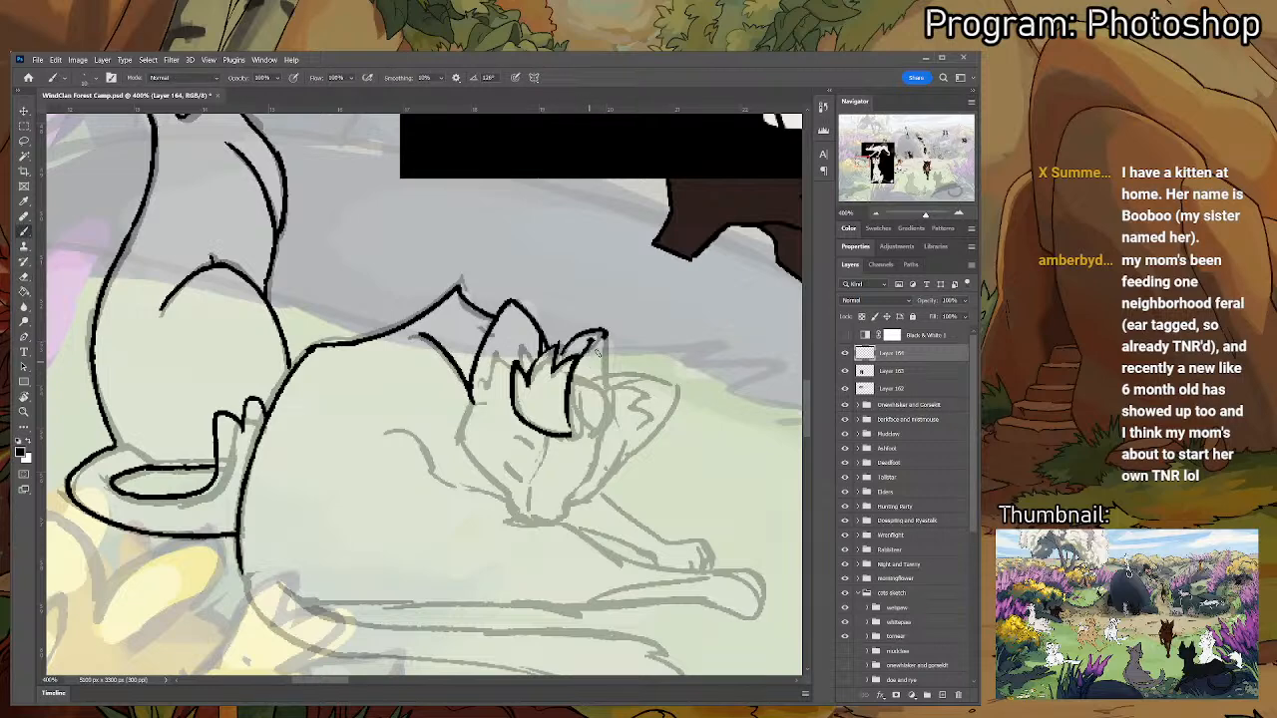
left_click_drag(604, 333, 609, 423)
key("e")
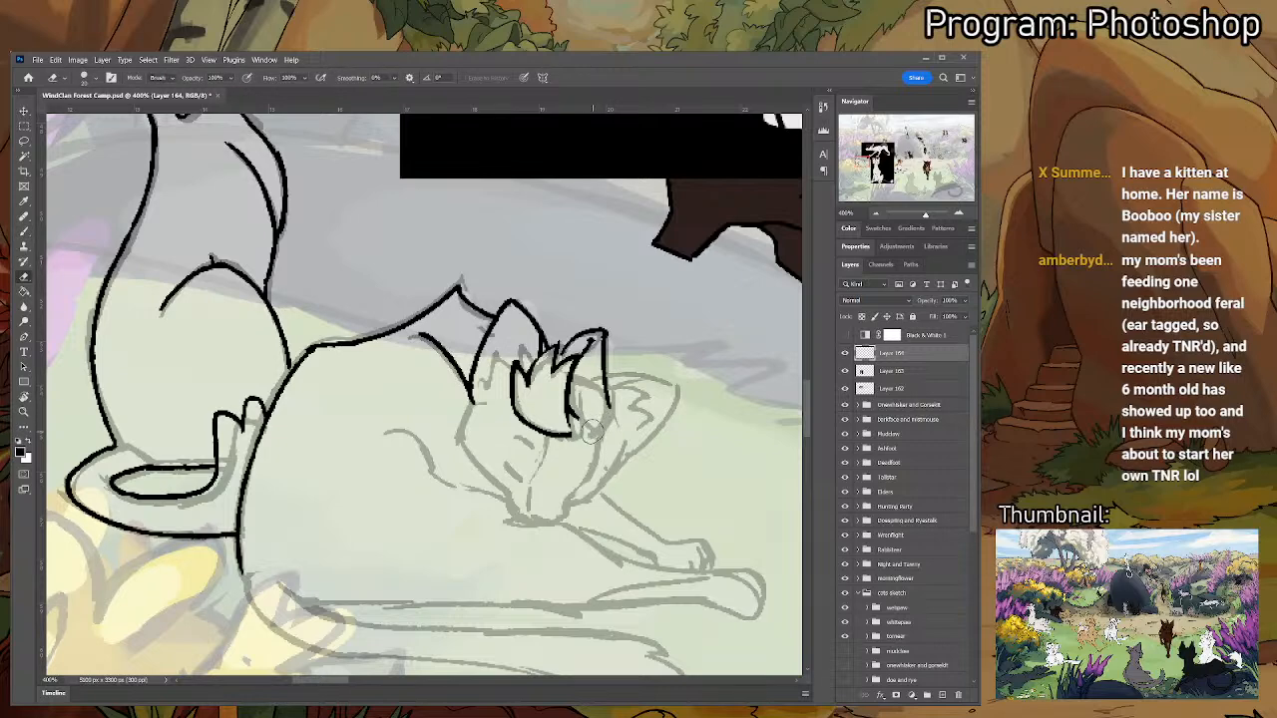
- Close the lower end of the long lock with a rounded curve and clean up its inner edge against the tuft
key("b")
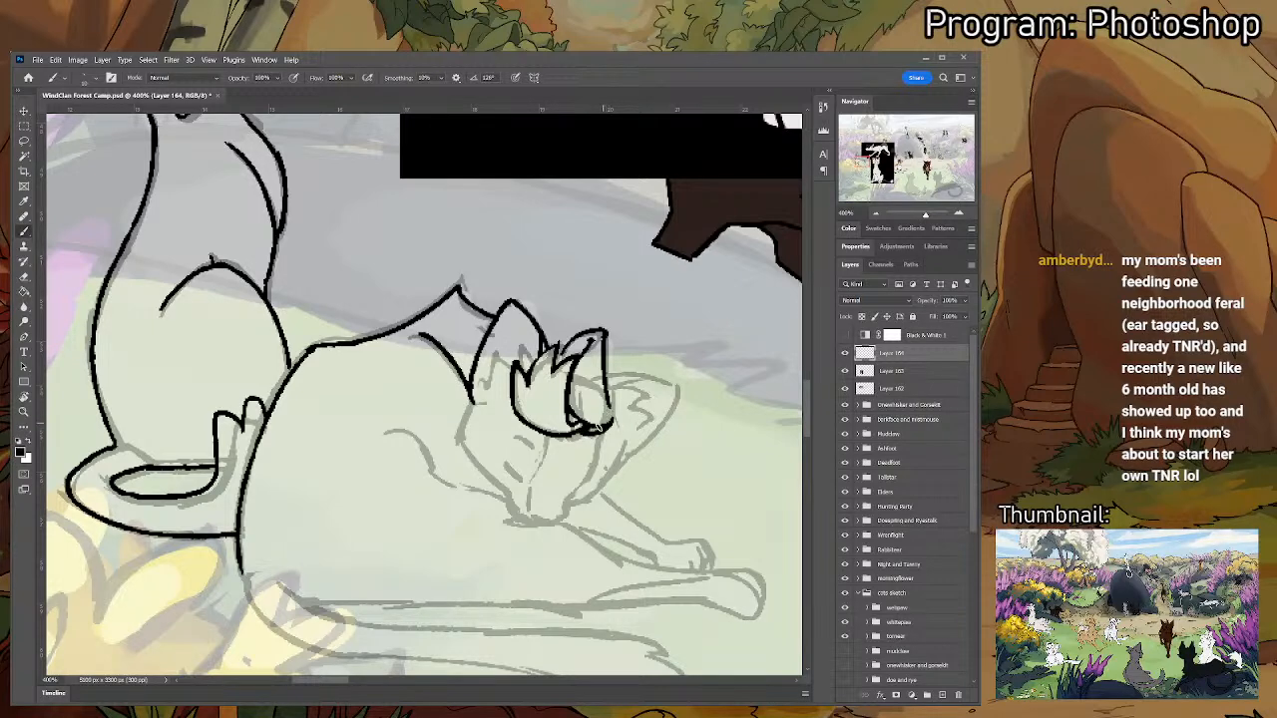
key("e")
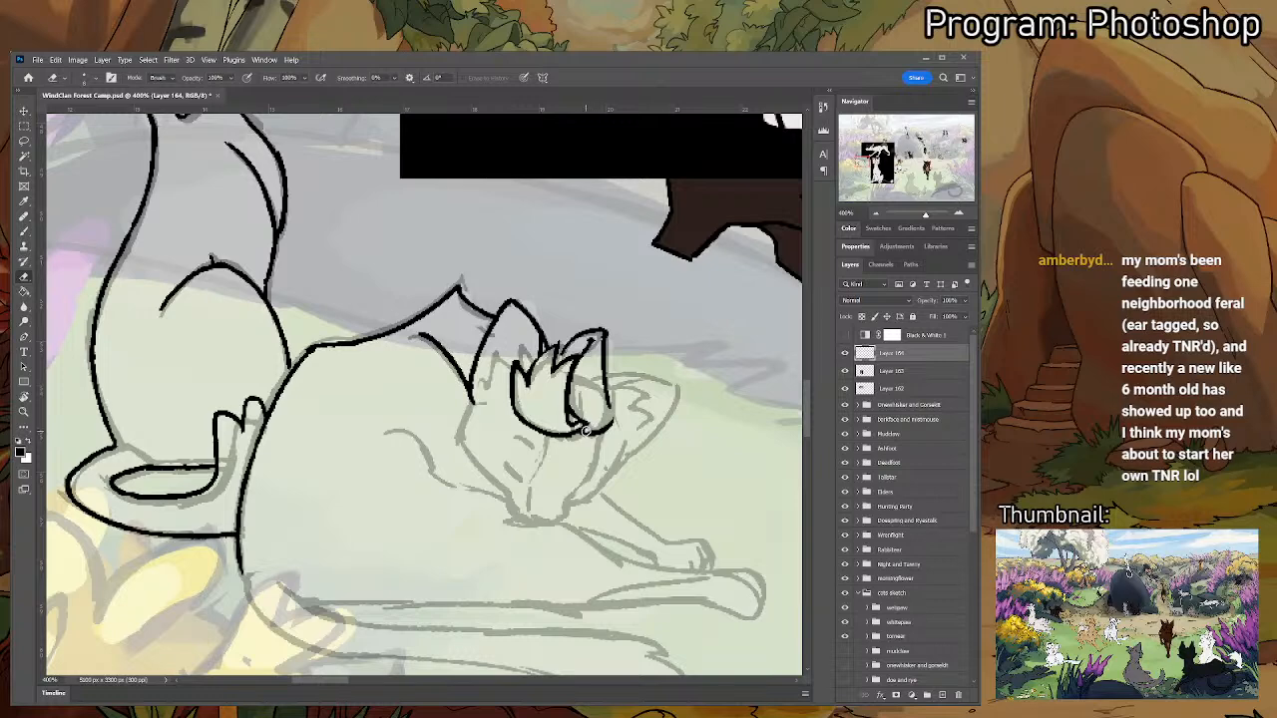
key("b")
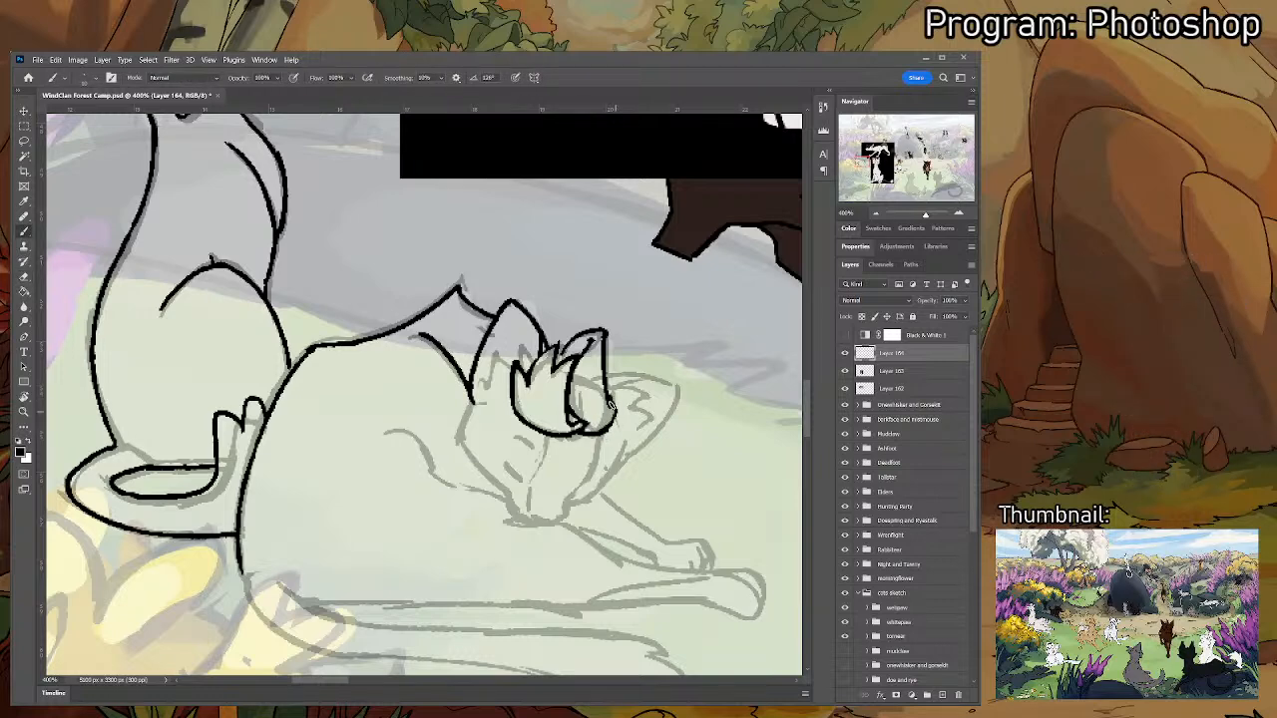
key("e")
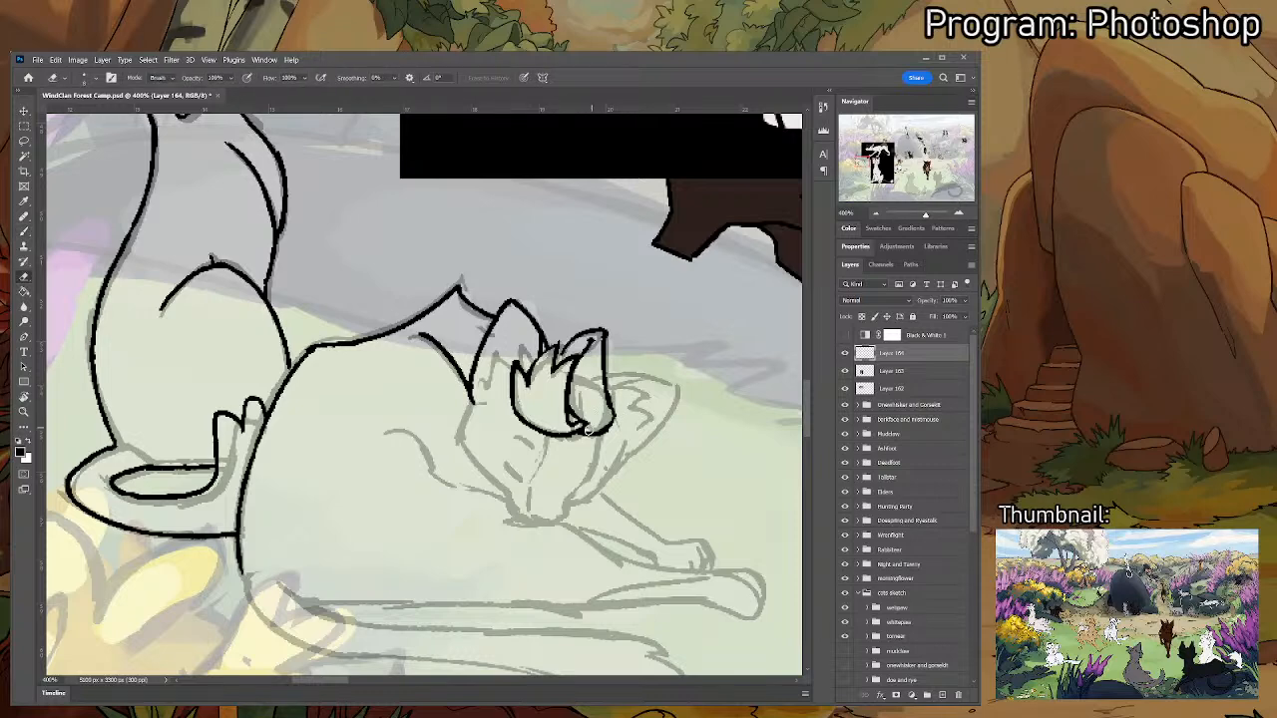
key("b")
left_click_drag(574, 417, 586, 432)
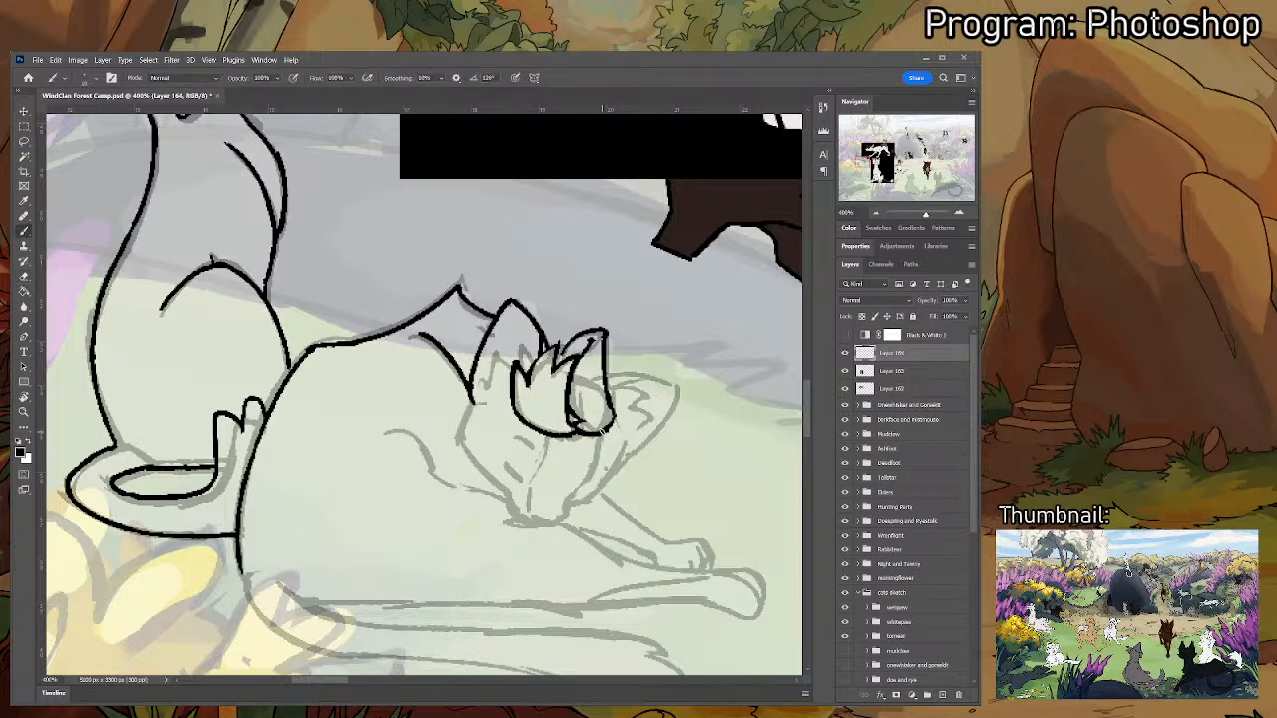
- Ink the outline of the lying cat's second ear, extending outward from the long lock
key("e")
mouse_move(573, 371)
left_mouse_down()
mouse_move(460, 434)
mouse_move(447, 425)
mouse_move(559, 436)
mouse_move(548, 476)
mouse_move(566, 451)
mouse_move(506, 521)
left_mouse_up()
key("b")
key("ctrl+z")
scroll(580, 368, "down", 2)
scroll(579, 368, "left", 4)
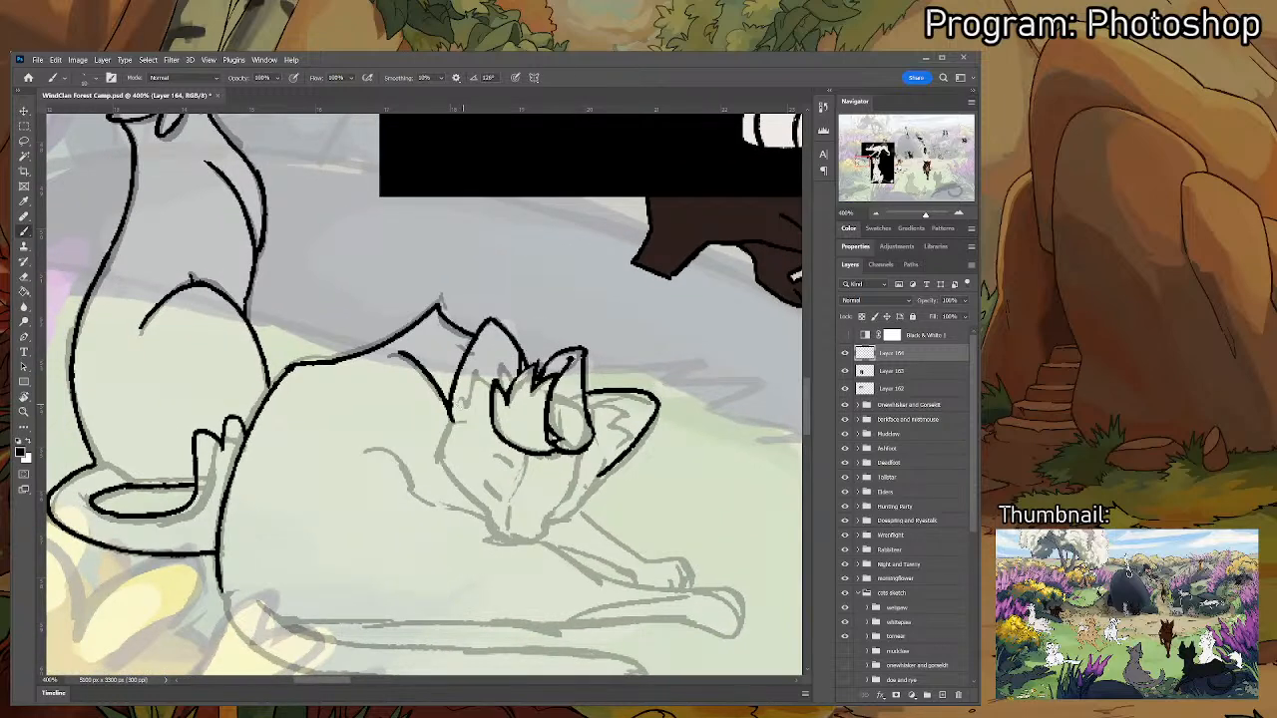
- Ink the fur at the base of the lying cat's first ear and the cheek line down toward the muzzle
mouse_move(454, 419)
left_mouse_down()
mouse_move(480, 369)
mouse_move(494, 391)
left_mouse_up()
mouse_move(491, 385)
left_mouse_down()
mouse_move(498, 365)
mouse_move(513, 381)
left_mouse_up()
mouse_move(451, 411)
left_mouse_down()
mouse_move(442, 454)
mouse_move(480, 505)
left_mouse_up()
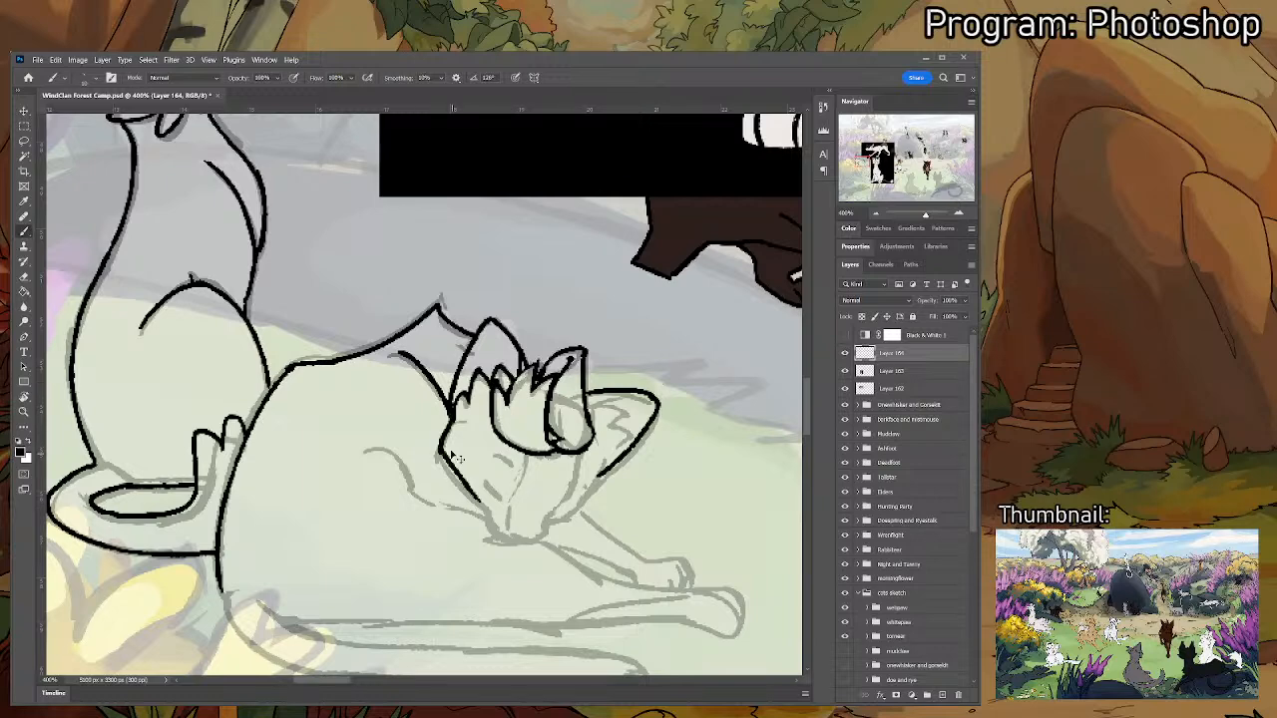
key("ctrl+z")
left_click_drag(439, 444, 487, 518)
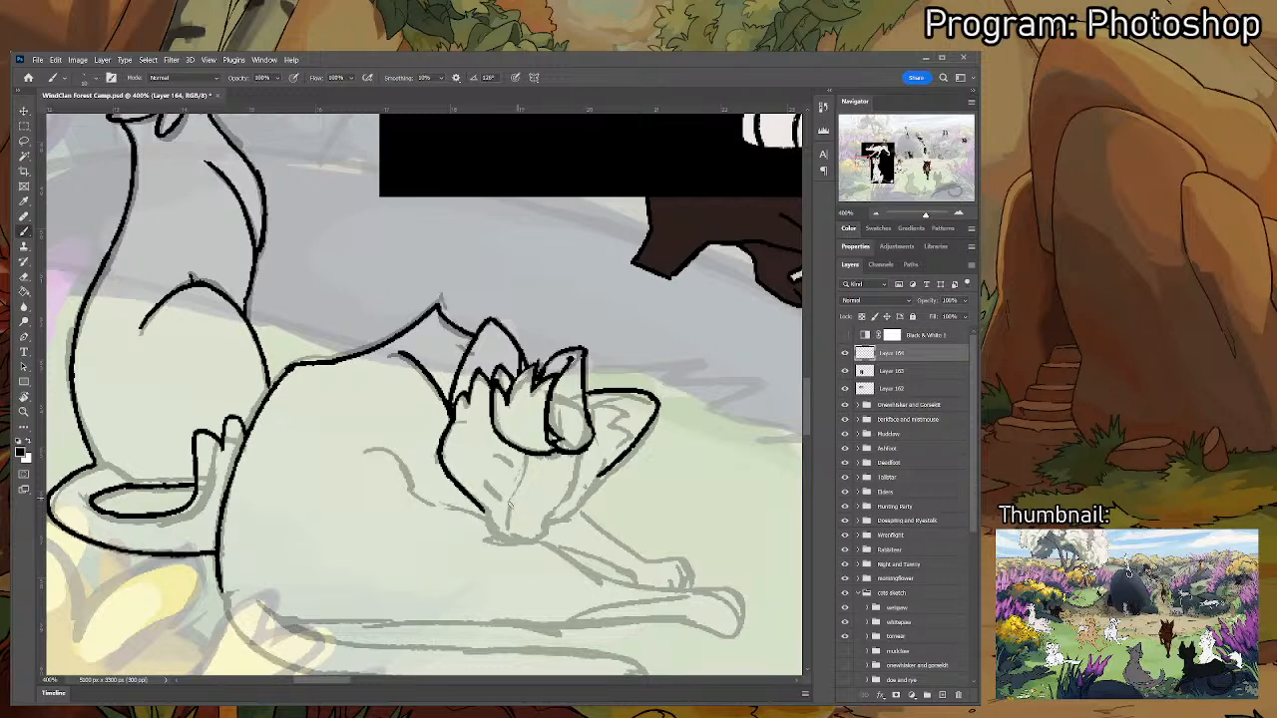
- Ink the lying cat's muzzle and chin, continuing the line up toward the opposite cheek
mouse_move(478, 505)
left_mouse_down()
mouse_move(485, 530)
mouse_move(516, 540)
mouse_move(547, 537)
mouse_move(562, 512)
mouse_move(518, 539)
mouse_move(537, 539)
mouse_move(513, 538)
mouse_move(536, 536)
left_mouse_up()
key("ctrl+z")
key("e")
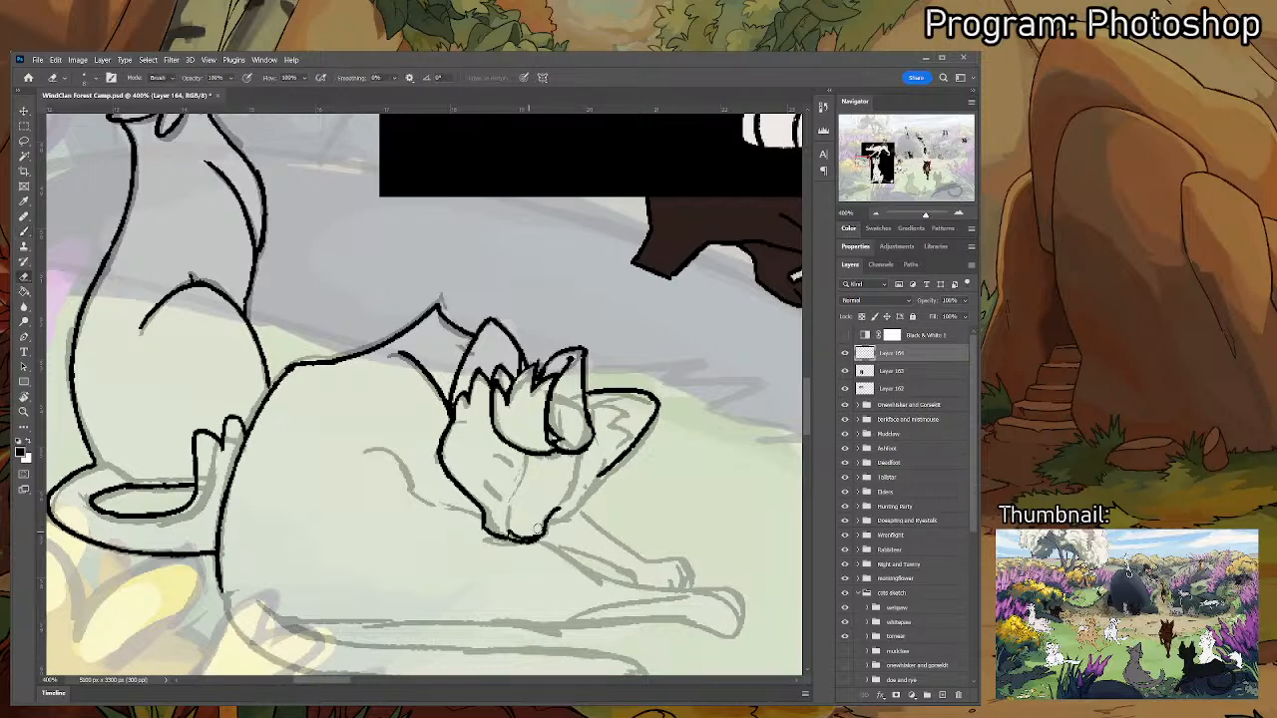
key("b")
left_click_drag(539, 528, 568, 510)
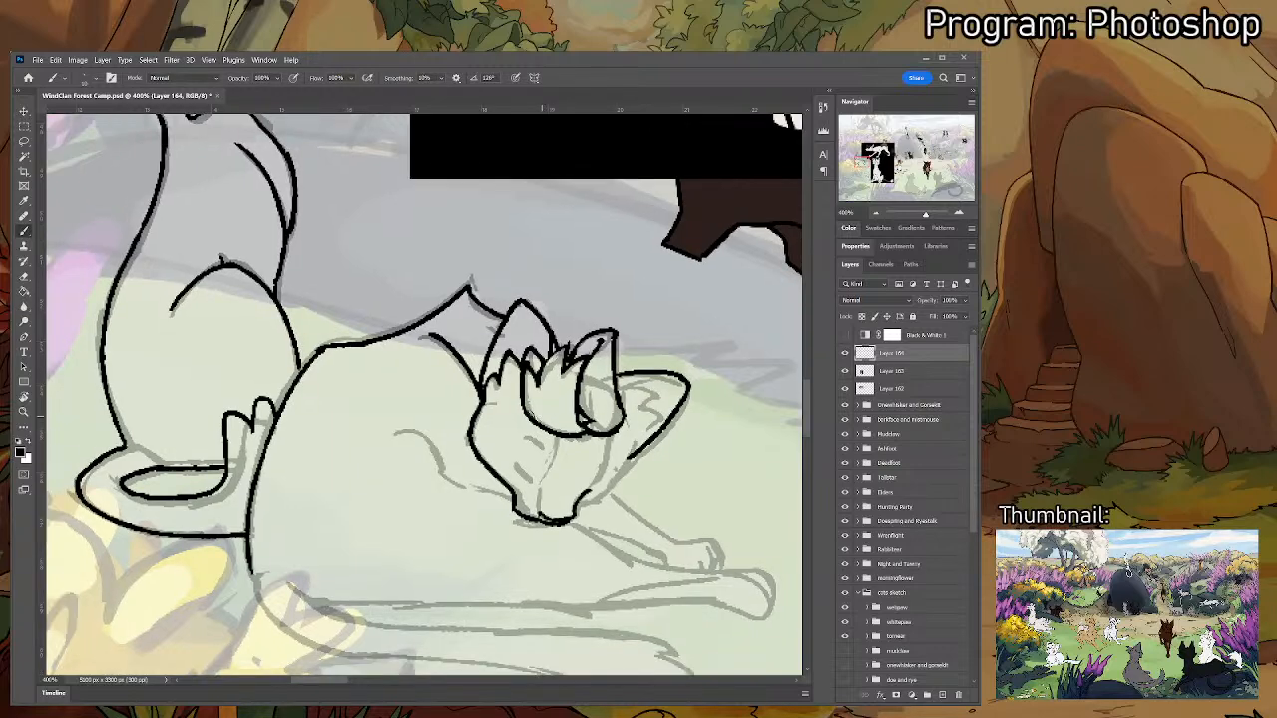
- Ink the lying cat's near closed eye and brow mark, plus the matching short mark for the far eye
mouse_move(517, 463)
left_mouse_down()
mouse_move(533, 489)
mouse_move(522, 456)
mouse_move(546, 451)
left_mouse_up()
key("e")
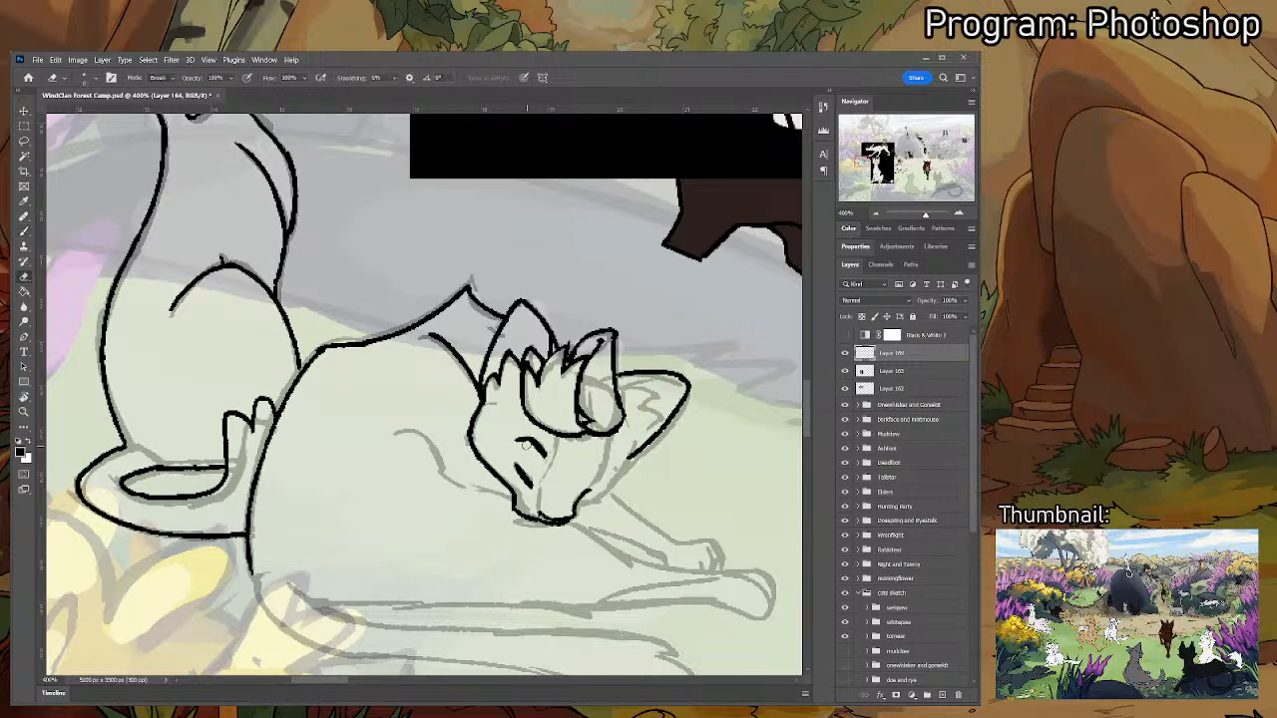
key("r")
mouse_move(563, 462)
left_mouse_down()
mouse_move(570, 343)
mouse_move(578, 383)
left_mouse_up()
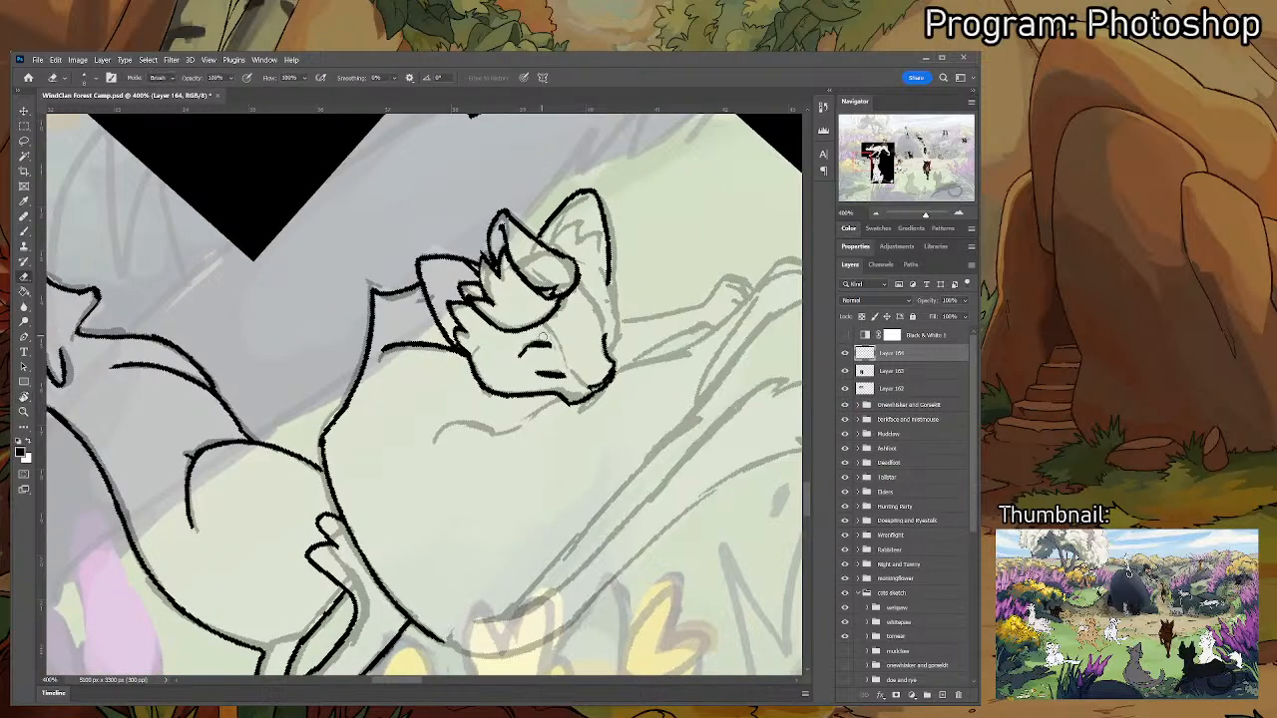
key("b")
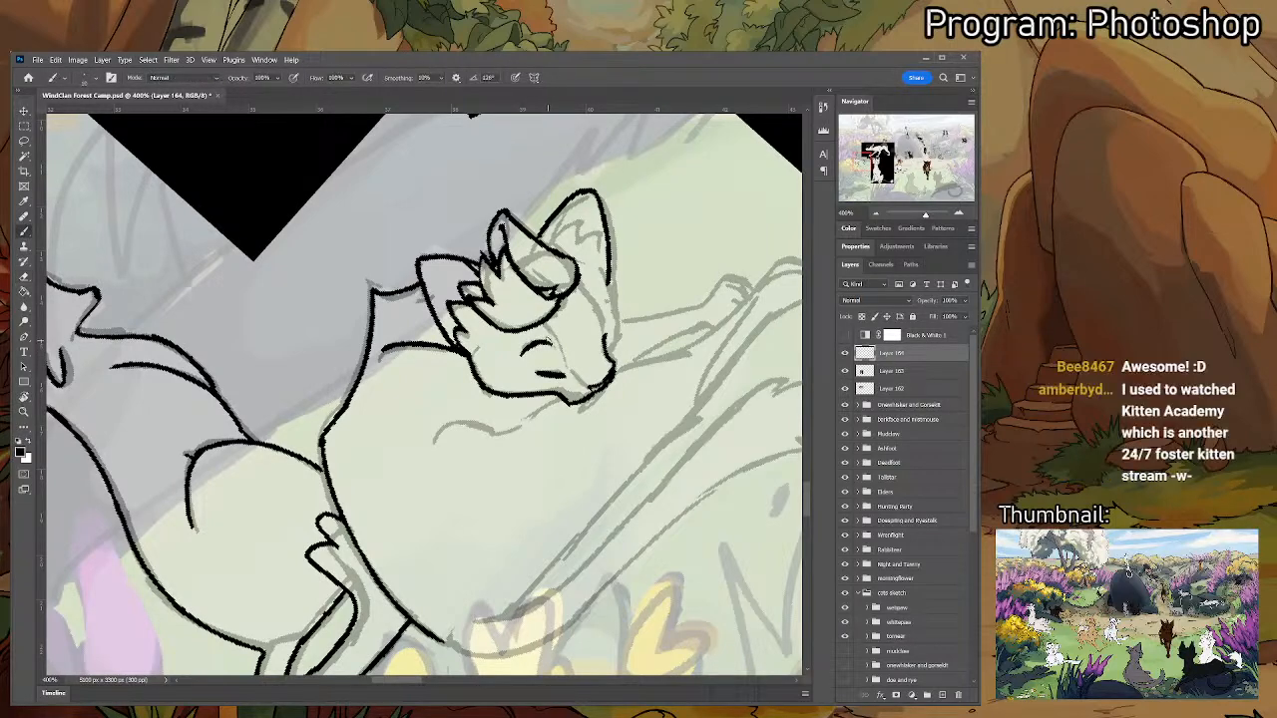
left_click_drag(604, 311, 615, 309)
key("e")
key("b")
- Undo the last strokes on the lying cat's second ear and redraw the jagged fur tufts inside it
key("r")
mouse_move(526, 232)
left_mouse_down()
mouse_move(597, 289)
mouse_move(606, 326)
mouse_move(621, 301)
mouse_move(634, 305)
mouse_move(626, 333)
mouse_move(650, 351)
mouse_move(628, 389)
left_mouse_up()
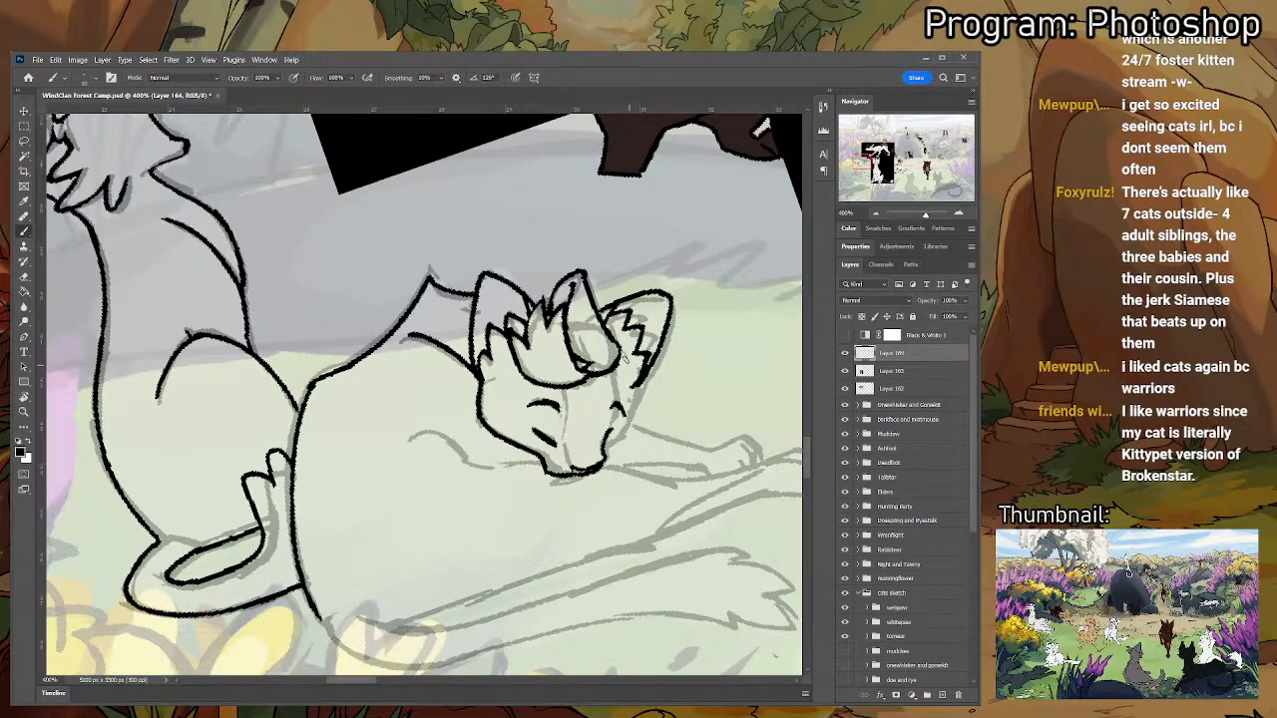
key("ctrl+z")
key("ctrl+z")
key("ctrl+z")
key("ctrl+z")
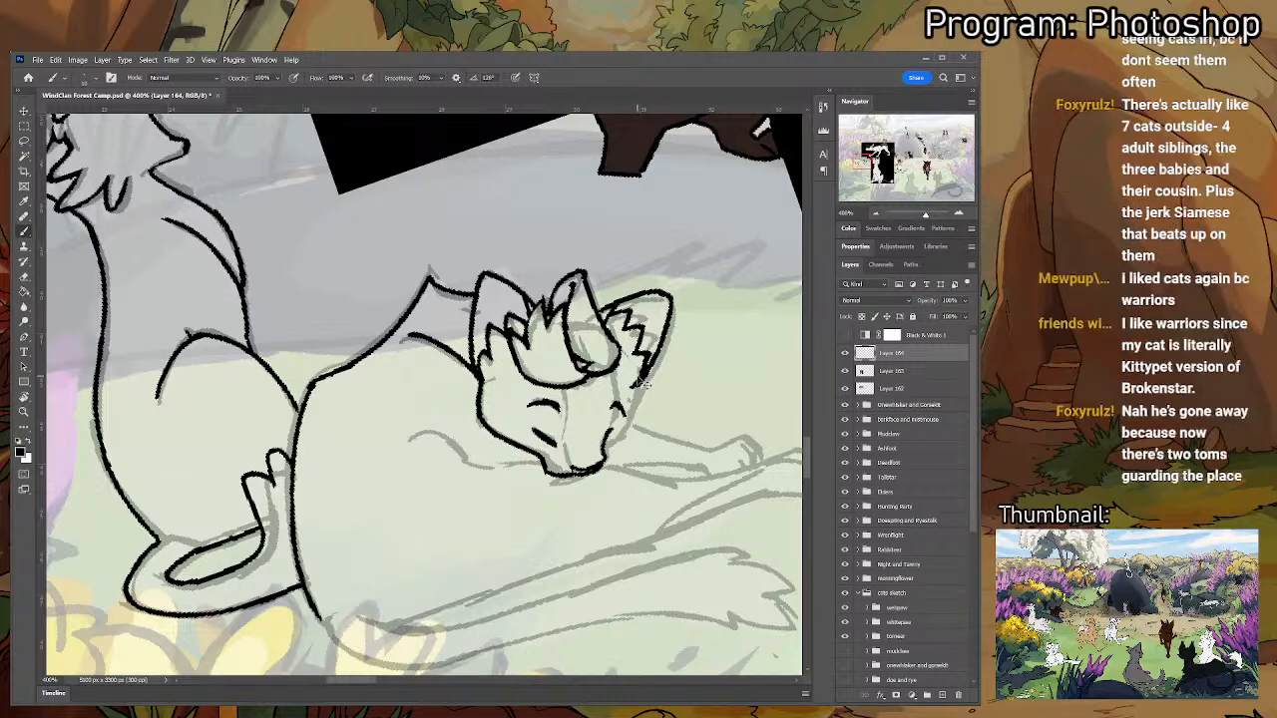
mouse_move(623, 327)
left_mouse_down()
mouse_move(652, 322)
mouse_move(636, 355)
mouse_move(652, 363)
mouse_move(631, 376)
left_mouse_up()
key("e")
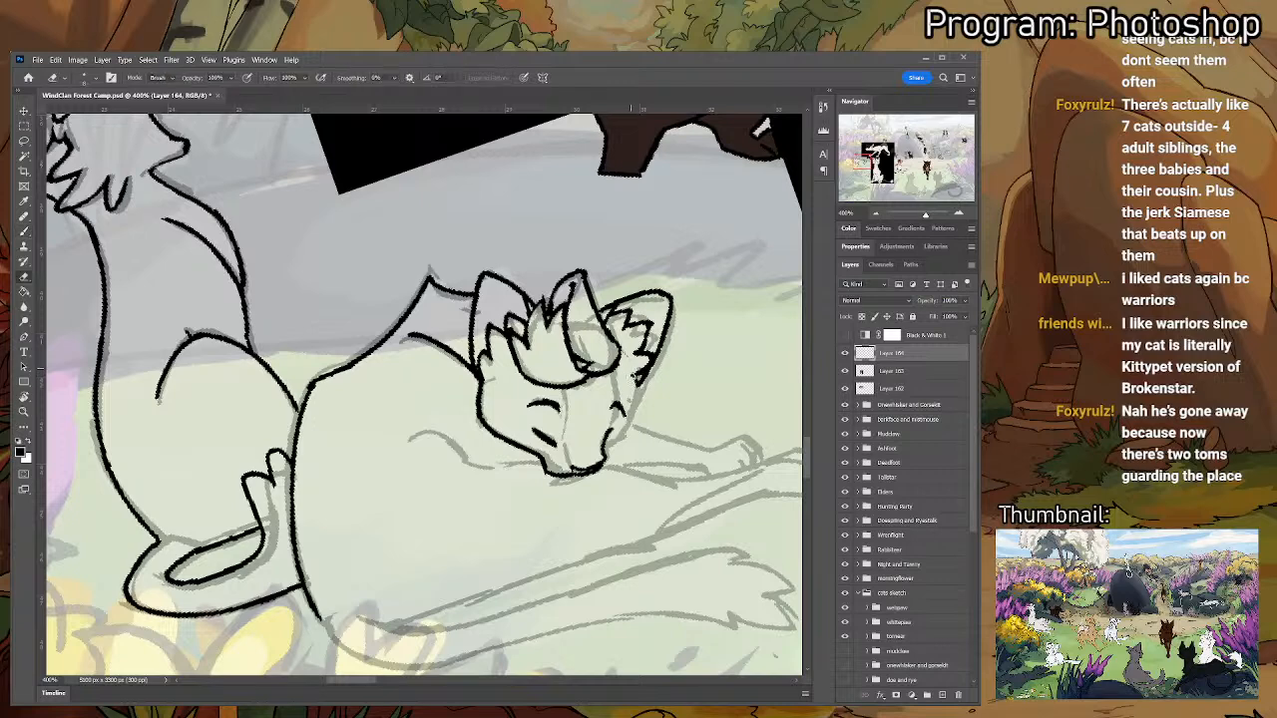
- Ink the lying cat's far cheek line from the base of the second ear down to the muzzle
key("b")
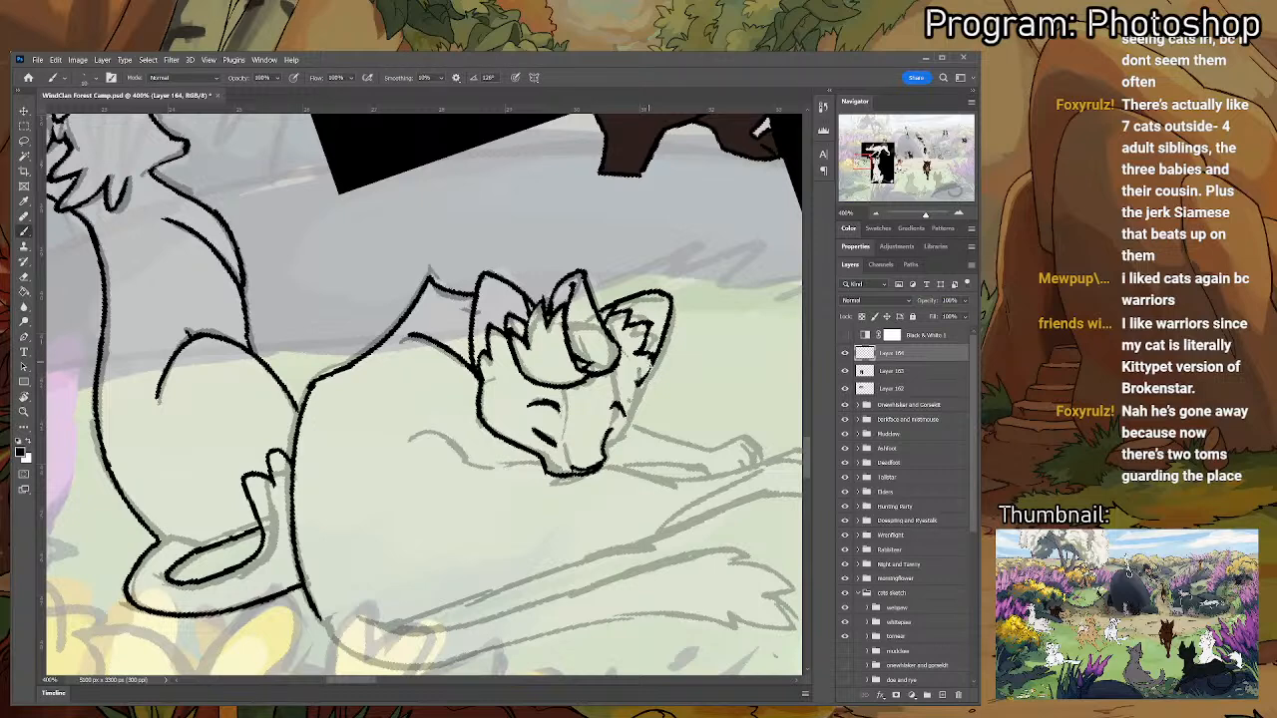
key("e")
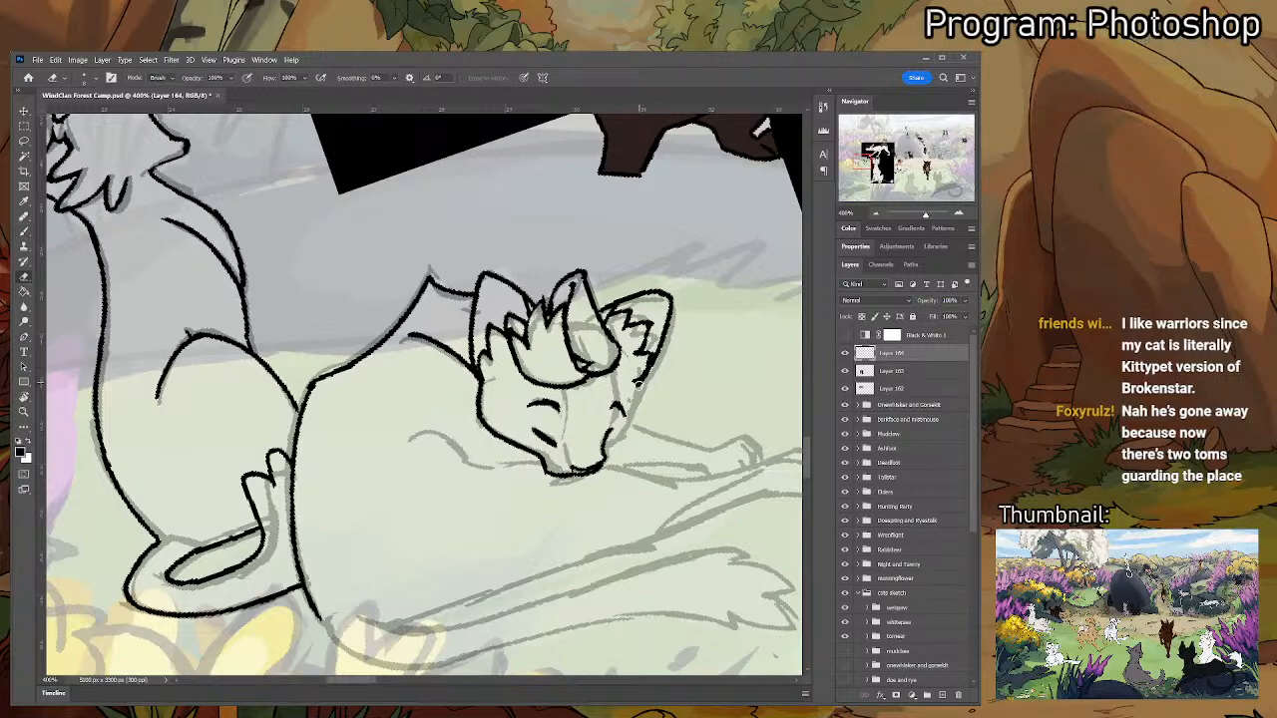
key("b")
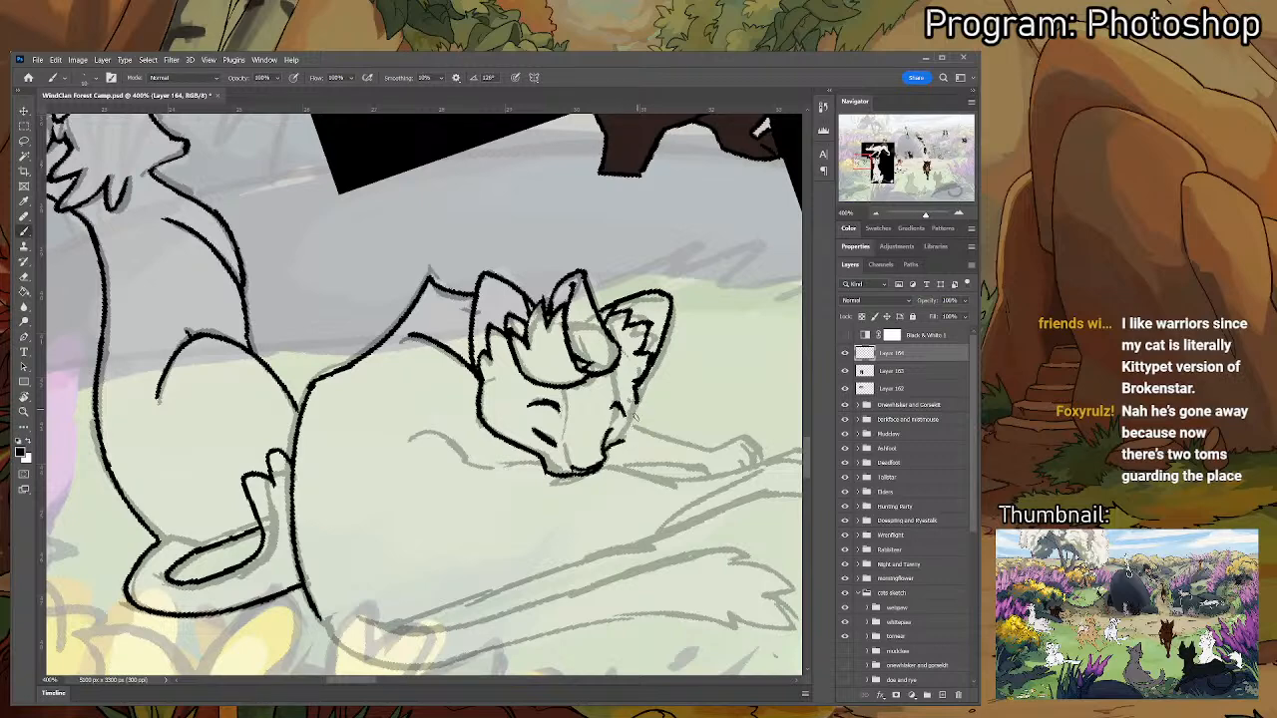
key("r")
left_click_drag(631, 409, 596, 466)
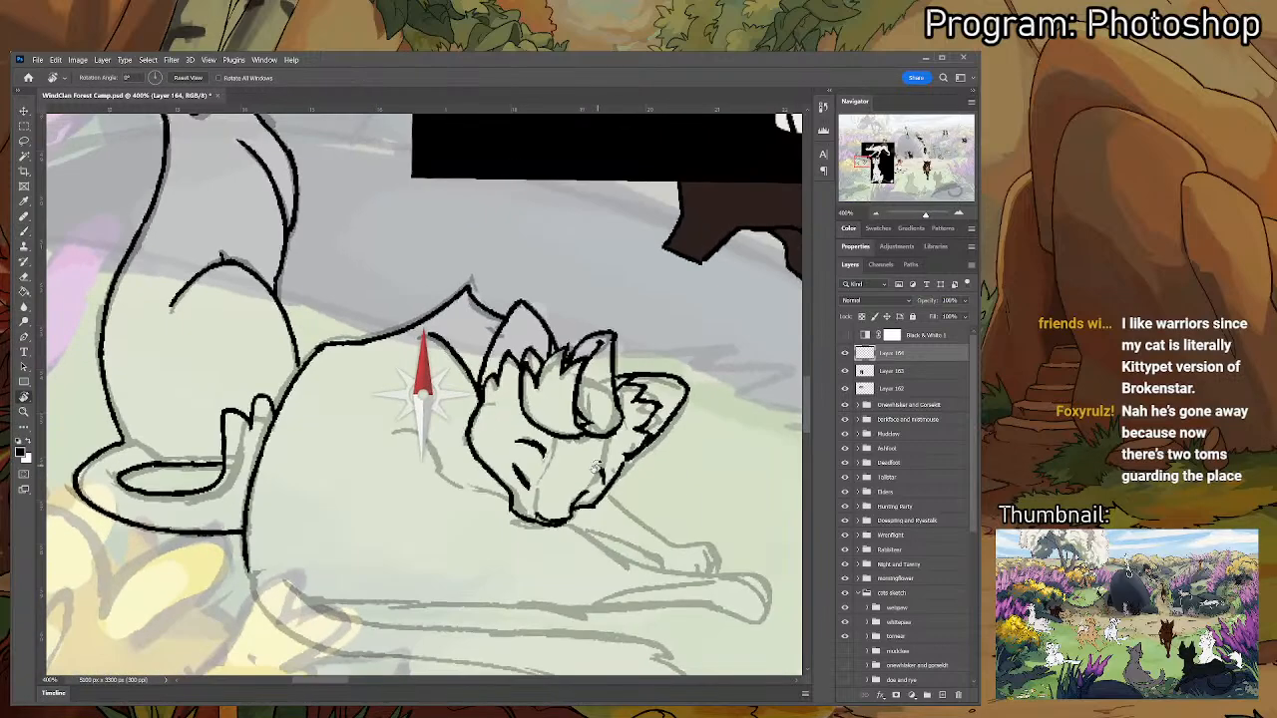
key("e")
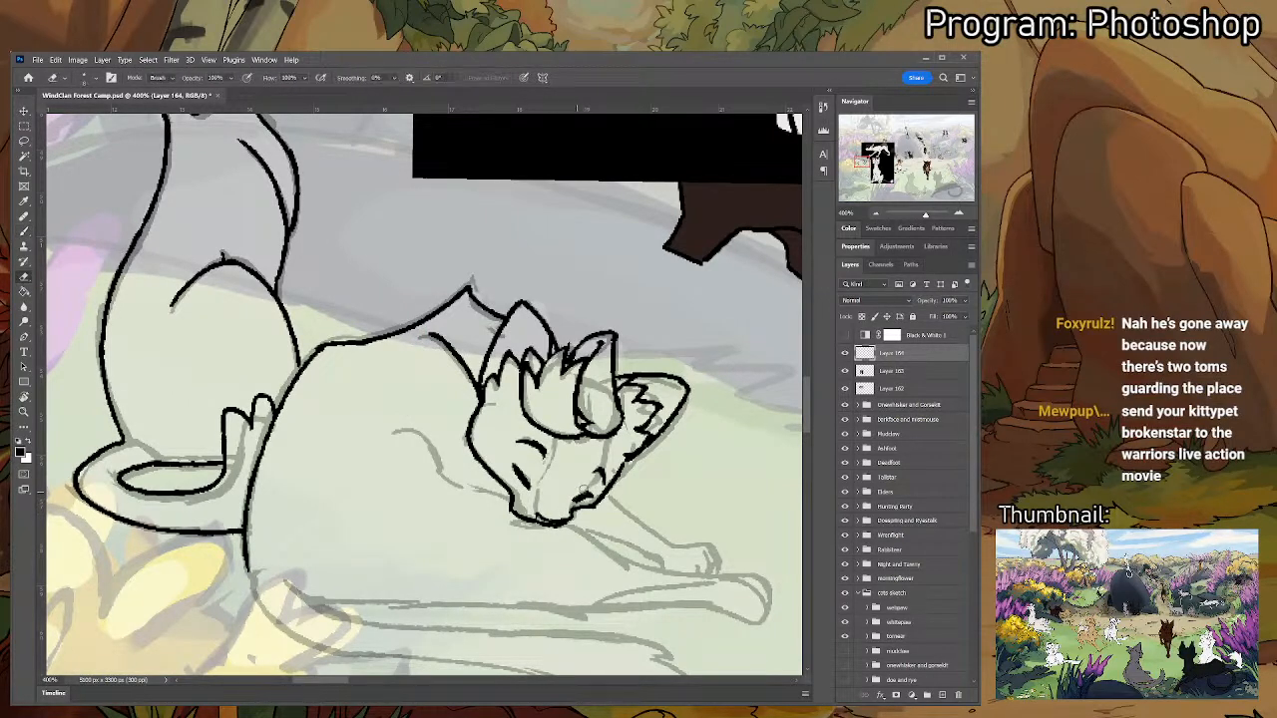
scroll(624, 482, "down", 2)
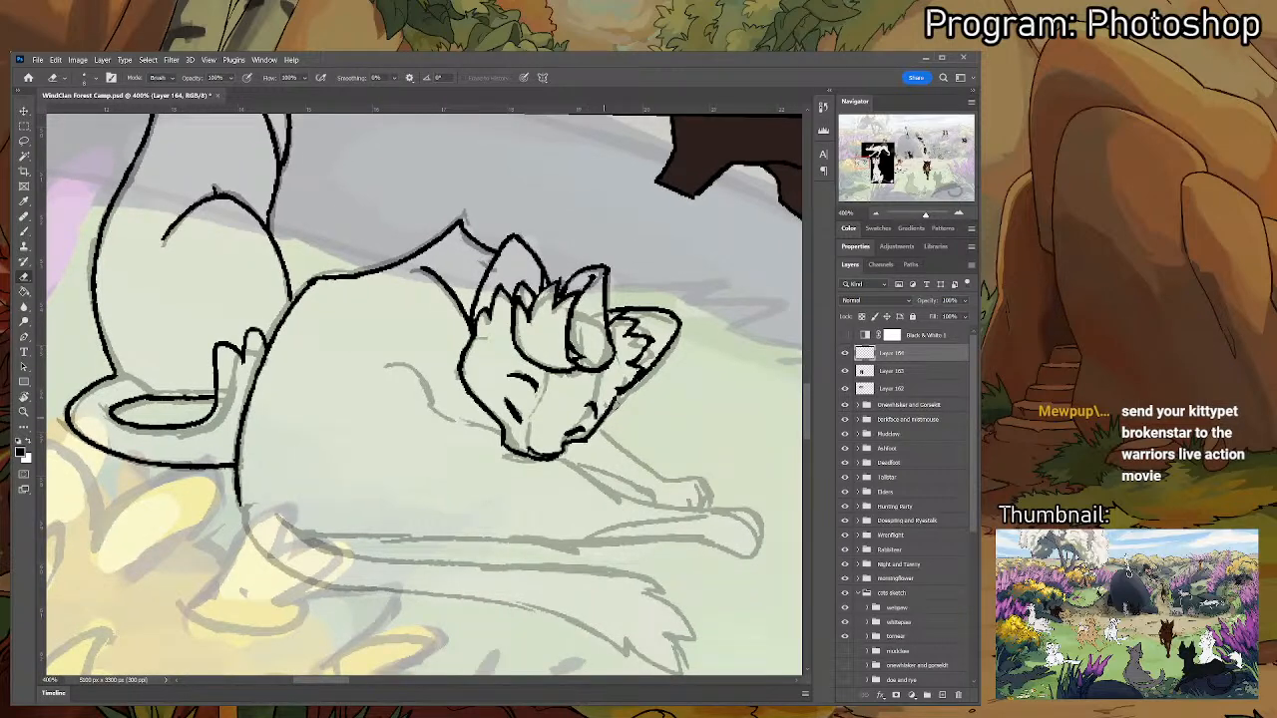
- Touch up the lying cat's far cheek contour and far eye, alternately erasing stray ink and redrawing the lines
key("b")
key("e")
mouse_move(614, 393)
left_mouse_down()
mouse_move(587, 433)
mouse_move(627, 397)
mouse_move(593, 440)
left_mouse_up()
key("b")
key("e")
key("b")
key("e")
key("b")
left_click_drag(619, 395, 610, 363)
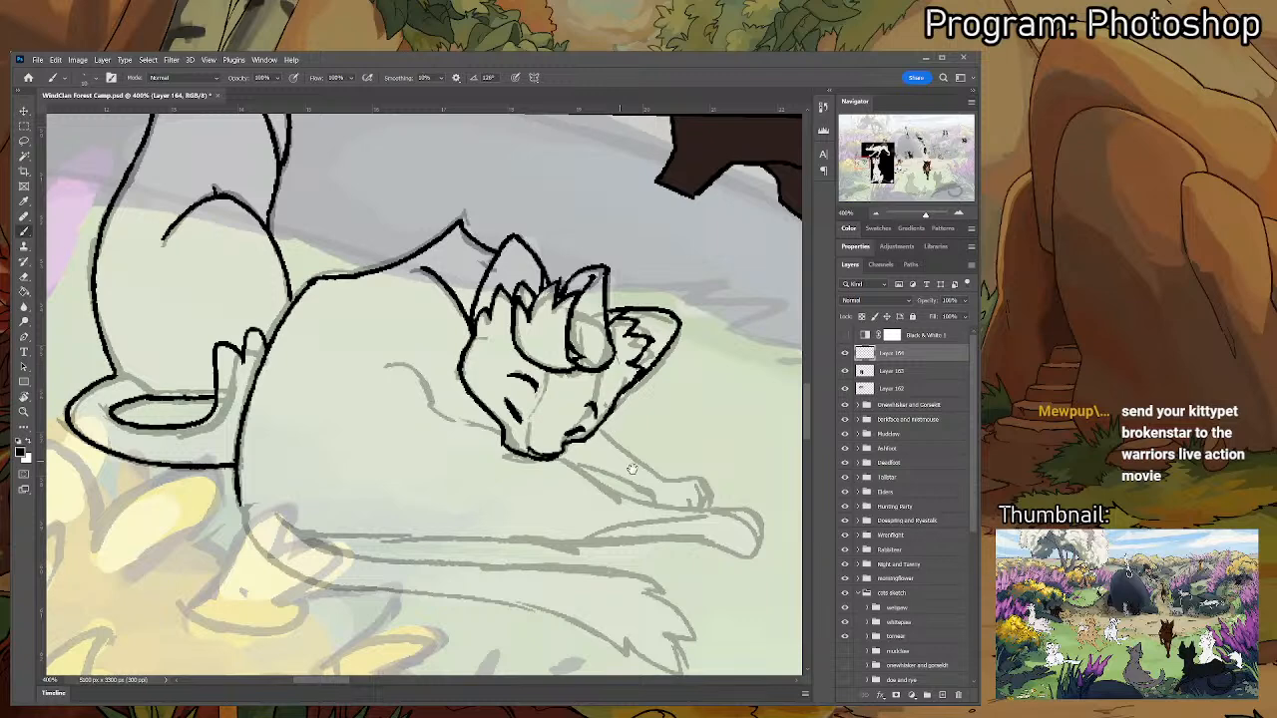
left_click_drag(622, 446, 656, 504)
key("e")
mouse_move(654, 449)
left_mouse_down()
mouse_move(632, 474)
mouse_move(655, 447)
left_mouse_up()
key("b")
left_click_drag(657, 462, 635, 488)
key("e")
key("b")
key("e")
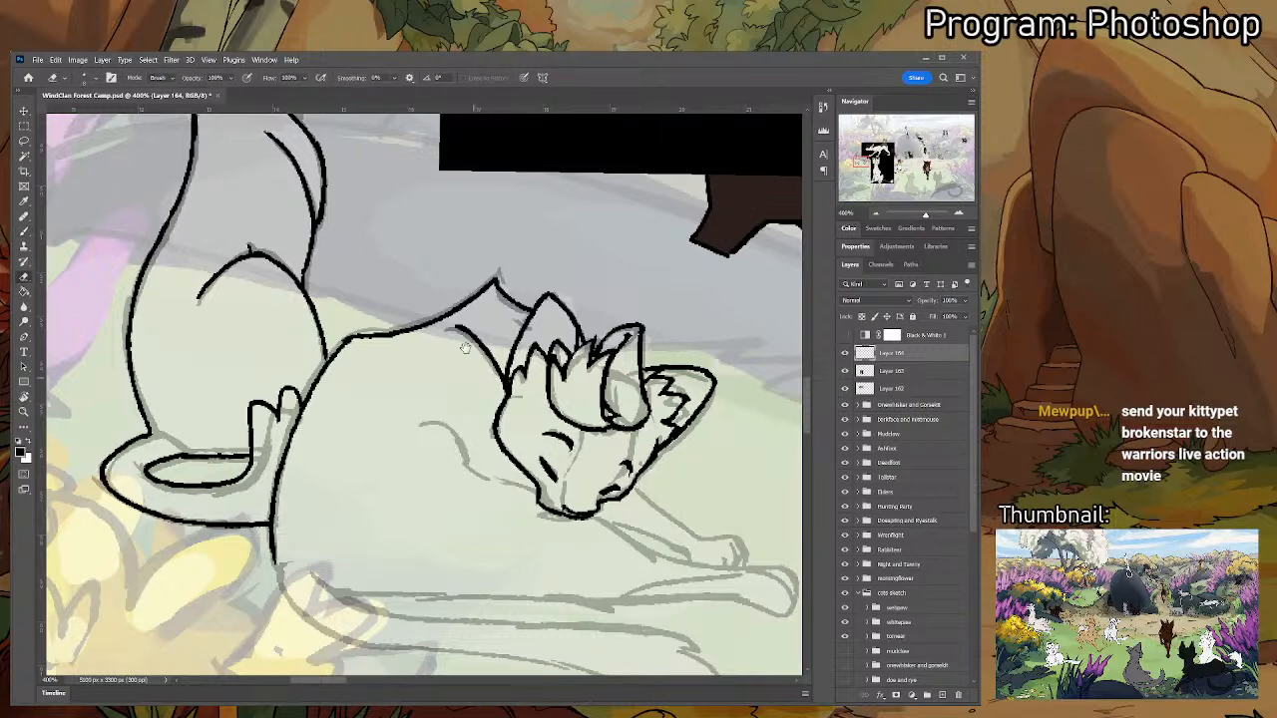
- Add a short ink stroke along the near end of the lying cat's chin, beneath the muzzle
scroll(473, 324, "down", 1)
key("b")
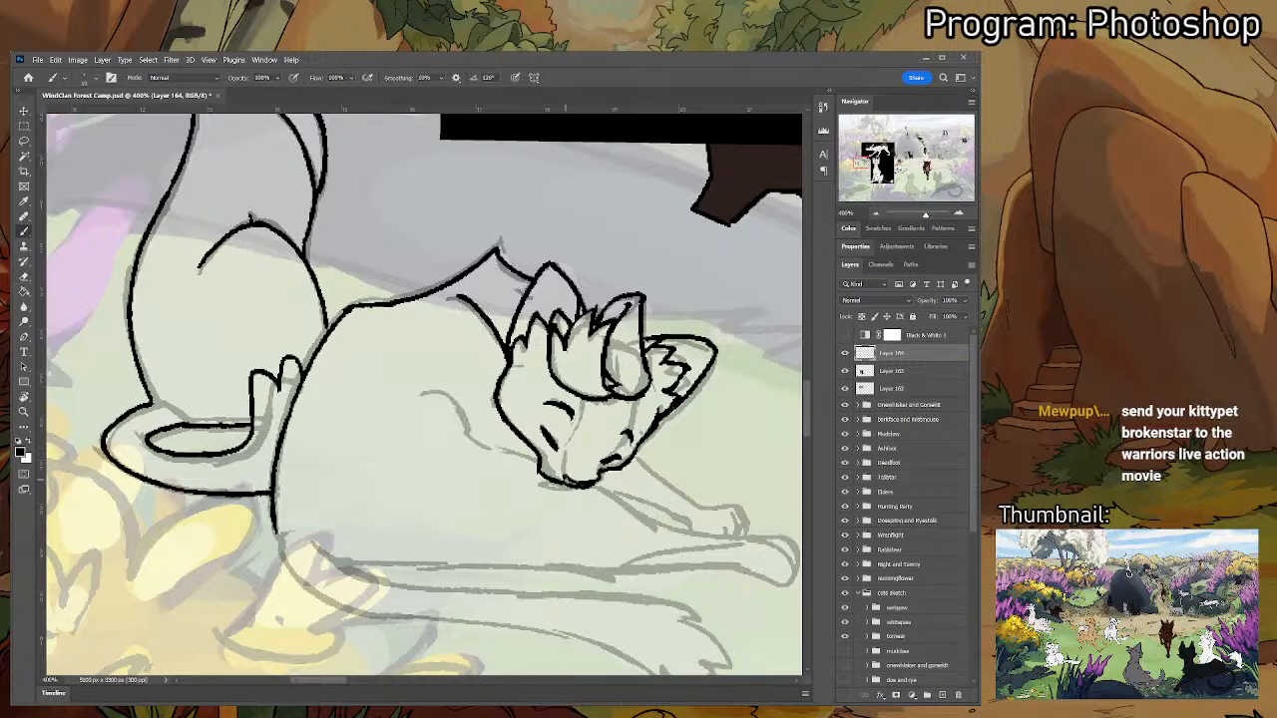
left_click_drag(533, 481, 567, 485)
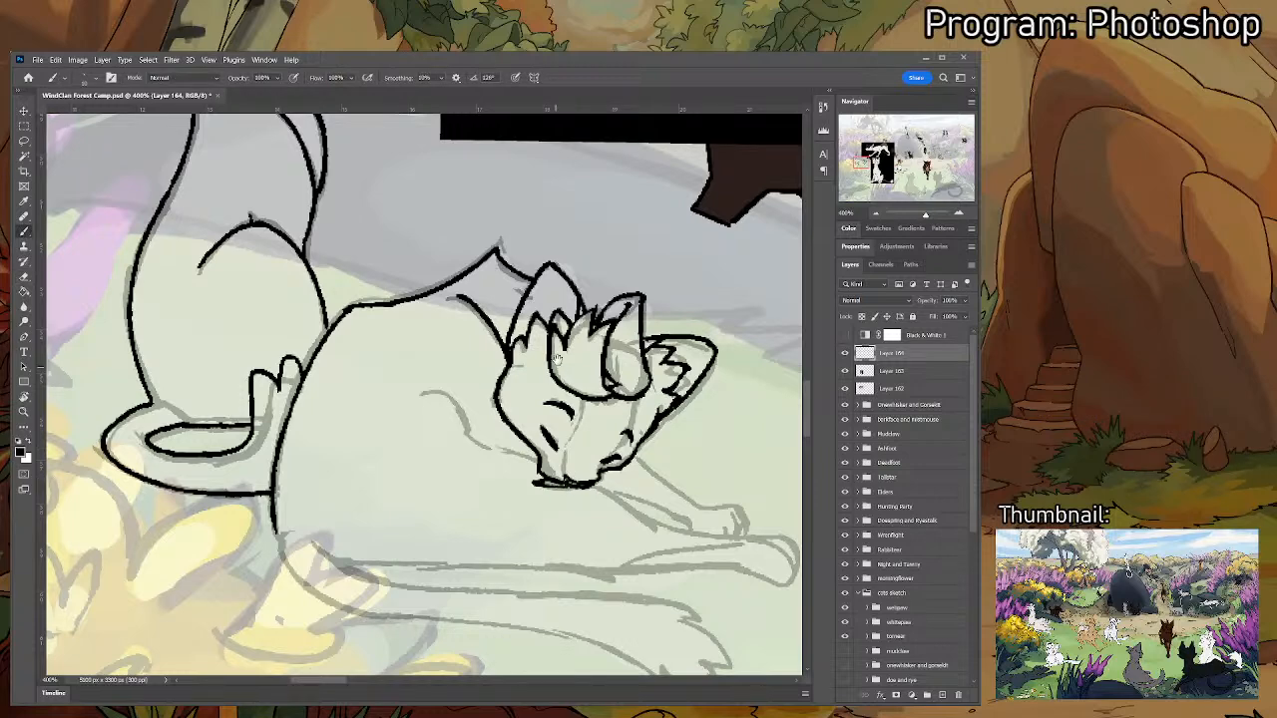
left_click_drag(556, 359, 579, 399)
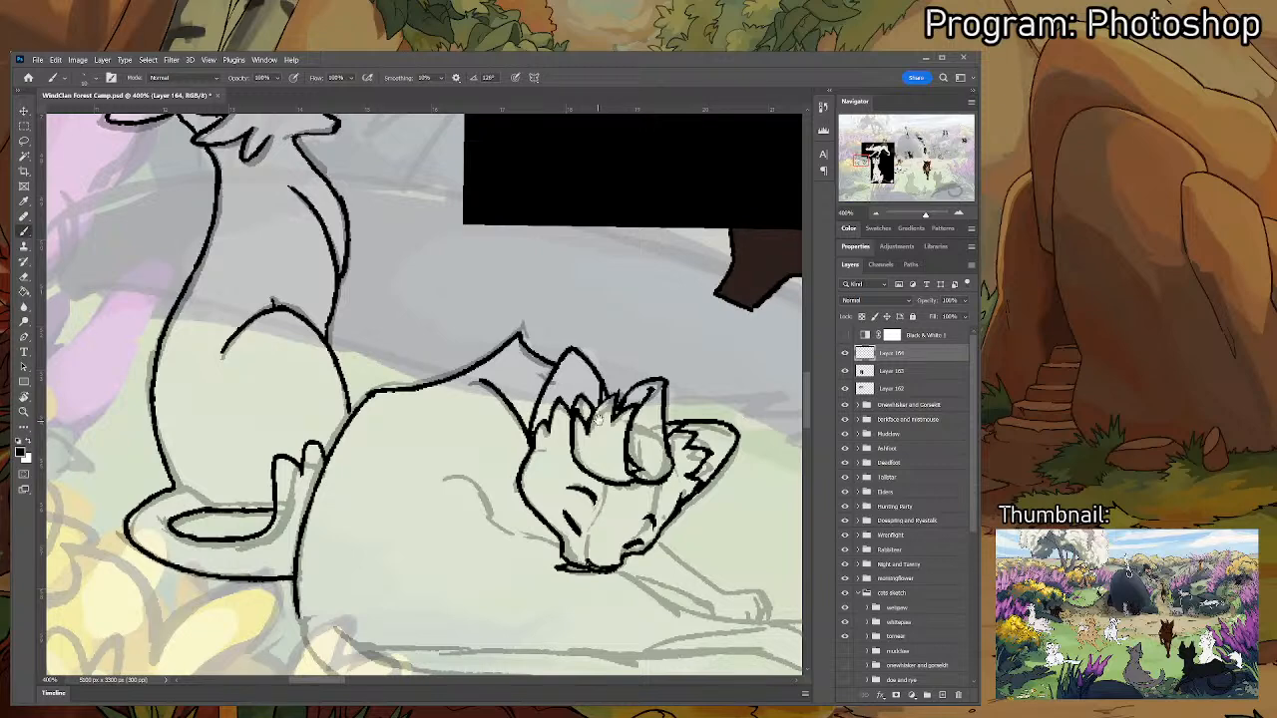
left_click_drag(594, 423, 625, 361)
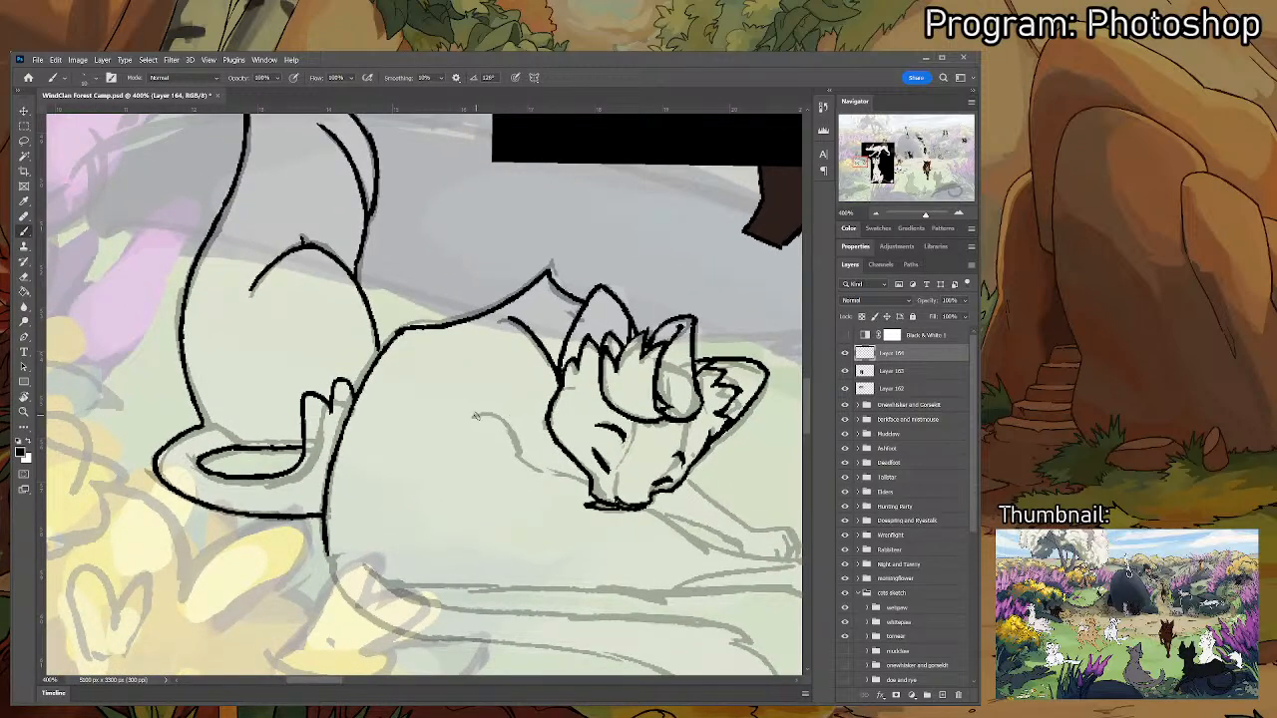
- Ink the lying cat's curved shoulder line, undoing and redrawing the stroke that leads toward the muzzle
mouse_move(475, 416)
left_mouse_down()
mouse_move(508, 456)
mouse_move(586, 481)
left_mouse_up()
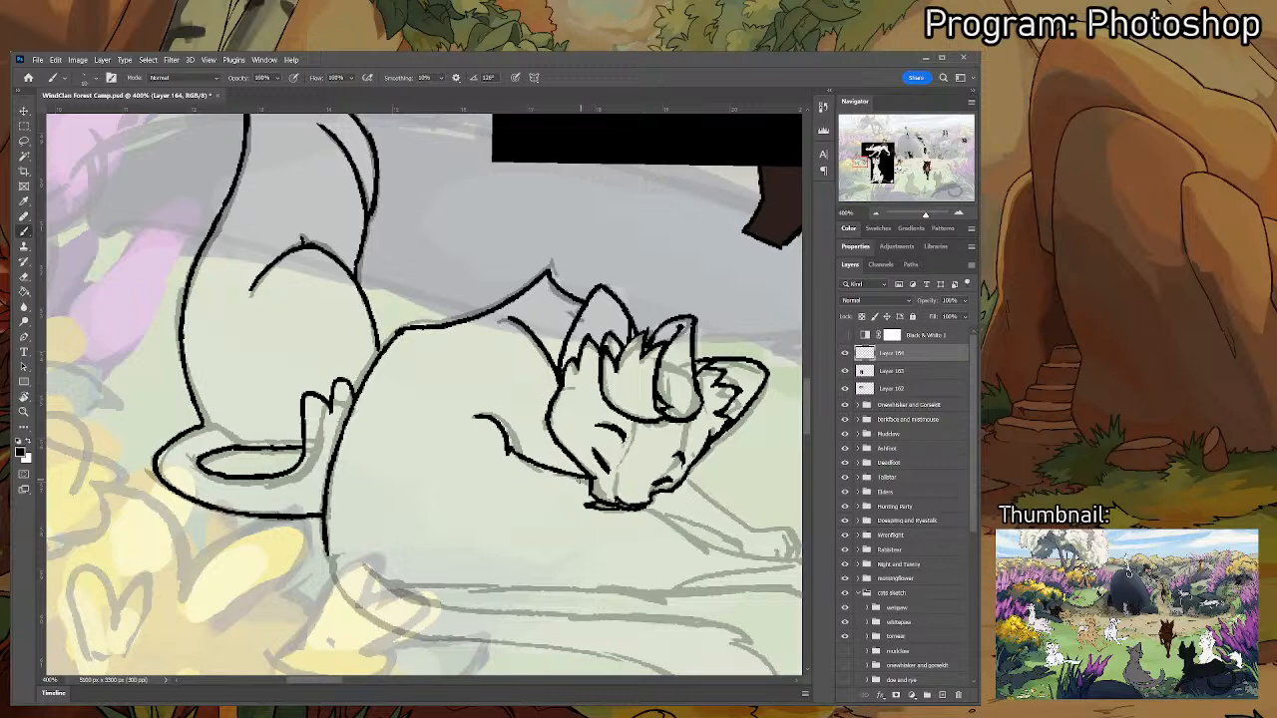
key("ctrl+z")
key("ctrl+z")
mouse_move(480, 417)
left_mouse_down()
mouse_move(589, 487)
mouse_move(505, 385)
mouse_move(467, 375)
left_mouse_up()
key("ctrl+z")
key("ctrl+z")
left_click_drag(375, 331, 466, 369)
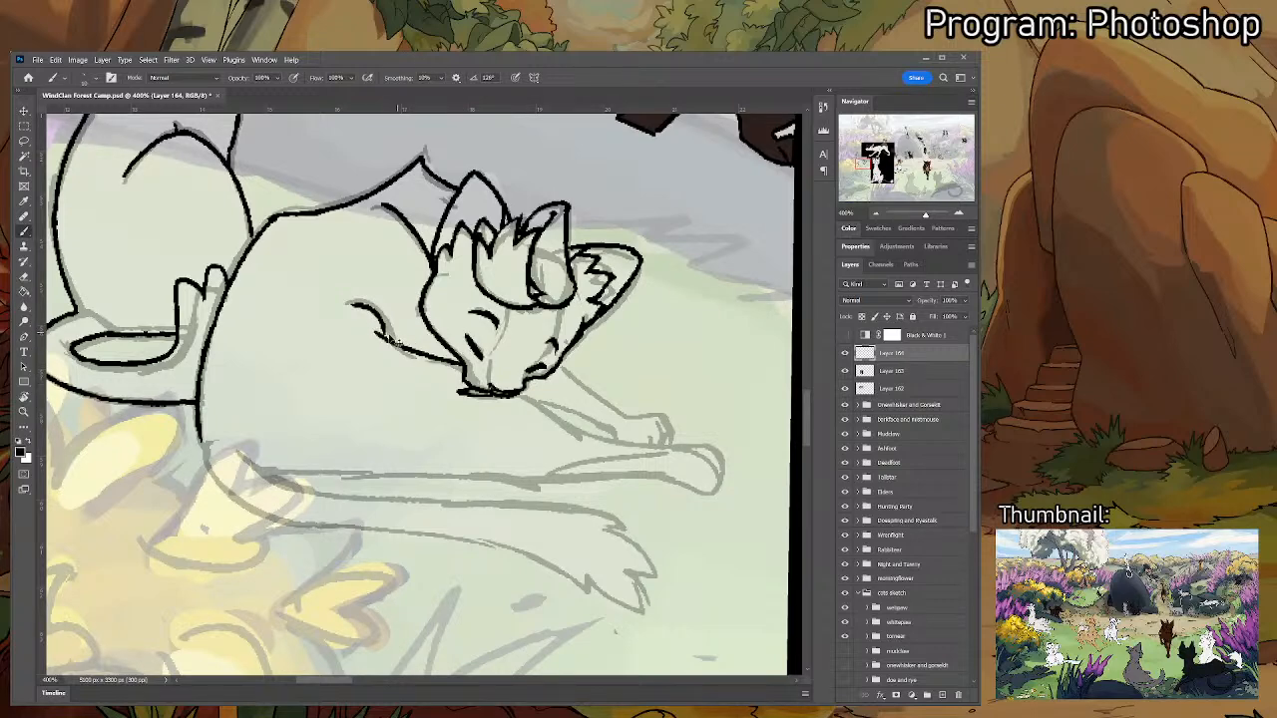
key("ctrl+z")
- Redraw the line from the lying cat's shoulder to its chin and ink the foreleg line extending from under the chin
left_click_drag(379, 333, 578, 436)
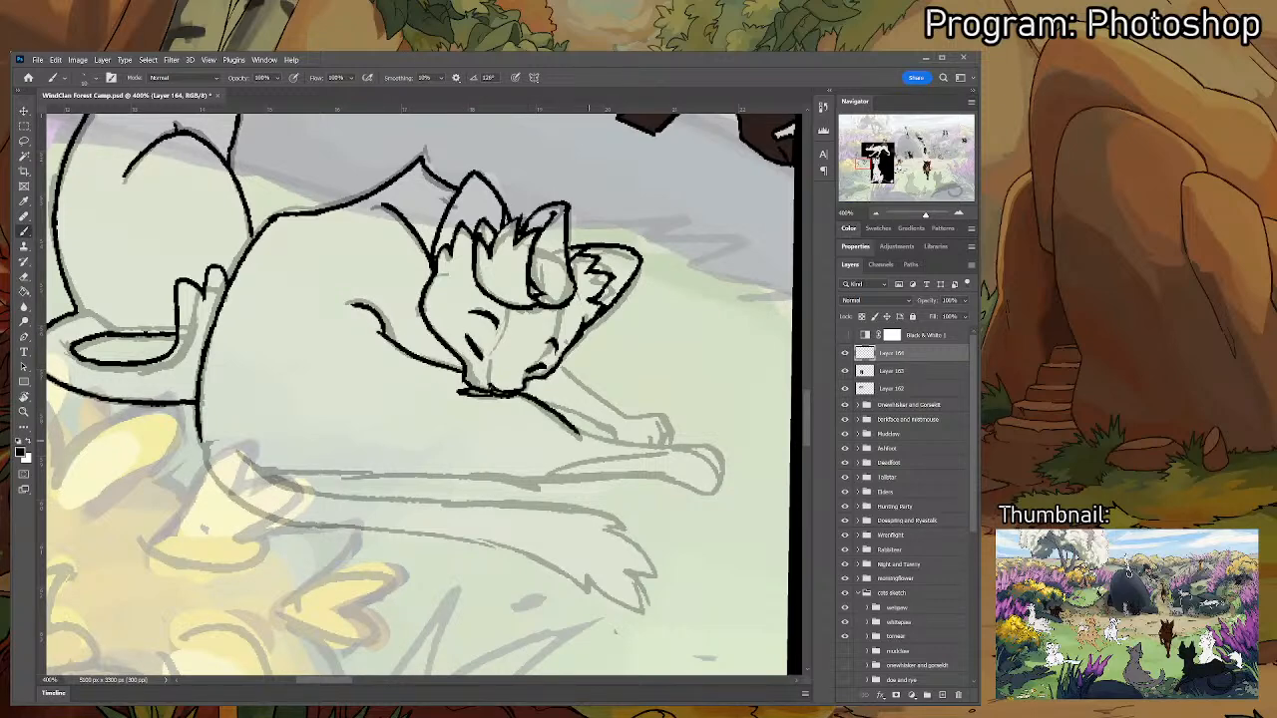
key("ctrl+z")
key("ctrl+z")
left_click_drag(519, 394, 583, 434)
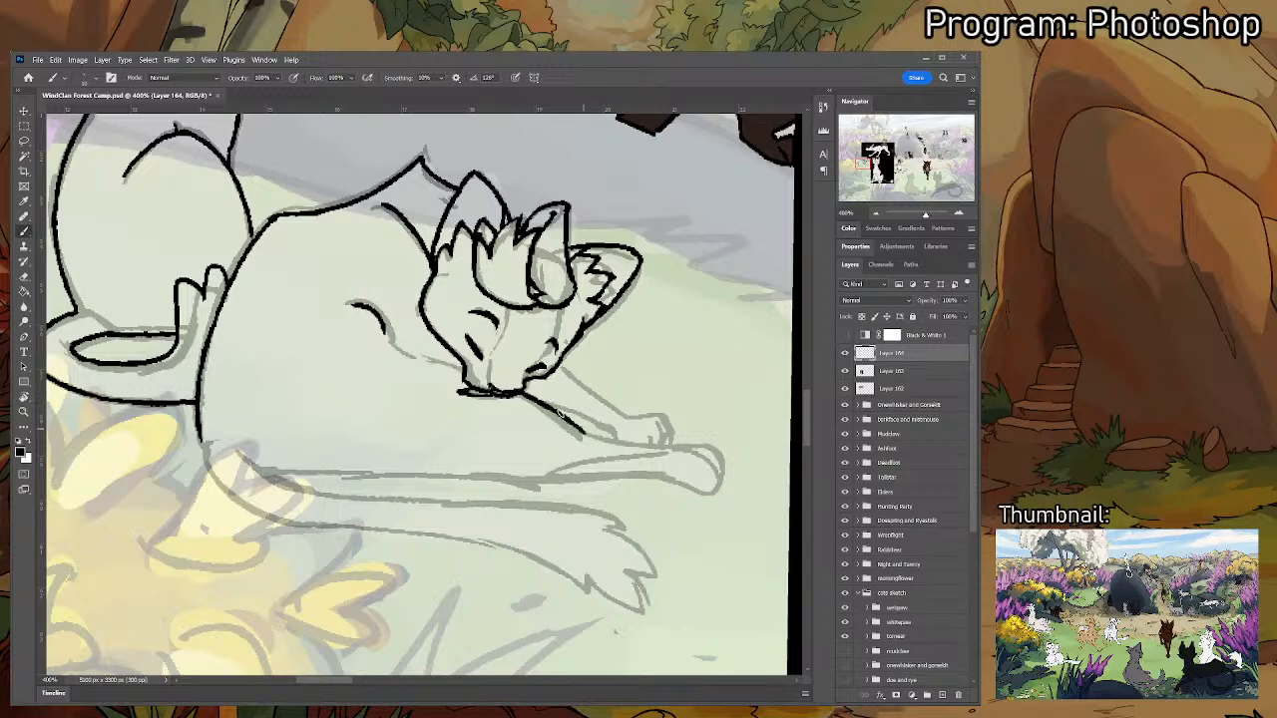
mouse_move(487, 375)
left_mouse_down()
mouse_move(549, 421)
mouse_move(435, 391)
mouse_move(458, 394)
left_mouse_up()
key("ctrl+z")
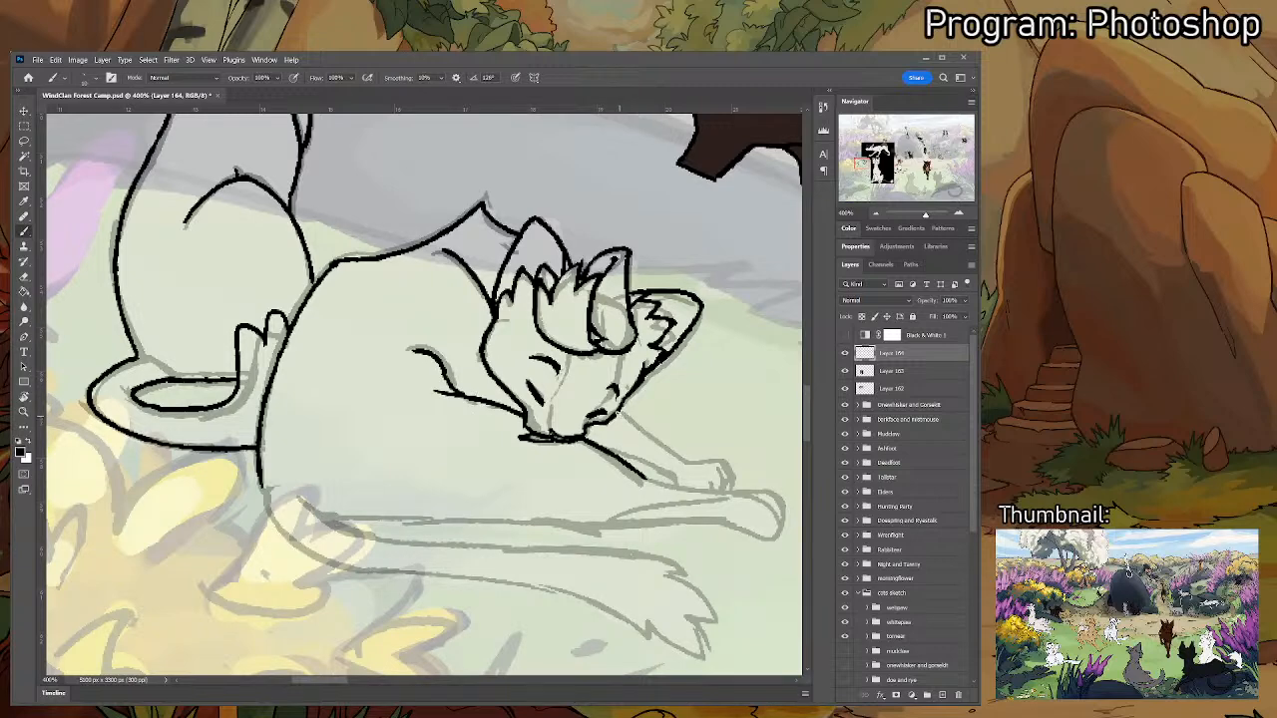
- Ink the top edges of the lying cat's two outstretched forelegs and the nearer paw with its pad and toes
left_click_drag(617, 410, 692, 468)
mouse_move(652, 475)
left_mouse_down()
mouse_move(674, 486)
mouse_move(698, 465)
mouse_move(660, 447)
mouse_move(681, 489)
mouse_move(770, 492)
mouse_move(773, 542)
mouse_move(716, 516)
mouse_move(759, 508)
mouse_move(768, 529)
mouse_move(730, 520)
left_mouse_up()
key("e")
key("b")
key("e")
key("b")
key("e")
key("b")
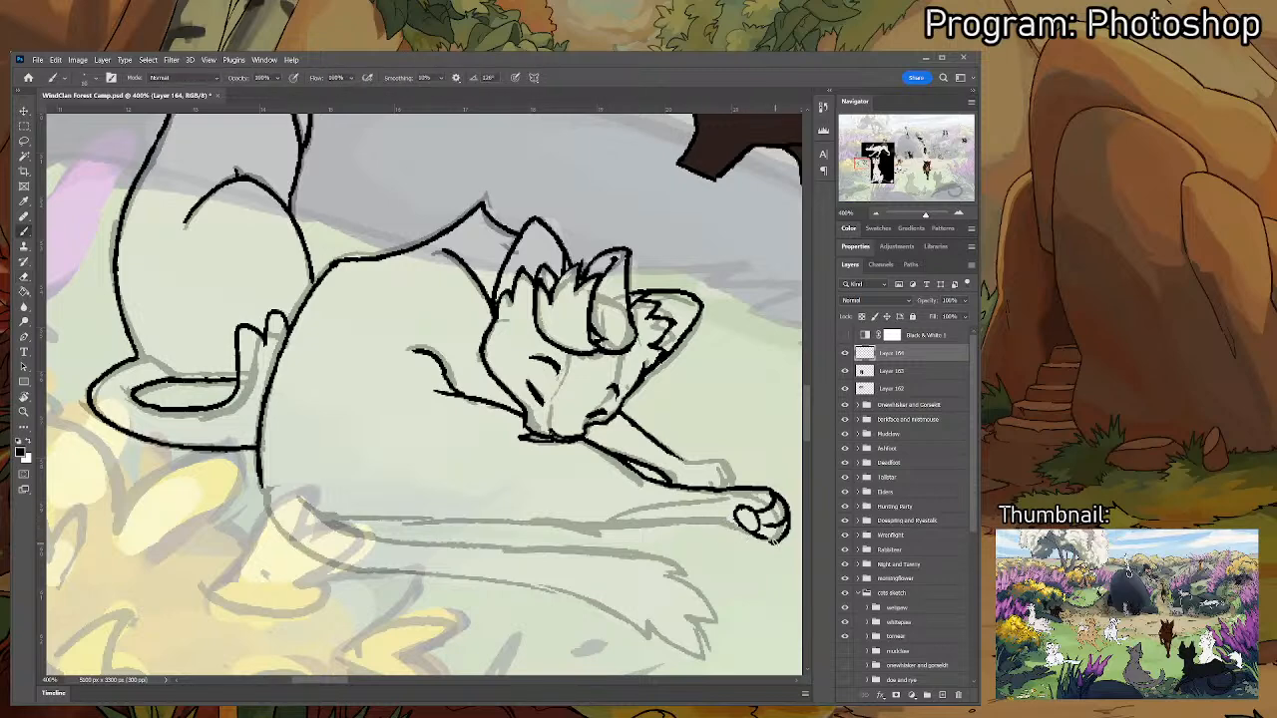
- Ink the underside of the lying cat's nearer foreleg and the toes of the farther paw
mouse_move(743, 533)
left_mouse_down()
mouse_move(720, 520)
mouse_move(575, 531)
left_mouse_up()
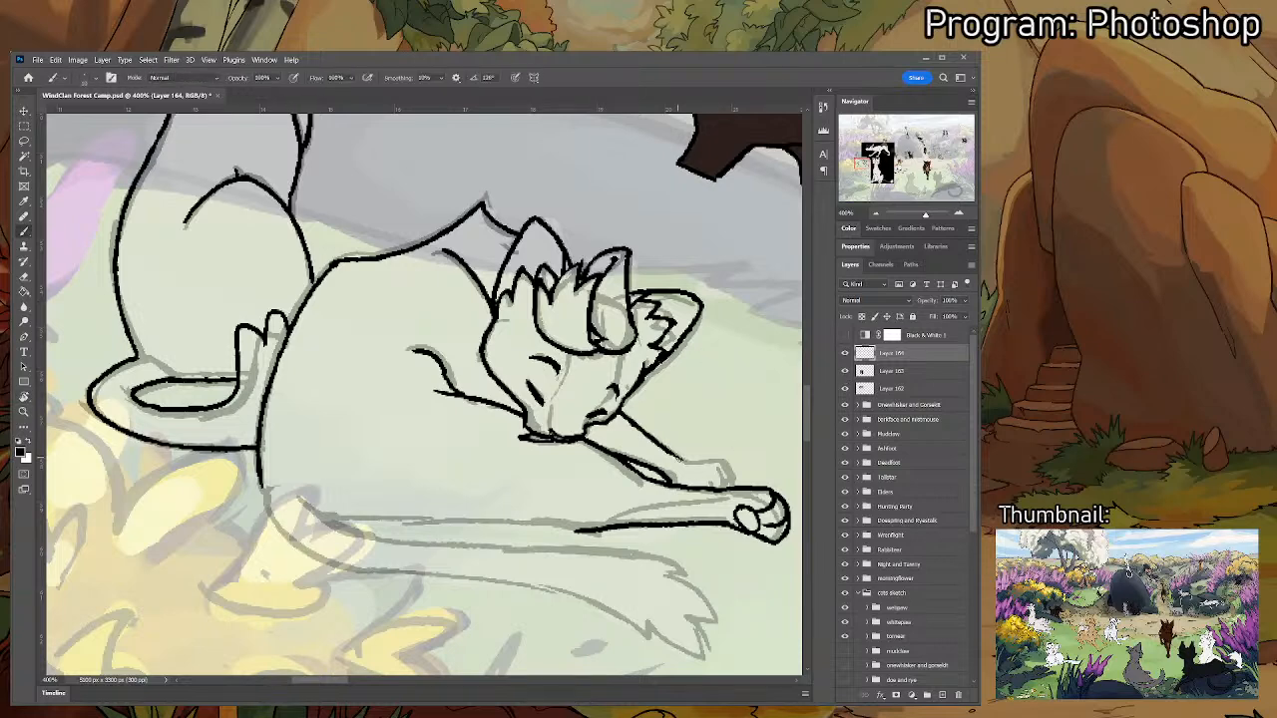
mouse_move(700, 461)
left_mouse_down()
mouse_move(722, 465)
mouse_move(728, 485)
mouse_move(684, 480)
mouse_move(718, 487)
left_mouse_up()
key("e")
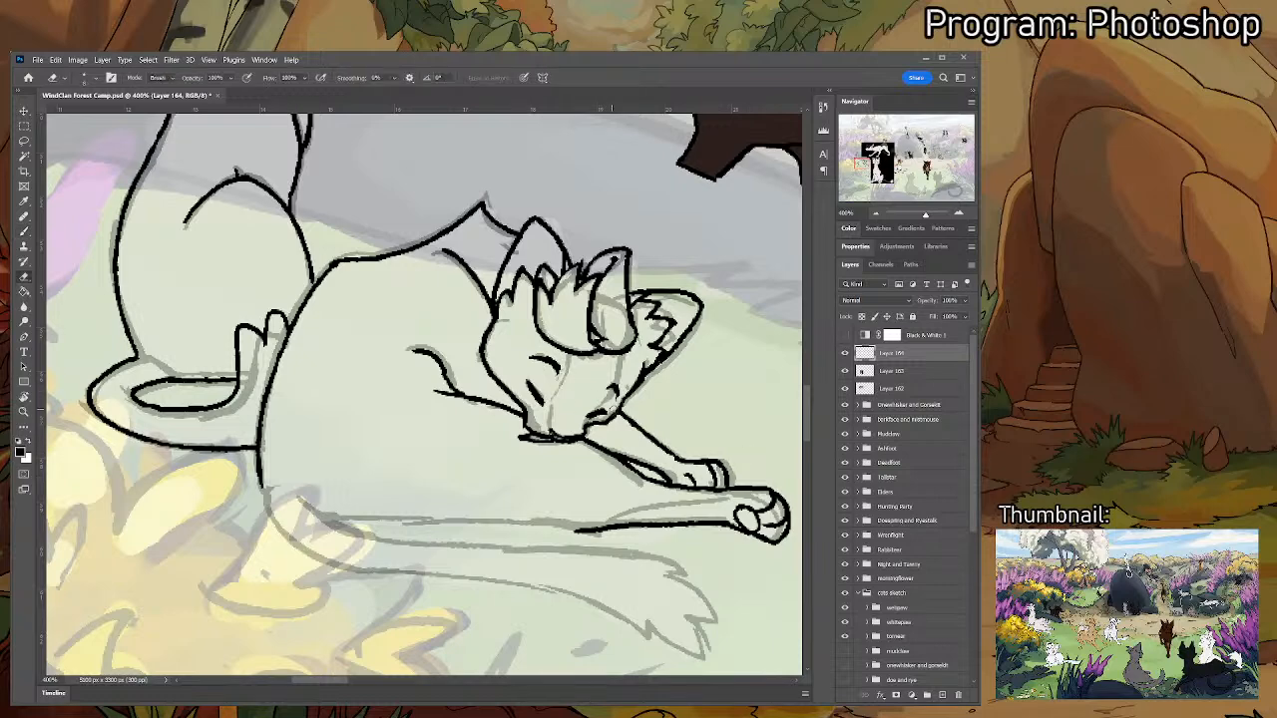
key("b")
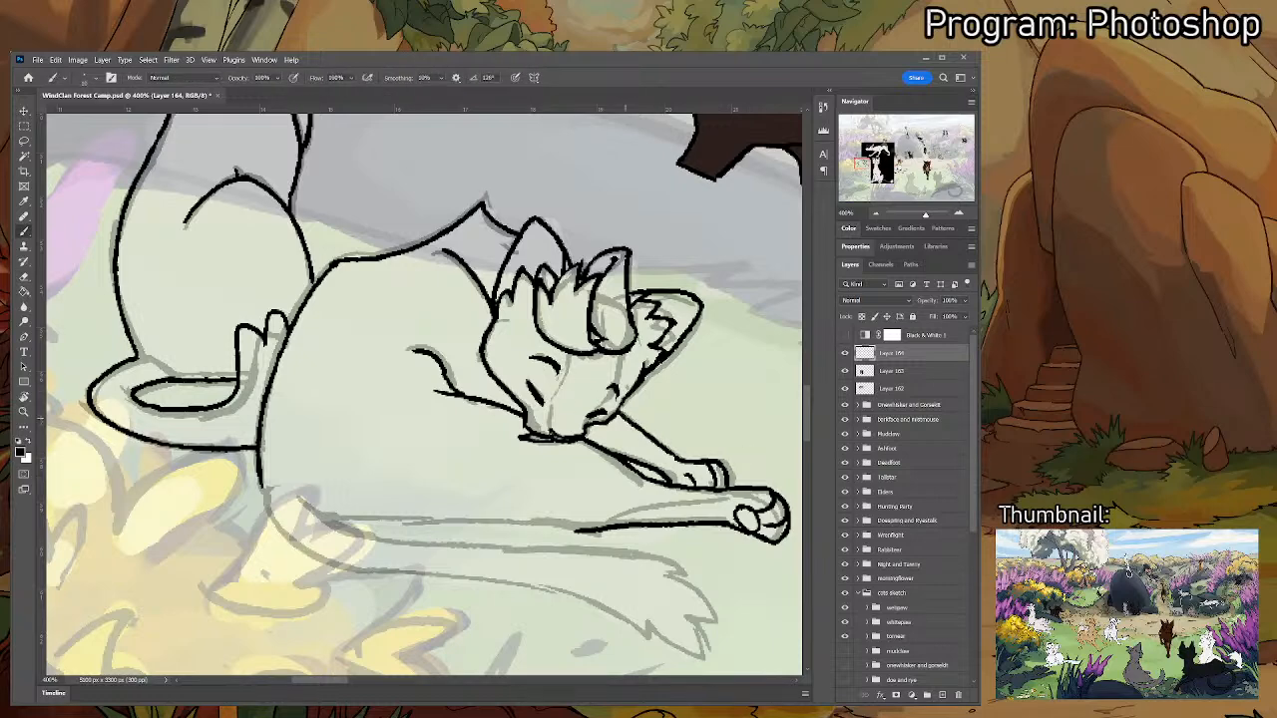
- Ink the lying cat's long belly line from the nearer foreleg back to the tail base, redrawing its rear end
left_click_drag(667, 427, 725, 300)
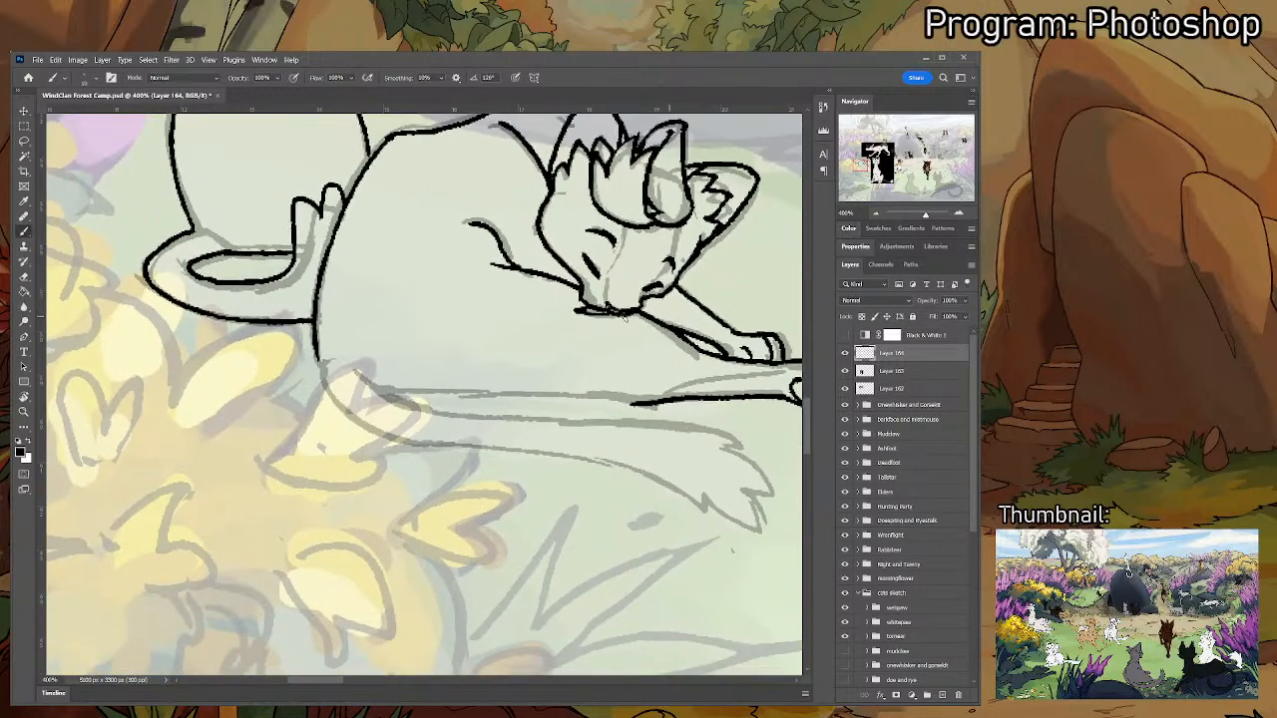
key("r")
mouse_move(629, 399)
left_mouse_down()
mouse_move(518, 299)
mouse_move(445, 395)
left_mouse_up()
key("b")
left_click_drag(403, 357, 456, 439)
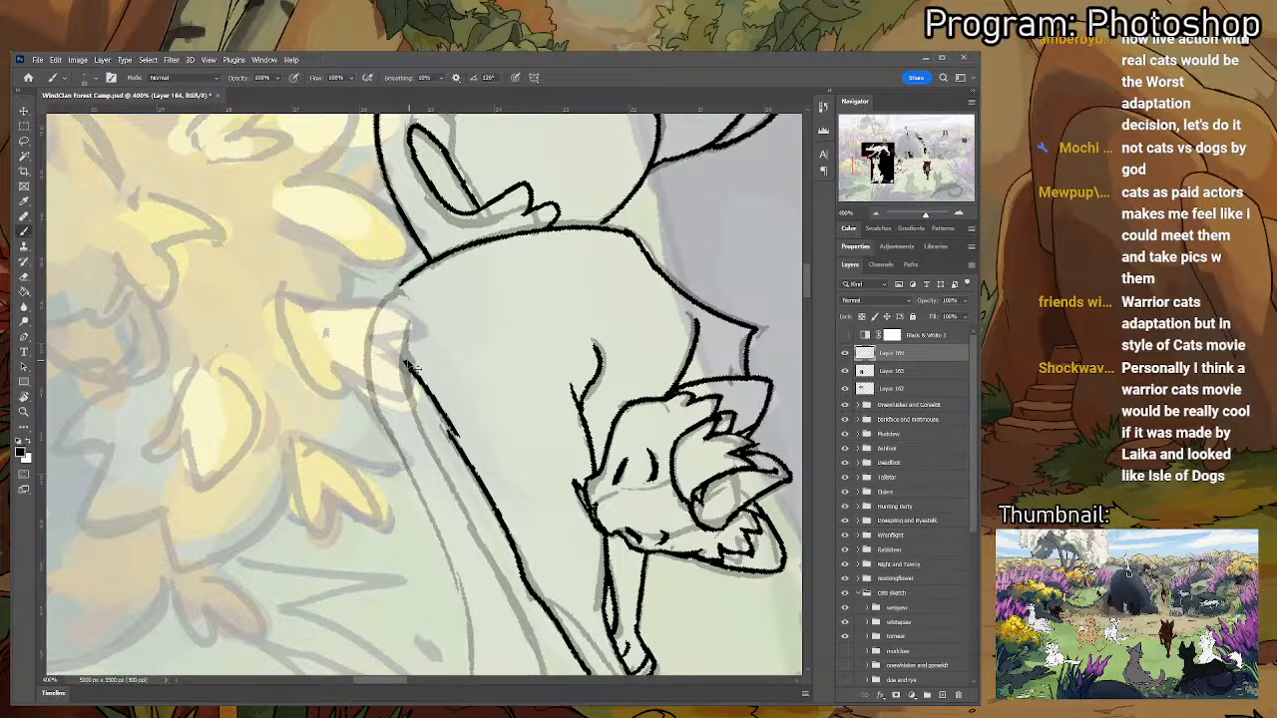
key("ctrl+z")
left_click_drag(403, 357, 456, 439)
key("r")
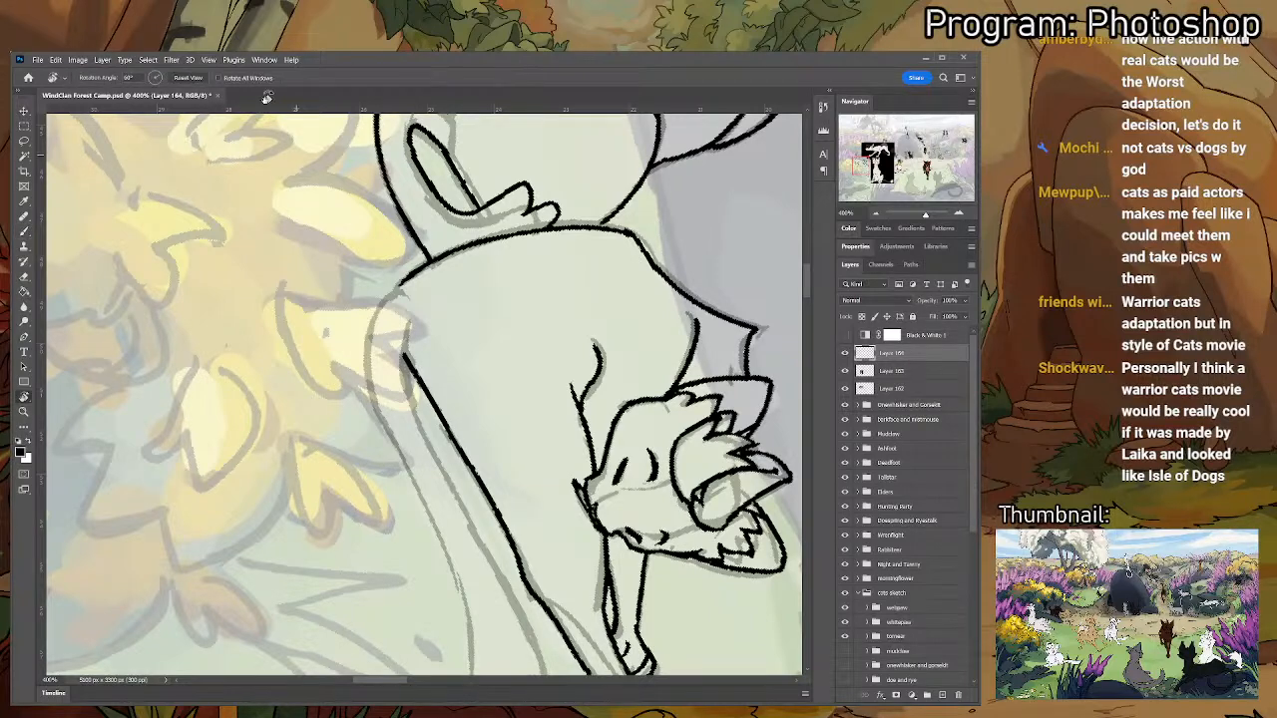
left_click(189, 77)
- Ink the lying cat's rump curve under the body and the start of the tail's inner edge, trimming the overshoot
key("b")
left_click_drag(317, 357, 404, 446)
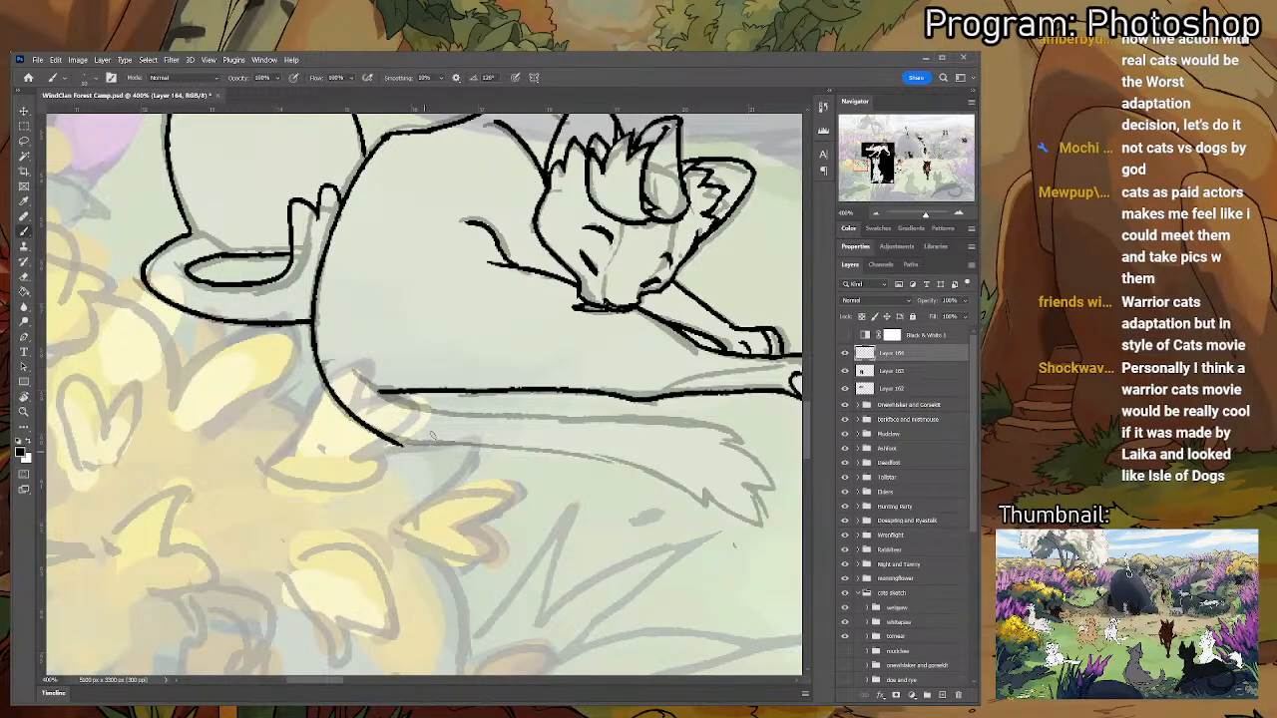
left_click_drag(359, 375, 447, 421)
key("r")
mouse_move(544, 364)
left_mouse_down()
mouse_move(506, 524)
mouse_move(517, 523)
left_mouse_up()
left_click_drag(519, 477, 483, 354)
key("b")
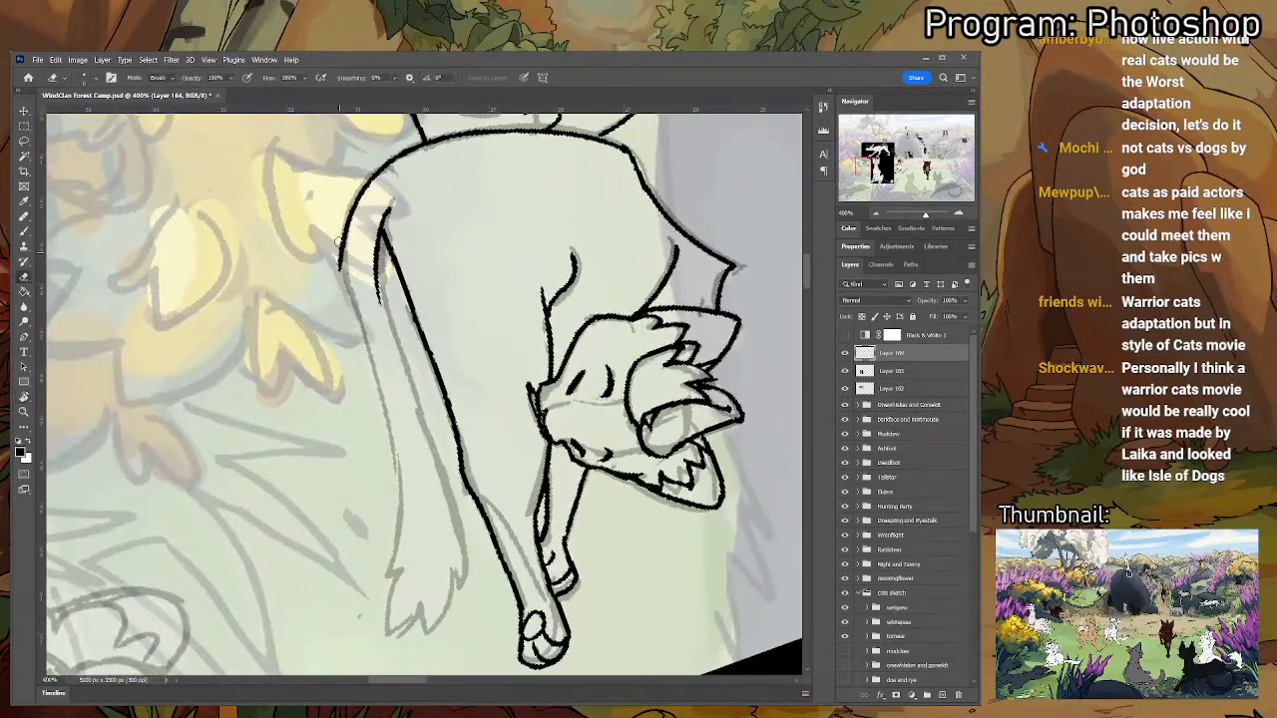
key("b")
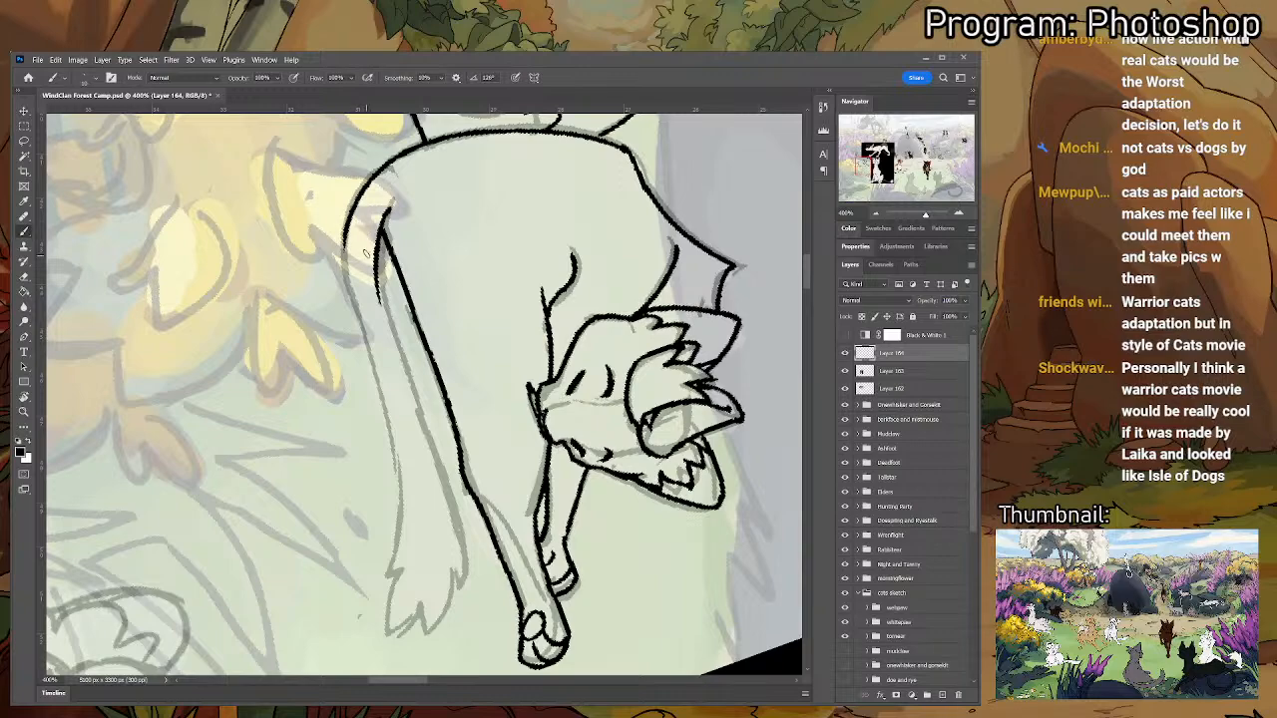
- Extend the outer and inner edges of the lying cat's tail along its first stretch beside the belly line
left_click_drag(348, 227, 371, 351)
key("e")
key("b")
left_click_drag(376, 244, 413, 381)
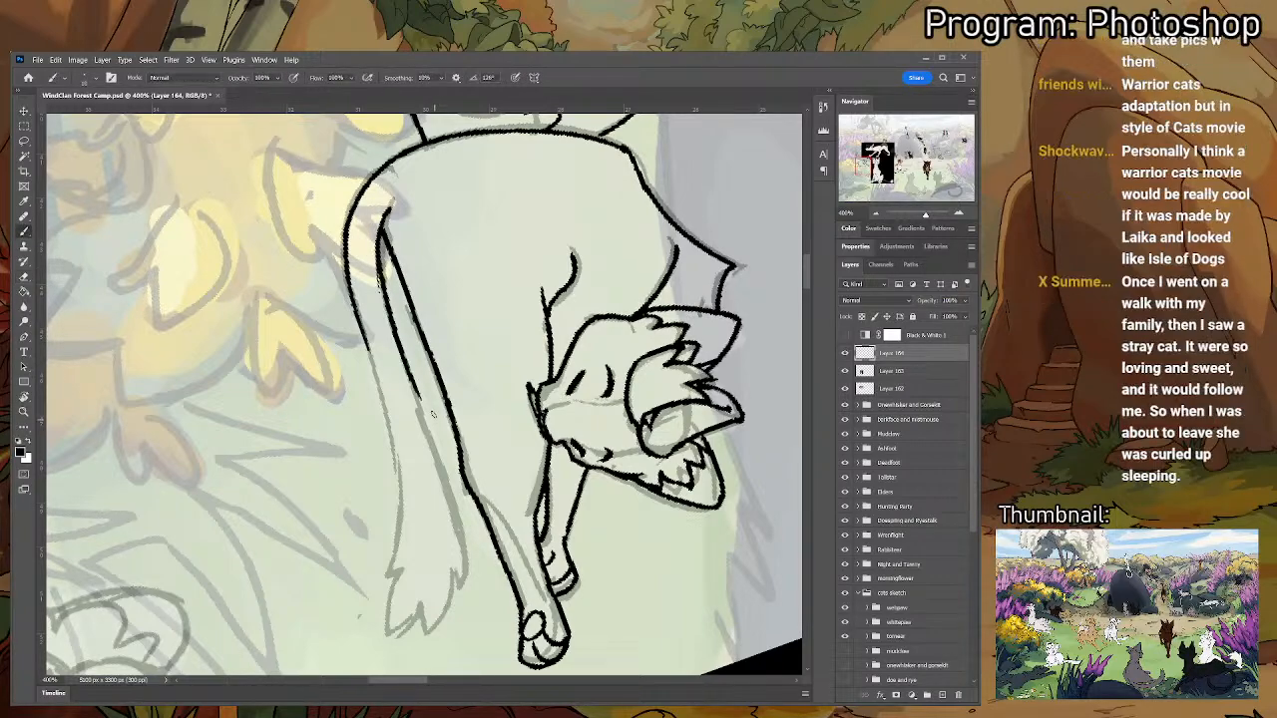
- Ink the lying cat's upper tail edge out to the tip, adding the first pointed fur tufts
key("r")
mouse_move(494, 428)
left_mouse_down()
mouse_move(454, 374)
mouse_move(540, 300)
left_mouse_up()
key("b")
key("e")
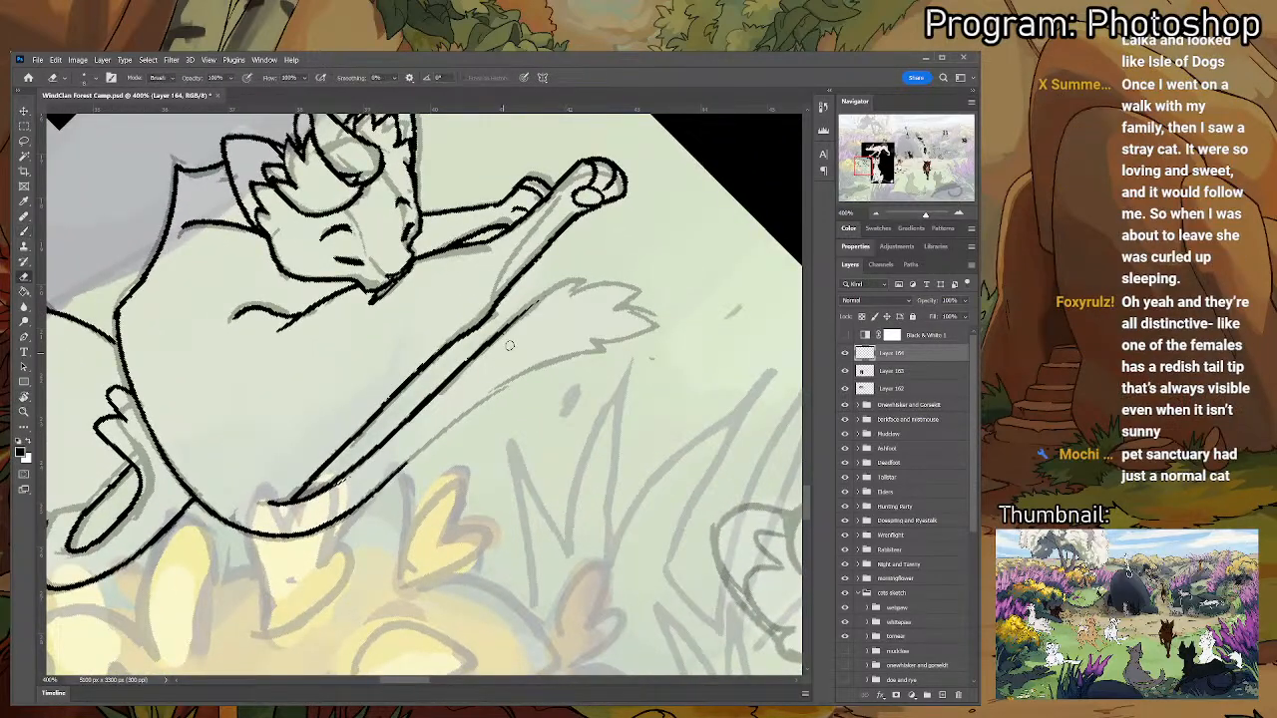
key("b")
mouse_move(495, 340)
left_mouse_down()
mouse_move(587, 279)
mouse_move(572, 293)
mouse_move(638, 285)
mouse_move(645, 299)
mouse_move(618, 305)
left_mouse_up()
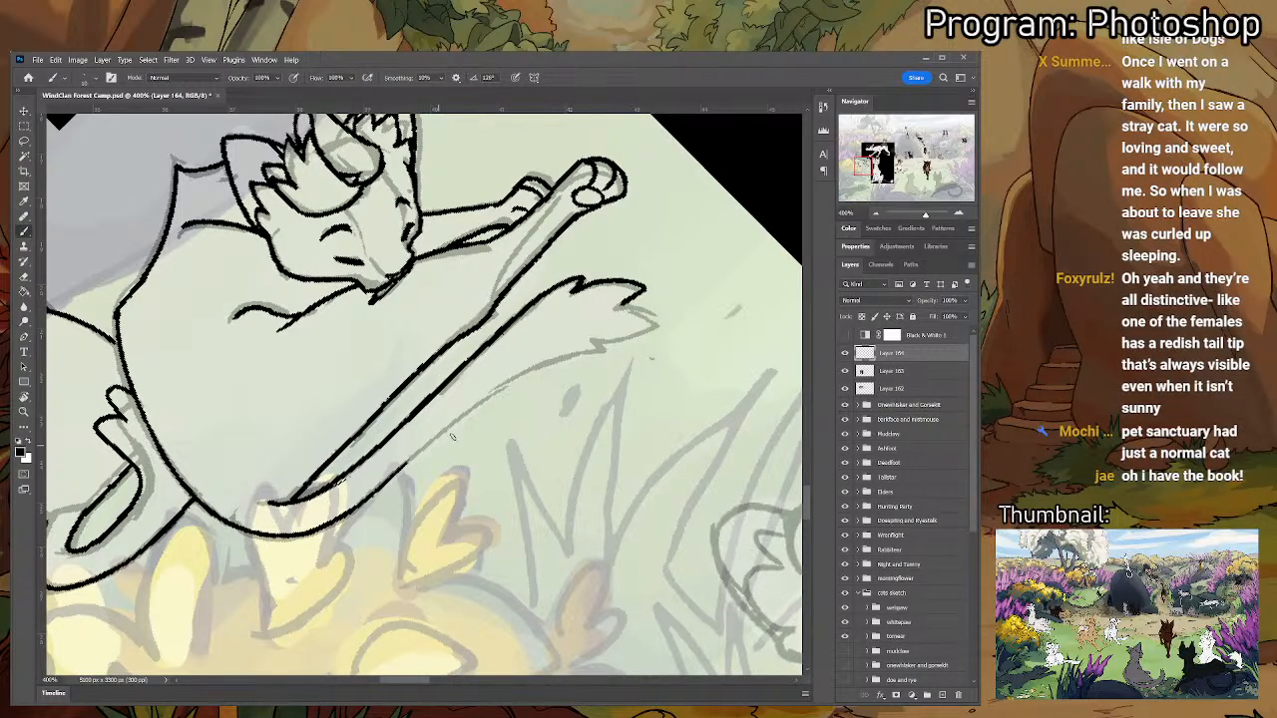
- Ink the lower edge of the lying cat's tail, close the tufted tip, and reset the canvas rotation
mouse_move(391, 481)
left_mouse_down()
mouse_move(496, 392)
mouse_move(542, 374)
left_mouse_up()
key("ctrl+z")
mouse_move(385, 485)
left_mouse_down()
mouse_move(519, 370)
mouse_move(604, 339)
left_mouse_up()
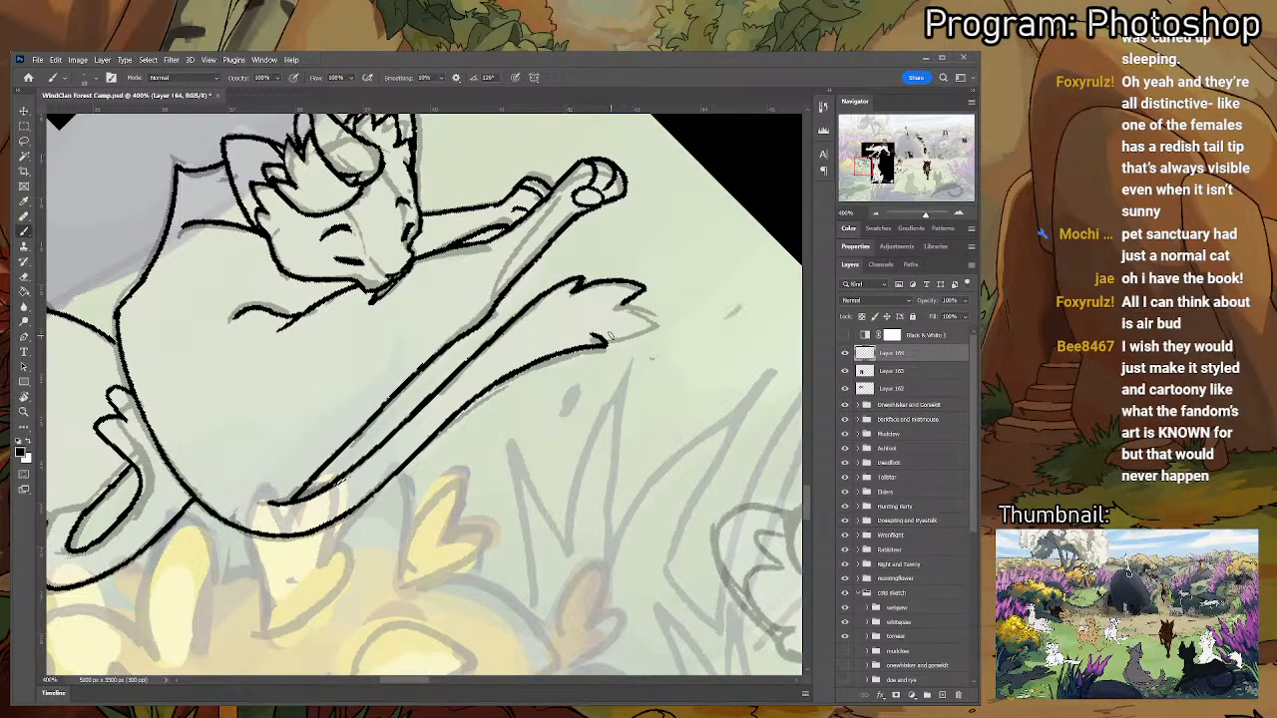
mouse_move(598, 341)
left_mouse_down()
mouse_move(652, 321)
mouse_move(619, 307)
left_mouse_up()
key("r")
left_click(185, 79)
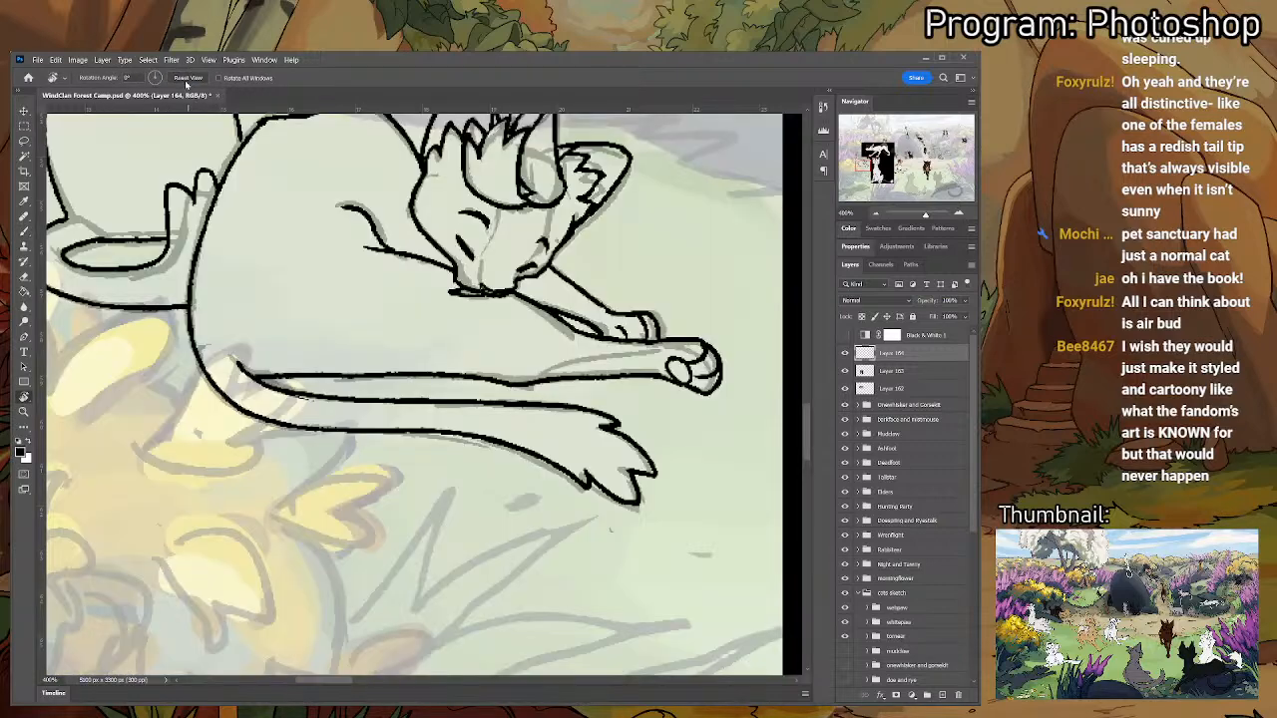
- Save the document with the inked curled-up cat
key("ctrl+minus")
key("ctrl+minus")
key("ctrl+s")
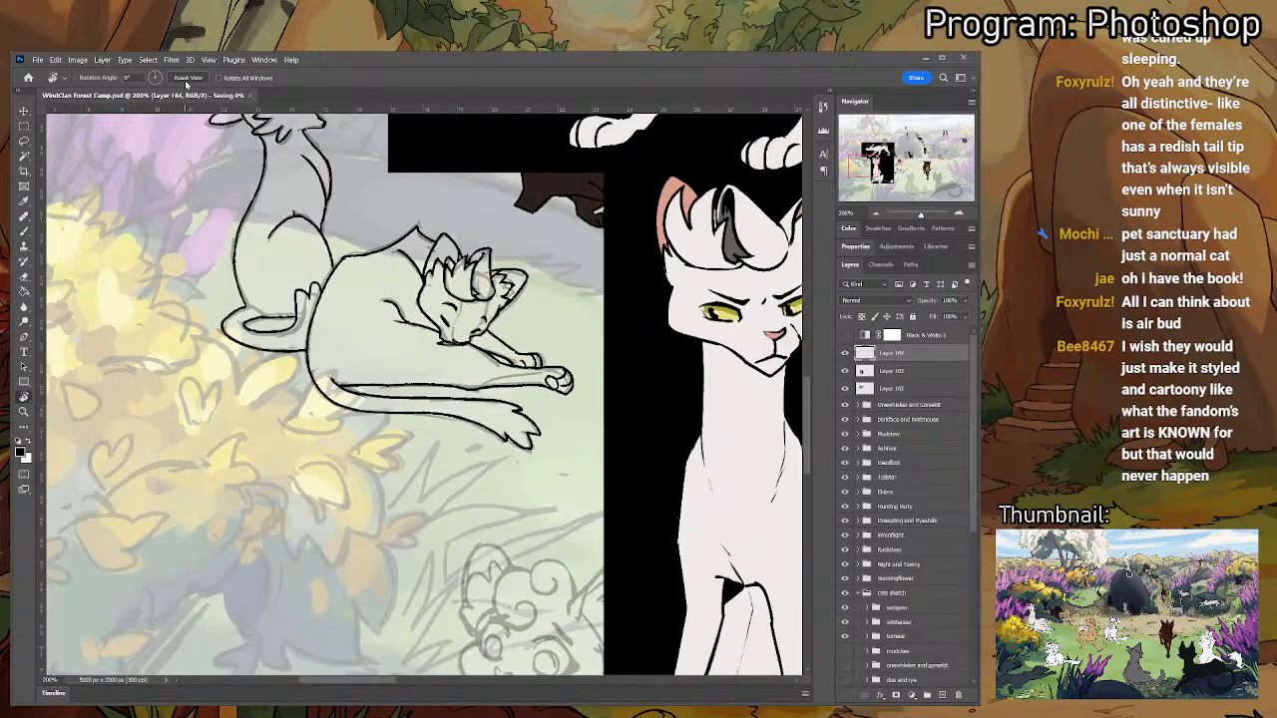
key("ctrl+minus")
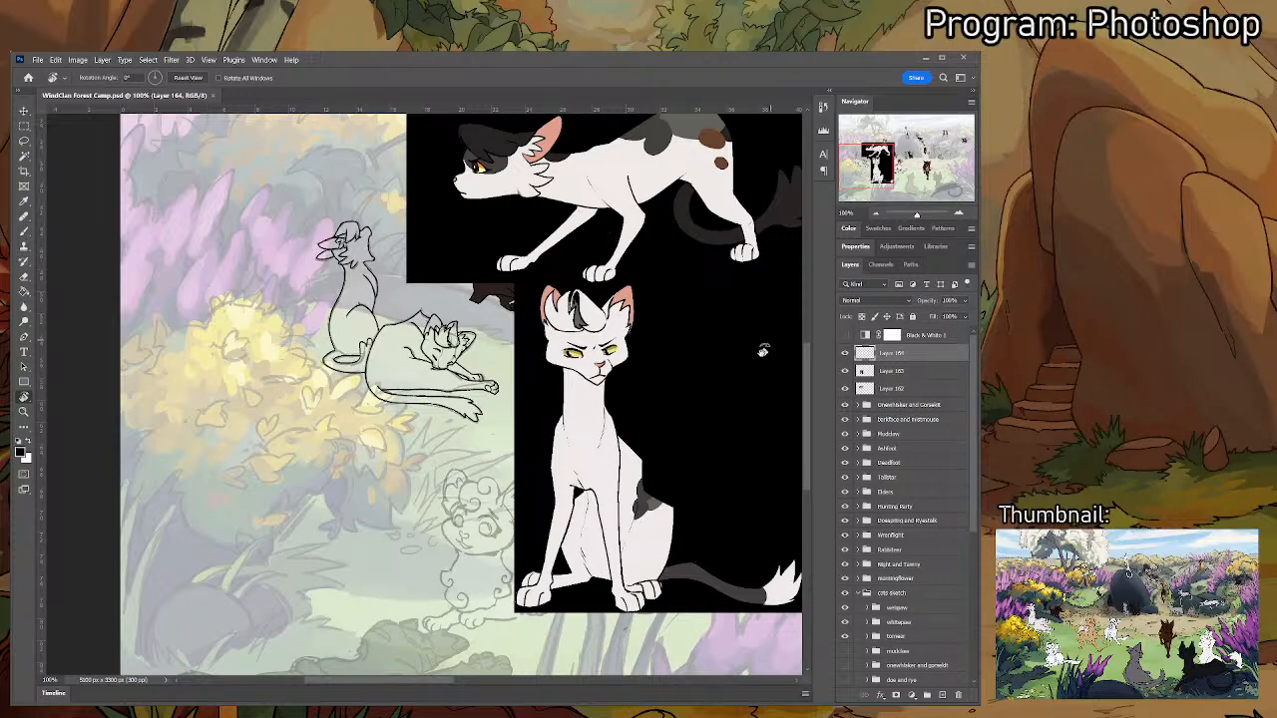
- Paste the Nickelodeon cartoon image onto the canvas to examine it, and delete its layer
scroll(653, 471, "down", 4)
key("ctrl+v")
scroll(641, 417, "up", 2)
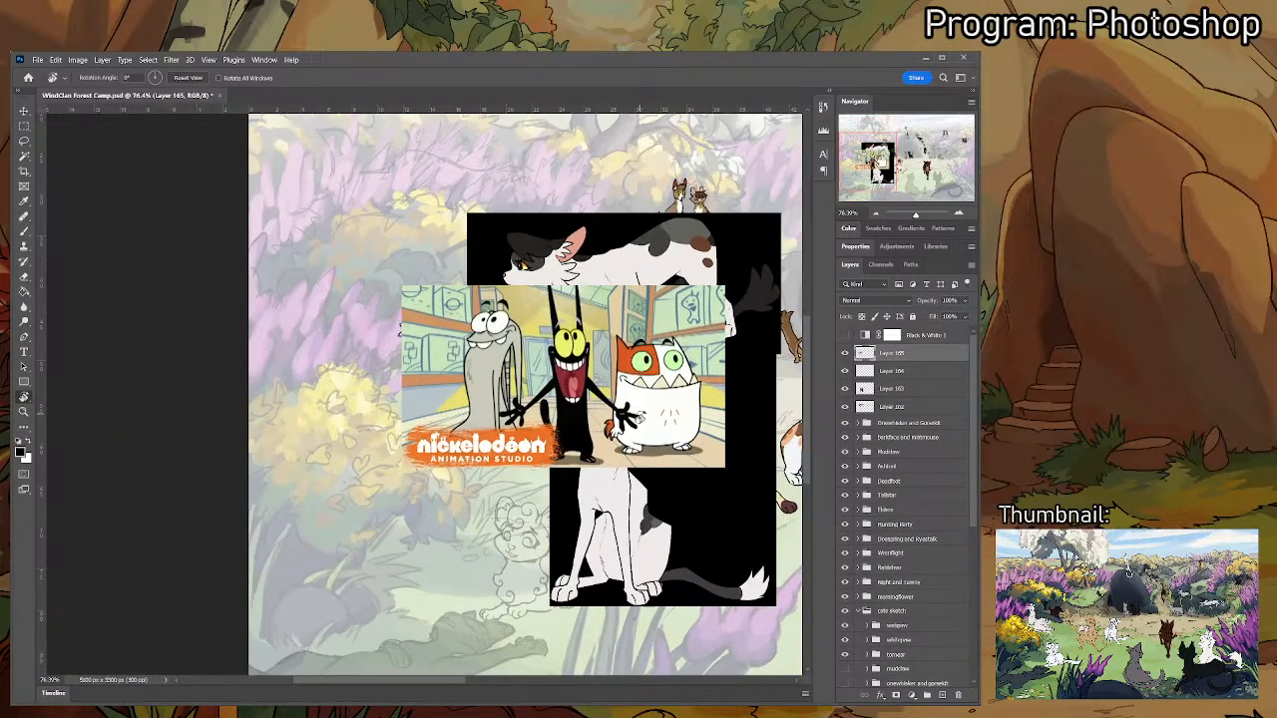
scroll(641, 419, "up", 2)
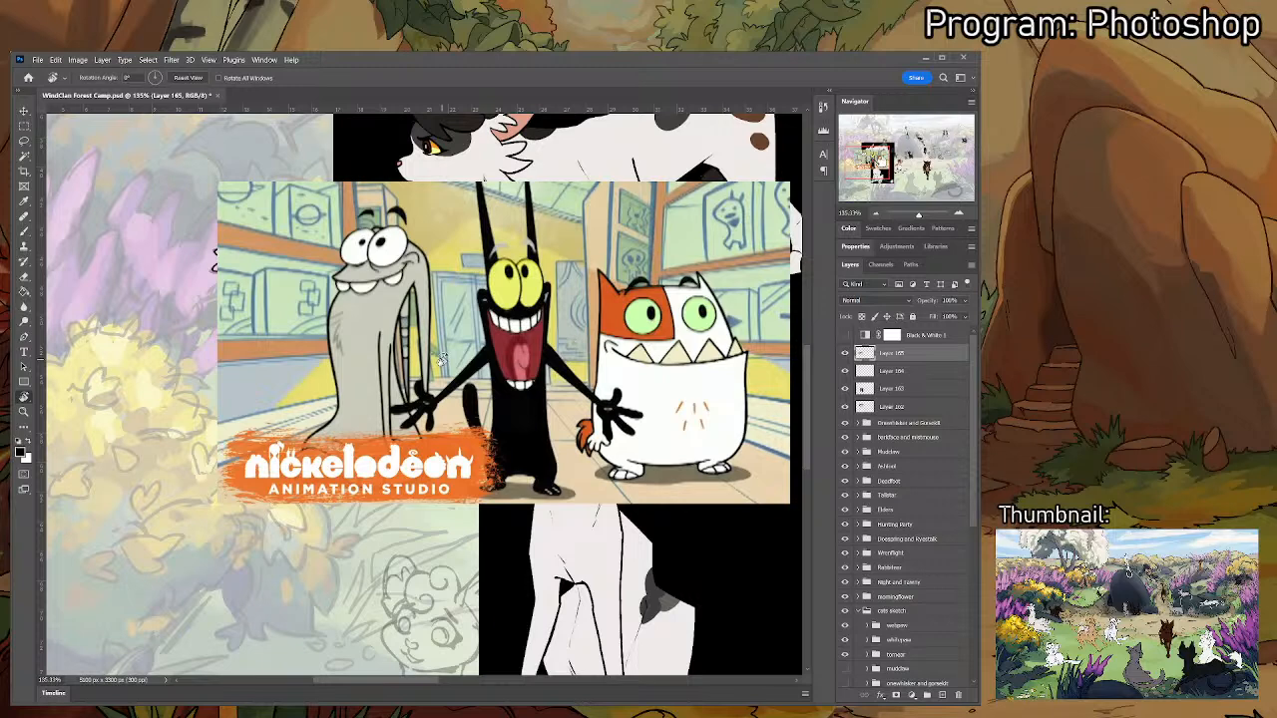
left_click(957, 695)
scroll(690, 389, "down", 1)
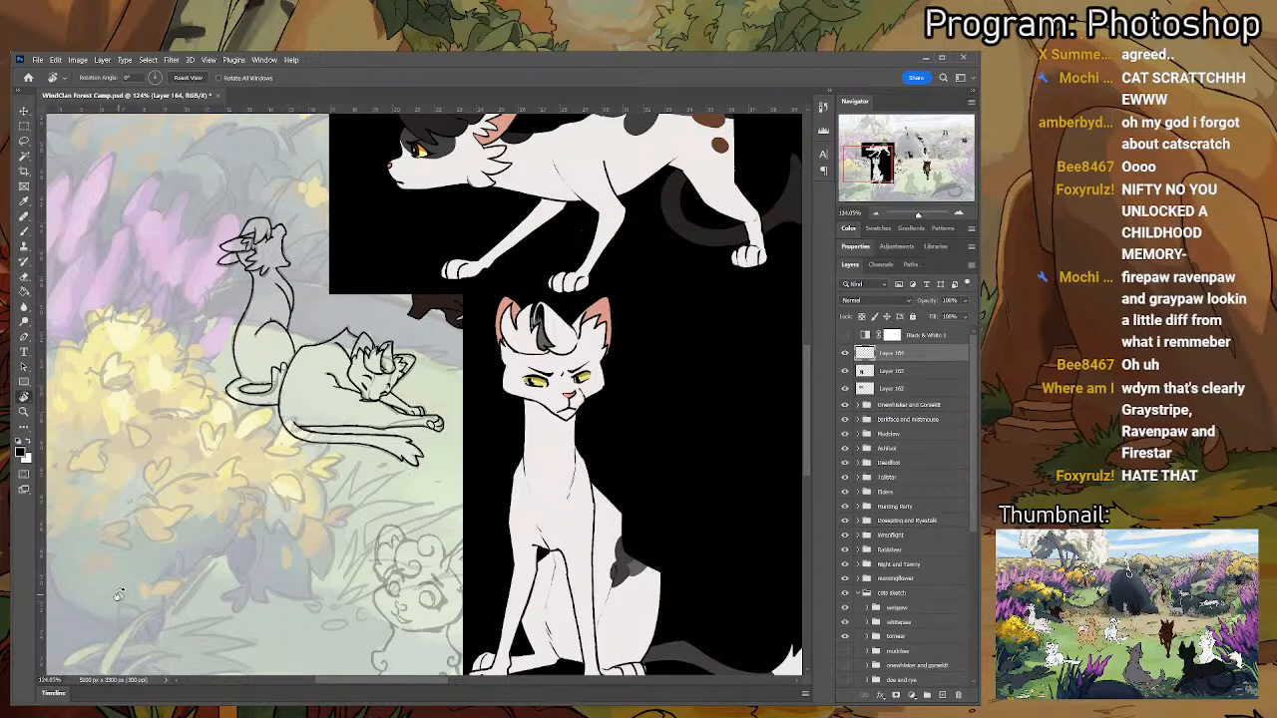
- Sample the off-white fur color from the sitting cat reference as the foreground color
scroll(443, 504, "up", 1)
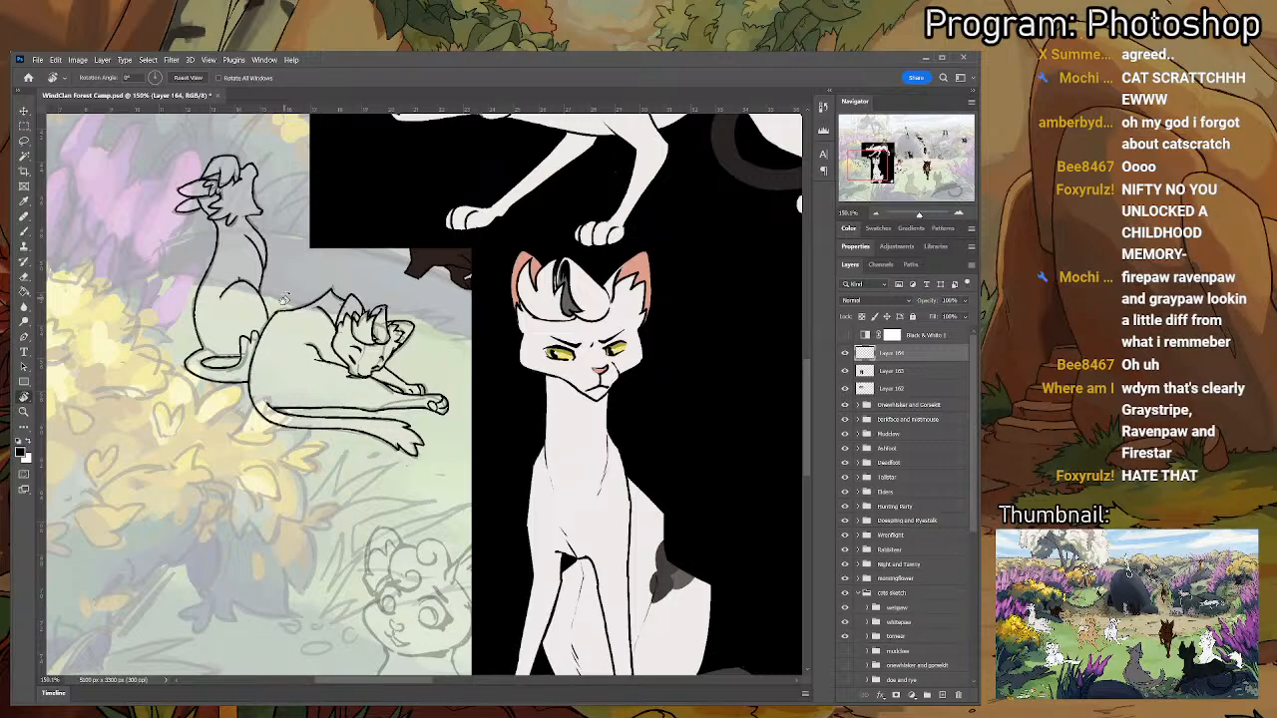
key("i")
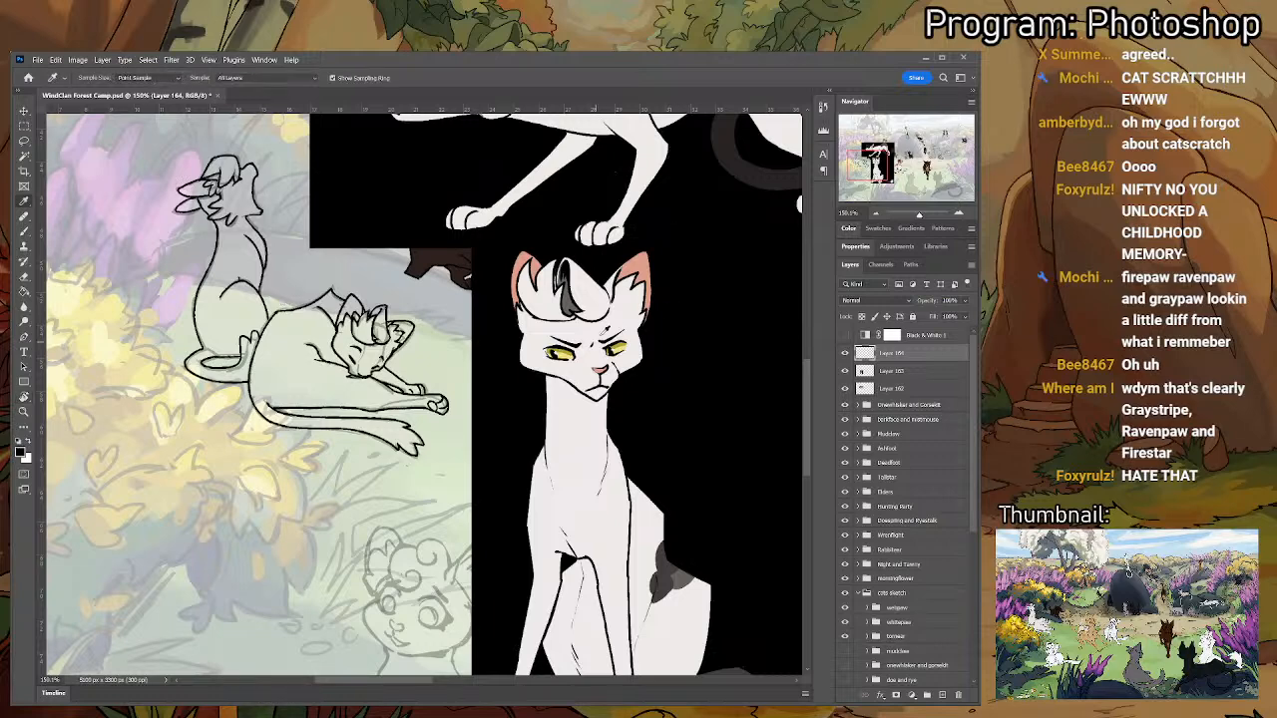
left_click(625, 315)
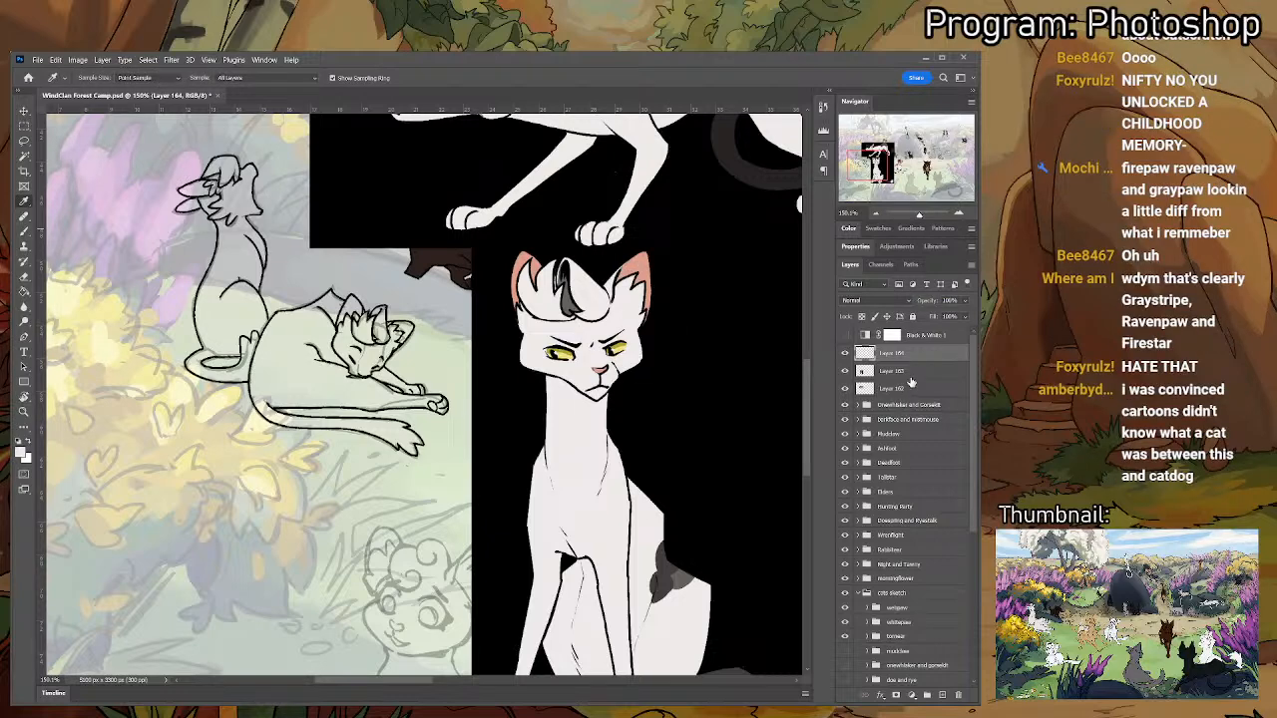
key("w")
left_click(361, 286)
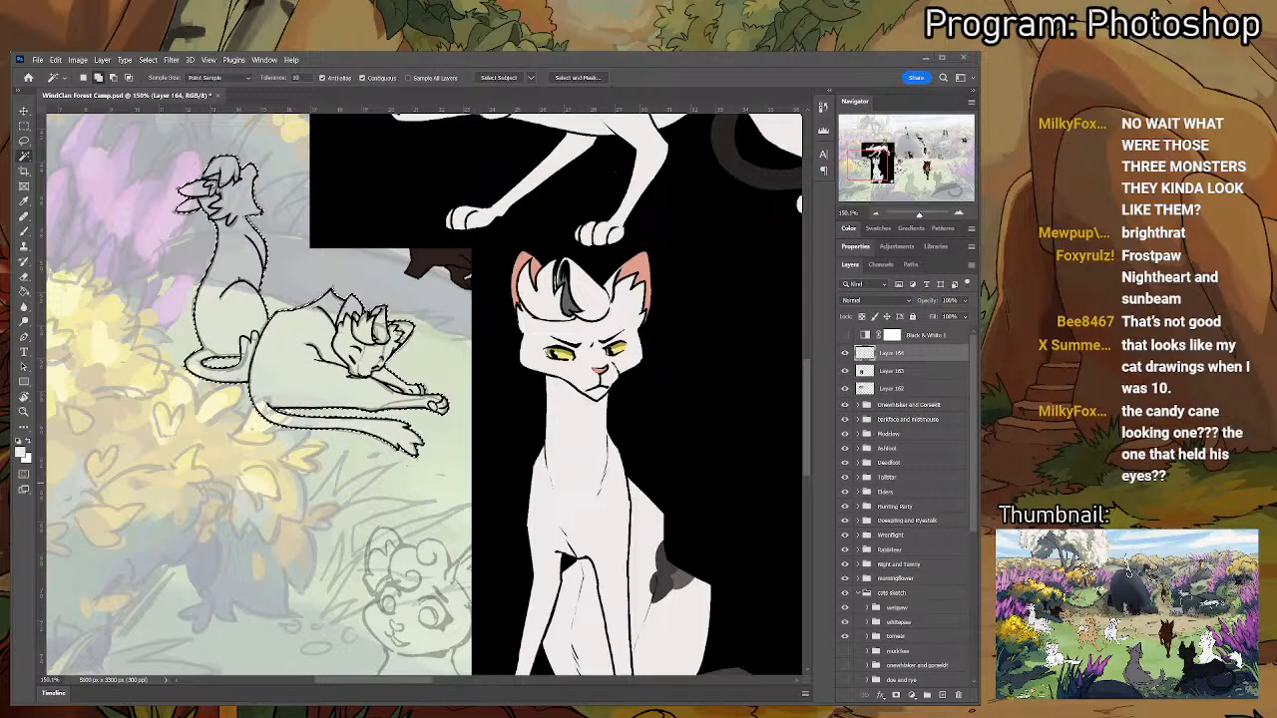
key("ctrl+d")
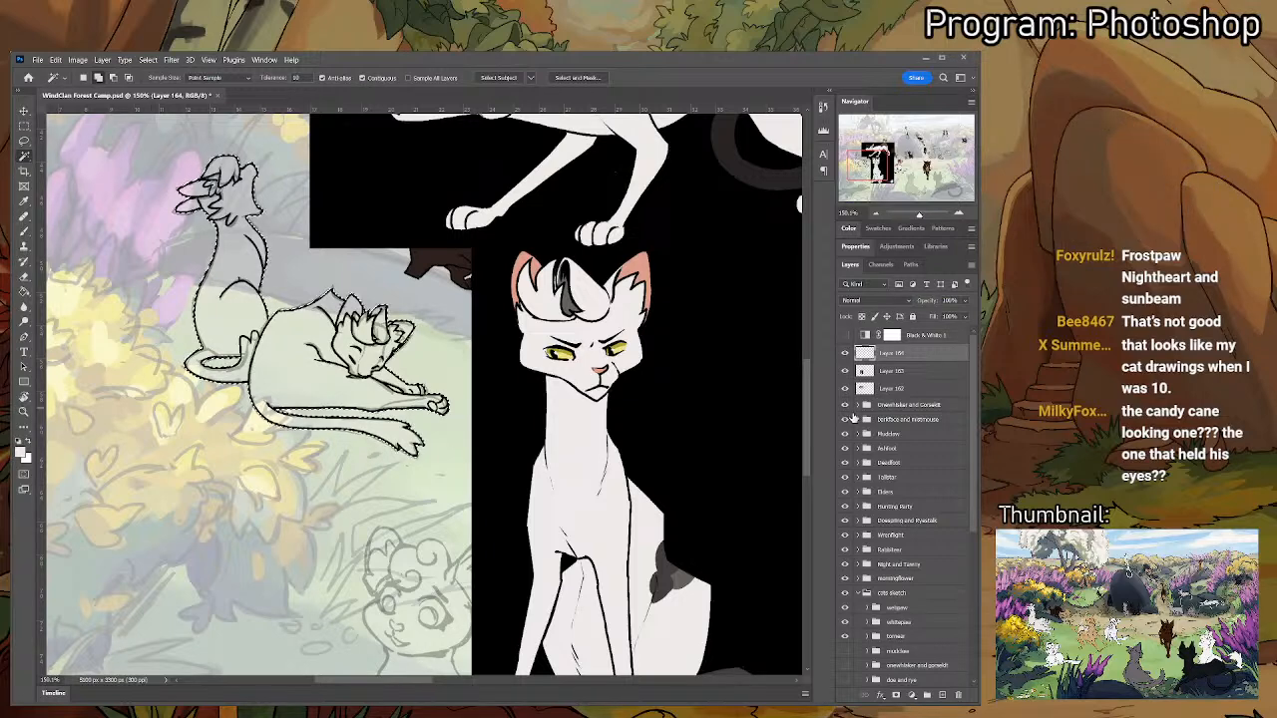
- Paste the picture of the three cartoon creatures on black to examine it, and delete its layer
key("ctrl+v")
scroll(468, 473, "up", 5)
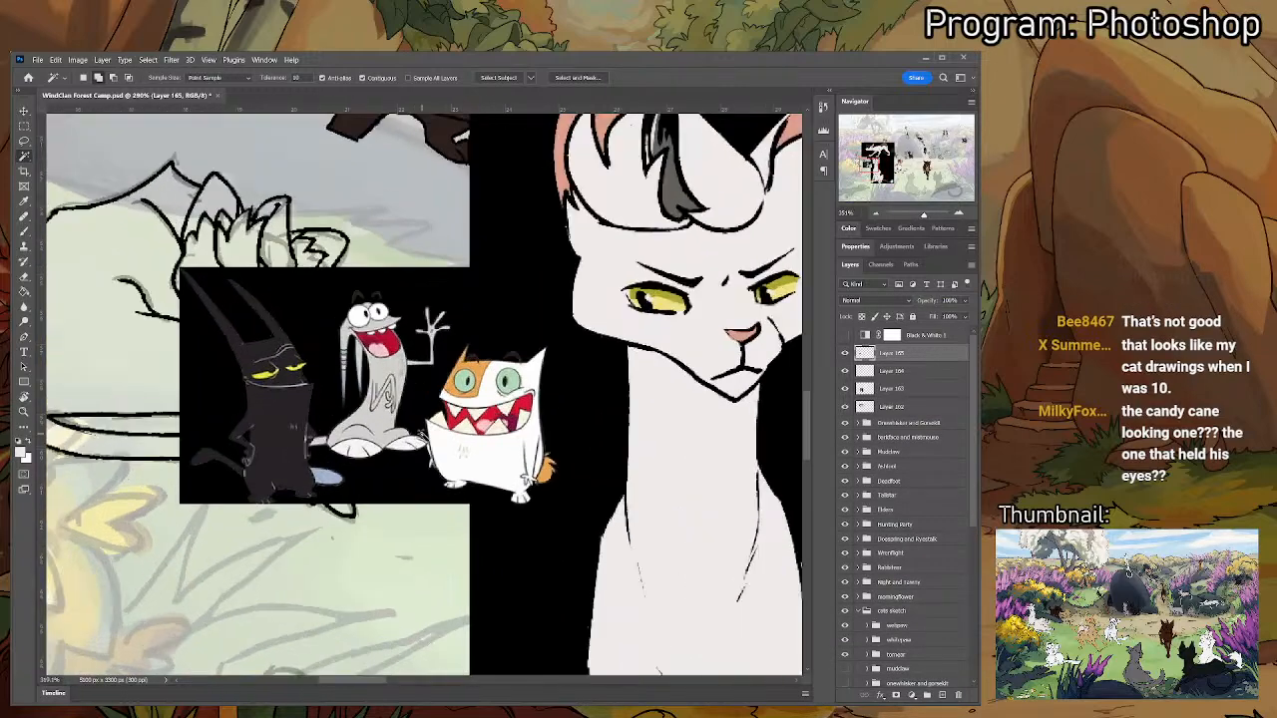
left_click_drag(468, 473, 473, 494)
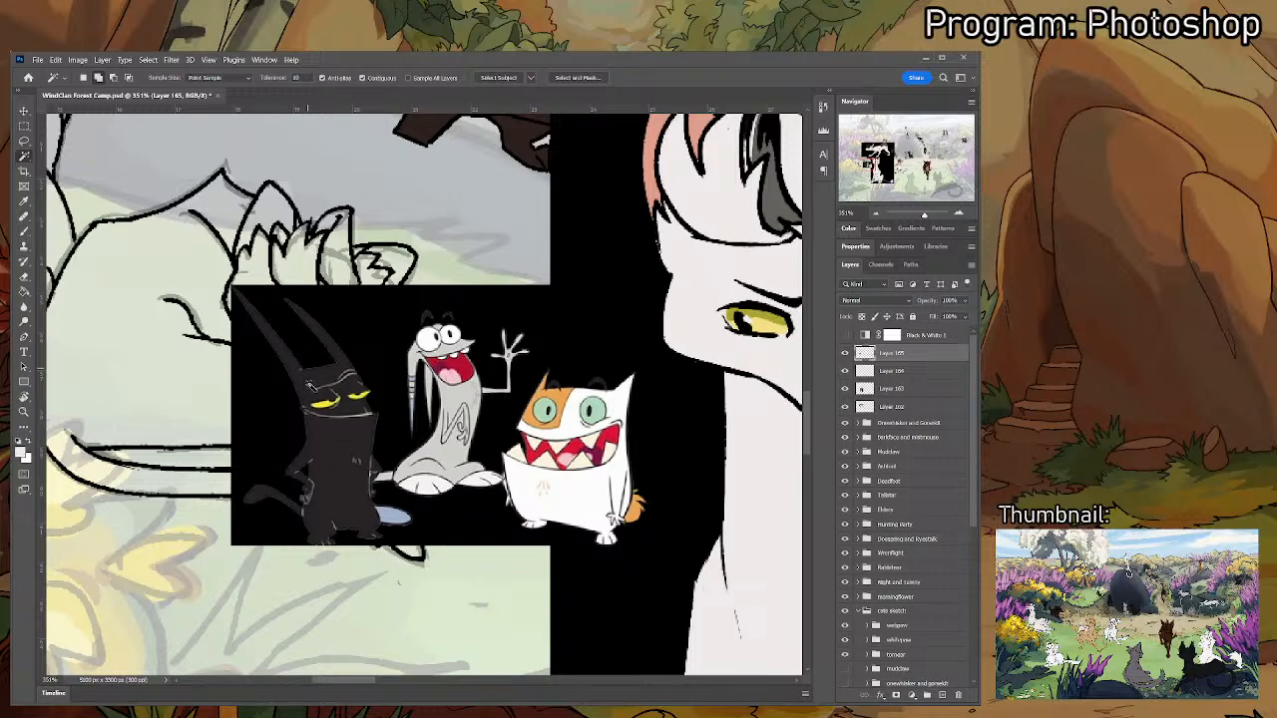
left_click(960, 695)
scroll(491, 529, "down", 3)
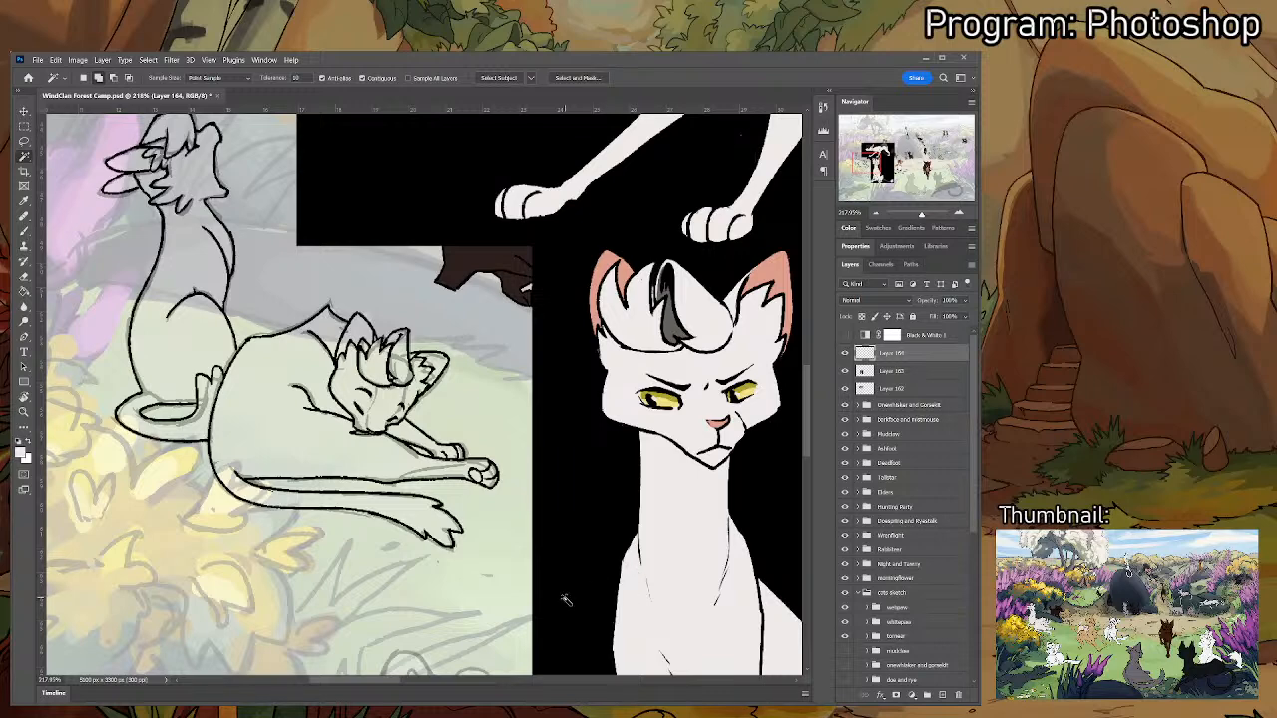
- Select the silhouettes of the two inked cats with the Magic Wand and add a new layer beneath their line art
scroll(495, 510, "down", 1)
scroll(461, 508, "up", 2)
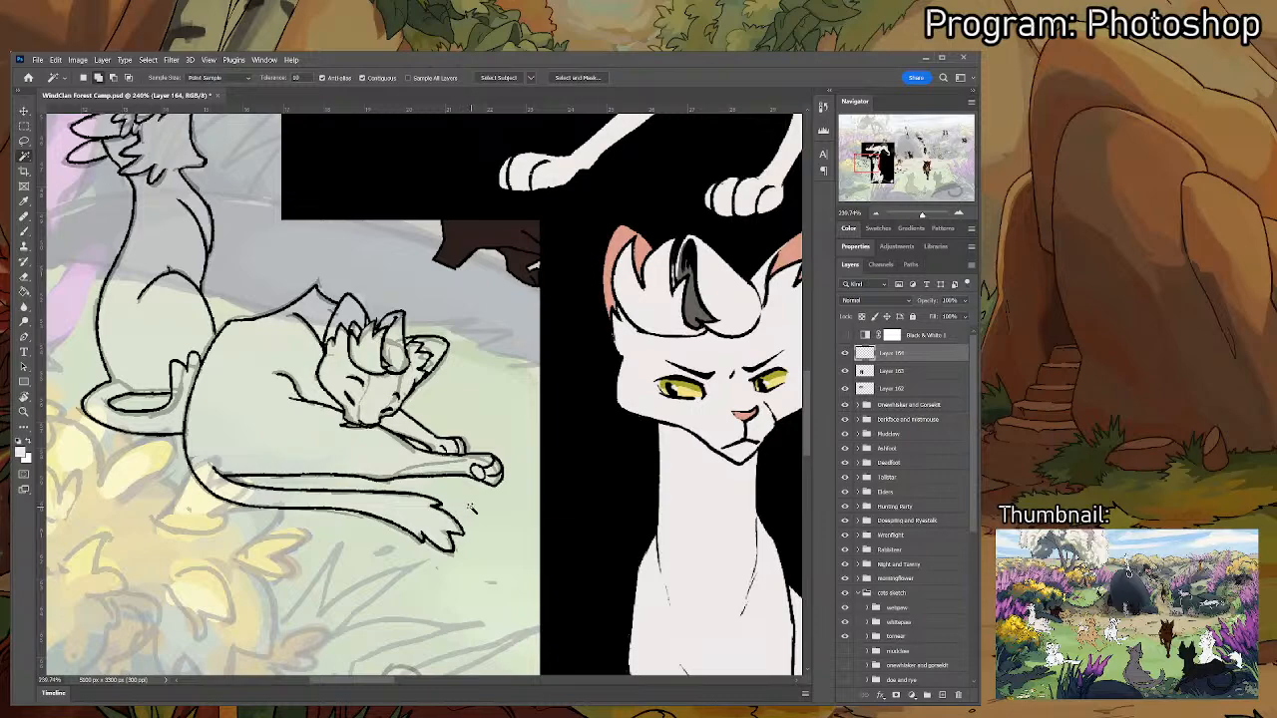
left_click_drag(457, 393, 586, 448)
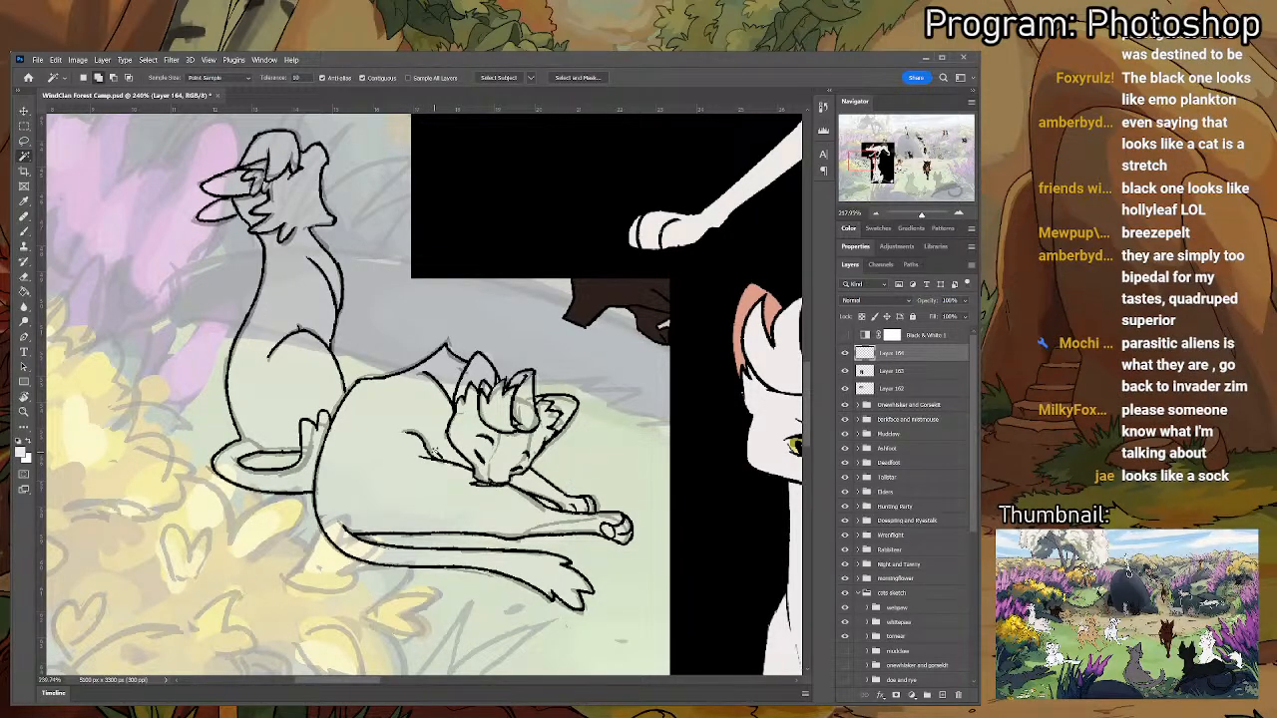
scroll(446, 443, "down", 1)
scroll(510, 474, "up", 2)
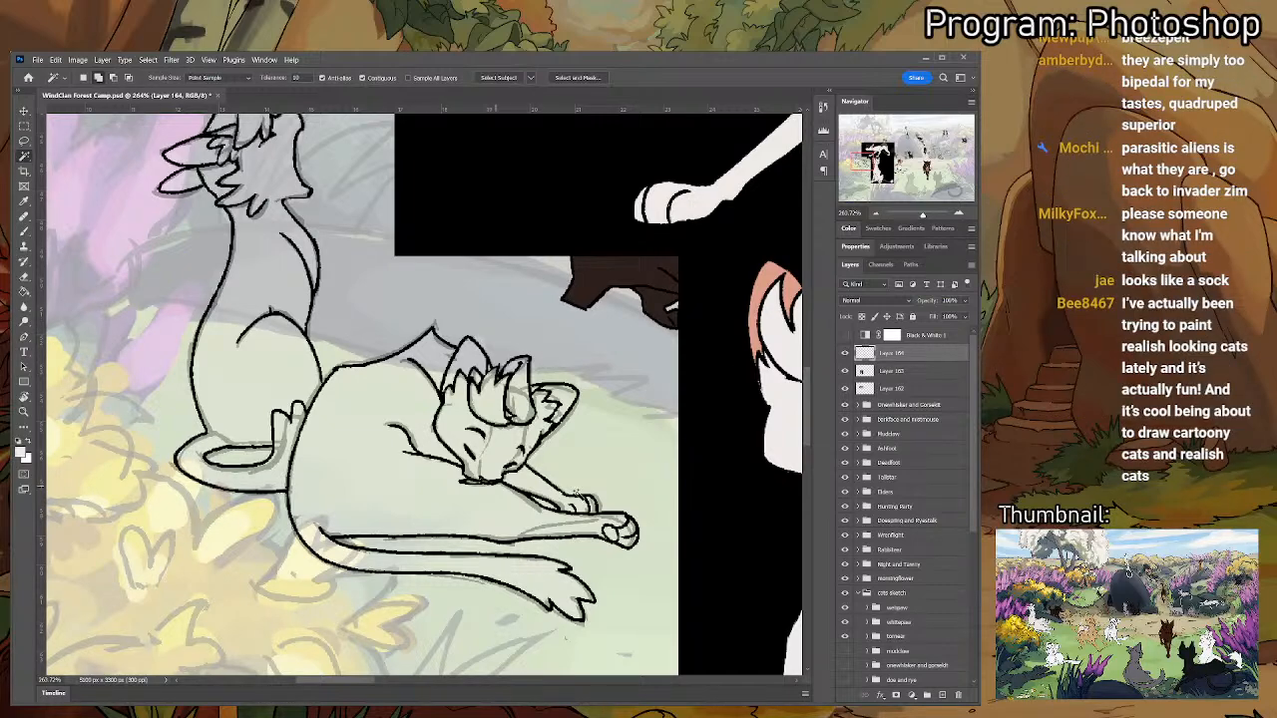
left_click(252, 452)
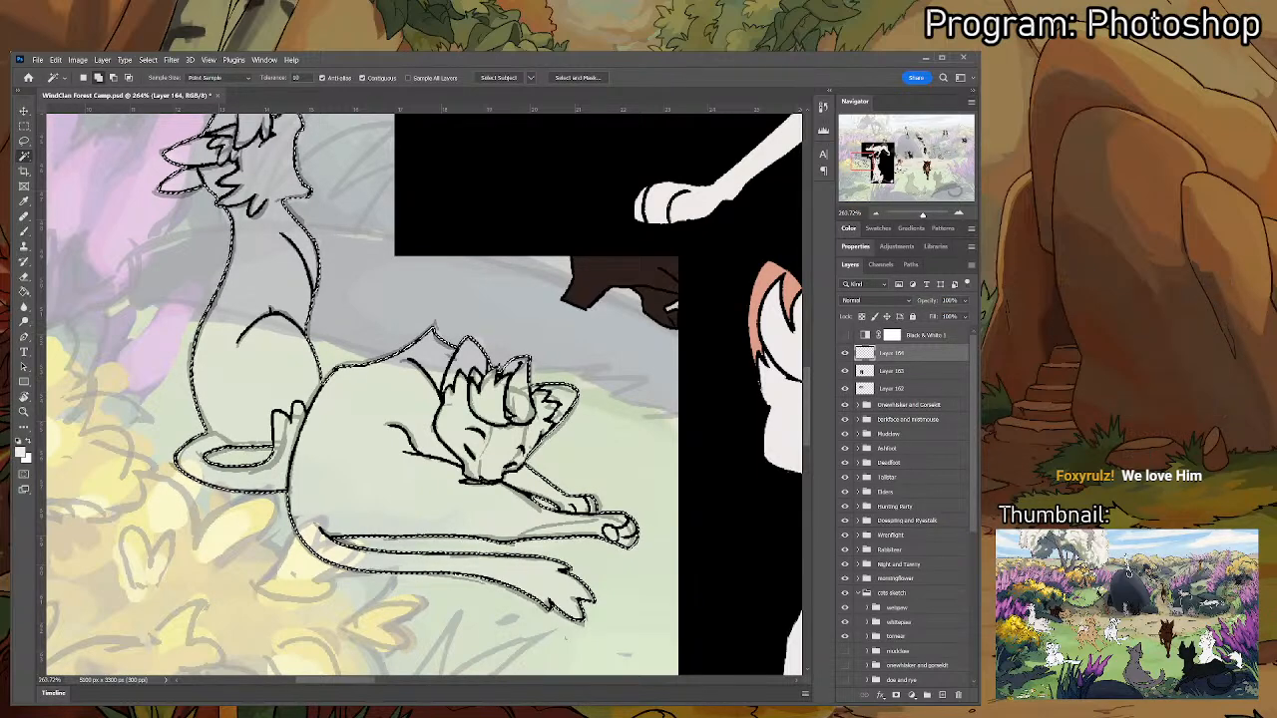
key("alt+bracketleft")
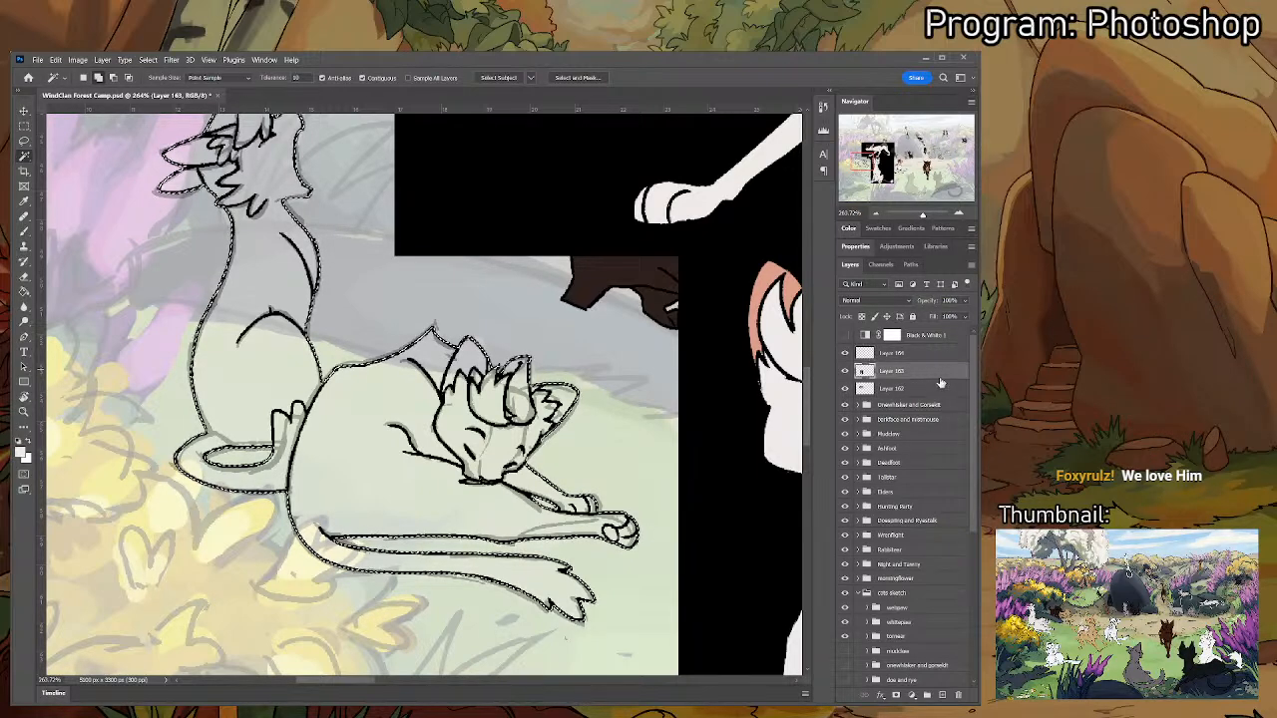
left_click(938, 695)
- Fill the two selected cat silhouettes with the sampled off-white on the new layer
key("ctrl+minus")
key("ctrl+minus")
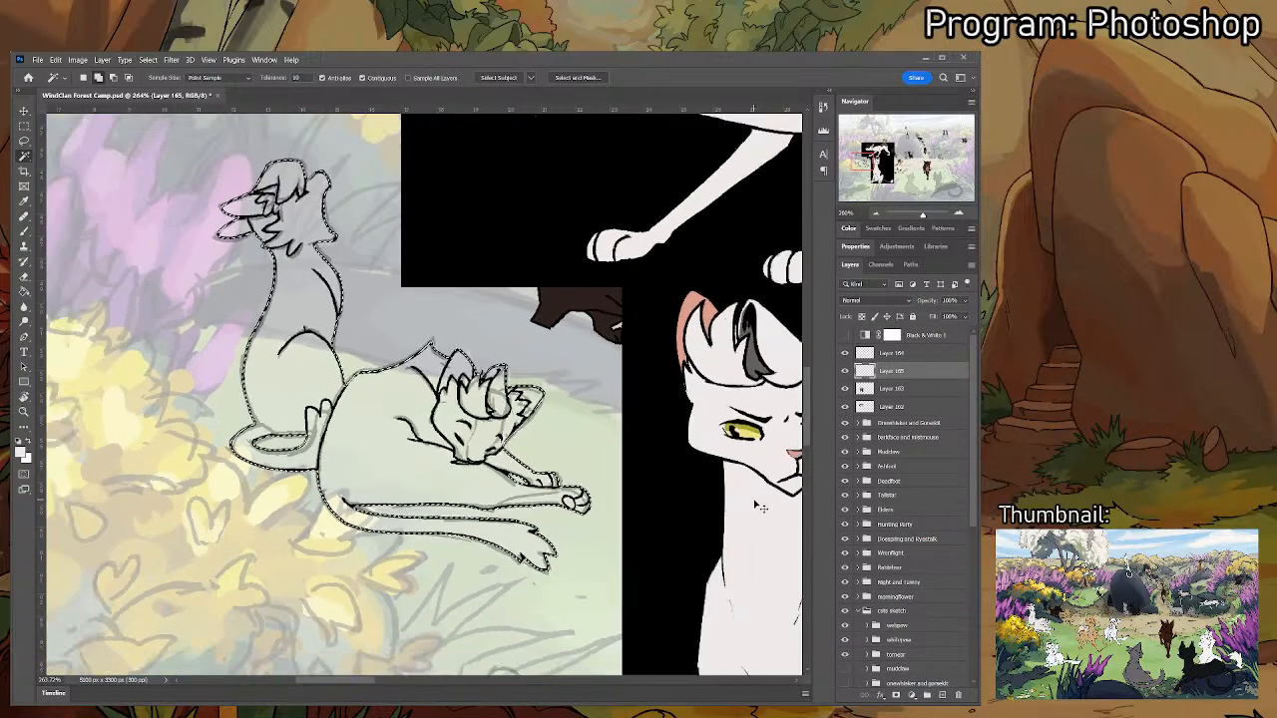
key("g")
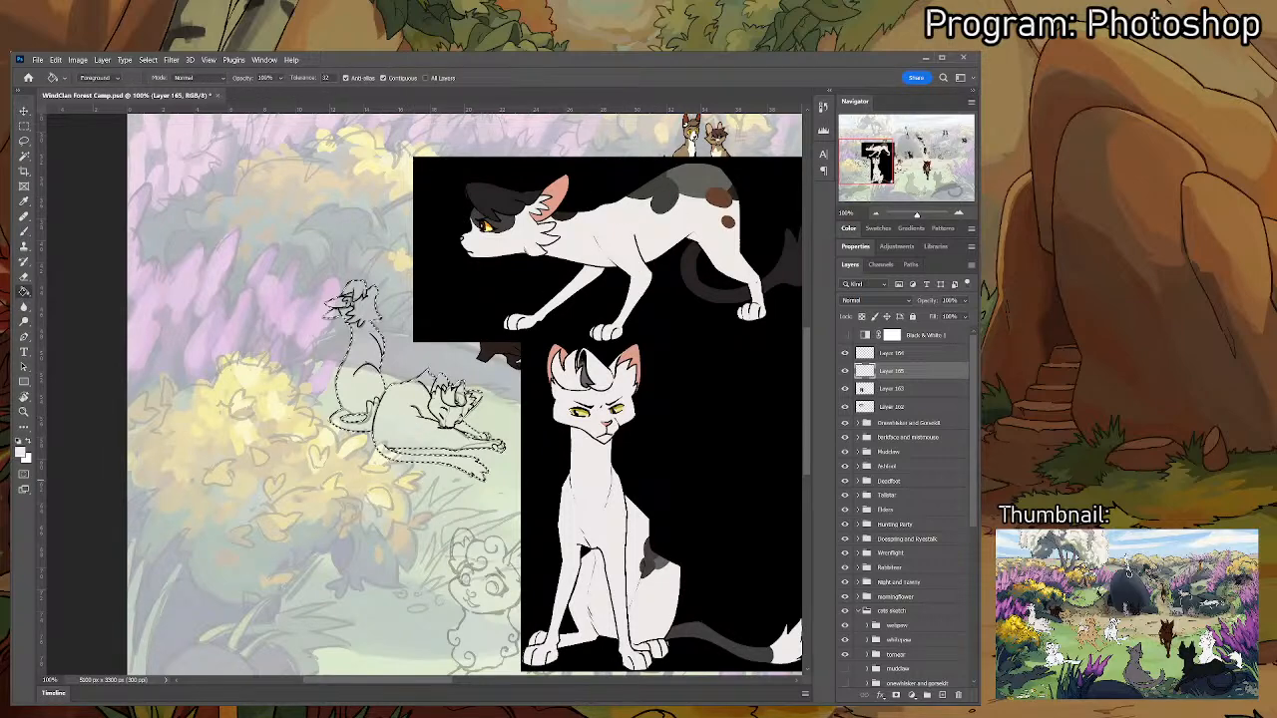
left_click(383, 399)
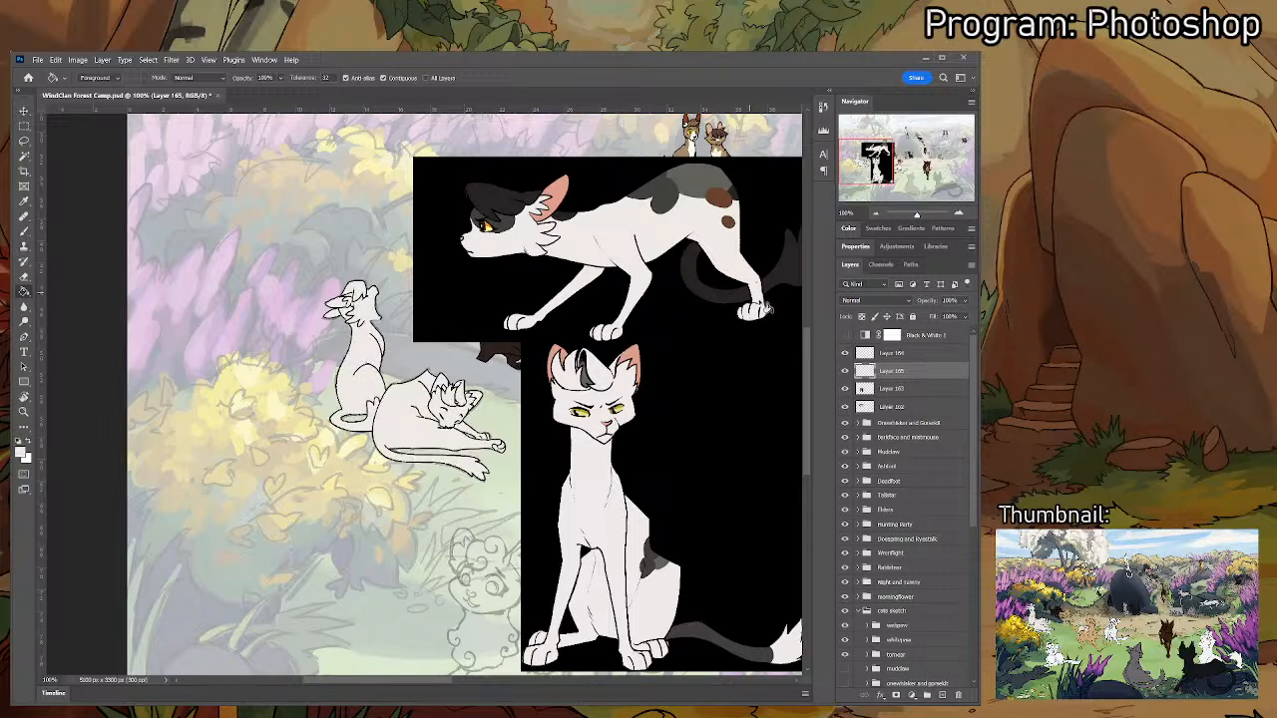
- Sample the crouching reference cat's dark head color, and paste the calico cat reference, placing it over the crouching cat image
key("i")
left_click(506, 196)
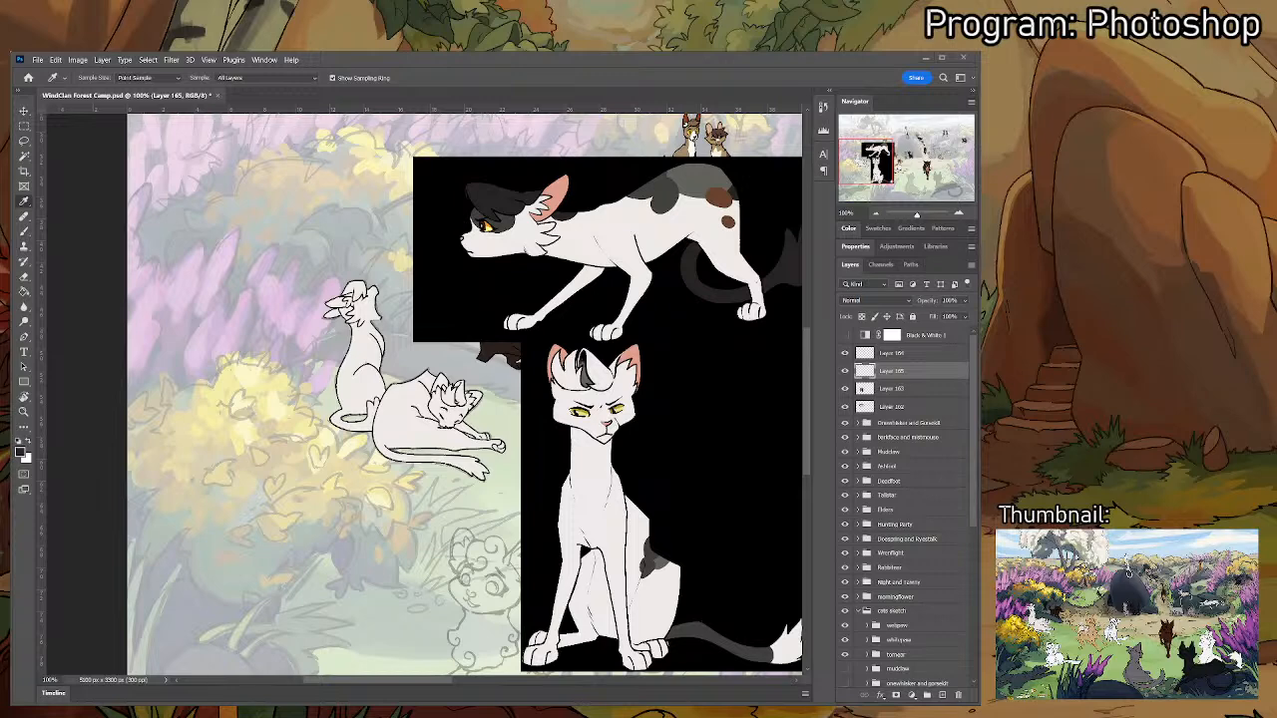
key("ctrl+v")
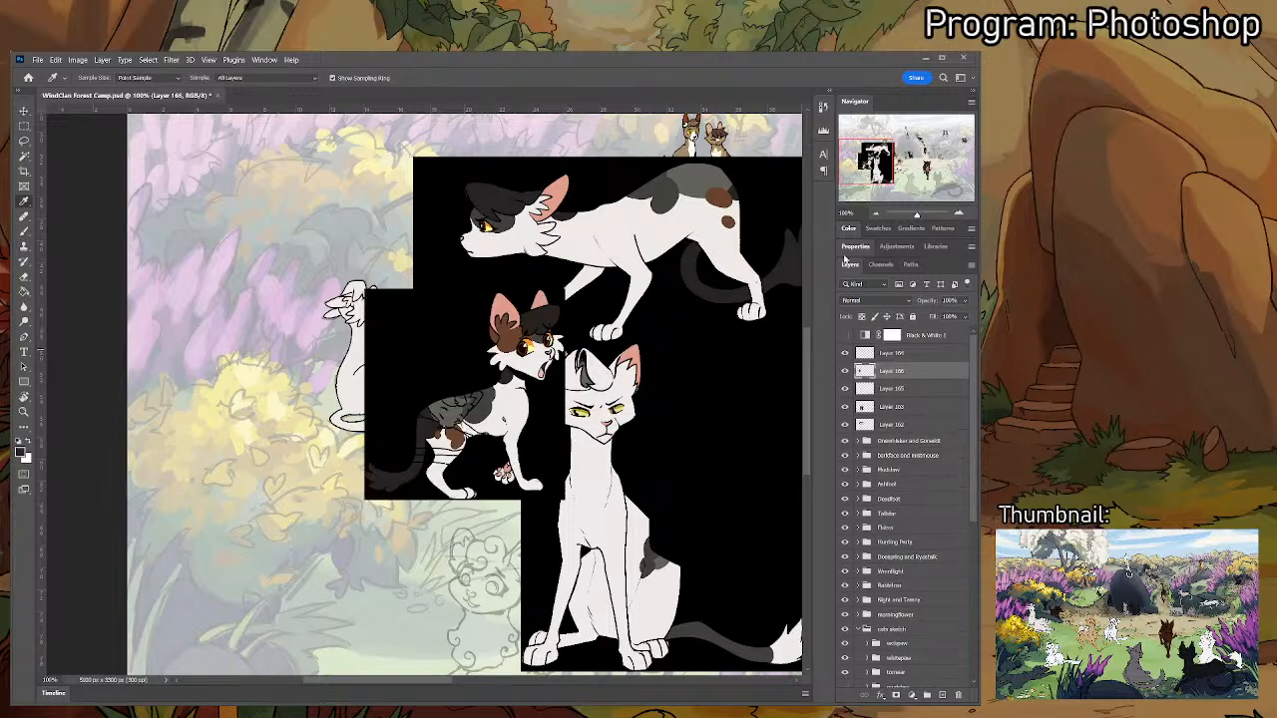
key("v")
left_click_drag(467, 371, 567, 236)
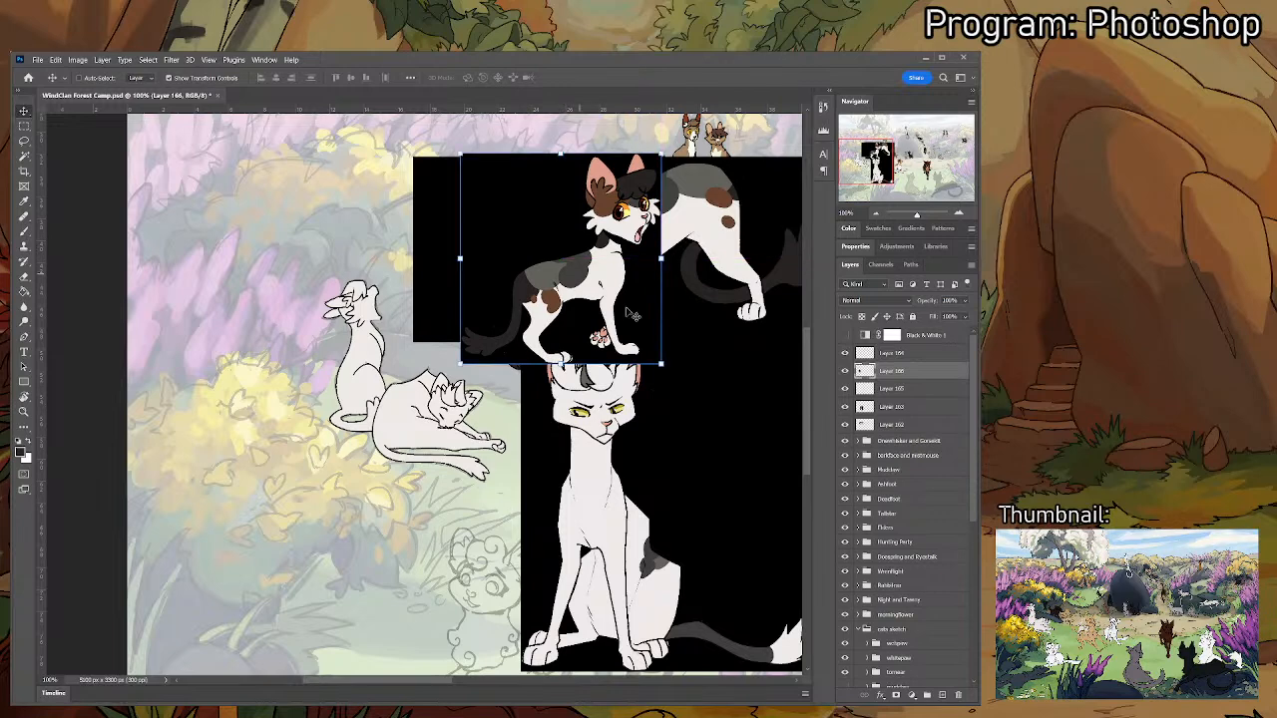
scroll(802, 443, "up", 2)
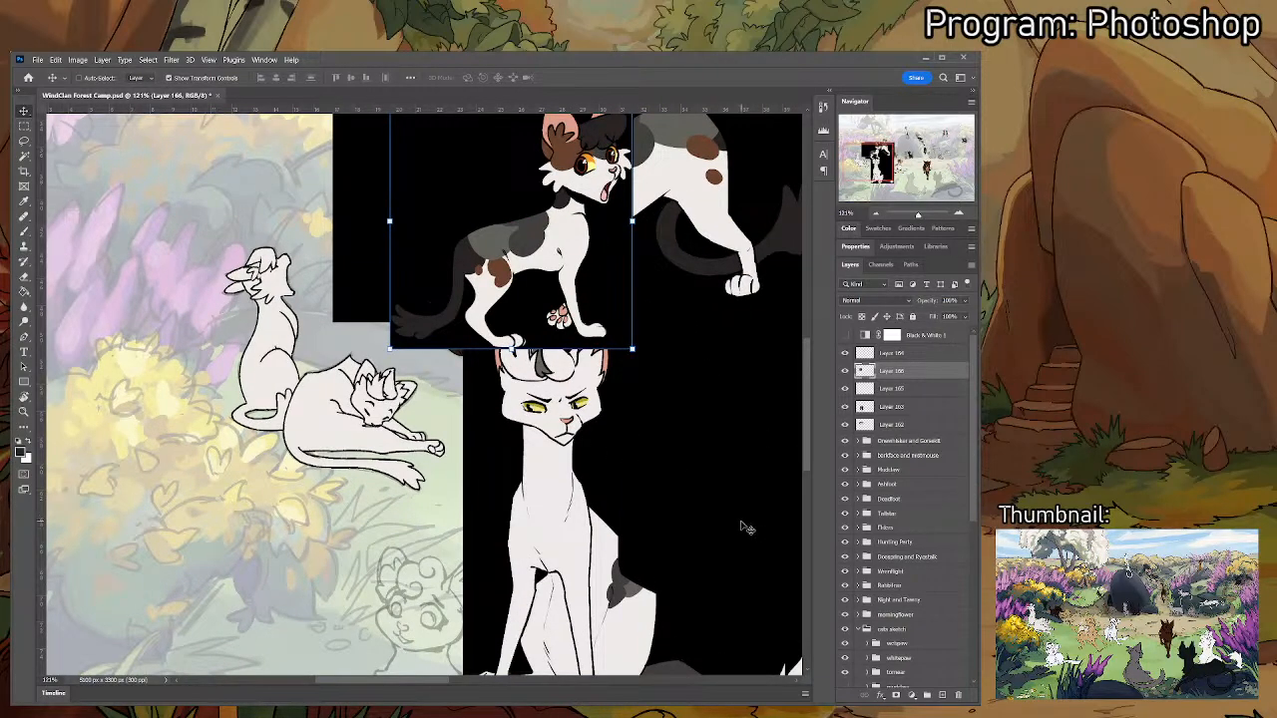
left_click_drag(466, 353, 654, 421)
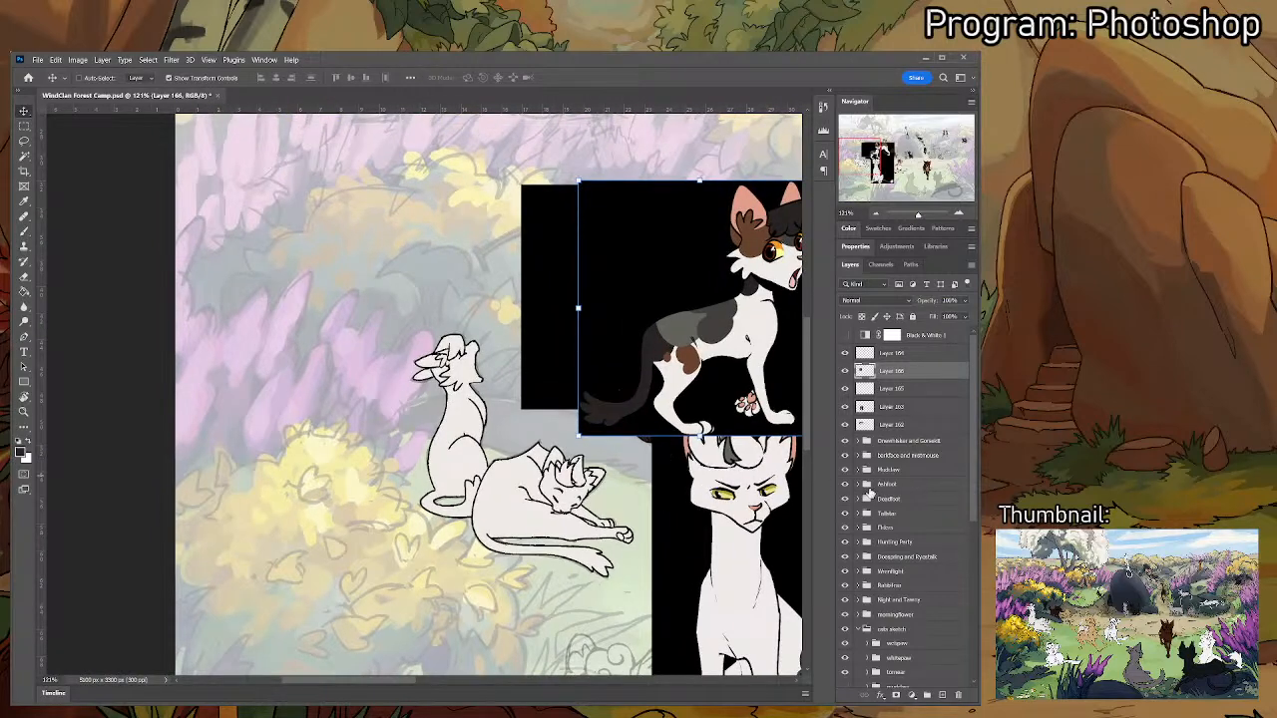
- With the calico's brown sampled, move the cats' off-white fill layer above the pasted reference and lock its transparent pixels
key("i")
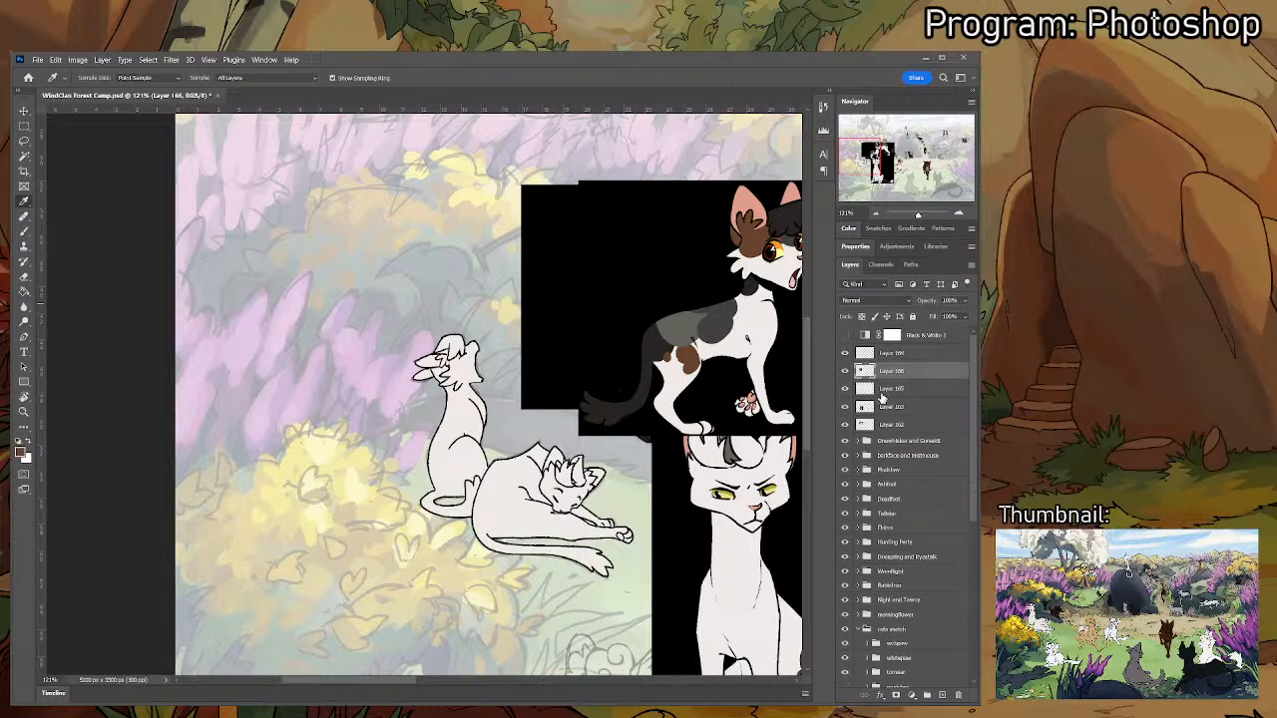
left_click(878, 396)
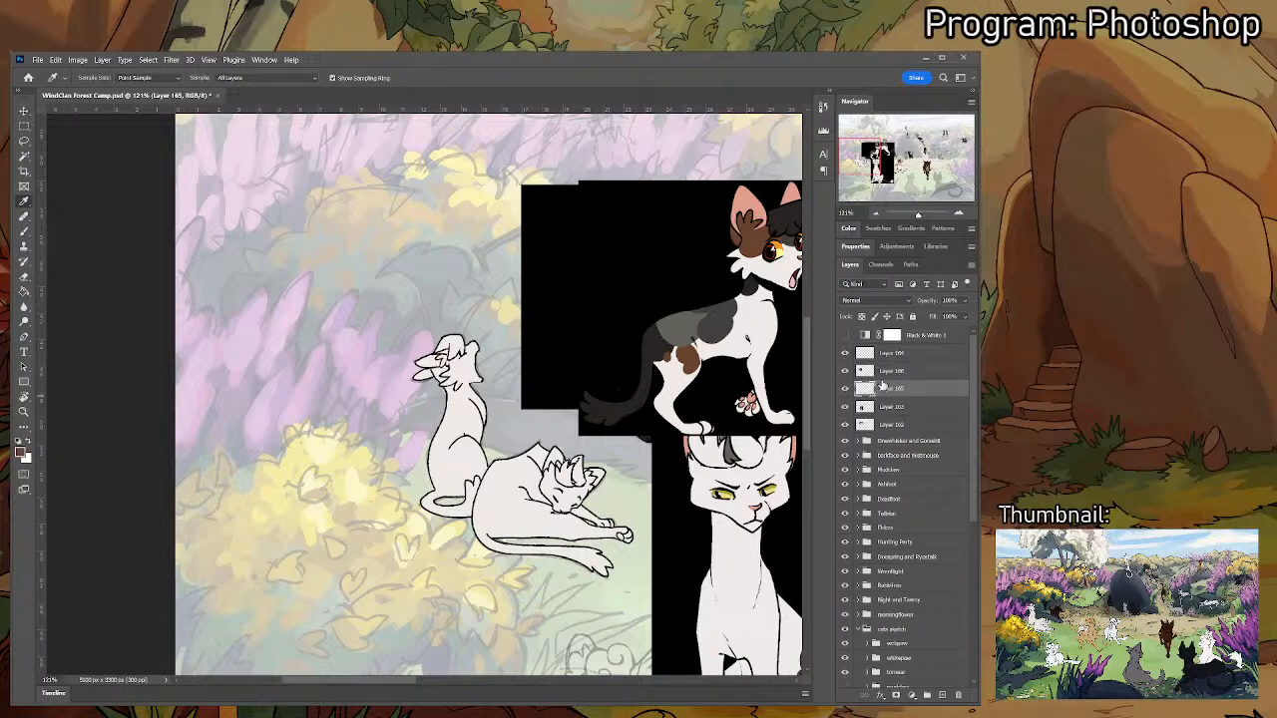
mouse_move(884, 385)
left_mouse_down()
mouse_move(881, 407)
mouse_move(870, 379)
left_mouse_up()
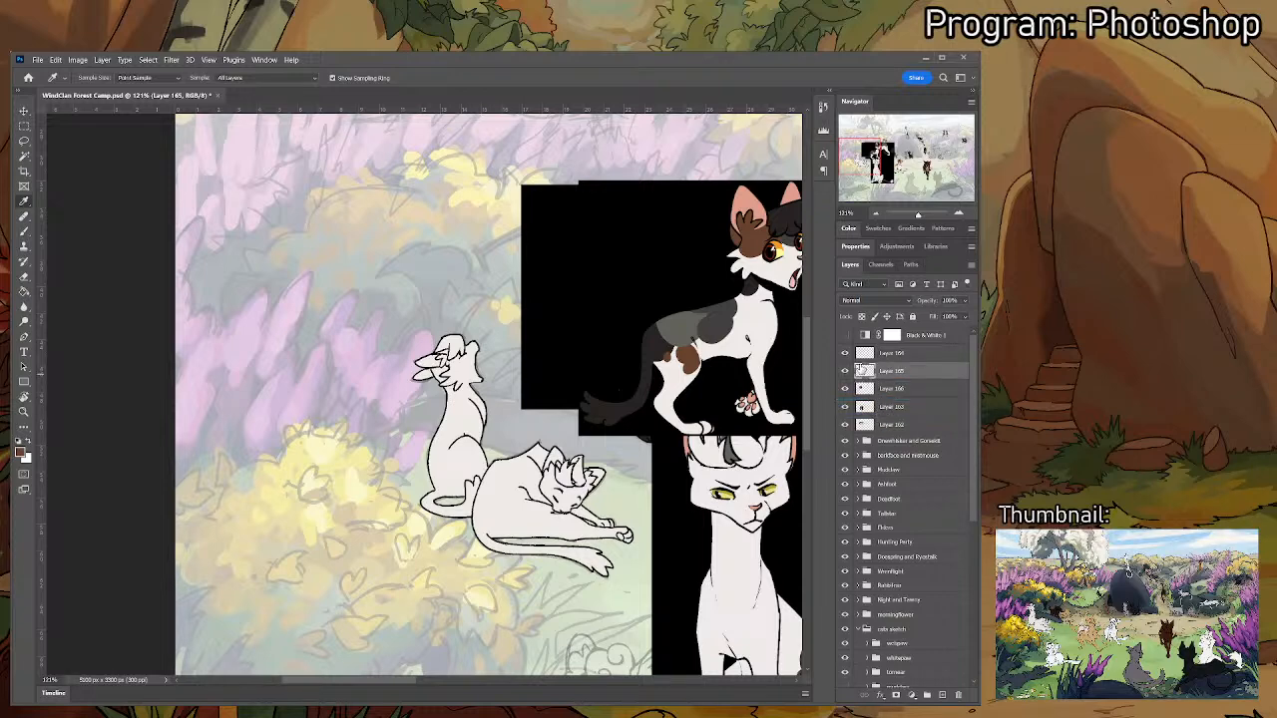
left_click(862, 316)
- Paint a brown patch on the upright sitting cat's head below the ear with the Brush, undoing the stray last stroke
key("b")
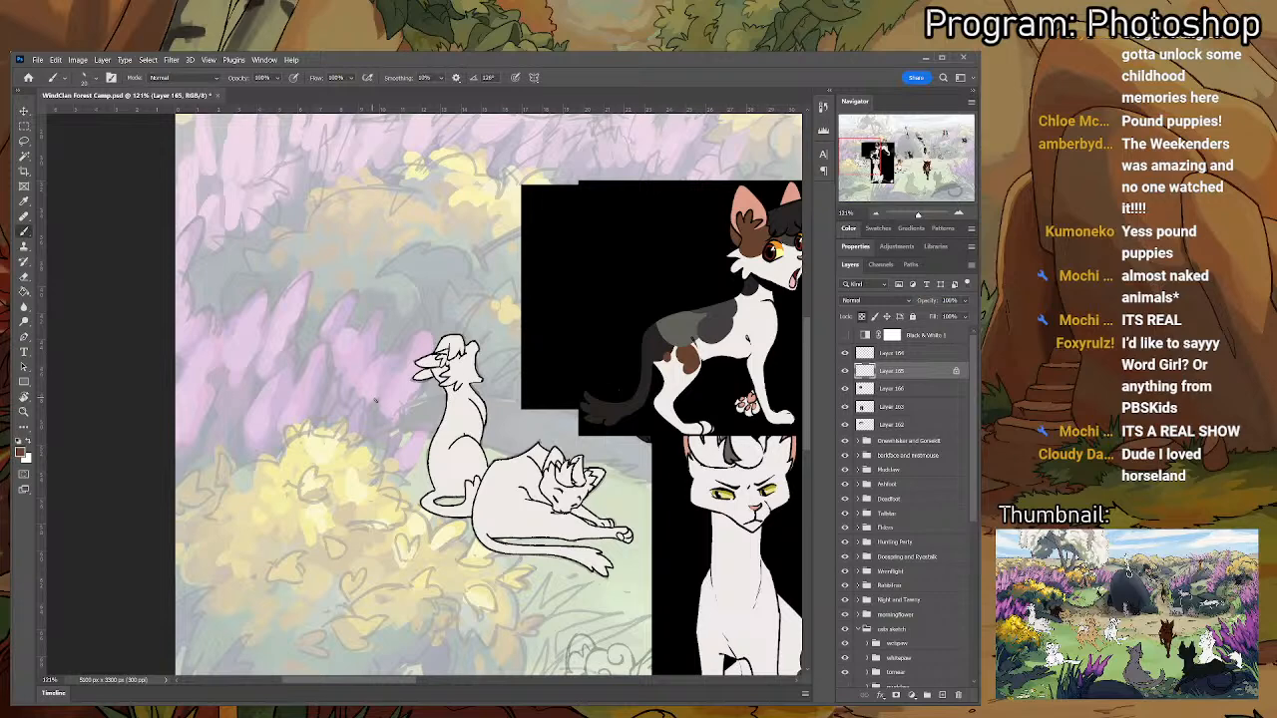
scroll(456, 343, "up", 3)
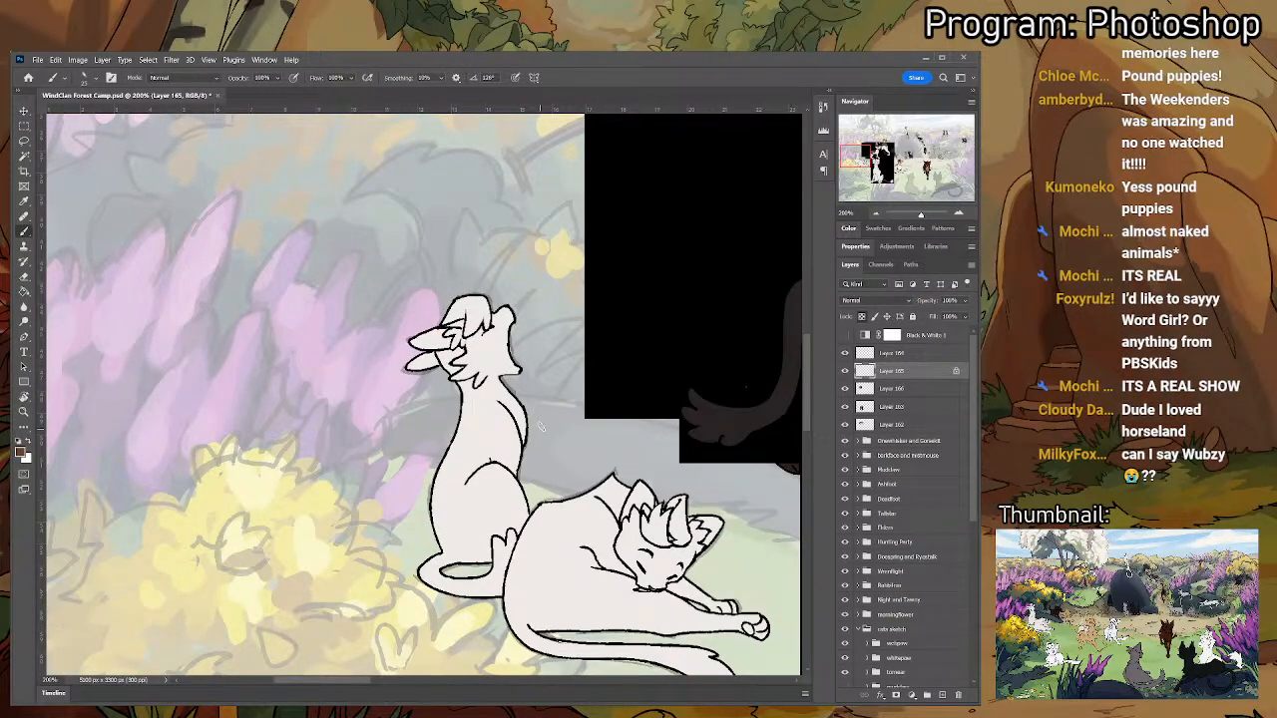
left_click_drag(496, 303, 365, 397)
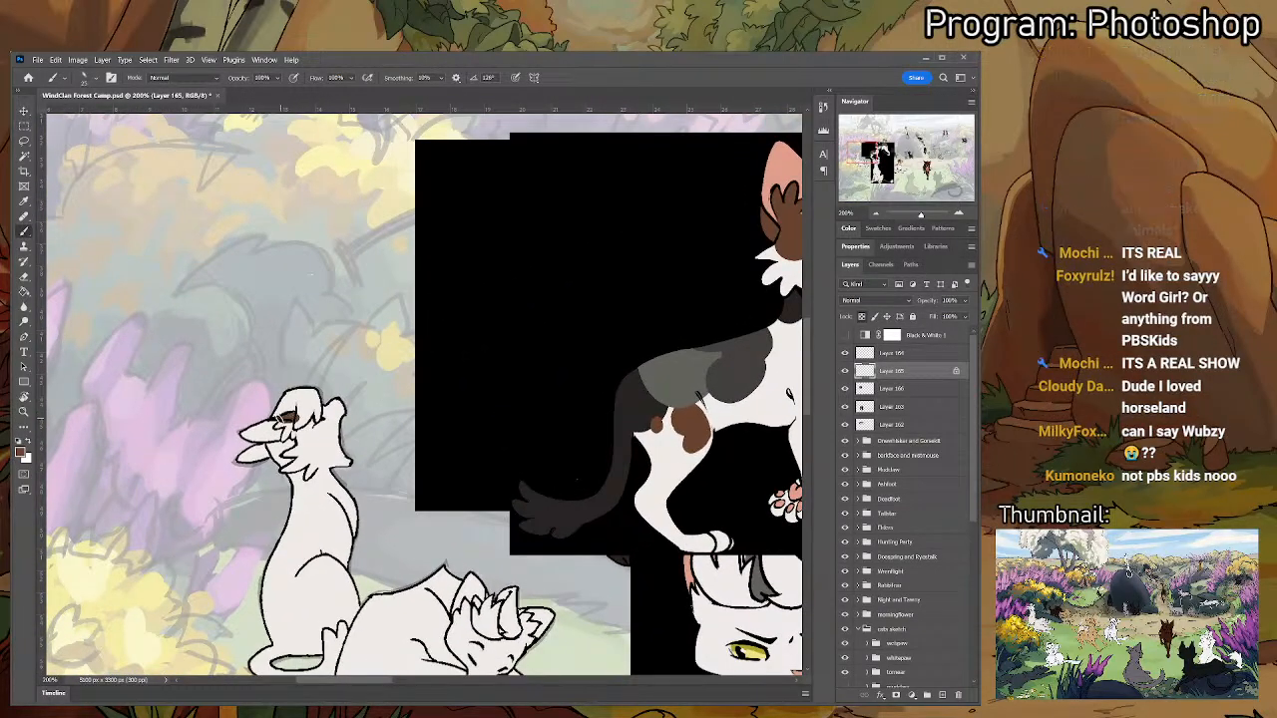
mouse_move(281, 419)
left_mouse_down()
mouse_move(301, 433)
mouse_move(216, 480)
mouse_move(221, 488)
mouse_move(237, 451)
mouse_move(231, 475)
mouse_move(215, 479)
mouse_move(228, 461)
mouse_move(211, 479)
mouse_move(196, 466)
left_mouse_up()
key("ctrl+z")
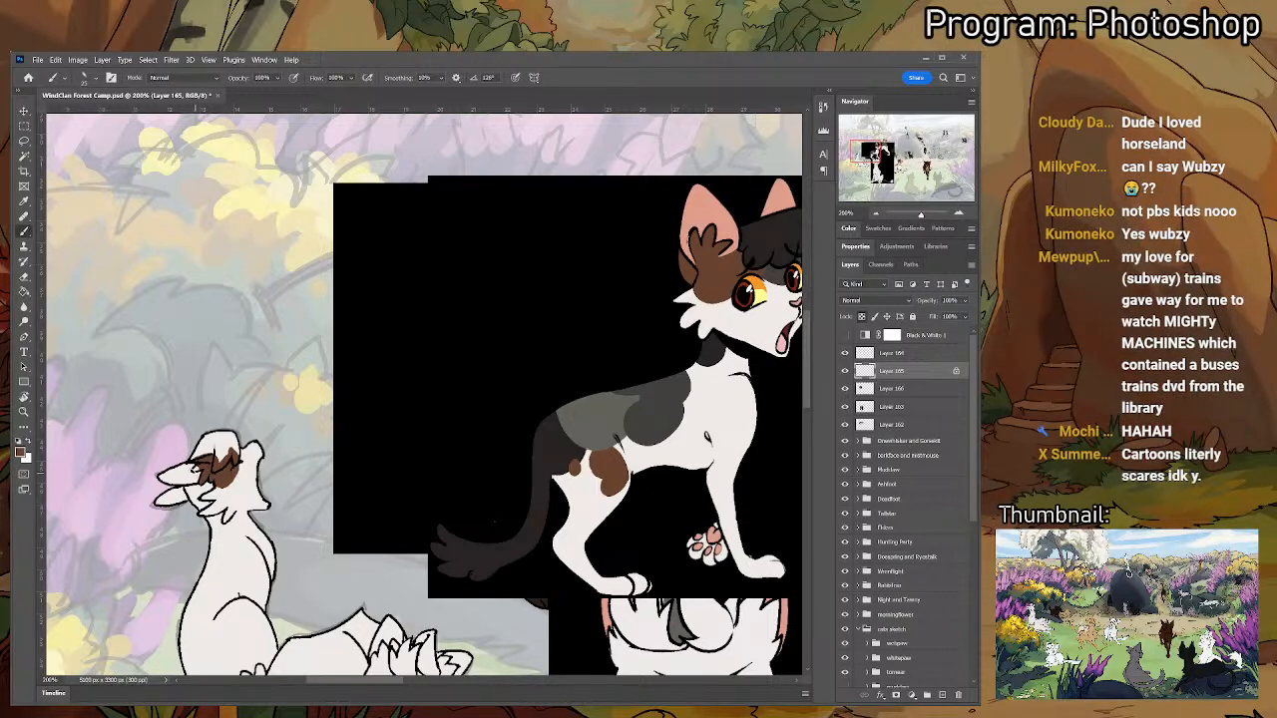
- Sample the dark fur color from the calico reference's head tuft as the foreground color
key("u")
key("b")
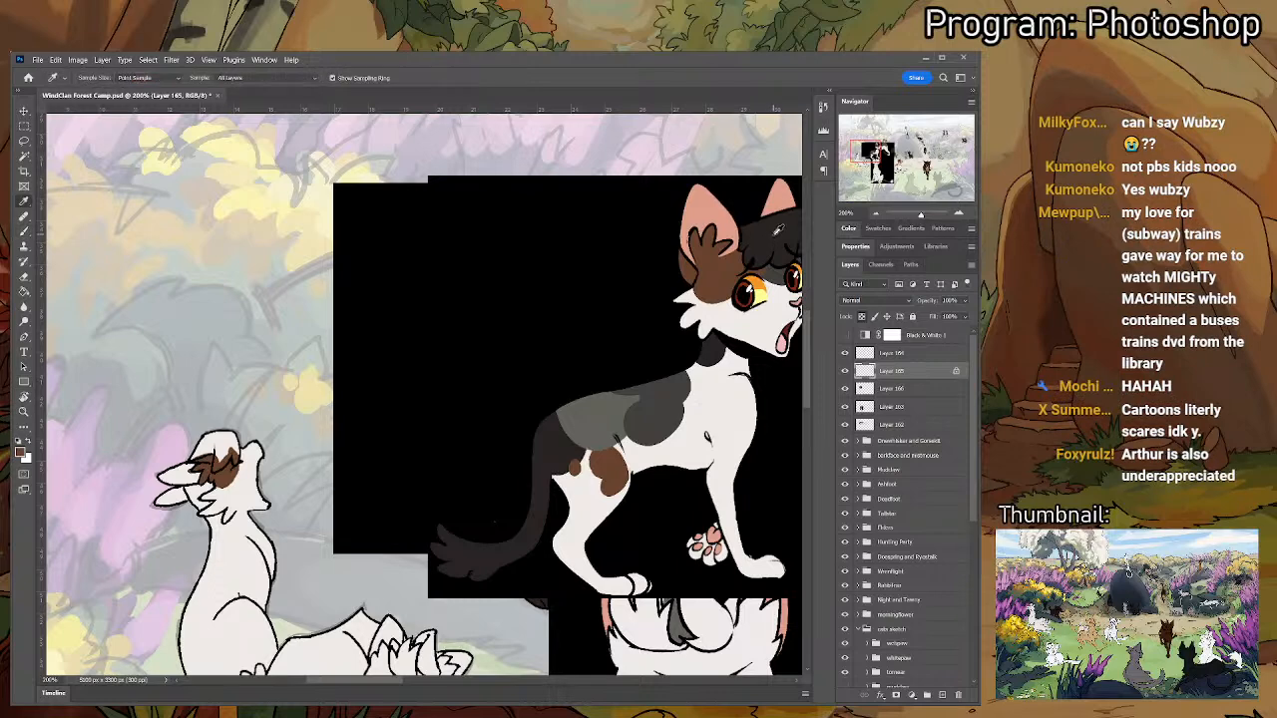
scroll(354, 364, "down", 2)
scroll(354, 364, "left", 1)
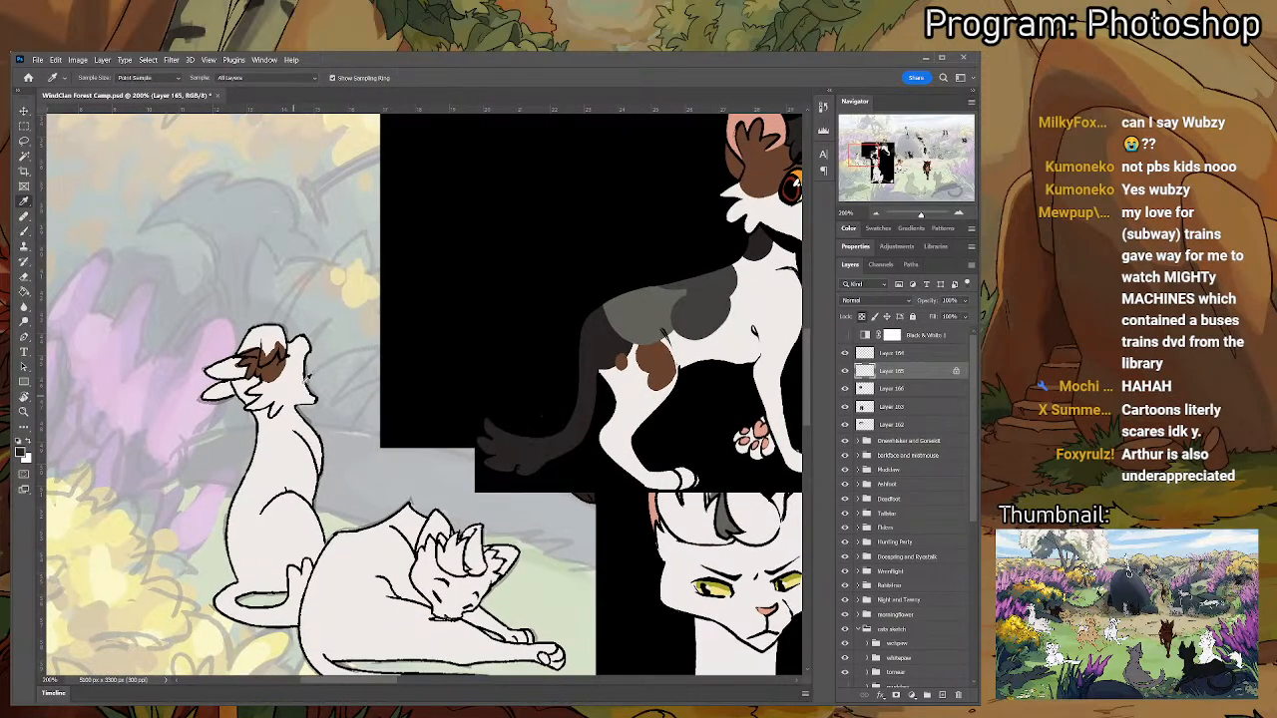
- Touch up the upright sitting cat's brown head patch and paint the top of its head with the calico reference's dark tuft color
left_click(273, 368, "alt")
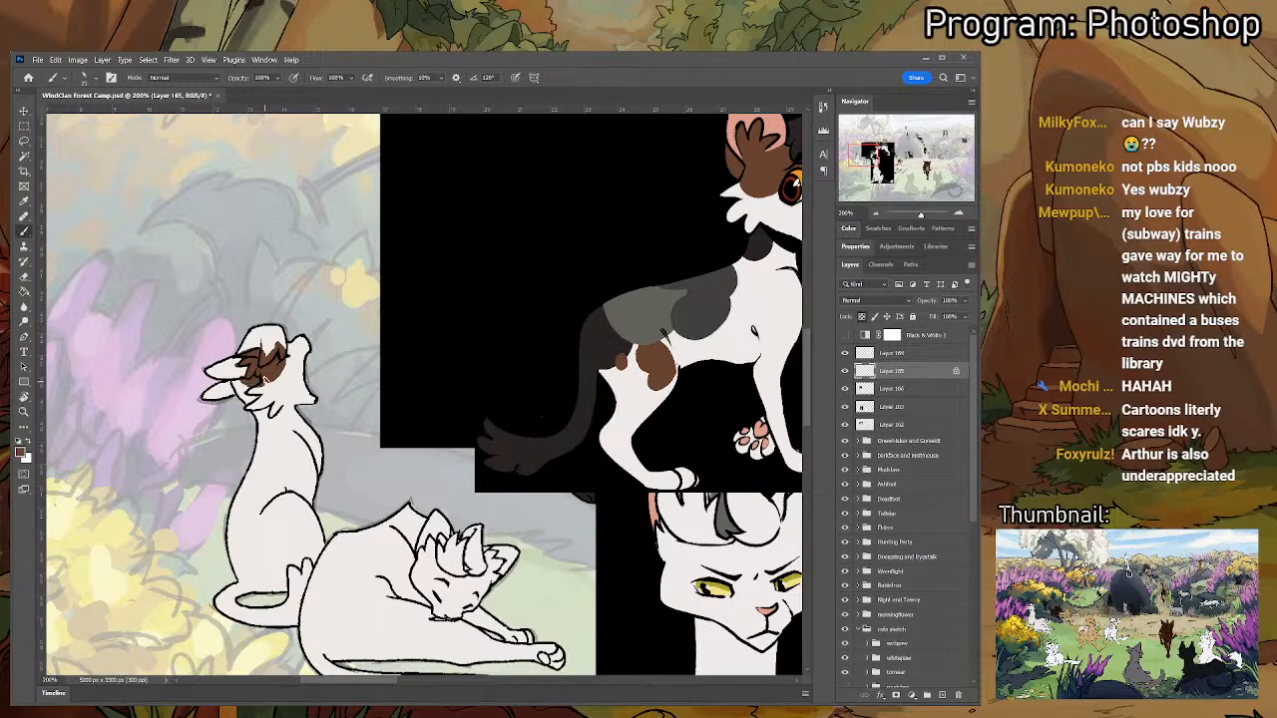
left_click_drag(432, 348, 599, 284)
left_click(646, 182, "alt")
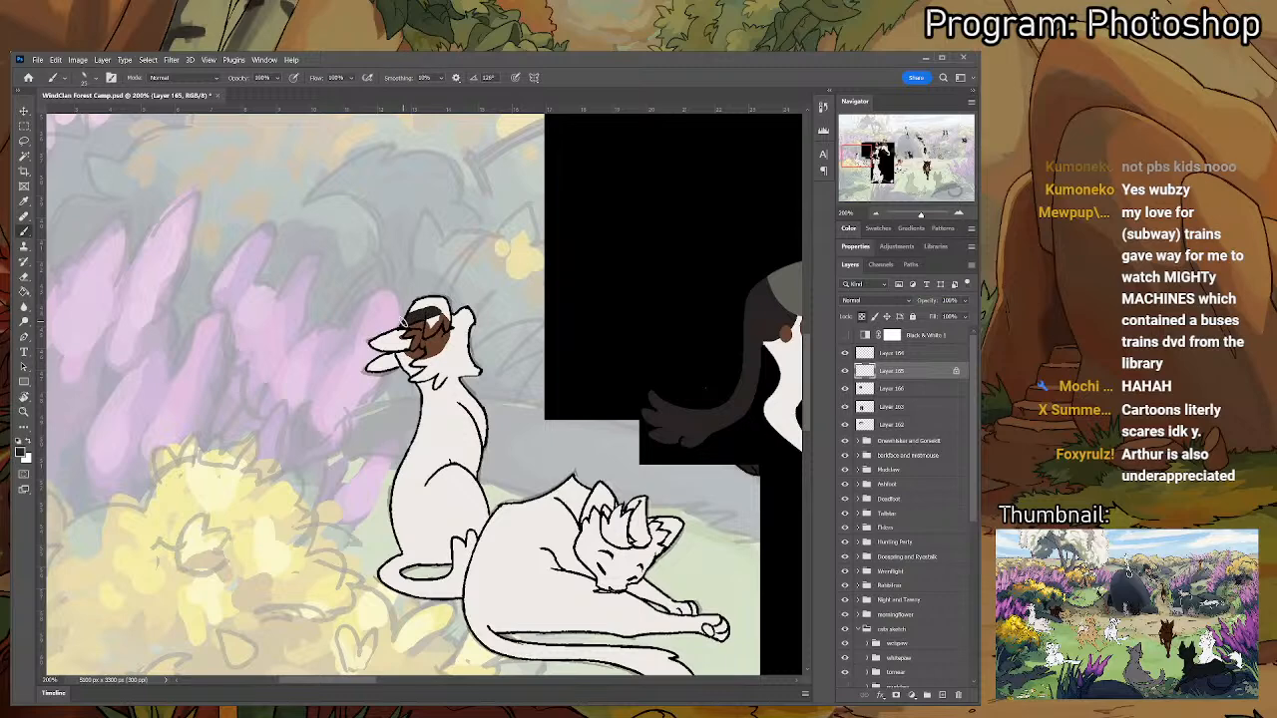
mouse_move(409, 317)
left_mouse_down()
mouse_move(445, 297)
mouse_move(412, 308)
mouse_move(432, 311)
mouse_move(427, 339)
mouse_move(446, 303)
mouse_move(77, 487)
left_mouse_up()
key("i")
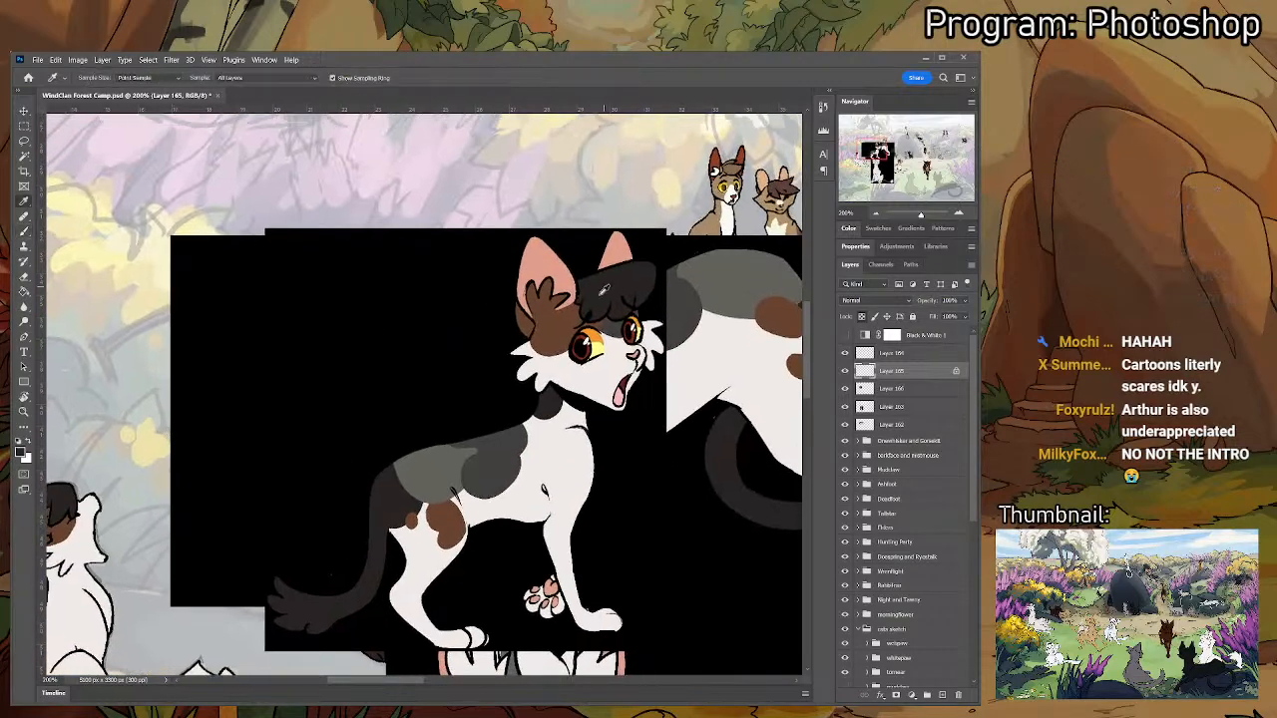
key("b")
mouse_move(377, 442)
left_mouse_down()
mouse_move(608, 270)
mouse_move(717, 230)
mouse_move(684, 233)
left_mouse_up()
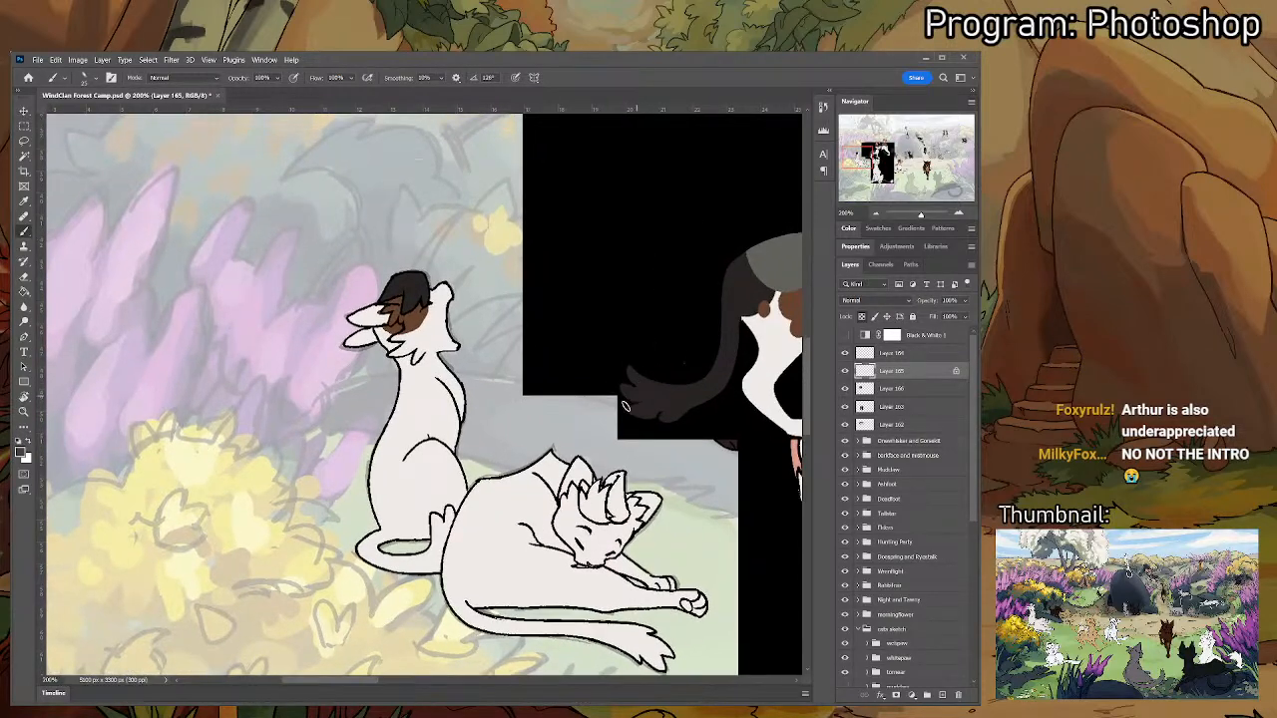
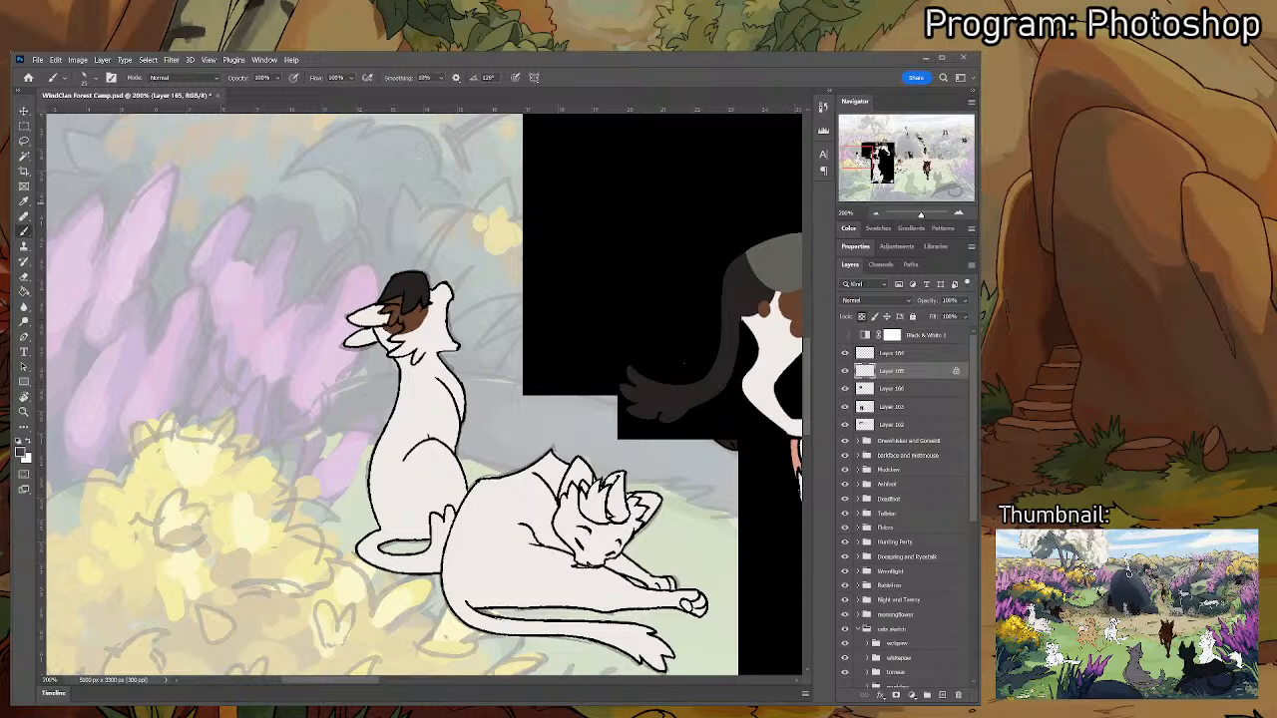
- Sample the calico's dark neck color and paint a dark patch on the sitting cat's nape, extending it up behind the ear
left_click_drag(740, 379, 595, 363)
key("i")
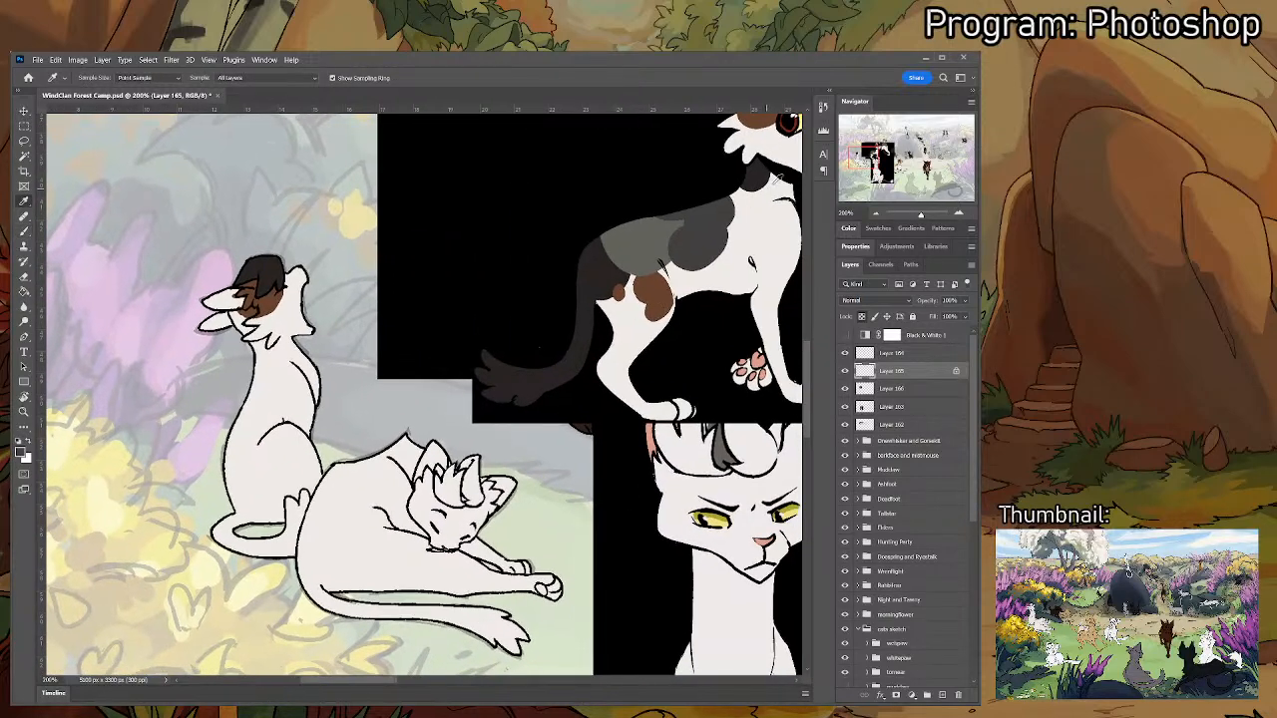
key("b")
mouse_move(270, 339)
left_mouse_down()
mouse_move(246, 353)
mouse_move(257, 361)
left_mouse_up()
scroll(299, 339, "up", 2)
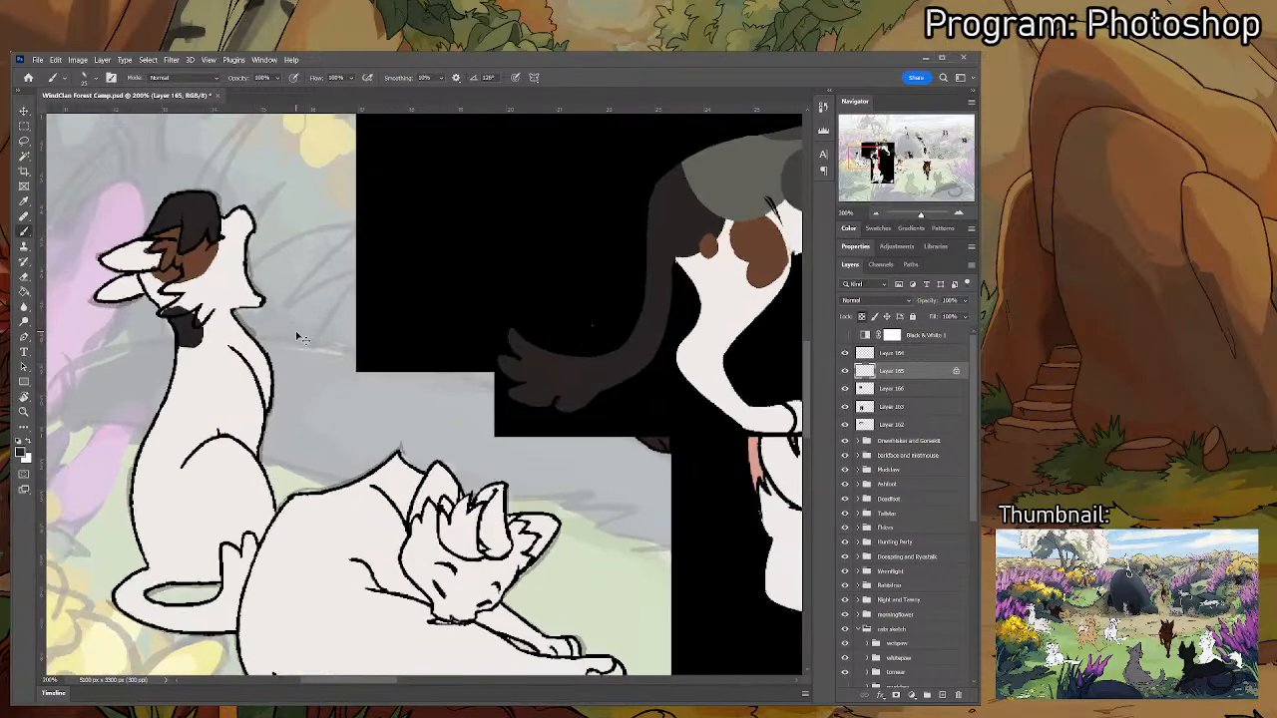
scroll(409, 348, "up", 2)
left_click_drag(504, 319, 439, 355)
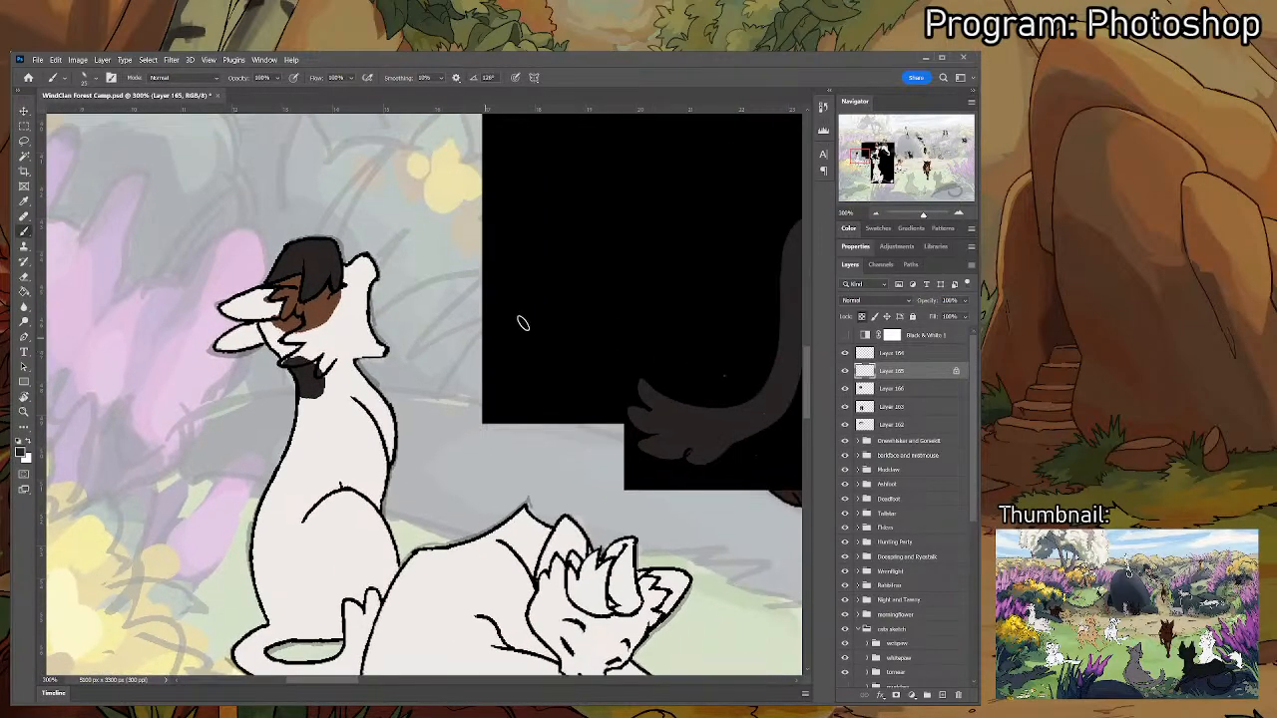
mouse_move(416, 311)
left_mouse_down()
mouse_move(432, 413)
mouse_move(414, 279)
mouse_move(458, 342)
left_mouse_up()
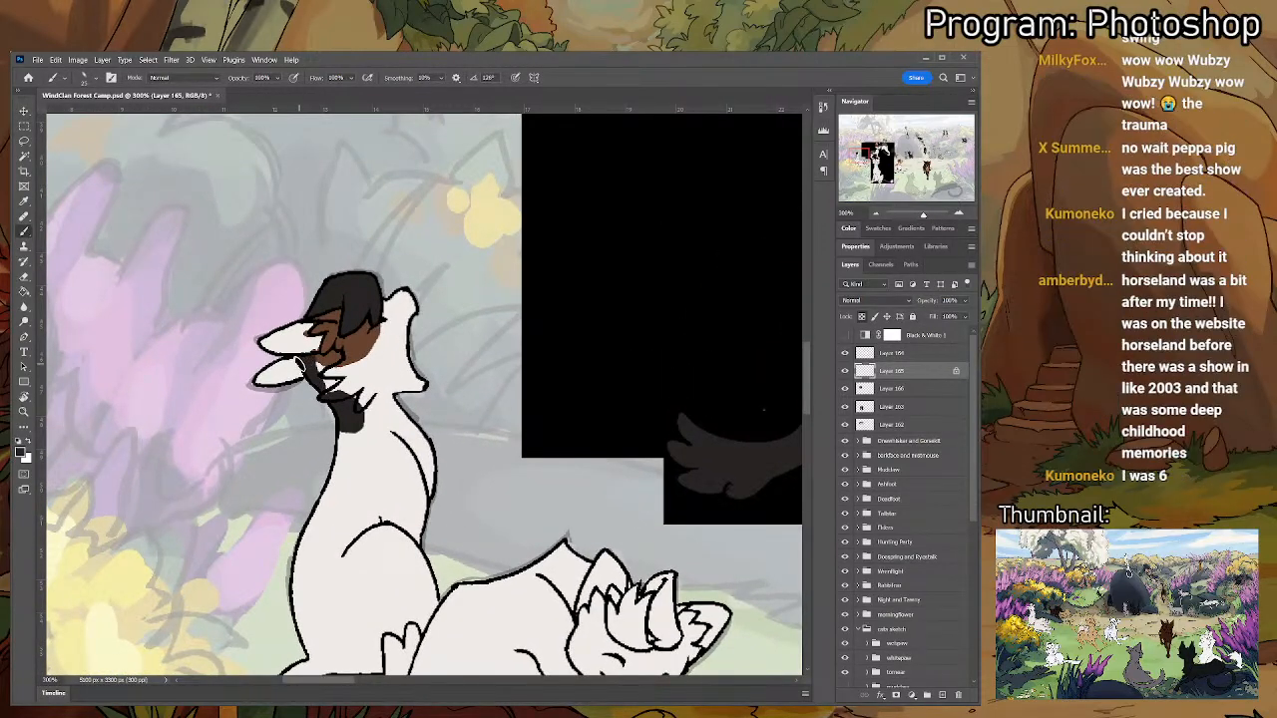
- Refine the markings behind the sitting cat's ear with sampled brown, and clean up the nape patch's edge using sampled off-white and dark colors
key("i")
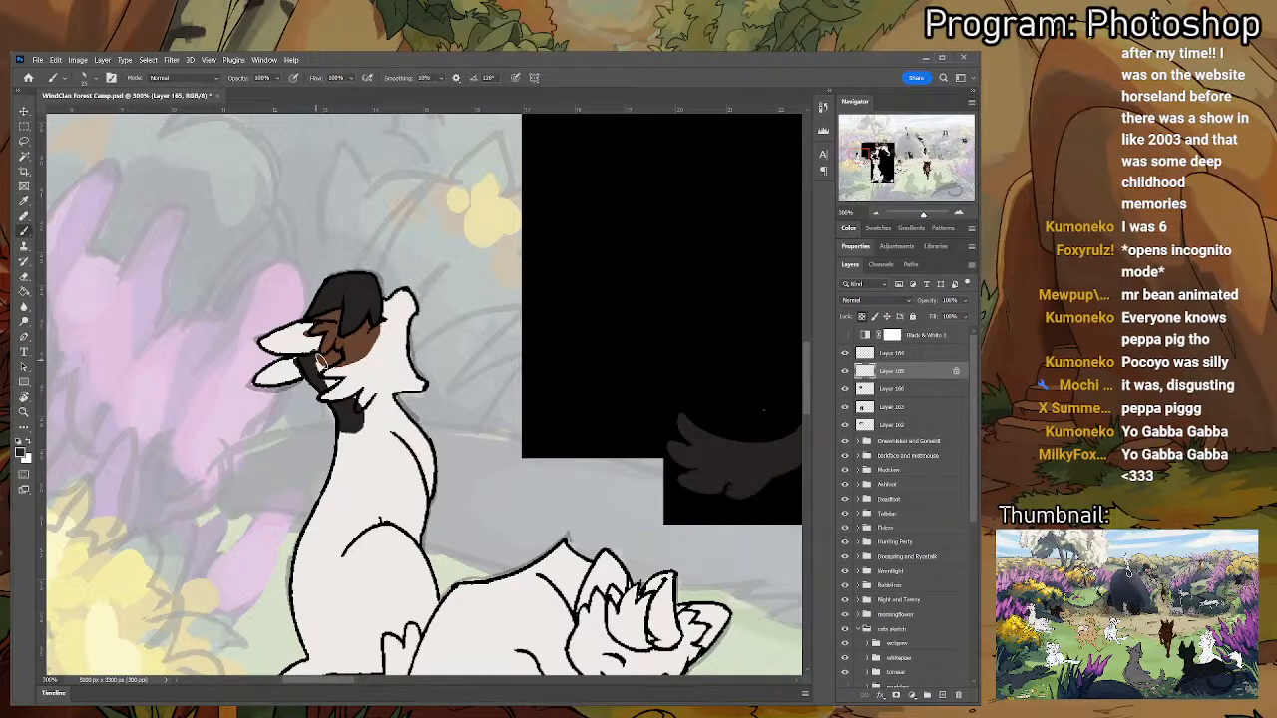
left_click(321, 363)
key("b")
key("i")
left_click(361, 379)
left_click(381, 381)
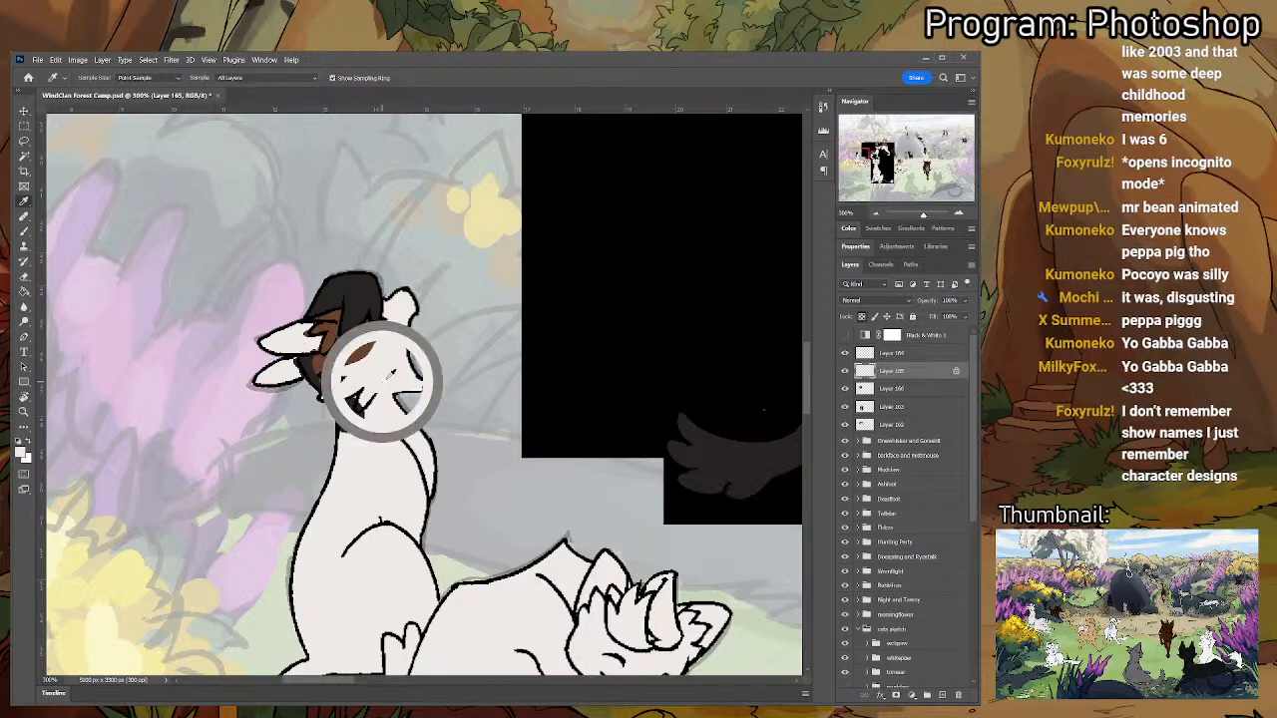
key("b")
left_click_drag(349, 403, 357, 413)
key("i")
key("b")
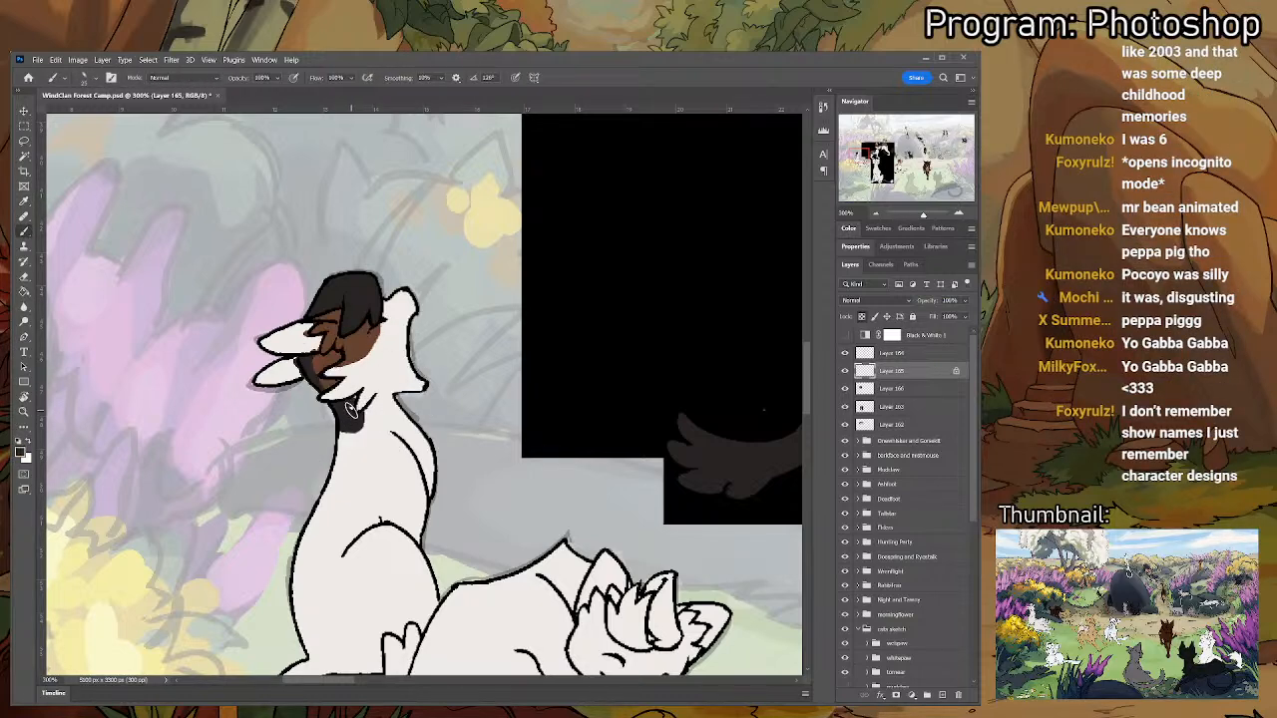
- Sample the calico's dark tail color and paint the sitting cat's tail and rump with it, undoing the stray stroke
left_click_drag(545, 359, 296, 374)
key("ctrl+minus")
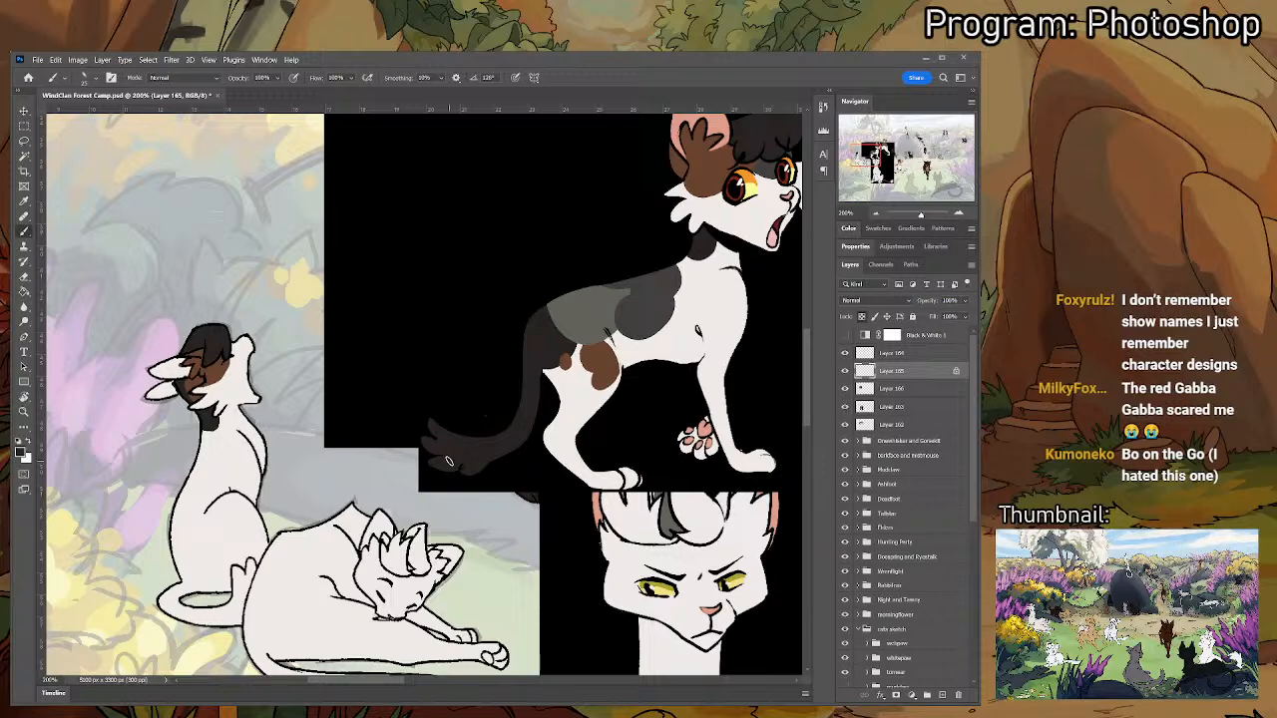
left_click(224, 455, "alt")
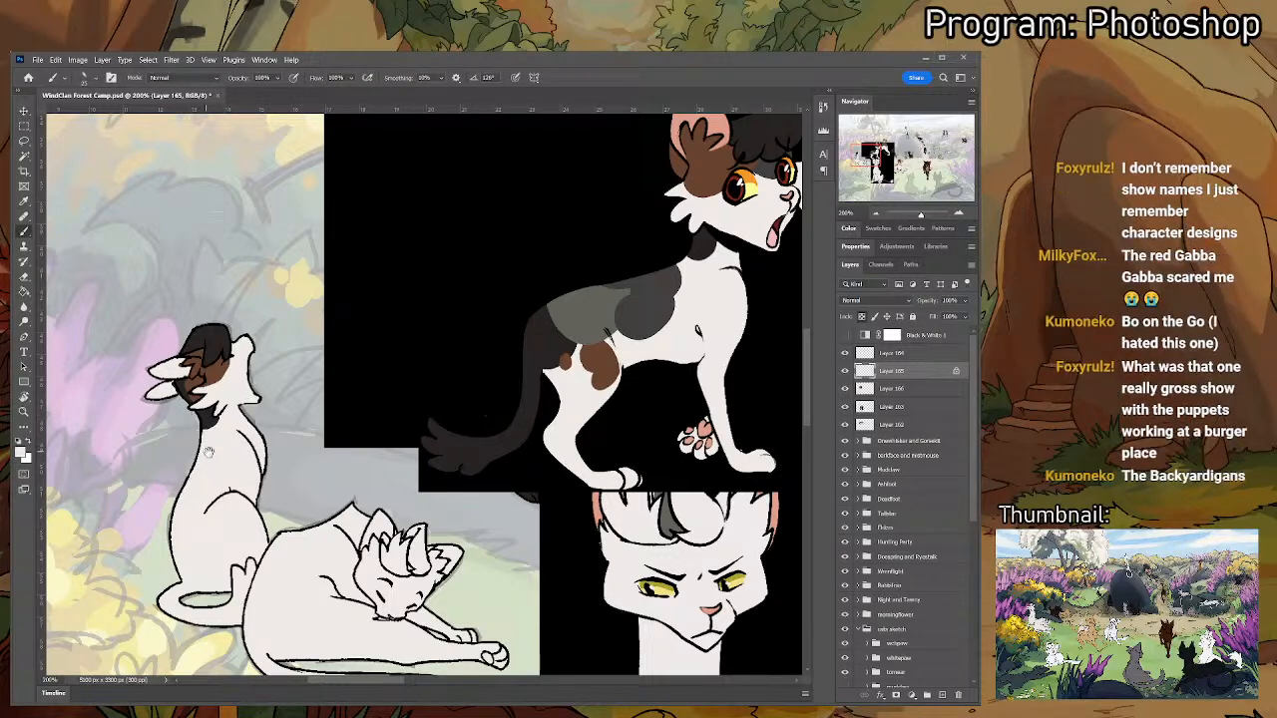
left_click_drag(217, 454, 380, 359)
key("i")
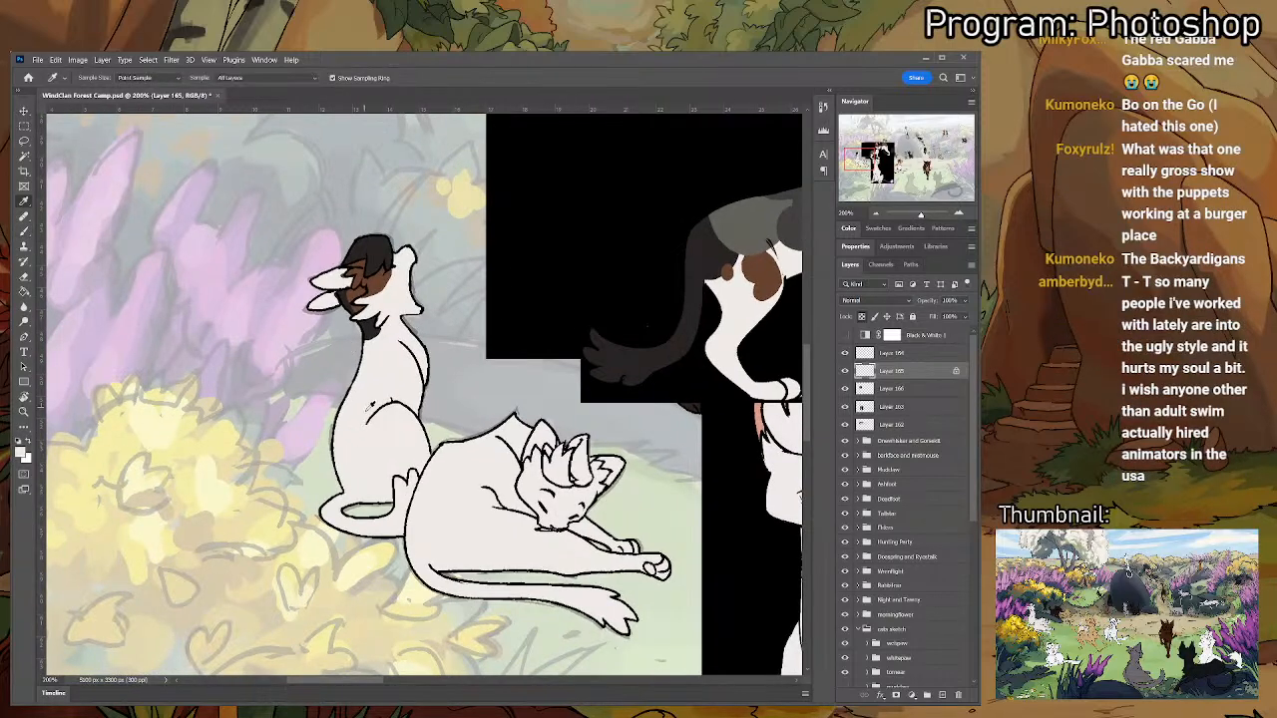
left_click(766, 217)
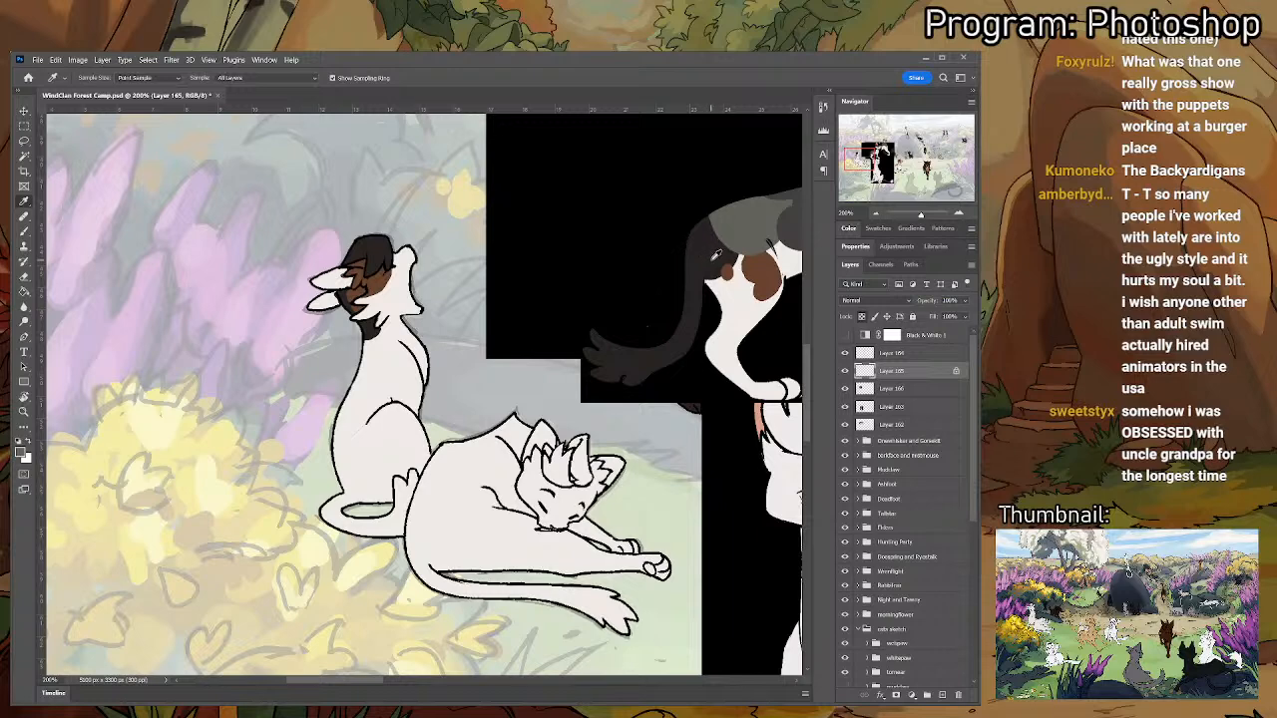
left_click(709, 253)
key("b")
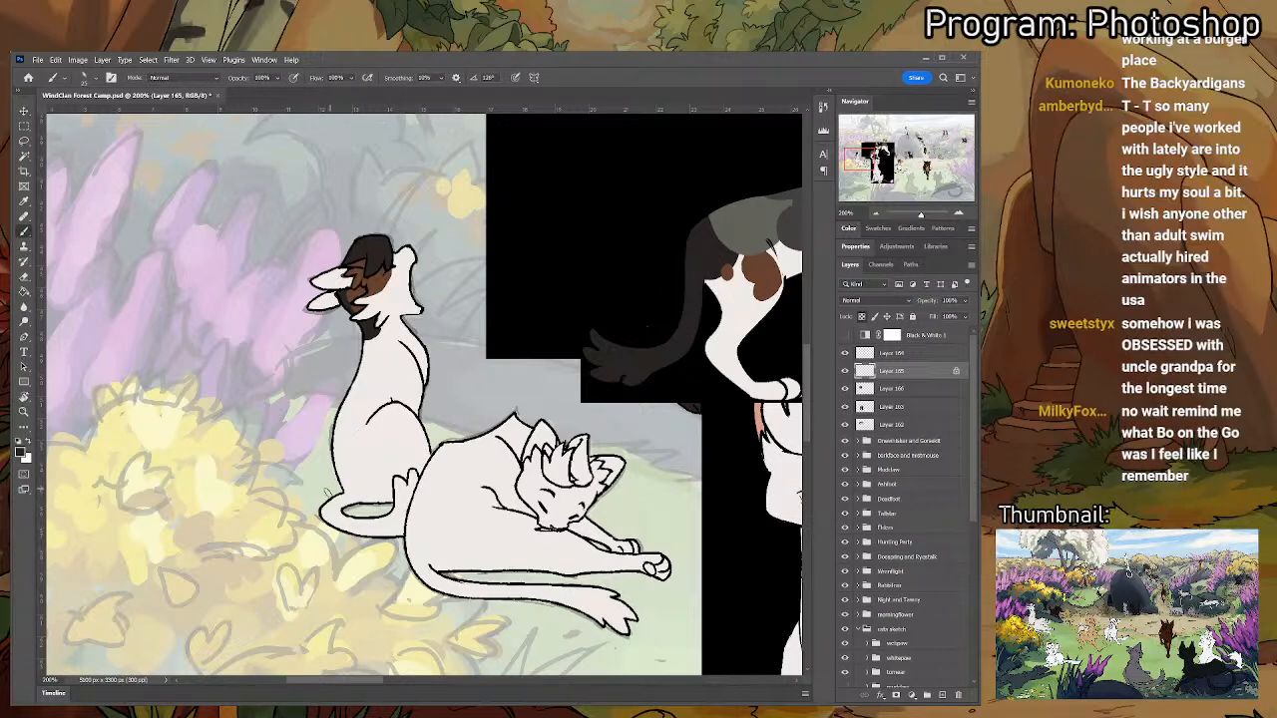
mouse_move(336, 473)
left_mouse_down()
mouse_move(347, 493)
mouse_move(339, 504)
mouse_move(351, 475)
mouse_move(325, 513)
mouse_move(389, 530)
left_mouse_up()
key("ctrl+z")
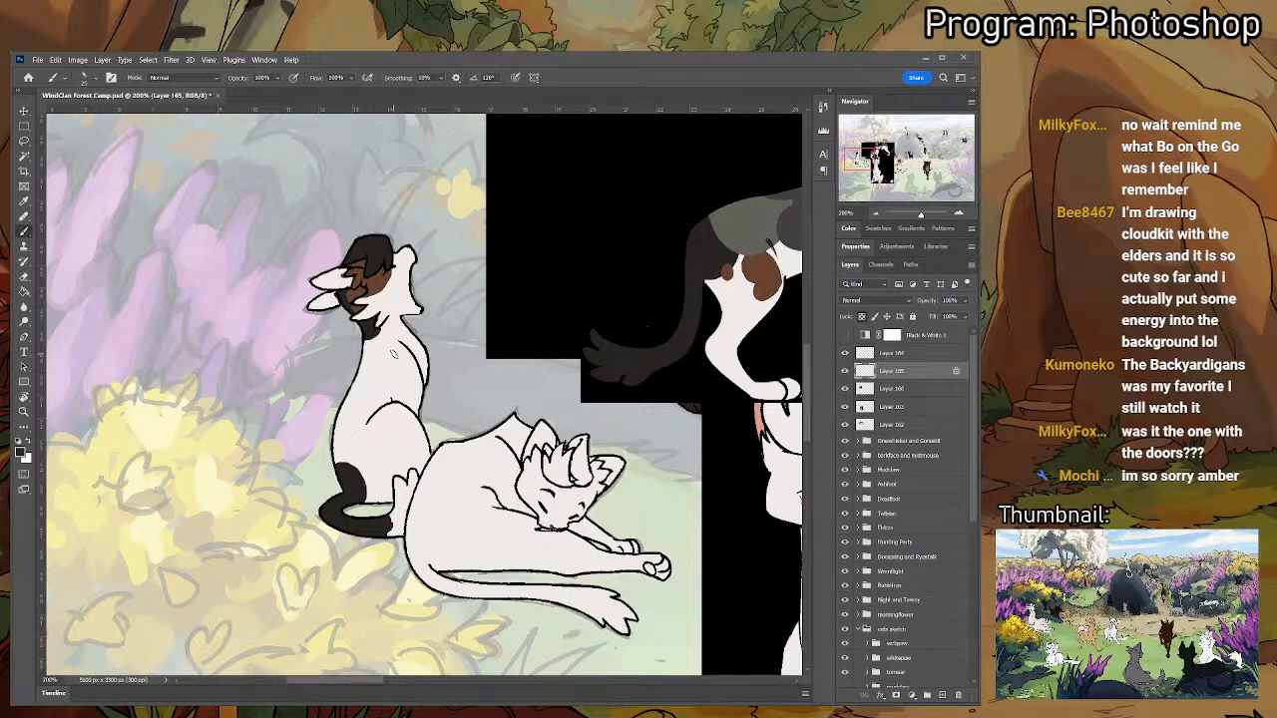
- Paint a grey patch on the sitting cat's lower back, matching the lighter grey of the calico reference's back
left_click_drag(390, 428, 357, 312)
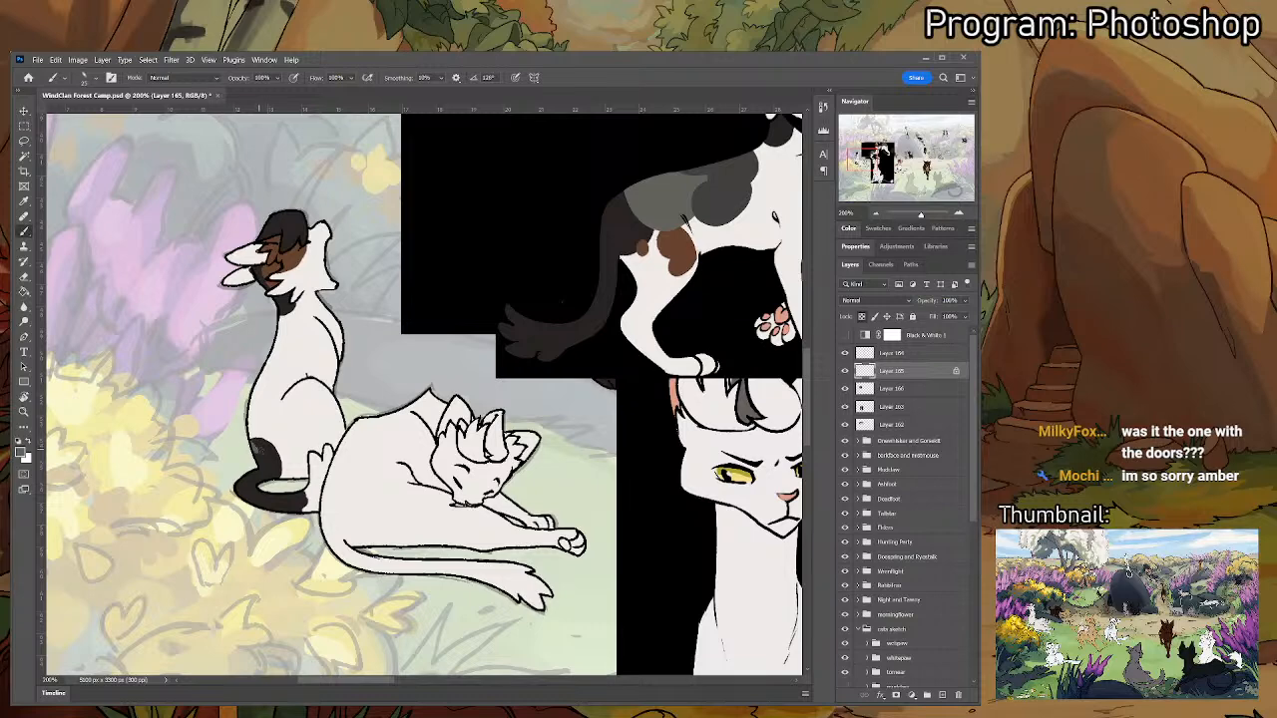
mouse_move(269, 444)
left_mouse_down()
mouse_move(284, 415)
mouse_move(264, 387)
mouse_move(265, 418)
left_mouse_up()
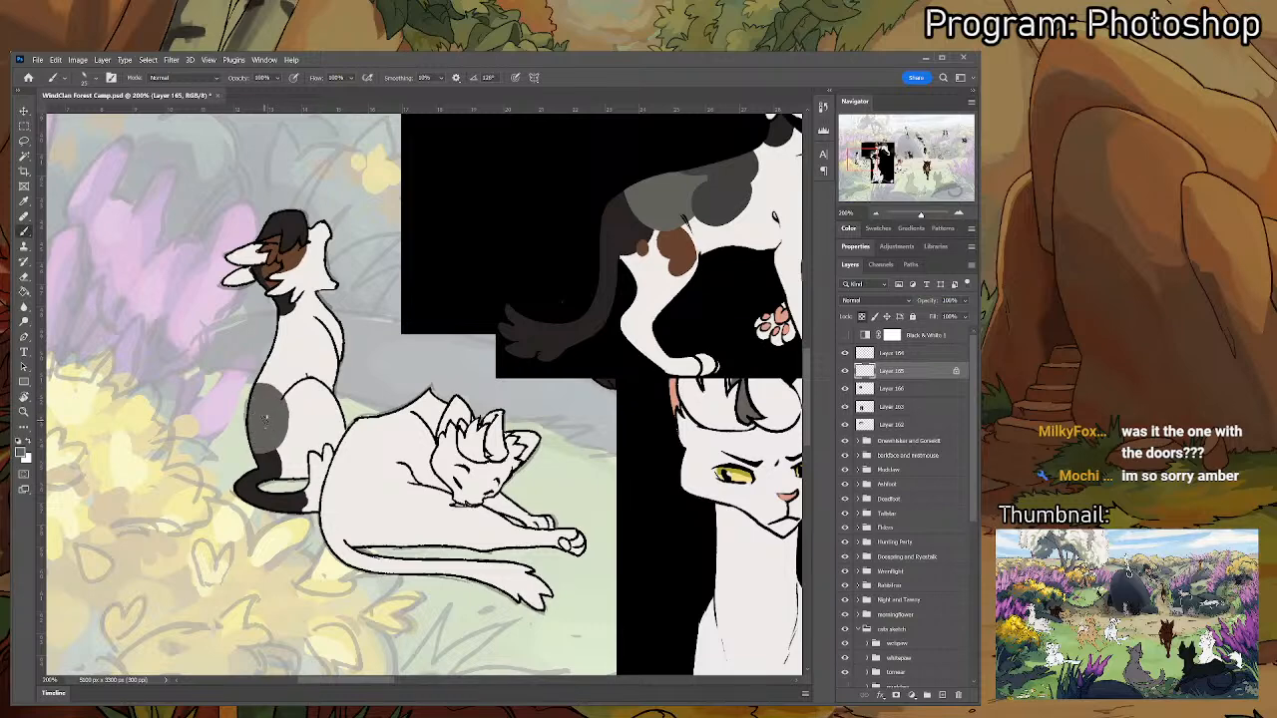
left_click(277, 401, "alt")
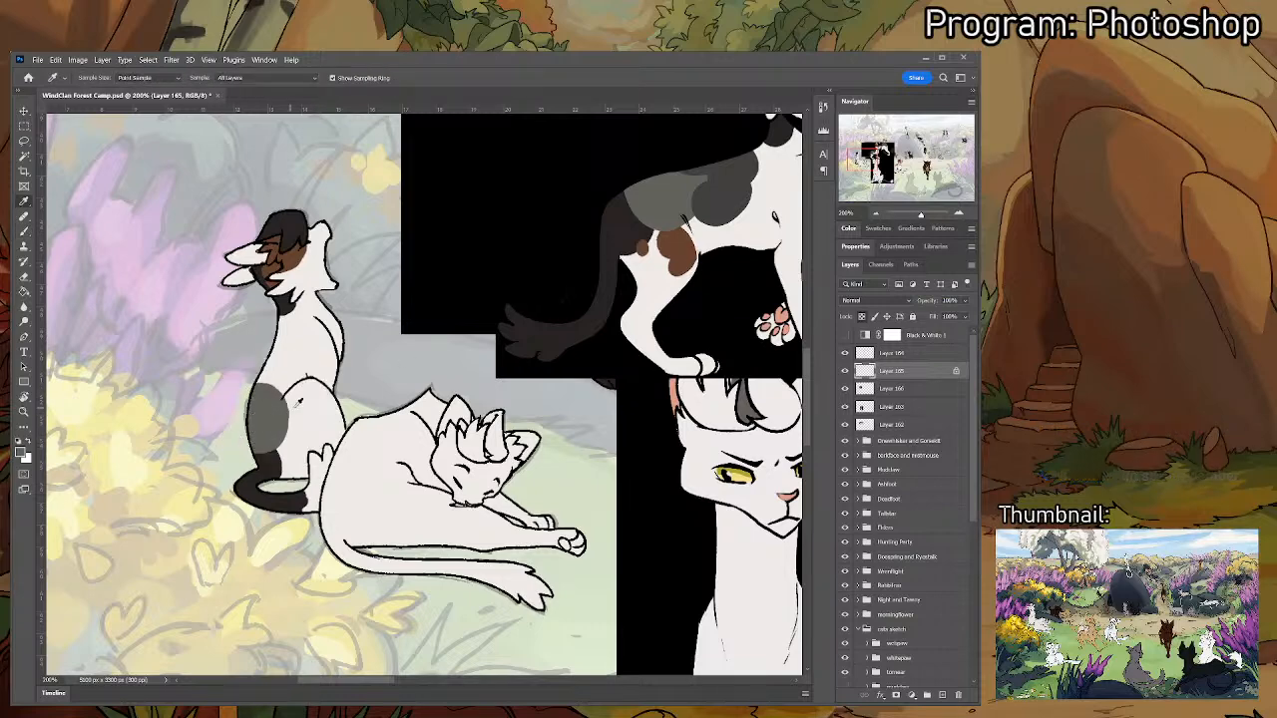
- Sample the calico's darker grey, paint it over the sitting cat's upper back and haunch, and refine its border with the lighter grey
left_click(718, 204, "alt")
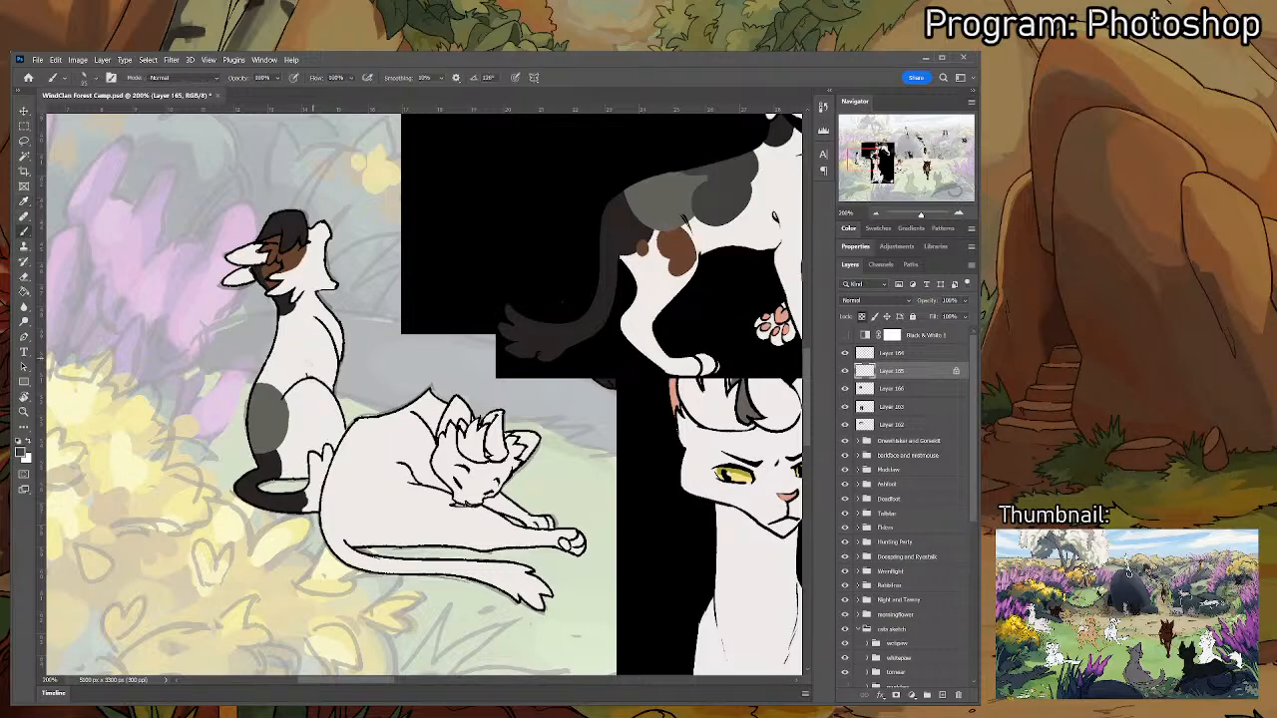
mouse_move(249, 390)
left_mouse_down()
mouse_move(257, 365)
mouse_move(284, 404)
mouse_move(300, 374)
mouse_move(294, 399)
mouse_move(284, 347)
mouse_move(275, 365)
left_mouse_up()
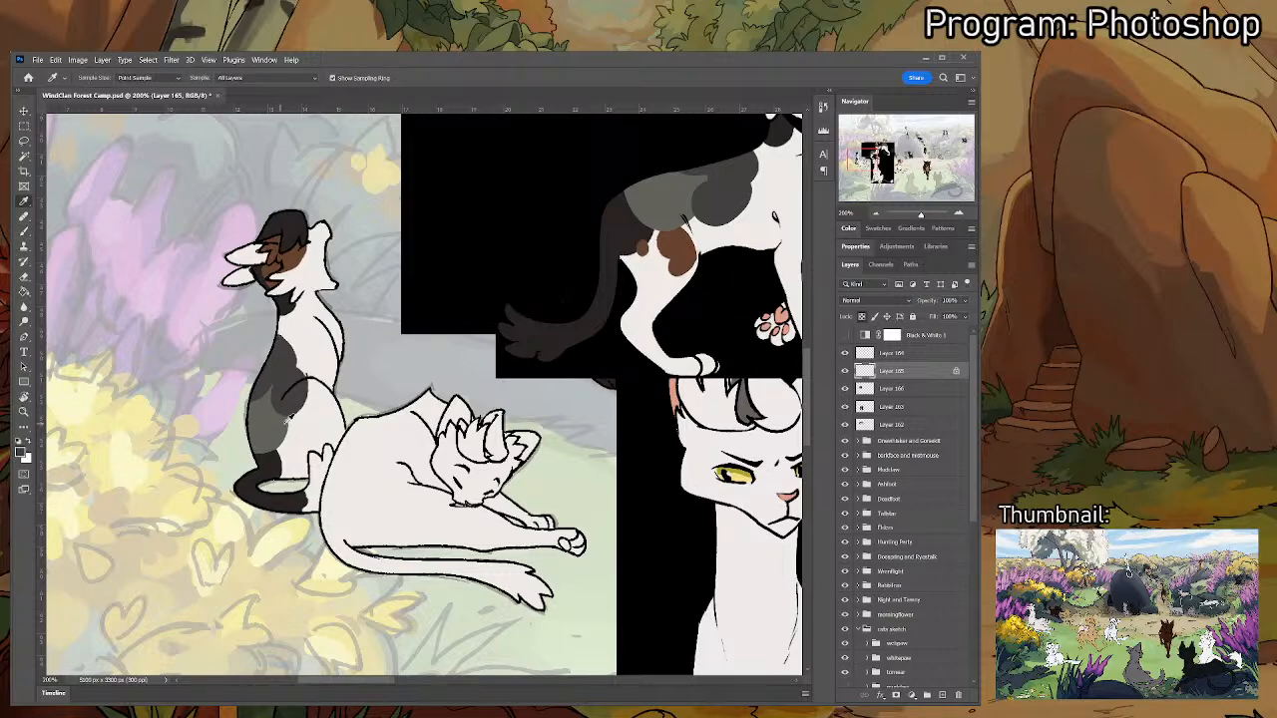
left_click(268, 408, "alt")
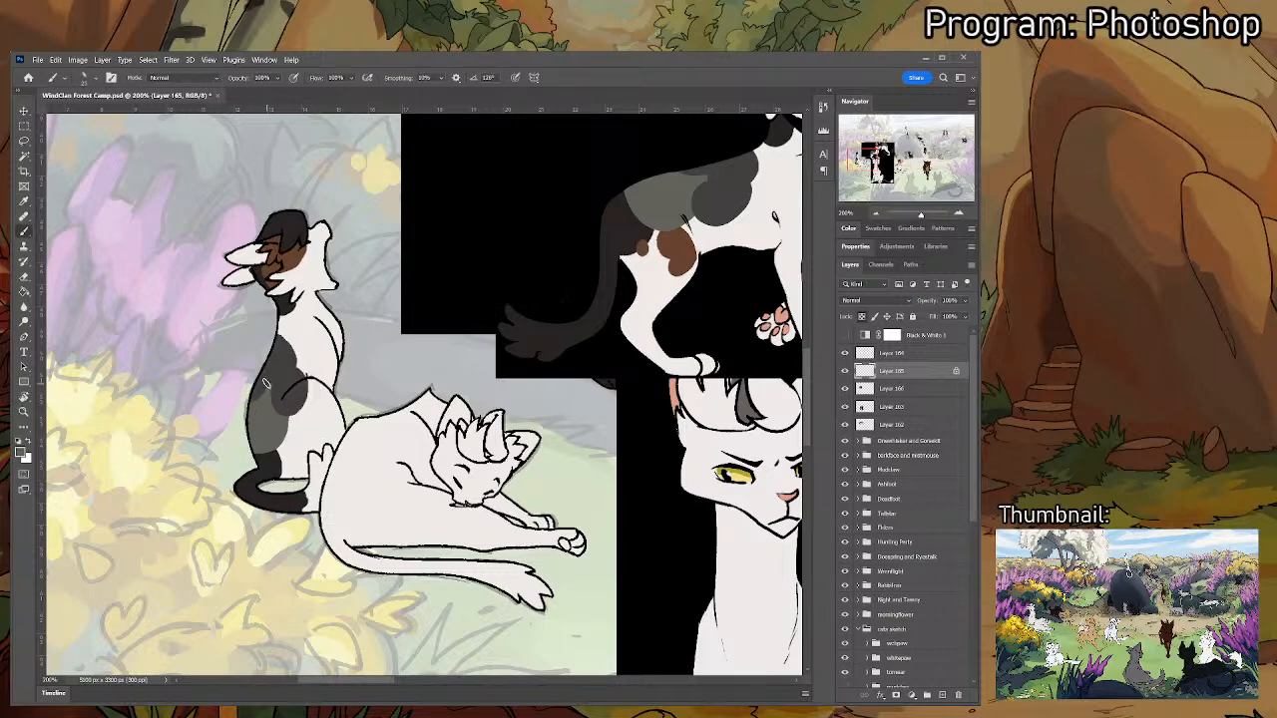
key("i")
key("b")
- Sample the calico's brown, paint a brown patch on the sitting cat's haunch, and sample the off-white fur color
scroll(271, 359, "down", 2)
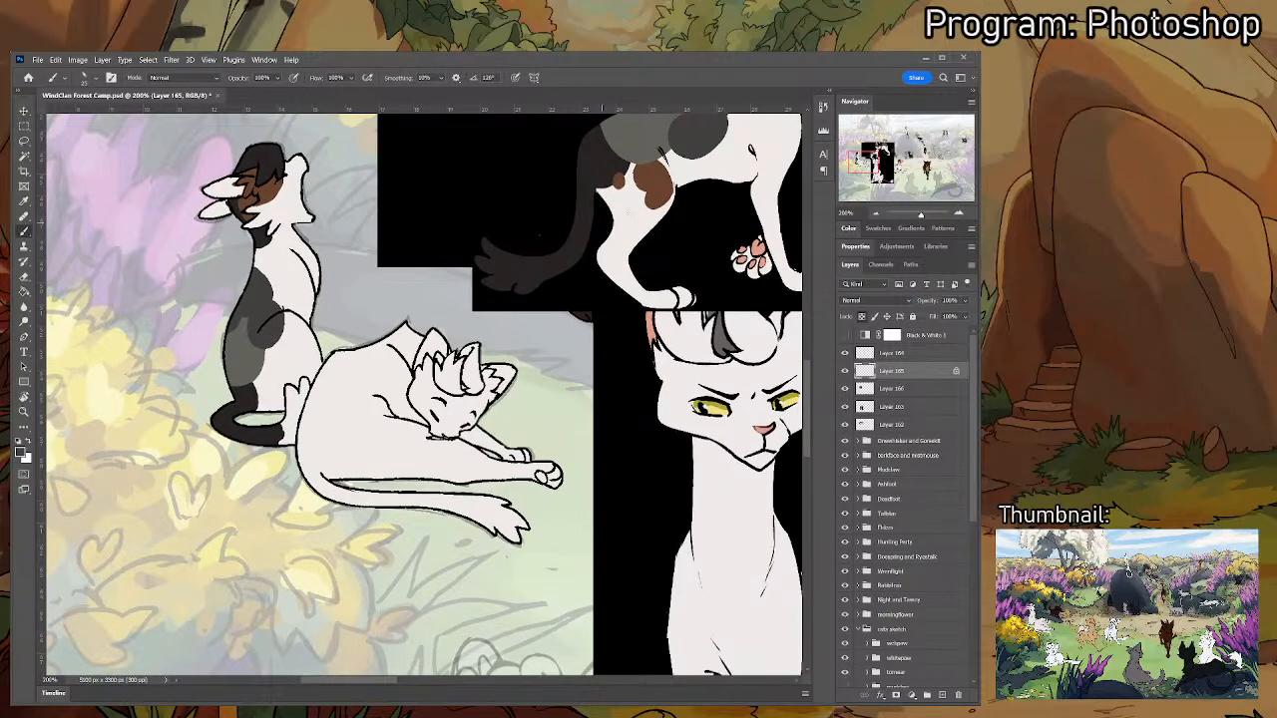
key("i")
left_click(658, 185)
key("b")
left_click_drag(402, 431, 525, 312)
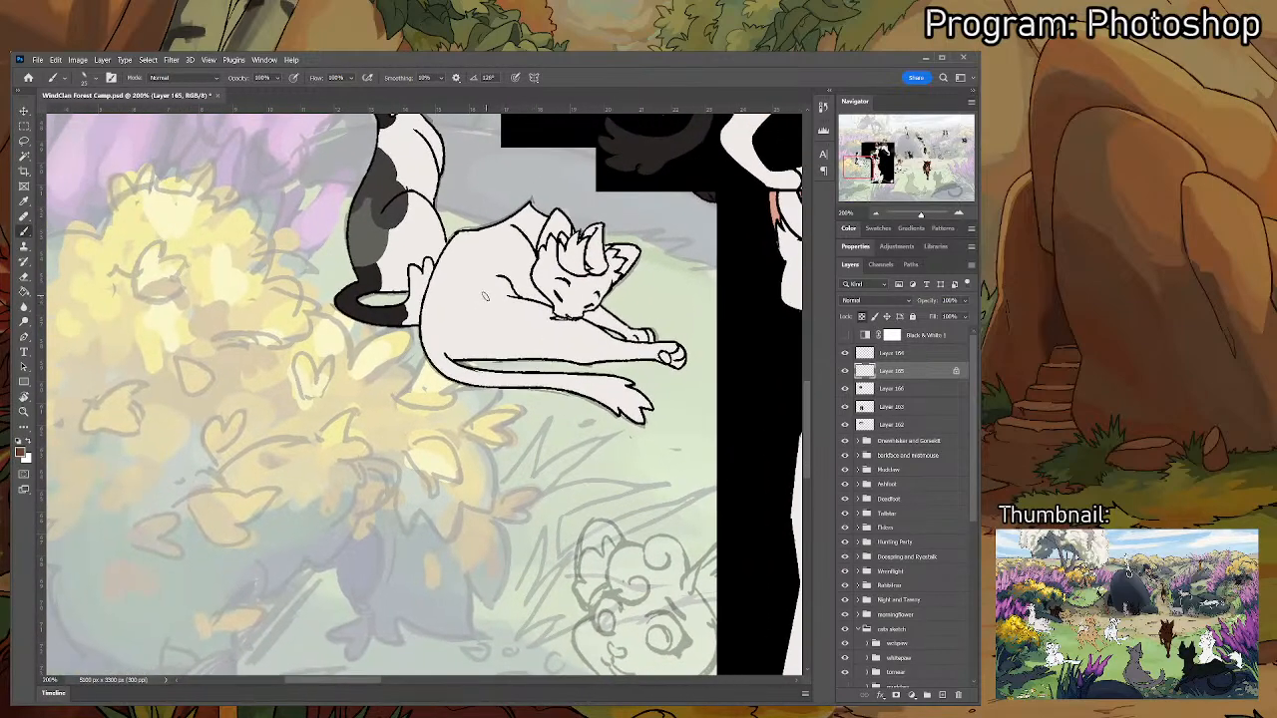
mouse_move(430, 268)
left_mouse_down()
mouse_move(313, 361)
mouse_move(328, 419)
mouse_move(307, 349)
mouse_move(305, 365)
mouse_move(320, 367)
mouse_move(306, 359)
mouse_move(326, 357)
mouse_move(316, 349)
mouse_move(335, 367)
mouse_move(306, 347)
mouse_move(329, 391)
left_mouse_up()
key("i")
left_click(305, 391)
key("b")
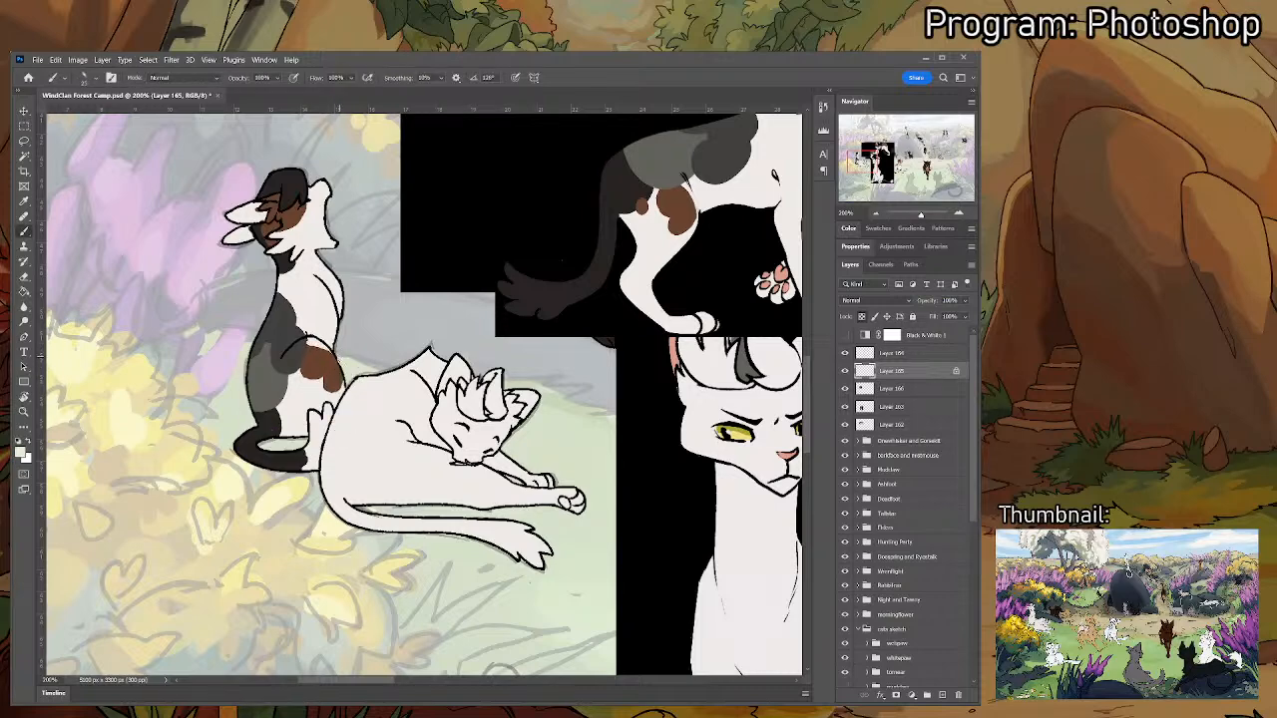
- Resample the calico's brown, add a small brown spot beside the haunch patch, and reshape the patch
left_click(287, 349, "alt")
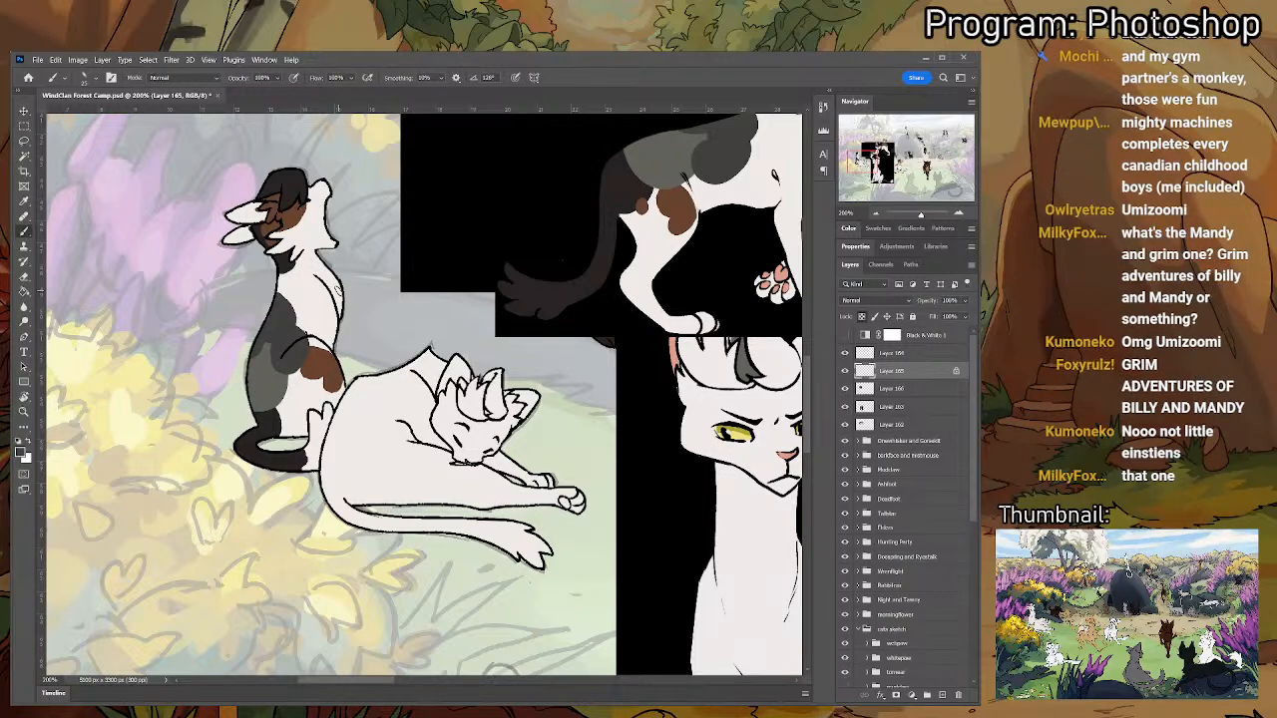
key("i")
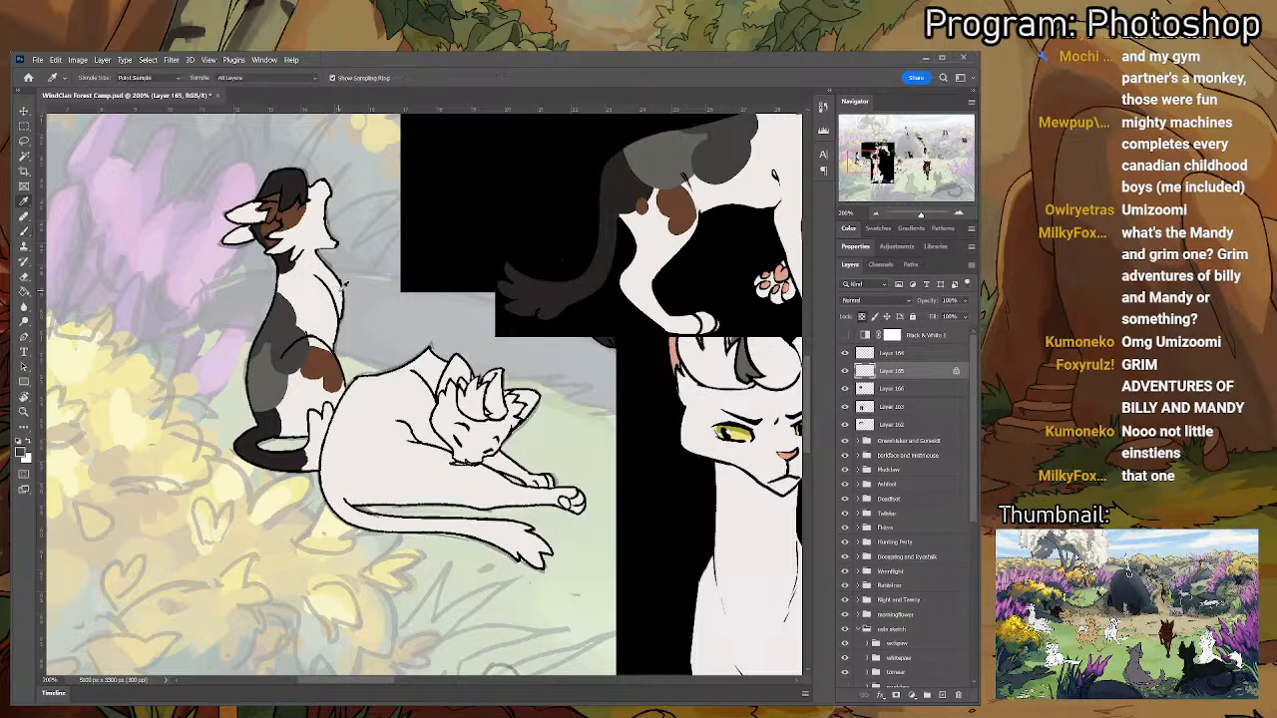
left_click(648, 204)
key("b")
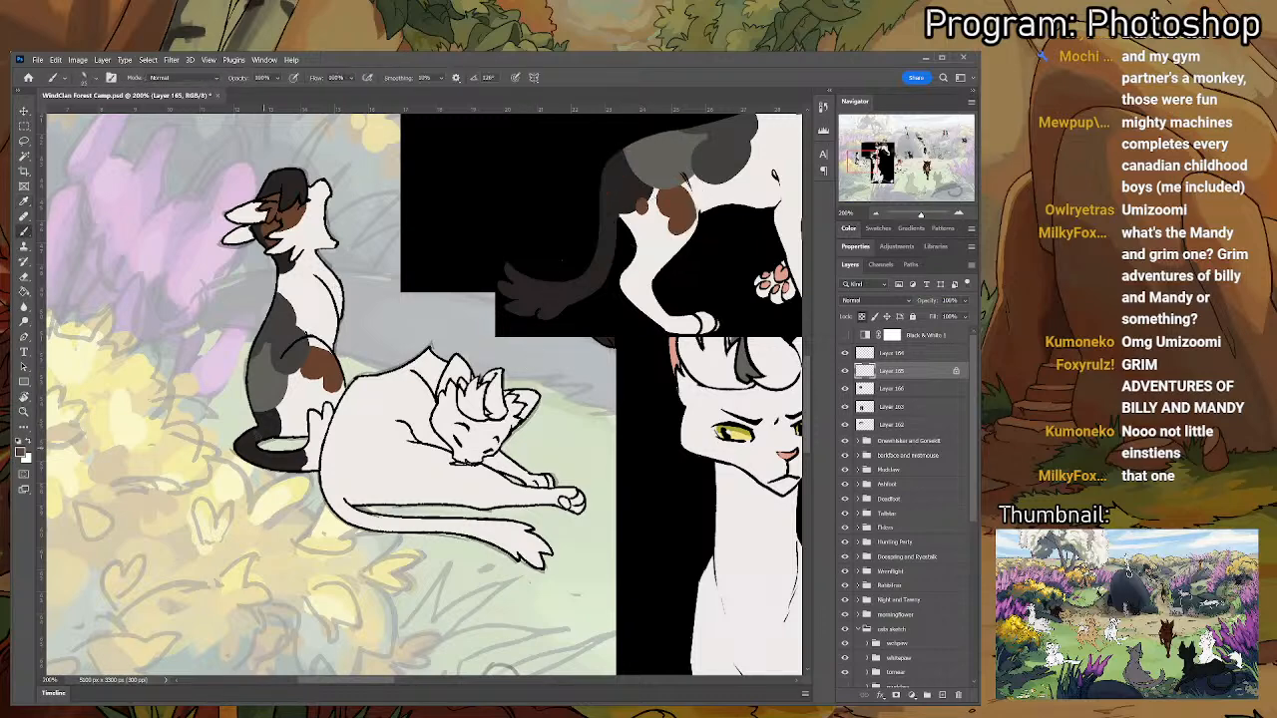
left_click_drag(278, 426, 294, 415)
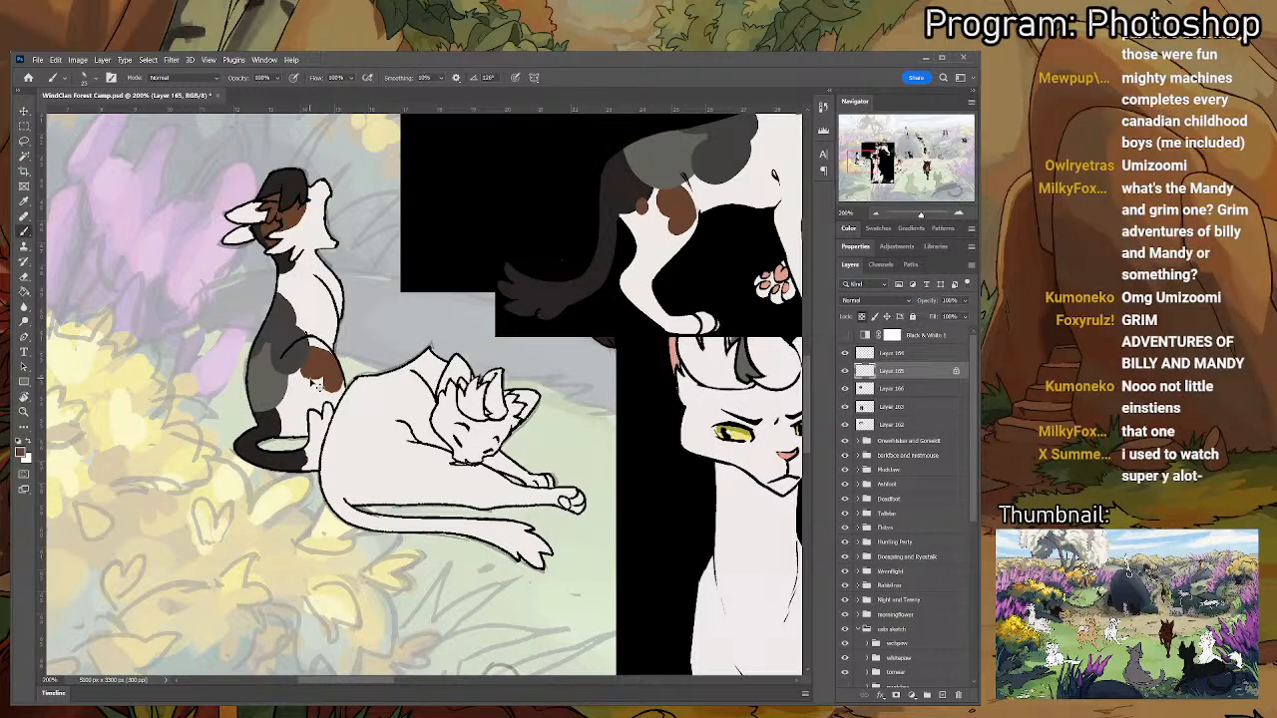
mouse_move(317, 401)
left_mouse_down()
mouse_move(324, 371)
mouse_move(319, 389)
mouse_move(311, 361)
mouse_move(317, 373)
mouse_move(305, 361)
mouse_move(297, 377)
mouse_move(319, 387)
mouse_move(307, 373)
left_mouse_up()
- Undo the brown markings on the sitting cat's haunch, including one further trial stroke
key("ctrl+z")
key("ctrl+z")
key("ctrl+z")
key("ctrl+z")
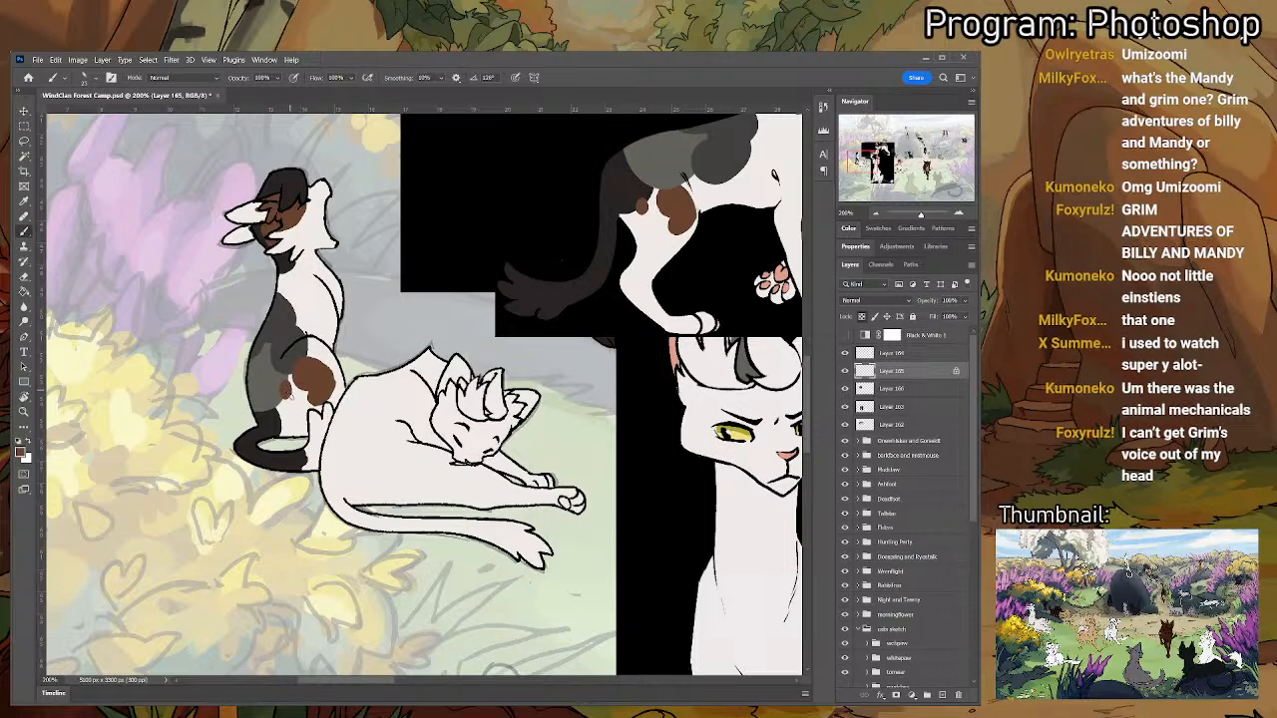
key("ctrl+z")
key("ctrl+z")
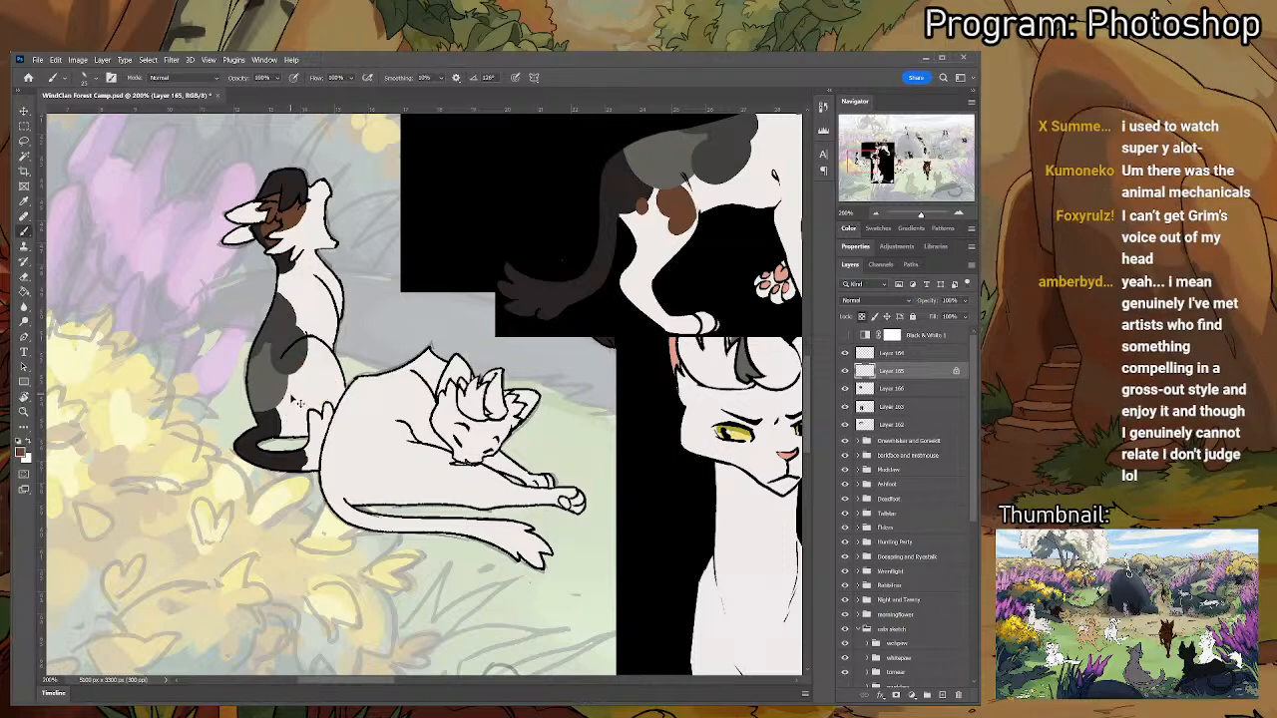
left_click_drag(296, 381, 304, 379)
key("ctrl+z")
- Trim the grey haunch marking on the sitting cat with off-white fur color, and repaint its upper border with the sampled lighter grey
key("i")
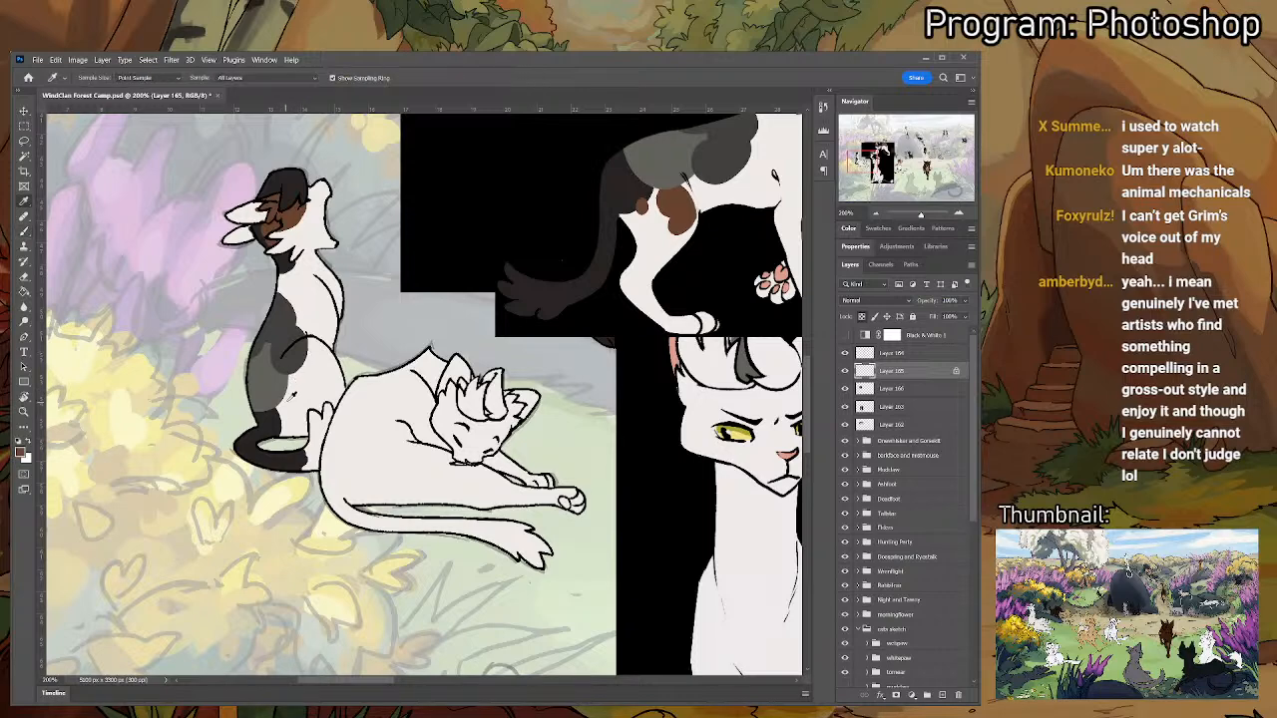
key("b")
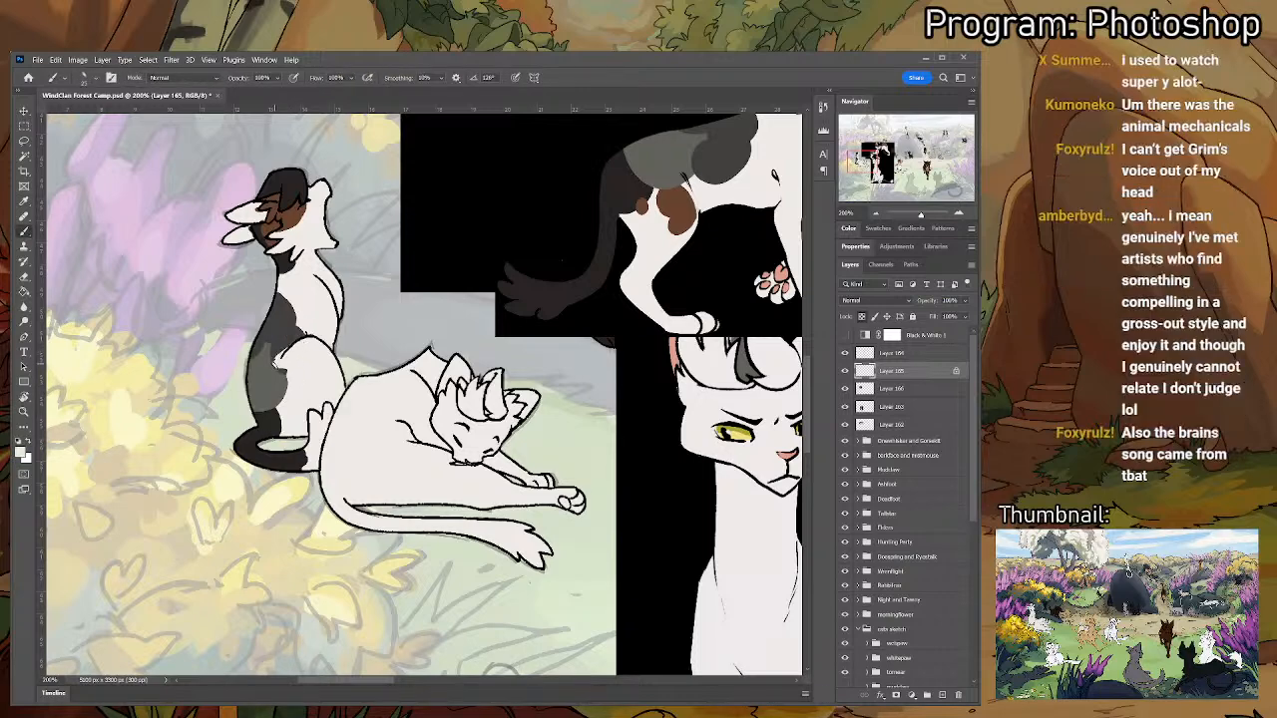
left_click_drag(293, 349, 286, 405)
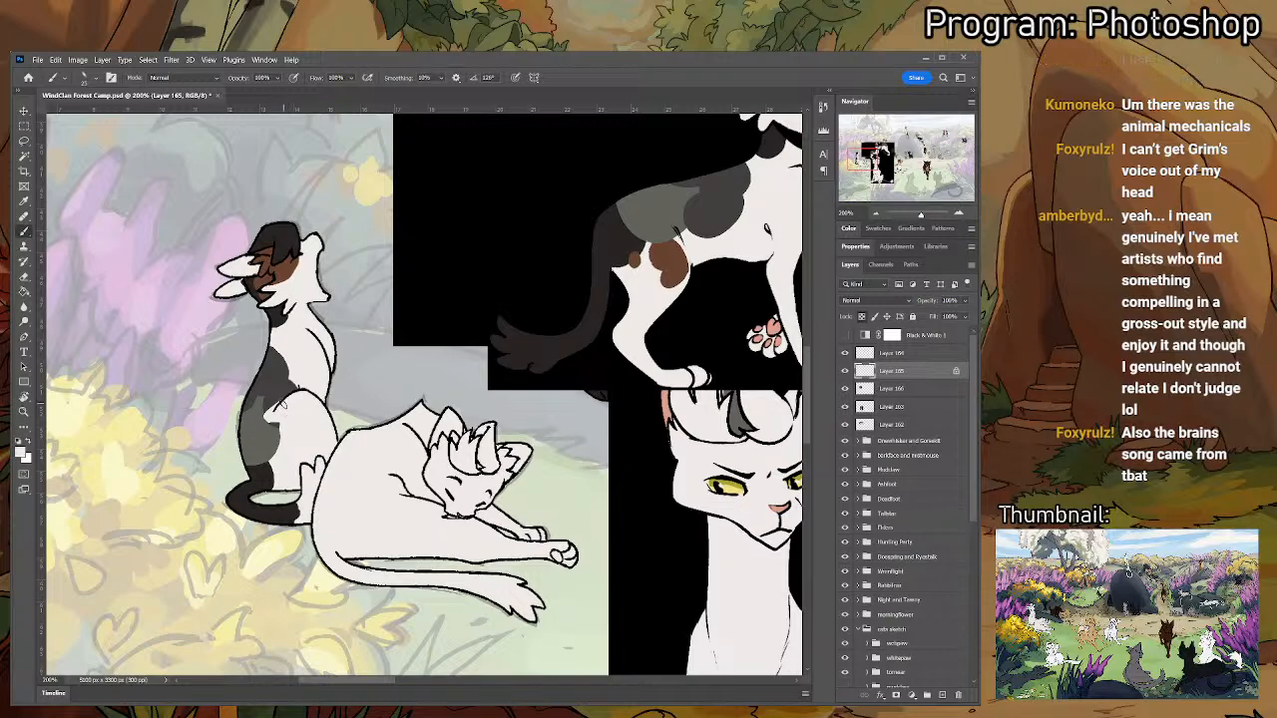
left_click(267, 429, "alt")
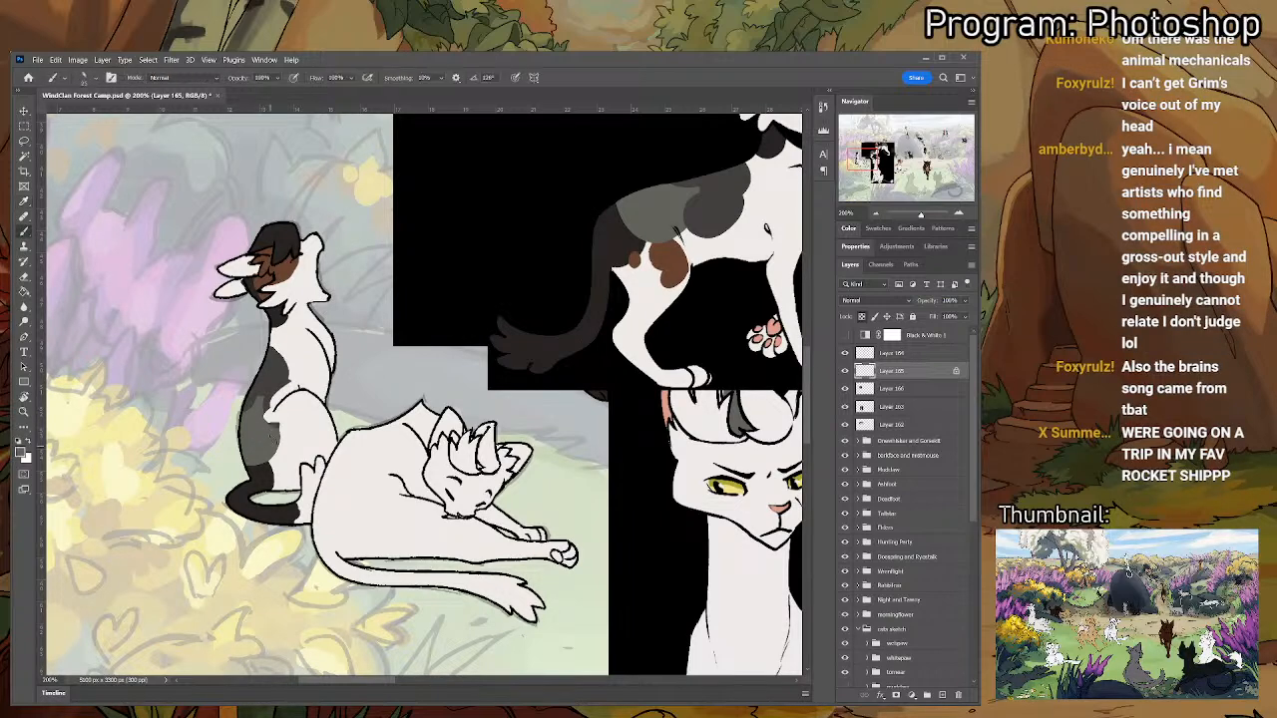
left_click_drag(270, 424, 265, 416)
- Sample the darker grey, touch up the sitting cat's back patch, and trim the patch's inner edge with off-white
key("alt")
left_click(280, 374, "alt")
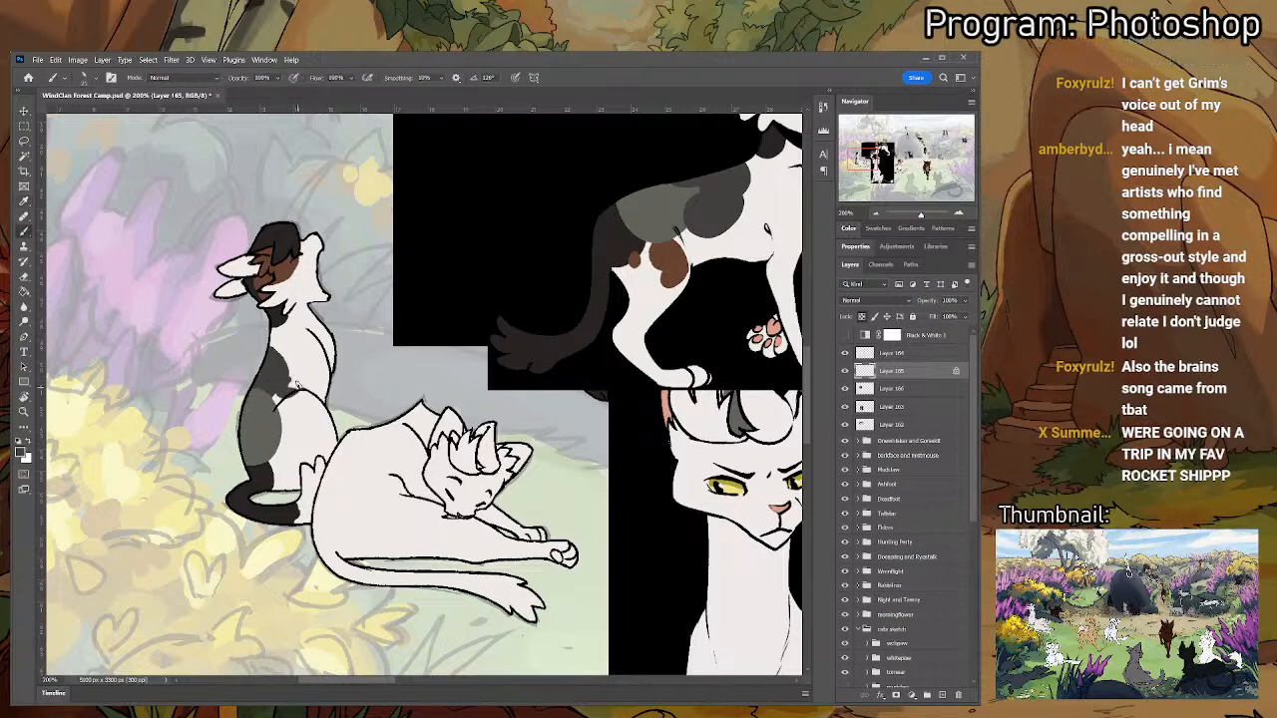
mouse_move(299, 363)
left_mouse_down()
mouse_move(291, 391)
mouse_move(262, 339)
left_mouse_up()
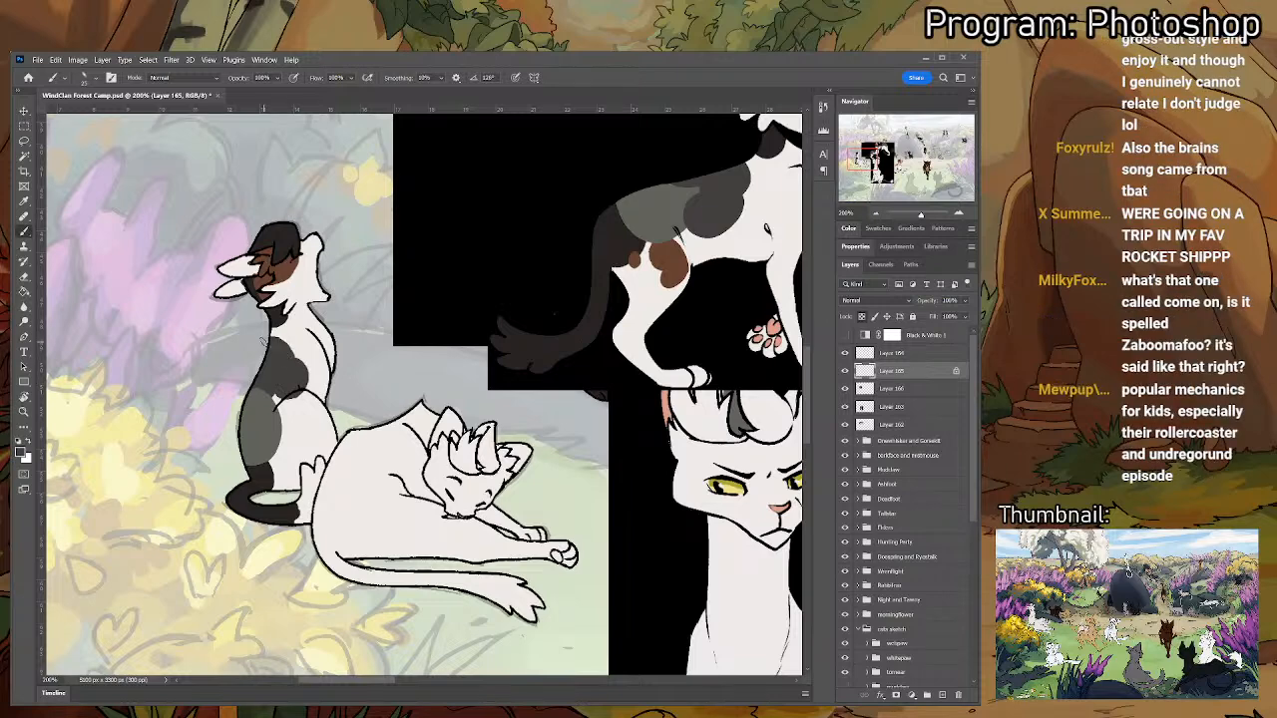
left_click(302, 399, "alt")
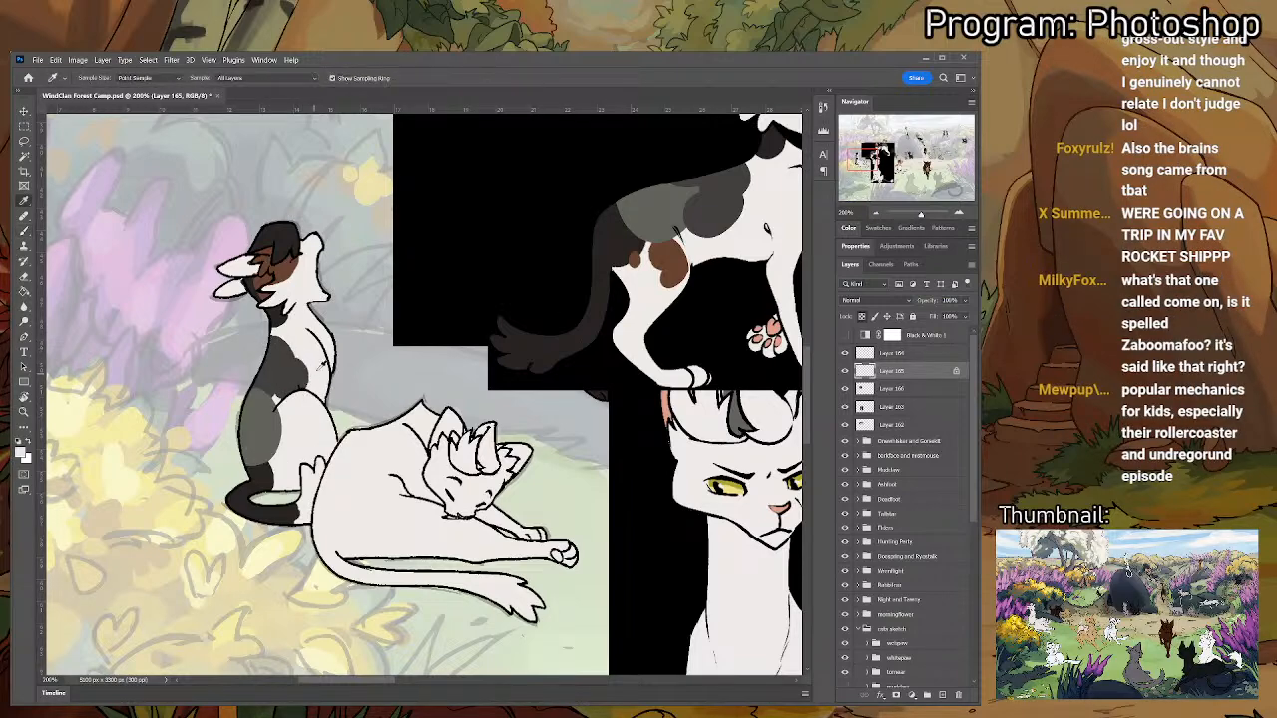
left_click_drag(319, 367, 303, 391)
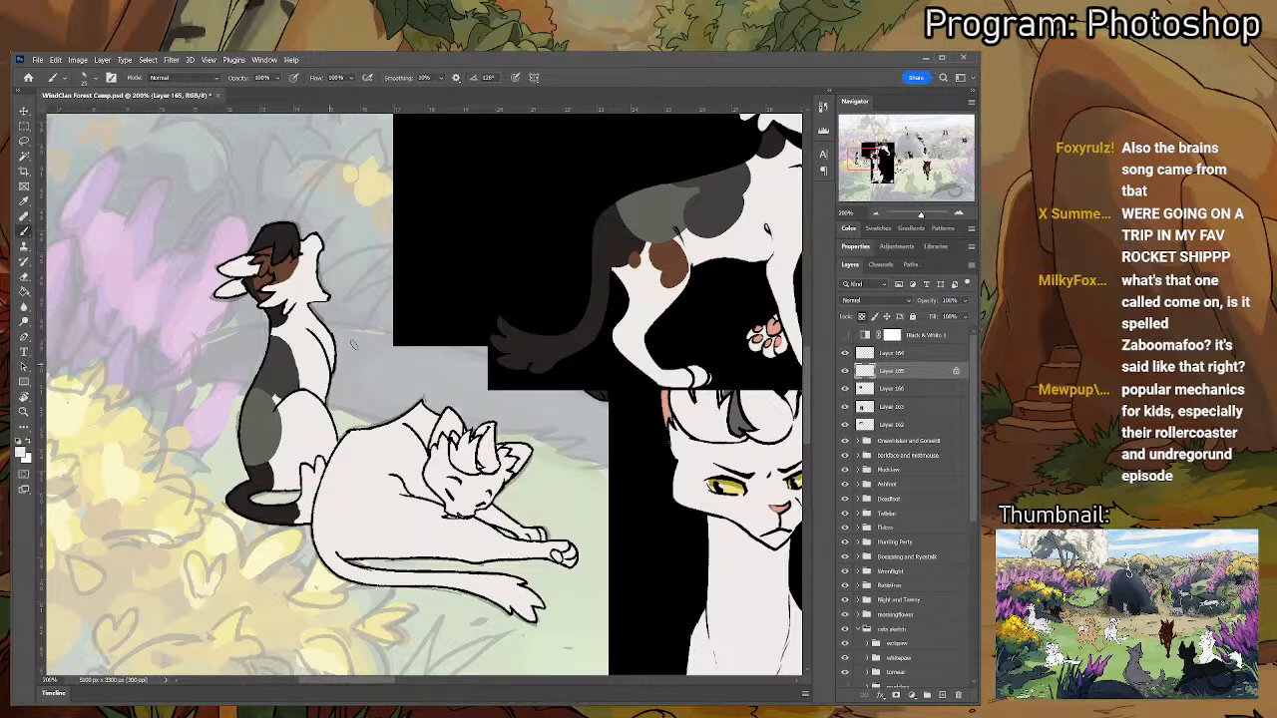
left_click_drag(296, 355, 302, 375)
- Refine the border between the back patch and the haunch marking, alternating the sampled darker grey and off-white
key("i")
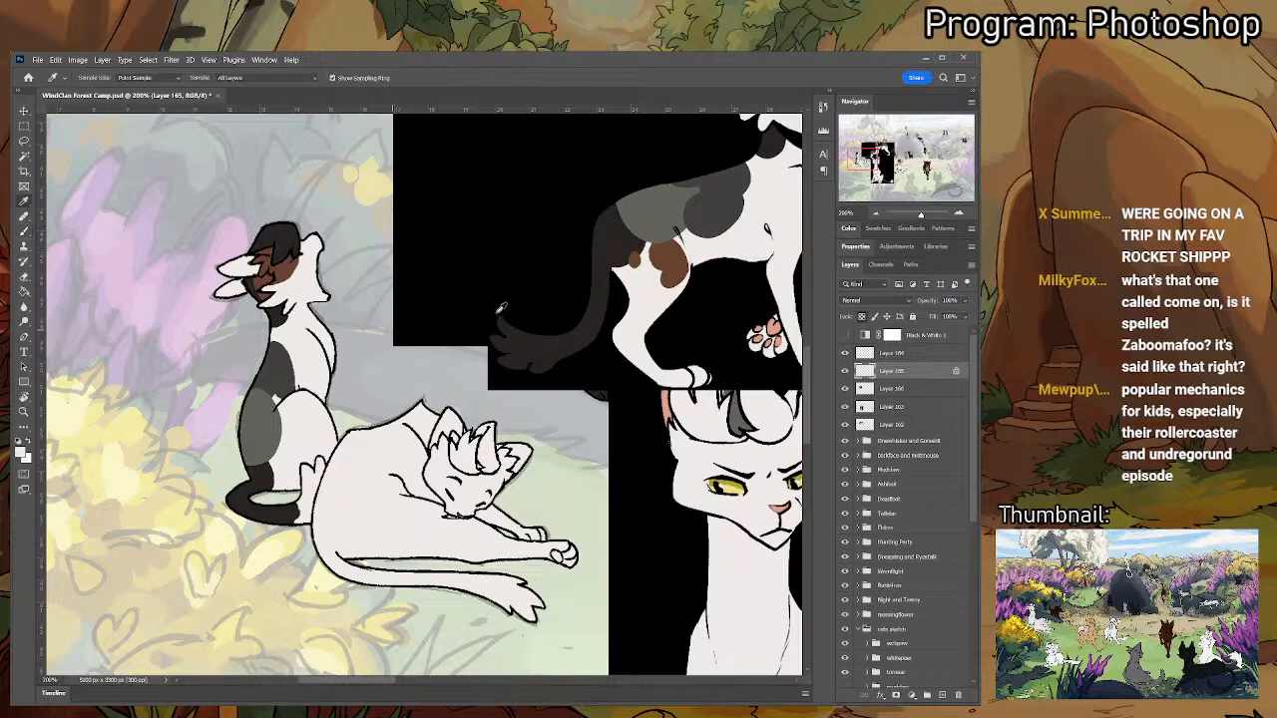
left_click(281, 378)
key("b")
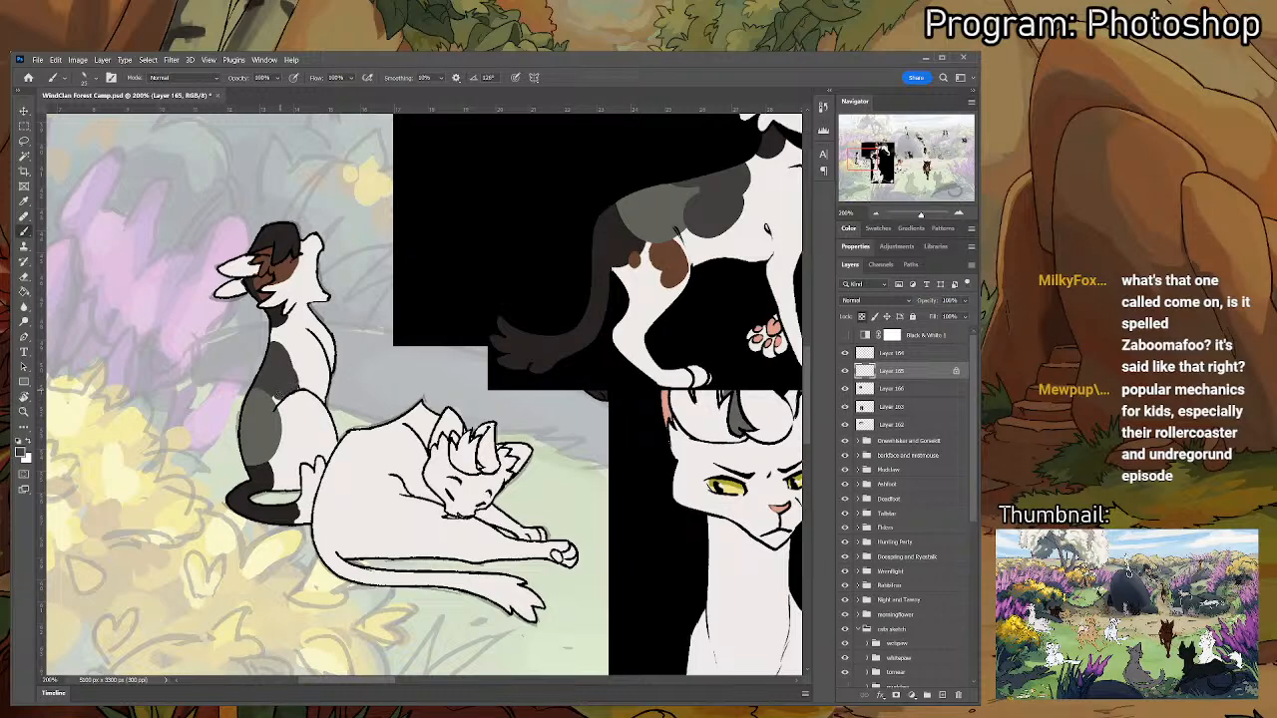
mouse_move(276, 391)
left_mouse_down()
mouse_move(269, 405)
mouse_move(291, 398)
left_mouse_up()
key("i")
left_click(294, 407)
key("b")
key("i")
left_click(277, 384)
key("b")
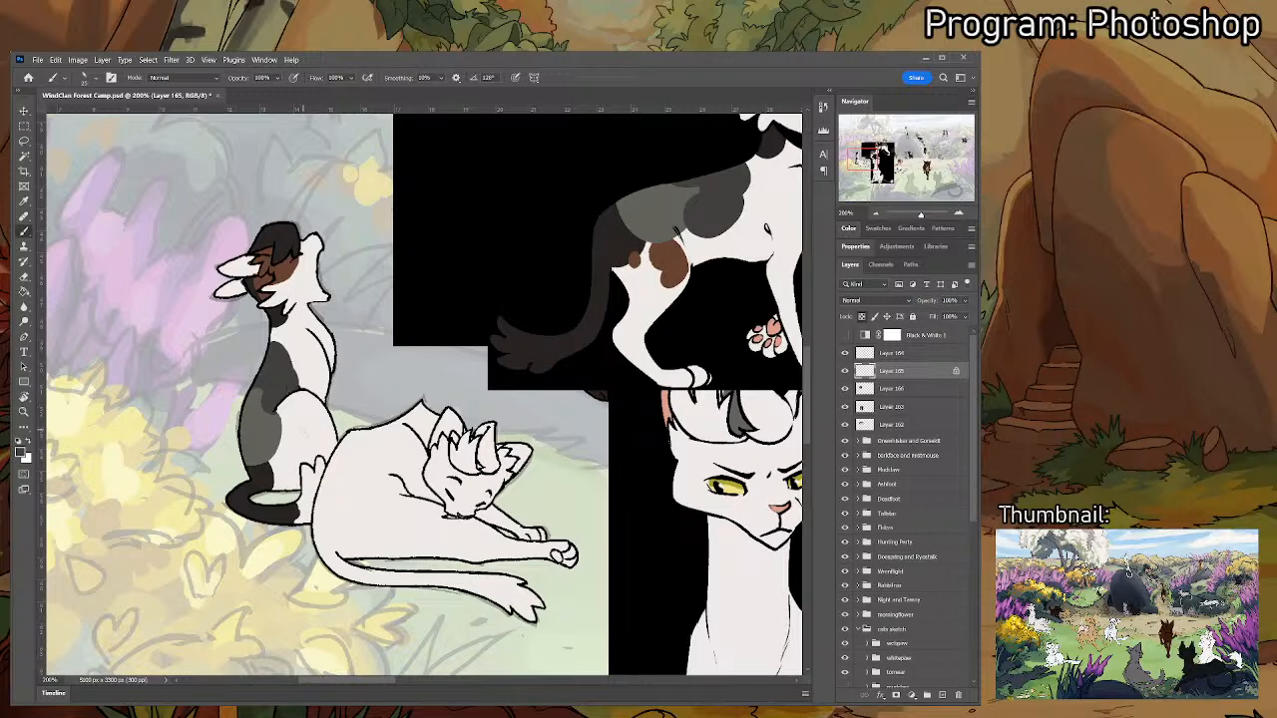
- Sample the calico's brown and paint a small brown spot on the sitting cat's lower haunch beside the tail
key("i")
left_click(672, 260)
key("b")
mouse_move(311, 484)
left_mouse_down()
mouse_move(297, 407)
mouse_move(271, 389)
mouse_move(281, 399)
left_mouse_up()
key("i")
left_click(257, 400)
key("b")
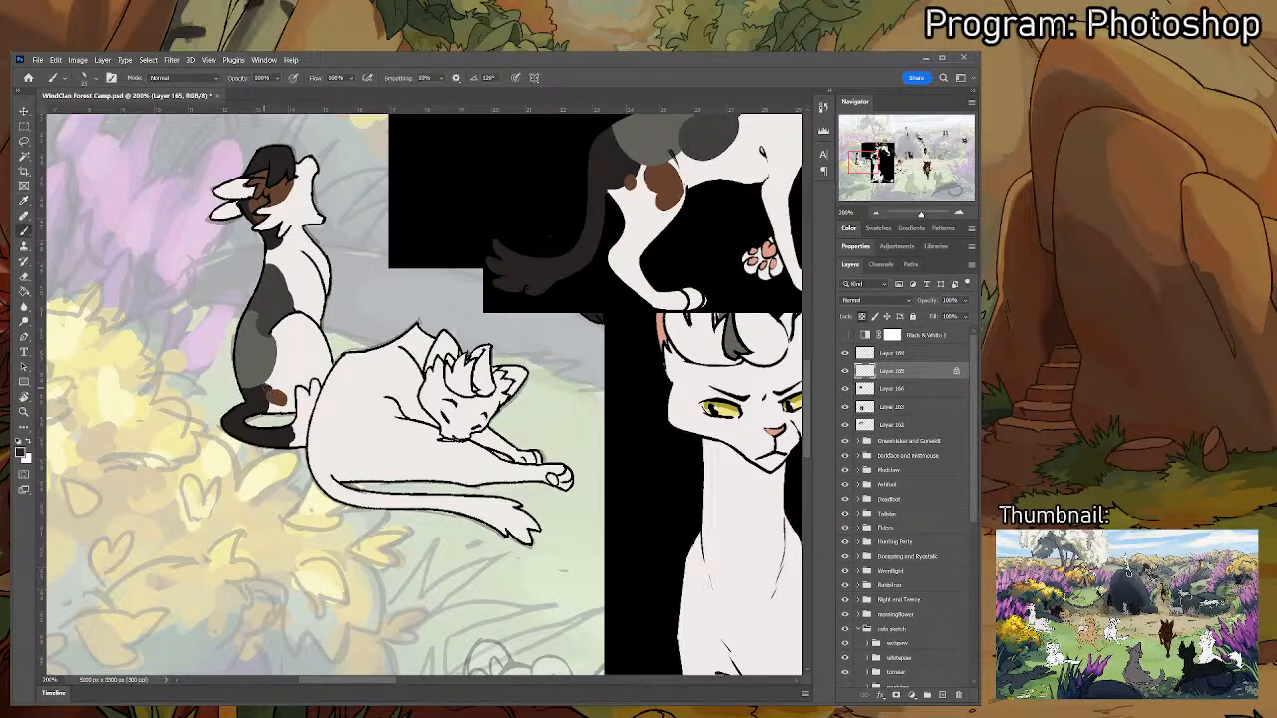
- Sample the off-white and the lighter grey, and reshape the grey marking along the sitting cat's haunch
key("i")
left_click(285, 381)
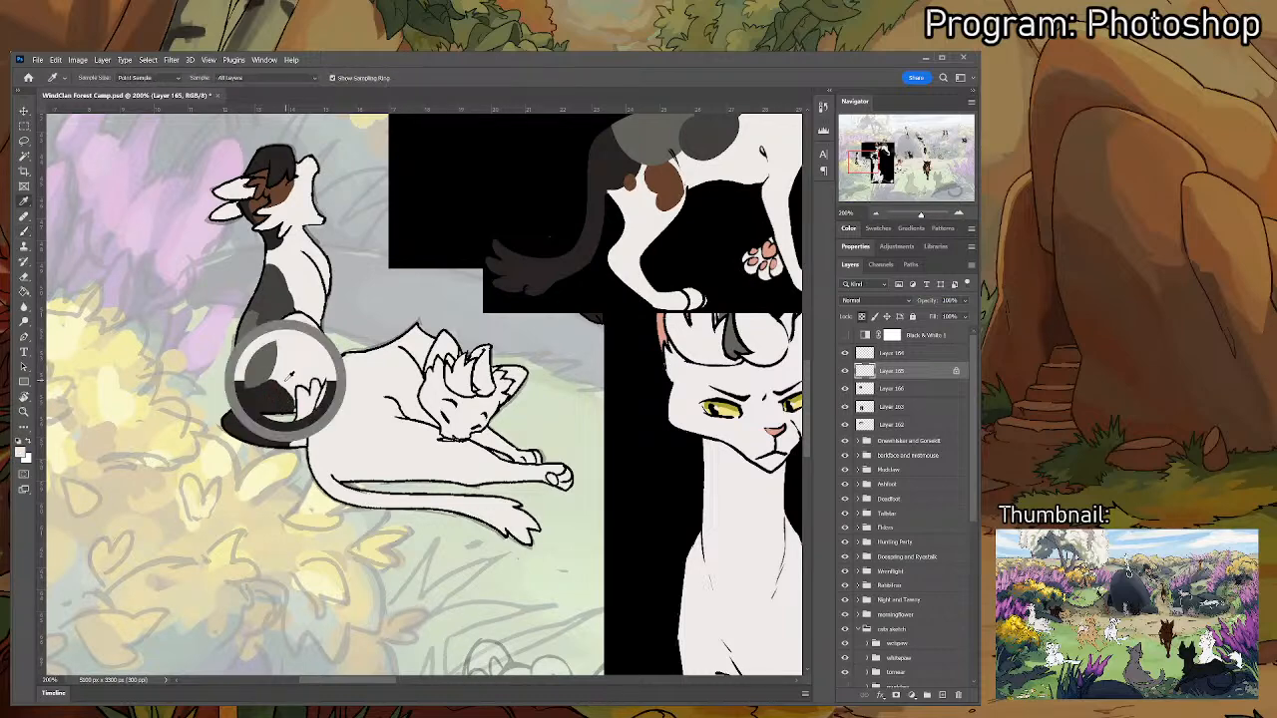
key("b")
mouse_move(272, 380)
left_mouse_down()
mouse_move(294, 413)
mouse_move(276, 337)
left_mouse_up()
key("i")
left_click(266, 394)
key("b")
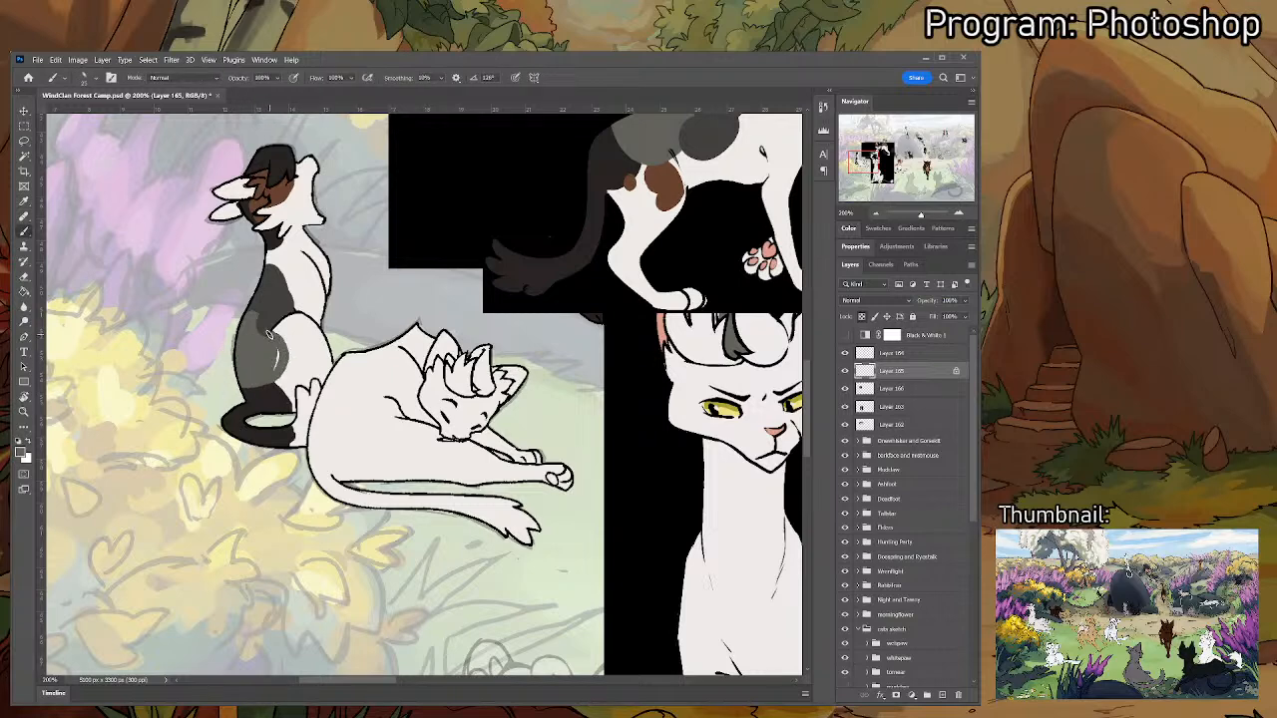
- Sample the calico's brown and paint a large patch on the sitting cat's thigh with a small spot below it
key("i")
left_click(667, 184)
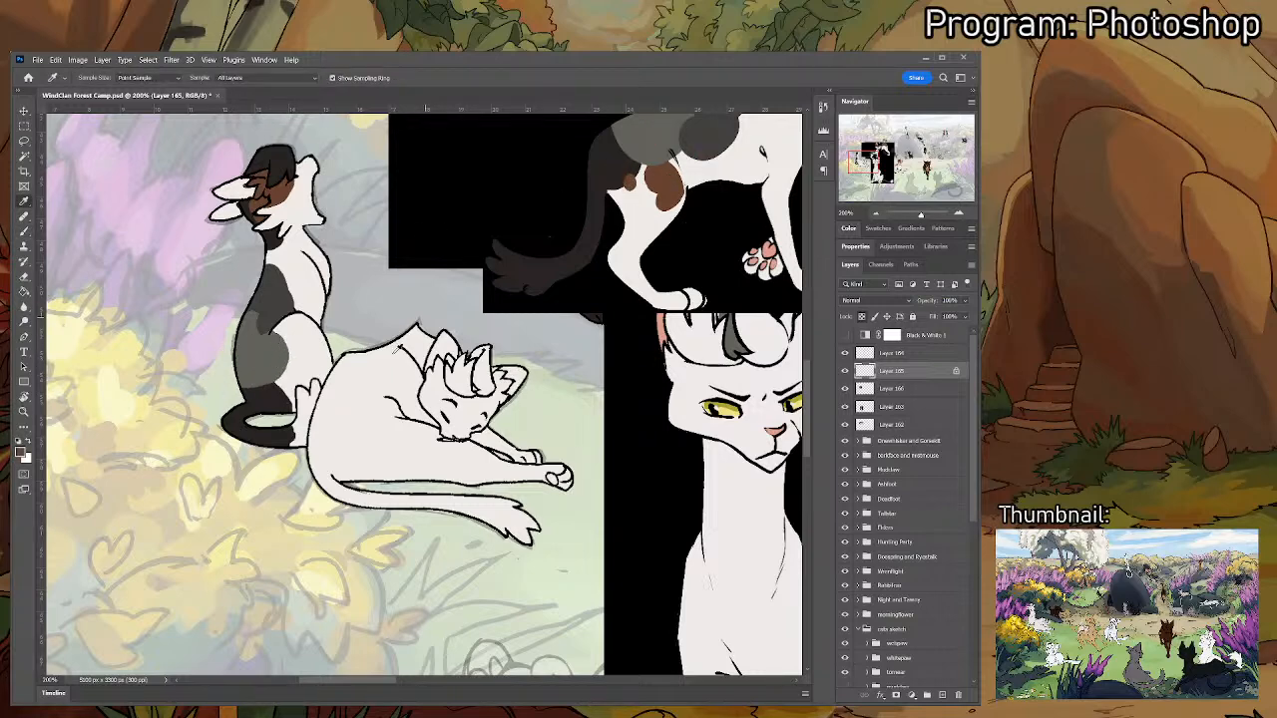
key("b")
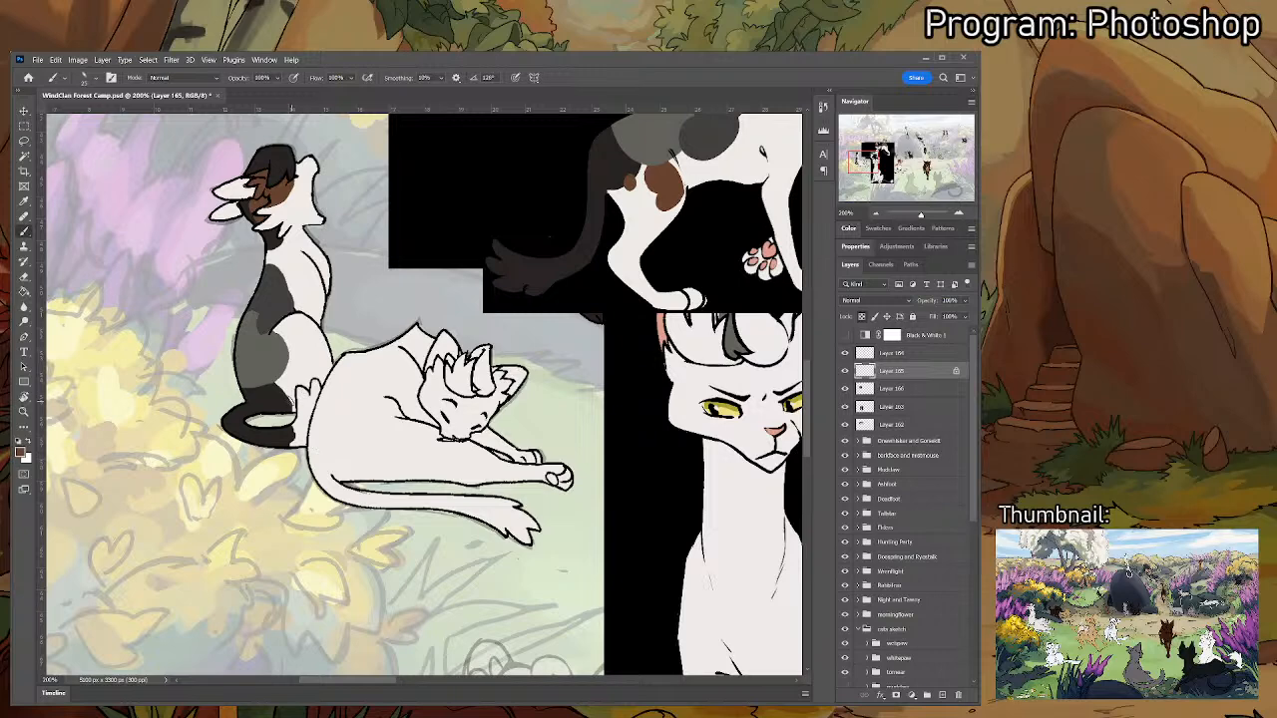
mouse_move(281, 394)
left_mouse_down()
mouse_move(304, 361)
mouse_move(289, 335)
mouse_move(295, 351)
mouse_move(310, 335)
mouse_move(319, 364)
left_mouse_up()
- Resample the brown and grey fur colors and clean up the borders of the haunch's brown and grey patches
key("i")
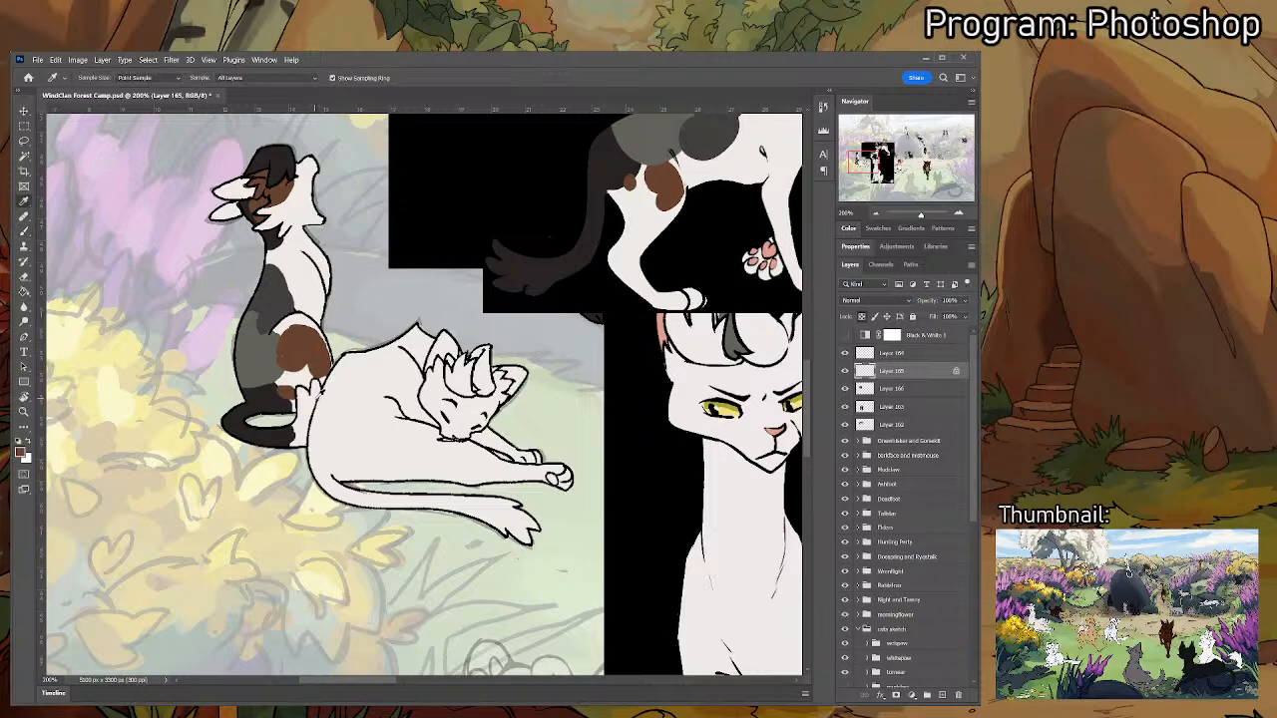
left_click(288, 349)
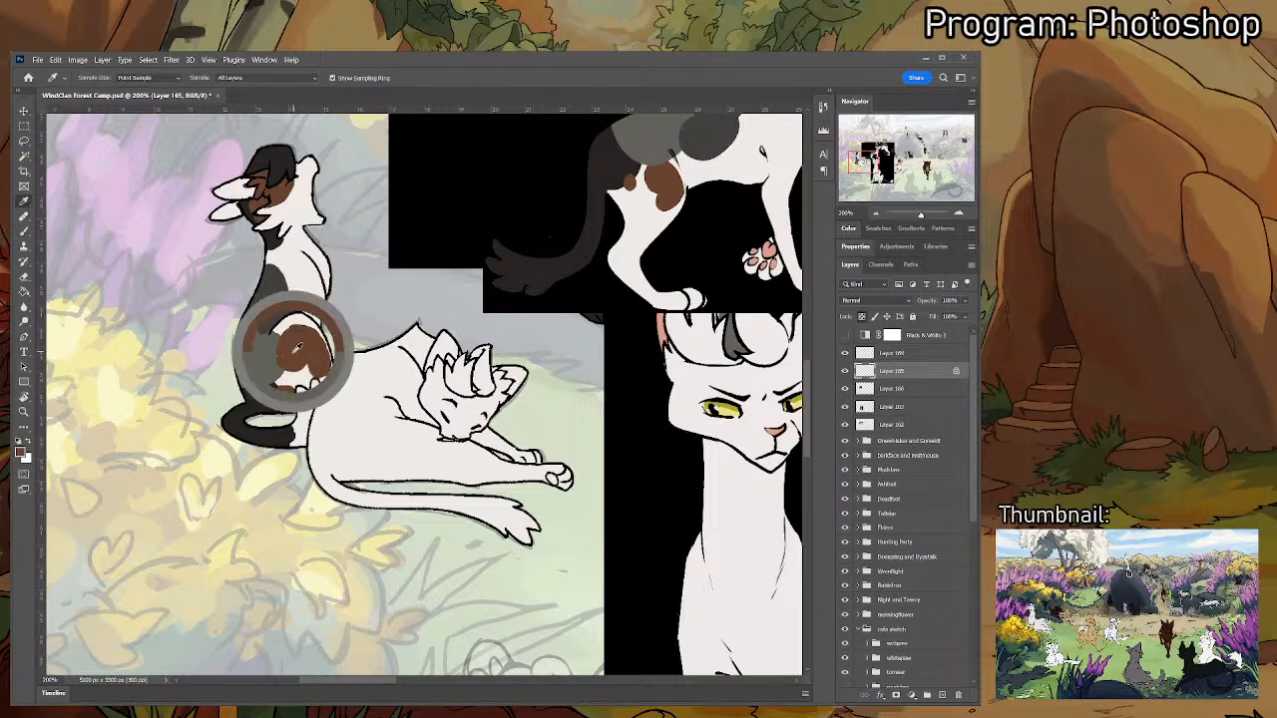
key("b")
left_click_drag(269, 337, 266, 382)
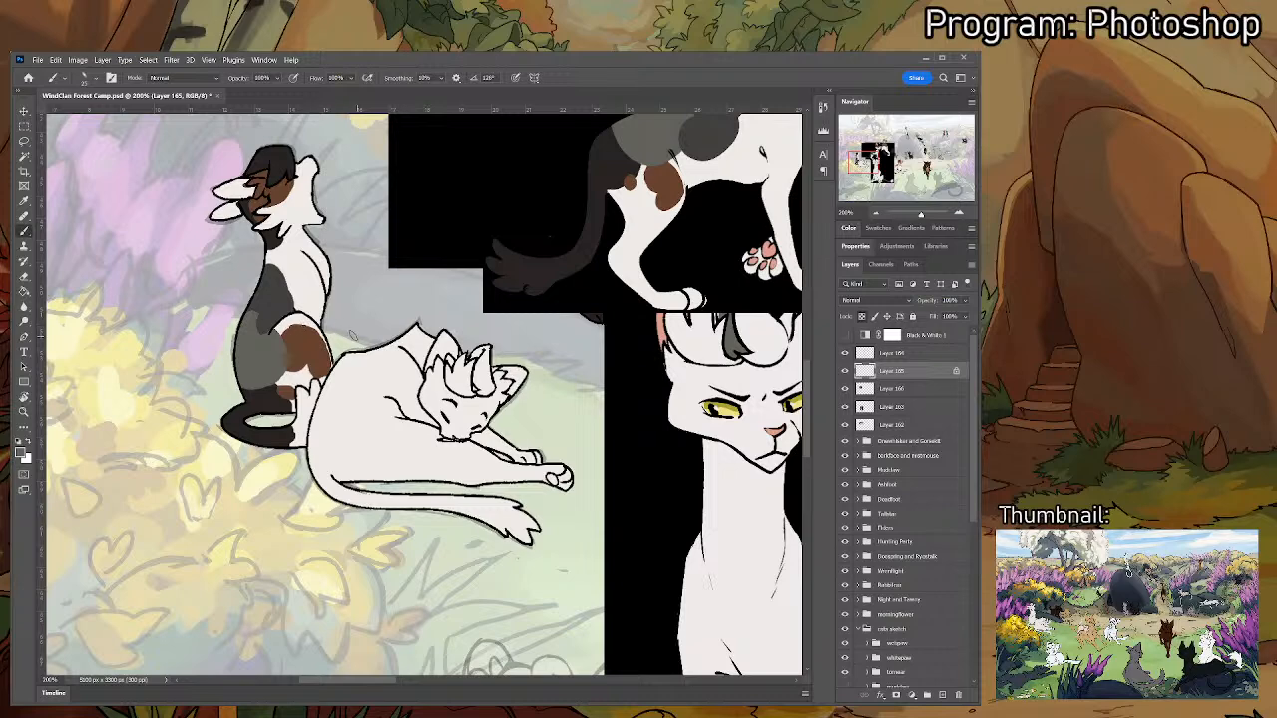
left_click(304, 320, "alt")
mouse_move(277, 332)
left_mouse_down()
mouse_move(303, 322)
mouse_move(321, 343)
mouse_move(257, 468)
left_mouse_up()
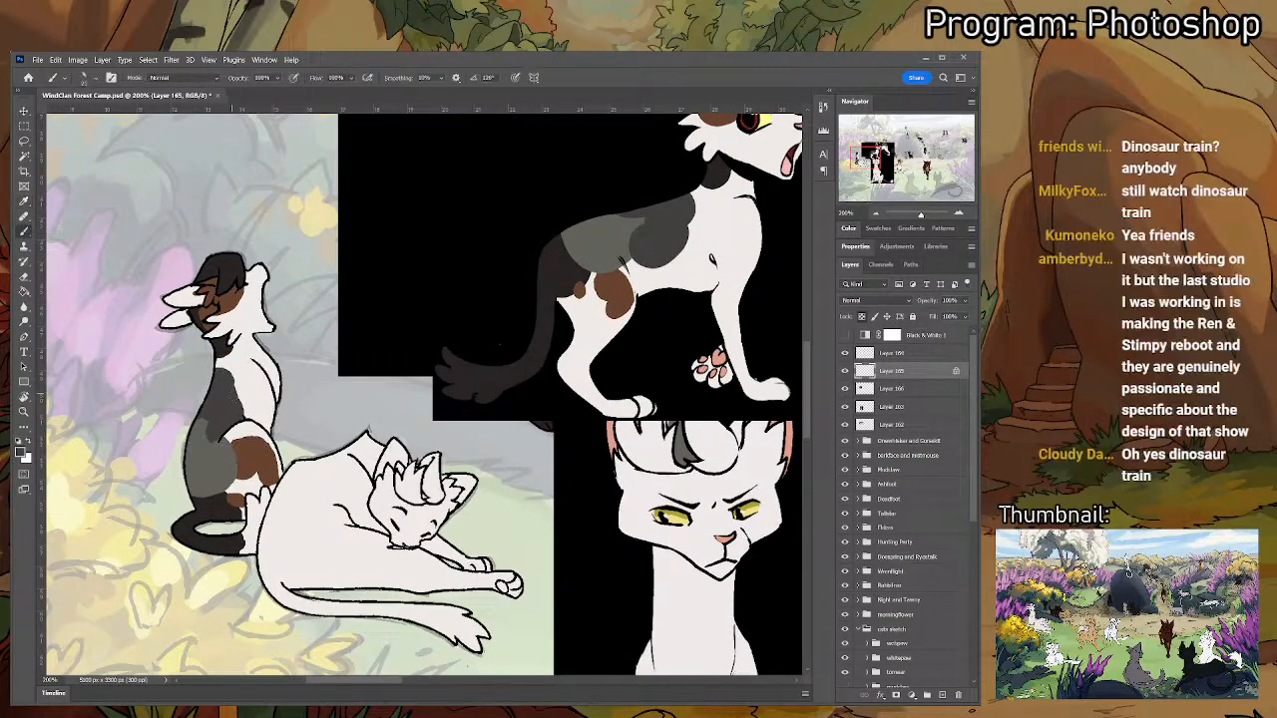
- Sample the calico's inner-ear pink, select the white areas of the sitting cat's ears, fill them with it, and deselect
left_click_drag(358, 376, 296, 436)
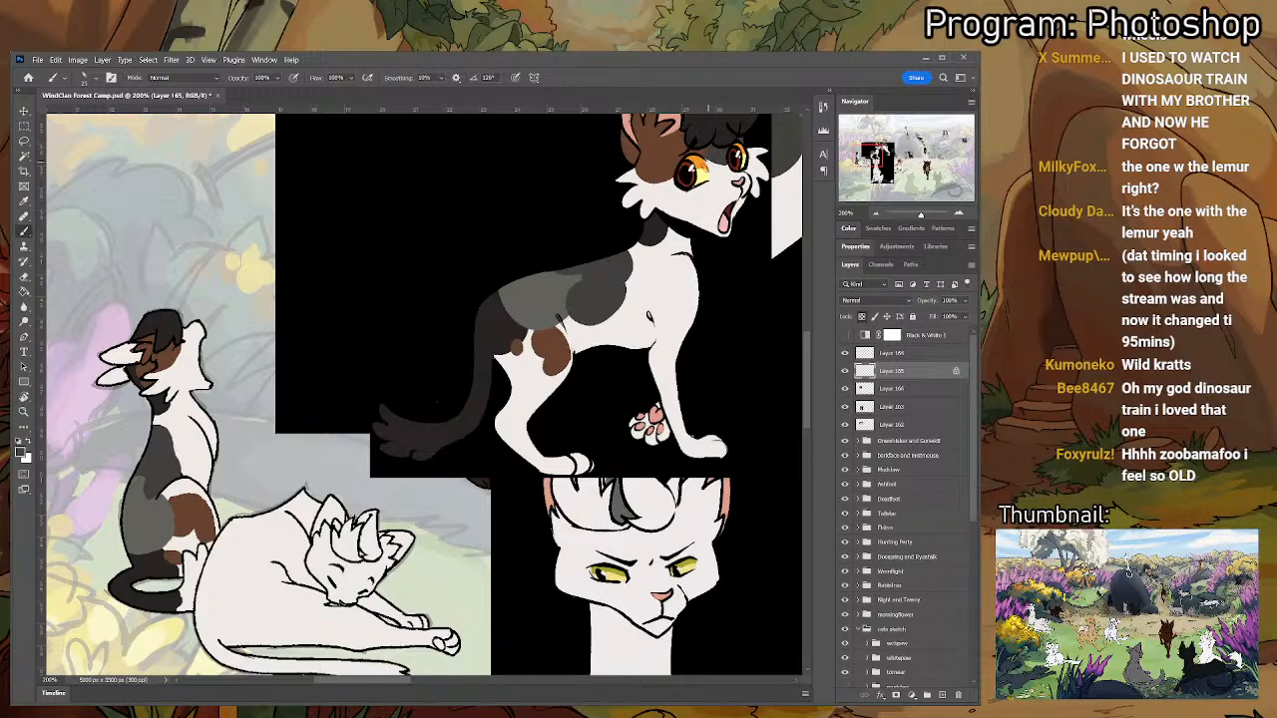
key("i")
key("b")
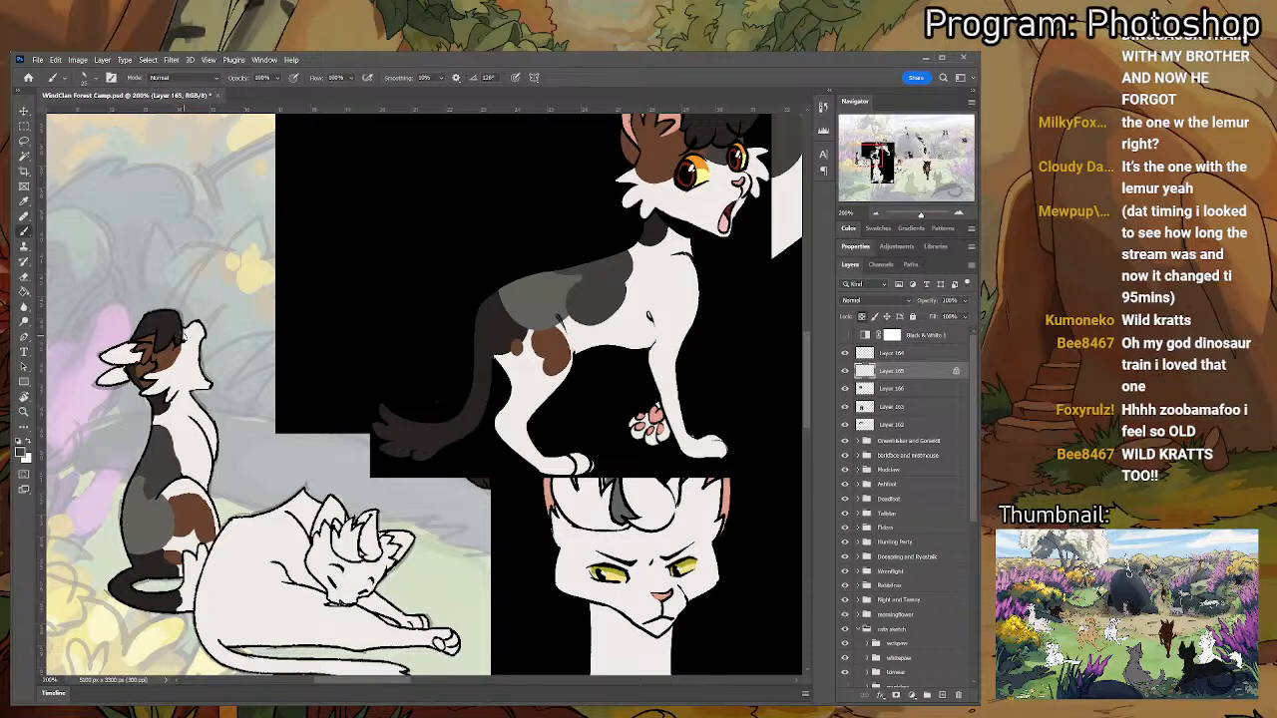
key("i")
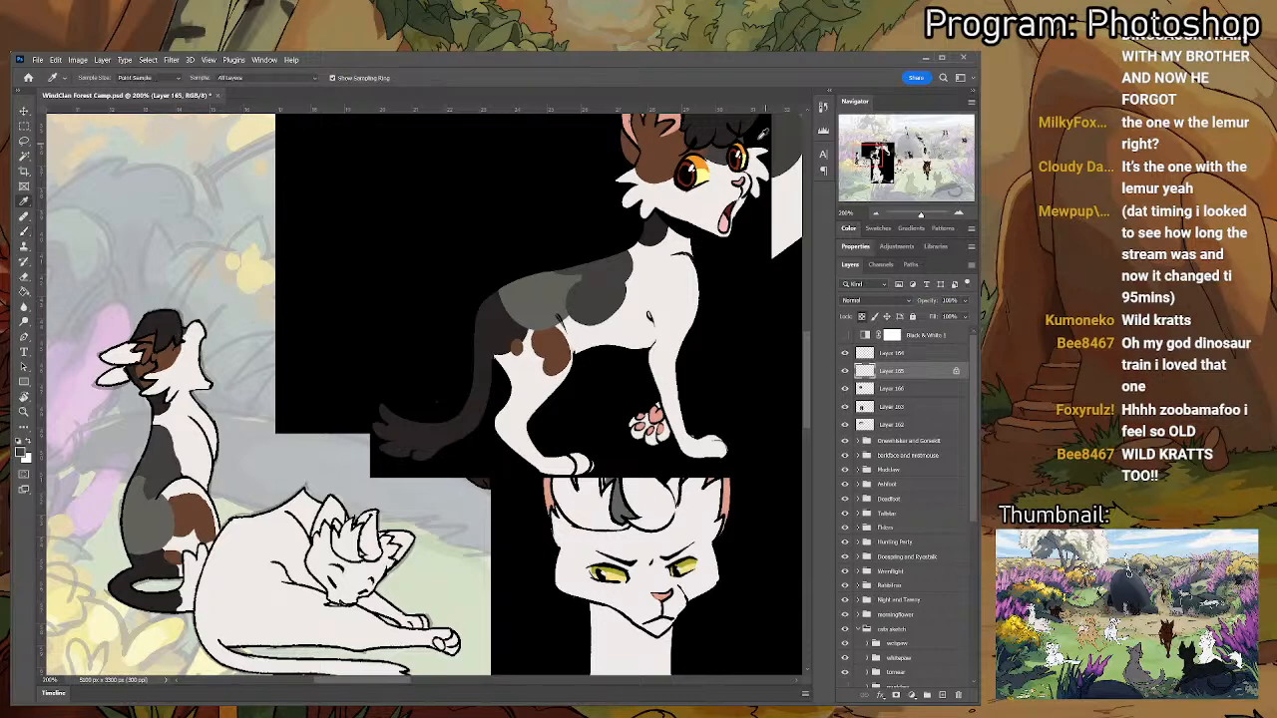
left_click_drag(684, 217, 656, 326)
left_click(629, 201)
key("b")
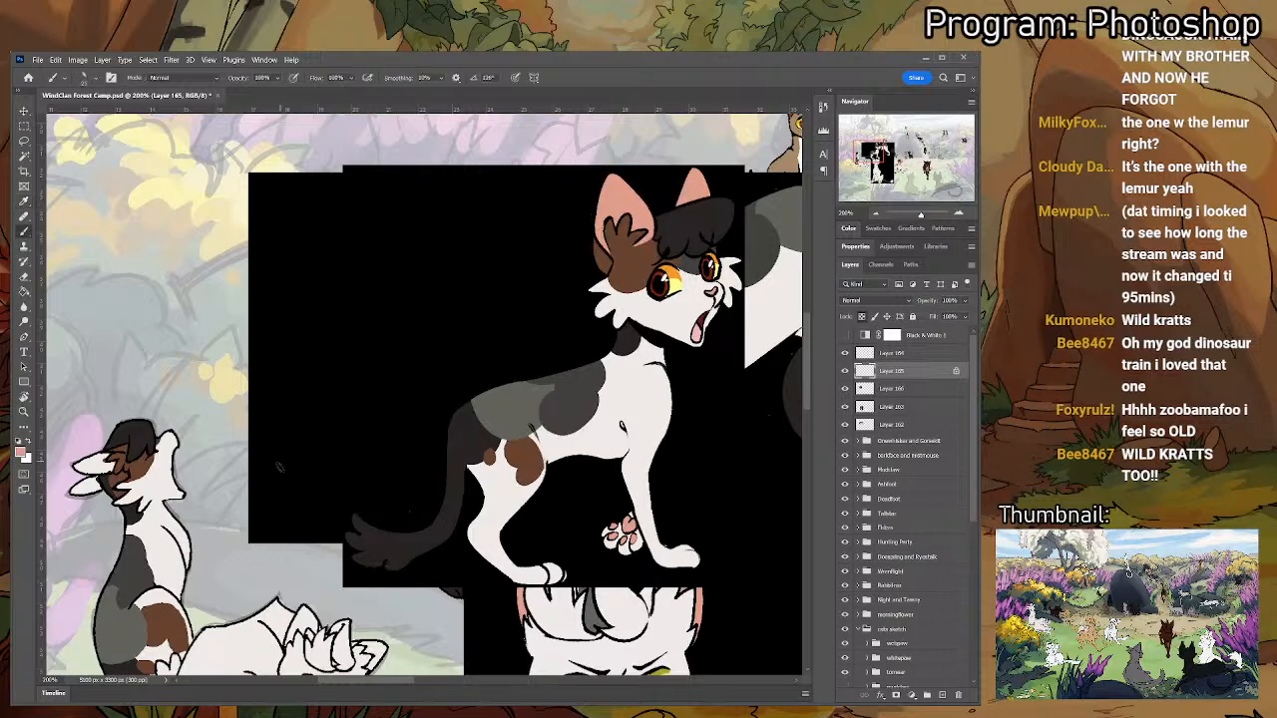
left_click_drag(282, 435, 587, 222)
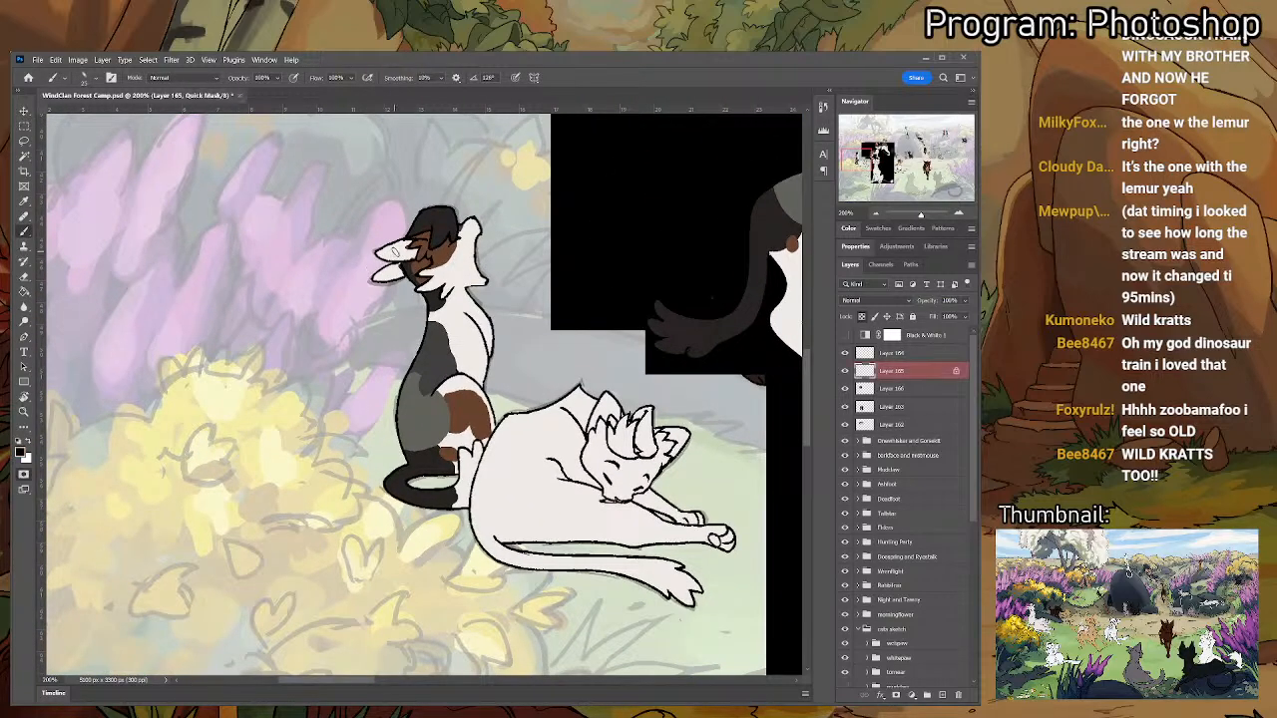
key("w")
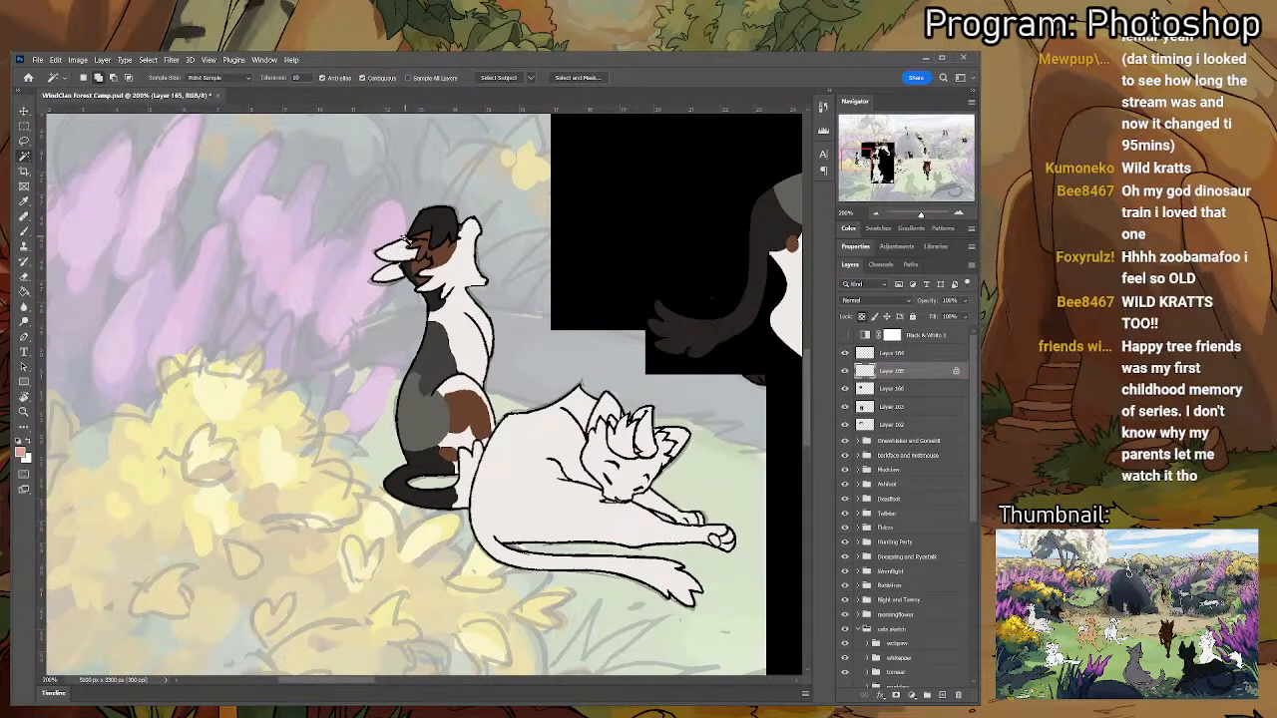
left_click(404, 244)
key("g")
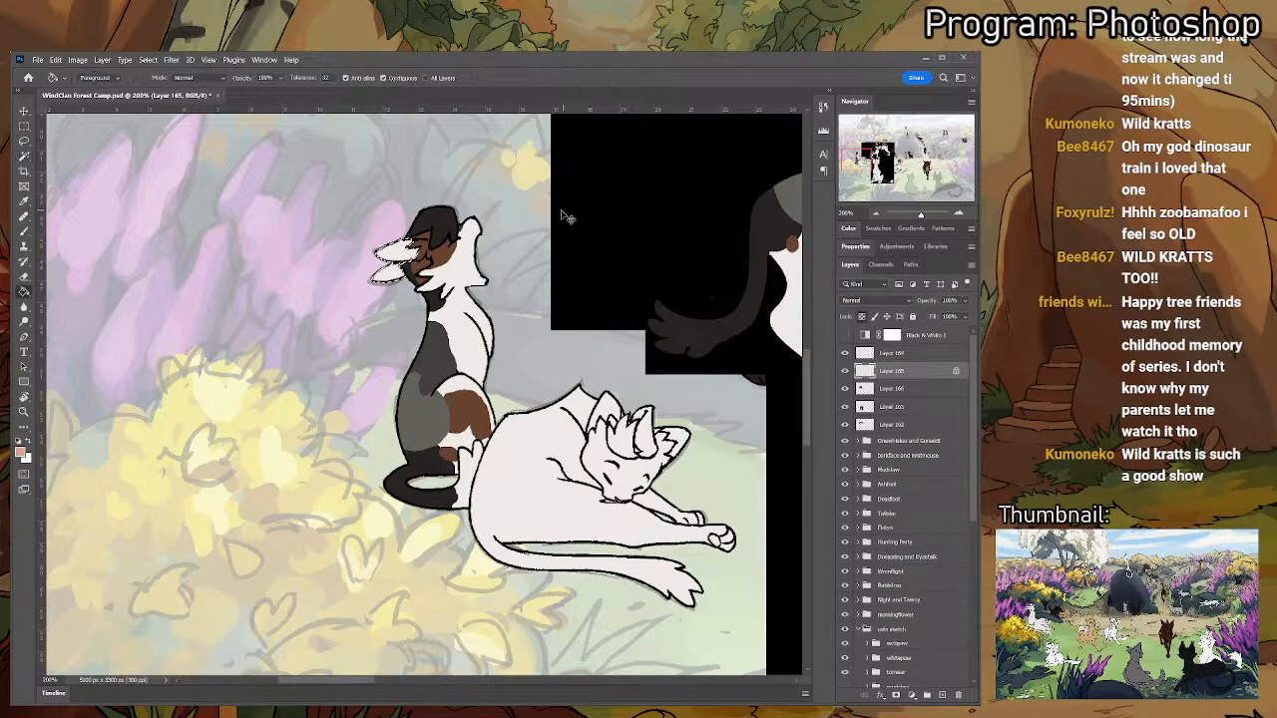
left_click(402, 261)
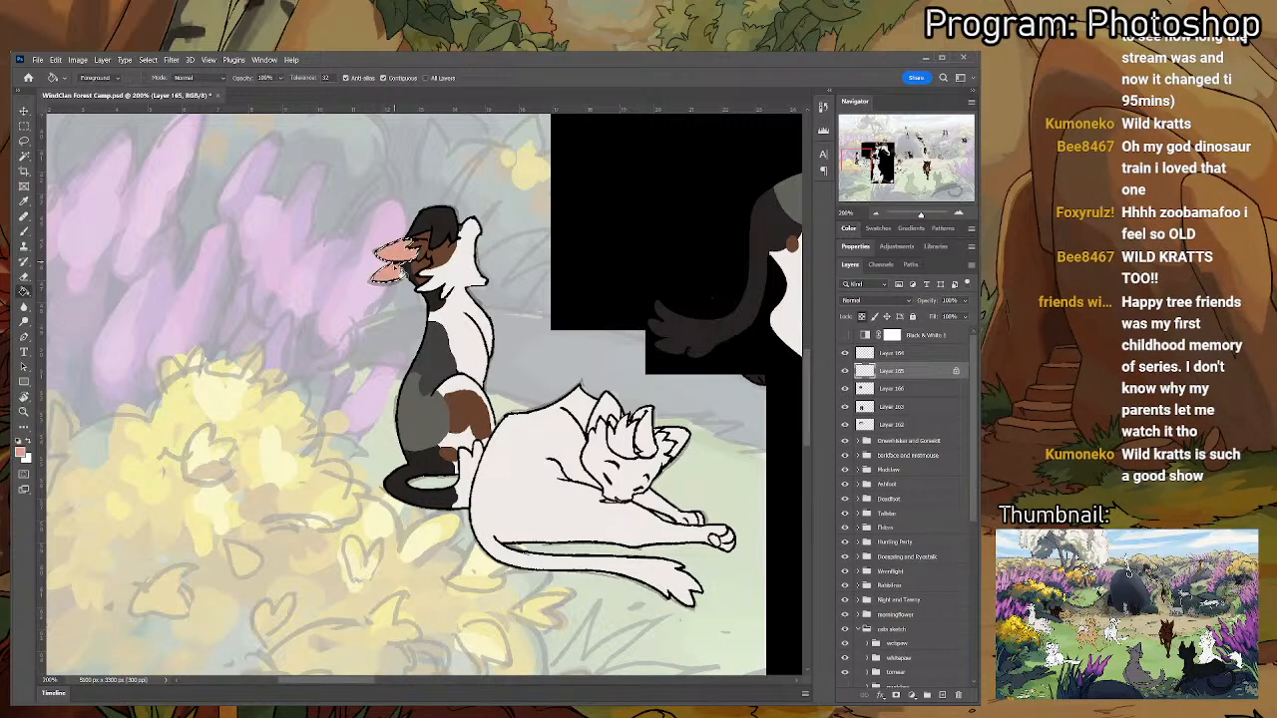
key("ctrl+d")
key("b")
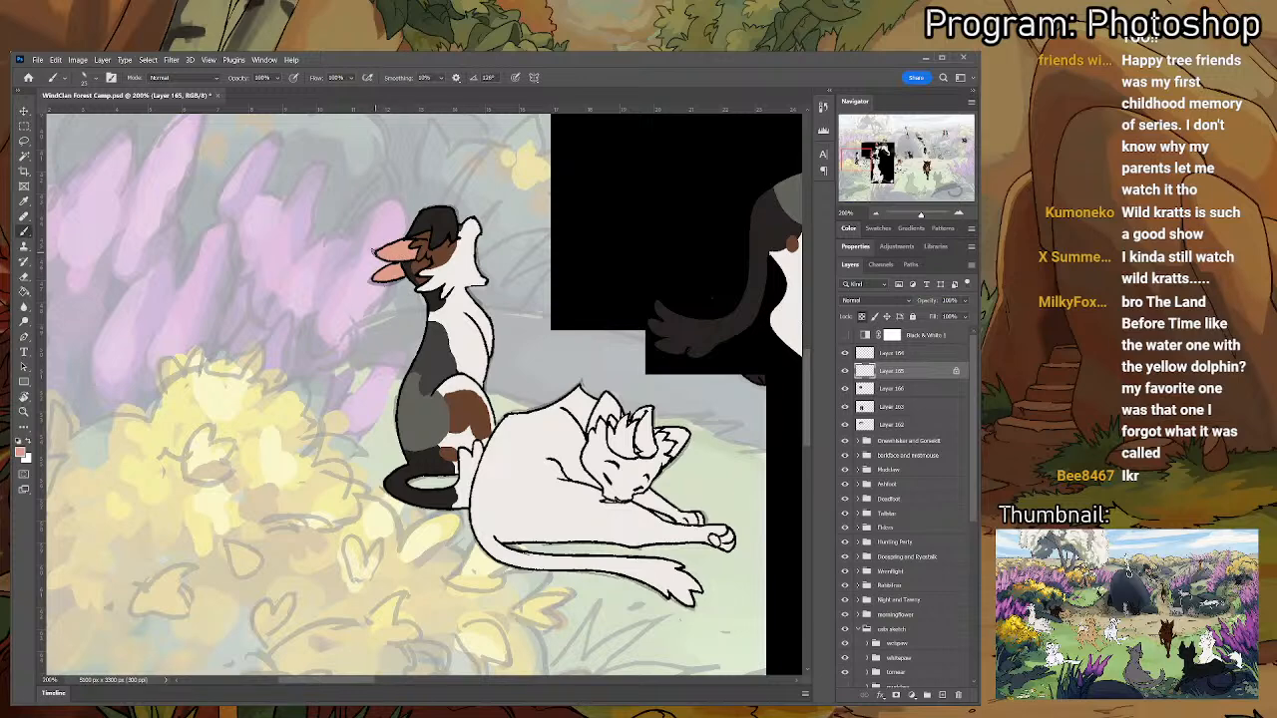
- Sample the off-white fur color and trim the upper edge of the dark grey patch on the sitting cat's back
left_click_drag(441, 335, 389, 315)
key("i")
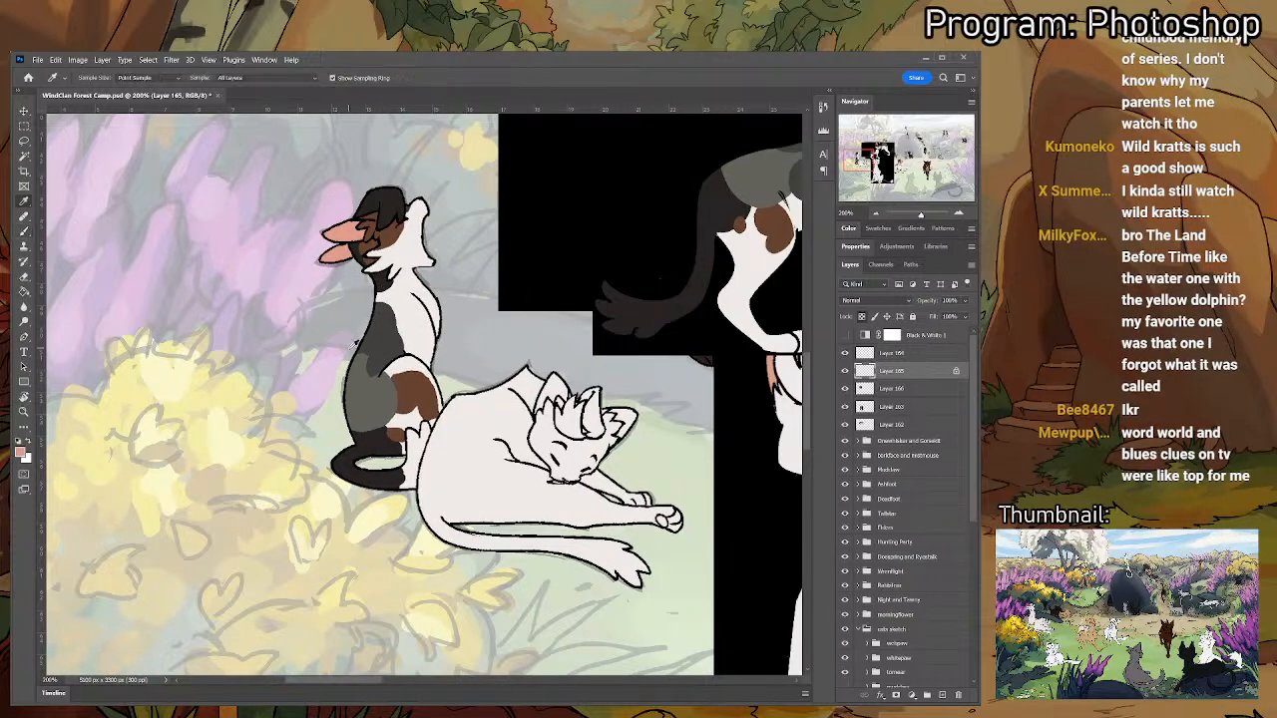
left_click(410, 329)
key("b")
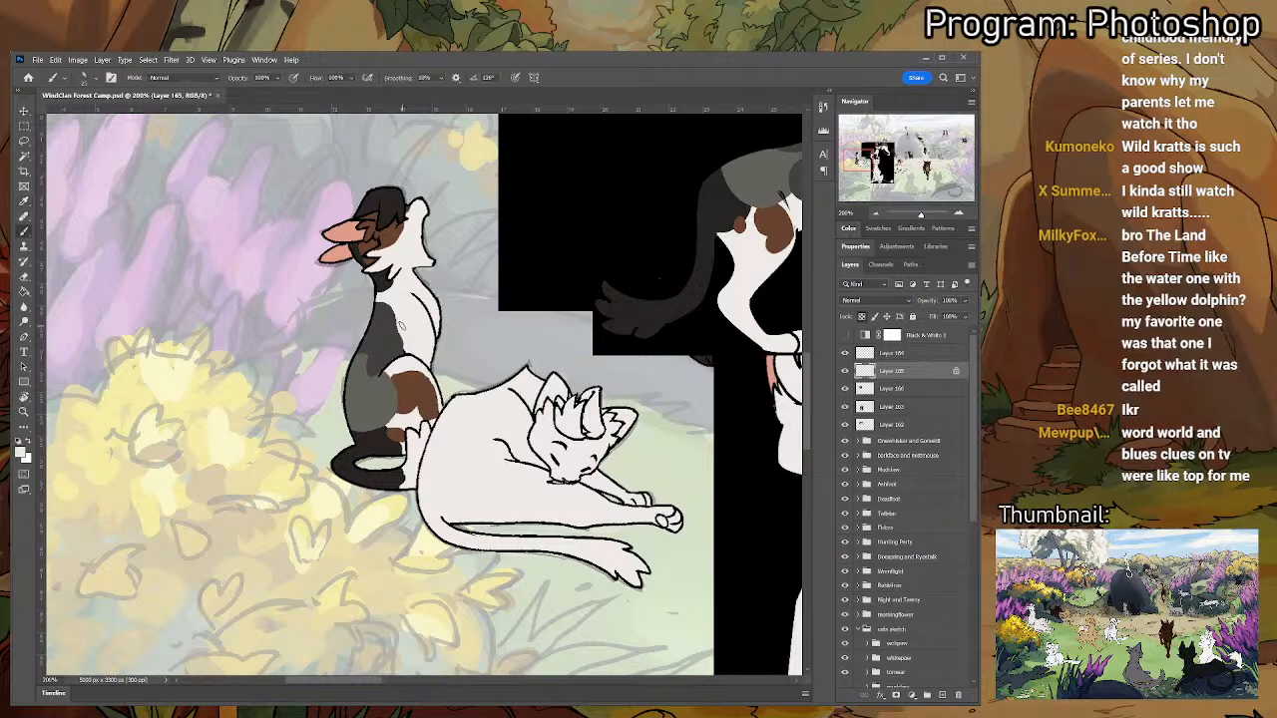
mouse_move(396, 317)
left_mouse_down()
mouse_move(407, 343)
mouse_move(369, 303)
left_mouse_up()
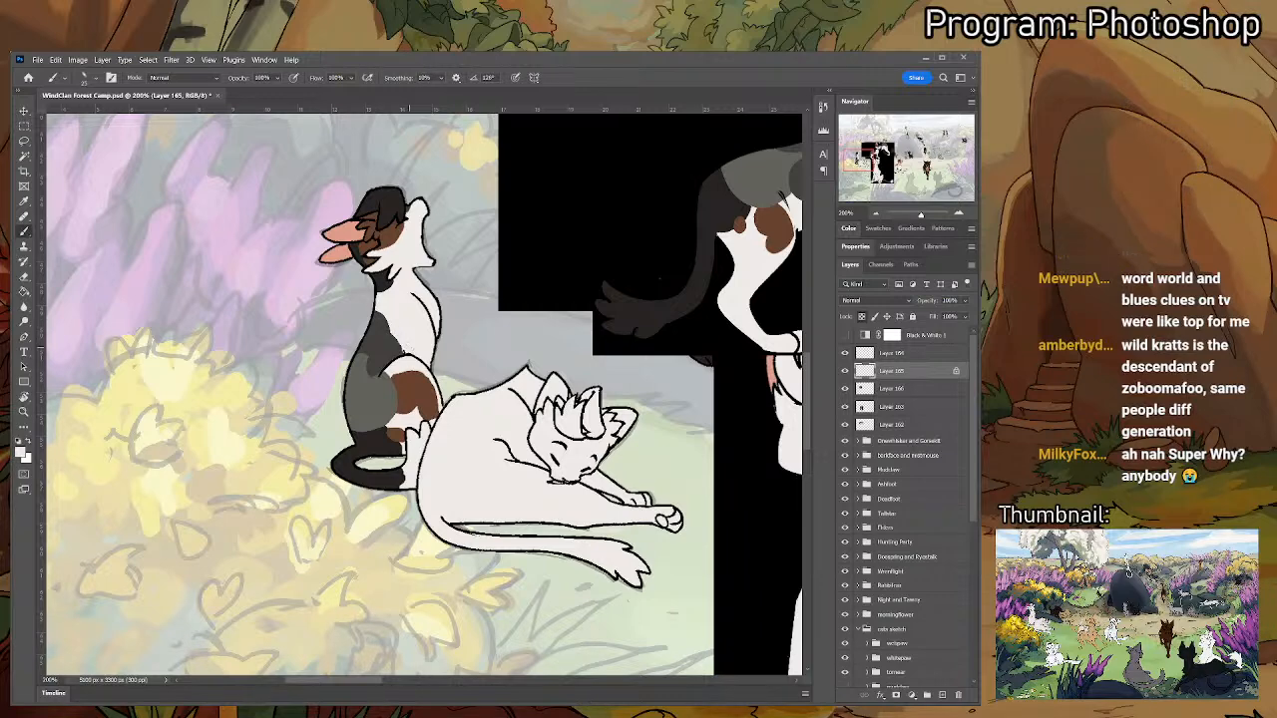
left_click_drag(480, 309, 444, 256)
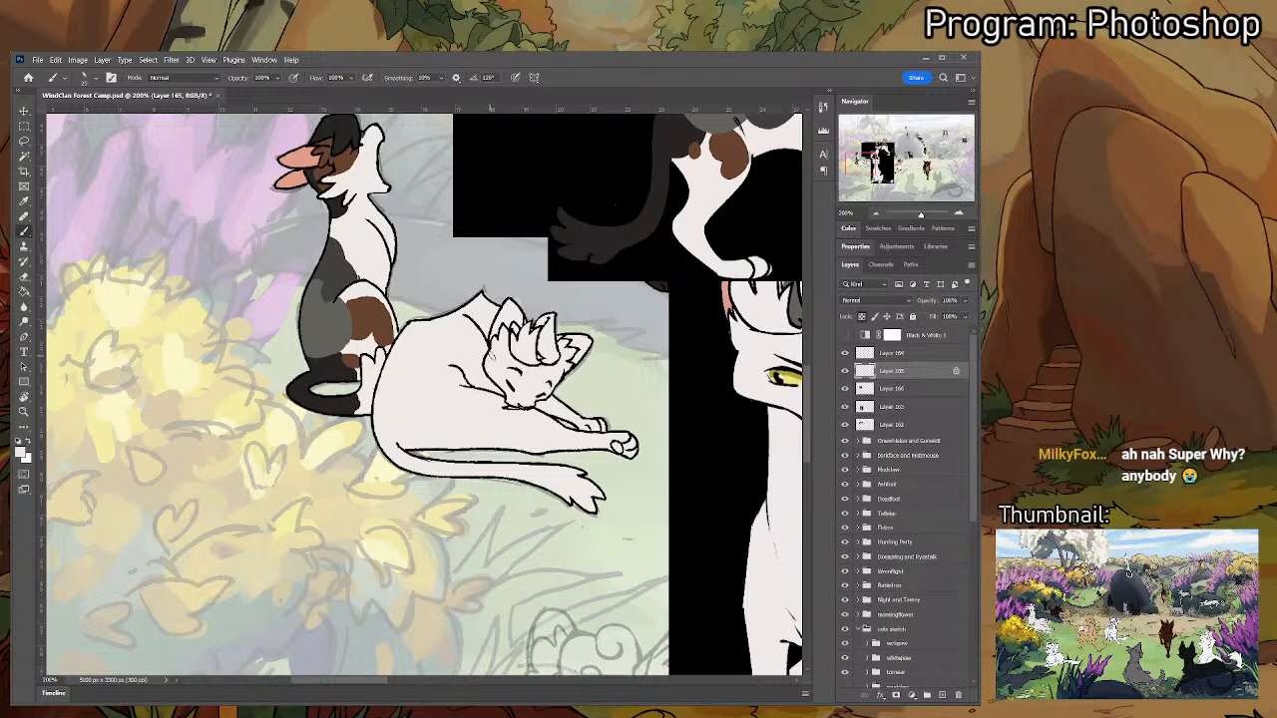
left_click_drag(487, 433, 427, 493)
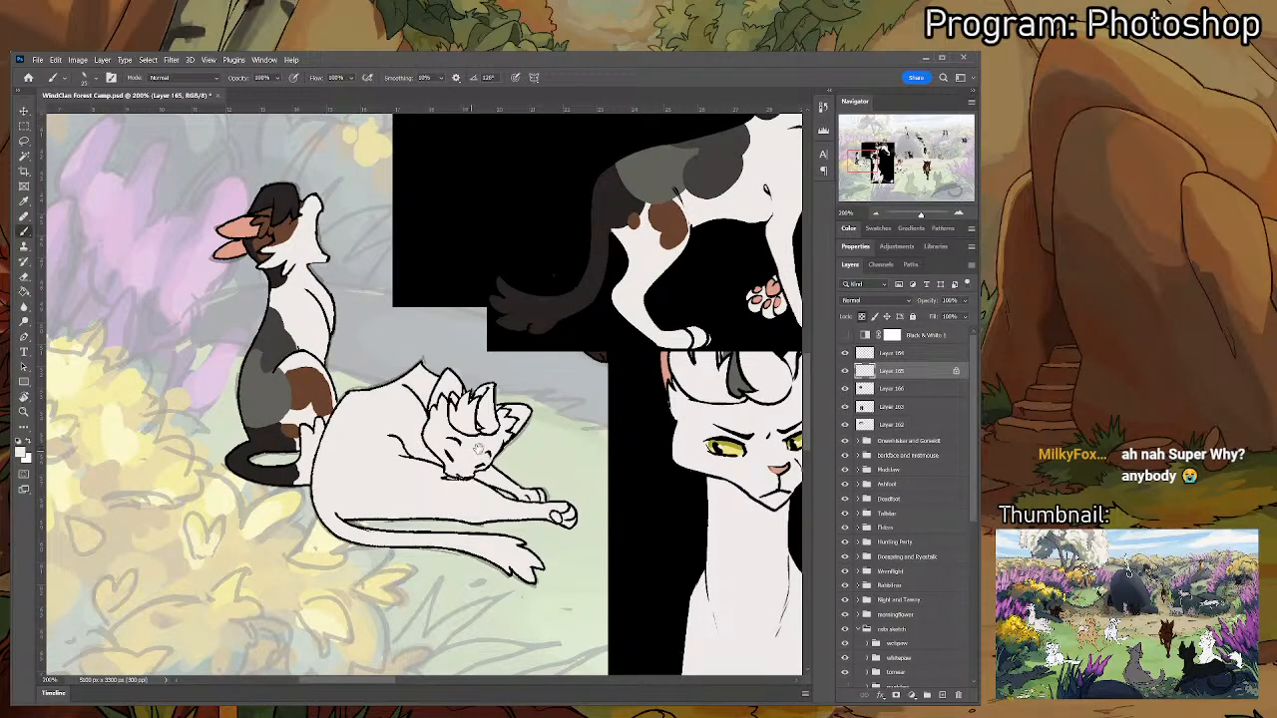
left_click_drag(451, 449, 536, 455)
key("i")
left_click(381, 374)
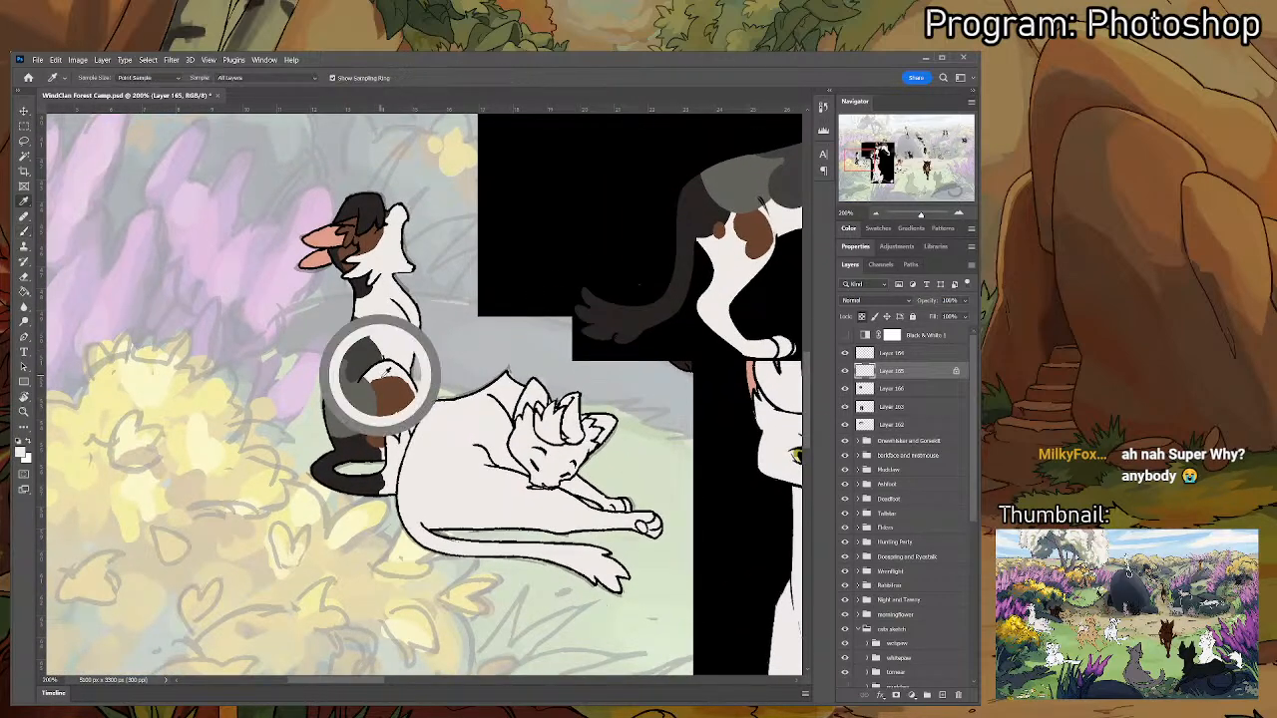
left_click(381, 371)
key("b")
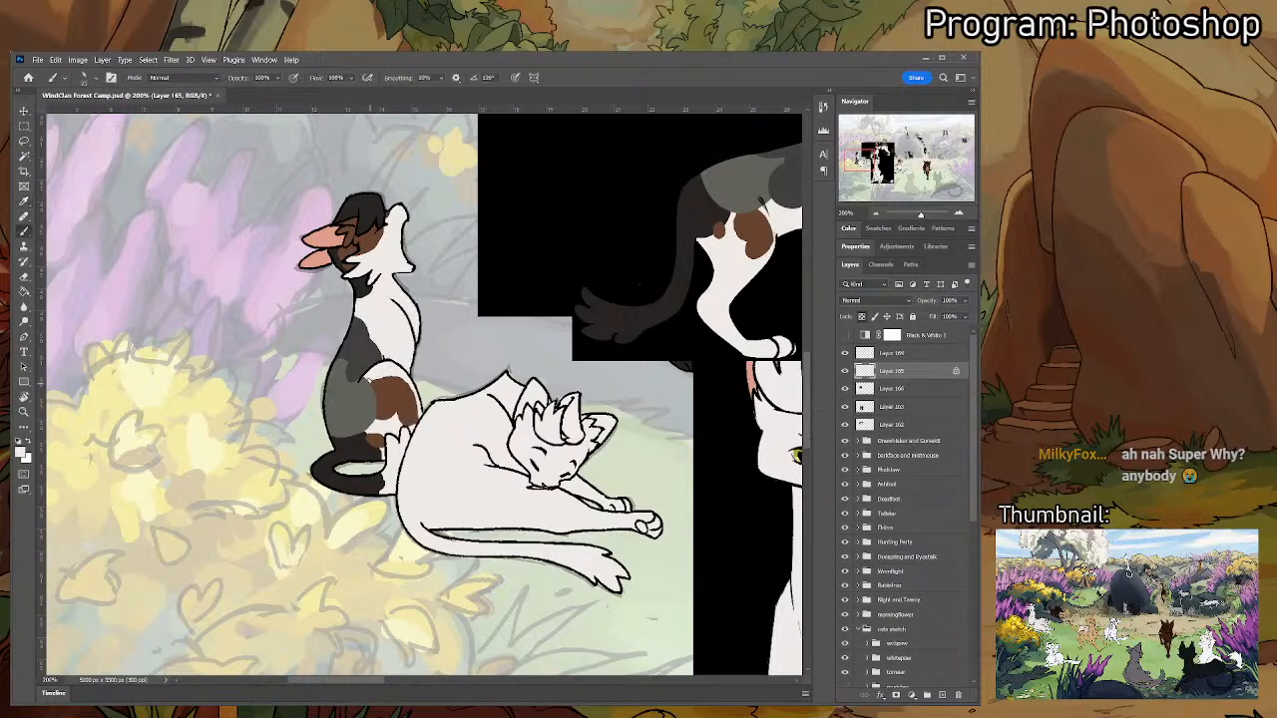
key("ctrl+z")
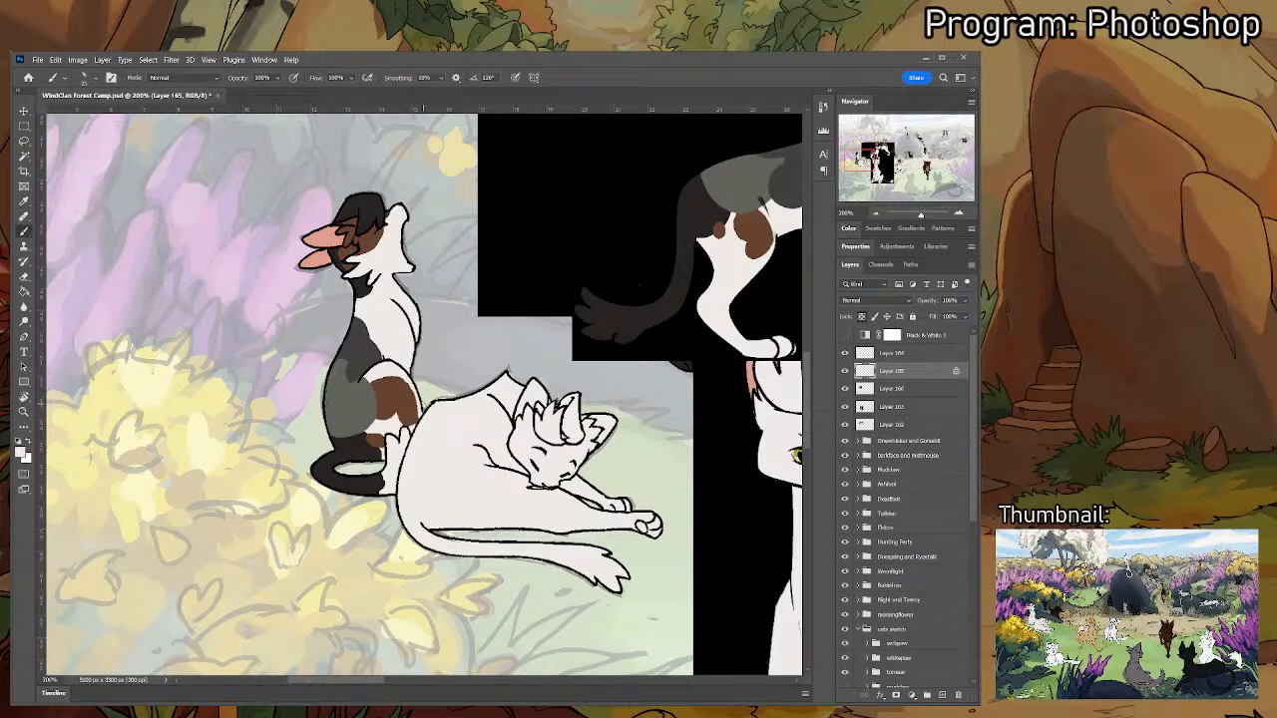
- Sample the brown of the sitting cat's thigh patch and check its markings against the calico reference
left_click_drag(632, 386, 565, 417)
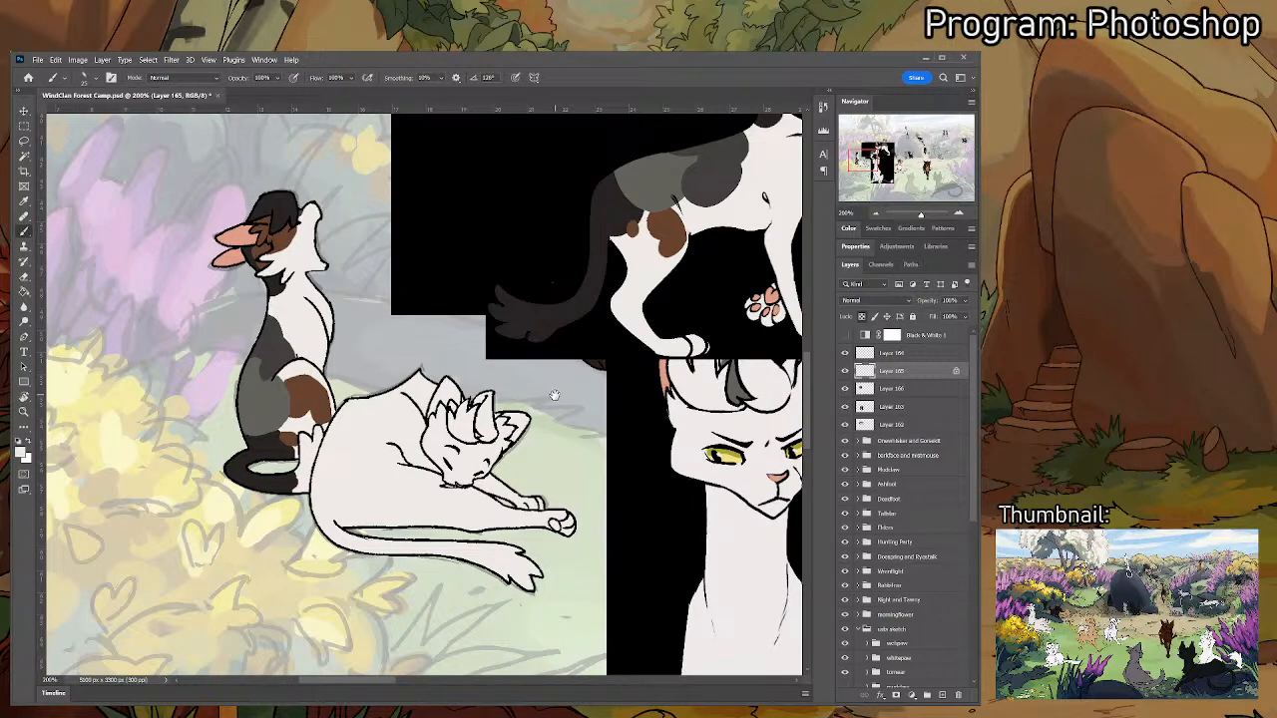
left_click_drag(556, 397, 599, 393)
left_click(356, 379, "alt")
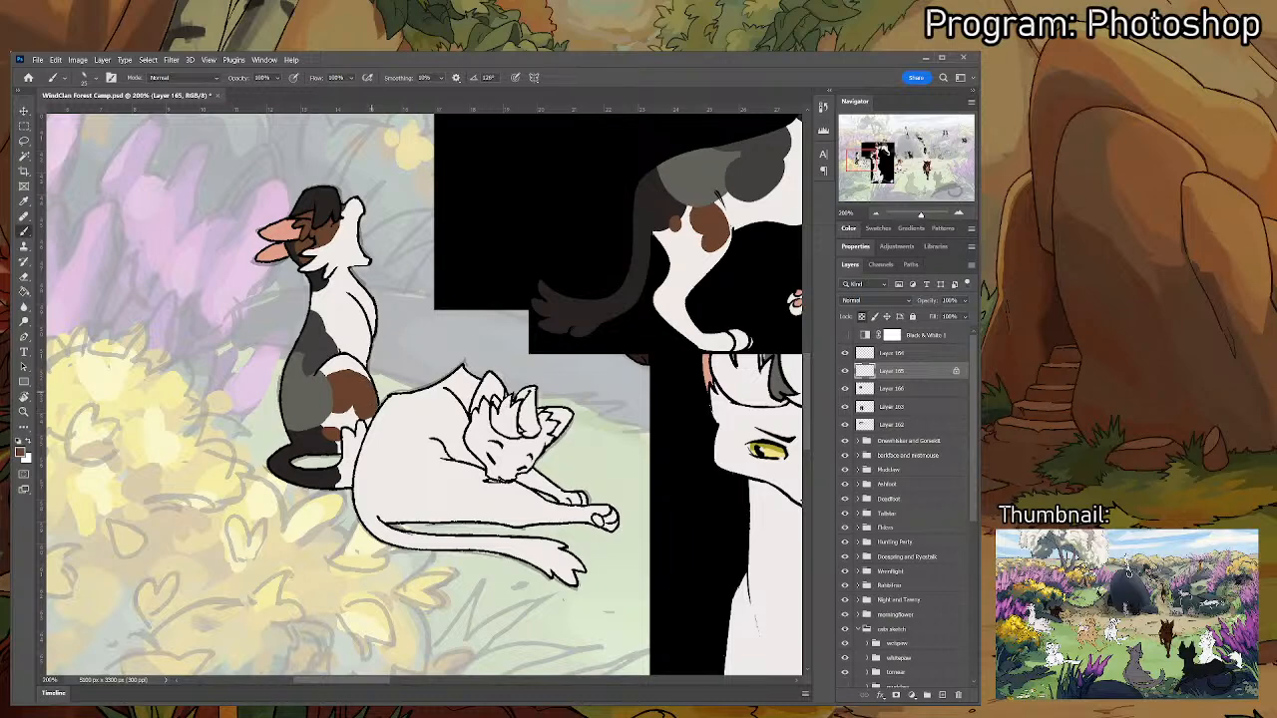
left_click_drag(393, 375, 337, 415)
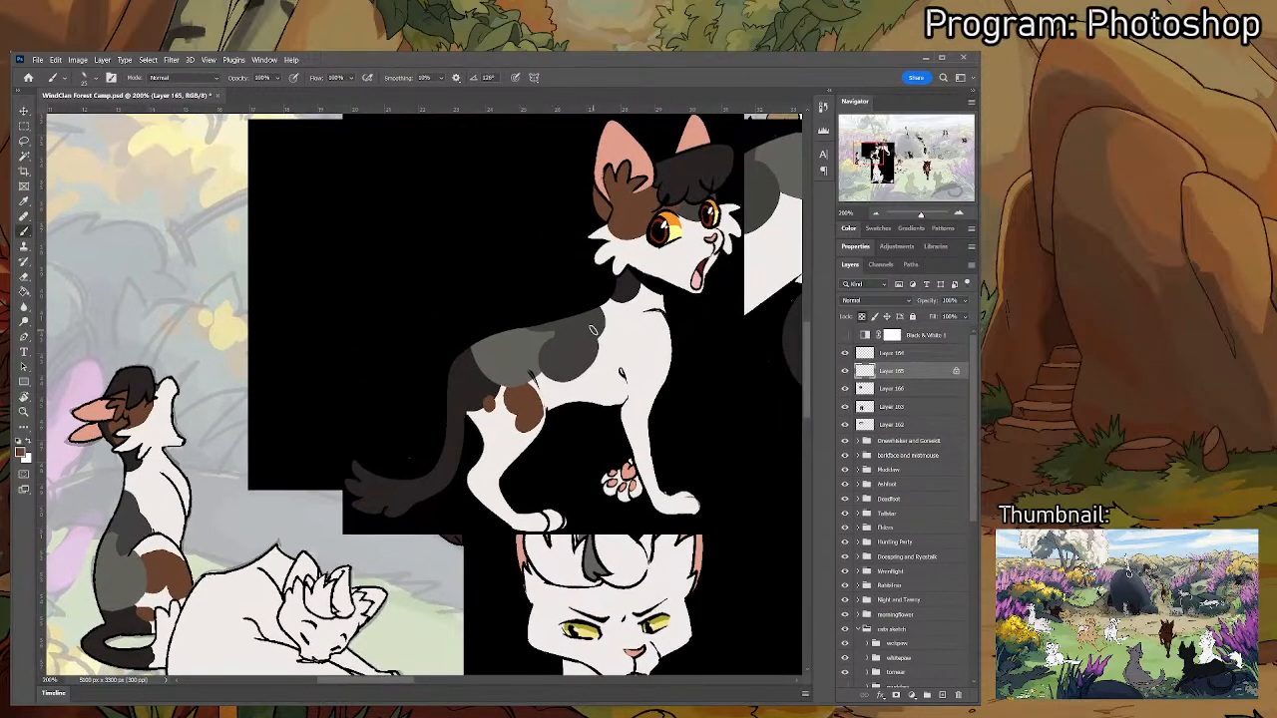
key("alt")
left_click_drag(579, 387, 675, 240)
- Sample the dark fur color from the sitting cat's tail and fill the remaining white tail tip with it
left_click(228, 505)
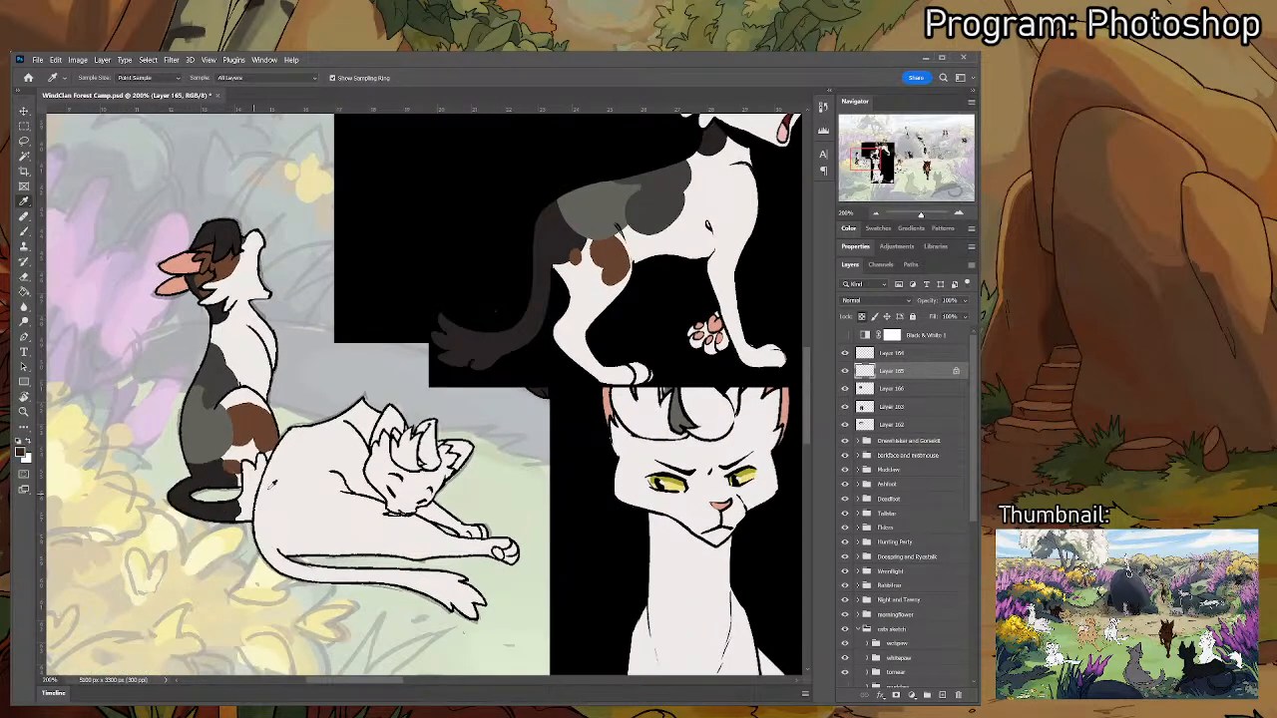
key("q")
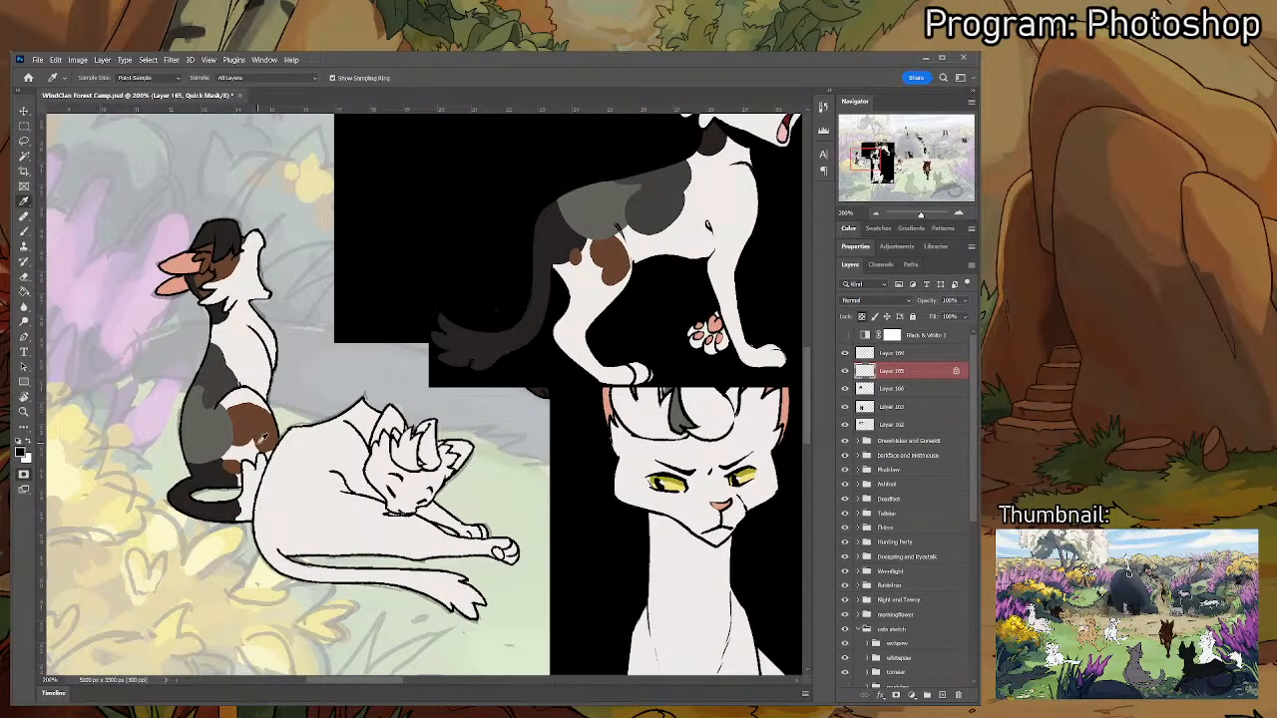
key("q")
key("w")
left_click(426, 77)
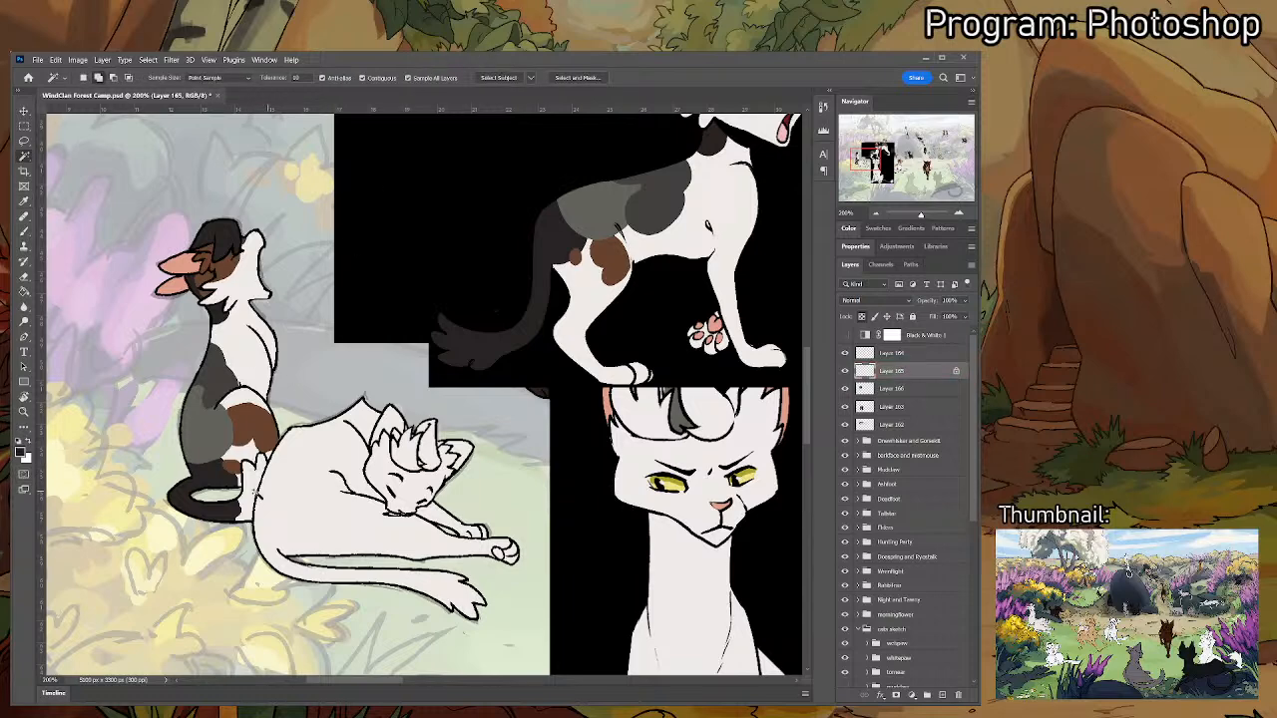
key("g")
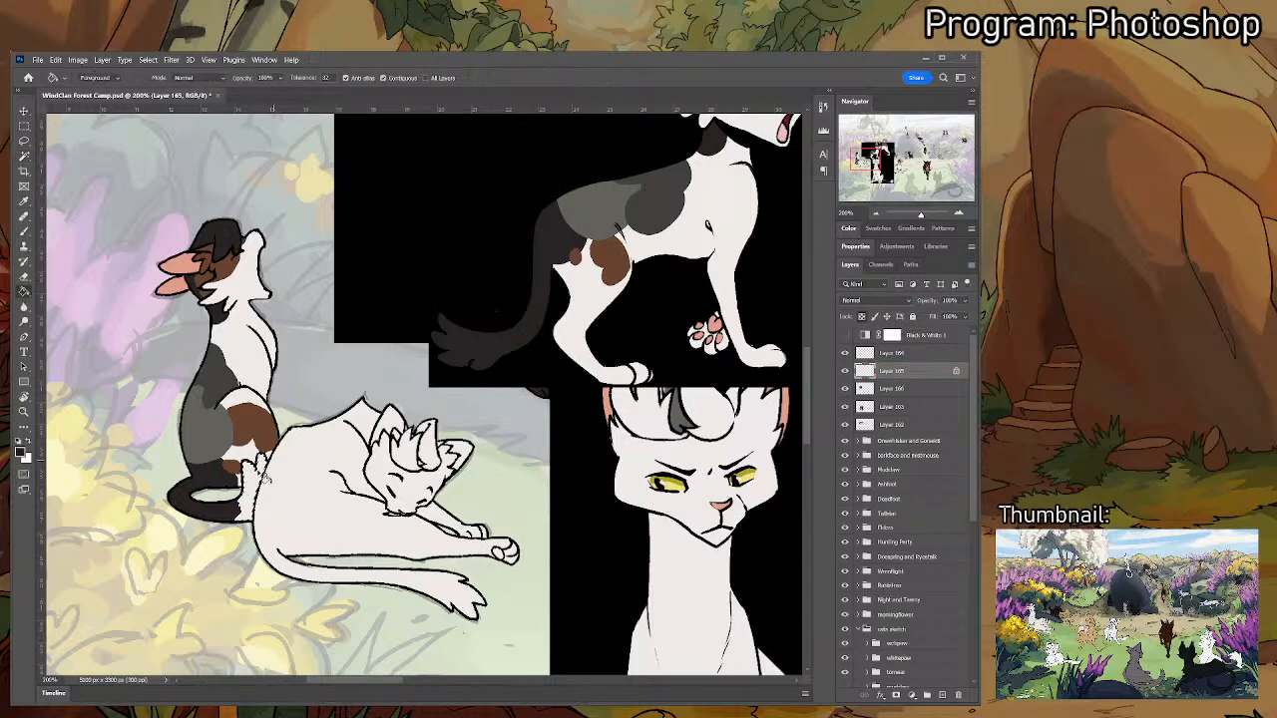
left_click(254, 494)
left_click(249, 488)
key("b")
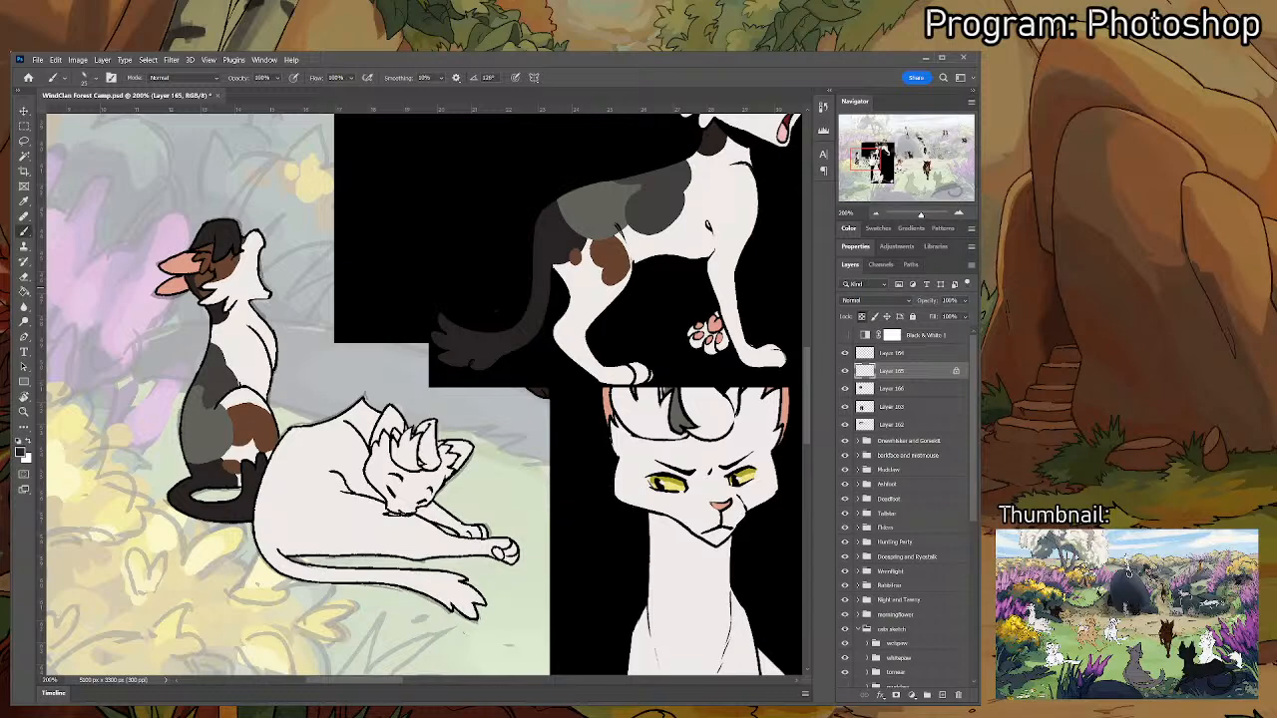
- Toggle the calico reference's visibility to identify its layer, and delete that layer
left_click(844, 388)
left_click(844, 388)
left_click(845, 388)
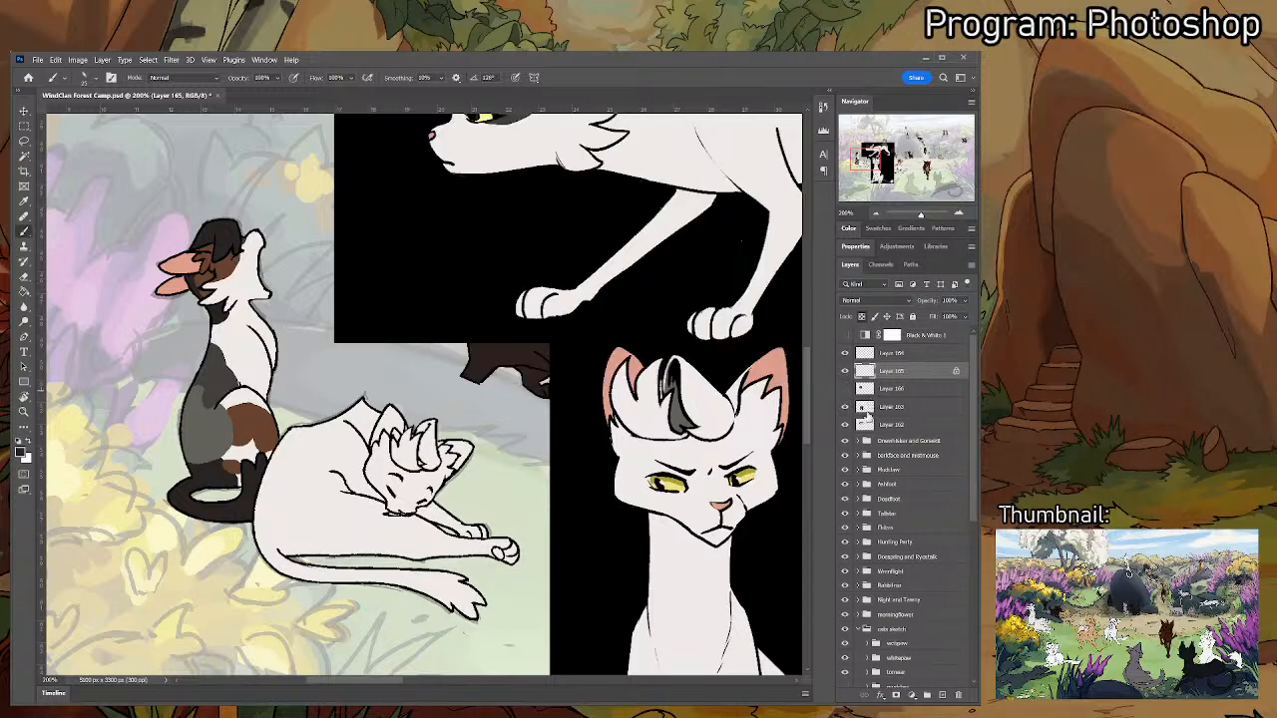
left_click(845, 388)
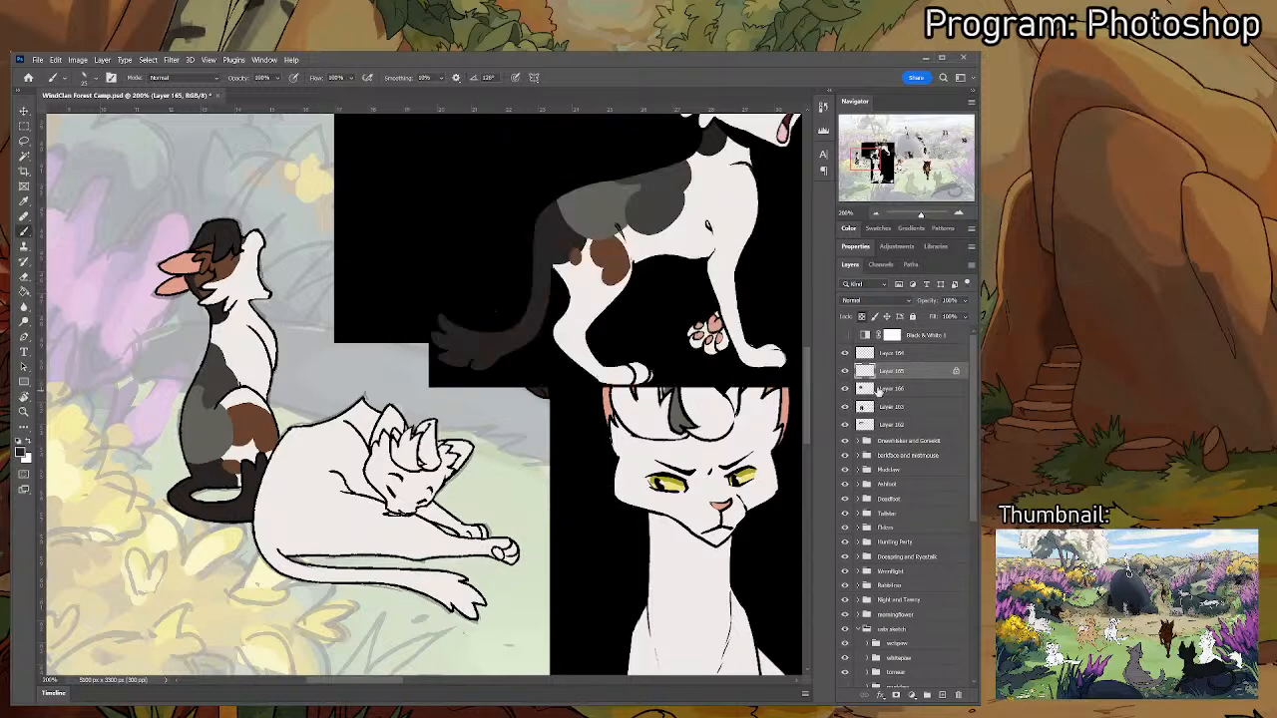
left_click(893, 389)
left_click(961, 696)
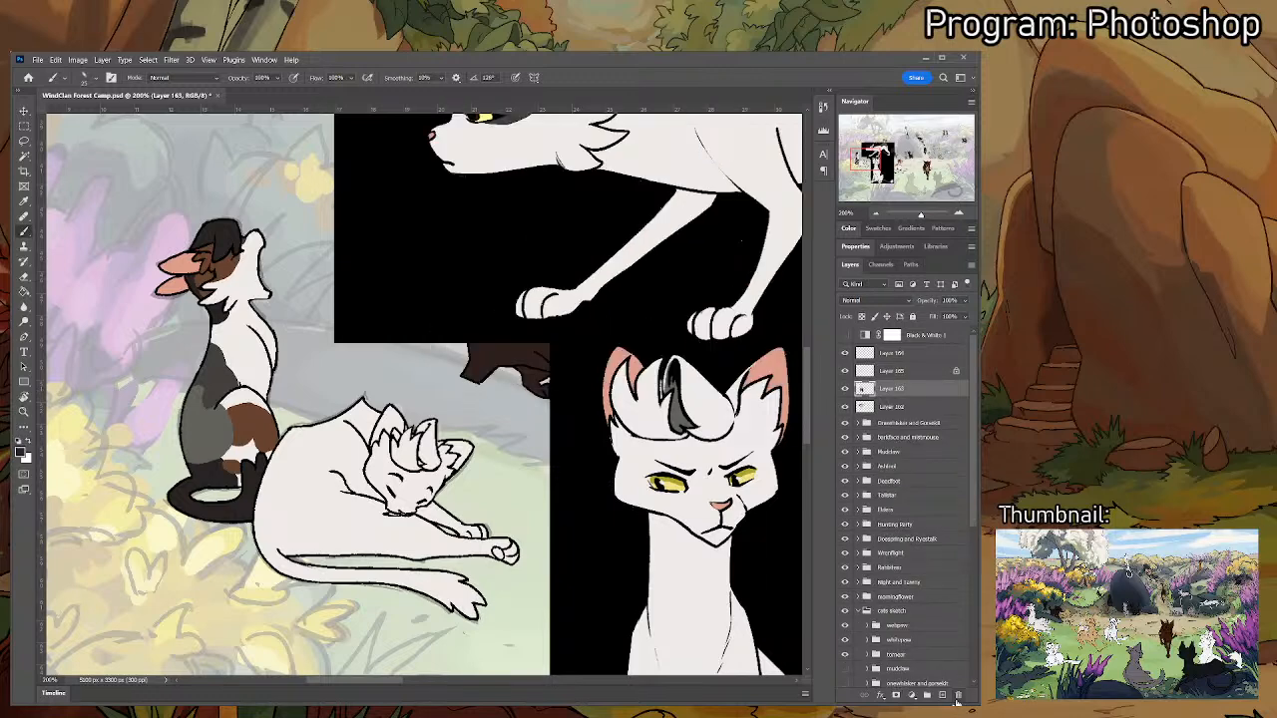
- Delete the crouching white cat's reference layer, restoring the seated white cat's reference, and reselect the inked cats' color layer
left_click(957, 696)
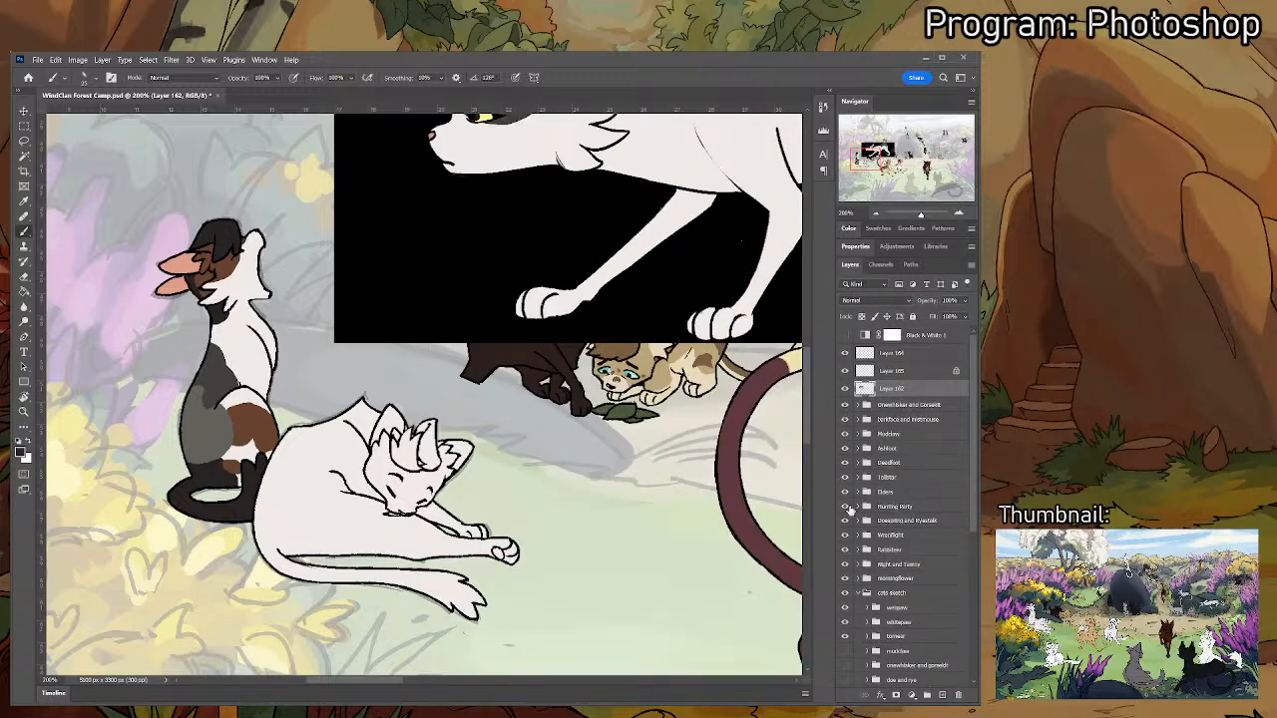
key("ctrl+z")
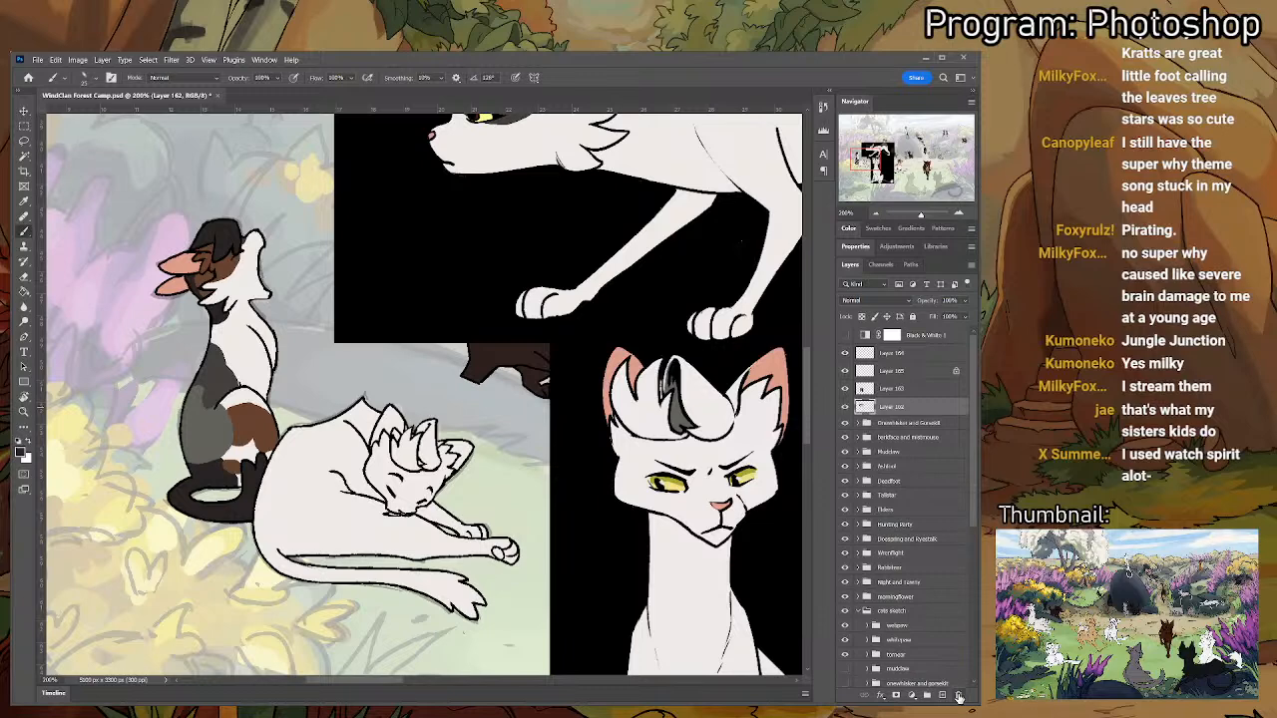
left_click(960, 696)
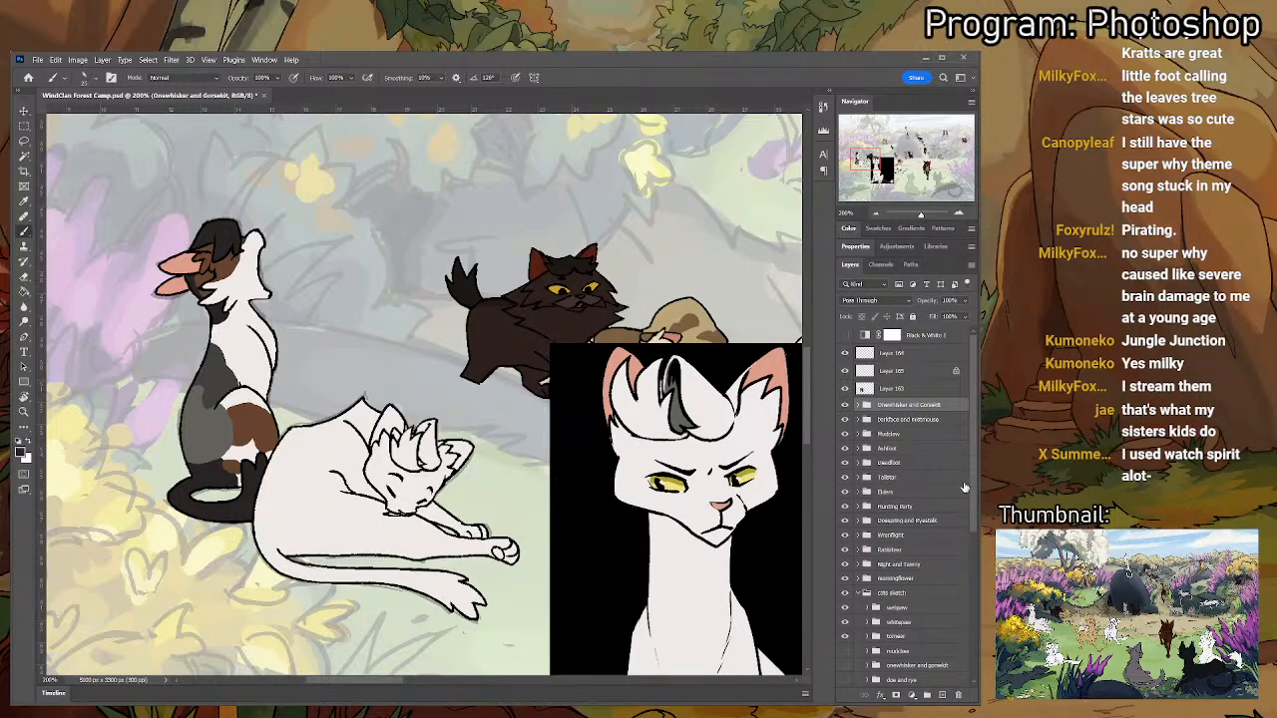
left_click(864, 391)
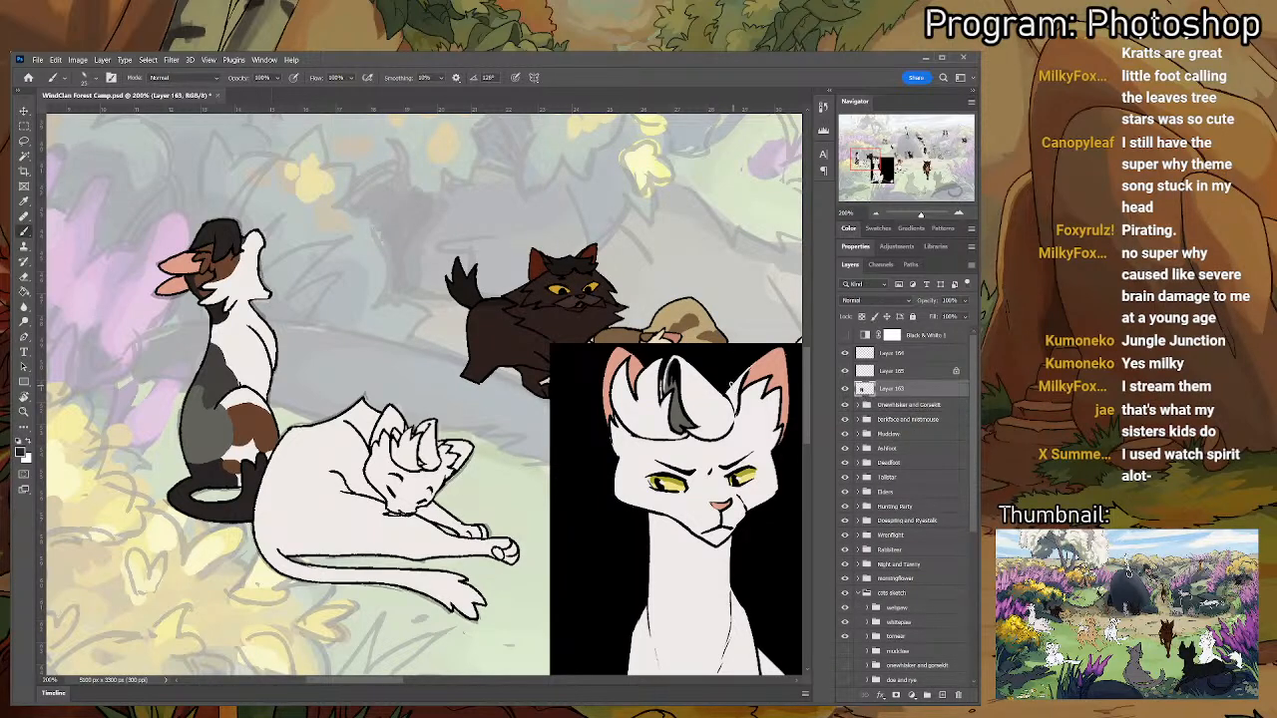
left_click(878, 374)
- Sample the dark streak colors from the seated white cat reference's forelock and paint the streak on the curled-up cat's head tuft
key("i")
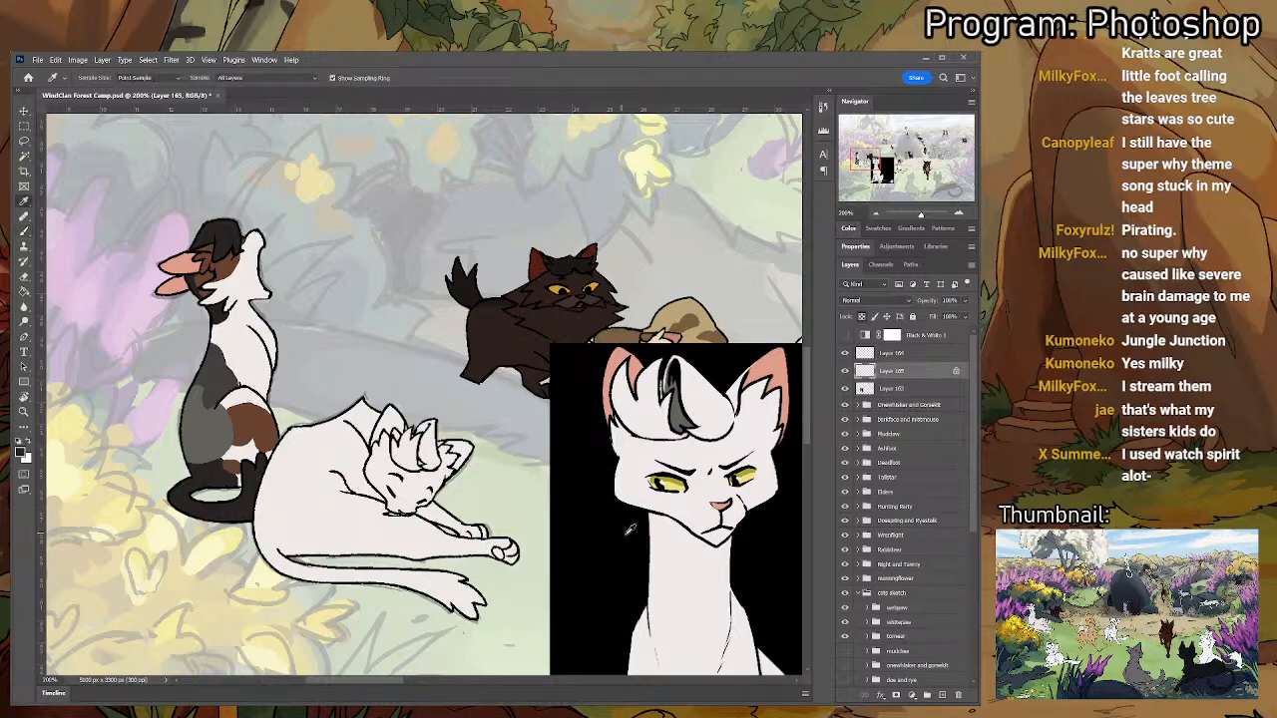
left_click(682, 419)
key("b")
left_click_drag(372, 555, 380, 493)
mouse_move(691, 402)
left_mouse_down()
mouse_move(723, 457)
mouse_move(766, 414)
mouse_move(758, 399)
left_mouse_up()
key("i")
left_click(746, 351)
key("b")
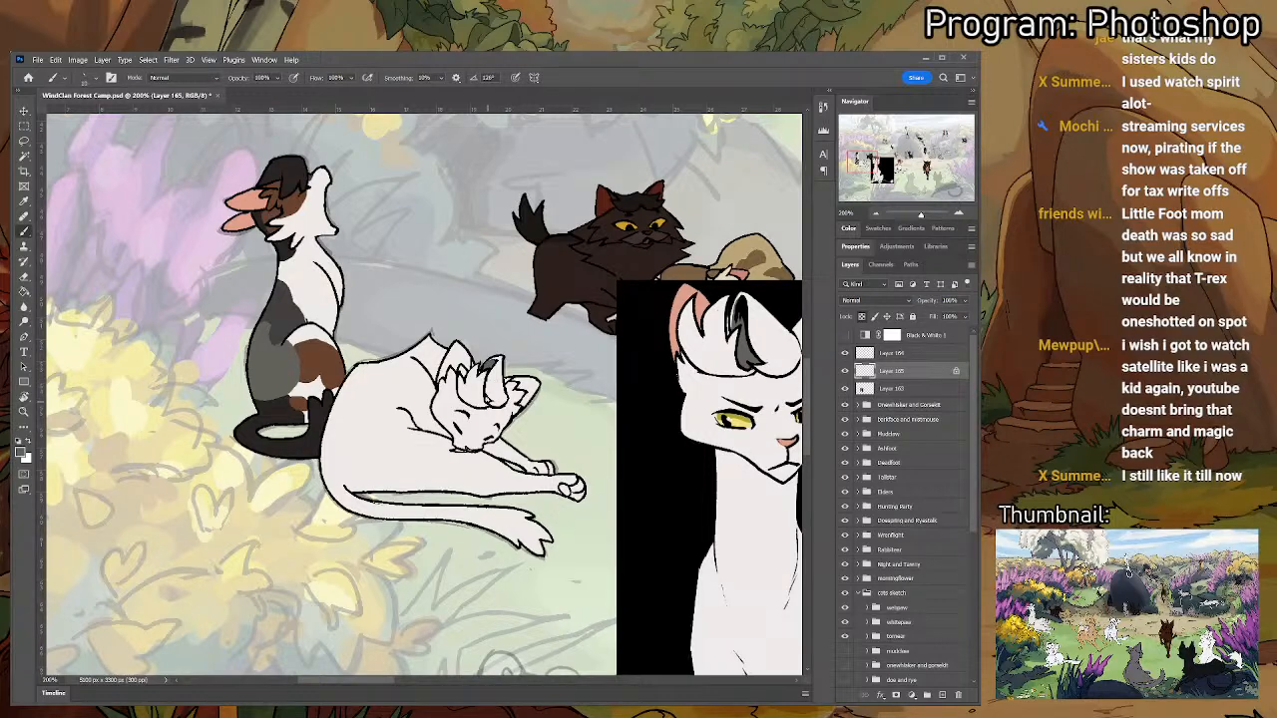
- Sample the reference's inner-ear pink and fill the inner areas of both of the curled-up cat's ears
left_click_drag(467, 421, 345, 458)
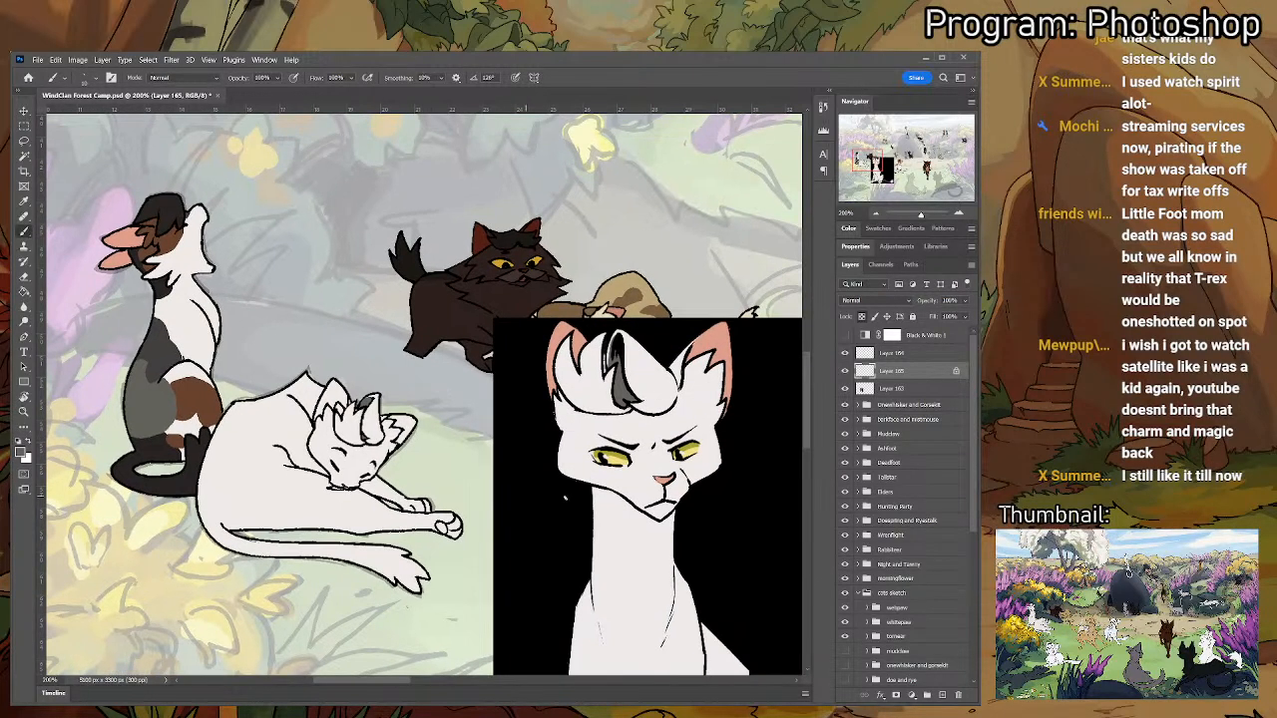
left_click(706, 347, "alt")
key("w")
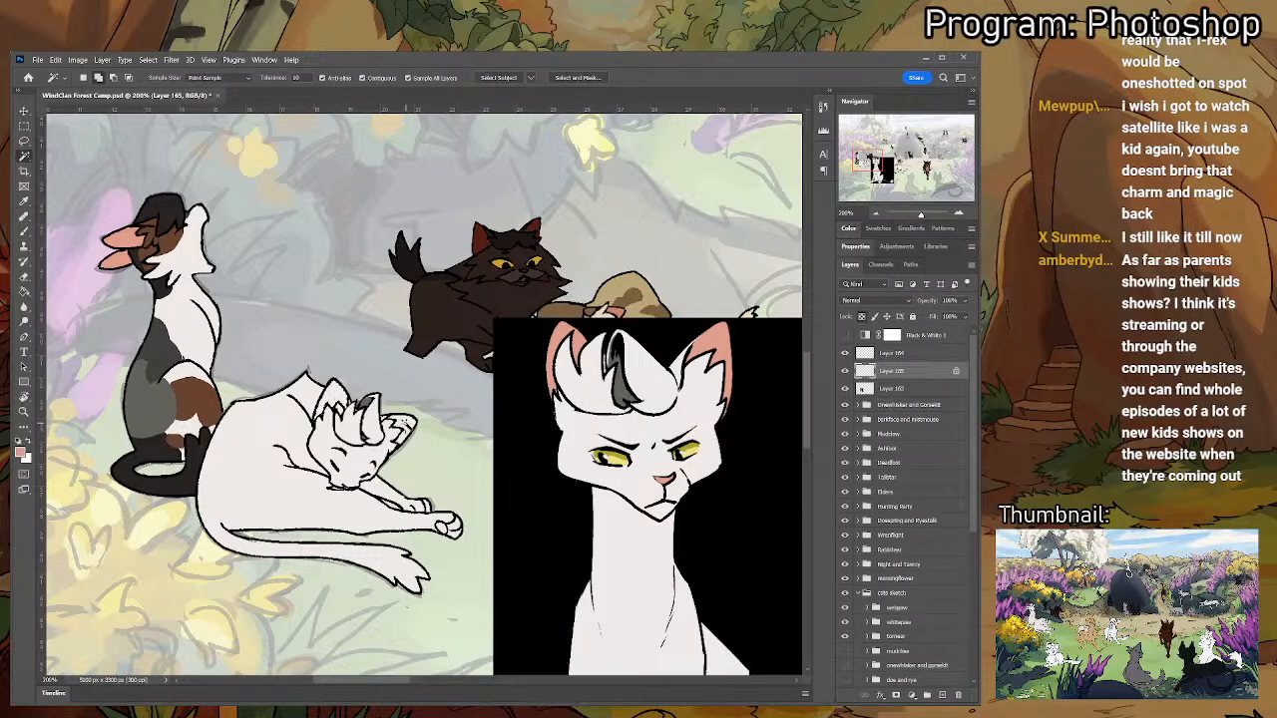
left_click(407, 429)
key("ctrl+d")
key("g")
left_click(409, 427)
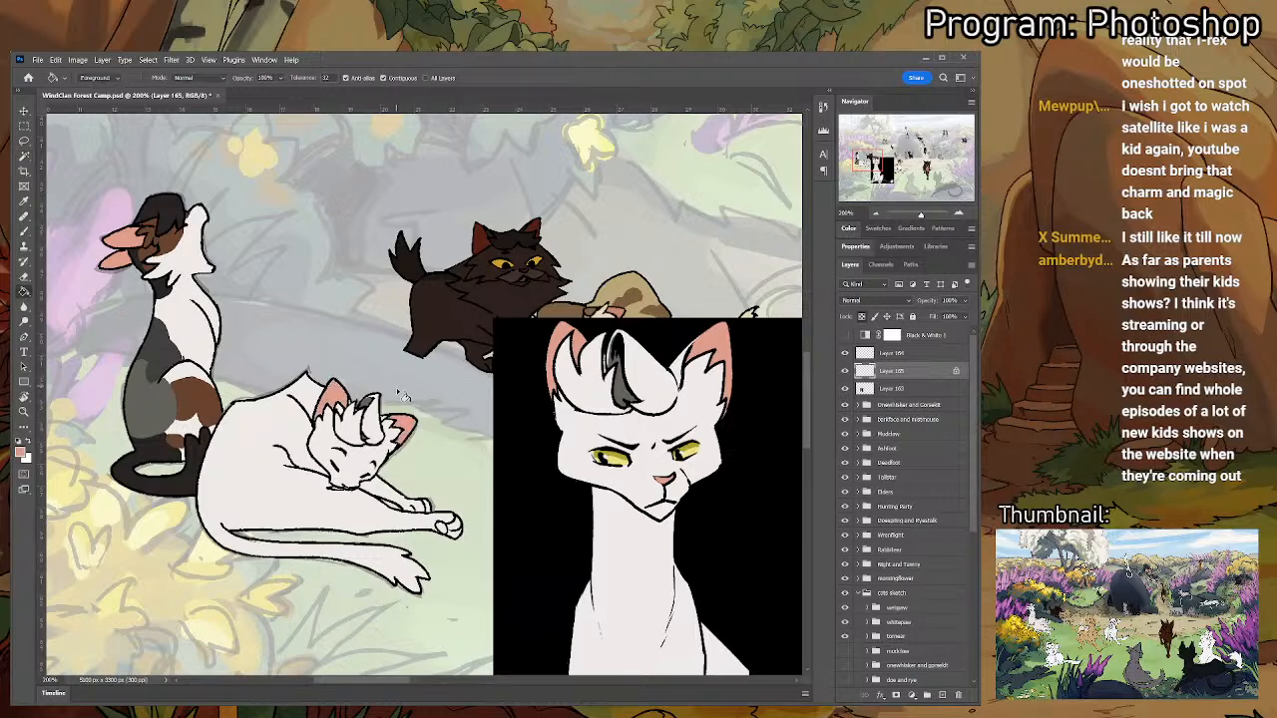
- Paint the pad of the curled-up cat's outstretched paw with the same pink
left_click_drag(439, 446, 599, 336)
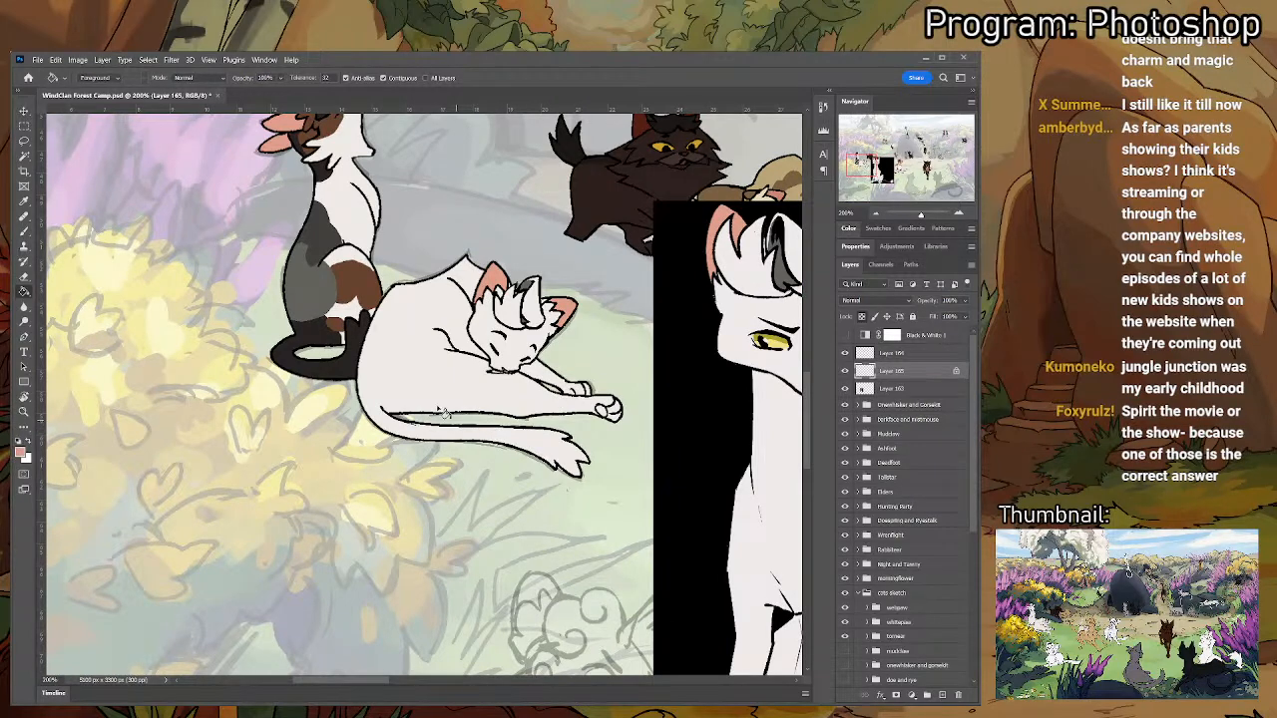
key("b")
scroll(465, 439, "right", 3)
scroll(465, 439, "up", 2)
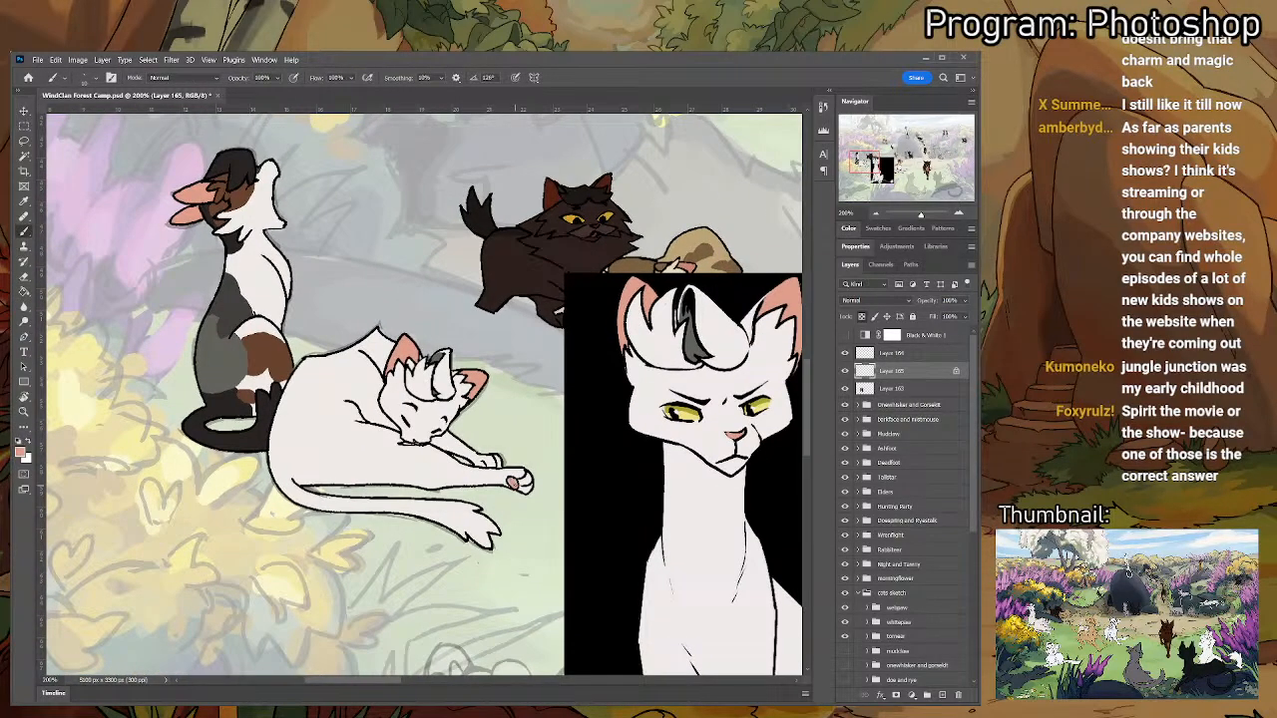
- Resample the reference's inner-ear pink and the off-white fur color to retouch the curled-up cat's muzzle
key("i")
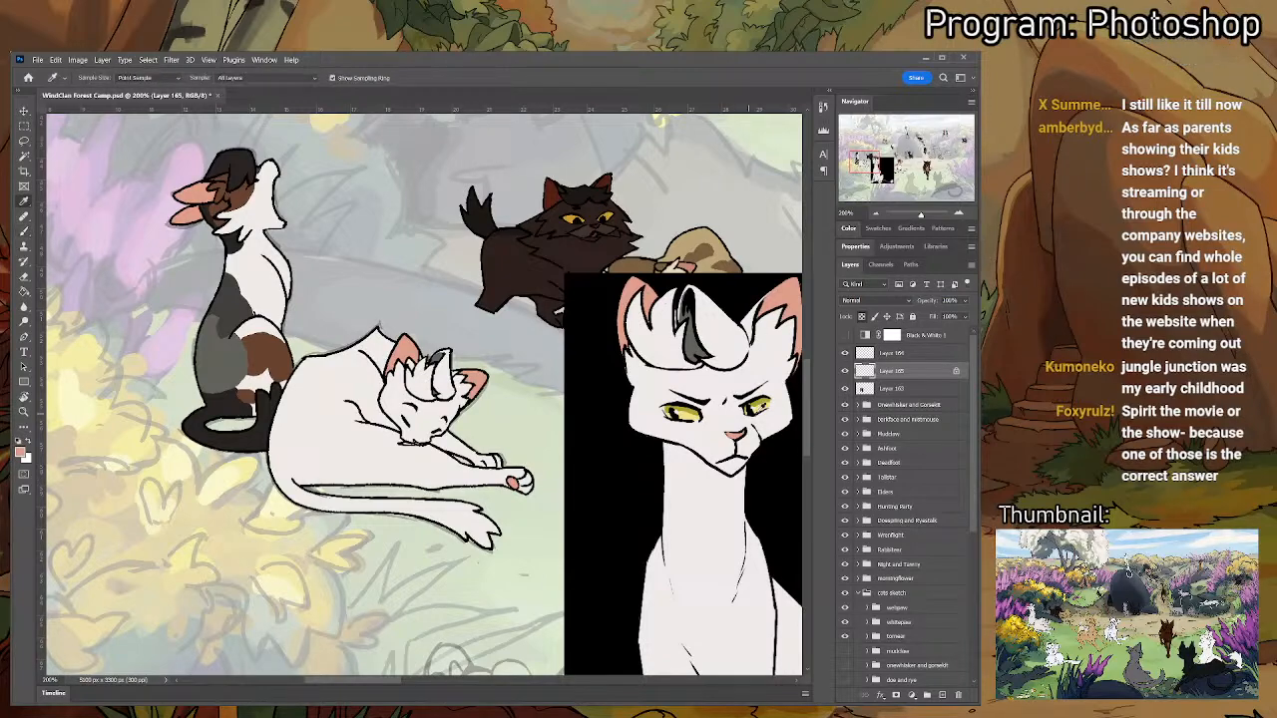
left_click(692, 340)
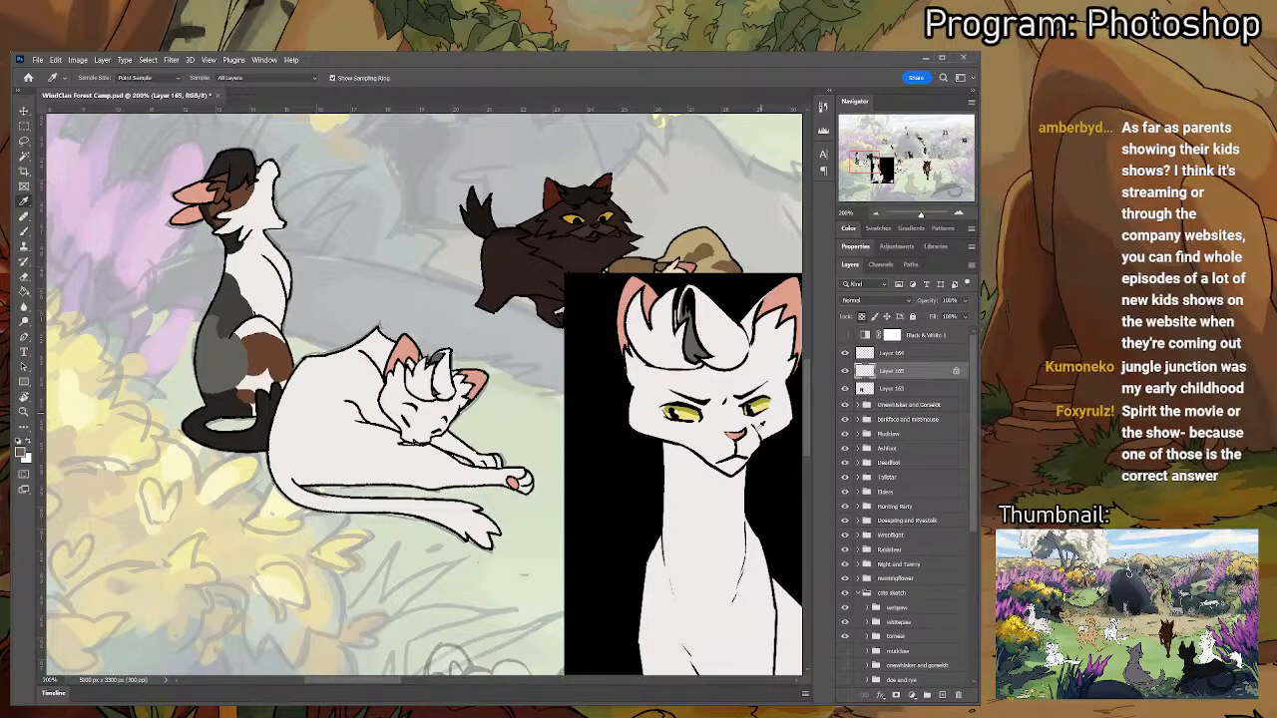
left_click_drag(720, 493, 649, 452)
left_click(710, 262)
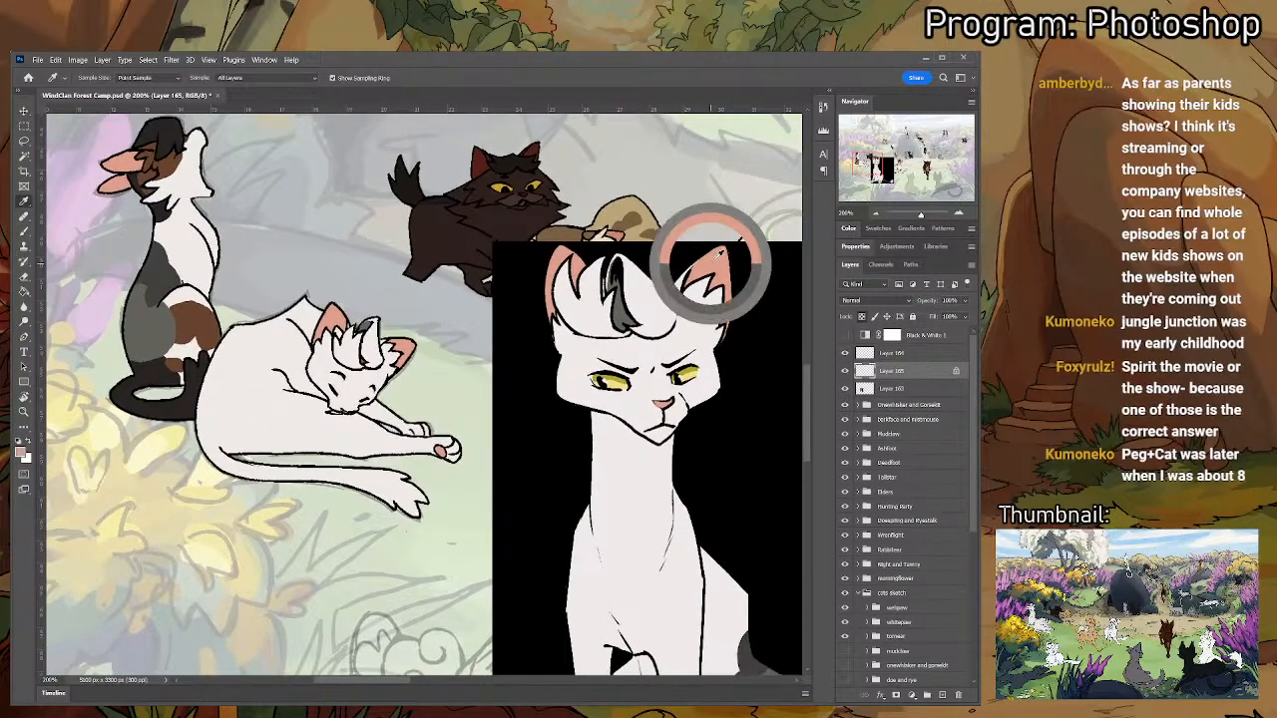
key("b")
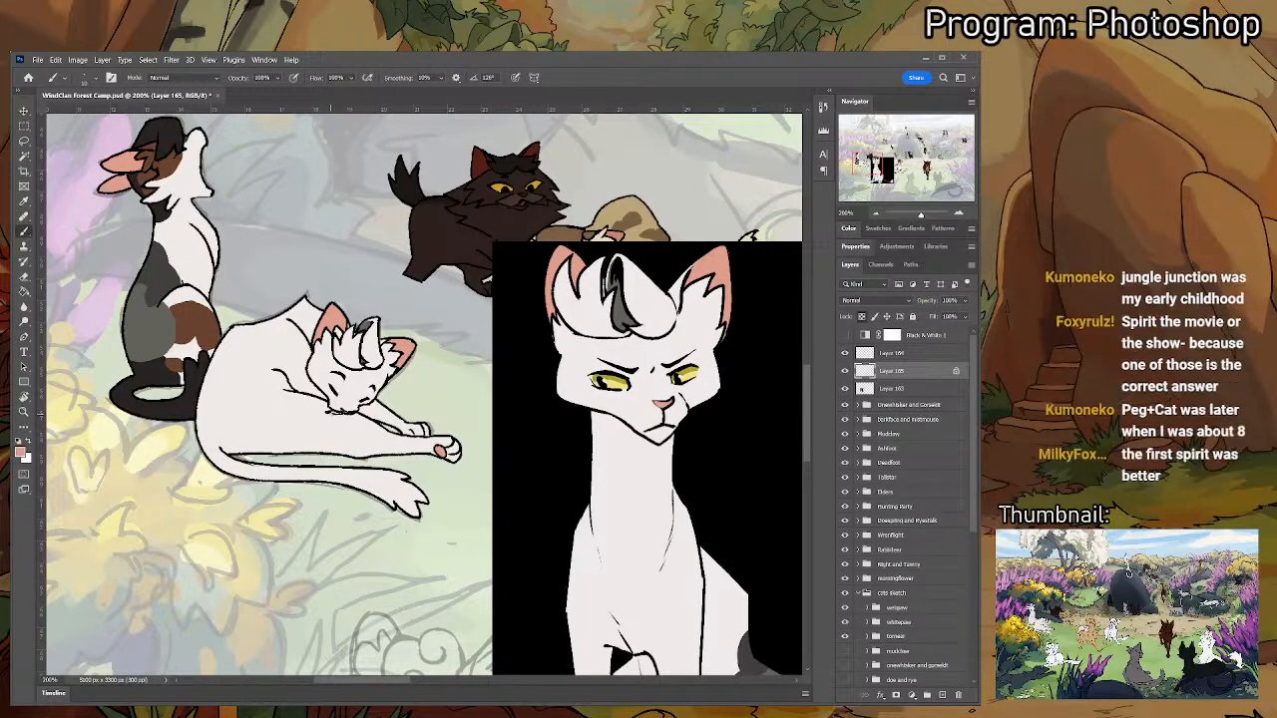
left_click(345, 413, "alt")
- Sample the grey from the reference's flank patch and paint a rounded patch on the curled-up cat's rump
left_click_drag(614, 552, 529, 351)
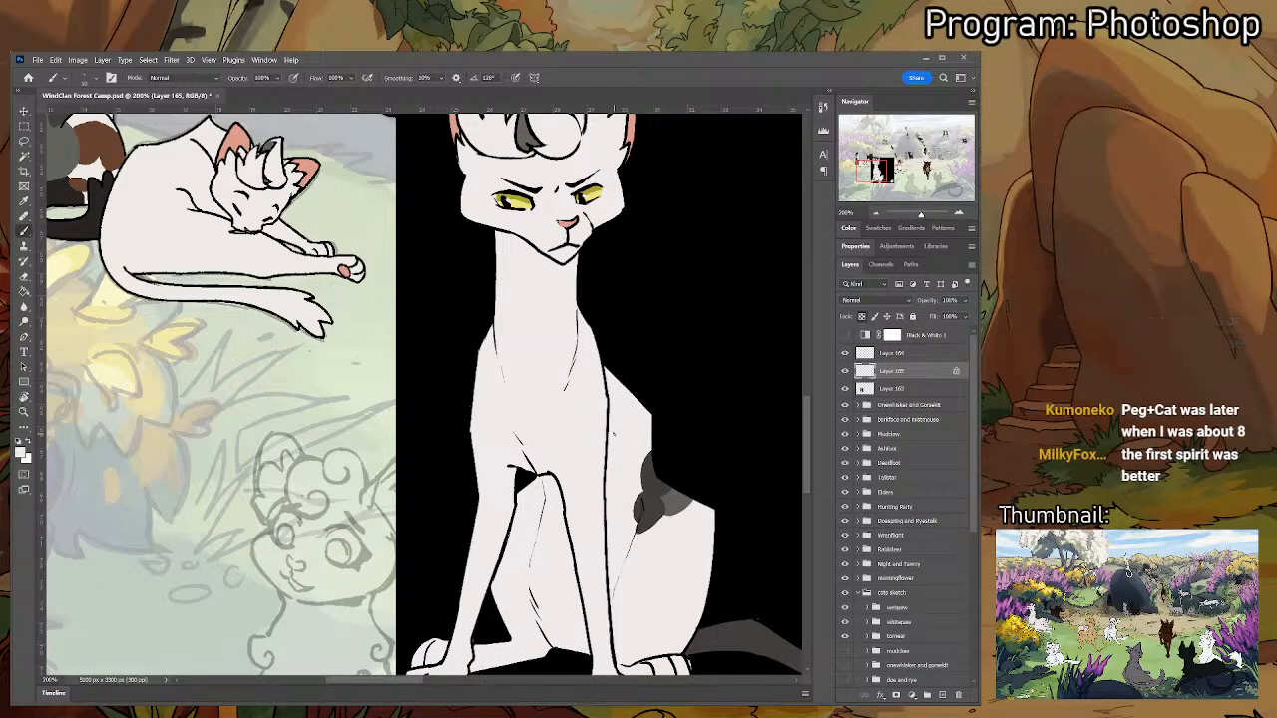
key("i")
left_click(674, 499)
key("b")
left_click_drag(509, 407, 699, 557)
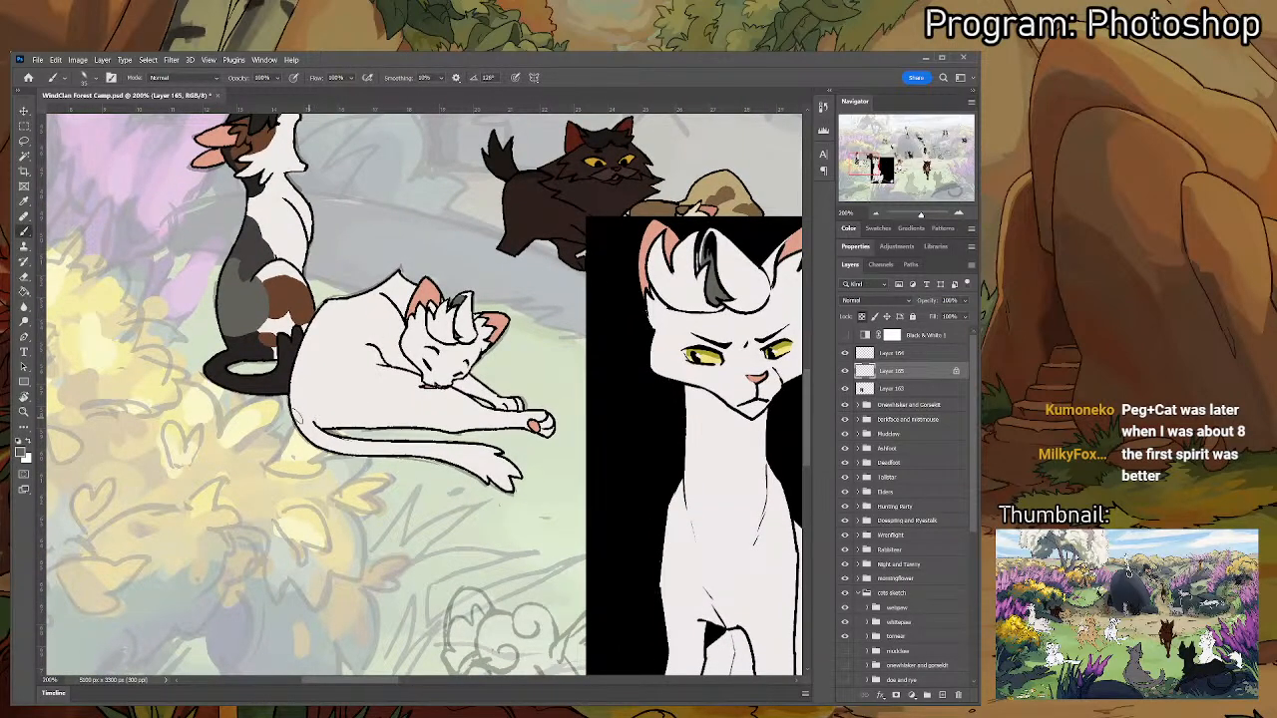
mouse_move(296, 411)
left_mouse_down()
mouse_move(337, 441)
mouse_move(329, 419)
mouse_move(344, 423)
mouse_move(294, 404)
left_mouse_up()
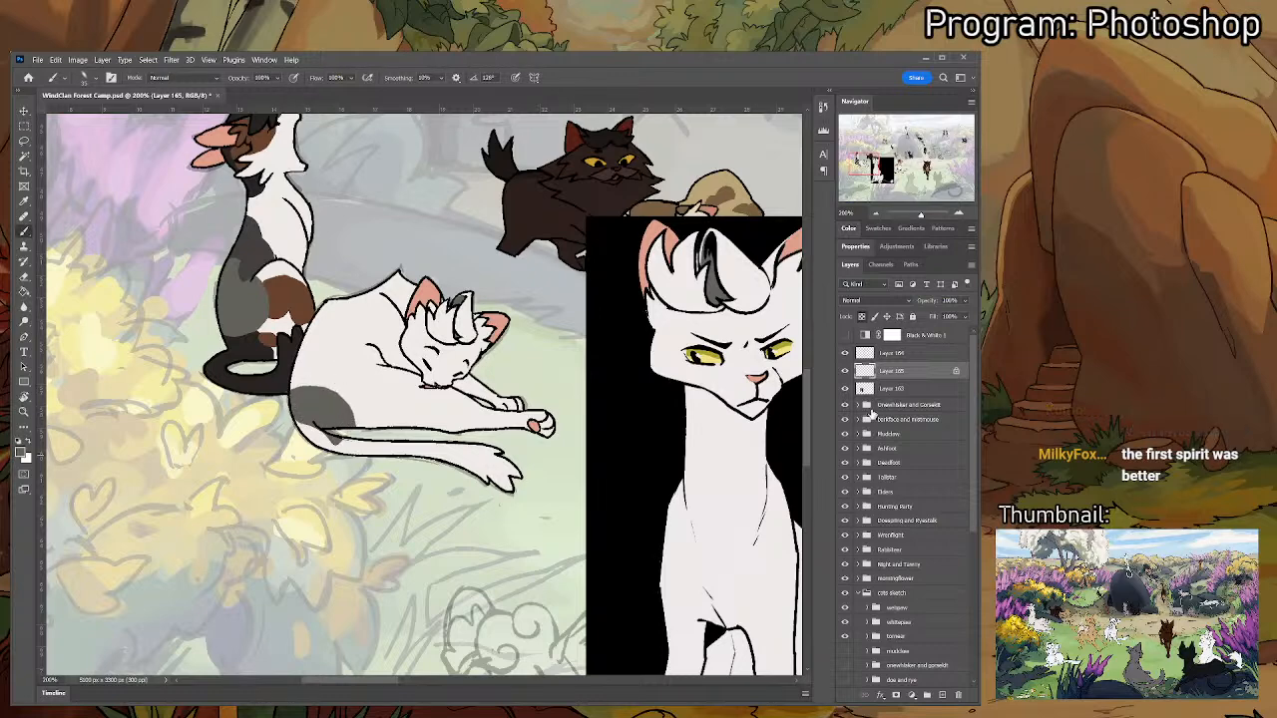
- Rework the grey rump patch and add a second rounded grey patch above it on the curled-up cat's back
key("ctrl+z")
left_click_drag(343, 414, 351, 431)
mouse_move(329, 325)
left_mouse_down()
mouse_move(305, 359)
mouse_move(311, 337)
mouse_move(345, 365)
mouse_move(331, 313)
mouse_move(317, 377)
mouse_move(335, 349)
mouse_move(321, 359)
left_mouse_up()
key("ctrl+z")
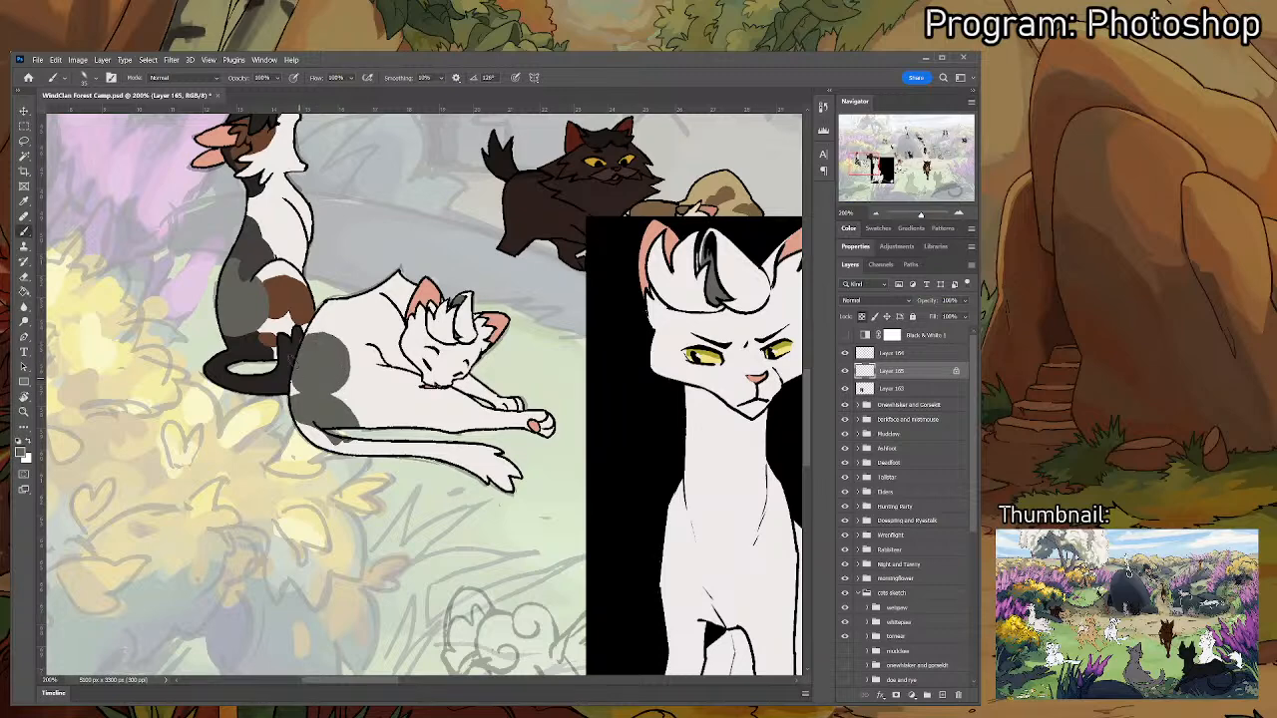
- Sample the dark grey and paint a large rounded dark patch over the lower grey patch on the curled-up cat's rump
left_click(291, 359, "alt")
key("i")
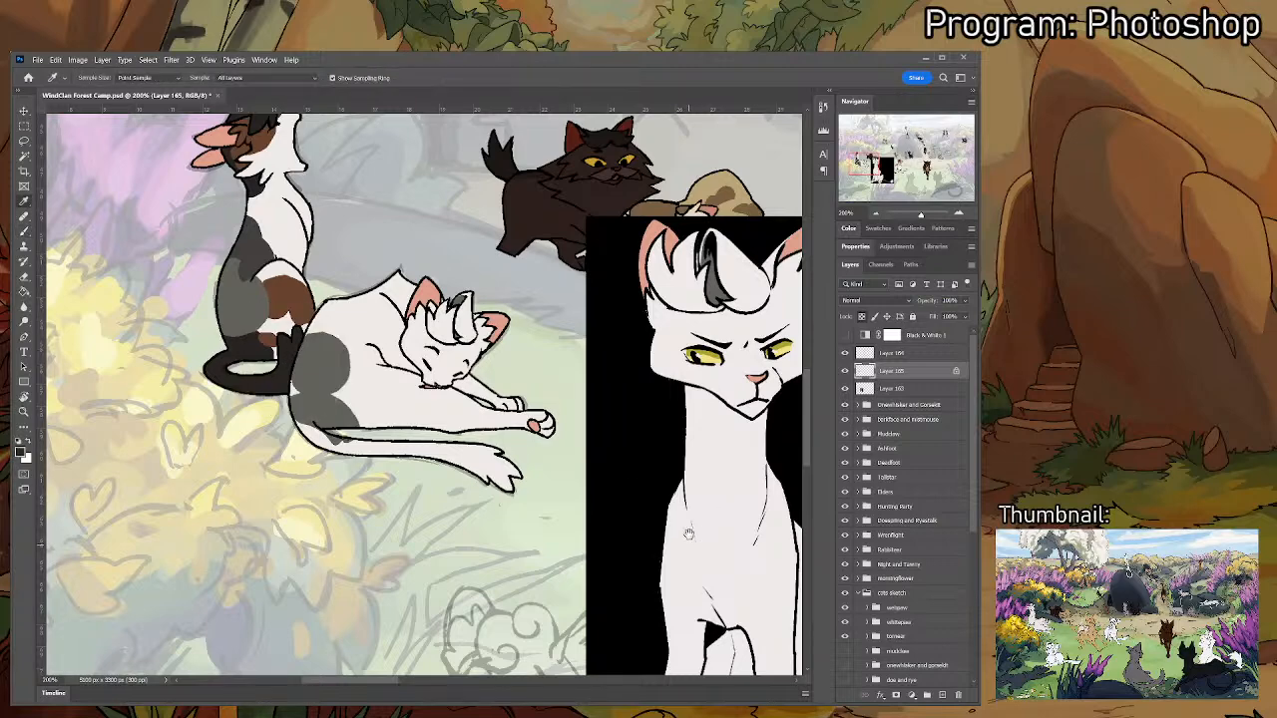
left_click_drag(688, 533, 499, 336)
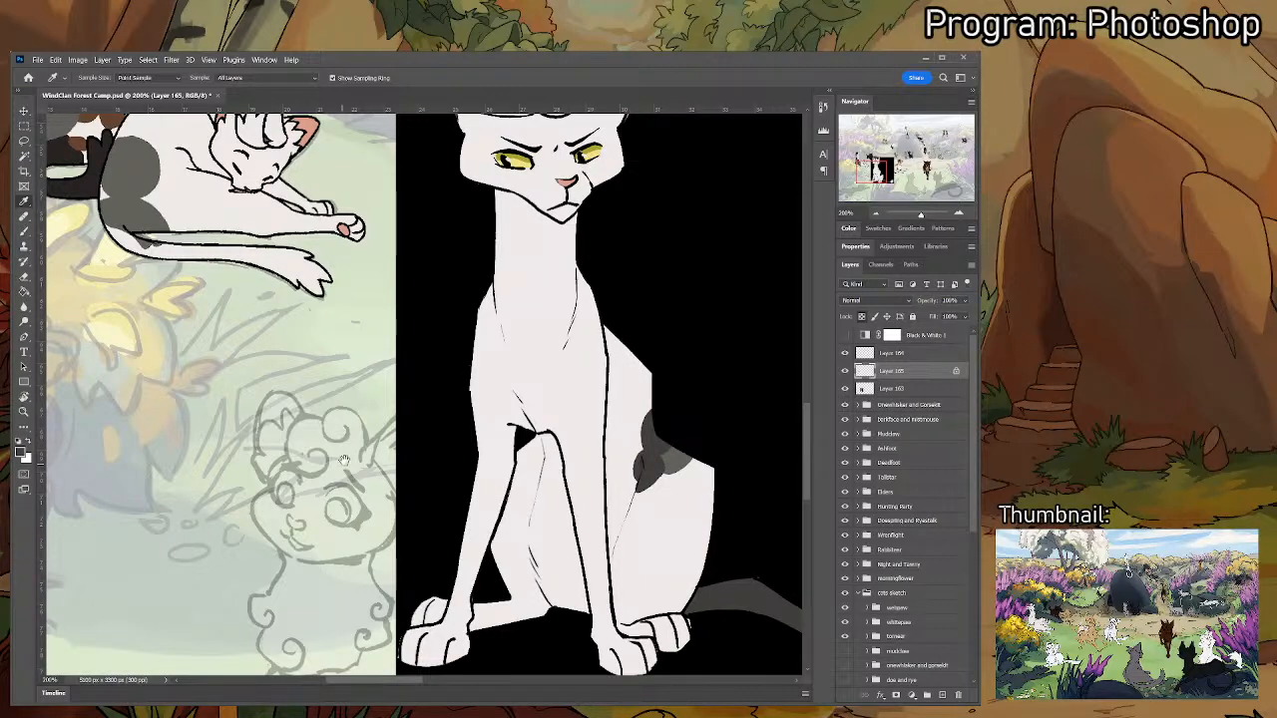
left_click_drag(335, 459, 602, 557)
left_click_drag(481, 402, 431, 477)
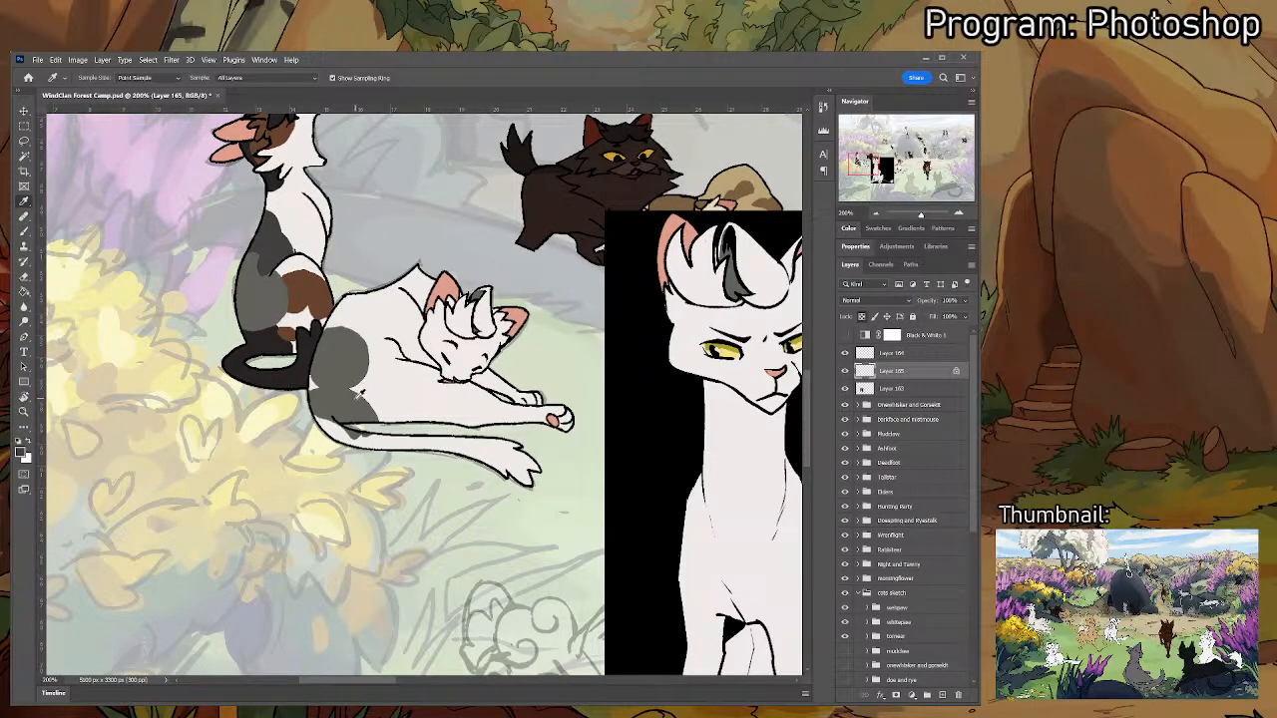
key("b")
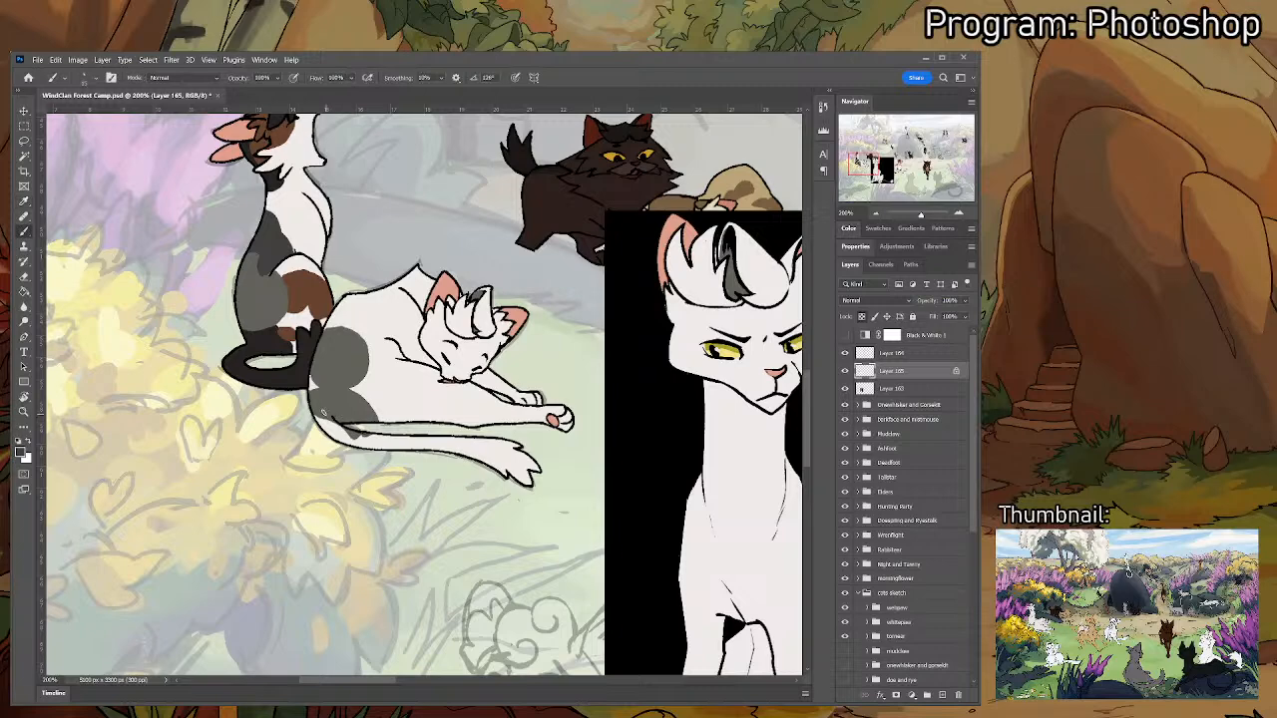
mouse_move(310, 385)
left_mouse_down()
mouse_move(349, 377)
mouse_move(323, 416)
mouse_move(347, 401)
mouse_move(328, 369)
mouse_move(325, 402)
mouse_move(328, 365)
left_mouse_up()
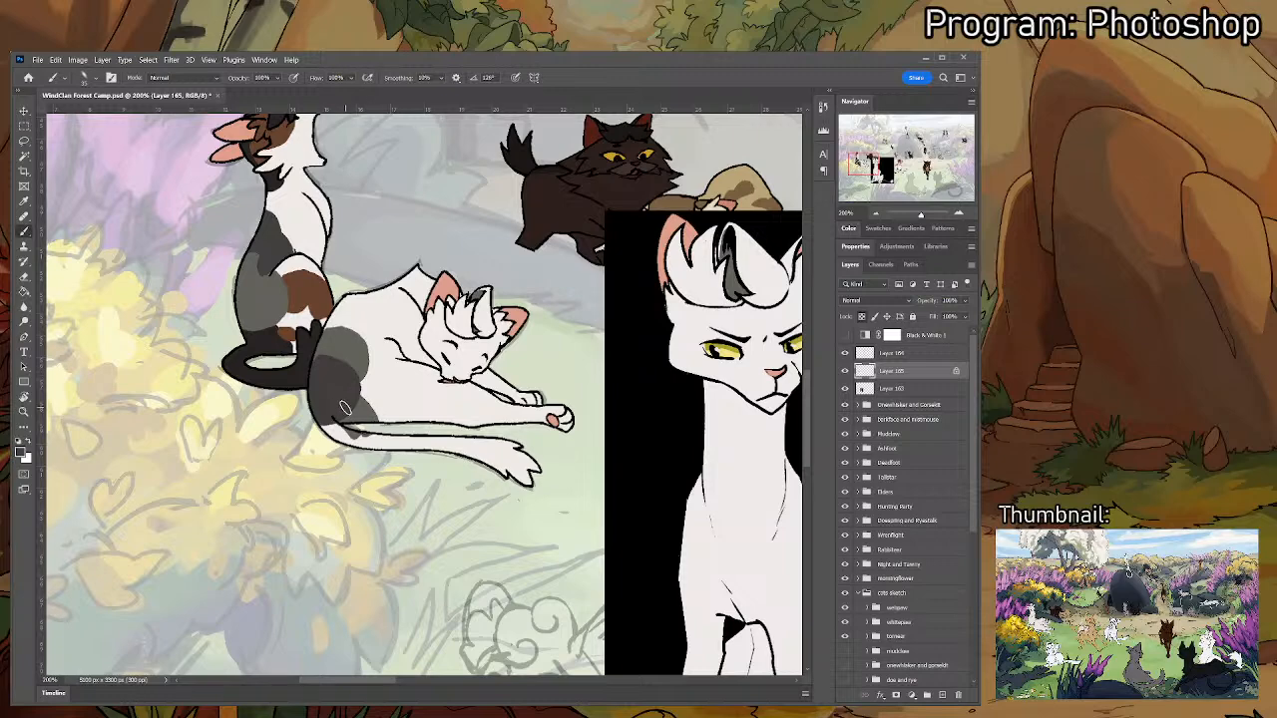
key("ctrl+z")
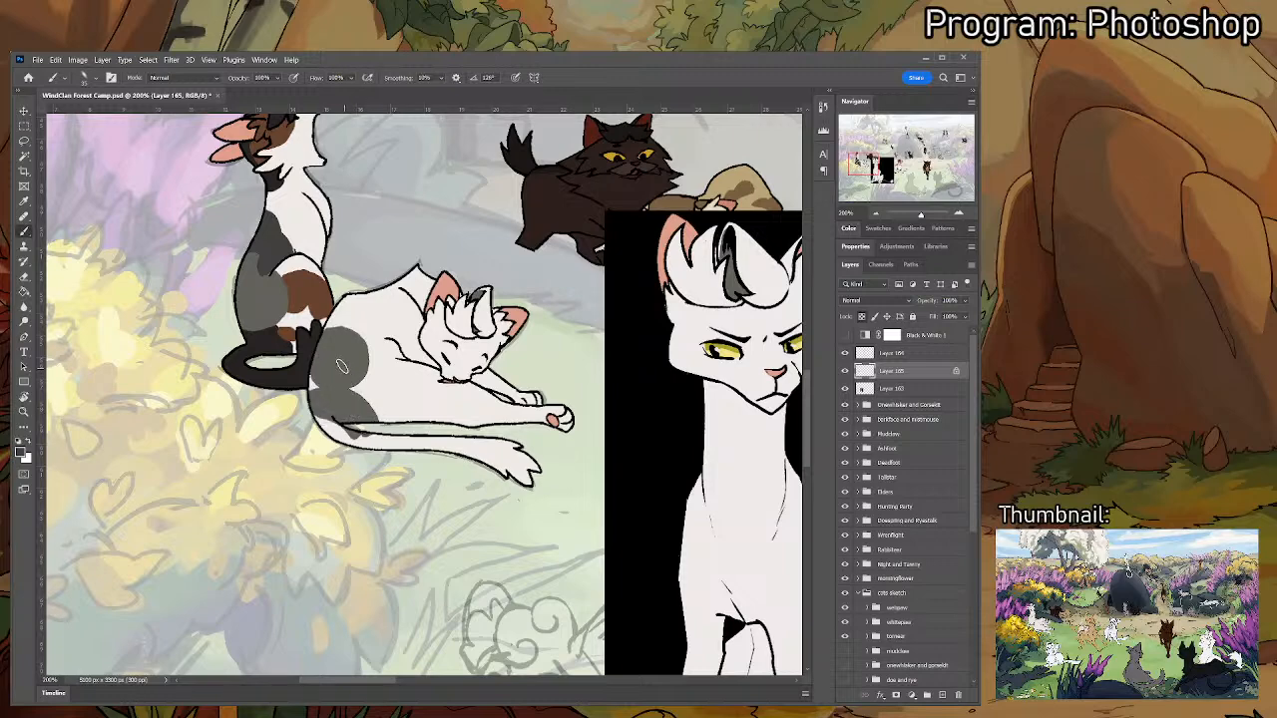
mouse_move(344, 364)
left_mouse_down()
mouse_move(339, 423)
mouse_move(366, 418)
mouse_move(375, 383)
mouse_move(375, 401)
mouse_move(338, 362)
mouse_move(322, 365)
mouse_move(341, 362)
mouse_move(351, 403)
left_mouse_up()
key("ctrl+z")
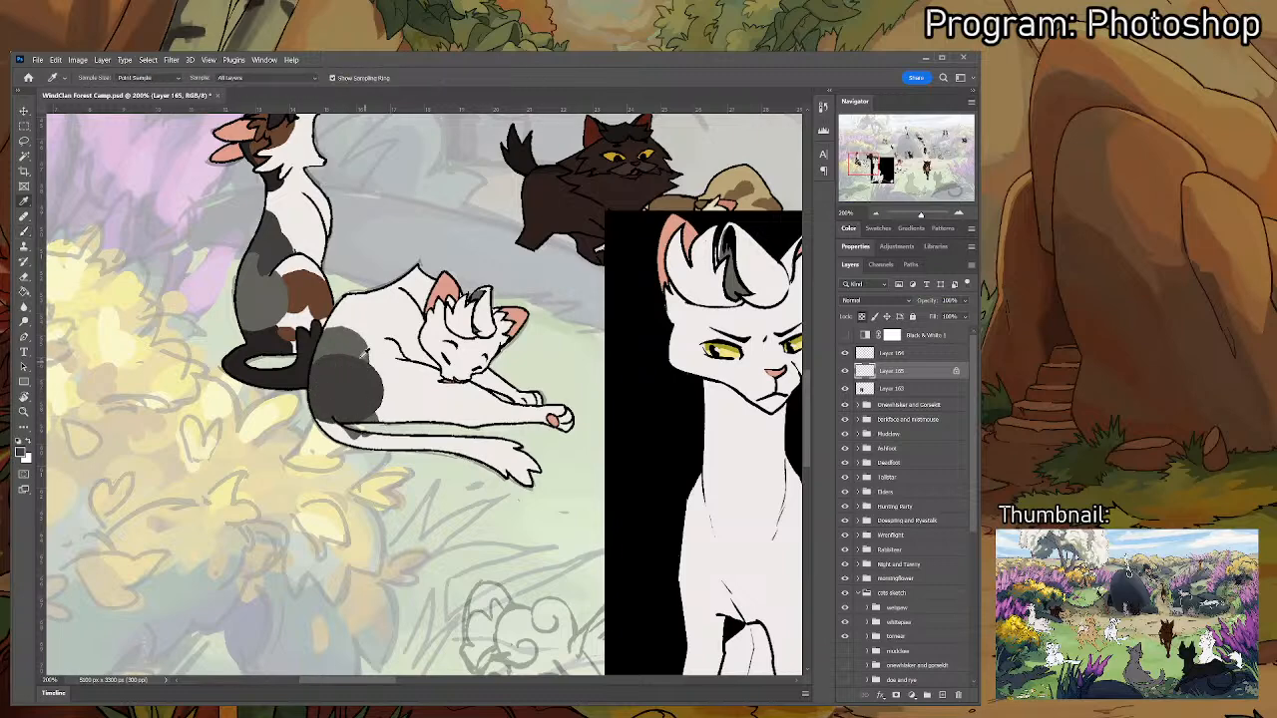
left_click(362, 401, "alt")
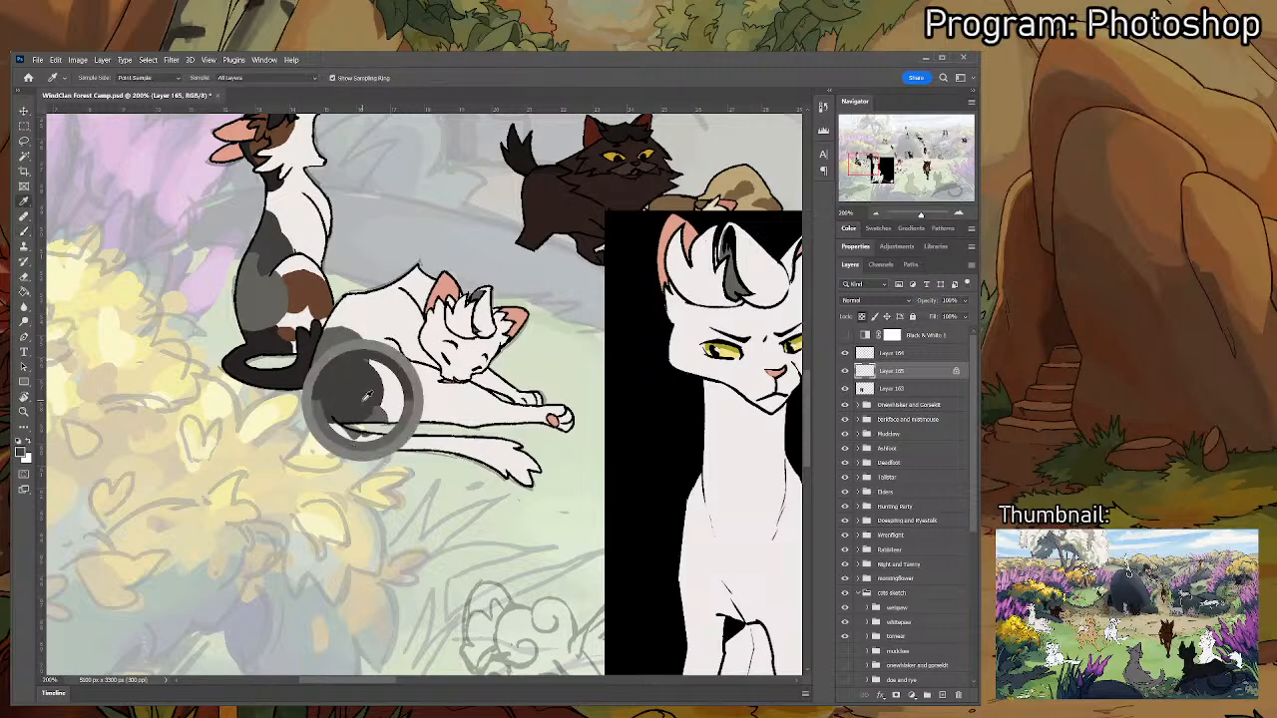
mouse_move(370, 391)
left_mouse_down()
mouse_move(348, 413)
mouse_move(369, 376)
left_mouse_up()
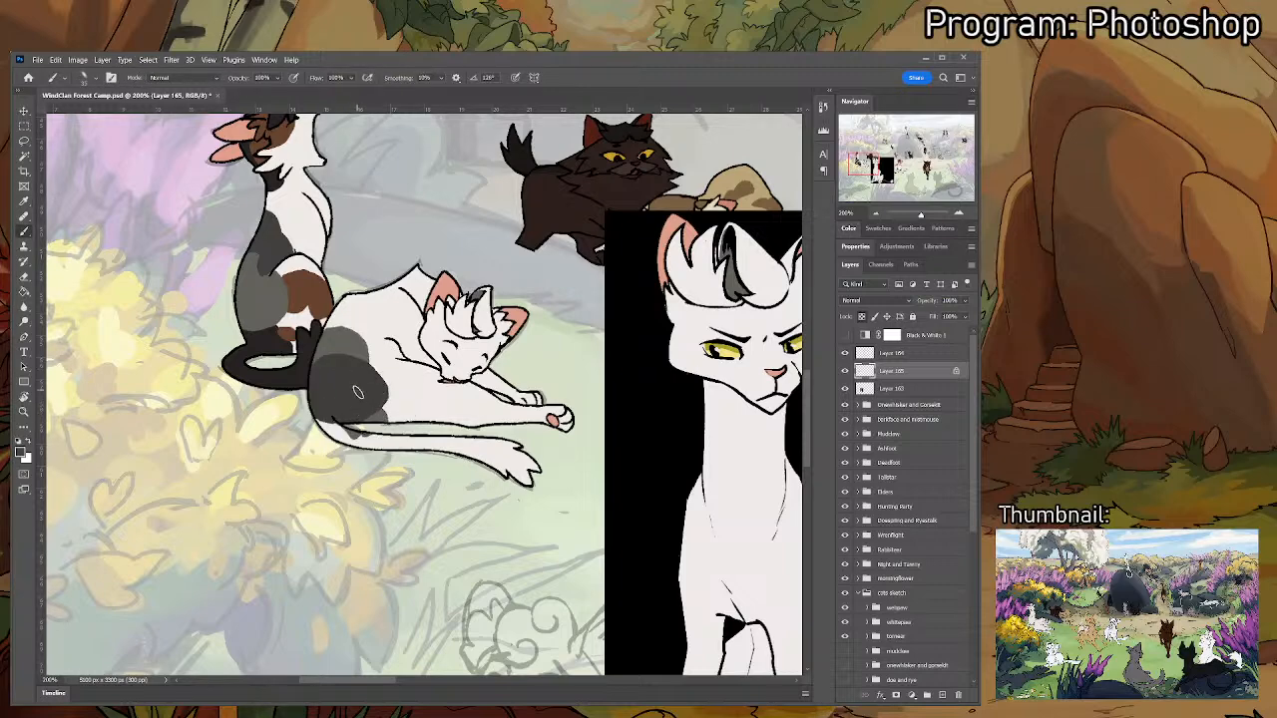
- Paint the curled-up cat's tail dark grey from its base to near the tip, keeping the tip off-white
mouse_move(326, 415)
left_mouse_down()
mouse_move(340, 438)
mouse_move(332, 431)
mouse_move(479, 449)
mouse_move(469, 457)
left_mouse_up()
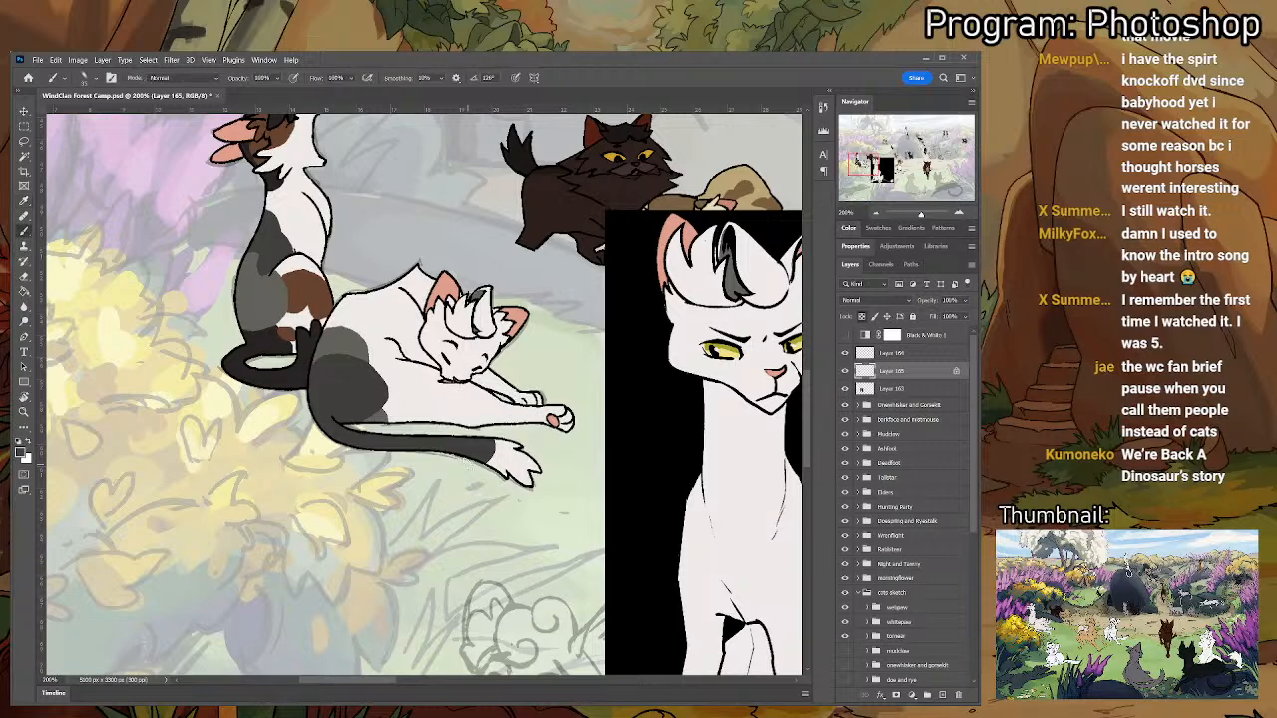
left_click_drag(408, 423, 417, 482)
left_click(373, 439, "alt")
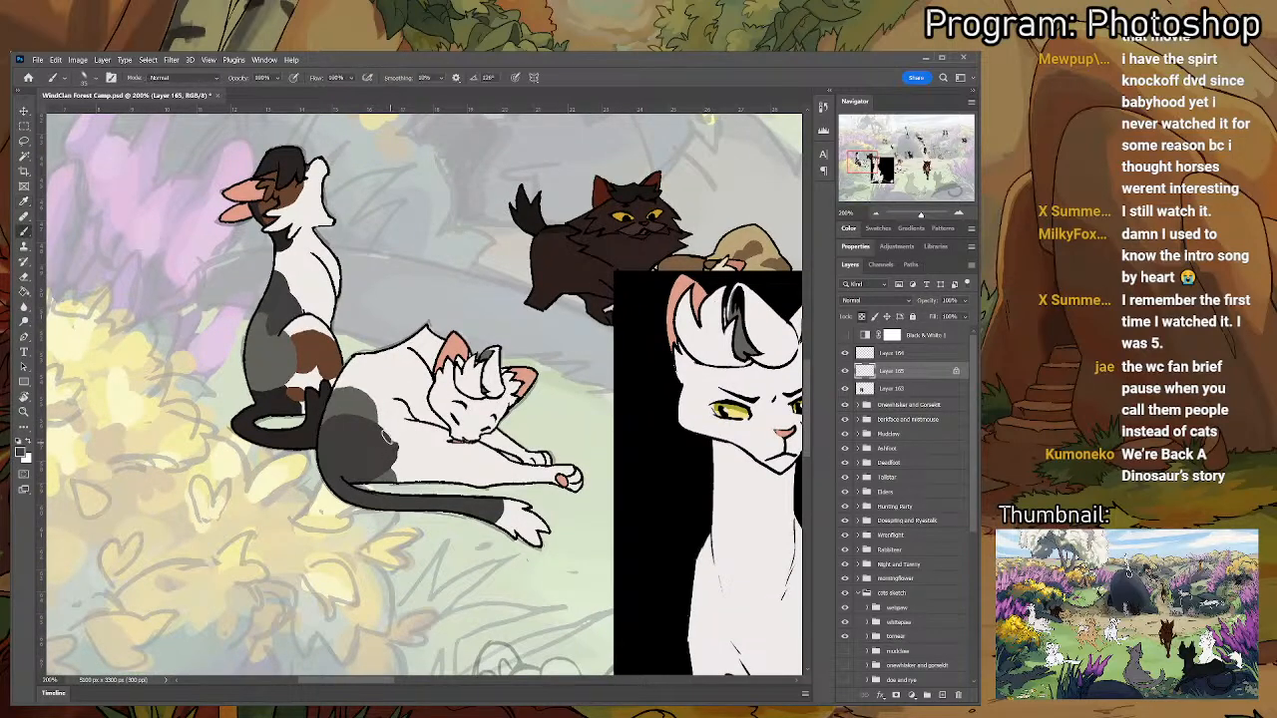
- Paint a dark patch on the curled-up cat's back beside the grey and shape an off-white gap between it and the rump patch
key("i")
key("b")
mouse_move(397, 419)
left_mouse_down()
mouse_move(367, 395)
mouse_move(413, 439)
mouse_move(389, 424)
mouse_move(394, 481)
left_mouse_up()
left_click(419, 444, "alt")
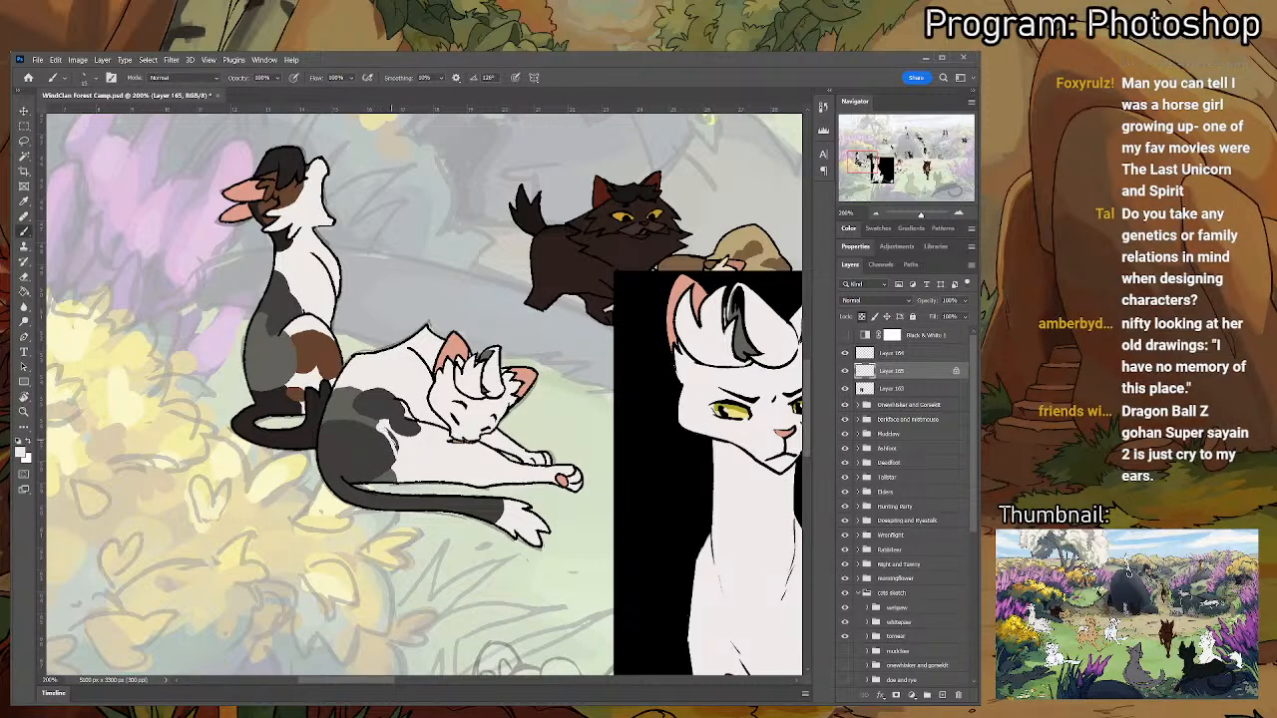
left_click(380, 445, "alt")
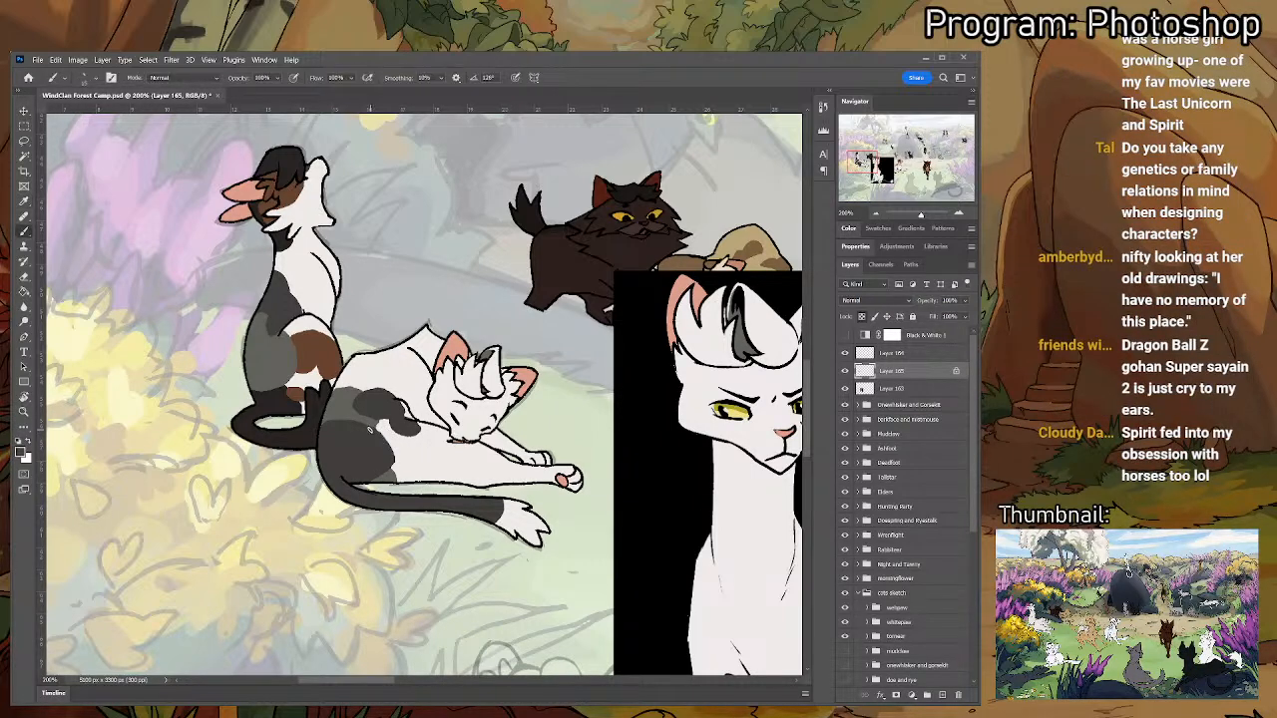
left_click_drag(373, 430, 397, 483)
left_click(382, 440, "alt")
left_click_drag(389, 436, 385, 419)
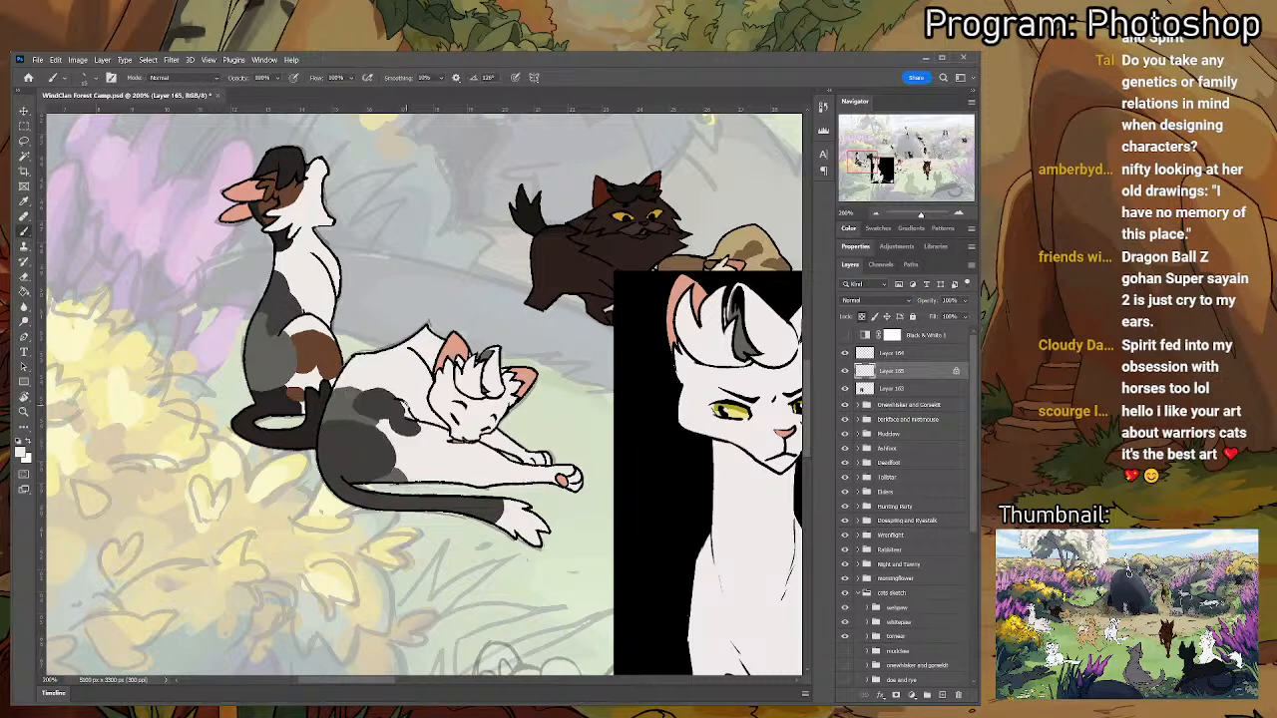
- Sample a near-black tone, paint a small oval spot on the curled-up cat's thigh, and resample the off-white fur color
key("alt")
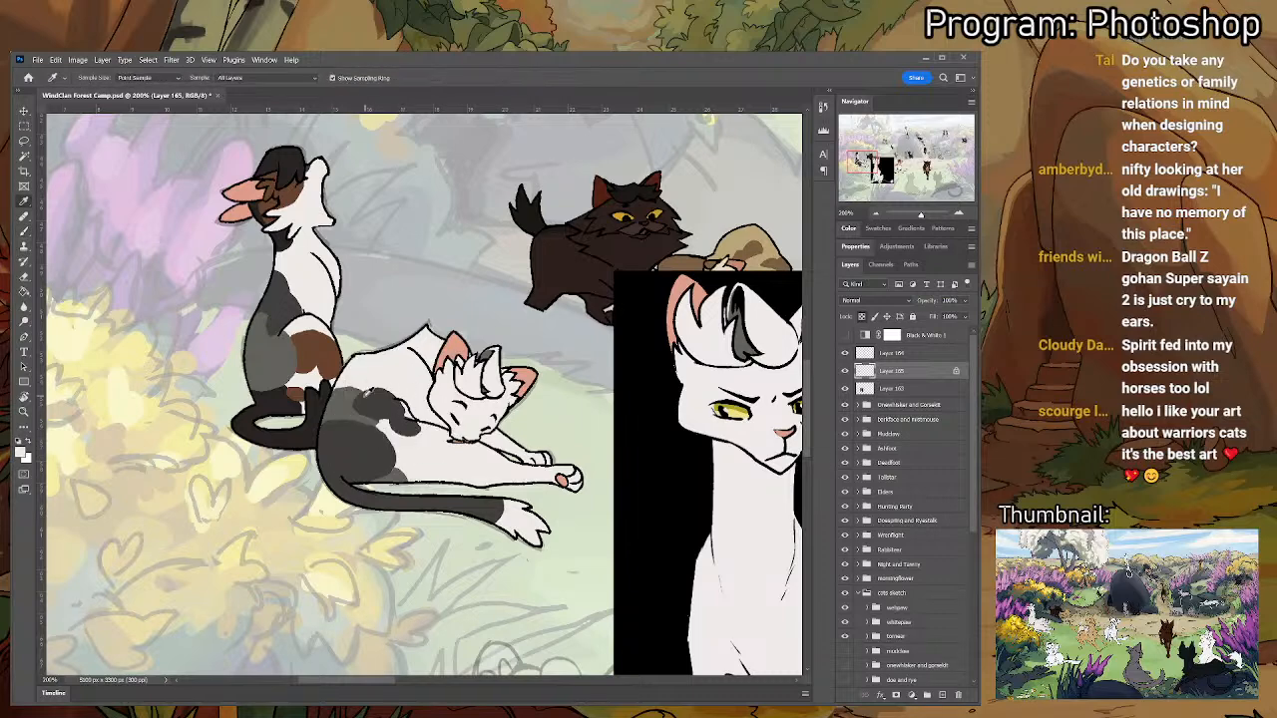
left_click(281, 401, "alt")
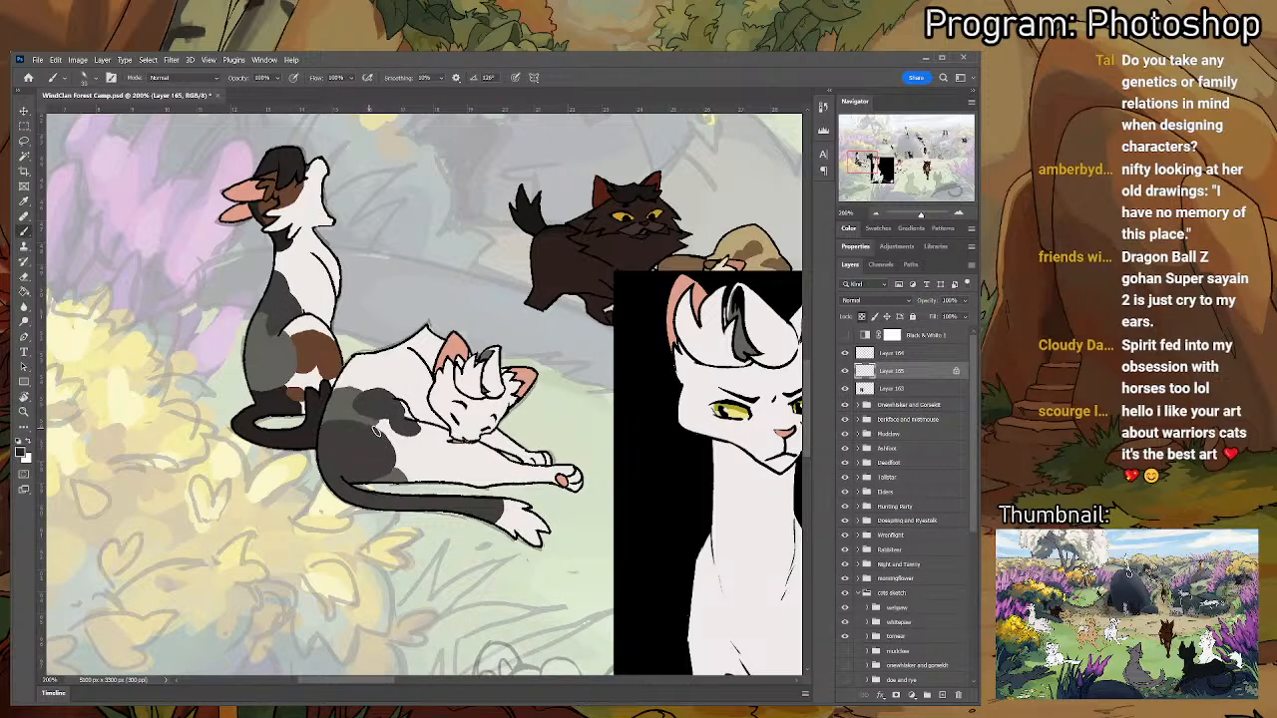
mouse_move(371, 427)
left_mouse_down()
mouse_move(439, 443)
mouse_move(404, 469)
mouse_move(395, 461)
mouse_move(417, 473)
mouse_move(391, 456)
mouse_move(411, 463)
left_mouse_up()
key("i")
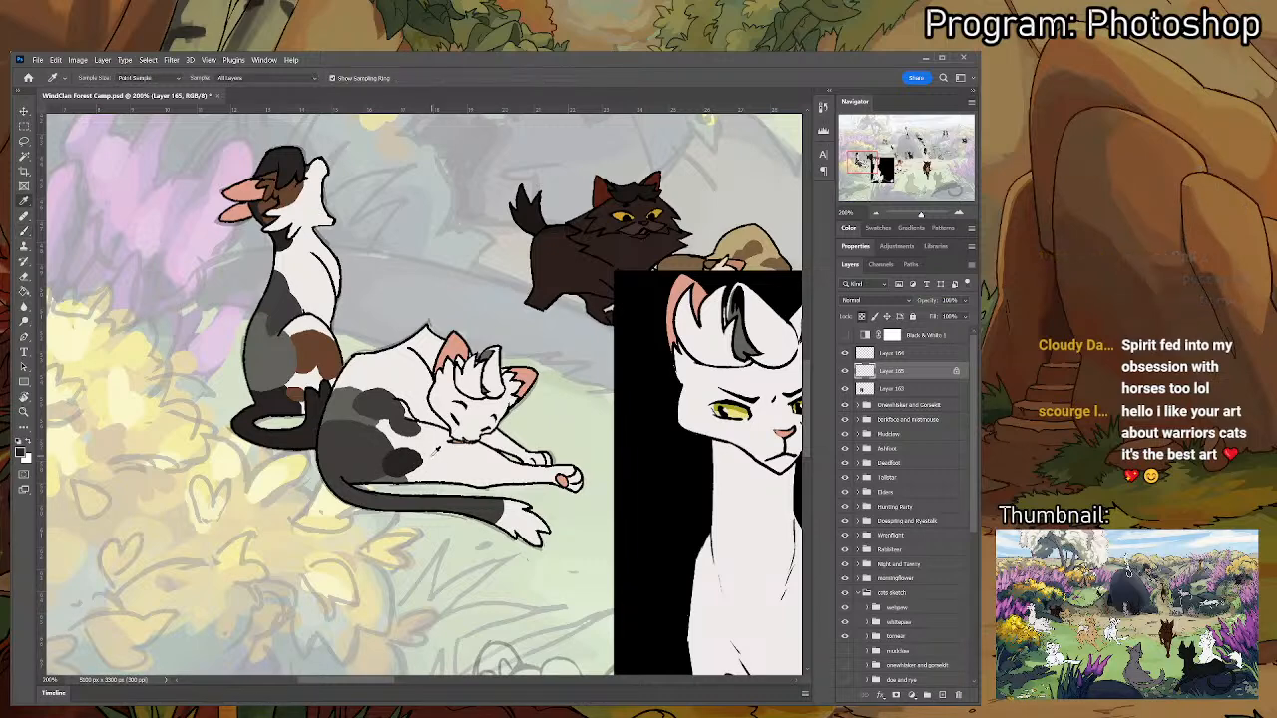
left_click(432, 441)
key("b")
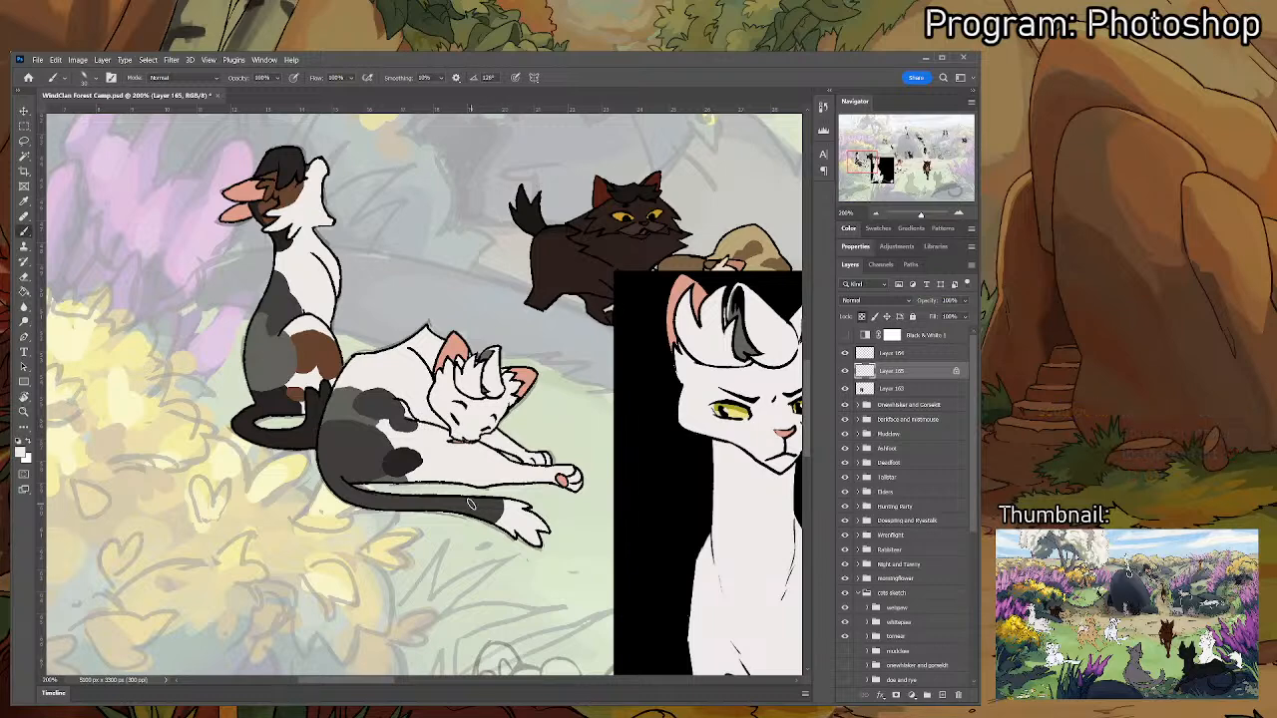
key("i")
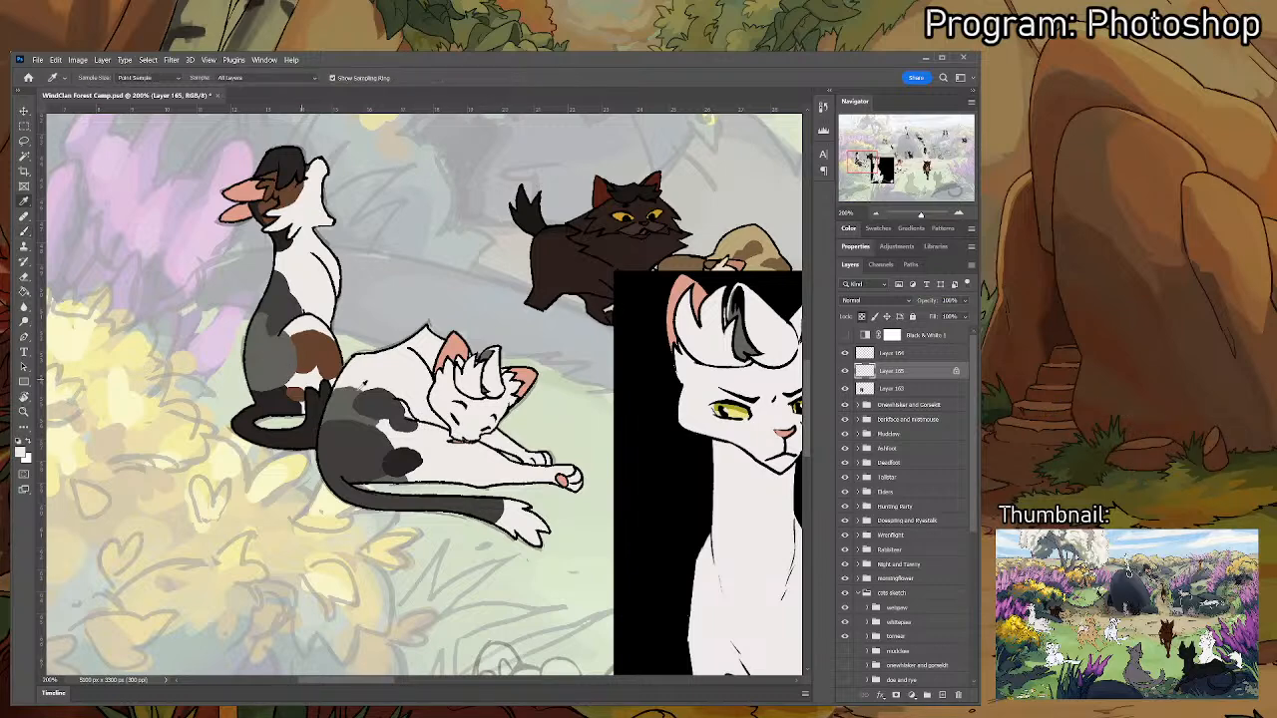
left_click(391, 451)
- Delete the layer holding the white cat reference image, discarding the empty layer added above it
scroll(409, 424, "down", 5)
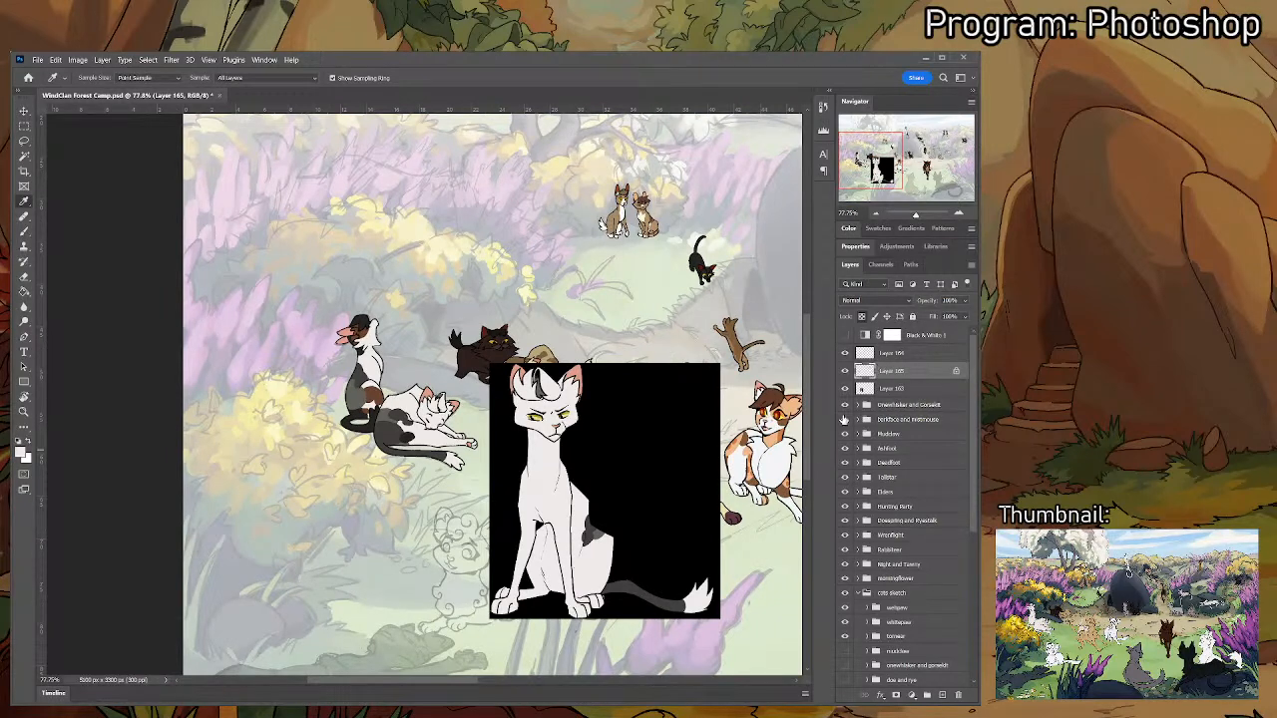
left_click(900, 389)
left_click(944, 695)
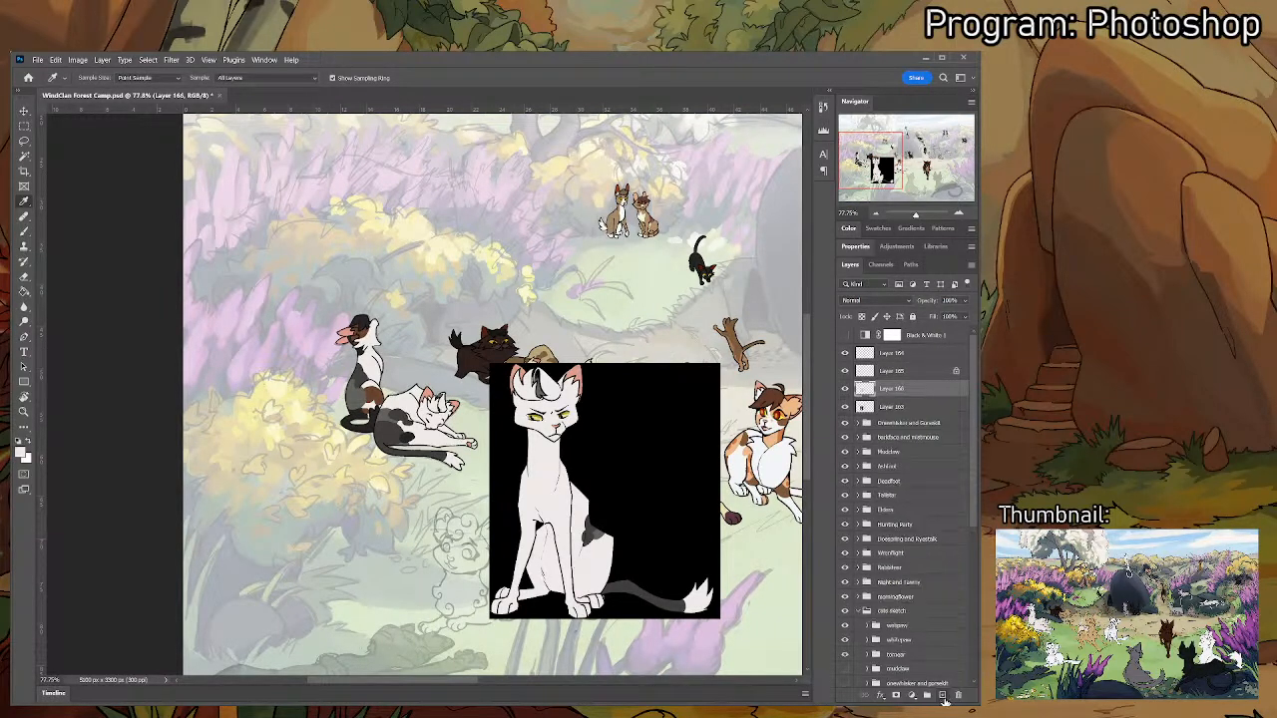
left_click(958, 695)
left_click(958, 695)
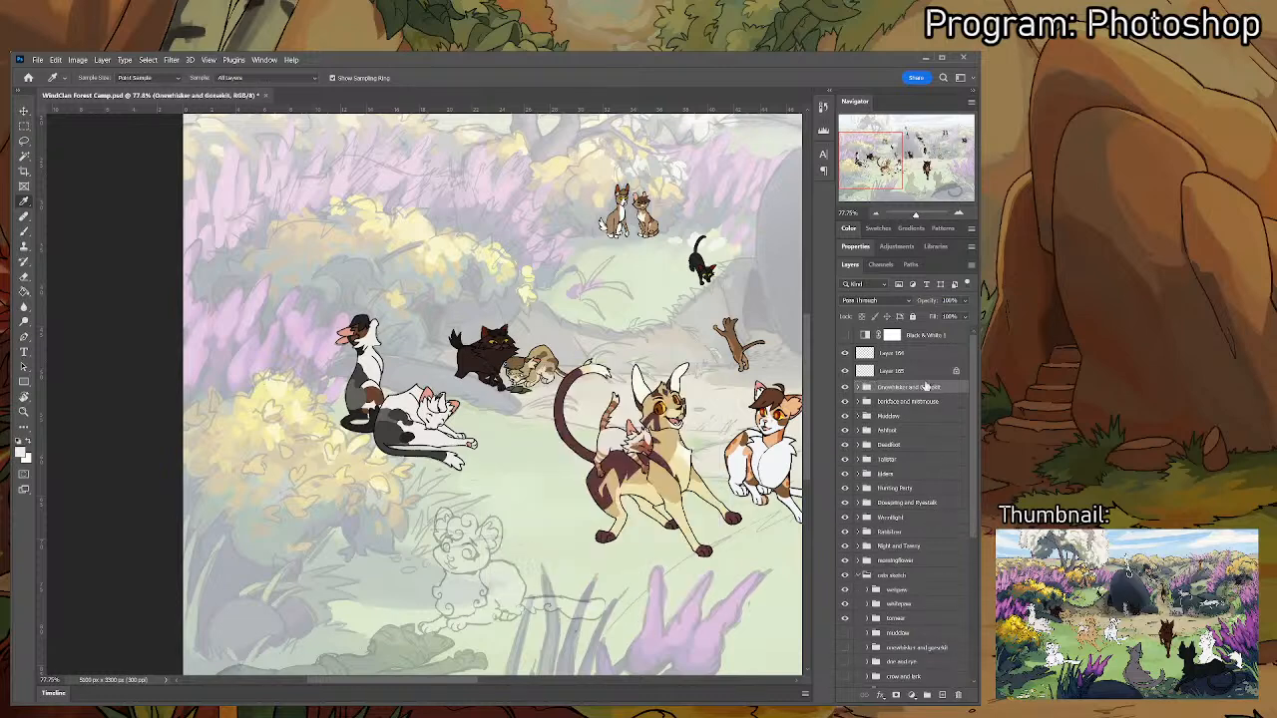
- Group the two cats' line and color layers and name the group "pigeon and sorrel"
left_click(893, 375)
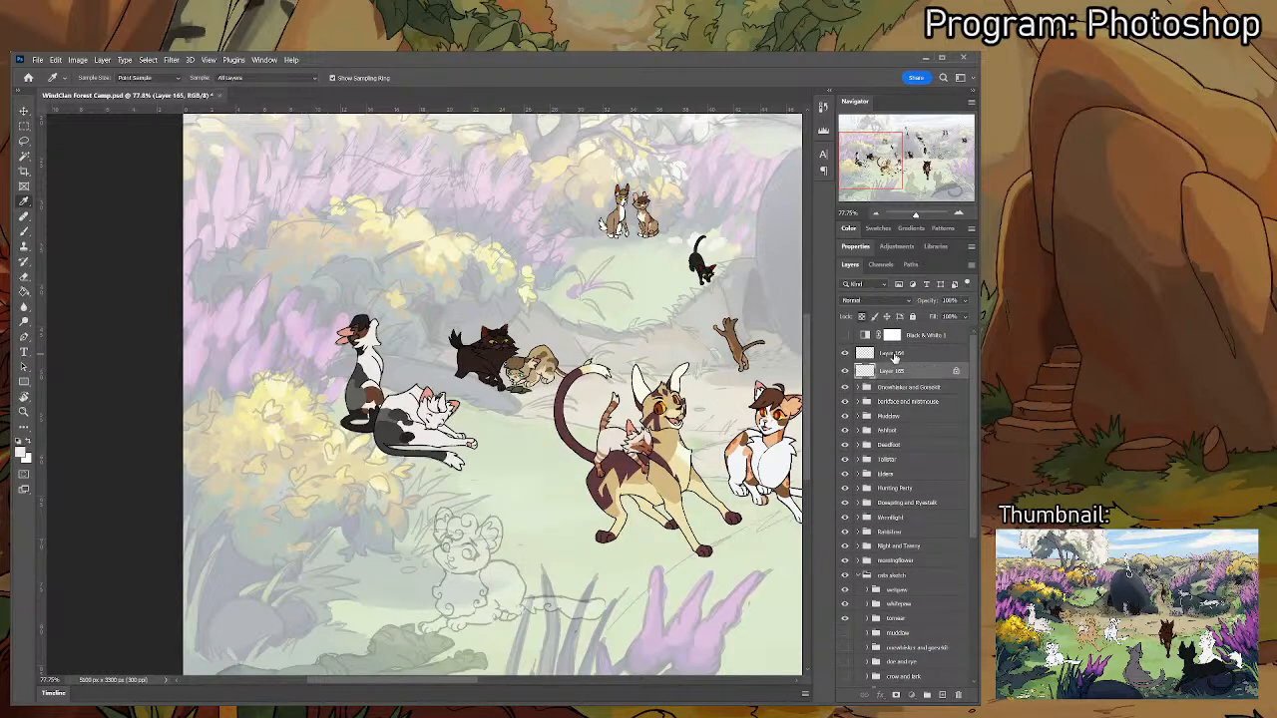
left_click(893, 356)
left_click(927, 695)
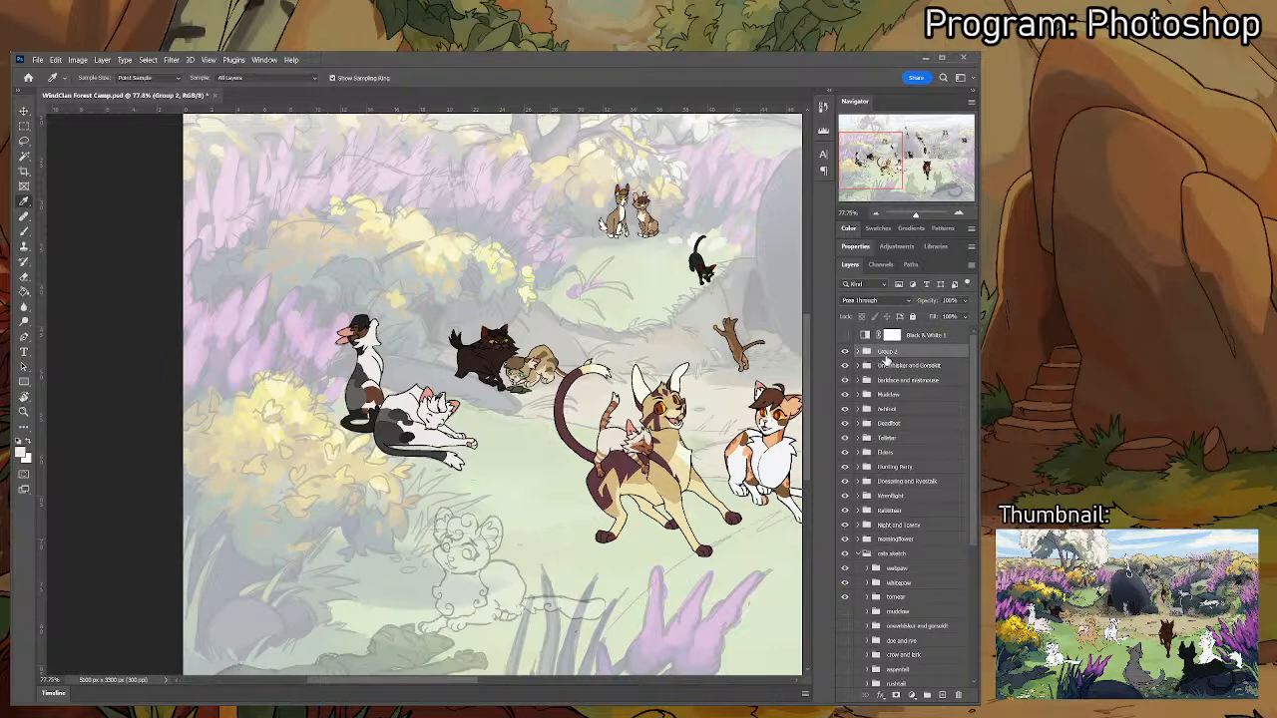
double_click(887, 352)
key("BackSpace")
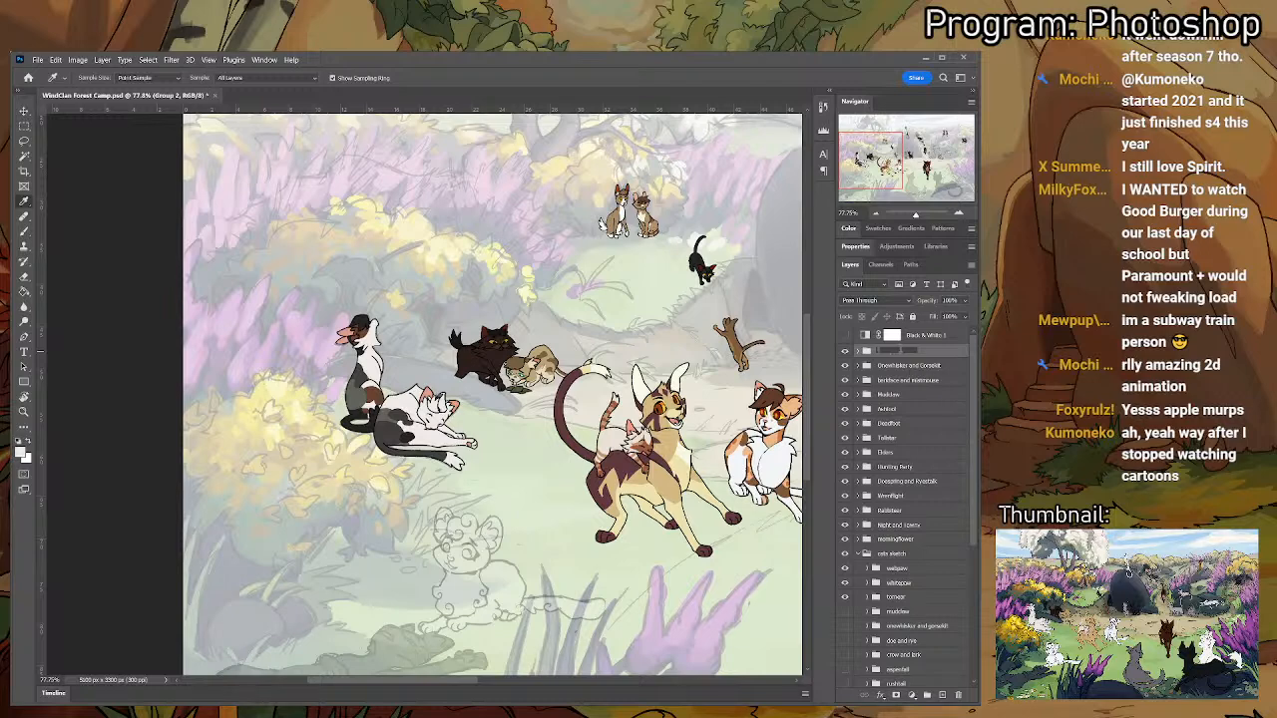
left_click(901, 349)
type("pigeon")
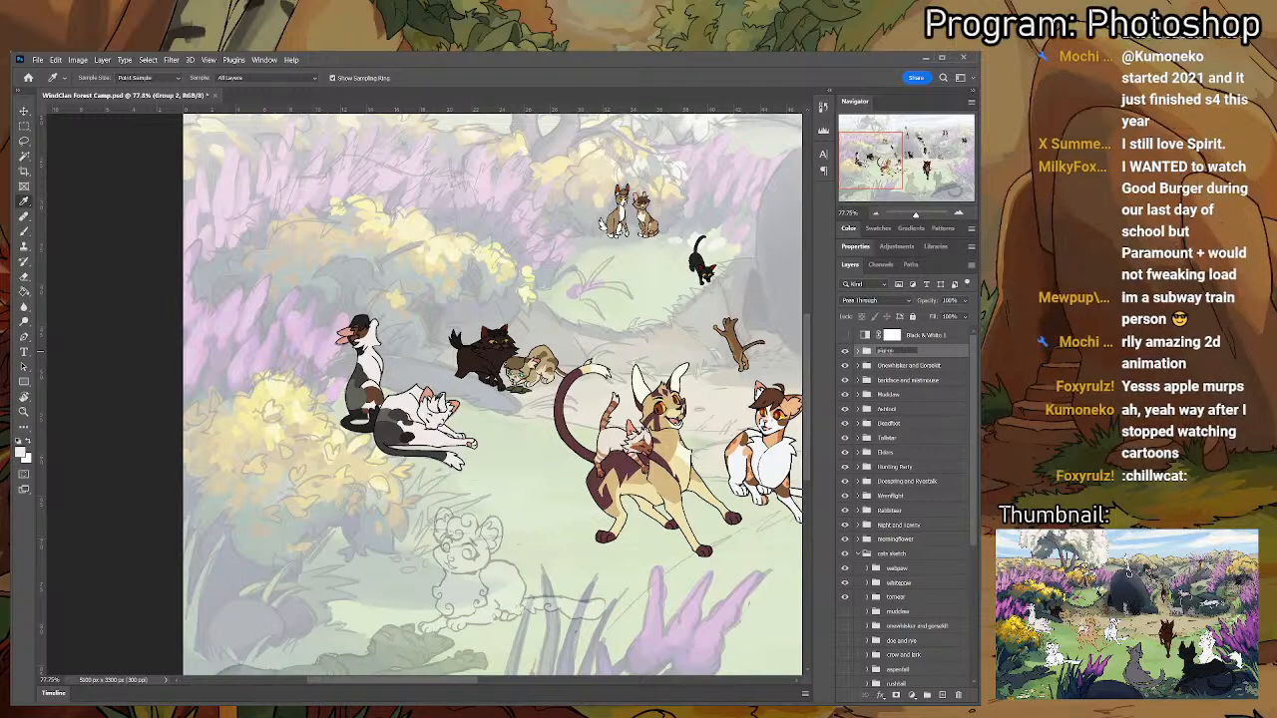
type(" and sorrel")
key("Return")
- Select the color layer inside the pigeon and sorrel group and touch up the dark oval spot on the curled-up cat's thigh
scroll(487, 500, "up", 3)
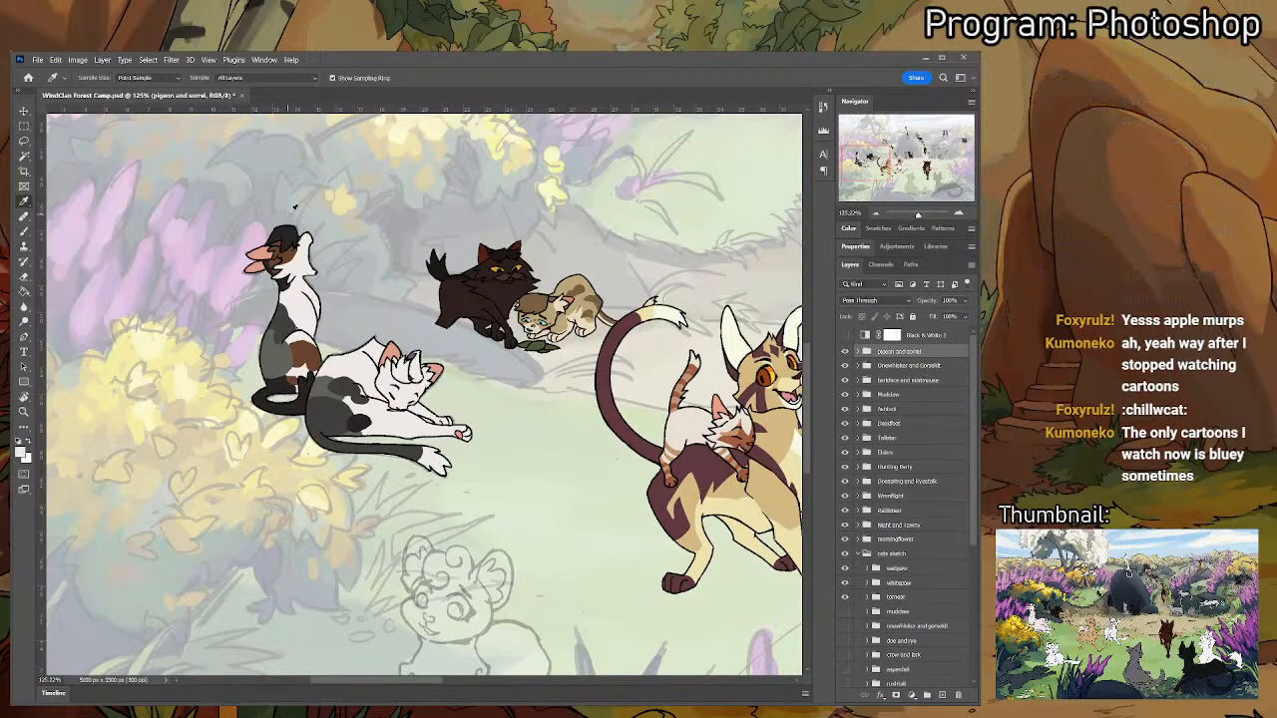
left_click(866, 352)
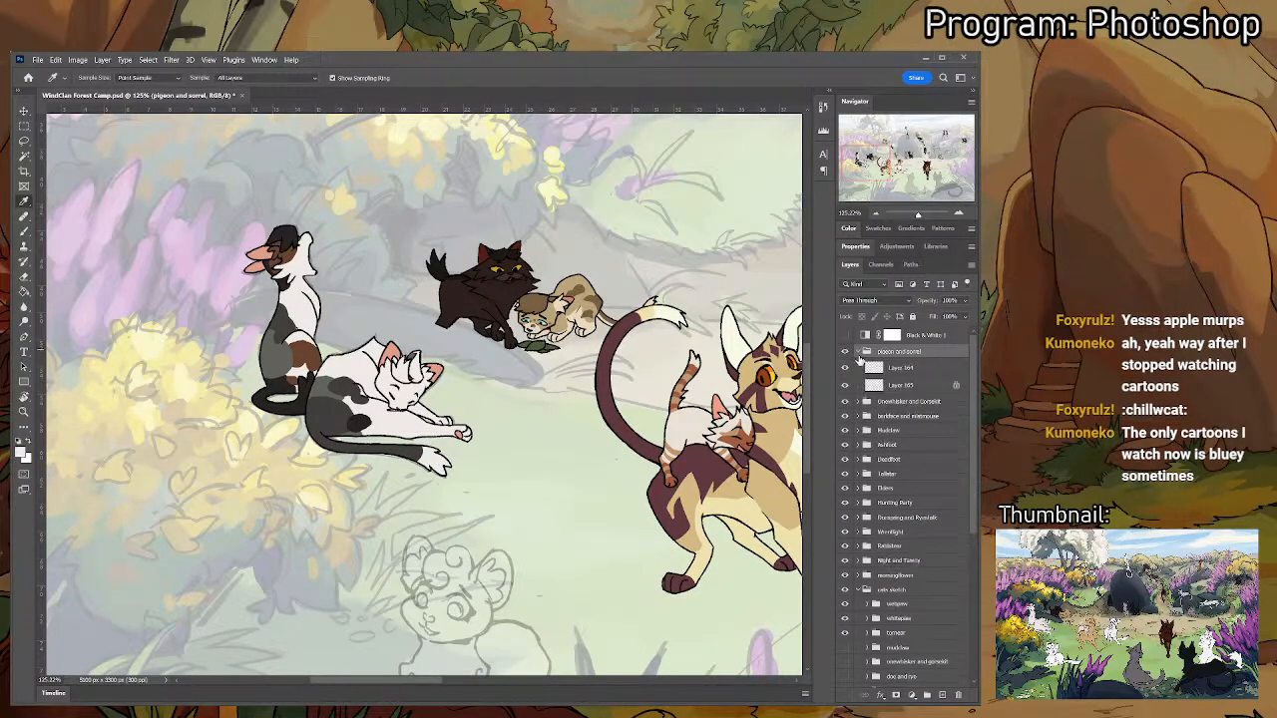
left_click(893, 385)
key("b")
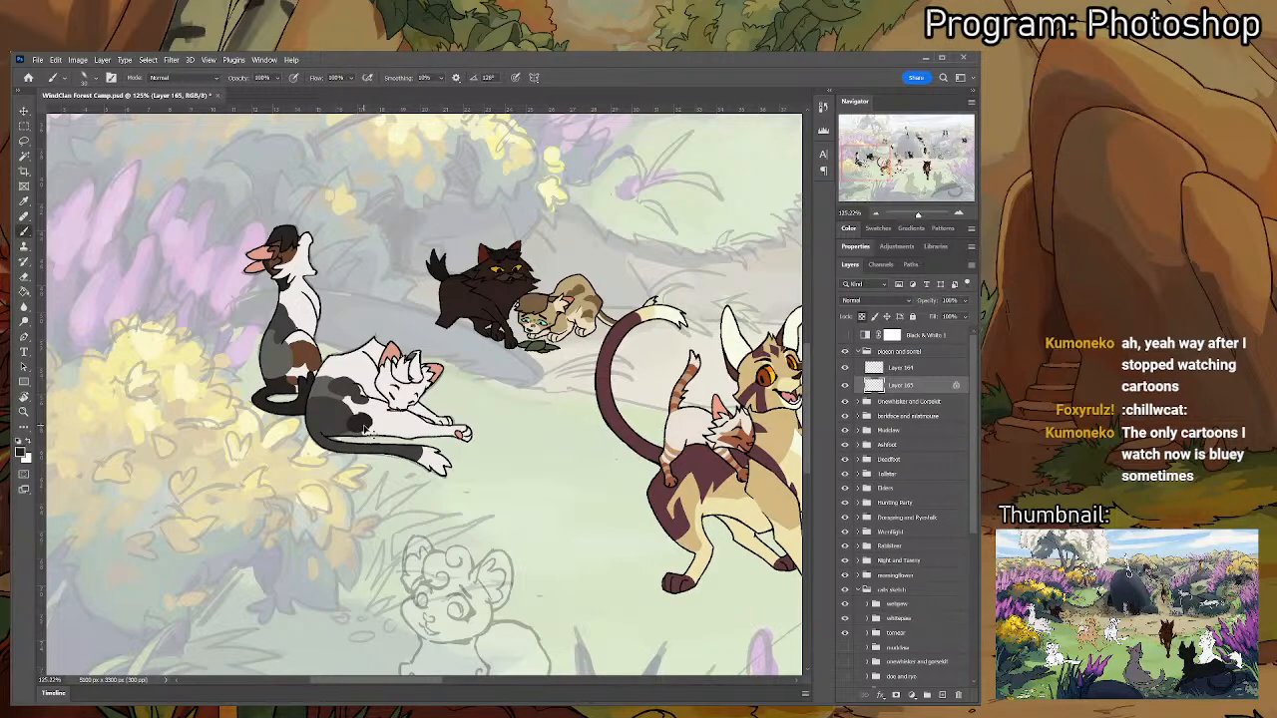
scroll(364, 424, "up", 5)
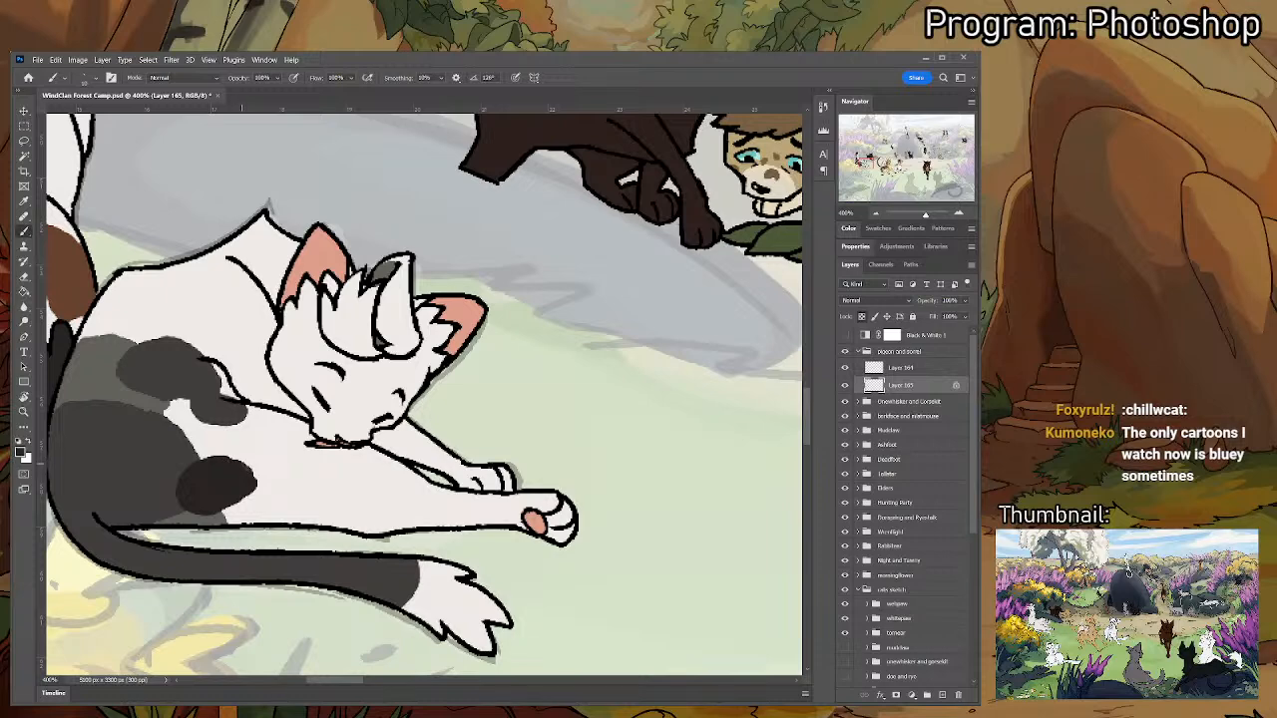
left_click_drag(251, 484, 210, 508)
key("u")
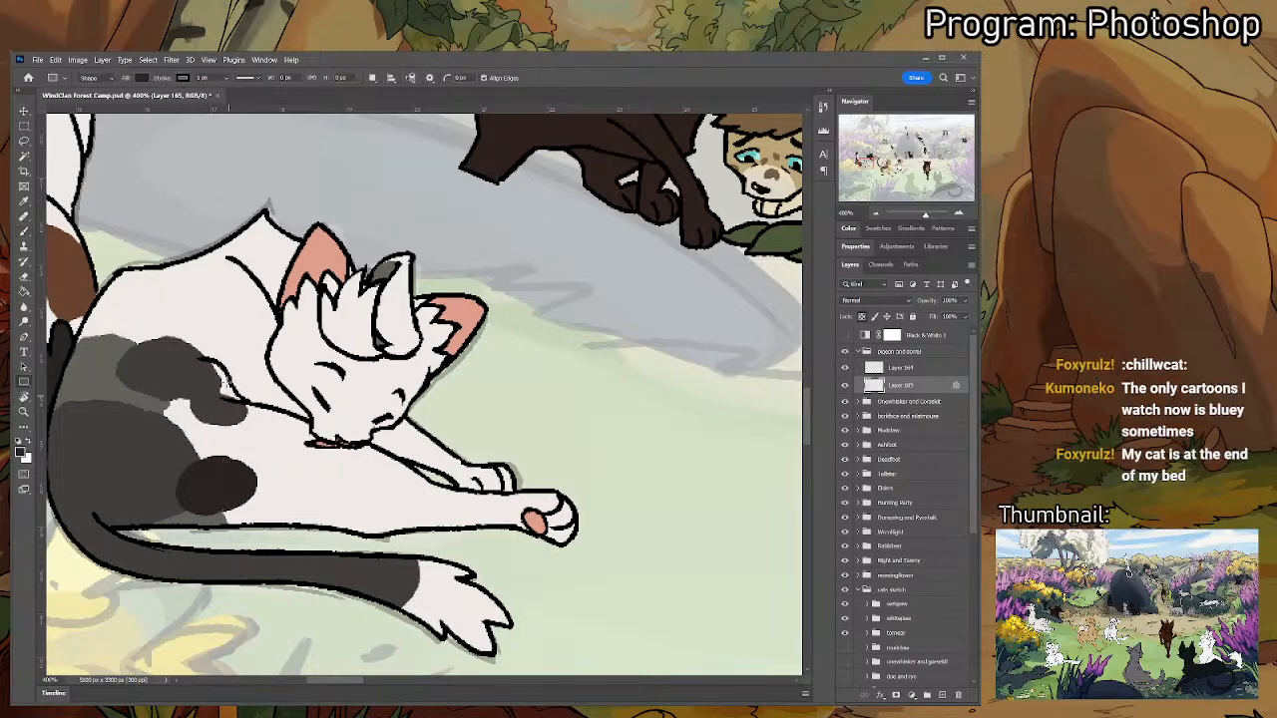
- Try an off-white corrective brush stroke along the edge of the dark patch on the curled-up cat's side
key("i")
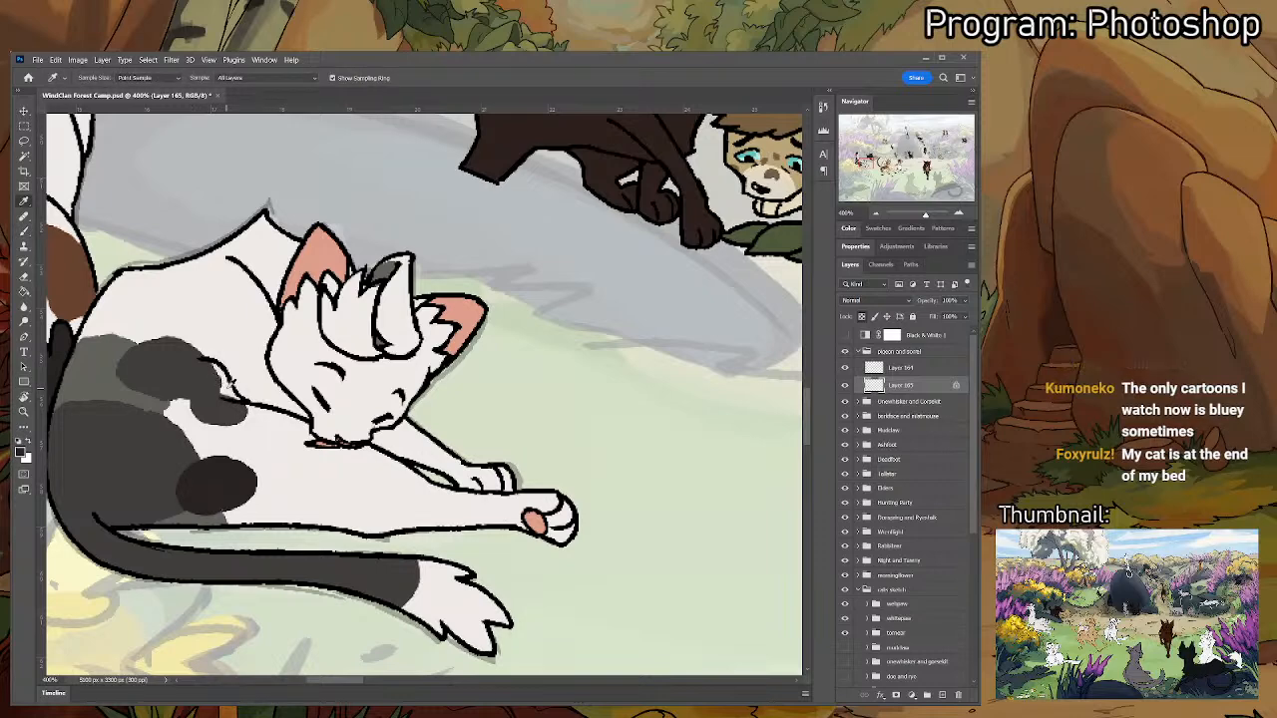
key("b")
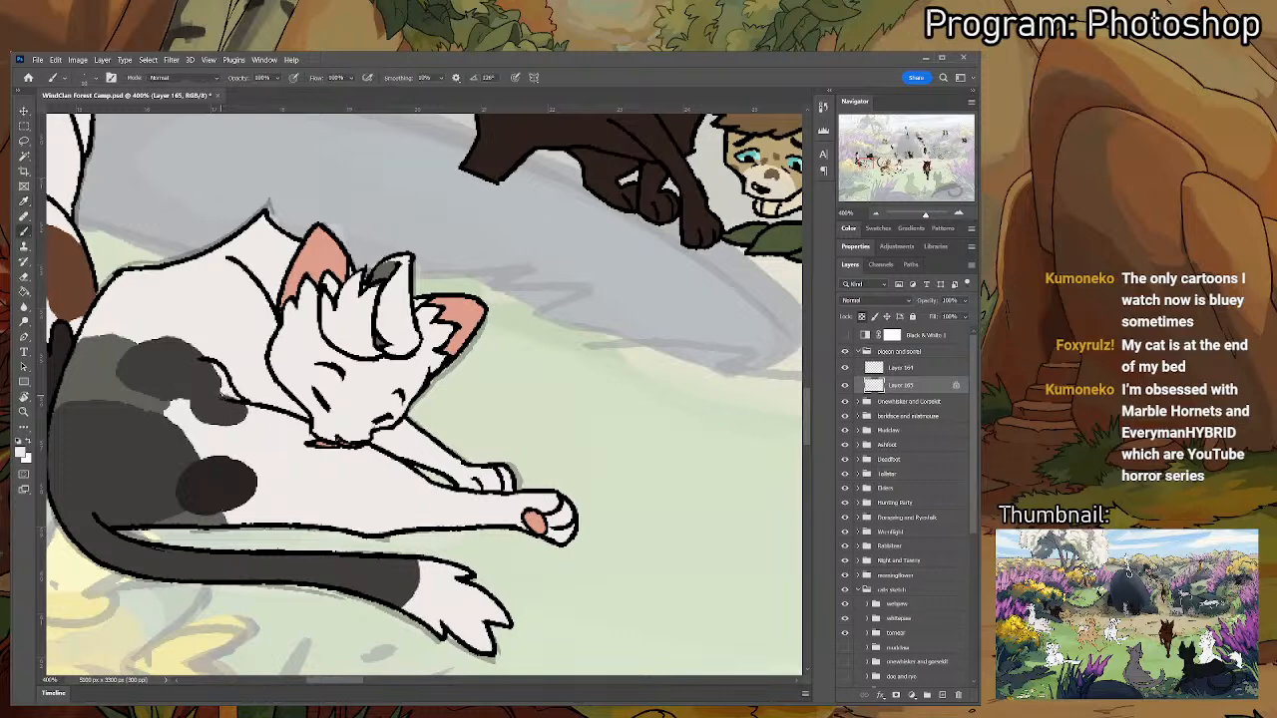
left_click_drag(226, 401, 194, 355)
key("ctrl+z")
- Touch up the grey patch on the curled-up cat's back with sampled fur tones and collapse the pigeon and sorrel group
mouse_move(230, 394)
left_mouse_down()
mouse_move(217, 380)
mouse_move(393, 308)
mouse_move(380, 361)
left_mouse_up()
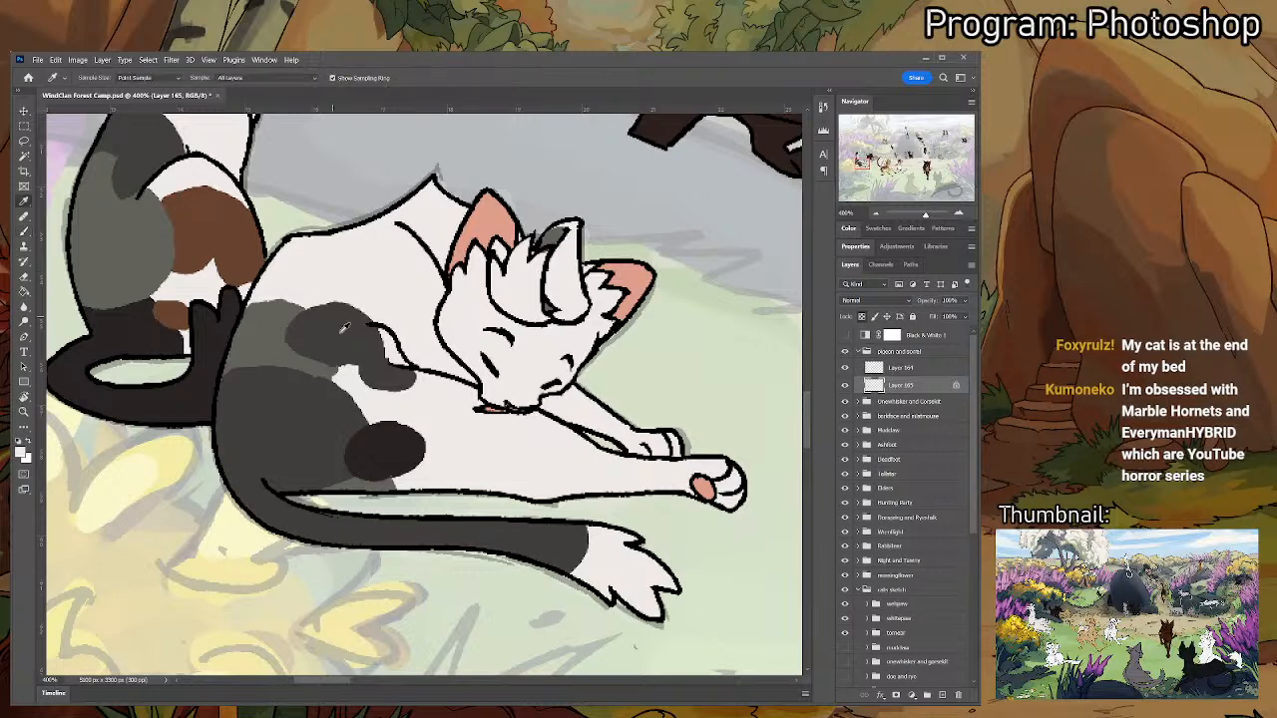
left_click(347, 347, "alt")
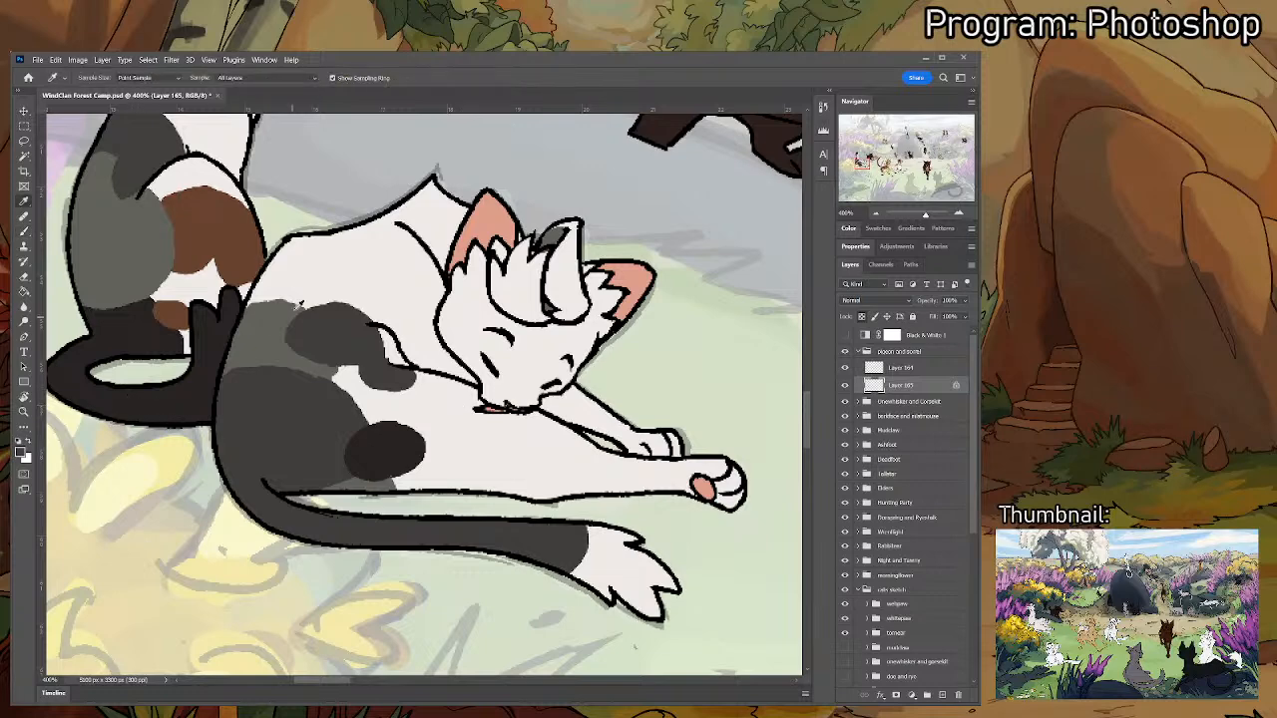
left_click(271, 309, "alt")
mouse_move(248, 304)
left_mouse_down()
mouse_move(283, 302)
mouse_move(250, 305)
left_mouse_up()
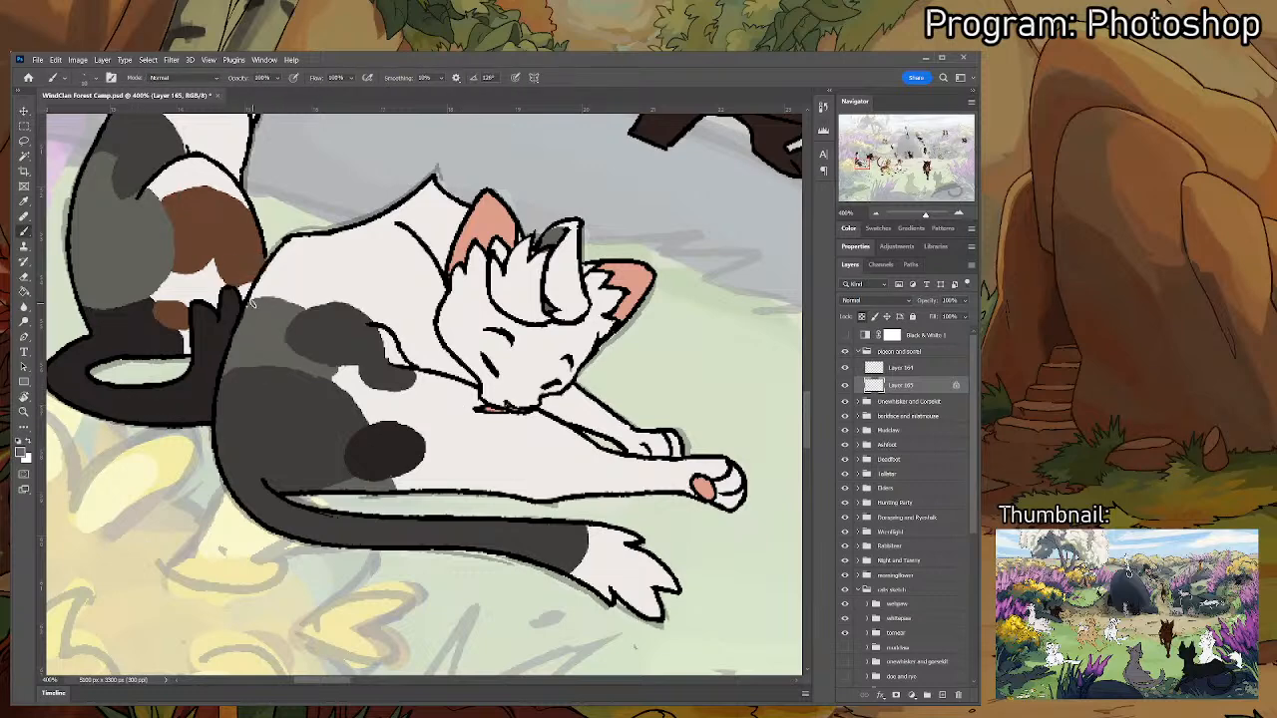
left_click(337, 369, "alt")
left_click(331, 371, "alt")
scroll(398, 287, "down", 8)
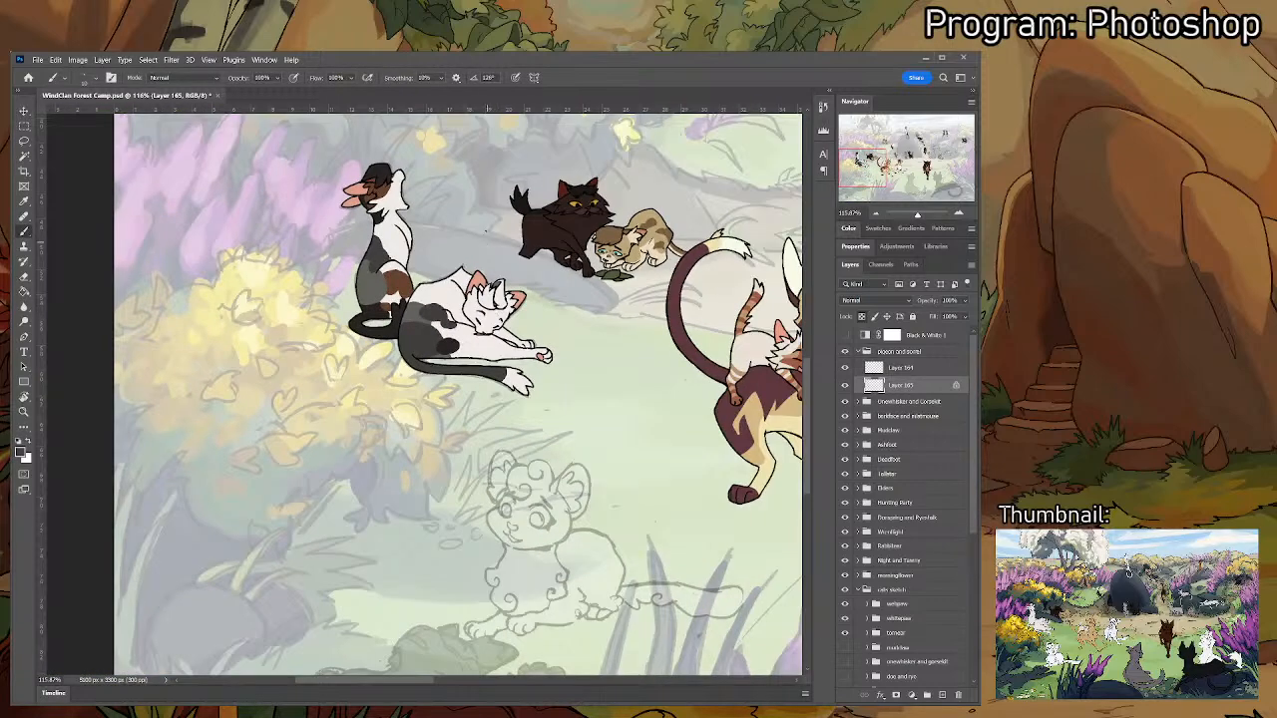
scroll(587, 345, "up", 3)
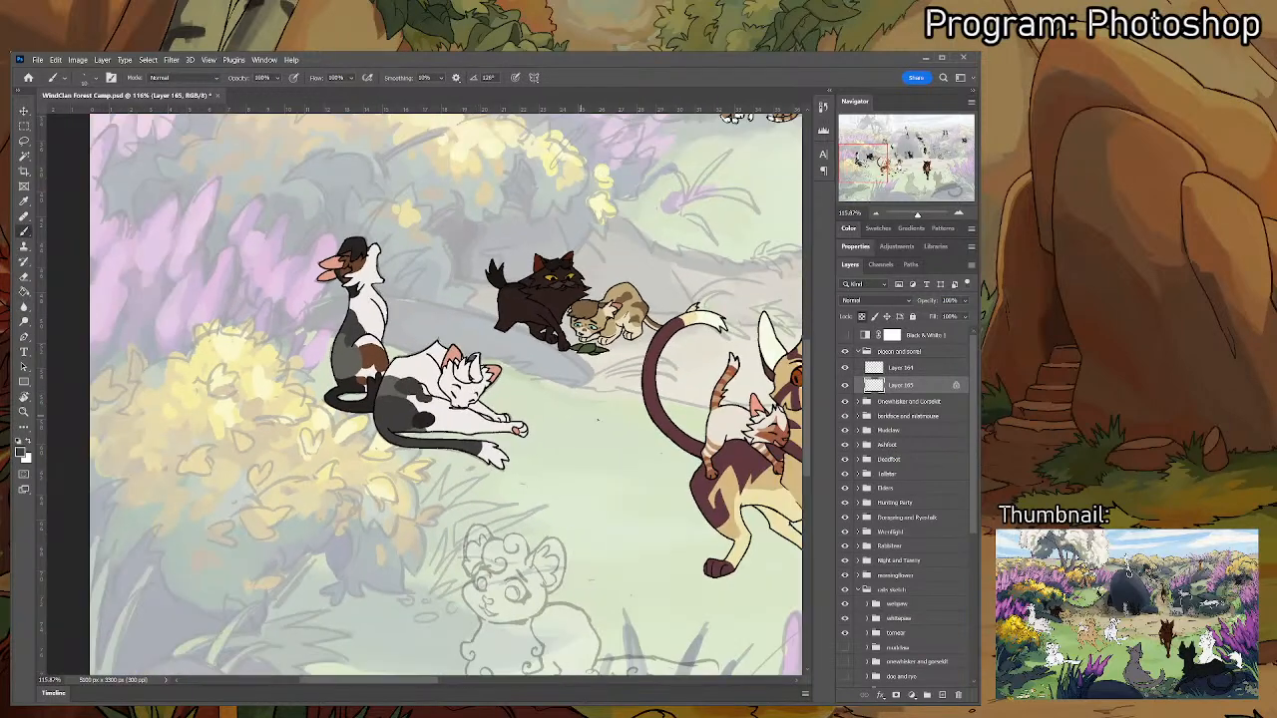
left_click(866, 352)
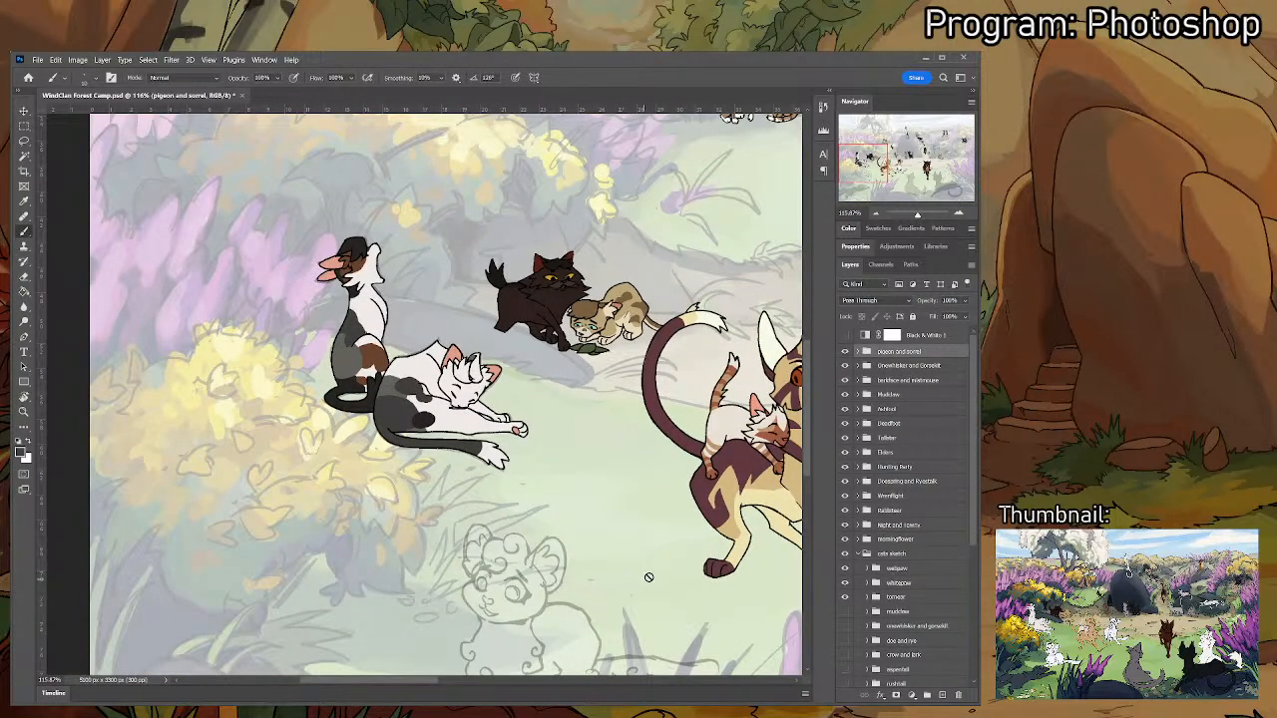
- Paste the Whitetail reference image and place it beside the curly-furred cat sketch in the foreground
left_click_drag(648, 576, 681, 370)
scroll(683, 389, "down", 4)
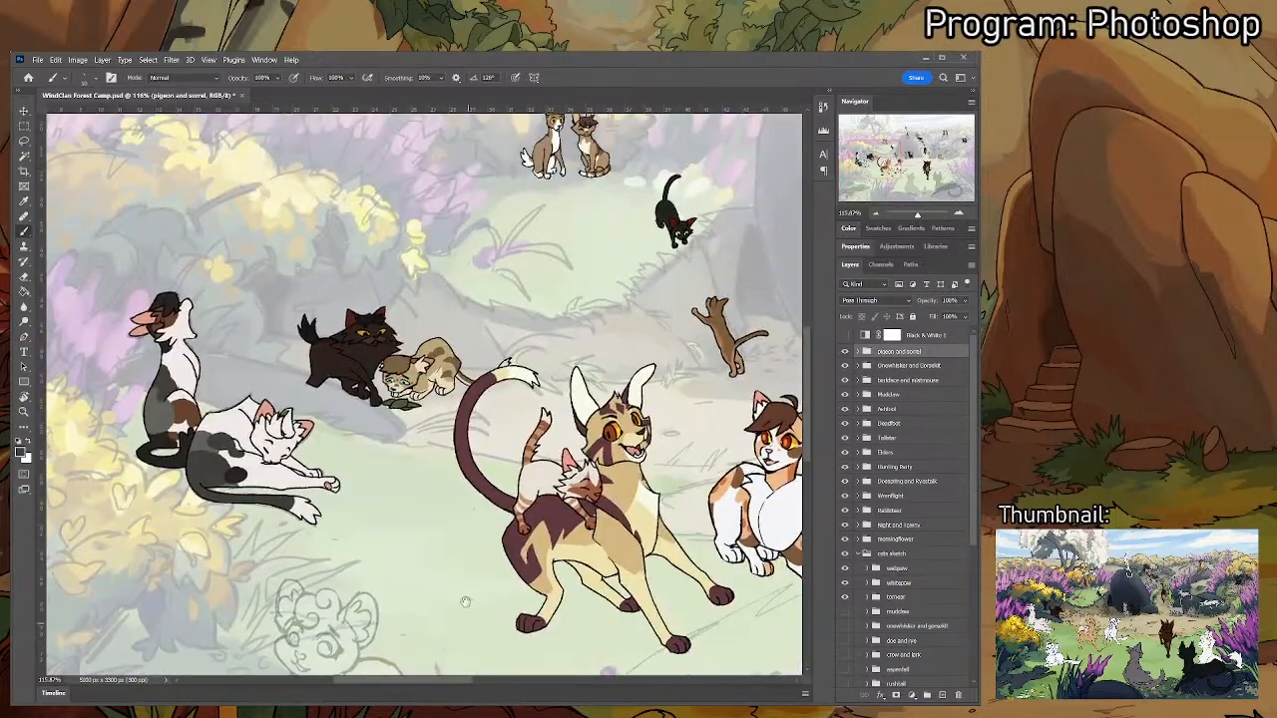
scroll(467, 360, "down", 2)
scroll(466, 360, "up", 2)
scroll(467, 360, "down", 3)
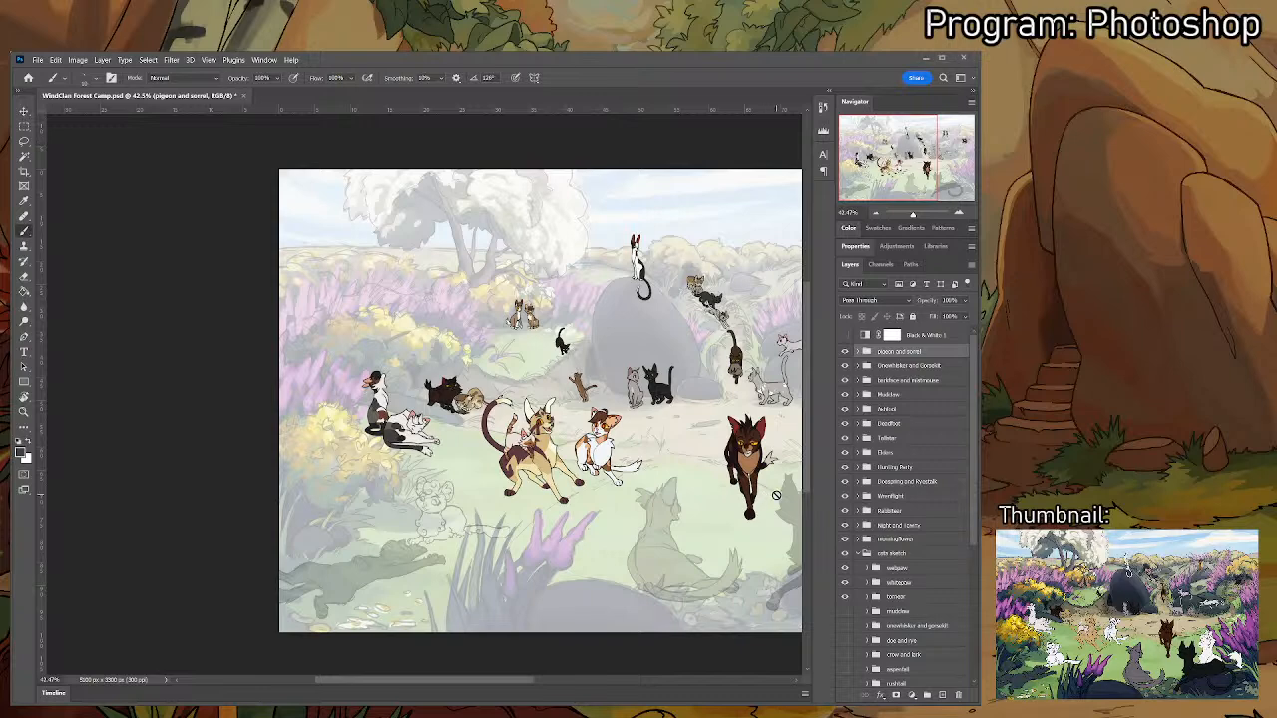
key("ctrl+v")
key("v")
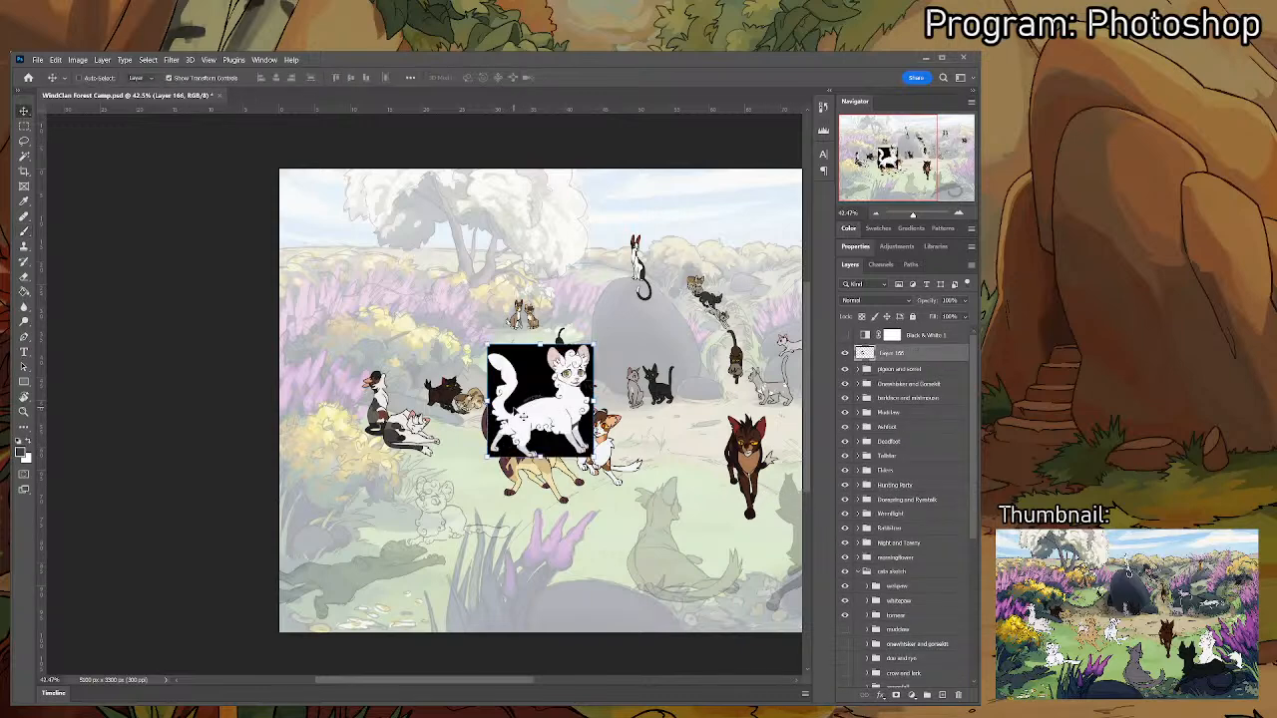
left_click_drag(519, 414, 311, 511)
scroll(329, 493, "up", 5)
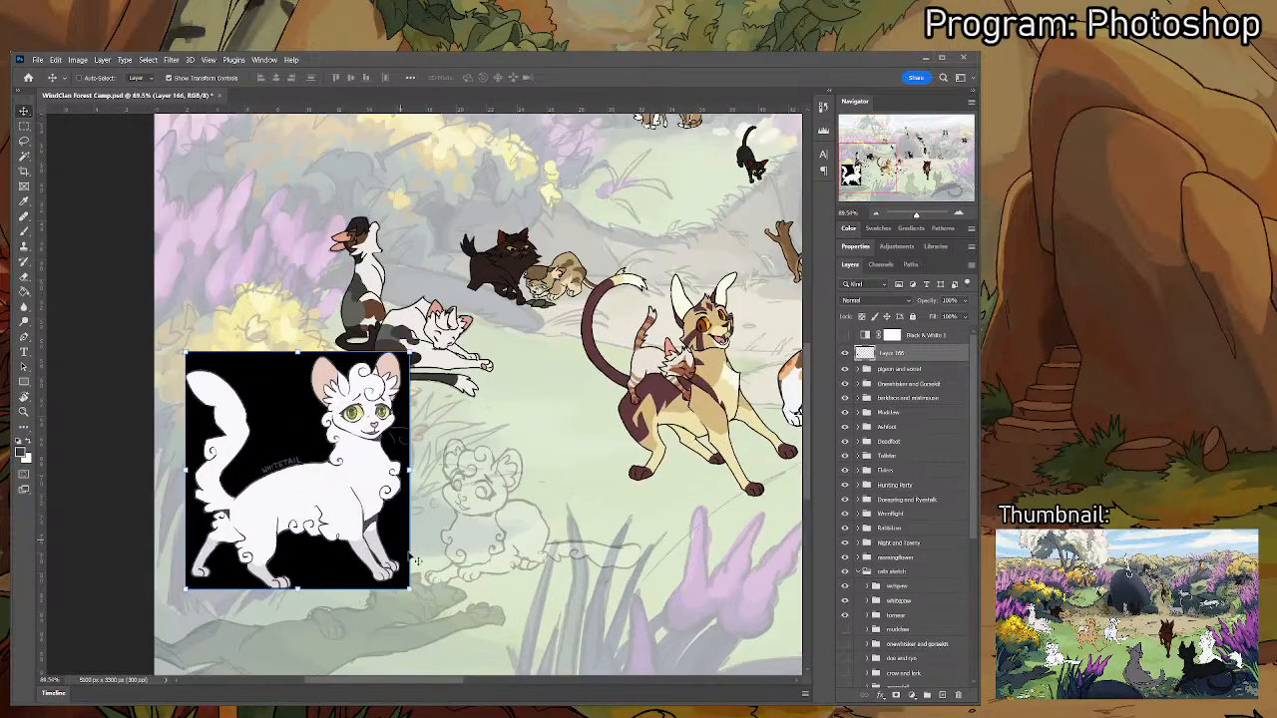
scroll(492, 516, "up", 1)
scroll(486, 498, "down", 4)
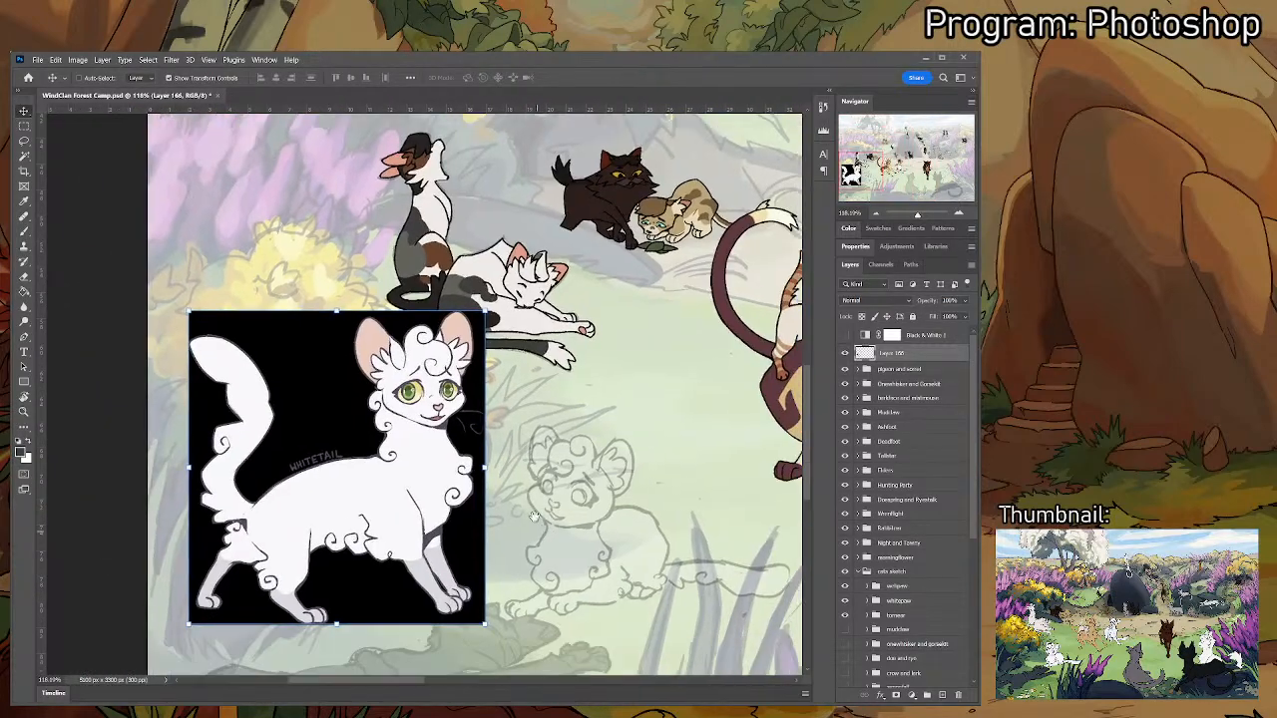
left_click_drag(475, 467, 459, 497)
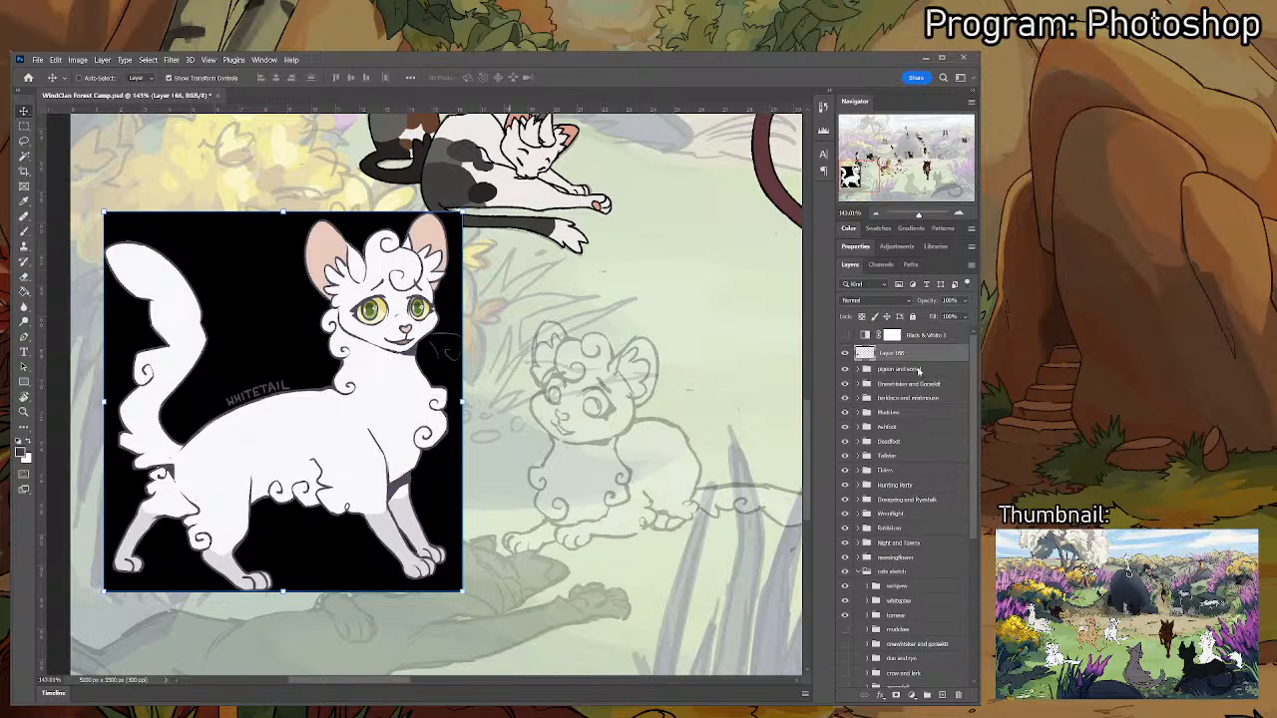
- Sample black from the Whitetail reference and add a new layer above it for the line art
key("i")
left_click(409, 476)
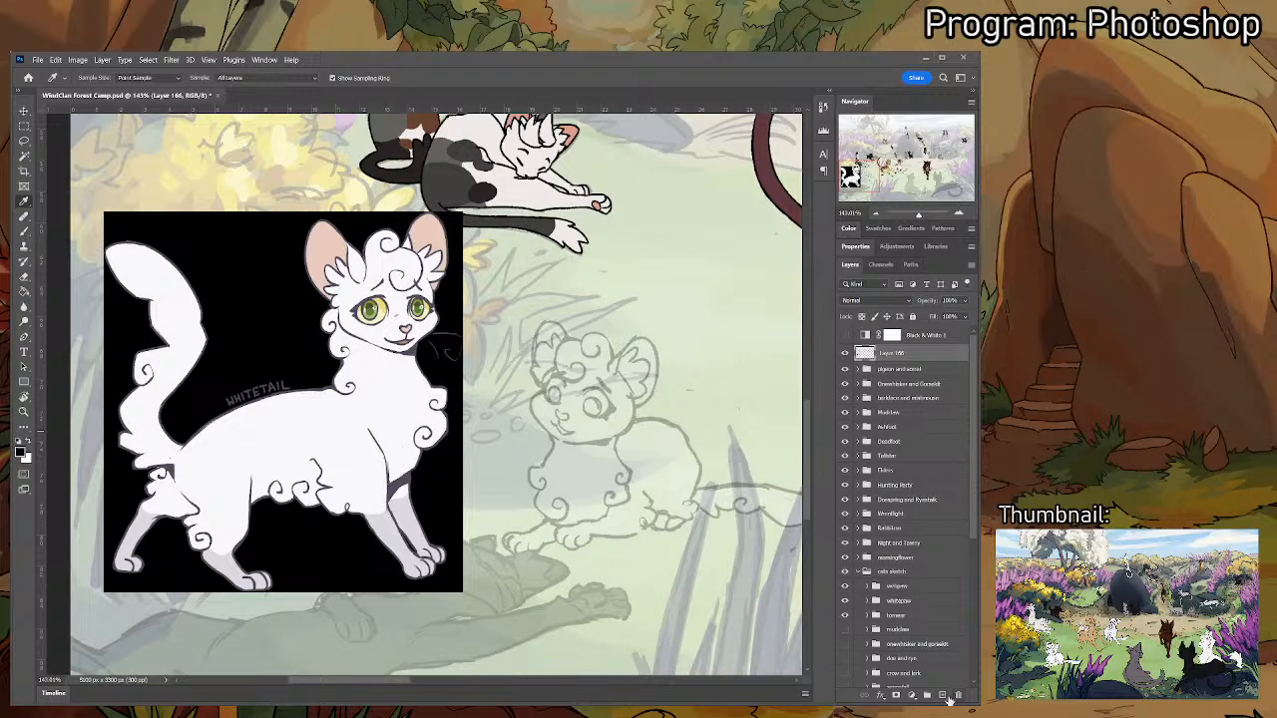
left_click(942, 695)
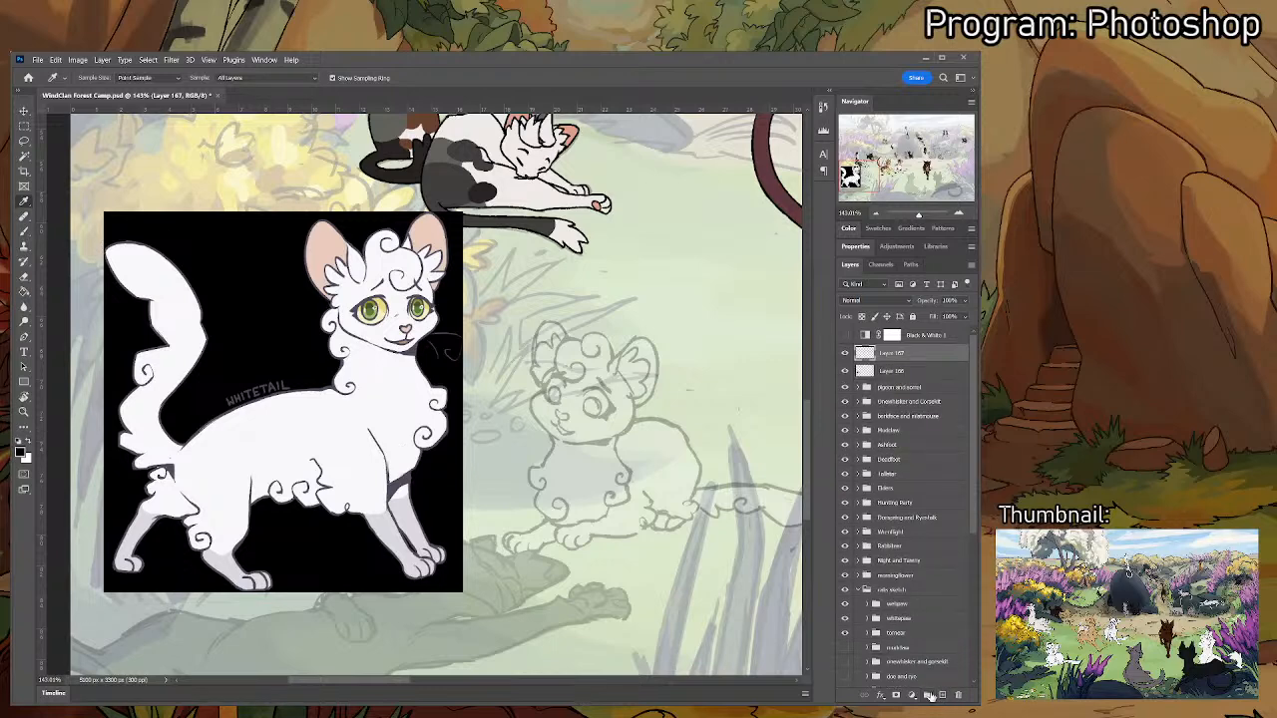
- Ink the curly-furred cat's left cheek and chin over the sketch, refining the black line with the Eraser
mouse_move(615, 393)
left_mouse_down()
mouse_move(535, 356)
mouse_move(552, 347)
left_mouse_up()
key("b")
scroll(552, 377, "up", 4)
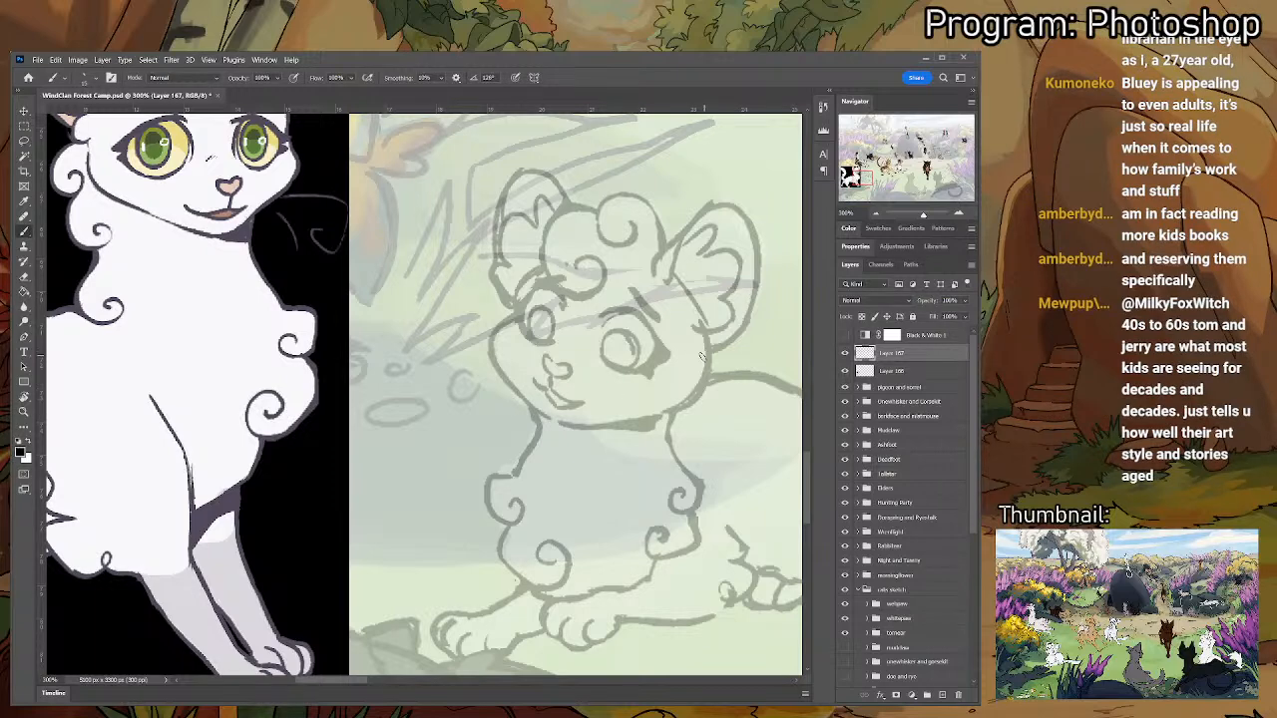
left_click_drag(708, 346, 686, 394)
key("ctrl+z")
left_click_drag(512, 316, 501, 371)
key("ctrl+z")
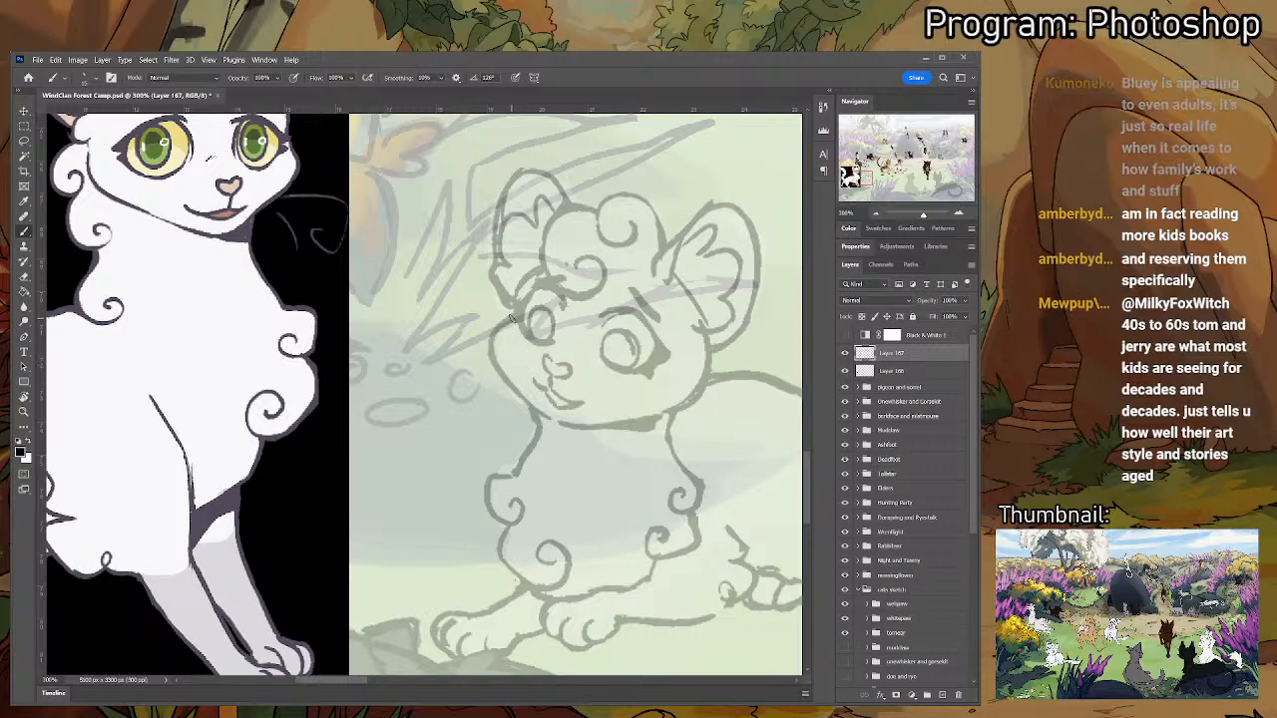
left_click_drag(506, 319, 491, 367)
key("e")
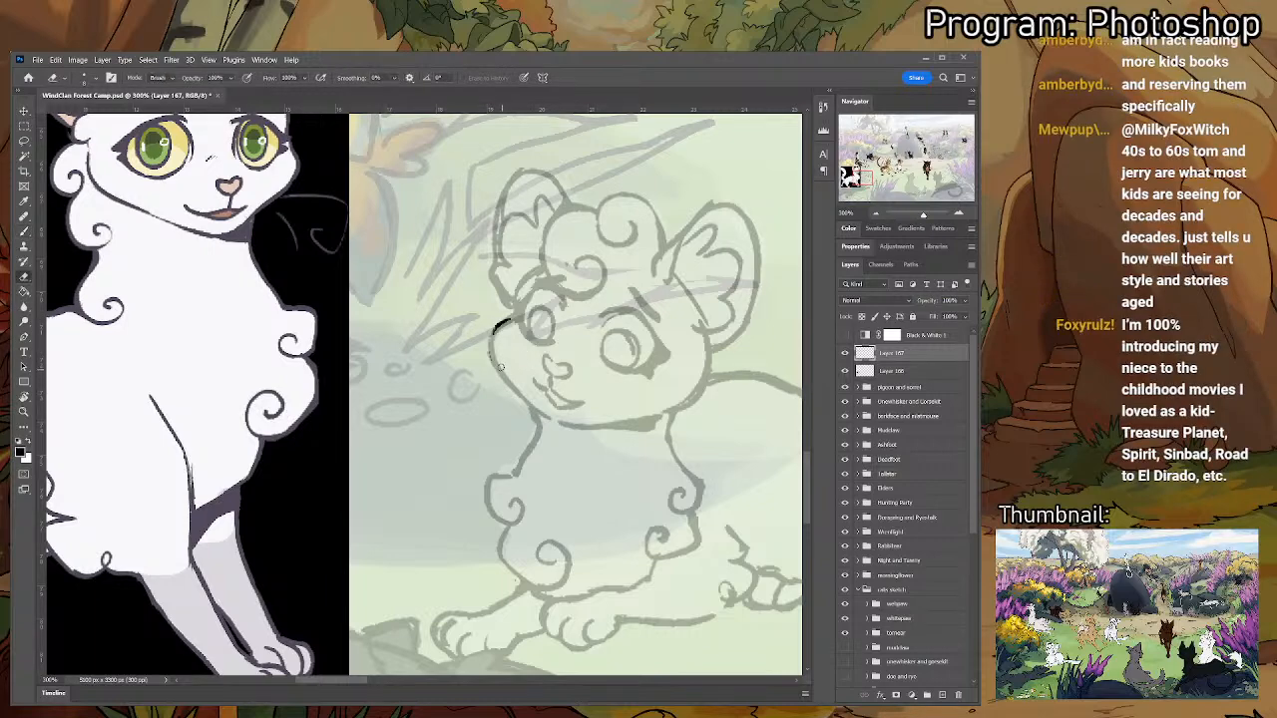
mouse_move(483, 336)
left_mouse_down()
mouse_move(552, 424)
mouse_move(528, 393)
mouse_move(639, 417)
left_mouse_up()
key("b")
key("e")
key("b")
key("e")
key("b")
key("e")
key("b")
key("e")
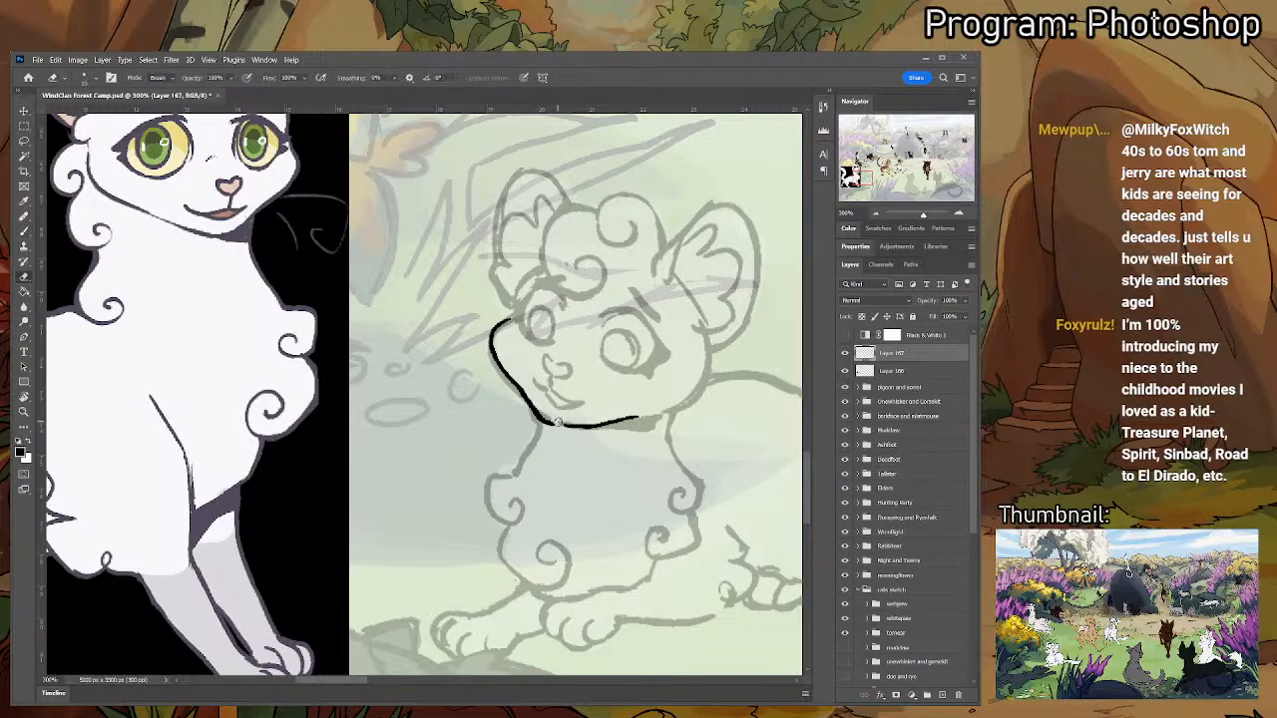
- Try to thin the chin line by erasing along its lower edge
left_click_drag(557, 420, 630, 419)
key("b")
key("e")
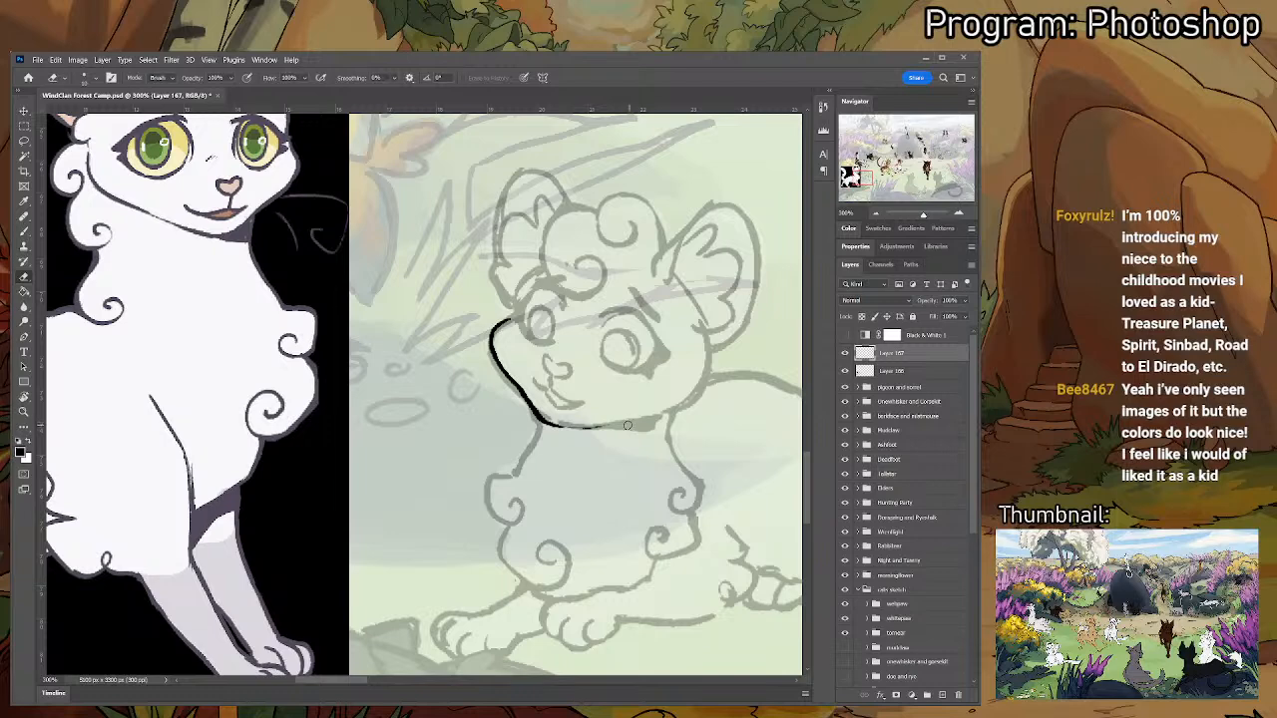
key("ctrl+z")
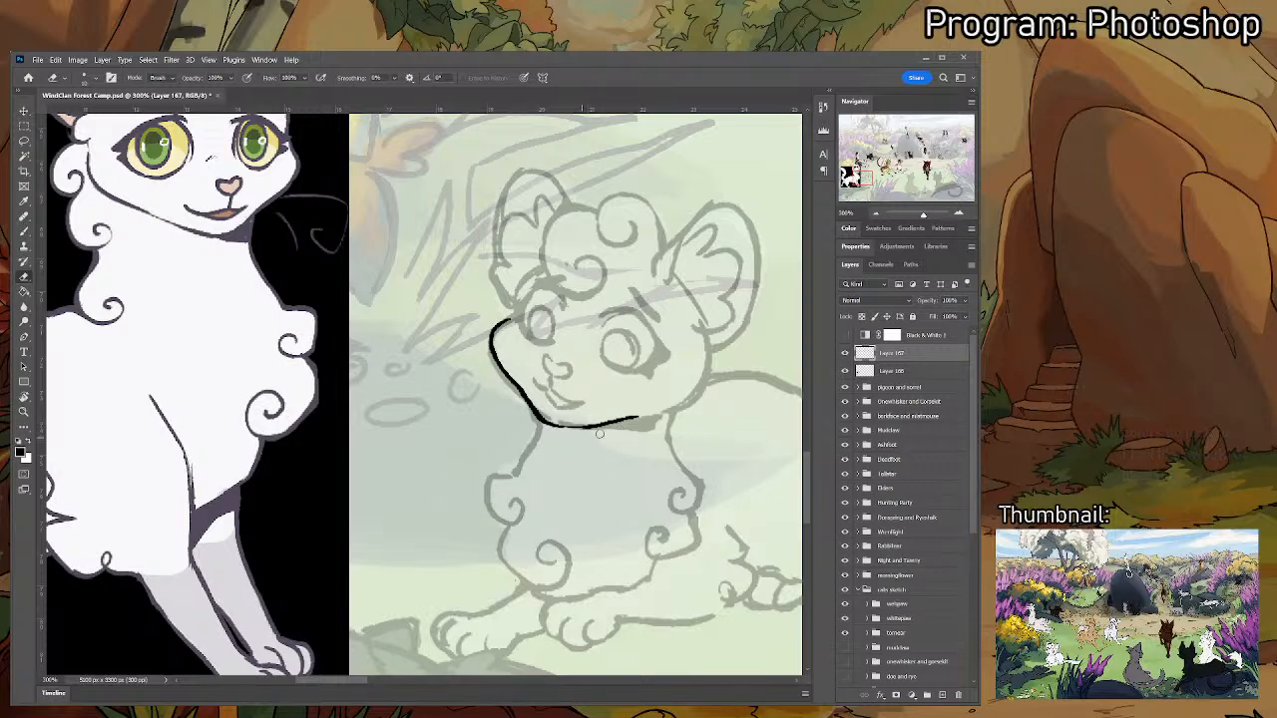
- Ink the curly-furred cat's right cheek down toward the chin, redrawing the stroke and trimming its upper end
key("b")
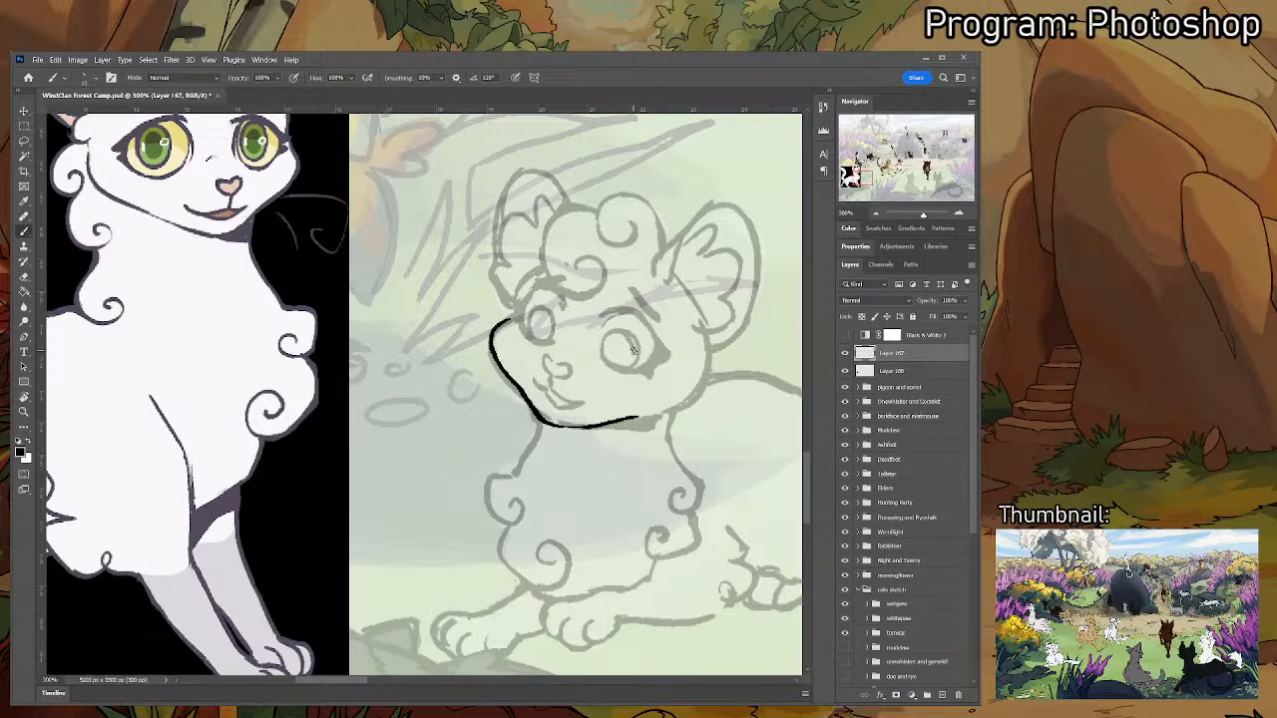
left_click_drag(704, 349, 663, 417)
key("ctrl+z")
left_click_drag(706, 349, 660, 405)
key("ctrl+z")
mouse_move(700, 353)
left_mouse_down()
mouse_move(659, 409)
mouse_move(629, 413)
mouse_move(676, 401)
mouse_move(697, 368)
mouse_move(687, 399)
mouse_move(654, 411)
left_mouse_up()
key("ctrl+z")
key("ctrl+z")
key("ctrl+z")
key("e")
key("b")
left_click_drag(708, 349, 695, 395)
key("e")
left_click_drag(705, 342, 703, 359)
key("b")
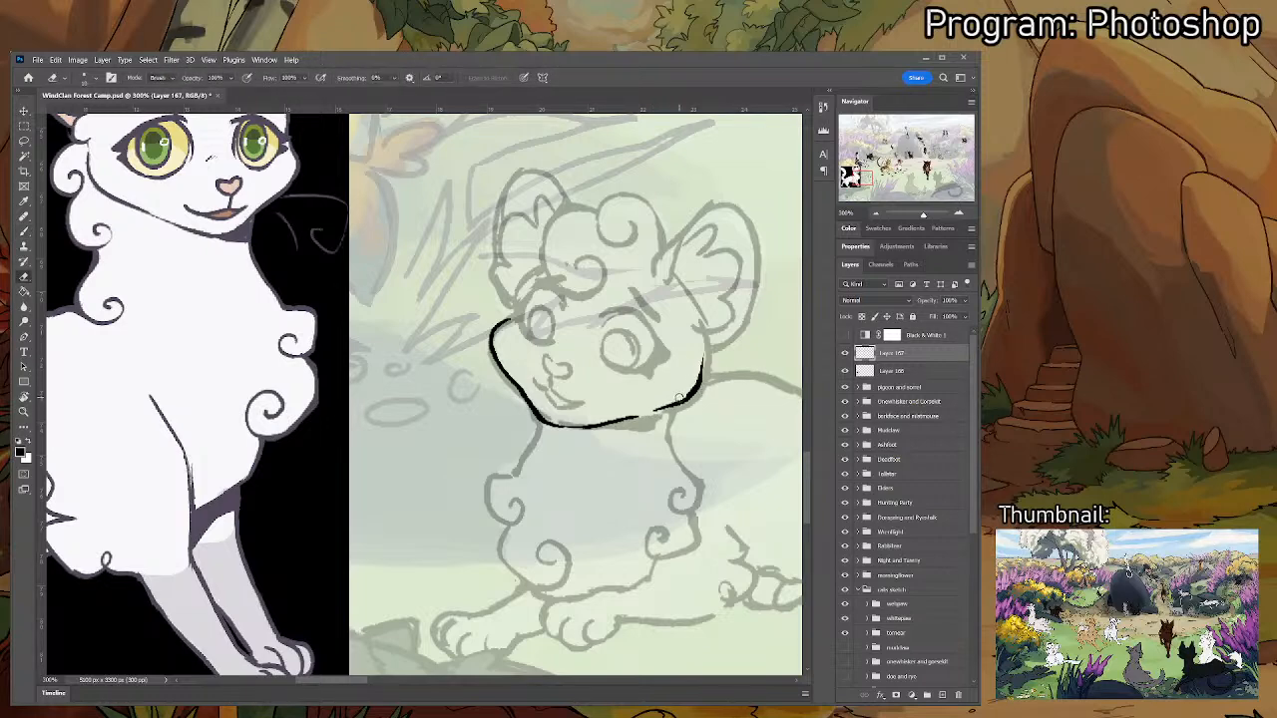
key("e")
key("b")
- Trim the left cheek line's upper end and erase along the left jaw and chin to thin the line
left_click_drag(504, 263, 536, 313)
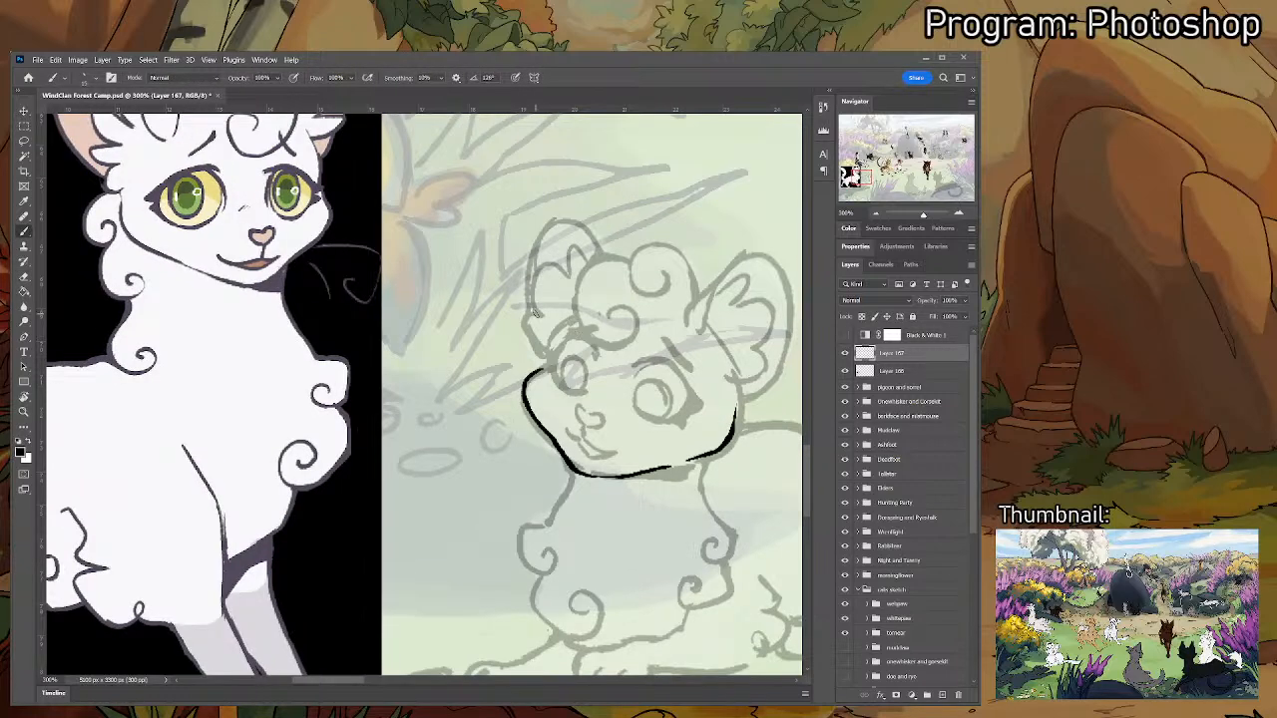
key("e")
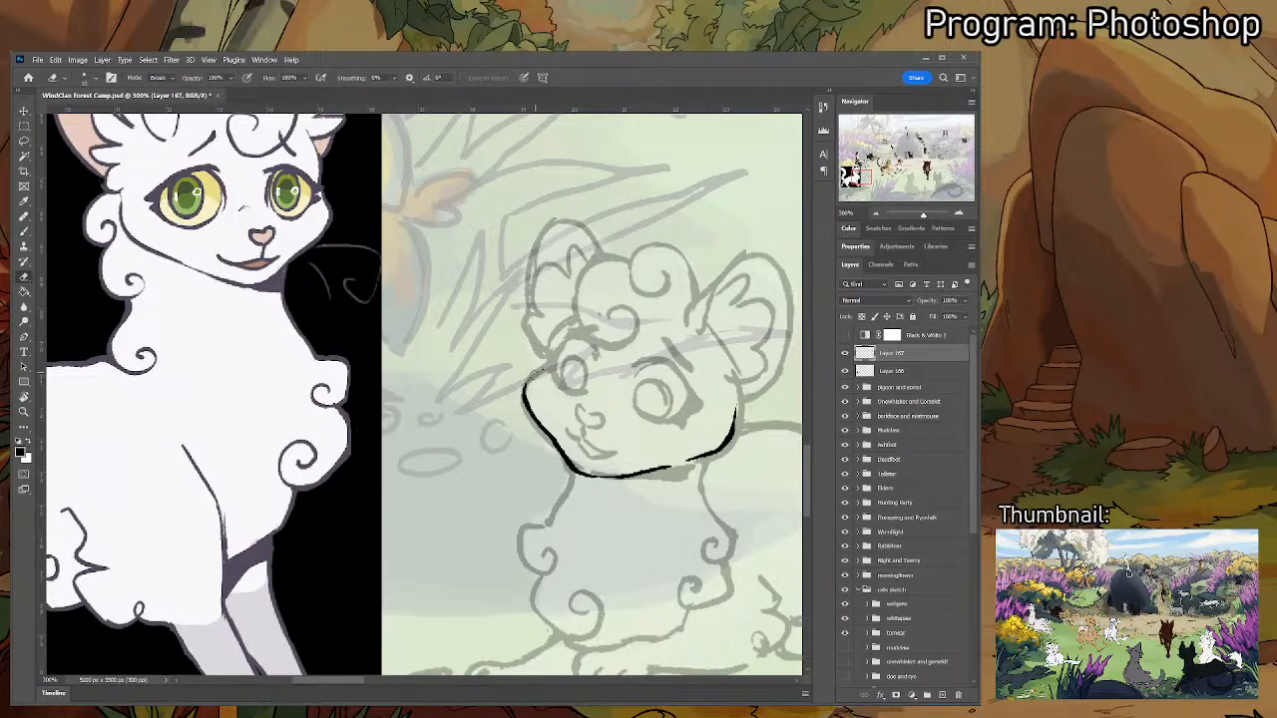
key("b")
key("e")
key("b")
key("e")
key("b")
key("e")
left_click_drag(568, 466, 607, 479)
key("b")
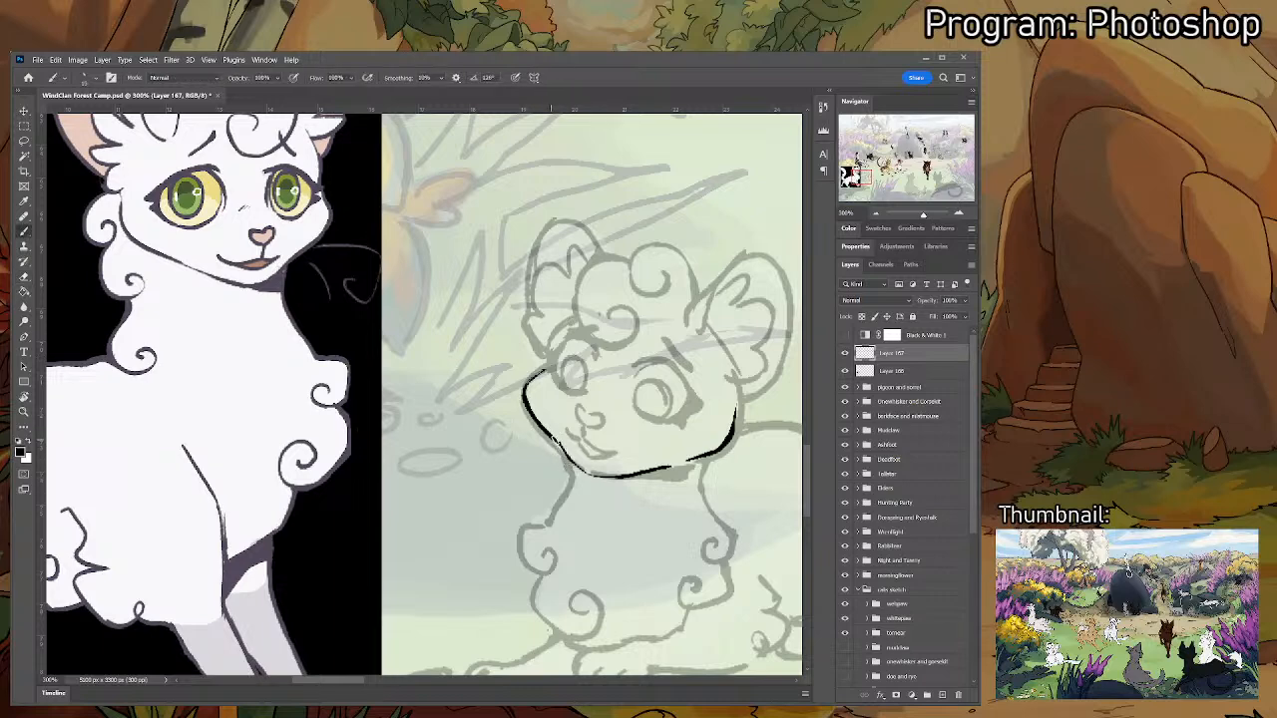
- Rotate the canvas to redraw and clean up the black jaw and chin line on the curly-furred cat
key("r")
left_click_drag(576, 459, 548, 477)
key("b")
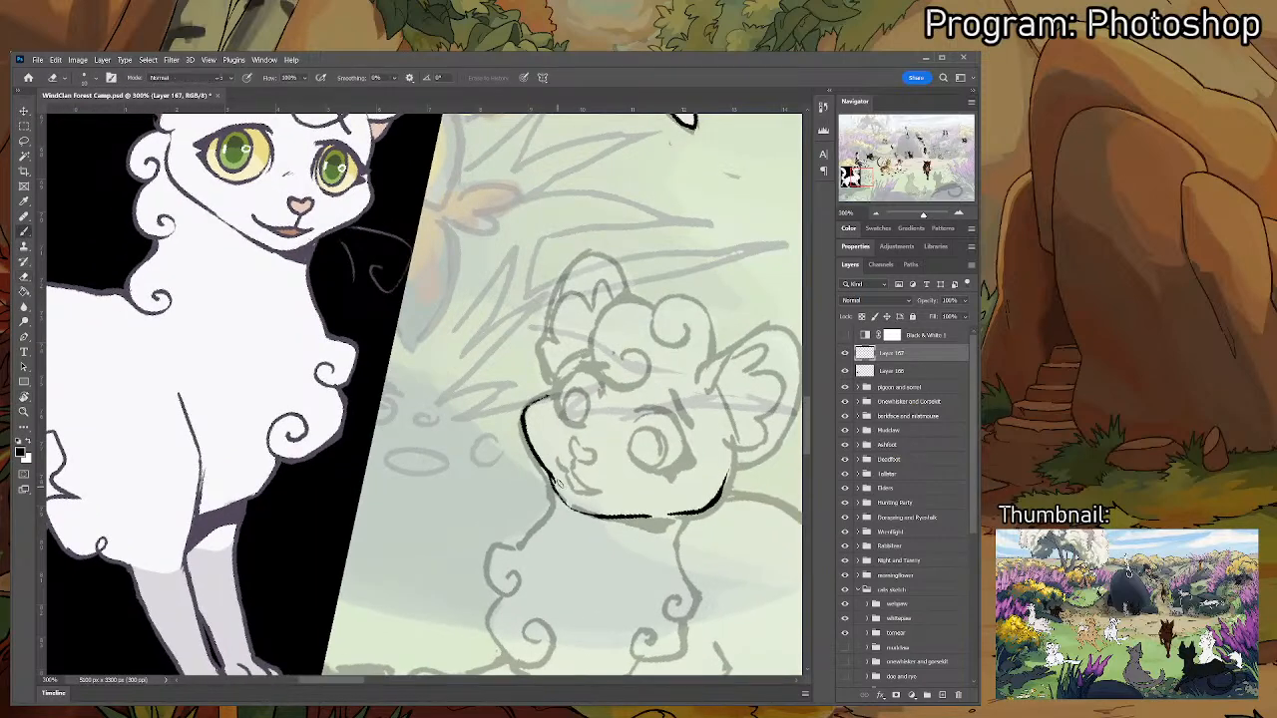
key("e")
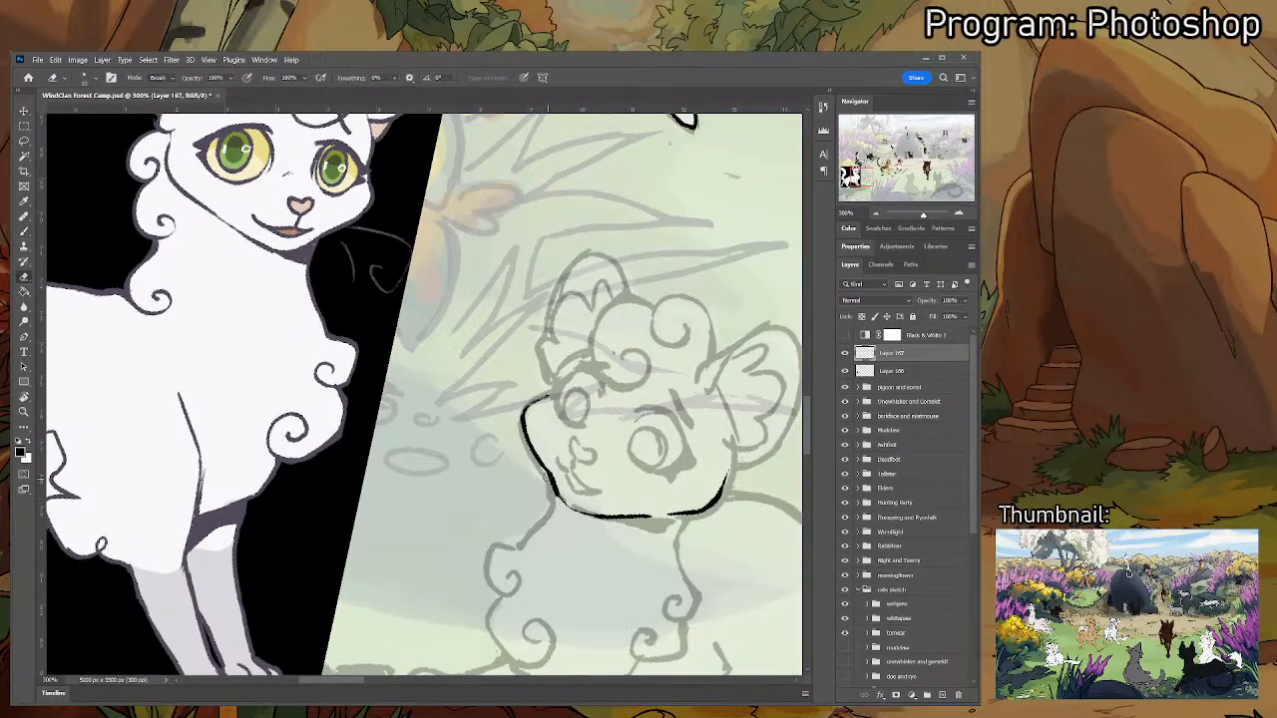
key("r")
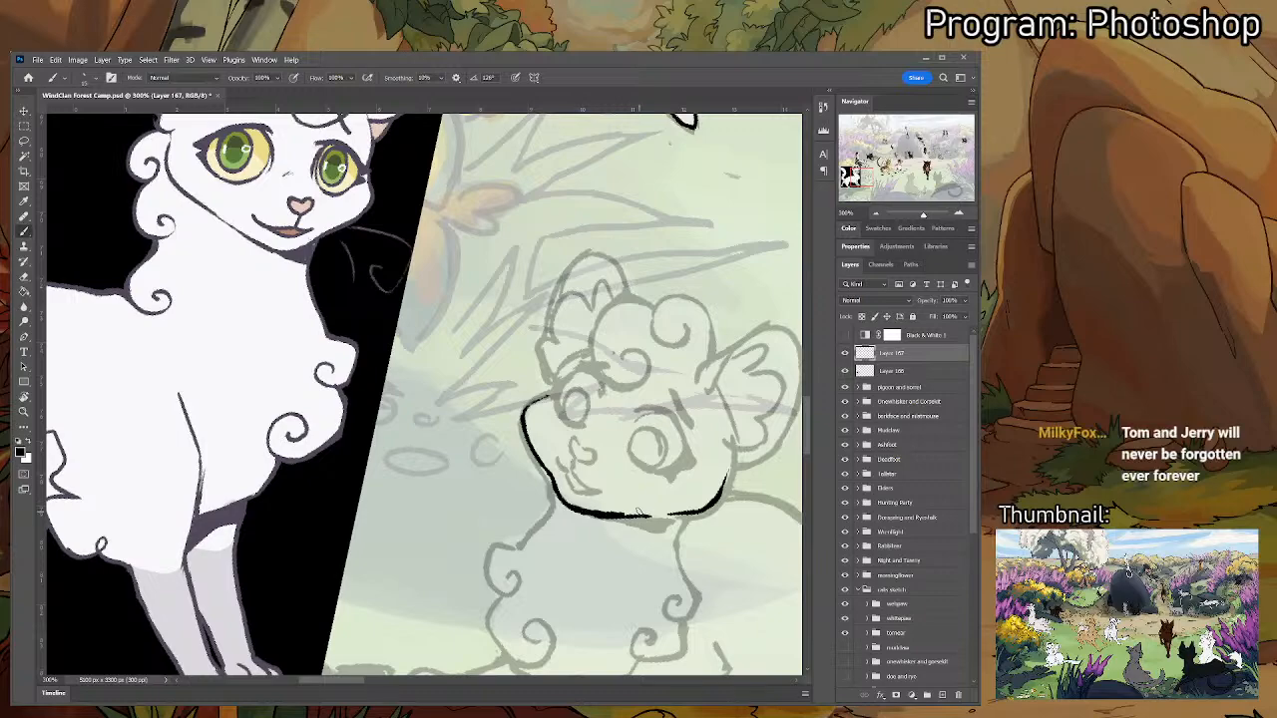
mouse_move(741, 470)
left_mouse_down()
mouse_move(719, 383)
mouse_move(708, 426)
left_mouse_up()
key("e")
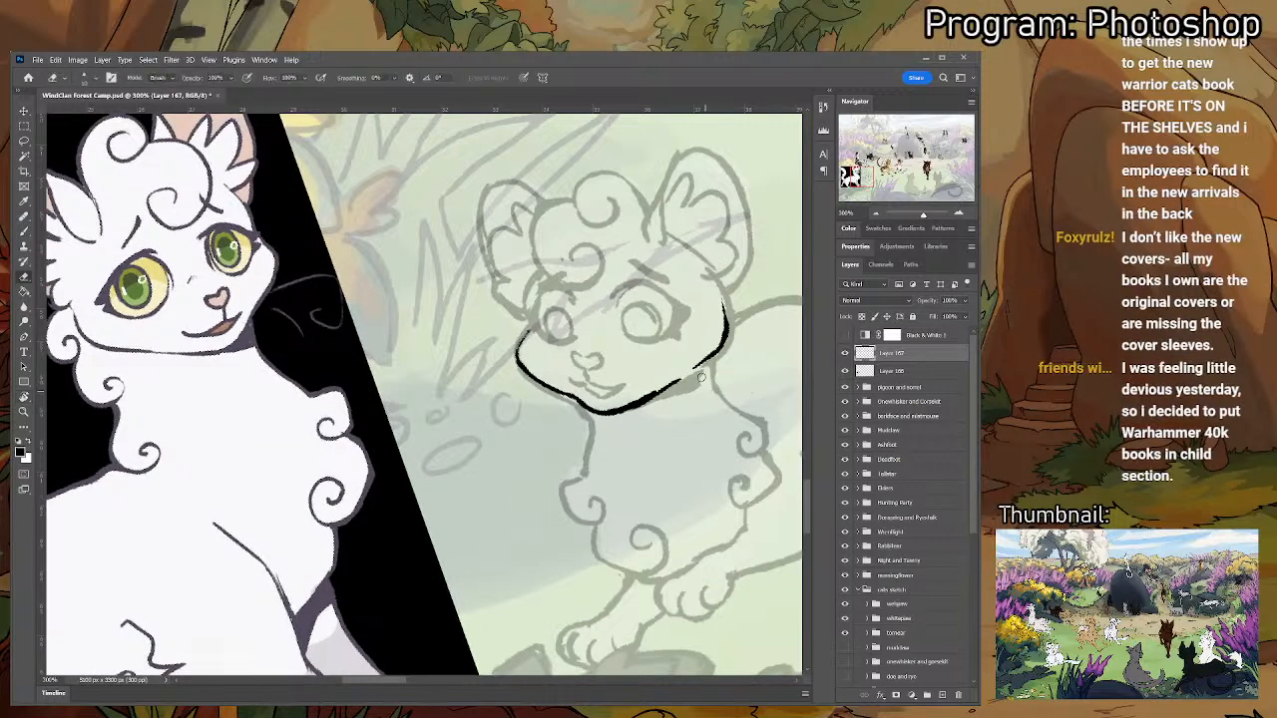
left_click_drag(618, 418, 668, 395)
- Ink the curly-furred cat's heart-shaped nose over the sketch
key("b")
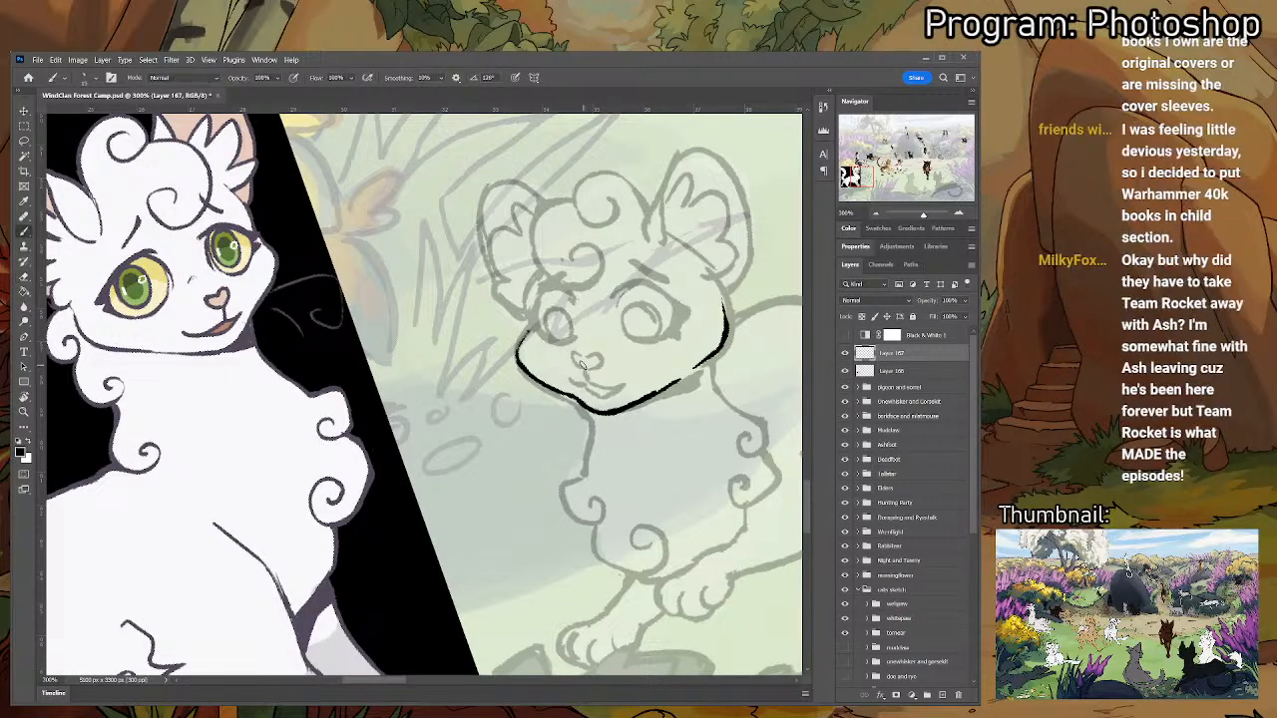
key("ctrl+plus")
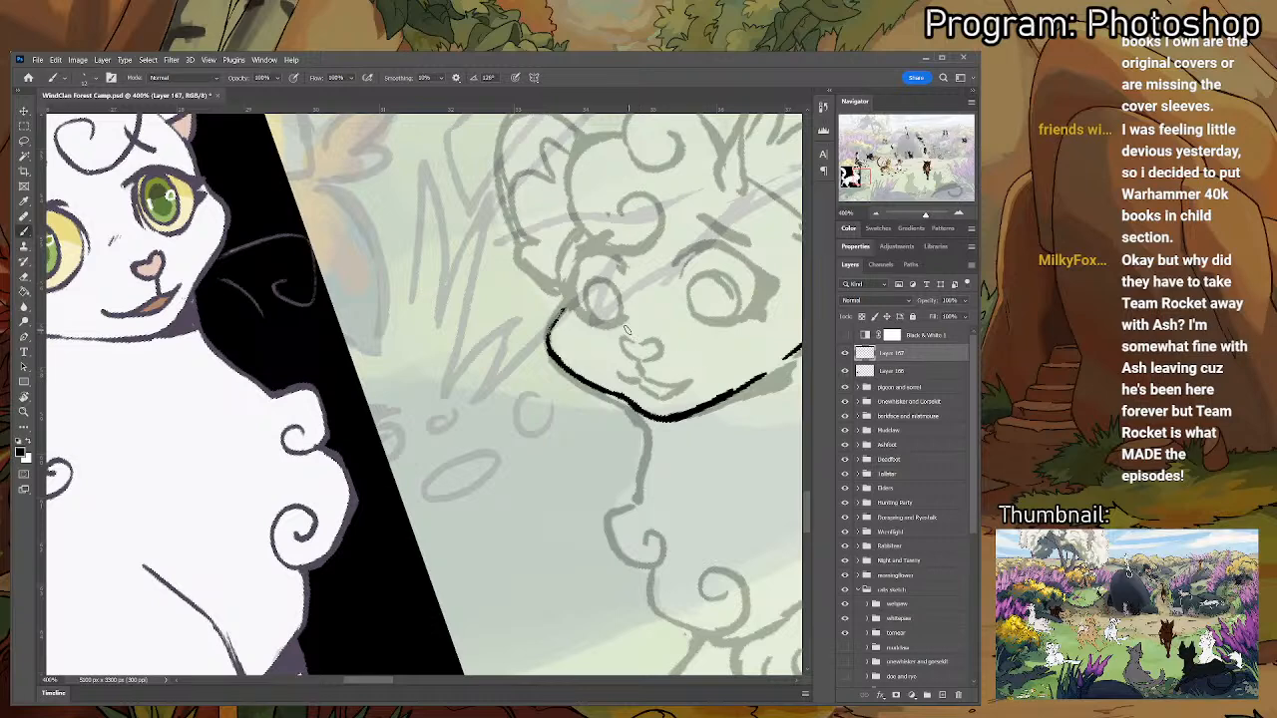
left_click_drag(634, 322, 576, 352)
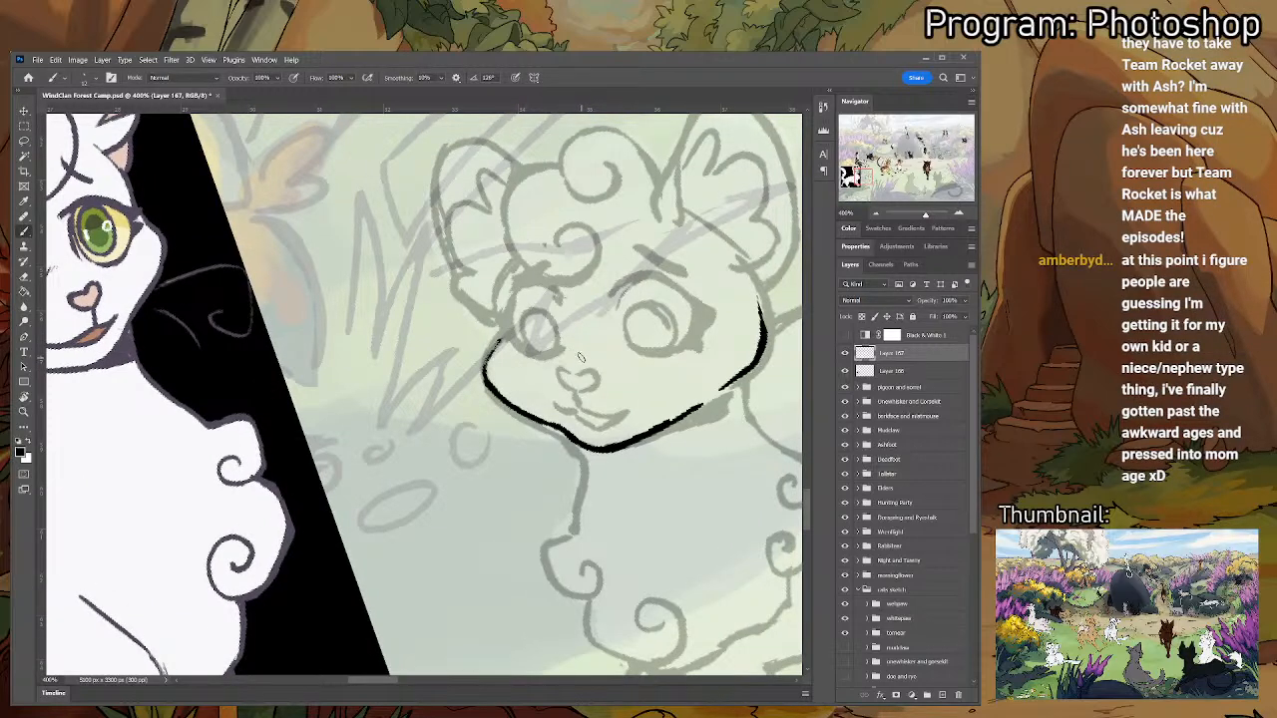
mouse_move(568, 369)
left_mouse_down()
mouse_move(566, 389)
mouse_move(559, 371)
mouse_move(598, 377)
mouse_move(583, 395)
left_mouse_up()
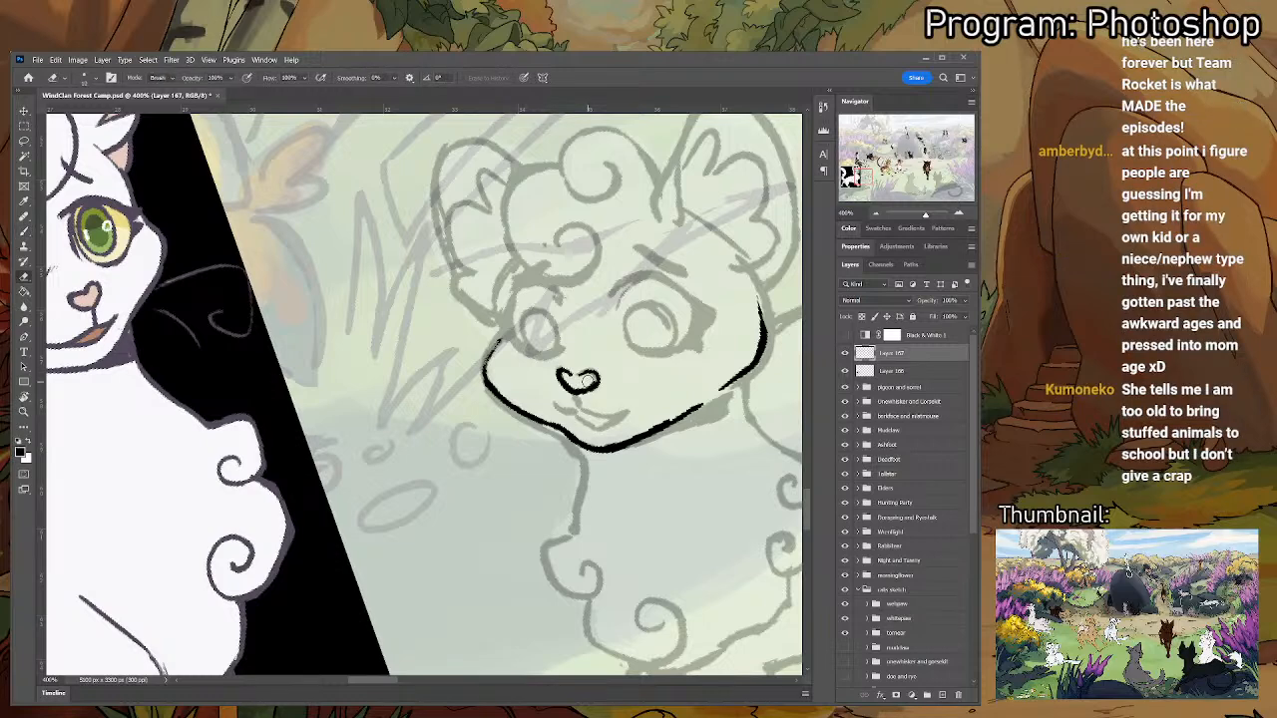
- Ink the short line below the curly-furred cat's nose and the upper mouth line, redoing the stroke
mouse_move(575, 392)
left_mouse_down()
mouse_move(578, 410)
mouse_move(551, 410)
mouse_move(631, 402)
mouse_move(638, 439)
left_mouse_up()
key("e")
key("b")
key("ctrl+z")
key("e")
key("b")
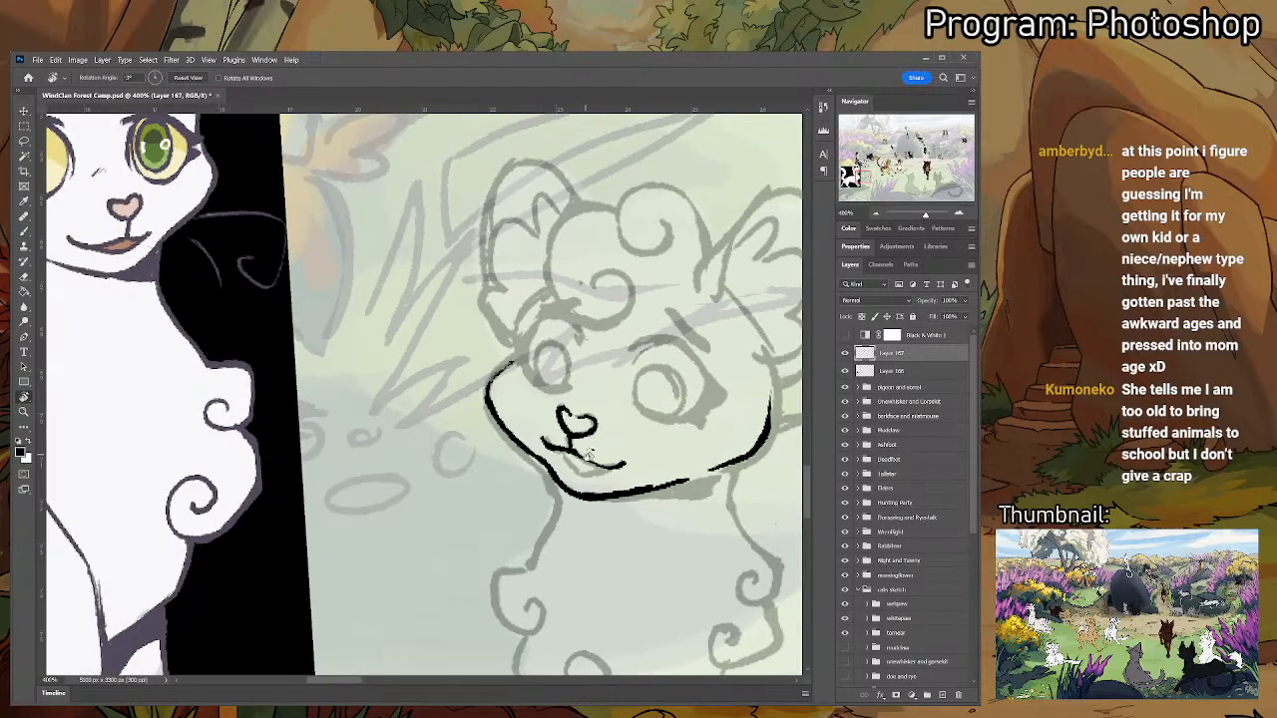
- Ink the lower lip of the curly-furred cat's slightly open smile and clean up the mouth corners
mouse_move(555, 451)
left_mouse_down()
mouse_move(575, 483)
mouse_move(632, 453)
mouse_move(605, 455)
left_mouse_up()
key("e")
key("b")
key("e")
key("b")
key("e")
key("b")
key("e")
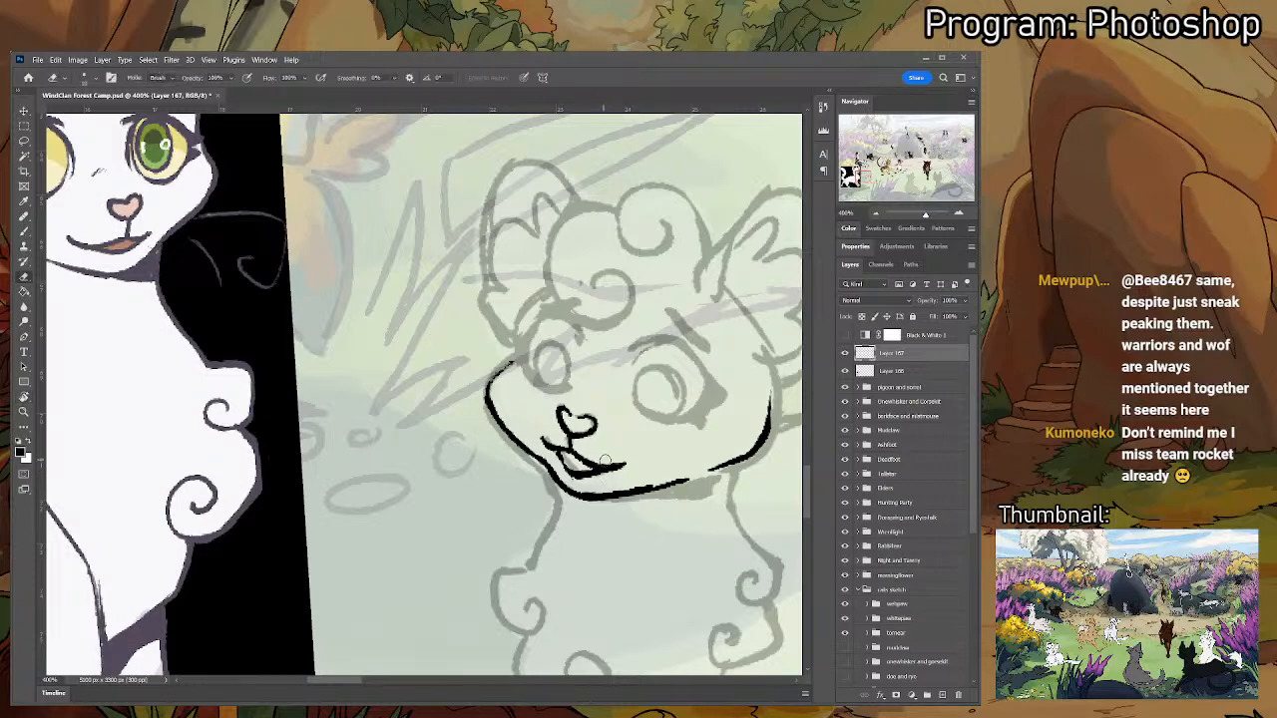
key("b")
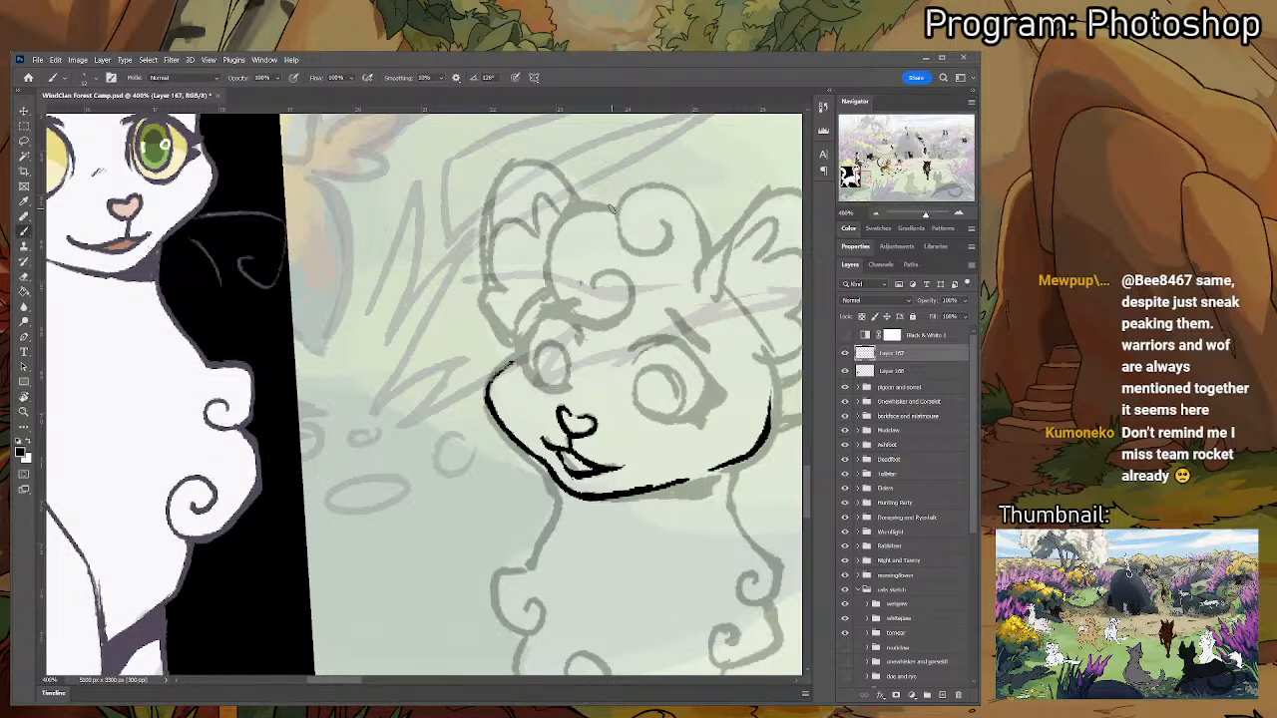
- Ink the large forehead curl from the crown around into its spiral, redrawing the strokes until smooth
mouse_move(613, 208)
left_mouse_down()
mouse_move(551, 220)
mouse_move(546, 303)
left_mouse_up()
key("ctrl+z")
key("ctrl+z")
key("e")
key("b")
mouse_move(547, 255)
left_mouse_down()
mouse_move(589, 327)
mouse_move(626, 317)
mouse_move(614, 304)
mouse_move(629, 312)
mouse_move(629, 289)
mouse_move(608, 269)
mouse_move(592, 289)
mouse_move(603, 286)
left_mouse_up()
key("ctrl+z")
key("e")
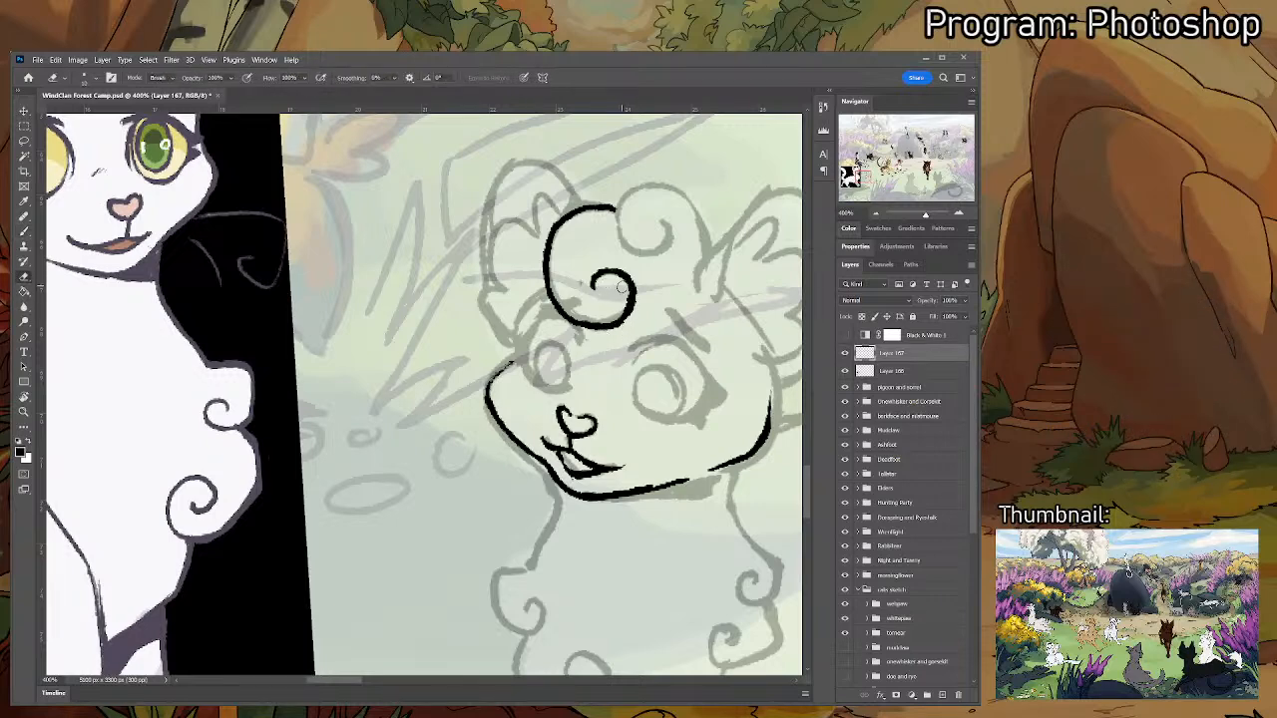
key("b")
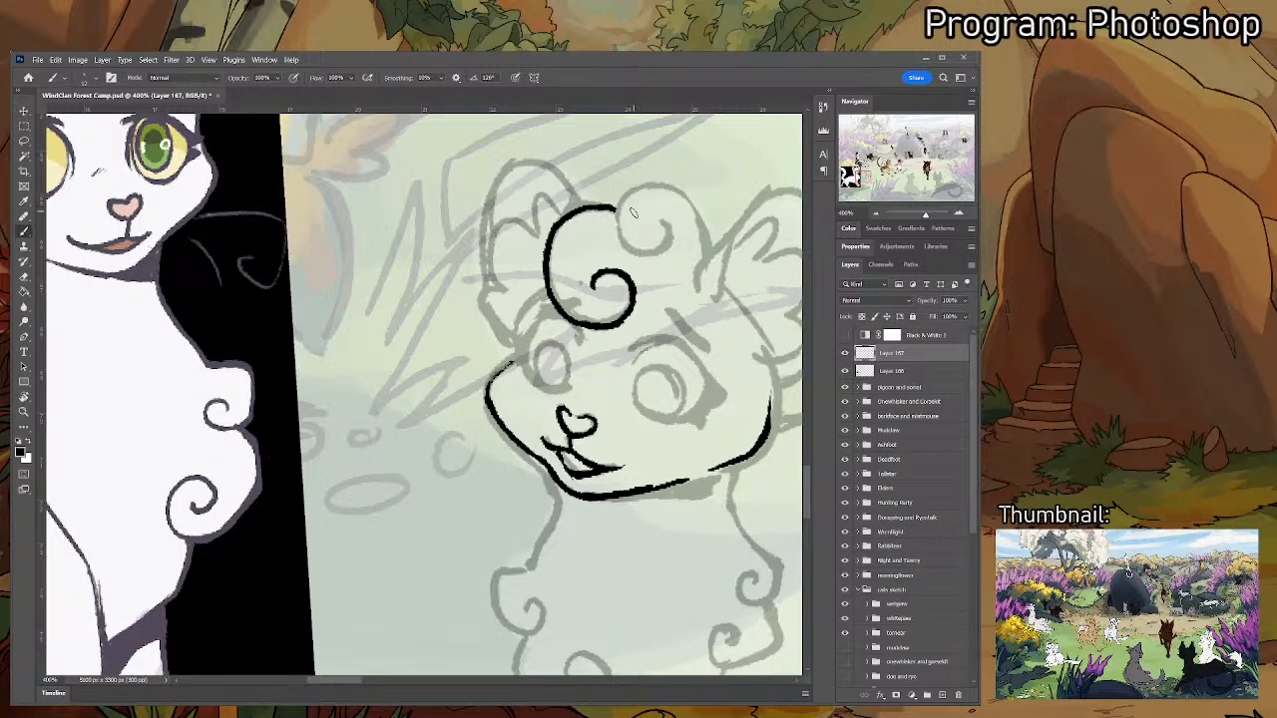
- Ink the second, smaller spiral curl on top of the head and clean up its join with the forehead curl
mouse_move(638, 190)
left_mouse_down()
mouse_move(618, 238)
mouse_move(644, 256)
mouse_move(669, 247)
mouse_move(661, 222)
mouse_move(666, 236)
left_mouse_up()
left_click_drag(634, 194, 673, 206)
key("e")
mouse_move(560, 413)
left_mouse_down()
mouse_move(588, 423)
mouse_move(564, 411)
mouse_move(586, 437)
mouse_move(557, 431)
mouse_move(586, 438)
mouse_move(581, 424)
mouse_move(567, 435)
mouse_move(584, 423)
mouse_move(588, 435)
mouse_move(431, 415)
mouse_move(427, 426)
mouse_move(437, 417)
left_mouse_up()
key("b")
key("e")
key("b")
key("e")
key("b")
key("e")
key("b")
key("e")
key("b")
key("e")
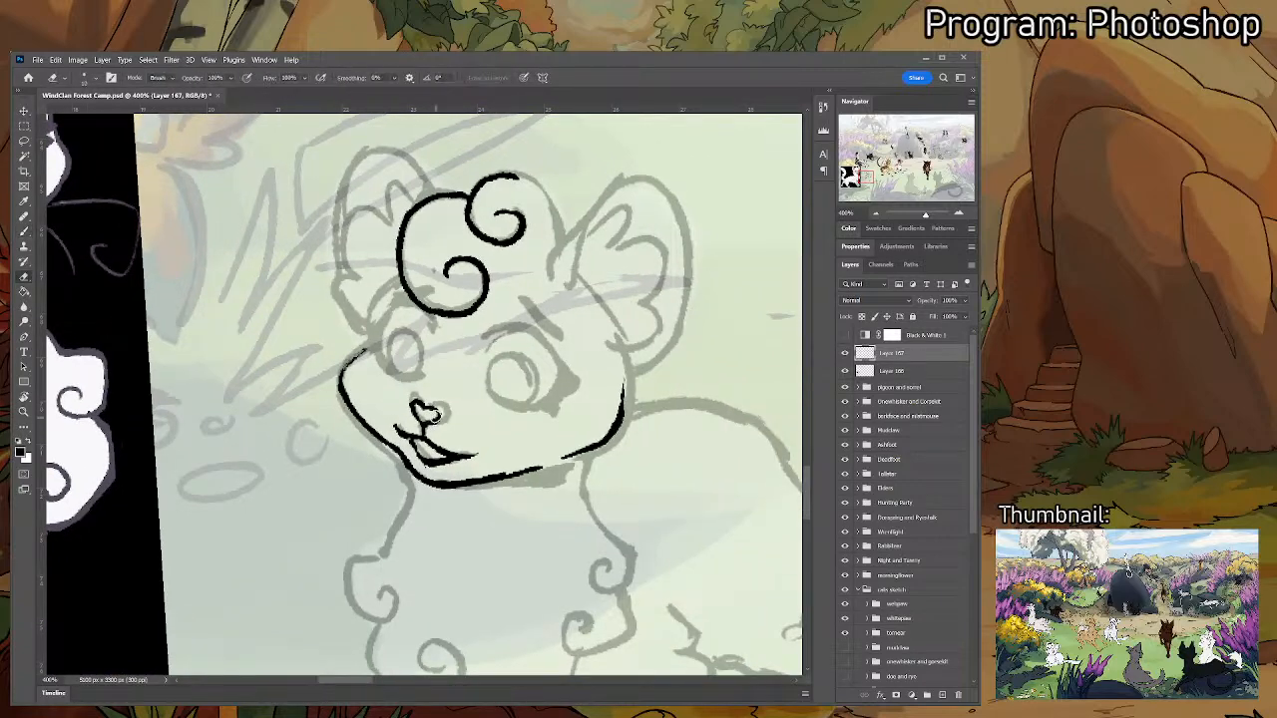
key("b")
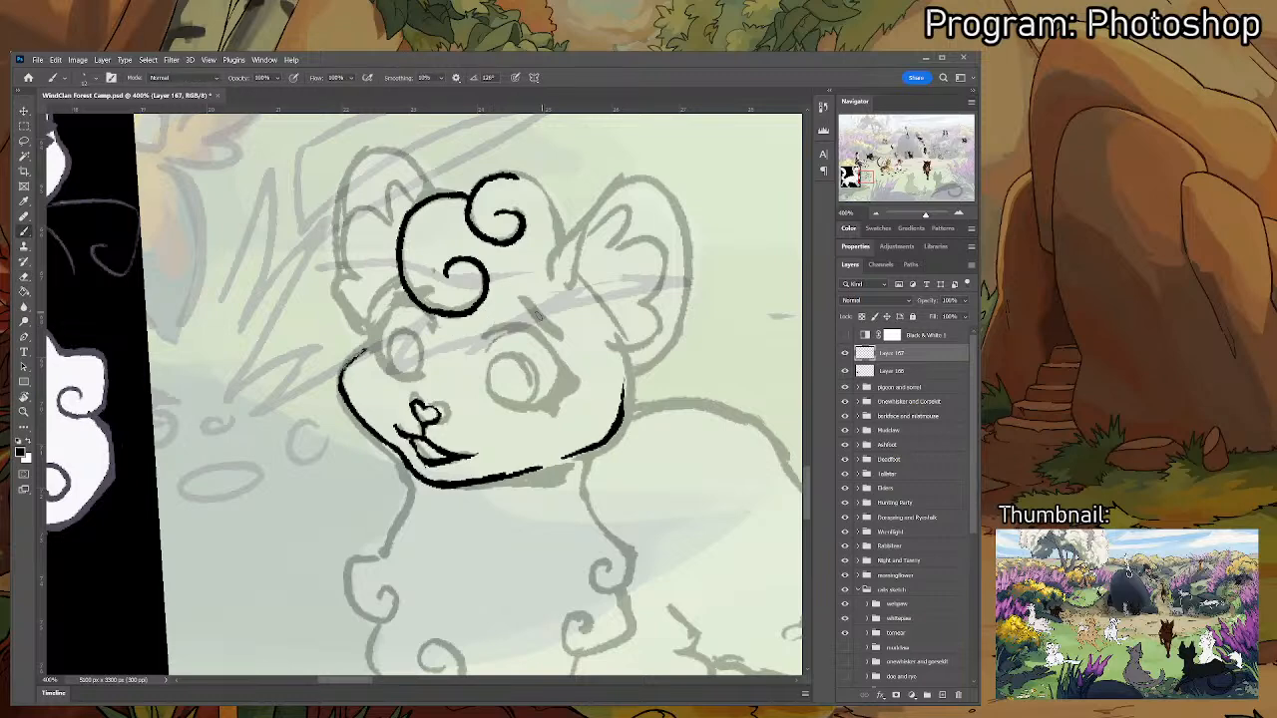
- Ink the curly-furred cat's brow marks above both eyes over the sketch
left_click_drag(518, 290, 544, 325)
mouse_move(467, 291)
left_mouse_down()
mouse_move(523, 281)
mouse_move(539, 255)
mouse_move(508, 283)
left_mouse_up()
key("e")
key("b")
- Ink the right eye's thick upper lid and rounded outline, redrawing strokes and thinning the lower curve
mouse_move(598, 316)
left_mouse_down()
mouse_move(646, 317)
mouse_move(632, 305)
mouse_move(682, 360)
left_mouse_up()
mouse_move(627, 307)
left_mouse_down()
mouse_move(600, 329)
mouse_move(599, 347)
mouse_move(629, 312)
mouse_move(617, 310)
mouse_move(638, 313)
mouse_move(595, 371)
mouse_move(651, 390)
left_mouse_up()
key("ctrl+z")
key("ctrl+z")
key("ctrl+z")
key("ctrl+z")
key("e")
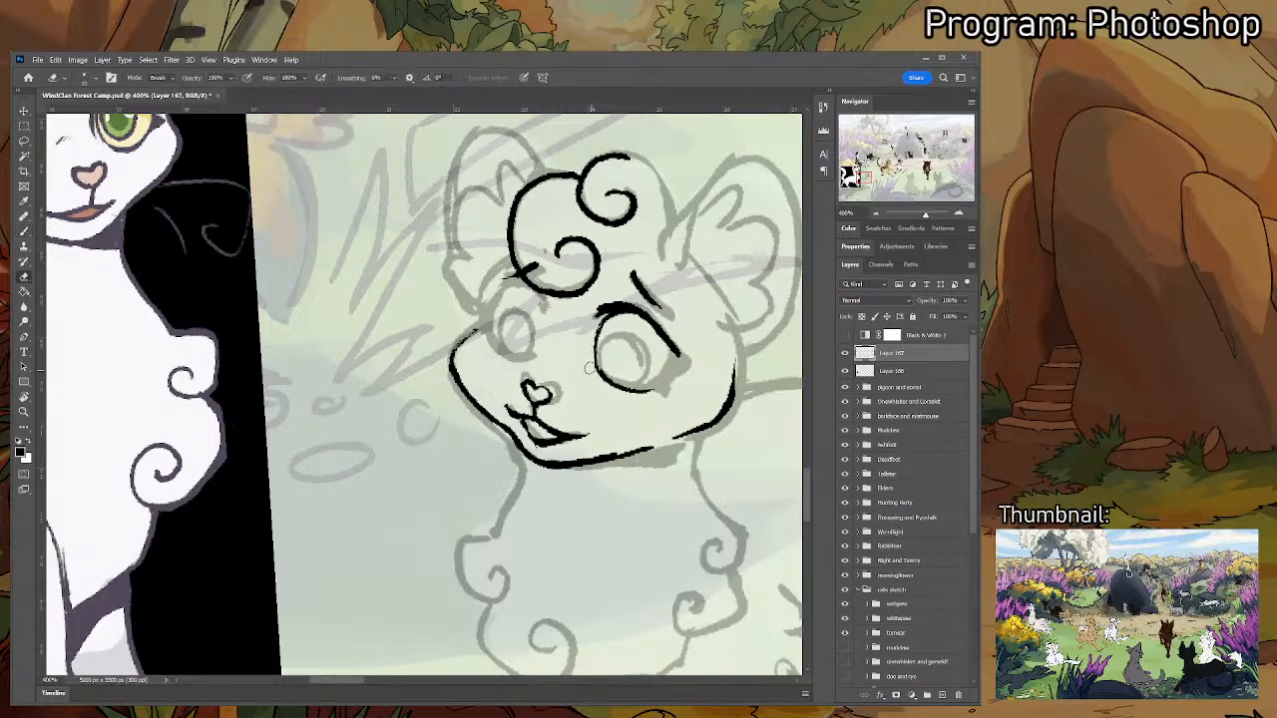
mouse_move(591, 356)
left_mouse_down()
mouse_move(618, 389)
mouse_move(641, 391)
mouse_move(661, 378)
mouse_move(660, 361)
mouse_move(643, 383)
left_mouse_up()
key("b")
key("e")
key("b")
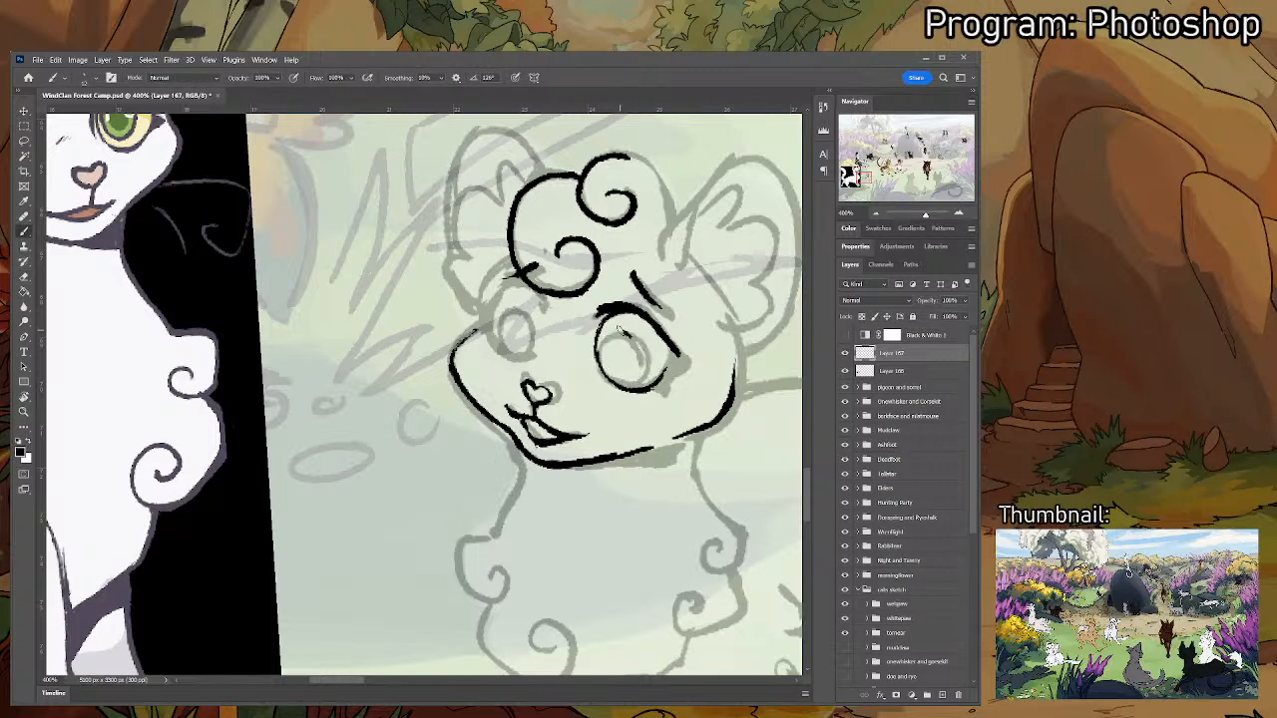
- Ink the right eye's iris and fill in the dark lash shape at its outer corner
mouse_move(619, 330)
left_mouse_down()
mouse_move(604, 363)
mouse_move(605, 342)
mouse_move(634, 334)
mouse_move(645, 347)
mouse_move(645, 367)
mouse_move(611, 339)
mouse_move(623, 386)
mouse_move(668, 369)
mouse_move(668, 381)
left_mouse_up()
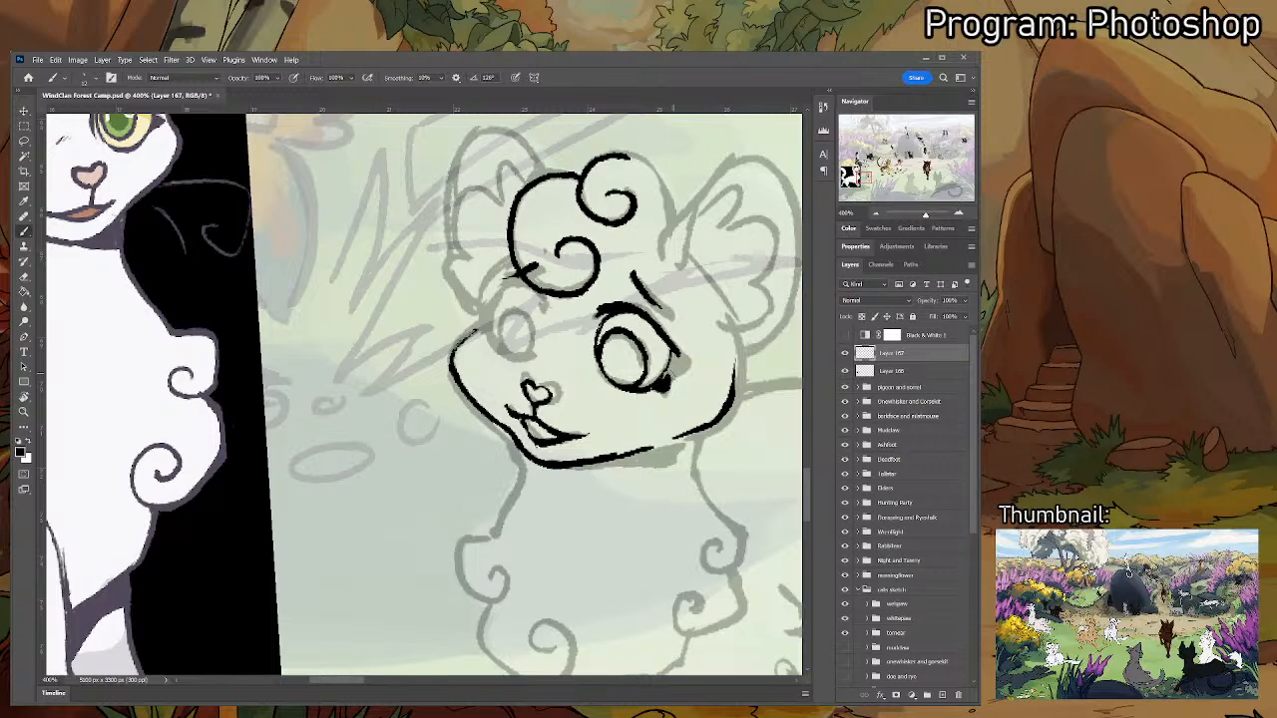
mouse_move(660, 385)
left_mouse_down()
mouse_move(686, 365)
mouse_move(666, 377)
mouse_move(682, 351)
mouse_move(670, 374)
left_mouse_up()
left_click_drag(682, 365, 685, 367)
- Ink the inner edge of the left eye, redrawing and trimming the line
left_click_drag(542, 311, 527, 357)
left_click_drag(538, 289, 529, 351)
key("e")
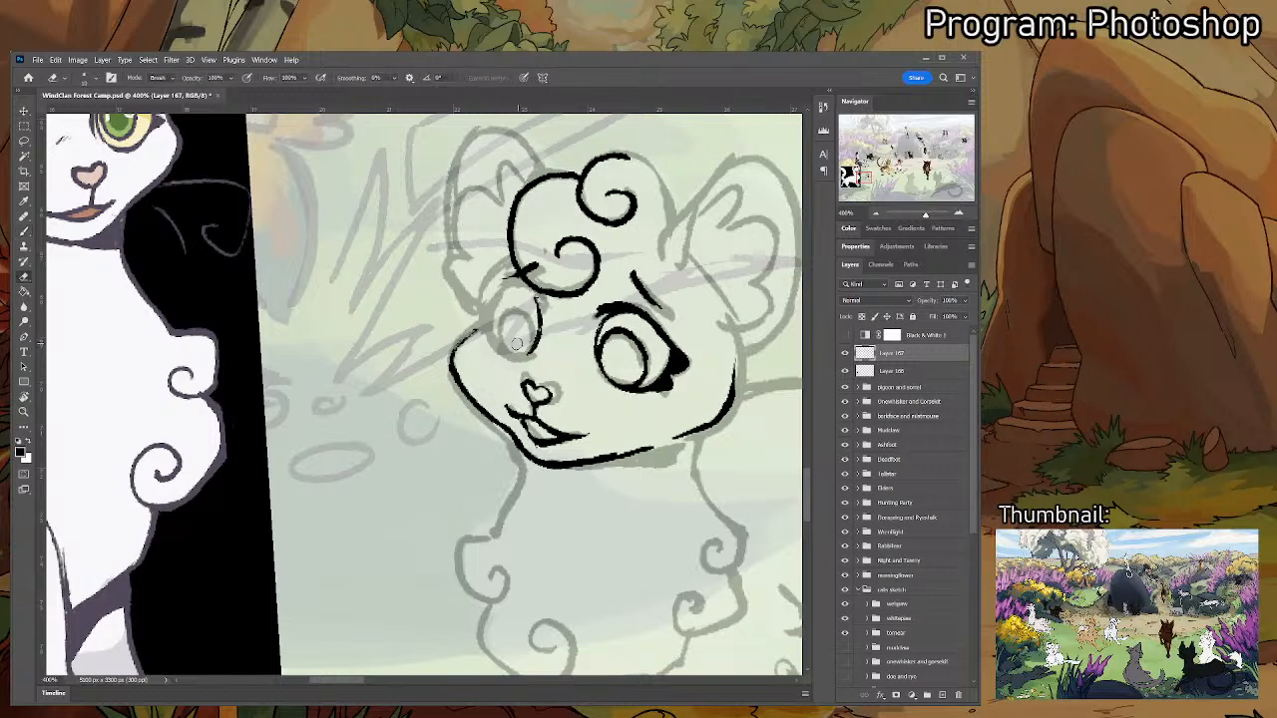
key("b")
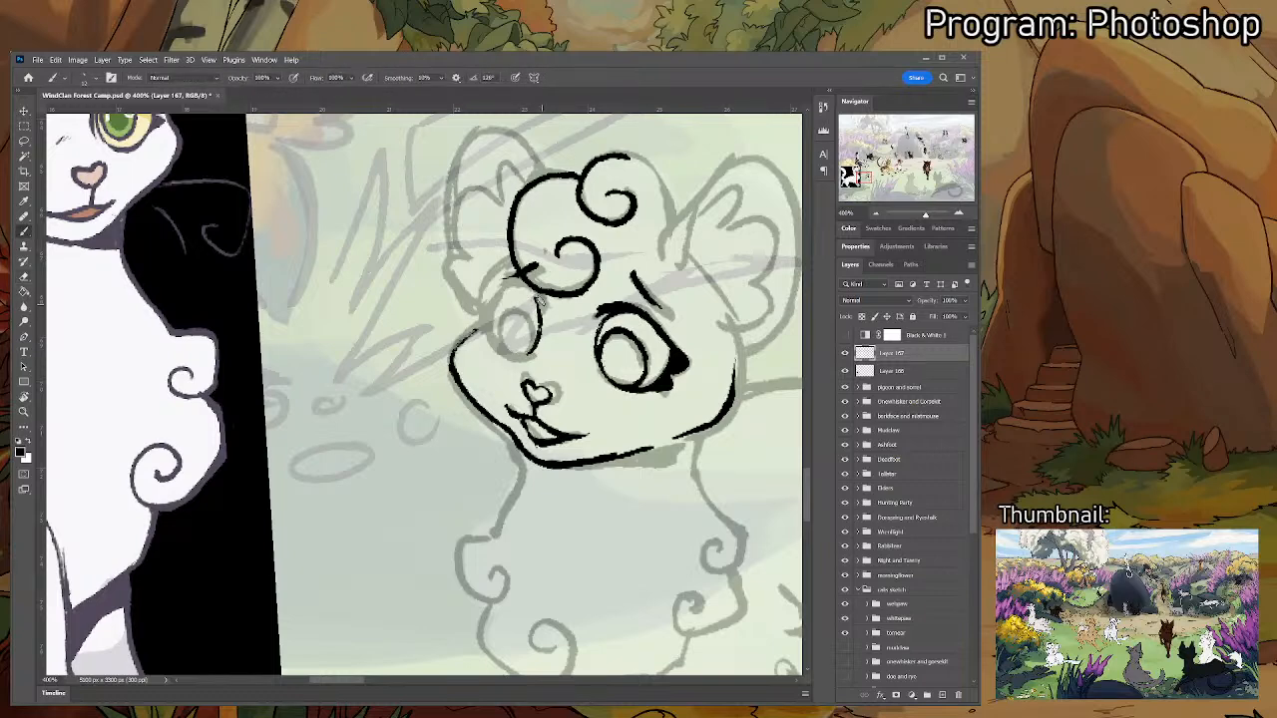
left_click_drag(540, 296, 533, 351)
key("e")
mouse_move(535, 341)
left_mouse_down()
mouse_move(531, 303)
mouse_move(511, 299)
left_mouse_up()
key("b")
key("ctrl+z")
- Ink the left eye's upper lid, outer edge and iris, redrawing the strokes over the sketch
mouse_move(544, 305)
left_mouse_down()
mouse_move(495, 298)
mouse_move(539, 299)
mouse_move(530, 283)
mouse_move(508, 285)
mouse_move(513, 271)
mouse_move(486, 325)
left_mouse_up()
key("ctrl+z")
key("ctrl+z")
key("ctrl+z")
key("ctrl+z")
left_click_drag(517, 278, 484, 335)
key("ctrl+z")
left_click_drag(517, 278, 483, 327)
mouse_move(519, 279)
left_mouse_down()
mouse_move(485, 317)
mouse_move(503, 354)
mouse_move(490, 329)
mouse_move(502, 351)
mouse_move(530, 354)
mouse_move(503, 354)
mouse_move(537, 329)
mouse_move(523, 349)
mouse_move(508, 315)
mouse_move(520, 358)
left_mouse_up()
key("ctrl+z")
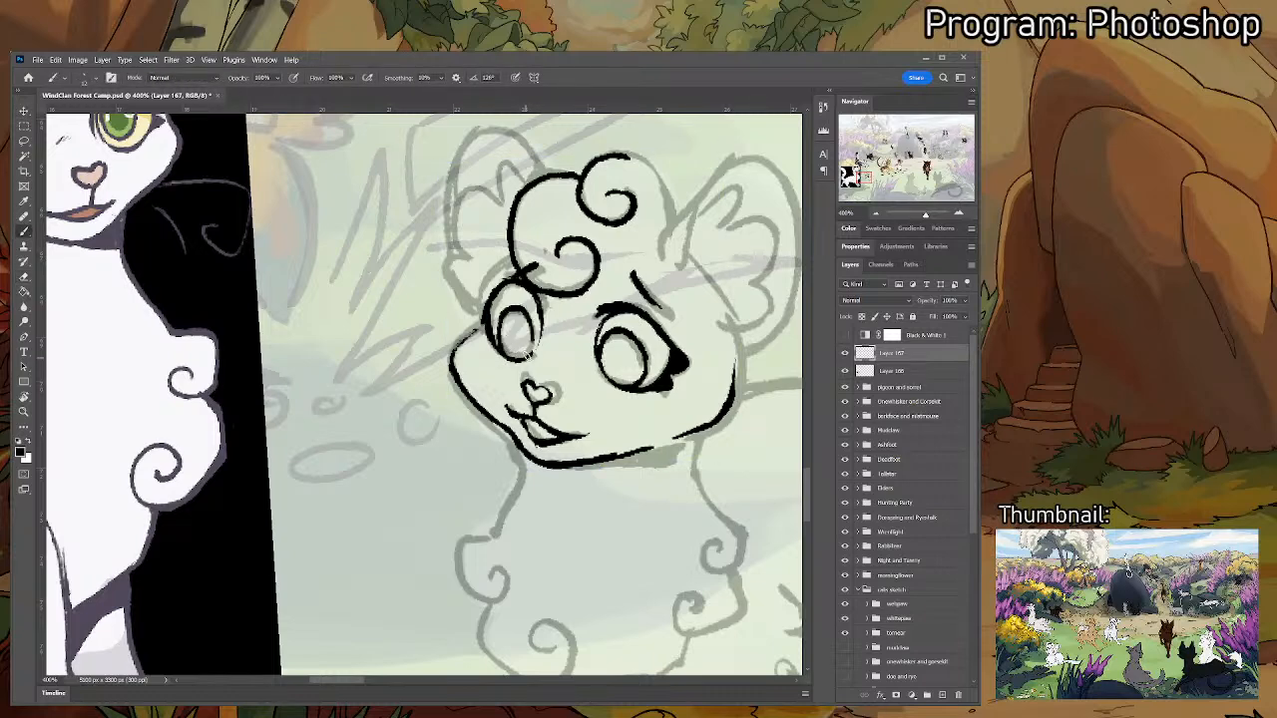
- Add the dark lash shape at the left eye's outer corner and touch up the linework of both eyes
key("e")
key("b")
key("e")
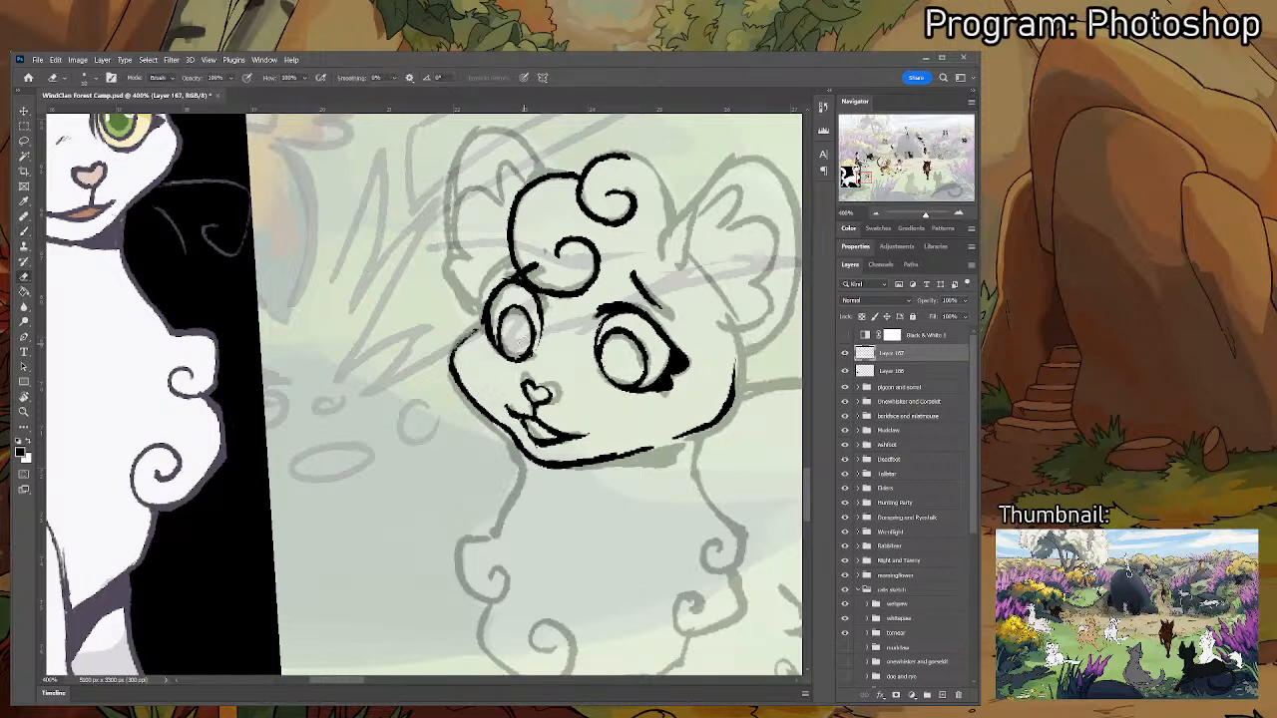
key("b")
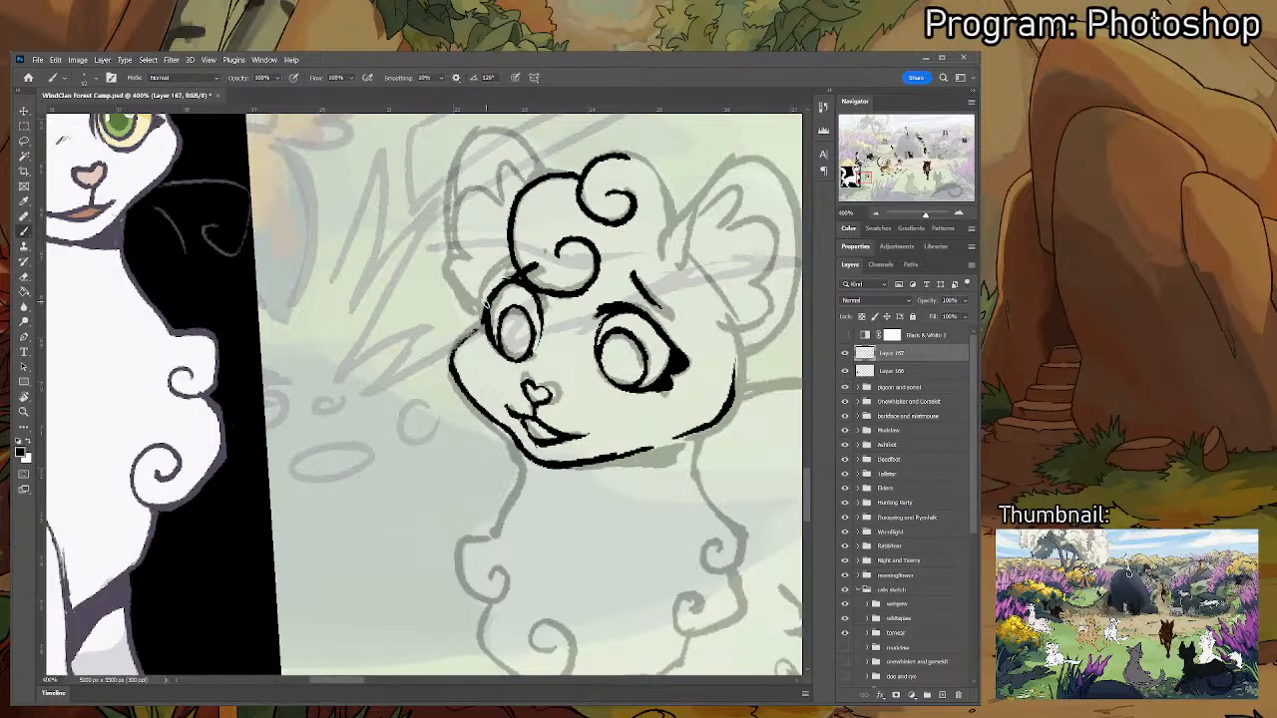
mouse_move(483, 314)
left_mouse_down()
mouse_move(488, 336)
mouse_move(474, 332)
mouse_move(478, 299)
left_mouse_up()
left_click_drag(554, 309, 474, 339)
left_click_drag(586, 367, 588, 371)
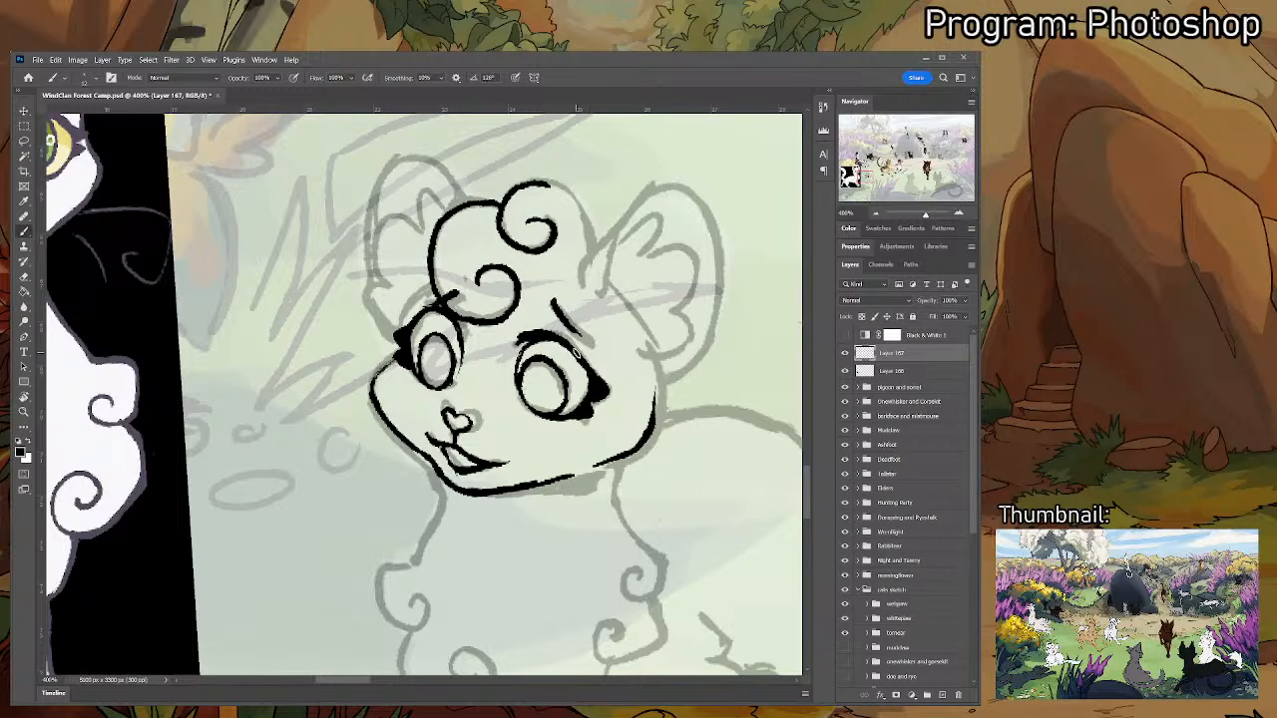
key("e")
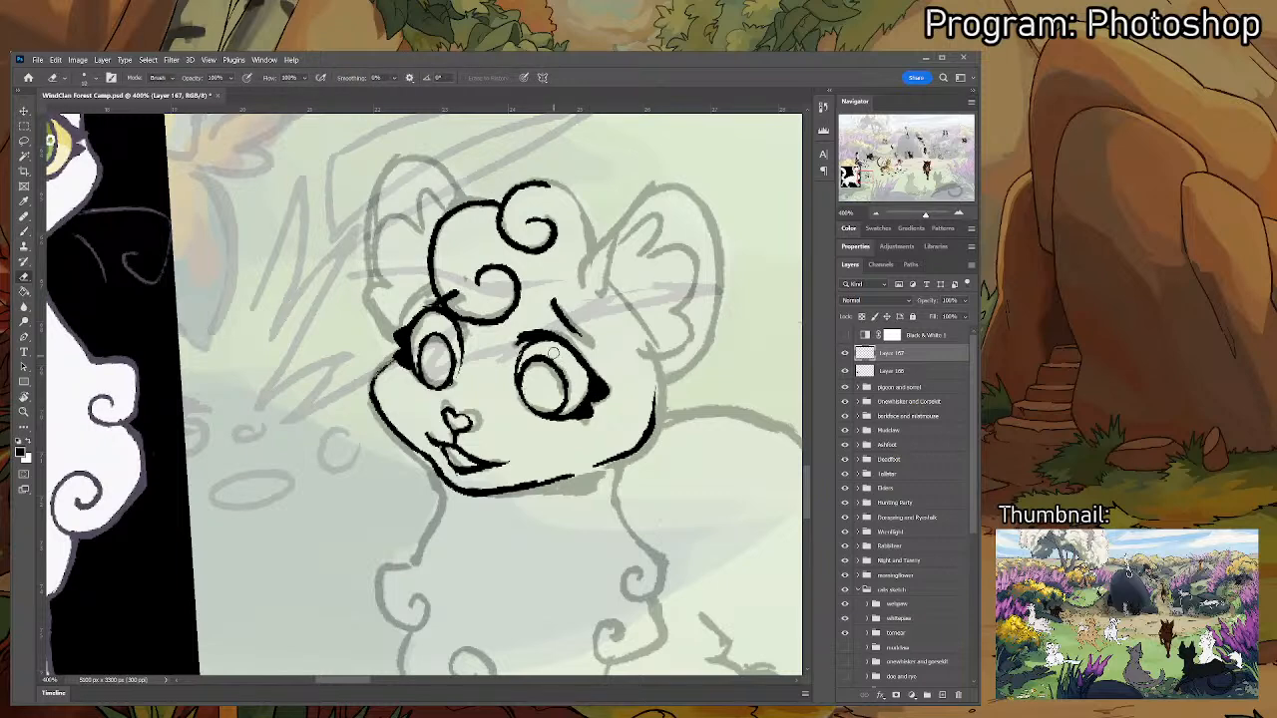
key("b")
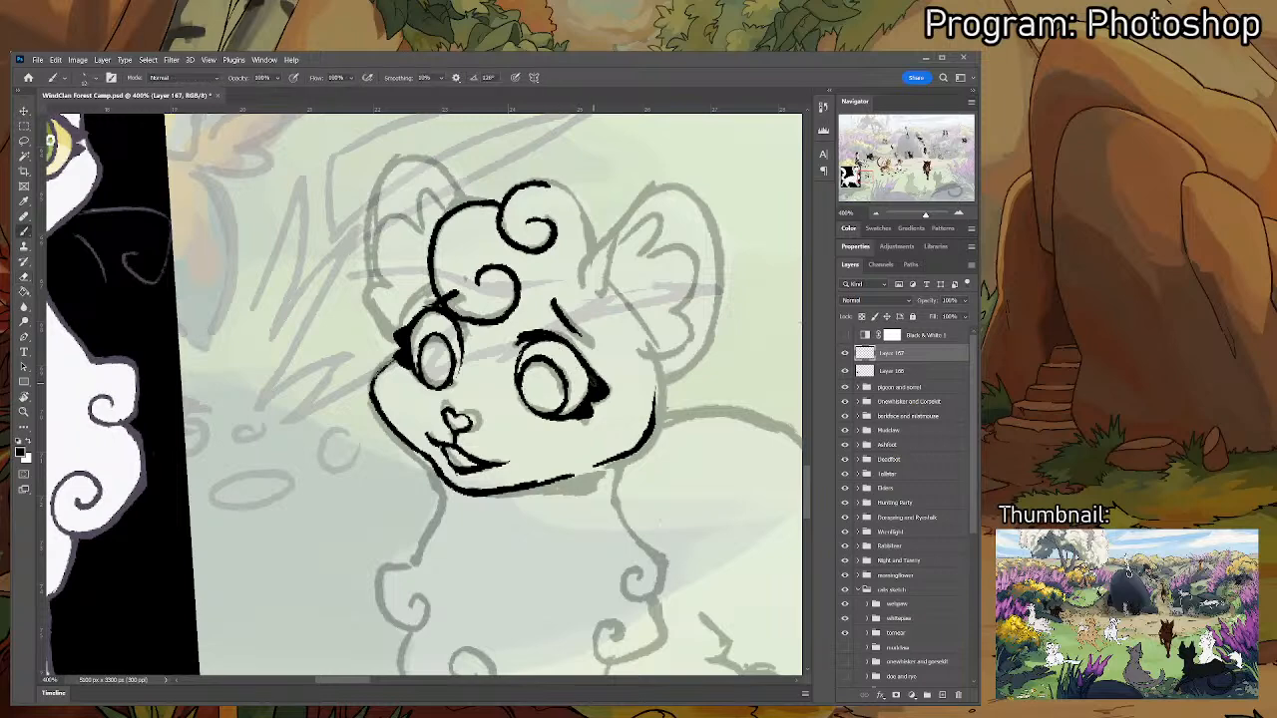
left_click_drag(601, 369, 616, 332)
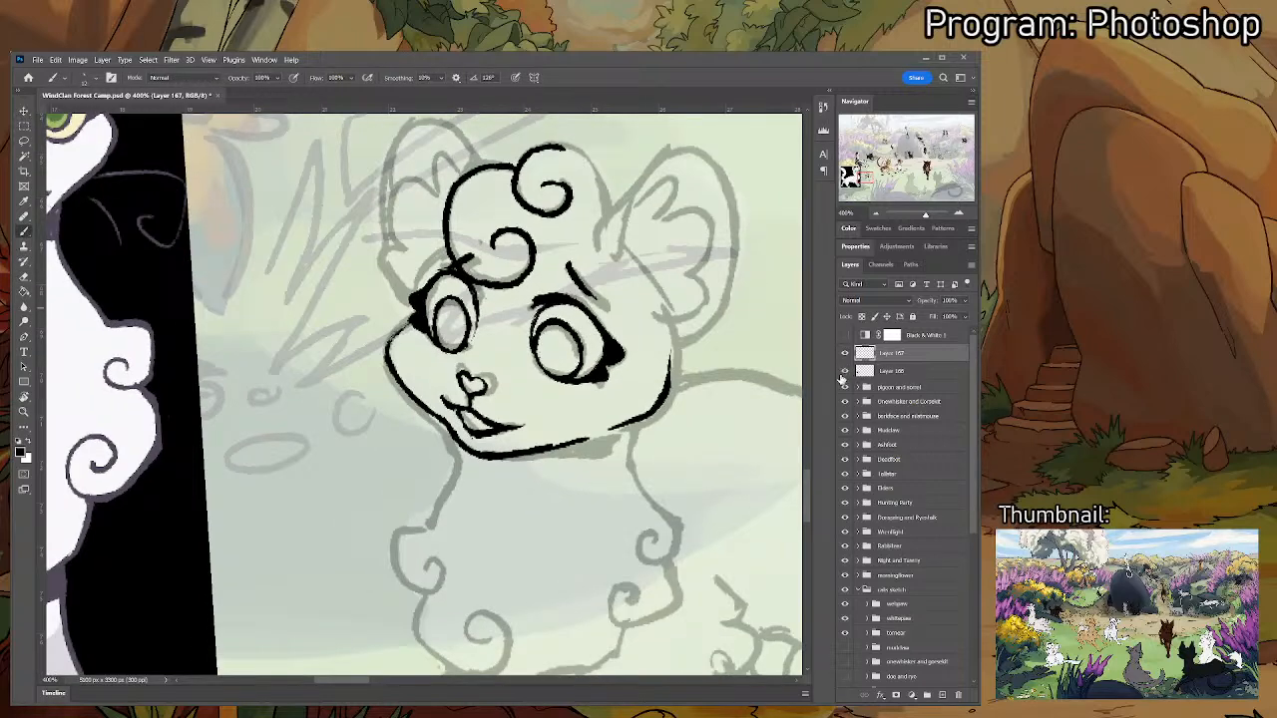
- Collapse the cats' sketch group and toggle its visibility off and on to check the inked face
left_click(867, 589)
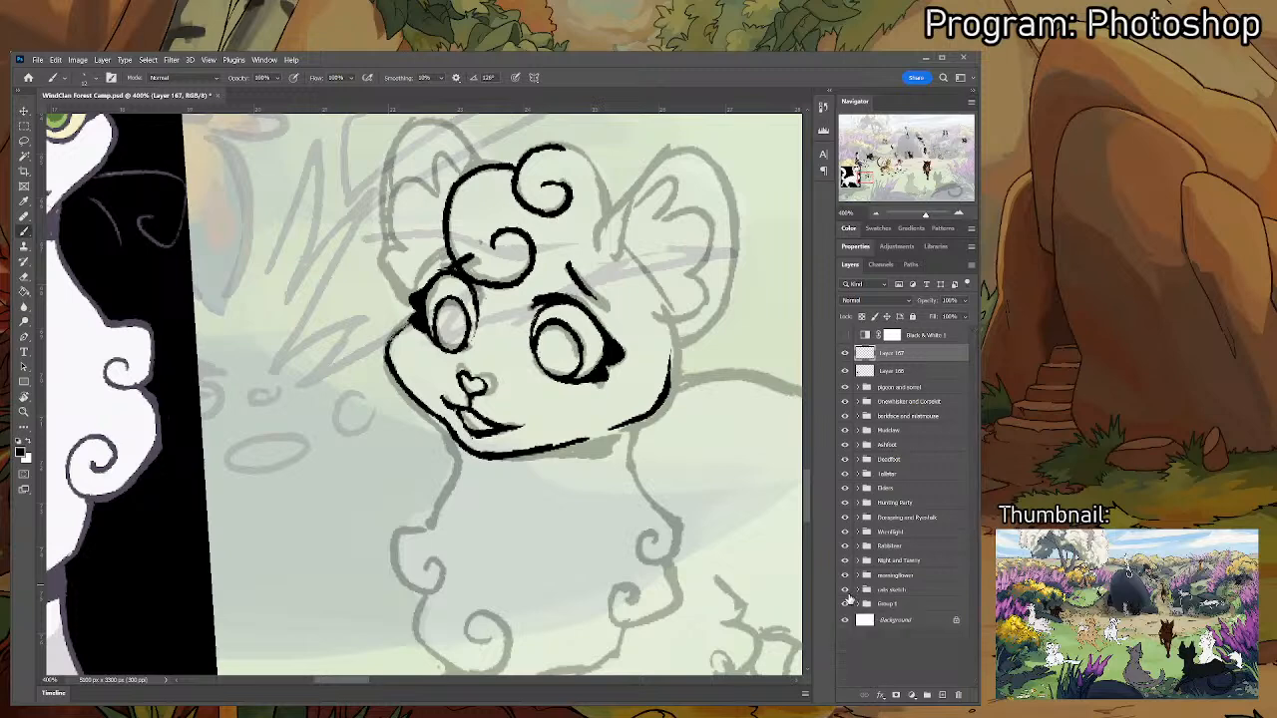
left_click(845, 591)
left_click(845, 590)
left_click_drag(526, 343, 497, 388)
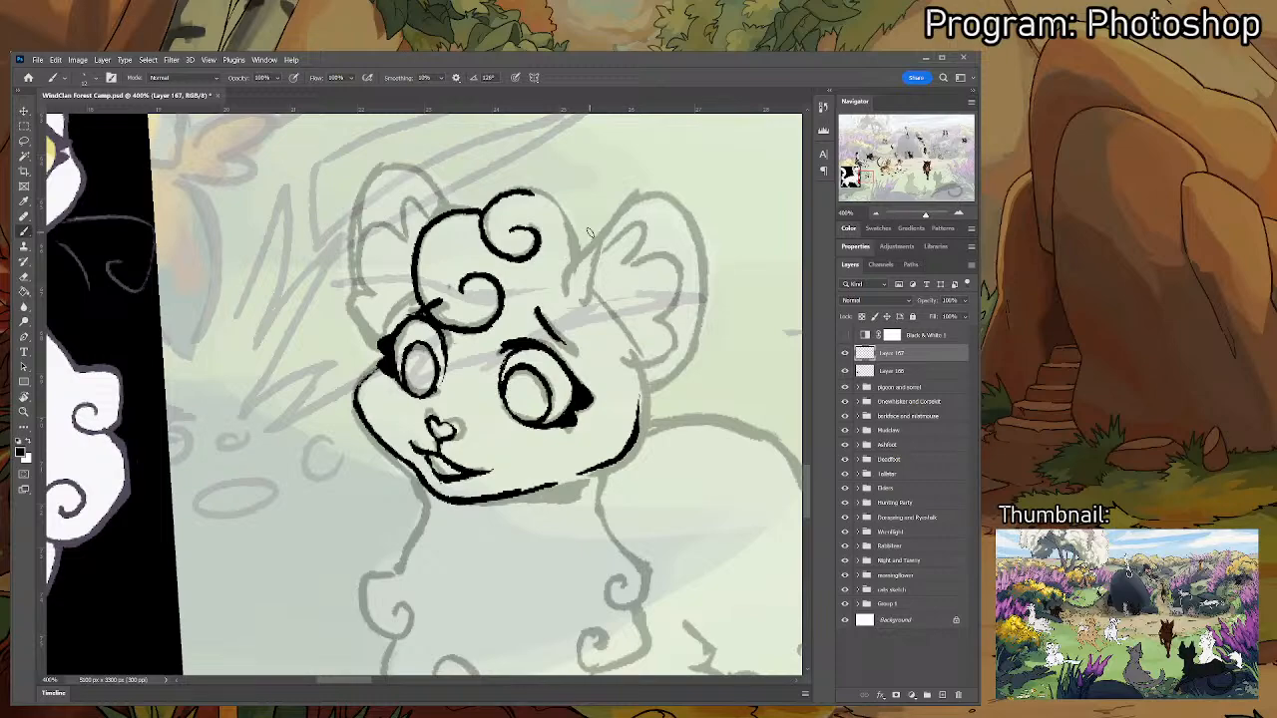
- Thicken the top curl and extend its outer arc down toward the right ear, refining the line
key("e")
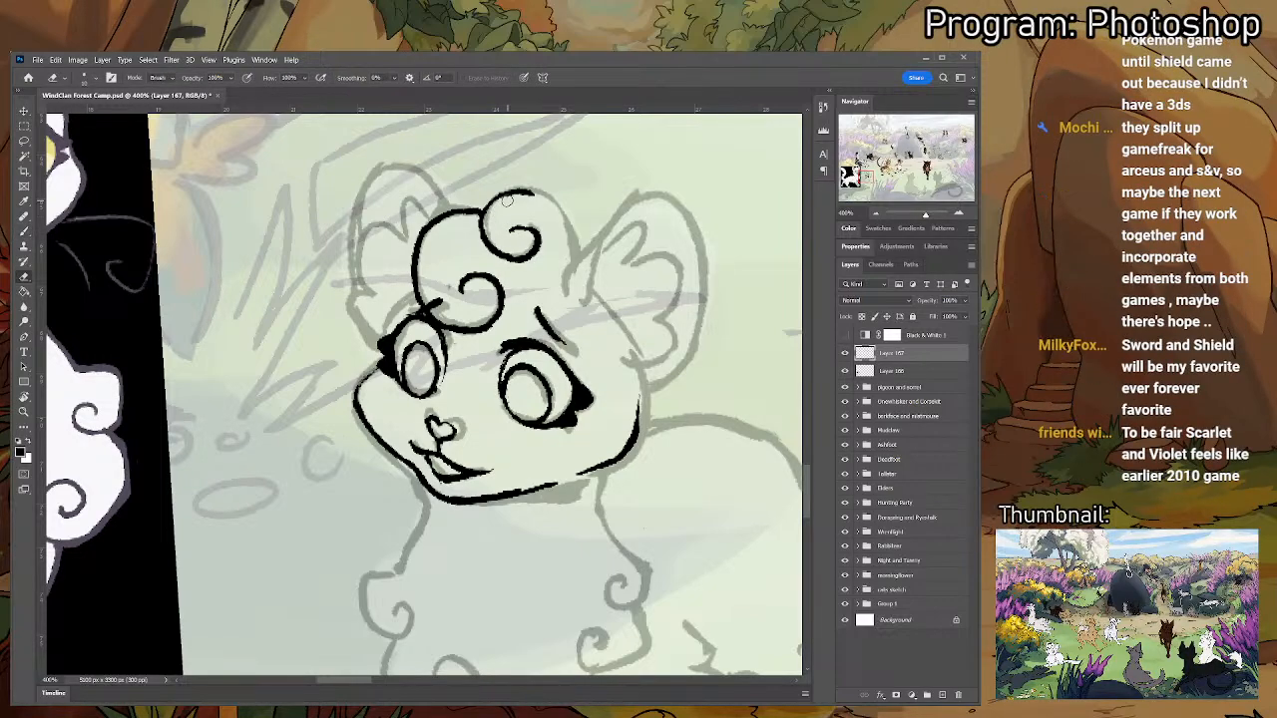
key("b")
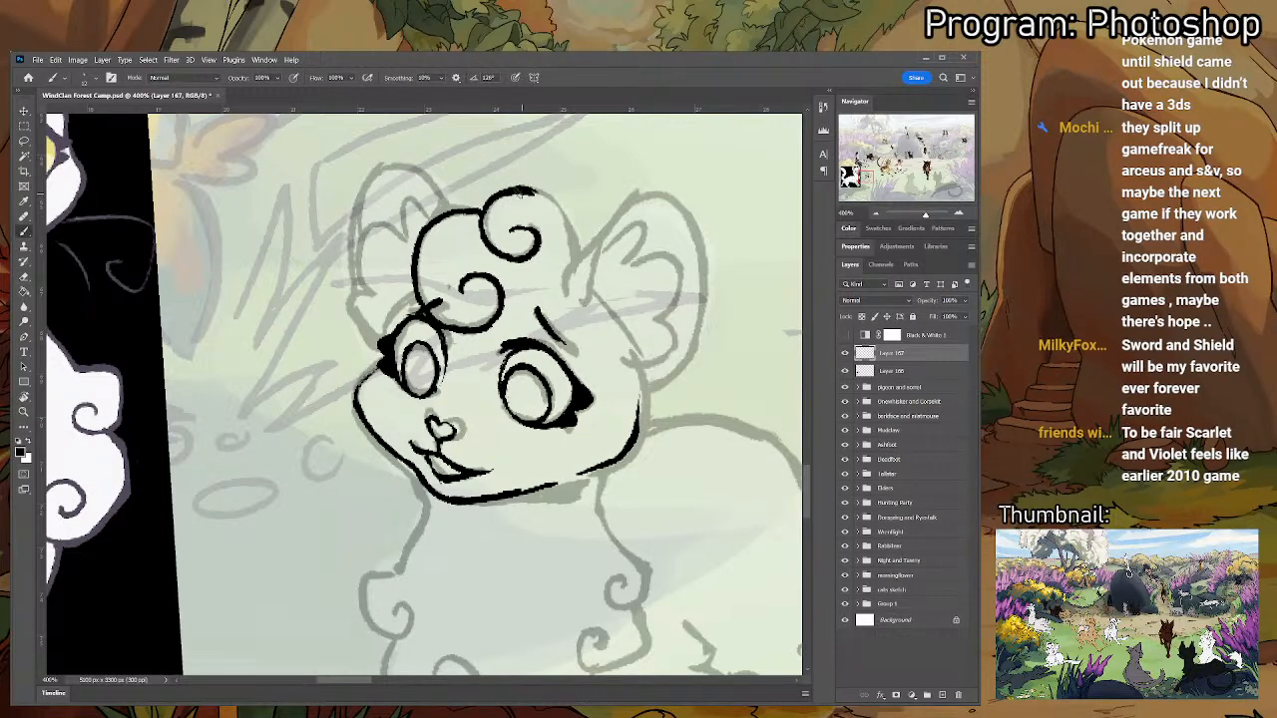
key("e")
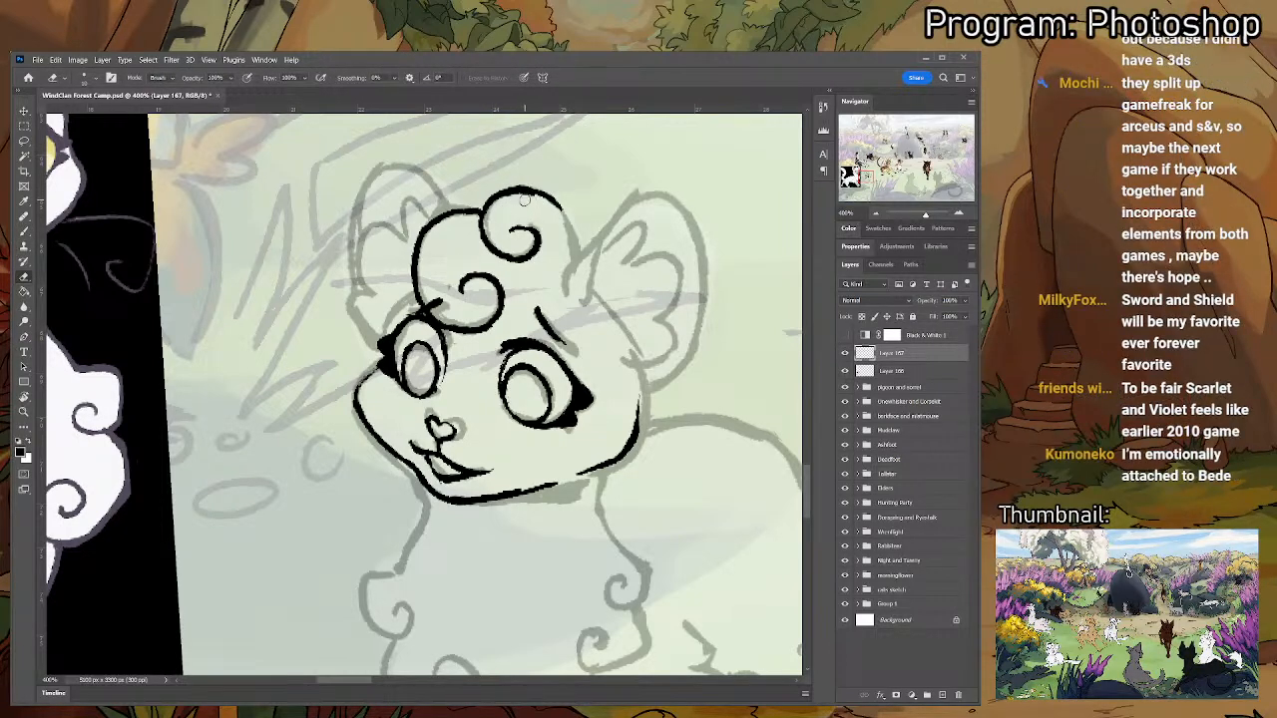
key("b")
mouse_move(548, 203)
left_mouse_down()
mouse_move(570, 263)
mouse_move(584, 260)
mouse_move(555, 198)
left_mouse_up()
key("ctrl+z")
key("e")
key("b")
key("e")
key("b")
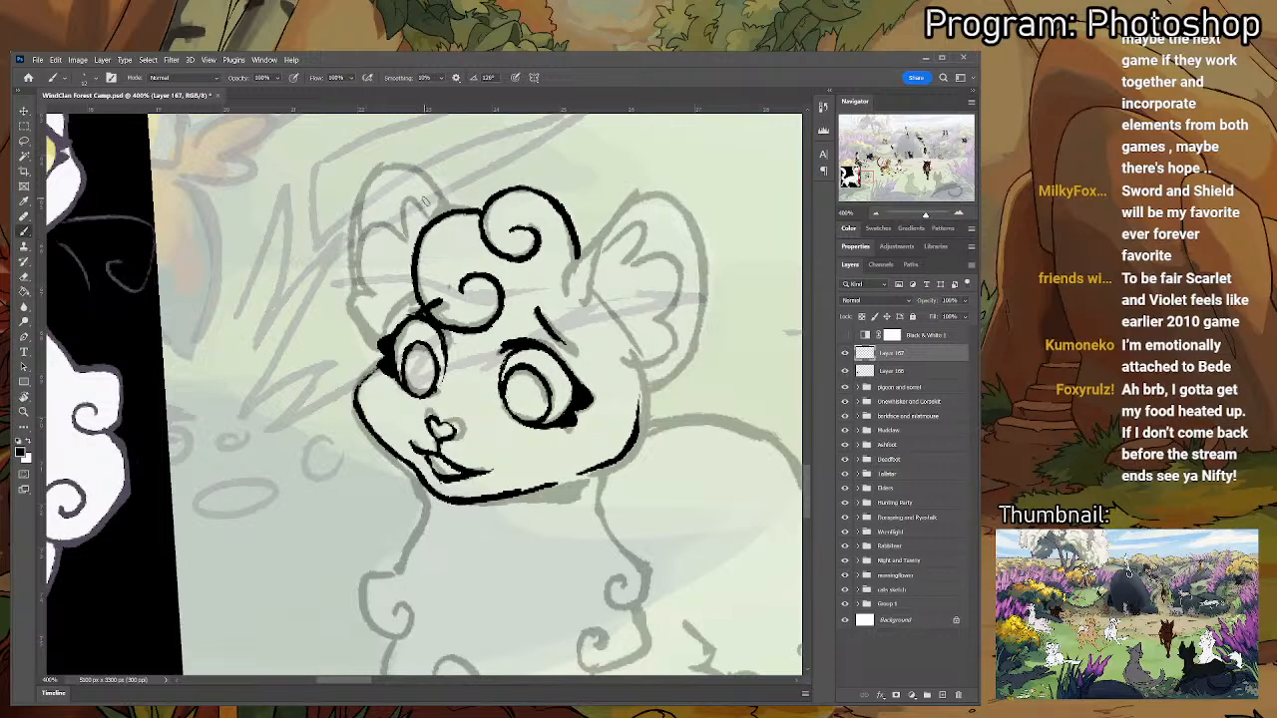
- Ink the rounded upper arc of the left ear down to the forehead curl, redoing the stroke
mouse_move(447, 208)
left_mouse_down()
mouse_move(409, 171)
mouse_move(354, 251)
left_mouse_up()
key("s")
key("ctrl+z")
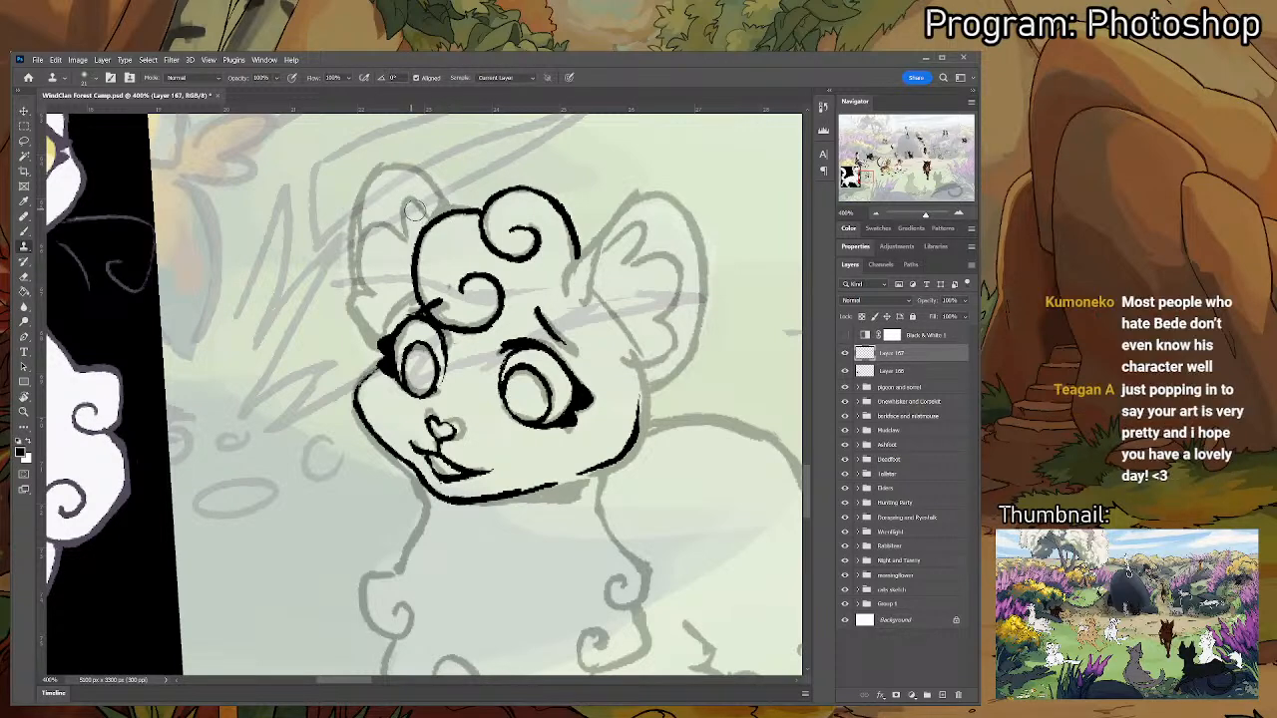
key("b")
mouse_move(448, 210)
left_mouse_down()
mouse_move(390, 176)
mouse_move(363, 237)
left_mouse_up()
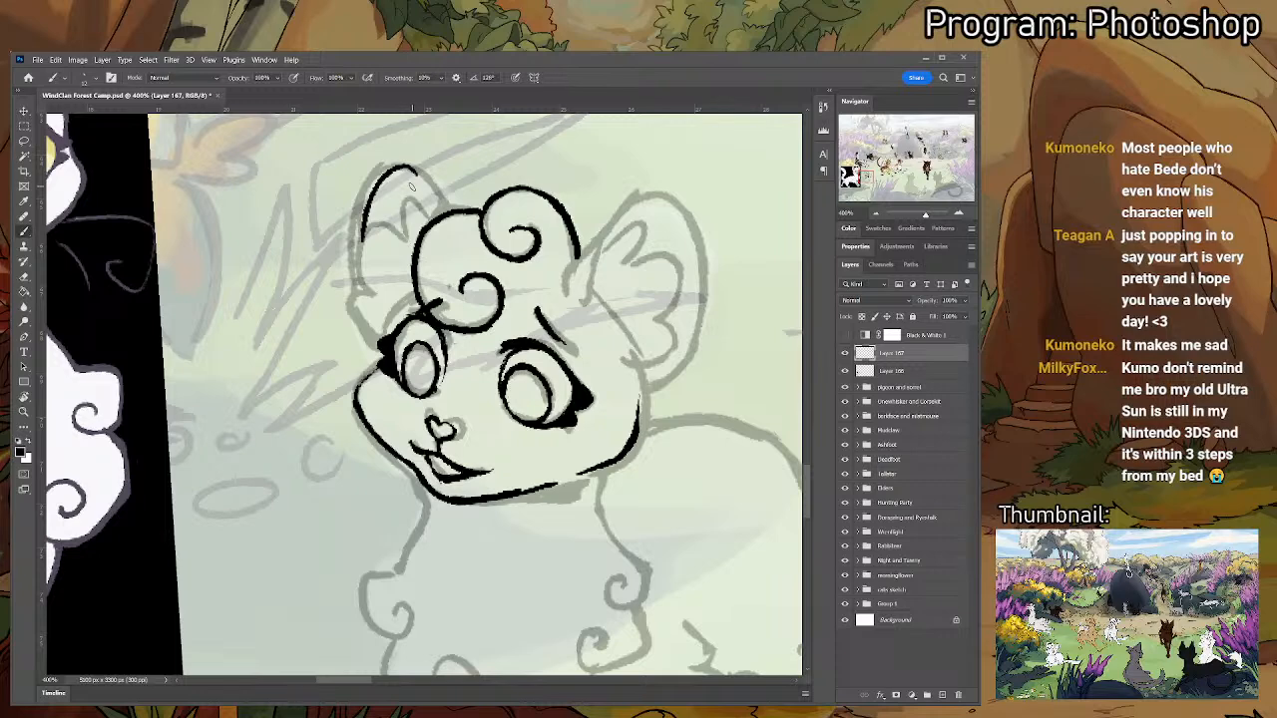
mouse_move(405, 166)
left_mouse_down()
mouse_move(442, 210)
mouse_move(406, 165)
left_mouse_up()
key("ctrl+z")
key("e")
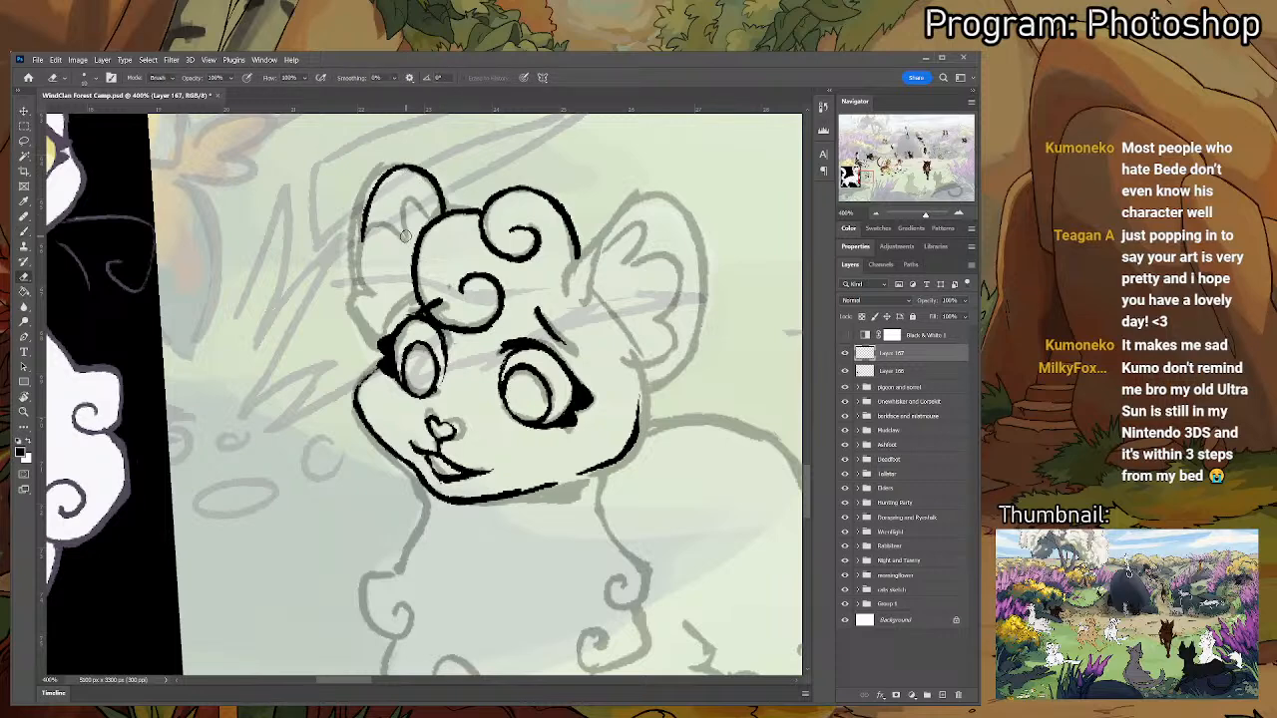
- Ink the left ear's inner fur tufts and its outer edge down to the left eye
key("b")
mouse_move(428, 214)
left_mouse_down()
mouse_move(401, 242)
mouse_move(401, 225)
mouse_move(403, 247)
mouse_move(373, 222)
mouse_move(365, 293)
left_mouse_up()
key("ctrl+z")
key("e")
mouse_move(377, 232)
left_mouse_down()
mouse_move(369, 258)
mouse_move(371, 236)
left_mouse_up()
key("b")
mouse_move(367, 282)
left_mouse_down()
mouse_move(366, 326)
mouse_move(387, 336)
mouse_move(356, 397)
left_mouse_up()
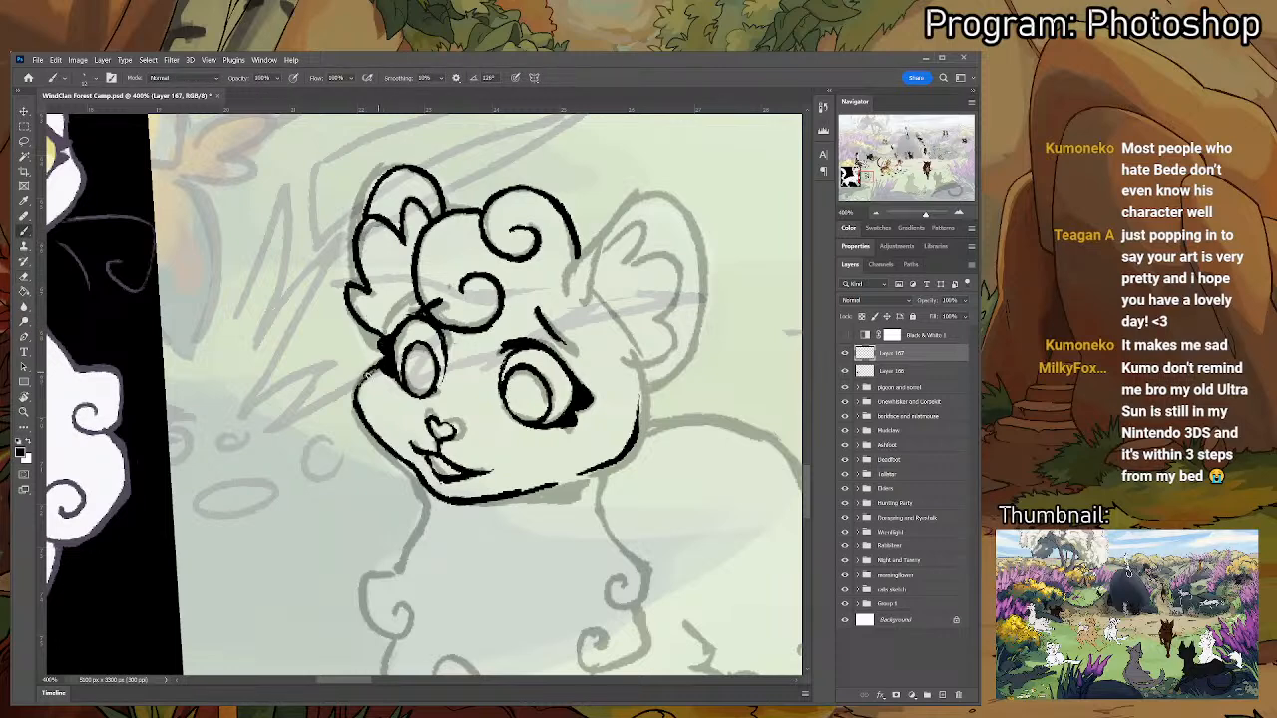
- Clean up the linework where the left ear meets the eye's outer corner and the cheek
key("e")
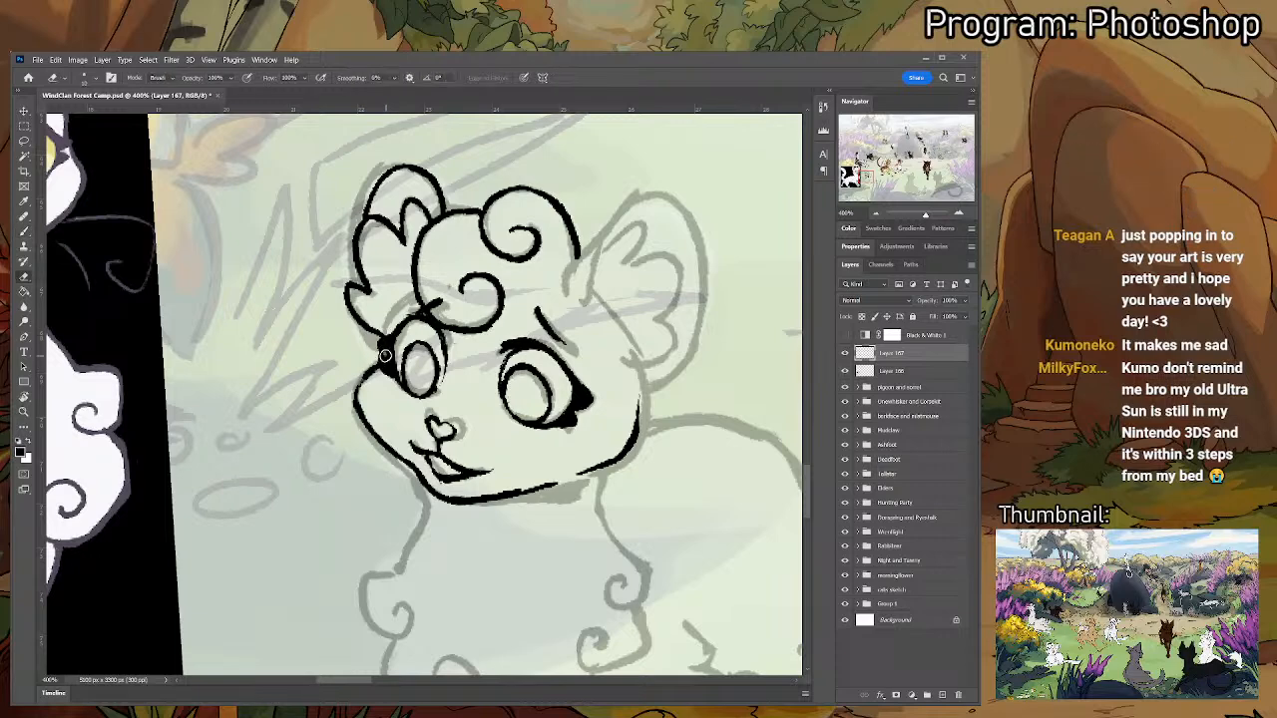
key("b")
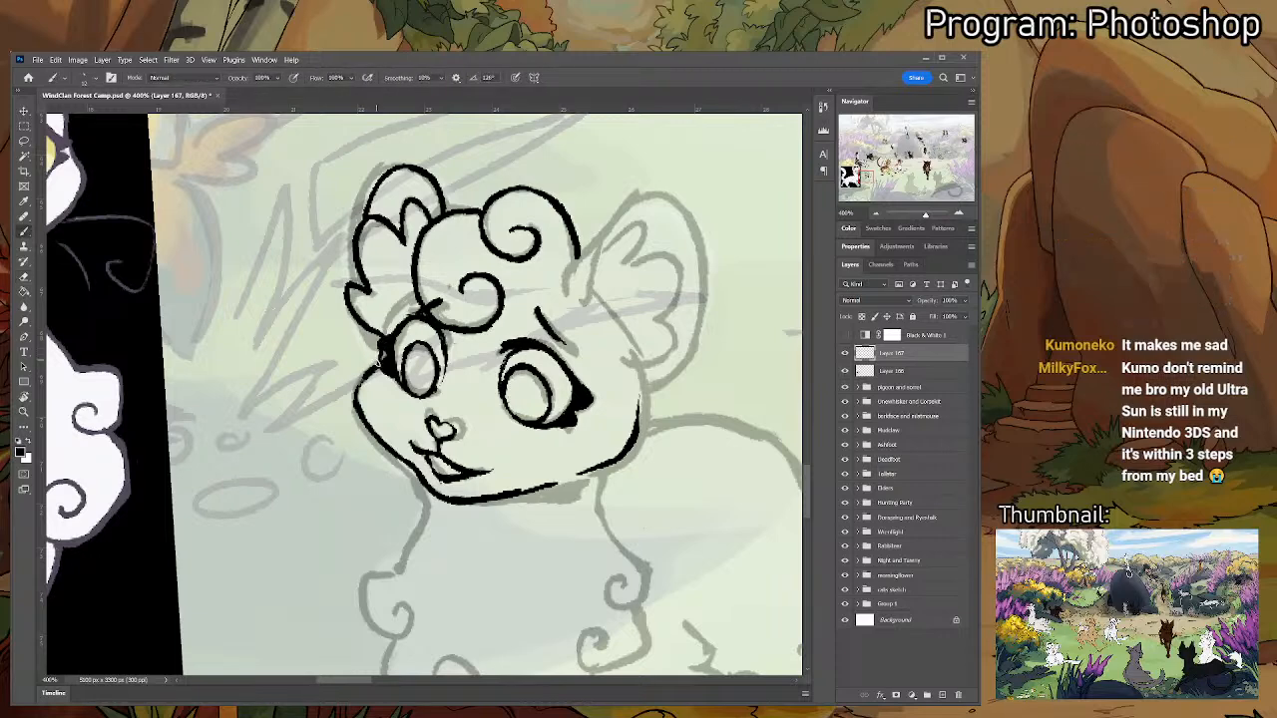
key("e")
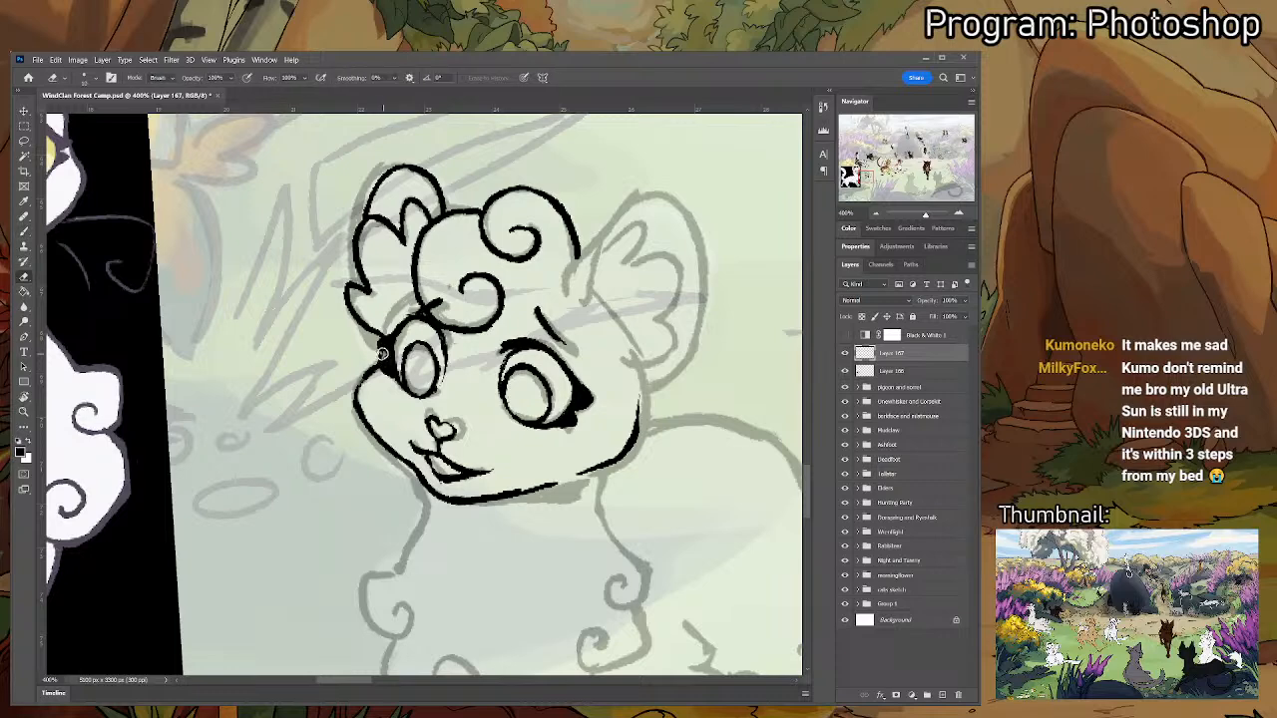
key("b")
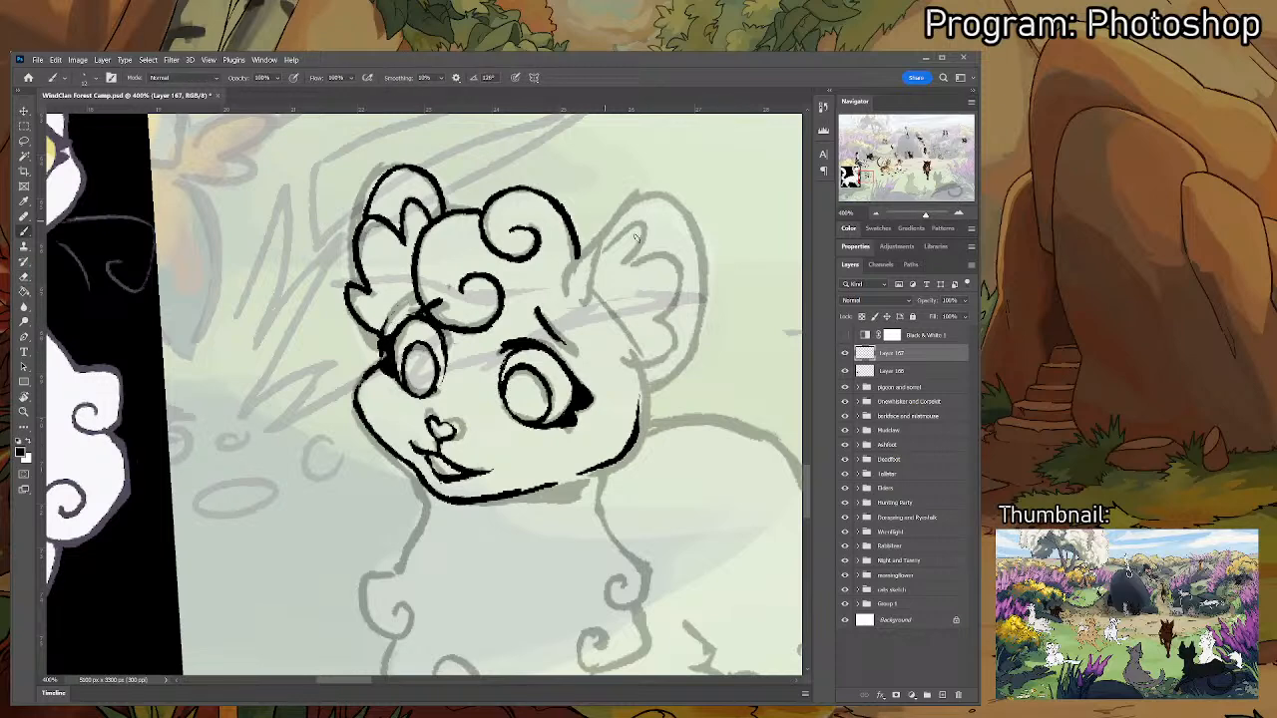
- Ink the fur line beside the top curl and the right ear's outline over the sketch
left_click_drag(561, 289, 611, 238)
key("e")
key("b")
mouse_move(581, 305)
left_mouse_down()
mouse_move(628, 200)
mouse_move(668, 193)
mouse_move(688, 215)
mouse_move(631, 199)
mouse_move(694, 285)
mouse_move(684, 347)
left_mouse_up()
key("e")
key("b")
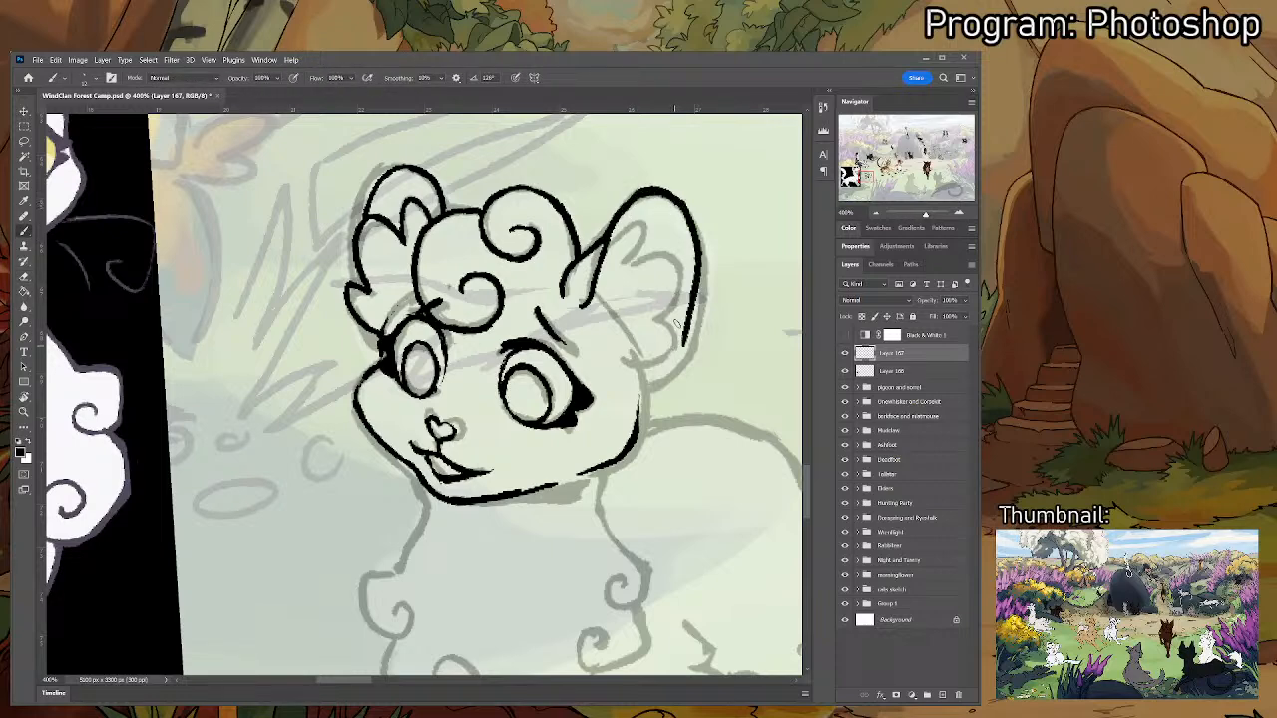
- Redraw the right ear's outer edge as a wider curve that follows the sketch
key("ctrl+z")
left_click_drag(677, 234, 690, 354)
key("ctrl+z")
left_click_drag(686, 210, 695, 344)
key("e")
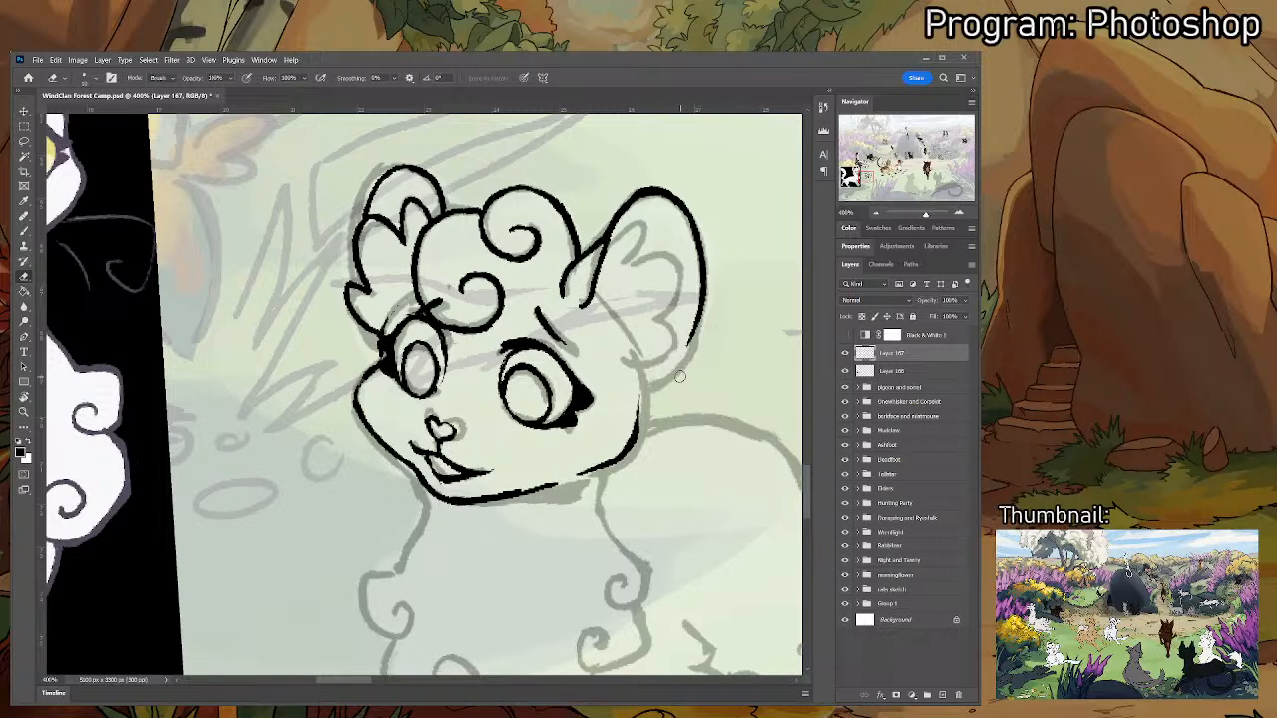
- Ink the lower outer edge of the right ear over the sketch, down to where it meets the cheek
left_click_drag(686, 290, 682, 351)
key("b")
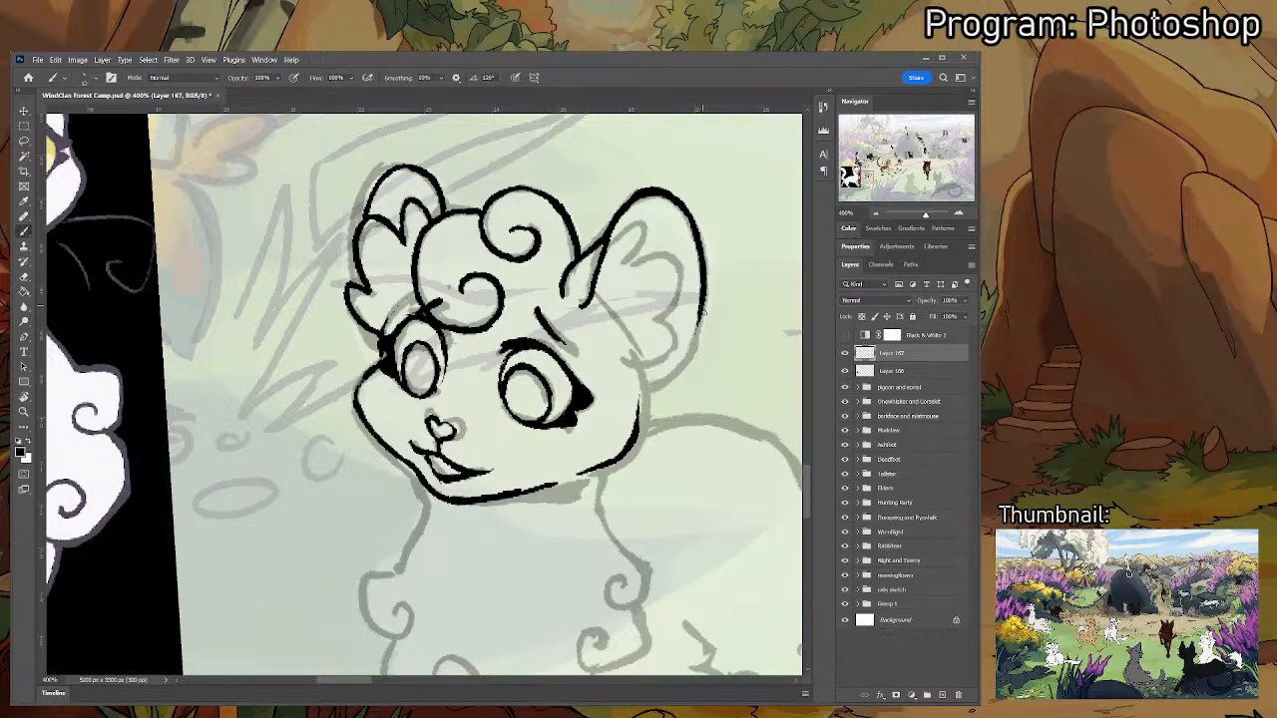
mouse_move(701, 307)
left_mouse_down()
mouse_move(678, 371)
mouse_move(644, 385)
mouse_move(697, 349)
left_mouse_up()
key("e")
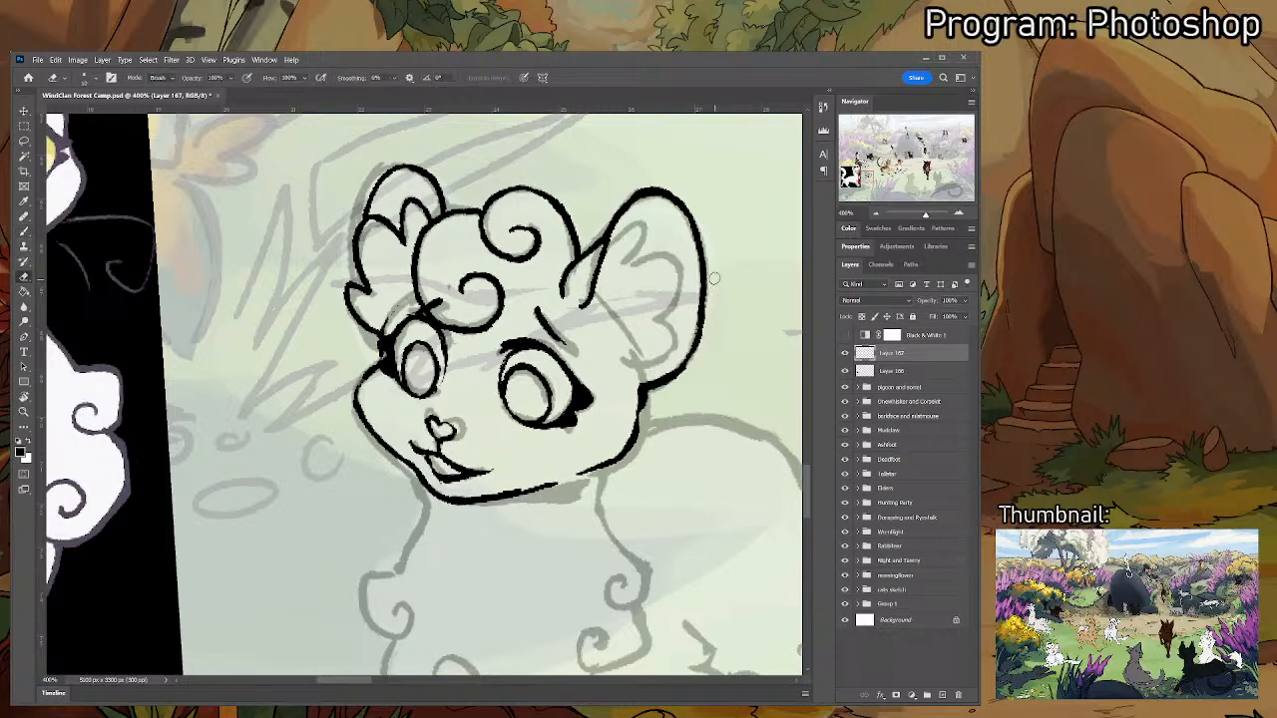
key("b")
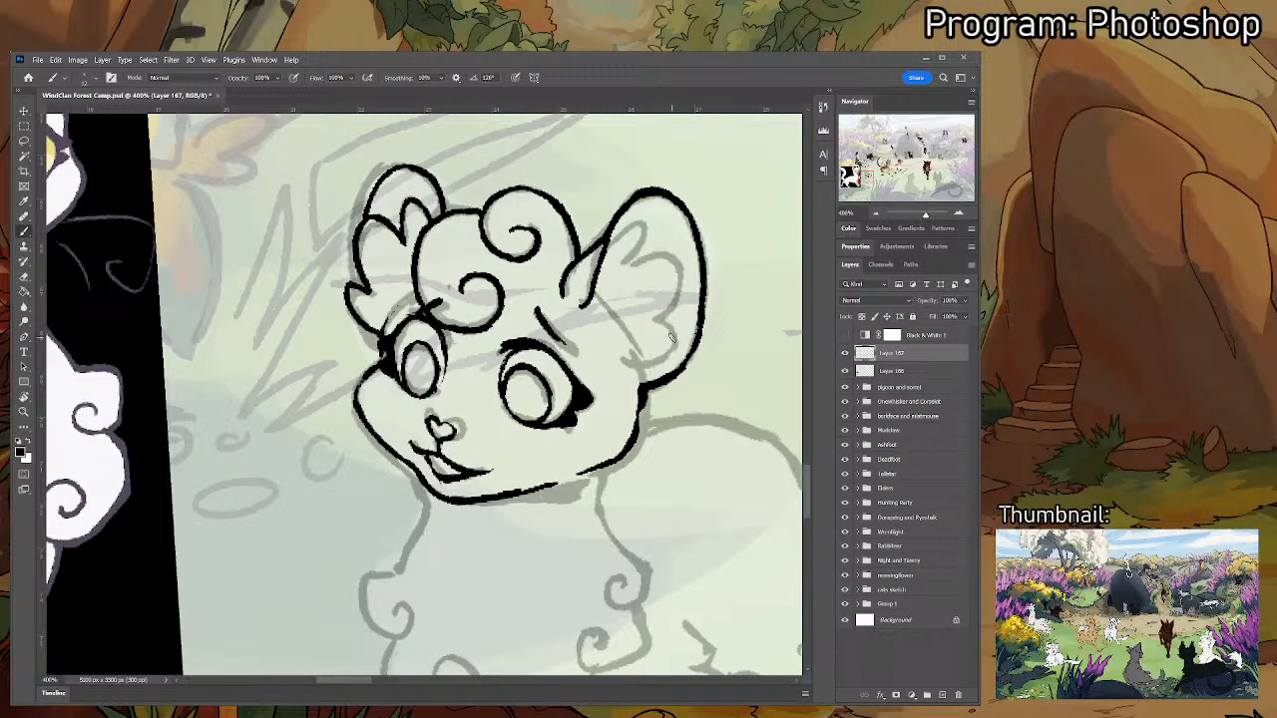
- Ink the scalloped fur tufts inside the right ear and clean up the ear's inner base
key("e")
mouse_move(586, 301)
left_mouse_down()
mouse_move(604, 254)
mouse_move(587, 306)
left_mouse_up()
key("b")
mouse_move(605, 247)
left_mouse_down()
mouse_move(649, 228)
mouse_move(628, 264)
mouse_move(661, 252)
mouse_move(668, 309)
mouse_move(628, 365)
mouse_move(641, 409)
left_mouse_up()
key("ctrl+z")
key("e")
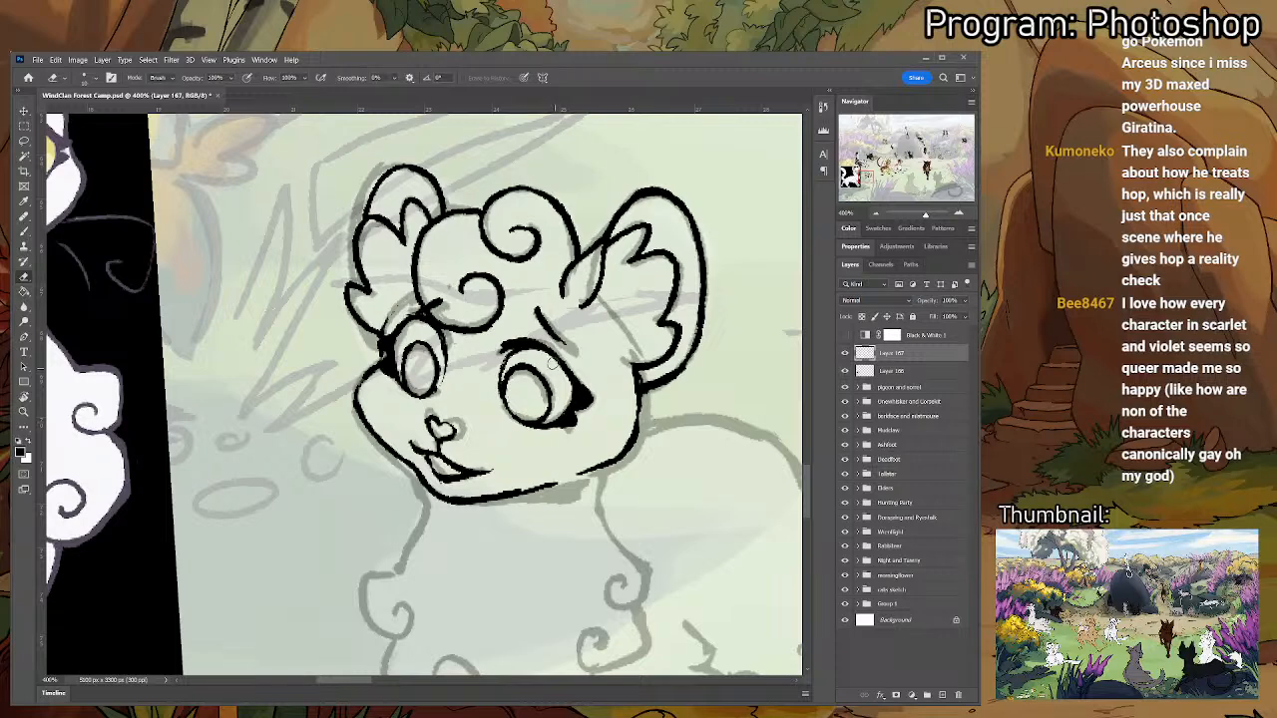
- Redraw the cheek line below the right ear and ink the right neck line with the upper chest curl
key("b")
left_click_drag(636, 387, 637, 427)
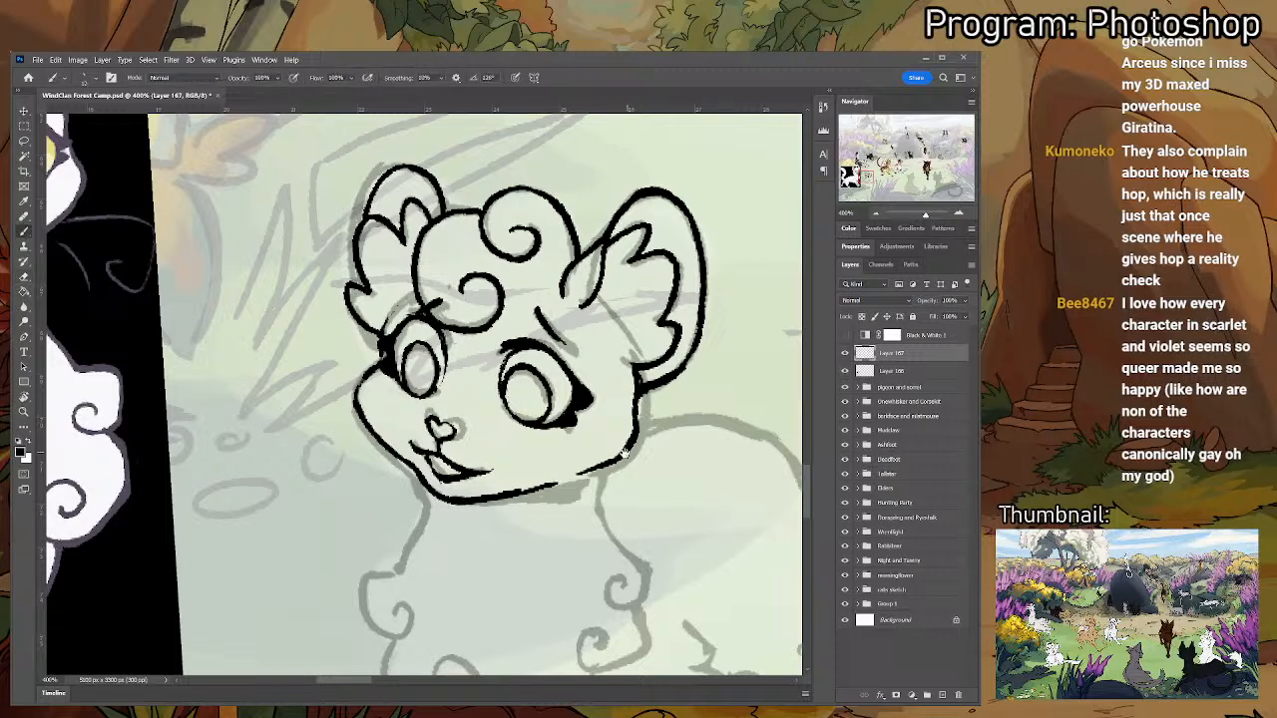
scroll(637, 445, "down", 2)
mouse_move(596, 361)
left_mouse_down()
mouse_move(632, 453)
mouse_move(616, 433)
mouse_move(641, 458)
mouse_move(624, 504)
mouse_move(612, 467)
left_mouse_up()
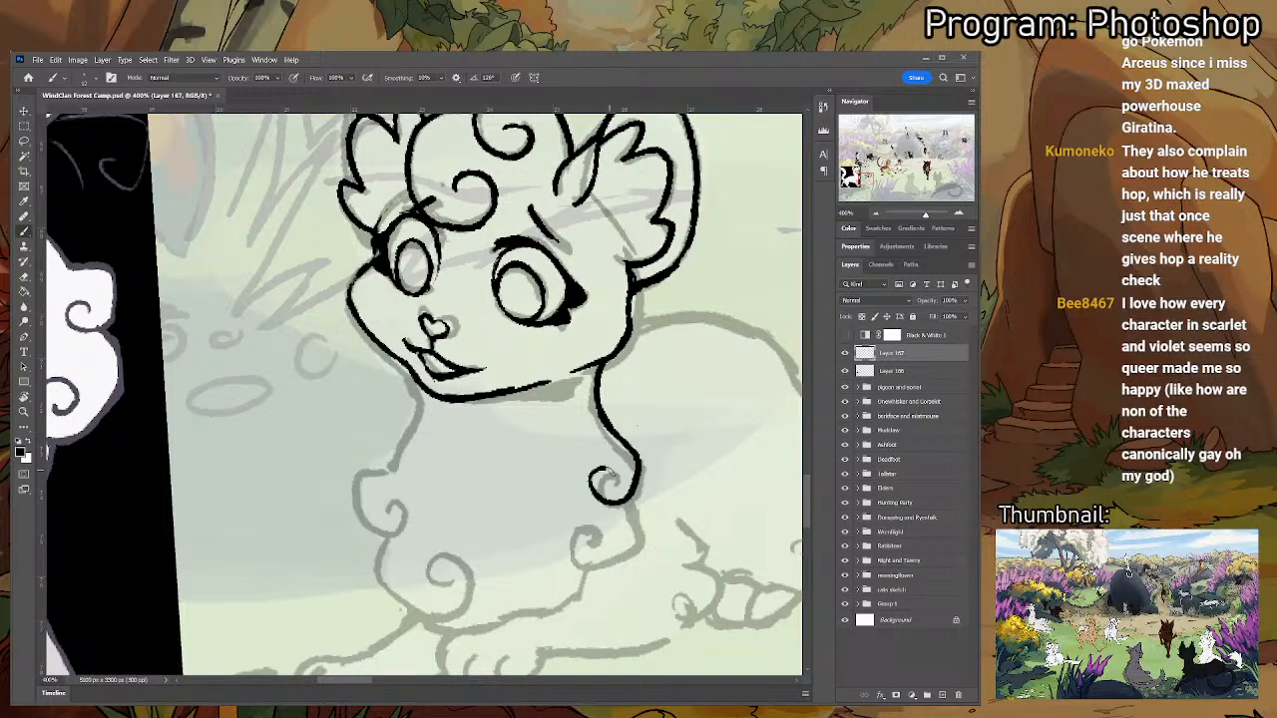
key("e")
key("b")
- Ink the left neck line and the left side of the chest fluff with its small and large curls
left_click_drag(439, 414, 489, 374)
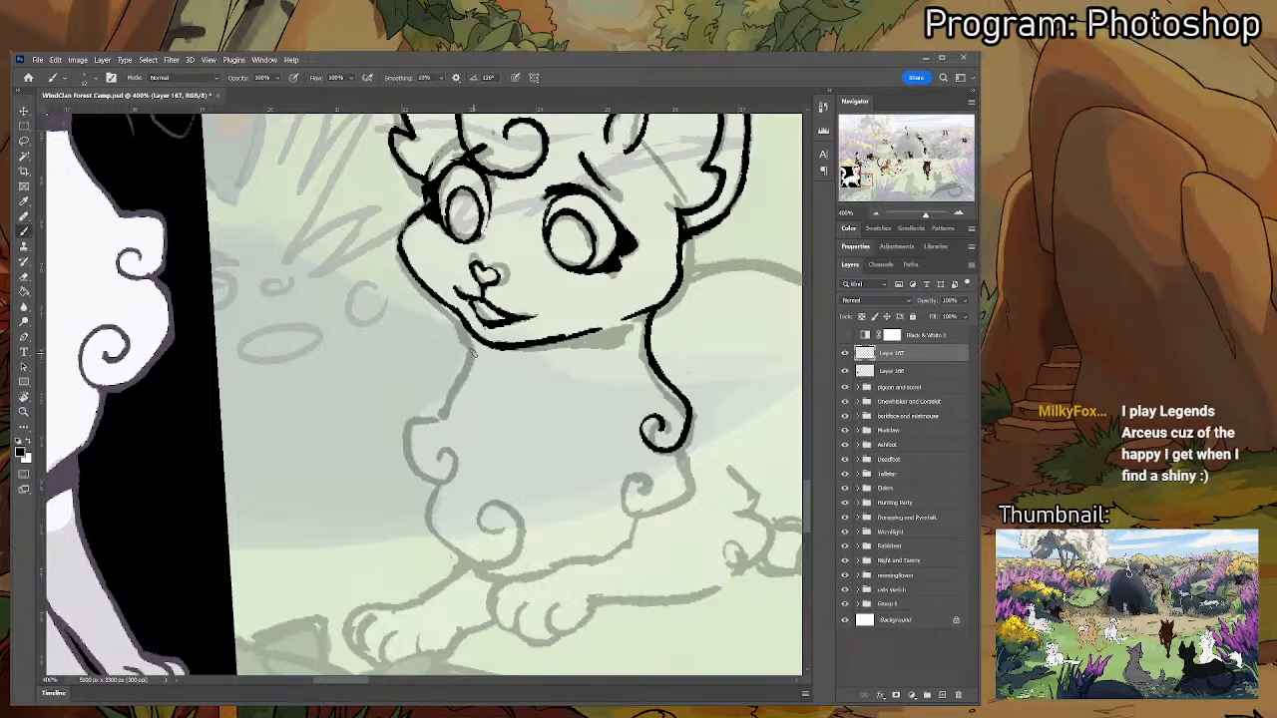
left_click_drag(466, 339, 442, 406)
mouse_move(441, 405)
left_mouse_down()
mouse_move(401, 432)
mouse_move(413, 469)
mouse_move(451, 456)
mouse_move(409, 465)
mouse_move(459, 473)
left_mouse_up()
key("ctrl+z")
scroll(429, 399, "down", 3)
mouse_move(439, 349)
left_mouse_down()
mouse_move(428, 377)
mouse_move(438, 409)
mouse_move(484, 443)
mouse_move(519, 433)
mouse_move(506, 402)
left_mouse_up()
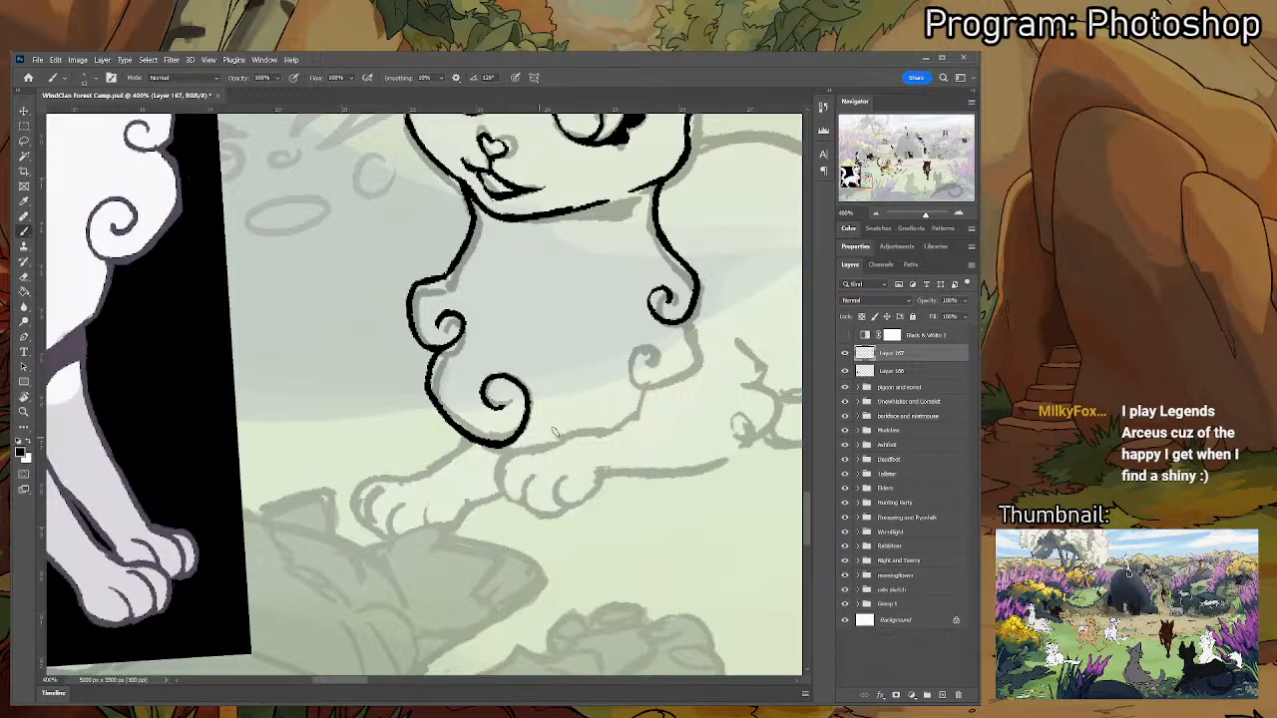
- Ink the lower right chest curl and clean up where it joins the curl above
mouse_move(644, 359)
left_mouse_down()
mouse_move(628, 364)
mouse_move(636, 392)
mouse_move(696, 372)
mouse_move(686, 315)
left_mouse_up()
key("e")
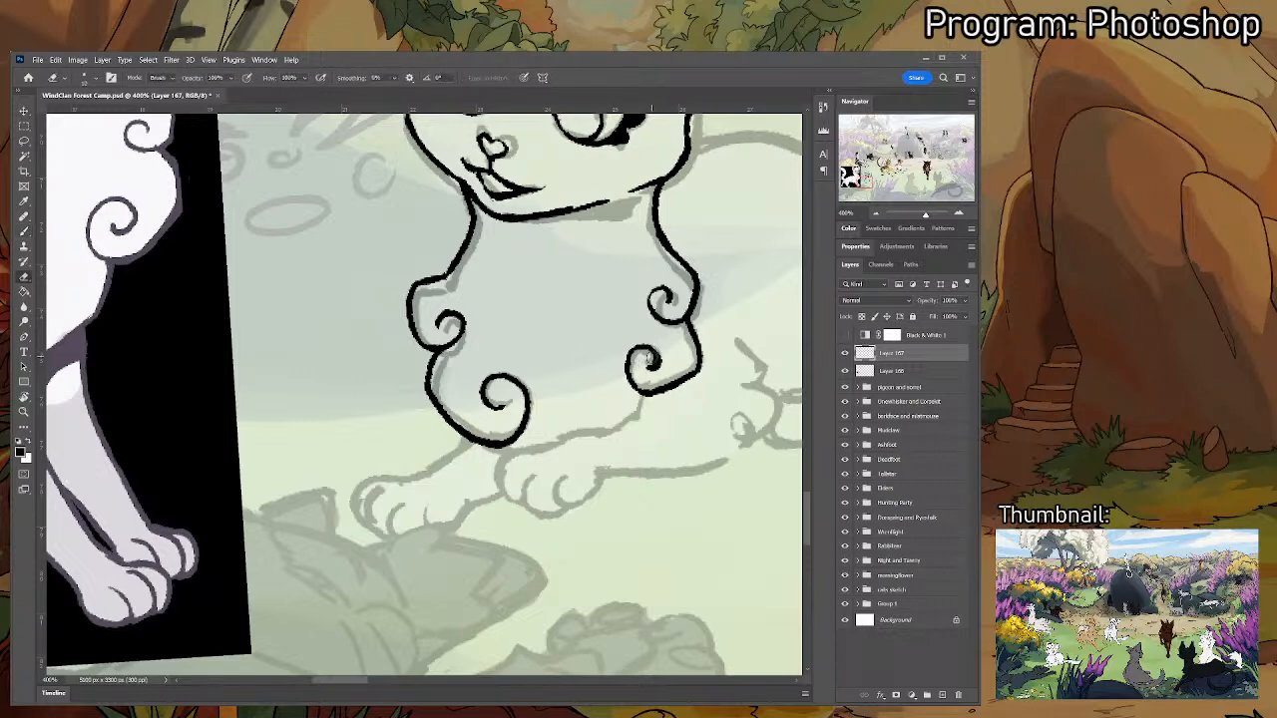
mouse_move(643, 354)
left_mouse_down()
mouse_move(641, 371)
mouse_move(695, 291)
left_mouse_up()
key("b")
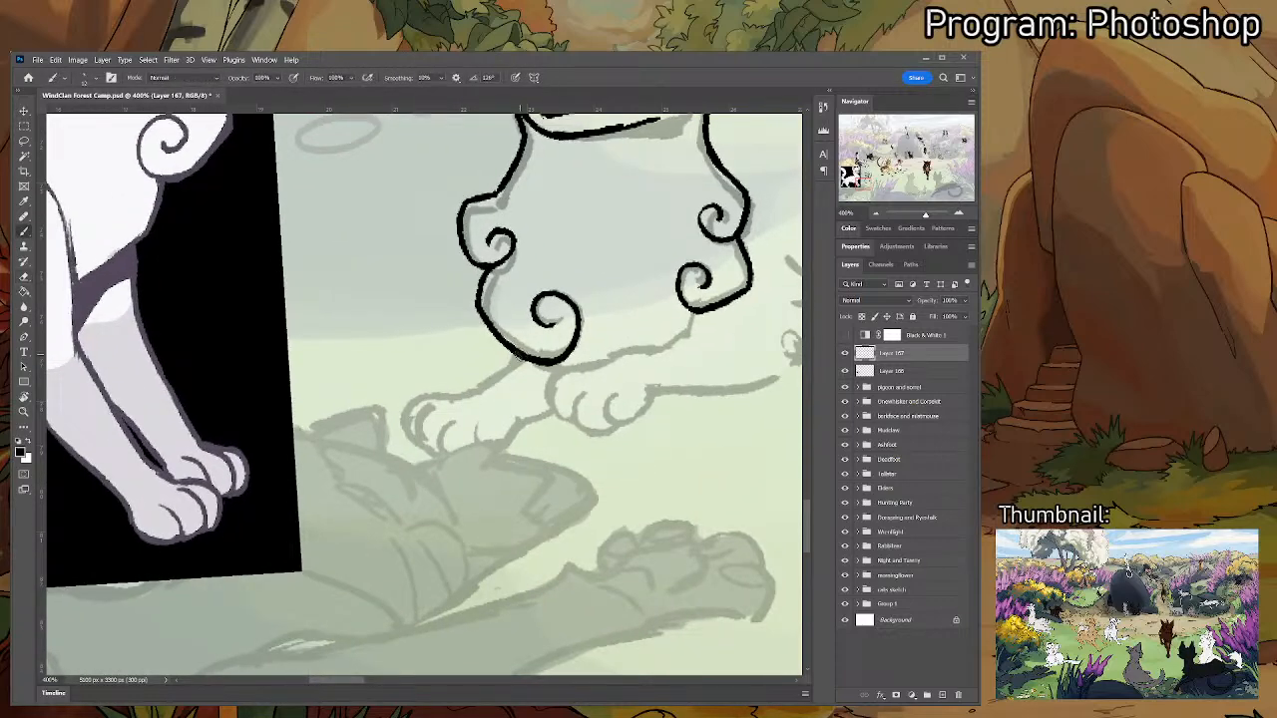
- Ink the top edge of the left foreleg and the first toes of its paw over the sketch
mouse_move(521, 353)
left_mouse_down()
mouse_move(451, 397)
mouse_move(431, 391)
mouse_move(405, 423)
mouse_move(431, 438)
left_mouse_up()
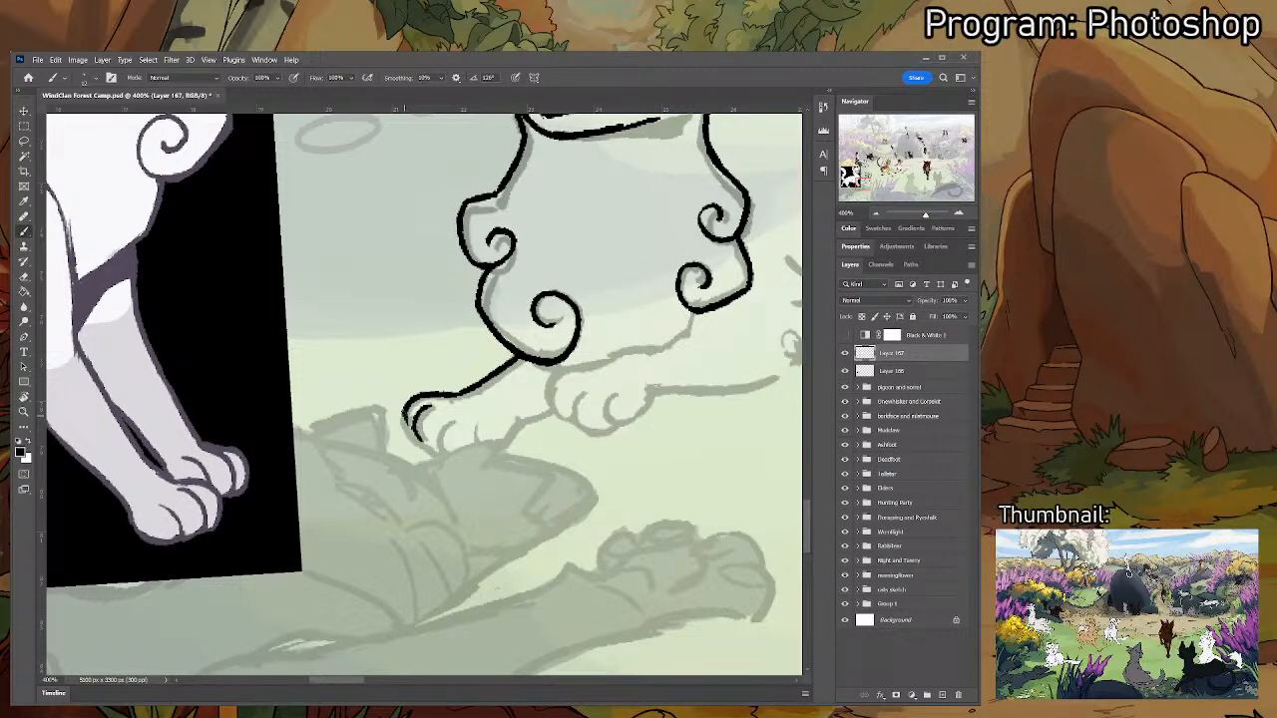
left_click_drag(404, 416, 421, 435)
key("e")
key("b")
key("e")
key("b")
mouse_move(417, 433)
left_mouse_down()
mouse_move(445, 451)
mouse_move(444, 426)
mouse_move(445, 452)
mouse_move(479, 452)
left_mouse_up()
key("ctrl+z")
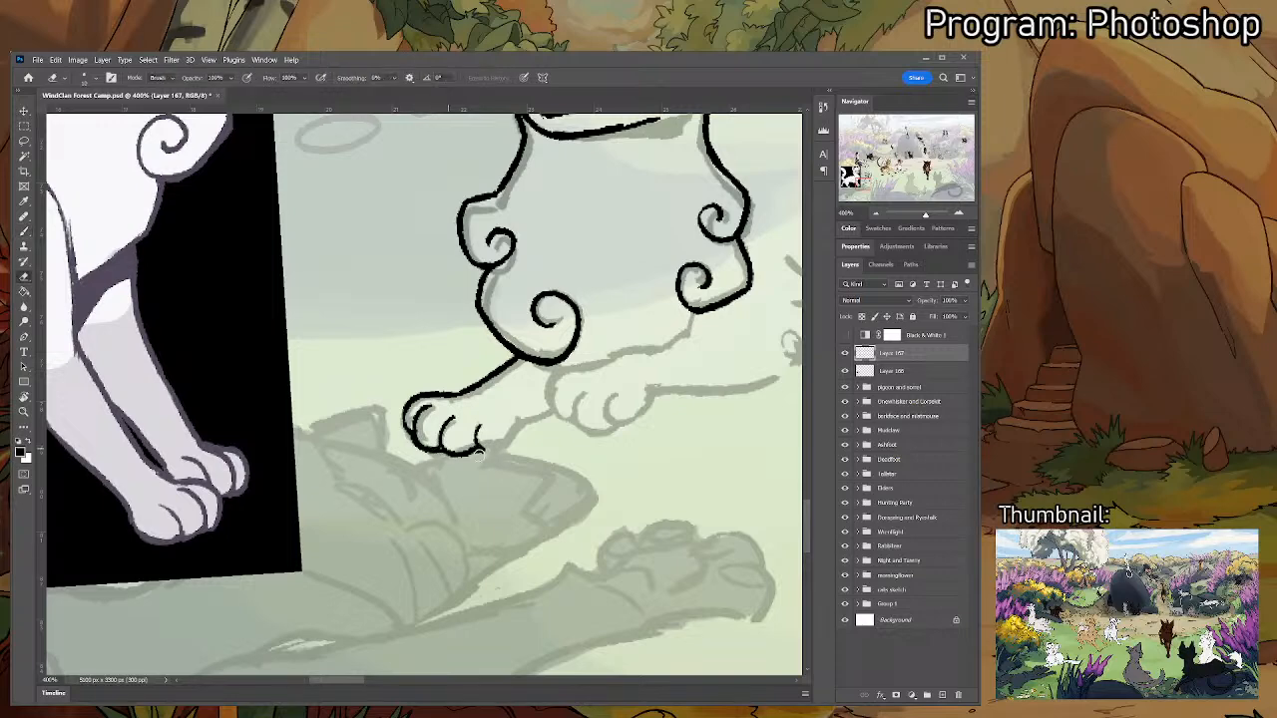
- Finish the left front paw's outline and ink the toes of the right front paw
mouse_move(482, 451)
left_mouse_down()
mouse_move(502, 454)
mouse_move(525, 419)
mouse_move(561, 409)
mouse_move(525, 427)
mouse_move(555, 409)
mouse_move(551, 370)
mouse_move(544, 417)
mouse_move(582, 425)
mouse_move(570, 429)
mouse_move(611, 429)
mouse_move(615, 397)
mouse_move(575, 419)
mouse_move(581, 396)
mouse_move(645, 422)
mouse_move(656, 403)
left_mouse_up()
key("e")
key("b")
key("e")
- Ink the right foreleg's upper and lower edges with the elbow's small curl and jagged fur
key("b")
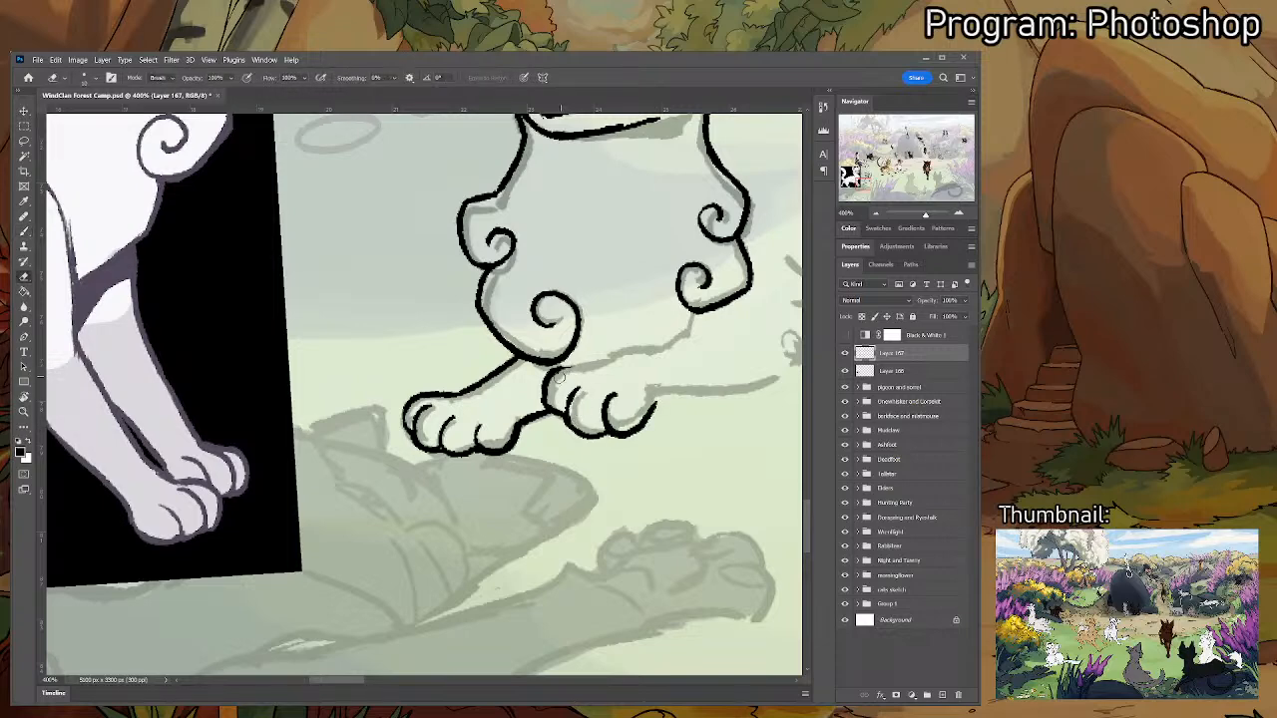
mouse_move(561, 369)
left_mouse_down()
mouse_move(675, 341)
mouse_move(693, 319)
mouse_move(583, 343)
left_mouse_up()
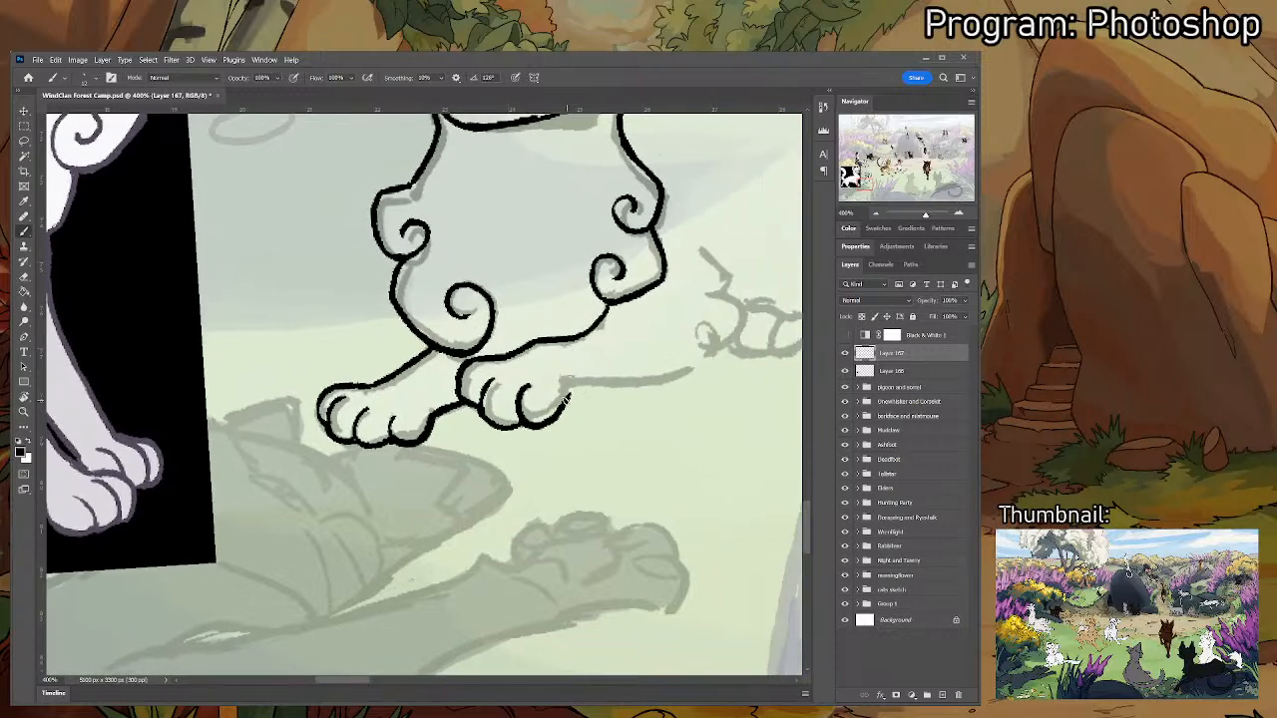
mouse_move(572, 392)
left_mouse_down()
mouse_move(686, 373)
mouse_move(710, 349)
mouse_move(697, 369)
mouse_move(708, 336)
mouse_move(697, 351)
mouse_move(743, 336)
mouse_move(761, 307)
mouse_move(719, 294)
mouse_move(659, 433)
mouse_move(682, 393)
mouse_move(648, 361)
mouse_move(599, 441)
left_mouse_up()
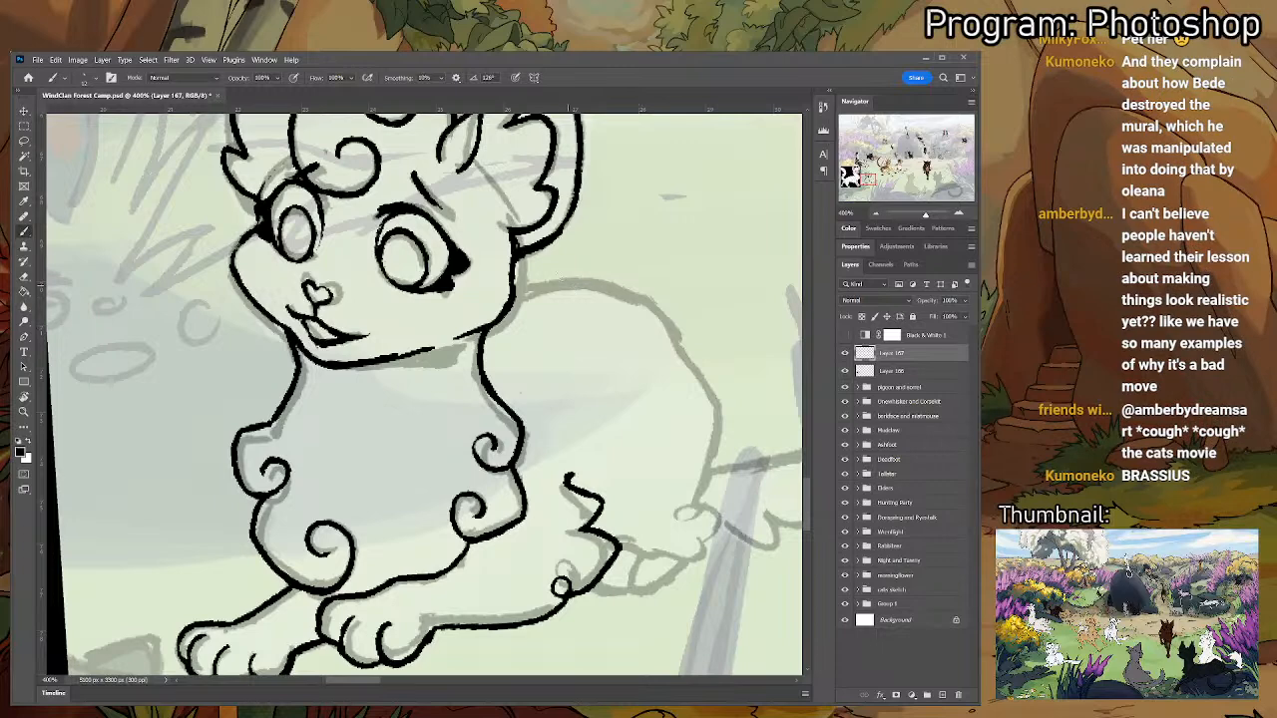
- Ink the back outline from the cheek over the rump down to the small fur curl above the hind paw
left_click_drag(509, 295, 641, 287)
key("ctrl+z")
mouse_move(680, 345)
left_mouse_down()
mouse_move(654, 311)
mouse_move(551, 281)
mouse_move(509, 294)
left_mouse_up()
left_click_drag(566, 342, 448, 301)
key("e")
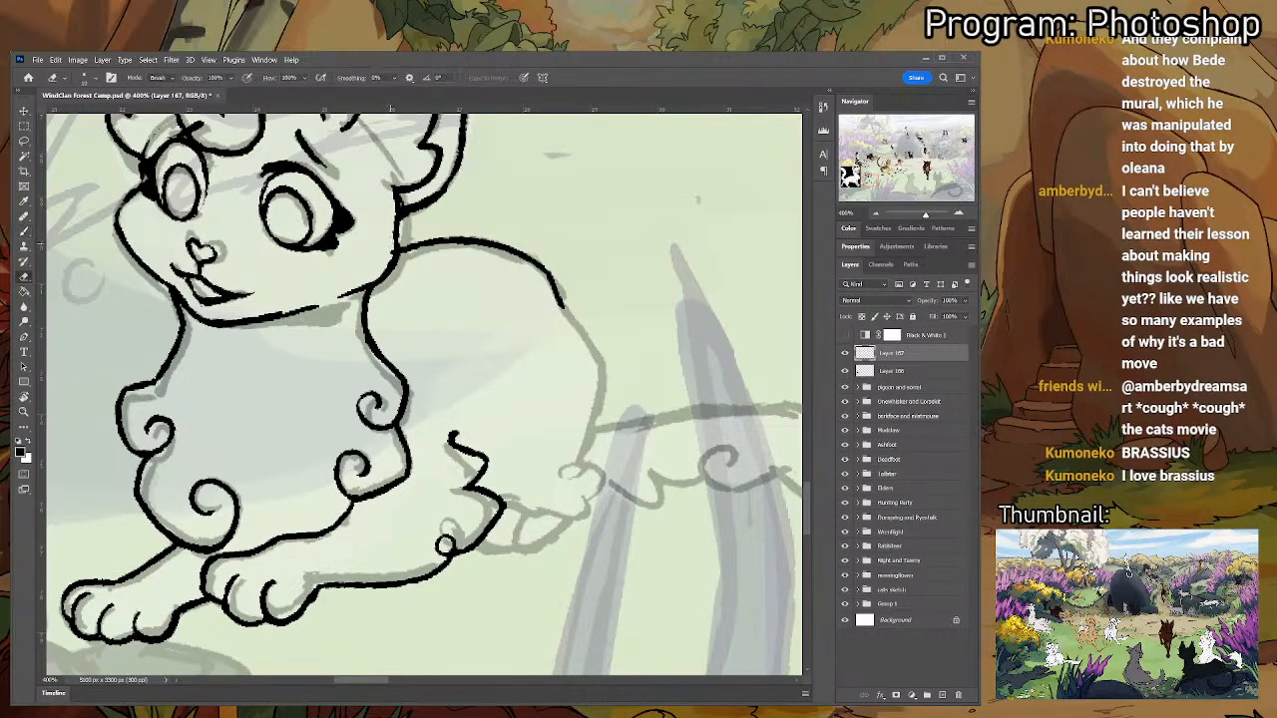
key("b")
mouse_move(560, 302)
left_mouse_down()
mouse_move(600, 354)
mouse_move(572, 472)
mouse_move(585, 459)
mouse_move(561, 470)
mouse_move(602, 472)
mouse_move(586, 498)
left_mouse_up()
key("e")
key("b")
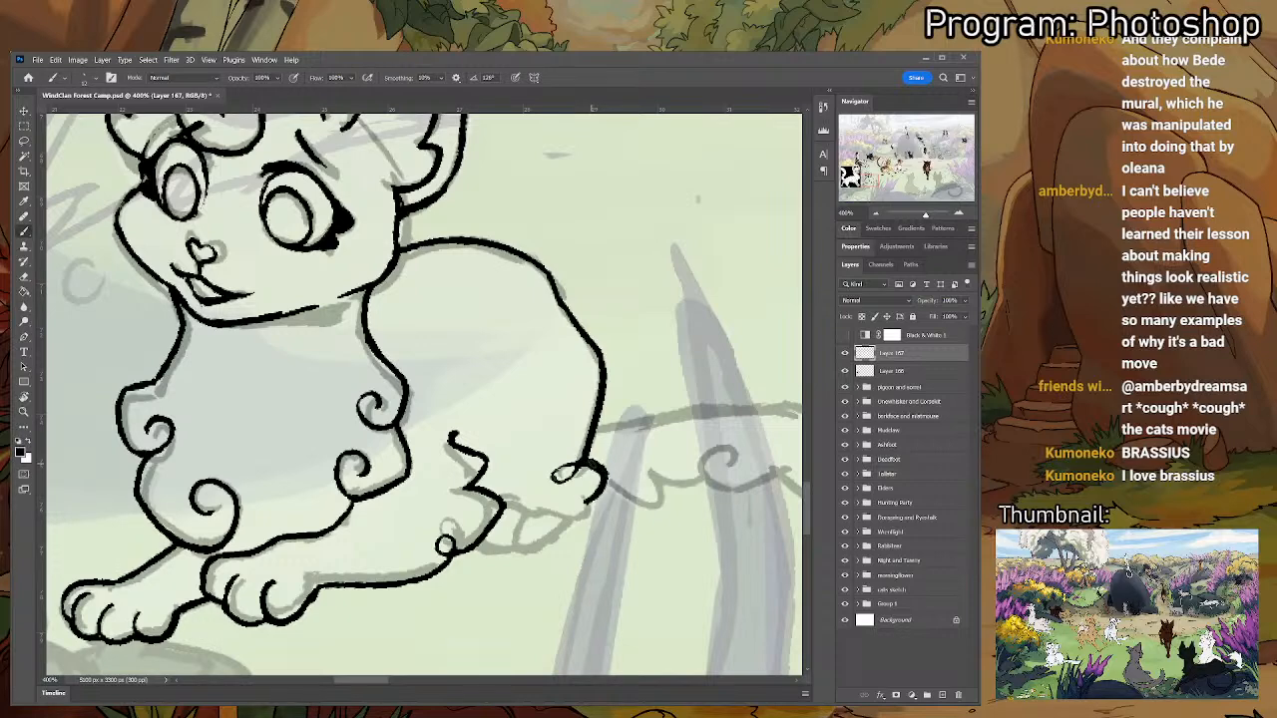
- Ink the hind paw and its toes between the elbow fur and the base of the tail
mouse_move(593, 512)
left_mouse_down()
mouse_move(611, 423)
mouse_move(565, 429)
mouse_move(514, 407)
mouse_move(521, 445)
mouse_move(545, 457)
mouse_move(573, 437)
mouse_move(492, 456)
left_mouse_up()
key("e")
key("b")
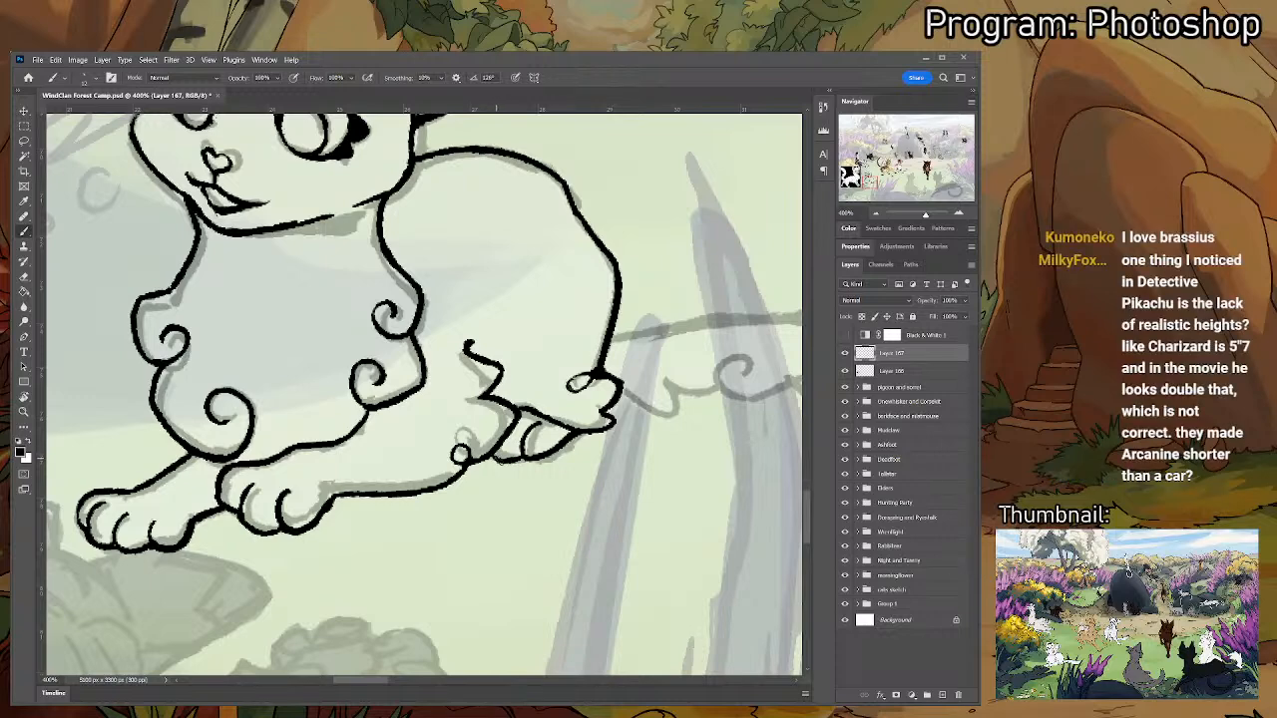
- Ink the long tail's outline over the sketch, with the jagged fur and curl on its underside
mouse_move(611, 357)
left_mouse_down()
mouse_move(505, 414)
mouse_move(670, 371)
left_mouse_up()
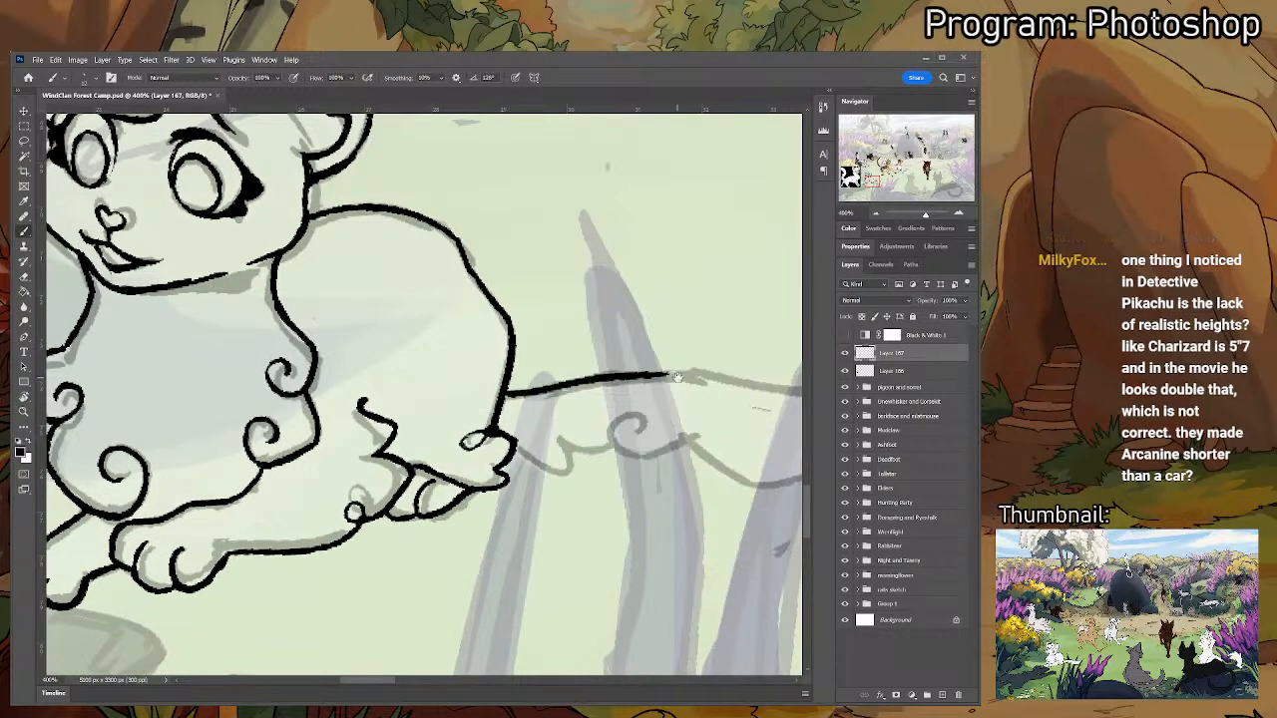
left_click_drag(590, 421, 518, 376)
mouse_move(437, 407)
left_mouse_down()
mouse_move(501, 421)
mouse_move(533, 402)
mouse_move(545, 372)
mouse_move(541, 409)
mouse_move(633, 385)
mouse_move(468, 370)
mouse_move(497, 361)
mouse_move(547, 398)
mouse_move(713, 403)
mouse_move(767, 322)
left_mouse_up()
key("ctrl+z")
key("ctrl+z")
mouse_move(761, 318)
left_mouse_down()
mouse_move(649, 305)
mouse_move(613, 319)
mouse_move(464, 296)
left_mouse_up()
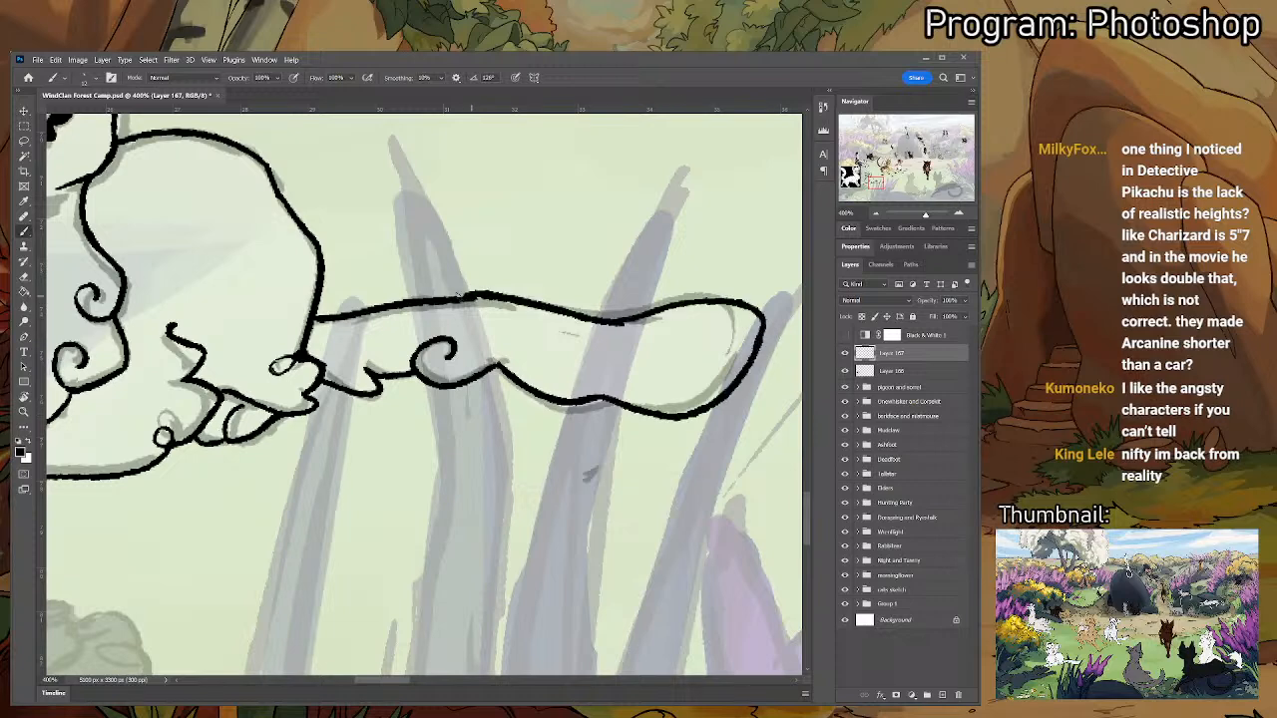
- Clean up the linework along the upper edge of the tail
key("e")
key("b")
left_click_drag(481, 297, 362, 315)
mouse_move(265, 305)
left_mouse_down()
mouse_move(500, 267)
mouse_move(653, 297)
left_mouse_up()
left_click_drag(483, 382, 440, 450)
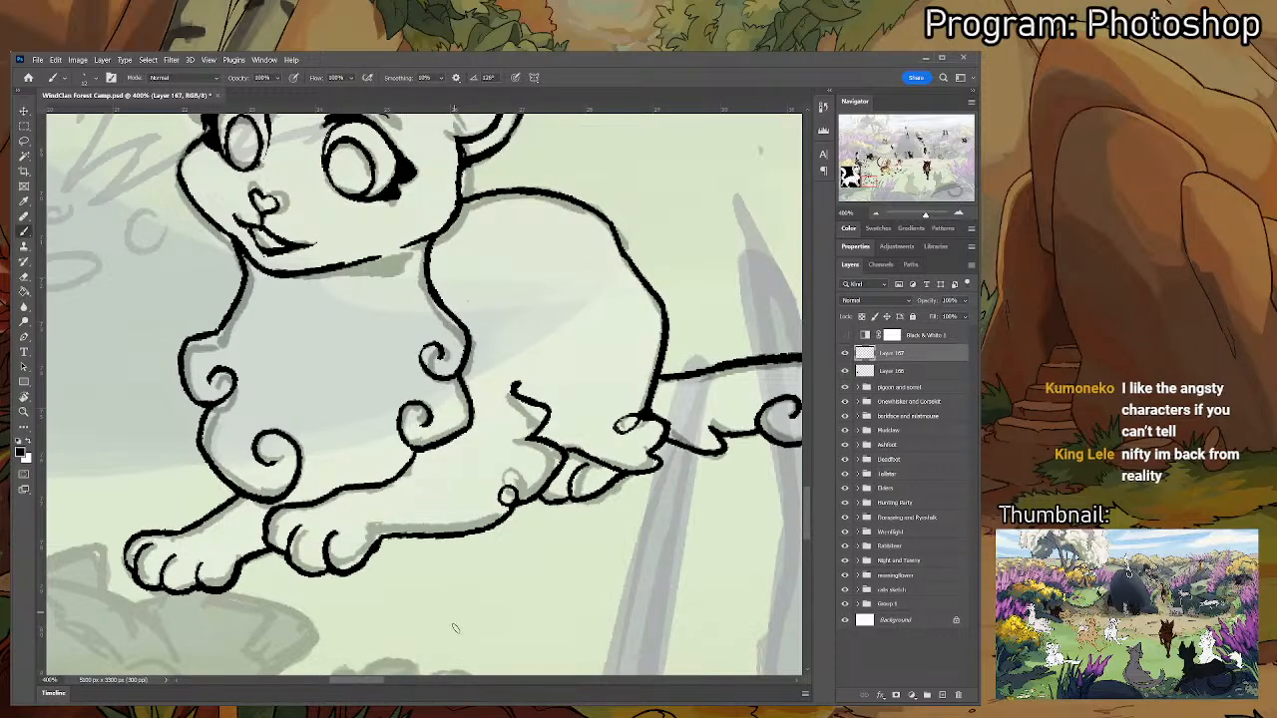
- Check the inked body and touch up the linework around the hind paw
key("ctrl+minus")
key("ctrl+minus")
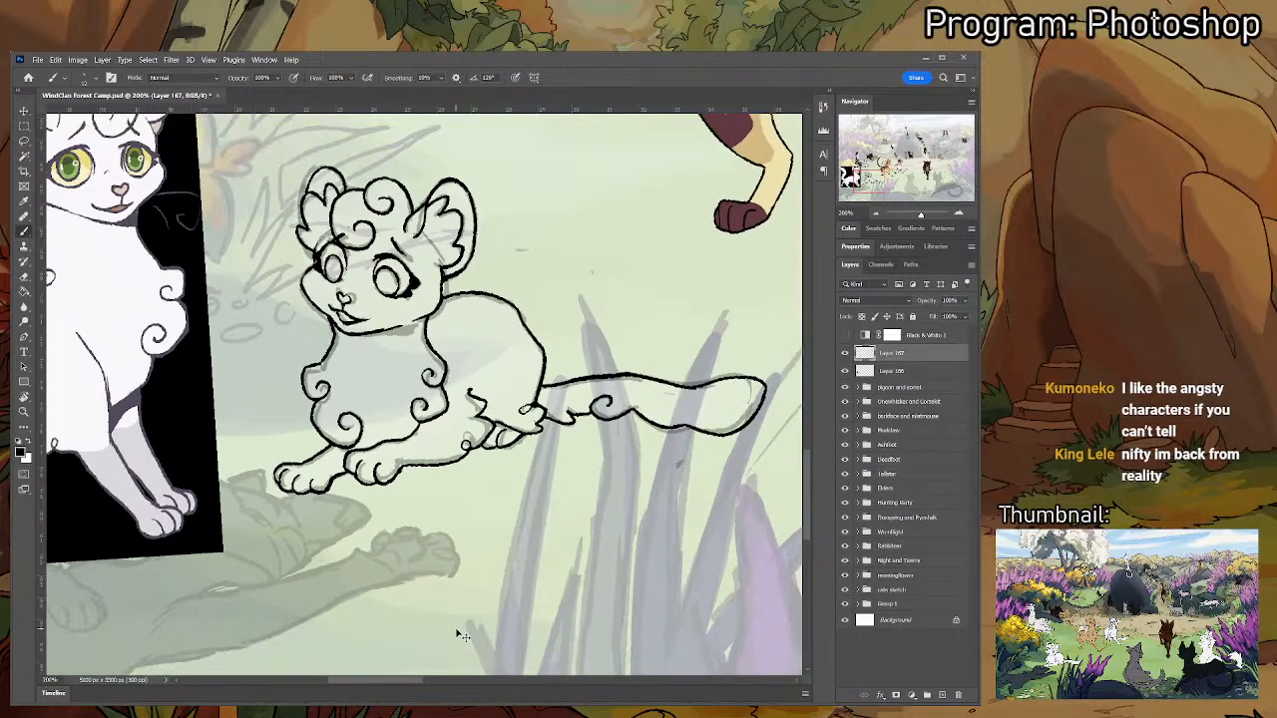
key("ctrl+plus")
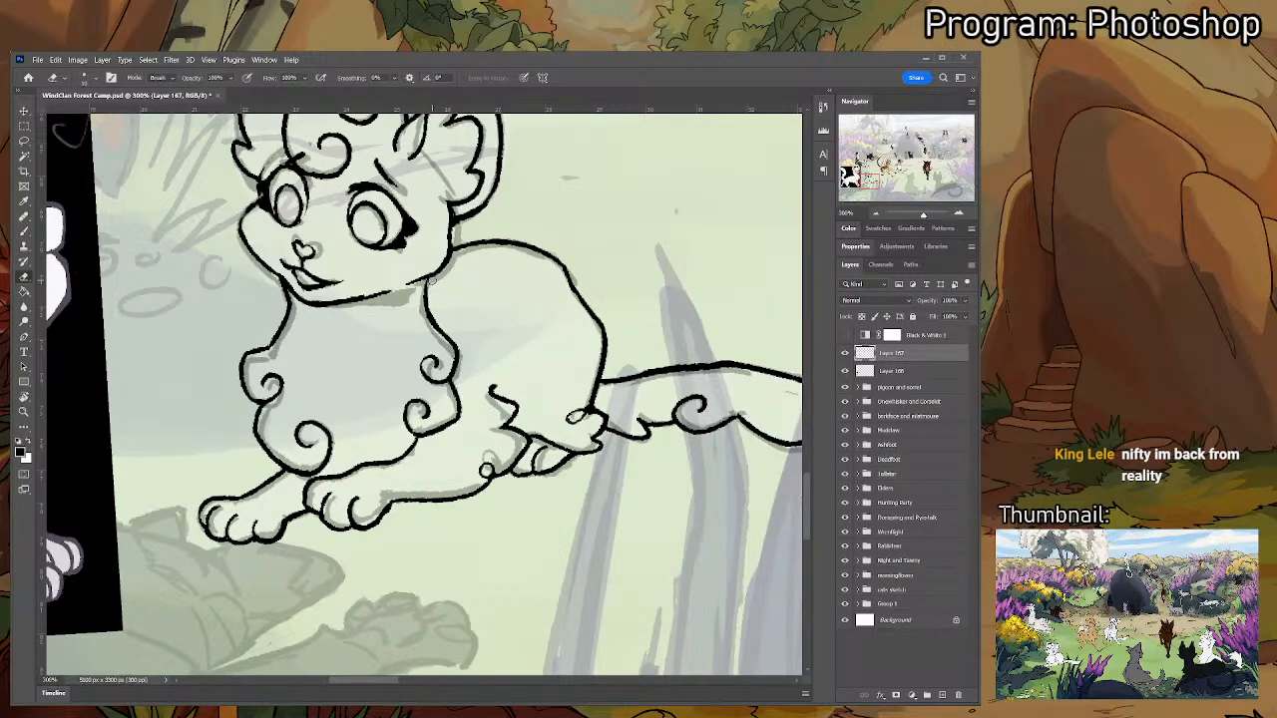
mouse_move(429, 320)
left_mouse_down()
mouse_move(605, 281)
mouse_move(613, 265)
left_mouse_up()
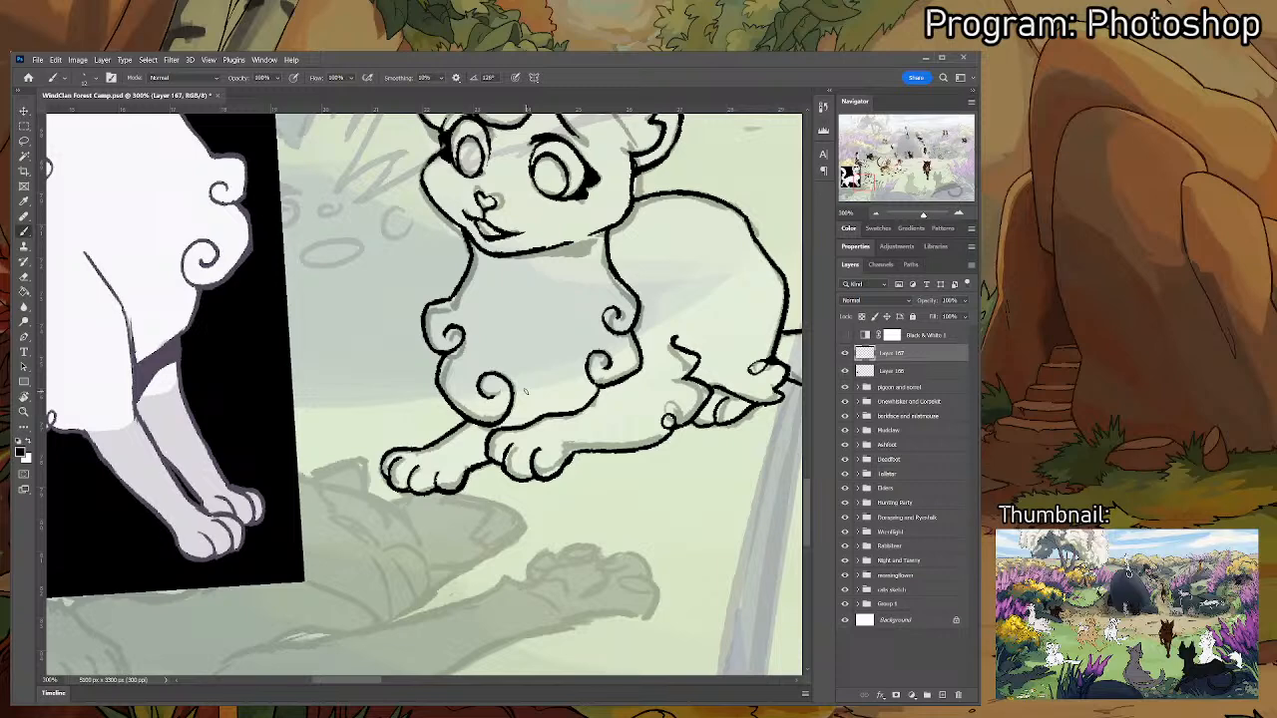
key("e")
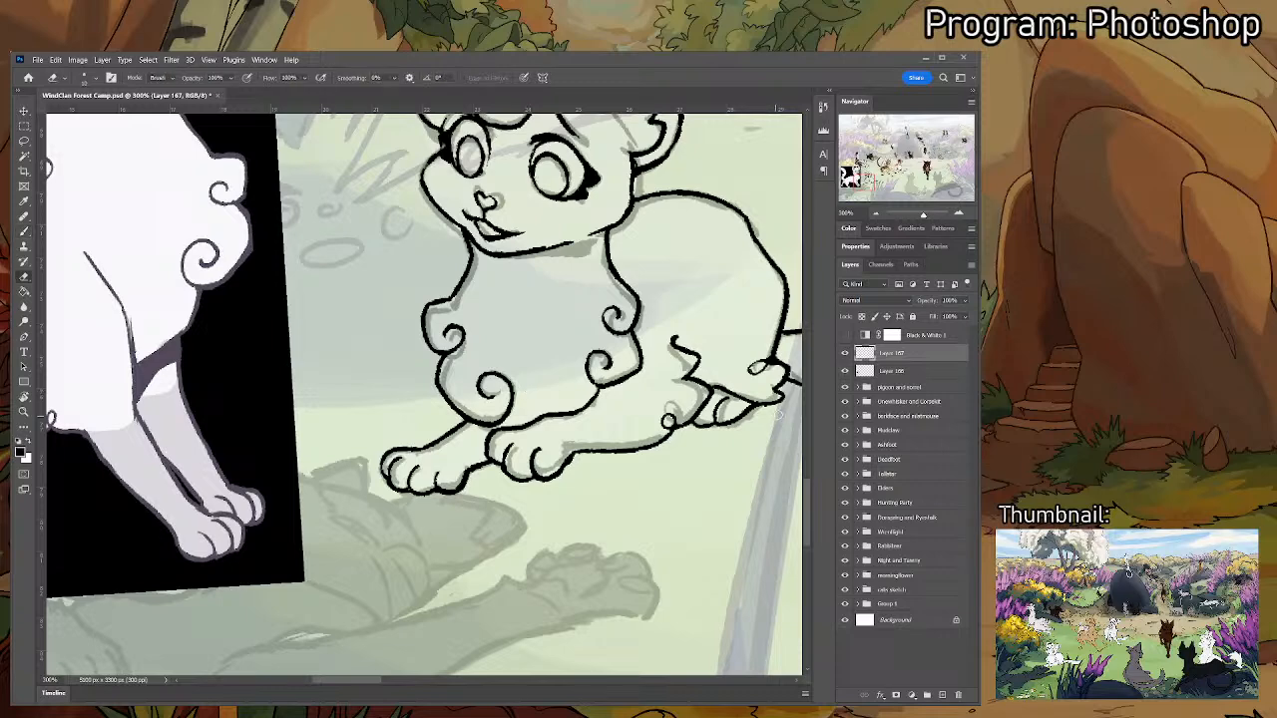
scroll(703, 374, "right", 3)
key("b")
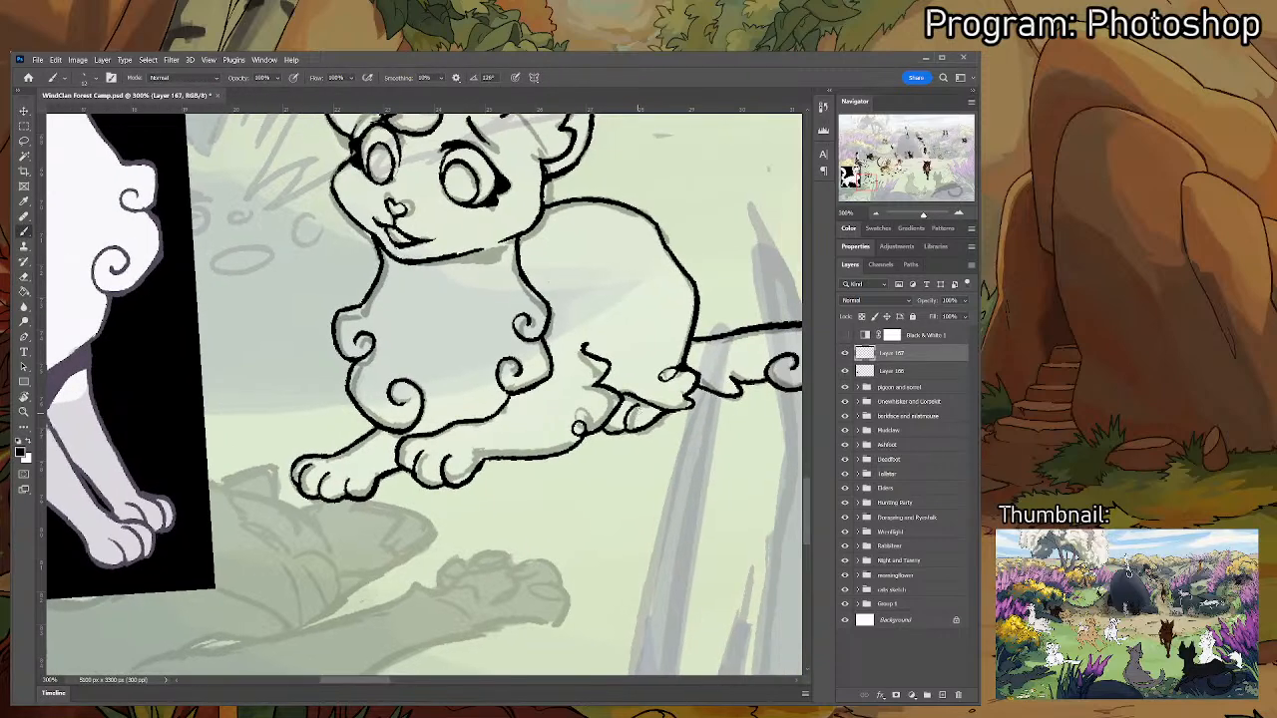
left_click_drag(657, 405, 692, 407)
key("e")
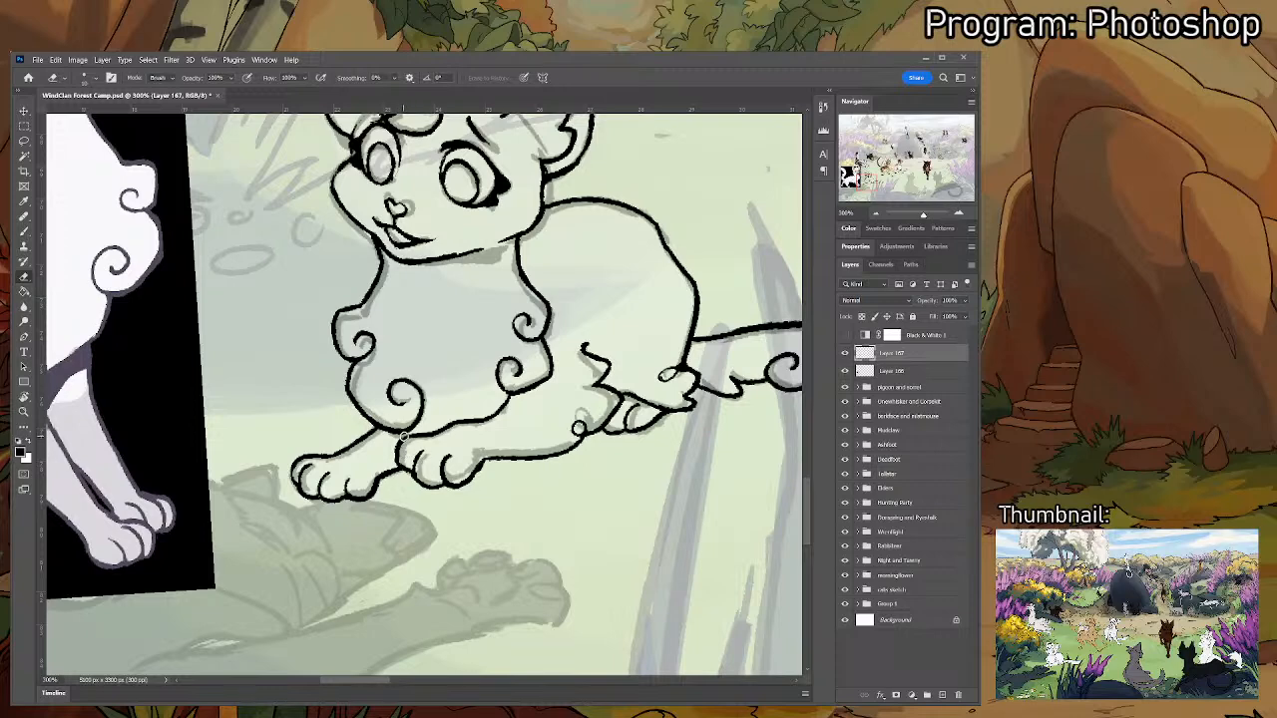
key("b")
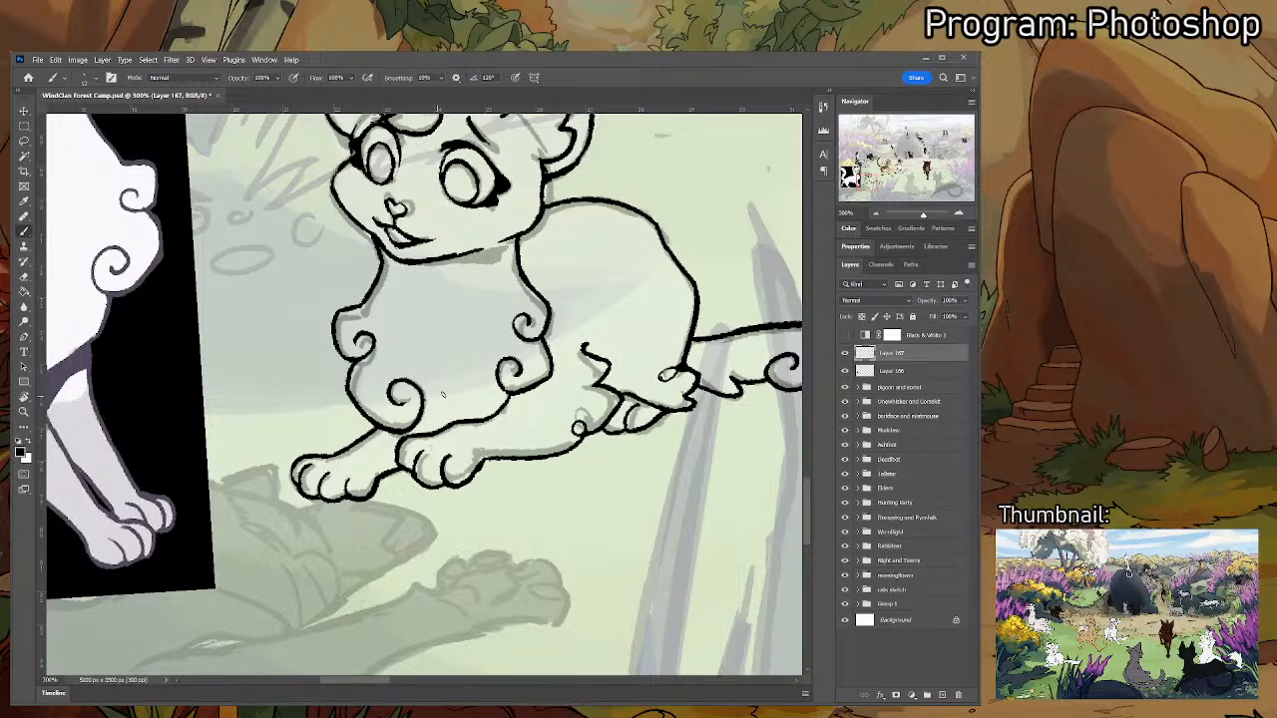
- Erase and refine the toe lines of the right front paw
scroll(442, 395, "down", 5)
left_click_drag(389, 295, 447, 367)
key("e")
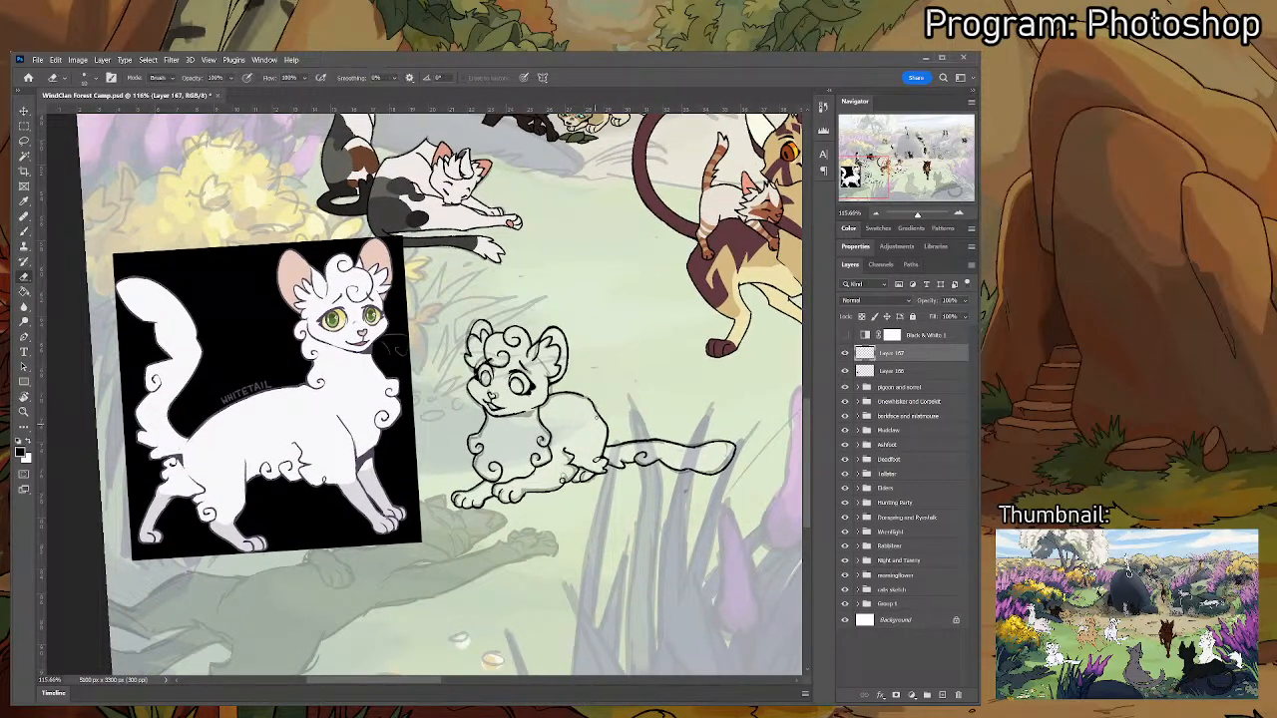
scroll(602, 402, "up", 5)
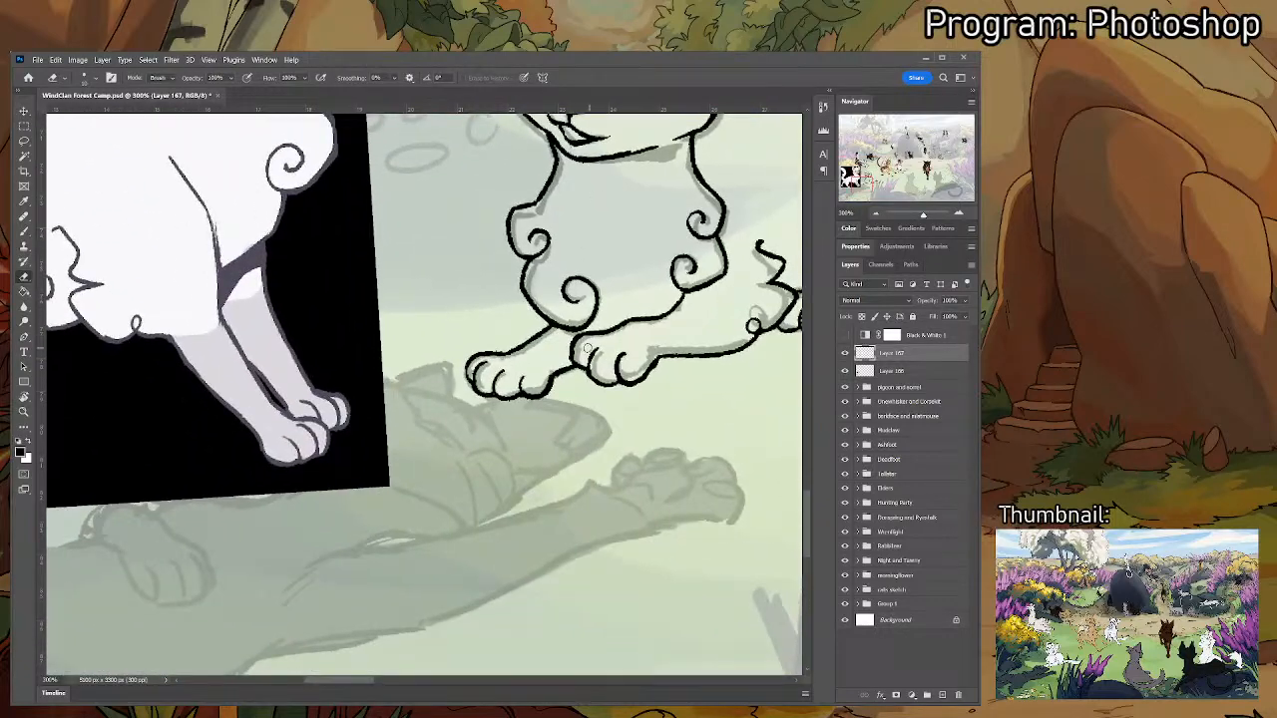
key("r")
left_click_drag(579, 360, 538, 479)
left_click_drag(656, 267, 559, 299)
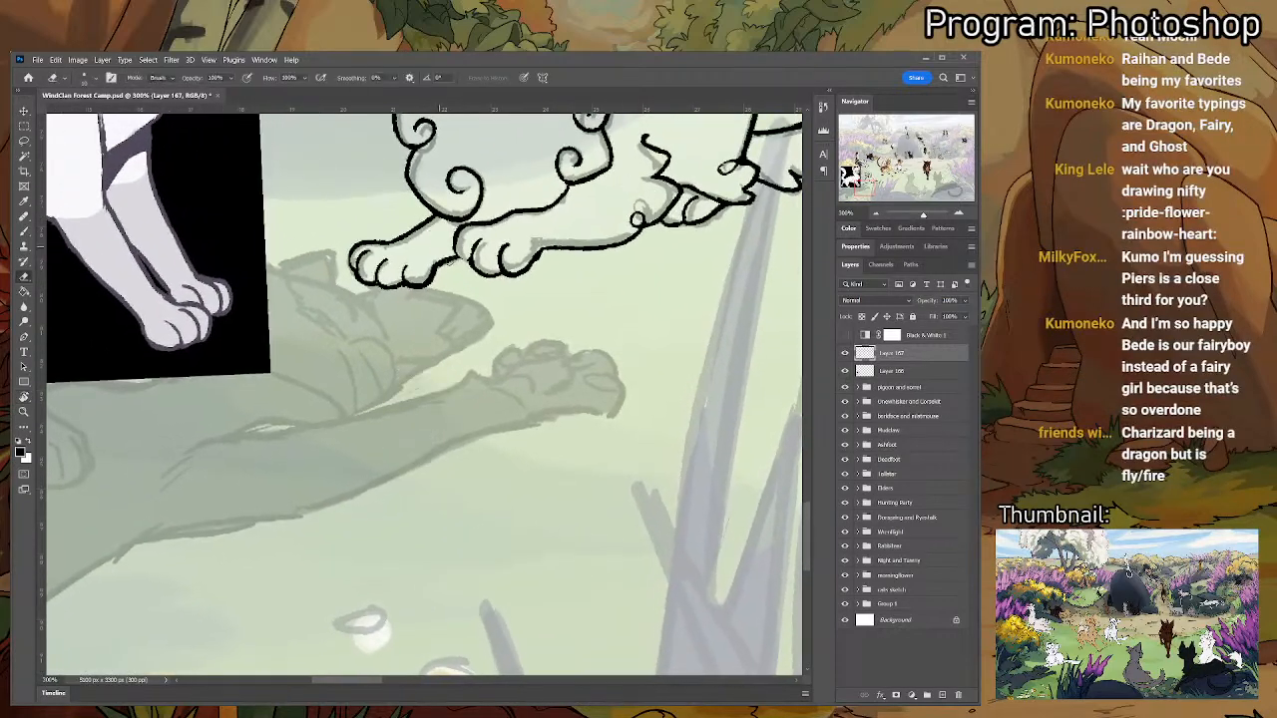
key("b")
key("e")
mouse_move(504, 254)
left_mouse_down()
mouse_move(507, 281)
mouse_move(529, 272)
left_mouse_up()
key("b")
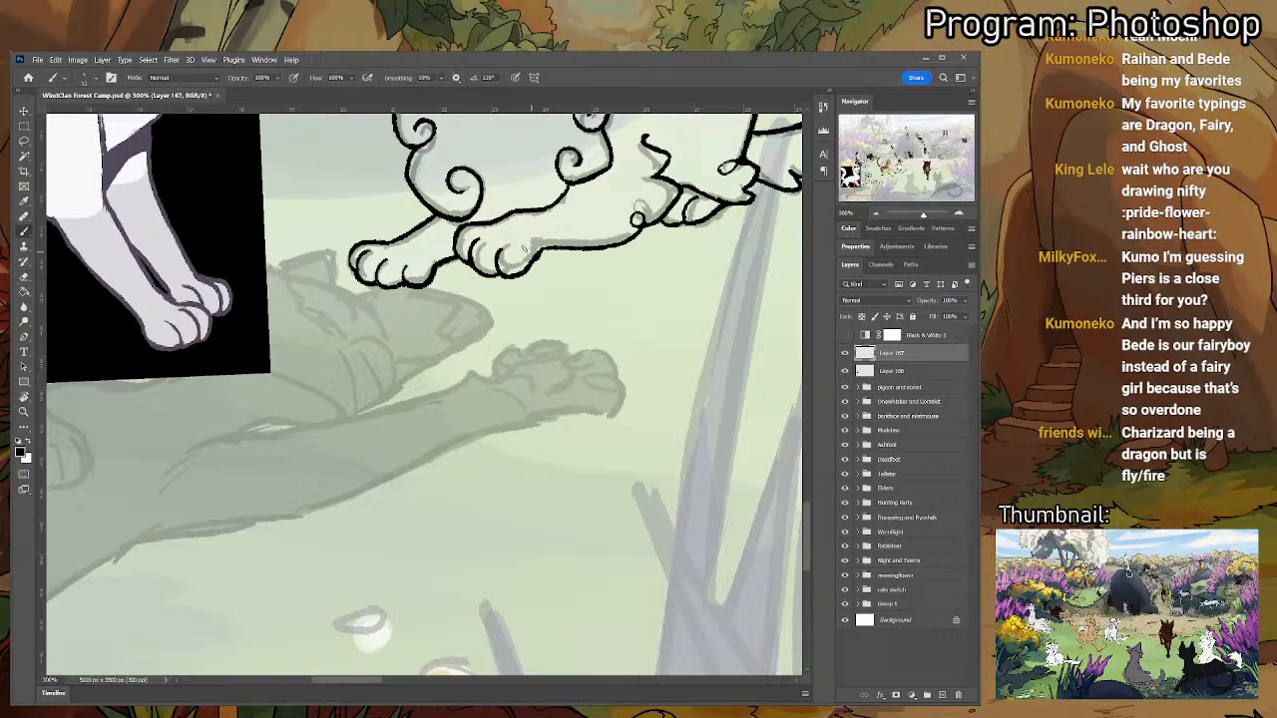
- Redraw the right front paw's left edge slightly farther out and trim the toe line beside it
key("e")
left_click_drag(464, 225, 458, 222)
key("b")
key("e")
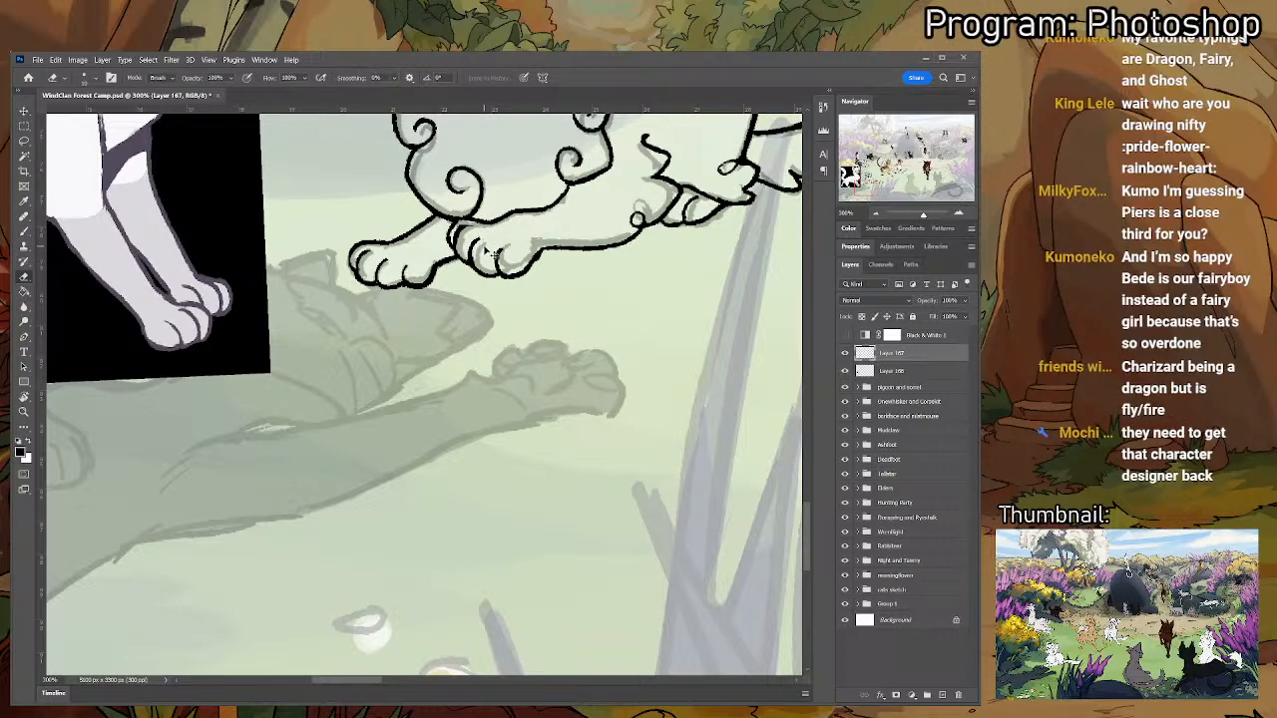
left_click_drag(488, 253, 478, 244)
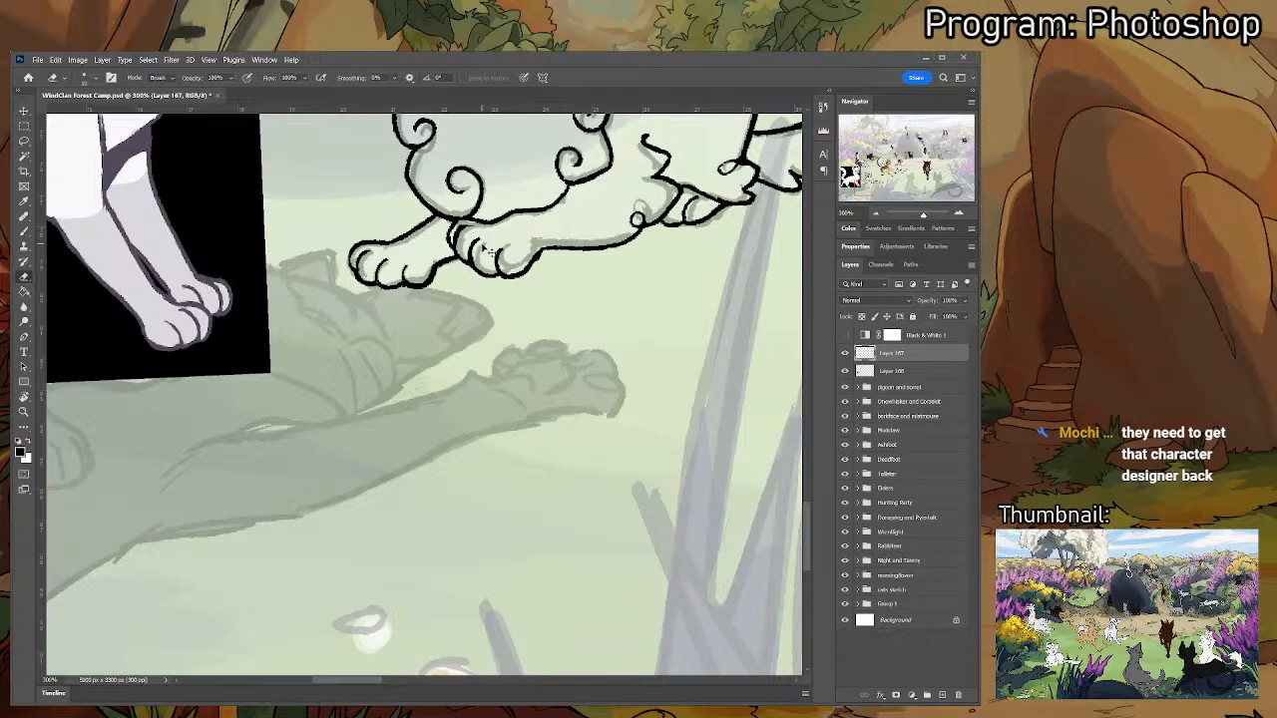
scroll(424, 409, "down", 5)
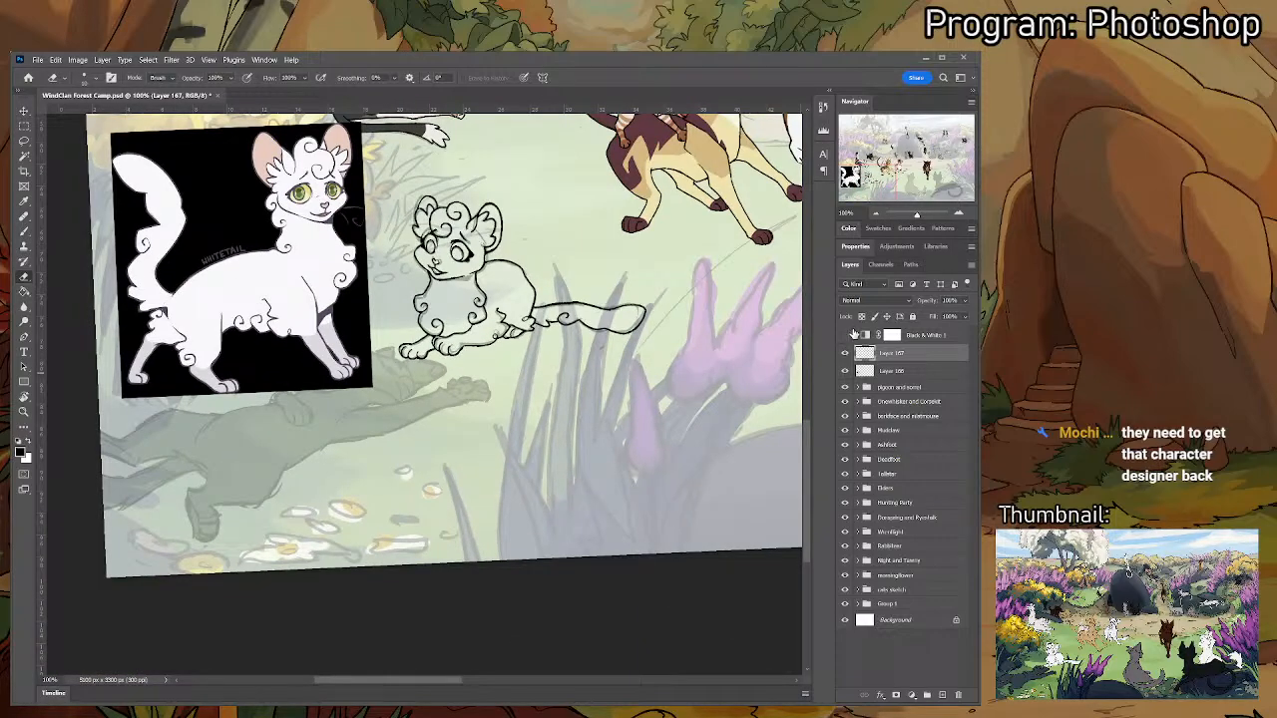
- Touch up the lineart along the top edge of the right front paw, just below the chest curl
key("ctrl+plus")
key("ctrl+plus")
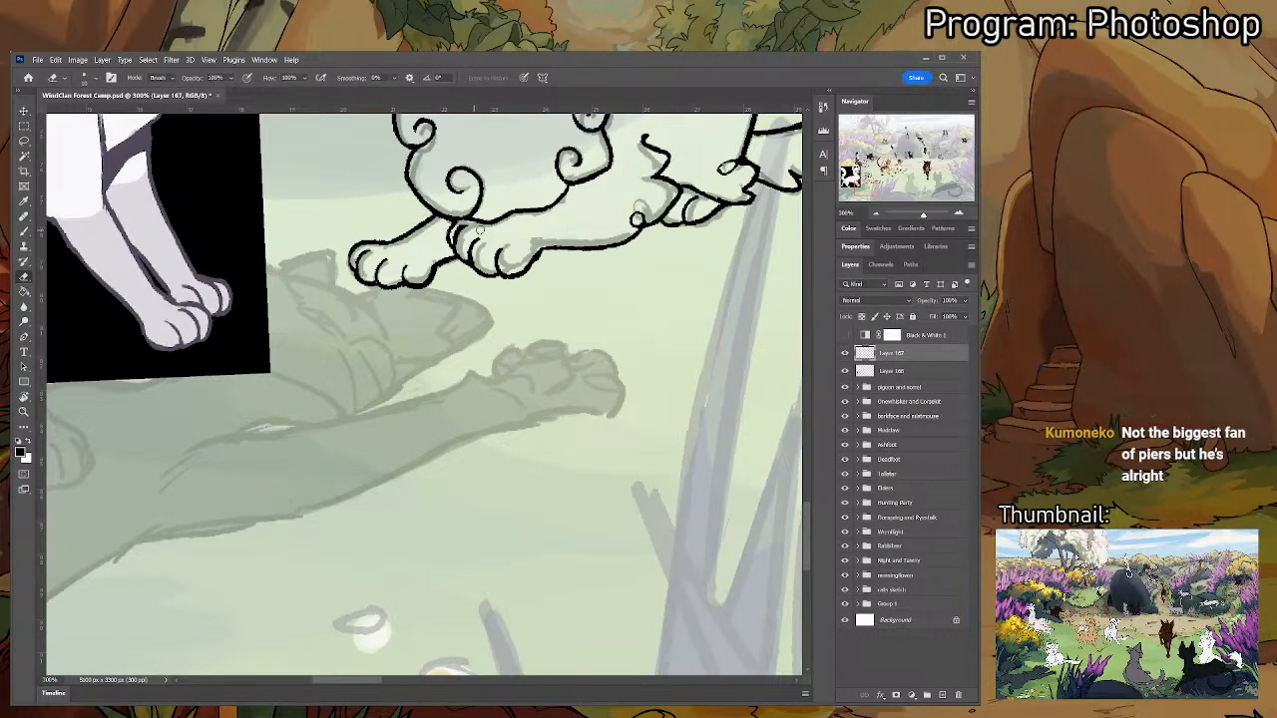
left_click_drag(478, 203, 474, 223)
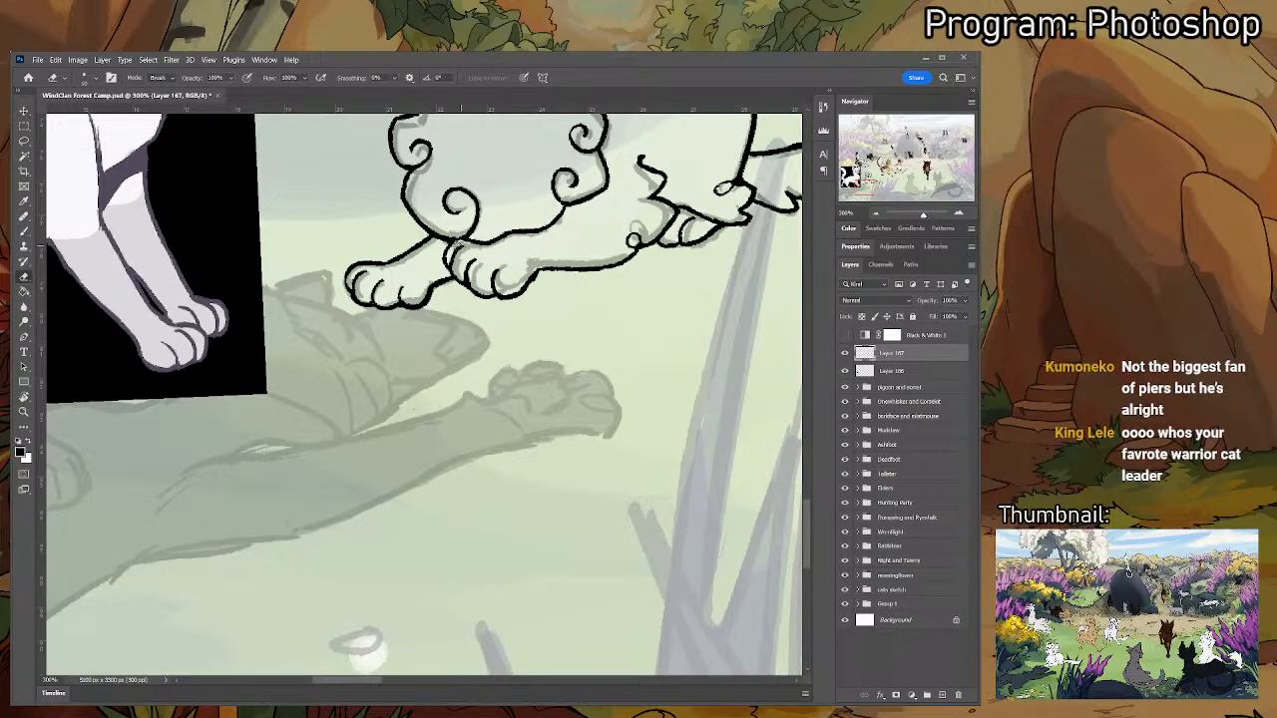
key("v")
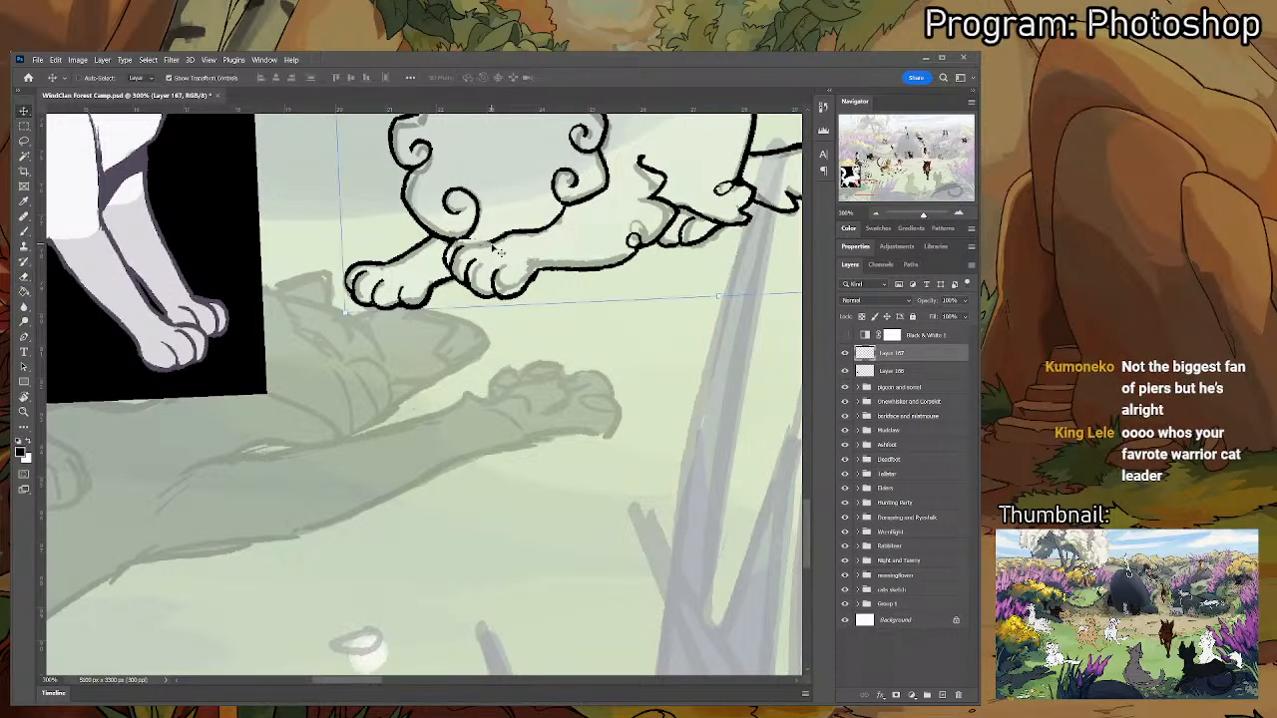
key("b")
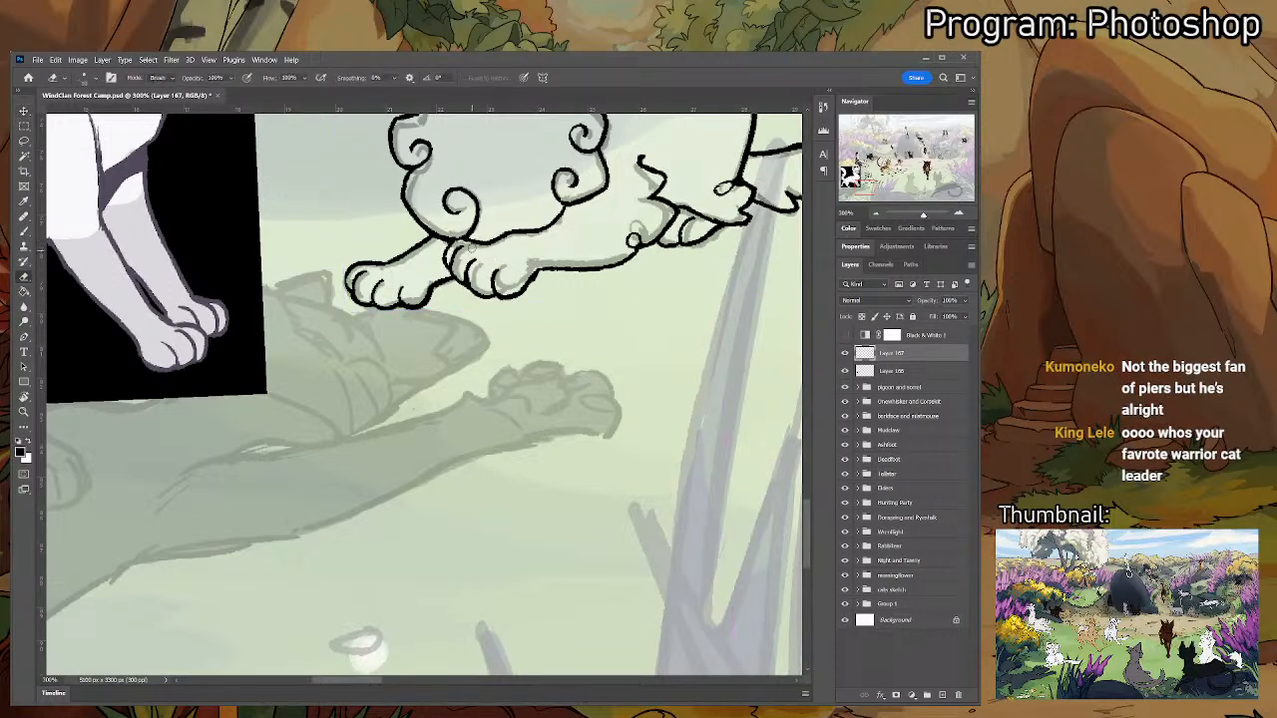
key("b")
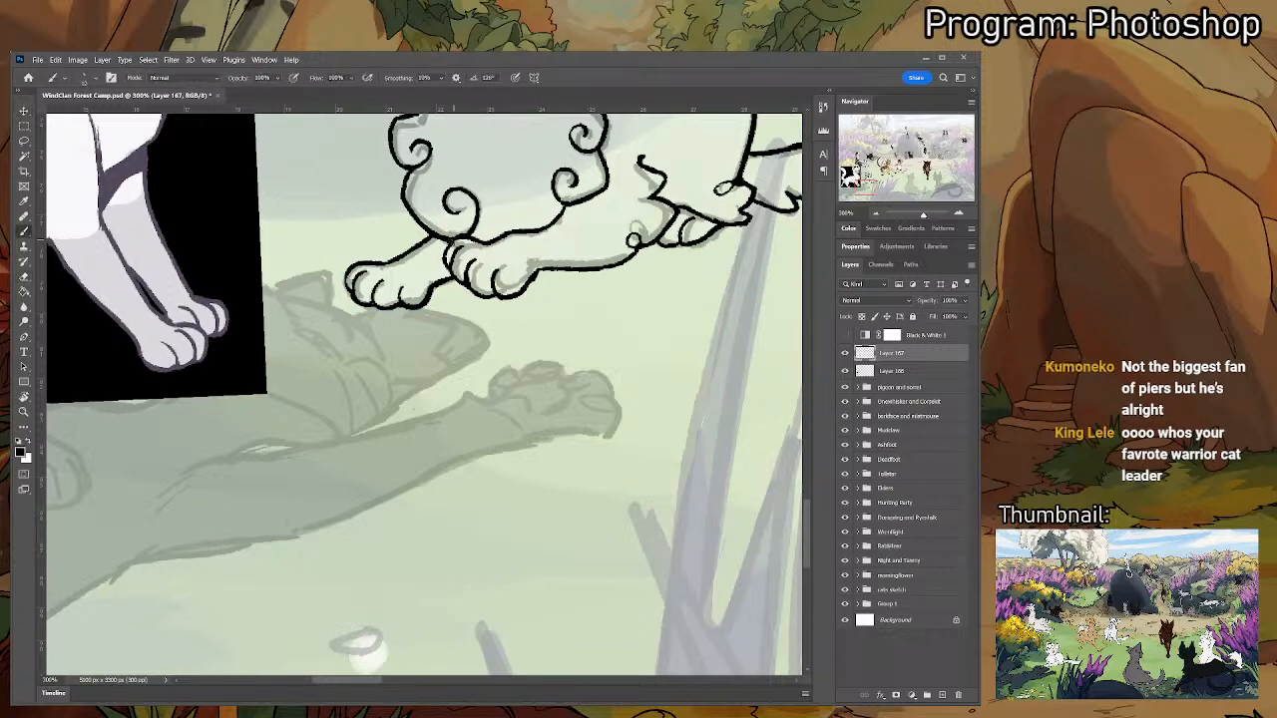
left_click_drag(489, 296, 484, 469)
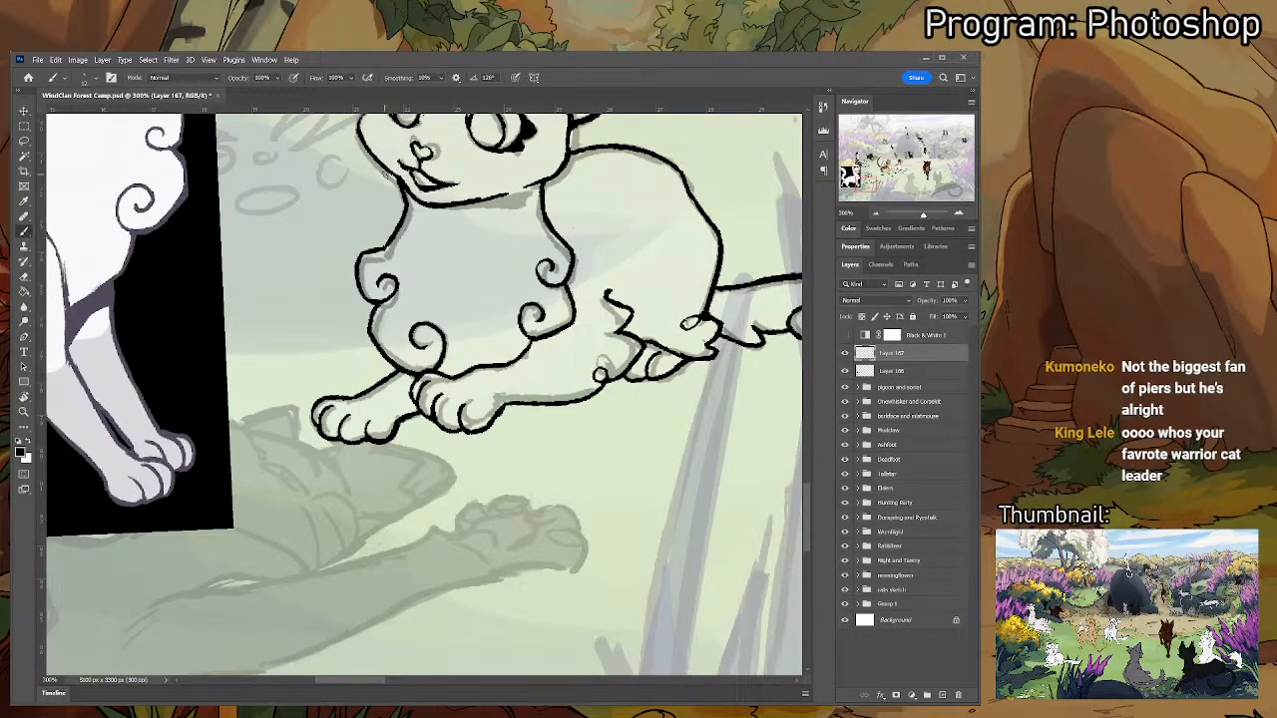
scroll(377, 190, "down", 3)
mouse_move(486, 257)
left_mouse_down()
mouse_move(494, 377)
mouse_move(534, 404)
left_mouse_up()
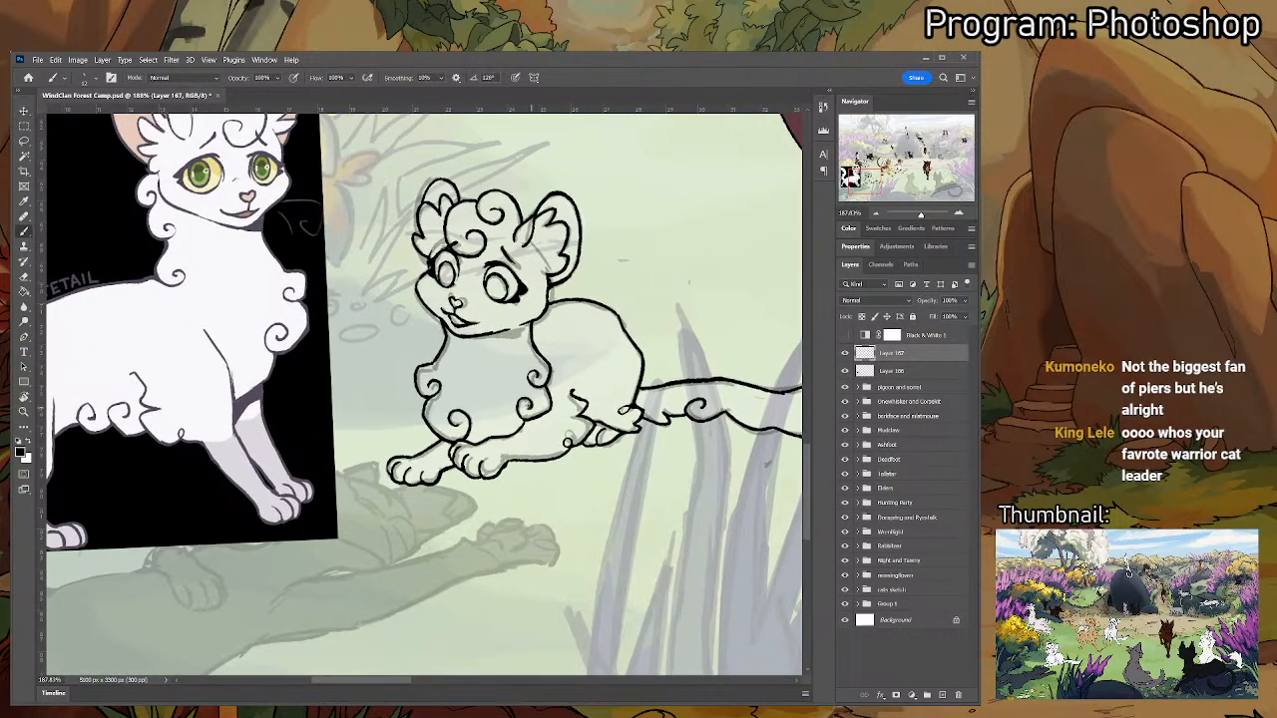
- Sample a dark grey outline color and lock the transparent pixels of the cat's lineart layer
key("i")
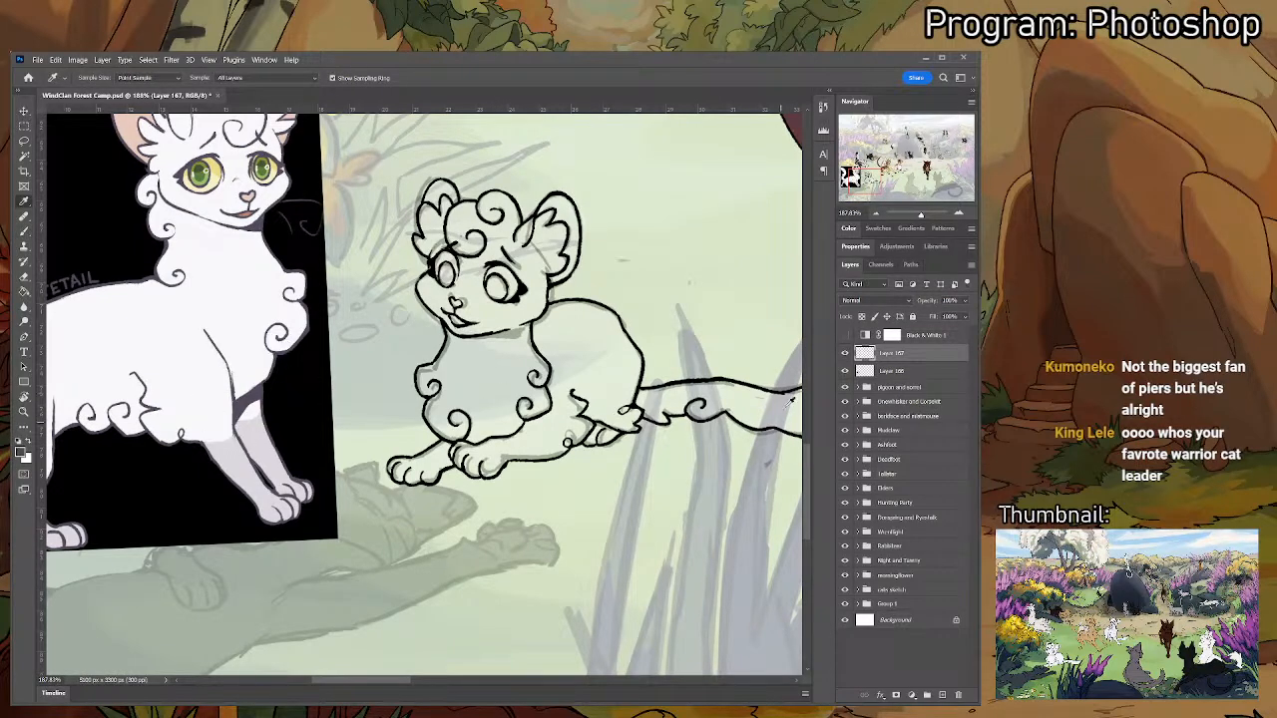
key("f")
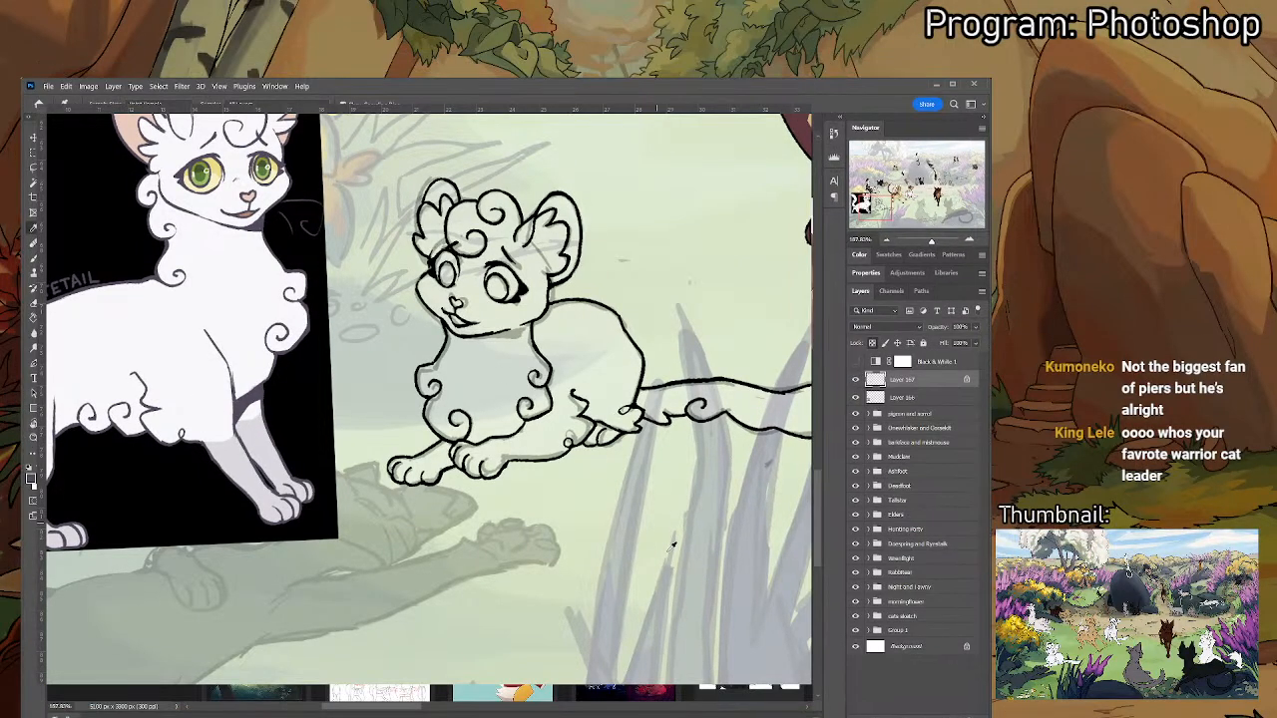
key("f")
key("f")
key("g")
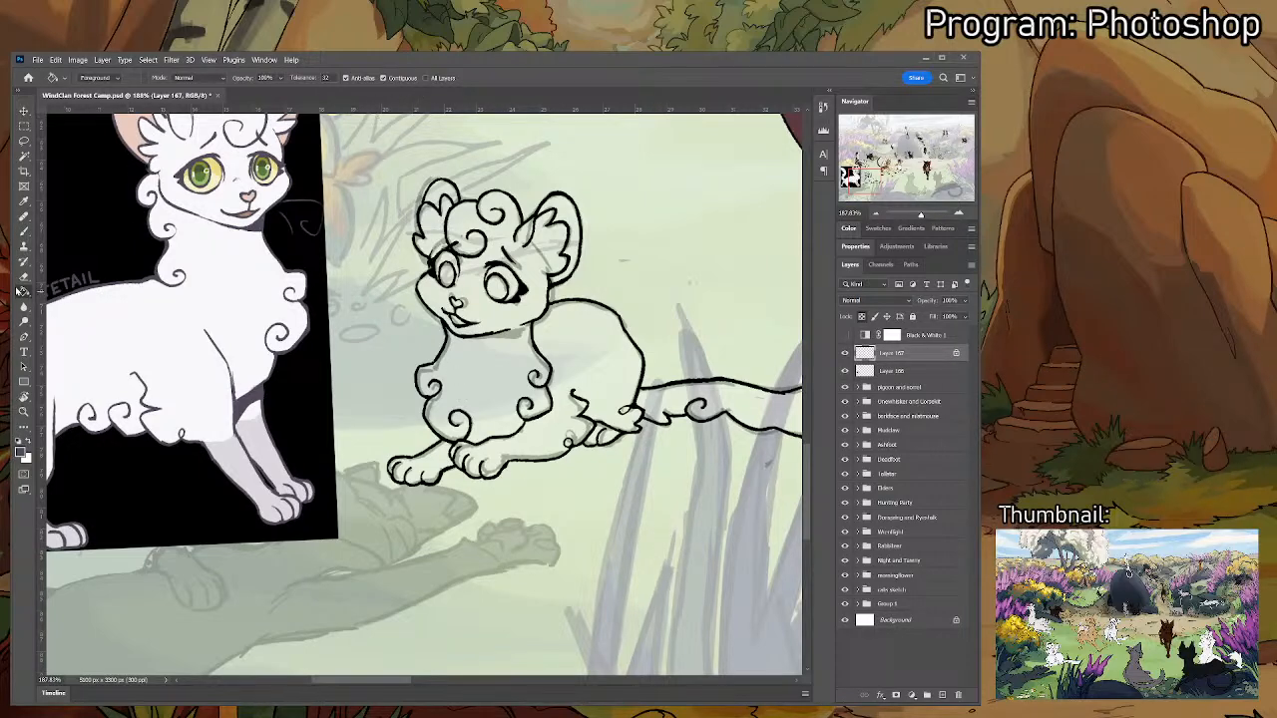
left_click(44, 293)
left_click_drag(567, 538, 569, 561)
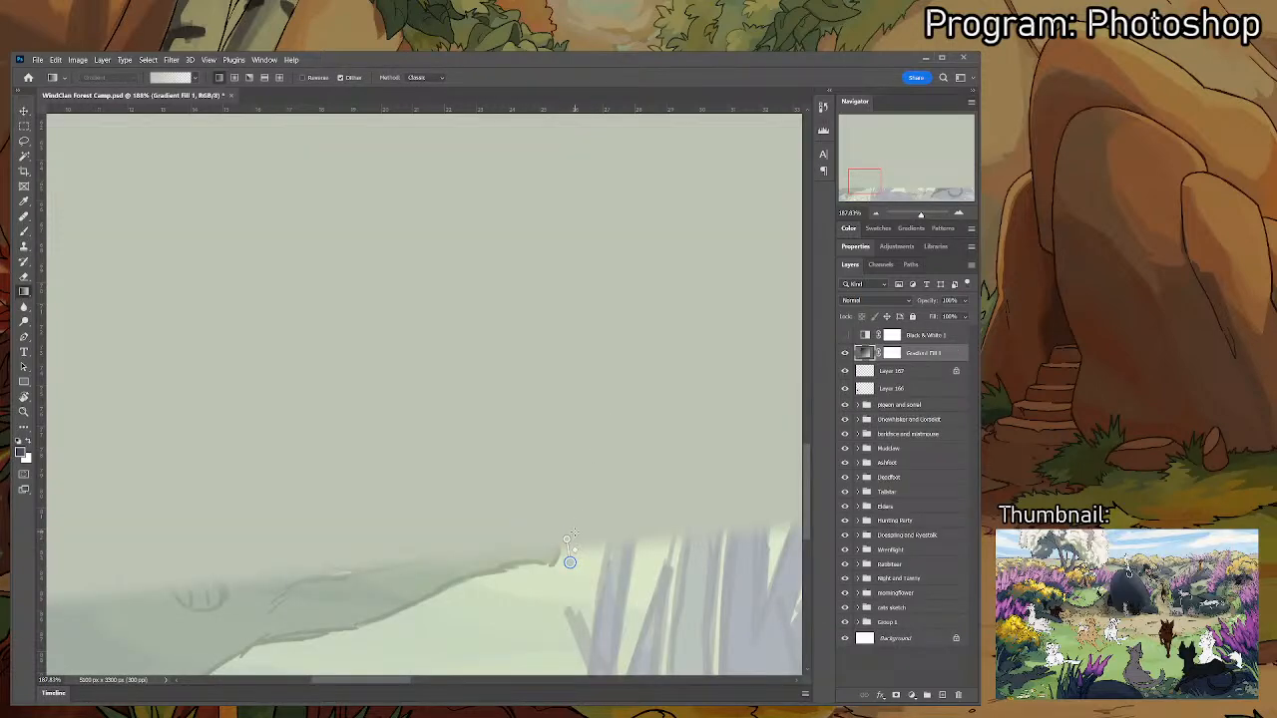
key("ctrl+z")
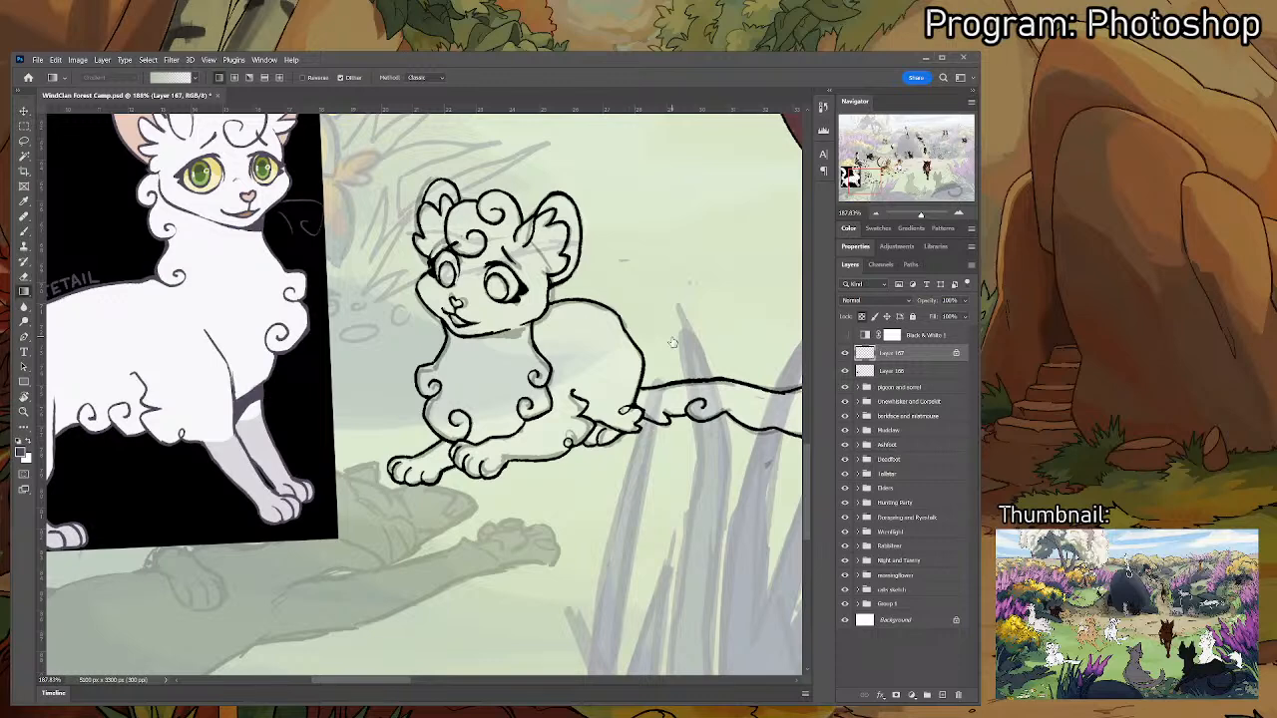
- Recolor the curly-furred cat's whole lineart with the sampled dark grey, using a large brush
scroll(590, 400, "down", 3)
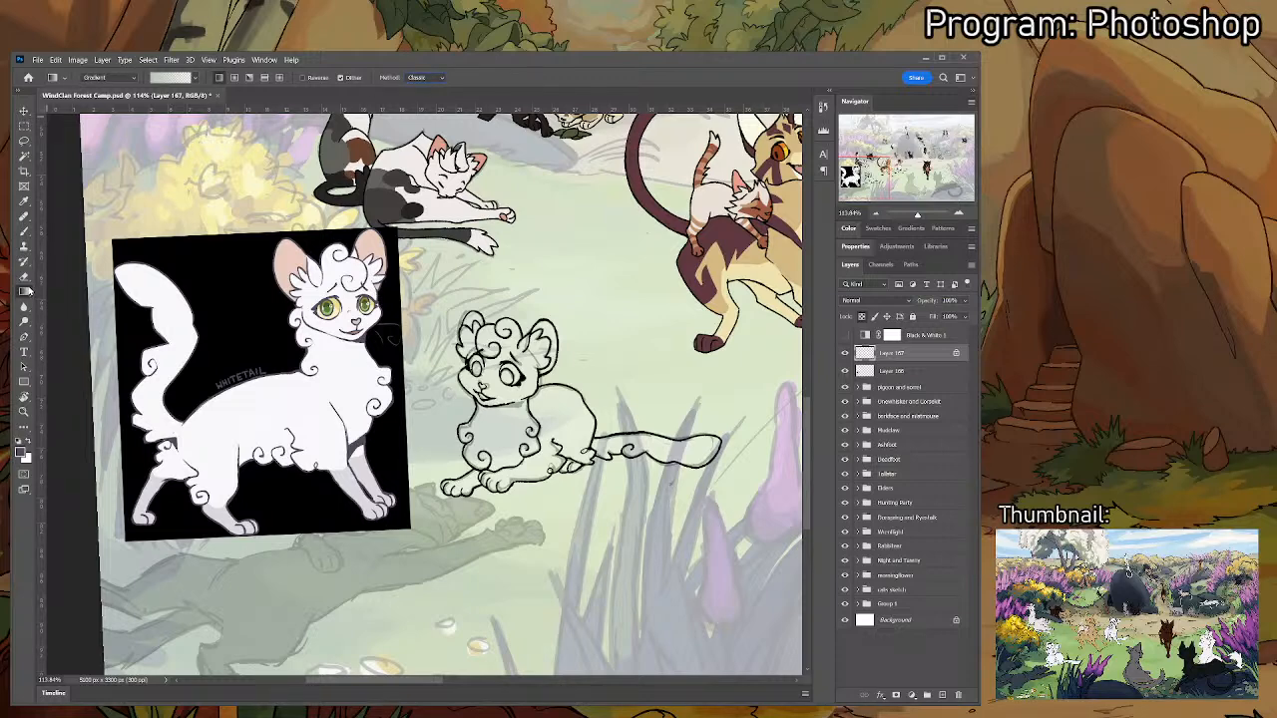
key("shift+g")
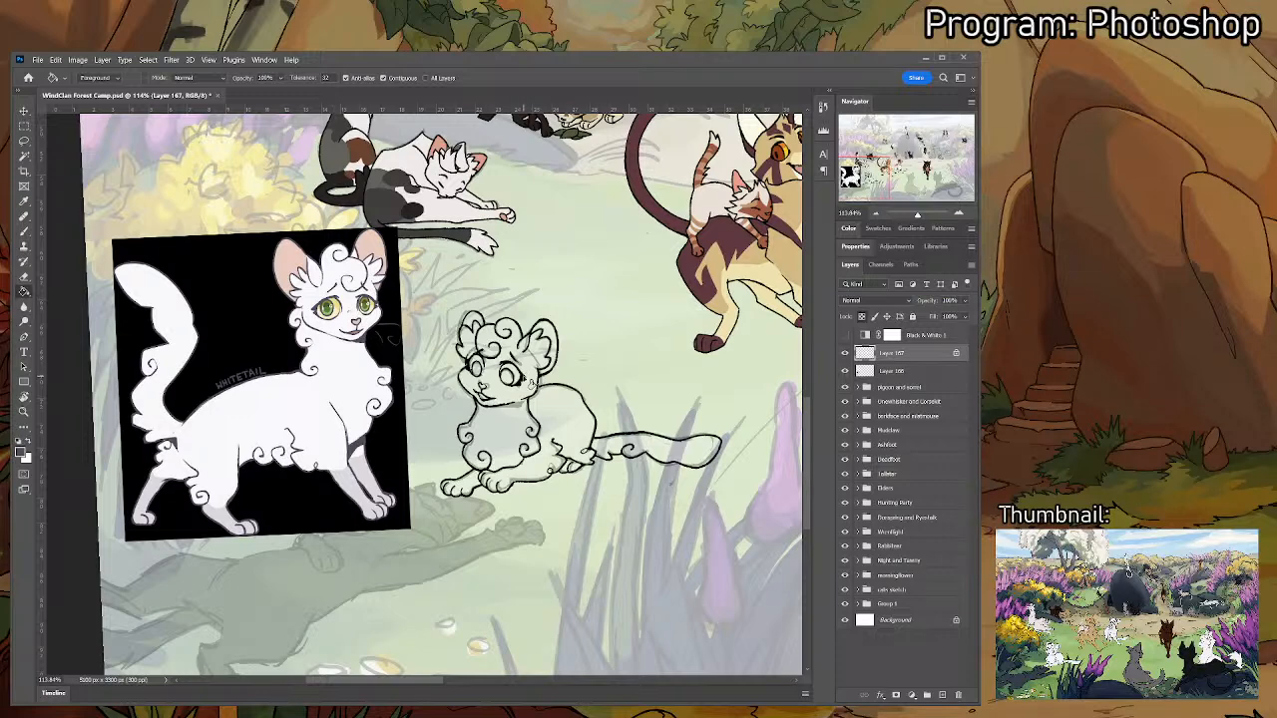
left_click(511, 375)
key("v")
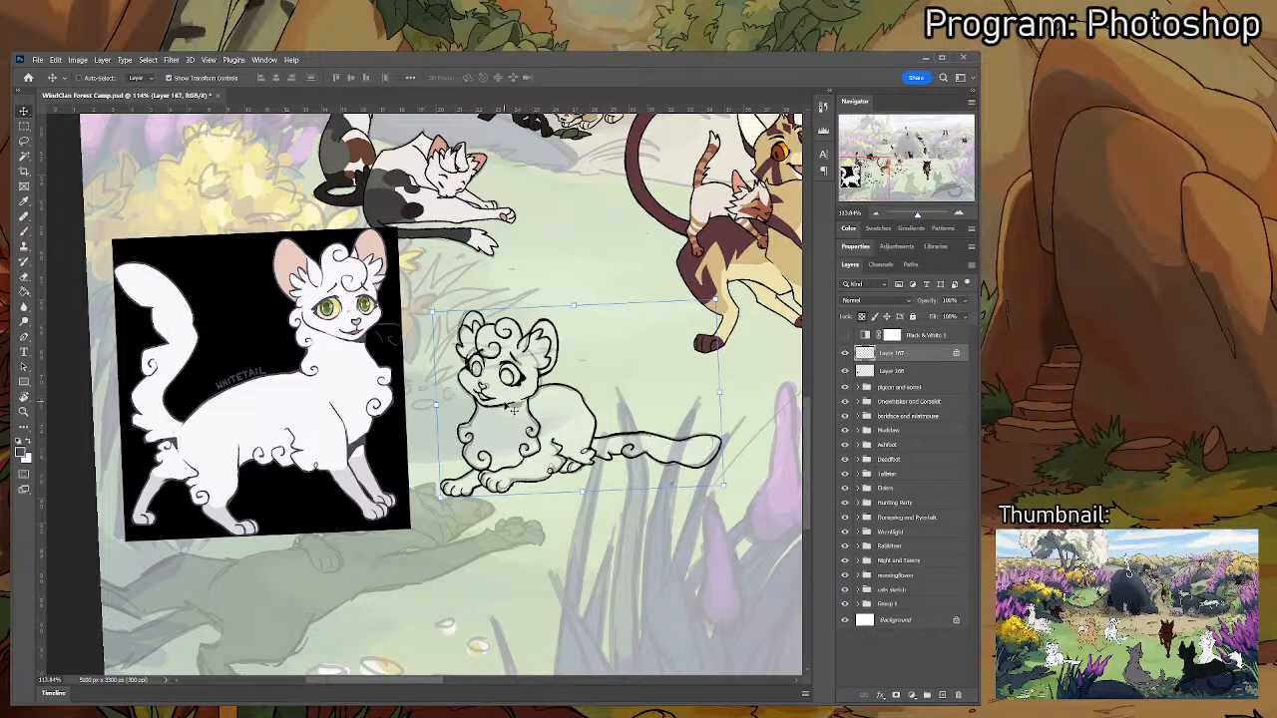
key("b")
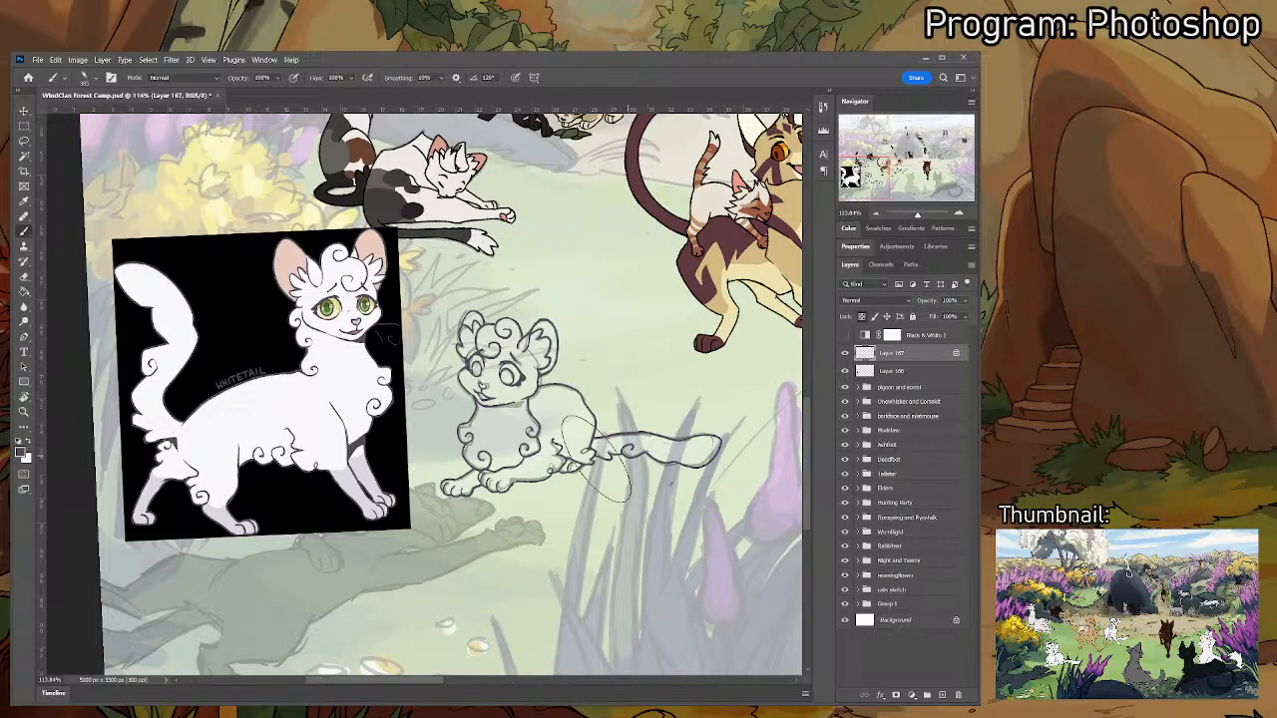
- Reset the canvas rotation to 0° around the curly-furred cat
scroll(596, 459, "up", 2)
key("r")
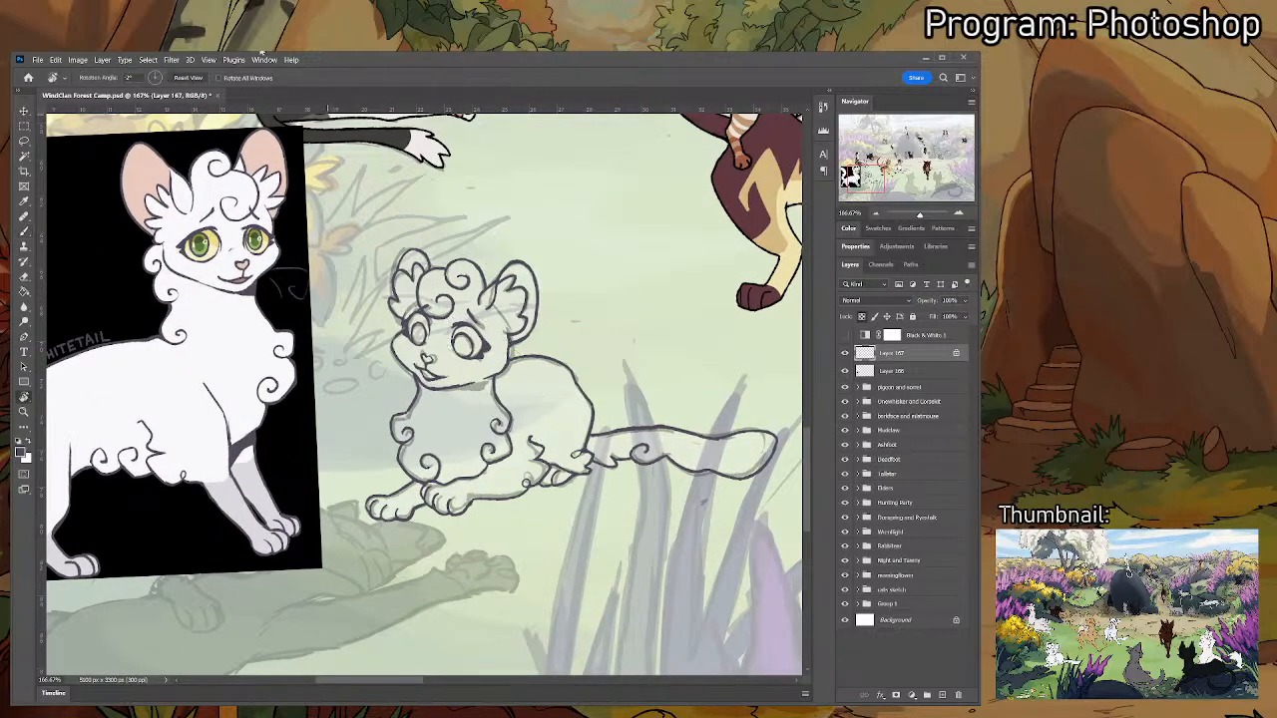
left_click(179, 78)
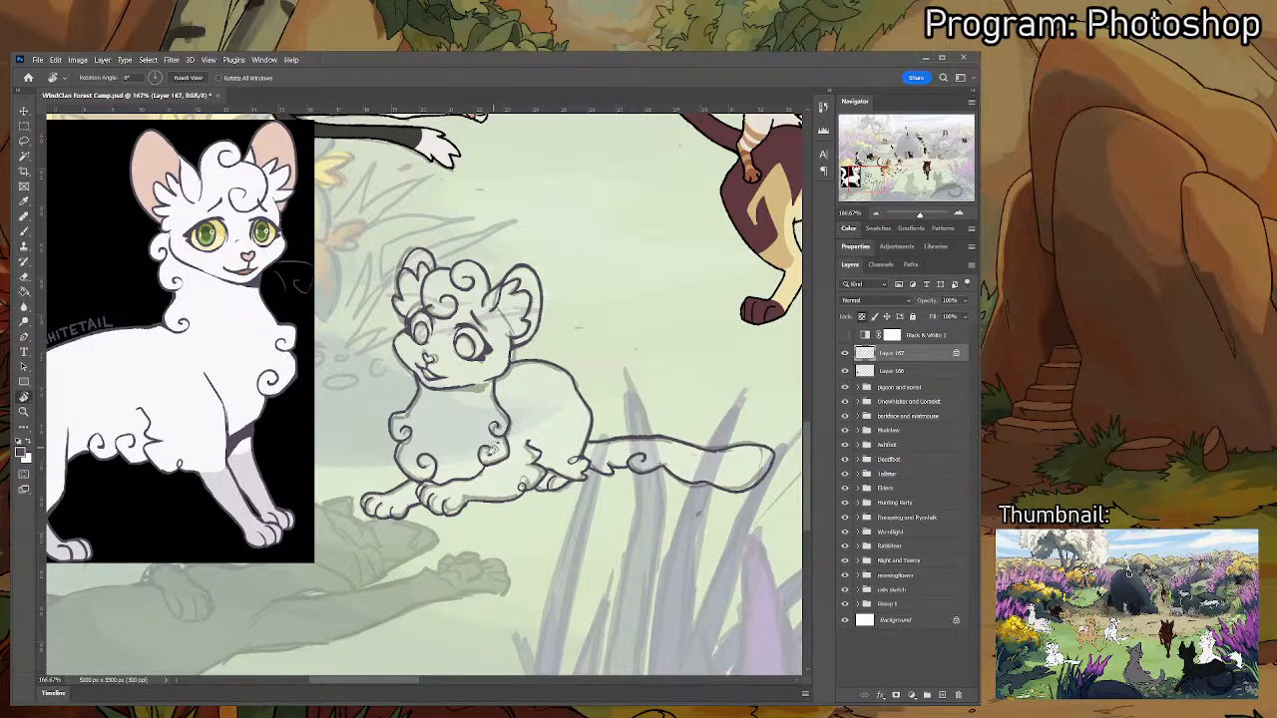
- Sample the Whitetail reference's white fur and select the lying cat's silhouette with the Magic Wand, sampling only the current layer
key("i")
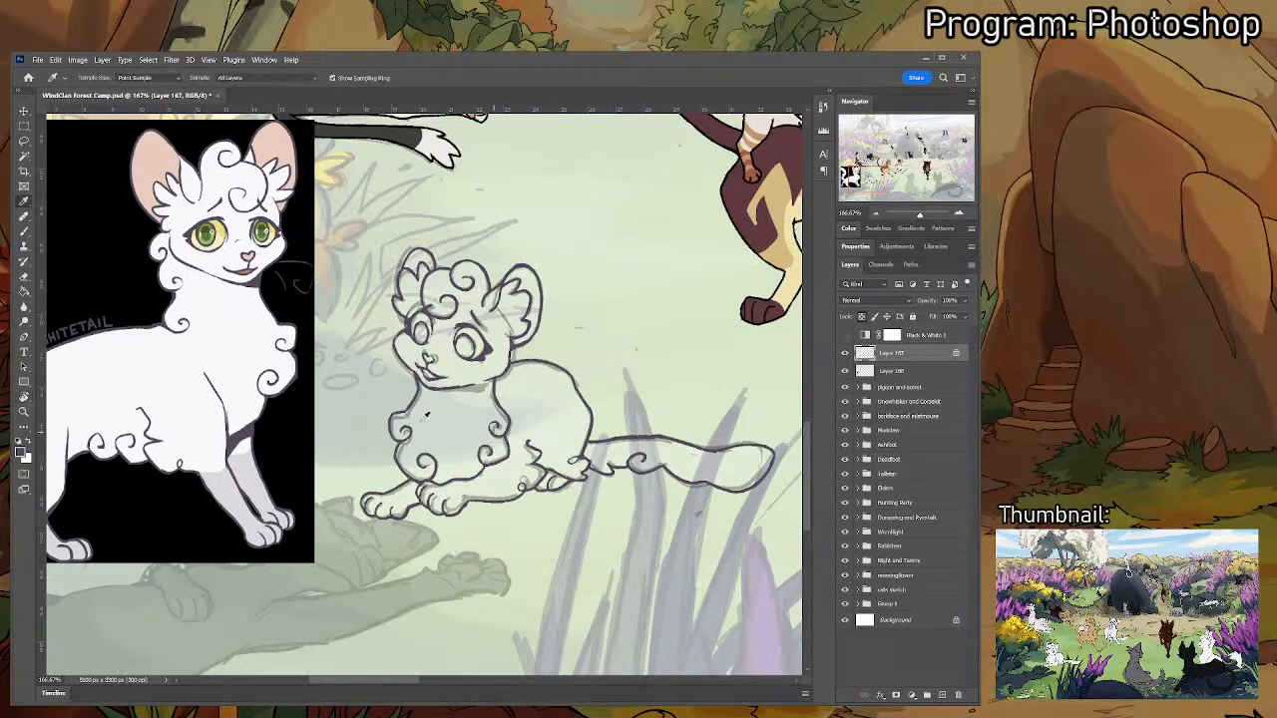
left_click(237, 349)
key("w")
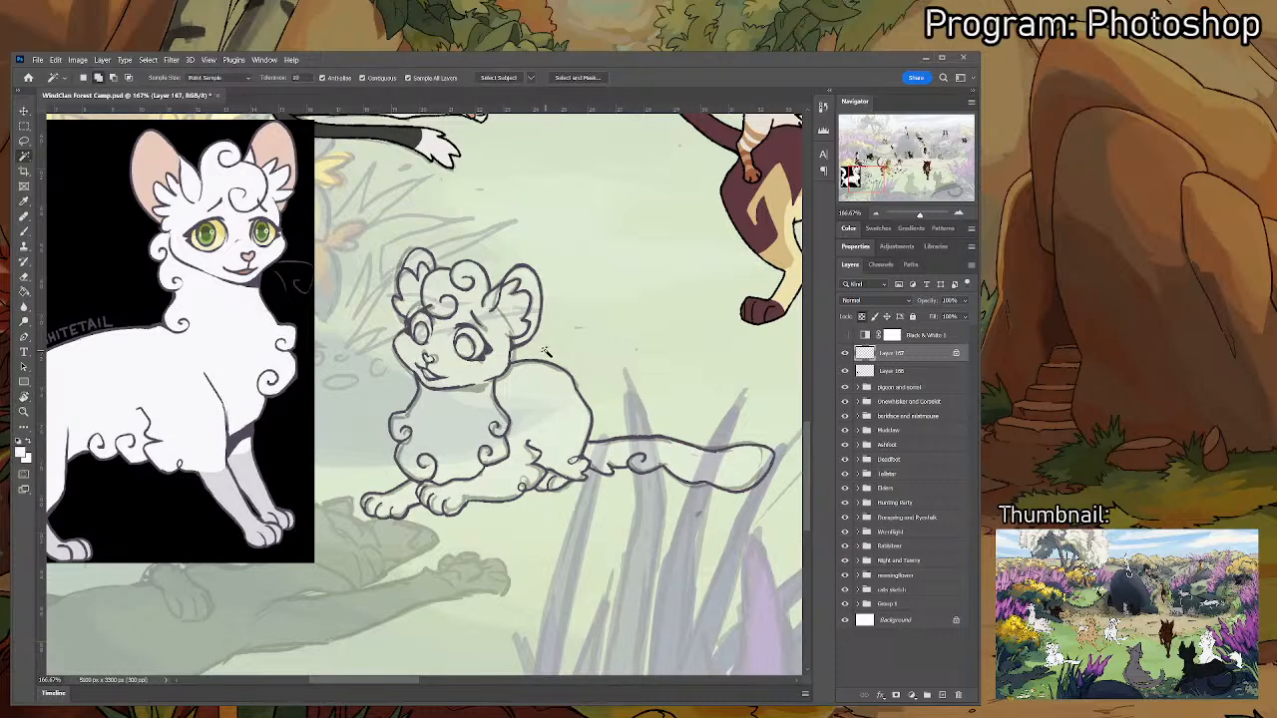
left_click(428, 78)
left_click(599, 333)
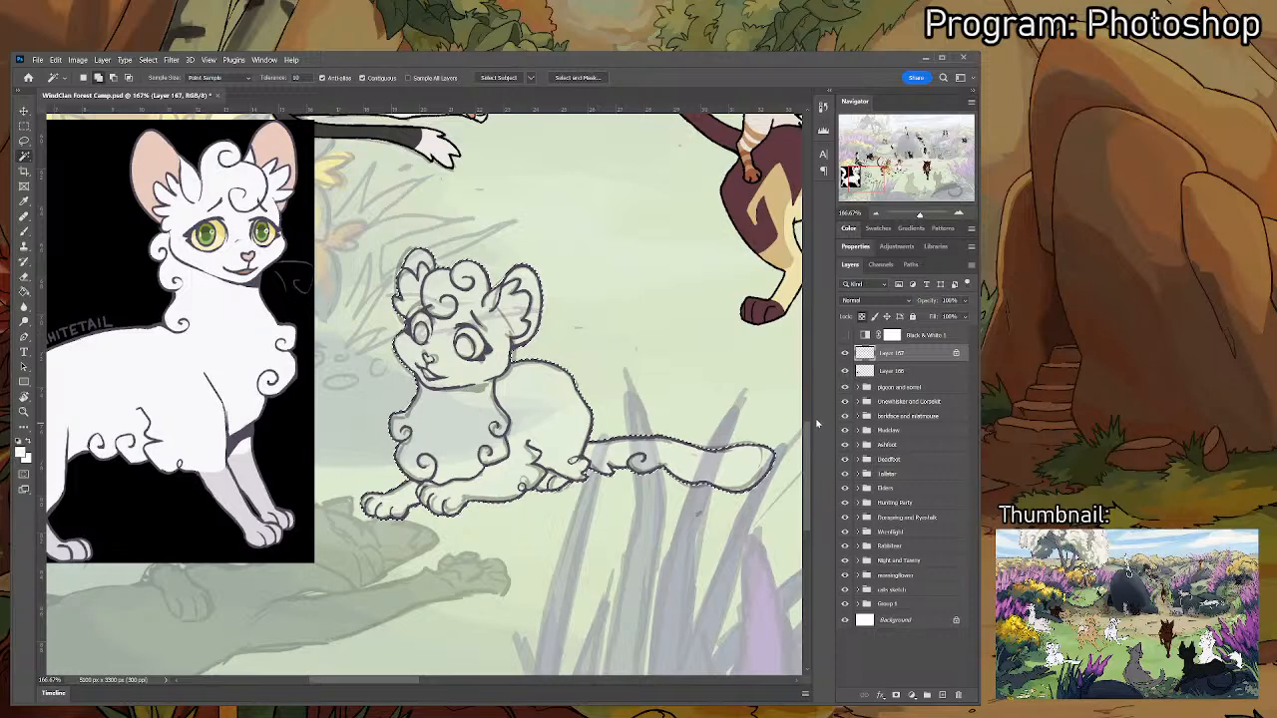
scroll(670, 482, "down", 1)
scroll(375, 345, "up", 2)
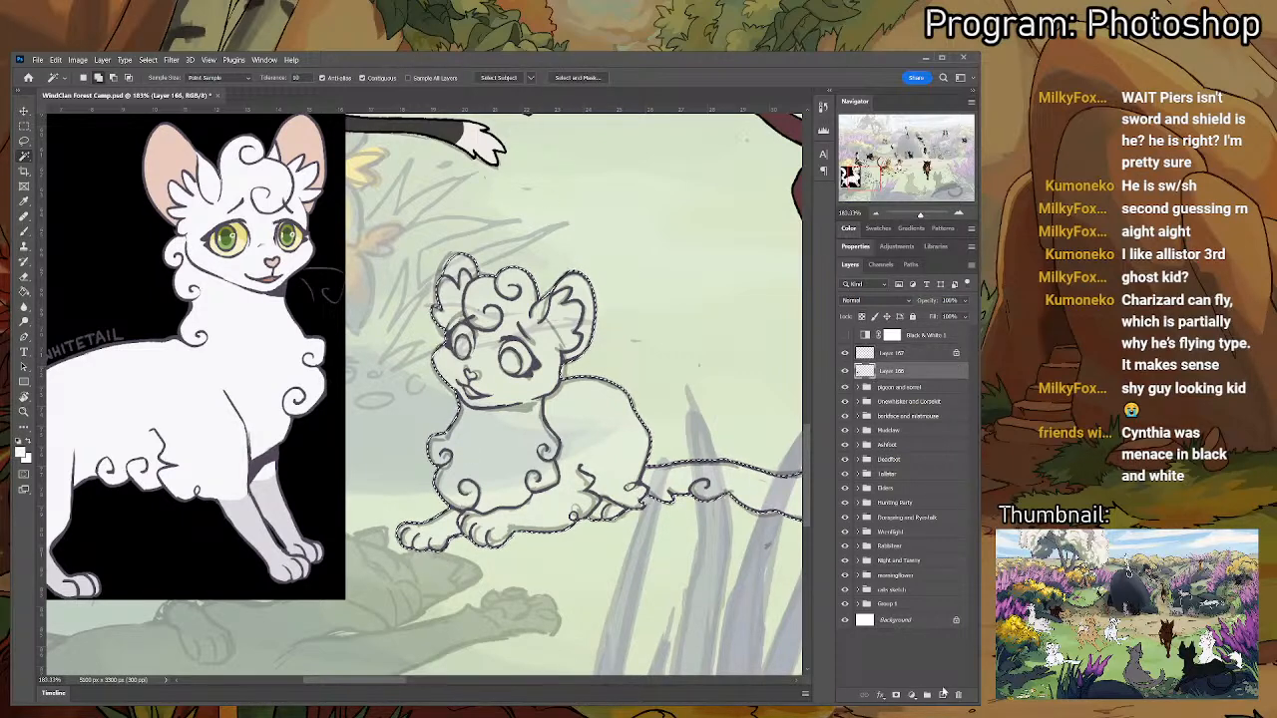
- Add a new layer beneath the lineart, fill the cat's silhouette with the sampled white, and deselect
key("ctrl+shift+alt+n")
key("g")
left_click(492, 505)
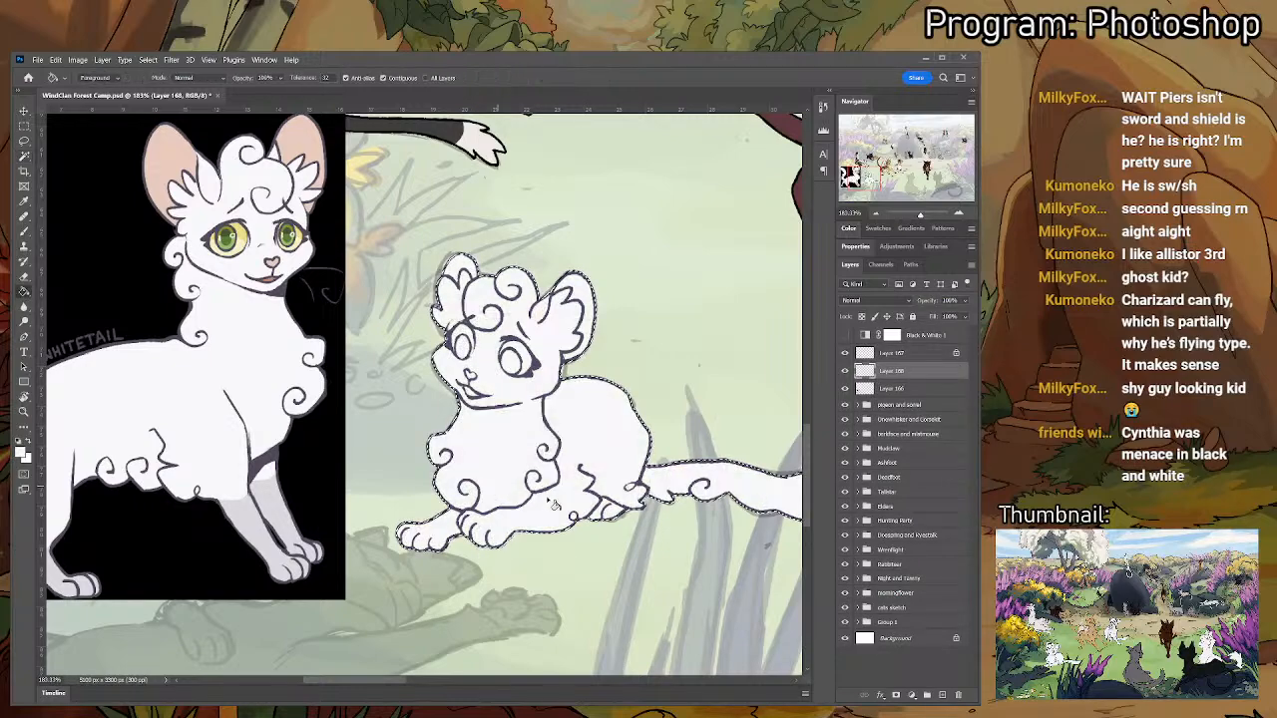
key("ctrl+d")
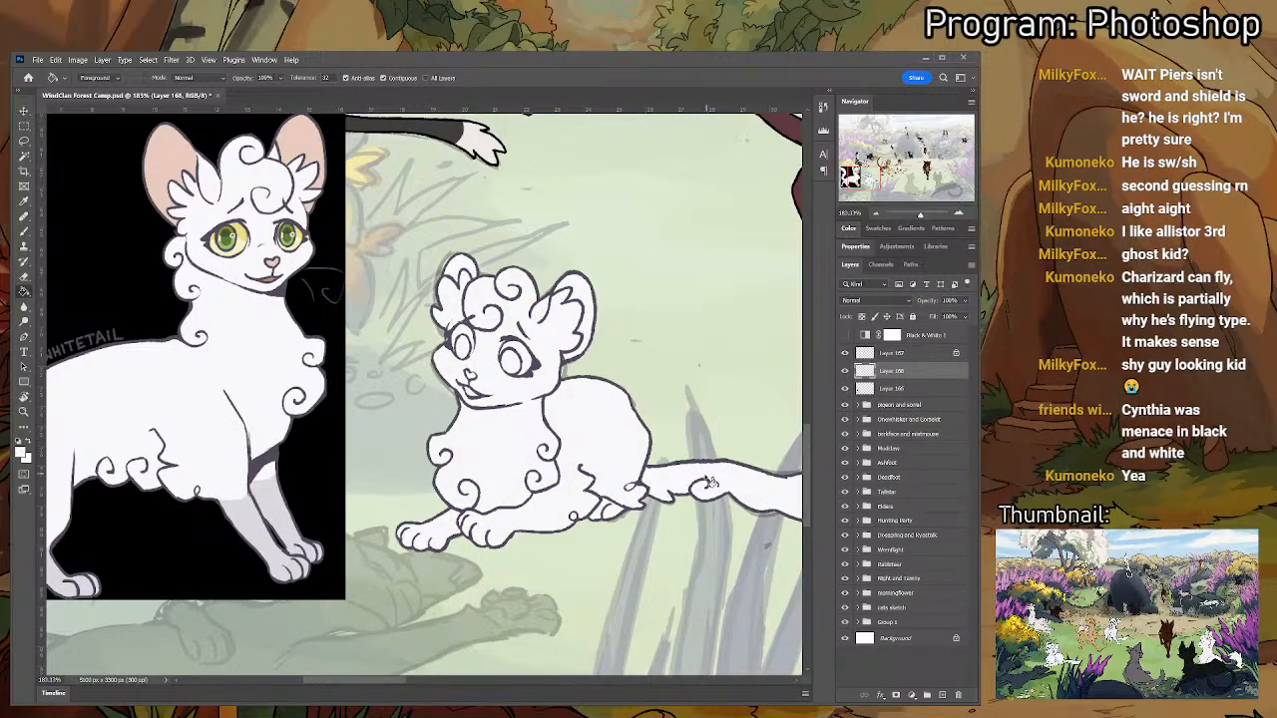
scroll(698, 496, "down", 5)
scroll(688, 502, "up", 3)
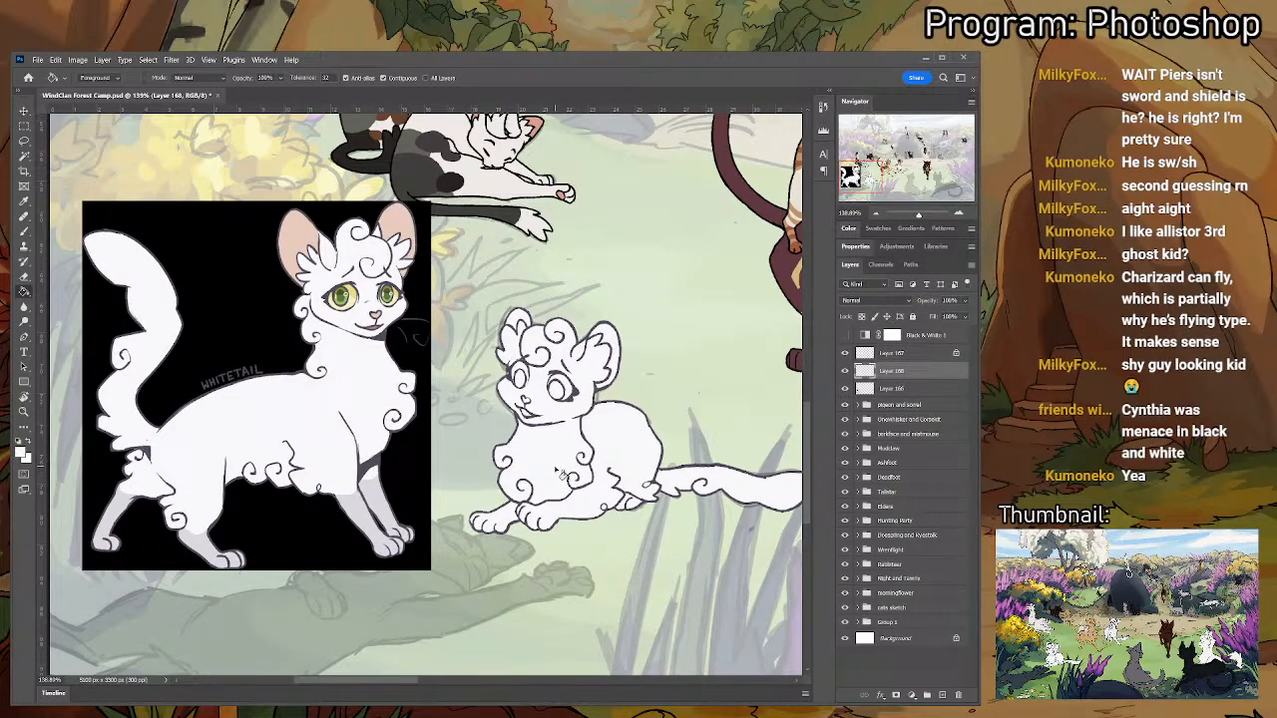
- Lasso the cat's right eye on the lineart layer, nudge it slightly left toward the nose, and deselect
scroll(561, 476, "up", 2)
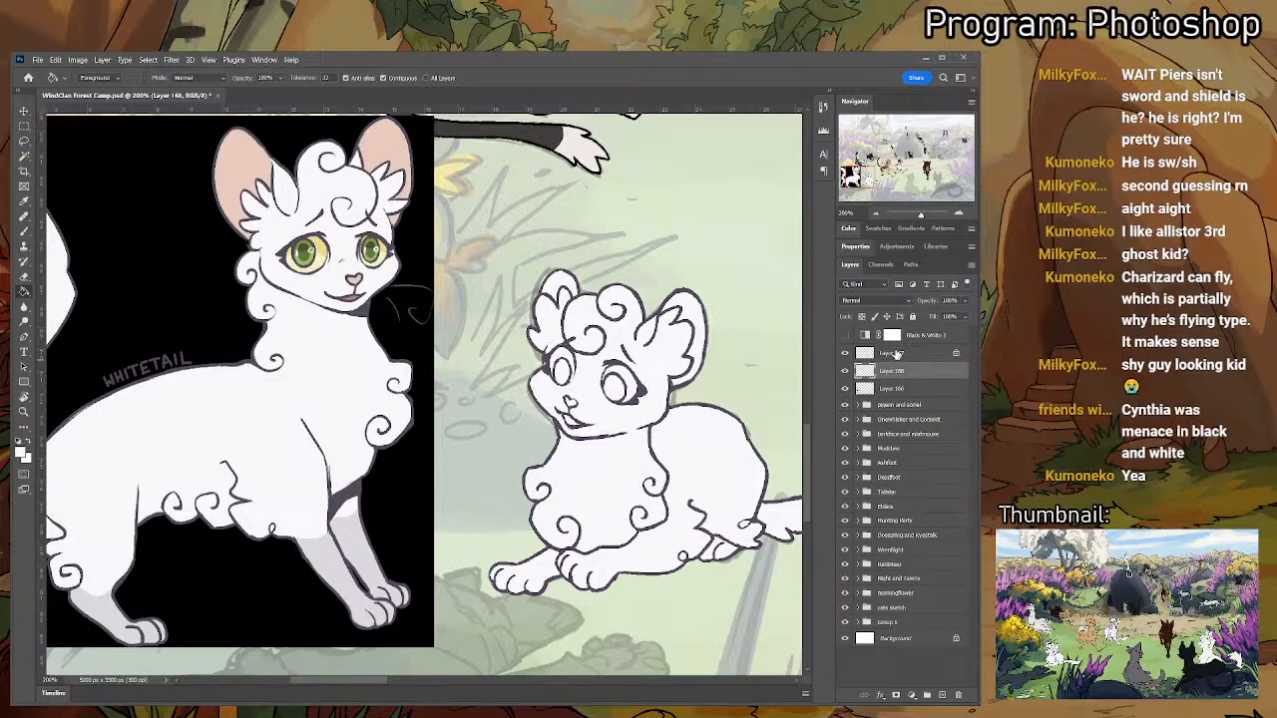
left_click(895, 354)
key("l")
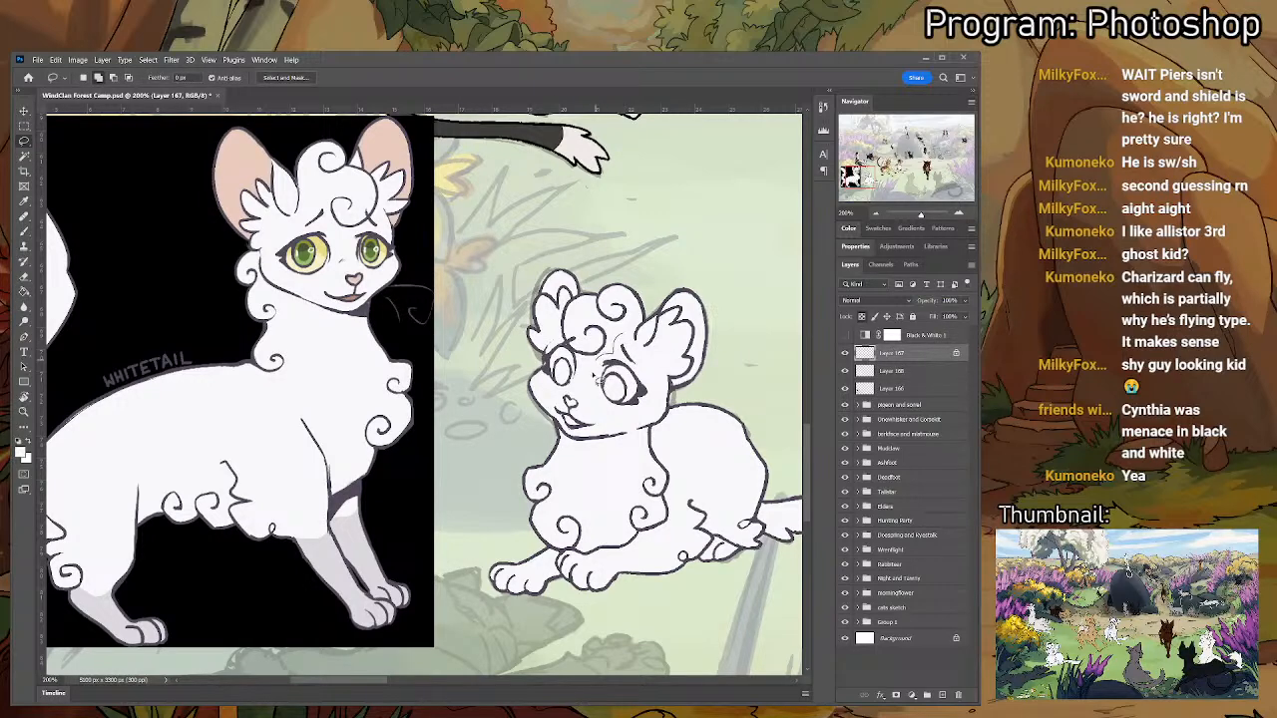
mouse_move(643, 424)
left_mouse_down()
mouse_move(650, 367)
mouse_move(620, 339)
left_mouse_up()
key("v")
key("Left")
key("Left")
key("Left")
key("Left")
key("Left")
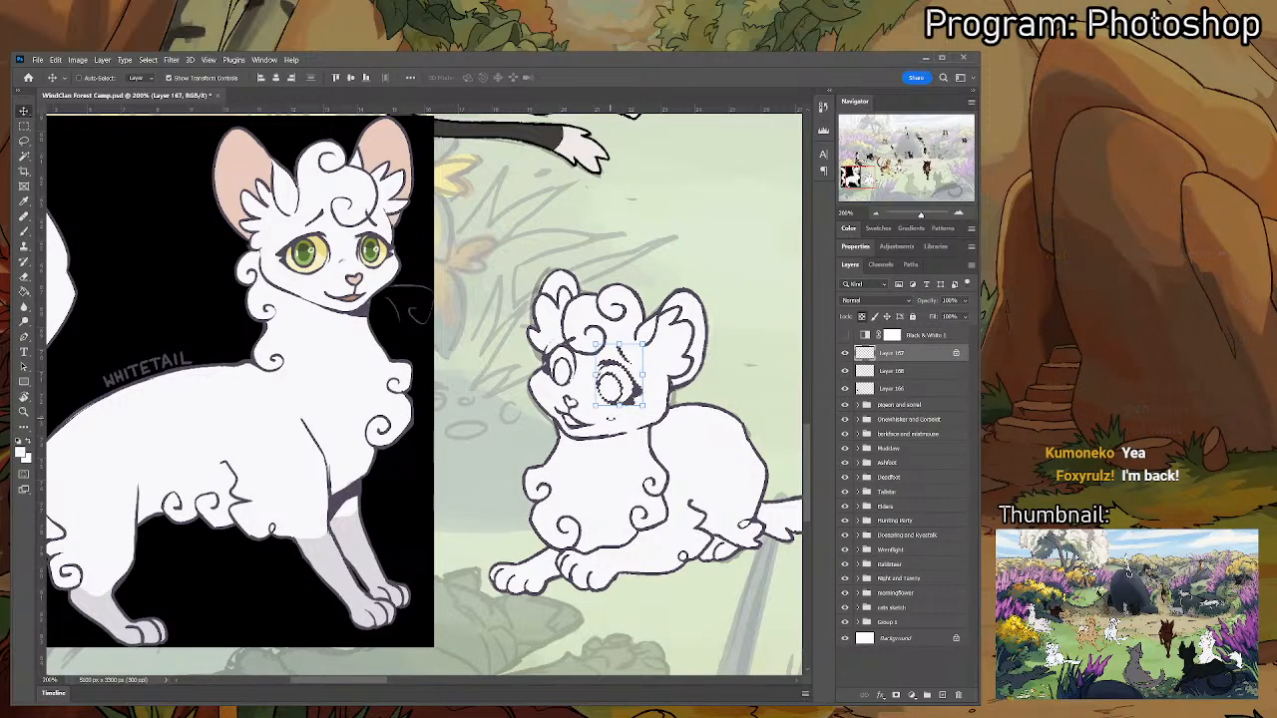
key("ctrl+d")
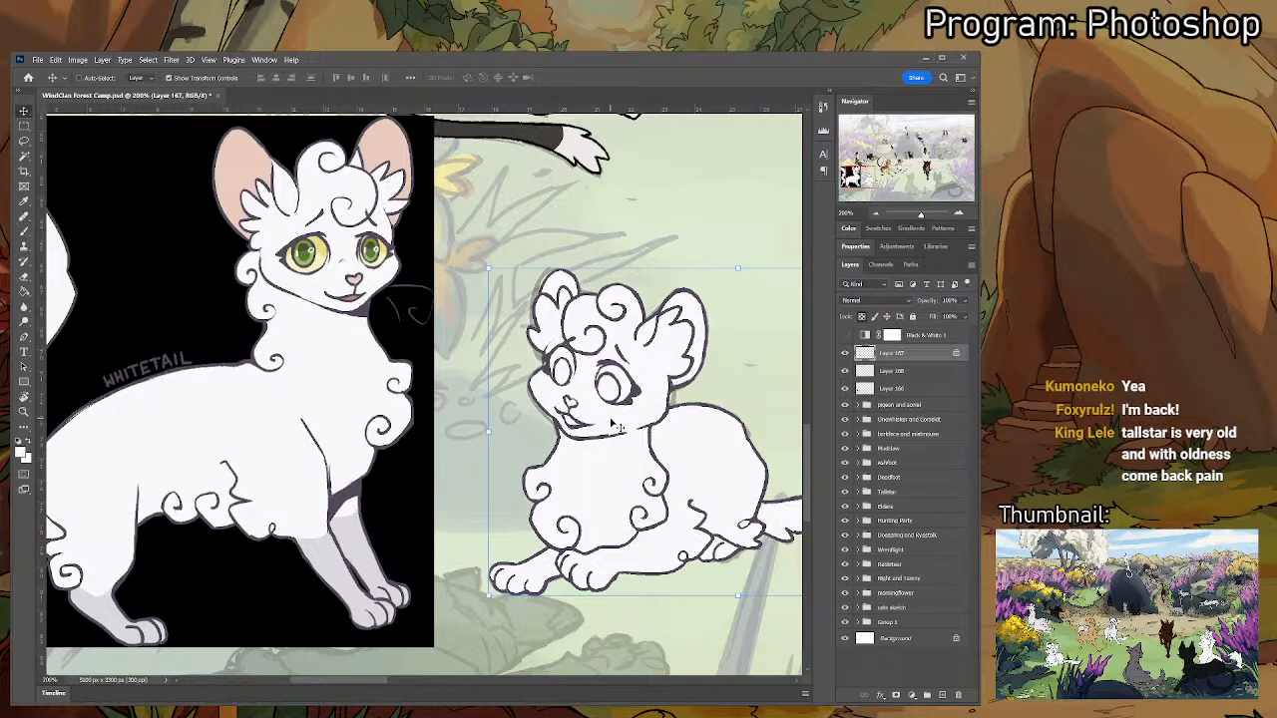
key("ctrl+shift+d")
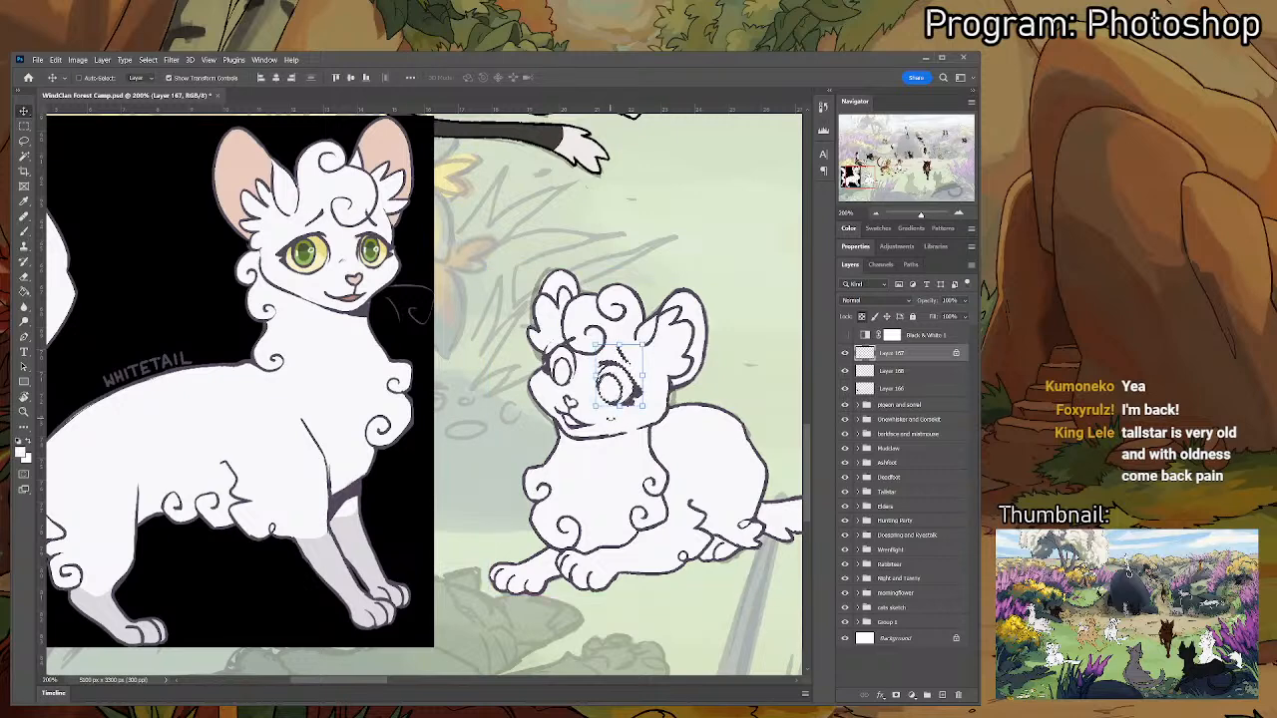
key("ctrl+d")
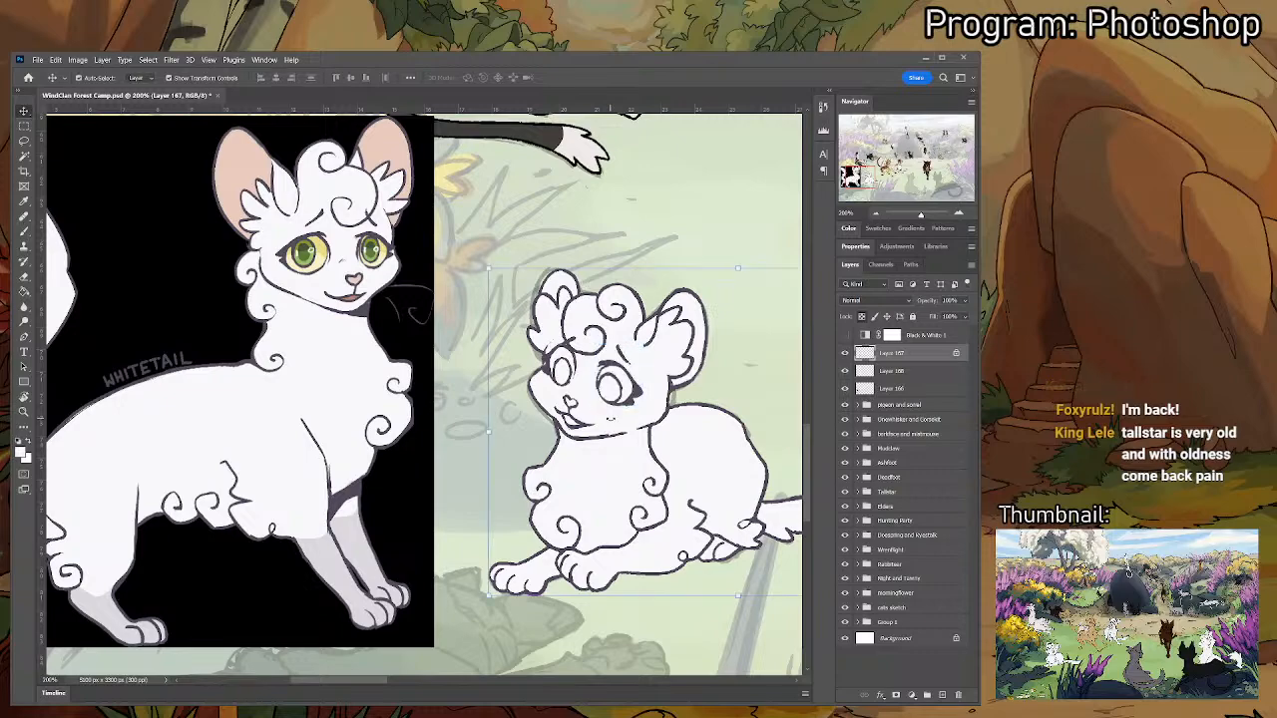
- Sample the grey leg marking from the Whitetail reference and activate the white base layer beneath the lineart
key("b")
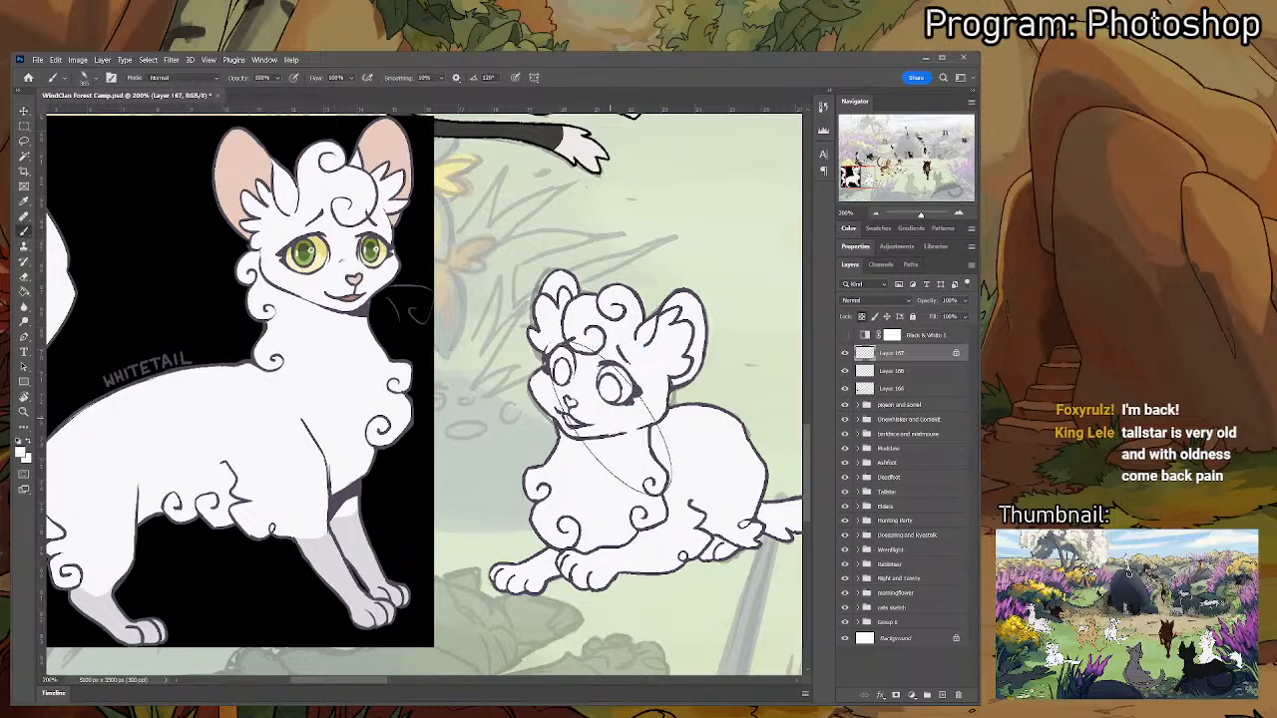
mouse_move(591, 368)
left_mouse_down()
mouse_move(368, 526)
mouse_move(426, 444)
mouse_move(514, 381)
left_mouse_up()
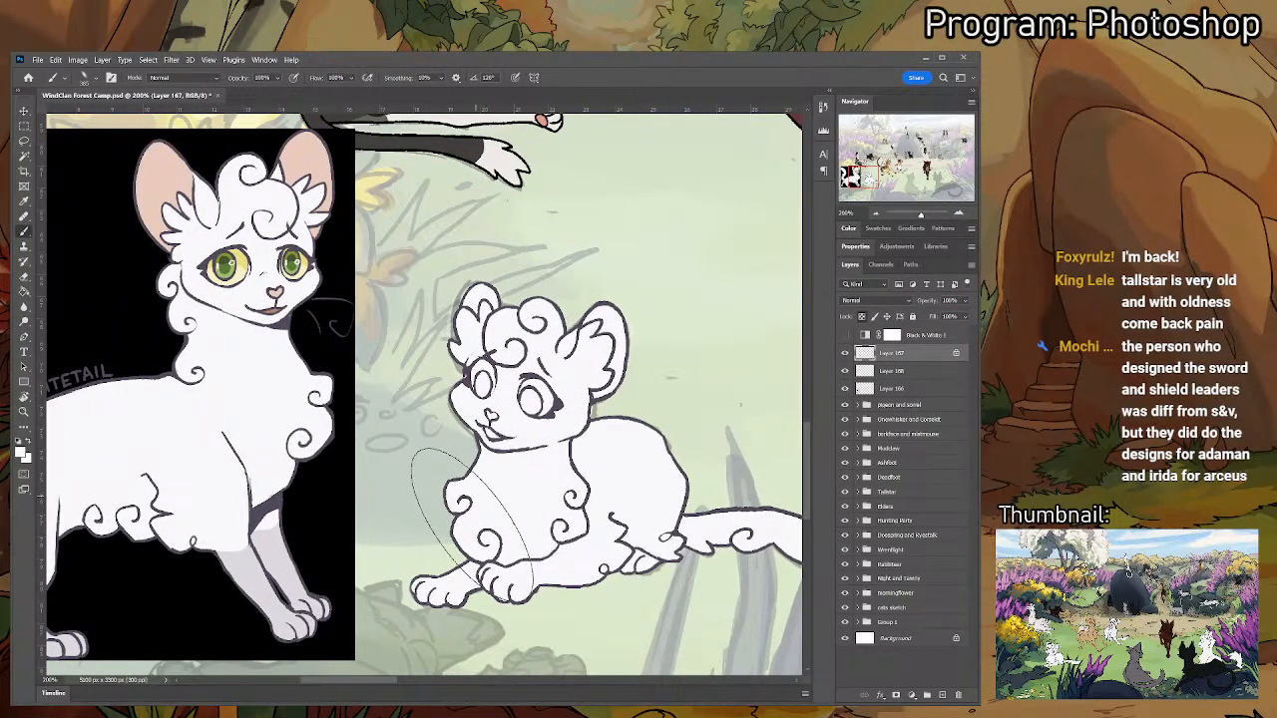
key("i")
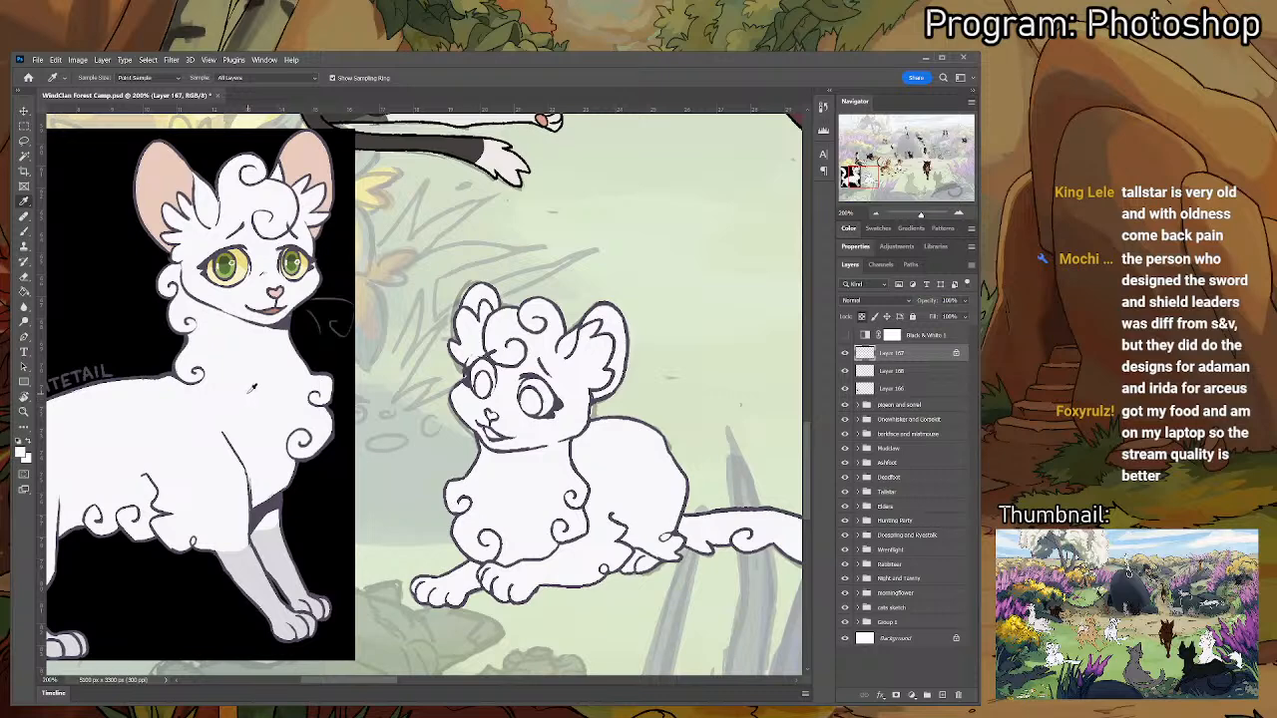
left_click(294, 489)
key("b")
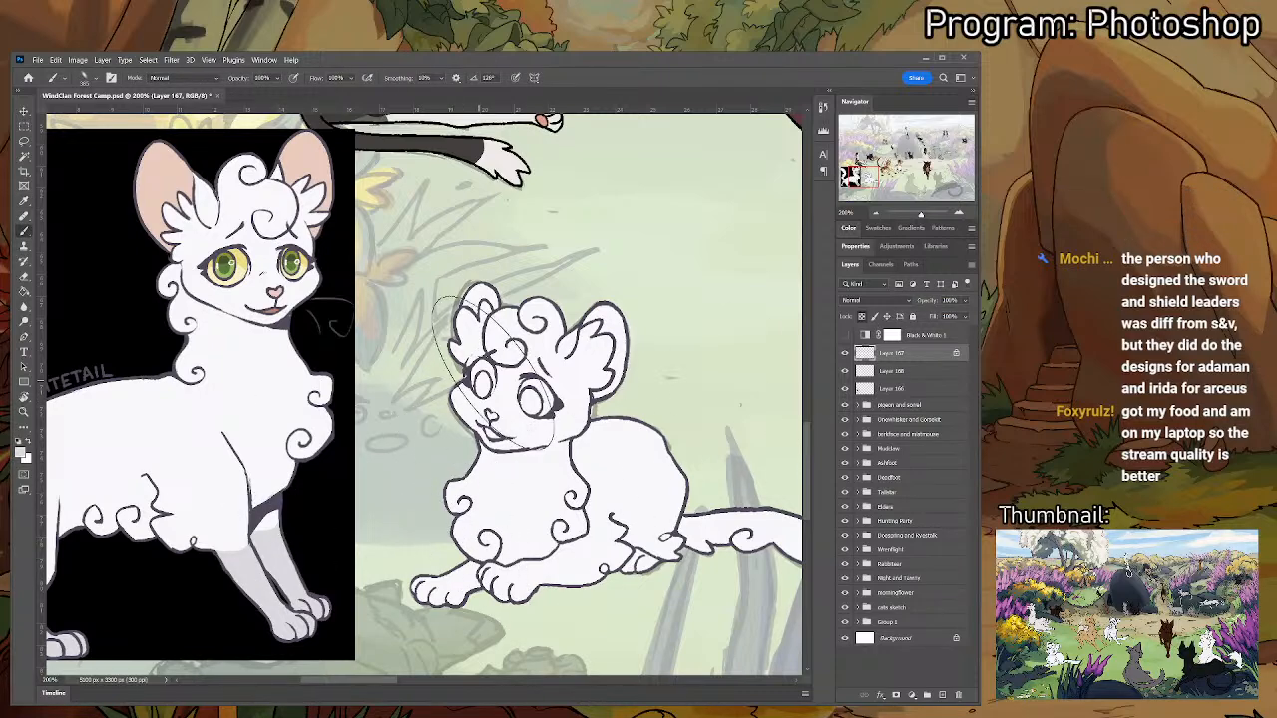
scroll(377, 509, "down", 3)
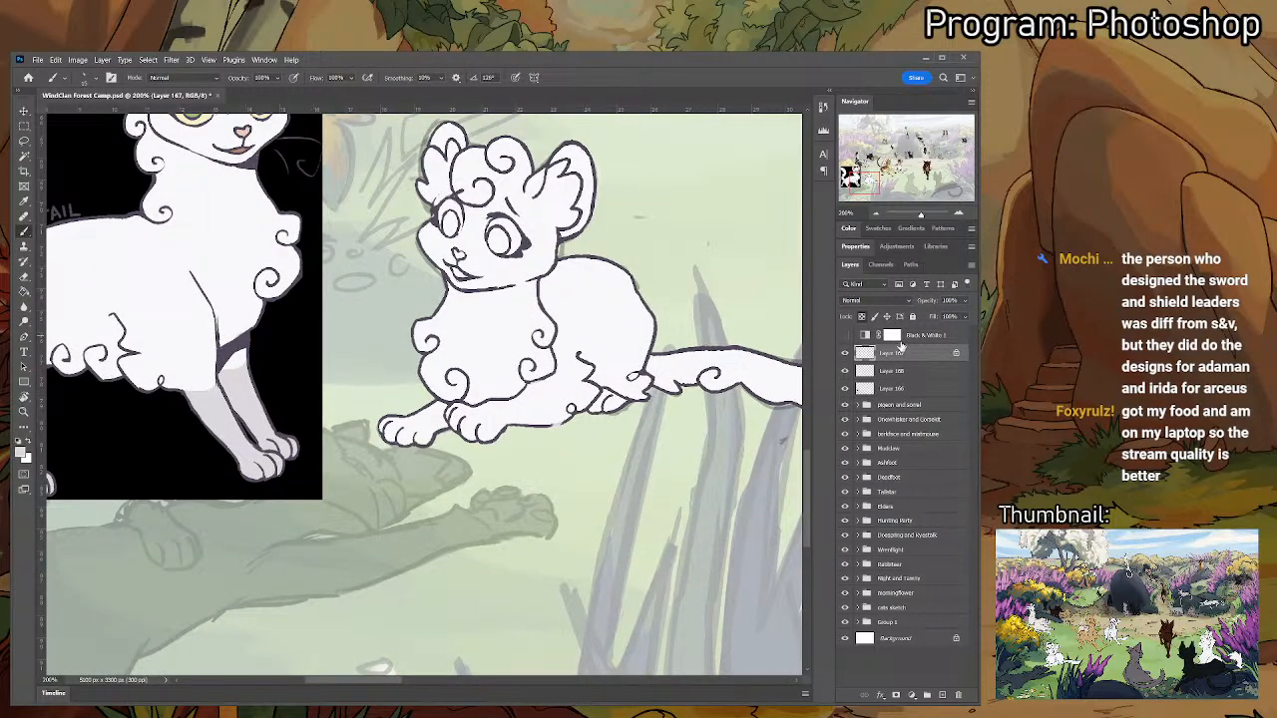
left_click(878, 370)
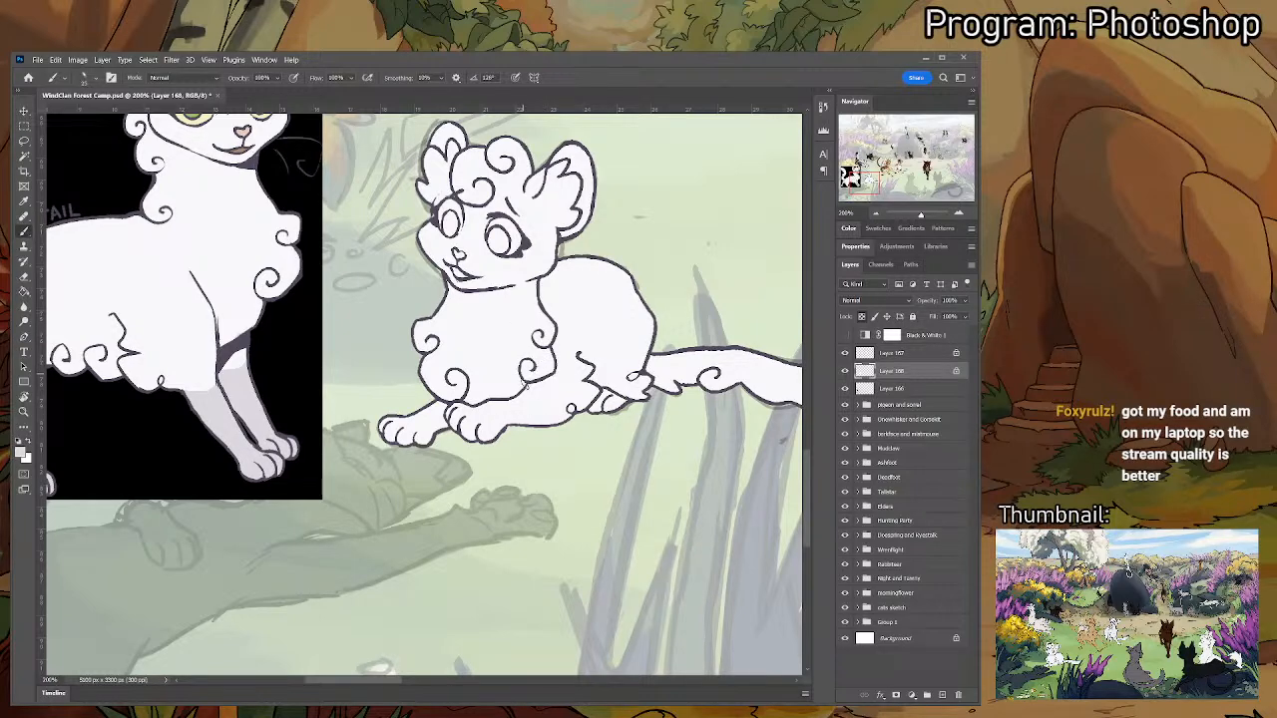
mouse_move(536, 386)
left_mouse_down()
mouse_move(555, 423)
mouse_move(530, 412)
left_mouse_up()
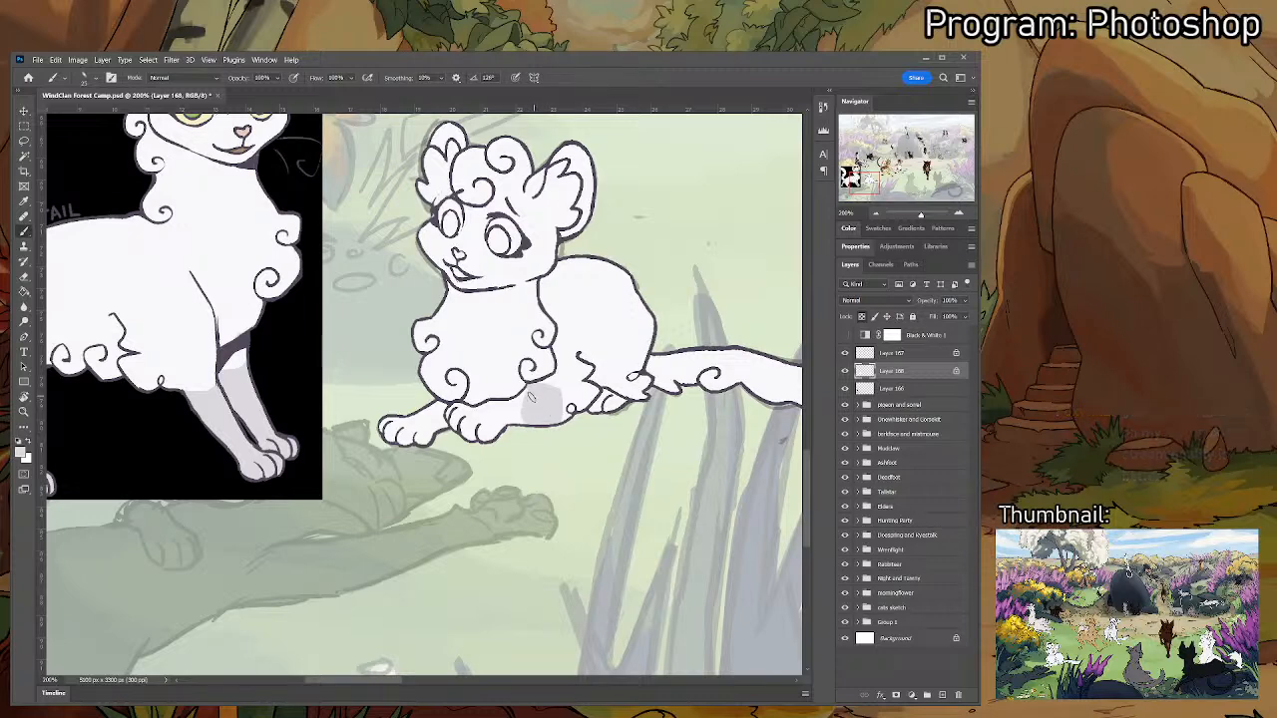
key("ctrl+z")
key("ctrl+z")
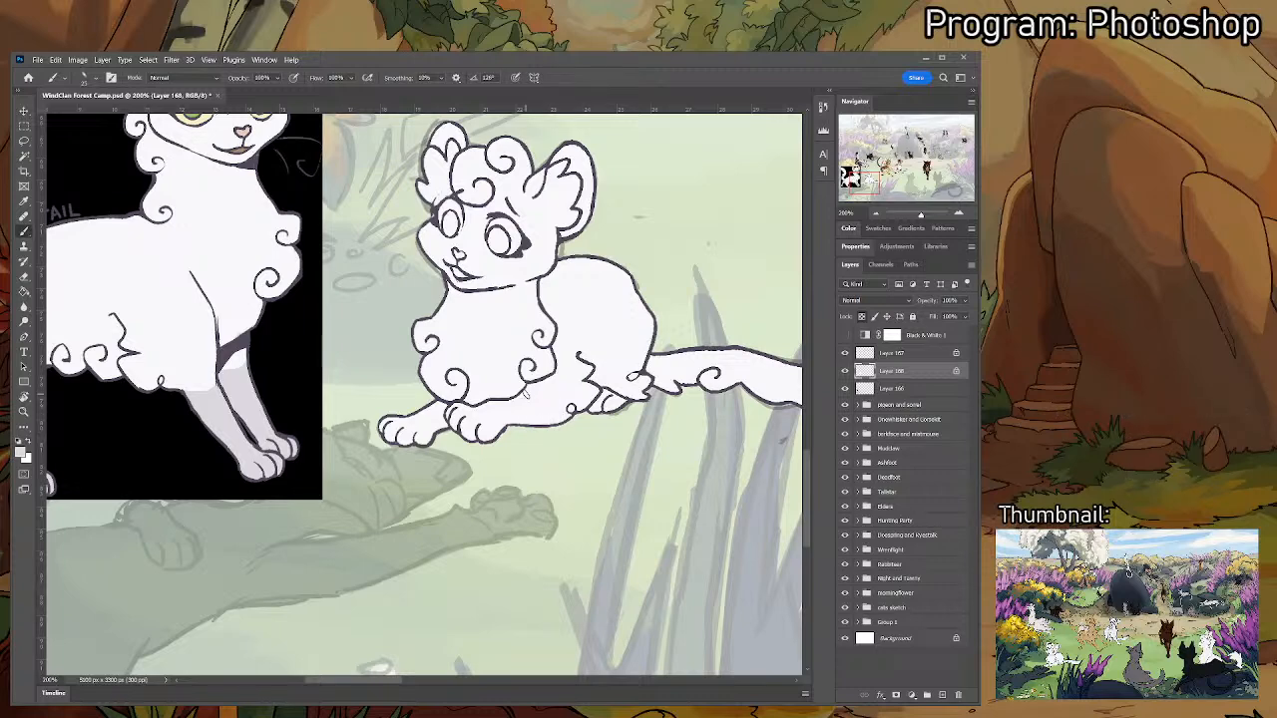
- Paint the lying cat's two front legs and its hind paw in the reference's light grey
mouse_move(538, 399)
left_mouse_down()
mouse_move(533, 426)
mouse_move(508, 403)
mouse_move(499, 411)
mouse_move(534, 419)
mouse_move(502, 403)
mouse_move(465, 425)
mouse_move(490, 424)
left_mouse_up()
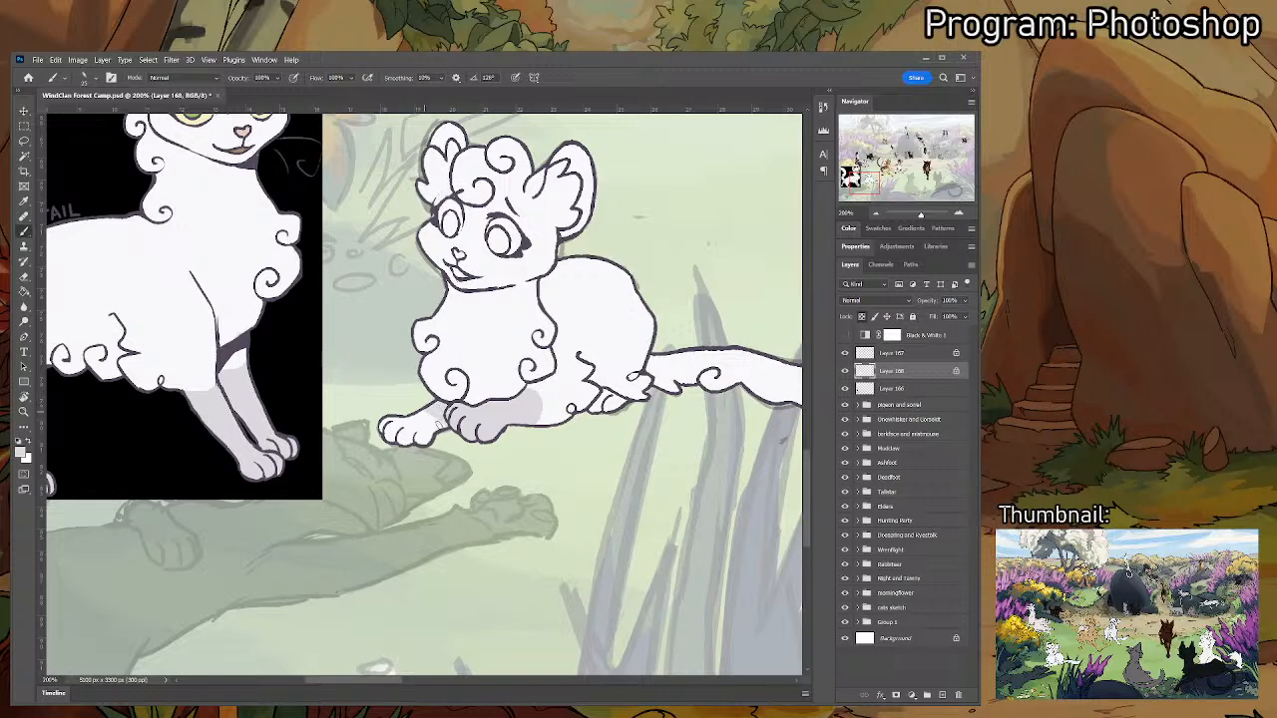
left_click_drag(387, 437, 403, 423)
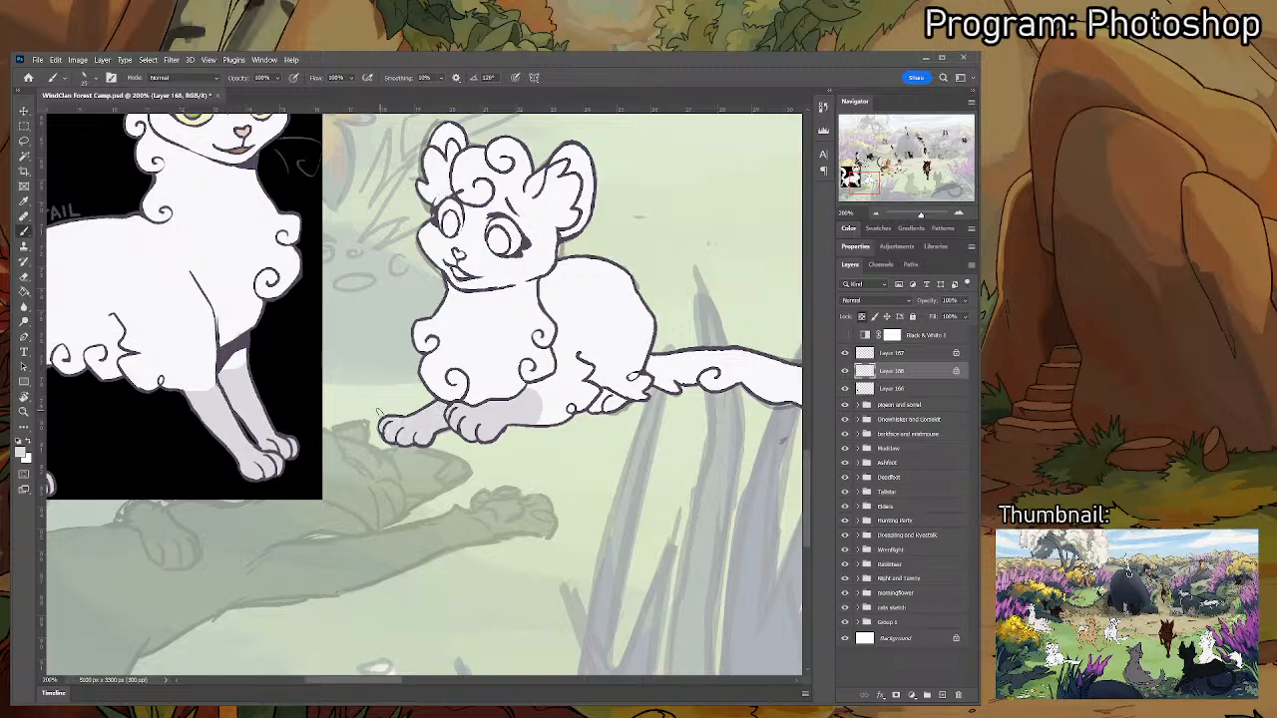
key("i")
mouse_move(353, 256)
left_mouse_down()
mouse_move(396, 264)
mouse_move(516, 344)
mouse_move(411, 320)
left_mouse_up()
key("b")
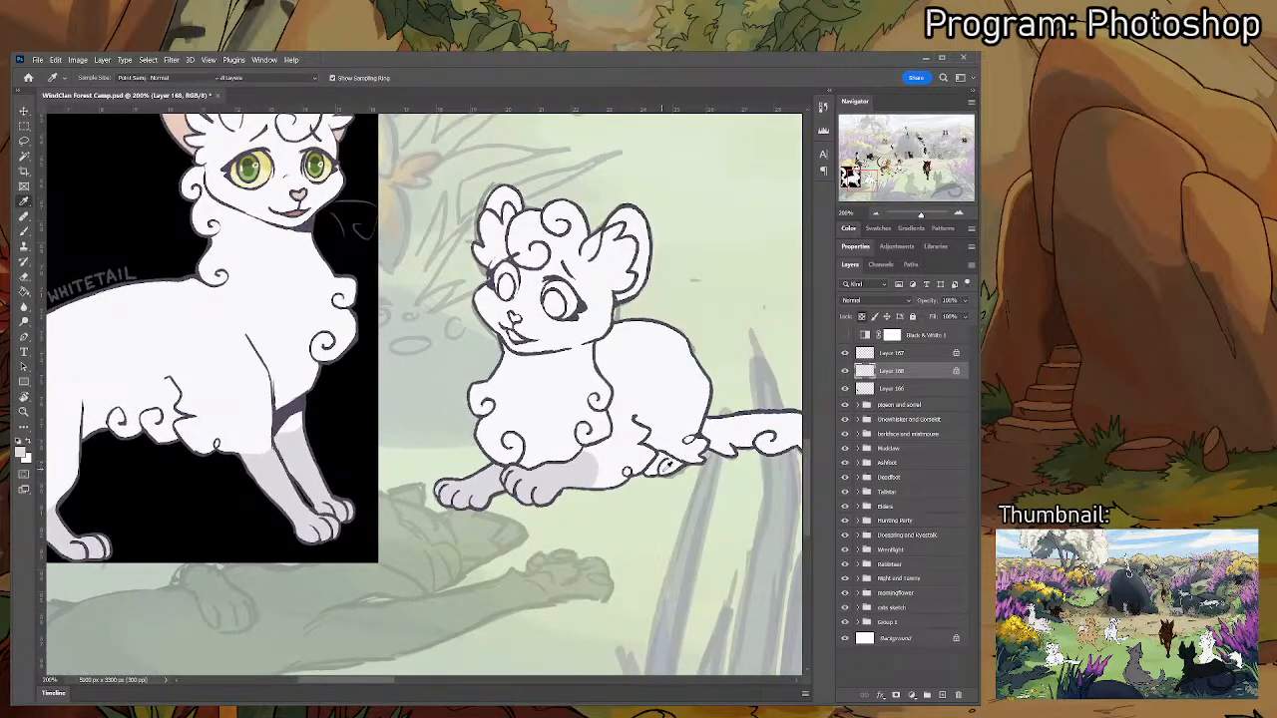
left_click_drag(658, 469, 660, 459)
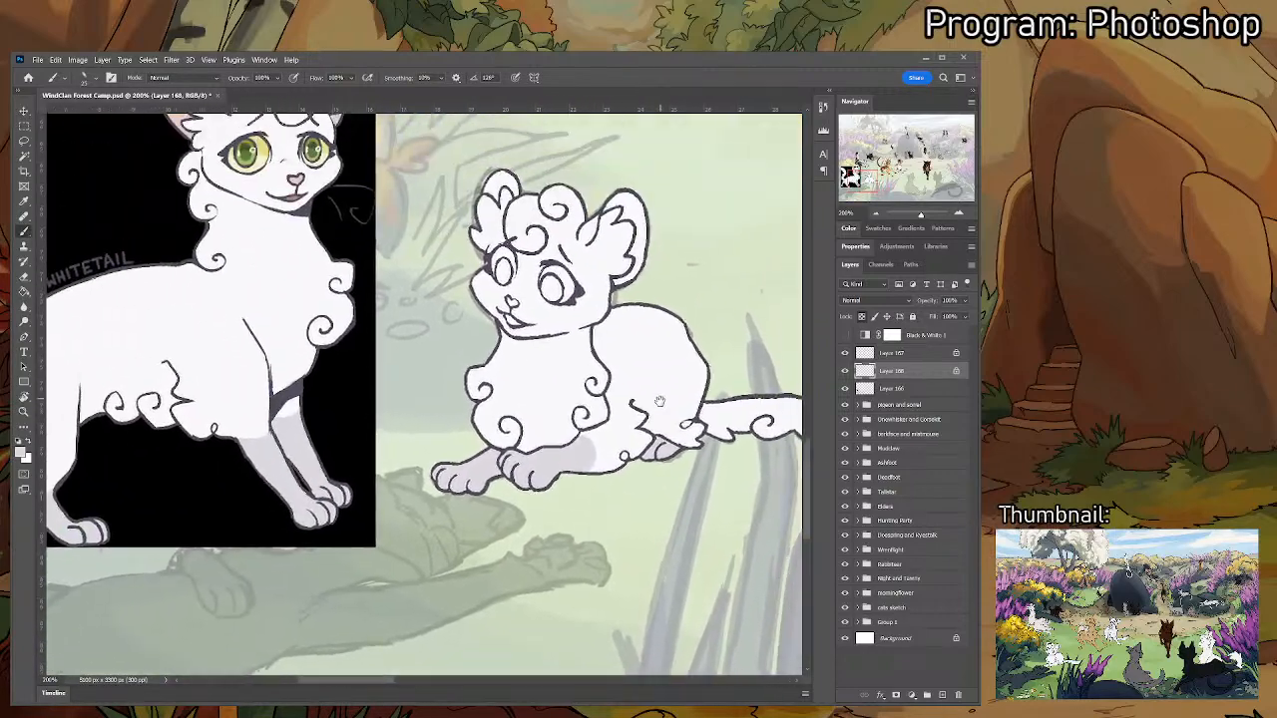
- Sample the reference's inner-ear pink, select the lying cat's inner ears with the Magic Wand across all layers, and fill both
key("i")
mouse_move(259, 419)
left_mouse_down()
mouse_move(367, 536)
mouse_move(508, 582)
mouse_move(272, 555)
left_mouse_up()
key("w")
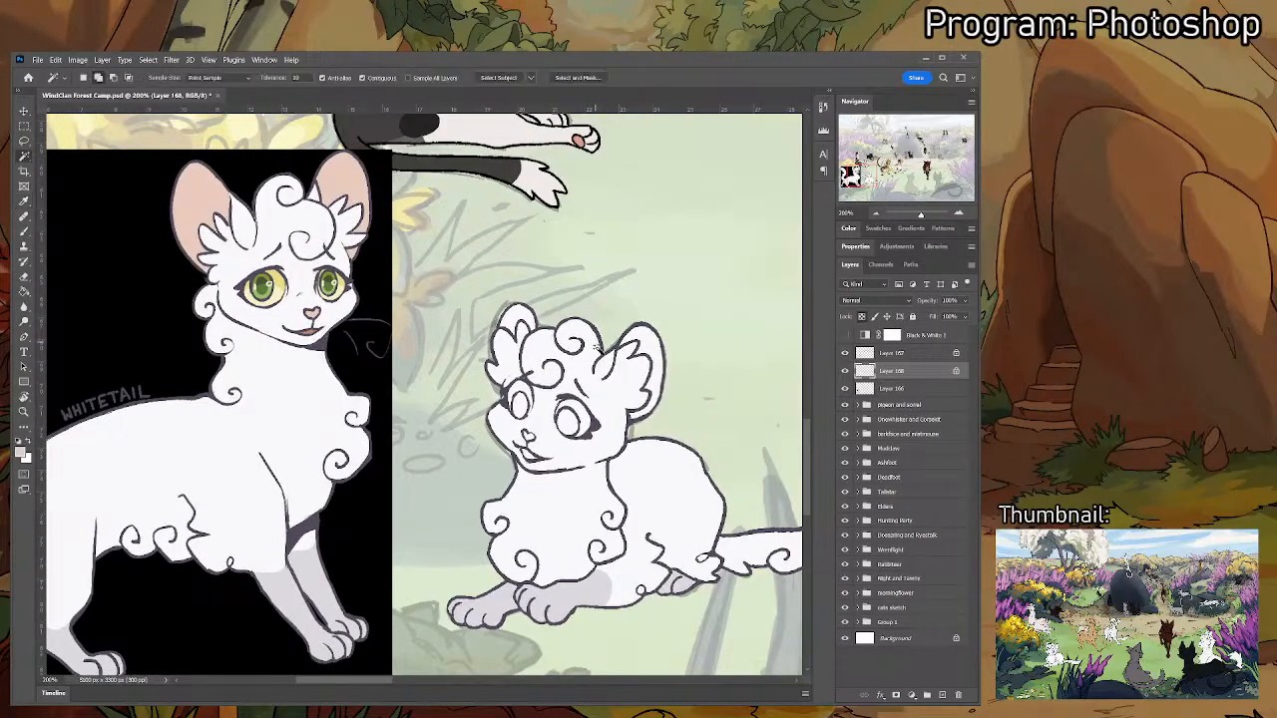
left_click(516, 316)
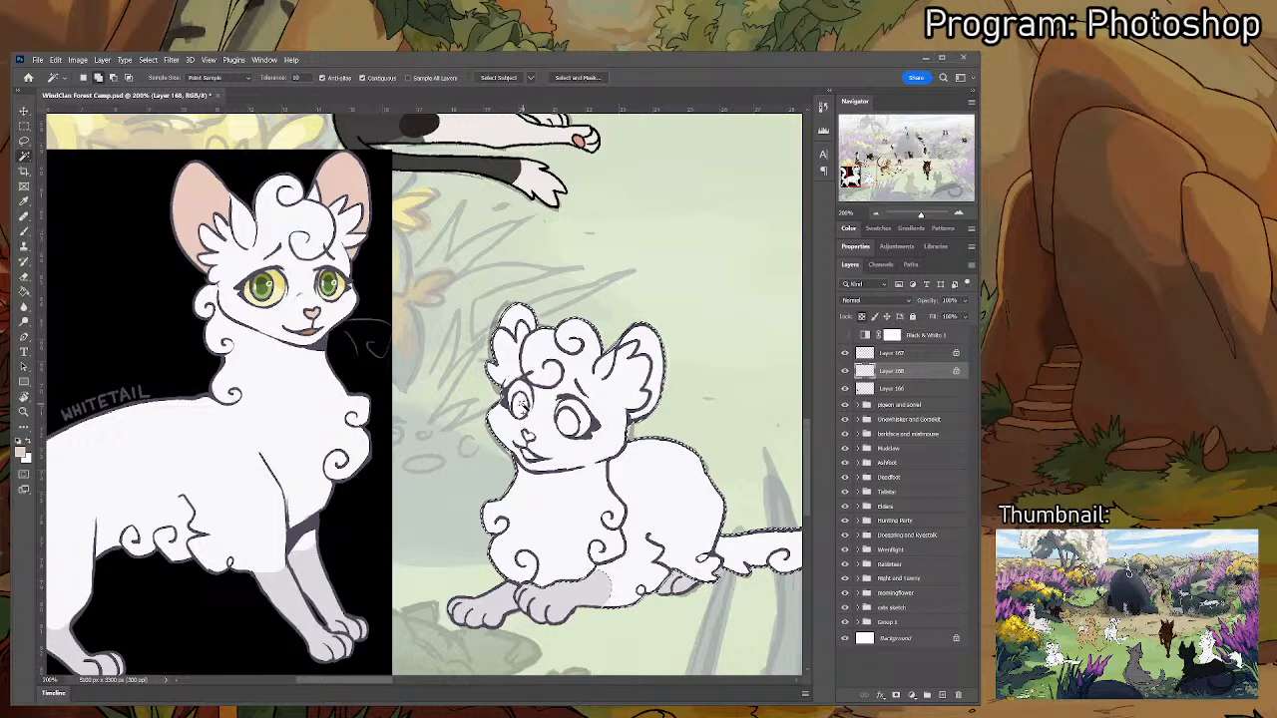
key("ctrl+d")
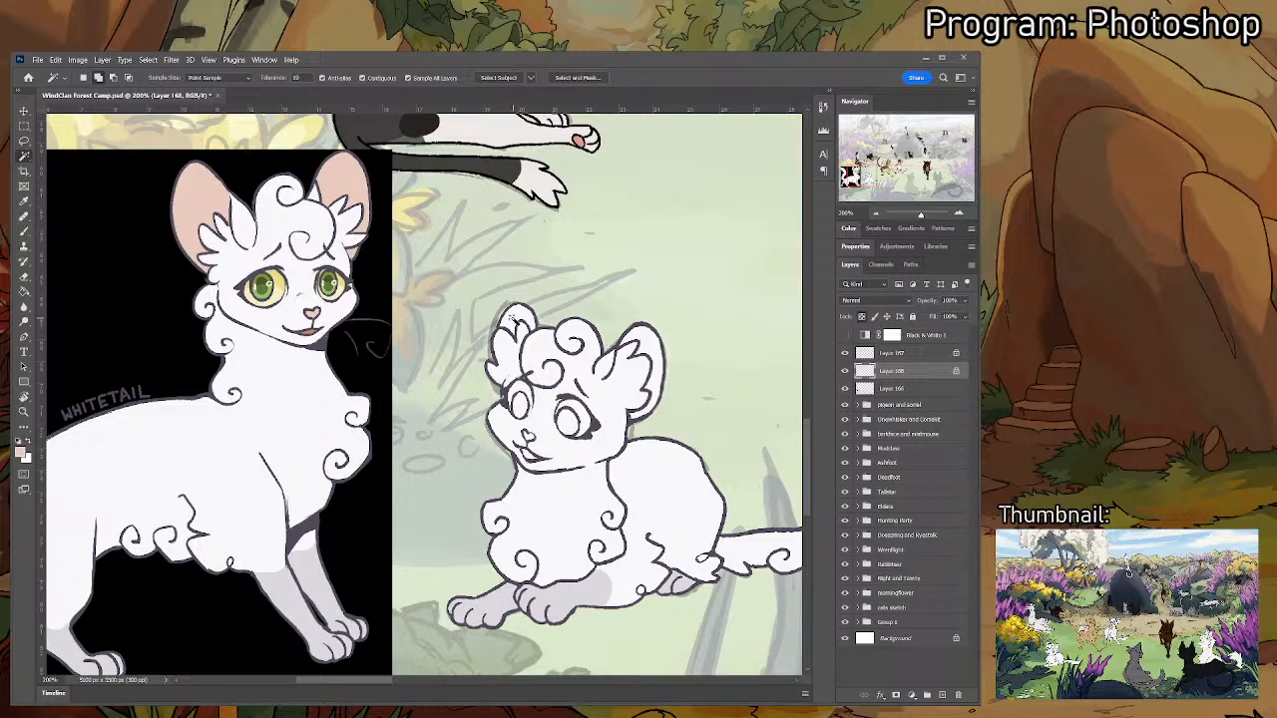
left_click(644, 351)
key("g")
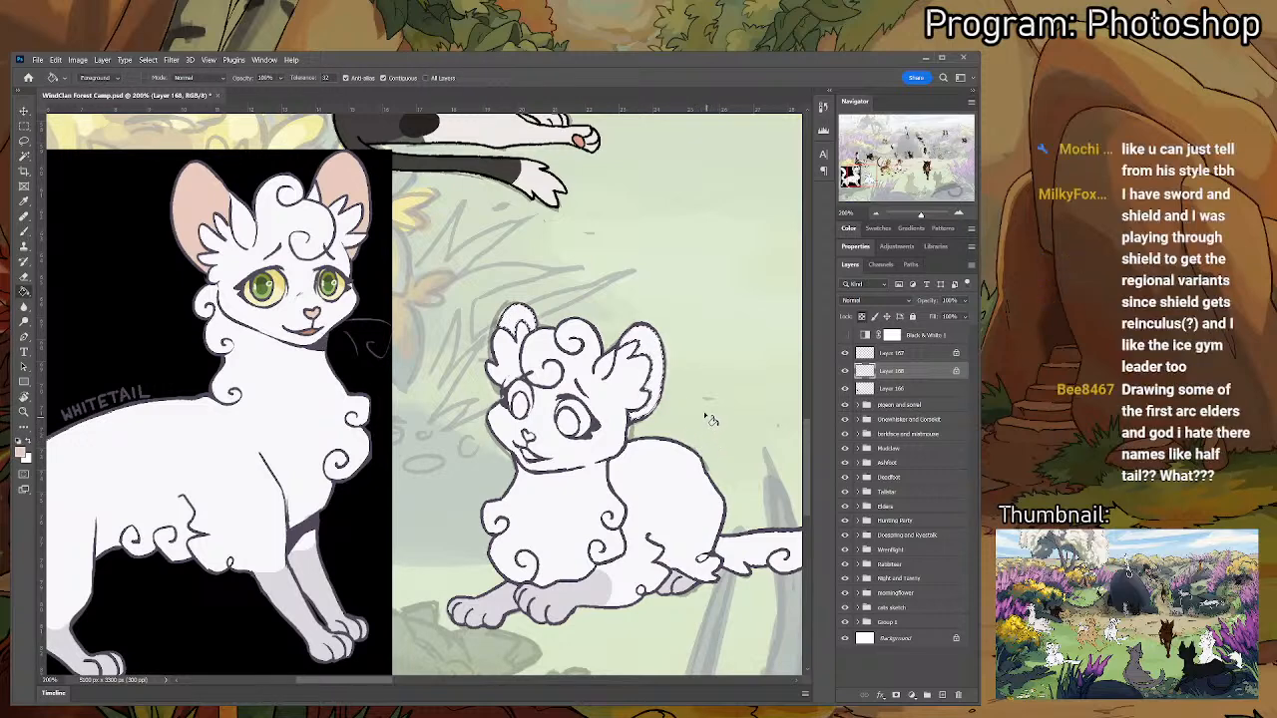
left_click(646, 371)
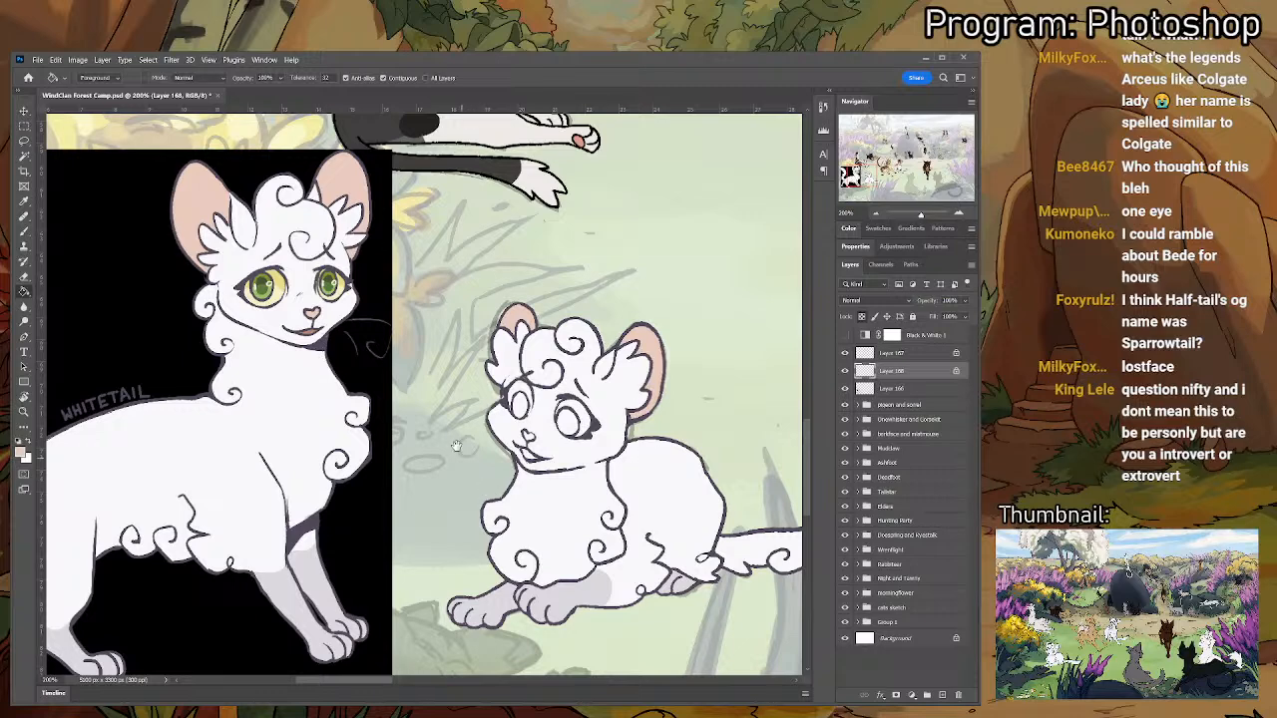
- Brush pink onto the lying cat's nose
key("b")
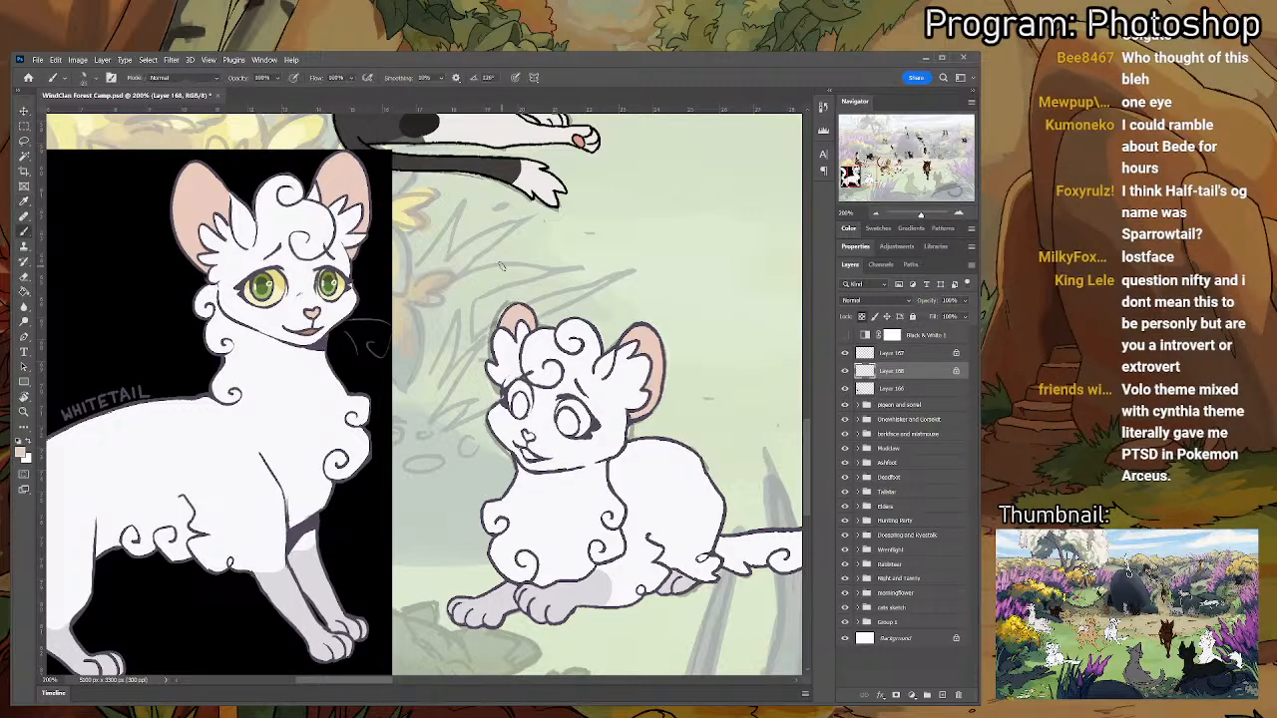
key("ctrl+plus")
key("ctrl+plus")
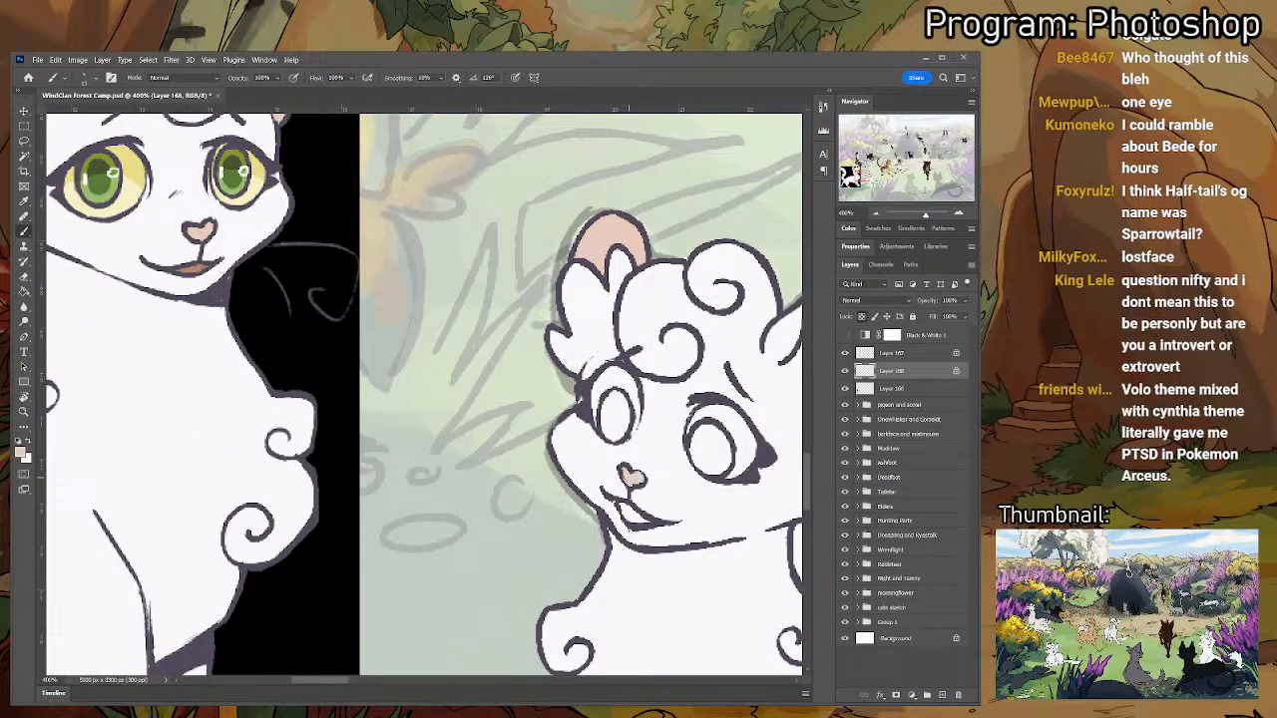
- Sample the reference's pale yellow eye color, paint both of the lying cat's eyes with it, and clean up the spill with the sampled white
left_click_drag(349, 323, 429, 453)
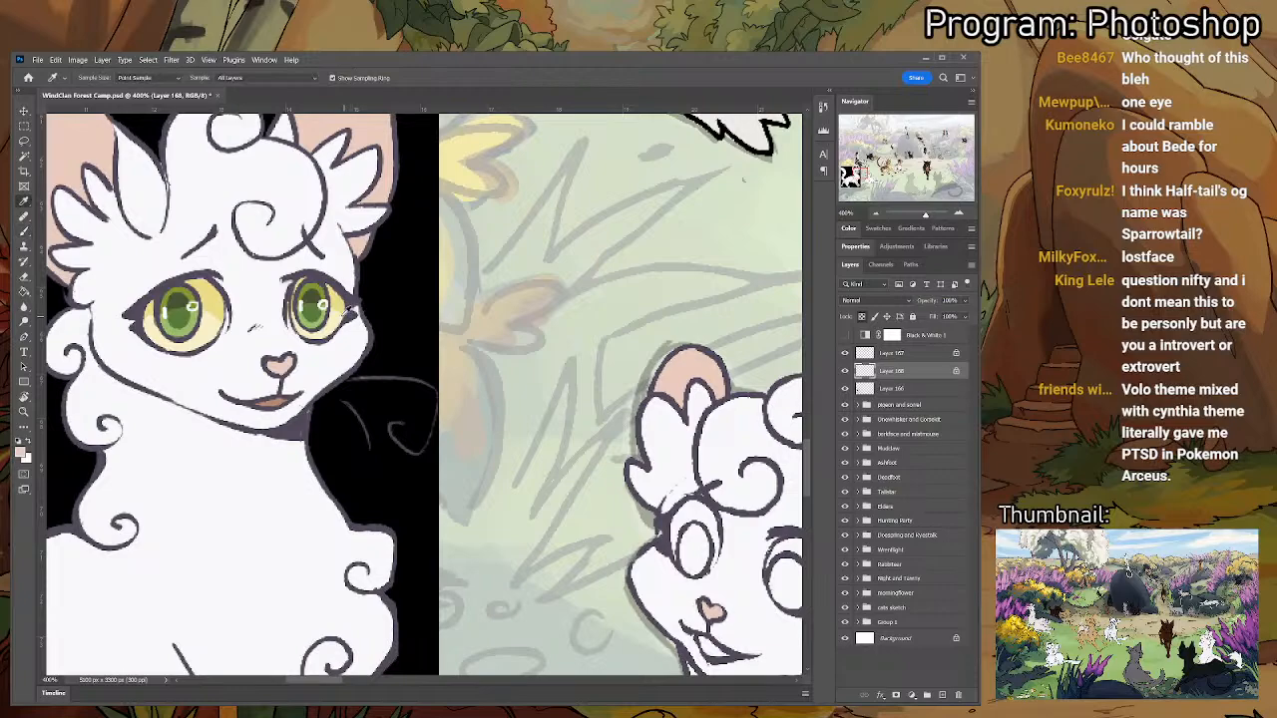
left_click_drag(722, 577, 547, 299)
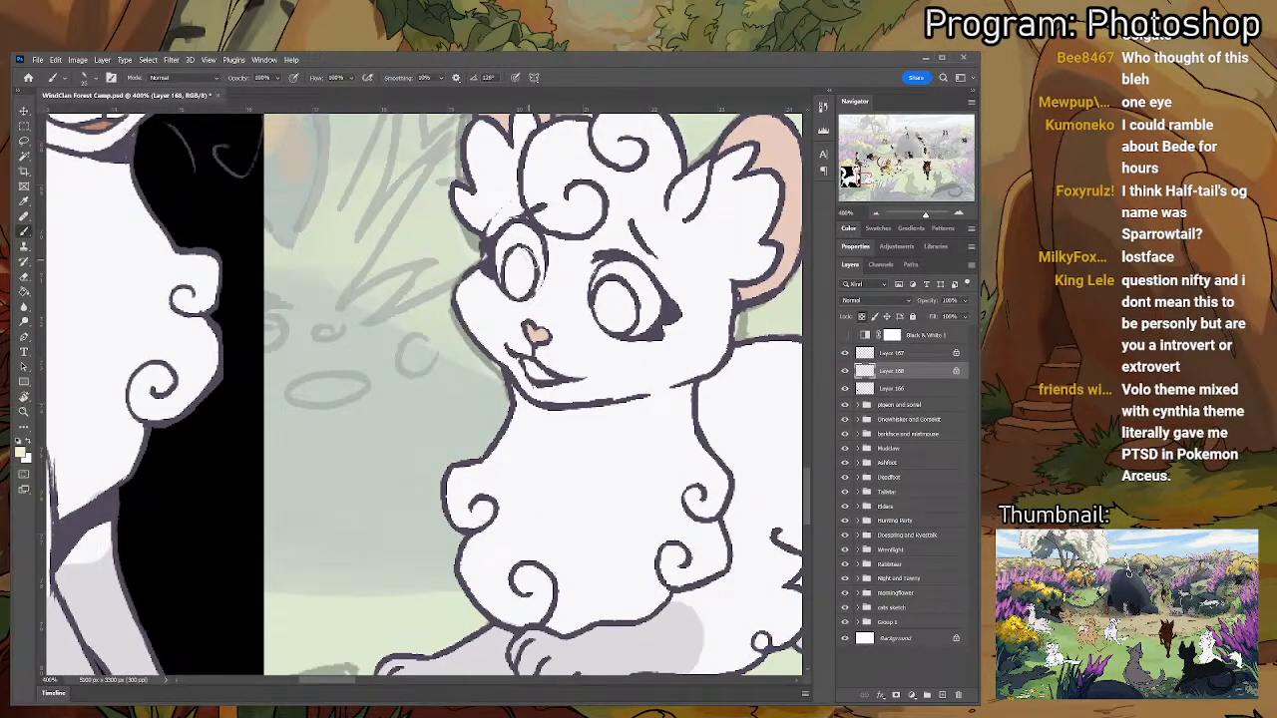
mouse_move(527, 250)
left_mouse_down()
mouse_move(516, 268)
mouse_move(521, 239)
left_mouse_up()
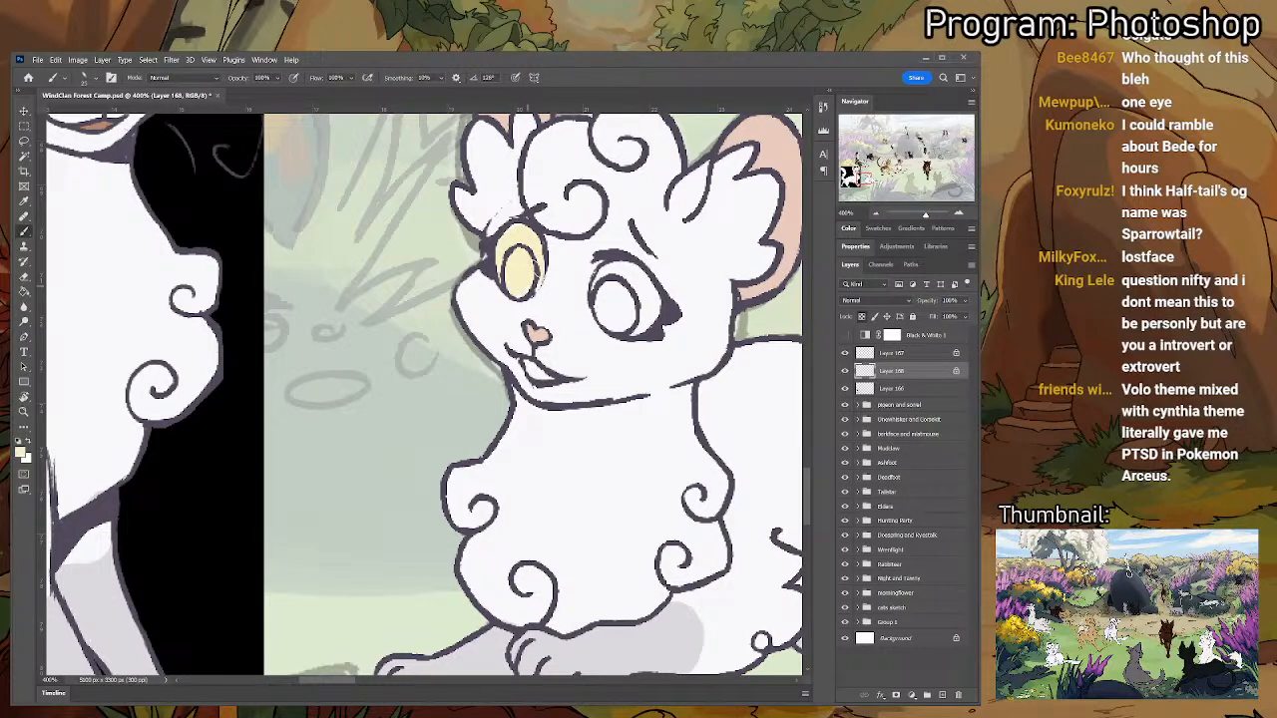
mouse_move(597, 282)
left_mouse_down()
mouse_move(628, 277)
mouse_move(656, 305)
mouse_move(650, 332)
left_mouse_up()
left_click_drag(612, 290, 630, 301)
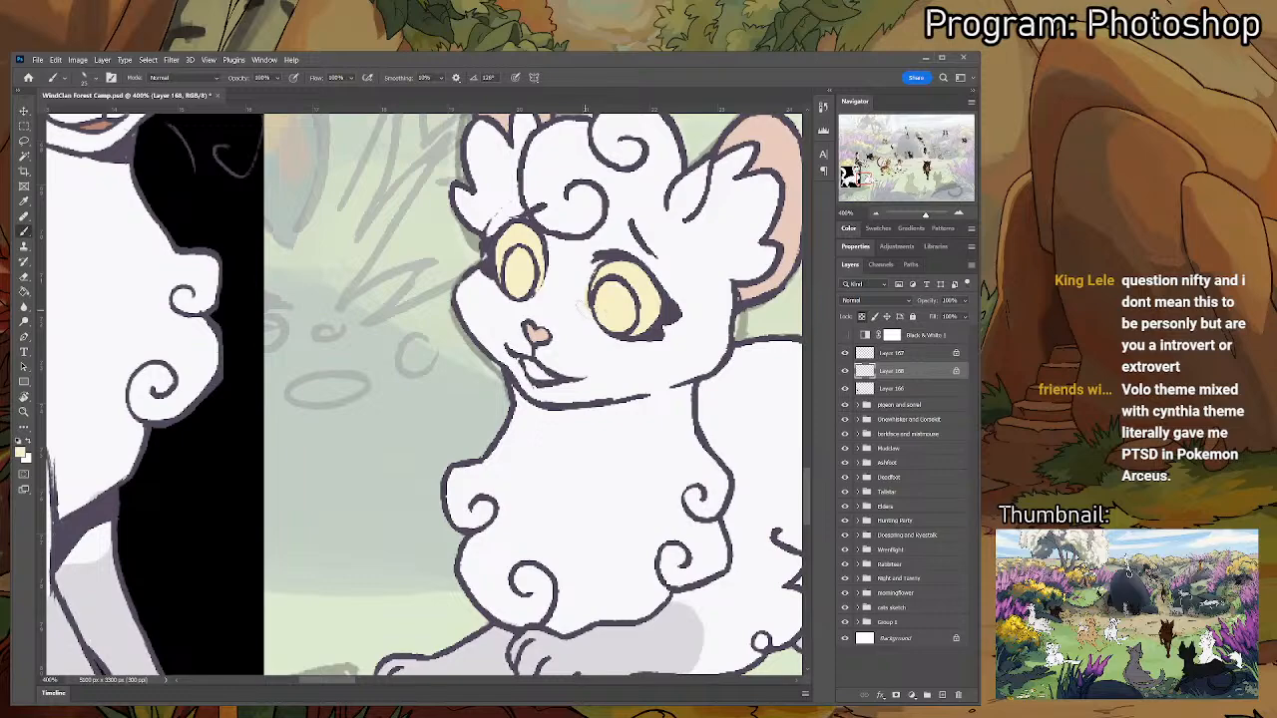
left_click(577, 303, "alt")
- Sample the reference's darker eye yellow and select both pale yellow eyes with the Magic Wand, sampling only the current layer
mouse_move(431, 286)
left_mouse_down()
mouse_move(389, 439)
mouse_move(342, 507)
mouse_move(283, 448)
mouse_move(295, 431)
mouse_move(426, 514)
left_mouse_up()
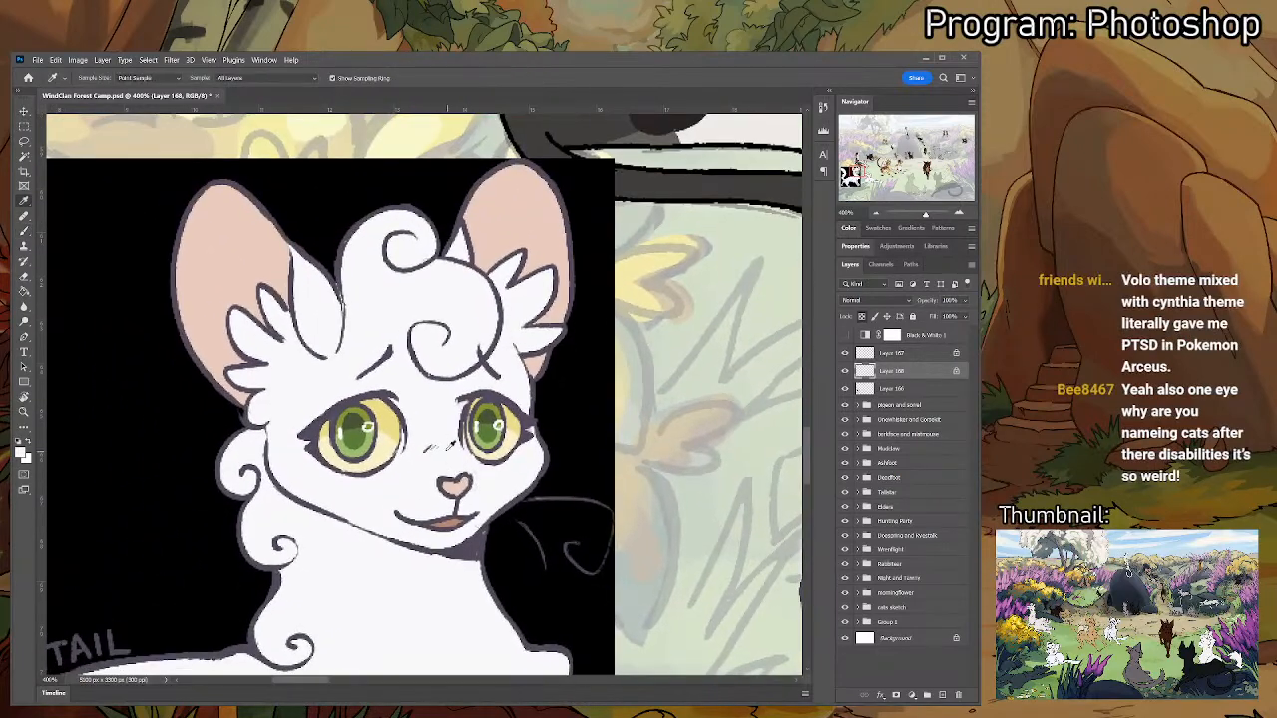
left_click(386, 417, "alt")
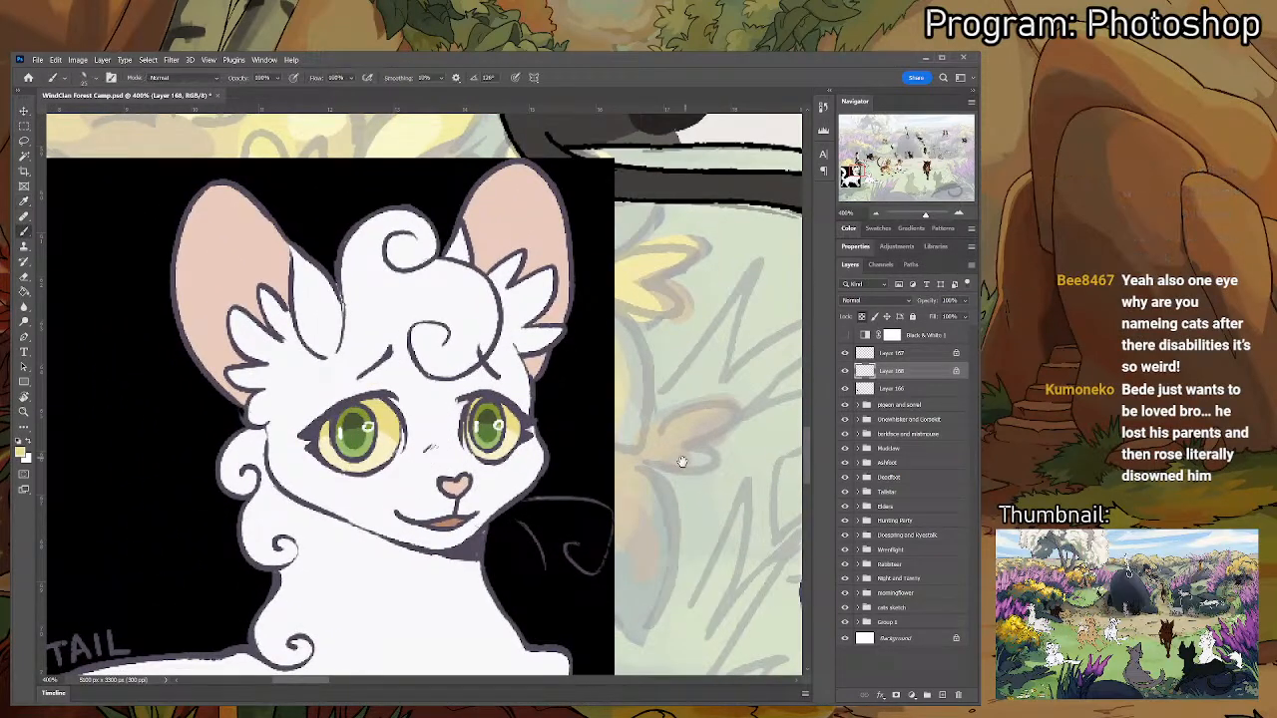
mouse_move(514, 412)
left_mouse_down()
mouse_move(381, 349)
mouse_move(170, 184)
mouse_move(78, 198)
left_mouse_up()
key("w")
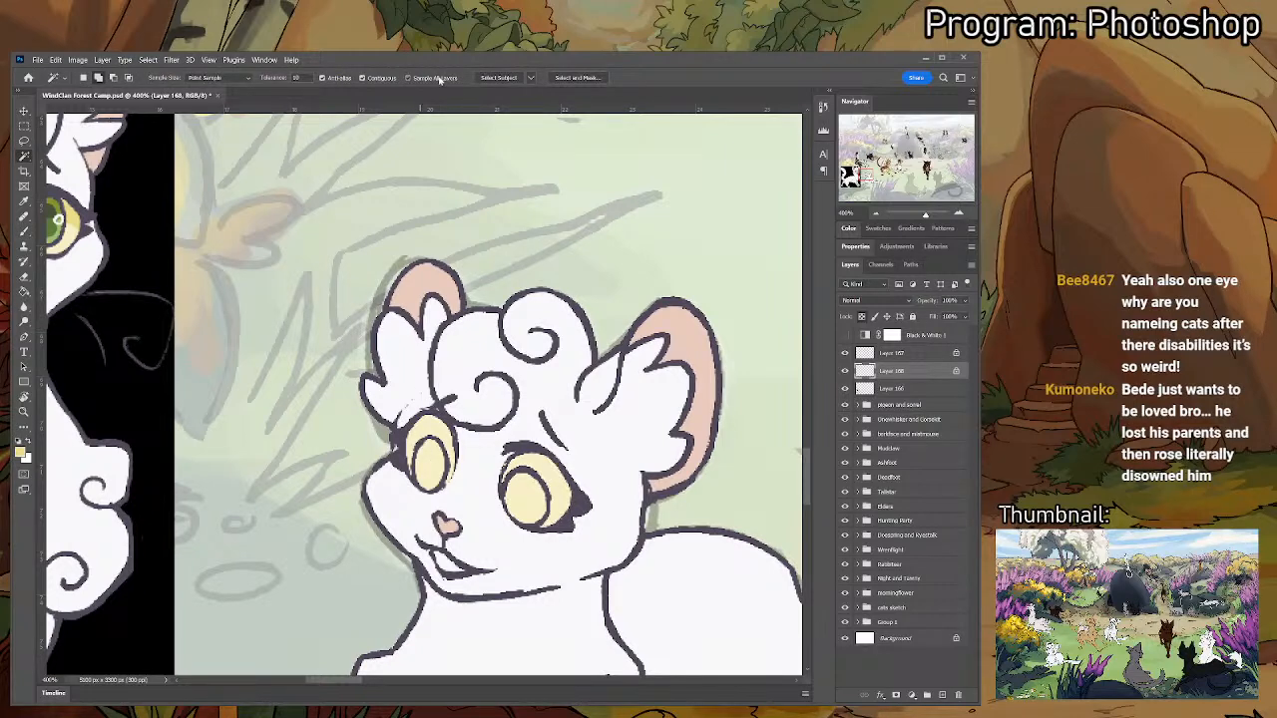
left_click(431, 454)
left_click(539, 487)
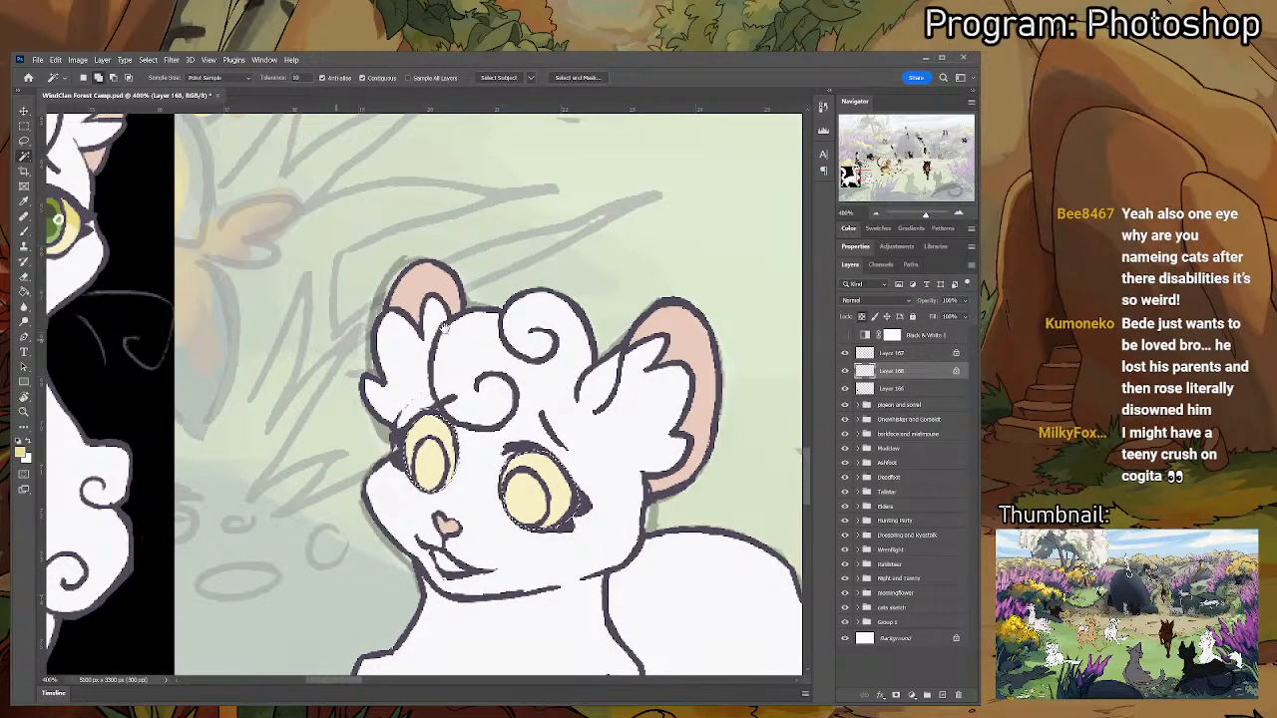
- Resample the reference's darker yellow and shade the upper part of both eyes within the selection
left_click_drag(349, 349, 573, 379)
key("i")
key("b")
left_click_drag(758, 525, 544, 311)
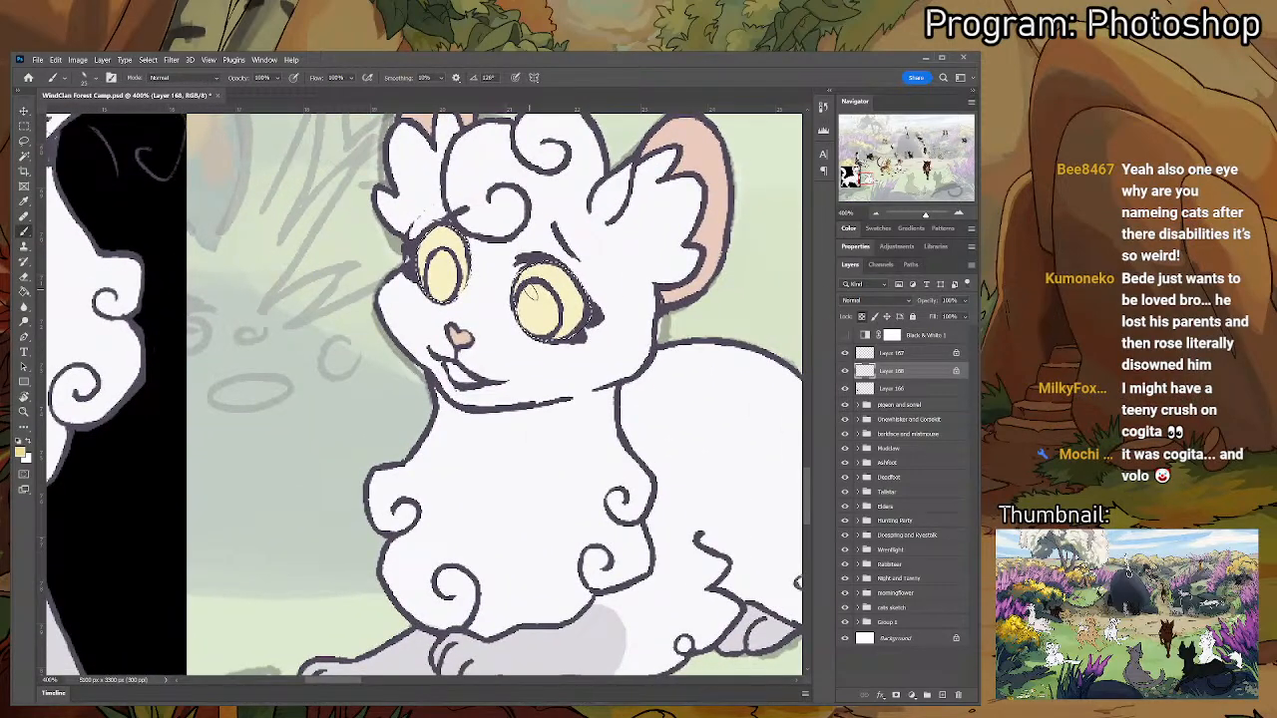
mouse_move(535, 286)
left_mouse_down()
mouse_move(598, 329)
mouse_move(537, 267)
mouse_move(557, 272)
mouse_move(510, 271)
mouse_move(576, 299)
mouse_move(493, 280)
mouse_move(580, 361)
left_mouse_up()
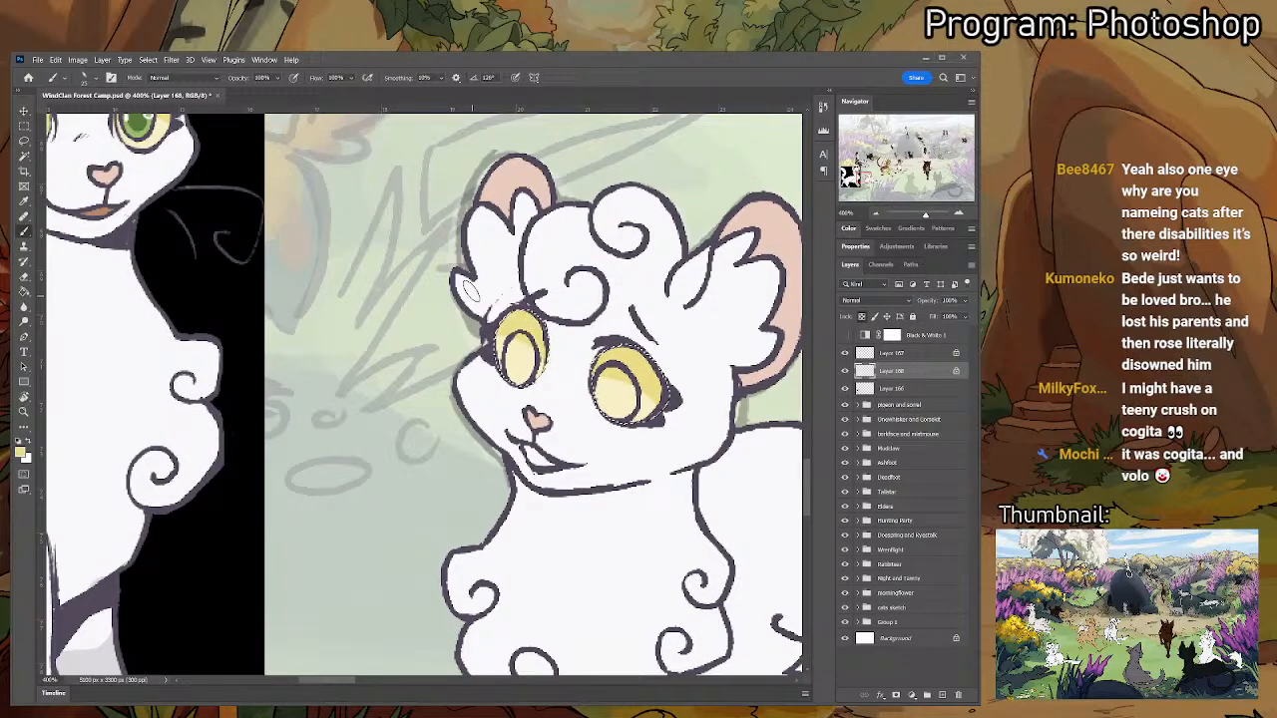
- Sample the light green from the reference's eye and fill the inner ovals of both of the lying cat's eyes with it
left_click_drag(468, 254, 635, 342)
key("alt")
left_click(306, 202)
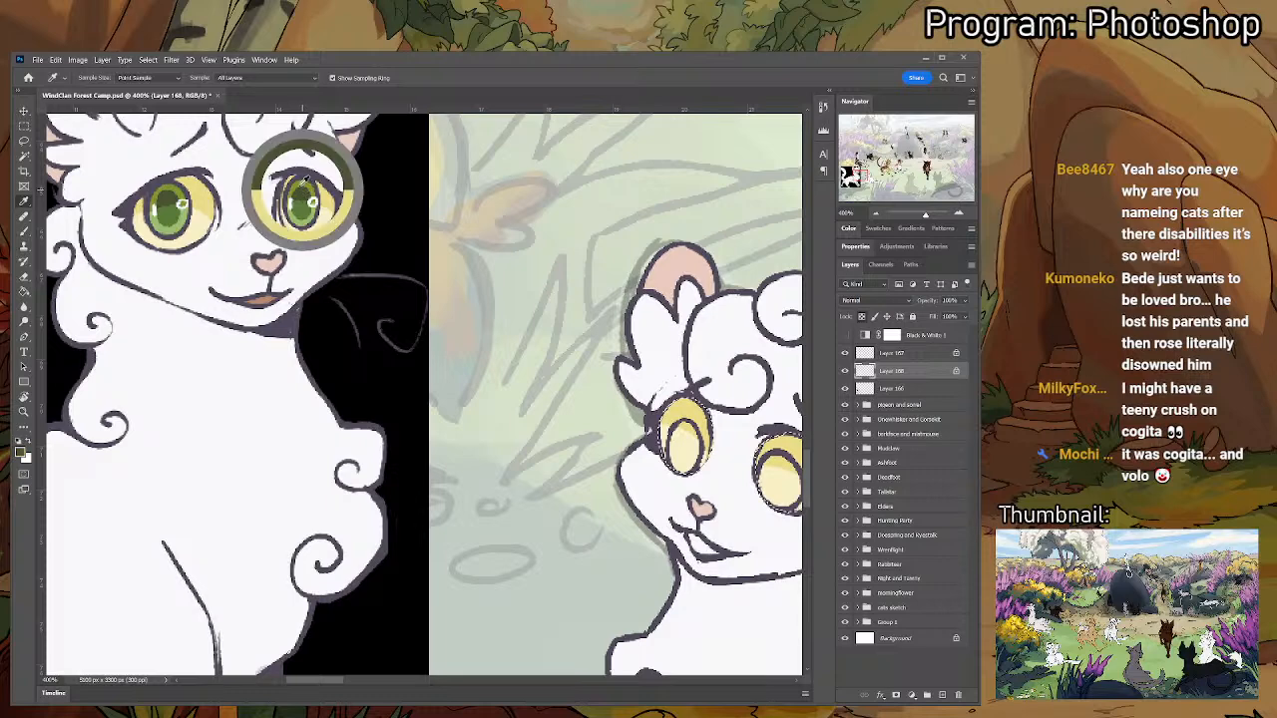
left_click(309, 207, "alt")
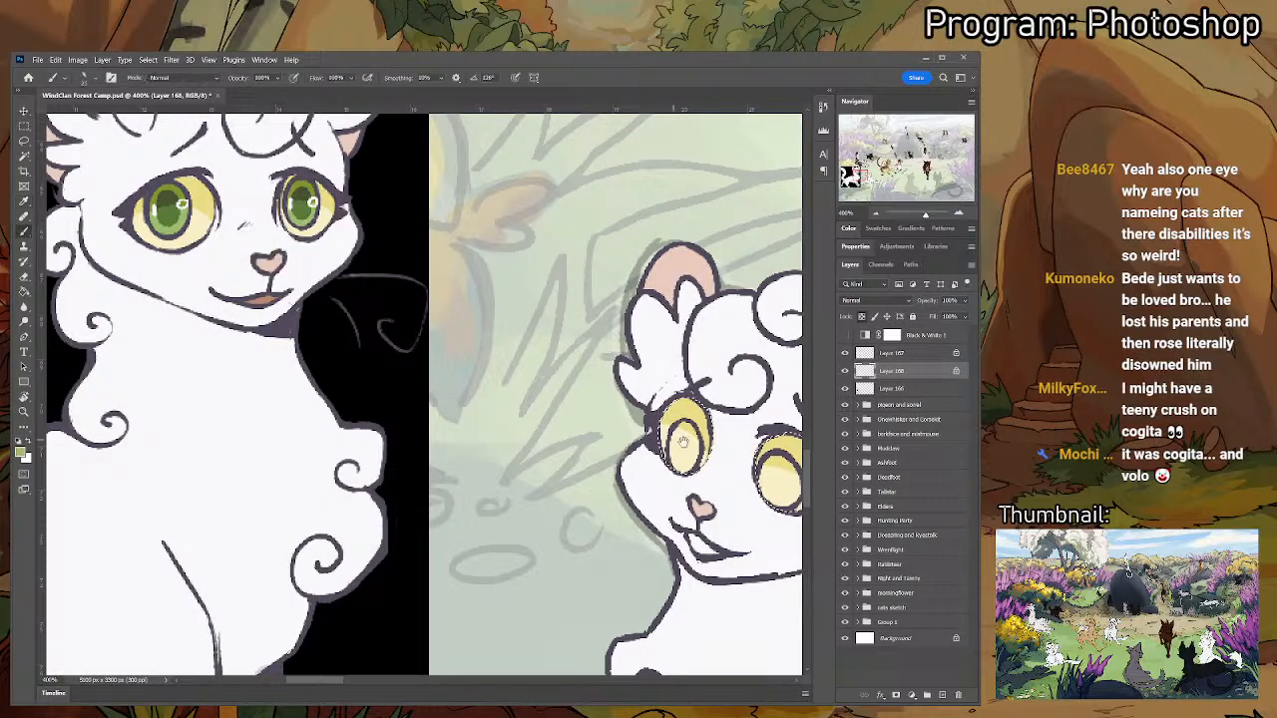
mouse_move(683, 441)
left_mouse_down()
mouse_move(575, 369)
mouse_move(554, 395)
mouse_move(564, 357)
mouse_move(561, 395)
left_mouse_up()
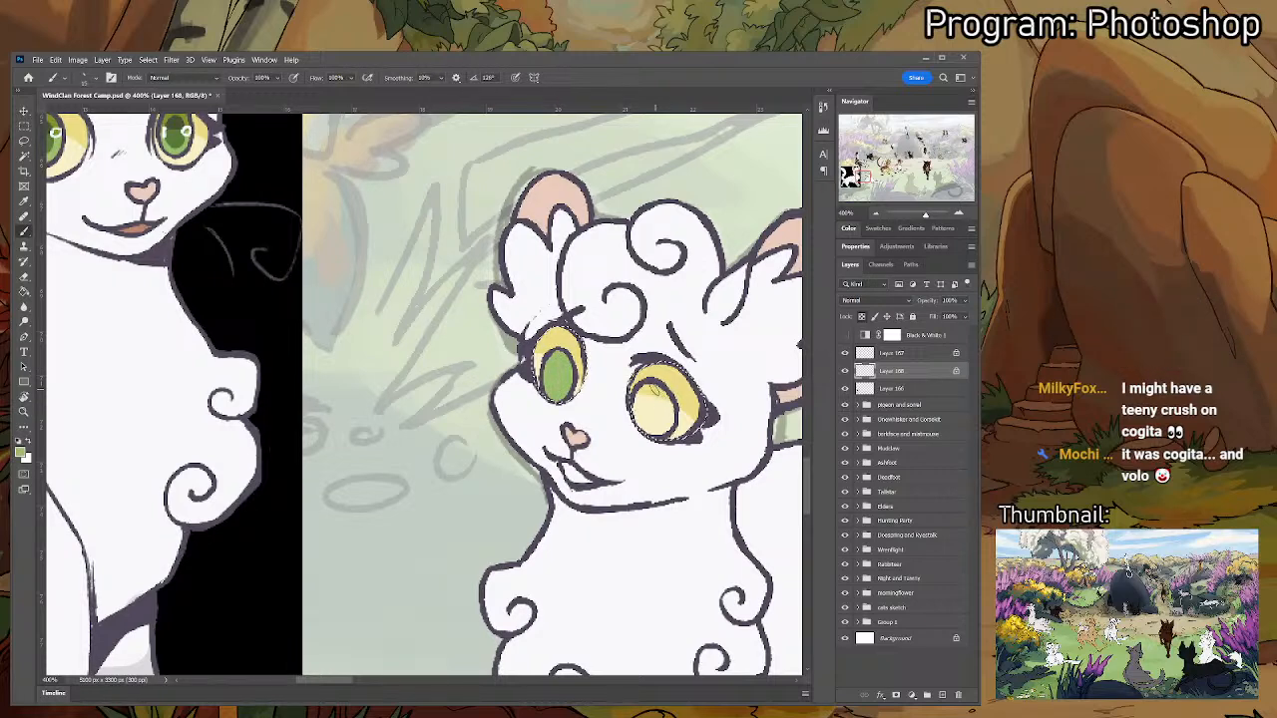
mouse_move(653, 391)
left_mouse_down()
mouse_move(659, 419)
mouse_move(638, 417)
mouse_move(666, 427)
left_mouse_up()
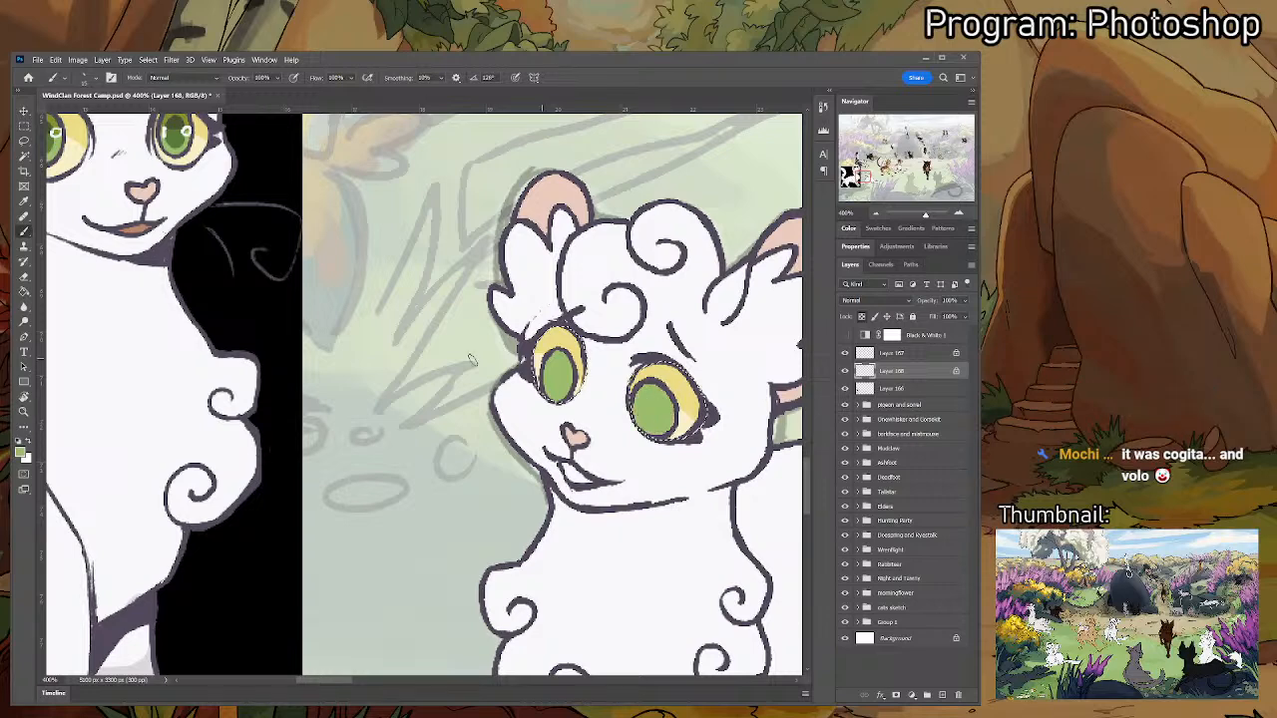
- Sample the dark green from the reference's eye and shade the upper part of both of the lying cat's green irises
left_click_drag(469, 359, 551, 469)
key("i")
left_click(269, 229)
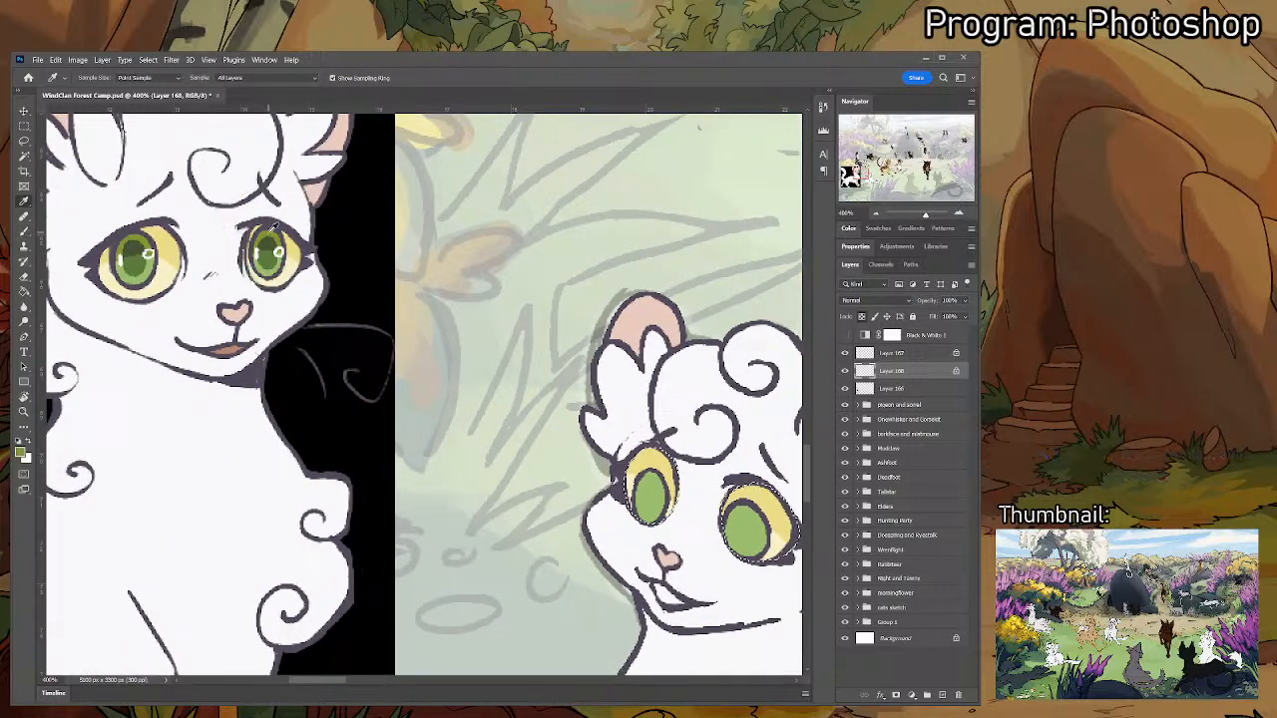
key("b")
mouse_move(689, 502)
left_mouse_down()
mouse_move(607, 337)
mouse_move(690, 379)
mouse_move(674, 379)
left_mouse_up()
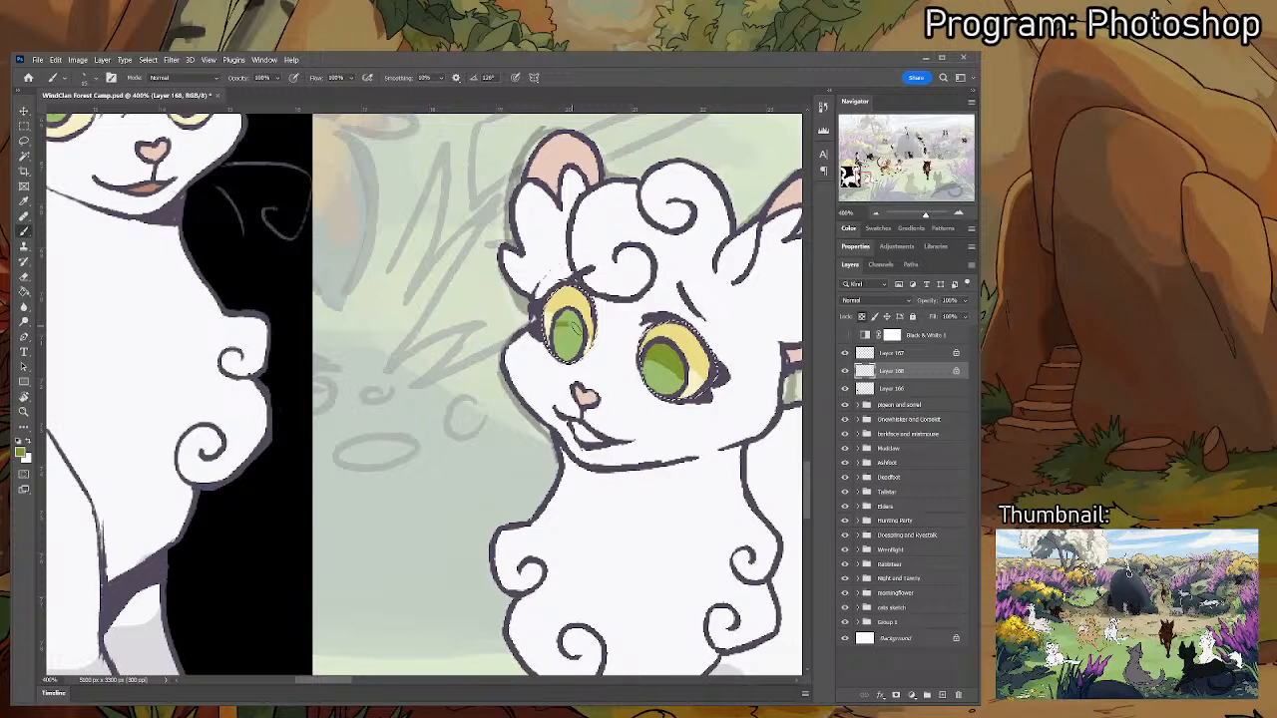
left_click_drag(562, 321, 577, 331)
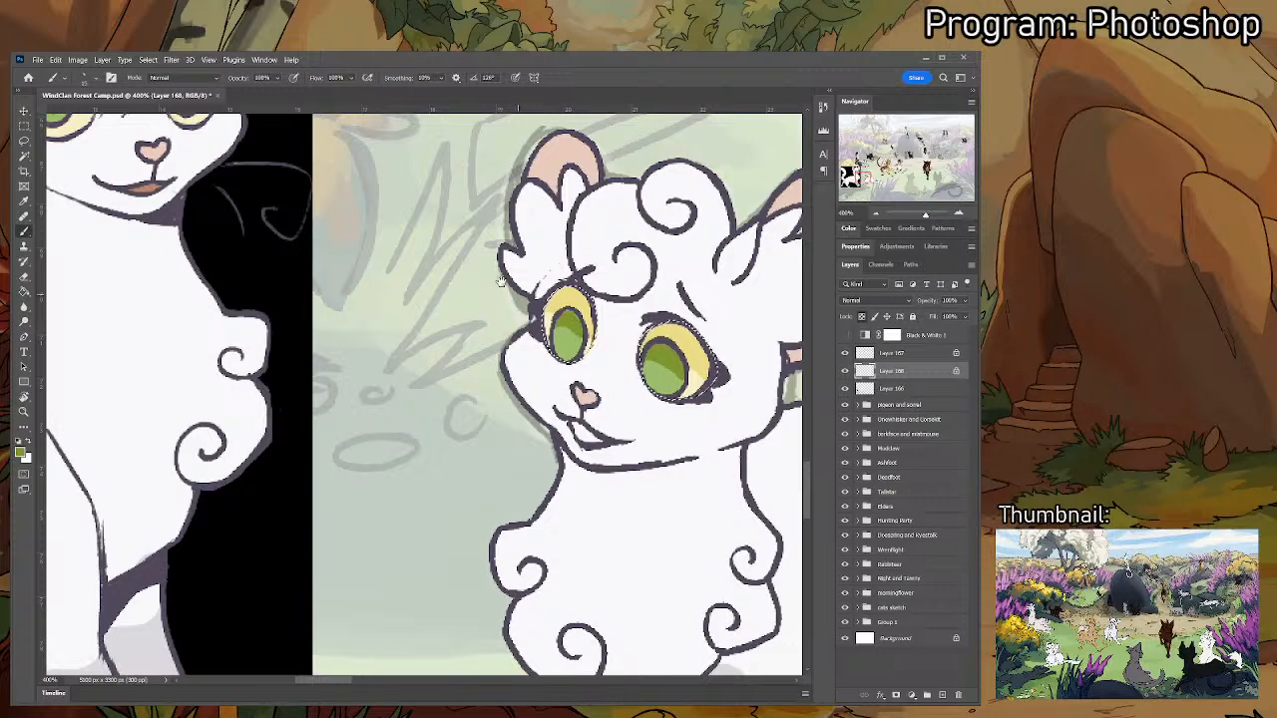
- Try a darker color sampled from the reference in the lying cat's eye, and undo it together with the iris shading
left_click_drag(260, 180, 348, 270)
left_click(279, 168, "alt")
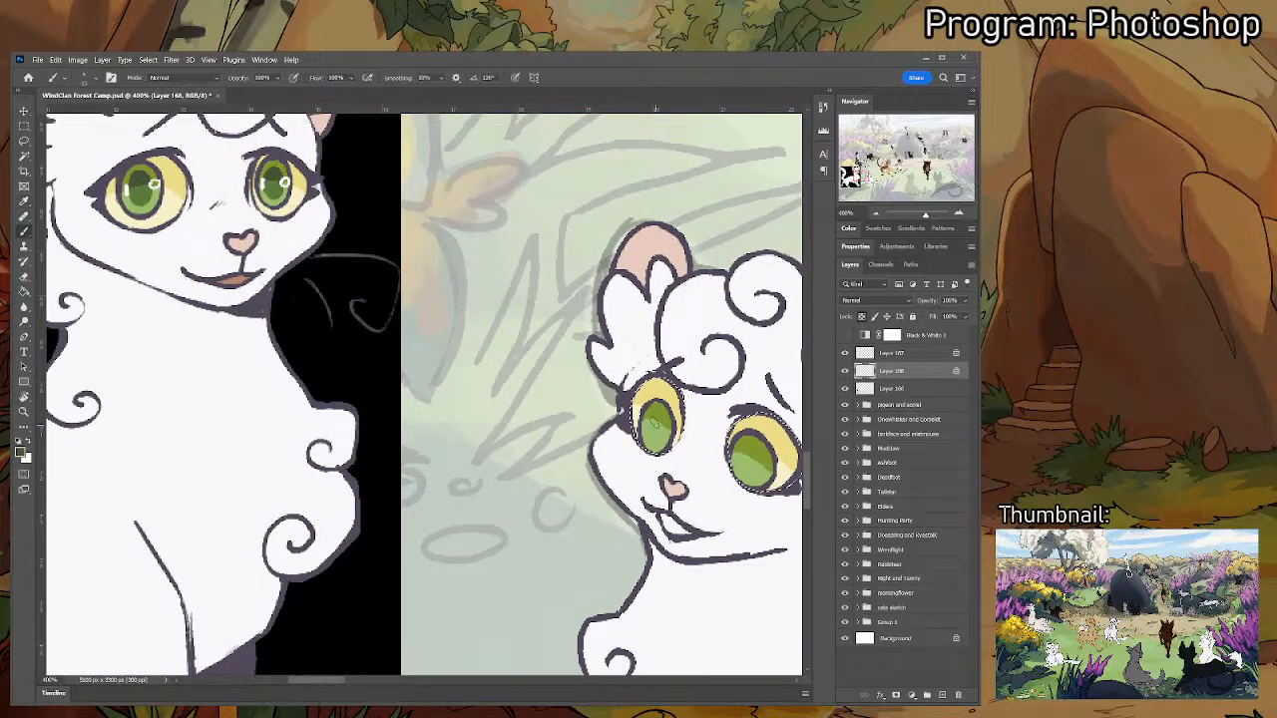
mouse_move(655, 420)
left_mouse_down()
mouse_move(654, 441)
mouse_move(658, 417)
left_mouse_up()
key("ctrl+z")
key("ctrl+z")
key("ctrl+z")
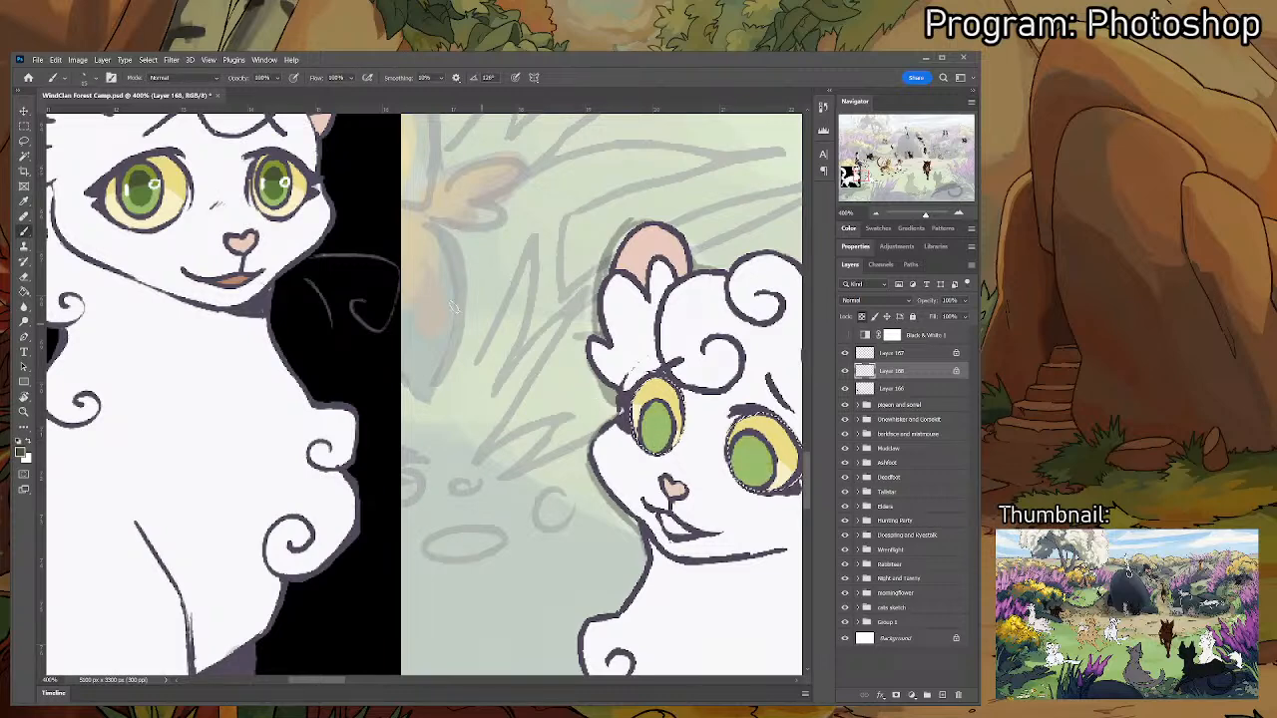
- Sample the darker green from the reference's pupil and paint a smaller oval pupil inside both of the lying cat's irises
left_click(273, 192, "alt")
left_click_drag(690, 461, 529, 317)
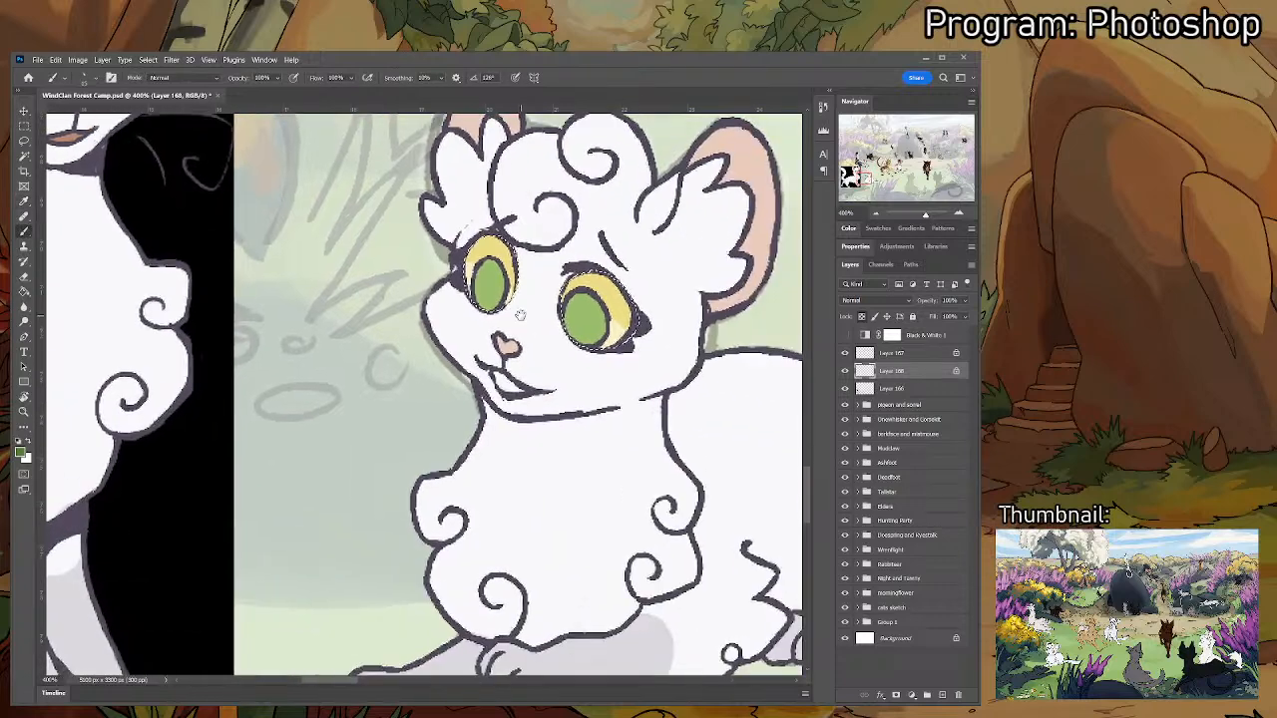
mouse_move(495, 274)
left_mouse_down()
mouse_move(493, 297)
mouse_move(502, 271)
left_mouse_up()
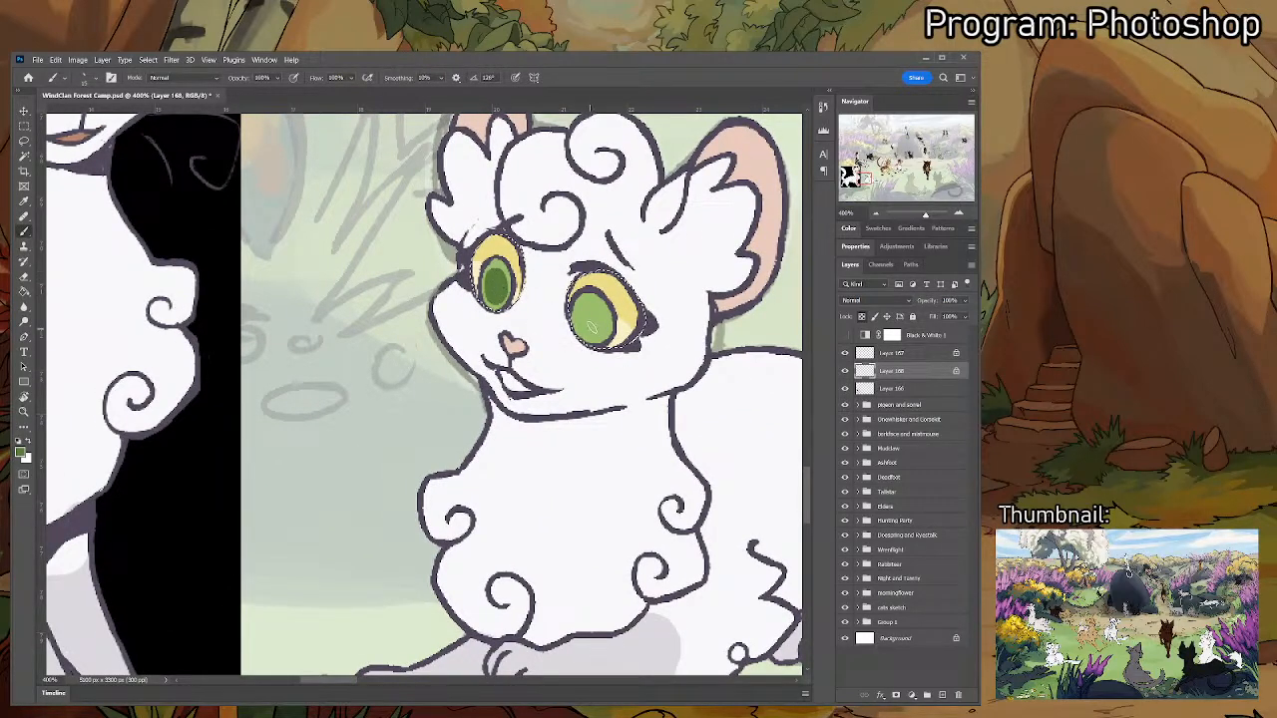
key("ctrl+z")
left_click_drag(498, 277, 503, 288)
mouse_move(587, 311)
left_mouse_down()
mouse_move(599, 317)
mouse_move(582, 335)
left_mouse_up()
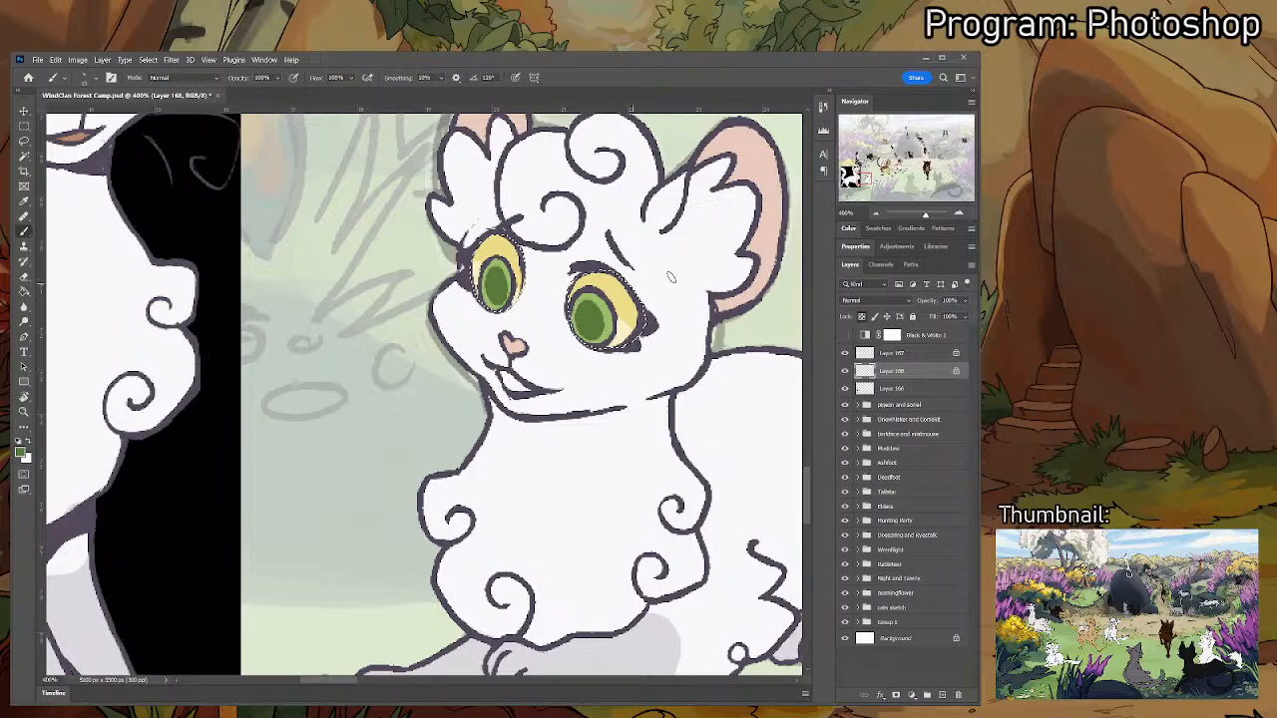
- Sample the orange-brown from the reference's mouth, clear the eye selection, and fill the lying cat's open mouth with that color
left_click_drag(313, 299, 440, 487)
key("i")
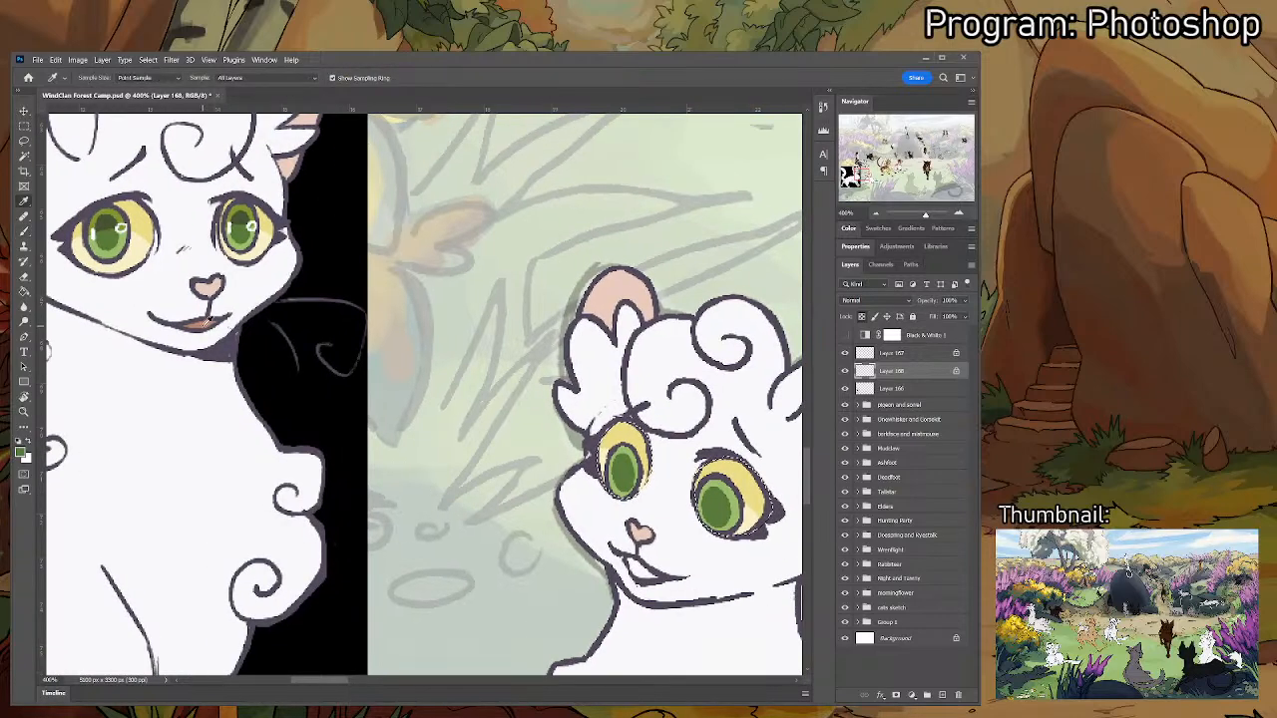
left_click(207, 322)
key("b")
mouse_move(661, 551)
left_mouse_down()
mouse_move(503, 344)
mouse_move(487, 371)
mouse_move(479, 361)
mouse_move(500, 377)
left_mouse_up()
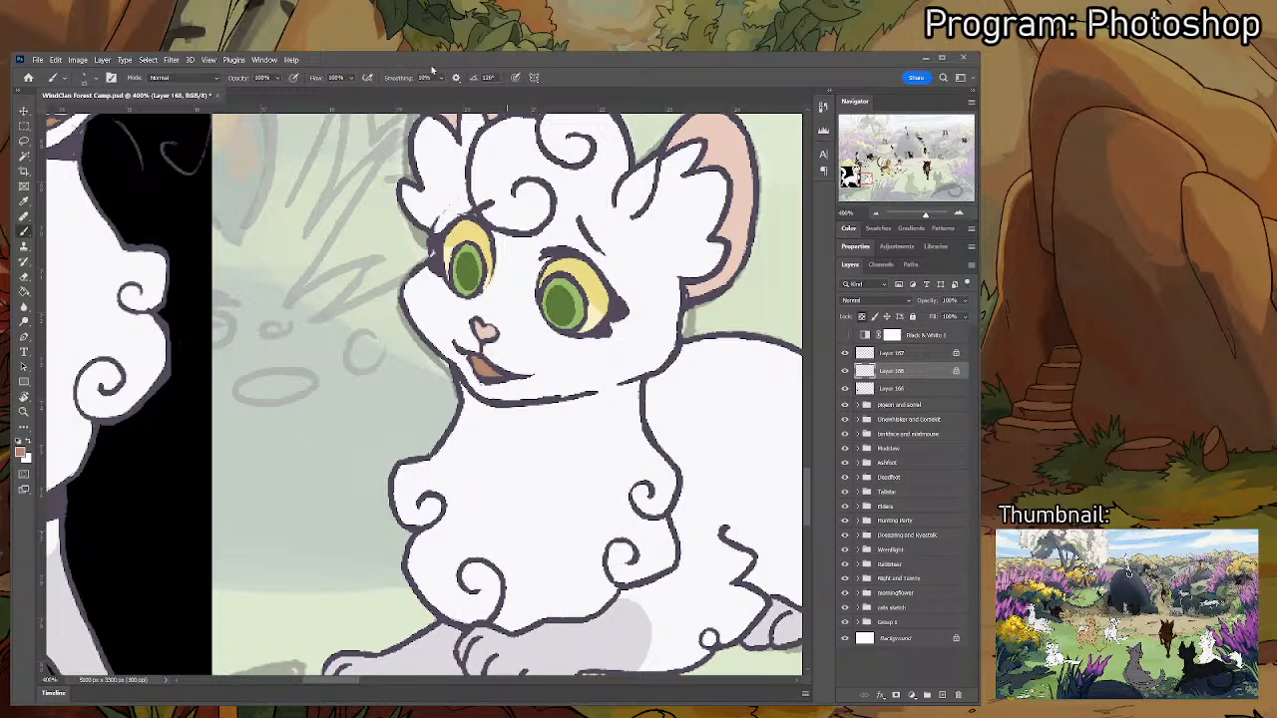
scroll(268, 279, "down", 5)
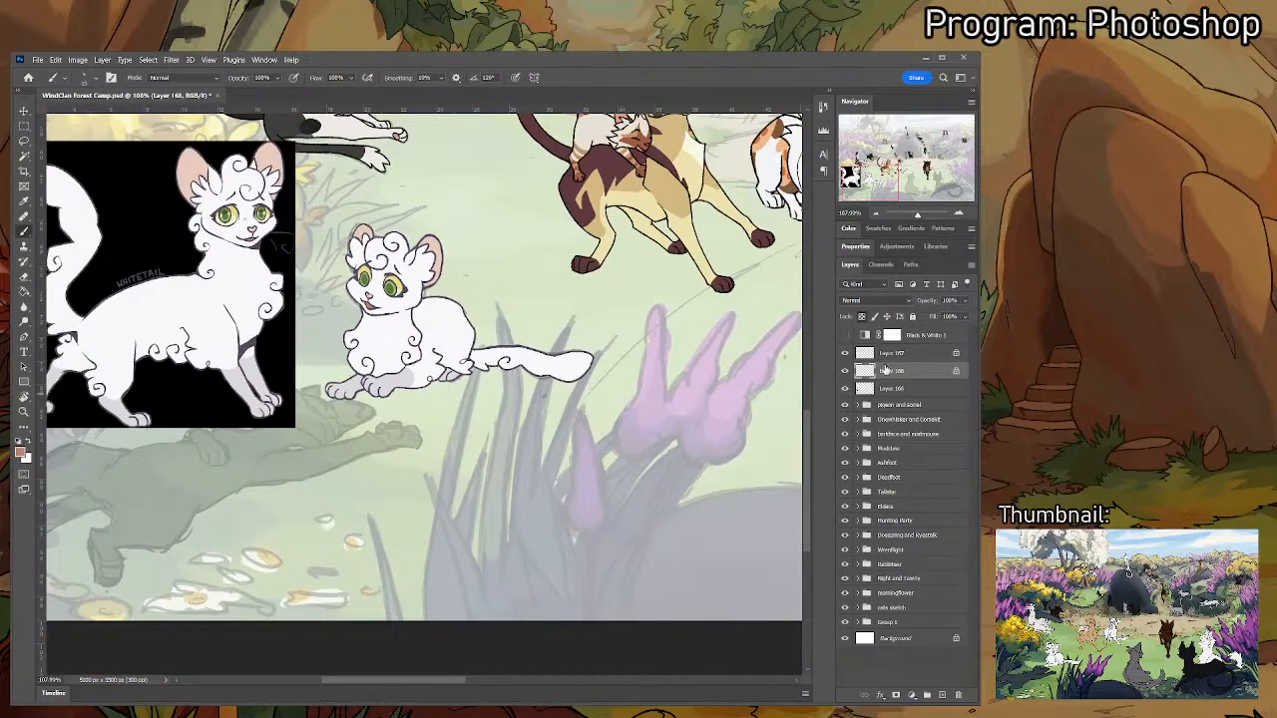
- Delete the black-backed reference image layer and group the white cat's two layers under the name whitepaw
left_click(886, 388)
left_click(958, 695)
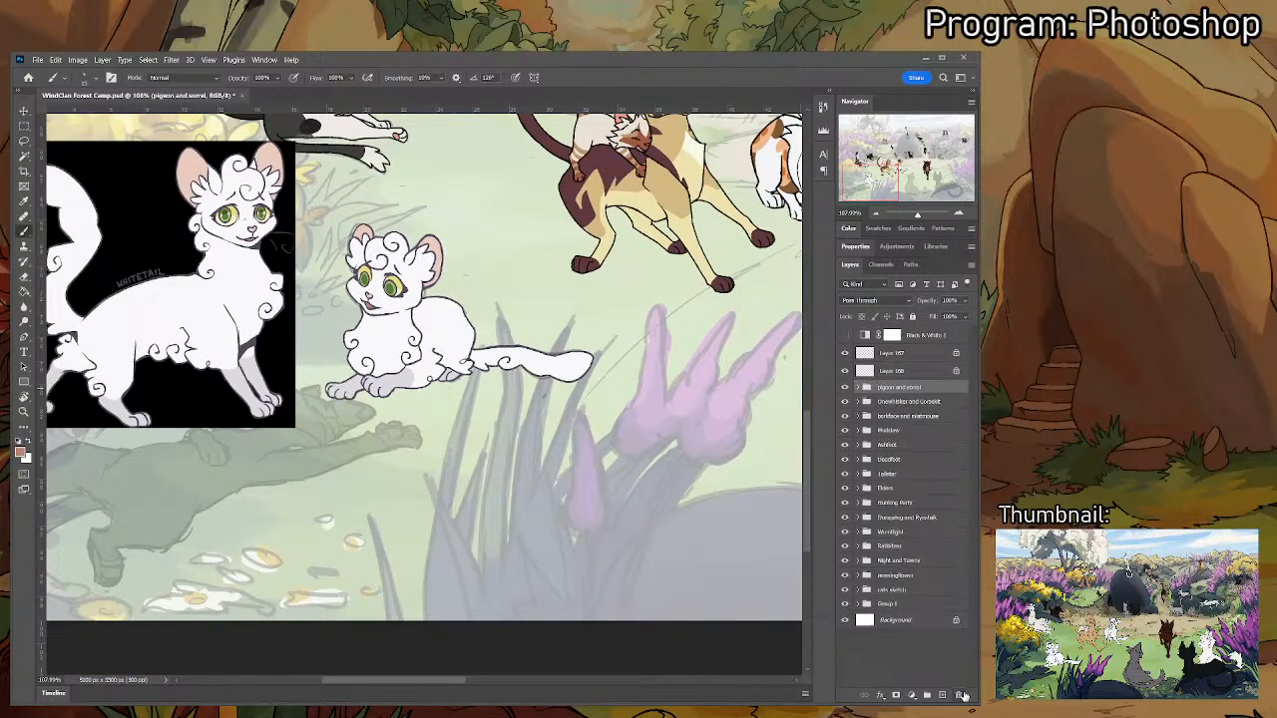
left_click(880, 372, "shift")
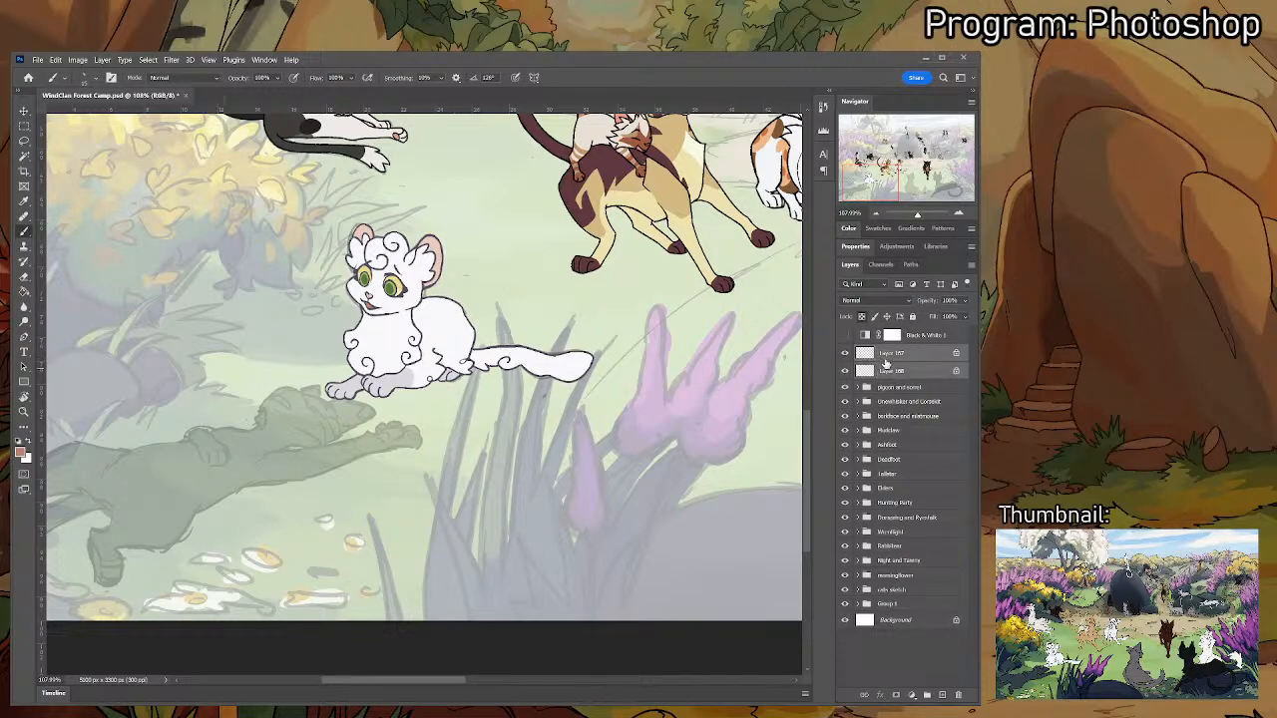
left_click_drag(888, 357, 927, 695)
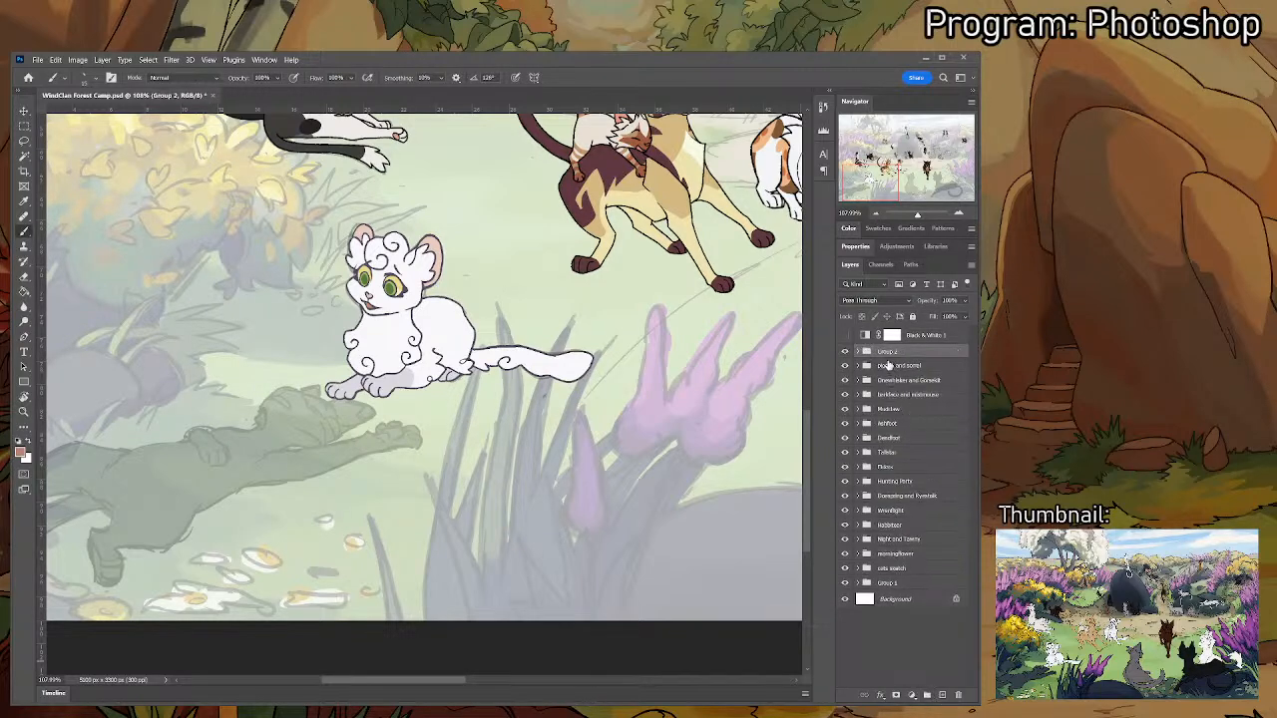
double_click(886, 352)
type("whitepaw")
key("Return")
- Look over the camp scene to compare the white cat with the other placed cats
scroll(686, 495, "down", 5)
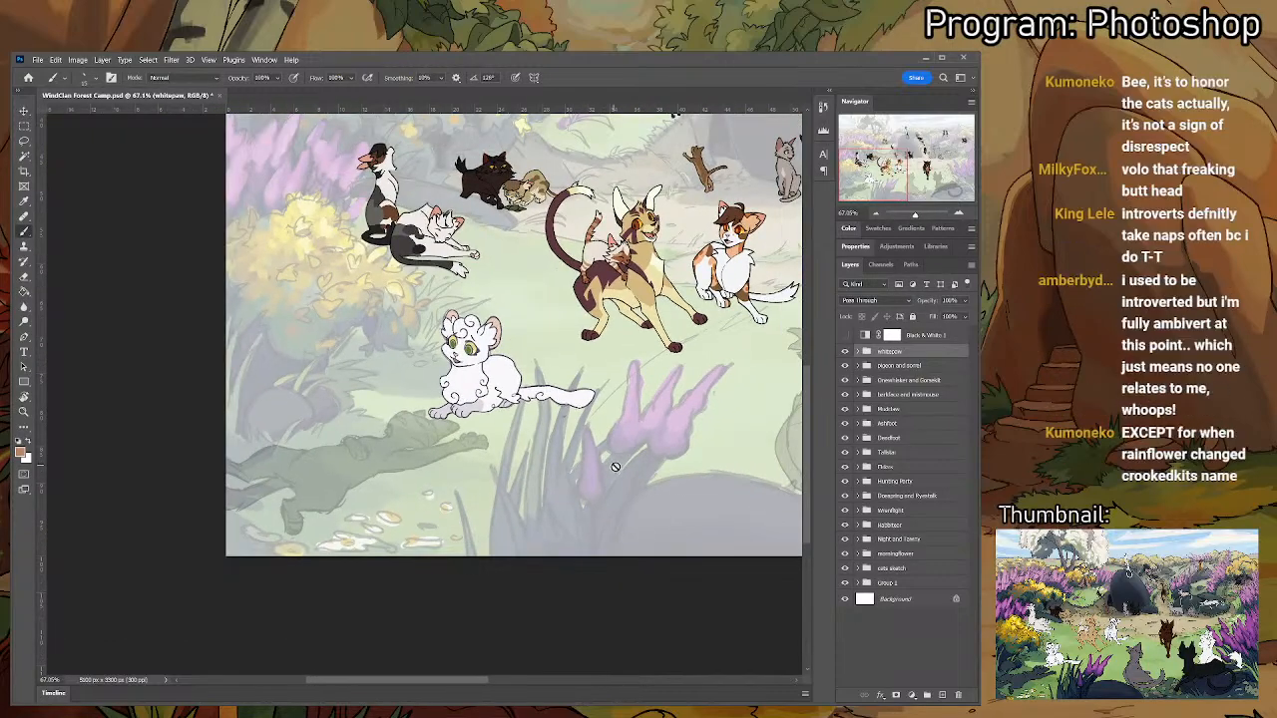
scroll(686, 495, "up", 3)
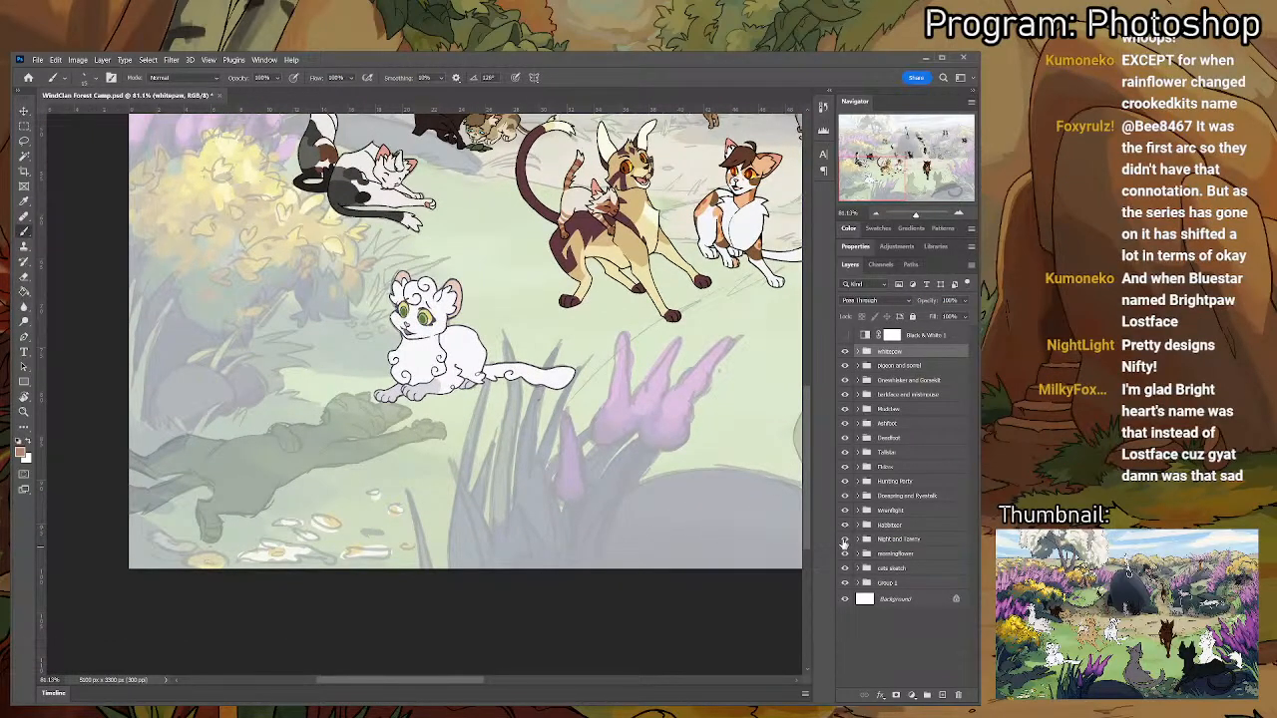
left_click_drag(805, 547, 805, 504)
left_click_drag(464, 684, 509, 685)
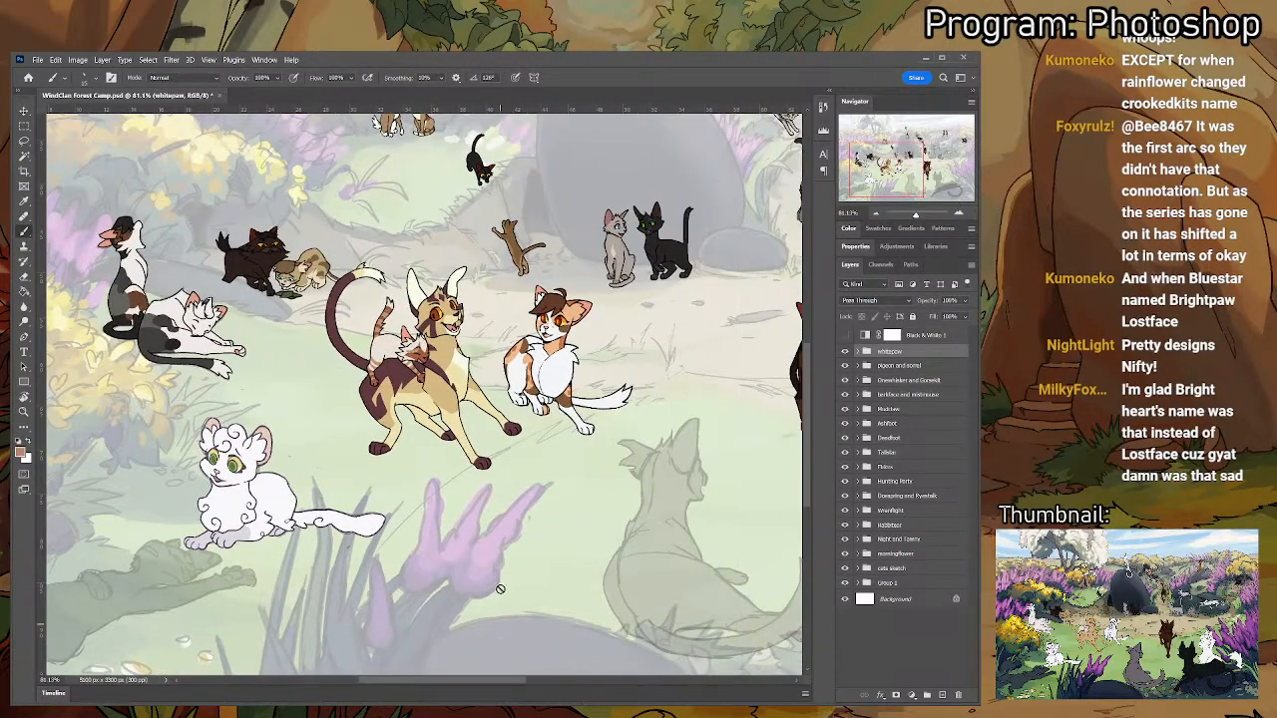
scroll(512, 612, "down", 2)
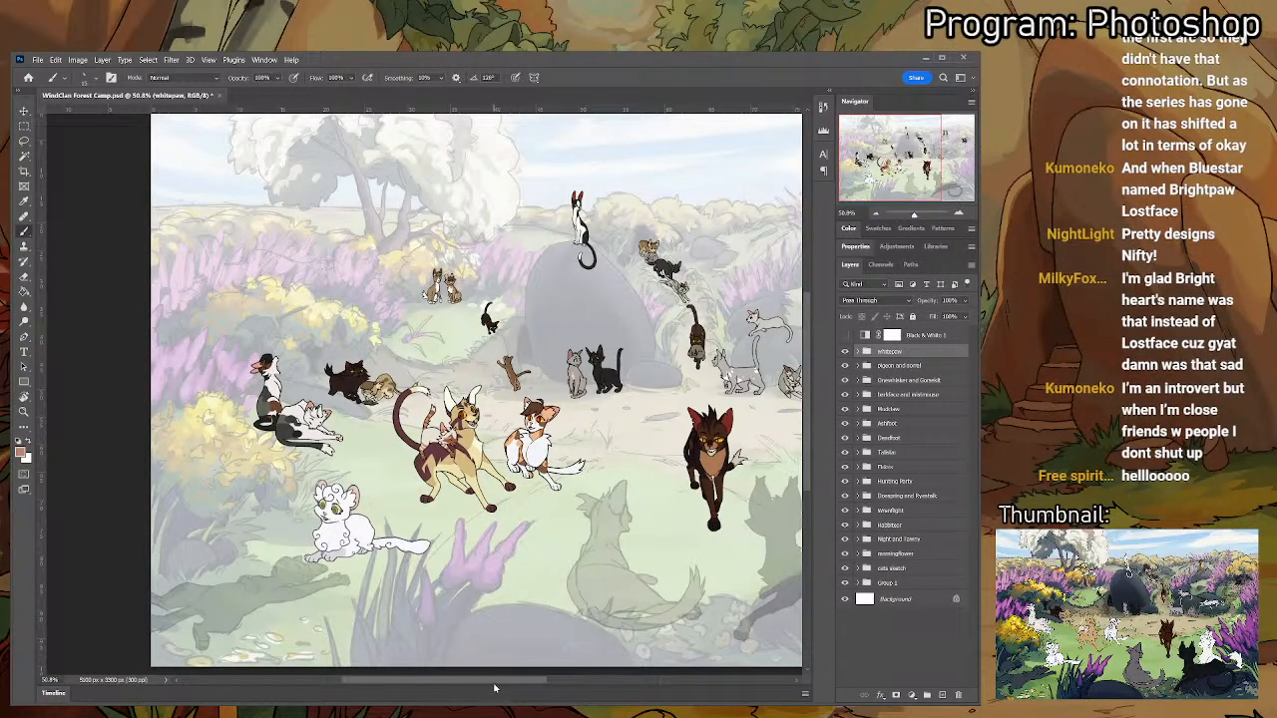
scroll(595, 655, "right", 3)
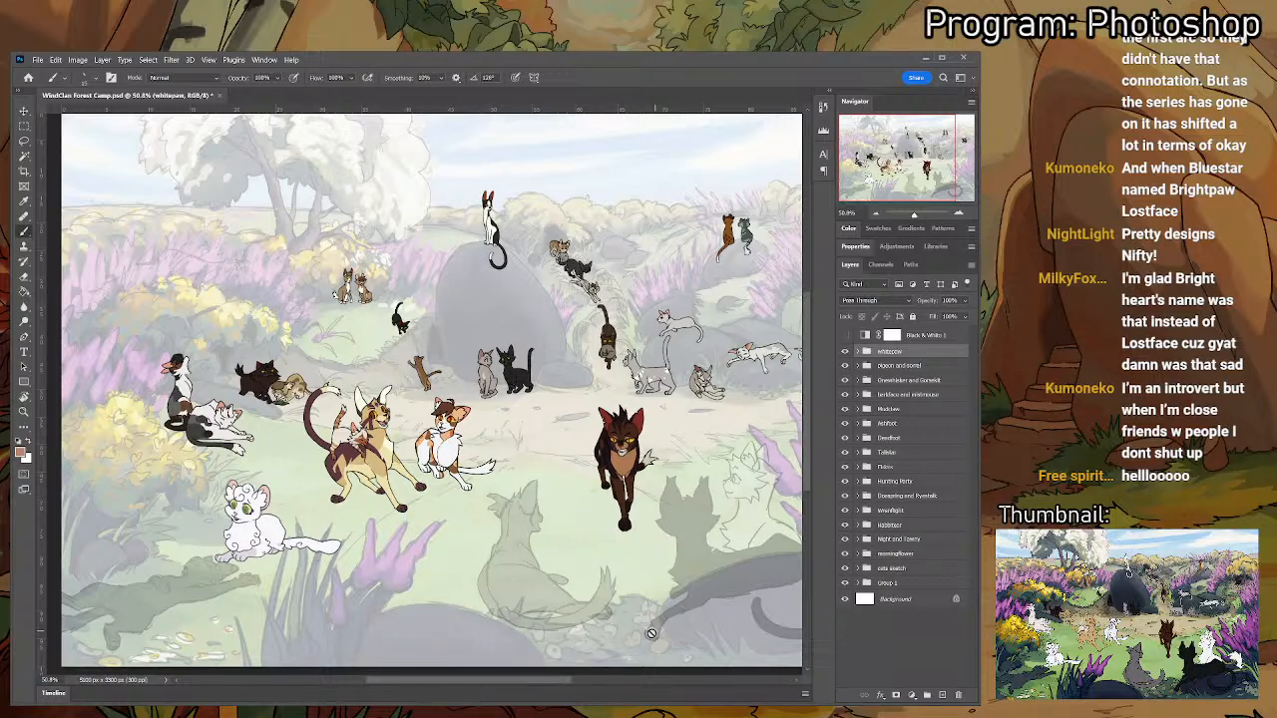
scroll(517, 664, "down", 2)
scroll(486, 669, "up", 3)
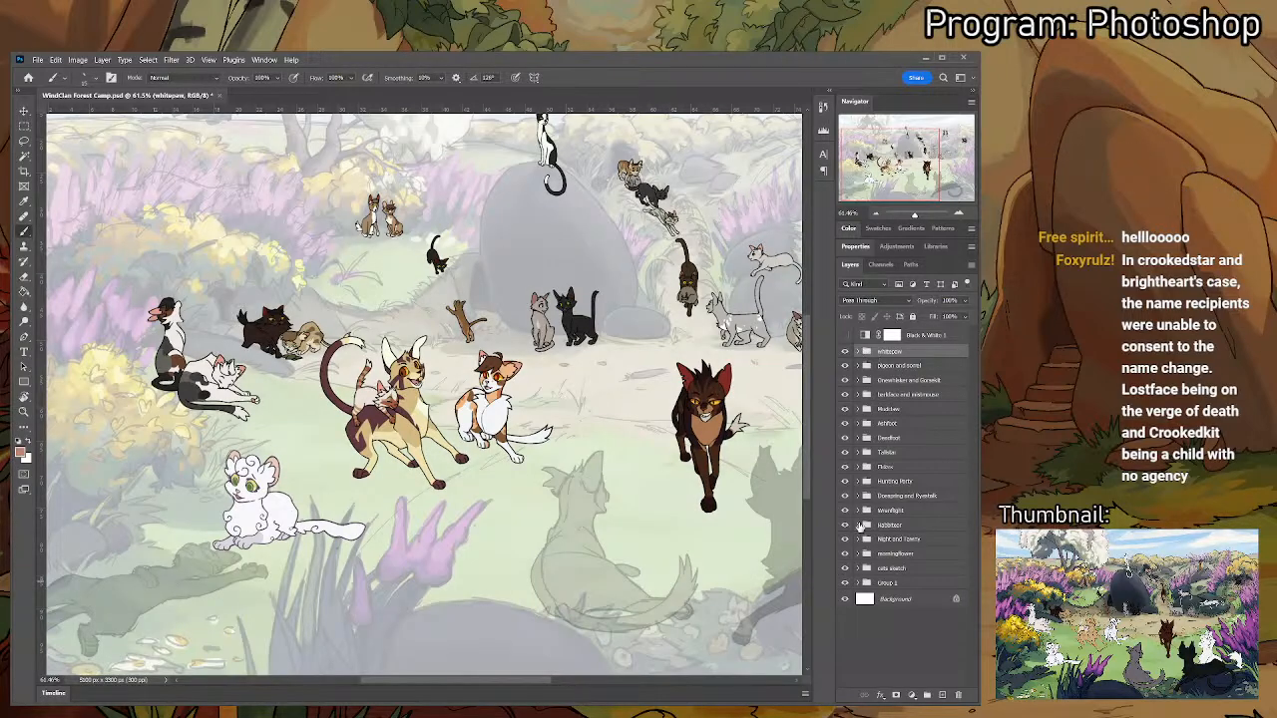
- Group all the individual cat groups from whitepaw through morningflower into one parent group named Cats
left_click(923, 560, "shift")
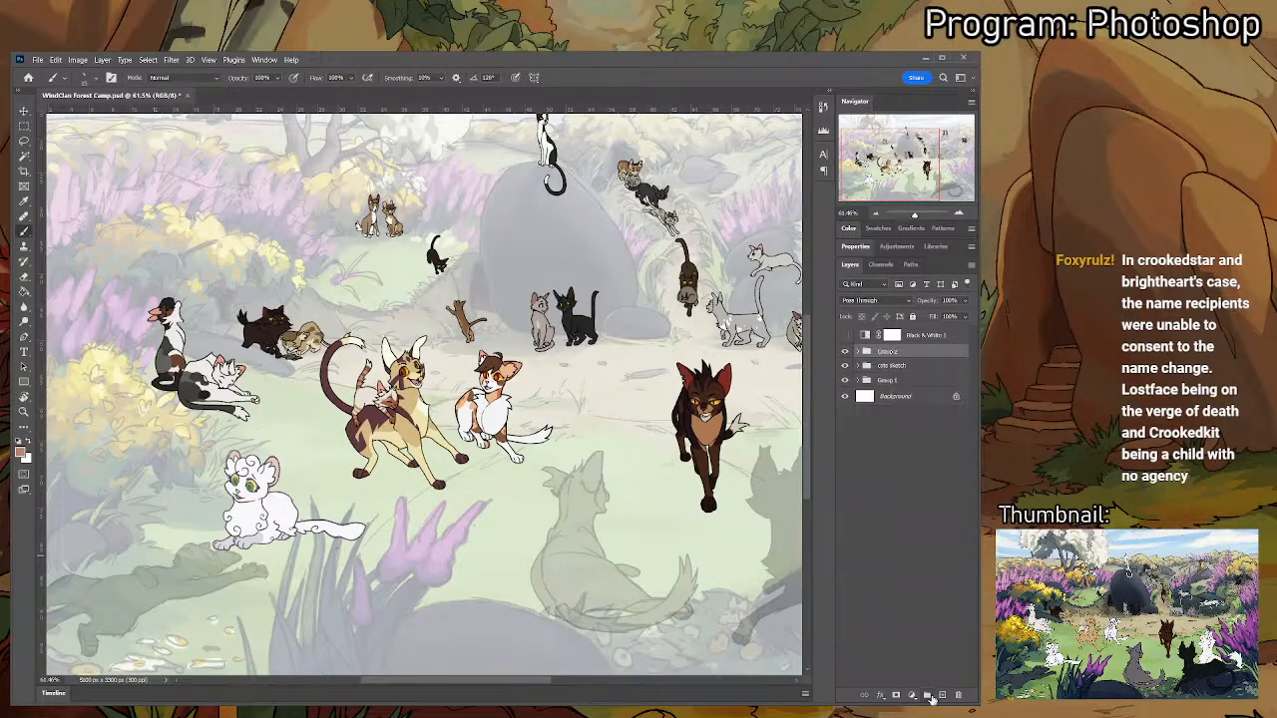
left_click(926, 695)
double_click(887, 351)
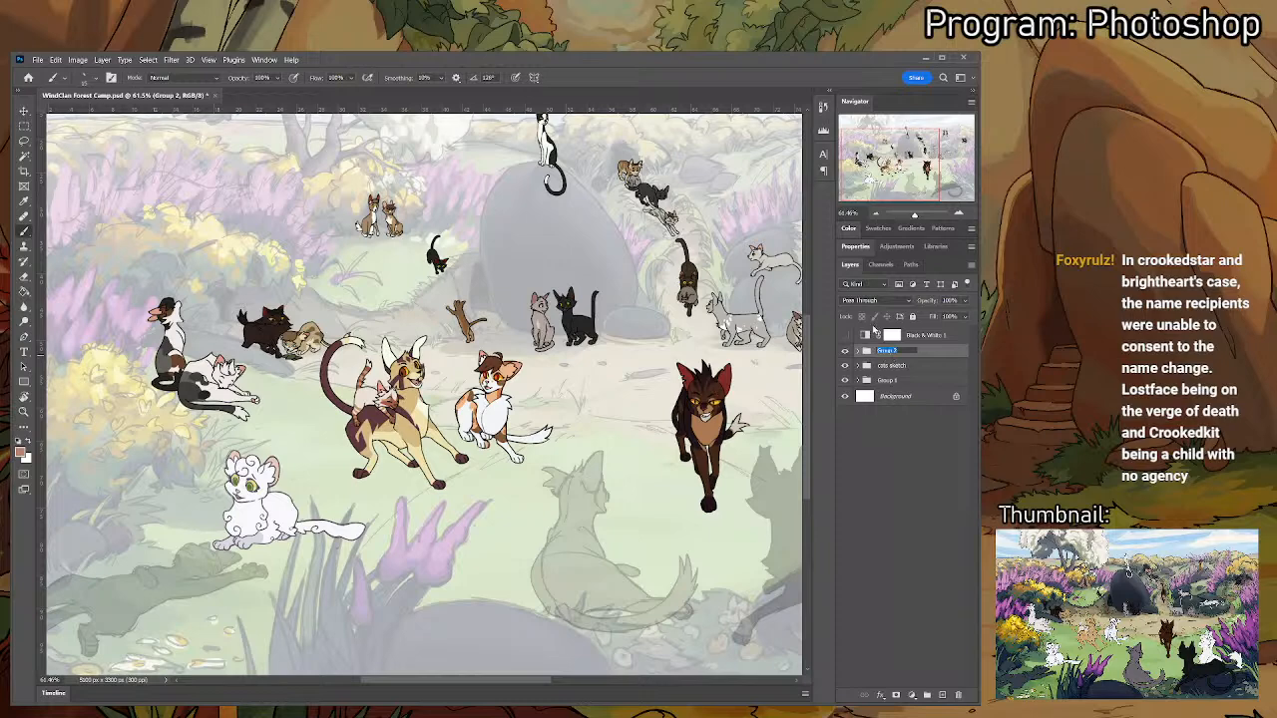
type("Cats")
key("Return")
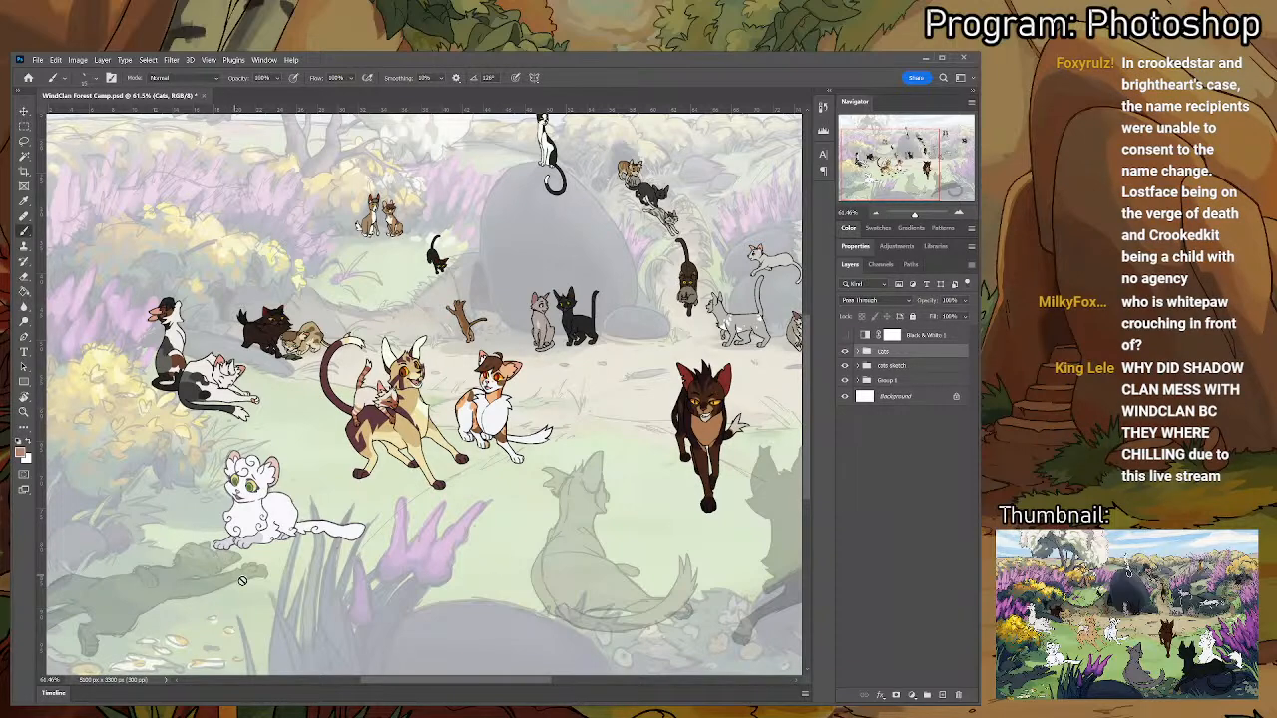
- Select the line art layer inside whitepaw, sample the dark outline colour for the brush and unlock the layer's transparent pixels
scroll(244, 603, "up", 6)
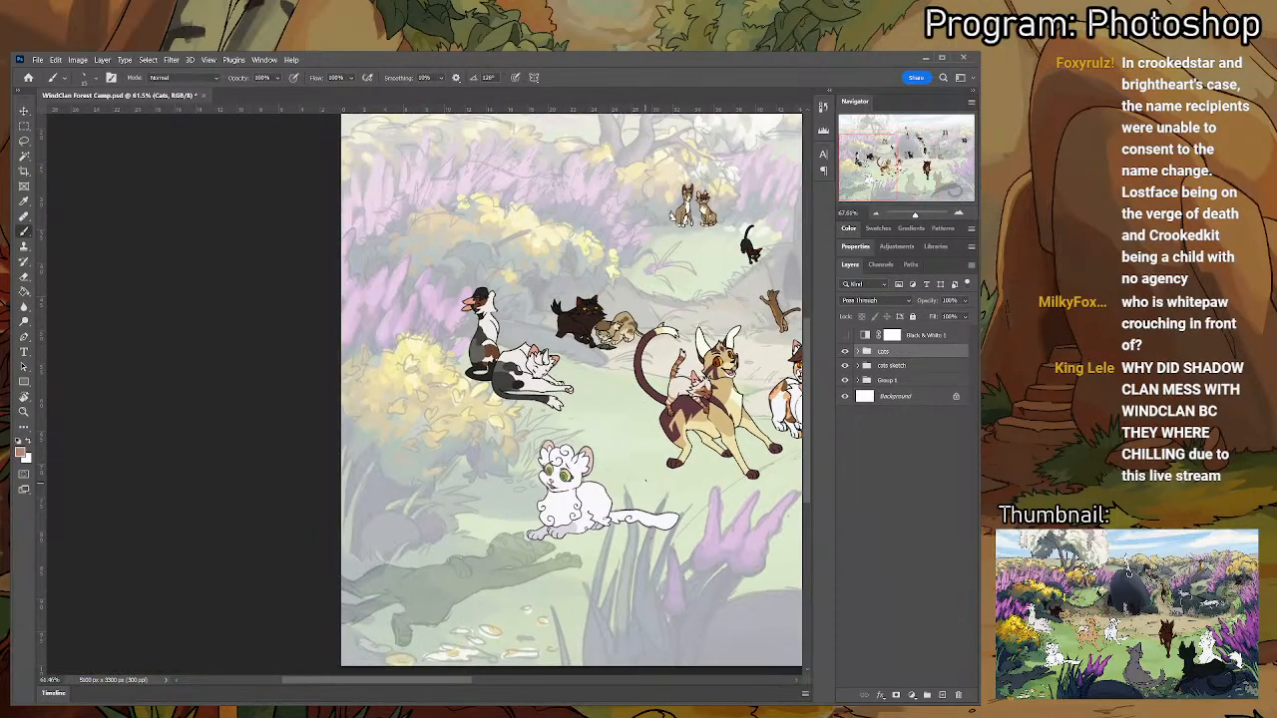
scroll(632, 519, "up", 3)
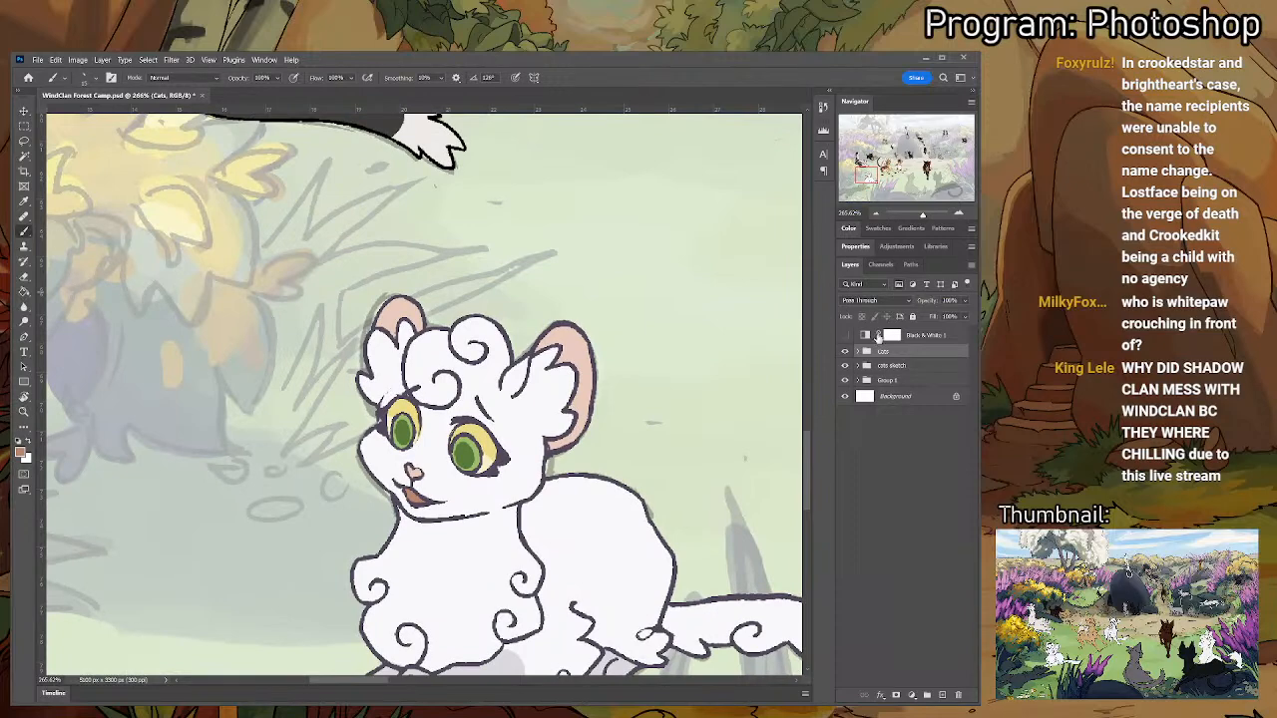
left_click(865, 352)
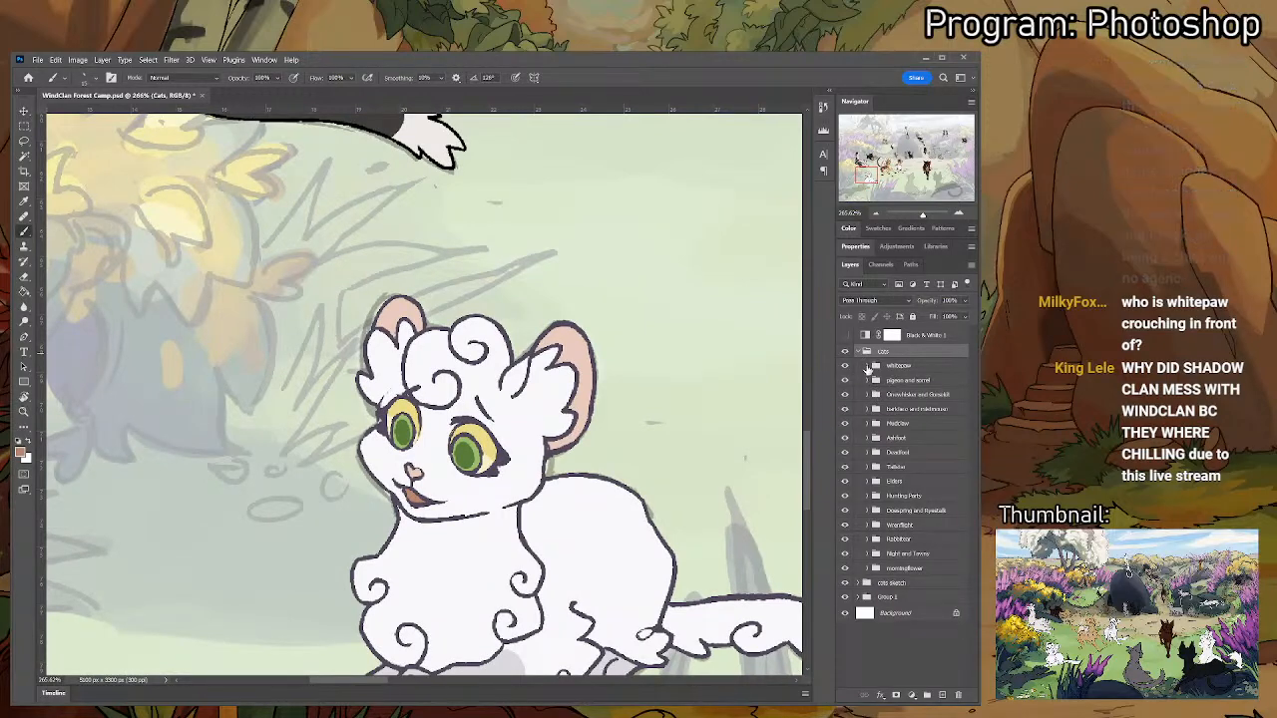
left_click(868, 366)
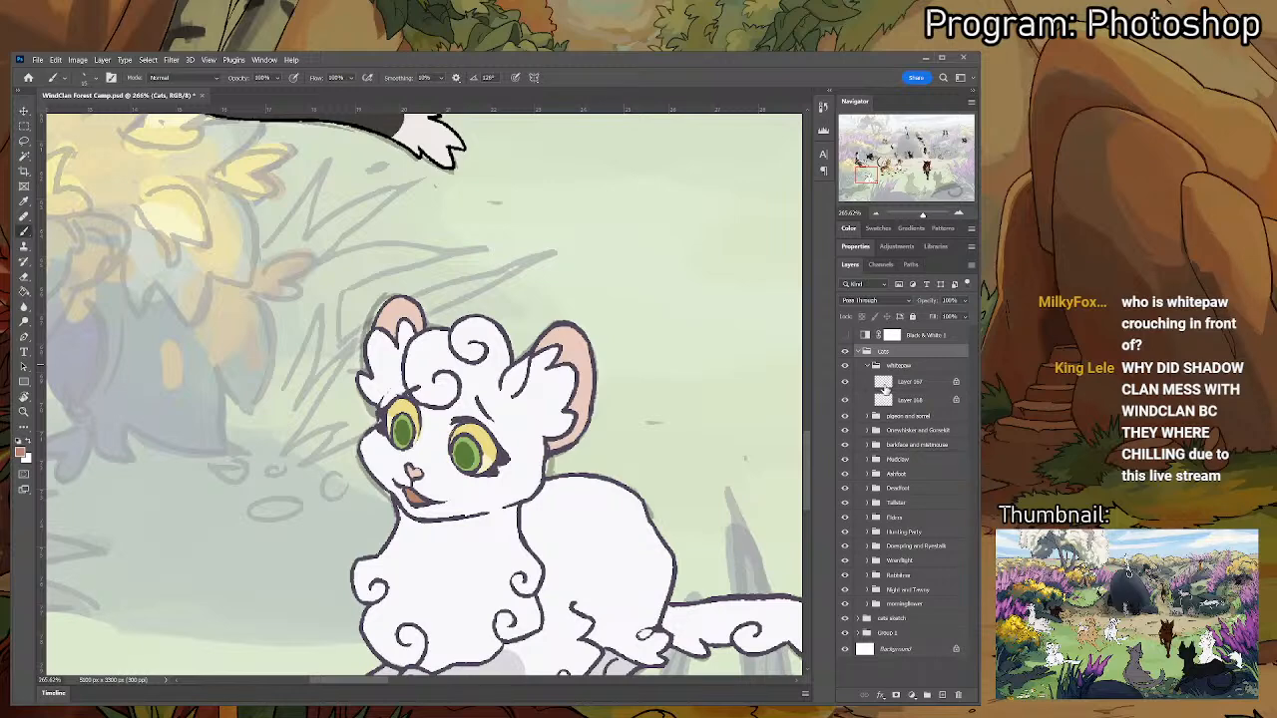
left_click(883, 389)
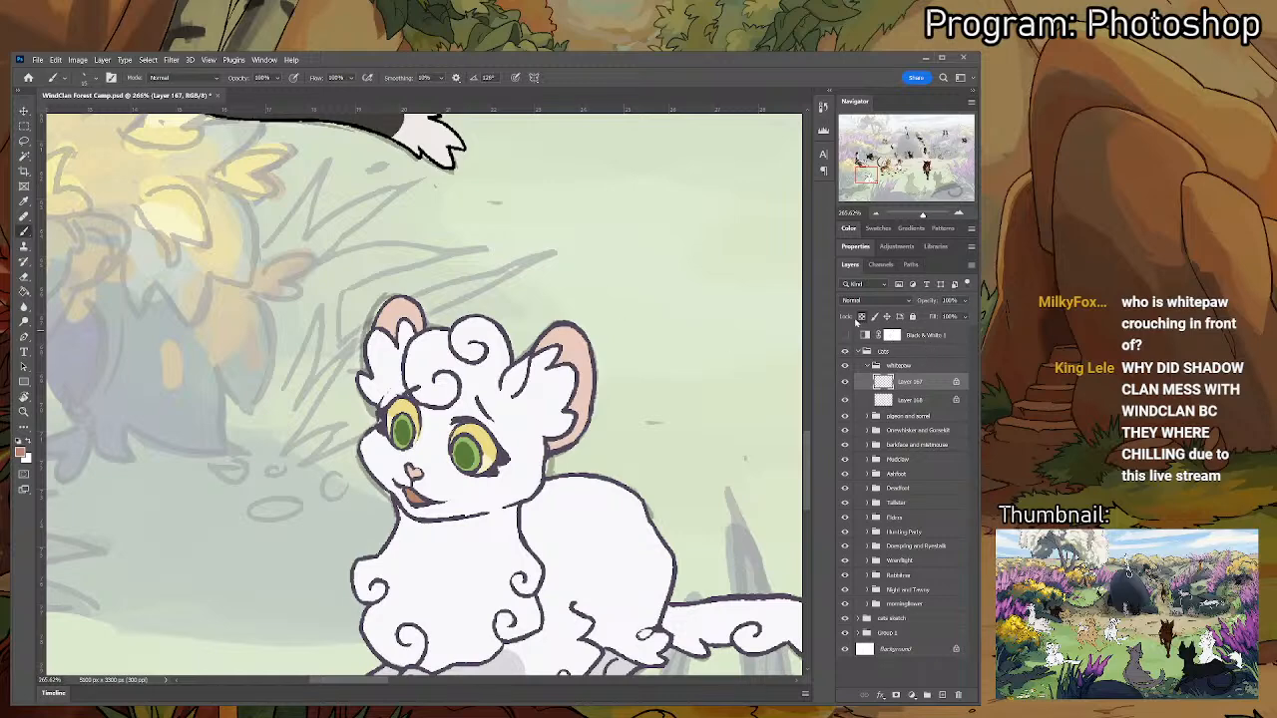
key("i")
left_click(505, 457)
key("b")
key("ctrl+plus")
key("ctrl+plus")
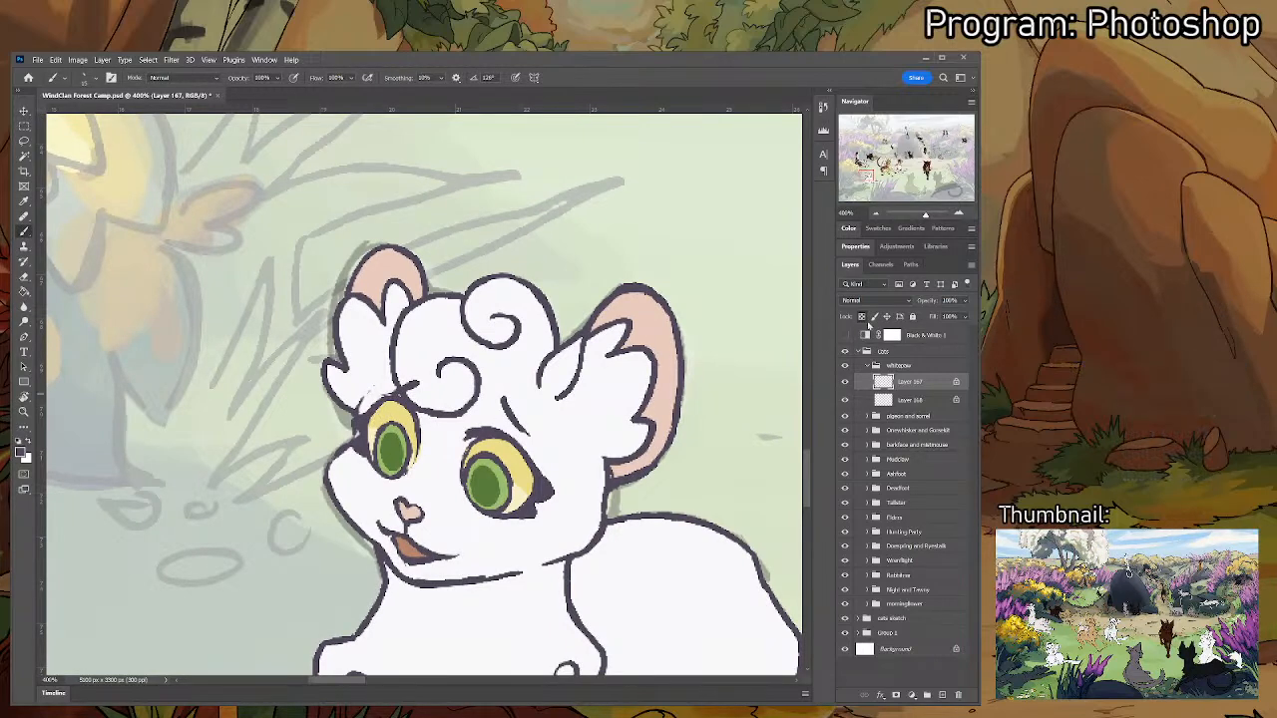
left_click(861, 316)
- Touch up the line art around the white cat's brow nearest the bushes, using the brush and eraser
mouse_move(375, 408)
left_mouse_down()
mouse_move(402, 402)
mouse_move(422, 435)
left_mouse_up()
key("ctrl+z")
scroll(427, 435, "down", 5)
scroll(429, 435, "up", 3)
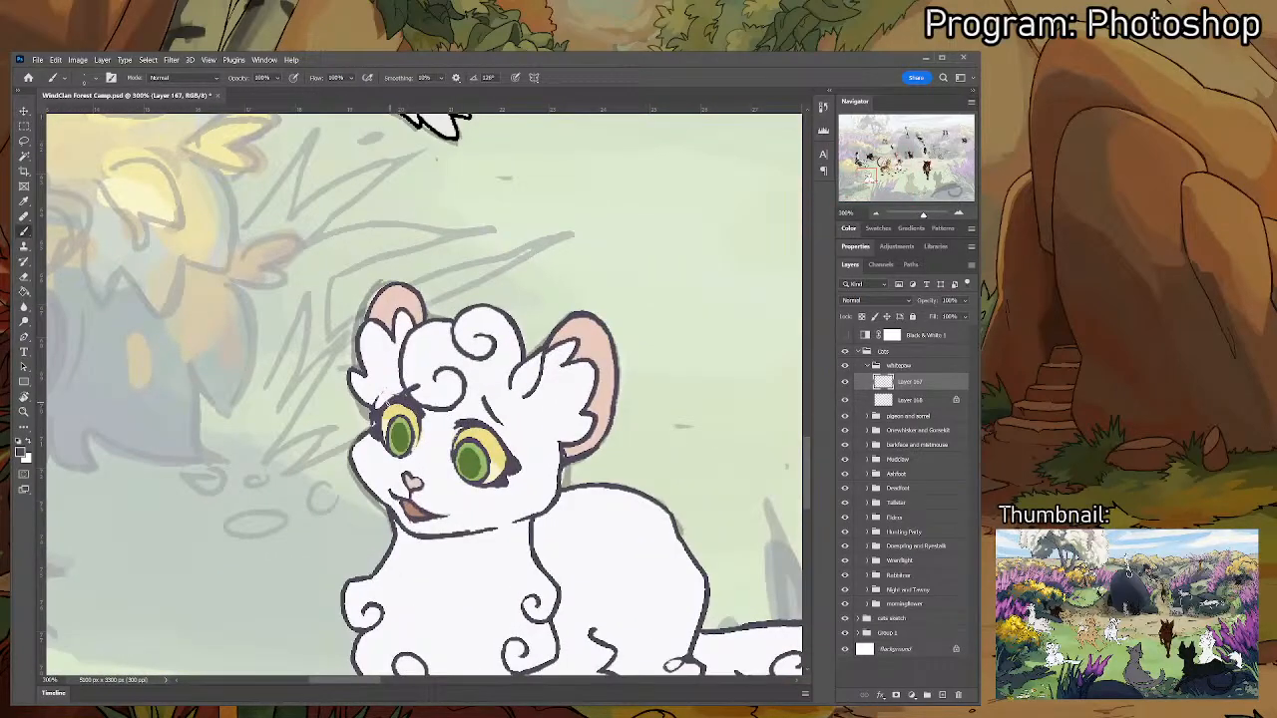
key("e")
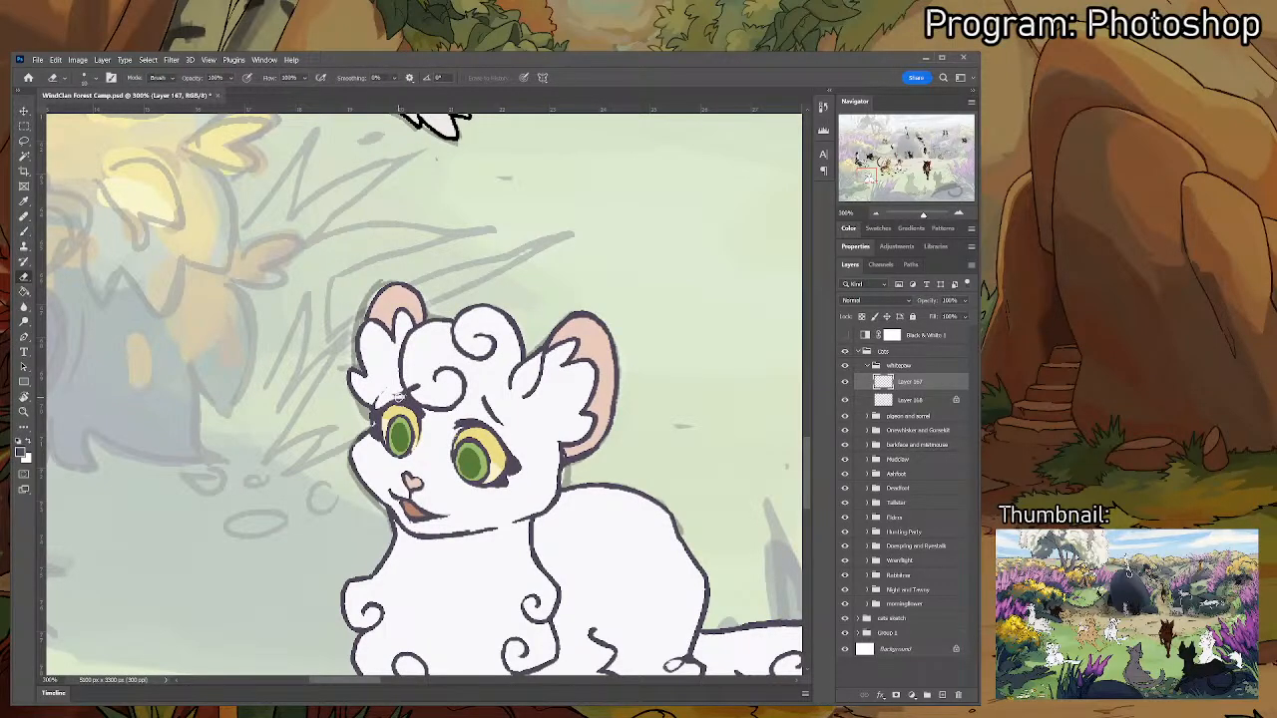
key("b")
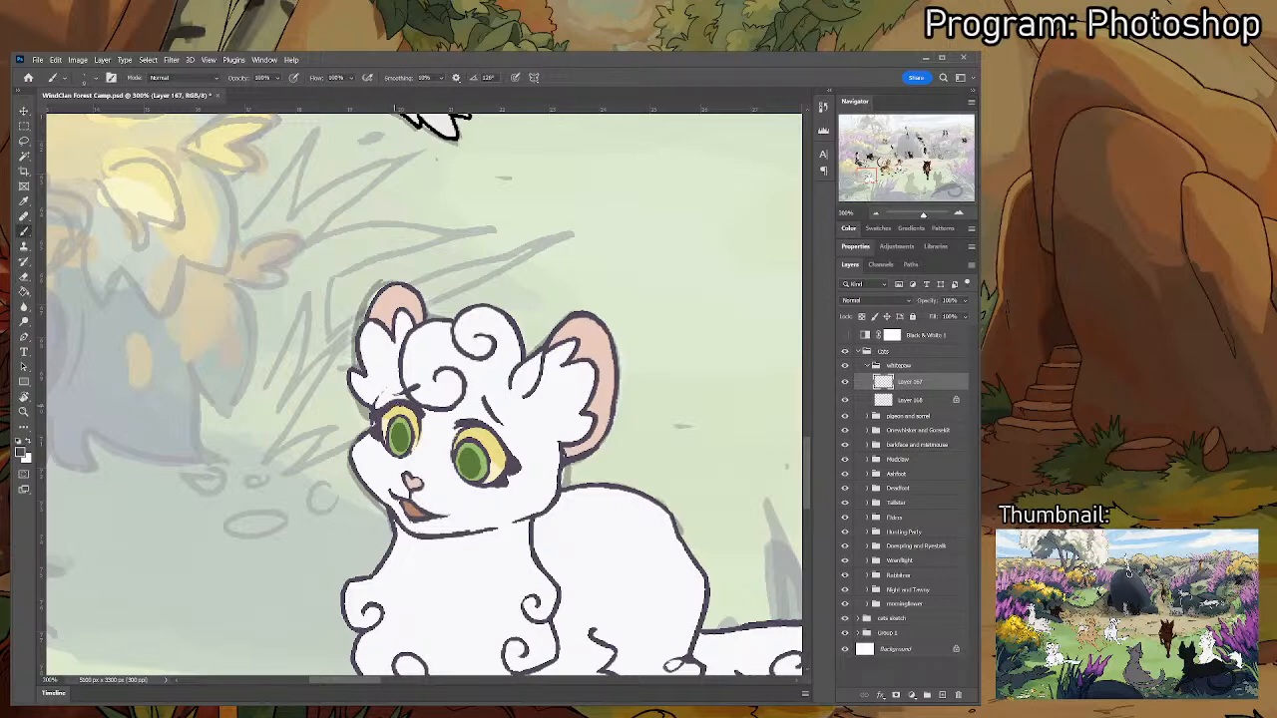
key("e")
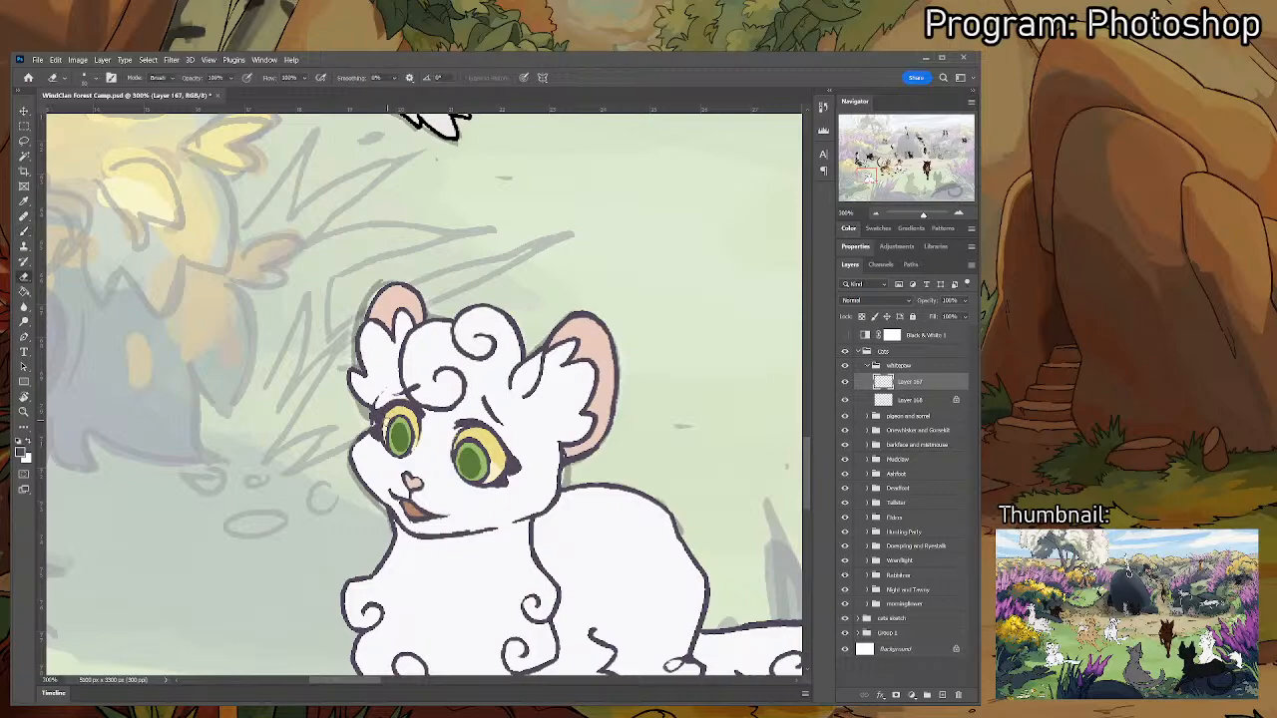
key("r")
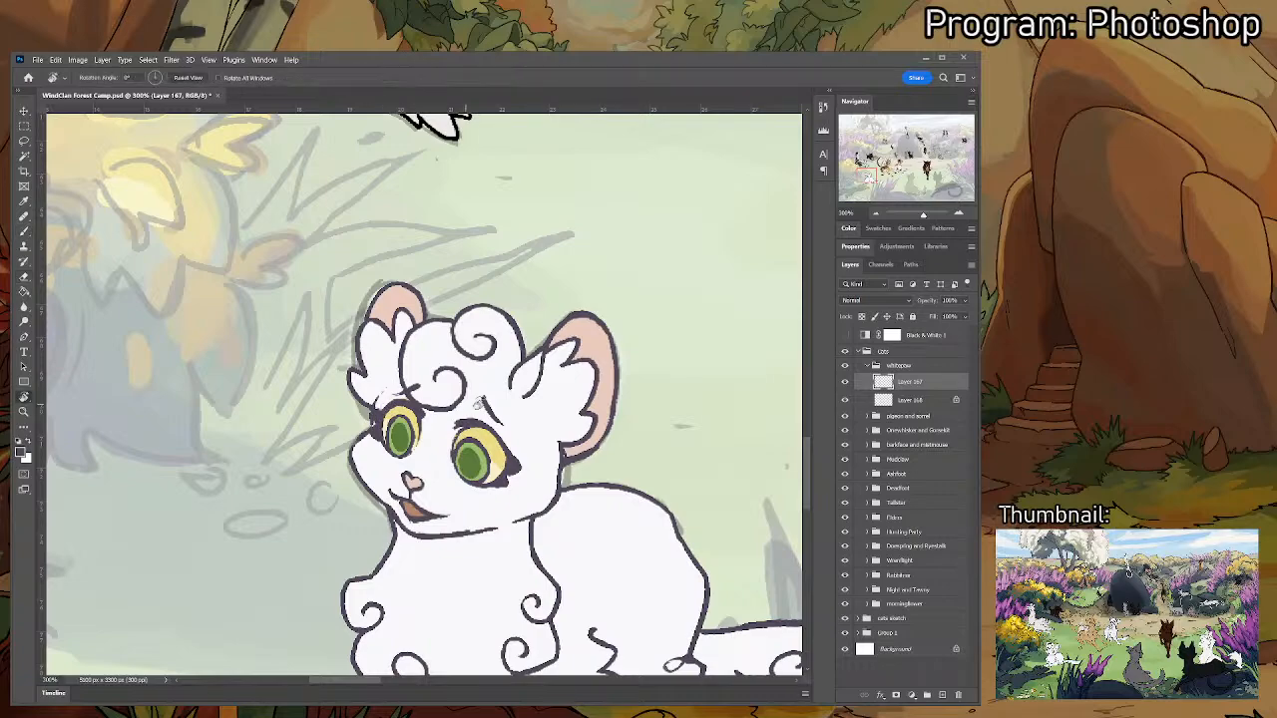
mouse_move(548, 394)
left_mouse_down()
mouse_move(528, 319)
mouse_move(539, 357)
left_mouse_up()
key("b")
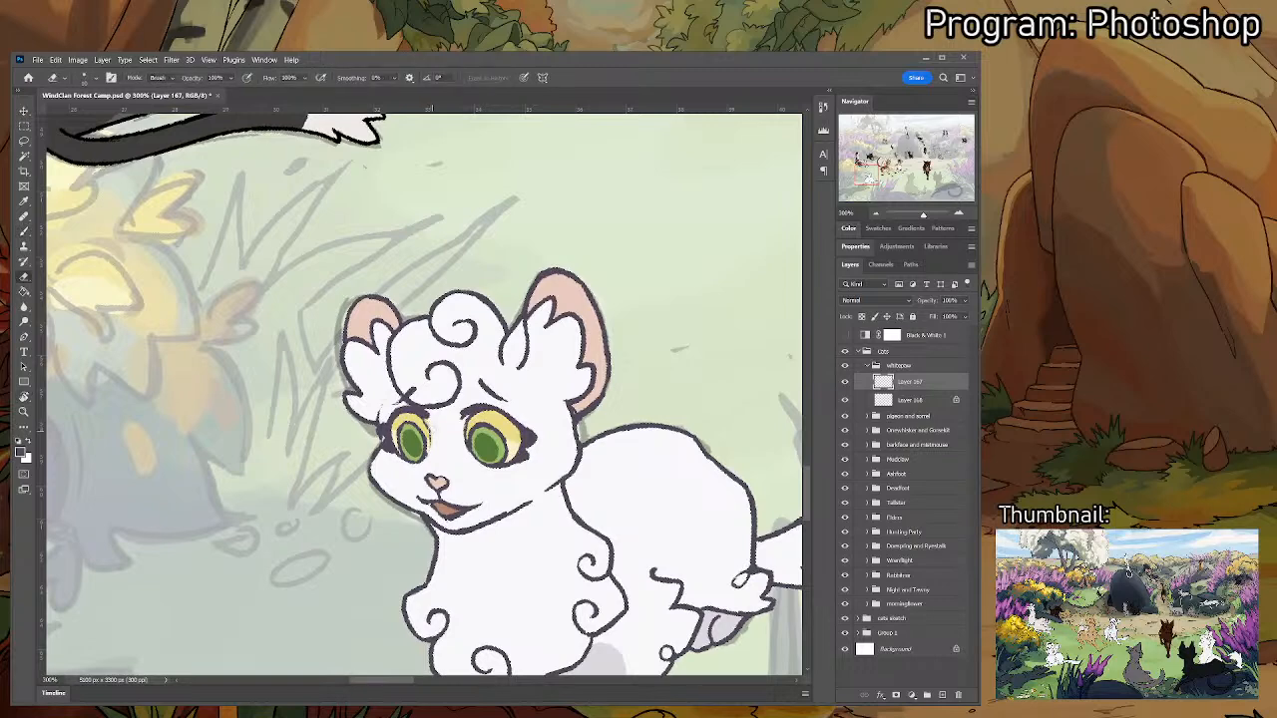
- Select the colour layer inside whitepaw and sample the white fur colour for the brush
left_click(906, 400)
key("i")
key("b")
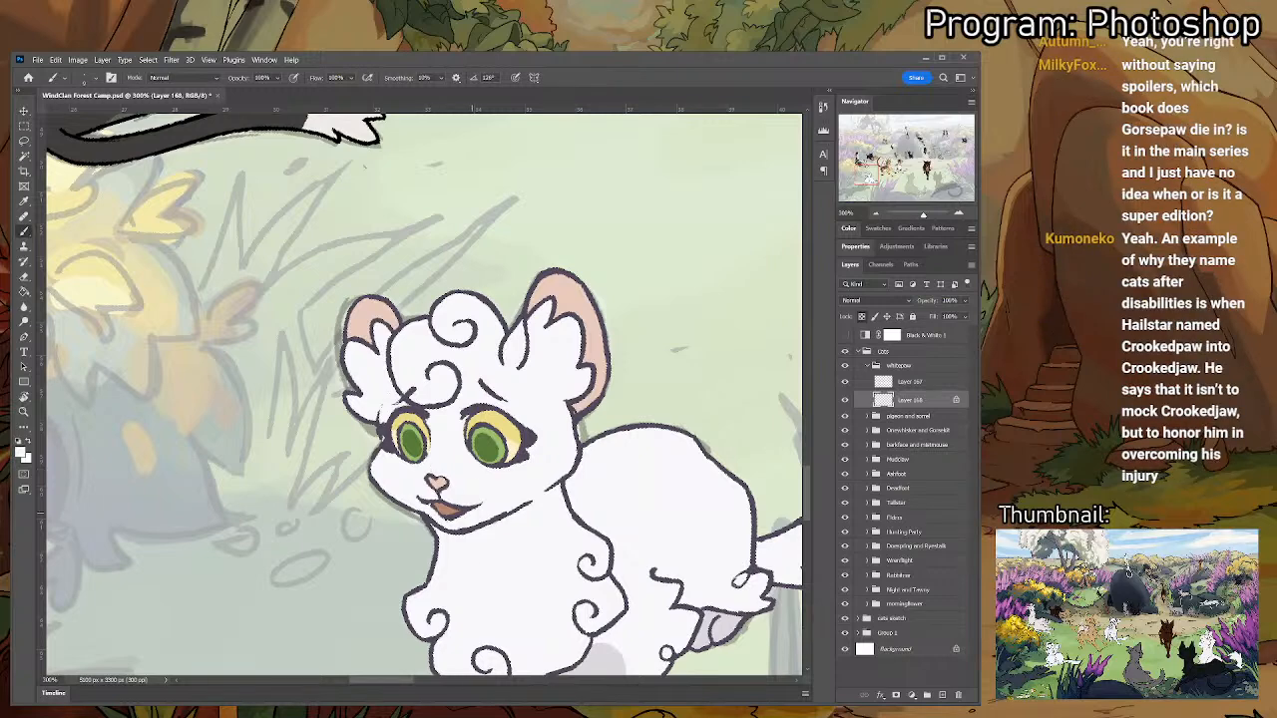
- Reset the canvas rotation and examine the white cat within the whole camp scene
left_click_drag(427, 459, 375, 459)
key("r")
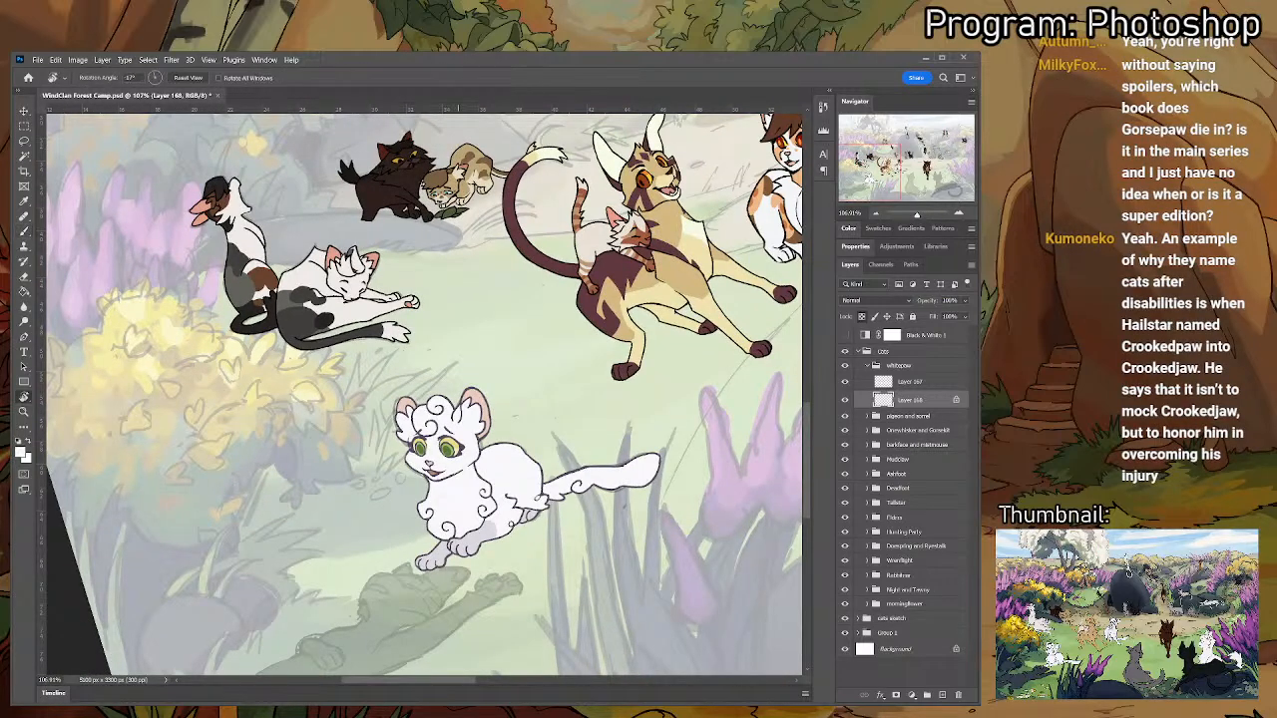
left_click(196, 78)
left_click_drag(547, 545, 596, 490)
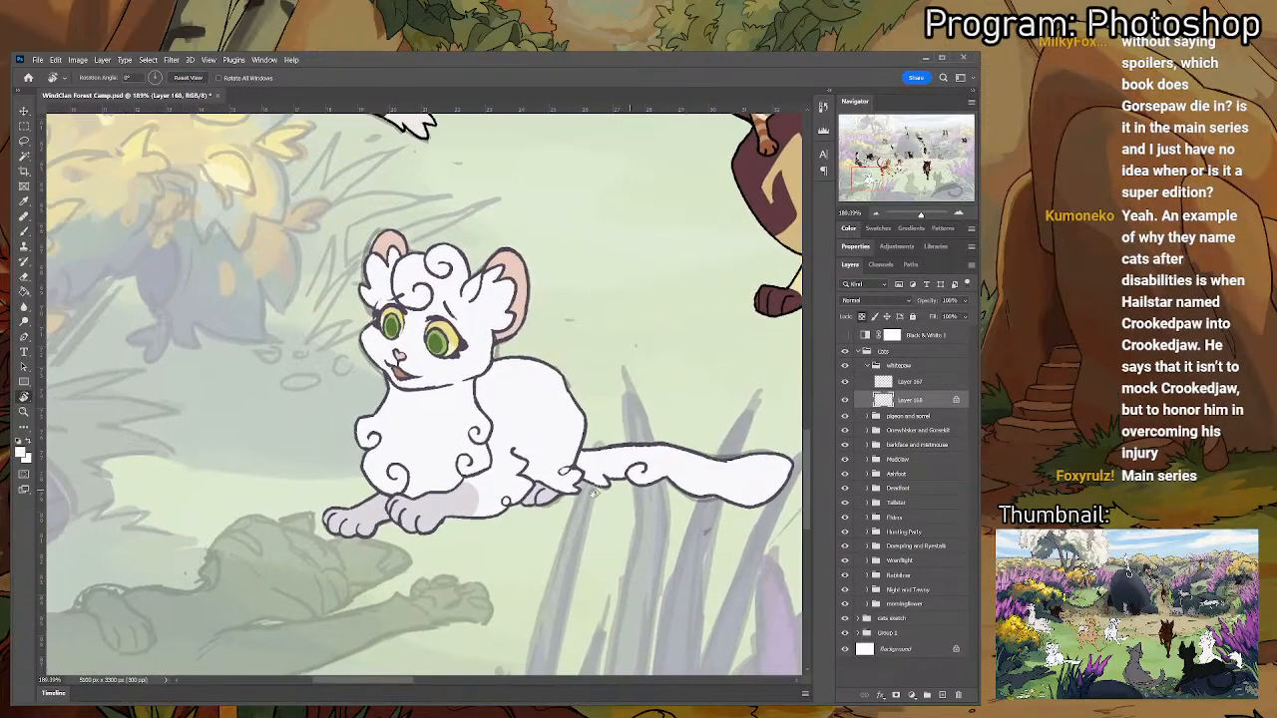
scroll(524, 375, "up", 2)
scroll(416, 356, "down", 4)
left_click_drag(425, 360, 381, 361)
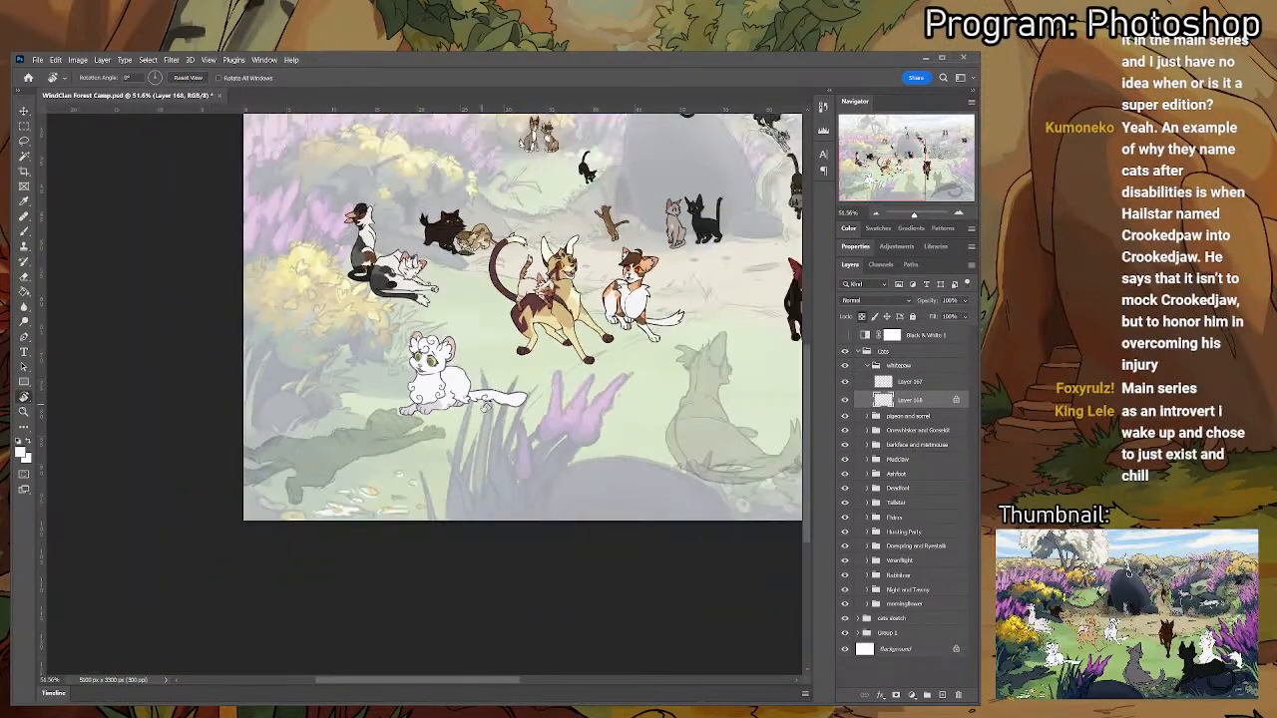
left_click_drag(538, 401, 409, 517)
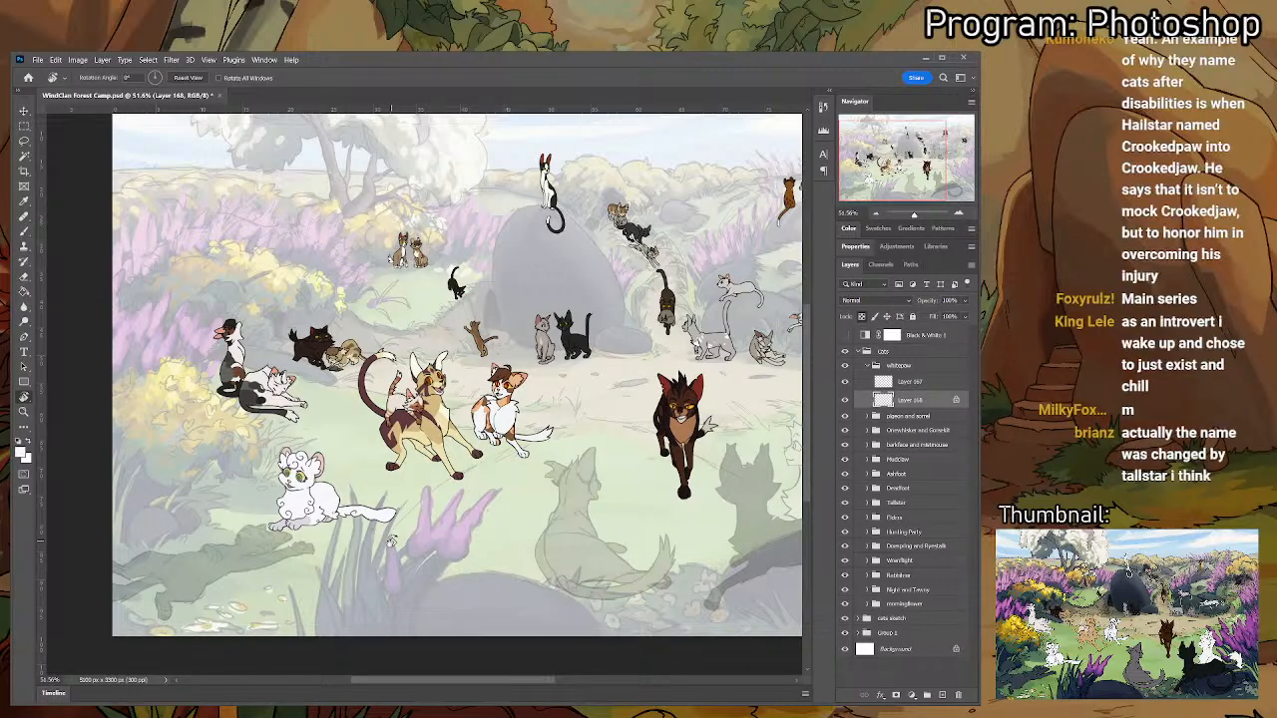
left_click_drag(391, 544, 422, 579)
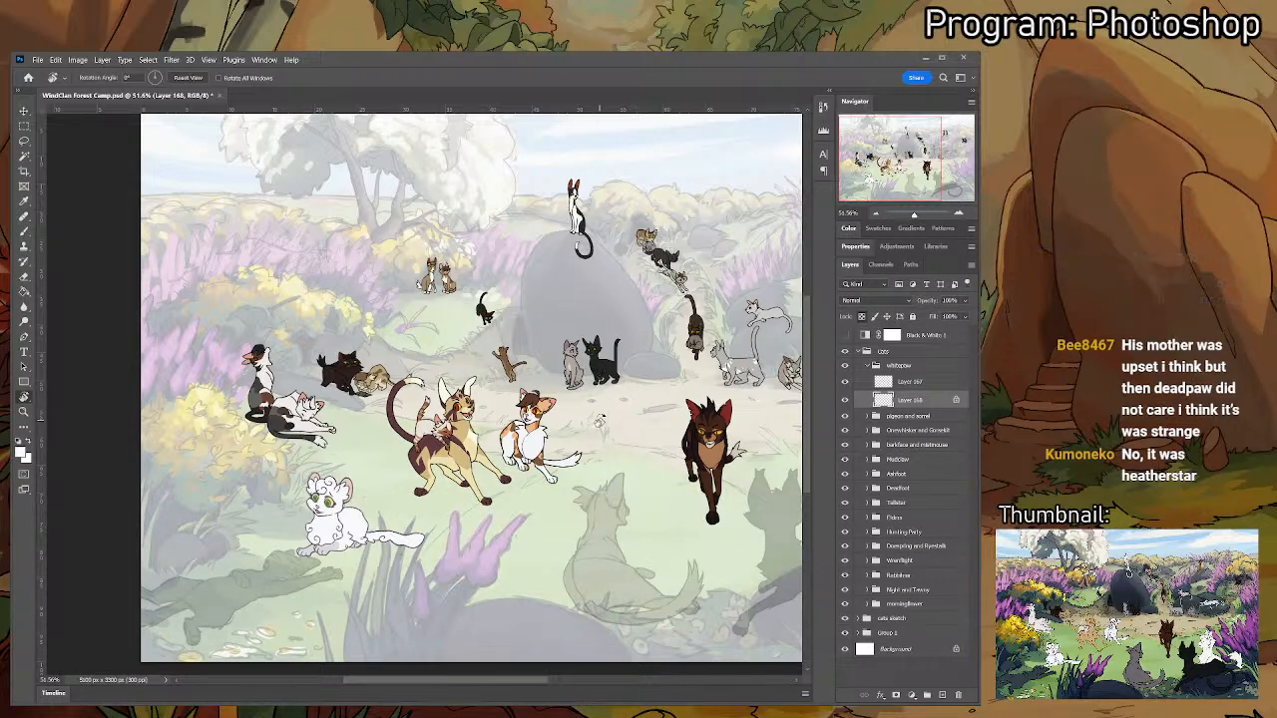
scroll(518, 475, "up", 1)
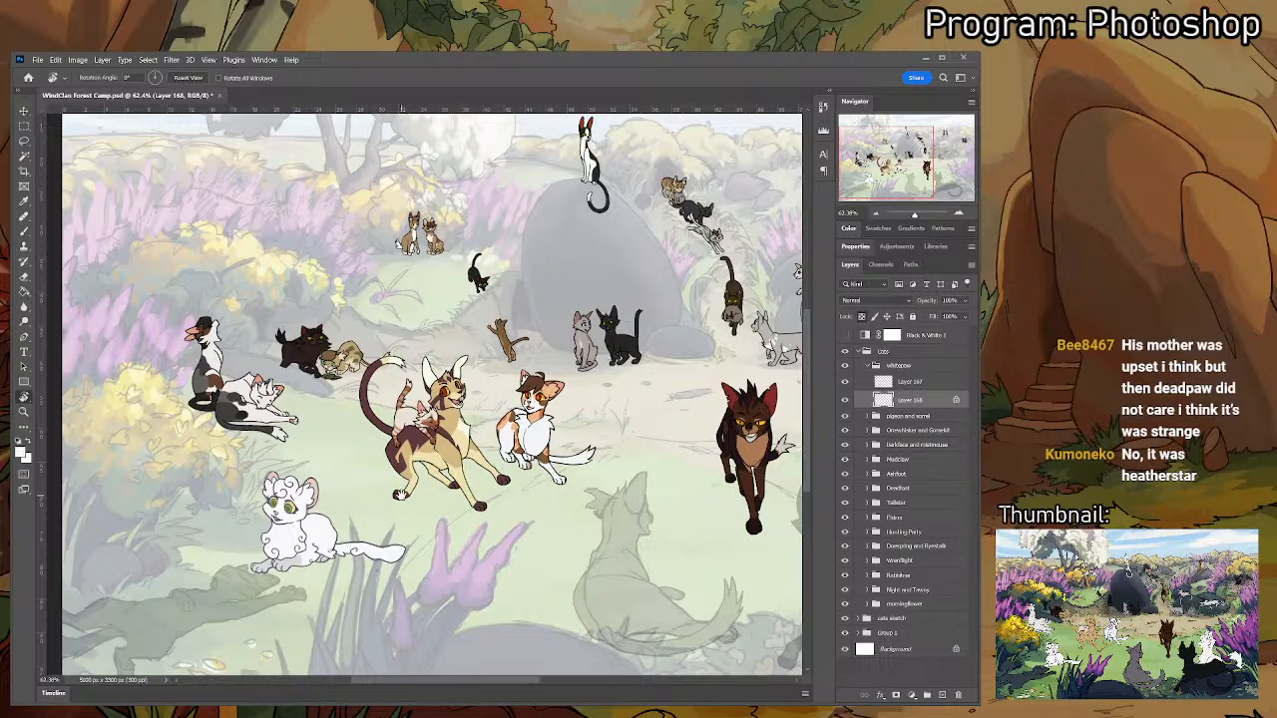
scroll(391, 493, "up", 1)
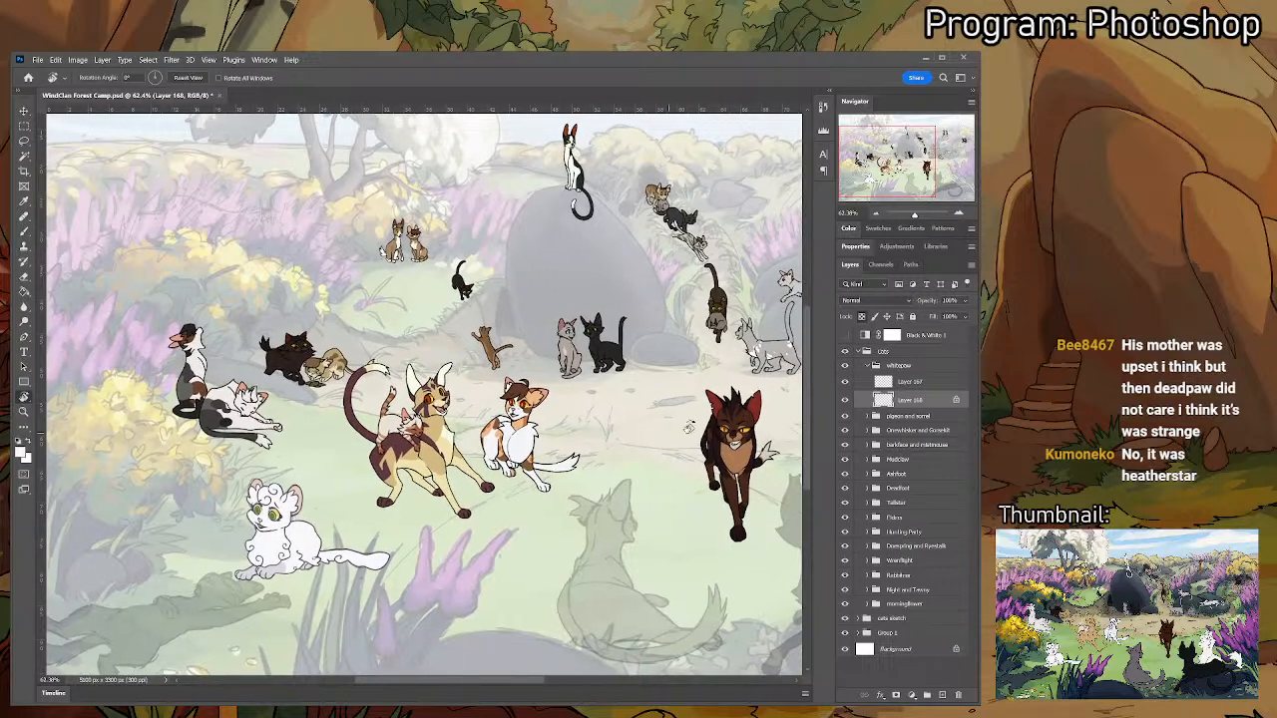
- Collapse the whitepaw group in the layer stack
left_click(864, 366)
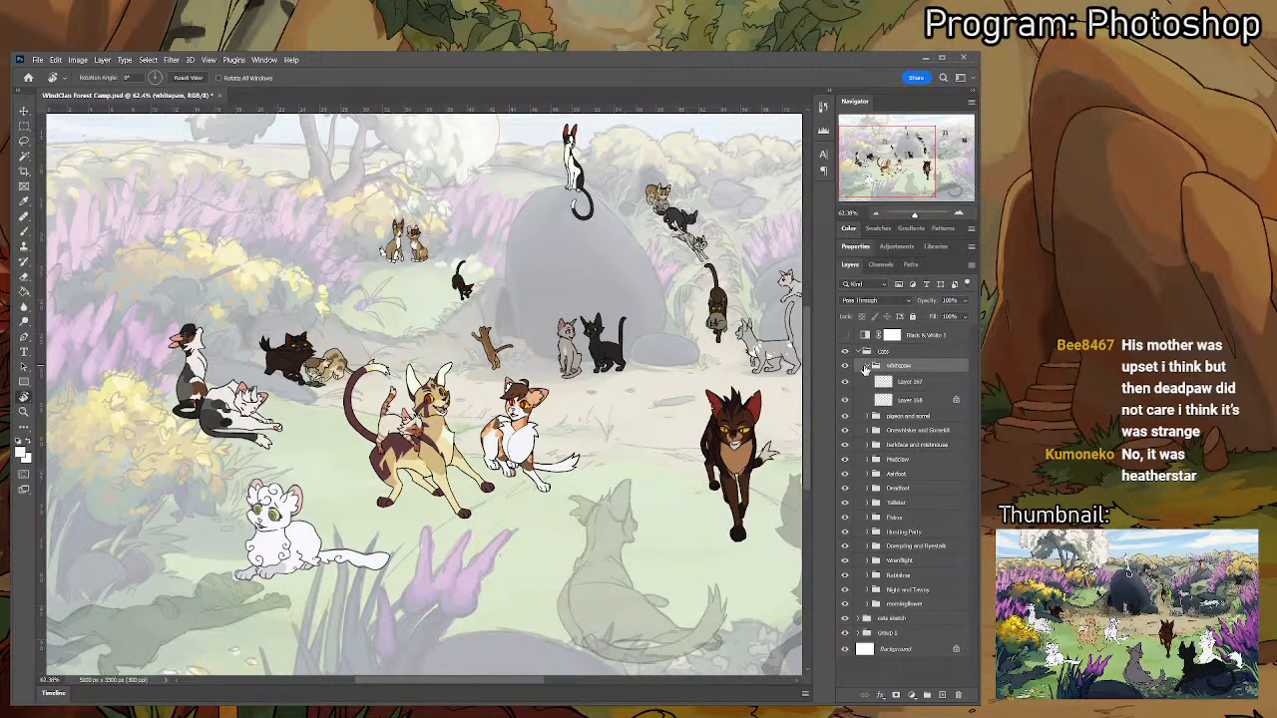
left_click(867, 368)
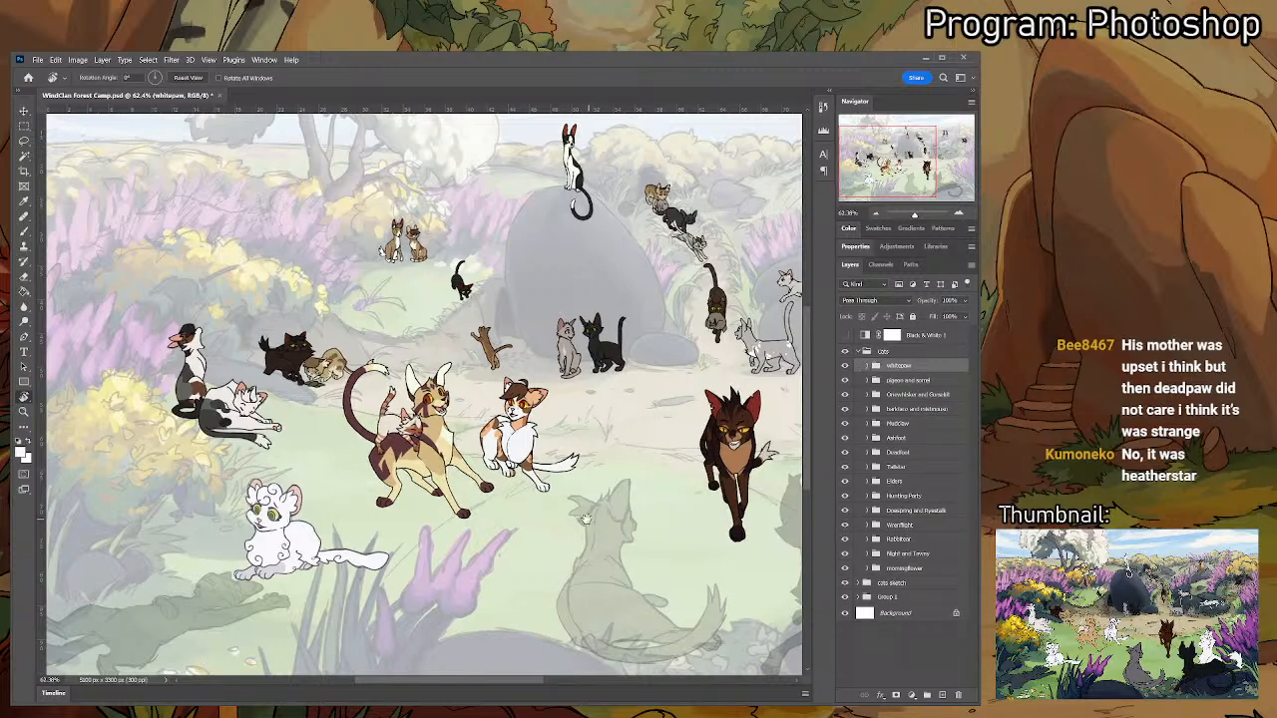
left_click_drag(589, 518, 438, 561)
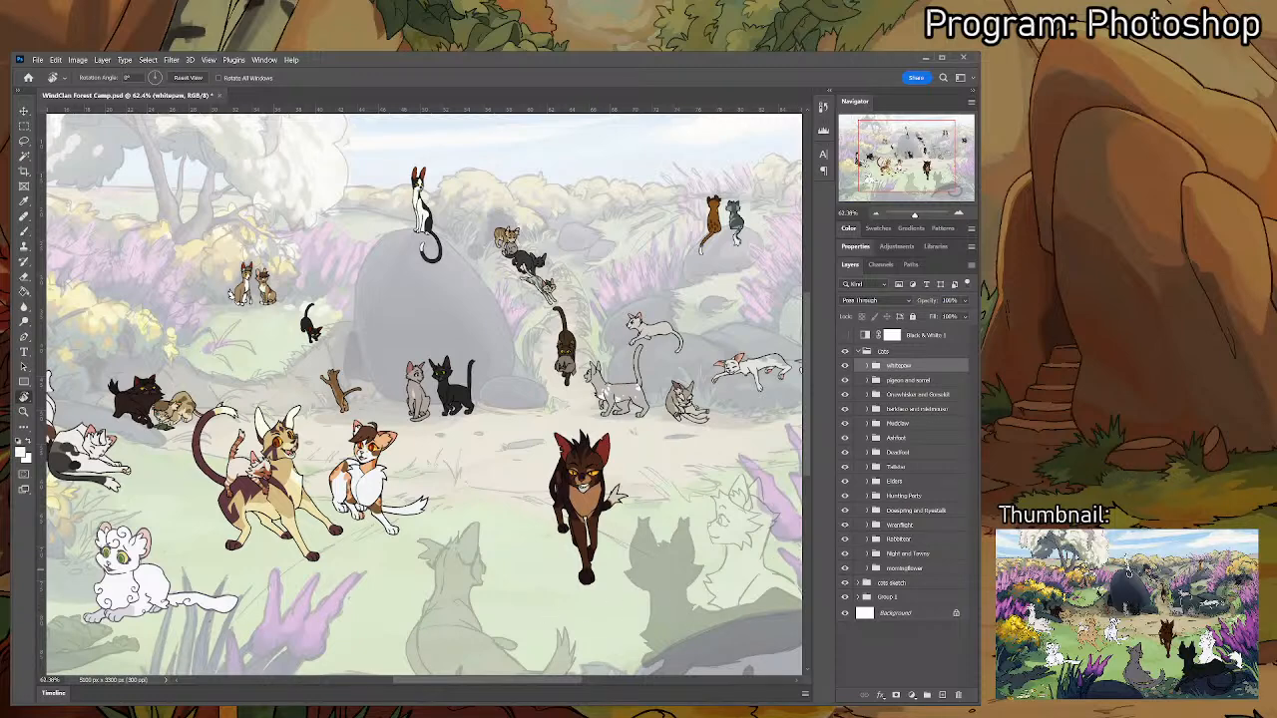
- Examine the coloured cats and remaining grey sketches across the whole camp scene
scroll(654, 510, "up", 1)
scroll(648, 529, "down", 1)
scroll(643, 542, "up", 1)
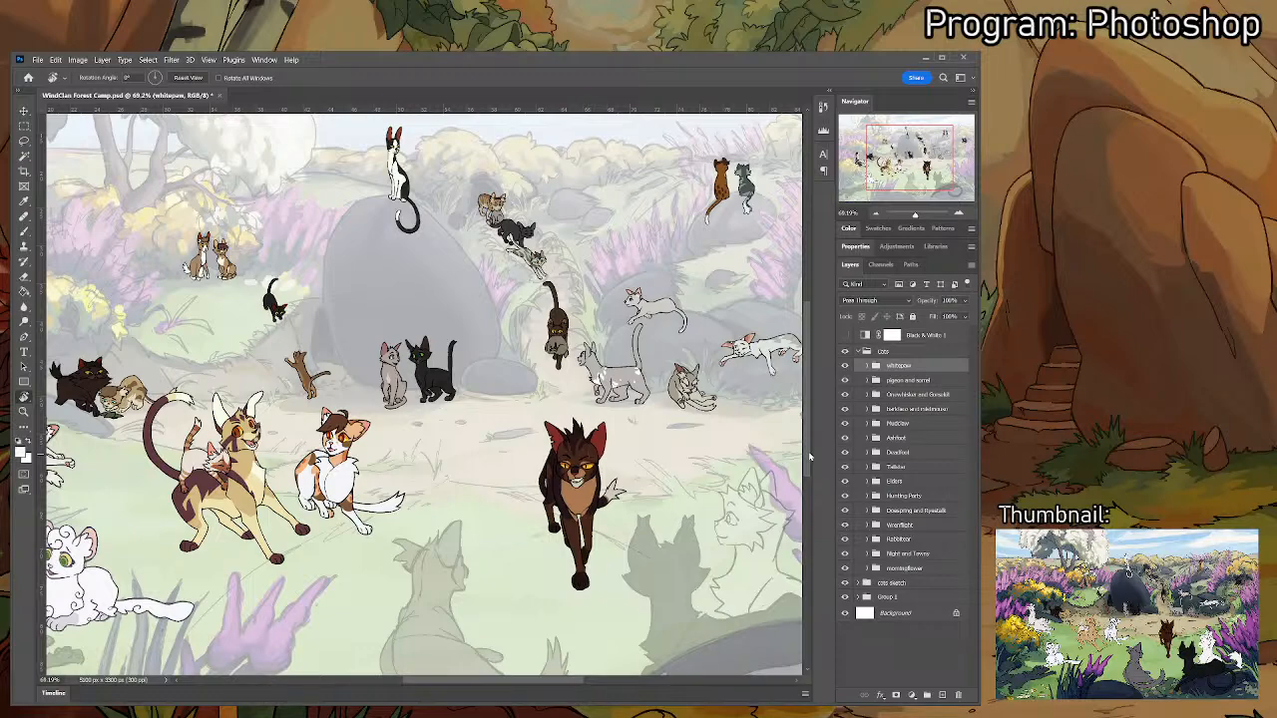
scroll(539, 646, "down", 2)
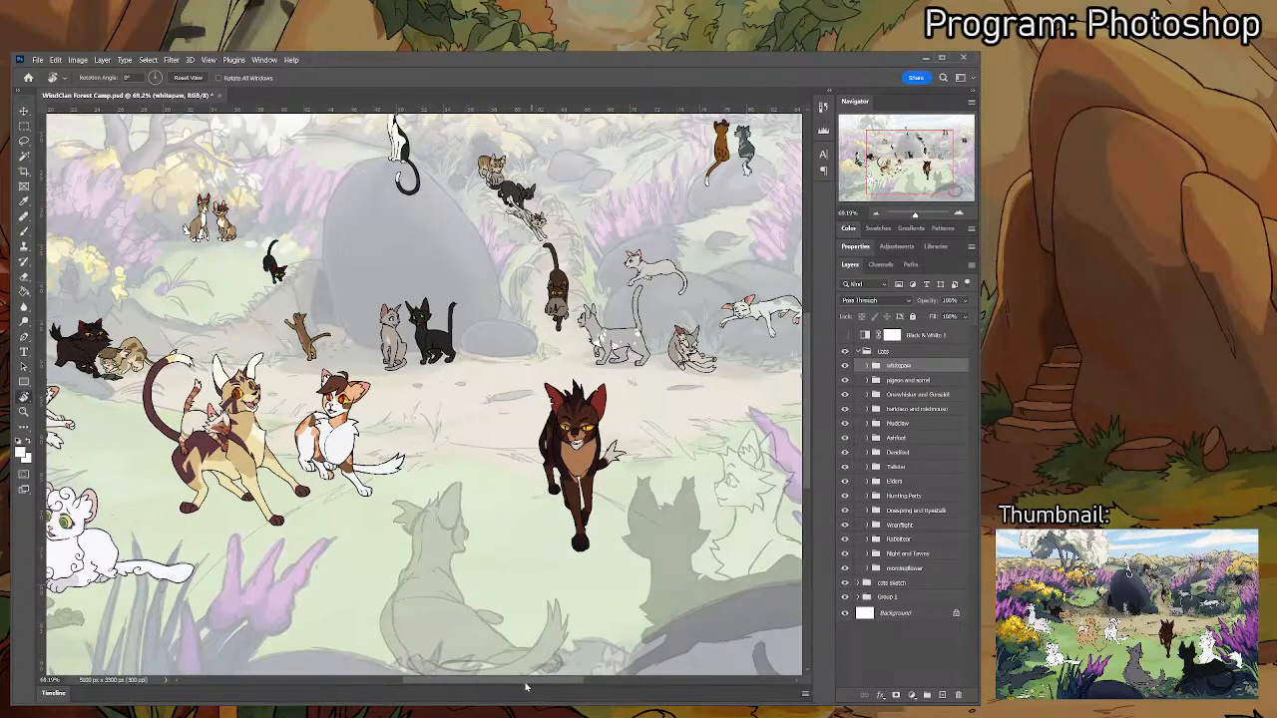
left_click_drag(527, 686, 490, 685)
scroll(444, 573, "down", 1)
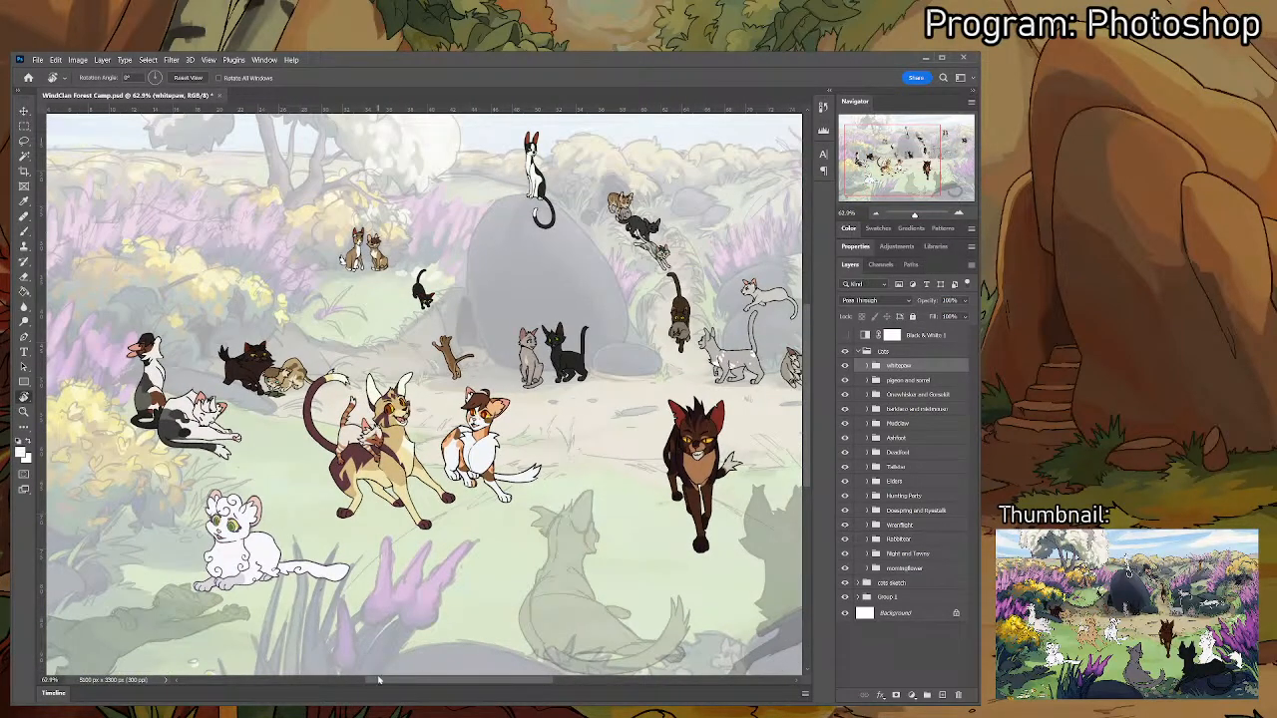
left_click_drag(381, 682, 337, 684)
scroll(726, 432, "down", 3)
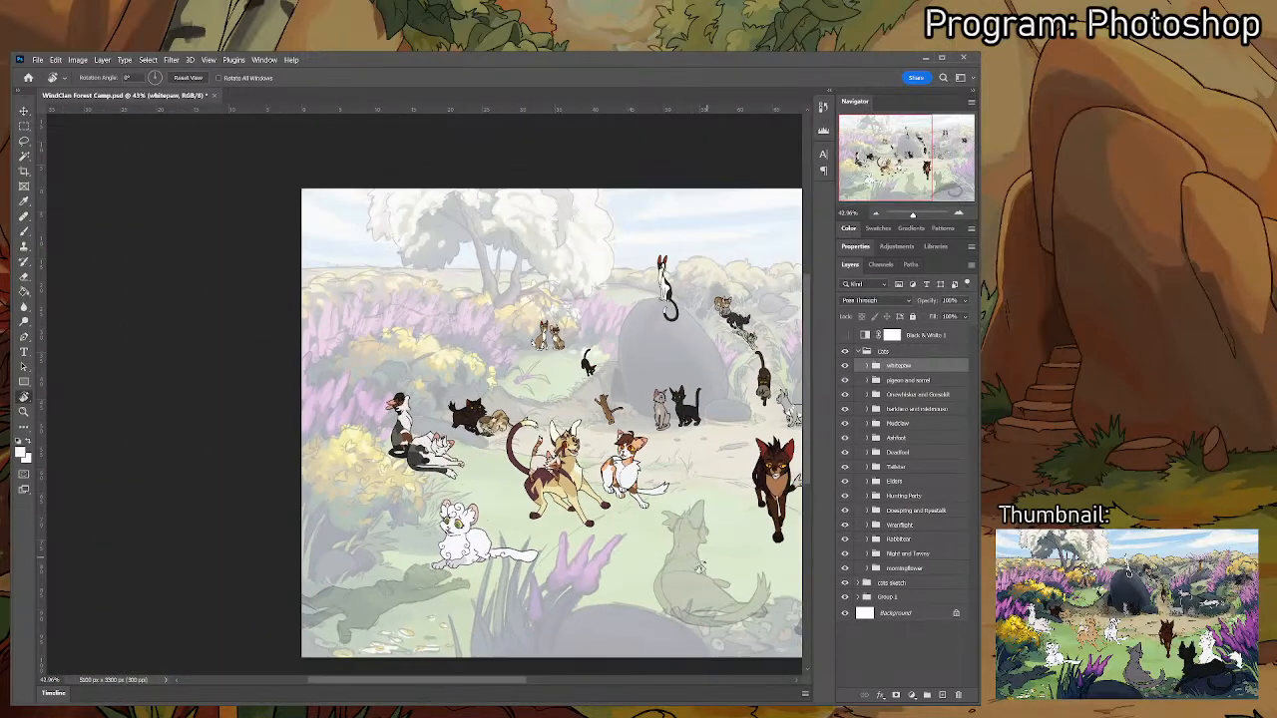
left_click_drag(519, 686, 604, 686)
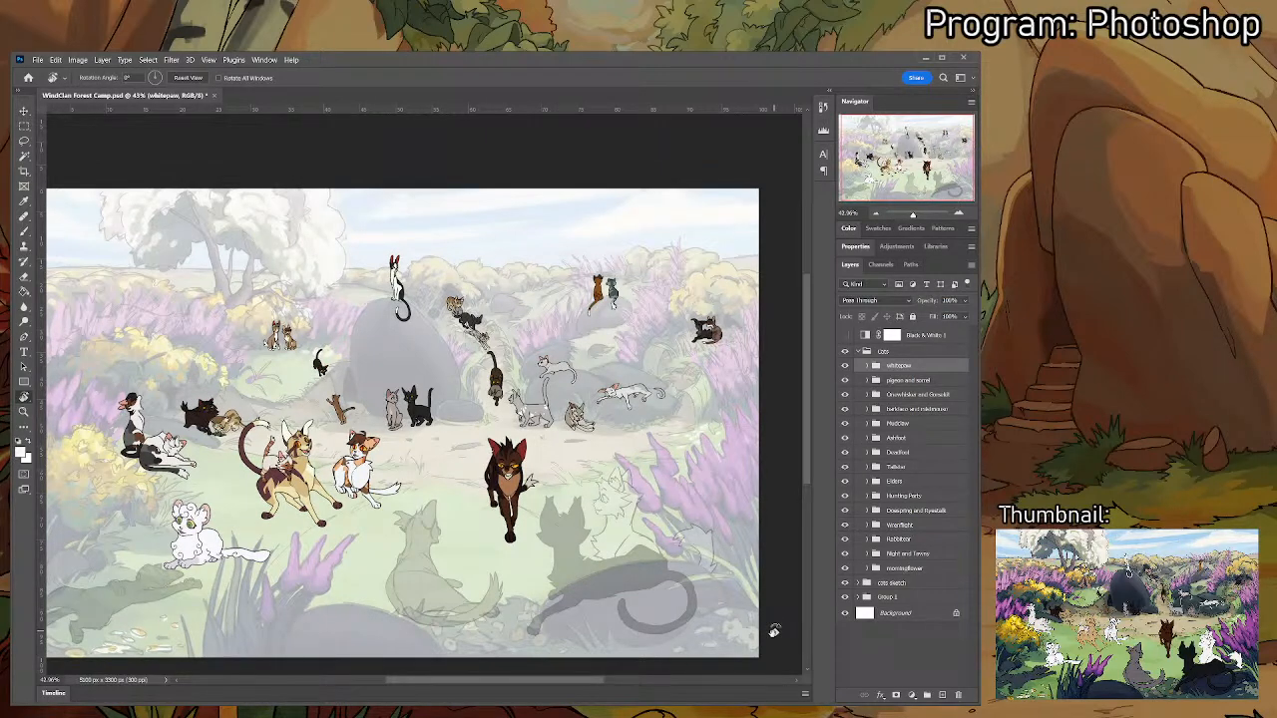
- Handwrite "BRB" in black across the foreground on a temporary layer in the Cats group, and delete that layer
left_click(898, 355)
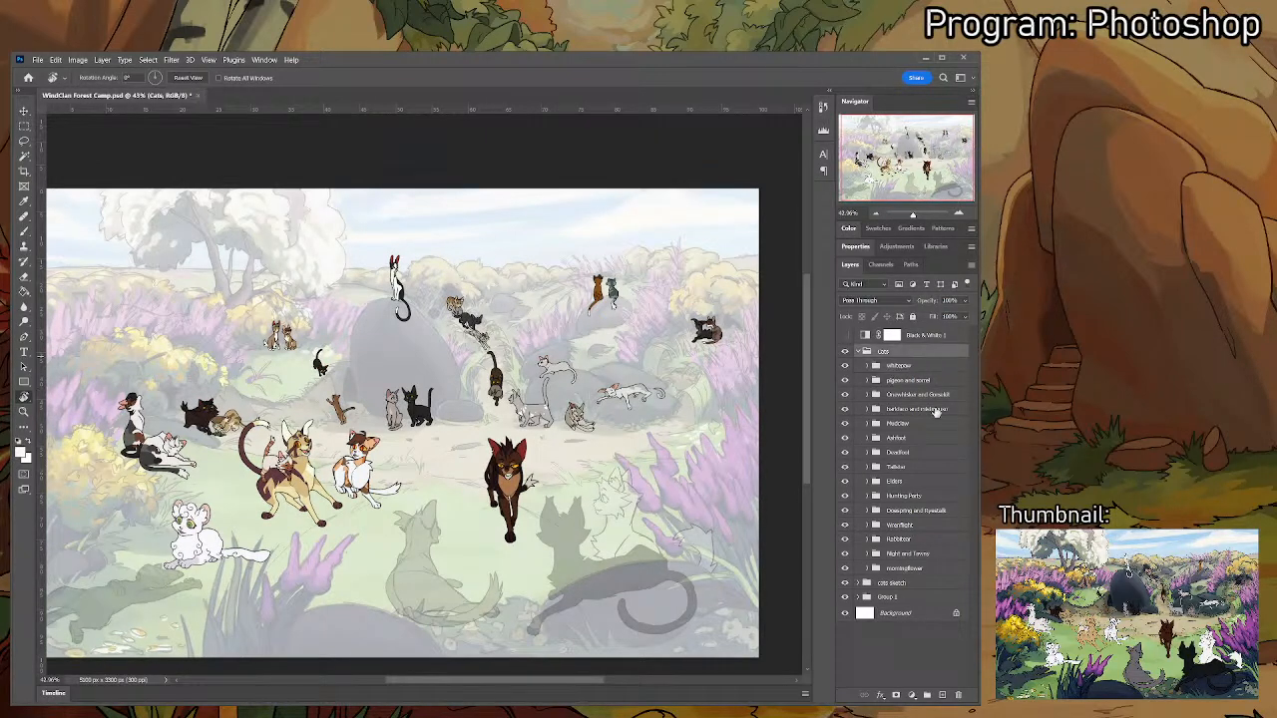
left_click(941, 695)
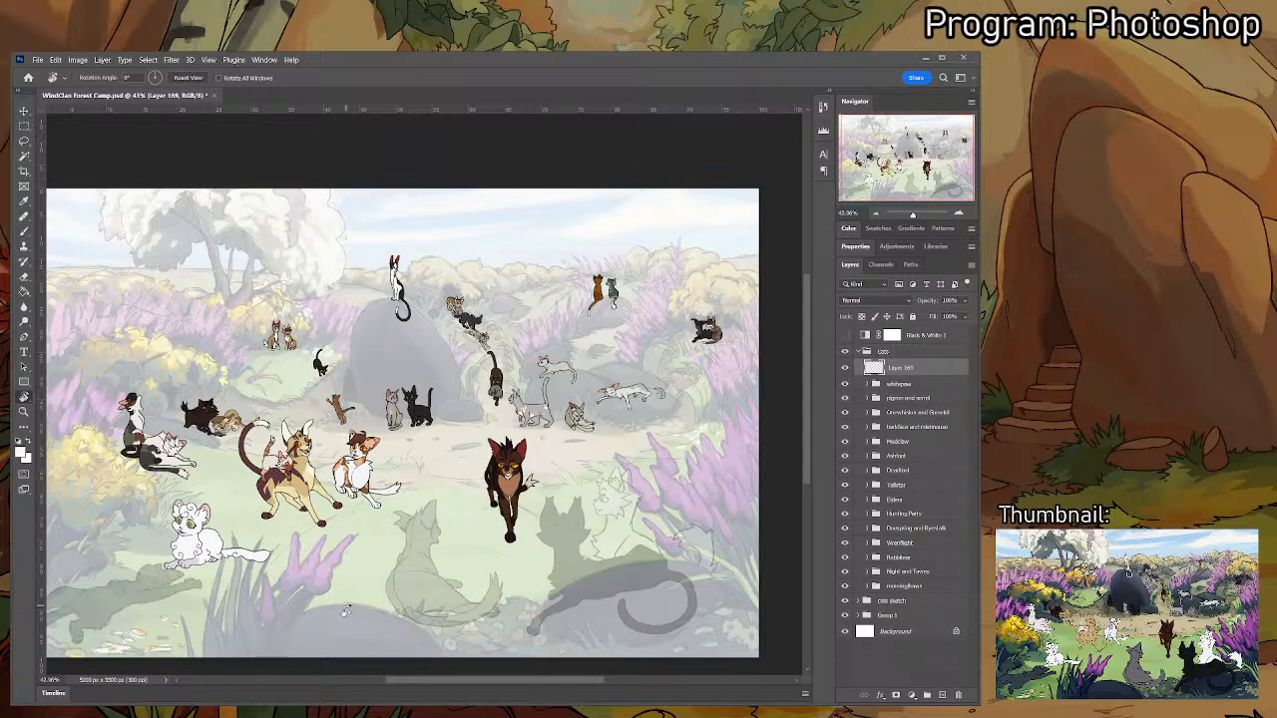
key("b")
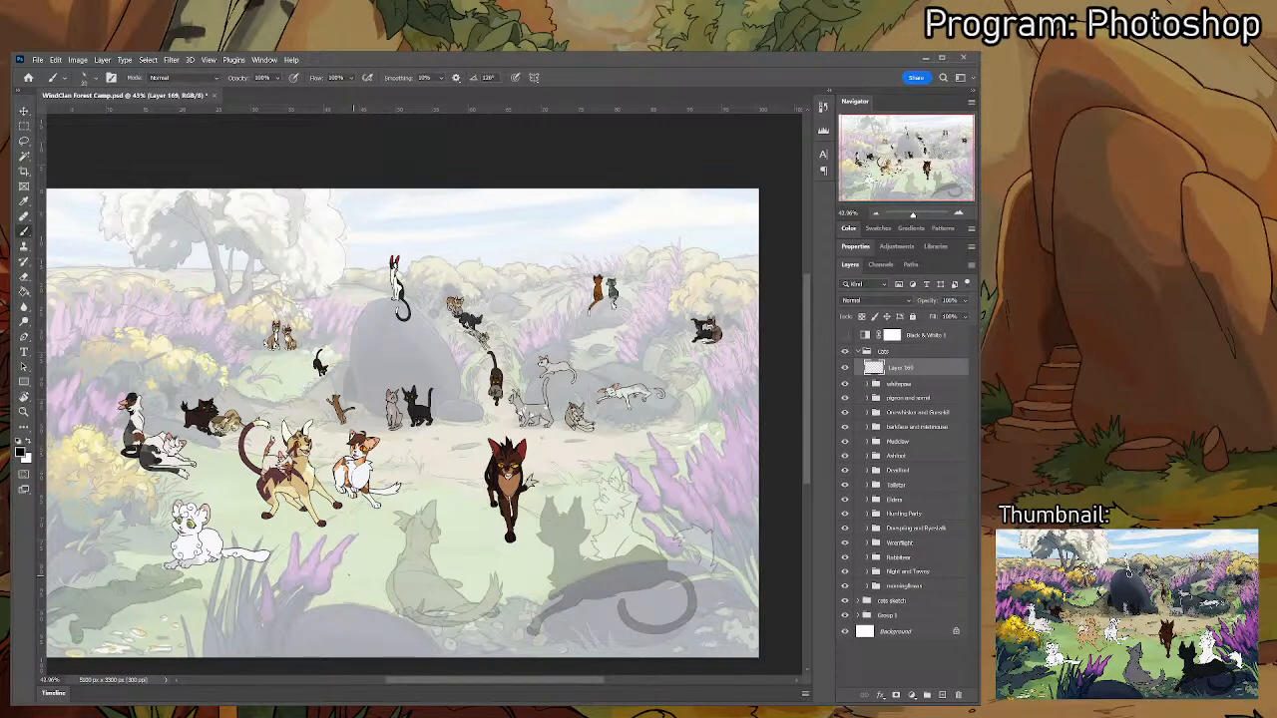
left_click_drag(336, 547, 337, 629)
mouse_move(338, 538)
left_mouse_down()
mouse_move(341, 627)
mouse_move(401, 561)
left_mouse_up()
left_click_drag(402, 560, 450, 626)
left_click_drag(461, 568, 461, 626)
mouse_move(462, 548)
left_mouse_down()
mouse_move(472, 627)
mouse_move(460, 627)
left_mouse_up()
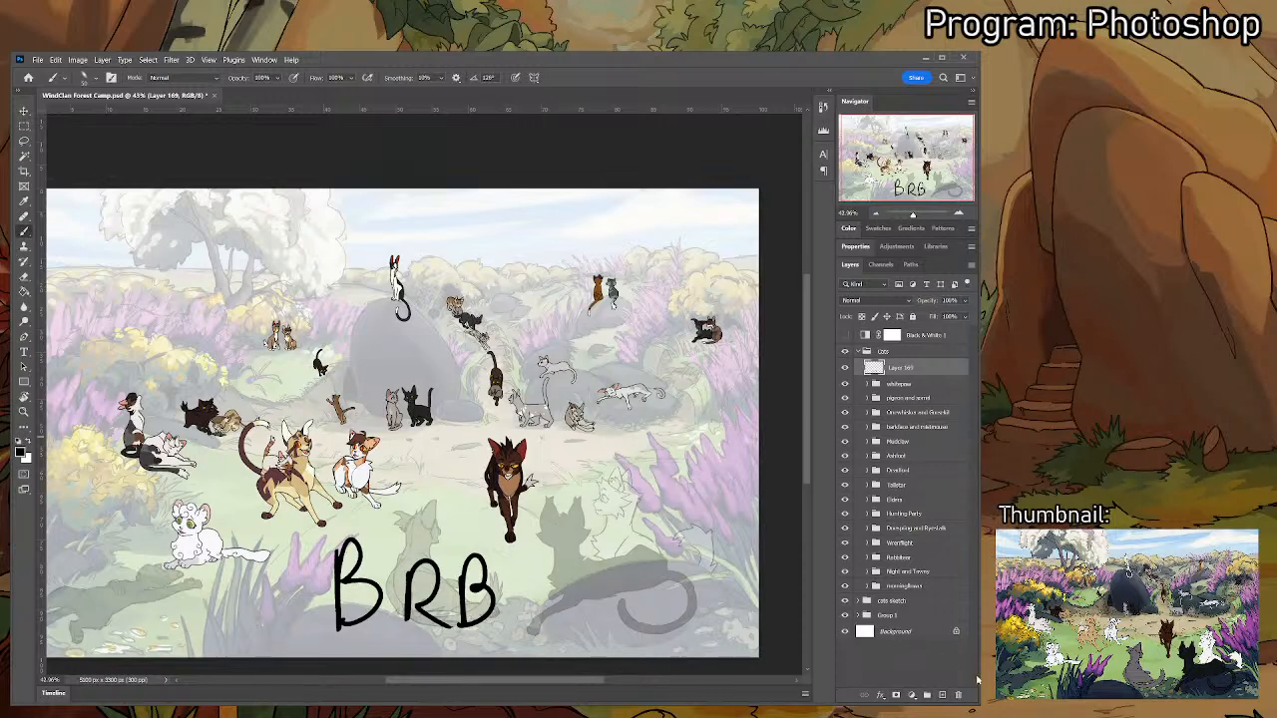
left_click(958, 697)
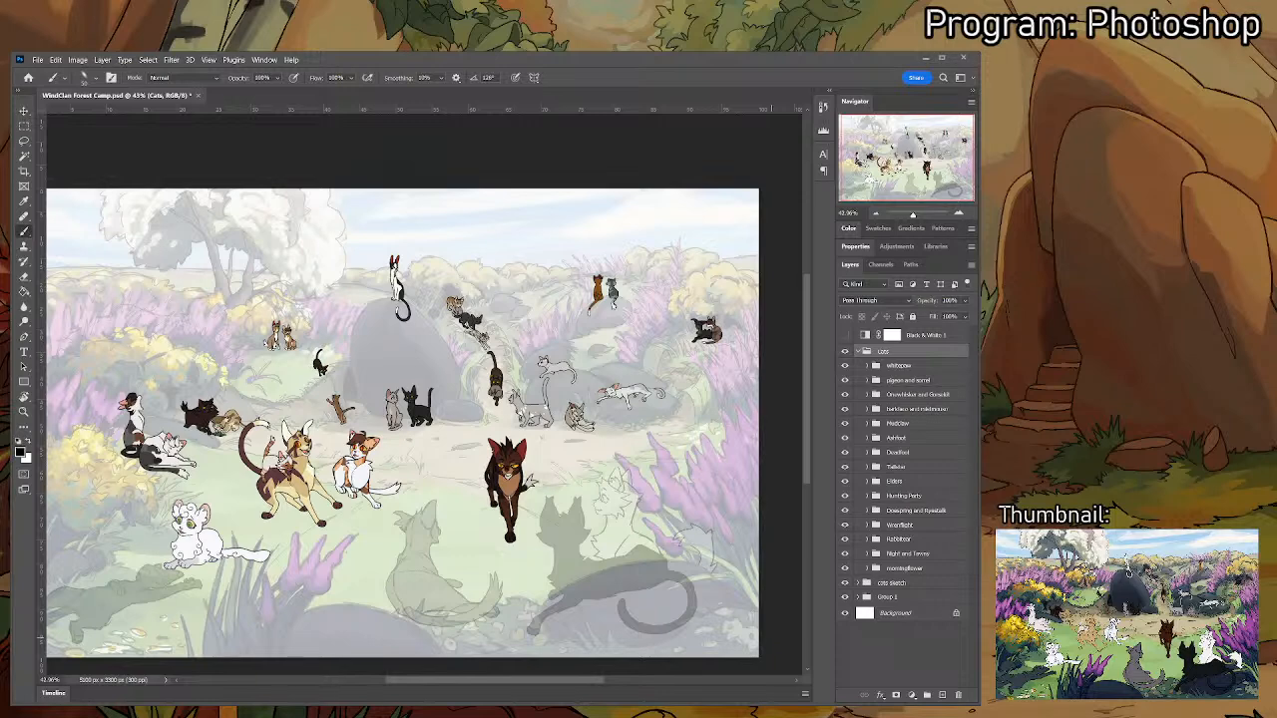
- Paste the grey-and-white cat reference image and place it above the foreground cat sketches, beside the seated cat's head
key("ctrl+v")
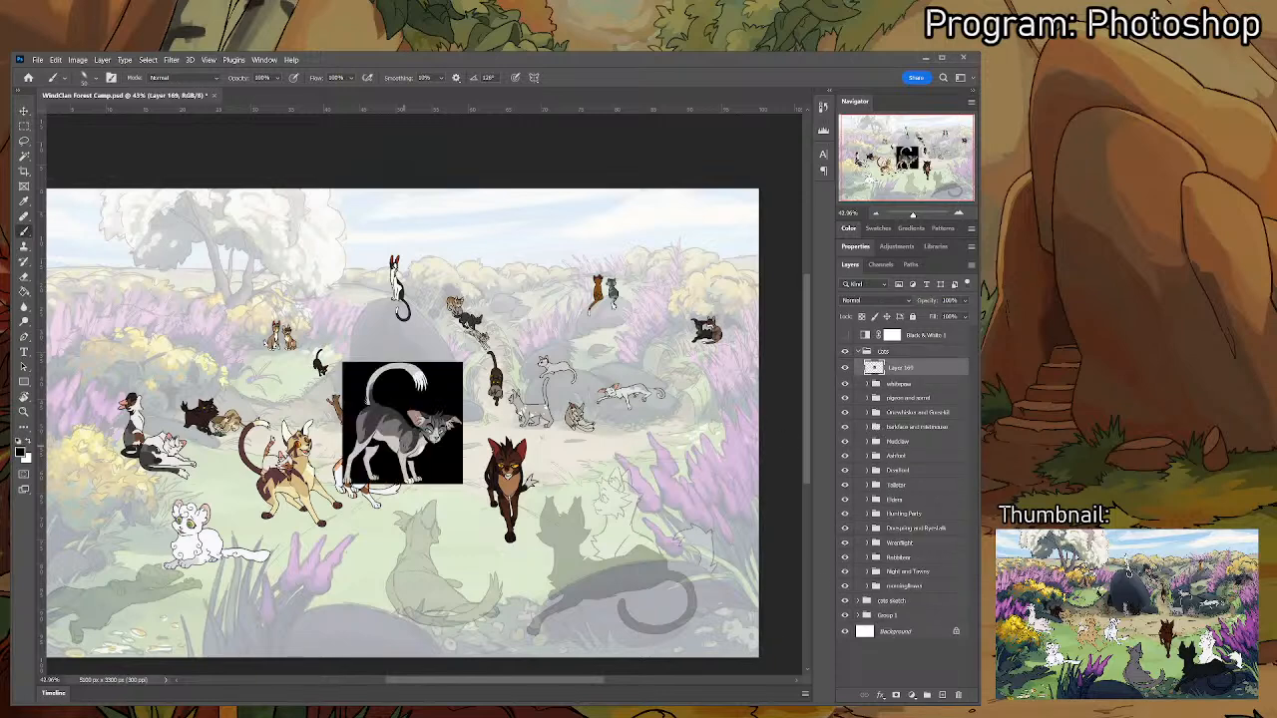
key("v")
left_click_drag(404, 446, 507, 522)
scroll(479, 575, "up", 2)
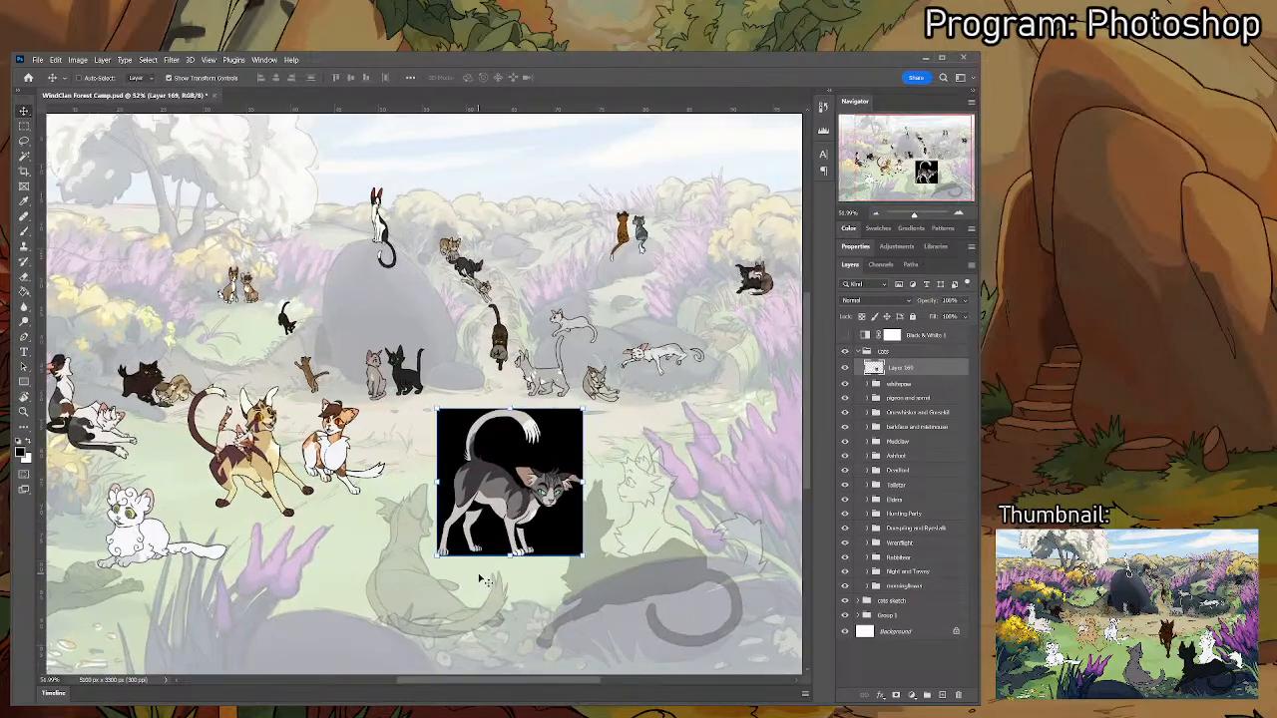
scroll(483, 579, "up", 3)
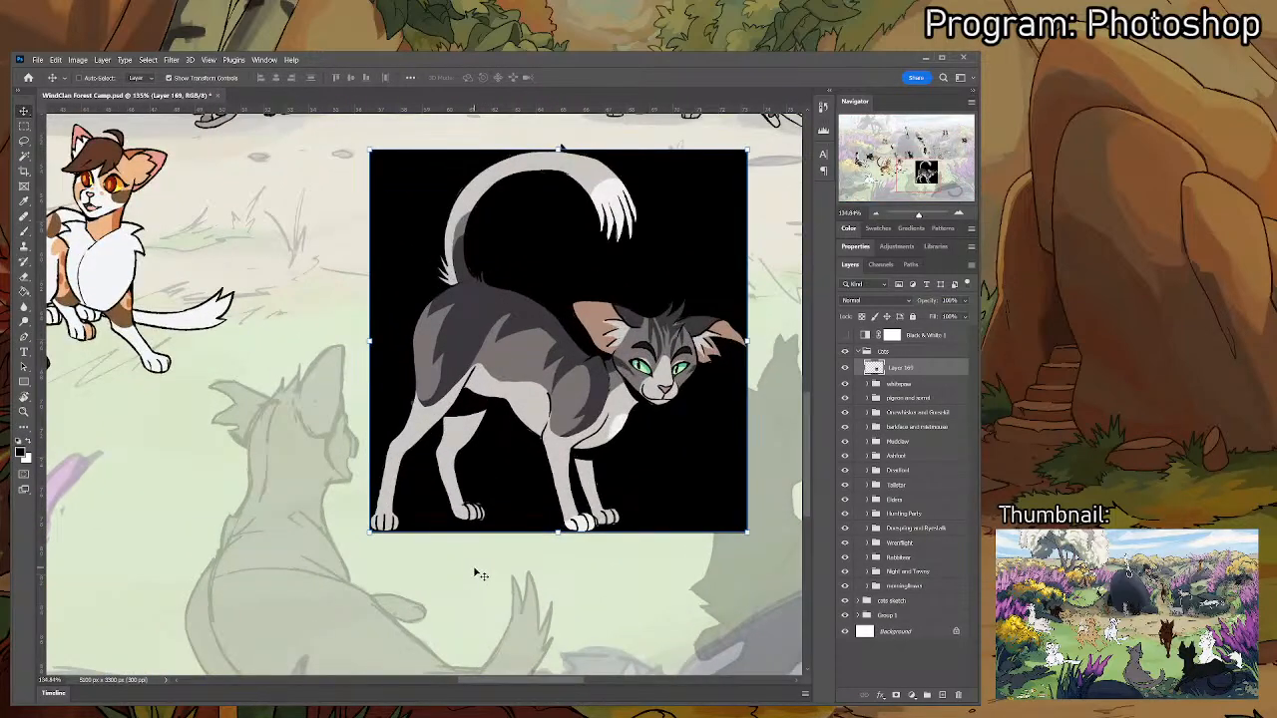
left_click_drag(721, 476, 739, 424)
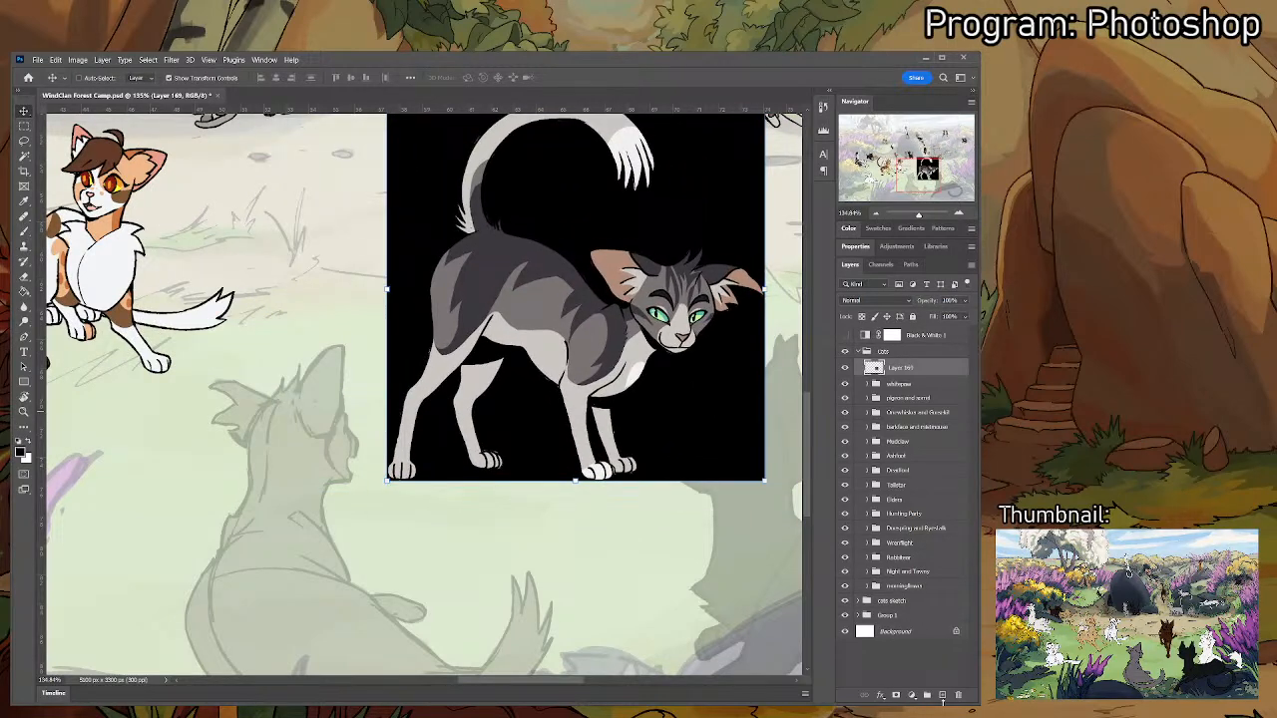
- Add a new layer above the pasted reference for inking the seated foreground cat sketch
left_click(941, 696)
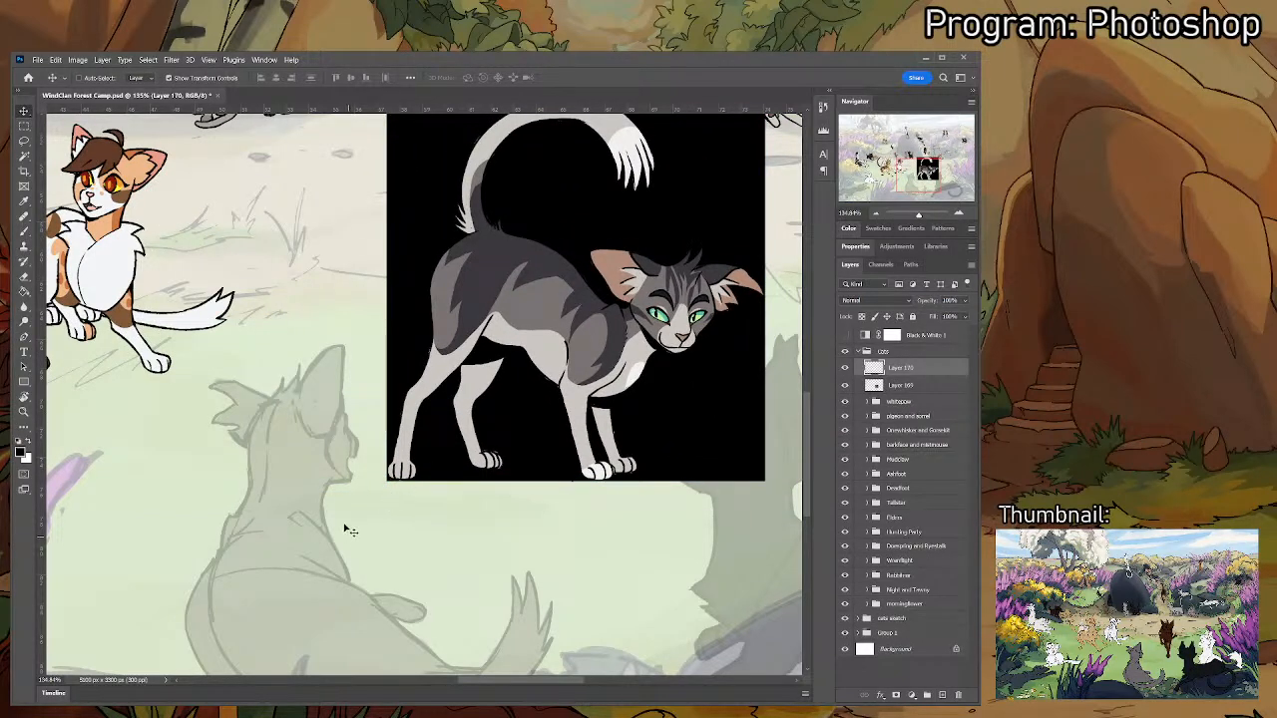
key("b")
mouse_move(348, 529)
left_mouse_down()
mouse_move(419, 584)
mouse_move(373, 570)
left_mouse_up()
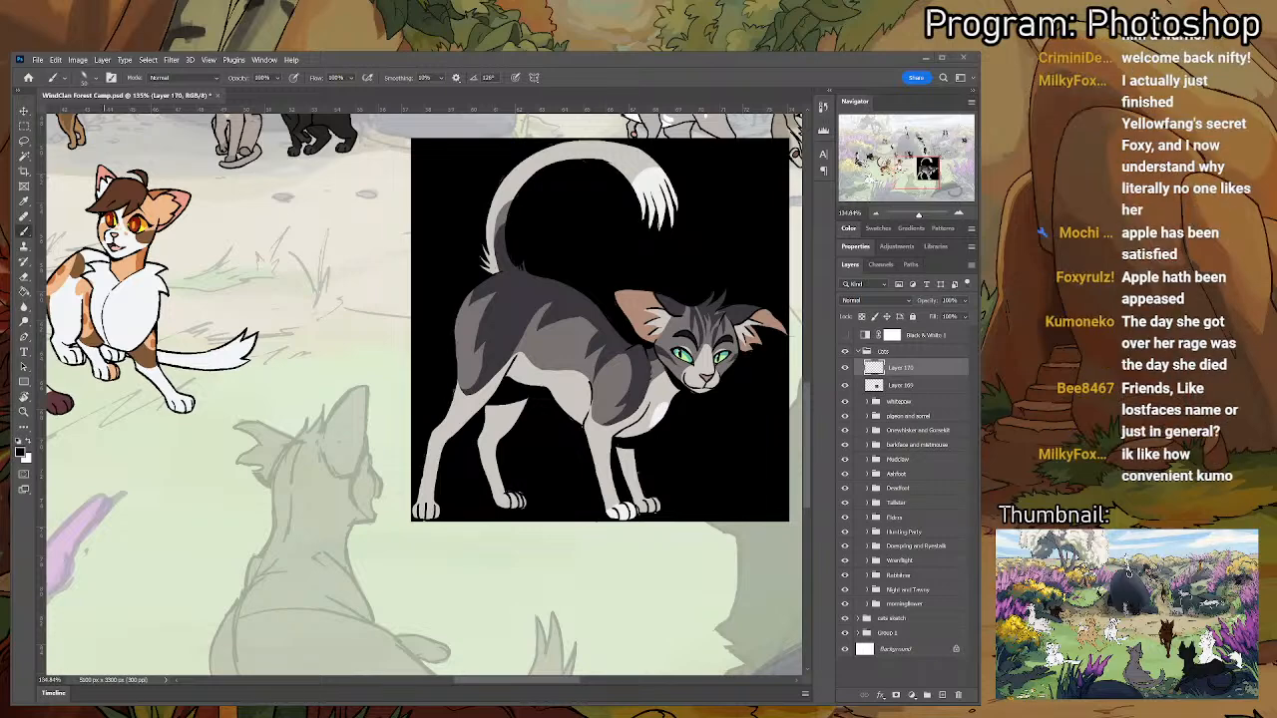
left_click_drag(432, 564, 579, 453)
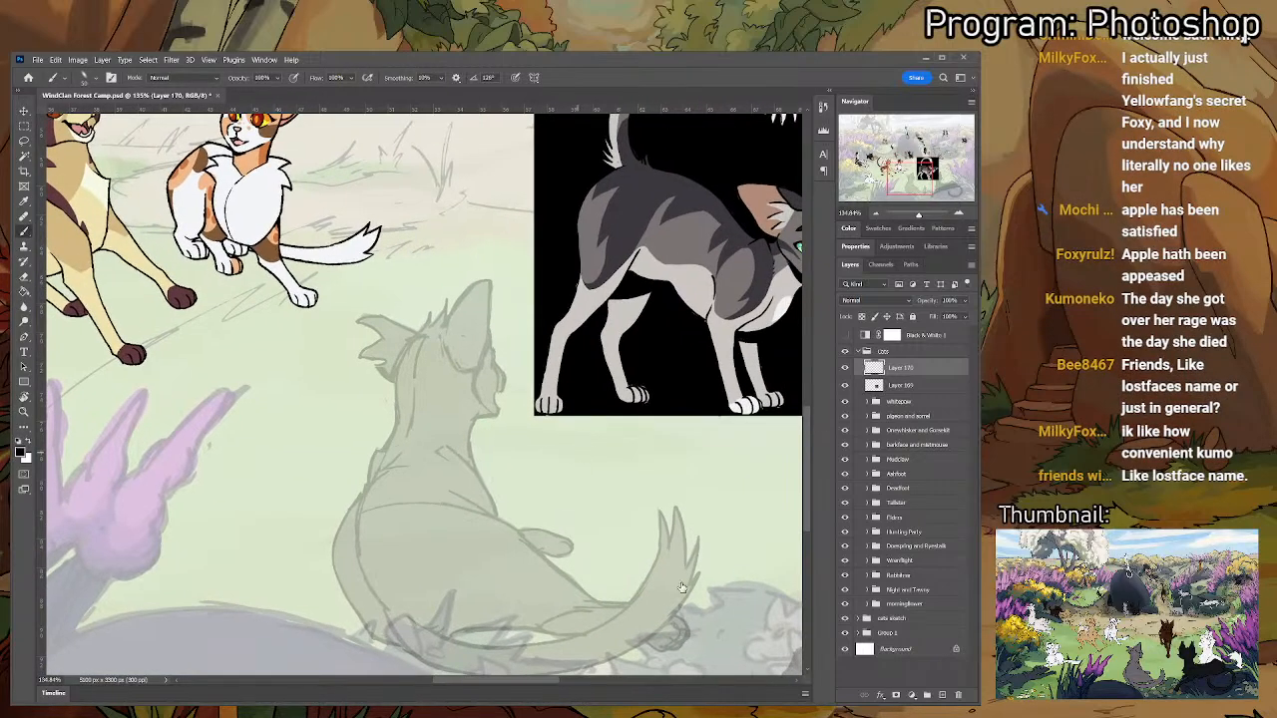
- Ink the seated cat's curved cheek line and chin in black, undoing unsatisfactory strokes
left_click_drag(476, 410, 463, 449)
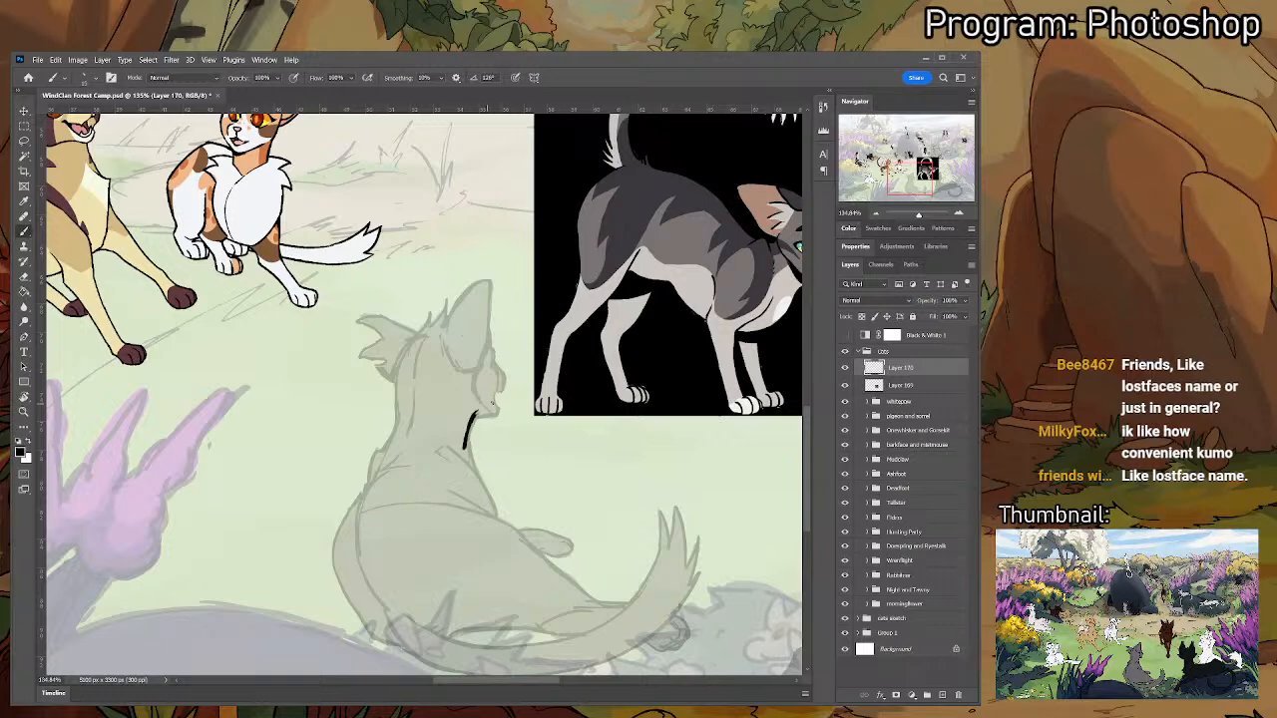
key("ctrl+z")
key("ctrl+plus")
key("ctrl+plus")
key("ctrl+plus")
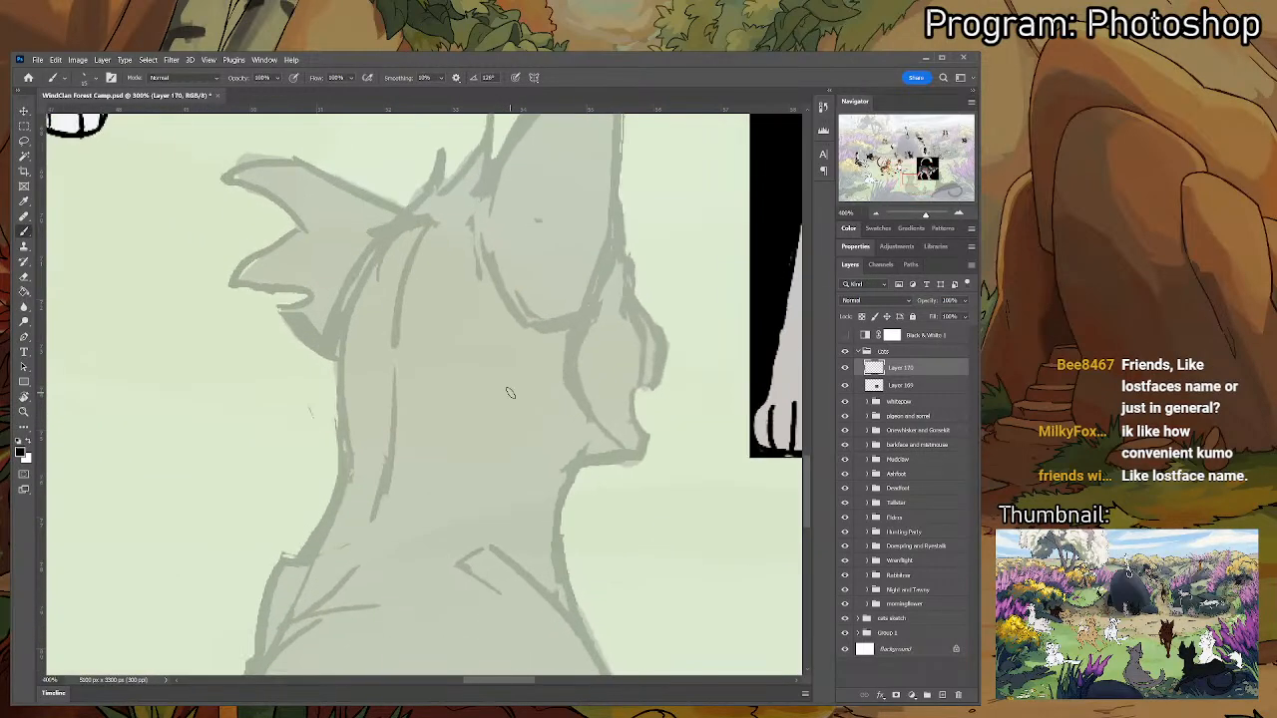
mouse_move(580, 316)
left_mouse_down()
mouse_move(563, 371)
mouse_move(586, 408)
mouse_move(575, 360)
mouse_move(586, 420)
mouse_move(617, 452)
mouse_move(581, 421)
mouse_move(645, 433)
left_mouse_up()
key("ctrl+z")
key("ctrl+z")
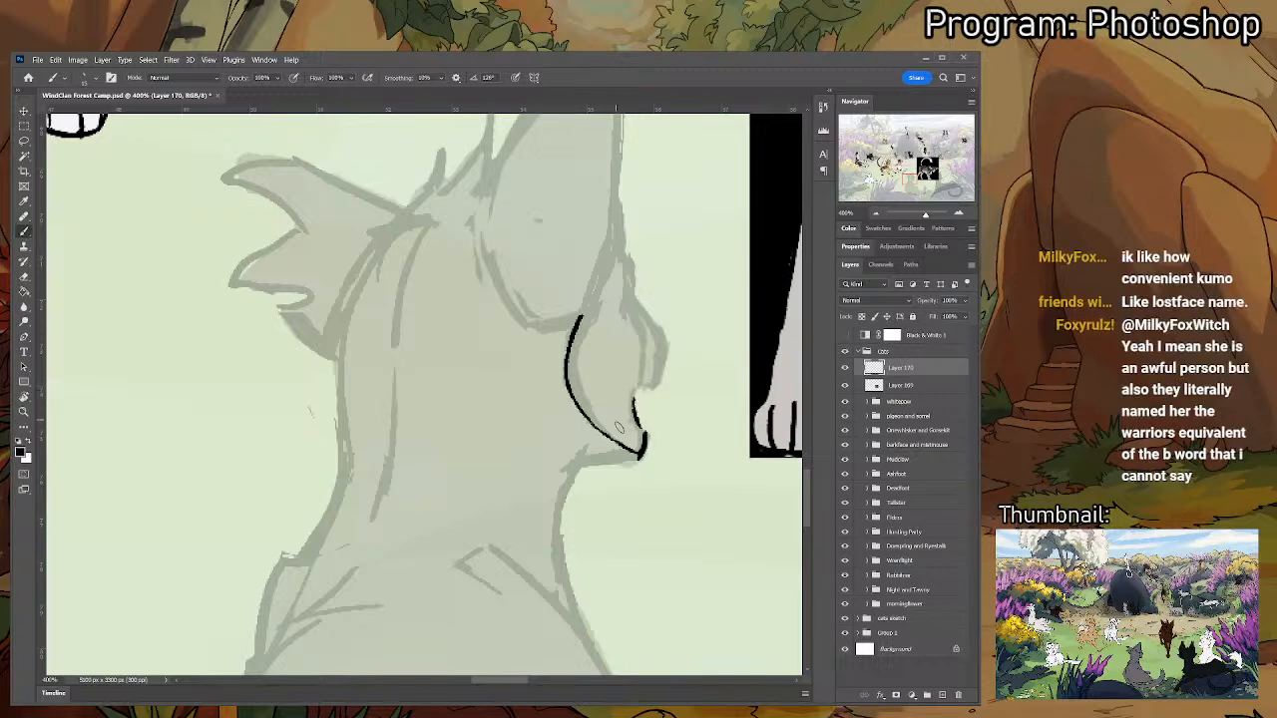
- Ink the seated cat's face profile from the brow to above the mouth, redoing strokes as needed
left_click_drag(650, 389, 634, 400)
mouse_move(646, 349)
left_mouse_down()
mouse_move(618, 251)
mouse_move(636, 305)
left_mouse_up()
key("ctrl+z")
key("ctrl+z")
mouse_move(620, 249)
left_mouse_down()
mouse_move(631, 288)
mouse_move(618, 317)
left_mouse_up()
mouse_move(633, 273)
left_mouse_down()
mouse_move(623, 315)
mouse_move(621, 293)
mouse_move(632, 311)
left_mouse_up()
key("e")
key("b")
key("e")
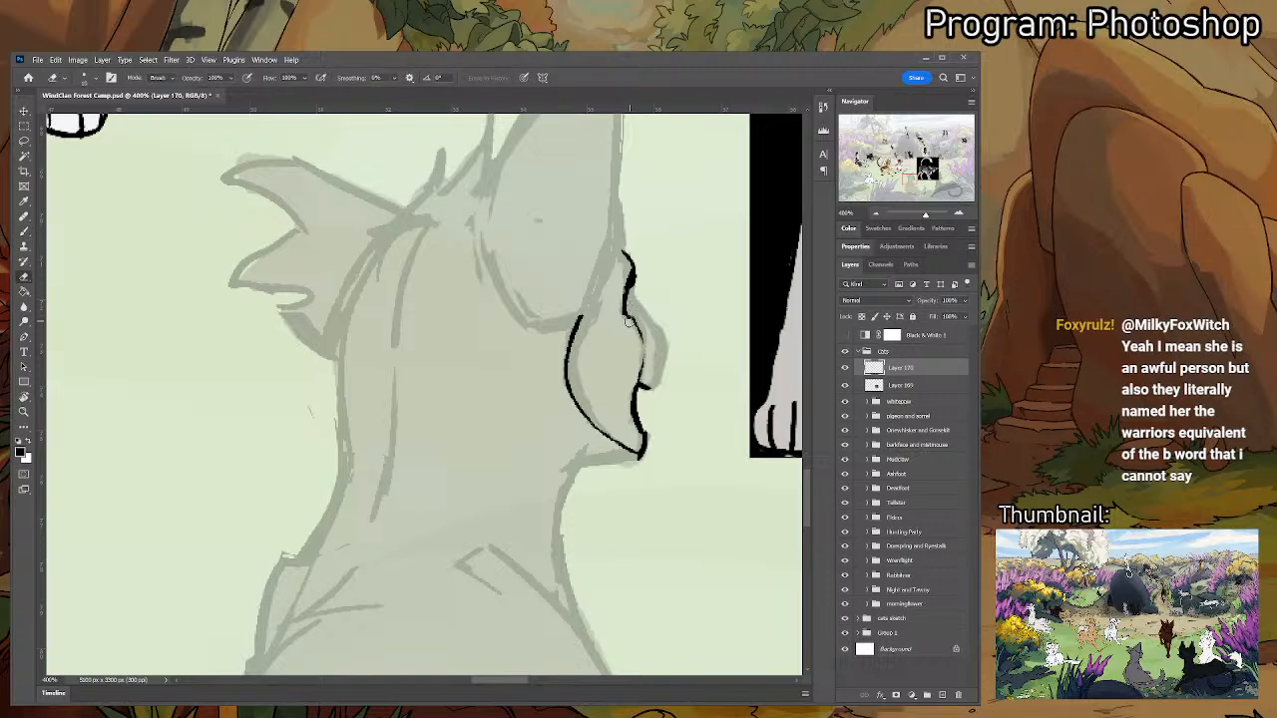
- Refine the line between the seated cat's brow and muzzle with the brush and eraser
key("b")
key("e")
key("b")
mouse_move(637, 321)
left_mouse_down()
mouse_move(634, 290)
mouse_move(630, 321)
mouse_move(638, 311)
left_mouse_up()
key("e")
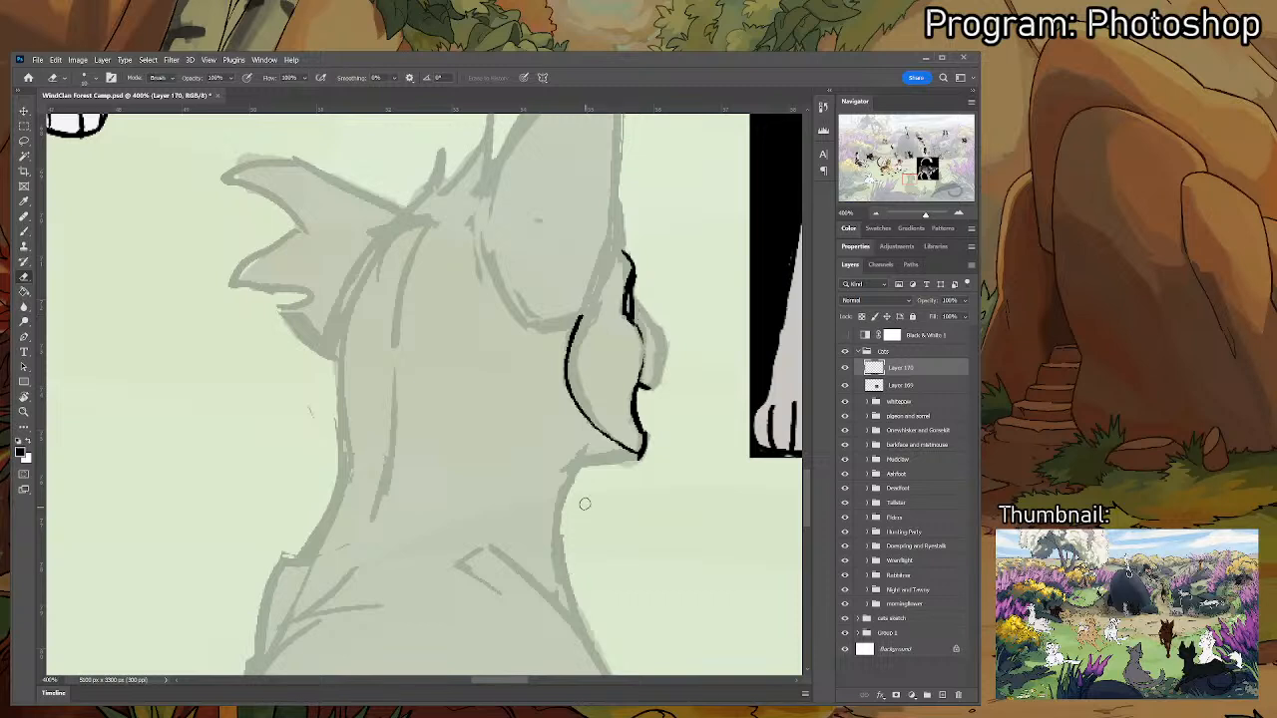
key("b")
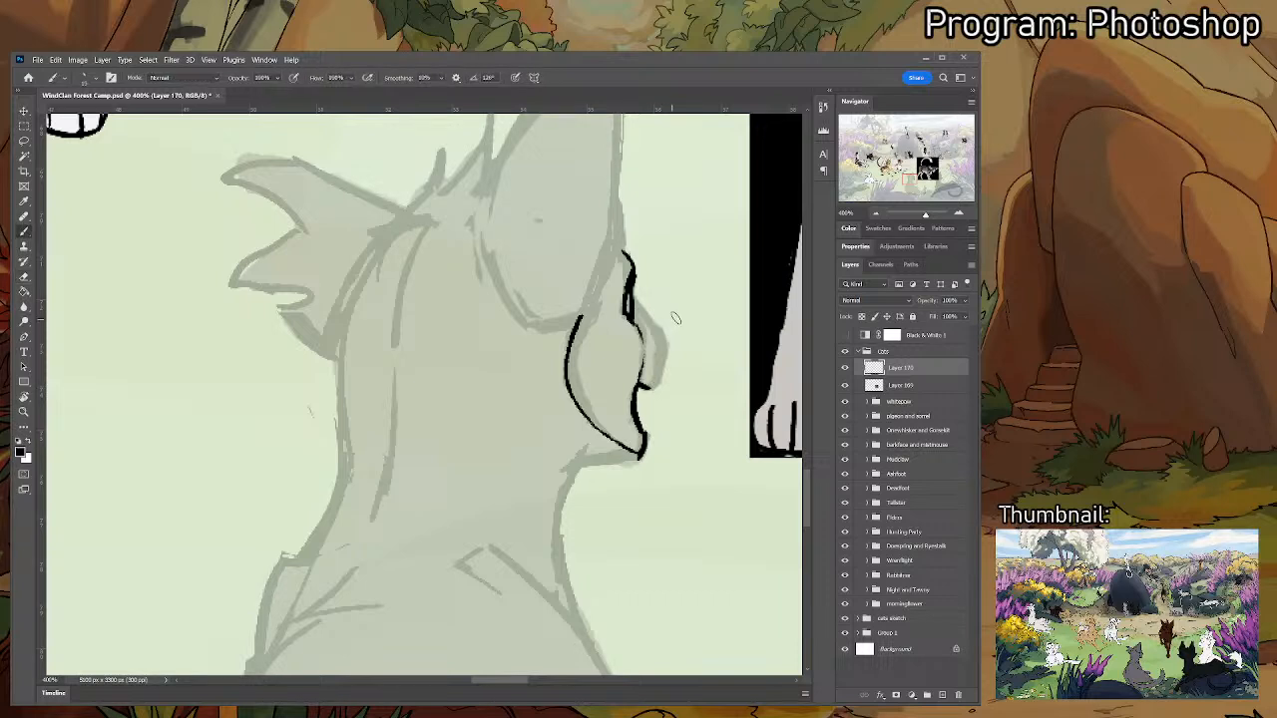
- Ink the outline of the seated cat's protruding muzzle, redrawing it until it follows the sketch
mouse_move(630, 299)
left_mouse_down()
mouse_move(666, 328)
mouse_move(667, 374)
left_mouse_up()
key("ctrl+z")
key("ctrl+z")
mouse_move(635, 301)
left_mouse_down()
mouse_move(661, 341)
mouse_move(653, 384)
left_mouse_up()
key("ctrl+z")
mouse_move(661, 340)
left_mouse_down()
mouse_move(651, 388)
mouse_move(661, 329)
left_mouse_up()
key("ctrl+z")
key("e")
key("b")
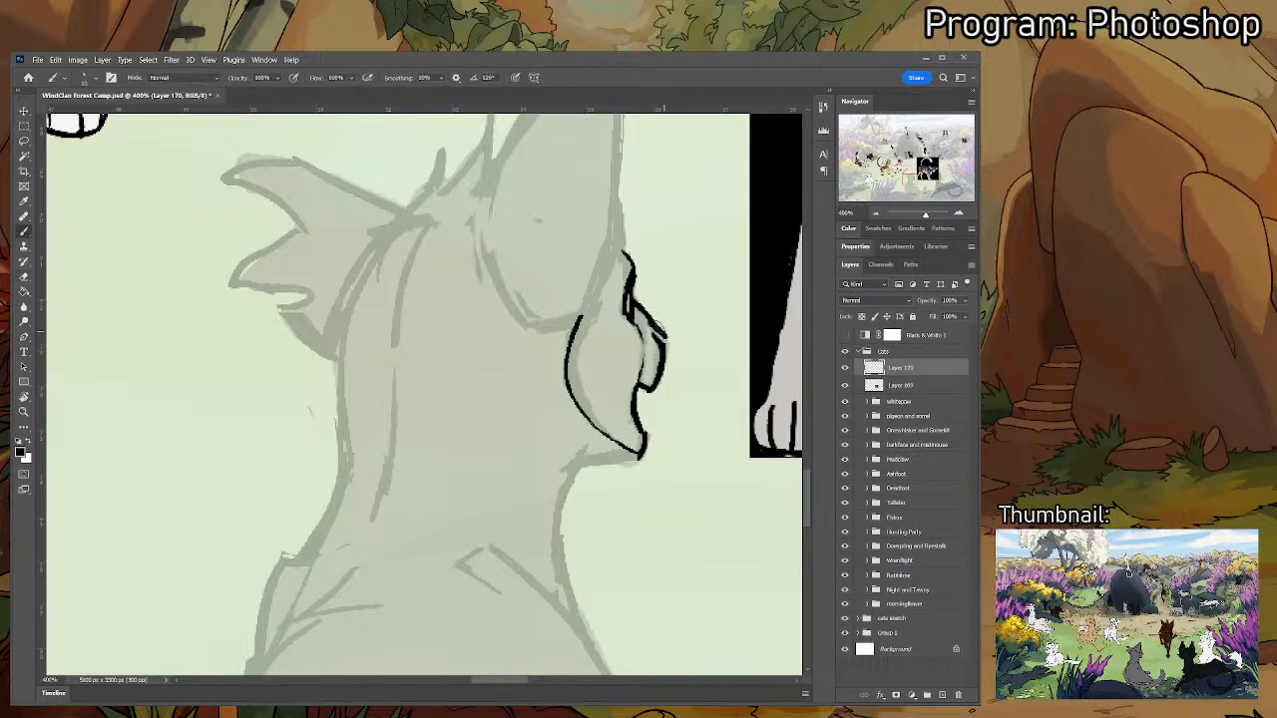
- Thicken the nose tip and clean up the seated cat's muzzle lines, alternating brush and eraser
key("e")
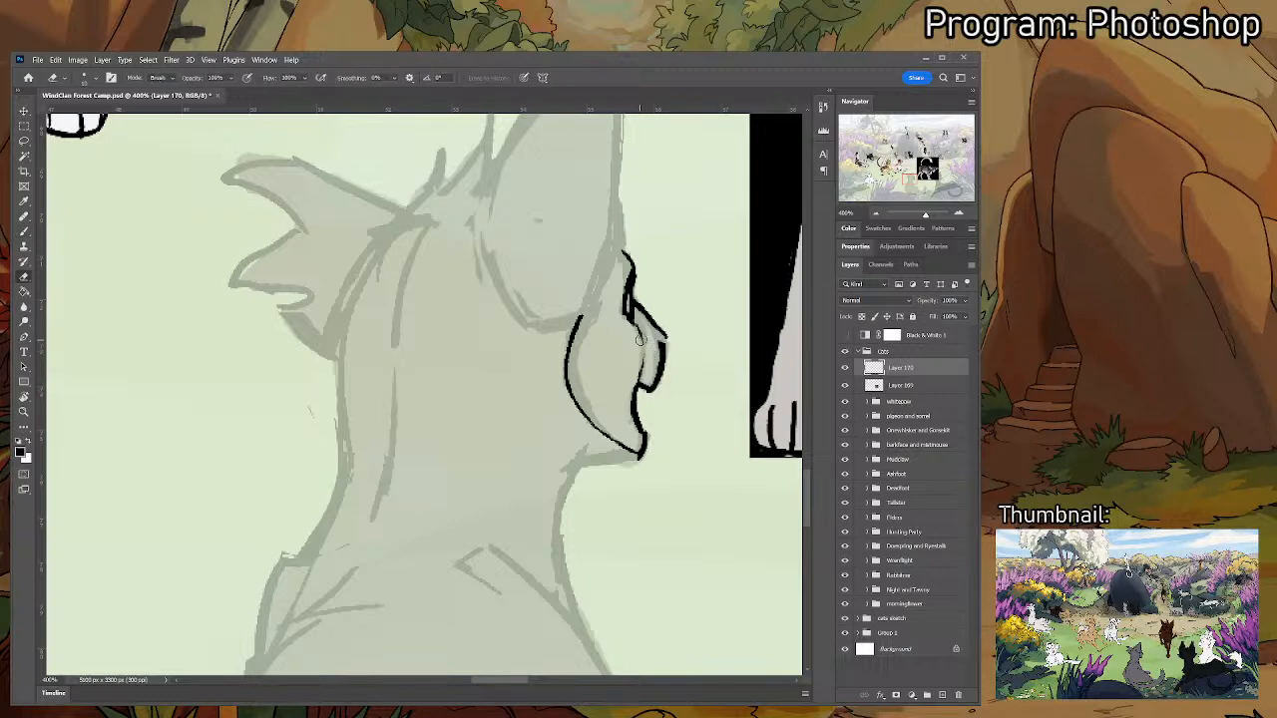
key("b")
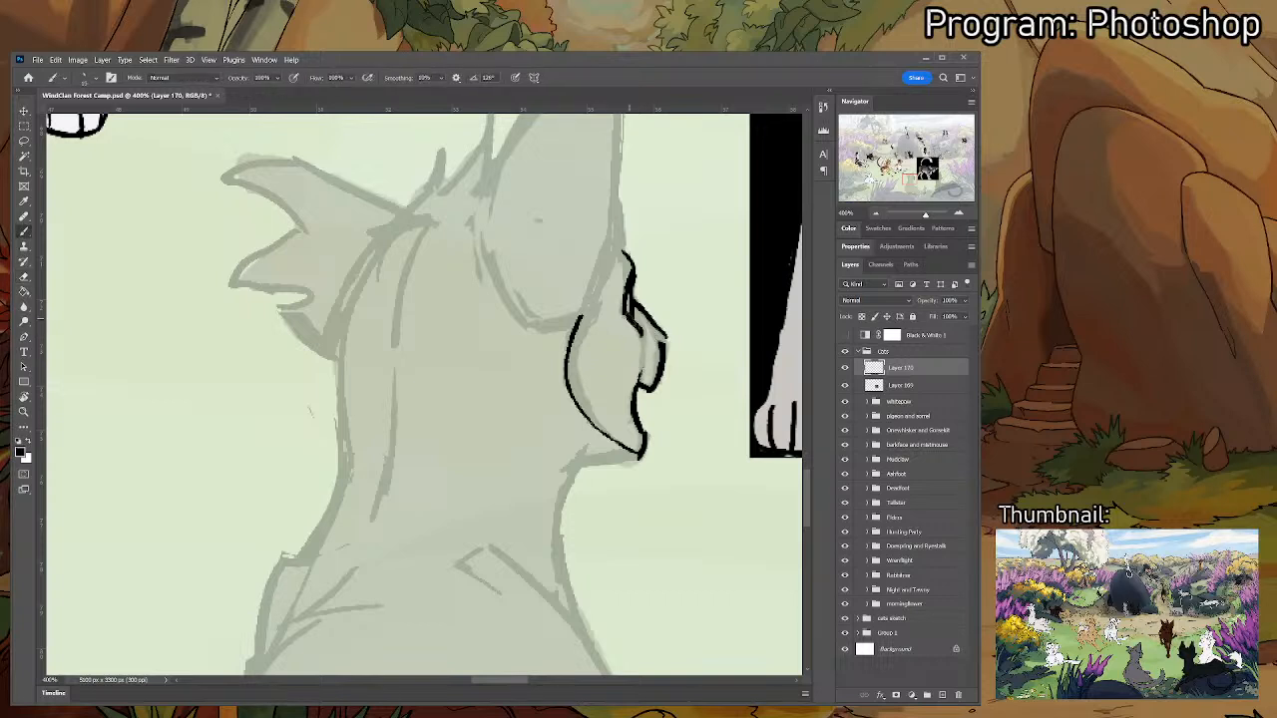
key("e")
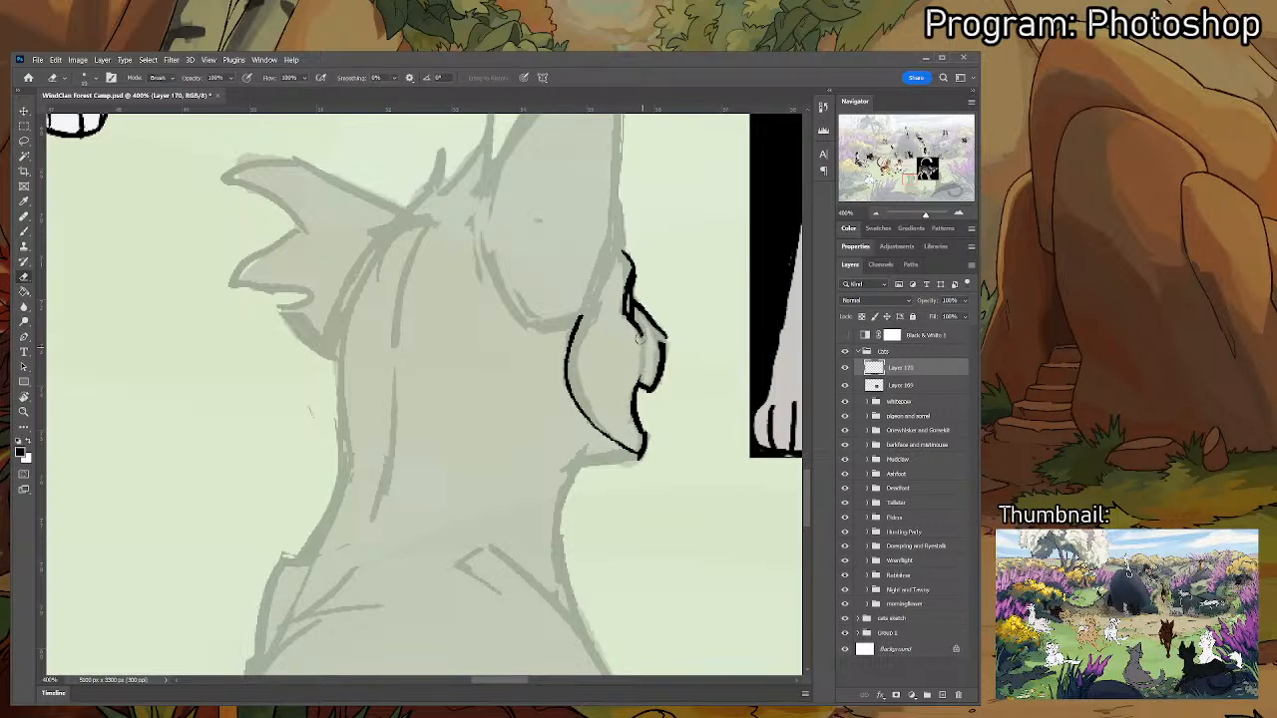
key("b")
mouse_move(658, 344)
left_mouse_down()
mouse_move(644, 389)
mouse_move(647, 378)
left_mouse_up()
key("e")
key("b")
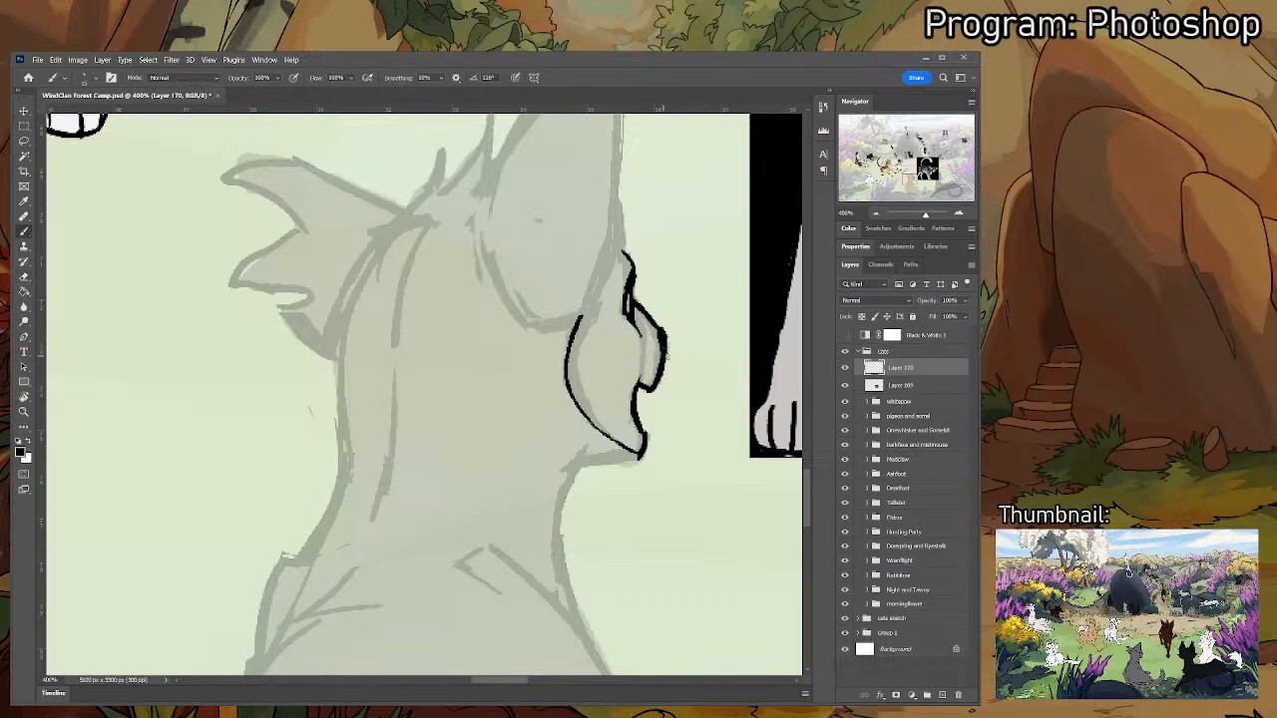
left_click_drag(662, 330, 664, 365)
key("e")
left_click_drag(643, 300, 614, 349)
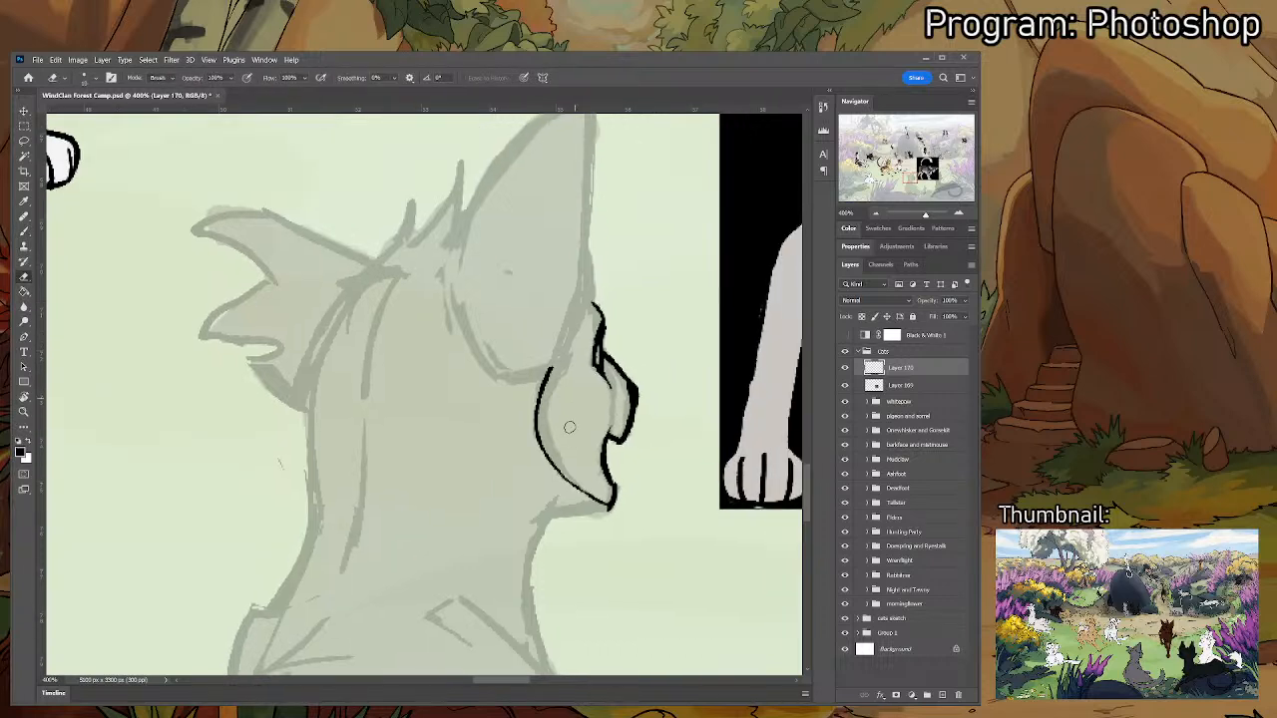
key("b")
key("e")
left_click_drag(588, 364, 572, 382)
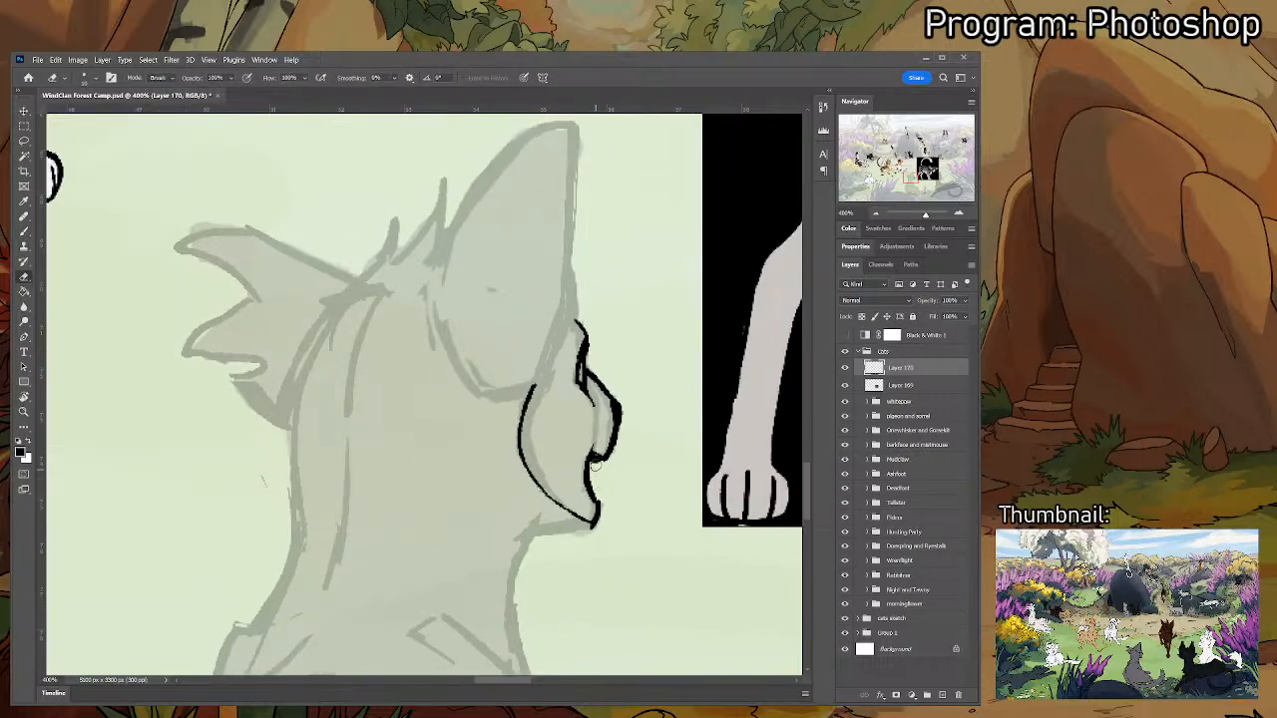
- Ink the outer curve and tip of the seated cat's tall ear, redoing the stroke from the ear's base
key("b")
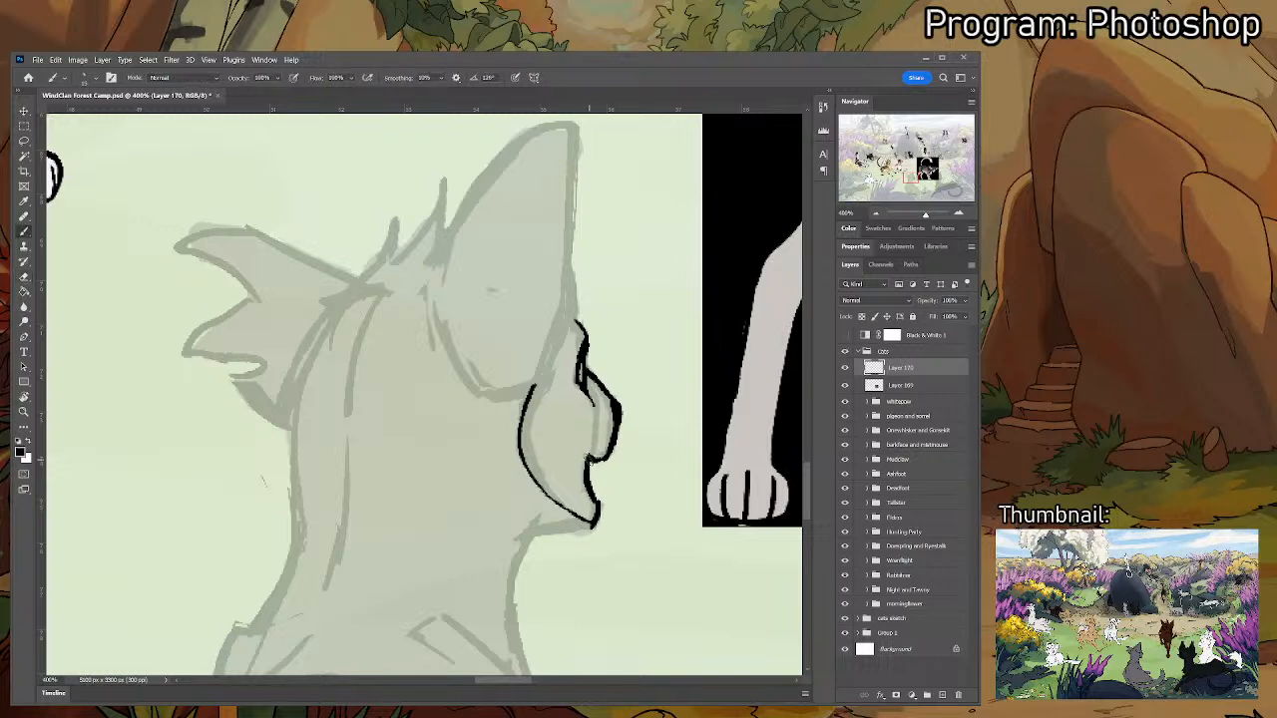
left_click_drag(552, 274, 548, 359)
mouse_move(429, 399)
left_mouse_down()
mouse_move(453, 294)
mouse_move(519, 234)
mouse_move(573, 220)
mouse_move(533, 227)
mouse_move(442, 317)
left_mouse_up()
key("ctrl+z")
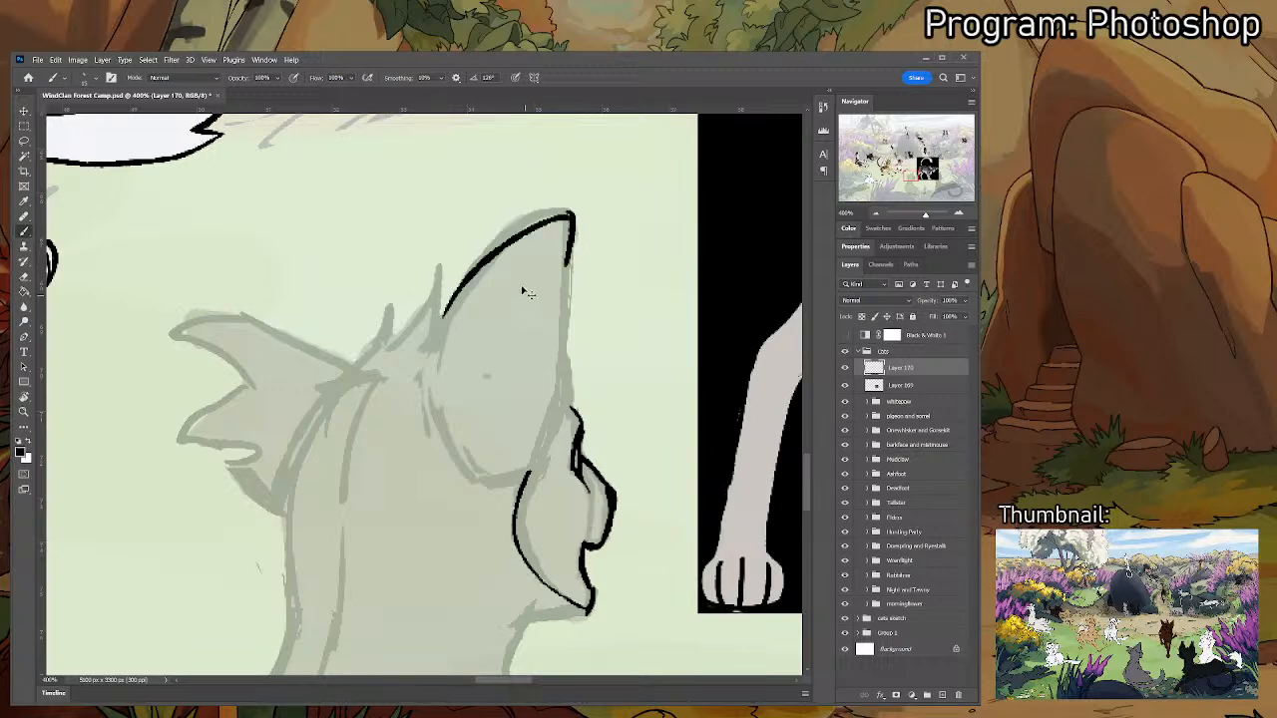
key("ctrl+z")
mouse_move(422, 391)
left_mouse_down()
mouse_move(490, 265)
mouse_move(432, 327)
mouse_move(504, 238)
mouse_move(556, 204)
mouse_move(569, 247)
left_mouse_up()
key("ctrl+z")
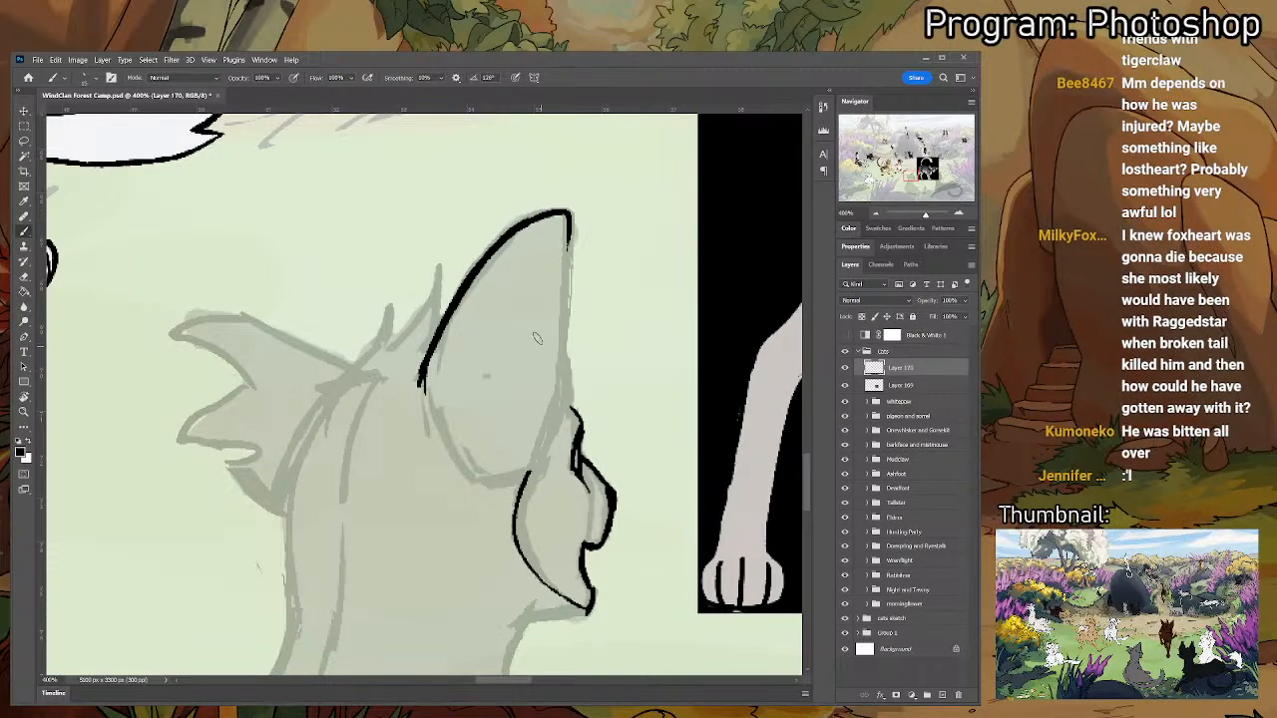
- Thin the outer edge of the inked ear line with the eraser, down to the ear's base
key("e")
mouse_move(448, 292)
left_mouse_down()
mouse_move(555, 209)
mouse_move(447, 304)
left_mouse_up()
key("ctrl+z")
key("ctrl+z")
left_click_drag(495, 244, 413, 359)
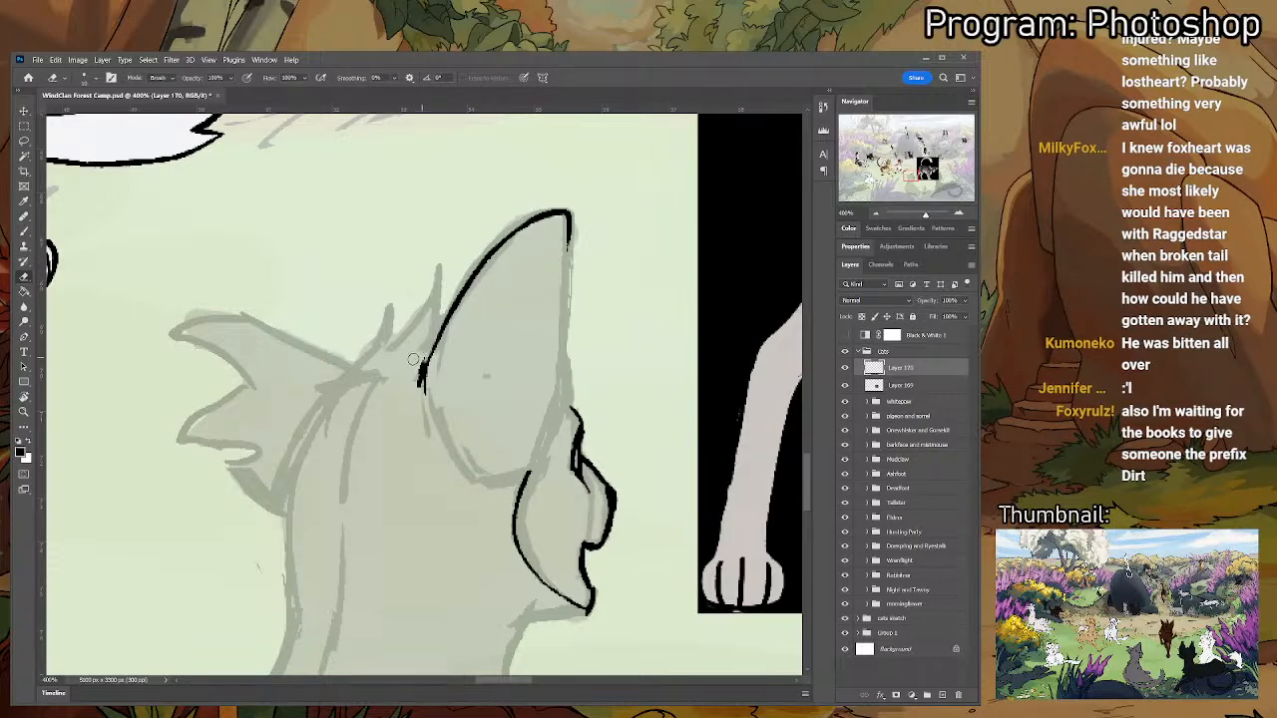
key("b")
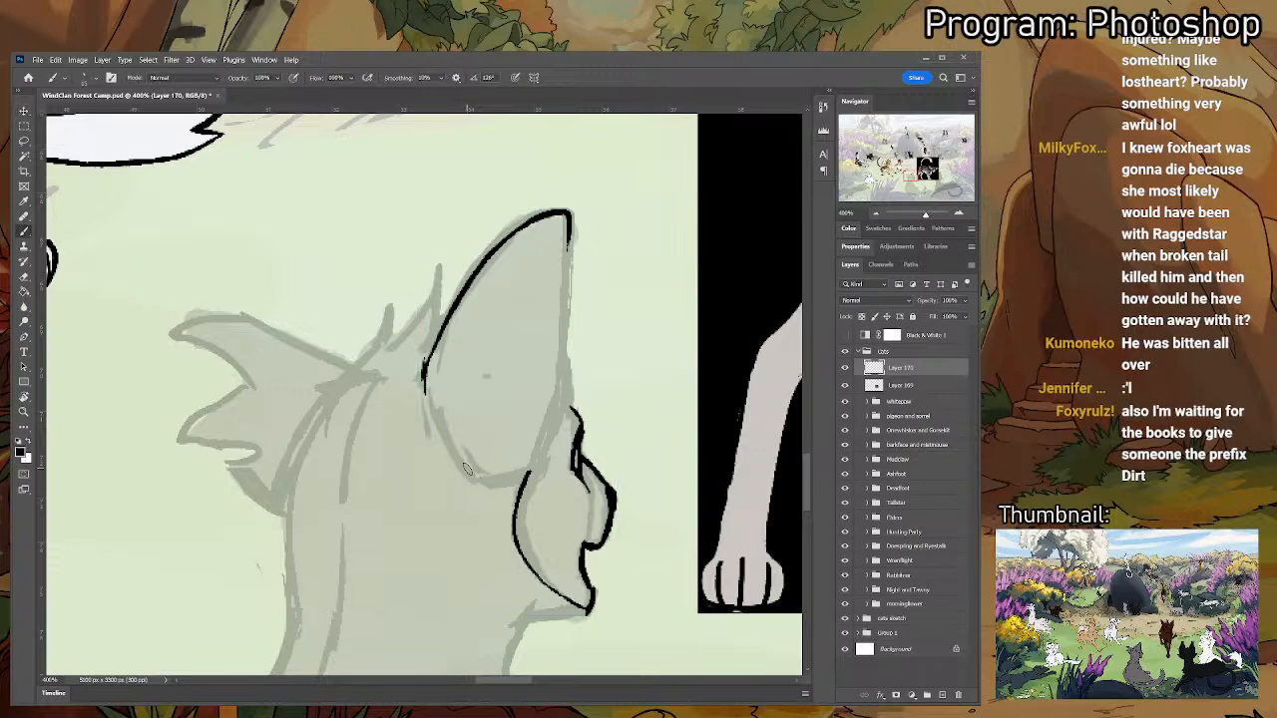
- Ink the rounded lower edge and the straight inner edge of the seated cat's tall ear, redoing the edge until it fits
left_click_drag(464, 467, 533, 474)
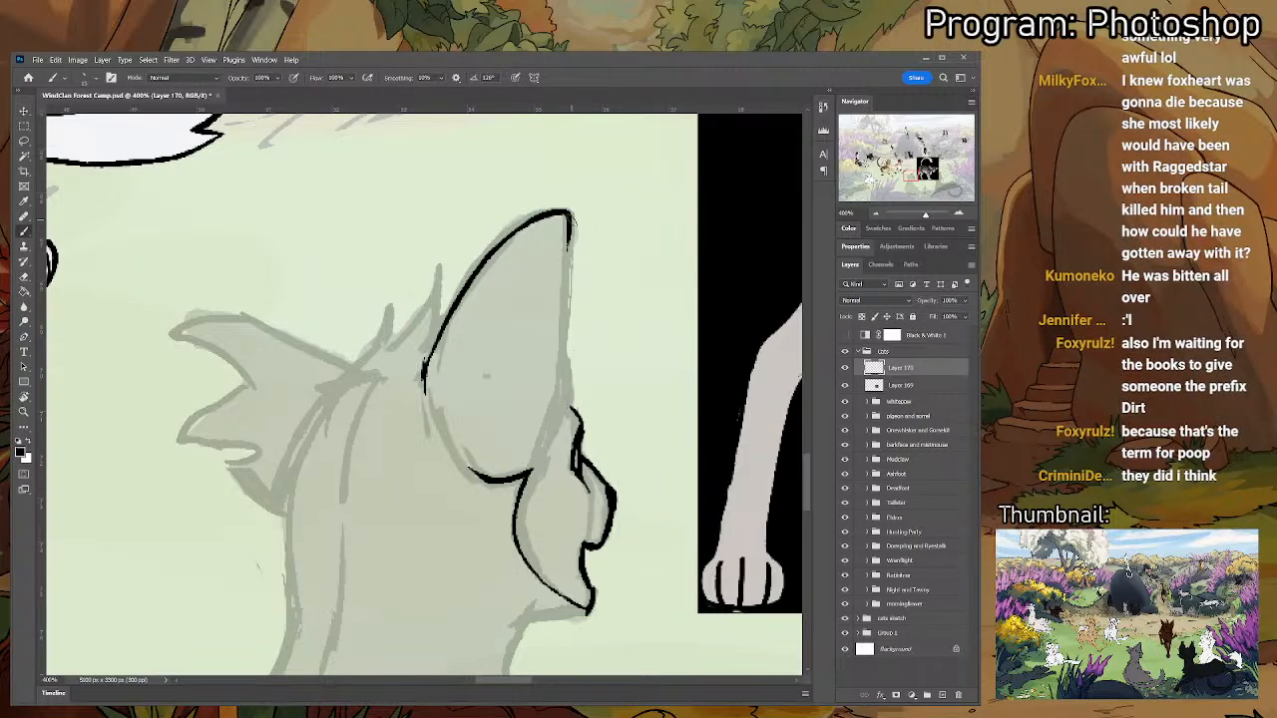
left_click_drag(570, 220, 556, 392)
key("ctrl+z")
mouse_move(566, 210)
left_mouse_down()
mouse_move(559, 401)
mouse_move(525, 475)
mouse_move(560, 377)
left_mouse_up()
key("ctrl+z")
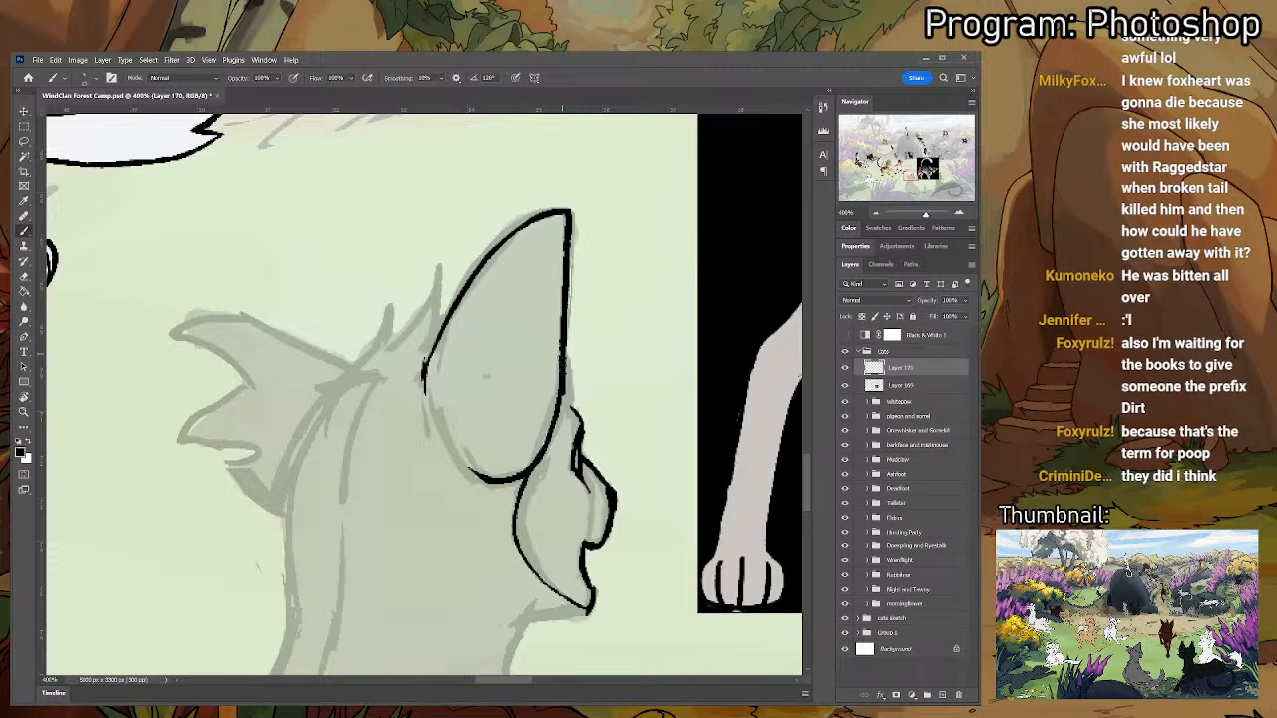
- Close the tall ear's outline with a curved line at its base and tidy the joins with the eraser
key("e")
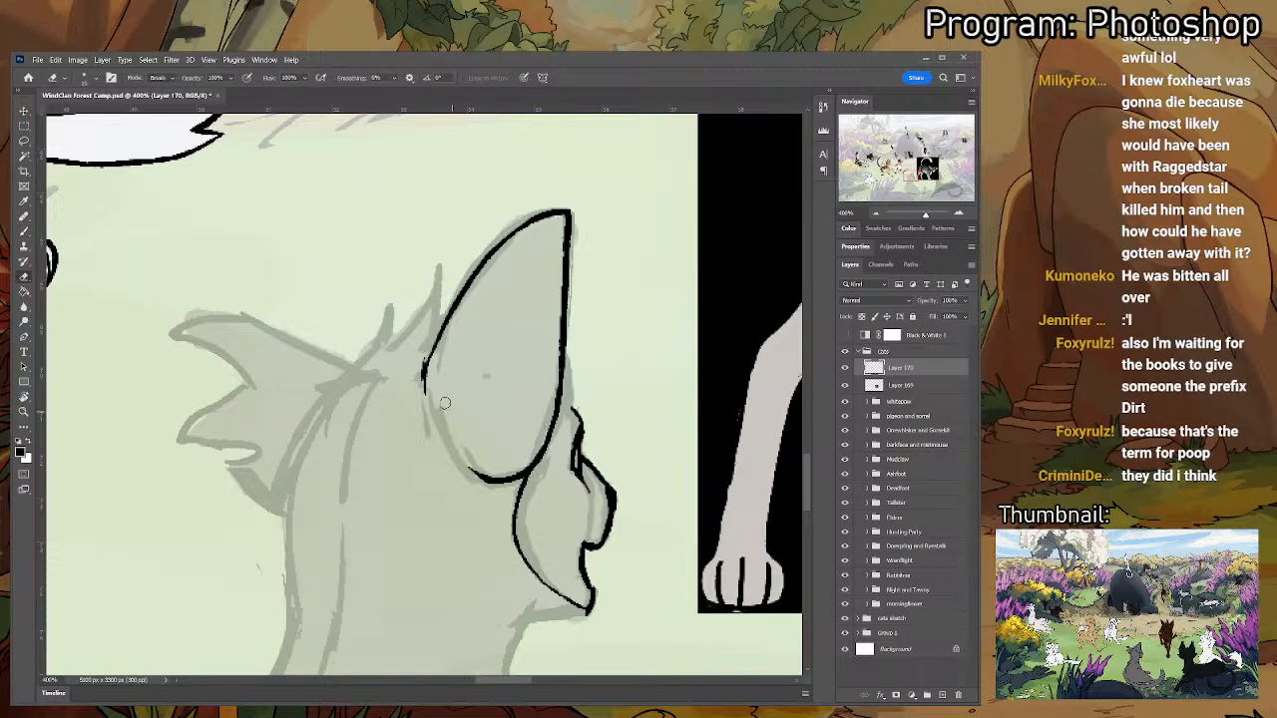
key("b")
left_click_drag(429, 383, 475, 475)
key("e")
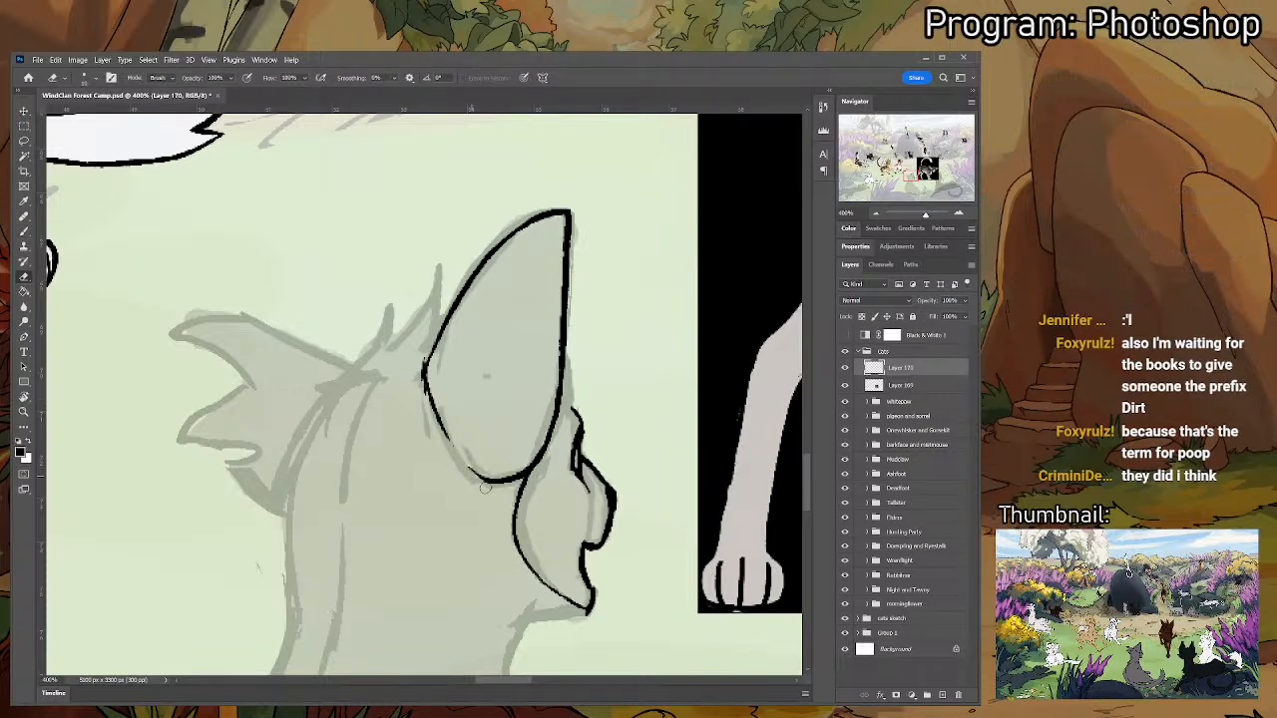
key("b")
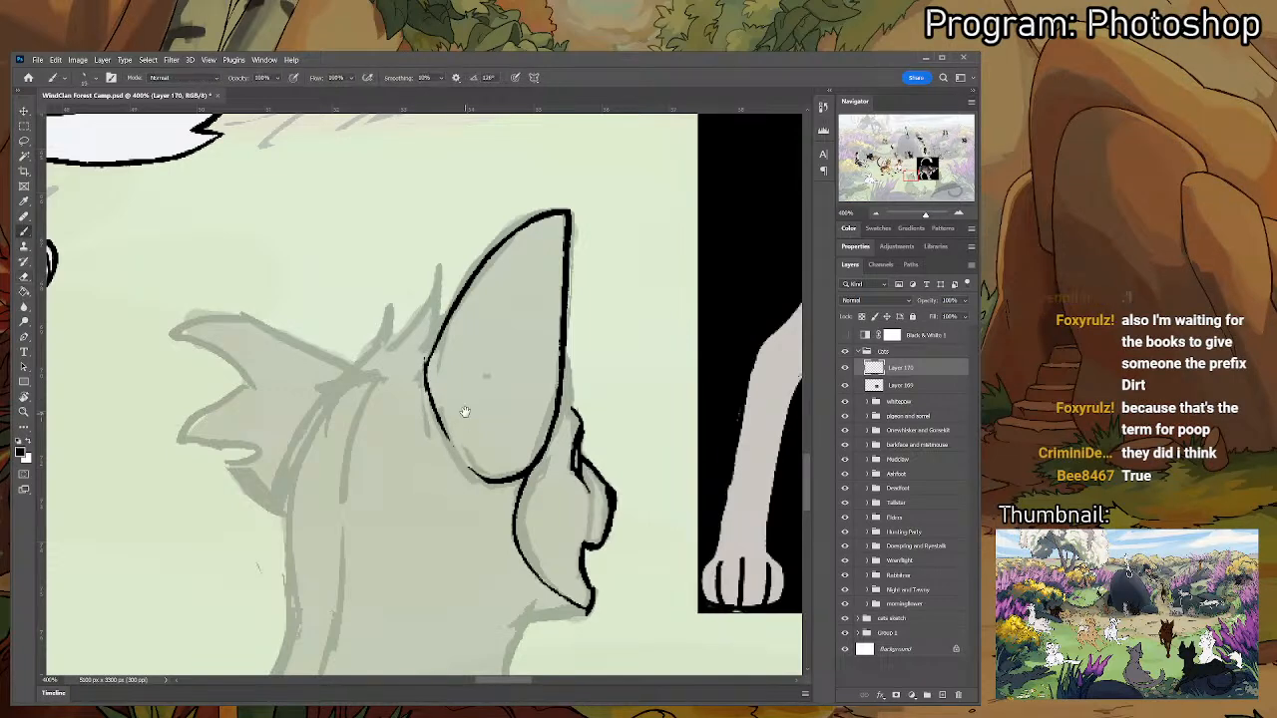
- Ink the first pointed fur tuft on top of the seated cat's head, behind the tall ear
left_click_drag(465, 410, 500, 413)
mouse_move(350, 407)
left_mouse_down()
mouse_move(425, 306)
mouse_move(355, 416)
left_mouse_up()
key("ctrl+z")
left_click_drag(424, 301, 436, 371)
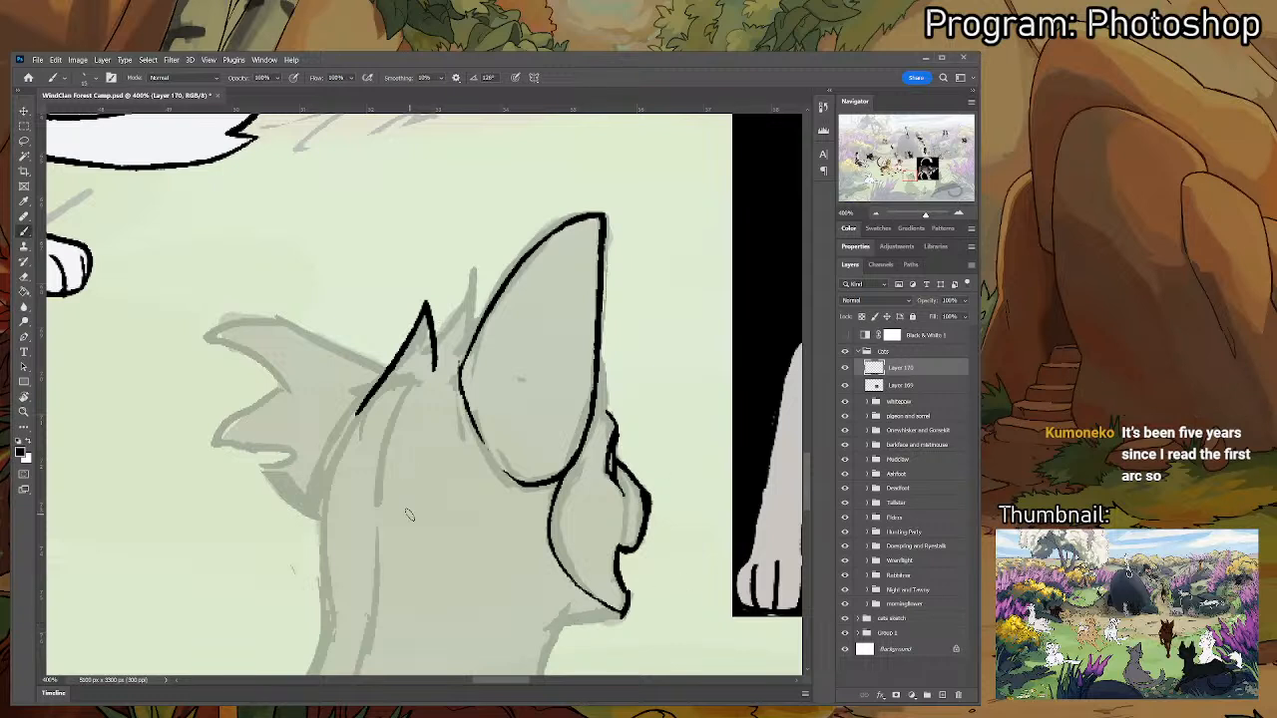
key("e")
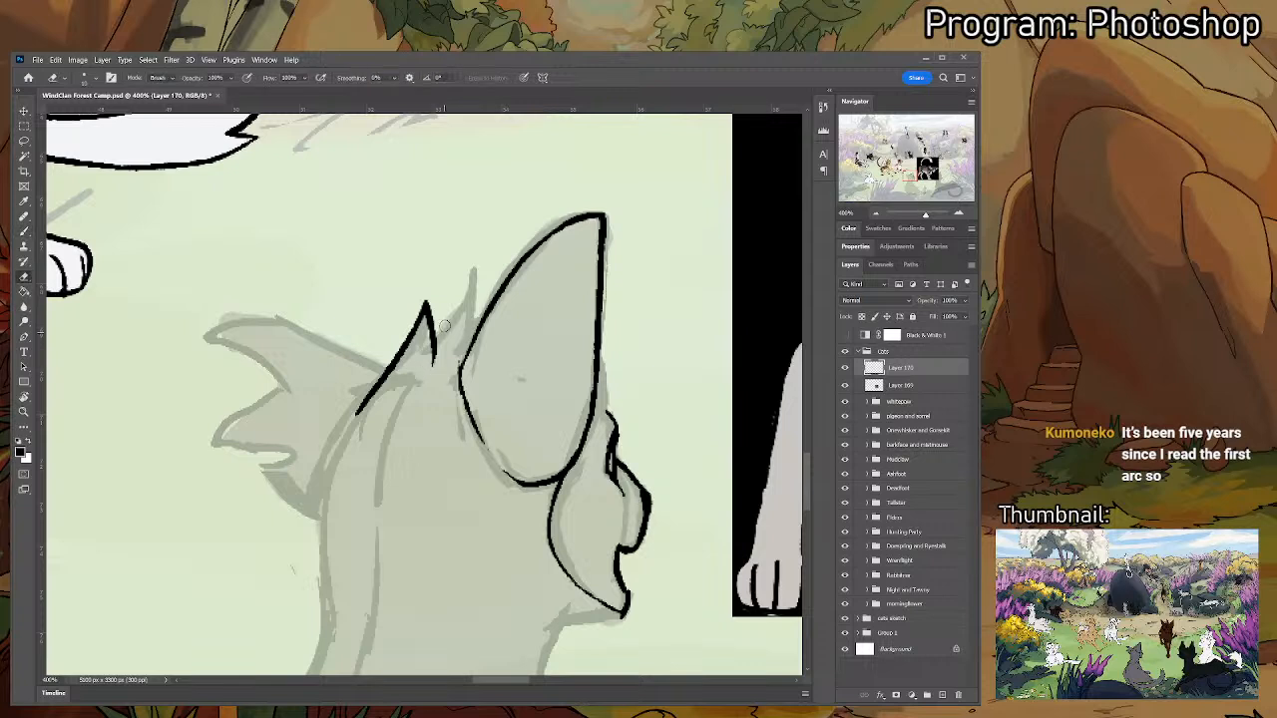
- Ink a second pointed fur tuft beside the tall ear and sharpen both tufts, alternating brush and eraser
left_click_drag(435, 361, 467, 282)
key("b")
key("e")
key("b")
key("e")
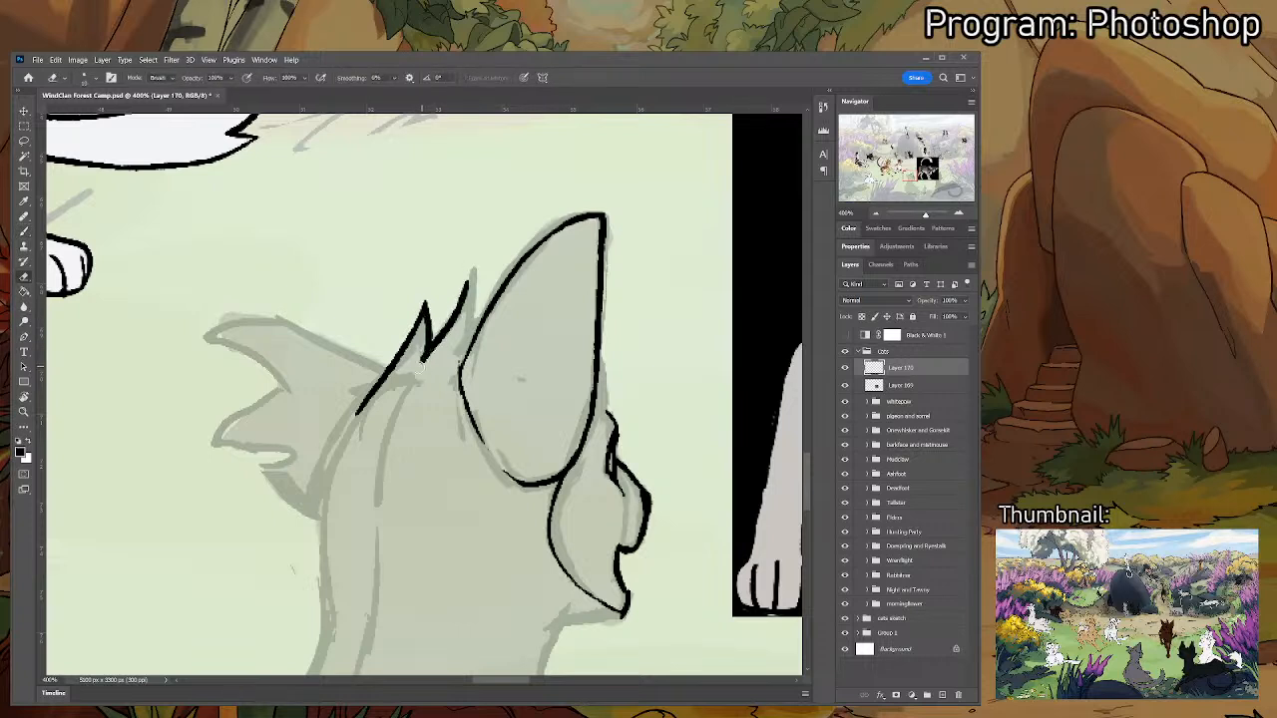
mouse_move(423, 363)
left_mouse_down()
mouse_move(466, 286)
mouse_move(474, 340)
left_mouse_up()
key("b")
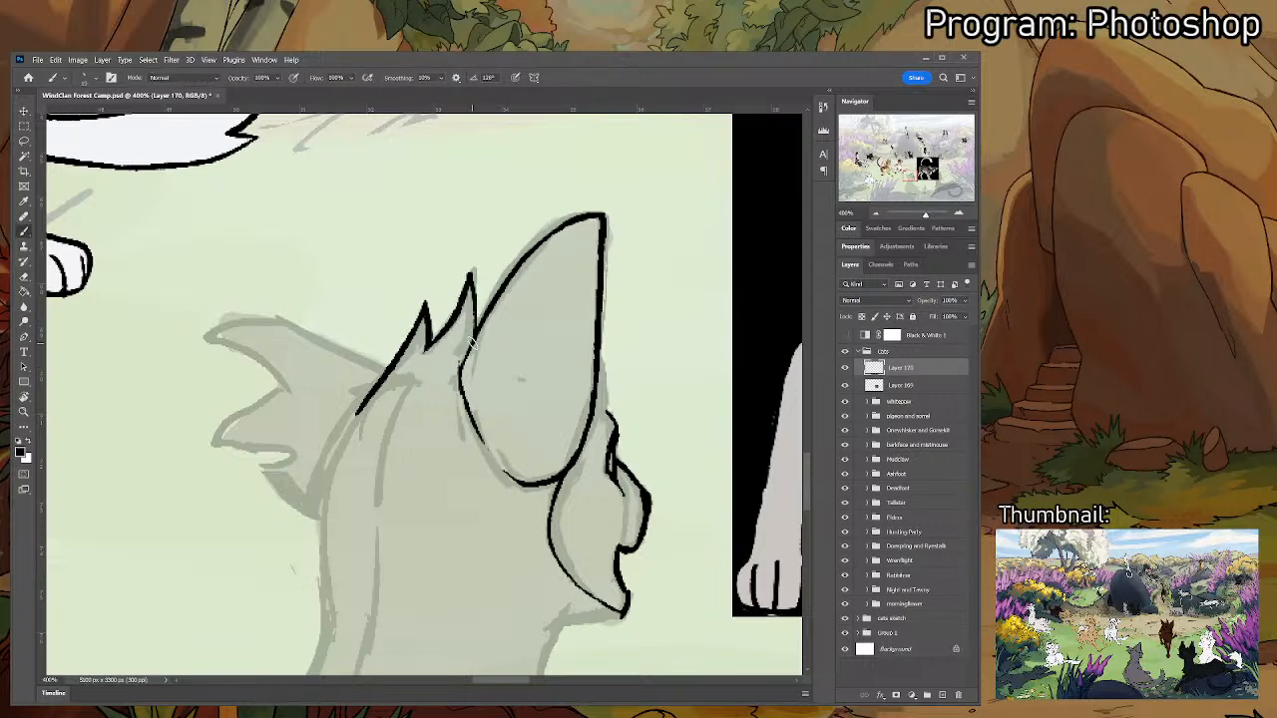
key("e")
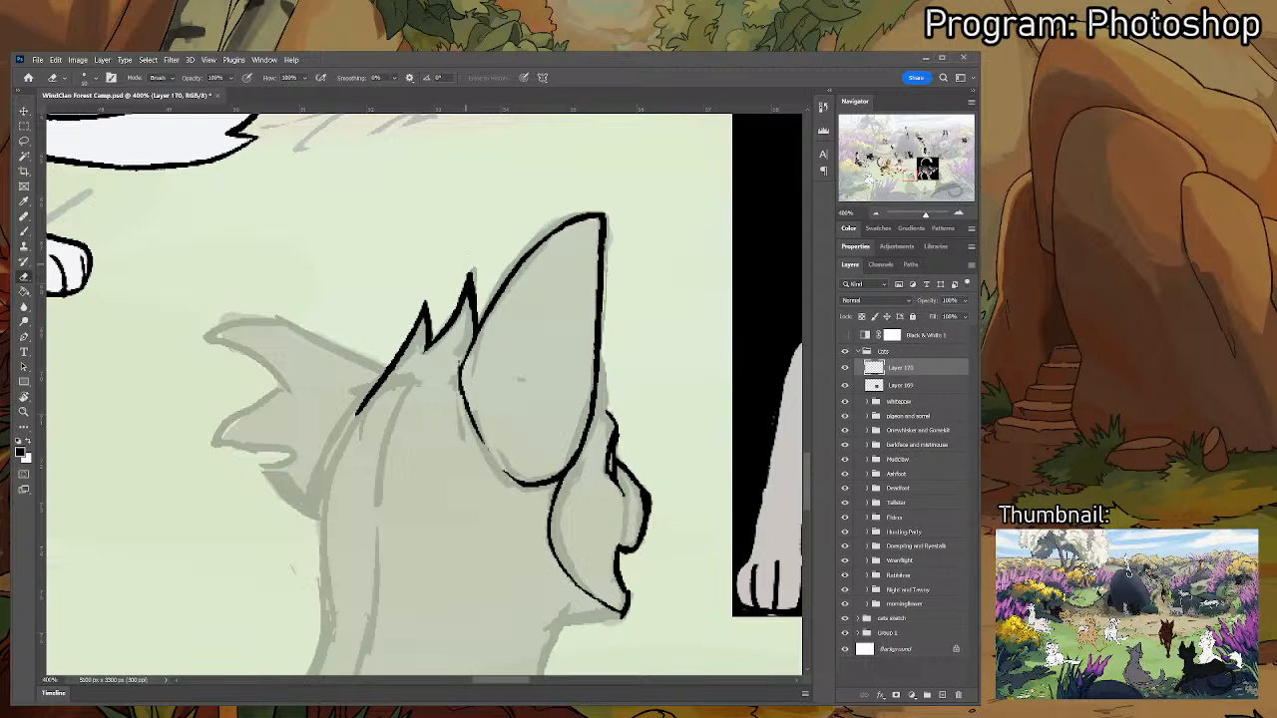
- Ink the jagged shape projecting behind the seated cat's head and start the line down the back of the neck
left_click_drag(496, 299, 581, 296)
key("b")
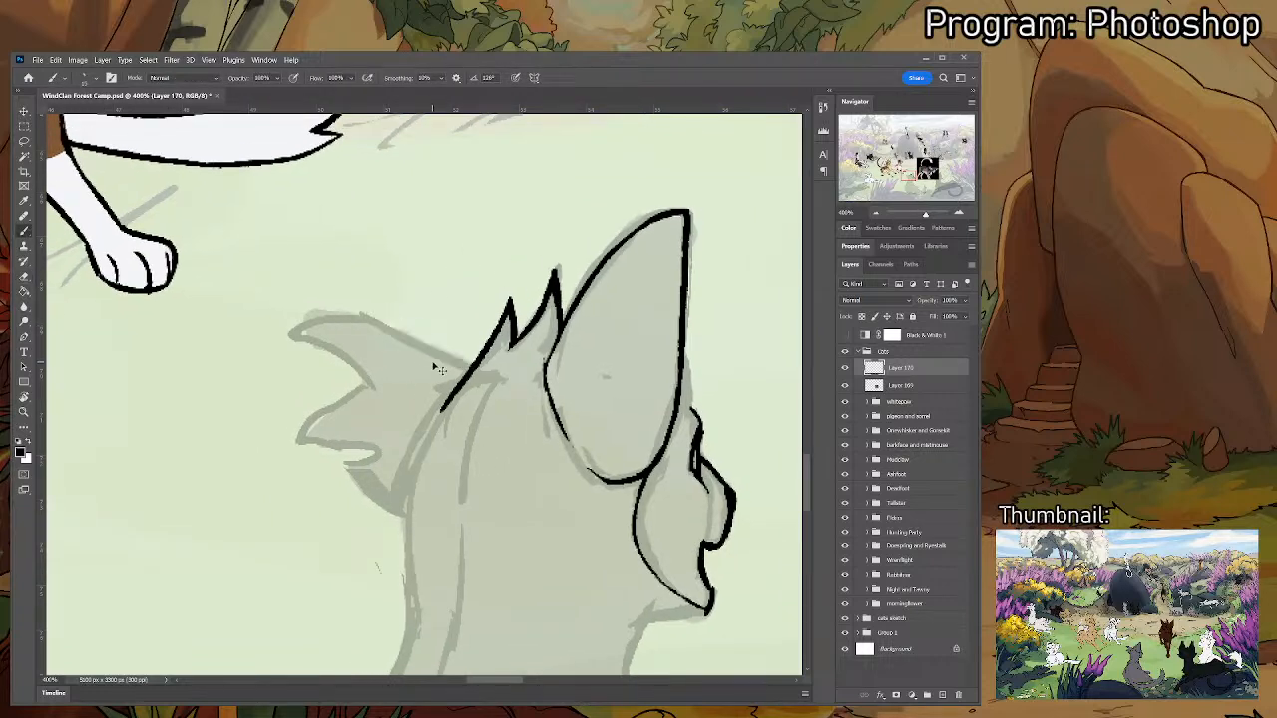
left_click_drag(381, 339, 466, 383)
key("ctrl+z")
mouse_move(361, 314)
left_mouse_down()
mouse_move(467, 369)
mouse_move(361, 314)
mouse_move(327, 311)
mouse_move(292, 331)
mouse_move(369, 380)
mouse_move(299, 441)
mouse_move(377, 450)
mouse_move(344, 462)
mouse_move(405, 518)
mouse_move(392, 324)
left_mouse_up()
mouse_move(417, 256)
left_mouse_down()
mouse_move(387, 365)
mouse_move(397, 459)
left_mouse_up()
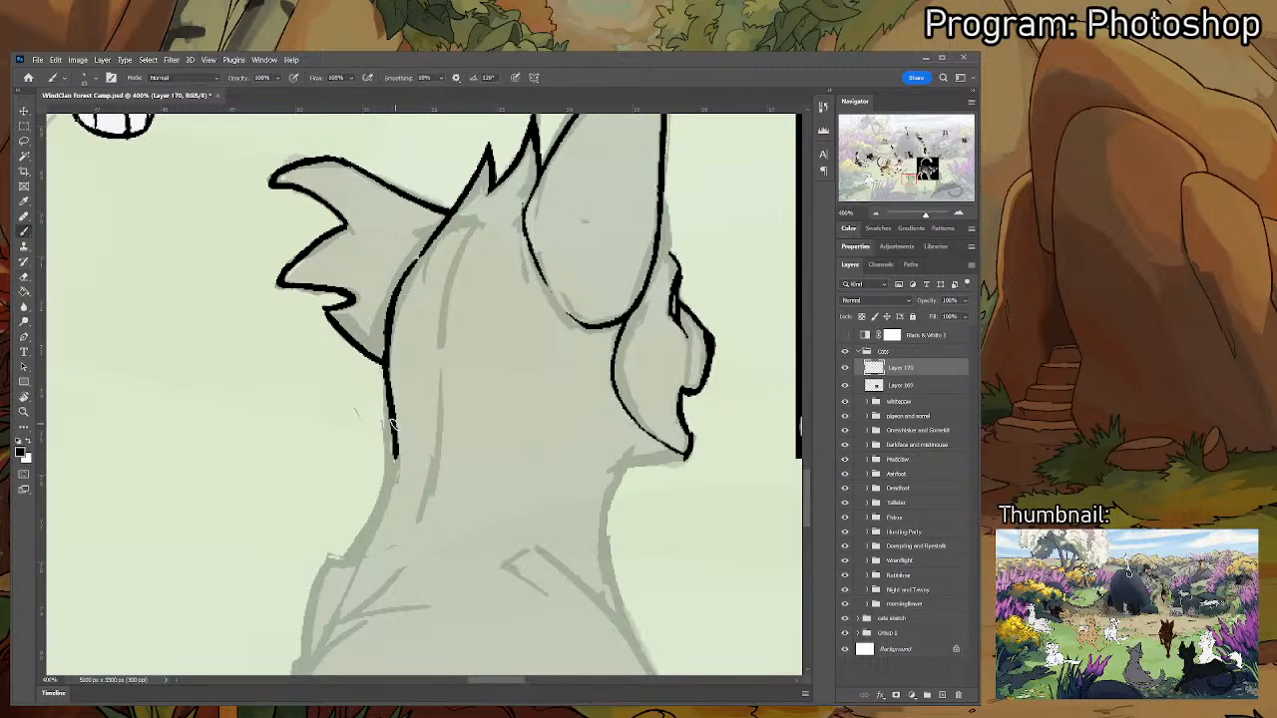
- Continue inking the back of the neck down to the shoulder bump and outline the bump's outer side
scroll(392, 424, "down", 2)
mouse_move(405, 347)
left_mouse_down()
mouse_move(377, 431)
mouse_move(346, 446)
left_mouse_up()
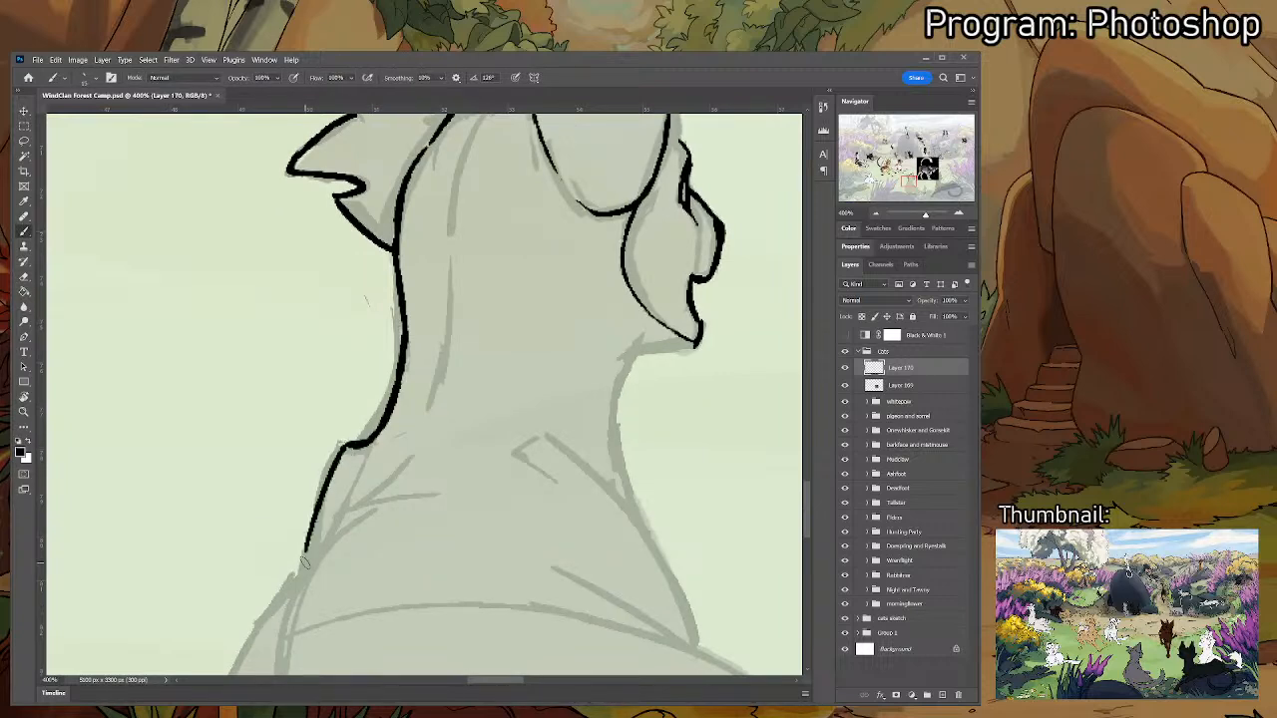
left_click_drag(344, 447, 311, 556)
key("ctrl+z")
left_click_drag(339, 454, 311, 557)
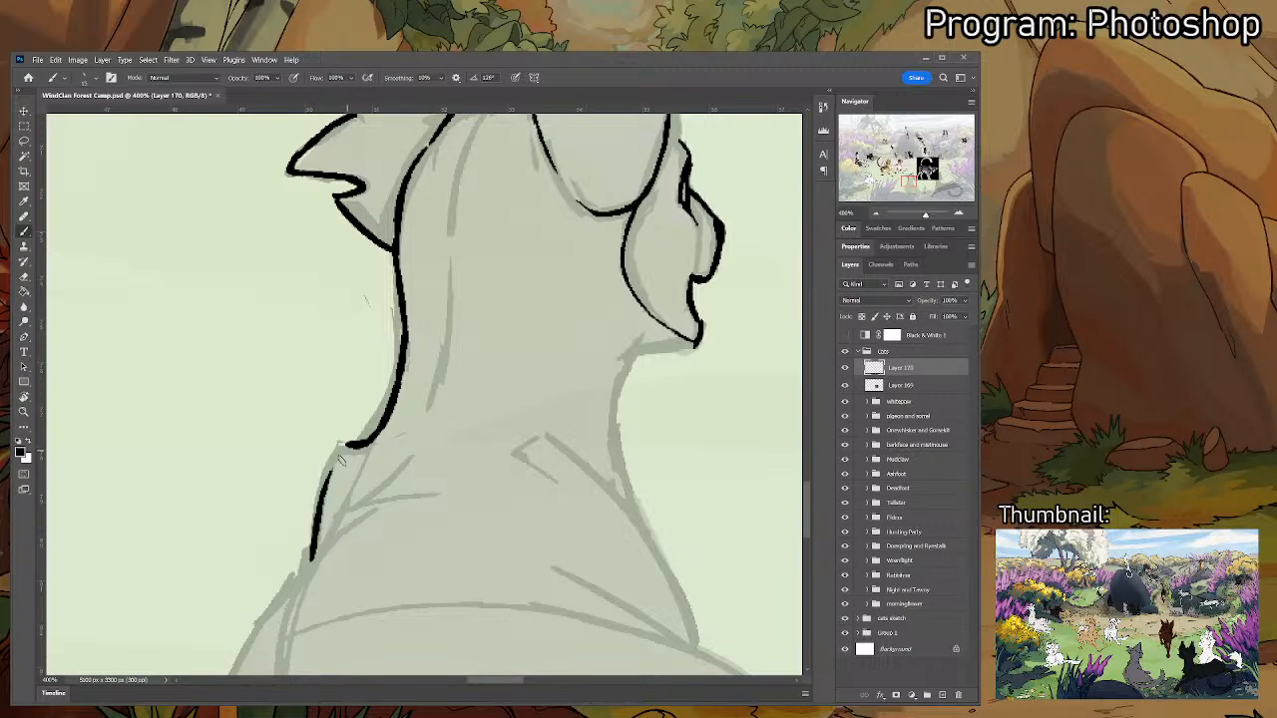
- Thicken and smooth the shoulder bump's line where it joins the neck, alternating brush and eraser and rotating the canvas
left_click_drag(339, 455, 321, 509)
key("e")
key("b")
key("e")
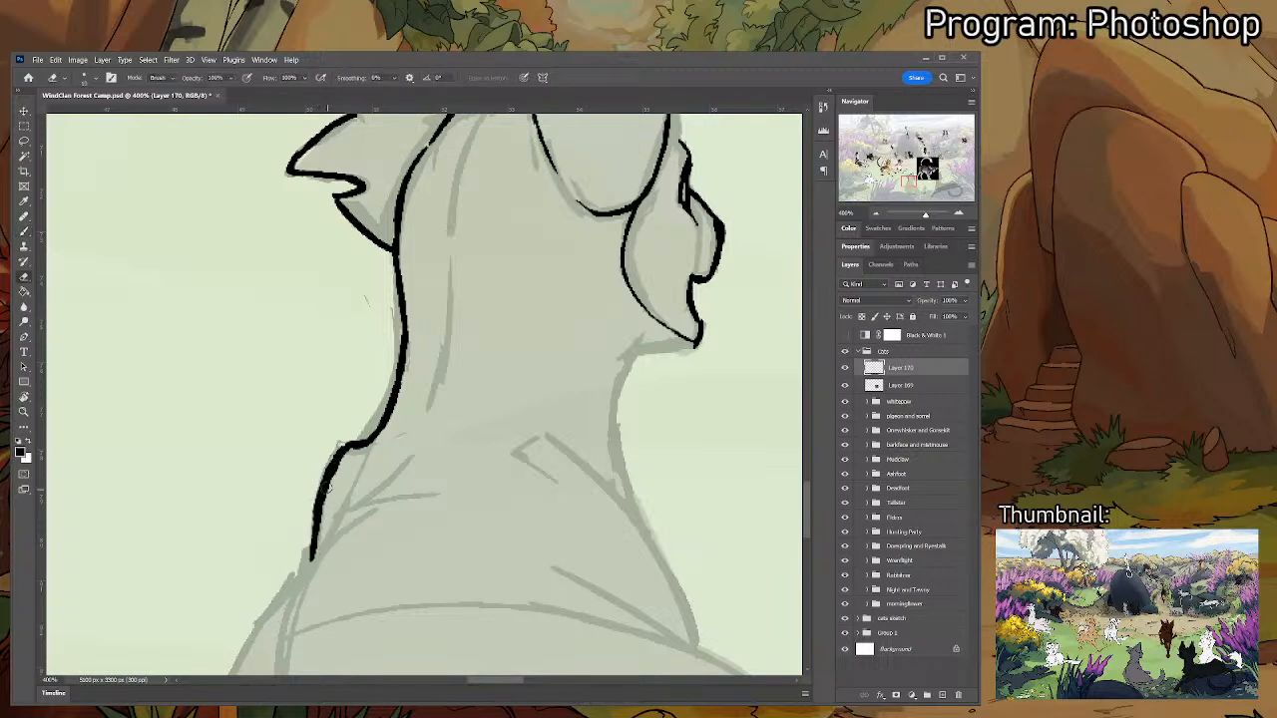
key("b")
left_click_drag(340, 447, 322, 516)
key("e")
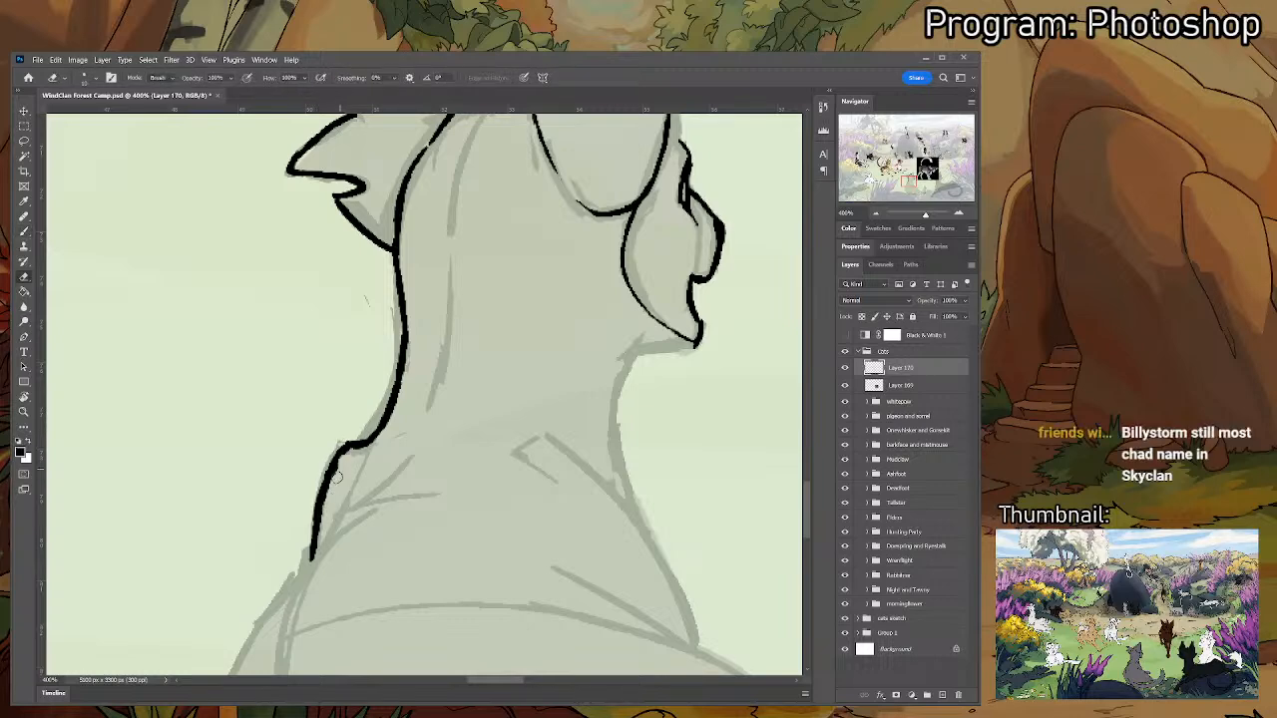
left_click_drag(358, 460, 379, 391)
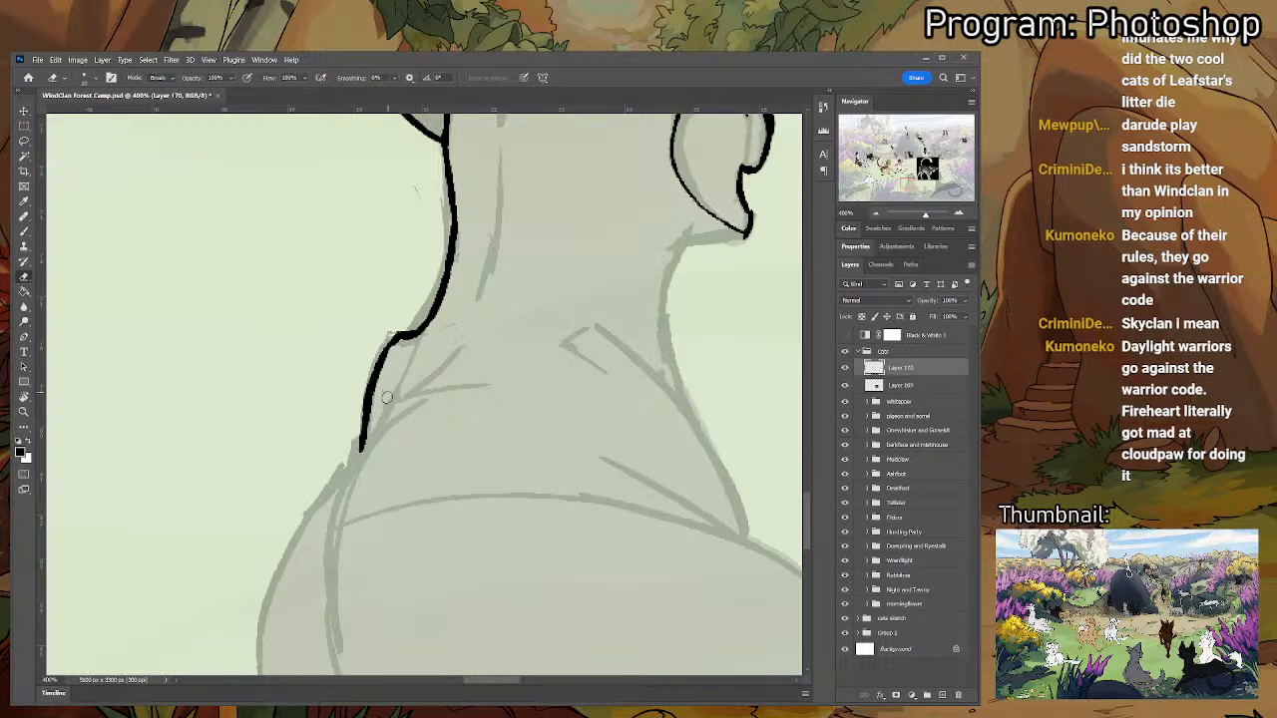
mouse_move(361, 427)
left_mouse_down()
mouse_move(424, 316)
mouse_move(354, 423)
left_mouse_up()
key("r")
left_click_drag(404, 355, 417, 331)
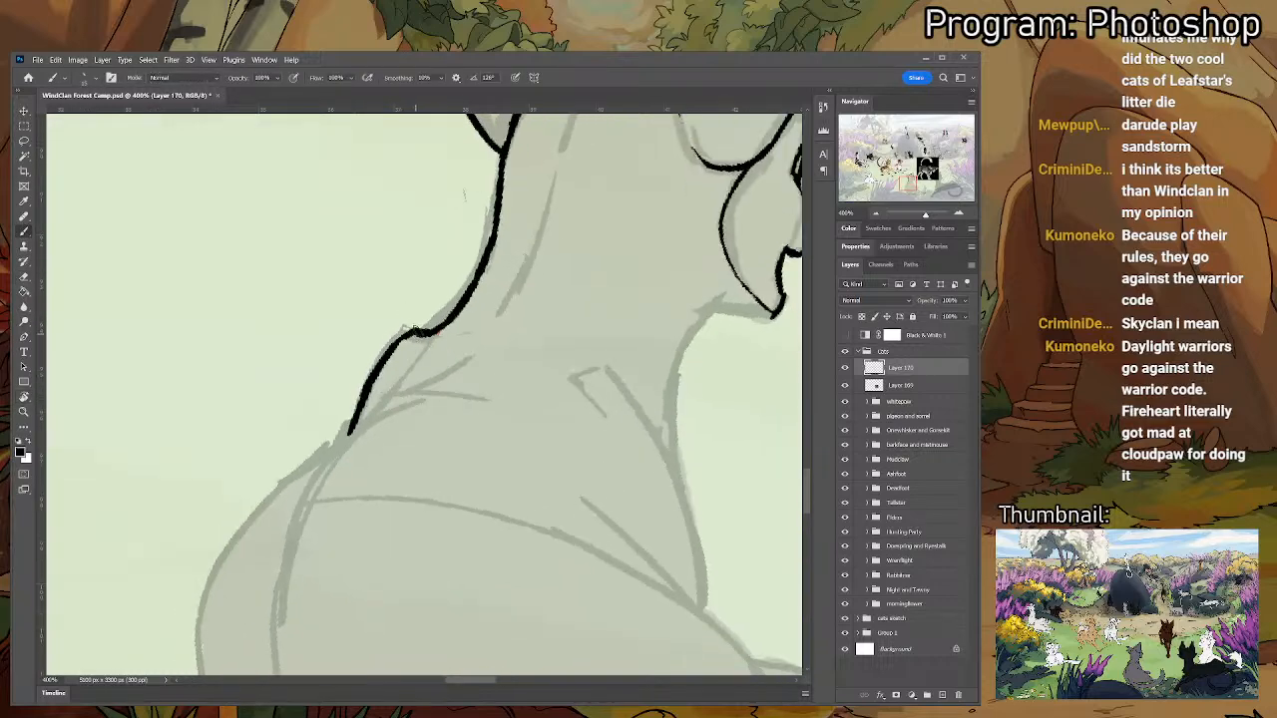
- Reset the canvas rotation and ink the seated cat's throat from beneath the chin toward the chest
key("r")
left_click_drag(635, 412, 368, 117)
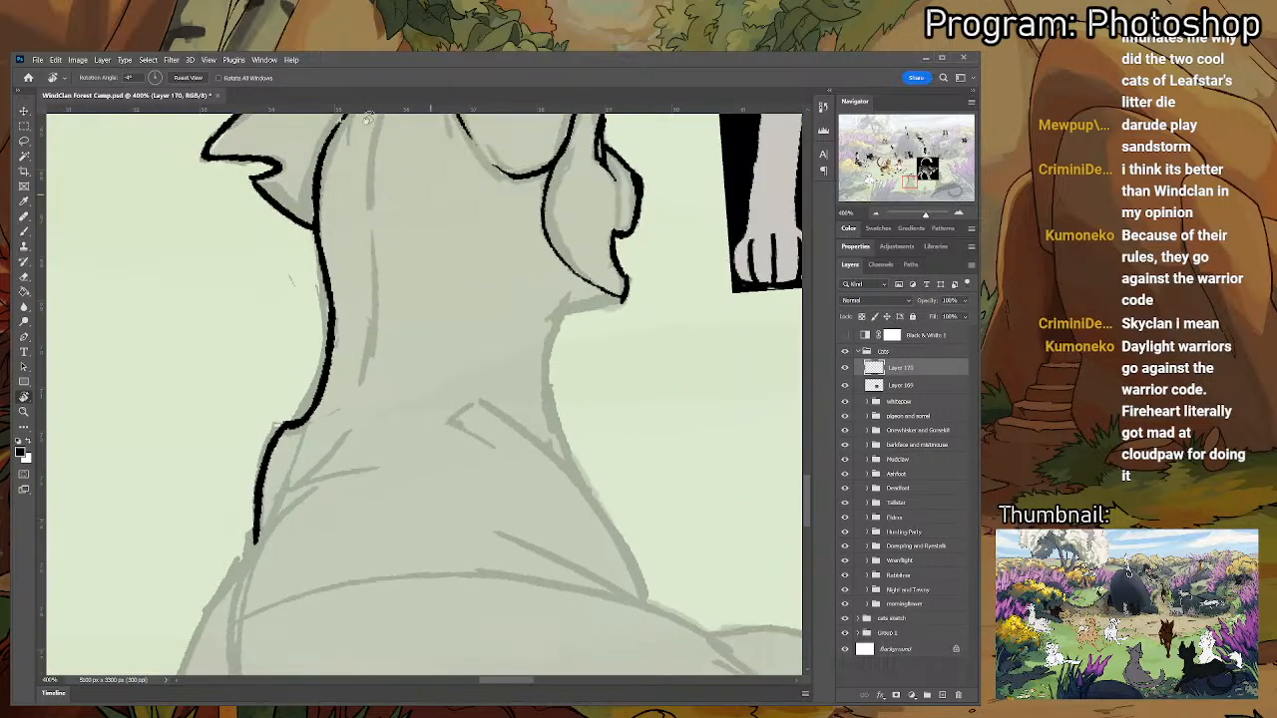
left_click(188, 77)
key("b")
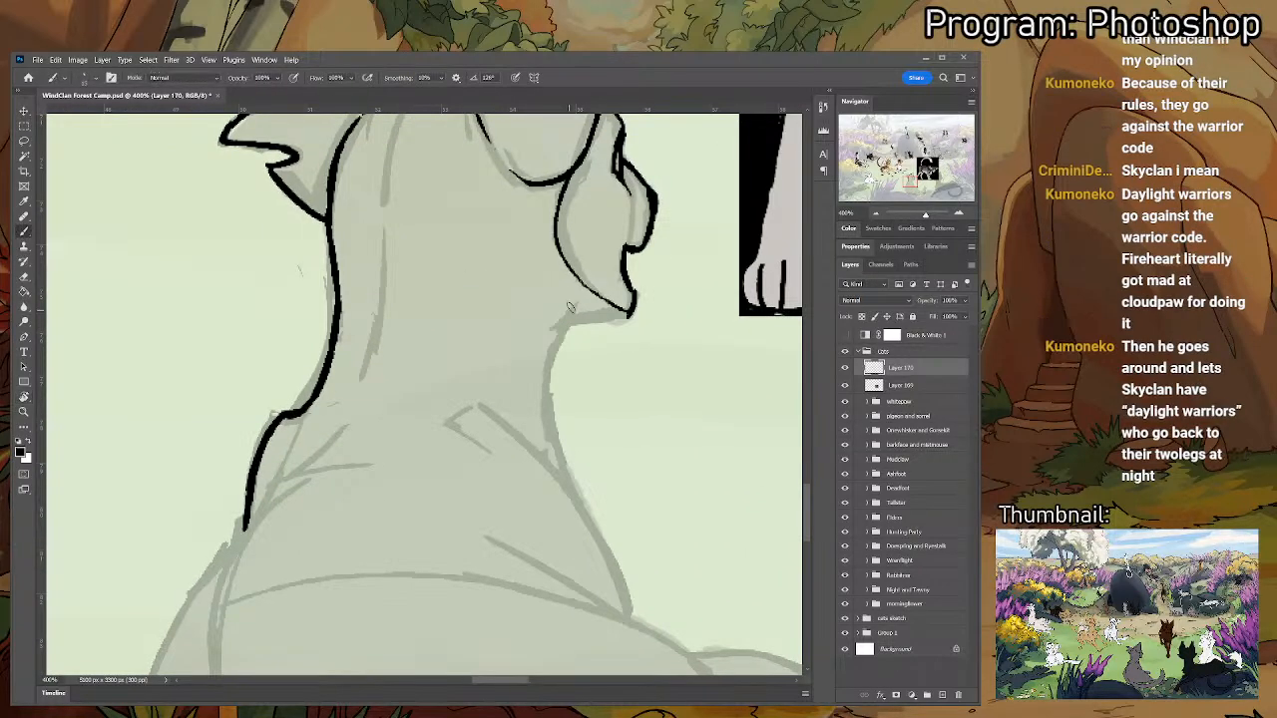
left_click_drag(570, 307, 546, 407)
key("ctrl+z")
mouse_move(565, 311)
left_mouse_down()
mouse_move(549, 426)
mouse_move(565, 474)
left_mouse_up()
key("e")
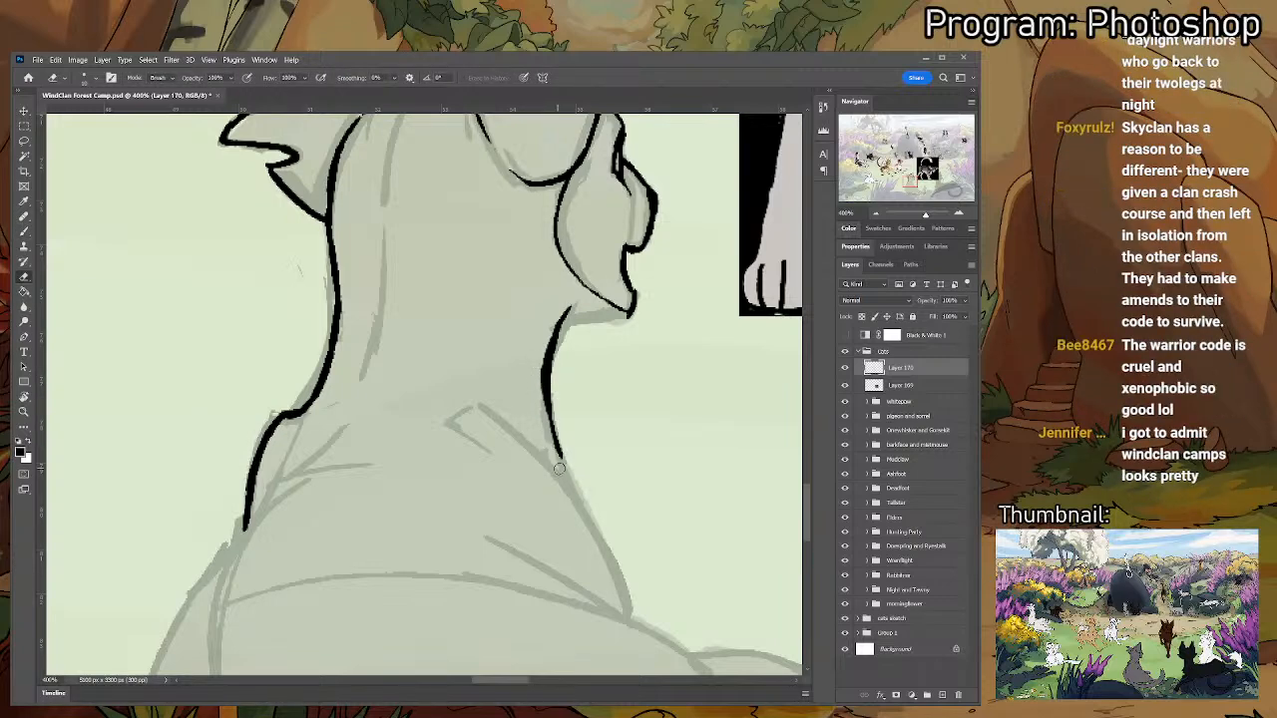
- Ink the underside of the chin to connect muzzle and throat, and clean up the corners with brush and eraser
key("b")
mouse_move(559, 325)
left_mouse_down()
mouse_move(630, 317)
mouse_move(561, 321)
left_mouse_up()
key("ctrl+z")
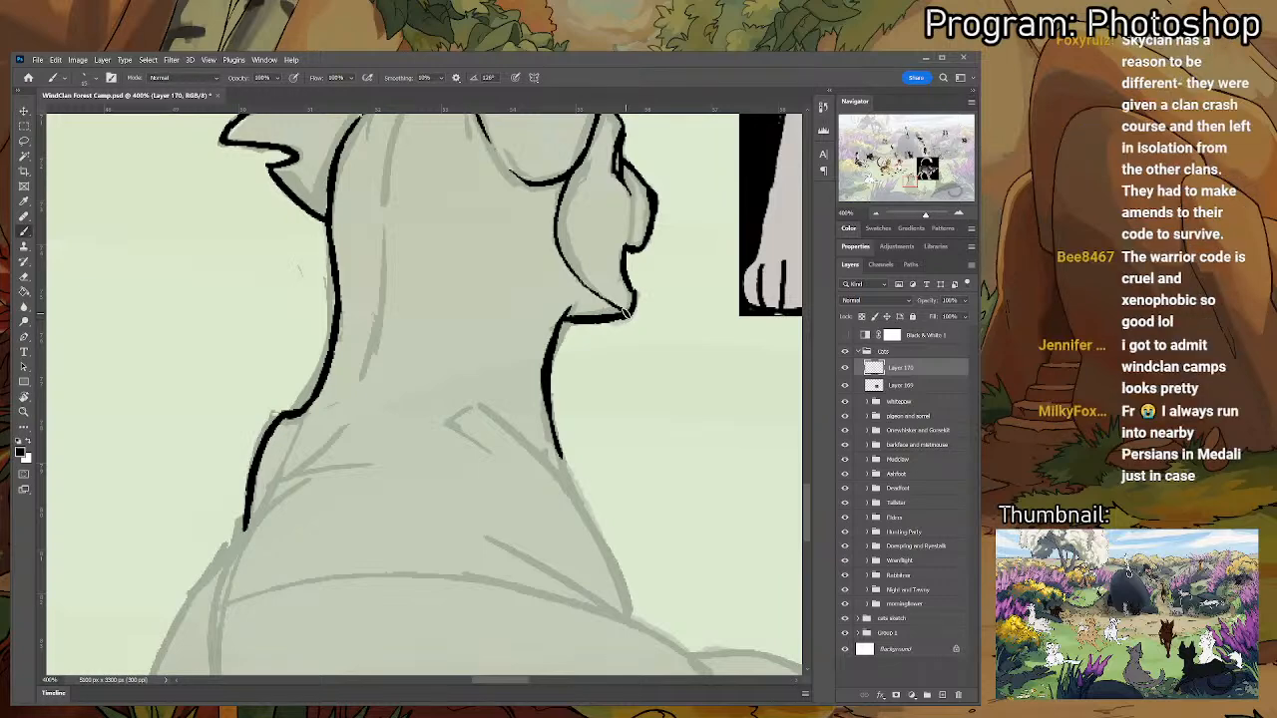
key("e")
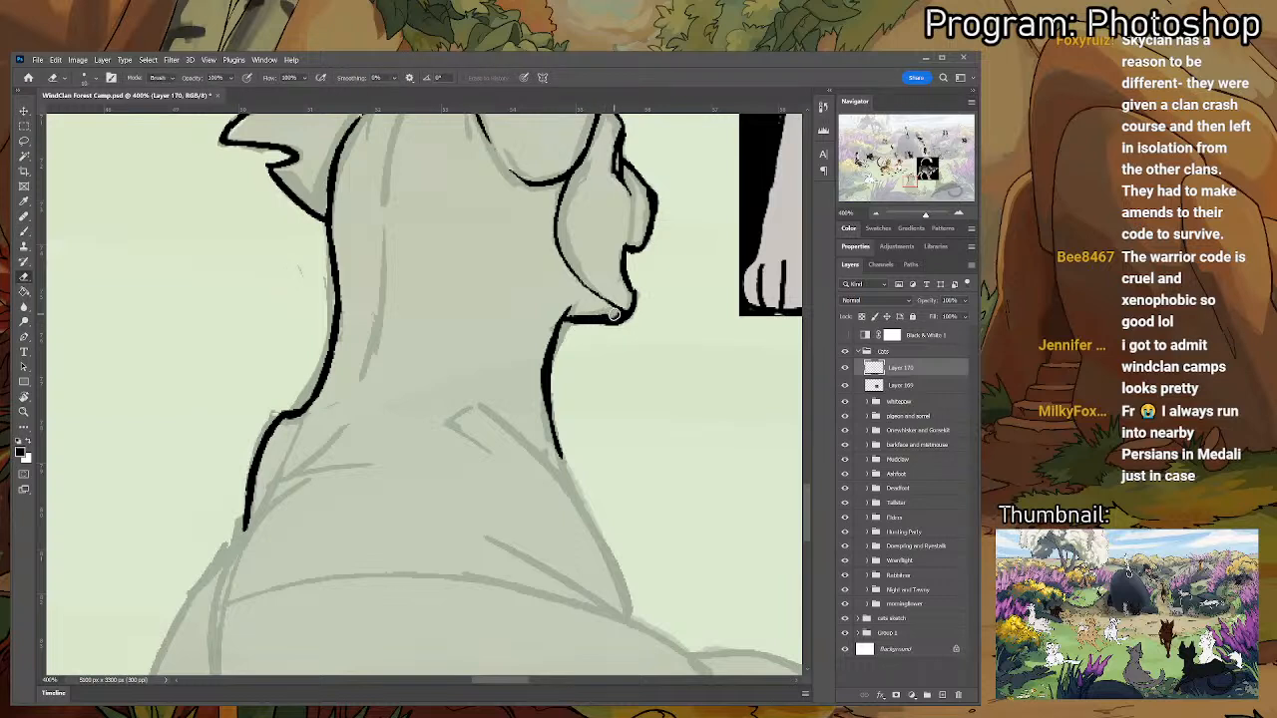
key("b")
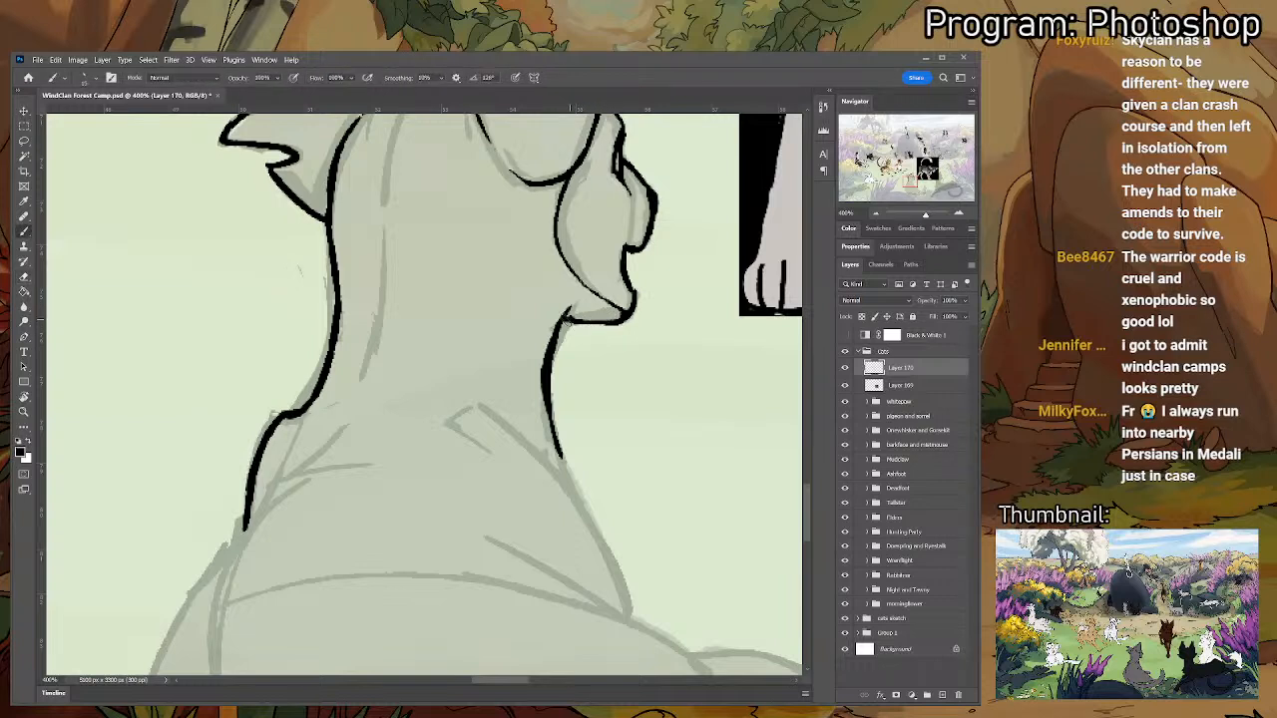
mouse_move(560, 319)
left_mouse_down()
mouse_move(623, 319)
mouse_move(574, 315)
mouse_move(618, 333)
mouse_move(571, 317)
left_mouse_up()
key("e")
key("b")
key("e")
key("b")
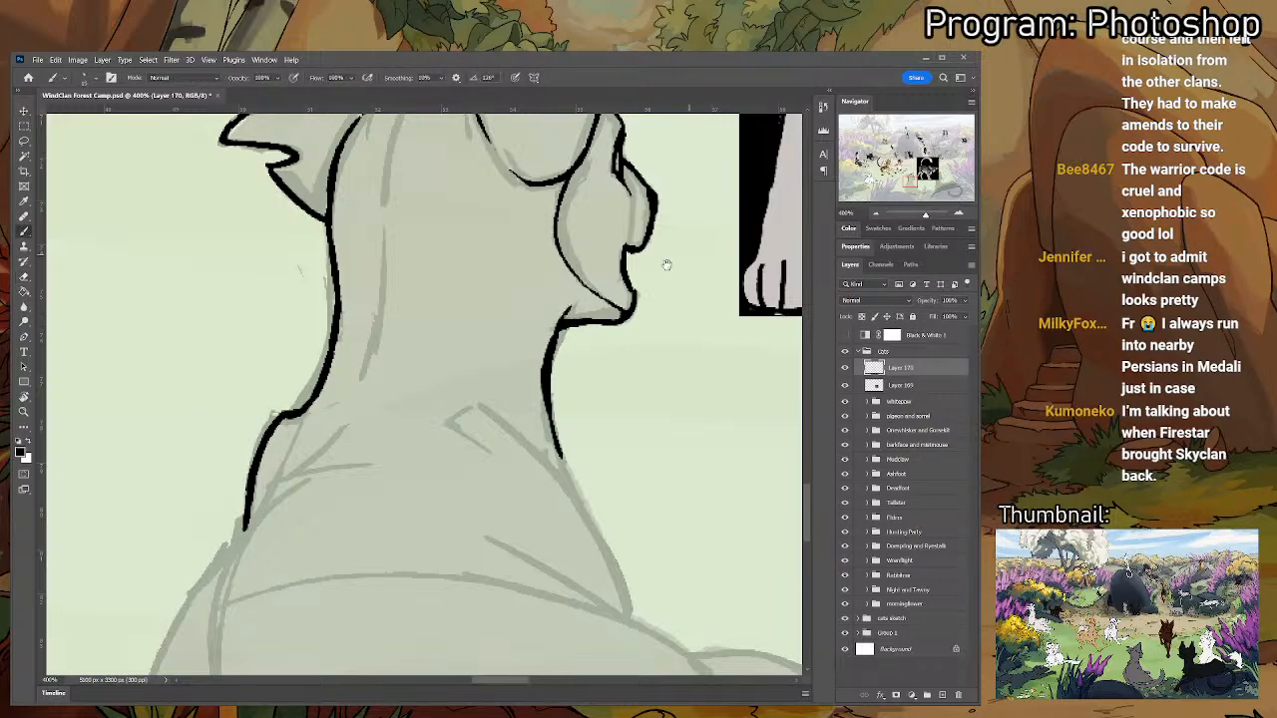
- Ink the angled shoulder fold beside the base of the throat and taper its tip with the eraser
left_click_drag(666, 265, 635, 390)
left_click_drag(522, 404, 504, 249)
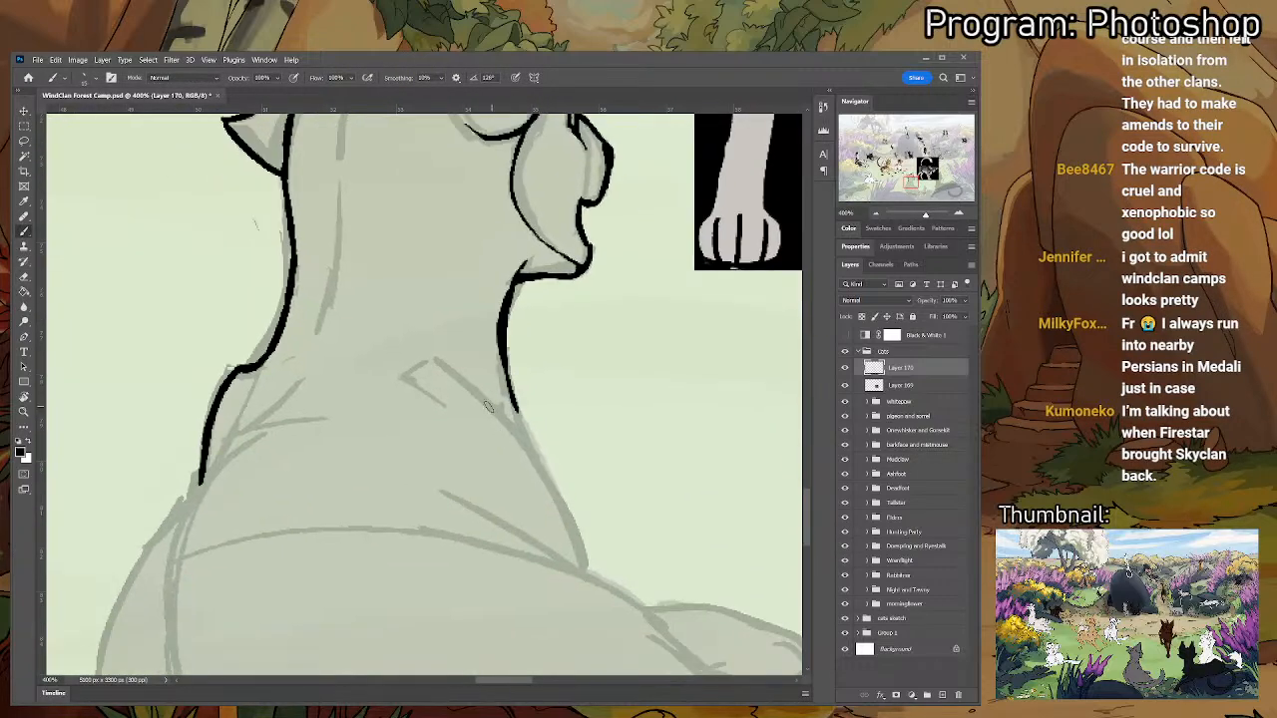
mouse_move(403, 372)
left_mouse_down()
mouse_move(431, 365)
mouse_move(546, 489)
left_mouse_up()
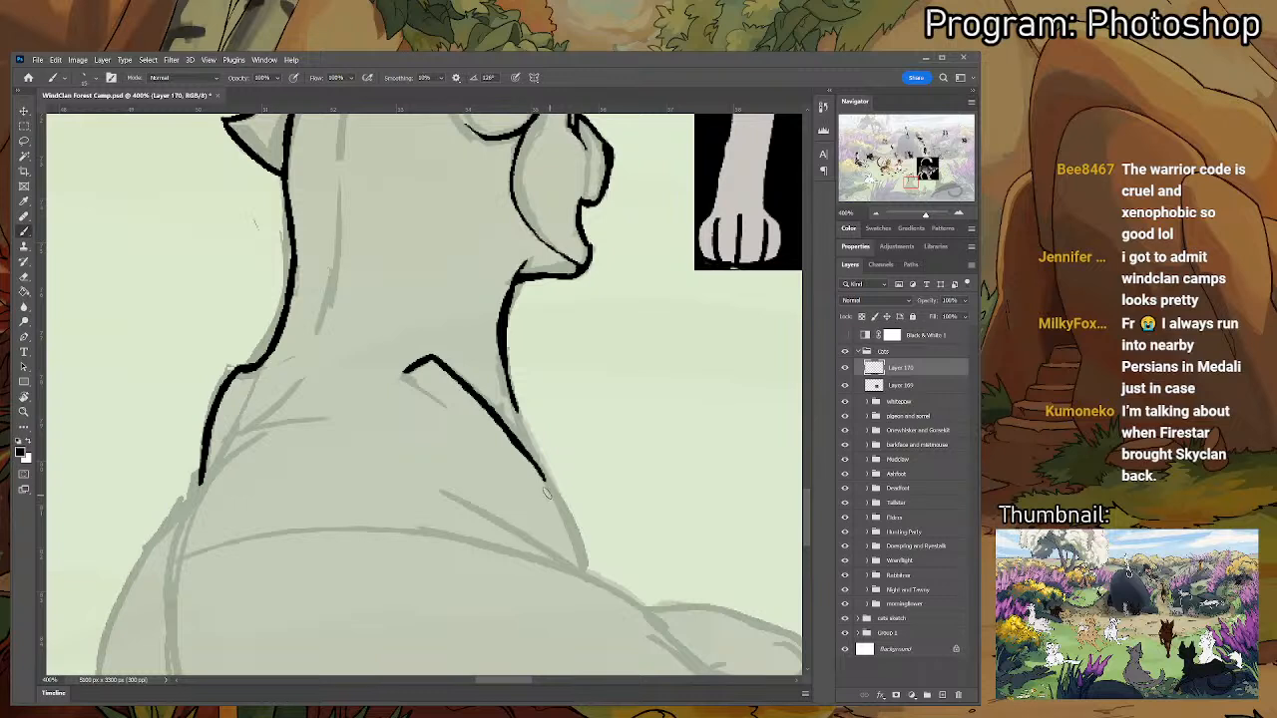
key("ctrl+z")
left_click_drag(431, 356, 519, 438)
key("e")
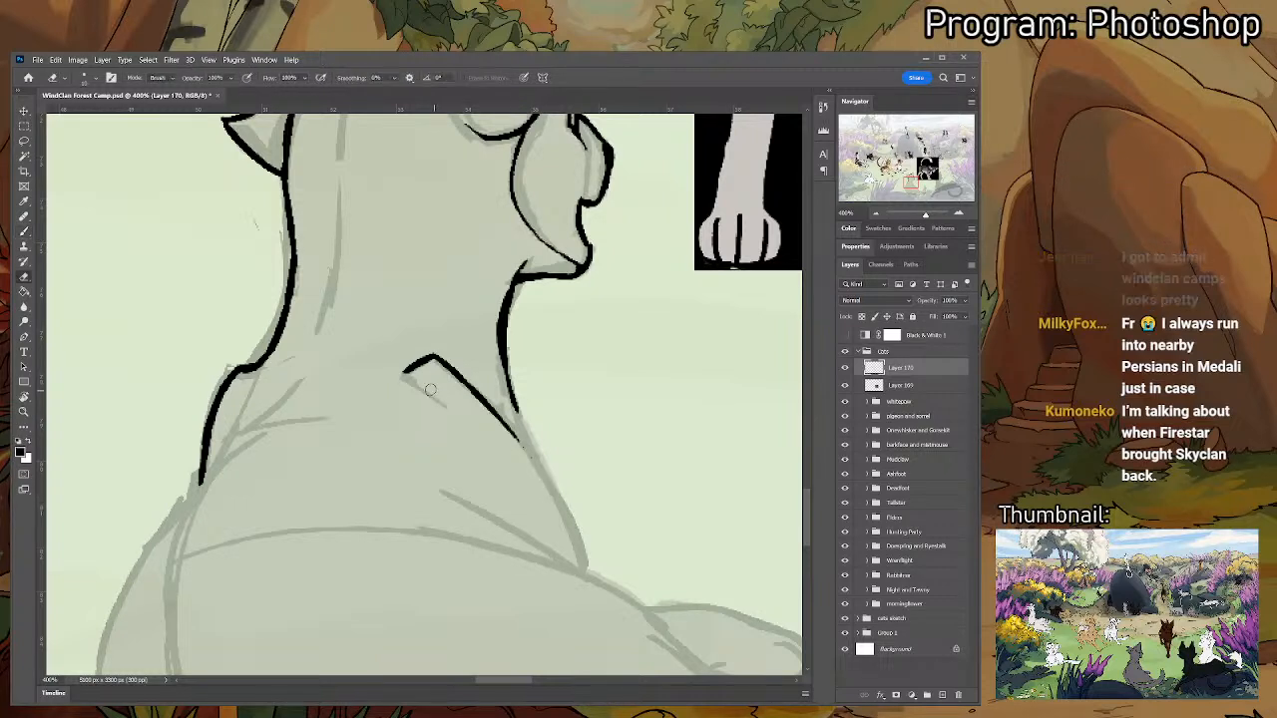
key("b")
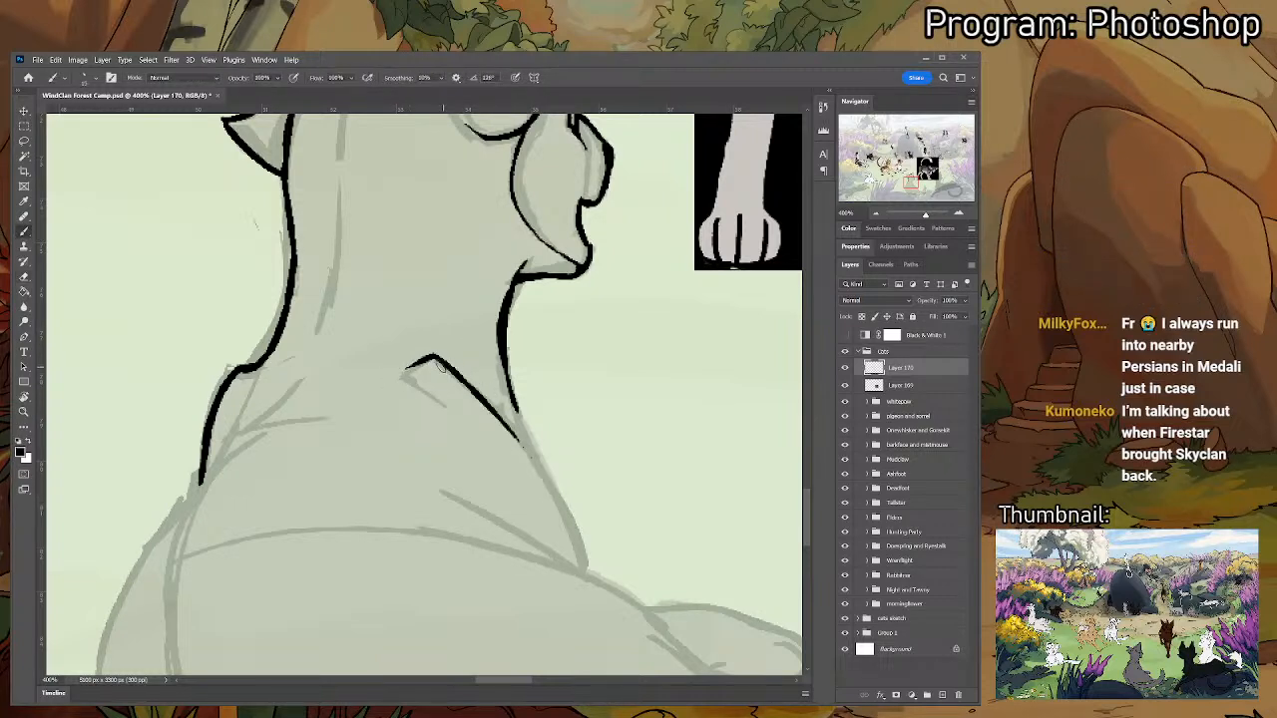
- Extend the shoulder fold past the throat down the chest's outer edge to the sketched corner, redoing the stroke until it fits
left_click_drag(431, 357, 554, 500)
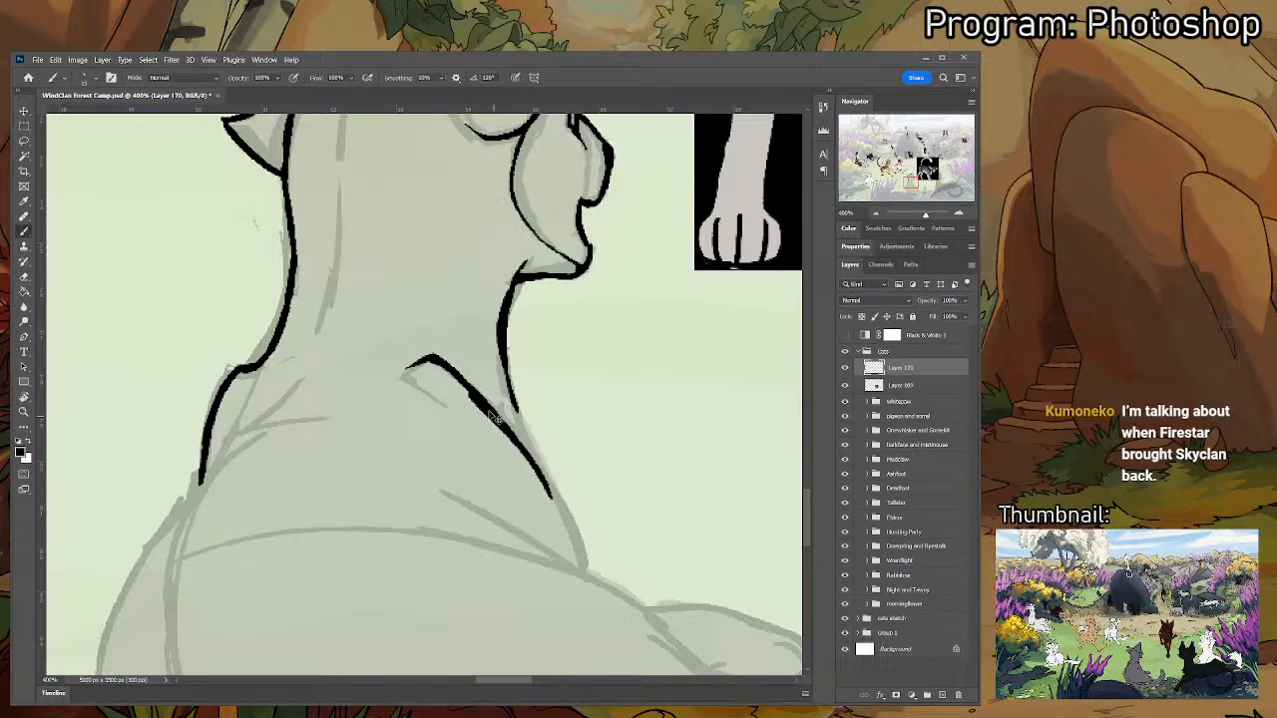
key("ctrl+z")
mouse_move(431, 357)
left_mouse_down()
mouse_move(558, 490)
mouse_move(594, 573)
left_mouse_up()
key("ctrl+z")
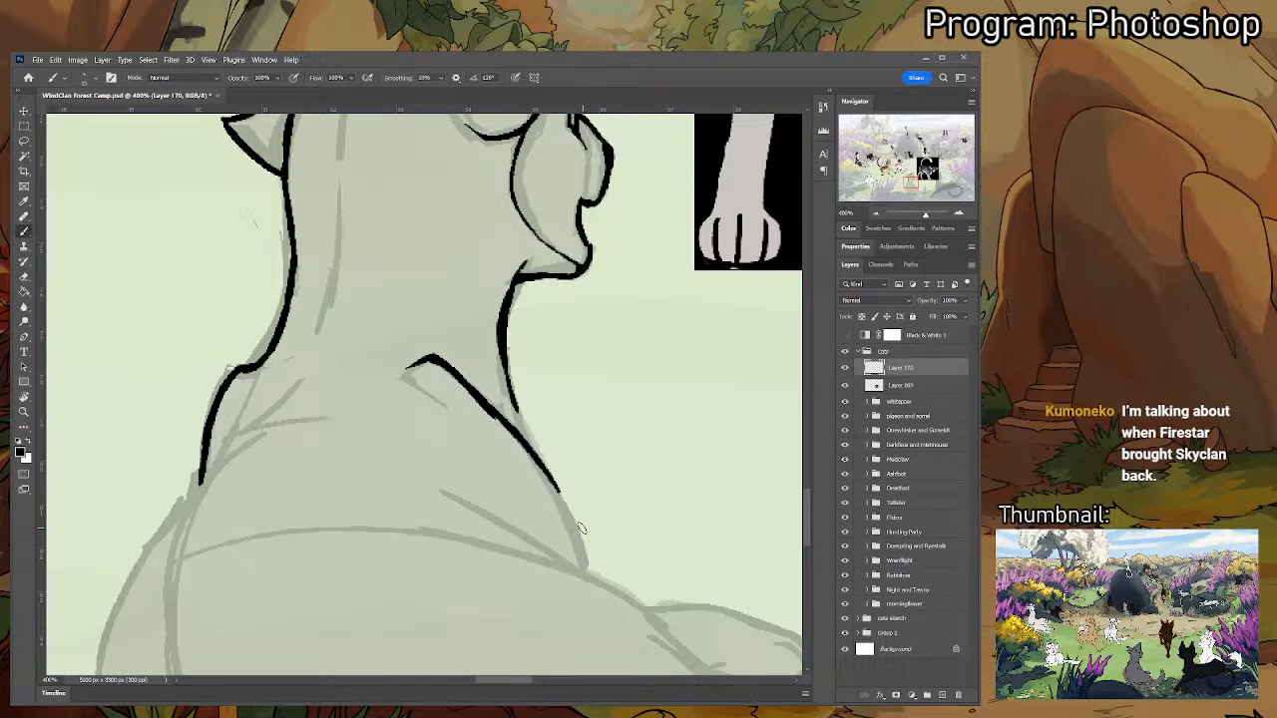
mouse_move(544, 476)
left_mouse_down()
mouse_move(596, 582)
mouse_move(588, 570)
left_mouse_up()
key("ctrl+z")
mouse_move(512, 399)
left_mouse_down()
mouse_move(525, 444)
mouse_move(618, 308)
left_mouse_up()
key("ctrl+z")
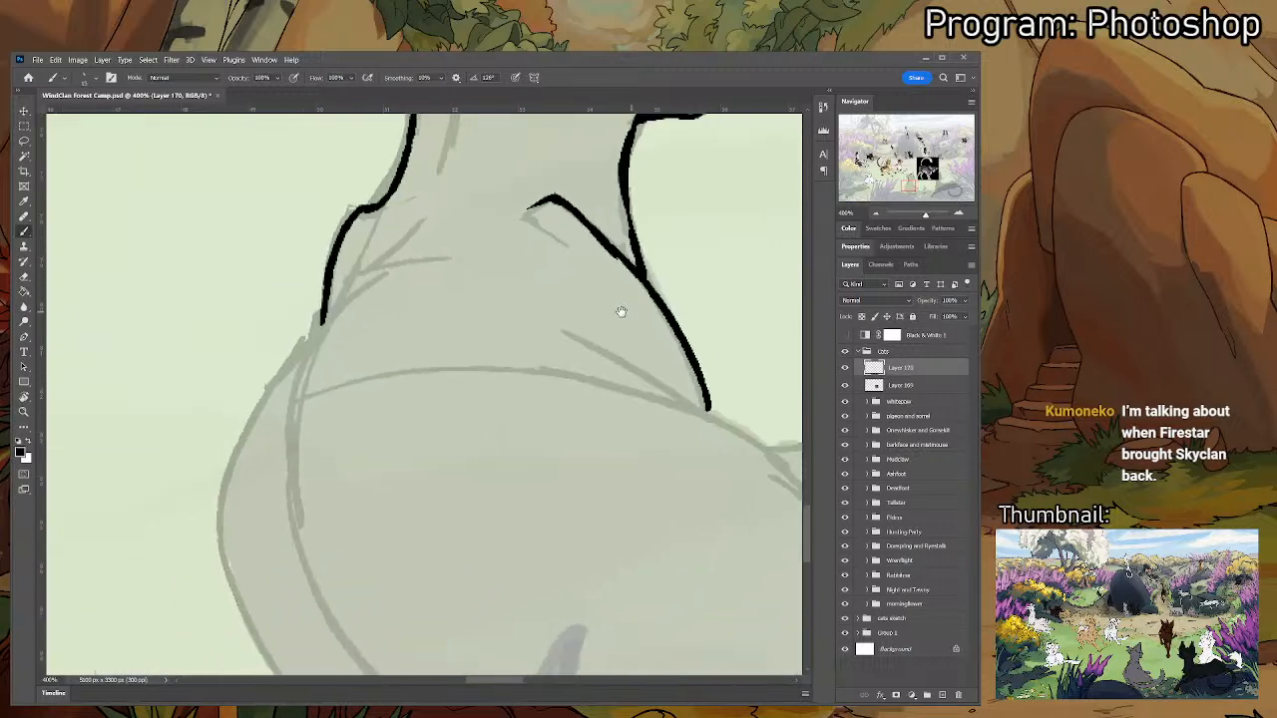
- Ink the diagonal crease from the chest corner, plus the short shoulder crease and the upper back line on the opposite side
left_click_drag(705, 415, 585, 333)
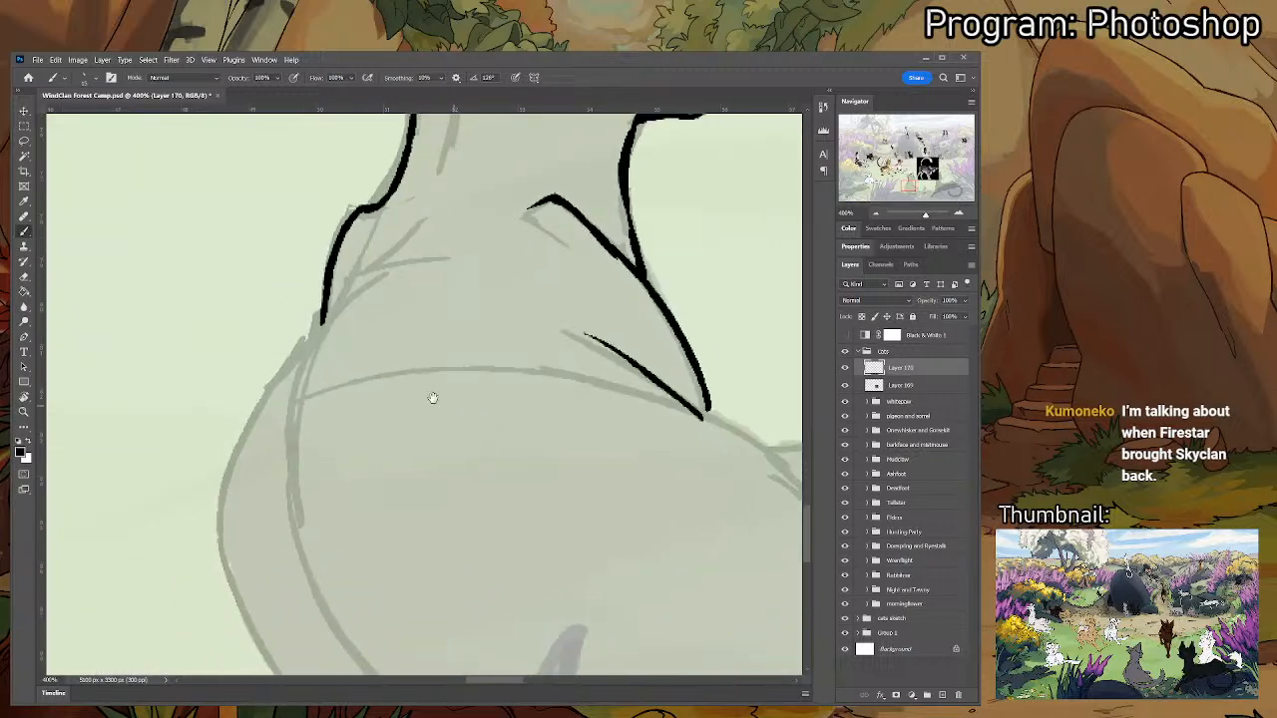
left_click_drag(396, 238, 283, 368)
left_click_drag(329, 317, 241, 431)
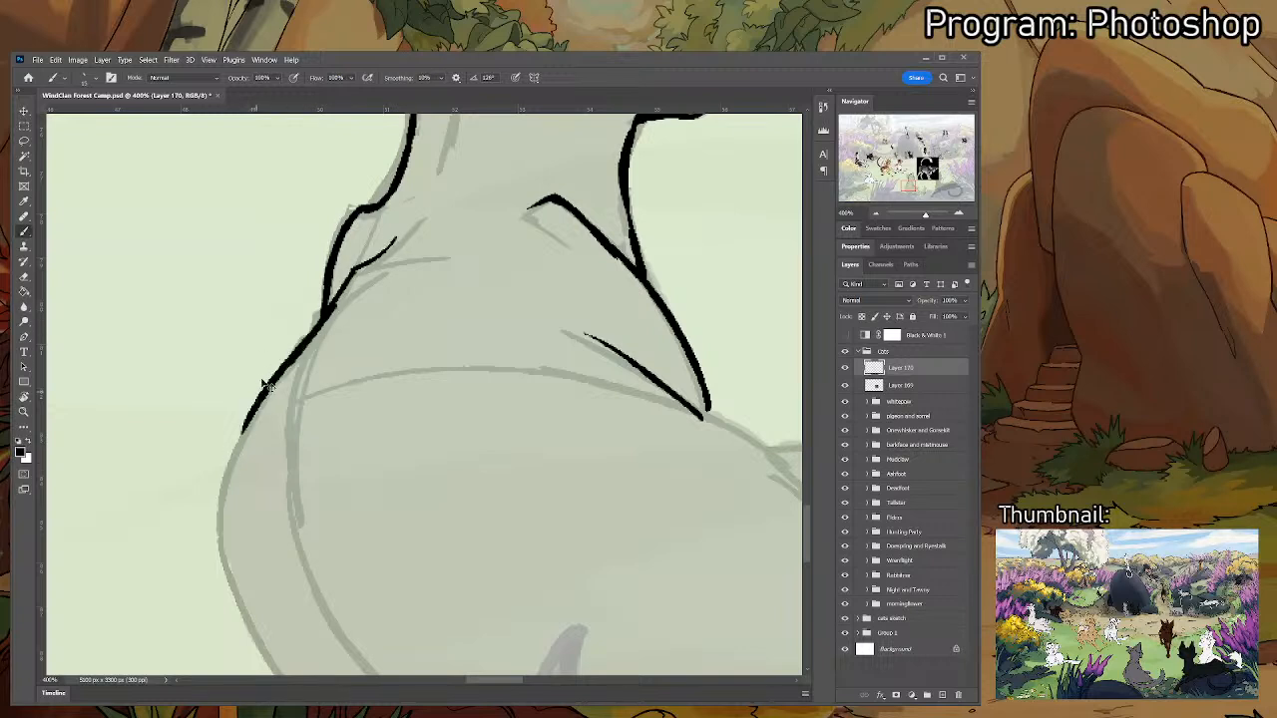
- Ink the long outer curve of the seated cat's back below the shoulder, redrawing it until it follows the sketch
left_click_drag(265, 385, 230, 528)
key("ctrl+z")
mouse_move(261, 397)
left_mouse_down()
mouse_move(221, 564)
mouse_move(228, 467)
left_mouse_up()
key("ctrl+z")
left_click_drag(217, 542, 246, 421)
key("ctrl+z")
left_click_drag(220, 515, 257, 397)
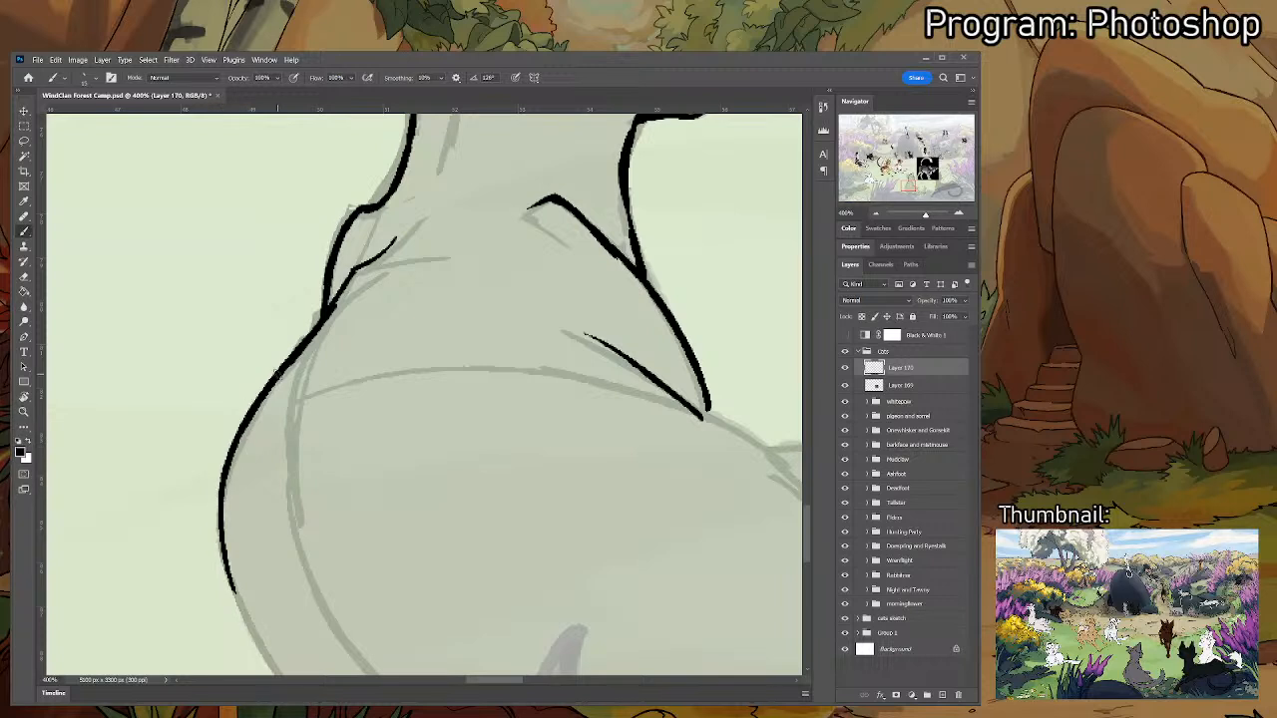
- Continue inking the seated cat's back down to the sketched rump corner and along the short edge to the tail base
left_click_drag(229, 467, 253, 422)
scroll(330, 319, "down", 5)
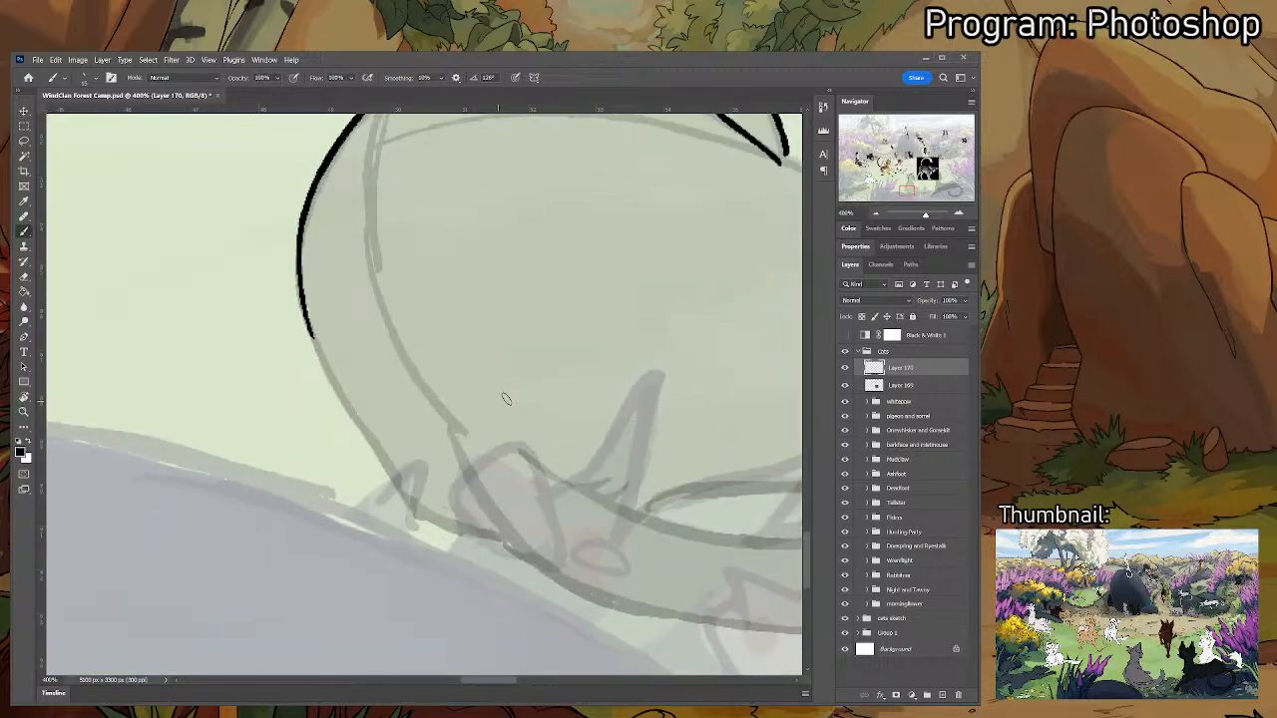
key("e")
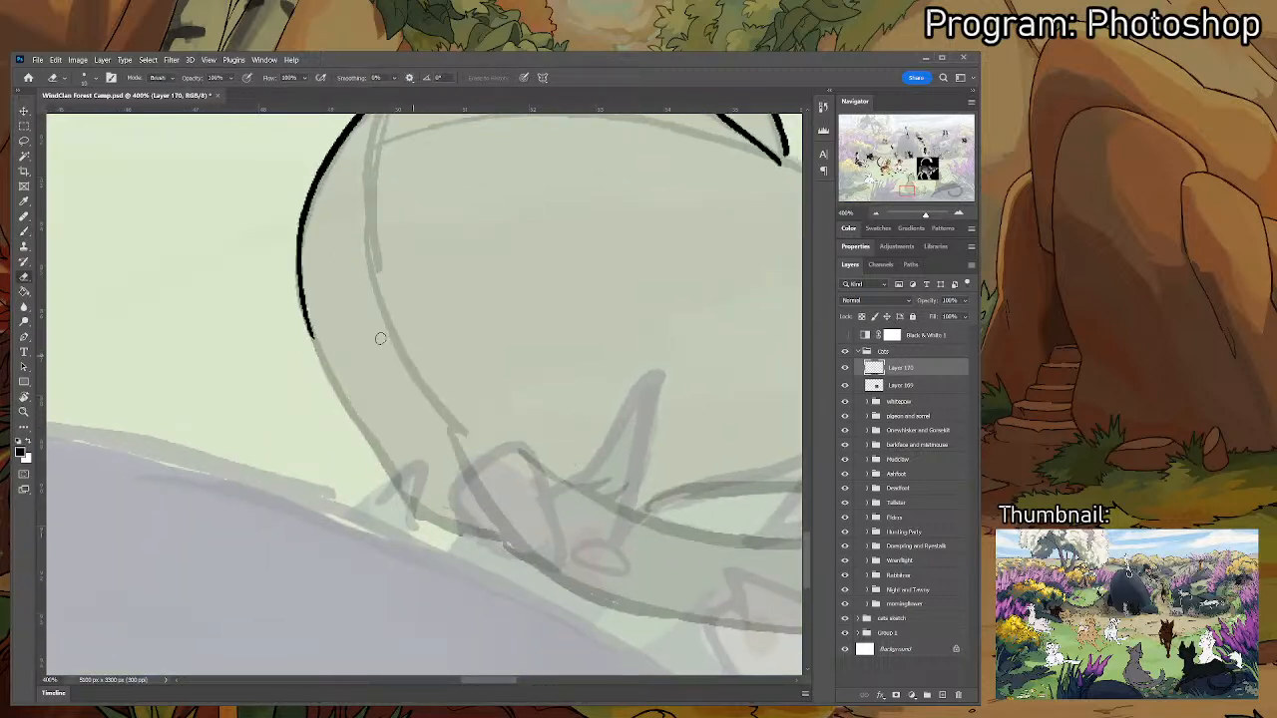
key("b")
left_click_drag(312, 335, 346, 404)
left_click(393, 471, "shift")
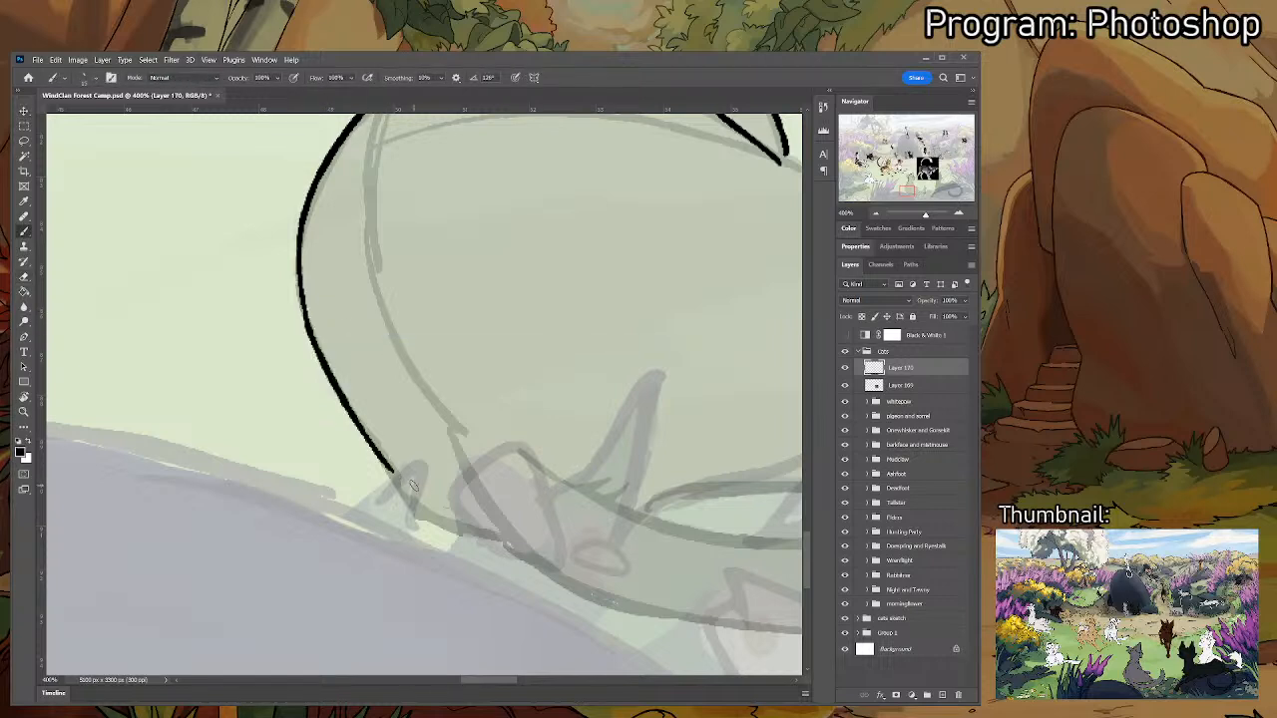
mouse_move(395, 473)
left_mouse_down()
mouse_move(421, 518)
mouse_move(506, 537)
left_mouse_up()
key("e")
- Ink the thigh crease running through the chest corner, redoing the stroke until it follows the sketch
key("r")
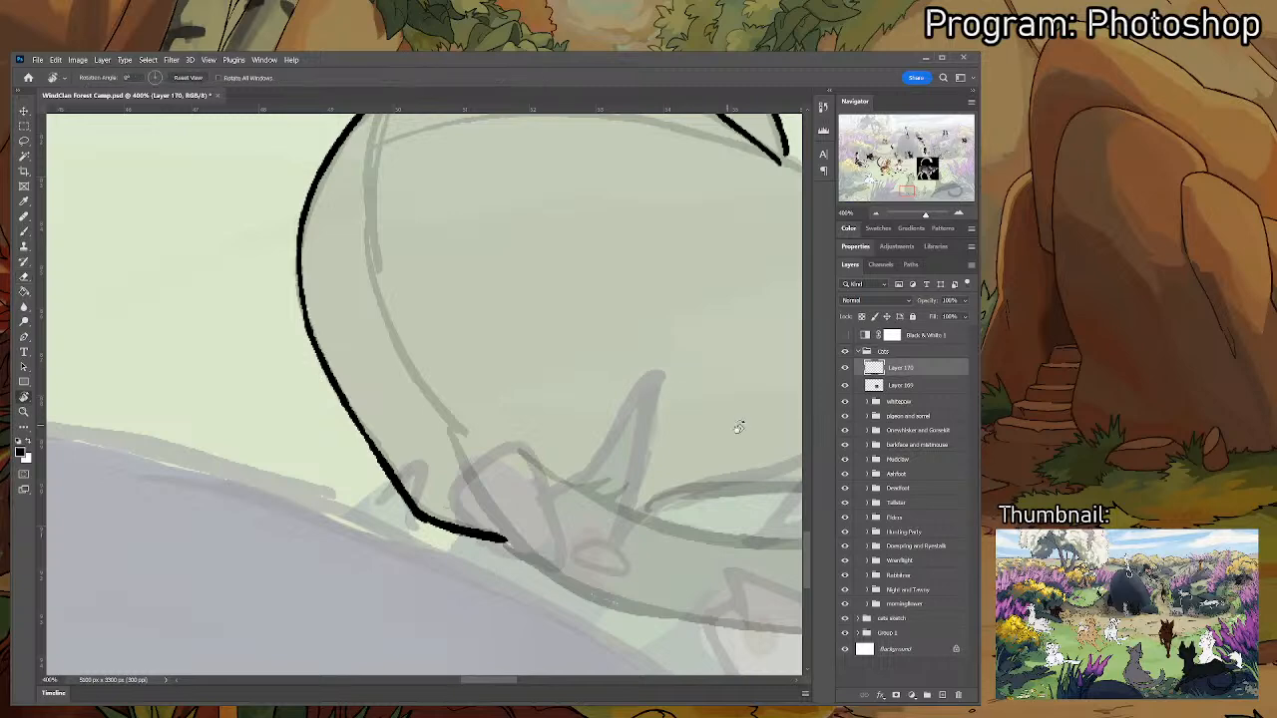
mouse_move(738, 425)
left_mouse_down()
mouse_move(758, 349)
mouse_move(405, 504)
left_mouse_up()
key("space")
key("b")
key("r")
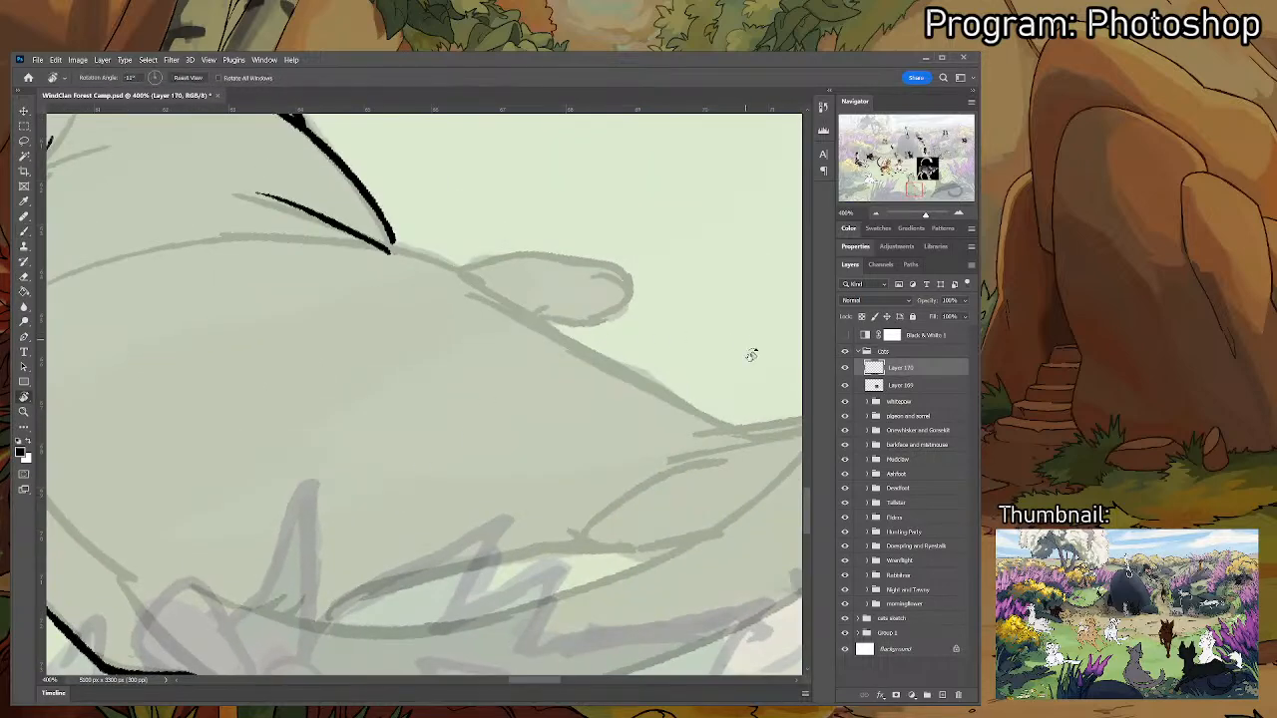
mouse_move(749, 353)
left_mouse_down()
mouse_move(688, 234)
mouse_move(455, 239)
left_mouse_up()
key("b")
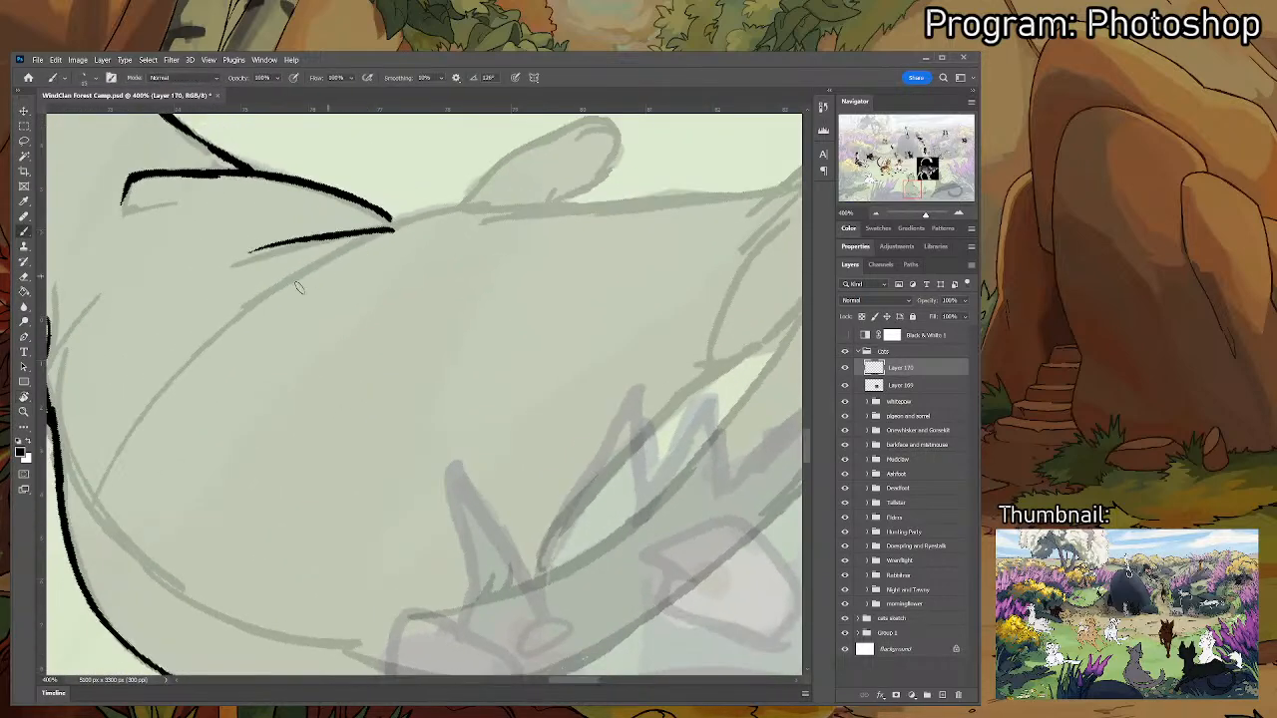
left_click_drag(257, 299, 431, 206)
key("ctrl+z")
left_click_drag(254, 304, 447, 212)
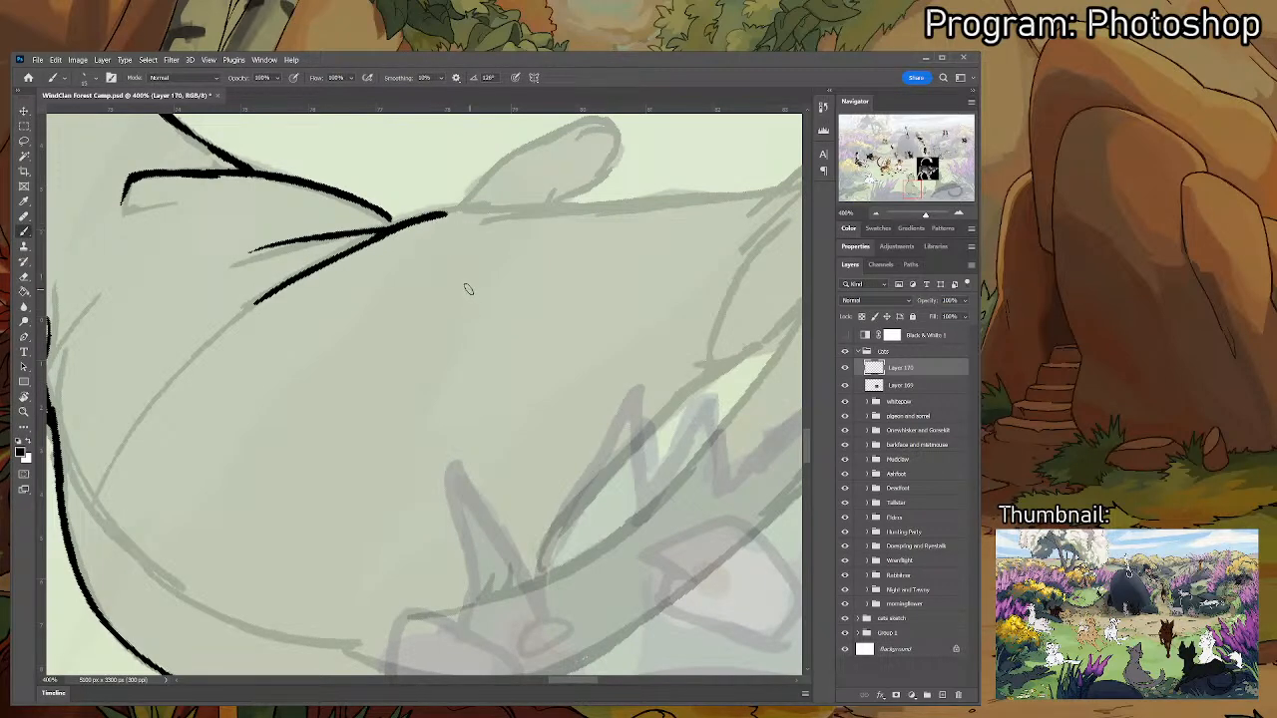
- Extend the thigh's front edge from the chest corner past the sketched paw towards the knee, redrawing strokes until the line runs smoothly
left_click_drag(411, 217, 559, 202)
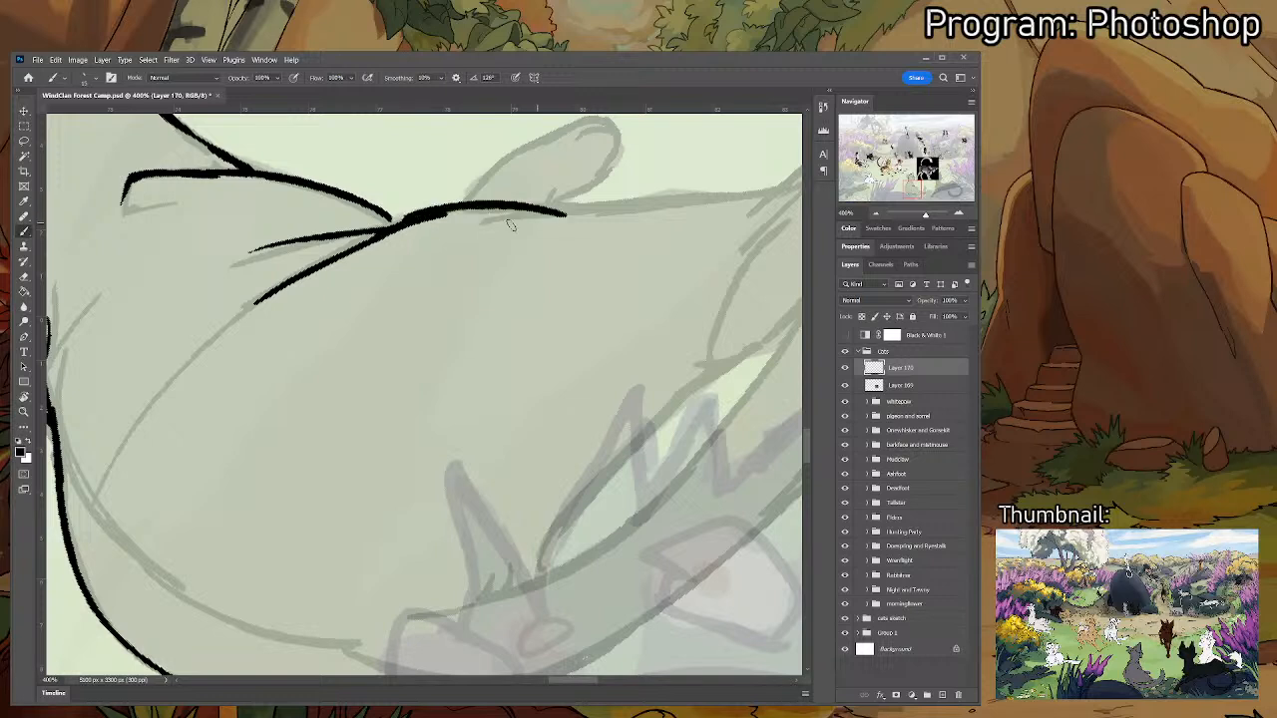
key("ctrl+z")
left_click_drag(411, 215, 644, 194)
key("ctrl+z")
mouse_move(411, 211)
left_mouse_down()
mouse_move(644, 194)
mouse_move(613, 209)
mouse_move(663, 207)
left_mouse_up()
key("ctrl+z")
left_click_drag(547, 212, 756, 196)
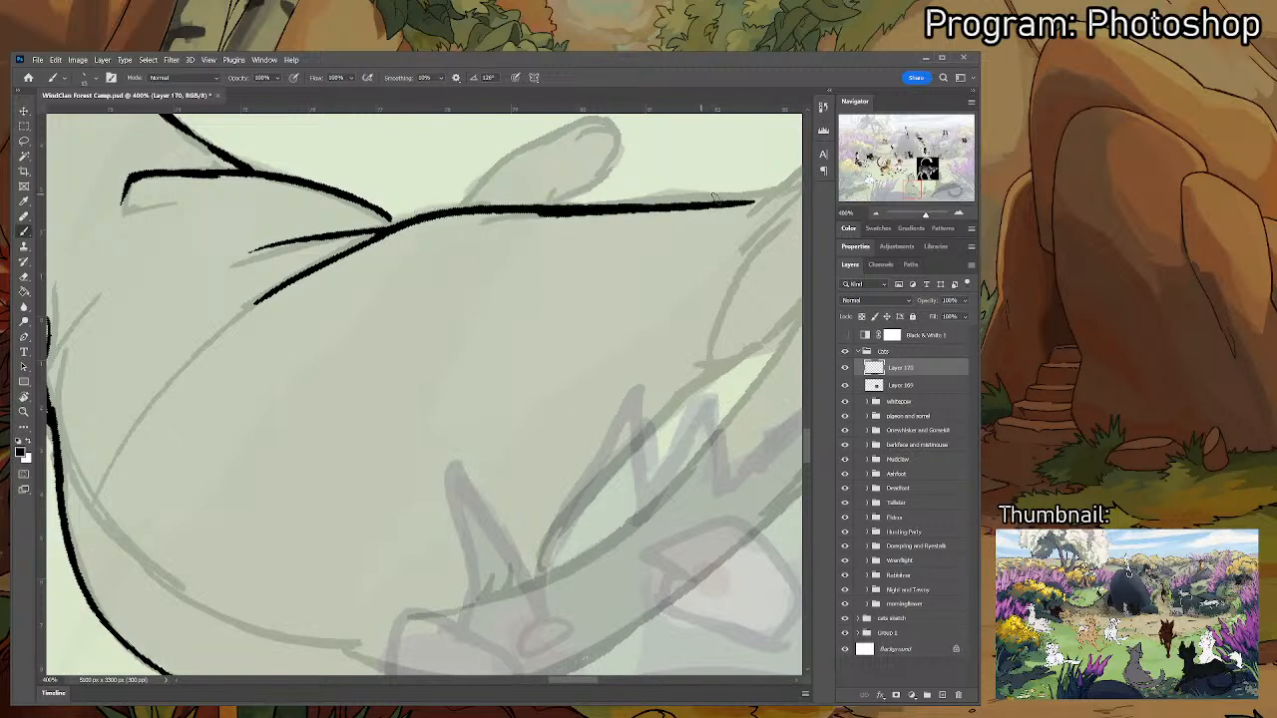
key("ctrl+z")
left_click_drag(660, 212, 783, 189)
key("ctrl+z")
left_click_drag(641, 210, 780, 185)
key("ctrl+z")
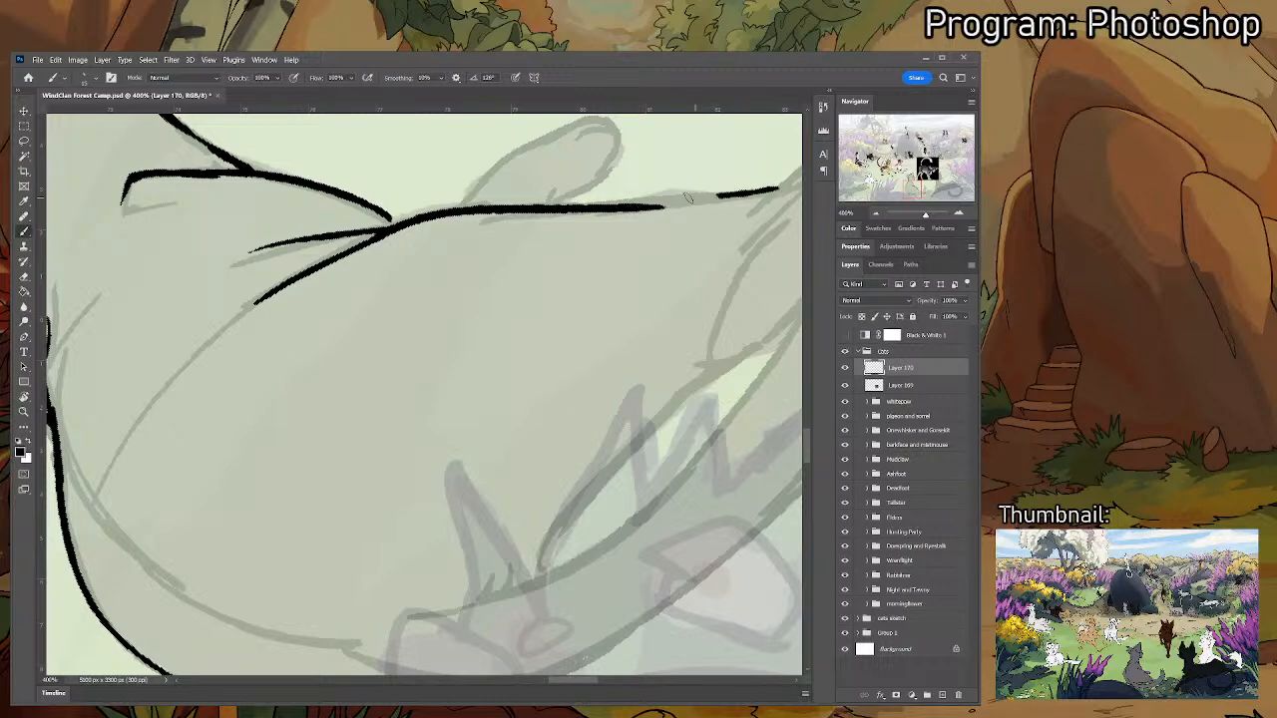
key("ctrl+z")
mouse_move(630, 214)
left_mouse_down()
mouse_move(778, 190)
mouse_move(633, 285)
left_mouse_up()
- Ink the paw protruding from the thigh's front edge, including its rounded outline and toe lines
key("r")
left_click_drag(461, 322, 649, 320)
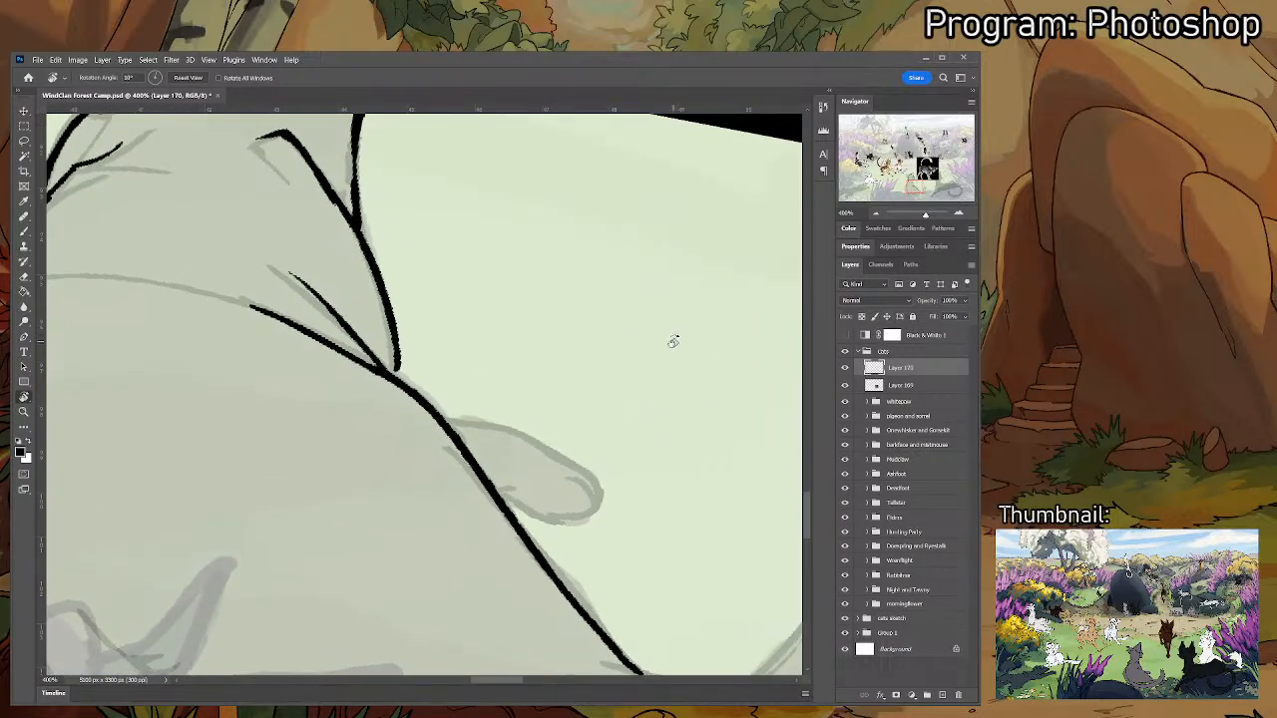
key("b")
left_click_drag(652, 433, 567, 408)
left_click_drag(439, 410, 544, 425)
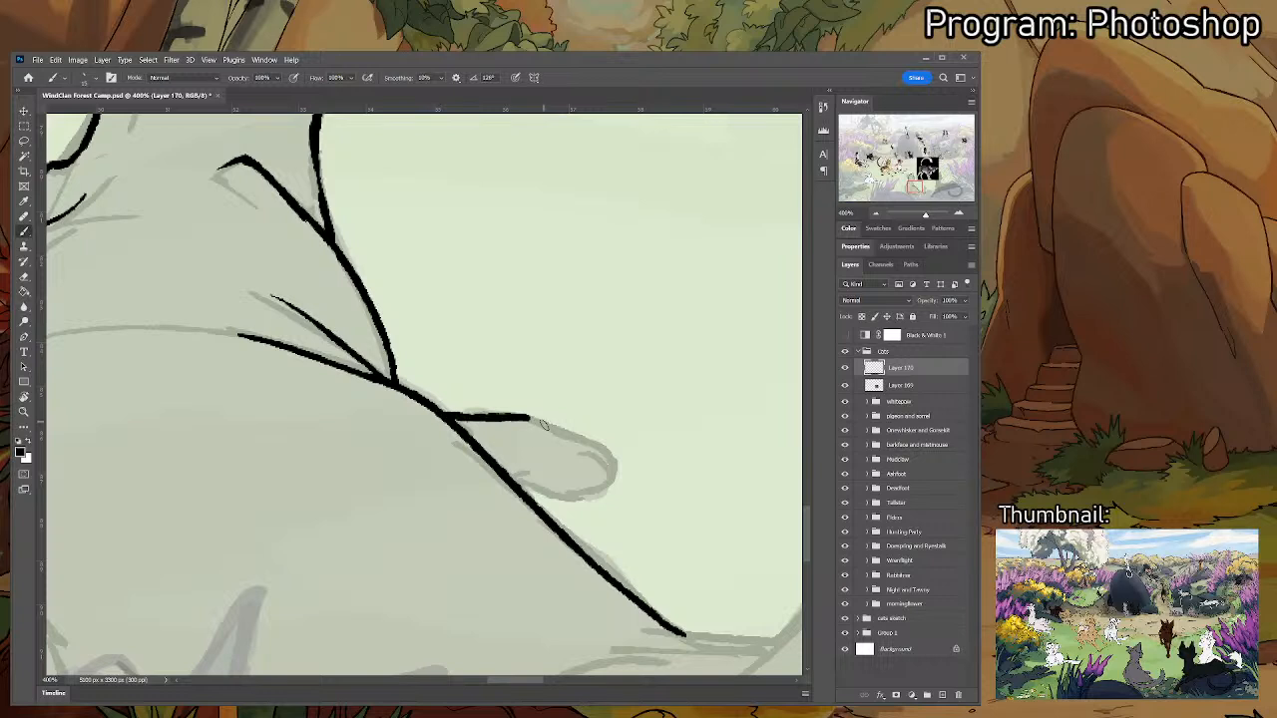
mouse_move(509, 479)
left_mouse_down()
mouse_move(597, 490)
mouse_move(547, 464)
mouse_move(606, 478)
mouse_move(623, 447)
mouse_move(562, 431)
mouse_move(624, 449)
mouse_move(586, 441)
mouse_move(620, 451)
mouse_move(520, 290)
left_mouse_up()
key("e")
key("b")
key("e")
key("b")
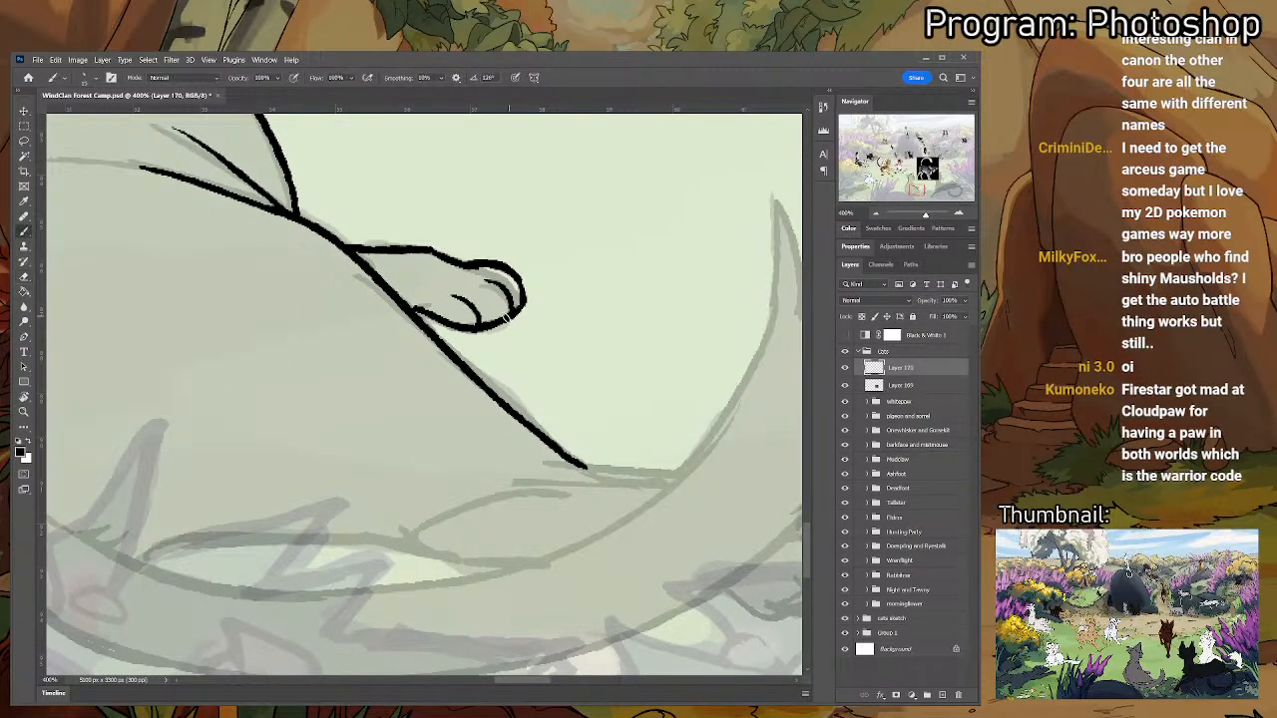
- Ink the arched underside of the body above the tail gap and begin the tail's outer edge at the rump corner
left_click_drag(506, 356, 516, 277)
mouse_move(459, 437)
left_mouse_down()
mouse_move(169, 394)
mouse_move(185, 397)
left_mouse_up()
left_click_drag(755, 307, 526, 277)
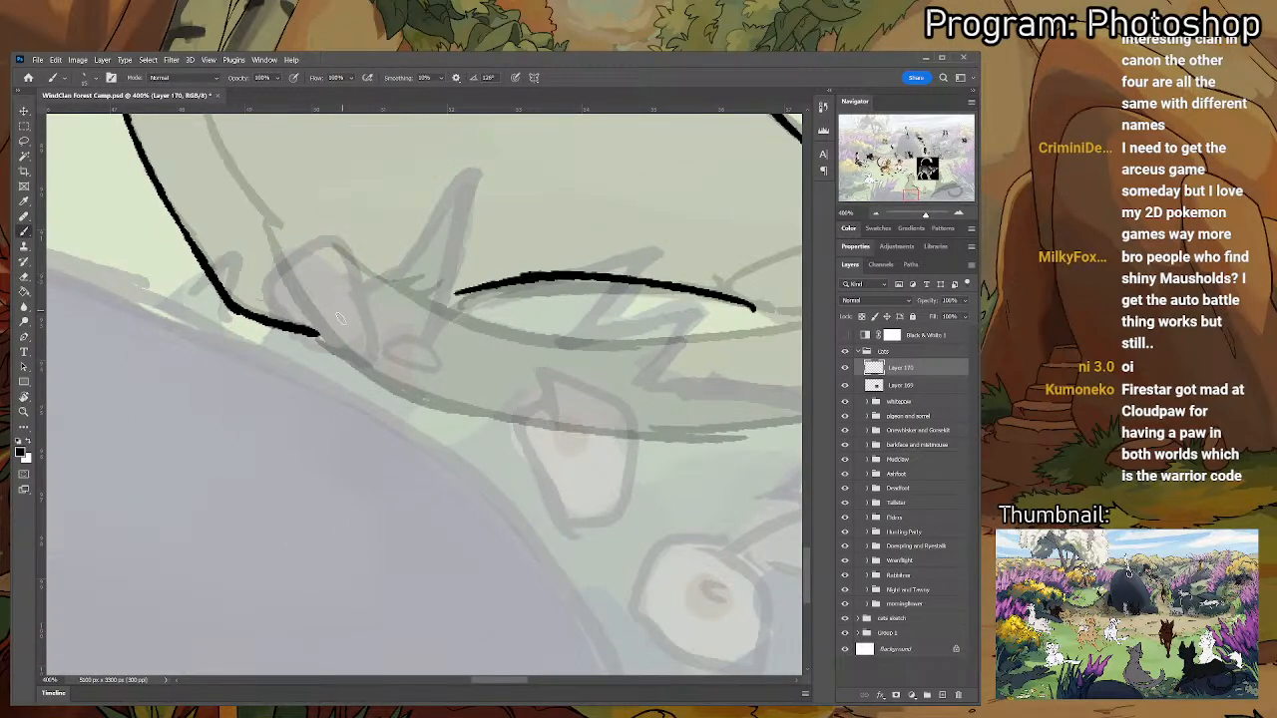
left_click_drag(281, 291, 420, 395)
key("ctrl+z")
left_click_drag(274, 253, 396, 392)
- Ink the start of the tail's inner edge and clean up the outer edge where it meets the rump corner
key("r")
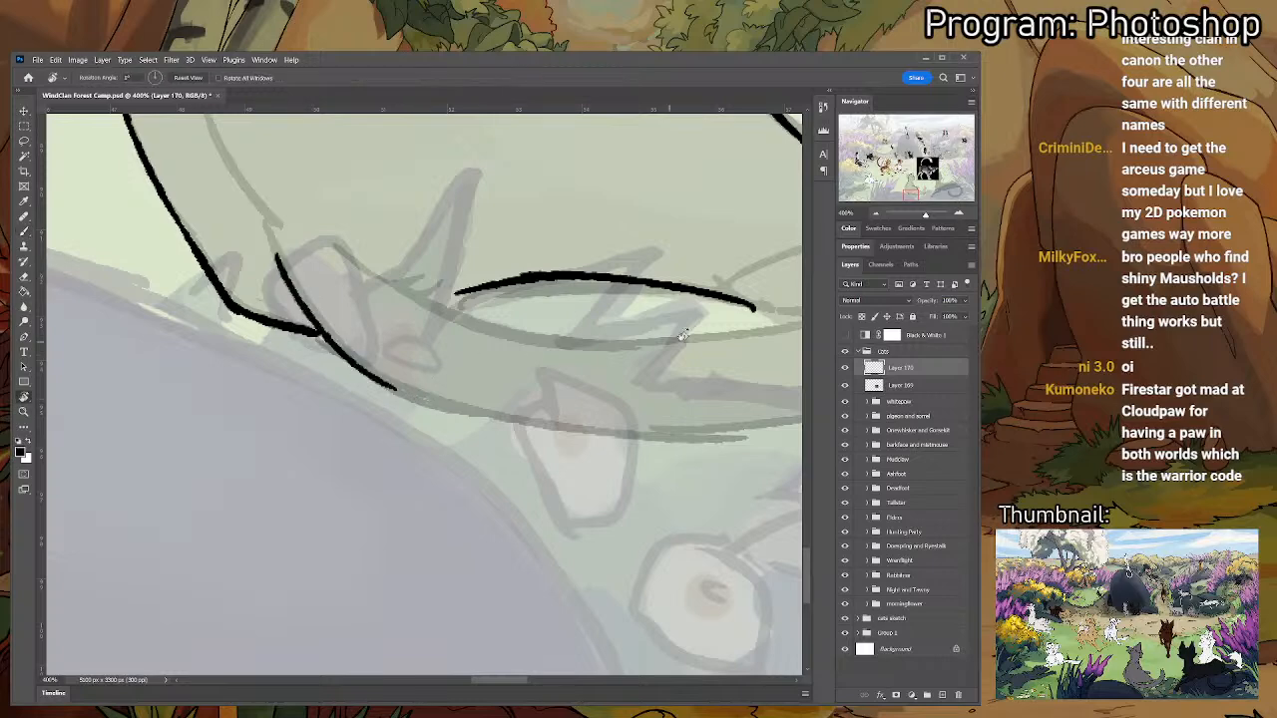
left_click_drag(636, 358, 609, 519)
key("b")
left_click_drag(474, 251, 551, 436)
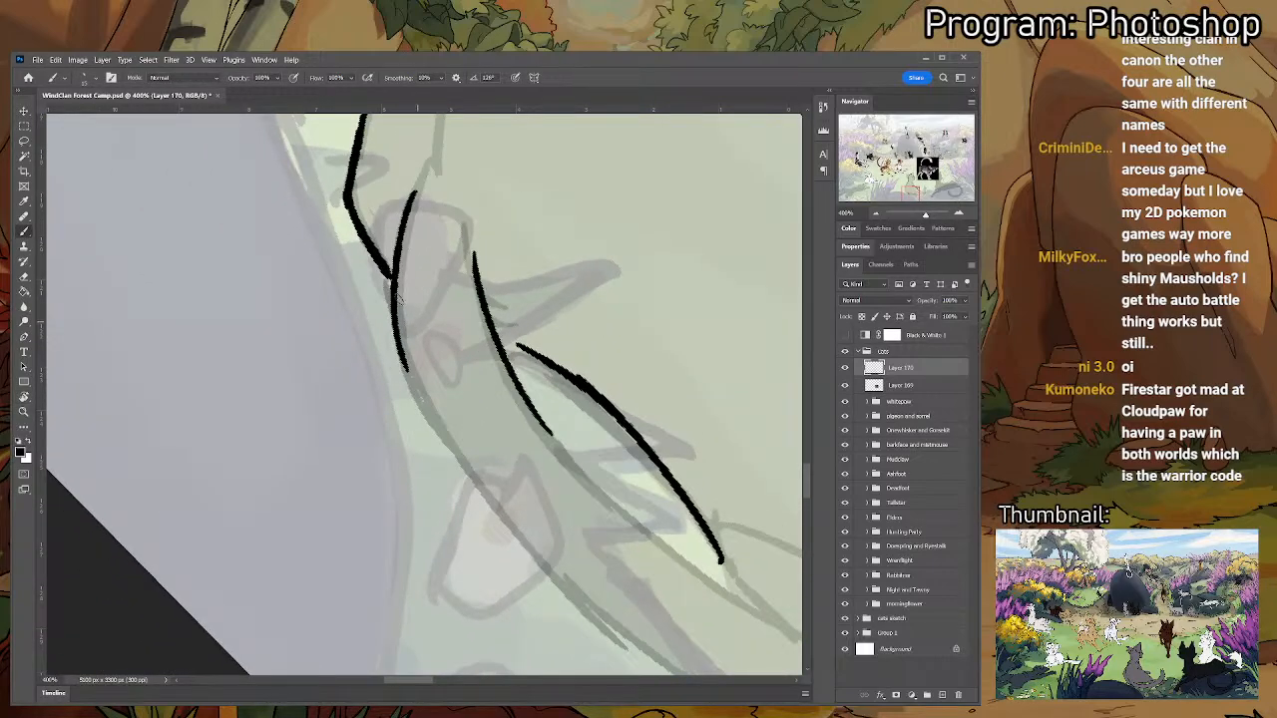
key("e")
left_click_drag(397, 262, 400, 335)
key("b")
key("space")
- Rework the upper end of the tail's inner edge into a separate short crease and join the body's arched underside to the edge
mouse_move(493, 261)
left_mouse_down()
mouse_move(454, 303)
mouse_move(449, 361)
left_mouse_up()
key("e")
key("b")
mouse_move(436, 289)
left_mouse_down()
mouse_move(466, 352)
mouse_move(436, 289)
left_mouse_up()
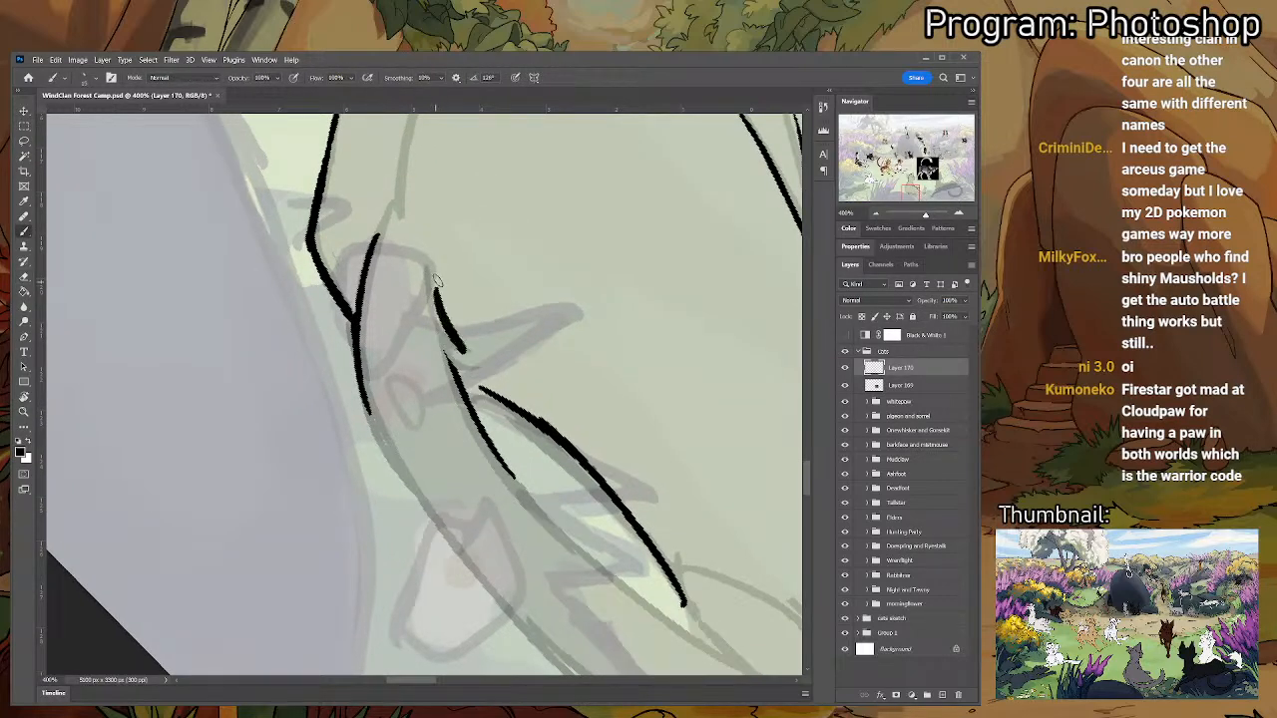
key("e")
mouse_move(458, 349)
left_mouse_down()
mouse_move(437, 315)
mouse_move(511, 464)
left_mouse_up()
key("b")
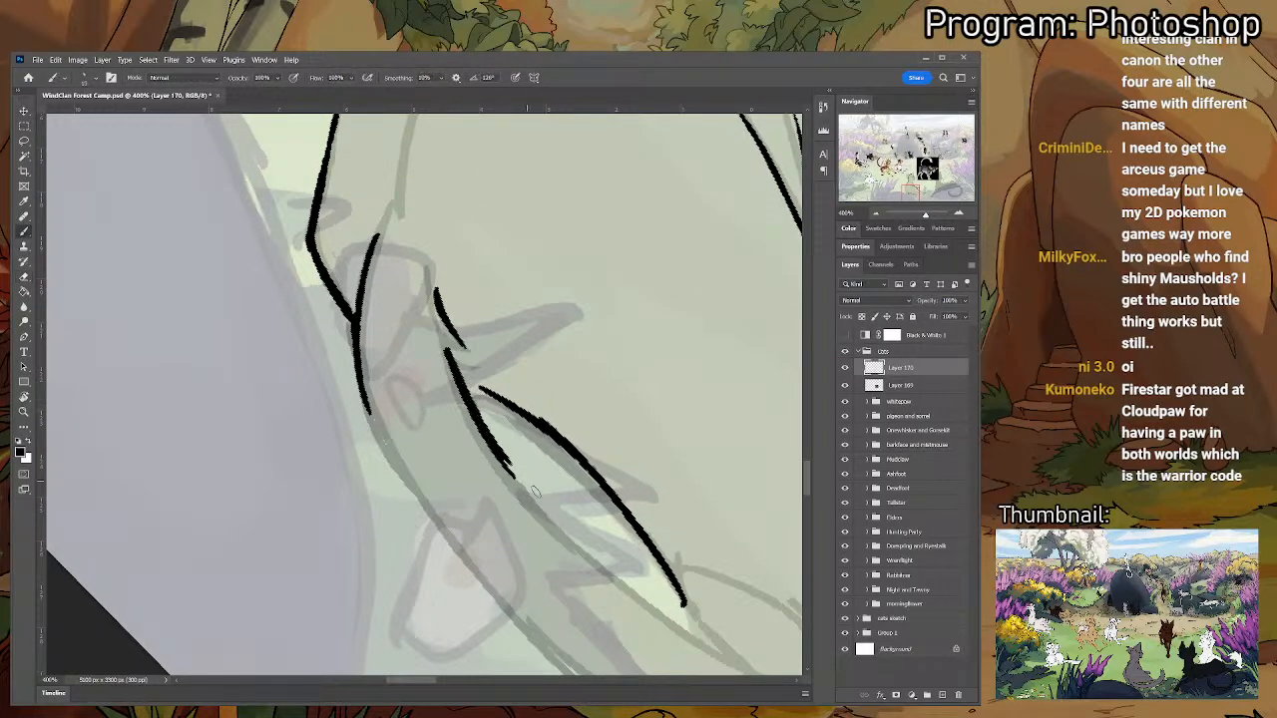
key("space")
mouse_move(480, 396)
left_mouse_down()
mouse_move(411, 281)
mouse_move(459, 368)
left_mouse_up()
key("e")
key("r")
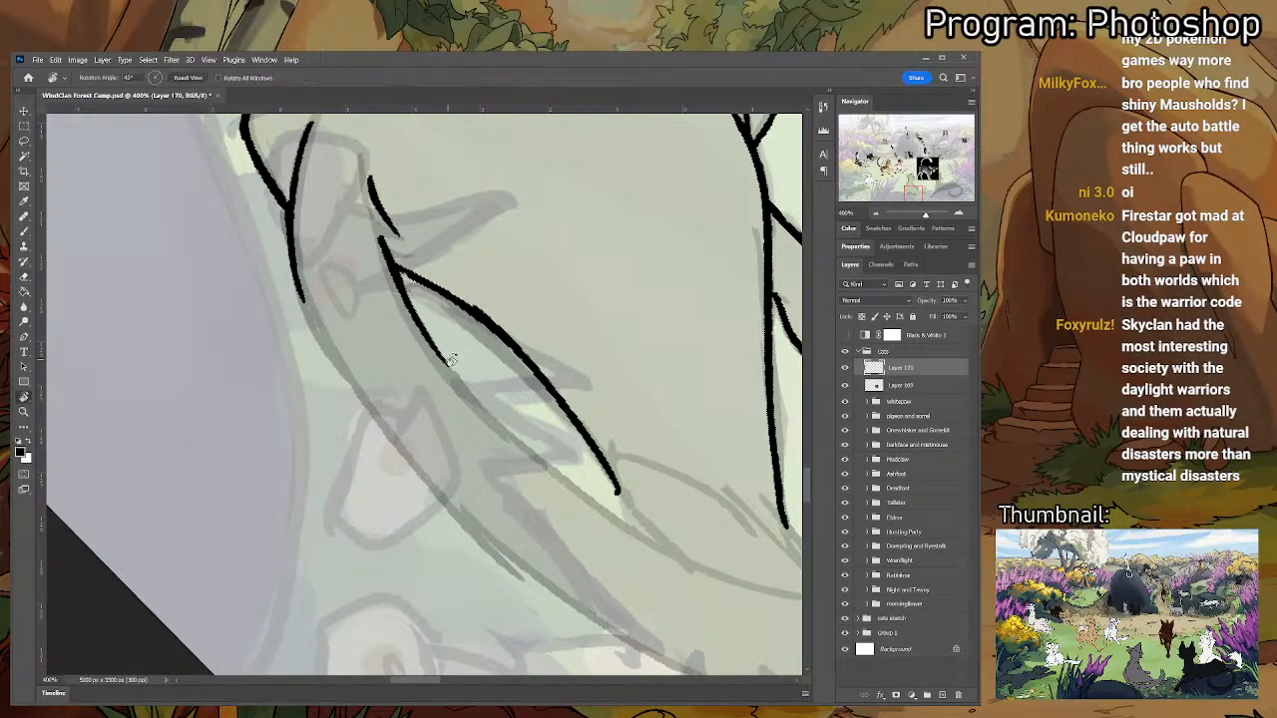
- Extend the tail's outer and inner edges alongside the arched underside, redoing strokes that miss the intended curve
left_click_drag(661, 333, 658, 457)
key("b")
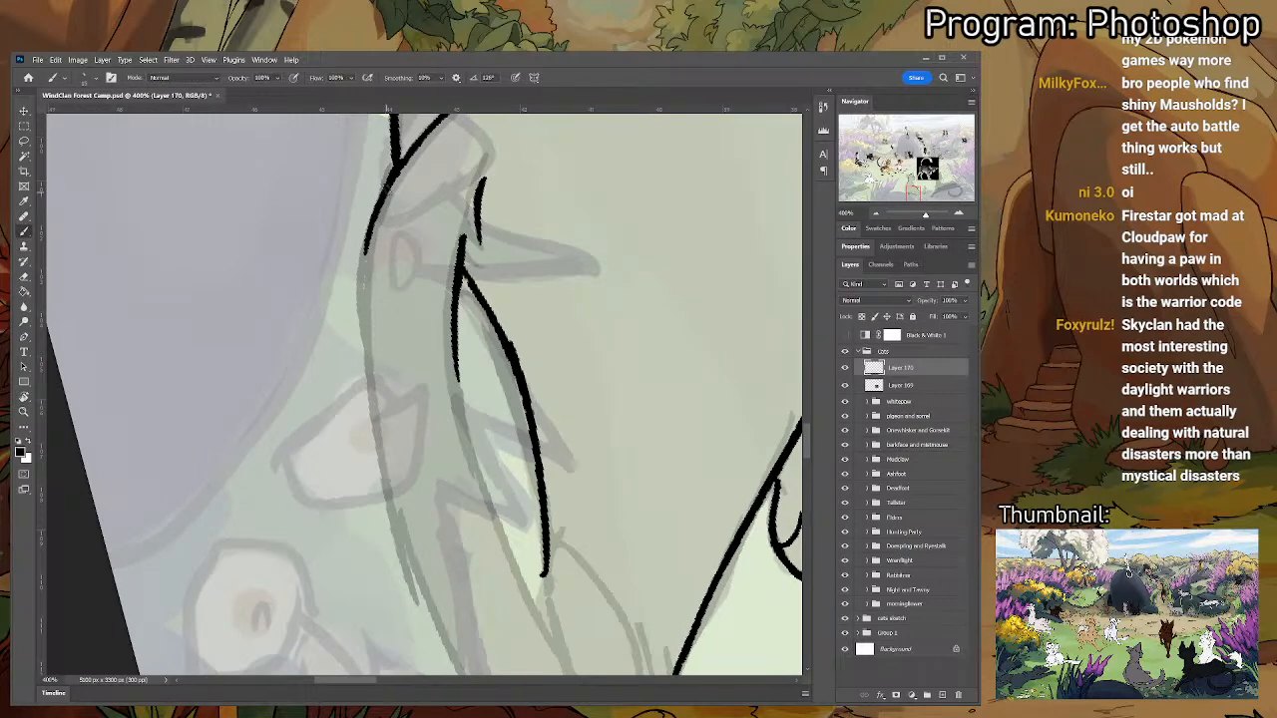
left_click_drag(373, 206, 343, 443)
key("ctrl+z")
mouse_move(383, 204)
left_mouse_down()
mouse_move(374, 500)
mouse_move(409, 570)
left_mouse_up()
left_click_drag(456, 344, 488, 519)
key("ctrl+z")
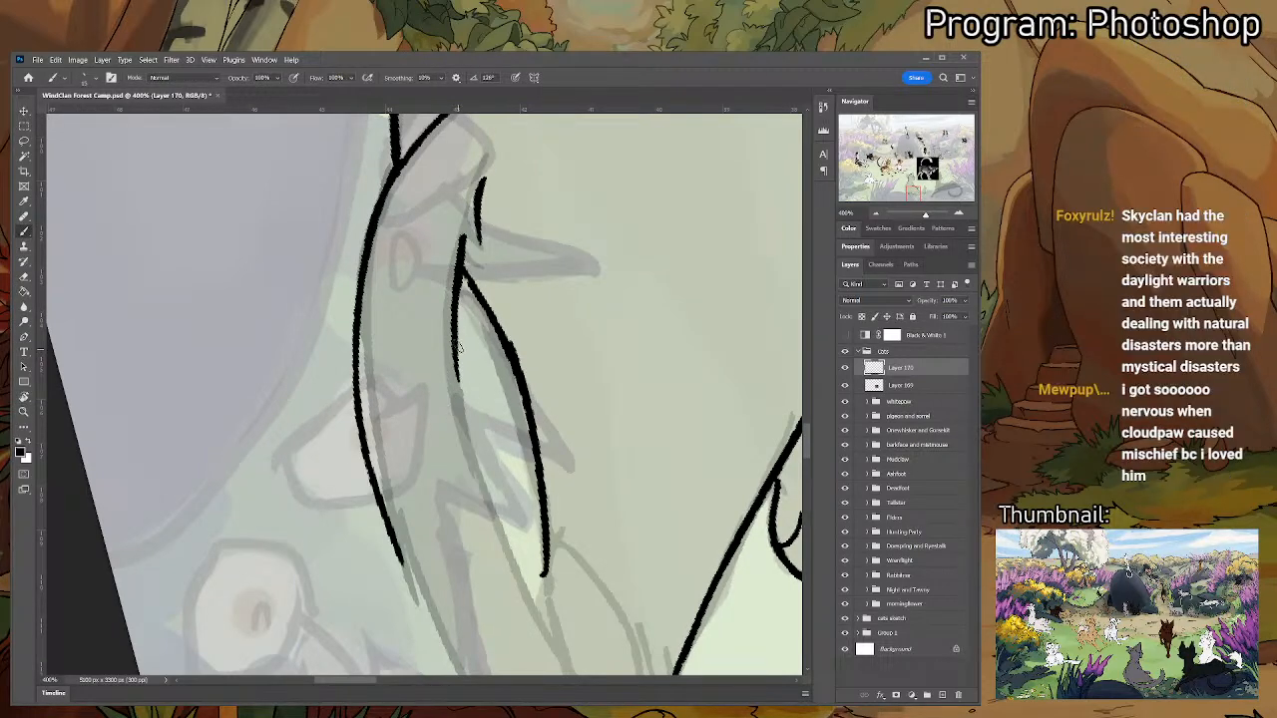
left_click_drag(456, 344, 507, 545)
- Continue both tail edges around the bend and connect the arched underside's open end to the tail's inner edge
left_click_drag(532, 609, 475, 385)
left_click_drag(346, 344, 444, 529)
left_click_drag(441, 313, 559, 491)
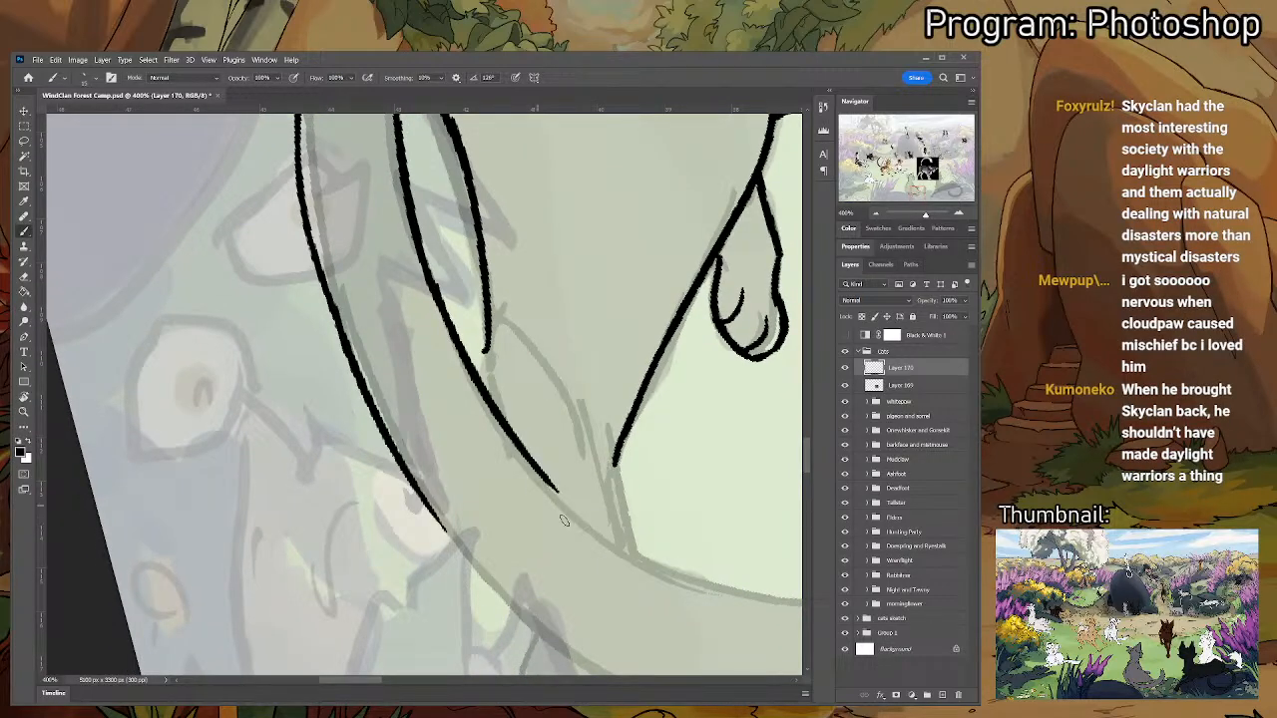
key("e")
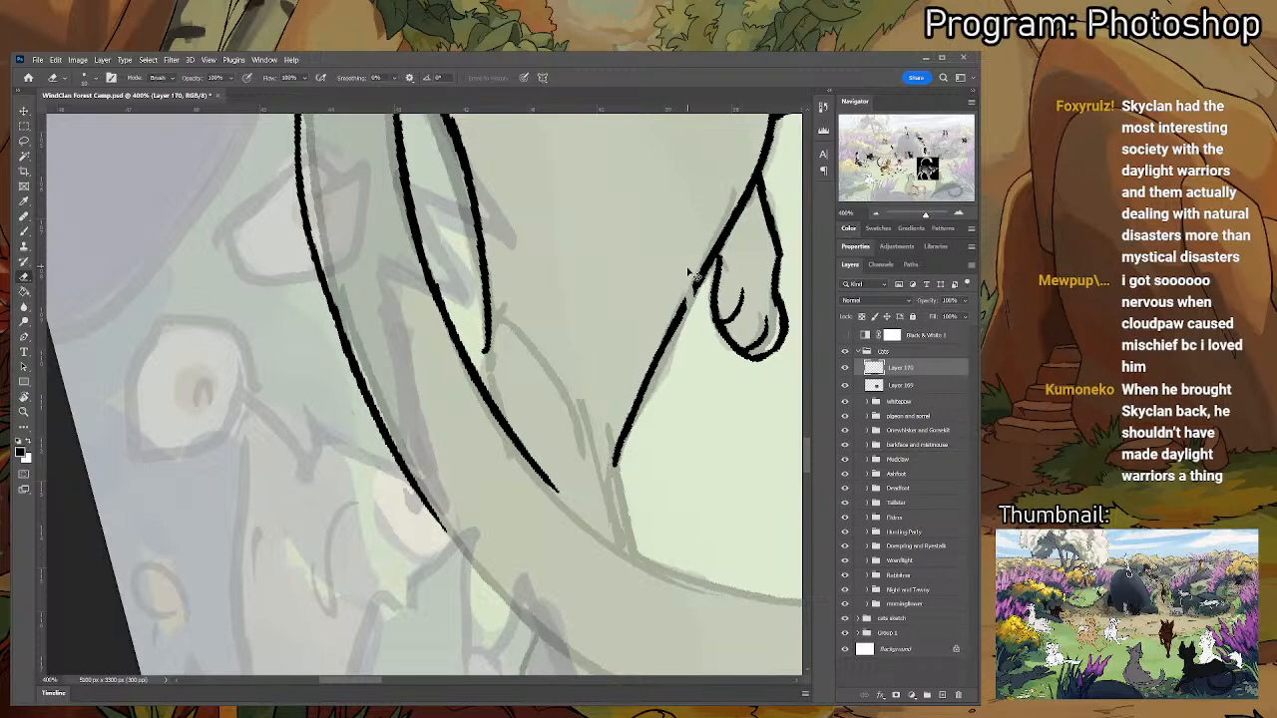
key("r")
mouse_move(688, 372)
left_mouse_down()
mouse_move(752, 242)
mouse_move(534, 159)
left_mouse_up()
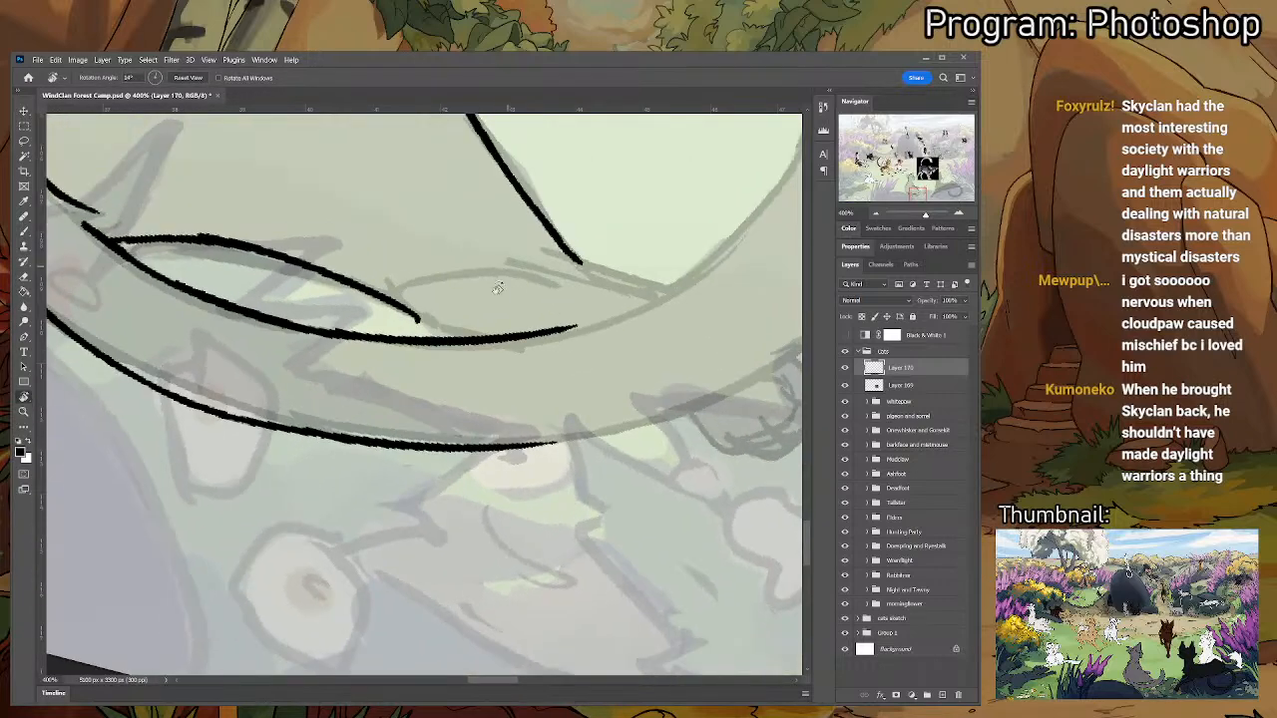
key("b")
left_click_drag(416, 316, 460, 339)
- Ink the tail's inner edge past the knee as it curves up towards the tip, redoing the first stroke
left_click_drag(621, 294, 519, 336)
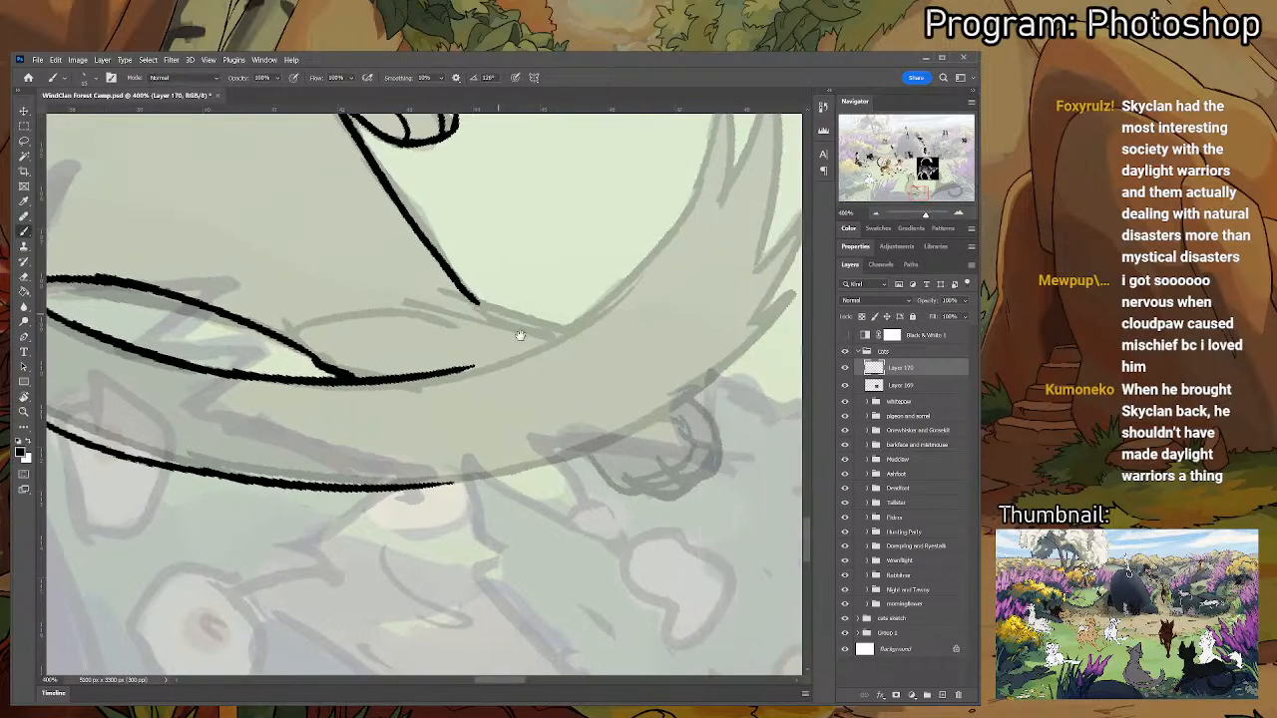
left_click_drag(397, 377, 625, 297)
key("ctrl+z")
left_click_drag(396, 380, 650, 283)
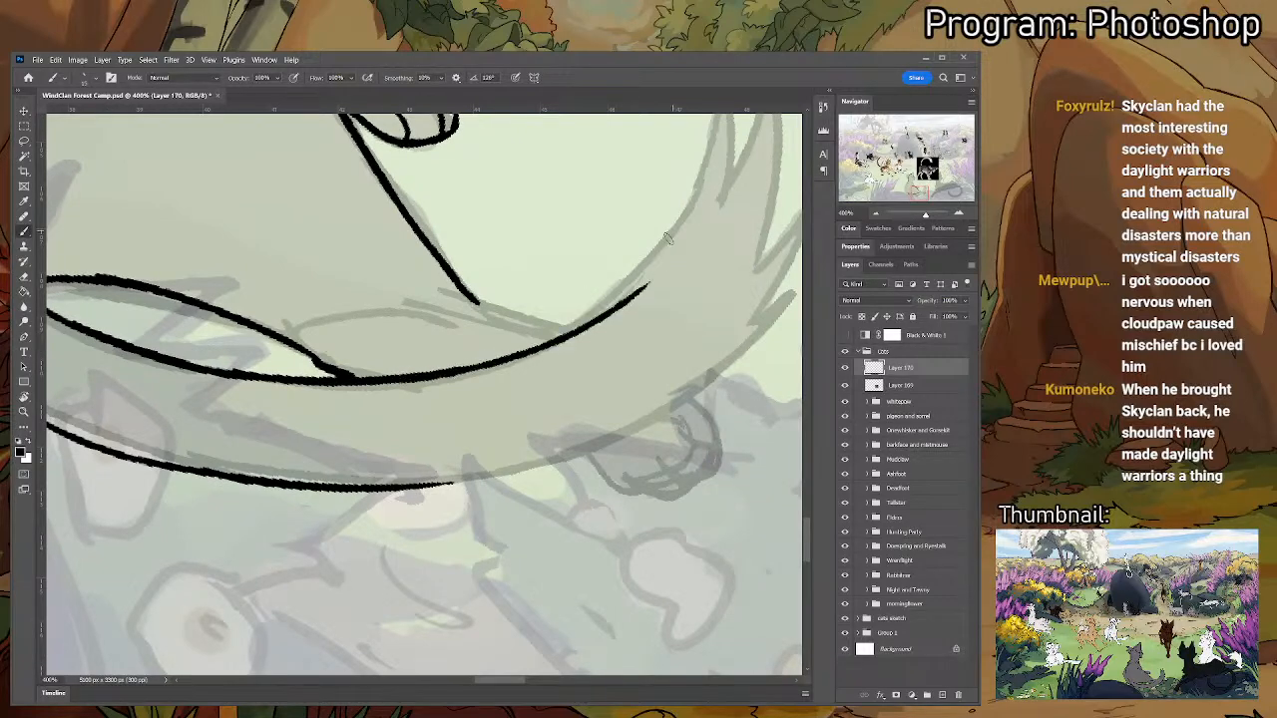
mouse_move(559, 342)
left_mouse_down()
mouse_move(707, 197)
mouse_move(658, 233)
mouse_move(635, 314)
left_mouse_up()
key("e")
key("b")
- Finish the inner edge at the tail tip, ink the pointed fur tufts and remove the long outer stroke below them
left_click_drag(679, 148, 643, 280)
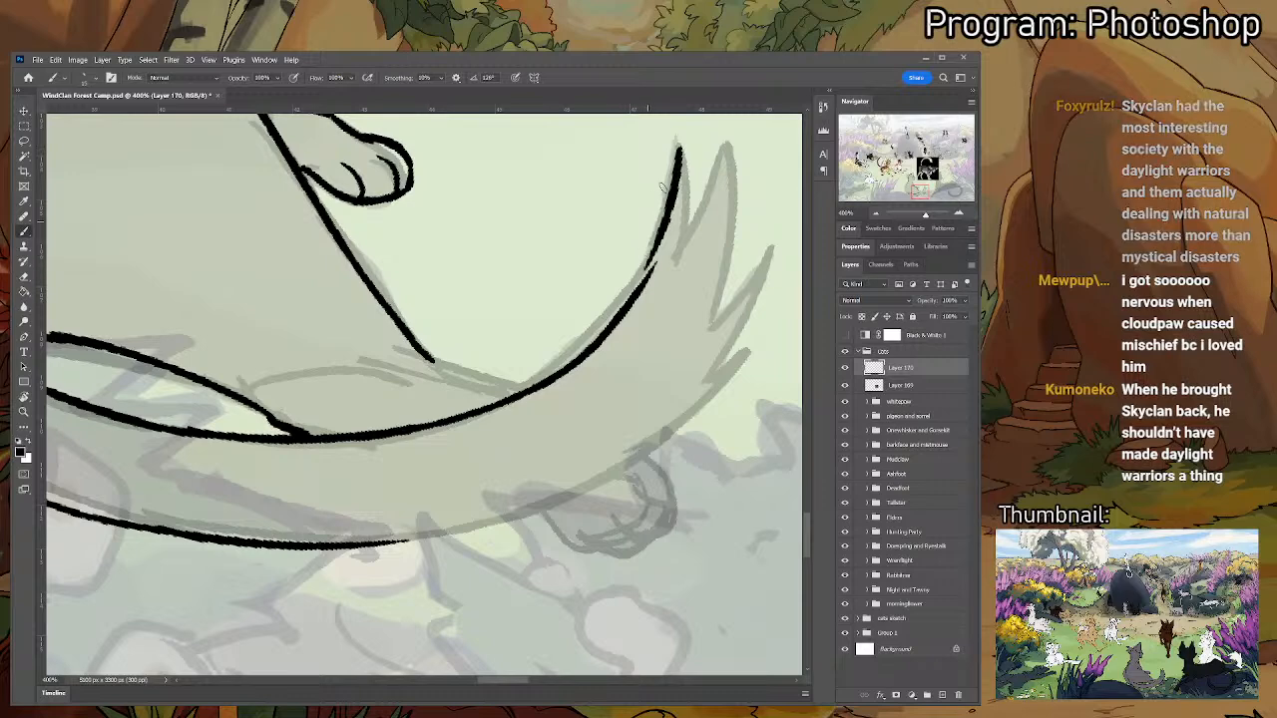
key("ctrl+z")
mouse_move(677, 153)
left_mouse_down()
mouse_move(611, 317)
mouse_move(677, 144)
mouse_move(686, 261)
mouse_move(729, 149)
mouse_move(711, 335)
mouse_move(771, 270)
mouse_move(713, 386)
left_mouse_up()
key("ctrl+z")
mouse_move(736, 384)
left_mouse_down()
mouse_move(756, 274)
mouse_move(778, 255)
mouse_move(598, 367)
left_mouse_up()
key("e")
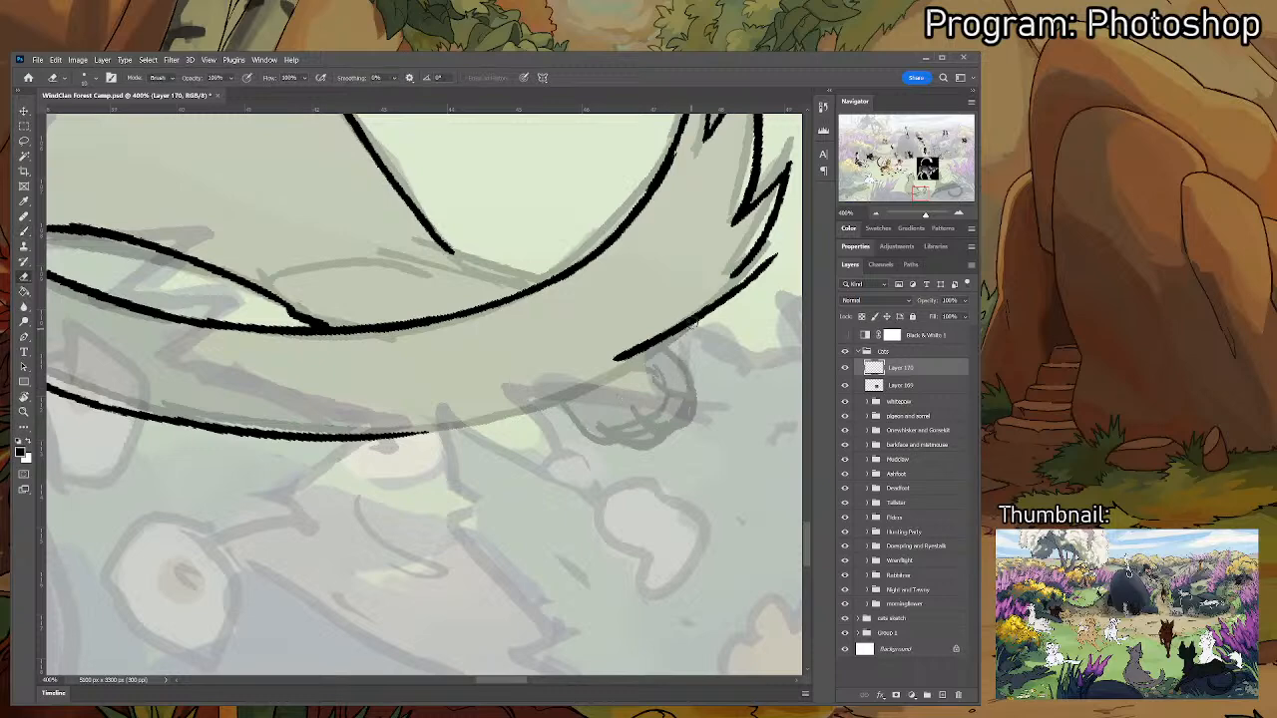
left_click_drag(692, 324, 695, 313)
key("ctrl+z")
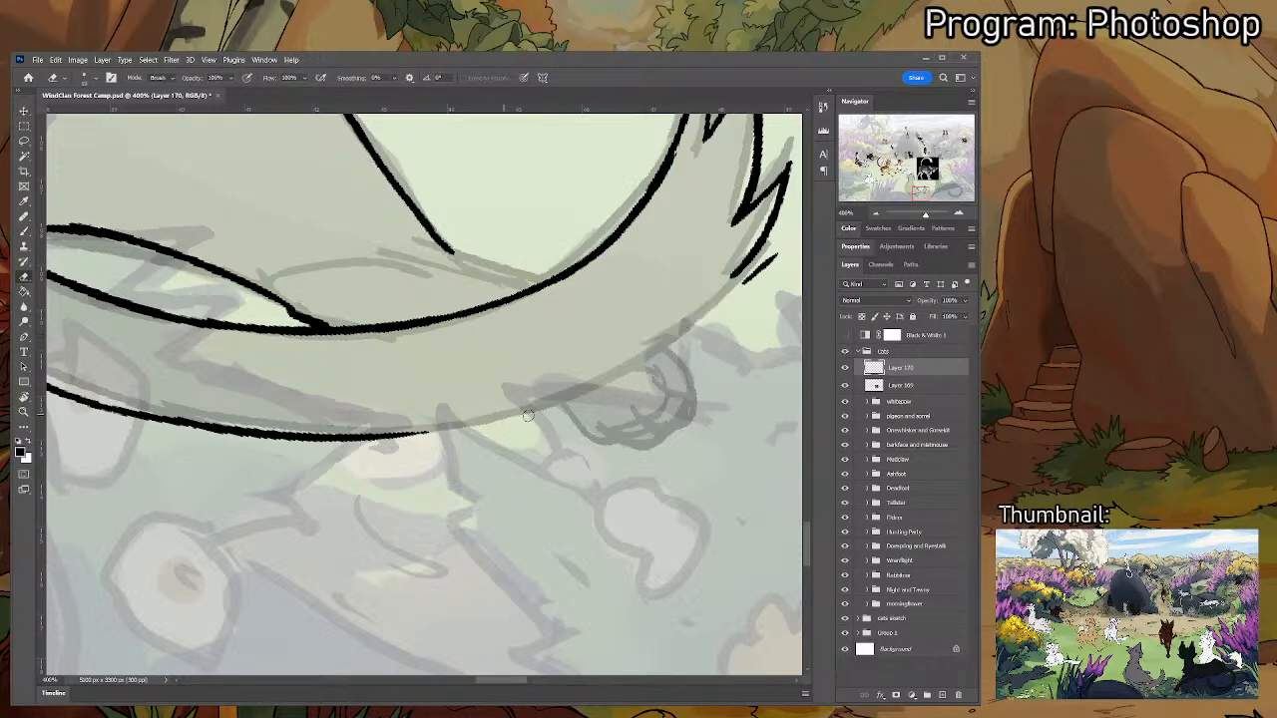
key("b")
left_click_drag(385, 433, 593, 377)
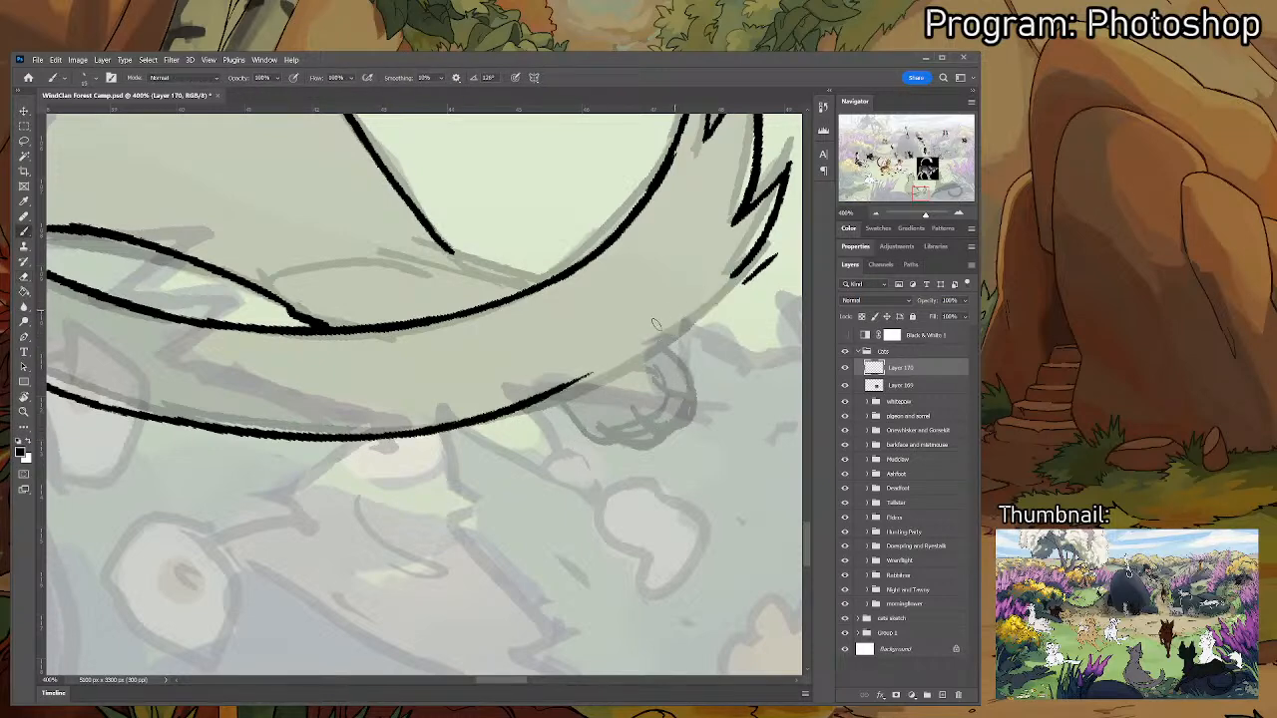
key("ctrl+z")
left_click_drag(424, 435, 597, 393)
key("ctrl+z")
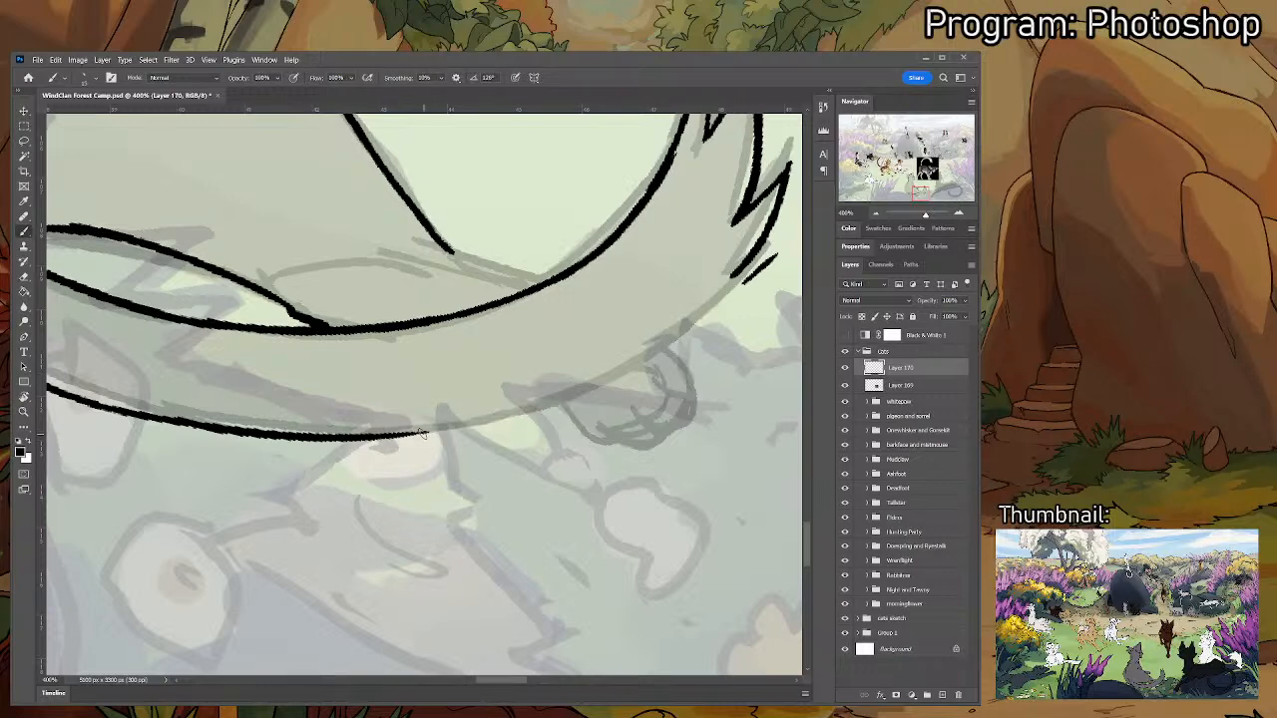
mouse_move(385, 433)
left_mouse_down()
mouse_move(555, 408)
mouse_move(675, 350)
left_mouse_up()
key("ctrl+z")
- Ink the tail's outer edge from the lowest tuft back to the existing line and refine the tuft tips with the eraser
key("r")
left_click_drag(771, 401, 753, 284)
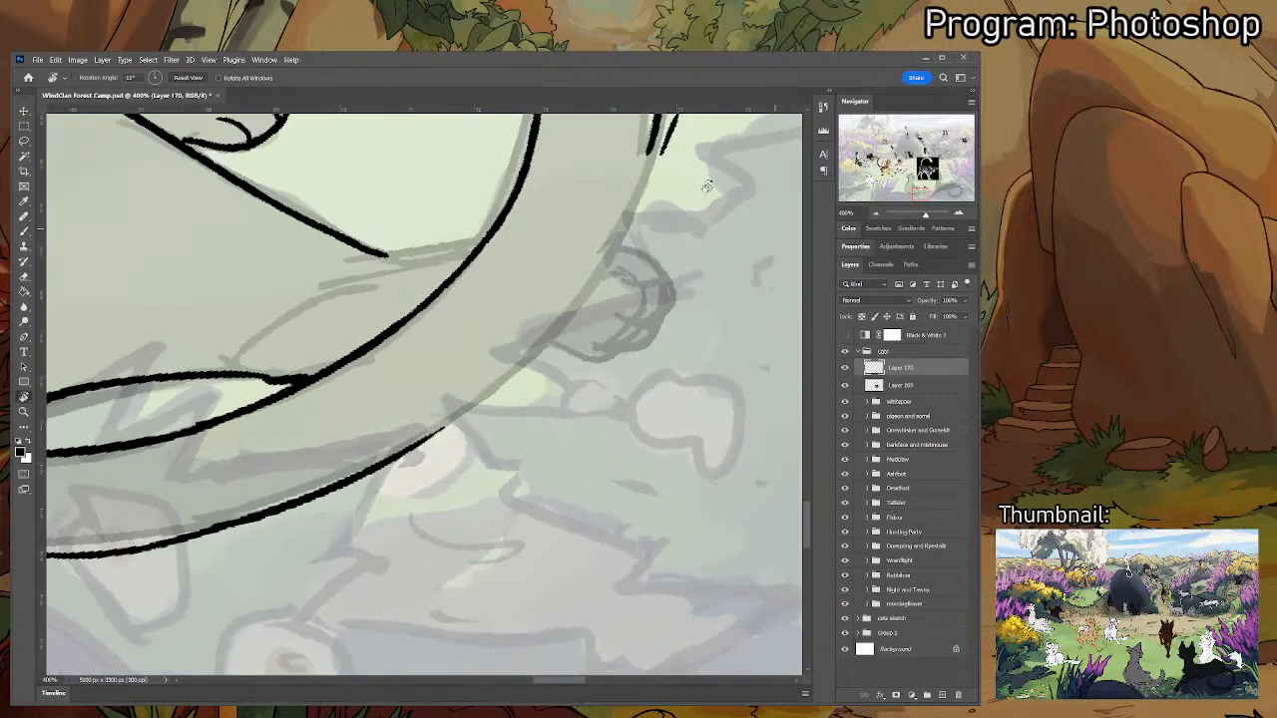
key("b")
left_click_drag(674, 117, 557, 303)
key("ctrl+z")
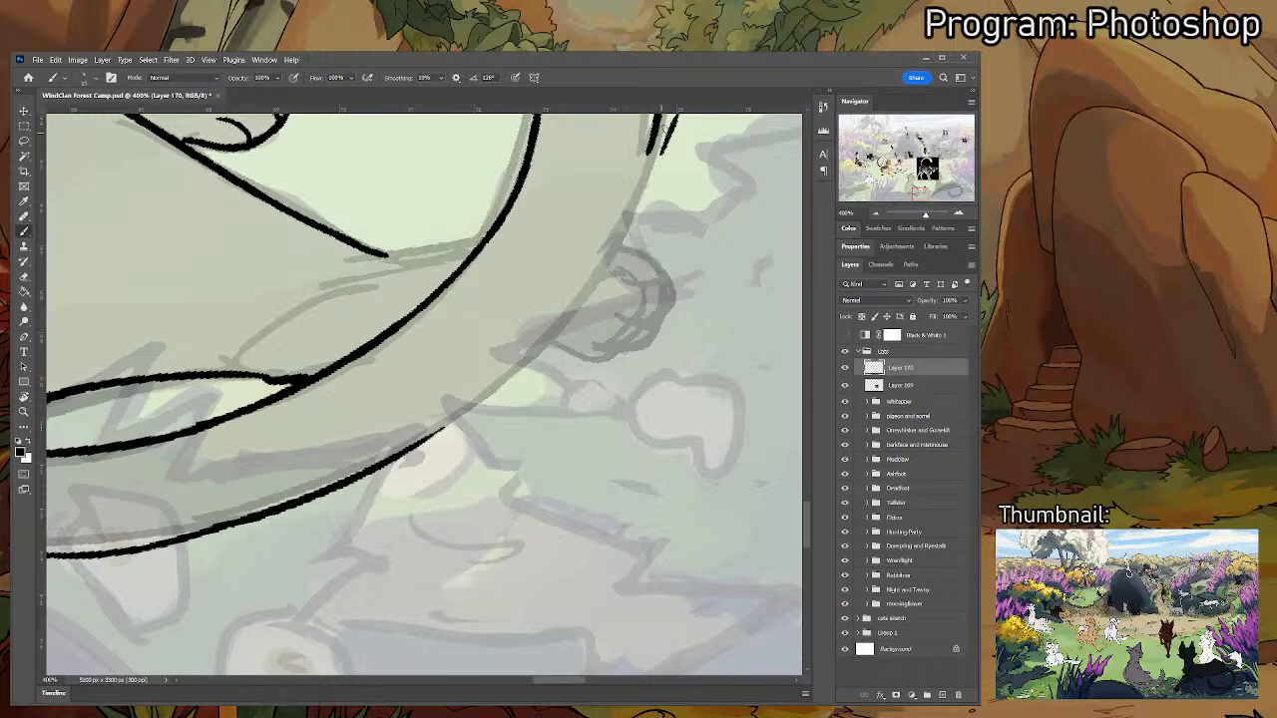
left_click_drag(676, 110, 581, 297)
left_click_drag(616, 253, 490, 393)
mouse_move(543, 349)
left_mouse_down()
mouse_move(430, 440)
mouse_move(494, 387)
left_mouse_up()
left_click_drag(535, 311, 493, 413)
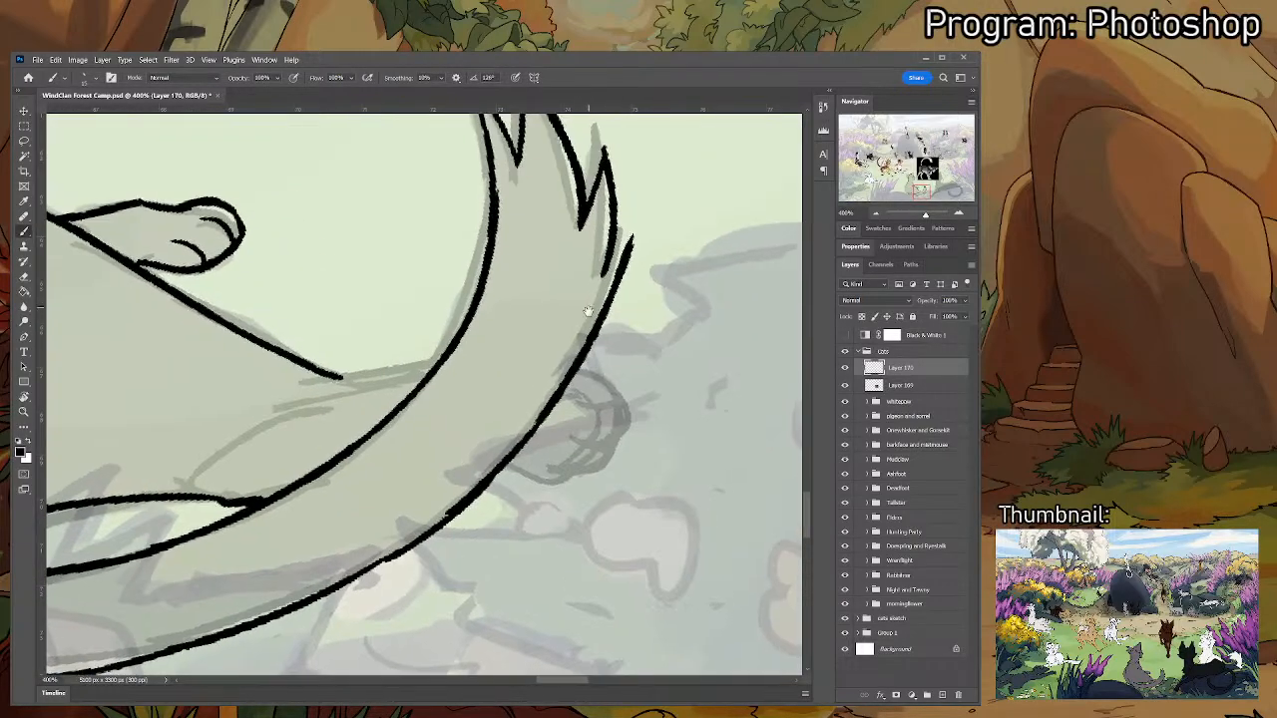
key("e")
left_click_drag(633, 266, 644, 243)
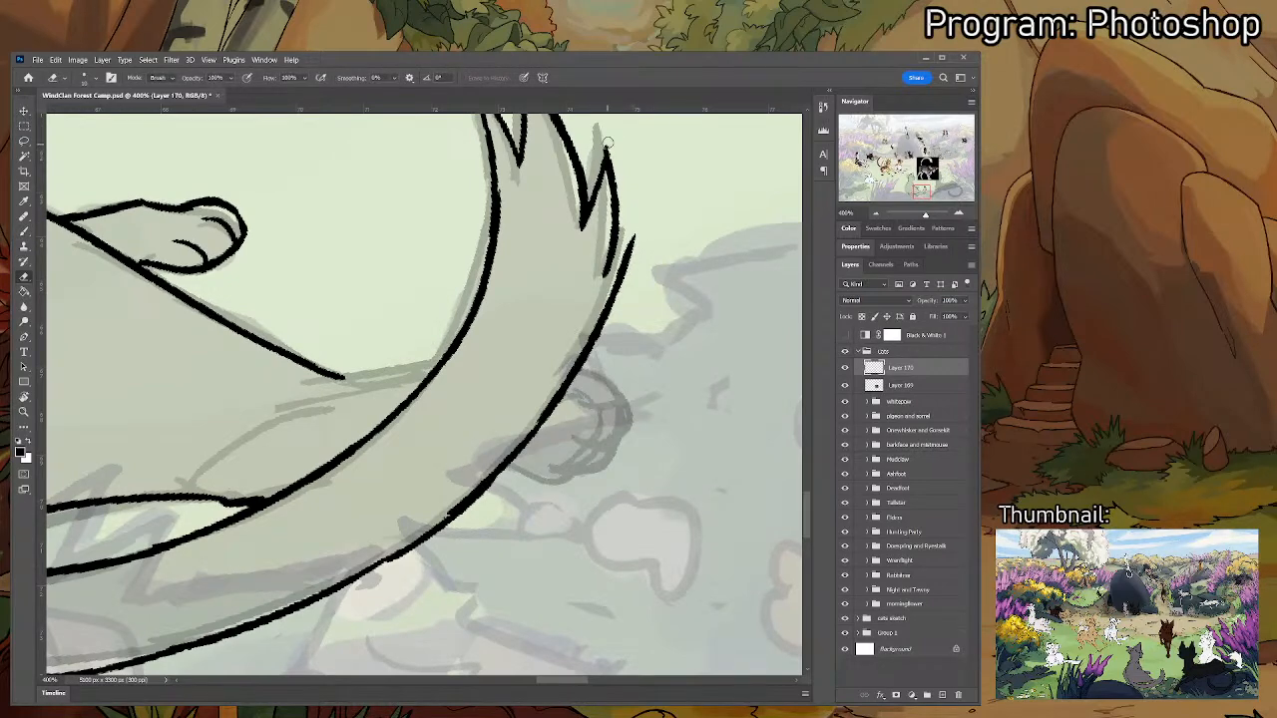
- Refine the outermost tuft at the tail tip and ink a small fur tuft where the tail's inner edge begins
left_click_drag(606, 142, 590, 197)
key("b")
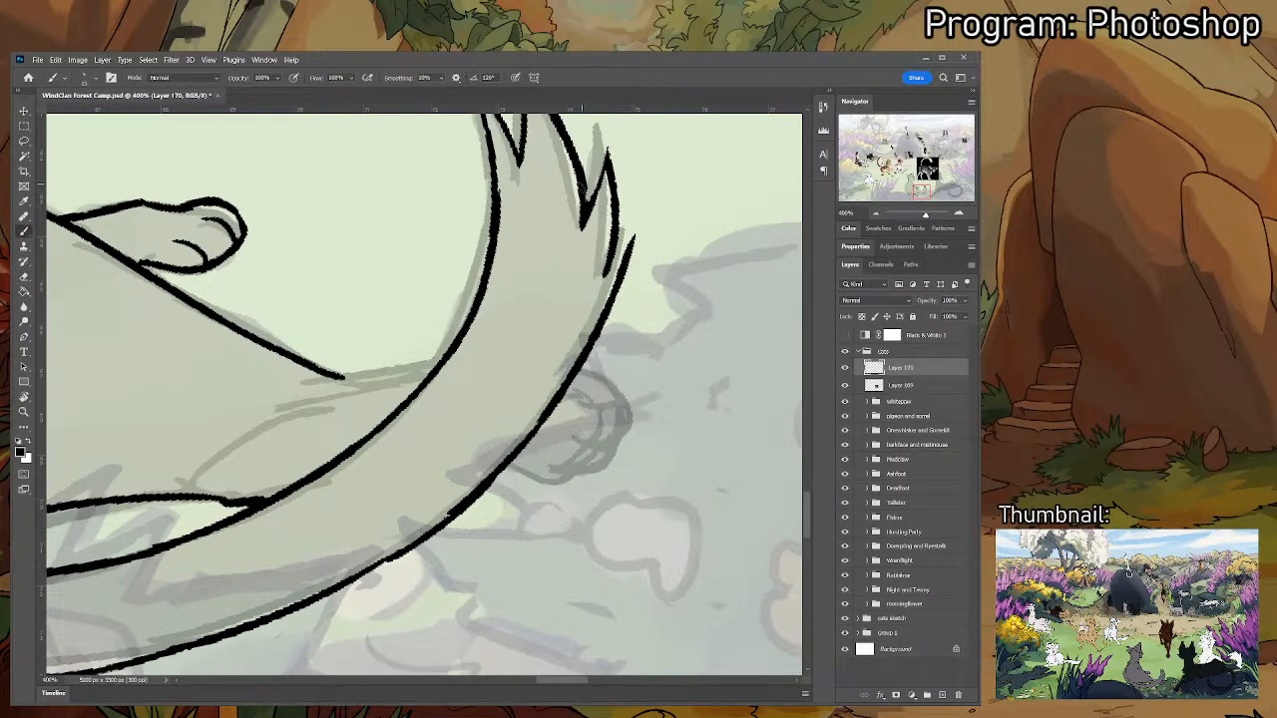
left_click_drag(600, 273, 639, 229)
left_click_drag(474, 317, 441, 310)
mouse_move(391, 402)
left_mouse_down()
mouse_move(683, 316)
mouse_move(672, 315)
left_mouse_up()
left_click_drag(172, 435, 166, 450)
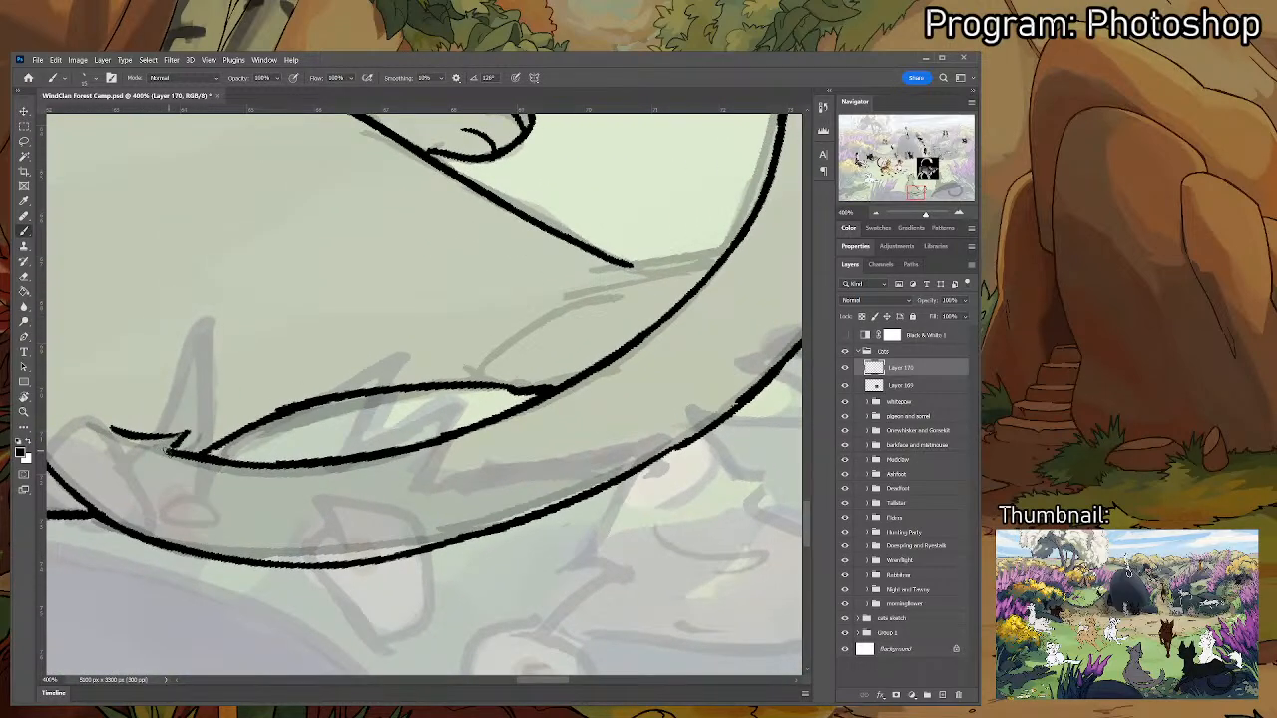
- Try to ink the hind leg's upper edge up to the tail and the curved fold line beneath it
left_click_drag(631, 319, 502, 339)
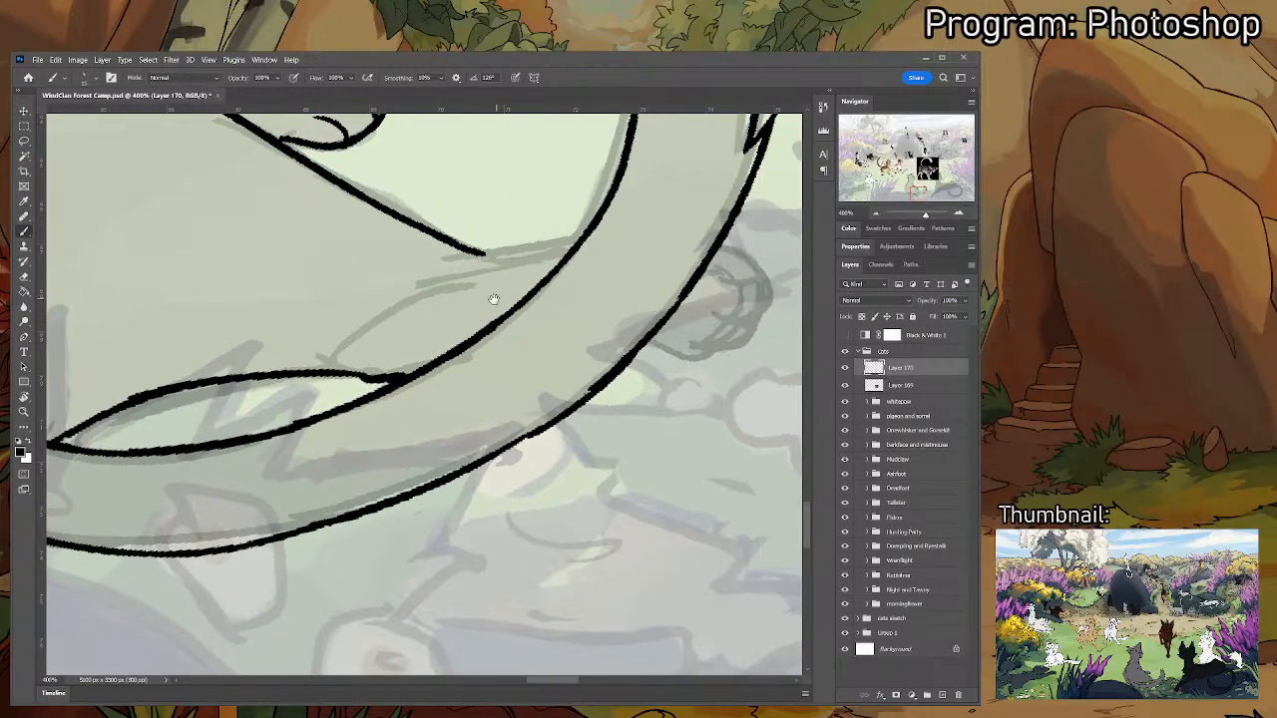
mouse_move(369, 373)
left_mouse_down()
mouse_move(399, 368)
mouse_move(373, 367)
mouse_move(397, 382)
mouse_move(440, 298)
left_mouse_up()
key("e")
key("b")
key("ctrl+z")
mouse_move(366, 357)
left_mouse_down()
mouse_move(548, 249)
mouse_move(536, 239)
mouse_move(593, 227)
left_mouse_up()
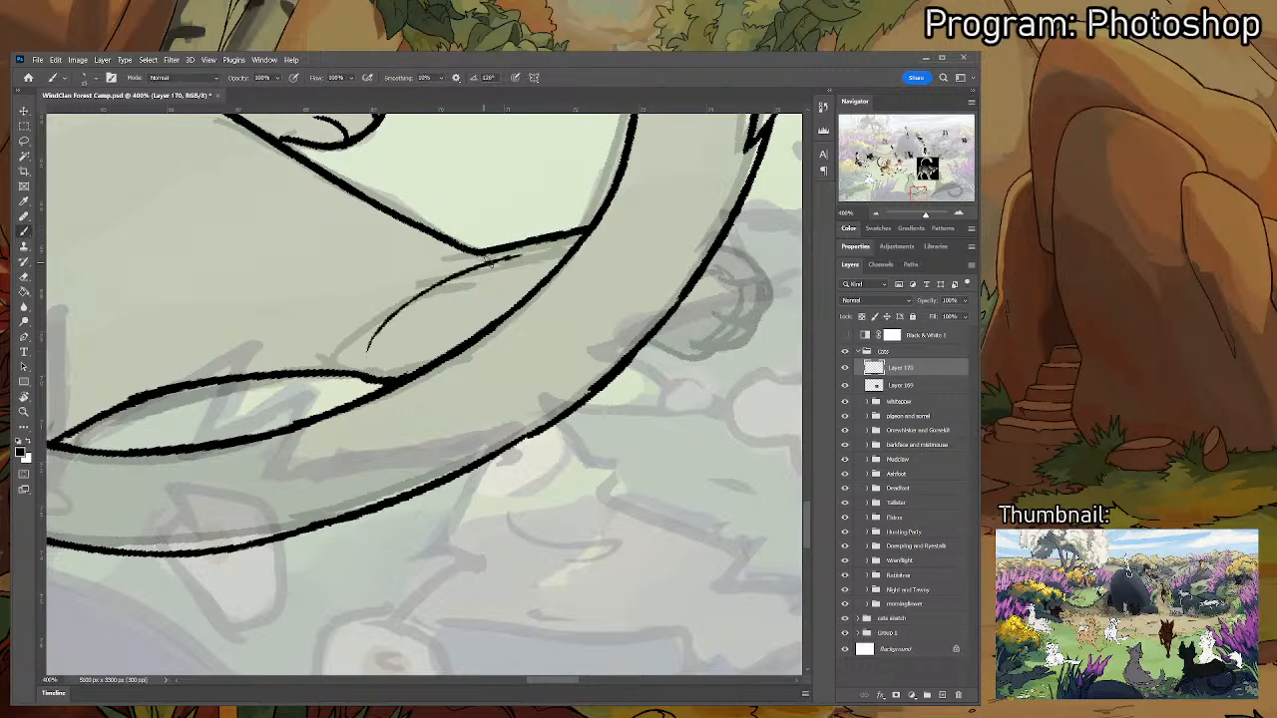
key("ctrl+z")
key("ctrl+z")
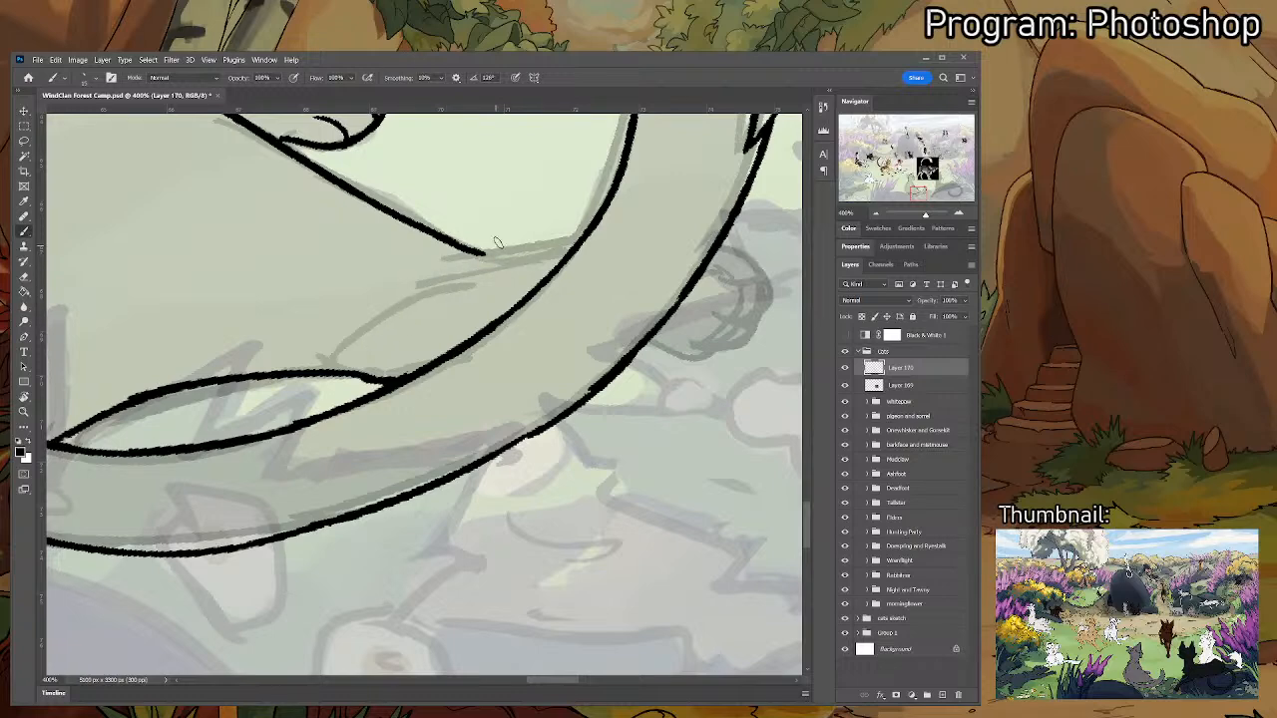
- Connect the lower end of the body outline to the tail's inner edge, redoing the first stroke
left_click_drag(475, 254, 587, 238)
key("ctrl+z")
left_click_drag(475, 254, 579, 237)
- Try to ink the hind paw showing beyond the tail's outer edge
mouse_move(640, 346)
left_mouse_down()
mouse_move(729, 351)
mouse_move(756, 317)
mouse_move(716, 351)
mouse_move(774, 299)
mouse_move(766, 279)
mouse_move(743, 472)
mouse_move(720, 490)
left_mouse_up()
key("ctrl+z")
key("ctrl+z")
key("ctrl+z")
- Rotate the canvas and ink the bottom outline and toes of the hind paw emerging from behind the tail
key("r")
left_click_drag(669, 455, 515, 376)
key("e")
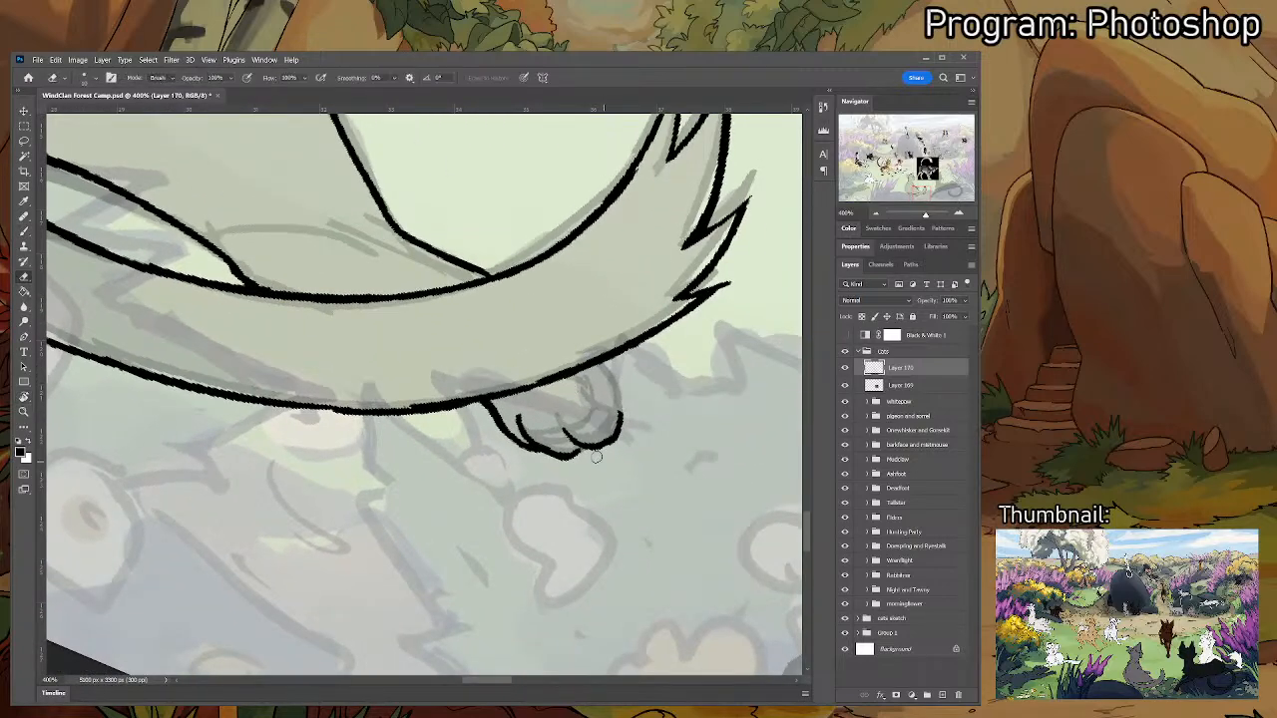
key("b")
left_click_drag(587, 448, 551, 457)
key("e")
key("b")
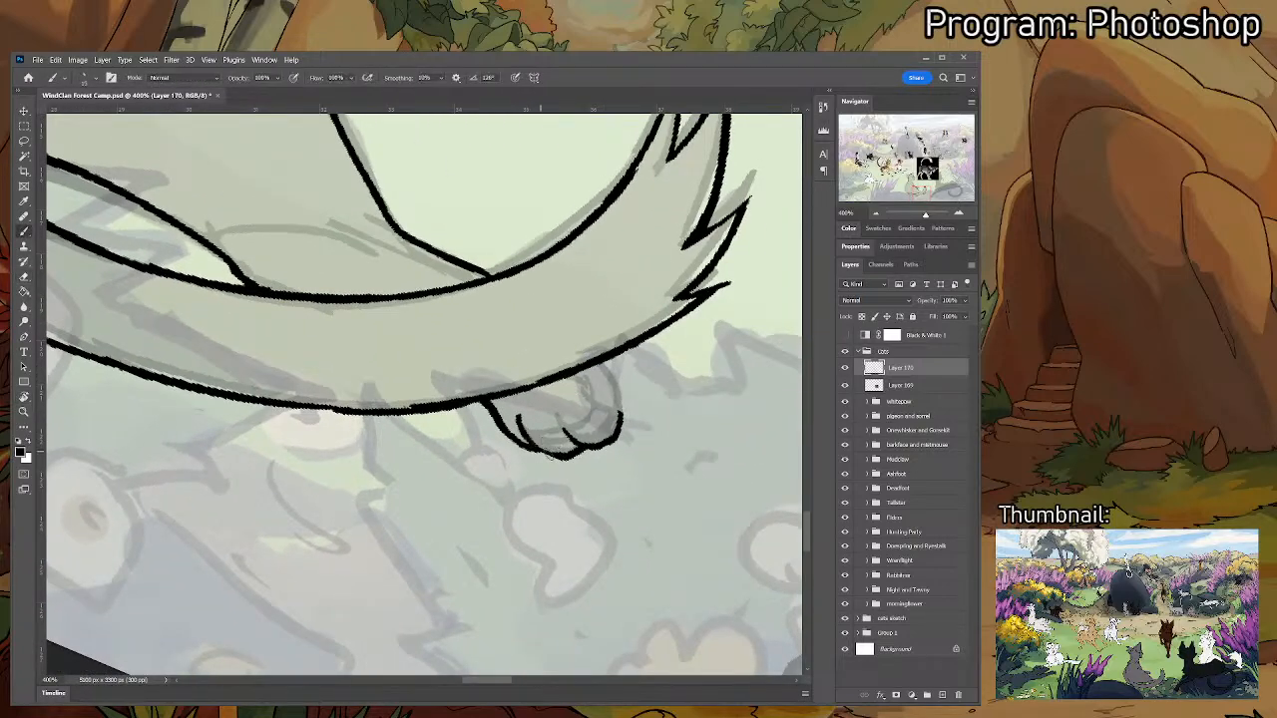
- Ink the hind paw's uppermost toe against the tail and add the lines inside it
left_click_drag(577, 385, 619, 403)
key("e")
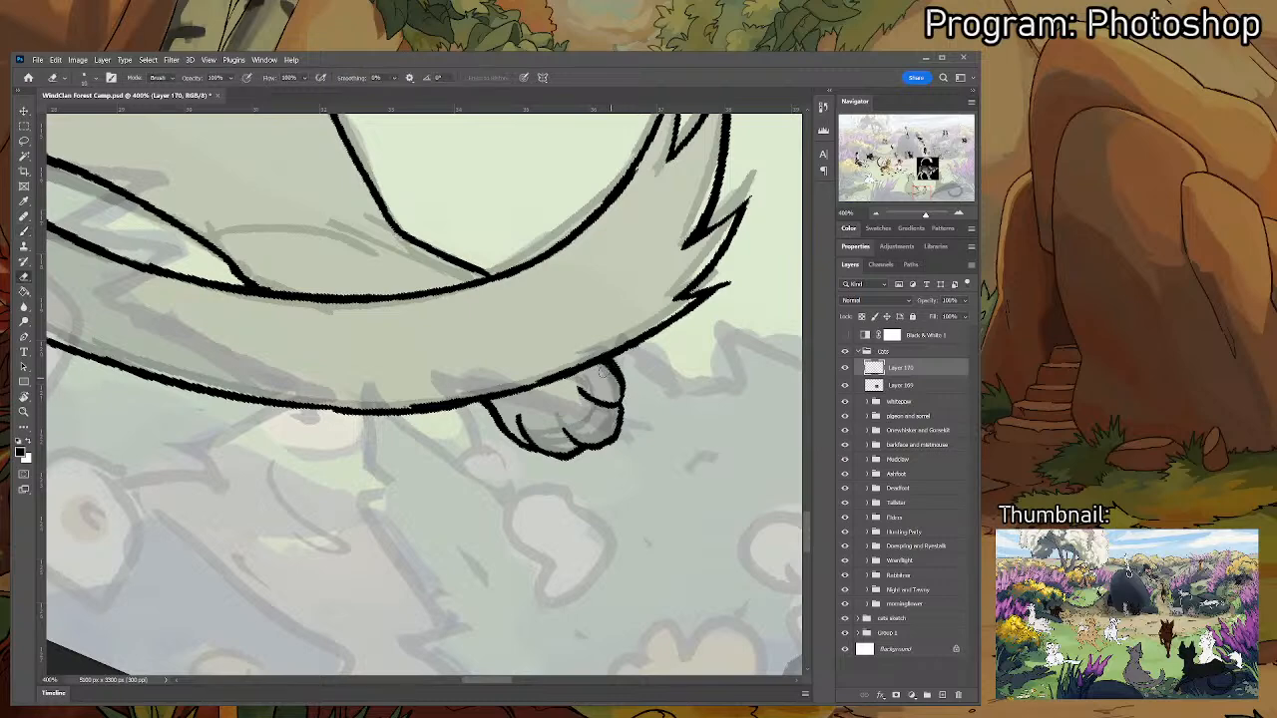
key("b")
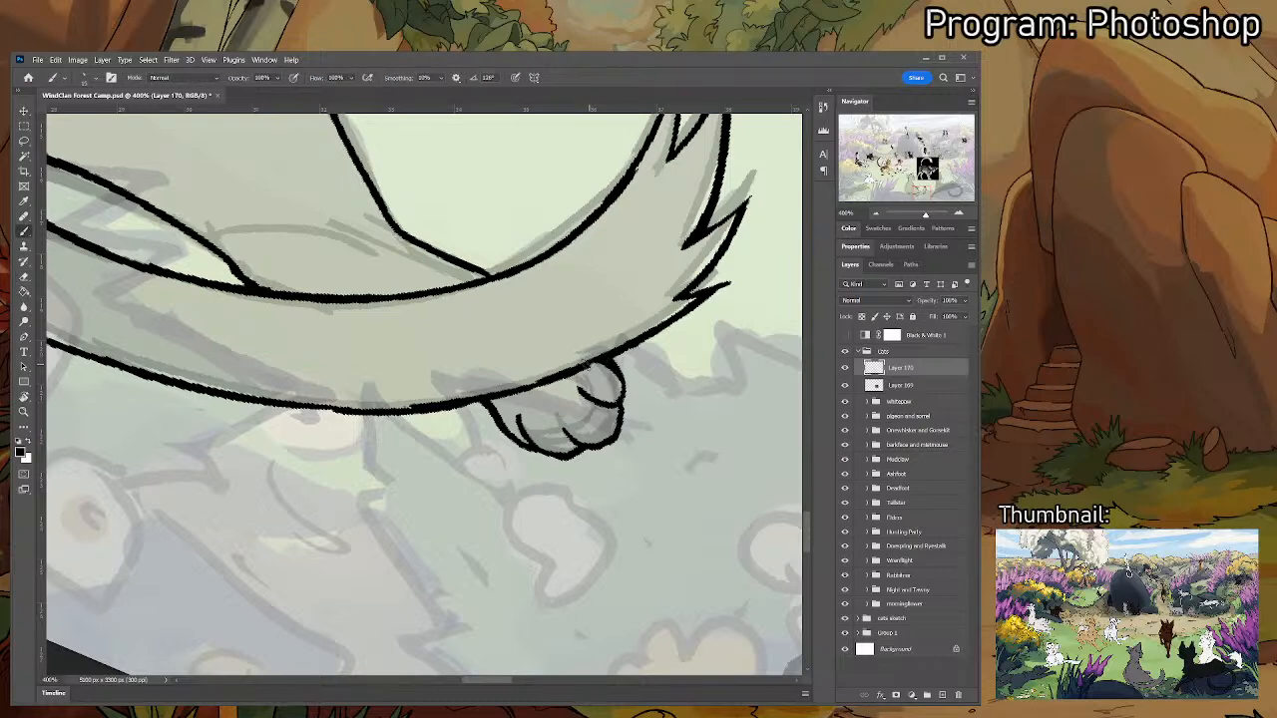
left_click_drag(580, 365, 610, 404)
key("ctrl+z")
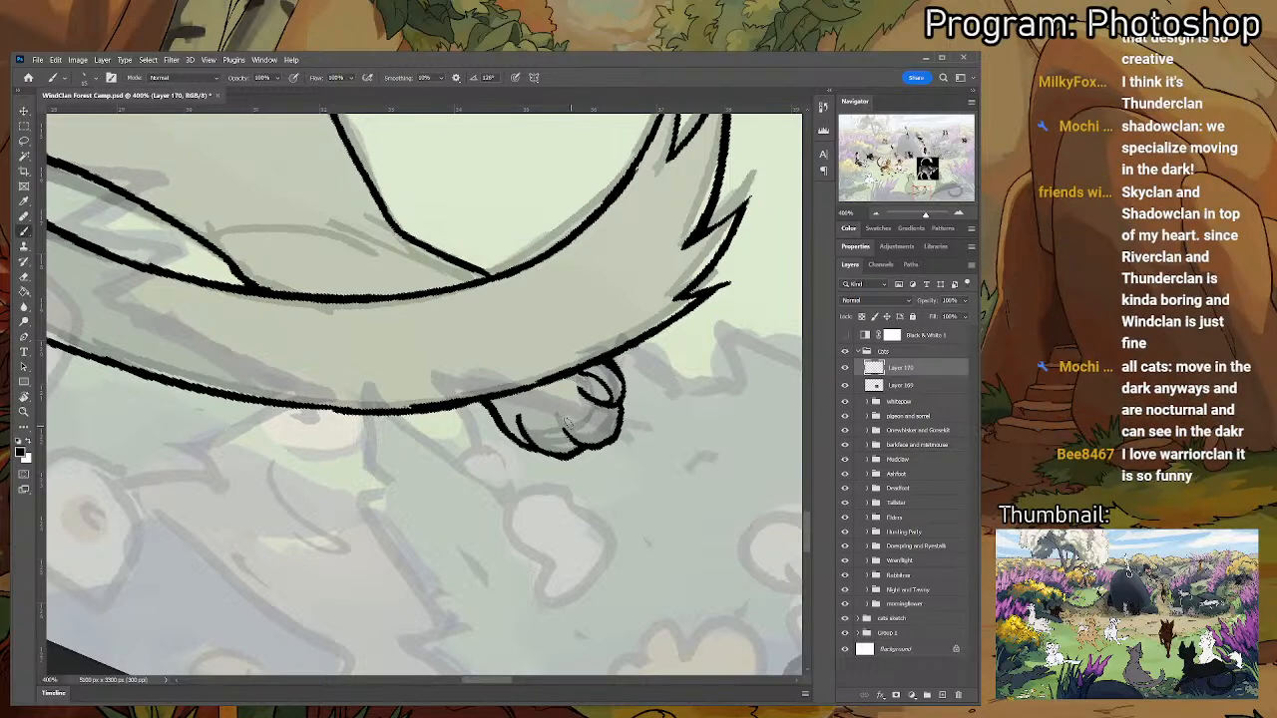
mouse_move(568, 441)
left_mouse_down()
mouse_move(586, 403)
mouse_move(599, 427)
mouse_move(567, 429)
mouse_move(597, 437)
mouse_move(570, 398)
left_mouse_up()
key("ctrl+z")
key("ctrl+z")
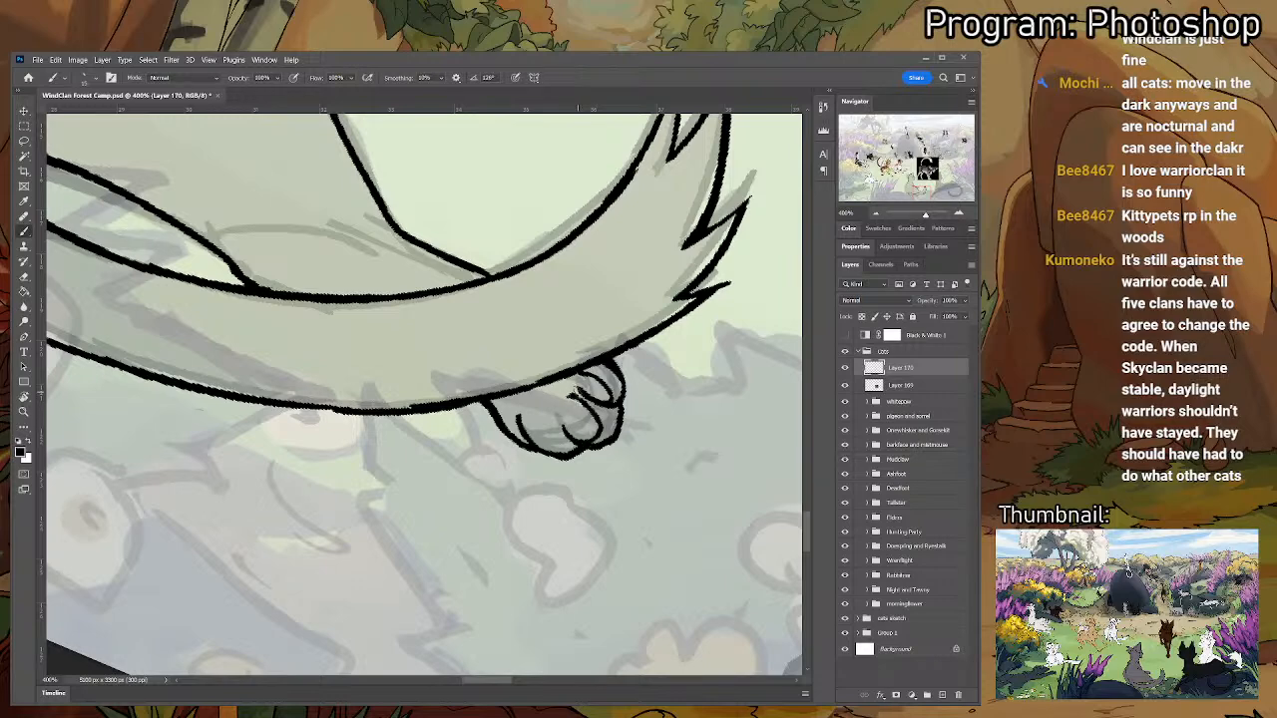
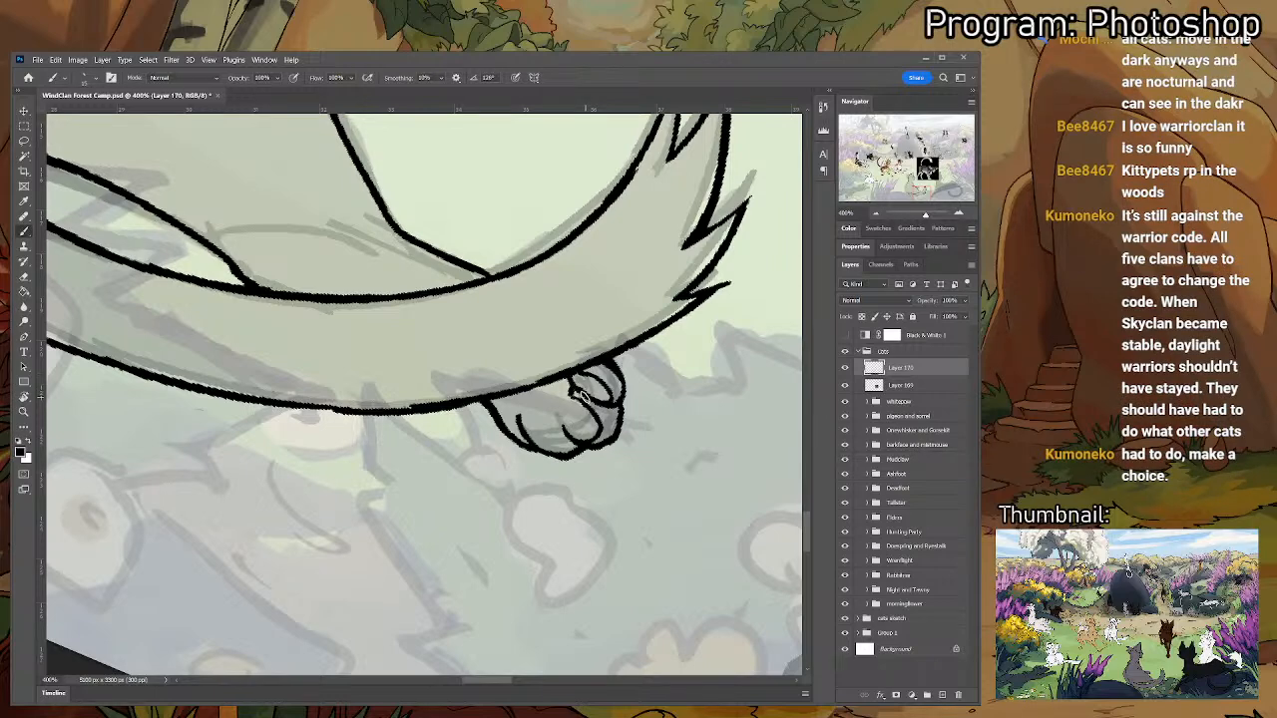
- Ink the curved pad lines inside the hind paw's lower toes and along its inner side
key("e")
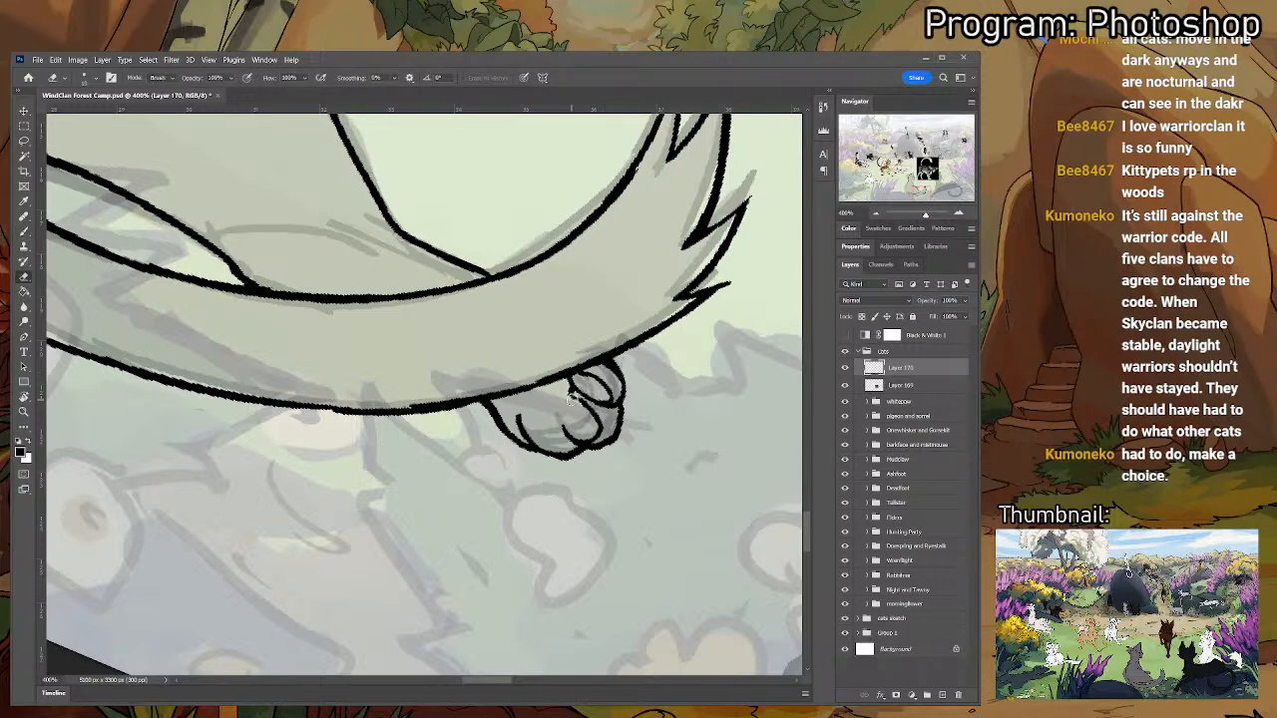
key("b")
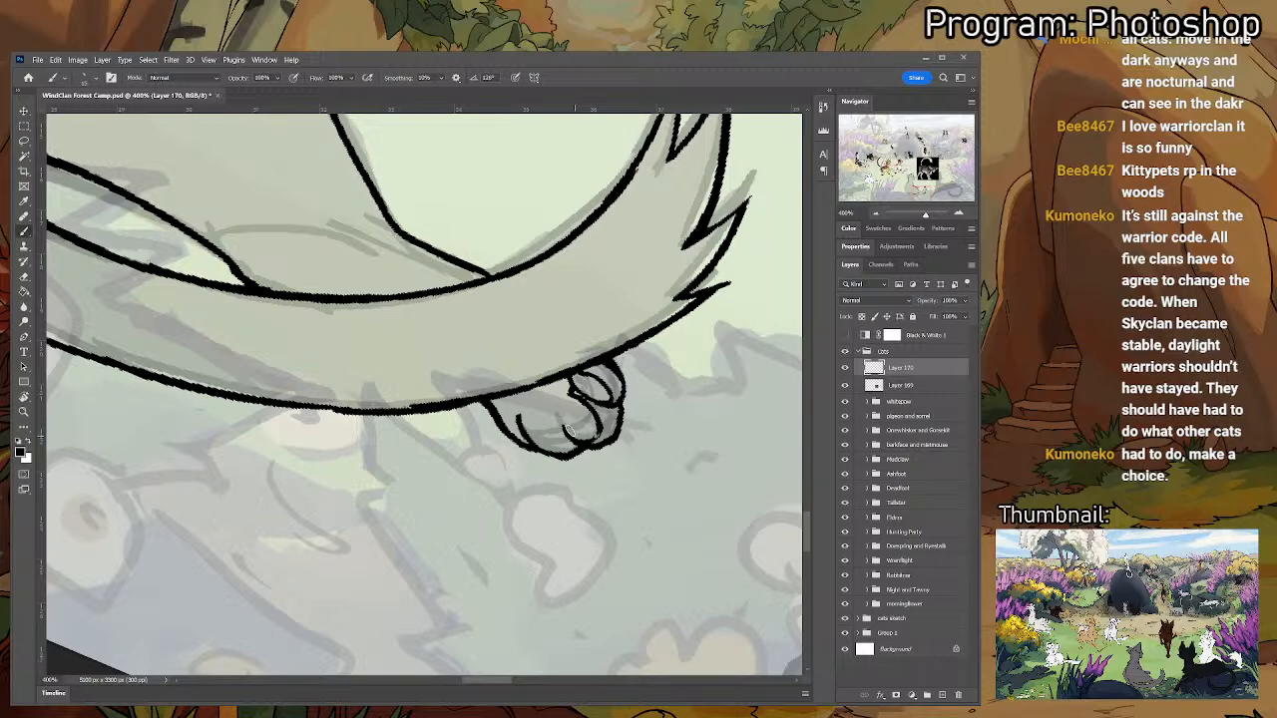
mouse_move(552, 417)
left_mouse_down()
mouse_move(564, 437)
mouse_move(544, 448)
mouse_move(569, 439)
mouse_move(555, 428)
mouse_move(566, 440)
left_mouse_up()
key("ctrl+z")
key("ctrl+z")
key("ctrl+z")
key("e")
key("b")
mouse_move(551, 411)
left_mouse_down()
mouse_move(561, 427)
mouse_move(519, 417)
left_mouse_up()
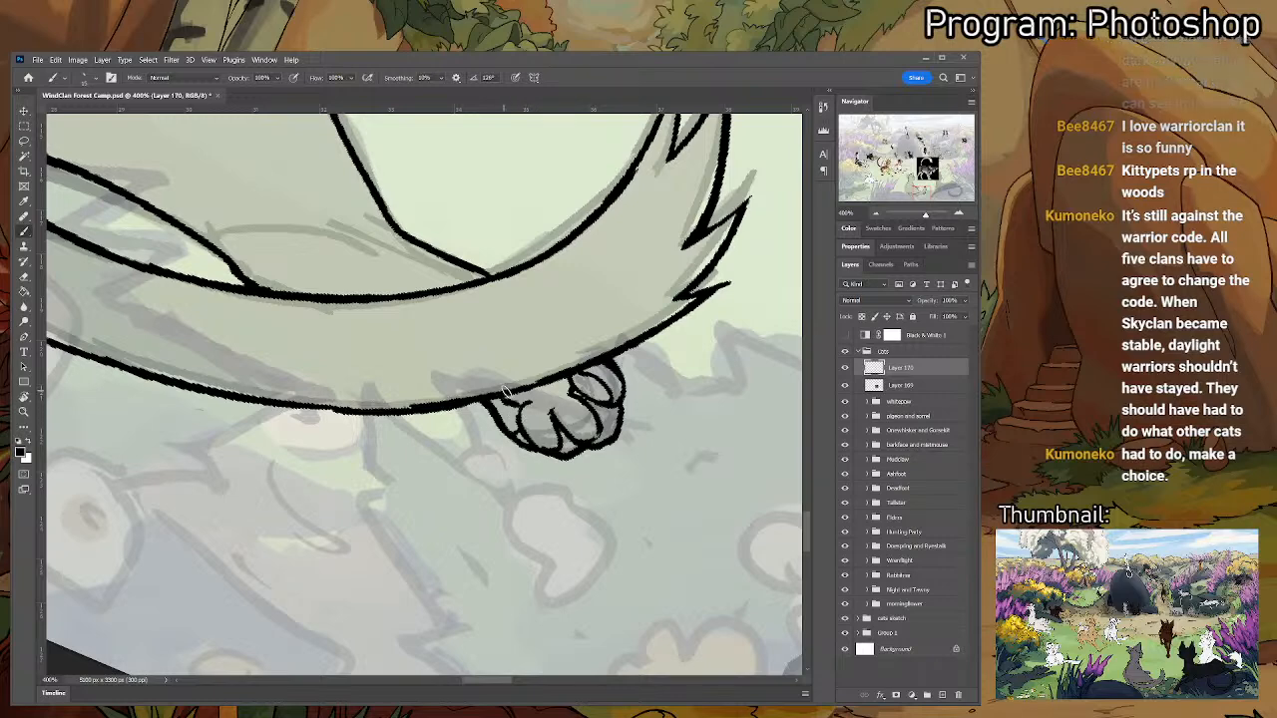
left_click_drag(516, 440, 510, 435)
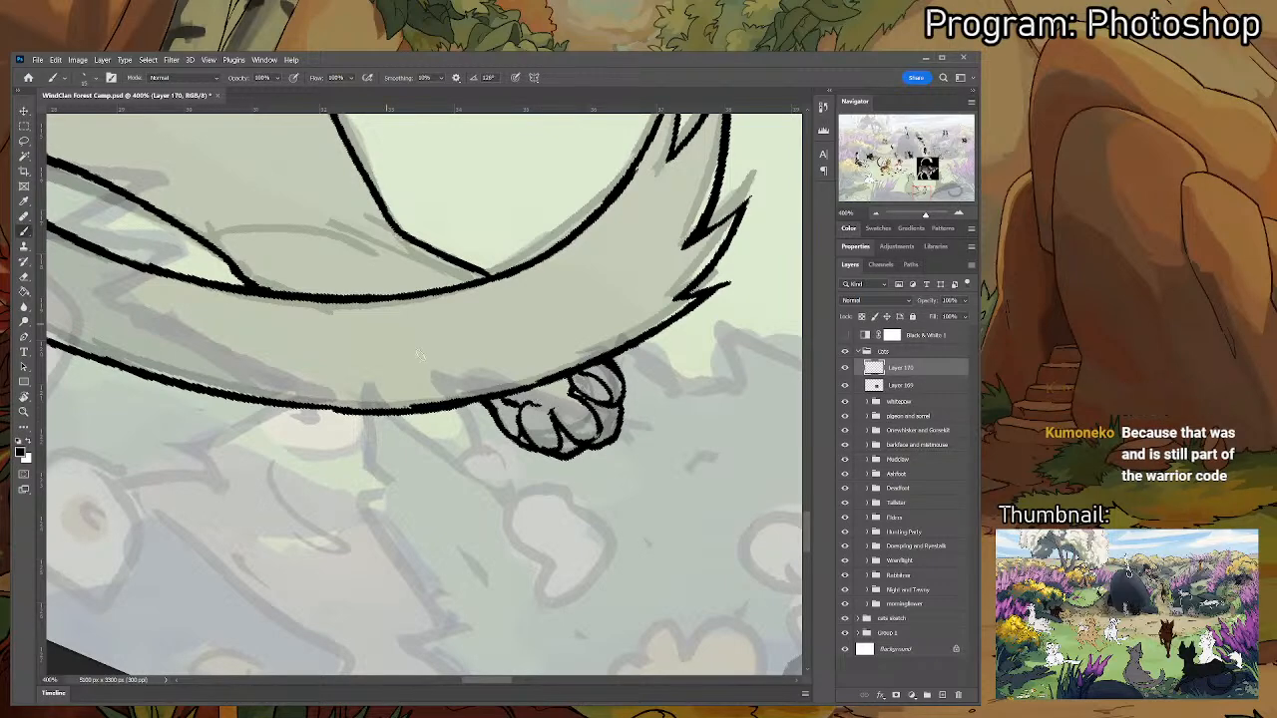
- Clean up the hind paw's outer outline and its join with the tail from a turned canvas view
key("e")
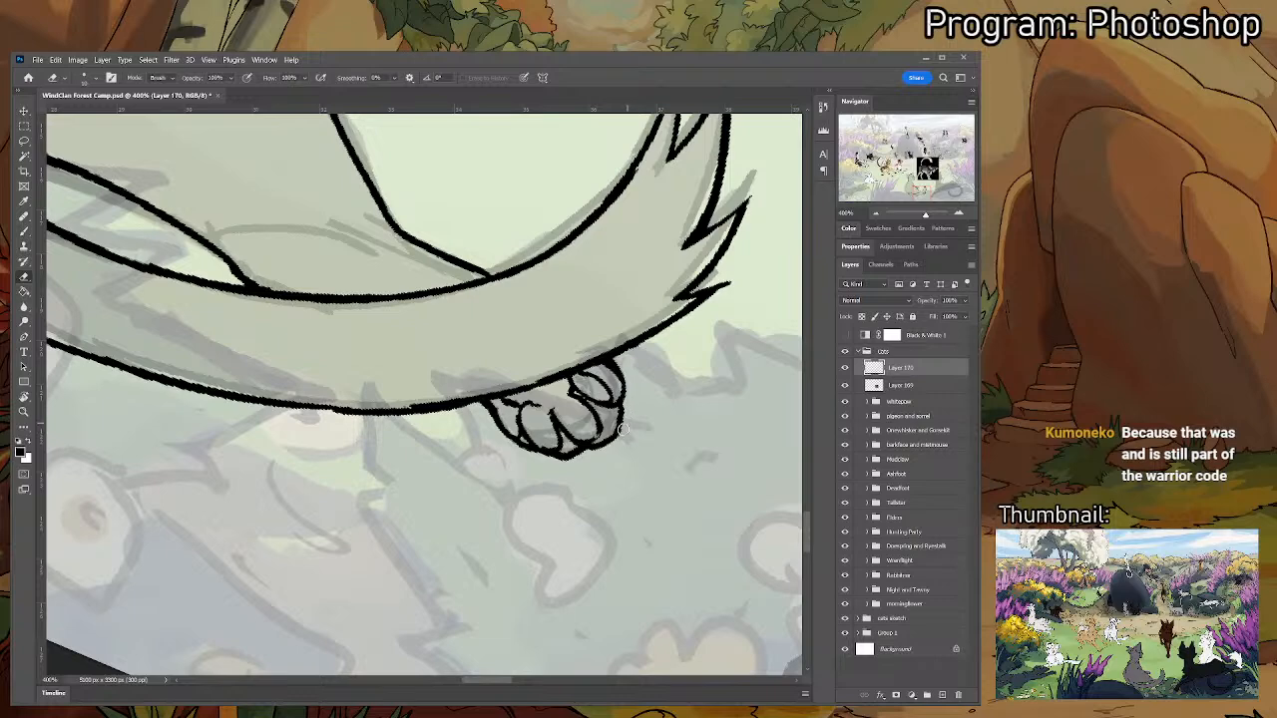
key("r")
mouse_move(620, 429)
left_mouse_down()
mouse_move(733, 327)
mouse_move(600, 311)
mouse_move(593, 354)
mouse_move(604, 291)
mouse_move(609, 331)
left_mouse_up()
key("b")
key("e")
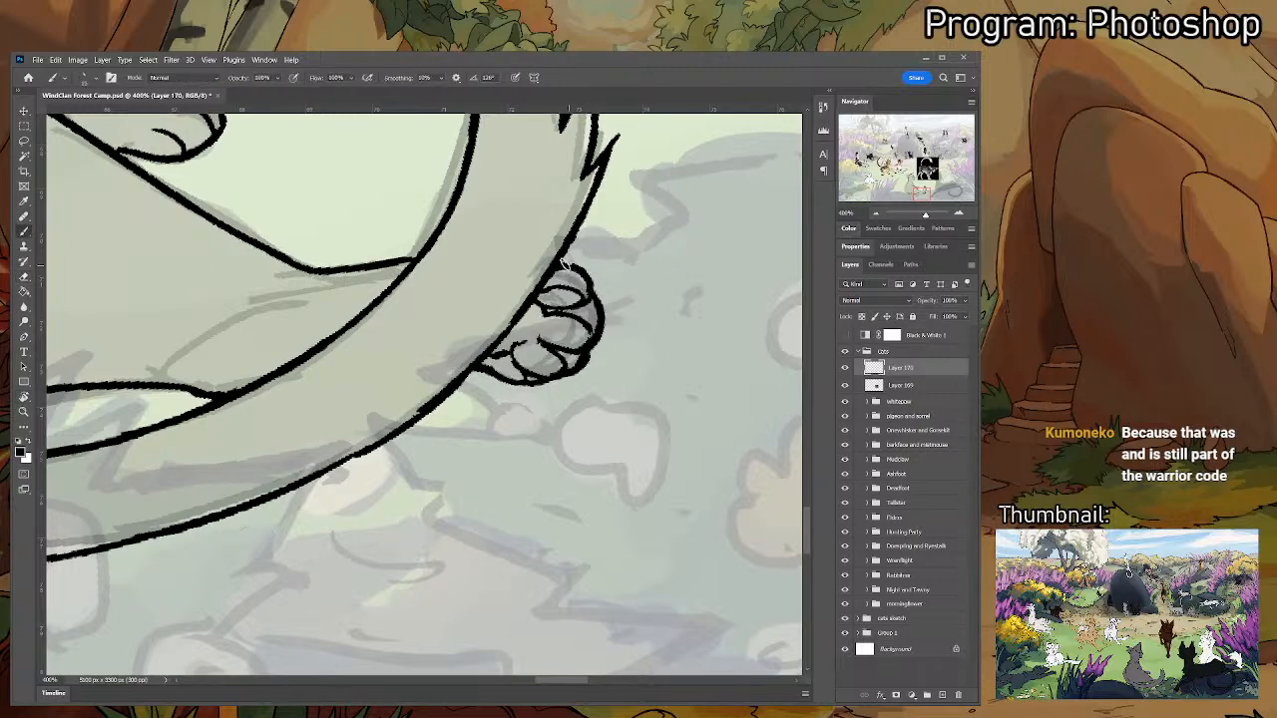
mouse_move(559, 274)
left_mouse_down()
mouse_move(590, 295)
mouse_move(579, 317)
left_mouse_up()
- Reset the canvas rotation and refine the dividing lines between the hind paw's lower toes
key("r")
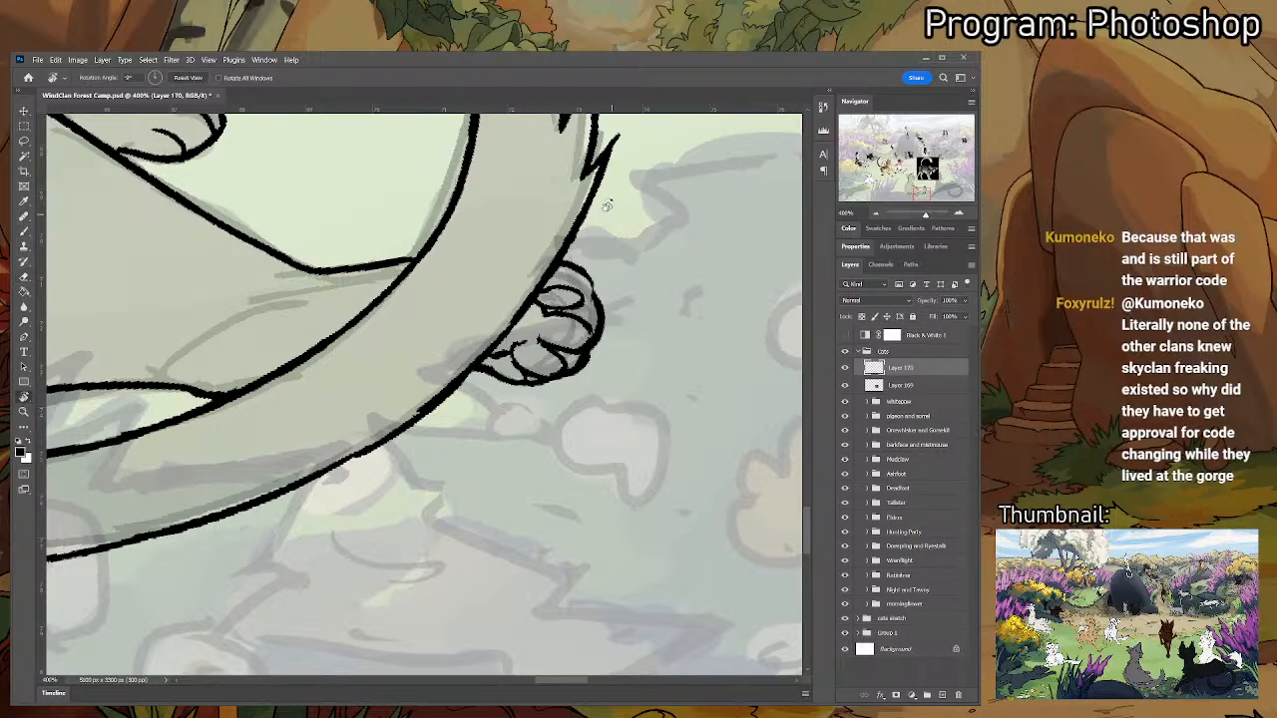
left_click(185, 77)
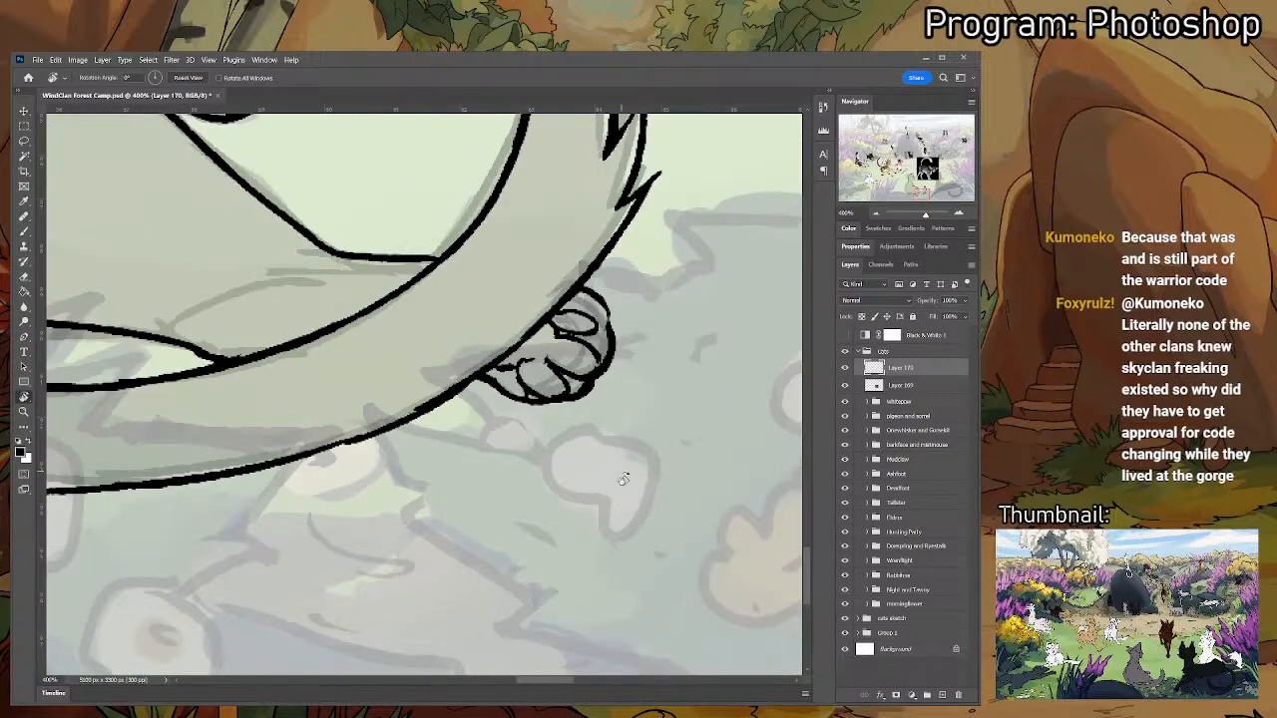
key("b")
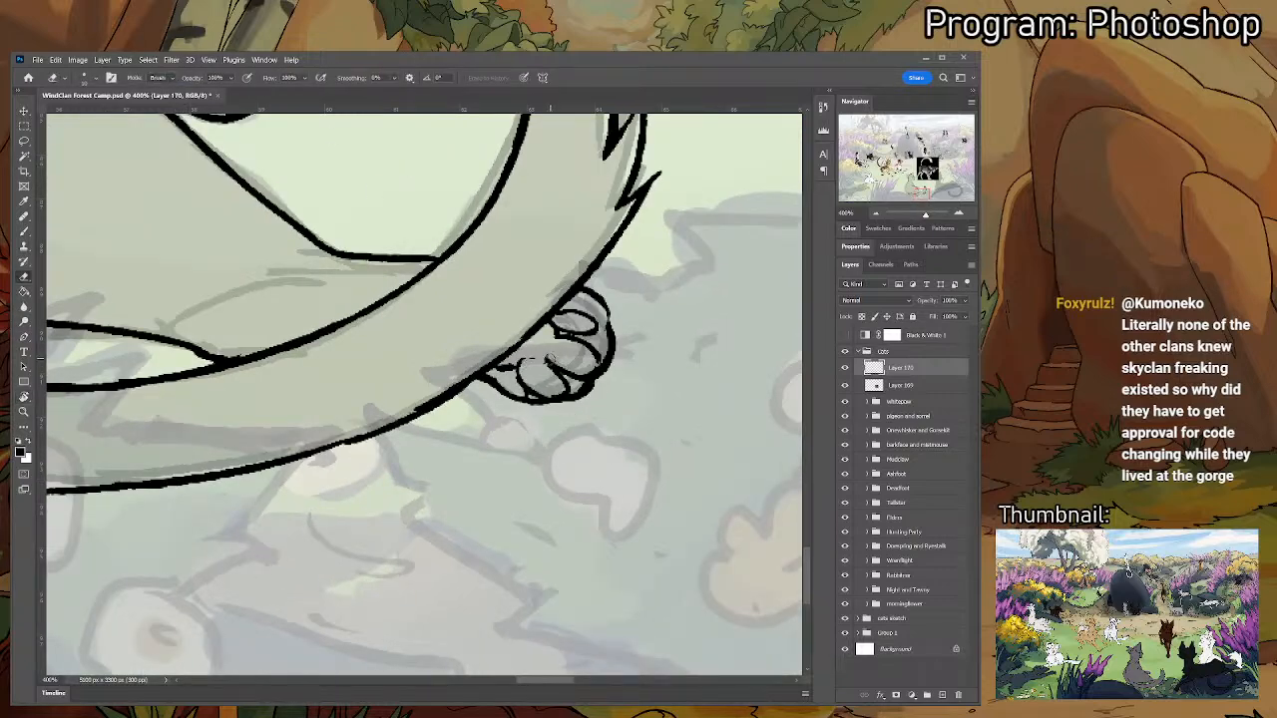
key("b")
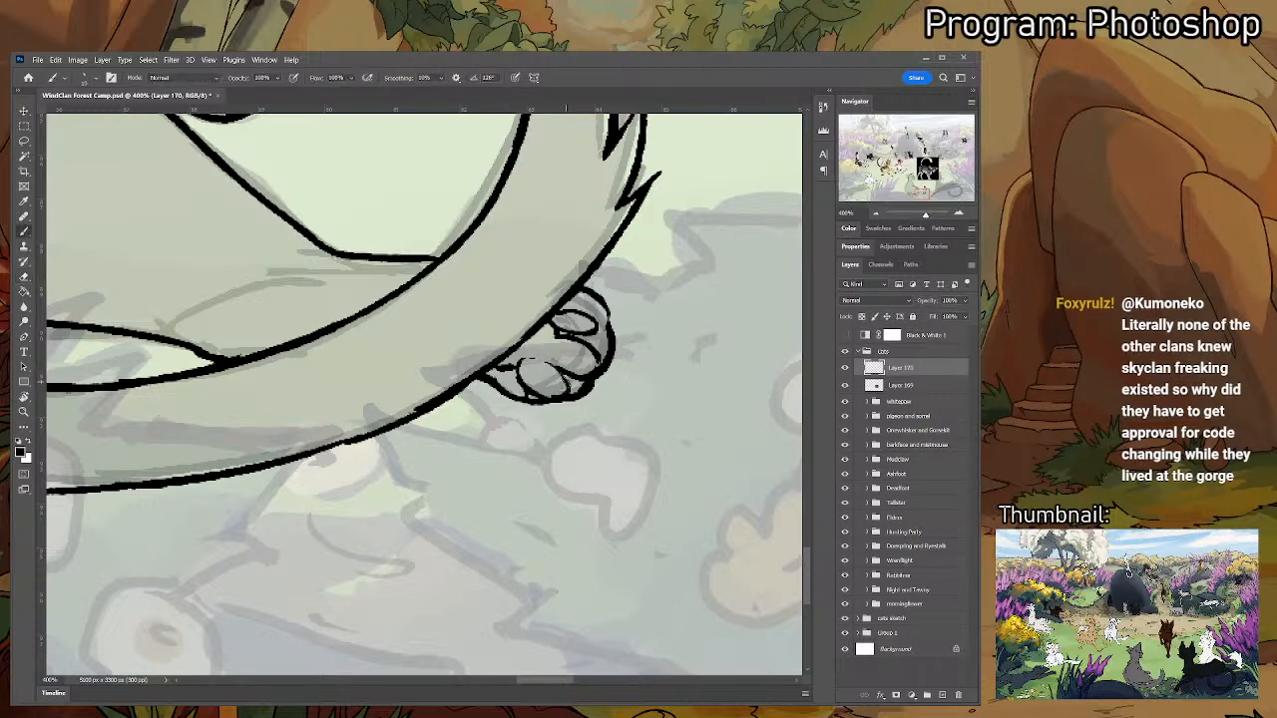
key("e")
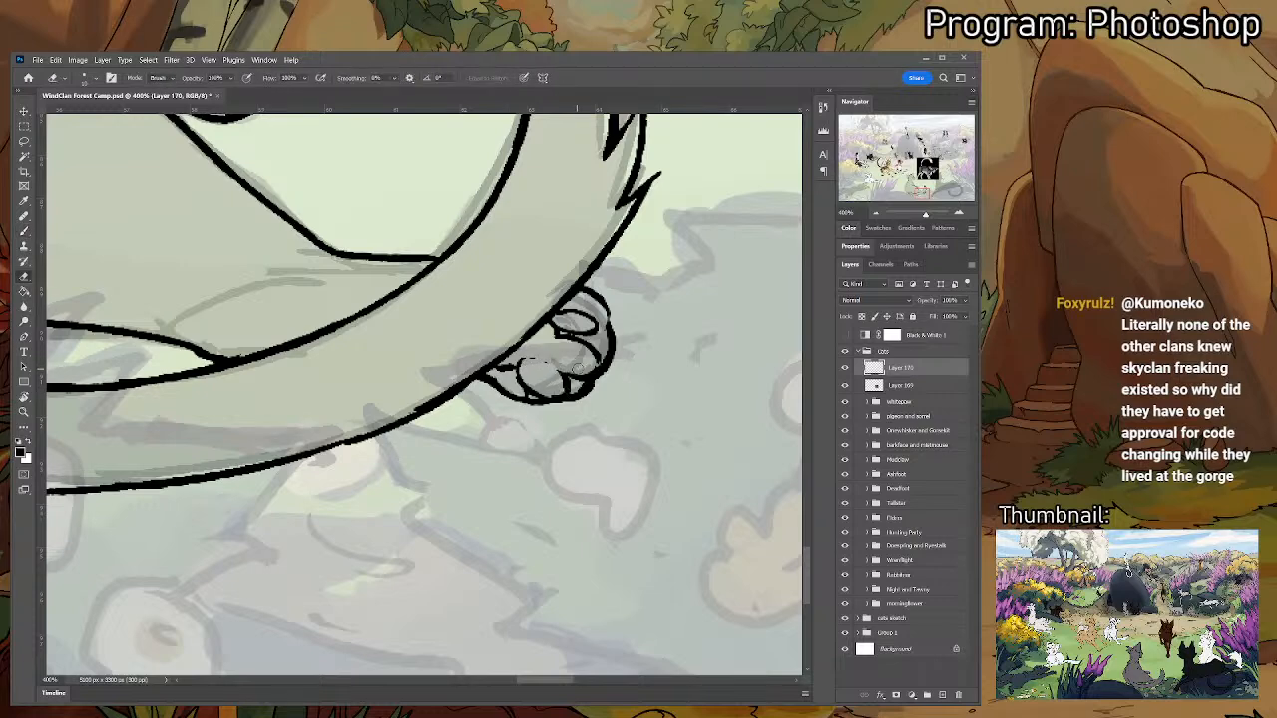
- Reshape the inner contour of the hind paw's upper toe, alternating brush and eraser
key("b")
key("e")
key("b")
key("e")
key("b")
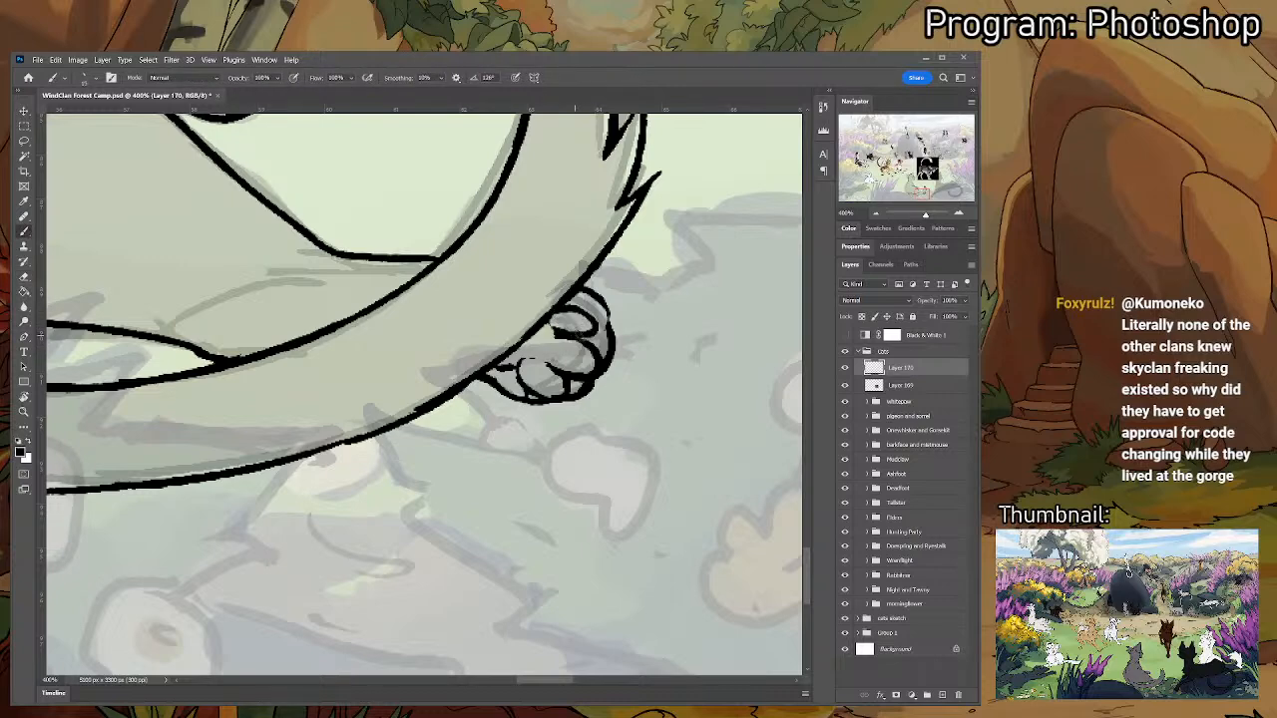
key("e")
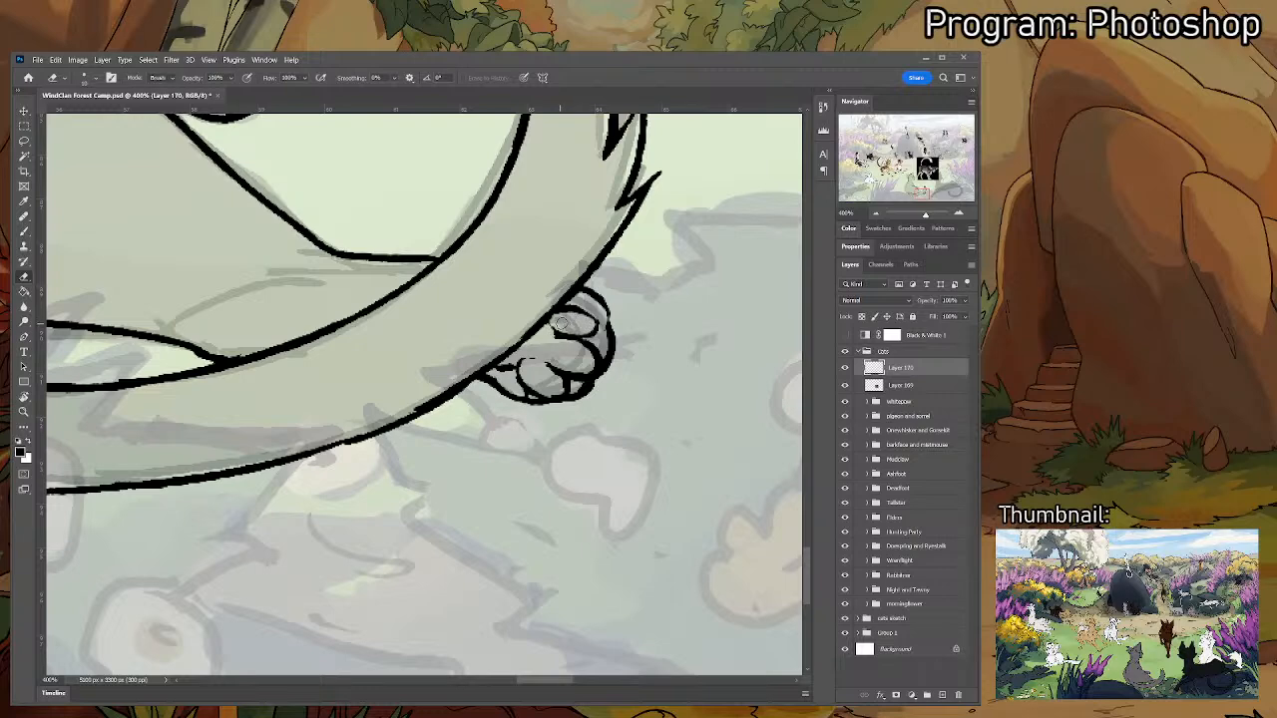
key("b")
key("e")
key("b")
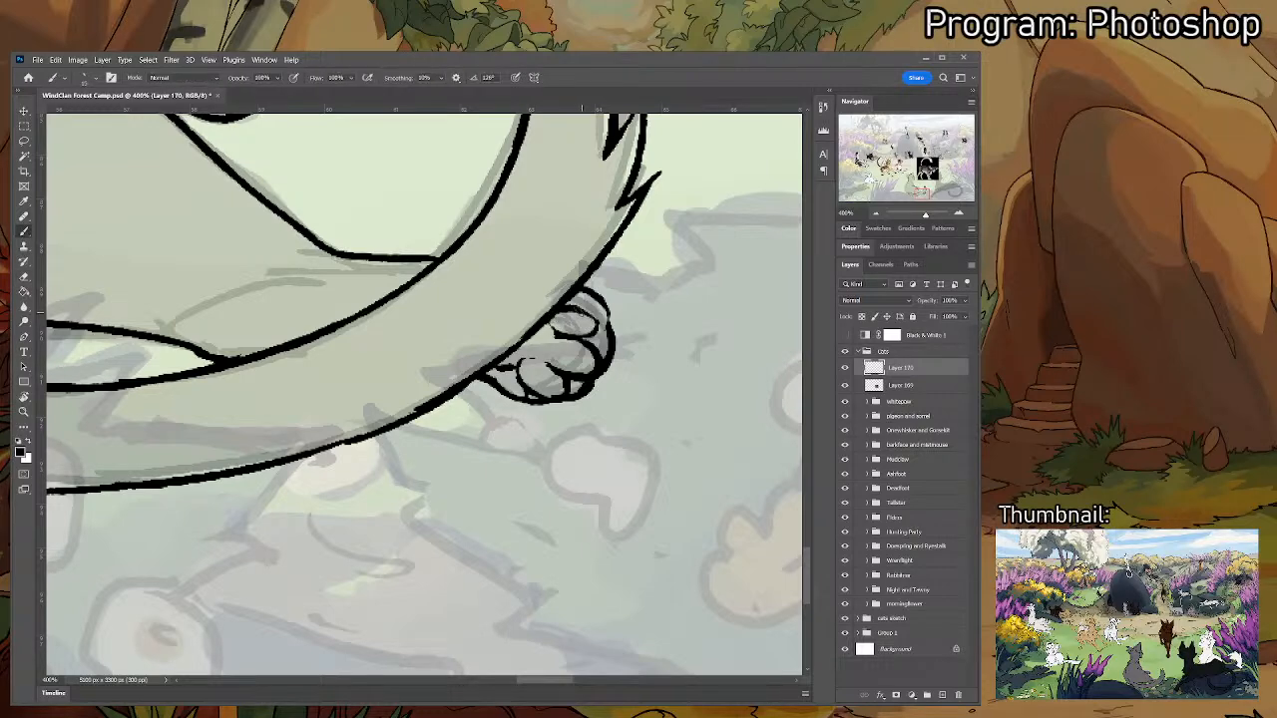
- Refine the upper toe's outer outline where it meets the tail
key("e")
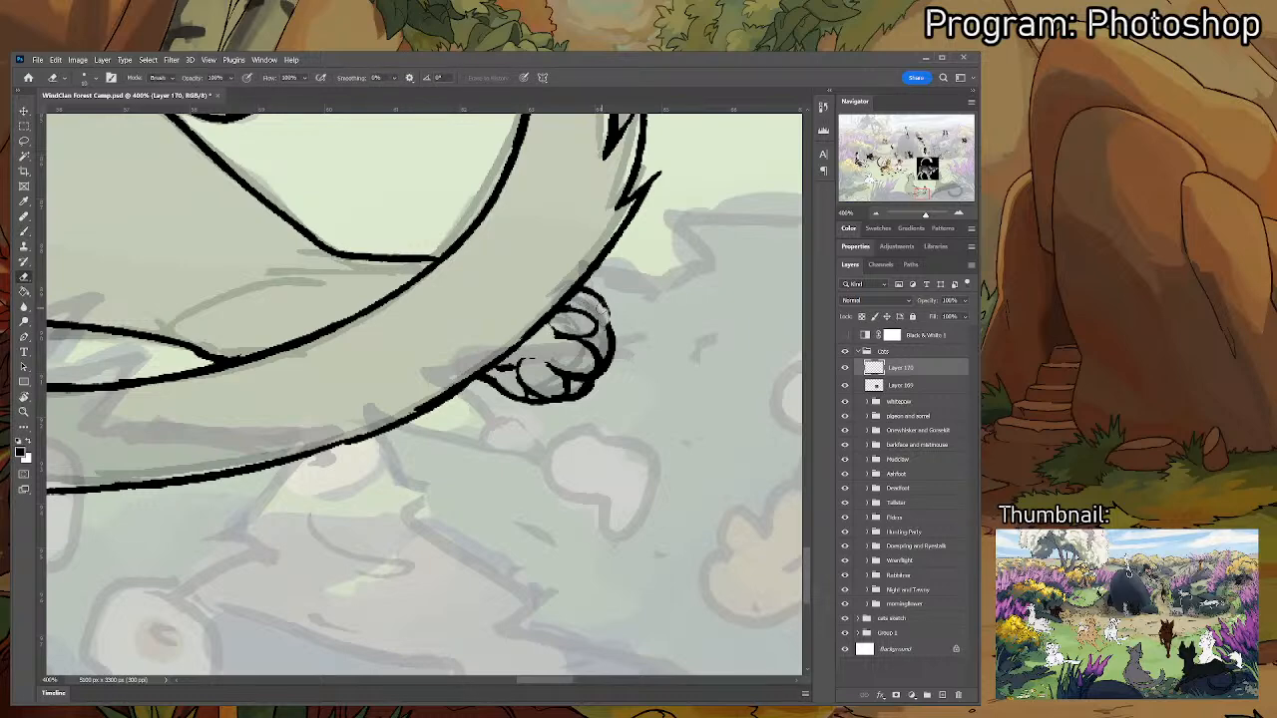
key("b")
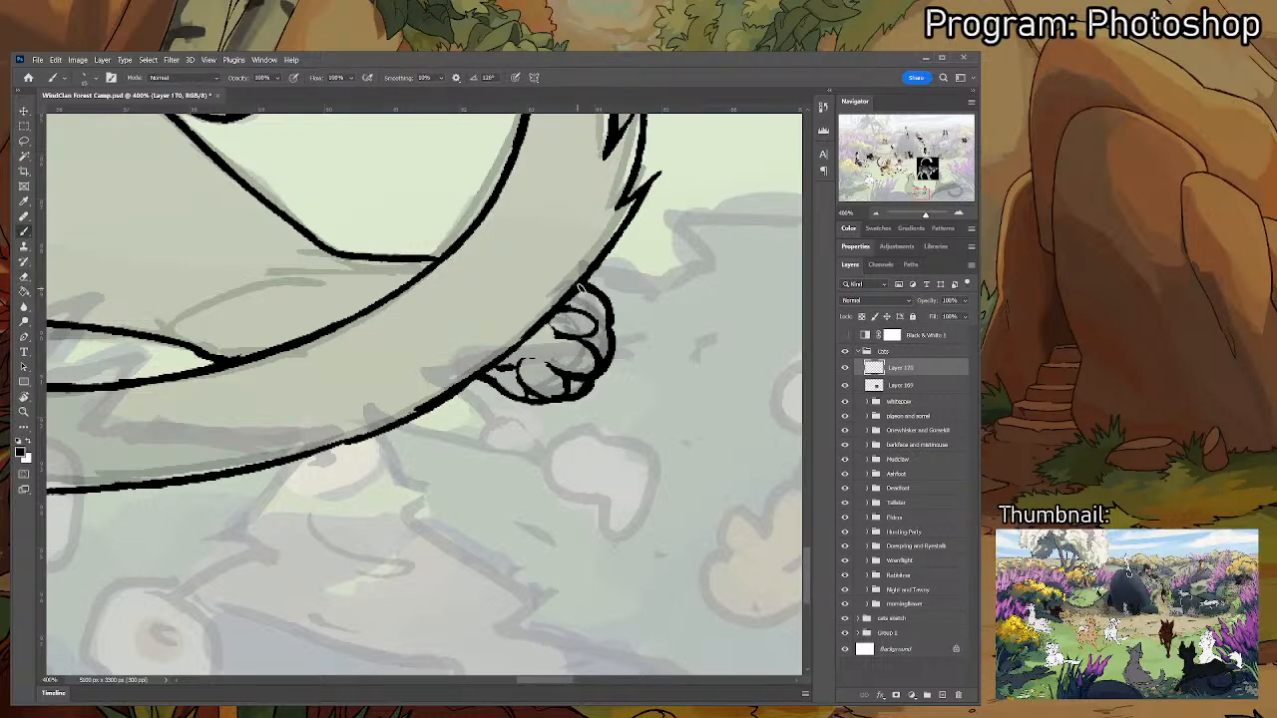
key("e")
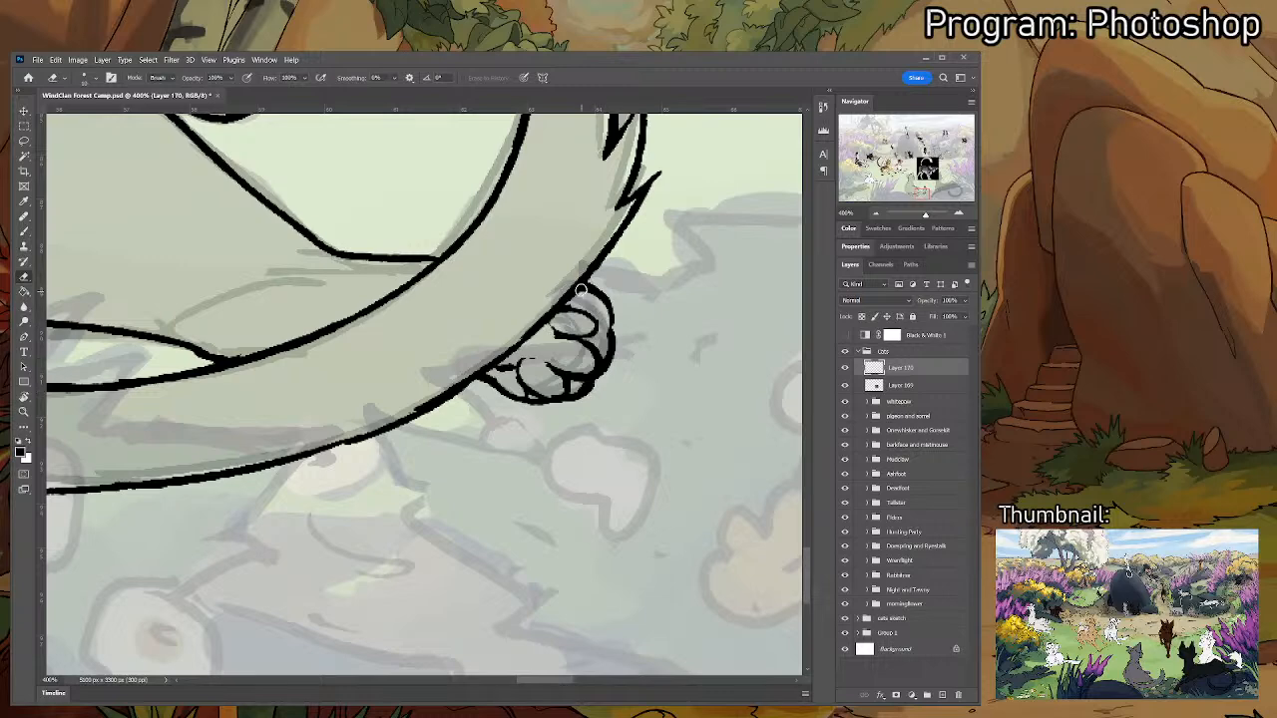
- Check the inked tail and hind paw as a whole and touch up the paw's lines beside the tail
scroll(493, 257, "down", 5)
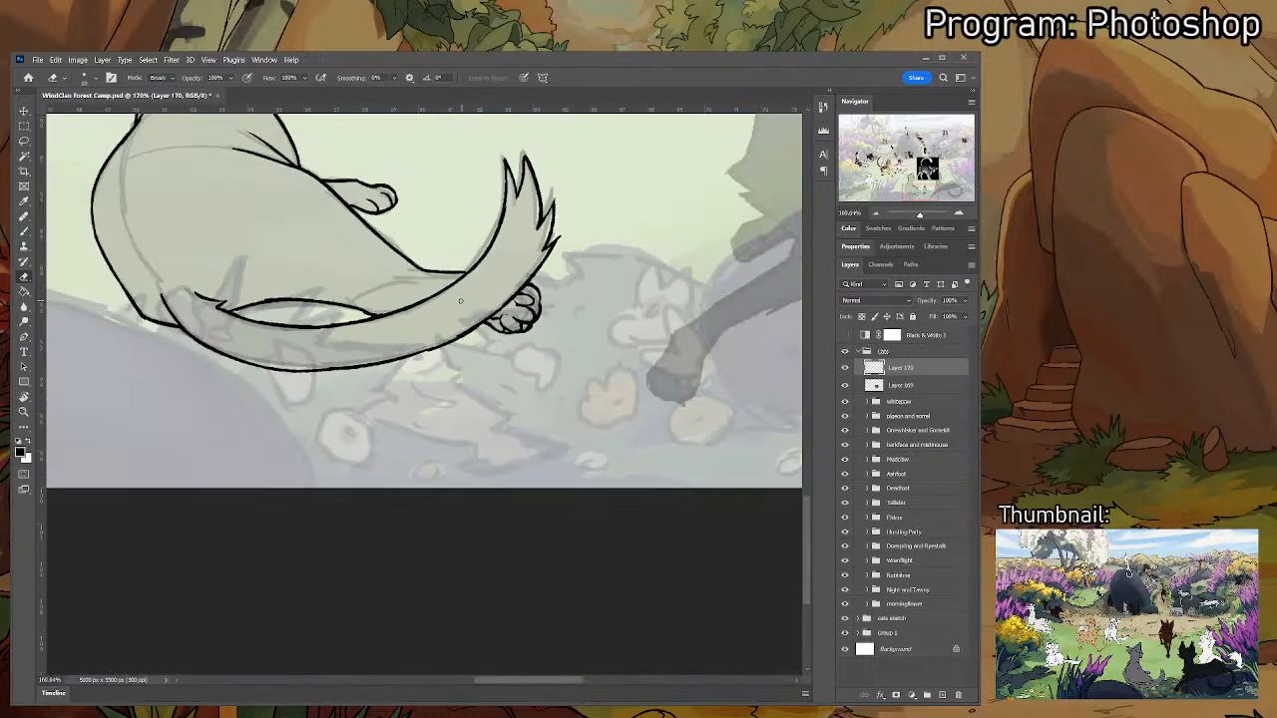
key("r")
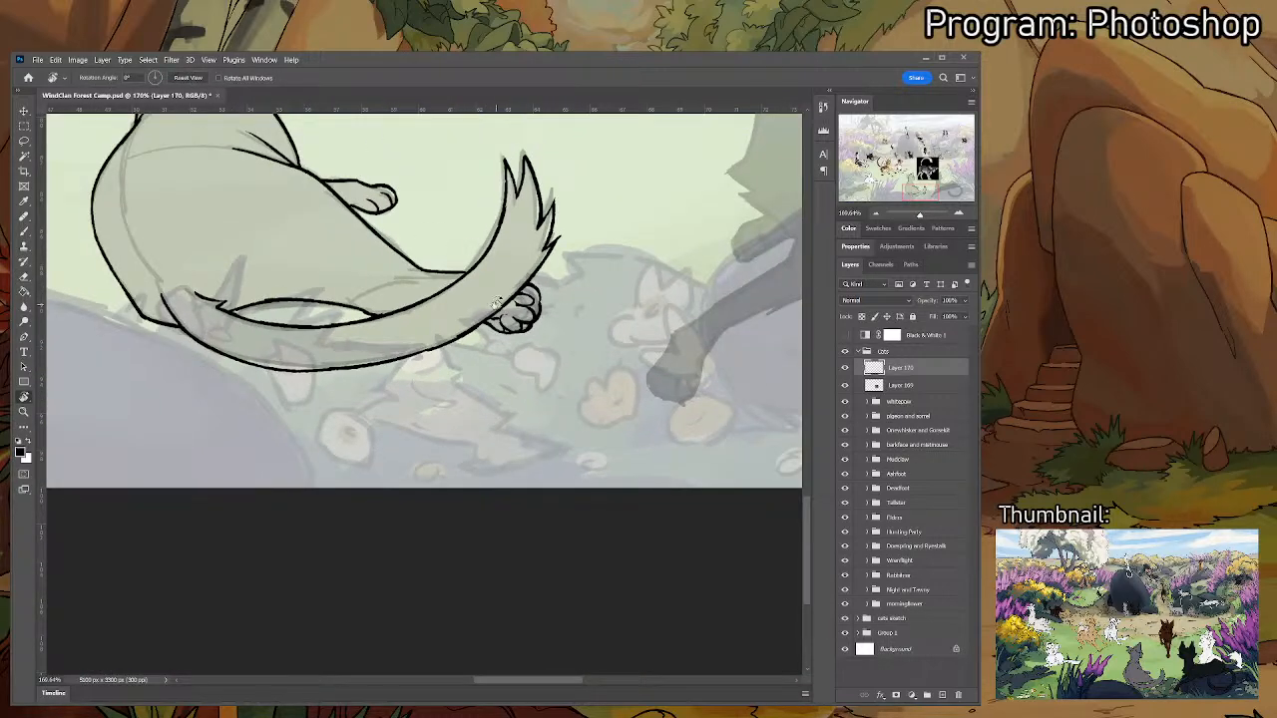
left_click_drag(497, 304, 572, 421)
scroll(643, 407, "up", 3)
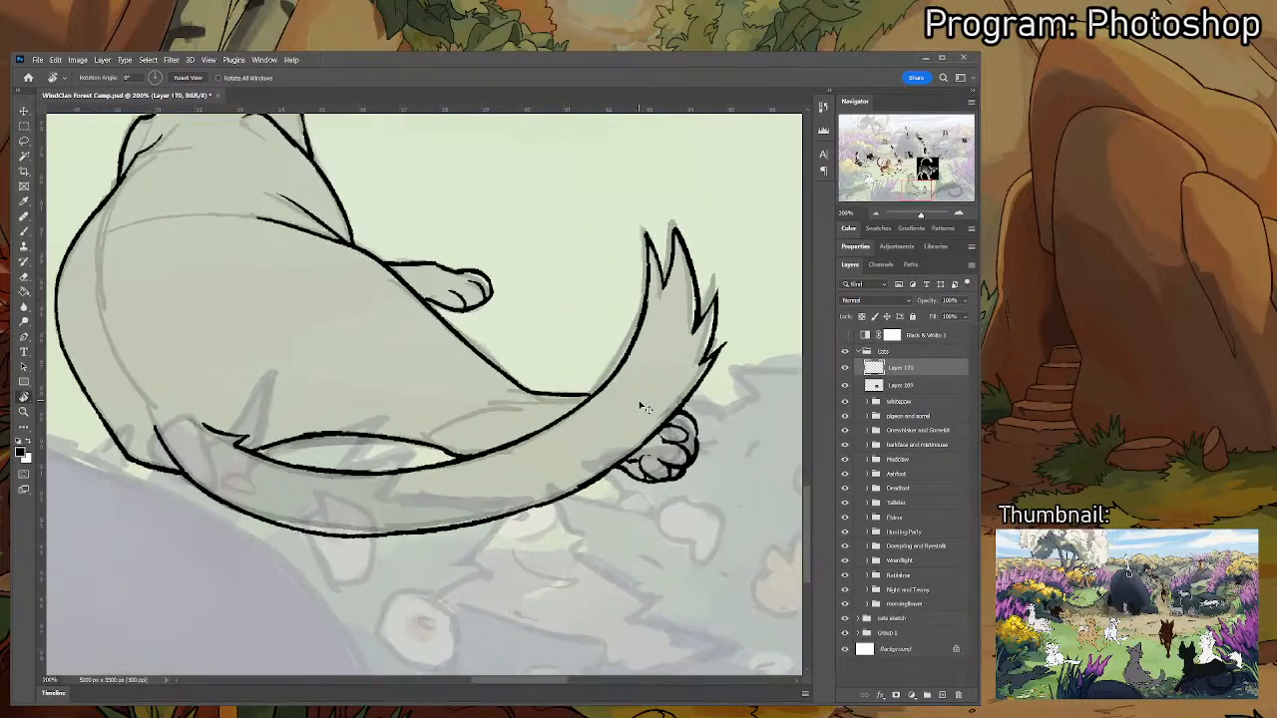
key("e")
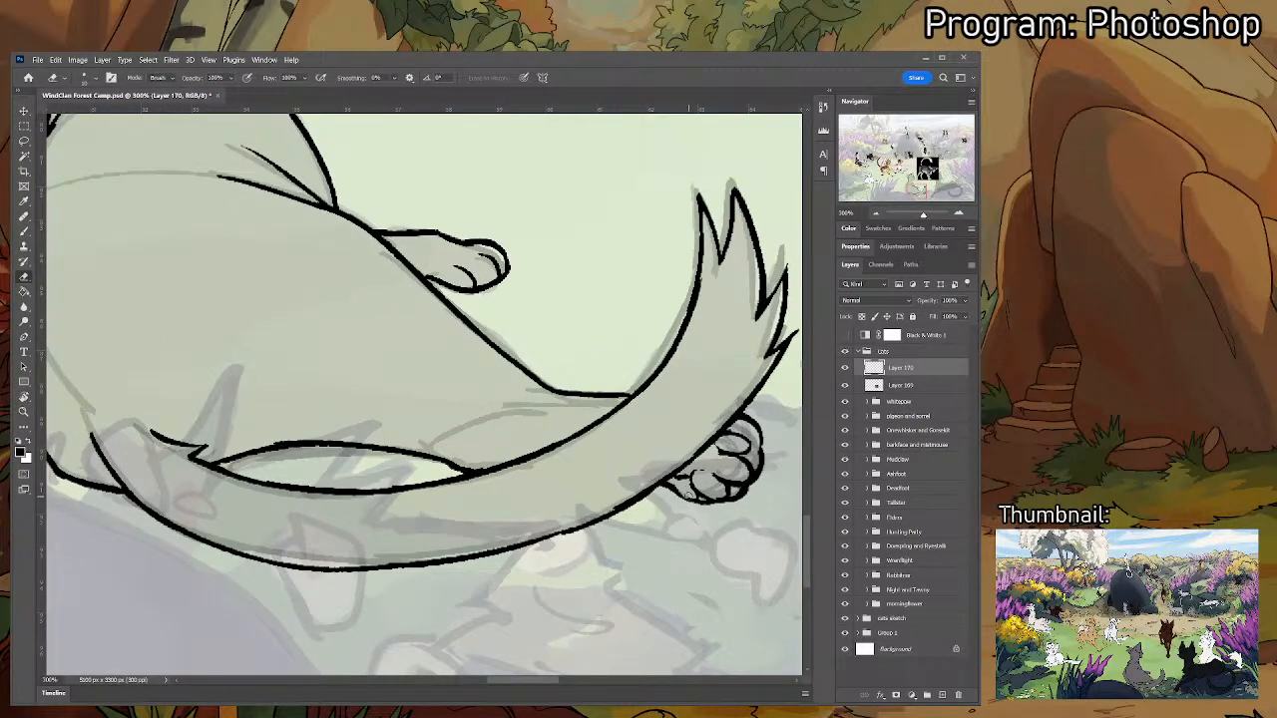
key("b")
key("b")
key("e")
key("b")
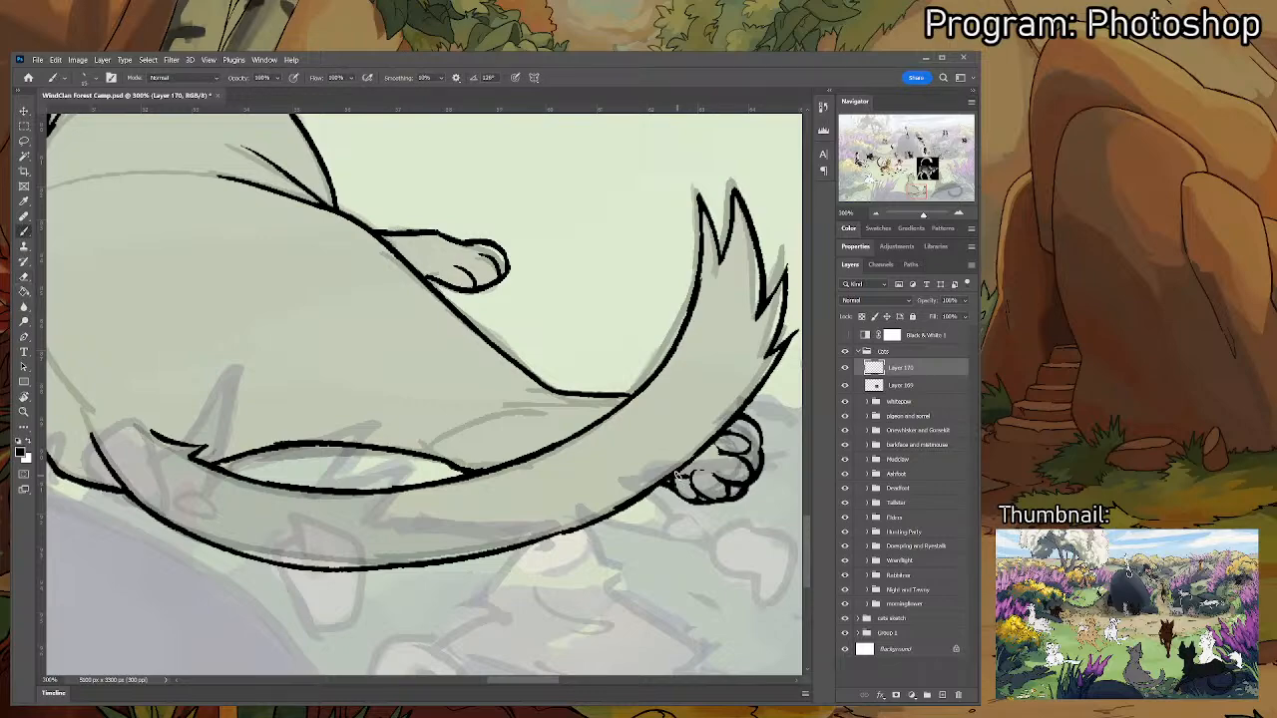
scroll(310, 445, "down", 6)
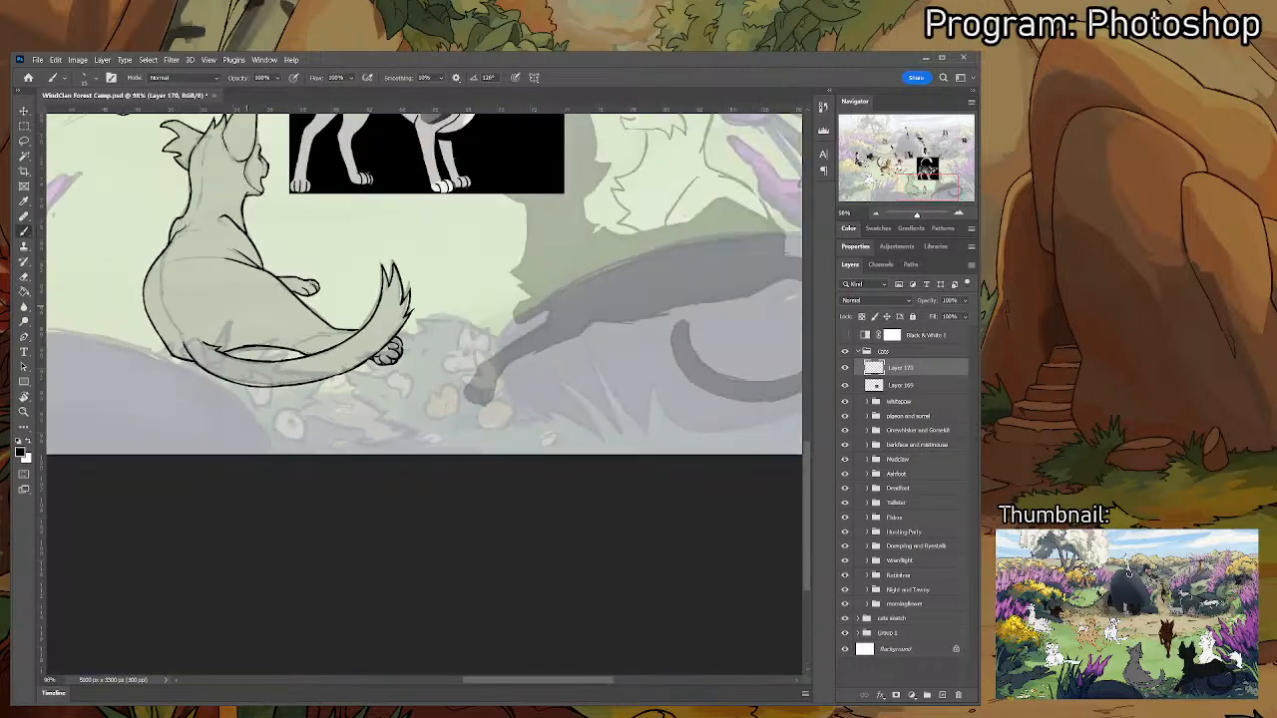
- Check the seated cat's finished line art by toggling the visibility of the reference and line layers
scroll(310, 445, "up", 4)
scroll(375, 454, "up", 1)
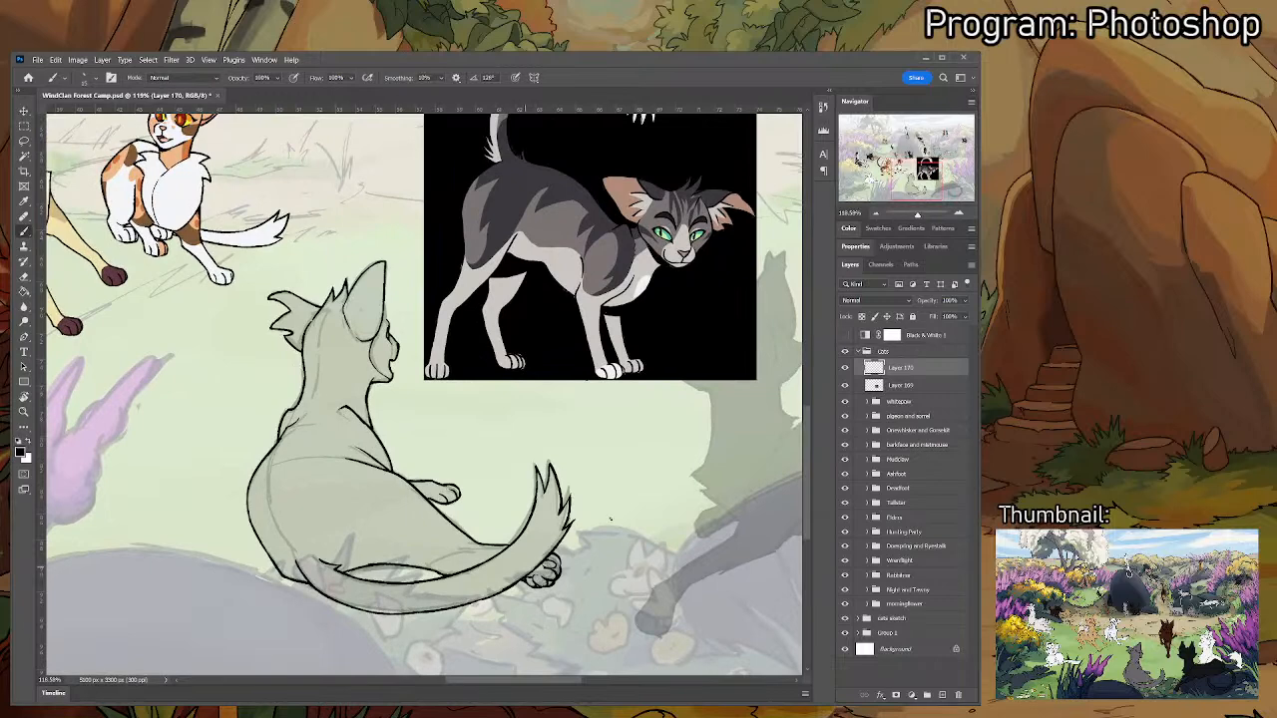
left_click(844, 387)
left_click(845, 386)
left_click(844, 368)
key("i")
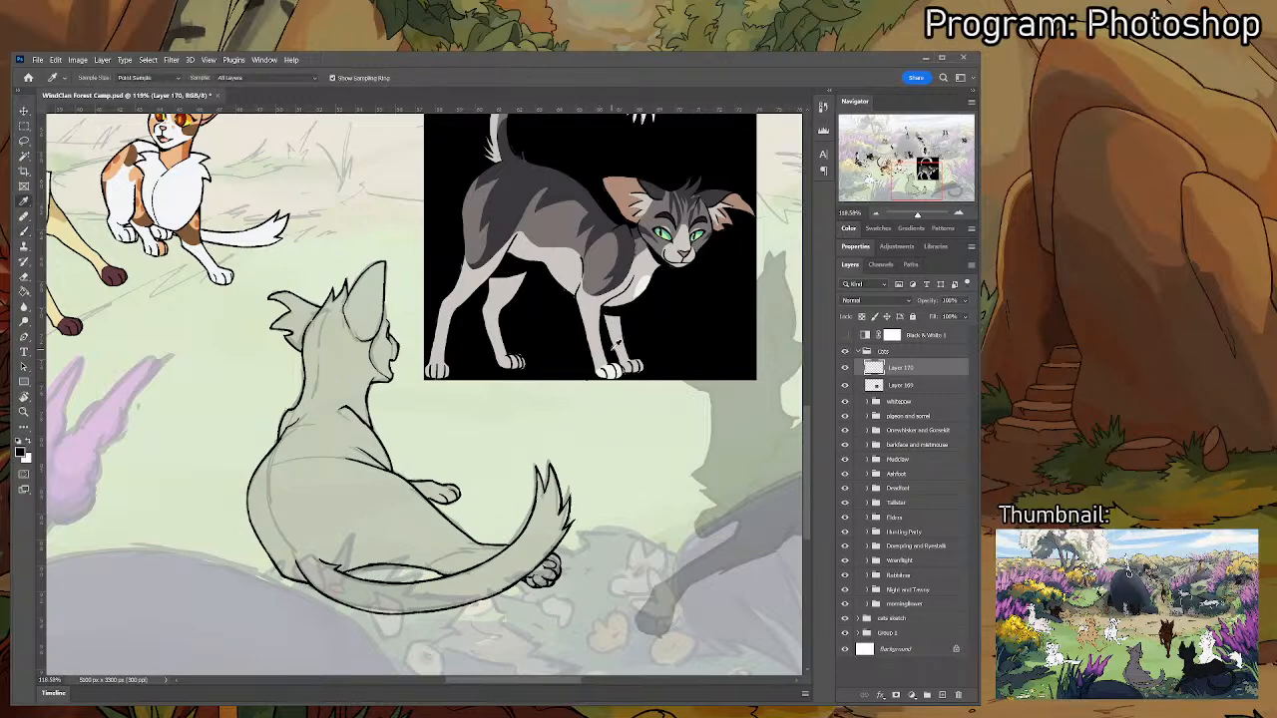
left_click(576, 264)
key("w")
left_click(473, 468)
key("ctrl+d")
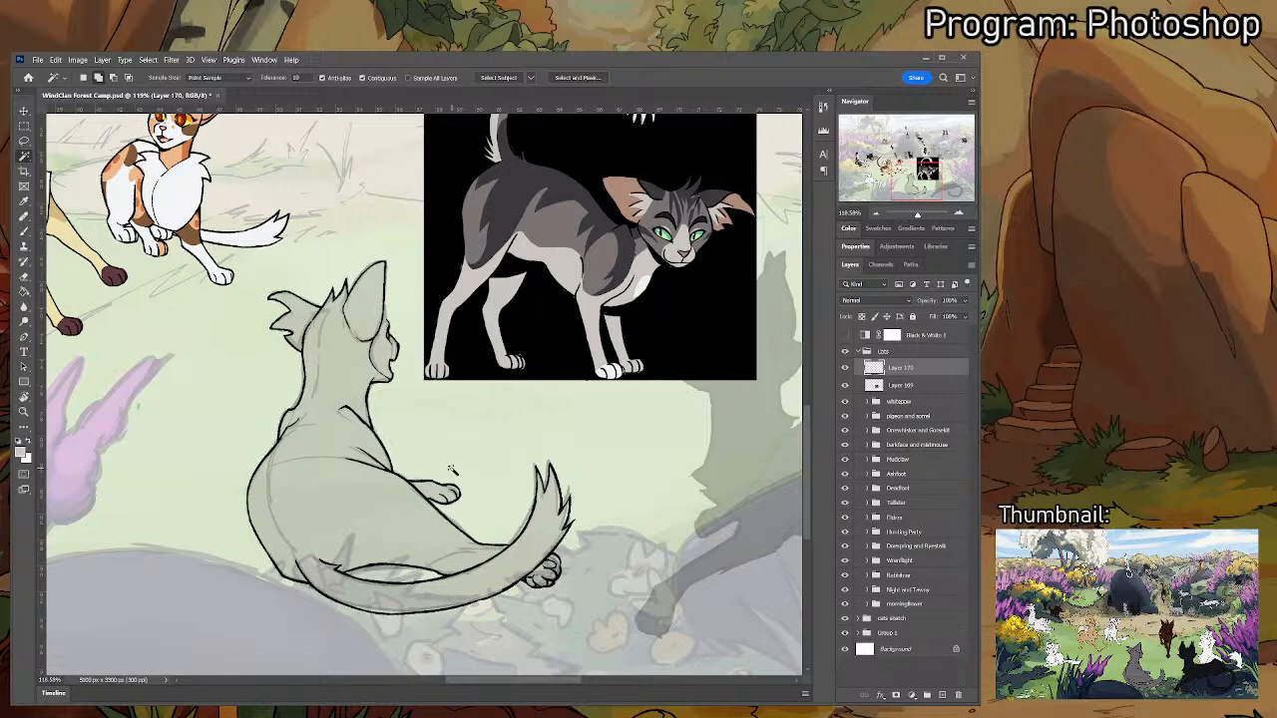
- Sample the black line colour and close the gap in the seated cat's outline between the ear and forehead
scroll(451, 468, "up", 5)
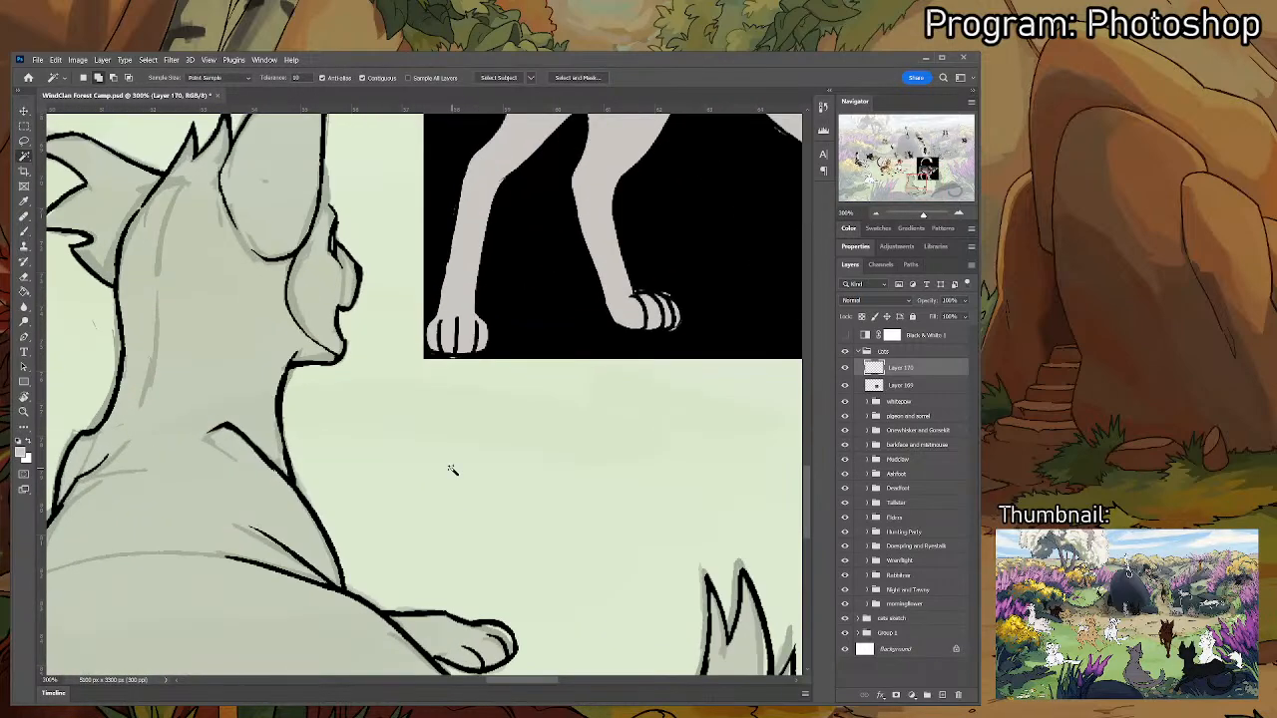
key("i")
left_click(359, 271)
key("b")
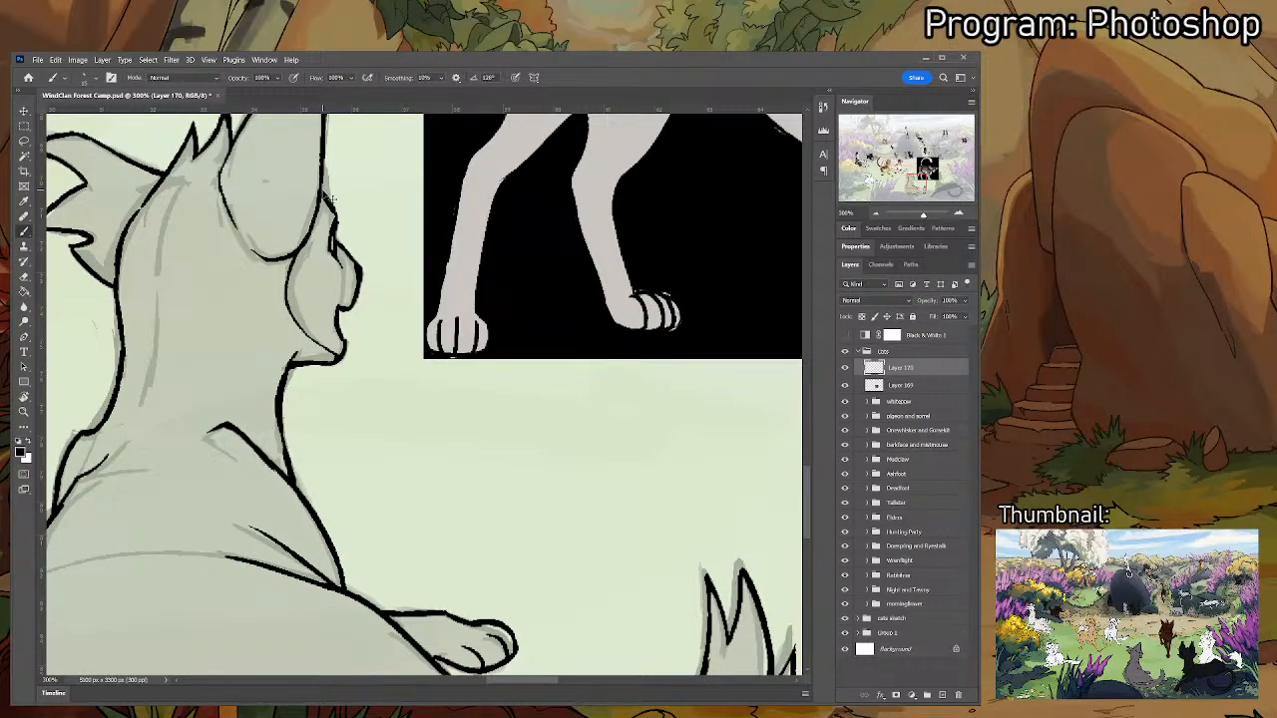
- Sample the light grey fur colour from the reference cat as the base colour
key("ctrl+minus")
key("ctrl+minus")
key("ctrl+minus")
key("o")
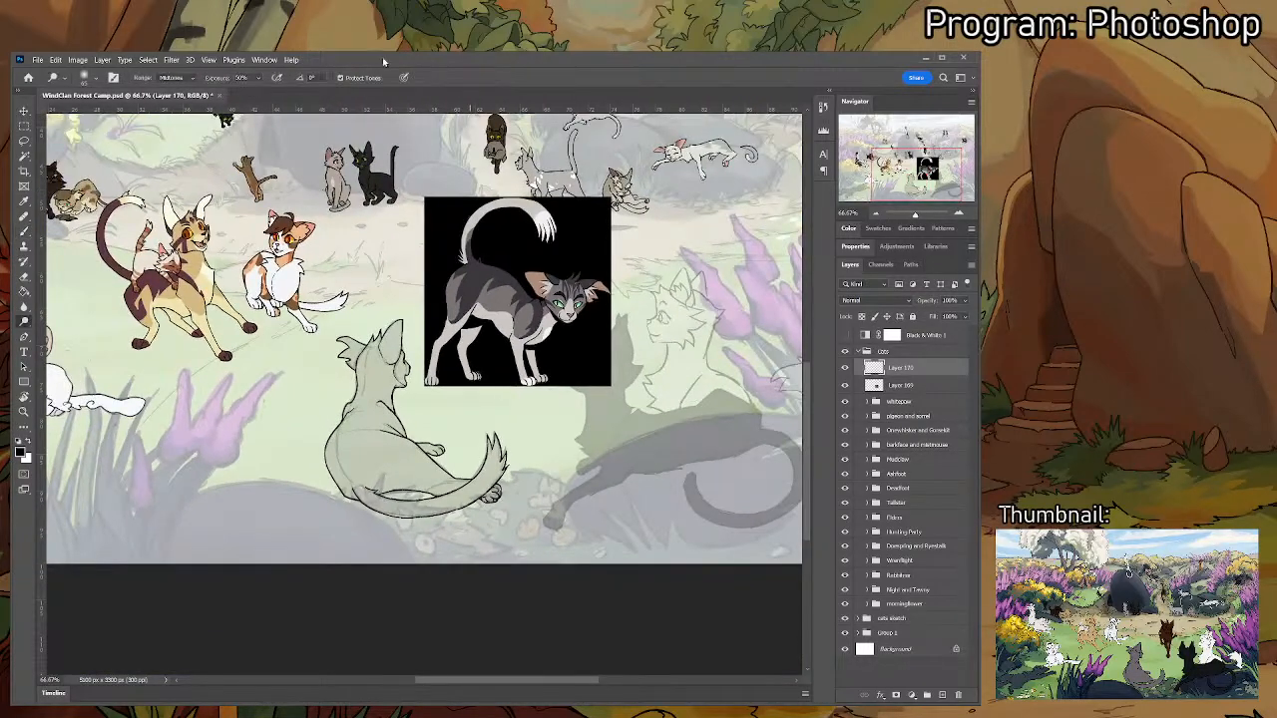
key("i")
left_click(512, 302)
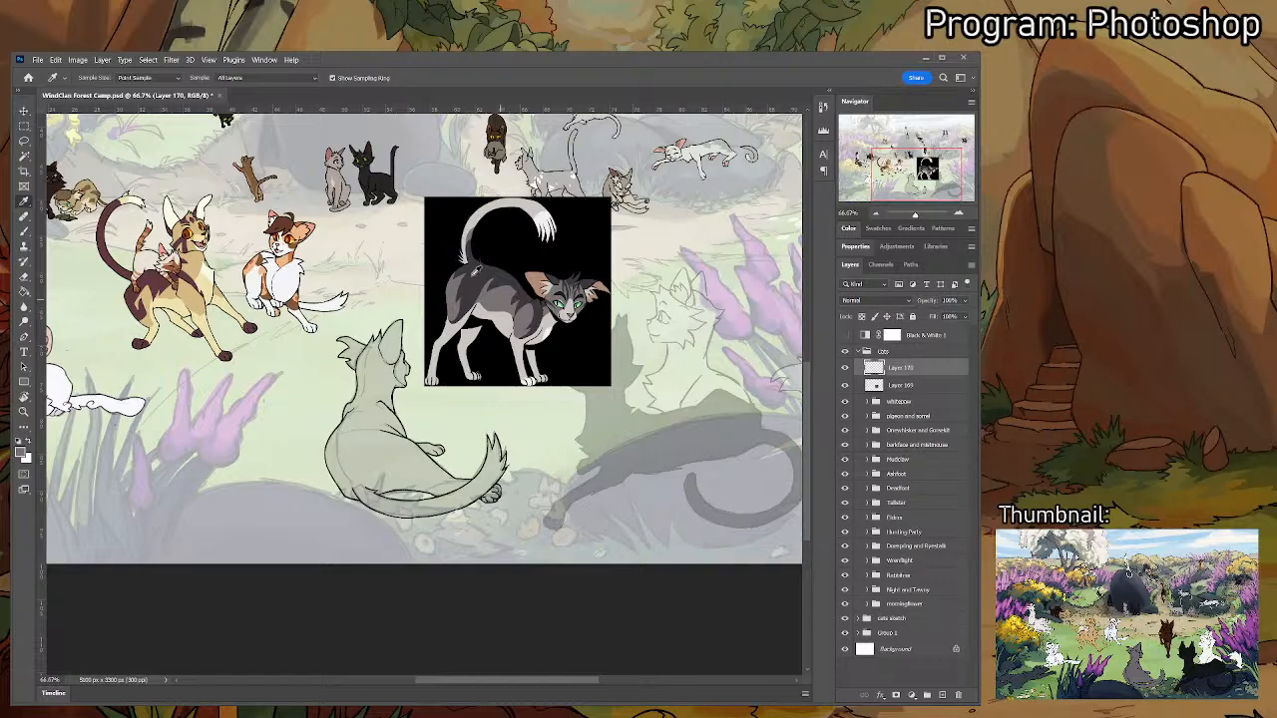
left_click(502, 314)
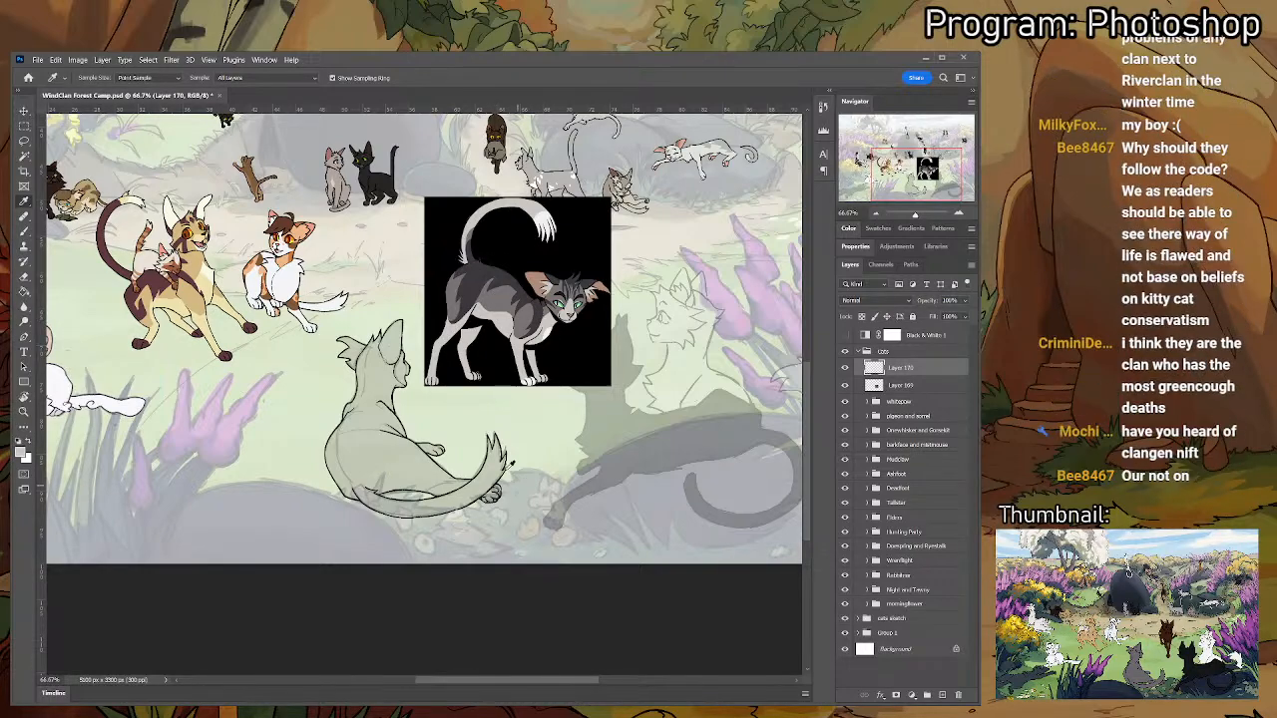
- Create a selection of the seated cat's silhouette from its line art with the Magic Wand
scroll(334, 459, "up", 3)
scroll(410, 505, "right", 3)
scroll(411, 505, "up", 1)
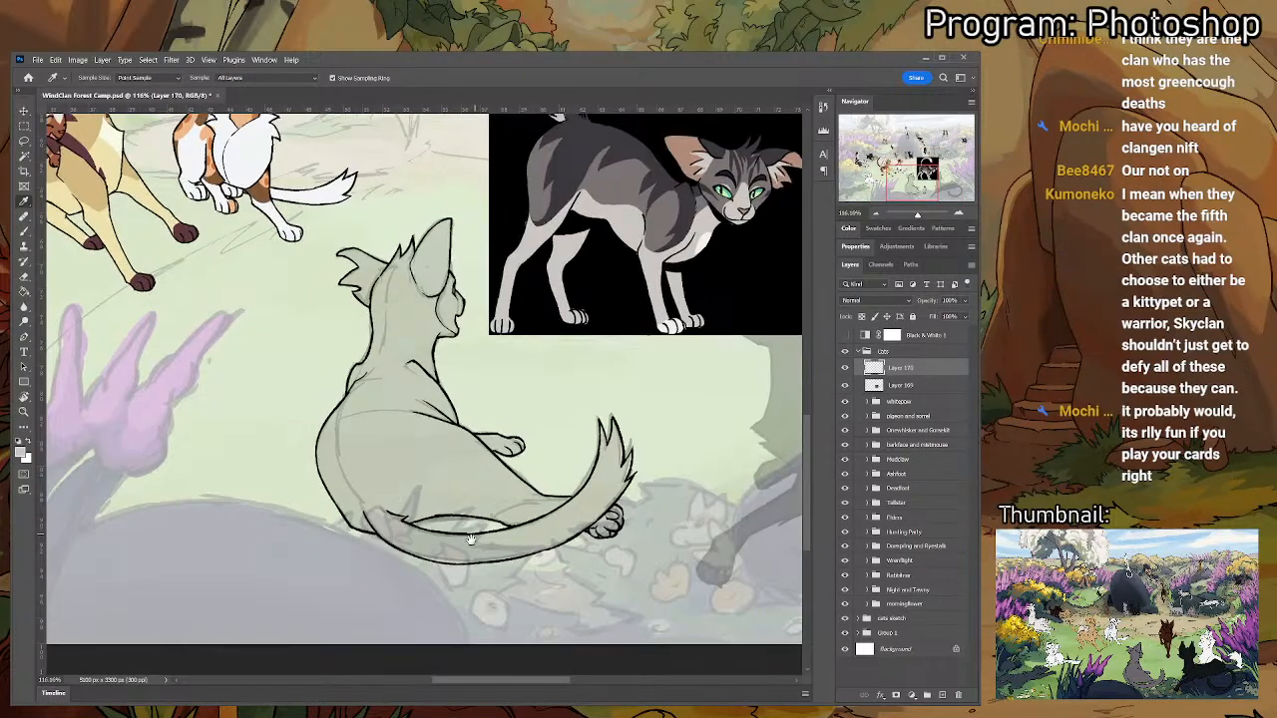
key("w")
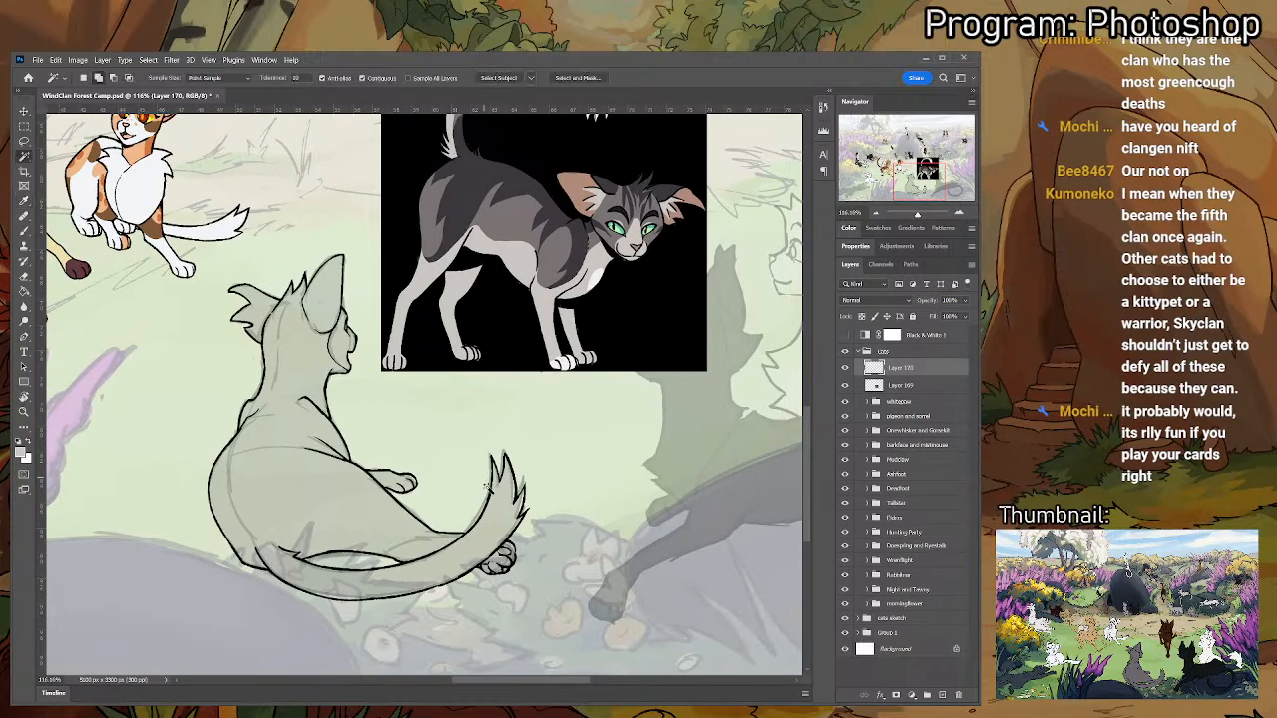
left_click(479, 427)
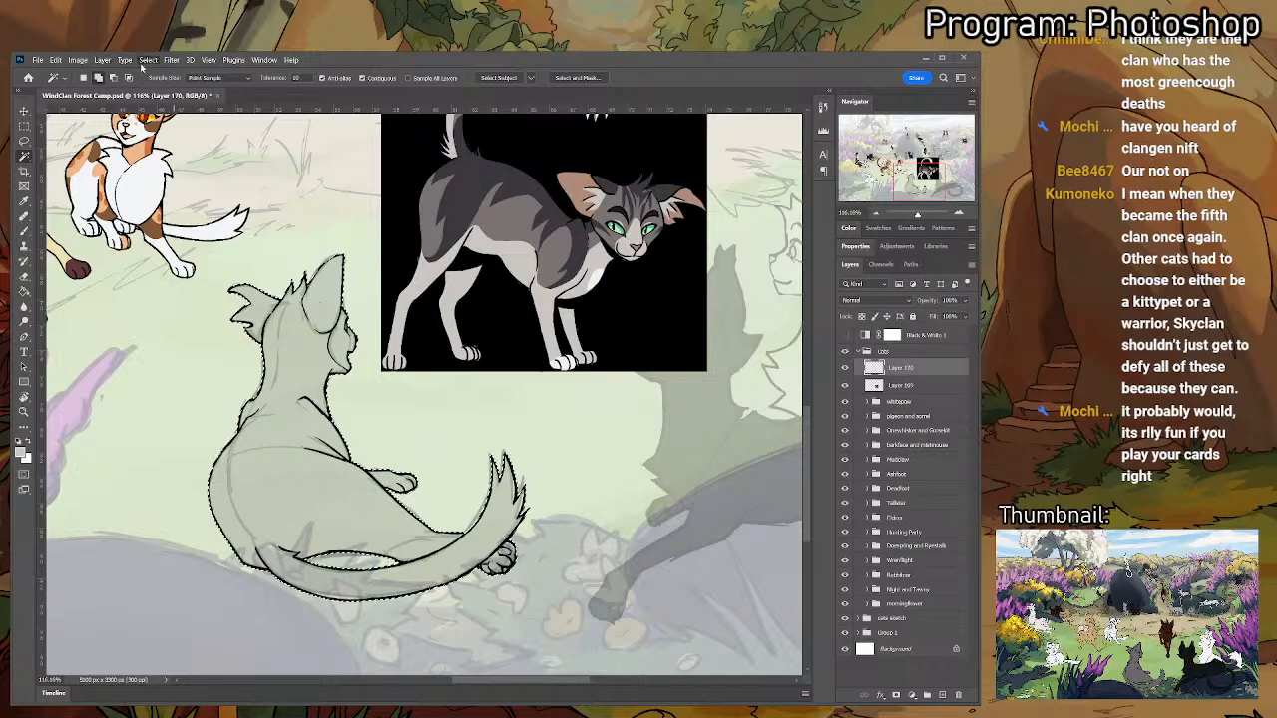
left_click(285, 242)
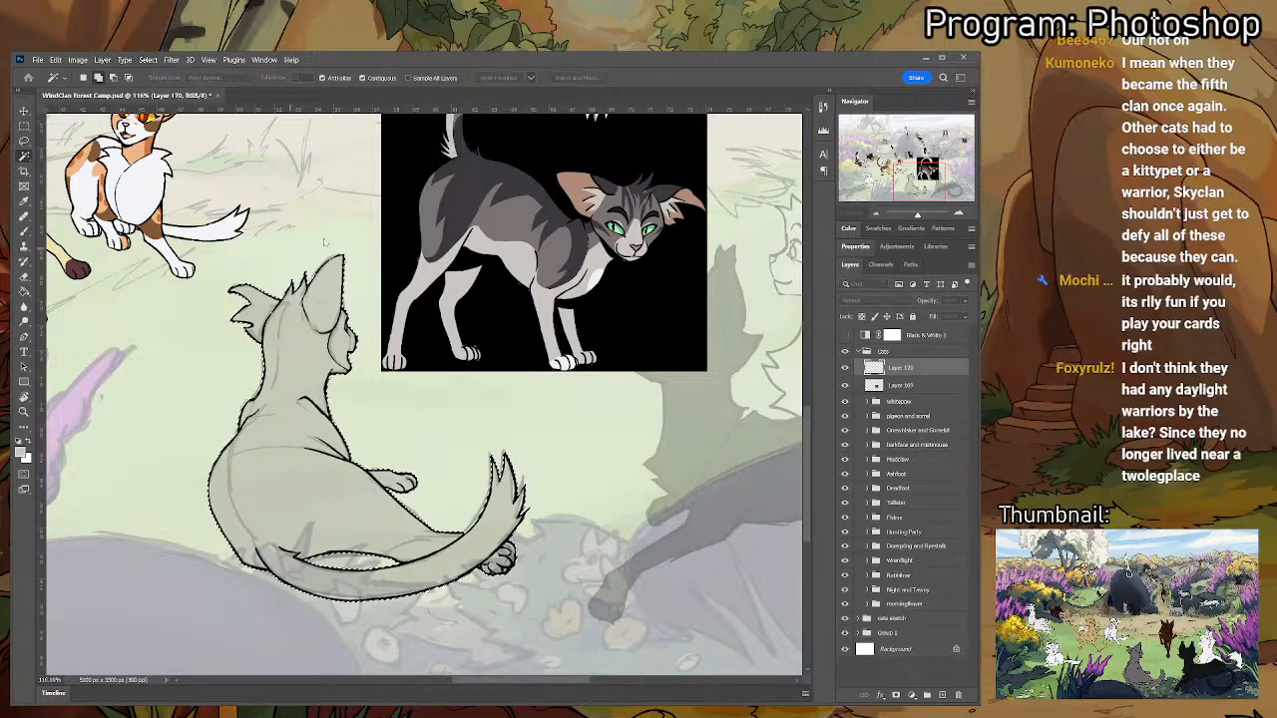
left_click(694, 244)
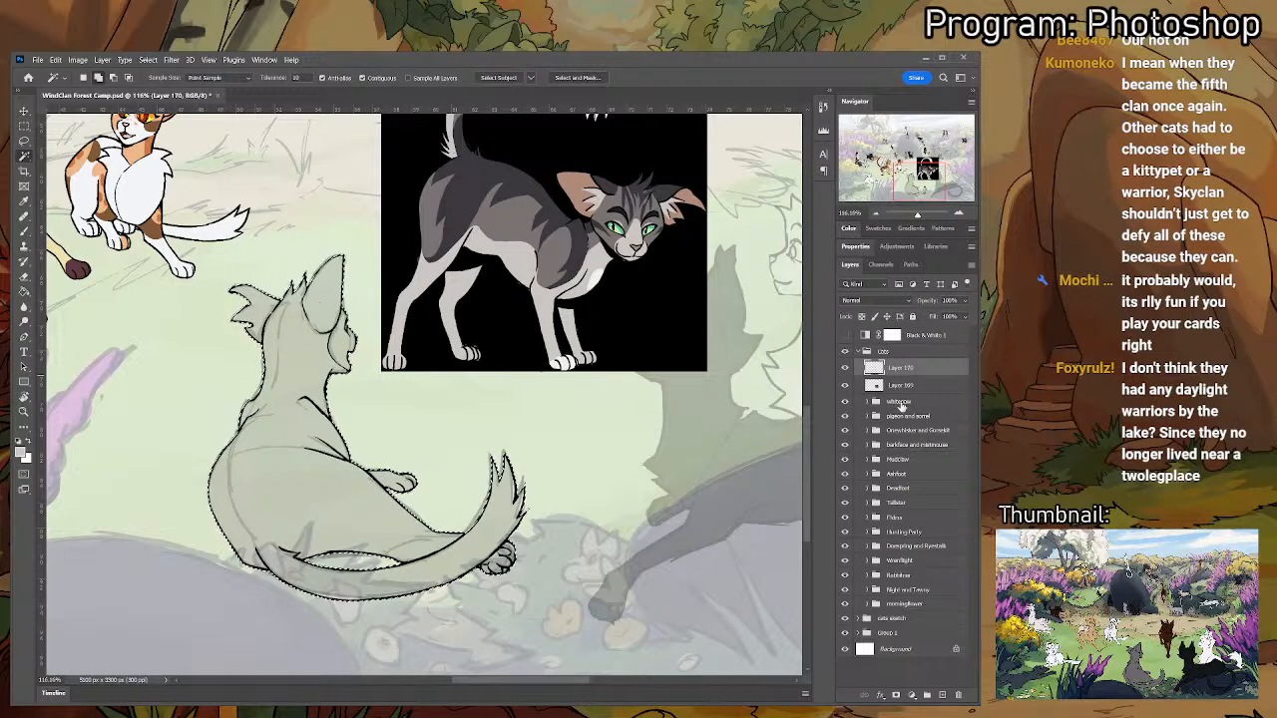
- Fill the seated cat's silhouette with light grey on a new layer beneath the line art, and deselect
left_click(900, 387)
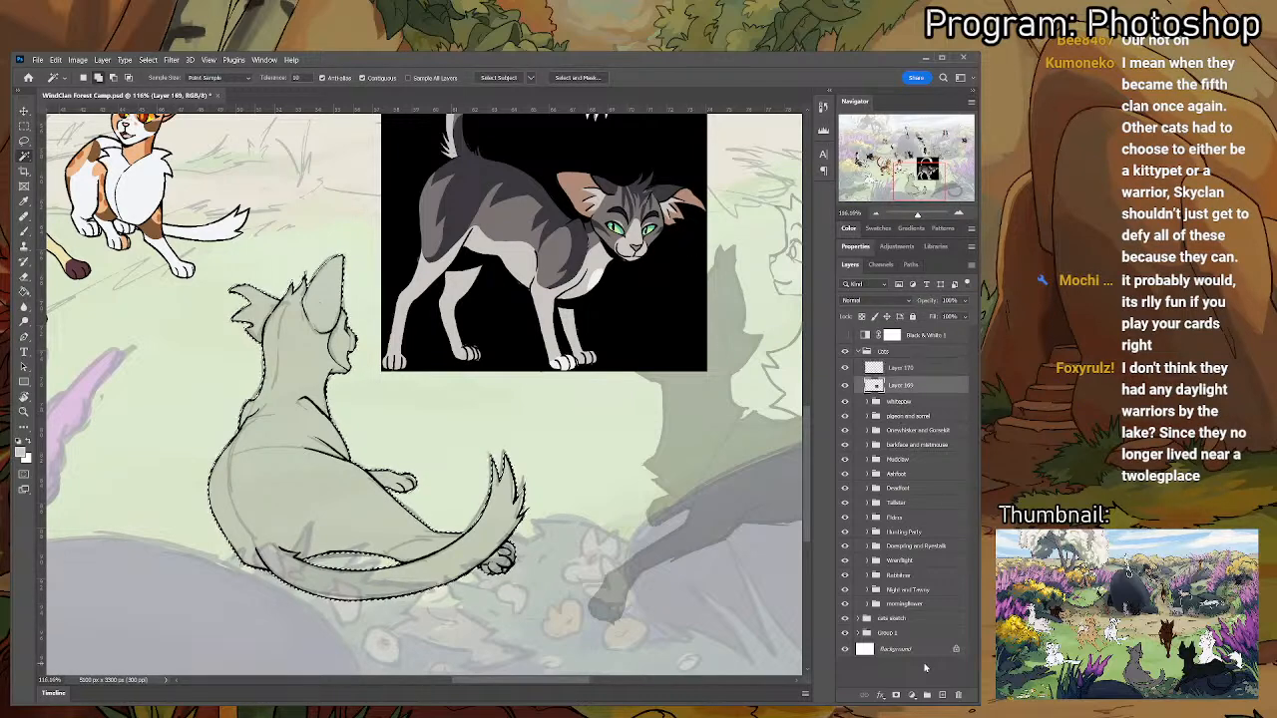
left_click(943, 696)
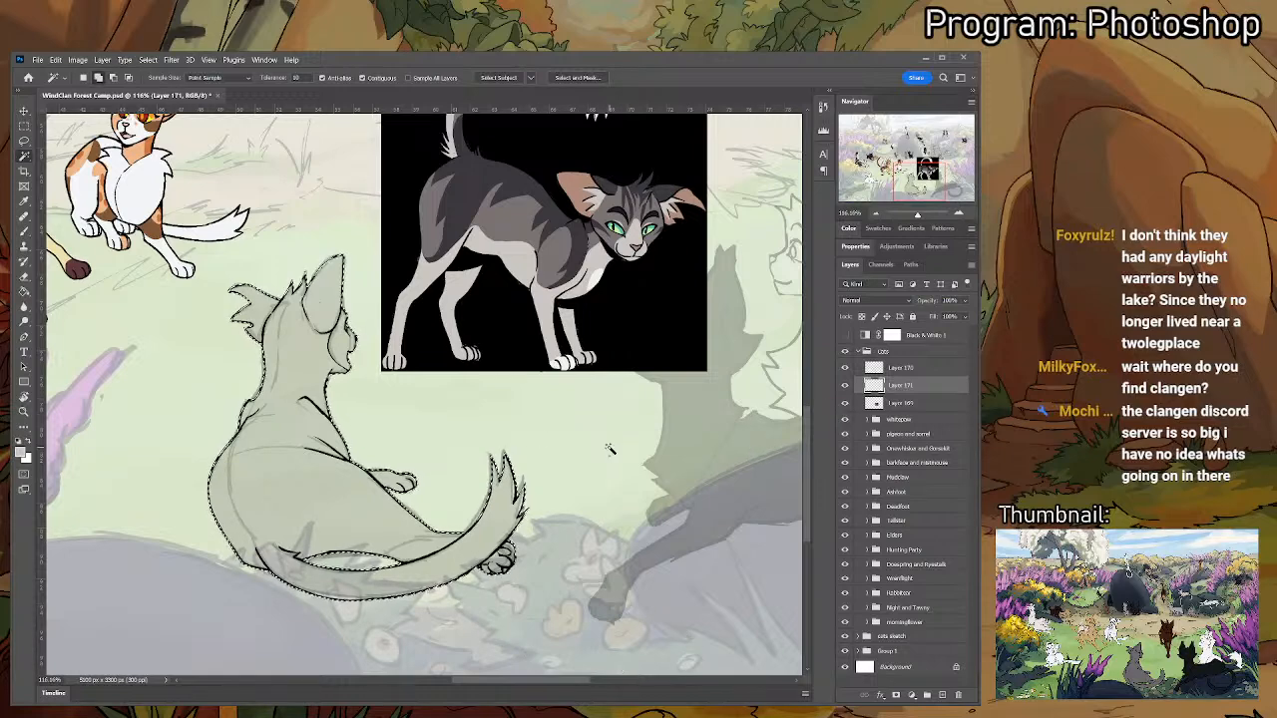
key("g")
left_click(321, 454)
key("ctrl+d")
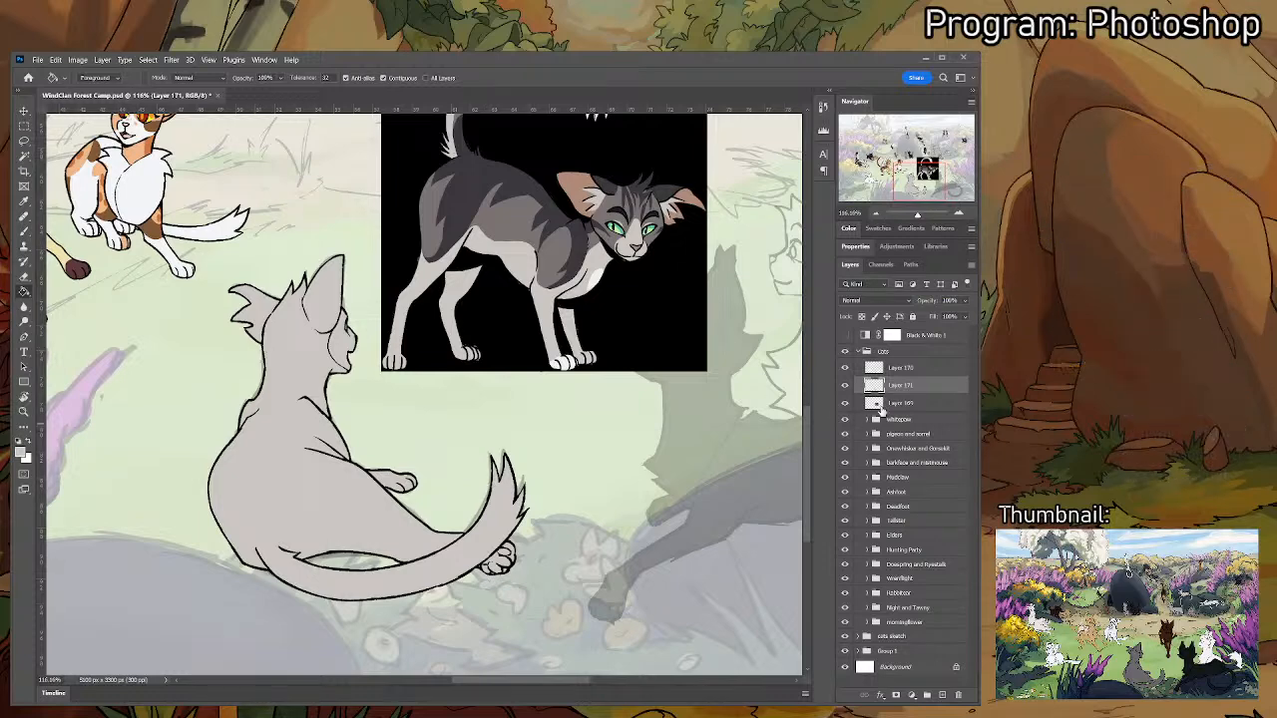
- Add a layer clipped to the base fill and paint a dark grey marking on the base of the tail
left_click(942, 695)
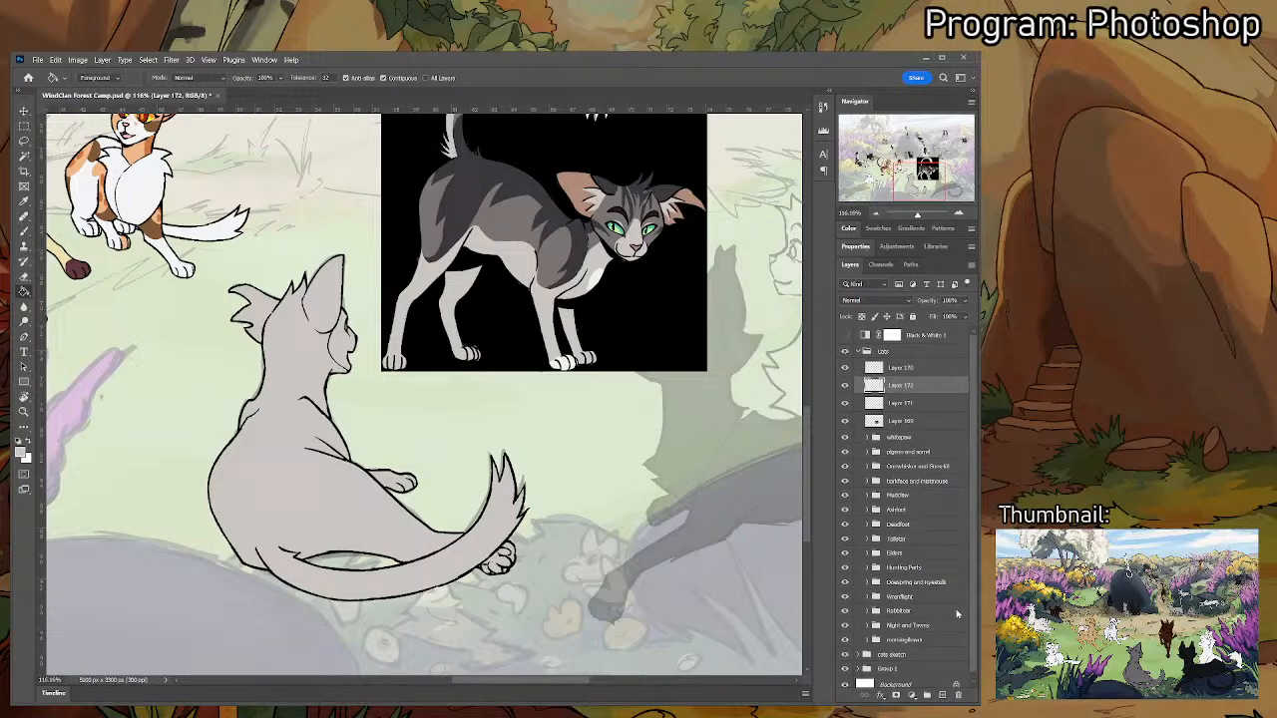
key("b")
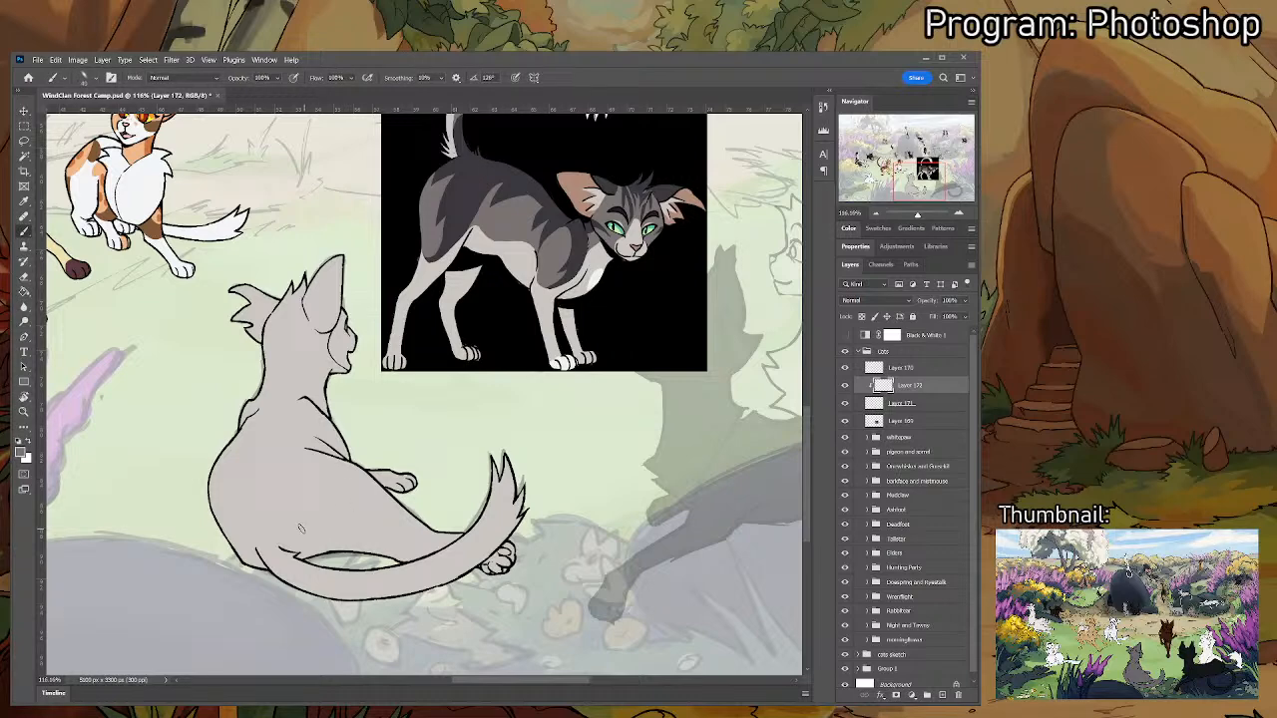
mouse_move(262, 545)
left_mouse_down()
mouse_move(290, 560)
mouse_move(377, 555)
mouse_move(371, 609)
mouse_move(371, 509)
mouse_move(244, 586)
mouse_move(279, 625)
mouse_move(284, 613)
mouse_move(266, 614)
mouse_move(302, 632)
mouse_move(257, 598)
mouse_move(312, 627)
left_mouse_up()
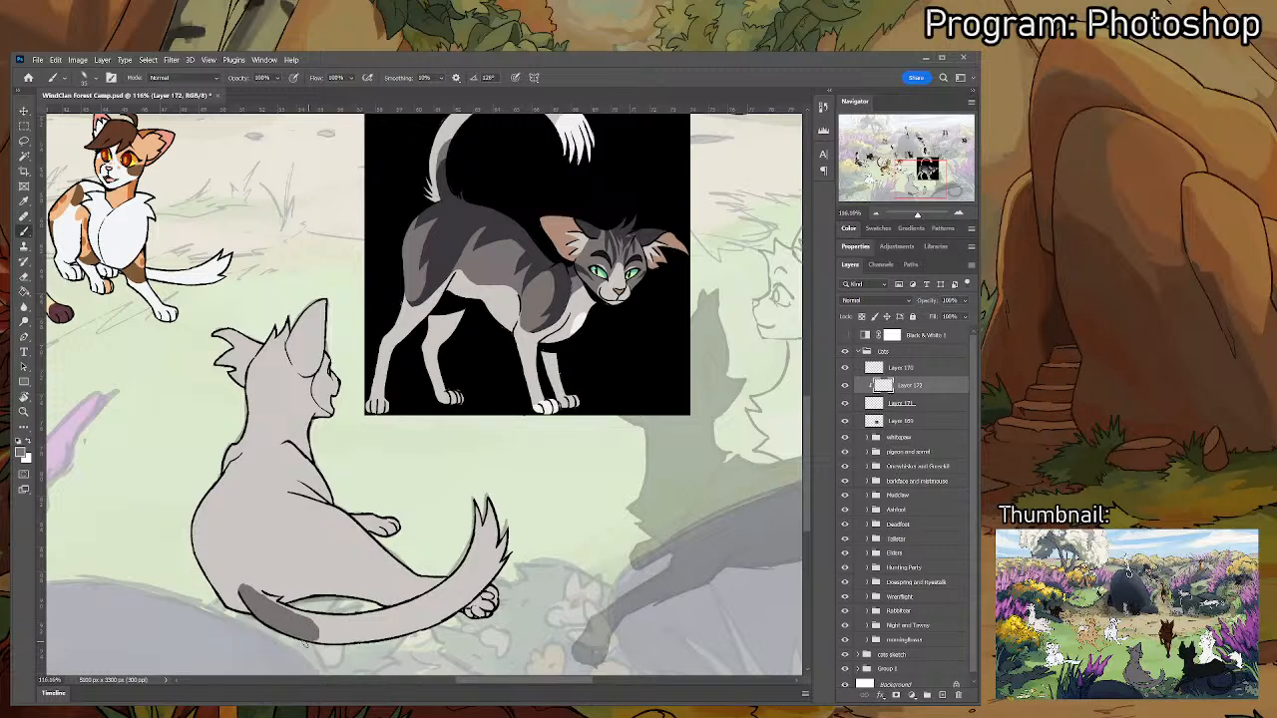
left_click_drag(272, 575, 333, 607)
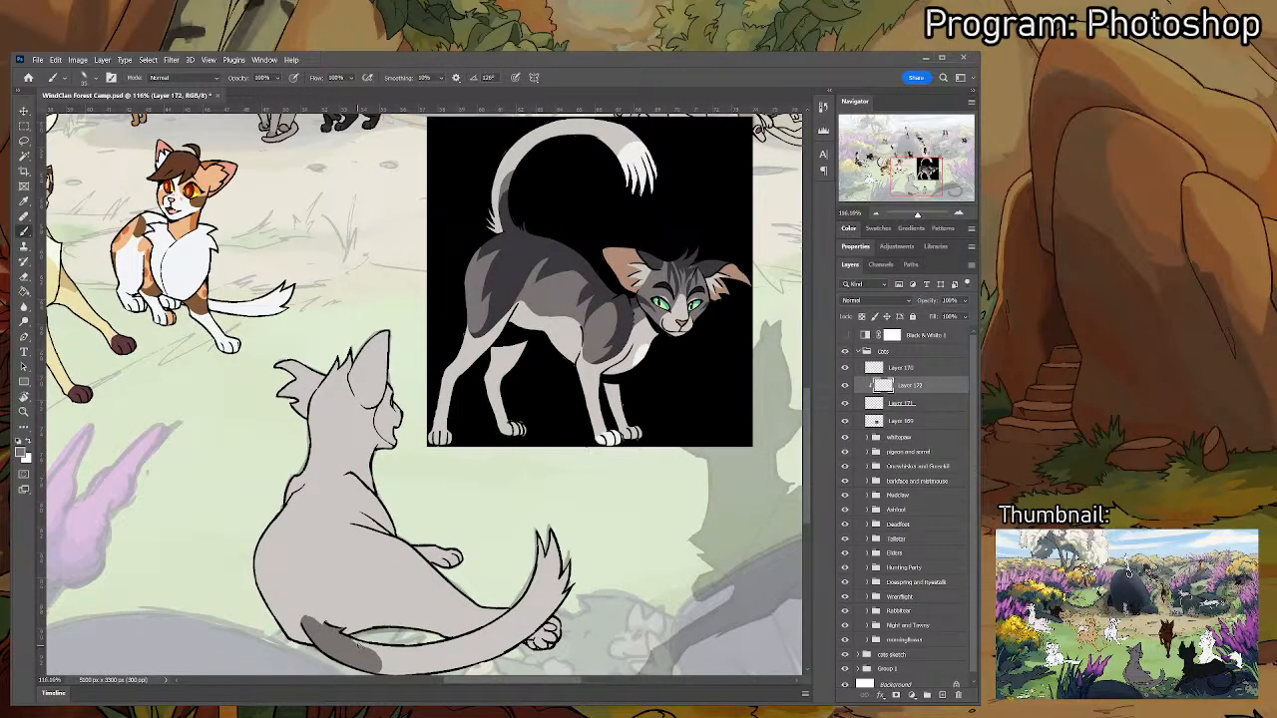
mouse_move(361, 647)
left_mouse_down()
mouse_move(377, 674)
mouse_move(382, 662)
left_mouse_up()
- Paint the lower edge of the dark grey back marking across the haunch above the tail, redoing unsatisfactory strokes
mouse_move(322, 628)
left_mouse_down()
mouse_move(320, 609)
mouse_move(423, 565)
left_mouse_up()
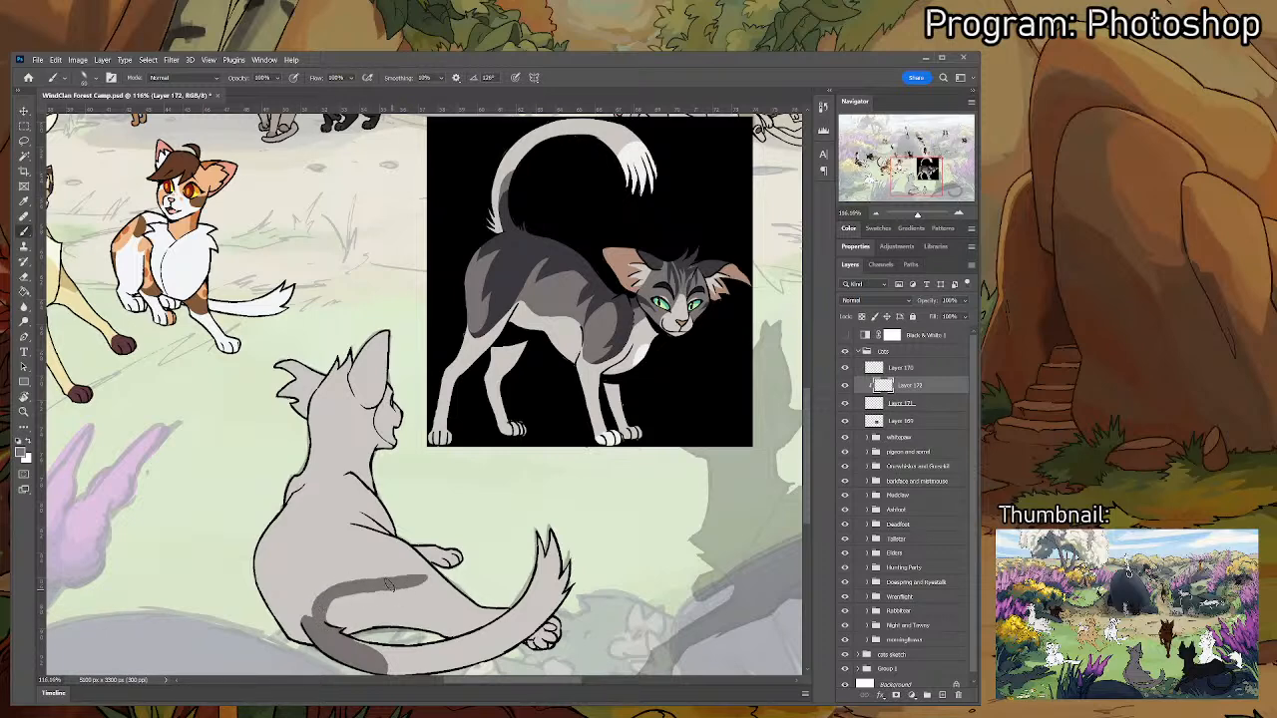
key("ctrl+z")
mouse_move(321, 624)
left_mouse_down()
mouse_move(341, 601)
mouse_move(447, 598)
mouse_move(395, 549)
mouse_move(414, 583)
left_mouse_up()
key("ctrl+z")
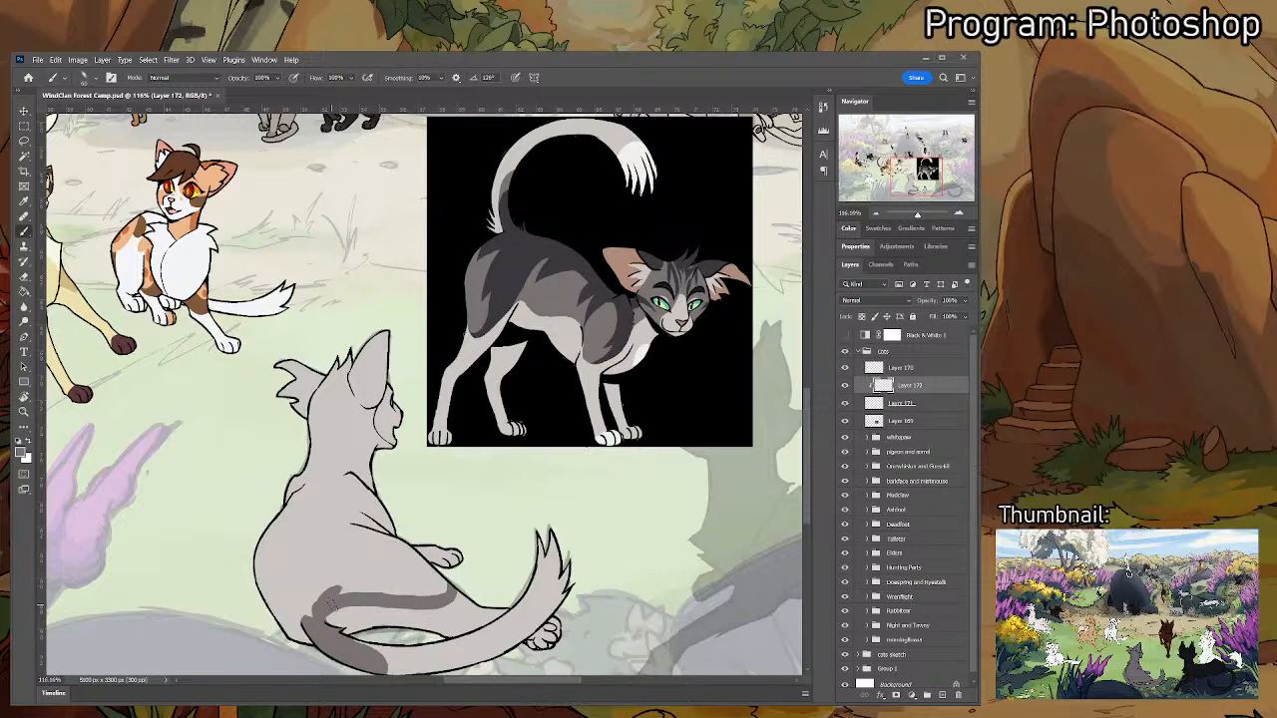
mouse_move(301, 616)
left_mouse_down()
mouse_move(269, 618)
mouse_move(421, 607)
mouse_move(349, 620)
mouse_move(417, 615)
left_mouse_up()
key("ctrl+z")
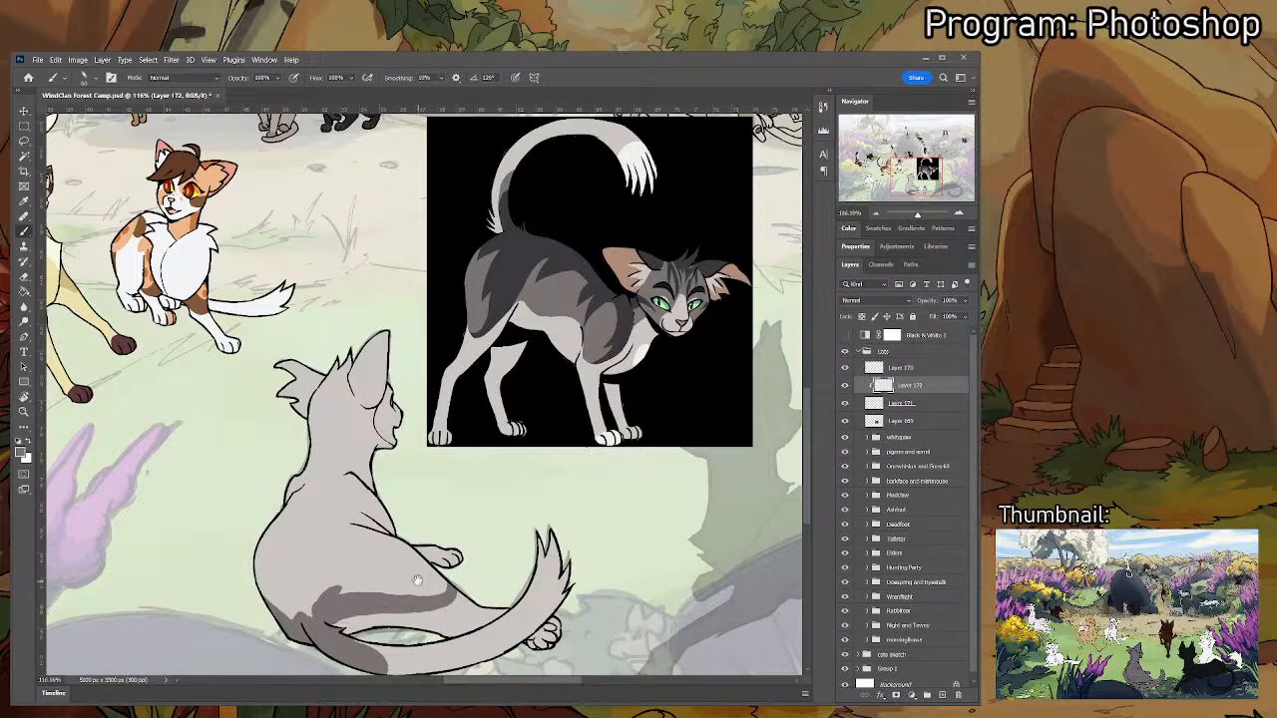
- Outline the rest of the dark grey back marking along the shoulder, spine and flank
mouse_move(401, 519)
left_mouse_down()
mouse_move(470, 511)
mouse_move(437, 509)
mouse_move(427, 496)
mouse_move(439, 504)
mouse_move(445, 491)
mouse_move(418, 494)
mouse_move(425, 476)
mouse_move(411, 471)
left_mouse_up()
key("ctrl+z")
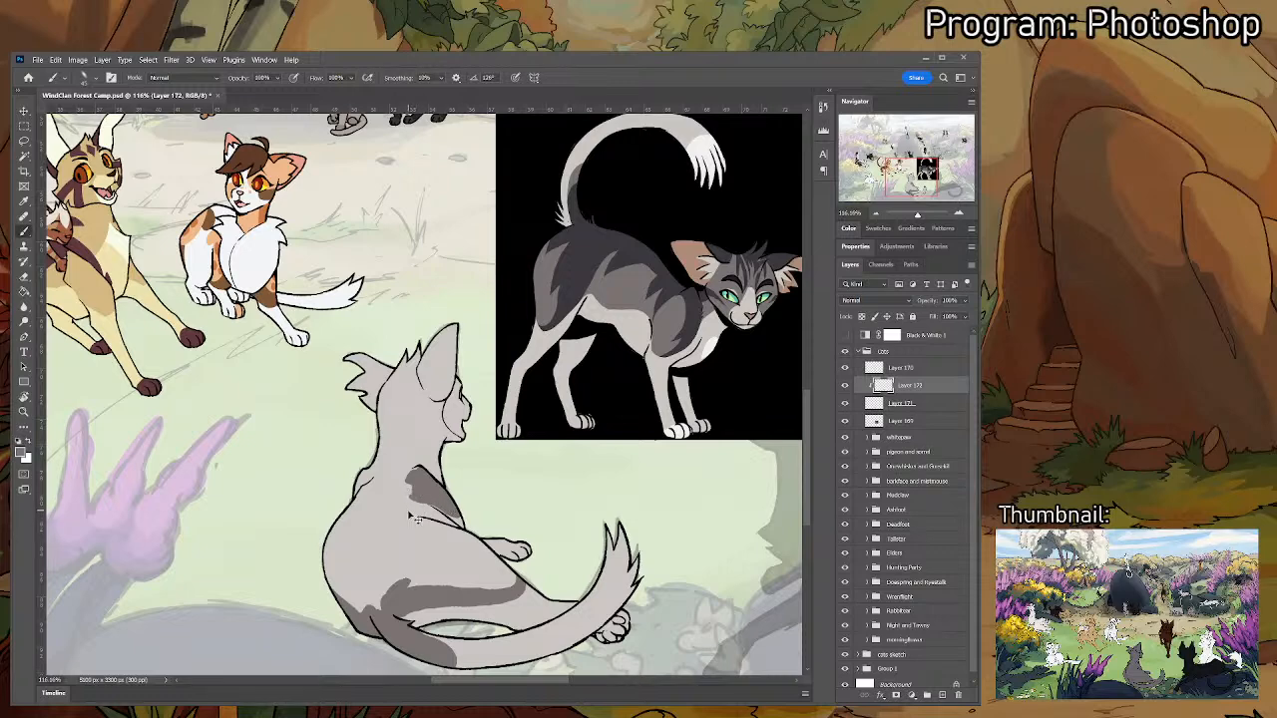
left_click_drag(415, 507, 412, 495)
left_click_drag(426, 538, 459, 543)
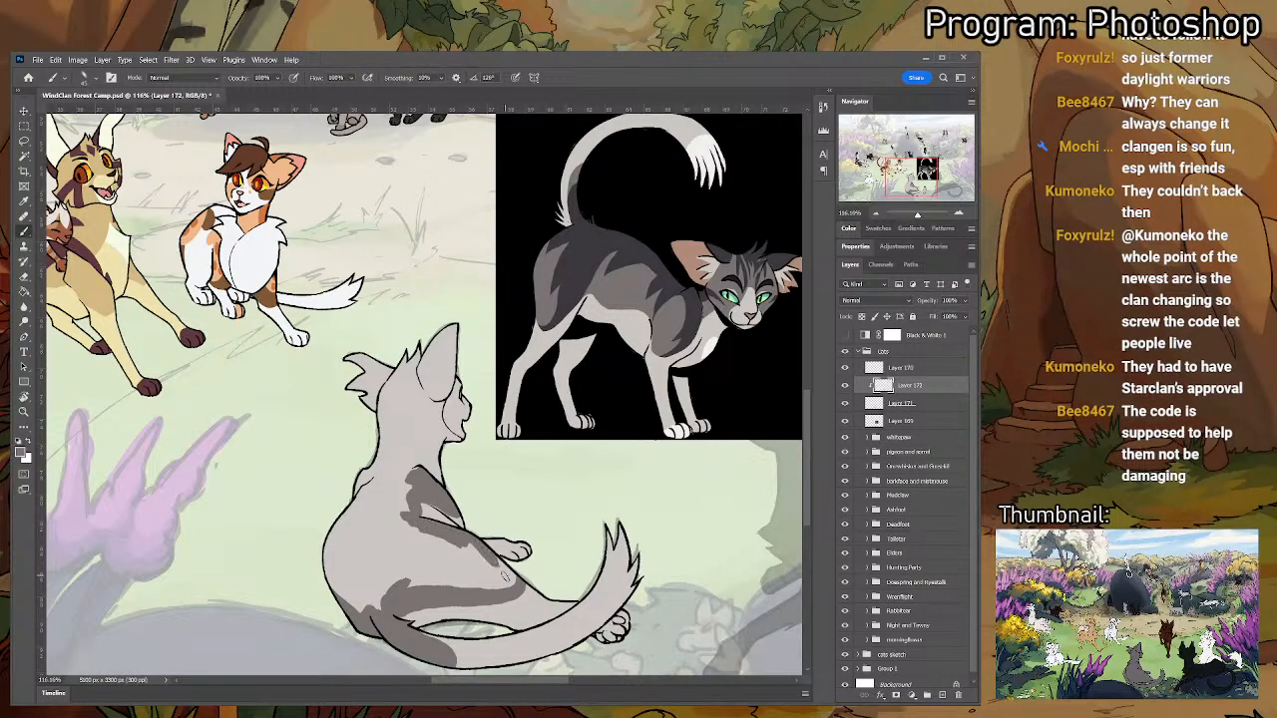
left_click_drag(488, 555, 509, 582)
key("q")
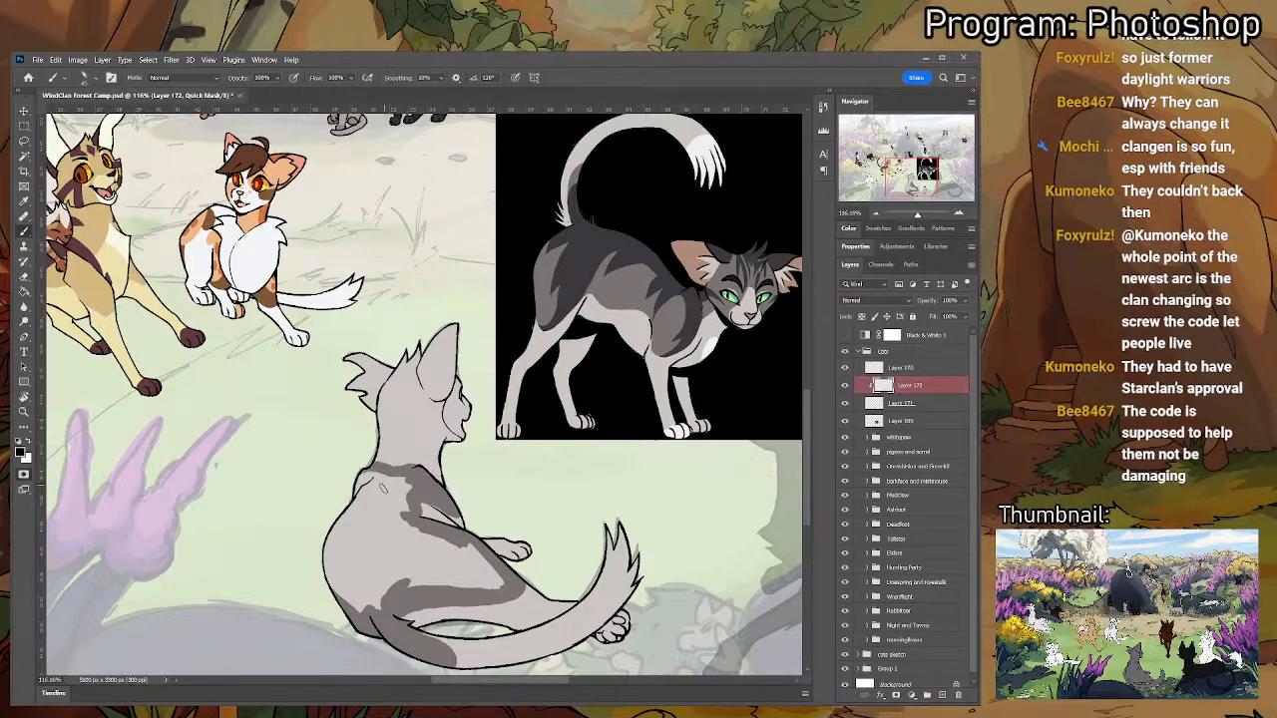
key("q")
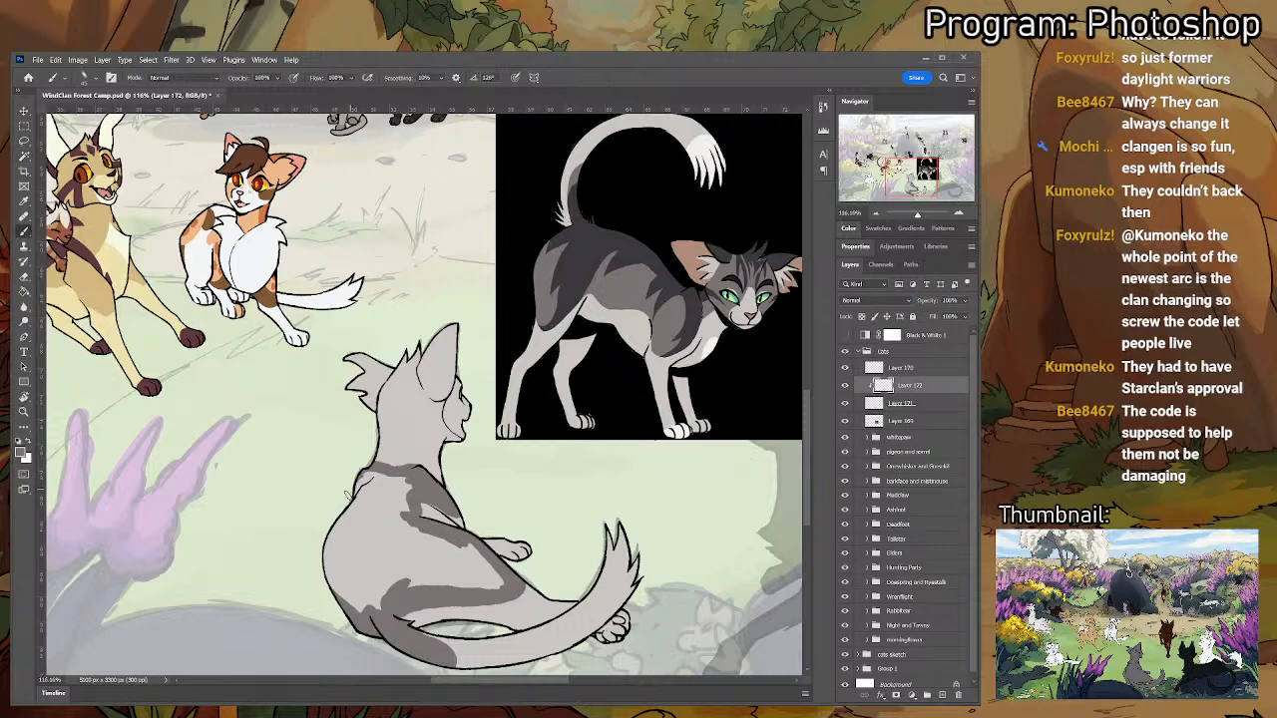
- Select the enclosed area of the back marking, fill it with dark grey, and deselect
key("w")
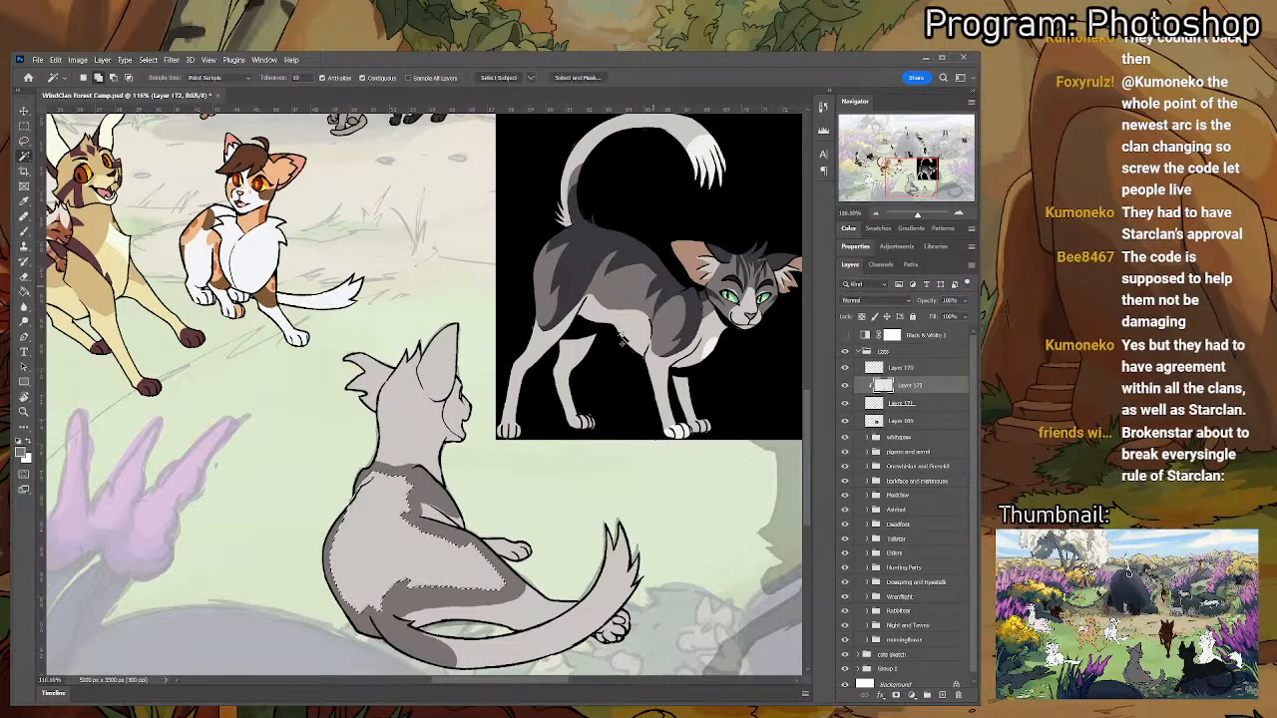
key("g")
left_click(419, 546)
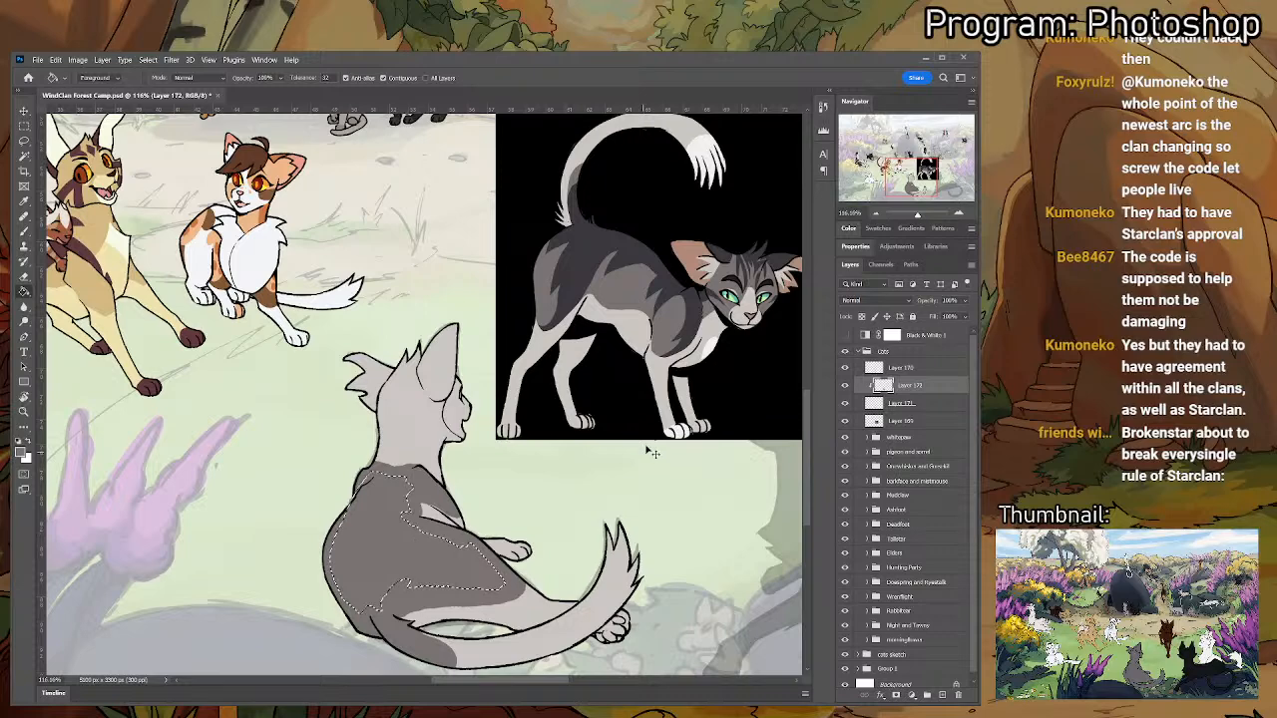
key("ctrl+d")
key("b")
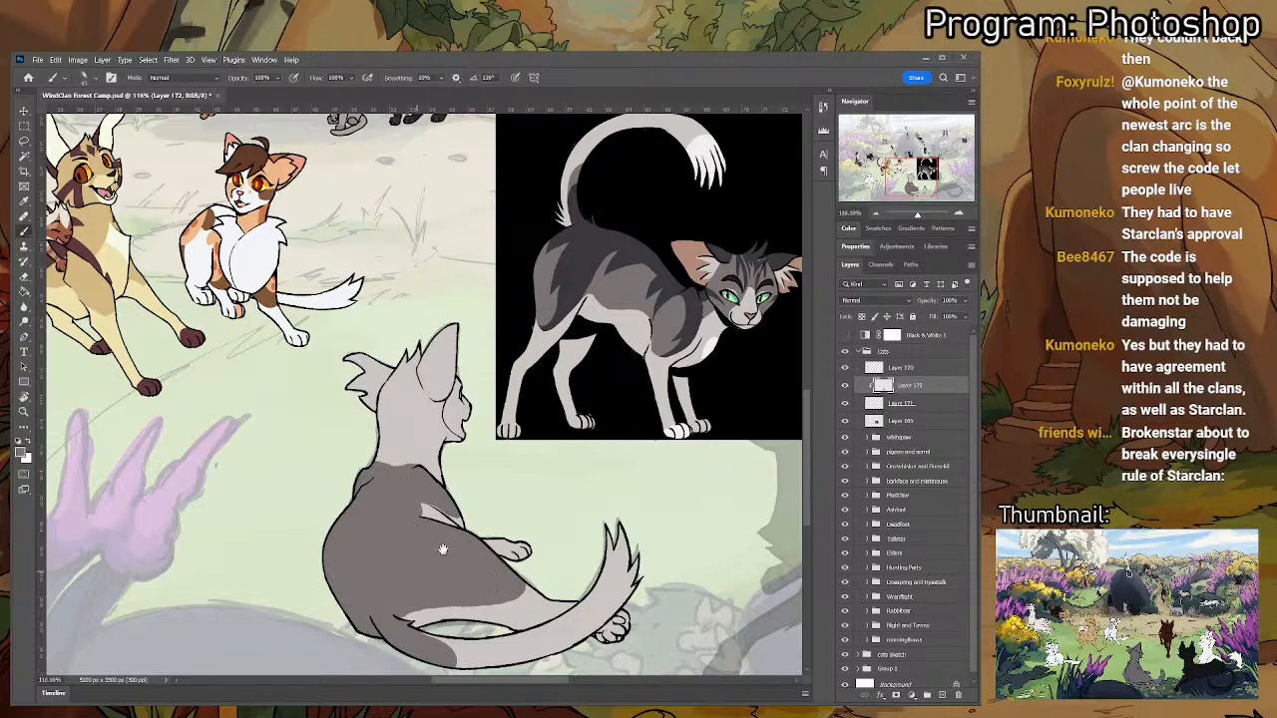
- Touch up the edge between the light neck and dark shoulders, alternating the sampled light and dark grey
left_click_drag(442, 548, 458, 569)
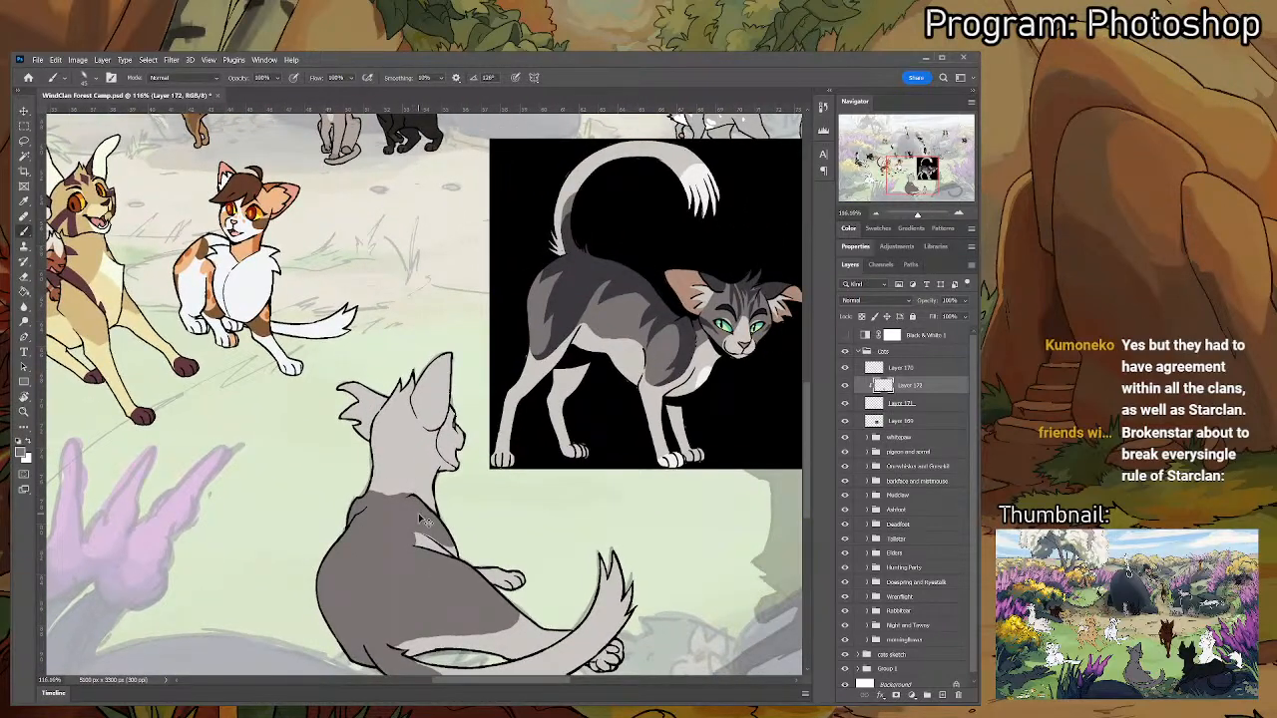
key("i")
key("ctrl+plus")
key("ctrl+plus")
left_click_drag(510, 578, 529, 486)
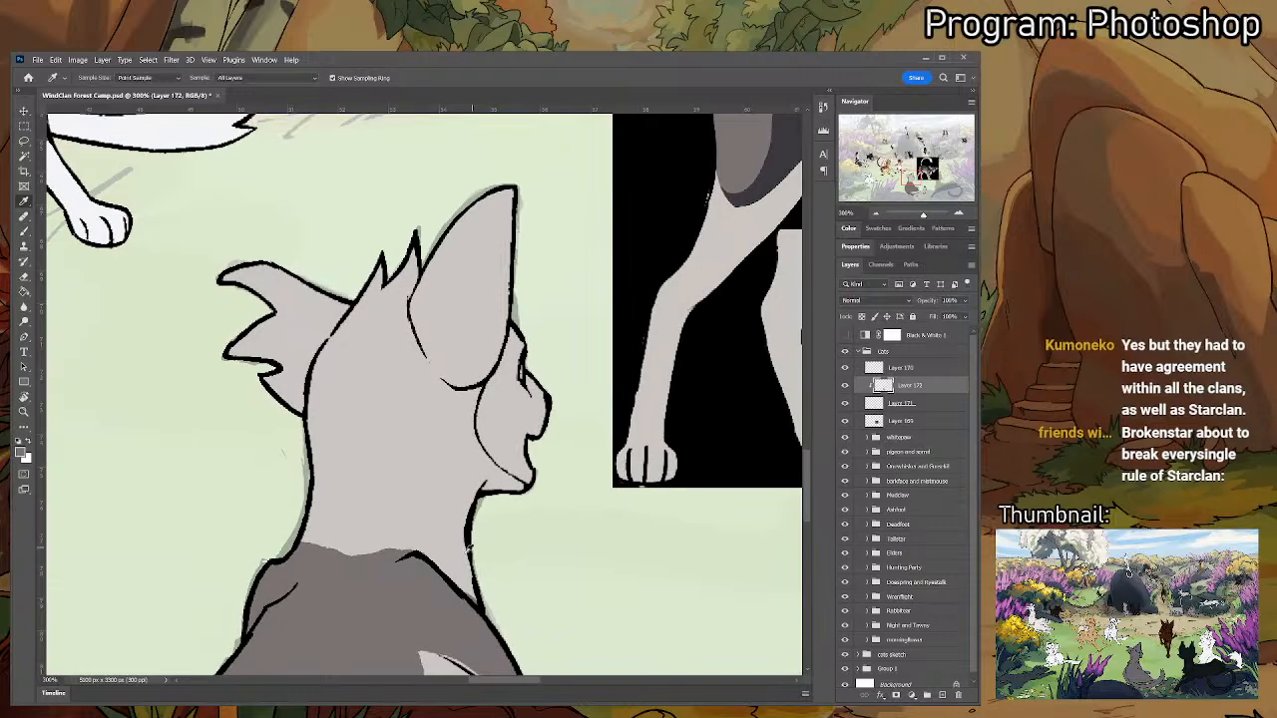
left_click(460, 556)
key("b")
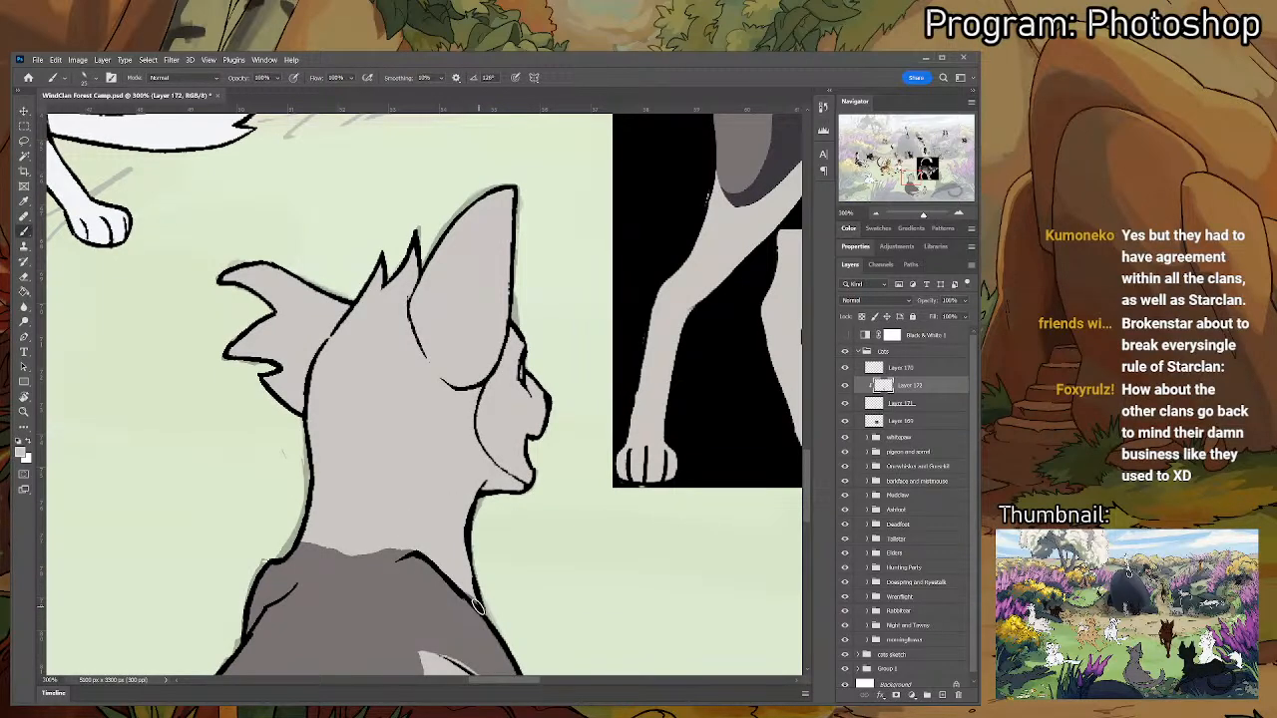
left_click(414, 615, "alt")
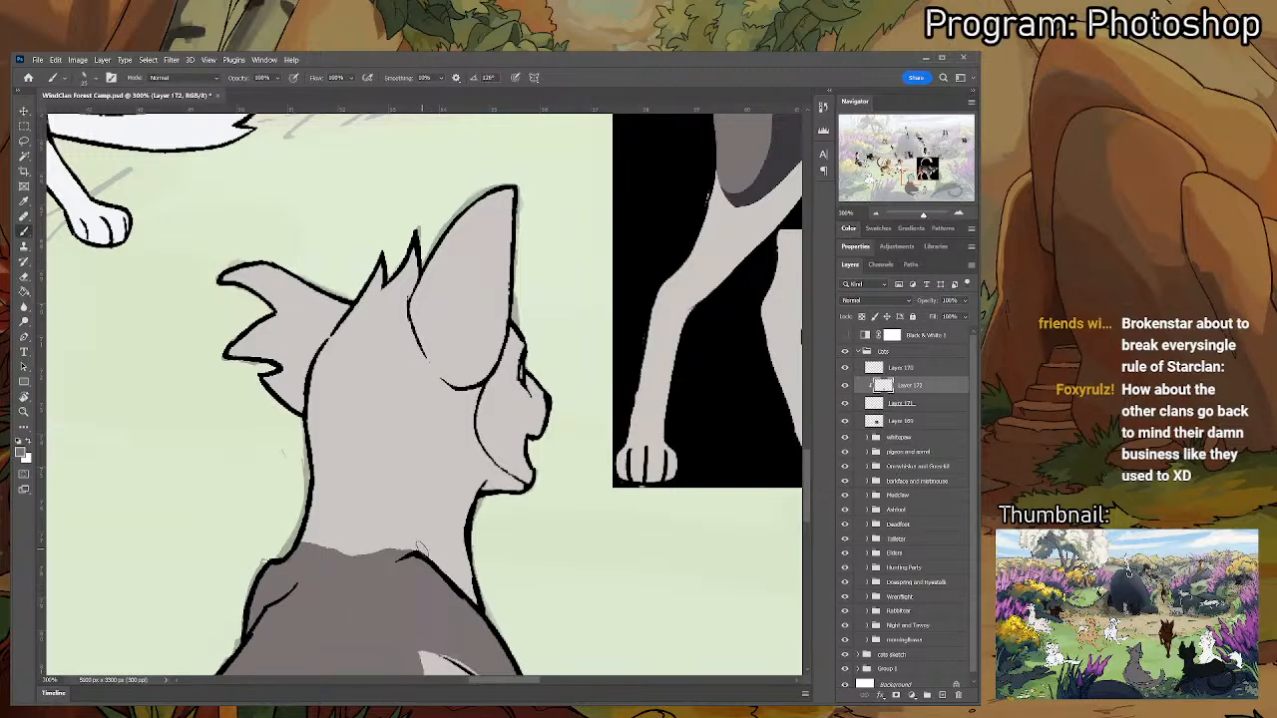
key("ctrl+minus")
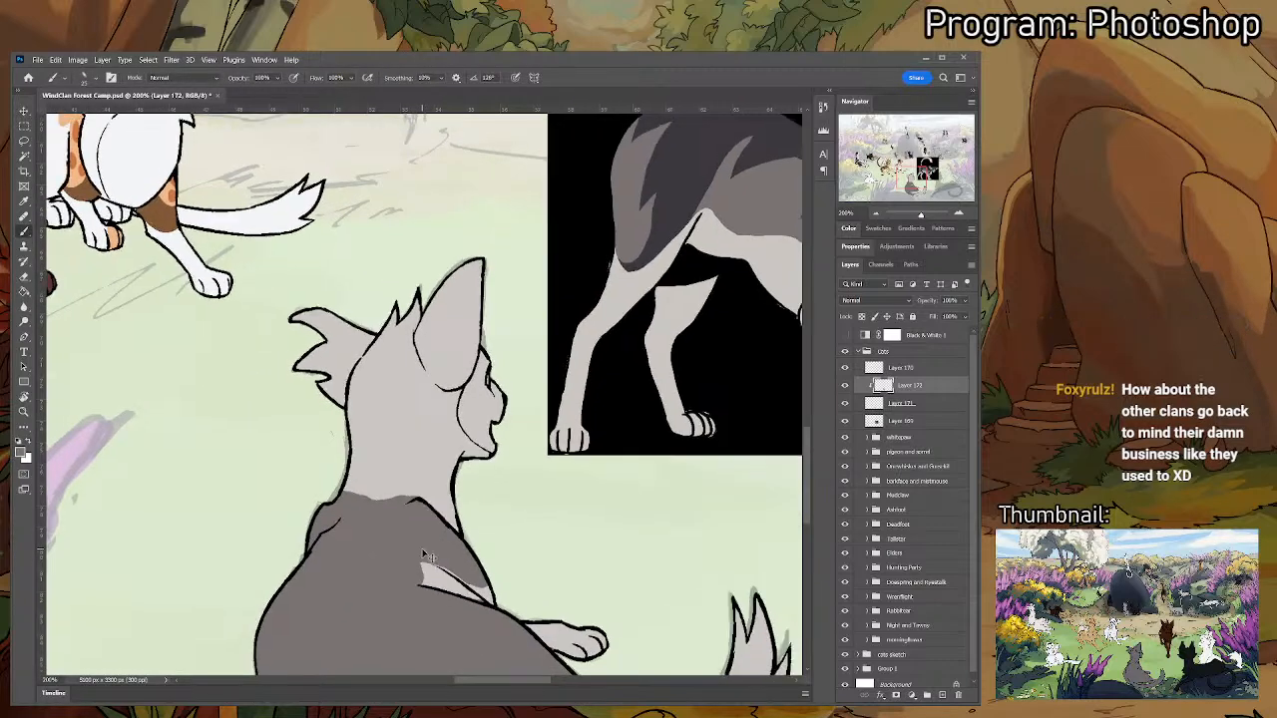
- Undo the last neck strokes and cover the neck, head and ears with dark grey, leaving the throat and muzzle light
key("ctrl+minus")
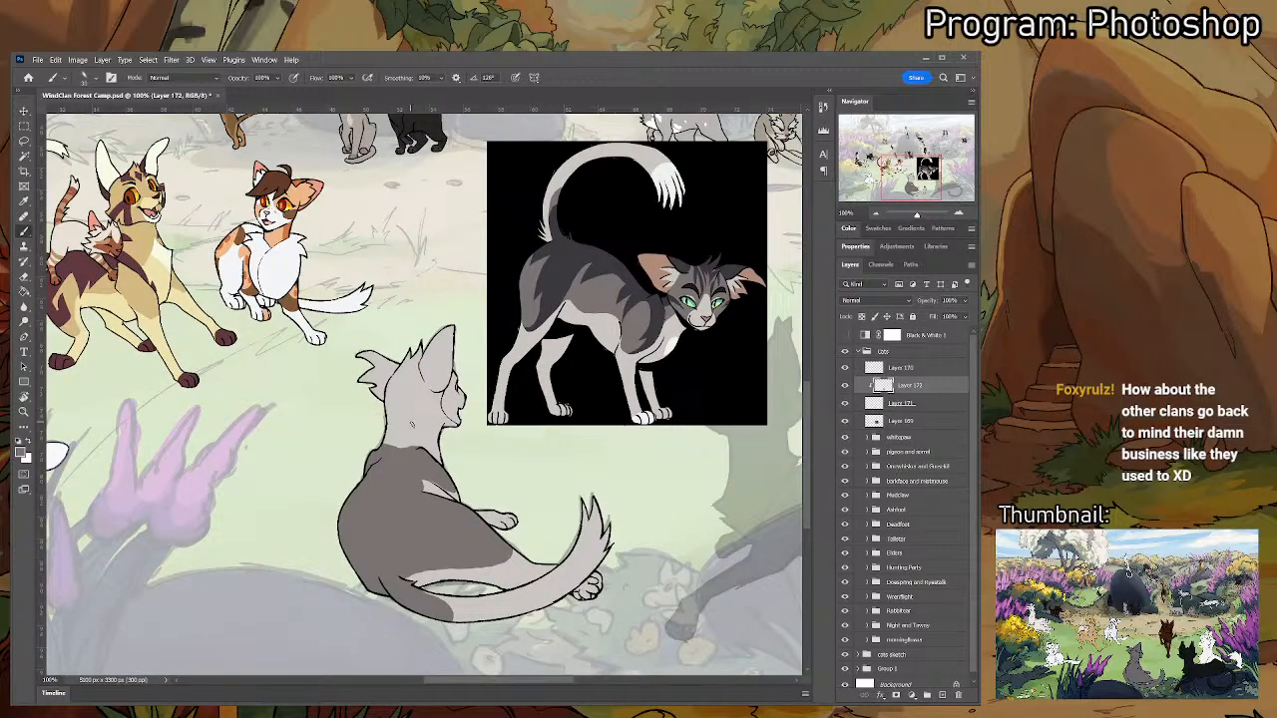
mouse_move(421, 415)
left_mouse_down()
mouse_move(415, 445)
mouse_move(436, 439)
mouse_move(416, 445)
left_mouse_up()
key("ctrl+z")
key("ctrl+z")
key("ctrl+z")
left_click_drag(423, 443, 441, 416)
mouse_move(406, 443)
left_mouse_down()
mouse_move(407, 413)
mouse_move(395, 429)
mouse_move(382, 418)
mouse_move(412, 408)
mouse_move(386, 411)
mouse_move(383, 376)
mouse_move(403, 370)
mouse_move(441, 409)
mouse_move(458, 394)
mouse_move(446, 422)
mouse_move(447, 317)
mouse_move(433, 332)
left_mouse_up()
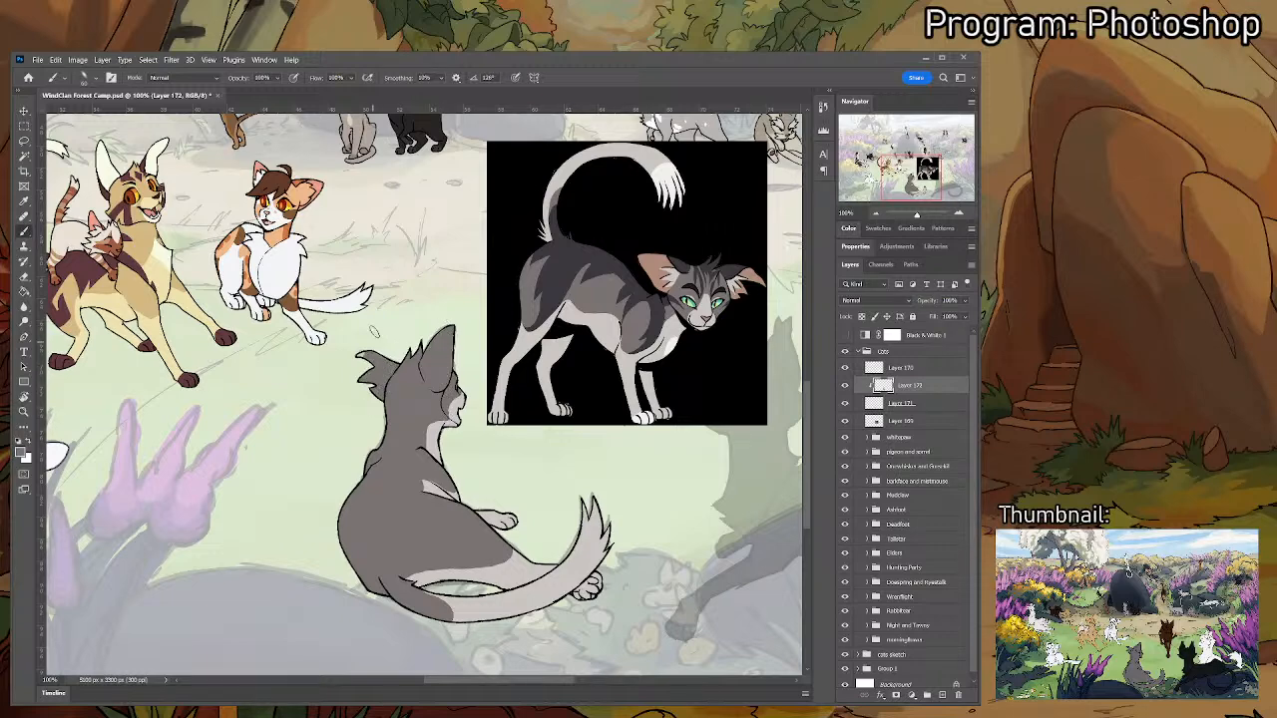
- Refine the edge between the light throat and the dark neck, alternating the sampled dark and light grey
key("ctrl+plus")
key("ctrl+plus")
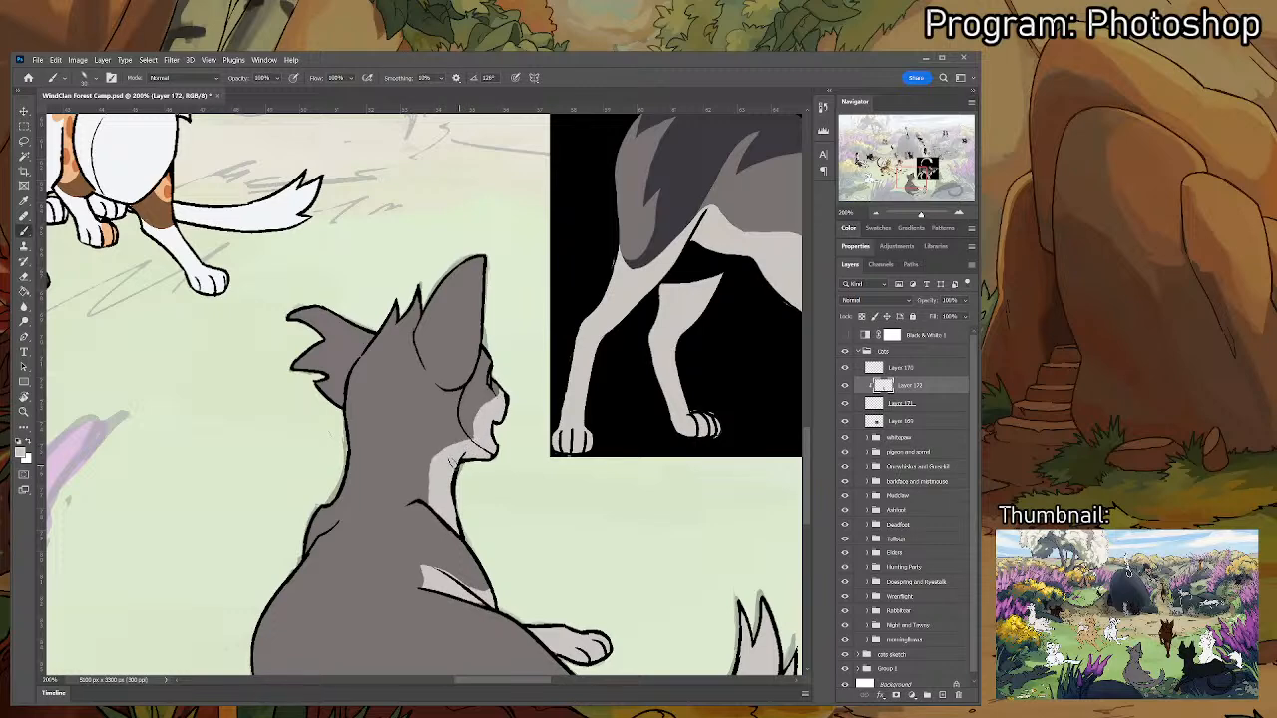
key("i")
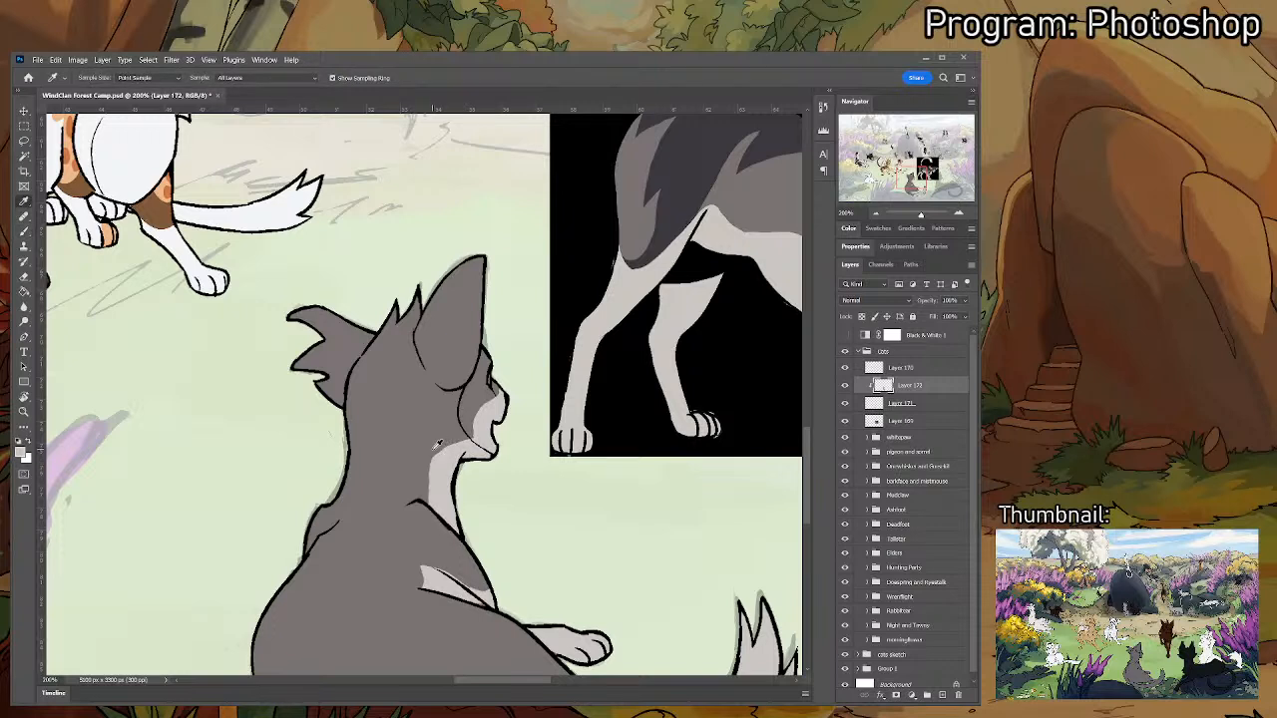
left_click(438, 446)
key("b")
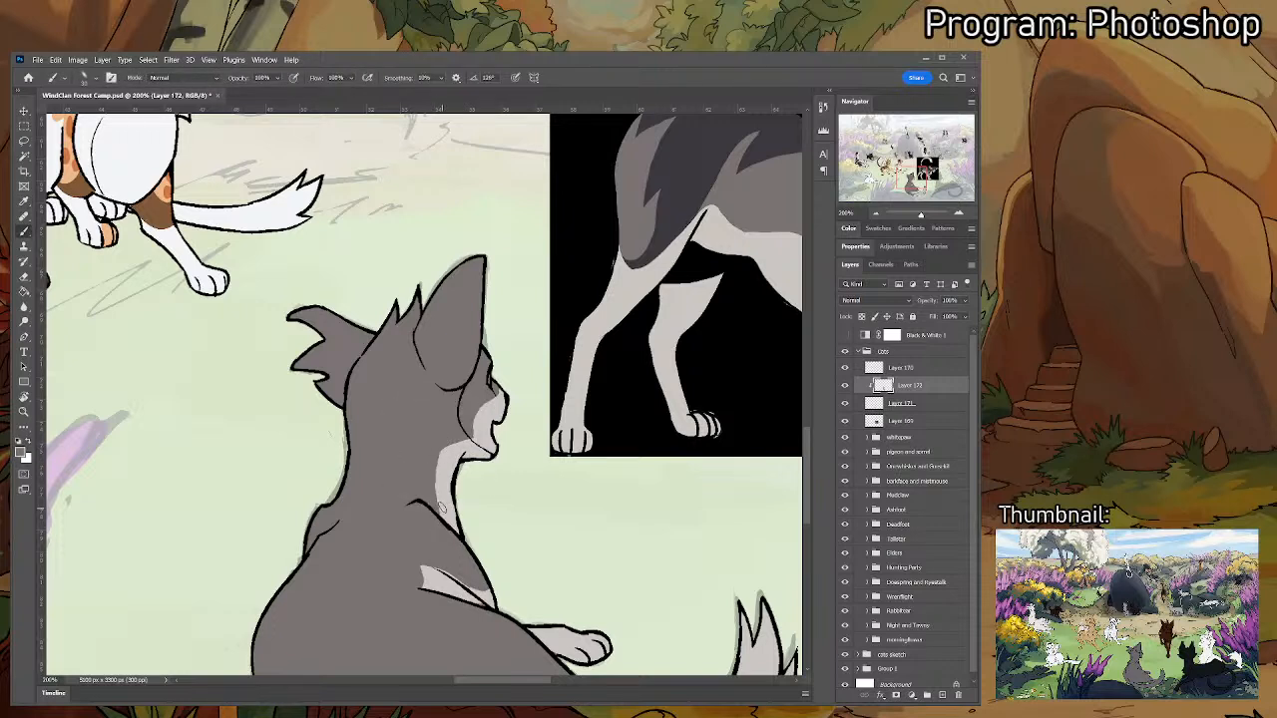
key("i")
left_click(447, 495)
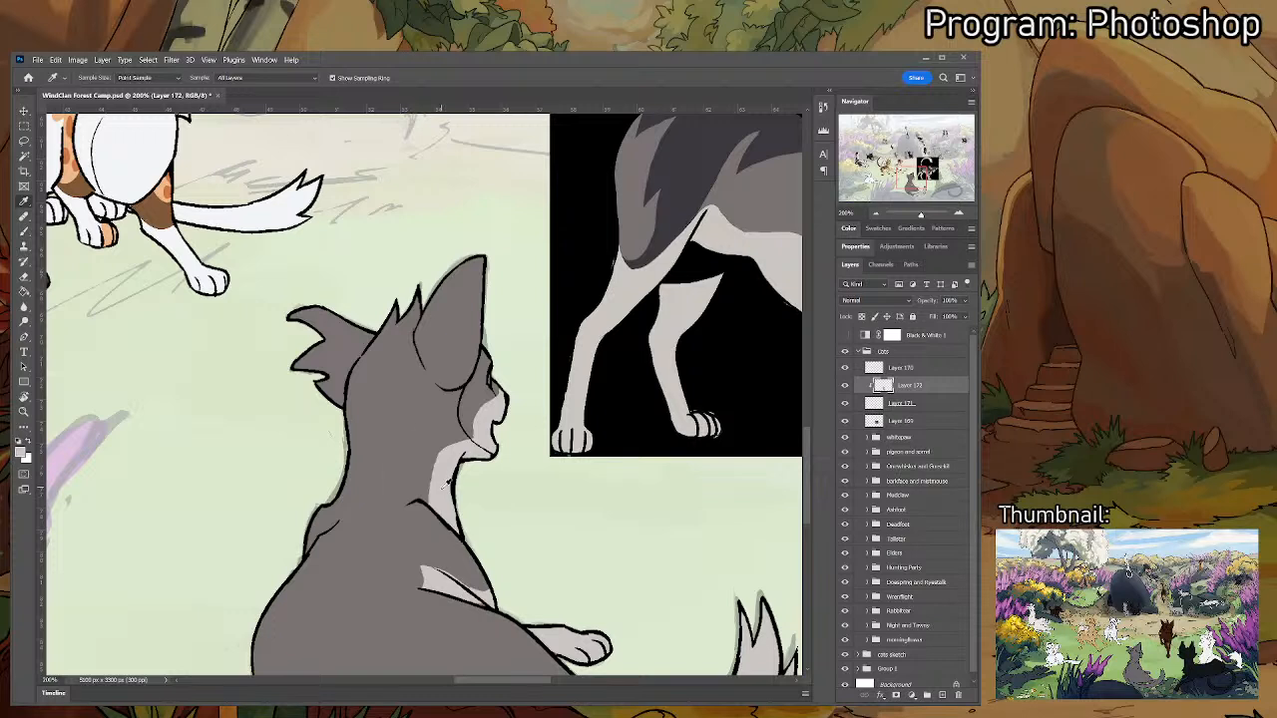
key("b")
mouse_move(433, 503)
left_mouse_down()
mouse_move(444, 452)
mouse_move(480, 433)
mouse_move(456, 448)
mouse_move(488, 407)
mouse_move(480, 429)
mouse_move(441, 452)
mouse_move(483, 428)
mouse_move(371, 469)
left_mouse_up()
key("i")
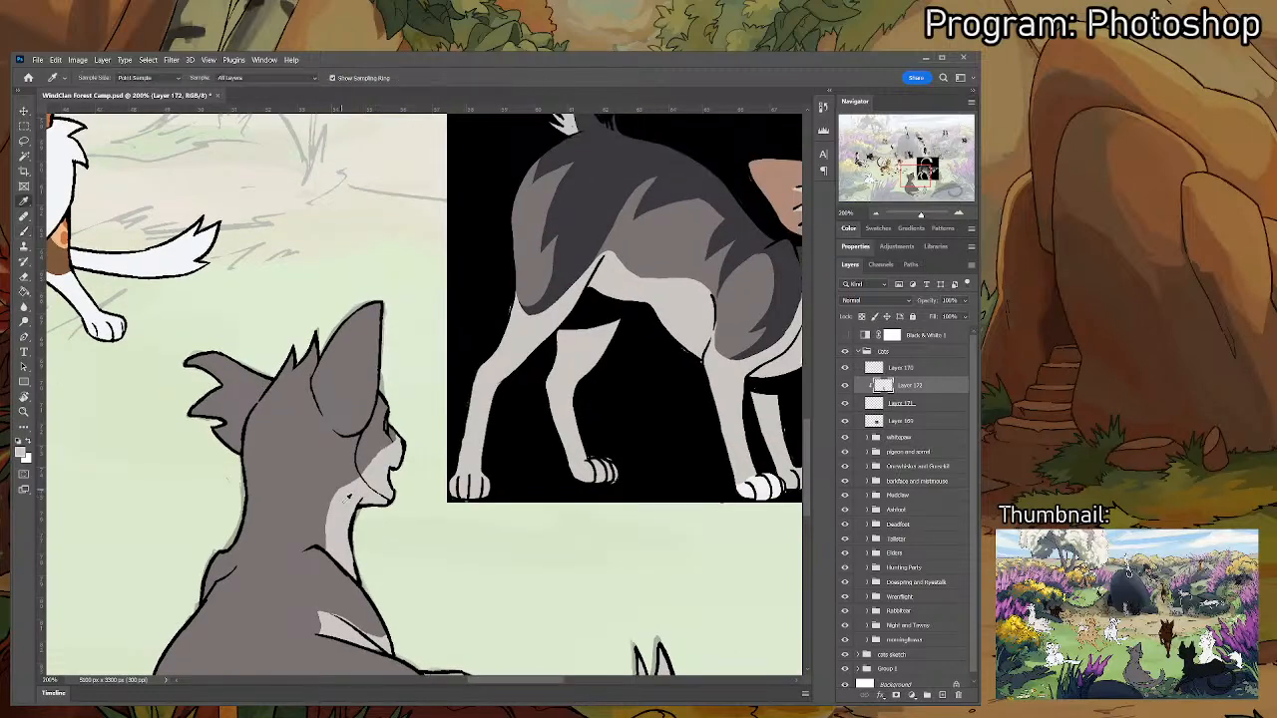
left_click(338, 487)
key("b")
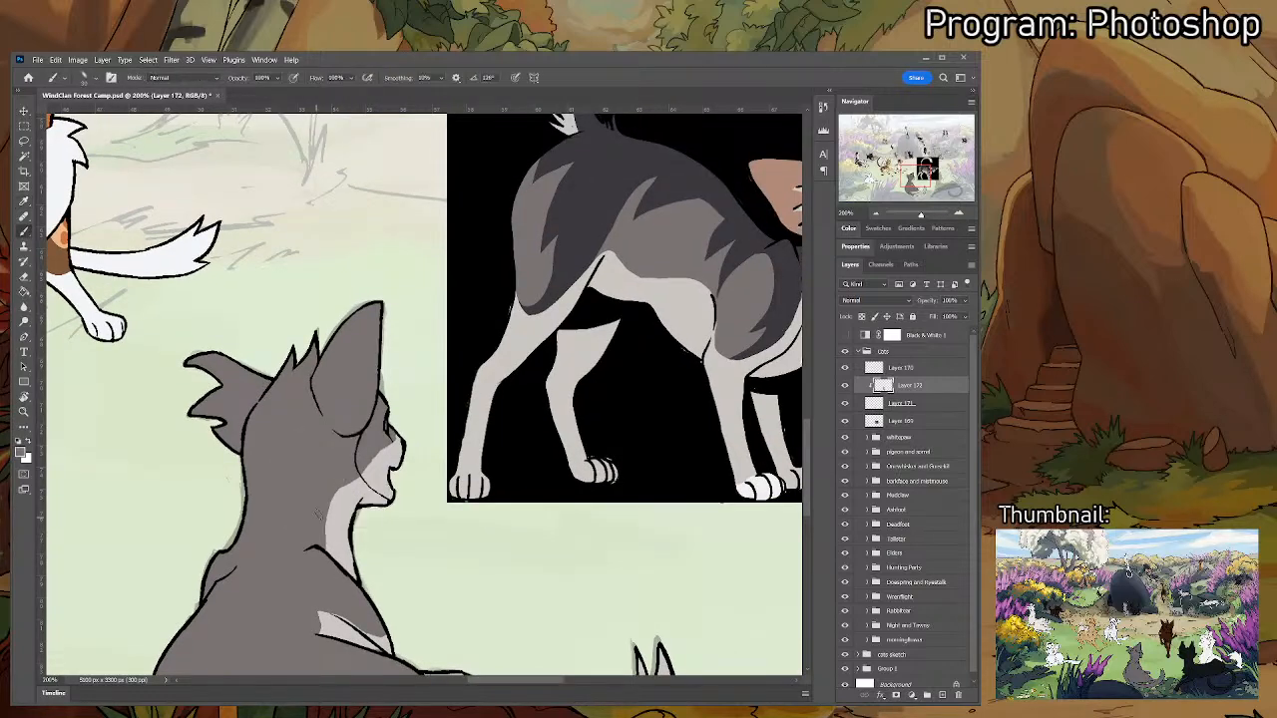
mouse_move(337, 488)
left_mouse_down()
mouse_move(371, 514)
mouse_move(389, 514)
mouse_move(380, 504)
mouse_move(351, 524)
mouse_move(375, 482)
mouse_move(171, 504)
mouse_move(394, 417)
left_mouse_up()
- Touch up the grey markings around the cat's chin and jaw with colours sampled from the face
key("i")
left_click(377, 479)
key("b")
left_click(374, 476, "alt")
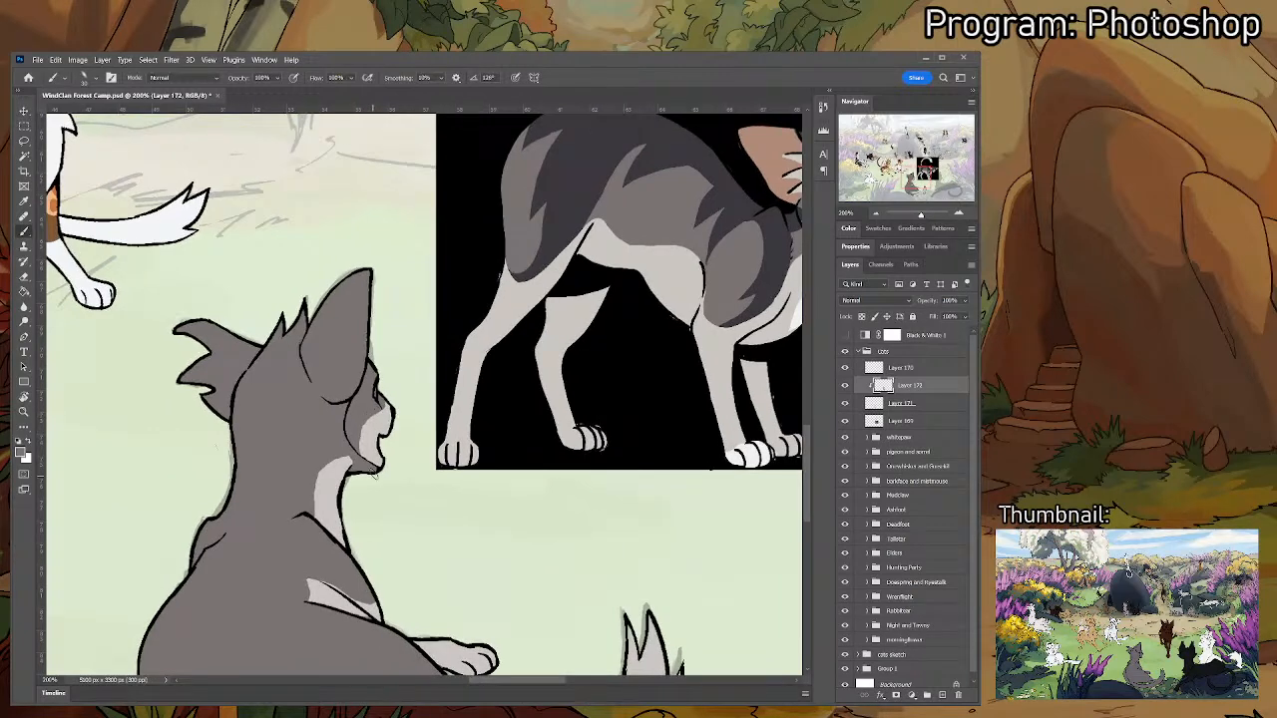
left_click(370, 454, "alt")
left_click_drag(351, 464, 383, 470)
- Sample the white from the reference cat's chest and paint a white patch at the front of the seated cat's chest
left_click_drag(399, 408, 269, 489)
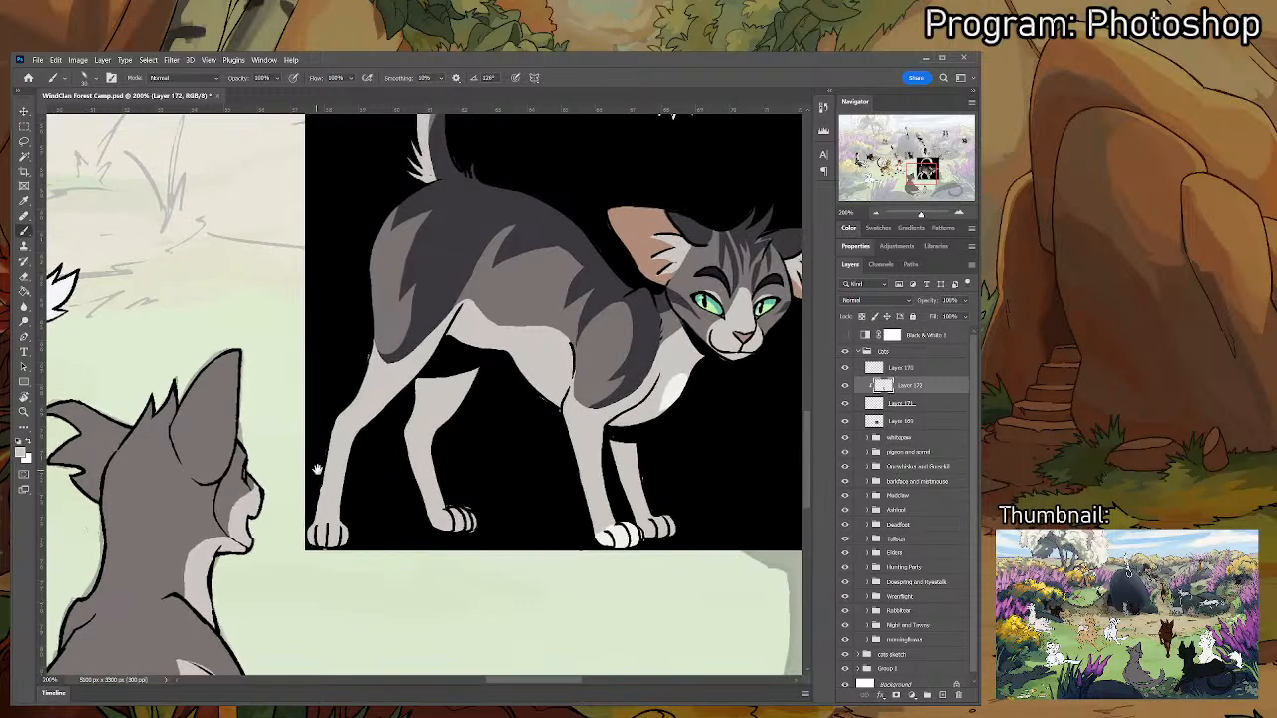
key("i")
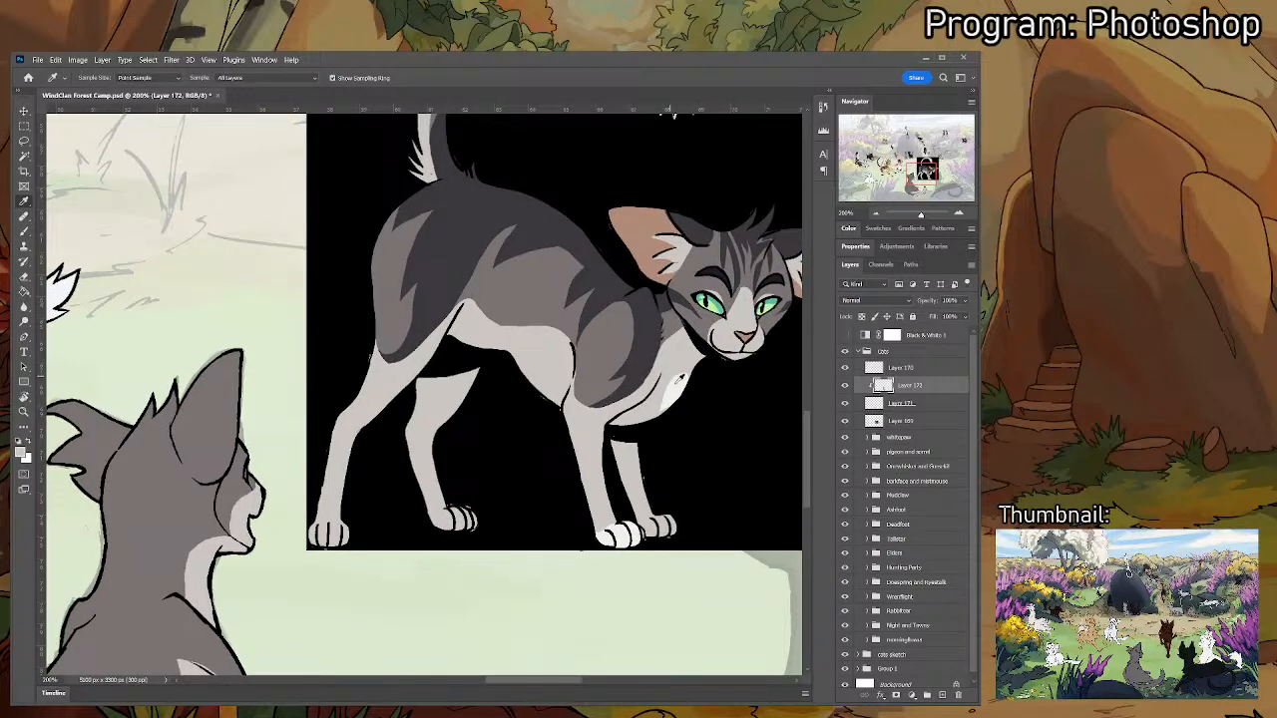
key("b")
left_click_drag(208, 599, 214, 631)
left_click_drag(379, 576, 470, 438)
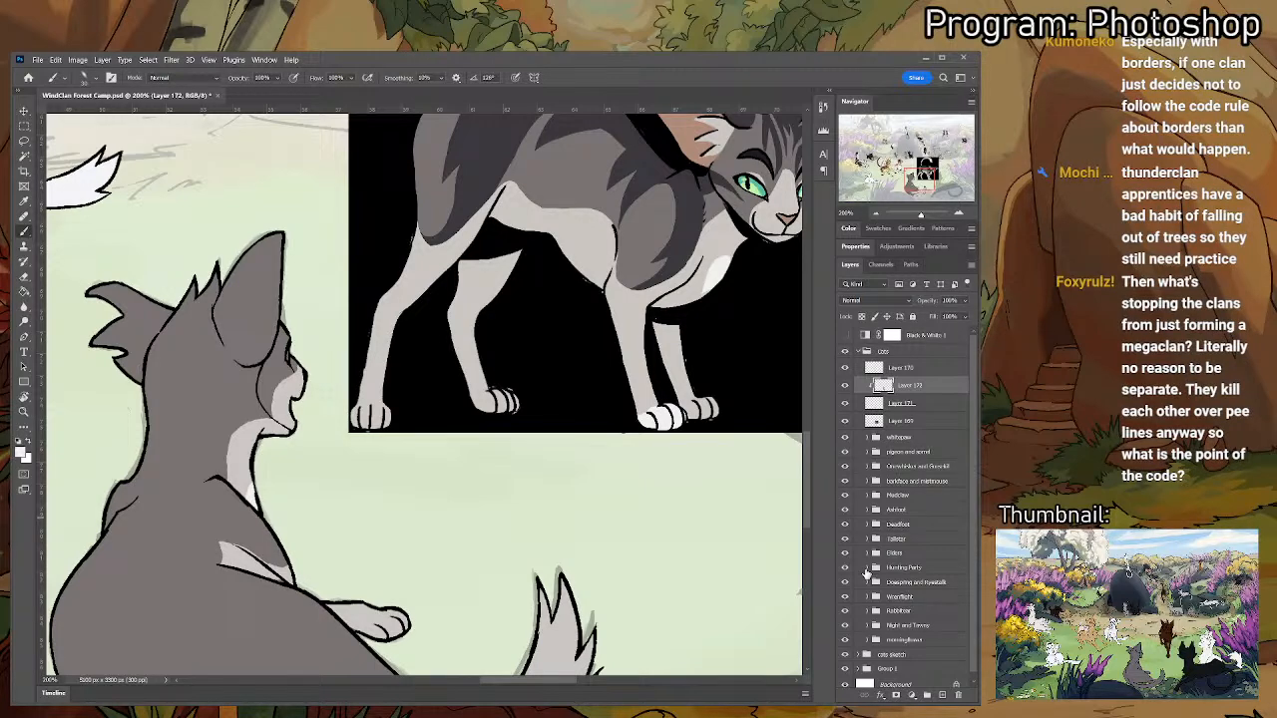
- Sample the darkest grey from the reference's shoulder, add a new clipped layer above the markings, and colour the far ear
key("i")
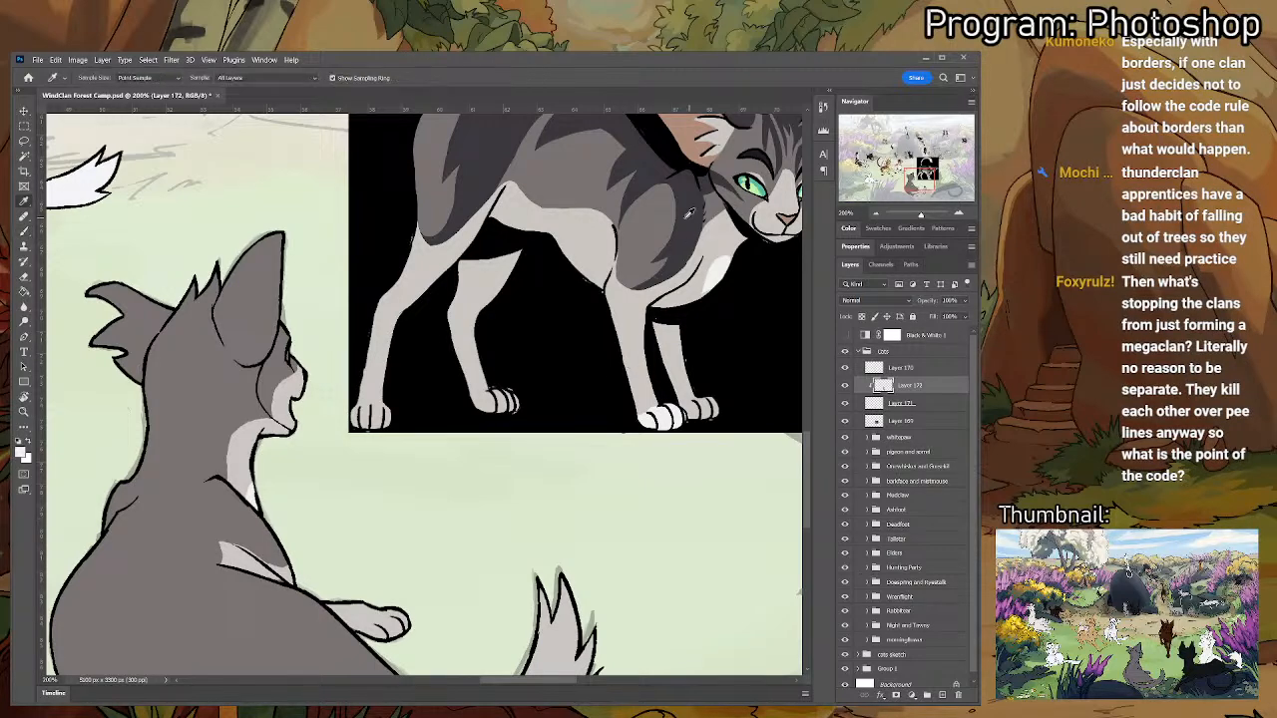
left_click(688, 219)
key("b")
left_click(942, 695)
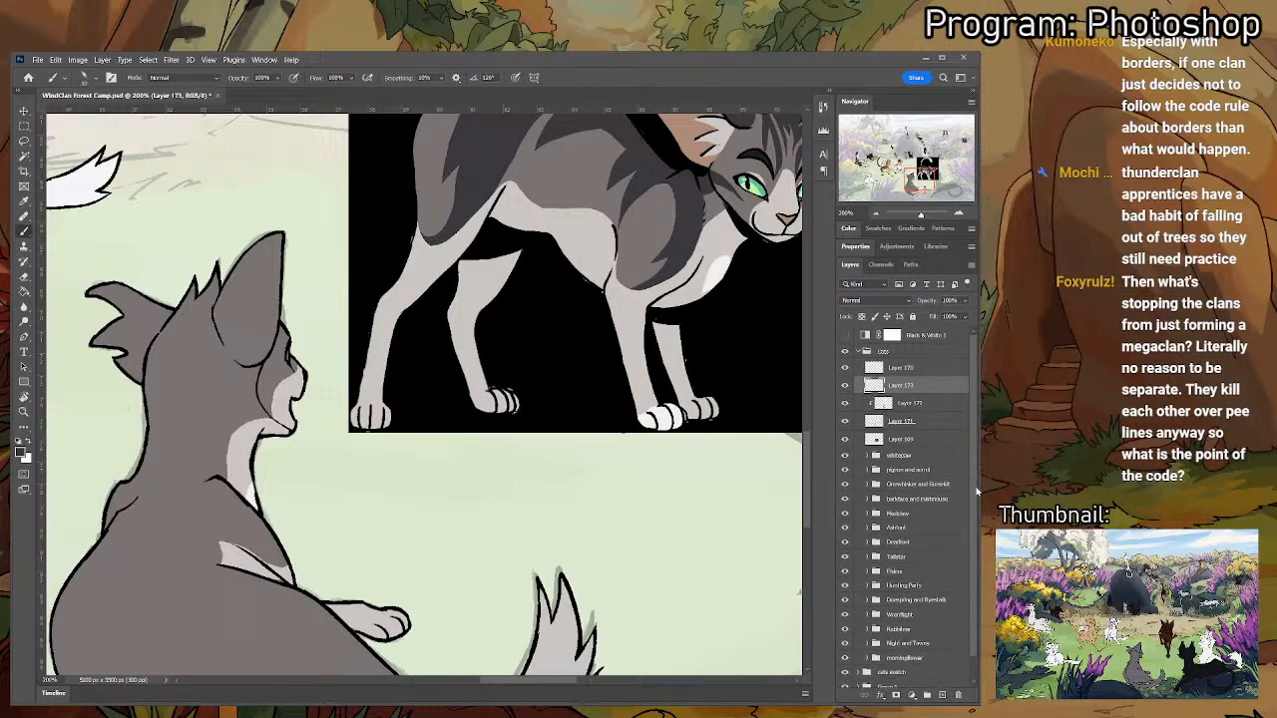
scroll(478, 420, "up", 2)
left_click_drag(489, 401, 436, 430)
mouse_move(118, 466)
left_mouse_down()
mouse_move(145, 412)
mouse_move(132, 396)
mouse_move(141, 380)
mouse_move(113, 374)
mouse_move(57, 417)
left_mouse_up()
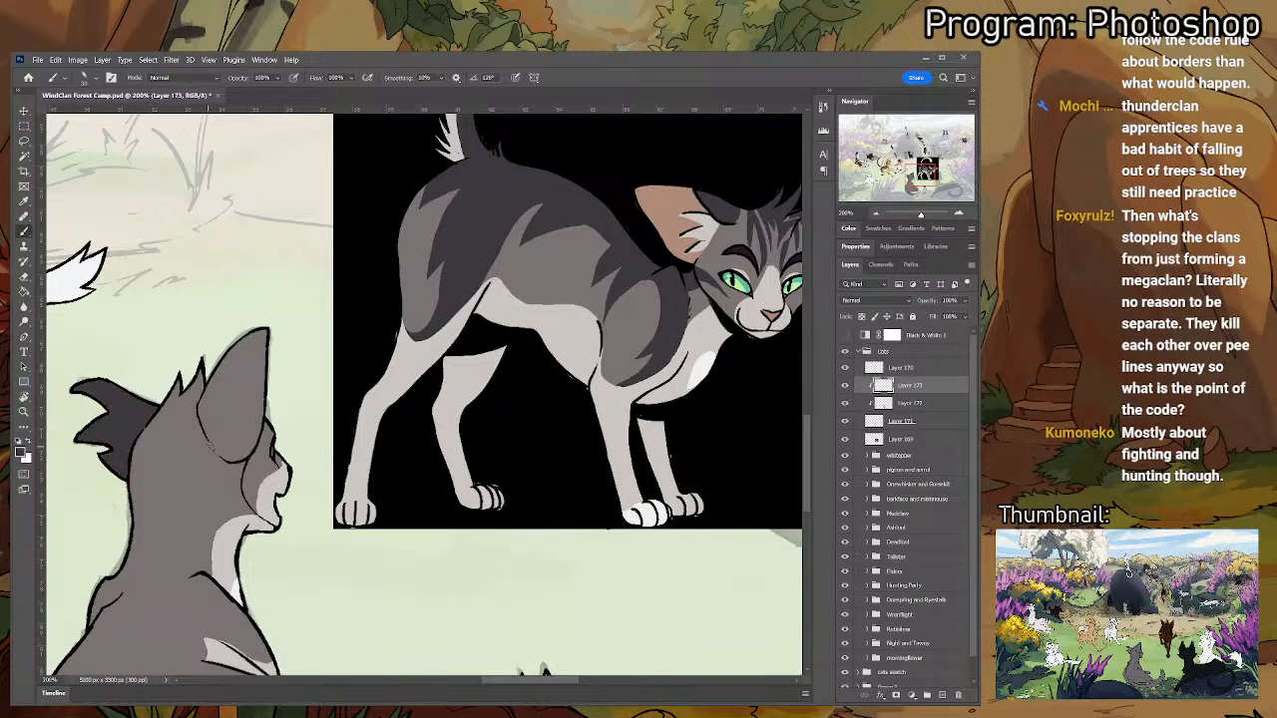
- Outline and fill the back of the near ear with the darkest grey
mouse_move(210, 417)
left_mouse_down()
mouse_move(230, 450)
mouse_move(242, 446)
left_mouse_up()
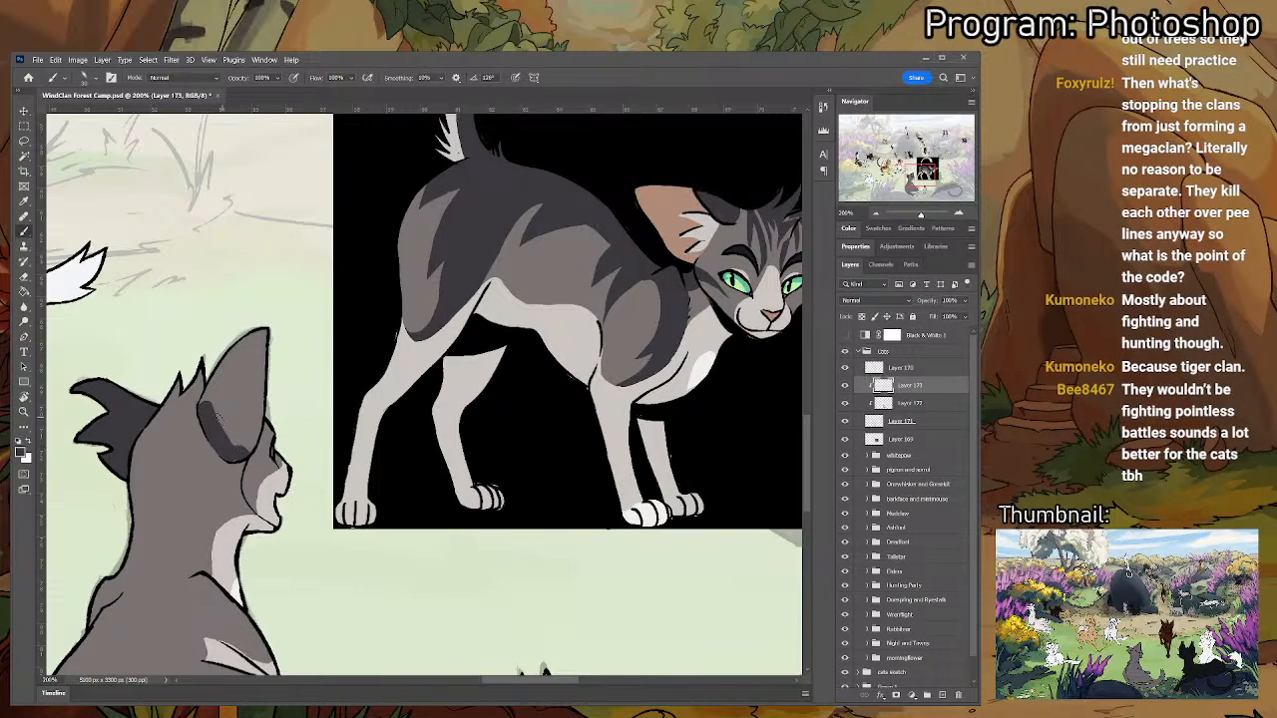
left_click_drag(208, 405, 248, 344)
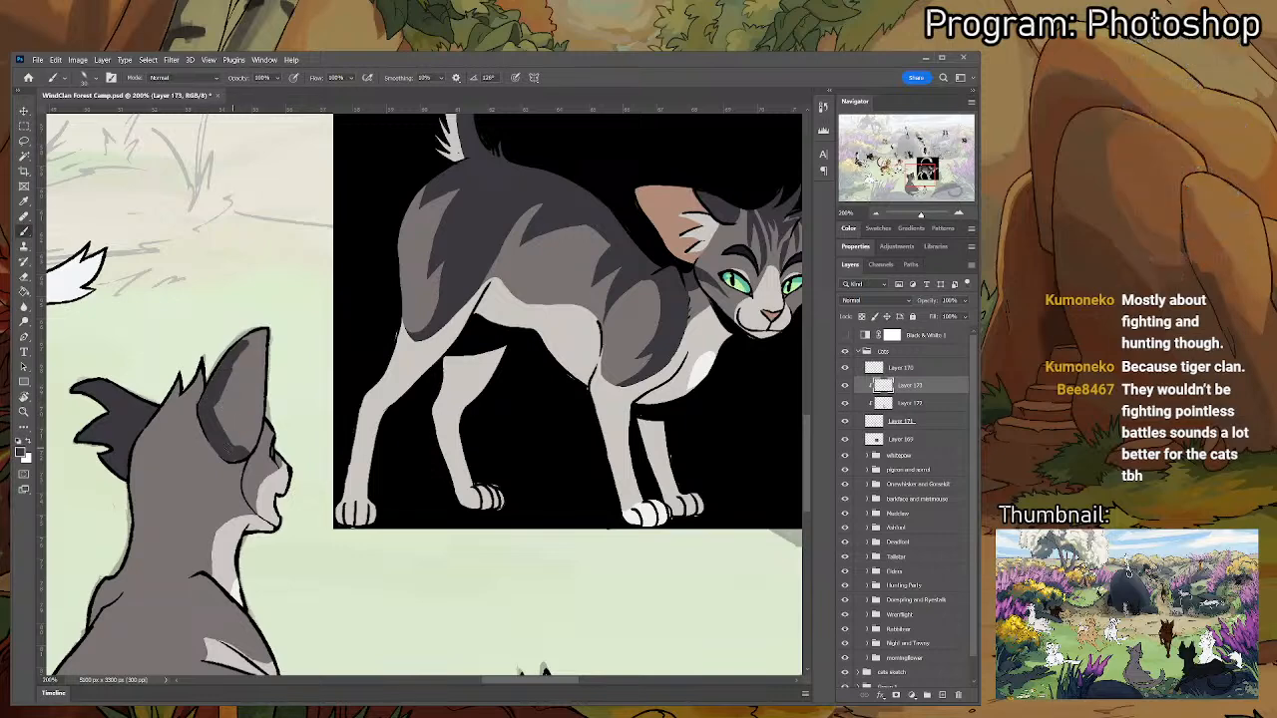
mouse_move(247, 451)
left_mouse_down()
mouse_move(263, 342)
mouse_move(220, 404)
left_mouse_up()
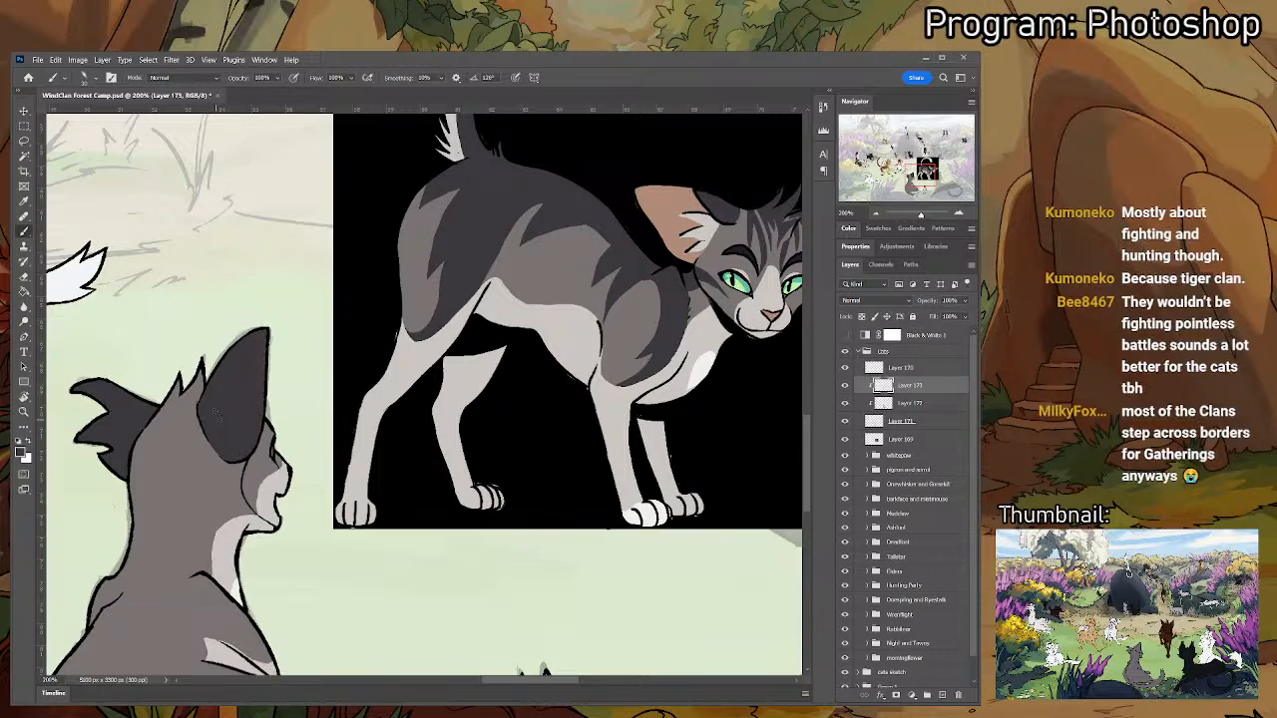
scroll(243, 432, "down", 2)
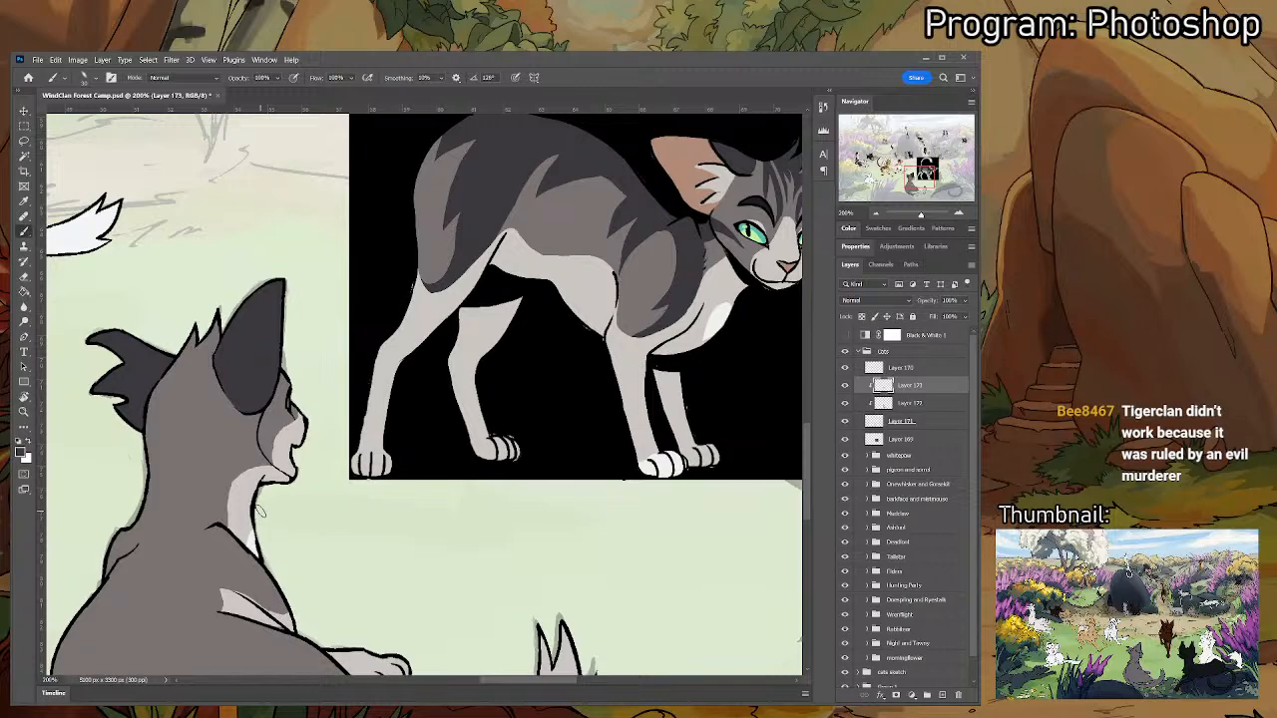
left_click_drag(363, 501, 477, 440)
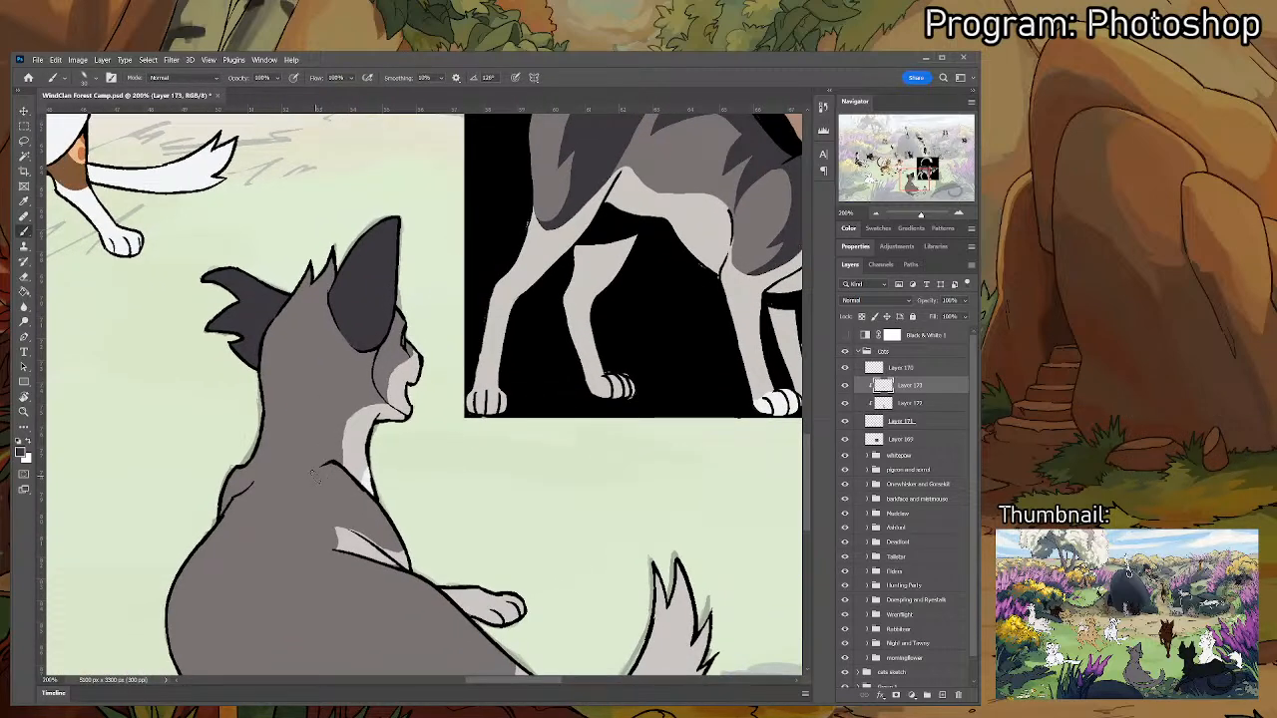
mouse_move(312, 475)
left_mouse_down()
mouse_move(342, 477)
mouse_move(292, 463)
left_mouse_up()
key("ctrl+z")
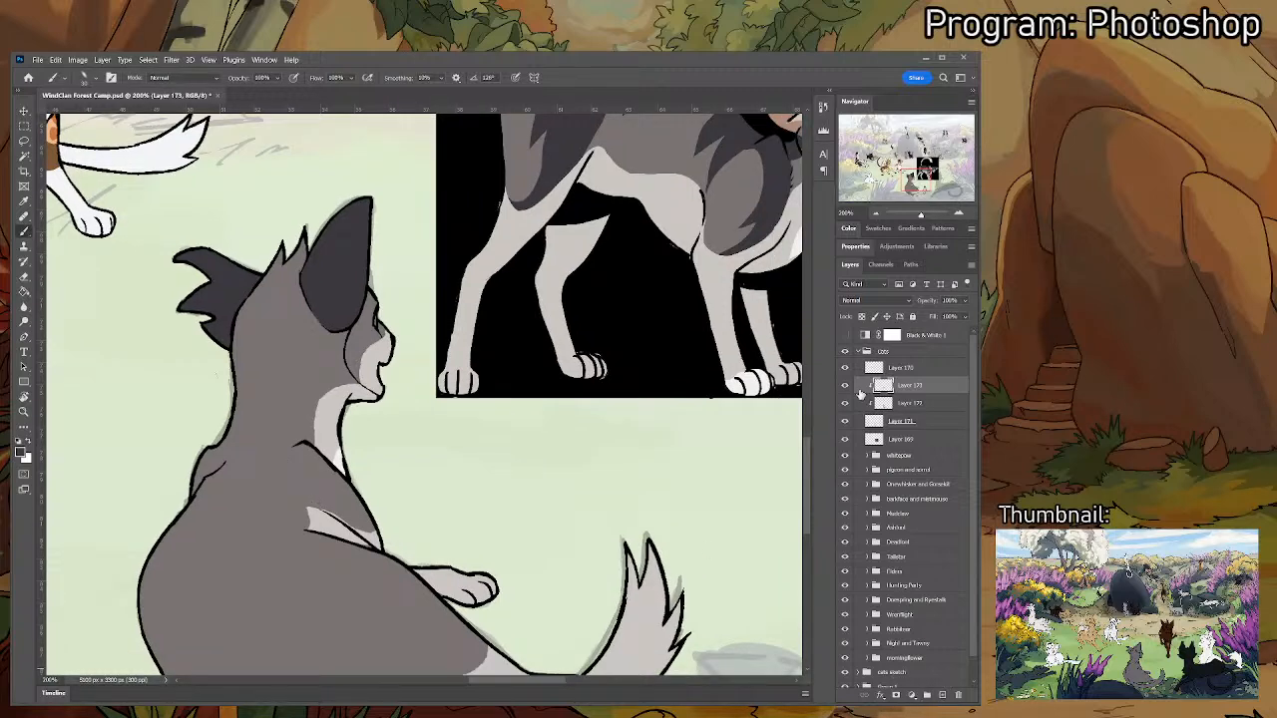
left_click(845, 386)
left_click(844, 386)
- Paint the darkest grey marking around the eye and back across the cheek, following the reference's face
left_click_drag(466, 431, 419, 502)
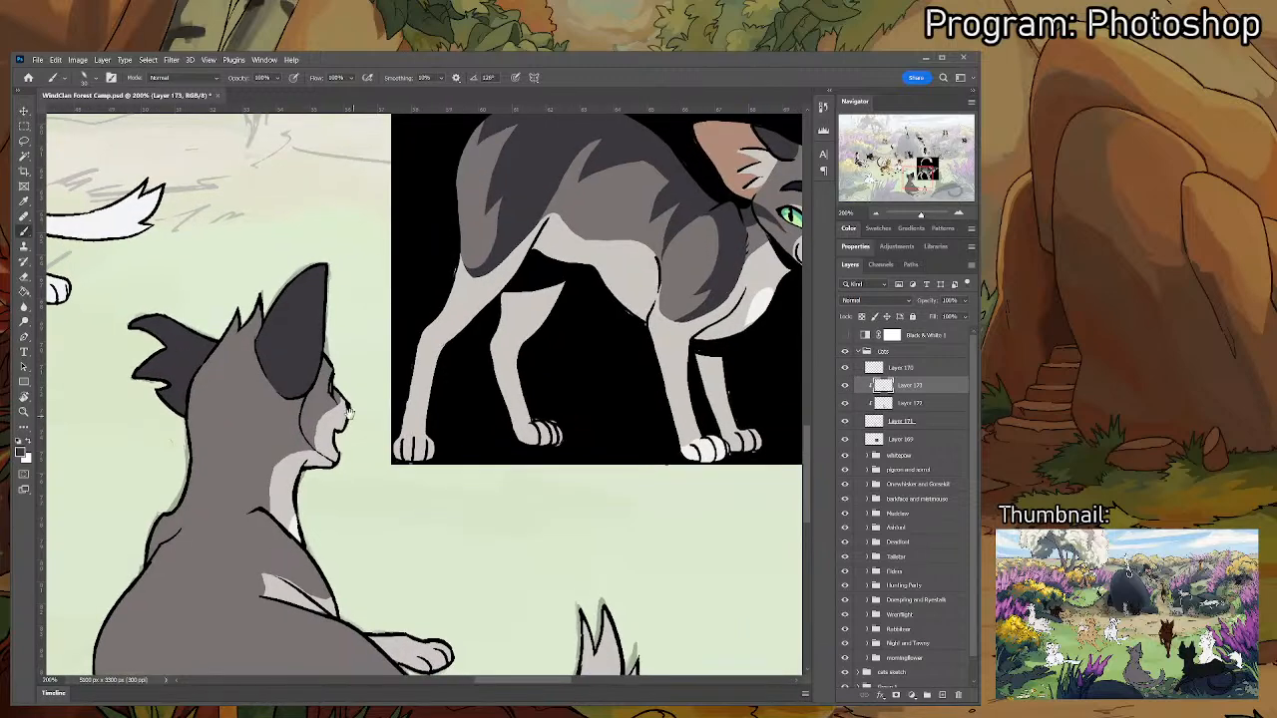
left_click_drag(373, 420, 319, 487)
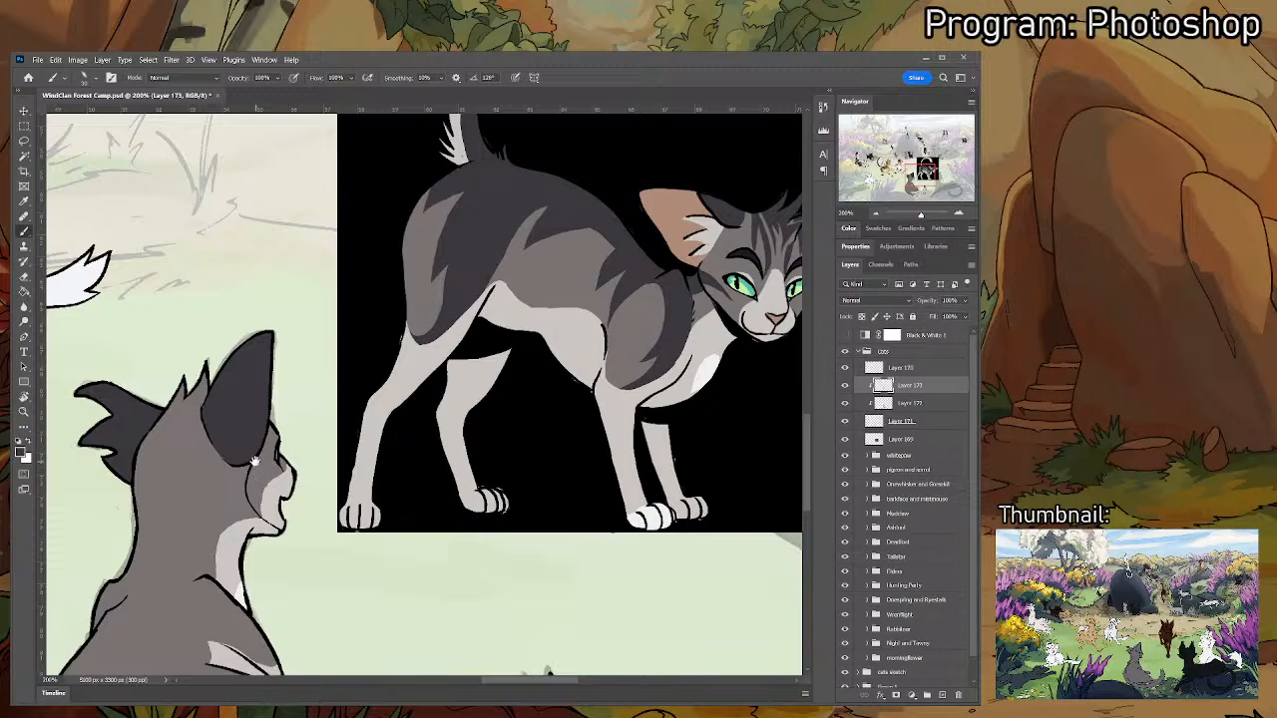
left_click_drag(270, 466, 249, 467)
key("e")
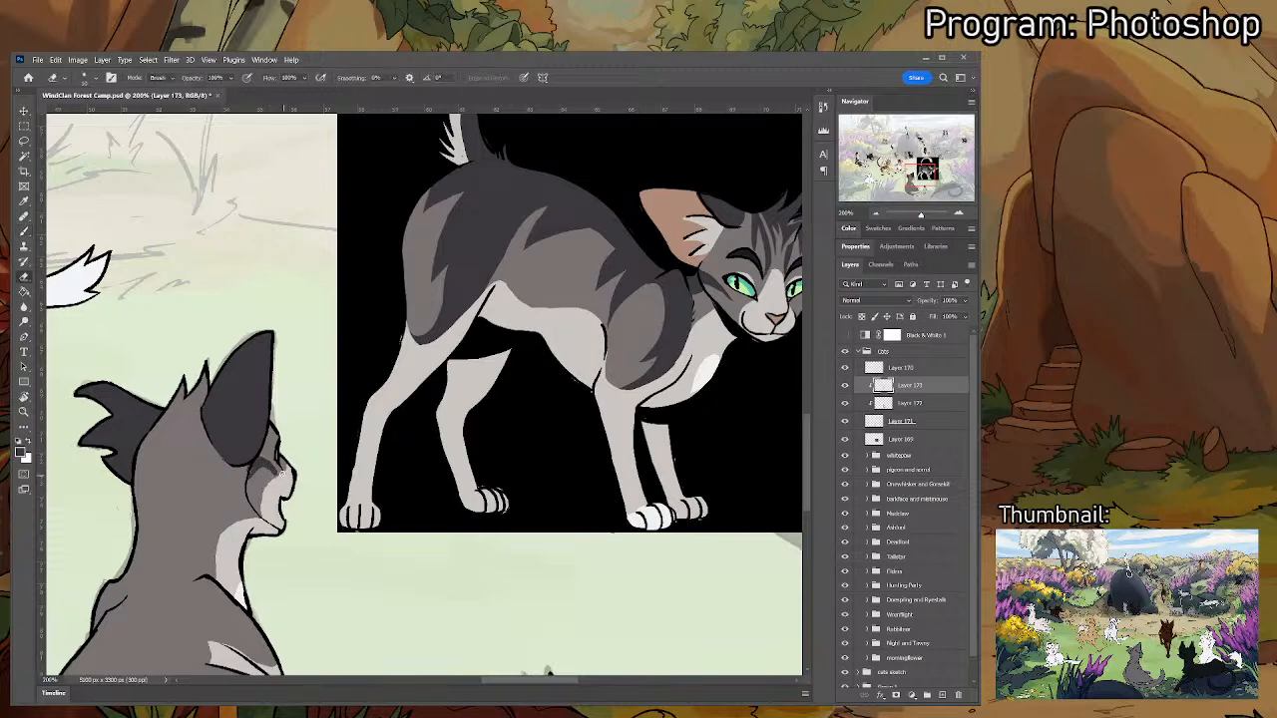
key("b")
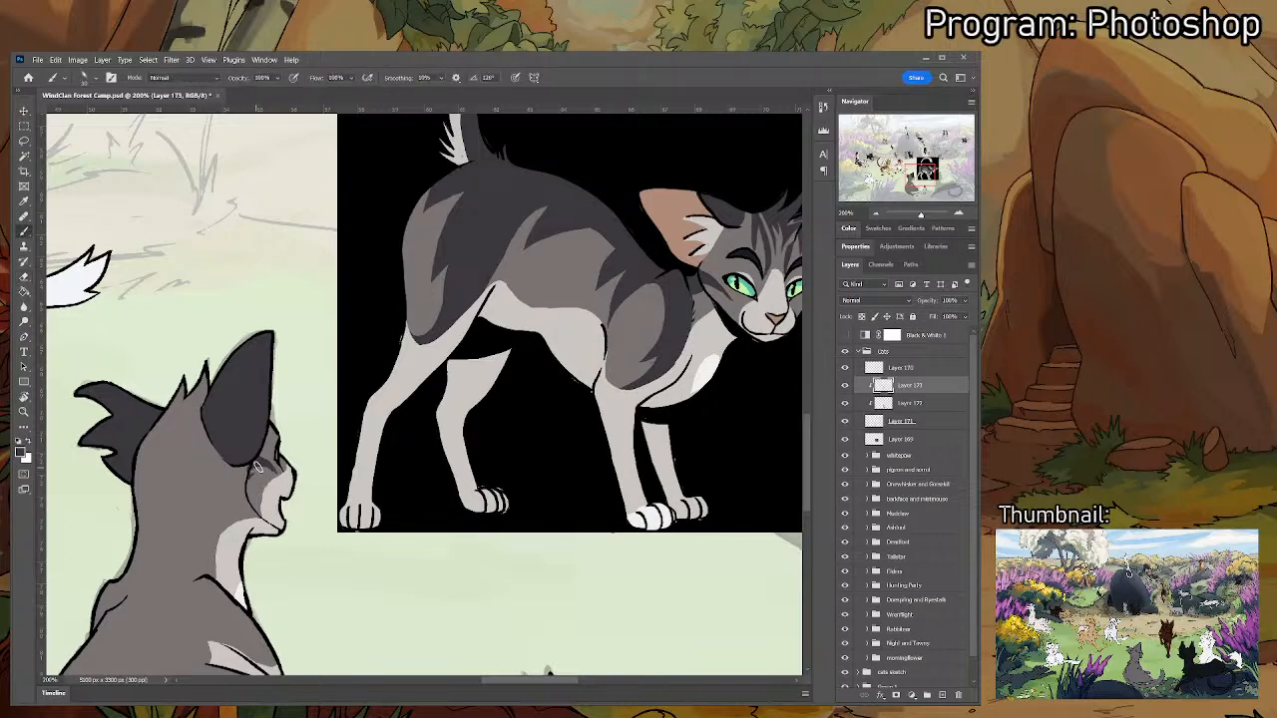
mouse_move(261, 462)
left_mouse_down()
mouse_move(204, 496)
mouse_move(243, 494)
mouse_move(235, 482)
left_mouse_up()
key("e")
key("b")
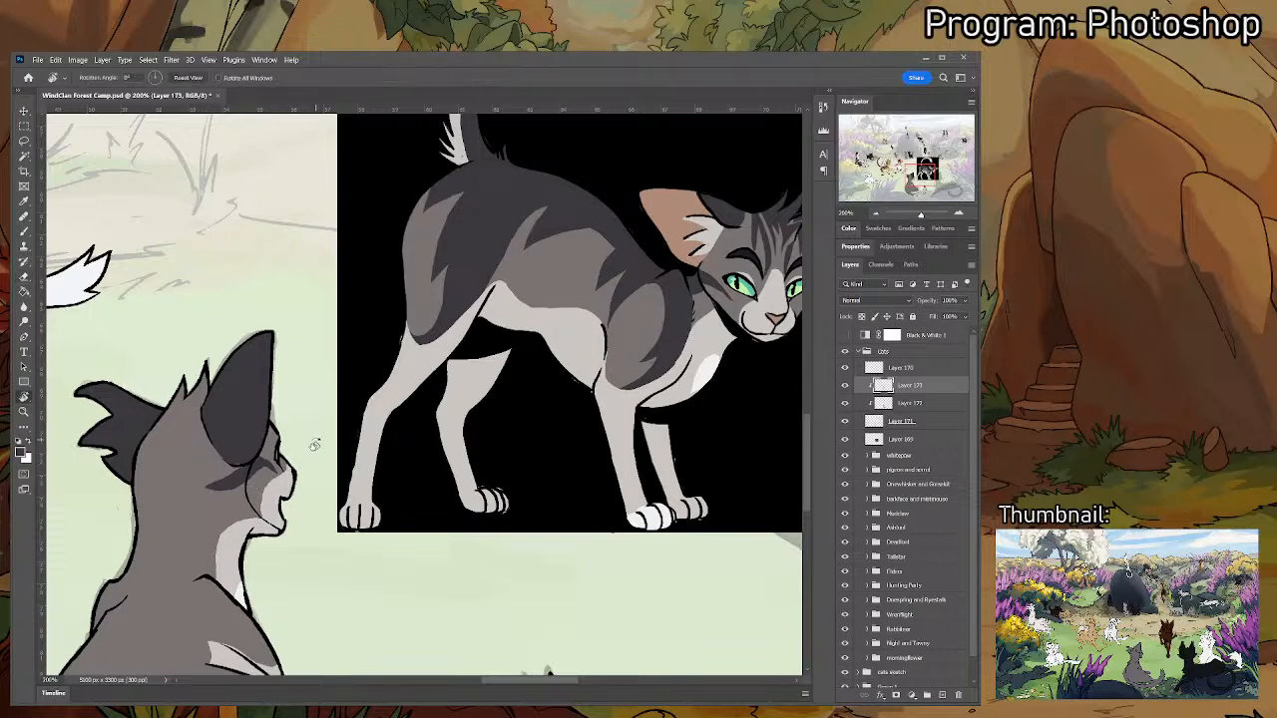
- Reshape the dark cheek stripe behind the face into a tapered point and sample a grey from beside it
mouse_move(358, 495)
left_mouse_down()
mouse_move(479, 416)
mouse_move(549, 399)
left_mouse_up()
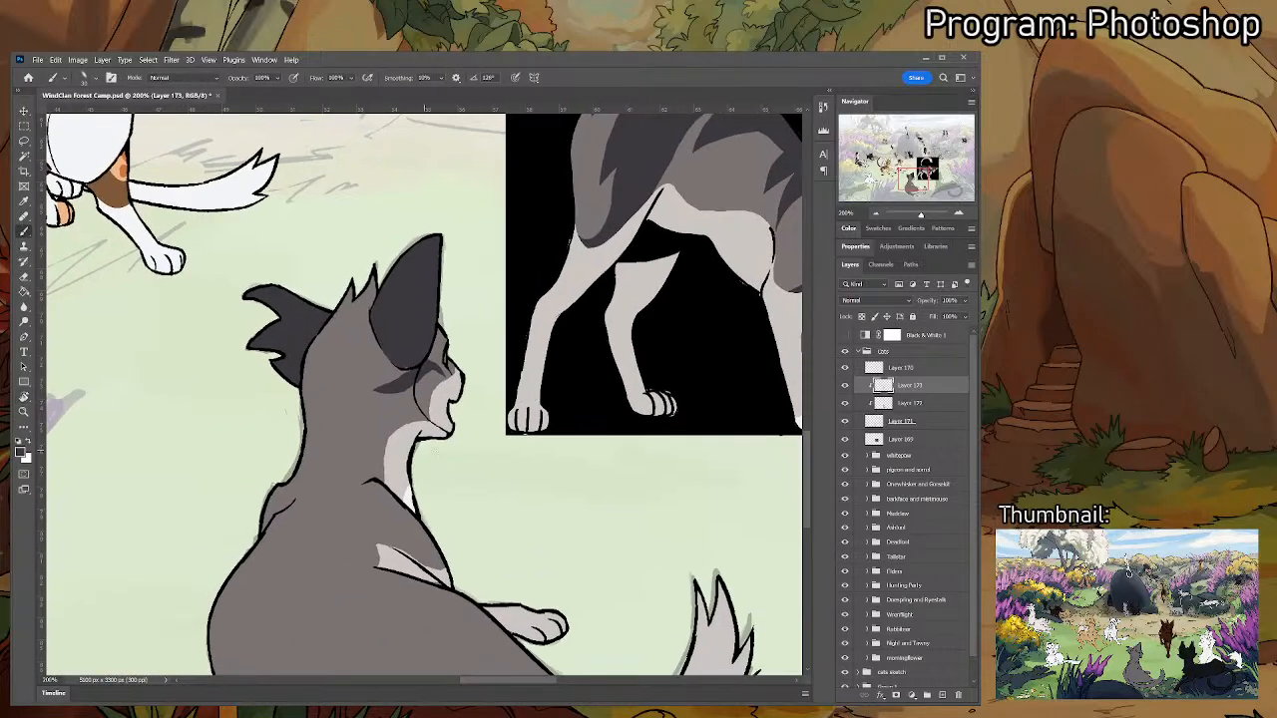
left_click_drag(369, 387, 407, 386)
key("0")
left_click_drag(368, 388, 398, 390)
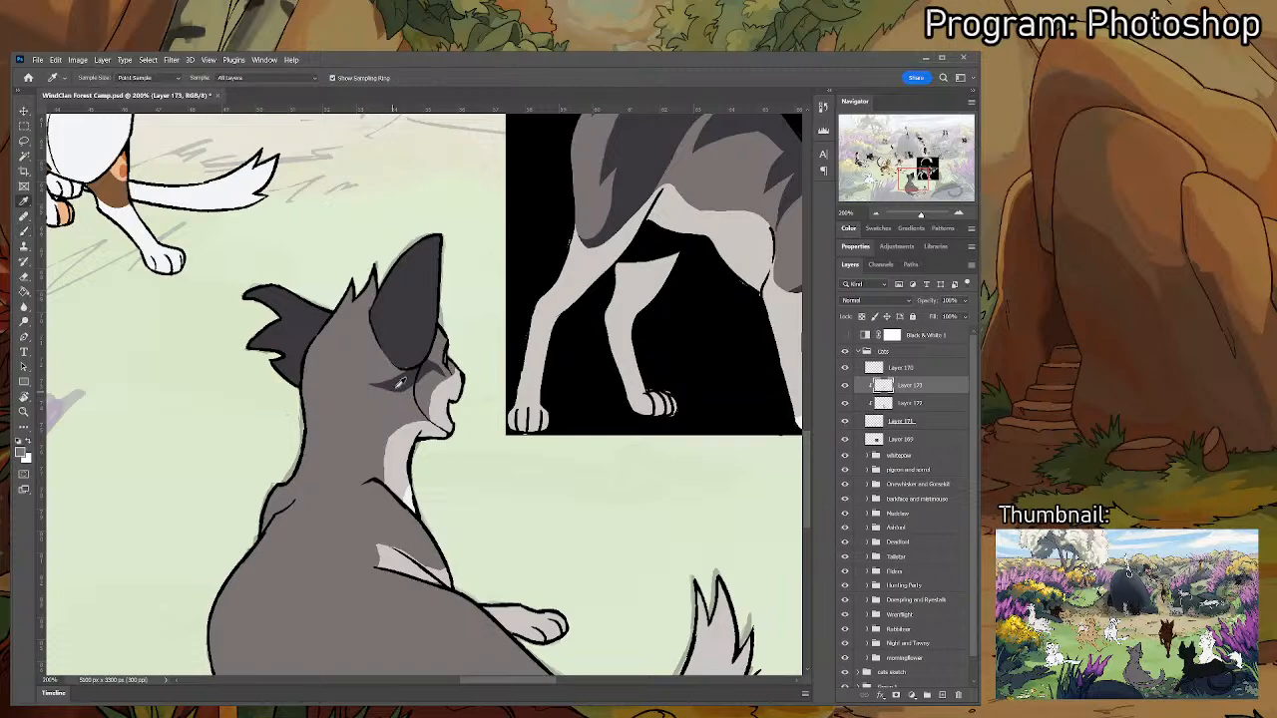
left_click(401, 384, "alt")
- Paint the darkest grey marking over the back of the head and down the nape, with pointed tufts beside the near ear
left_click_drag(414, 362, 241, 421)
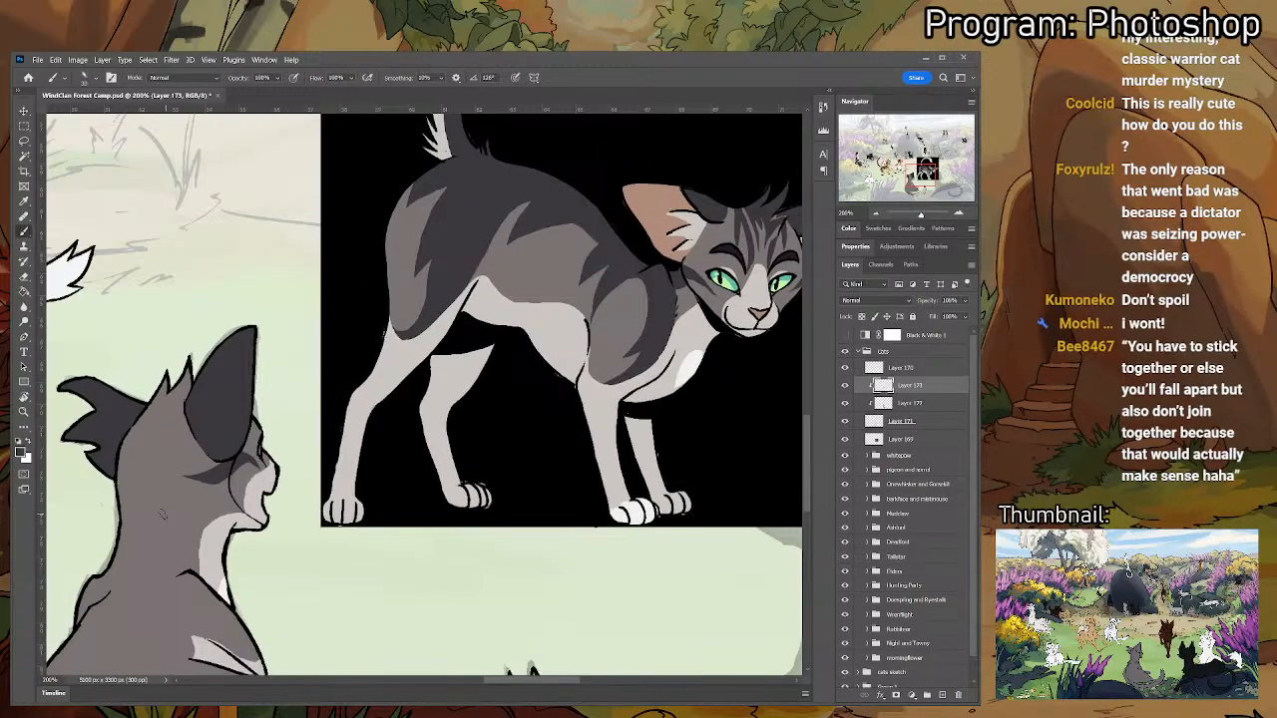
mouse_move(155, 569)
left_mouse_down()
mouse_move(146, 488)
mouse_move(130, 568)
mouse_move(139, 482)
mouse_move(192, 413)
mouse_move(160, 472)
left_mouse_up()
left_click_drag(187, 385, 161, 473)
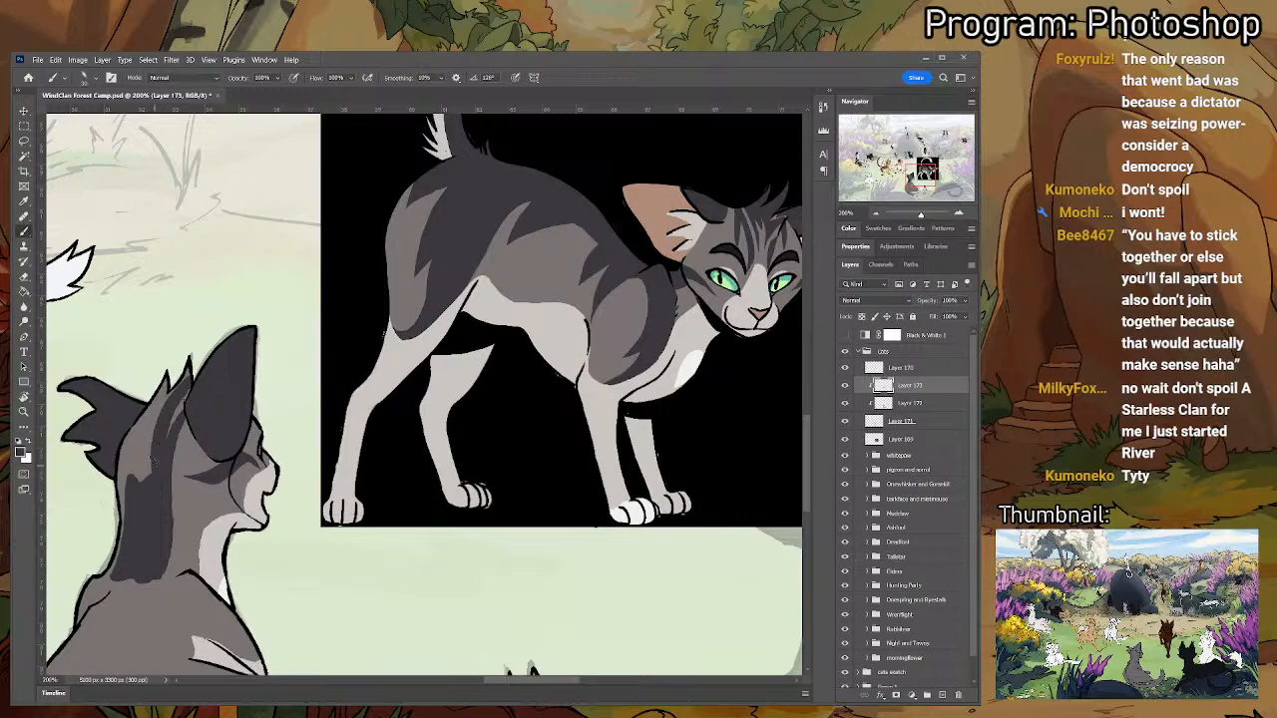
left_click_drag(158, 413, 148, 463)
left_click_drag(164, 383, 137, 473)
mouse_move(139, 419)
left_mouse_down()
mouse_move(132, 501)
mouse_move(149, 461)
mouse_move(125, 424)
mouse_move(118, 502)
left_mouse_up()
mouse_move(123, 451)
left_mouse_down()
mouse_move(120, 528)
mouse_move(219, 375)
left_mouse_up()
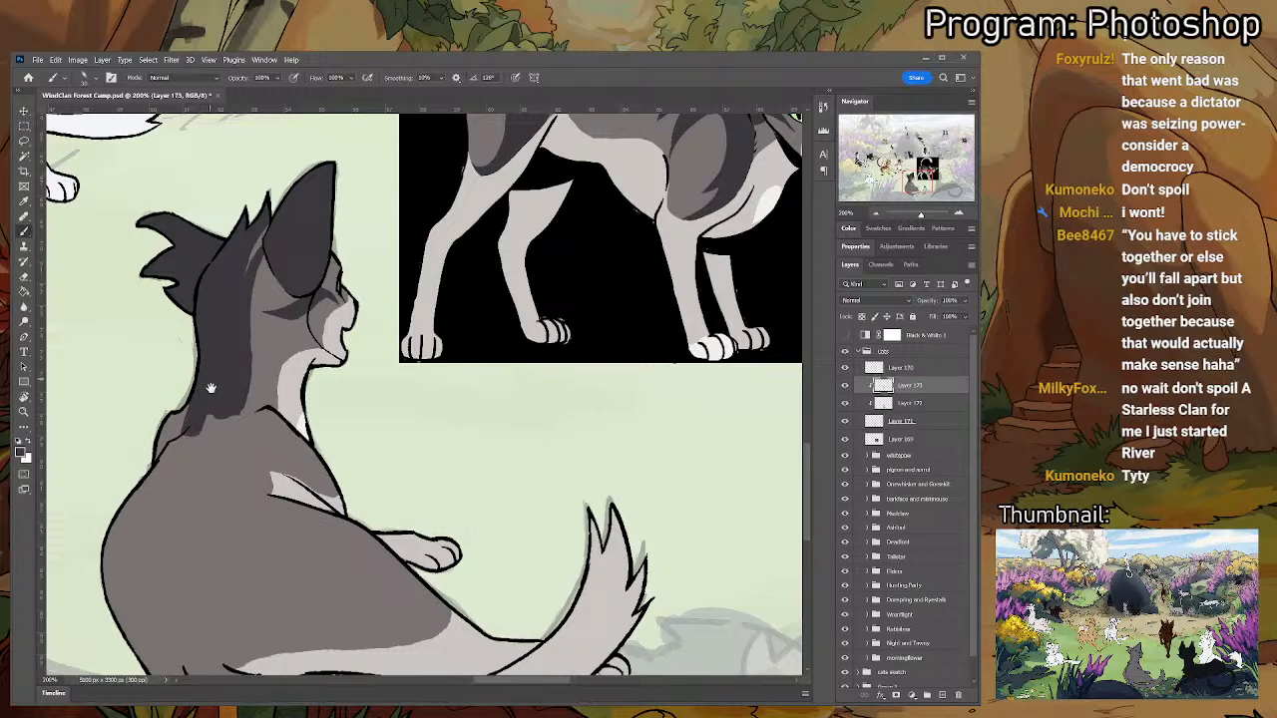
- Extend the dark nape marking onto the shoulder and give its lower edge a jagged fur shape
mouse_move(202, 412)
left_mouse_down()
mouse_move(157, 480)
mouse_move(164, 456)
mouse_move(119, 475)
left_mouse_up()
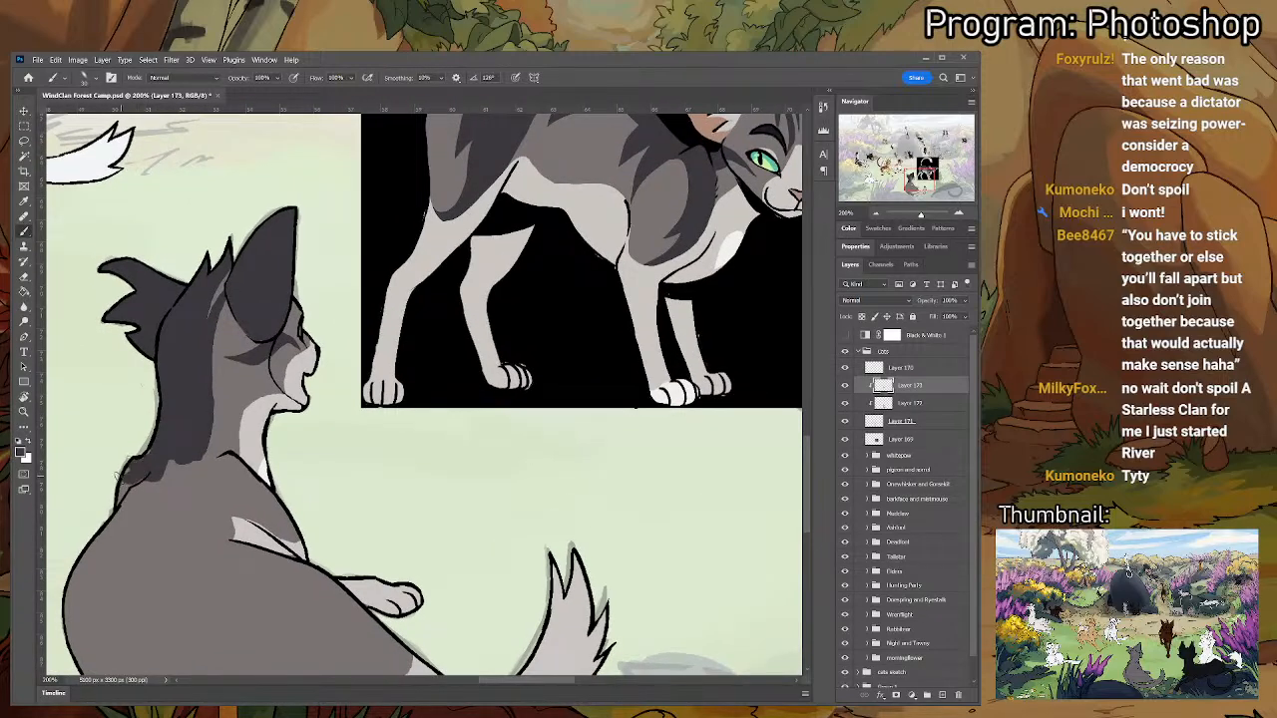
left_click_drag(209, 464, 214, 424)
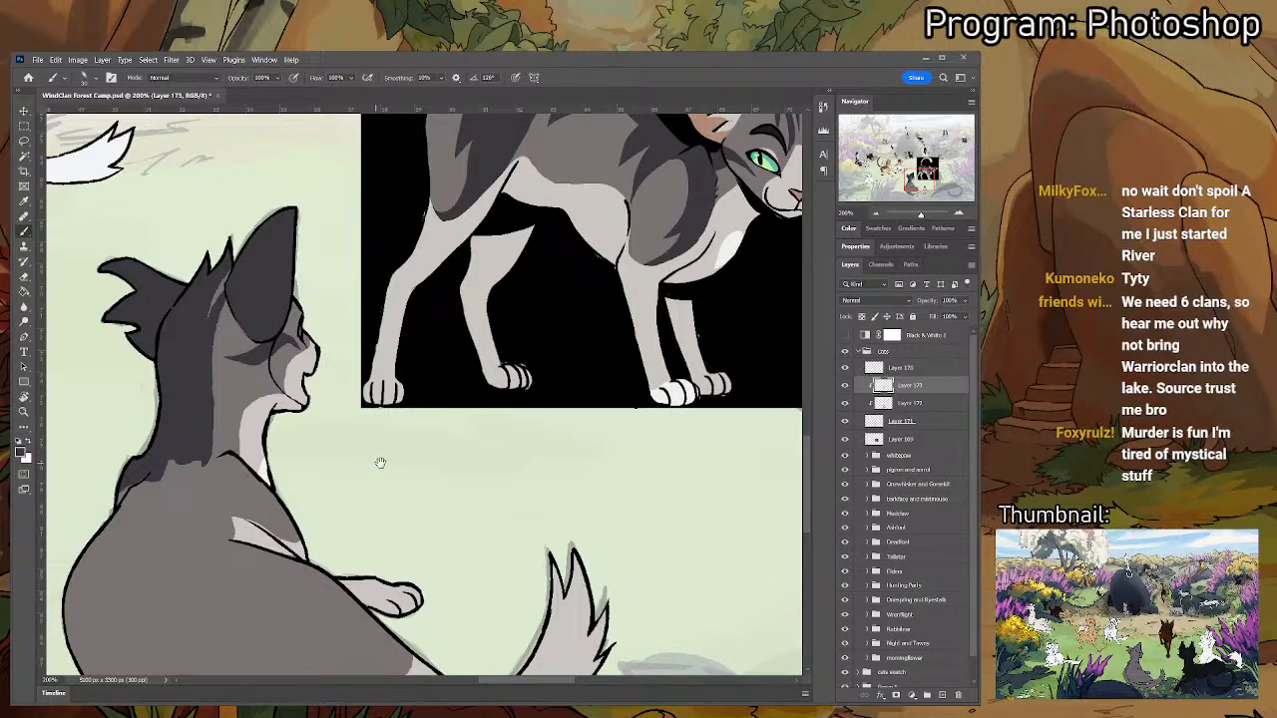
left_click_drag(379, 456, 510, 415)
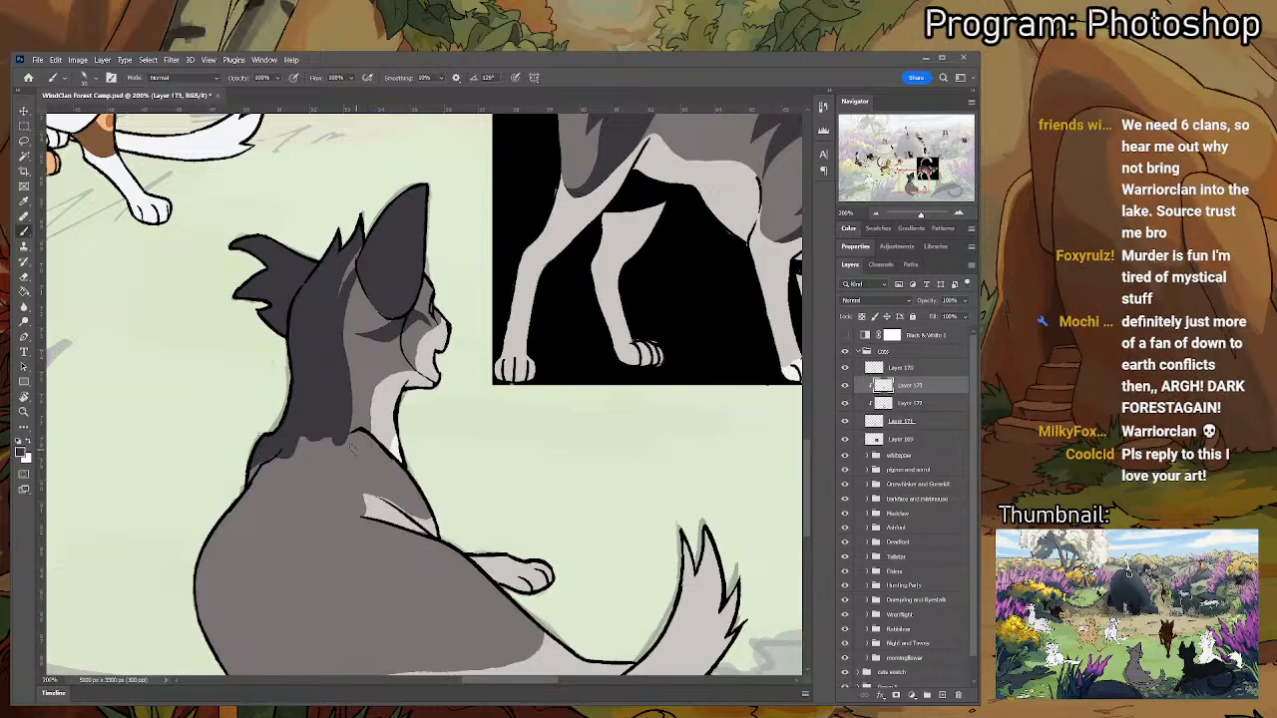
left_click_drag(355, 399, 317, 411)
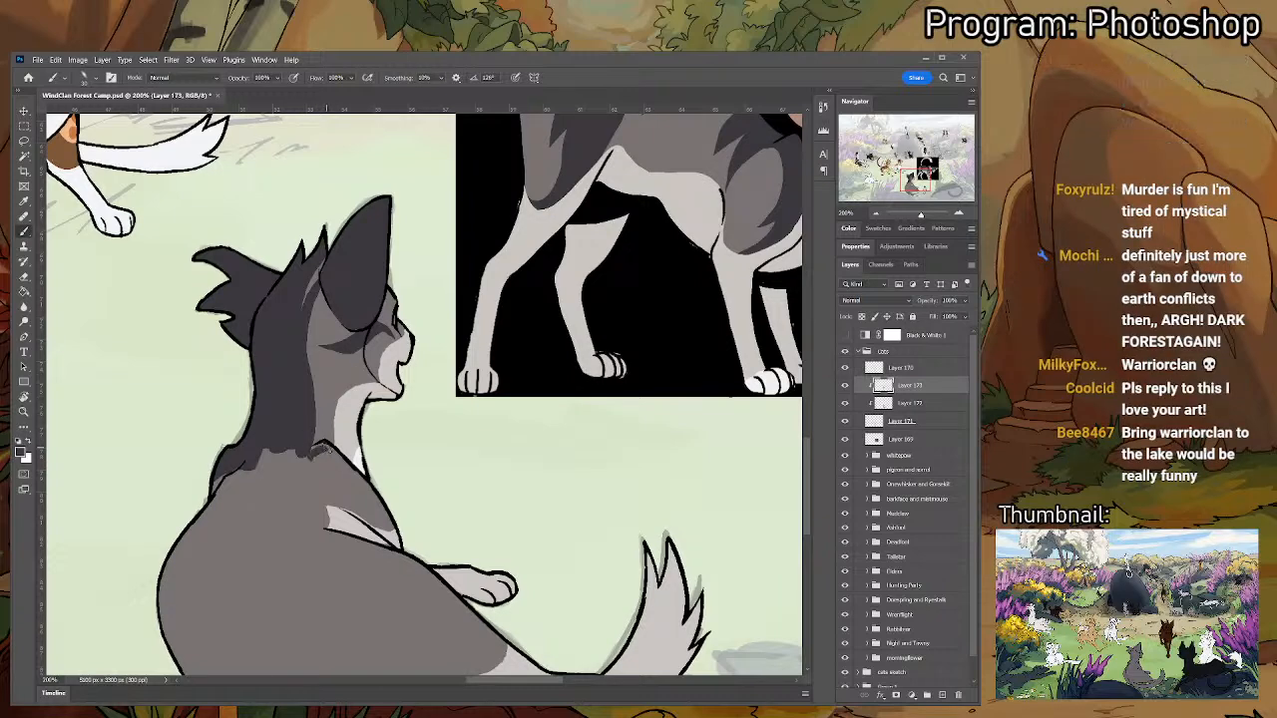
- Touch up the dark marking where the shoulder meets the neck line, resampling the greys beside it to cover the stray black dab
left_click_drag(326, 445, 365, 480)
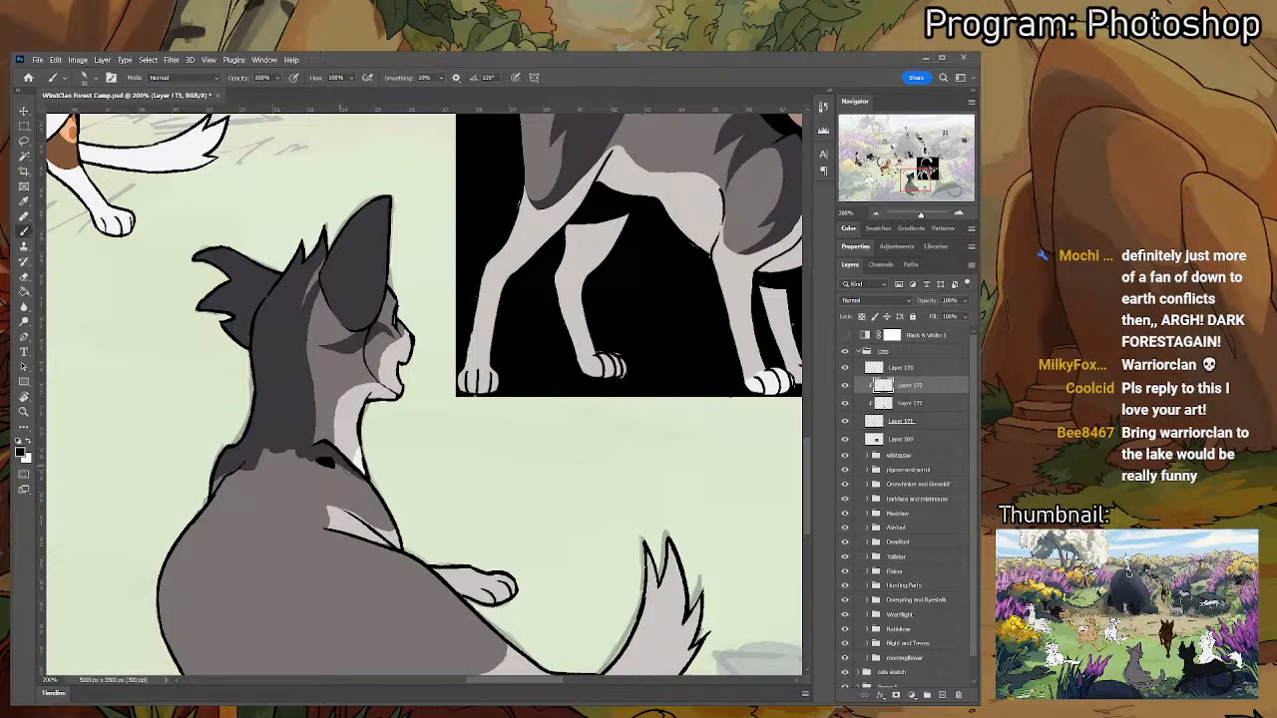
key("i")
left_click(334, 465)
key("b")
left_click_drag(346, 439, 284, 464)
key("i")
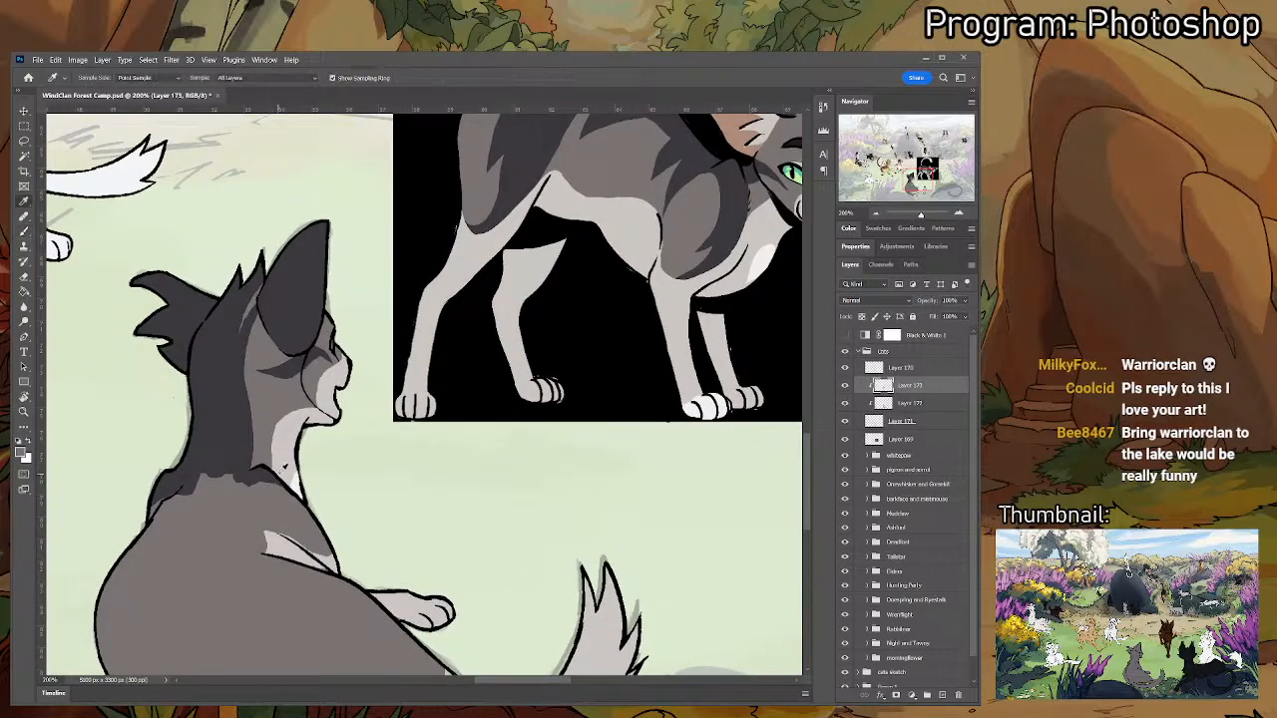
left_click(283, 465)
key("b")
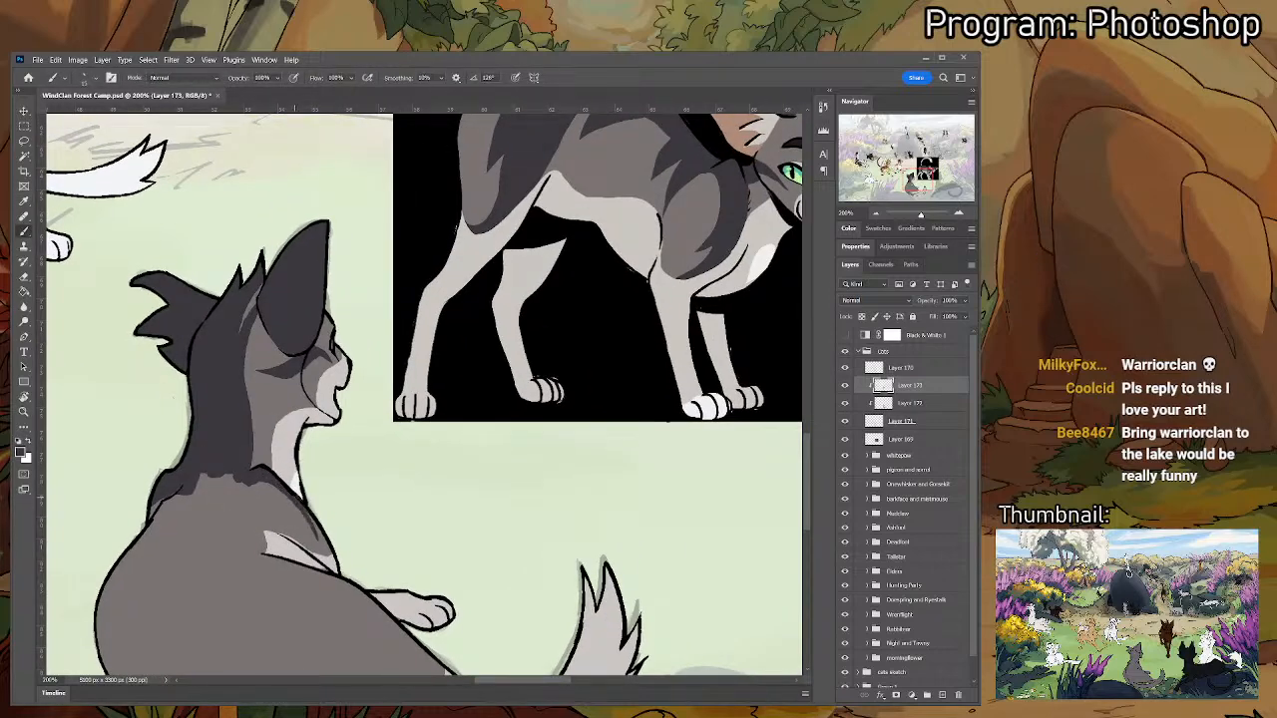
- Paint a narrow strip of the darkest grey down the front edge of the near shoulder and trim its inner side
left_click_drag(321, 539, 331, 560)
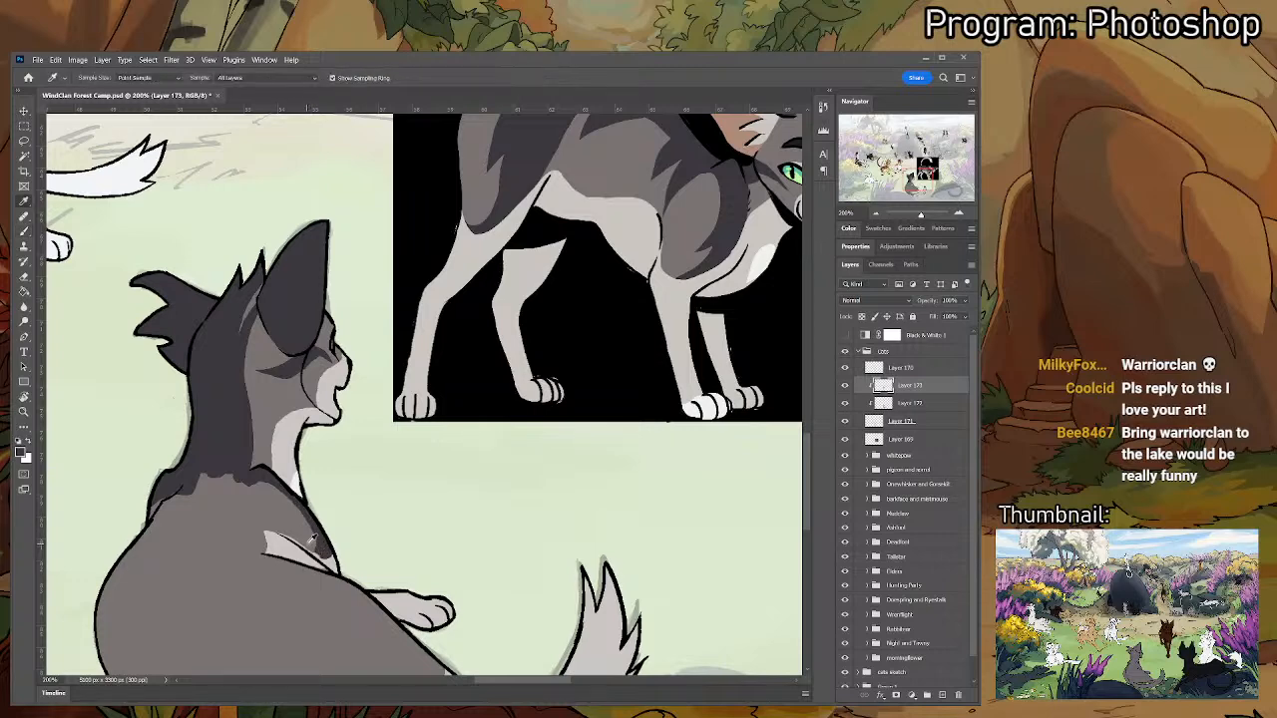
left_click(309, 526, "alt")
left_click_drag(312, 521, 316, 553)
key("e")
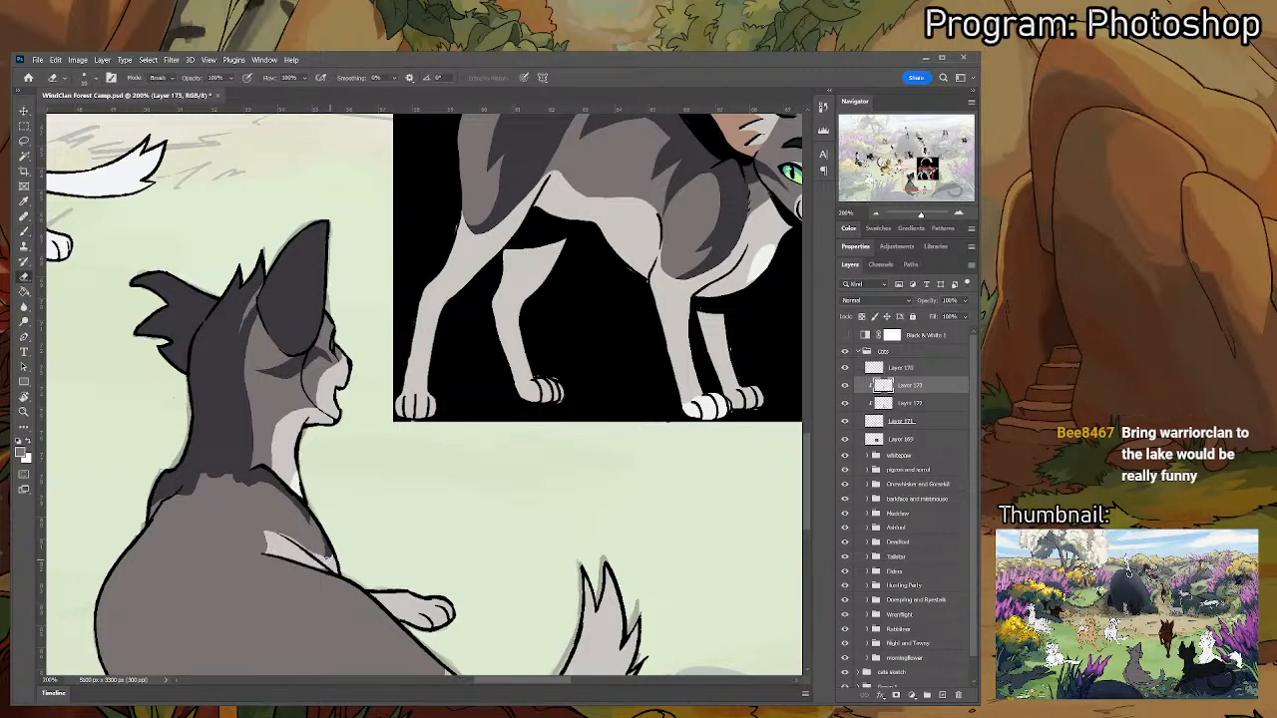
key("b")
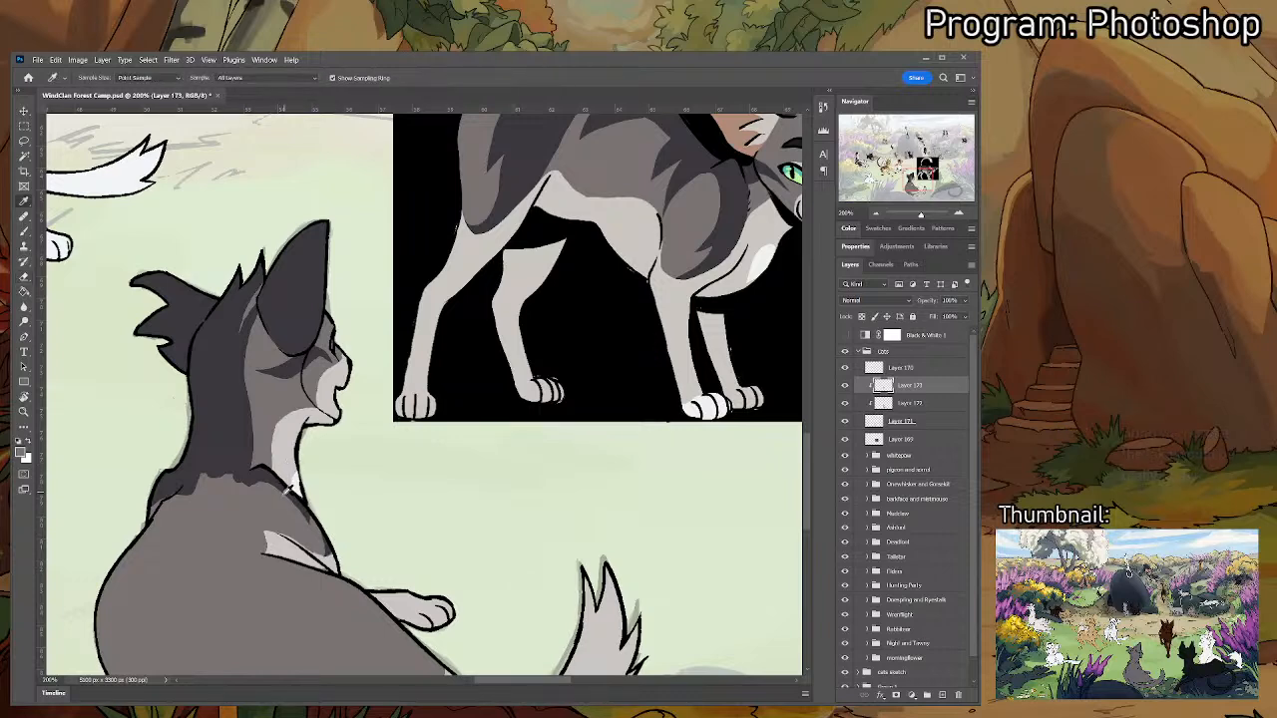
- Outline and fill the darkest grey marking across the near shoulder, joining it to the nape and clearing its edges
mouse_move(253, 481)
left_mouse_down()
mouse_move(269, 523)
mouse_move(263, 481)
mouse_move(254, 490)
mouse_move(298, 507)
mouse_move(256, 482)
mouse_move(306, 526)
mouse_move(300, 506)
mouse_move(320, 549)
left_mouse_up()
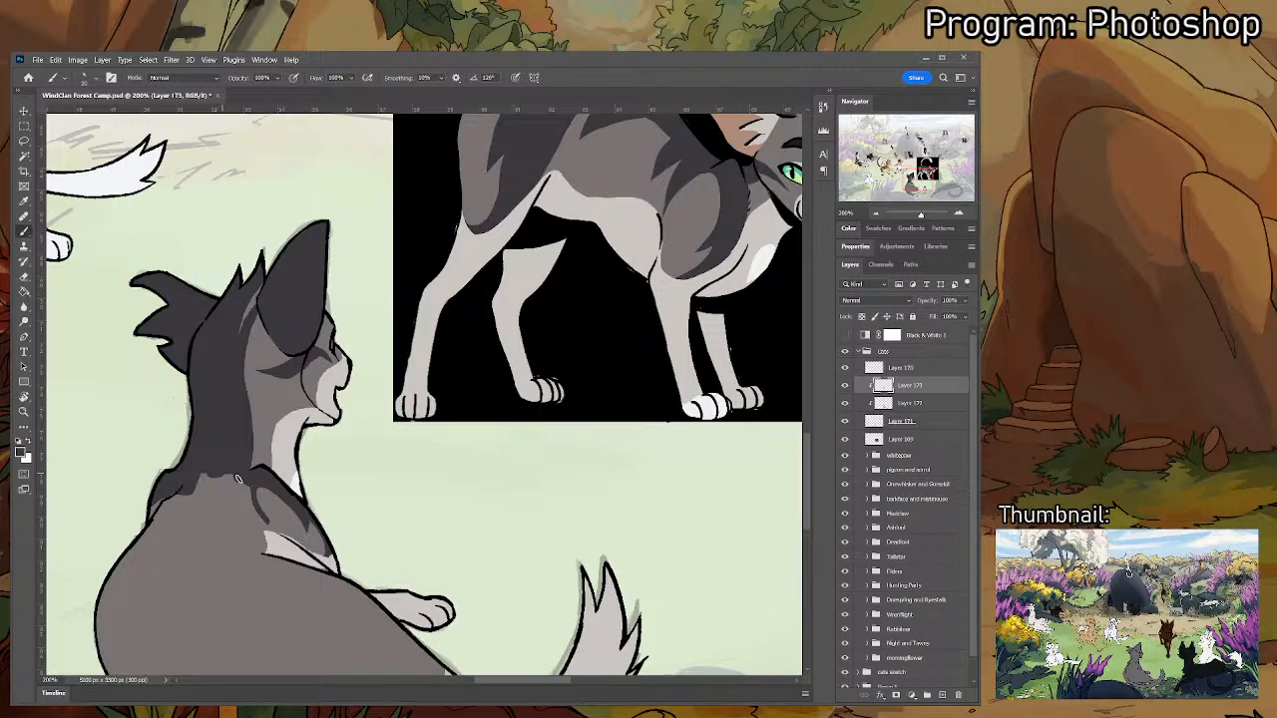
left_click_drag(245, 479, 264, 521)
left_click_drag(236, 478, 256, 510)
key("bracketright")
left_click_drag(244, 532, 279, 466)
left_click_drag(244, 432, 291, 452)
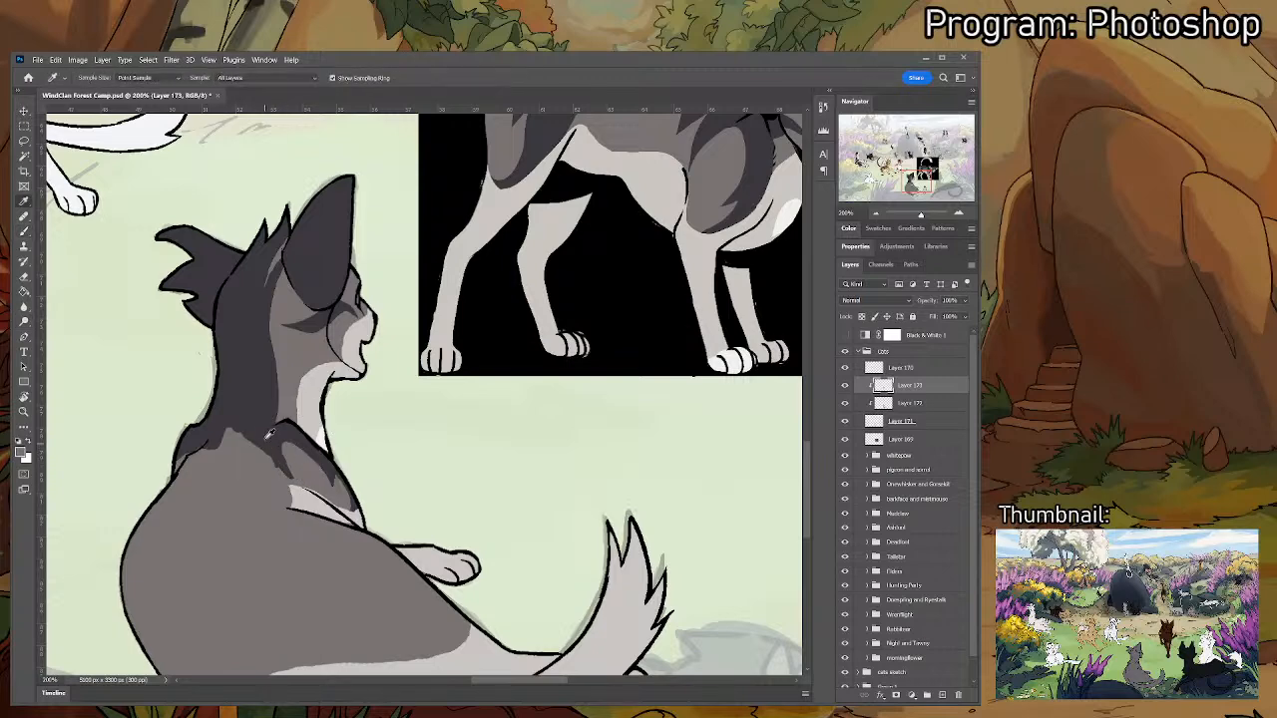
mouse_move(265, 469)
left_mouse_down()
mouse_move(229, 428)
mouse_move(251, 450)
mouse_move(226, 450)
mouse_move(284, 480)
mouse_move(245, 460)
mouse_move(207, 492)
mouse_move(264, 475)
mouse_move(253, 442)
left_mouse_up()
key("e")
key("i")
key("b")
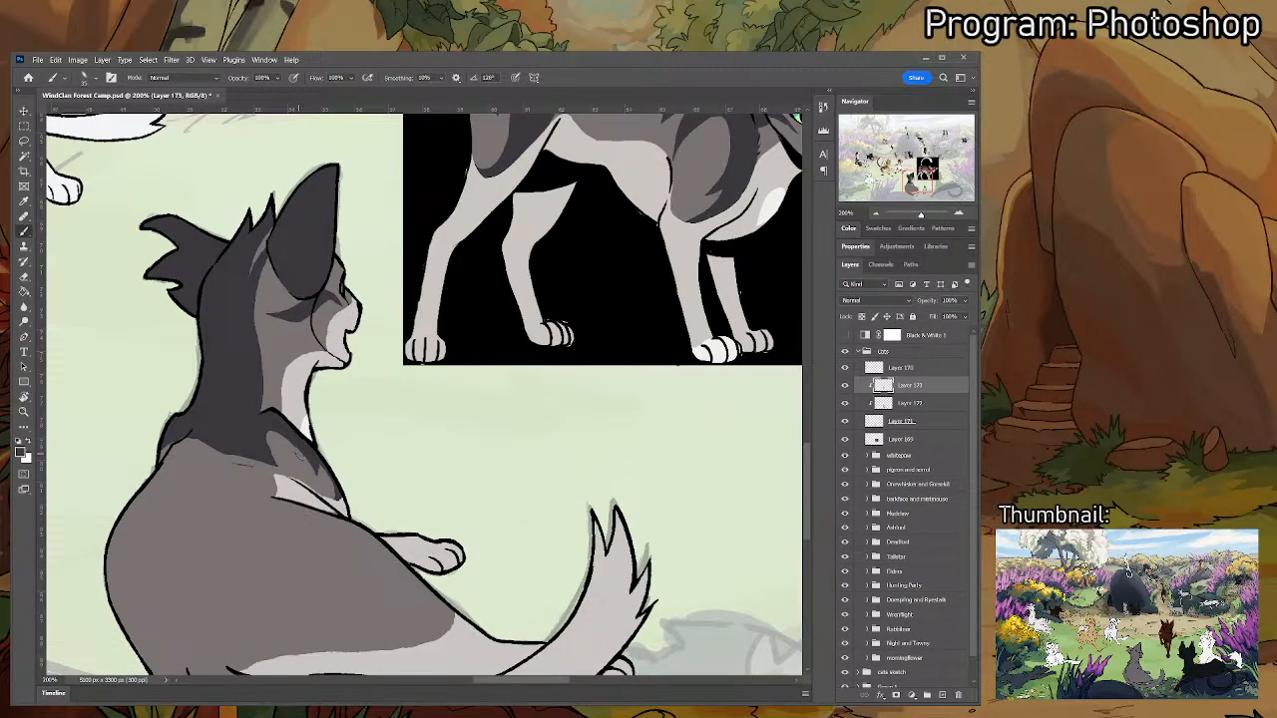
- Paint the darkest grey over the back and rump, with pointed stripes reaching onto the shoulder and flank as in the reference
key("ctrl+minus")
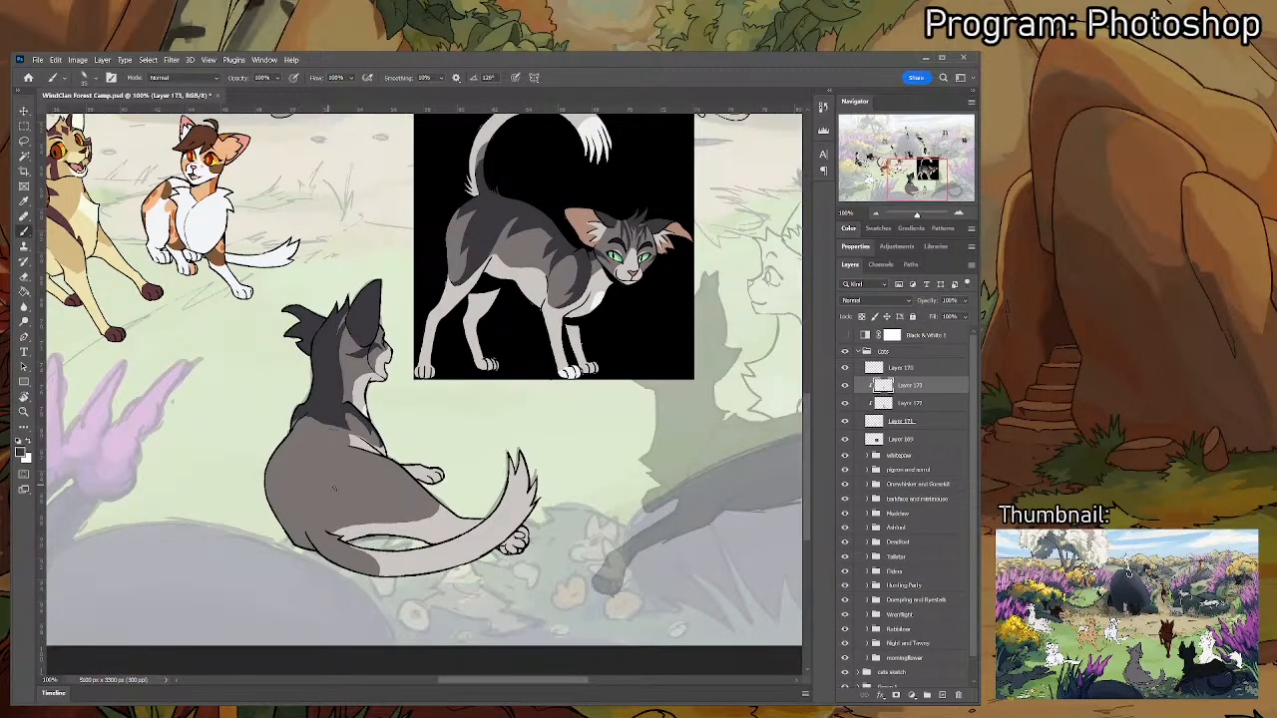
mouse_move(328, 411)
left_mouse_down()
mouse_move(299, 451)
mouse_move(280, 420)
mouse_move(311, 419)
mouse_move(282, 508)
mouse_move(309, 531)
mouse_move(299, 453)
mouse_move(335, 447)
left_mouse_up()
key("e")
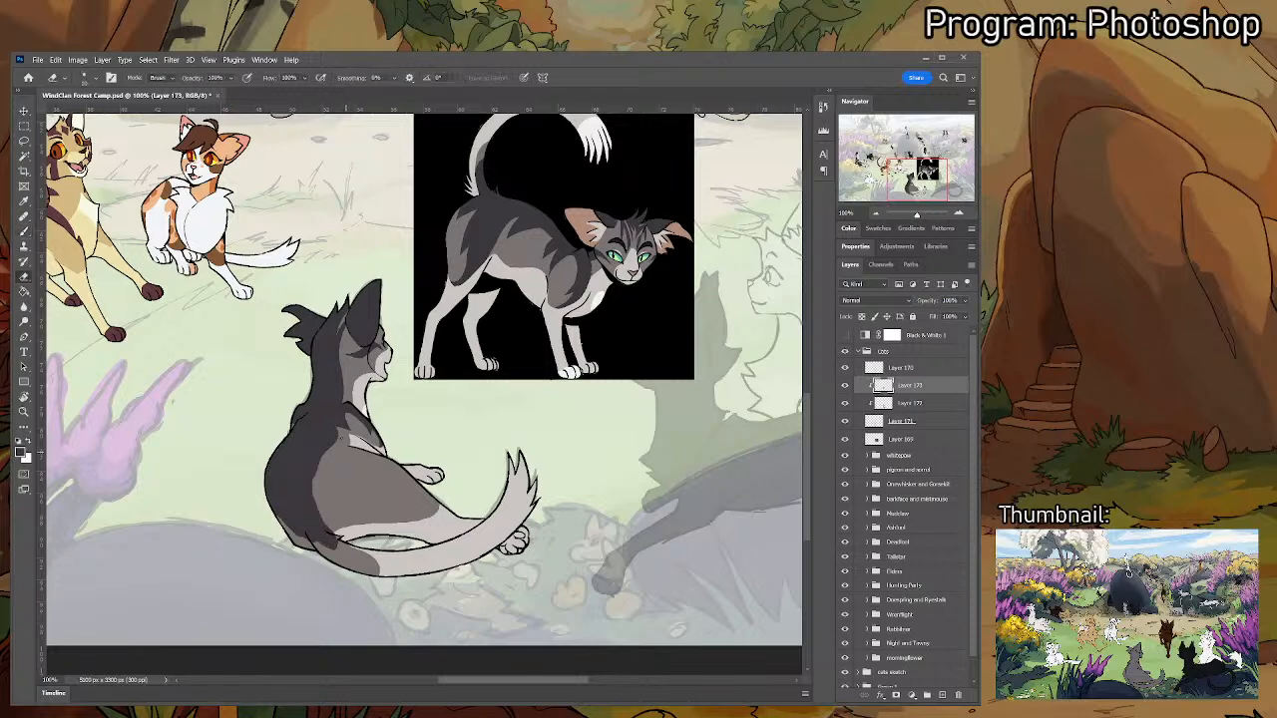
key("b")
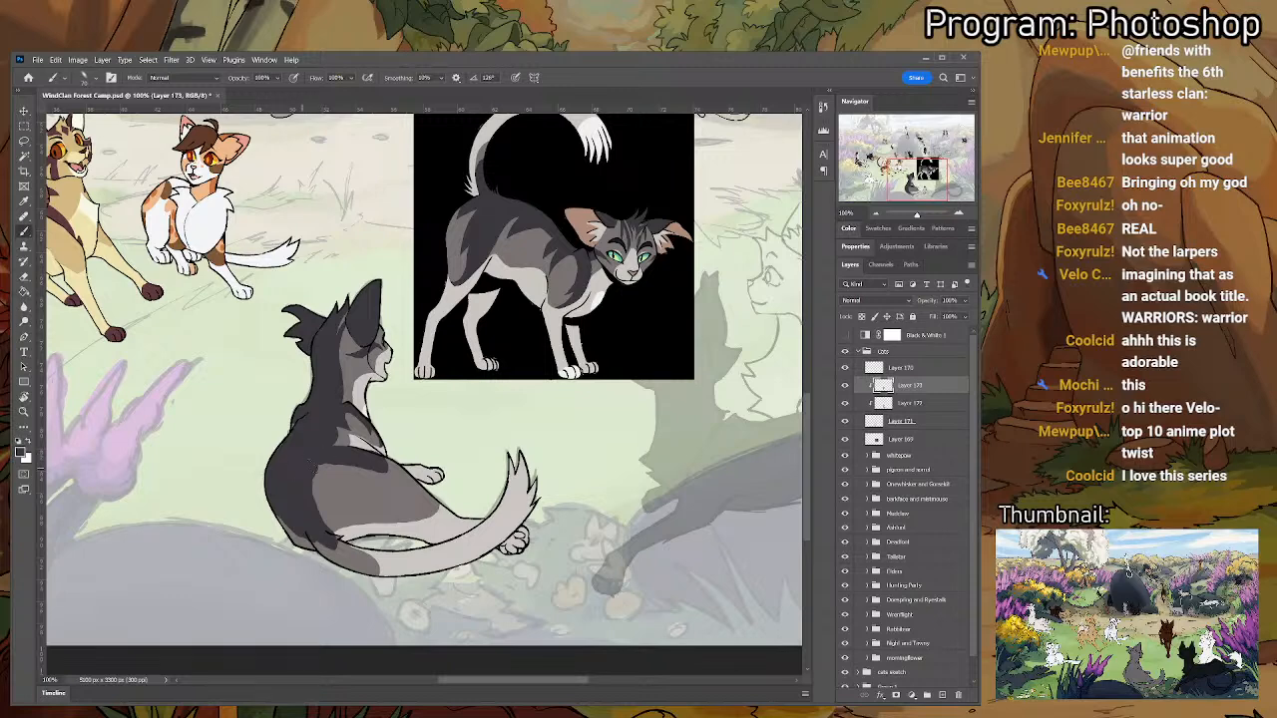
key("e")
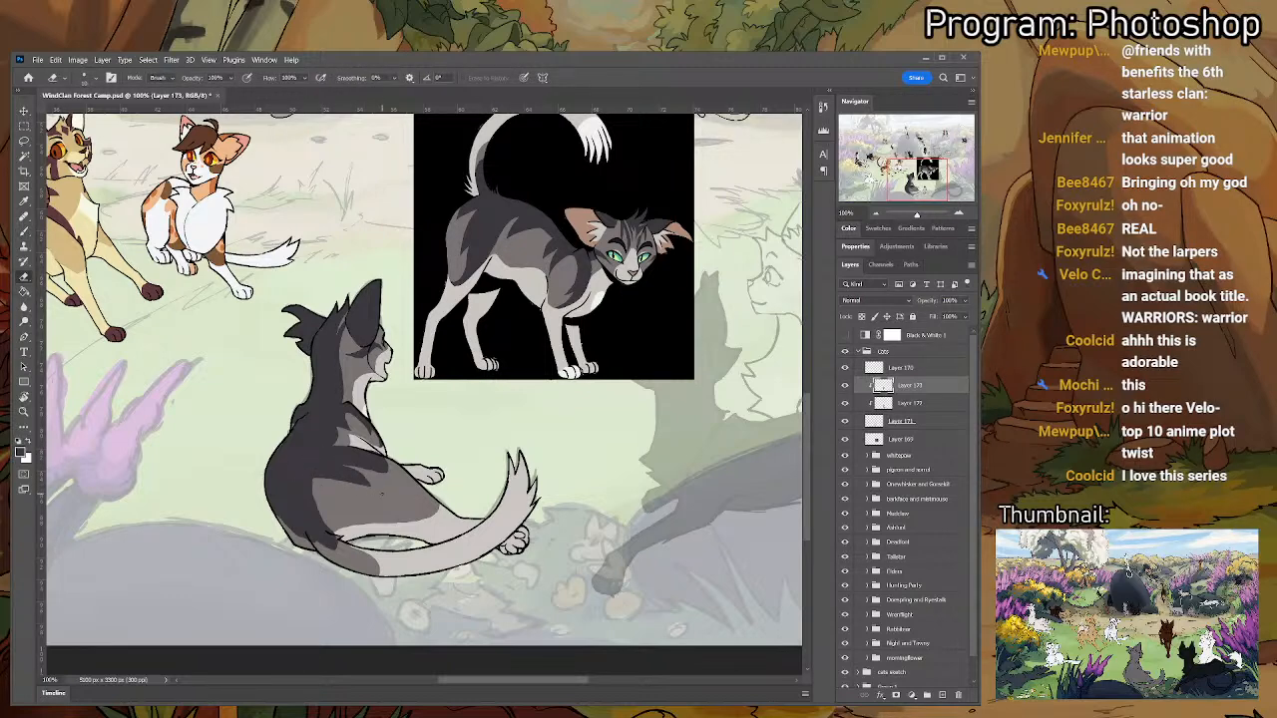
scroll(425, 393, "up", 3)
key("b")
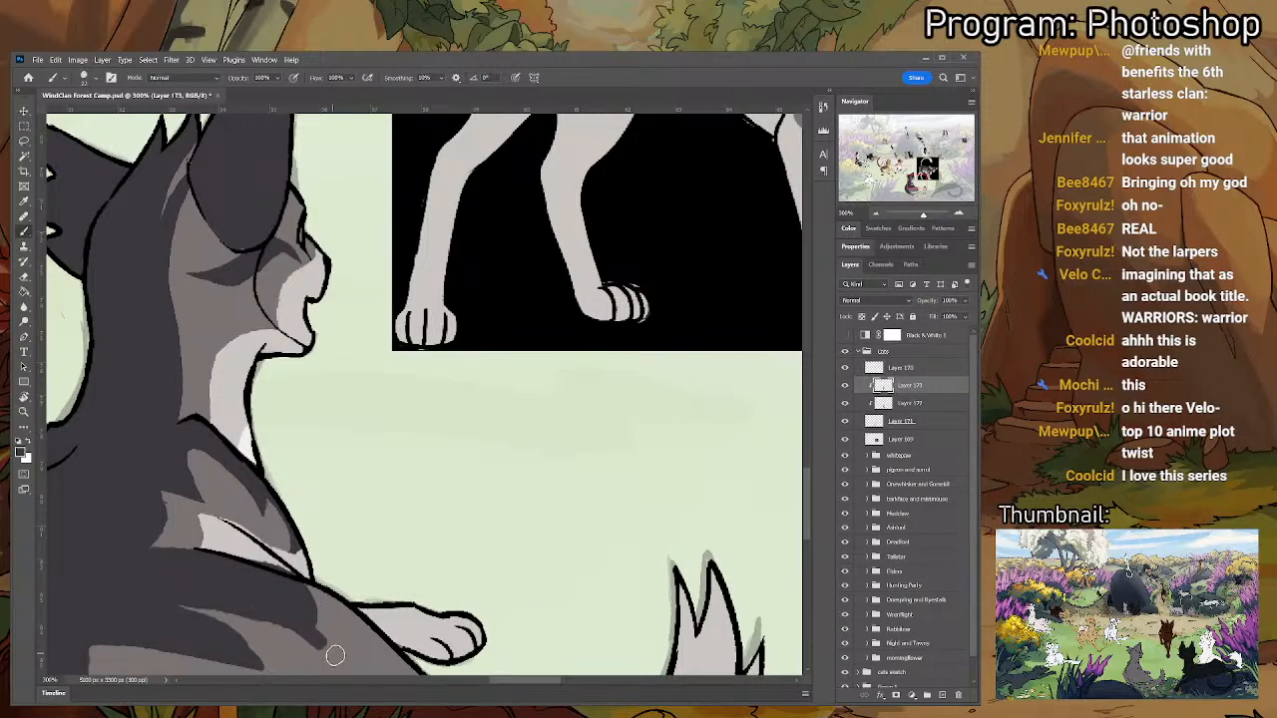
scroll(335, 654, "down", 1)
scroll(329, 481, "up", 1)
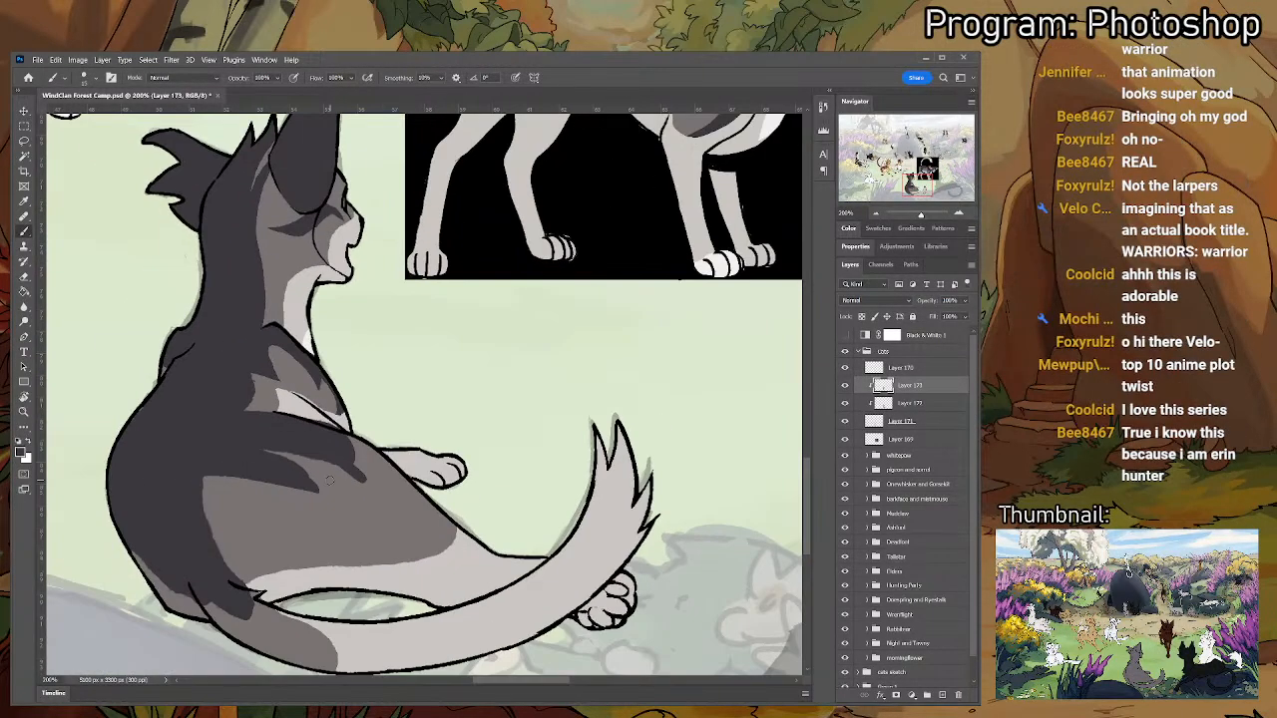
- Extend the darkest grey along the front edge of the thigh to the knee and trim the flank spikes
left_click_drag(475, 443, 512, 479)
mouse_move(443, 547)
left_mouse_down()
mouse_move(439, 504)
mouse_move(458, 539)
mouse_move(438, 558)
mouse_move(455, 547)
left_mouse_up()
key("e")
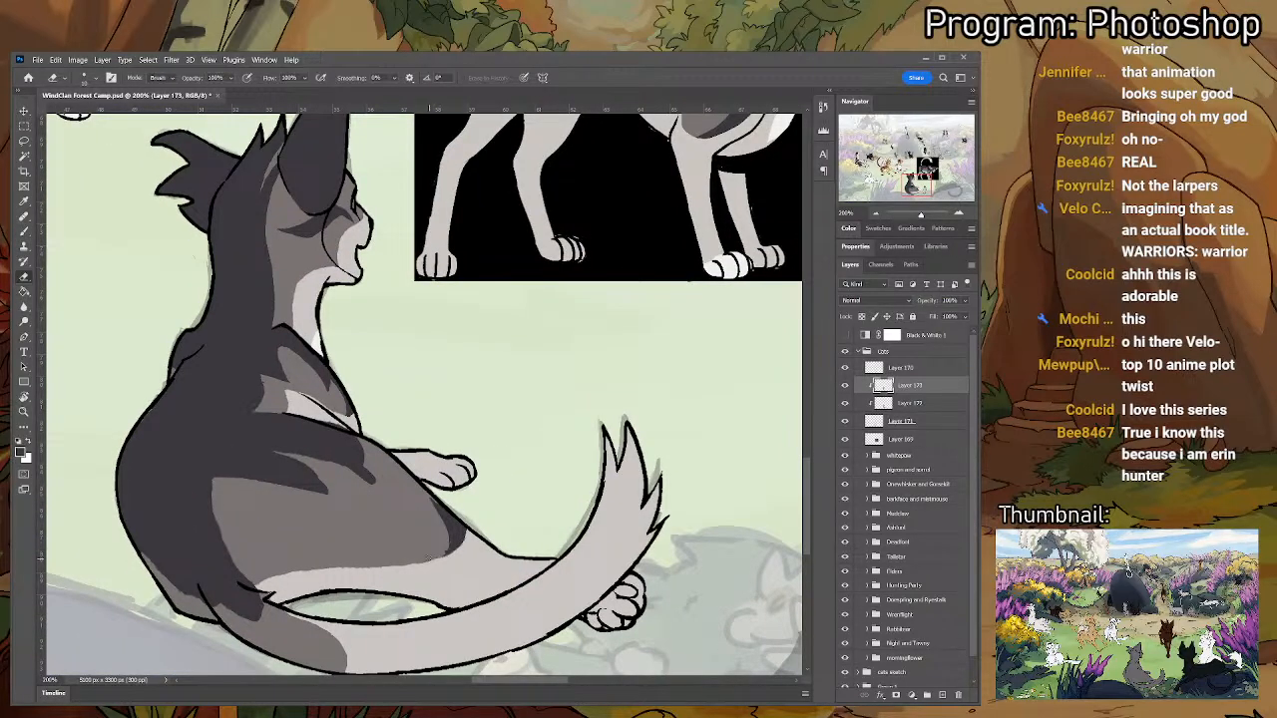
key("b")
key("e")
mouse_move(337, 464)
left_mouse_down()
mouse_move(370, 478)
mouse_move(303, 449)
mouse_move(277, 456)
mouse_move(321, 474)
mouse_move(297, 453)
mouse_move(337, 489)
left_mouse_up()
key("b")
key("e")
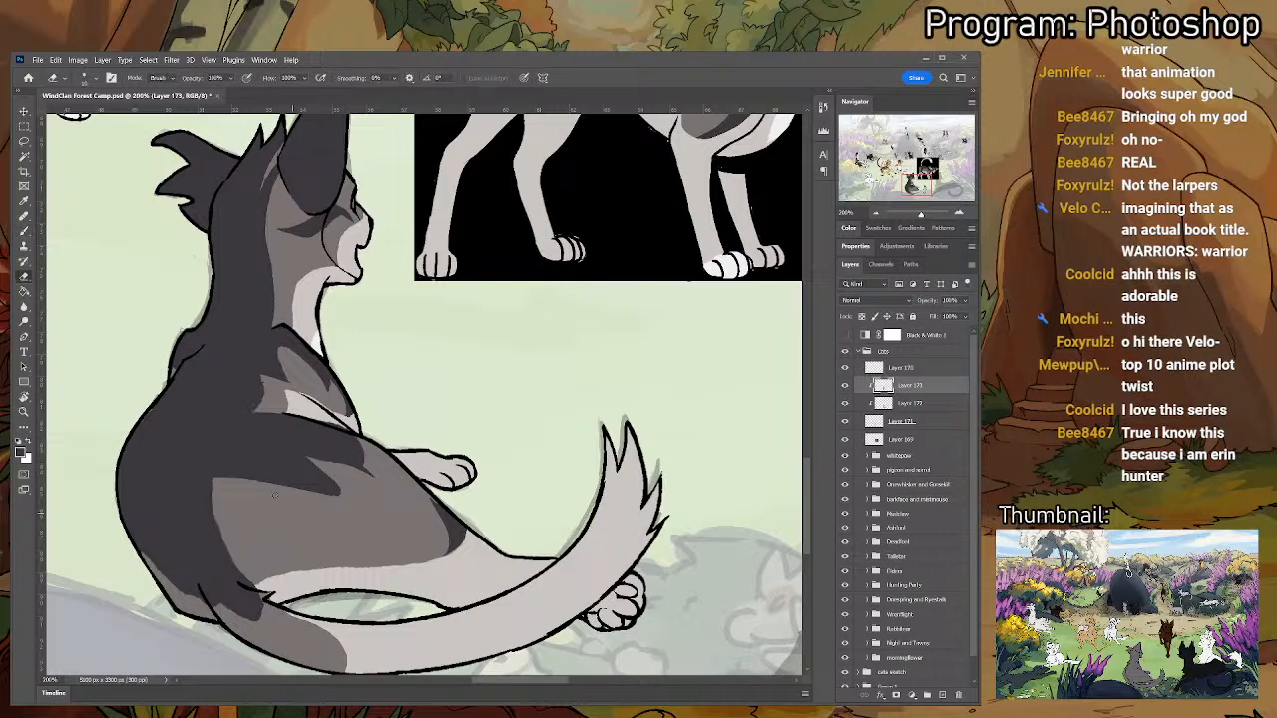
- Smooth the lower edge of the dark flank marking by filling and trimming its spikes
key("b")
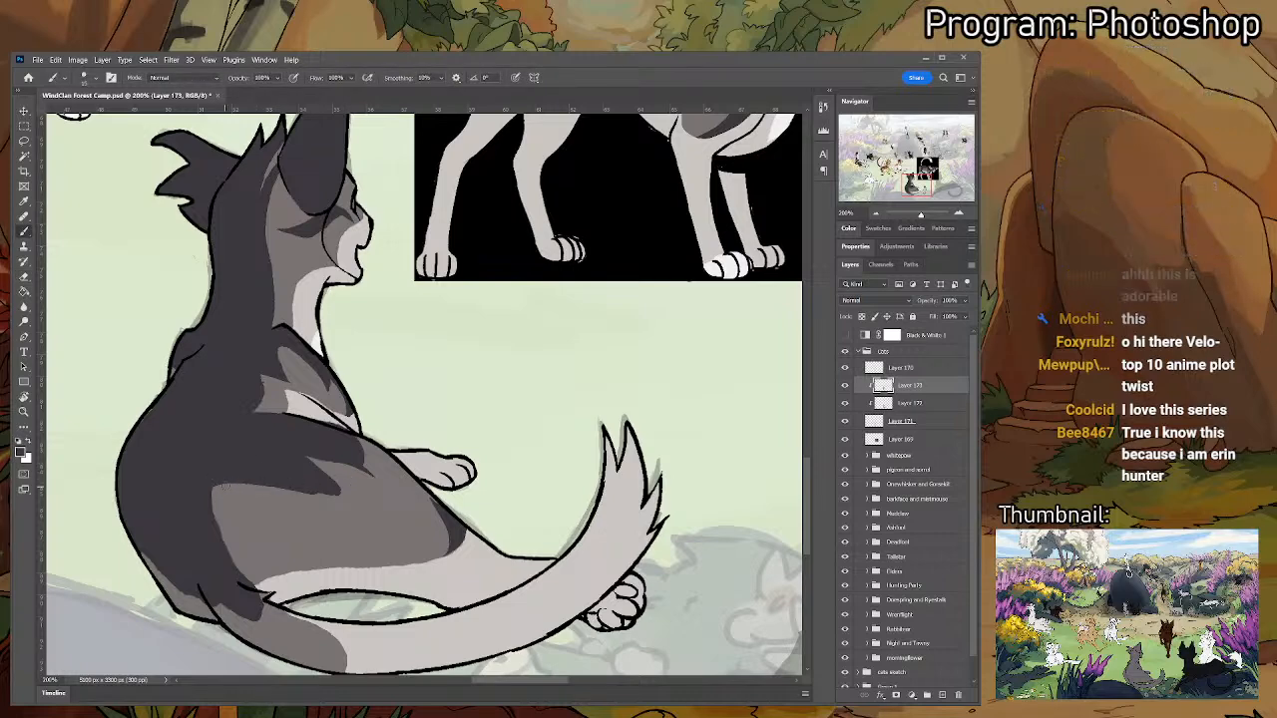
mouse_move(236, 487)
left_mouse_down()
mouse_move(346, 496)
mouse_move(365, 670)
mouse_move(299, 527)
mouse_move(303, 540)
left_mouse_up()
key("e")
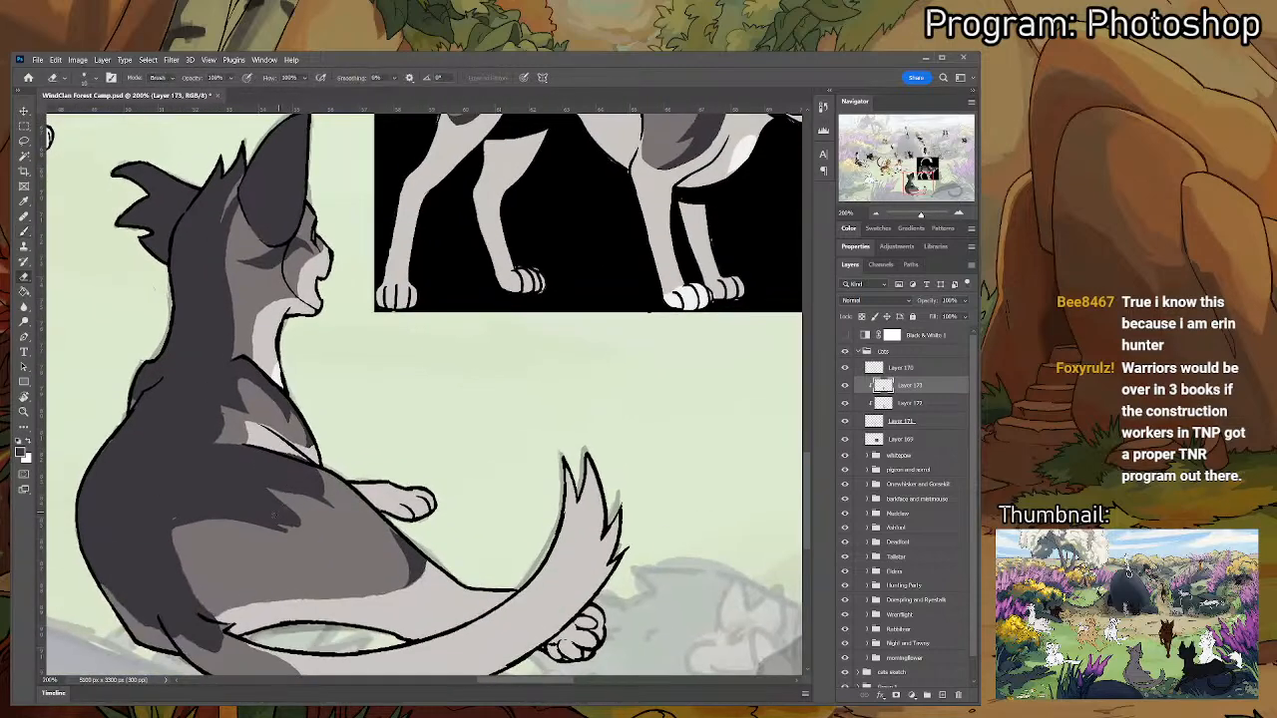
mouse_move(220, 520)
left_mouse_down()
mouse_move(312, 540)
mouse_move(316, 524)
mouse_move(289, 496)
mouse_move(341, 504)
mouse_move(294, 491)
mouse_move(341, 516)
mouse_move(316, 602)
mouse_move(323, 623)
mouse_move(267, 493)
left_mouse_up()
key("b")
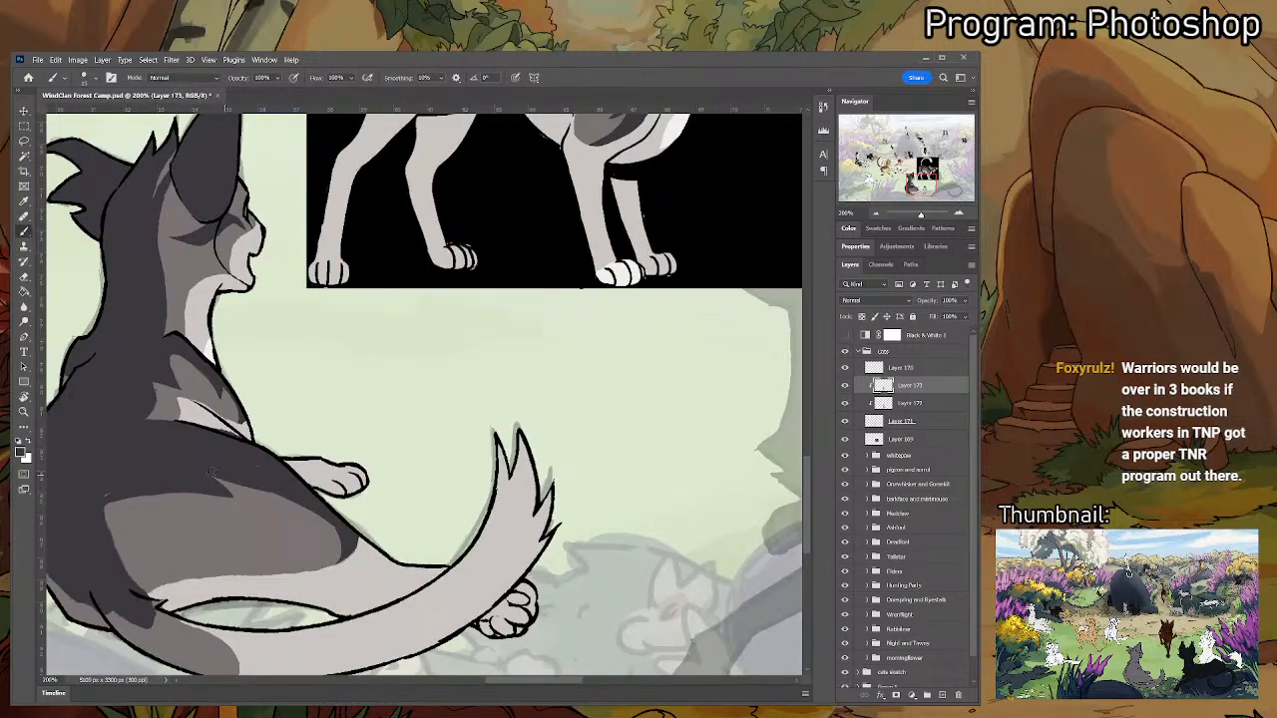
key("e")
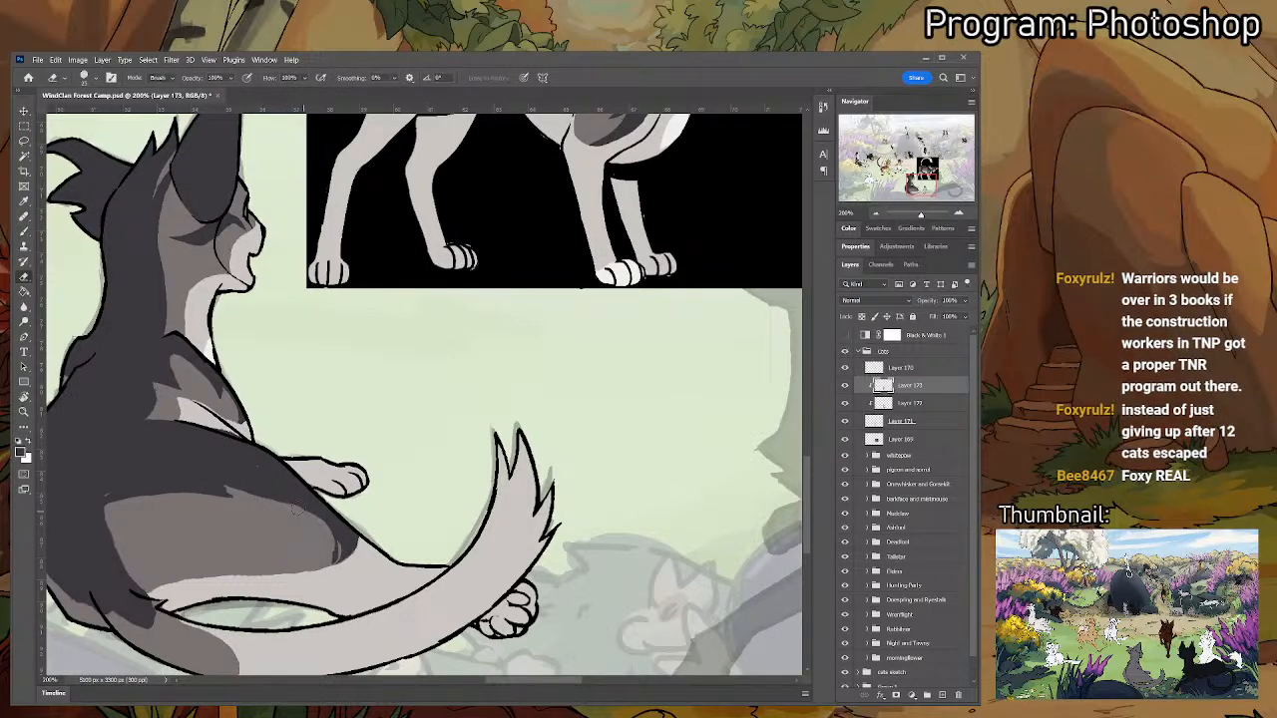
- Refine the dark marking's end at the knee, filling its inner edge and erasing the excess
key("b")
mouse_move(328, 519)
left_mouse_down()
mouse_move(342, 566)
mouse_move(330, 561)
mouse_move(349, 535)
left_mouse_up()
key("e")
left_click_drag(425, 543, 434, 487)
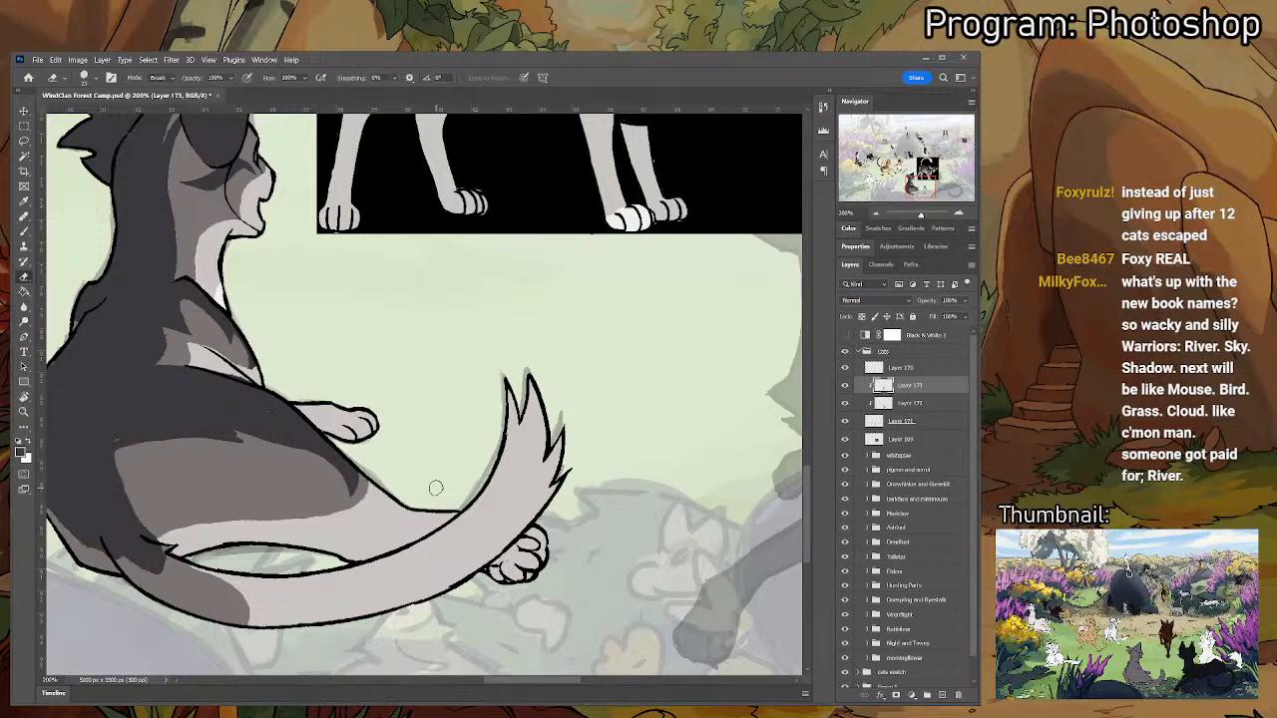
key("b")
key("e")
left_click_drag(342, 497, 349, 500)
- Paint a pointed fur tuft into the lower edge of the flank marking and sharpen its sides with the canvas rotated
left_click_drag(364, 455, 426, 505)
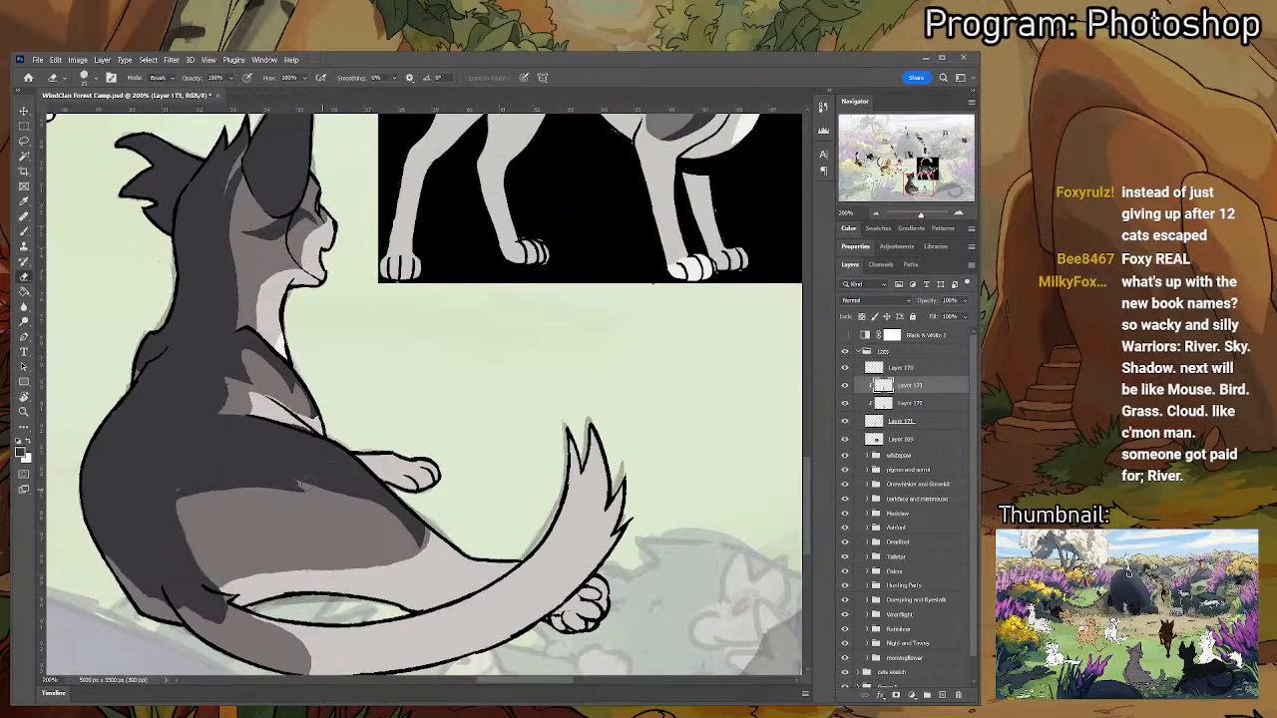
key("b")
mouse_move(304, 499)
left_mouse_down()
mouse_move(290, 473)
mouse_move(313, 504)
left_mouse_up()
mouse_move(205, 498)
left_mouse_down()
mouse_move(289, 492)
mouse_move(306, 507)
left_mouse_up()
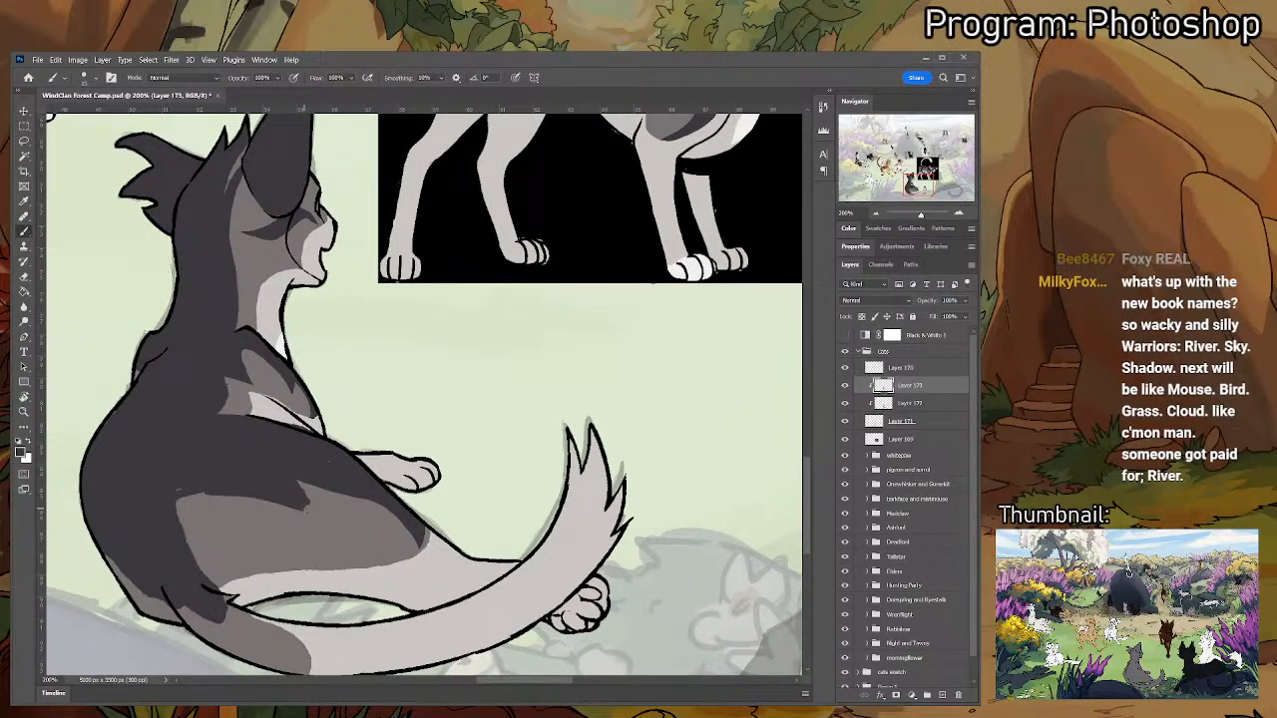
key("r")
mouse_move(389, 411)
left_mouse_down()
mouse_move(404, 449)
mouse_move(483, 399)
mouse_move(444, 329)
mouse_move(351, 307)
mouse_move(377, 296)
mouse_move(535, 384)
mouse_move(419, 329)
mouse_move(307, 377)
mouse_move(371, 421)
left_mouse_up()
key("e")
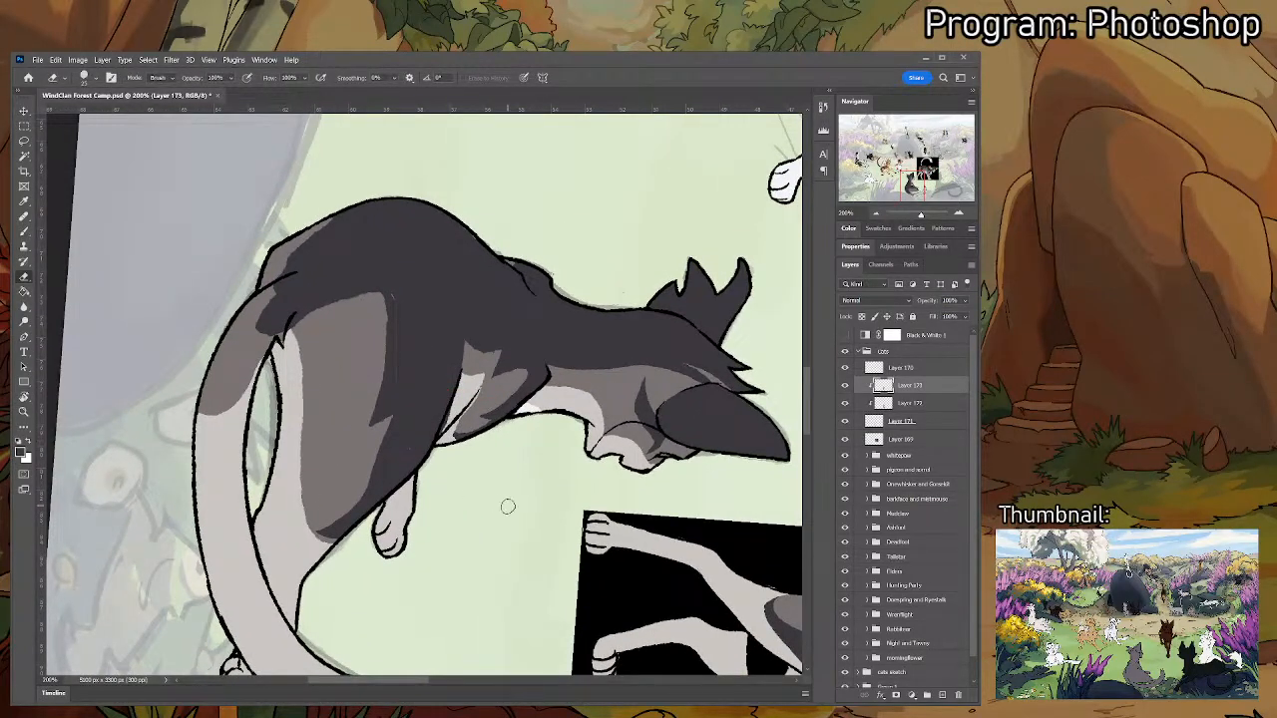
key("b")
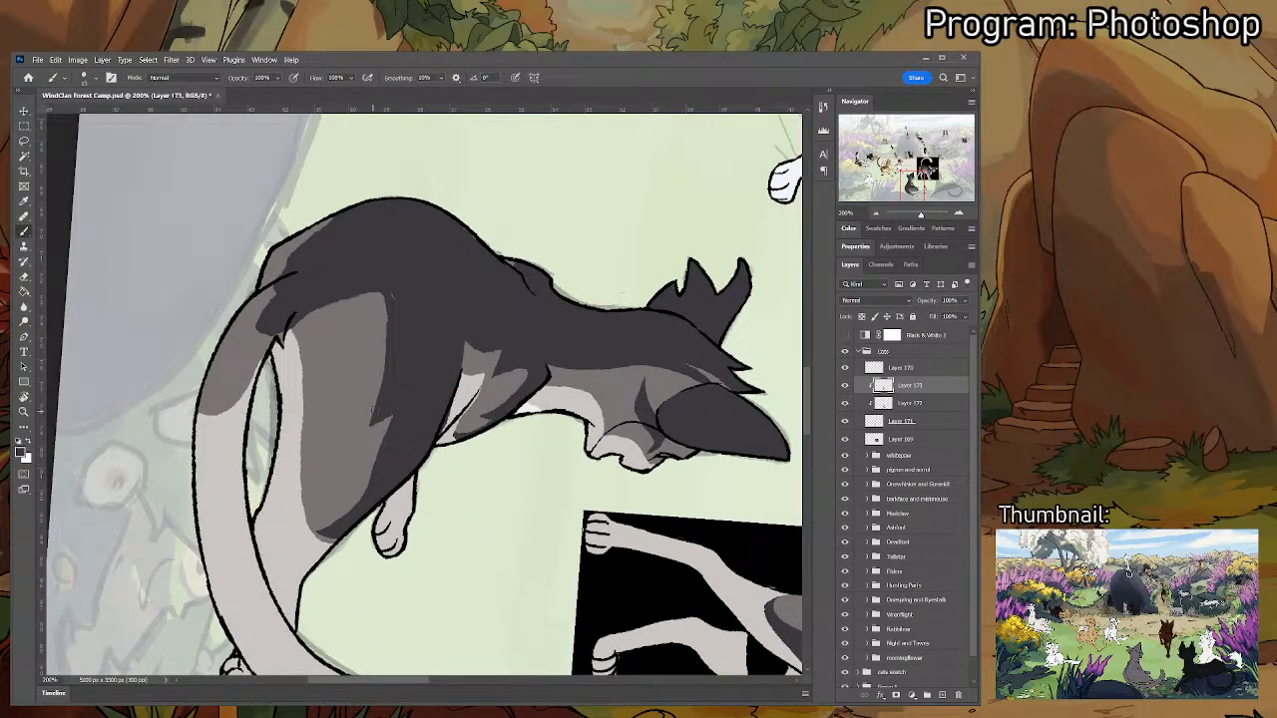
key("e")
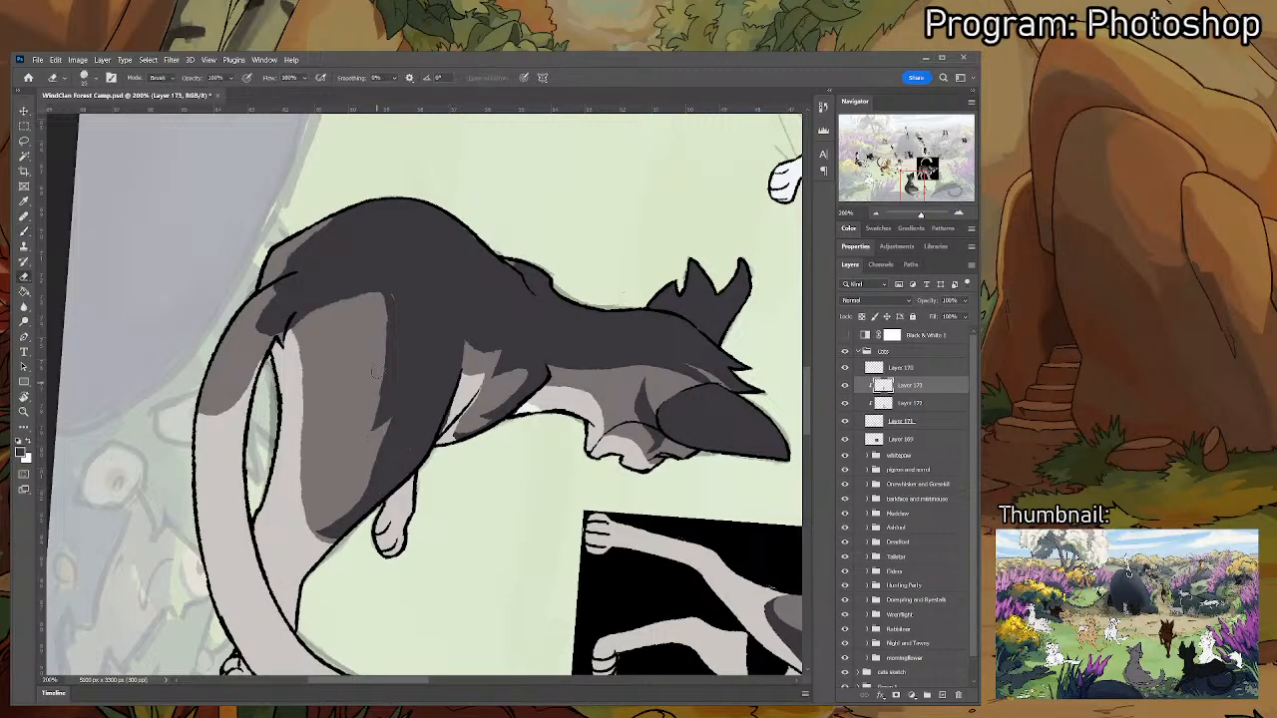
key("b")
left_click_drag(391, 312, 379, 296)
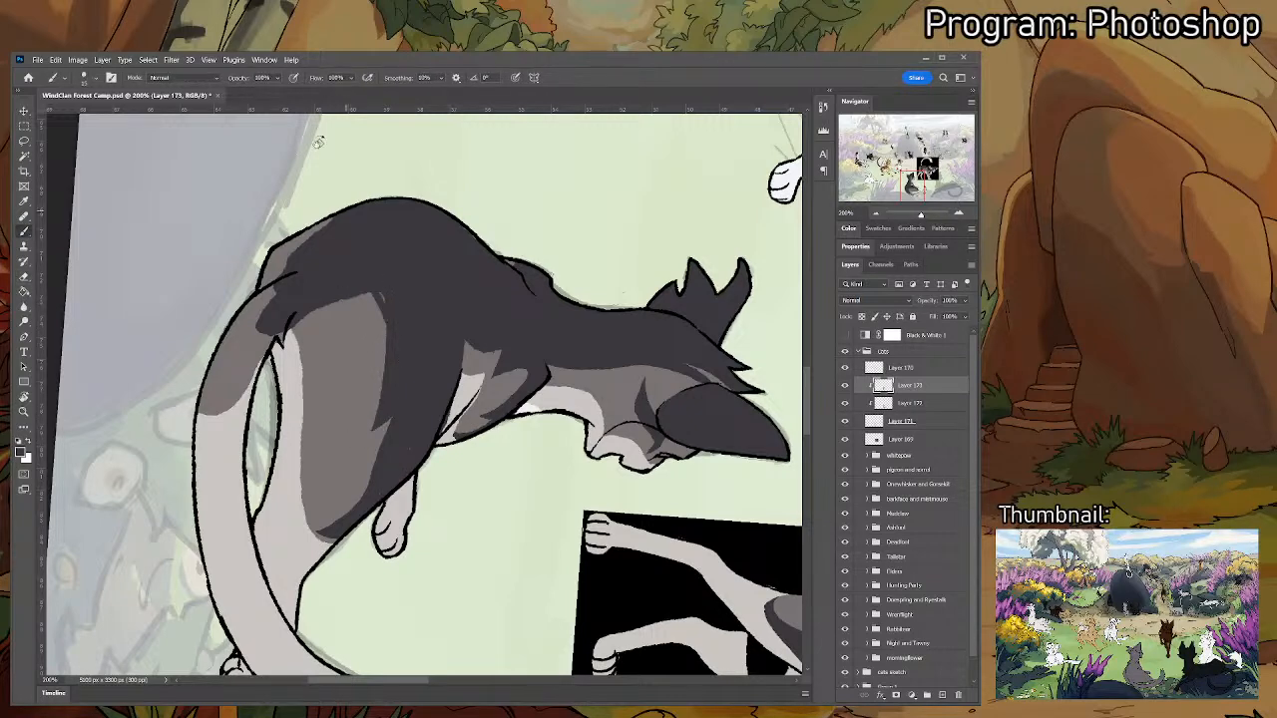
- Reset the canvas rotation and paint a large pointed wedge of the darkest grey from the rump across the thigh
key("r")
left_click(201, 77)
mouse_move(590, 353)
left_mouse_down()
mouse_move(458, 570)
mouse_move(446, 598)
mouse_move(472, 641)
mouse_move(521, 339)
left_mouse_up()
key("b")
mouse_move(267, 436)
left_mouse_down()
mouse_move(373, 472)
mouse_move(288, 508)
left_mouse_up()
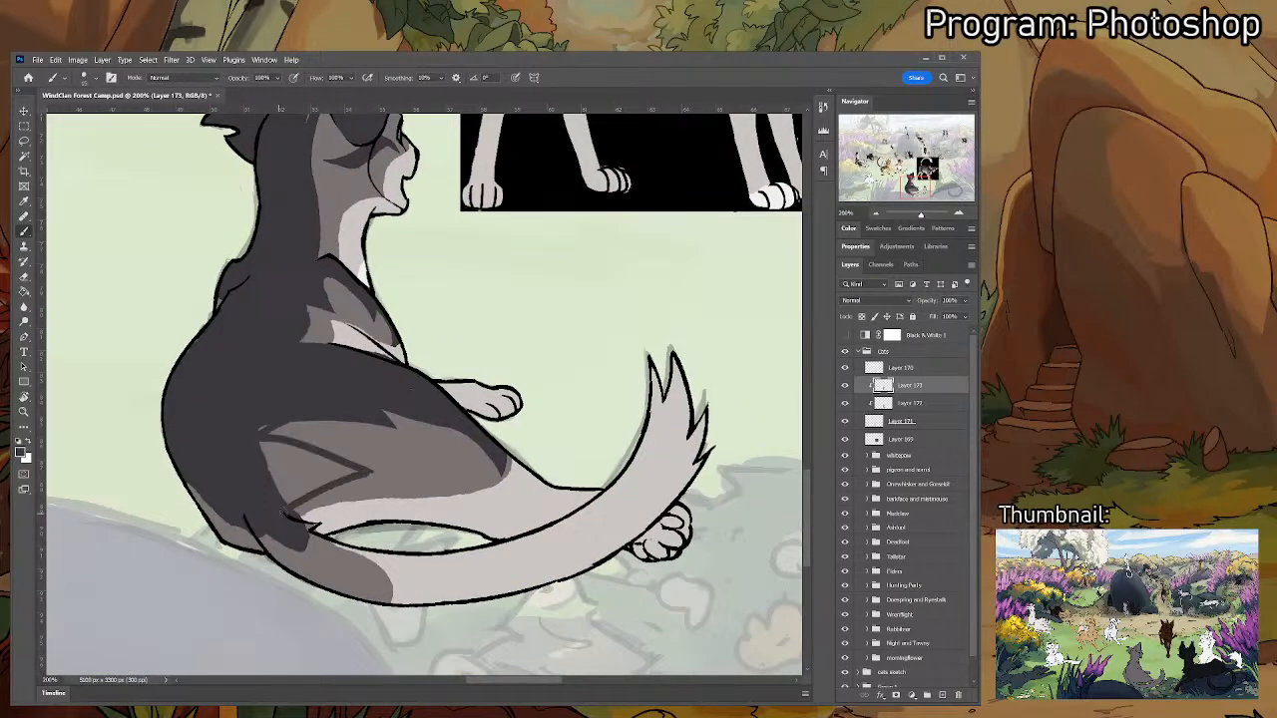
mouse_move(257, 436)
left_mouse_down()
mouse_move(340, 464)
mouse_move(272, 467)
mouse_move(359, 475)
mouse_move(300, 487)
mouse_move(325, 484)
mouse_move(343, 459)
mouse_move(267, 413)
mouse_move(380, 477)
mouse_move(267, 425)
mouse_move(398, 473)
left_mouse_up()
key("e")
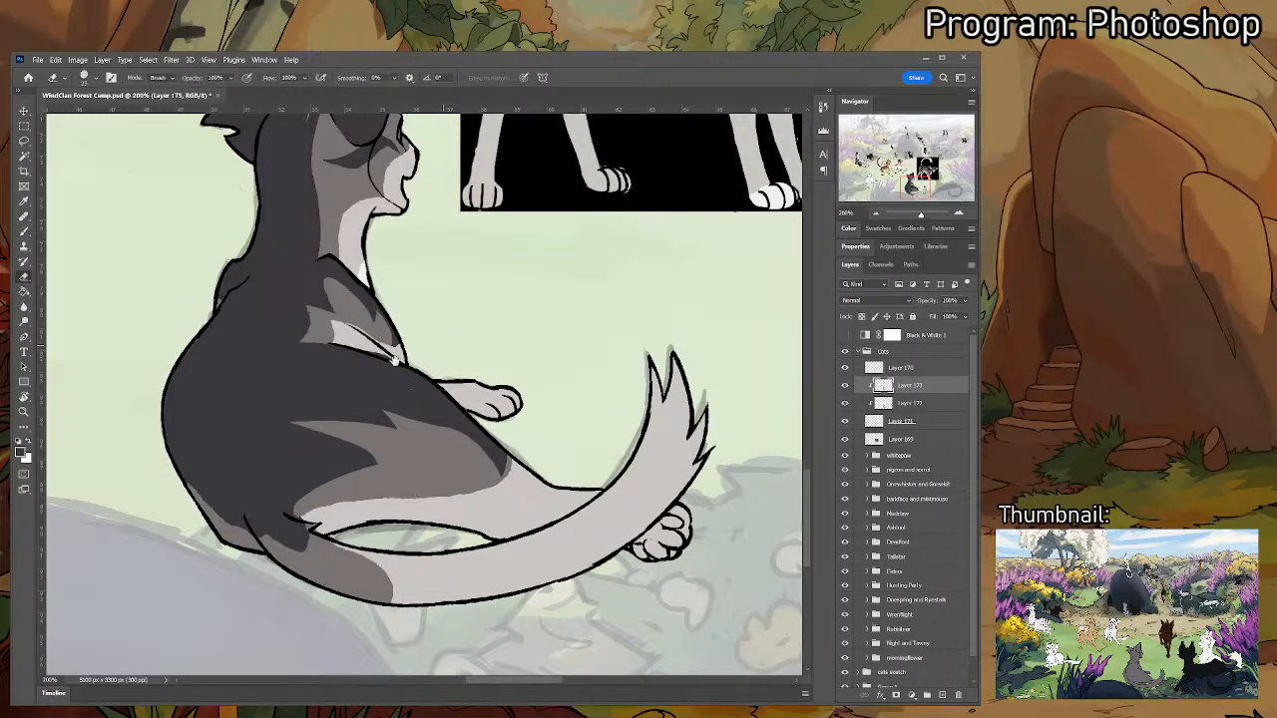
- Refine the upper notch of the darkest grey thigh marking by alternately painting and erasing along its edge
mouse_move(396, 362)
left_mouse_down()
mouse_move(295, 532)
mouse_move(316, 582)
mouse_move(407, 604)
mouse_move(465, 316)
left_mouse_up()
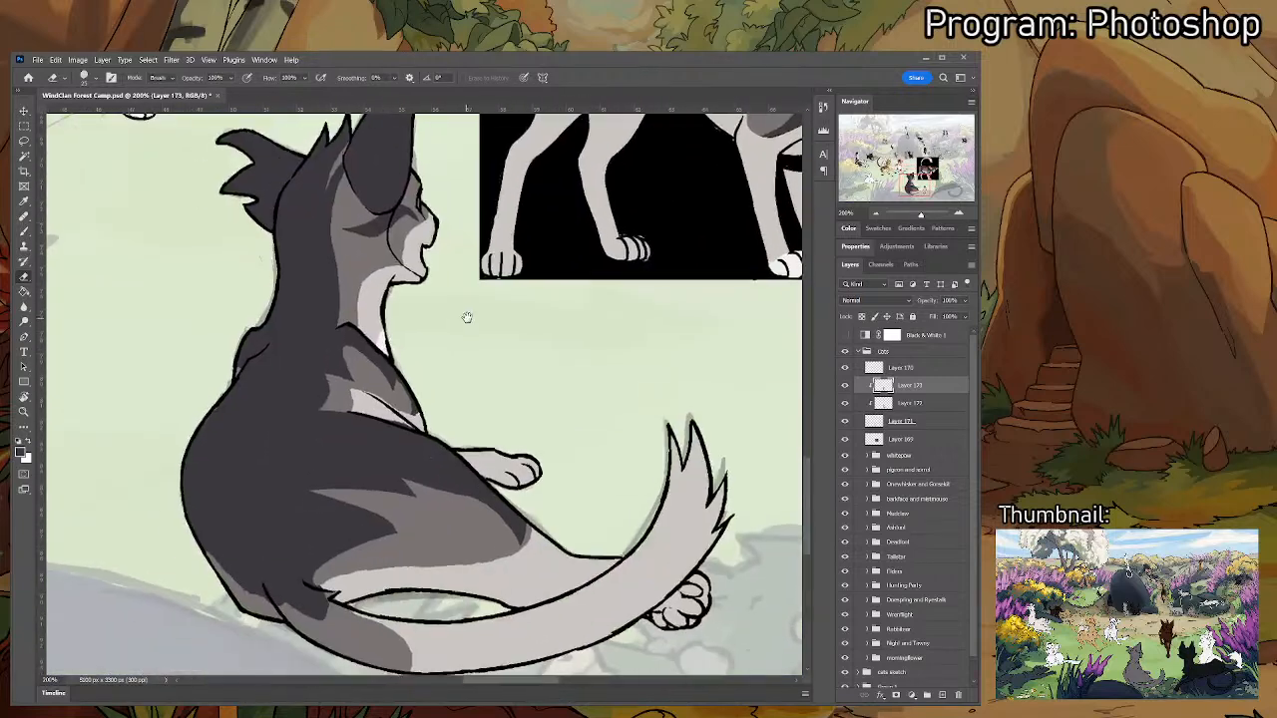
left_click_drag(394, 541, 321, 584)
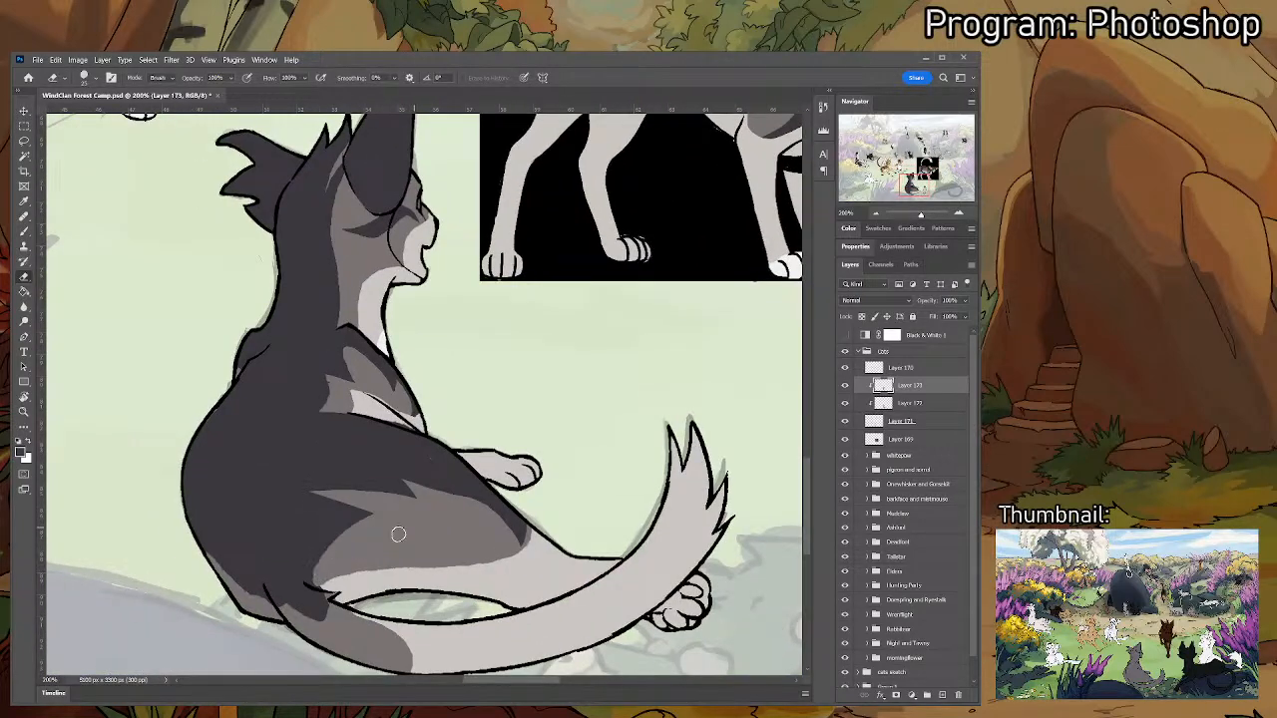
mouse_move(475, 499)
left_mouse_down()
mouse_move(367, 556)
mouse_move(380, 653)
mouse_move(356, 531)
left_mouse_up()
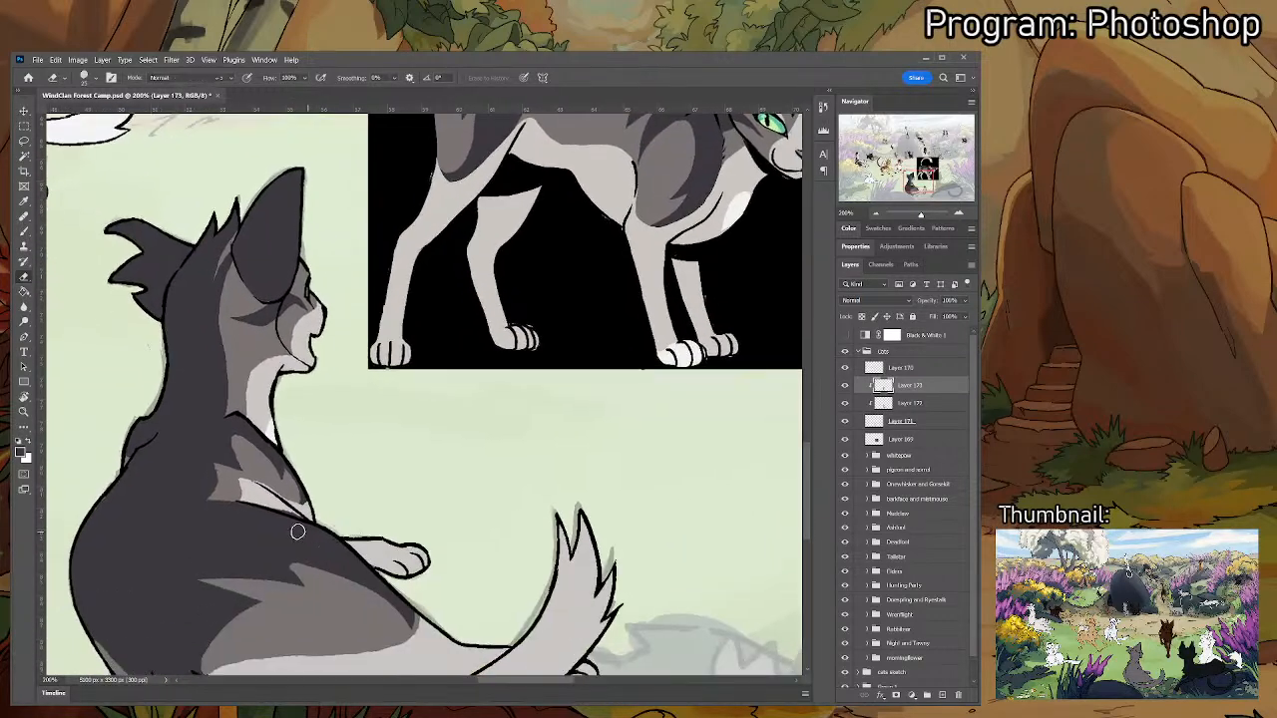
key("b")
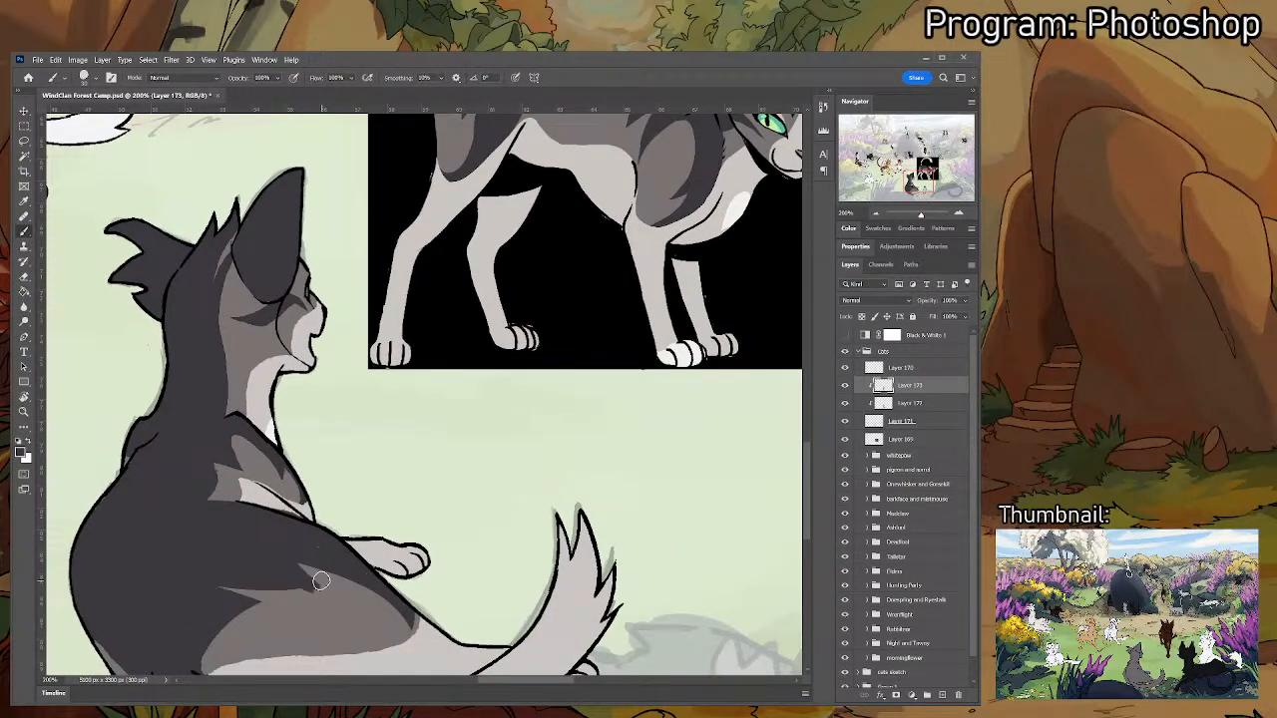
key("e")
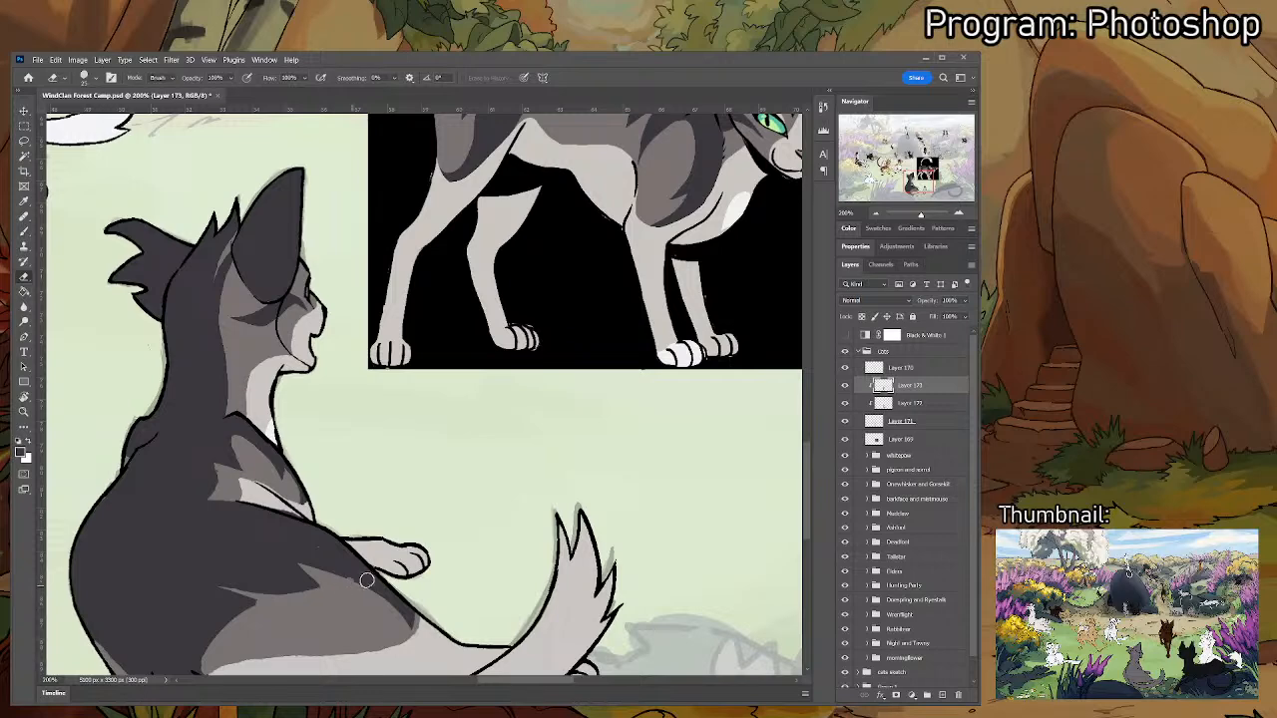
key("b")
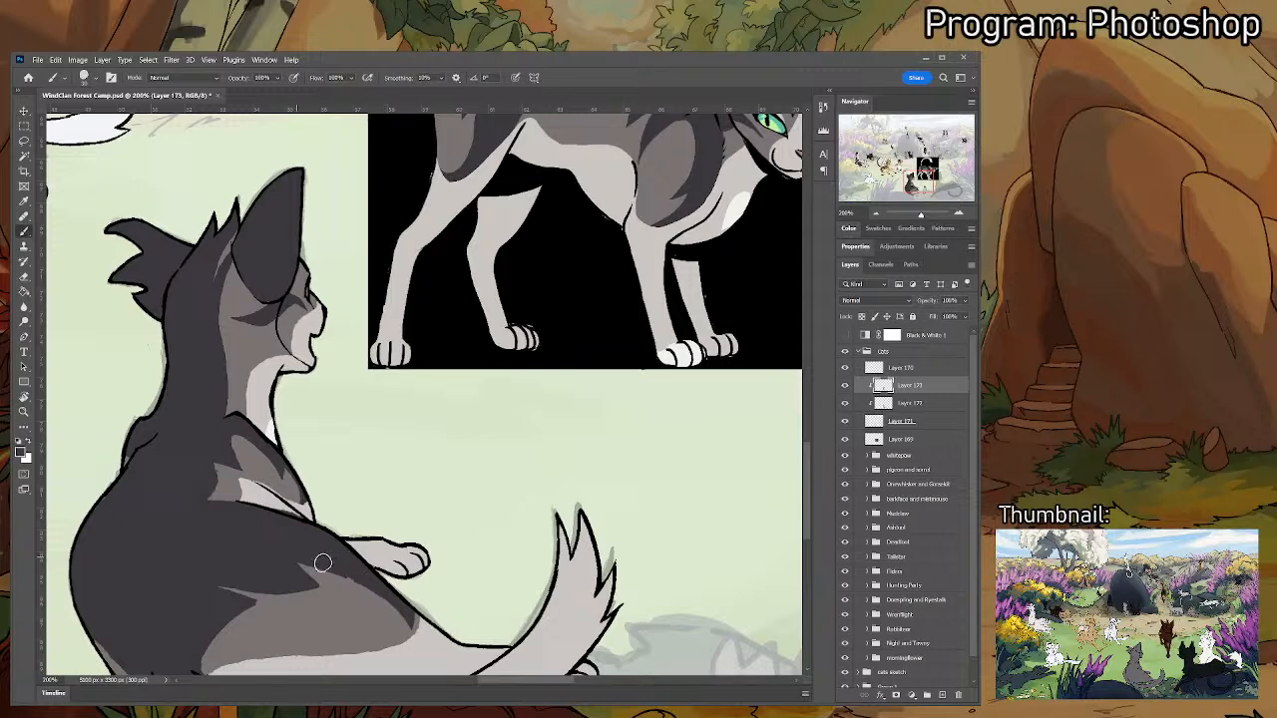
left_click_drag(319, 563, 421, 465)
key("e")
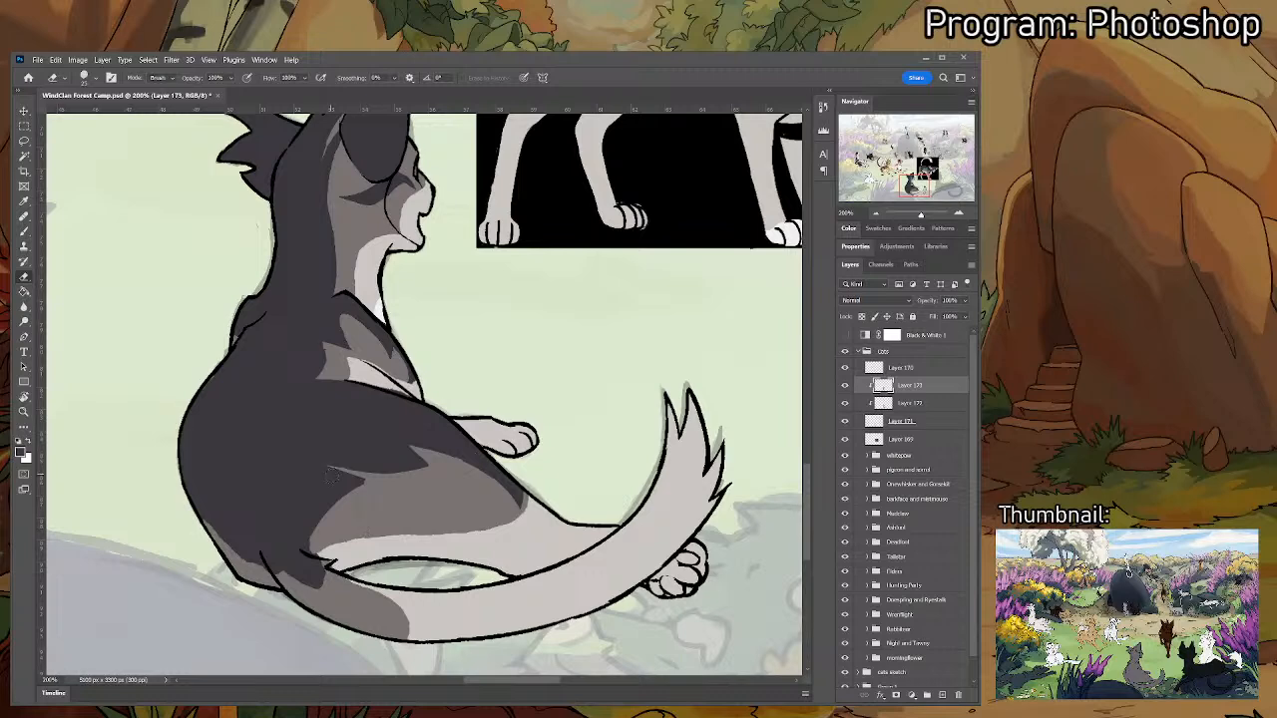
- Reshape the lower spike of the darkest grey thigh marking into a jagged fur point, checking it against the reference cat
mouse_move(327, 469)
left_mouse_down()
mouse_move(361, 481)
mouse_move(317, 482)
mouse_move(337, 487)
mouse_move(323, 528)
mouse_move(359, 499)
mouse_move(331, 503)
mouse_move(353, 509)
mouse_move(290, 619)
mouse_move(315, 679)
mouse_move(459, 448)
mouse_move(399, 454)
left_mouse_up()
key("b")
key("e")
key("b")
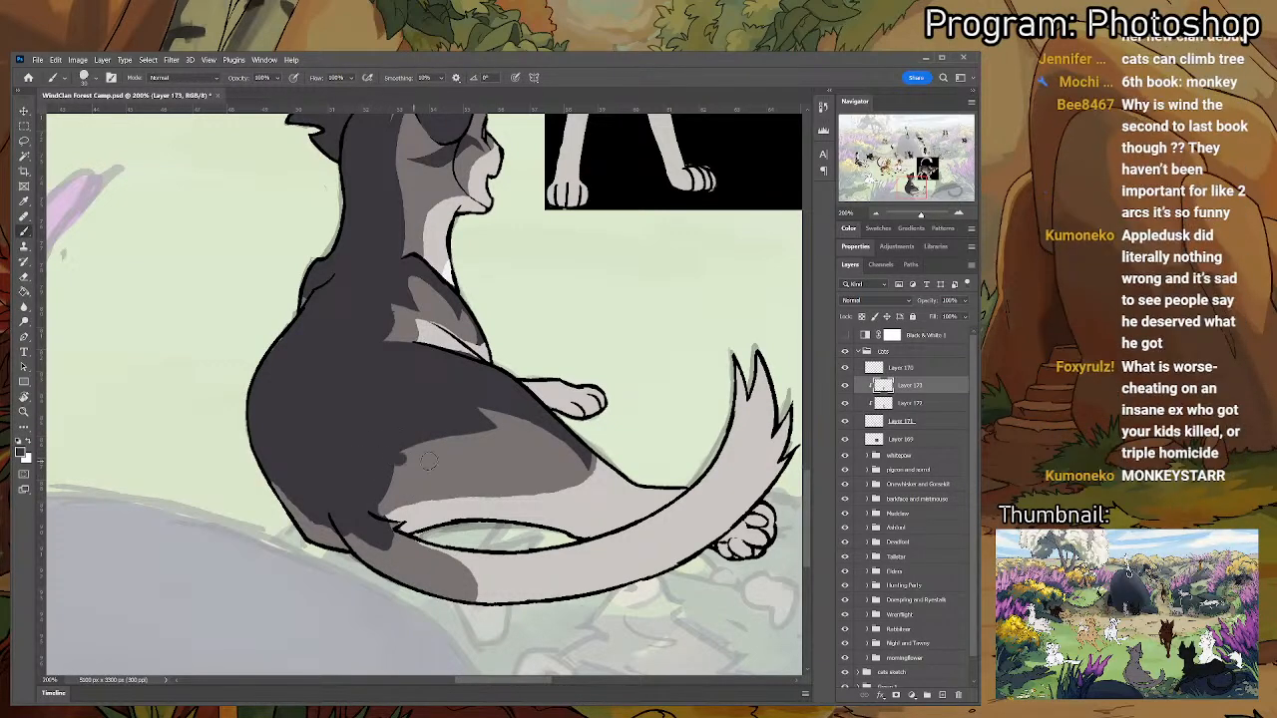
left_click_drag(408, 457, 403, 475)
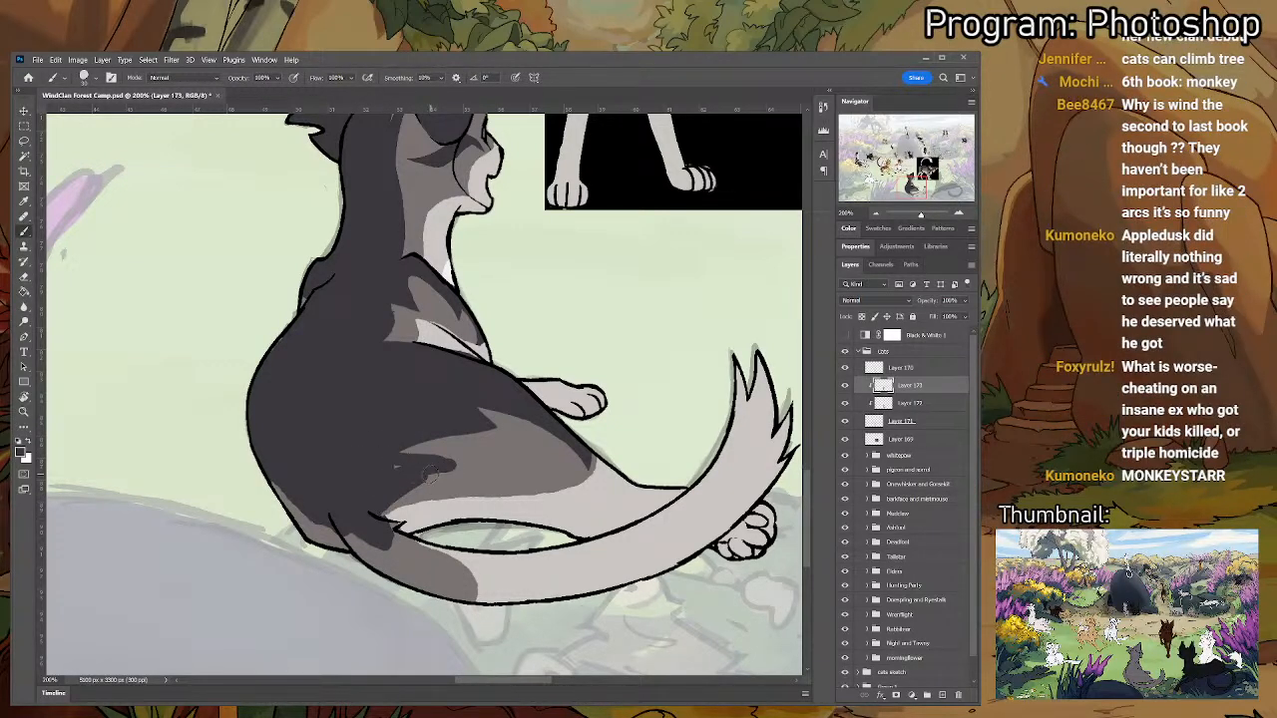
key("e")
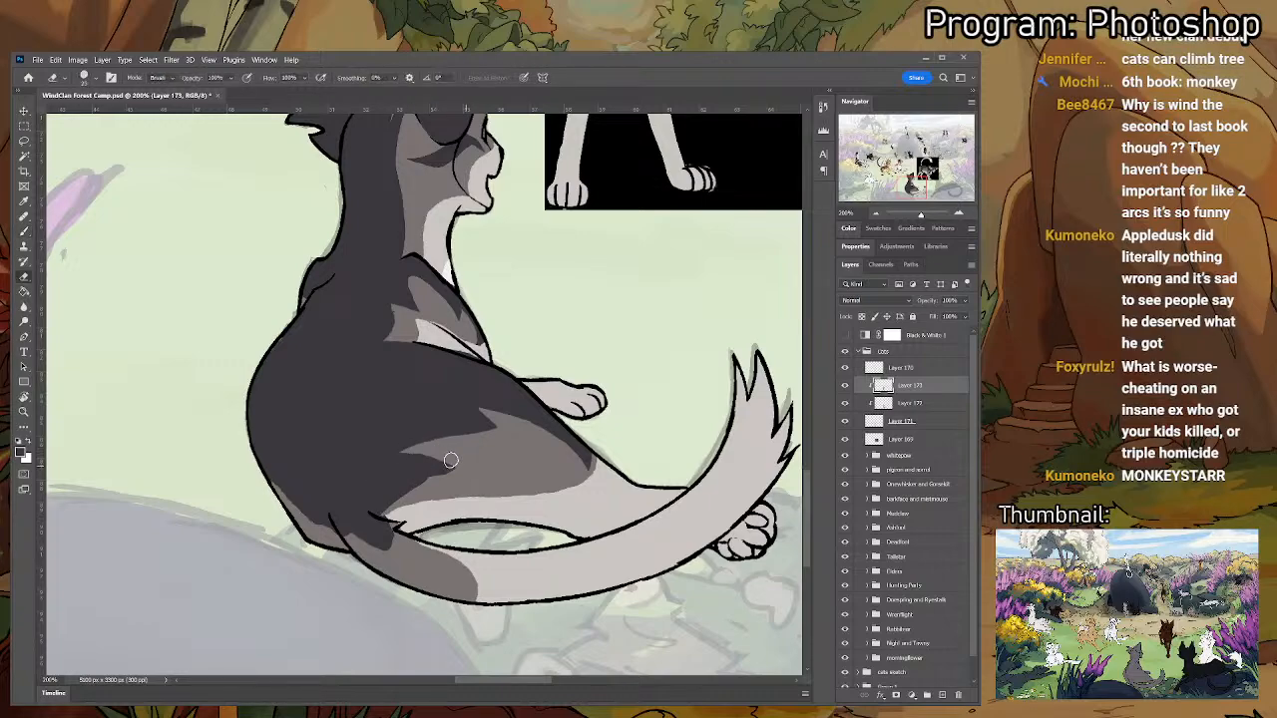
left_click_drag(451, 460, 396, 518)
left_click_drag(495, 455, 379, 536)
left_click_drag(389, 449, 399, 648)
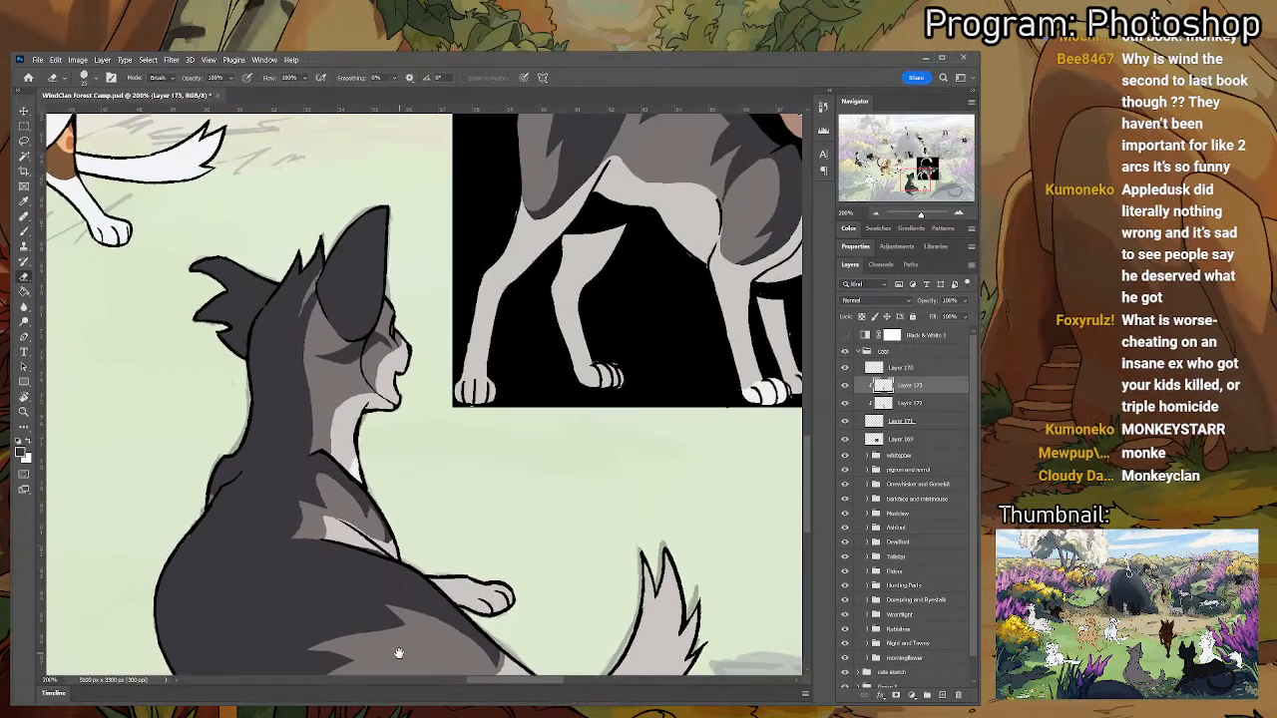
left_click_drag(352, 601, 577, 322)
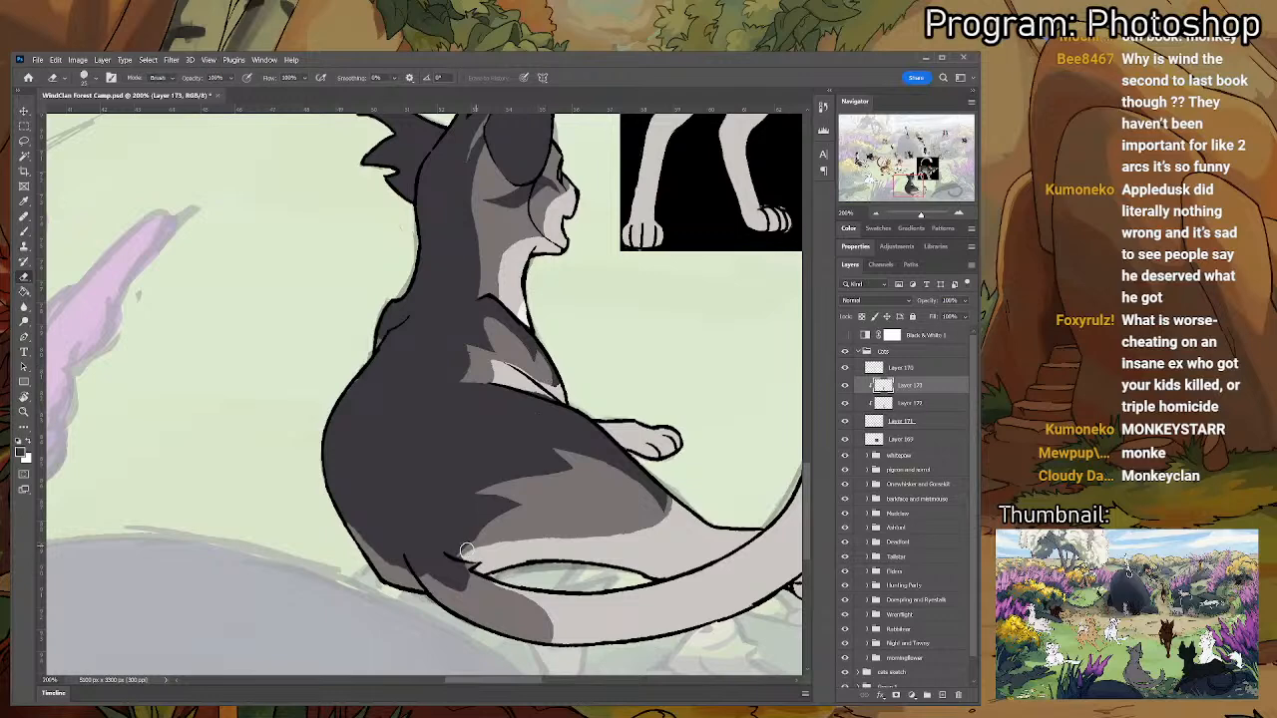
- Touch up the darkest grey on the back and erase it from the far shoulder behind the neck
key("b")
mouse_move(399, 558)
left_mouse_down()
mouse_move(419, 588)
mouse_move(359, 529)
mouse_move(365, 567)
left_mouse_up()
scroll(364, 564, "up", 3)
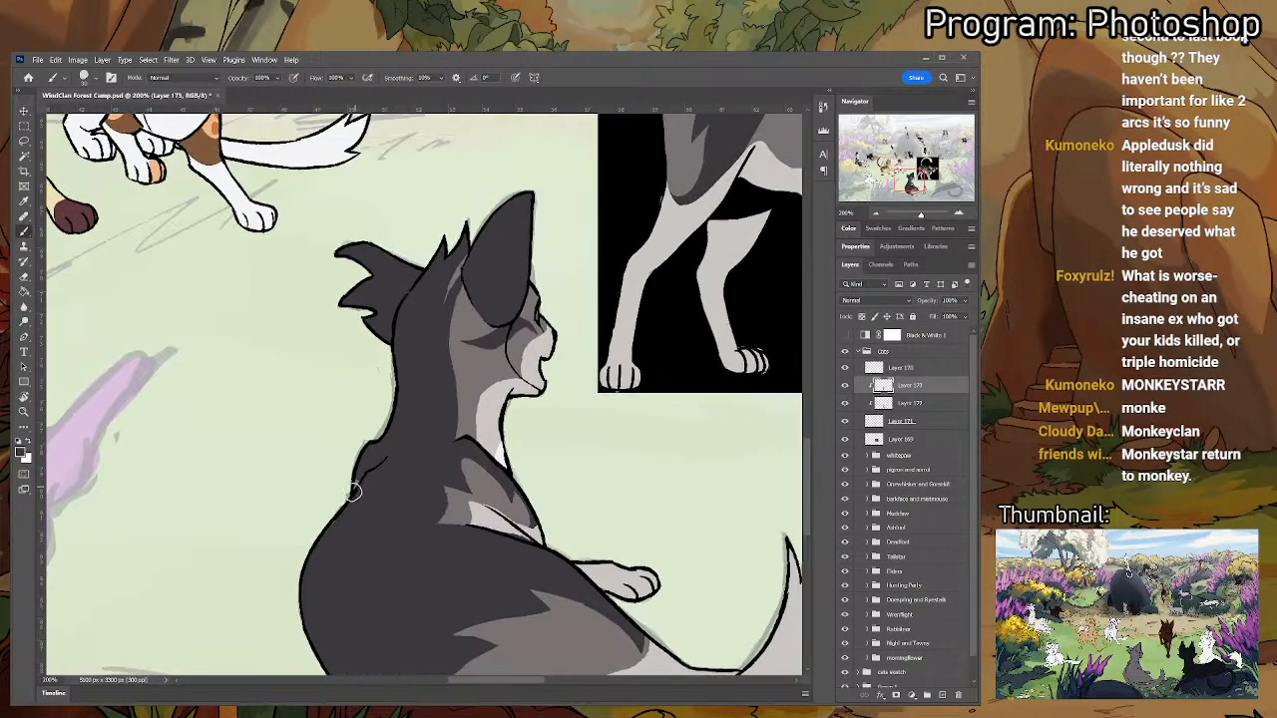
key("e")
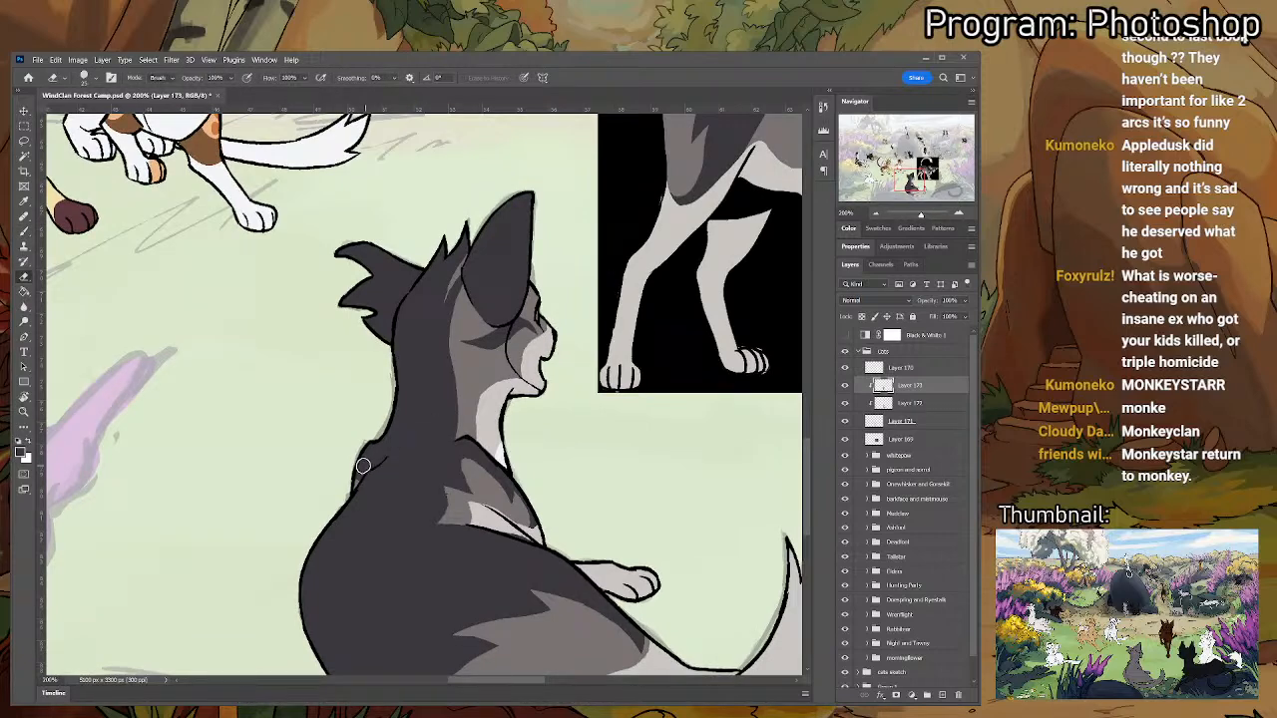
left_click_drag(363, 466, 346, 484)
mouse_move(439, 488)
left_mouse_down()
mouse_move(273, 602)
mouse_move(233, 612)
left_mouse_up()
- Extend the darkest grey from the rump over the base of the tail, leaving a mid-grey band in front of it
key("b")
left_click_drag(442, 626, 419, 619)
mouse_move(419, 485)
left_mouse_down()
mouse_move(345, 572)
mouse_move(433, 318)
mouse_move(498, 305)
left_mouse_up()
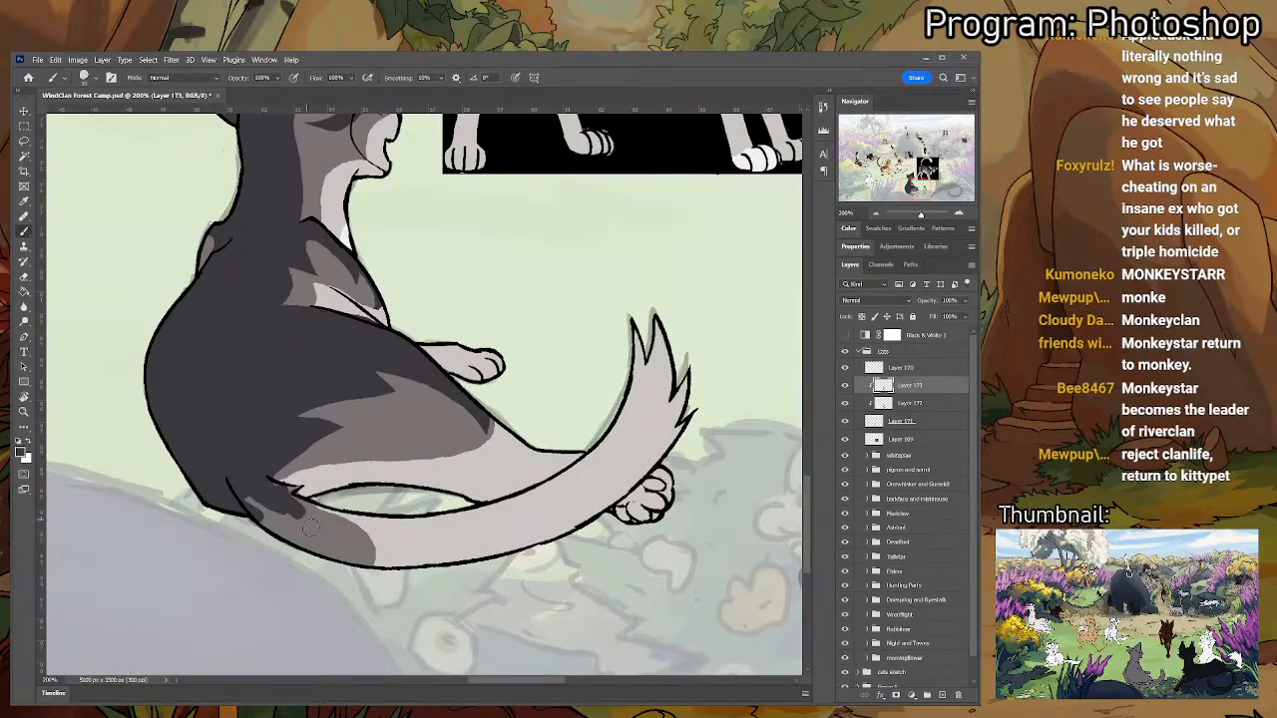
mouse_move(308, 525)
left_mouse_down()
mouse_move(306, 557)
mouse_move(274, 492)
mouse_move(332, 550)
mouse_move(304, 512)
mouse_move(258, 509)
left_mouse_up()
key("ctrl+z")
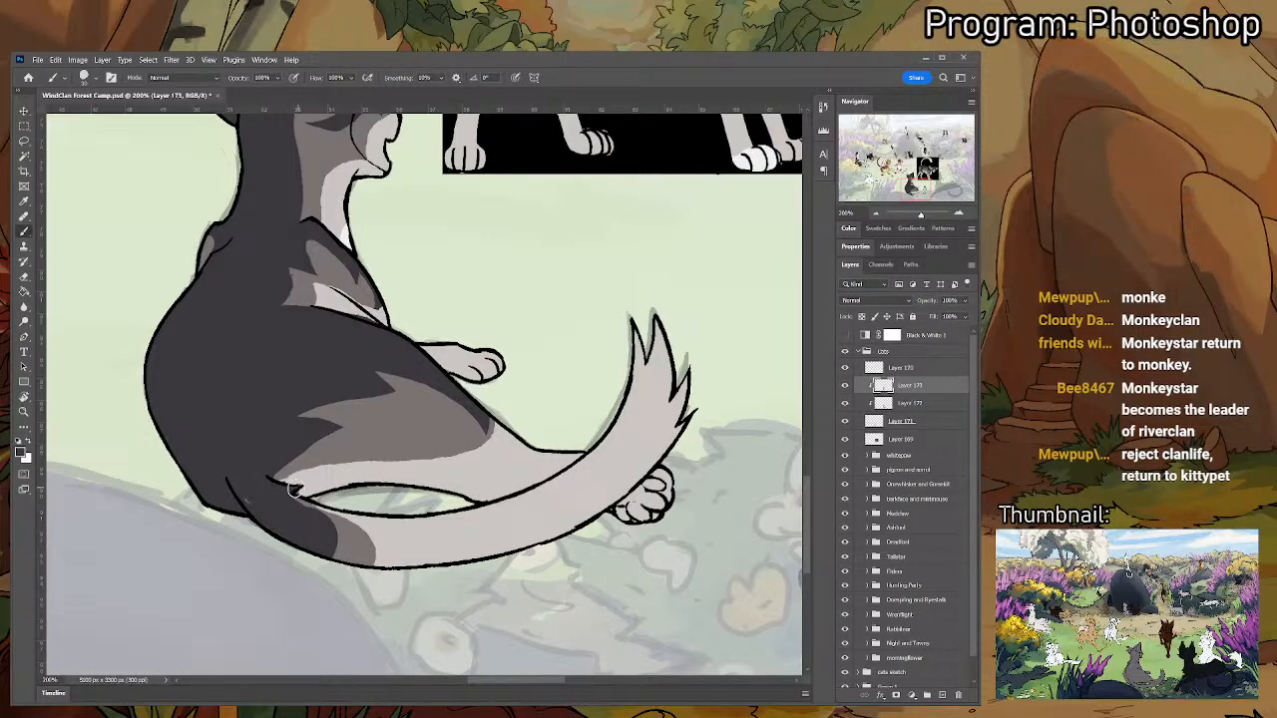
key("e")
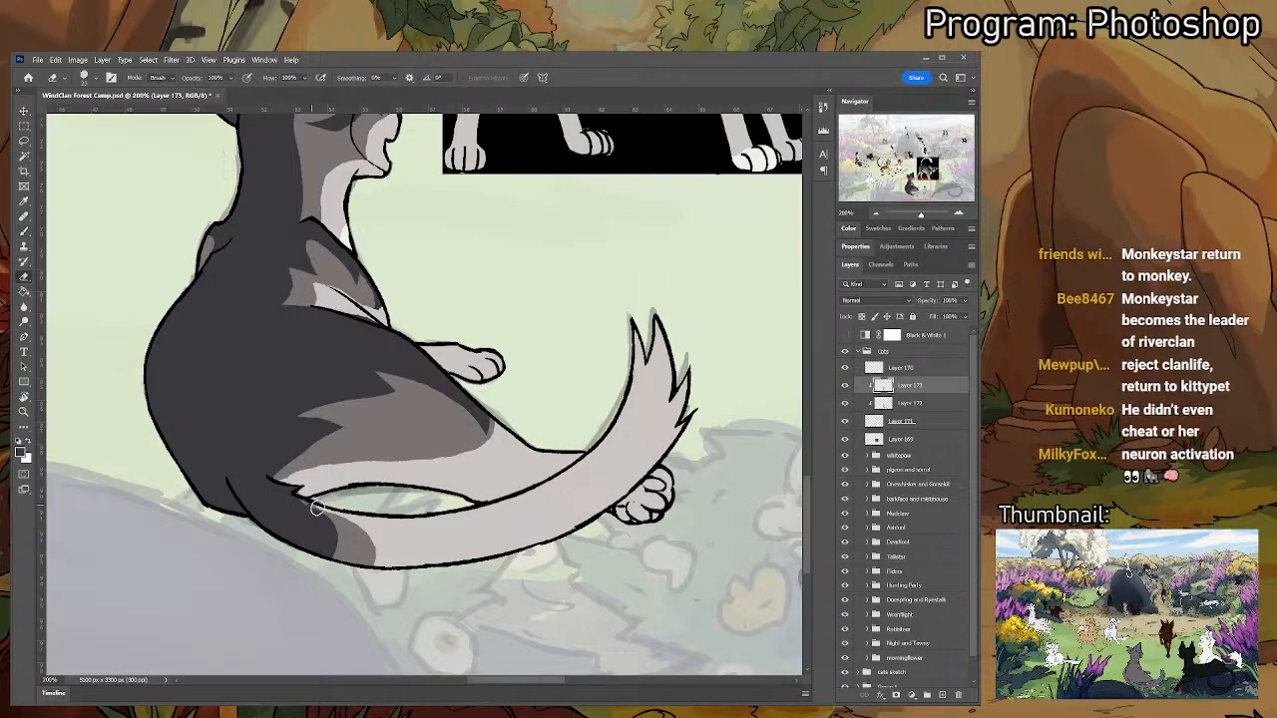
- Sample the white from the reference cat's tail tip and paint the seated cat's tail tip with it
scroll(526, 424, "up", 8)
scroll(526, 425, "right", 5)
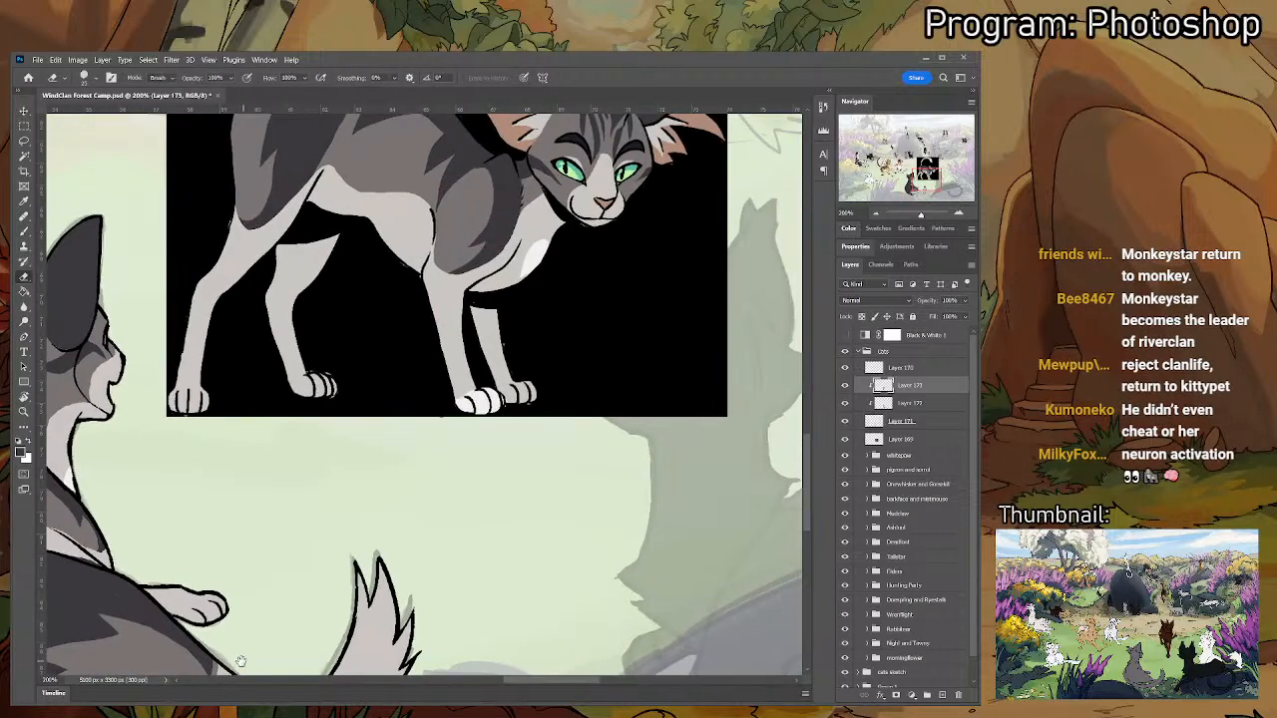
key("i")
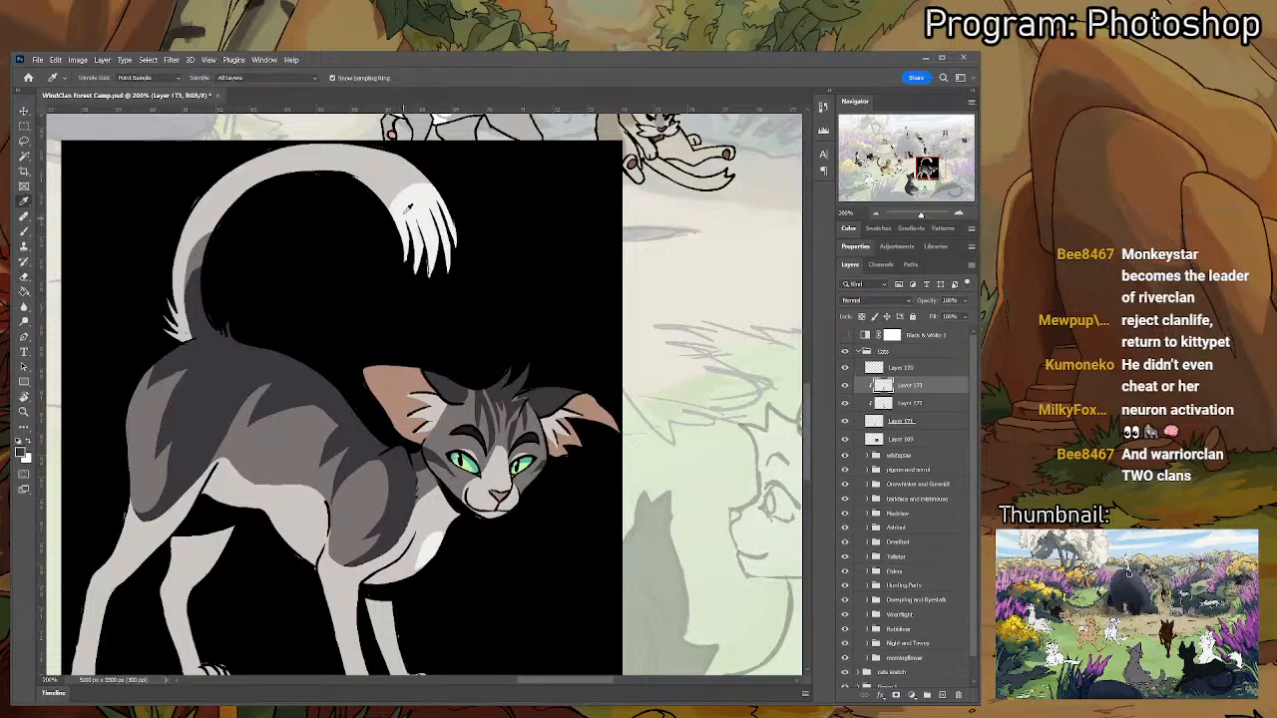
left_click(406, 206)
key("b")
scroll(564, 332, "down", 10)
scroll(563, 332, "left", 5)
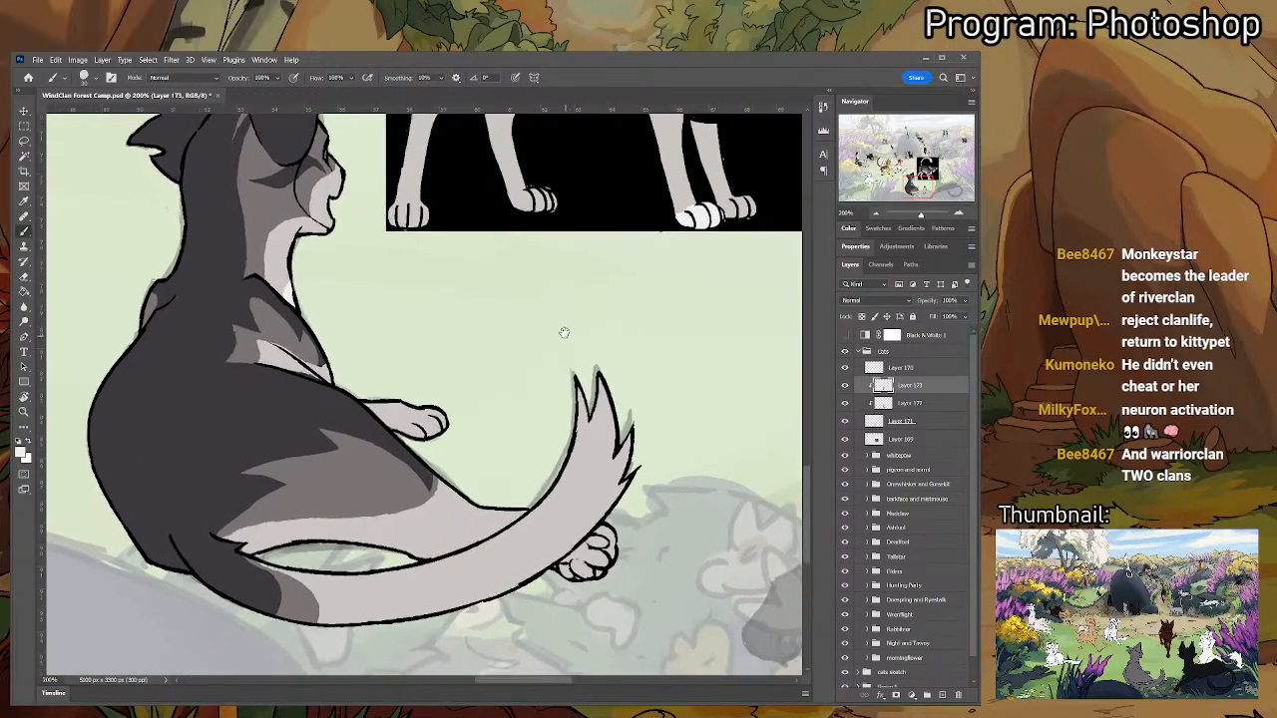
left_click_drag(564, 332, 558, 326)
mouse_move(548, 479)
left_mouse_down()
mouse_move(625, 486)
mouse_move(572, 476)
mouse_move(589, 524)
mouse_move(572, 456)
mouse_move(619, 504)
mouse_move(586, 463)
mouse_move(613, 431)
mouse_move(573, 353)
left_mouse_up()
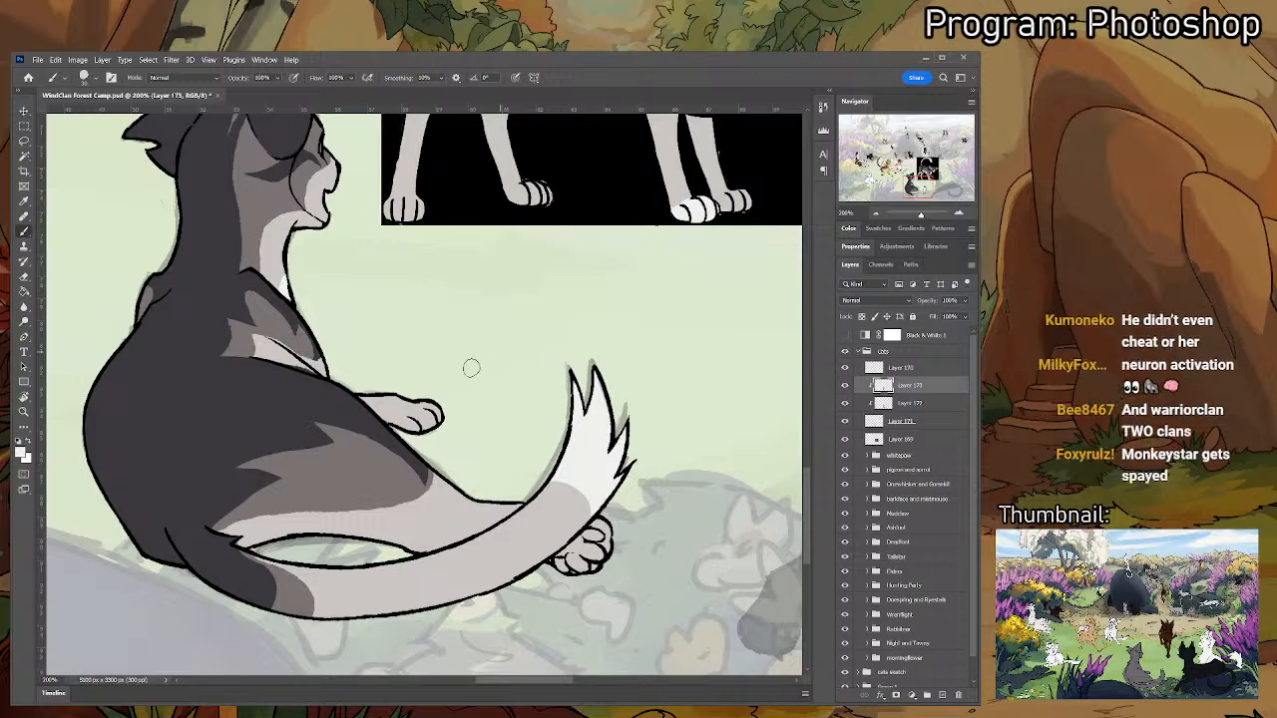
- Paint the toes of the front paw white, switch to Layer 170 and save the document
left_click_drag(394, 424, 434, 413)
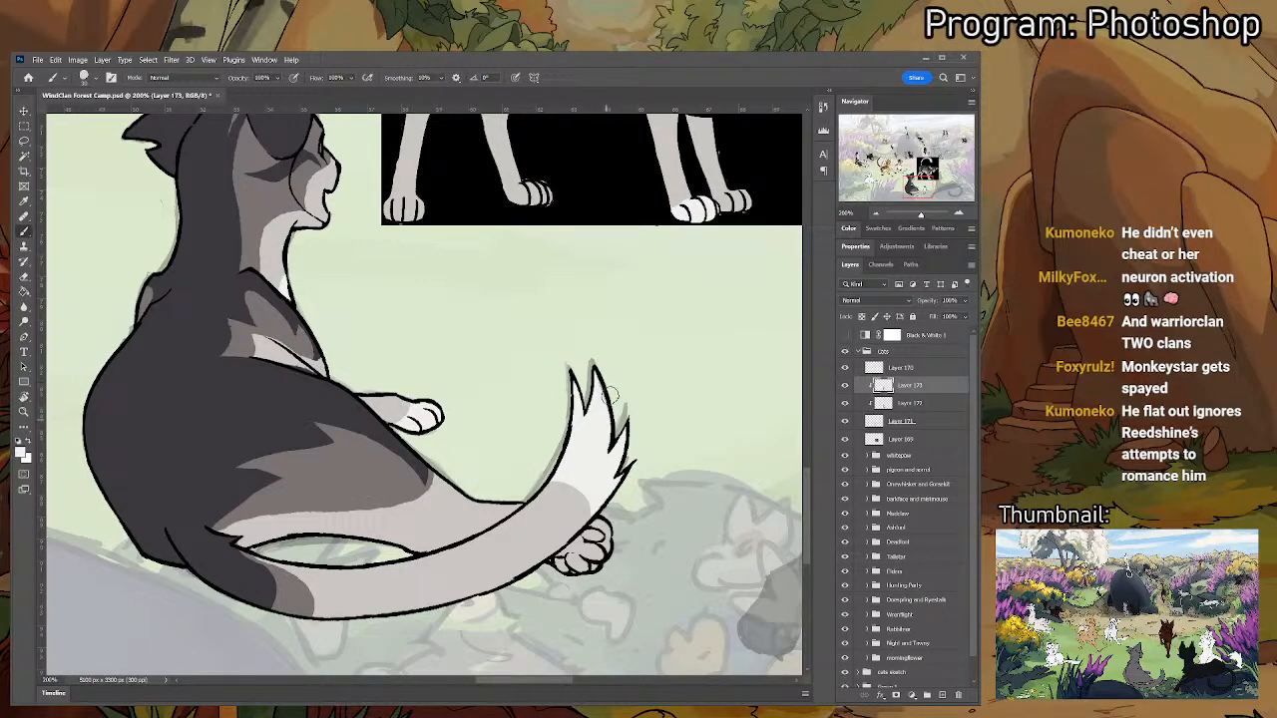
left_click_drag(580, 397, 550, 431)
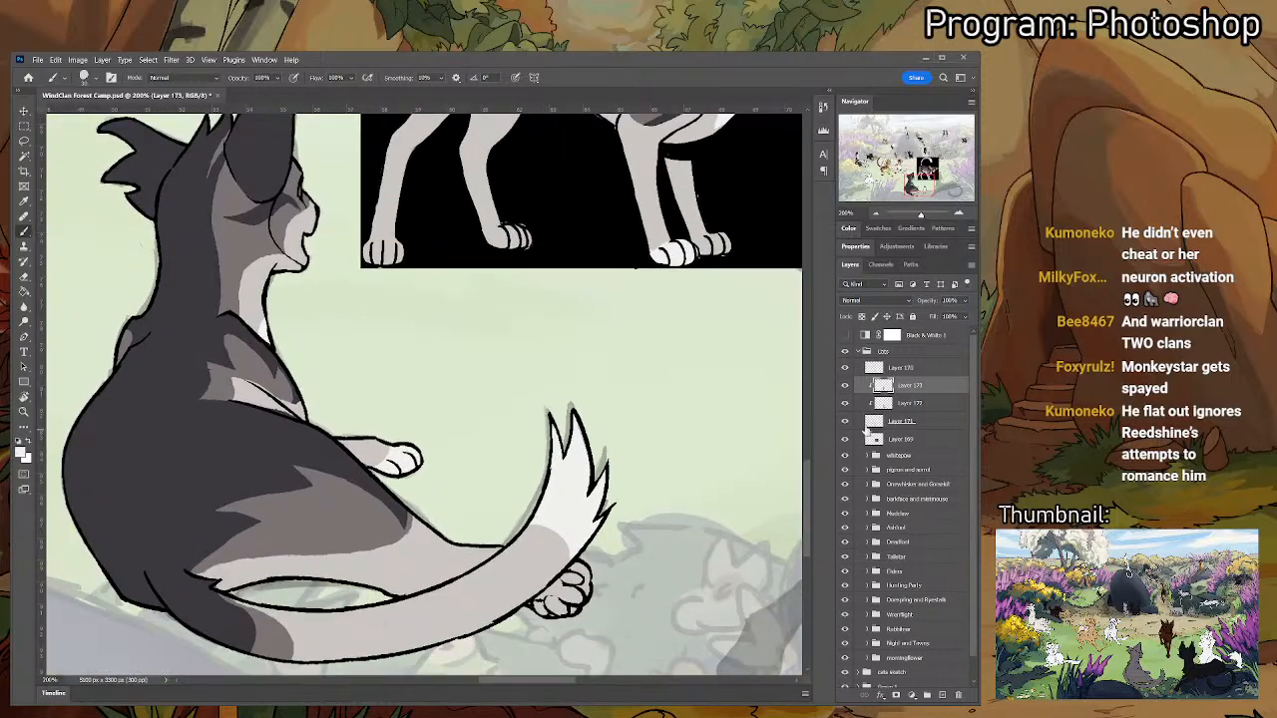
left_click(885, 368)
key("e")
left_click(879, 368, "ctrl")
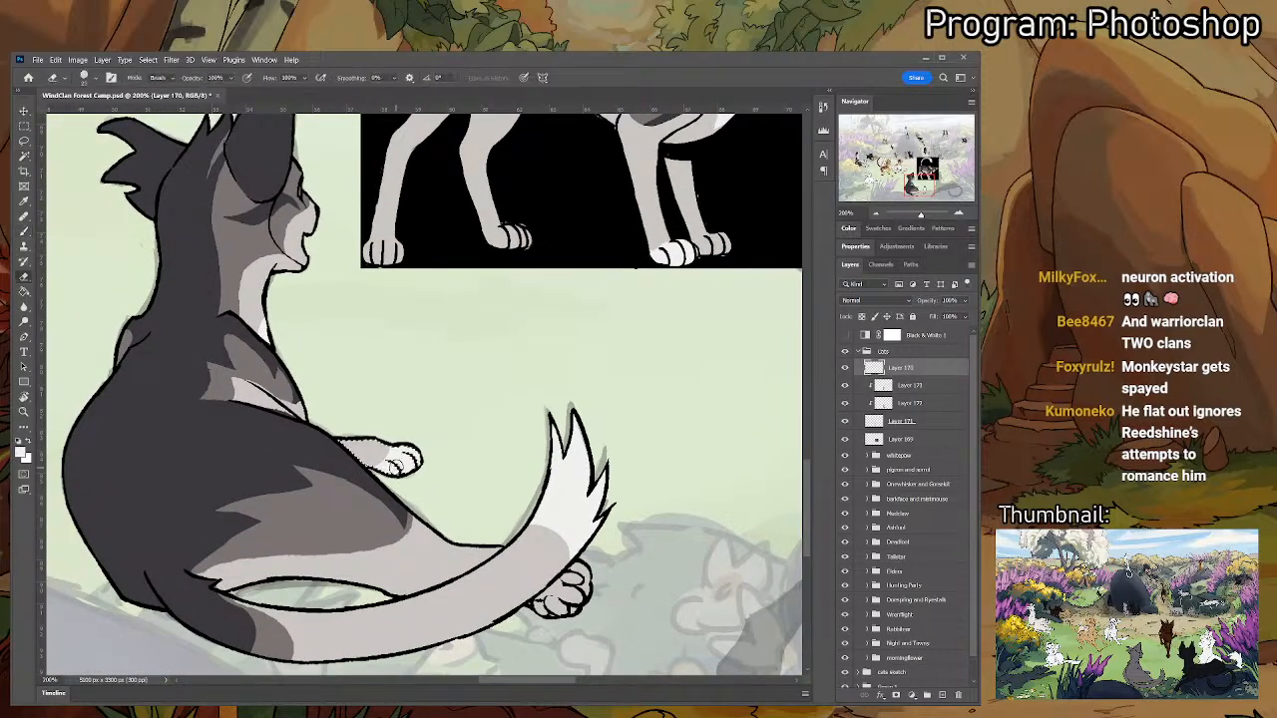
key("ctrl+s")
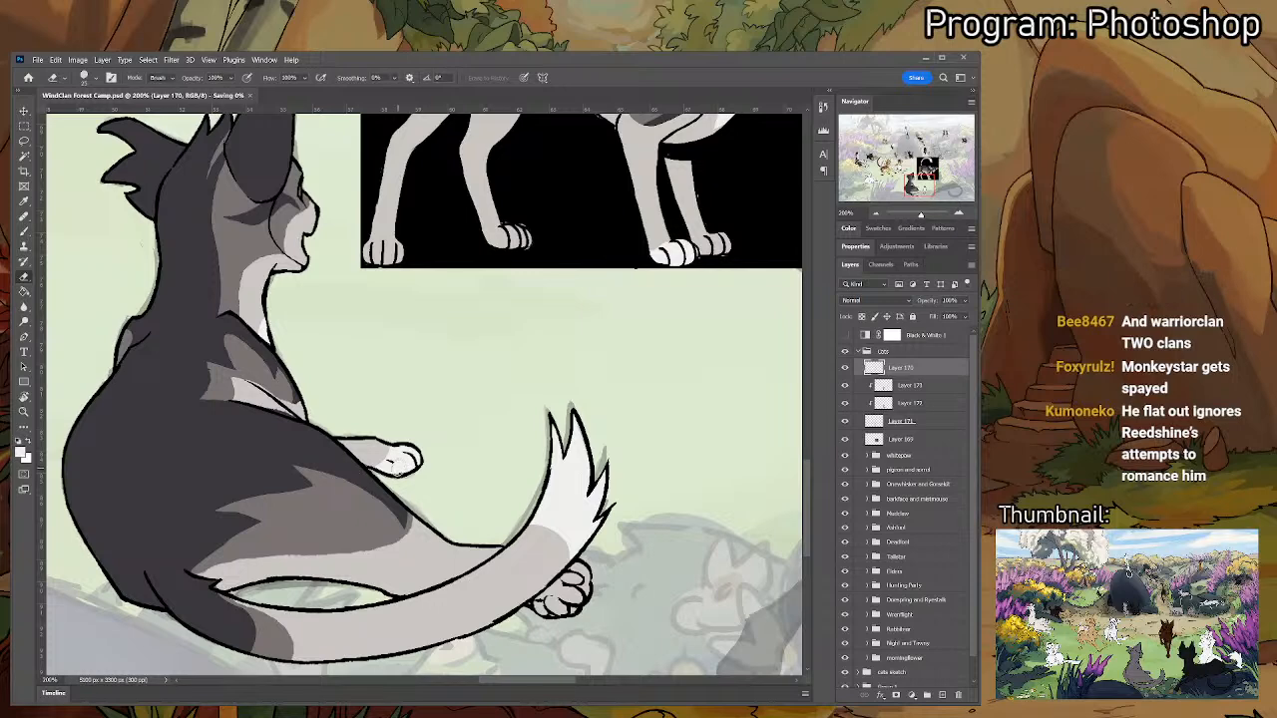
- Sample the pinkish-brown inner ear colour from the reference cat as the painting colour
left_click_drag(702, 380, 637, 525)
key("i")
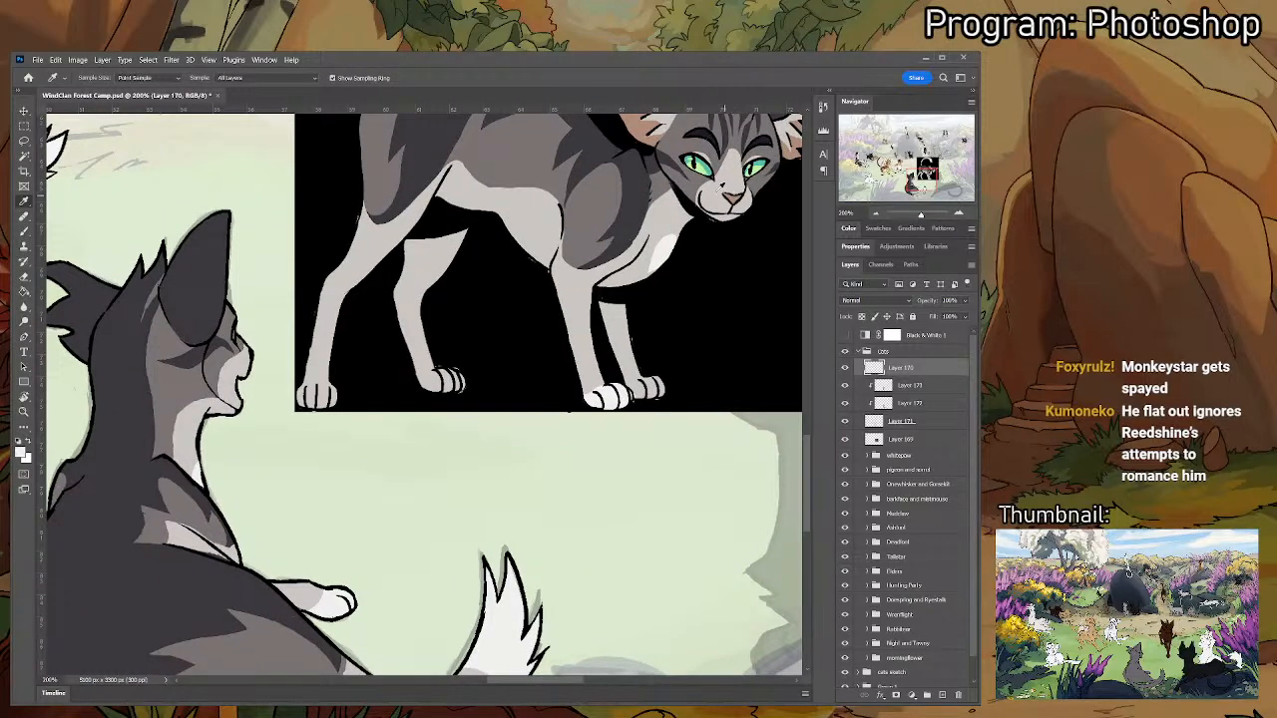
left_click_drag(674, 163, 639, 275)
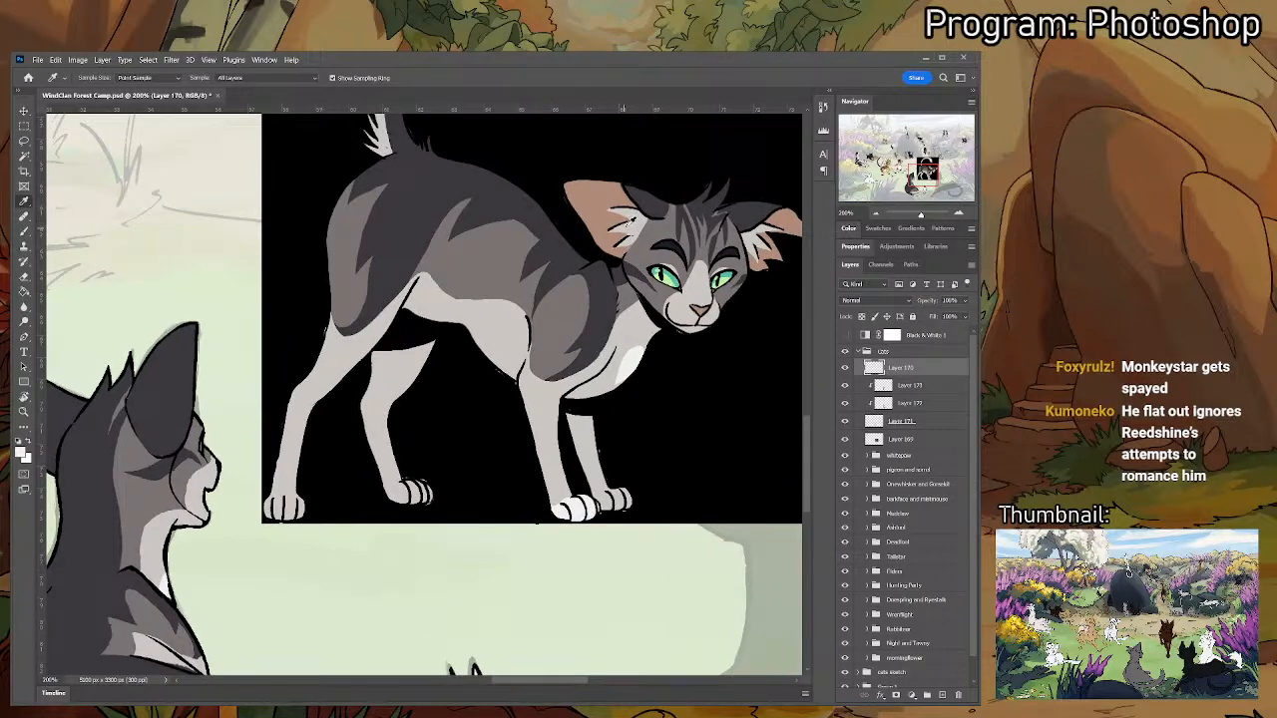
key("b")
left_click_drag(524, 529, 720, 433)
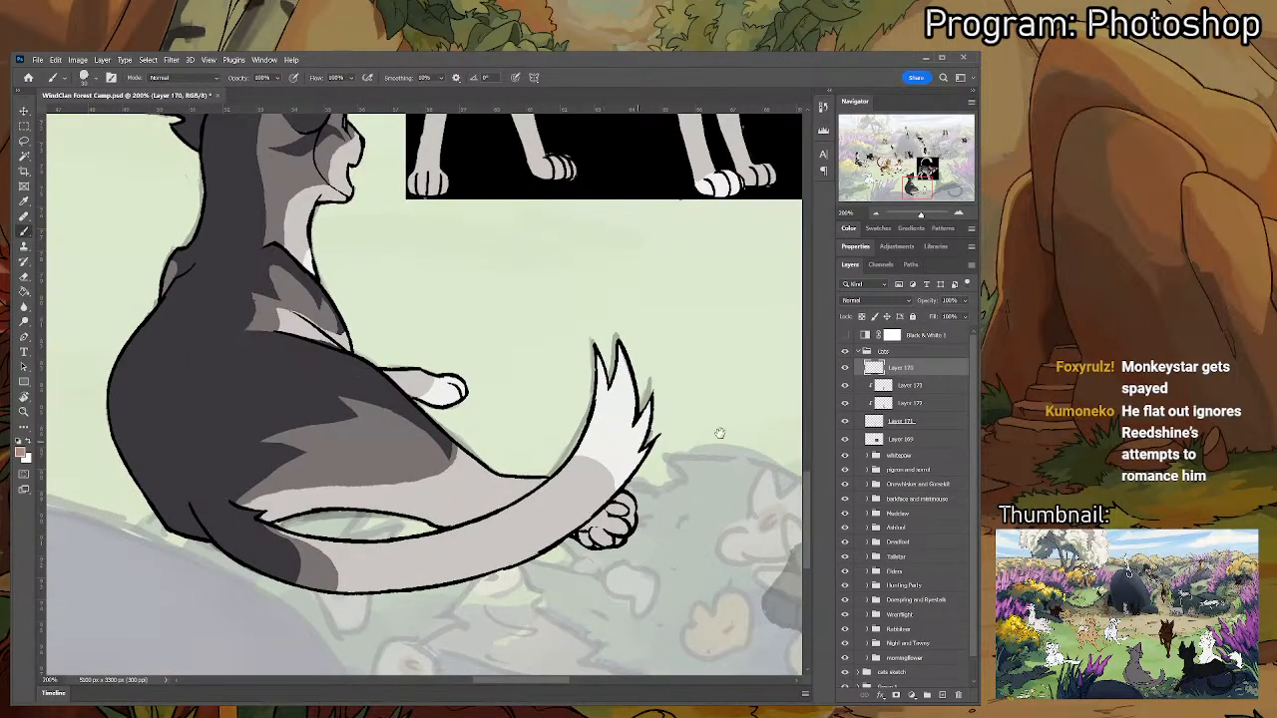
- Select the hind paw's outlined areas using Layer 170, fill them with the pinkish-brown on Layer 172 and deselect
left_click(898, 385)
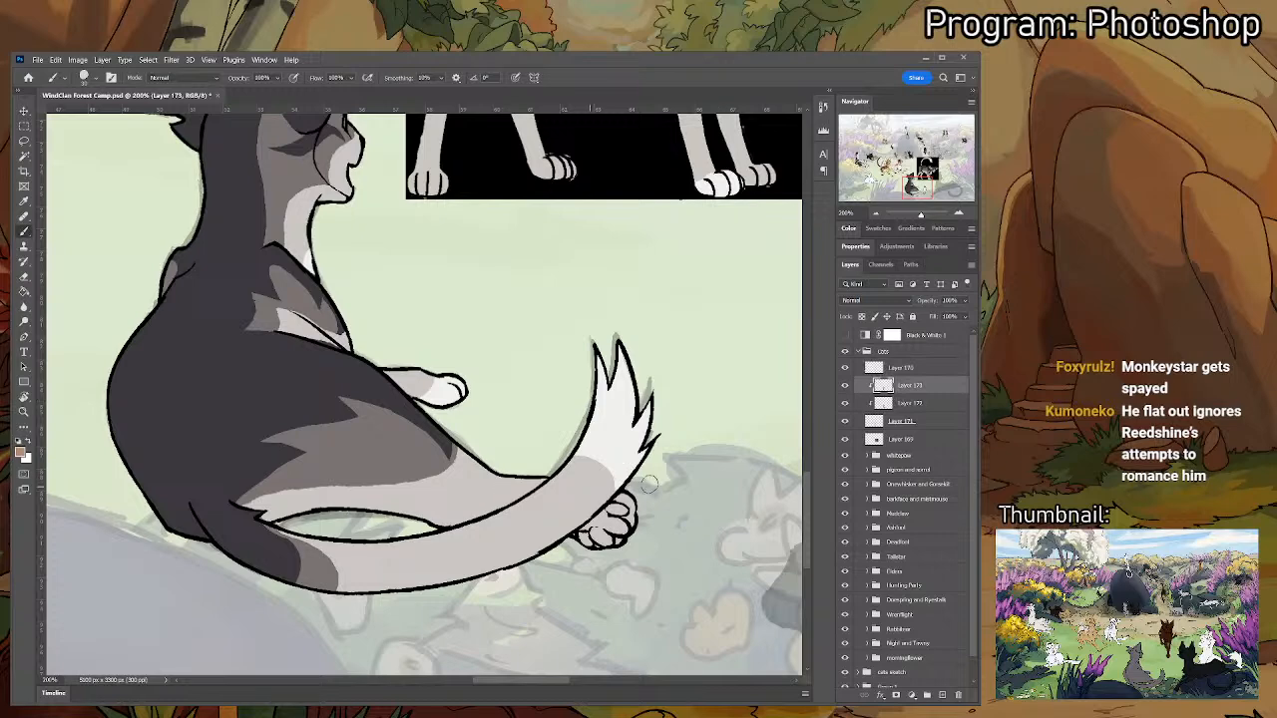
key("w")
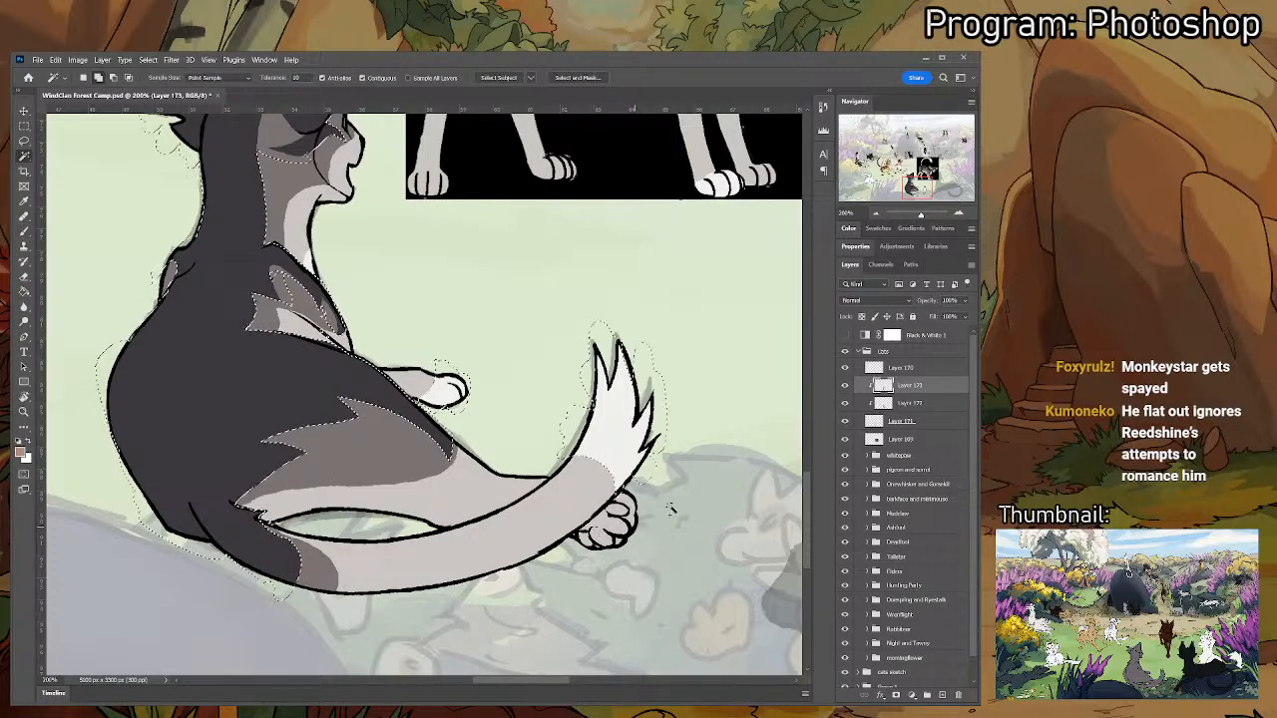
left_click(642, 404, "ctrl")
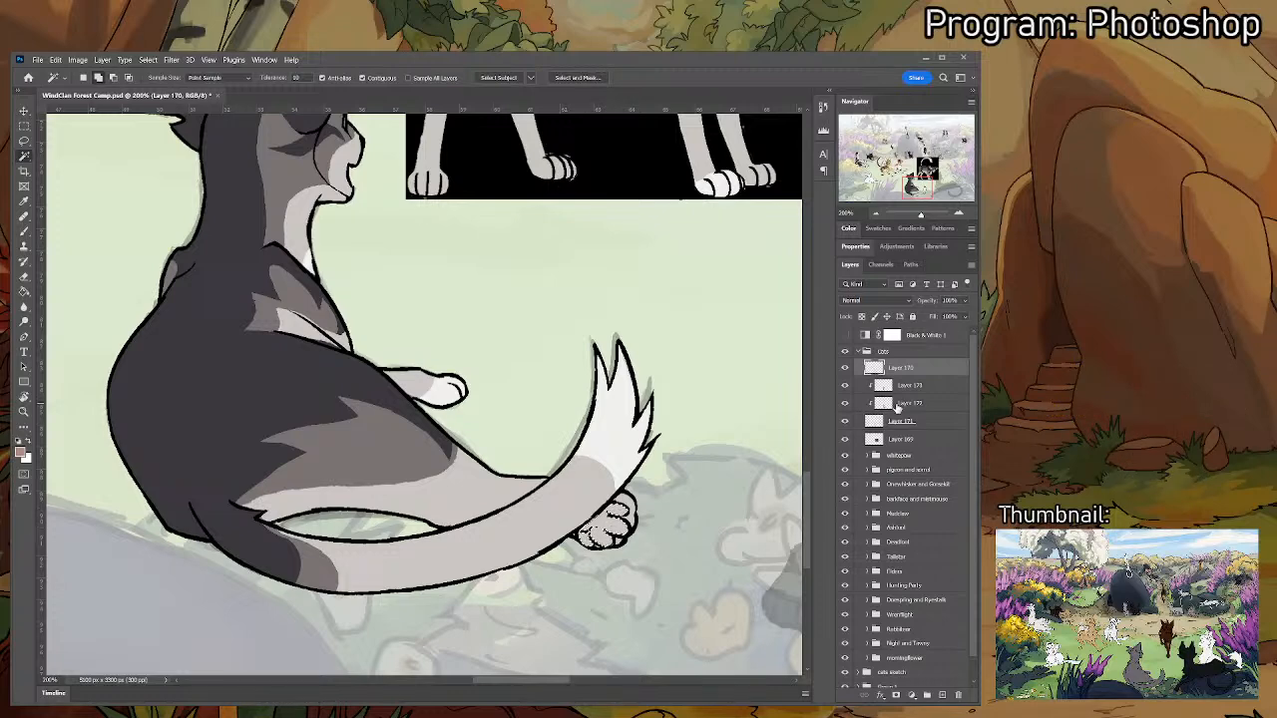
left_click(891, 402)
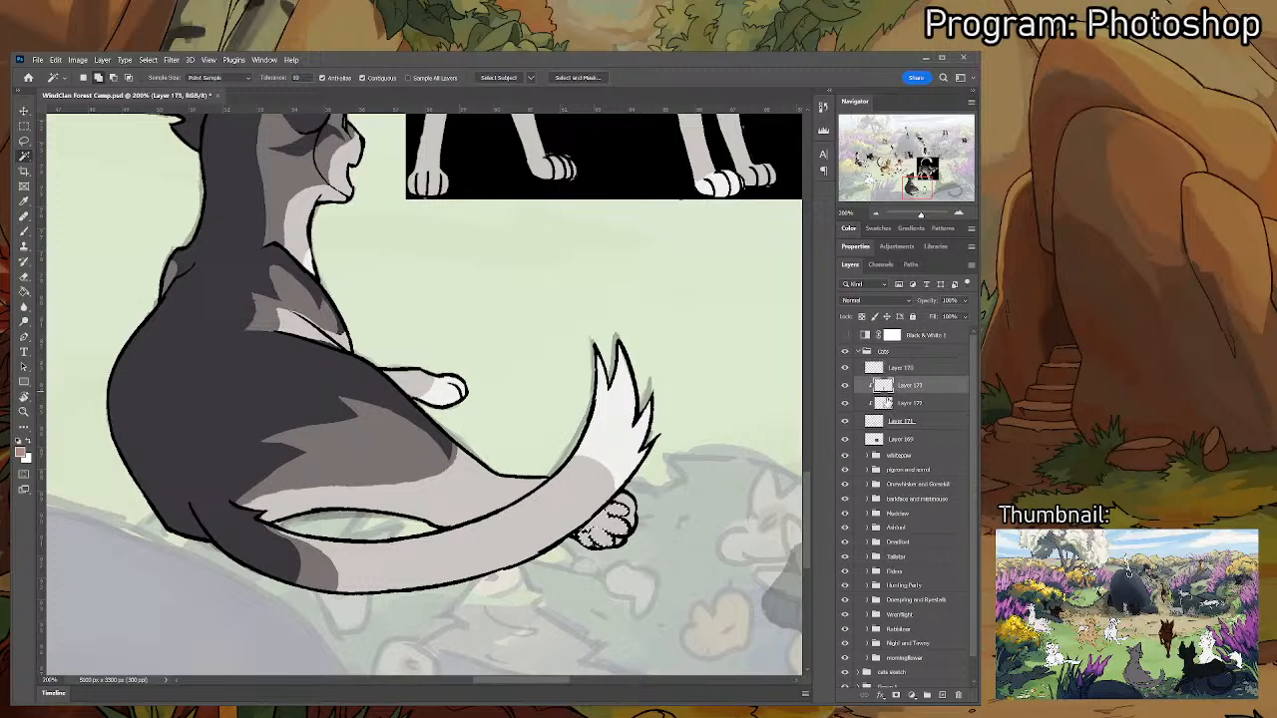
key("g")
left_click(611, 523)
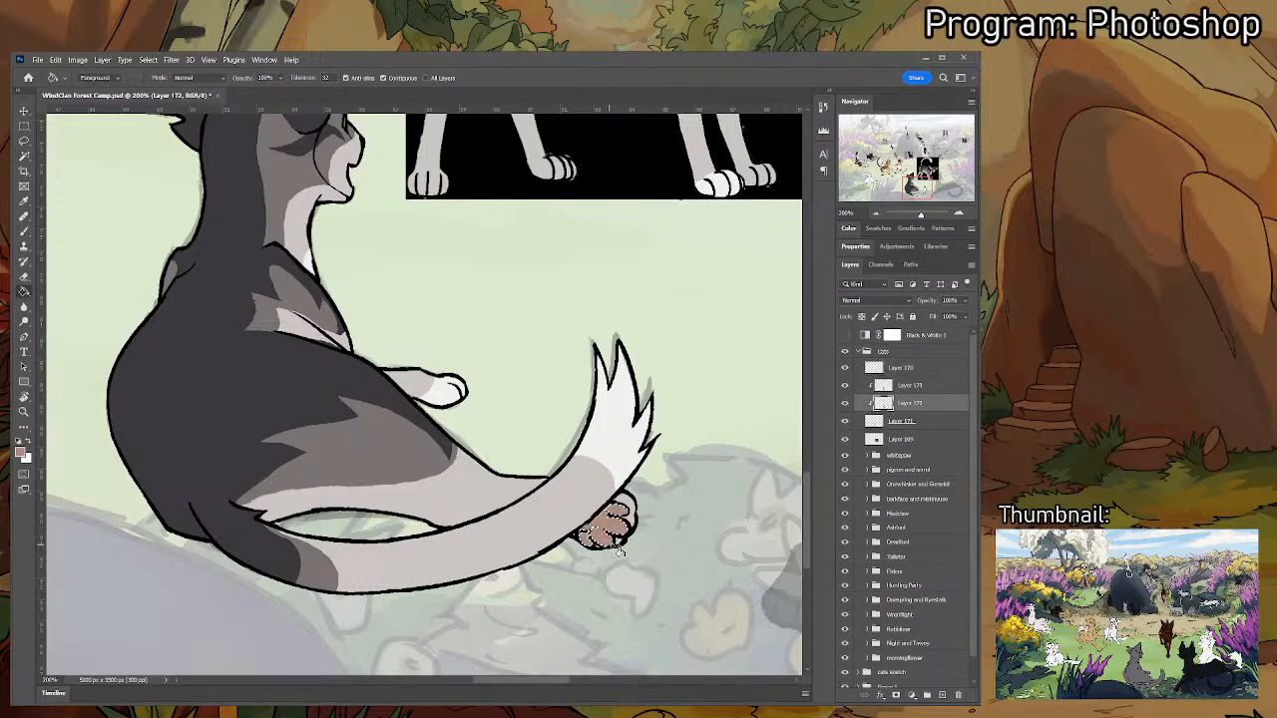
key("ctrl+d")
scroll(376, 329, "down", 5)
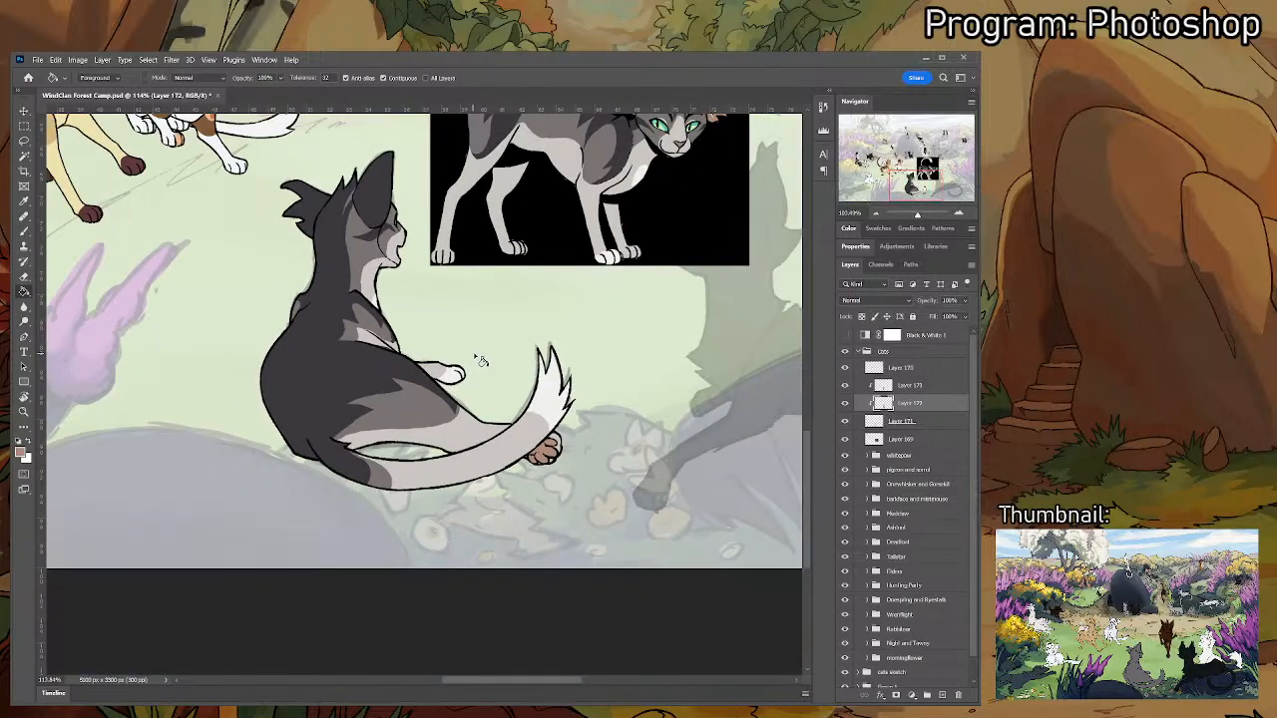
scroll(501, 436, "up", 3)
scroll(465, 399, "up", 2)
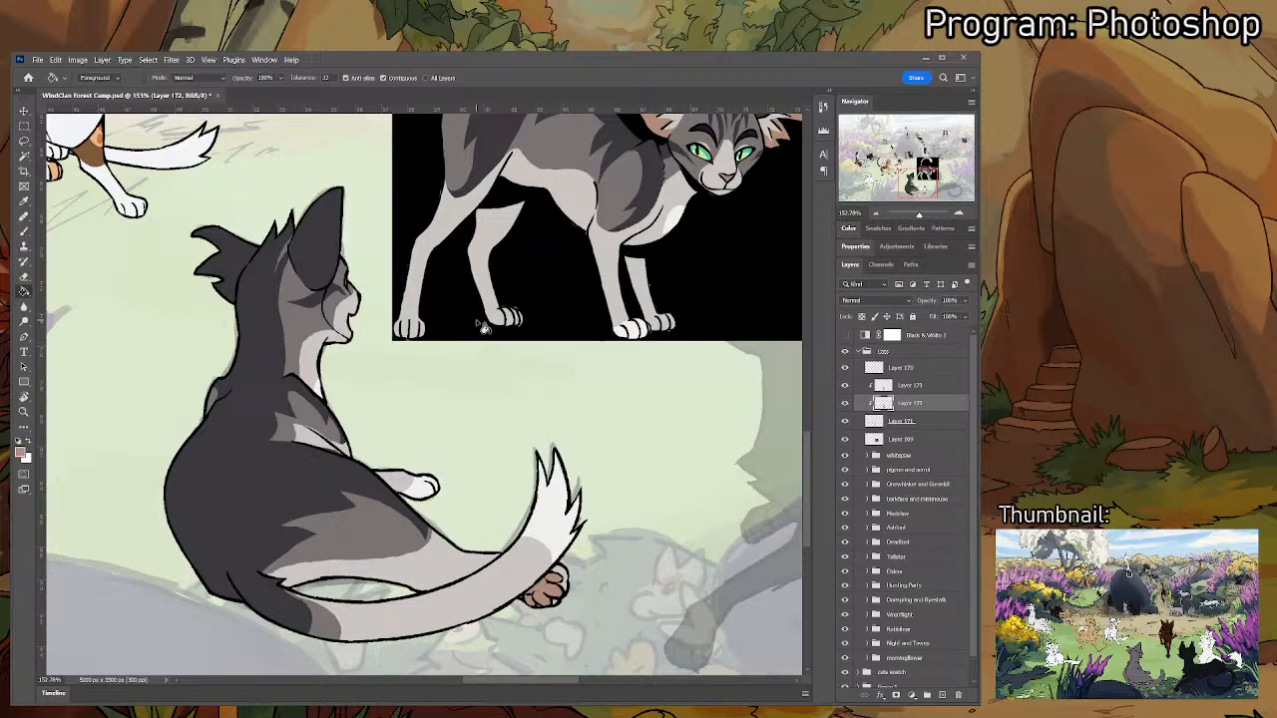
- Sample the green shades from the reference cat's eye and paint the seated cat's visible eye with them
left_click_drag(767, 274, 725, 411)
key("i")
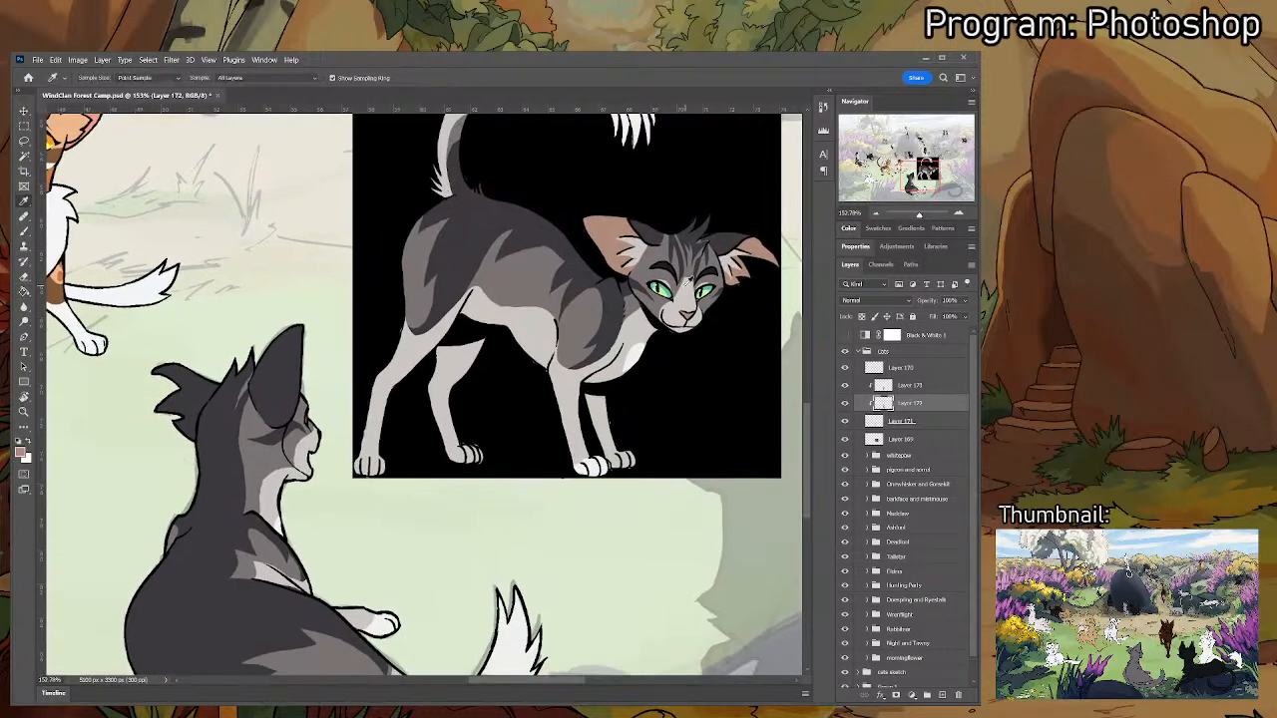
left_click(666, 286)
key("b")
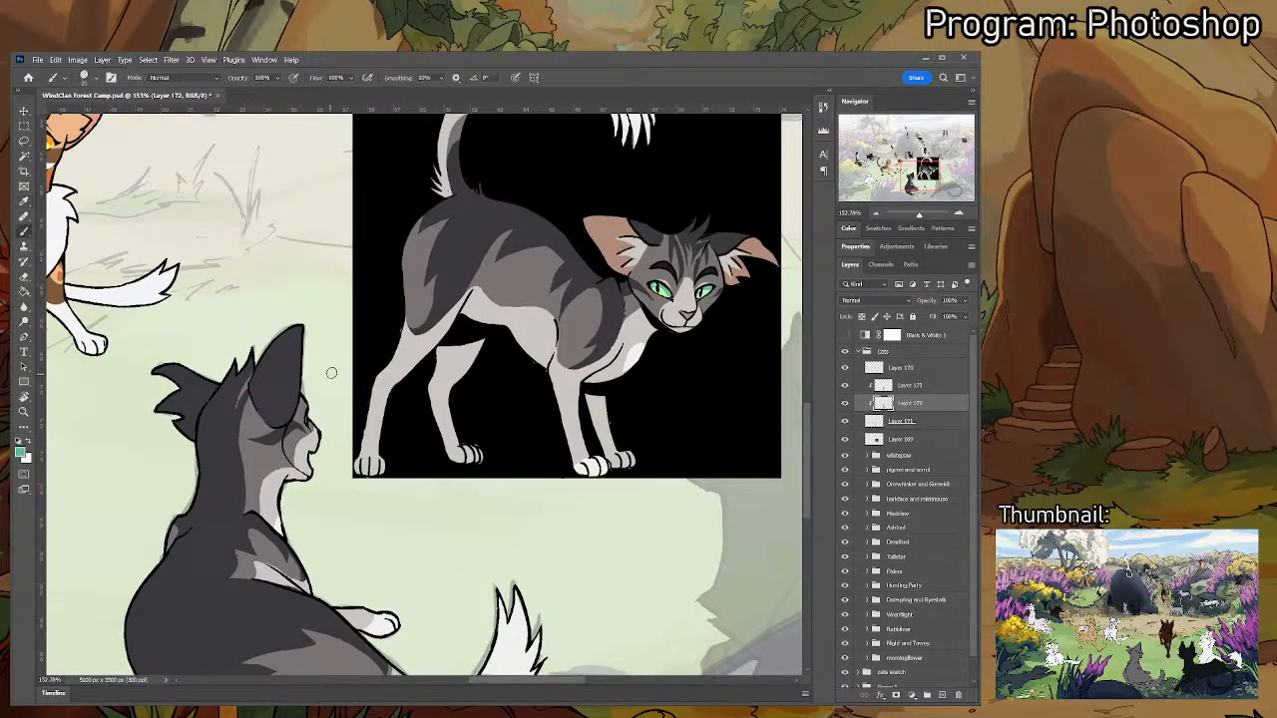
scroll(338, 356, "up", 3)
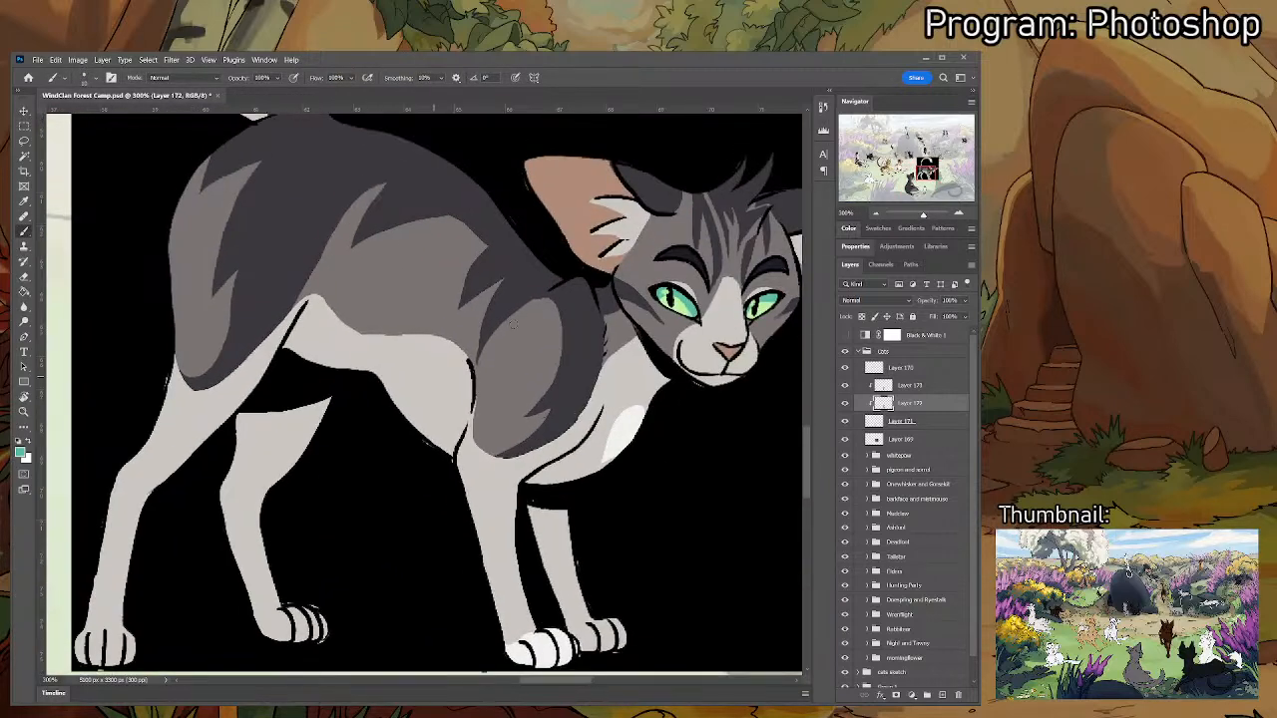
left_click_drag(470, 373, 720, 341)
left_click(676, 303, "alt")
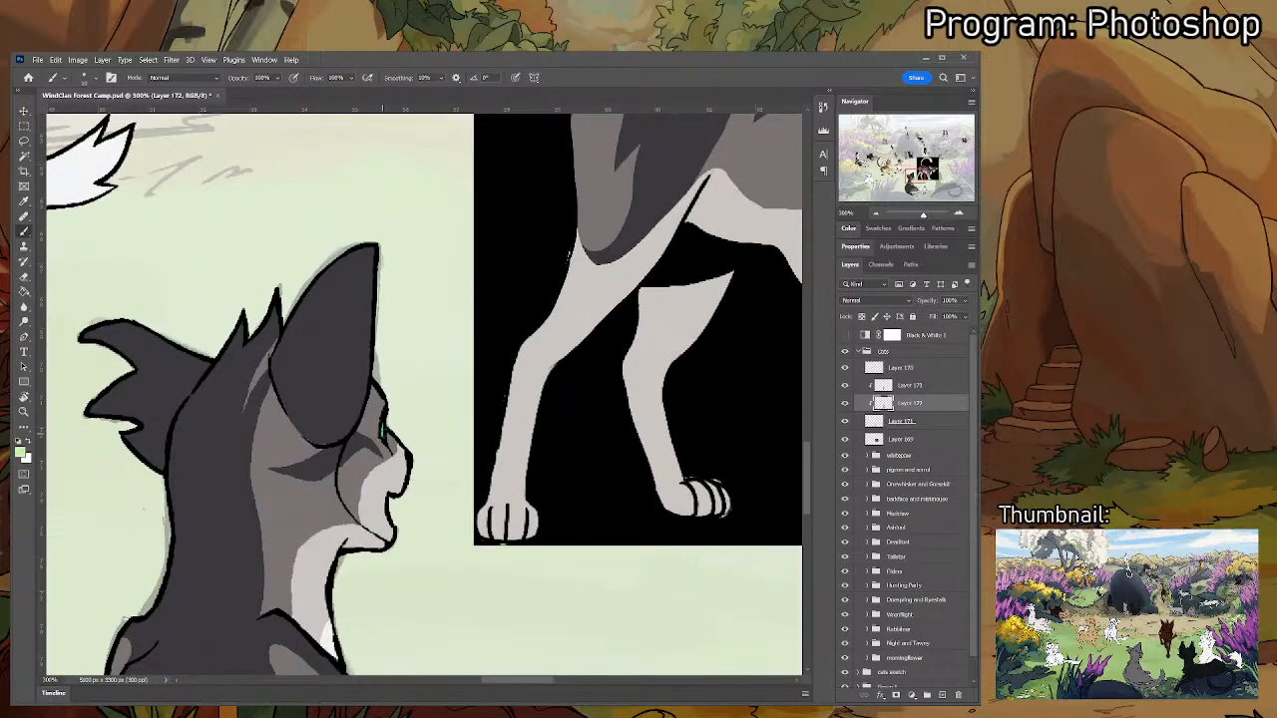
scroll(425, 397, "down", 2)
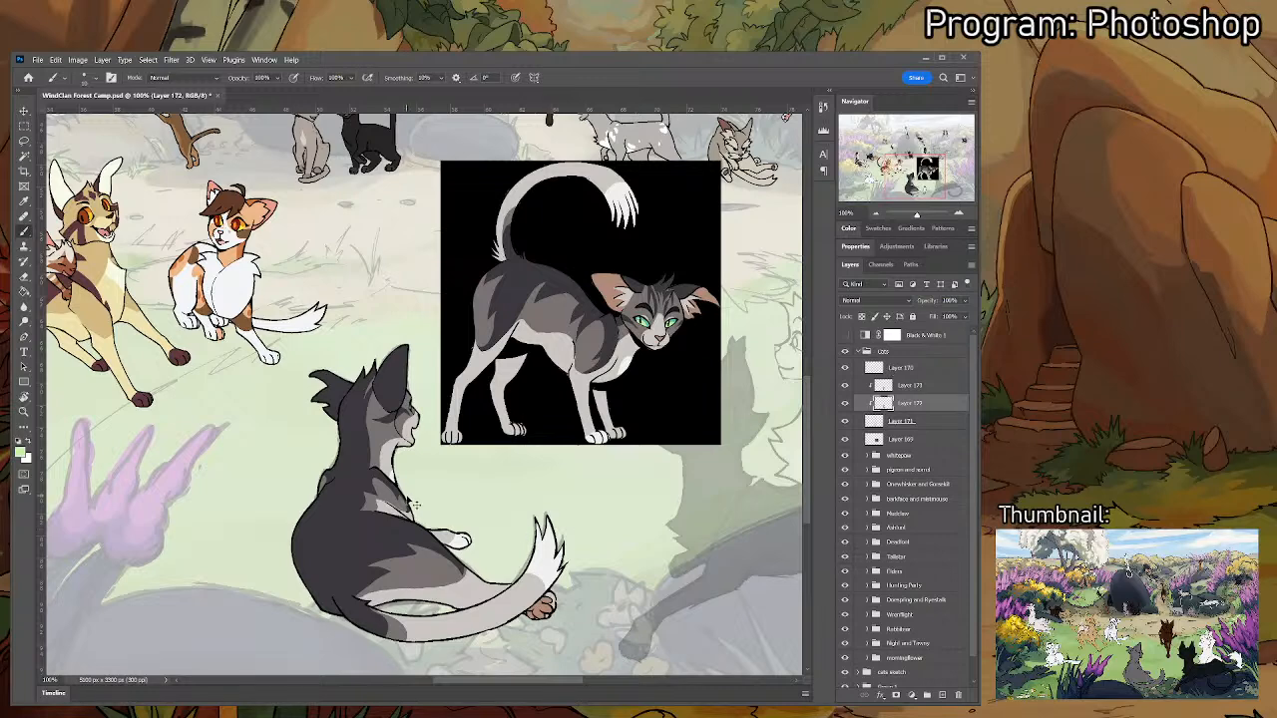
- On Layer 173, sample the dark grey from the seated cat's back and trim the light patch below its shoulder with it
scroll(414, 503, "up", 2)
left_click(898, 387)
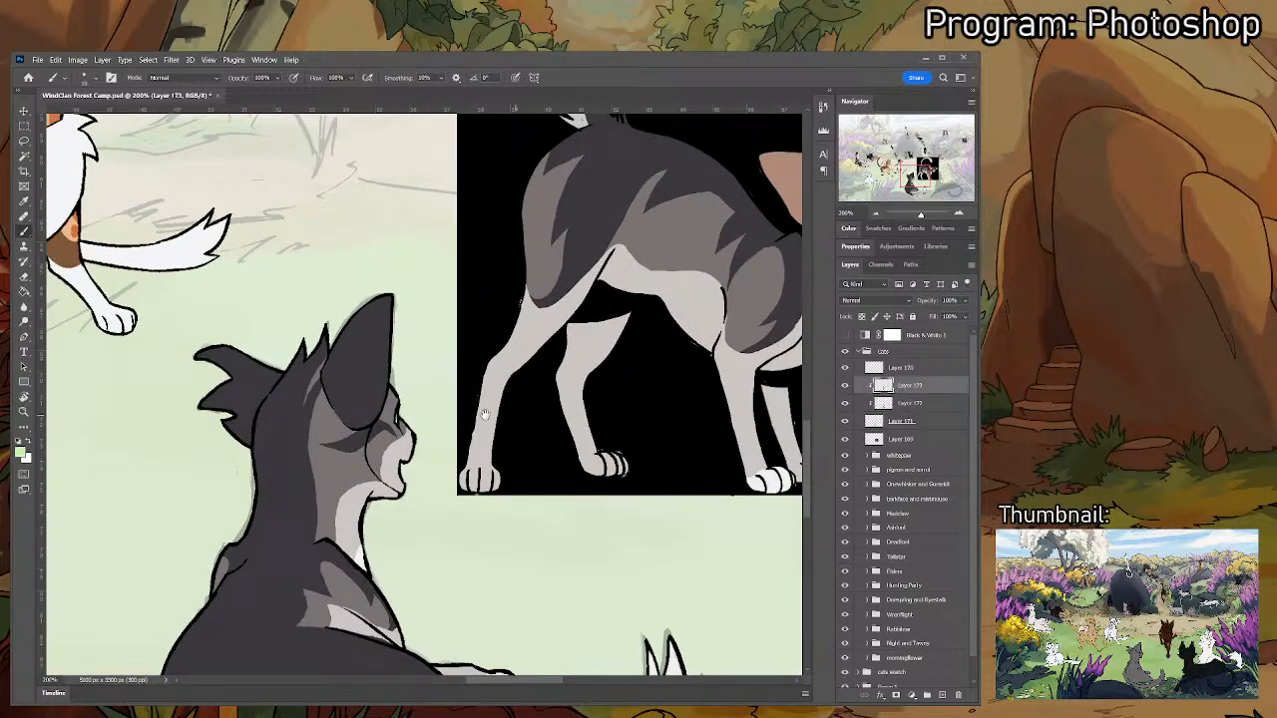
left_click_drag(425, 452, 535, 304)
key("i")
left_click(399, 460)
key("b")
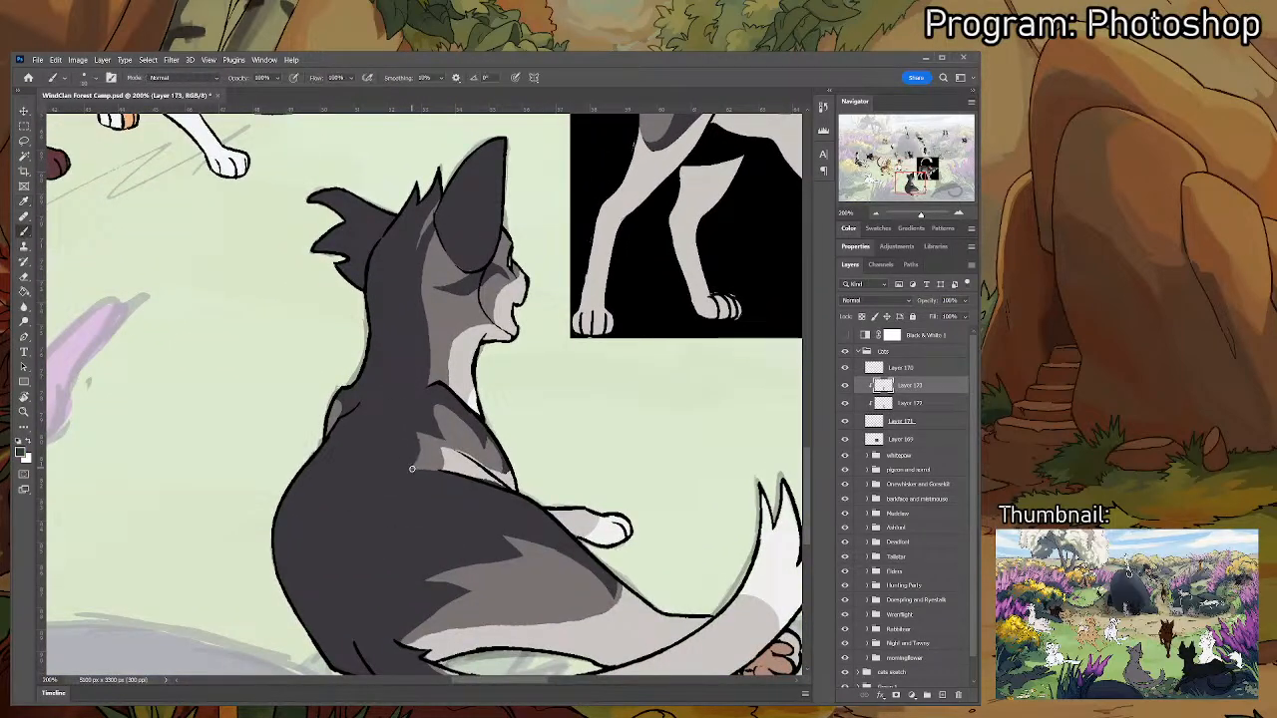
left_click_drag(402, 465, 461, 470)
key("ctrl+z")
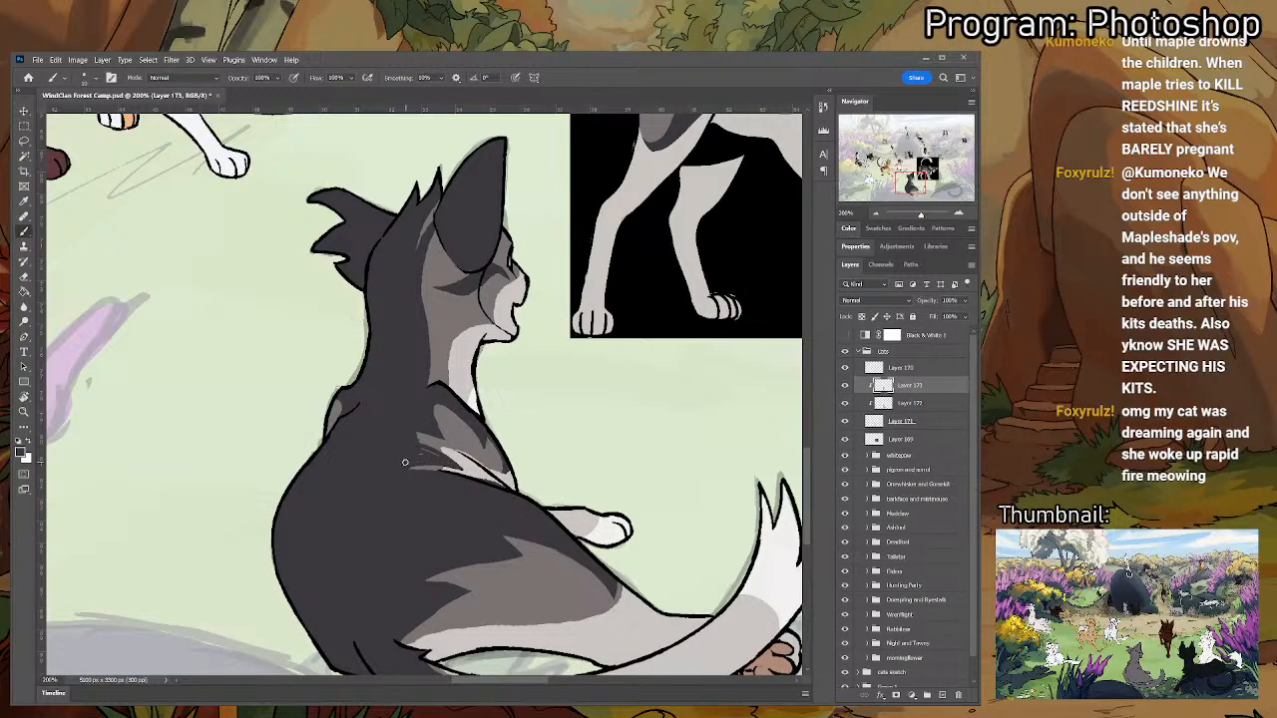
mouse_move(414, 447)
left_mouse_down()
mouse_move(285, 622)
mouse_move(285, 523)
mouse_move(301, 498)
left_mouse_up()
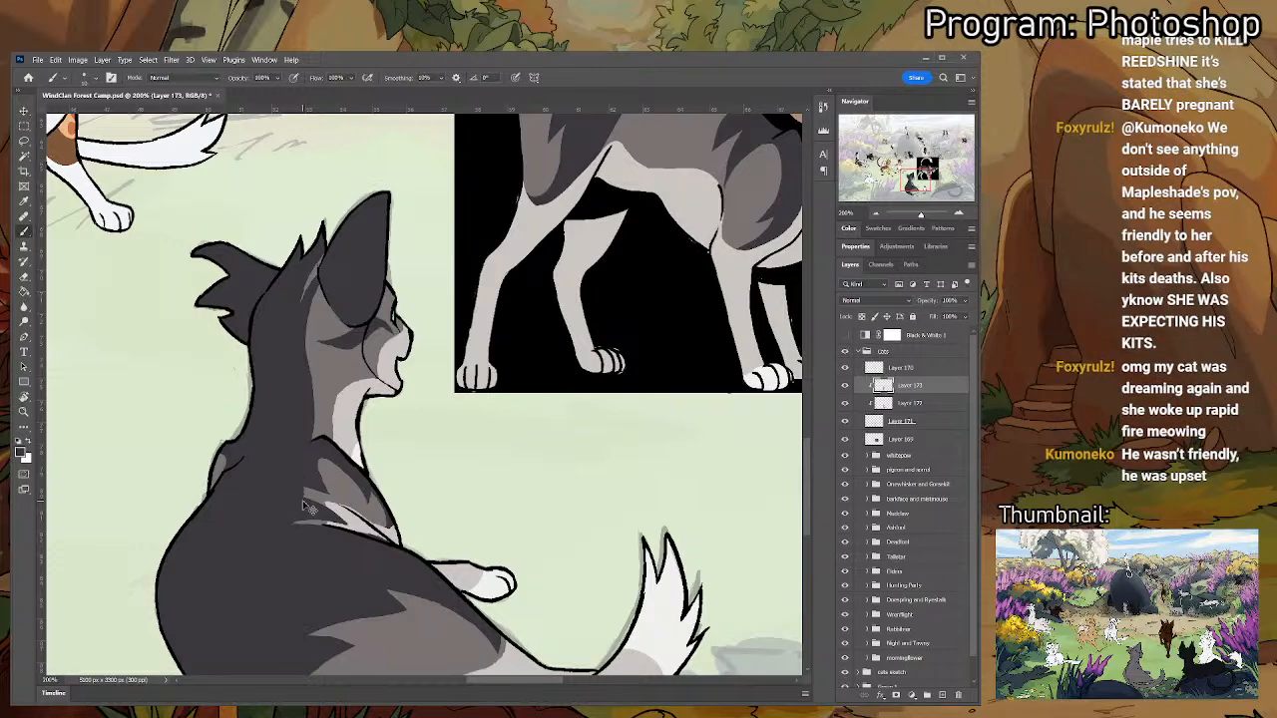
- Delete the layer holding the black-backed reference cat picture
key("ctrl+minus")
key("ctrl+minus")
key("ctrl+minus")
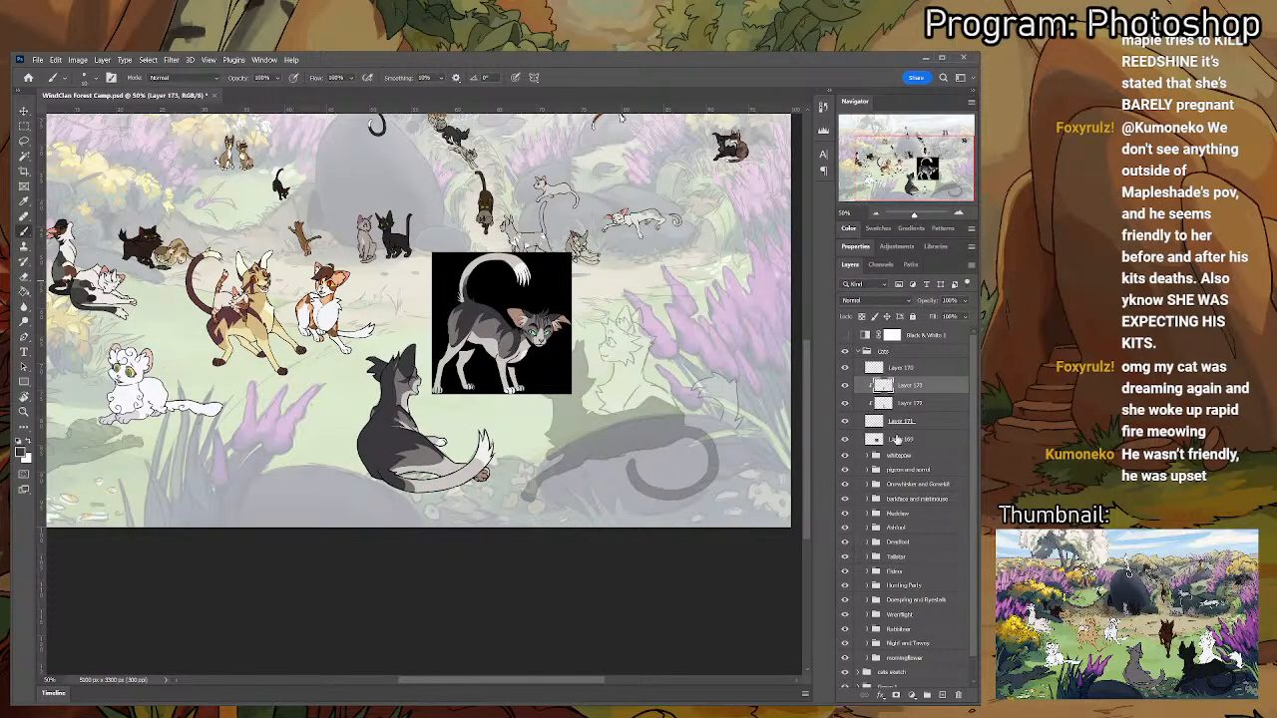
left_click(893, 440)
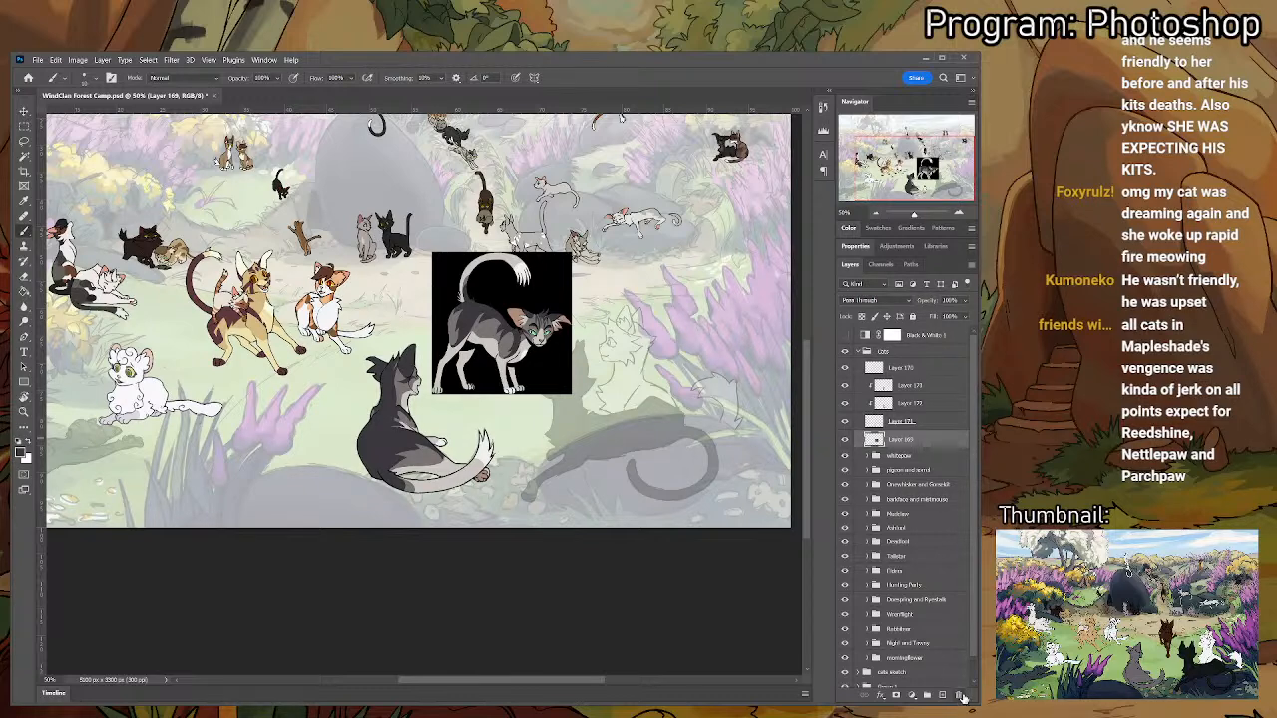
left_click(958, 695)
- Group the seated cat's four layers, from Layer 170 down to its base layer, and name the group "tornear"
left_click(896, 374)
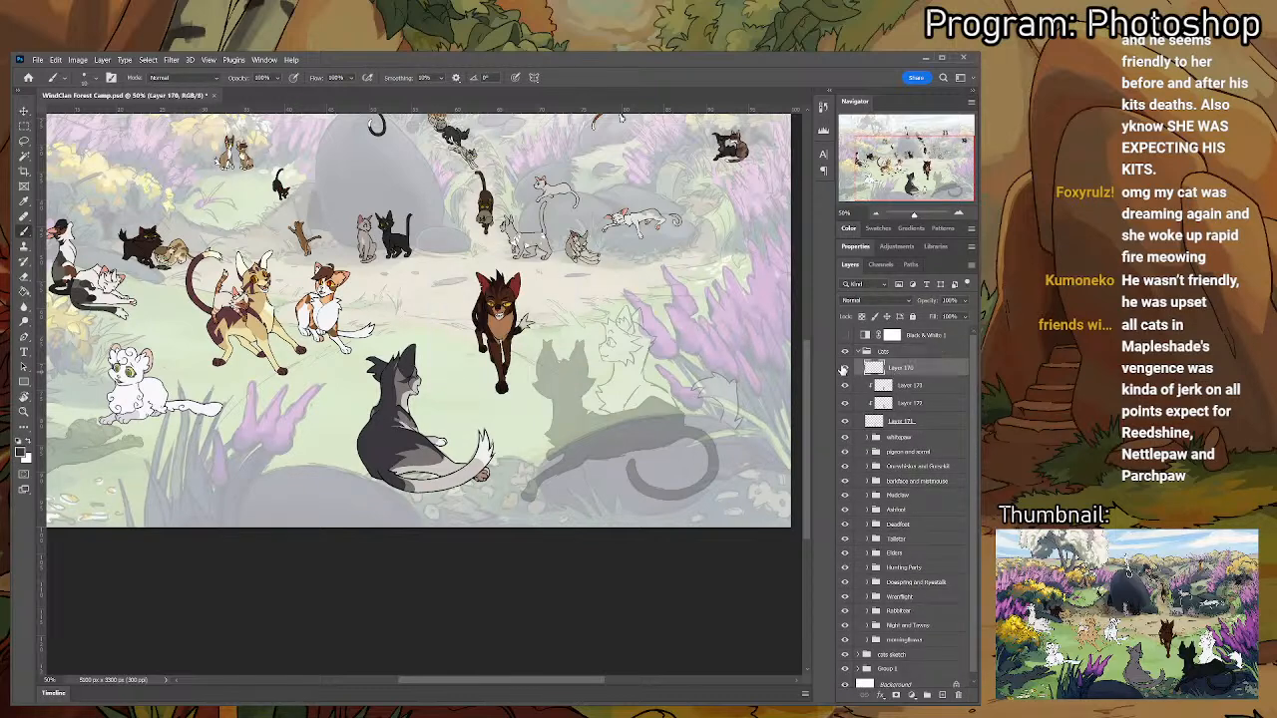
left_click(900, 420, "shift")
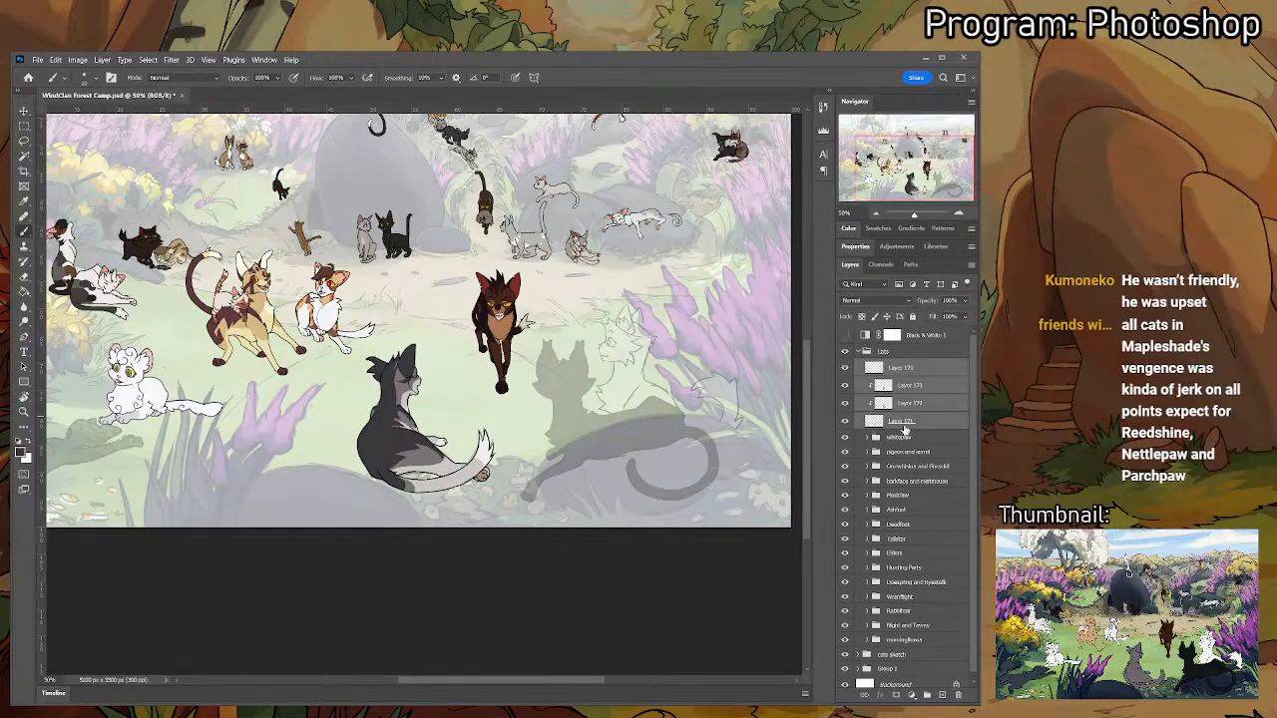
left_click(928, 695)
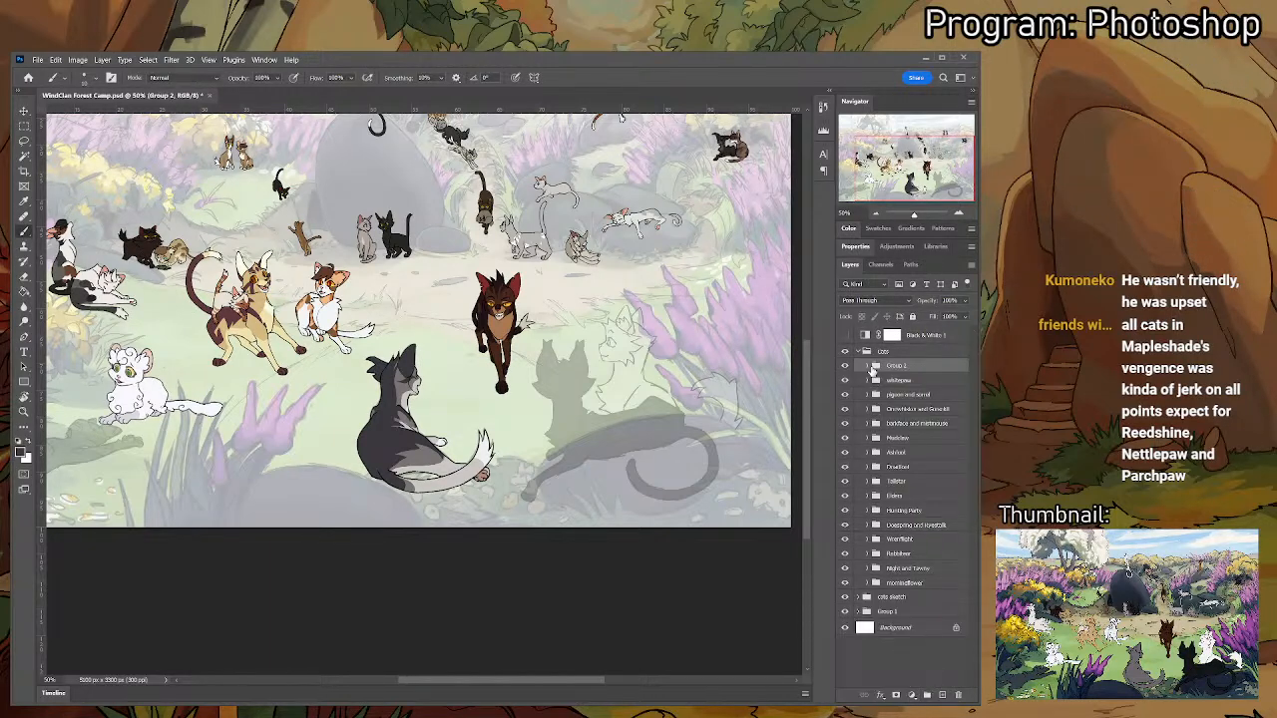
double_click(894, 365)
type("tornear")
key("Return")
- Examine the whole illustration for the cats' placement and colours against the faded background
scroll(678, 526, "up", 2)
scroll(678, 535, "down", 4)
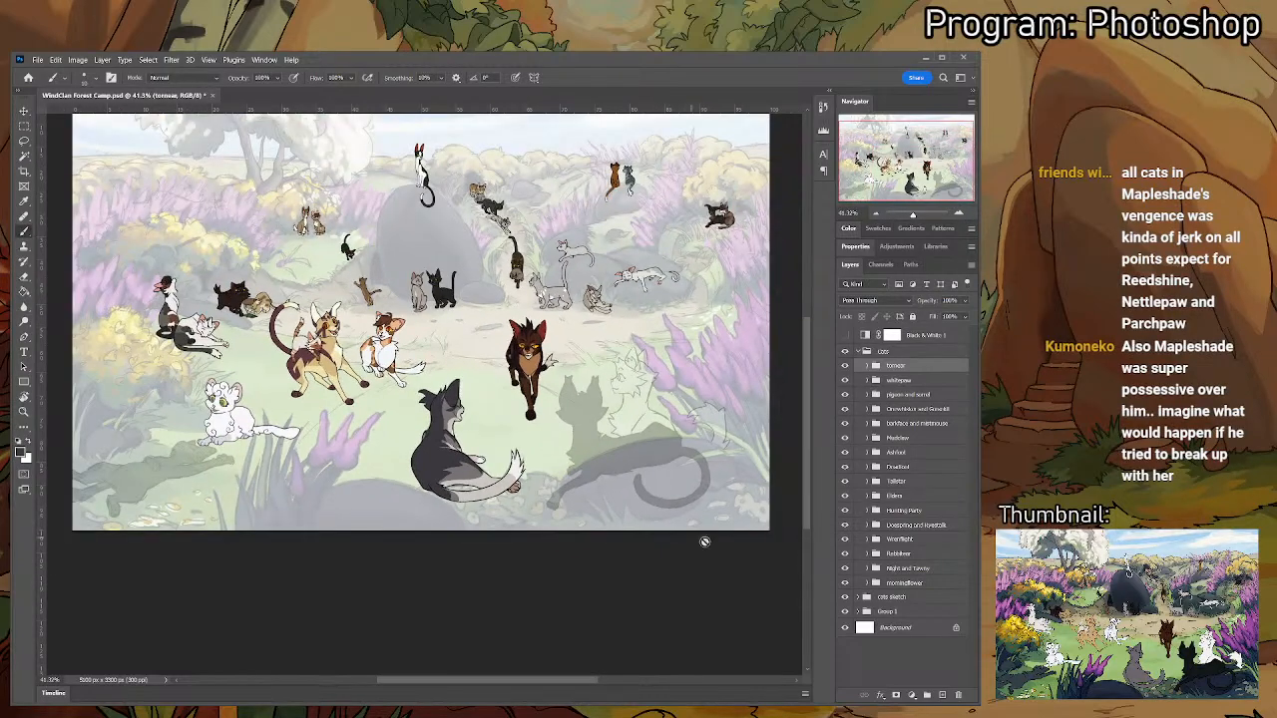
scroll(704, 542, "up", 1)
scroll(526, 687, "left", 3)
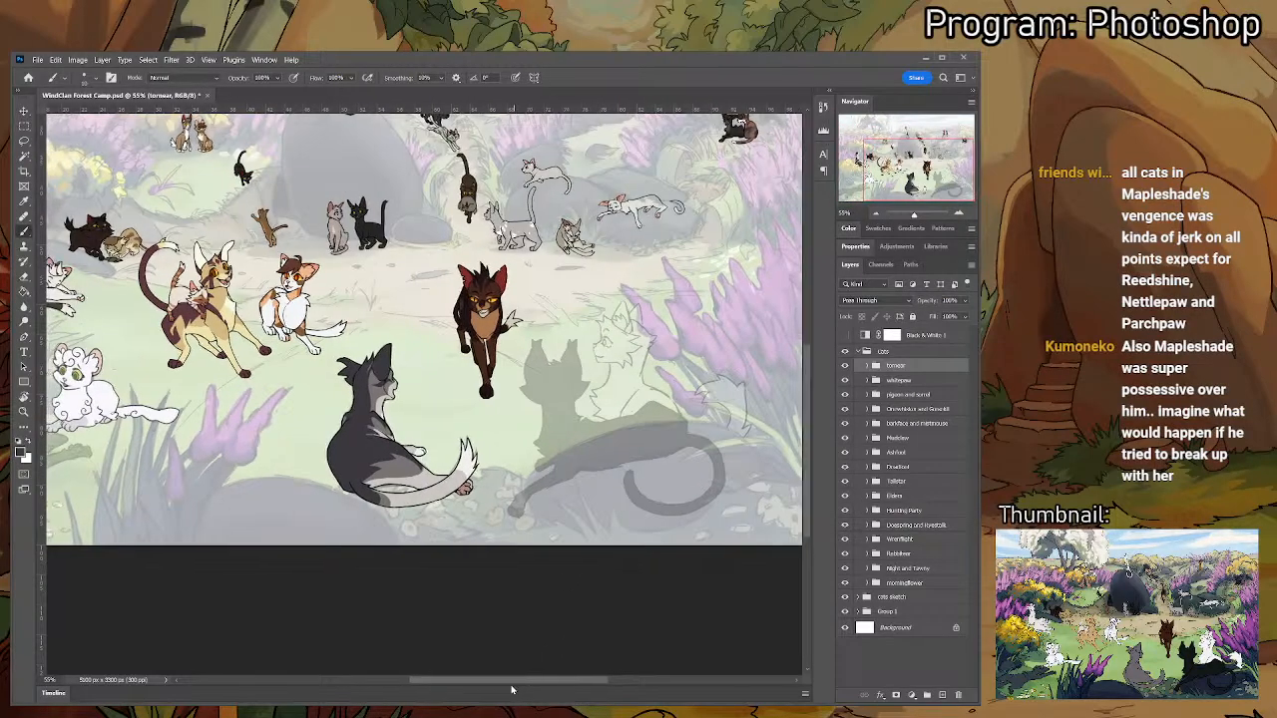
scroll(806, 532, "up", 2)
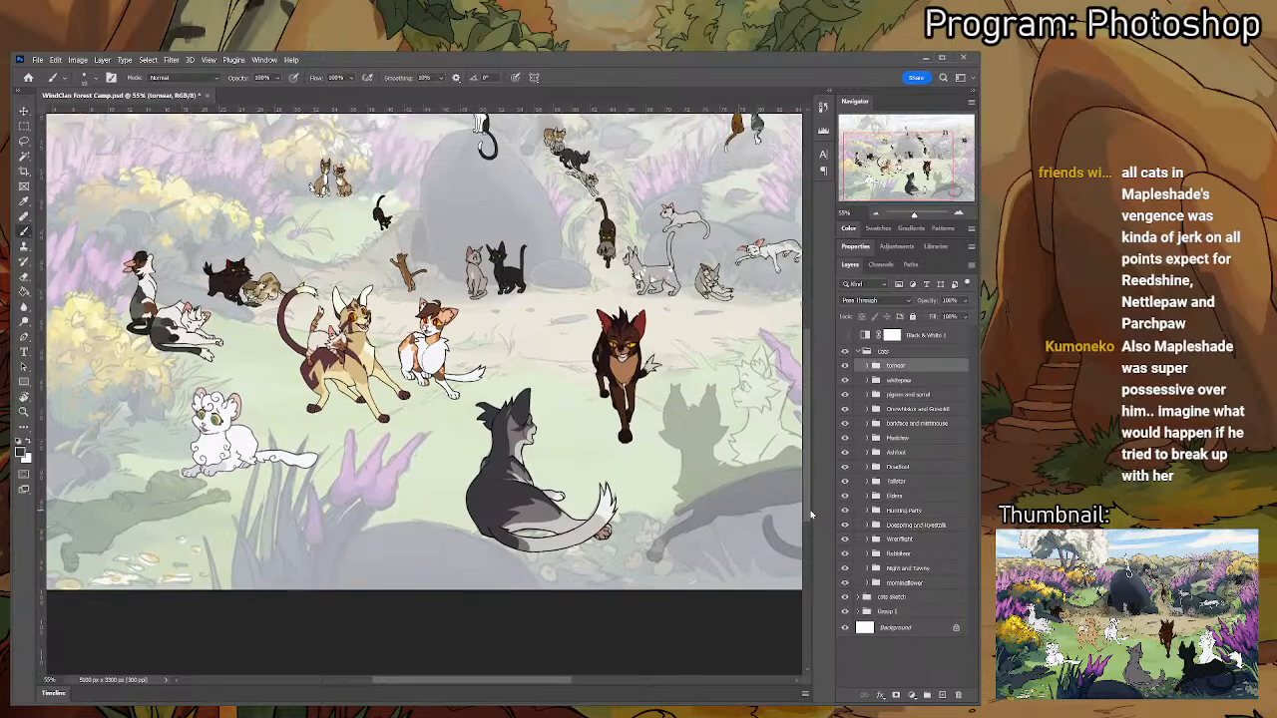
scroll(582, 506, "up", 3)
scroll(583, 506, "down", 3)
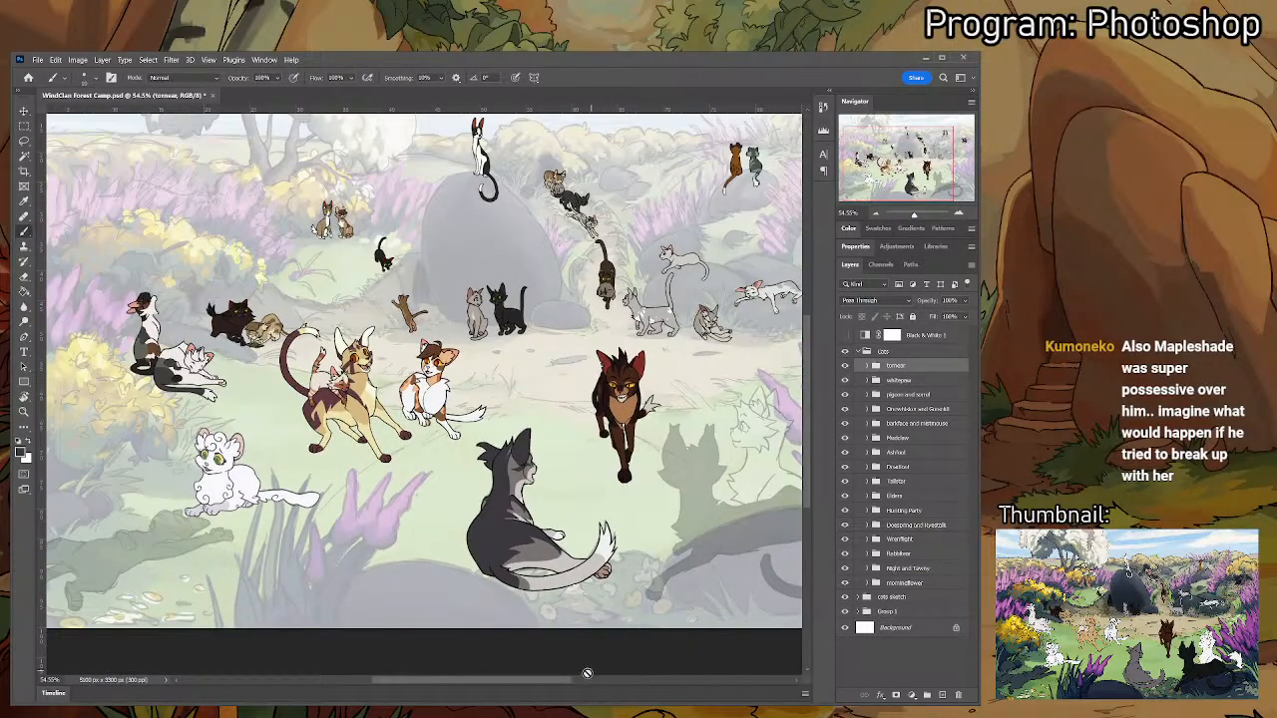
scroll(587, 673, "right", 3)
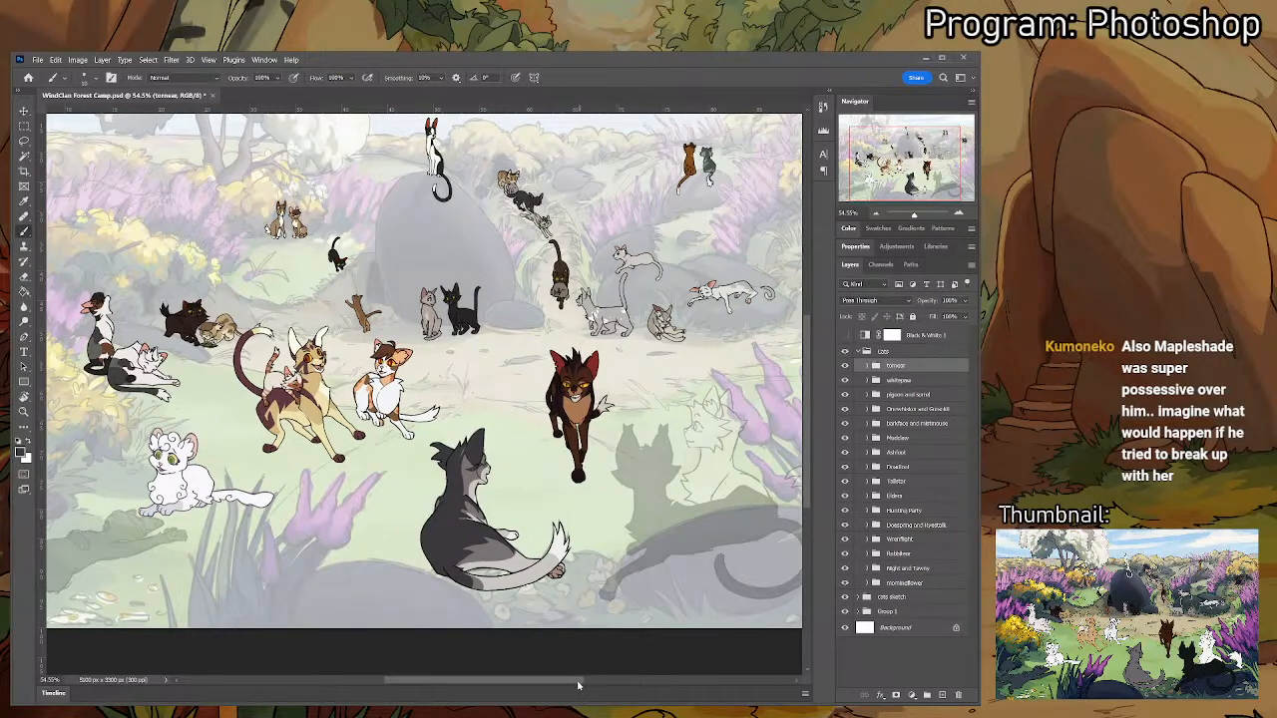
scroll(697, 454, "down", 3)
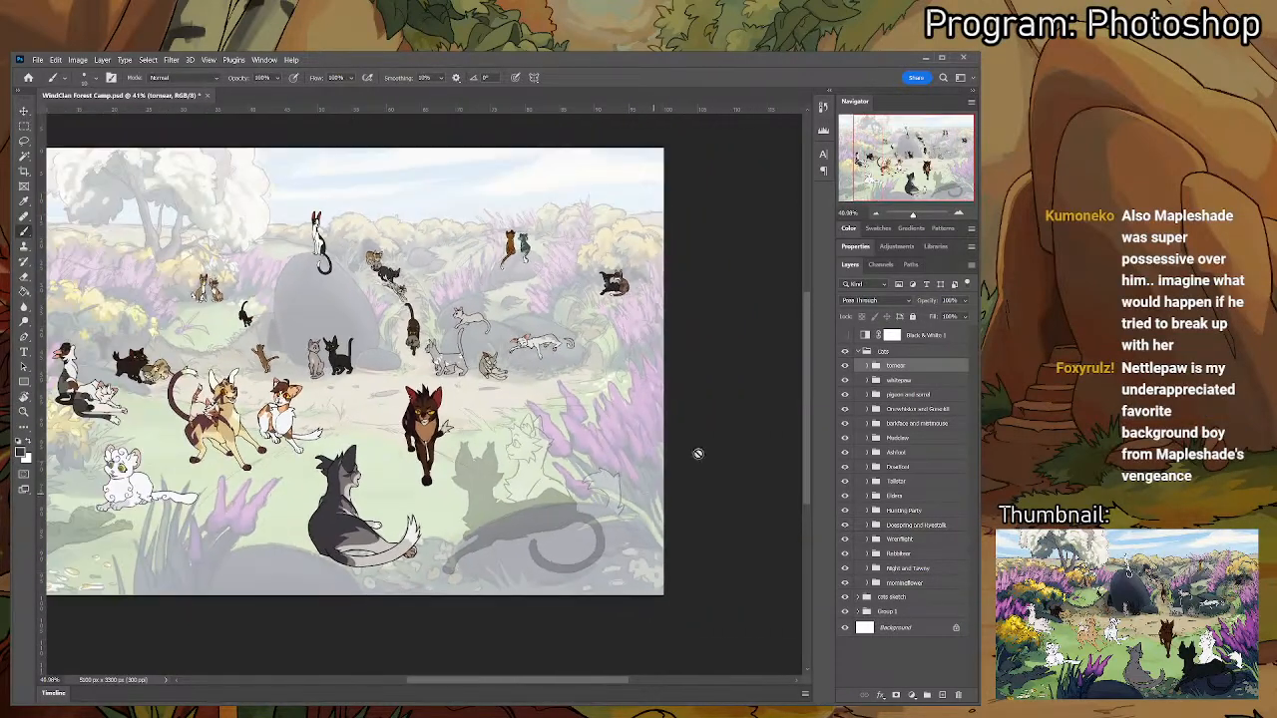
left_click_drag(532, 686, 491, 685)
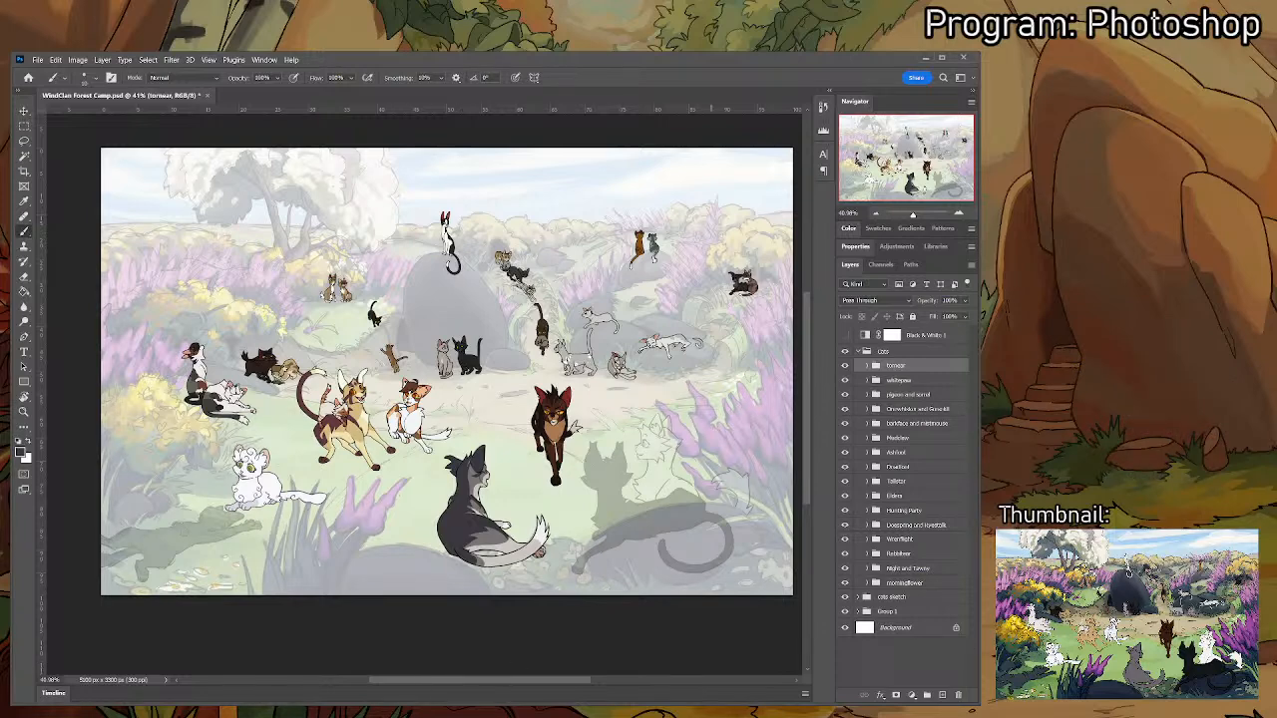
scroll(785, 480, "up", 1)
scroll(681, 593, "down", 1)
scroll(637, 653, "up", 1)
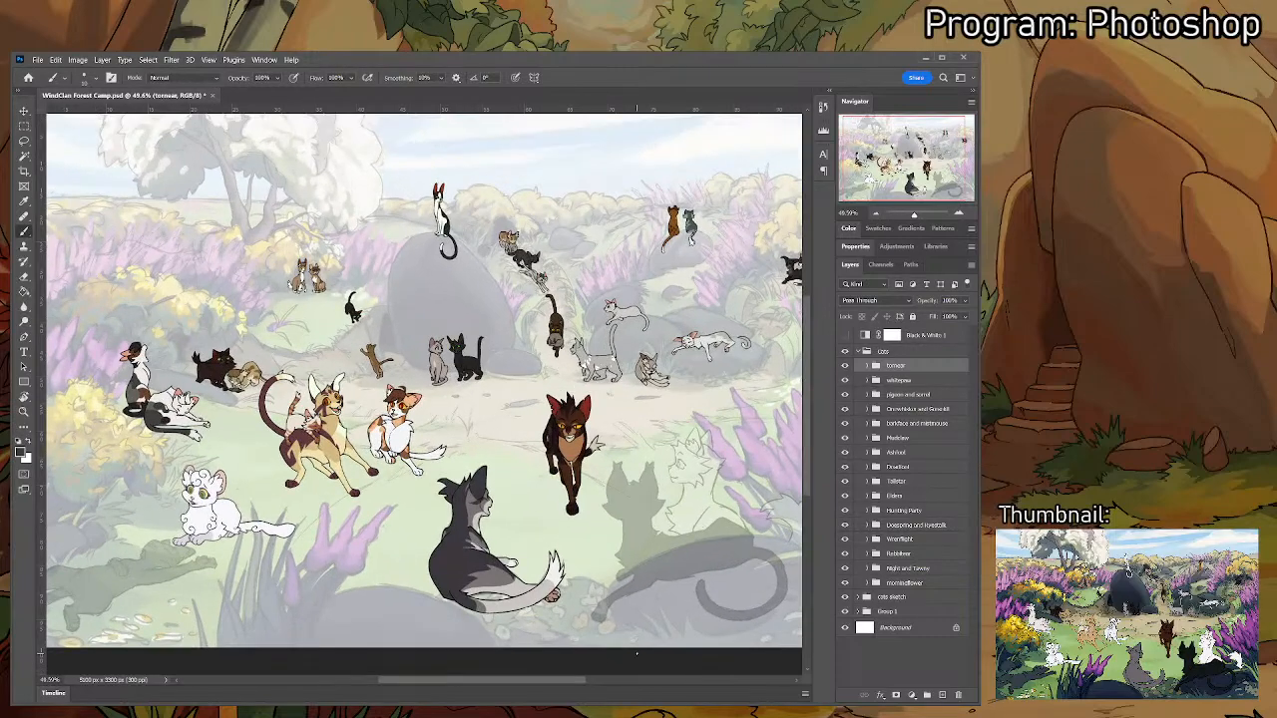
scroll(636, 654, "down", 1)
scroll(748, 456, "down", 1)
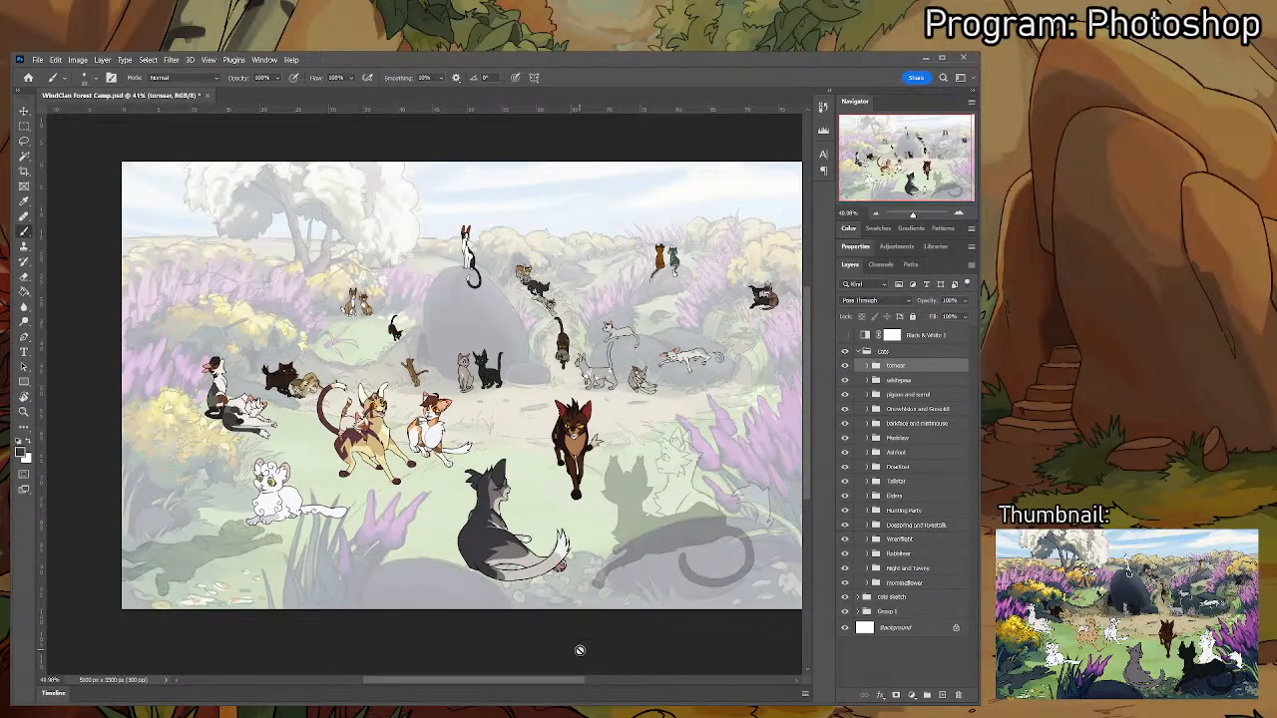
scroll(369, 419, "right", 2)
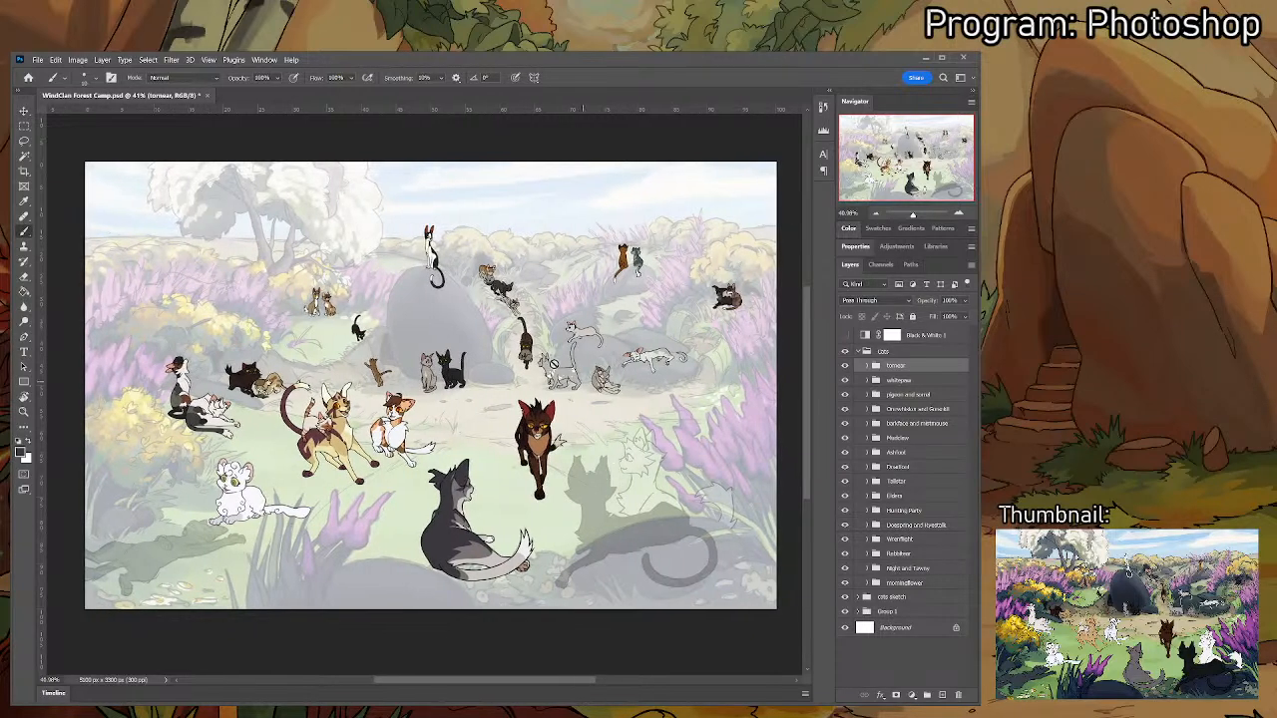
- Select the background artwork's Group 1 and set its opacity to 100%
scroll(467, 337, "up", 1)
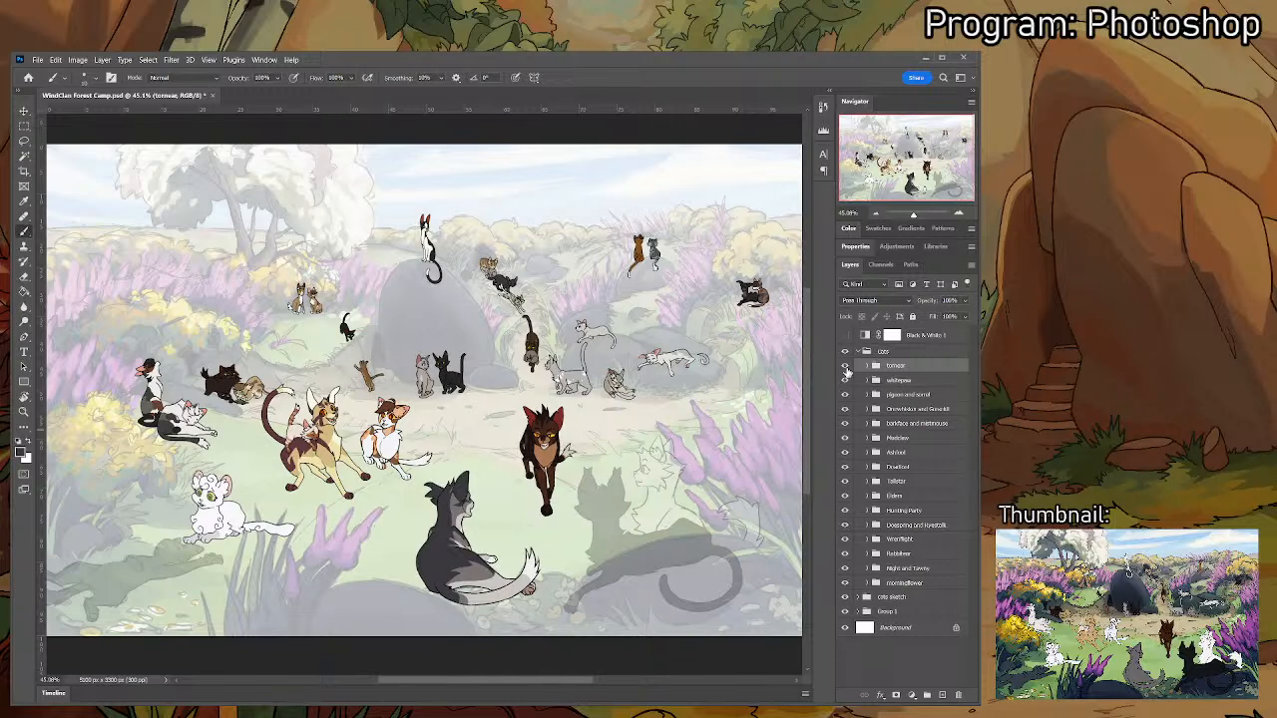
left_click(903, 601)
left_click(904, 612)
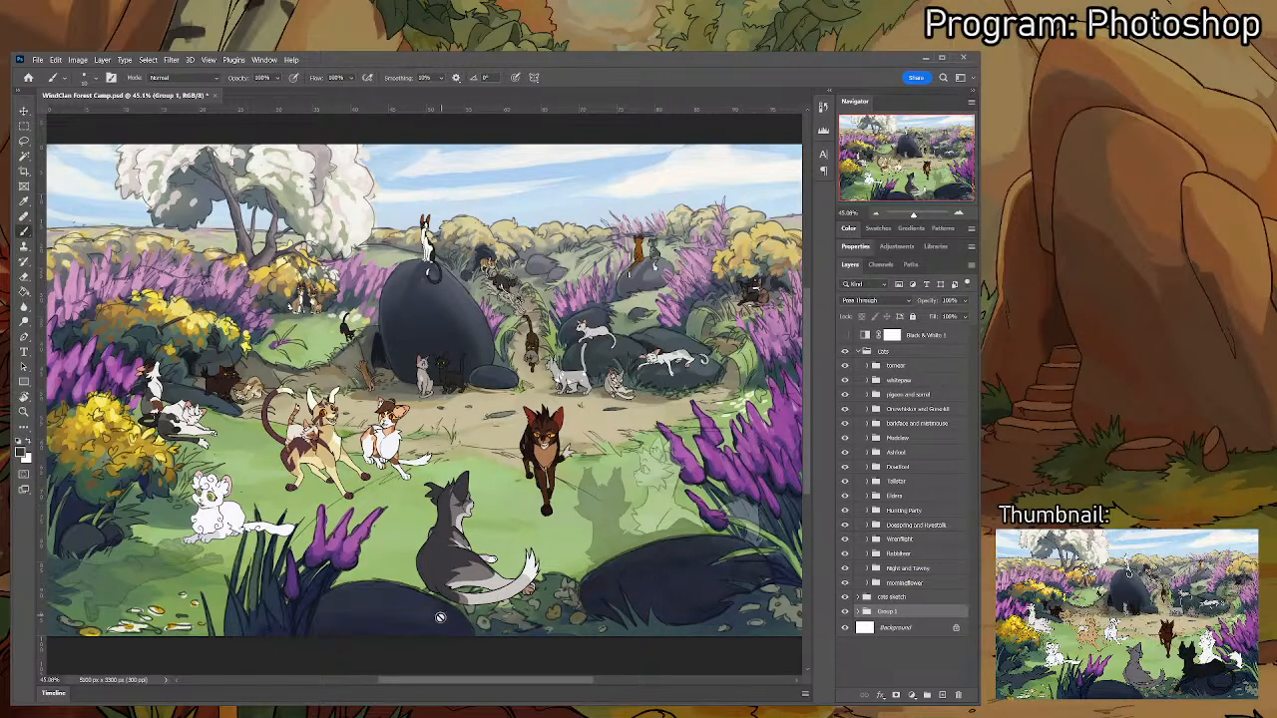
- Examine how the coloured cats sit in the full-strength background, across the entire scene
scroll(402, 468, "up", 1)
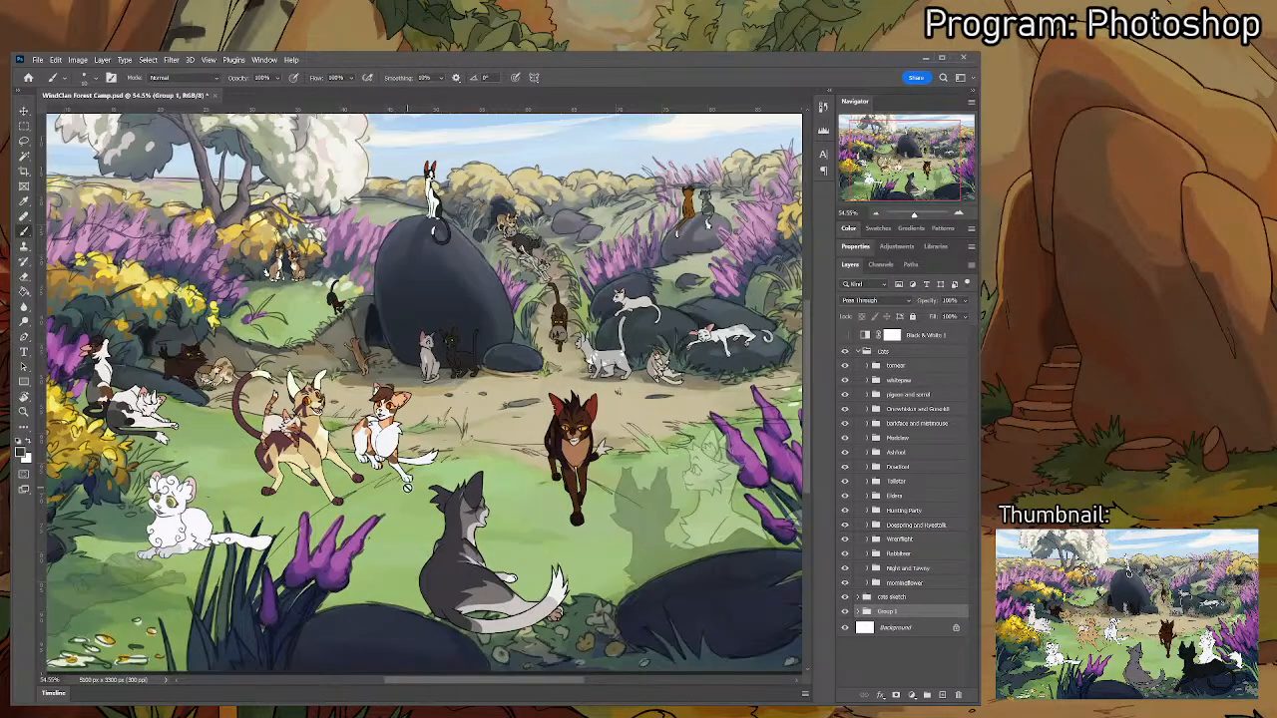
scroll(728, 454, "down", 1)
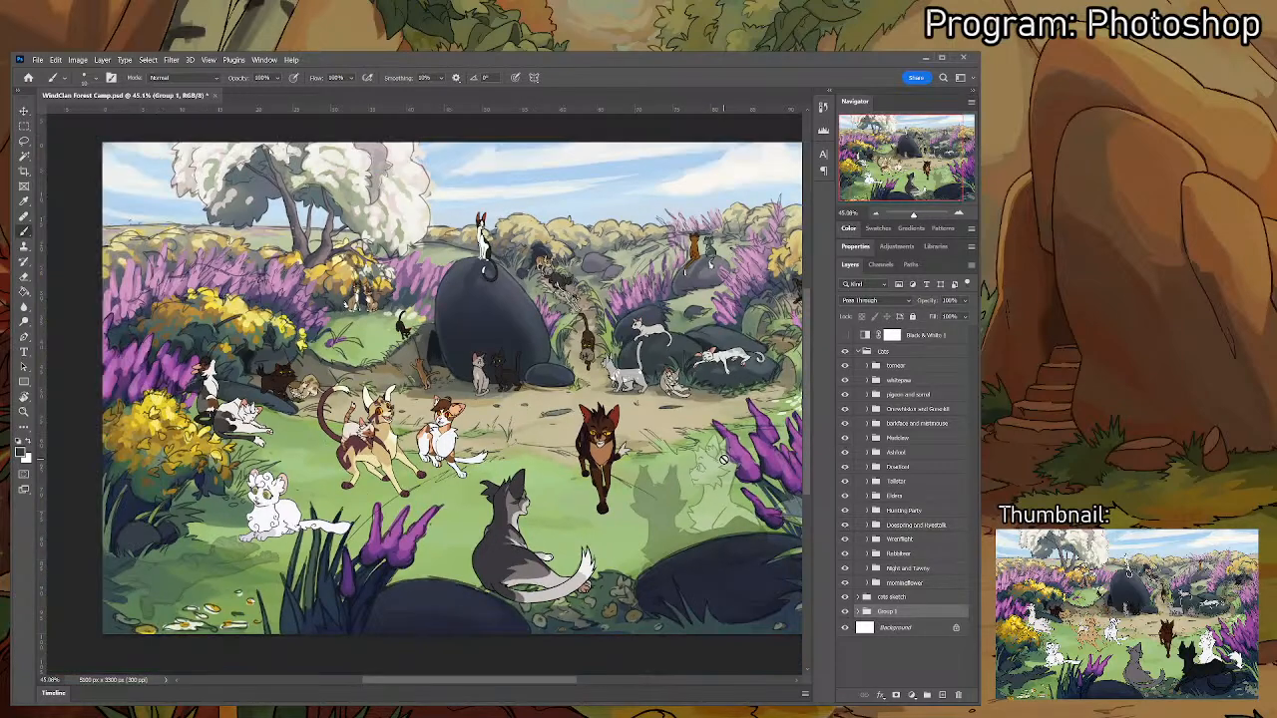
scroll(724, 458, "down", 1)
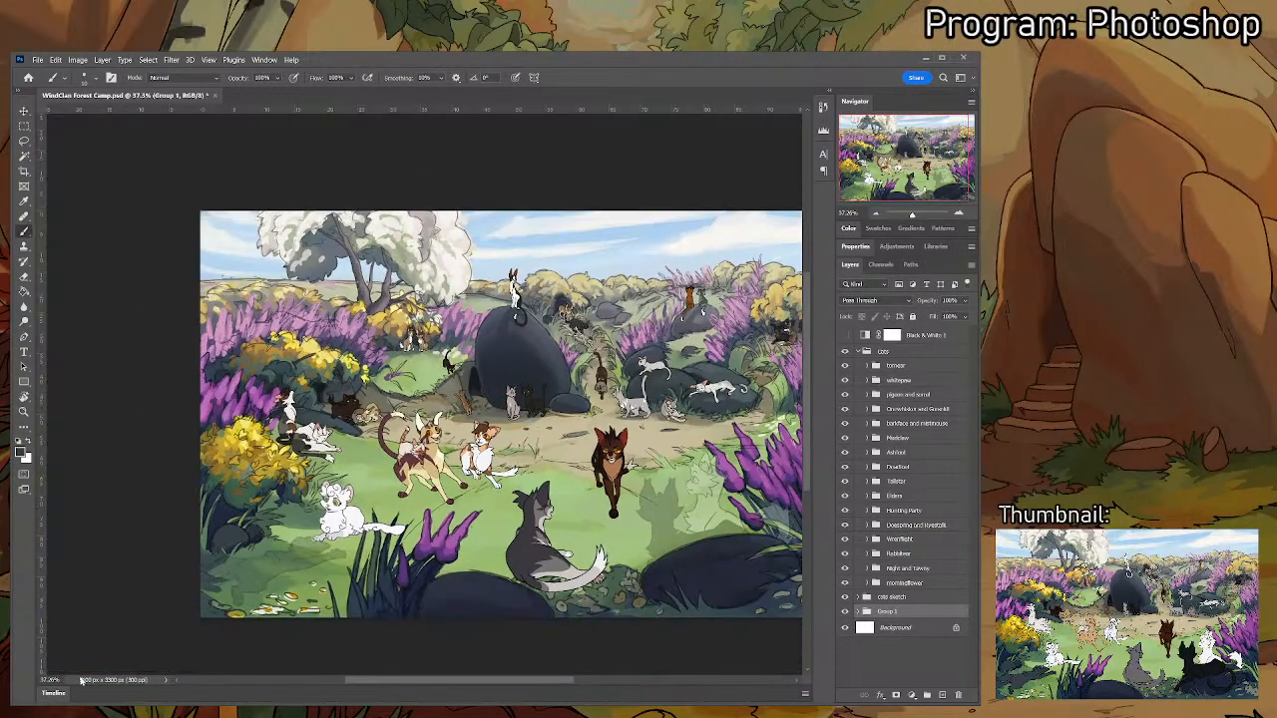
scroll(362, 558, "up", 2)
left_click_drag(404, 690, 462, 690)
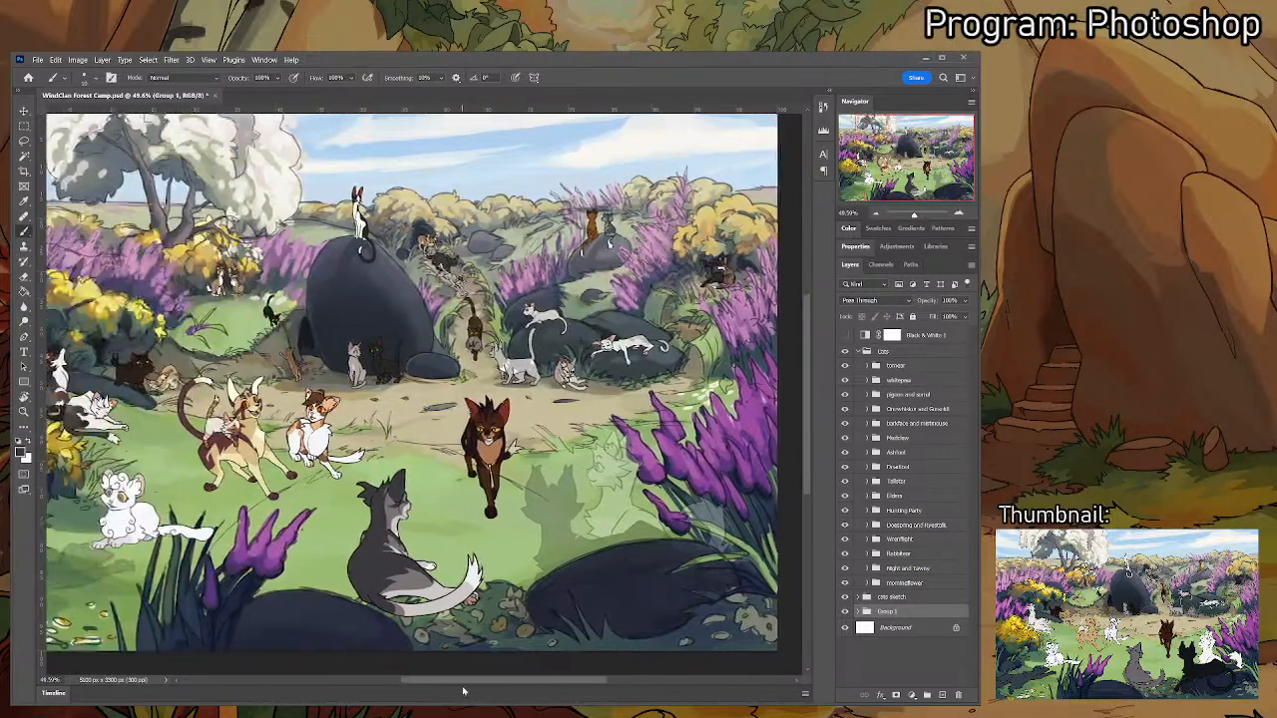
scroll(469, 688, "down", 1)
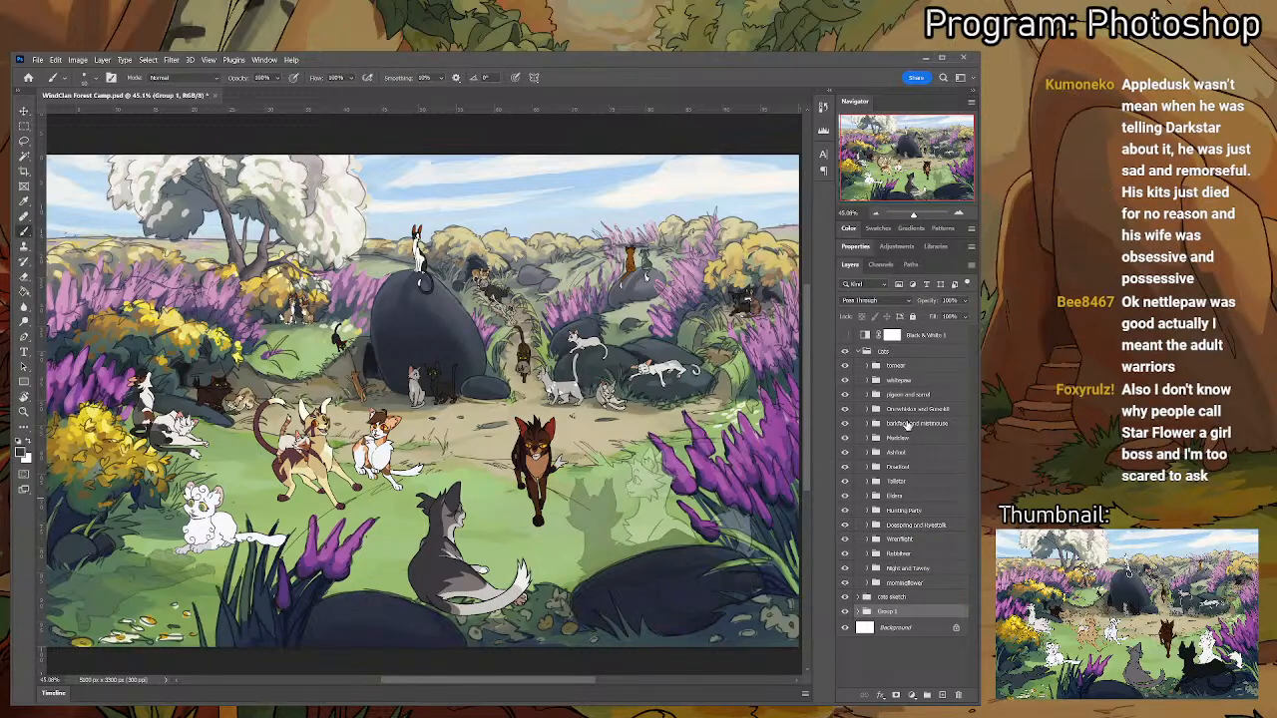
scroll(630, 409, "down", 2)
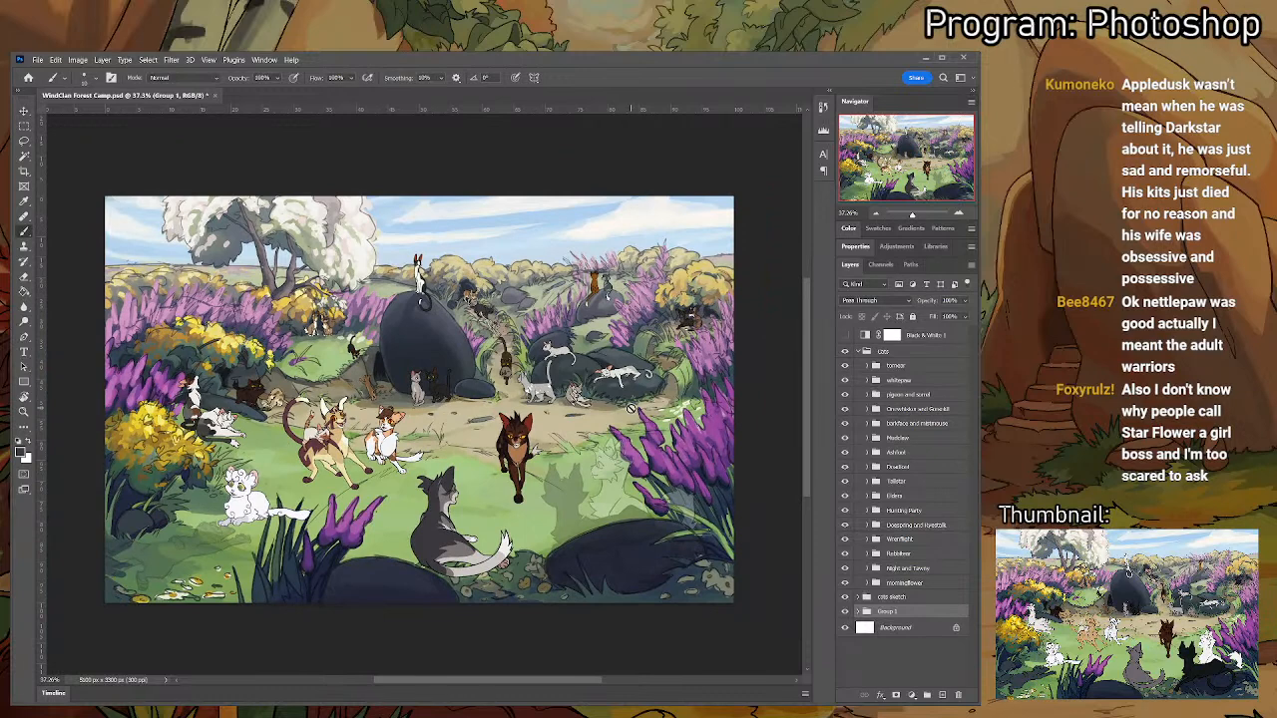
scroll(630, 409, "up", 2)
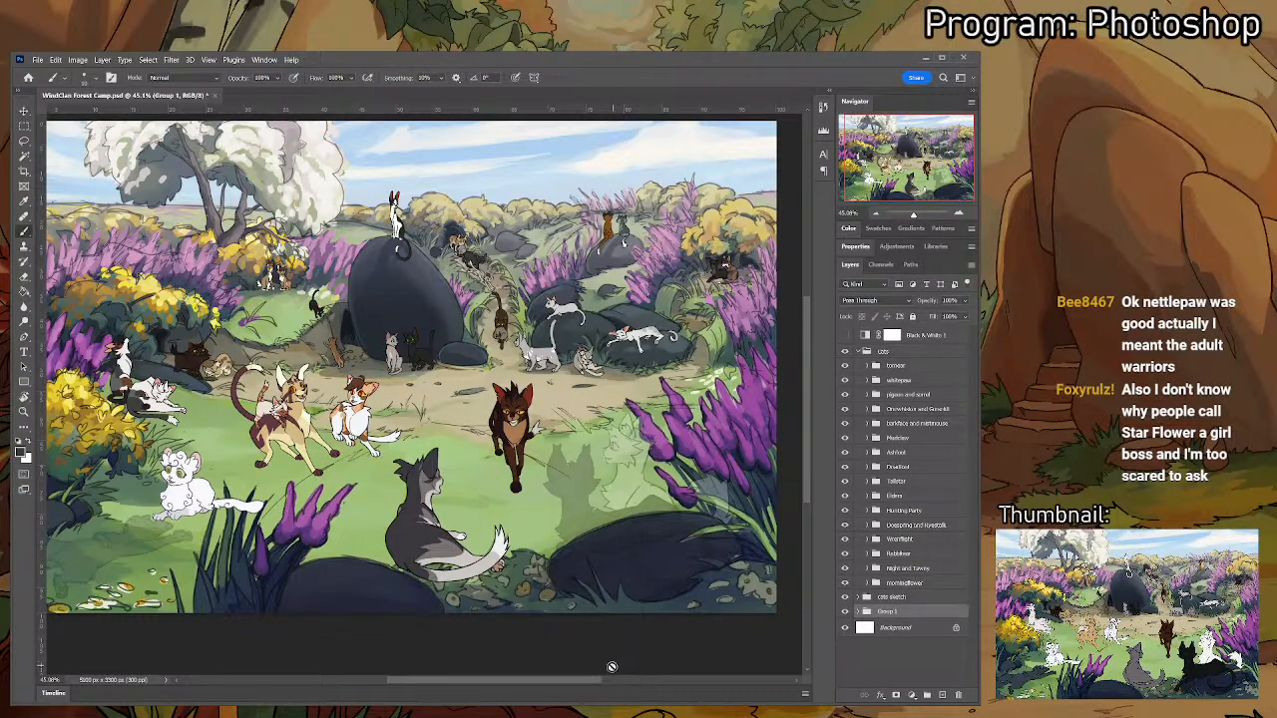
left_click_drag(540, 685, 529, 684)
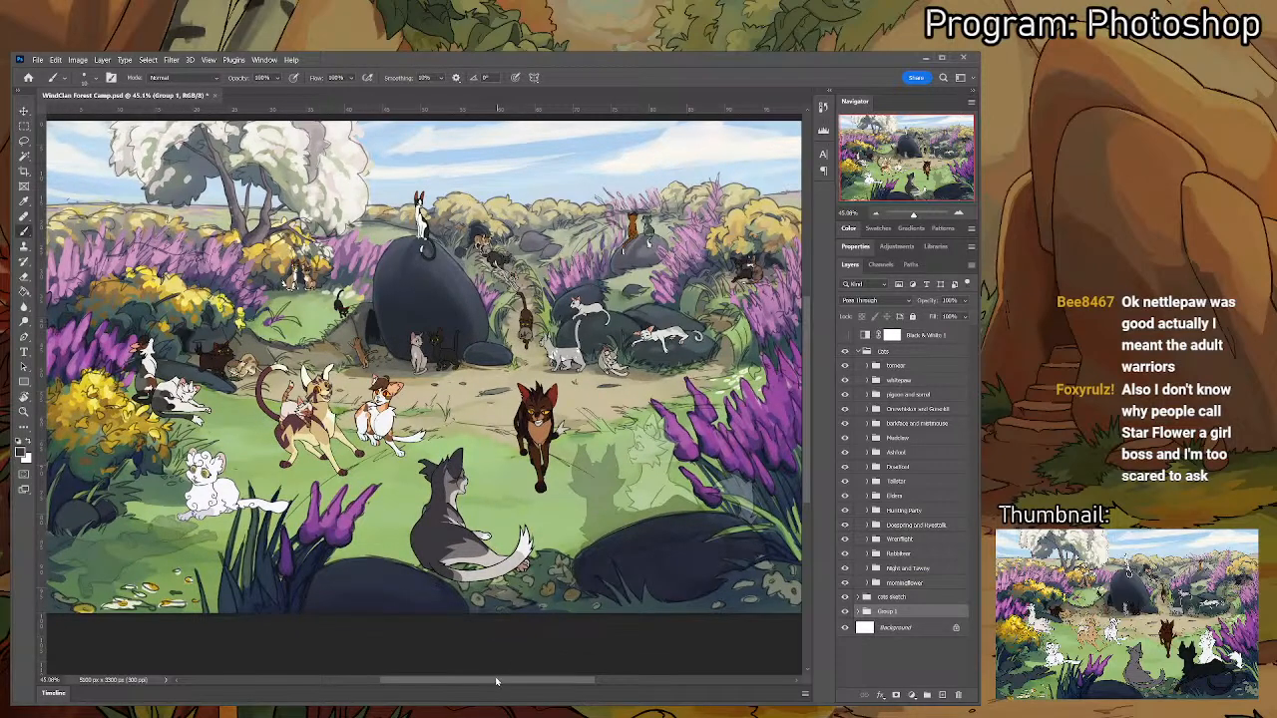
left_click_drag(808, 499, 809, 489)
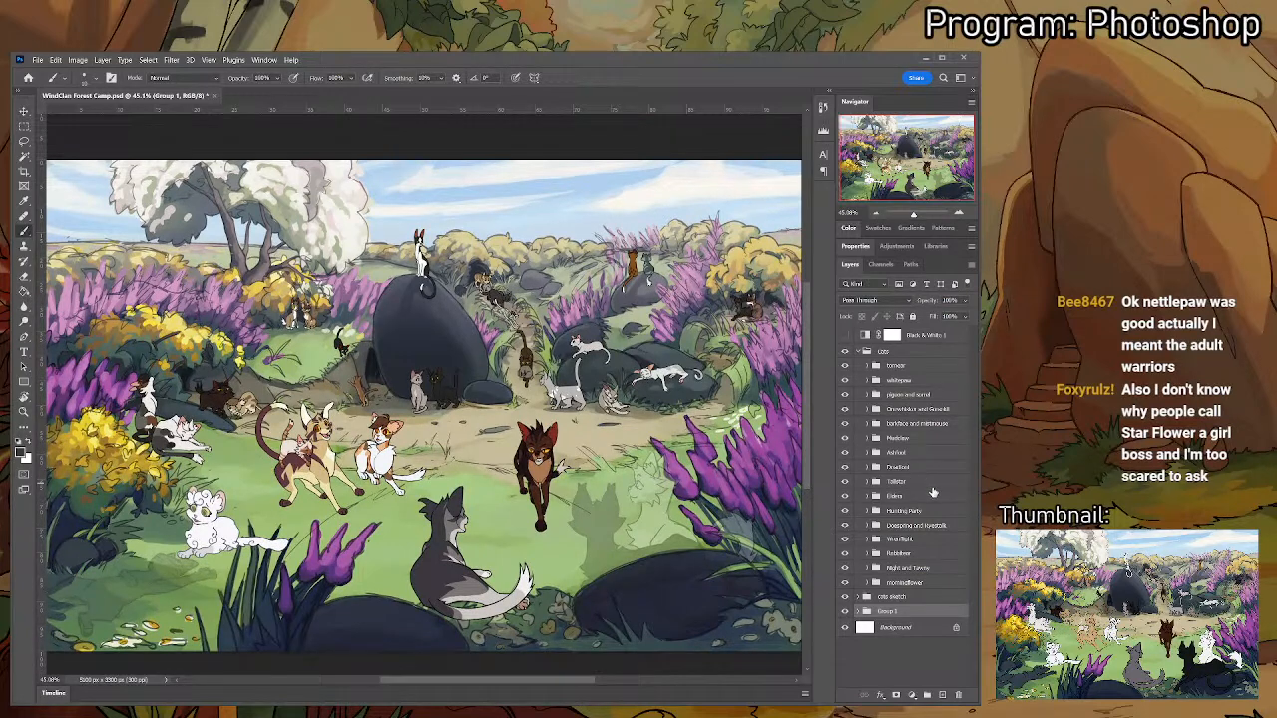